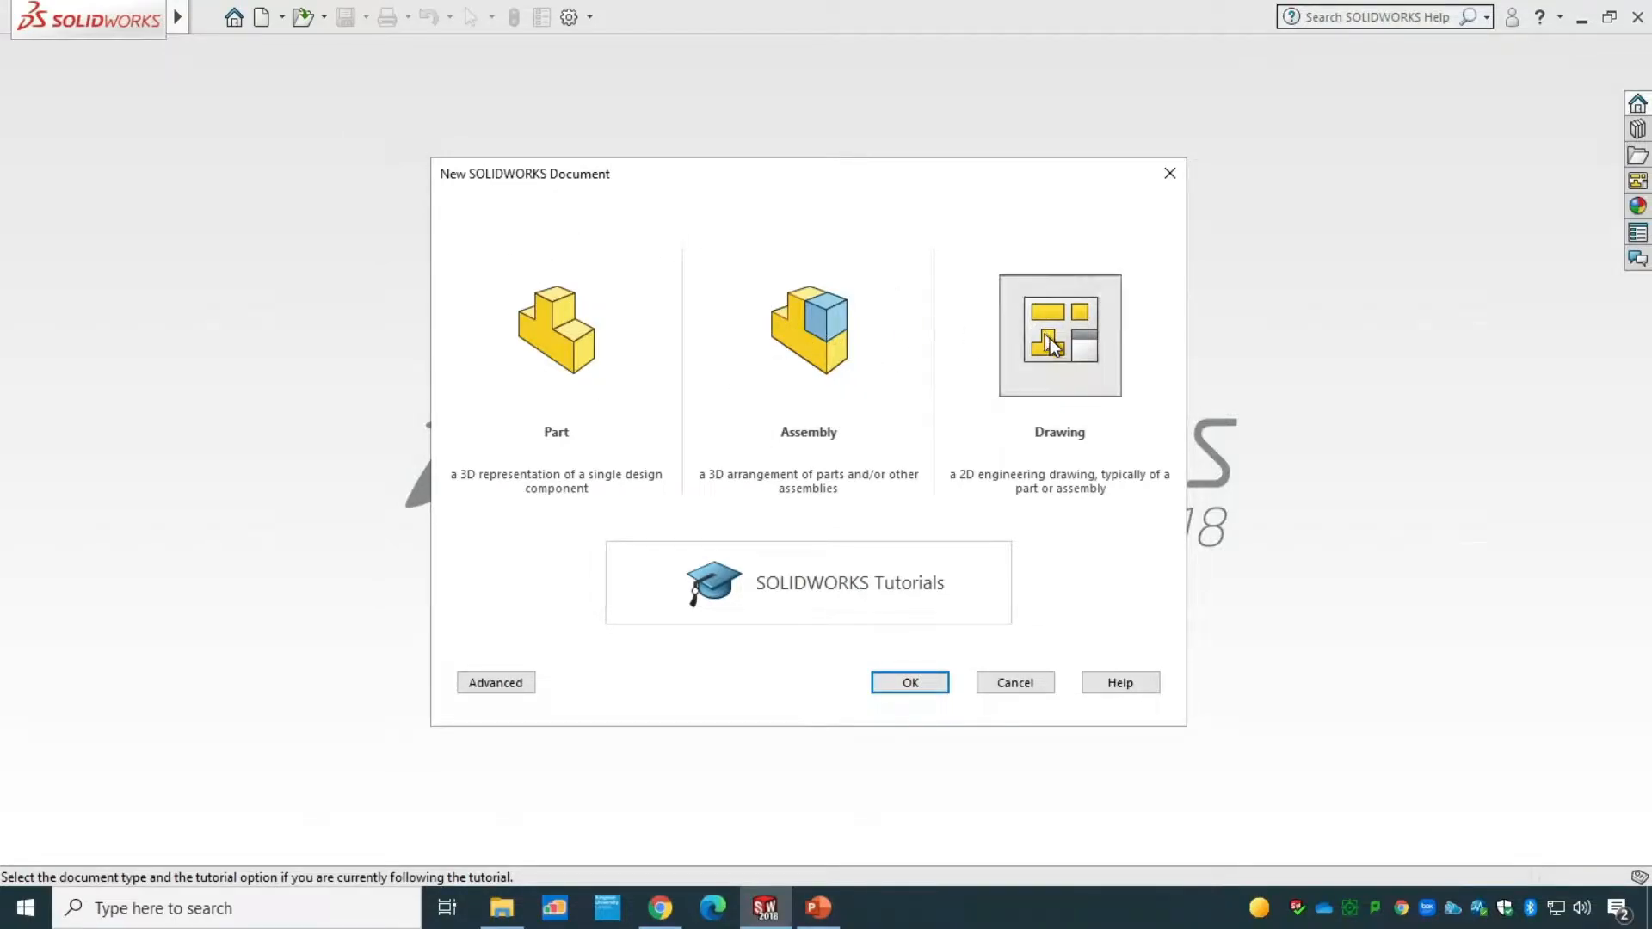
- Create a new drawing document
click(912, 682)
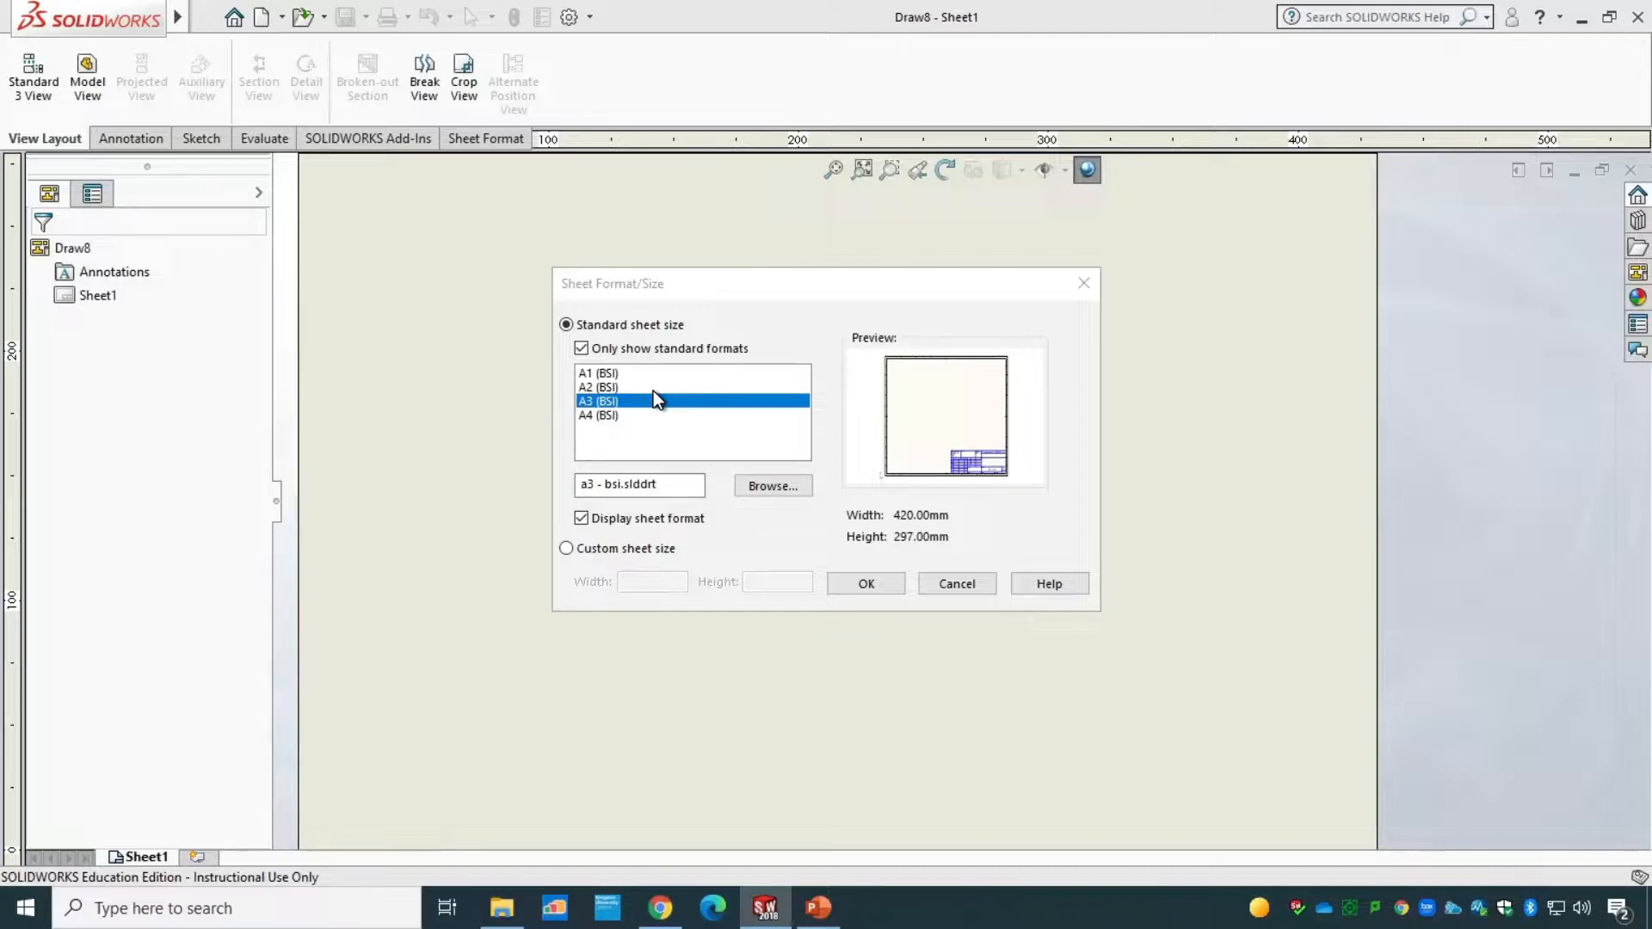
- Try listing all sheet formats and browsing the sheet format files, and restore the list to standard formats only
click(674, 348)
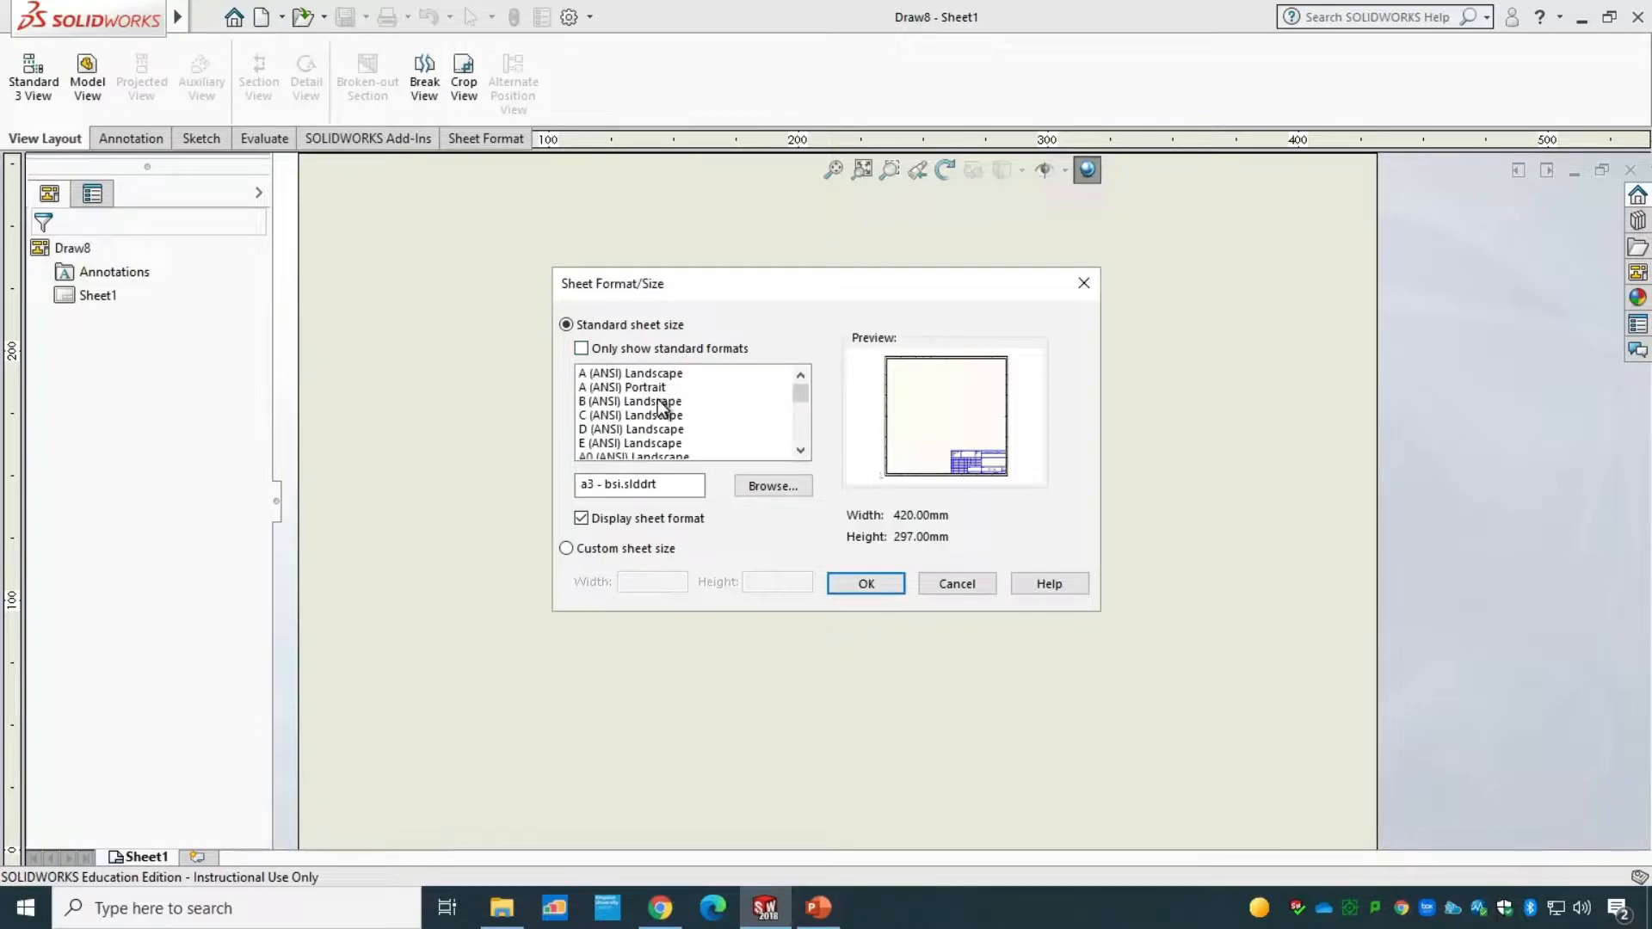
mouse_move(803, 395)
mouse_down()
mouse_move(807, 447)
mouse_move(807, 390)
mouse_up()
click(787, 482)
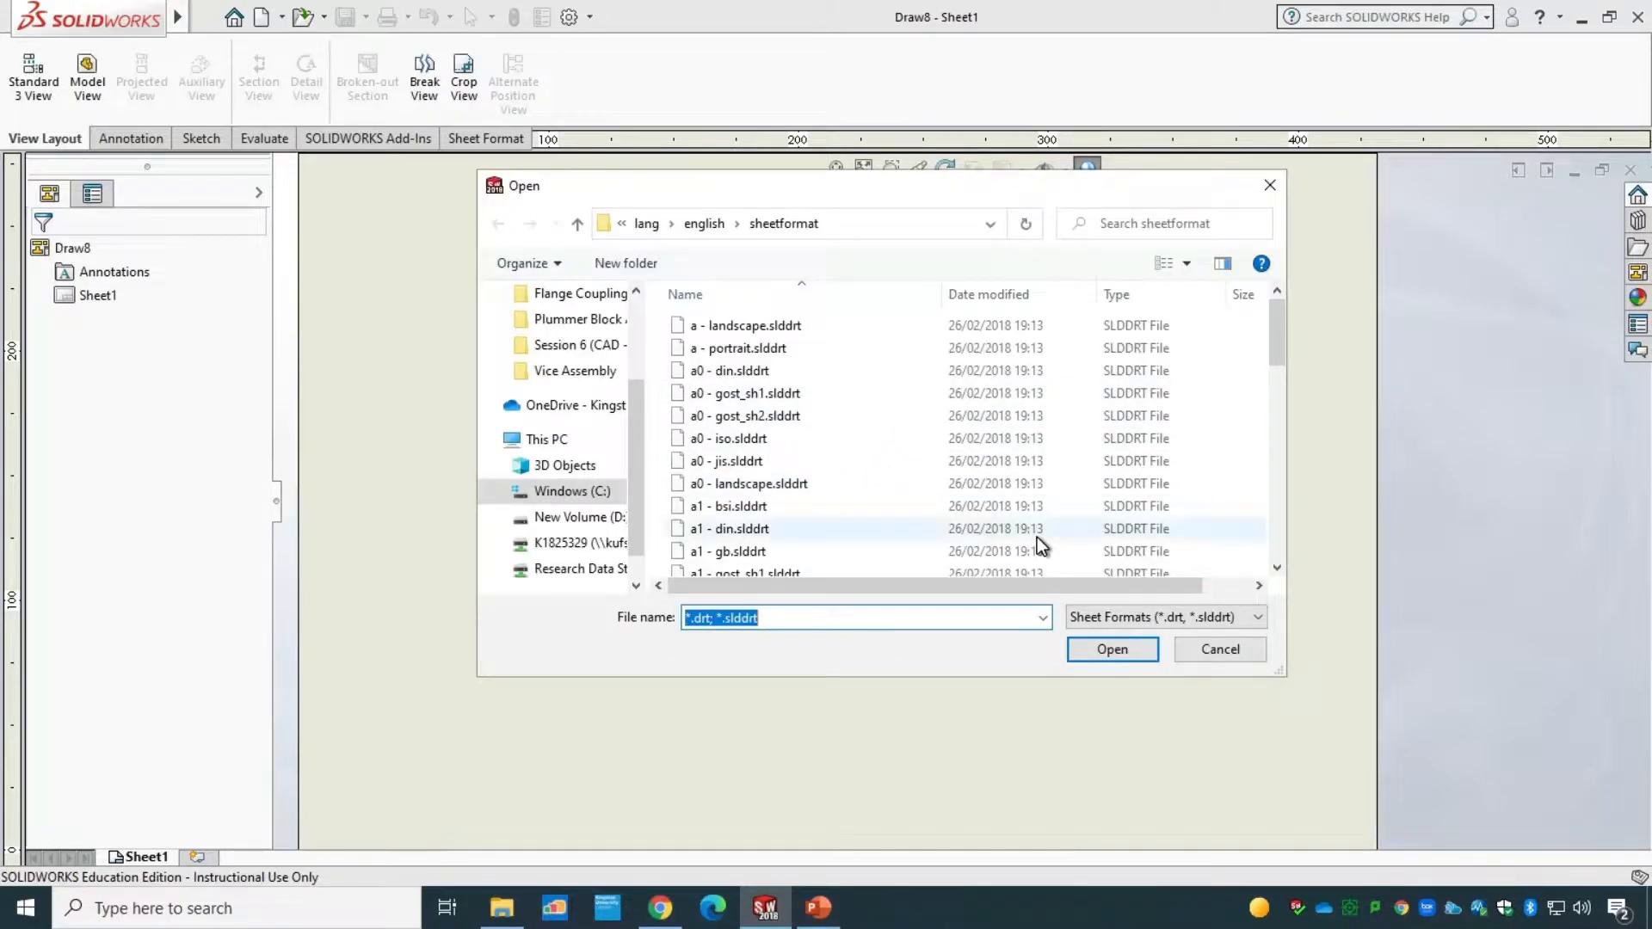
click(1209, 653)
click(644, 349)
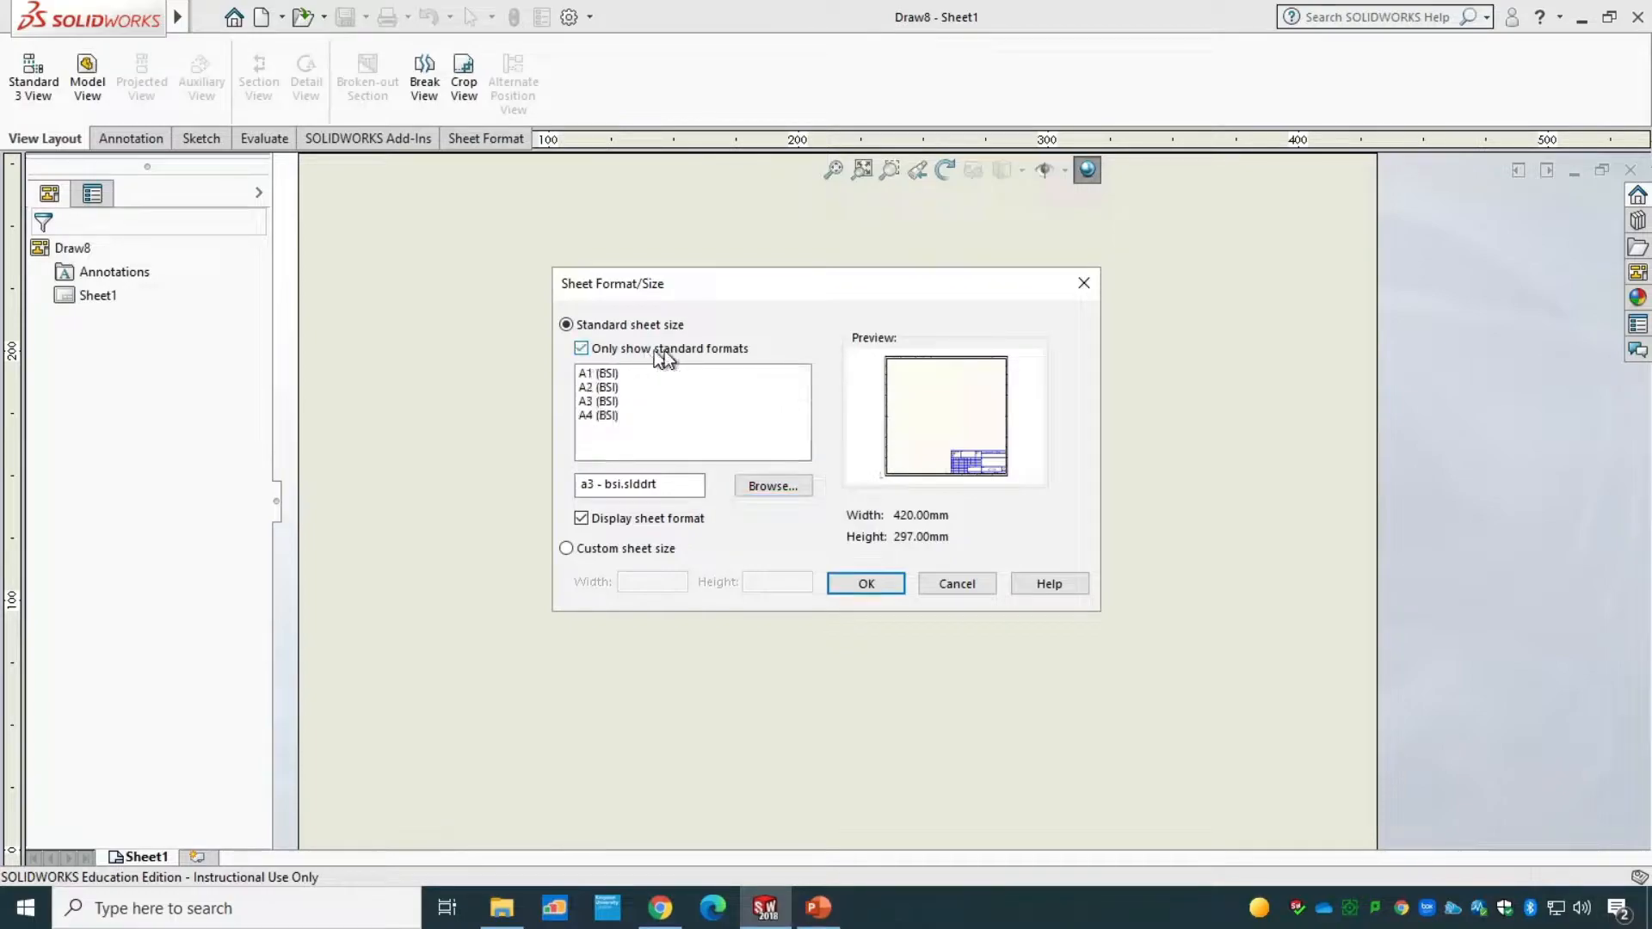
- Set up the sheet with the standard A3 (BSI) size and its sheet format displayed
click(618, 402)
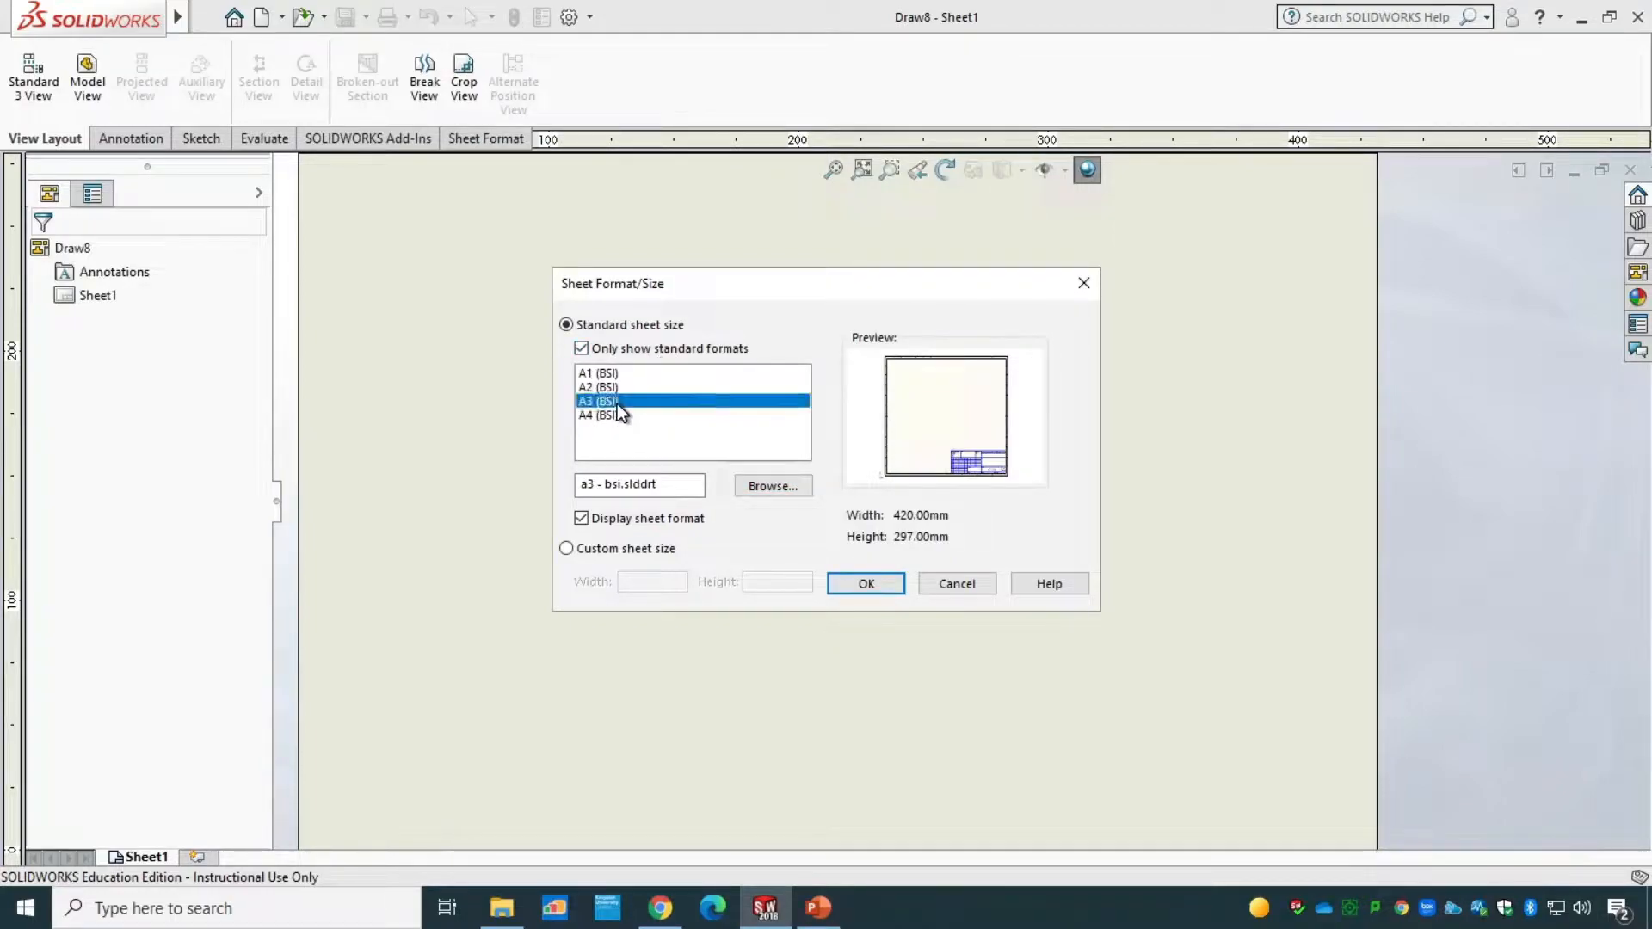
click(599, 553)
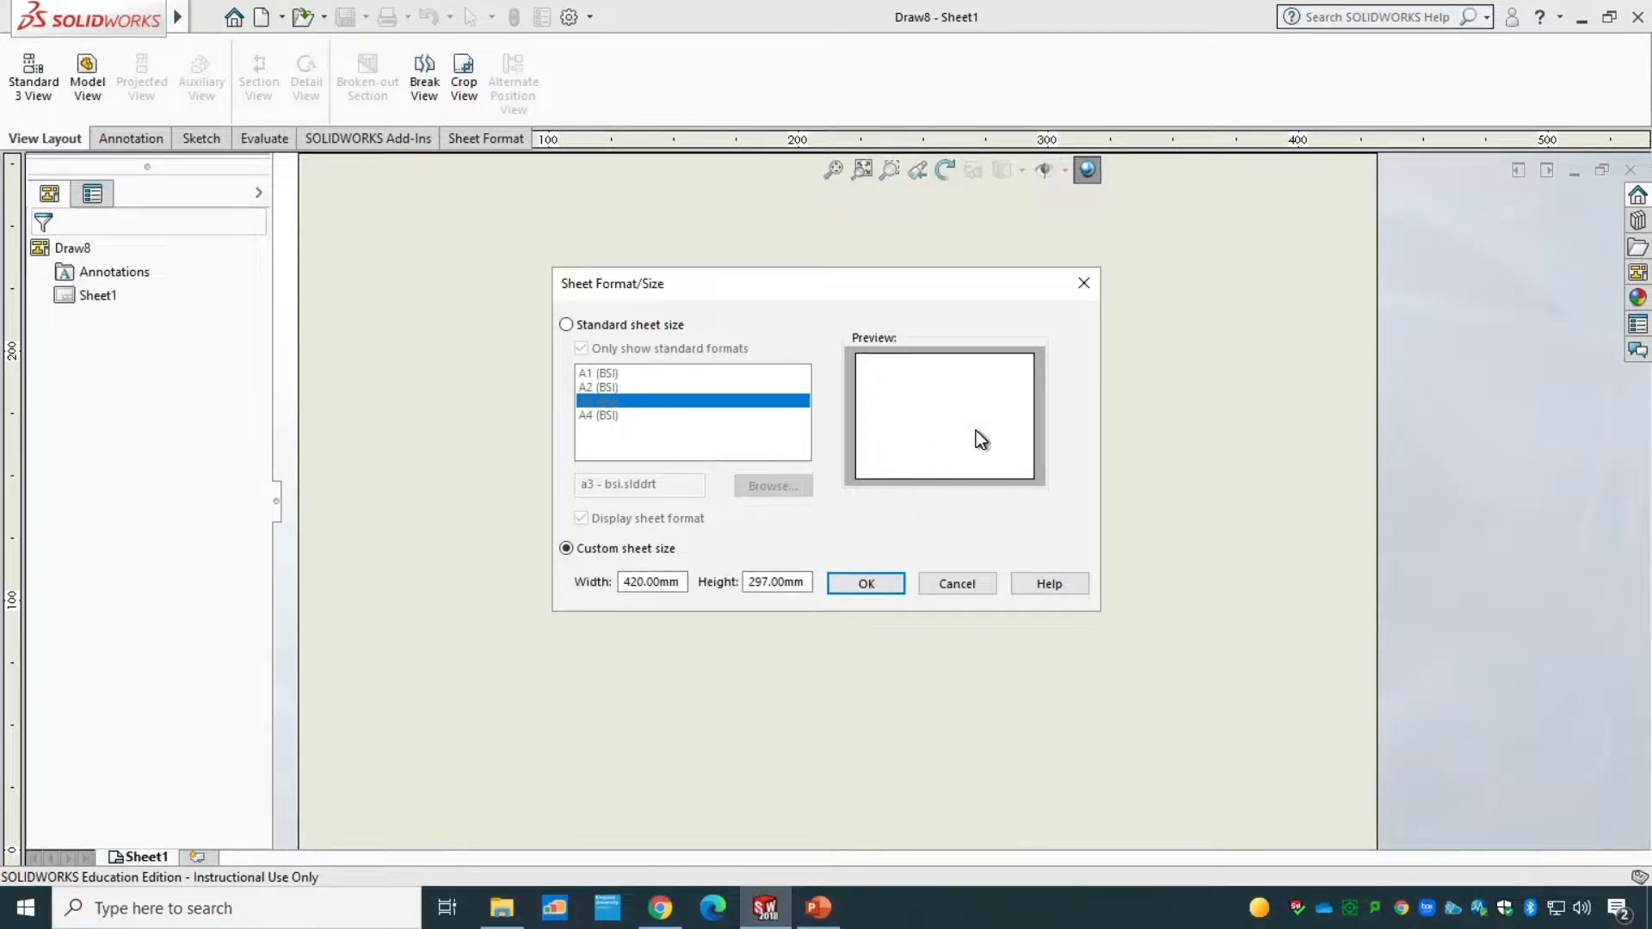
click(621, 324)
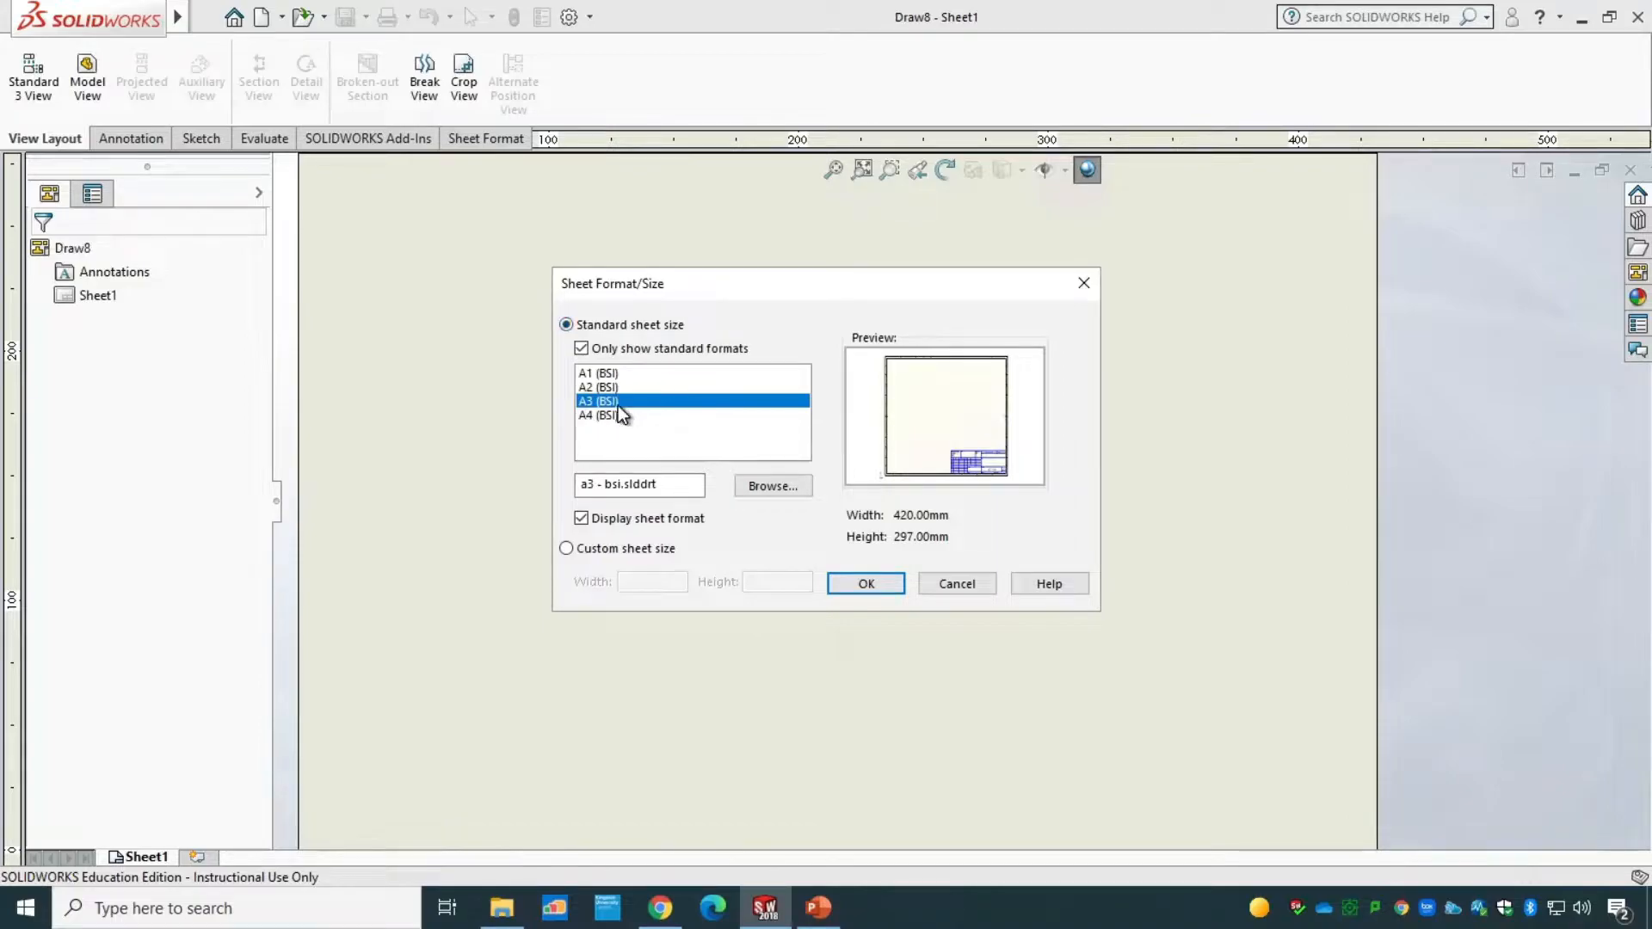
click(867, 585)
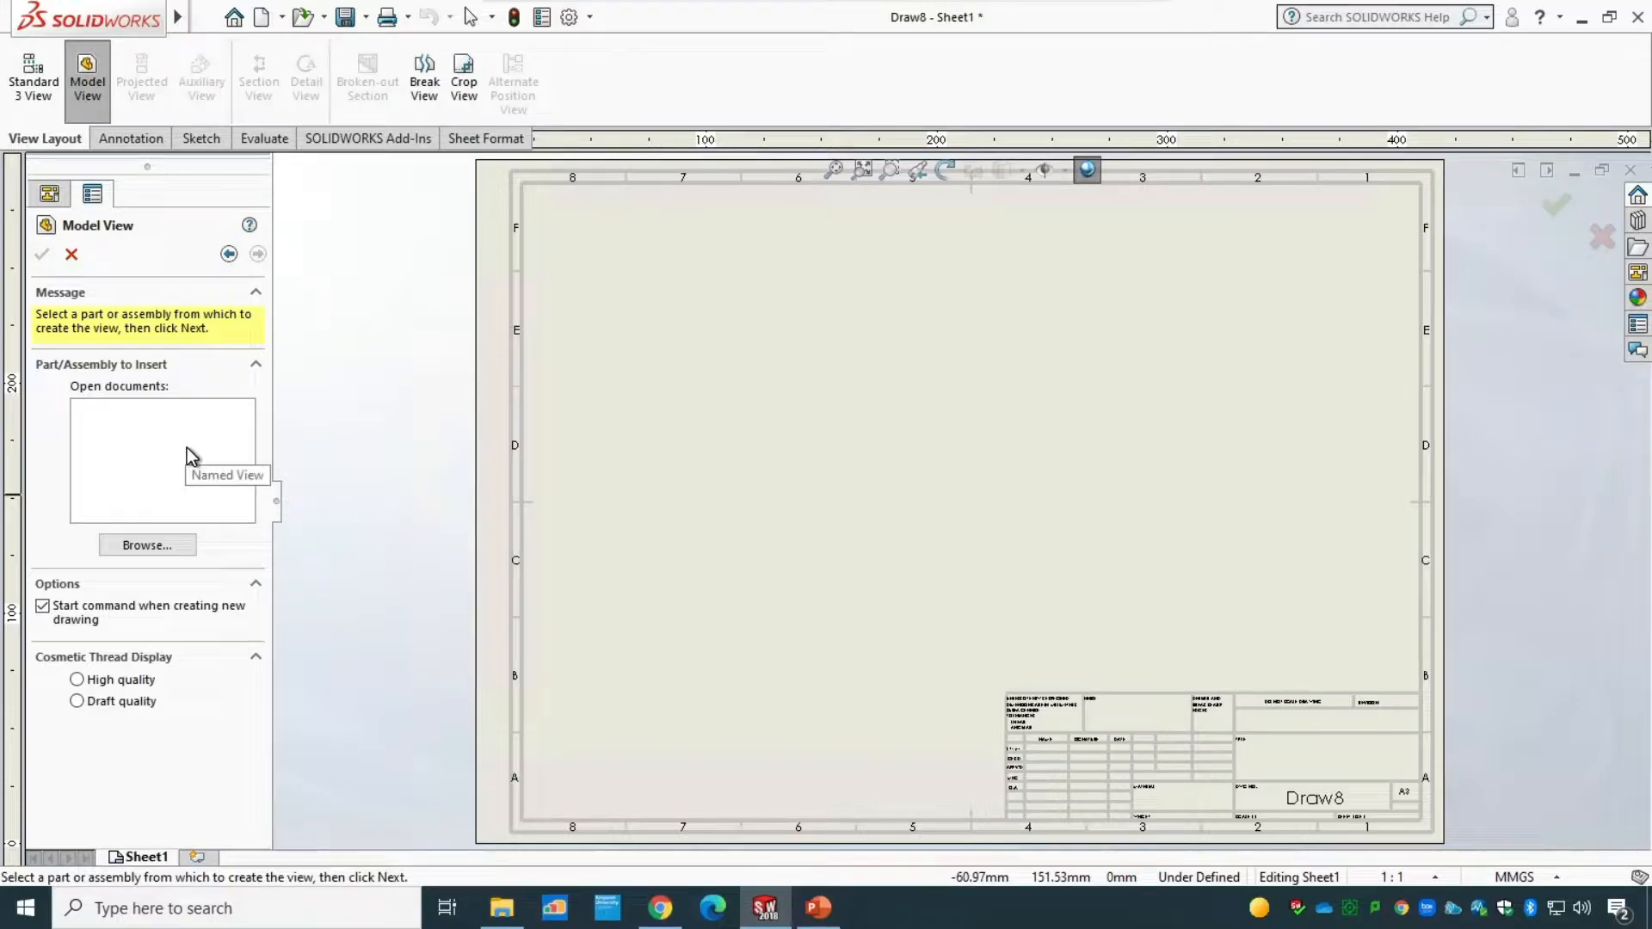
- Load the base part from the Vice Assembly folder as the model for the drawing view
click(174, 555)
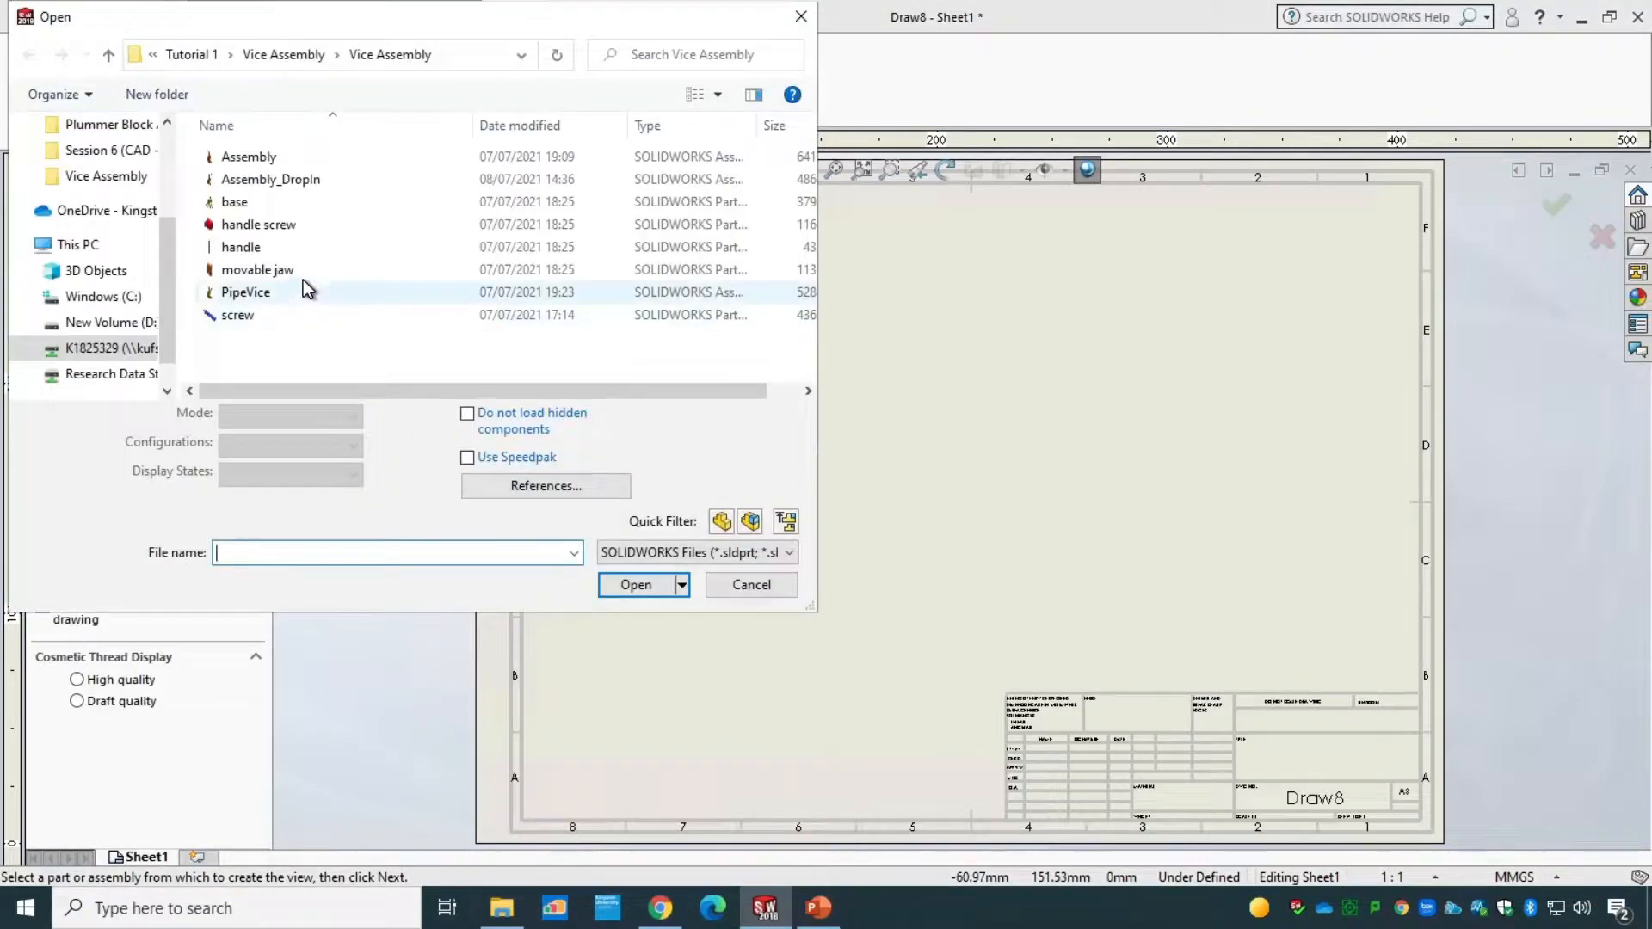
click(263, 202)
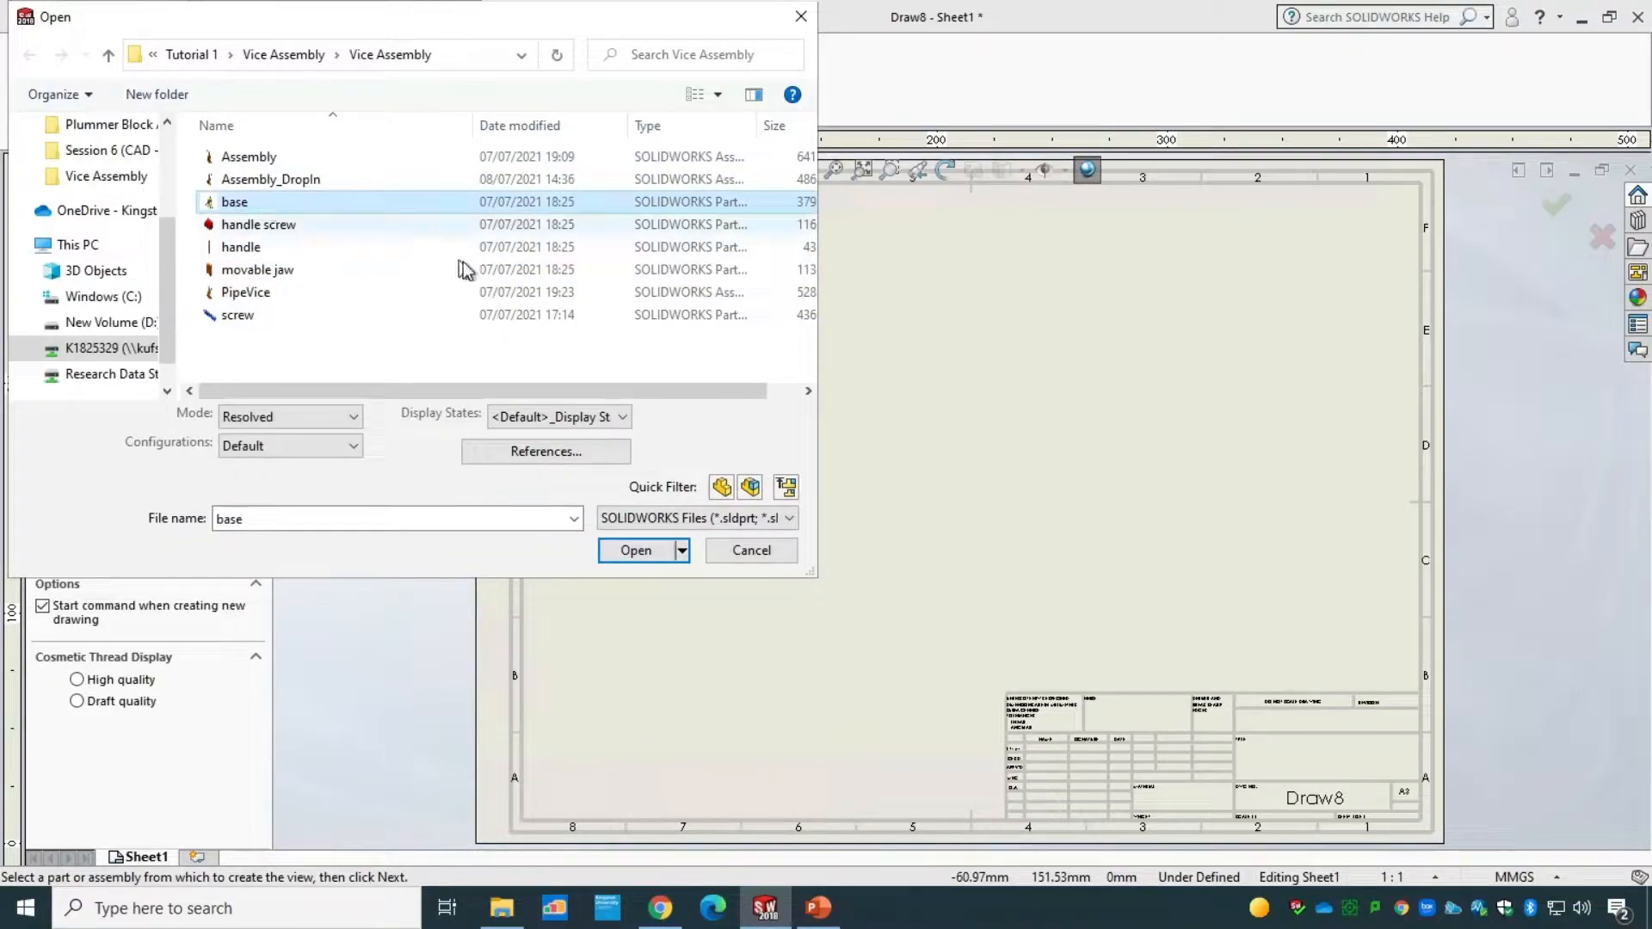
click(637, 549)
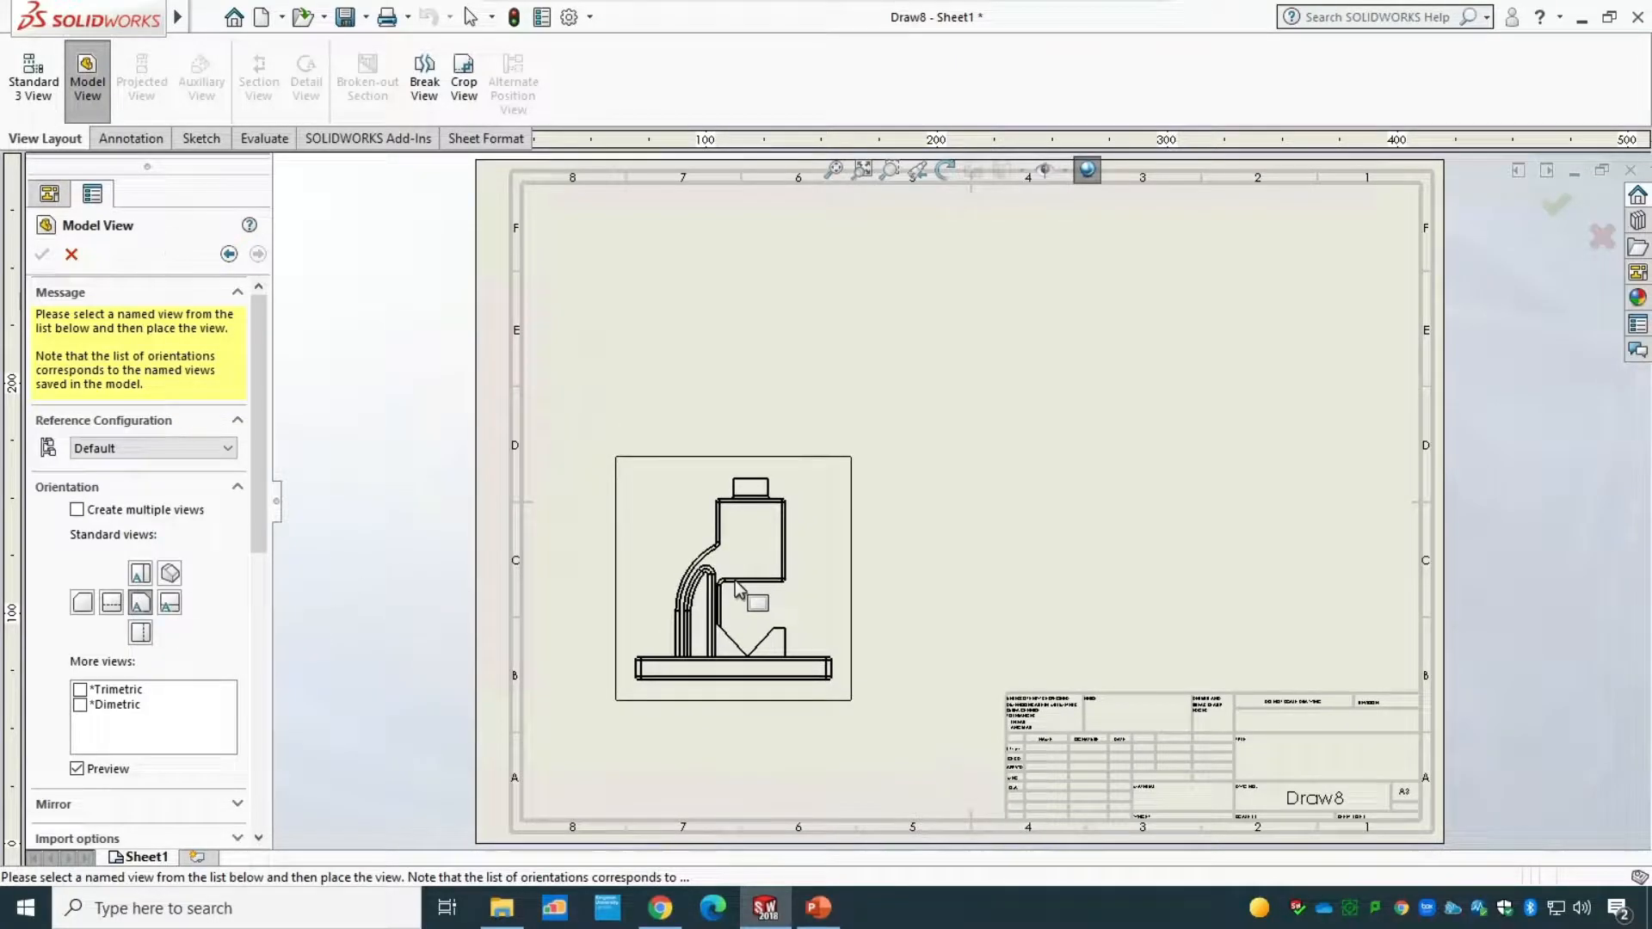
- Try the top, right and isometric orientations for the base part's model view
click(140, 574)
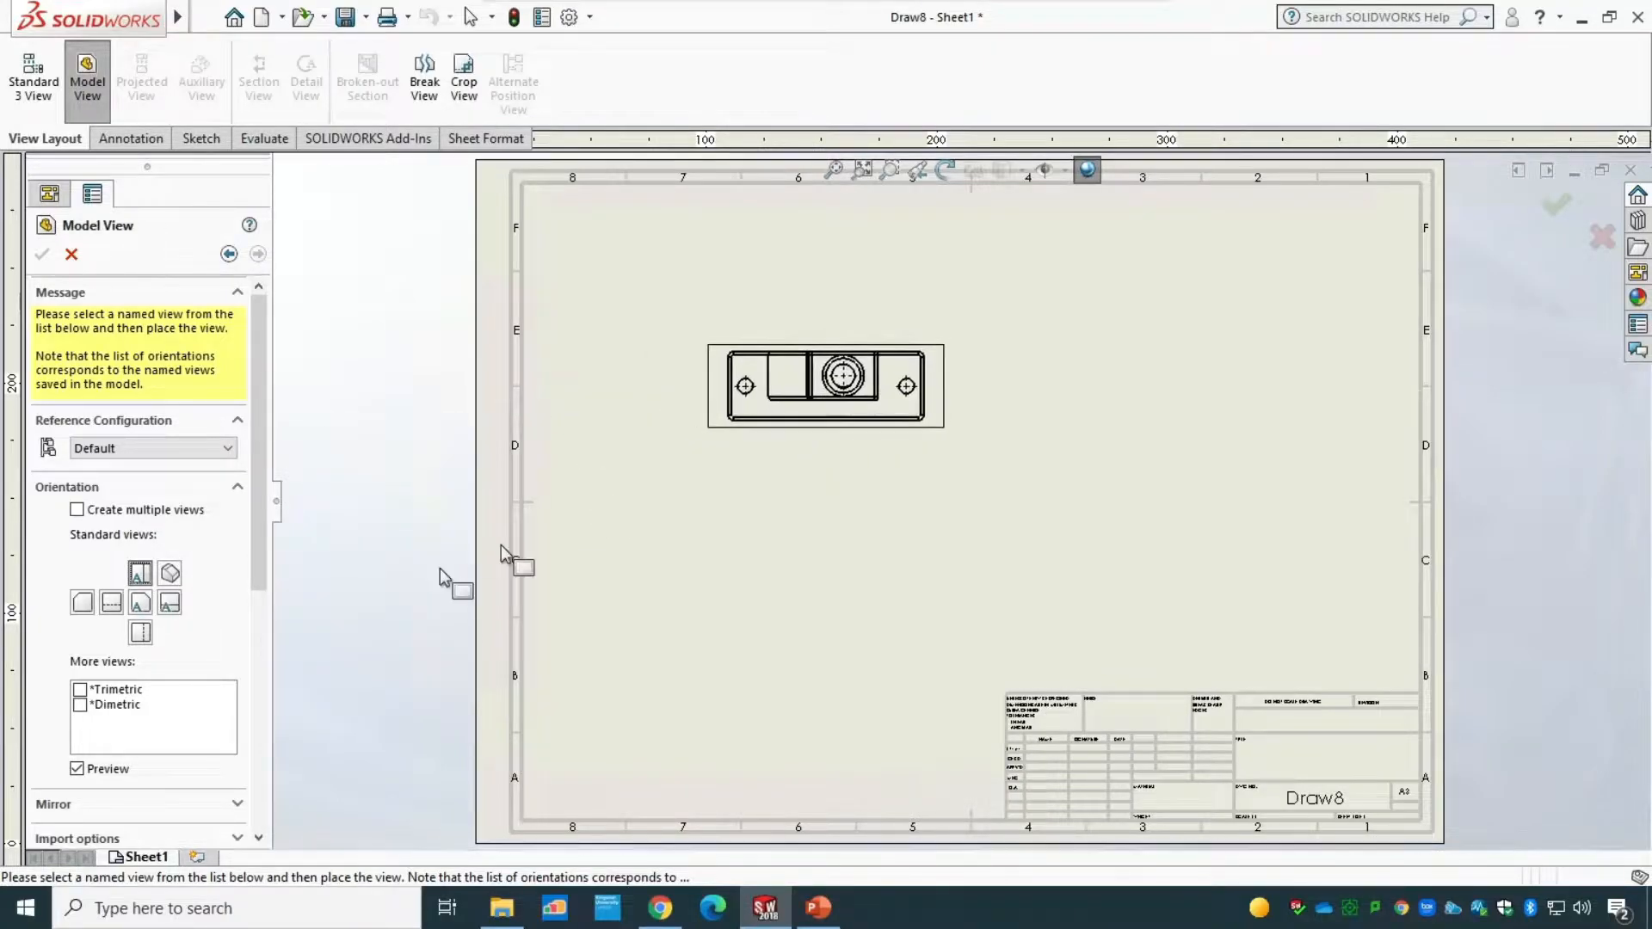
click(170, 603)
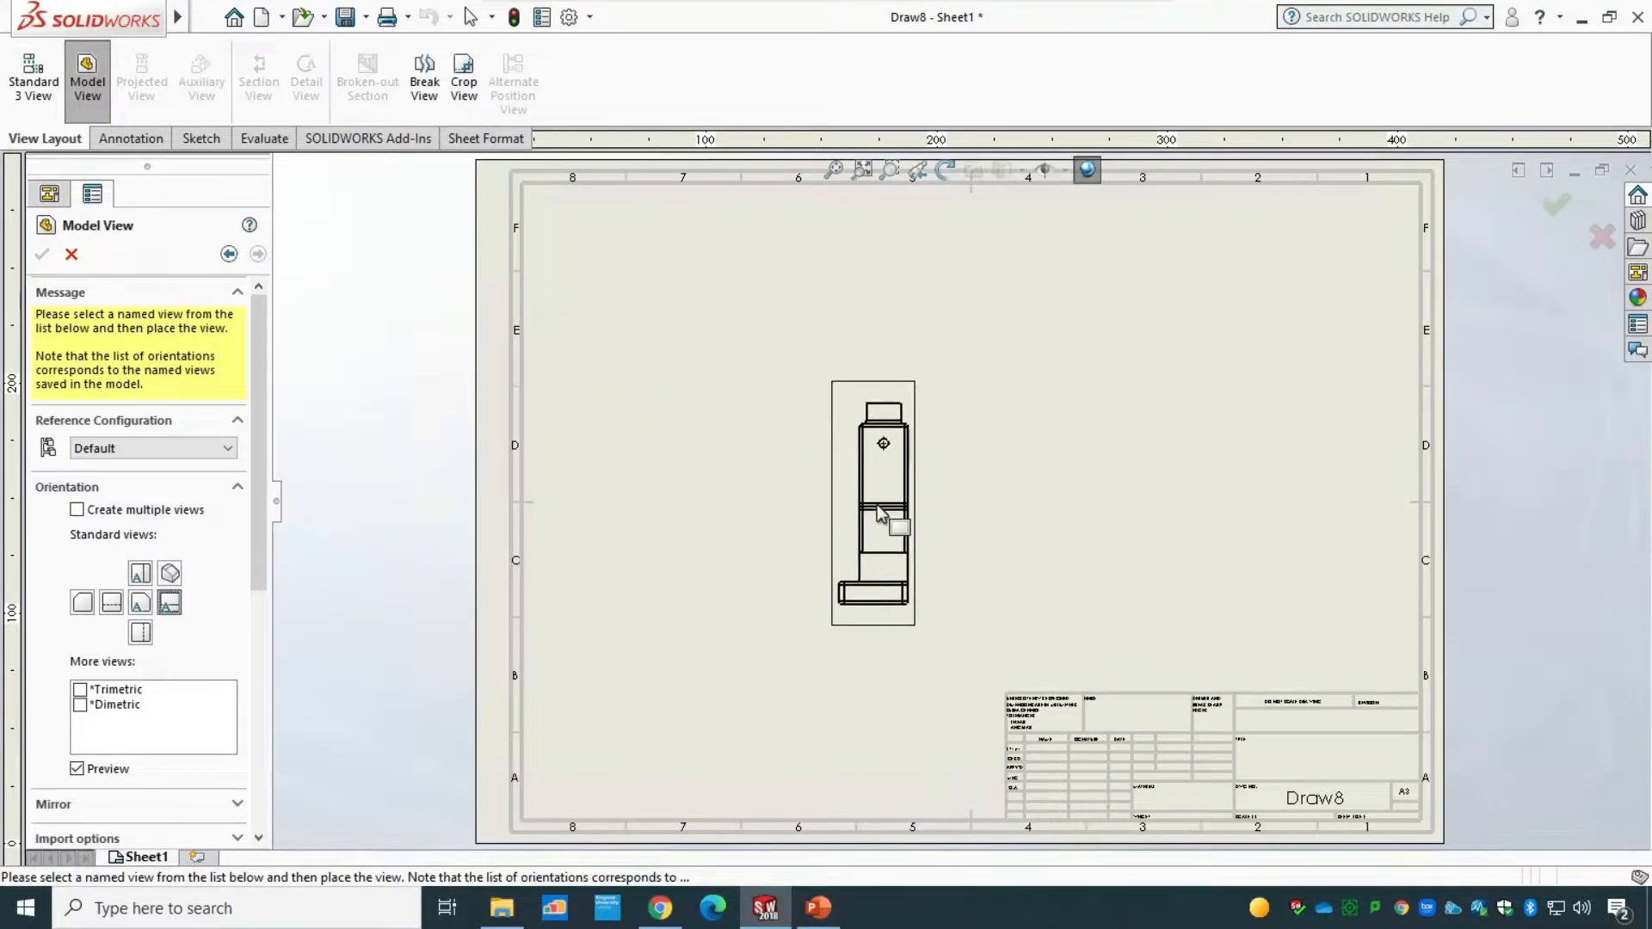
click(170, 573)
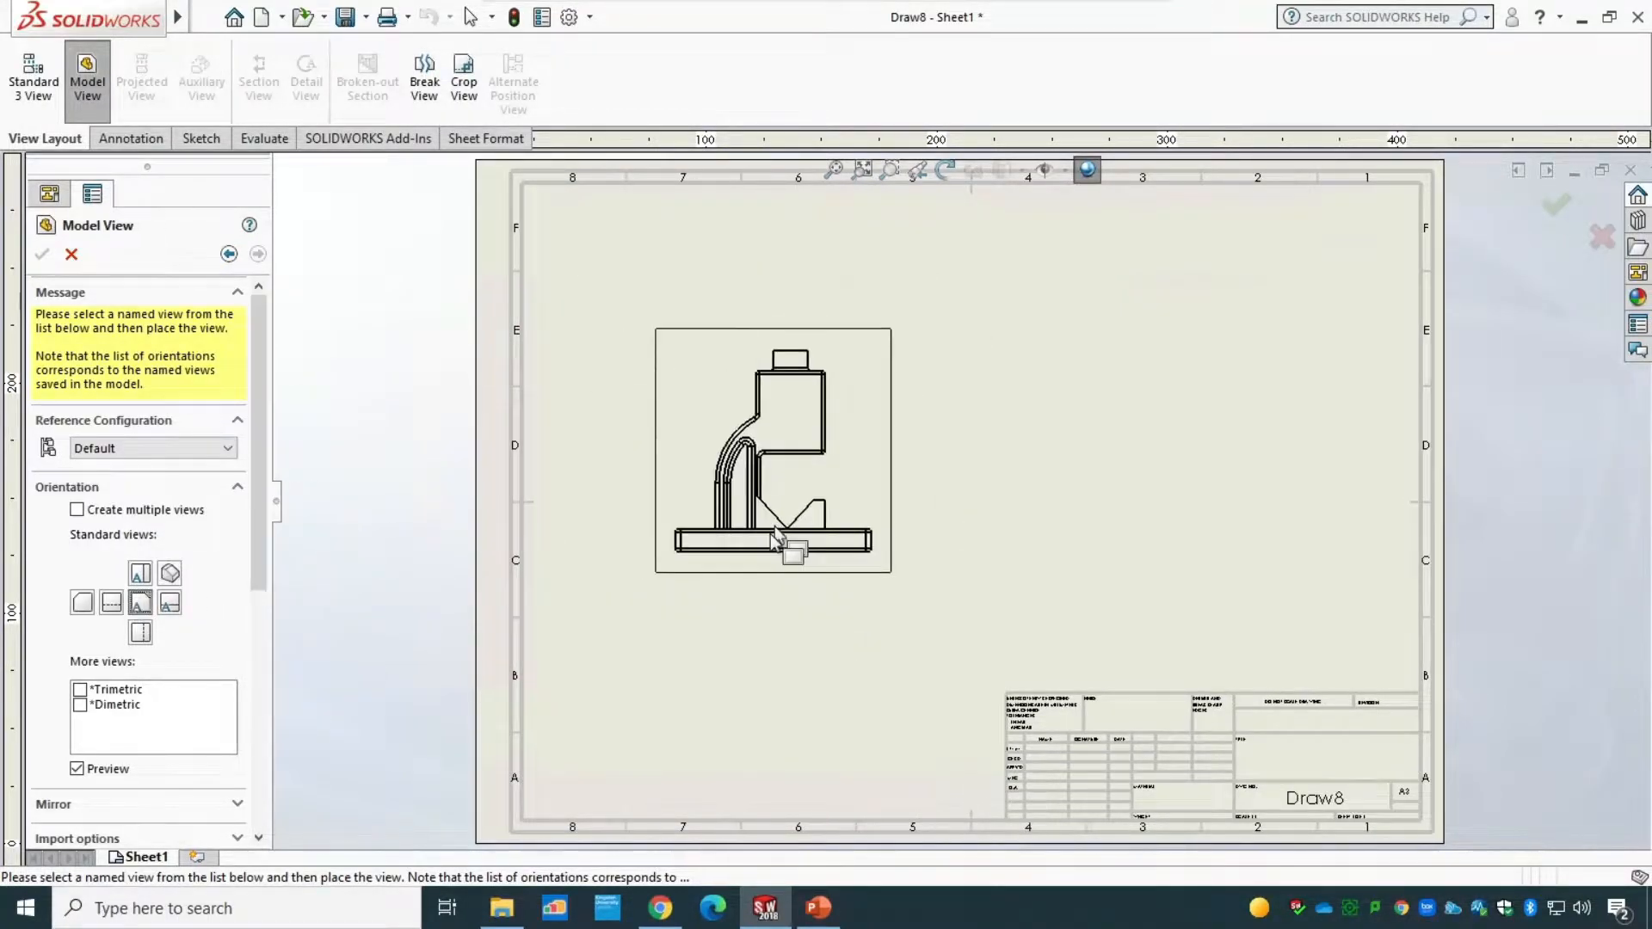
- Try mirroring the front view of the base horizontally and vertically, and turn mirroring off again
scroll(262, 519, down, 5)
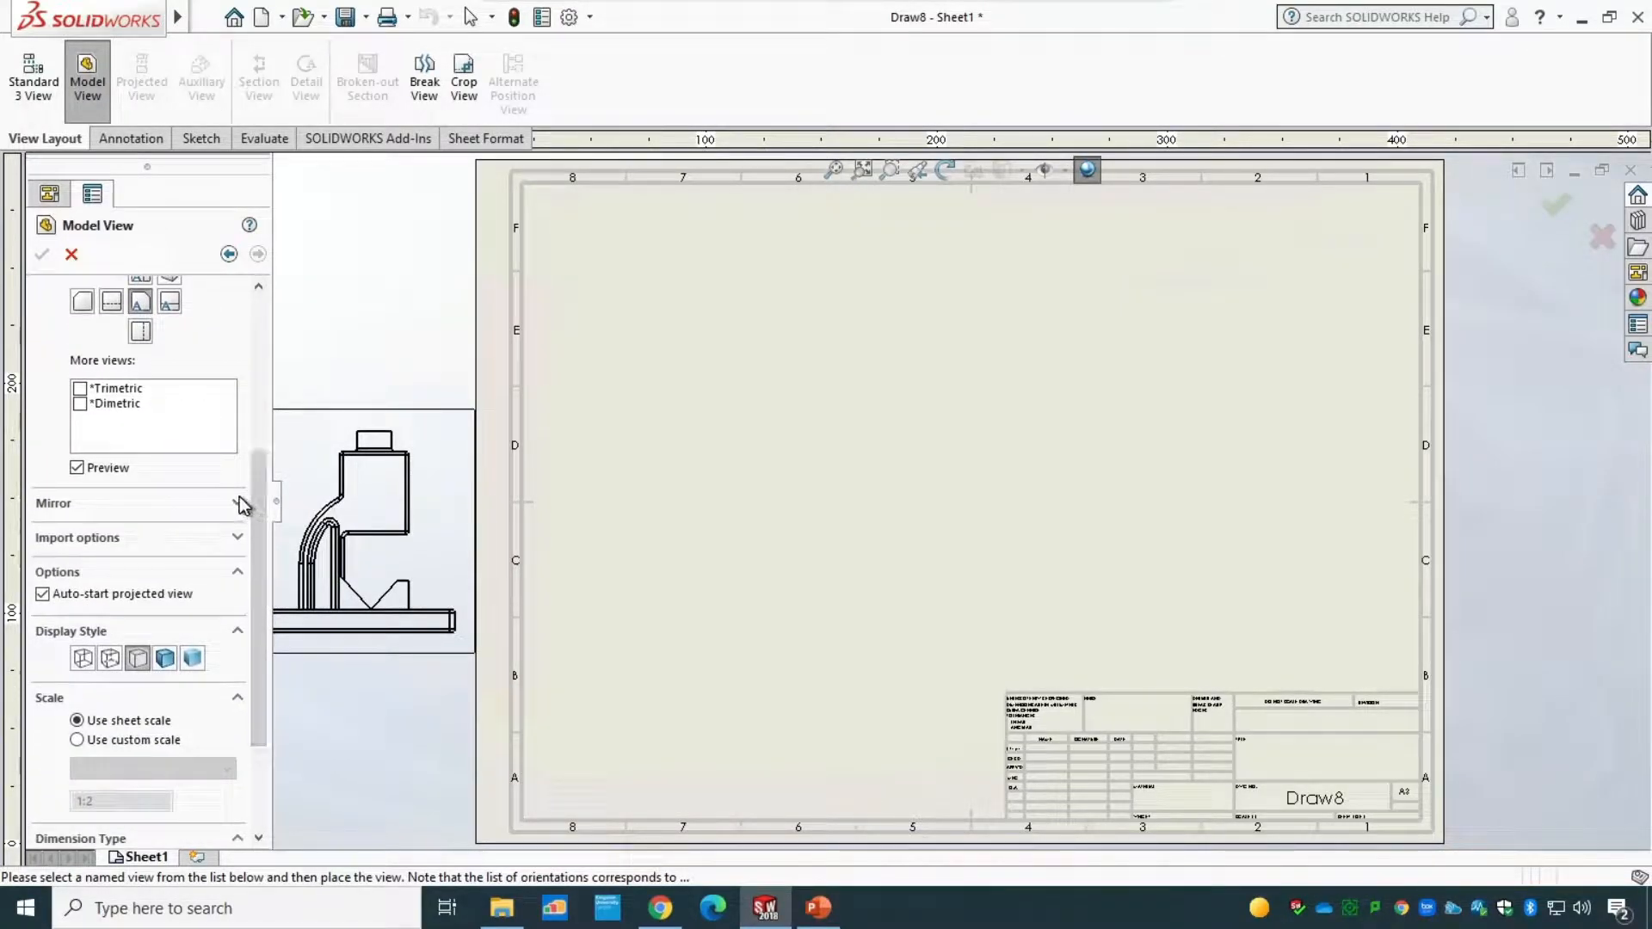
click(238, 503)
click(77, 525)
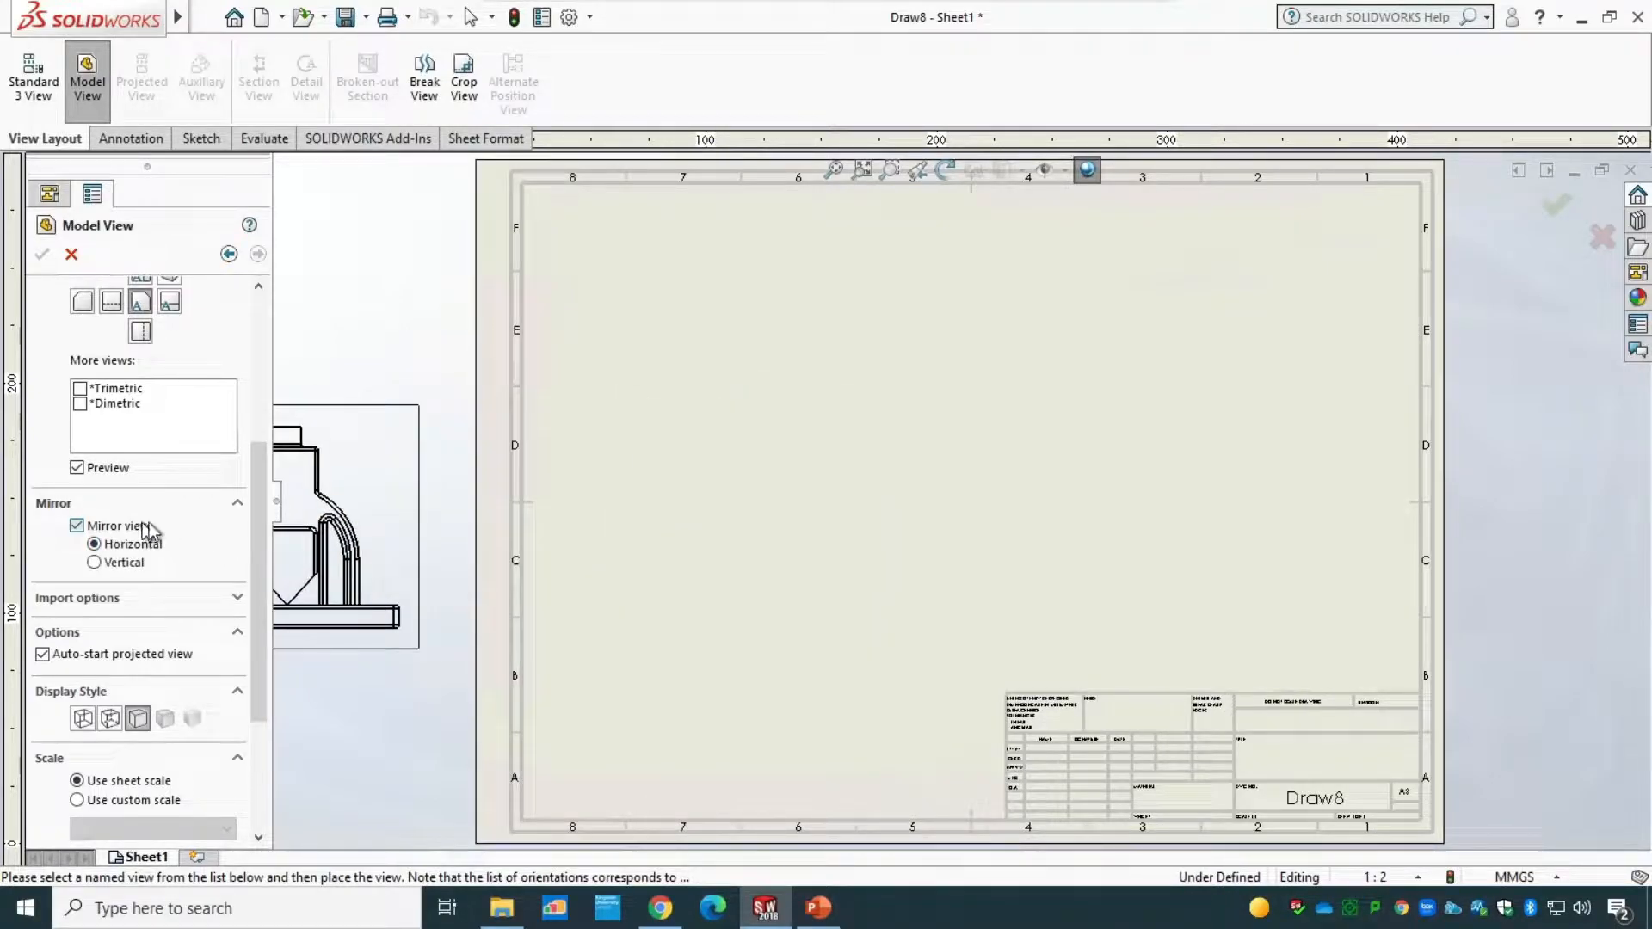
click(77, 525)
click(112, 526)
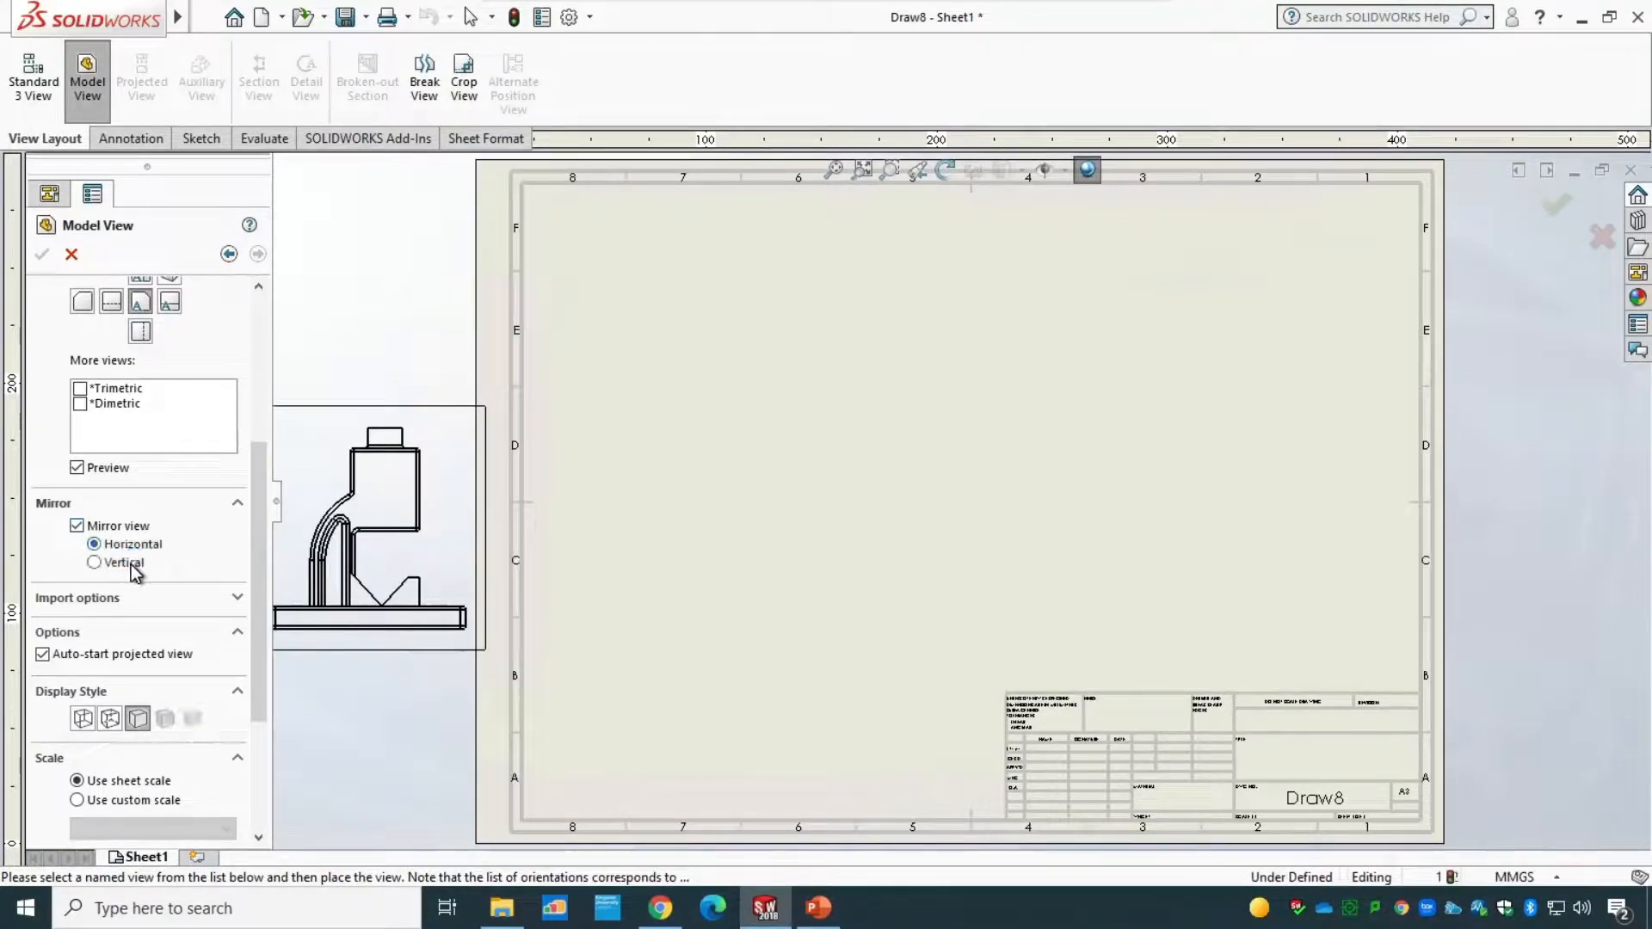
click(129, 564)
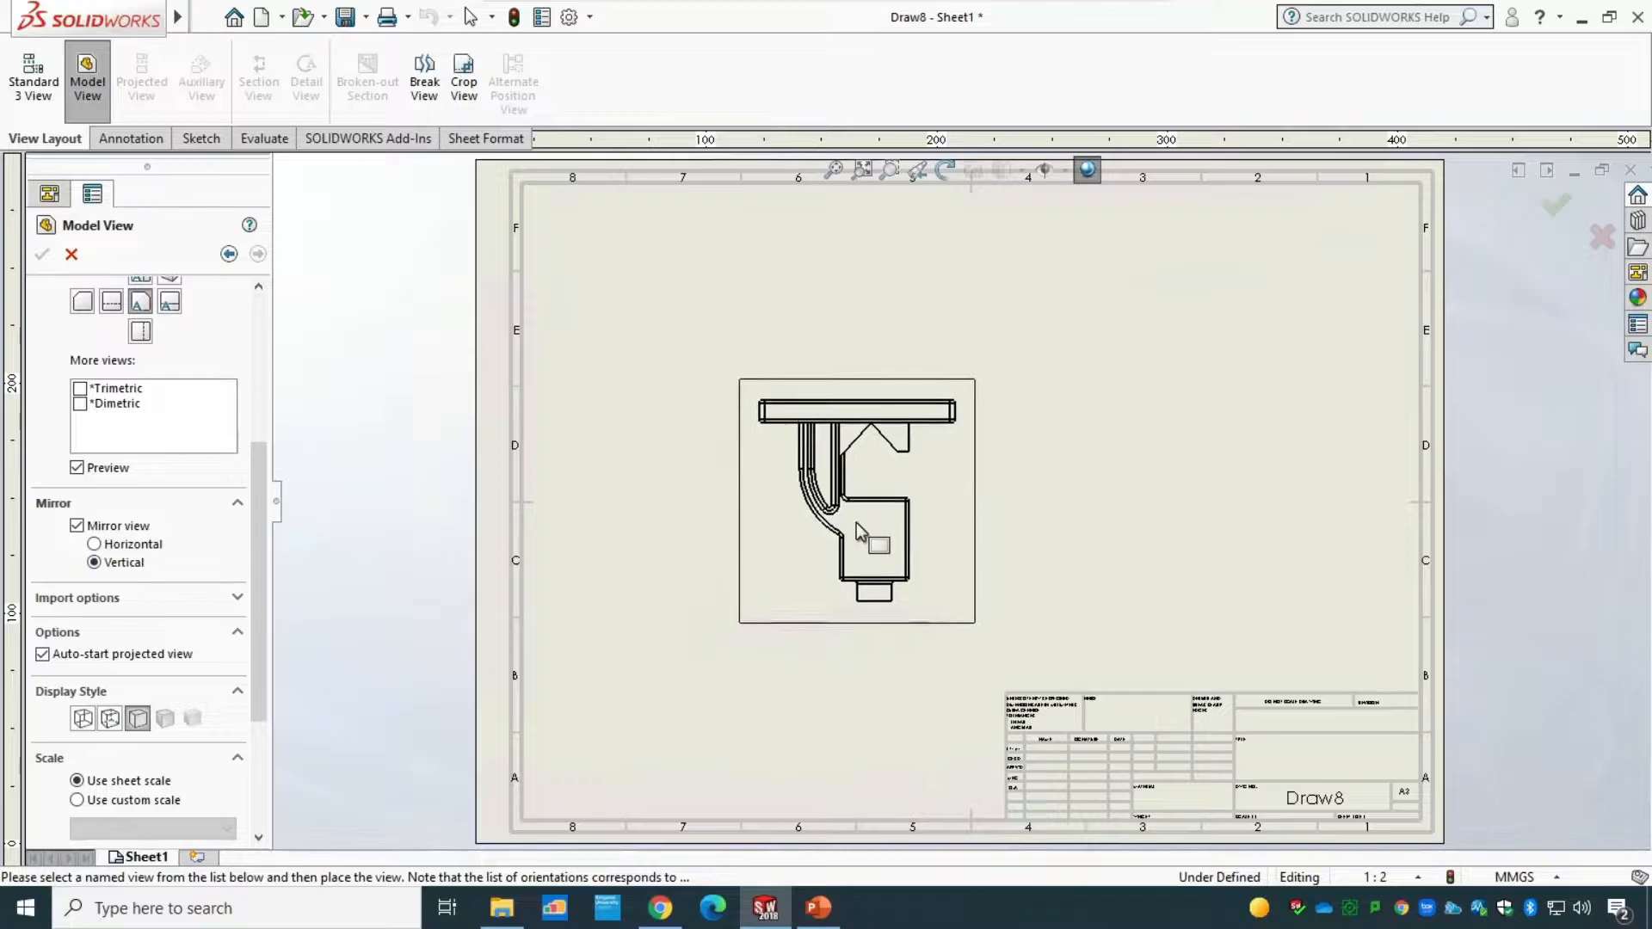
click(143, 527)
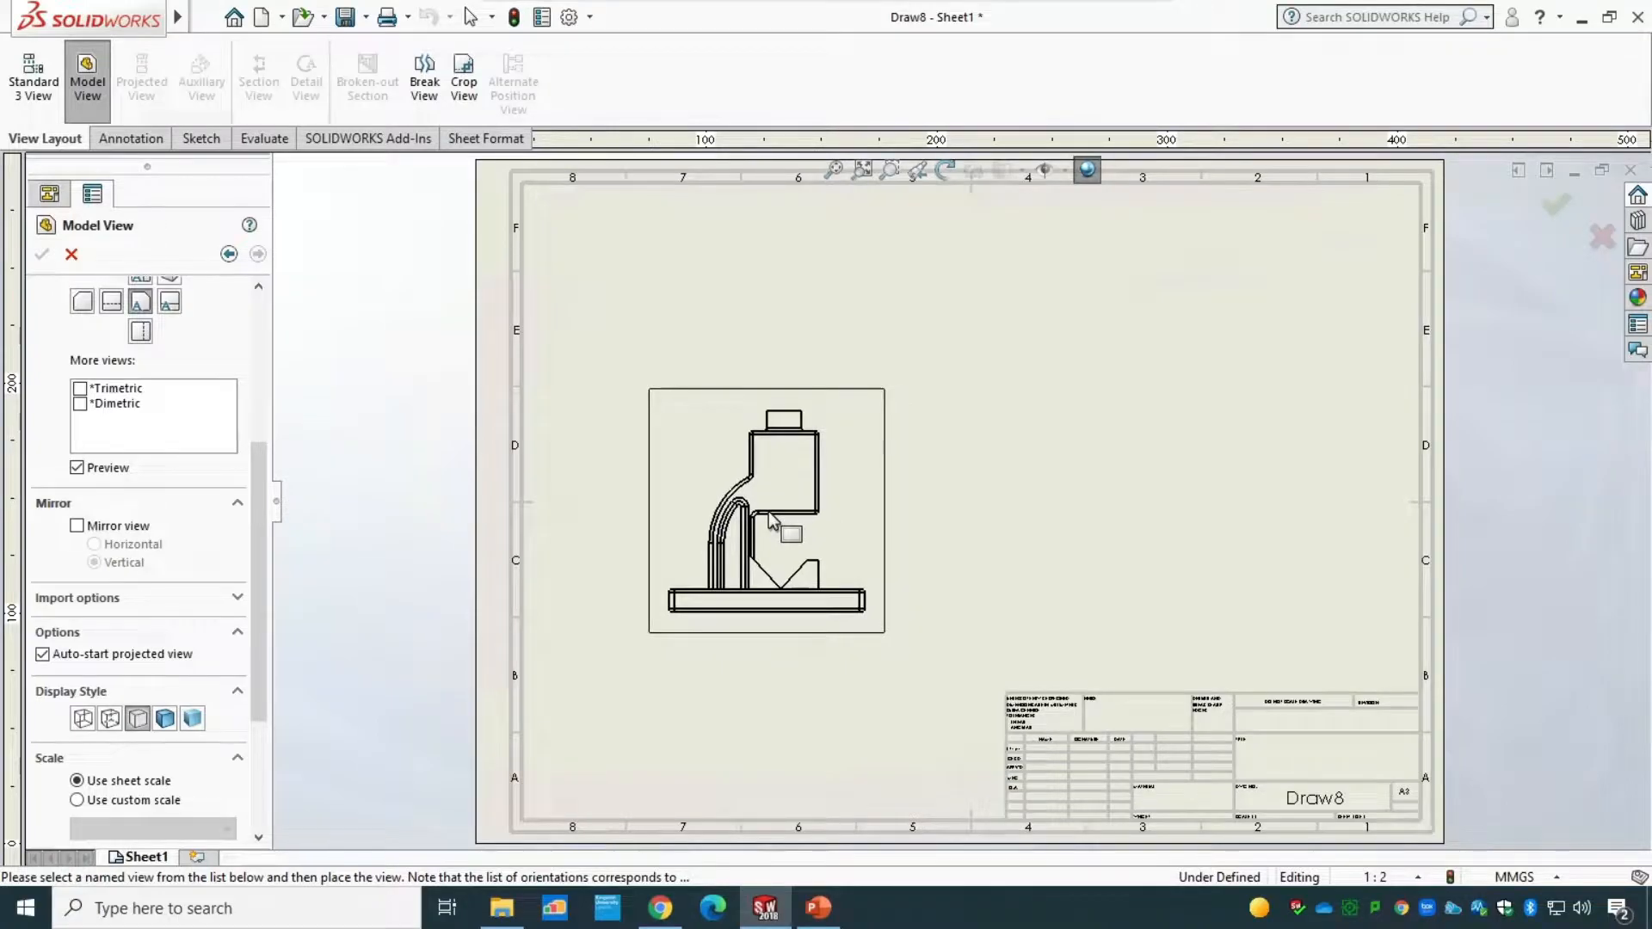
- Try the Hidden Lines Visible and Shaded With Edges display styles, and return the view to Hidden Lines Removed
click(110, 718)
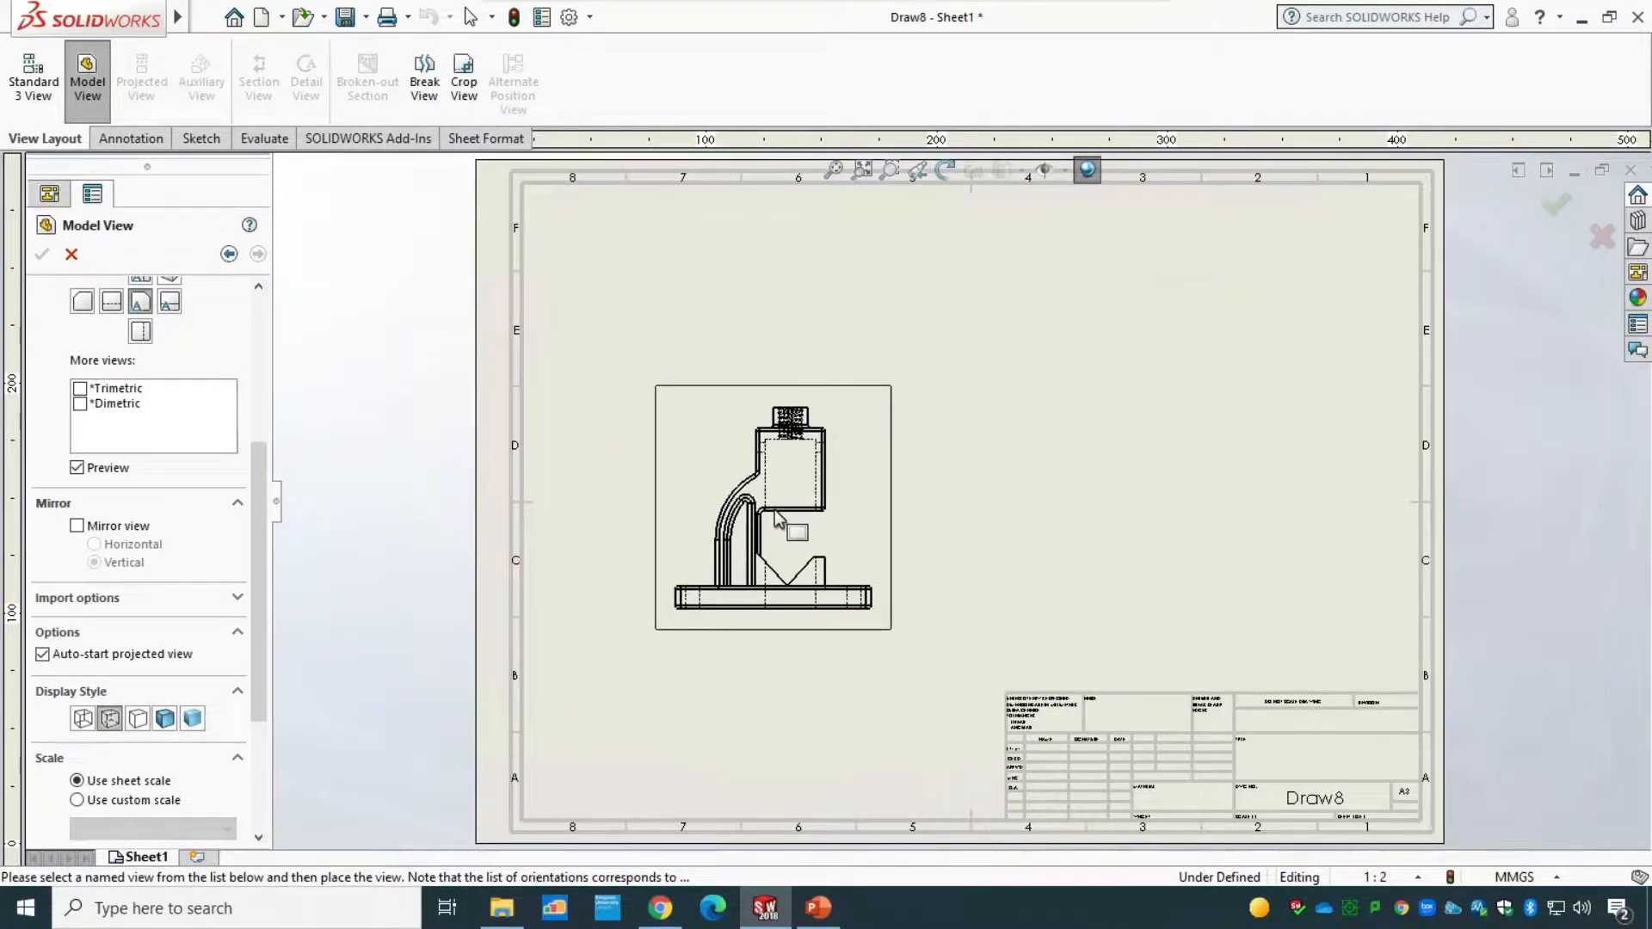
click(164, 718)
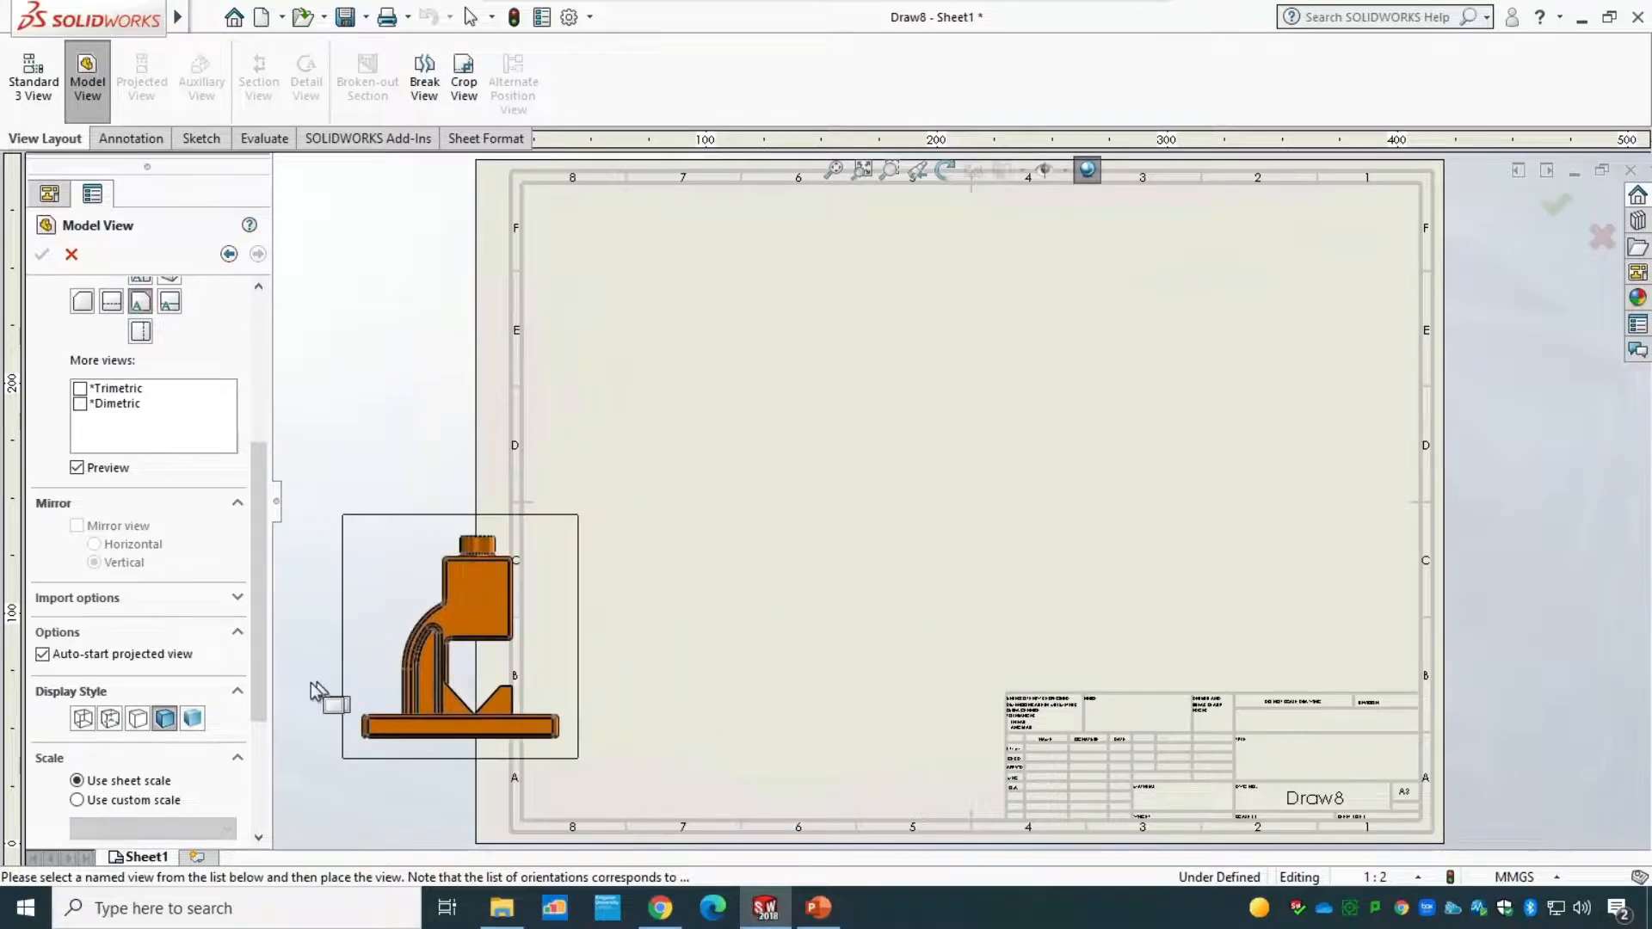
click(137, 718)
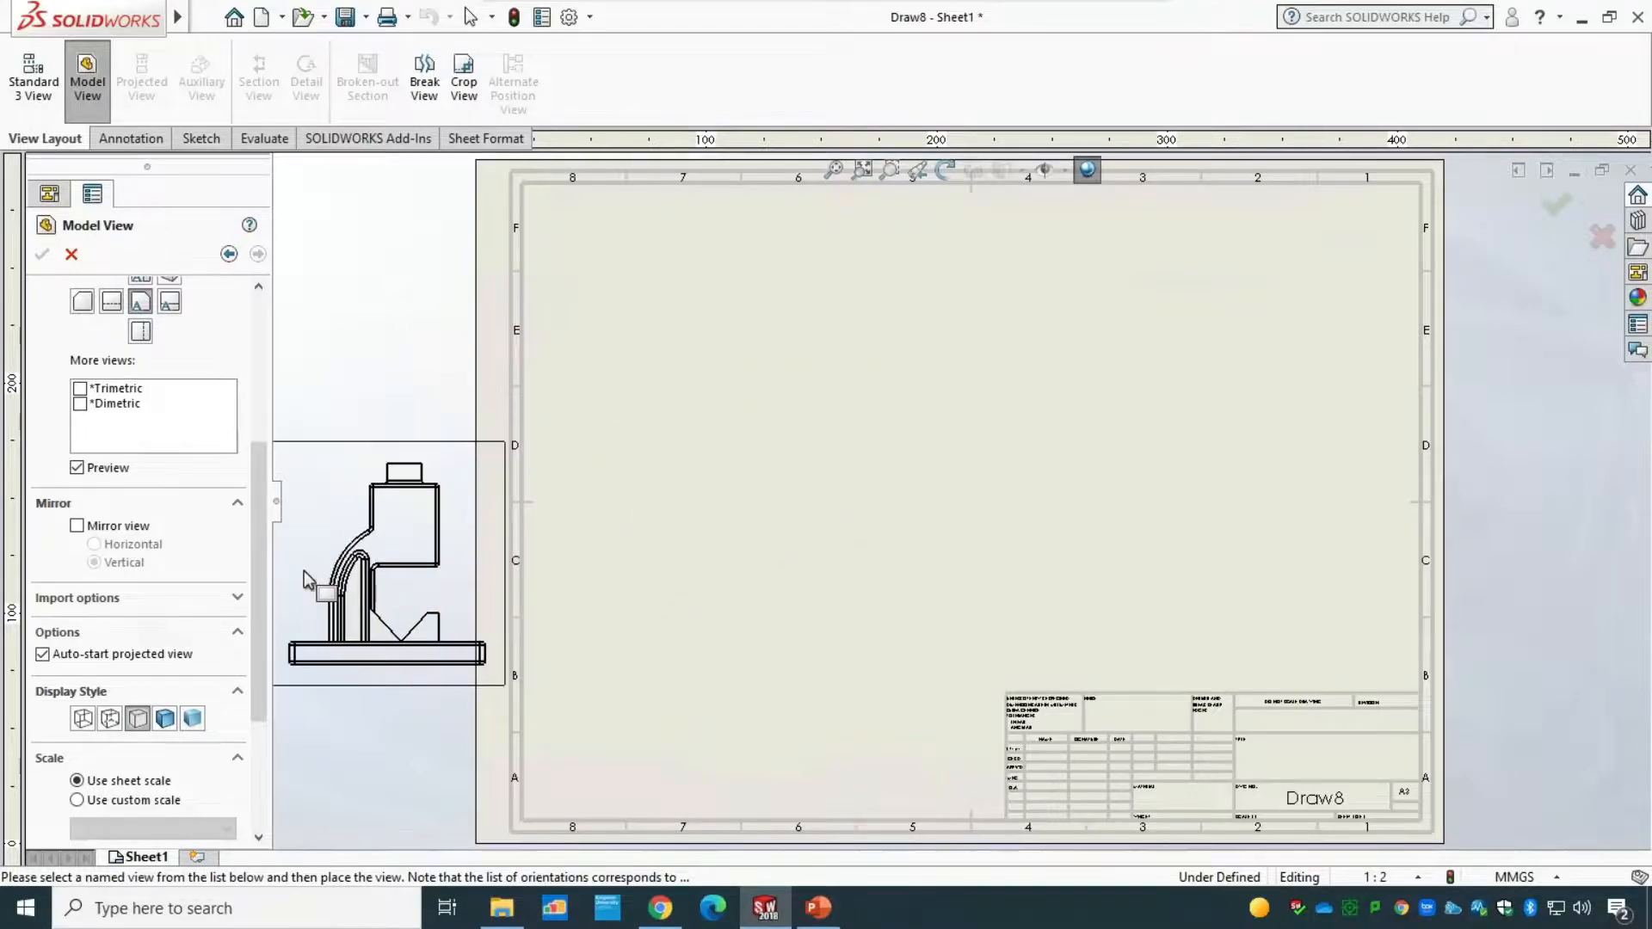
- Try custom scales of 1:1, 1:5, 2:1 and 1:2 for the view, and return it to the sheet scale
scroll(246, 644, down, 5)
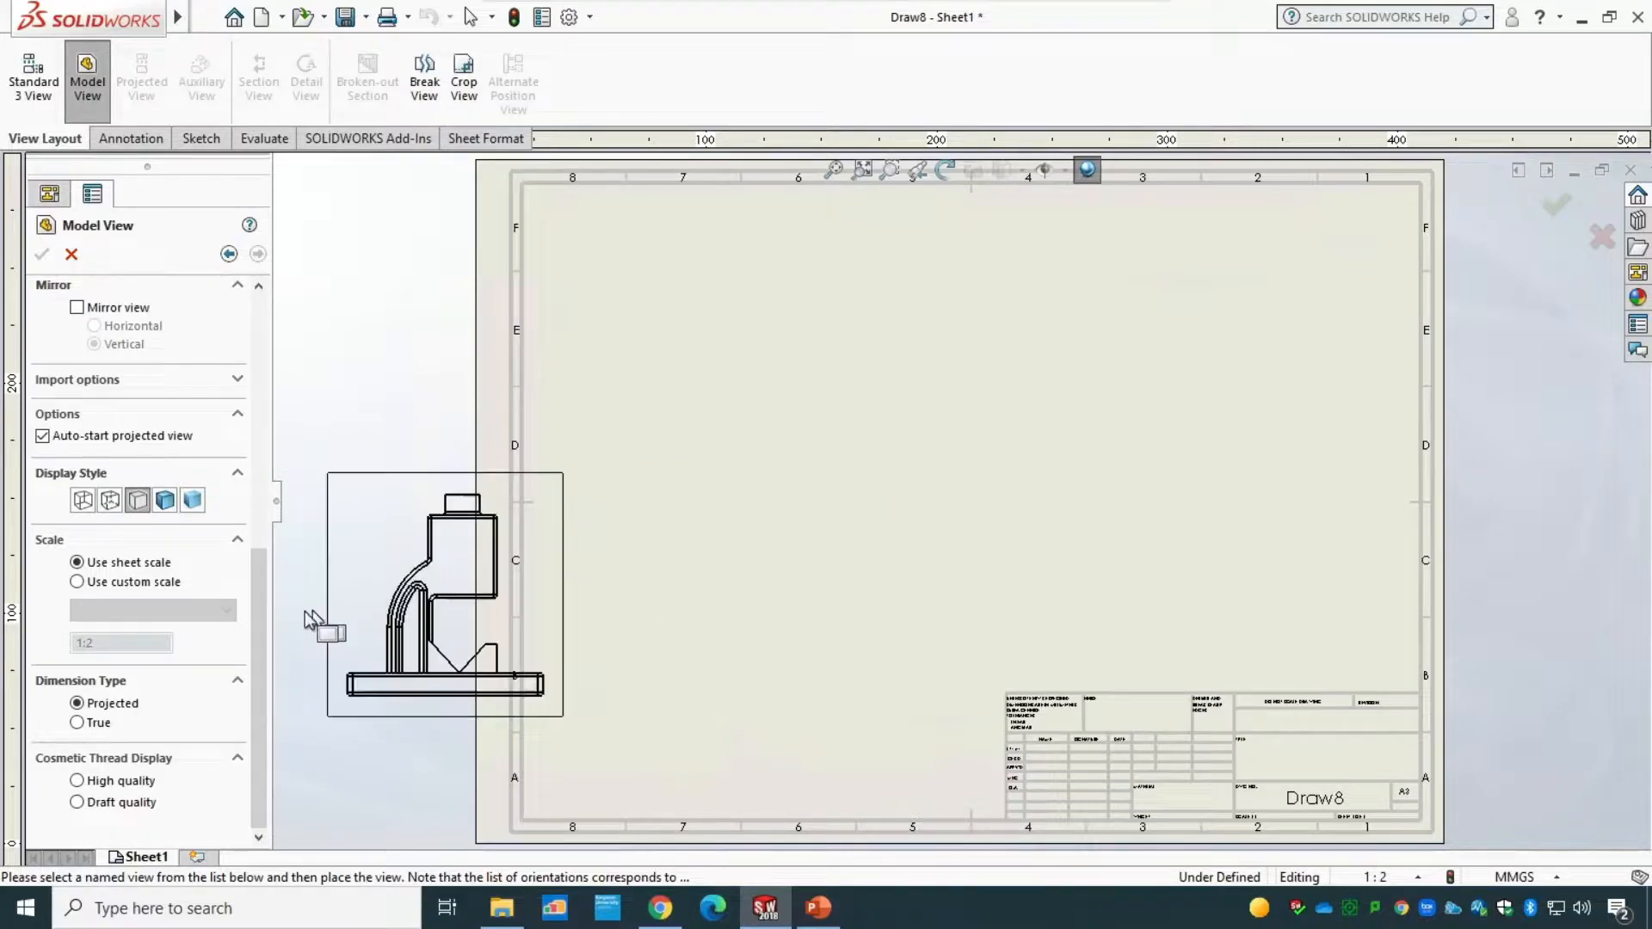
click(152, 583)
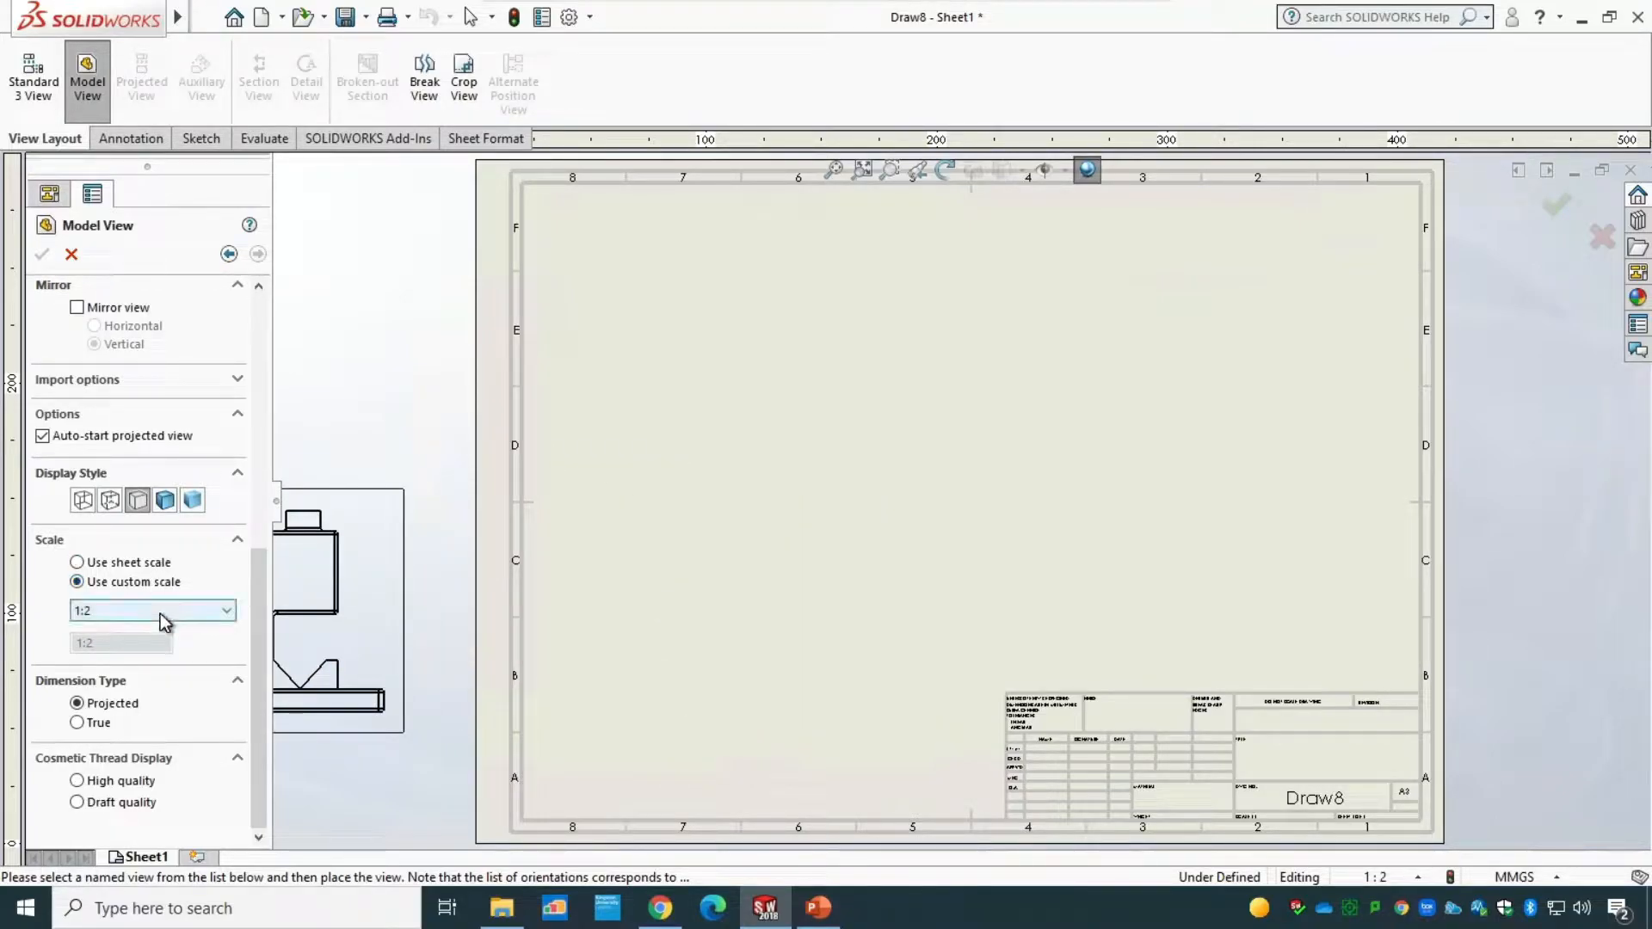
click(159, 610)
click(141, 646)
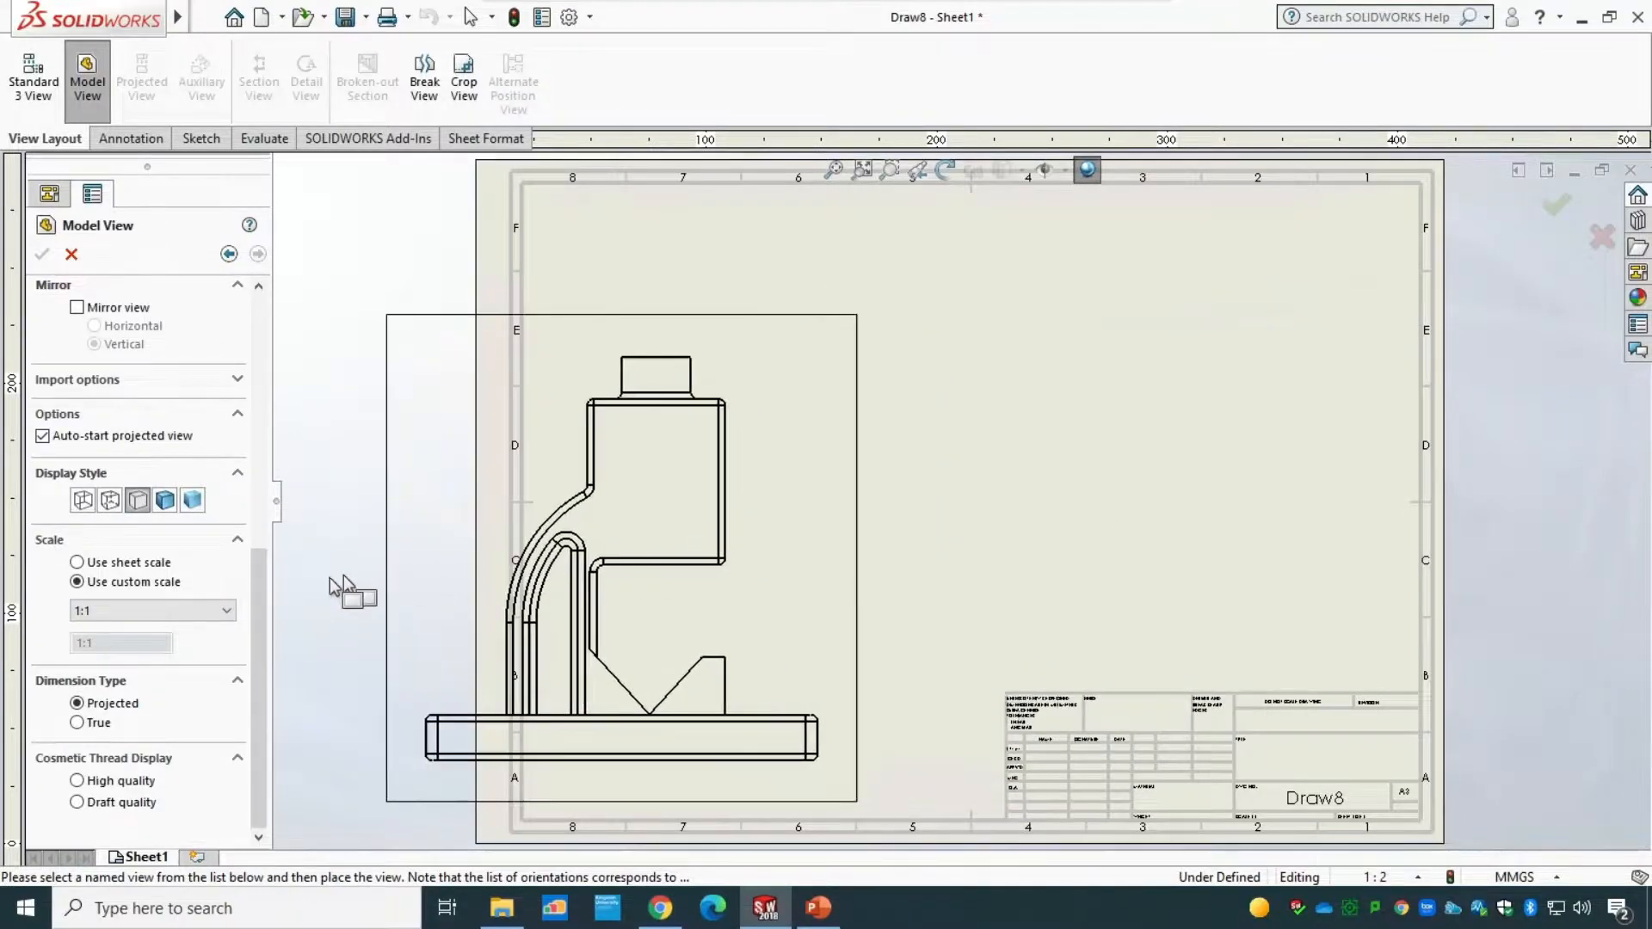
click(206, 612)
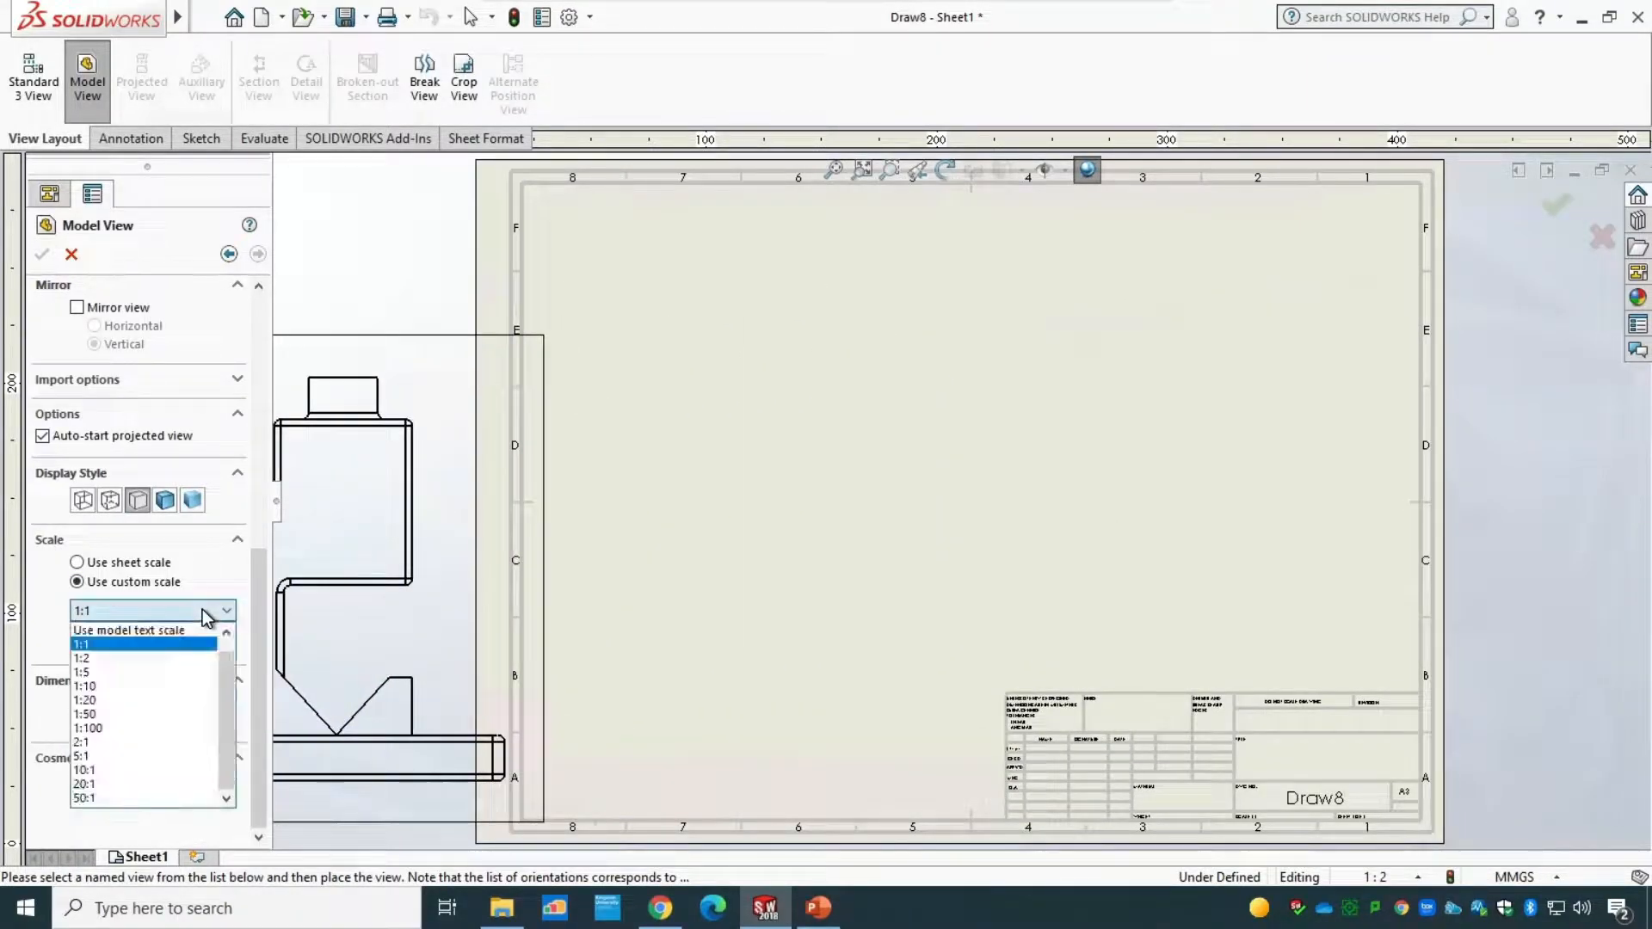
click(159, 672)
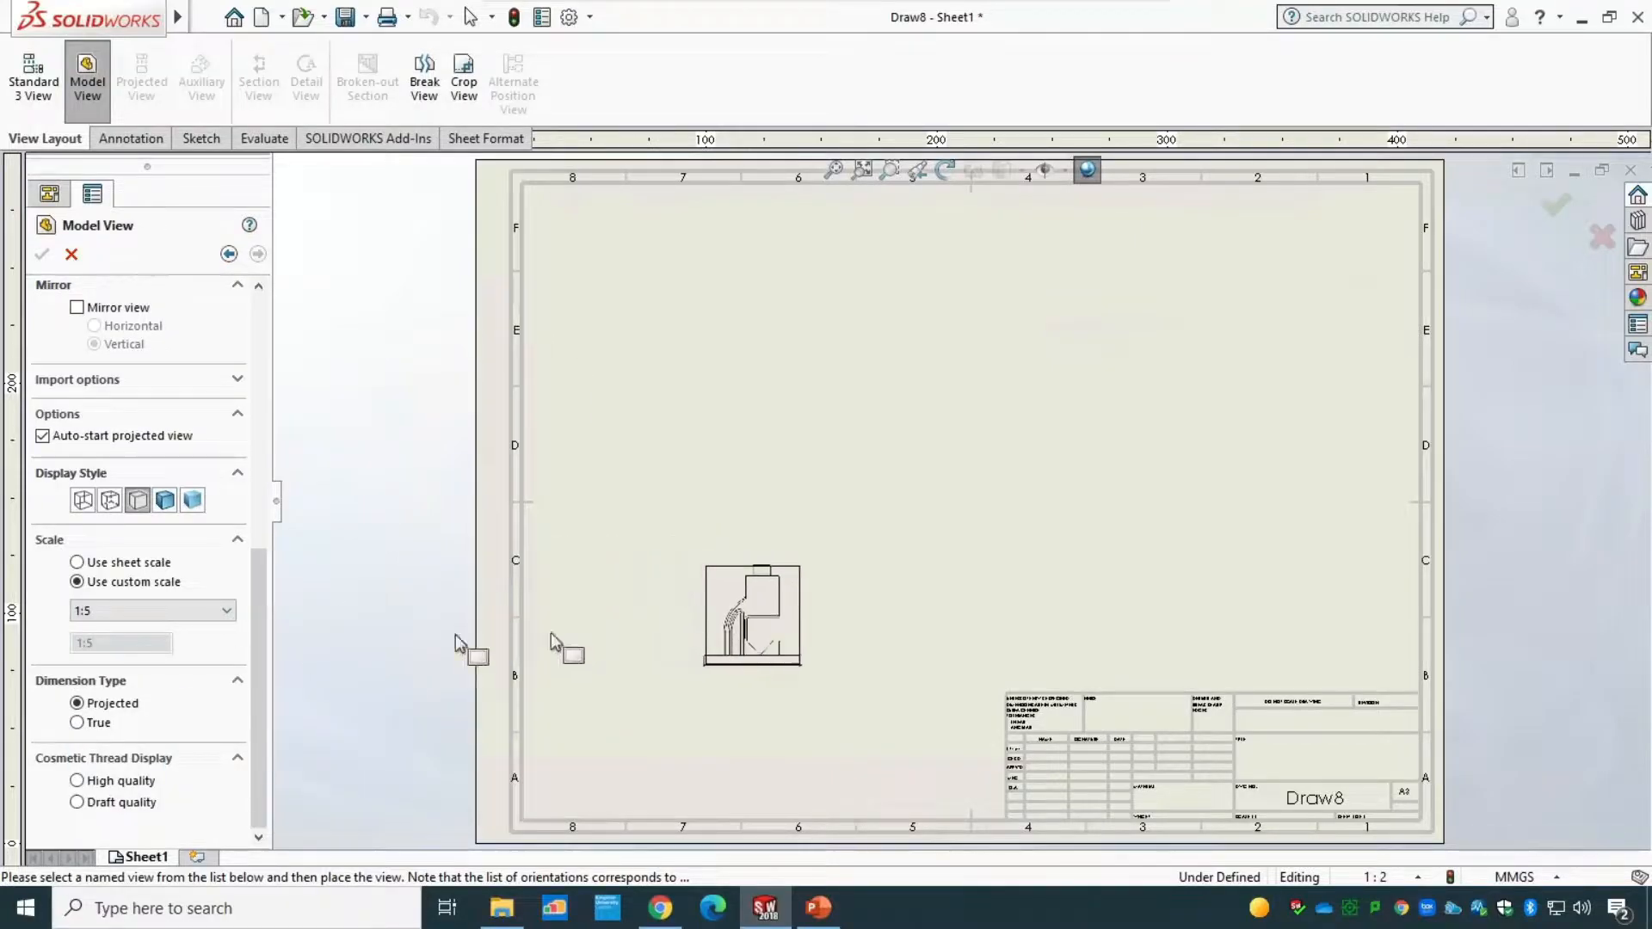
click(203, 613)
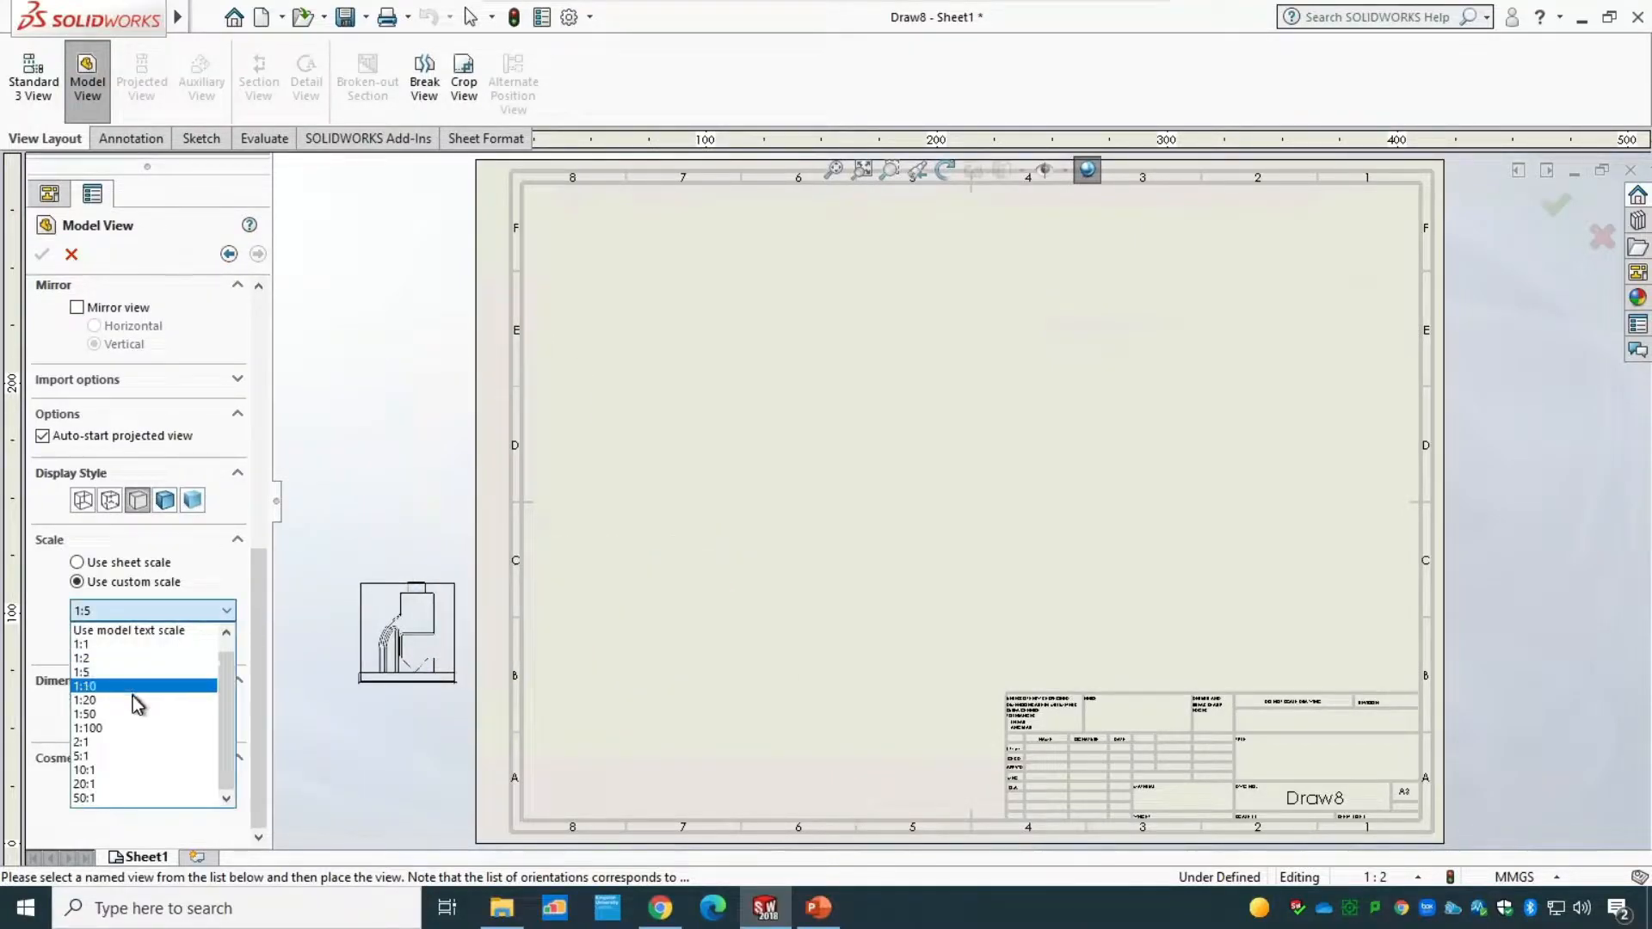
click(112, 741)
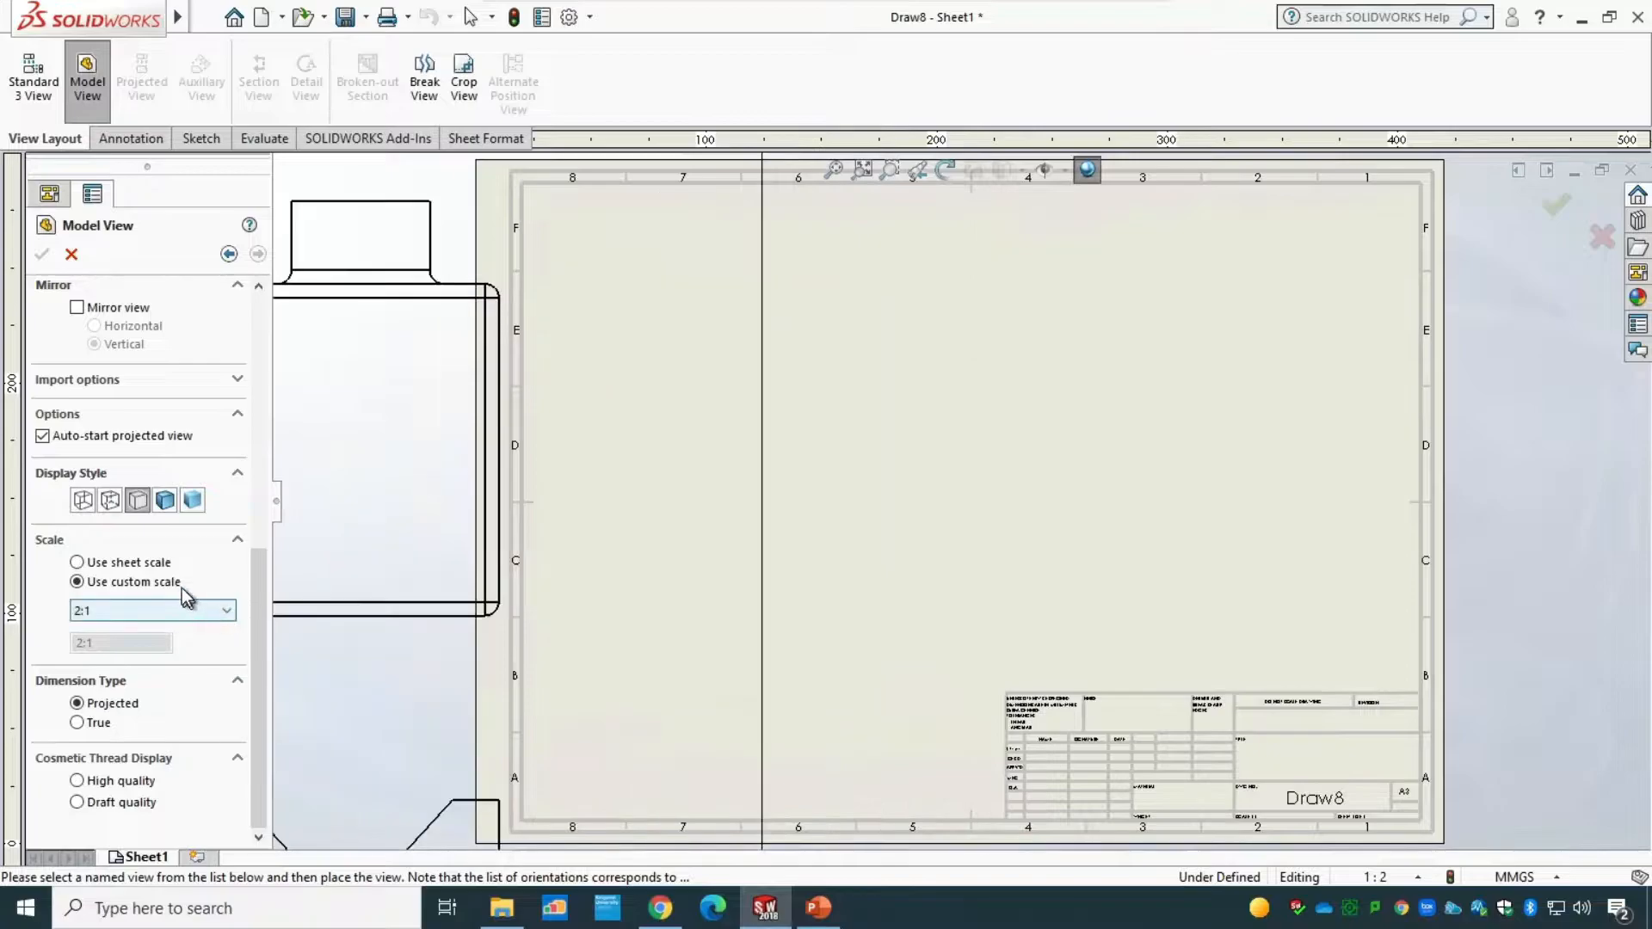
click(163, 611)
click(135, 659)
click(142, 564)
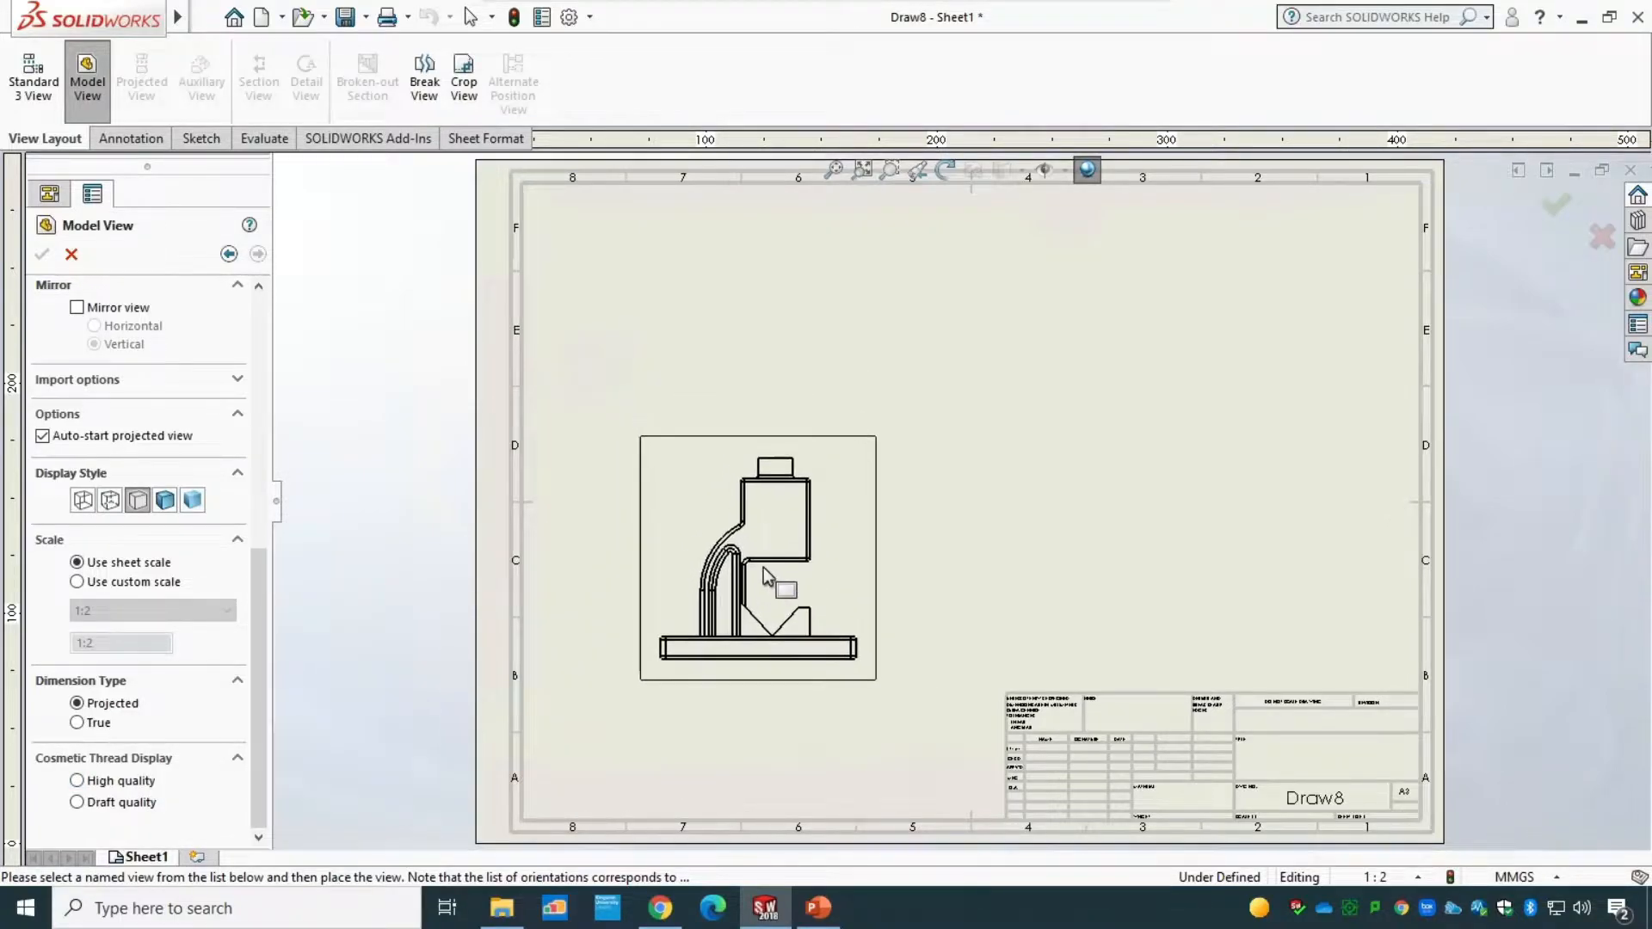
- Place the base's front view in the sheet's lower-left area, with projected views above and beside it and an isometric view diagonally above
click(768, 583)
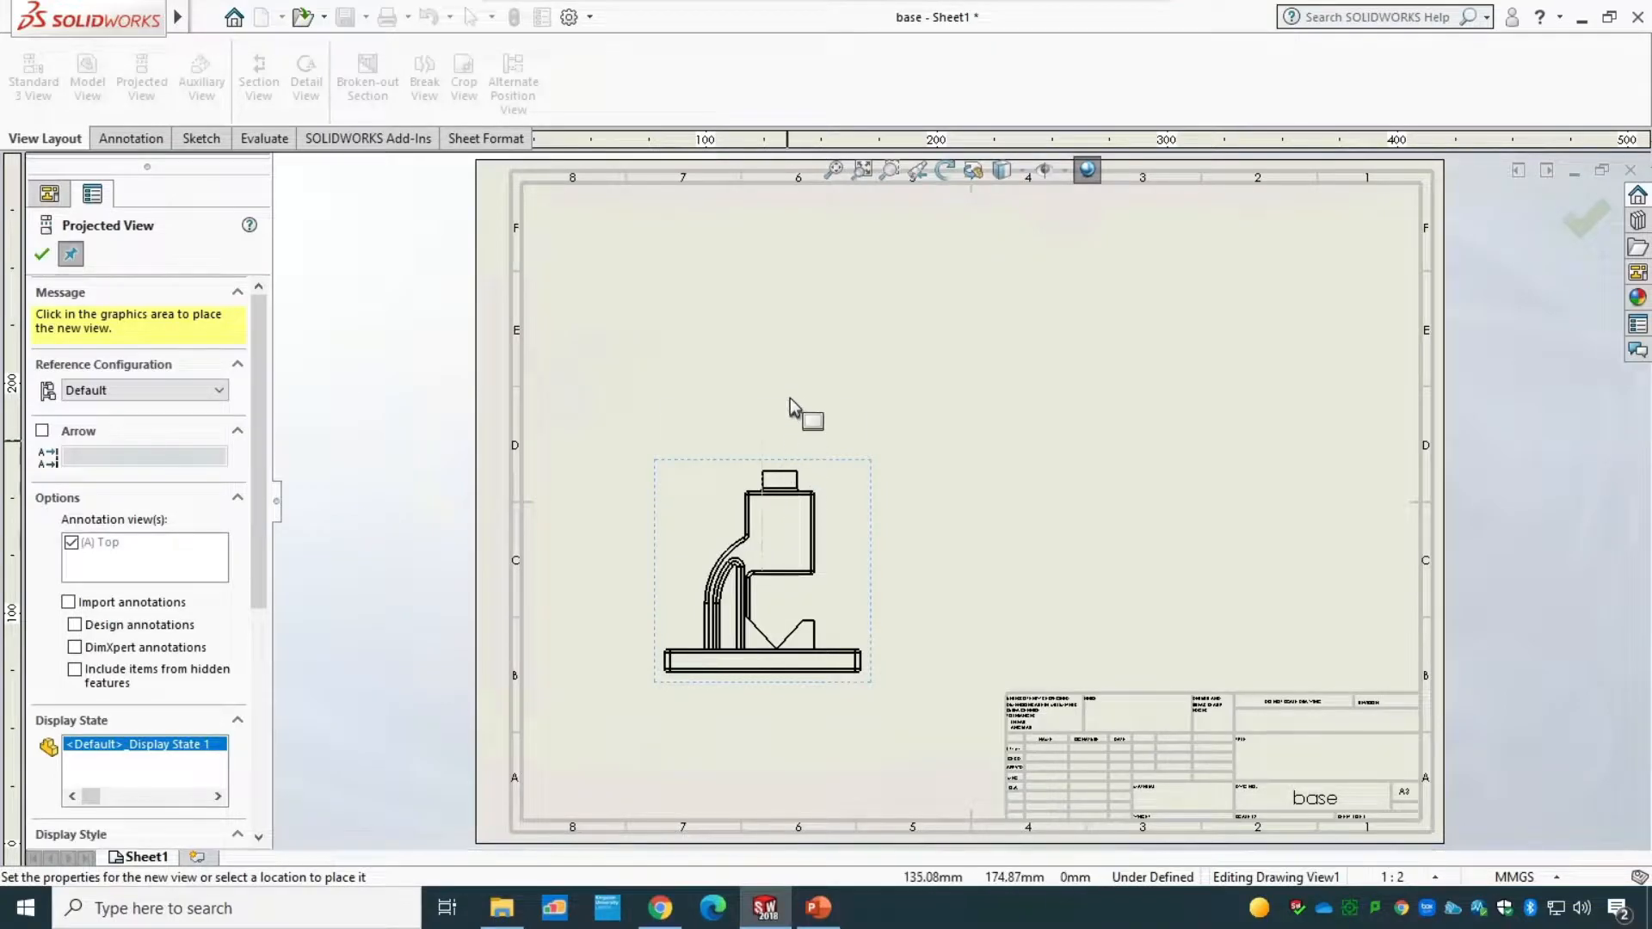
click(790, 320)
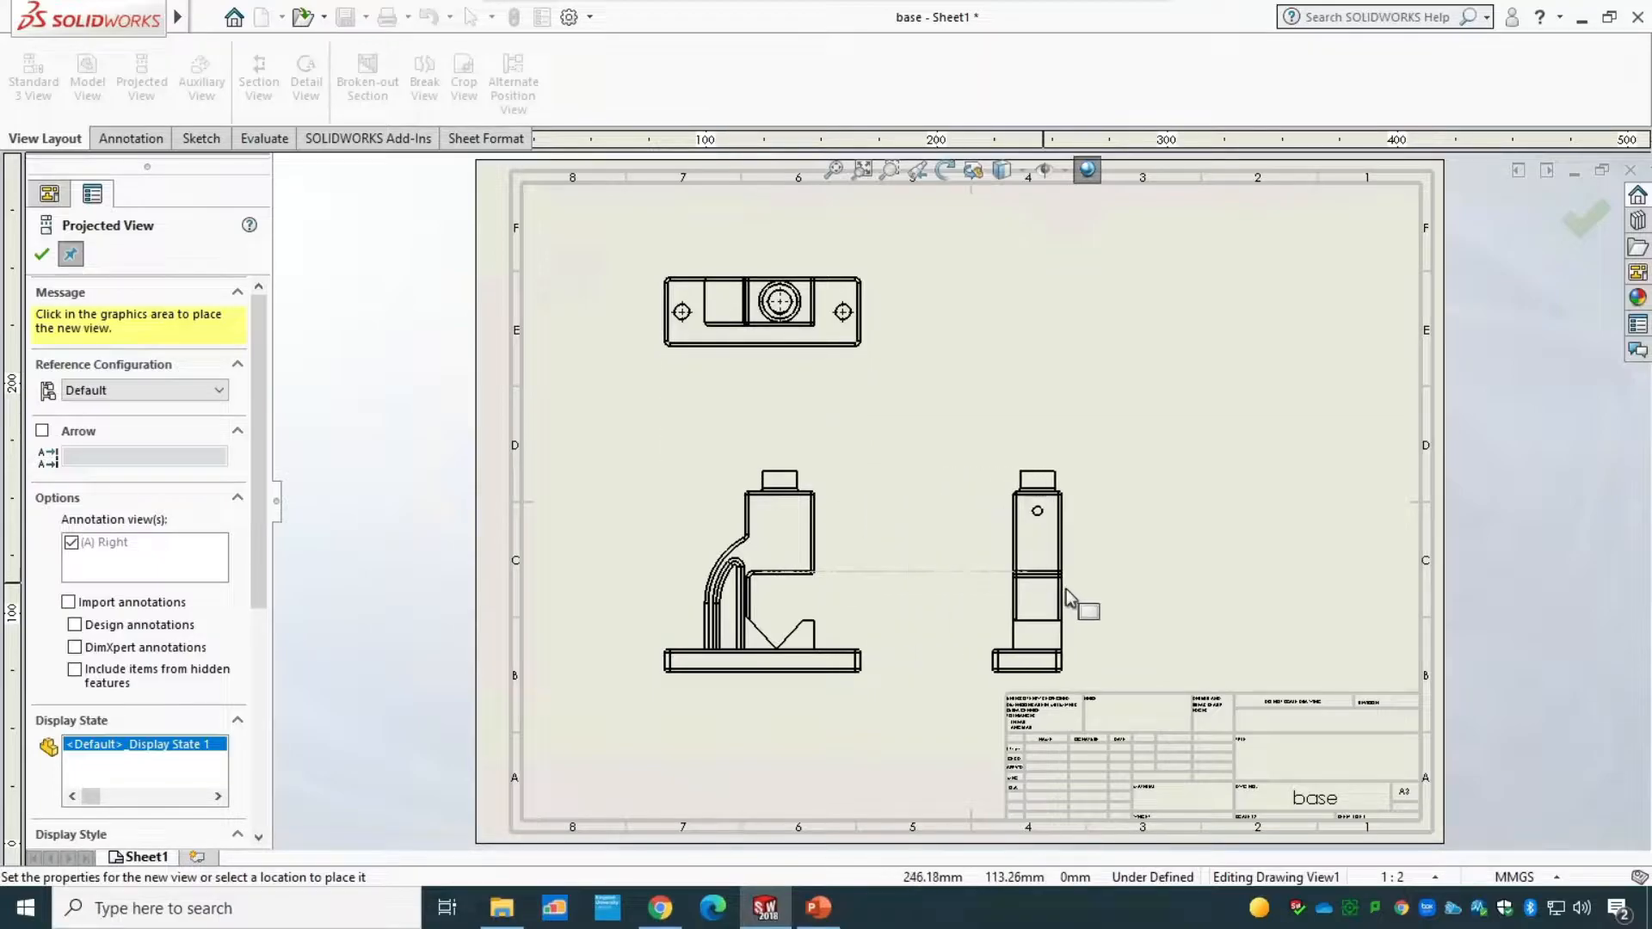
click(1088, 600)
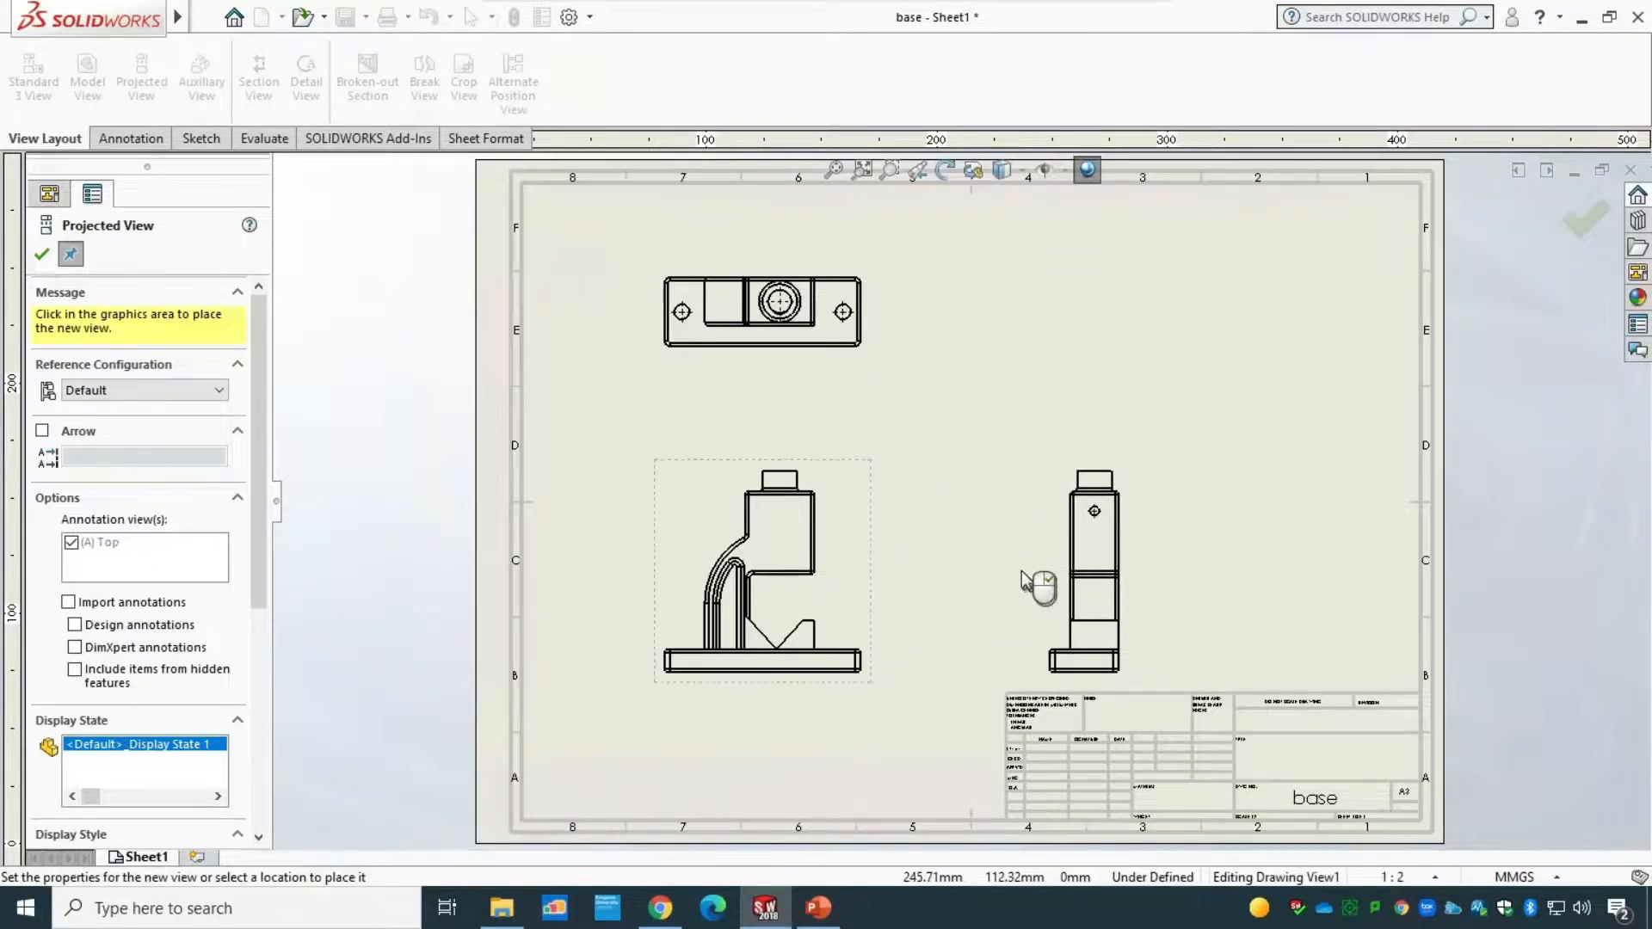
click(1118, 378)
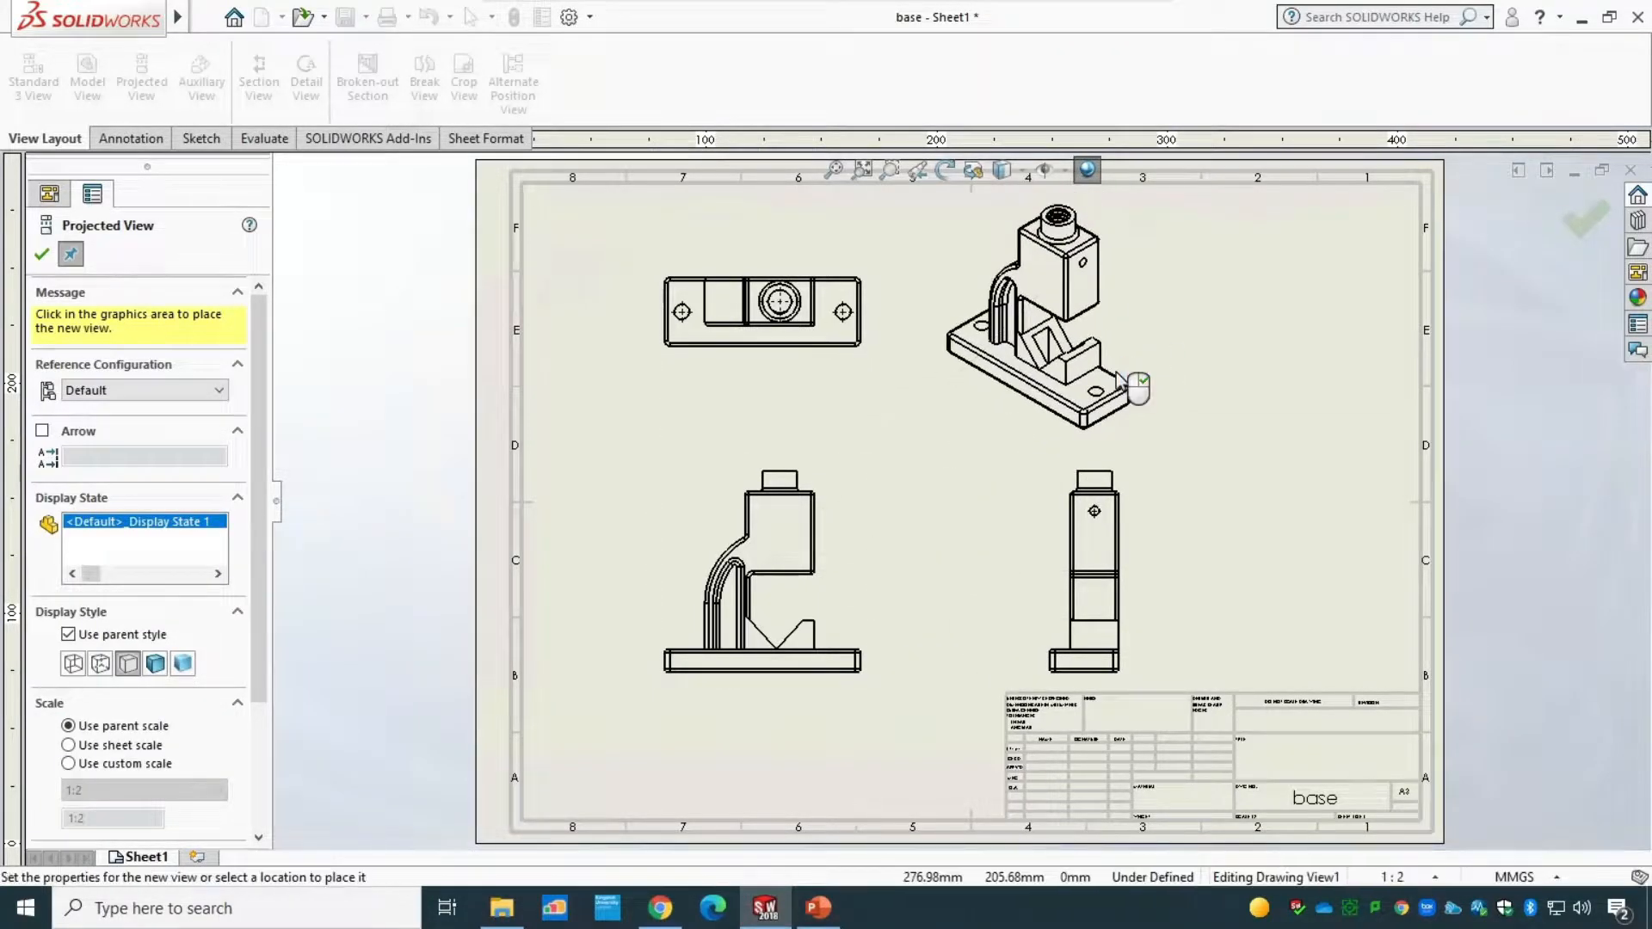
key(Escape)
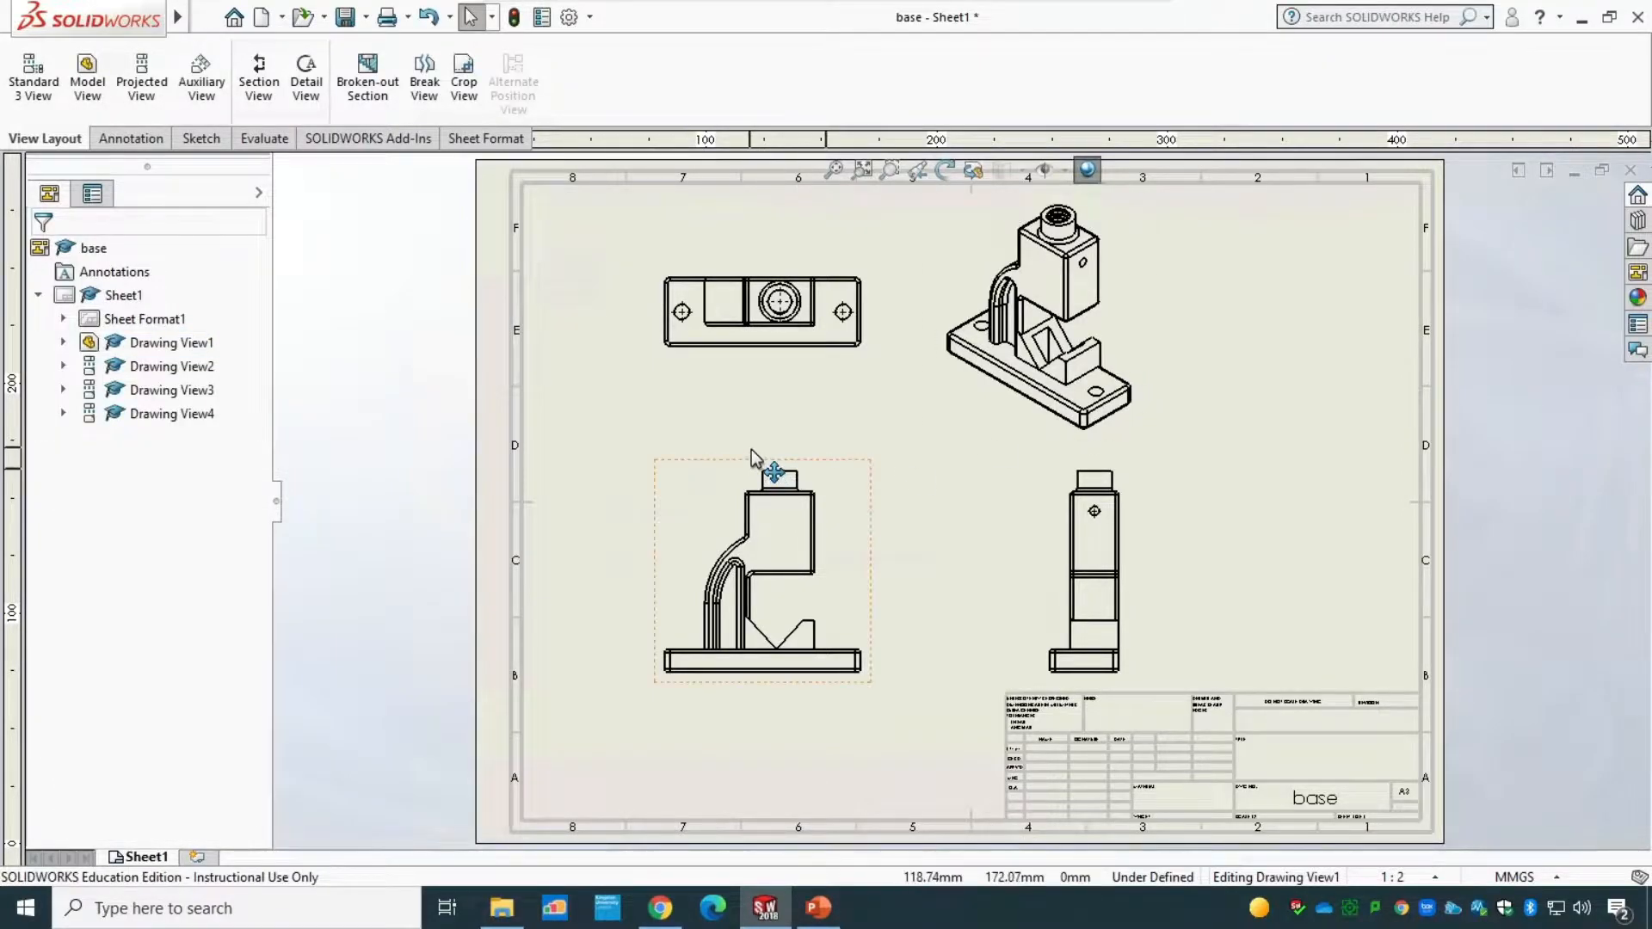
- Try the Hidden Lines Visible and Shaded With Edges styles on the base's front view, and return it to Hidden Lines Removed
click(735, 471)
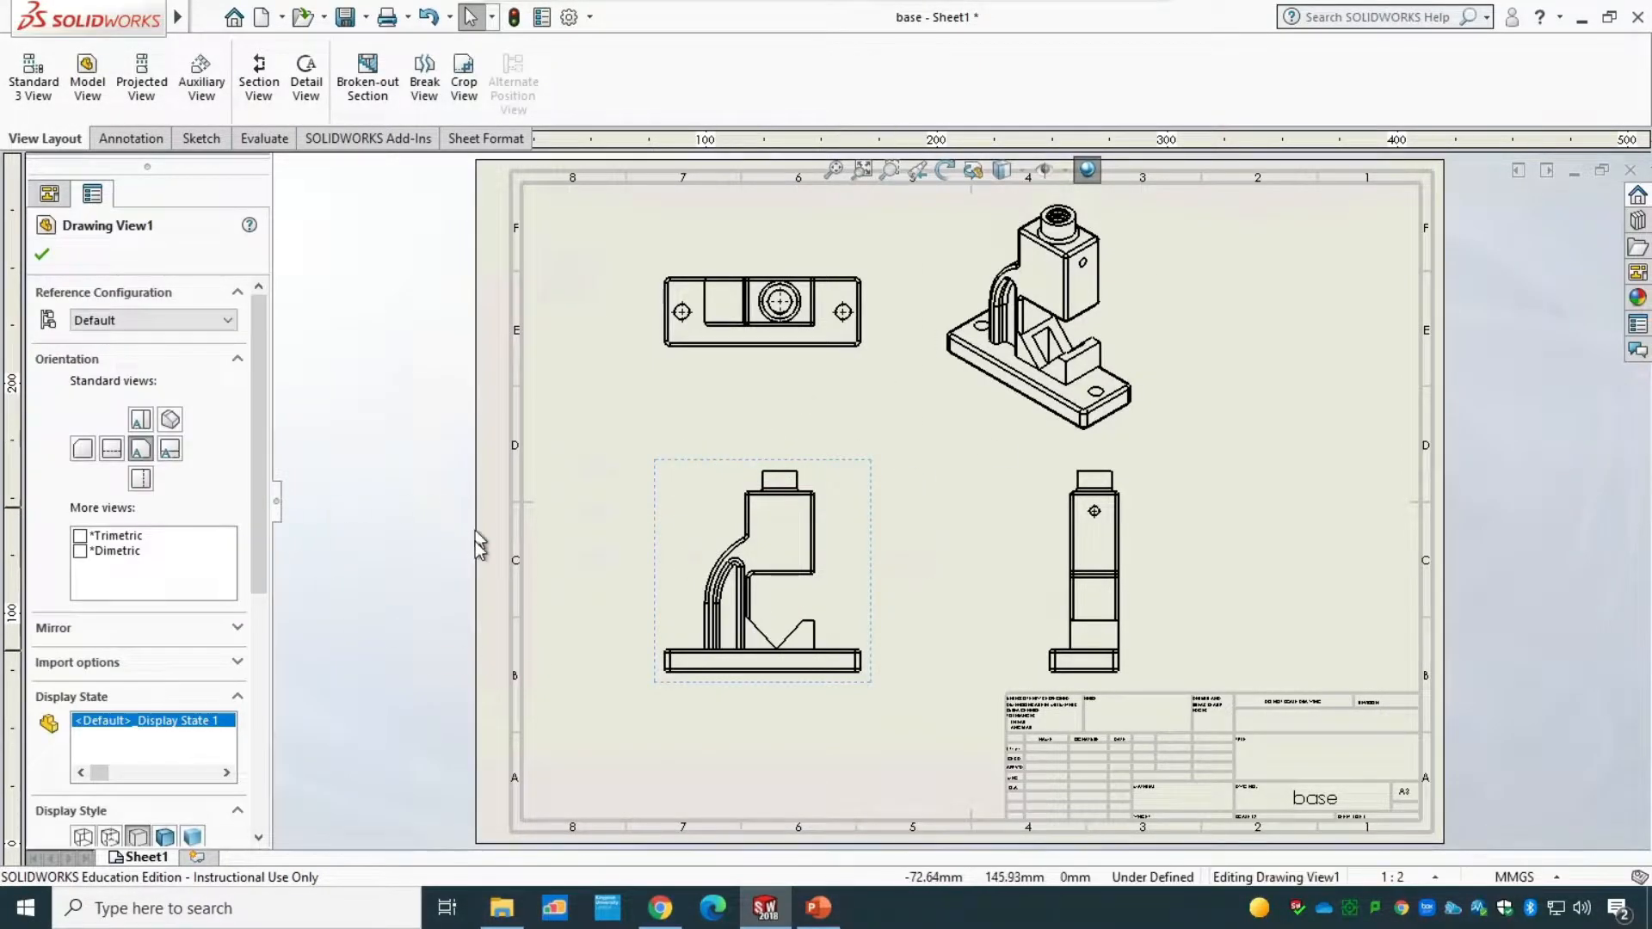
scroll(138, 568, down, 3)
click(110, 575)
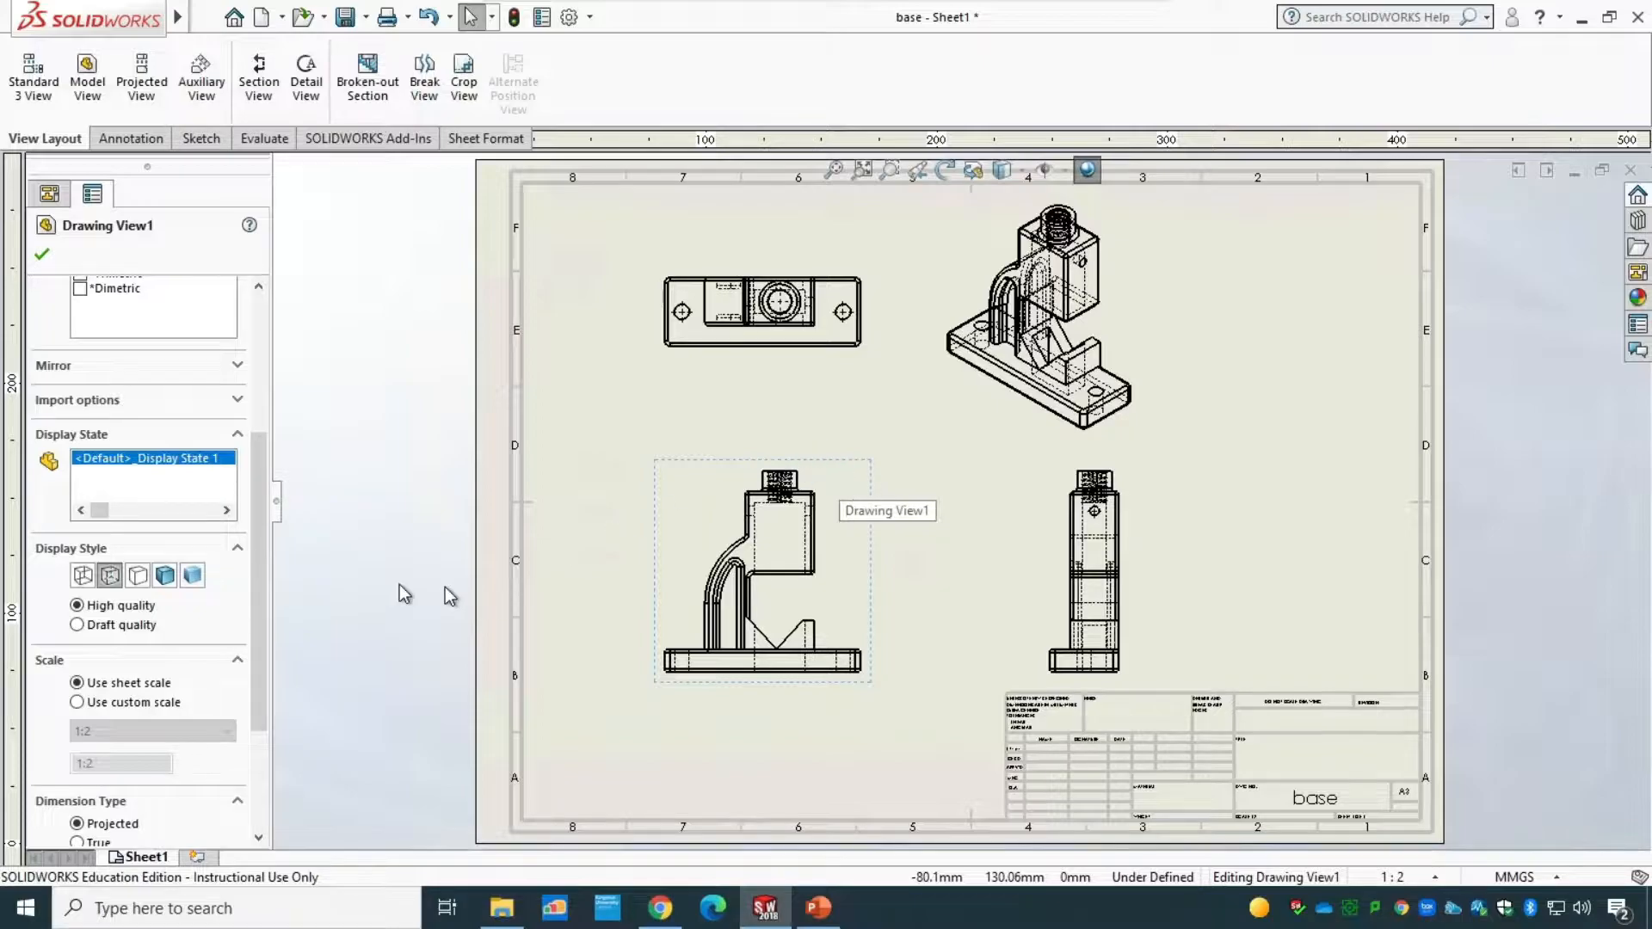
click(165, 575)
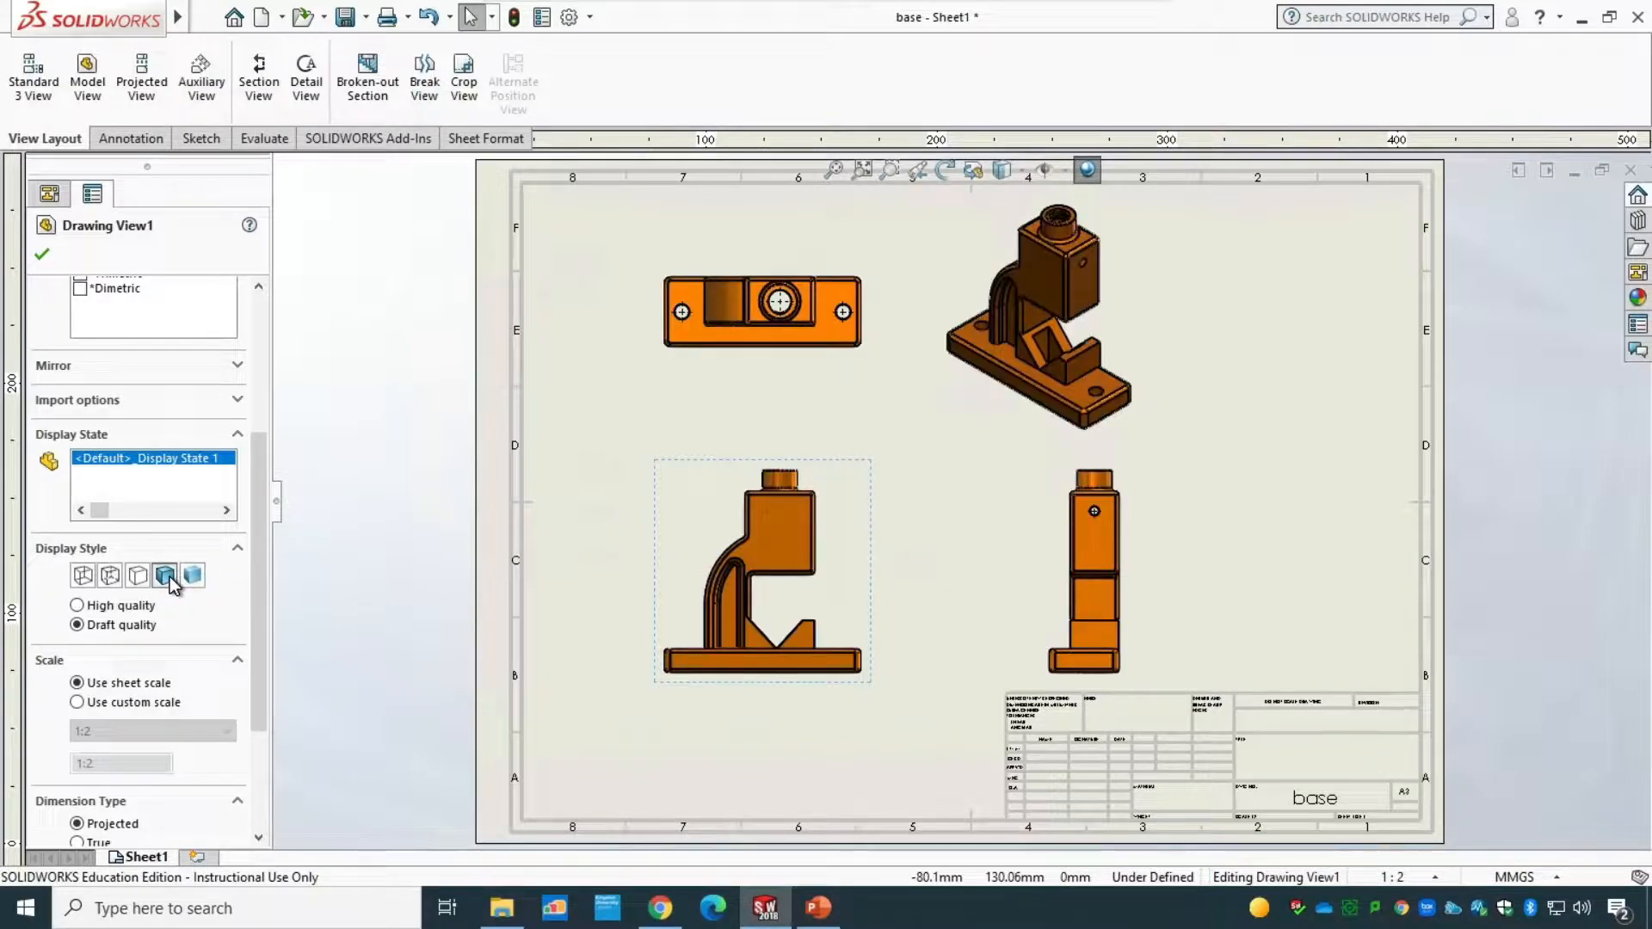
click(110, 575)
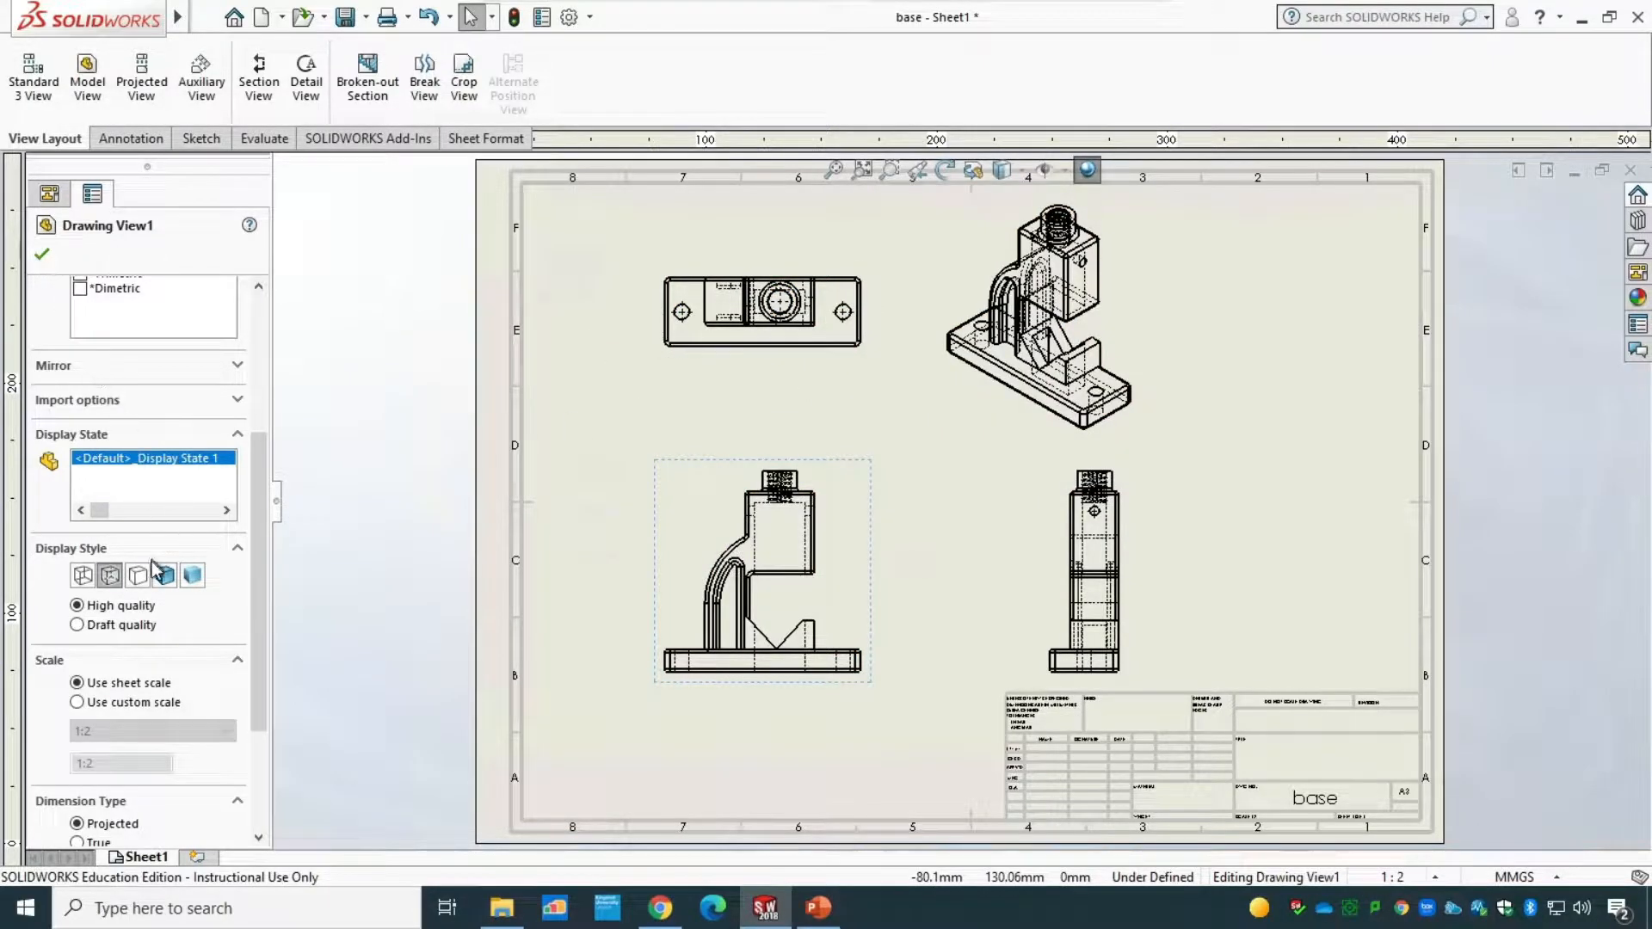
click(138, 574)
click(40, 256)
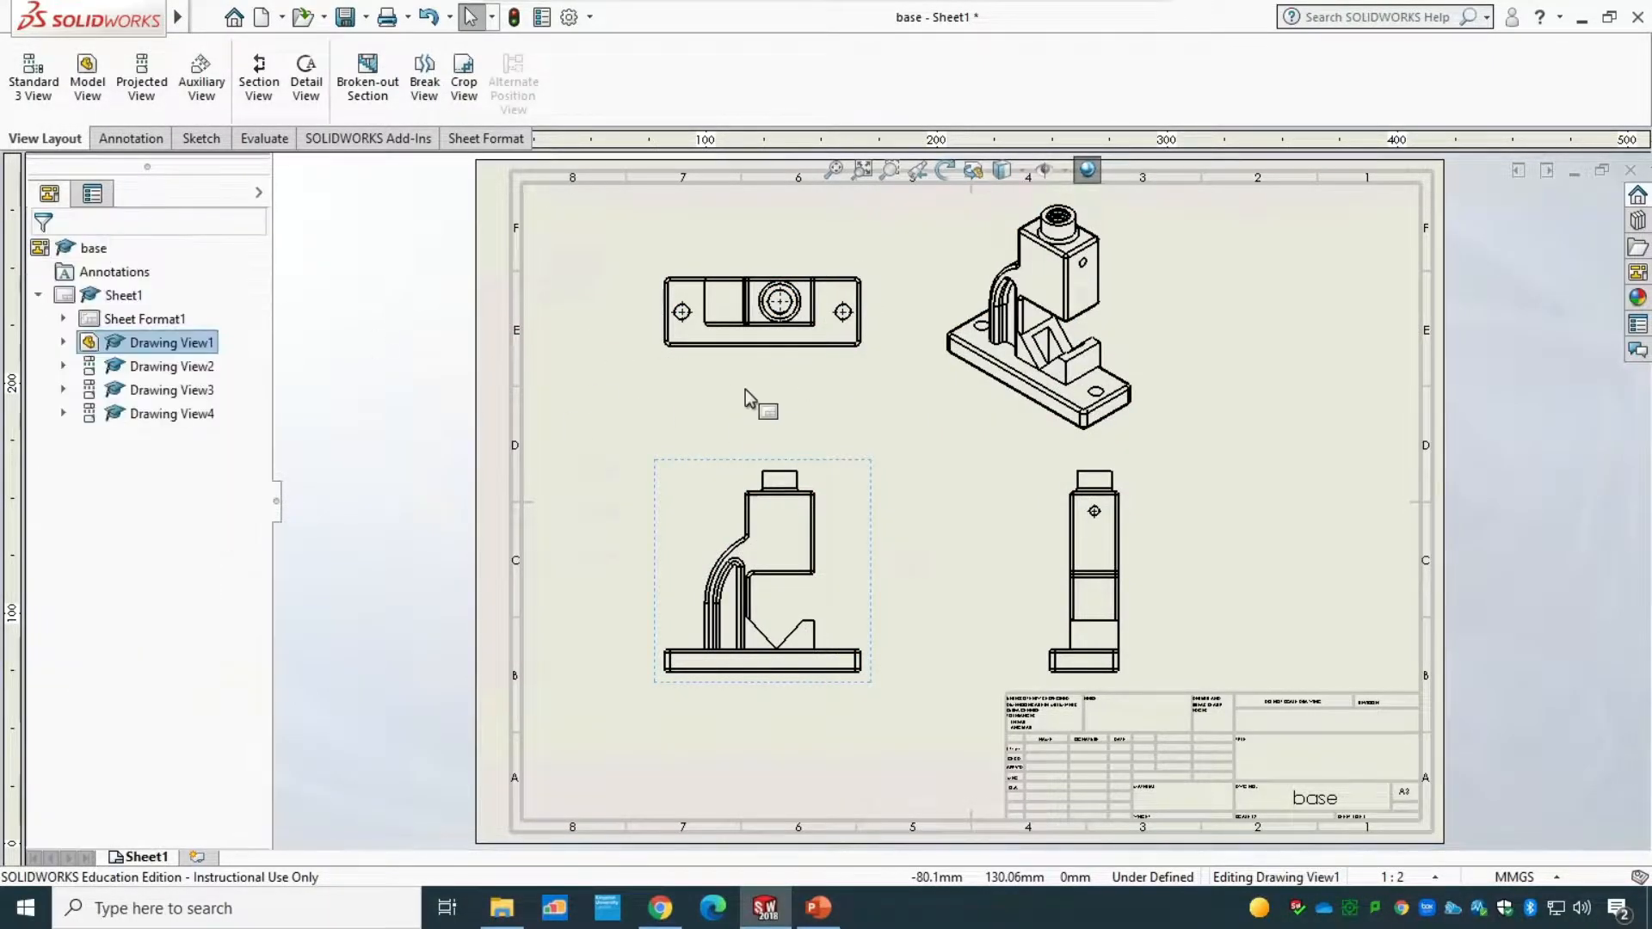
- Set the base's top view to its own Hidden Lines Visible display style instead of the parent style
click(757, 359)
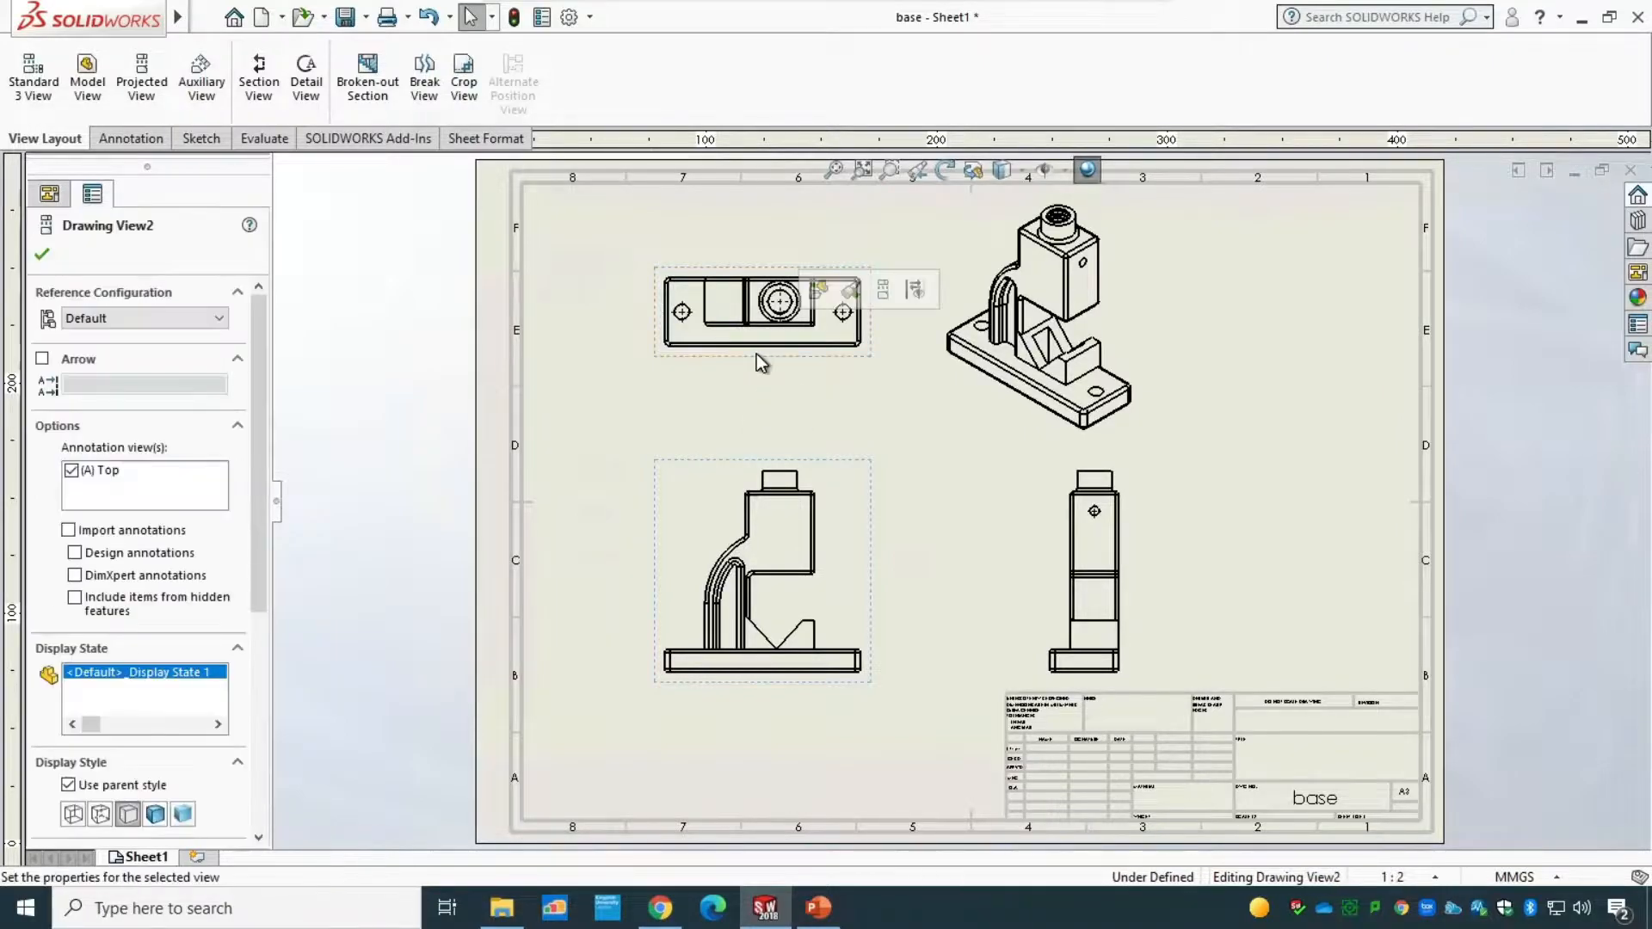
key(Escape)
click(759, 357)
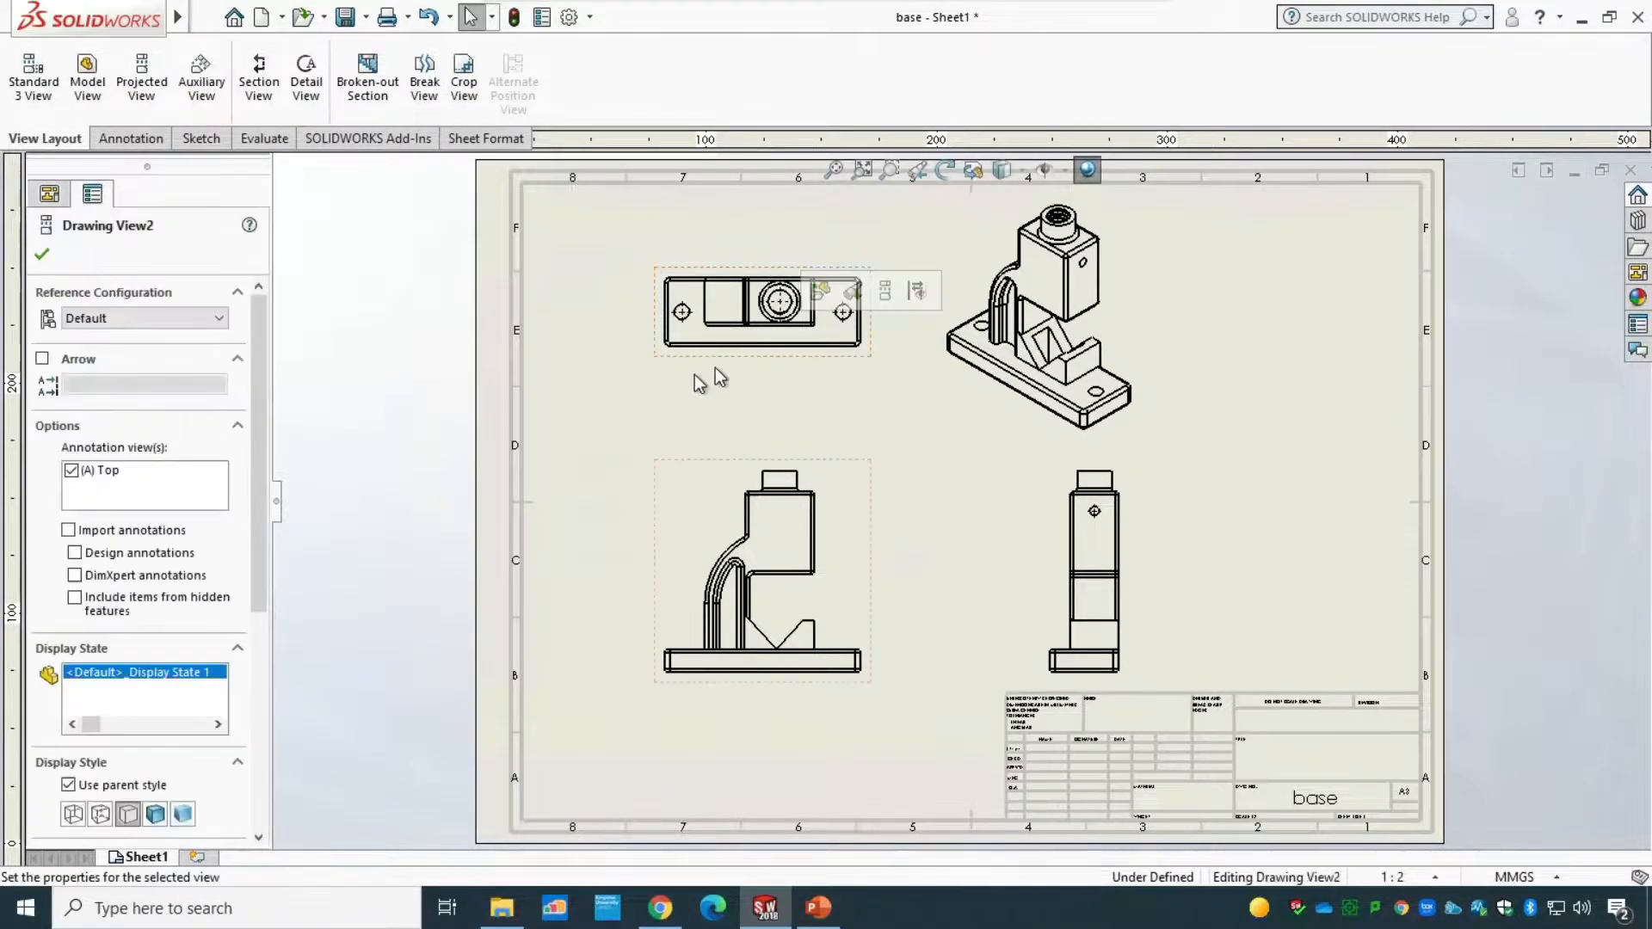
click(102, 814)
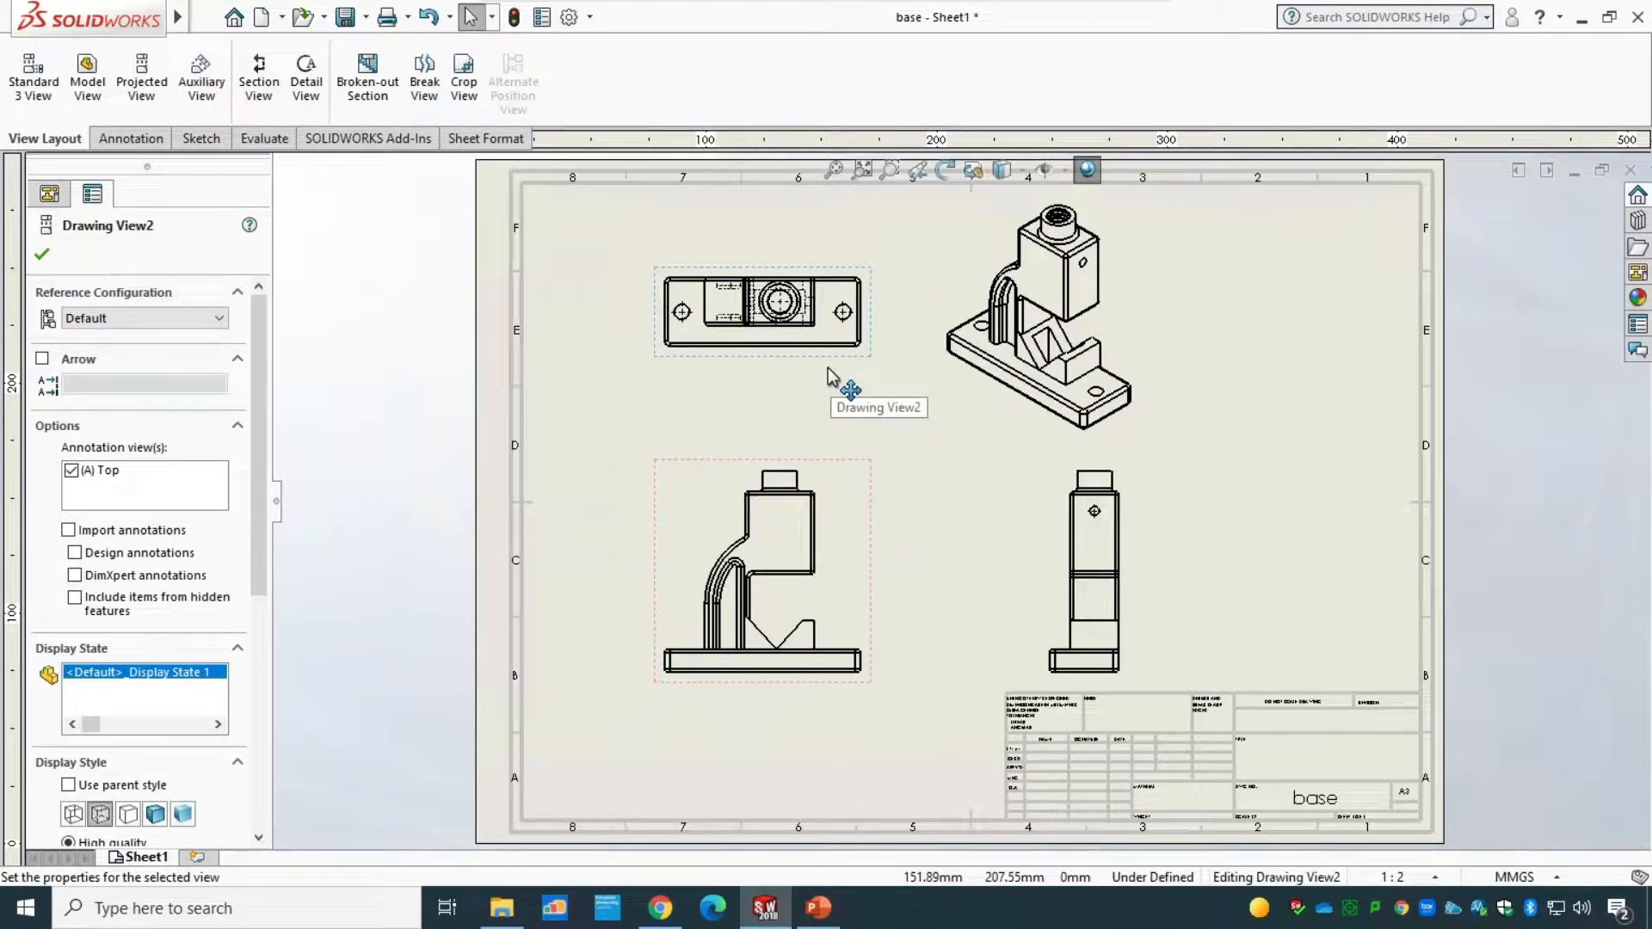
click(42, 255)
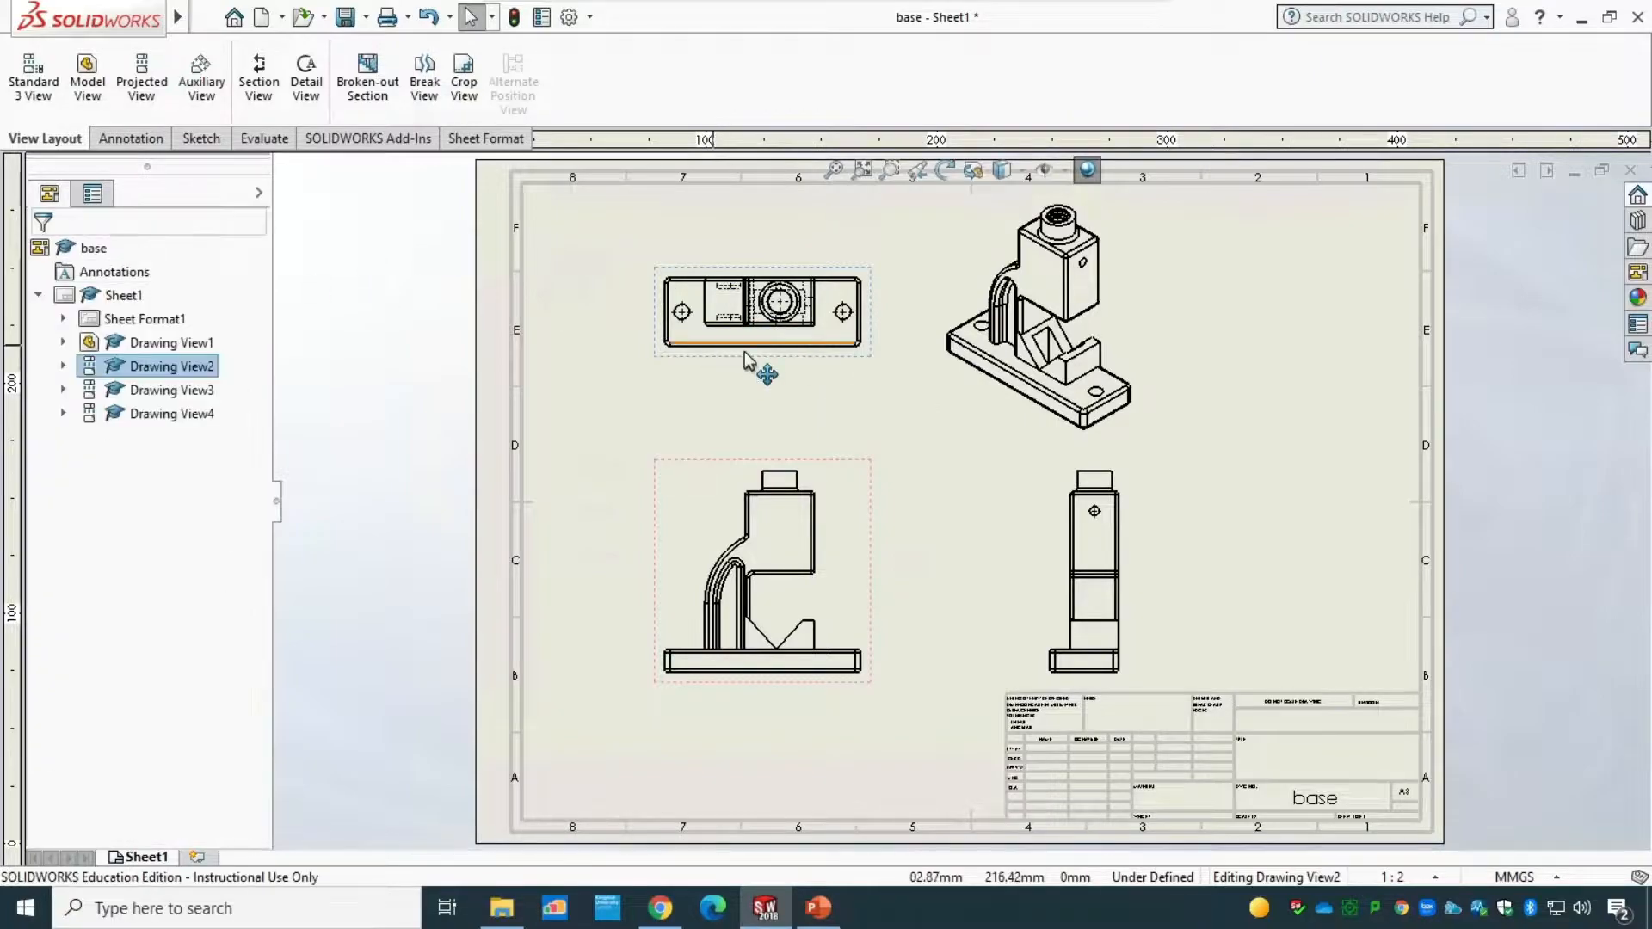
- Move the top view slightly up, and shift the isometric and right views further to the right on the sheet
mouse_move(753, 356)
mouse_down()
mouse_move(751, 469)
mouse_move(760, 349)
mouse_up()
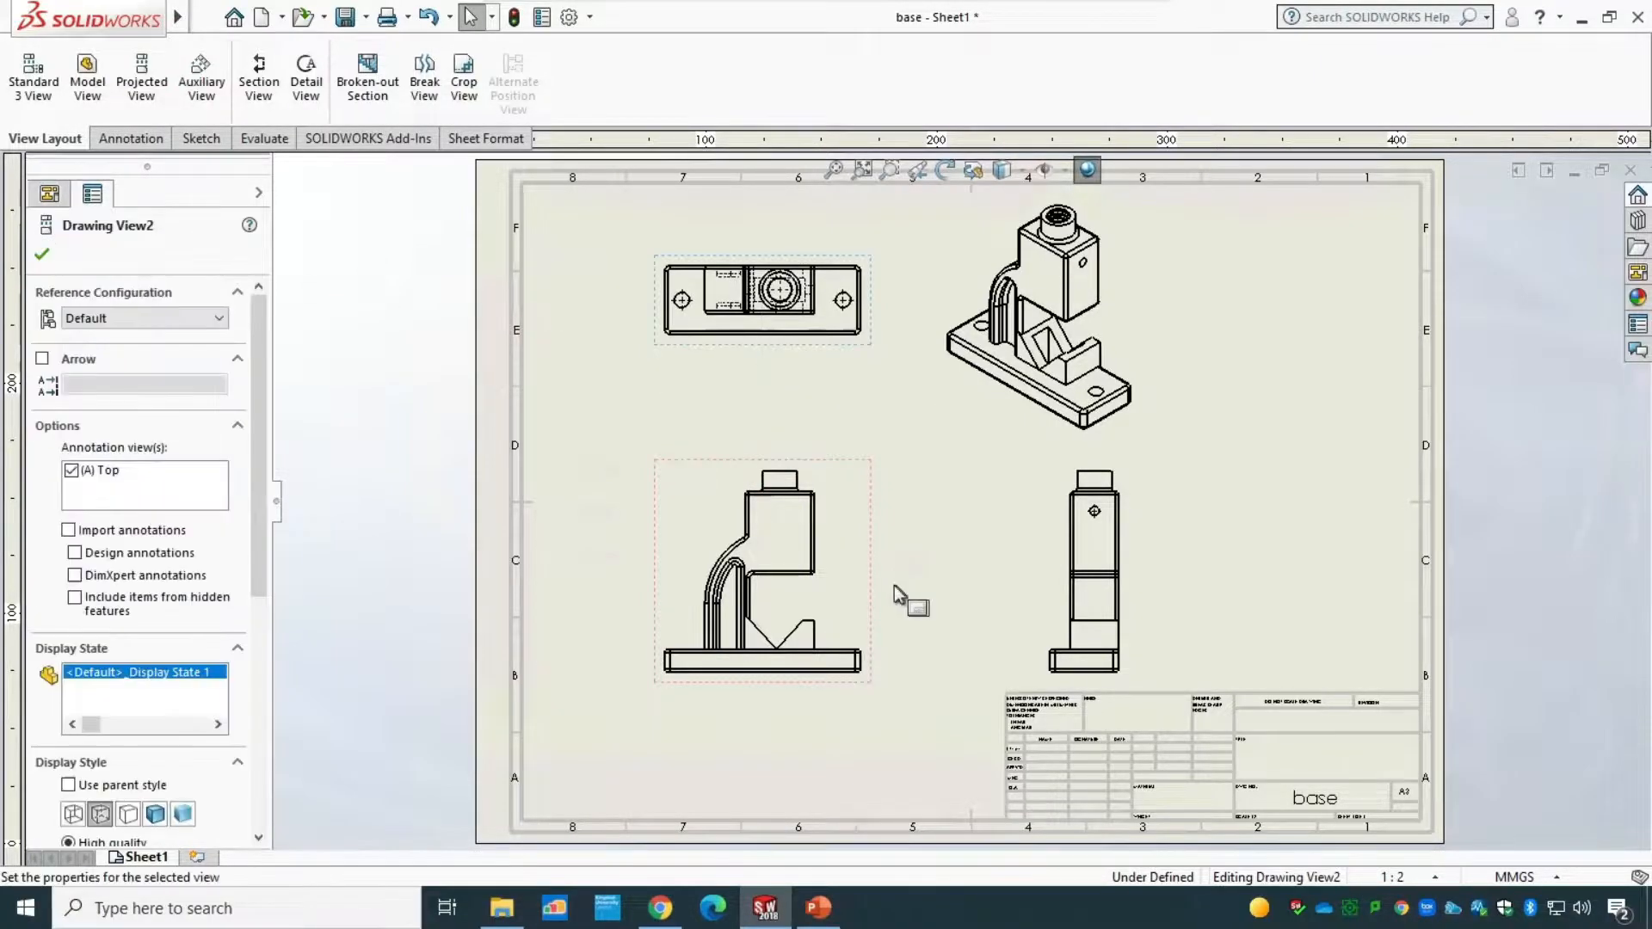
mouse_move(1018, 461)
mouse_down()
mouse_move(1118, 452)
mouse_move(1088, 447)
mouse_up()
mouse_move(1131, 575)
mouse_down()
mouse_move(1180, 578)
mouse_move(1107, 578)
mouse_up()
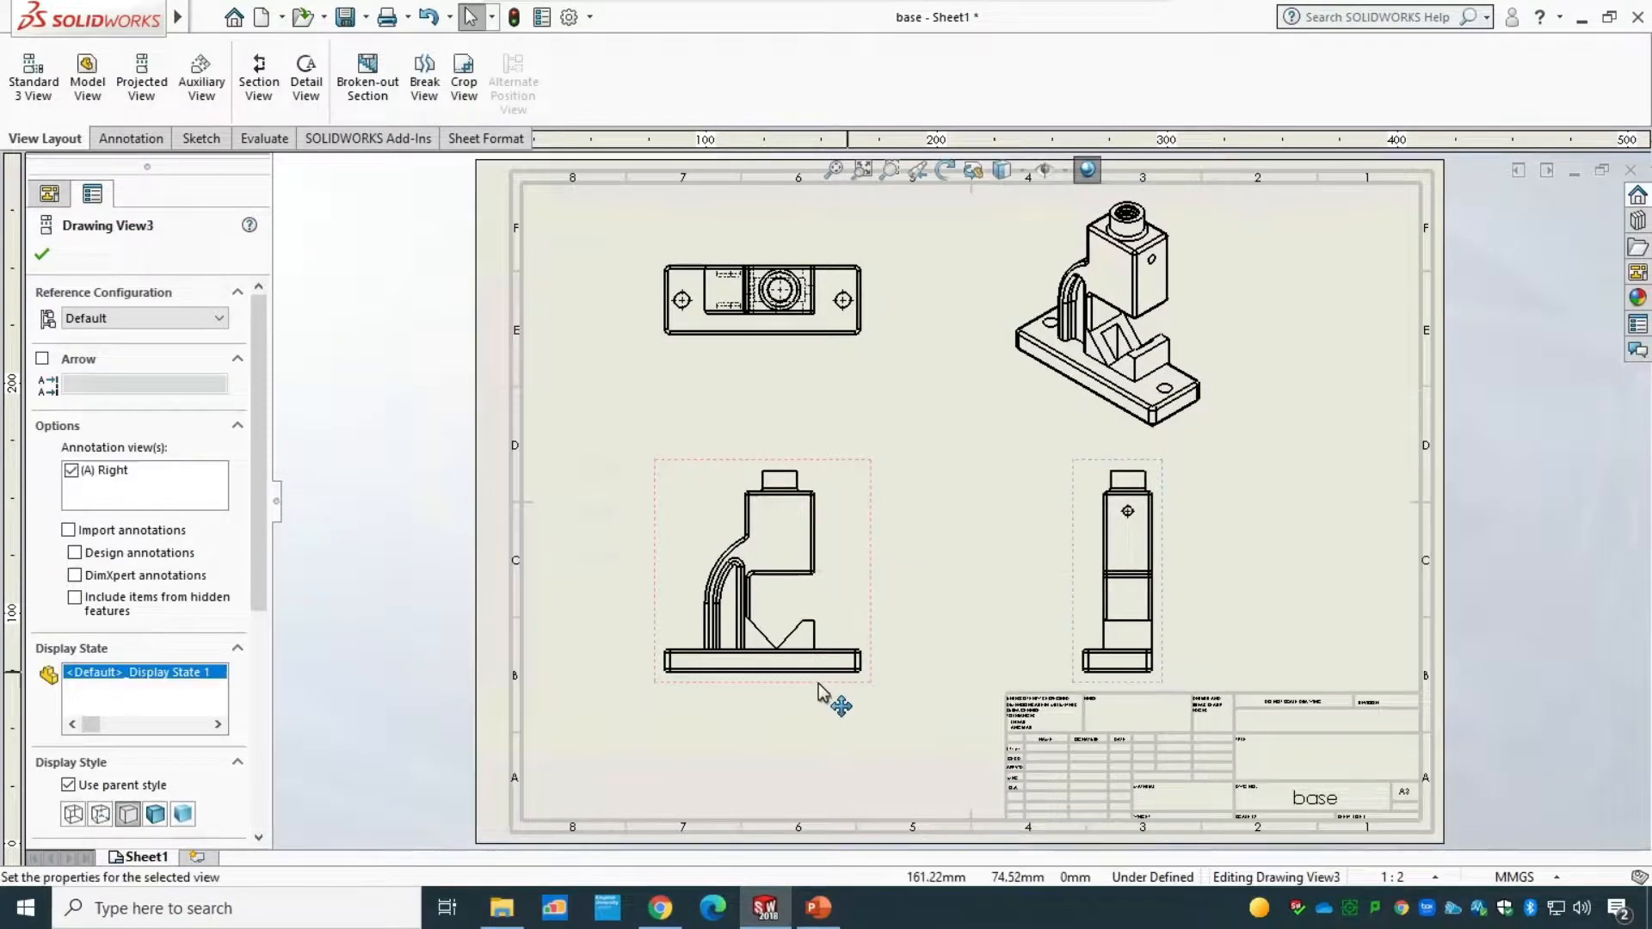
- Reposition the front view slightly right and up on the sheet, together with its aligned top and right views
mouse_move(827, 688)
mouse_down()
mouse_move(848, 373)
mouse_move(704, 660)
mouse_move(473, 637)
mouse_move(946, 660)
mouse_move(856, 649)
mouse_move(891, 647)
mouse_up()
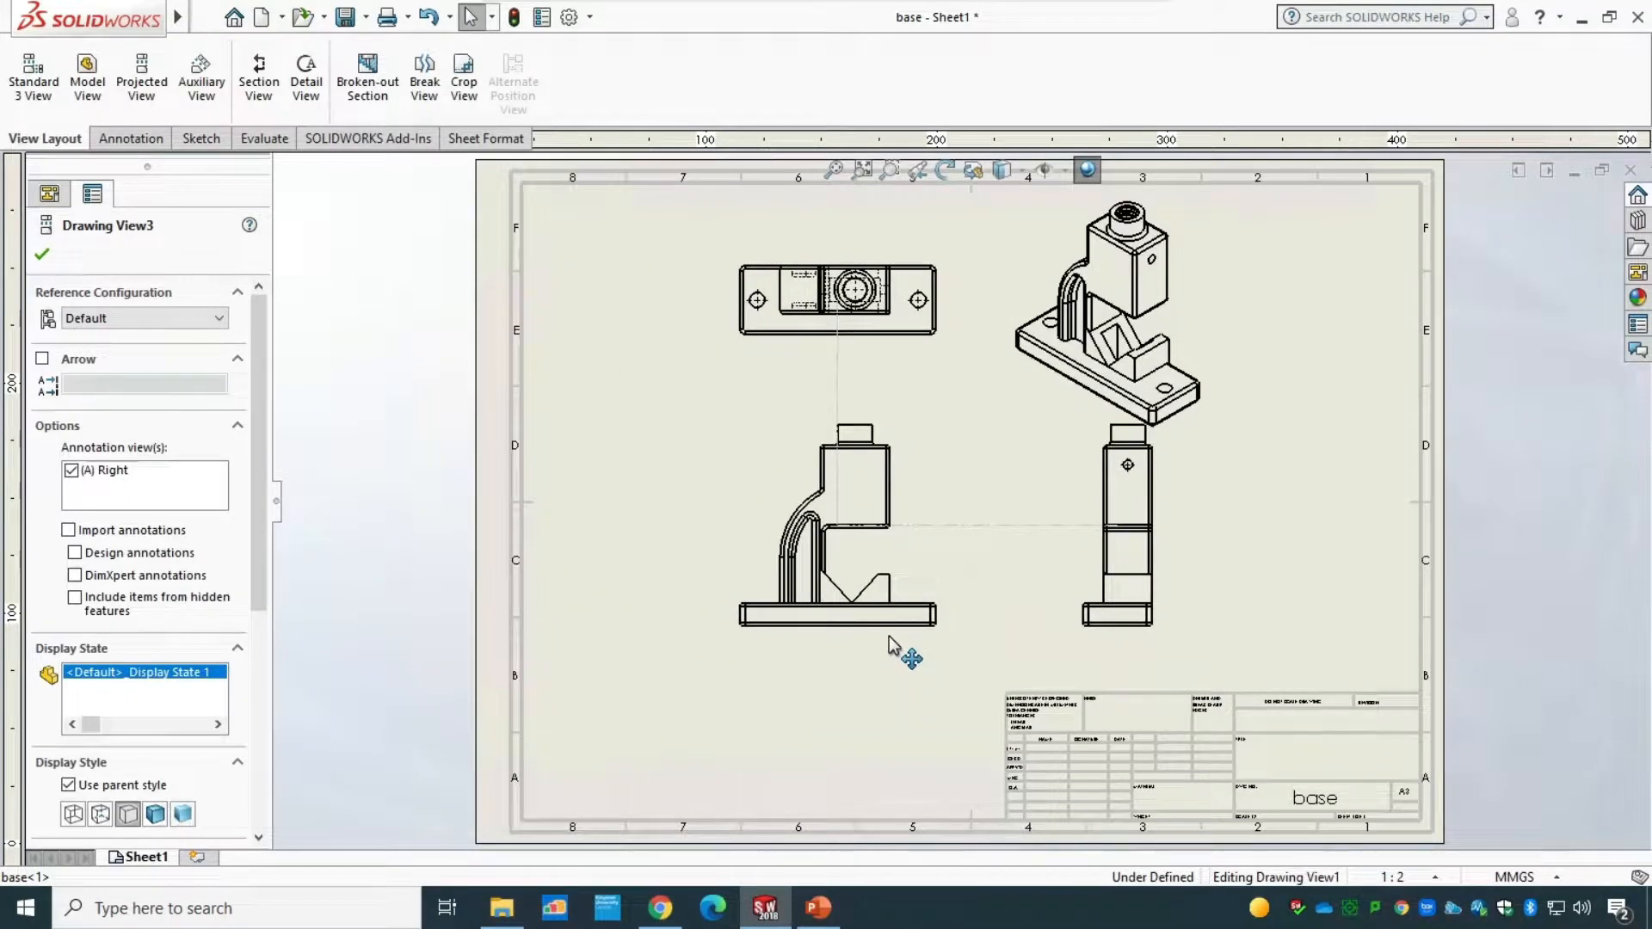
click(891, 647)
click(42, 254)
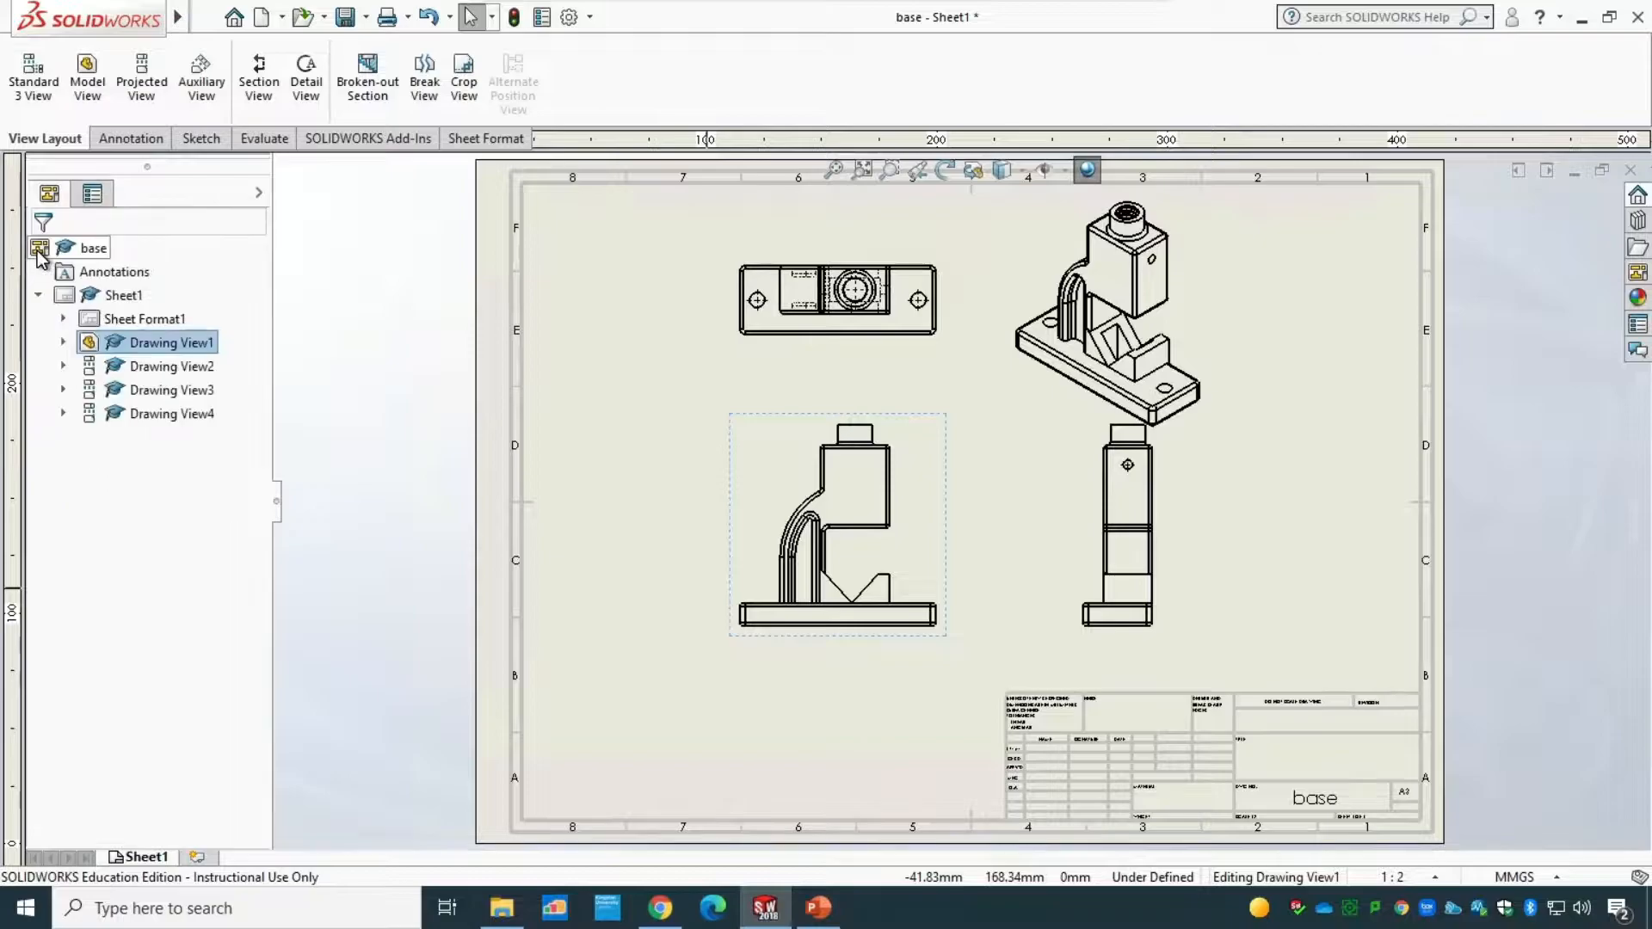
drag(947, 651, 913, 679)
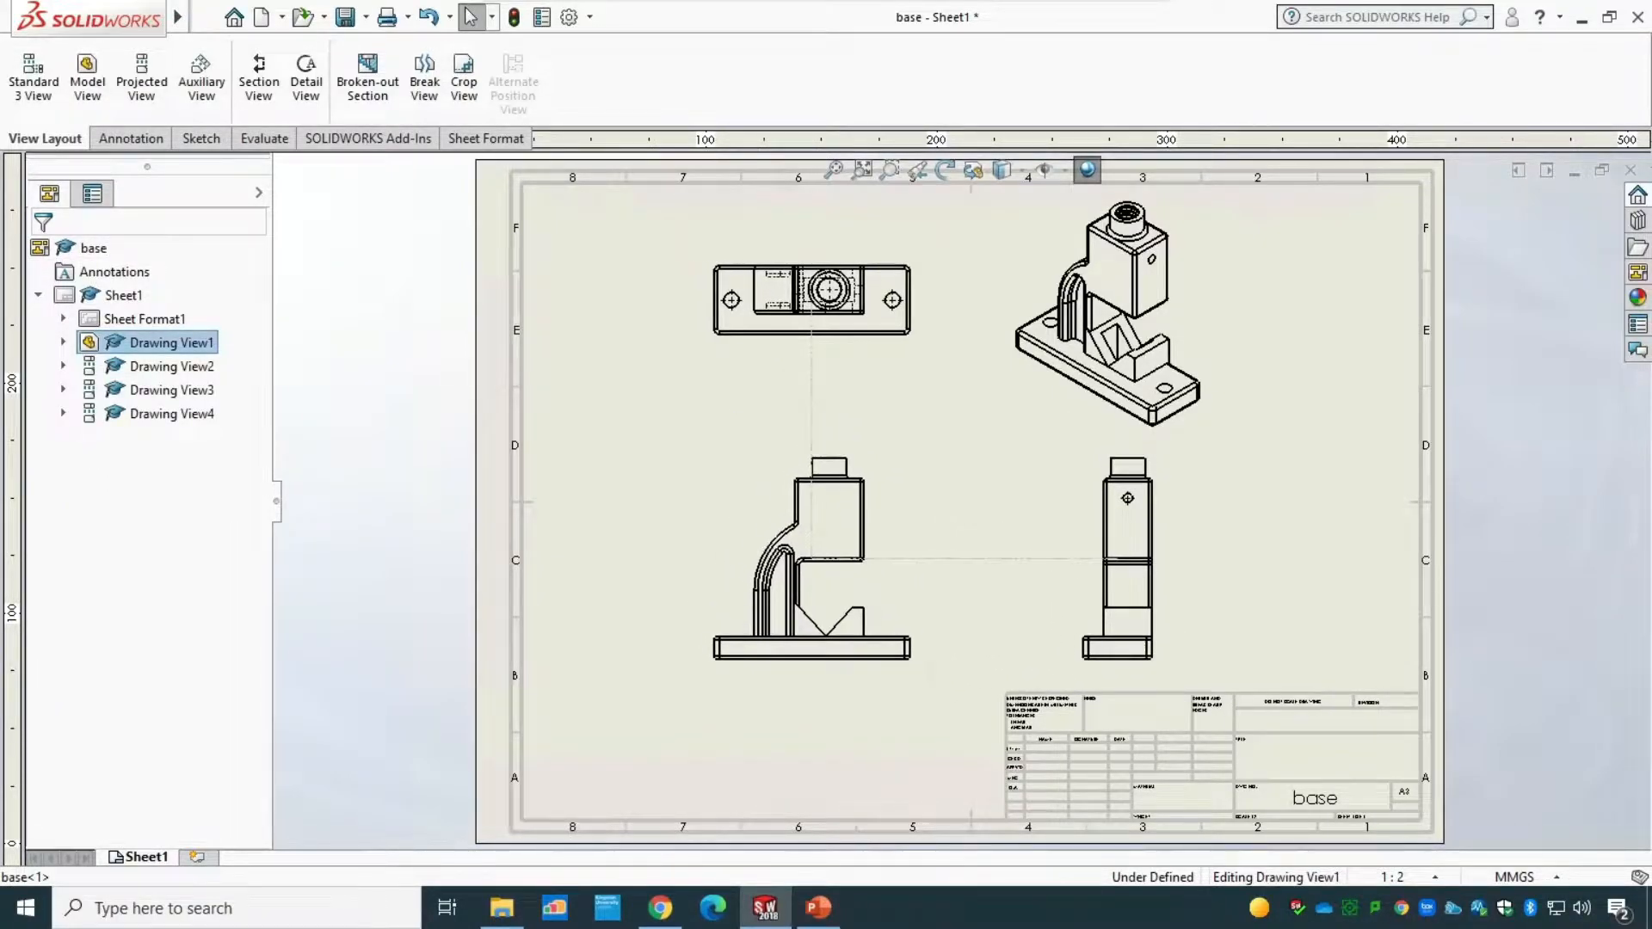
click(44, 255)
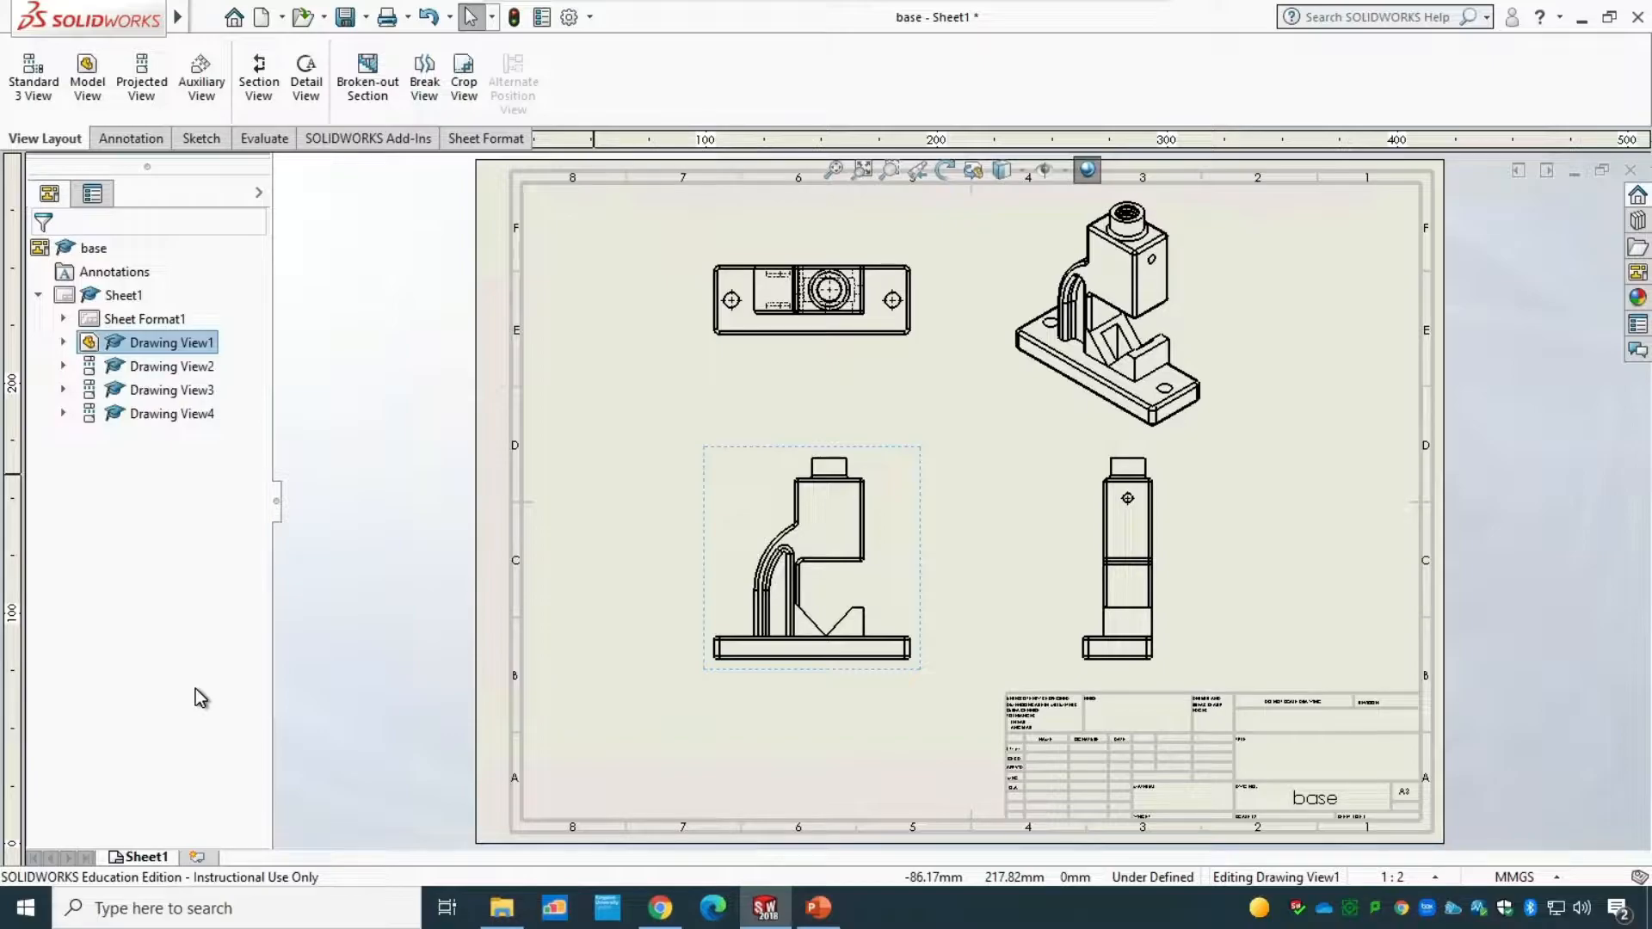
- Add a second sheet to the drawing and start a model view of the movable jaw part on it
click(197, 860)
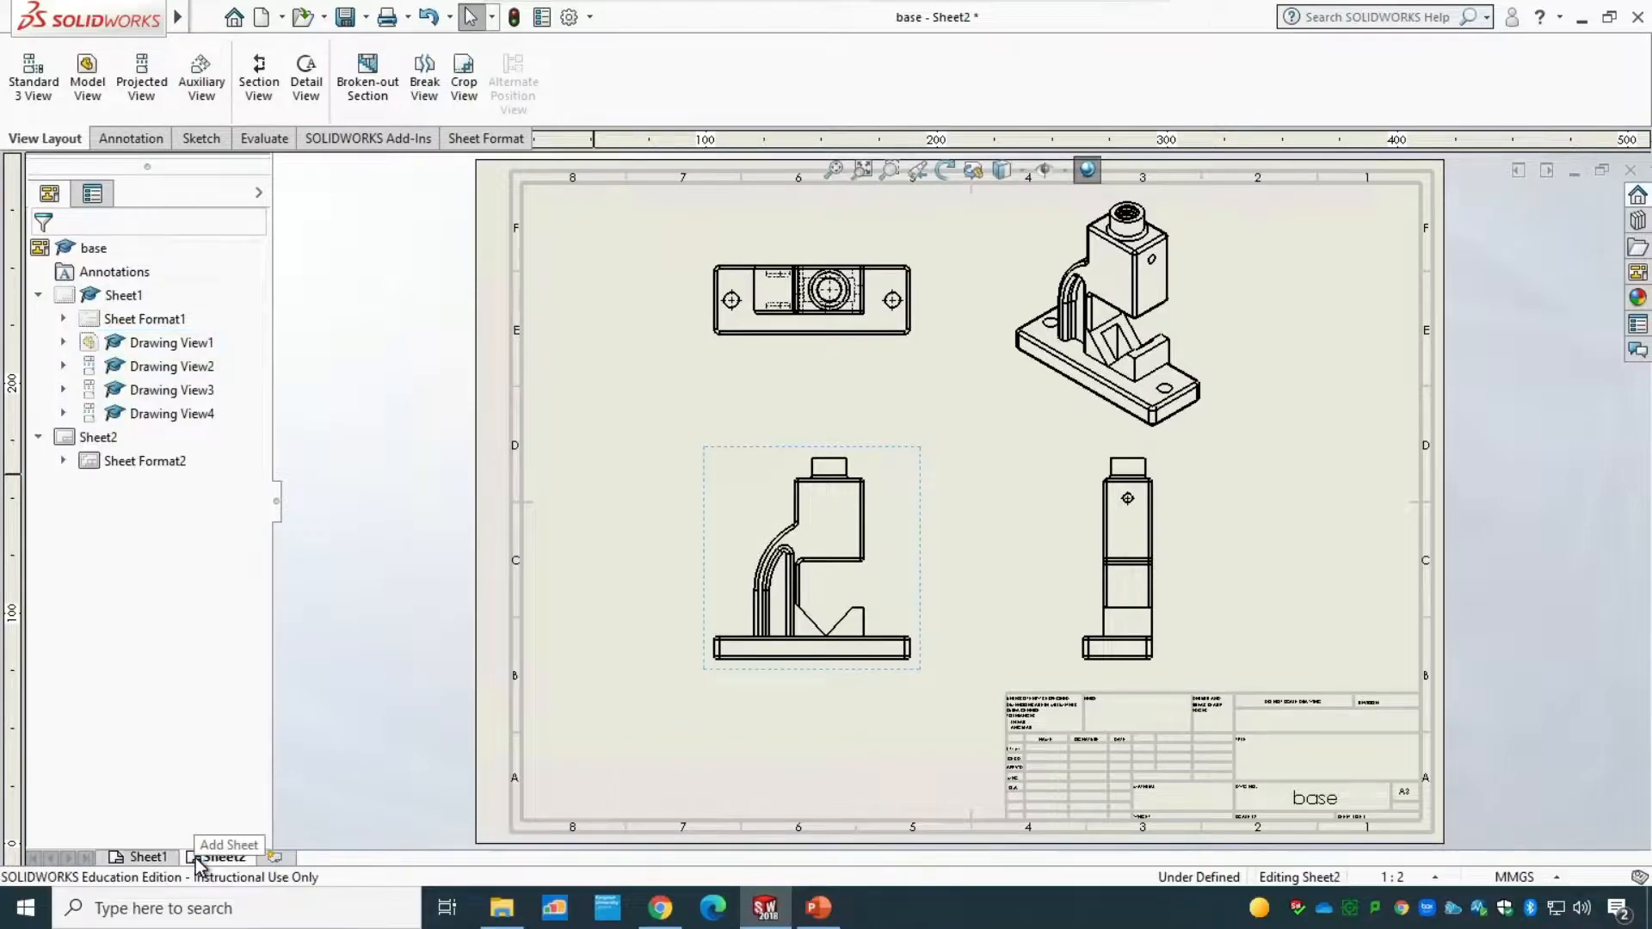
click(94, 88)
click(186, 553)
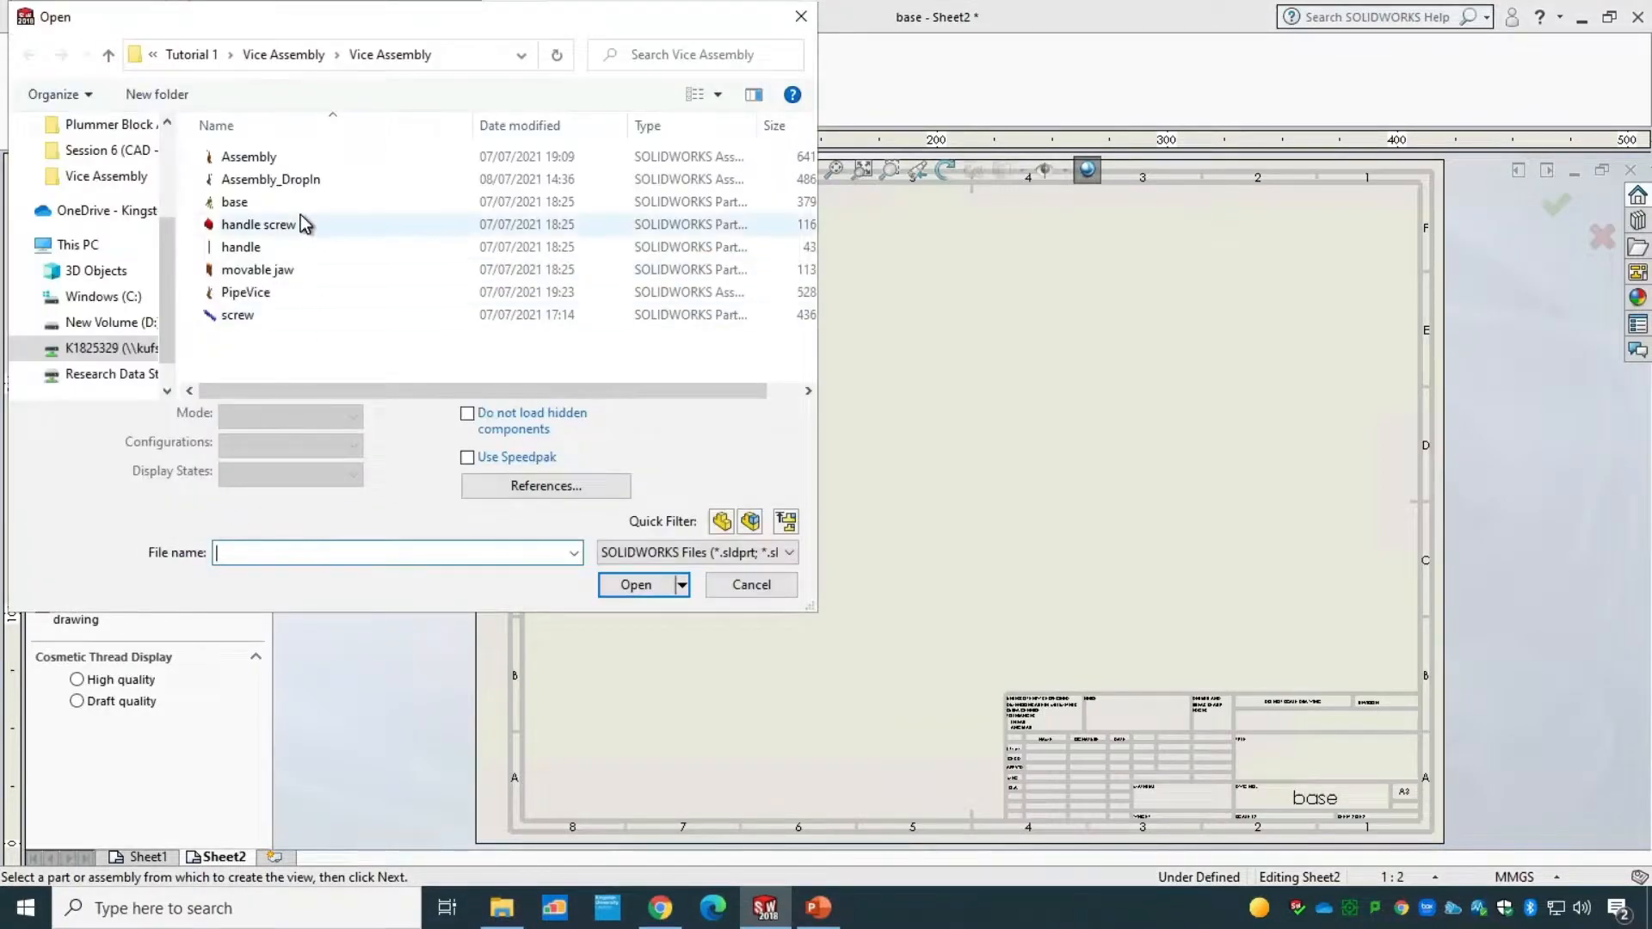
click(278, 271)
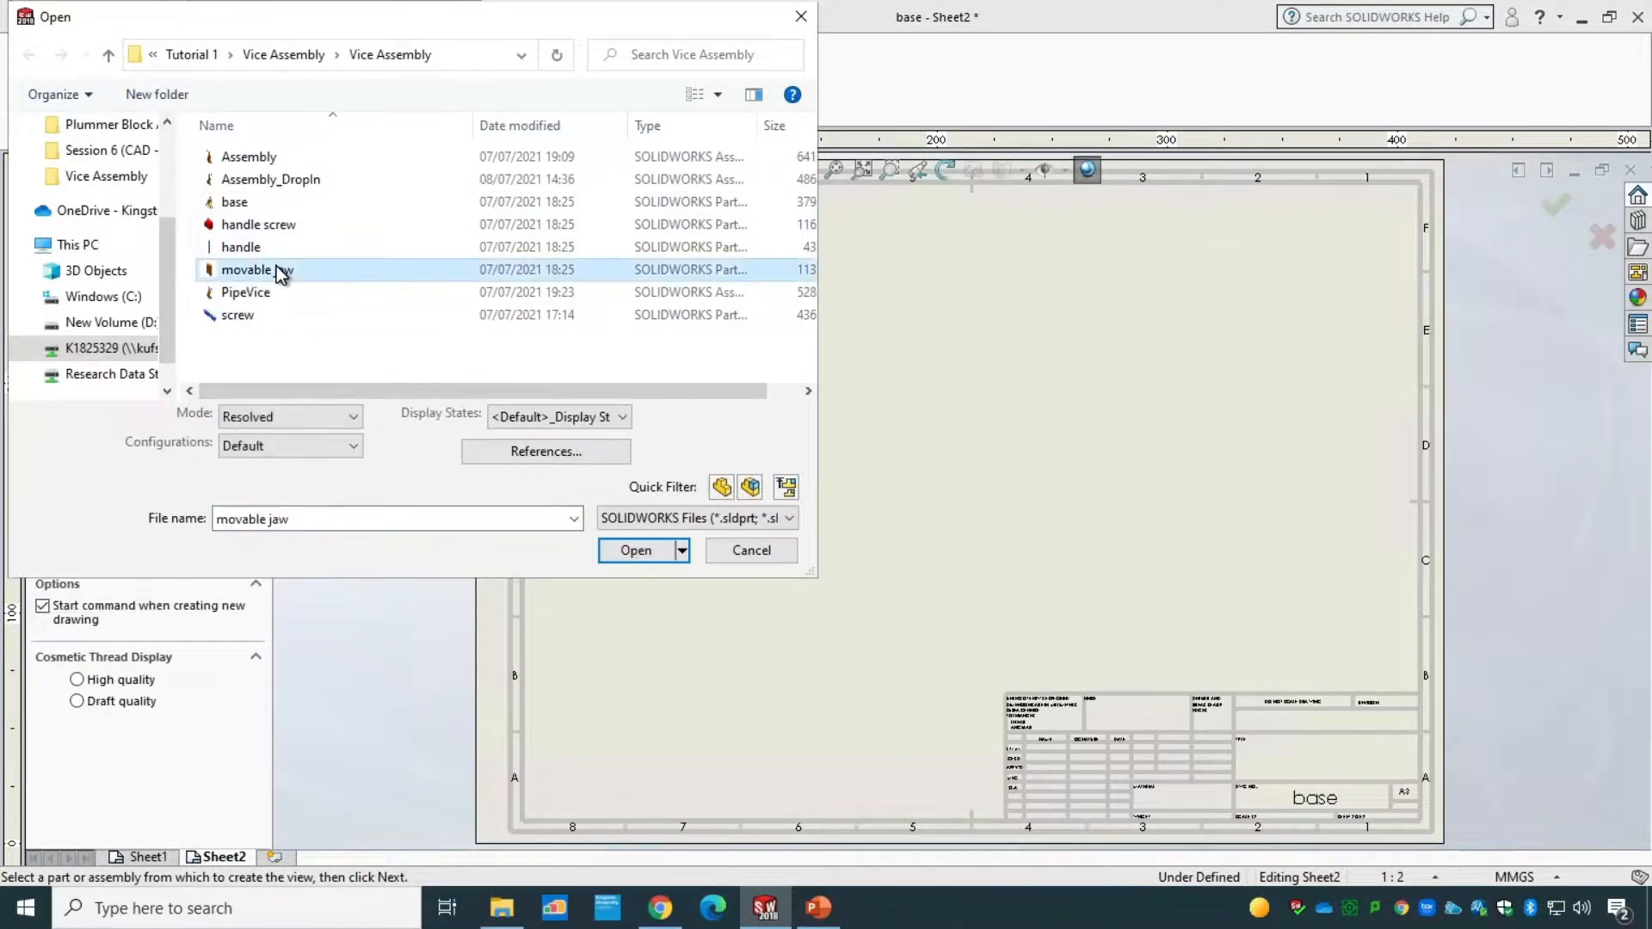
click(649, 551)
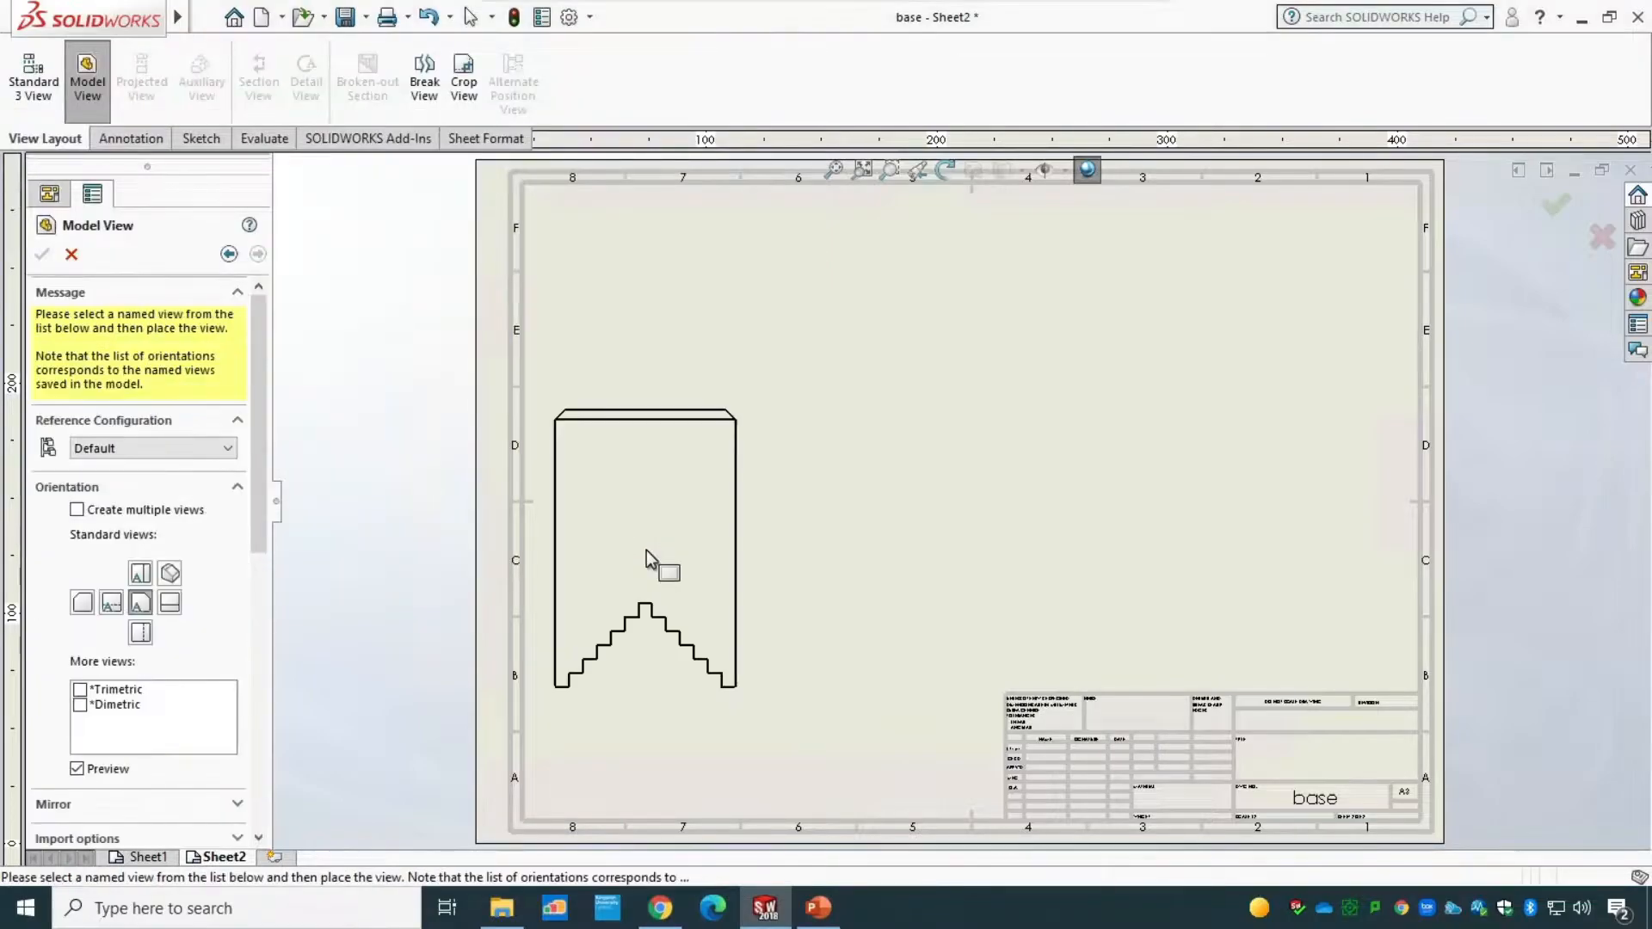
- Place the movable jaw's front view at a custom 1:1 scale, with projected top and right views
scroll(244, 659, down, 5)
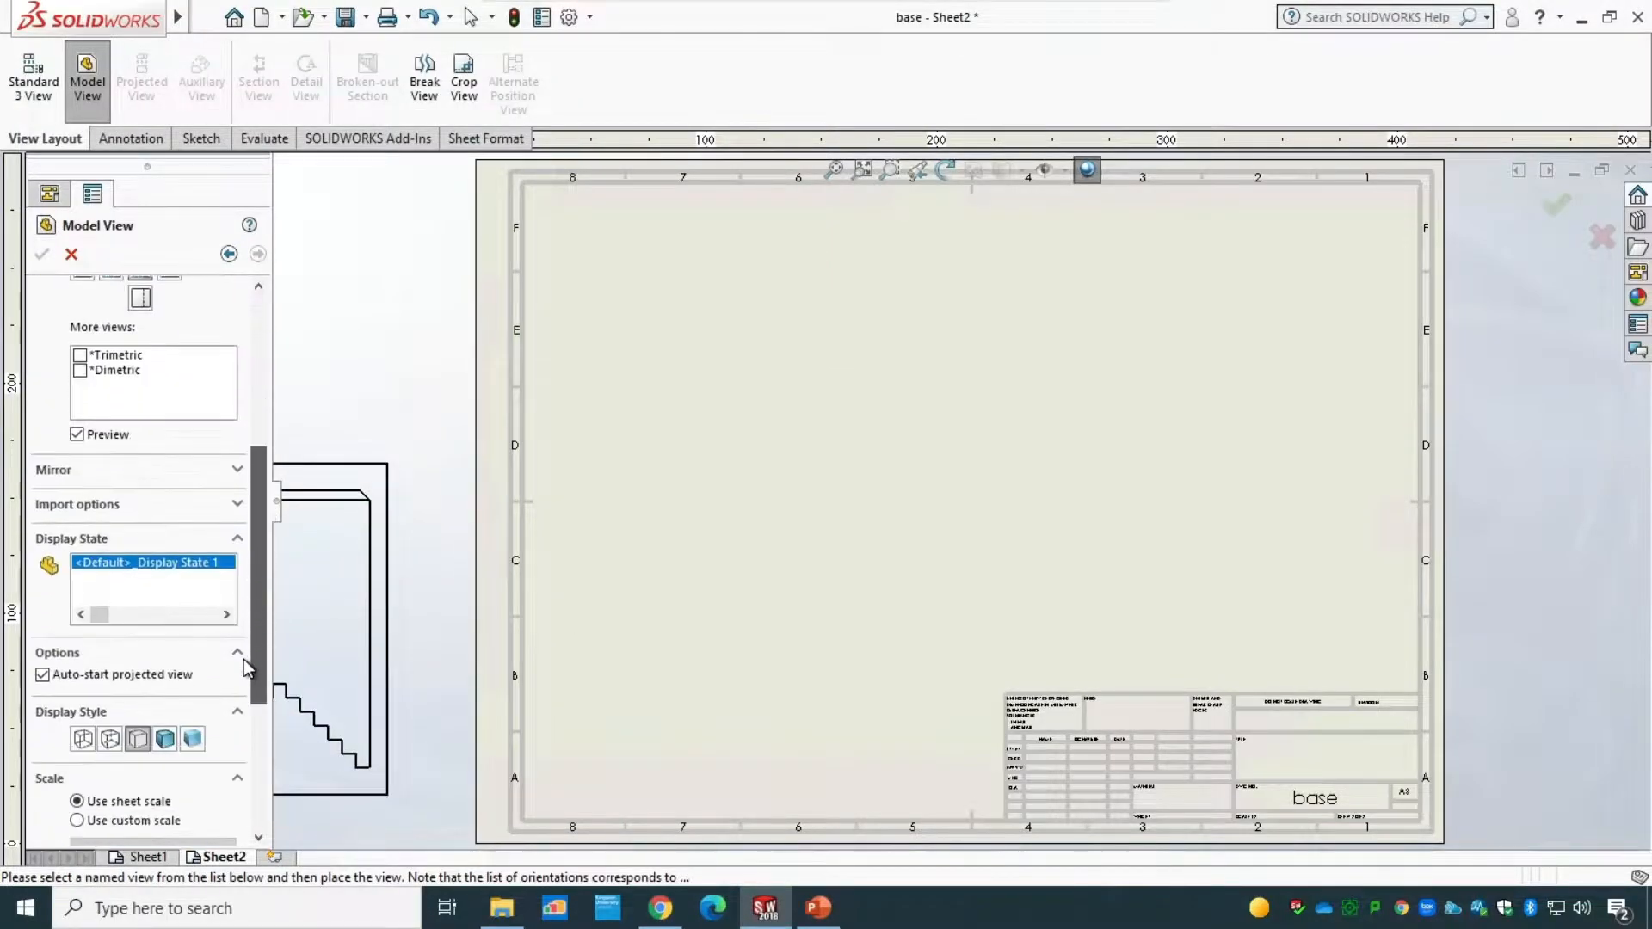
scroll(238, 706, down, 3)
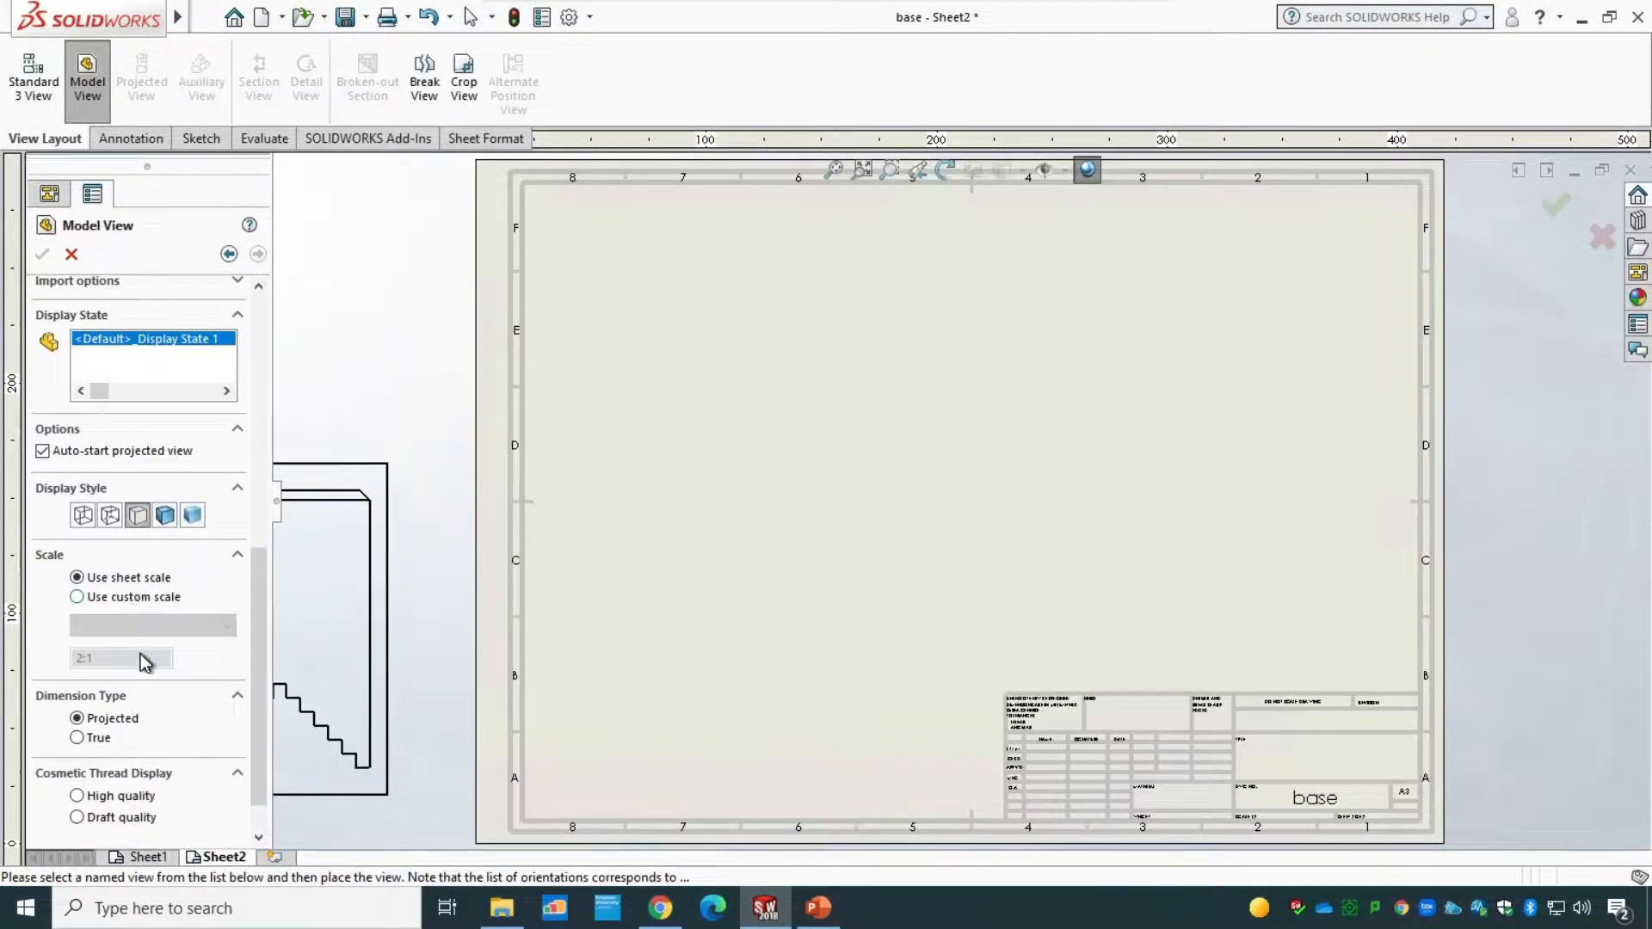
click(145, 598)
click(171, 627)
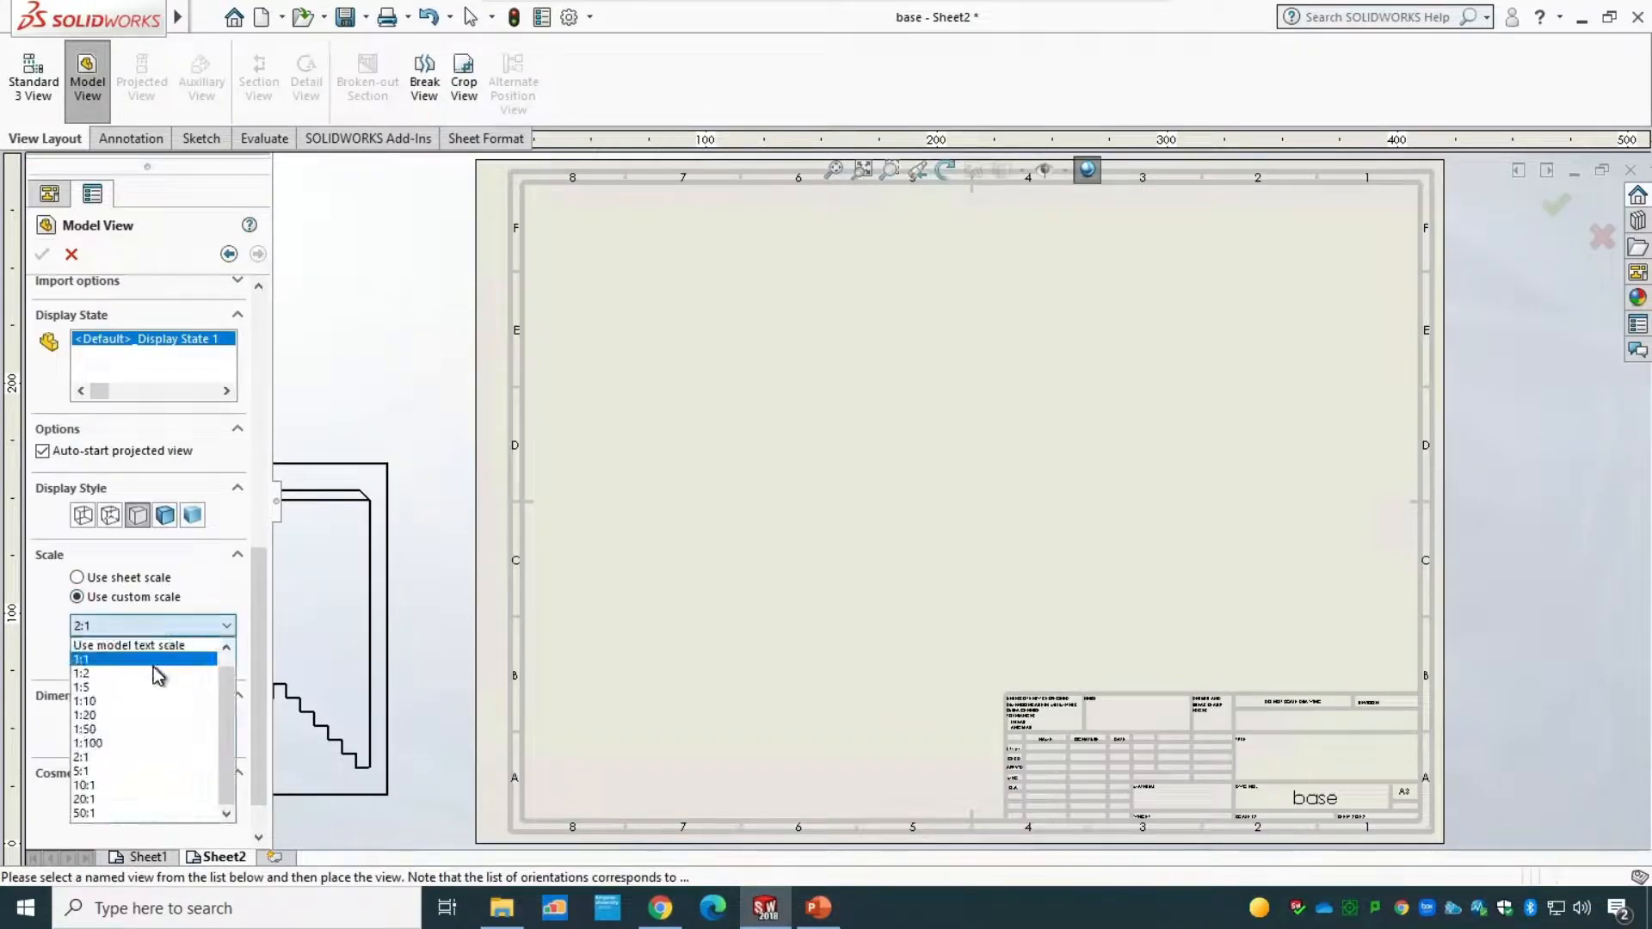
click(148, 660)
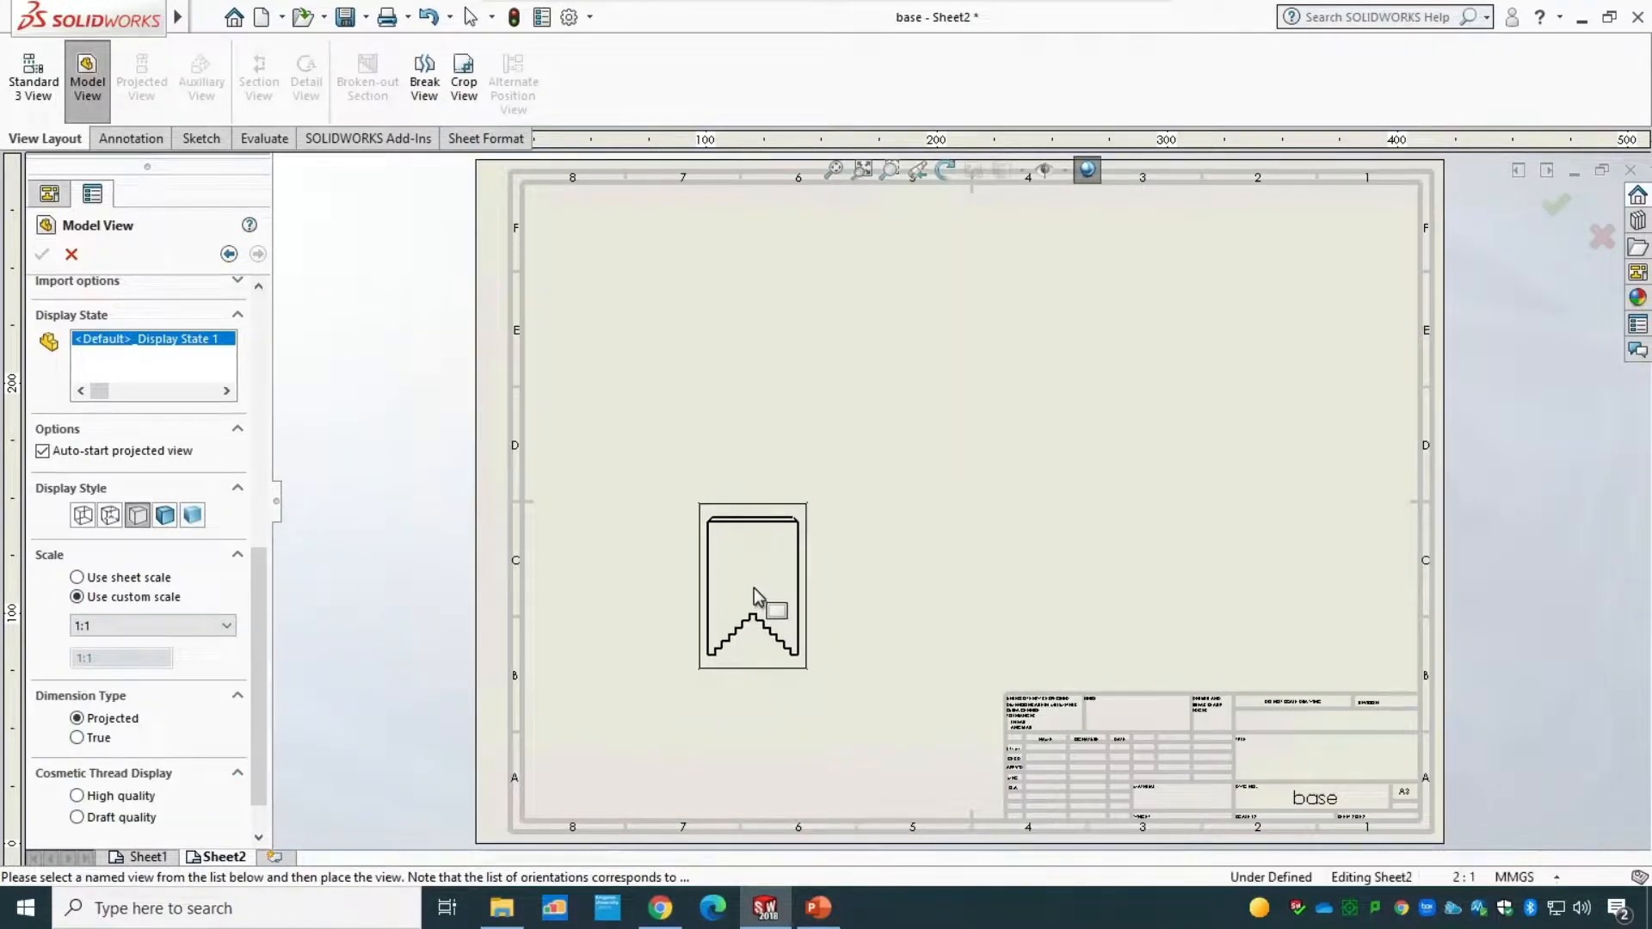
click(754, 587)
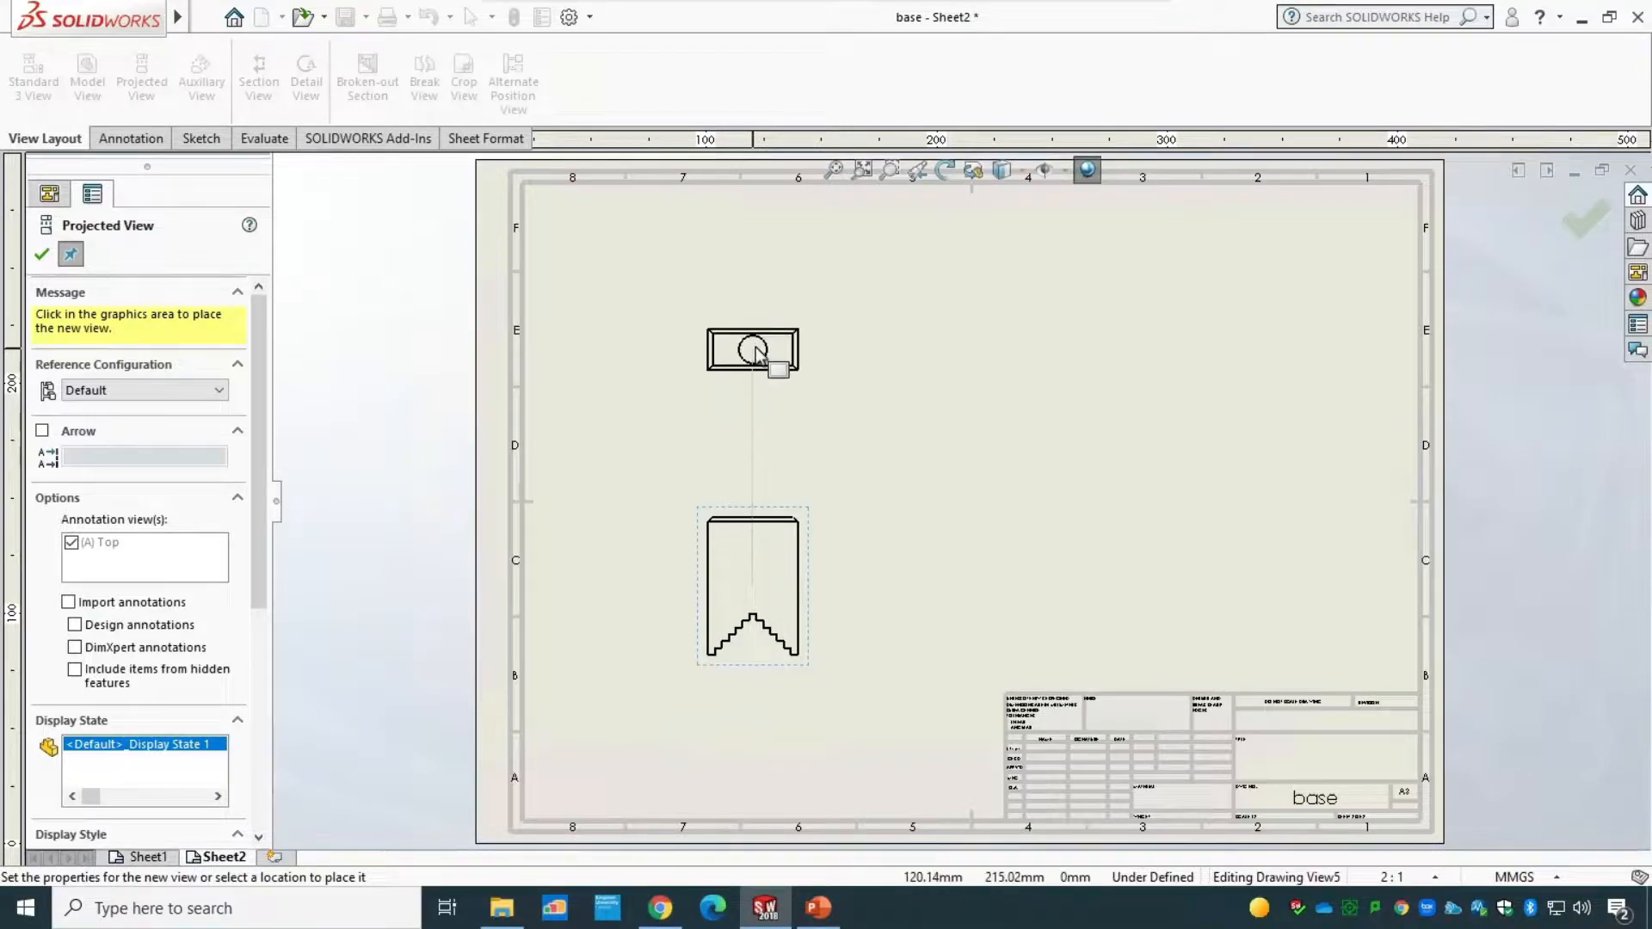
click(755, 354)
click(983, 589)
click(42, 254)
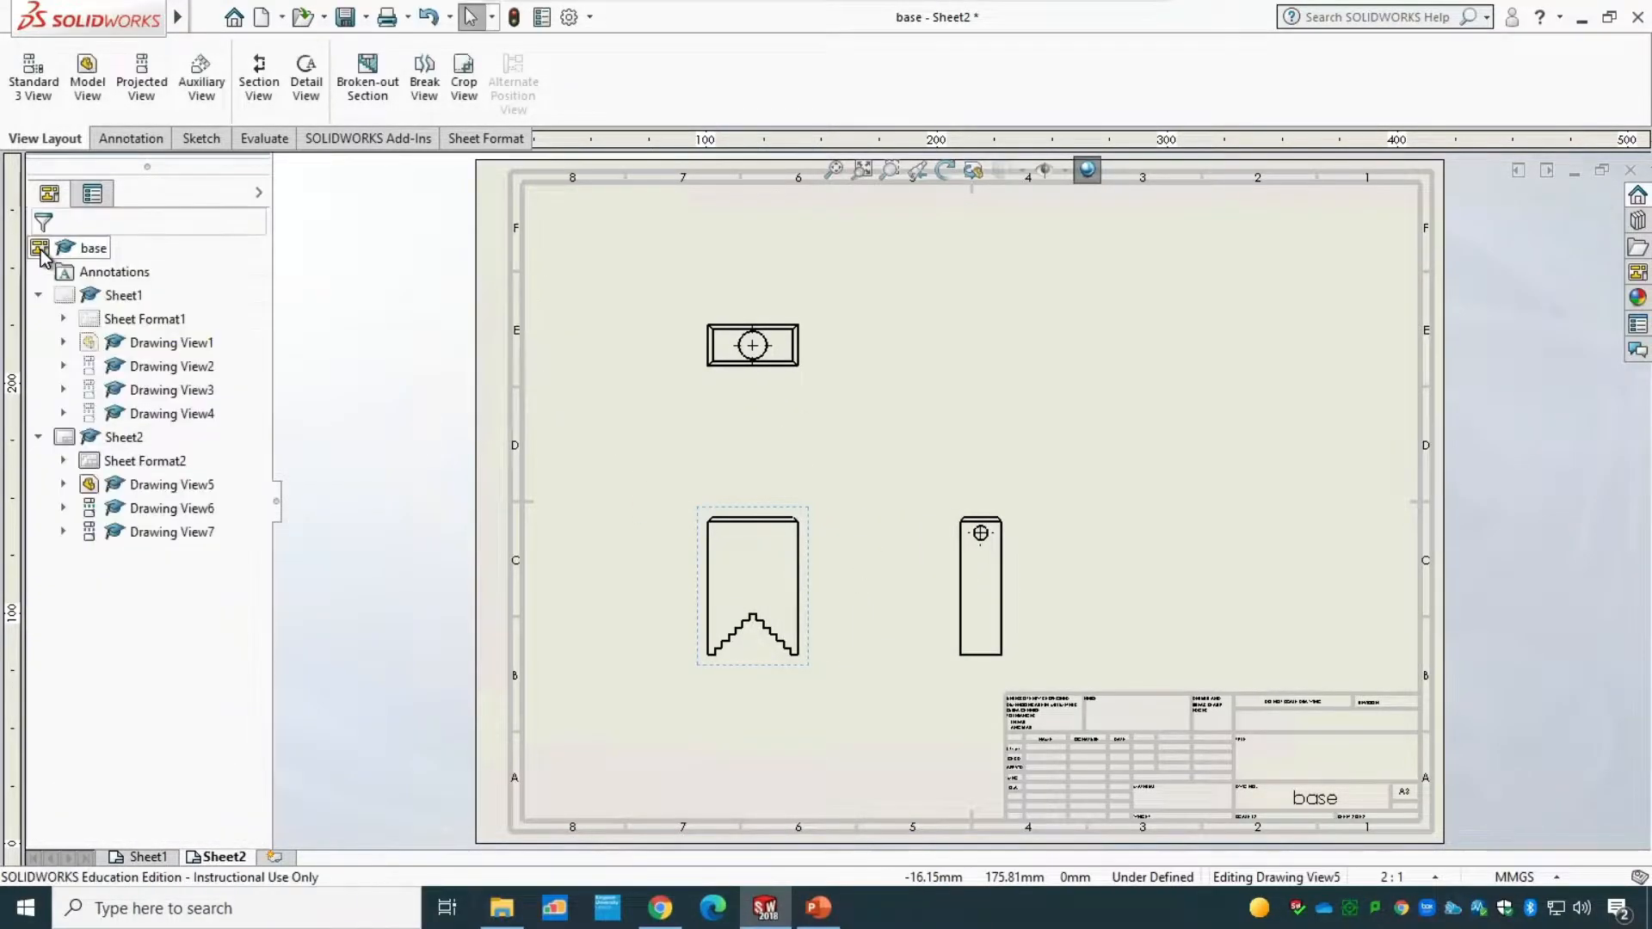
- Switch between Sheet1 and Sheet2 to compare them, and examine which views of the base the Sheet1 tree entries represent
click(147, 857)
click(221, 860)
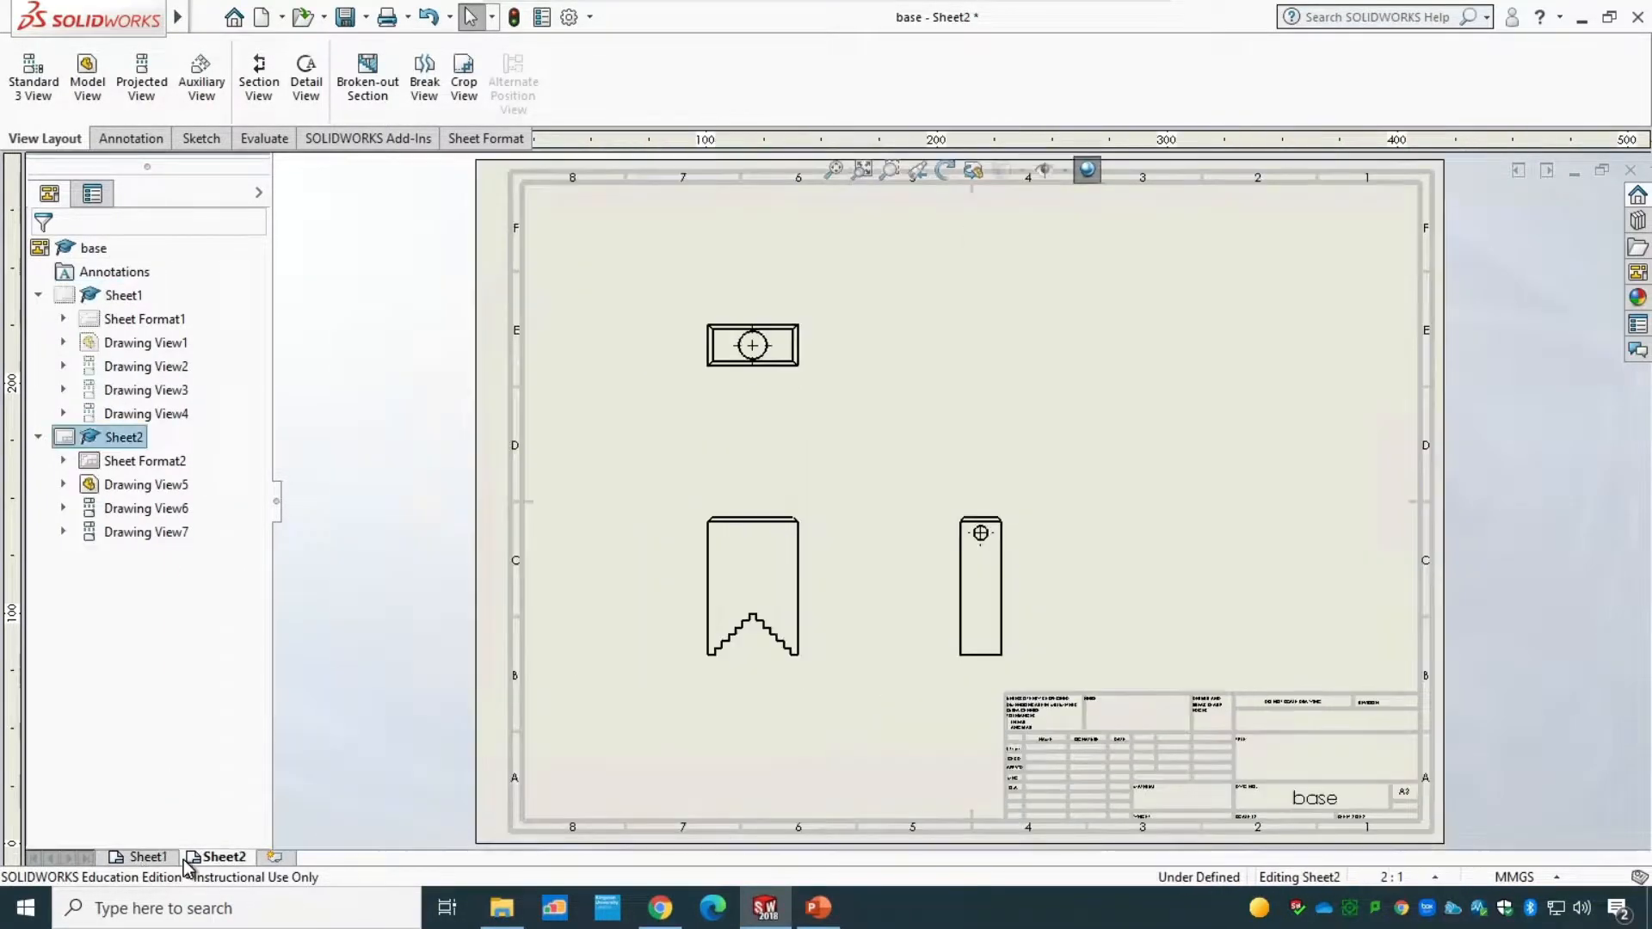
click(159, 858)
click(198, 859)
click(137, 857)
click(143, 344)
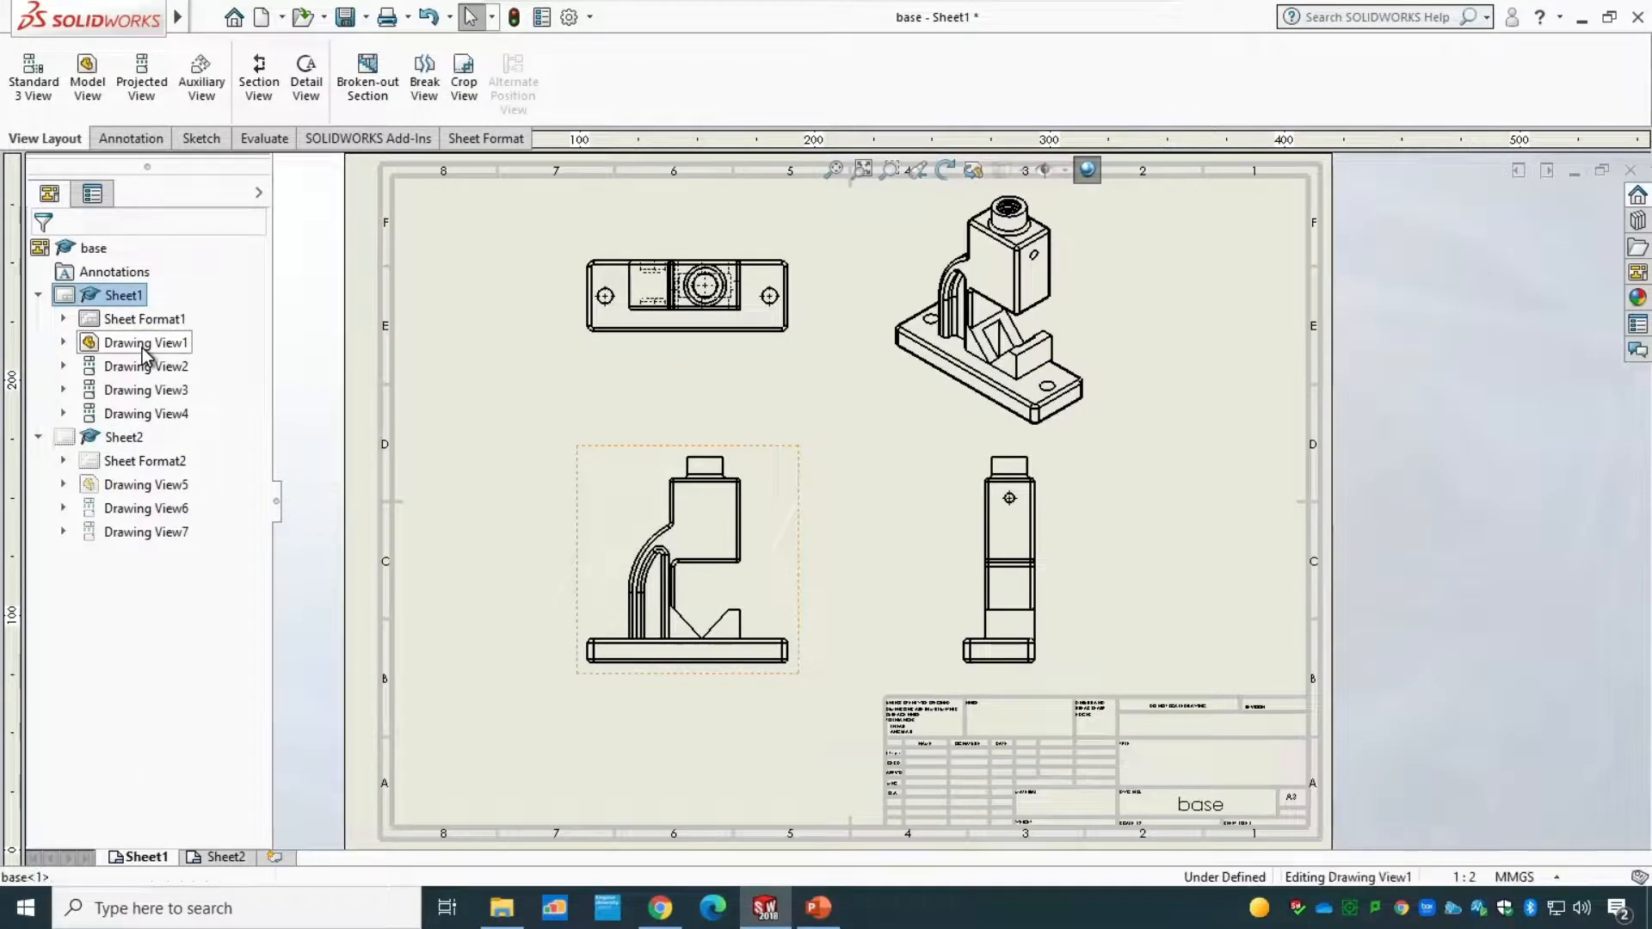
click(146, 368)
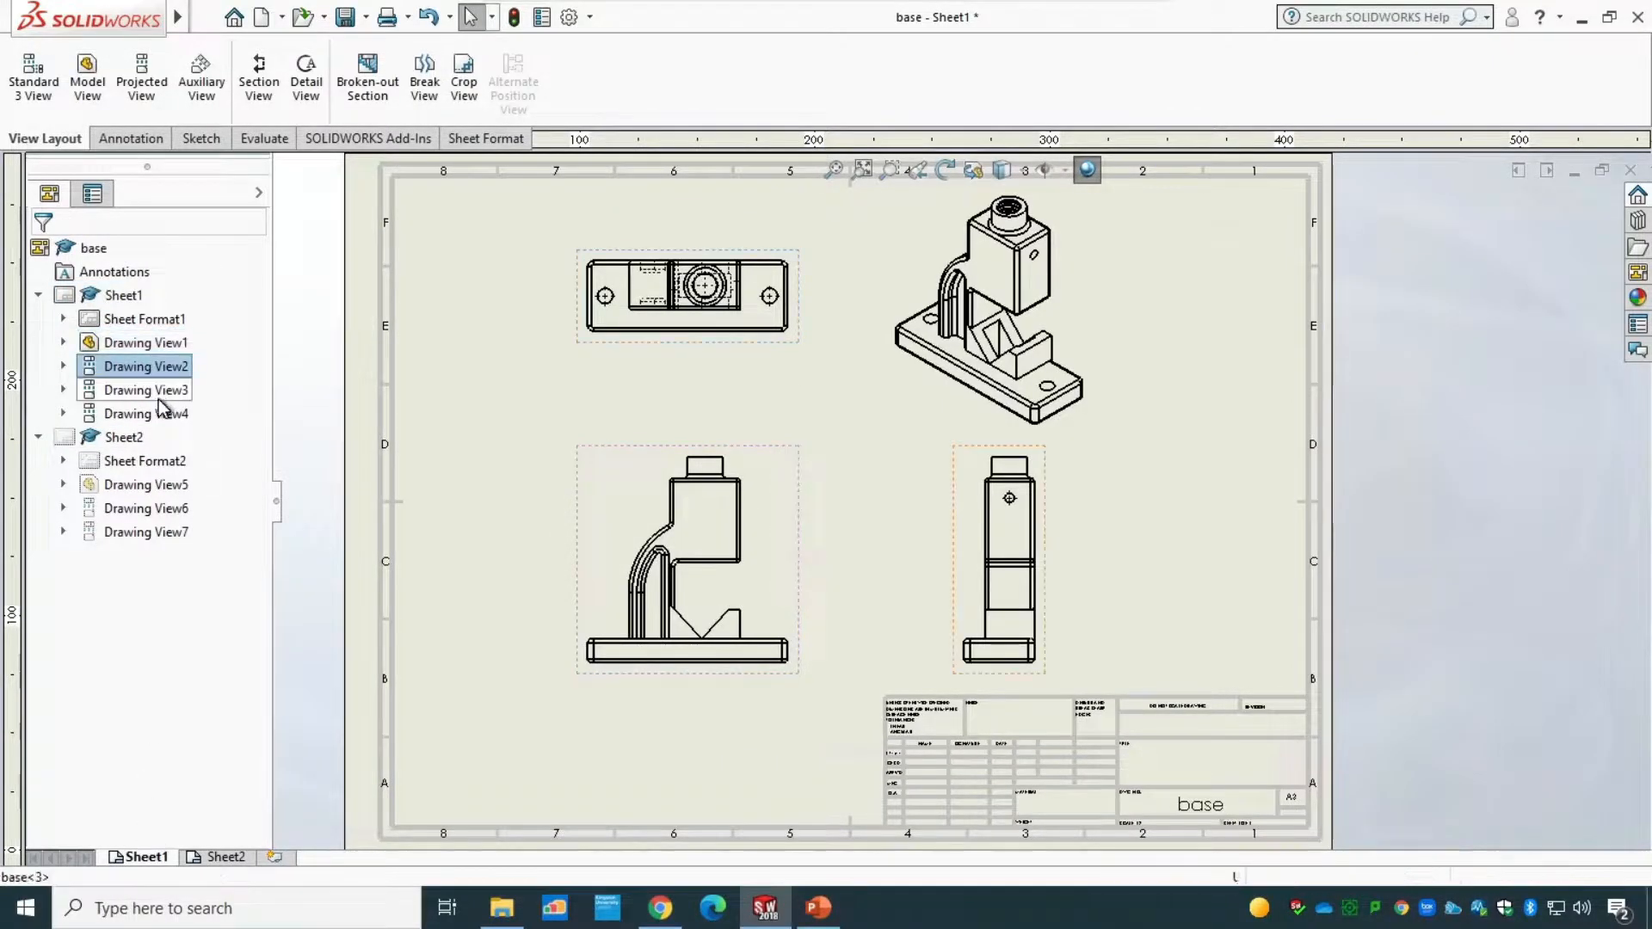
click(151, 391)
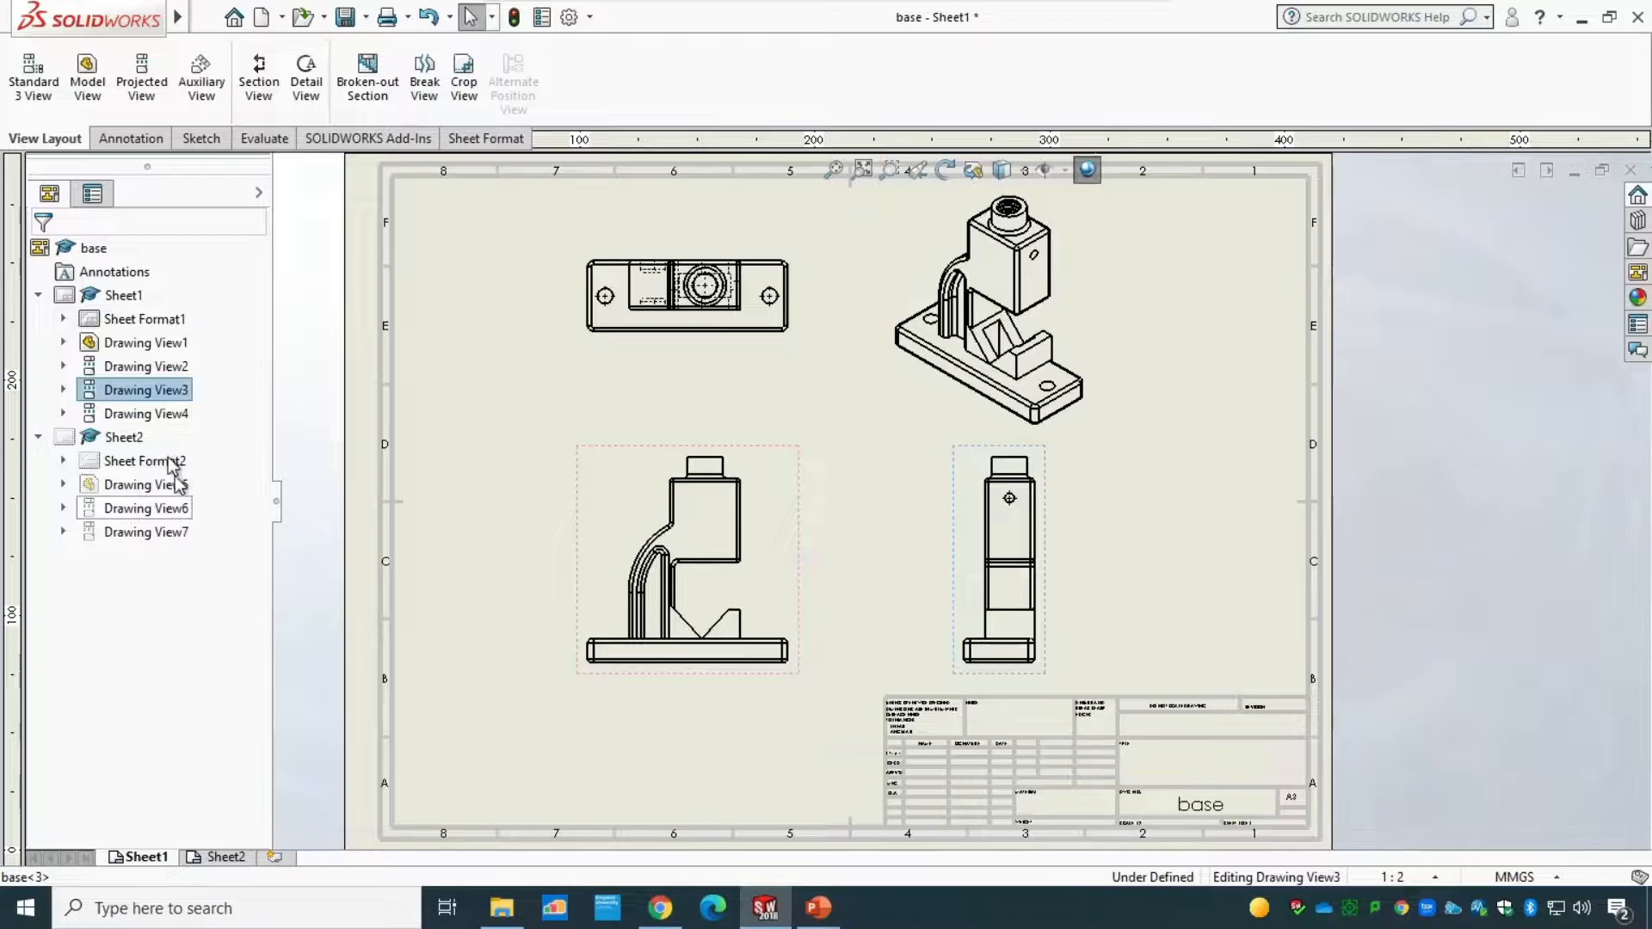
click(1179, 535)
- Open the sheet format of Sheet1 for editing, so that its title block can be changed
scroll(1103, 751, down, 5)
scroll(774, 654, down, 3)
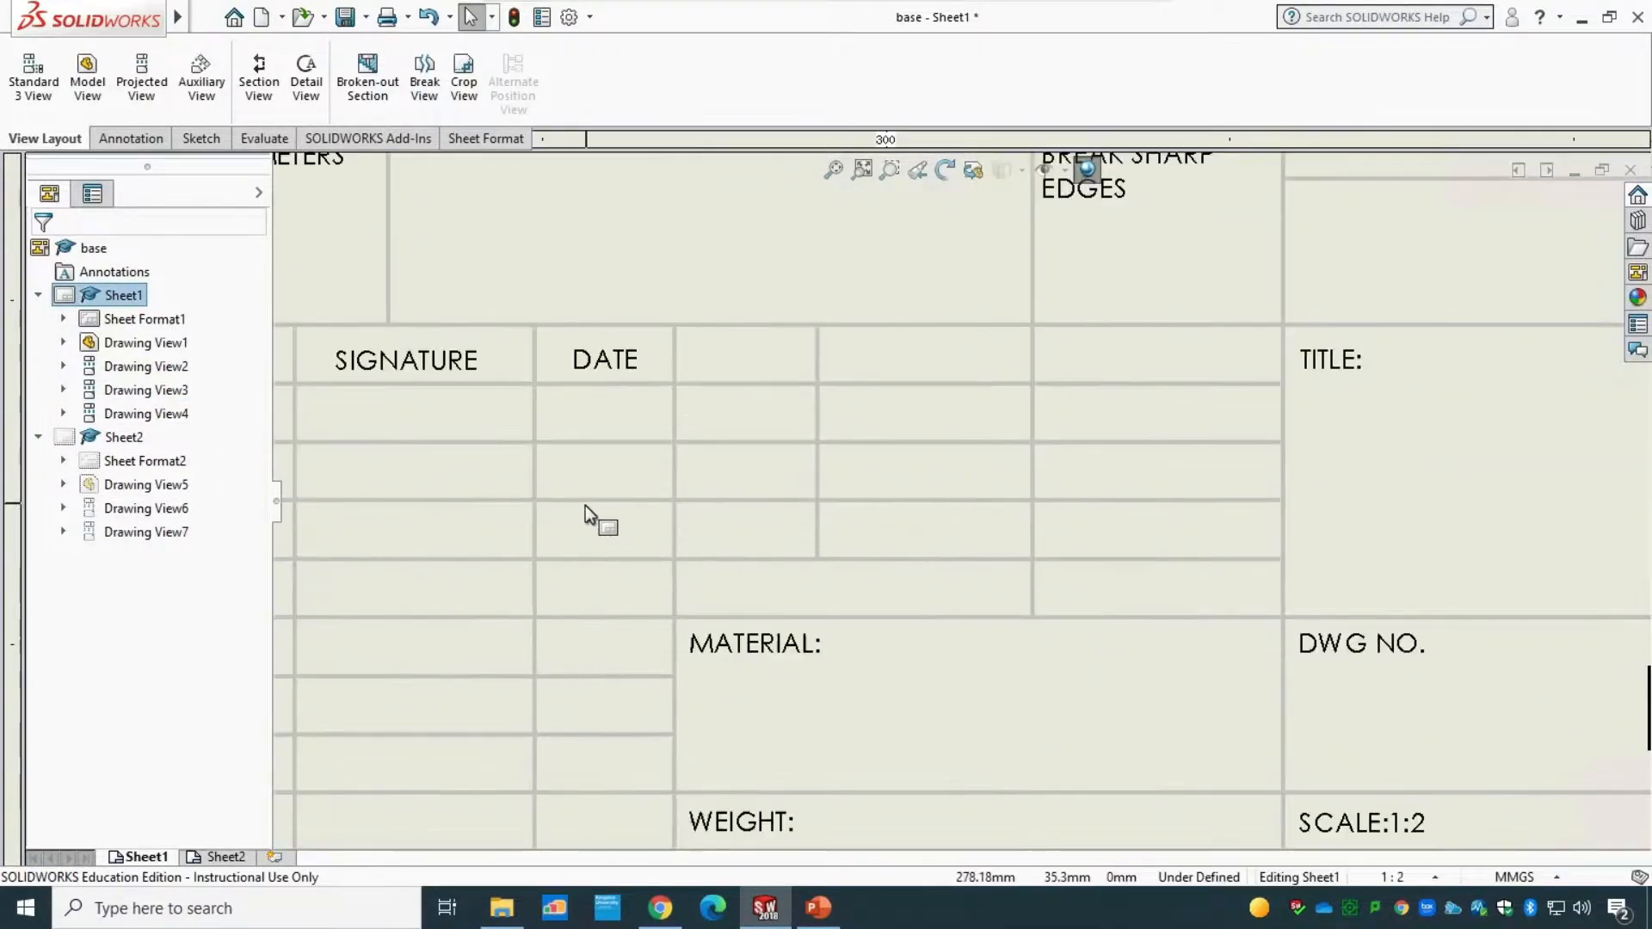
scroll(576, 465, up, 3)
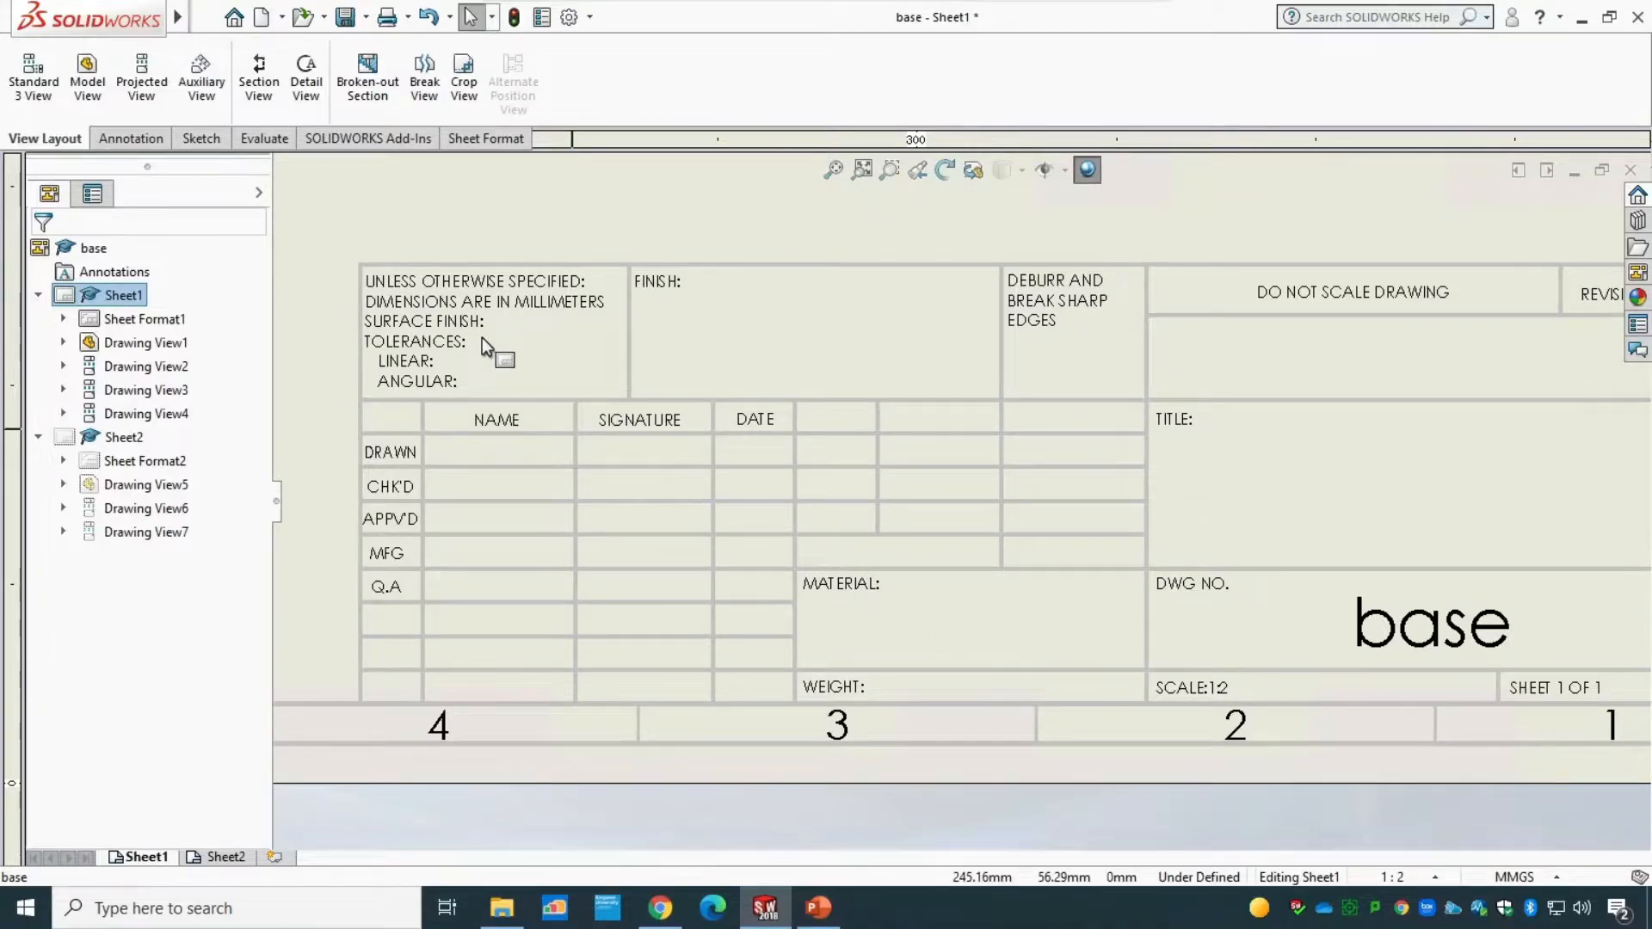
scroll(482, 337, up, 2)
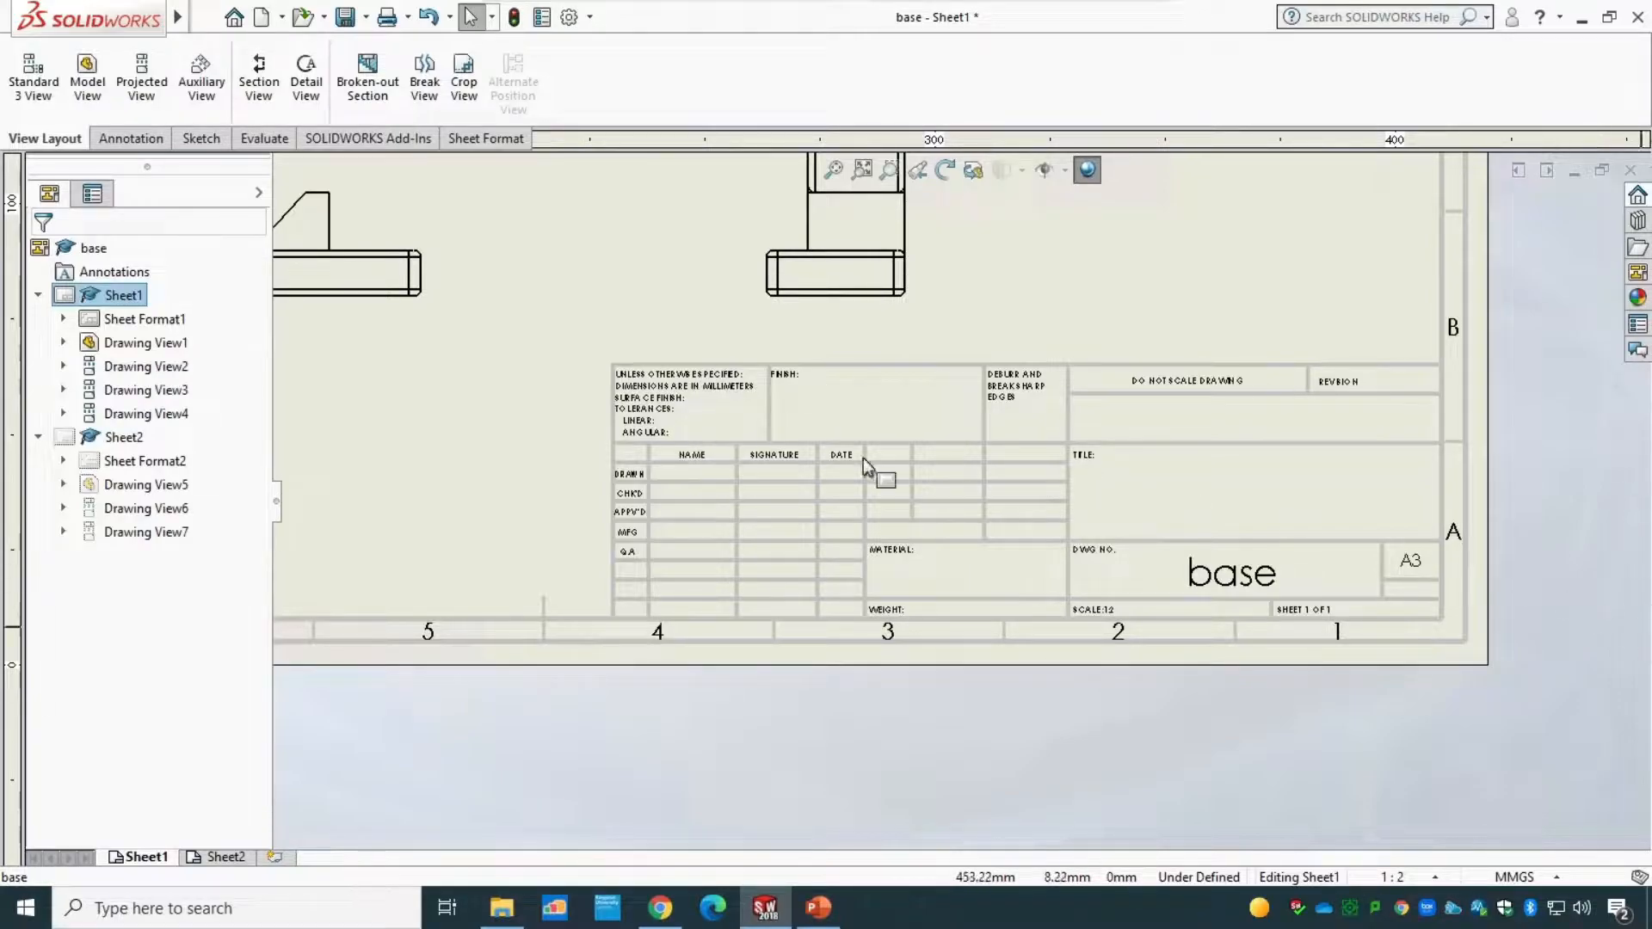
click(161, 321)
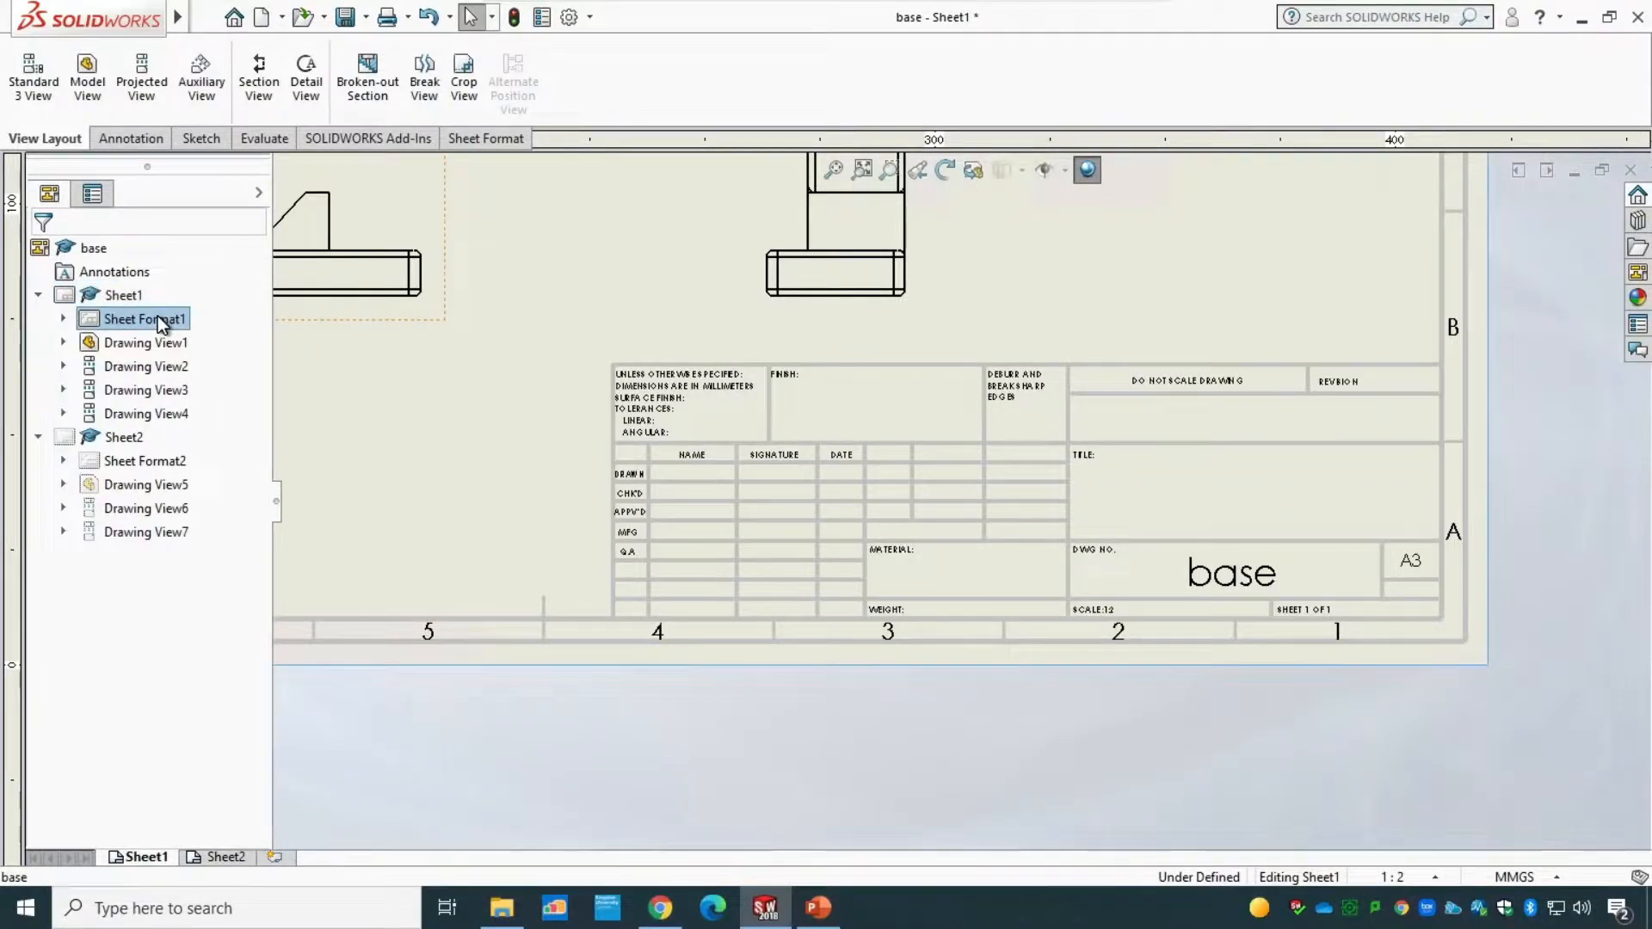
right_click(159, 320)
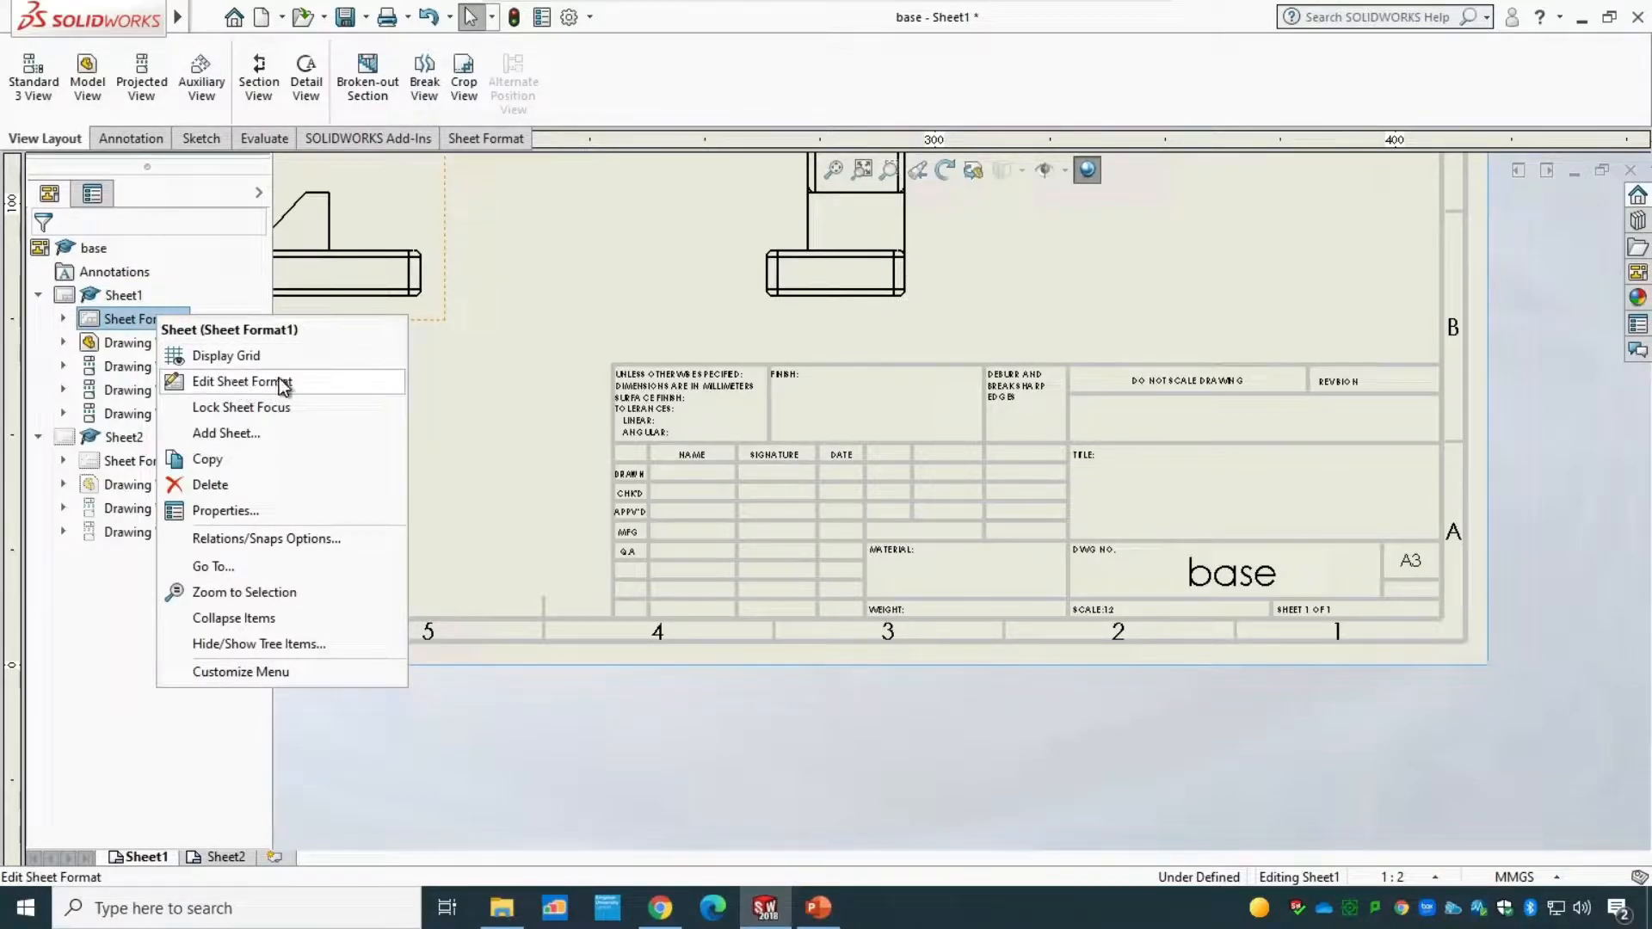
click(232, 380)
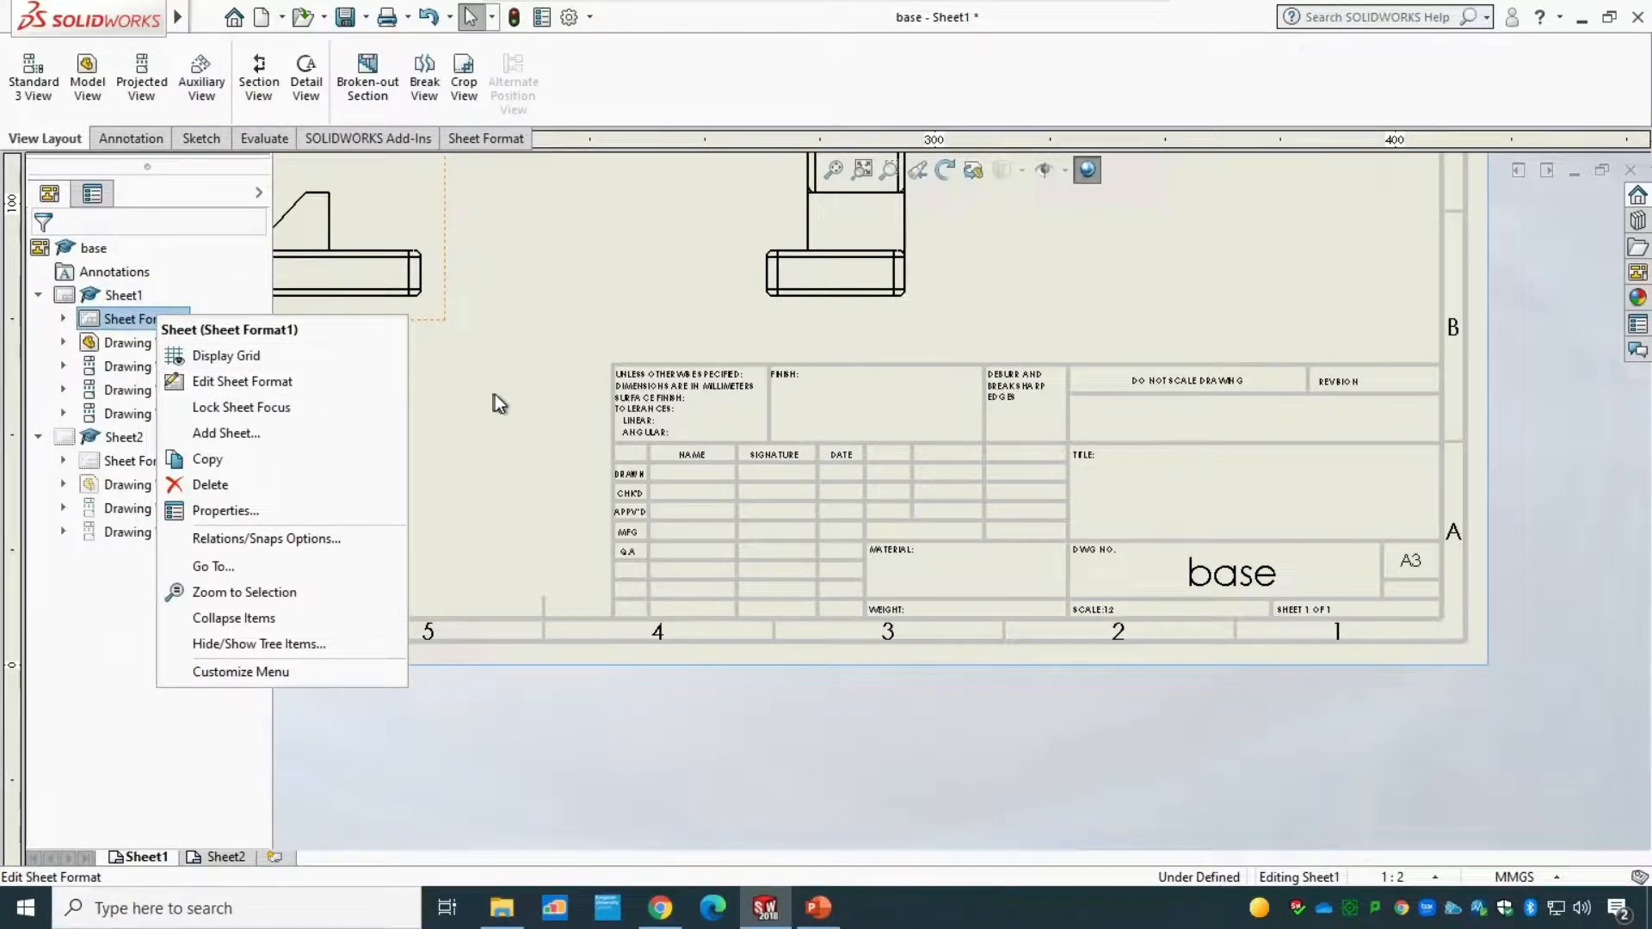
click(487, 137)
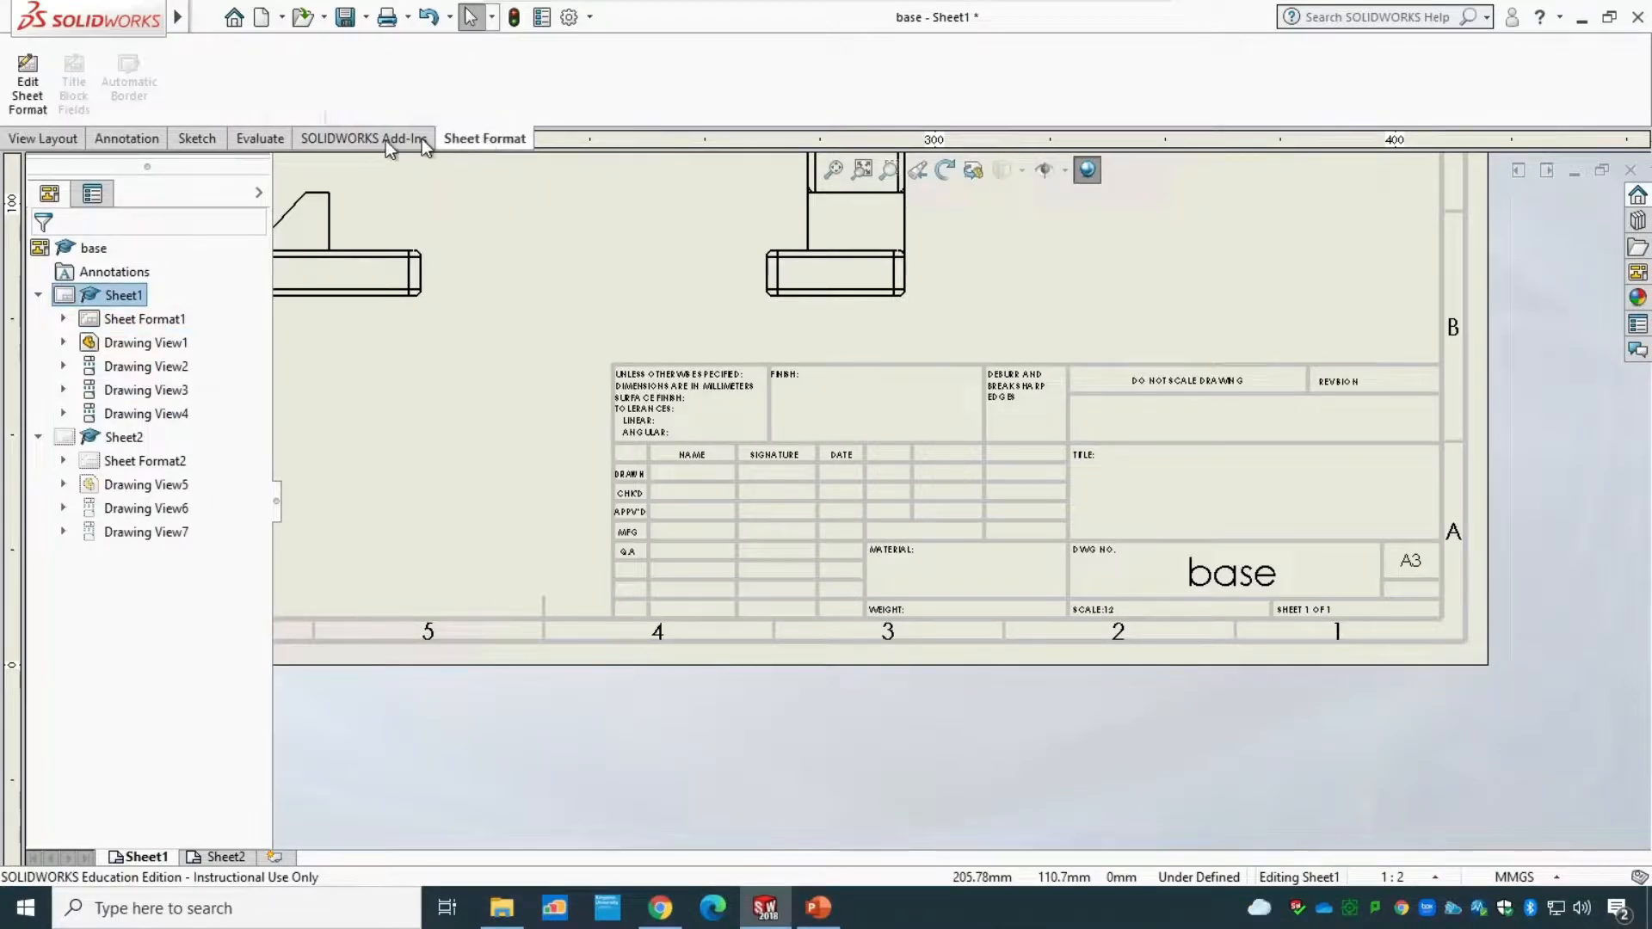
click(38, 102)
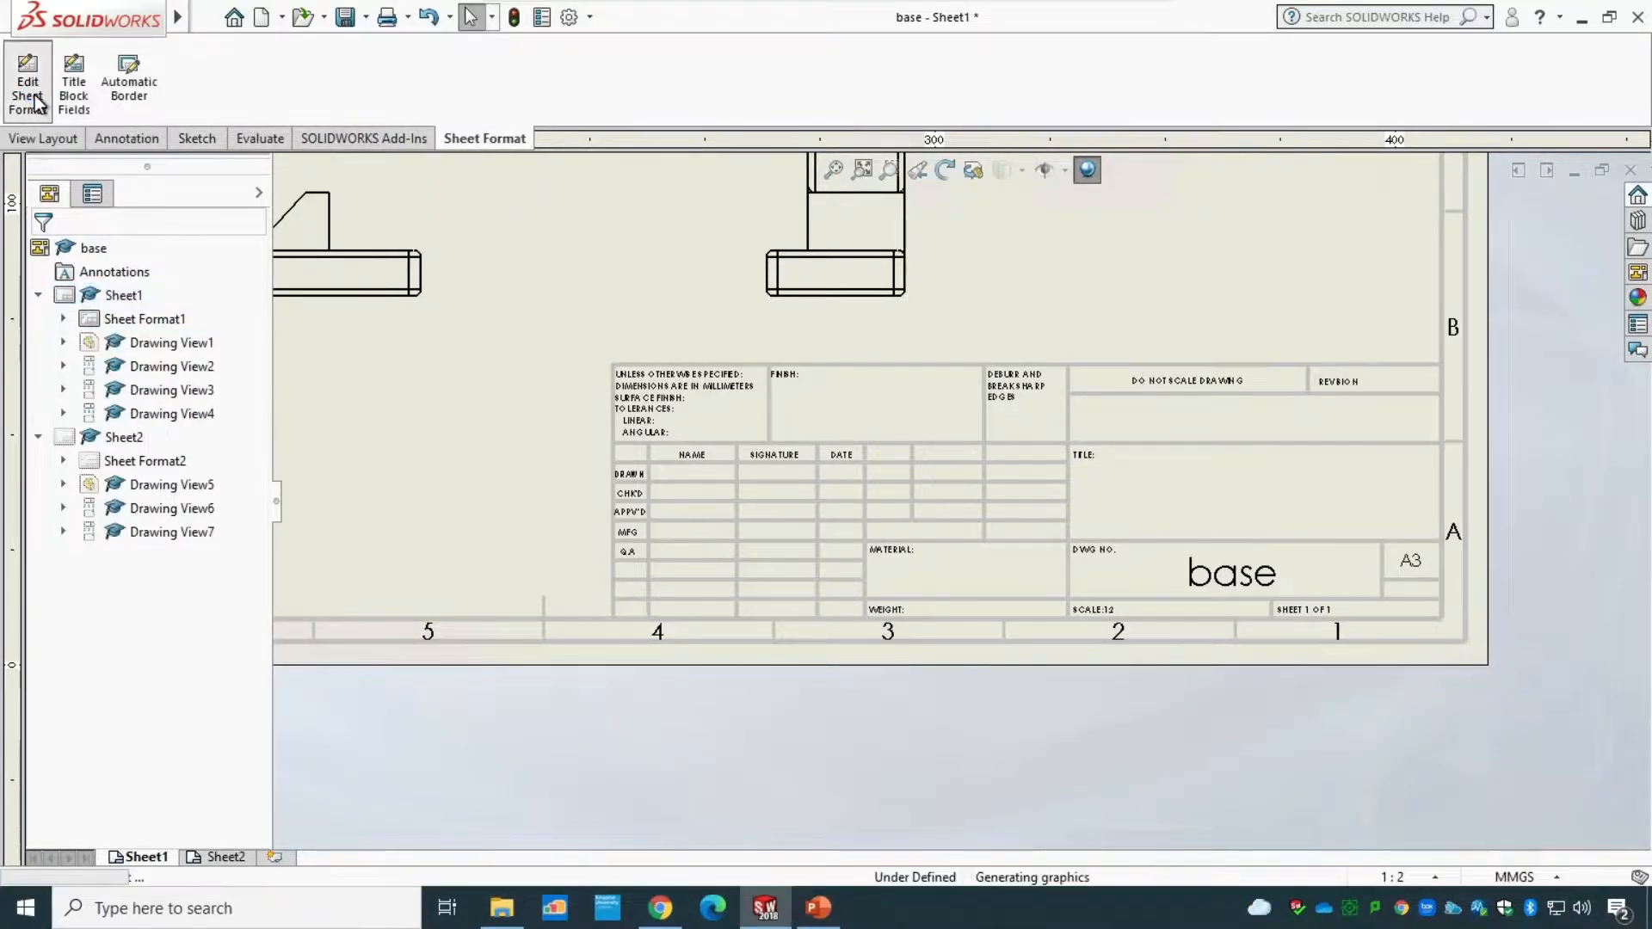
- Change the DRAWN label in the title block's first row to DESIGNED
scroll(669, 410, down, 5)
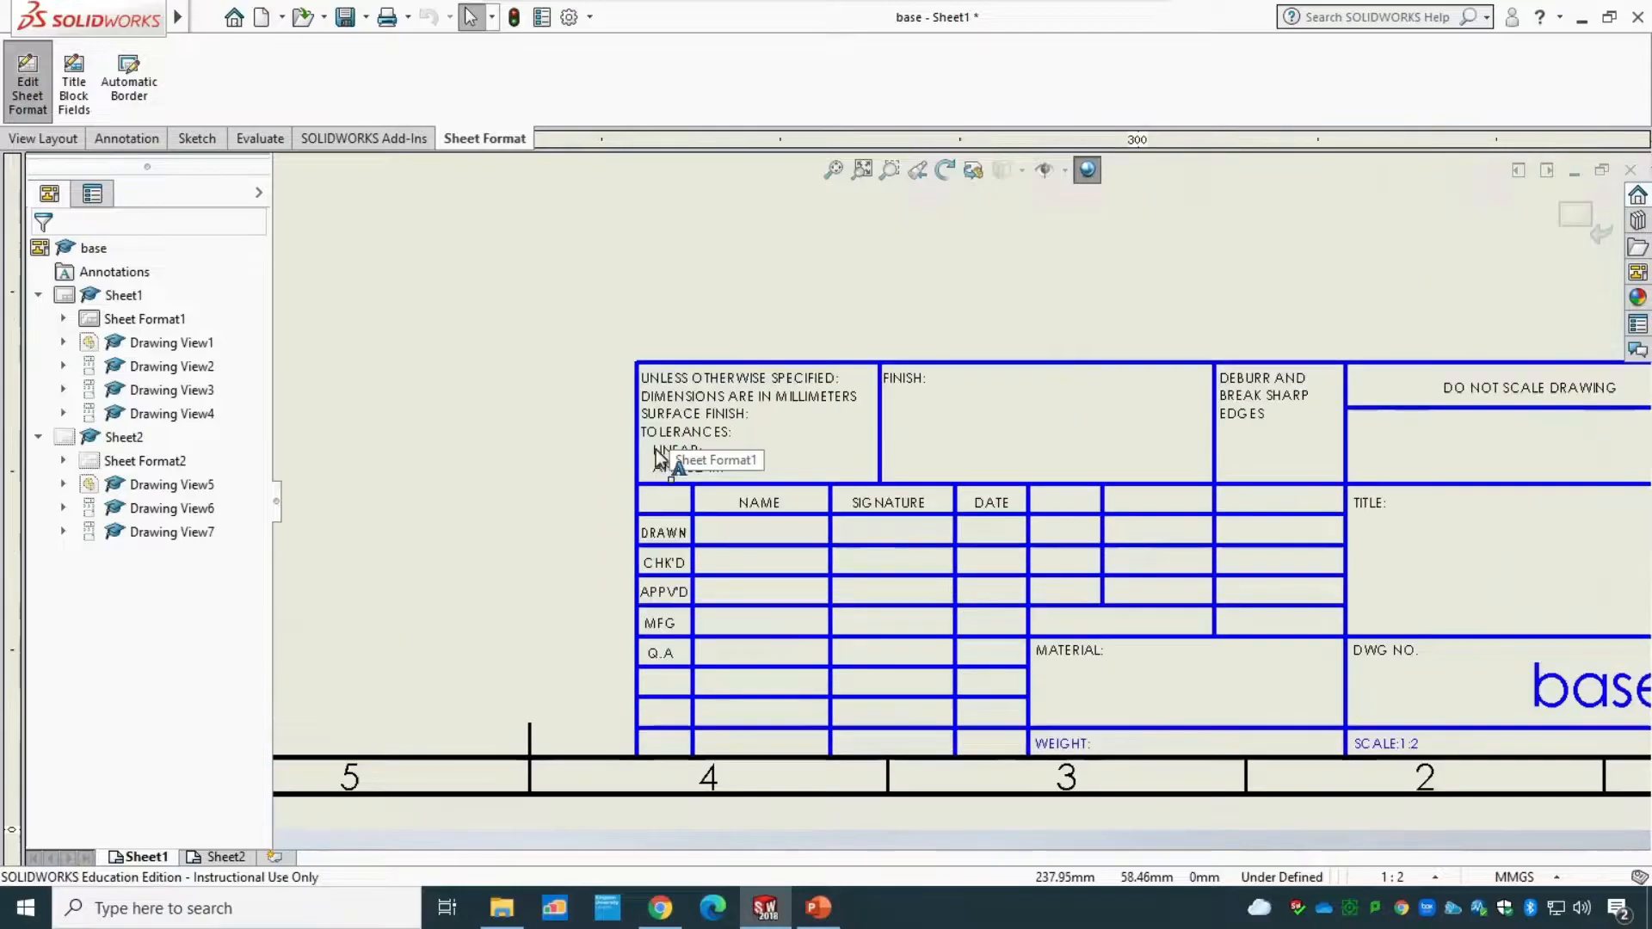
double_click(757, 575)
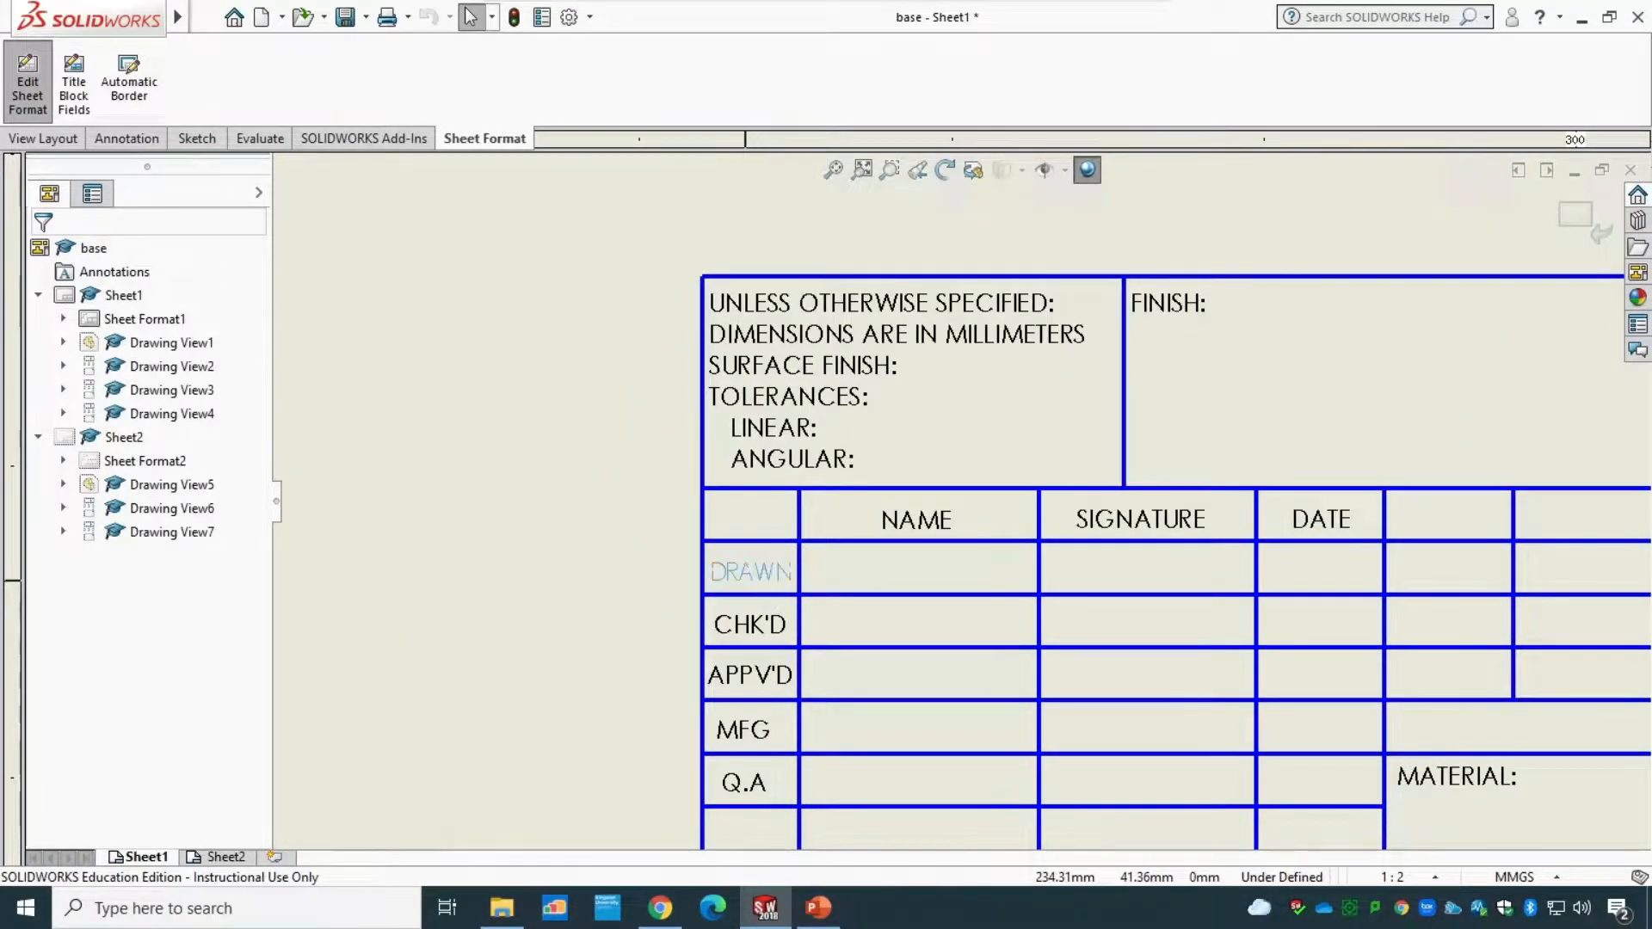
text(DESIGNED)
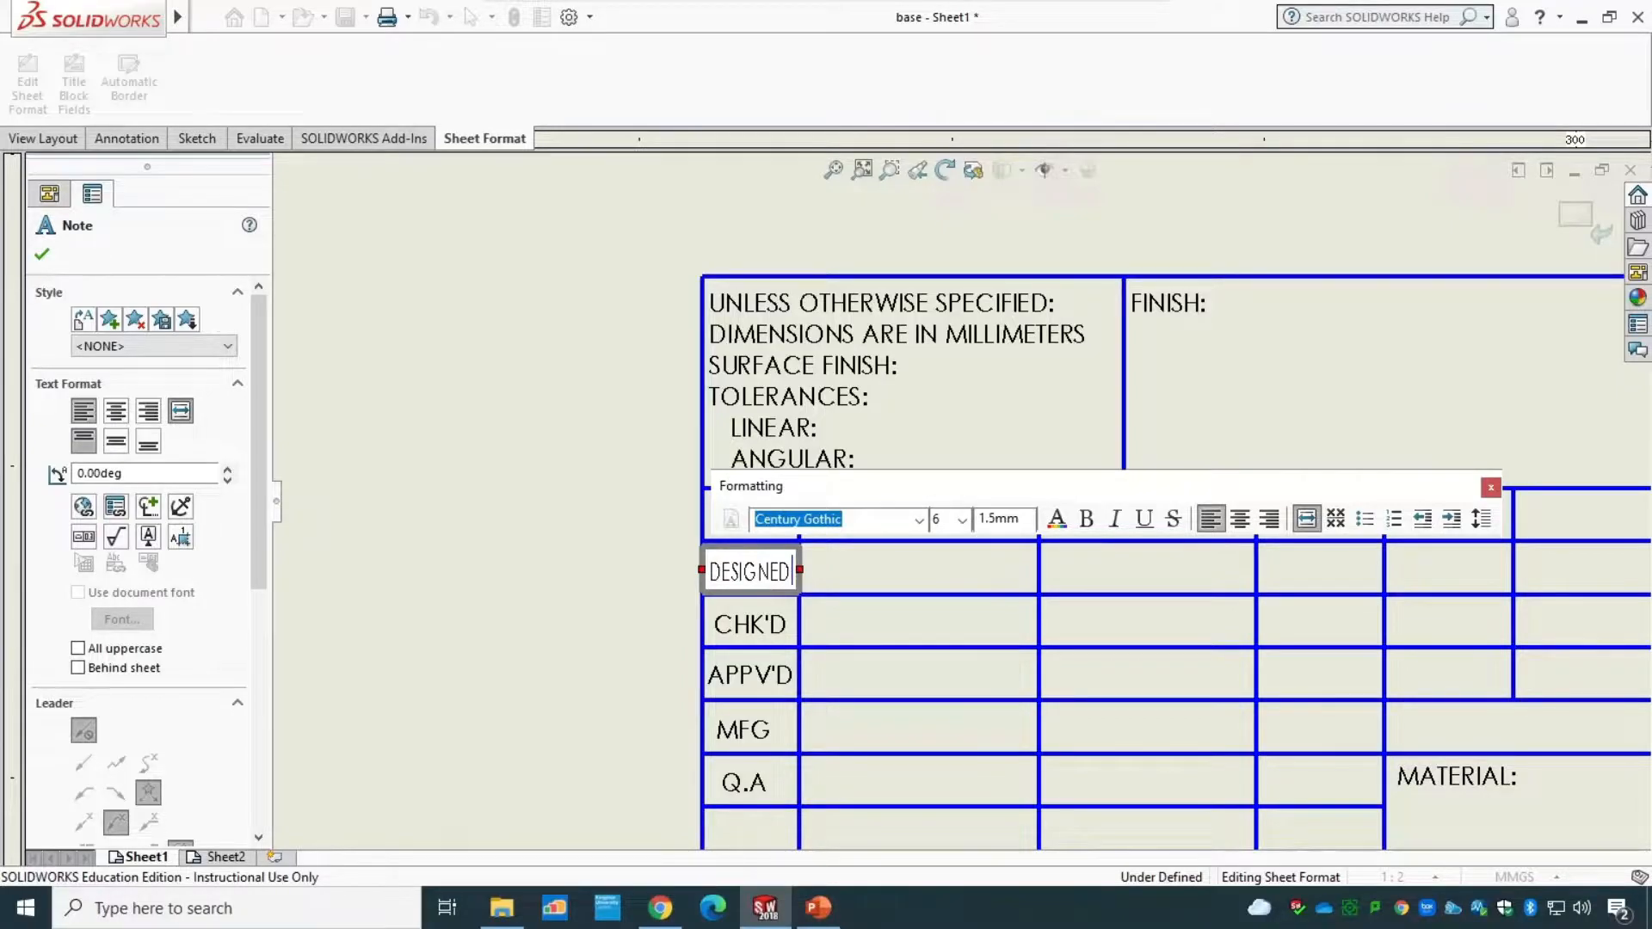
click(42, 254)
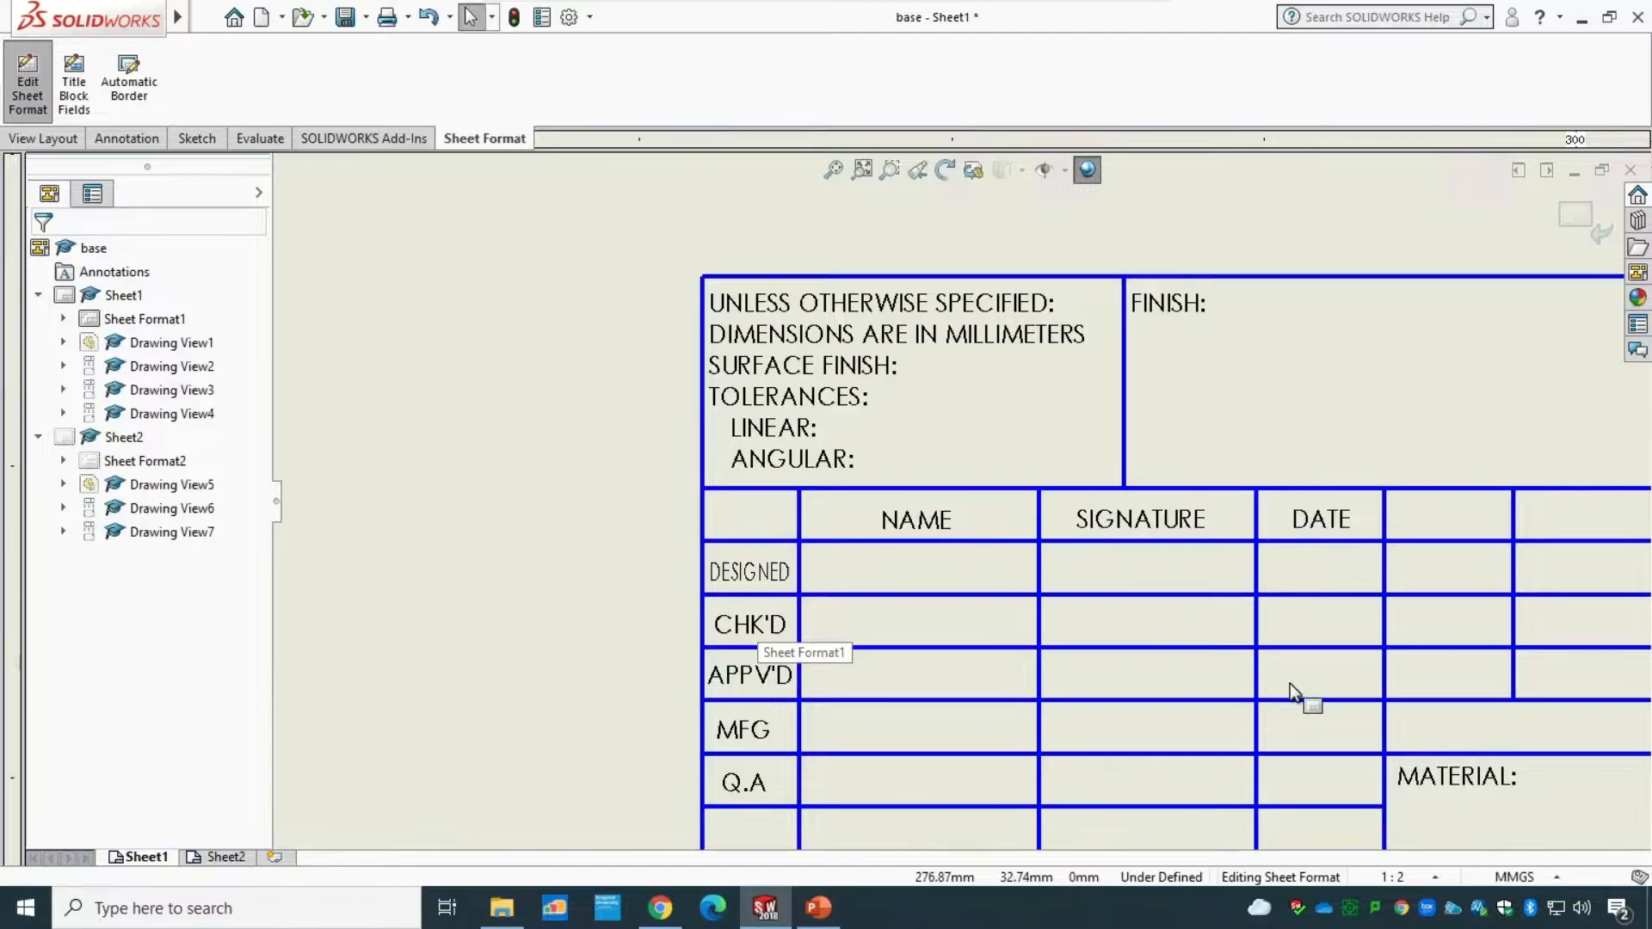
- Switch to Chrome and copy the Kingston University London logo image from its Wikimedia Commons page
scroll(1289, 683, up, 3)
scroll(1292, 683, up, 3)
scroll(1354, 587, down, 6)
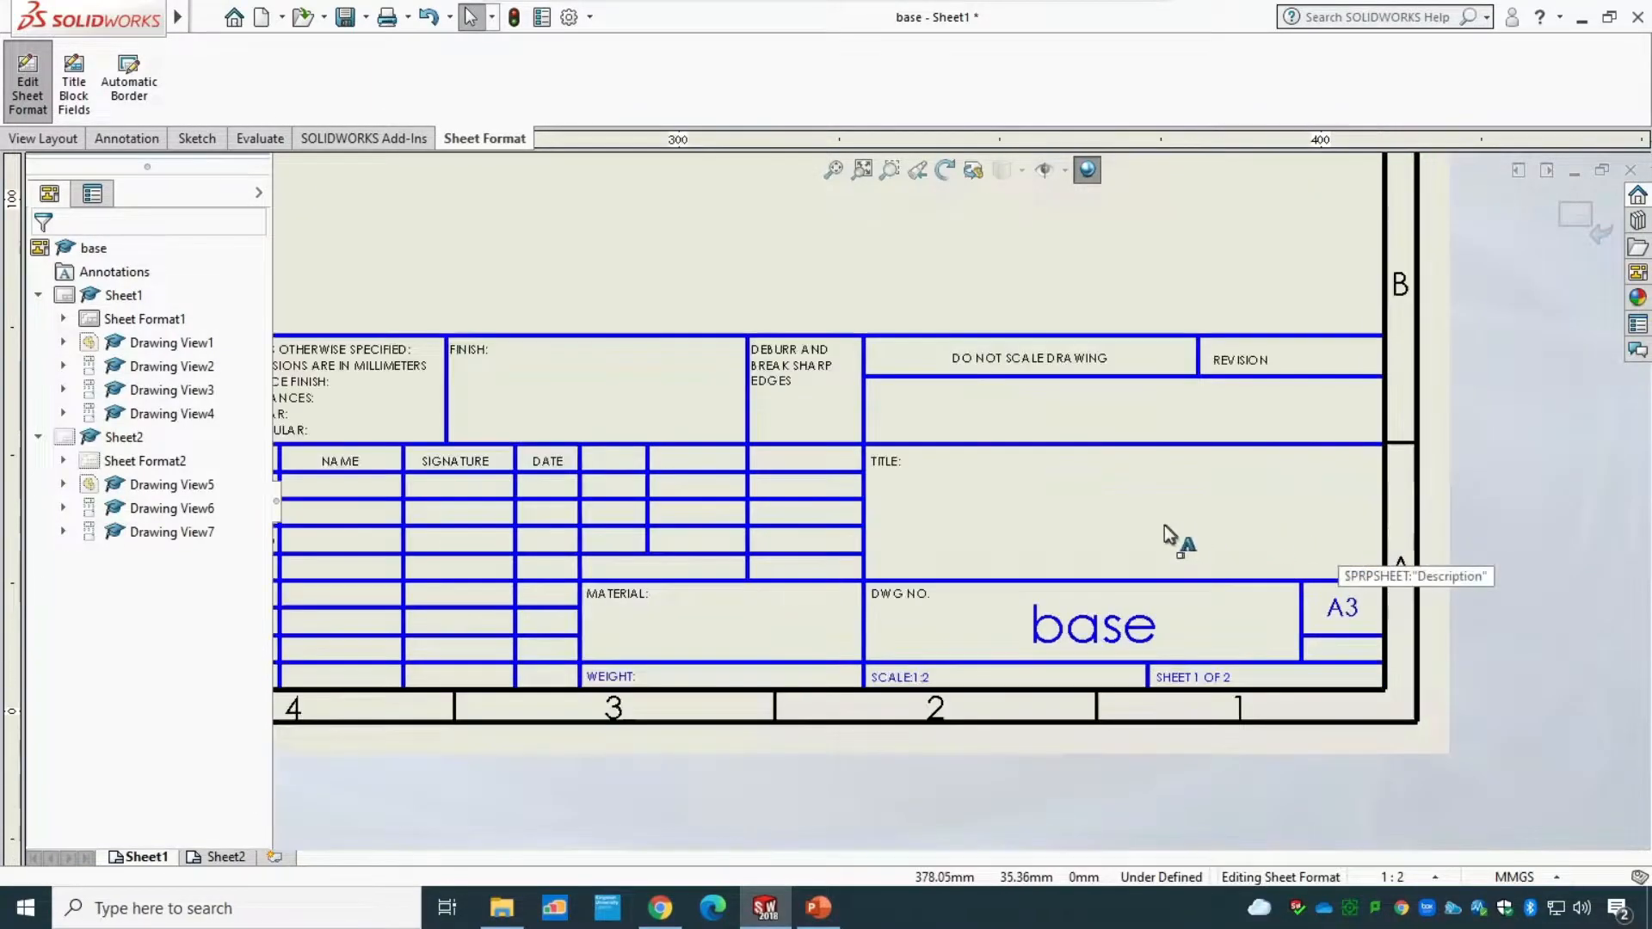
scroll(1067, 464, up, 2)
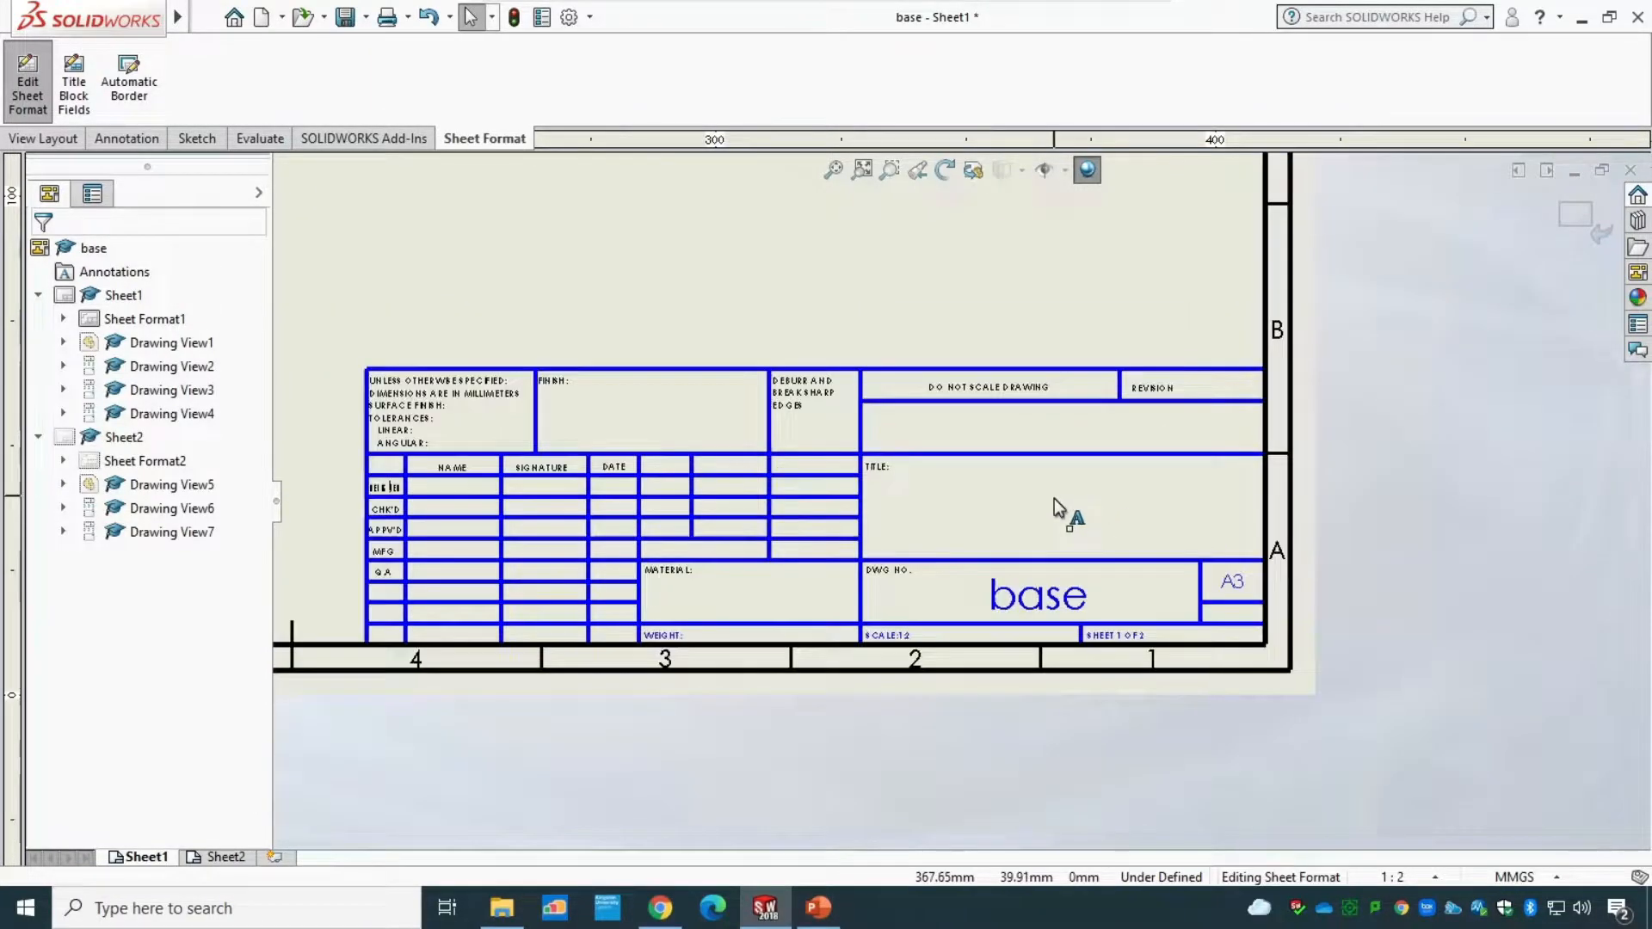
click(660, 910)
right_click(527, 359)
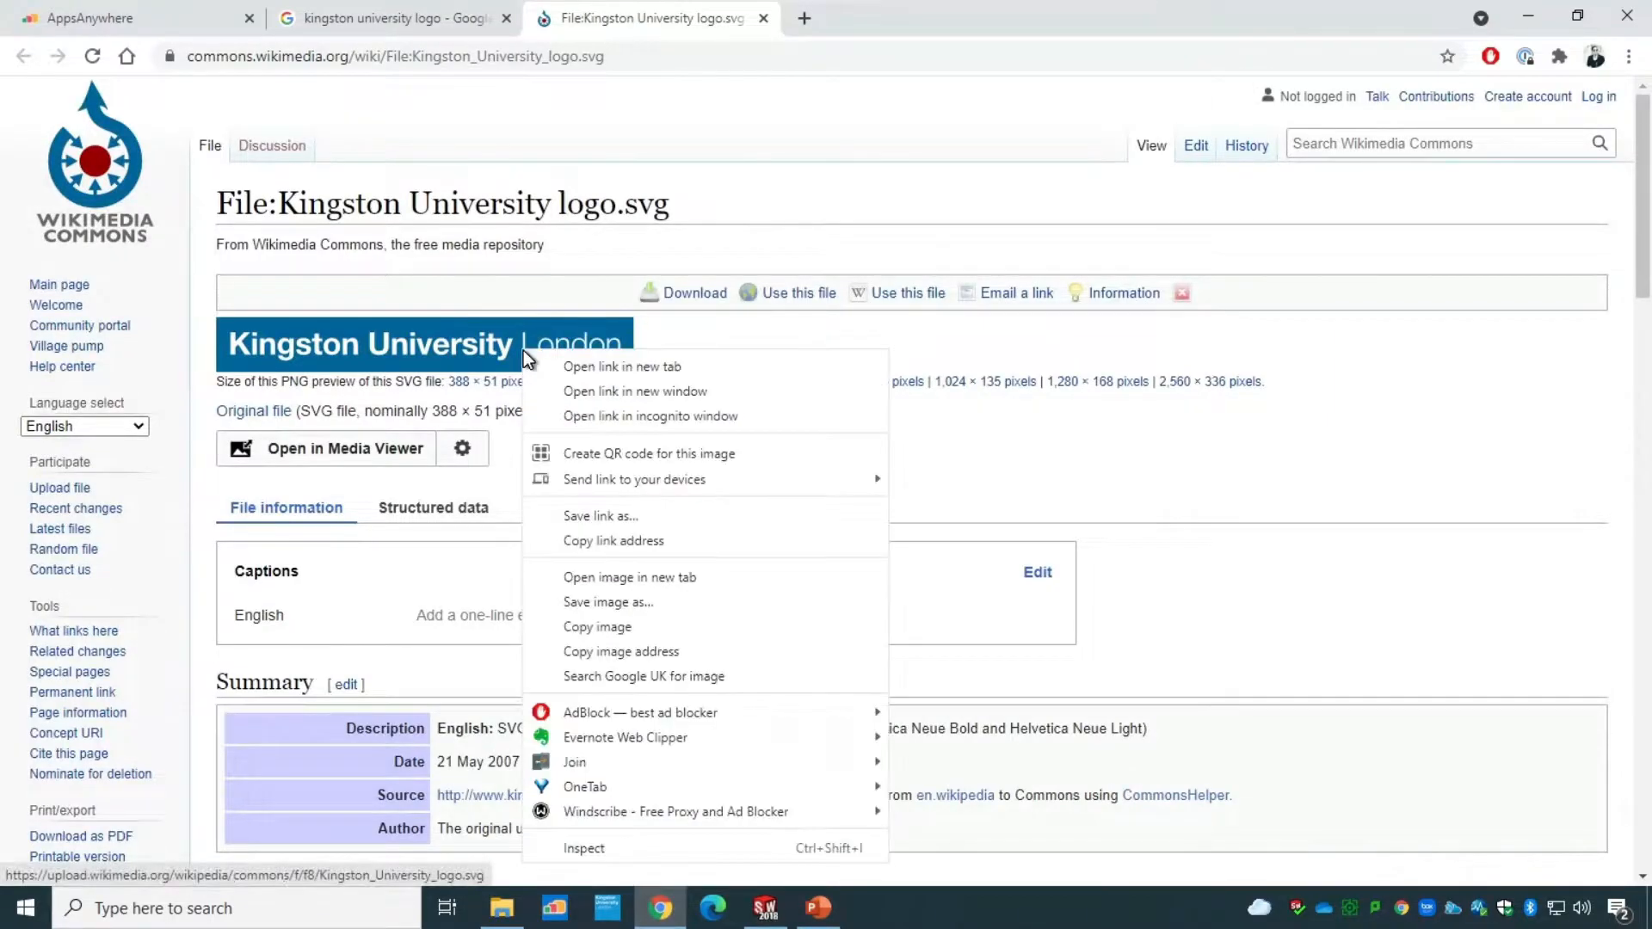
click(601, 625)
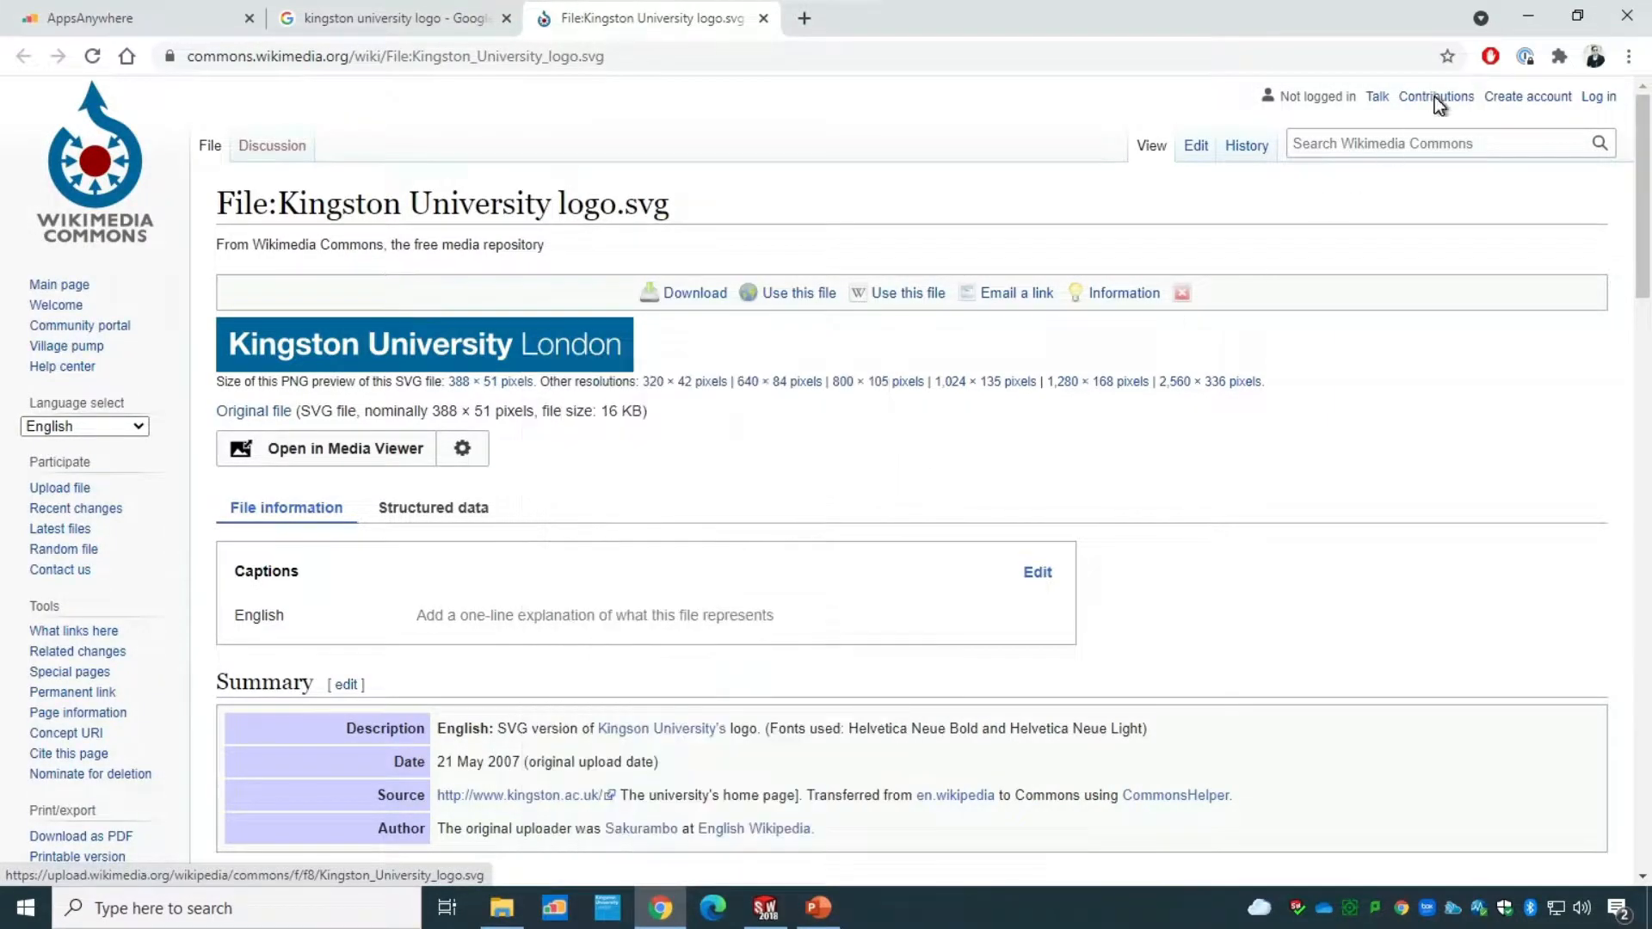
click(1528, 18)
- Paste the logo into the sheet format, shrink it and fit it into the empty title block cell above TITLE
key(ctrl+v)
drag(962, 341, 767, 284)
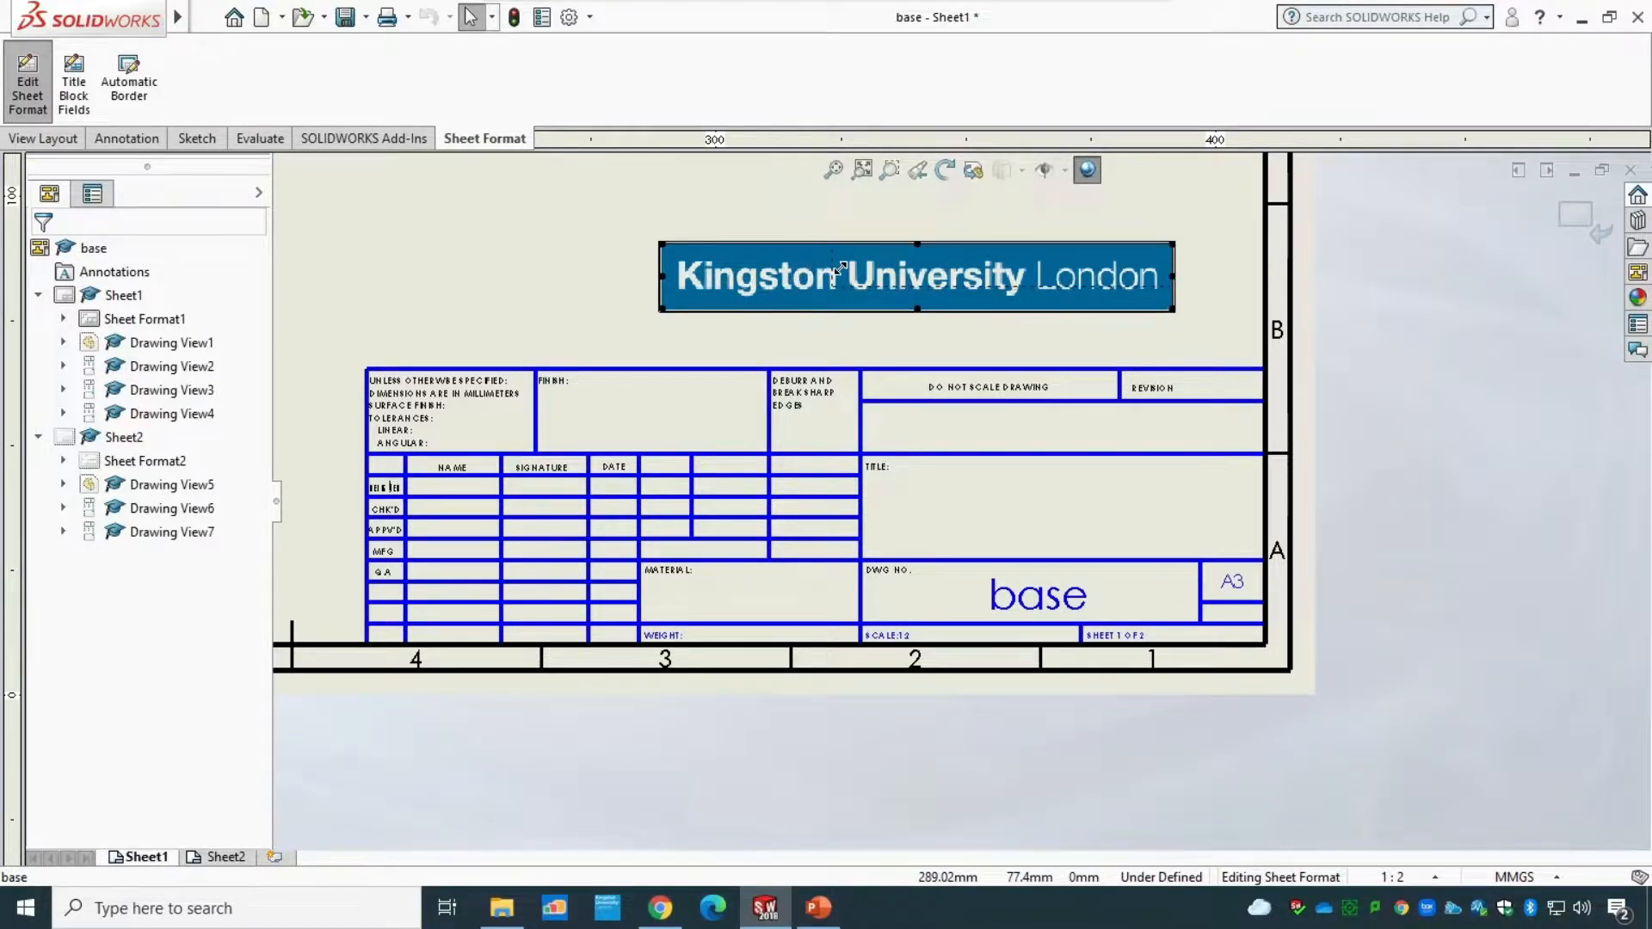
drag(840, 268, 847, 283)
drag(1050, 432, 1047, 429)
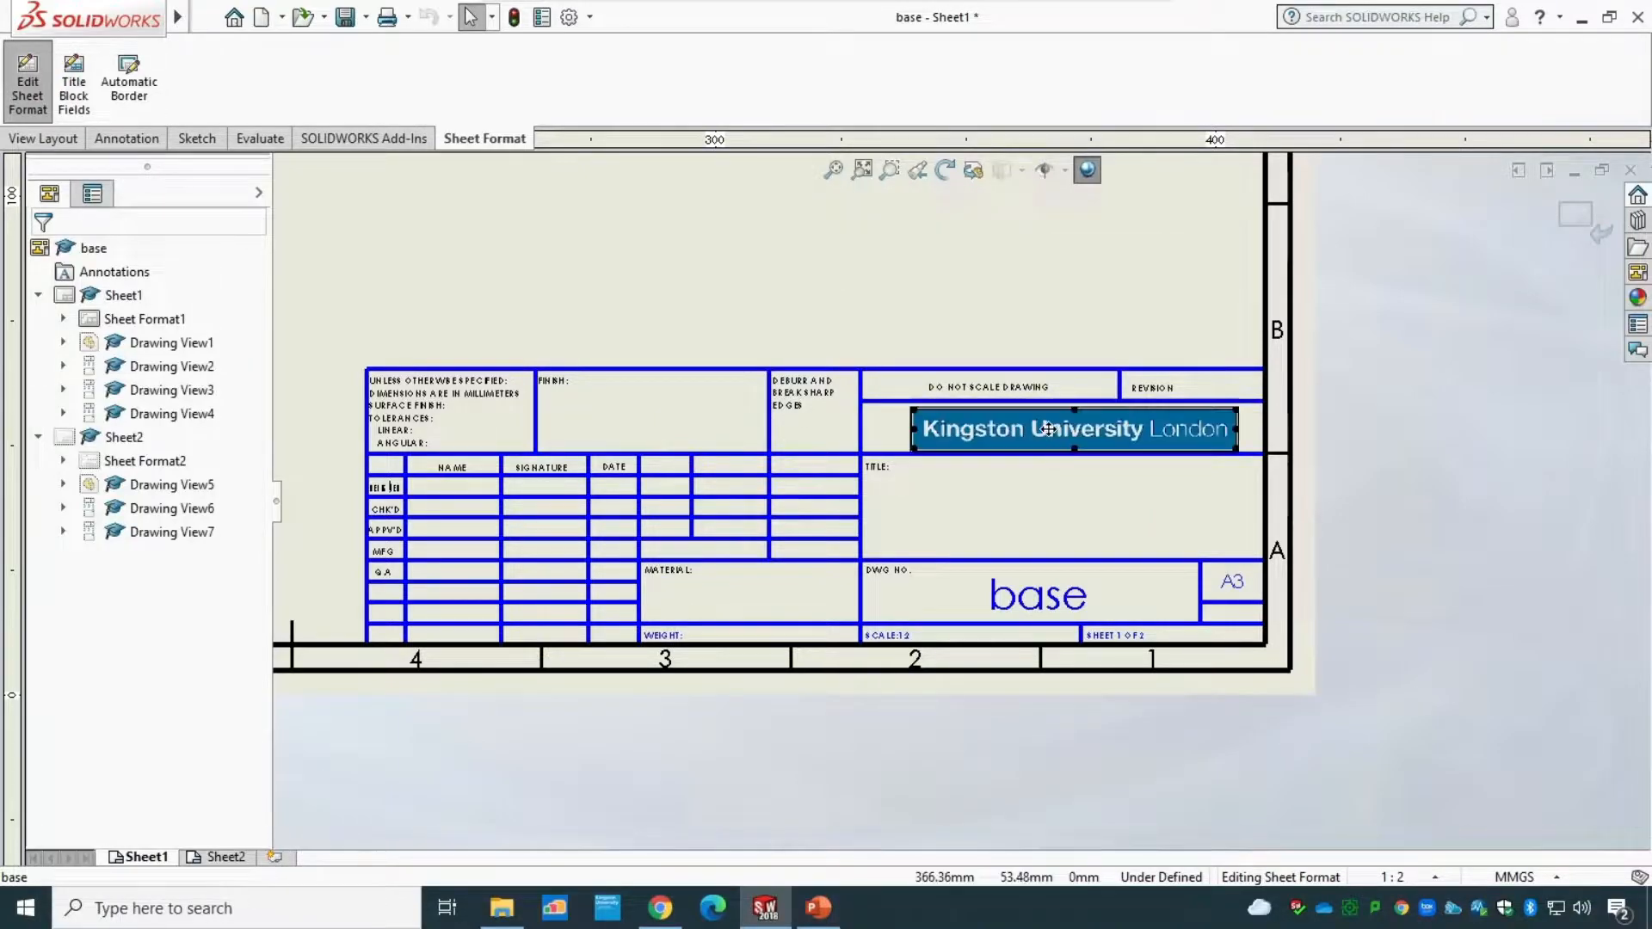
- Finish editing the sheet format and fit the whole of Sheet1 in view
click(27, 84)
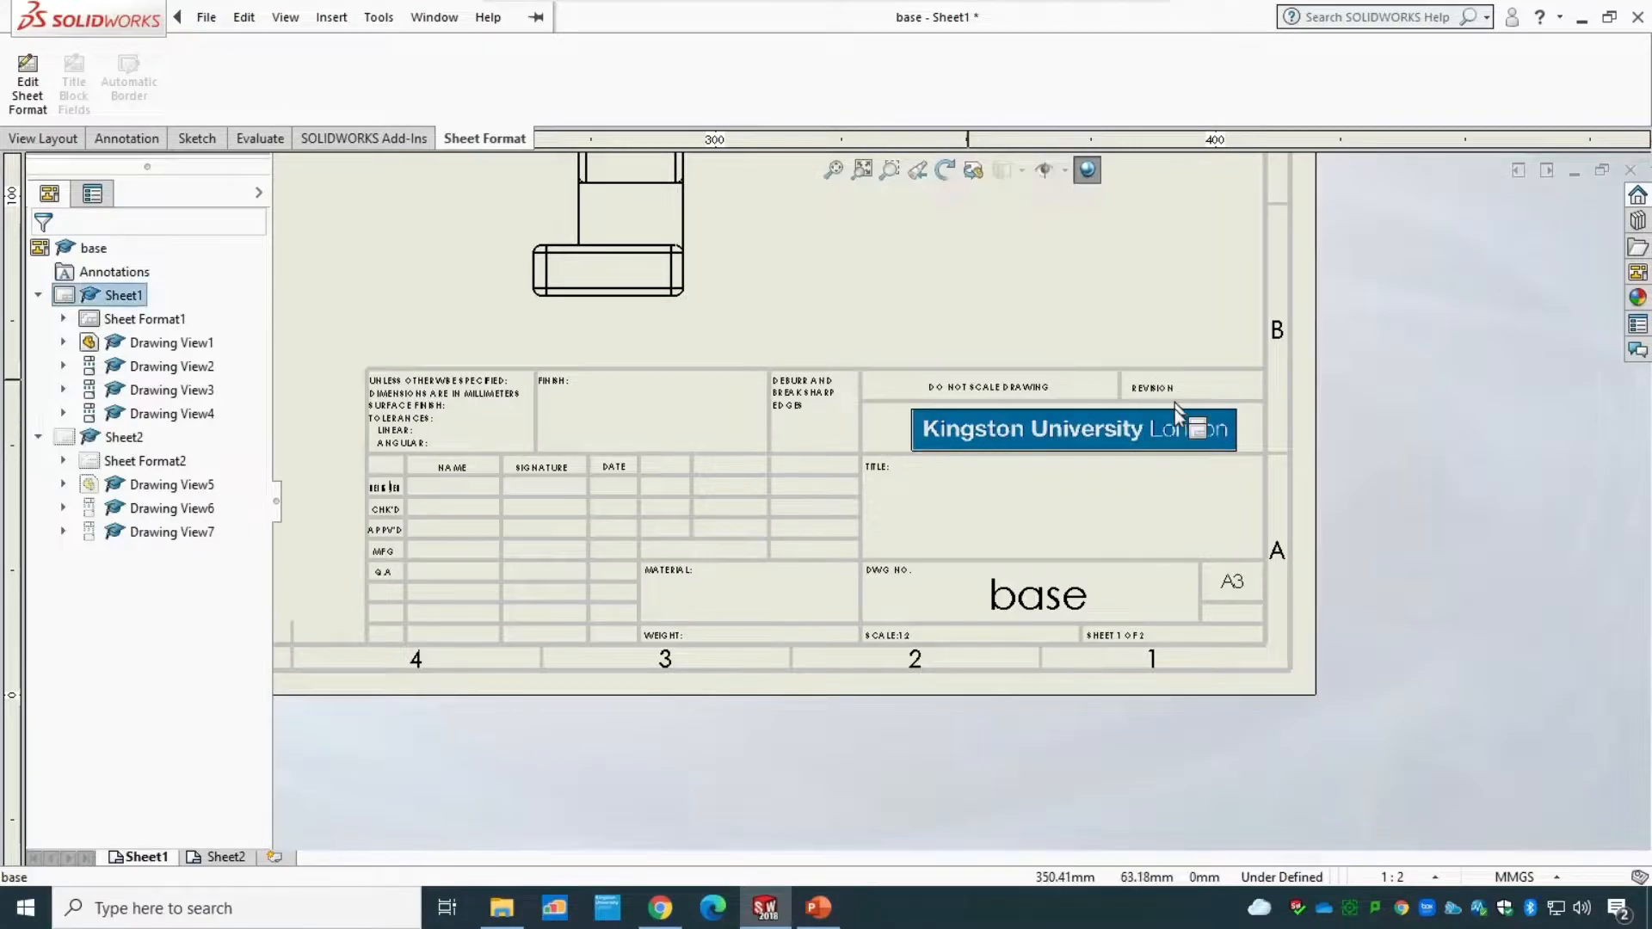
scroll(957, 486, up, 2)
scroll(957, 486, up, 2)
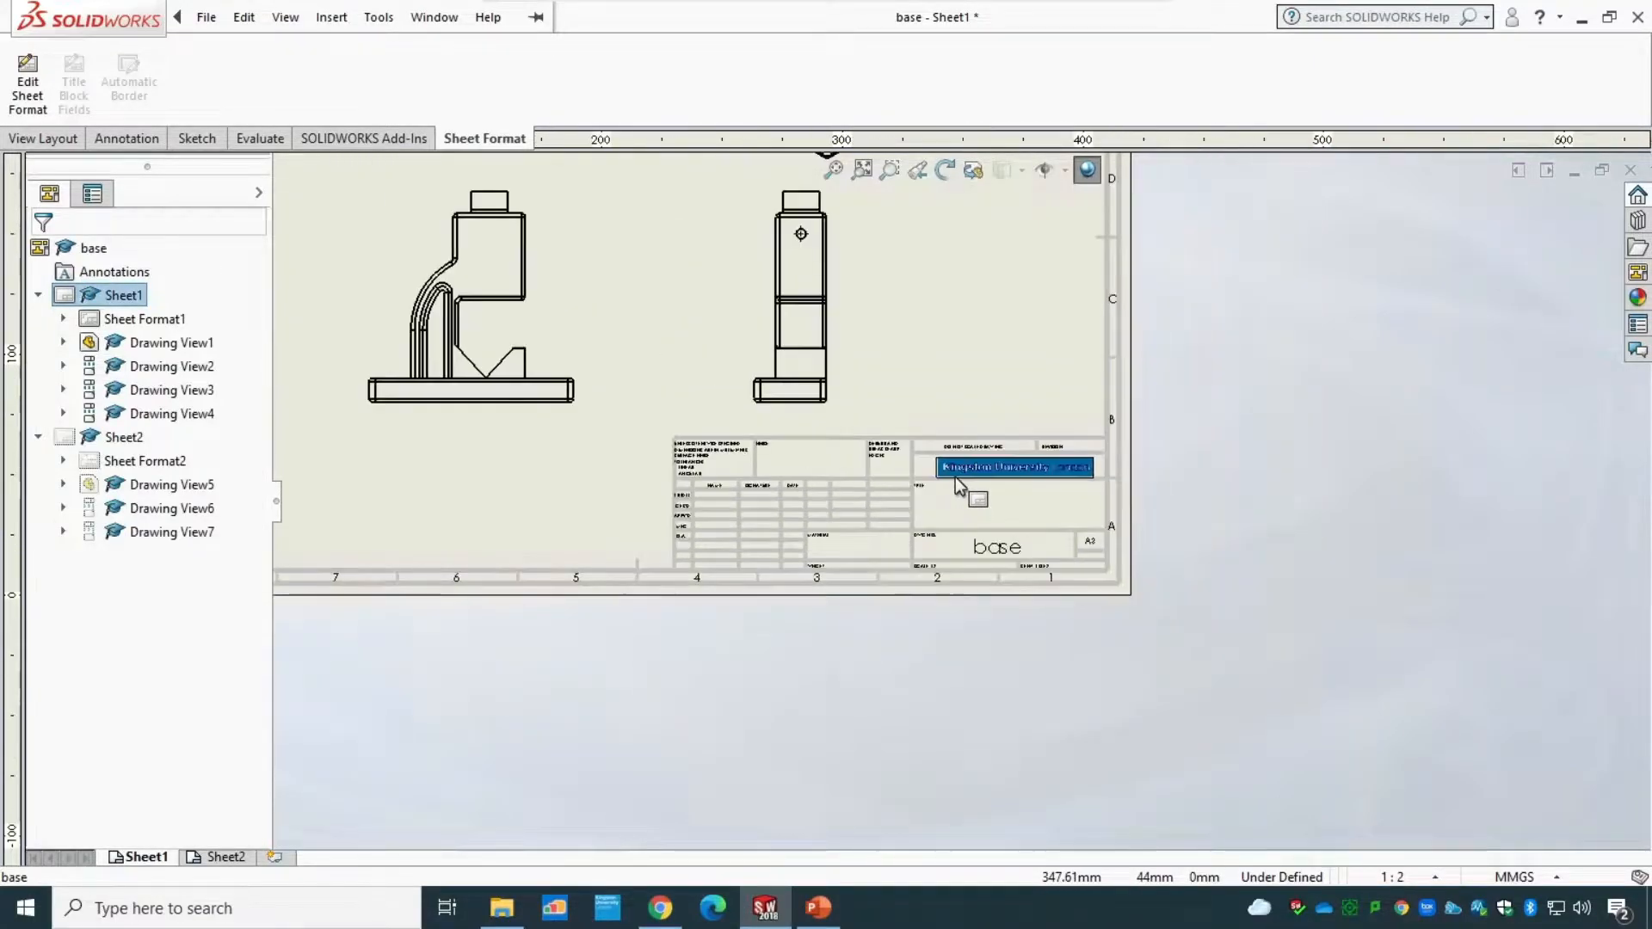
scroll(957, 486, up, 1)
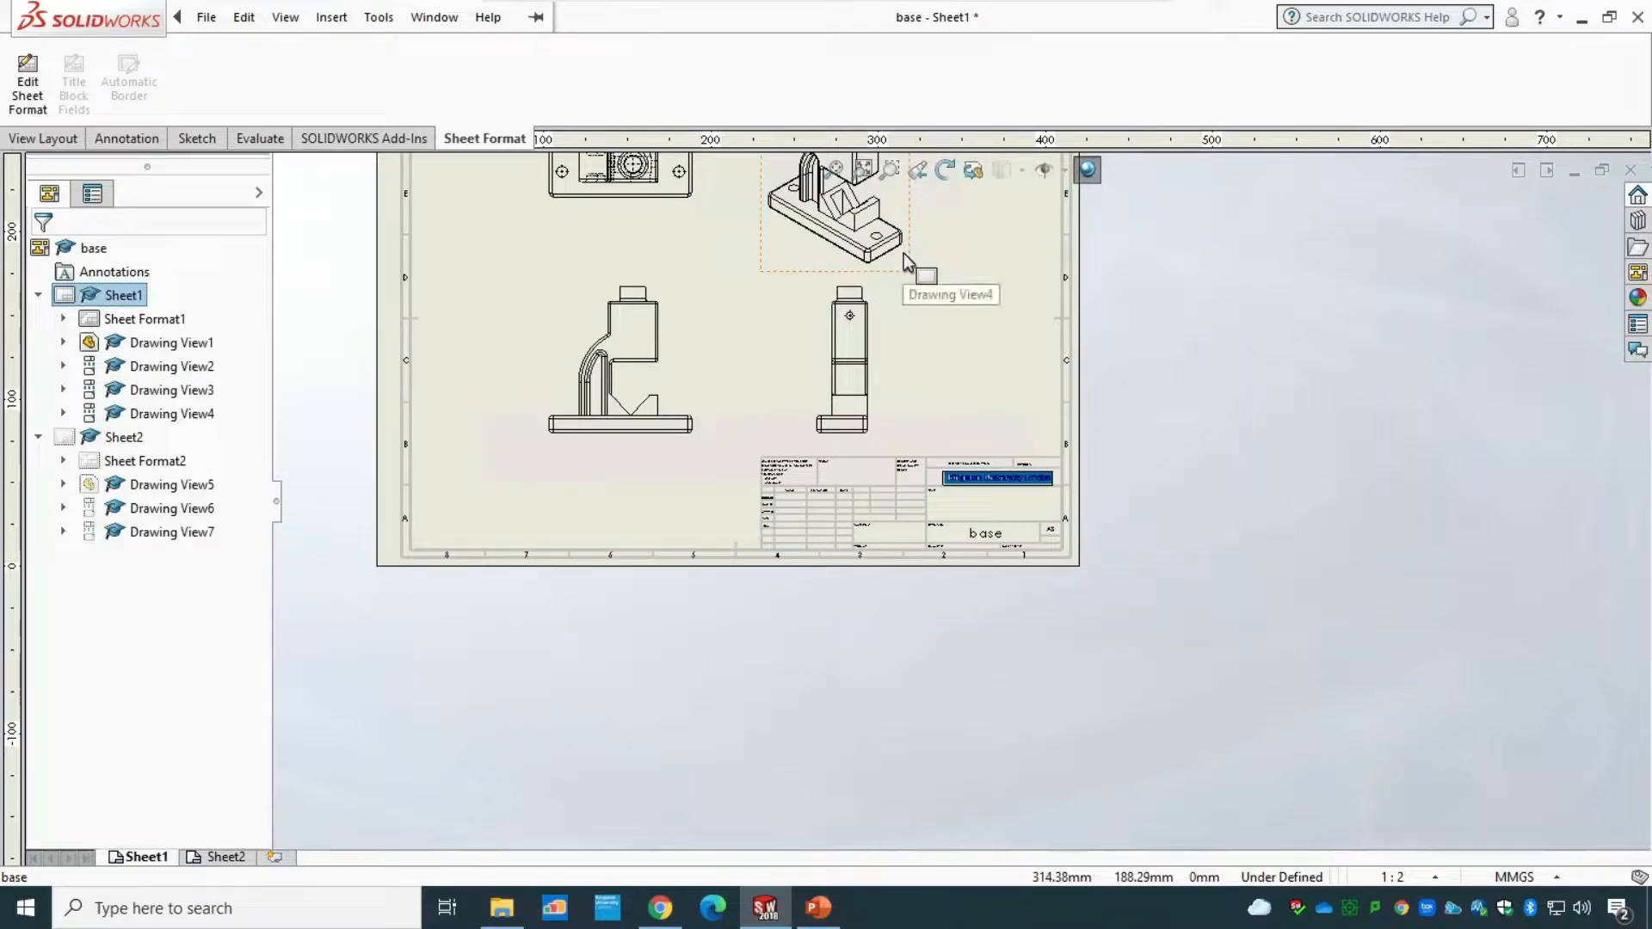
click(833, 168)
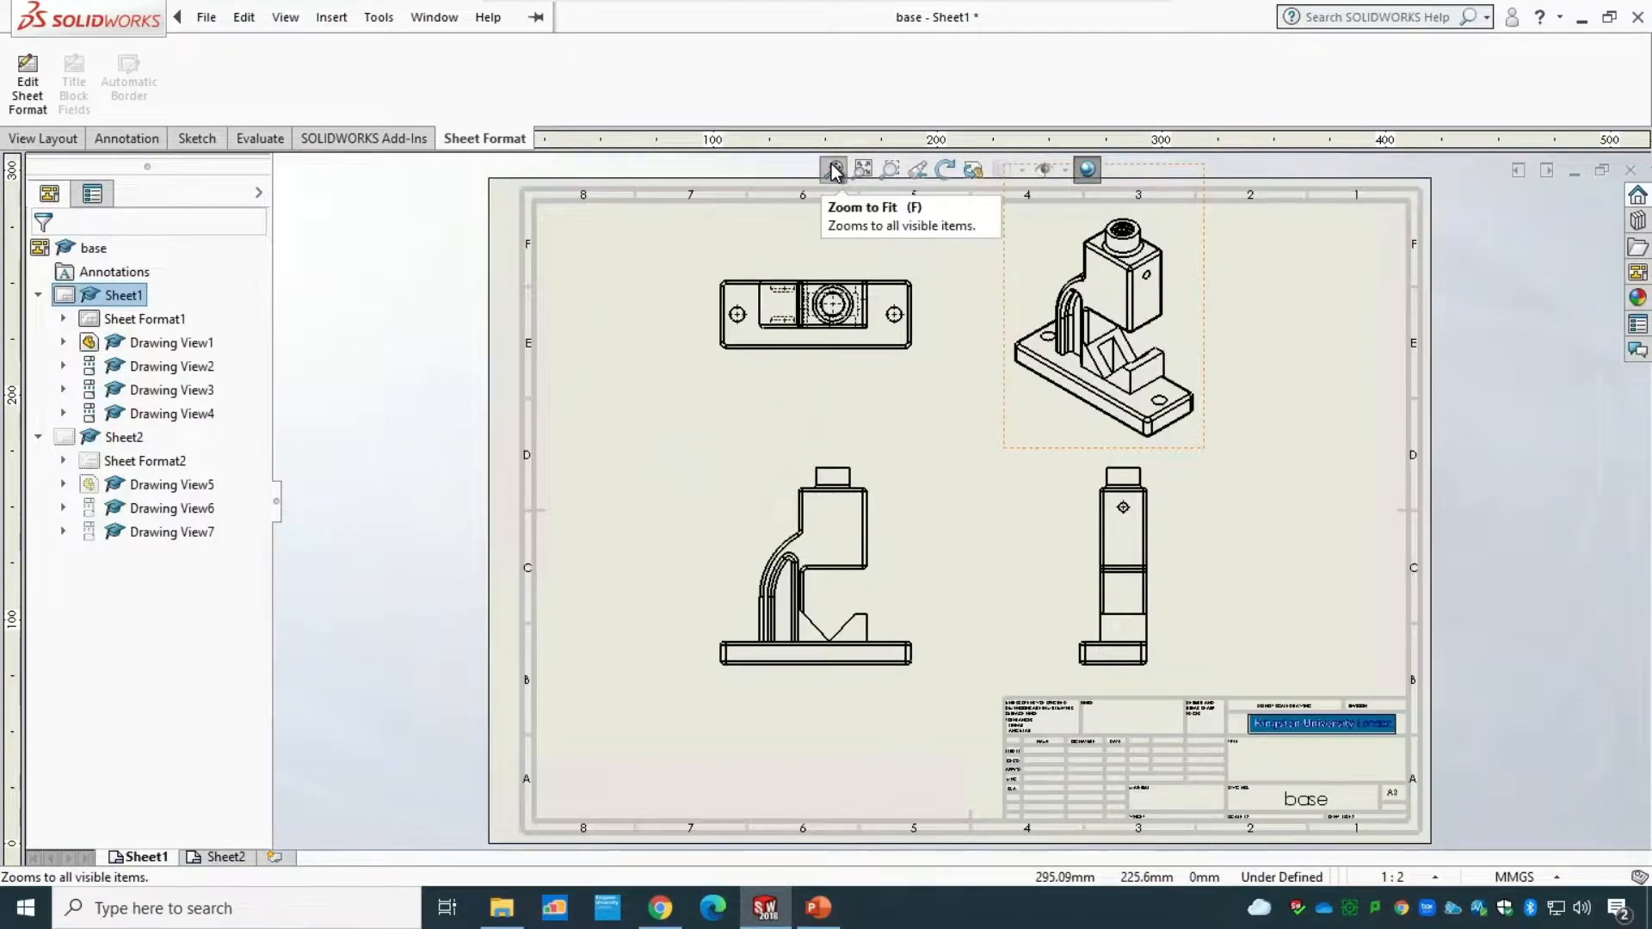
- Dimension the angle between the two sloping edges of the V-groove in the base's front view with Smart Dimension, placed above the groove
click(47, 139)
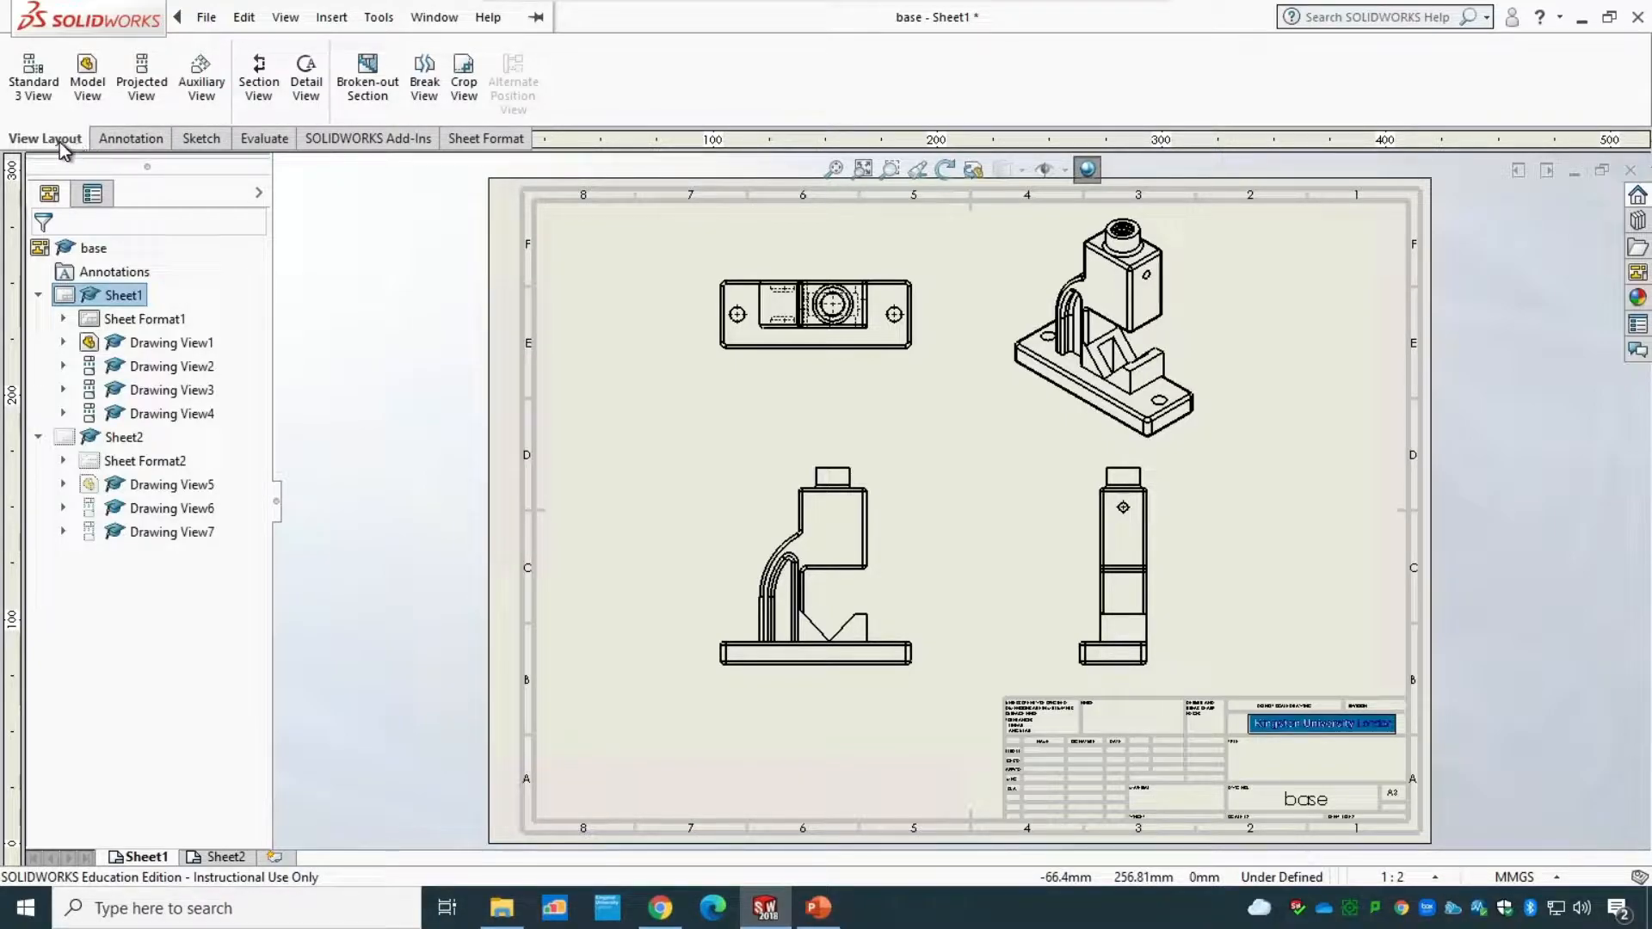
click(130, 139)
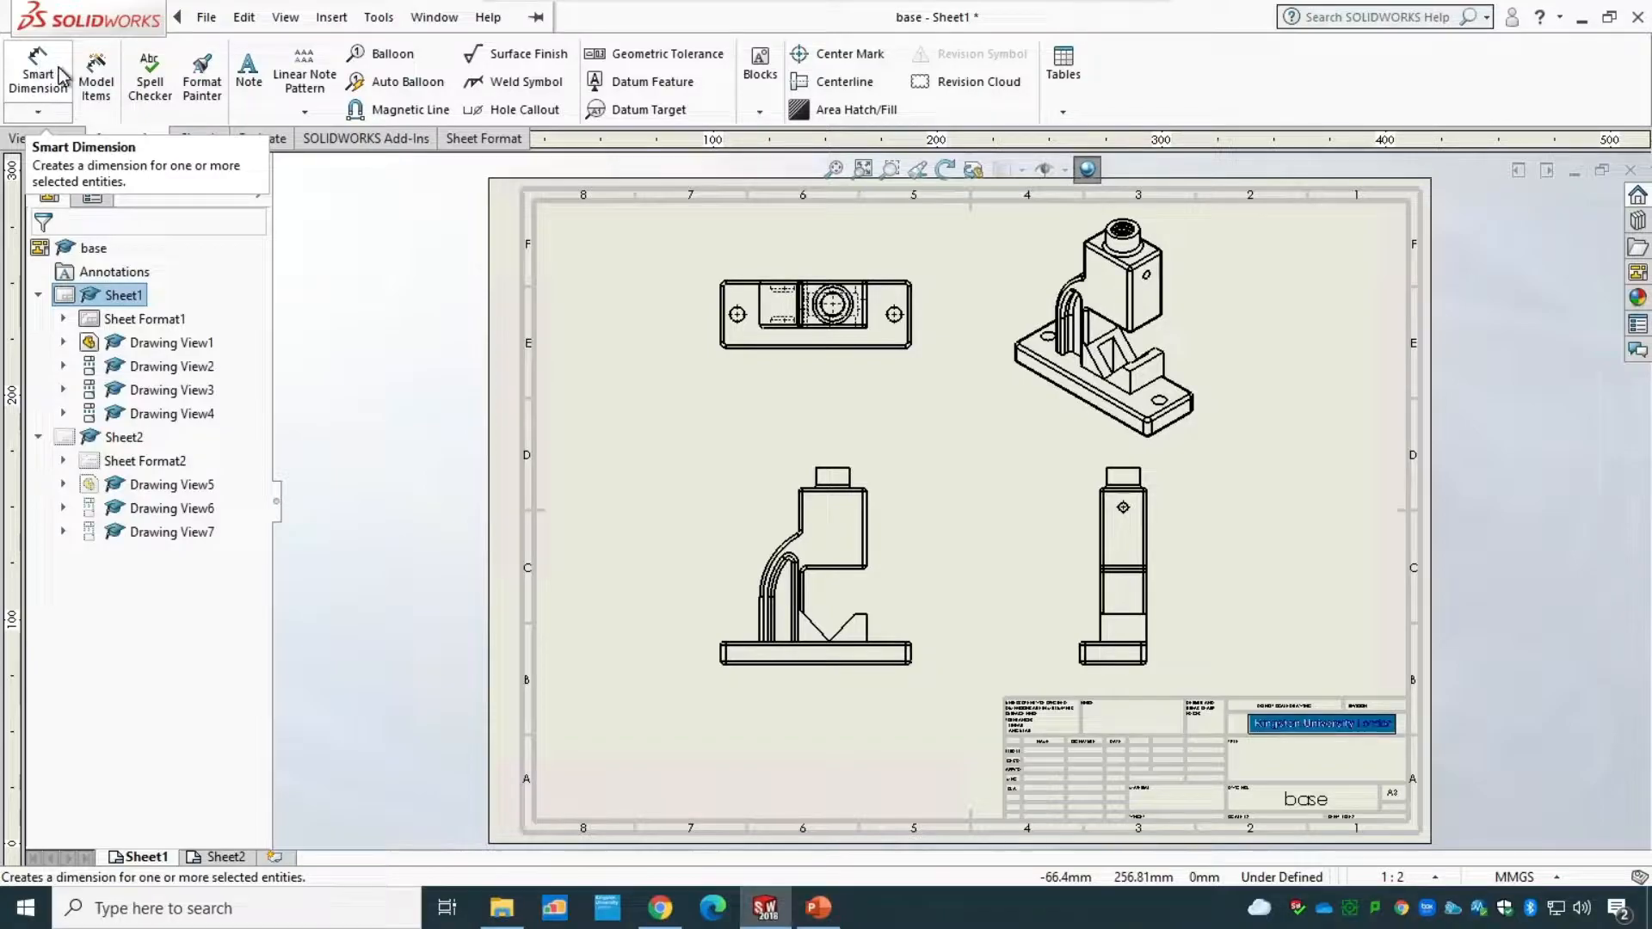
click(53, 113)
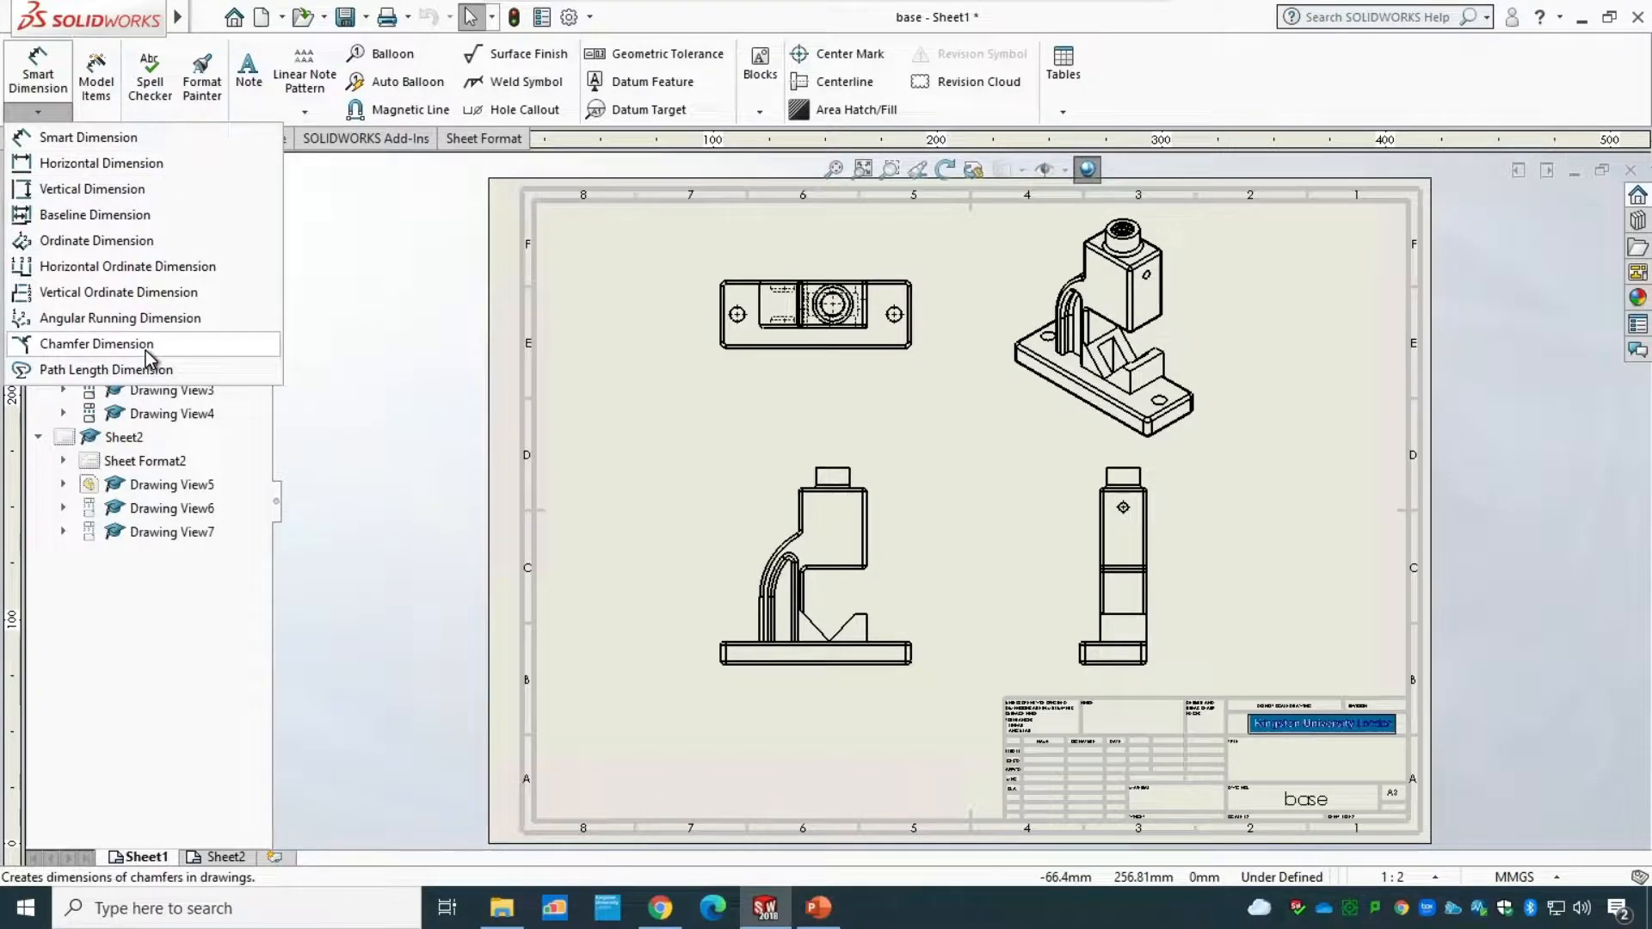
click(37, 75)
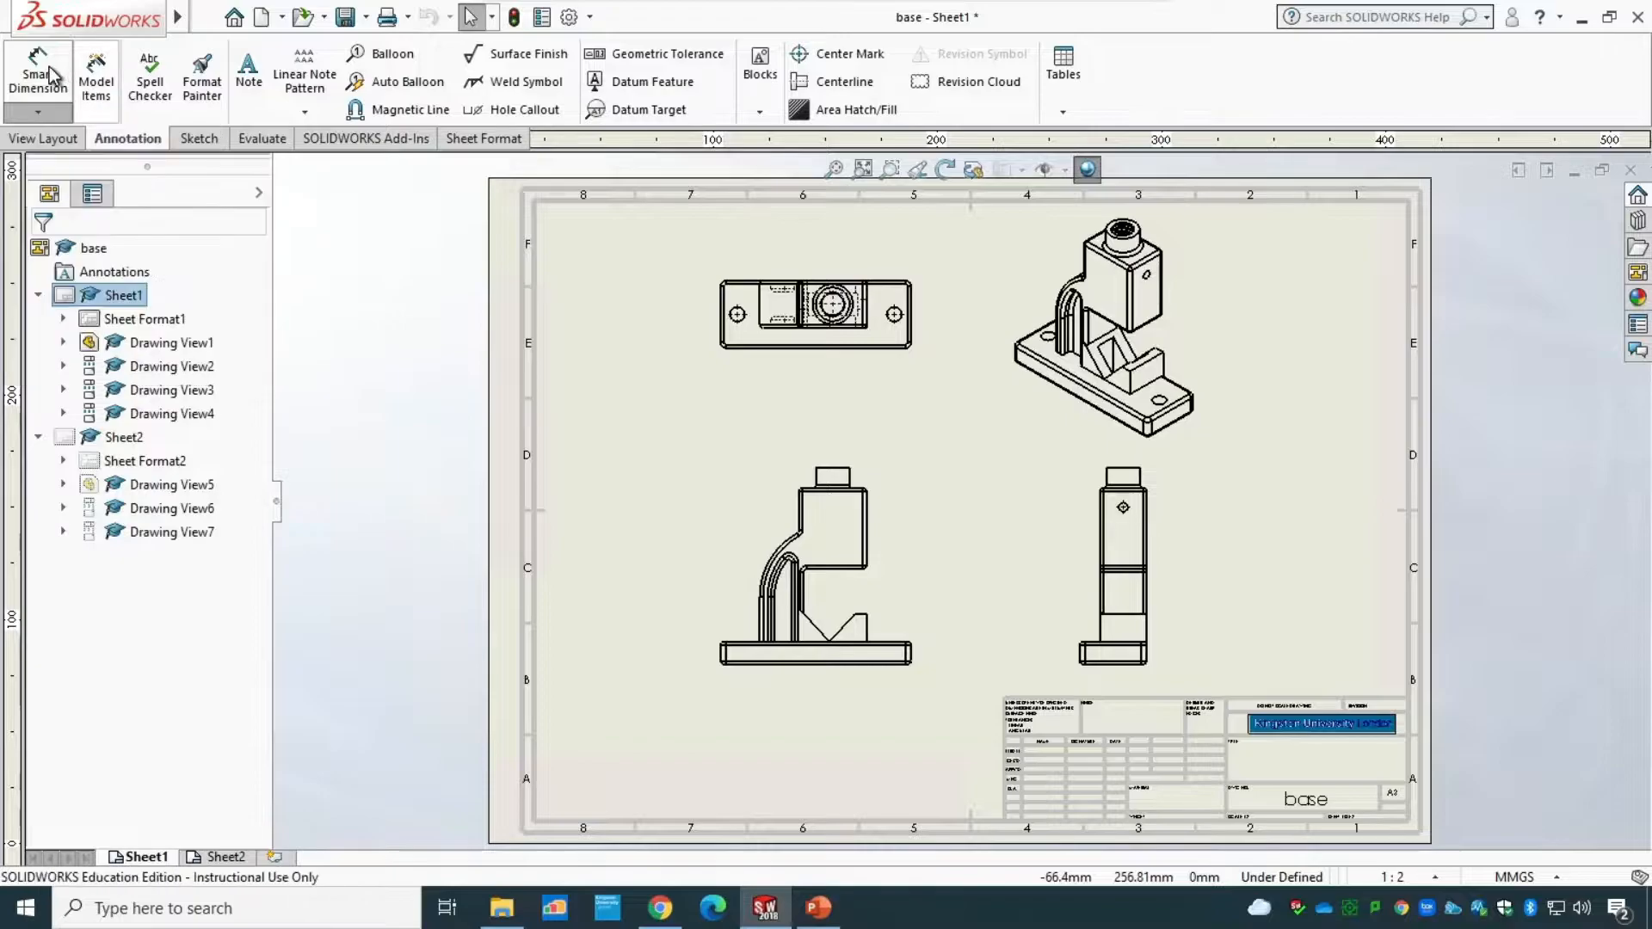
click(37, 75)
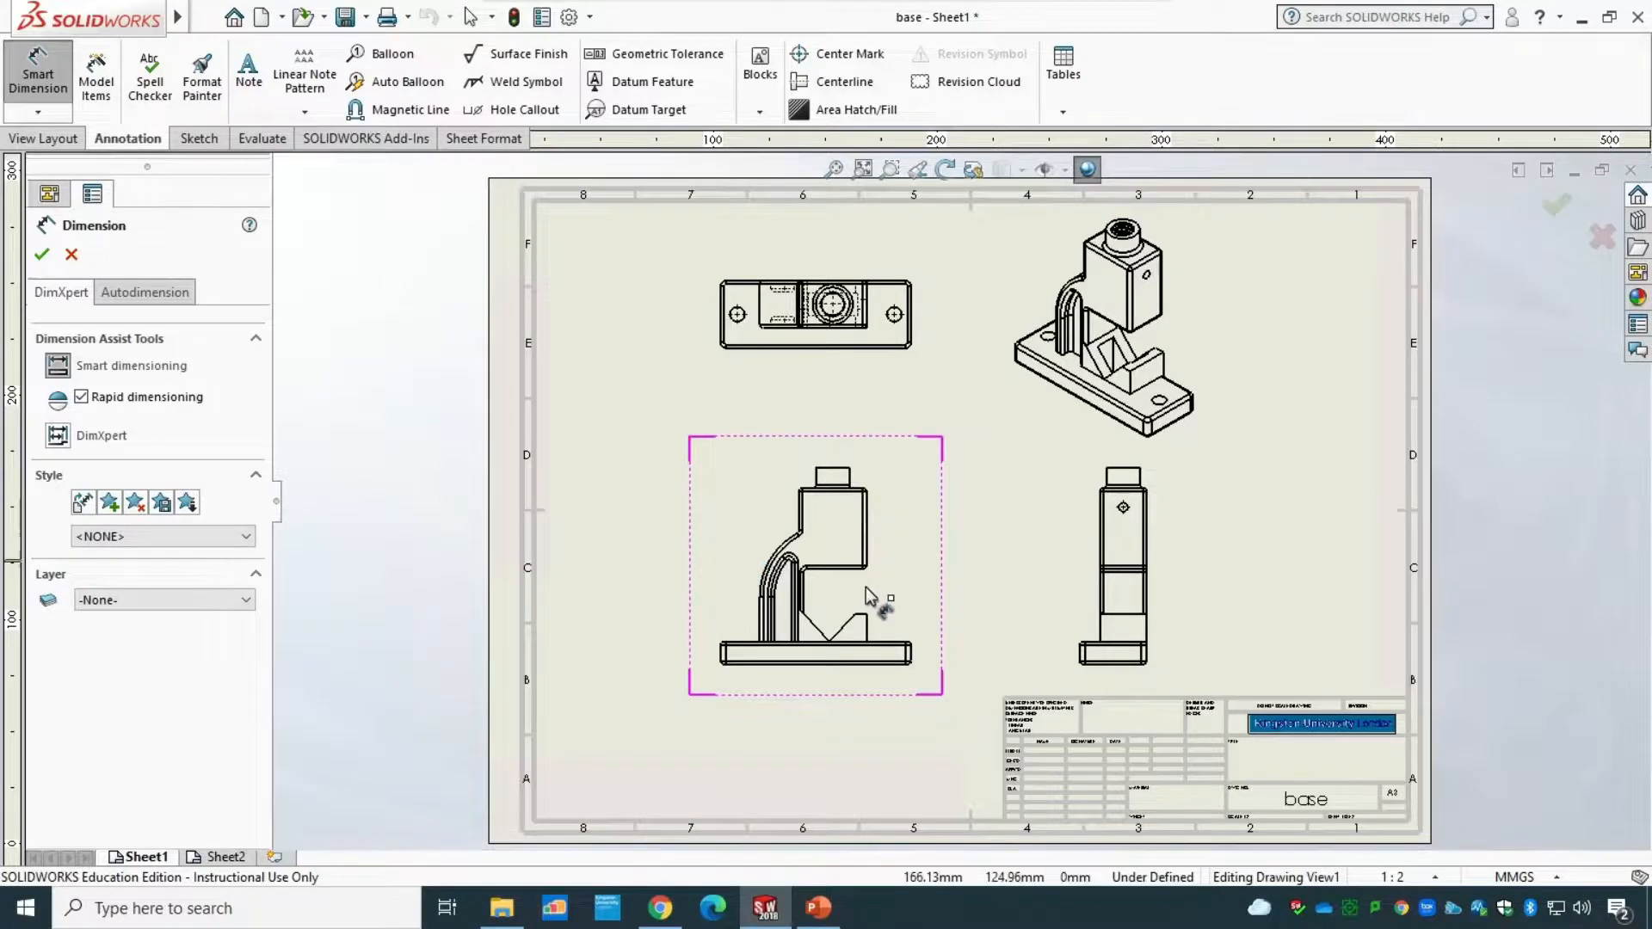
scroll(830, 611, down, 1)
scroll(1048, 605, down, 3)
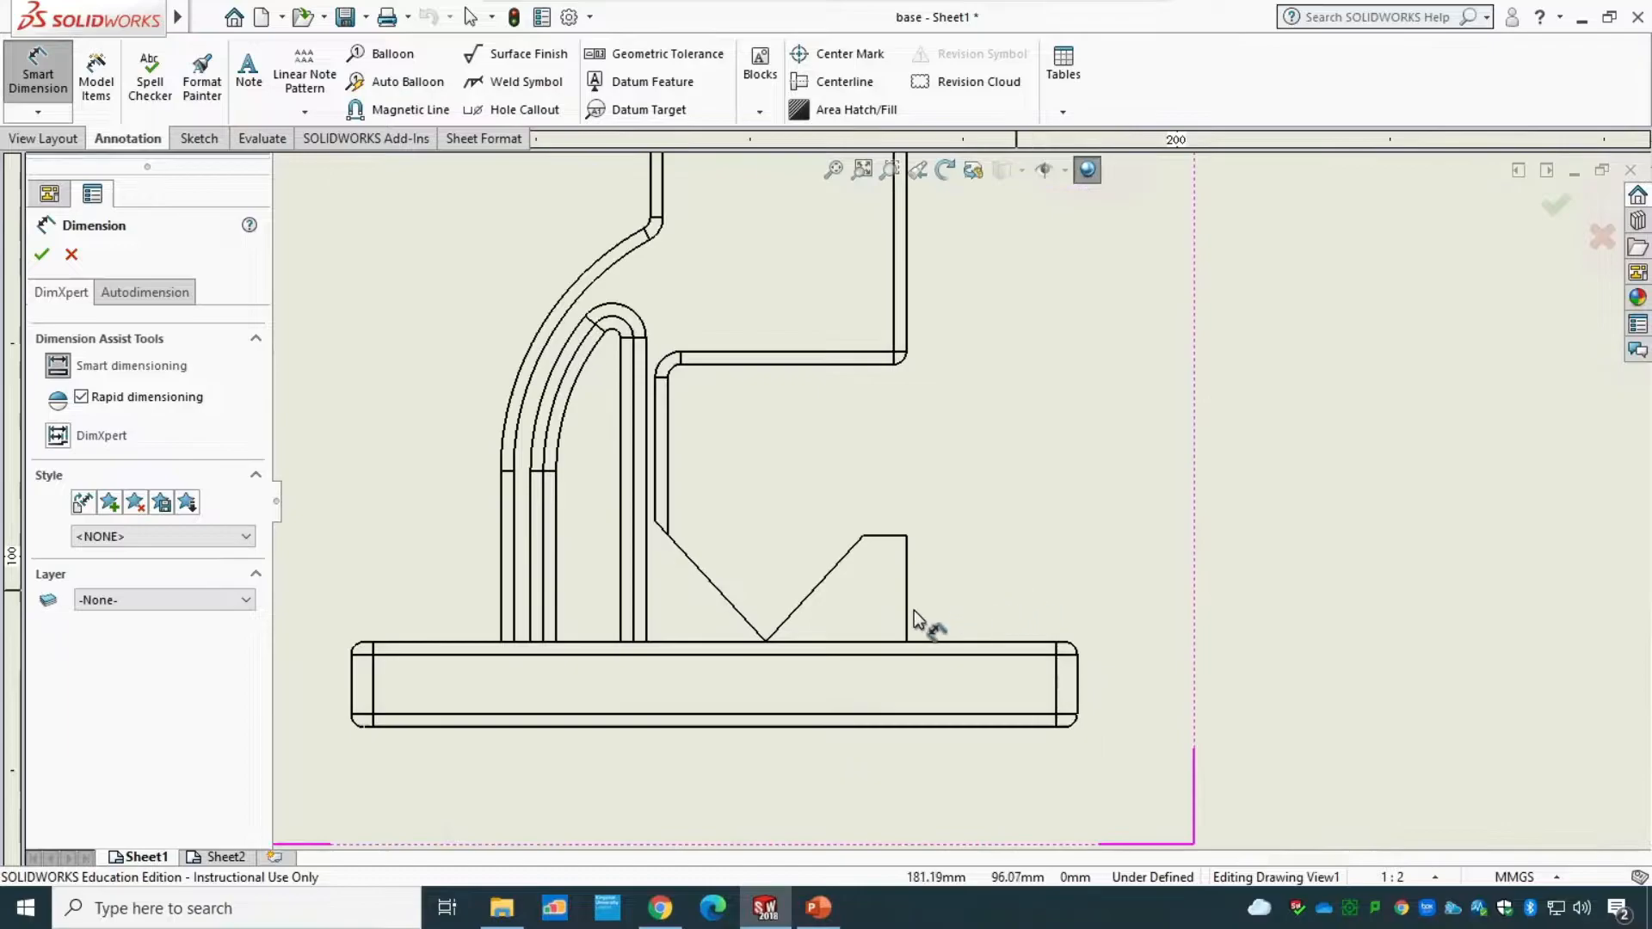
click(812, 591)
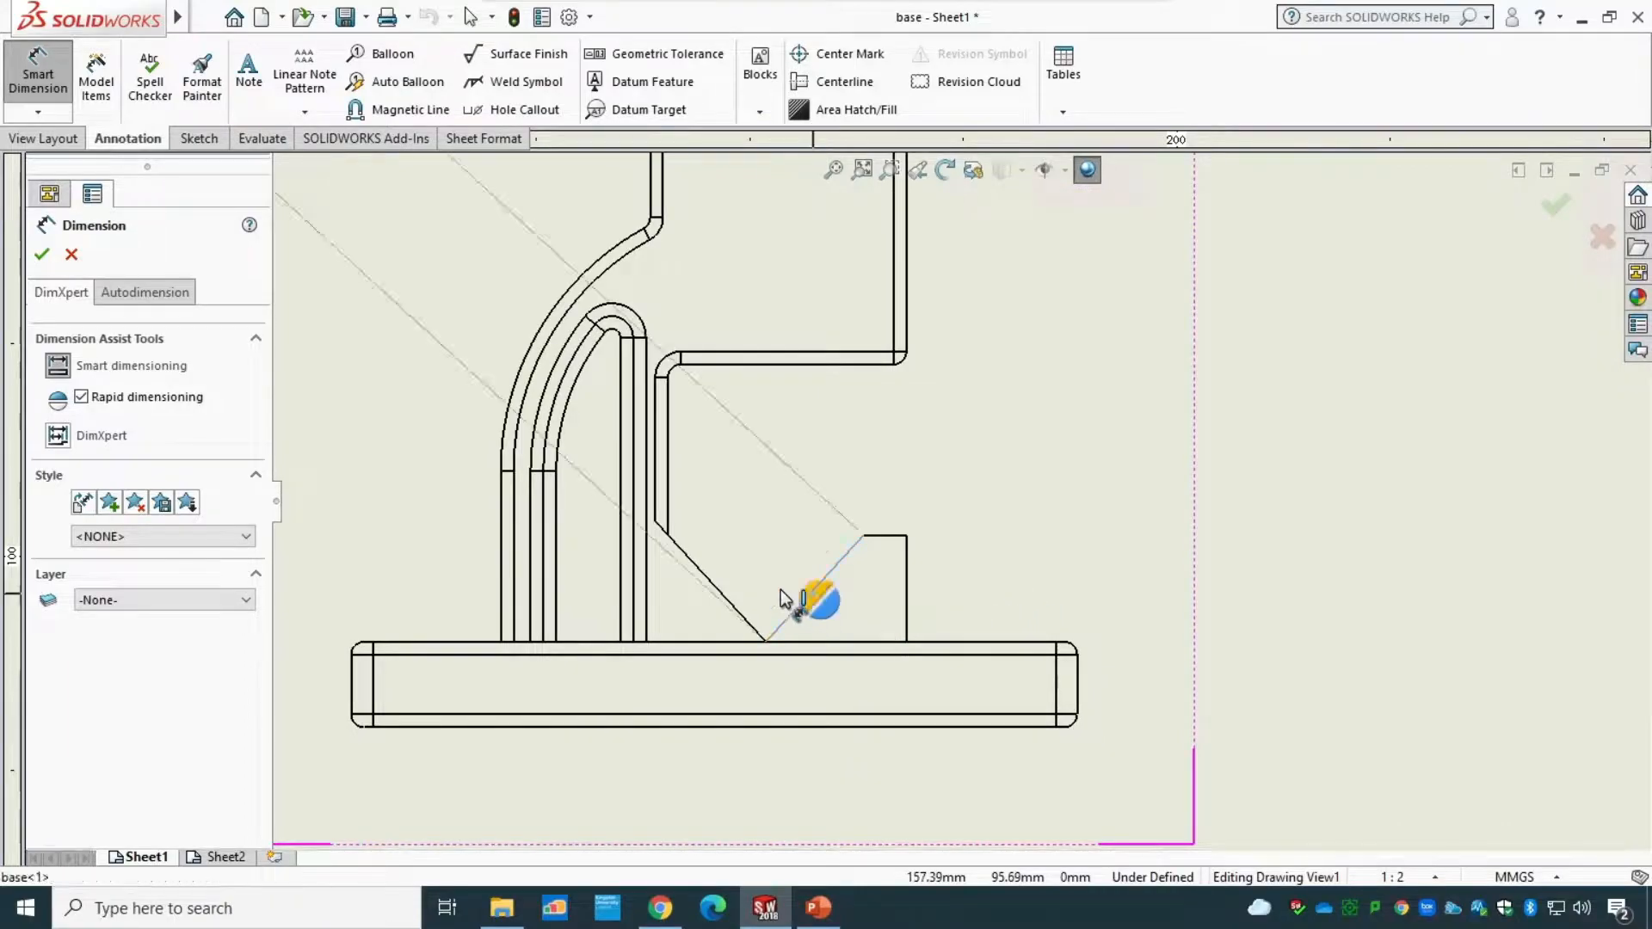
click(707, 589)
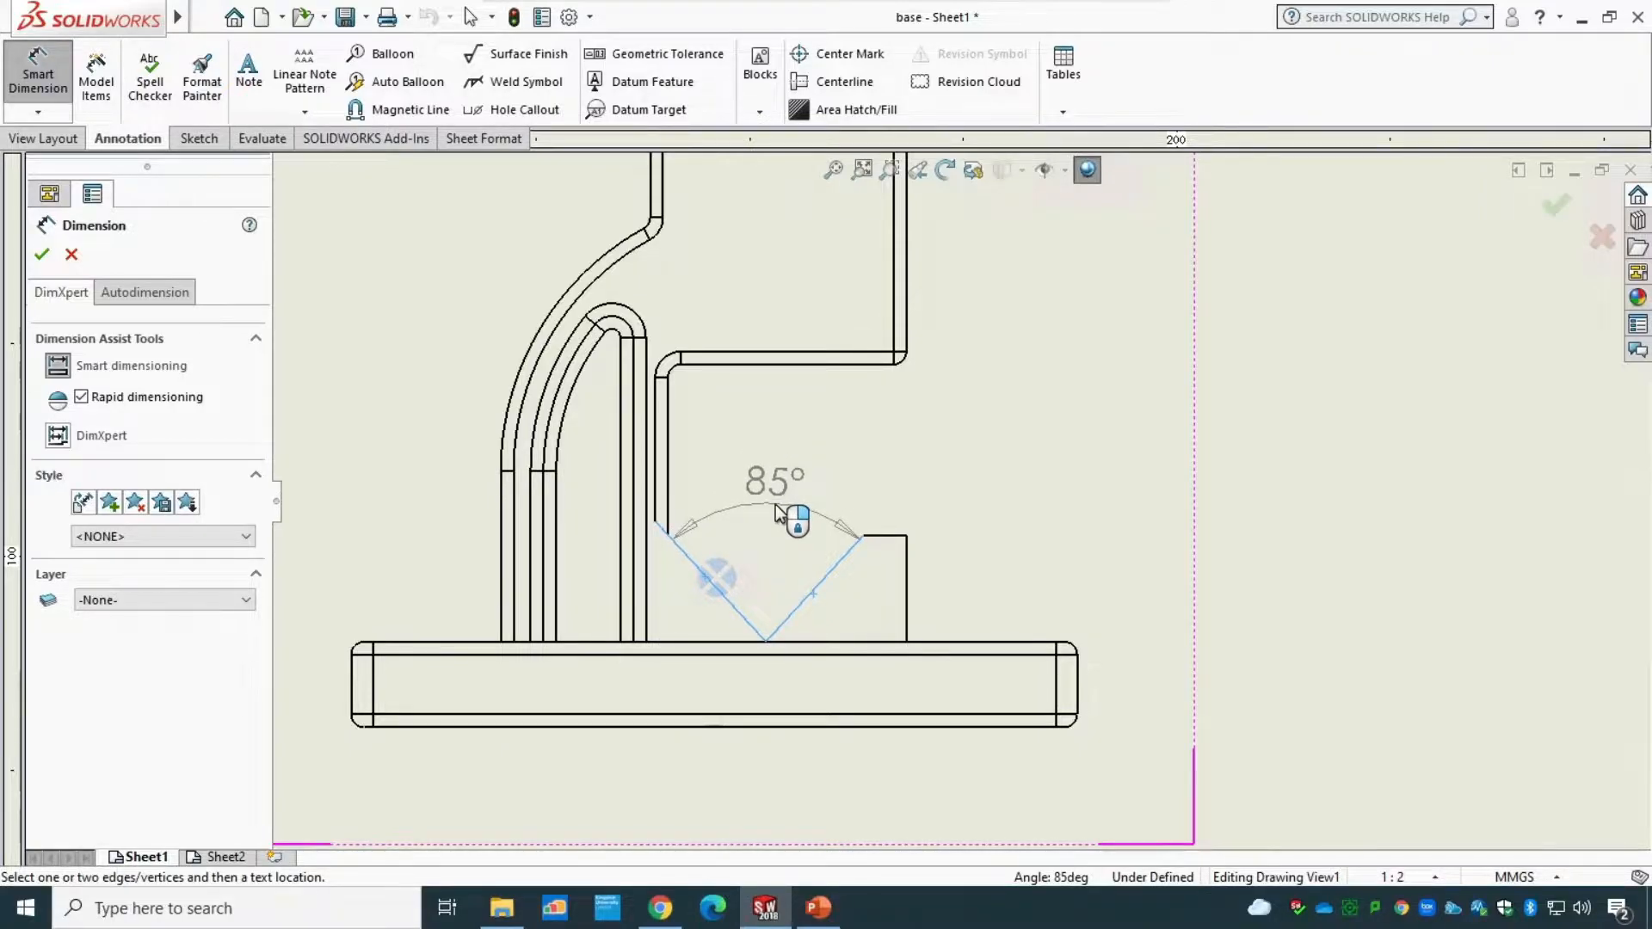
click(778, 513)
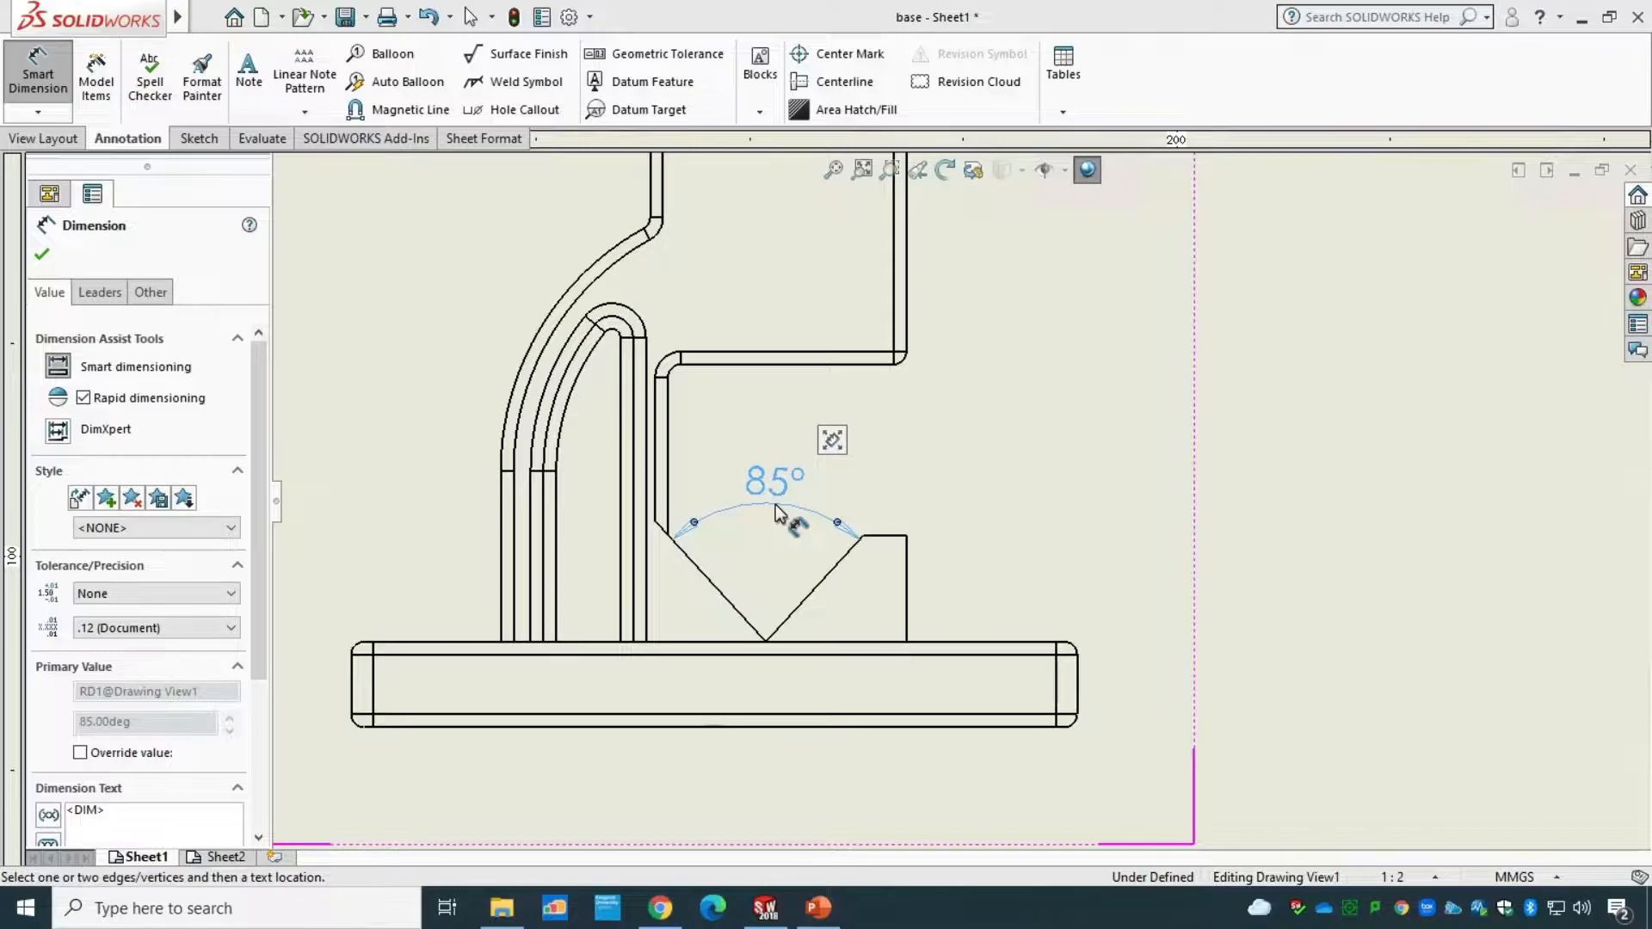
key(Escape)
- Dimension the height of the block beside the V-groove in the front view, placed to the right of the base plate
click(38, 76)
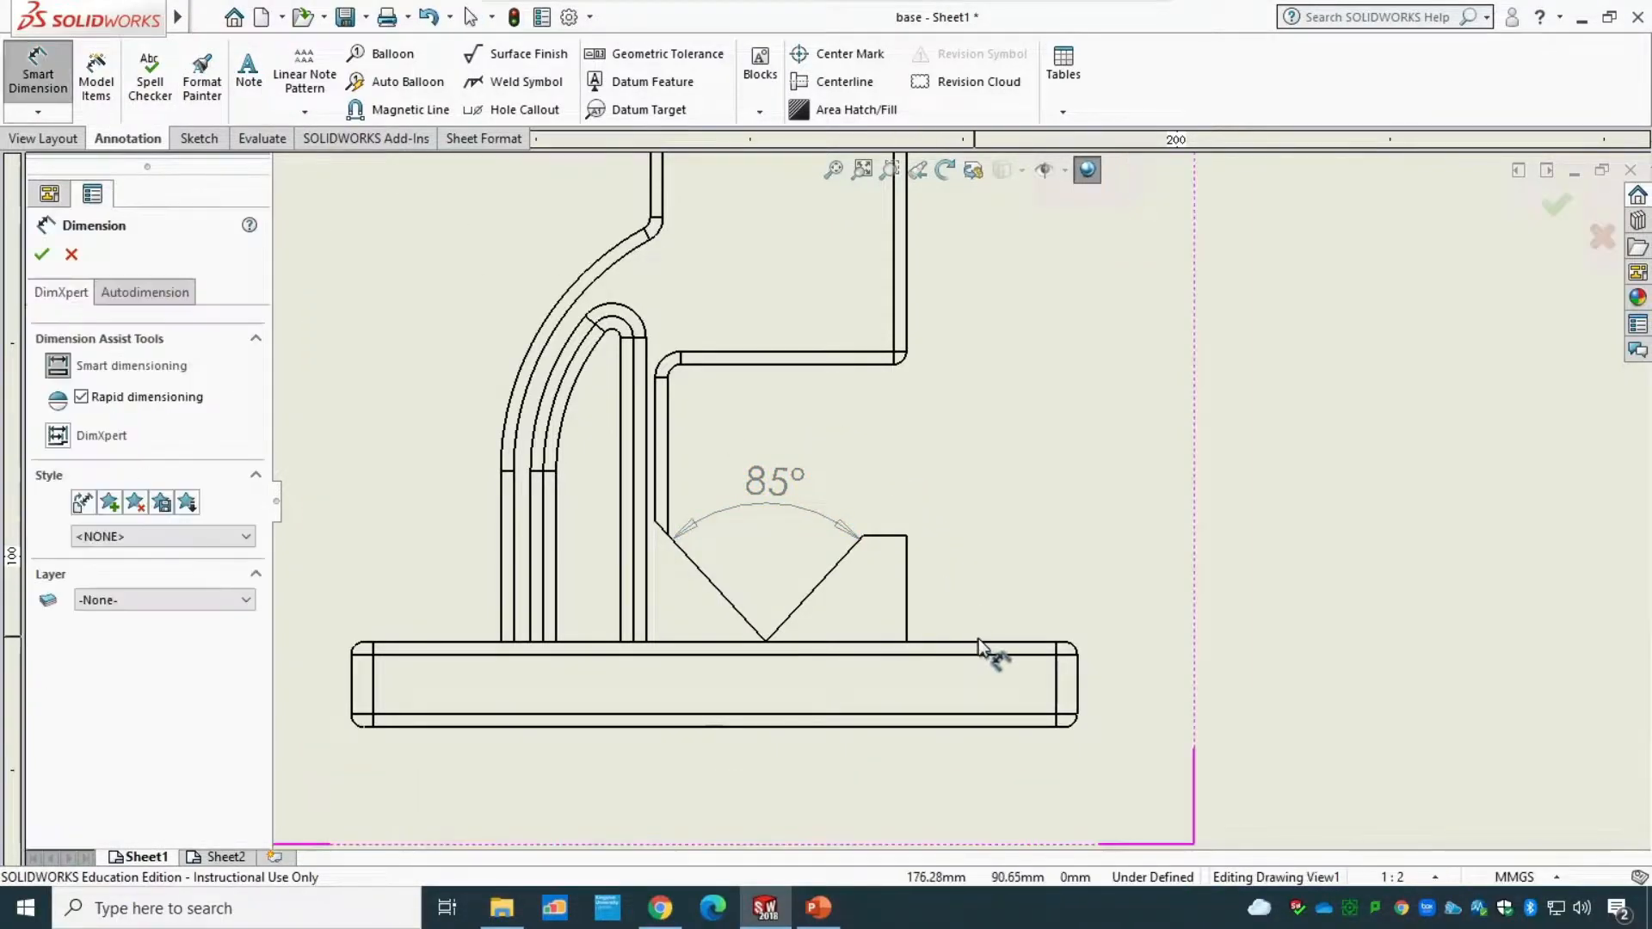
click(903, 549)
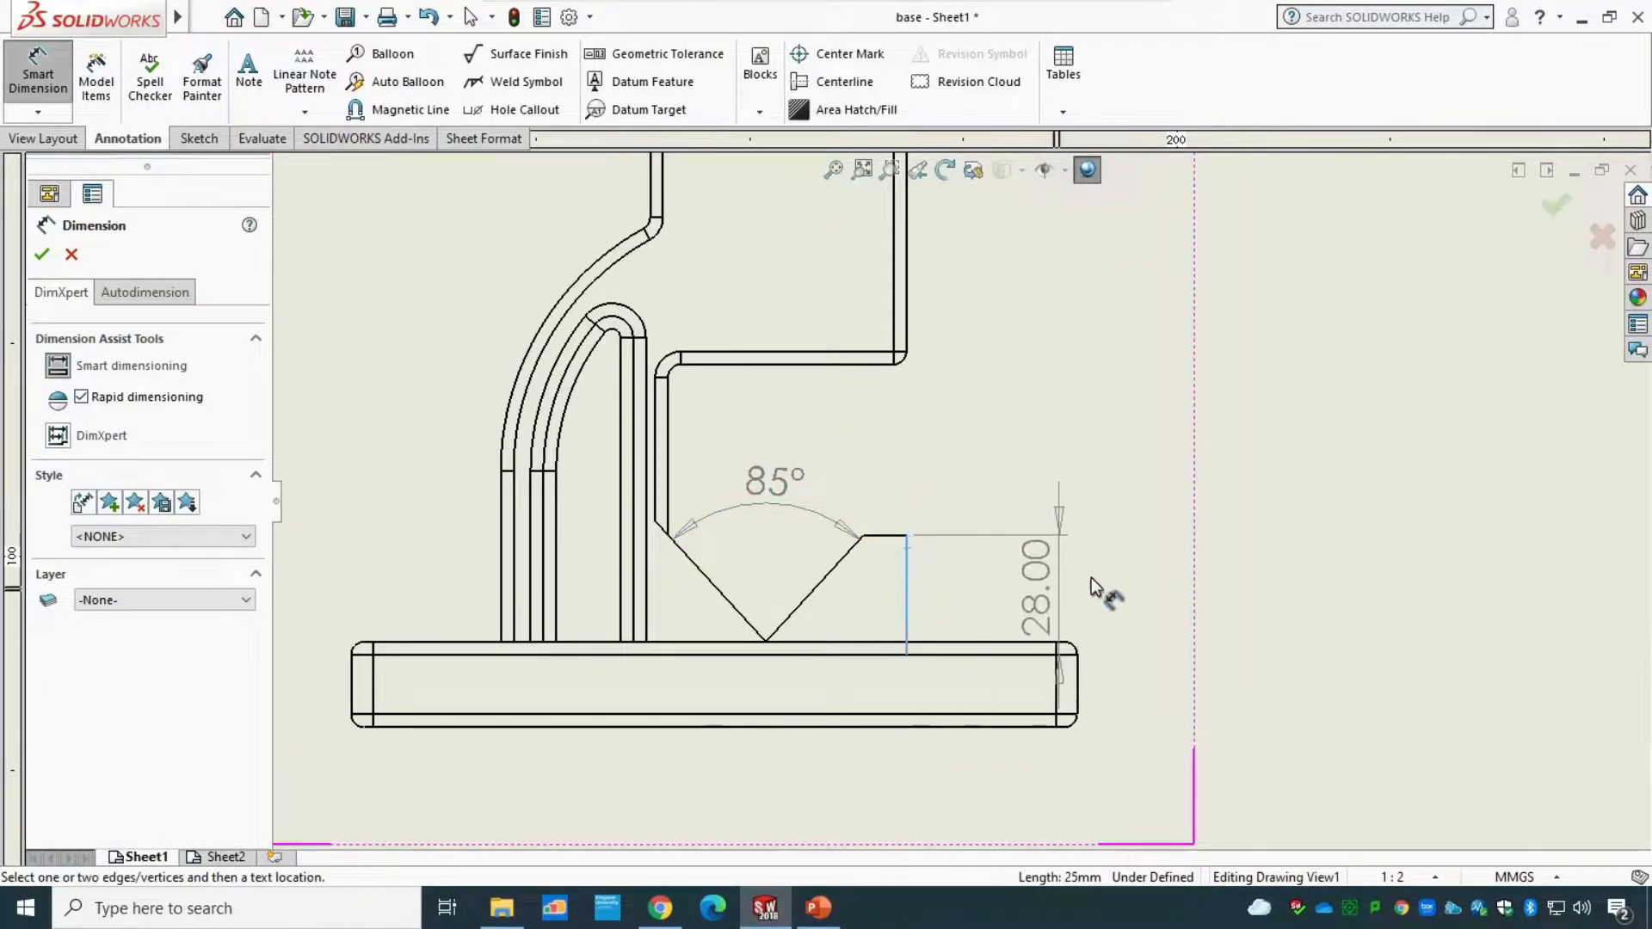
click(1161, 582)
key(Escape)
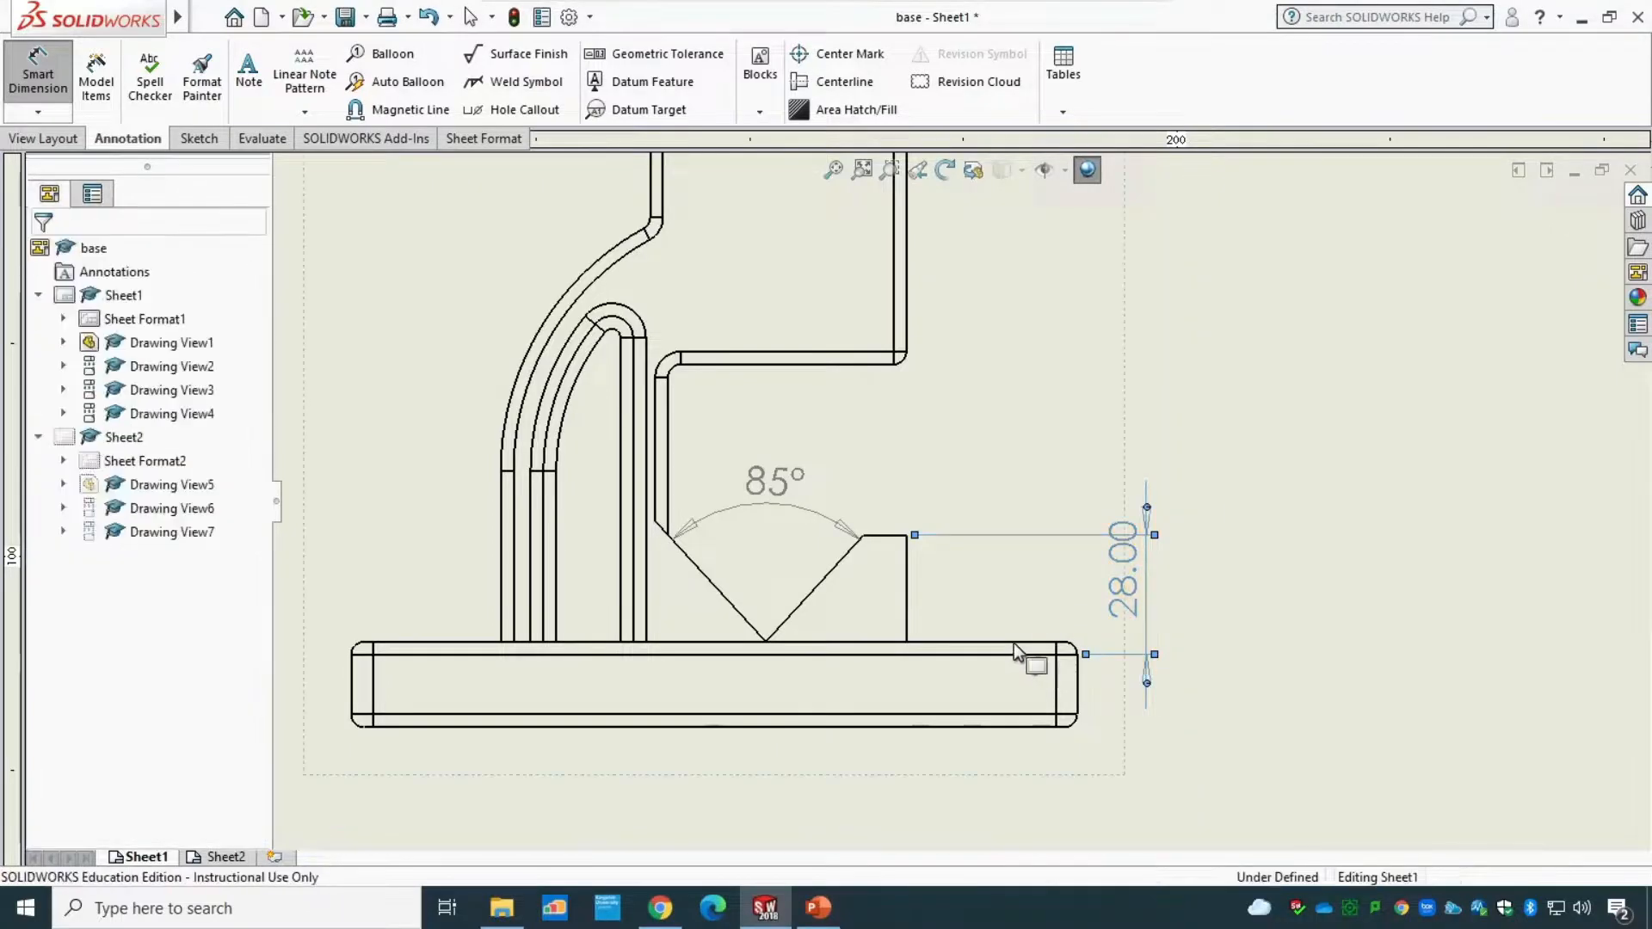
- Dimension the overall thickness of the base plate in the front view with Smart Dimension, placed to the right of the plate
click(987, 734)
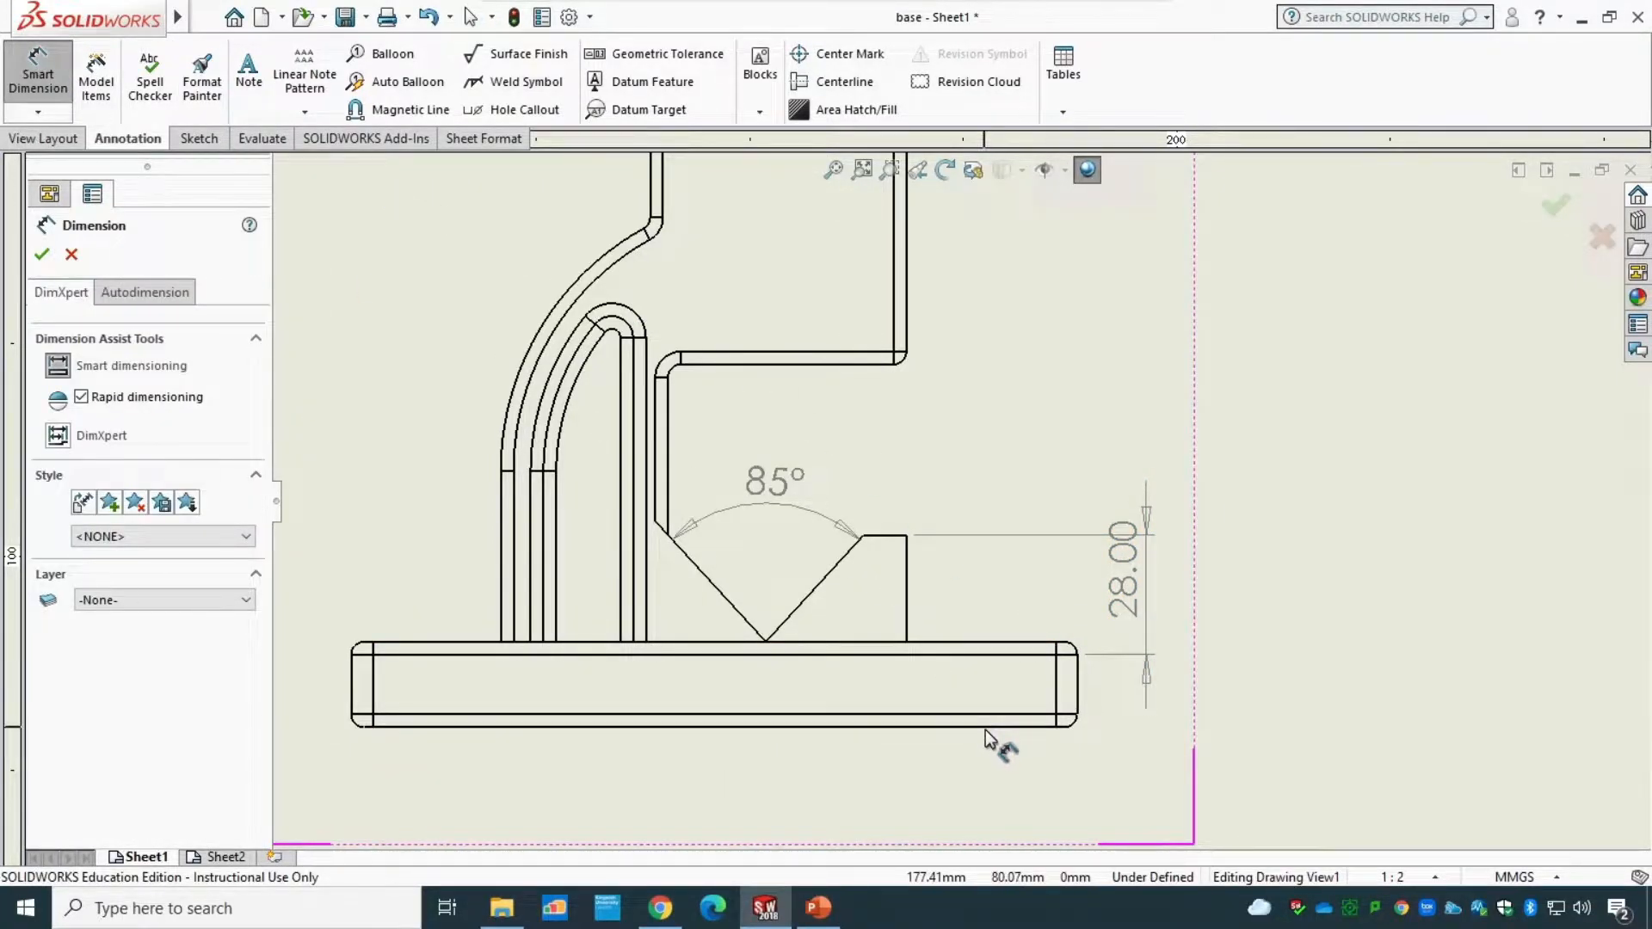
click(1057, 686)
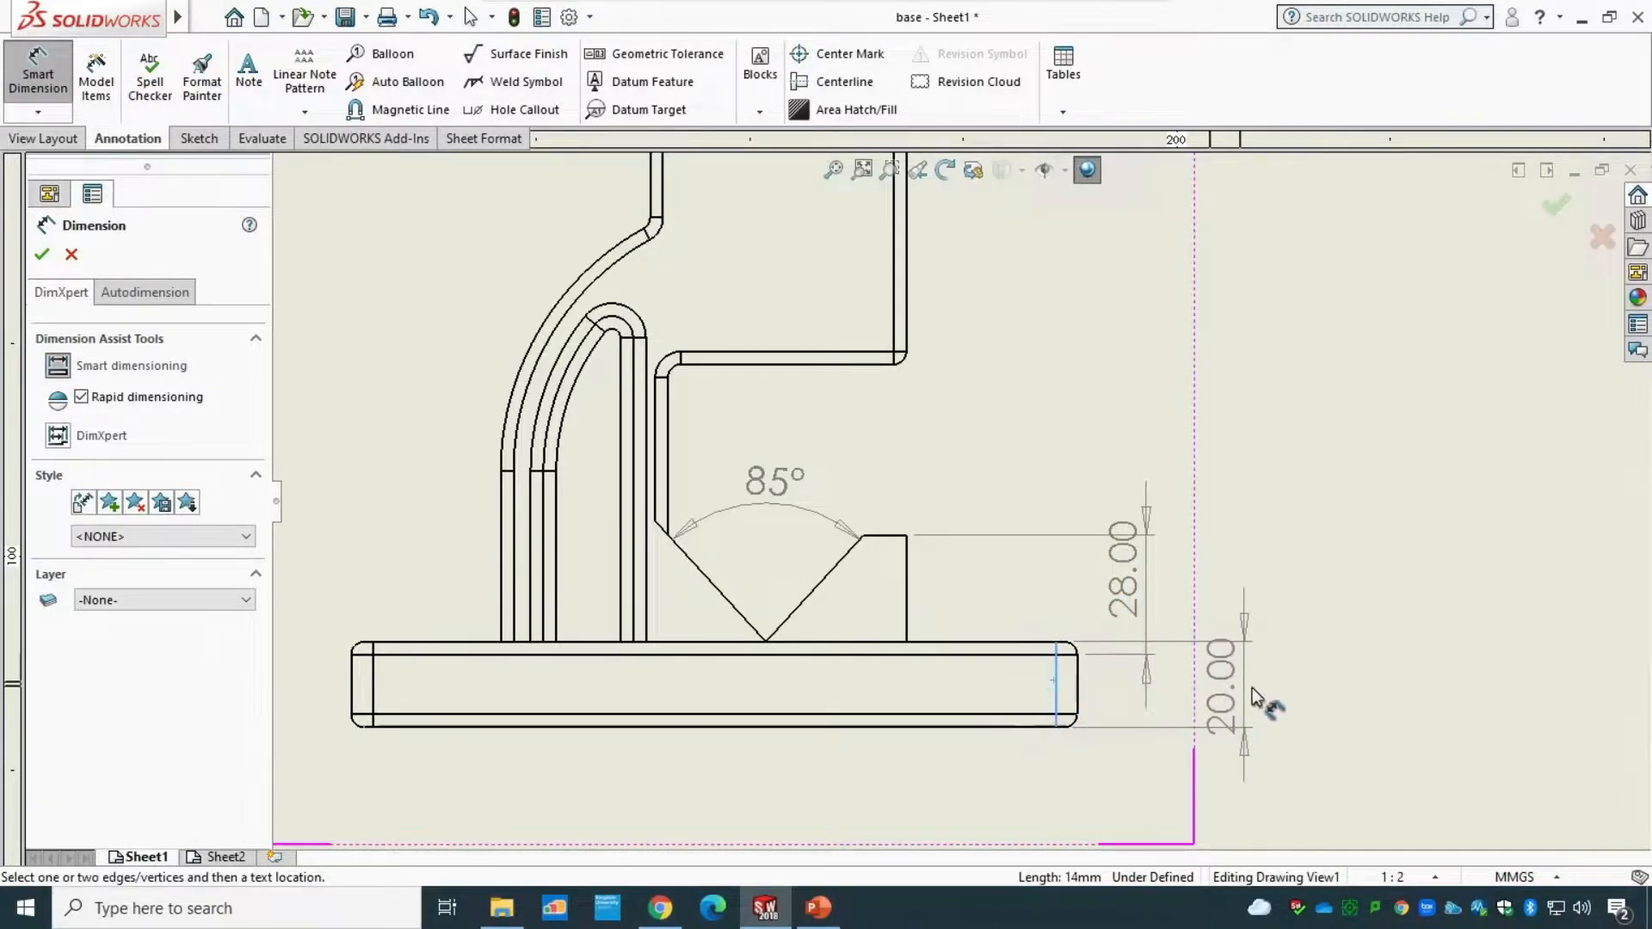
click(1263, 698)
key(Escape)
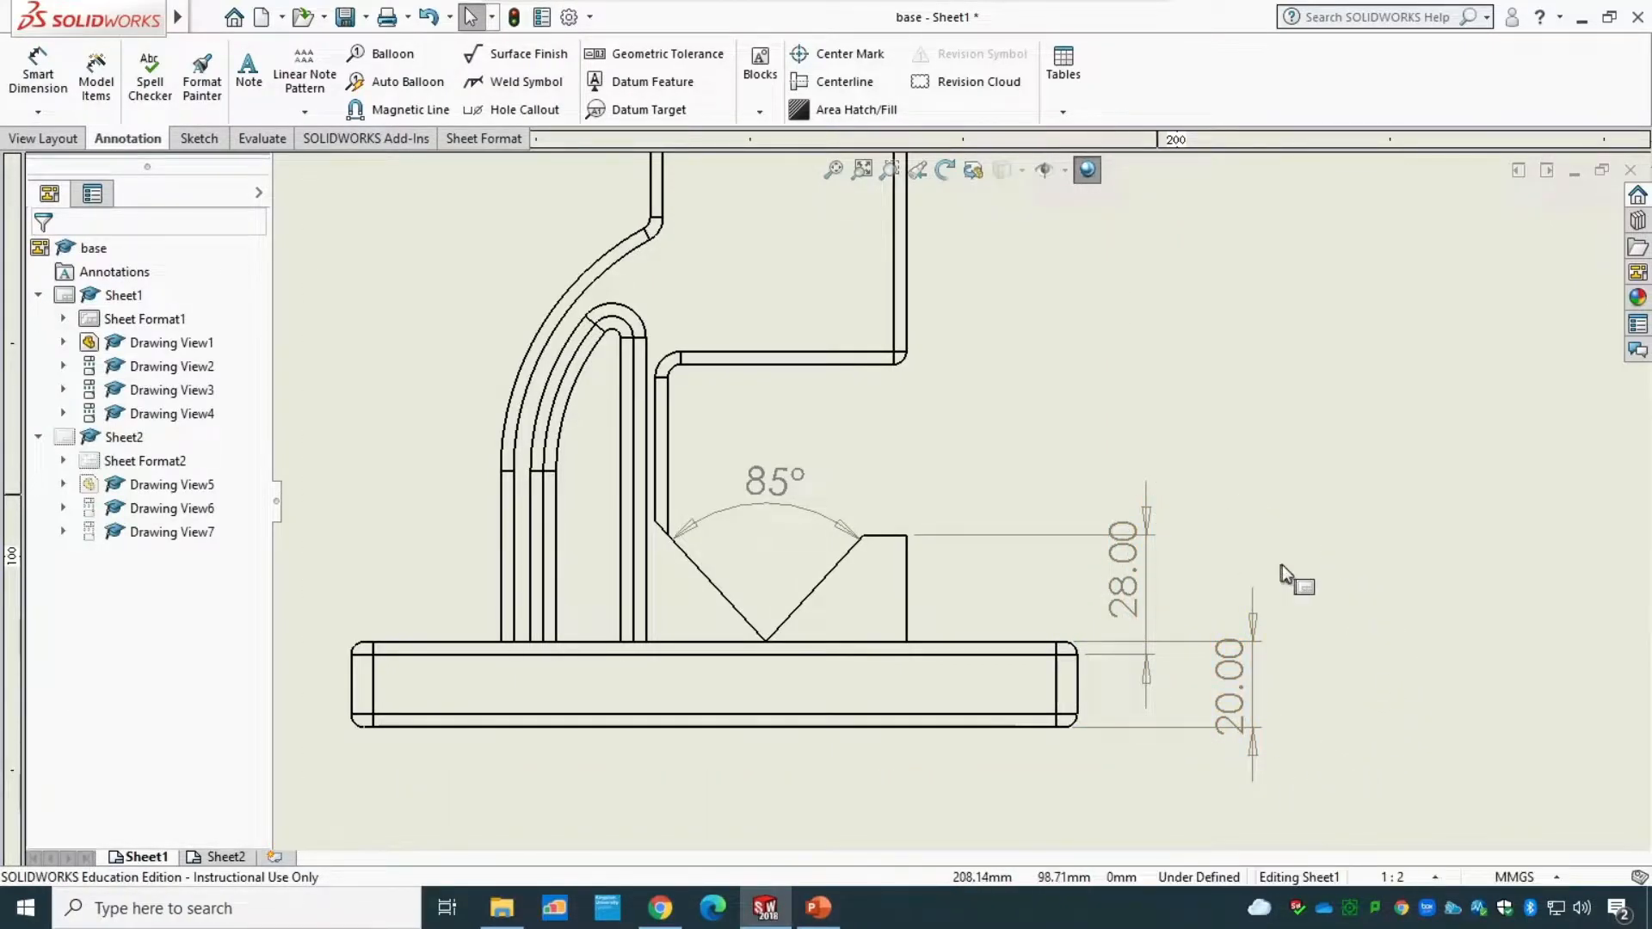
- Align the block height and base plate thickness dimensions along one line using Align Right
click(1246, 679)
click(1143, 561)
right_click(1142, 560)
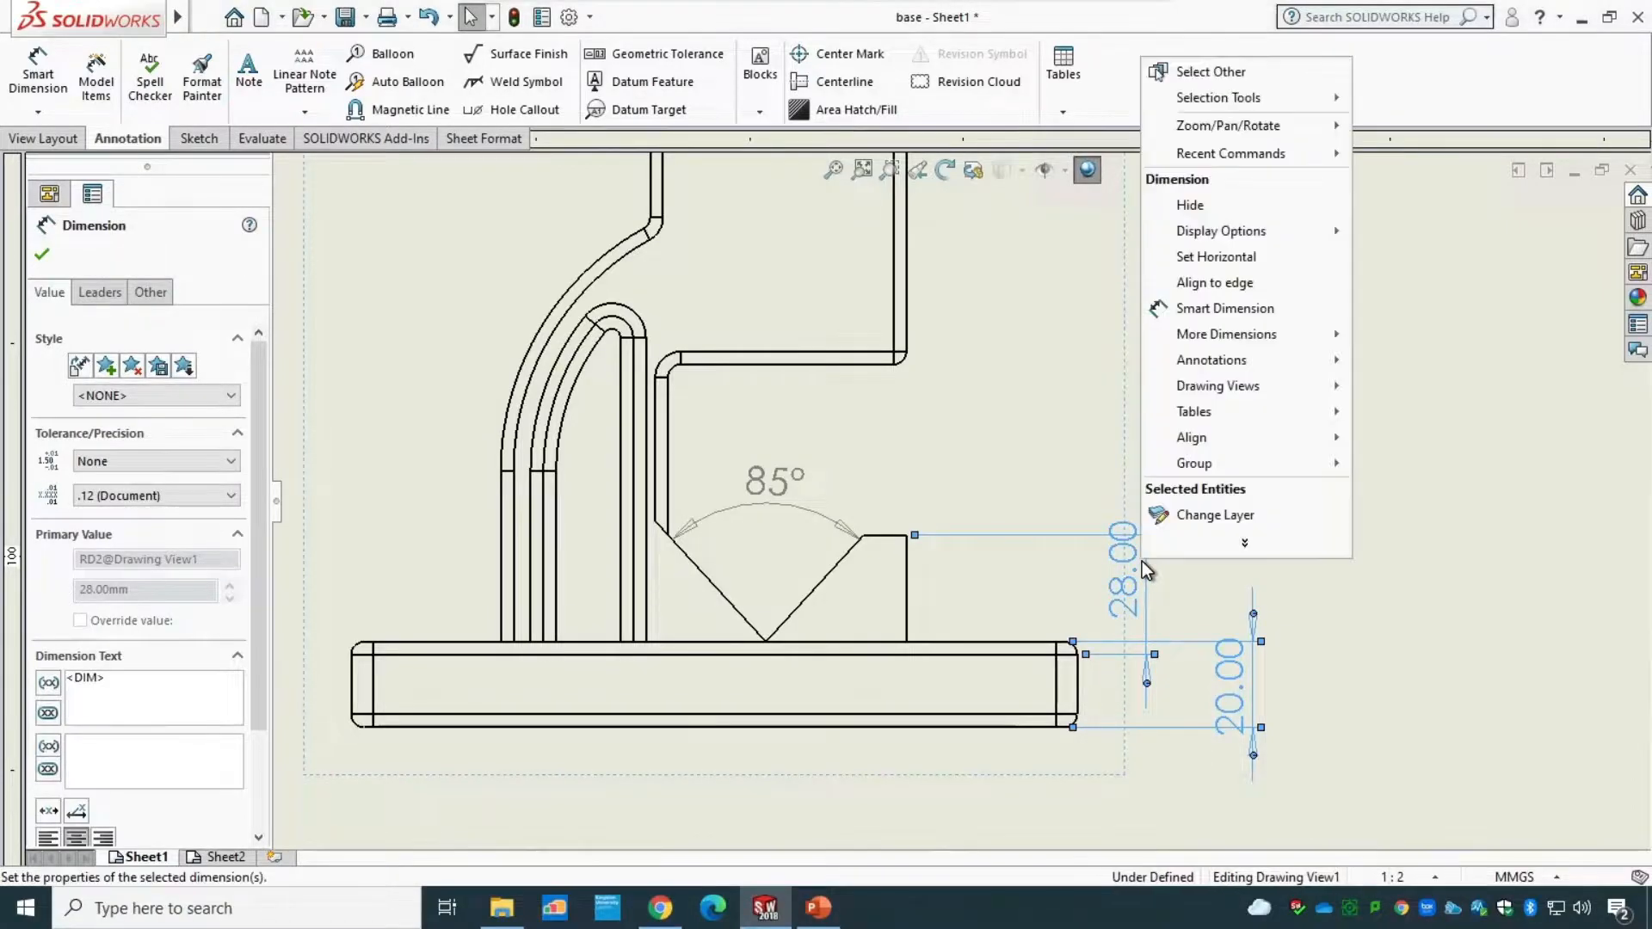
mouse_move(1248, 441)
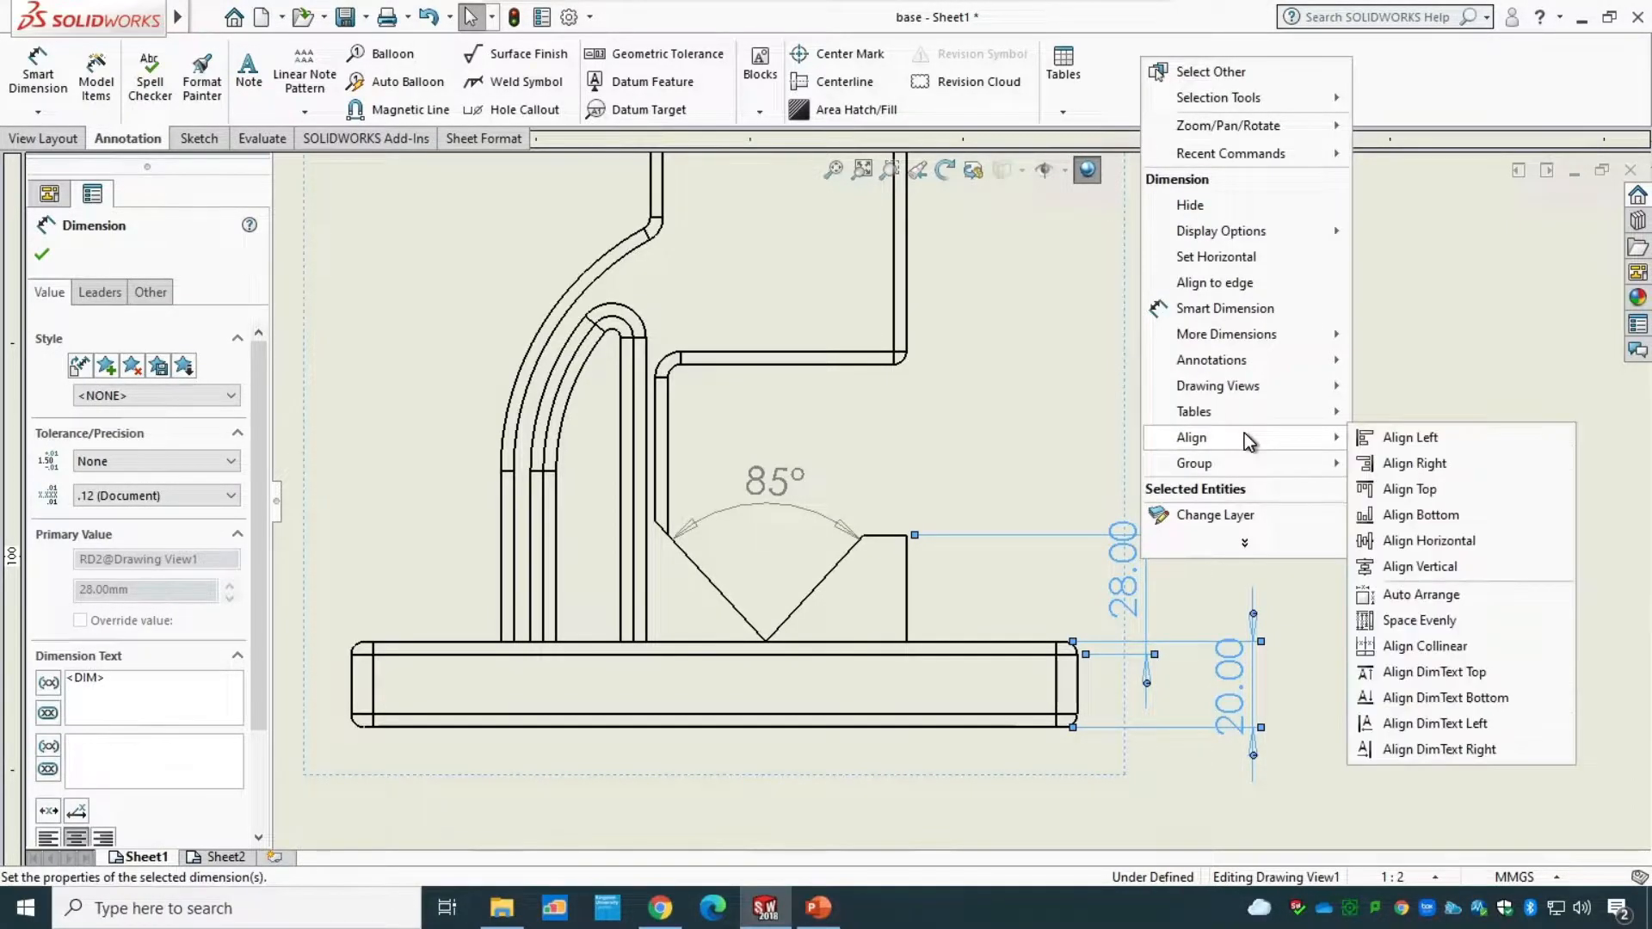
click(1442, 464)
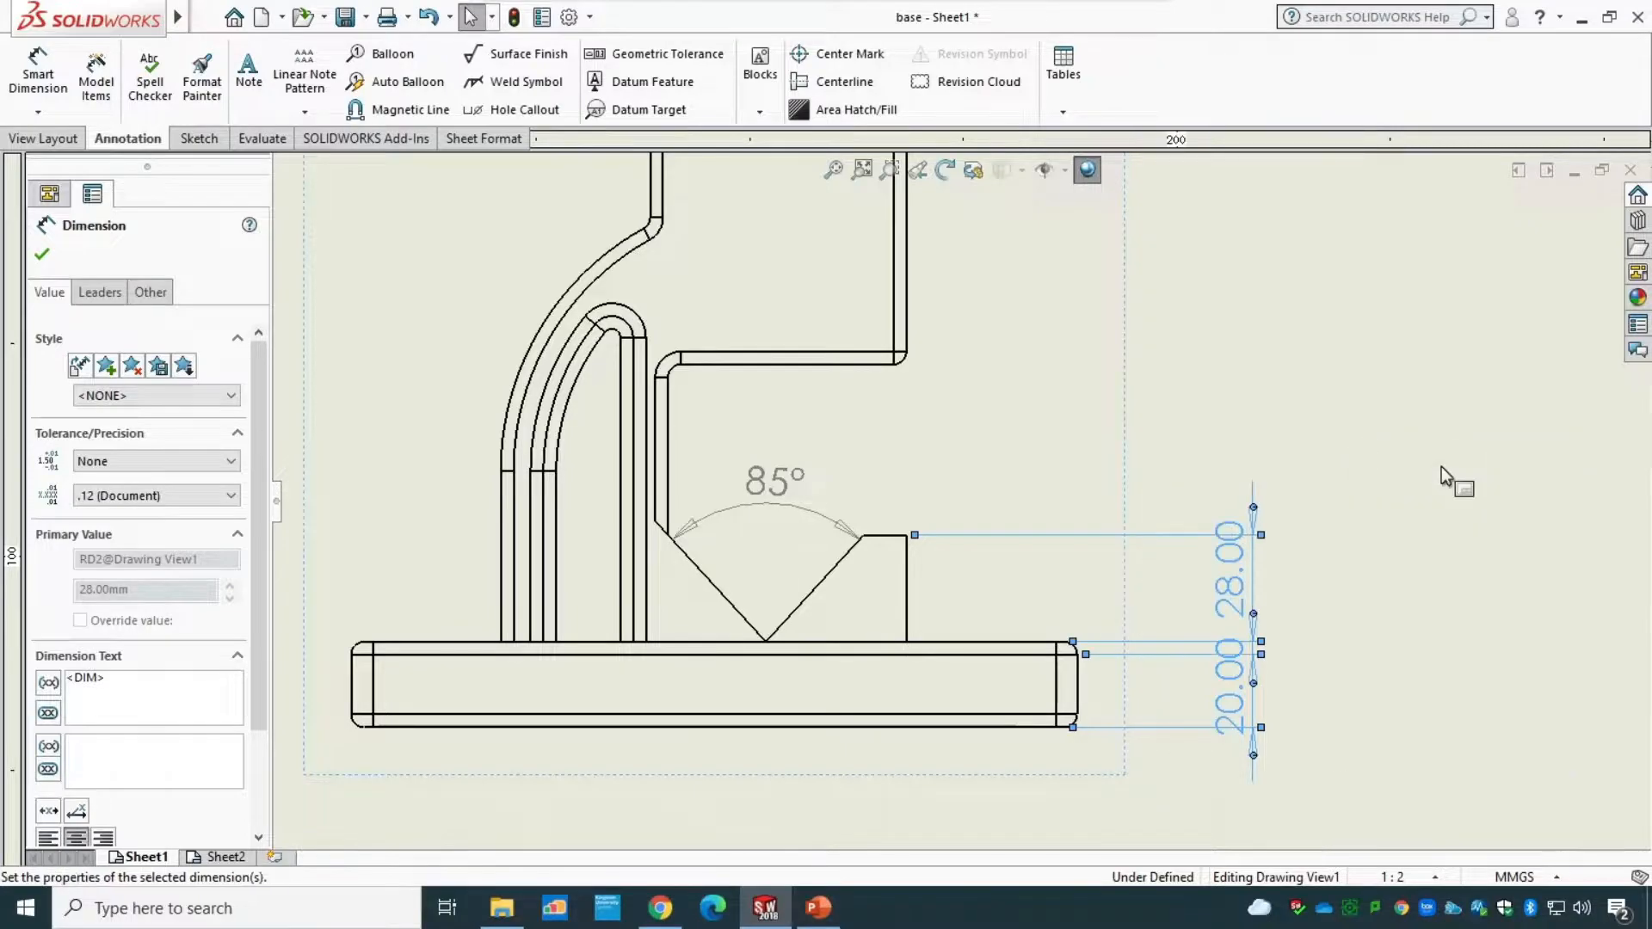
click(1150, 757)
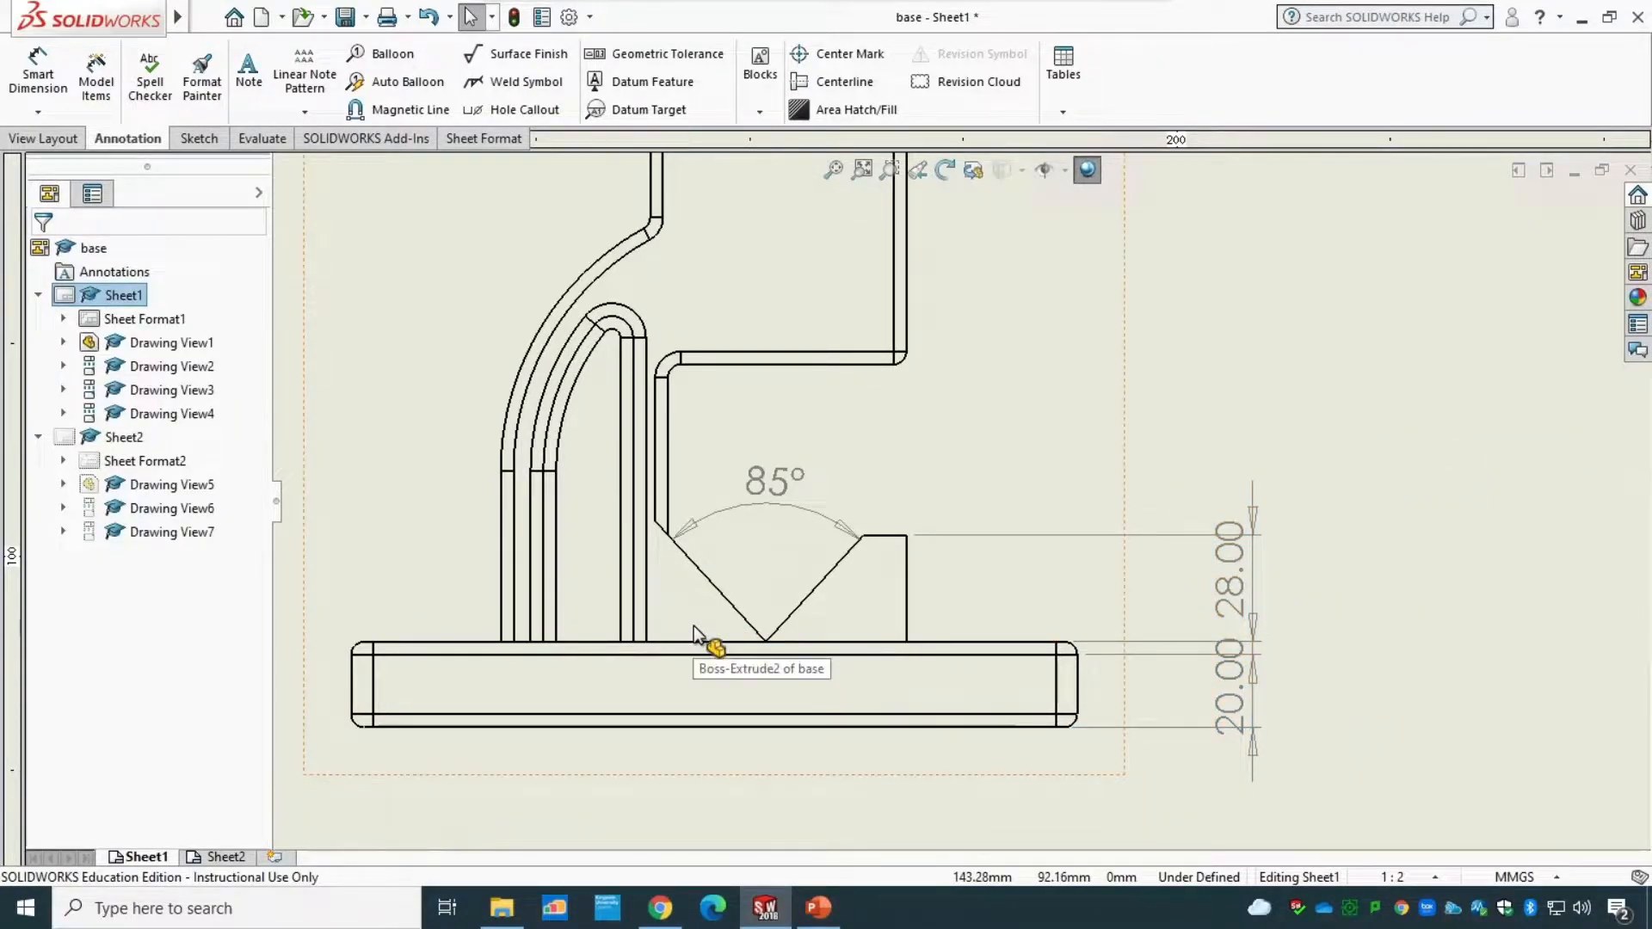
- Try two filled arrowhead styles on the V-groove angle dimension and return to the document's default arrowhead
scroll(694, 626, up, 1)
scroll(866, 509, down, 1)
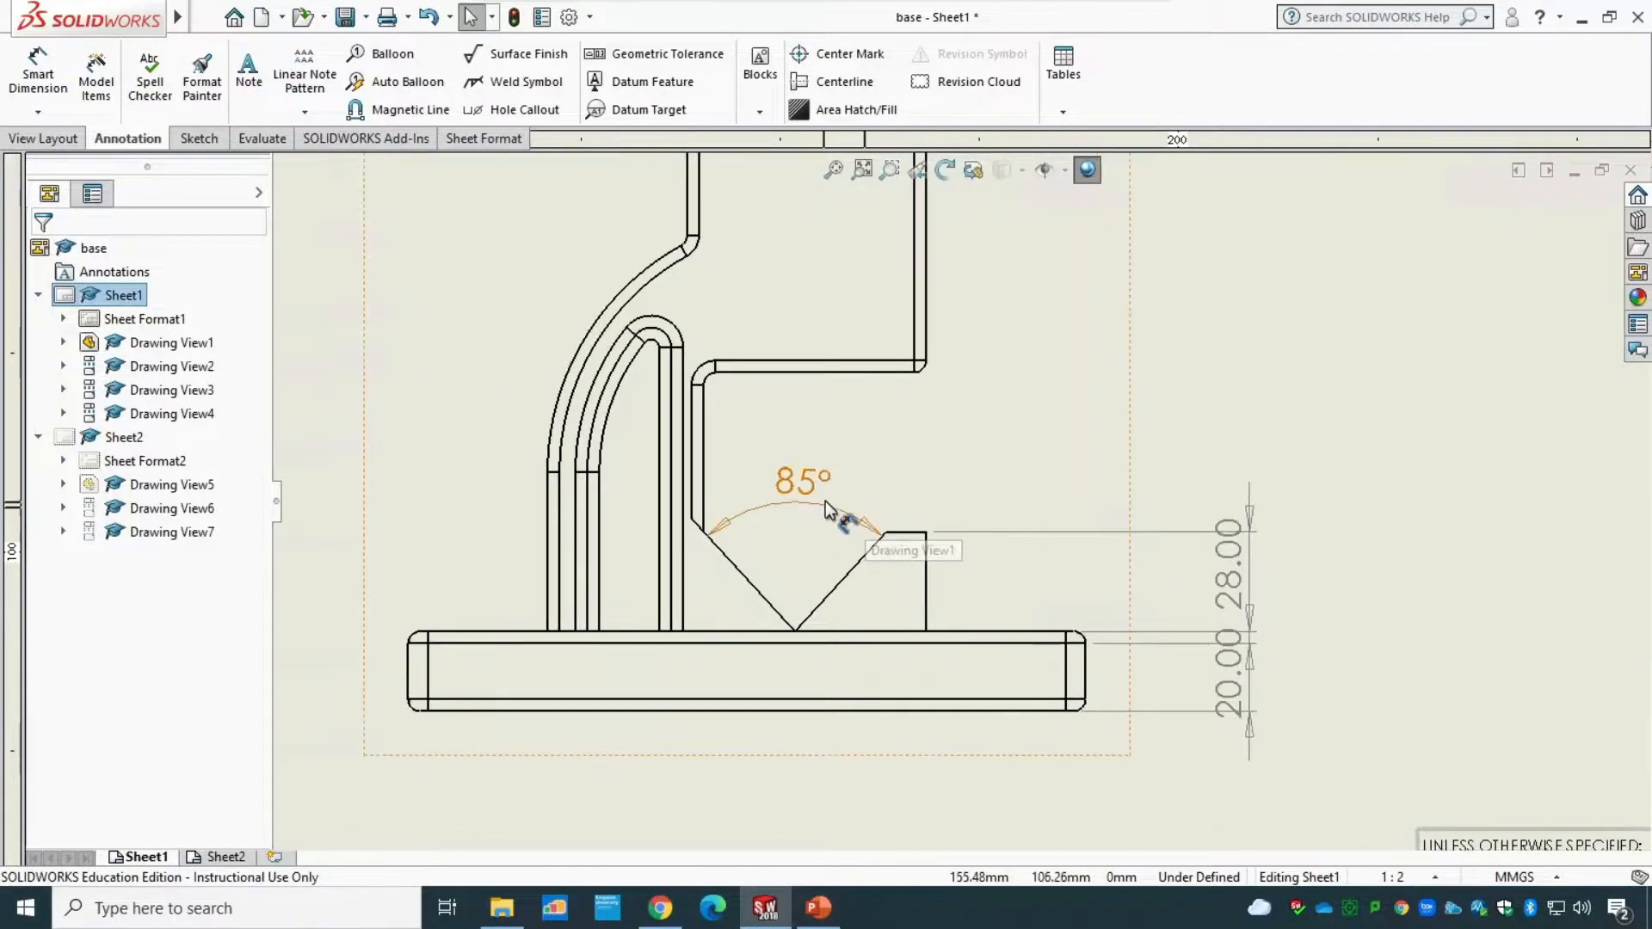
click(808, 488)
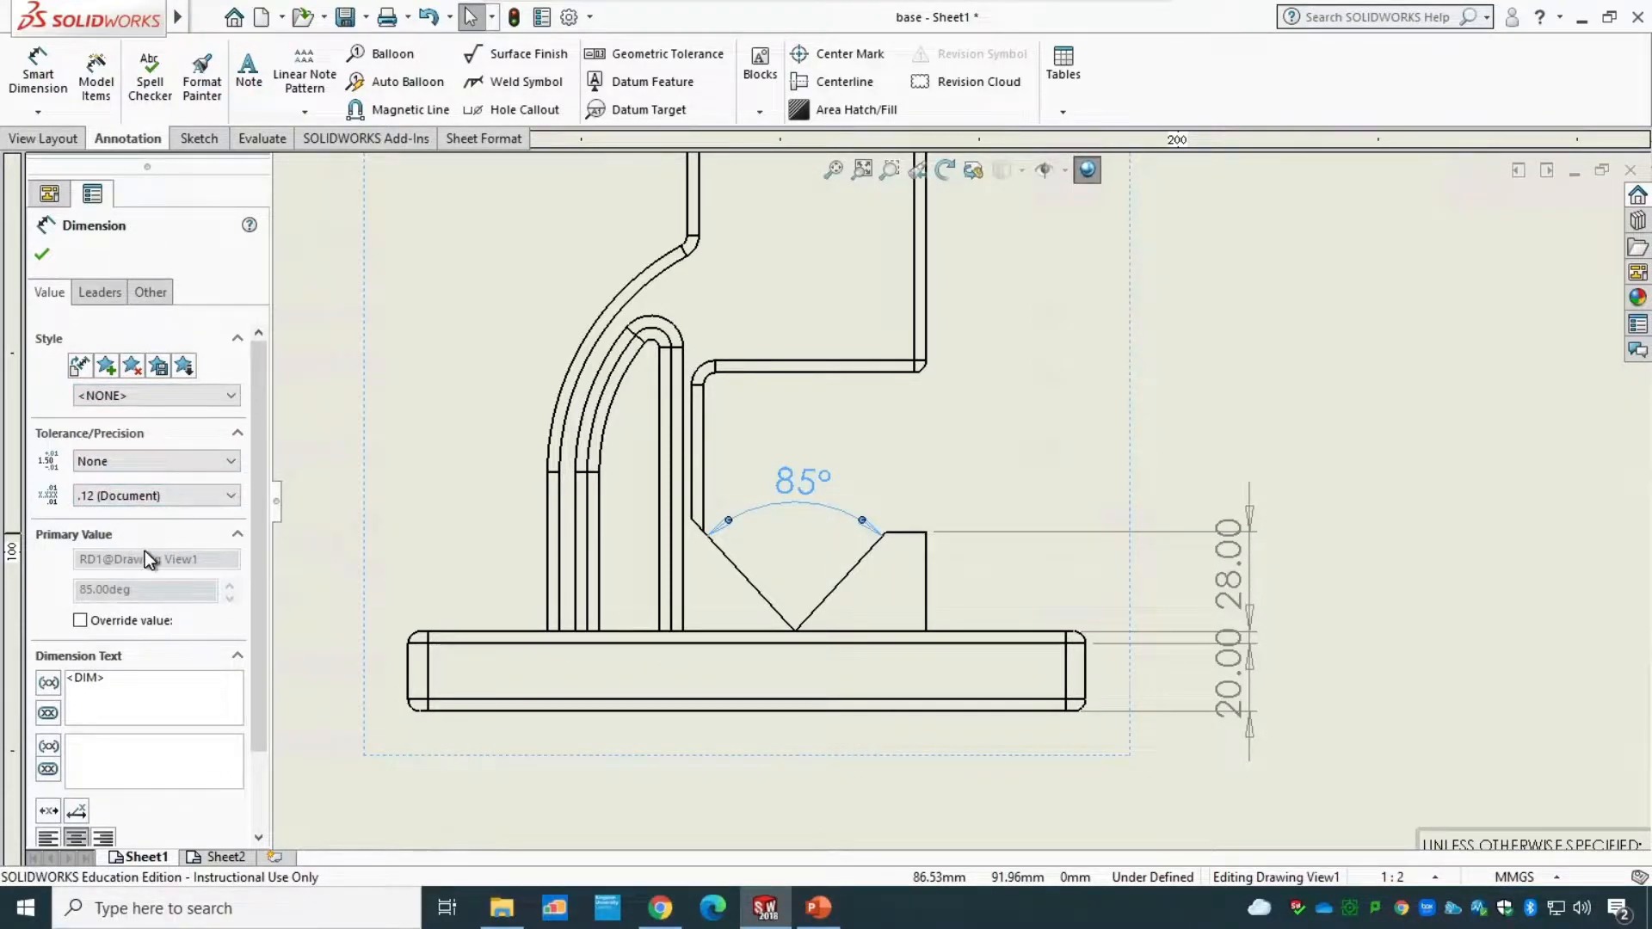
scroll(153, 599, down, 2)
click(49, 745)
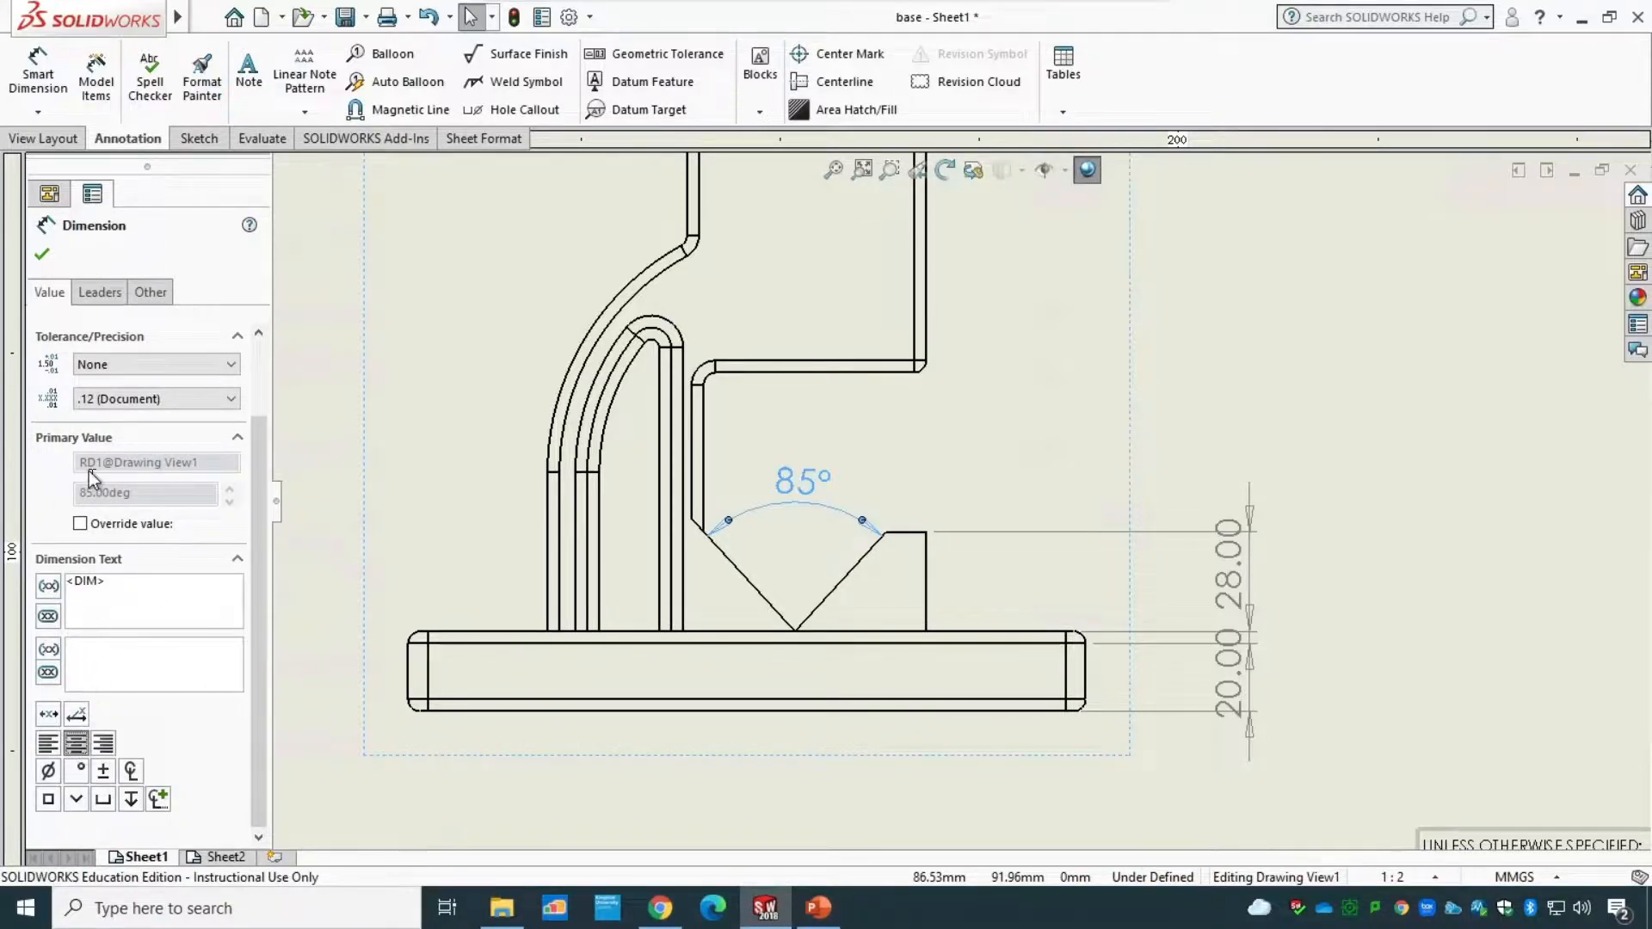
click(100, 293)
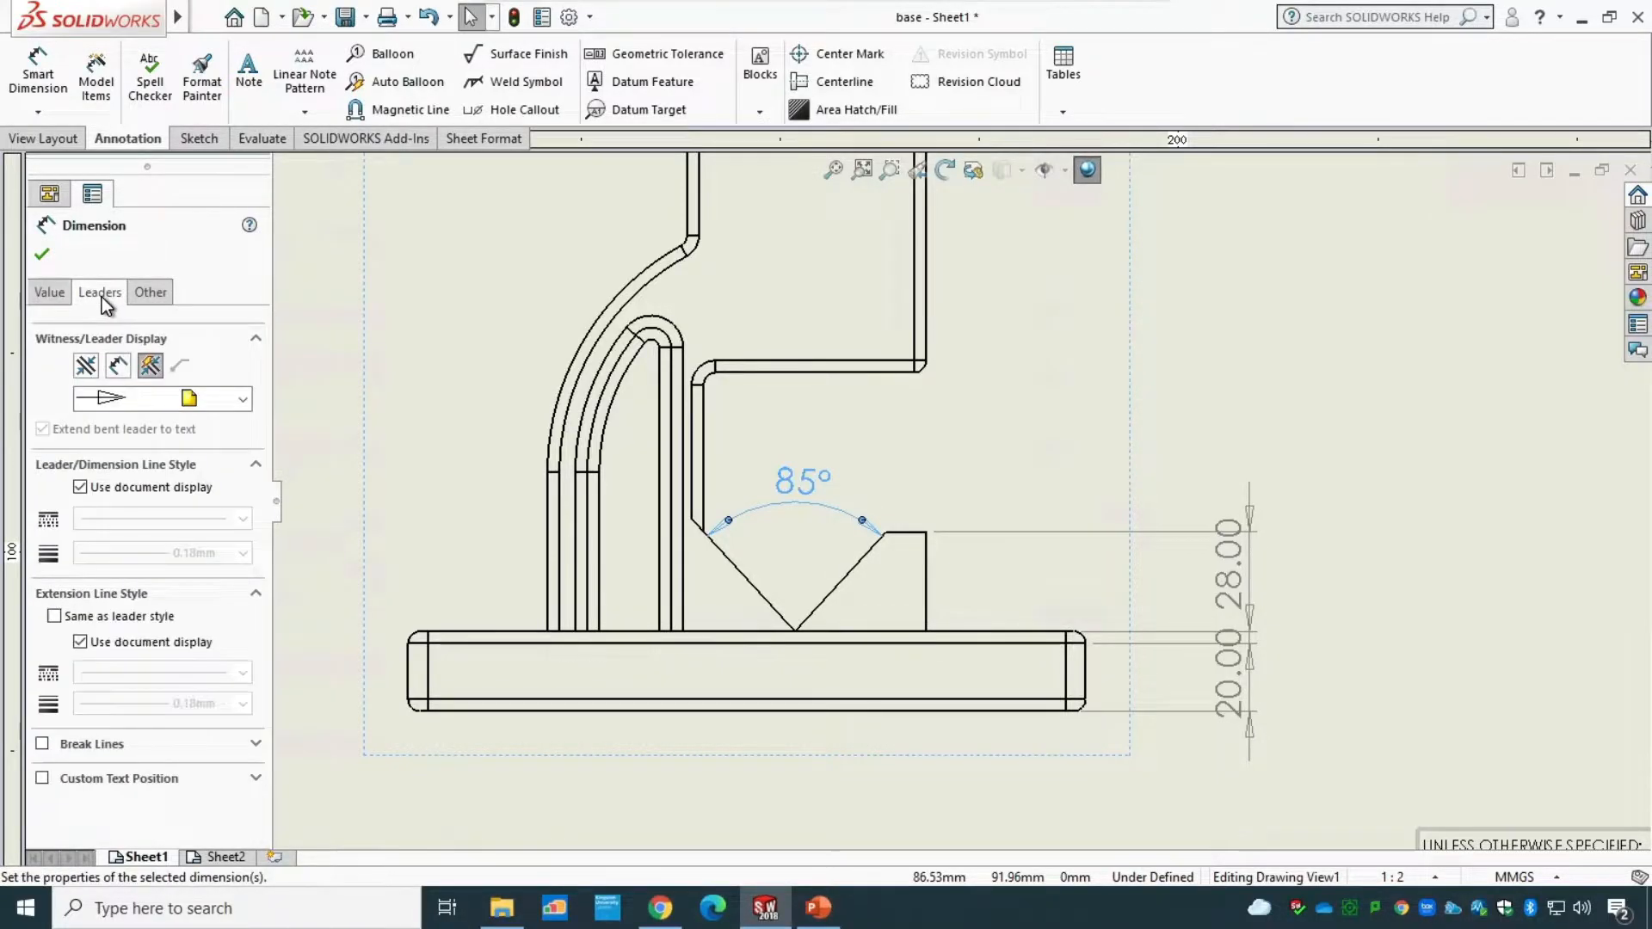
click(245, 400)
click(141, 431)
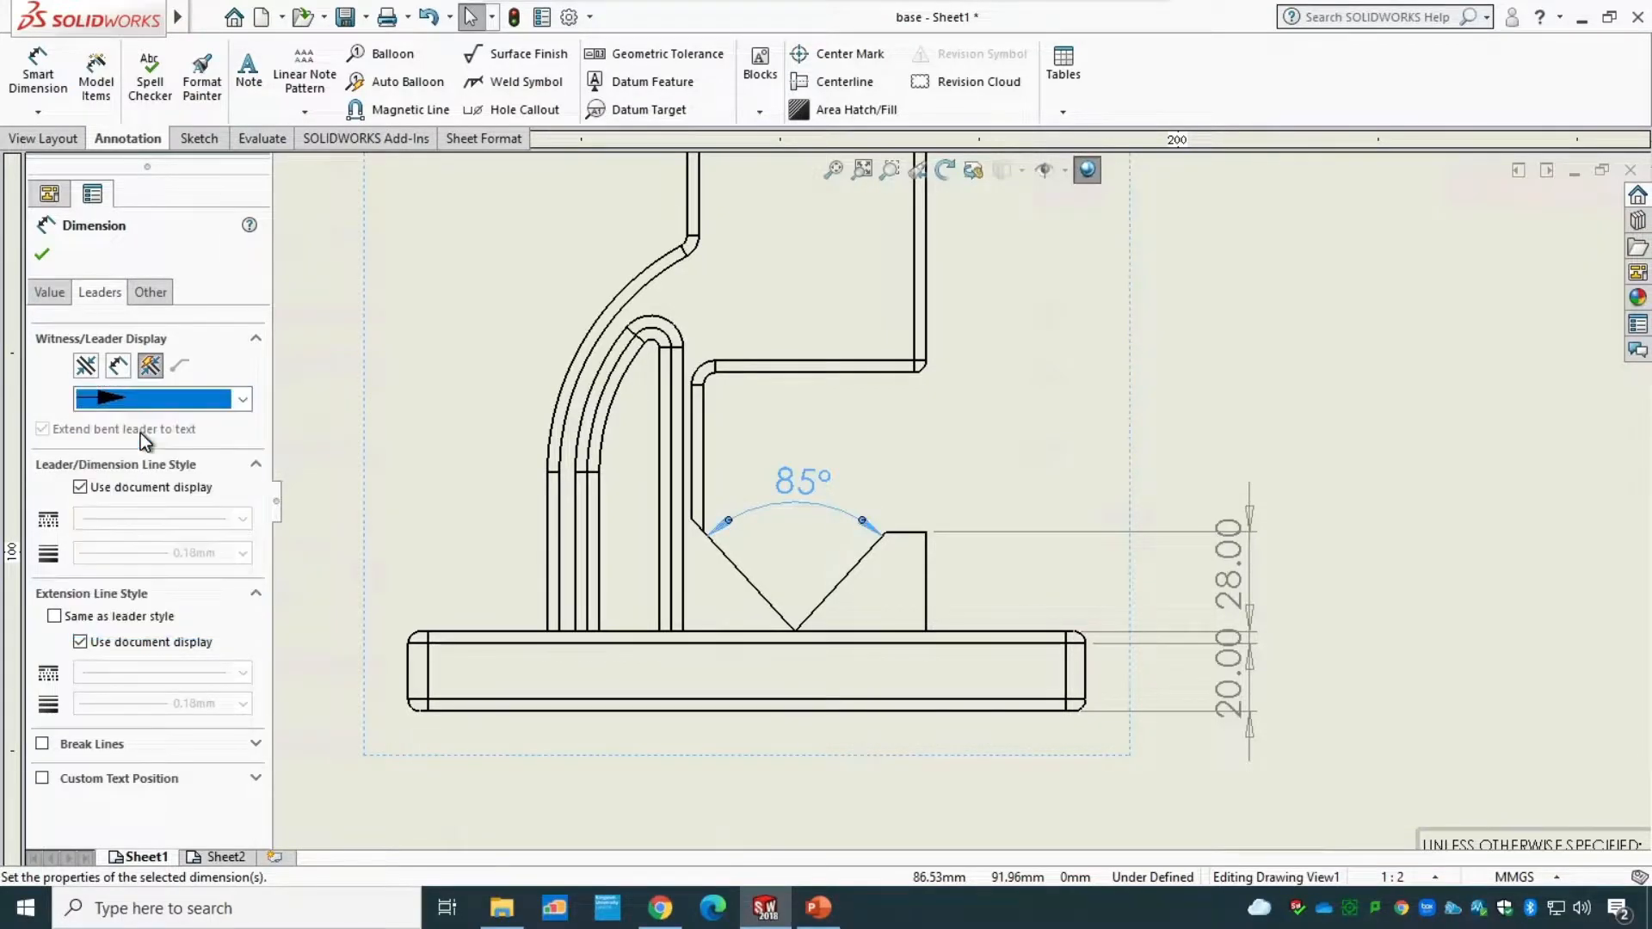
click(234, 402)
click(136, 545)
click(244, 399)
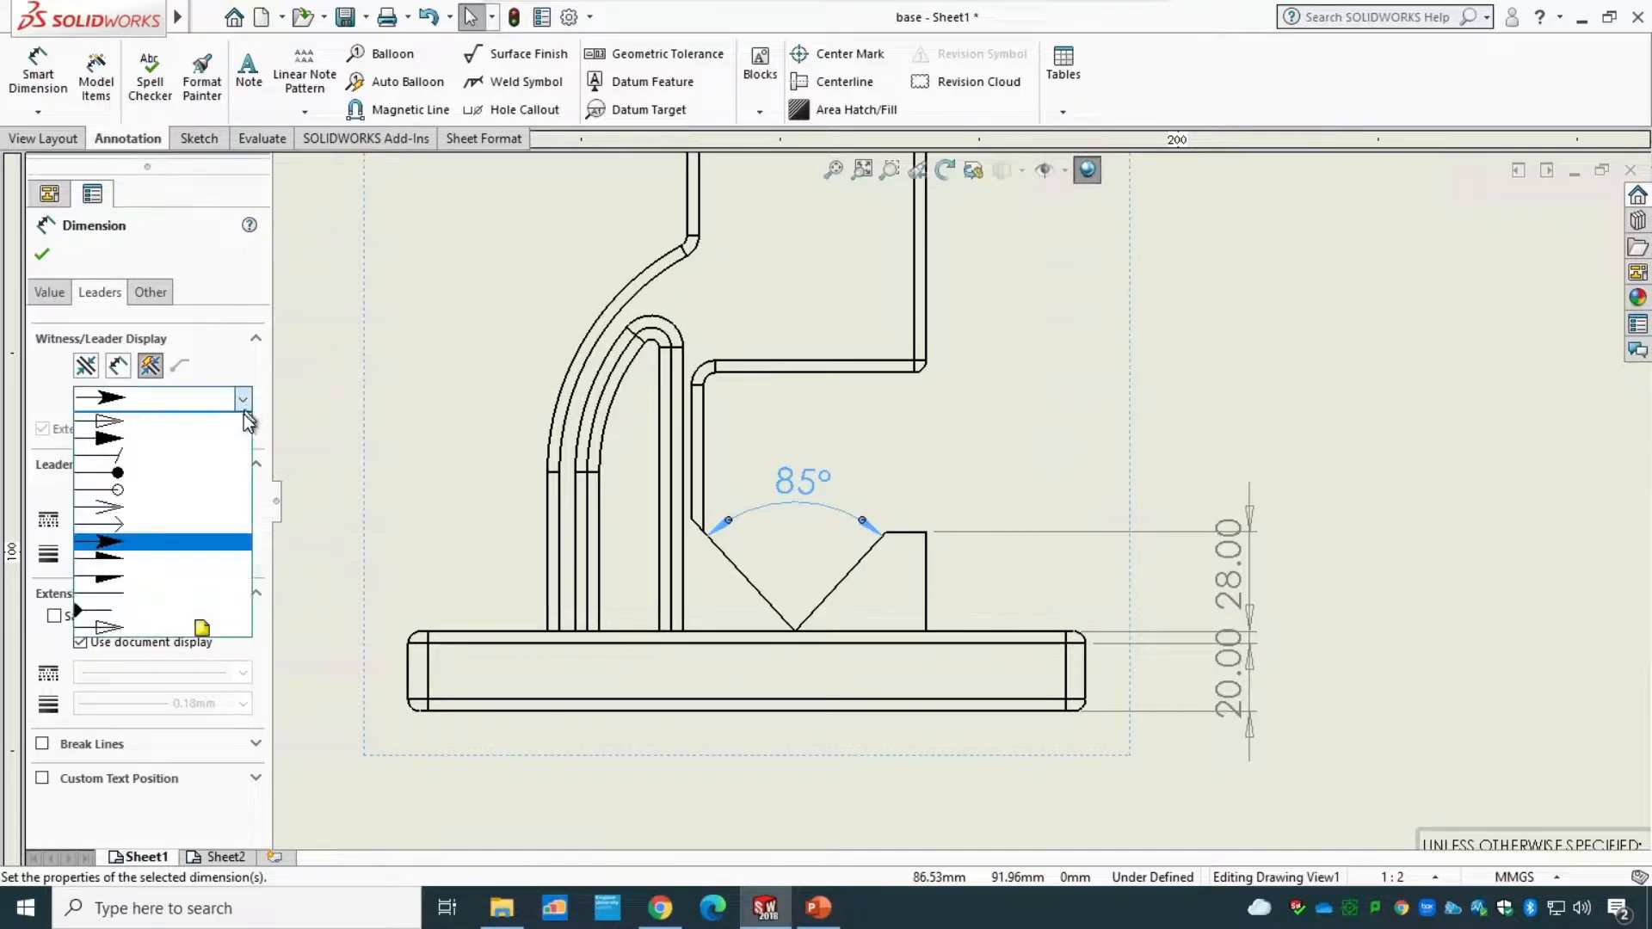
click(168, 625)
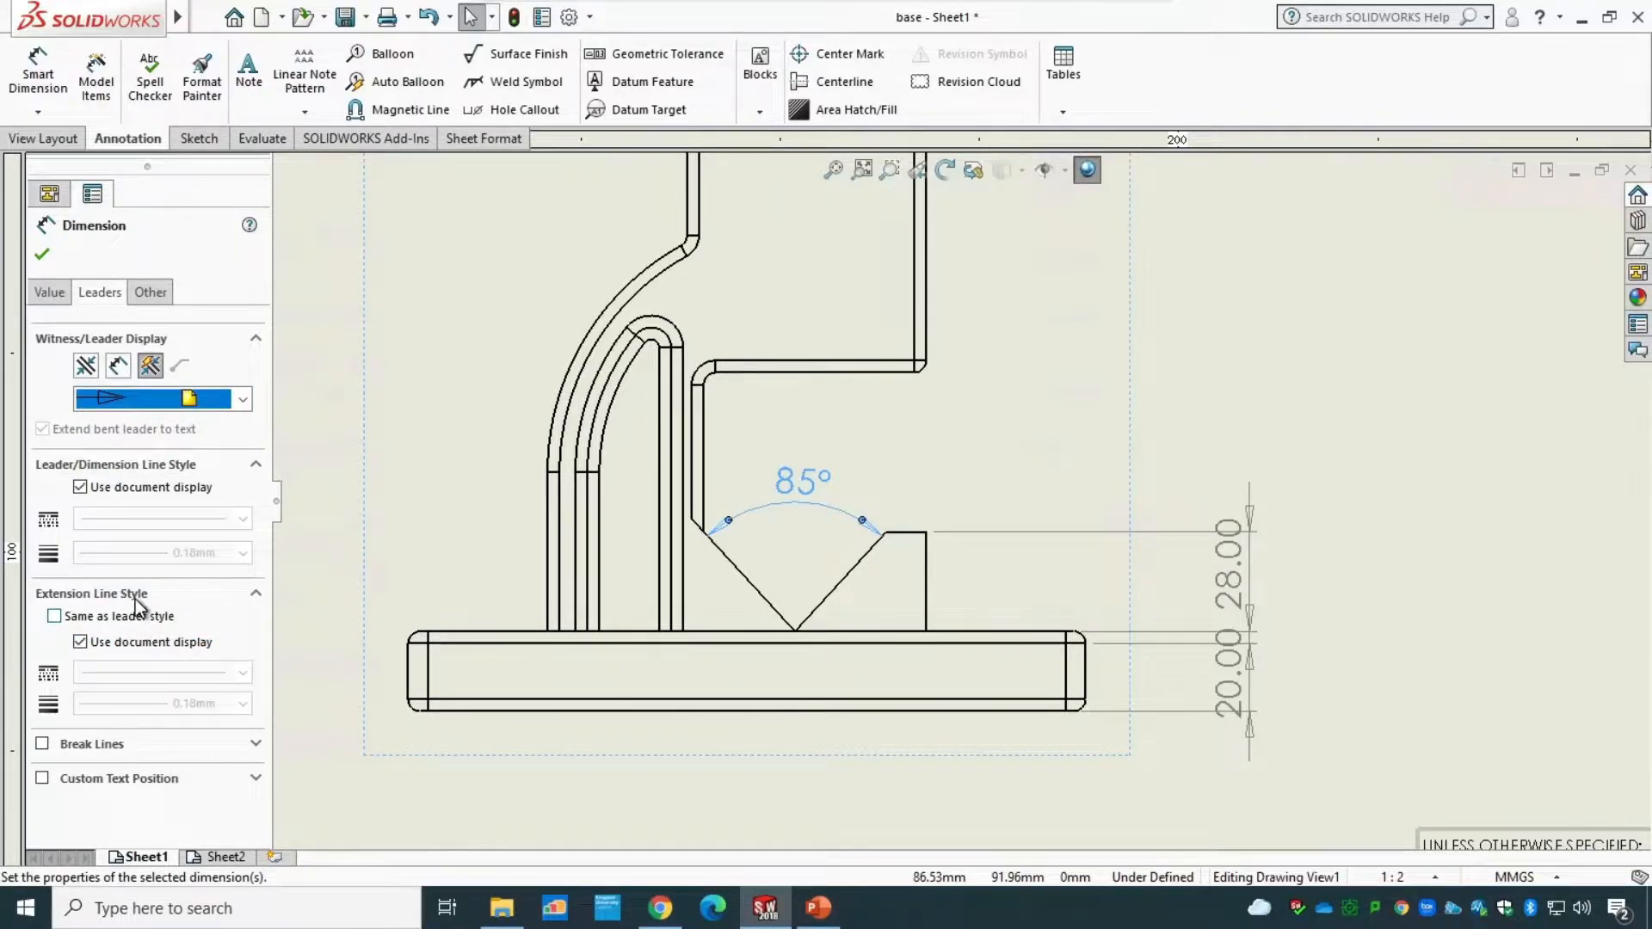
- Override the units of the V-groove angle dimension with radians
click(148, 296)
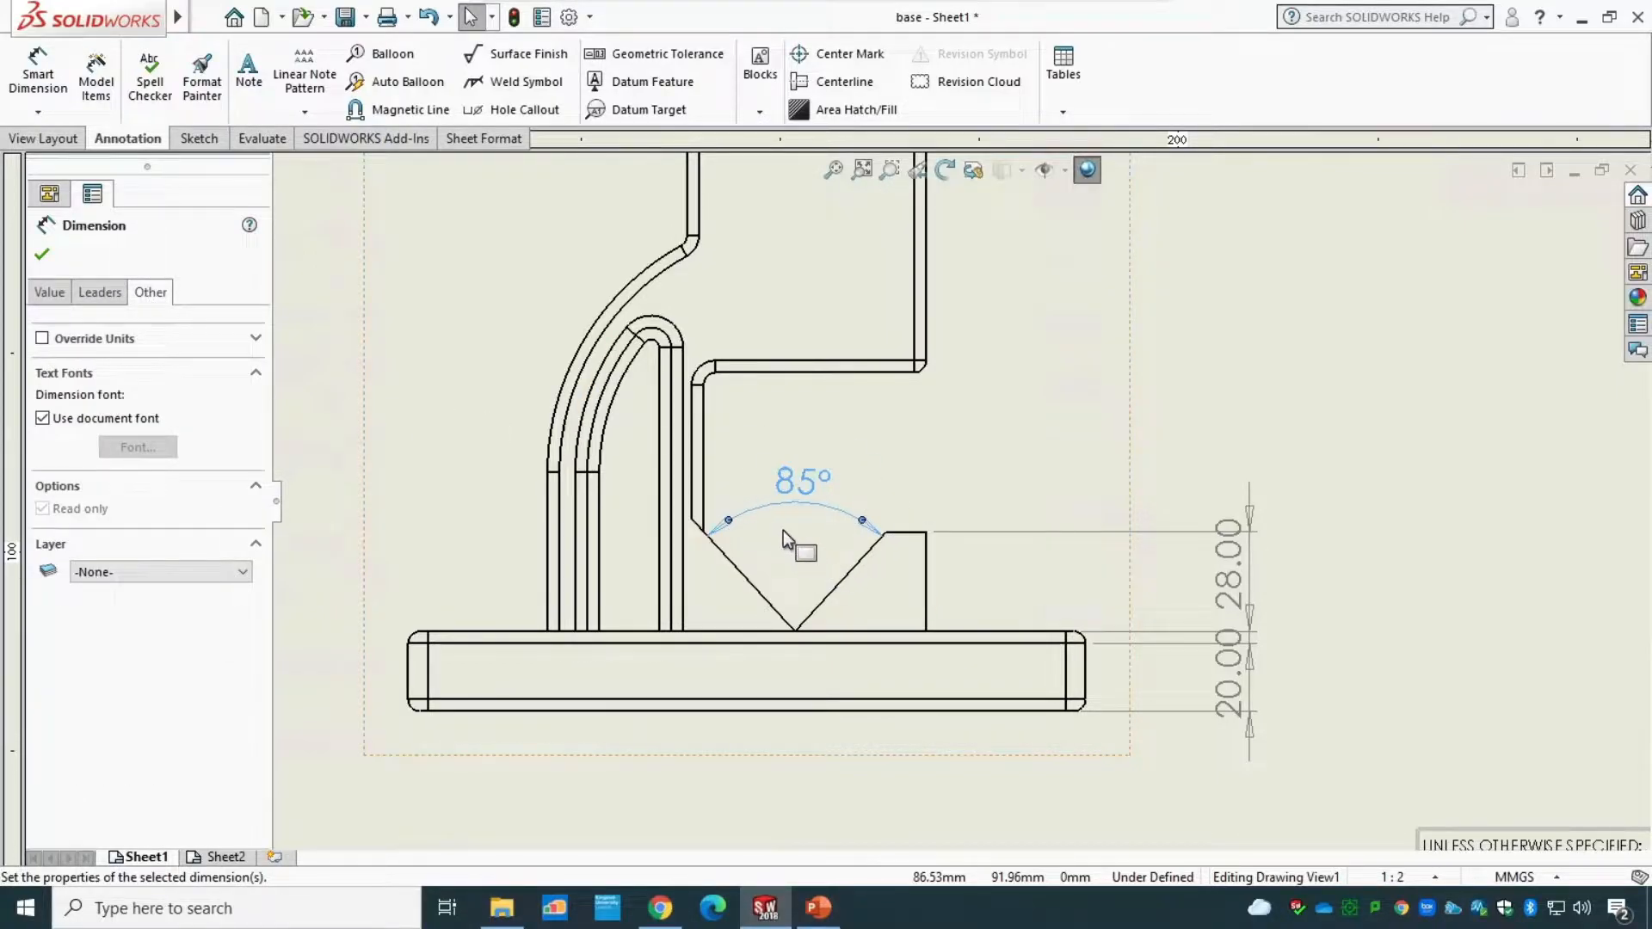
click(102, 342)
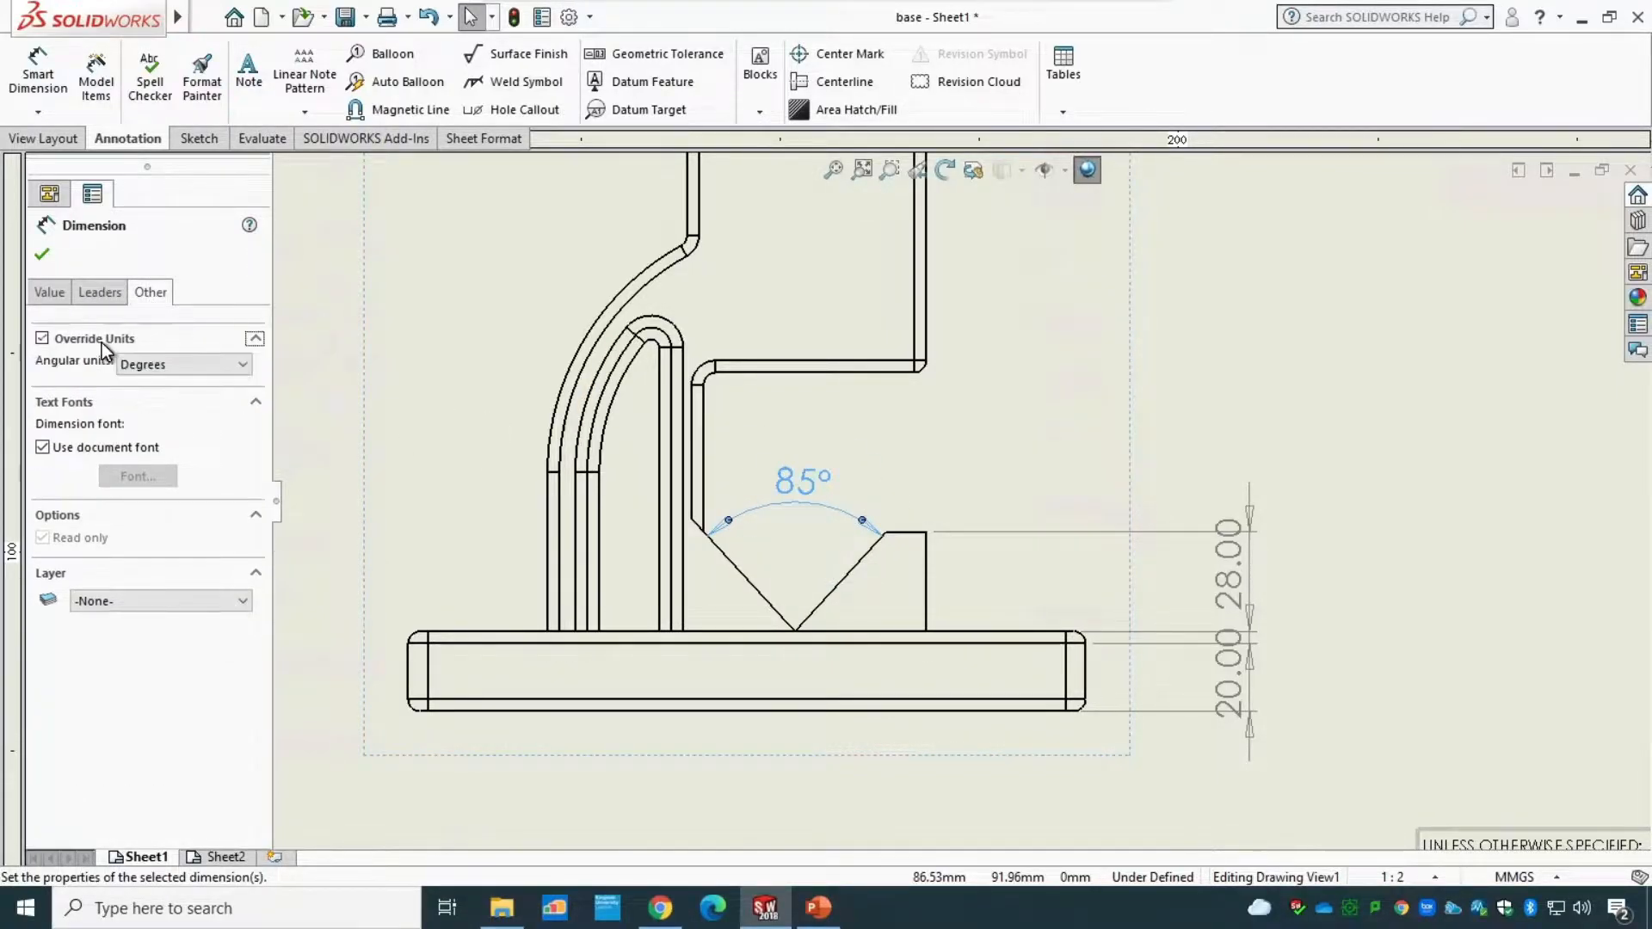
click(165, 363)
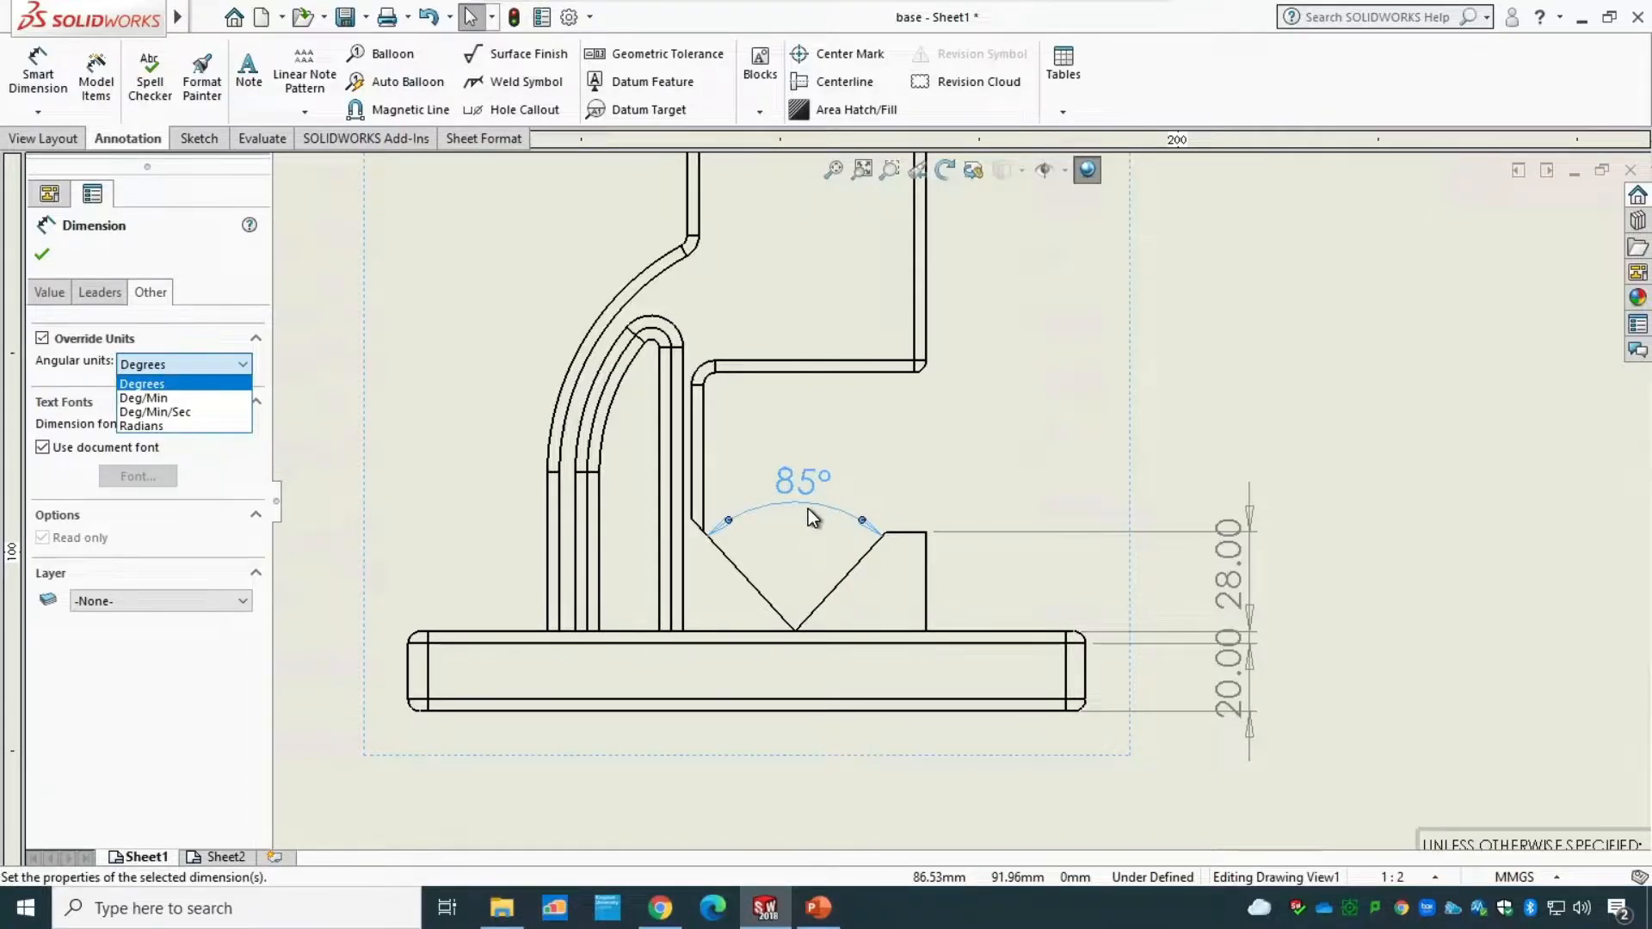
click(182, 427)
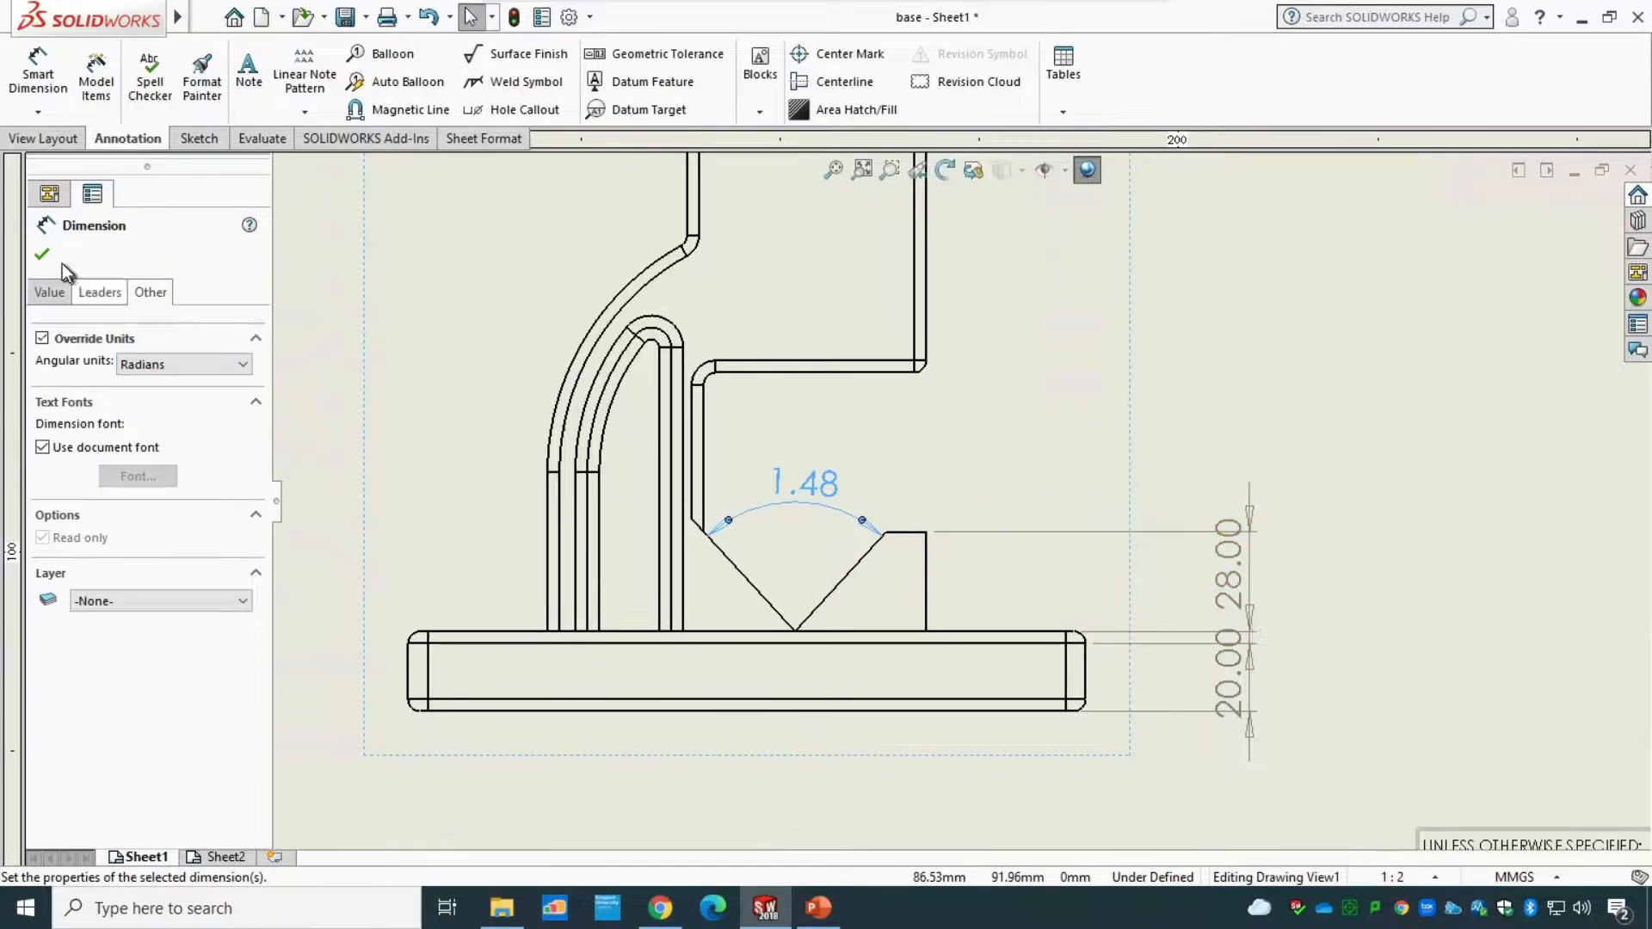
click(43, 253)
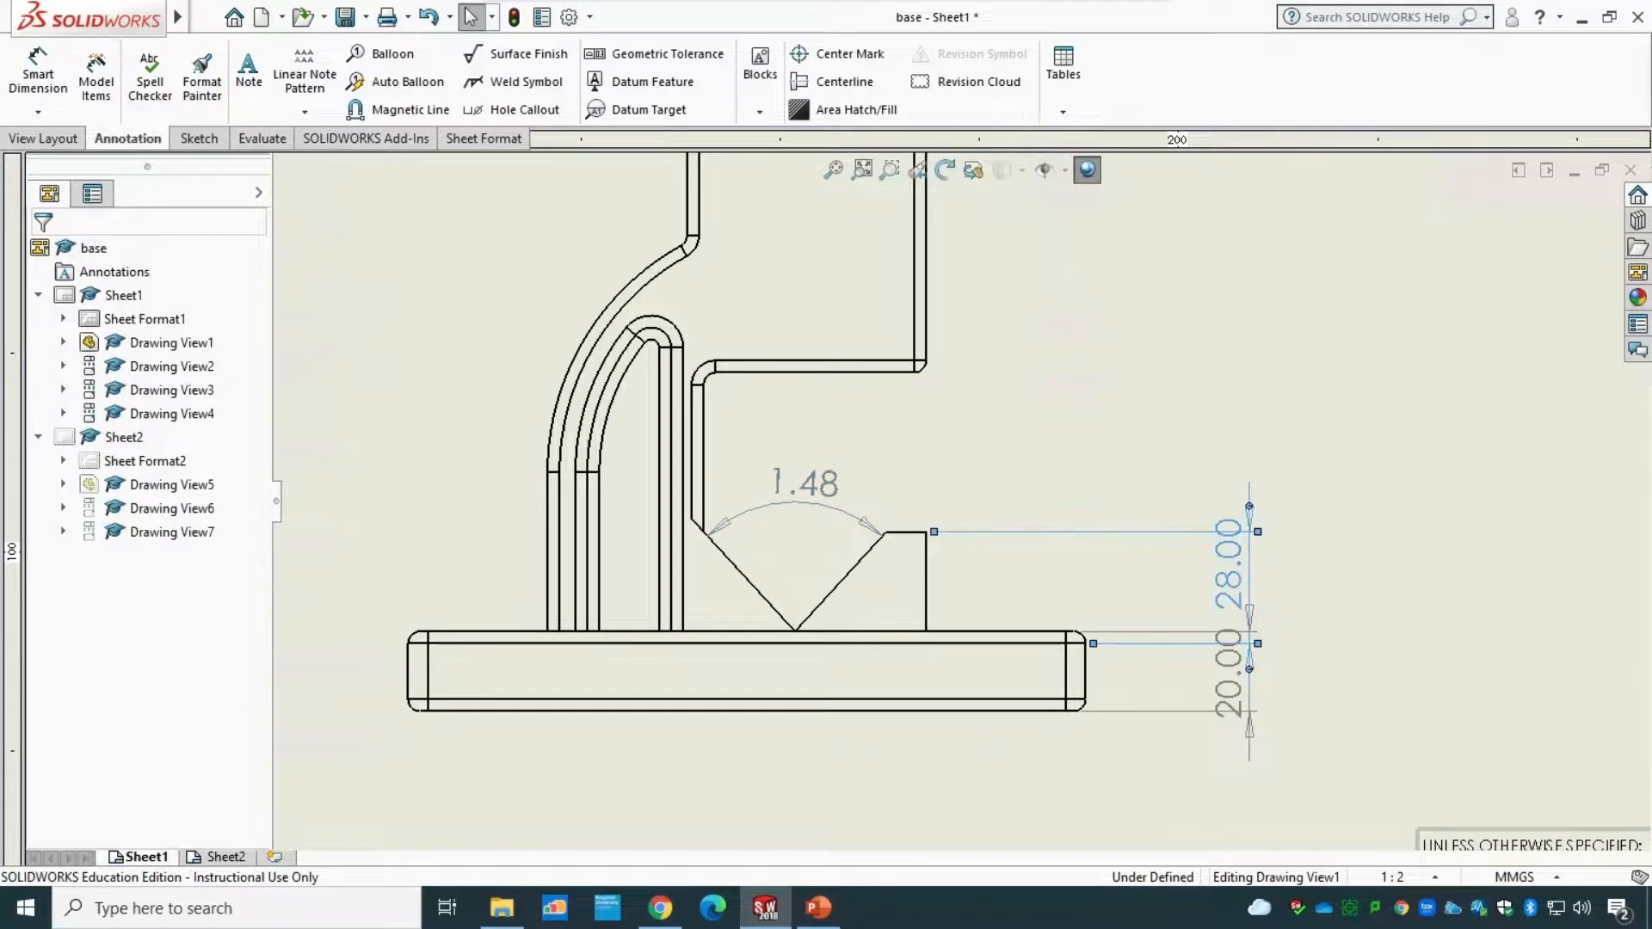
- Override the length units of the block height dimension with meters
click(1224, 576)
click(148, 292)
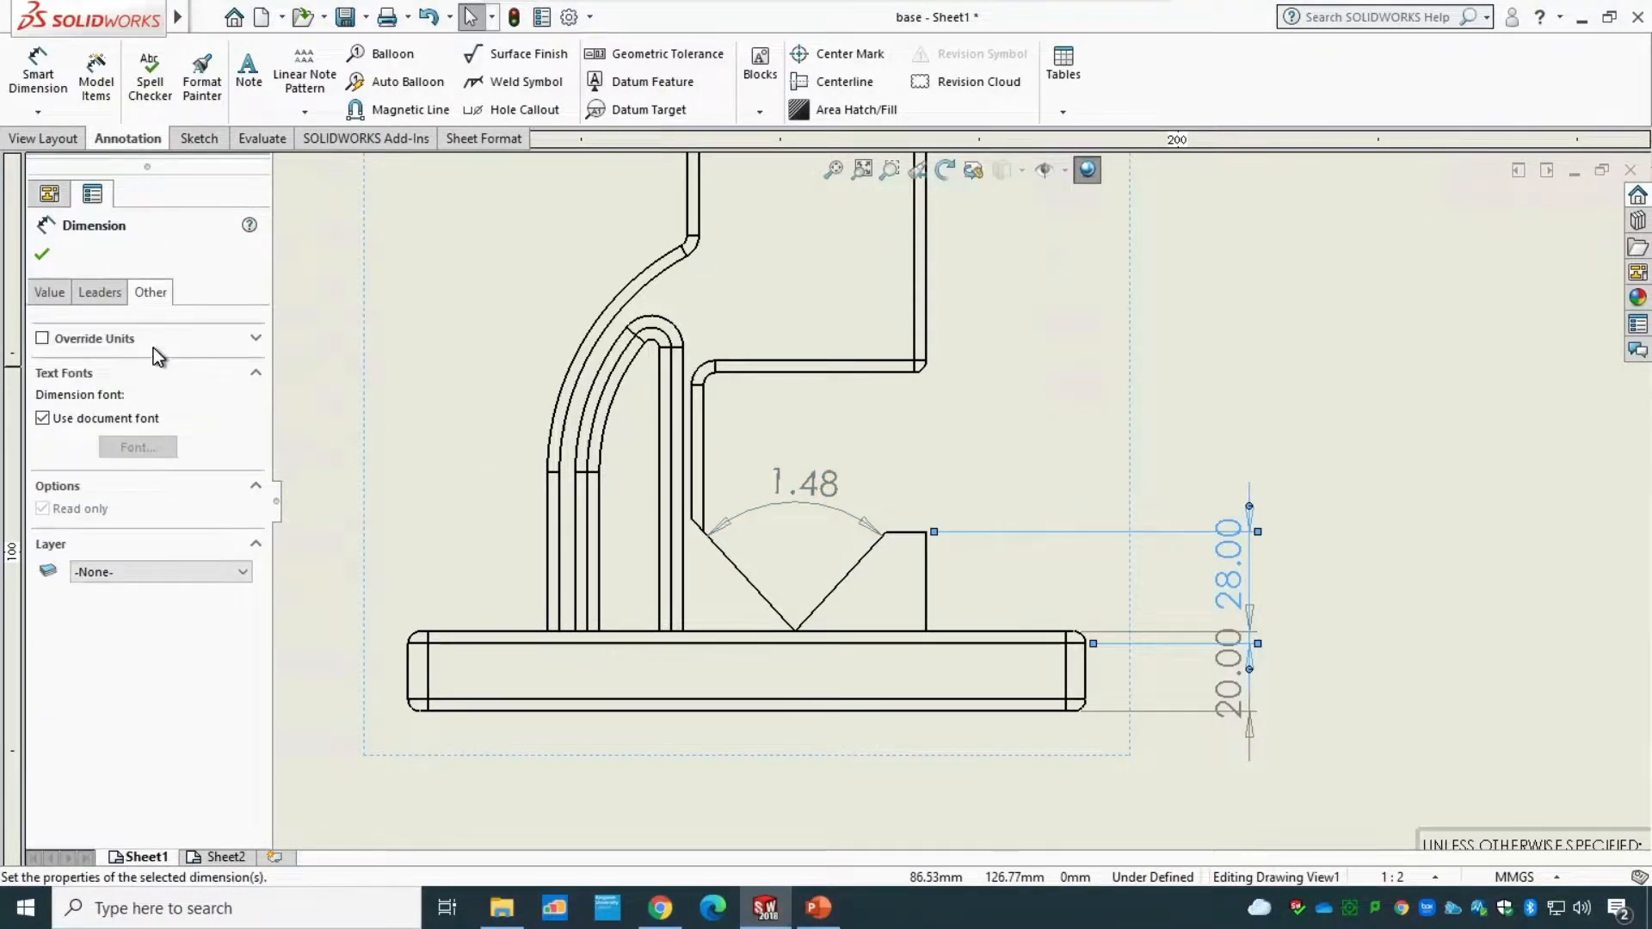
click(148, 344)
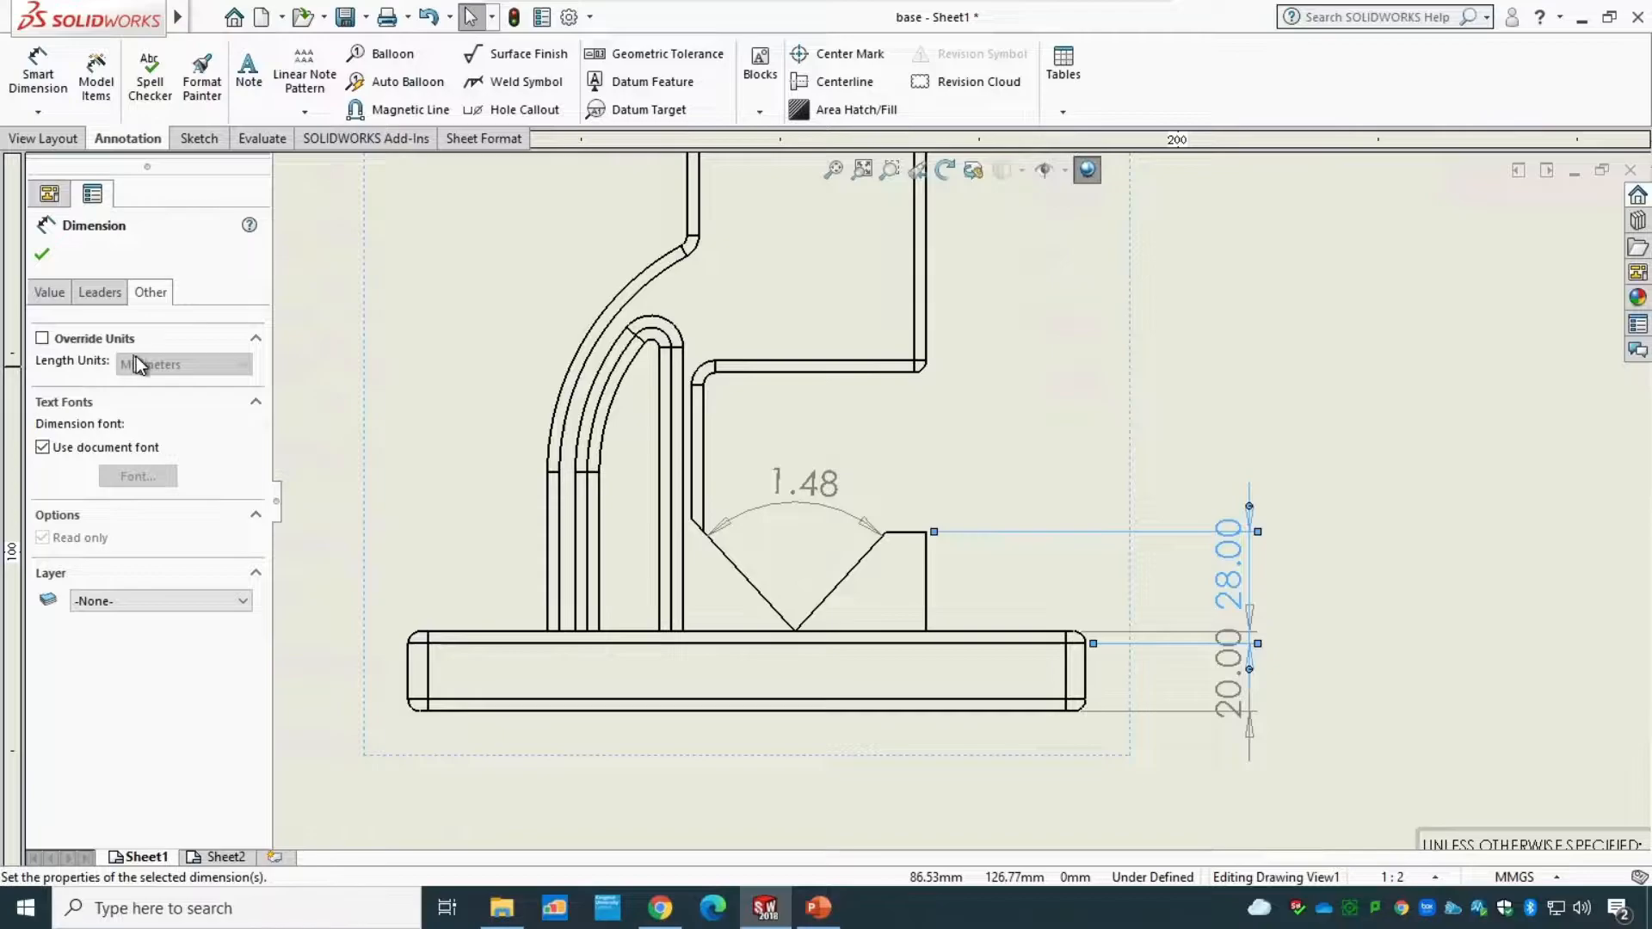
click(143, 368)
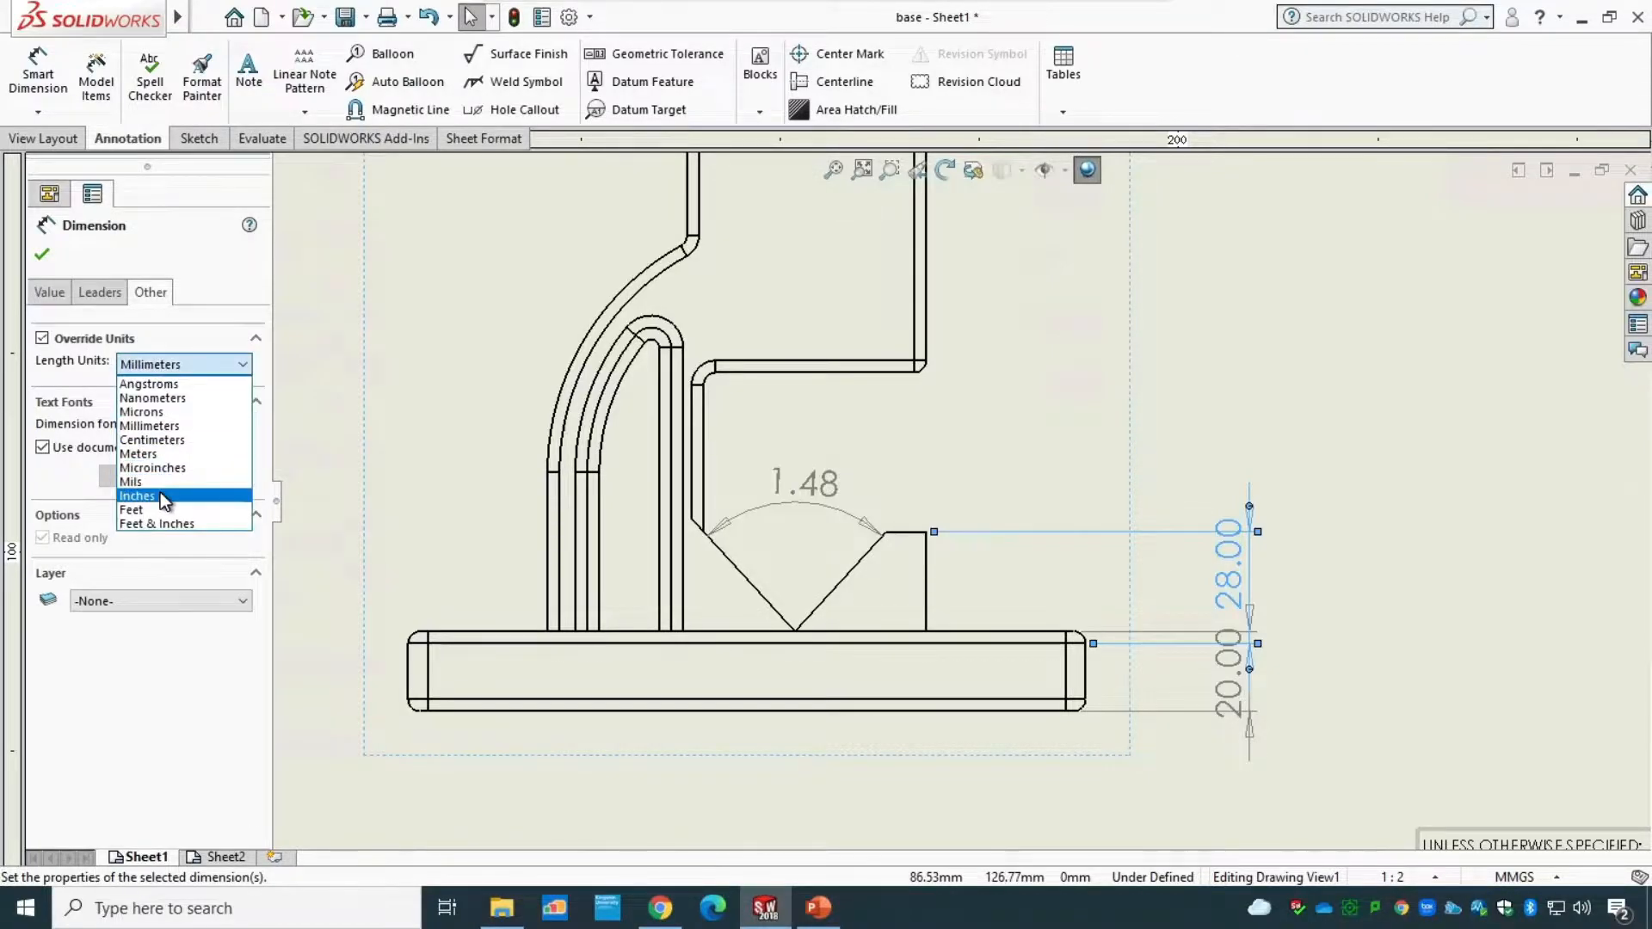
click(168, 453)
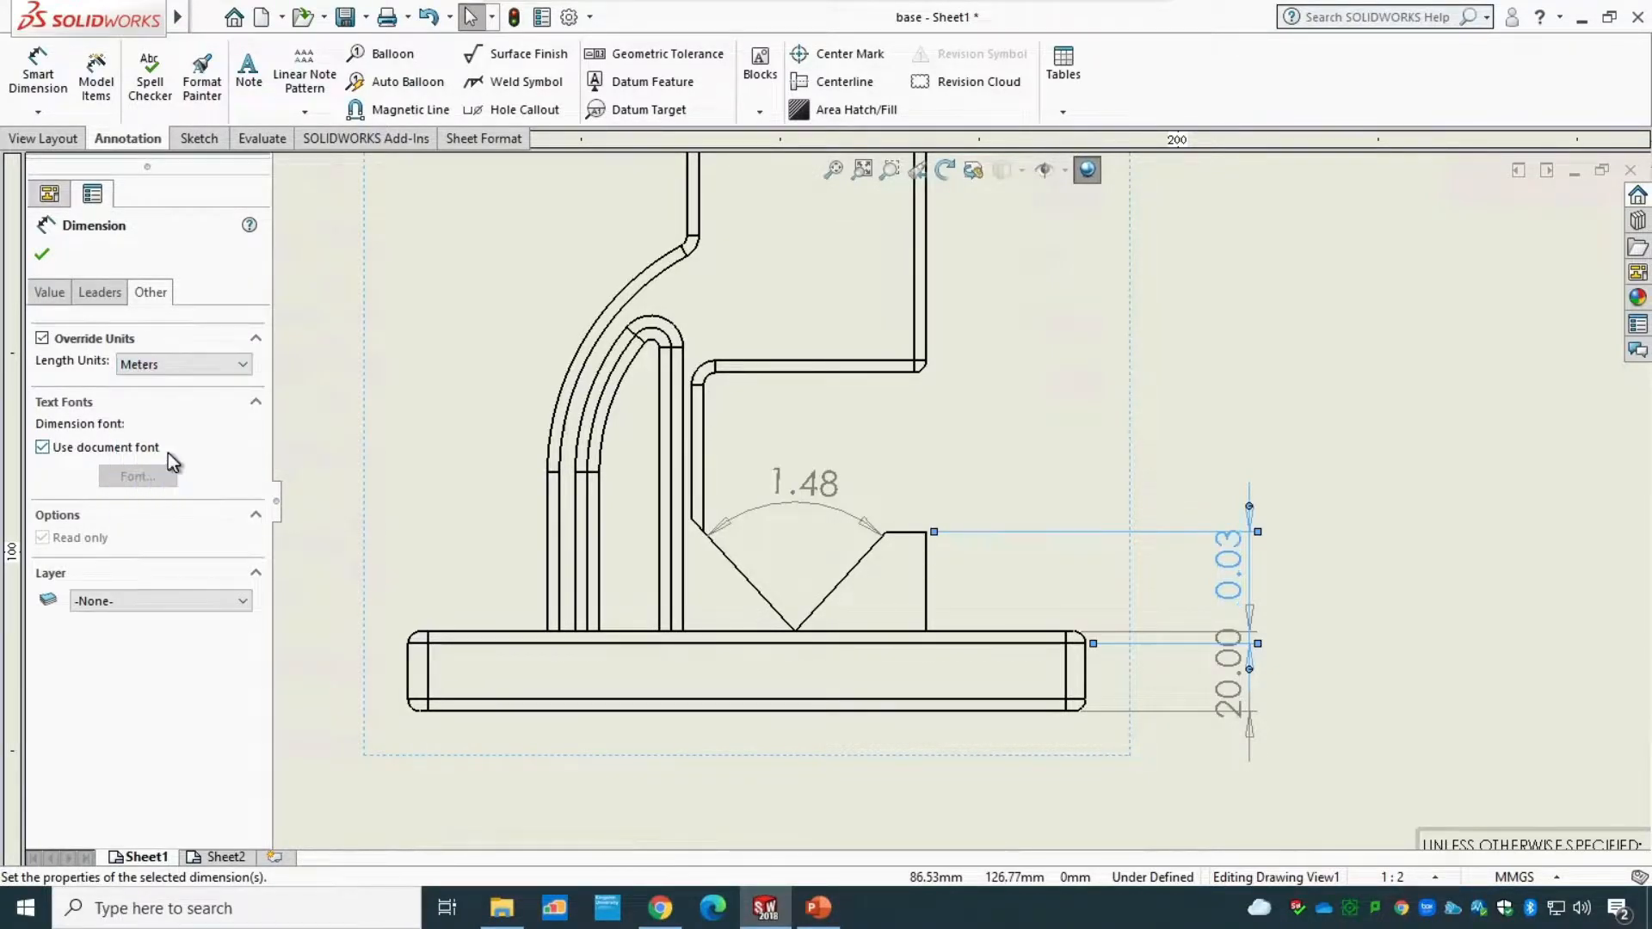
click(40, 256)
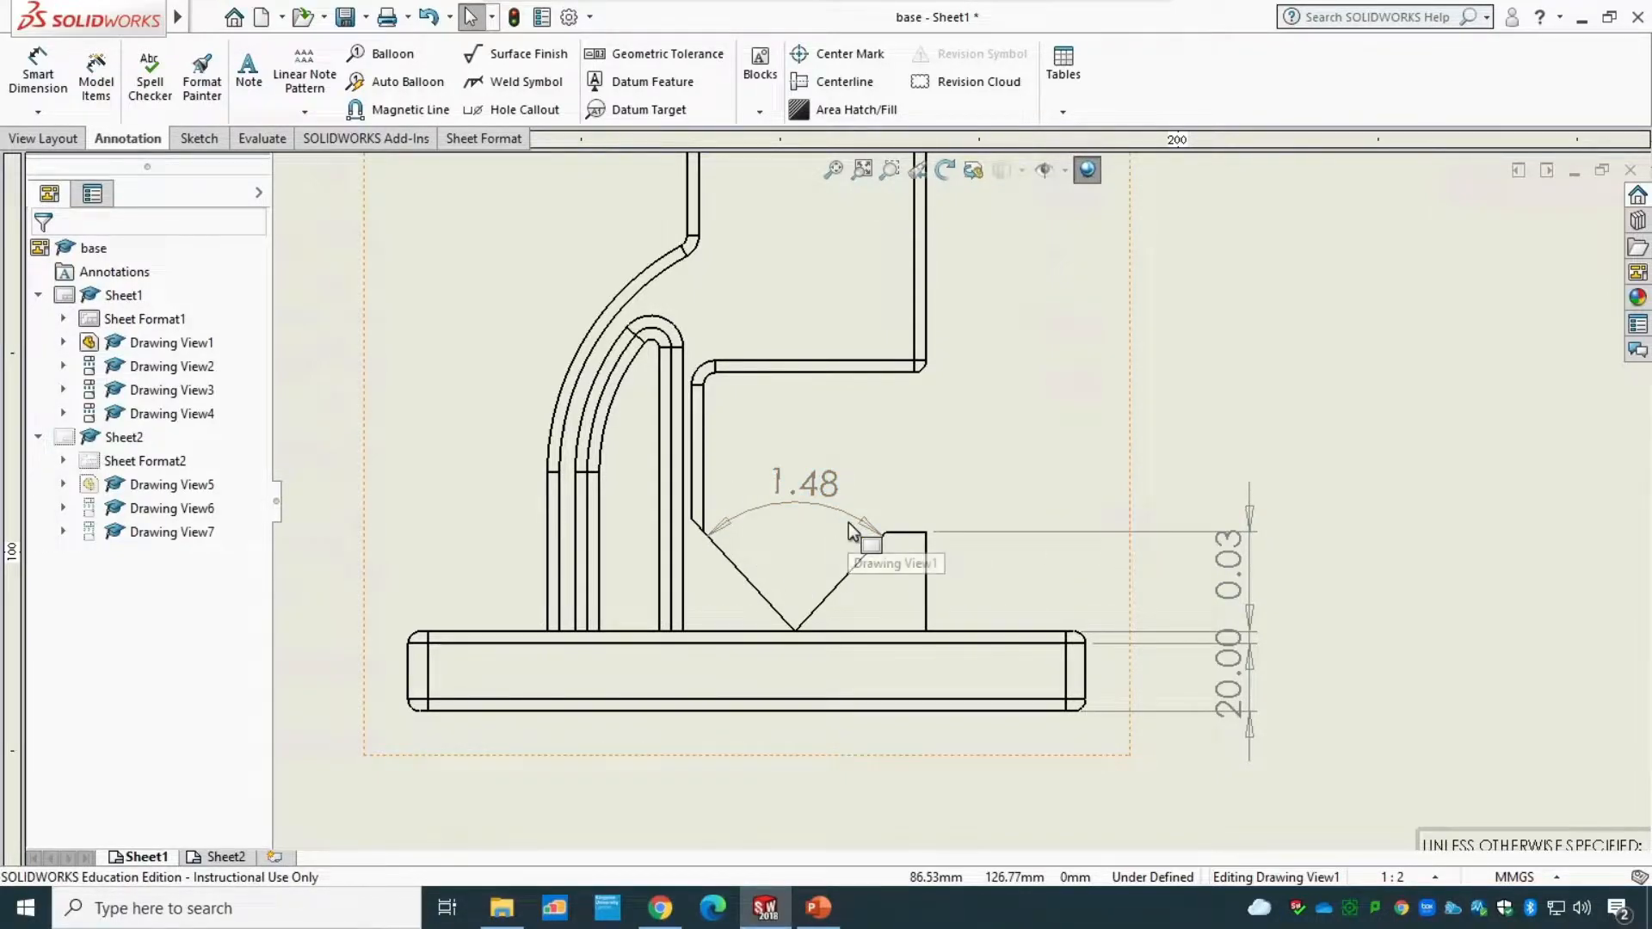
- Remove the unit override from the V-groove angle dimension so it uses the document's units
click(819, 488)
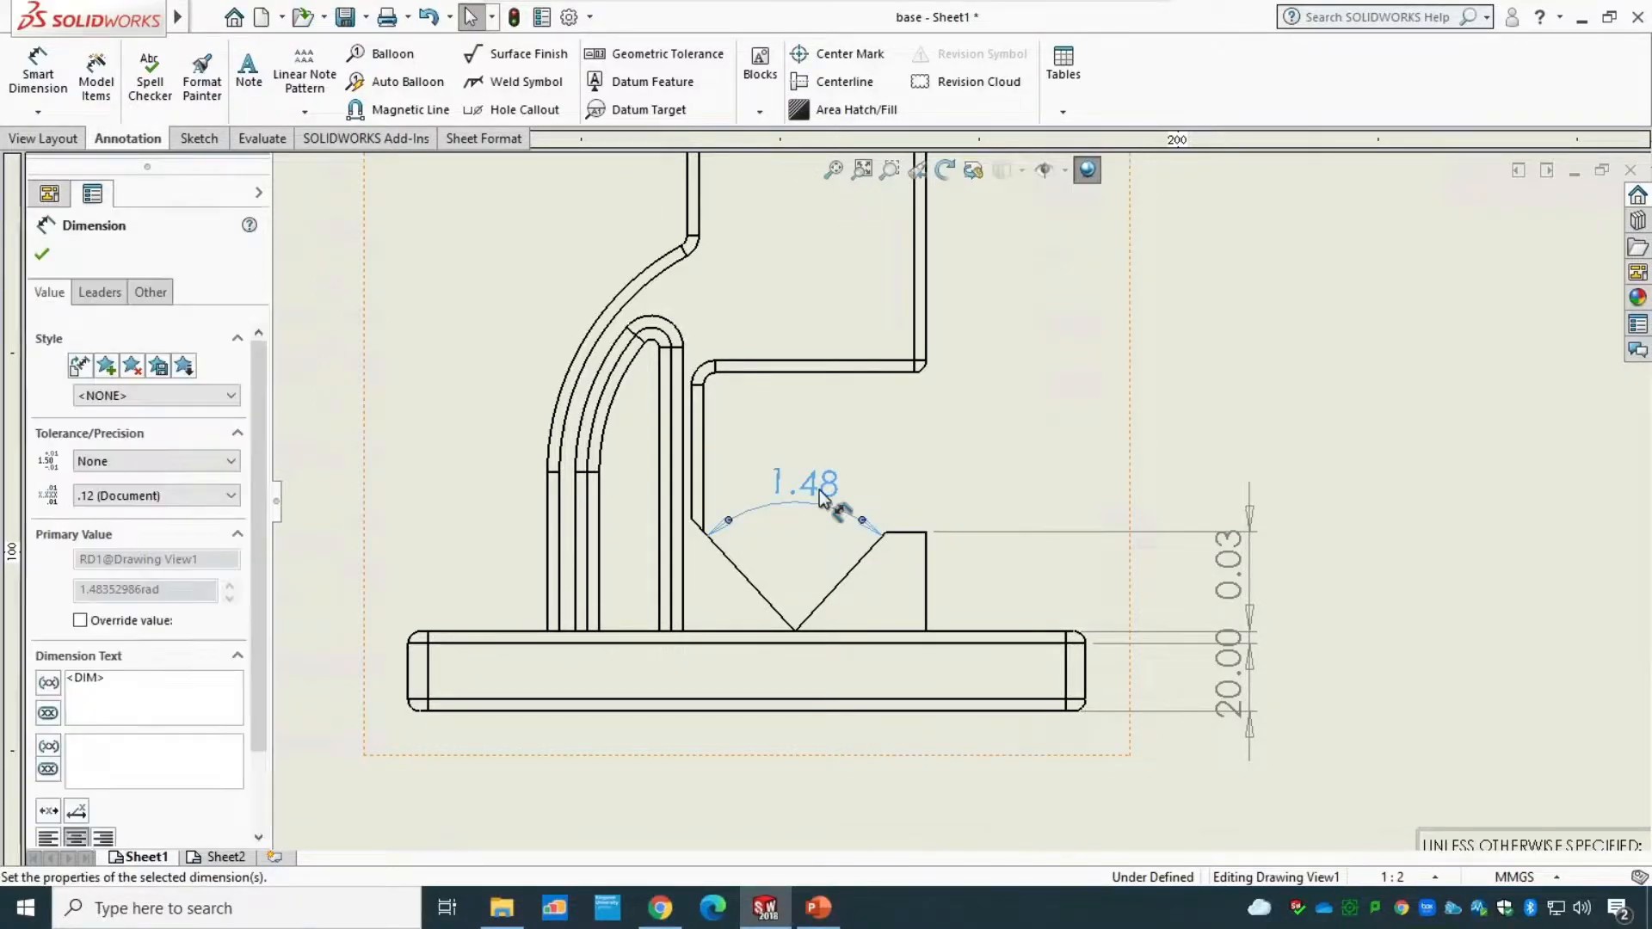
click(160, 296)
click(156, 369)
click(76, 340)
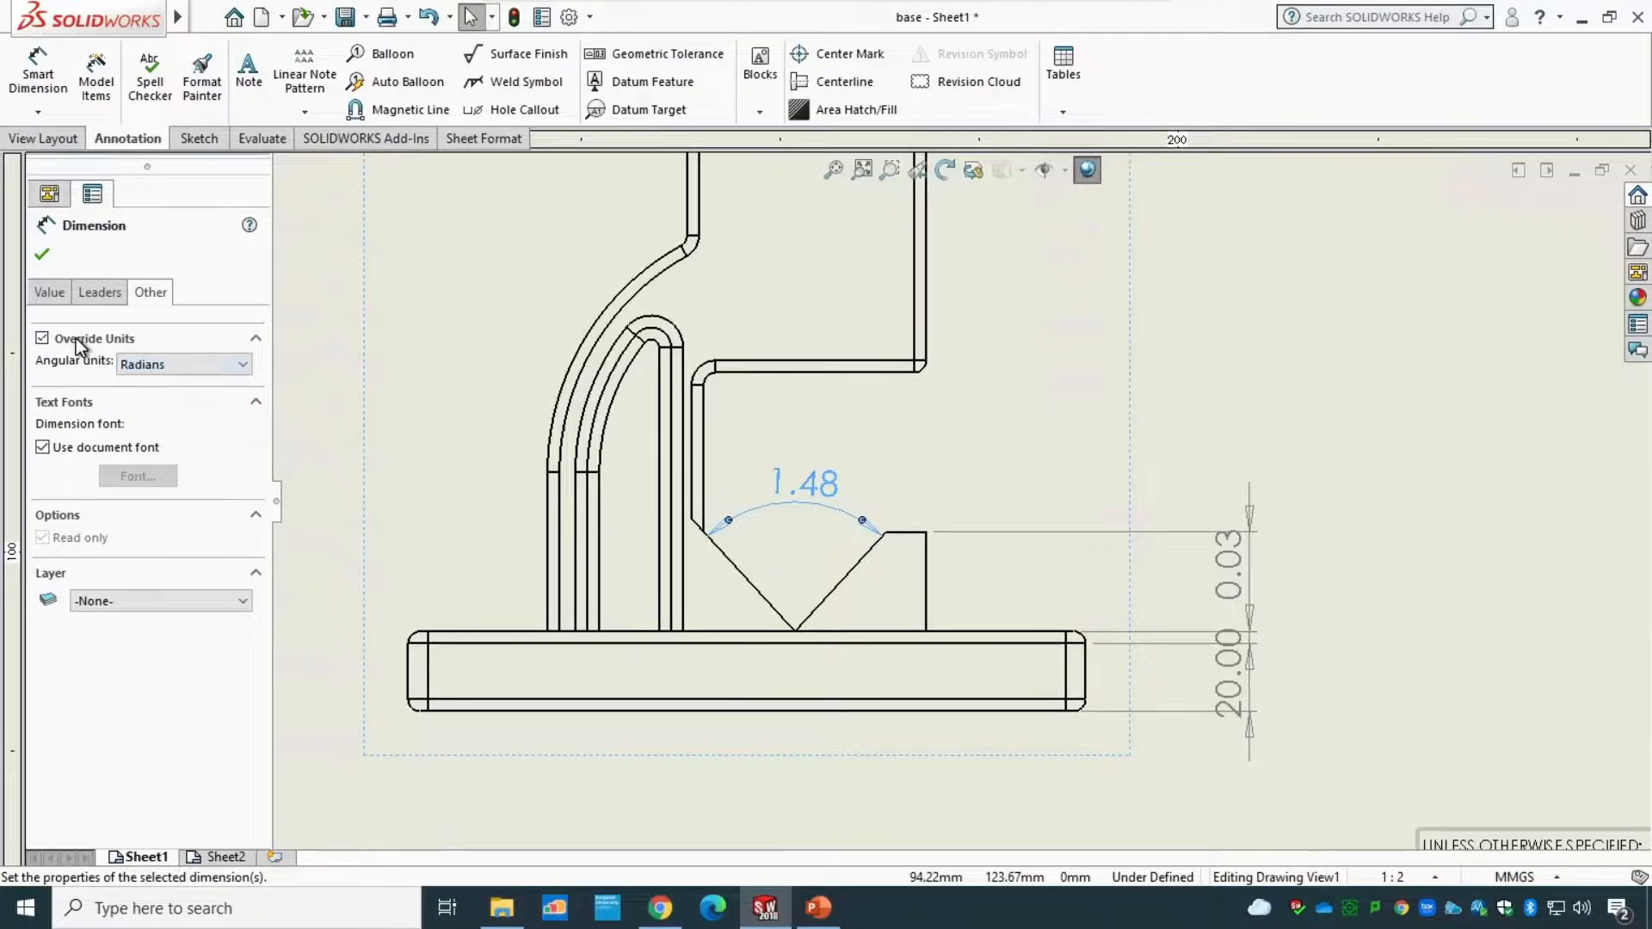
click(75, 339)
click(41, 254)
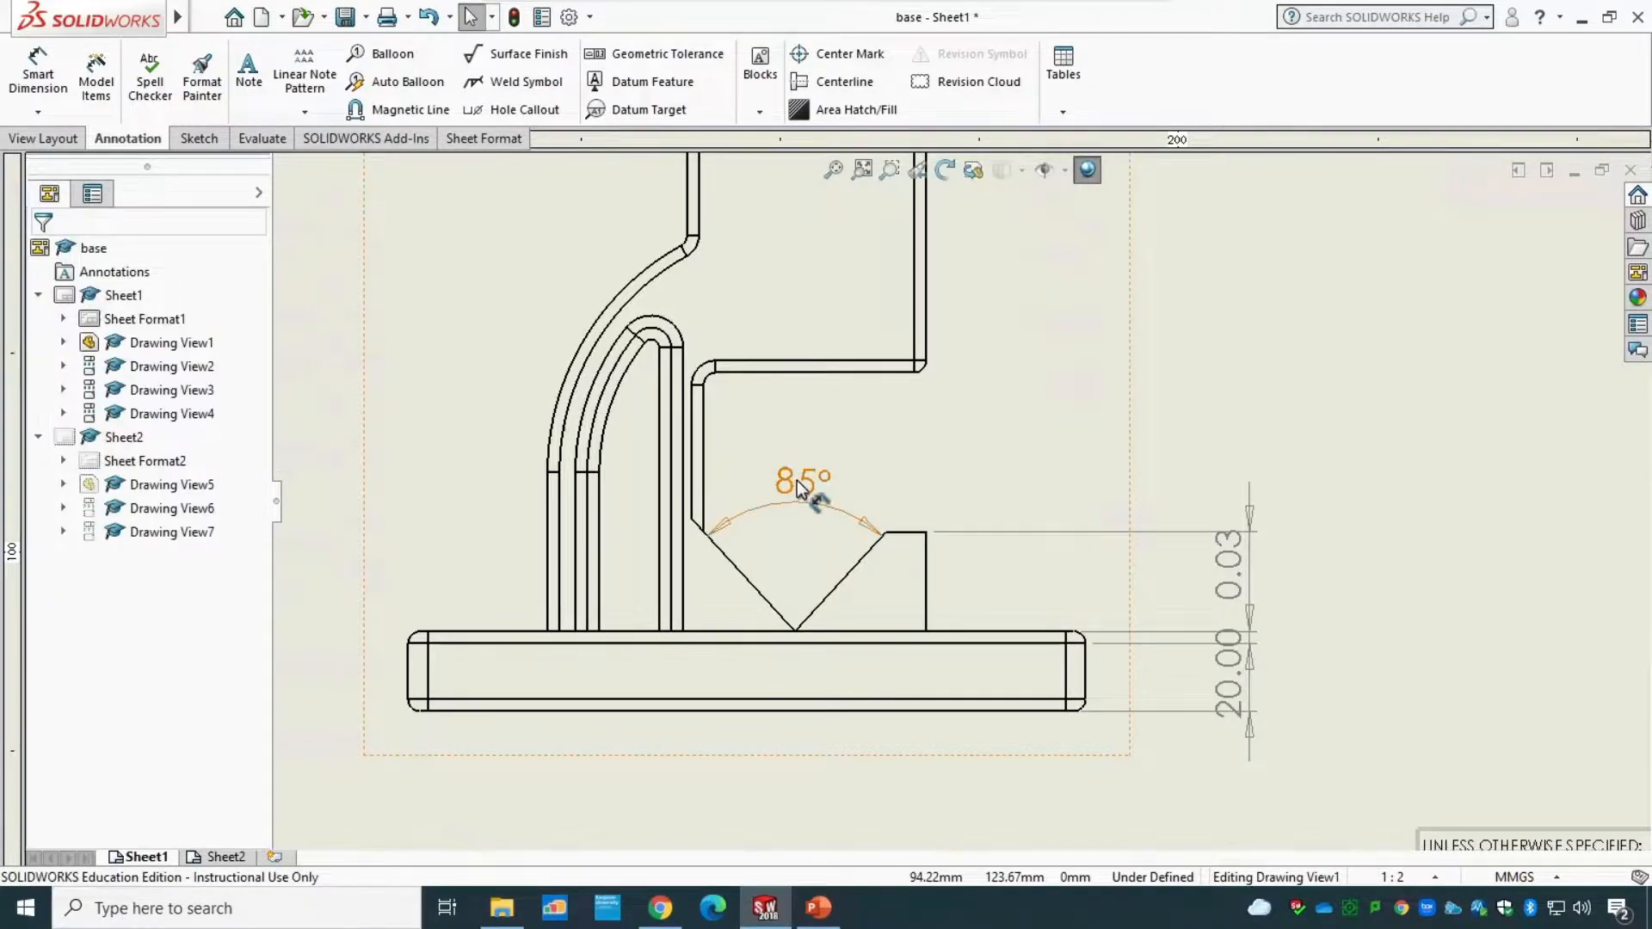
- Add the texts "Above", "Before", "After" and "Below" in the matching positions around the V-groove angle dimension value
click(799, 485)
mouse_move(858, 419)
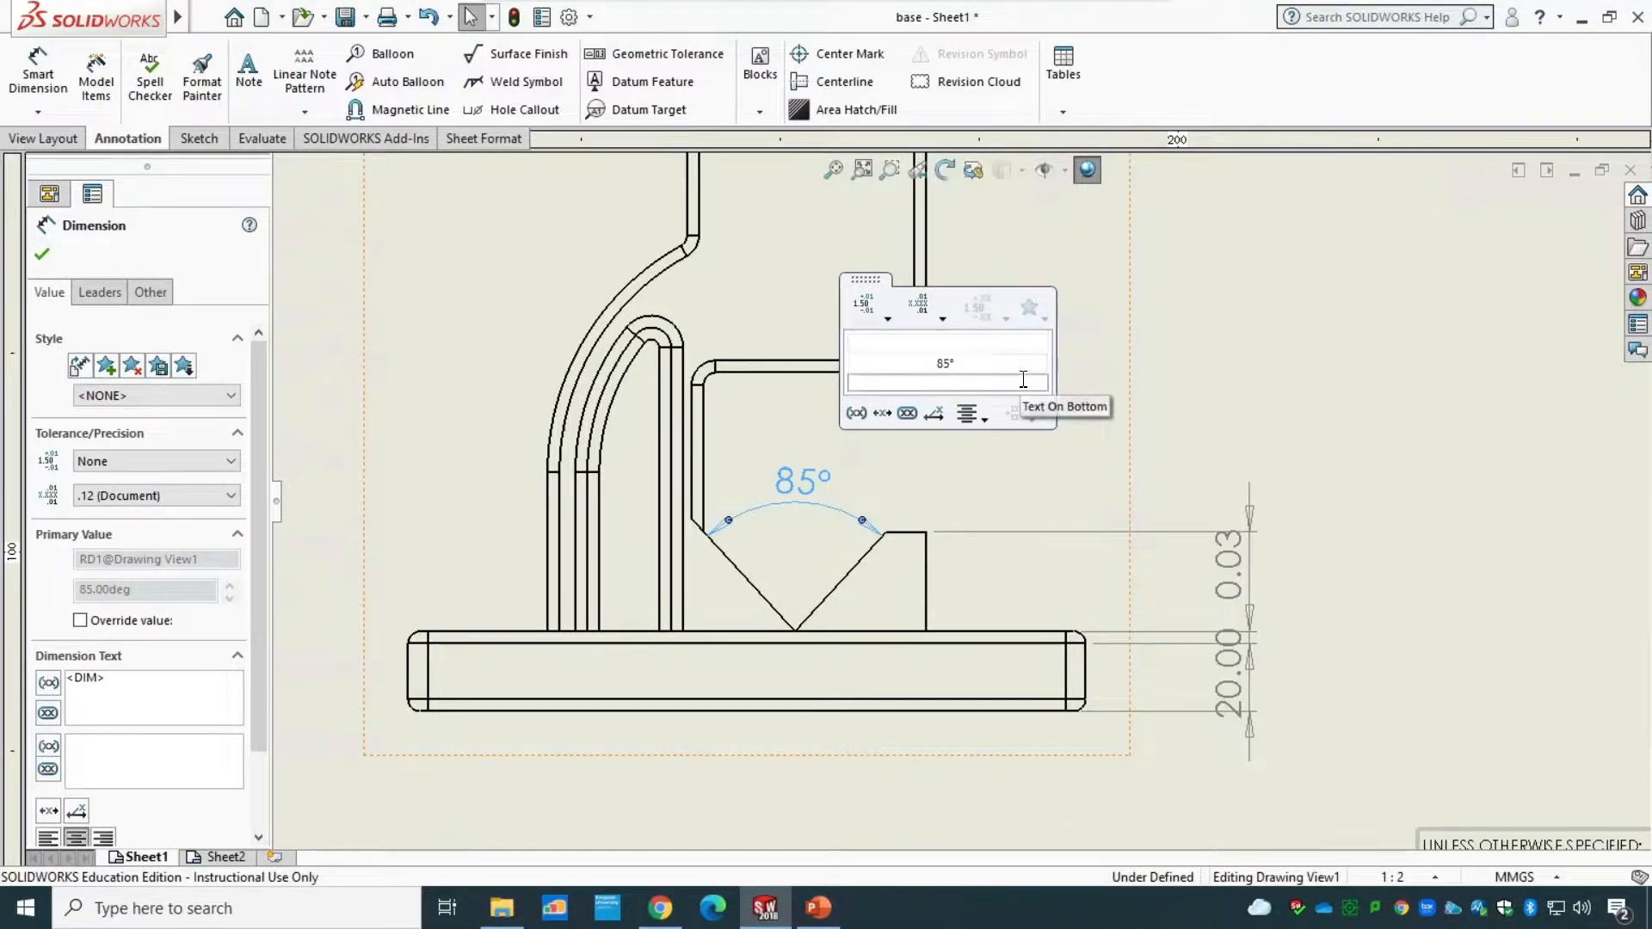
click(981, 340)
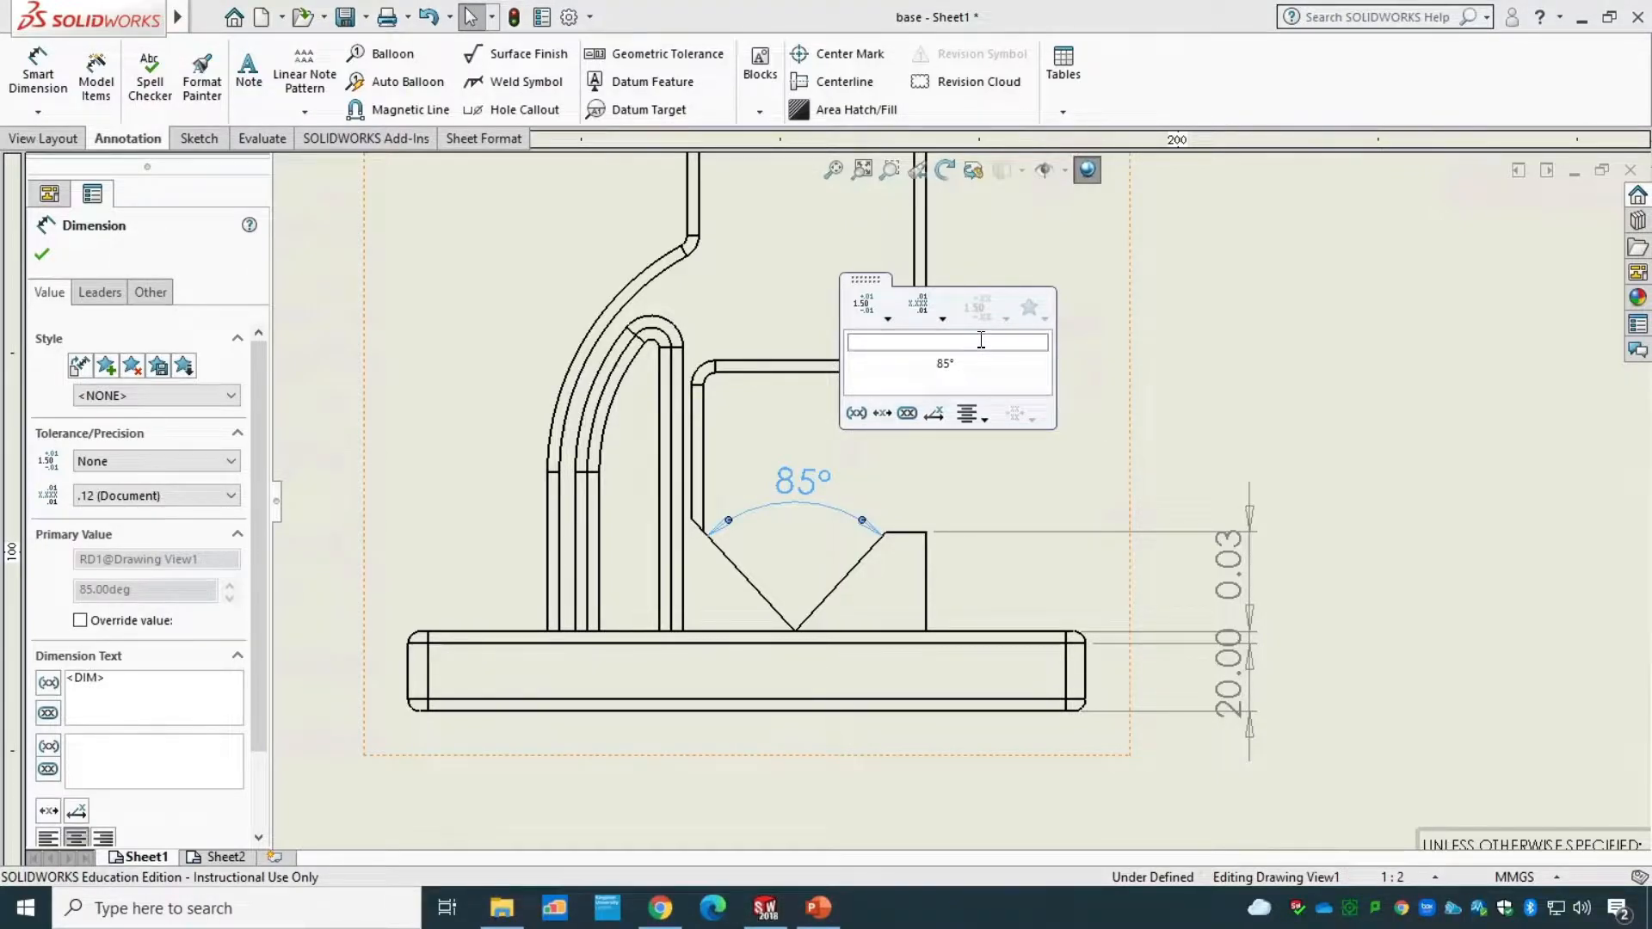
text(Above)
click(898, 366)
text(Before)
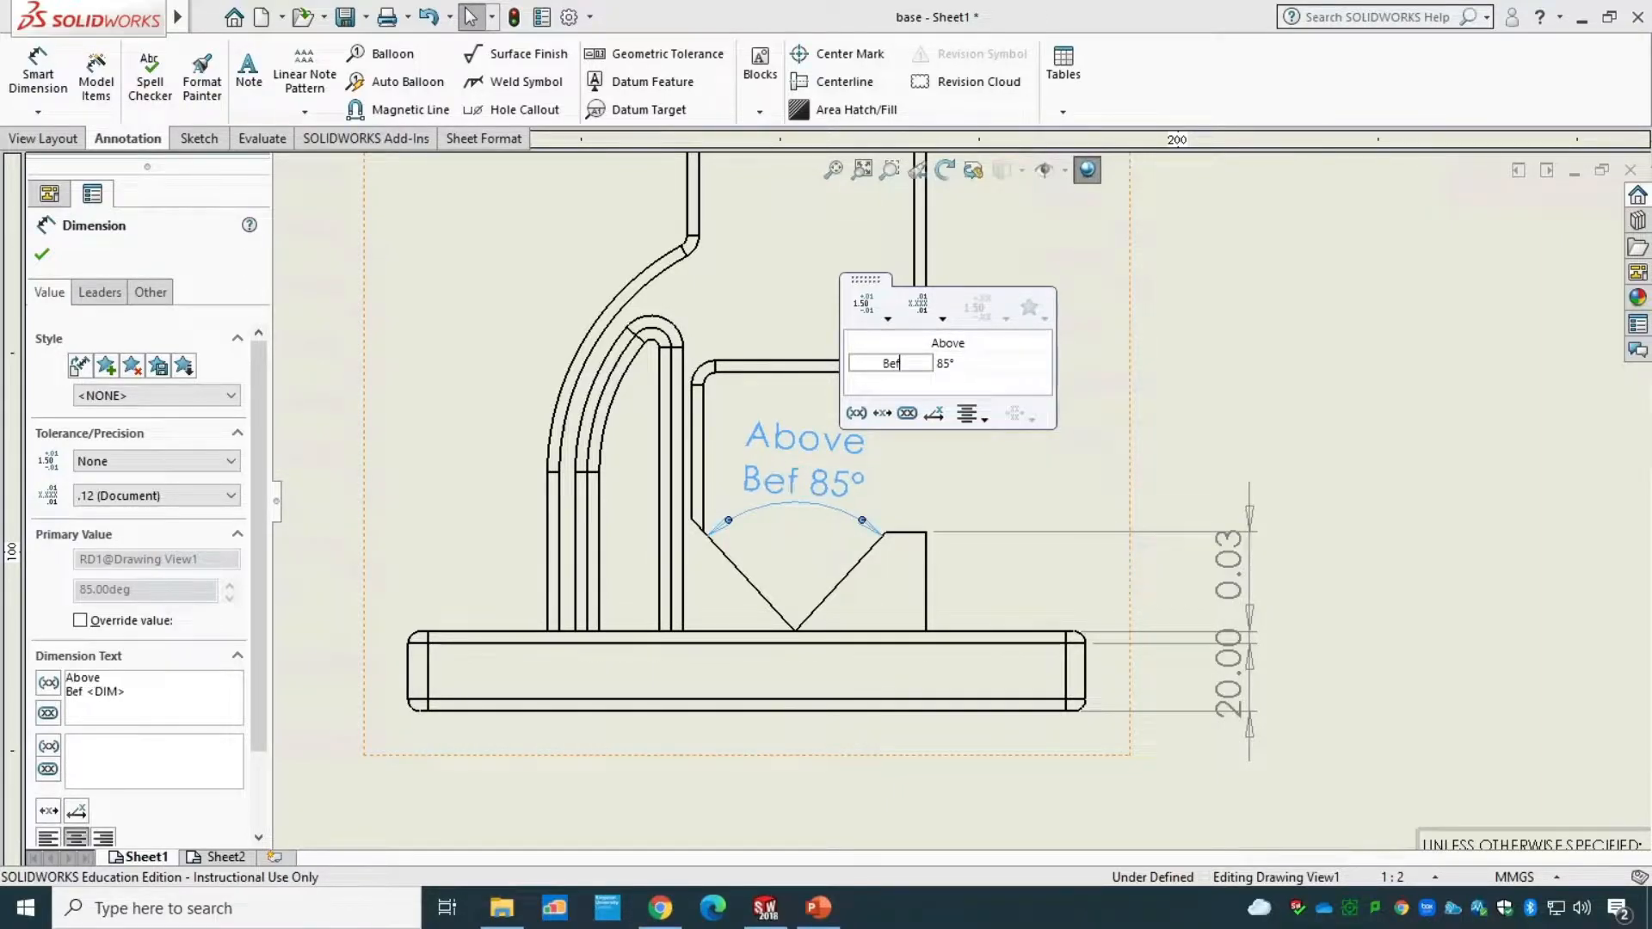
click(1005, 363)
text(After)
click(946, 383)
text(Below)
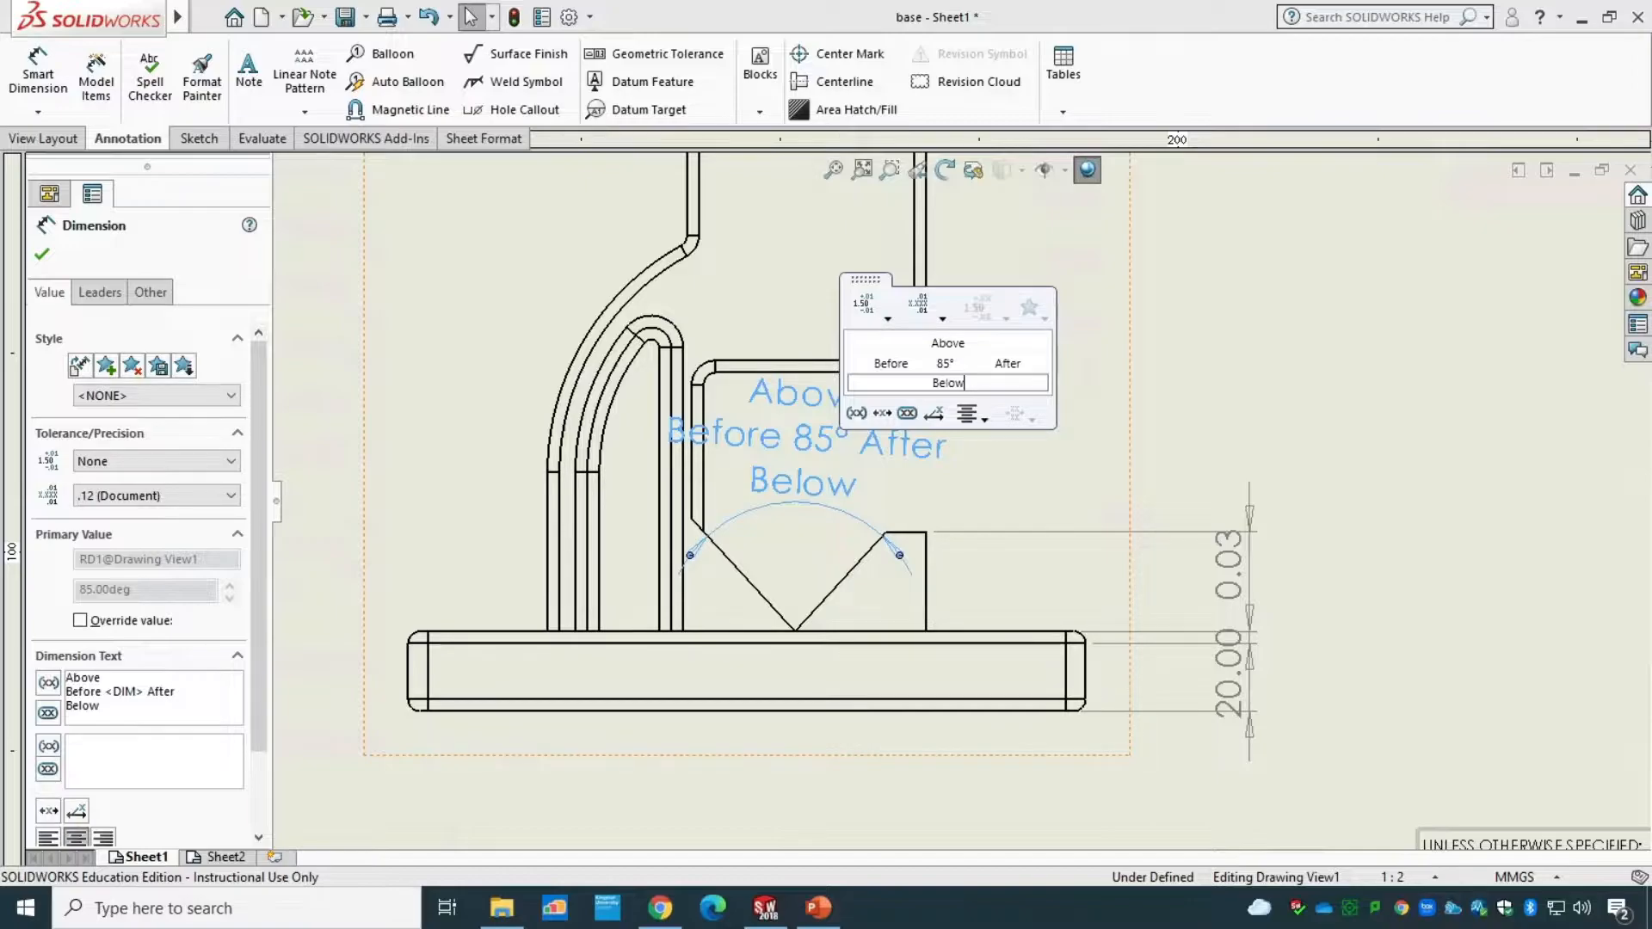
- Try left justification on the V-groove angle dimension text and return it to centre justification
click(985, 419)
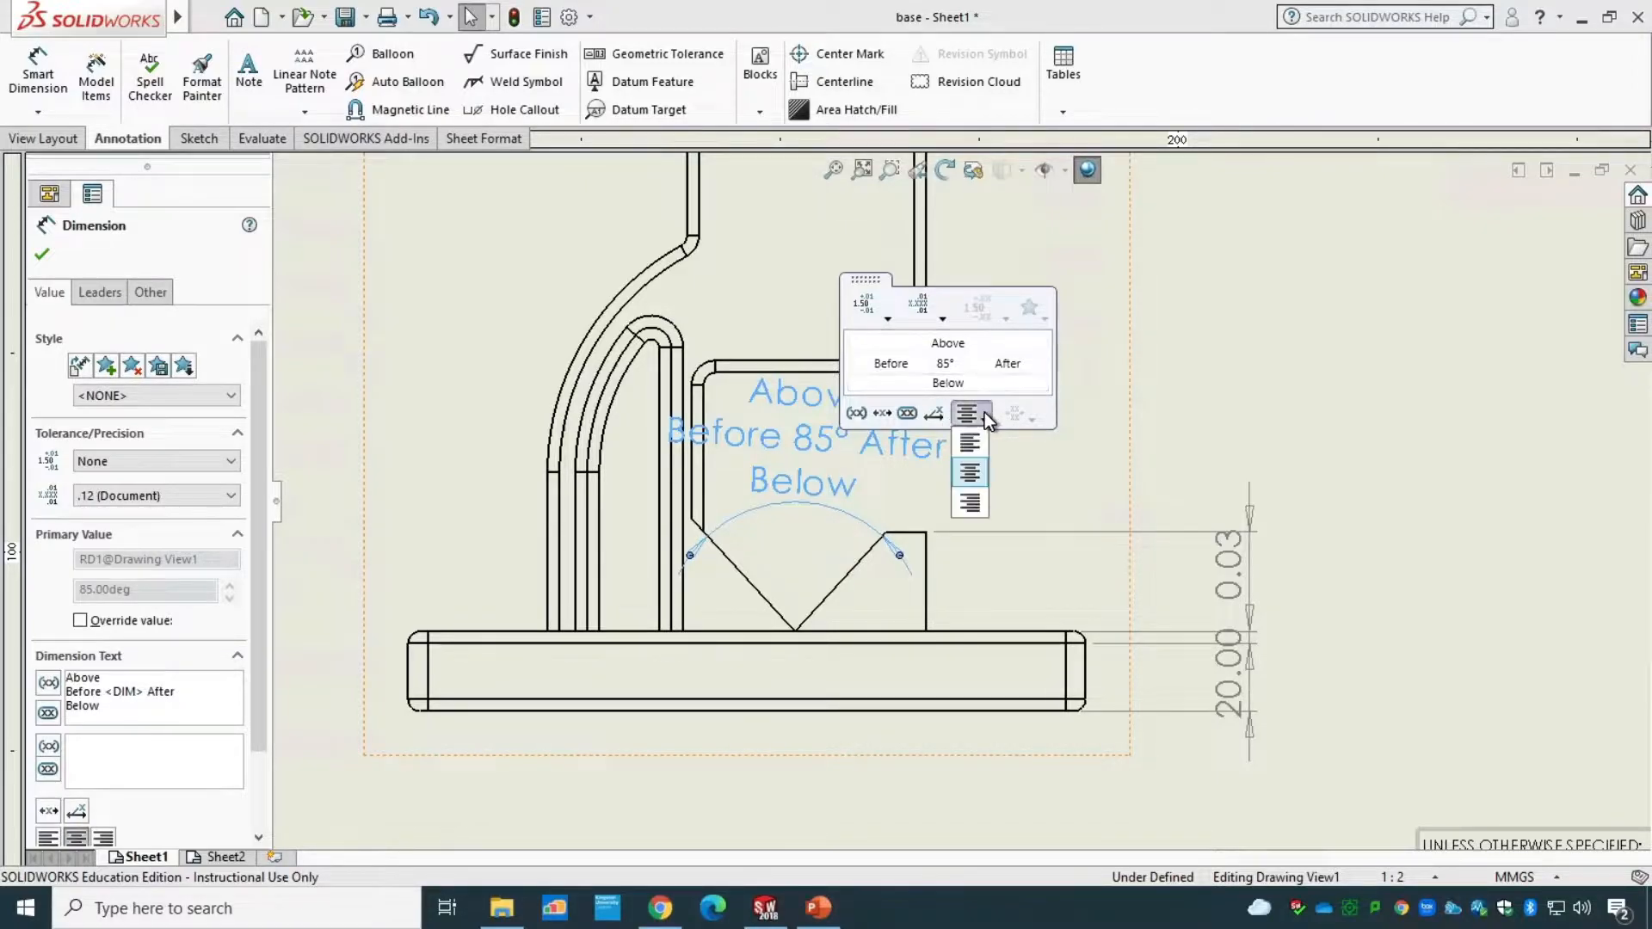
click(976, 436)
click(970, 419)
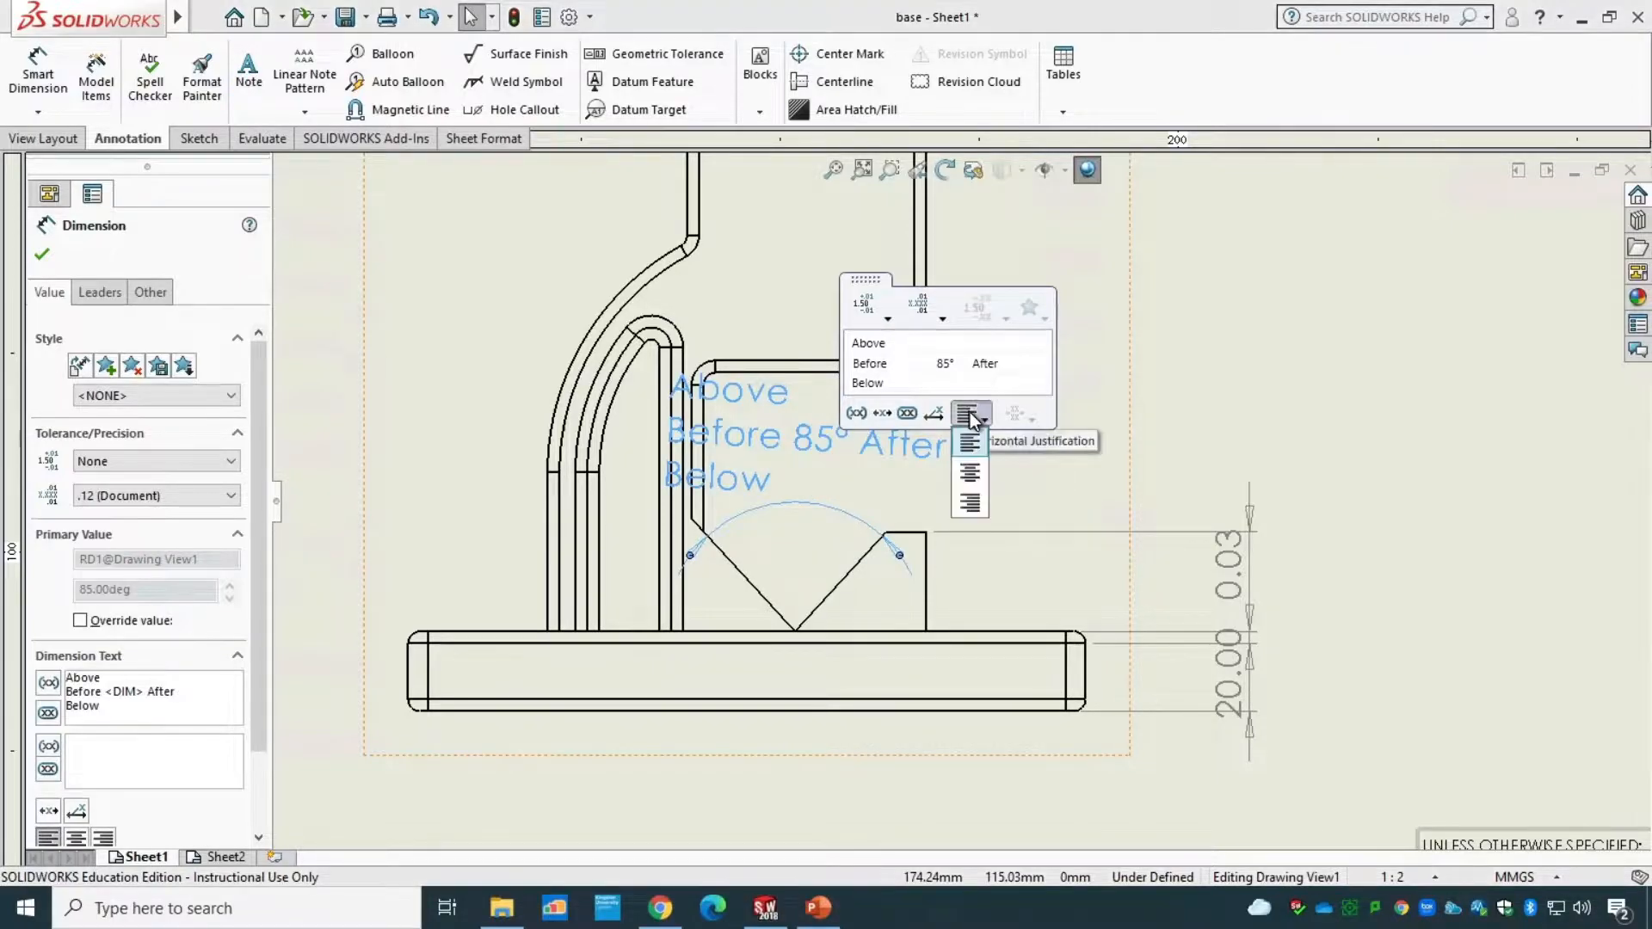
click(972, 471)
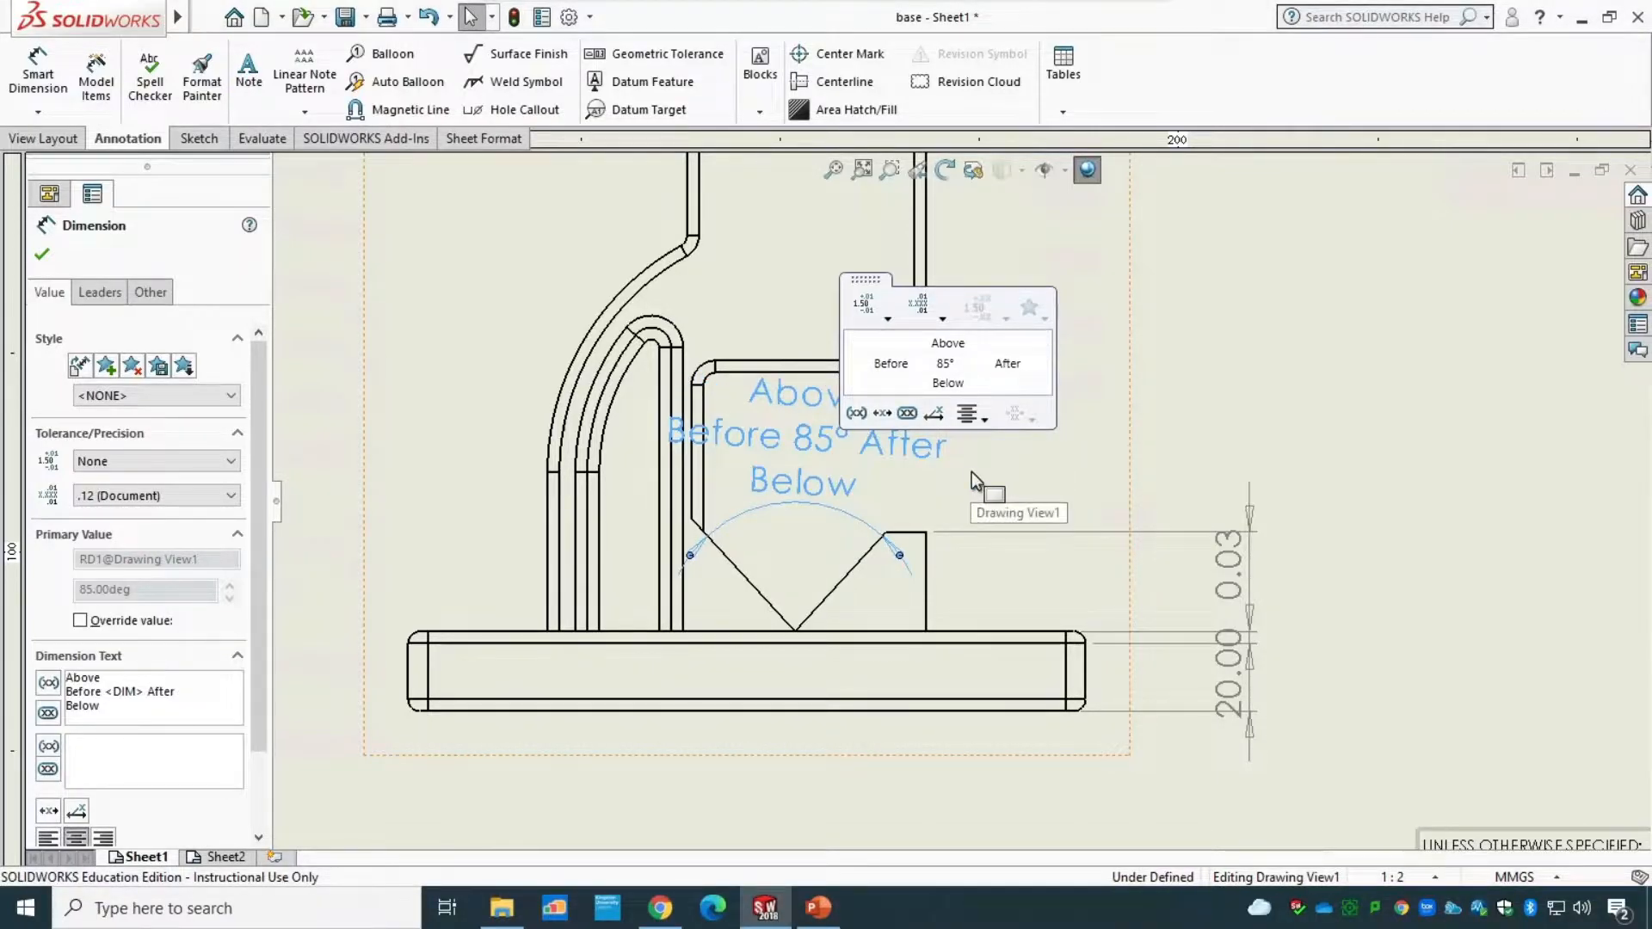
- Give the V-groove angle dimension a symmetric tolerance of 1.23456789 degrees
click(886, 316)
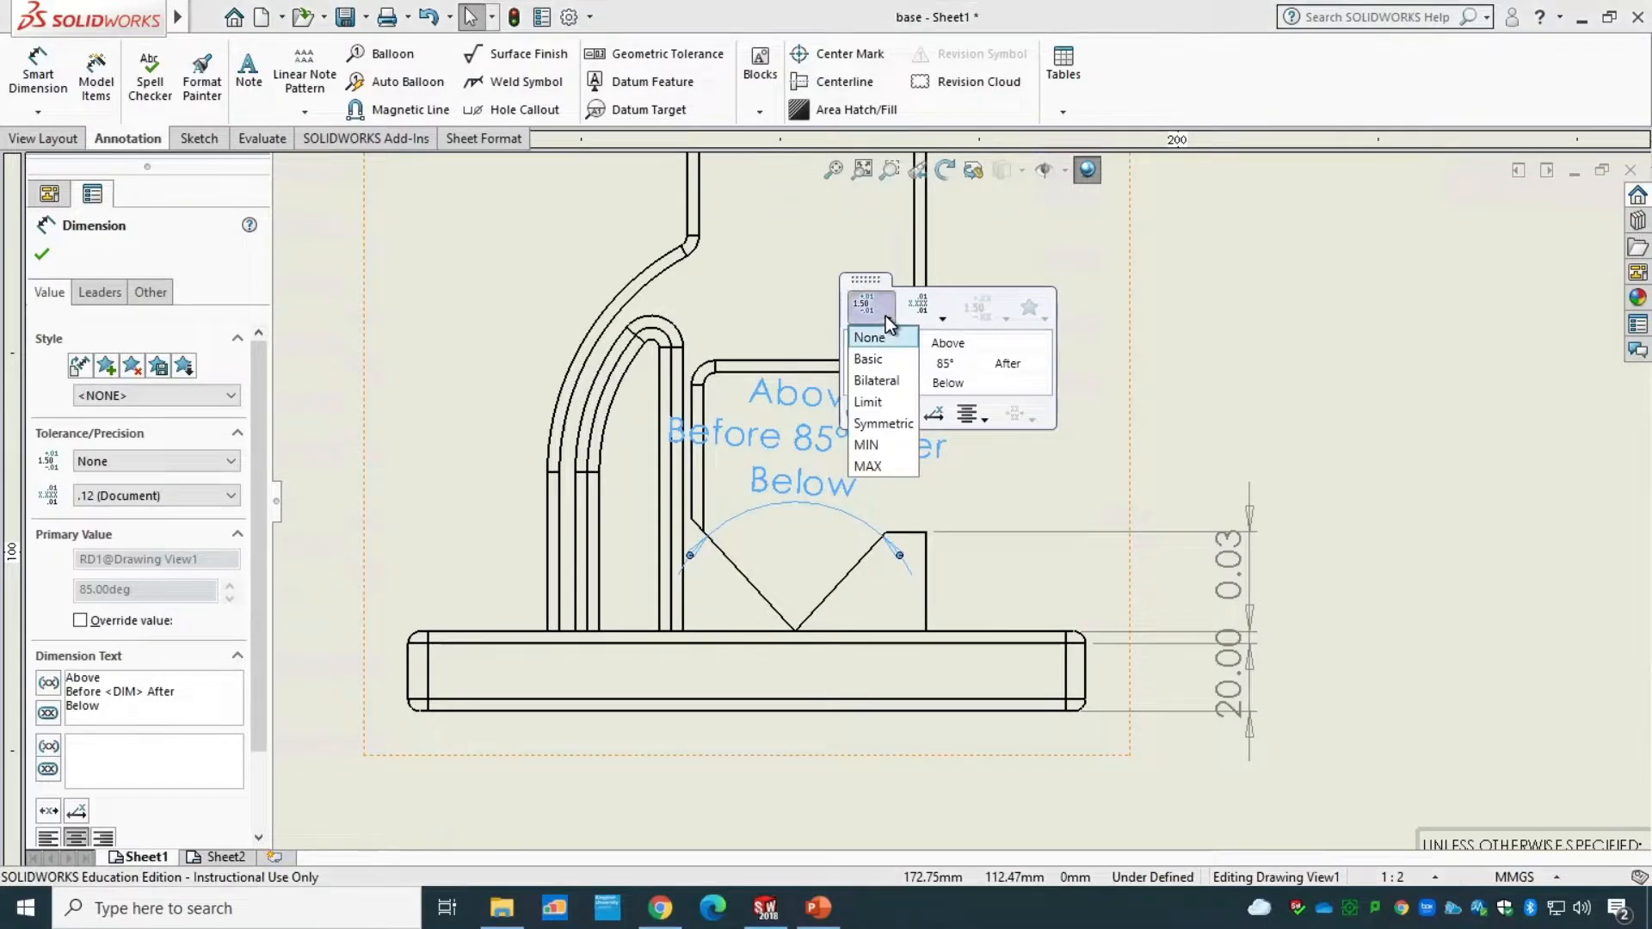
click(890, 422)
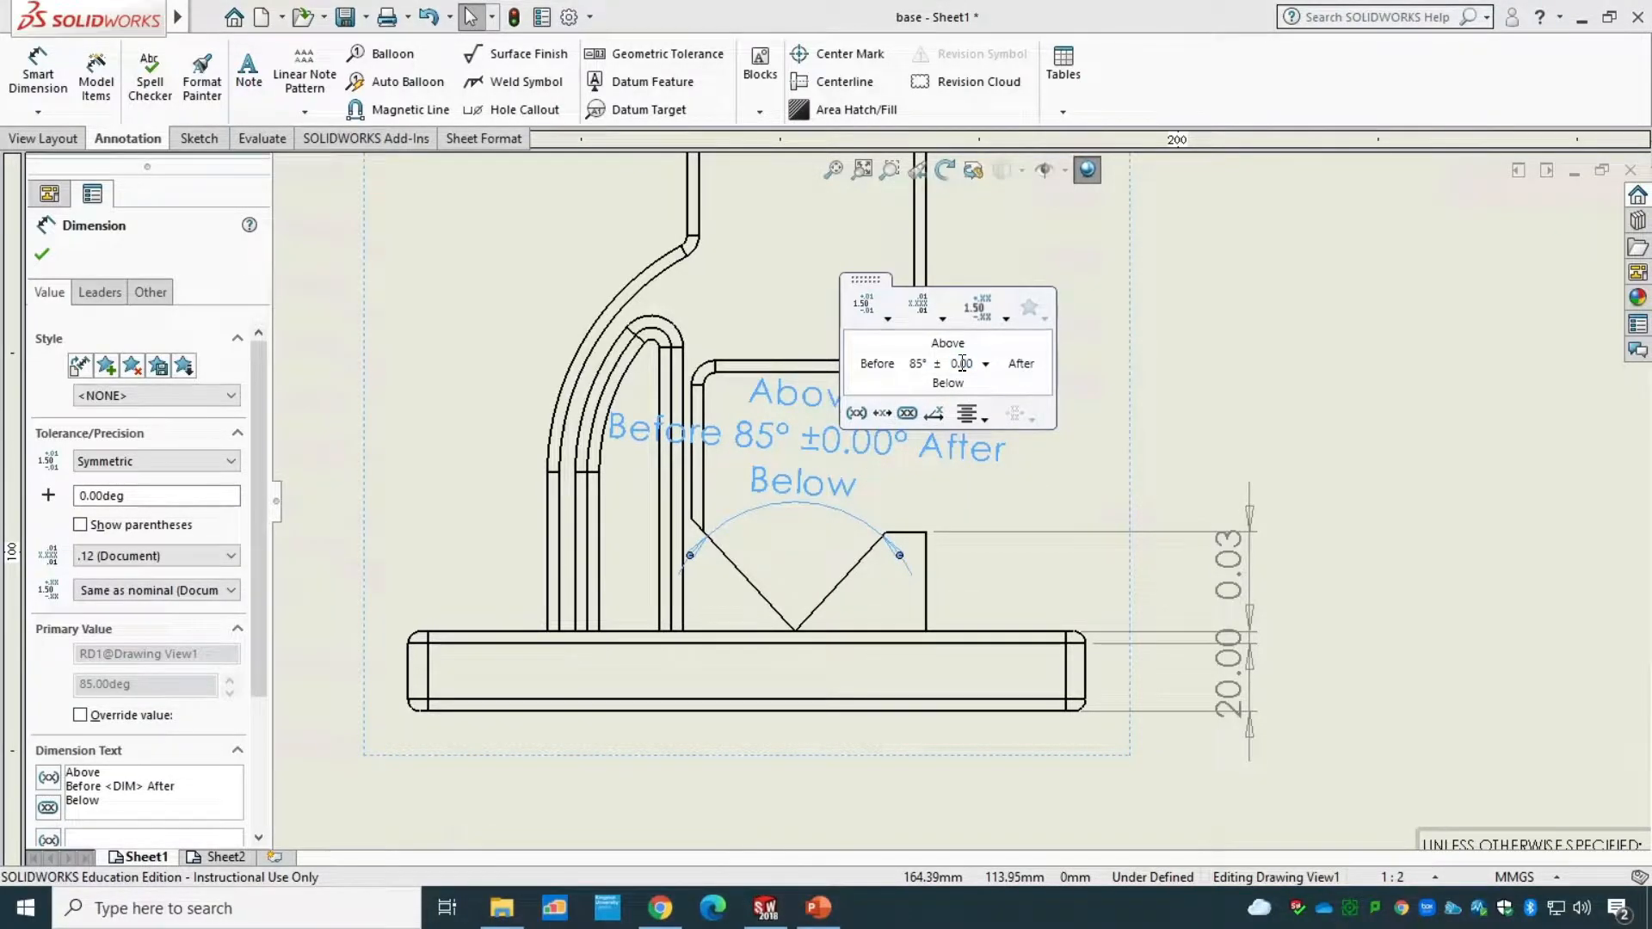
click(957, 362)
double_click(955, 362)
text(1.23456789)
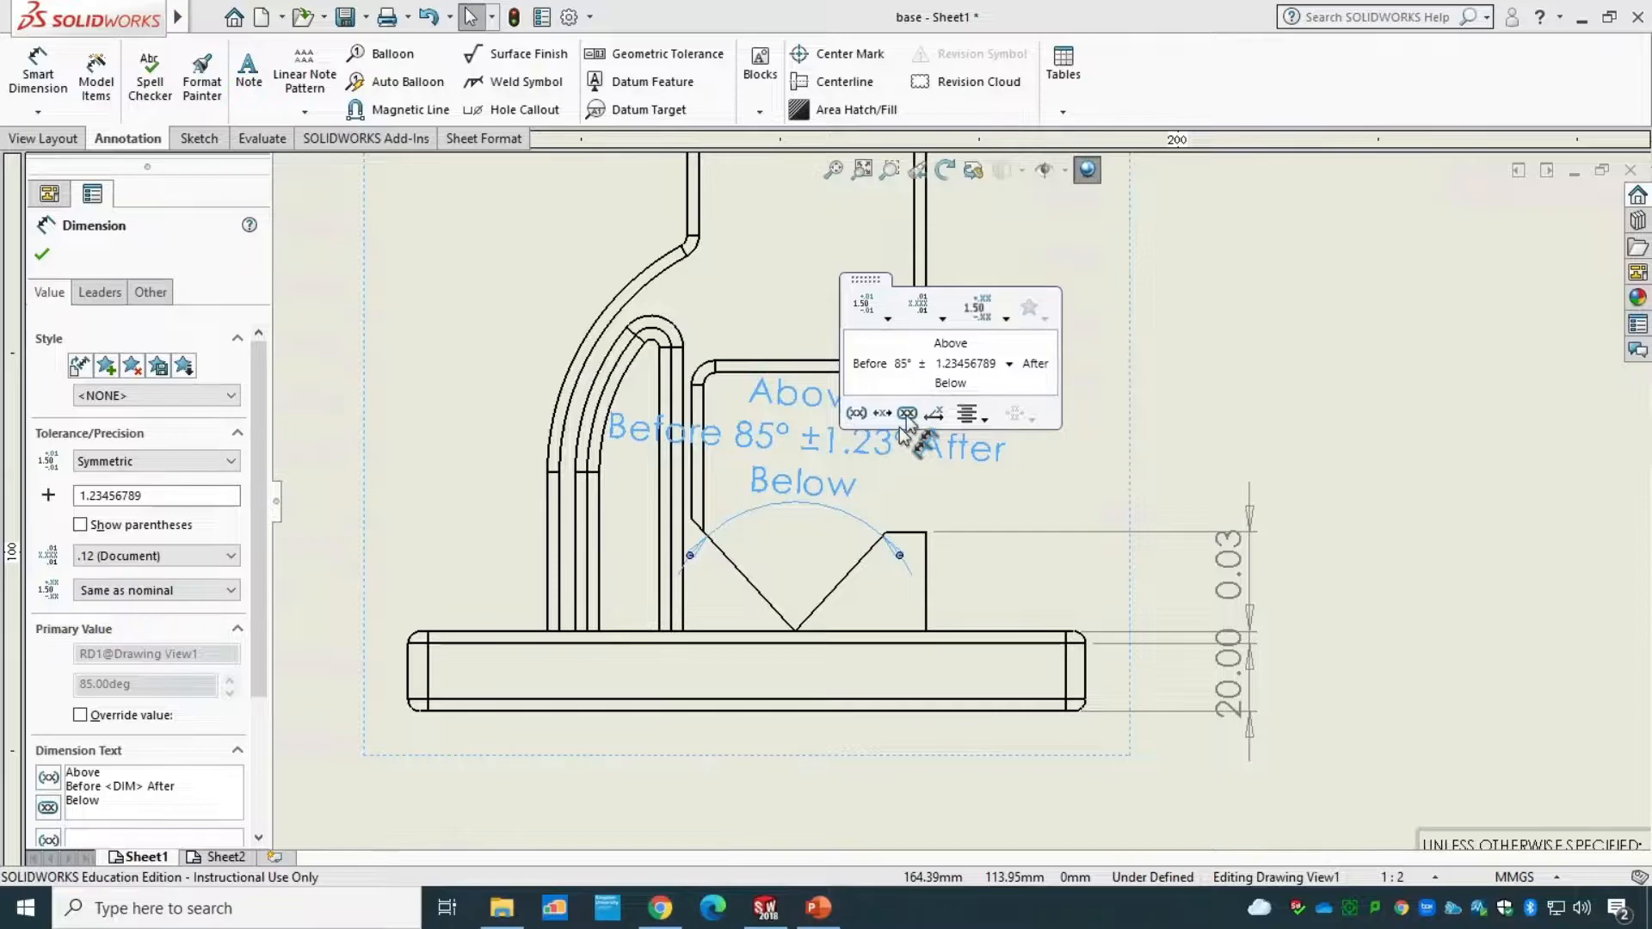
- Try tolerance precisions .123 and .123456 on the V-groove angle dimension and return it to Same as nominal (Document)
click(1004, 319)
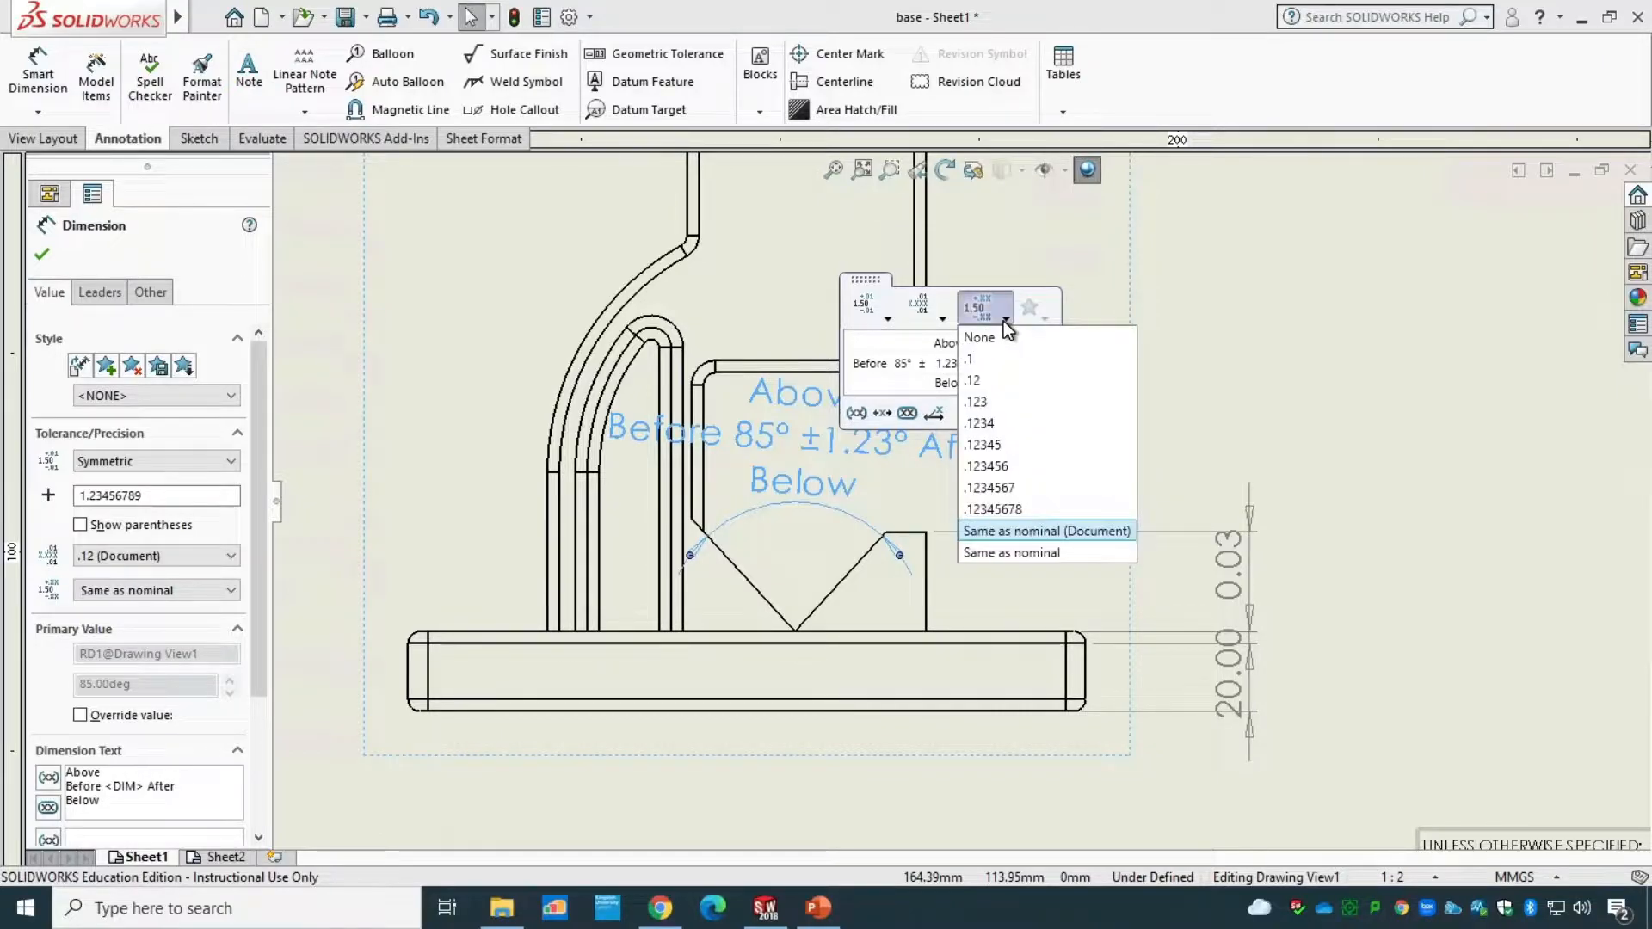
click(998, 403)
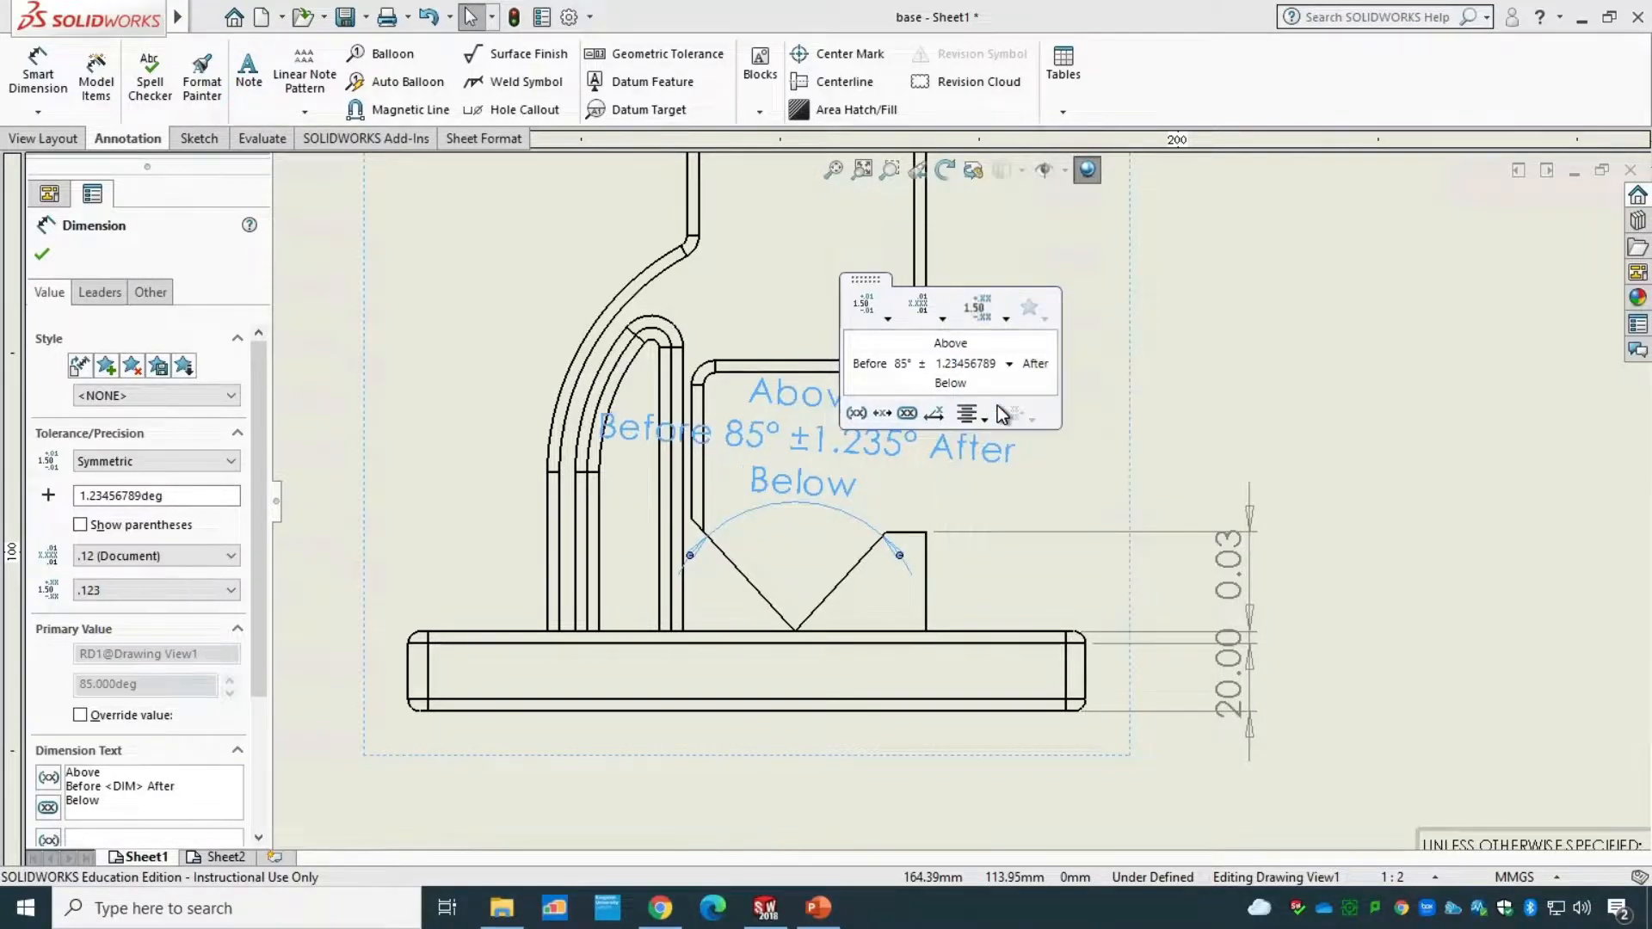
click(996, 315)
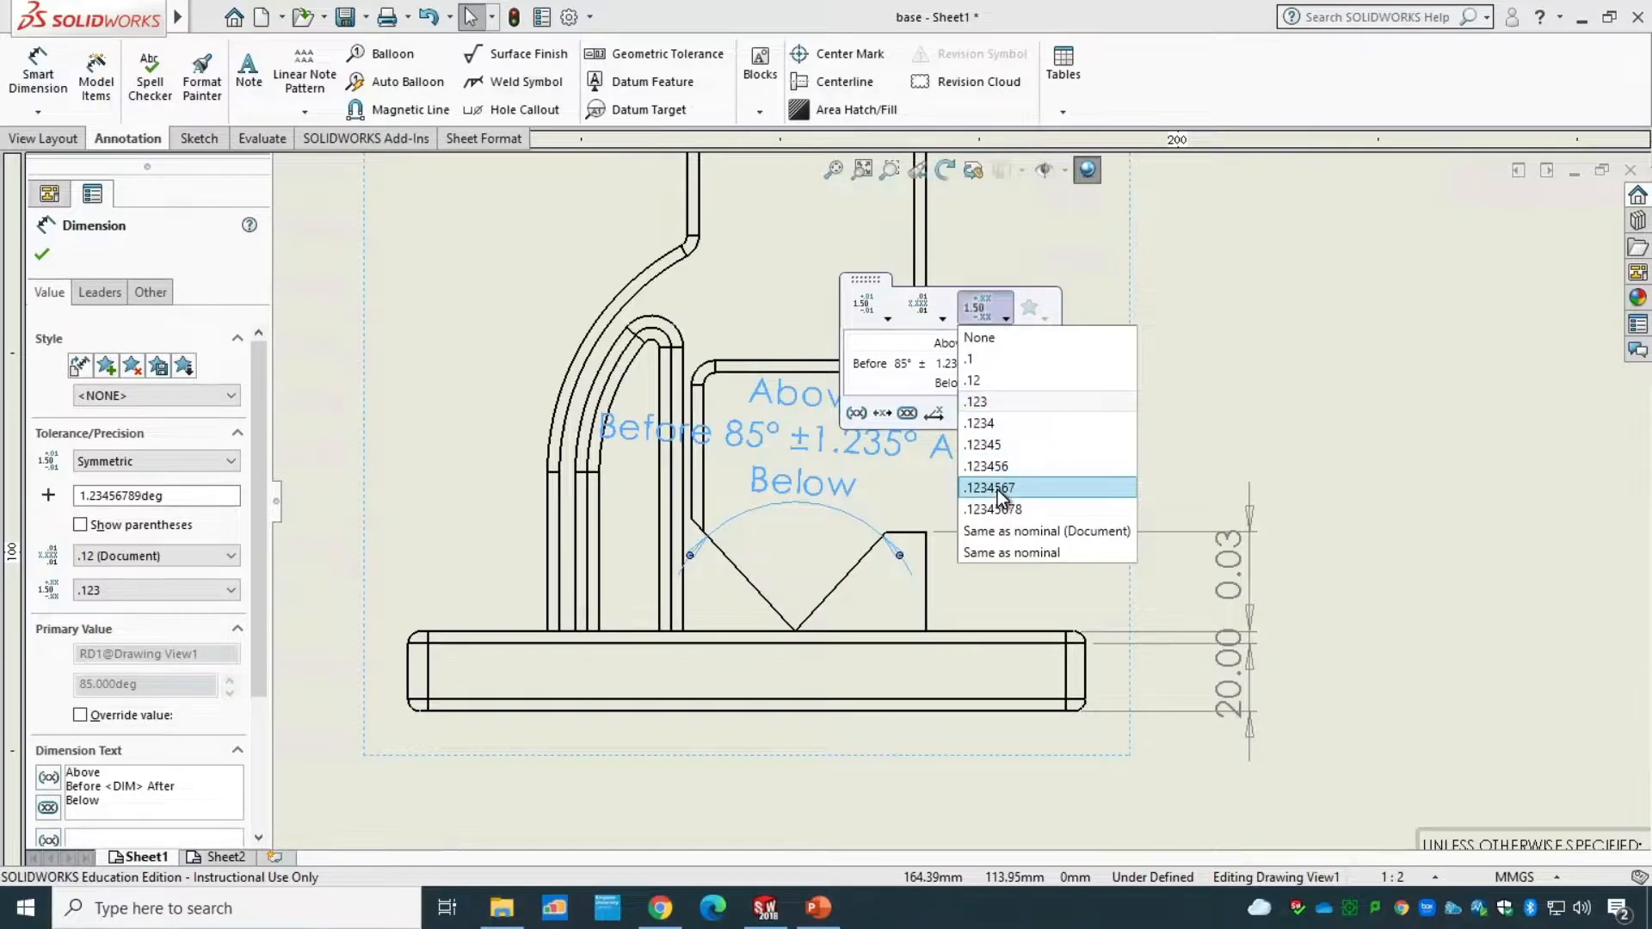
click(997, 489)
click(1002, 317)
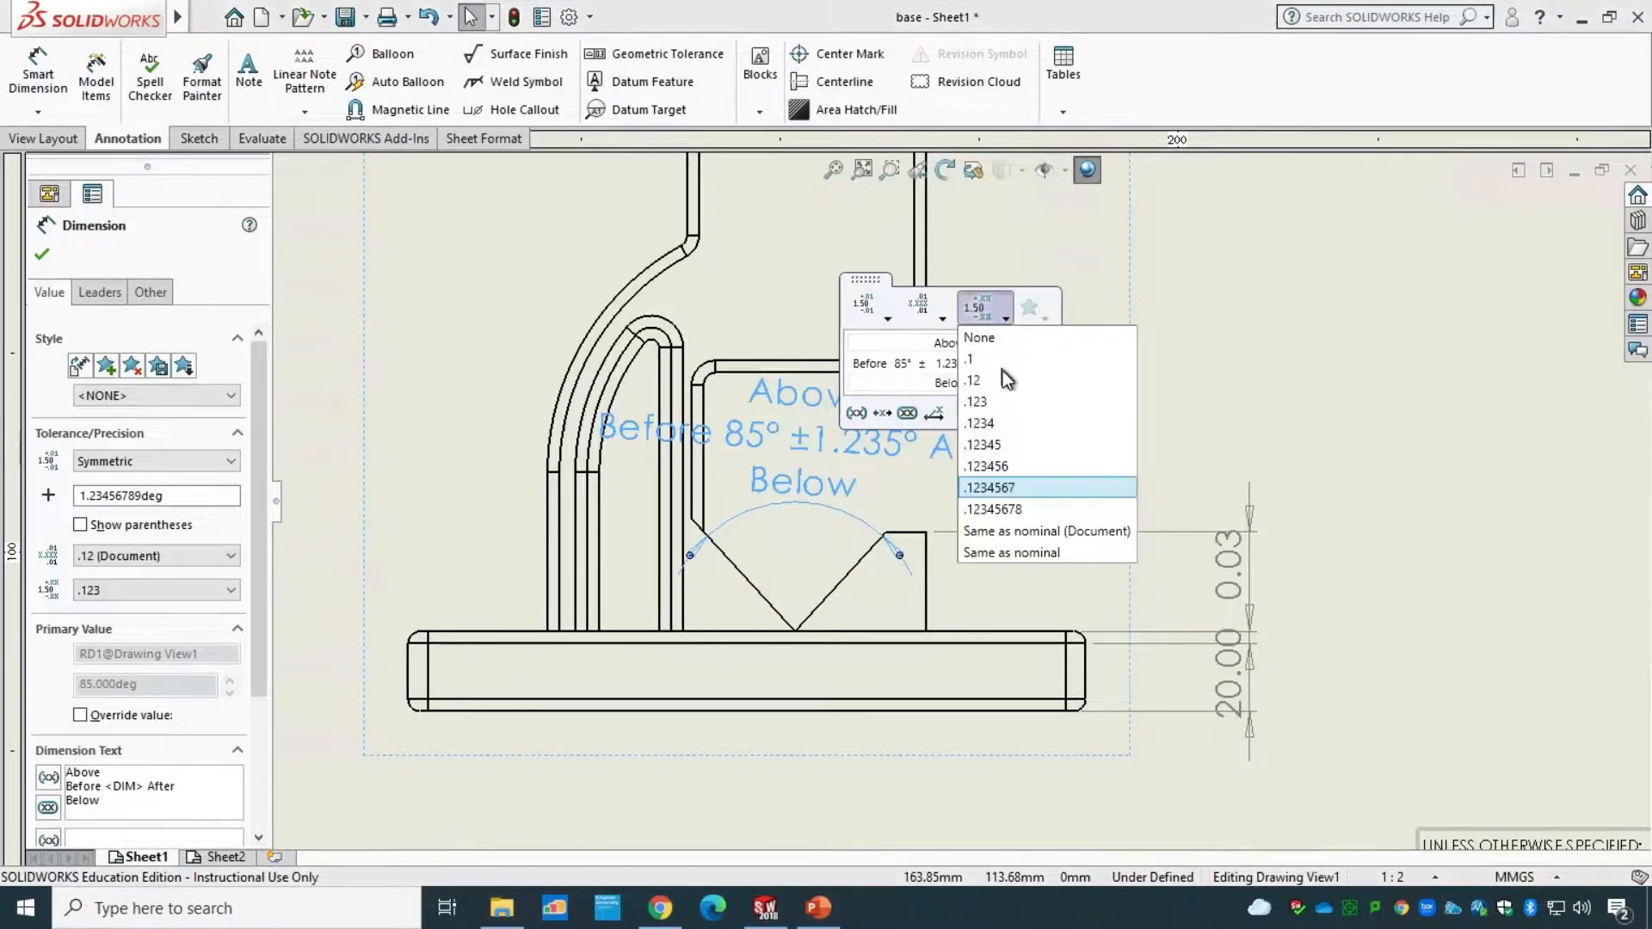
click(1015, 464)
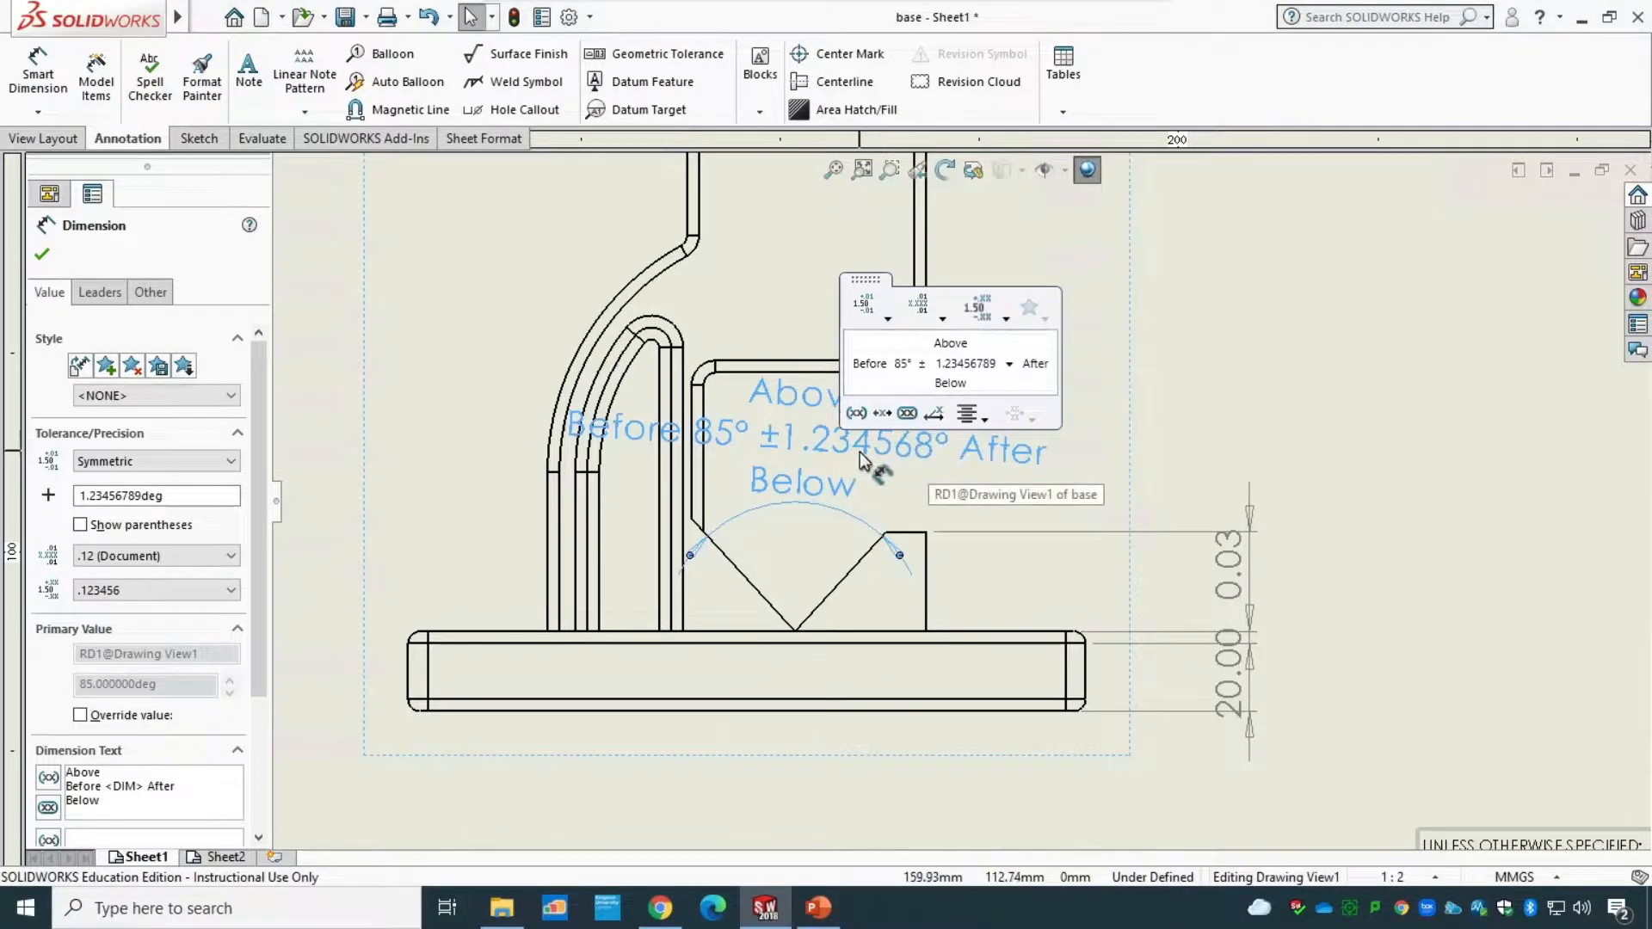
click(1002, 316)
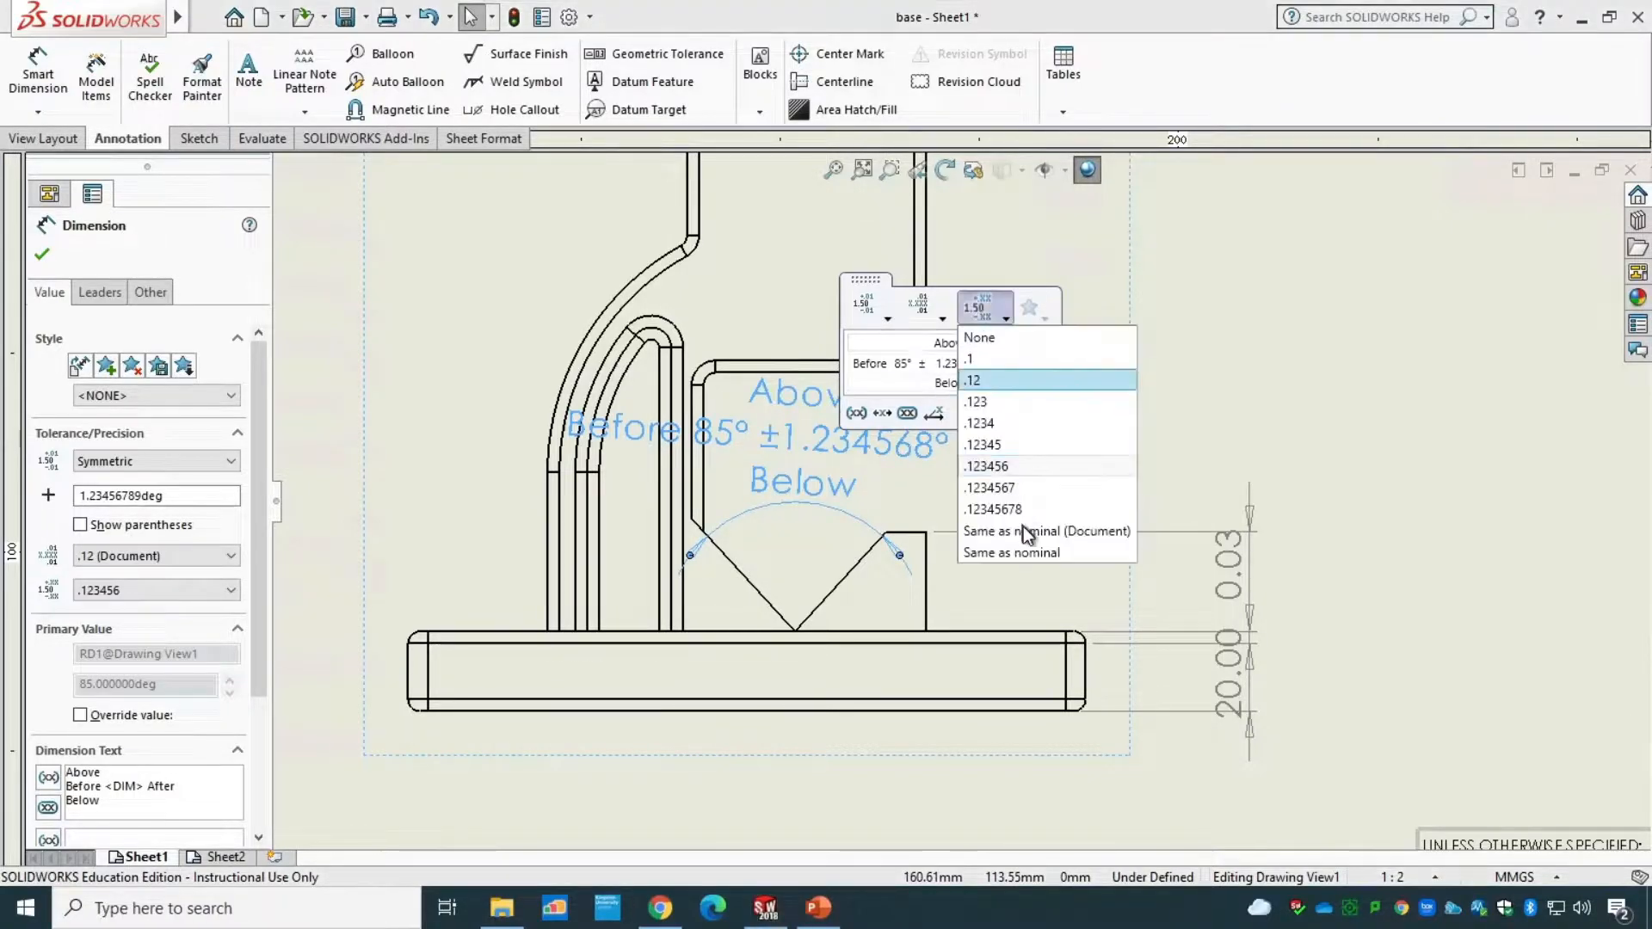
click(1023, 531)
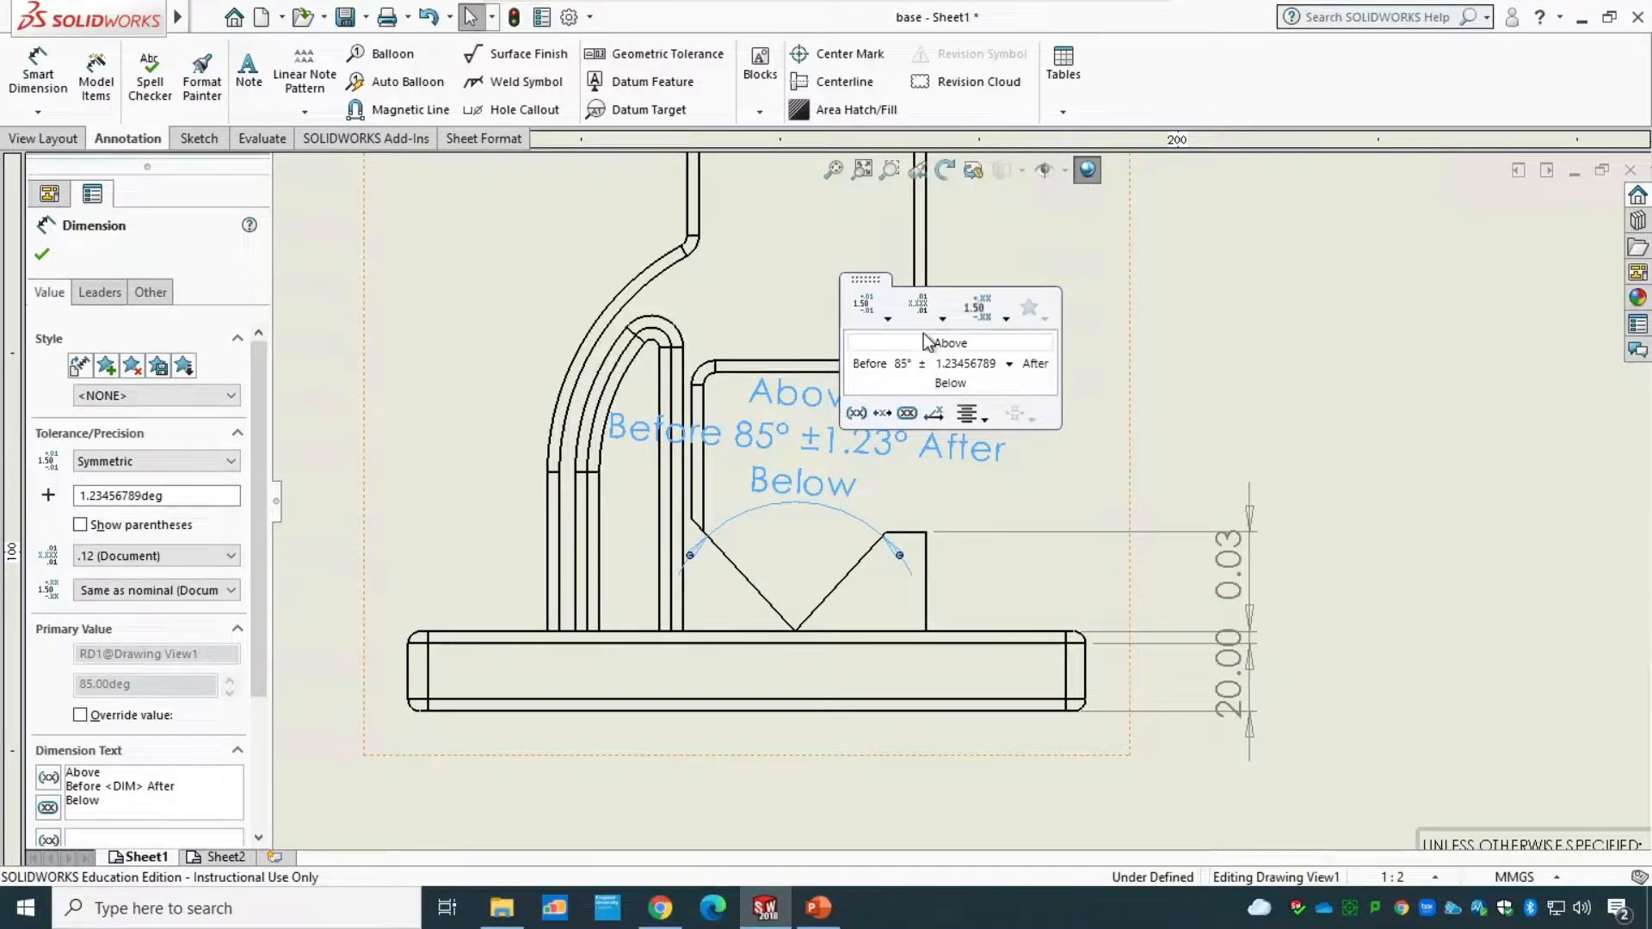
- Try unit precisions .123 and .123456 on the V-groove angle dimension and return it to .12 (Document)
click(929, 312)
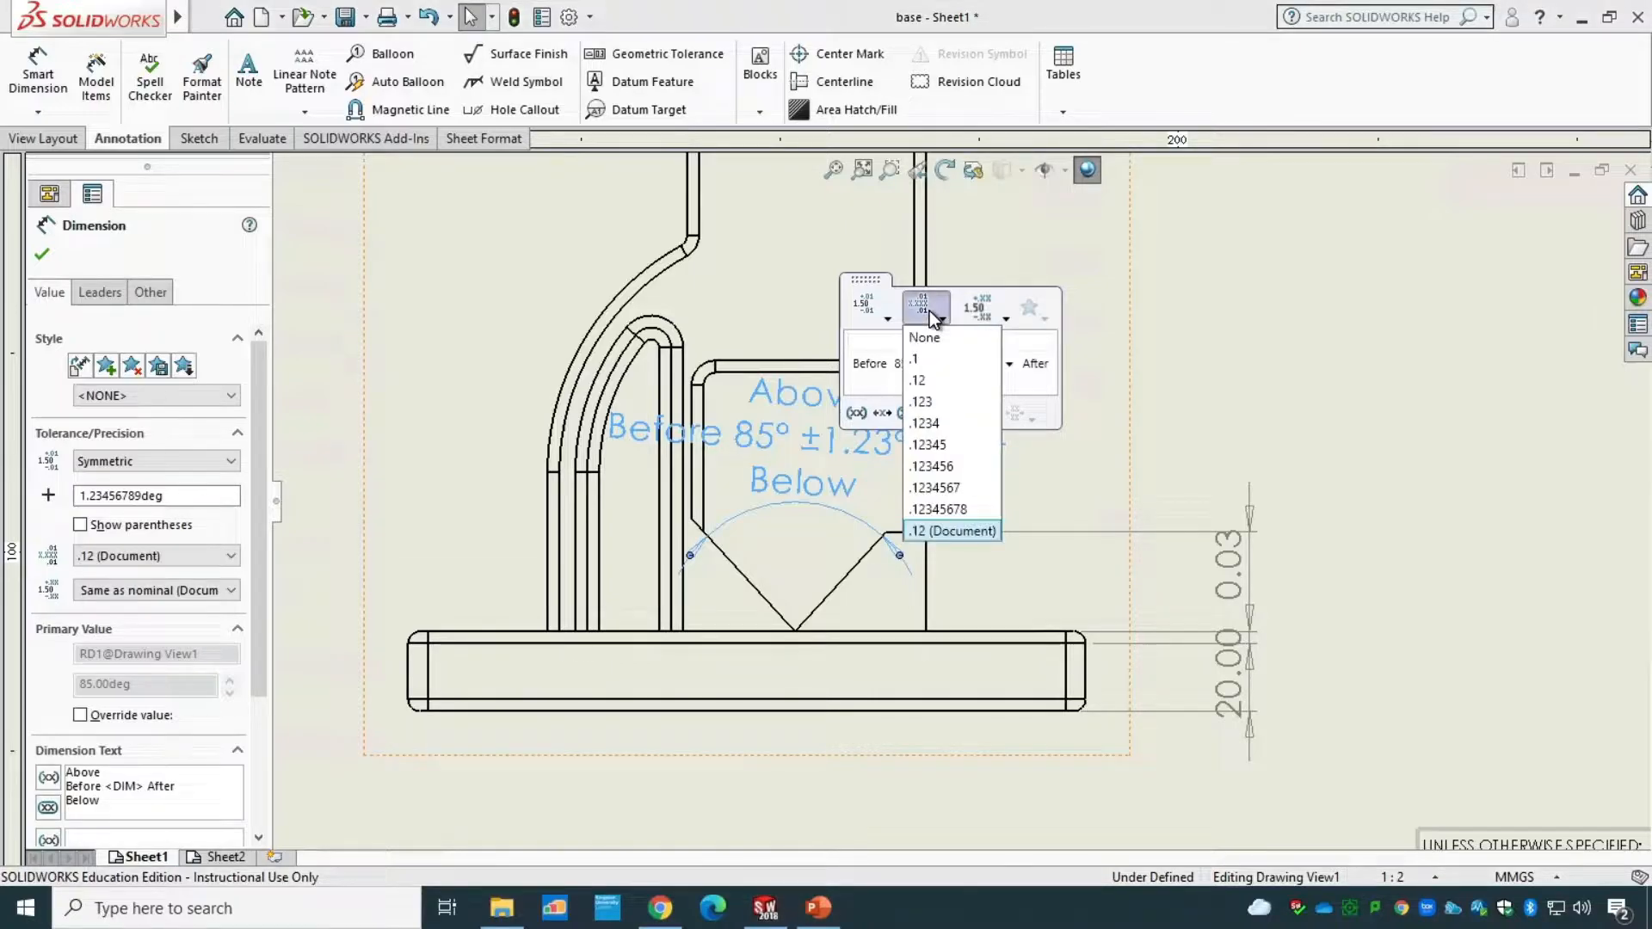
click(937, 401)
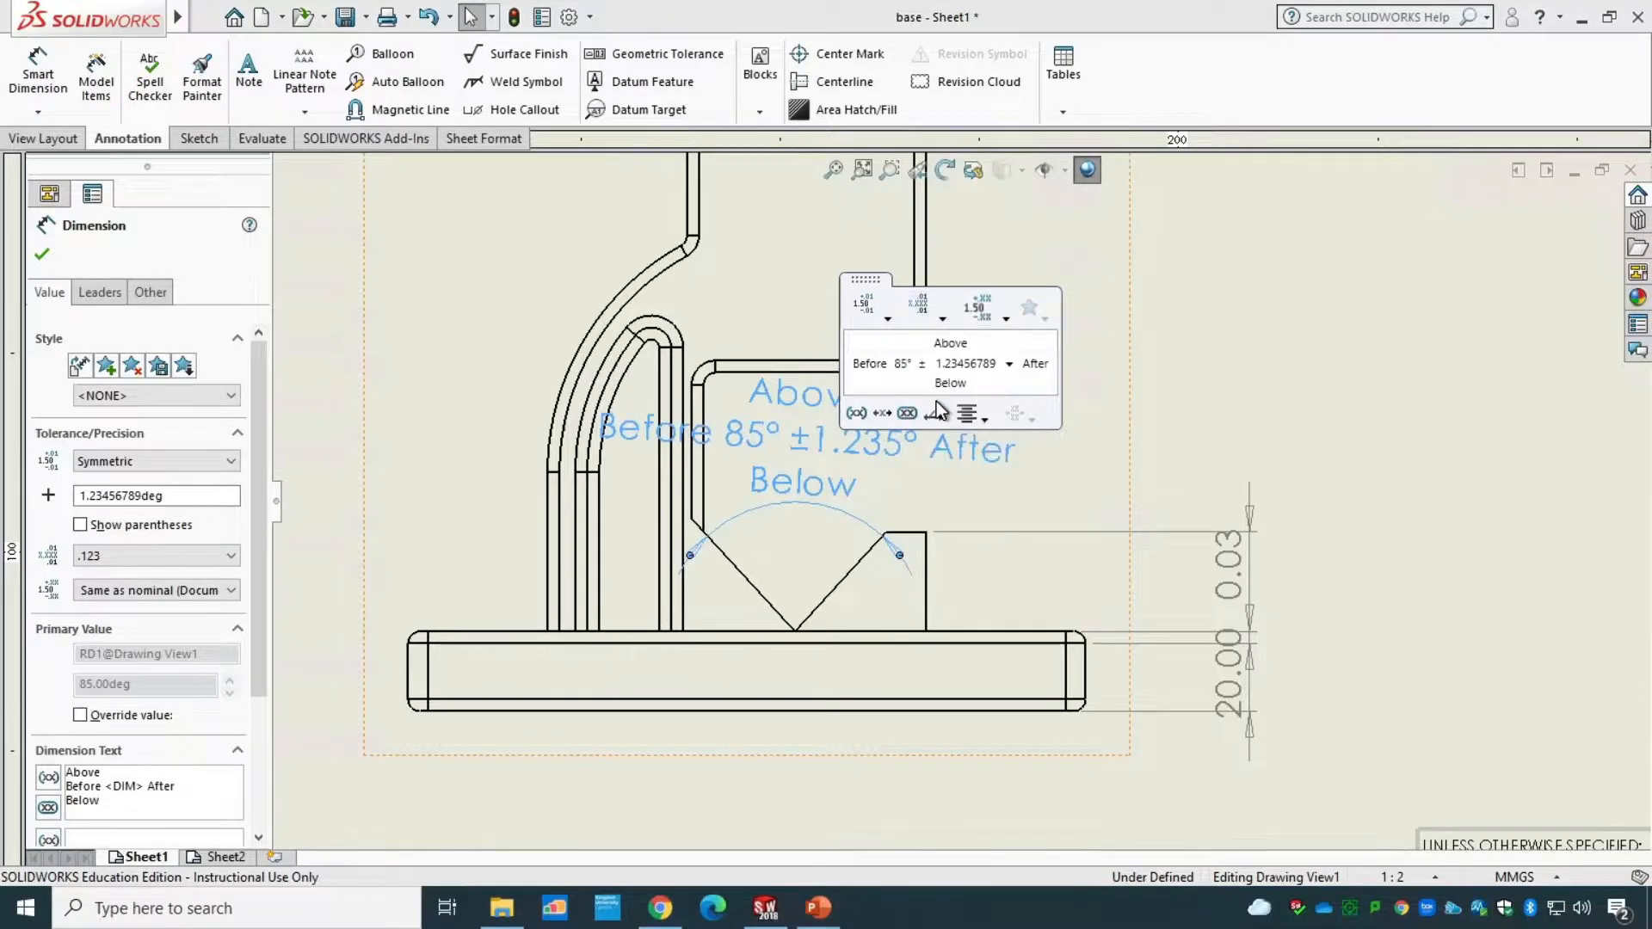
click(938, 311)
click(936, 465)
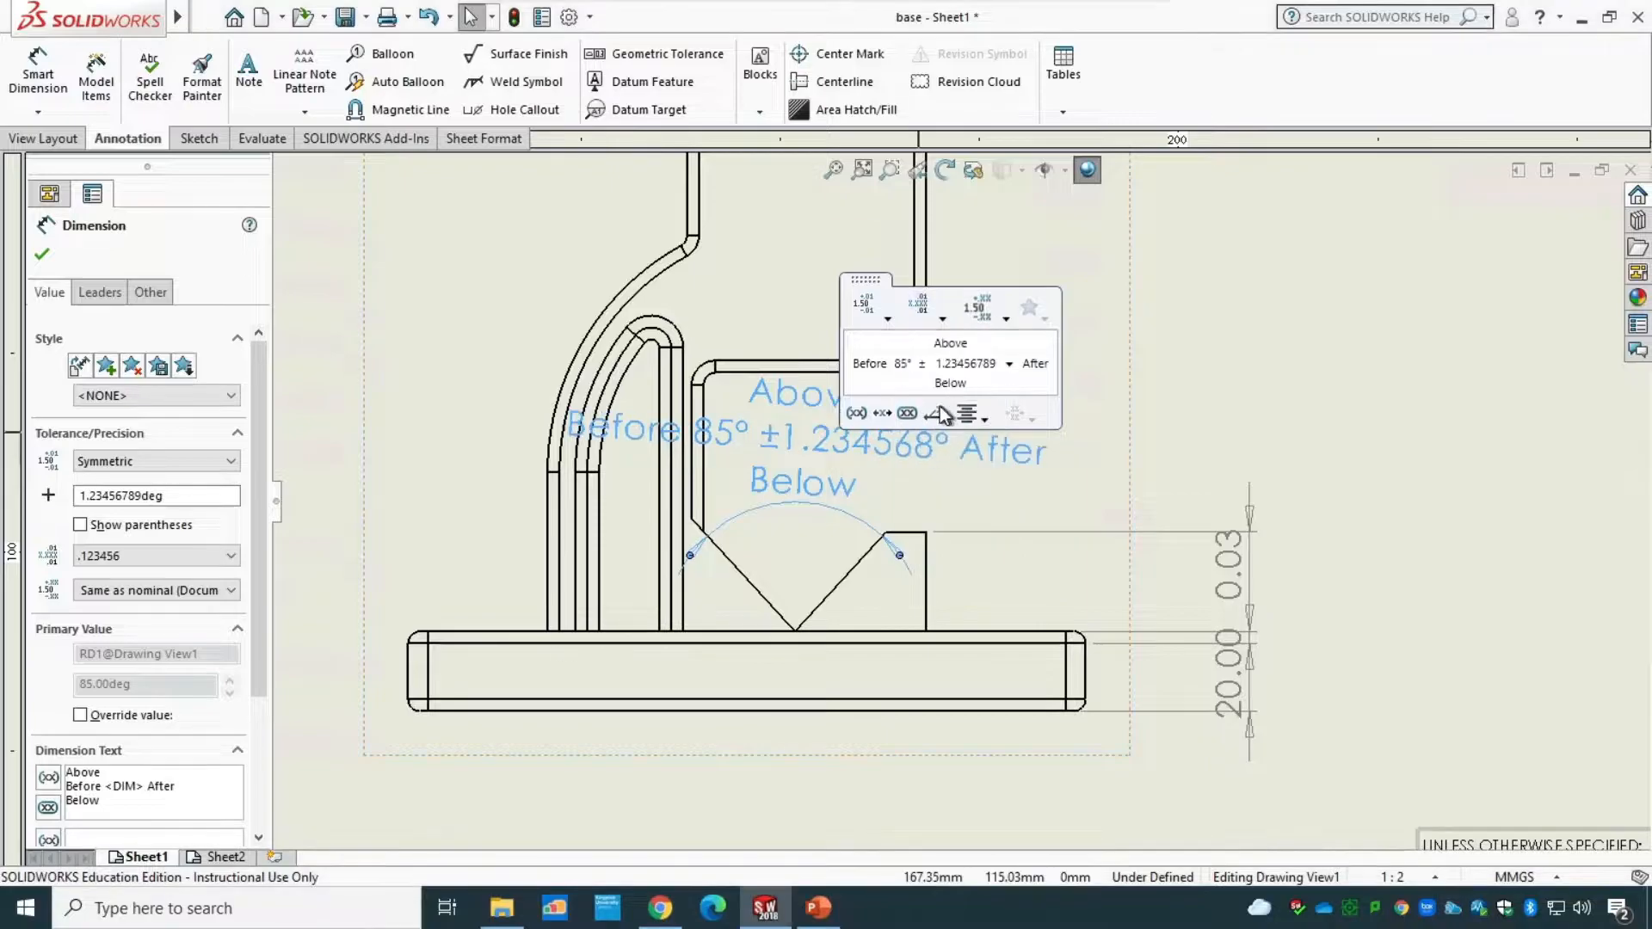
click(929, 311)
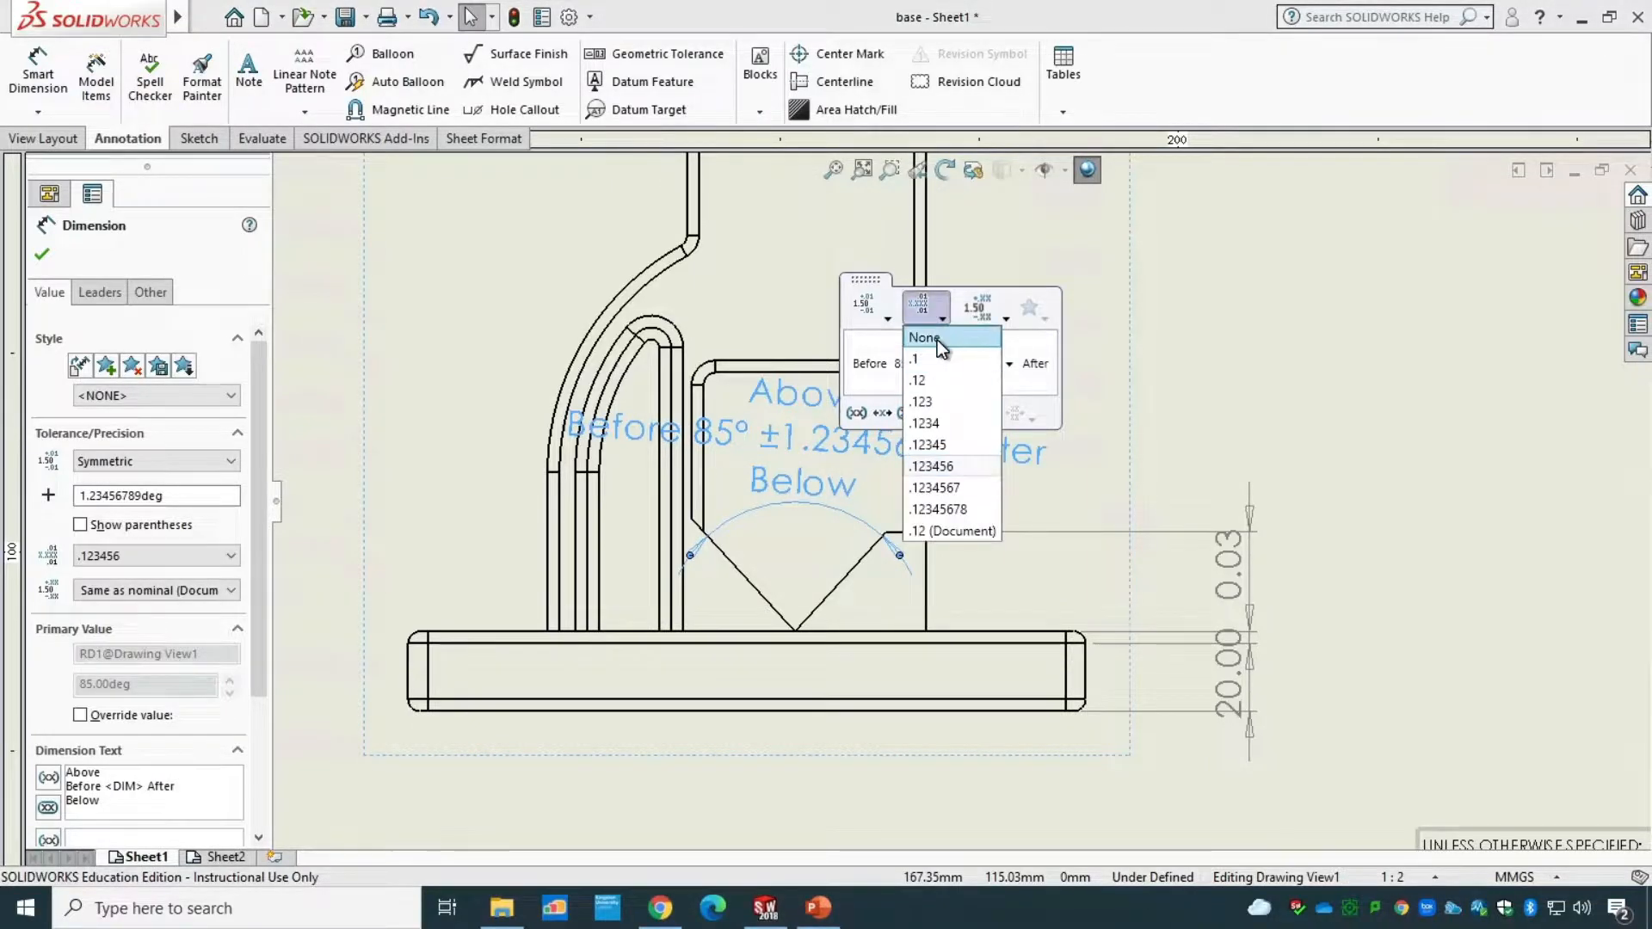
click(955, 530)
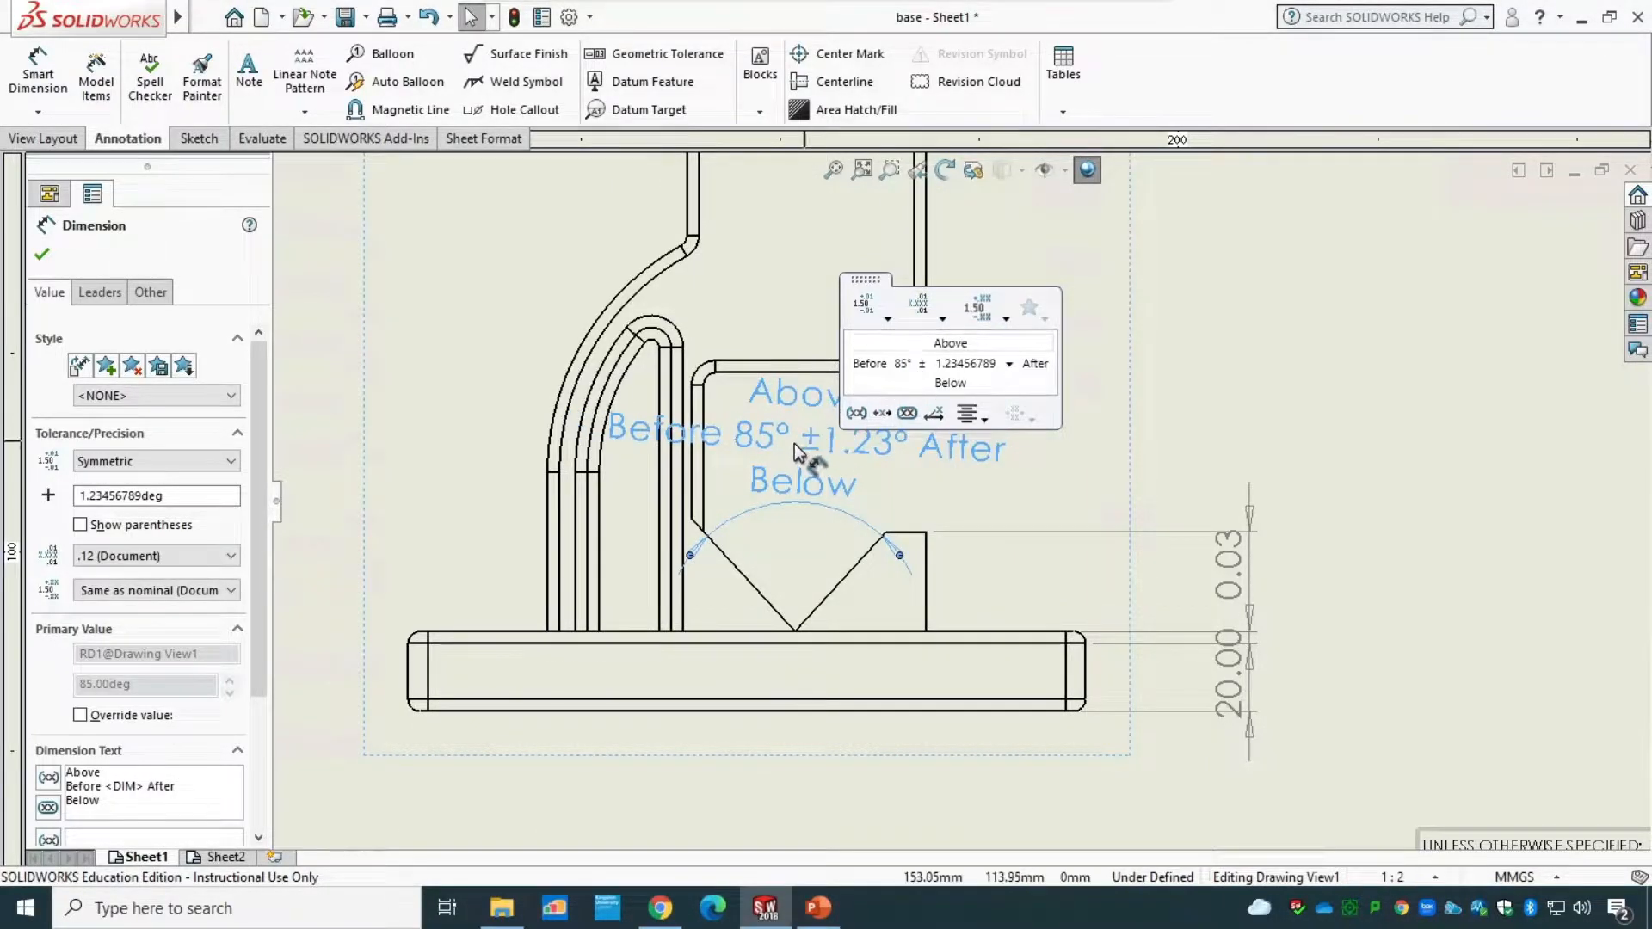
click(880, 307)
click(881, 307)
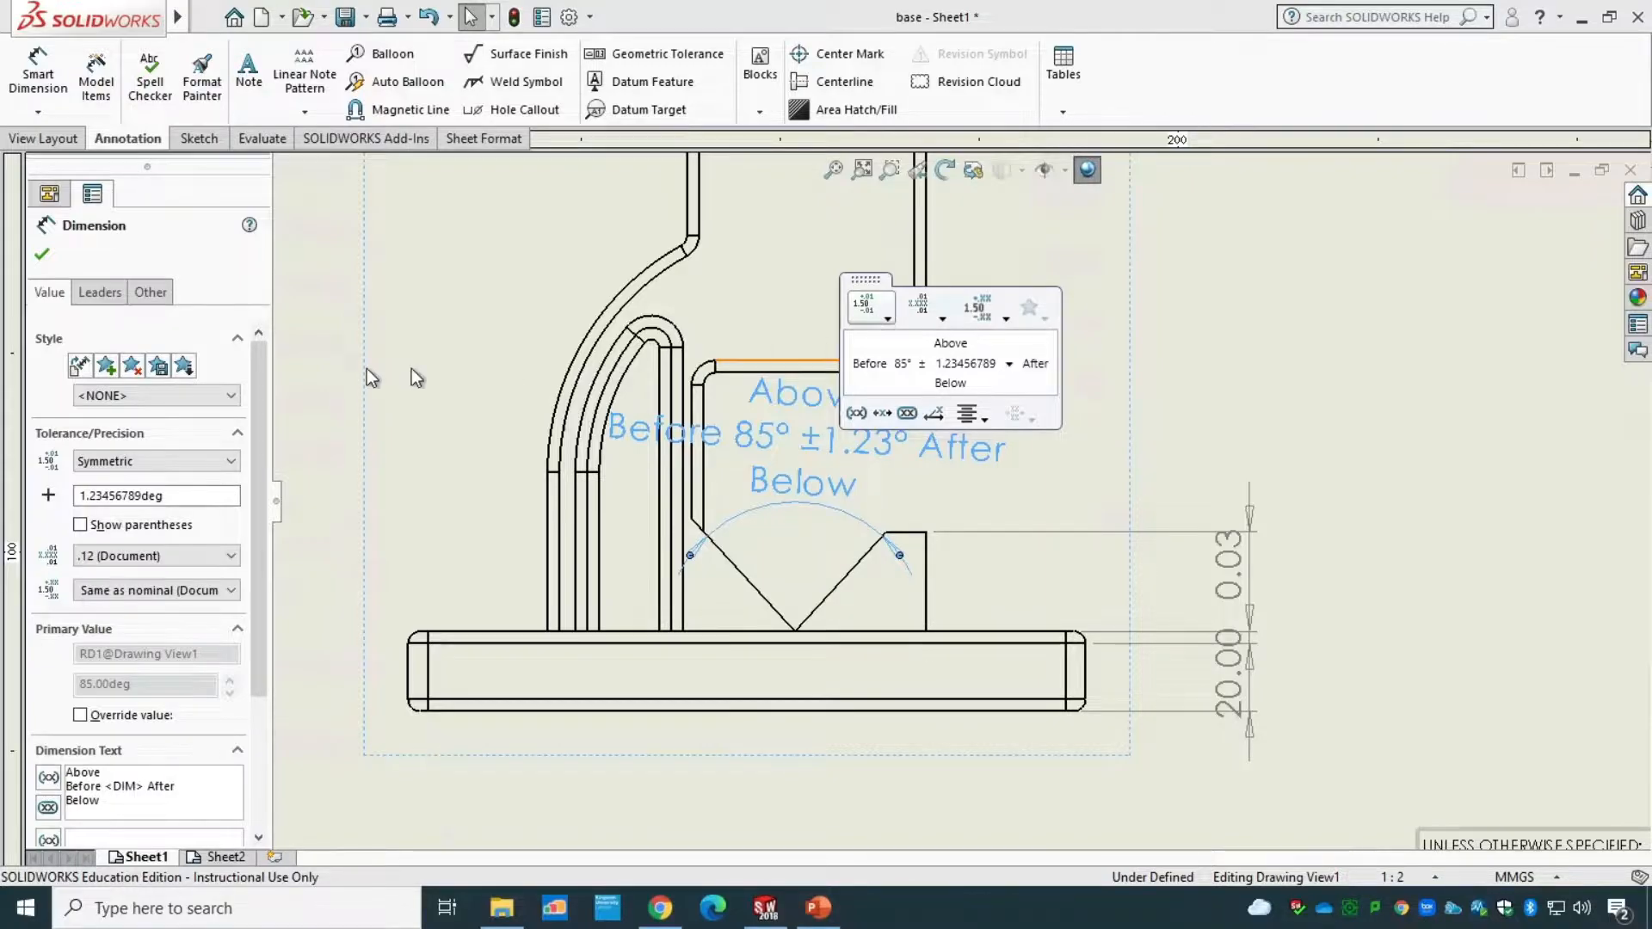
- Delete the V-groove angle, block height and base thickness dimensions from the front view
scroll(790, 624, up, 5)
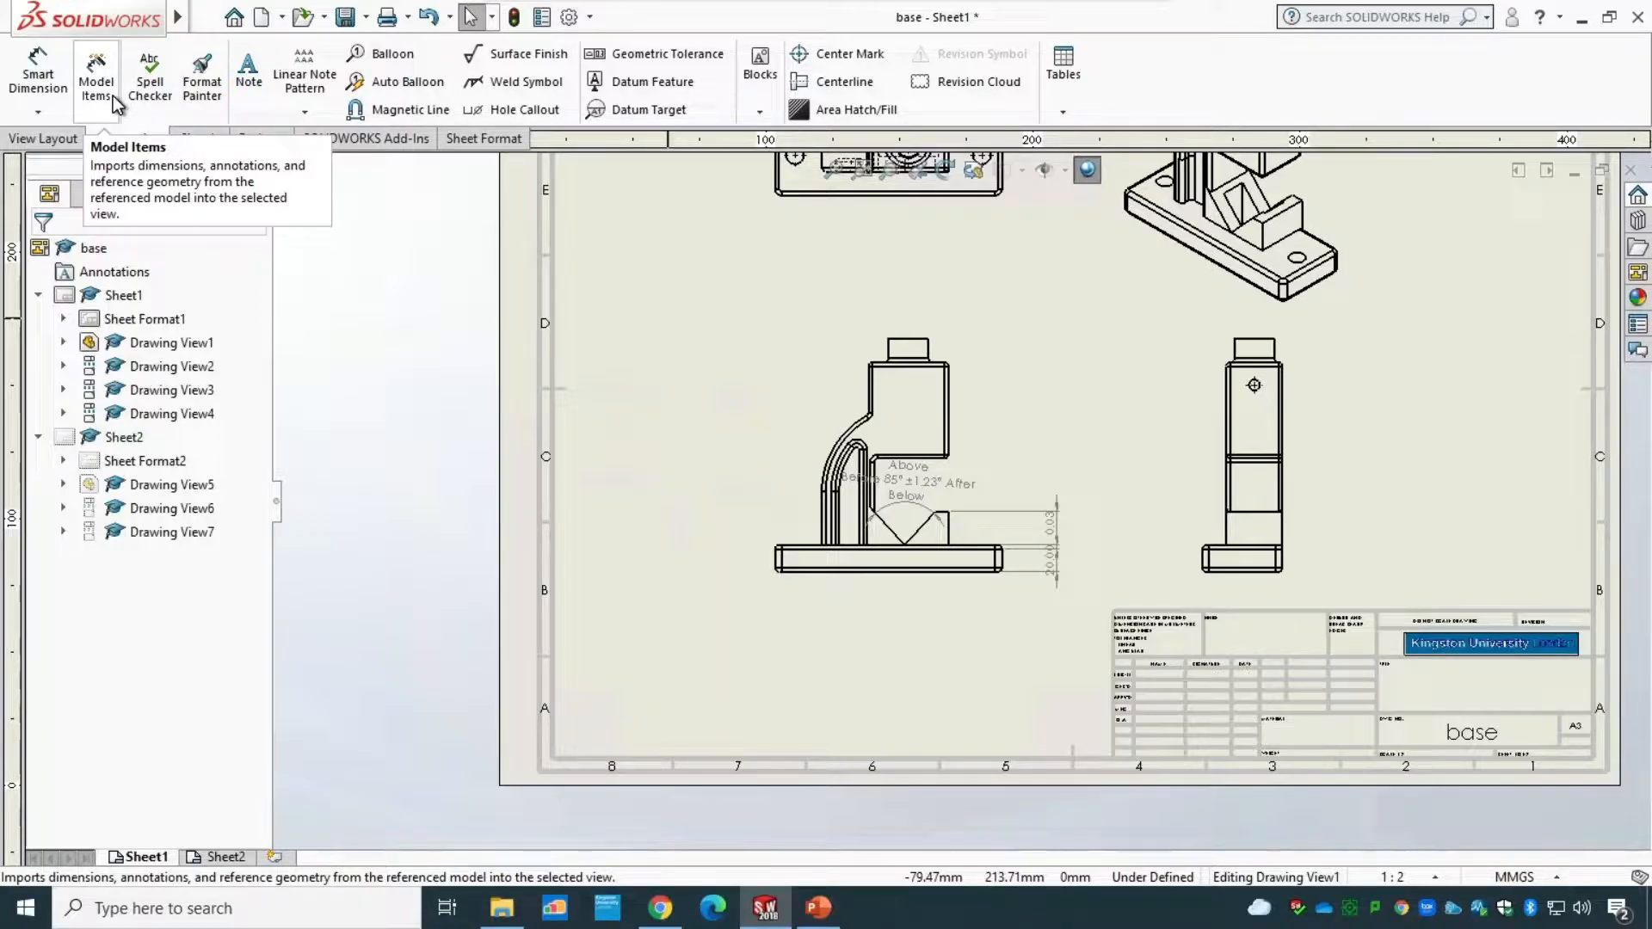
click(910, 483)
key(Delete)
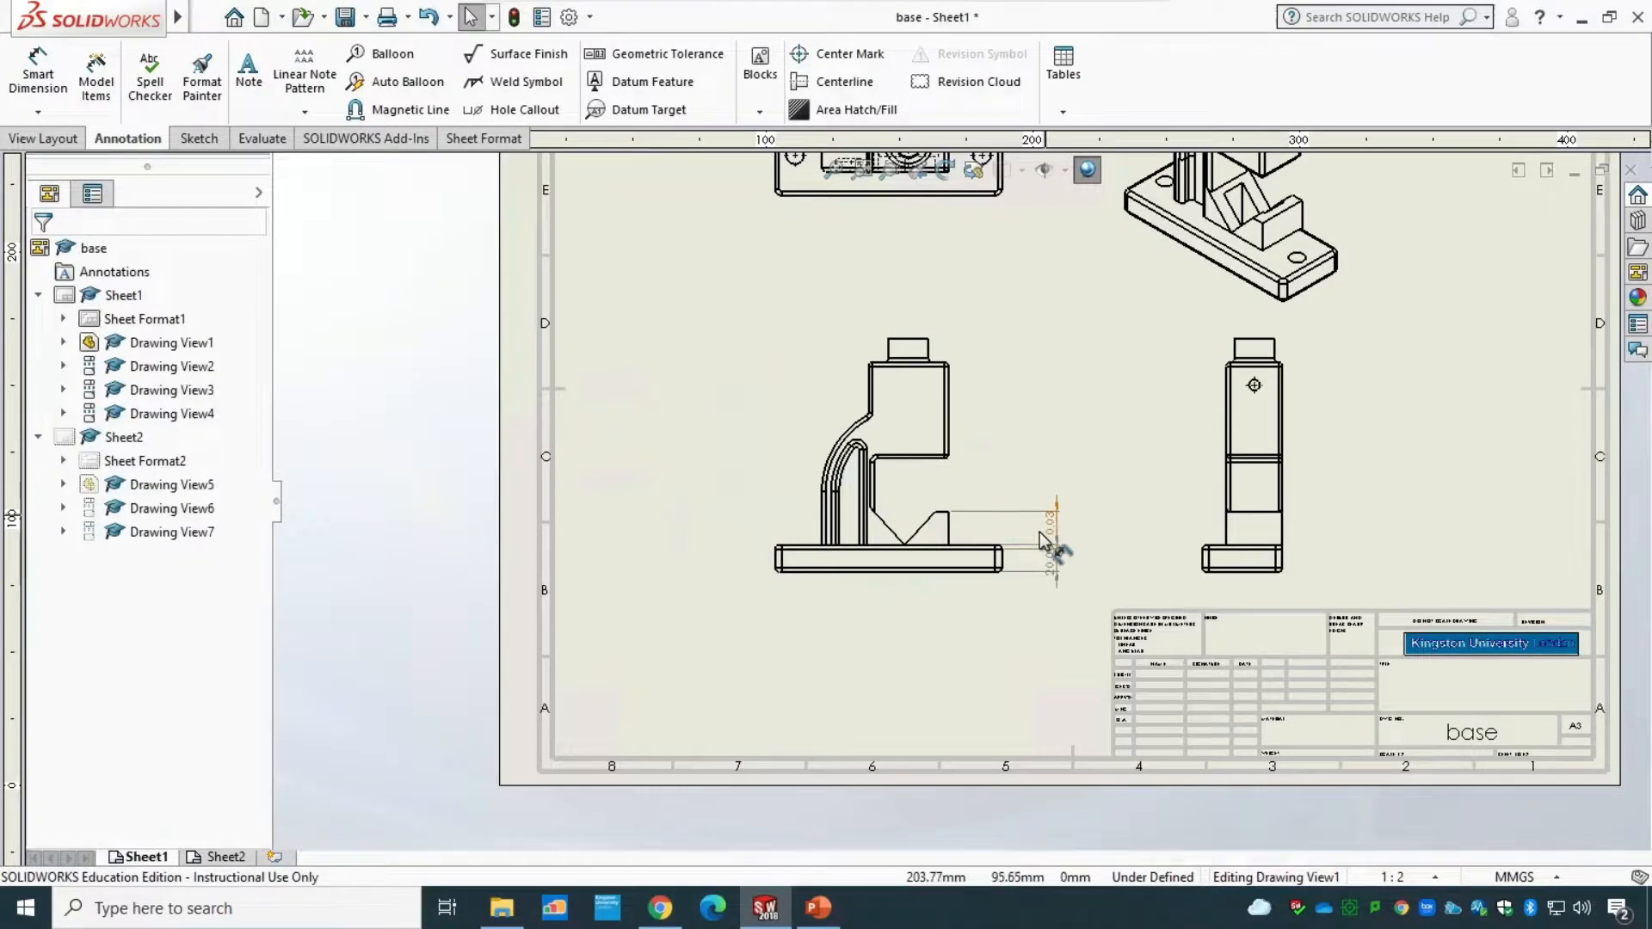
click(1056, 540)
key(Delete)
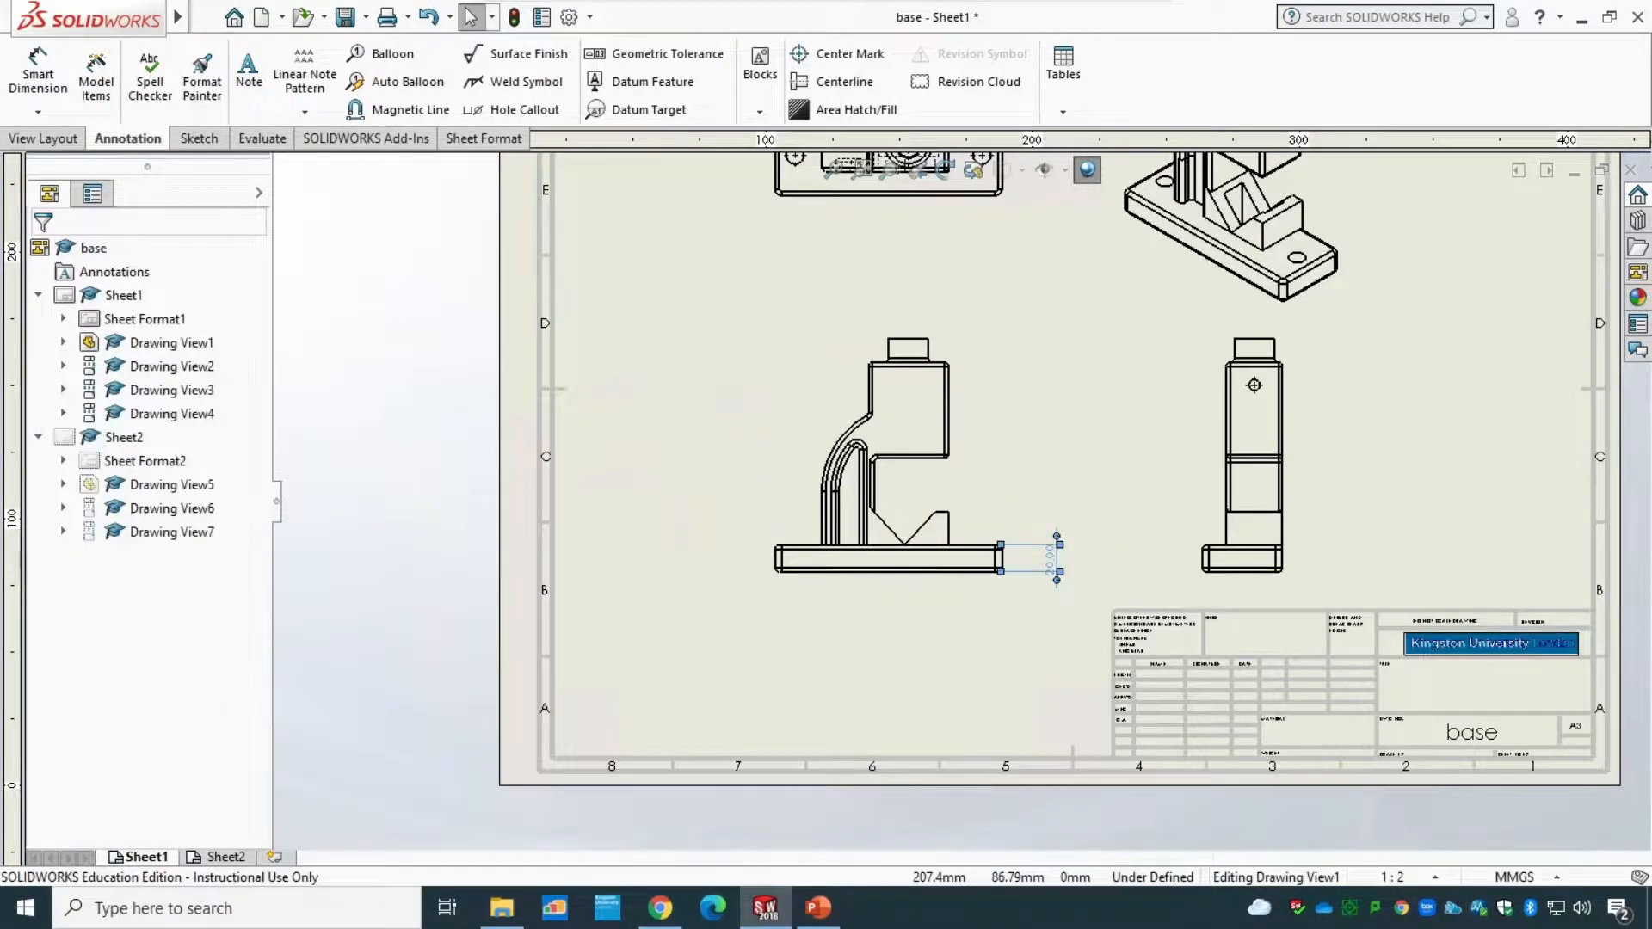
- Try importing the entire model's dimensions into all views with Model Items, inspect them and undo the import
click(97, 82)
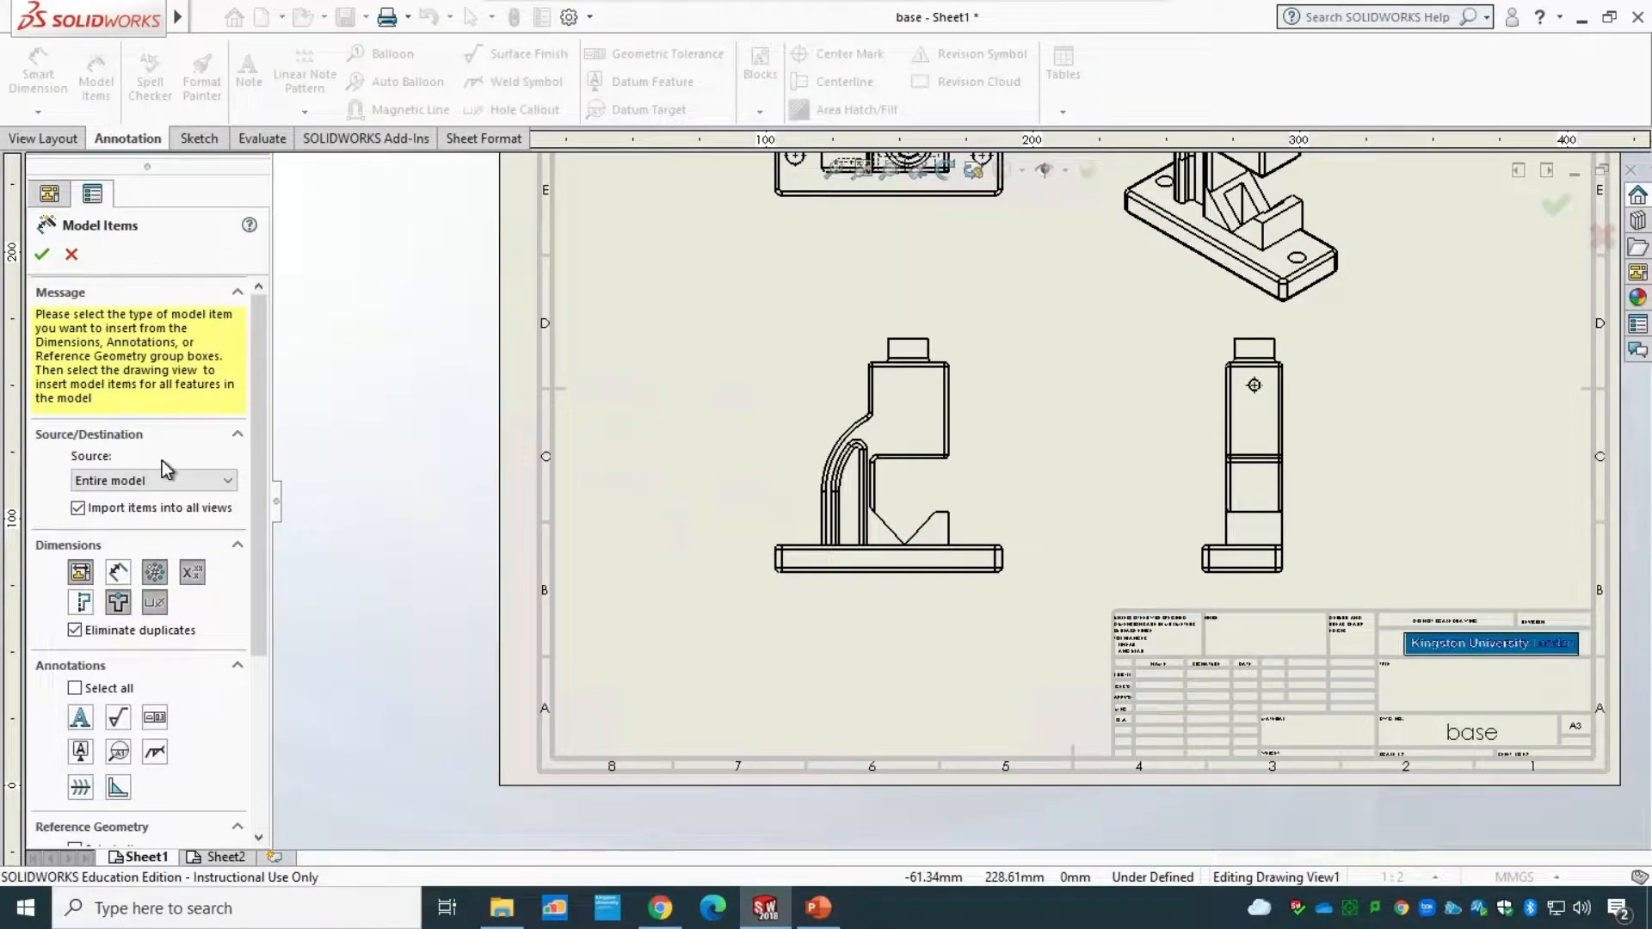
click(148, 575)
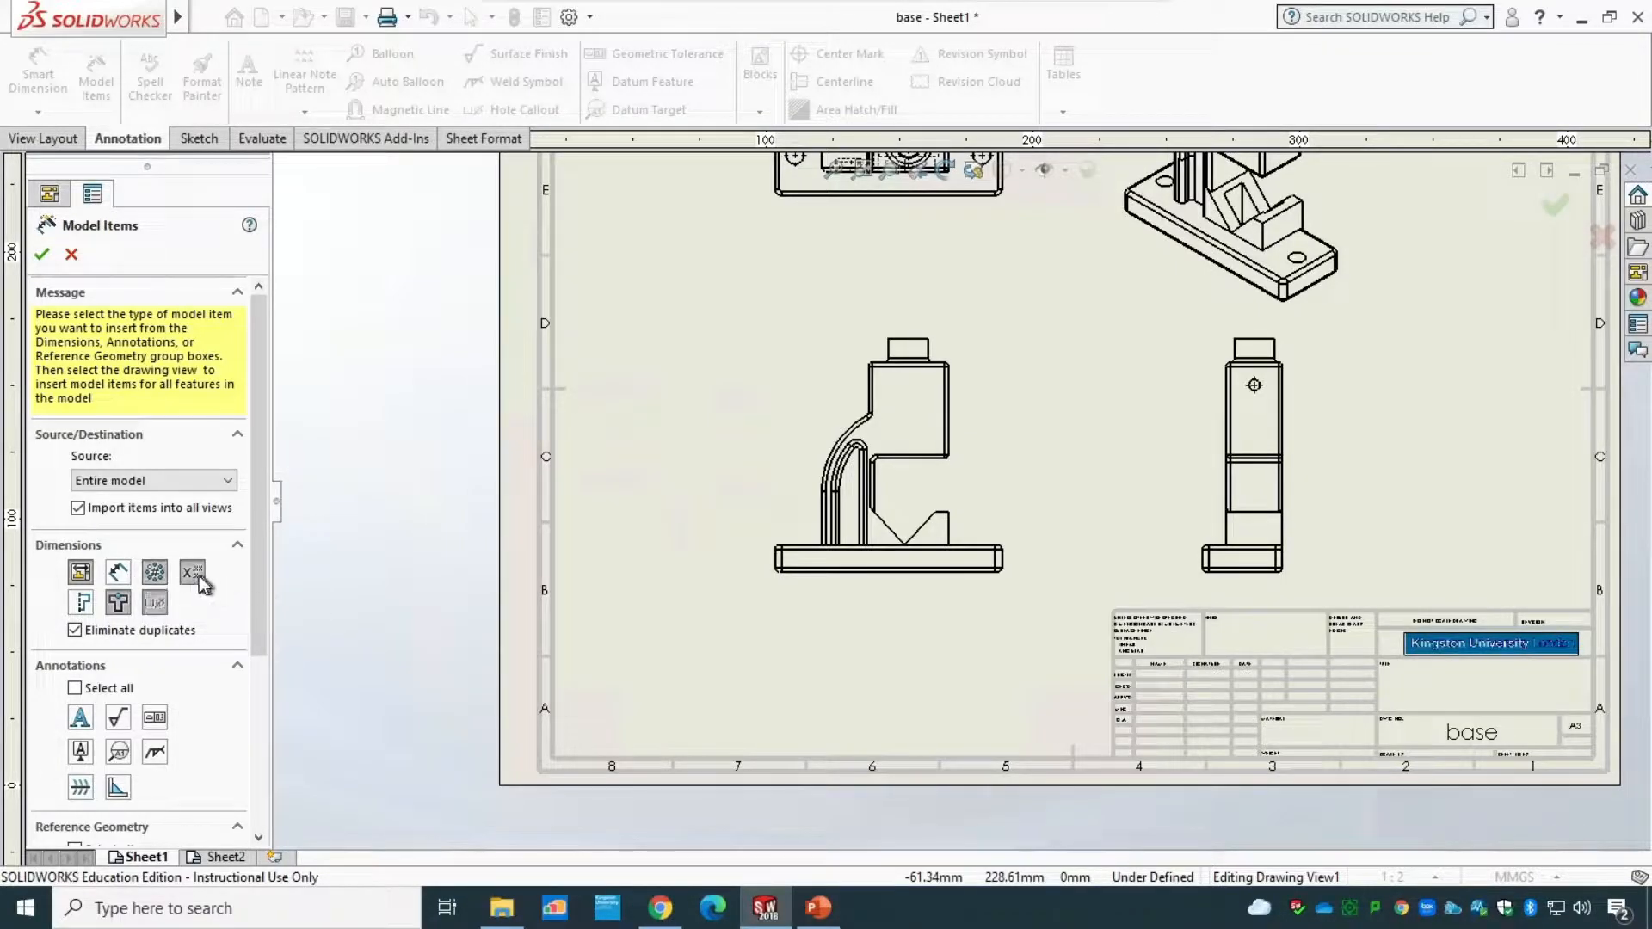
click(190, 574)
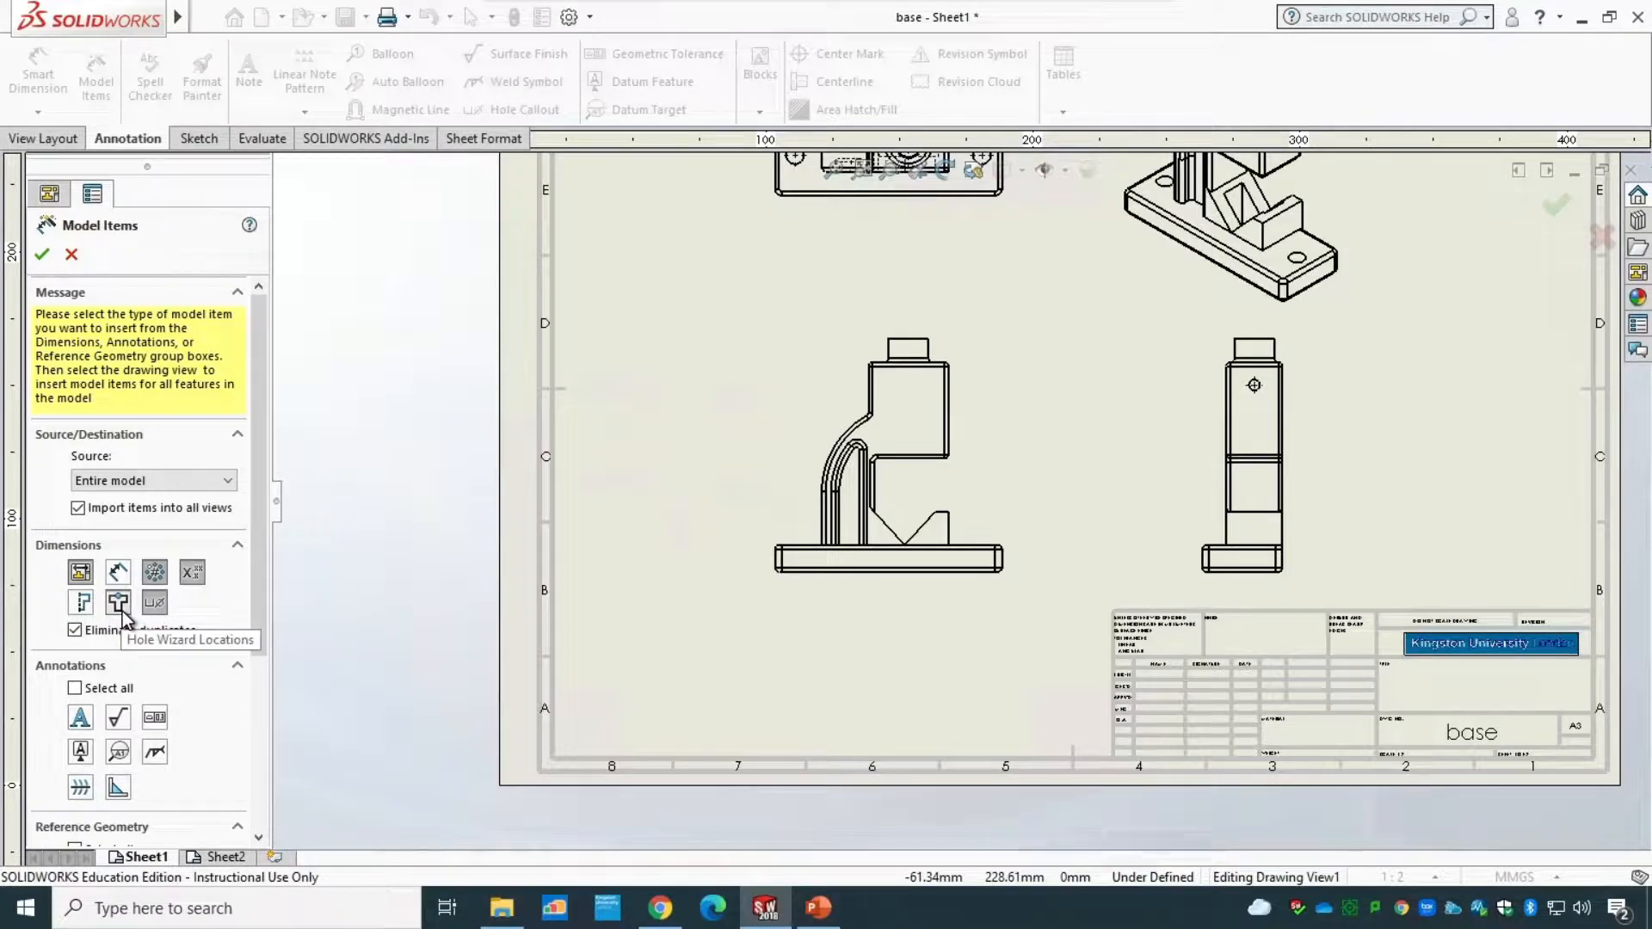
click(131, 609)
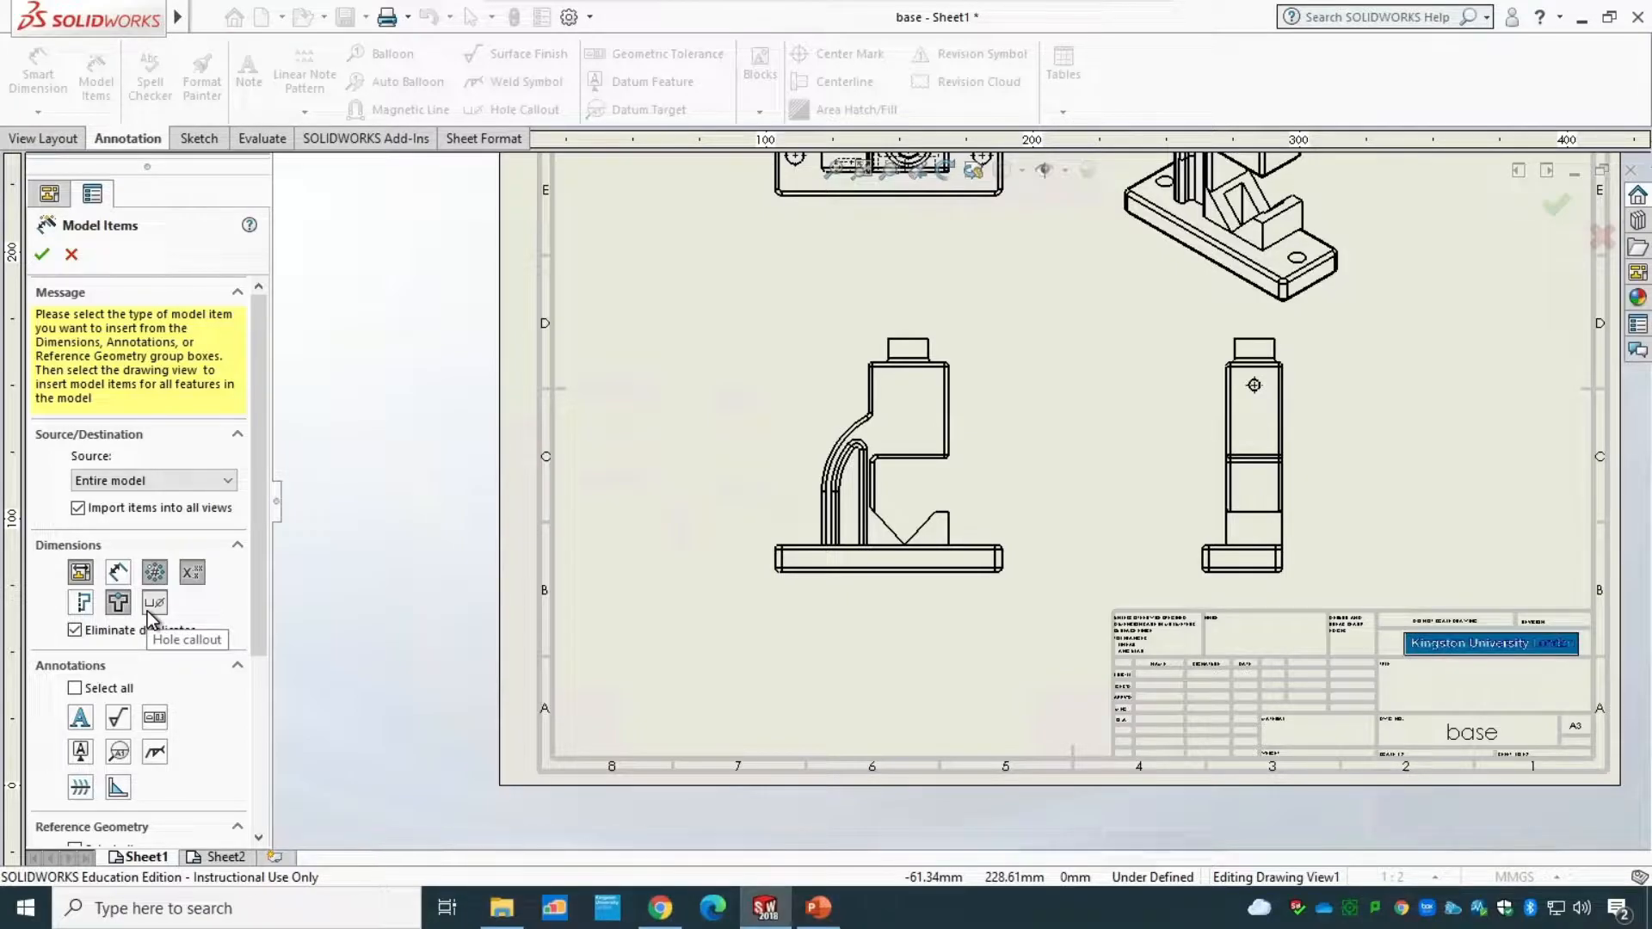
click(41, 255)
scroll(1479, 448, down, 3)
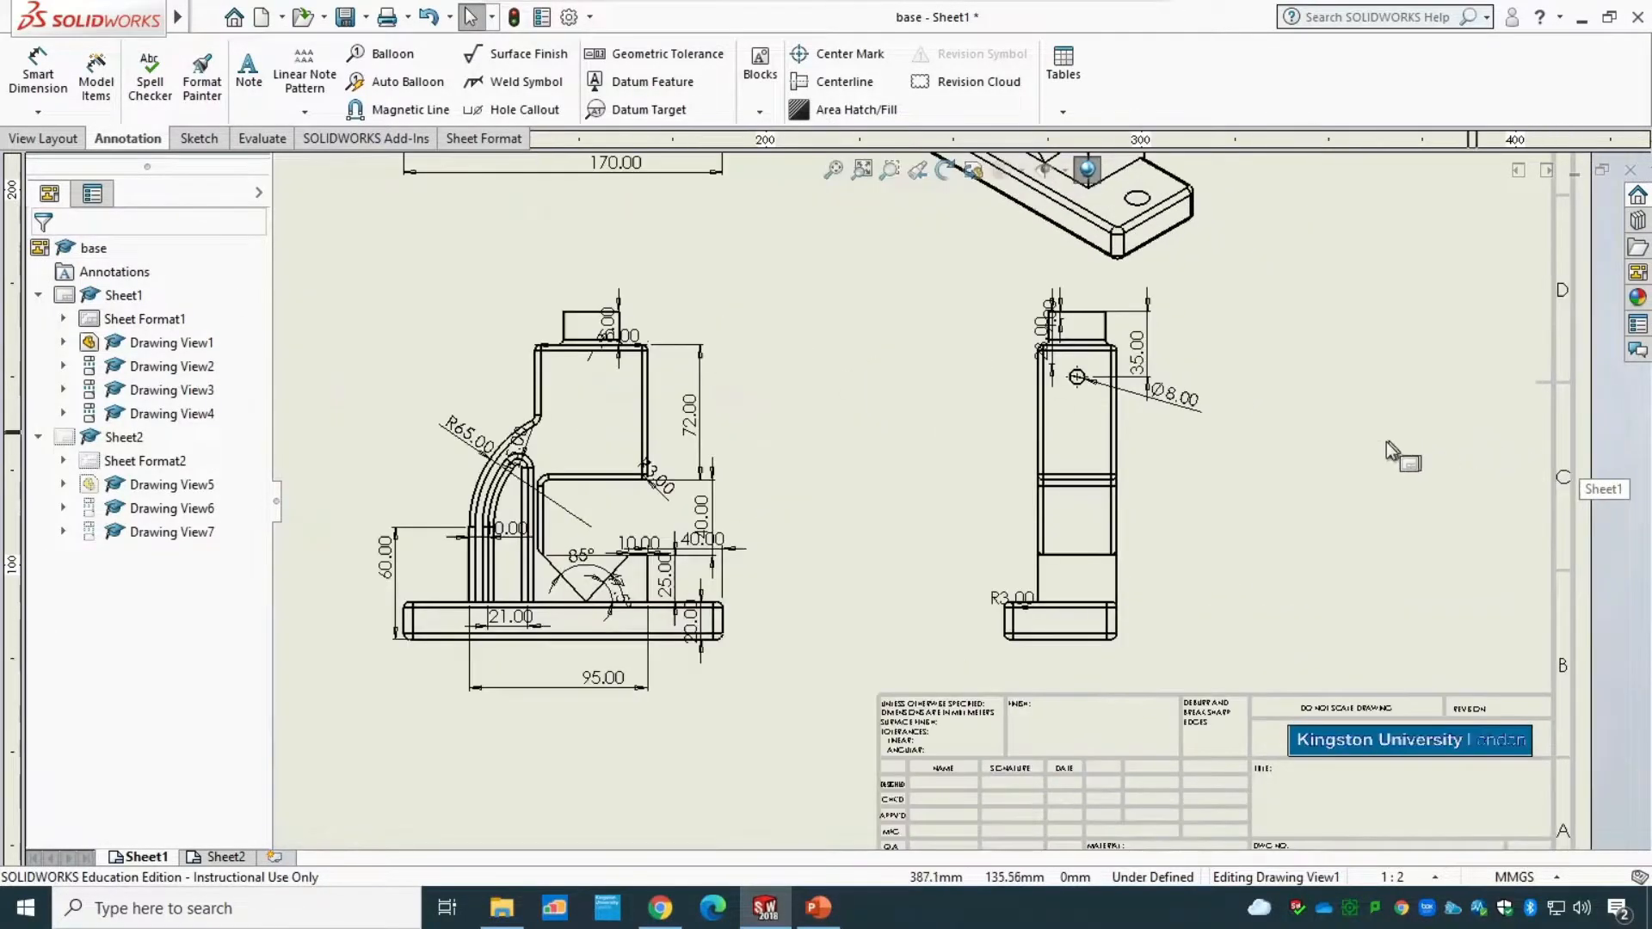
key(f)
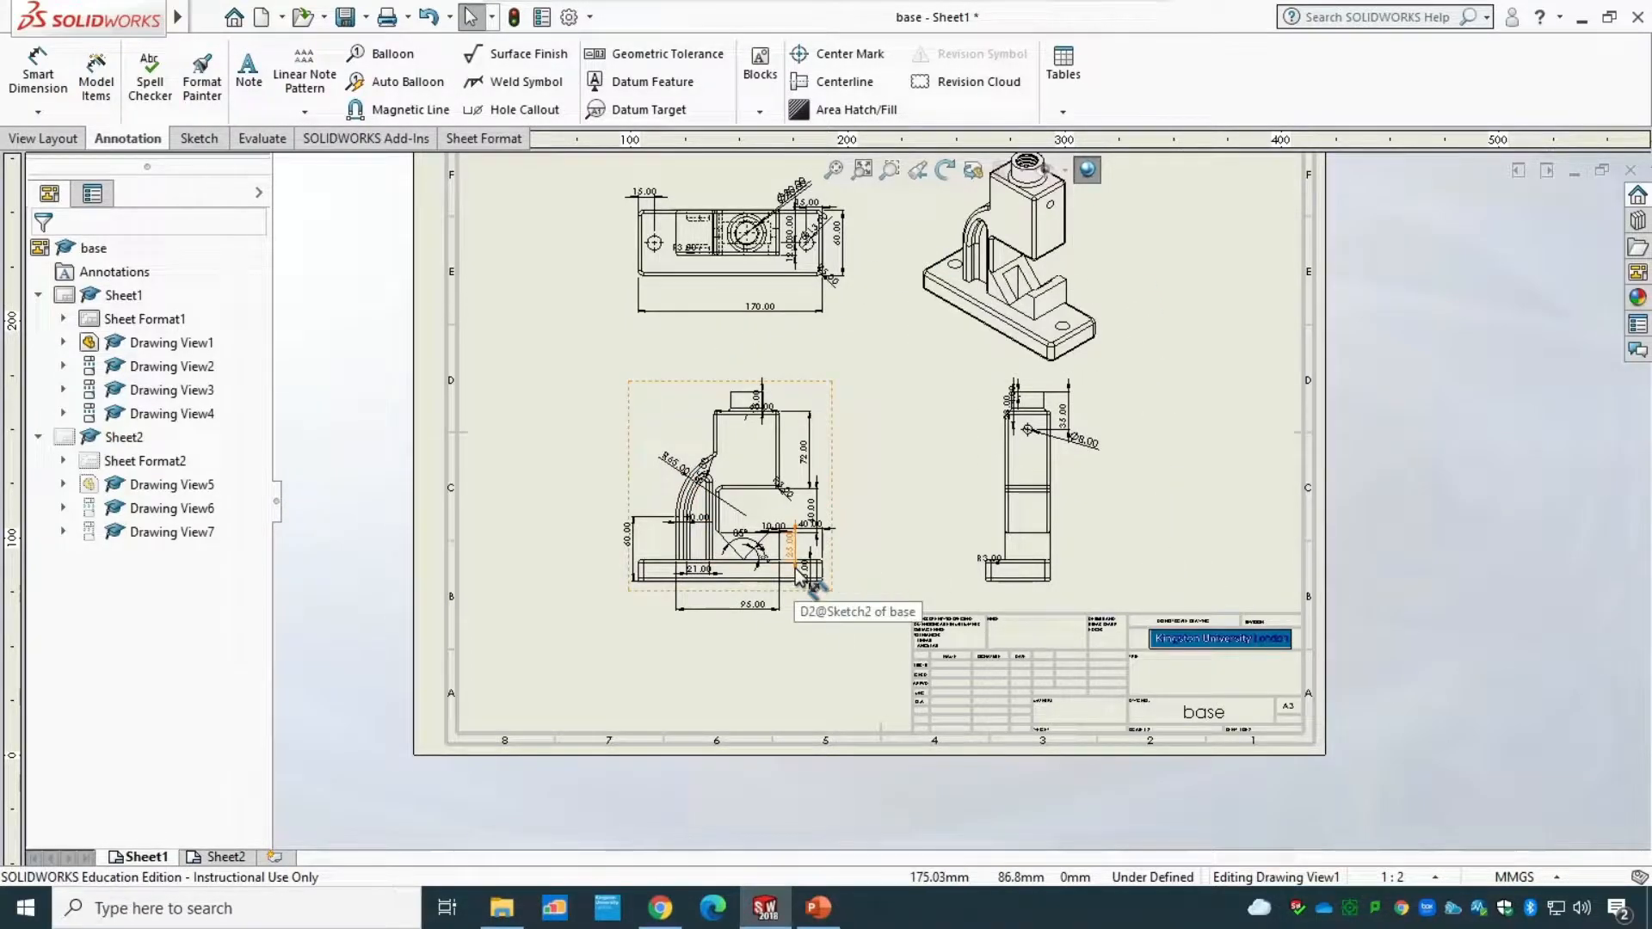
key(ctrl+z)
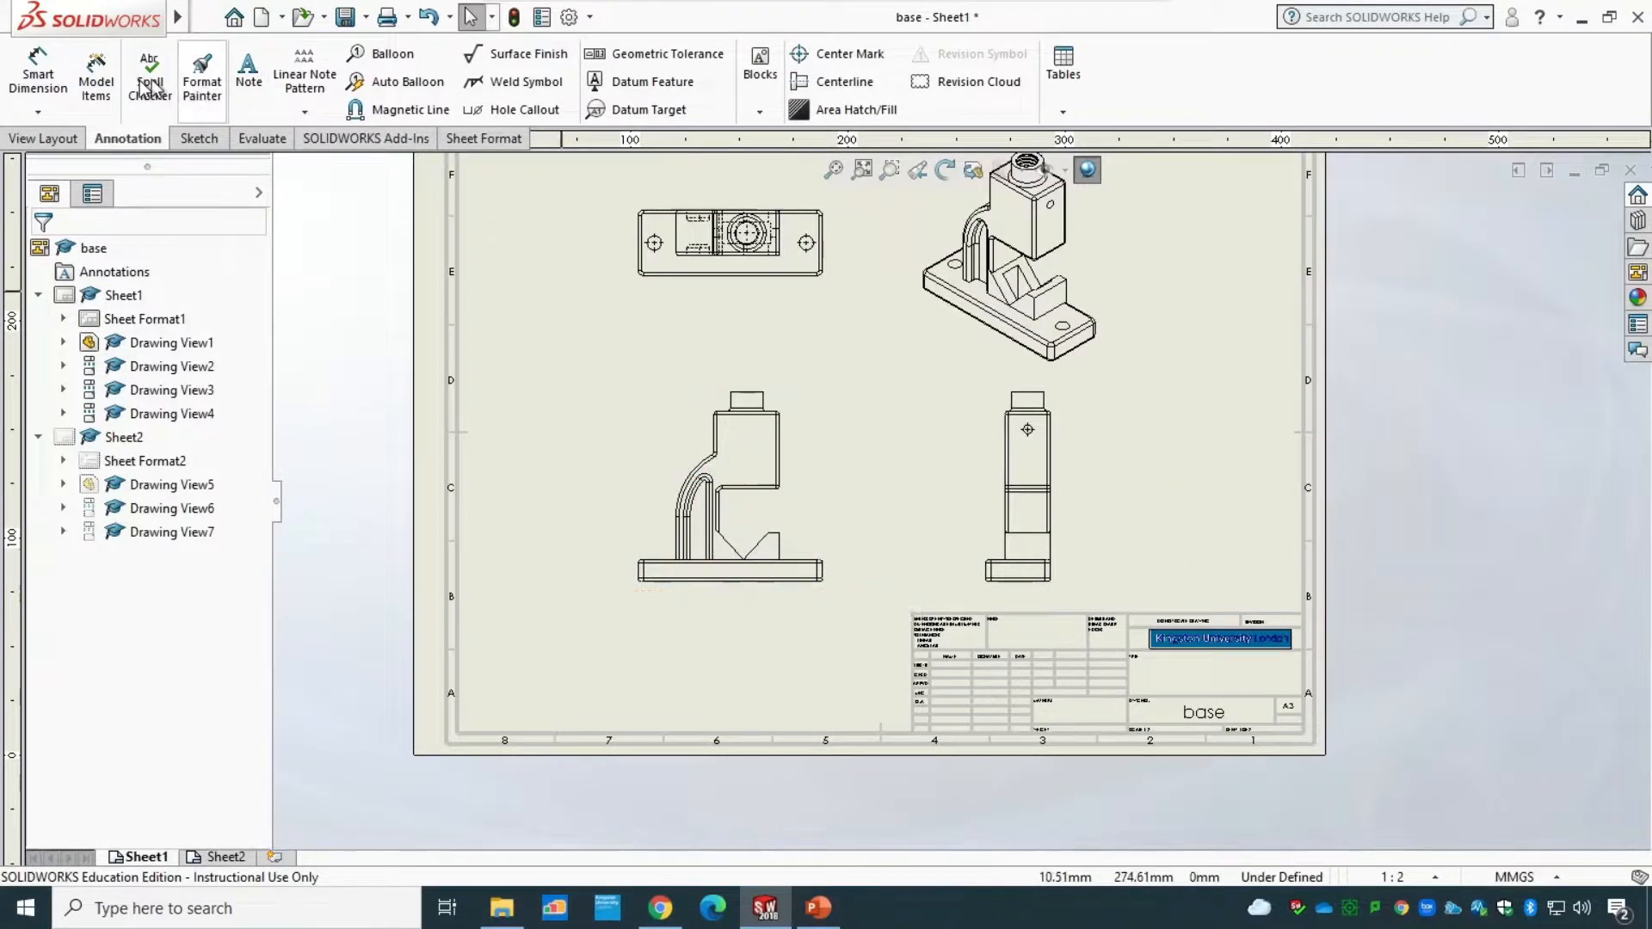
- Import the model dimensions into all views with Model Items, using Entire model as the source and eliminating duplicates
click(97, 82)
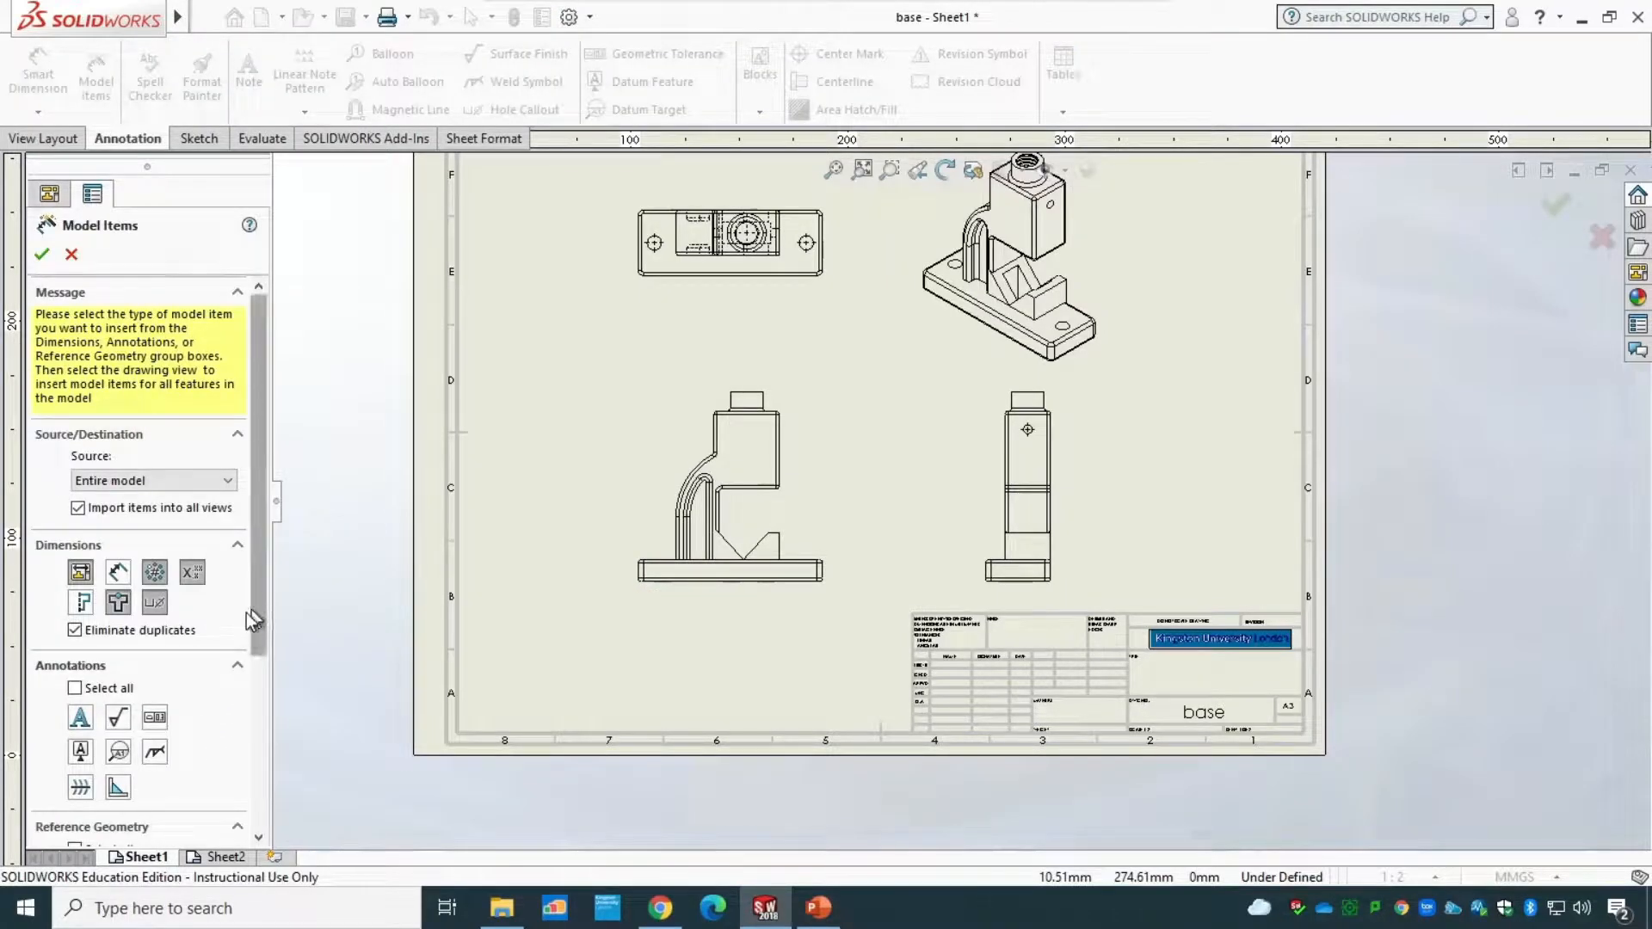
drag(258, 618, 274, 528)
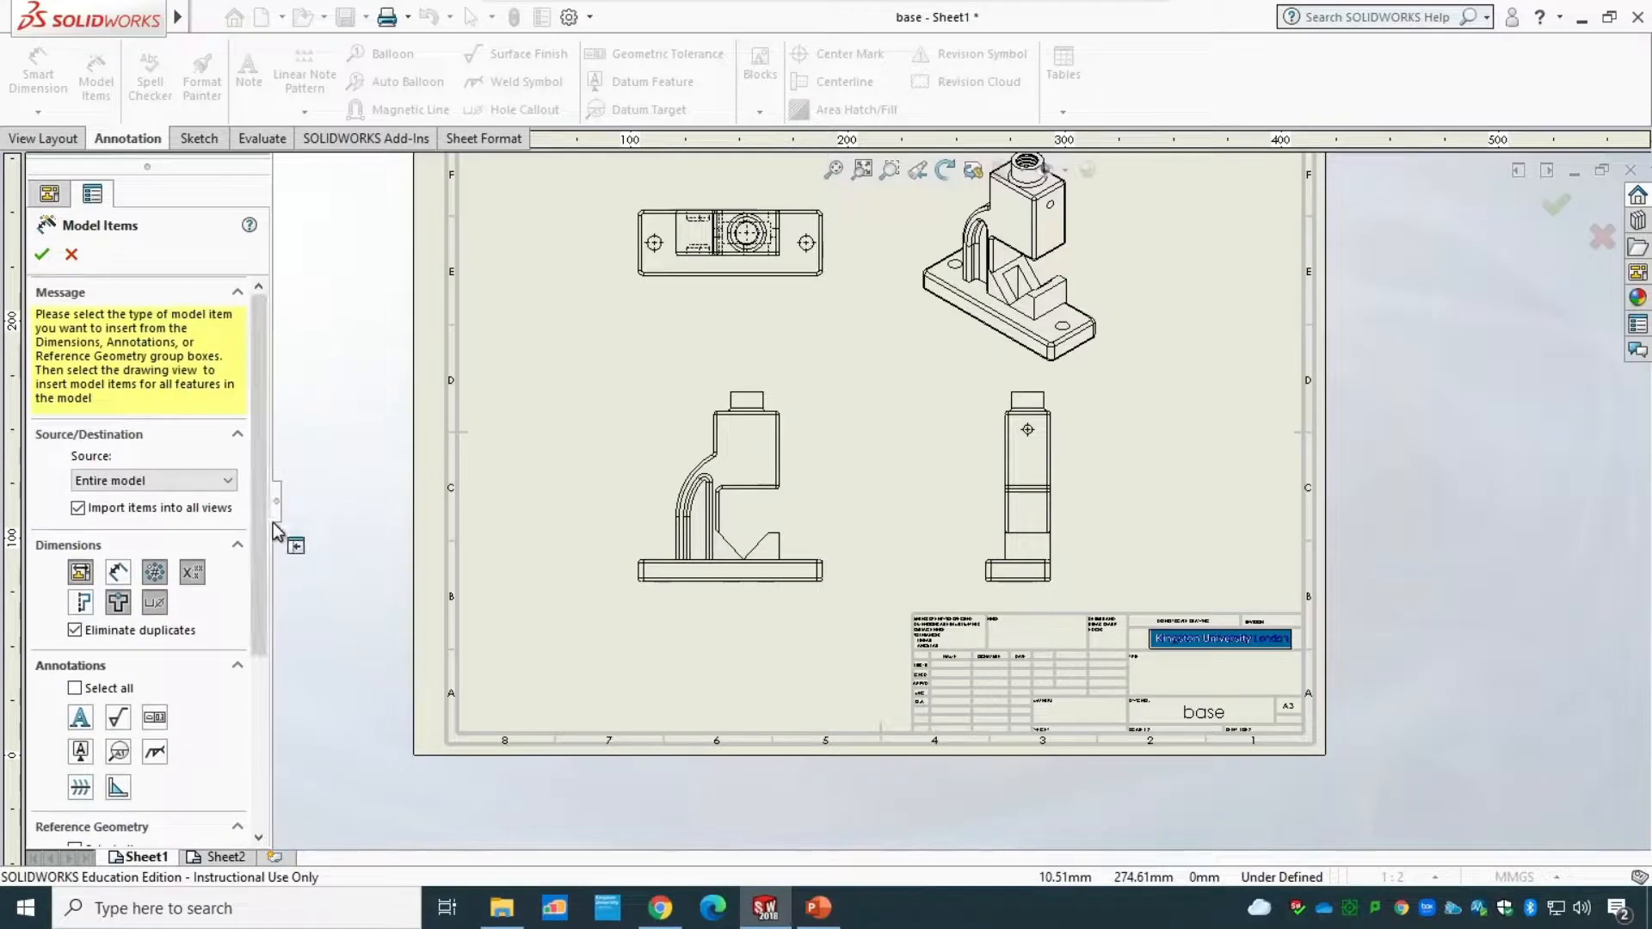
click(176, 479)
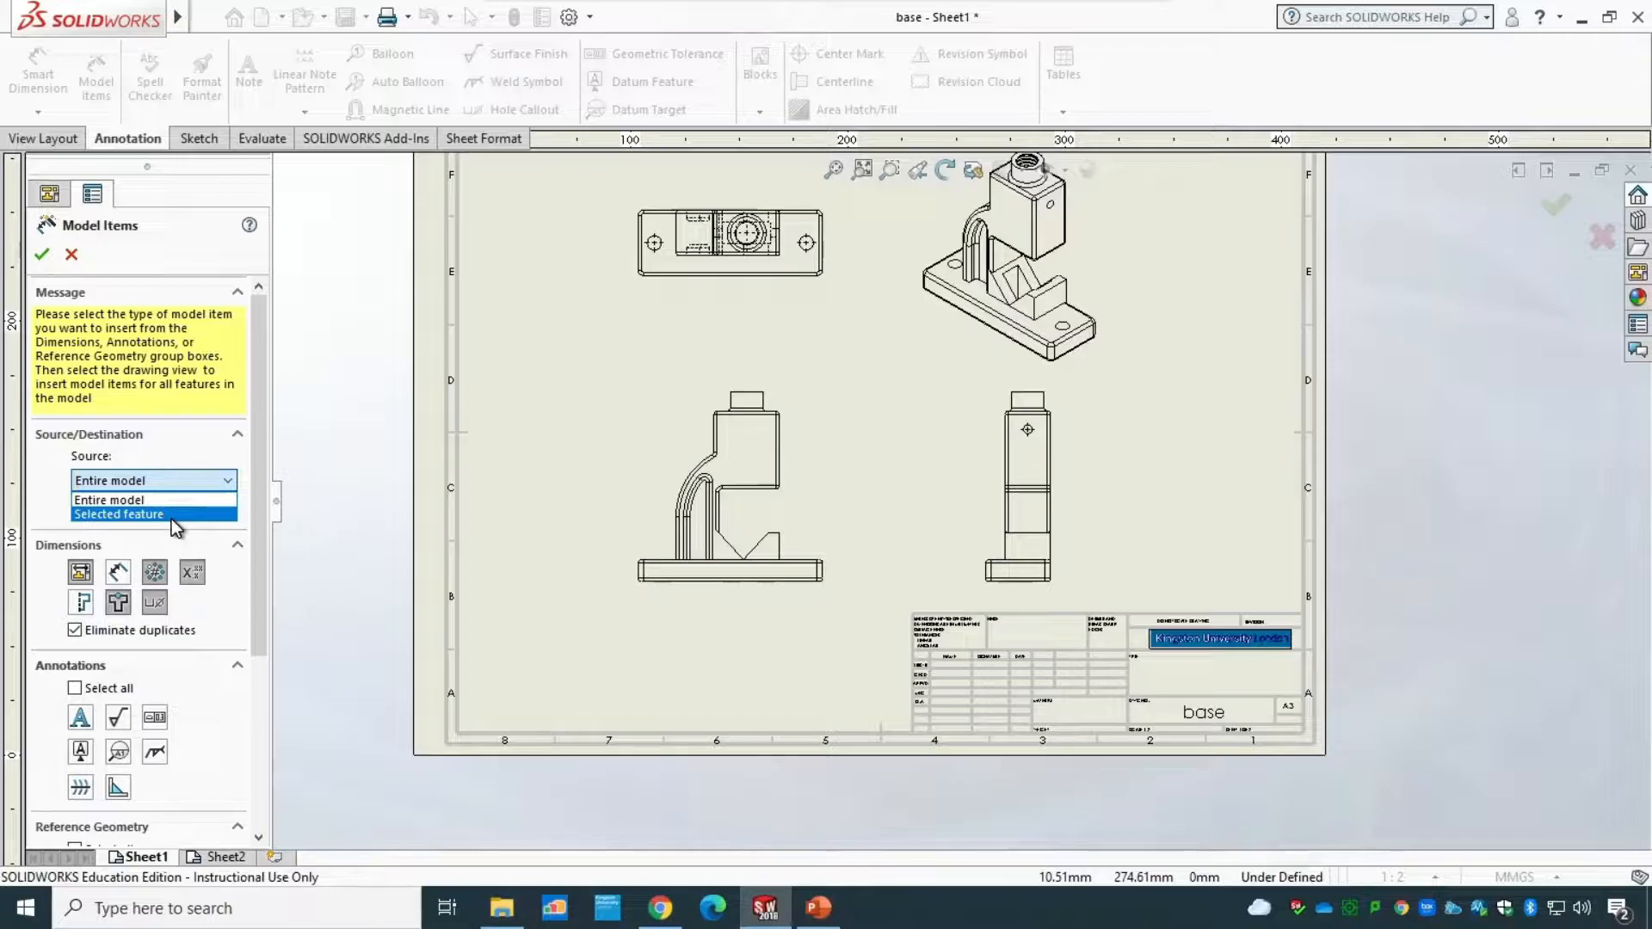
click(172, 499)
click(41, 254)
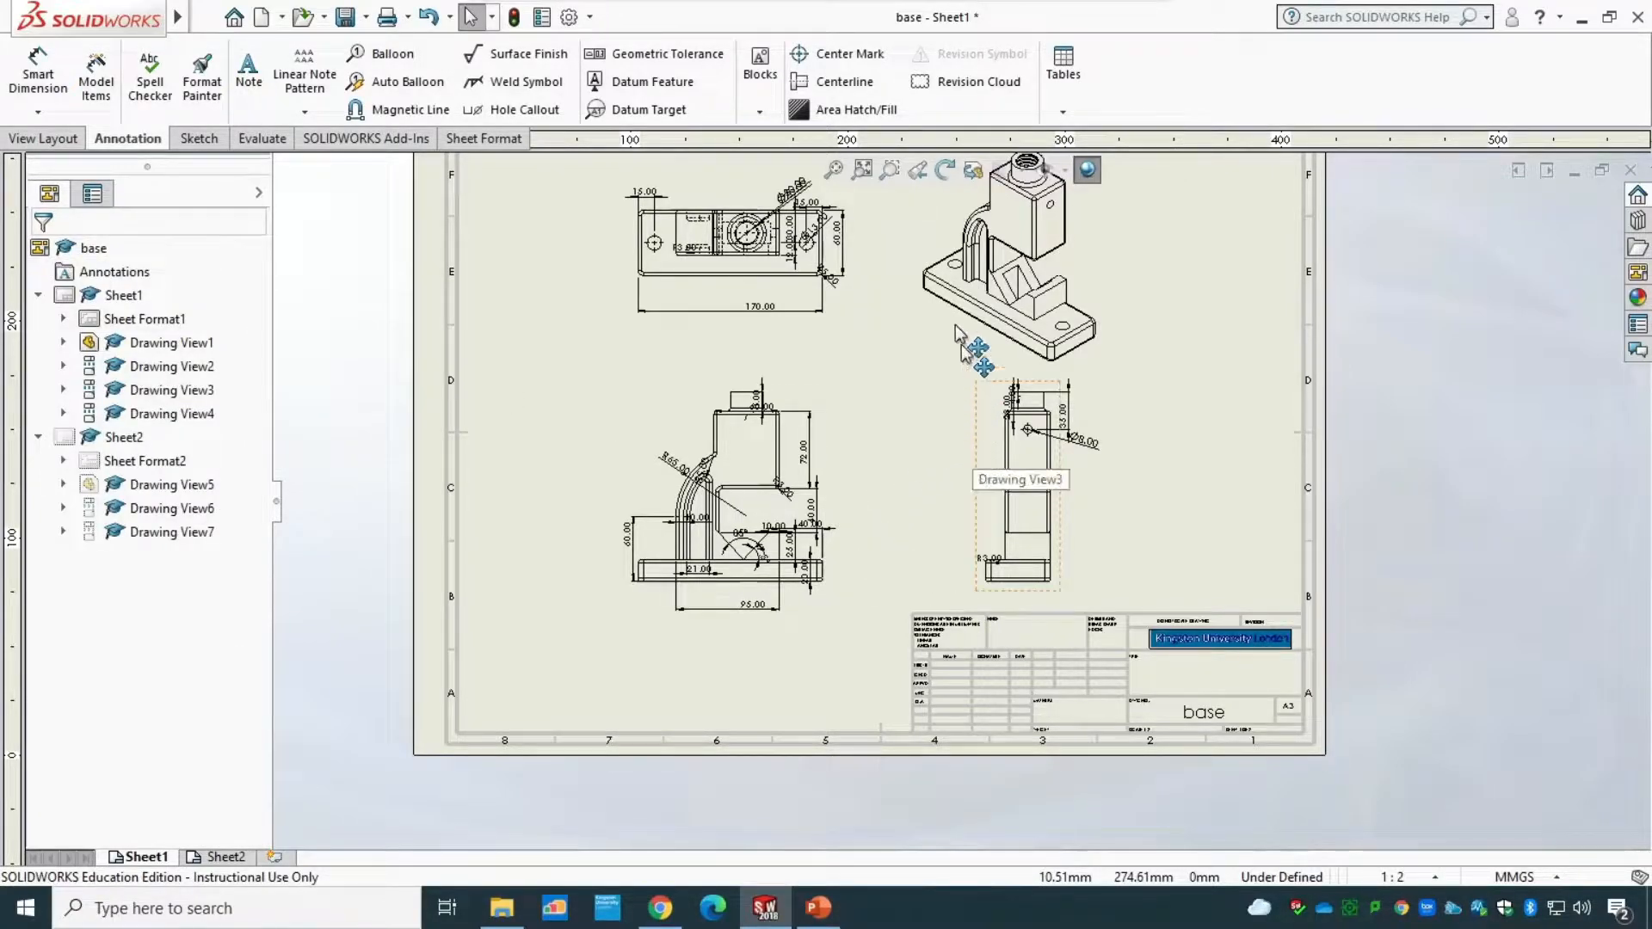
- Move the front view's 60 mm width dimension above the boss and the 18 mm boss height dimension in line with the 72 mm one
scroll(867, 296, down, 3)
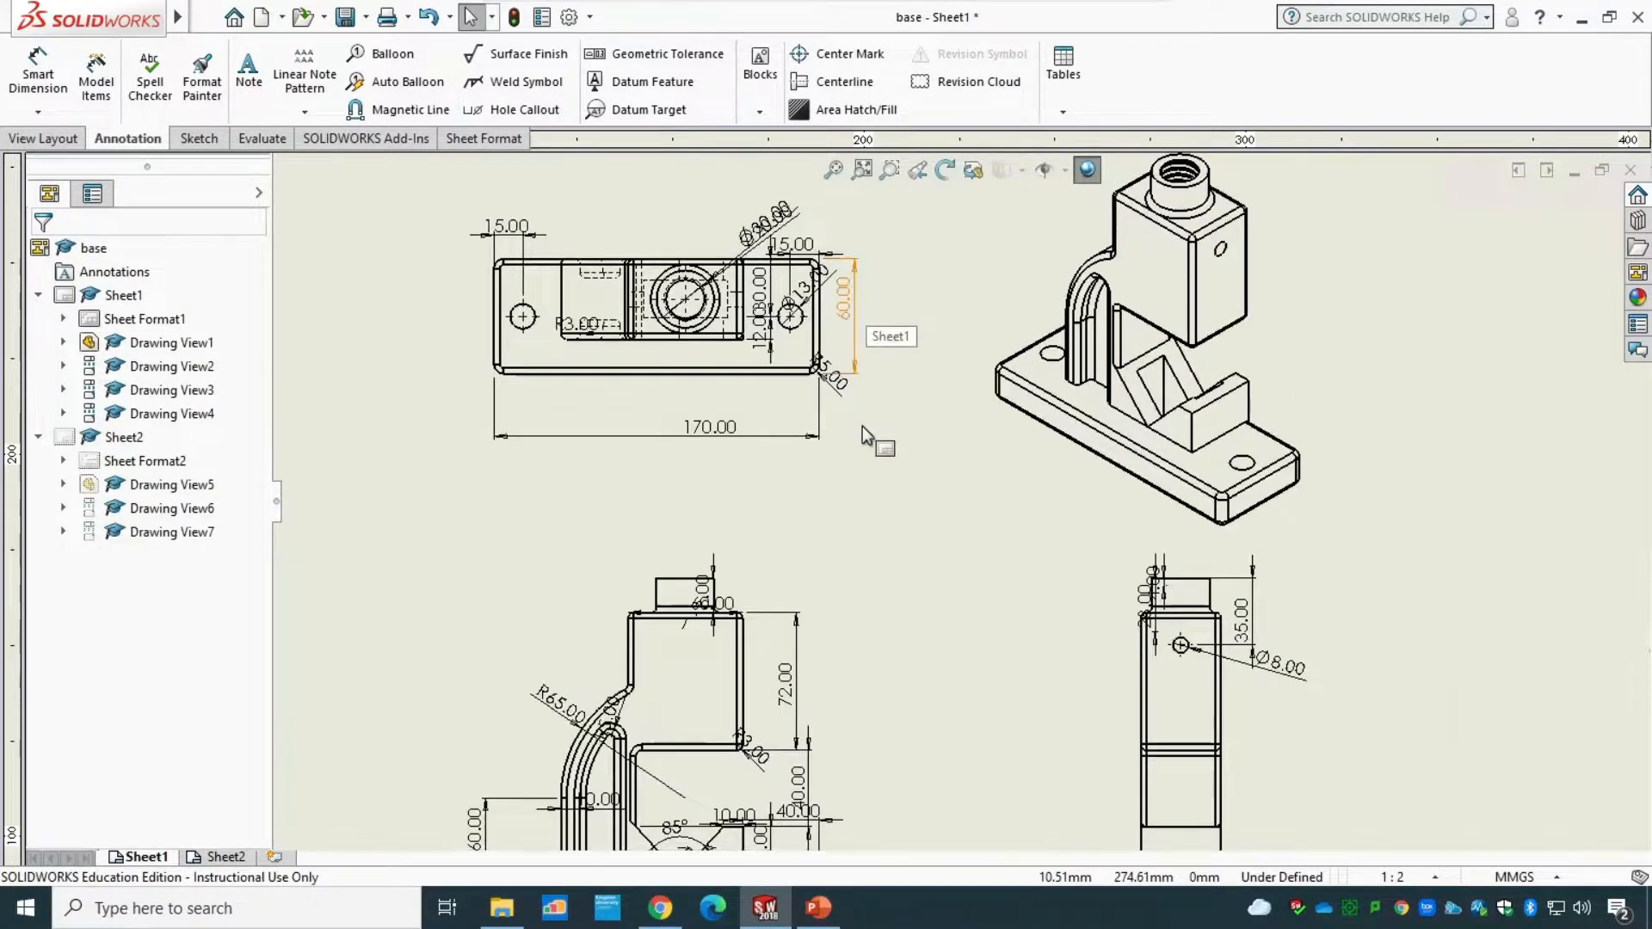
scroll(804, 539, down, 2)
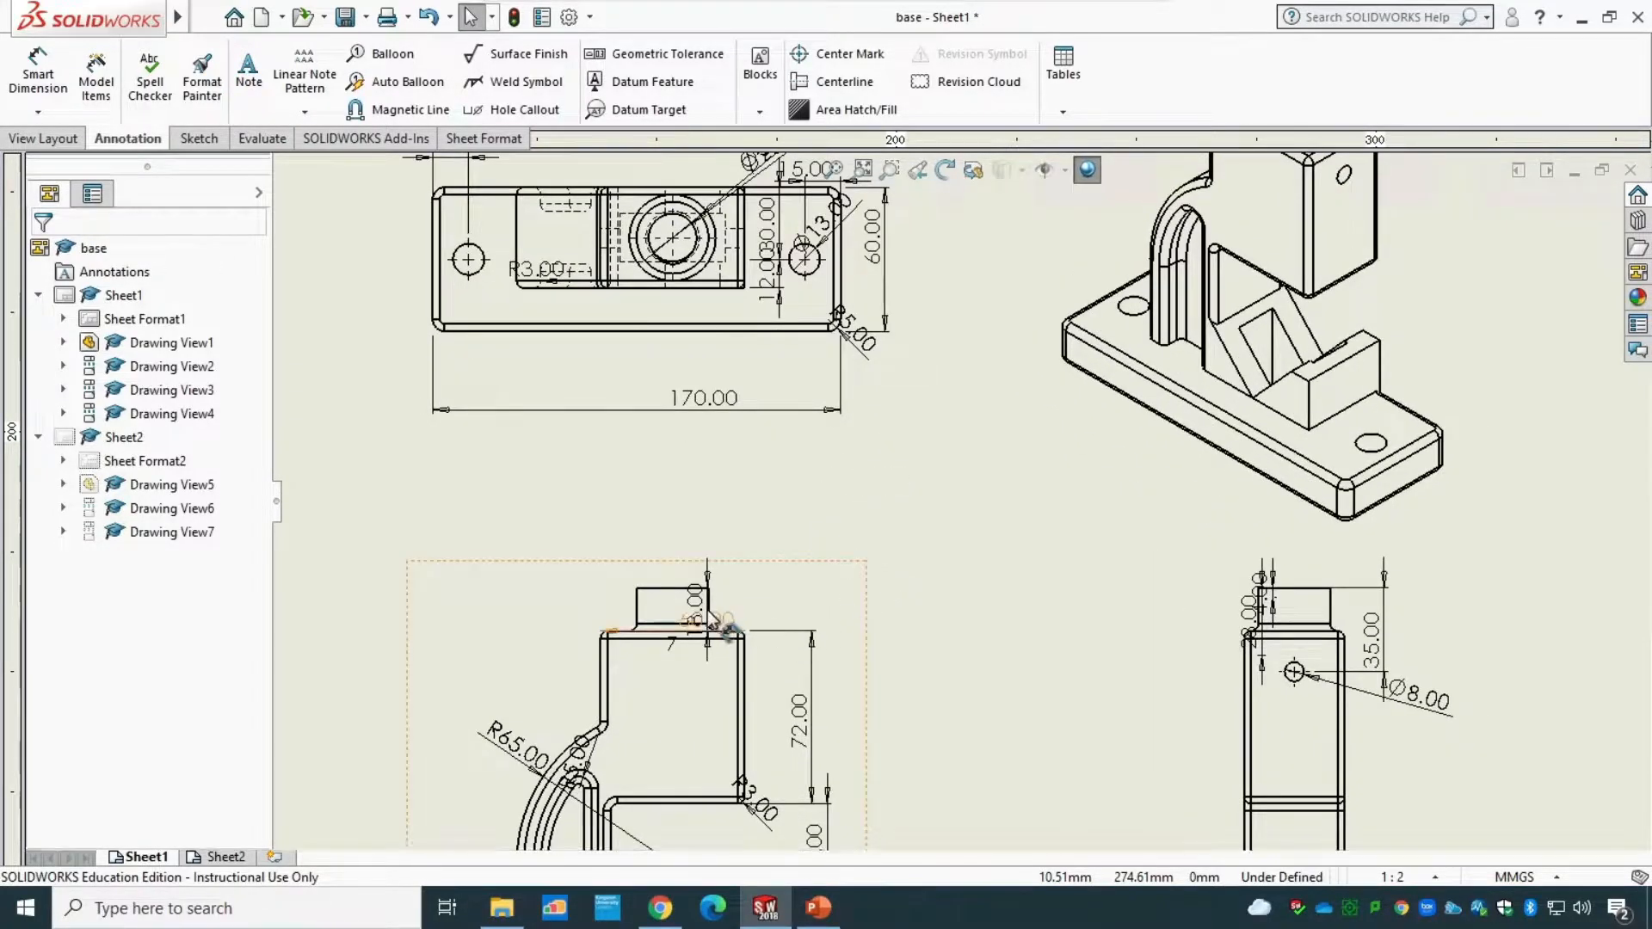
drag(707, 623, 699, 513)
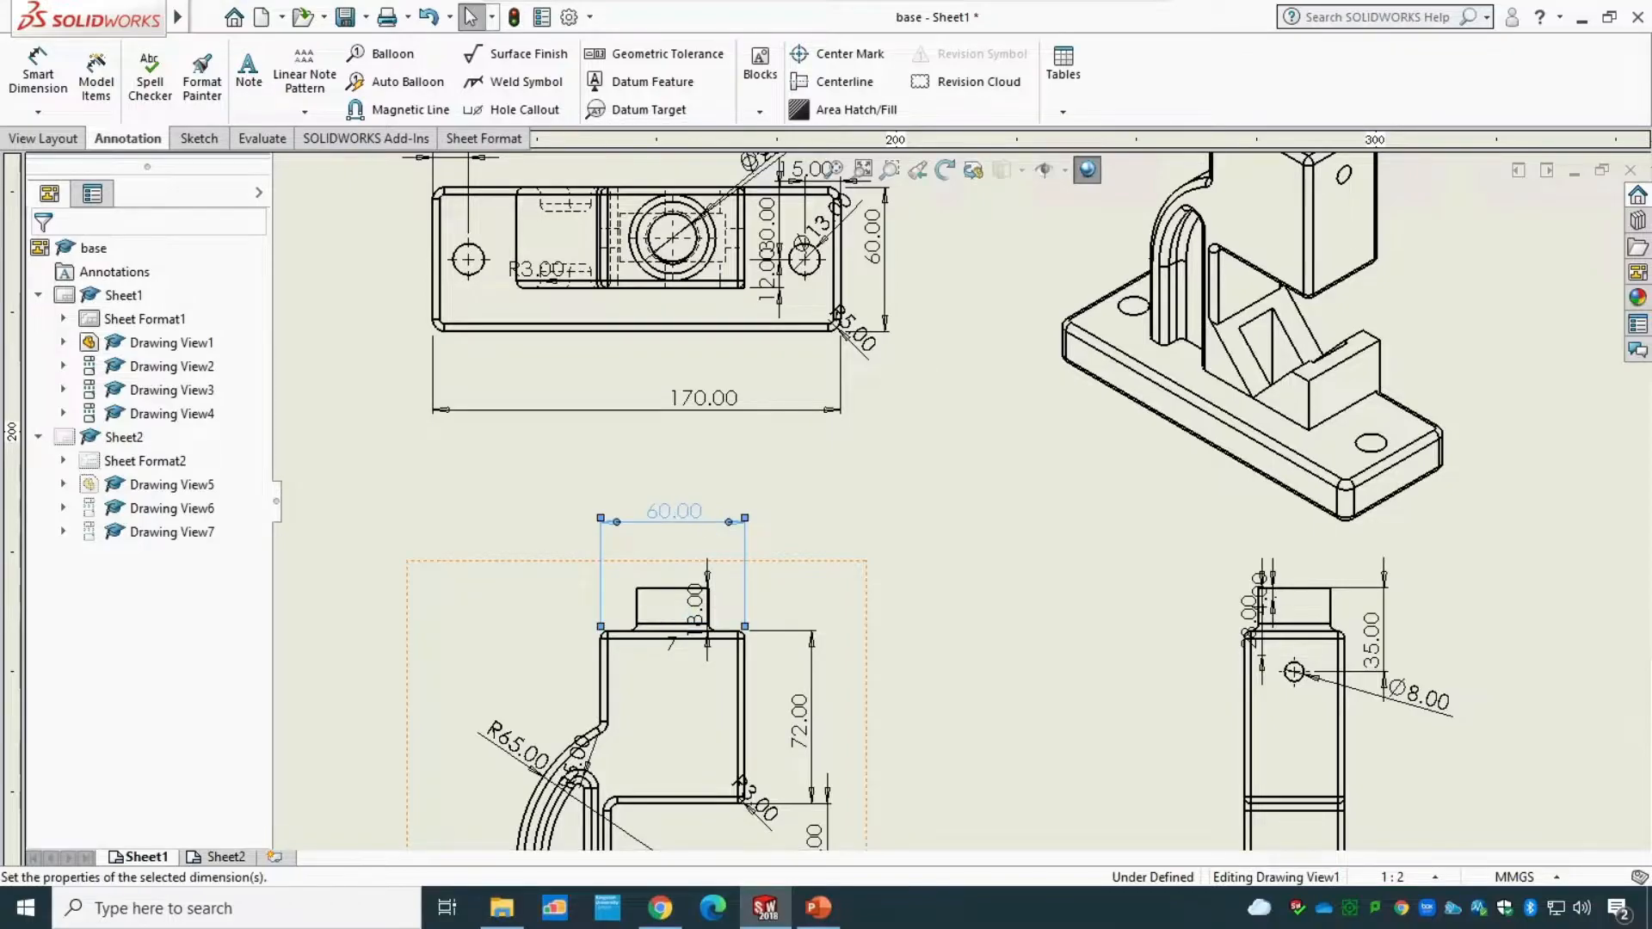
drag(701, 620, 806, 612)
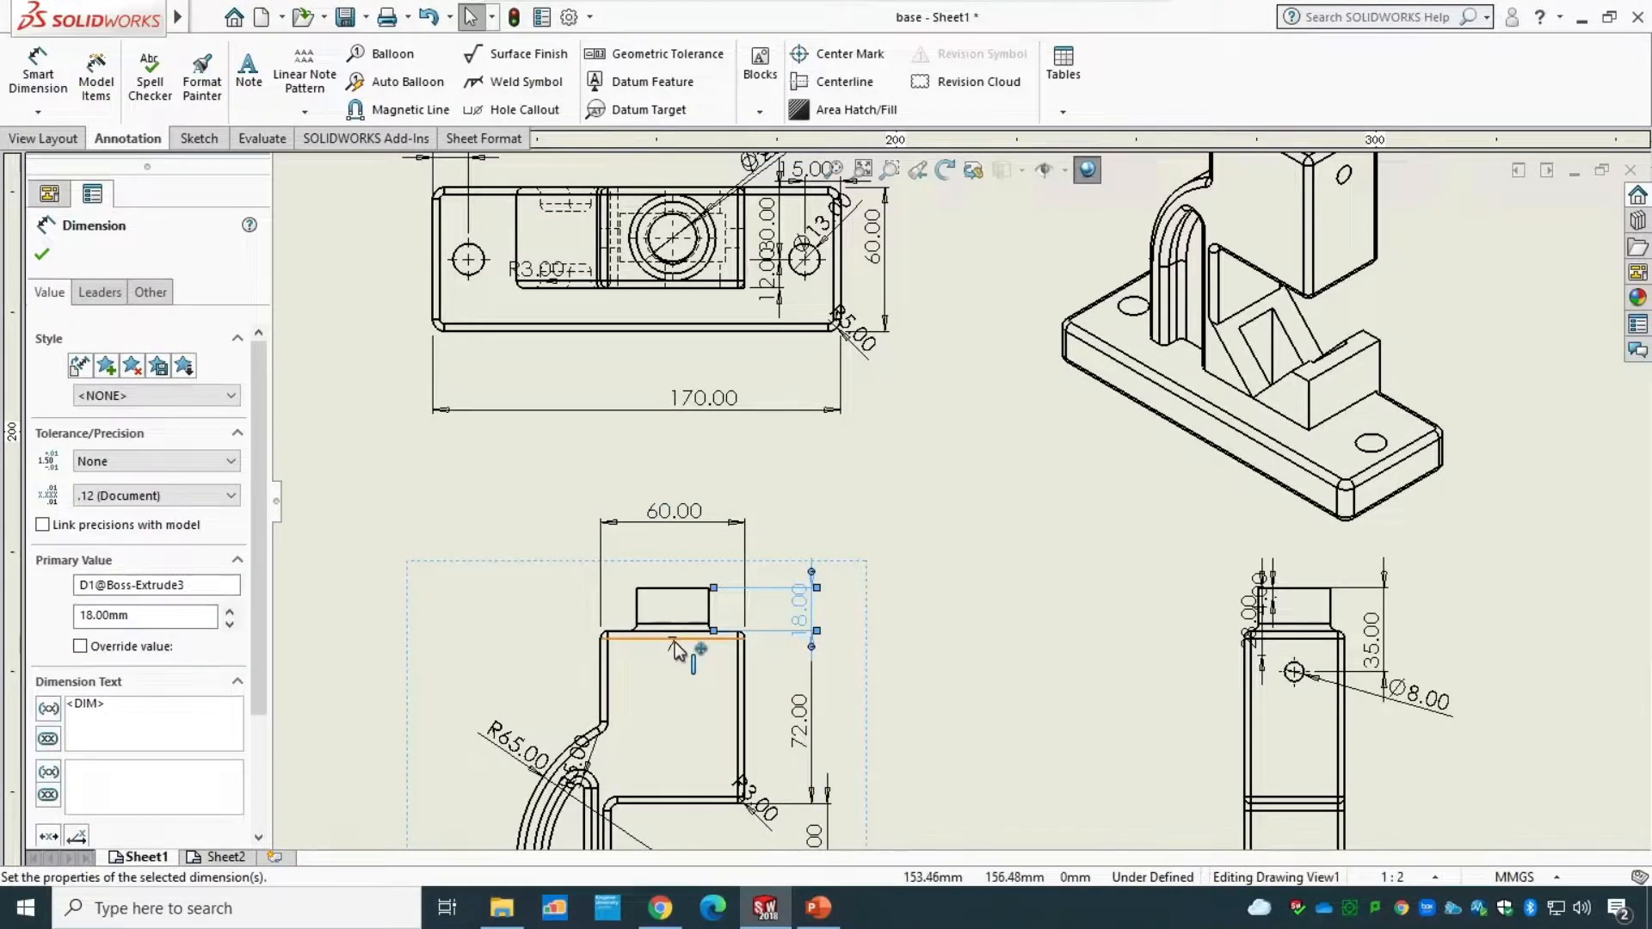
drag(673, 646, 673, 647)
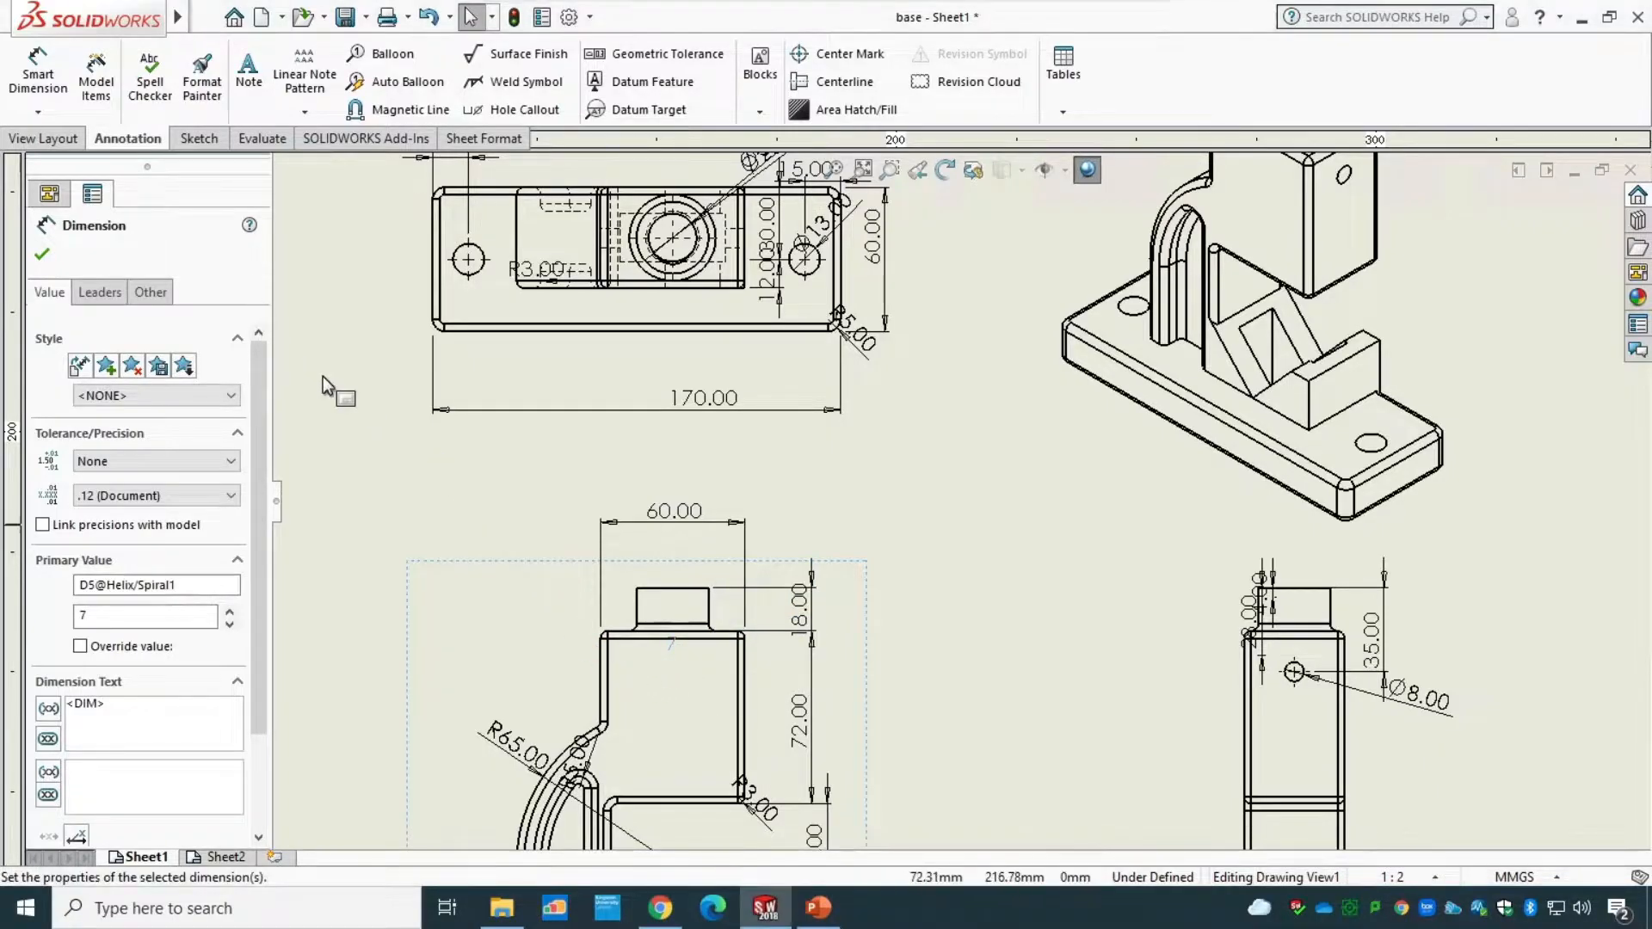
- Import the movable jaw's model dimensions into all views on Sheet2 with Model Items, including those not marked for drawing and eliminating duplicates
click(43, 256)
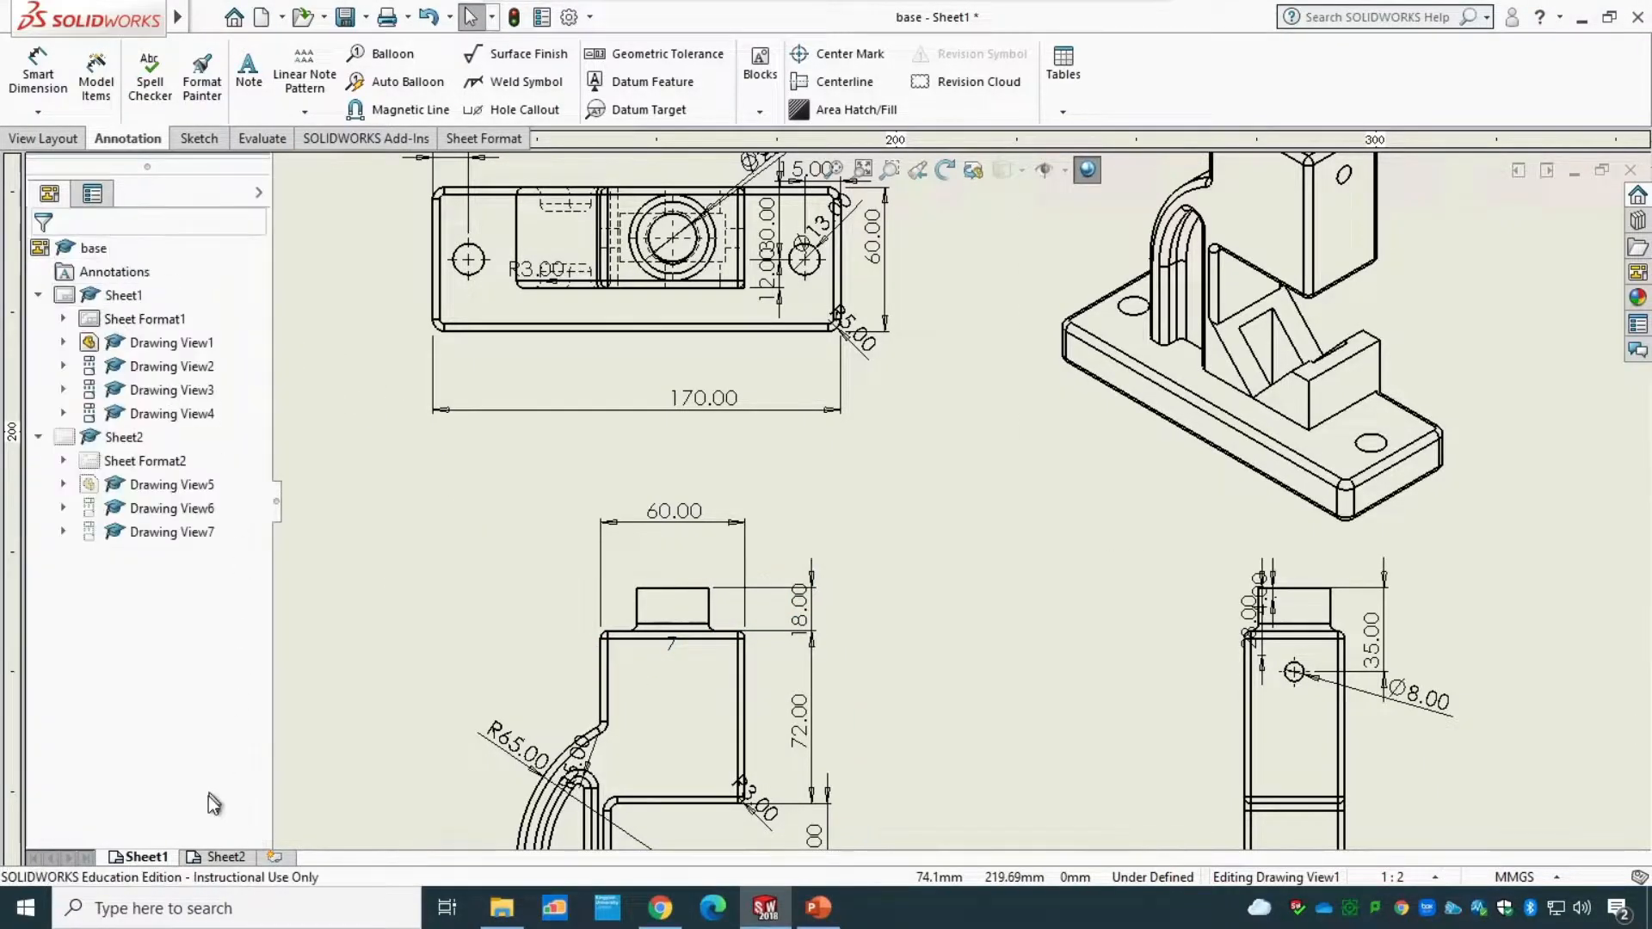
click(215, 856)
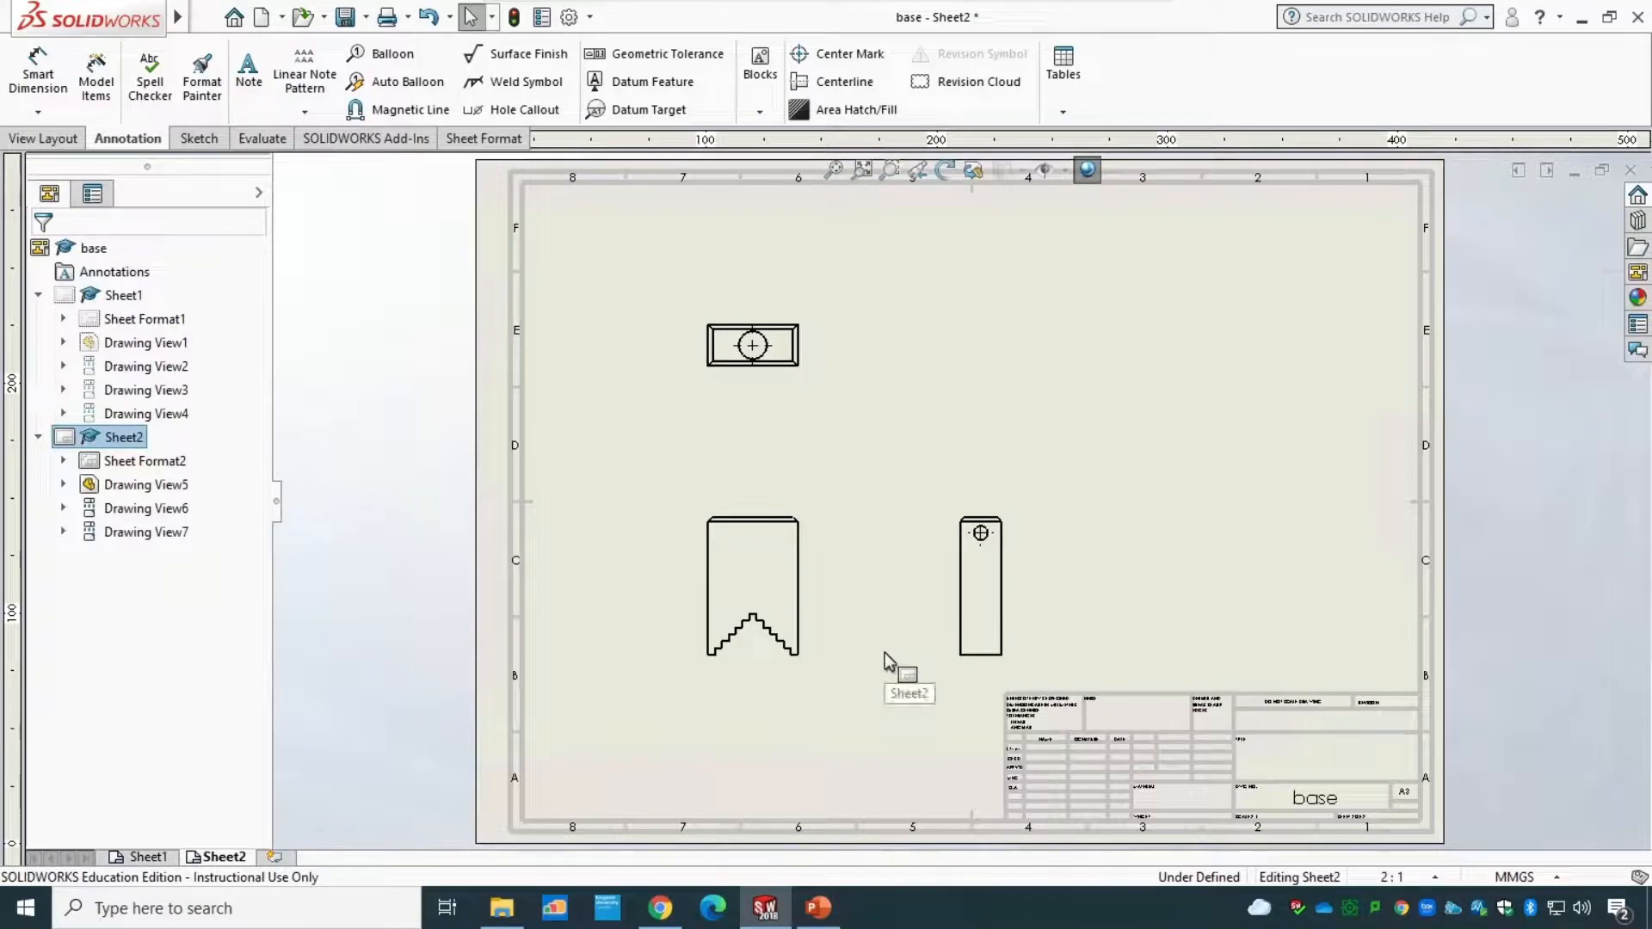
click(97, 86)
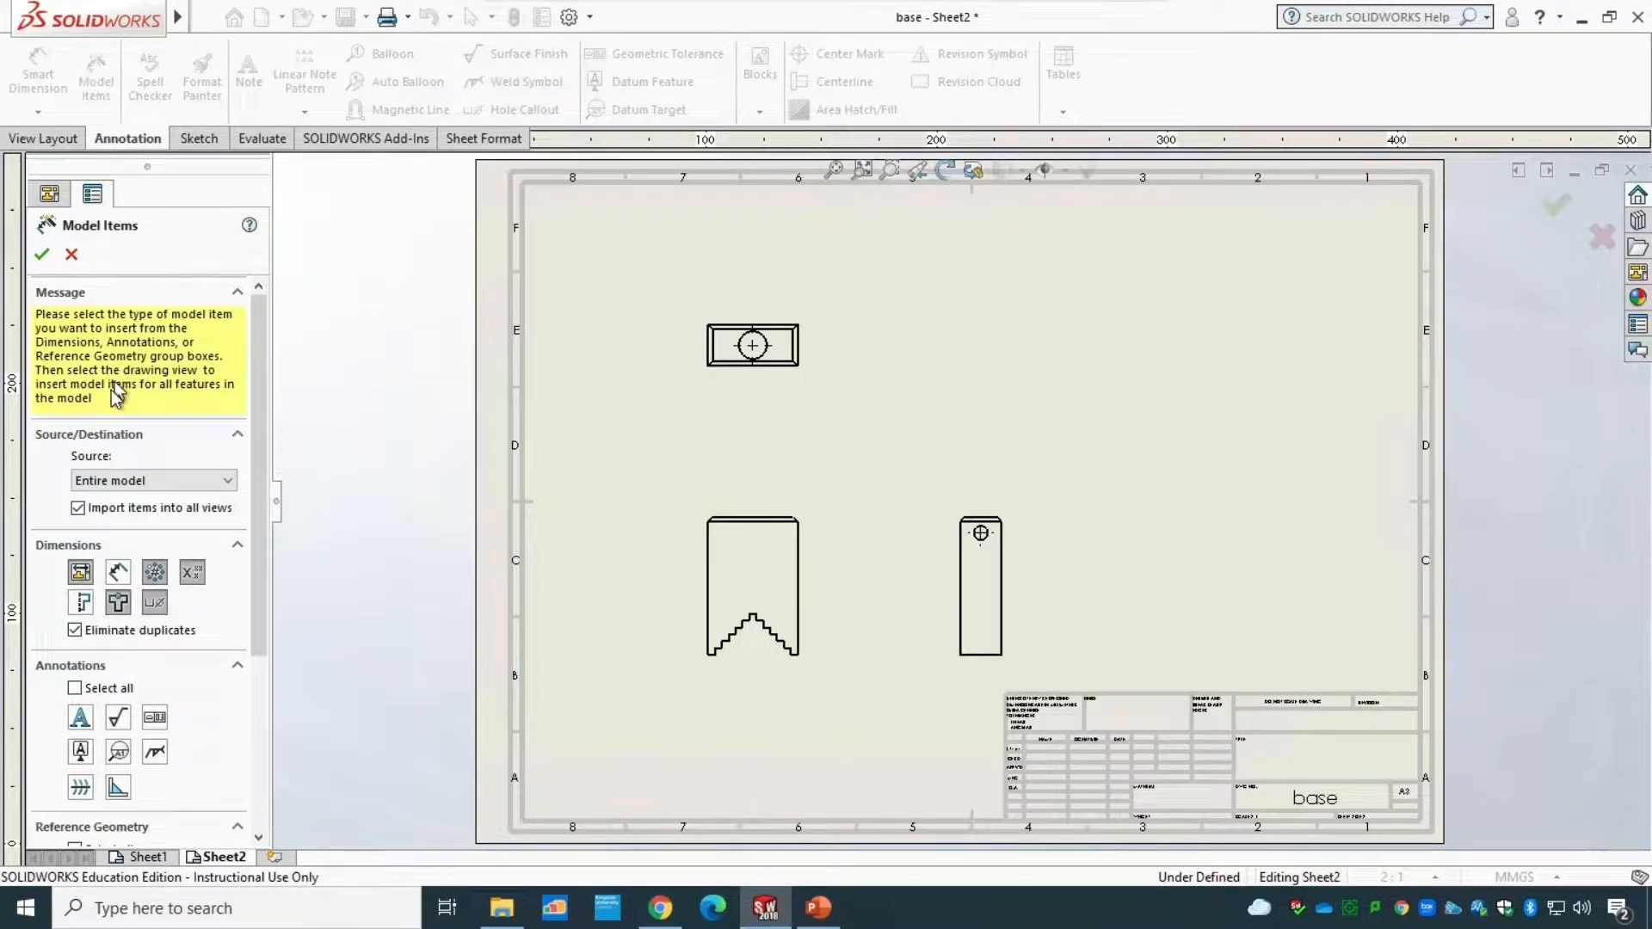
click(119, 575)
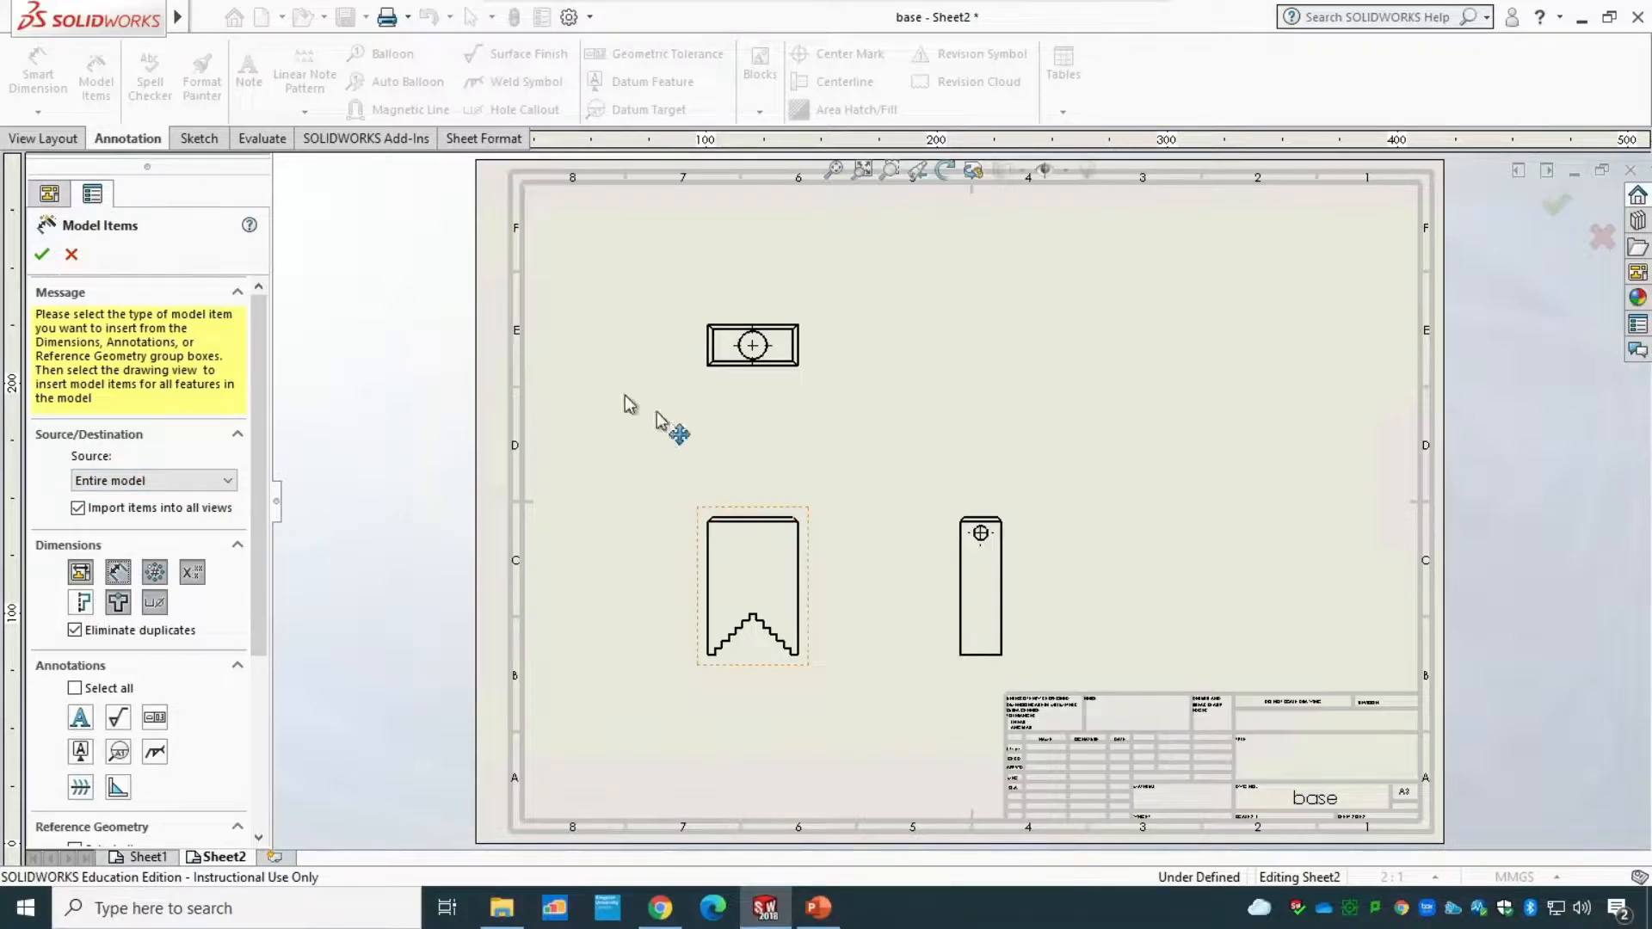
click(43, 255)
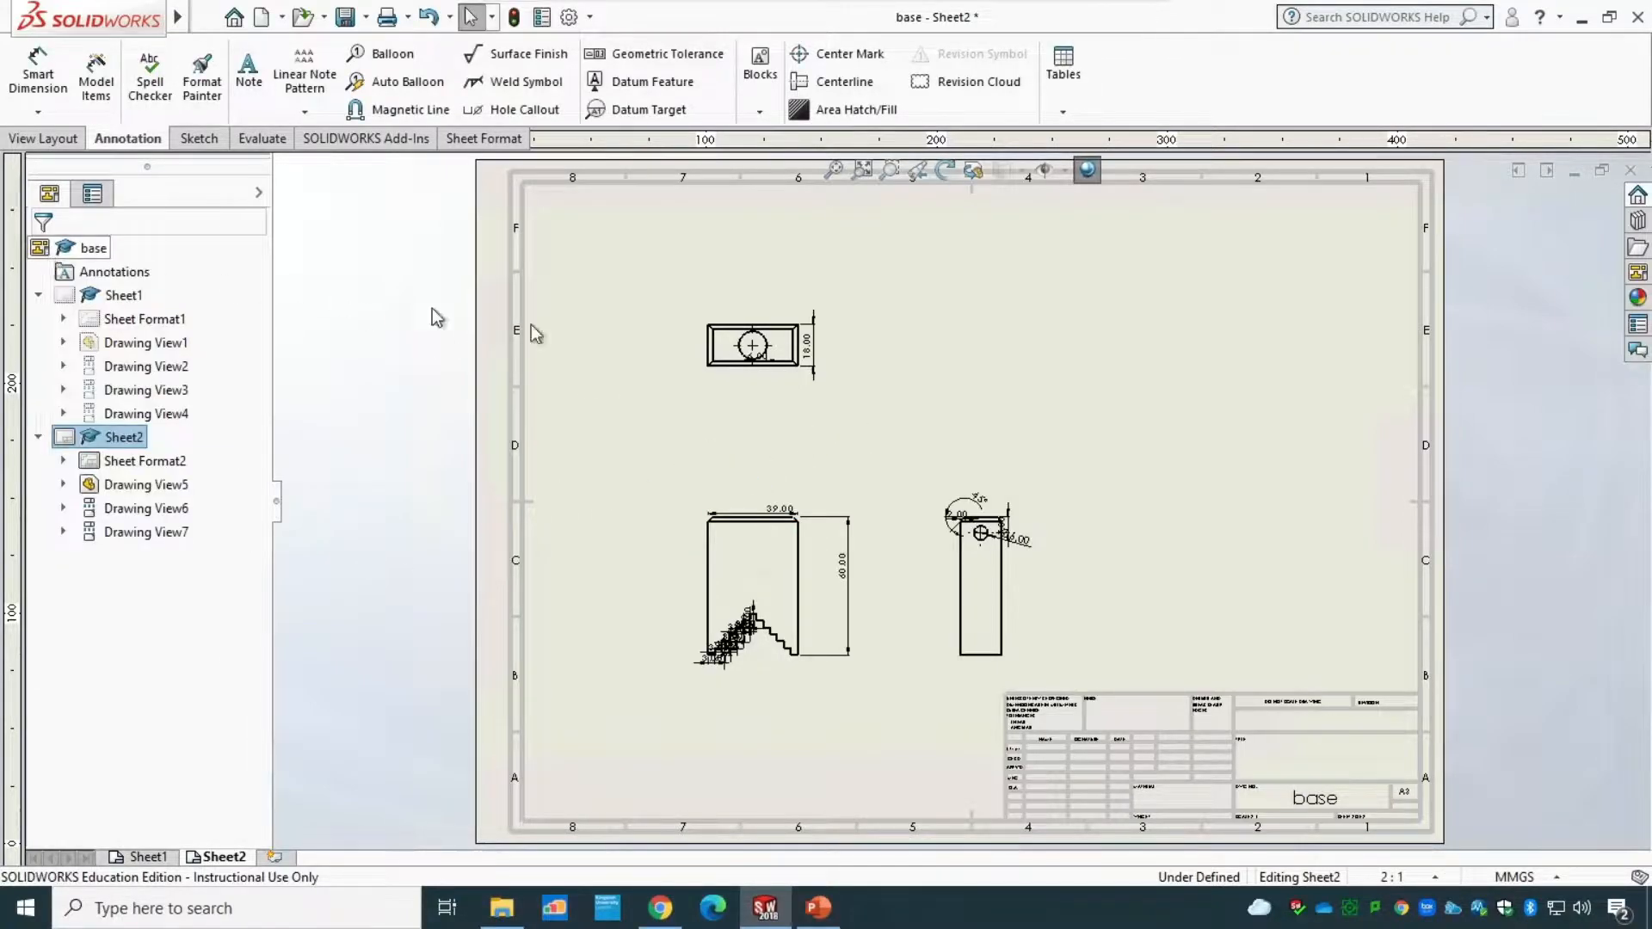
- Spread out the jaw side view's Ø6, 7 mm, 45° and 2 mm chamfer dimensions so they clear the outline
scroll(960, 510, down, 5)
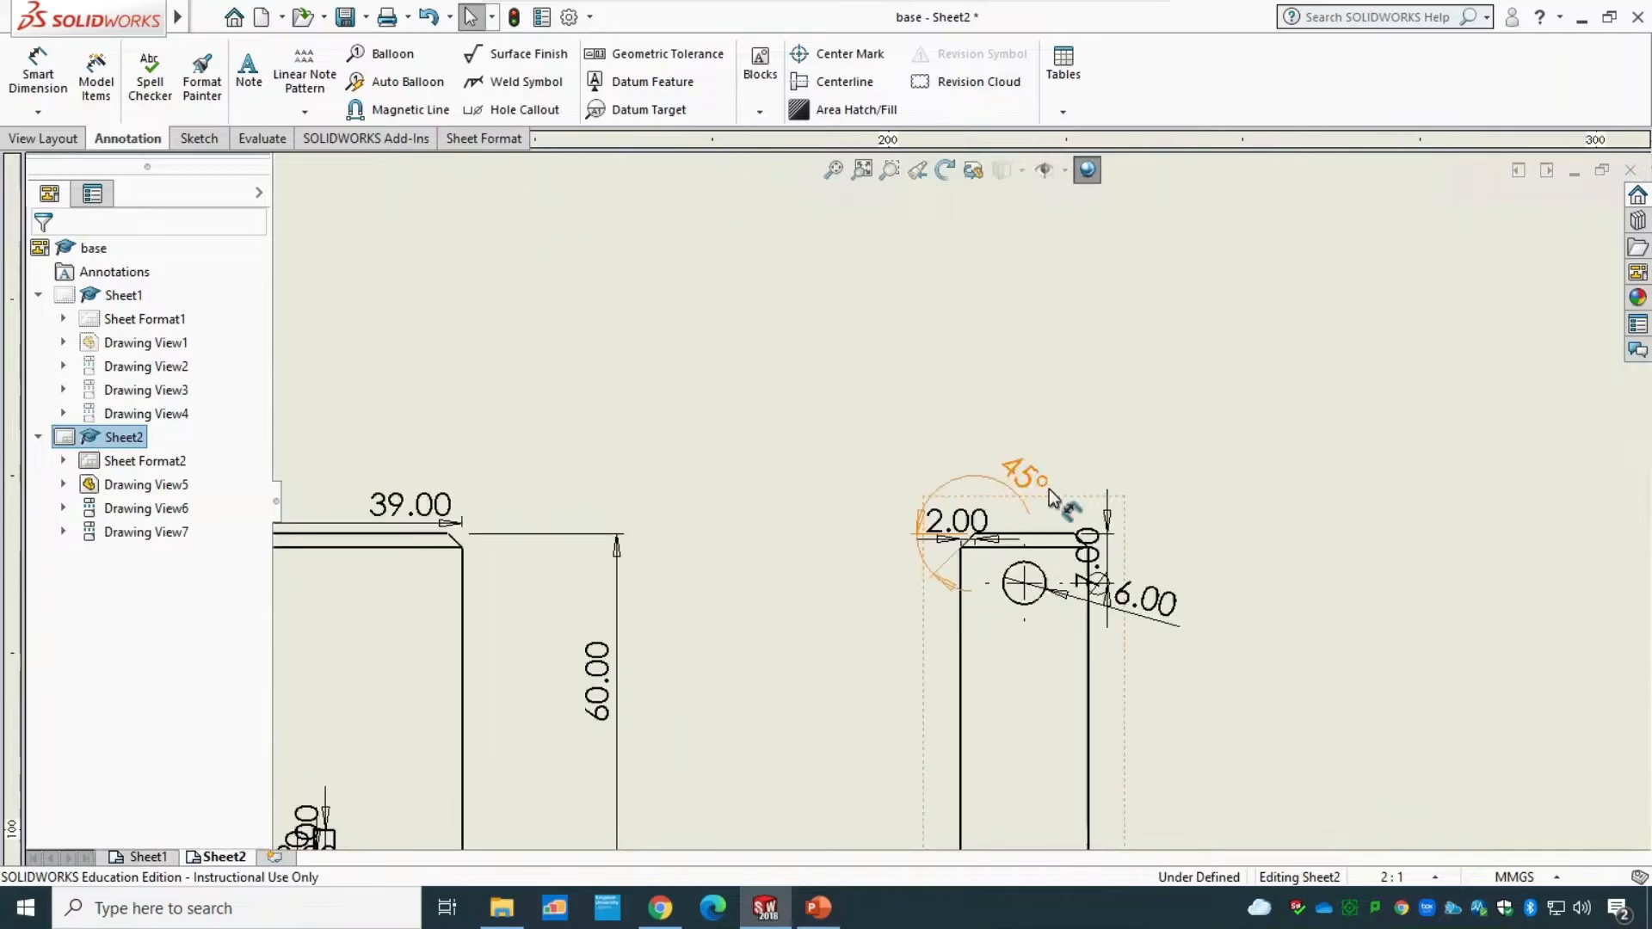
drag(1149, 617, 1282, 722)
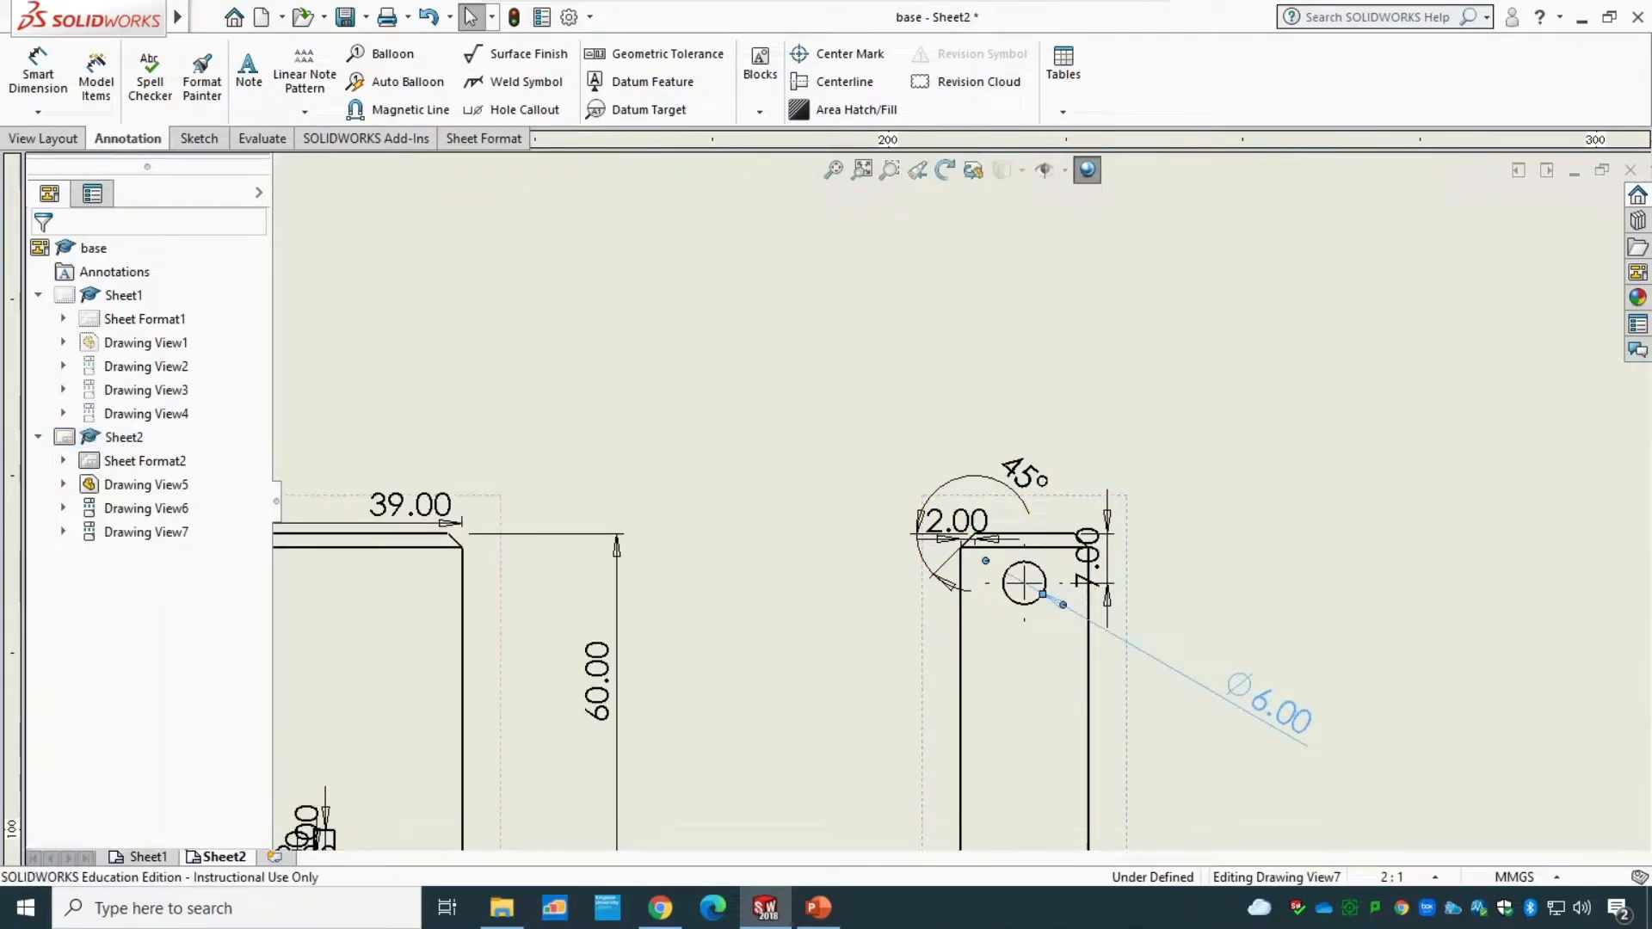
drag(1088, 550, 1247, 555)
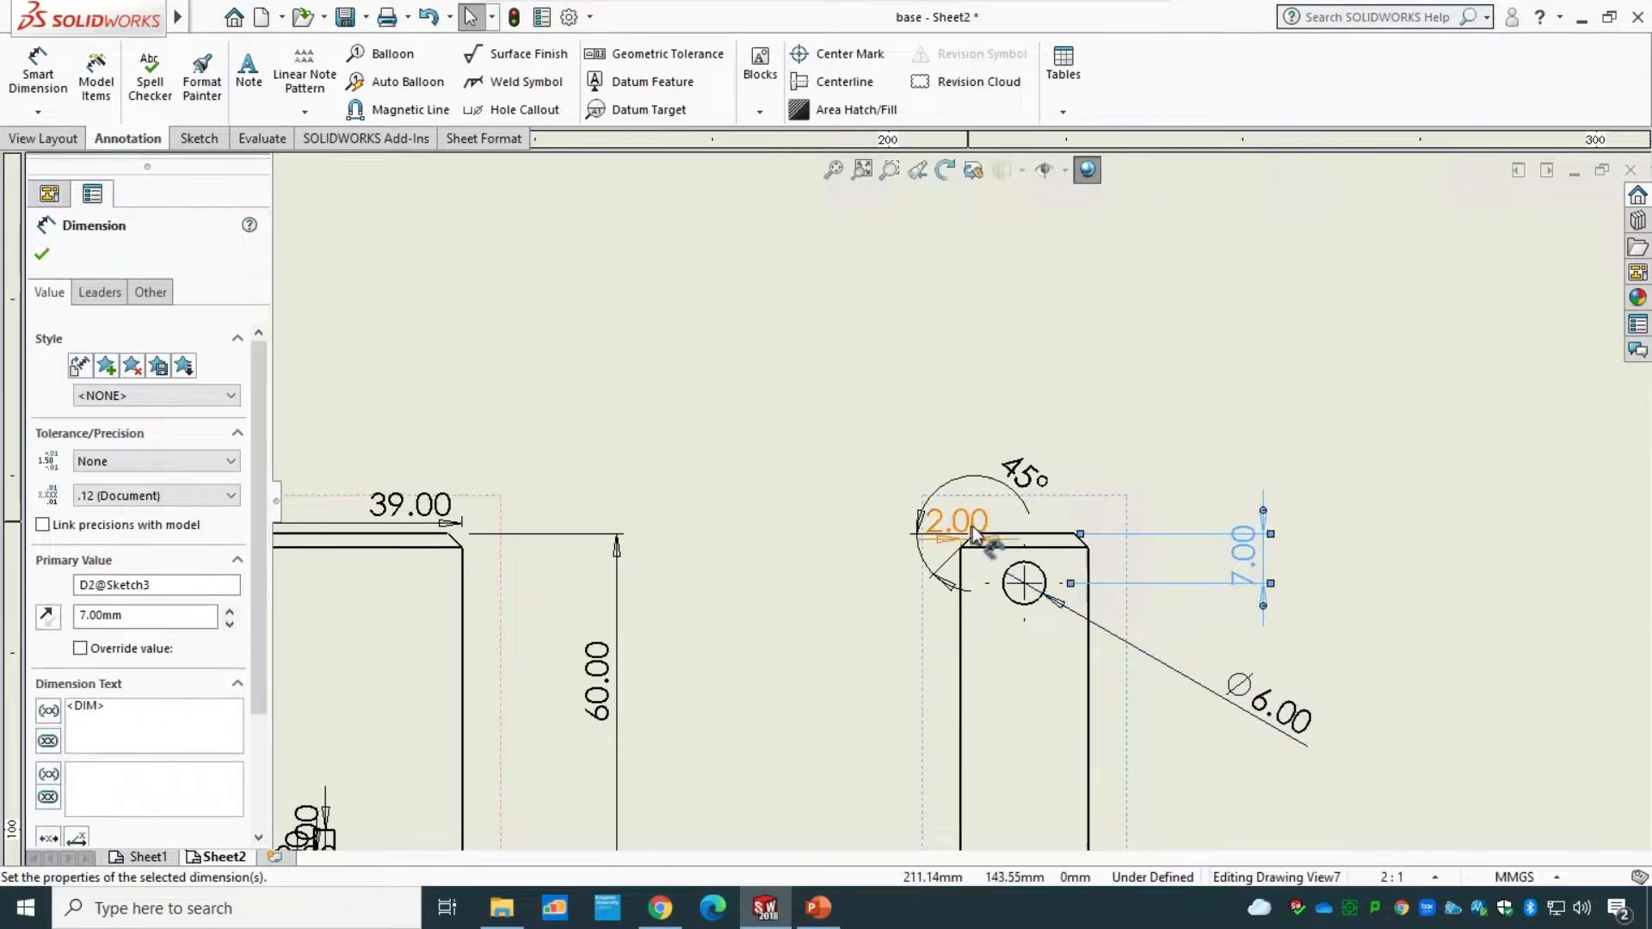
drag(1032, 476, 1026, 381)
drag(968, 520, 1040, 481)
- Auto-arrange all the 3 mm dimensions of the stepped notch in the jaw's front view
scroll(550, 680, up, 6)
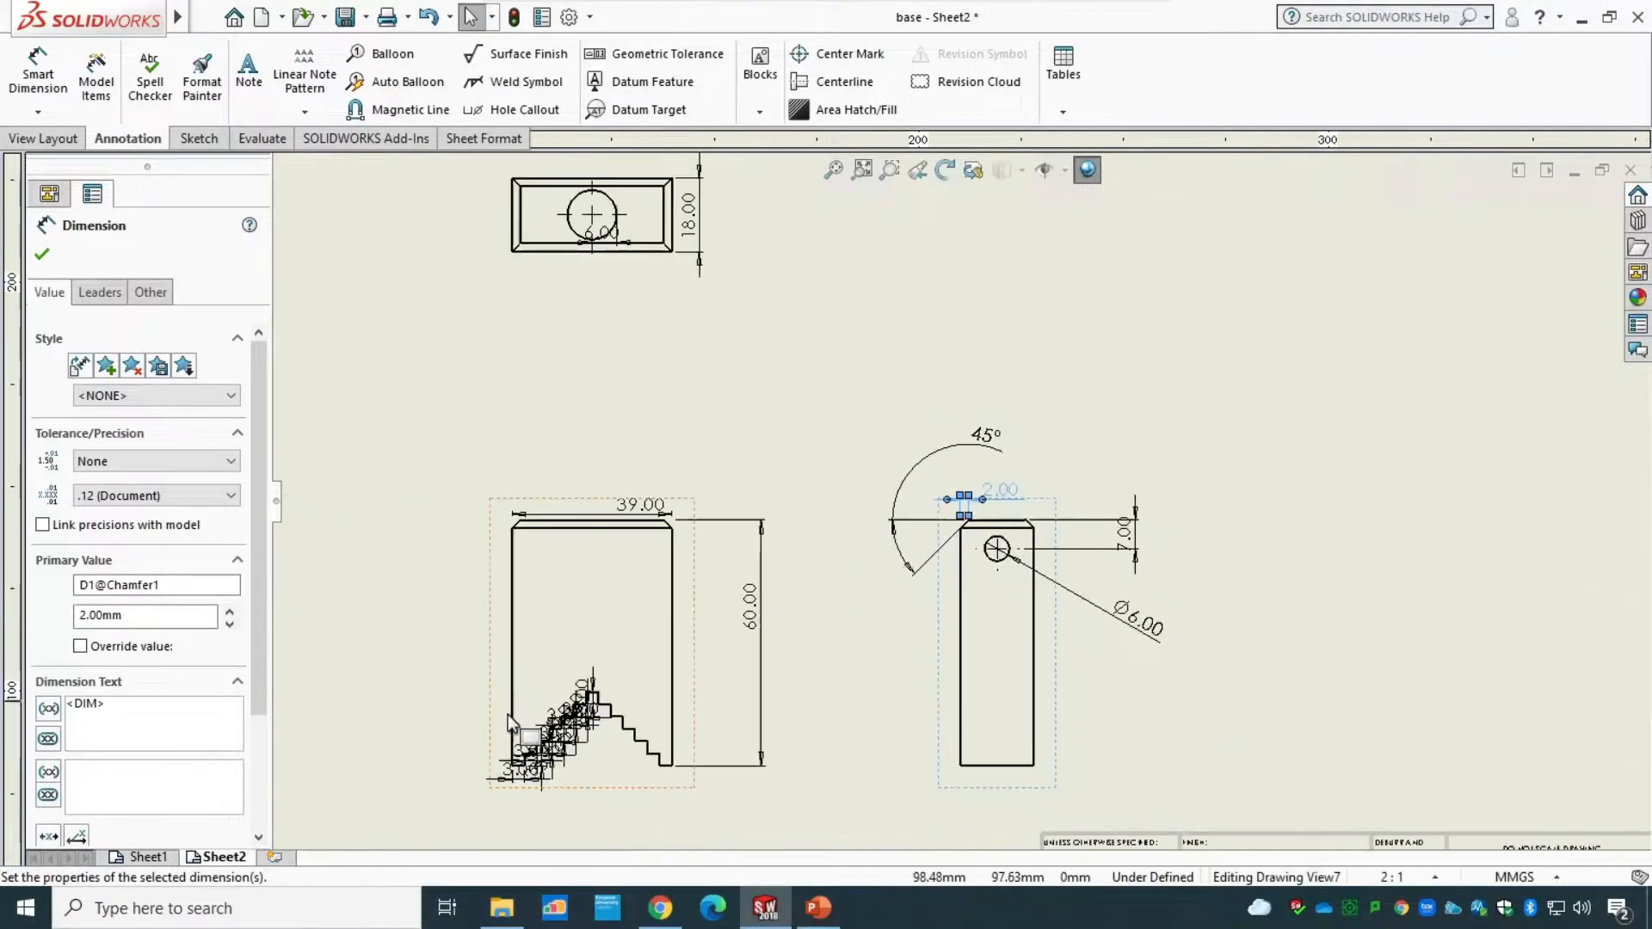
scroll(602, 714, down, 4)
scroll(1020, 514, down, 5)
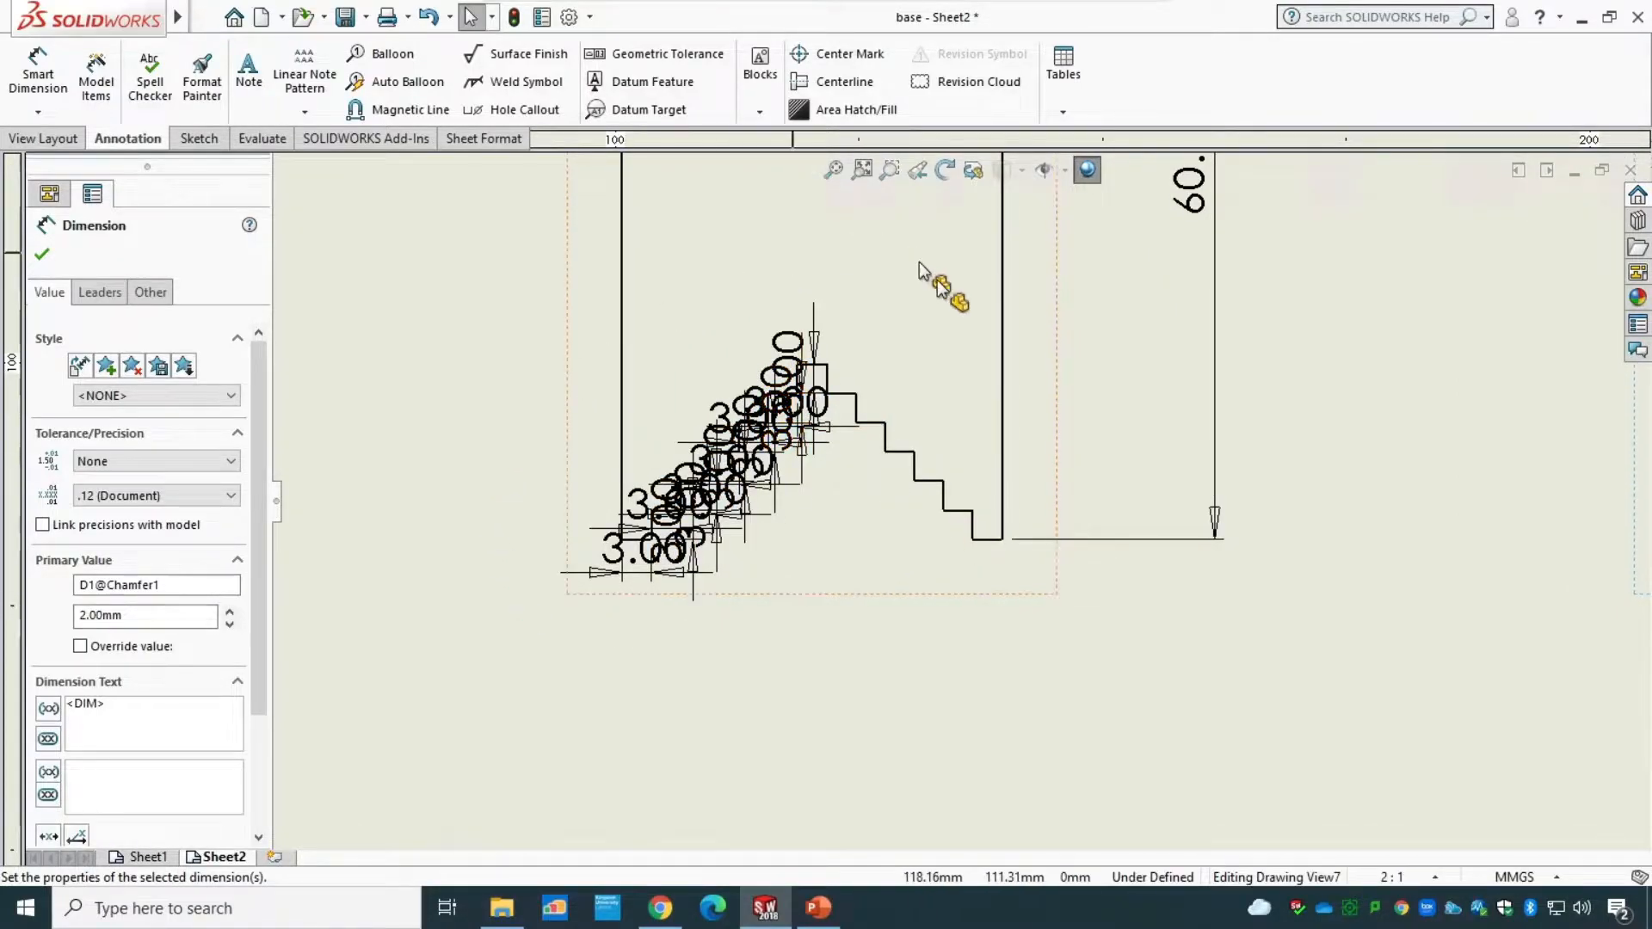
click(42, 254)
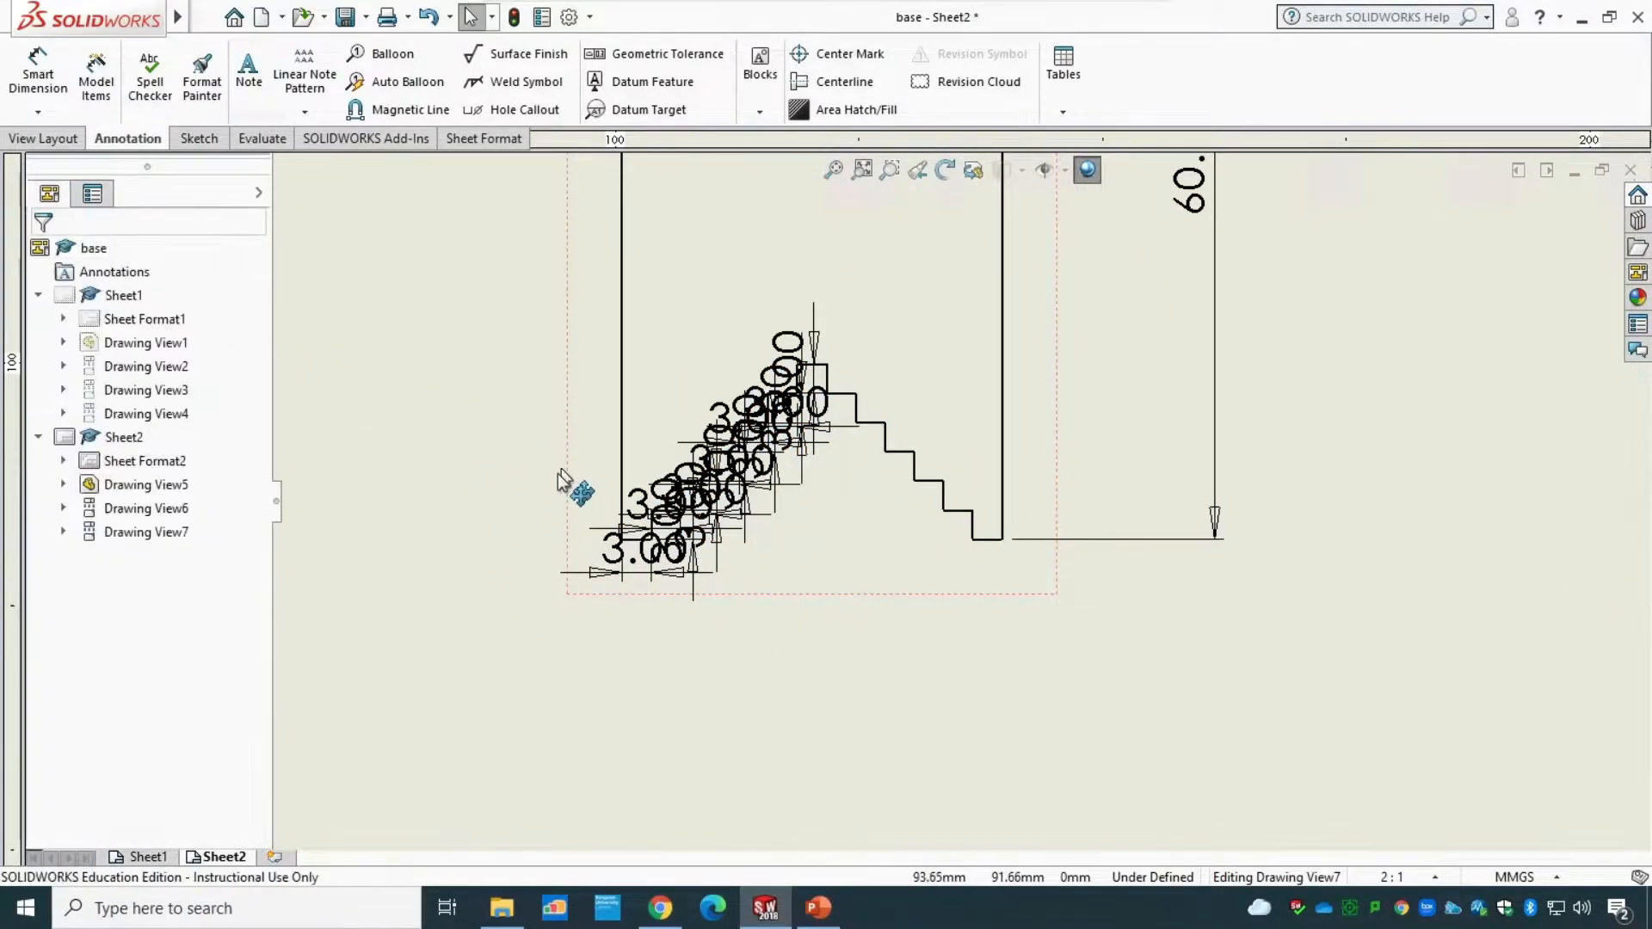
drag(492, 680, 850, 301)
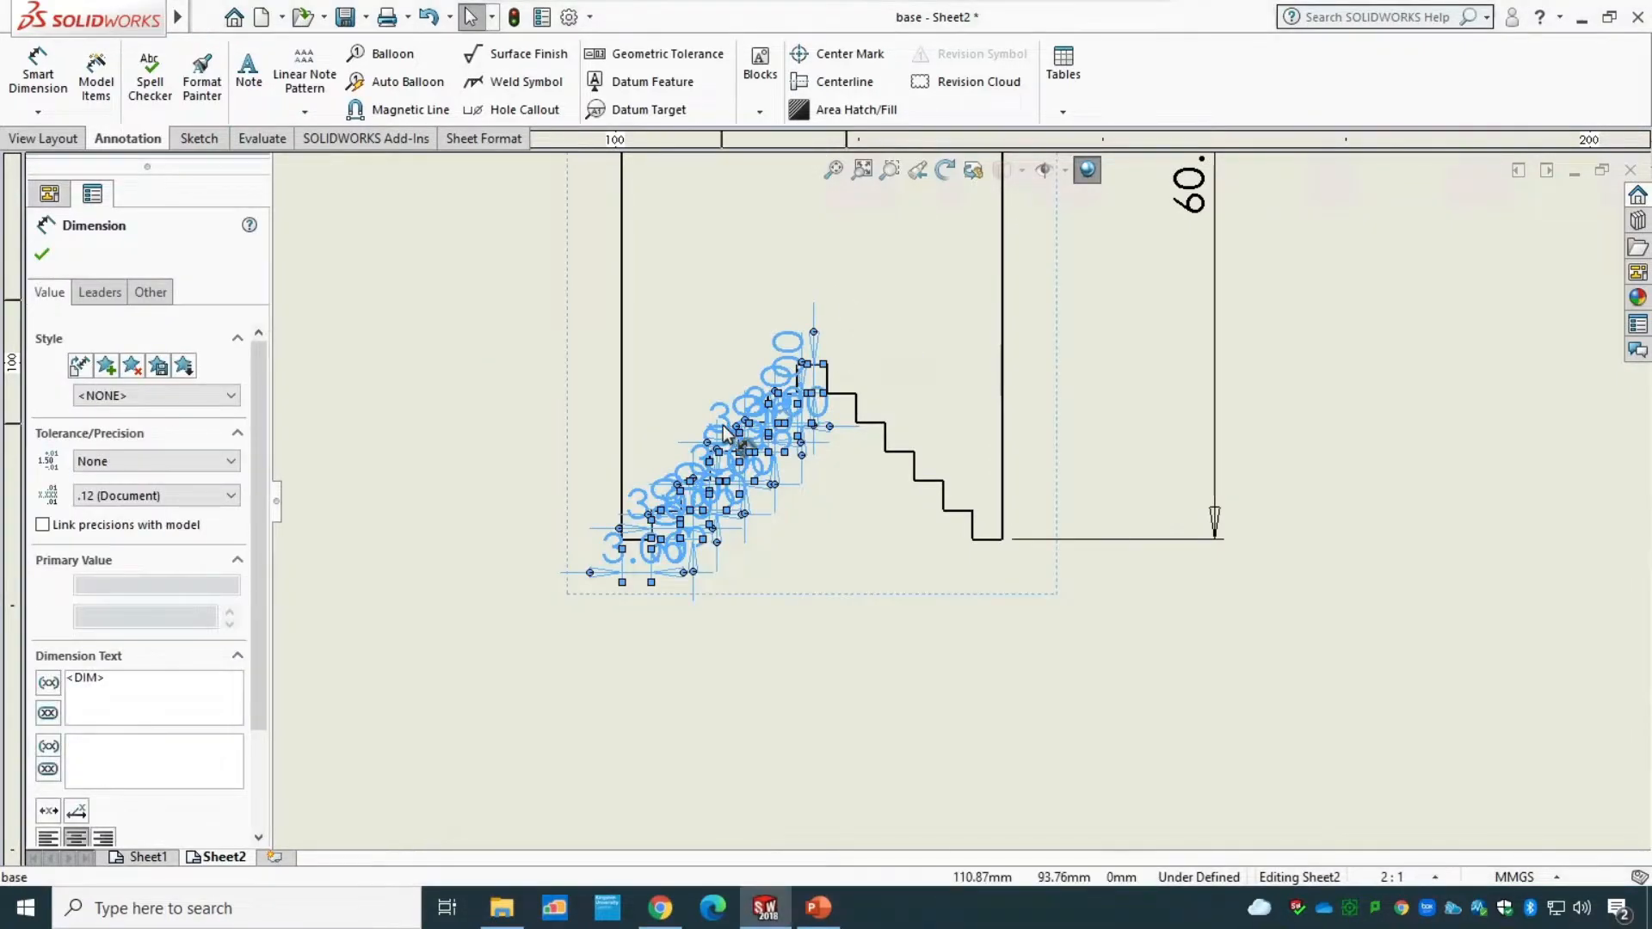
right_click(727, 432)
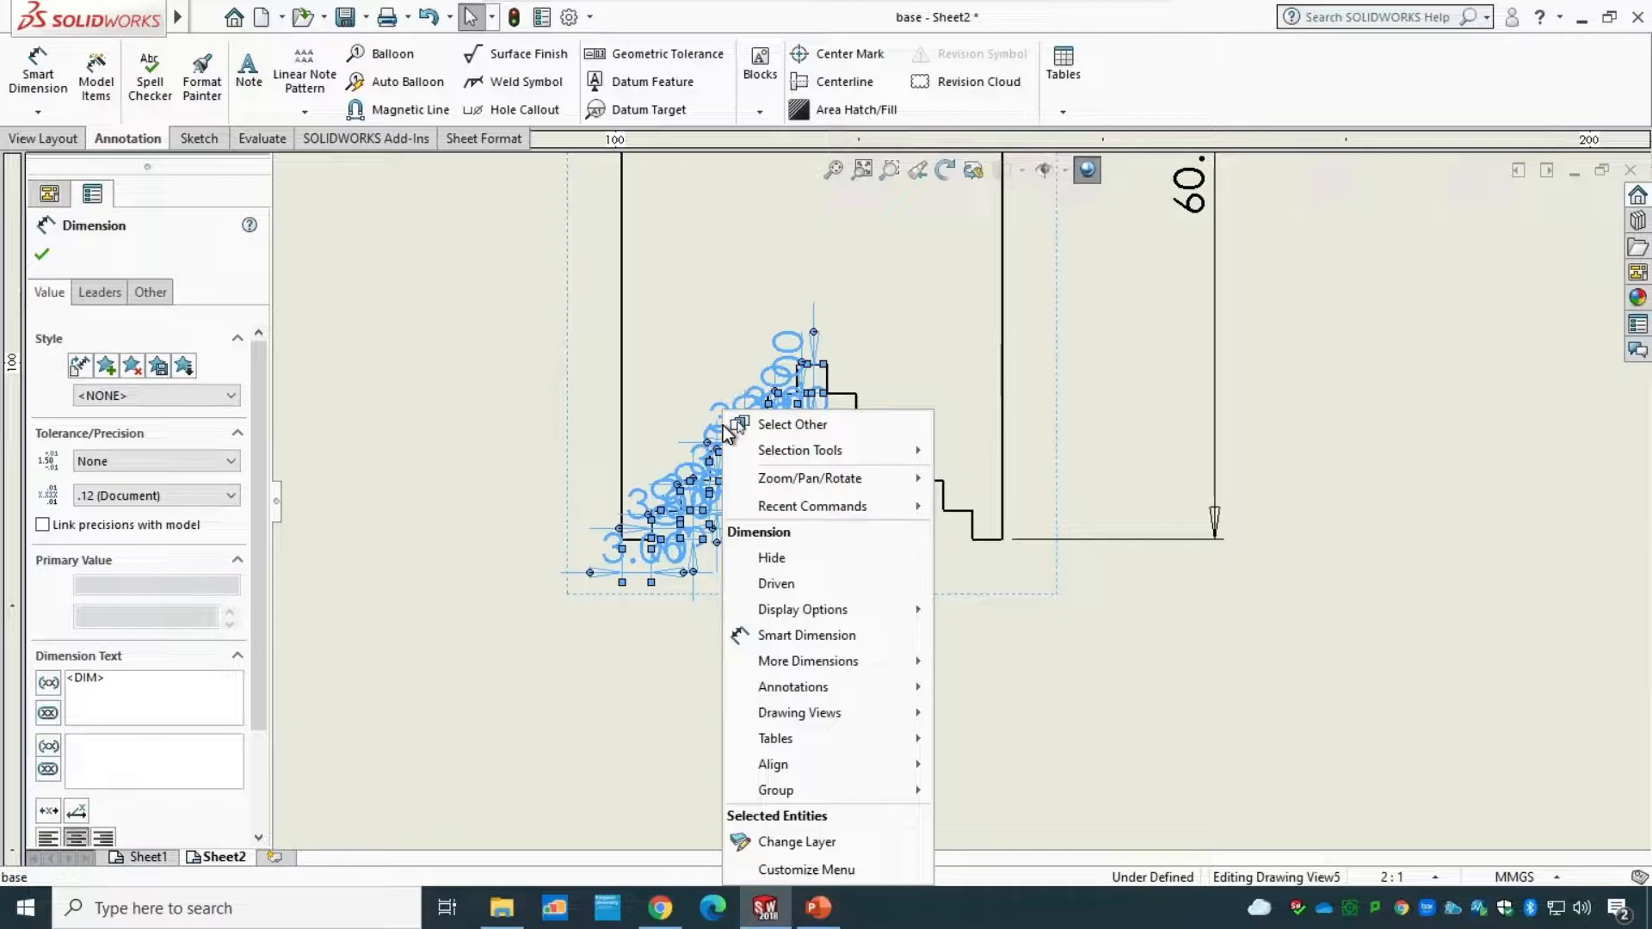
mouse_move(858, 762)
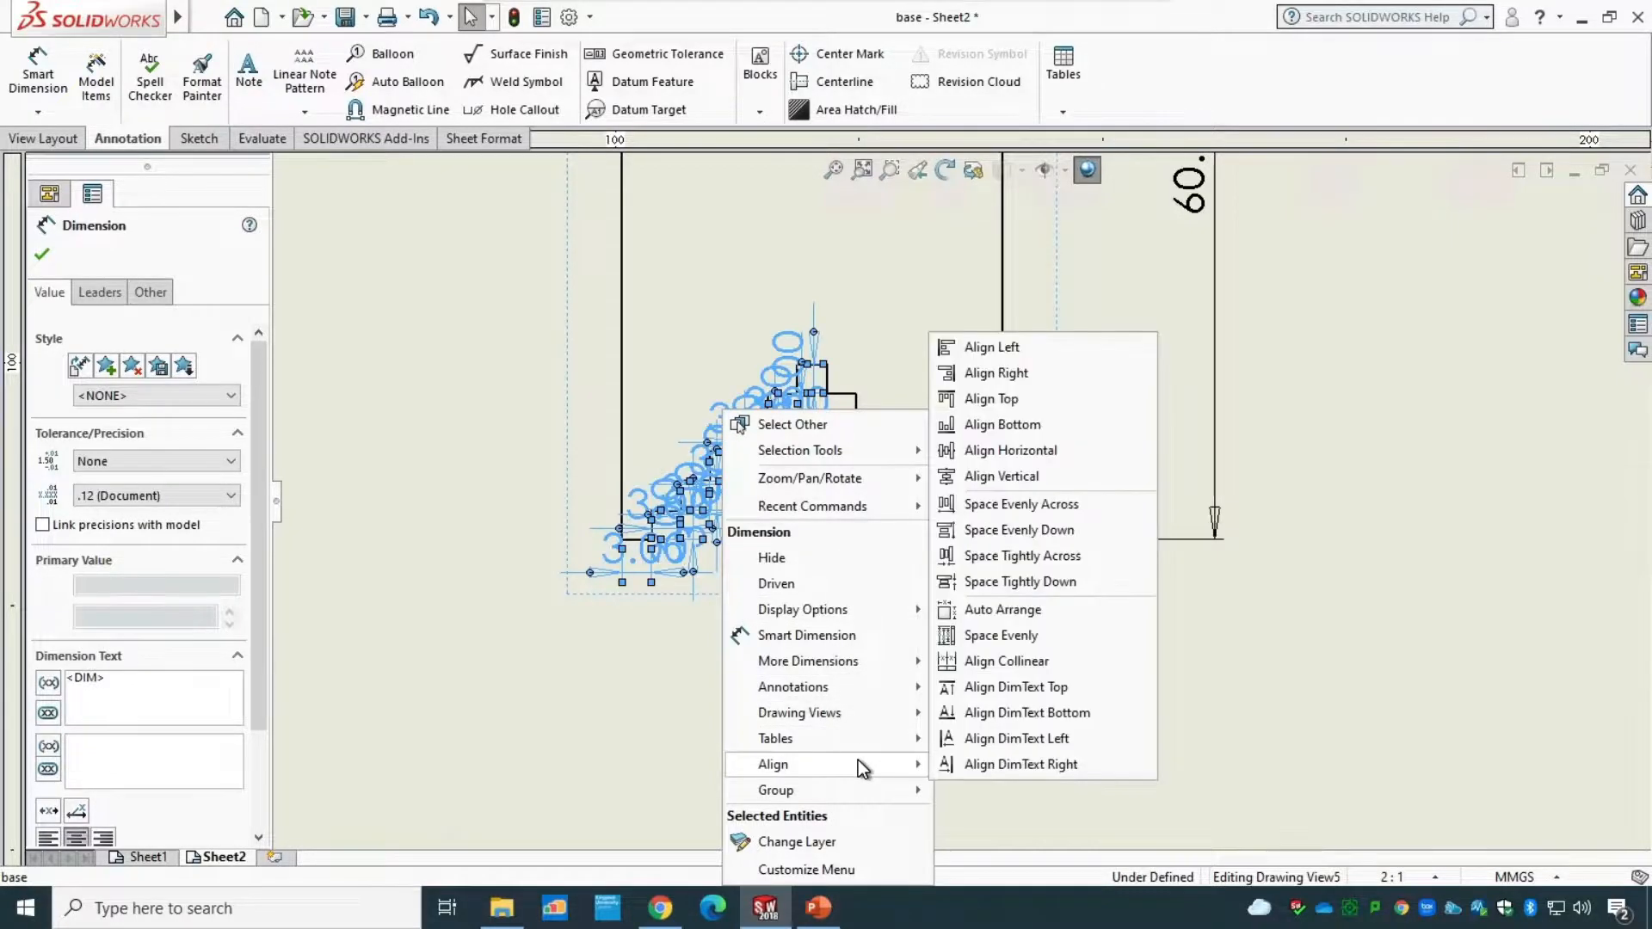
click(1048, 616)
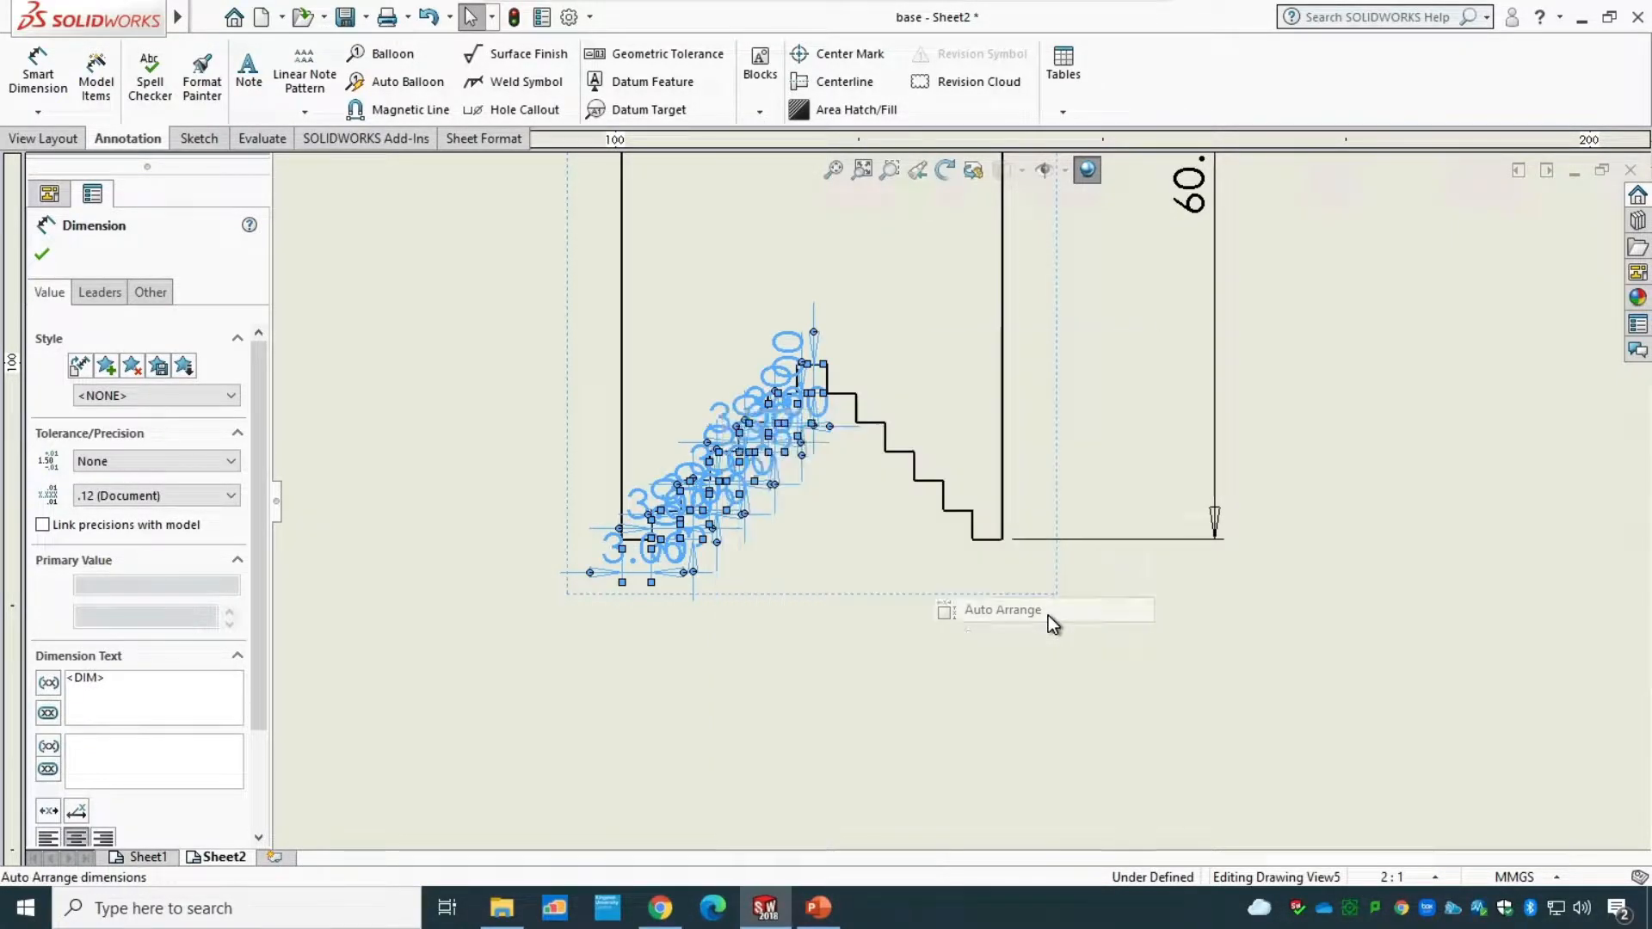
click(43, 254)
- Move the jaw top view's 18 mm depth dimension further out and its 6 mm hole dimension below the outline
scroll(869, 611, up, 3)
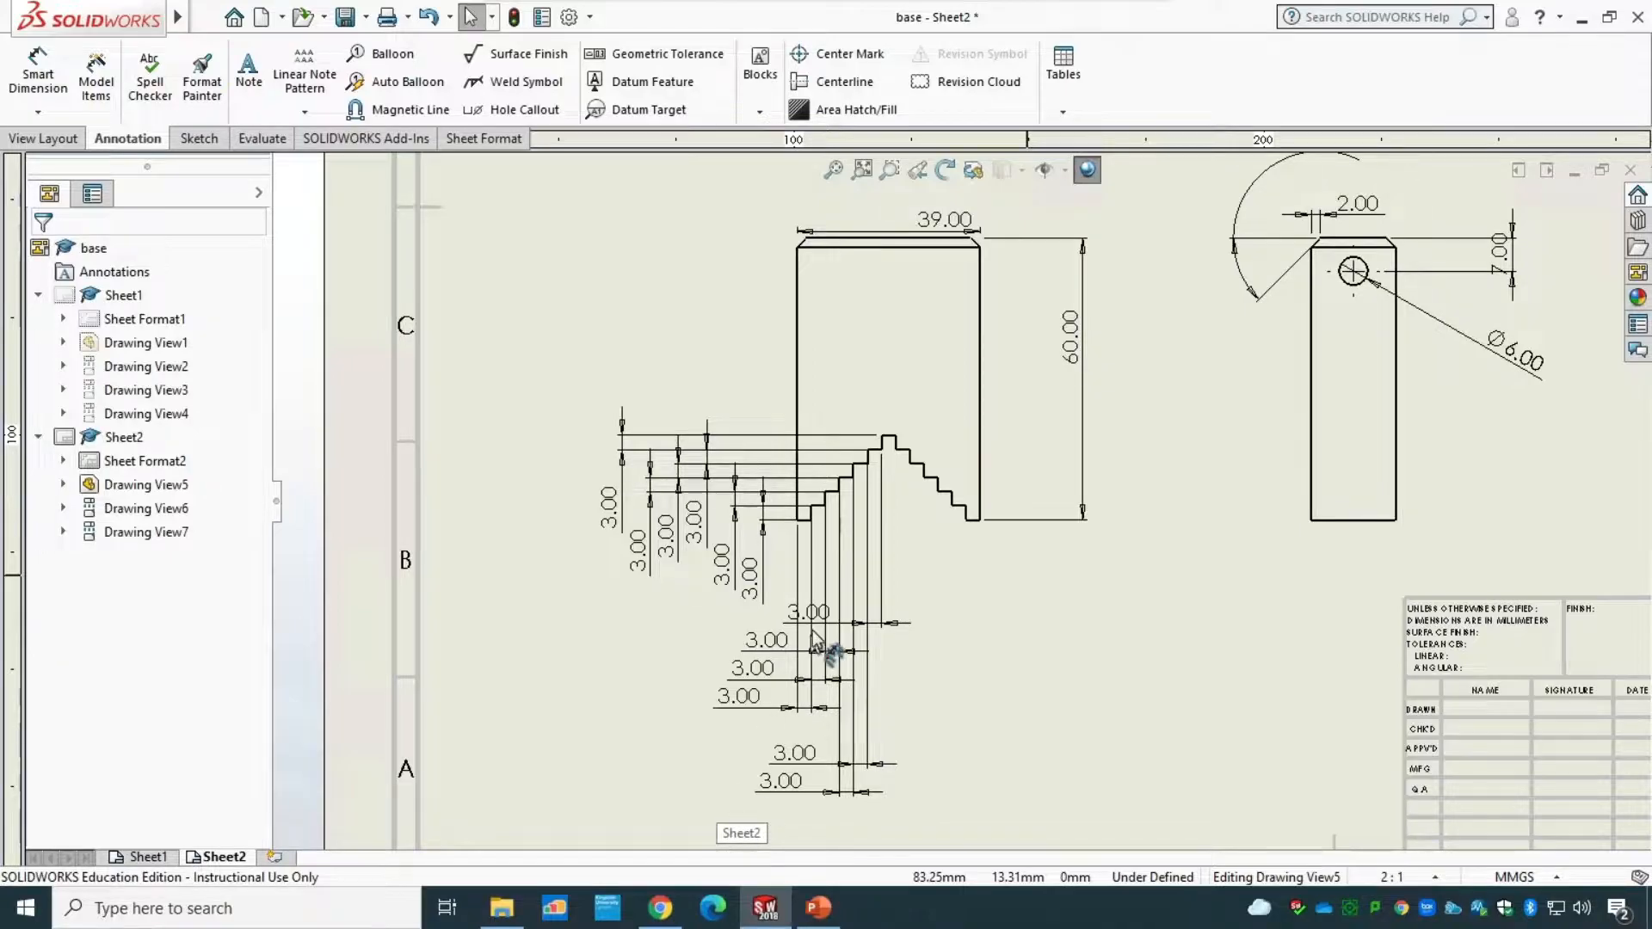
scroll(903, 507, up, 2)
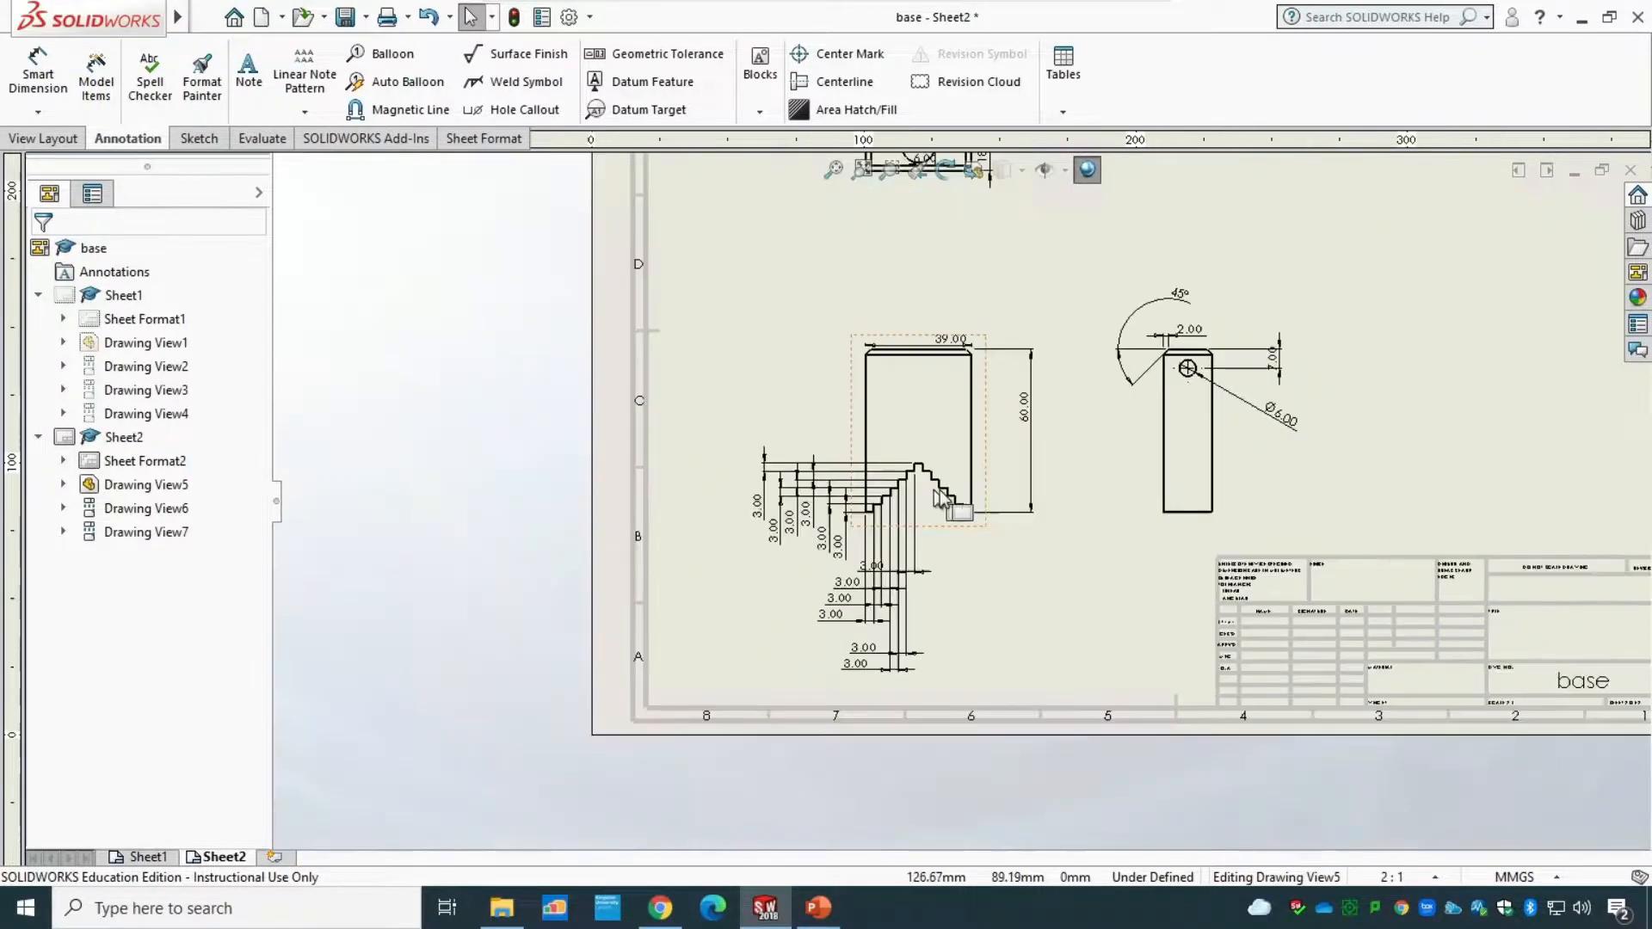
scroll(1221, 443, up, 2)
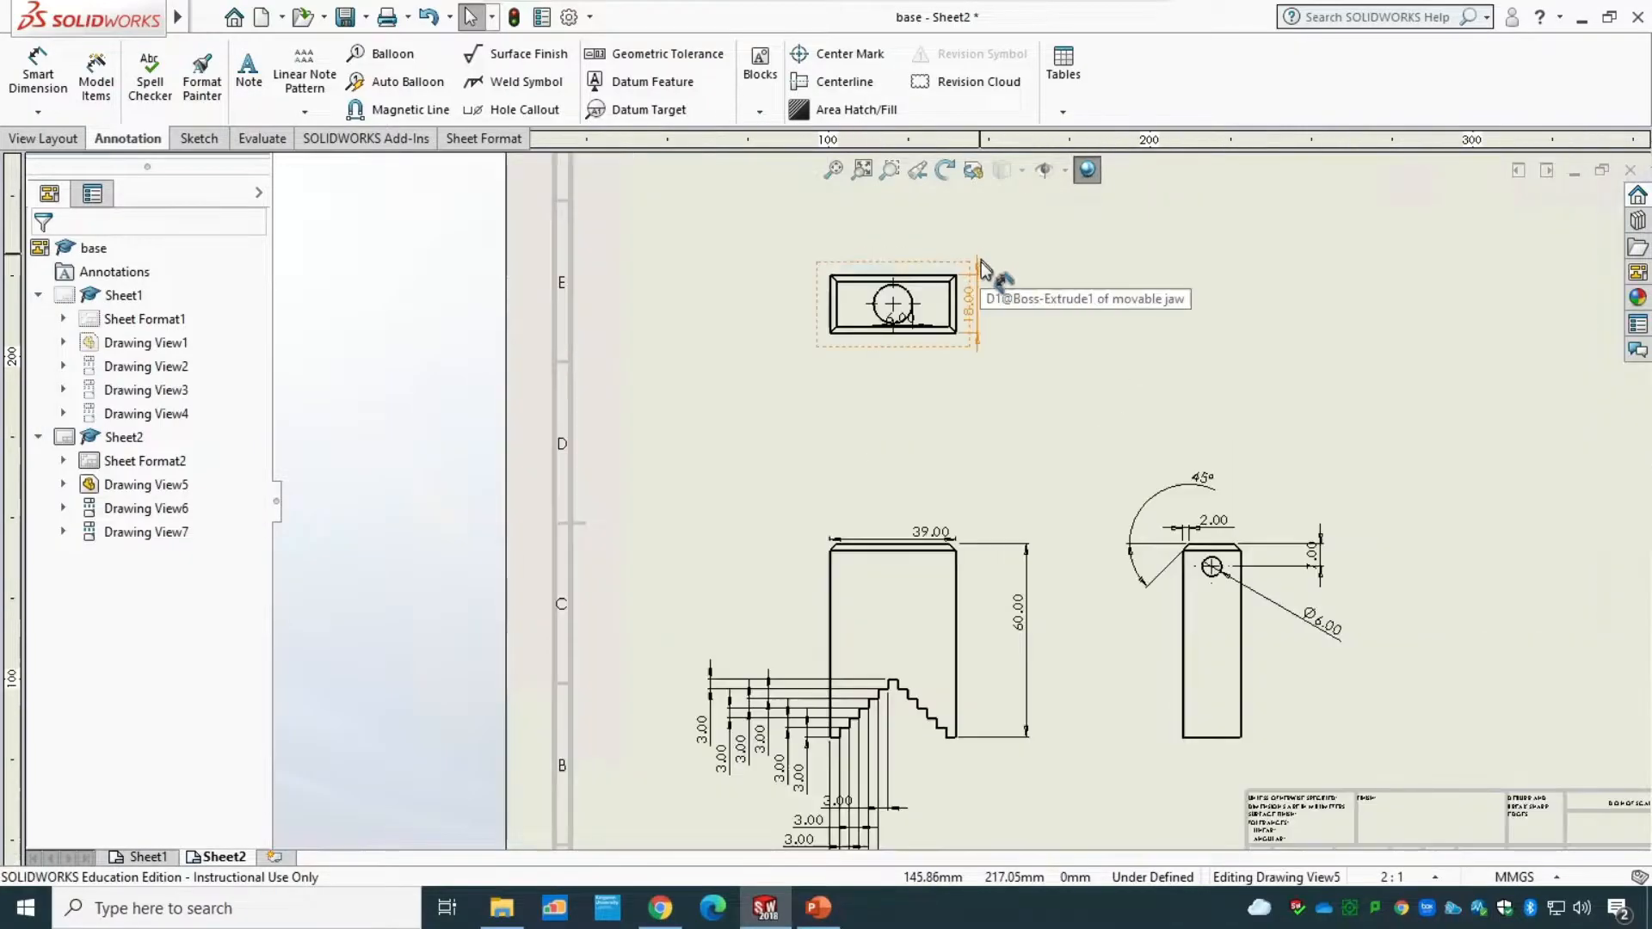
scroll(980, 262, down, 3)
drag(957, 379, 1016, 378)
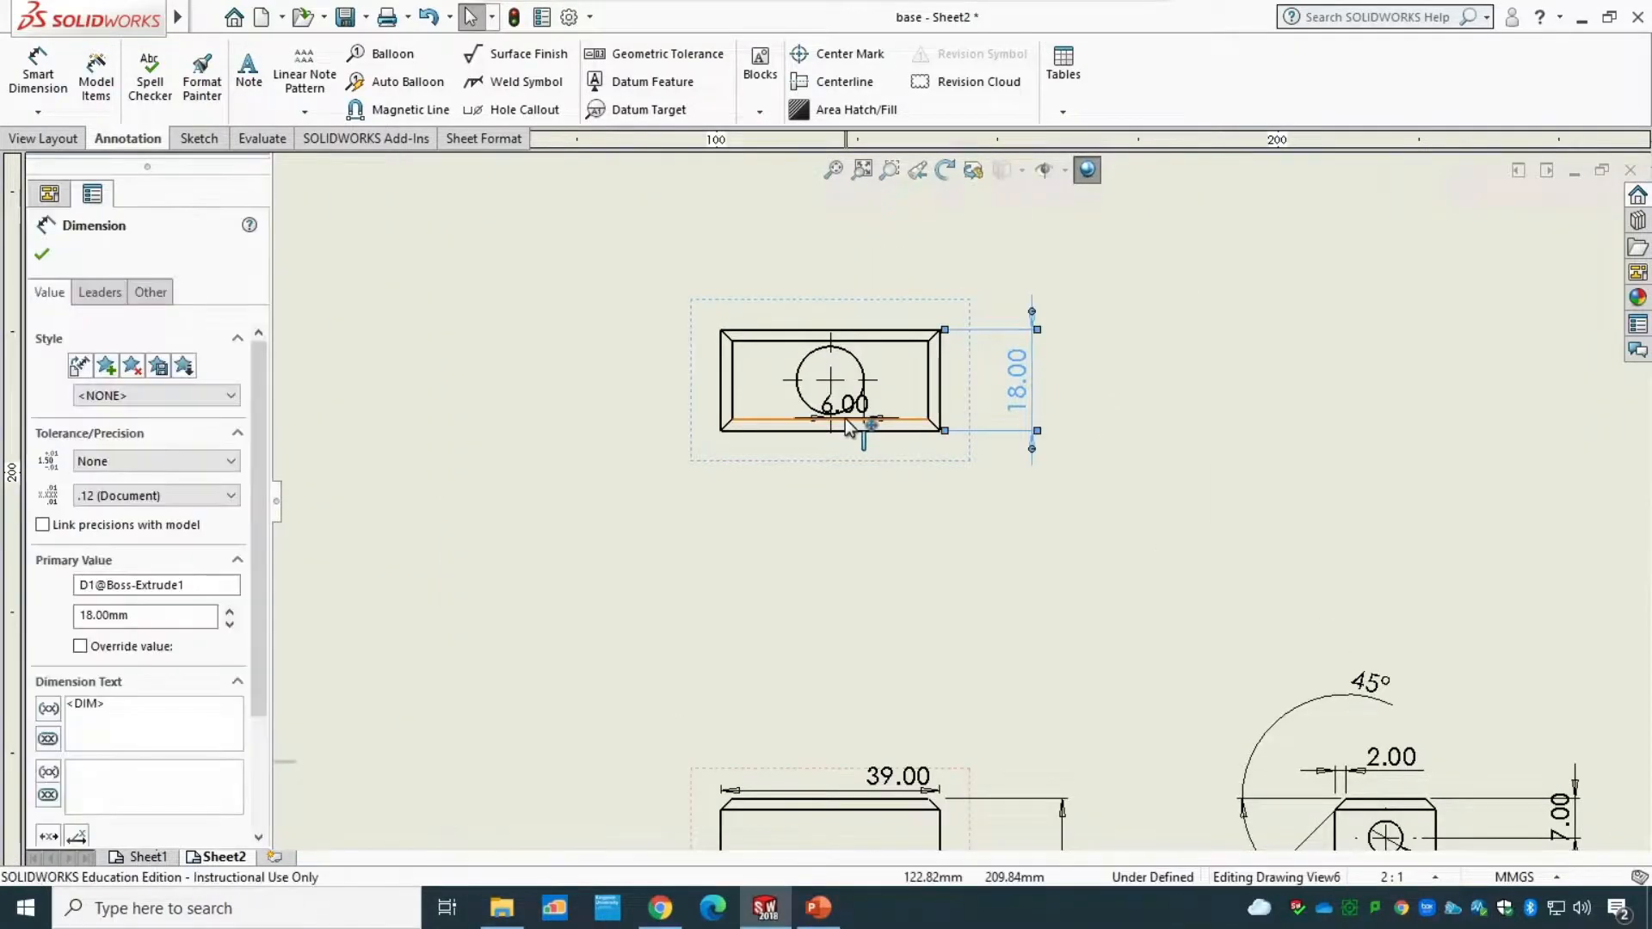
drag(847, 406, 875, 511)
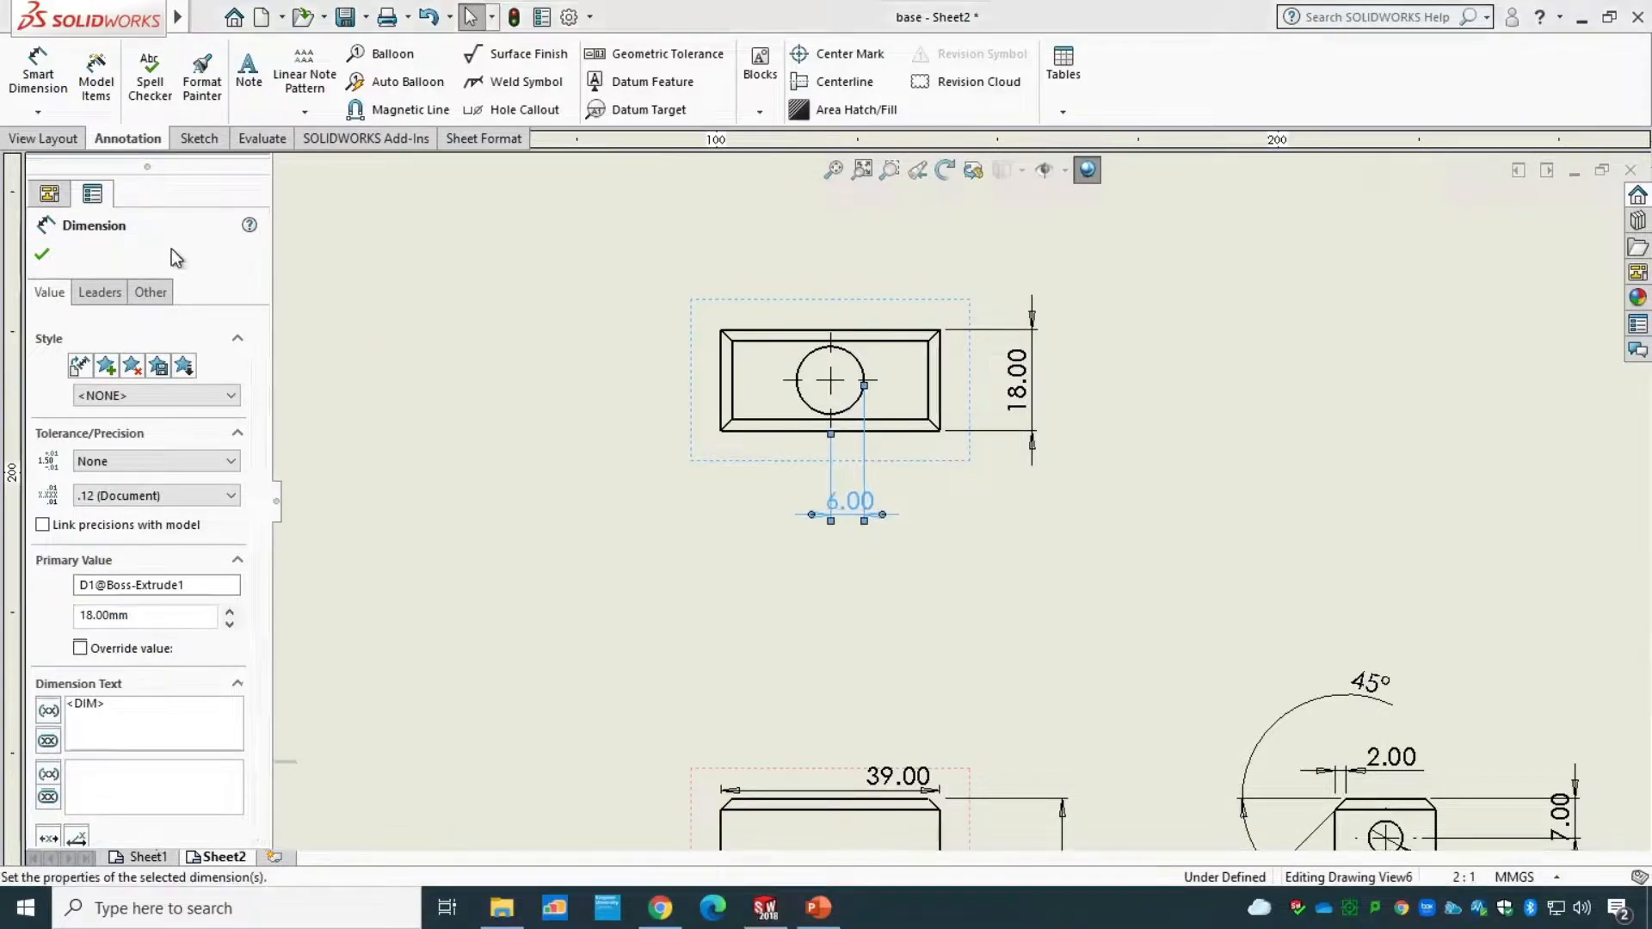
click(41, 253)
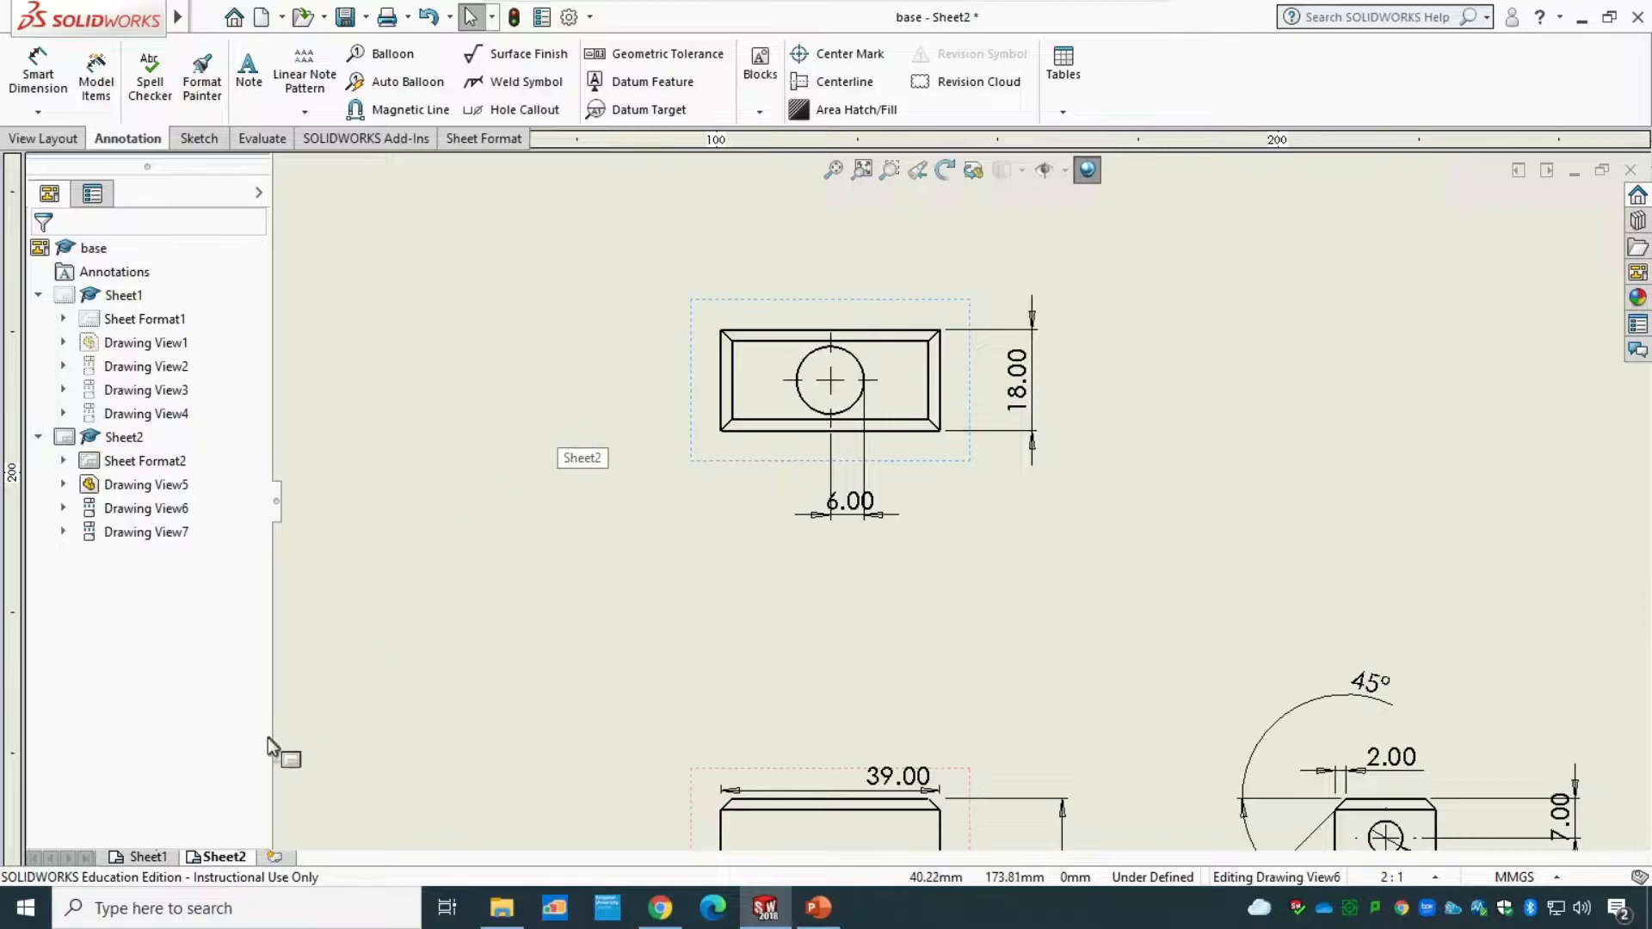
- Return to Sheet1 and undo the dimension moves and the import of model dimensions into its views
click(143, 858)
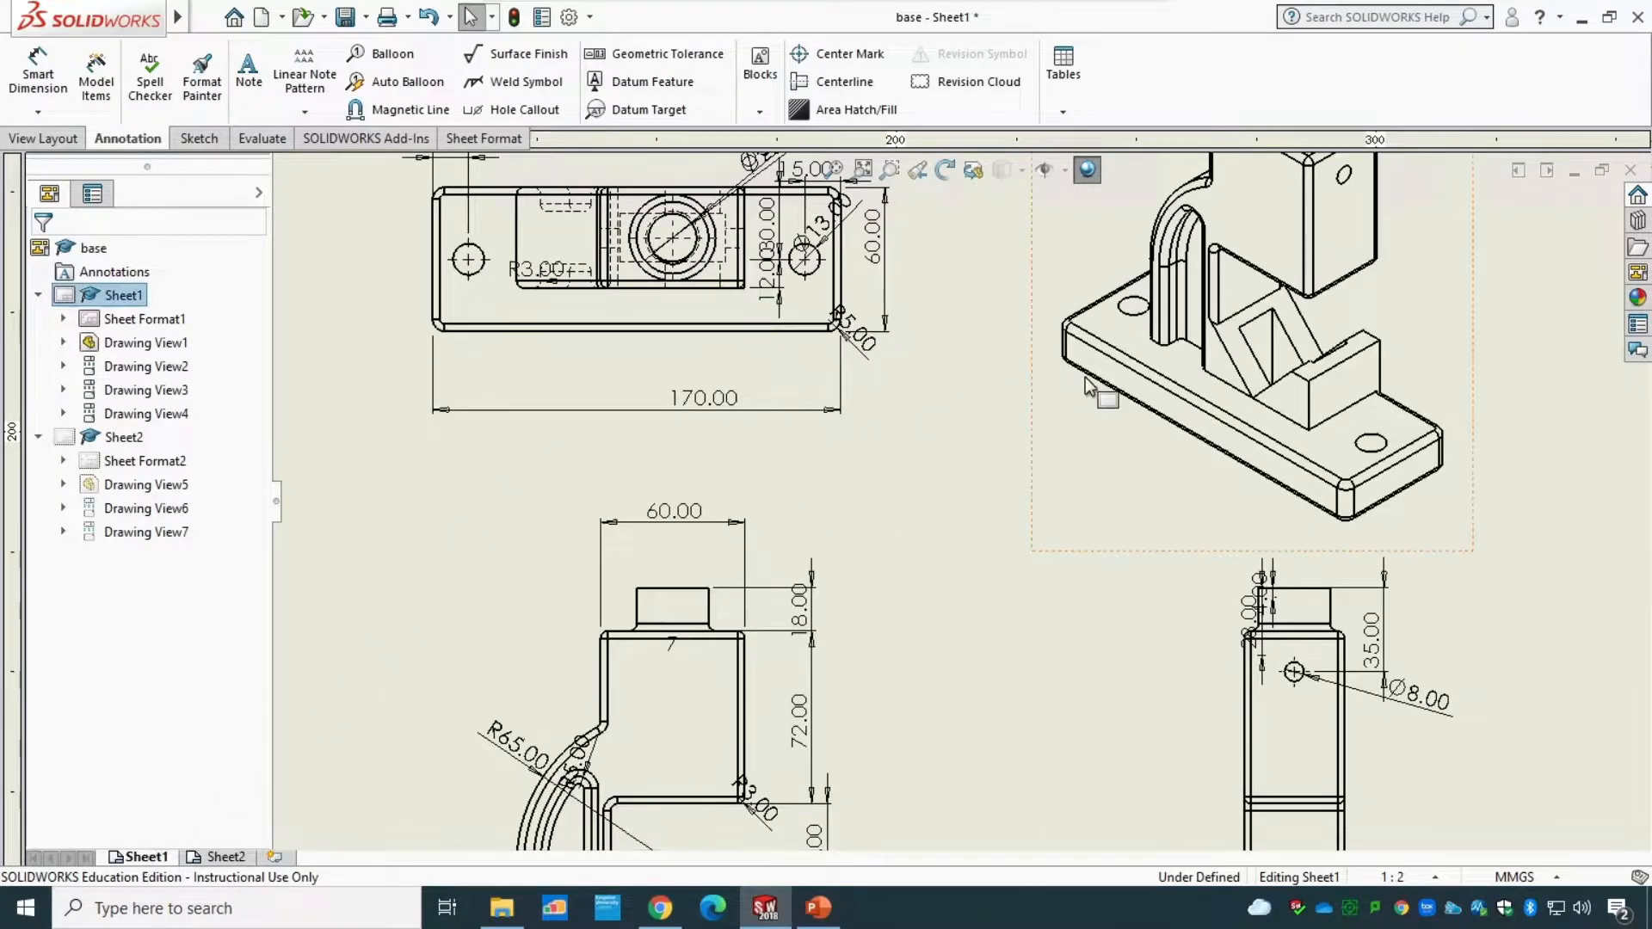
scroll(892, 477, up, 3)
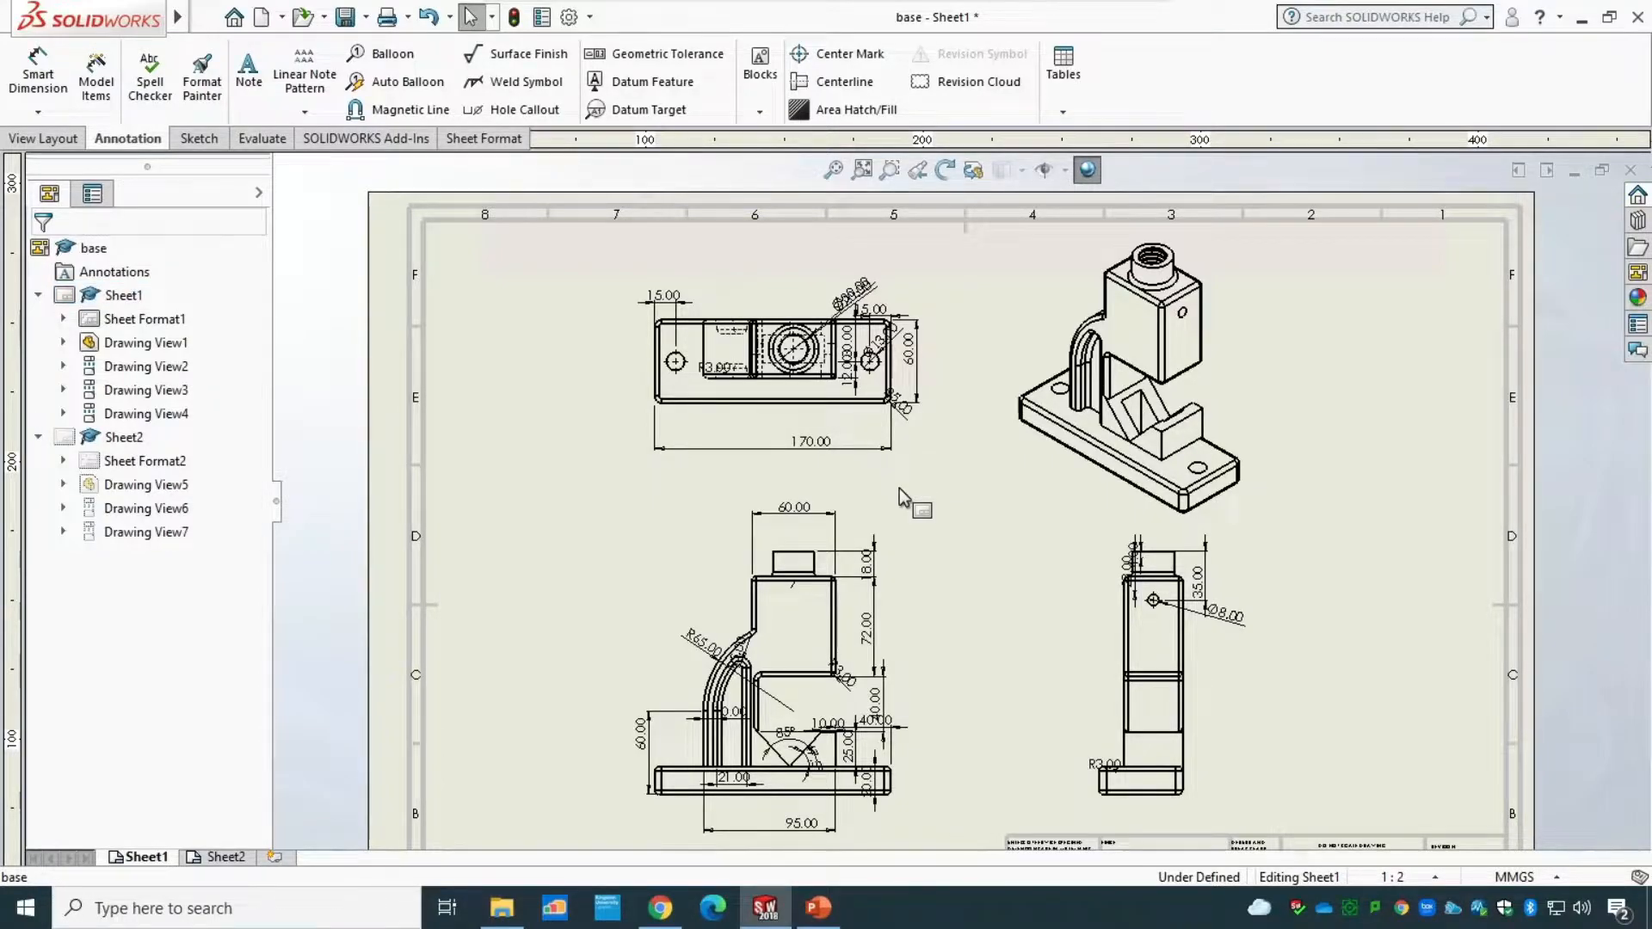
scroll(900, 496, up, 2)
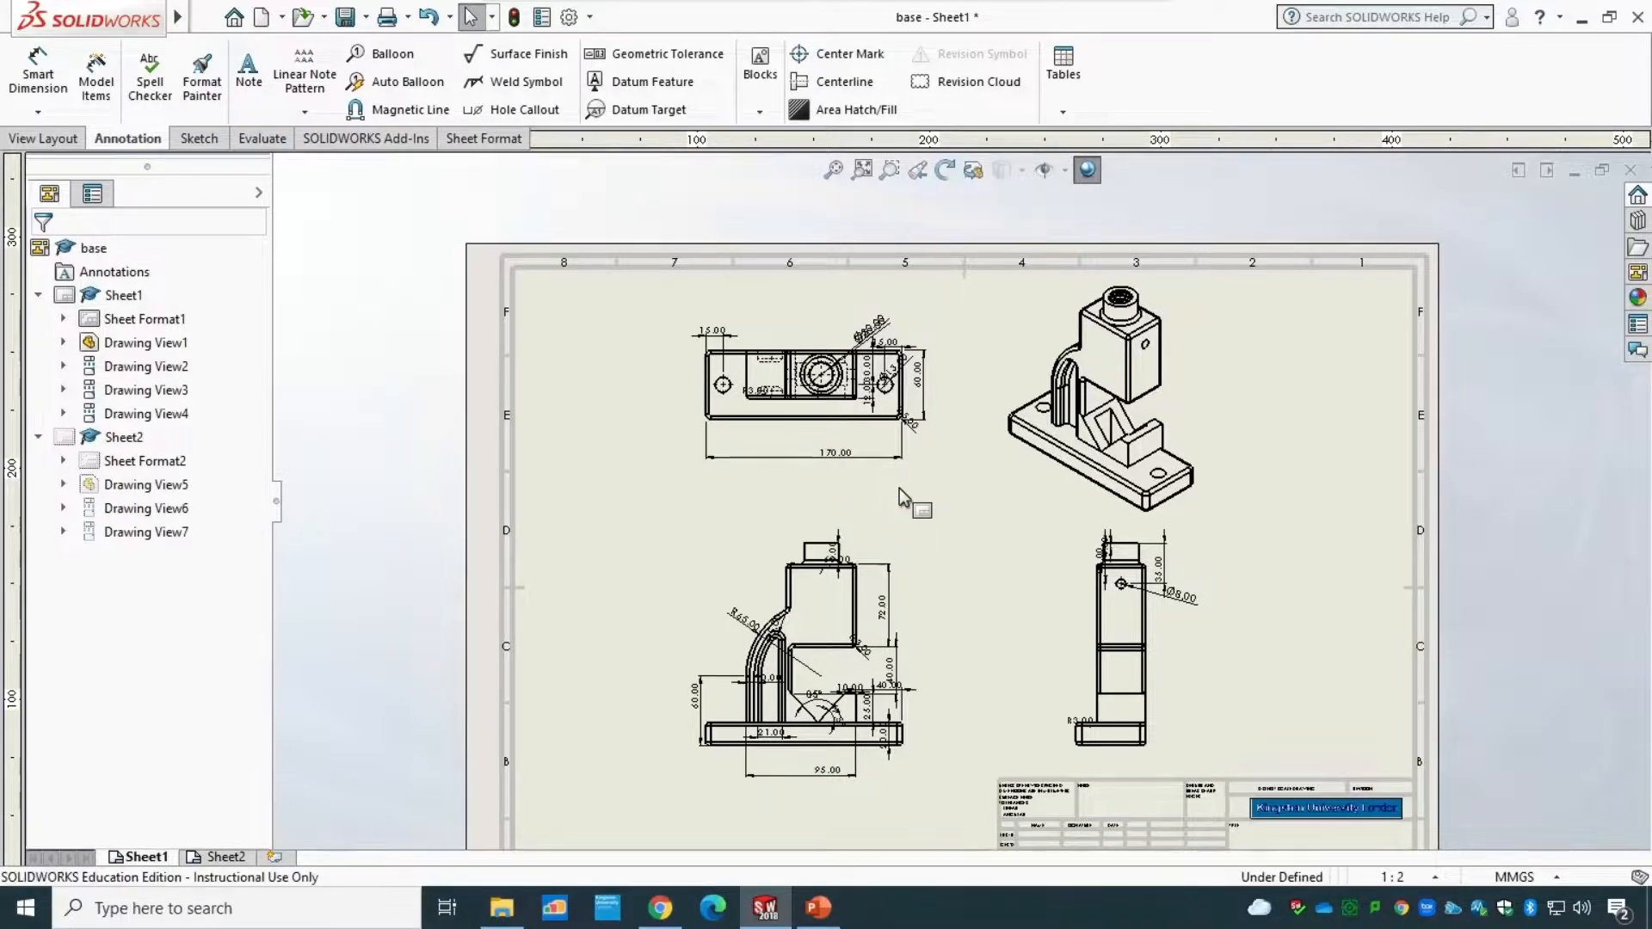
key(ctrl+z)
click(946, 699)
key(Delete)
click(947, 736)
key(Delete)
- Set the display style of the base's front view to Hidden Lines Visible
scroll(911, 662, down, 1)
scroll(912, 662, down, 1)
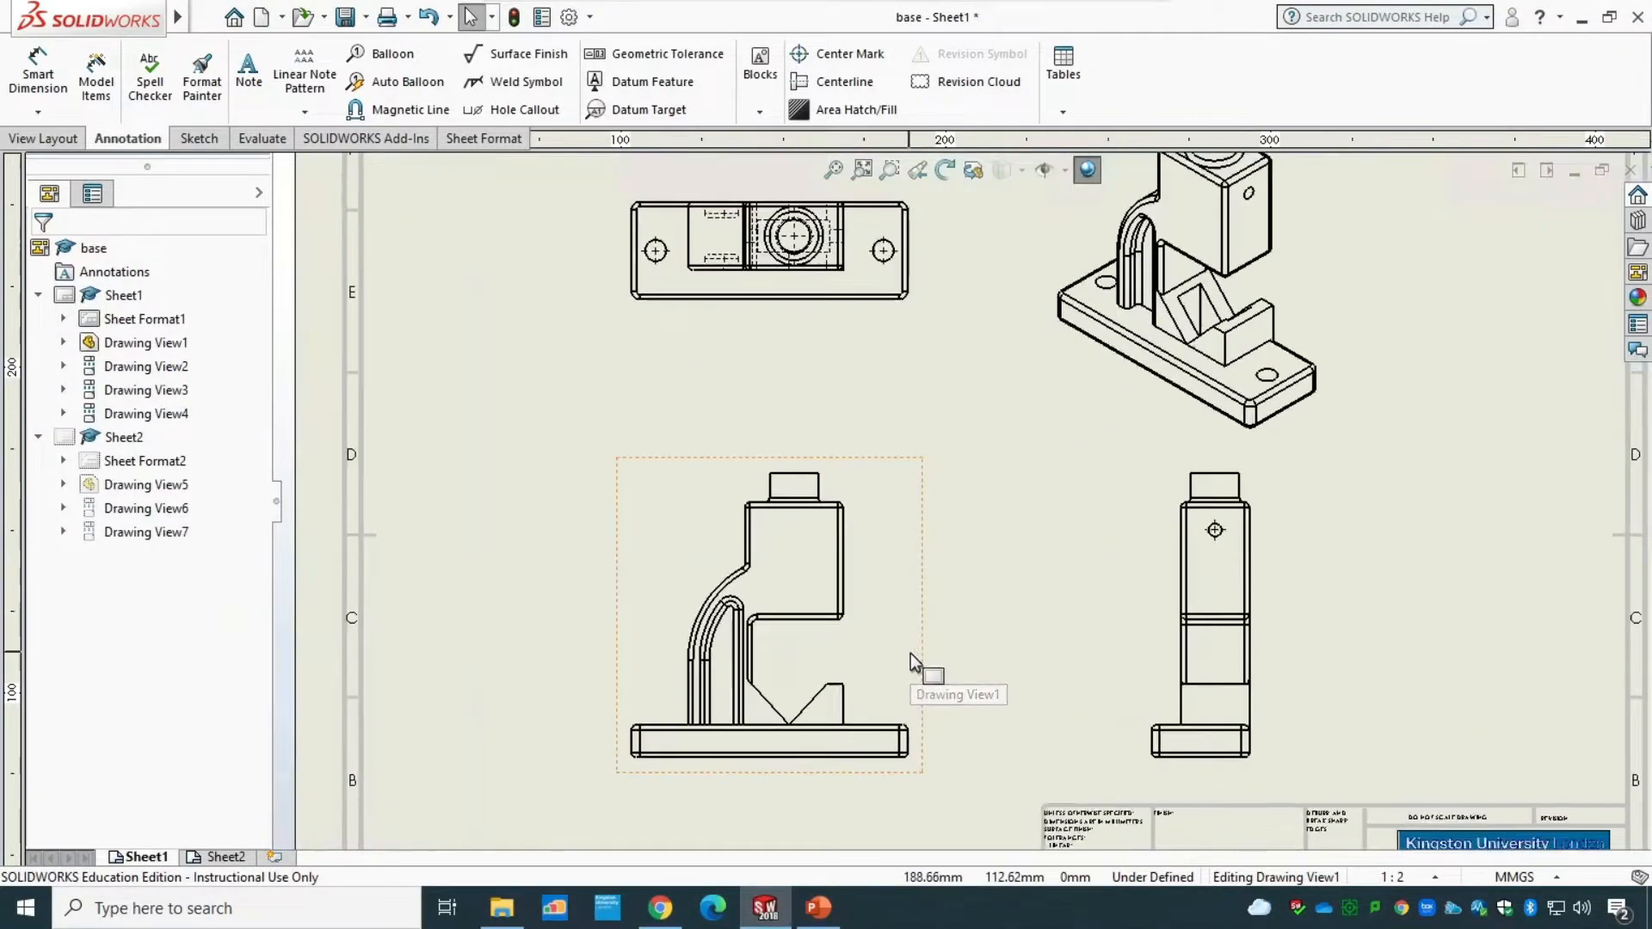
scroll(912, 662, down, 1)
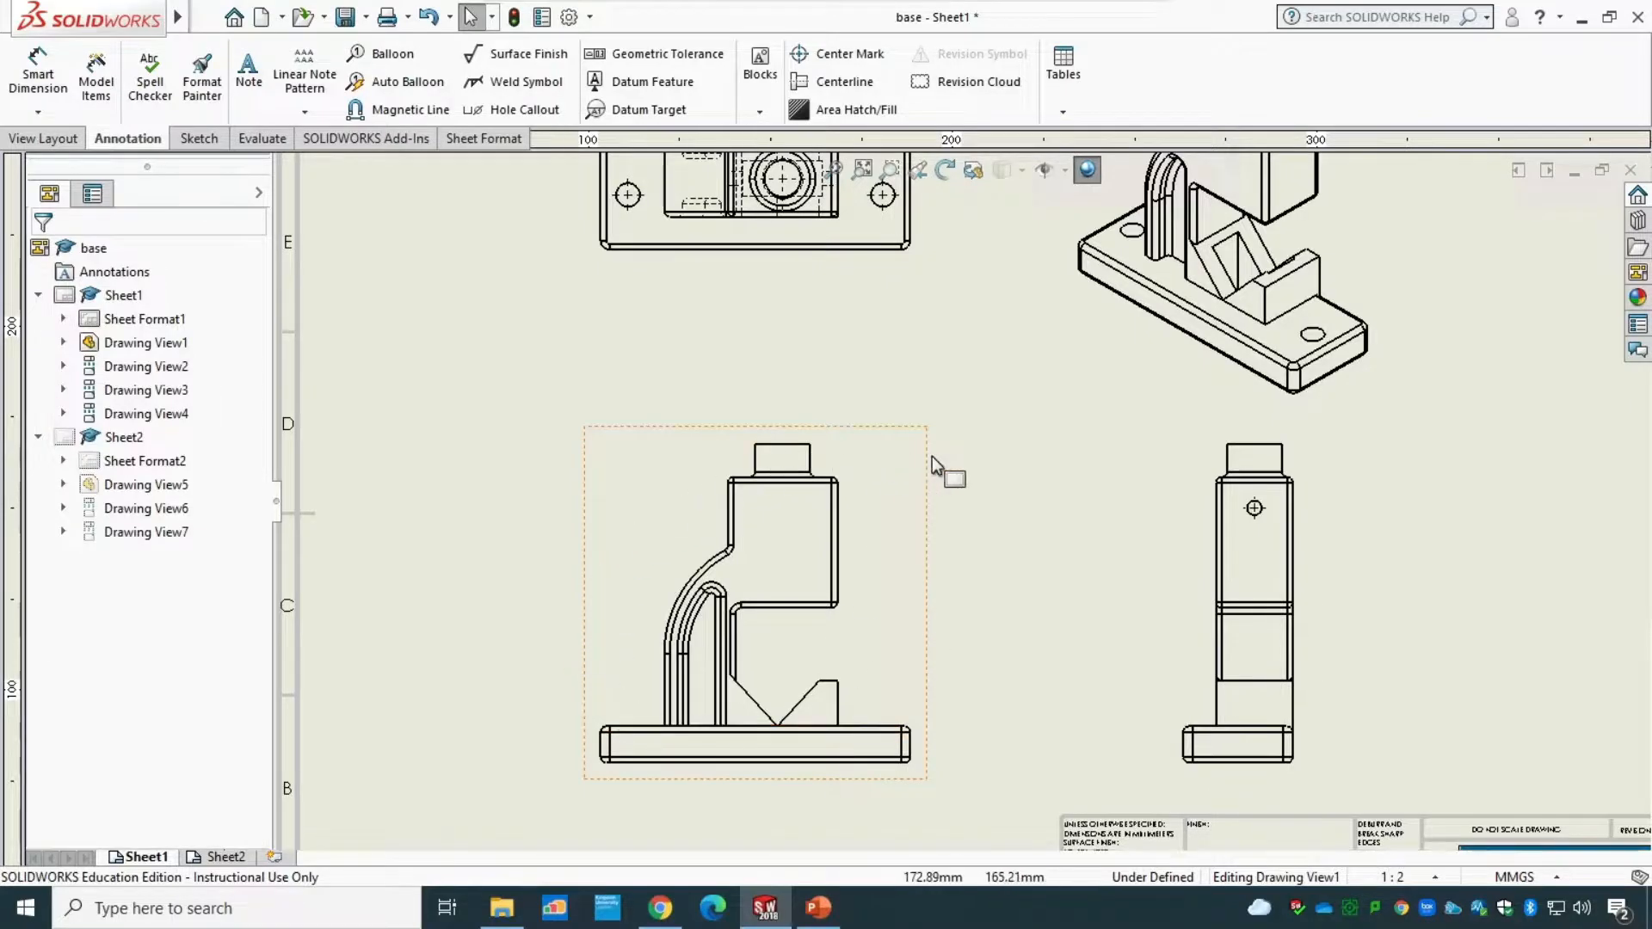
click(933, 678)
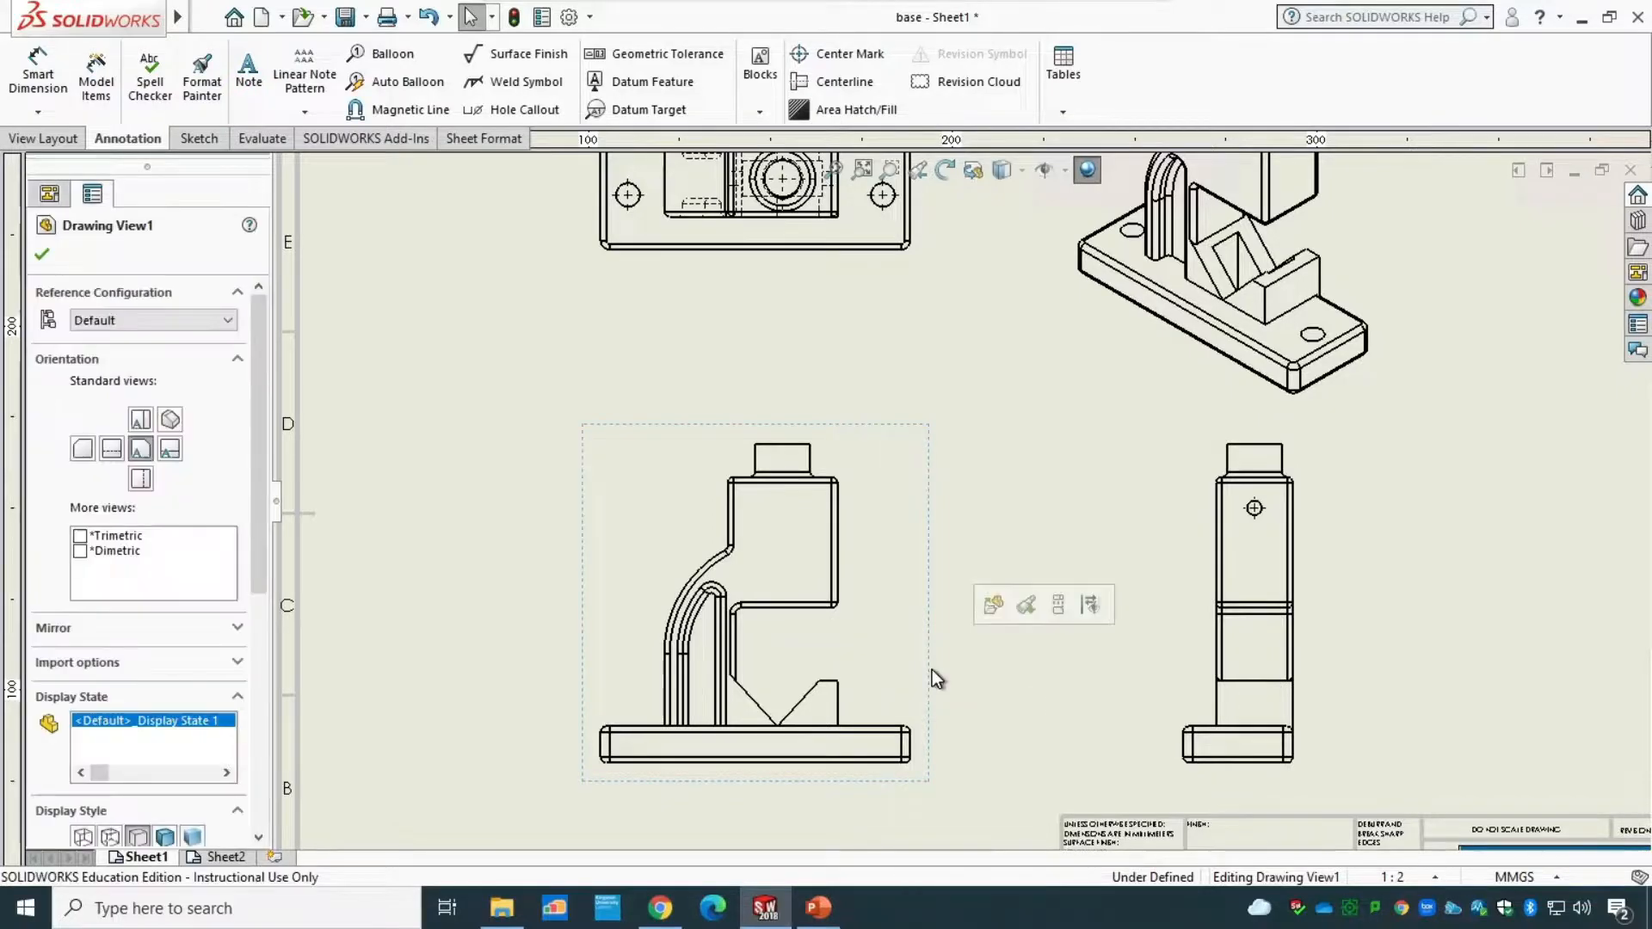
click(112, 837)
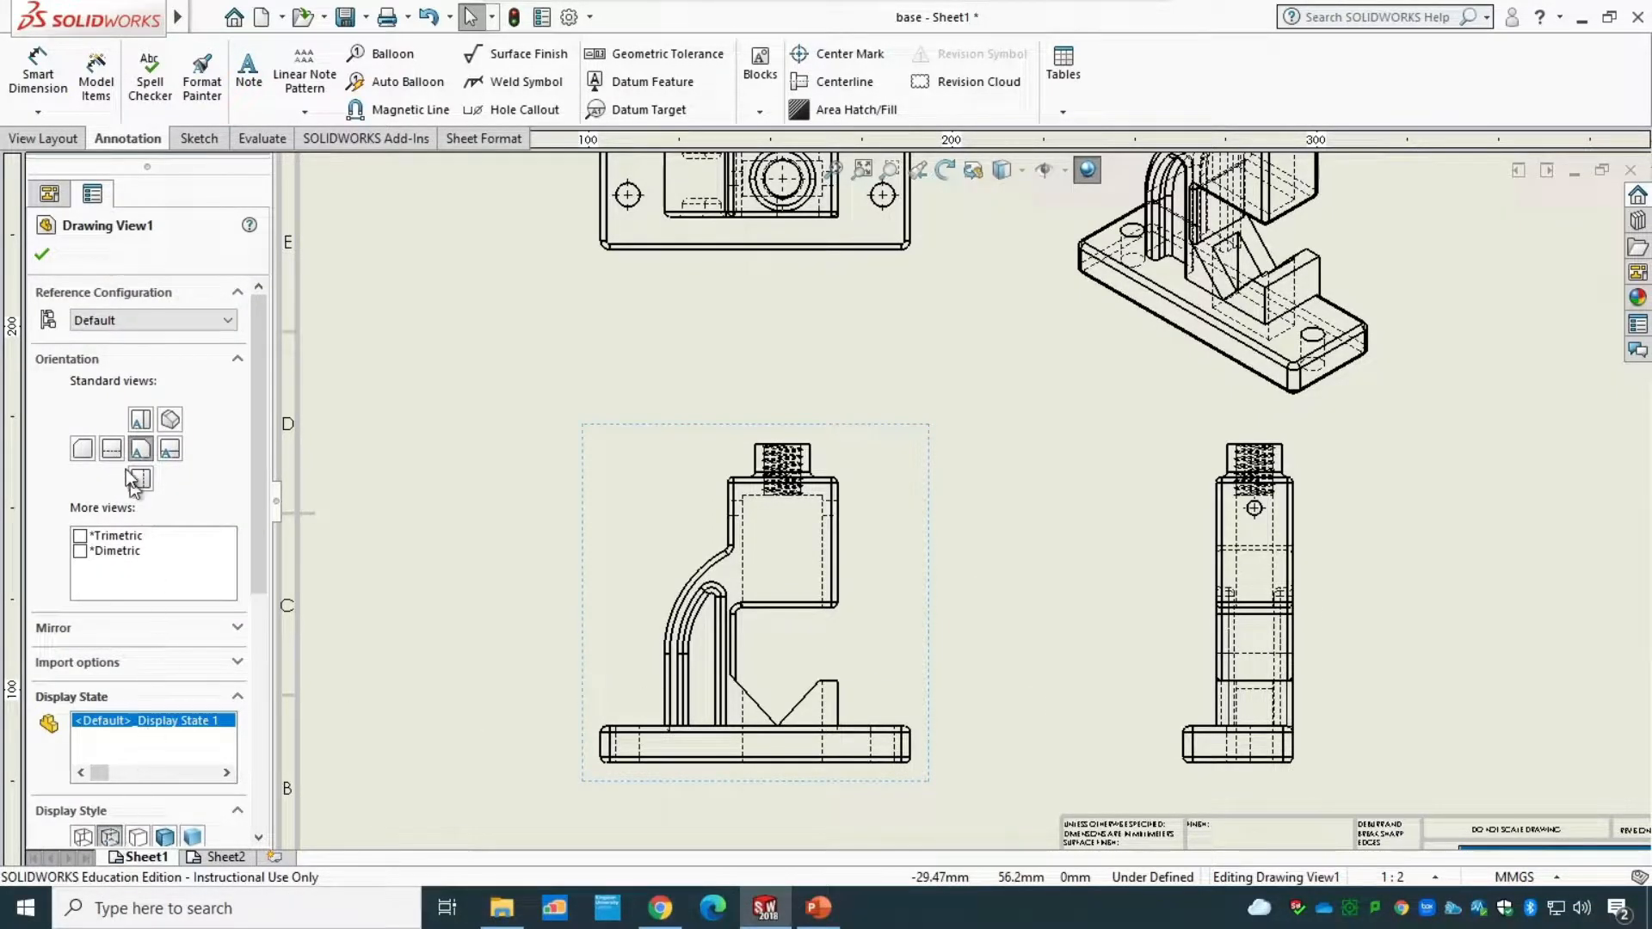
click(44, 252)
- Examine the hidden lines of the threaded hole and internal features in the base's top view and neighbouring views
click(861, 169)
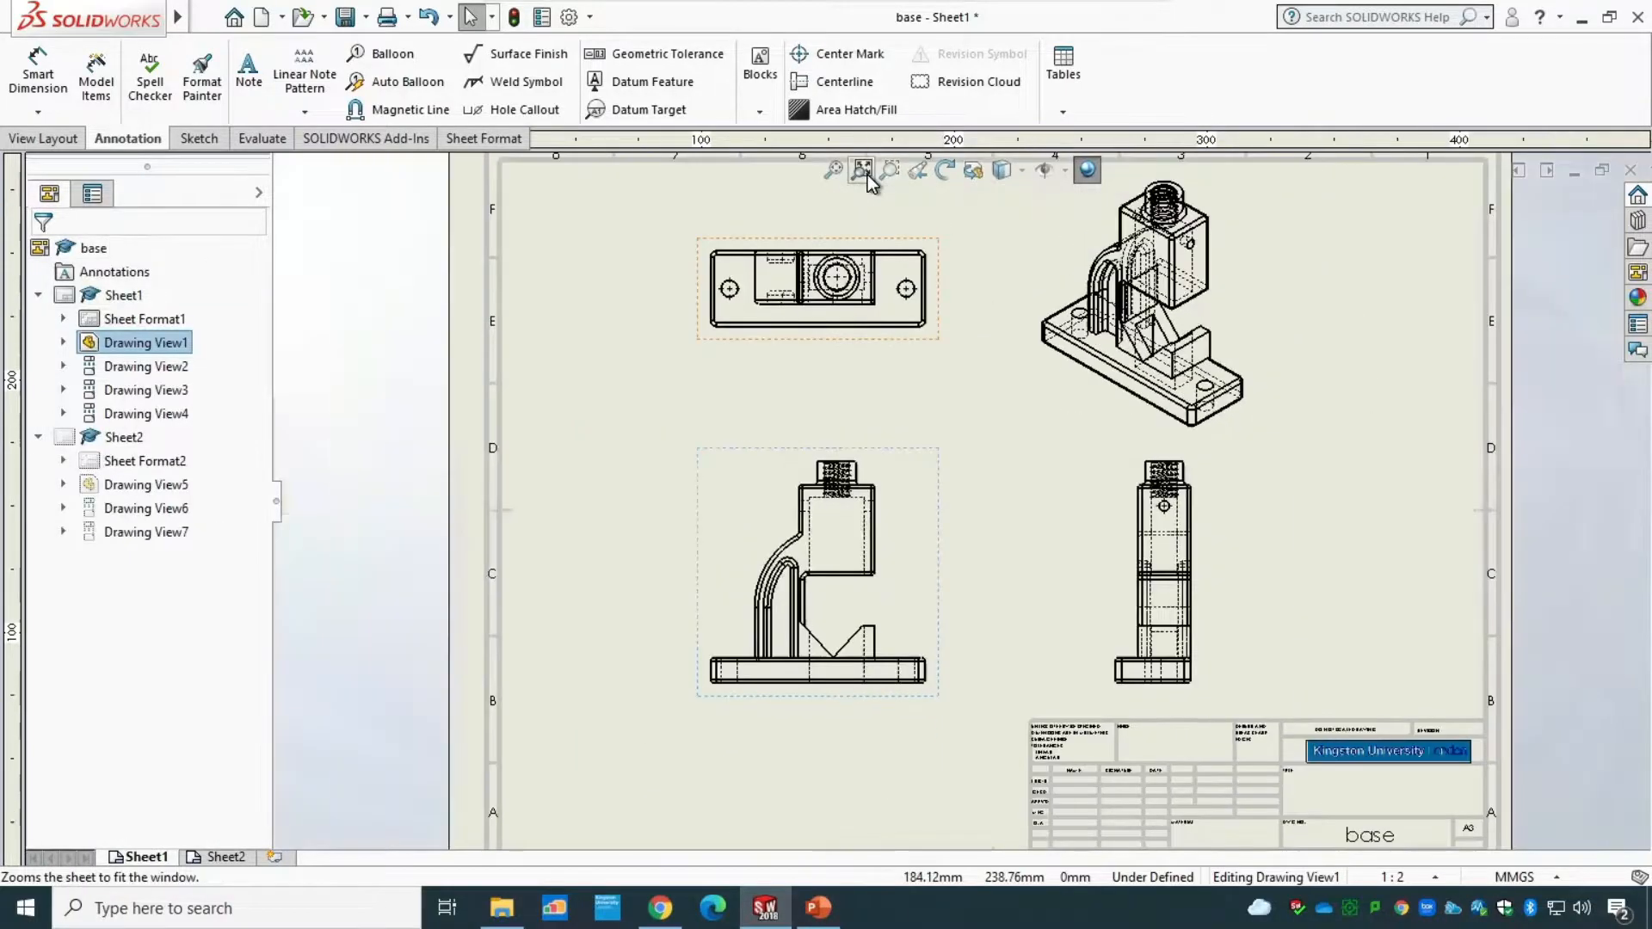
scroll(876, 581, down, 3)
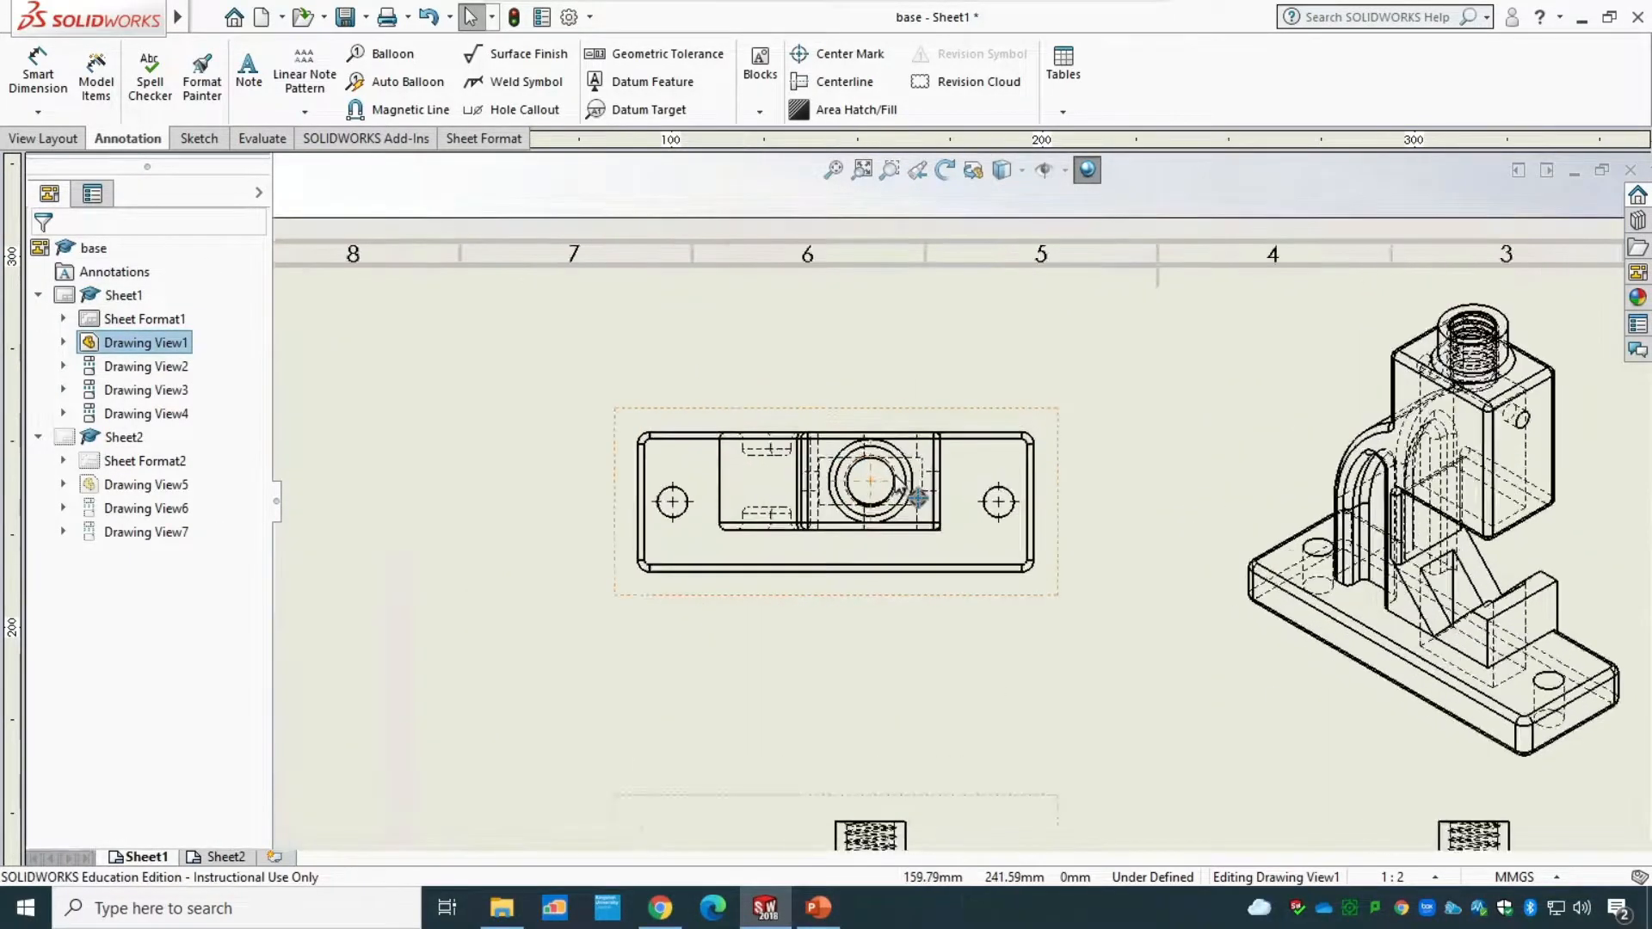
scroll(860, 538, down, 3)
scroll(858, 538, up, 4)
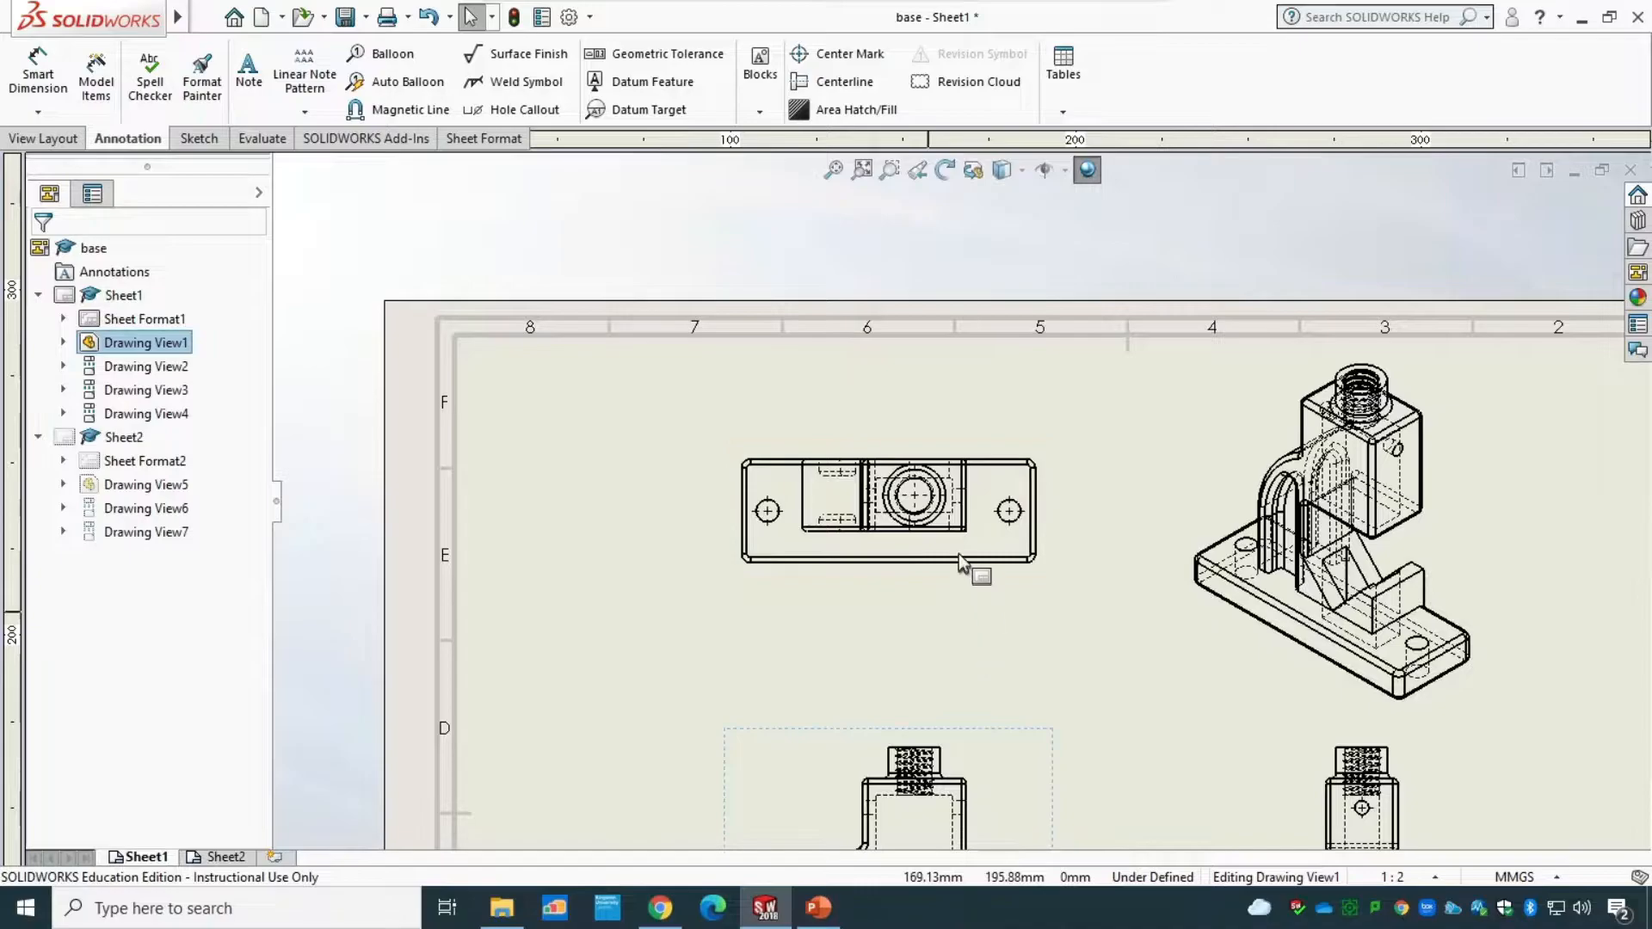
scroll(875, 540, down, 2)
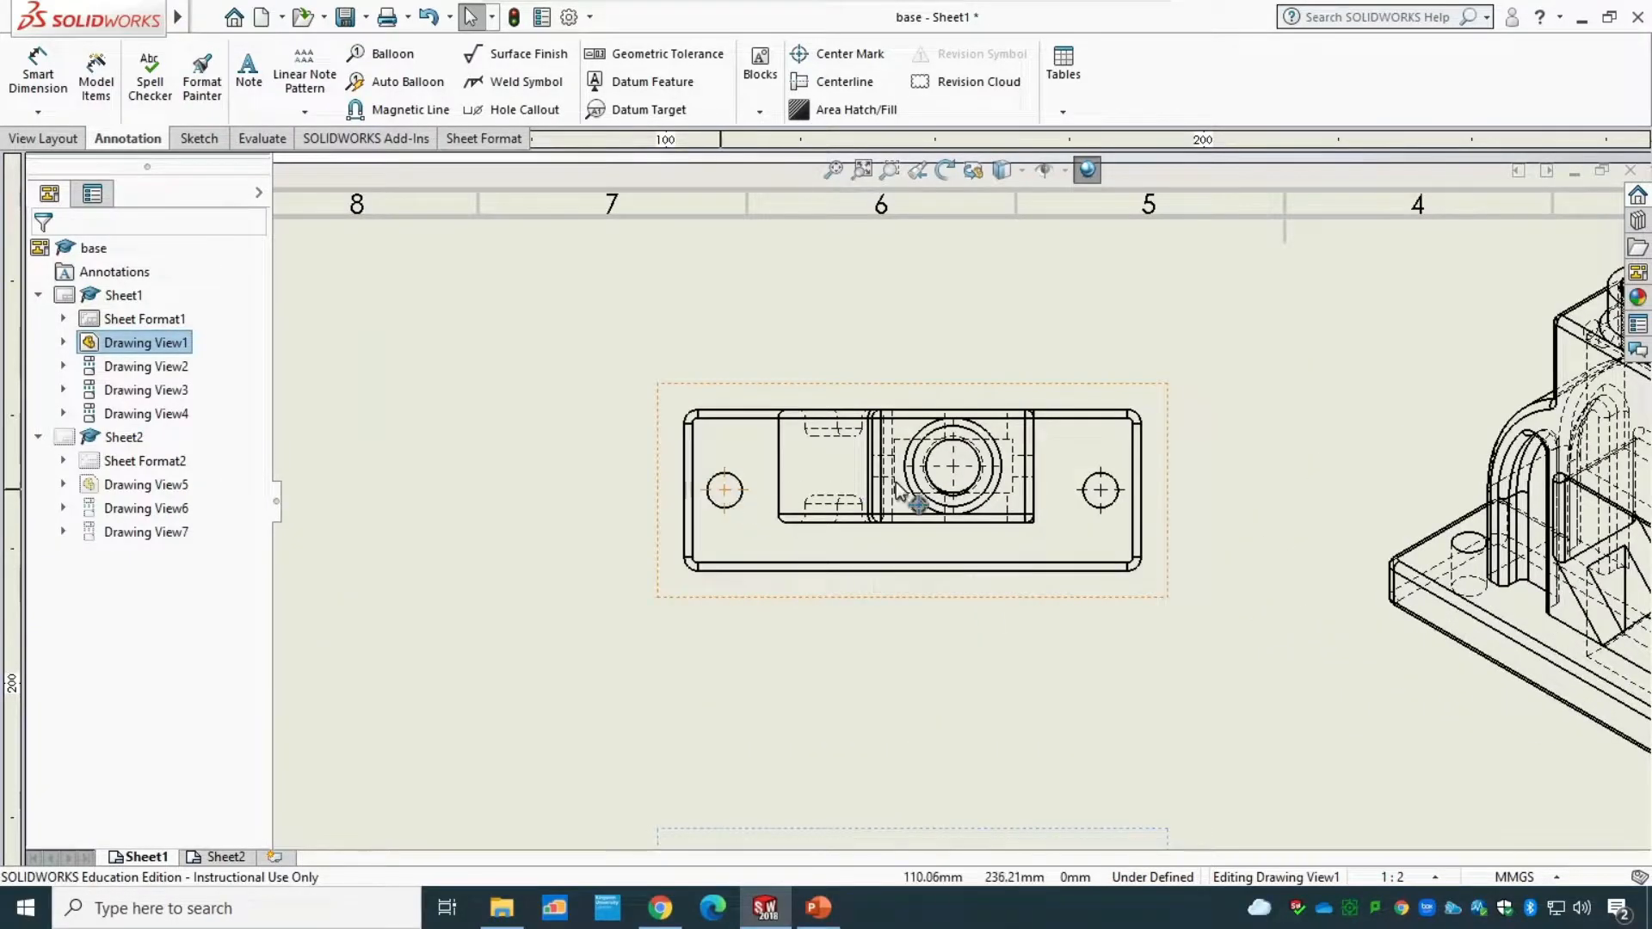
scroll(1043, 529, up, 5)
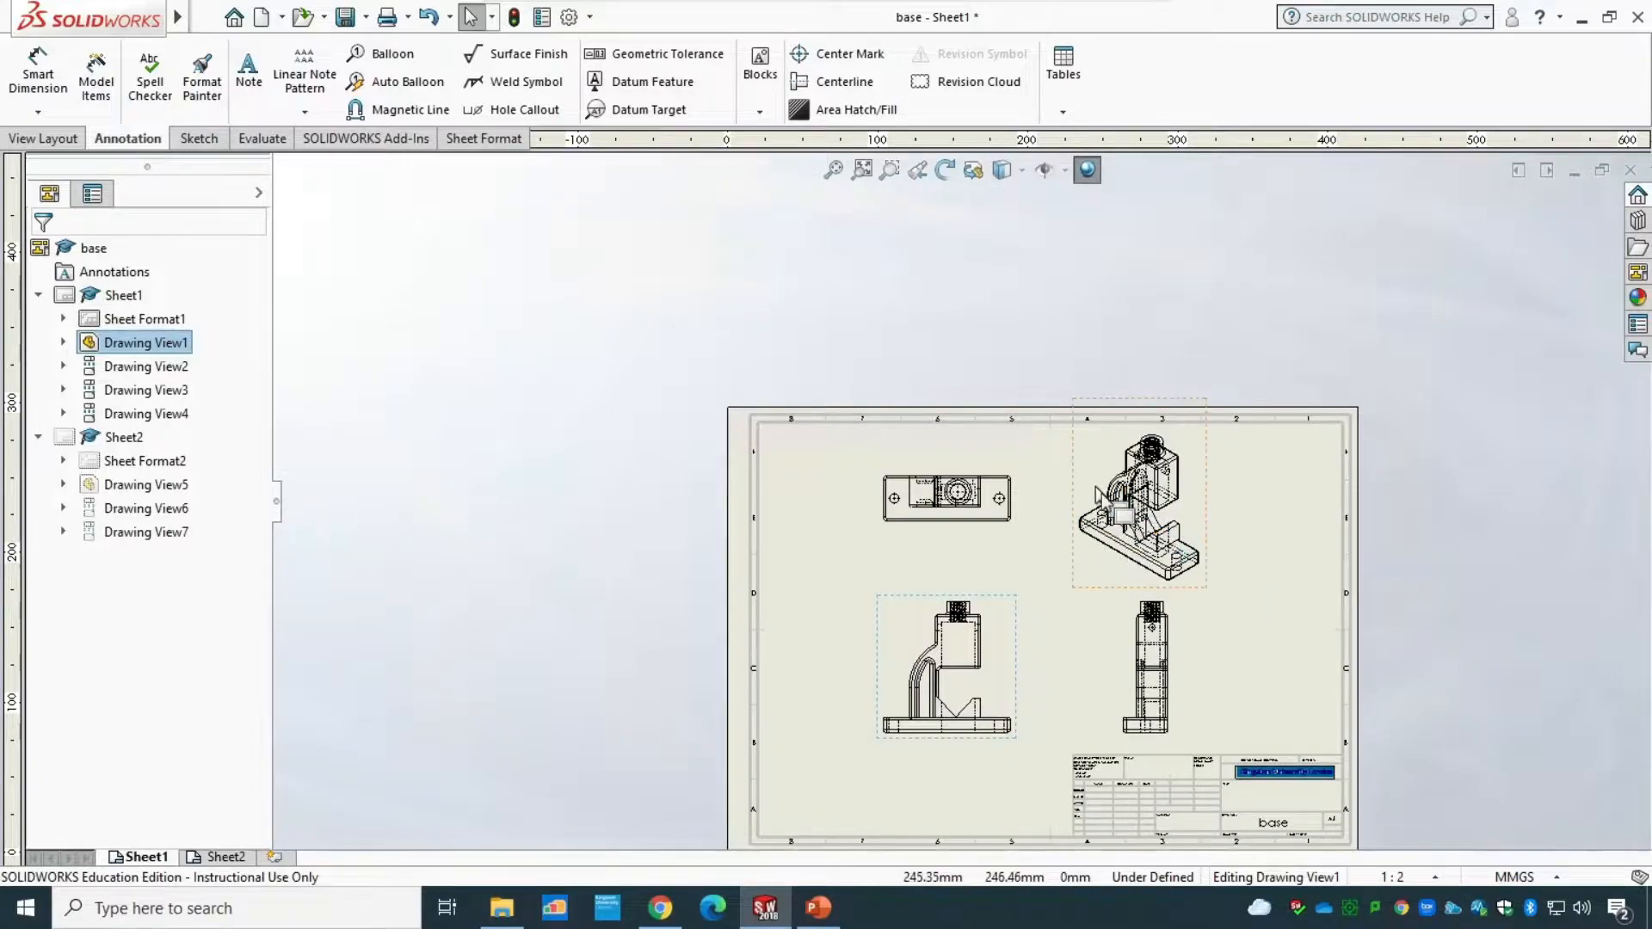
scroll(1131, 547, down, 3)
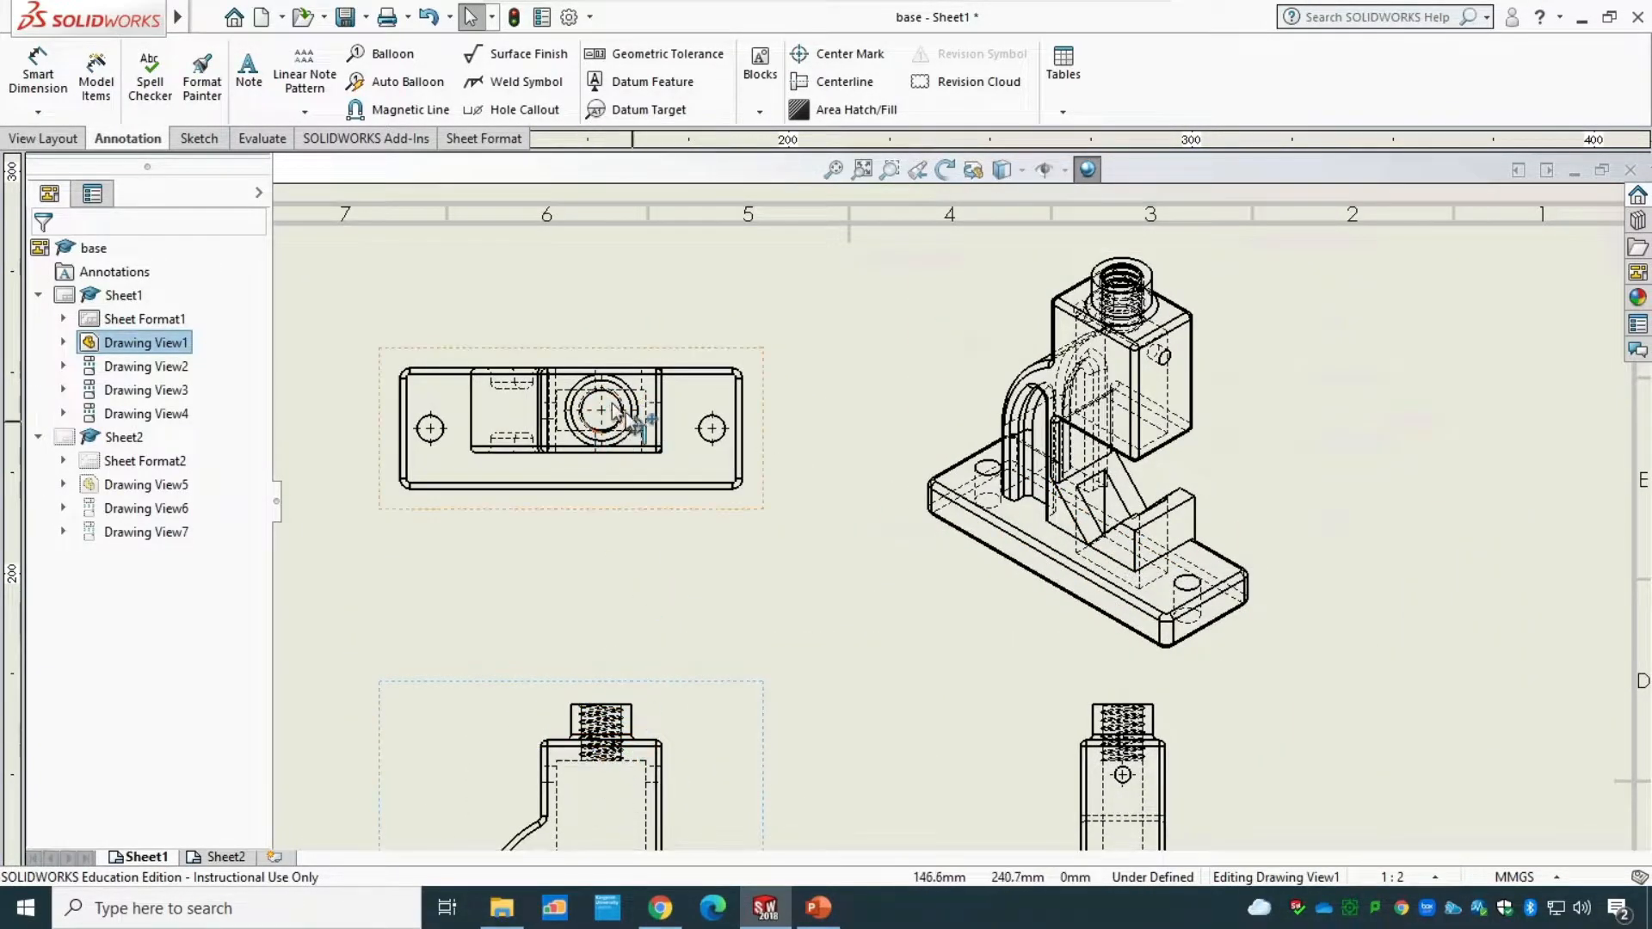
scroll(621, 648, up, 3)
scroll(864, 785, down, 2)
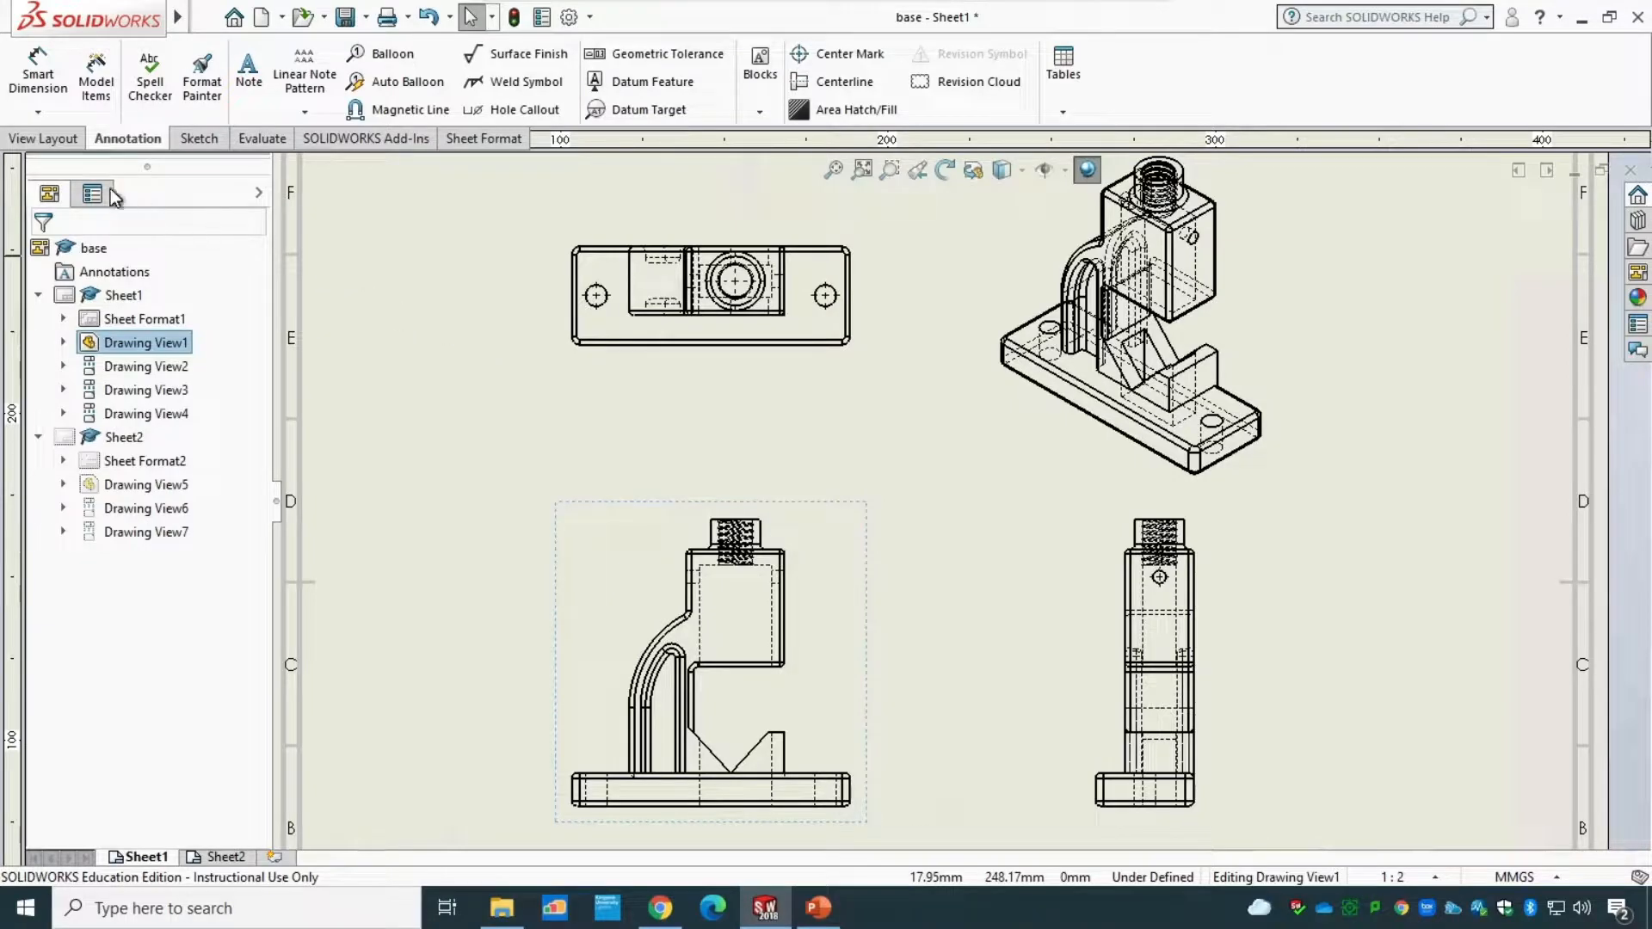
- Create section view A-A with a horizontal cutting line through the base plate of the front view, placing it between the top and front views
click(45, 138)
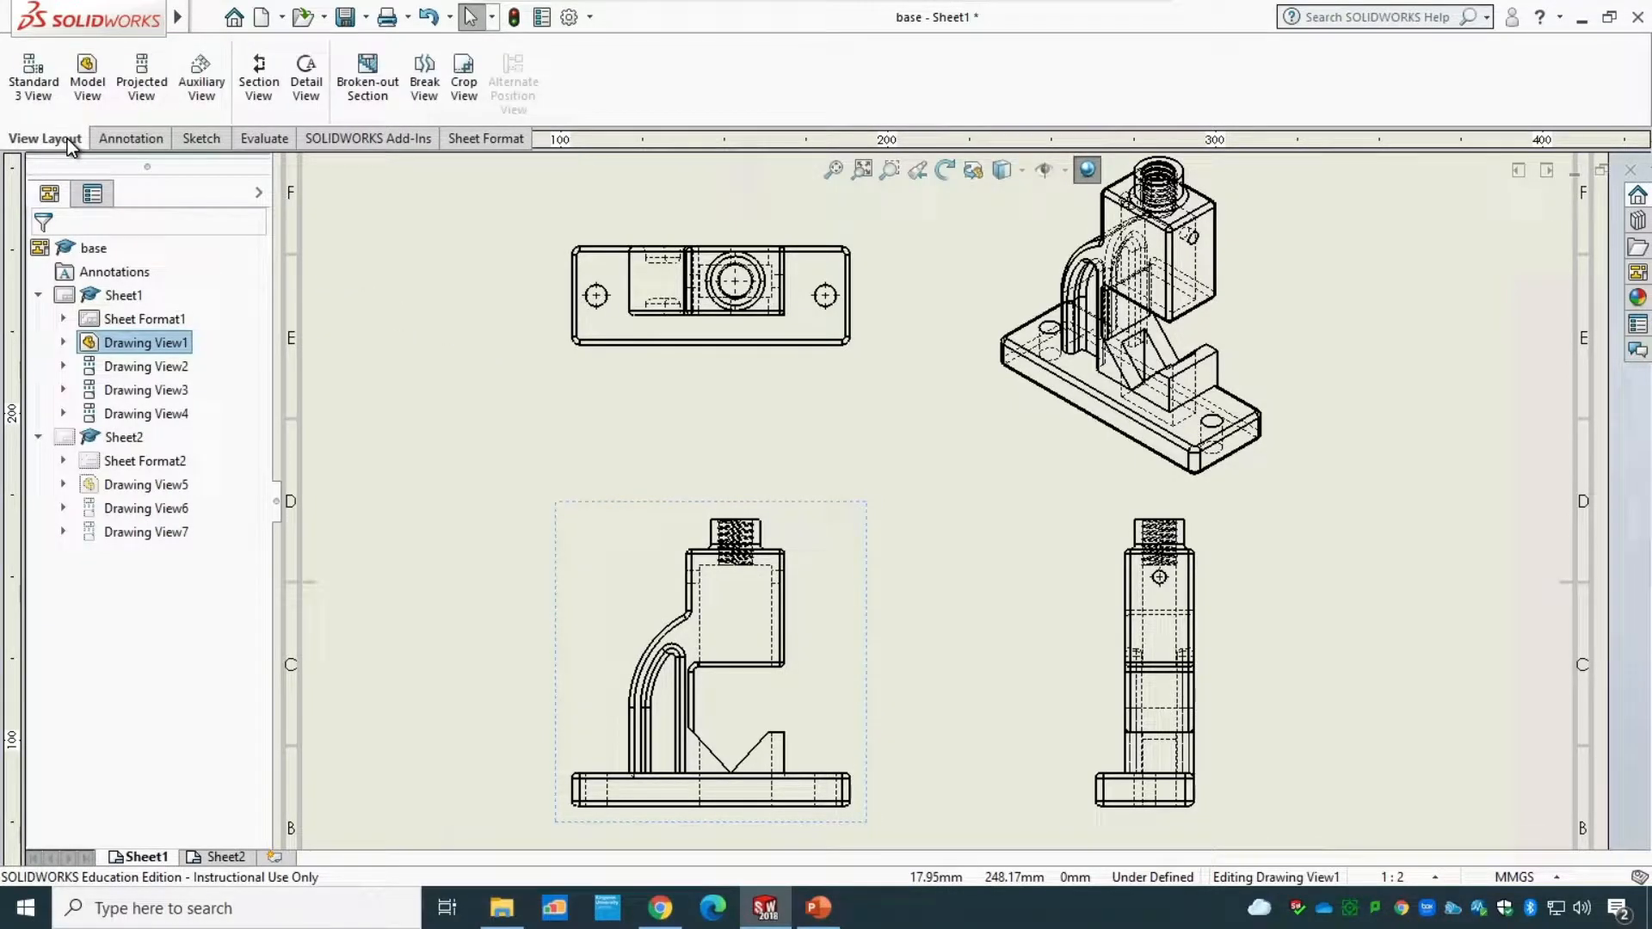
click(263, 93)
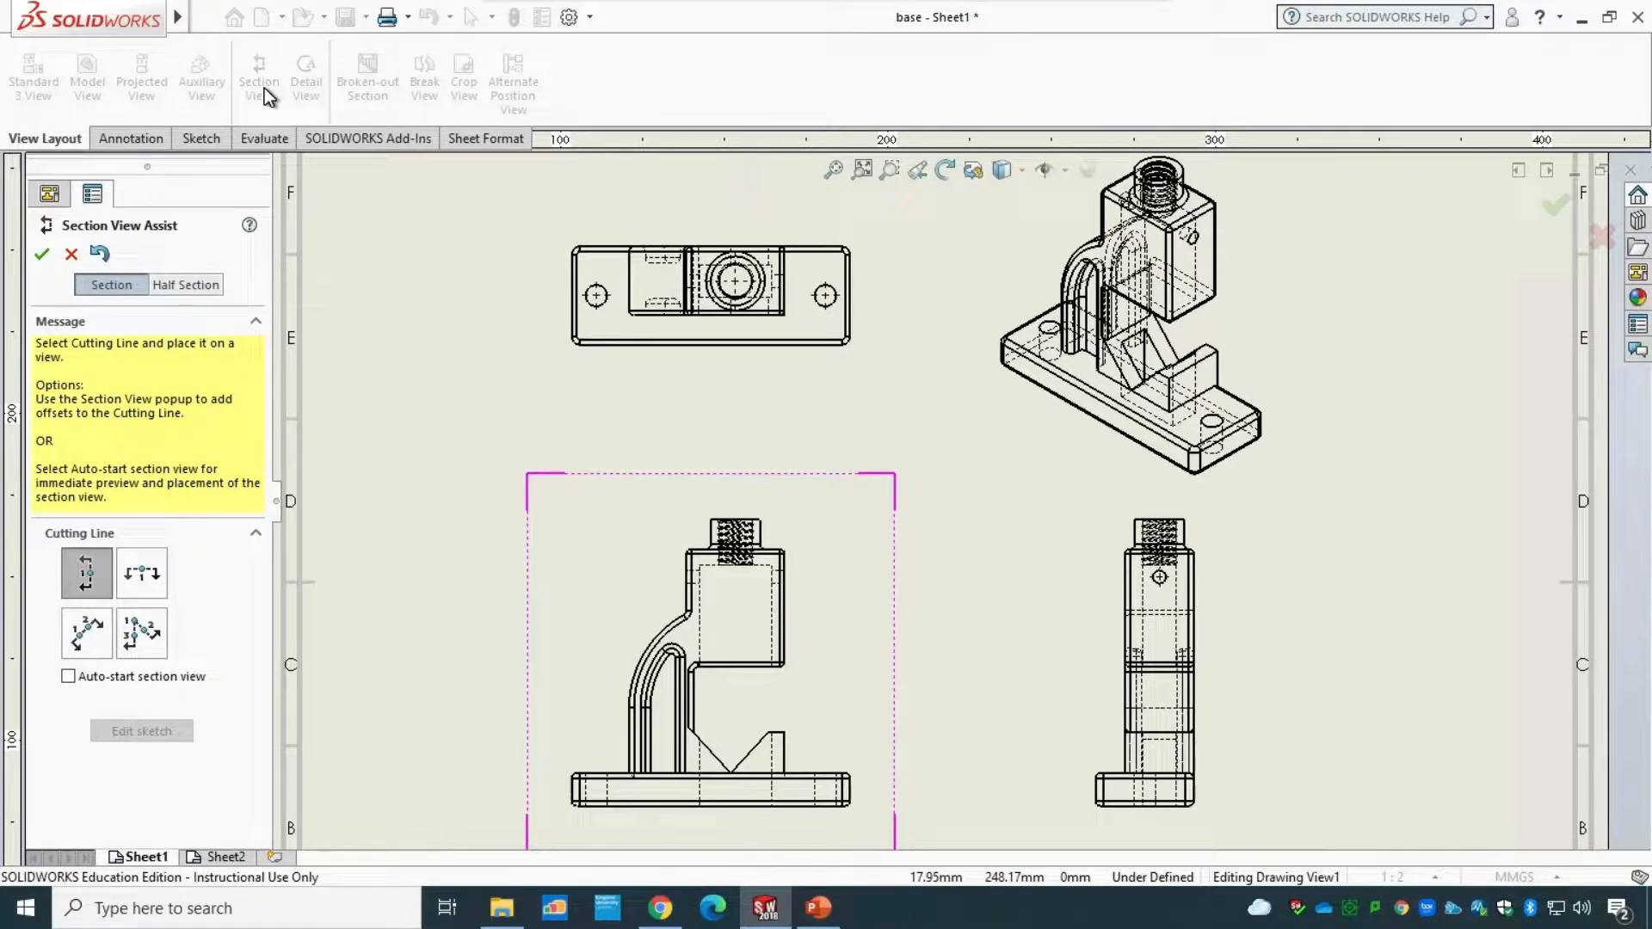
click(142, 574)
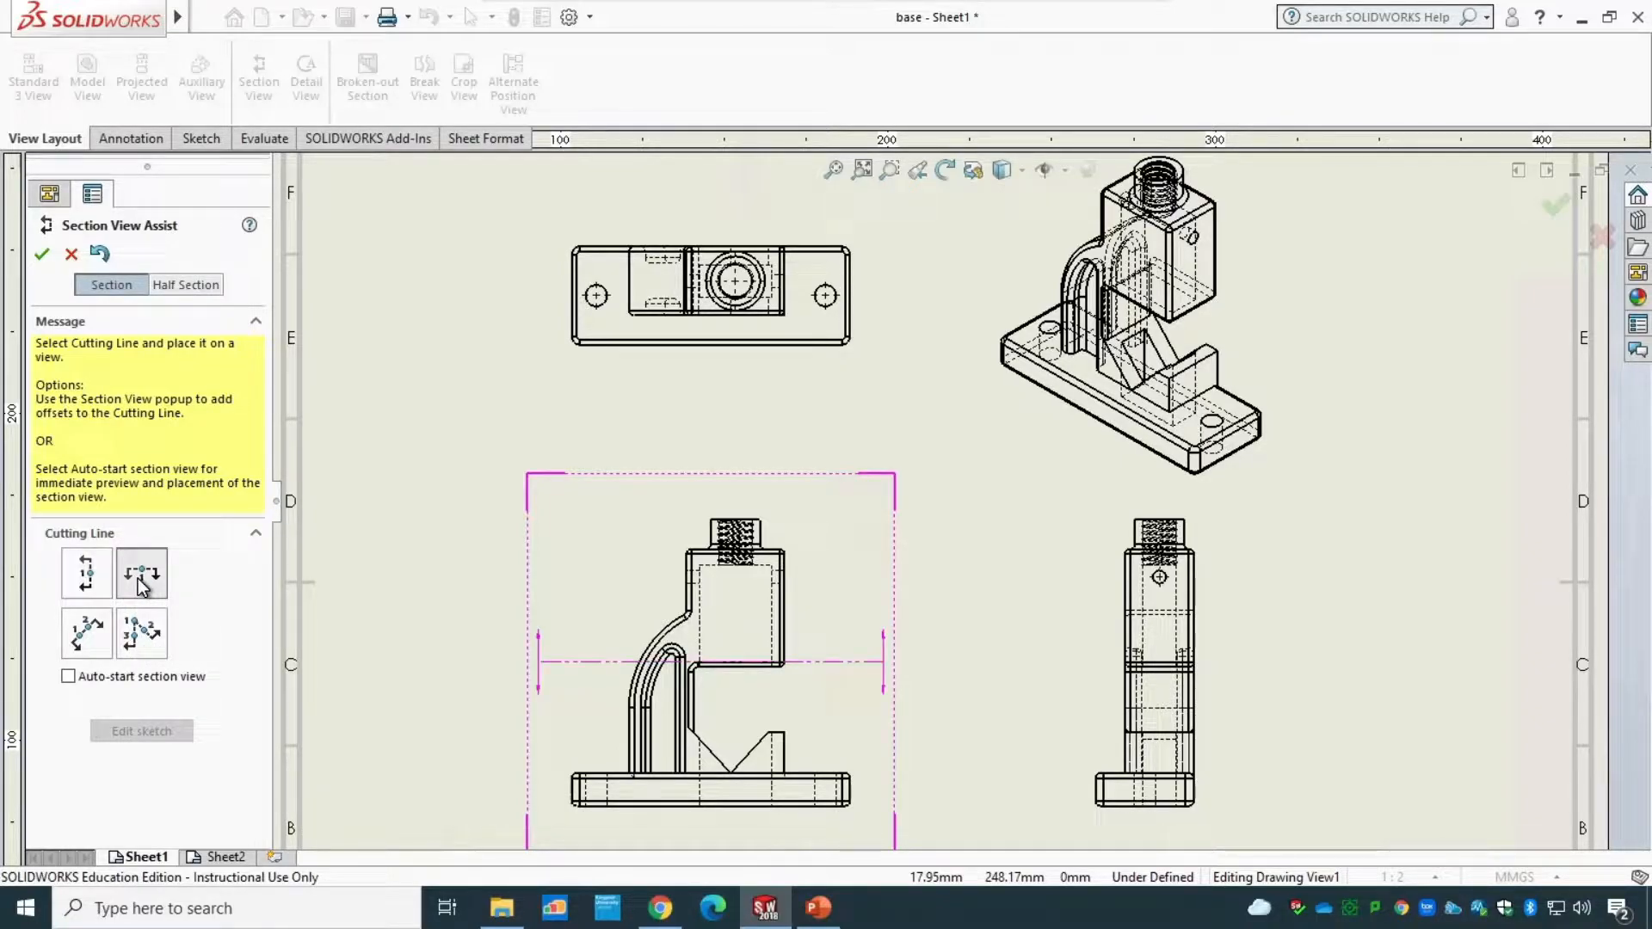
click(732, 790)
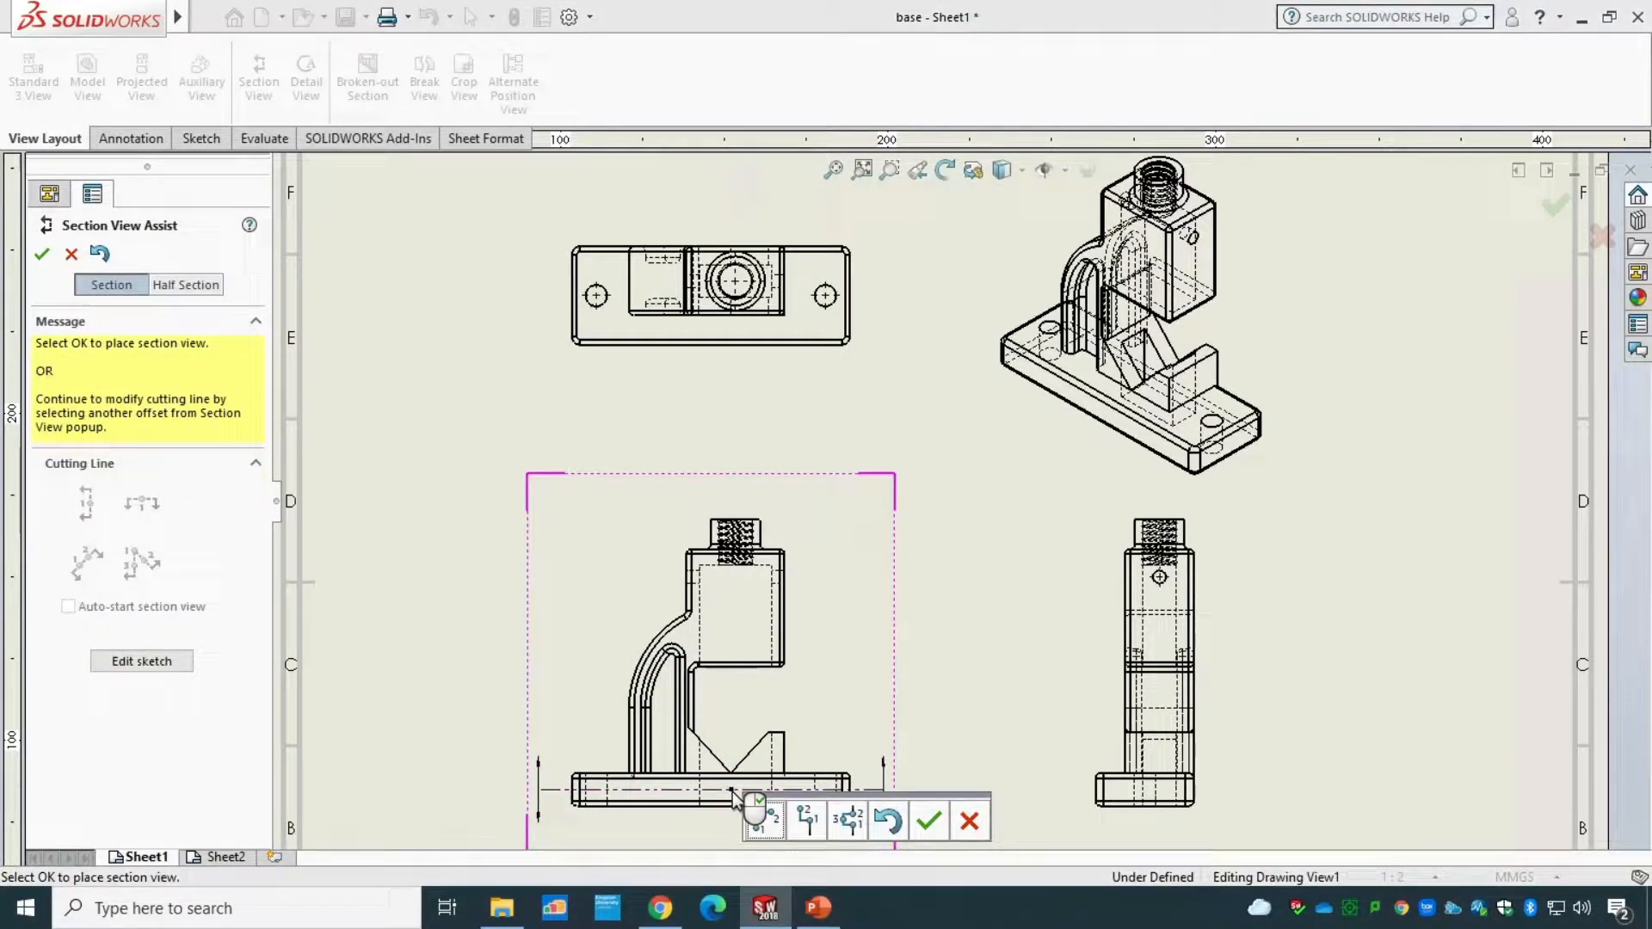
click(938, 826)
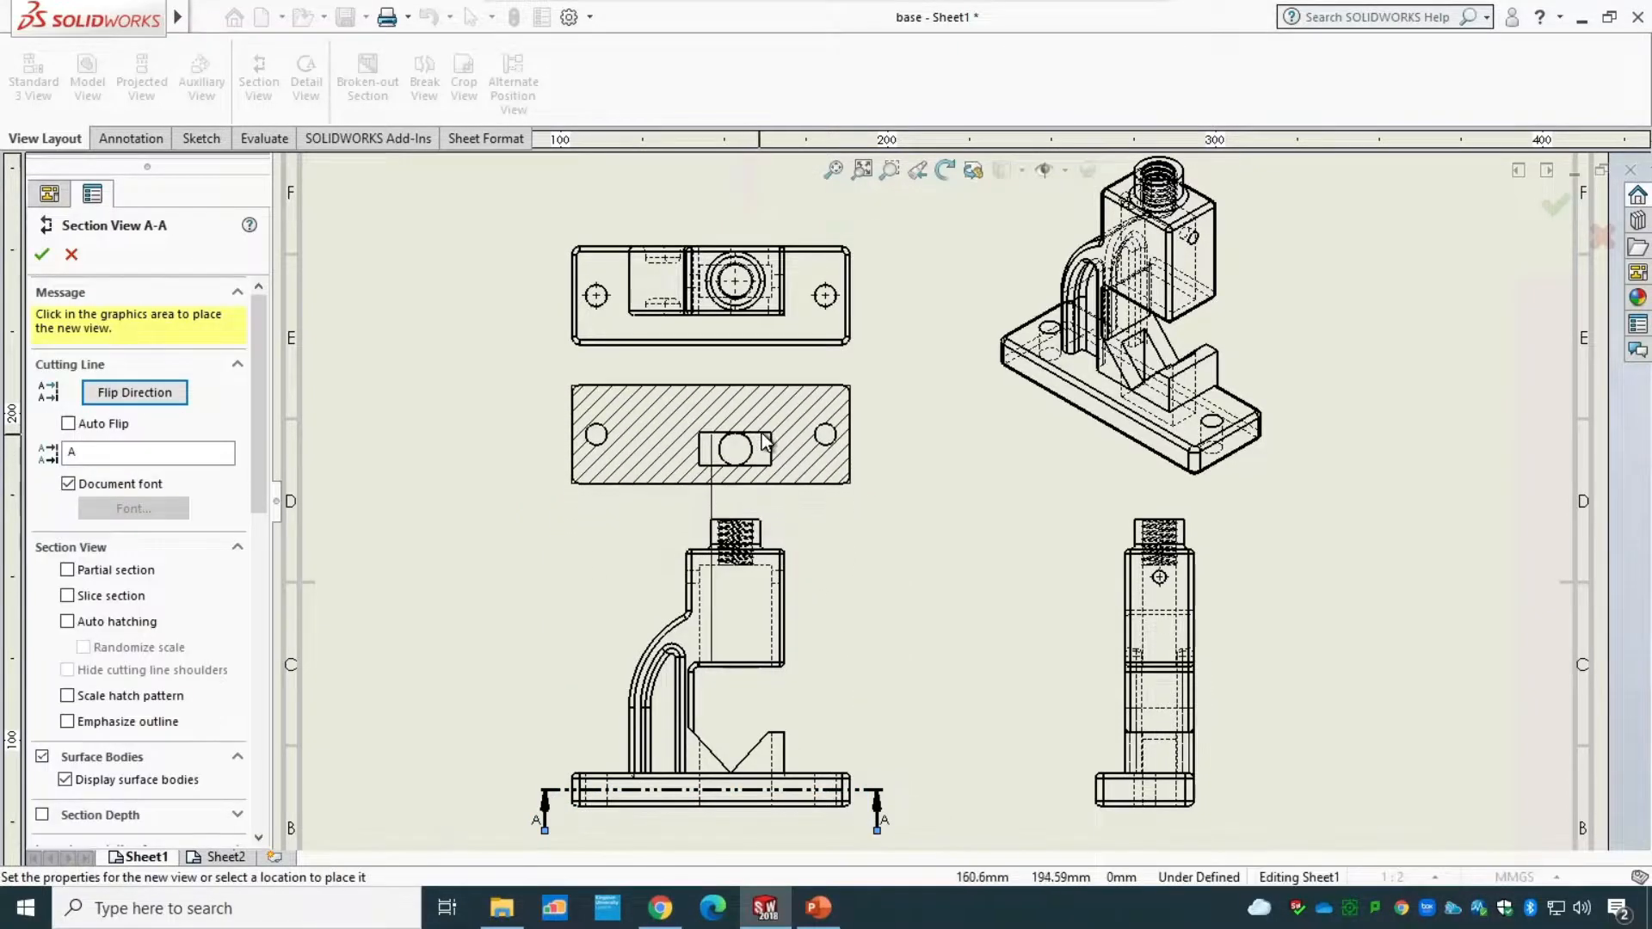
click(763, 441)
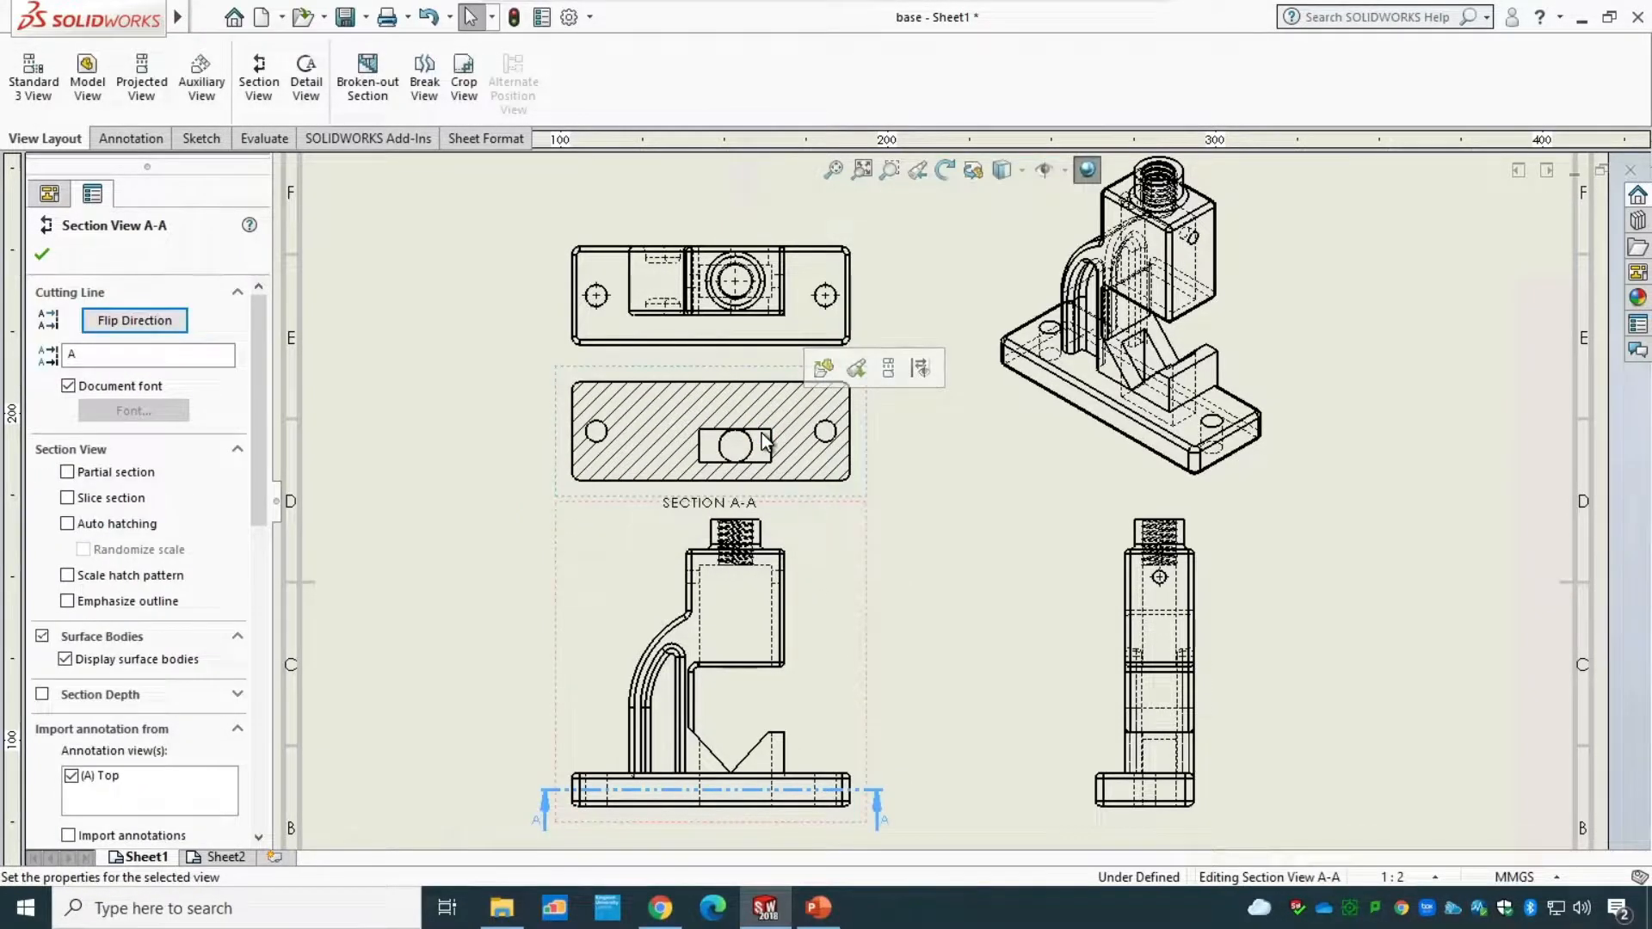
click(43, 259)
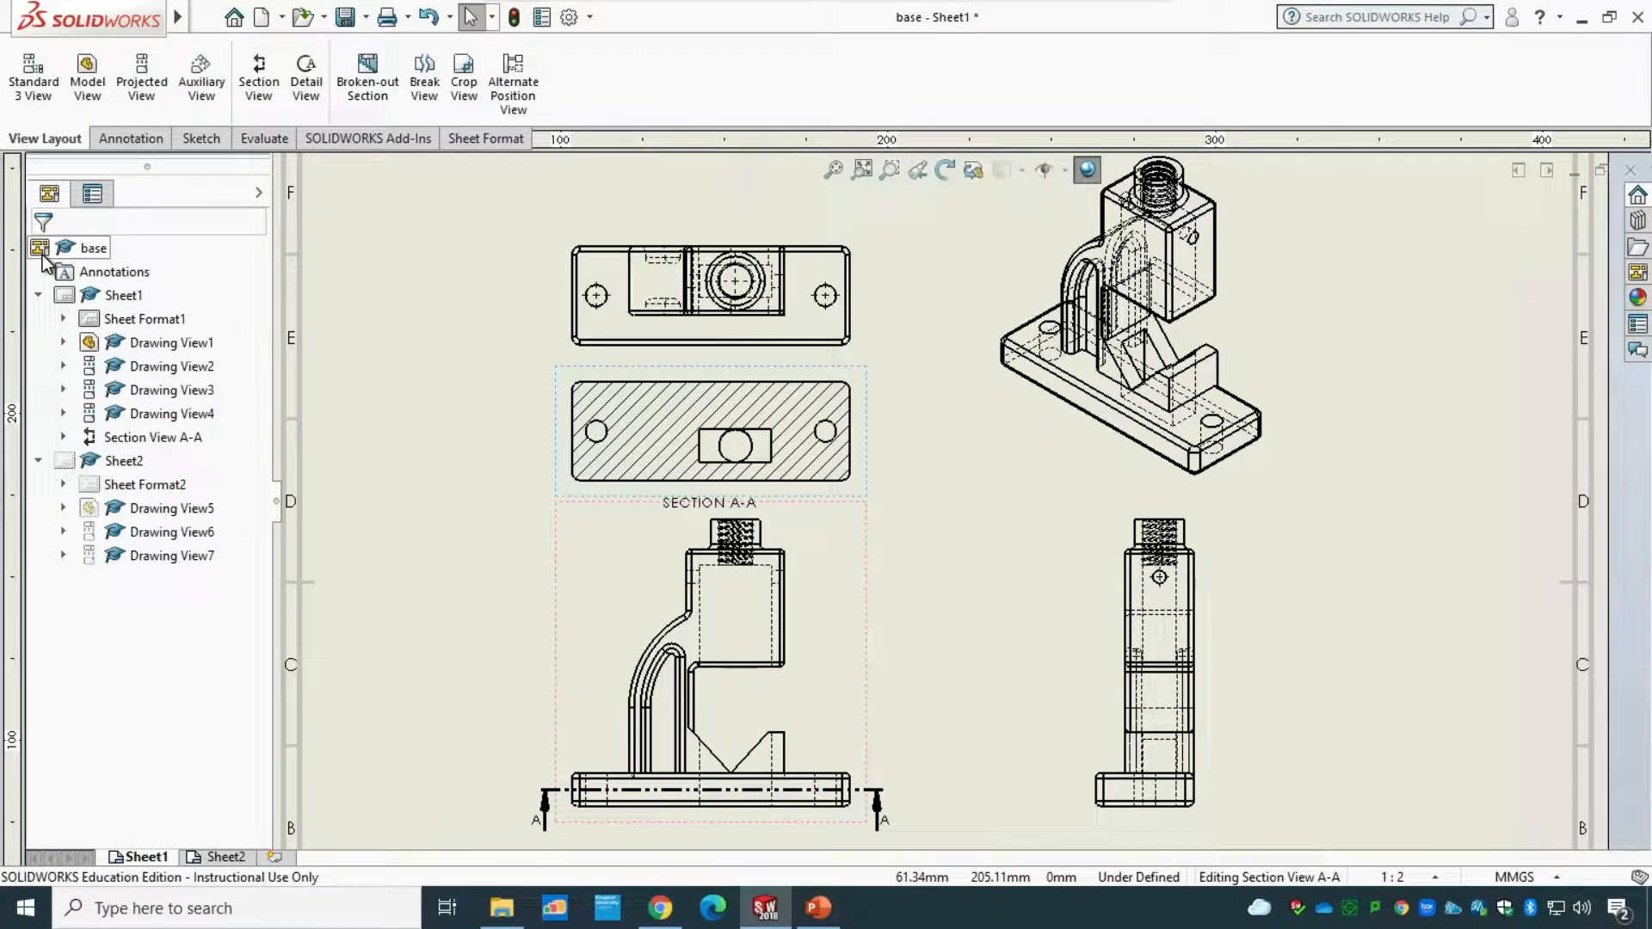
- Shift the base's front view slightly and move one of the section line's A labels above the cutting line
click(879, 808)
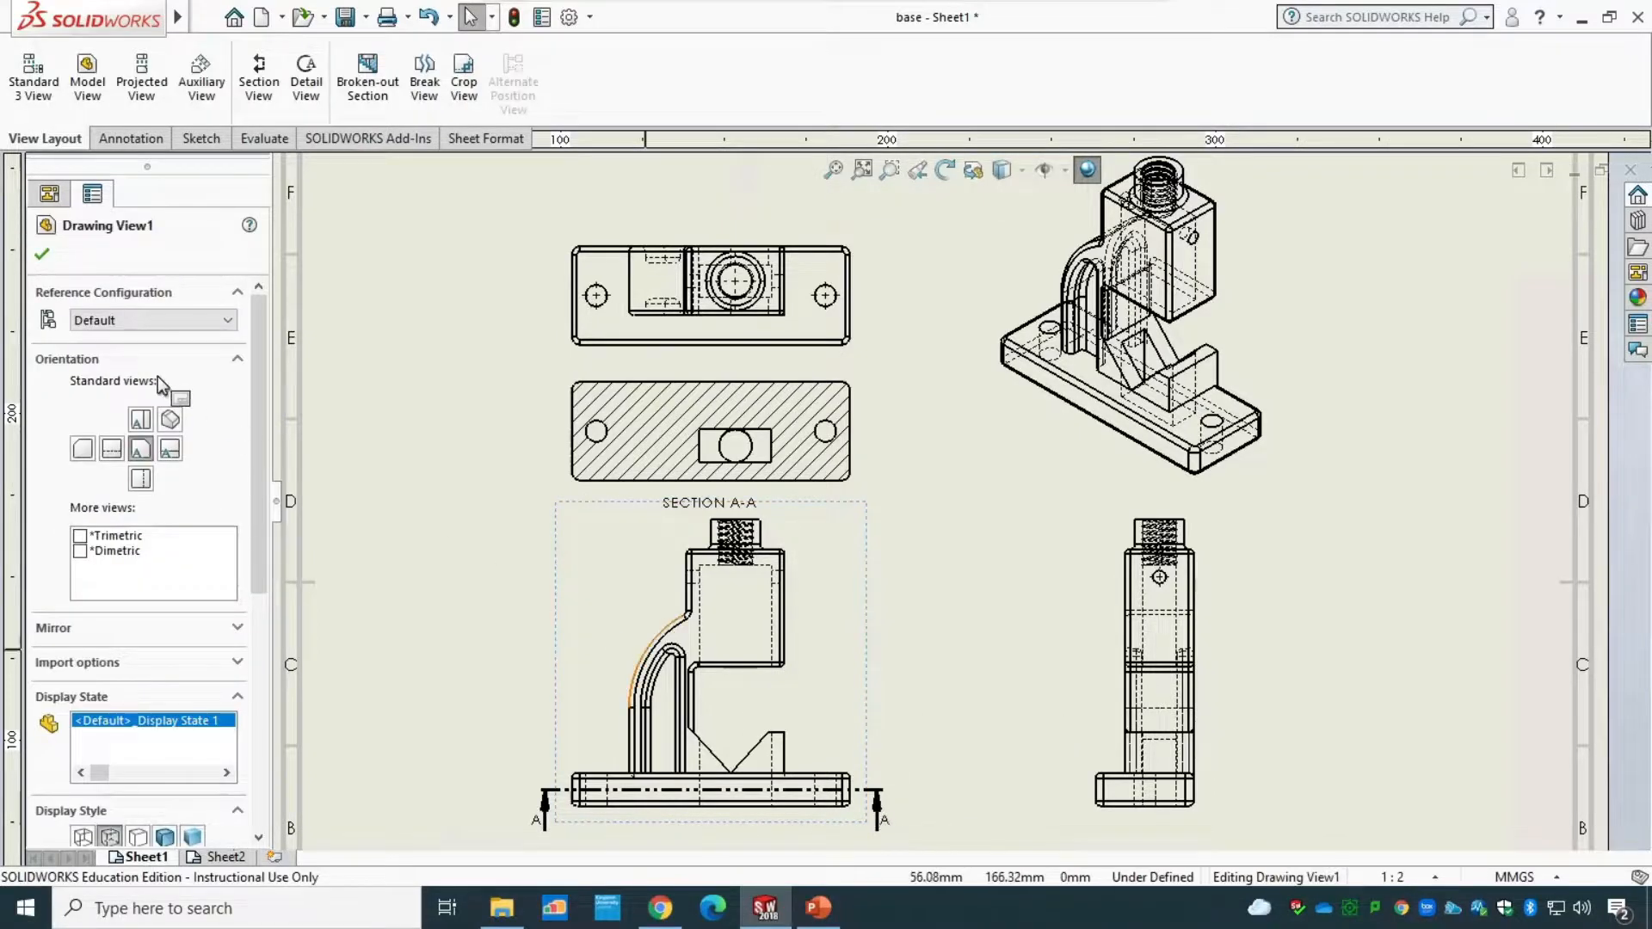
click(43, 260)
scroll(881, 800, down, 2)
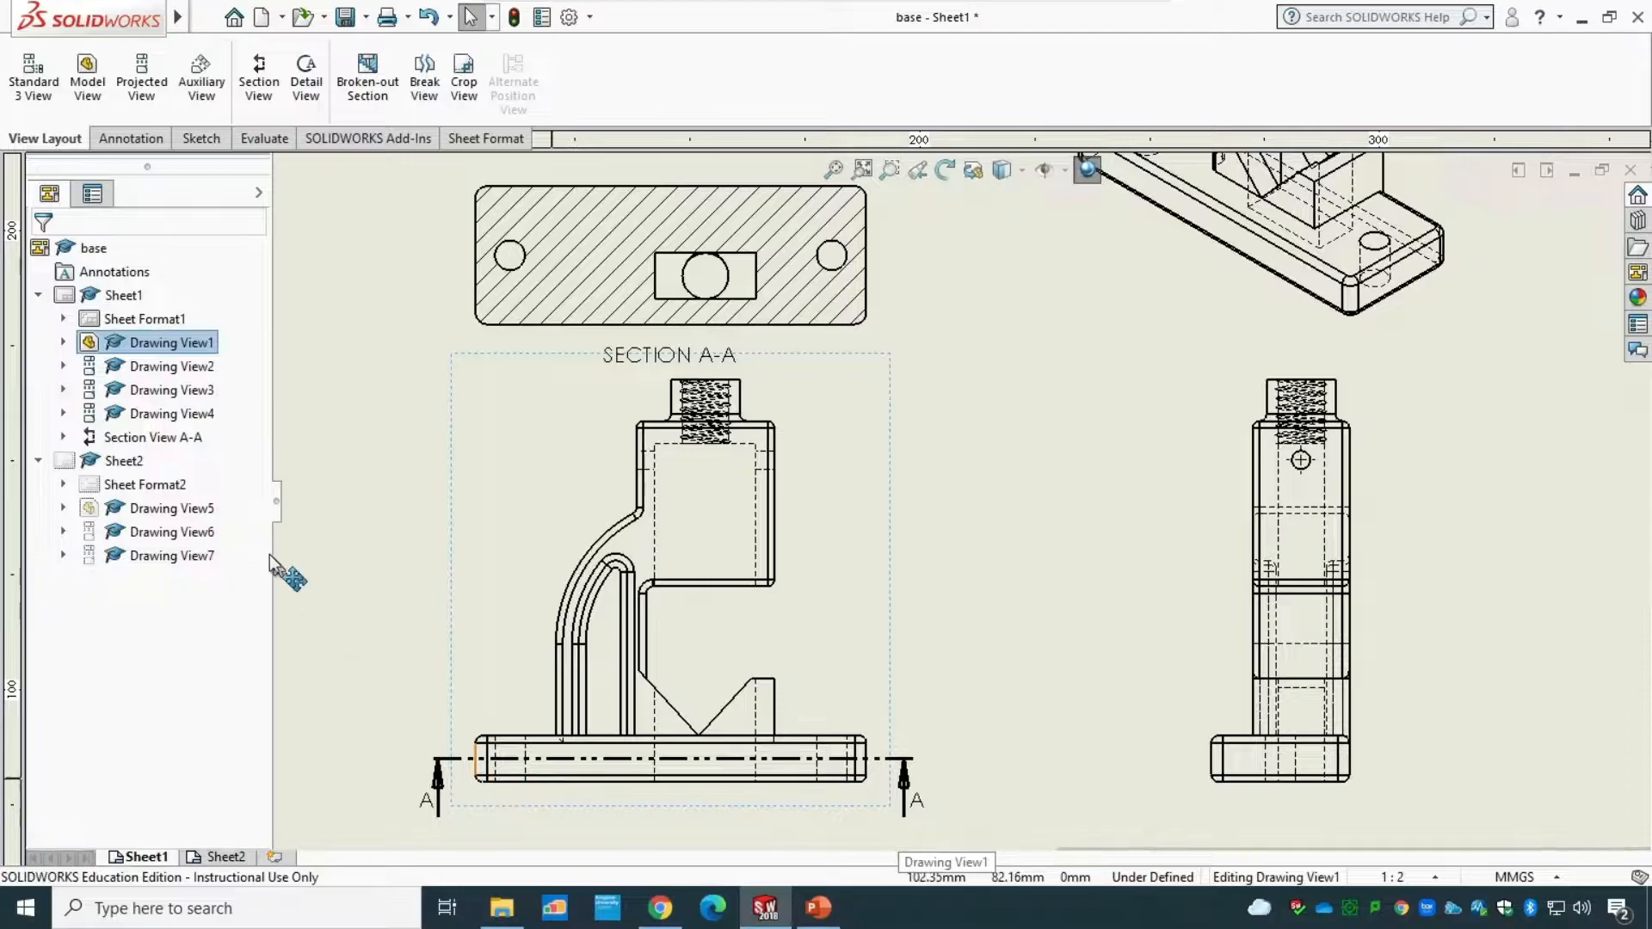
click(175, 439)
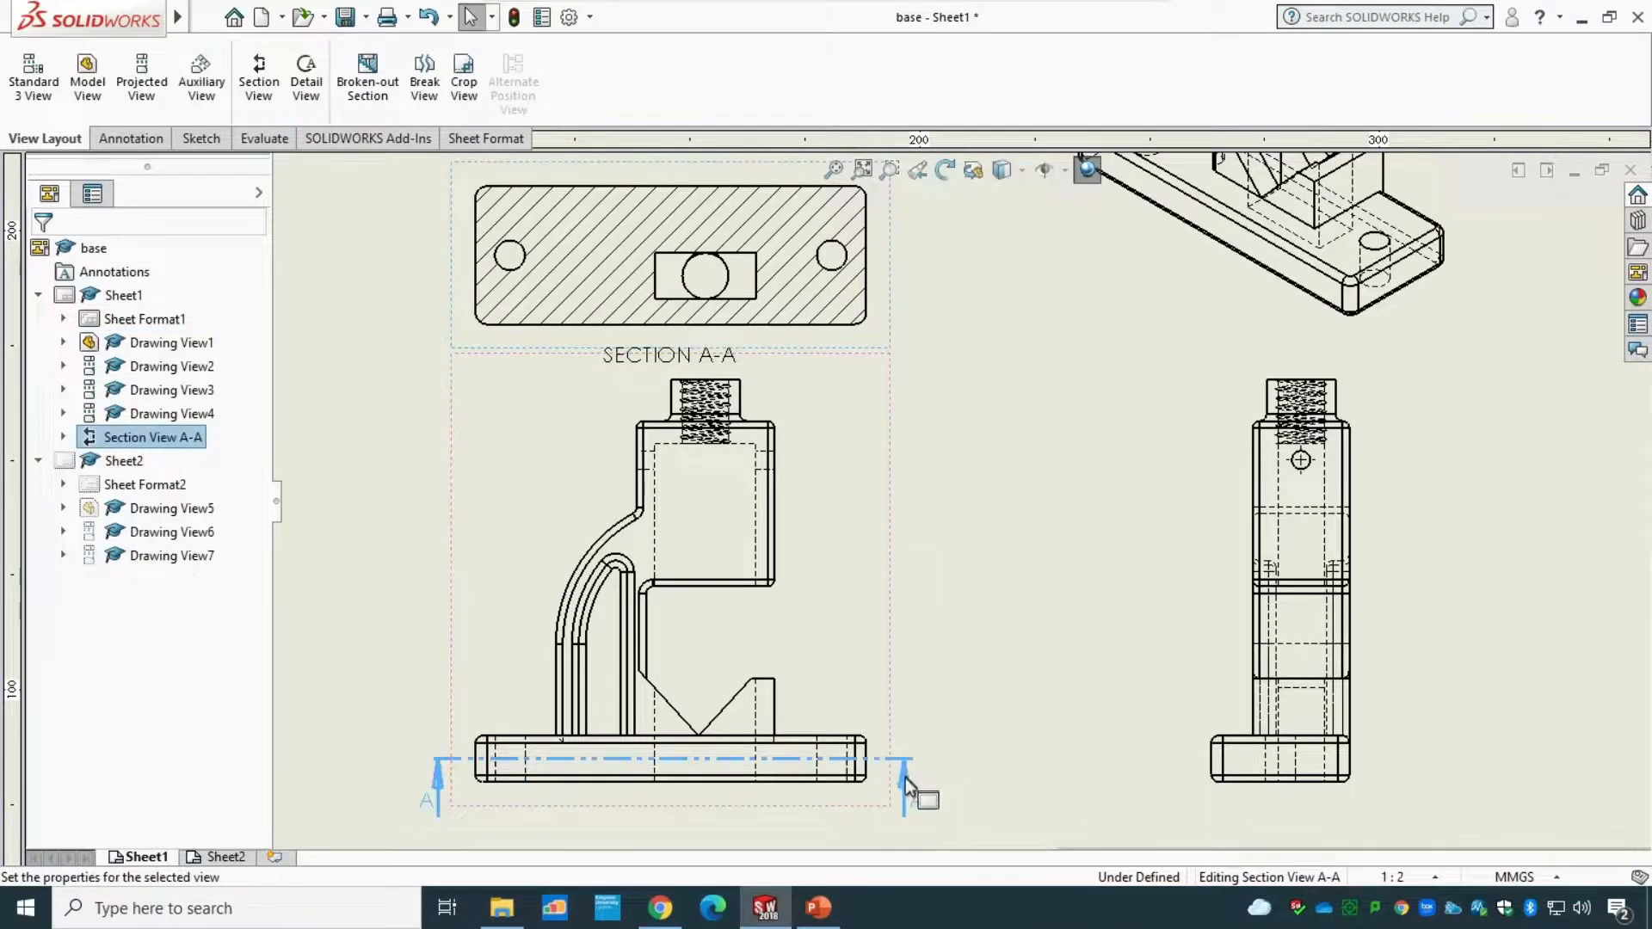
mouse_move(904, 769)
mouse_down()
mouse_move(900, 664)
mouse_move(903, 786)
mouse_up()
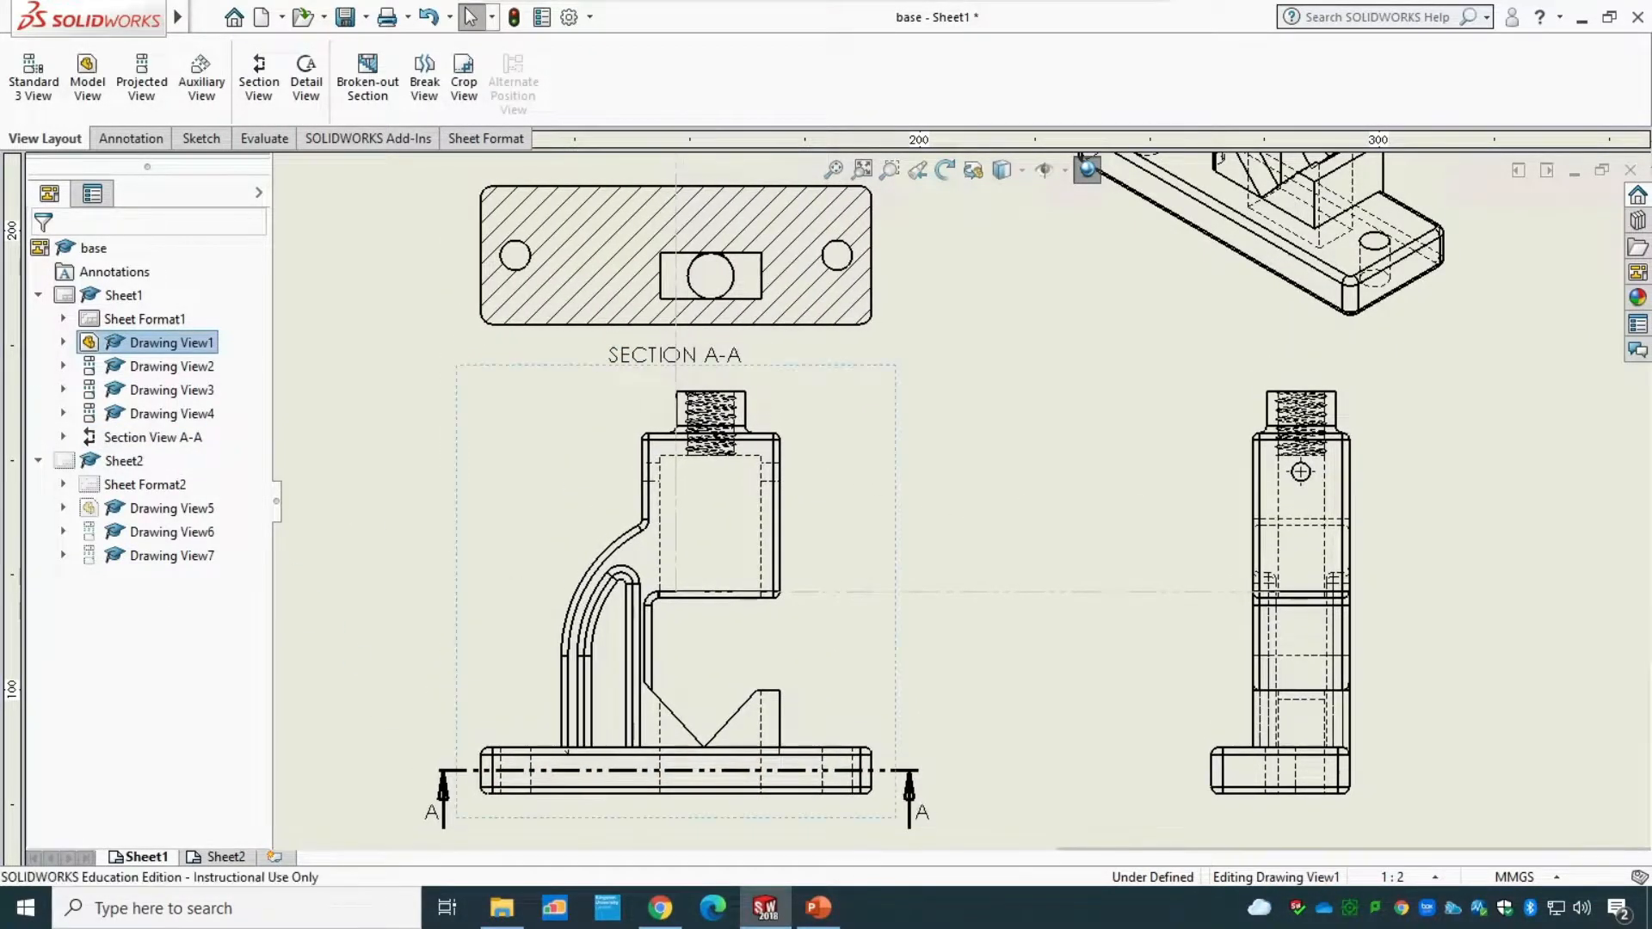
click(431, 820)
drag(430, 824, 434, 733)
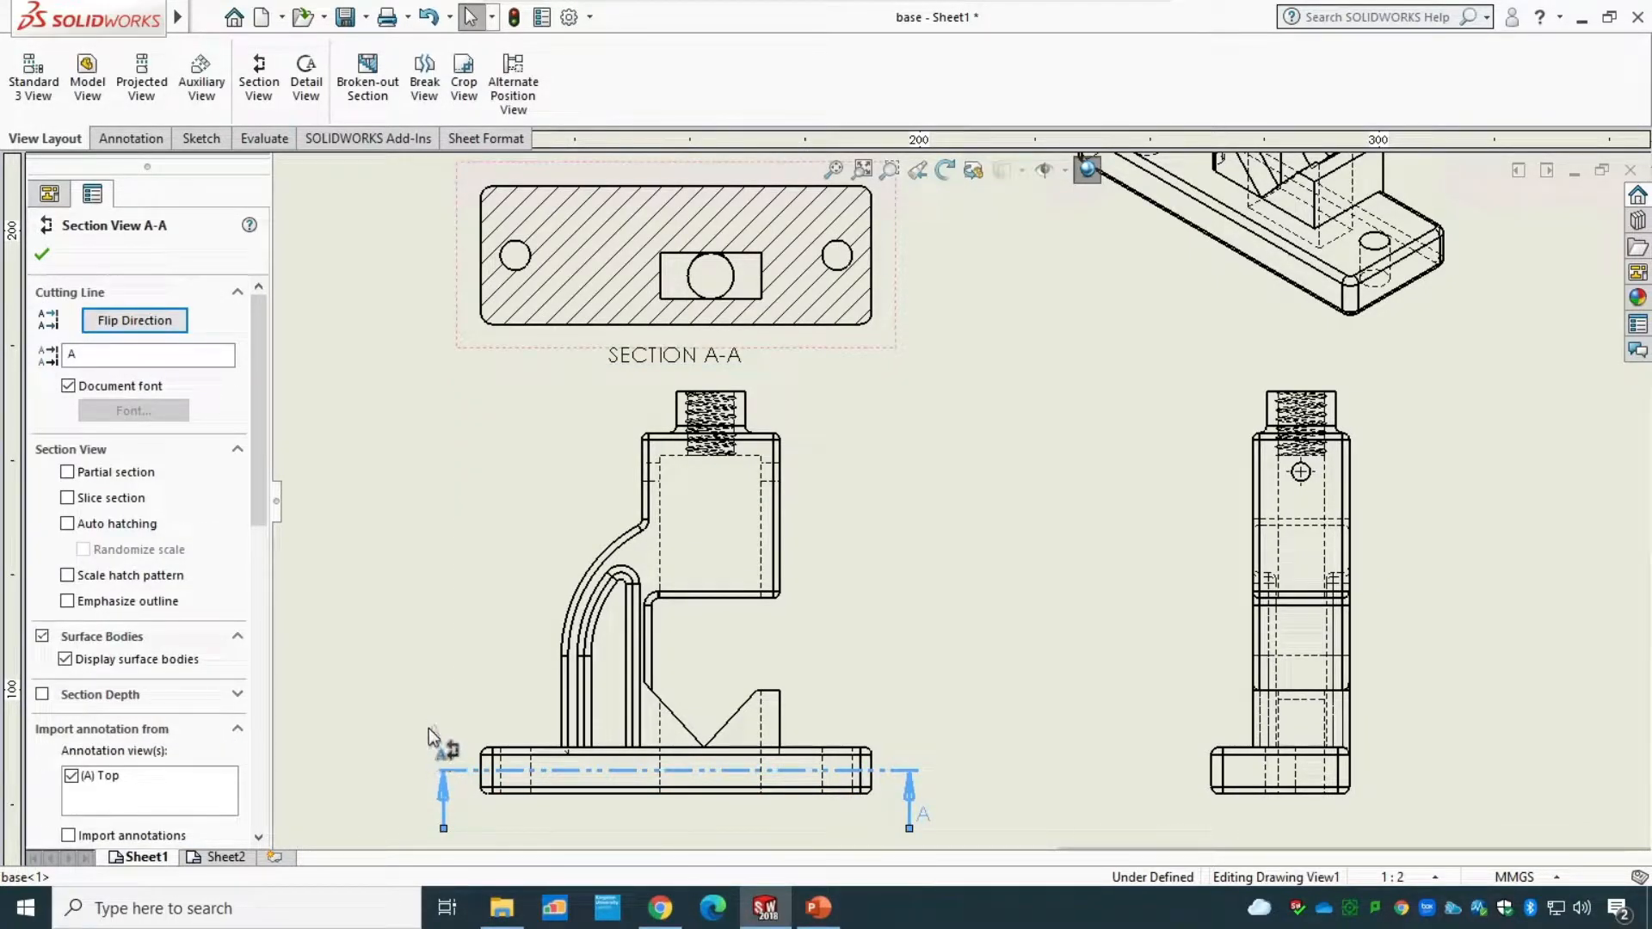
click(445, 760)
click(429, 795)
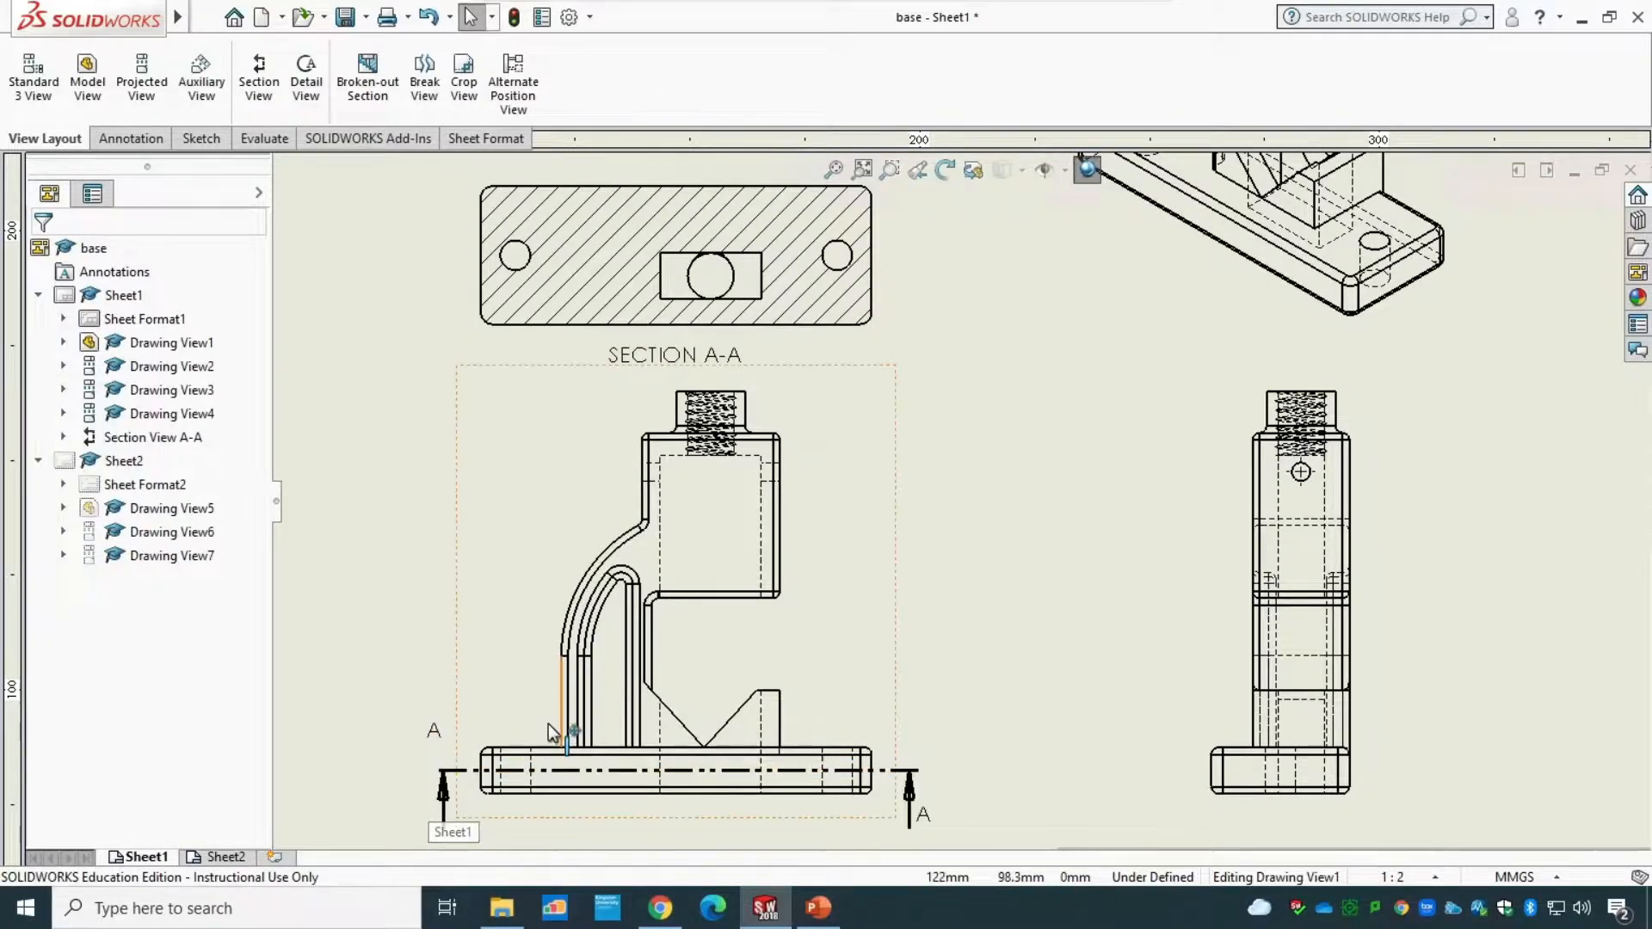
click(442, 807)
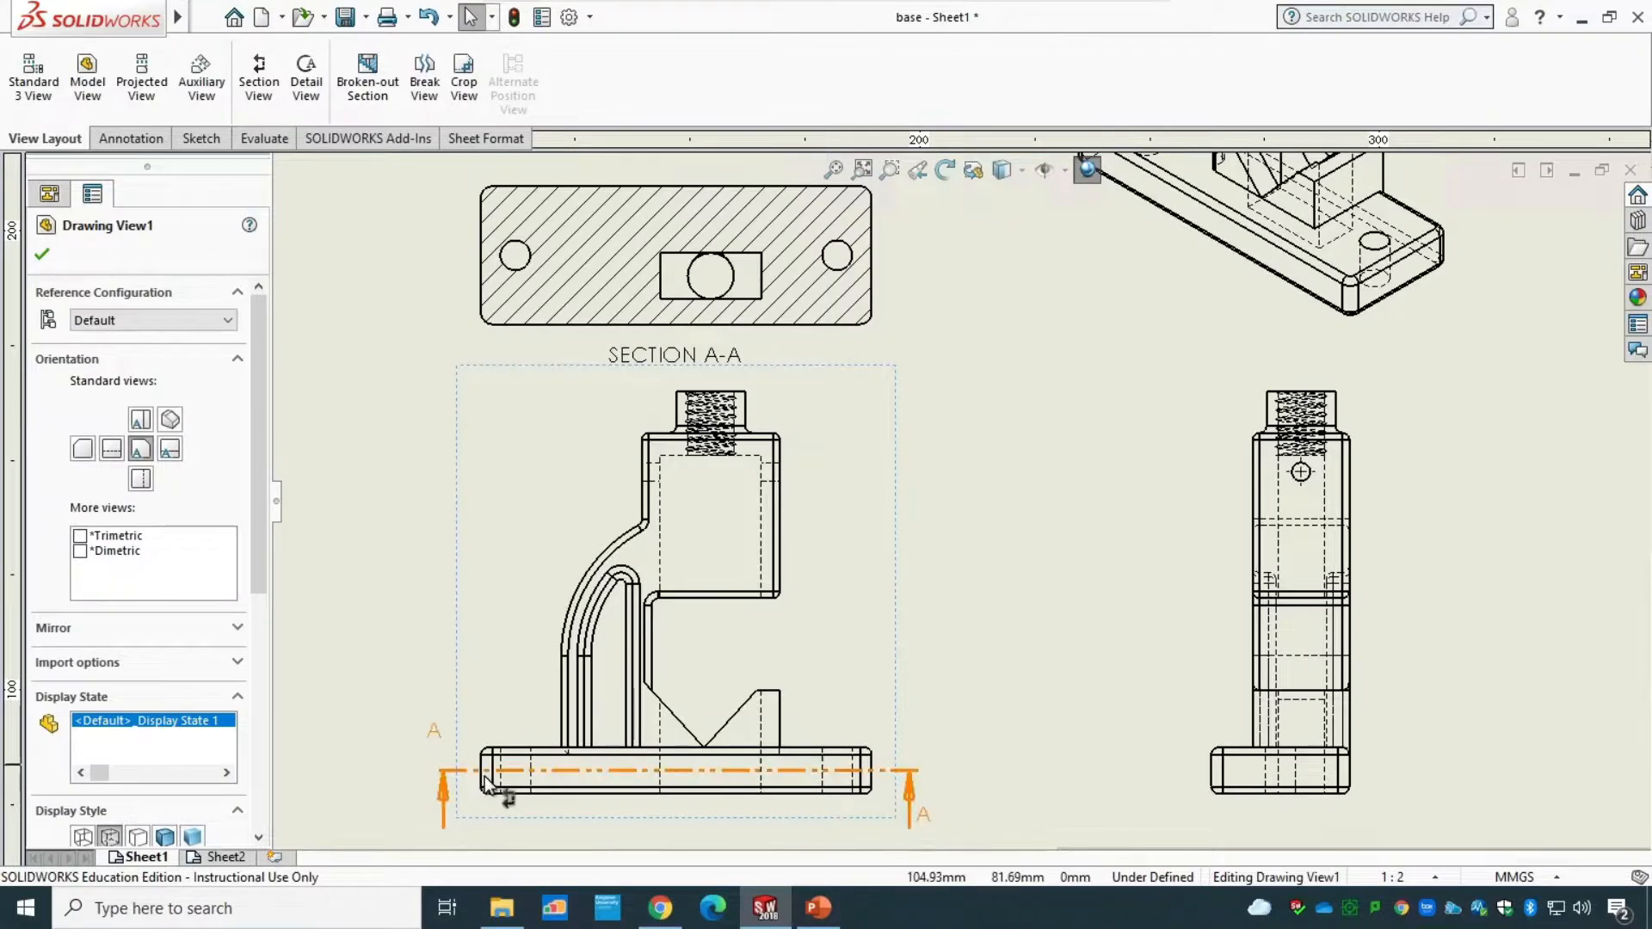
- Raise cutting line A-A to just above the base plate, crossing the V-groove, and rebuild the drawing
scroll(456, 799, down, 3)
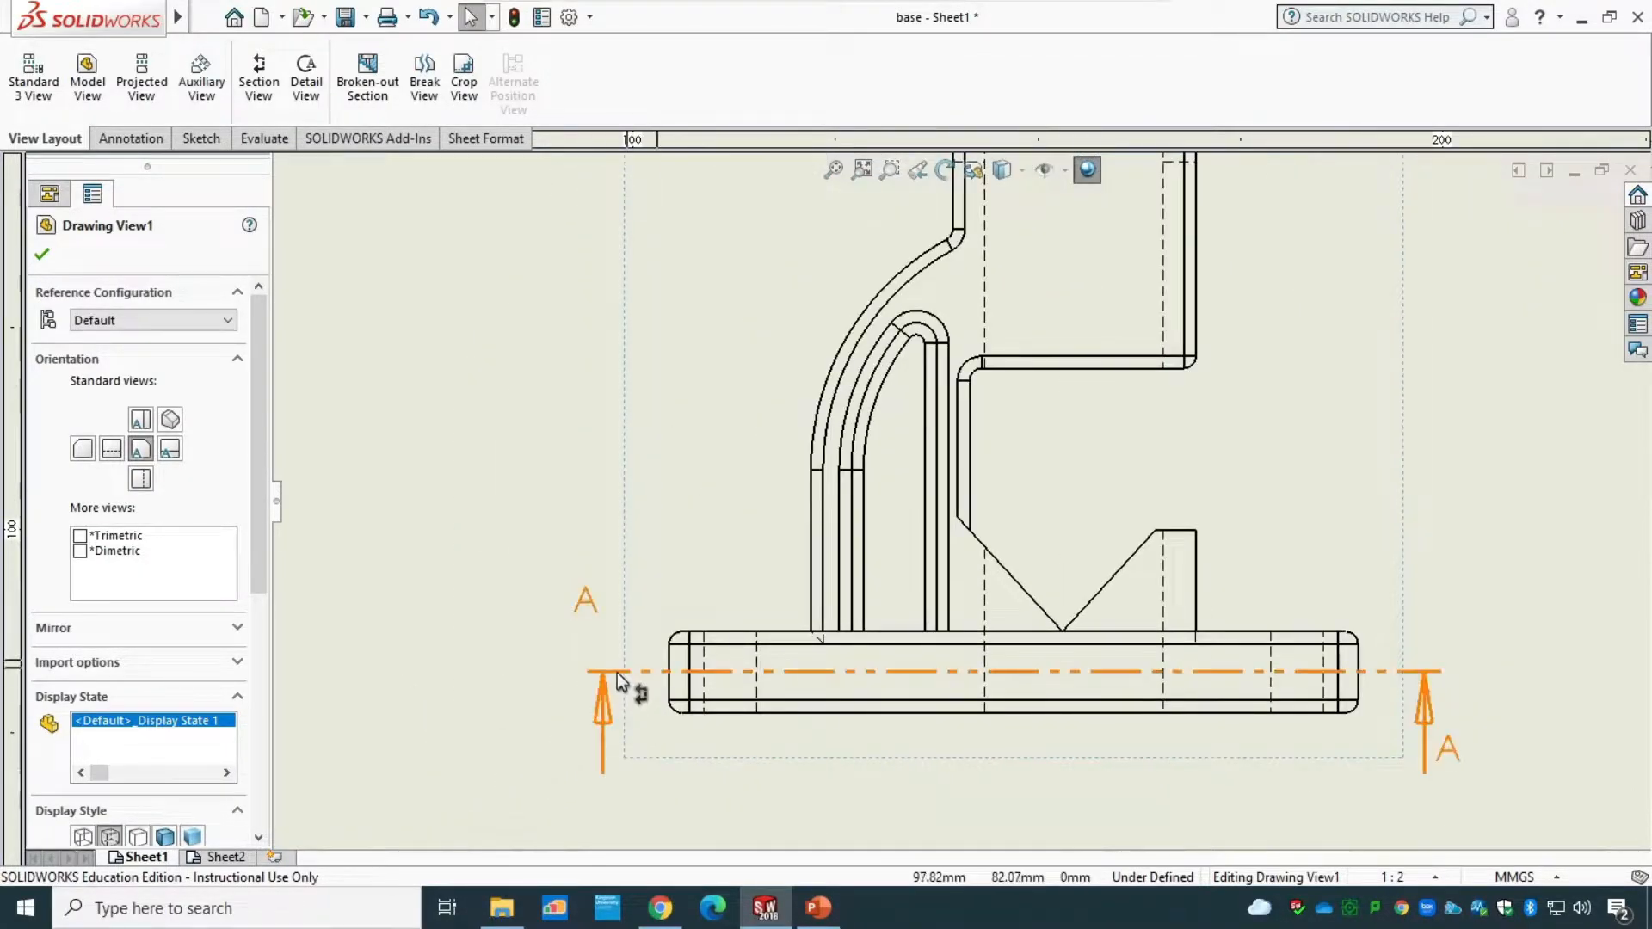
drag(619, 671, 616, 596)
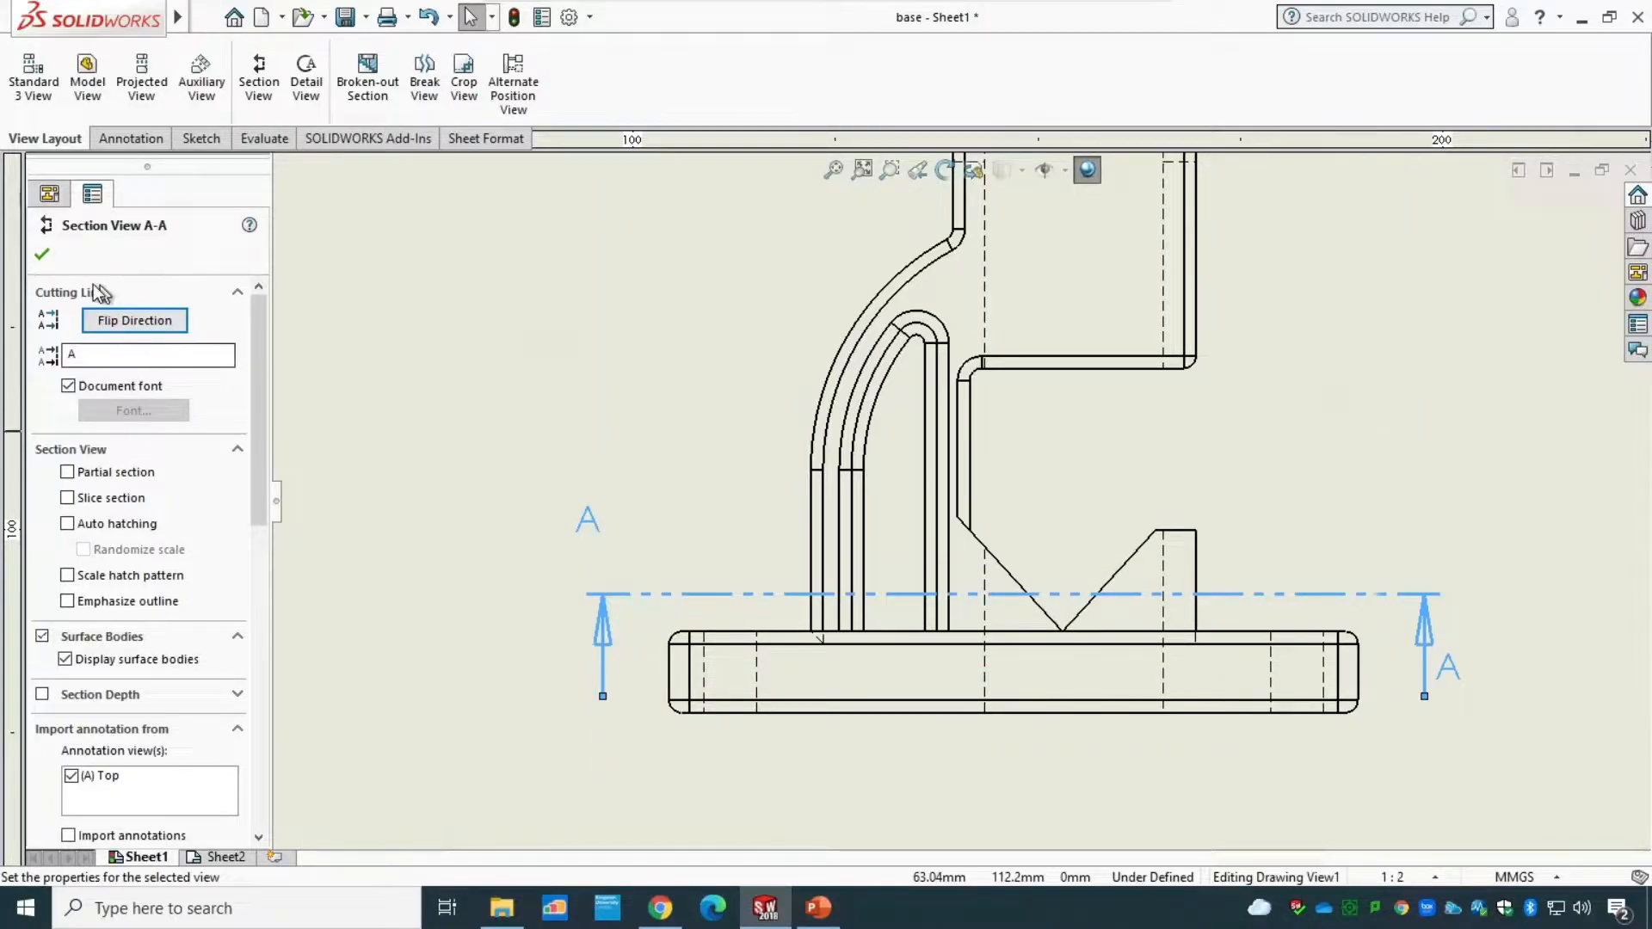
click(41, 254)
scroll(619, 391, up, 6)
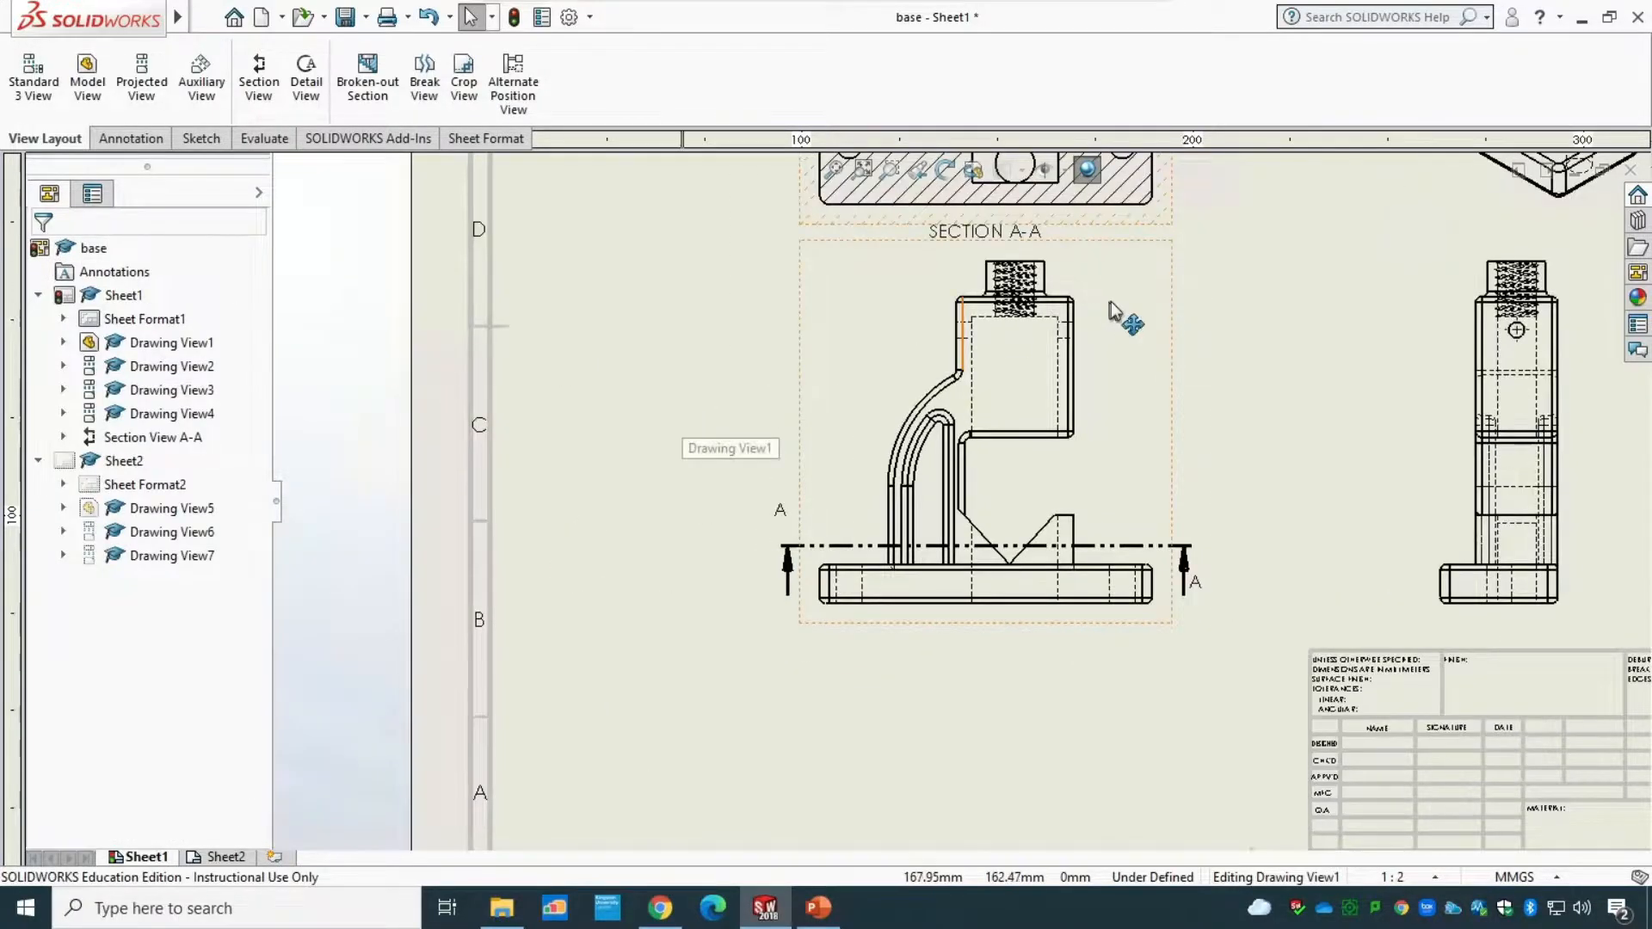
scroll(1116, 256, down, 4)
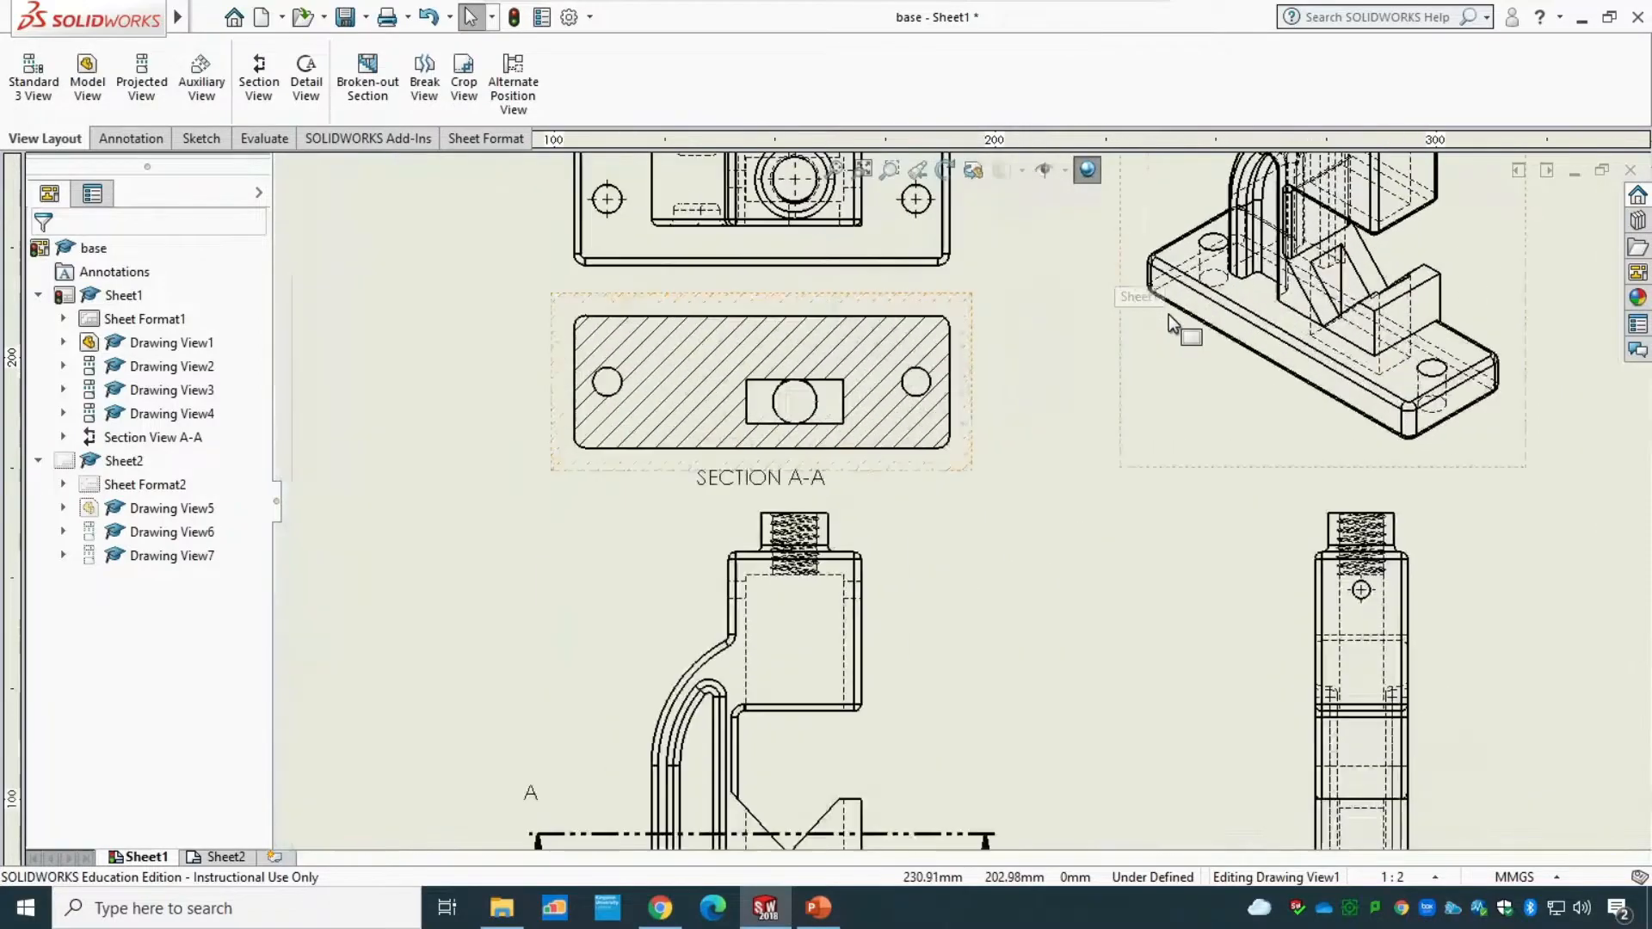
click(514, 19)
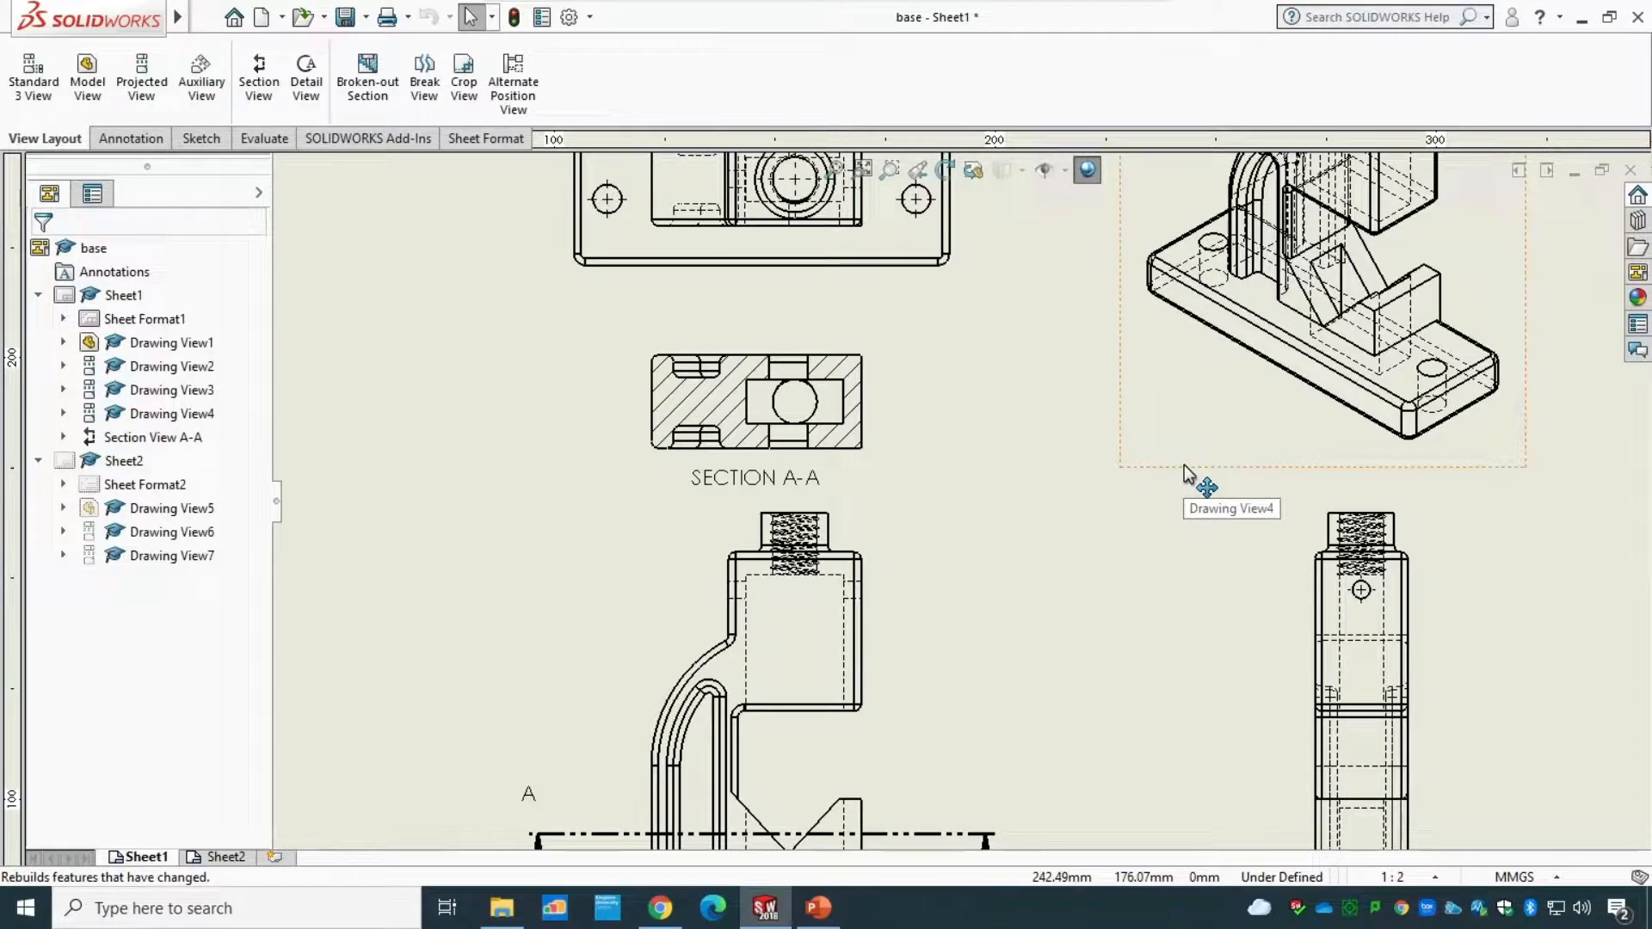
- Raise cutting line A-A to the top of the V-block in the front view and rebuild the drawing
scroll(1185, 471, up, 3)
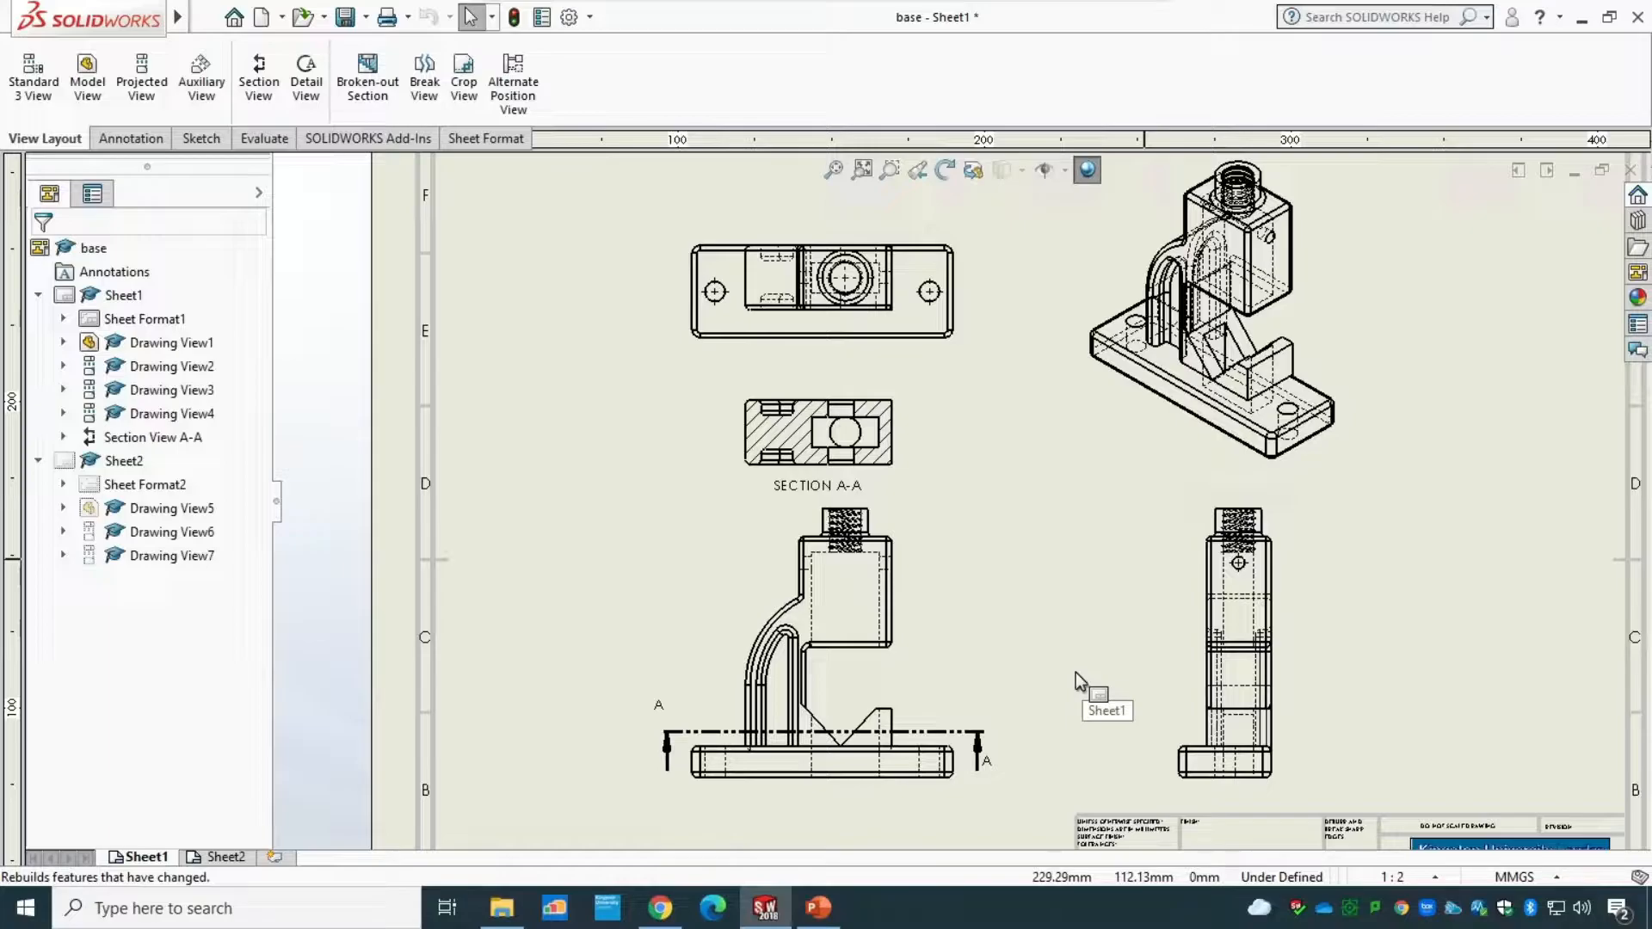
scroll(1075, 673, down, 2)
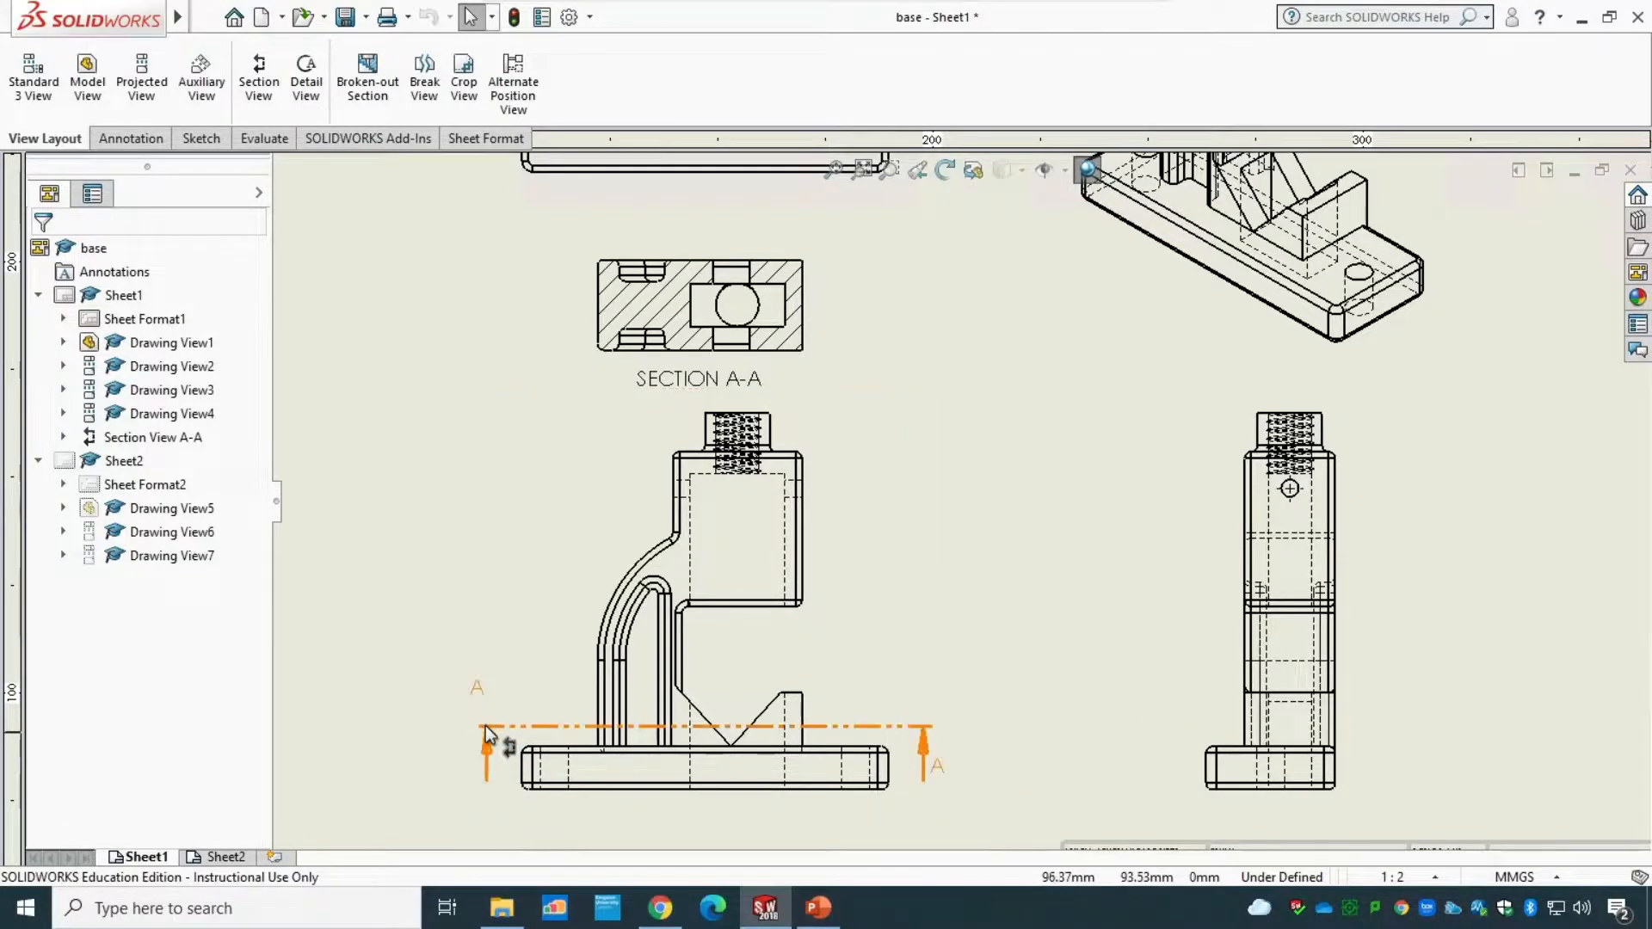
mouse_move(485, 725)
mouse_down()
mouse_move(494, 680)
mouse_move(488, 695)
mouse_up()
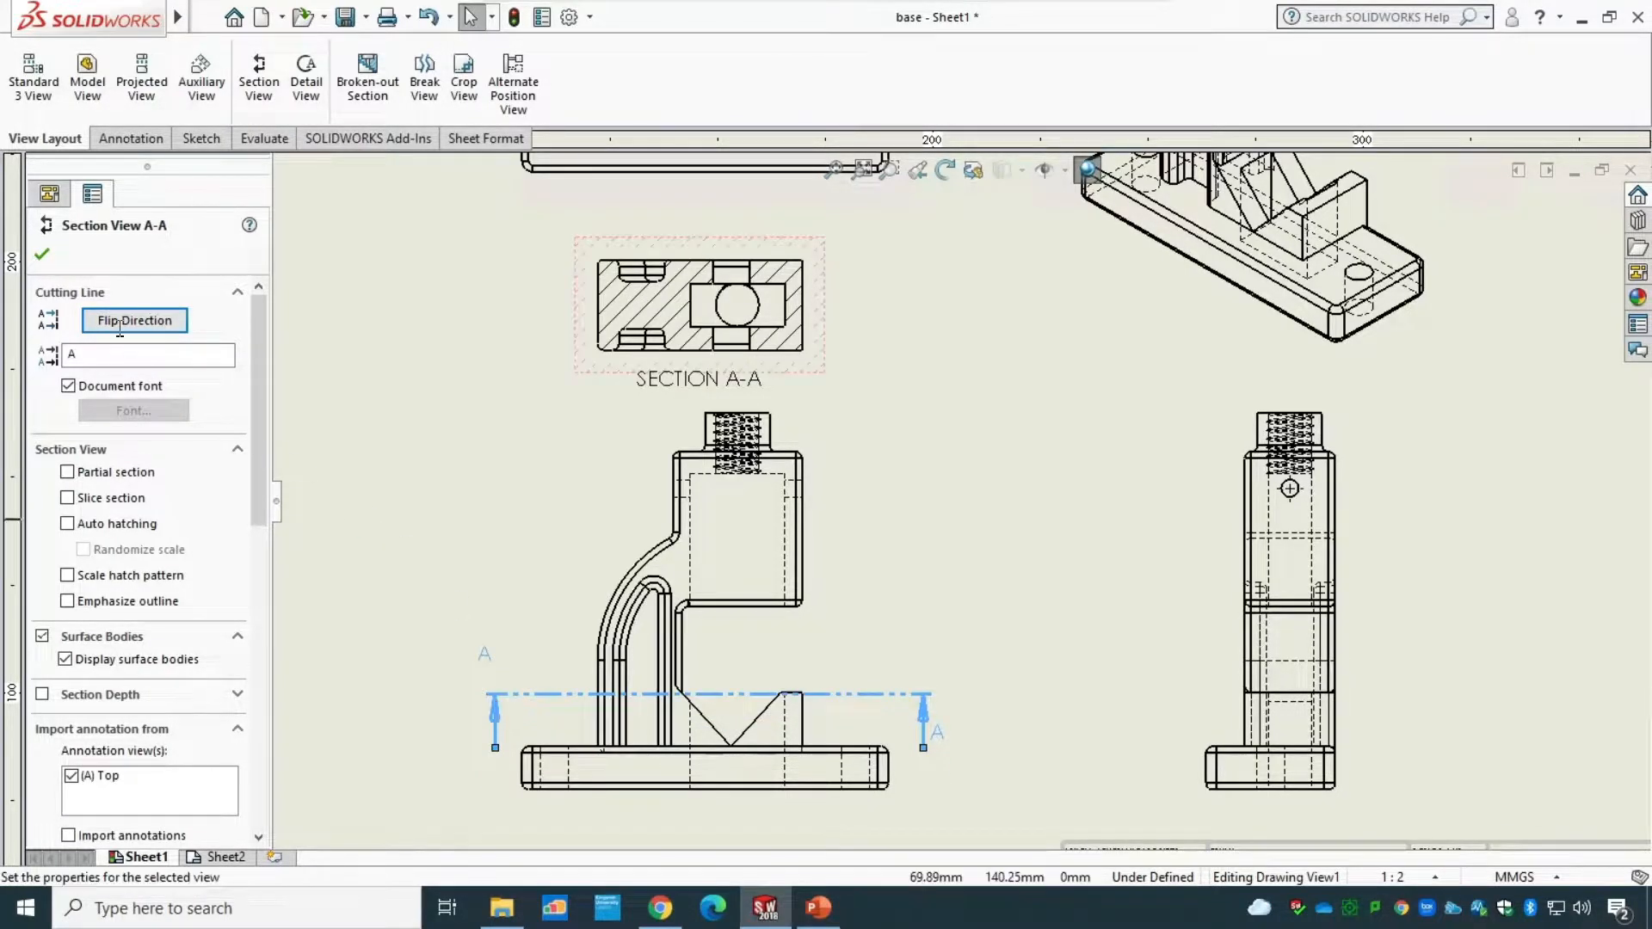
click(43, 256)
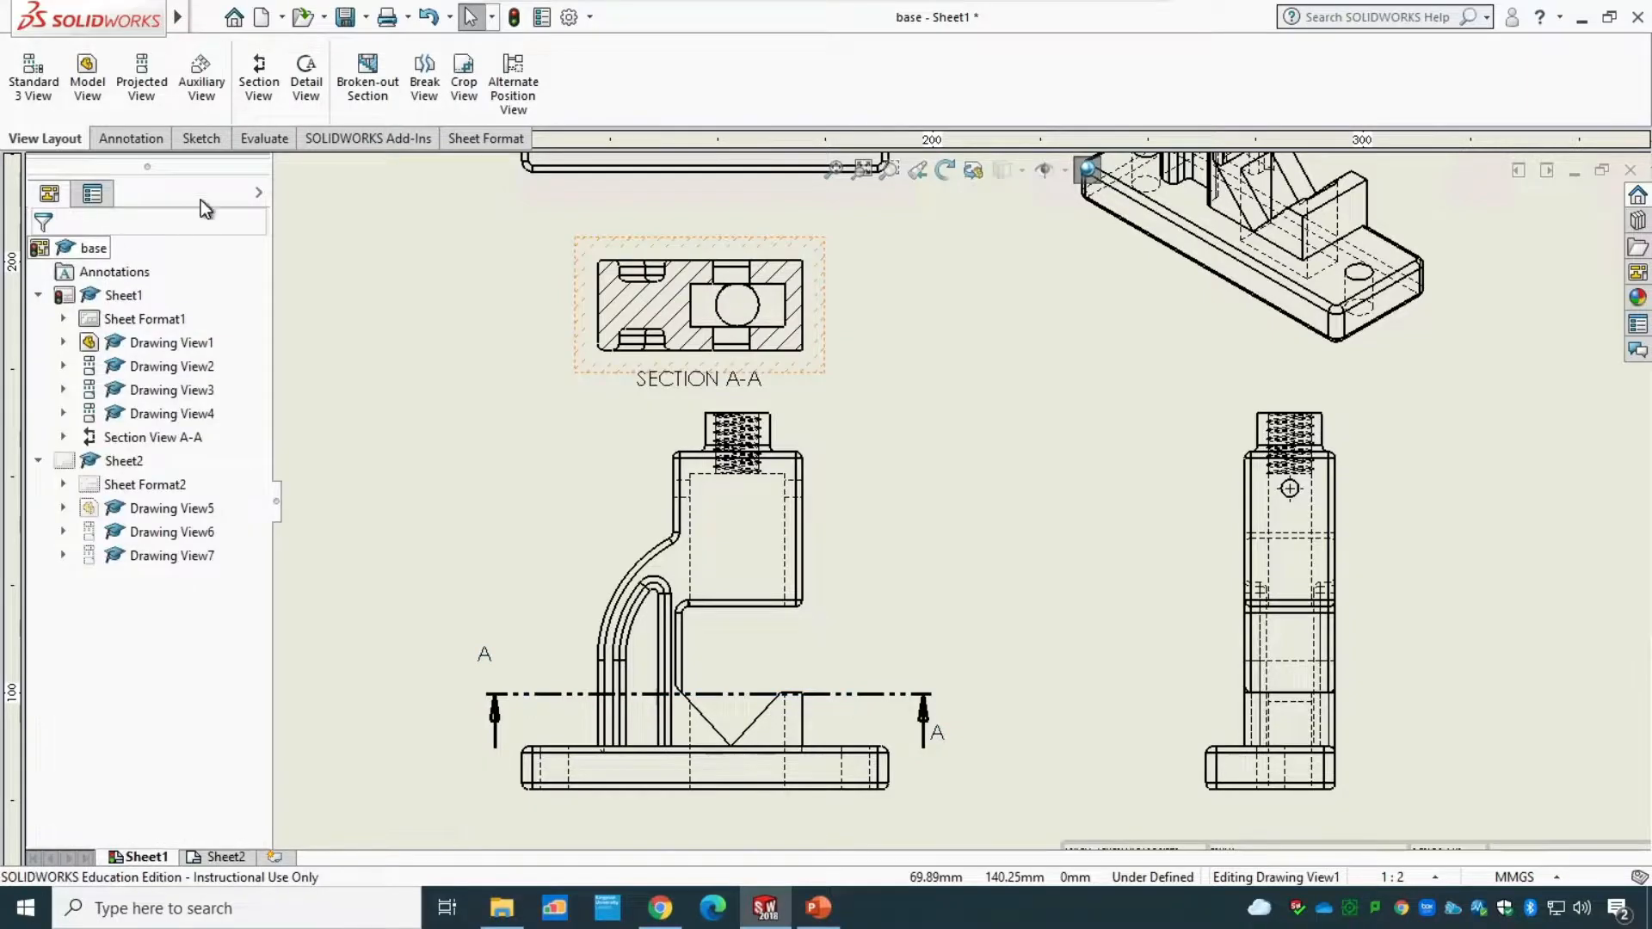
click(519, 19)
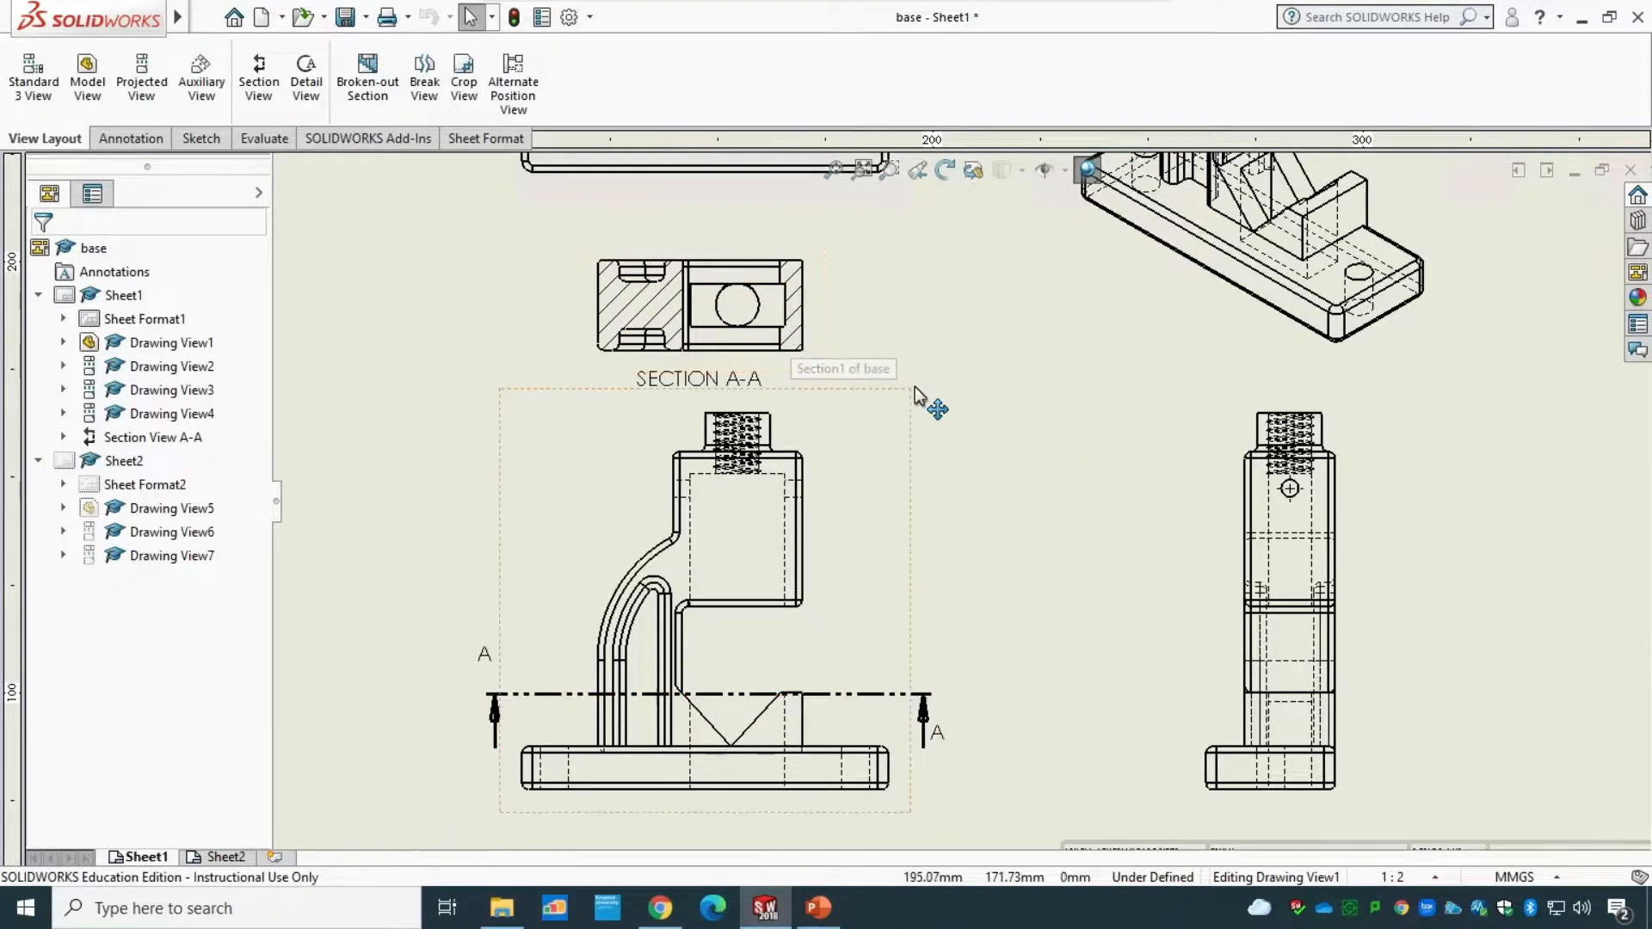
- Flip the viewing direction of section A-A so its arrows point down towards the base plate
scroll(925, 405, up, 3)
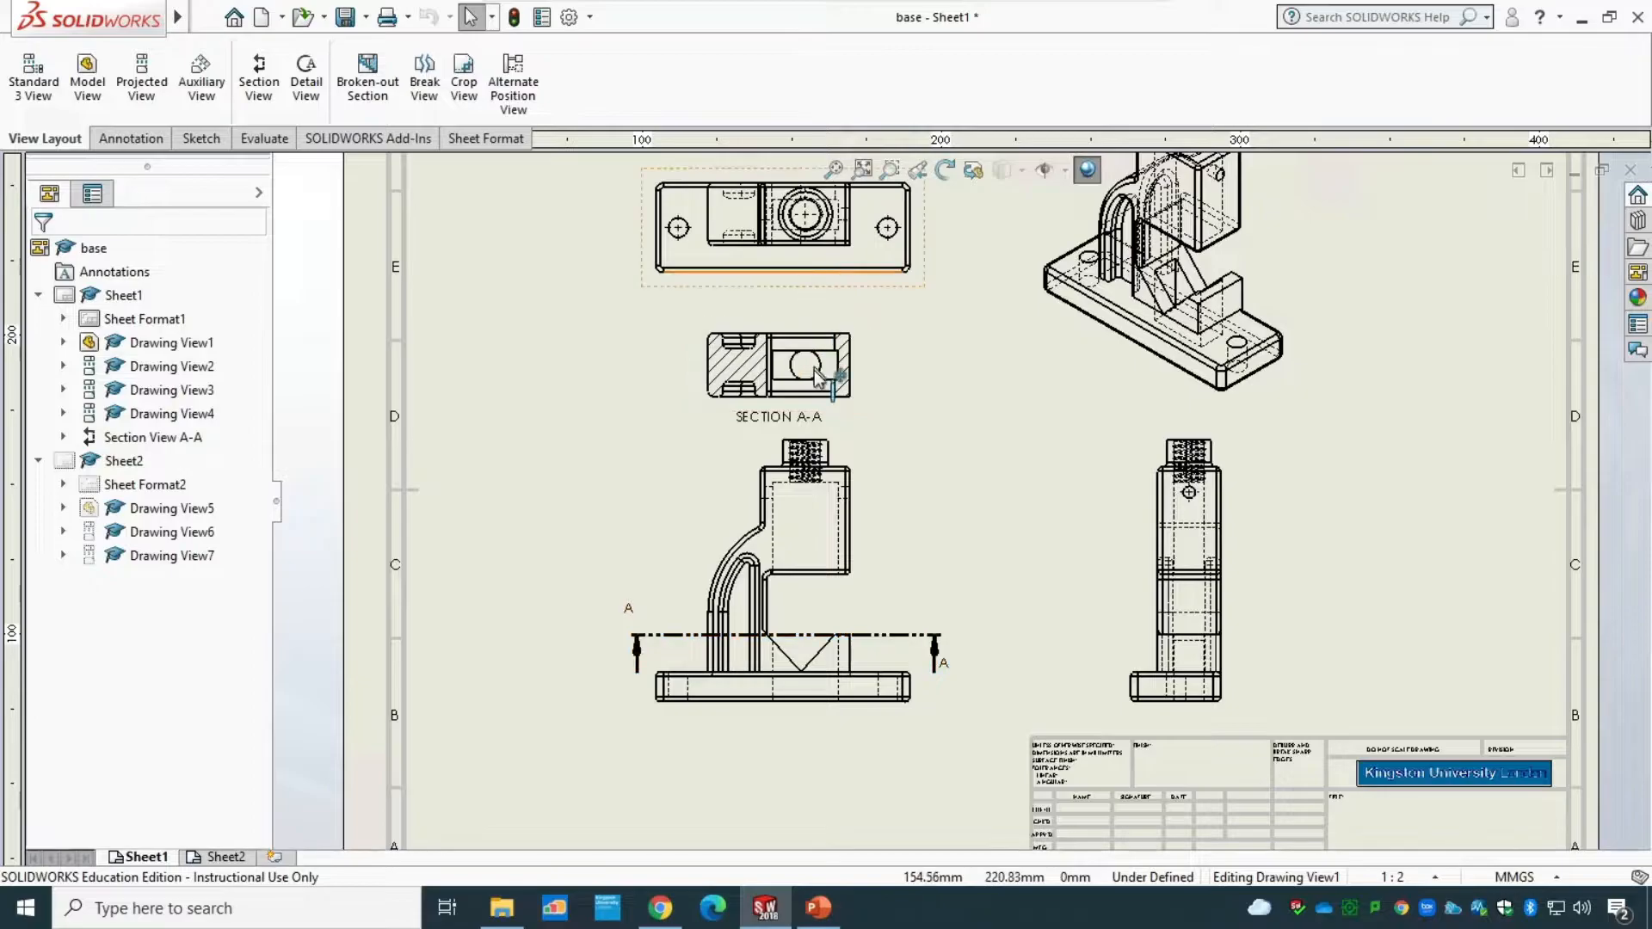
click(633, 643)
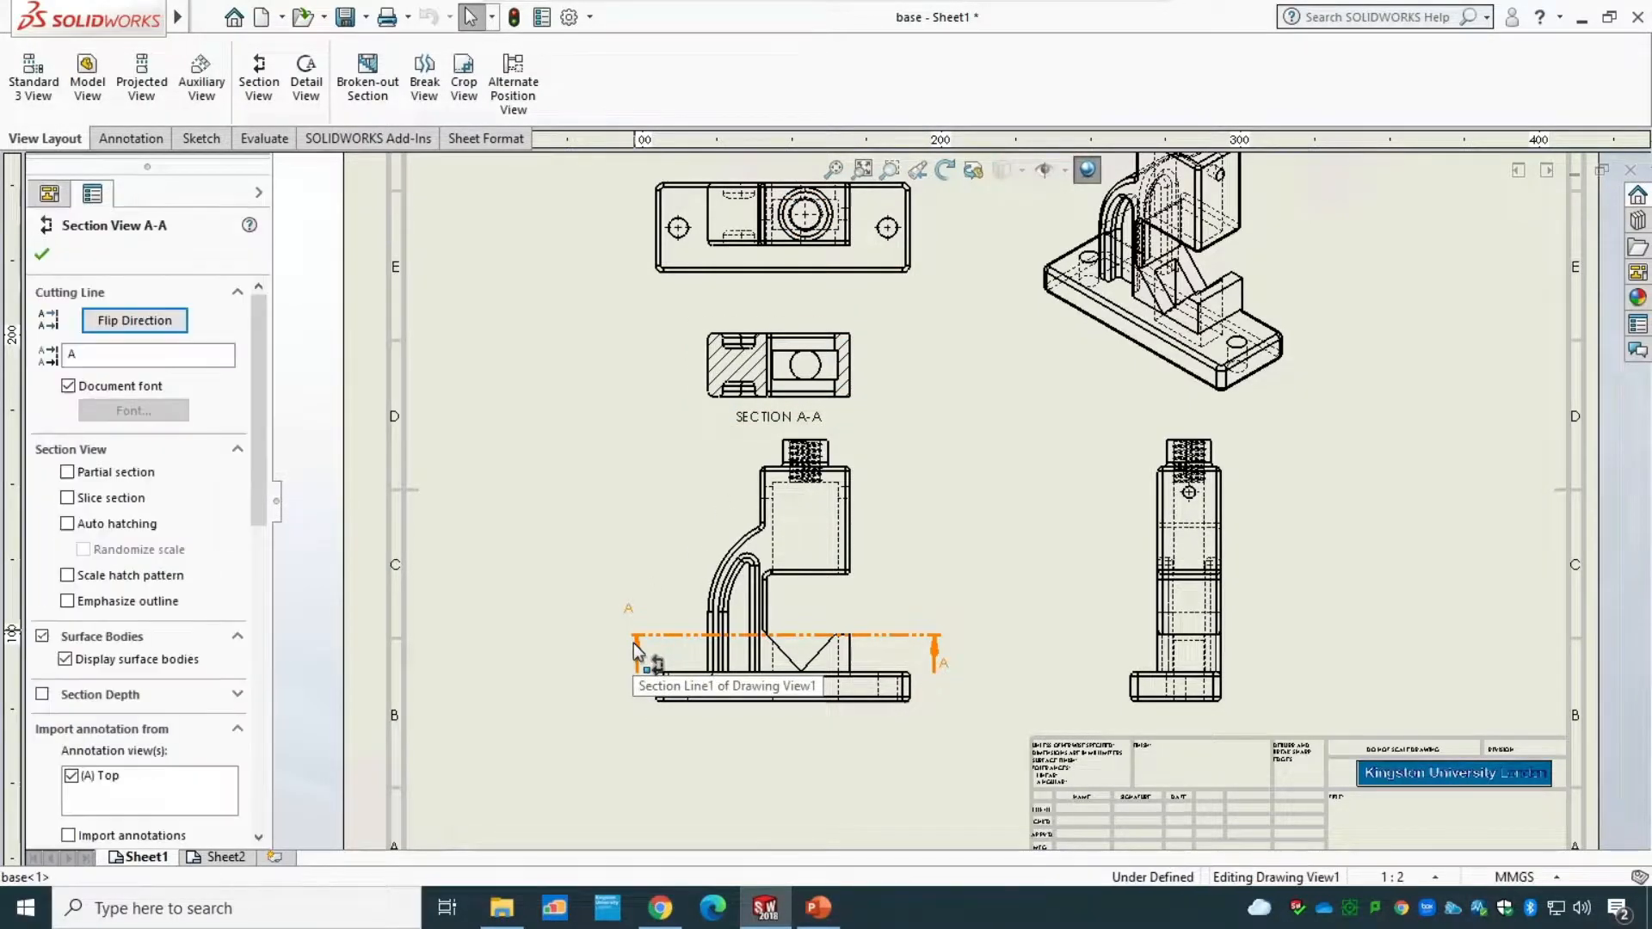
click(140, 321)
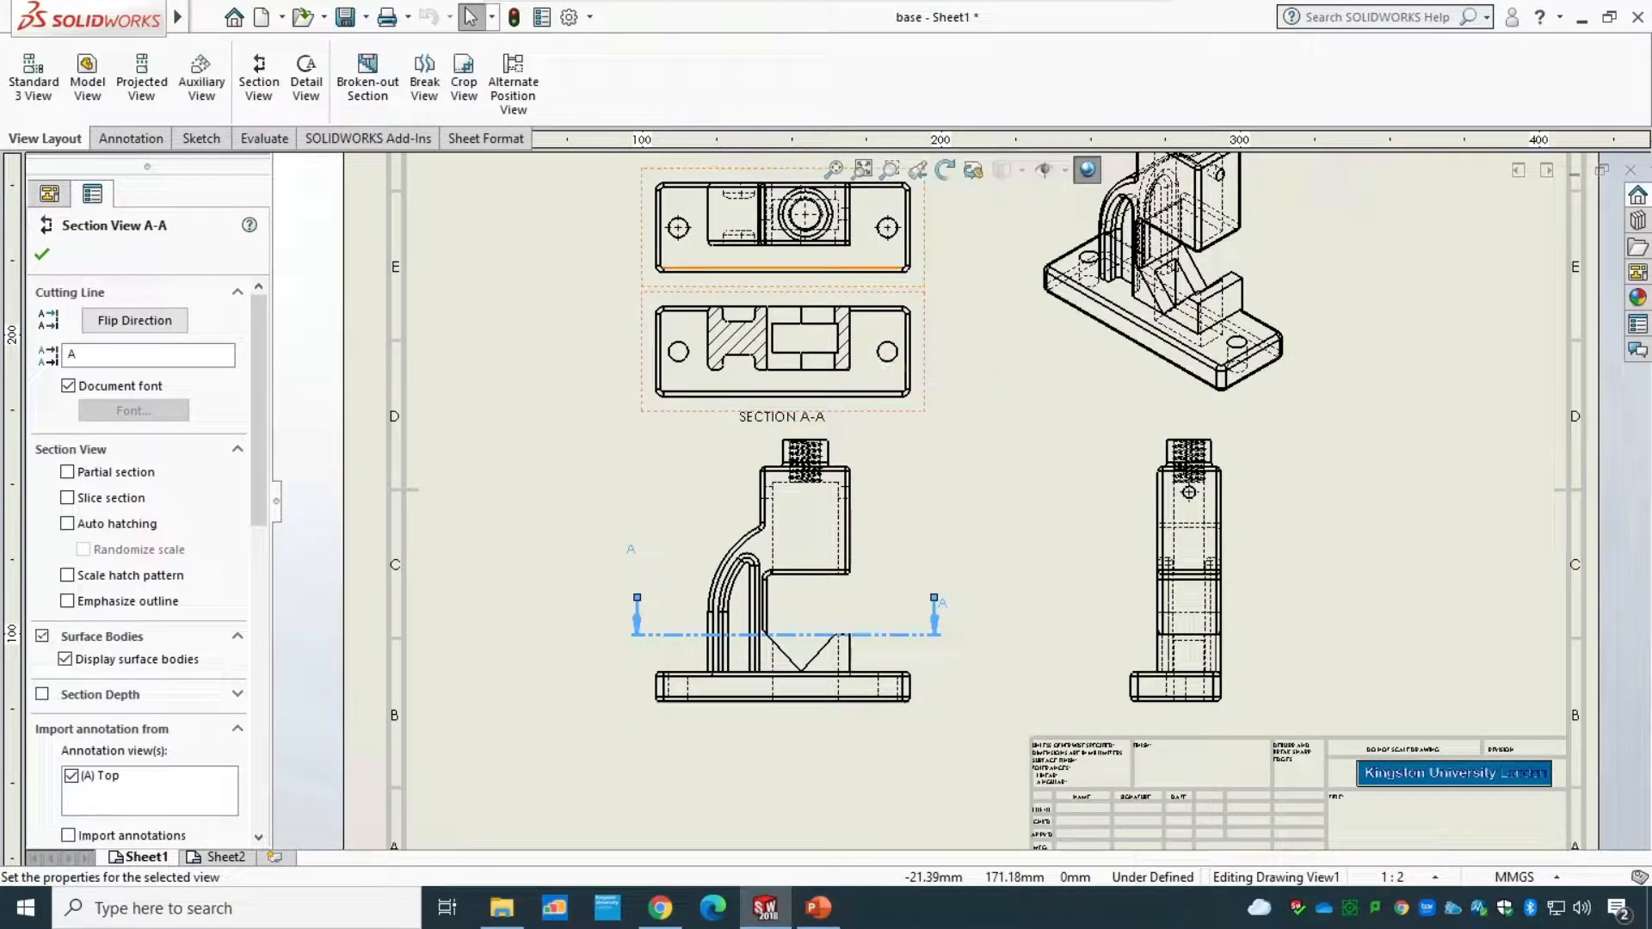
click(42, 254)
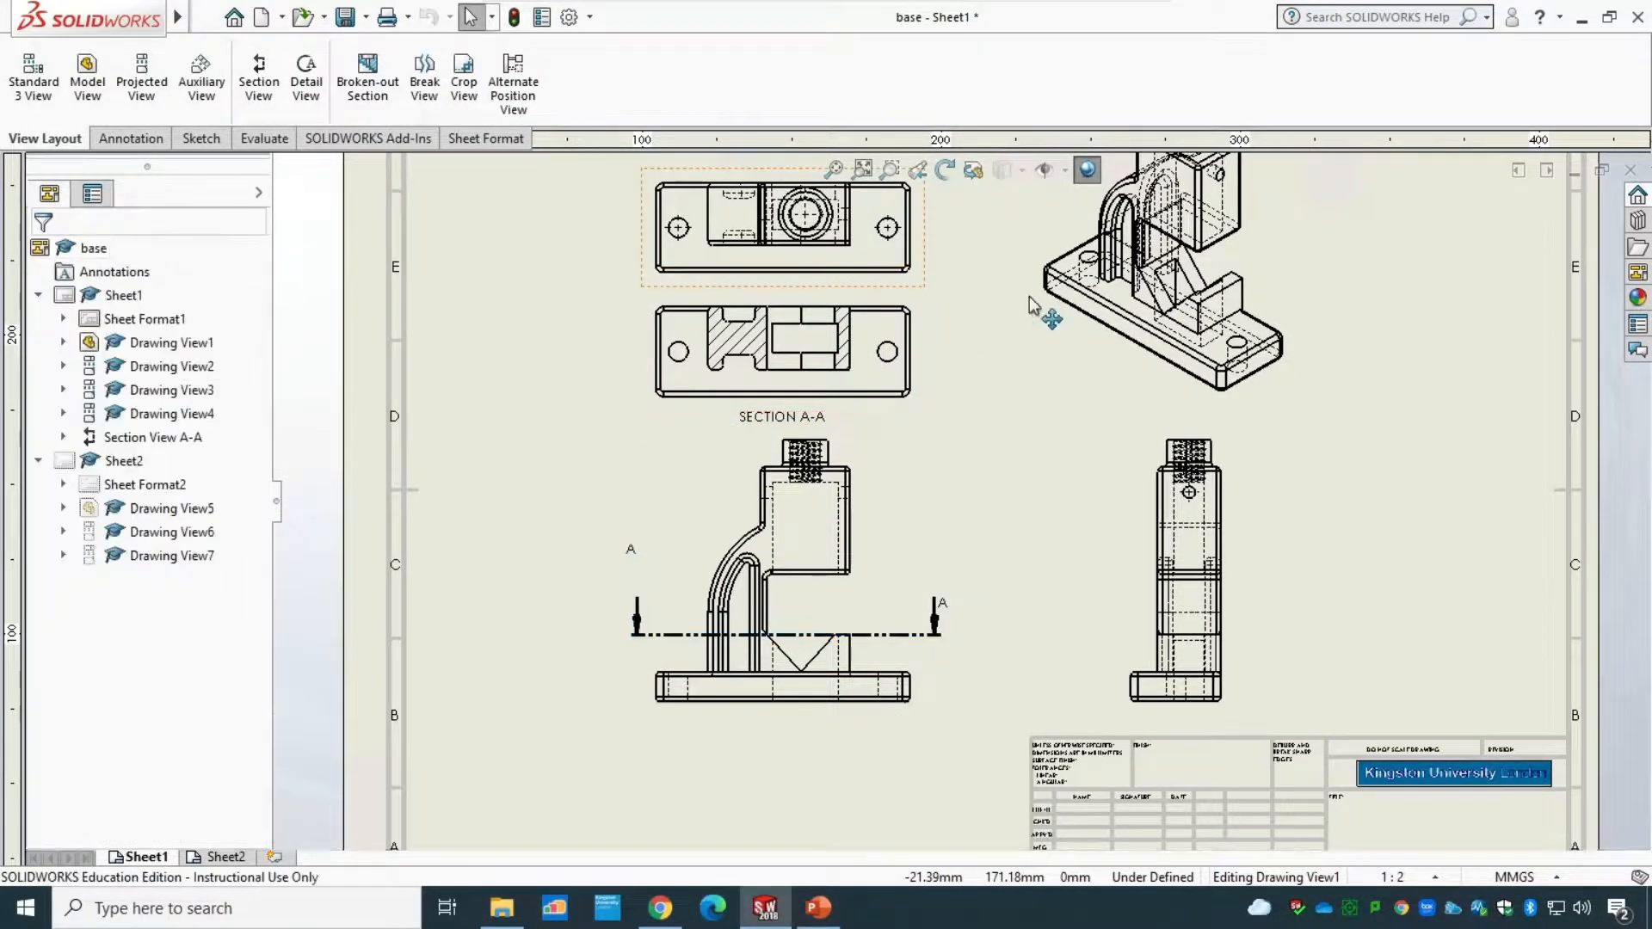
- Delete the base's projected top view and move section view A-A up into its place
click(927, 281)
right_click(929, 277)
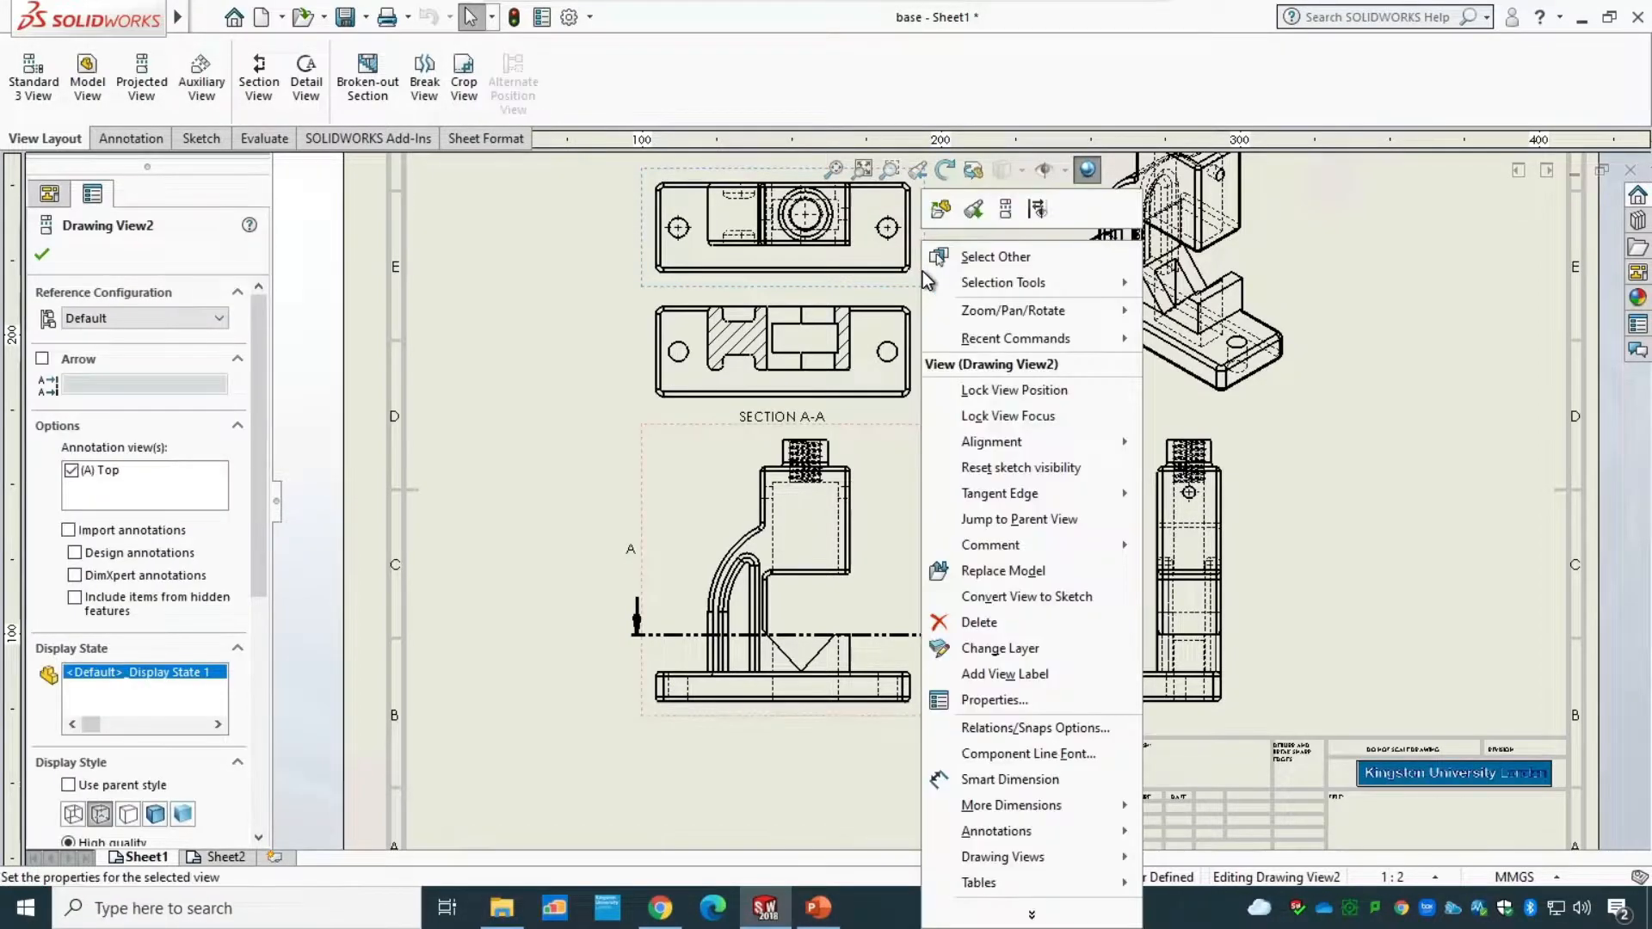
click(979, 622)
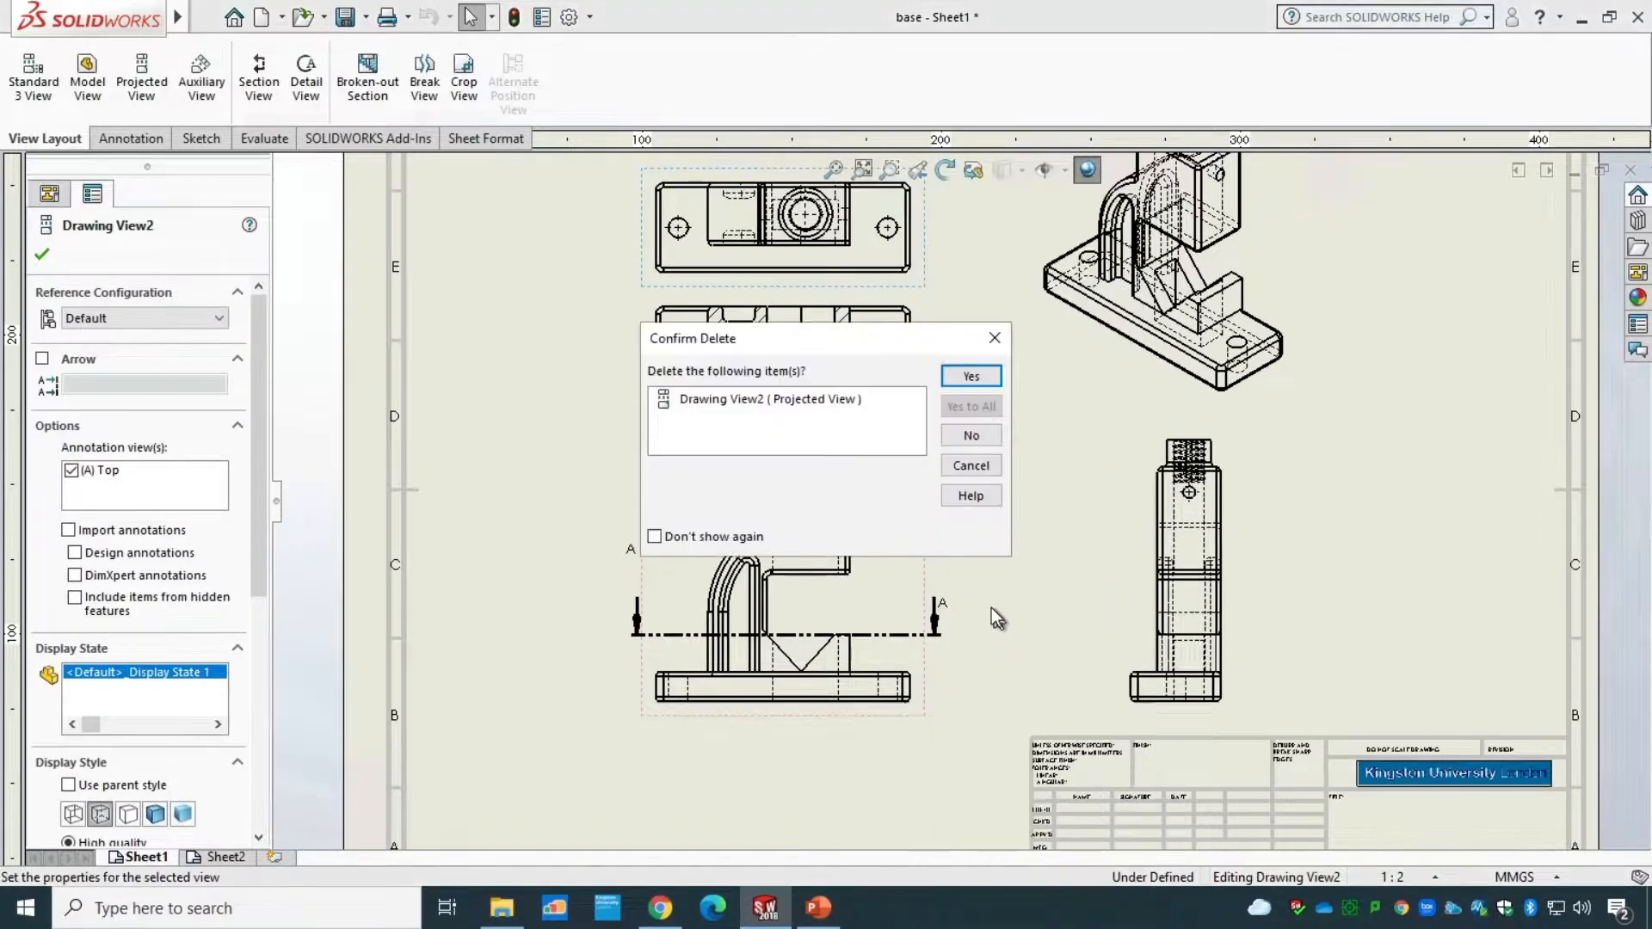
click(970, 373)
drag(876, 418, 879, 365)
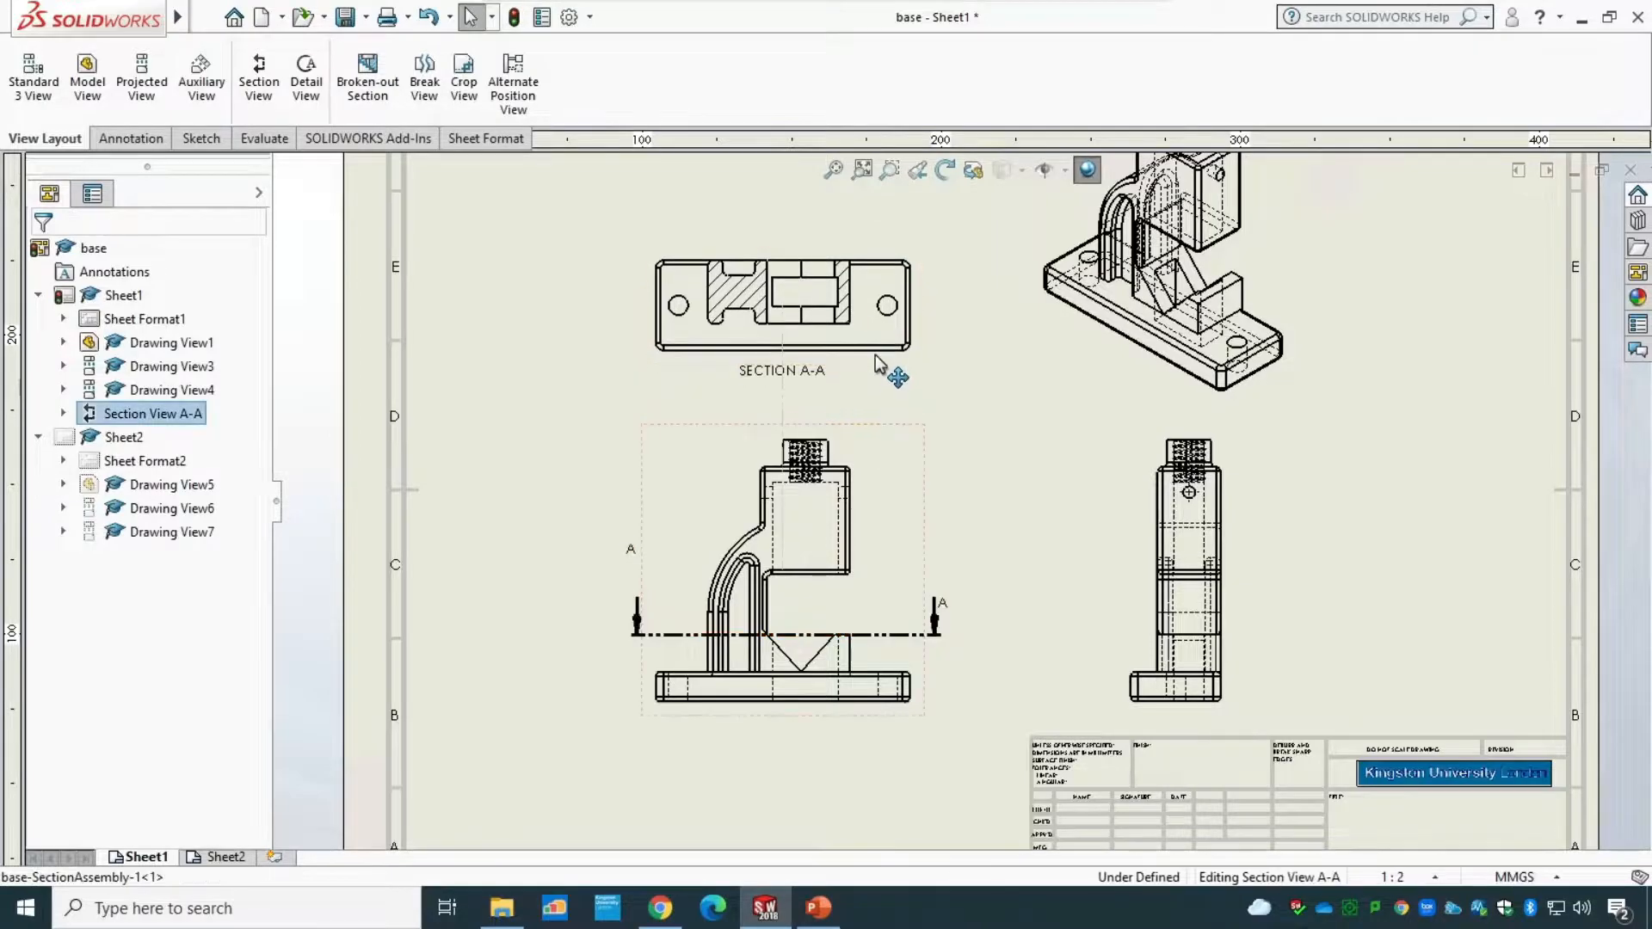
- Set the display style of section view A-A to Hidden Lines Visible
click(950, 628)
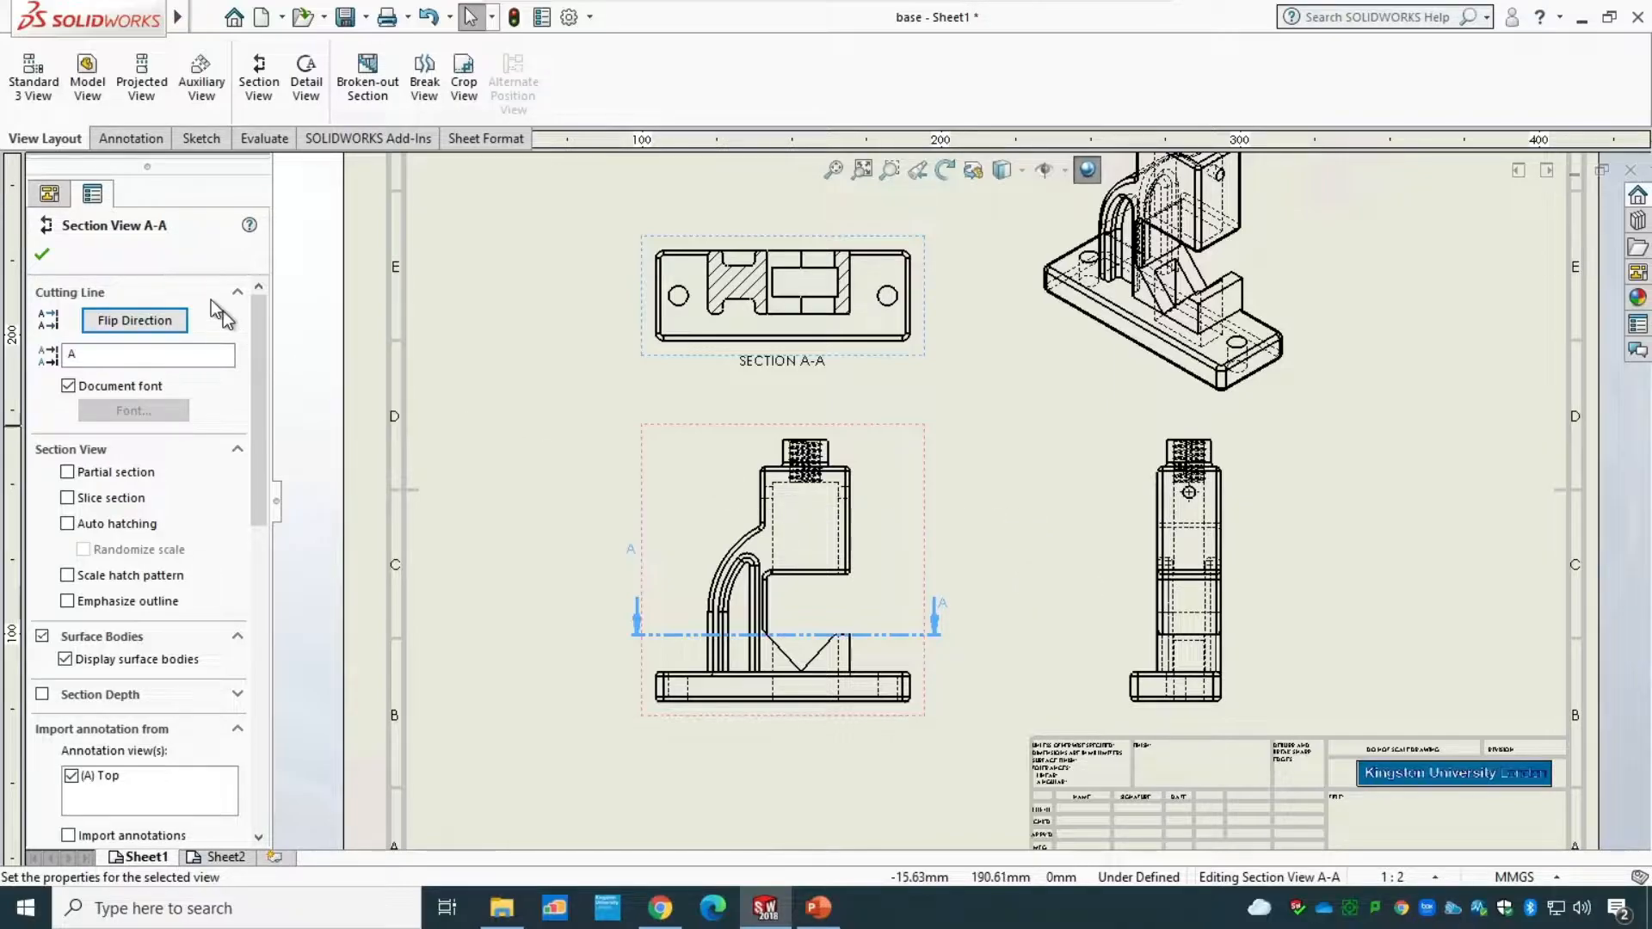
drag(258, 382, 239, 587)
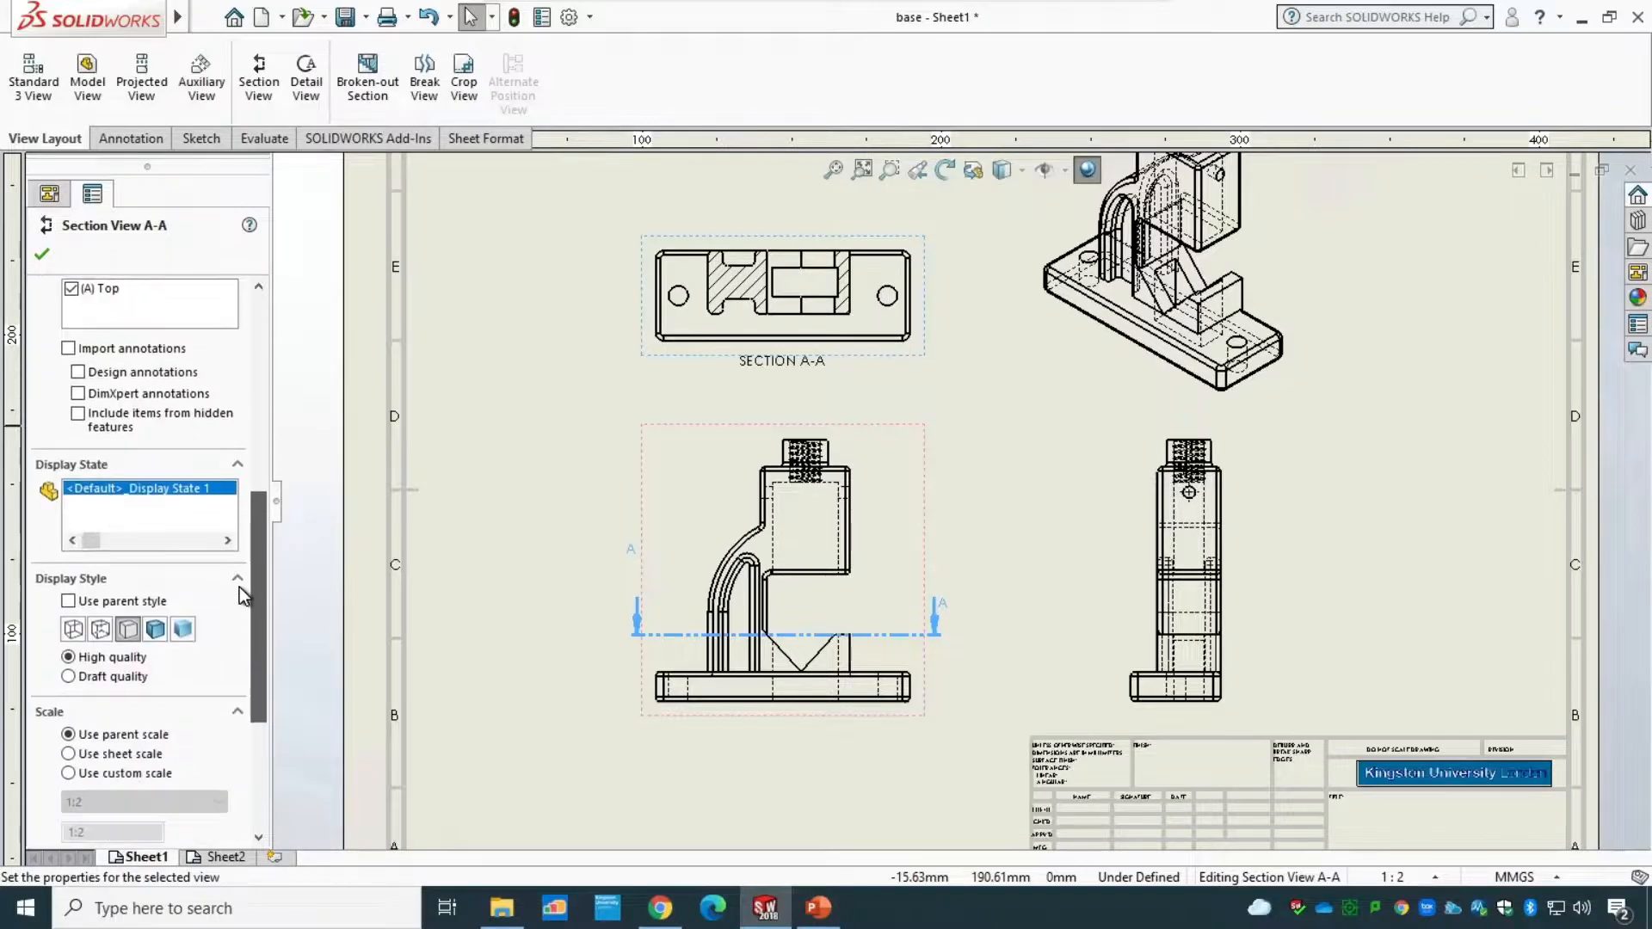
click(100, 596)
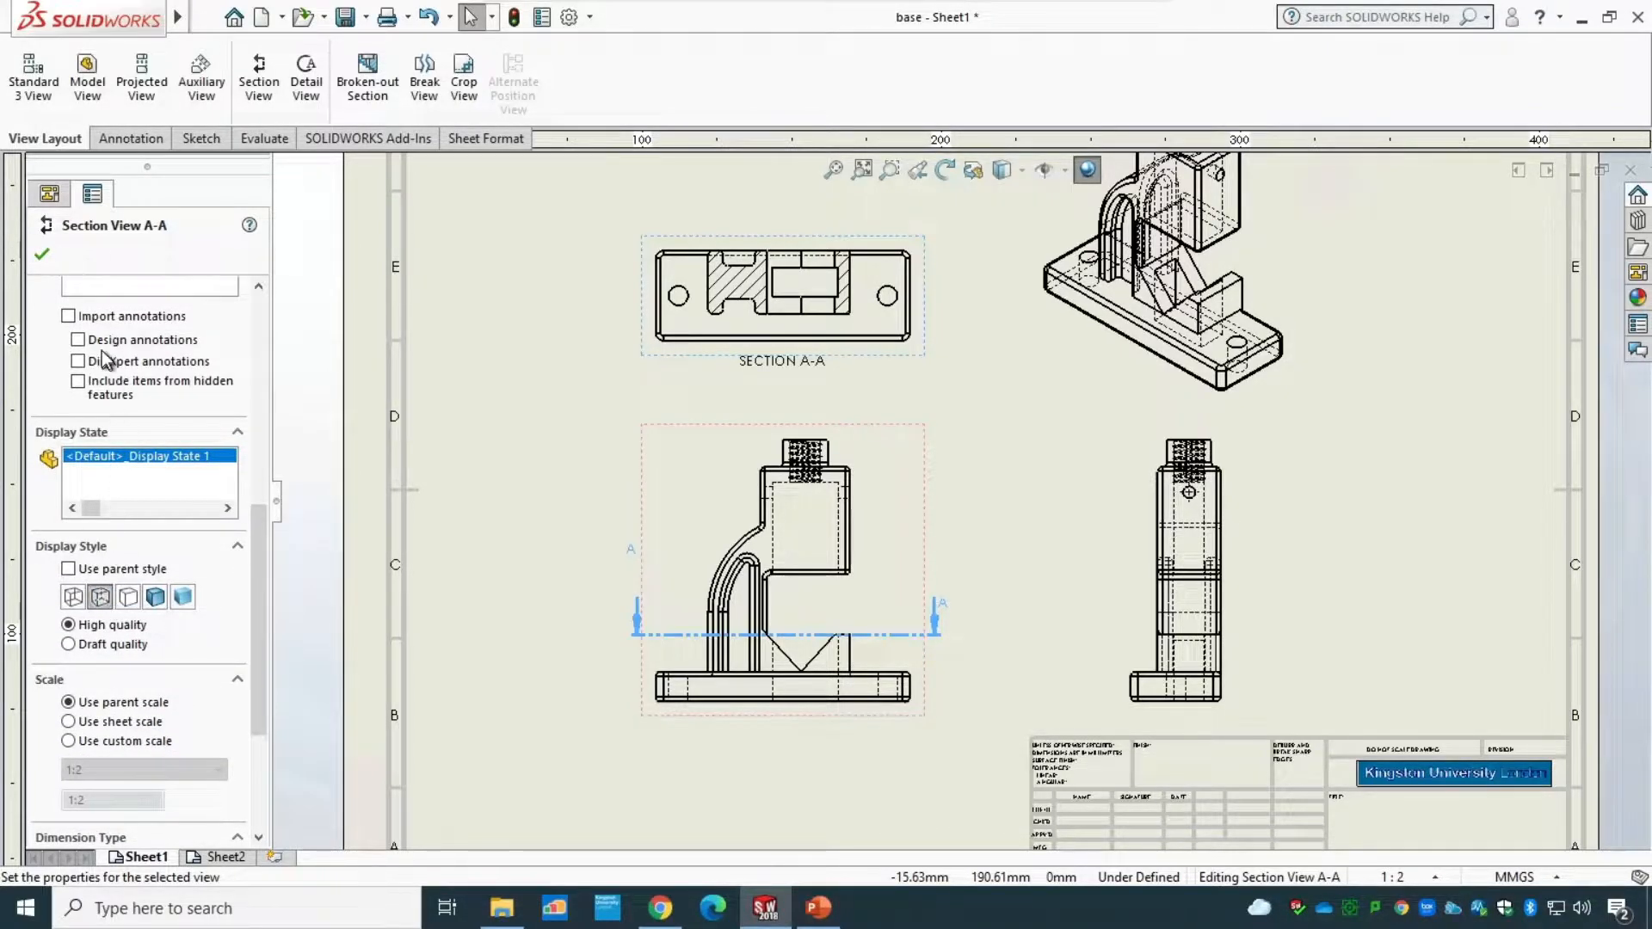
click(41, 255)
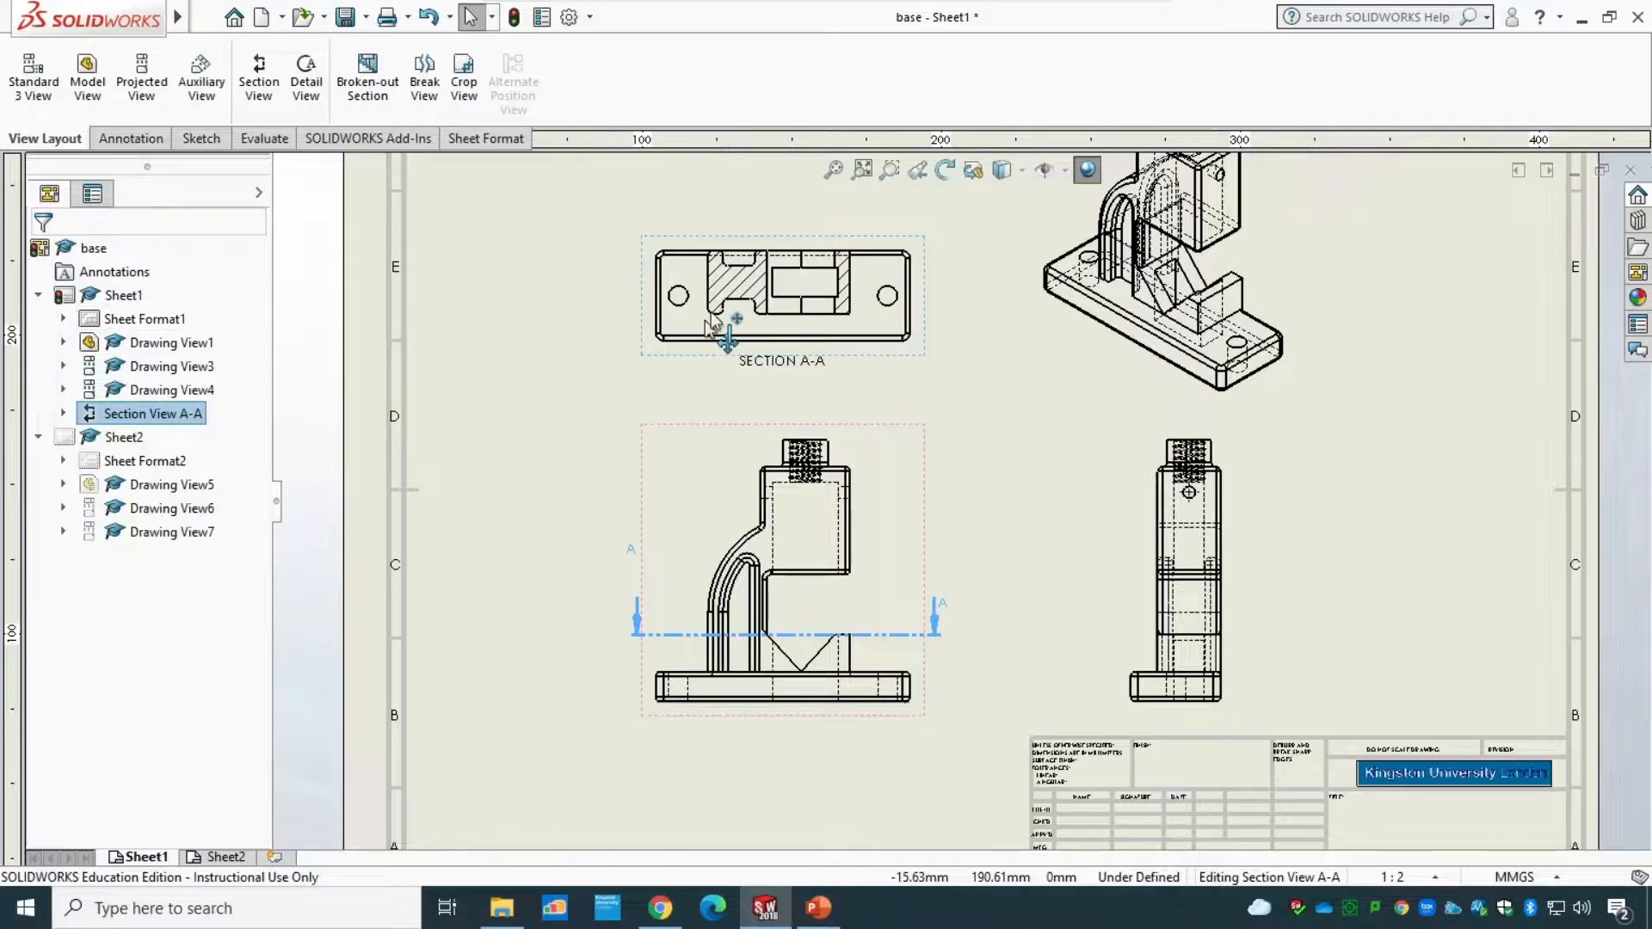
- Turn off material crosshatch on section A-A's hatching and try the ANSI37 (Lead Zinc Mg) and DIN 128 Light Alloy patterns
scroll(740, 284, down, 2)
scroll(847, 280, down, 2)
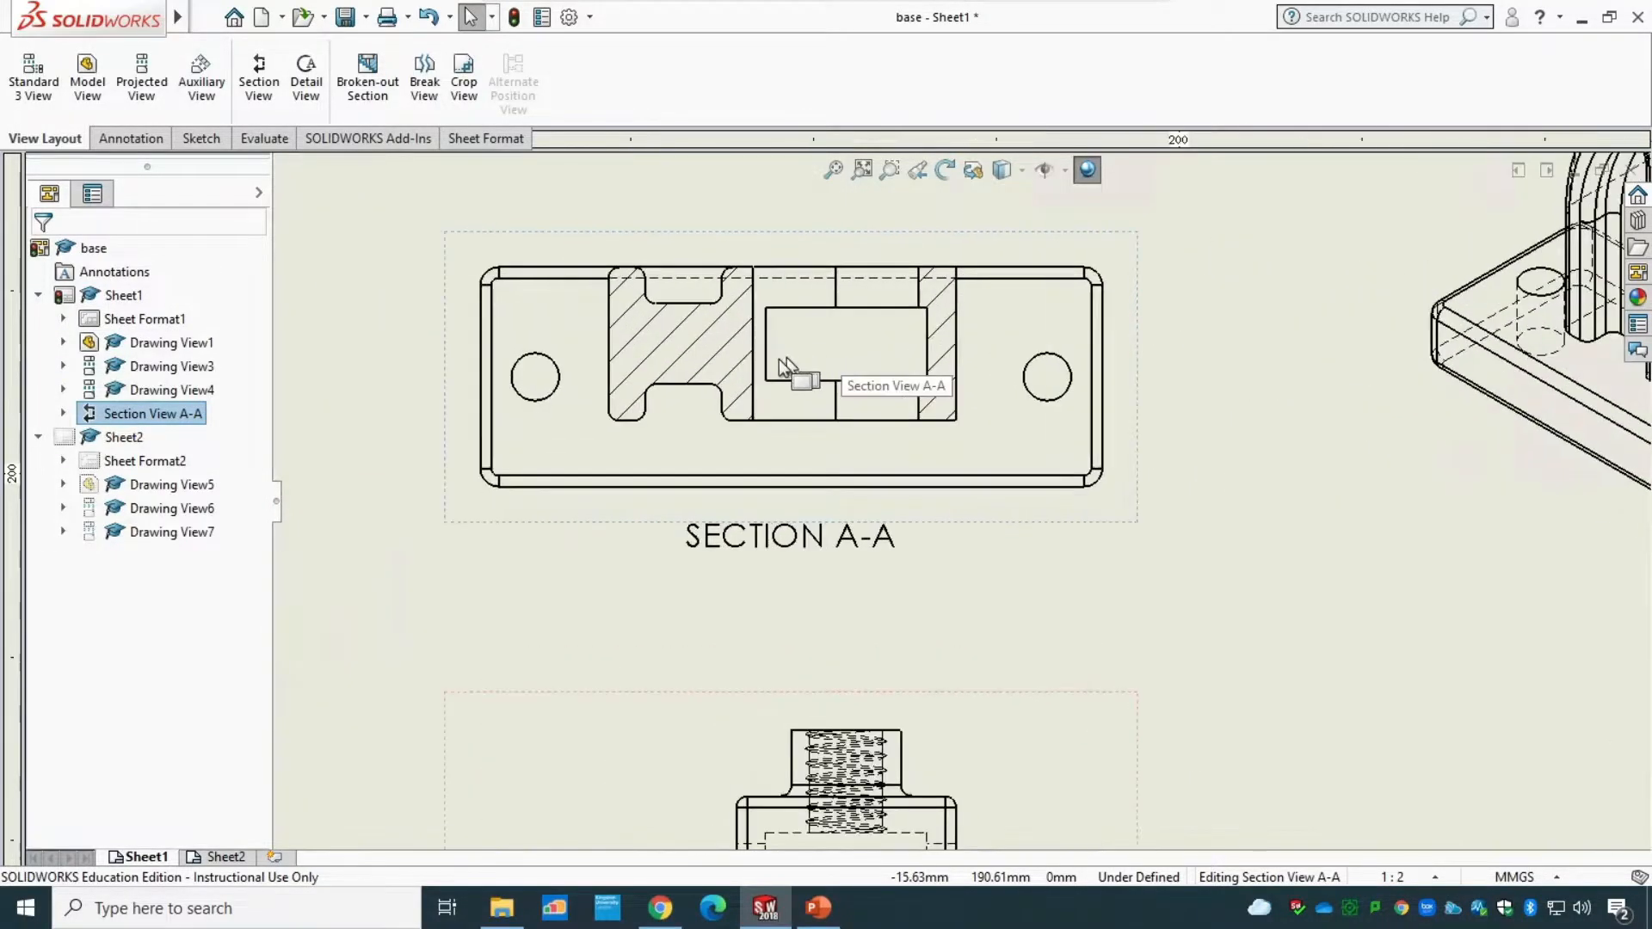
click(681, 357)
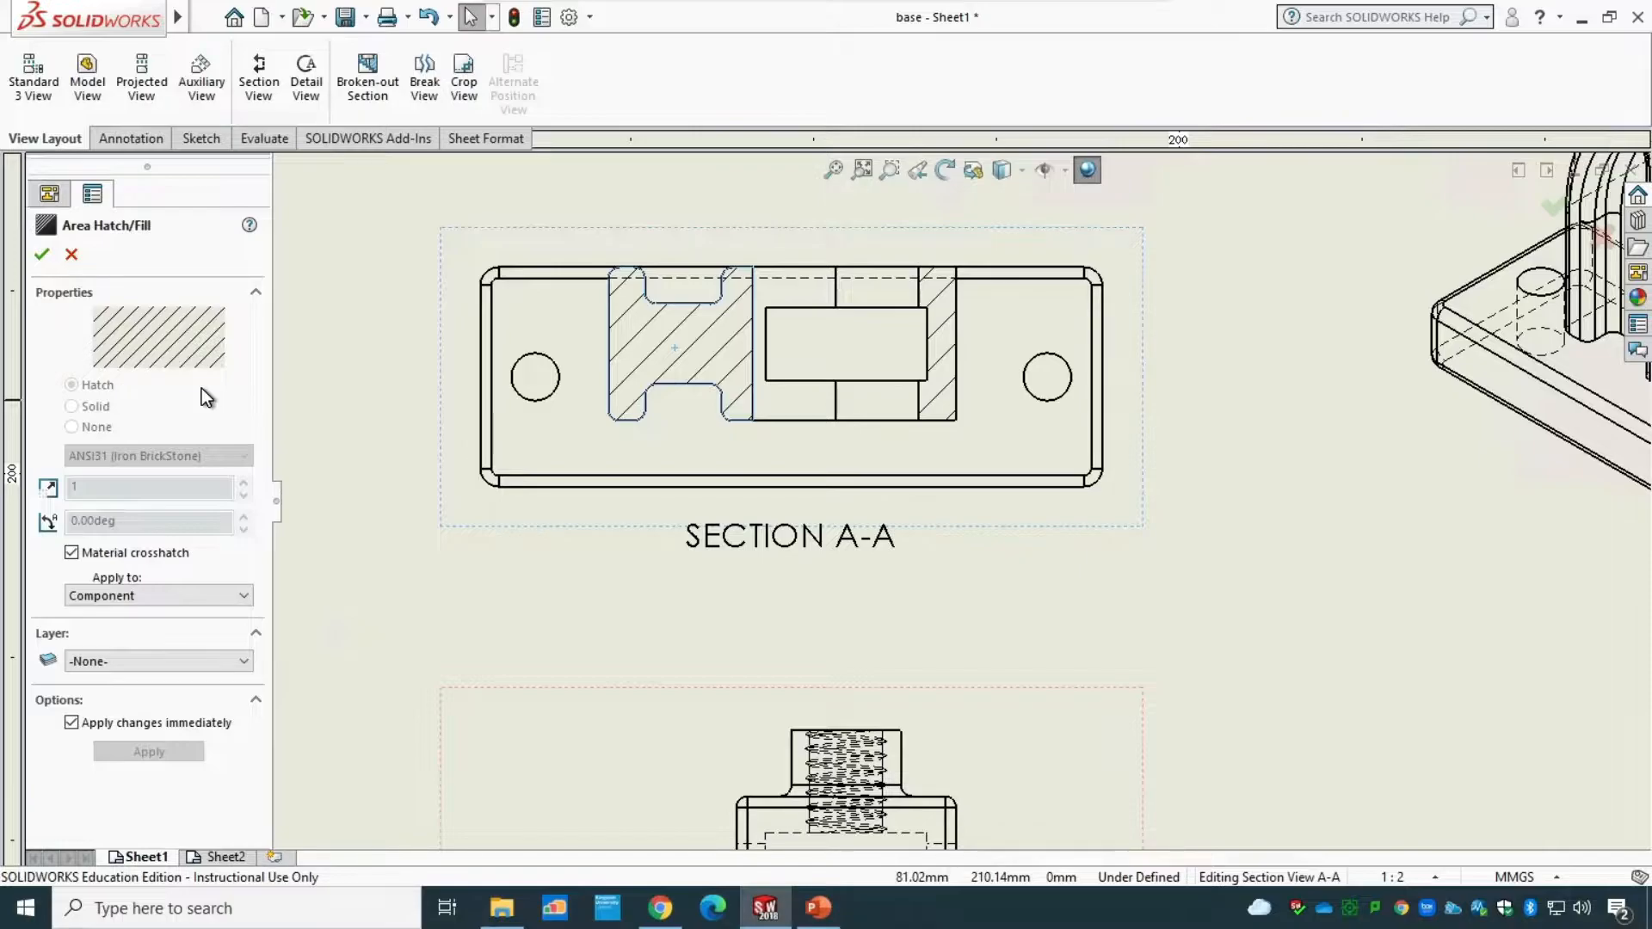
click(163, 551)
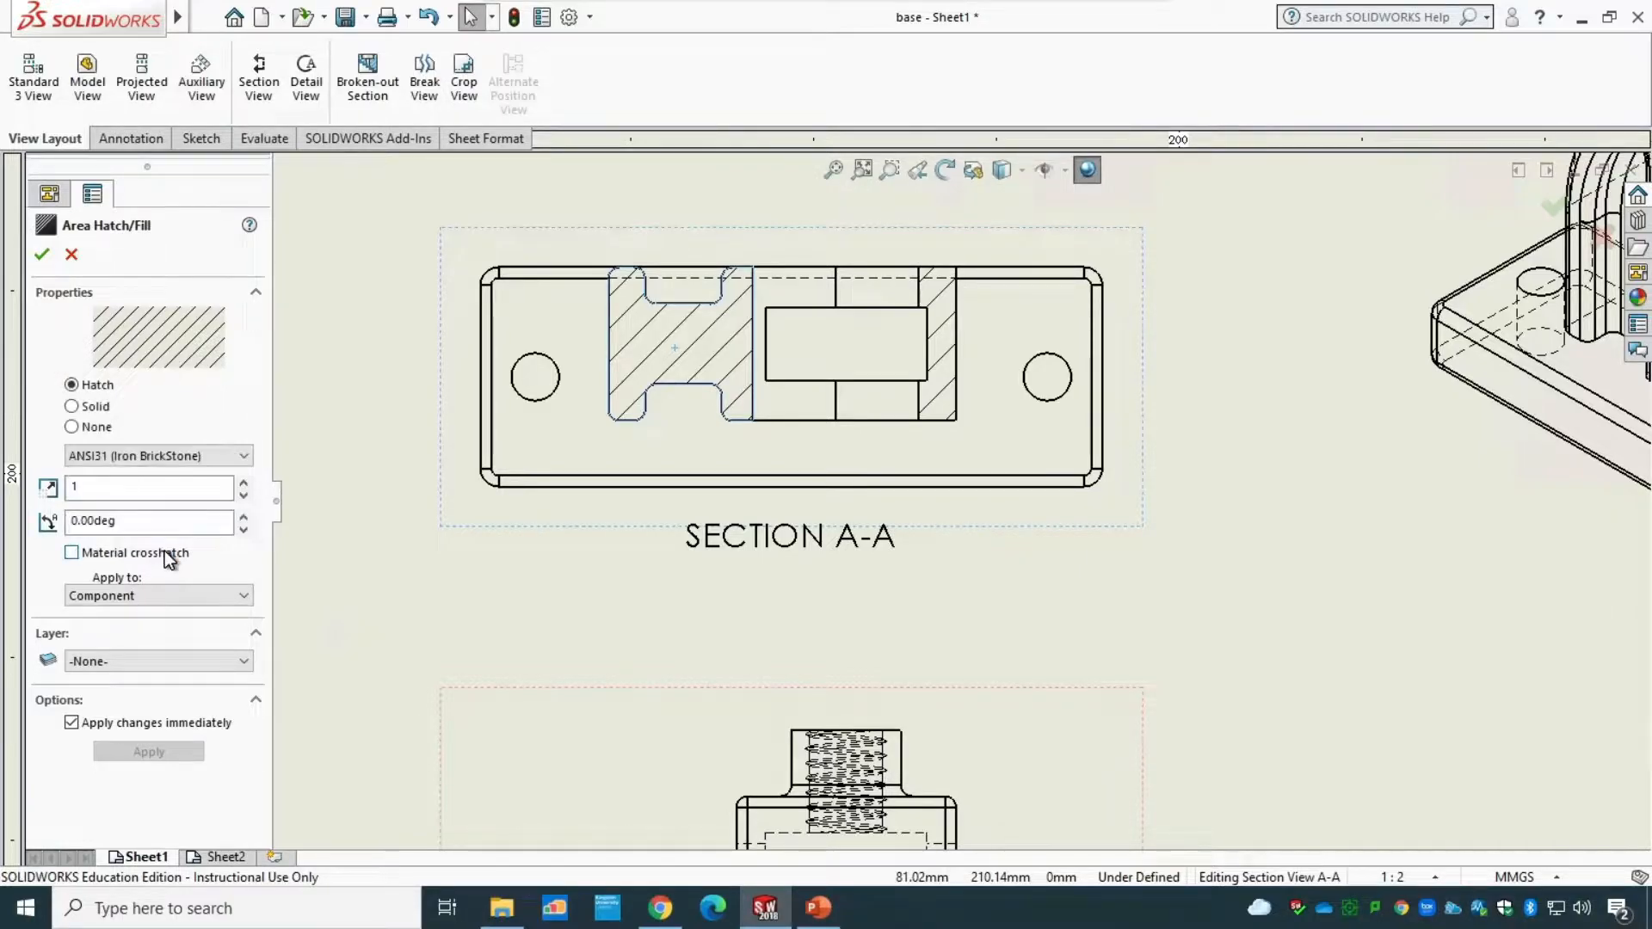
click(163, 461)
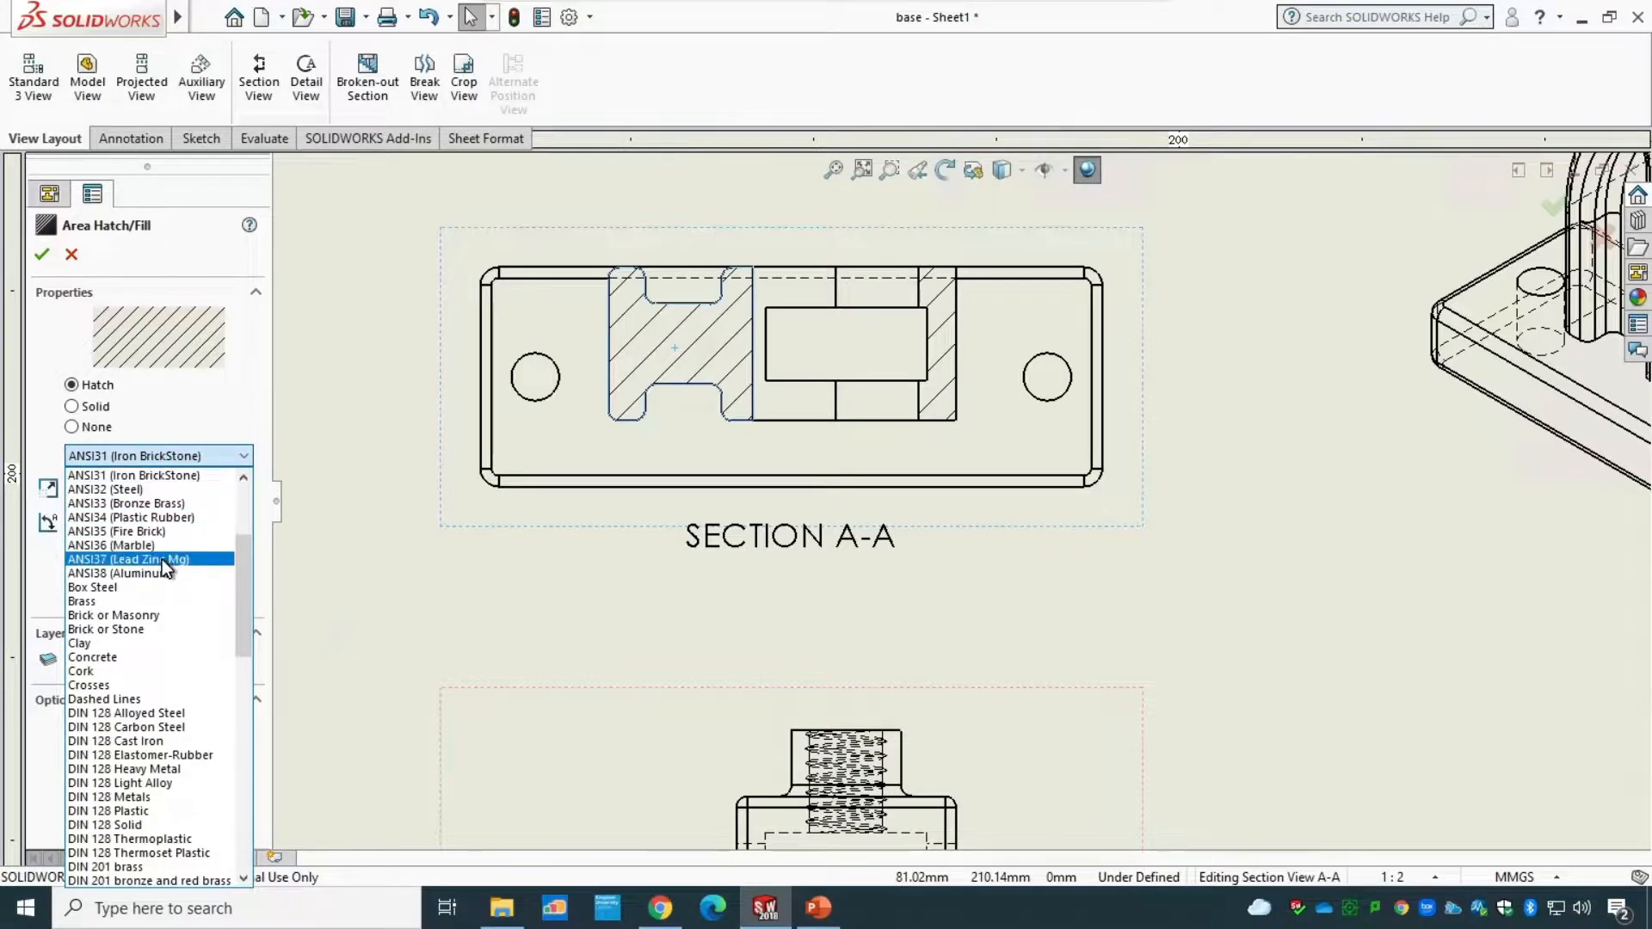
click(161, 559)
click(162, 458)
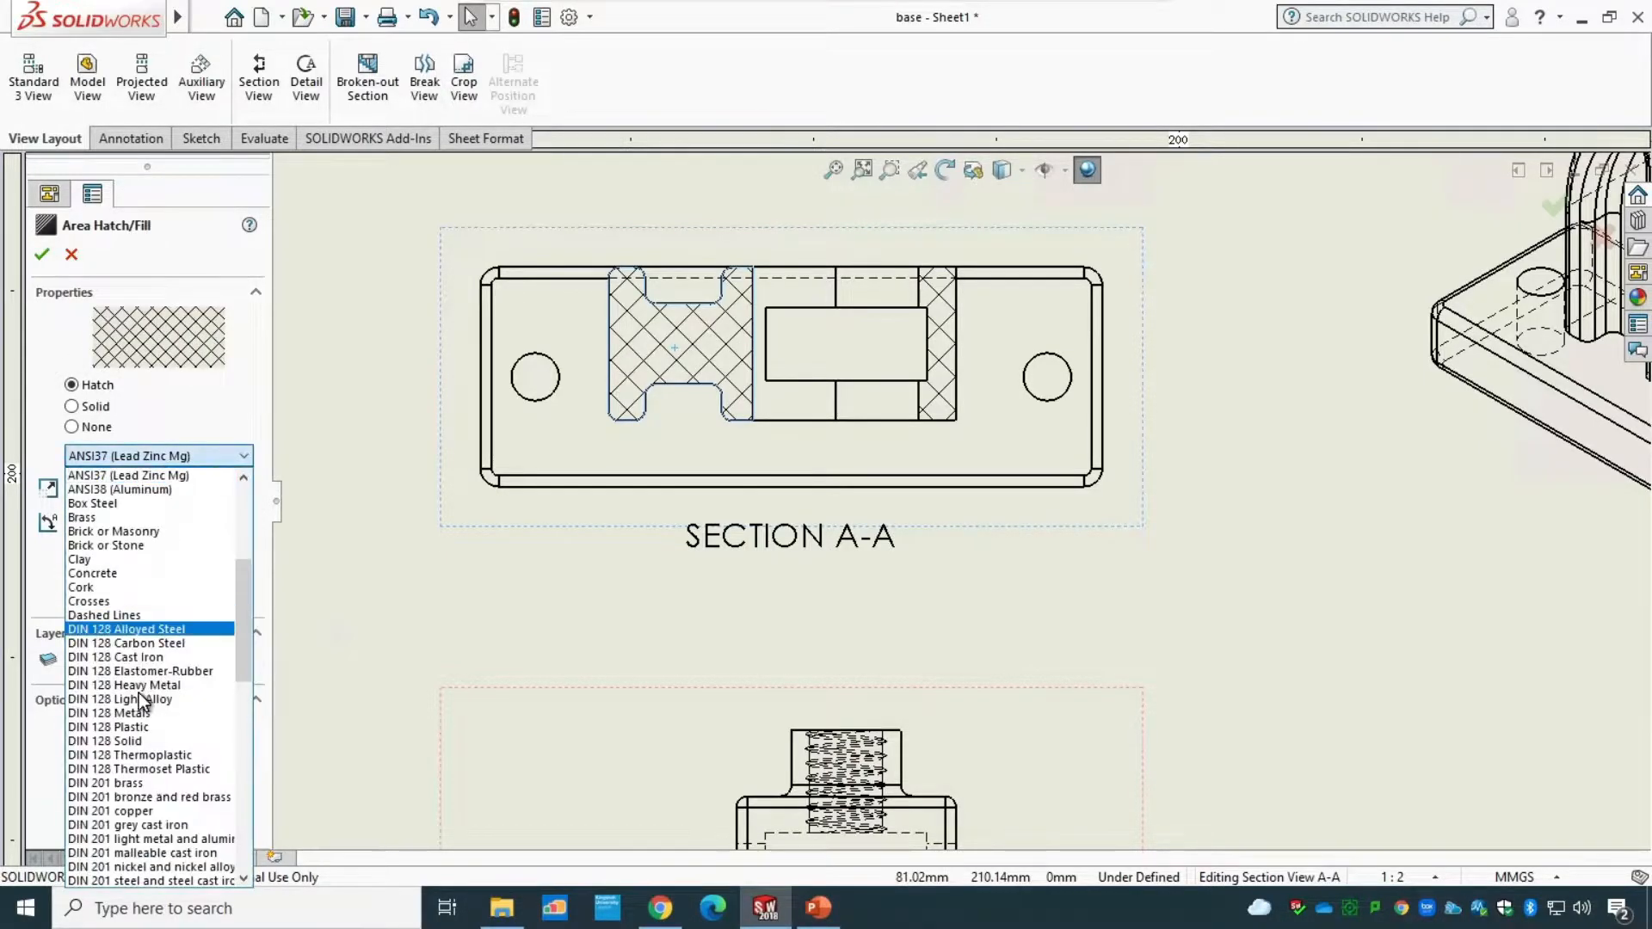
click(138, 697)
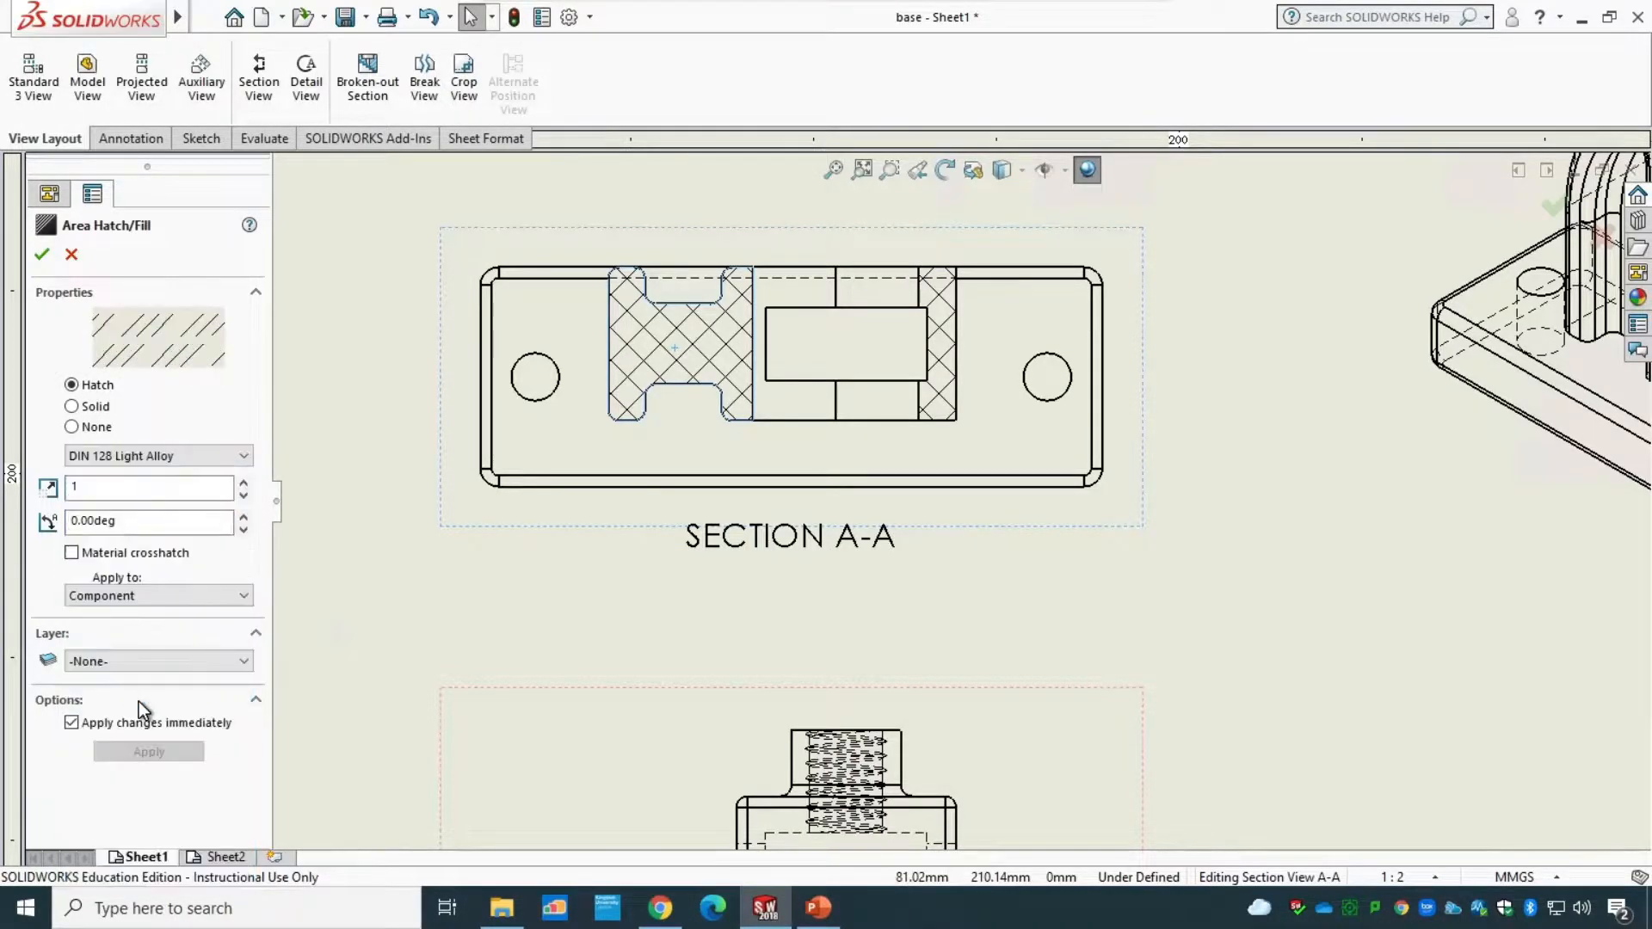
- Set section A-A's hatch pattern to ANSI31 (Iron BrickStone), try a pattern scale of 8 and return the scale to 1
click(187, 456)
scroll(157, 621, up, 10)
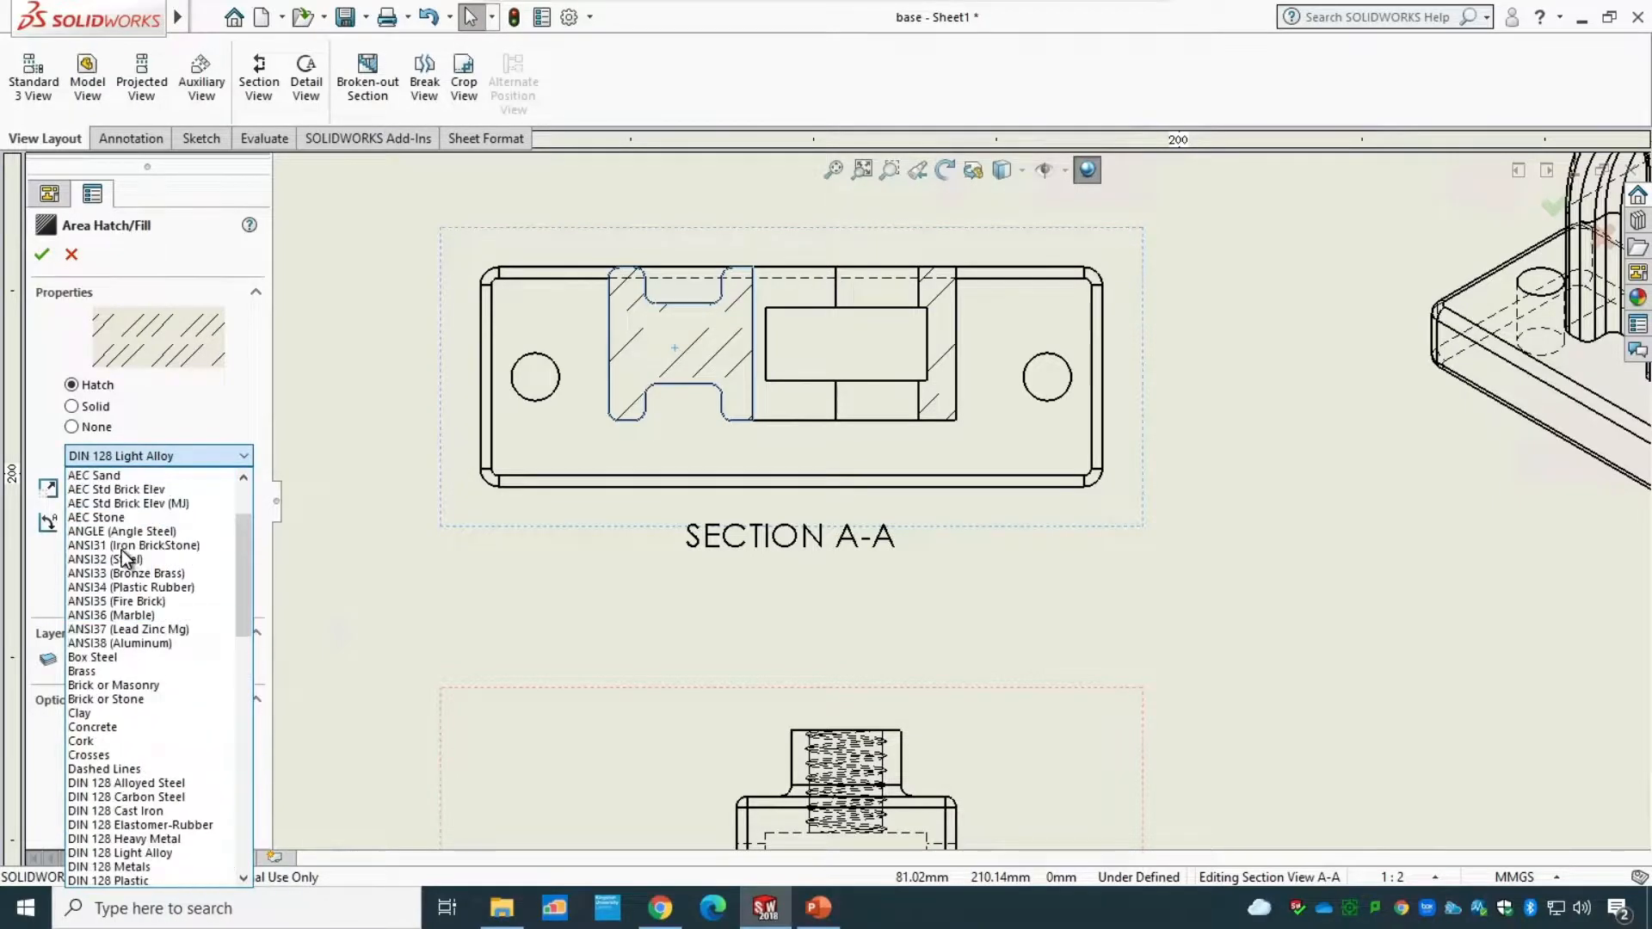
click(122, 550)
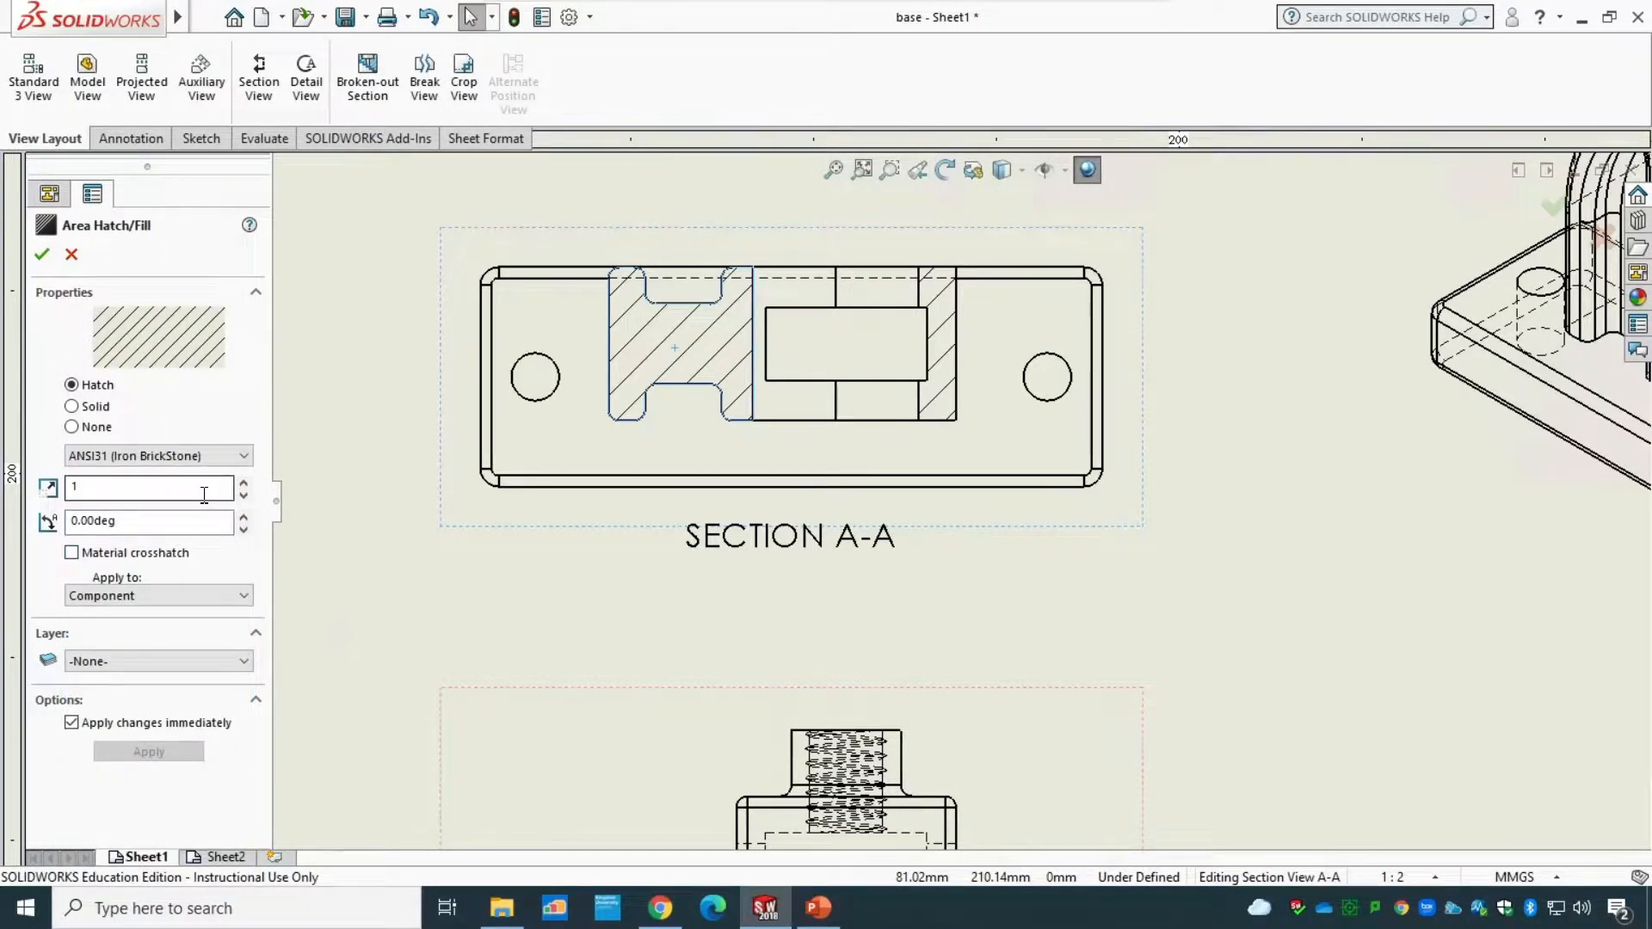
click(243, 484)
click(243, 483)
click(243, 483)
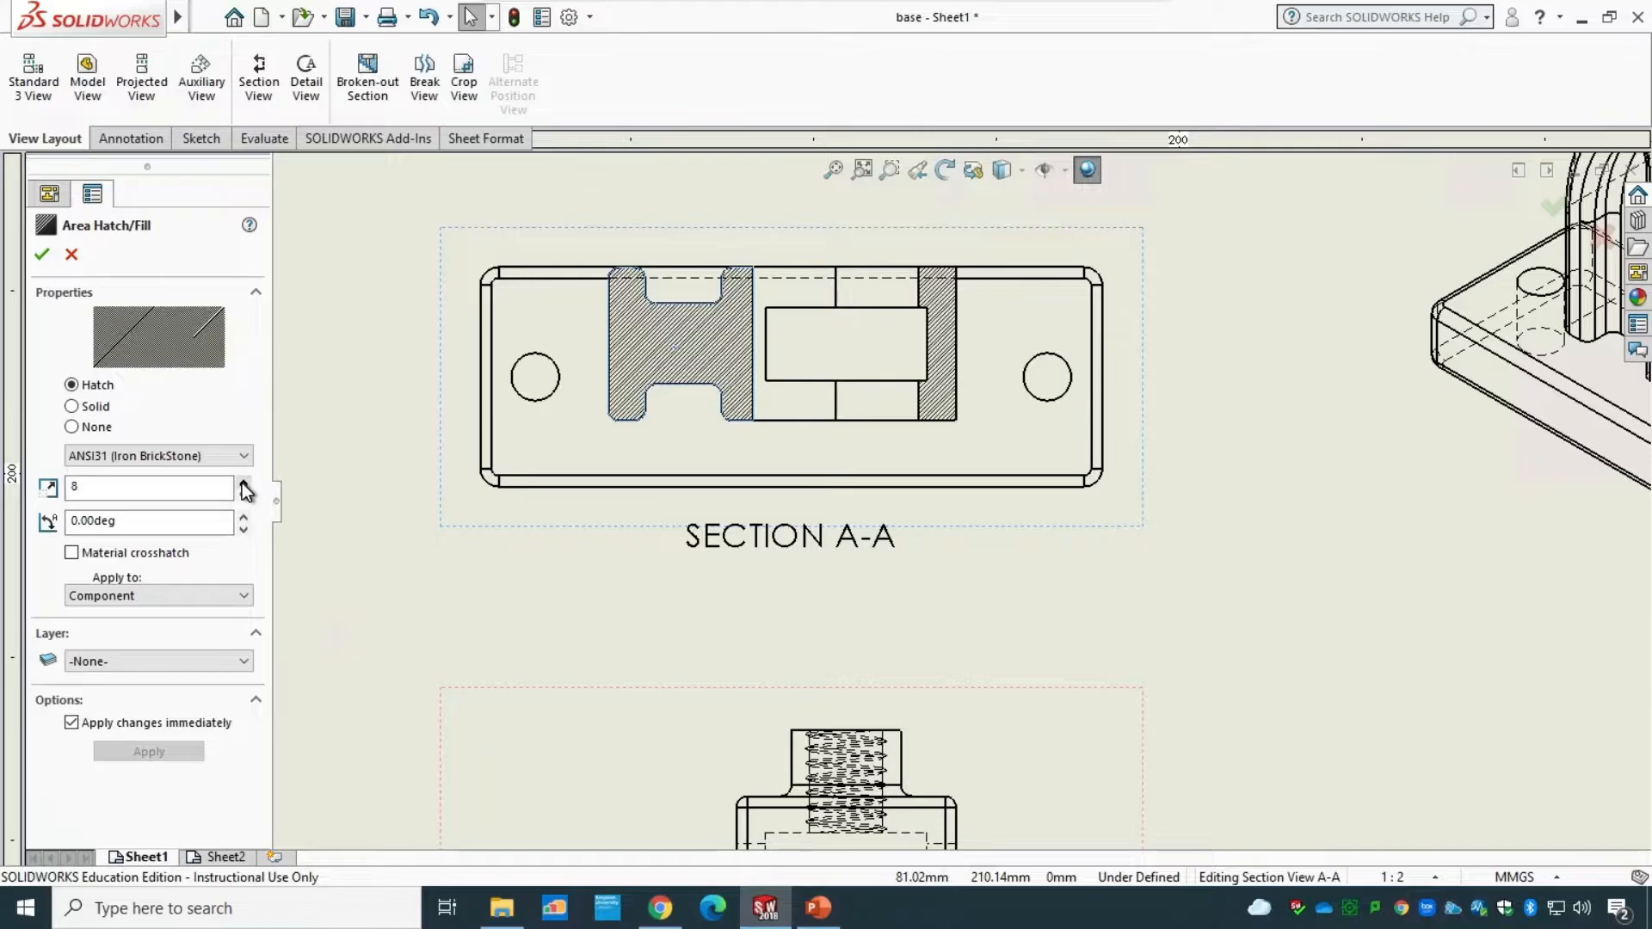
click(244, 496)
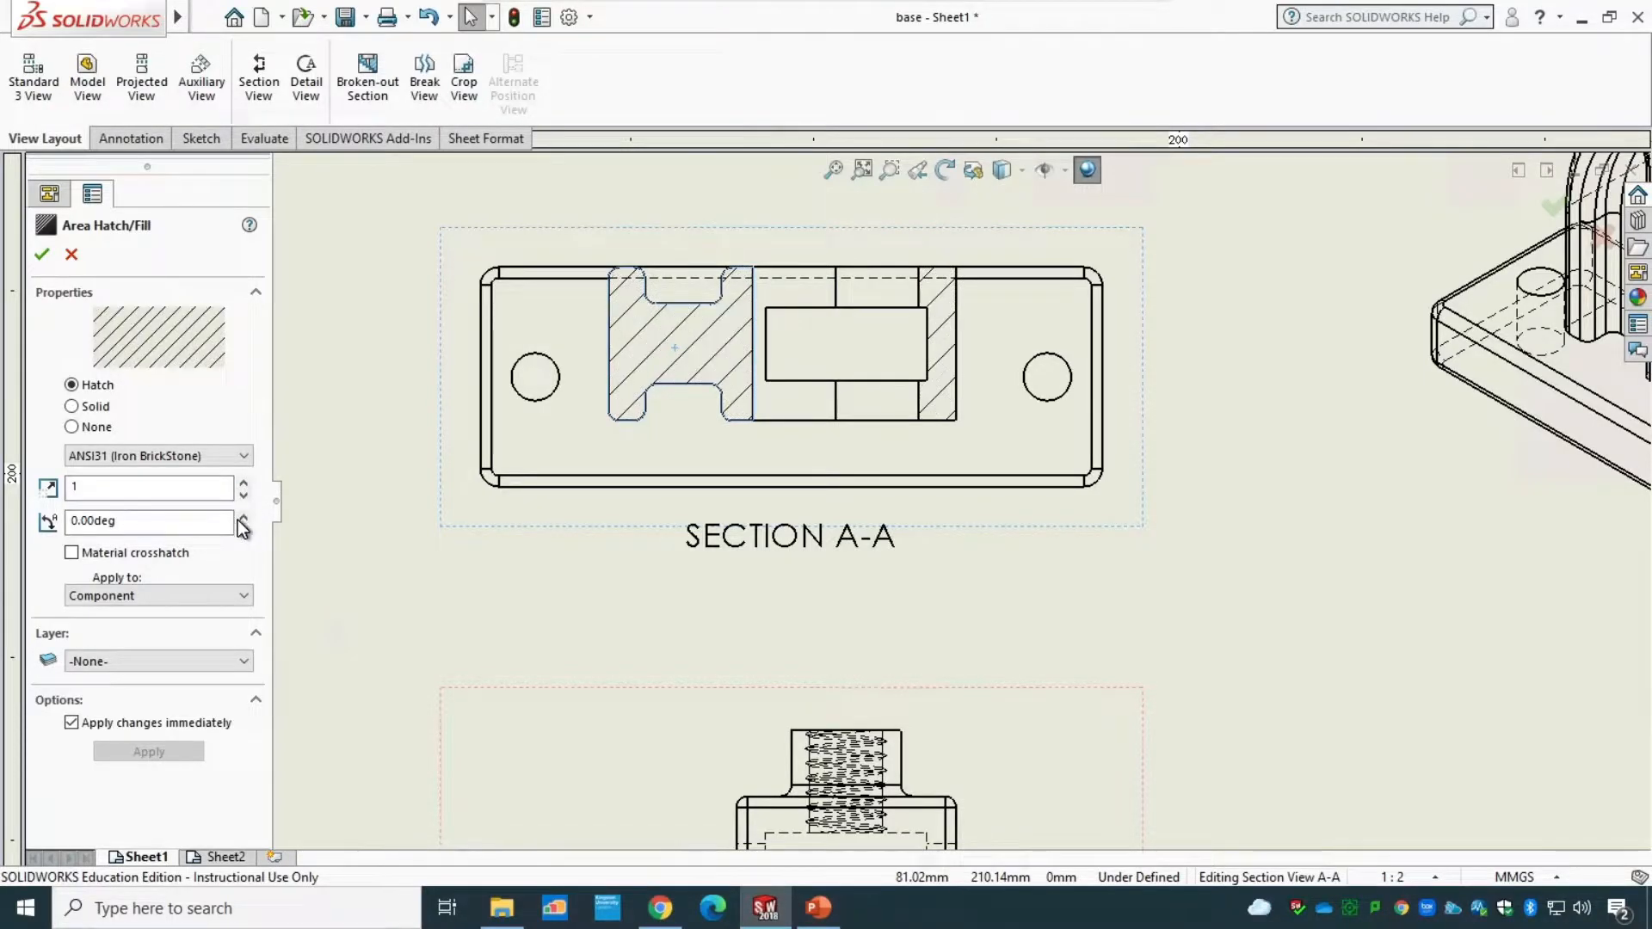
- Set the hatch pattern angle of section A-A to 60 degrees
click(239, 519)
click(239, 519)
click(239, 519)
click(239, 520)
click(239, 519)
click(239, 520)
click(239, 520)
click(239, 519)
click(243, 520)
- Try a solid fill on section A-A's cut faces, then return to hatch and restore the material crosshatch
click(96, 408)
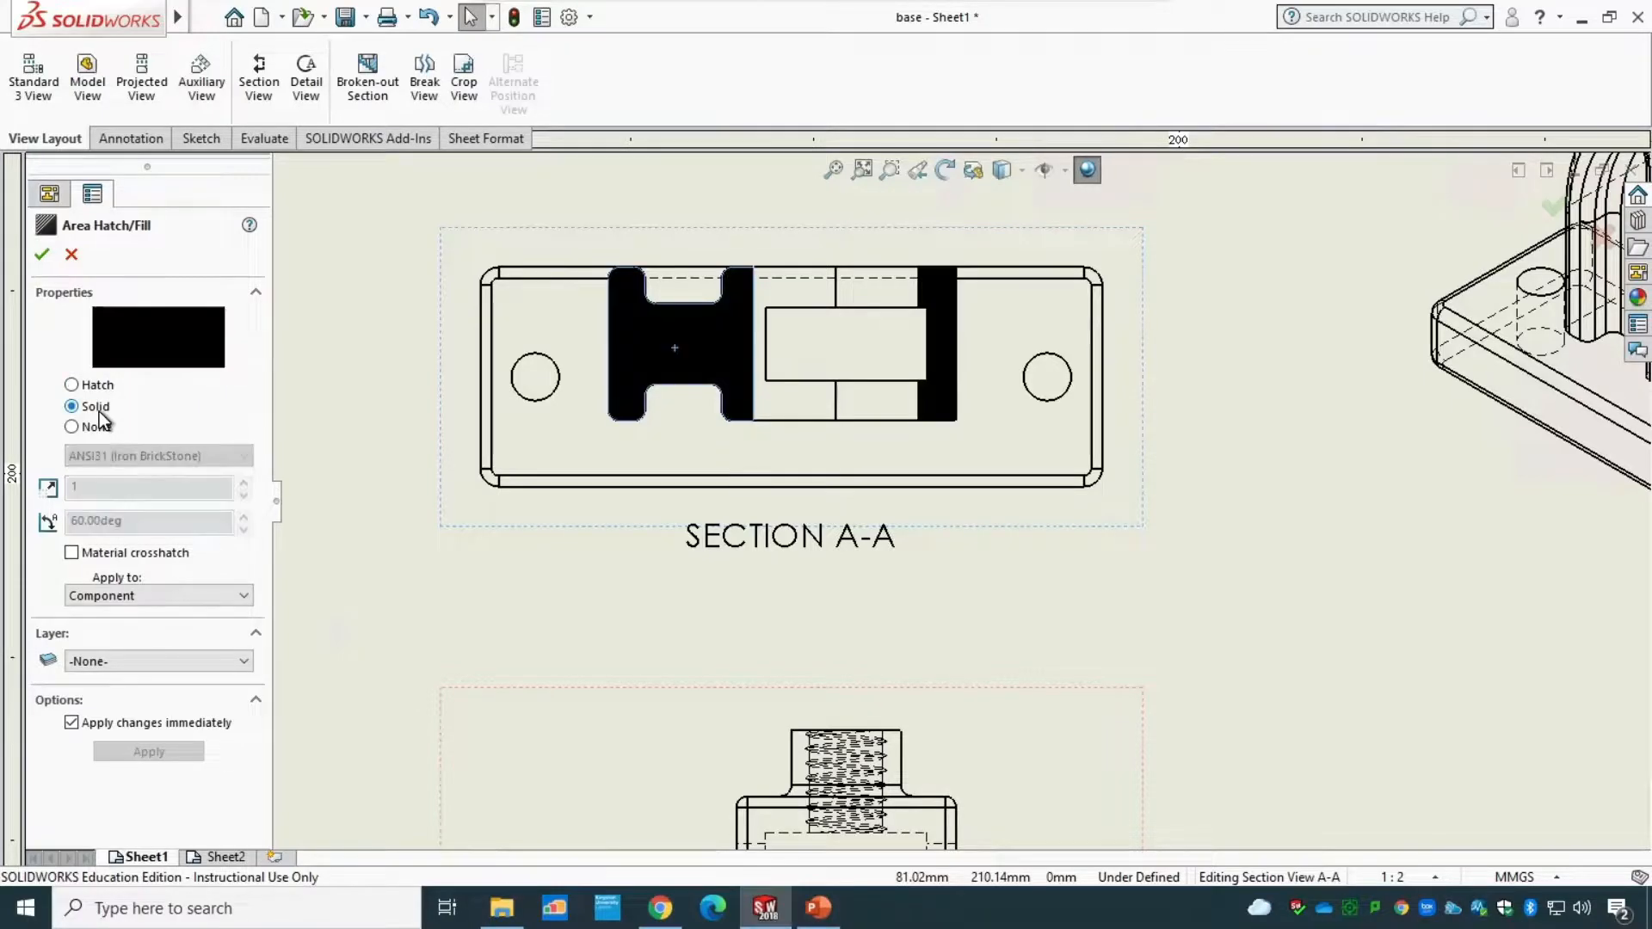
click(98, 386)
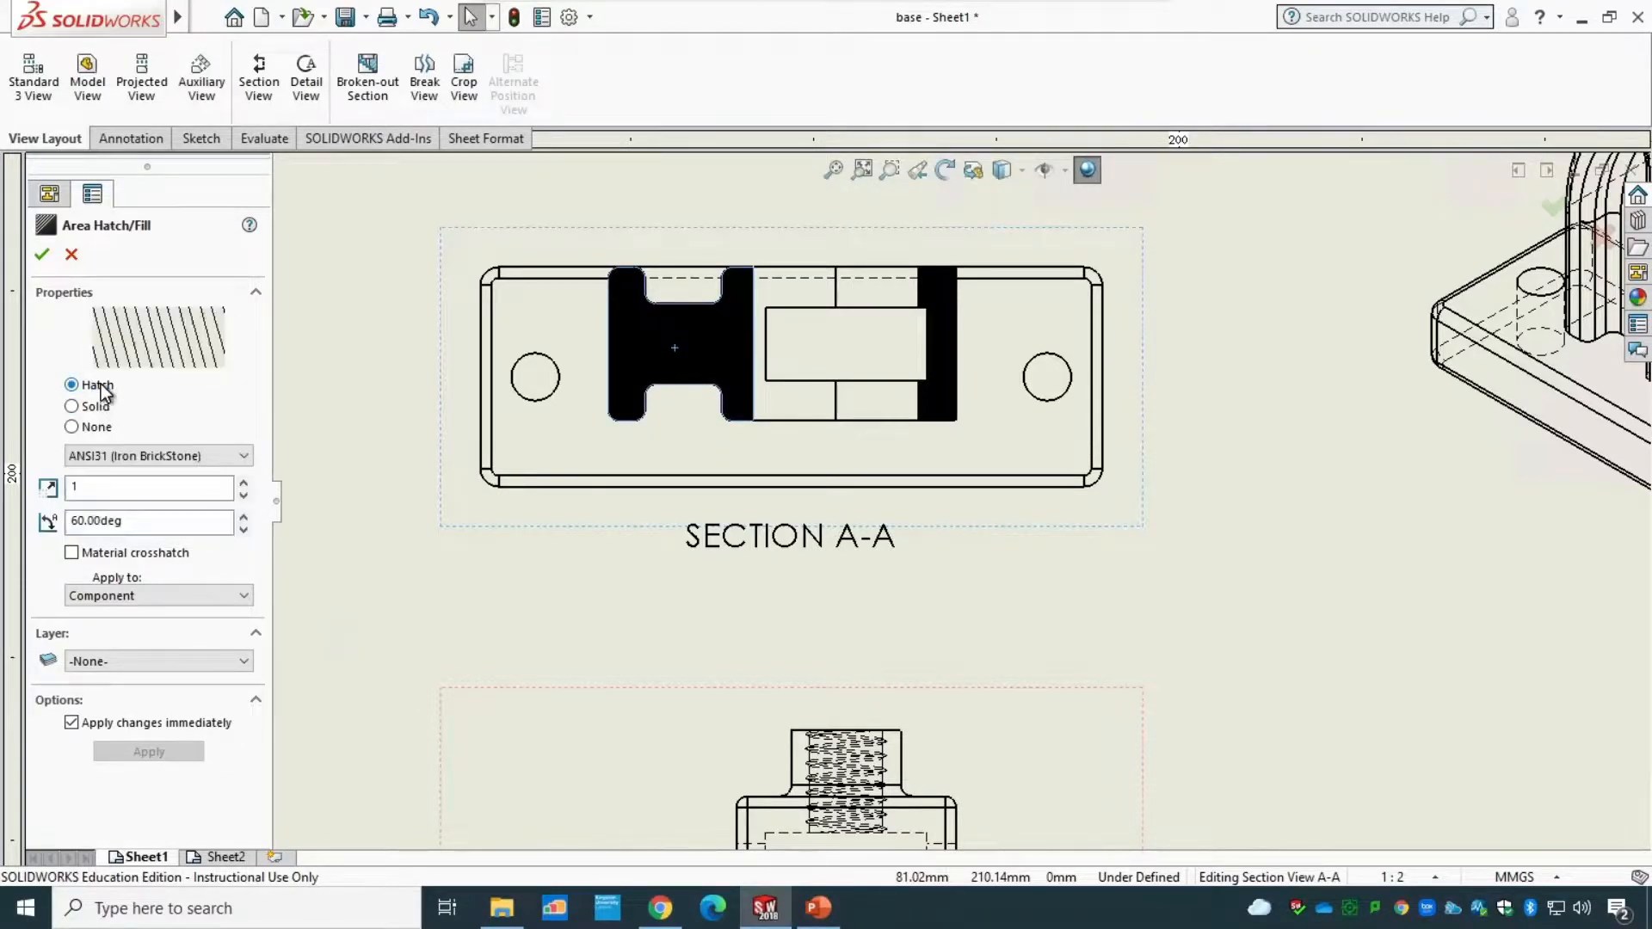
click(110, 555)
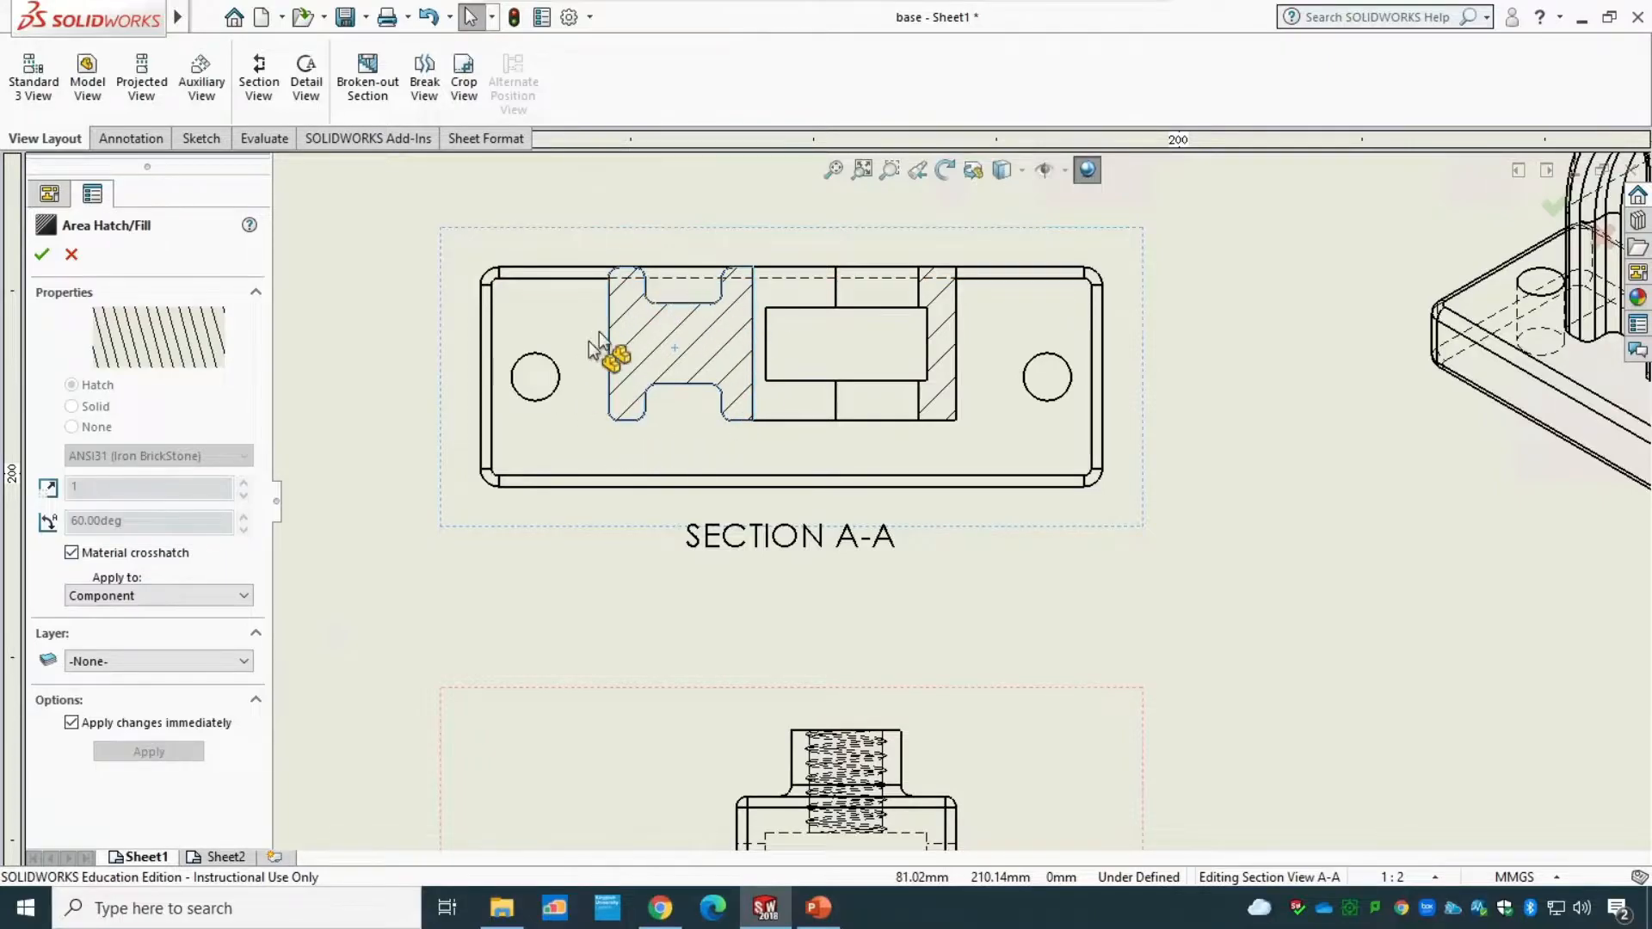
click(44, 261)
- Create section view B-B from a vertical cutting line through the V-groove's centre in the front view, placing it between the front and side views
key(f)
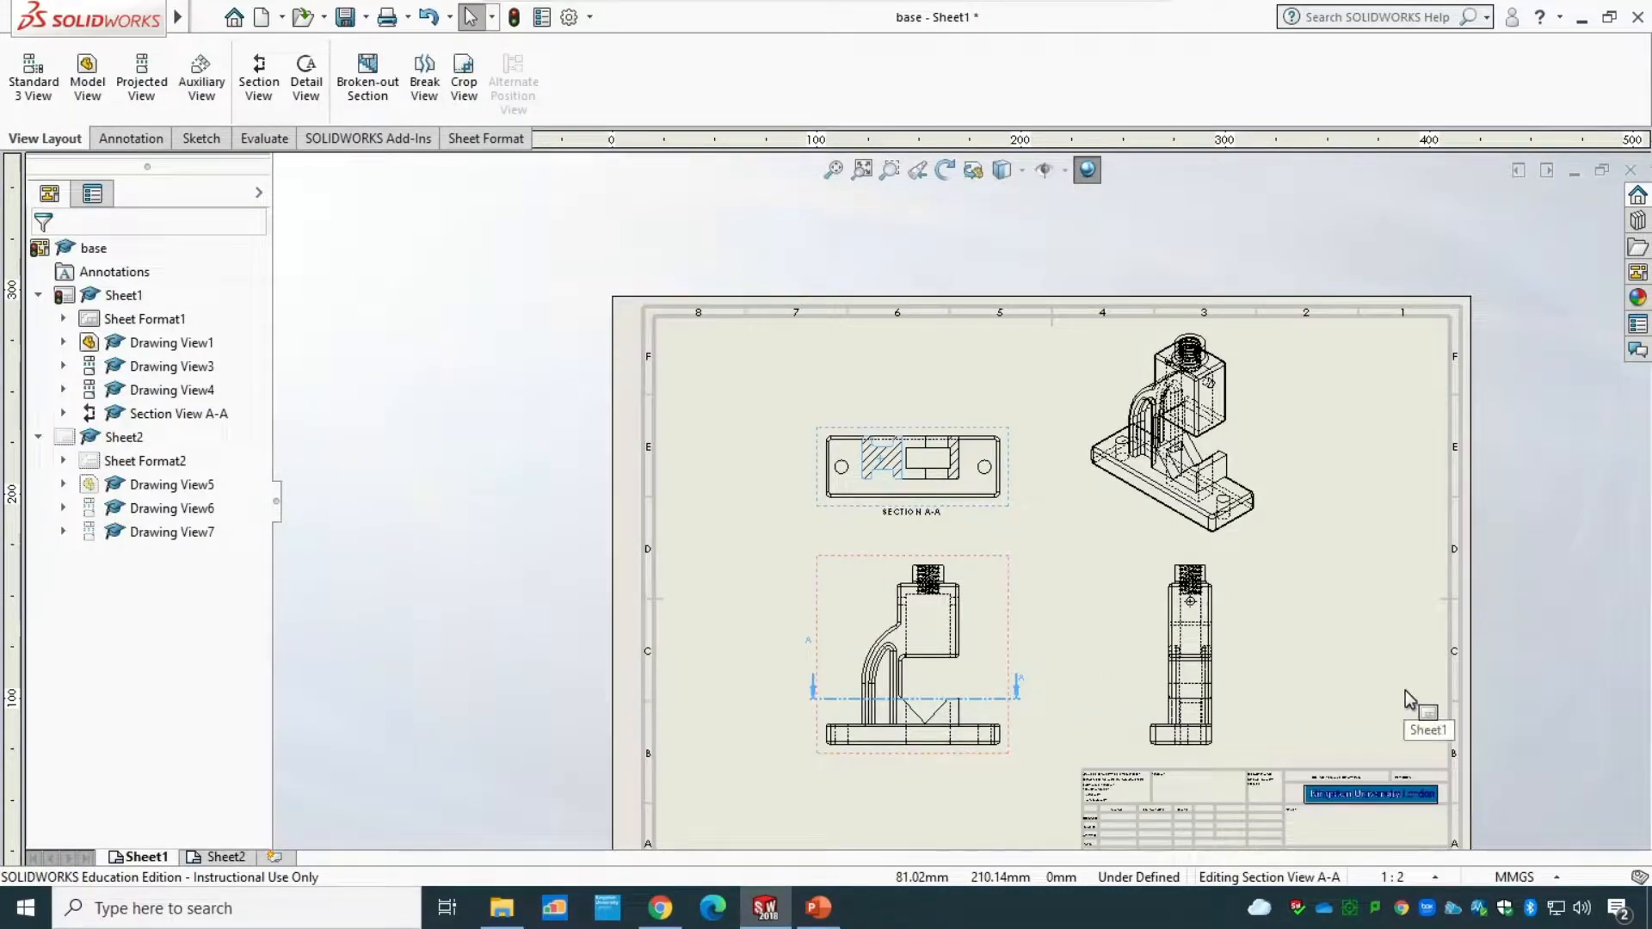
click(836, 170)
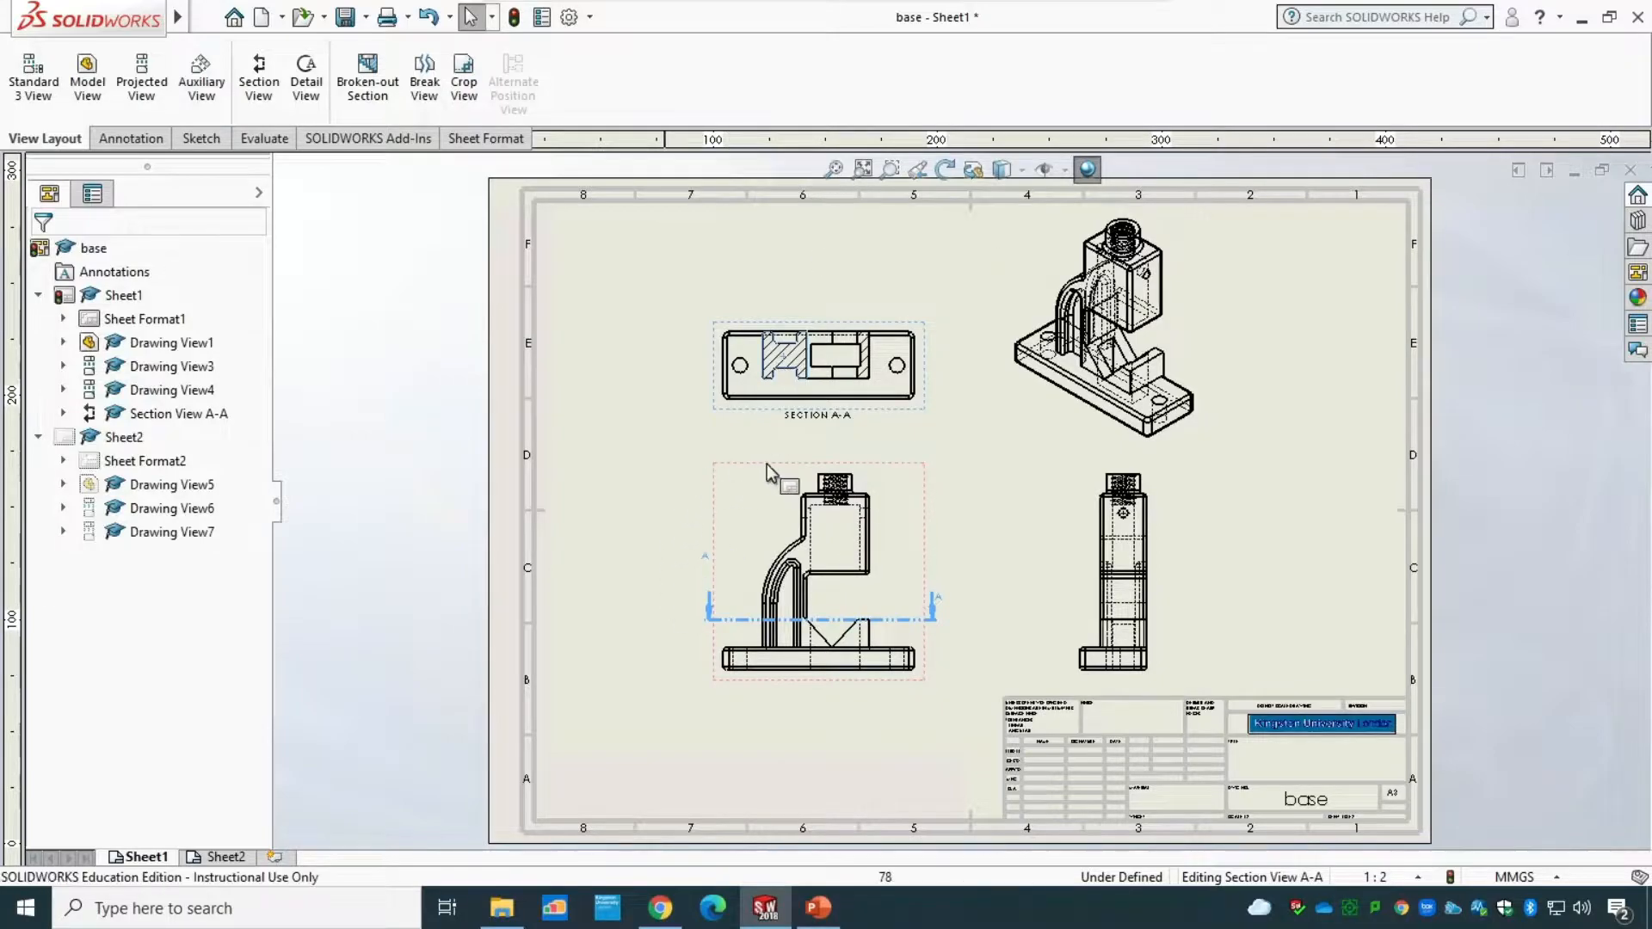
scroll(1145, 664, down, 1)
scroll(1144, 664, down, 2)
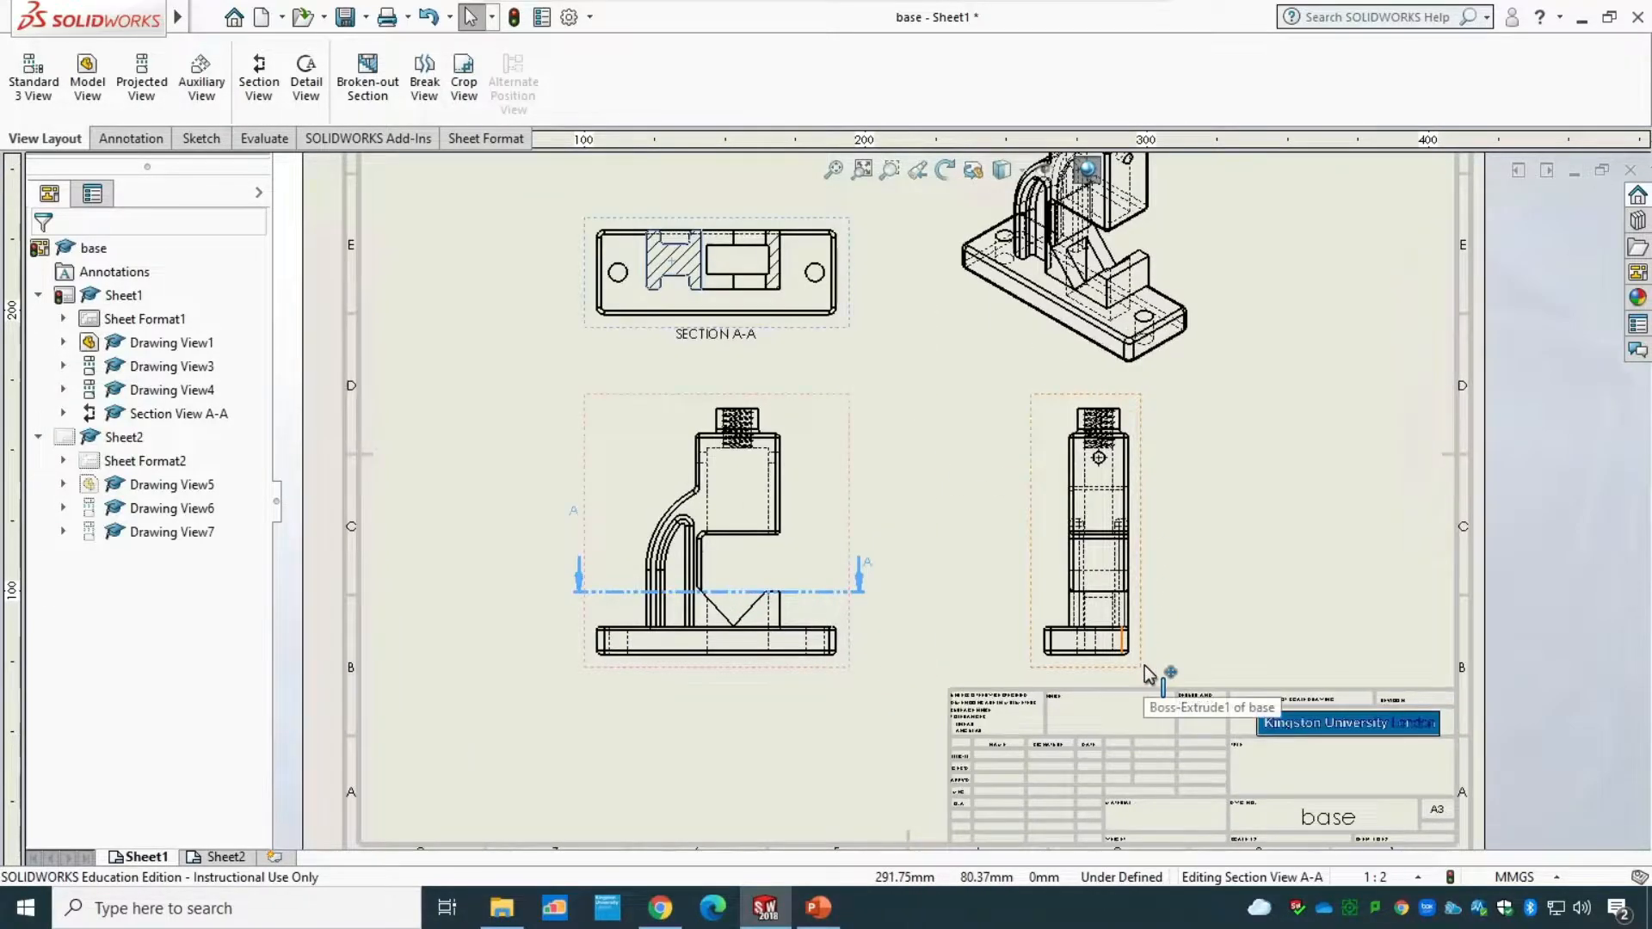
click(261, 77)
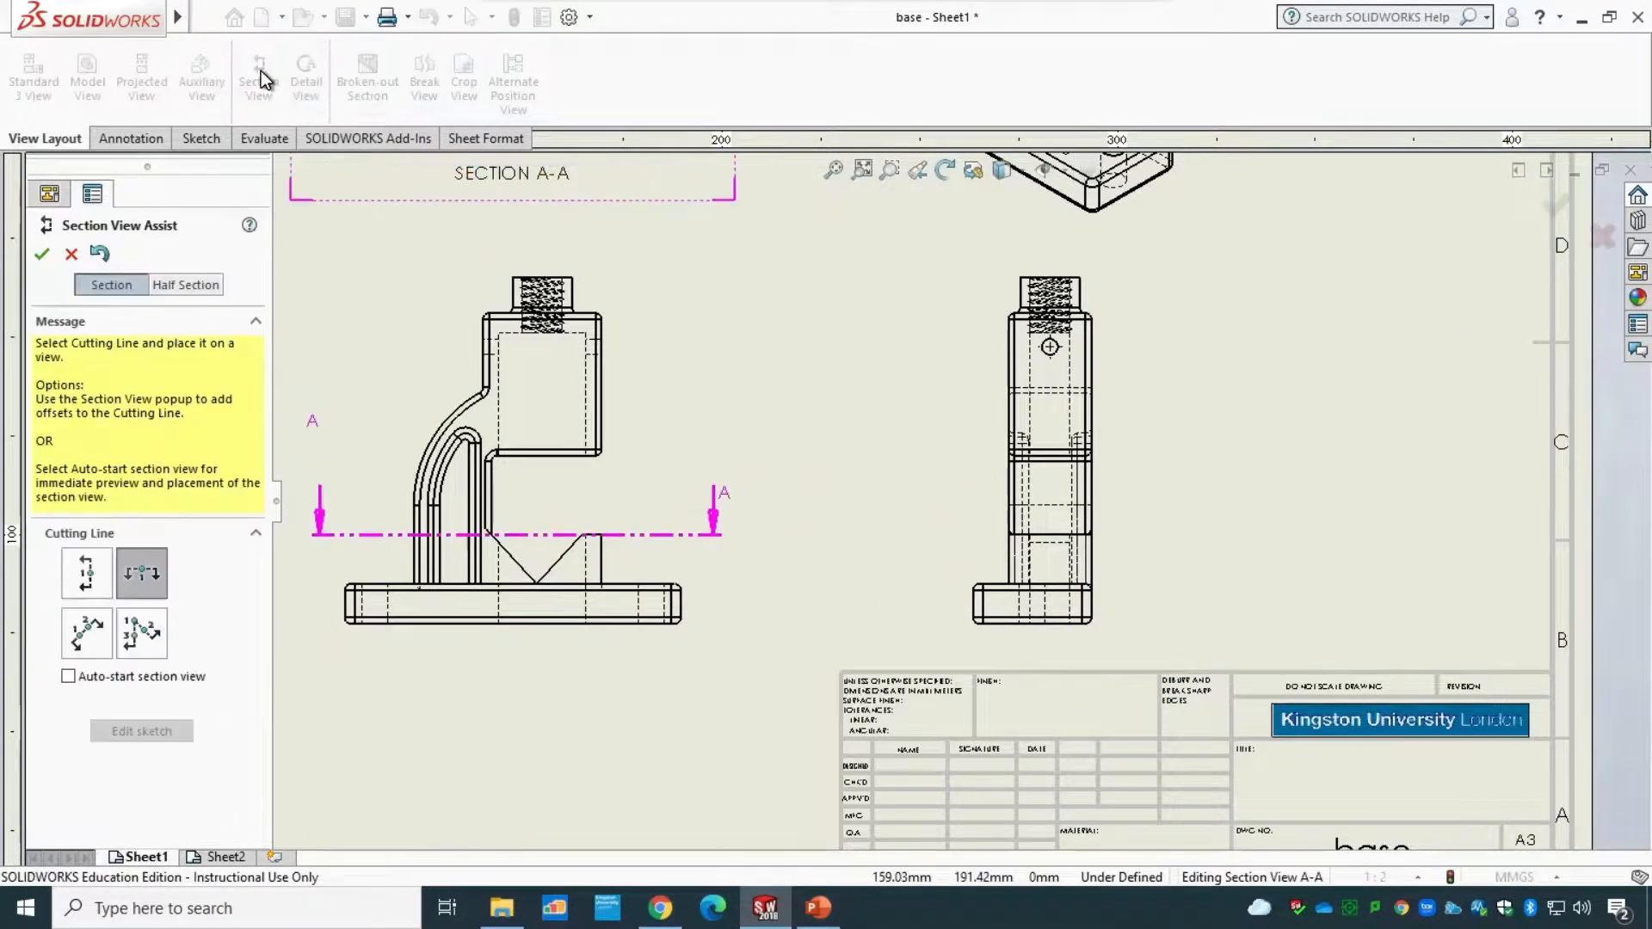
click(96, 571)
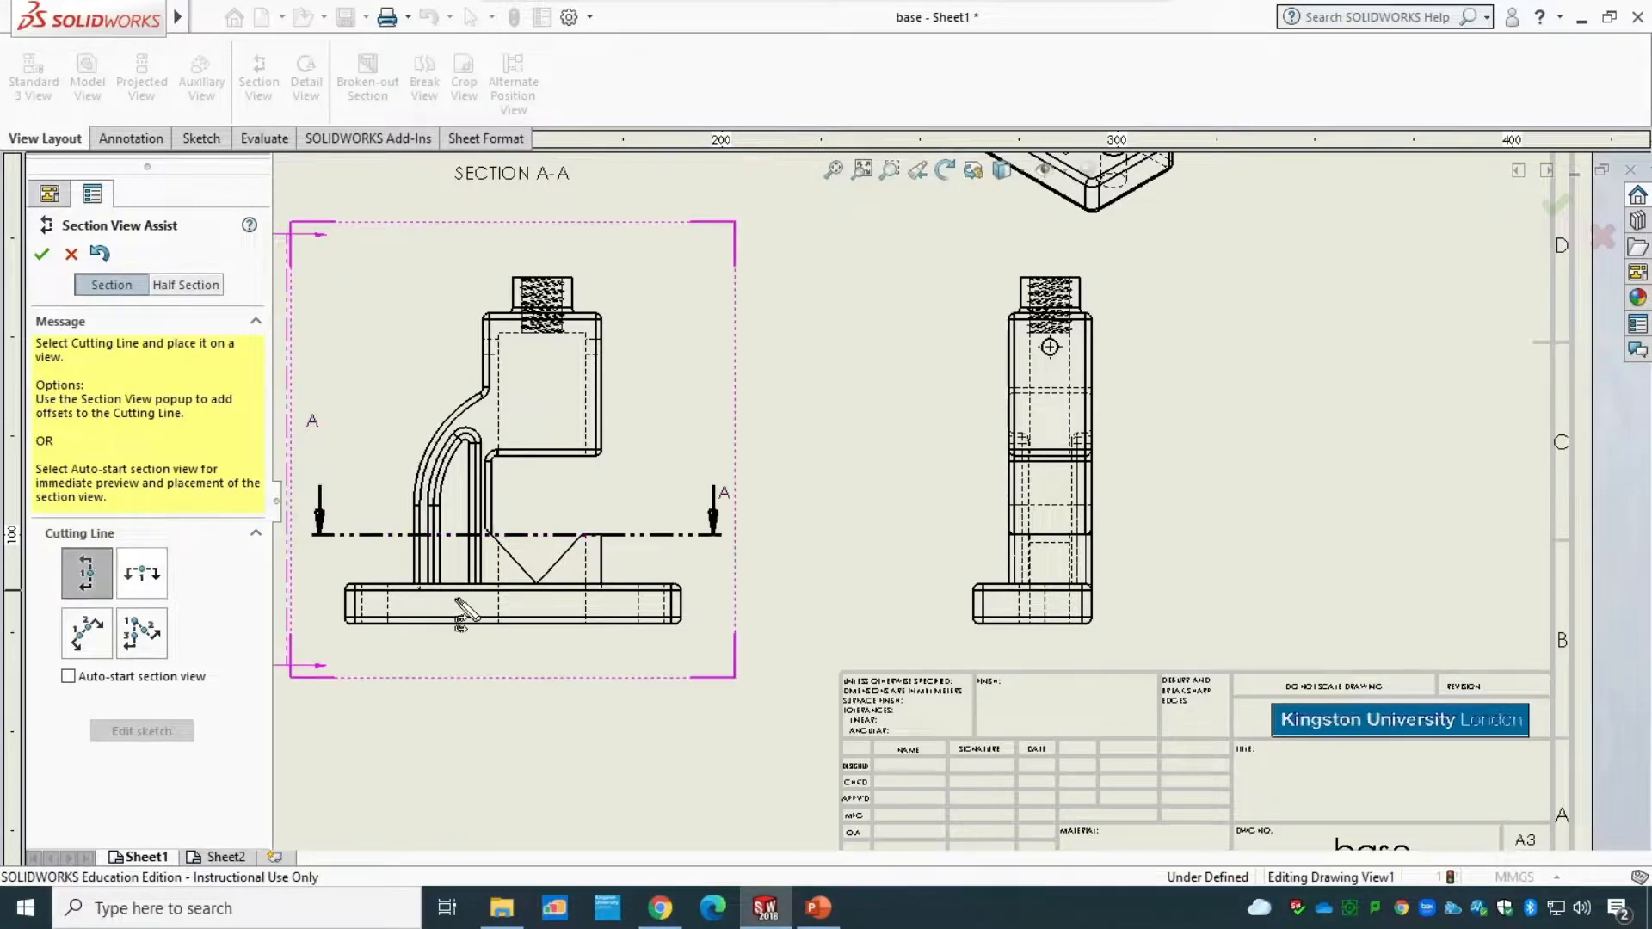
click(536, 488)
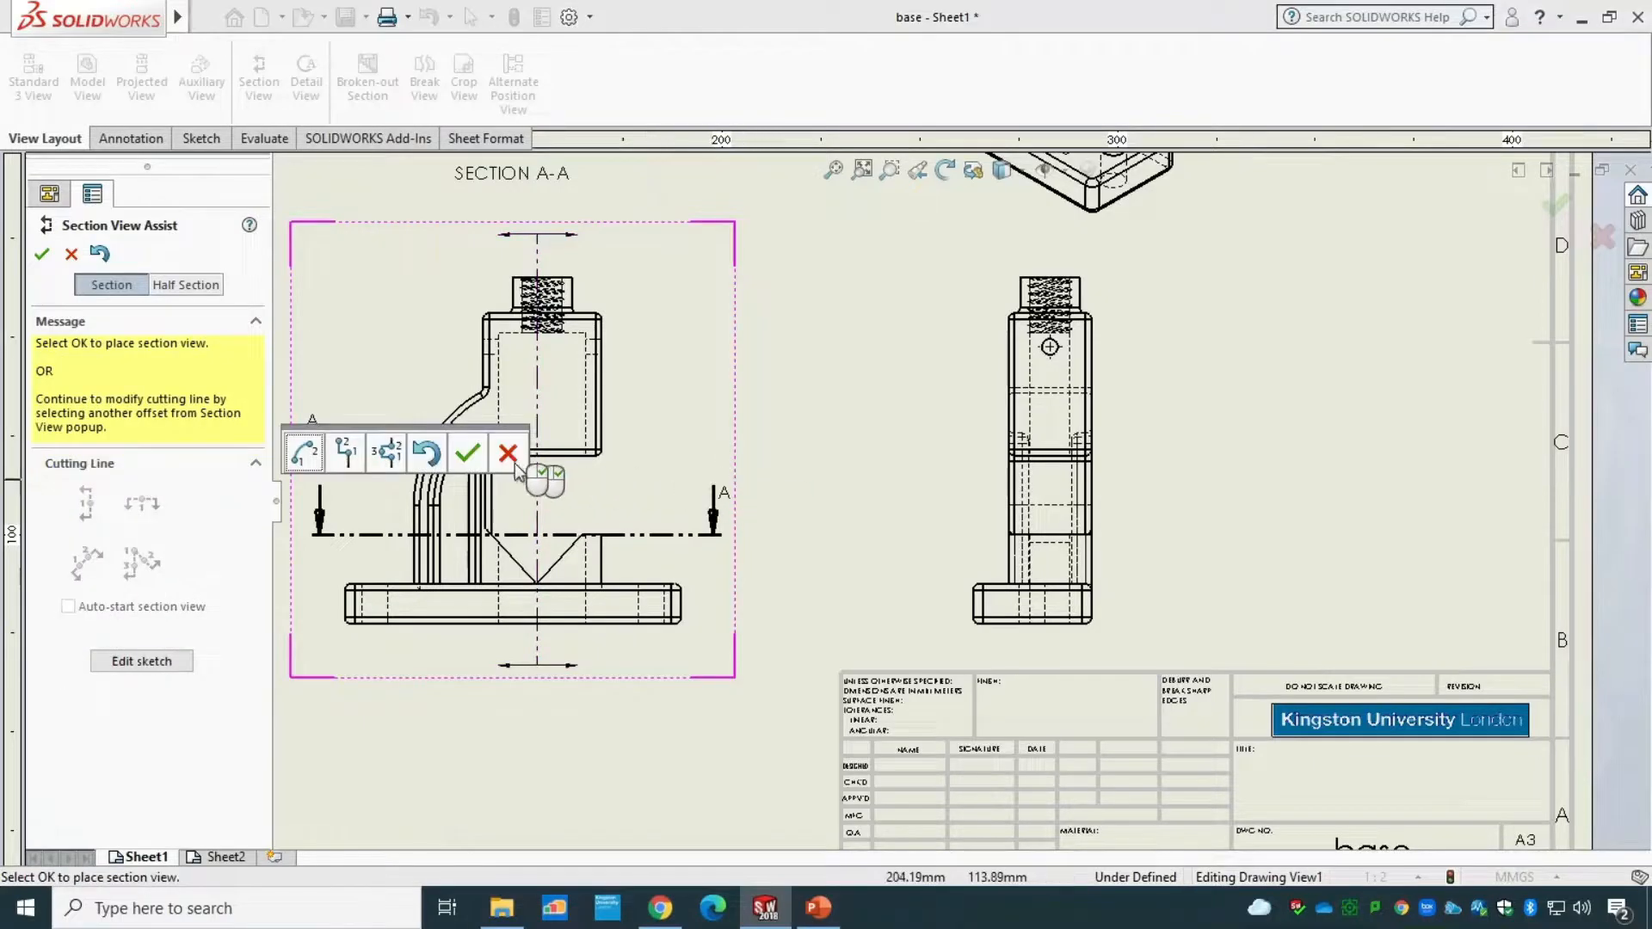
click(468, 450)
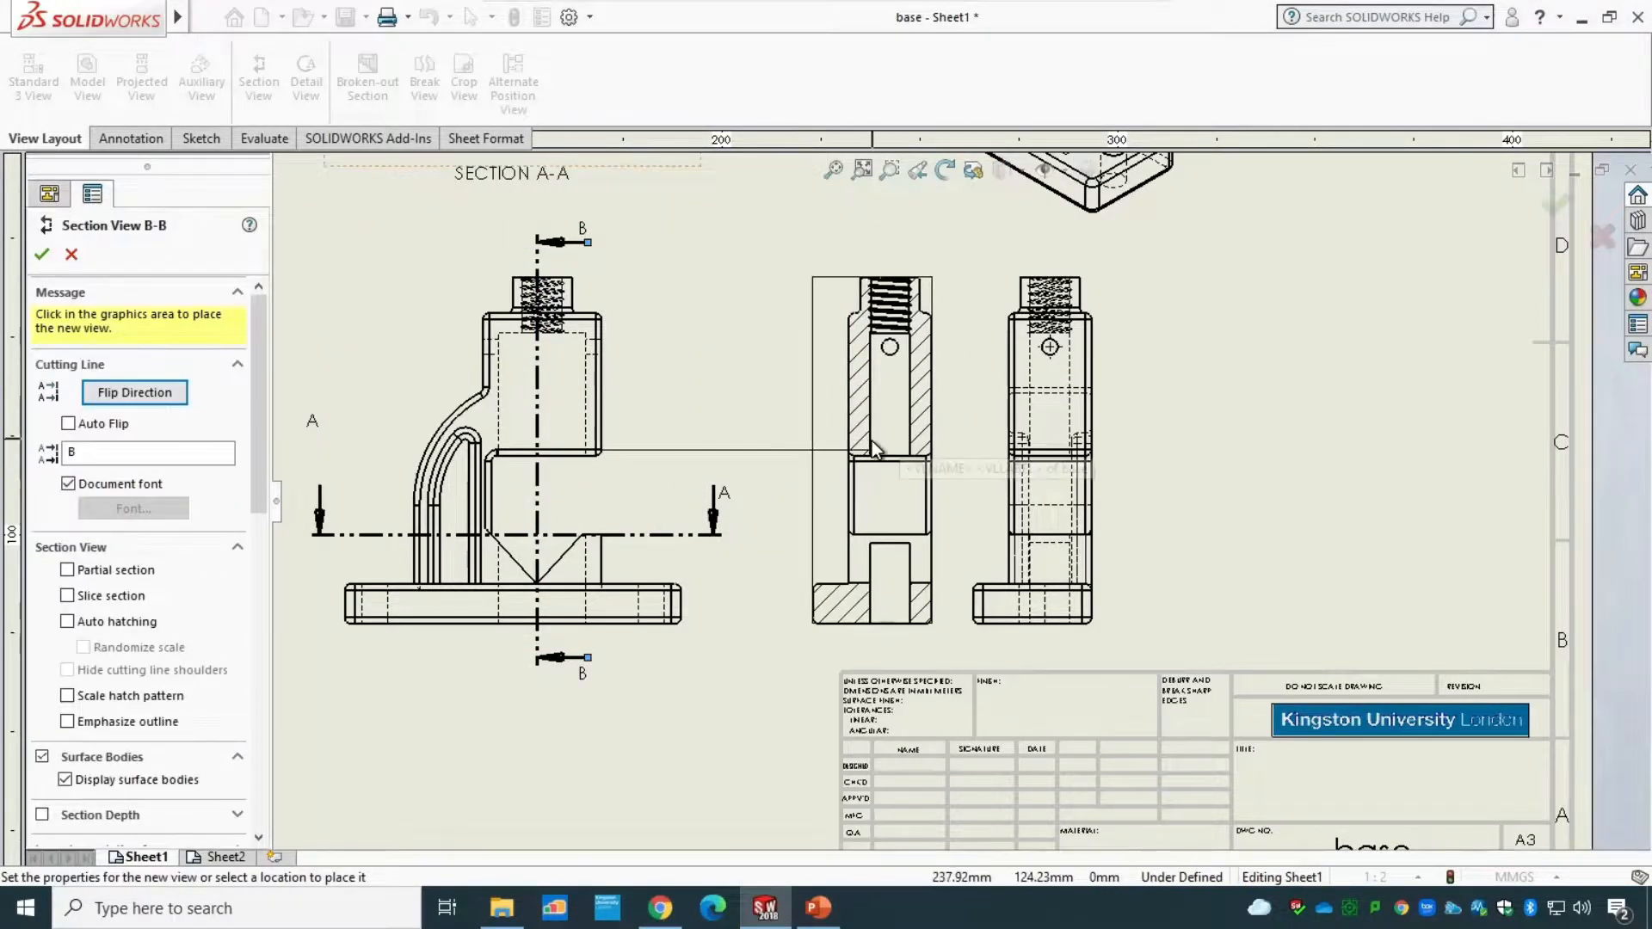
click(871, 441)
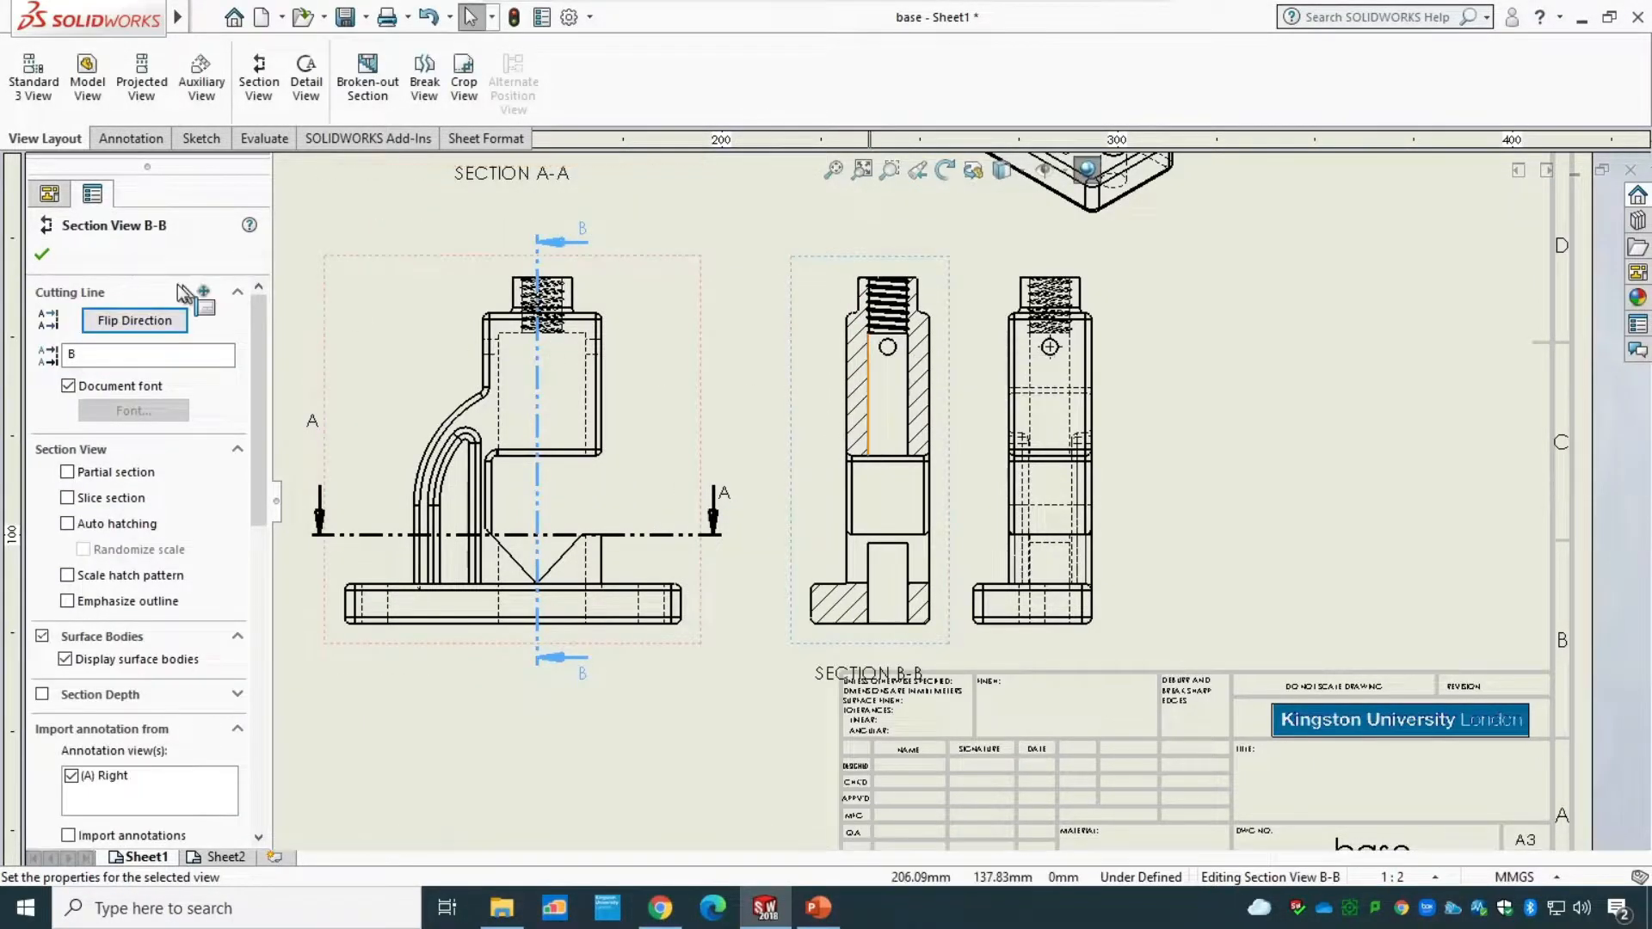
click(41, 254)
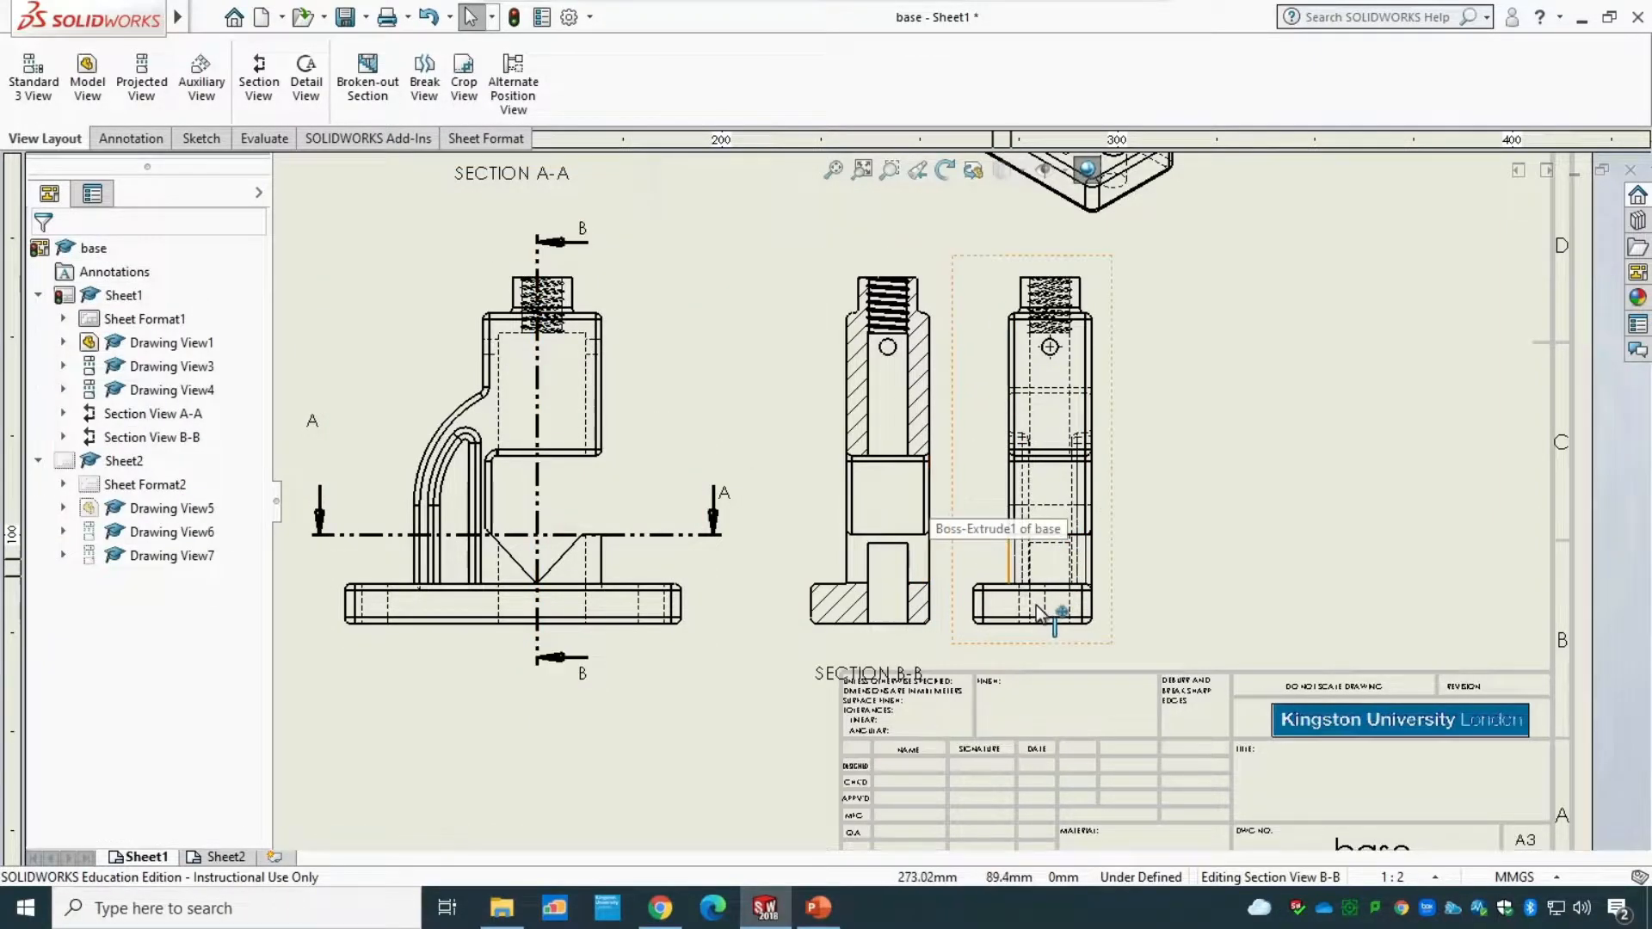
- Delete the base's projected side view and its isometric view from Sheet1
click(1046, 645)
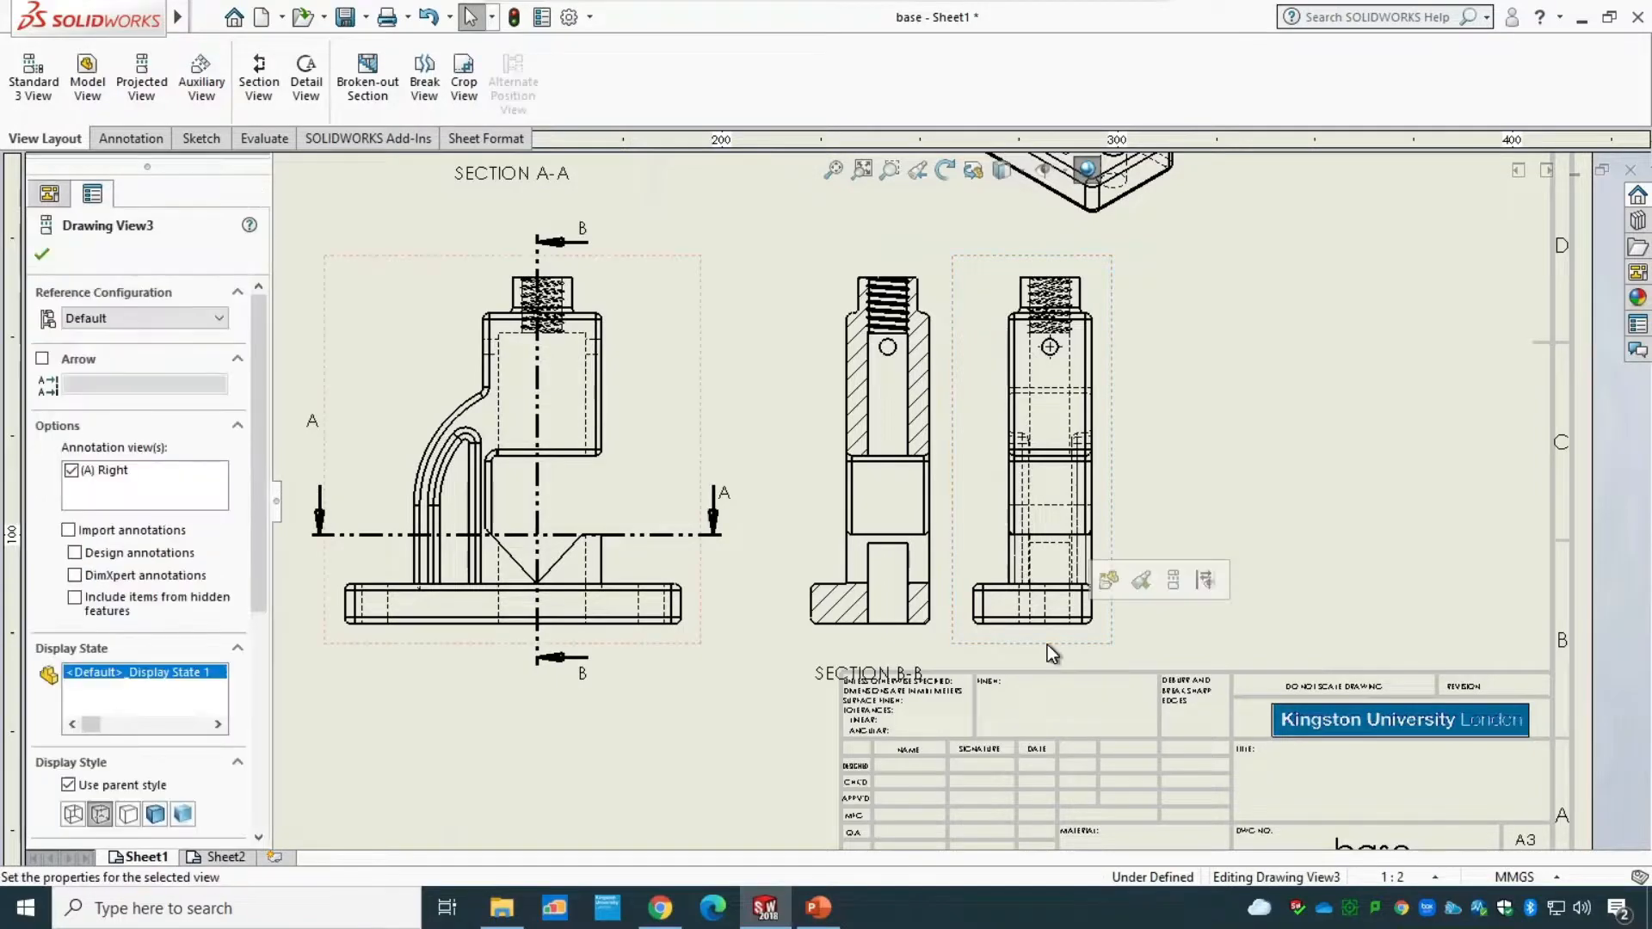
key(Delete)
click(971, 376)
scroll(1049, 402, up, 5)
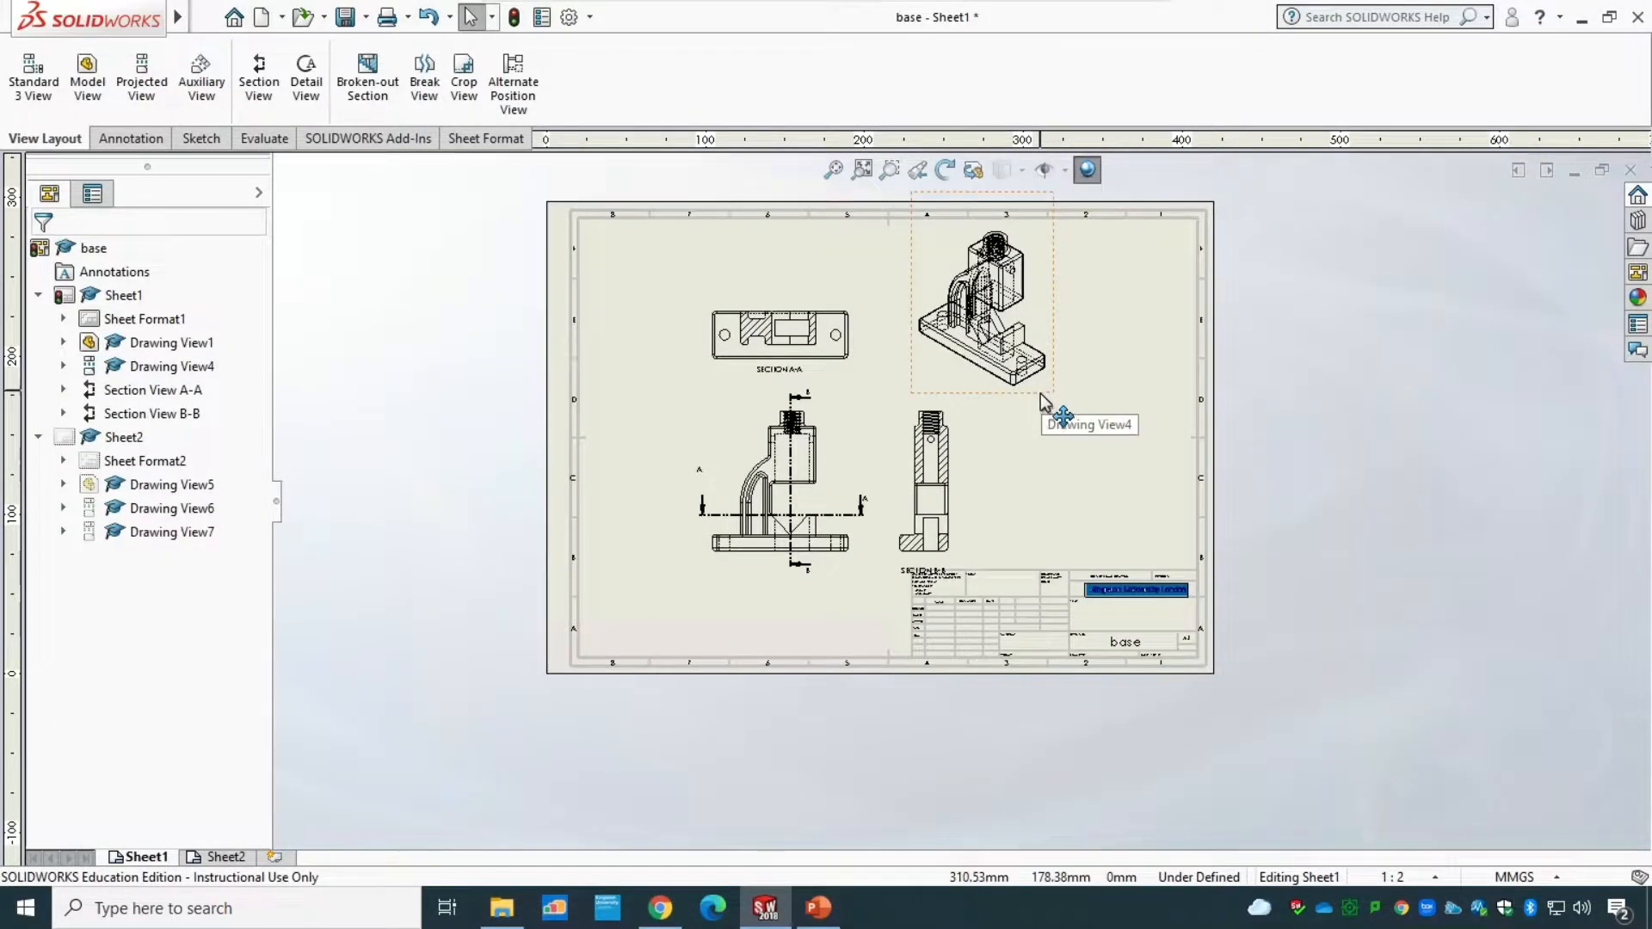
click(1043, 398)
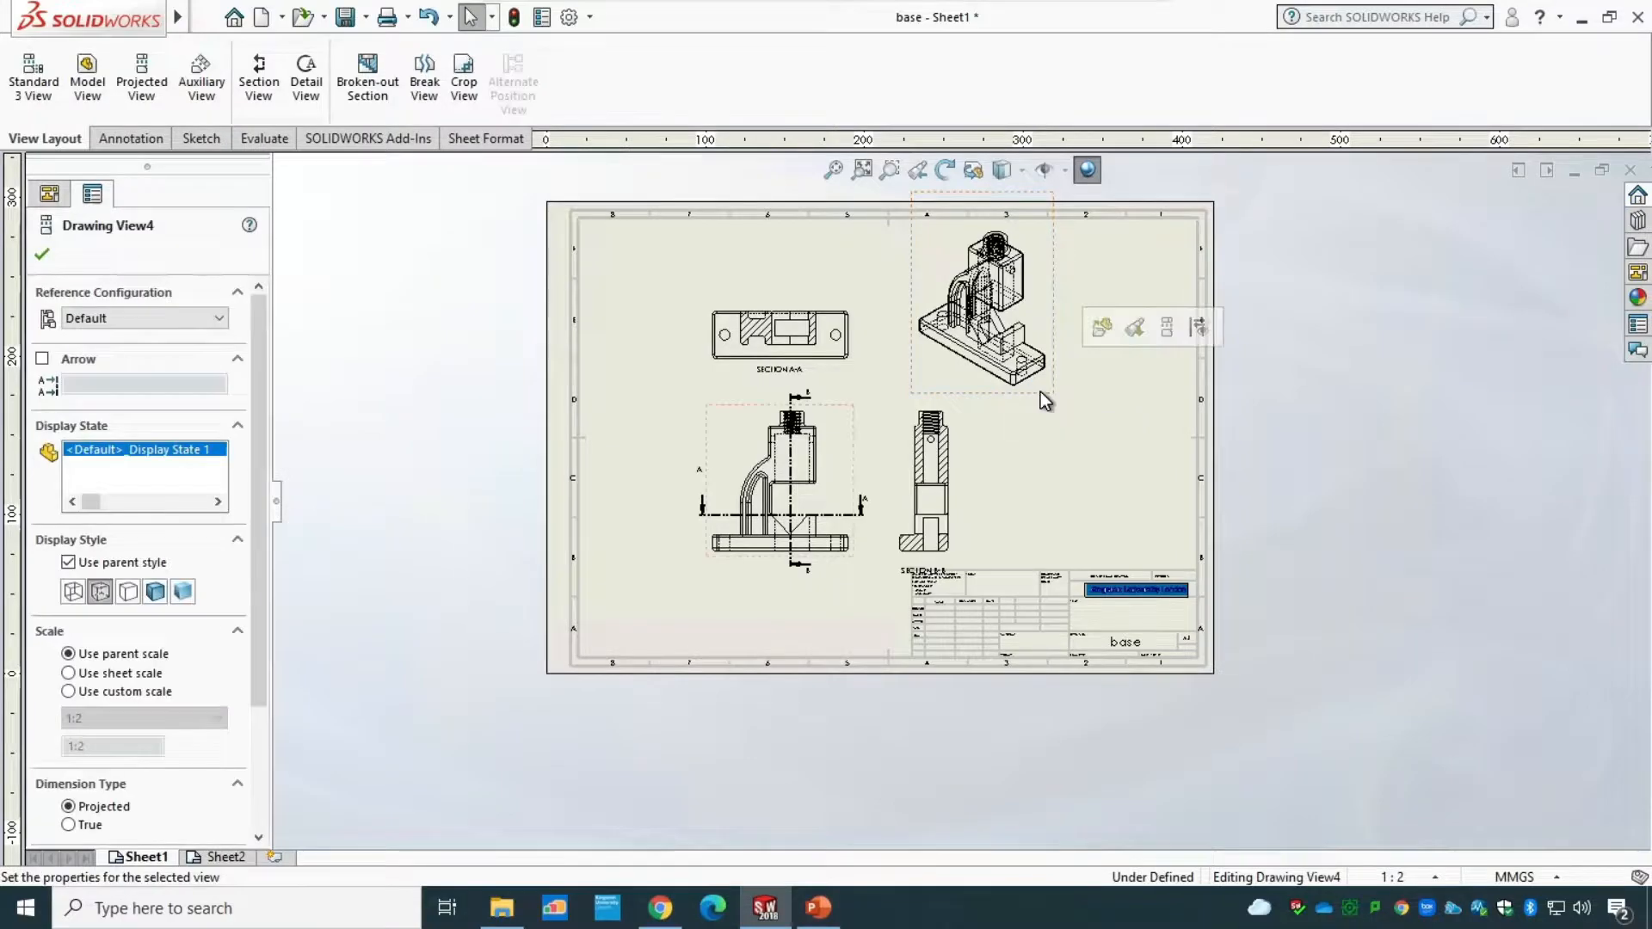
key(Delete)
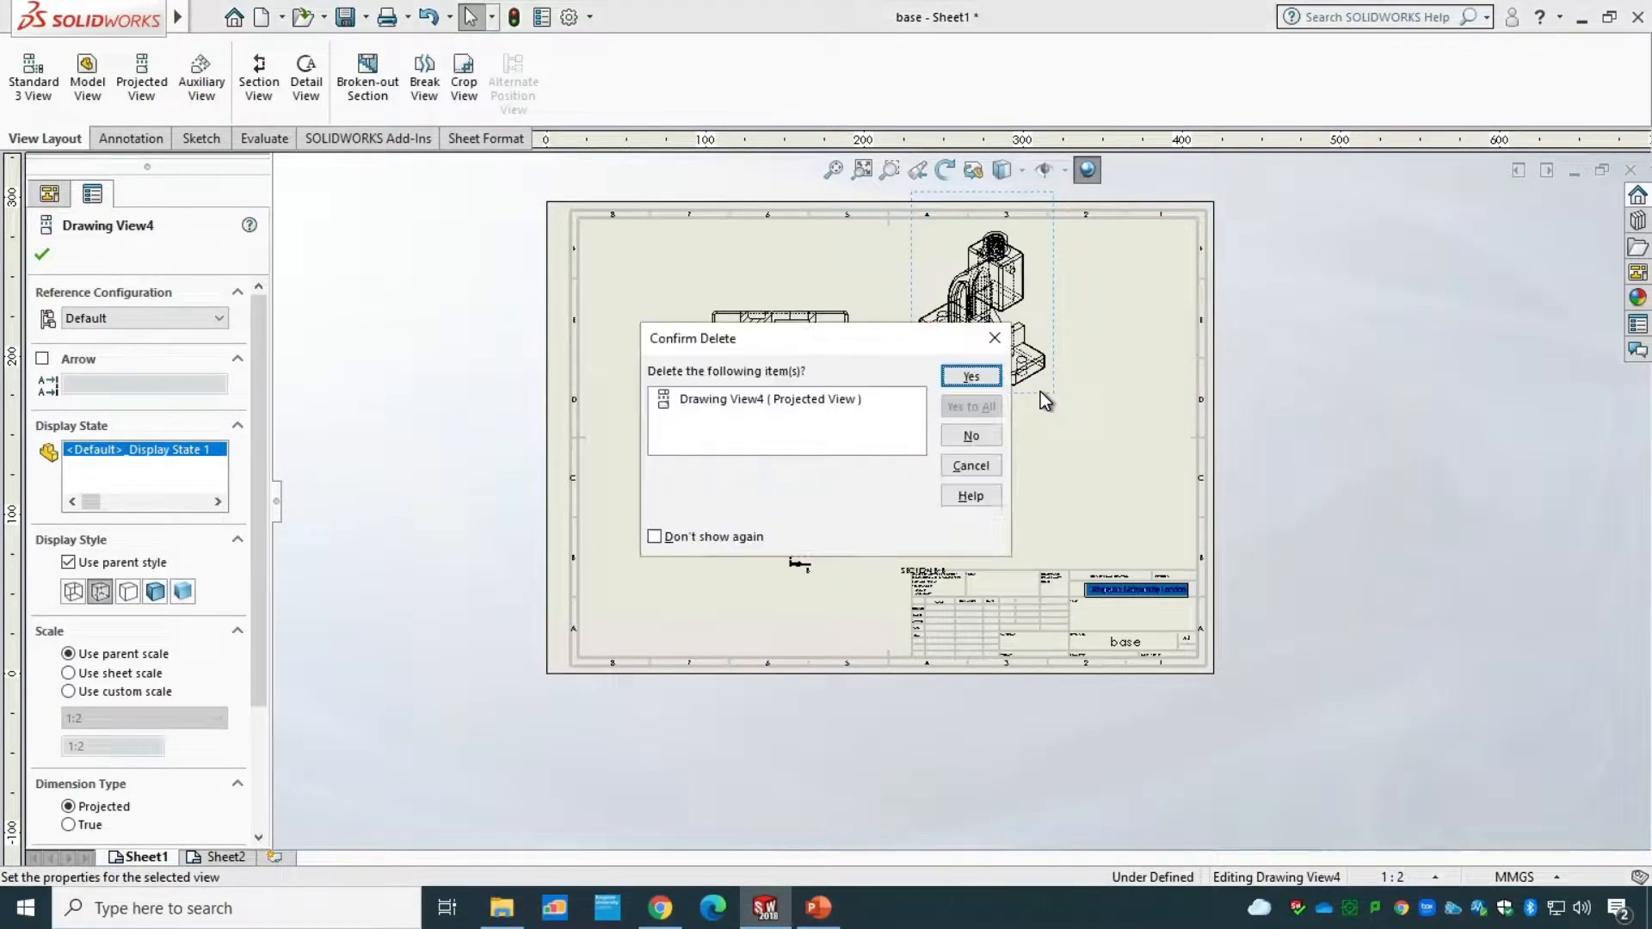
click(970, 376)
- Raise the front view together with section view B-B so the section label clears the title block
scroll(1076, 432, down, 2)
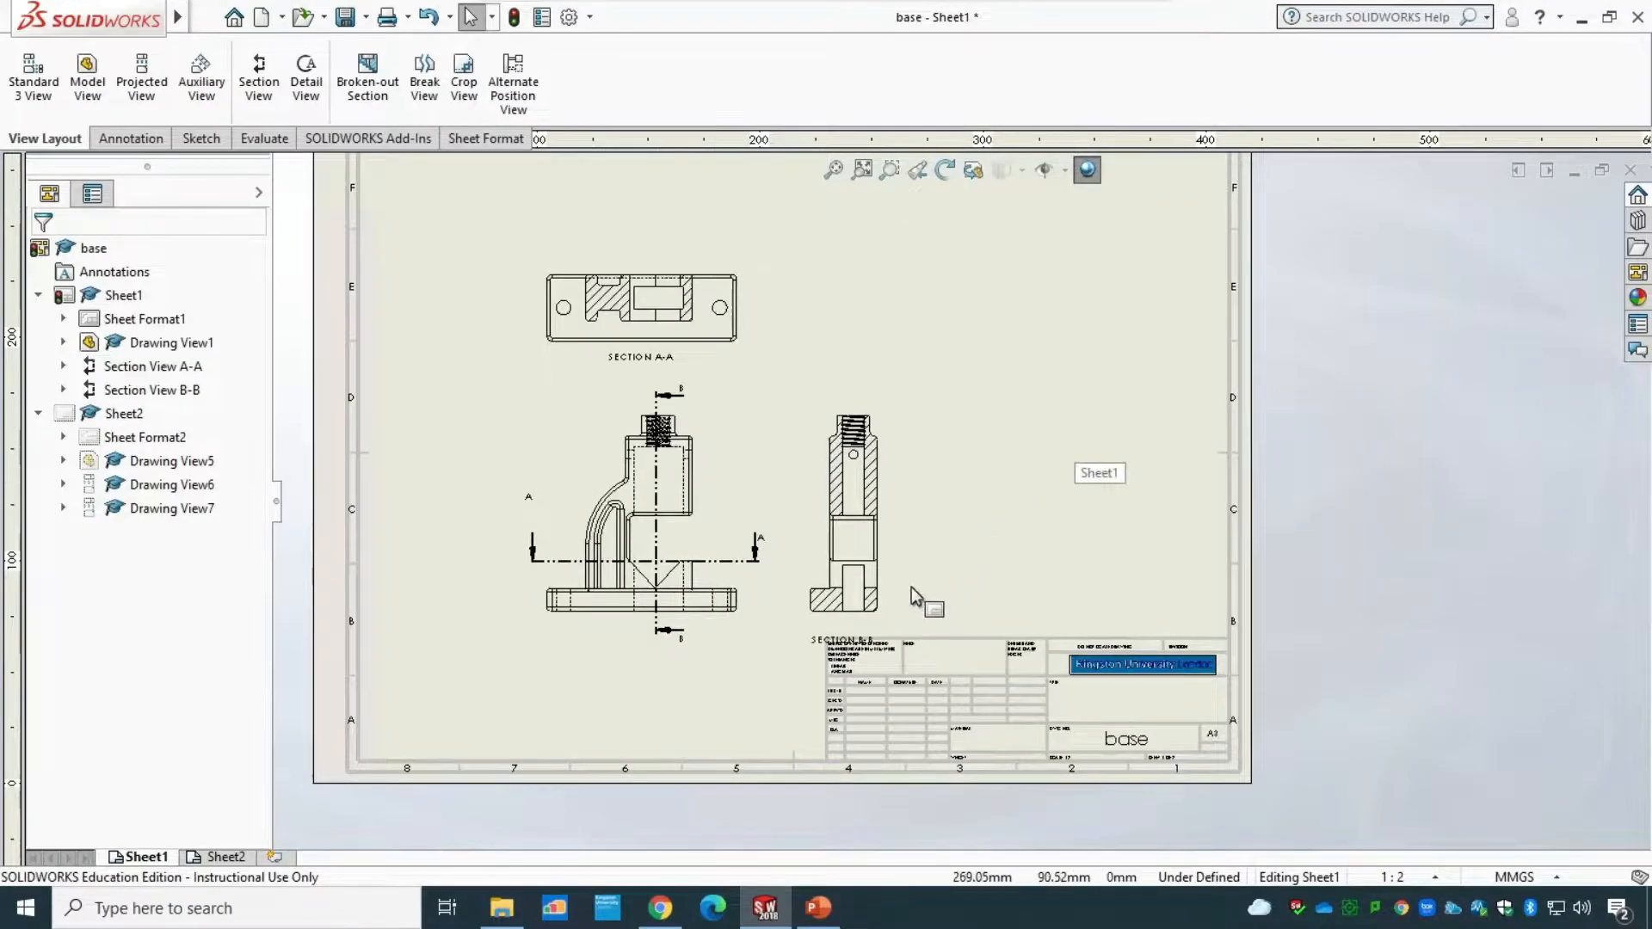
click(892, 598)
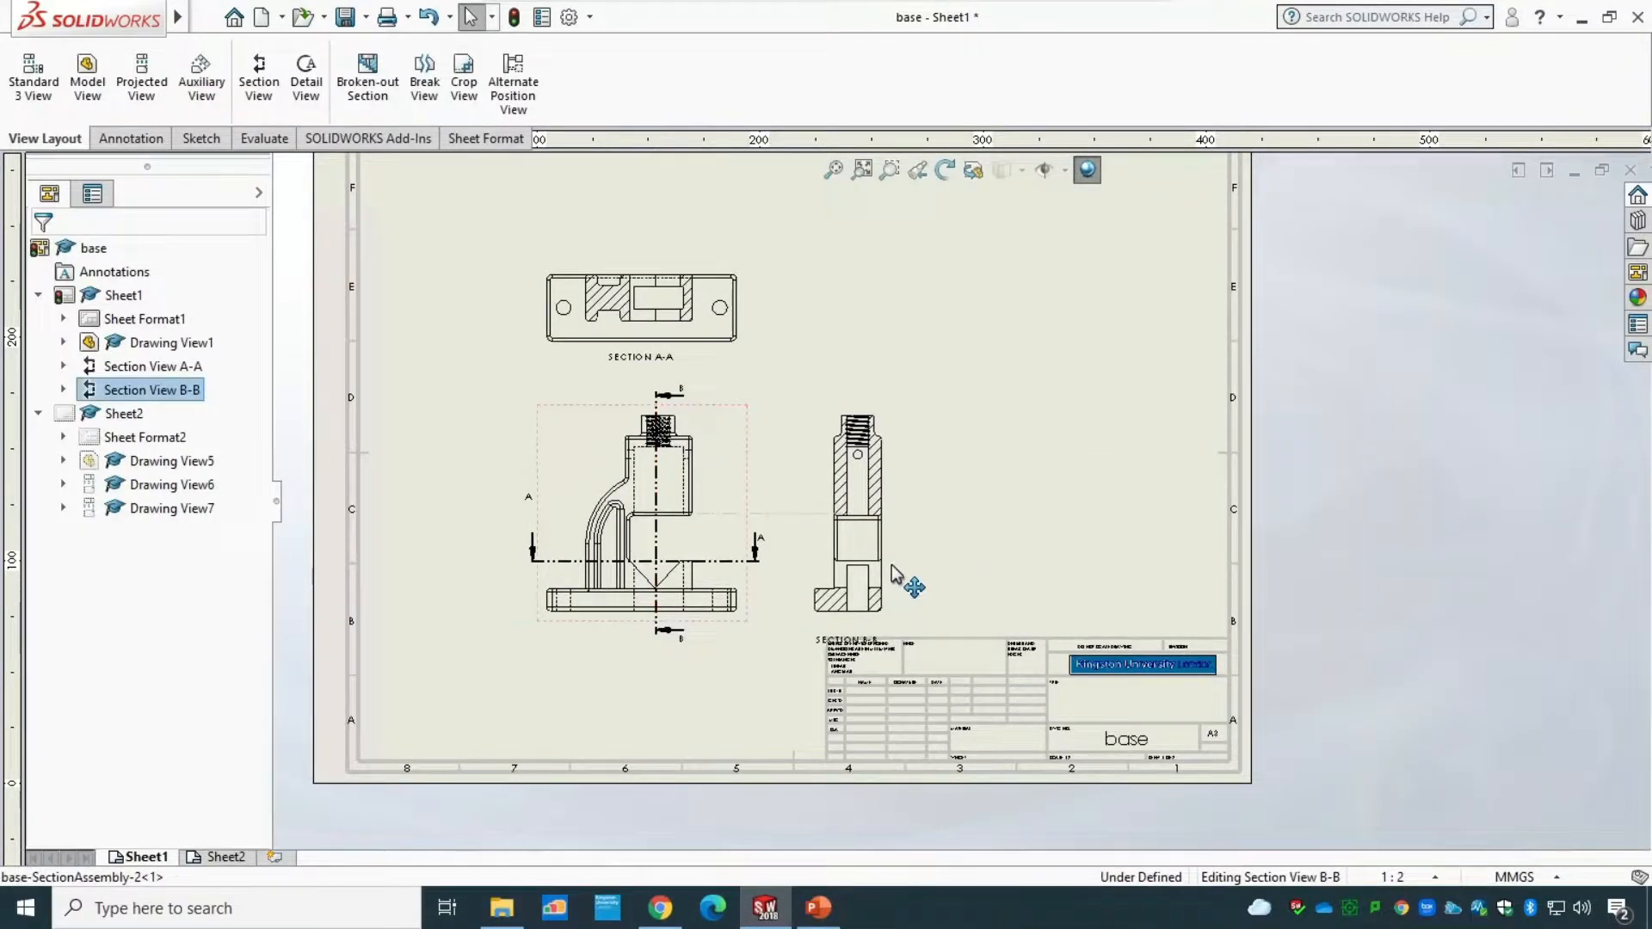
drag(714, 619, 704, 609)
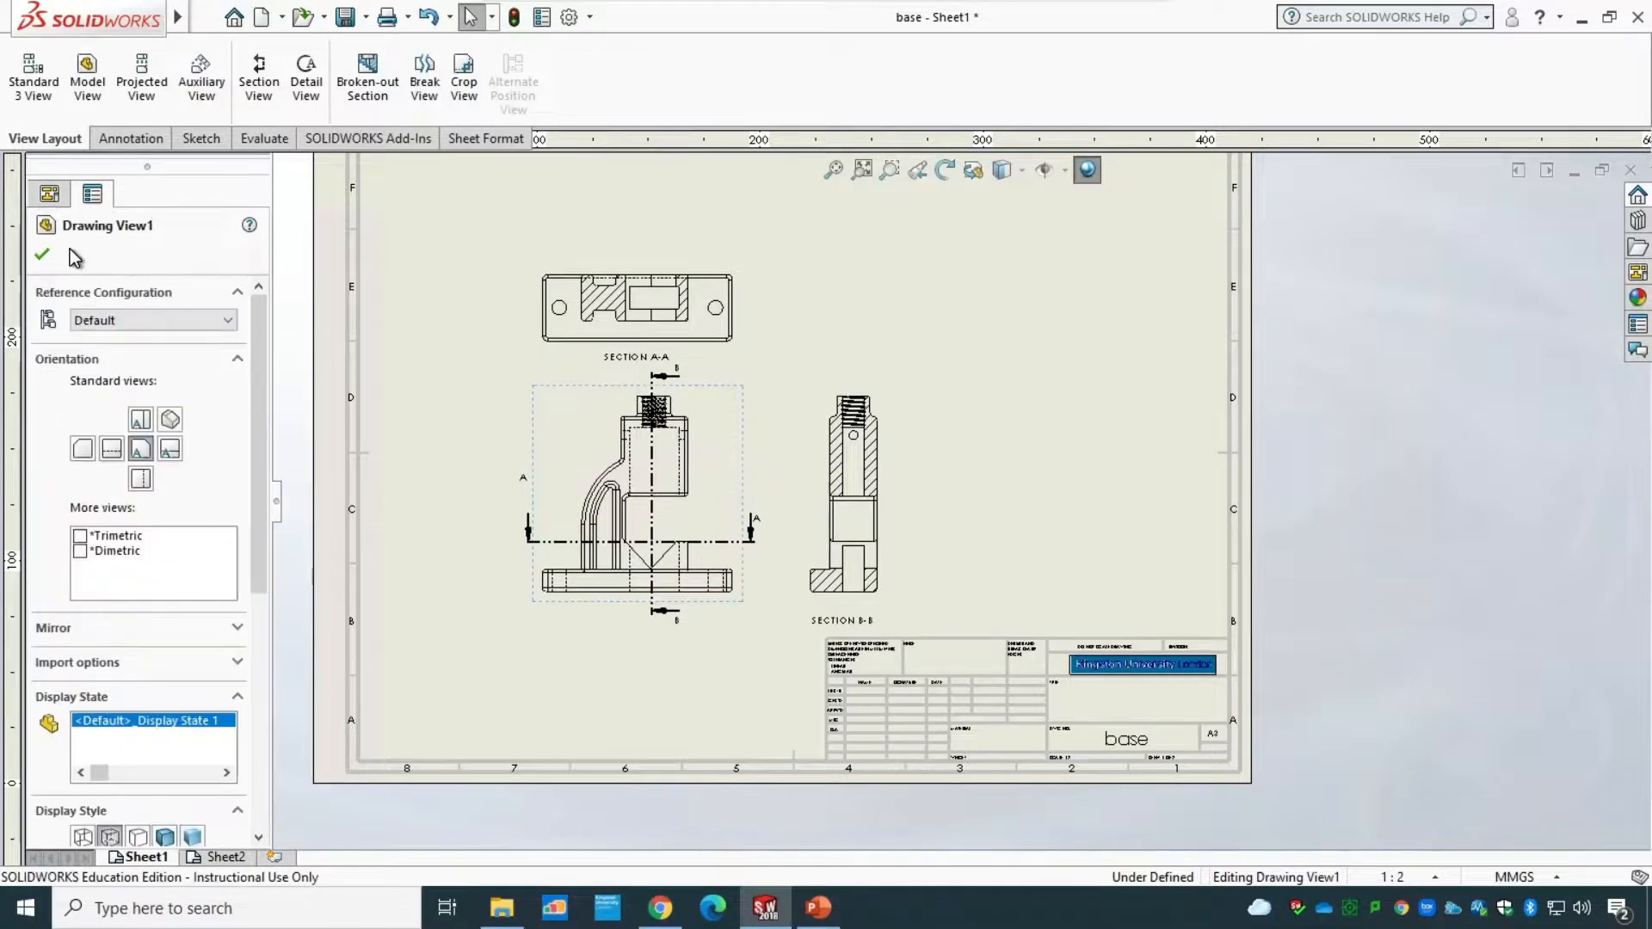
click(41, 254)
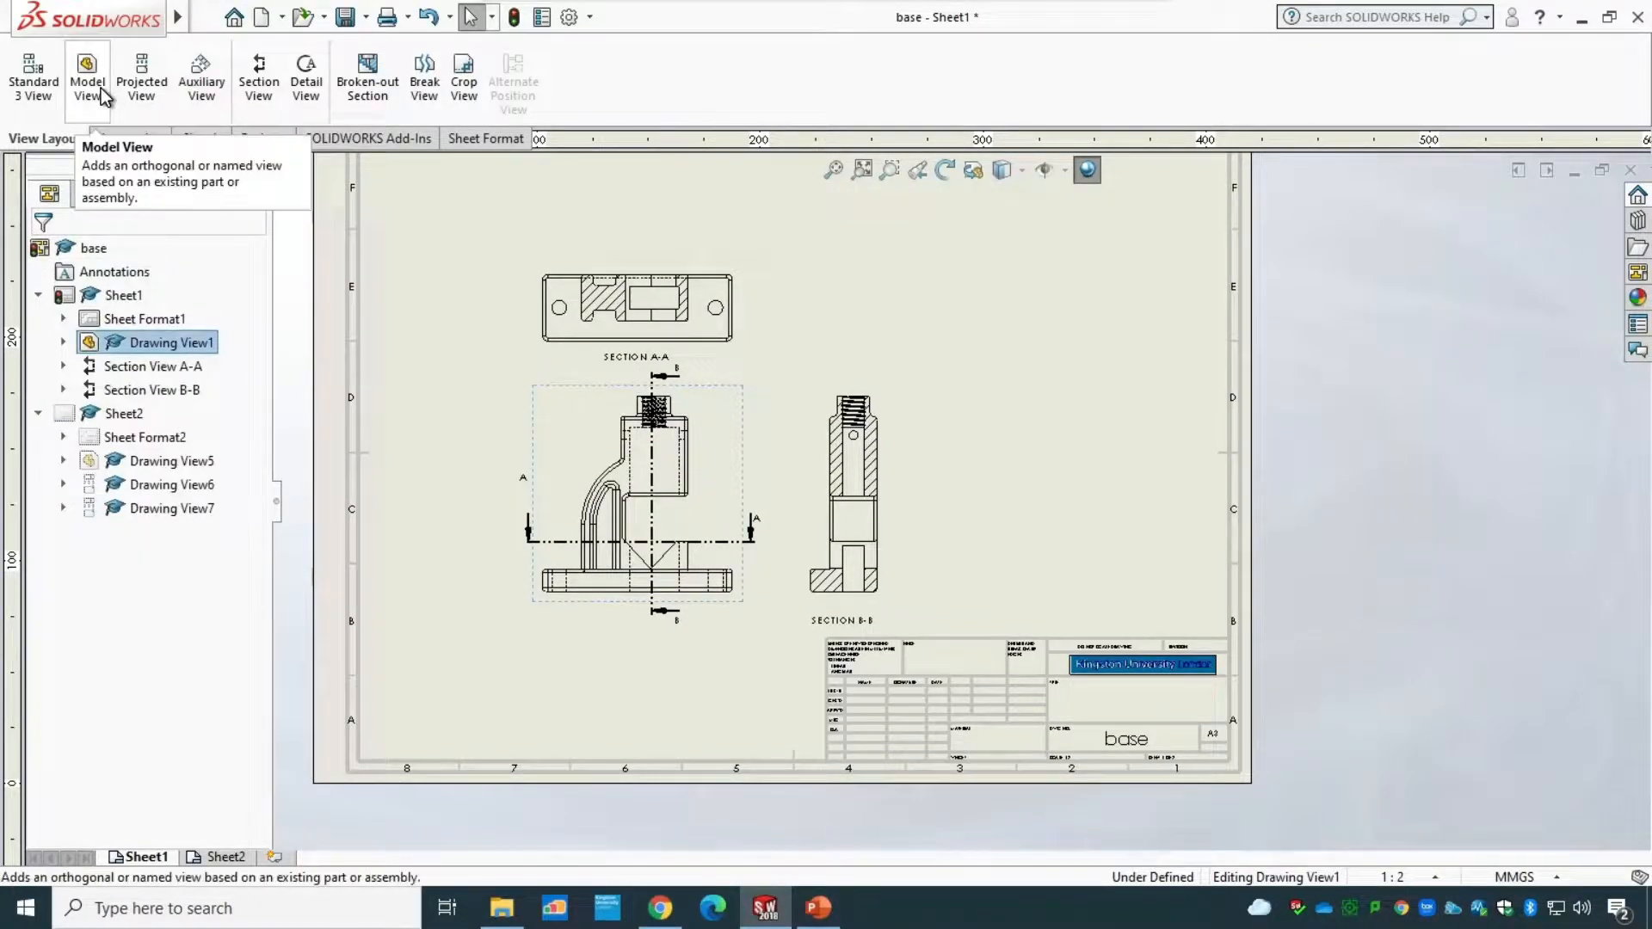
- Insert an isometric model view of the Assembly file, shaded with edges, in the upper-right area of Sheet1 beside section B-B
click(87, 82)
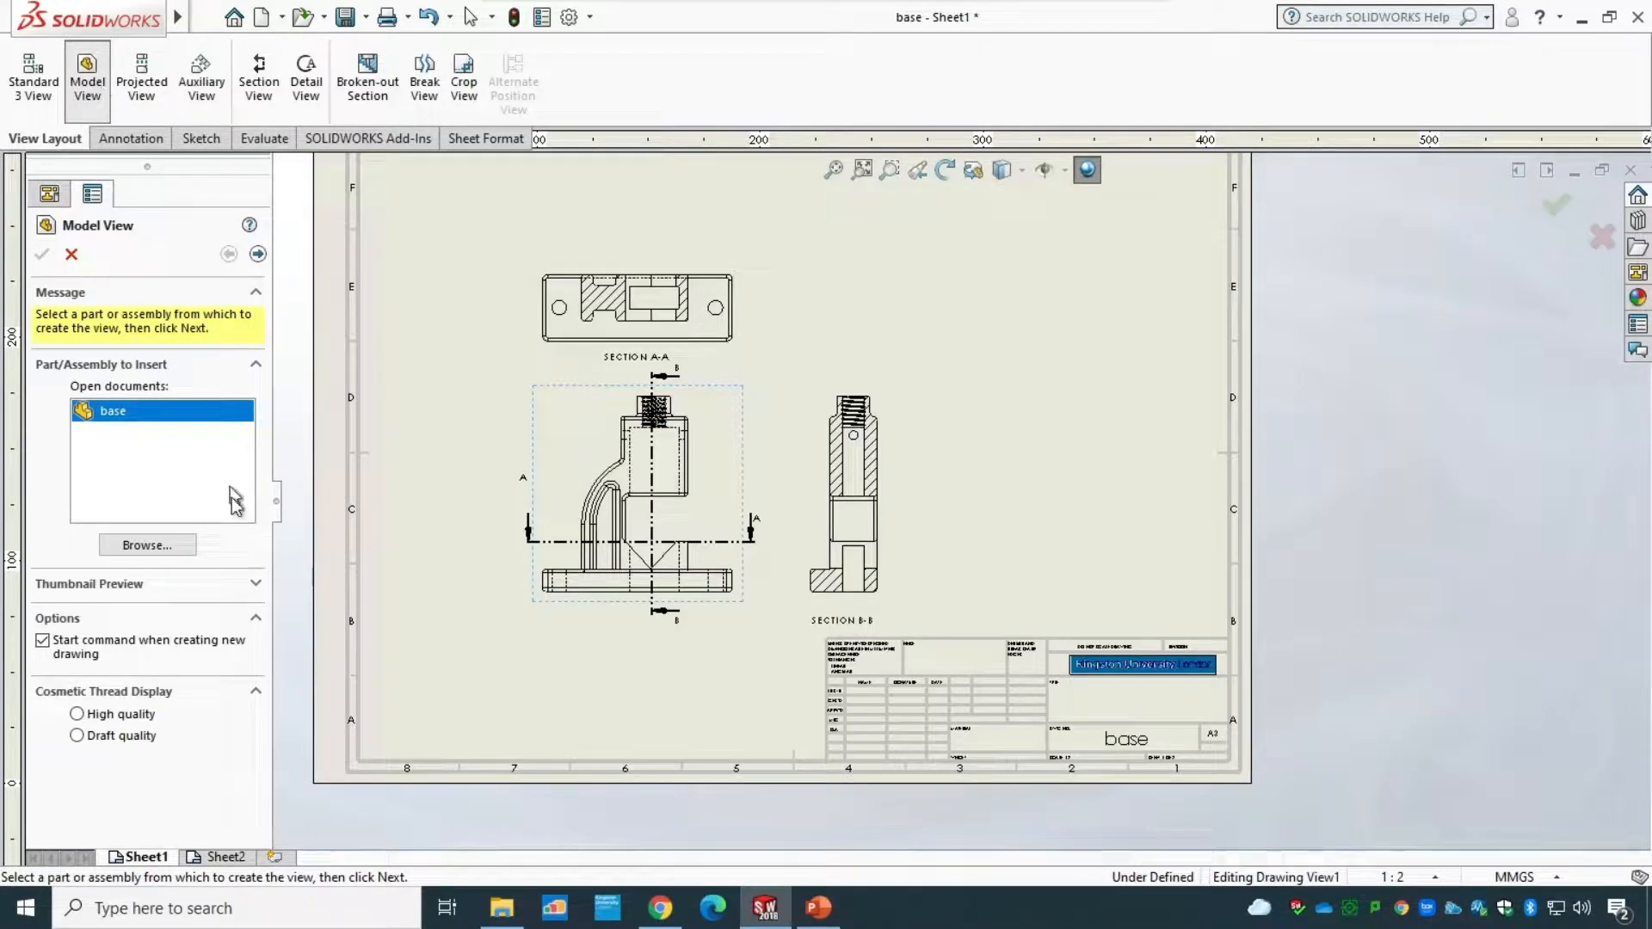
click(177, 553)
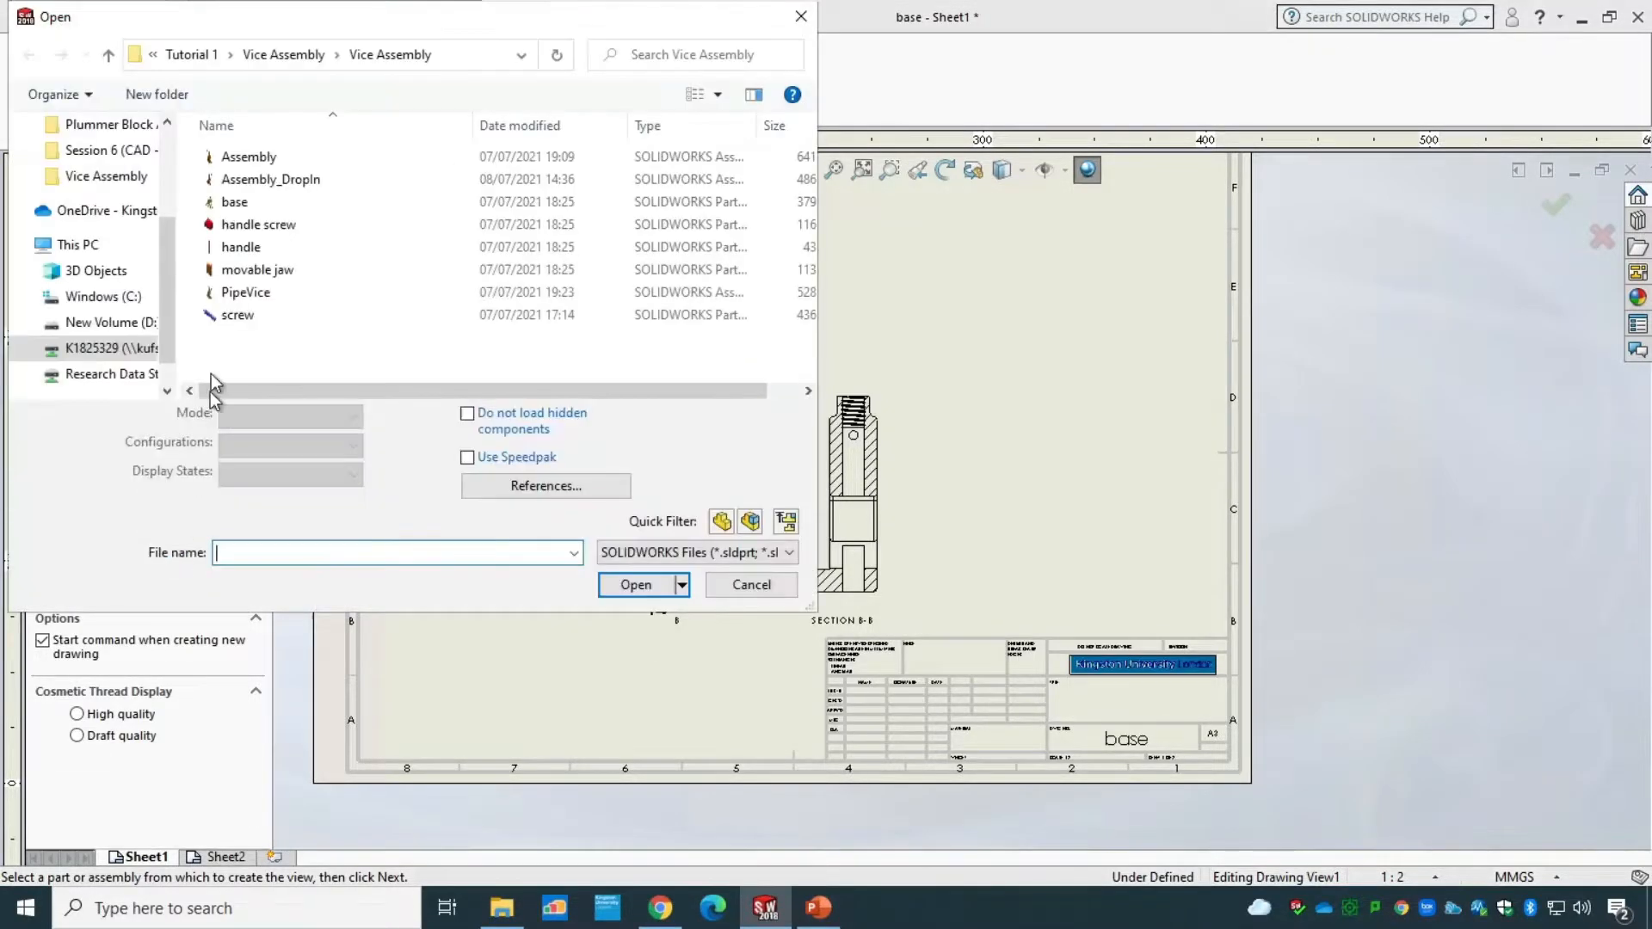
click(232, 157)
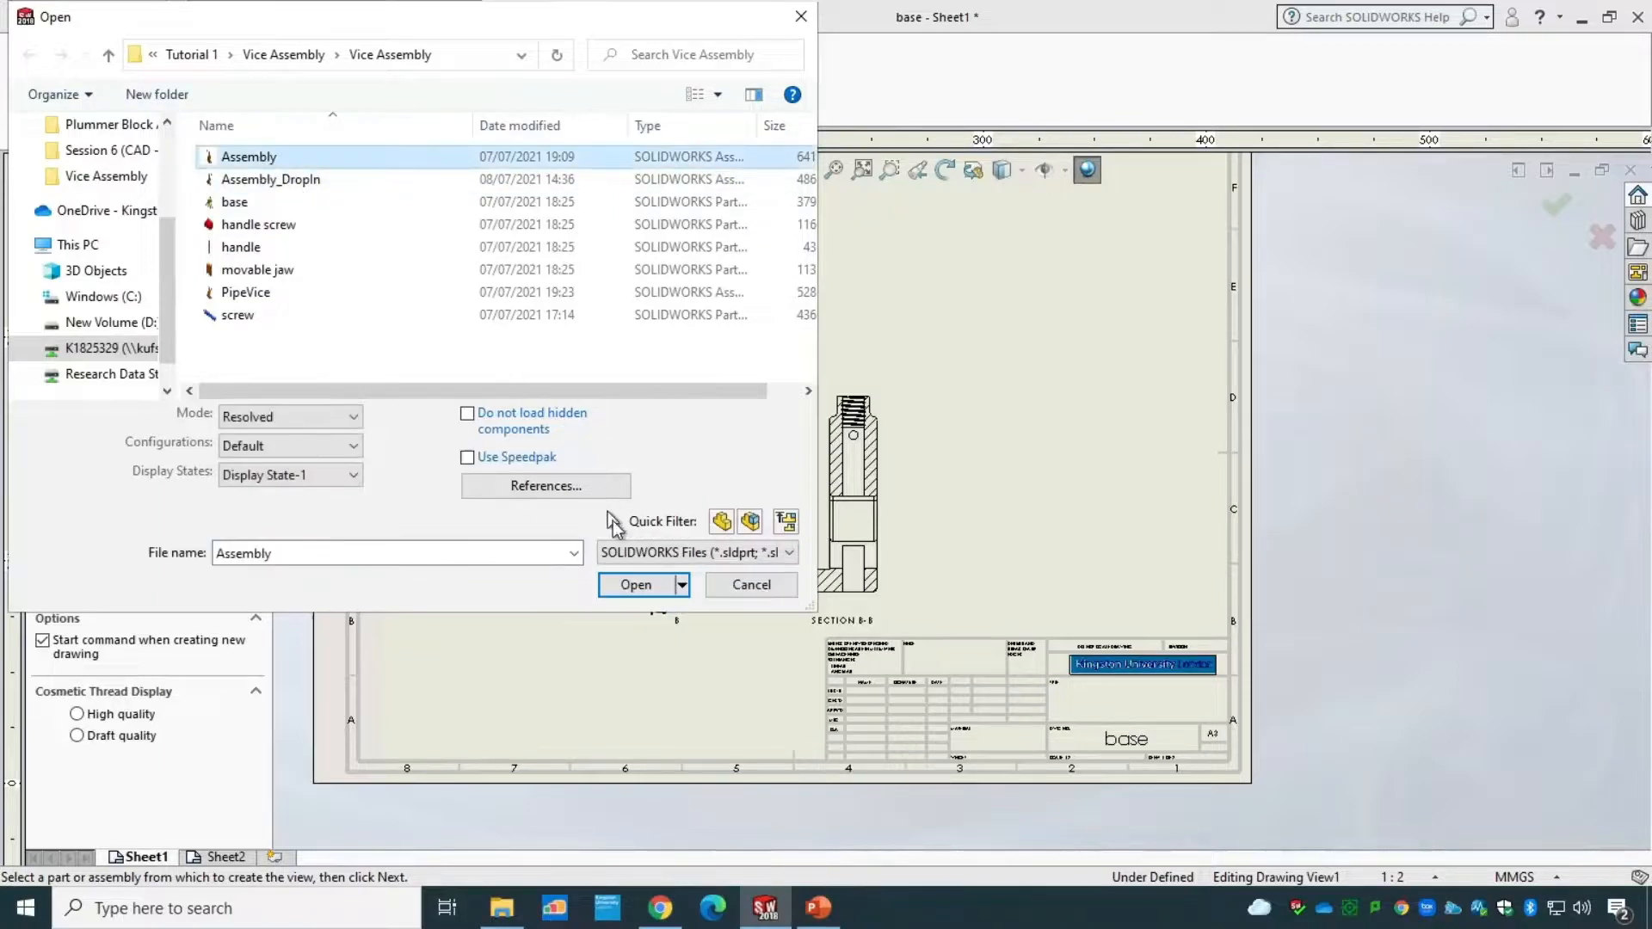
click(637, 585)
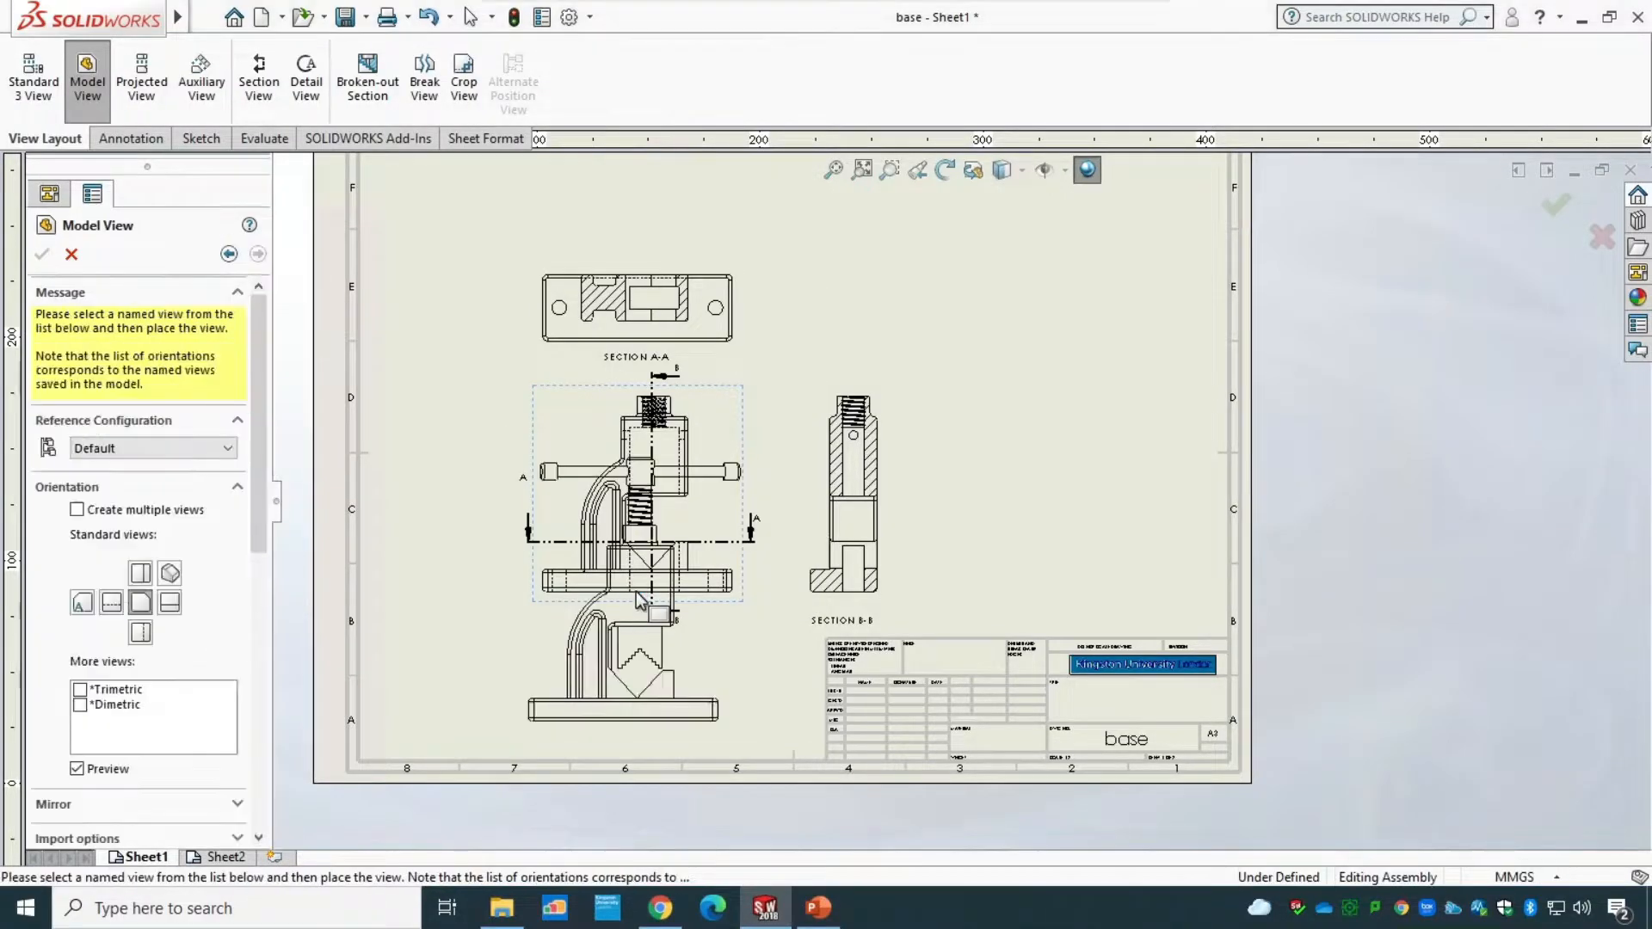
click(170, 573)
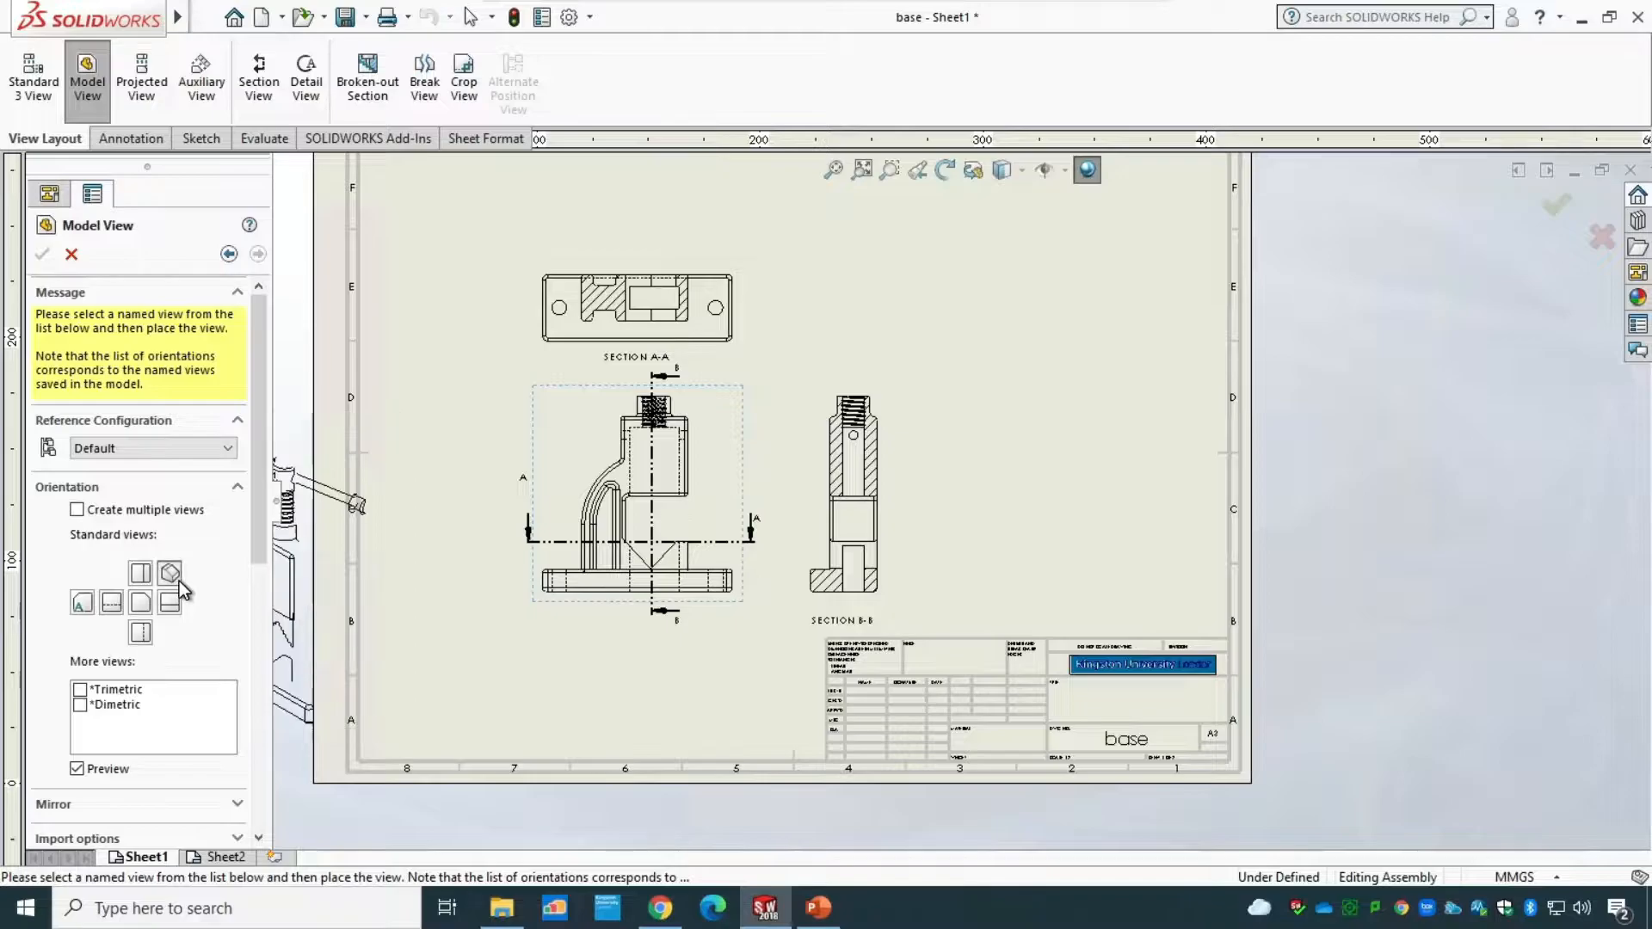
drag(258, 508, 254, 680)
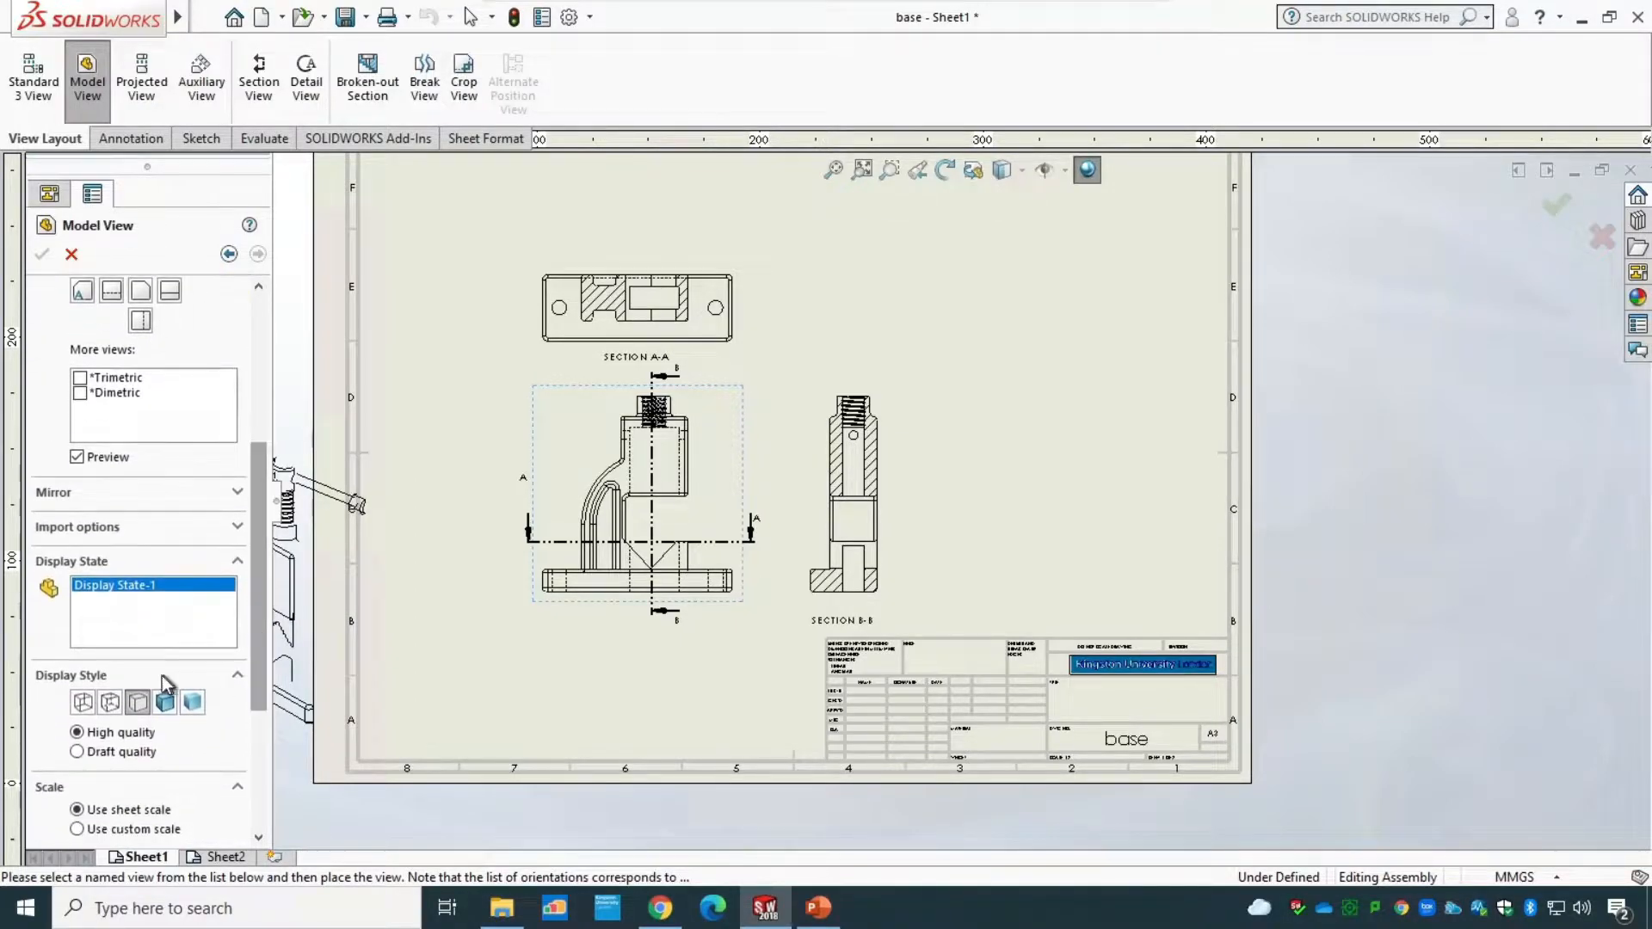
click(165, 702)
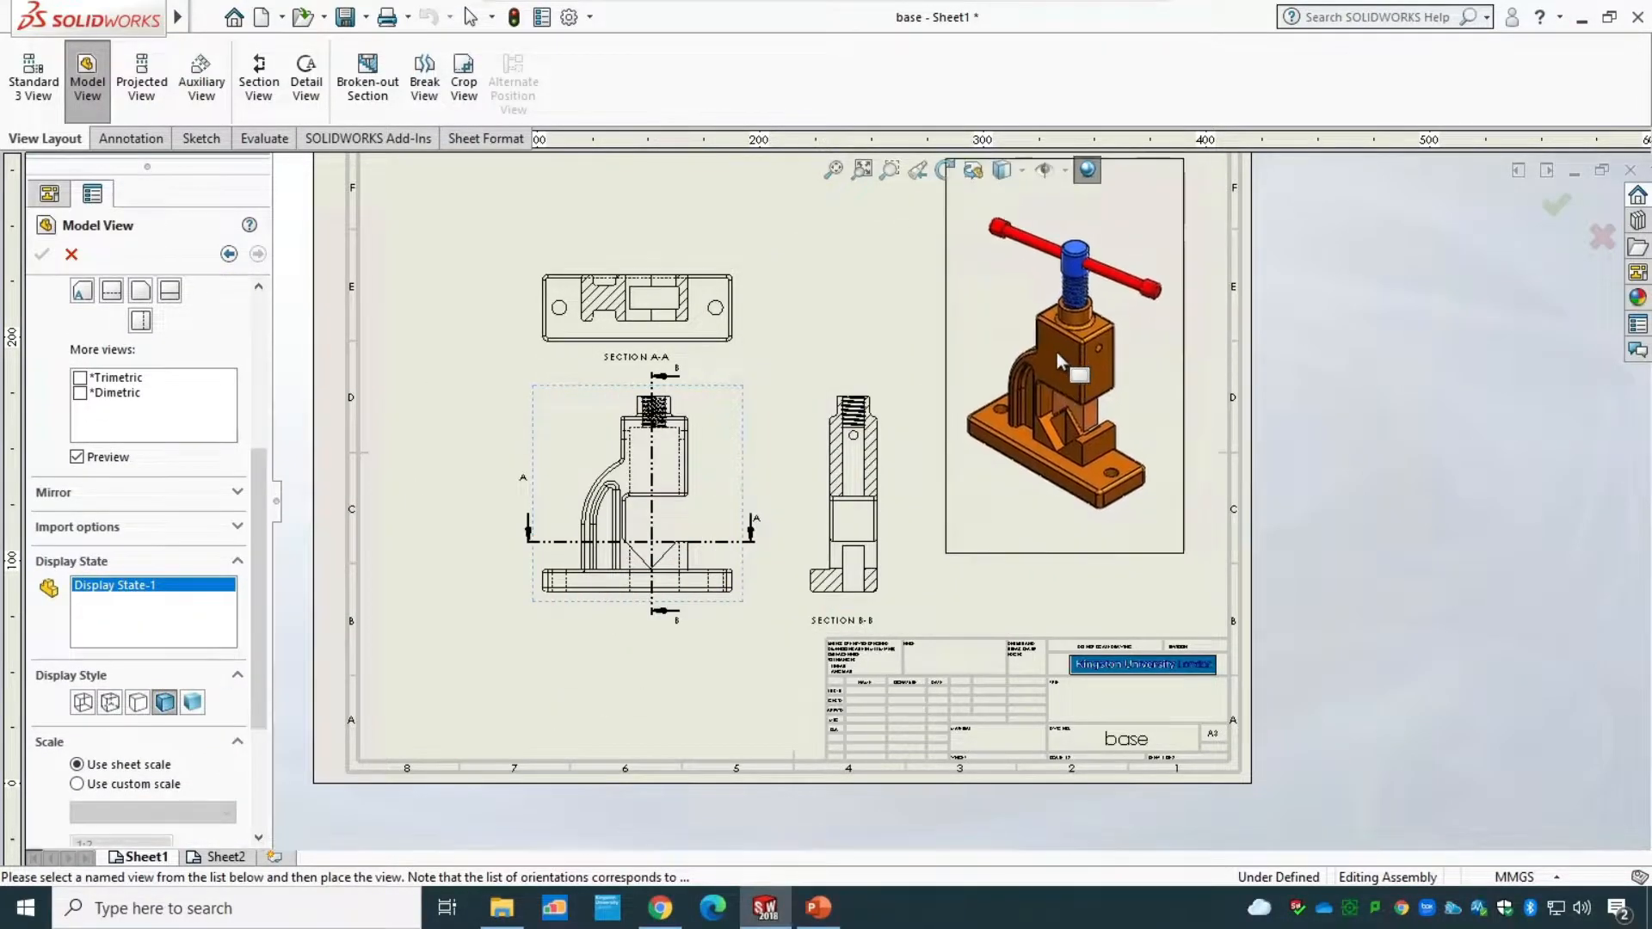
click(1058, 359)
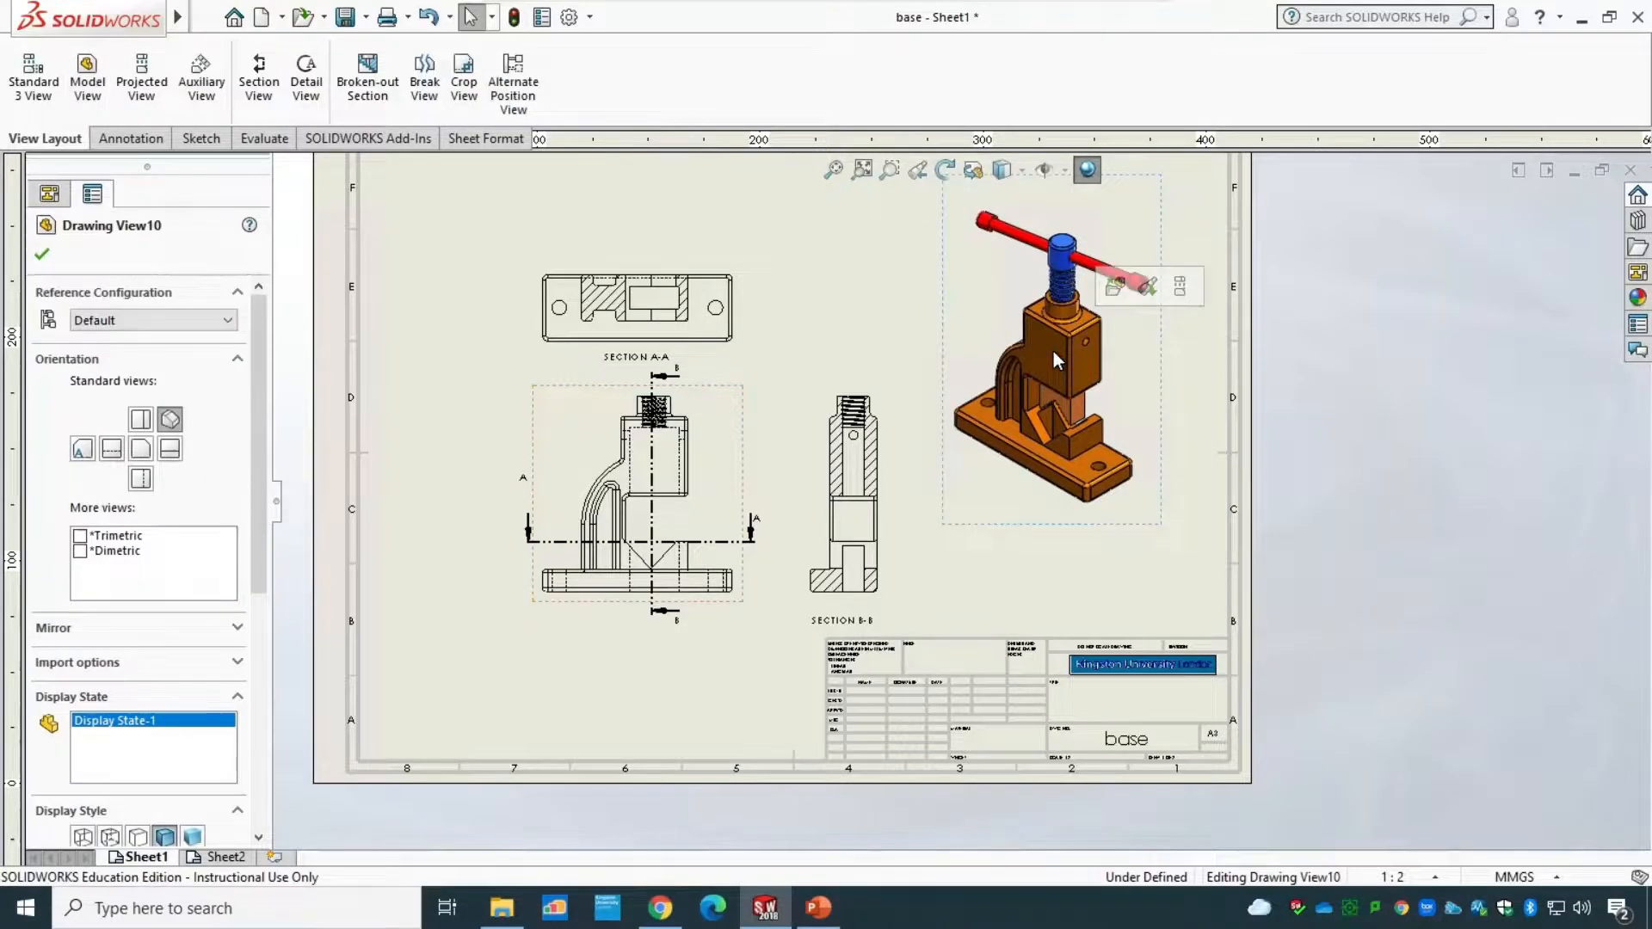
click(41, 254)
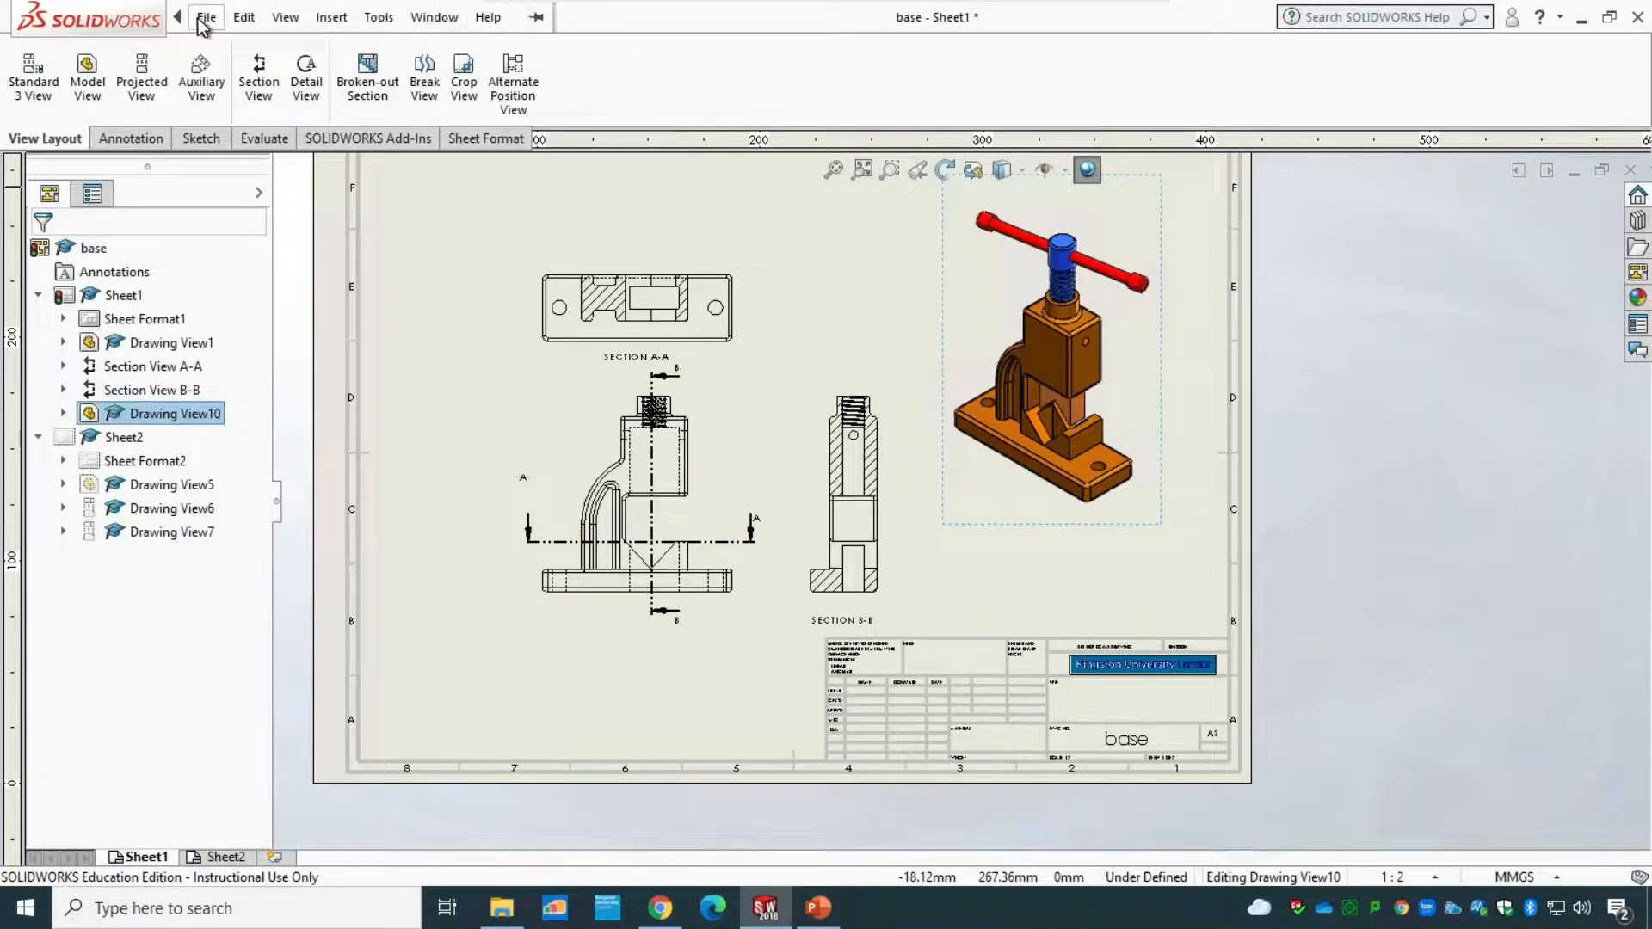
- Export Sheet1 and Sheet2 of the drawing as a PDF named base, replacing the existing file
click(207, 17)
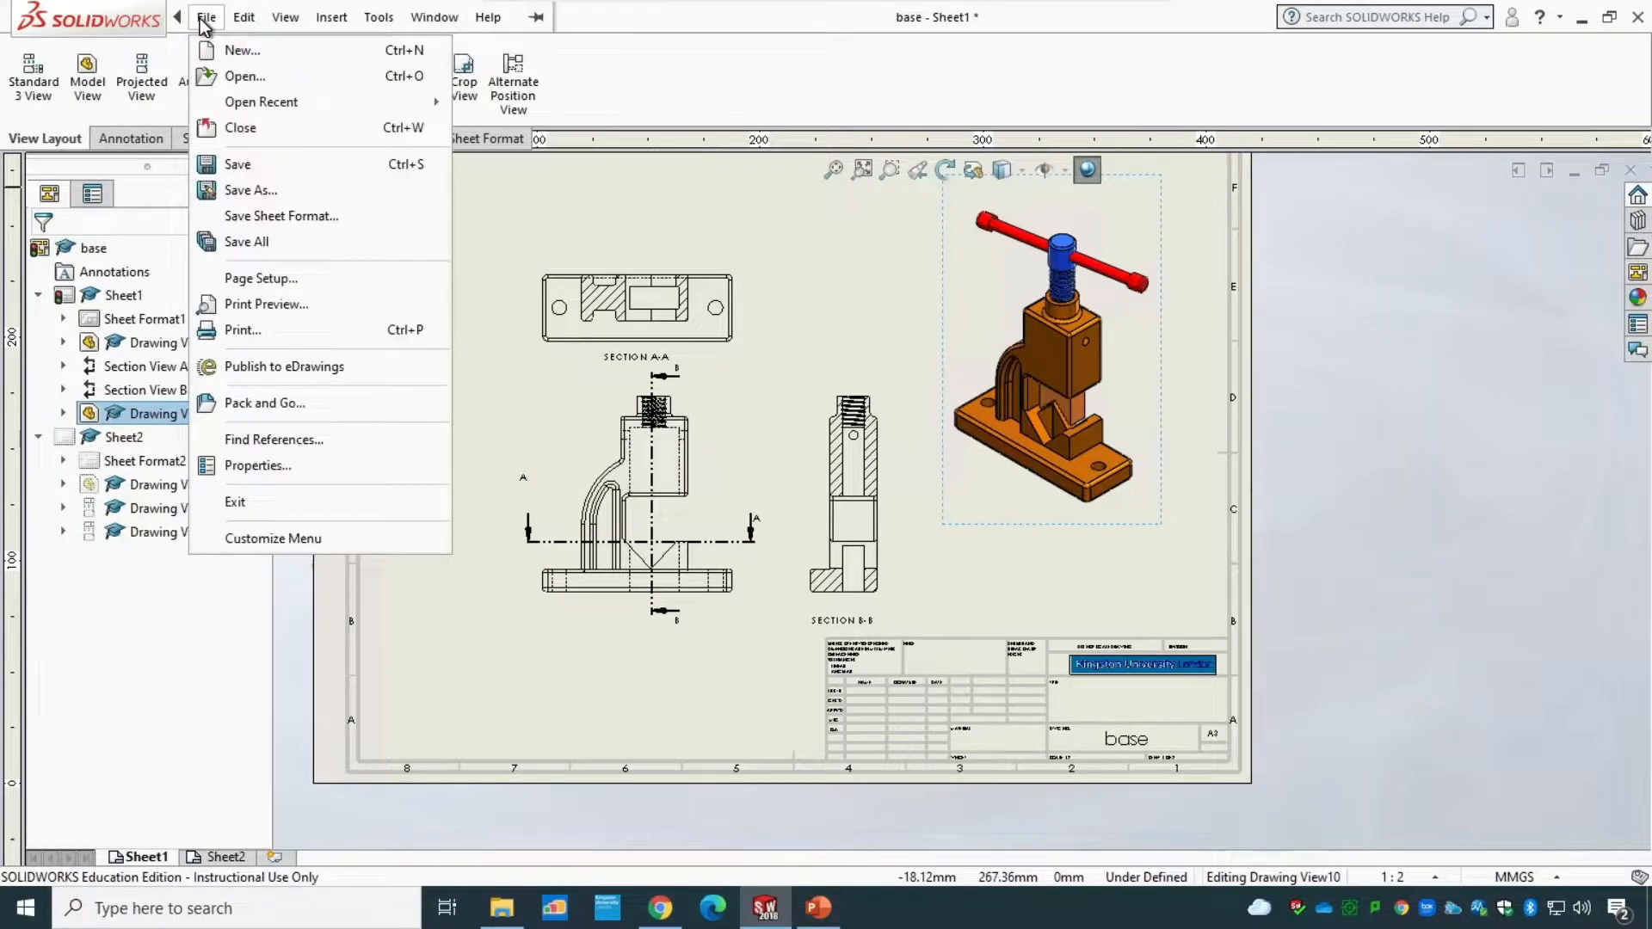
click(258, 190)
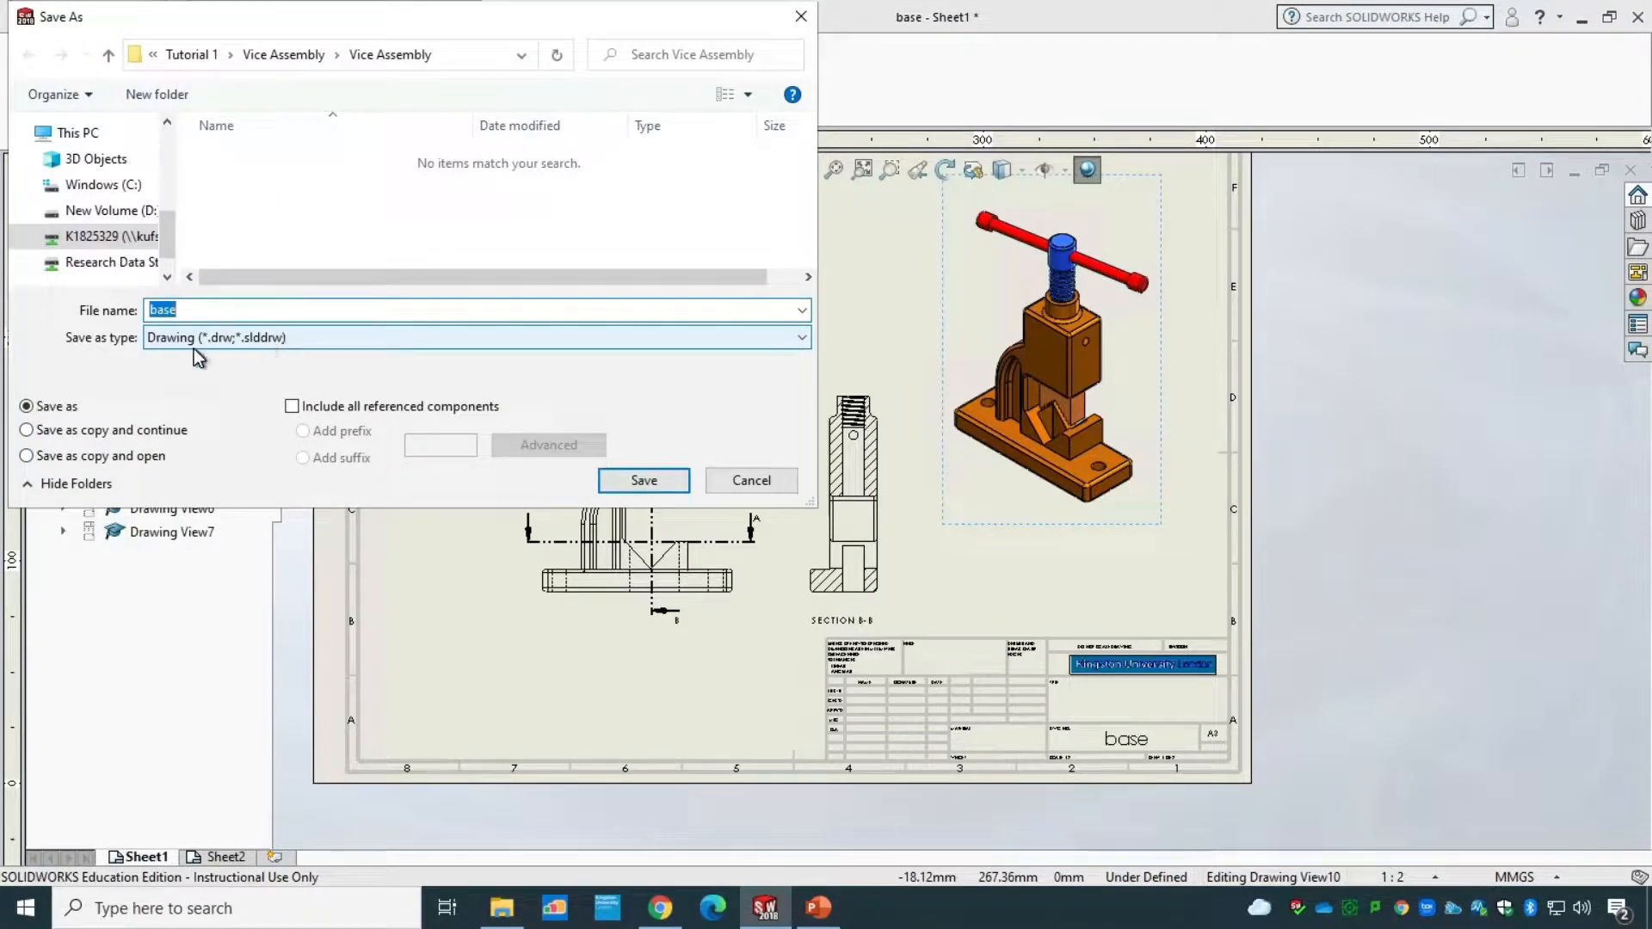
click(276, 338)
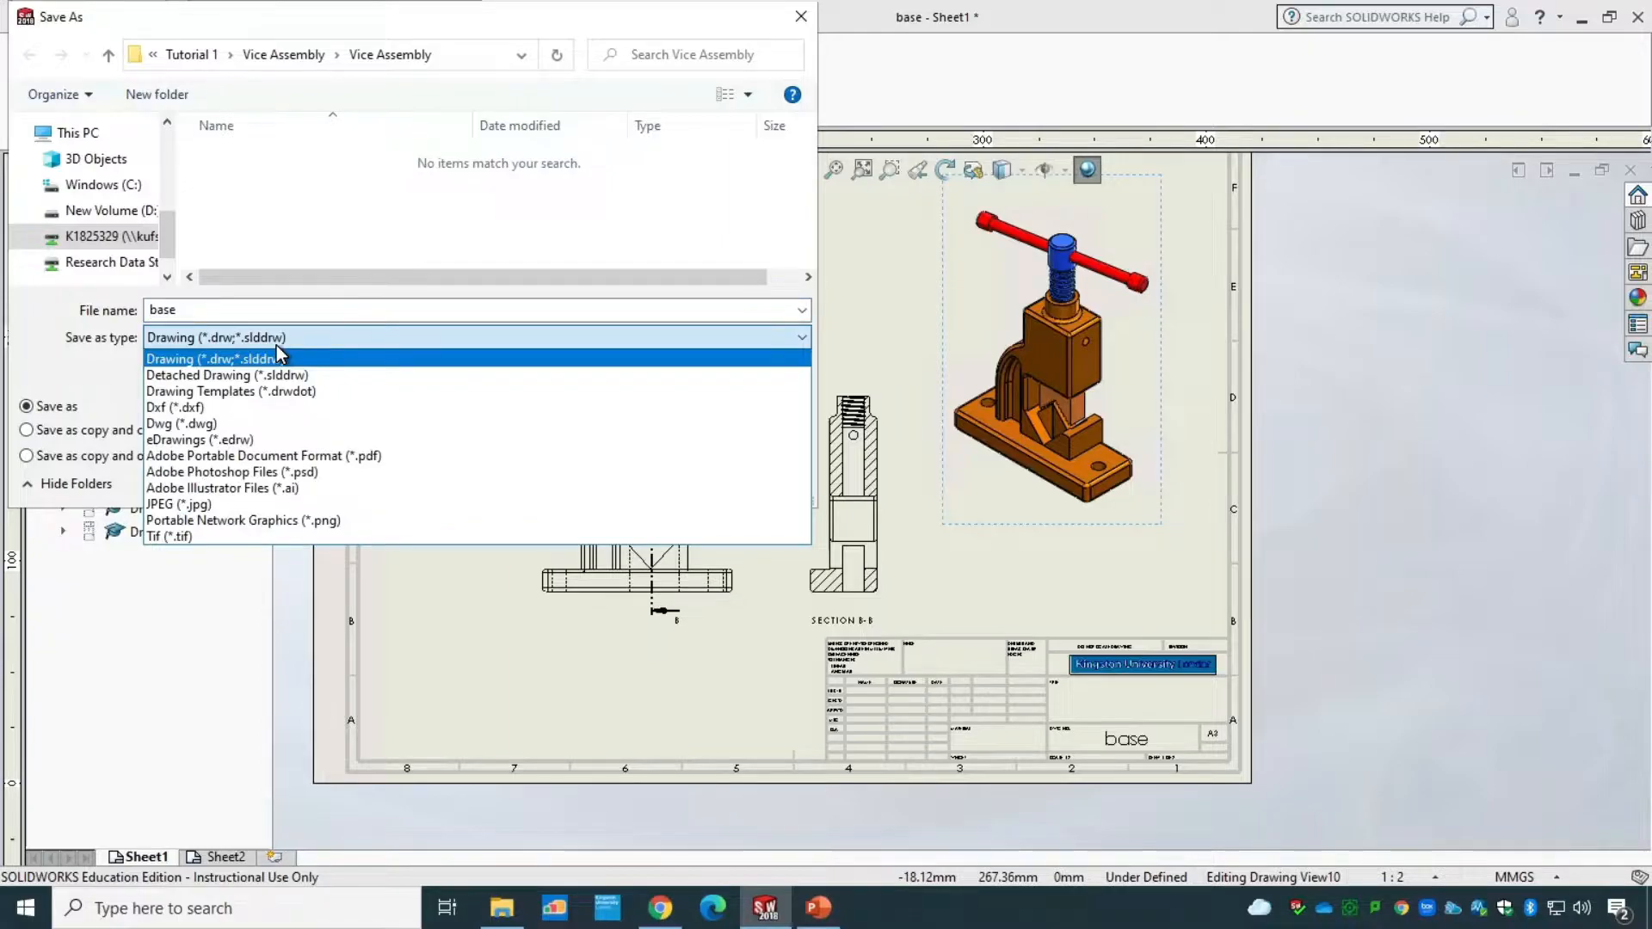
click(345, 455)
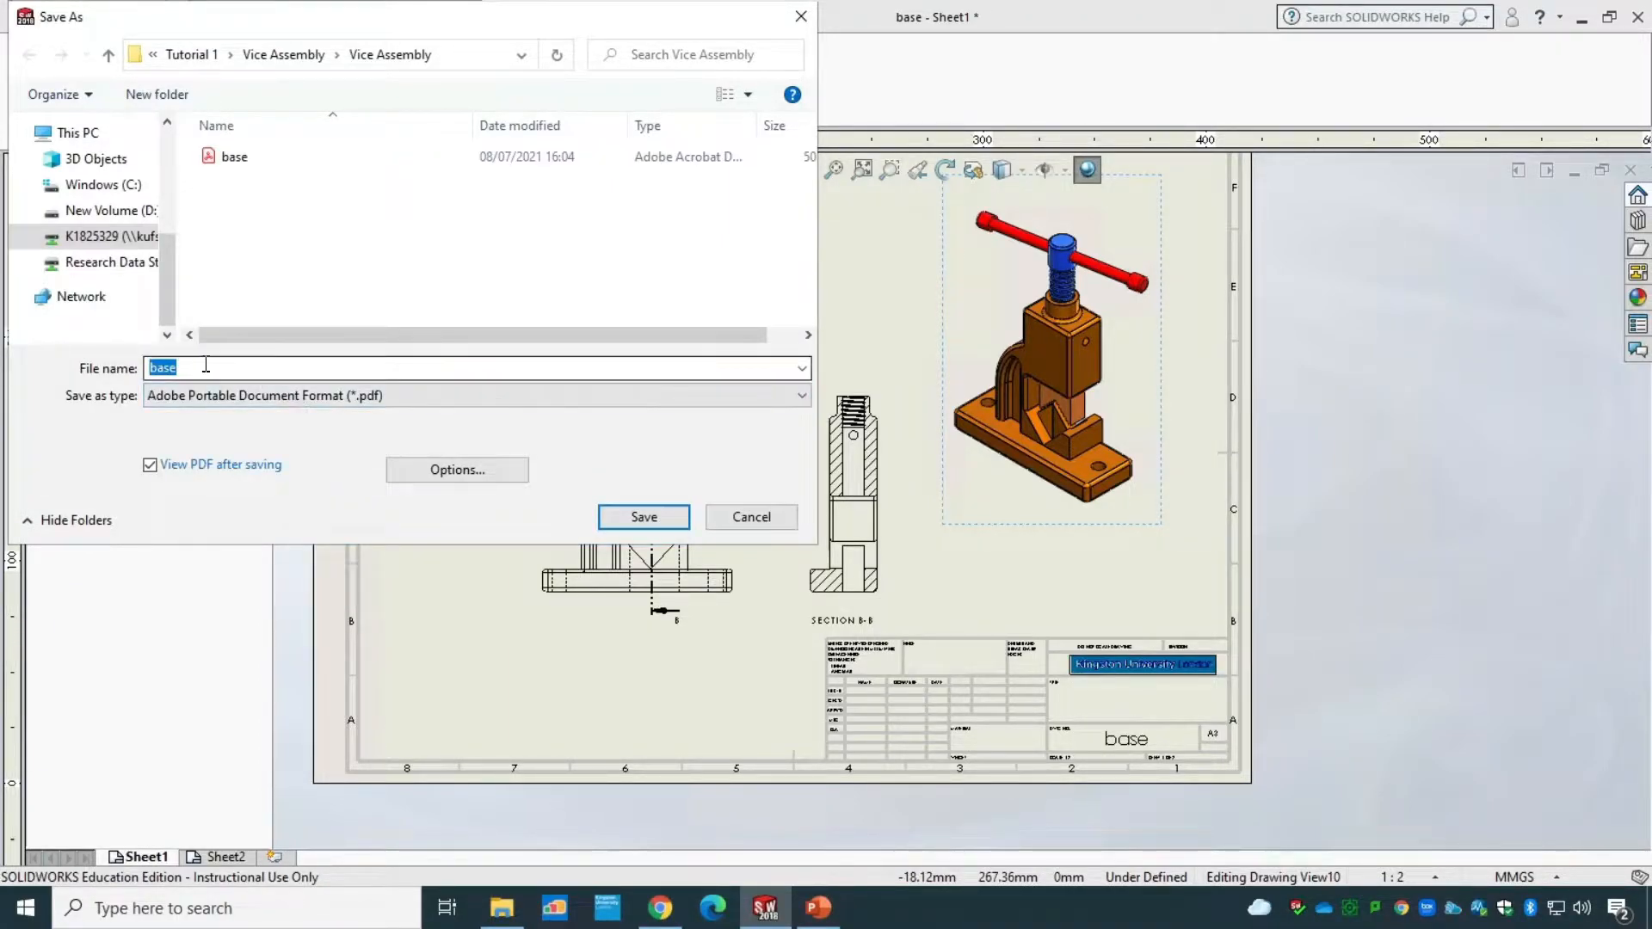
click(643, 517)
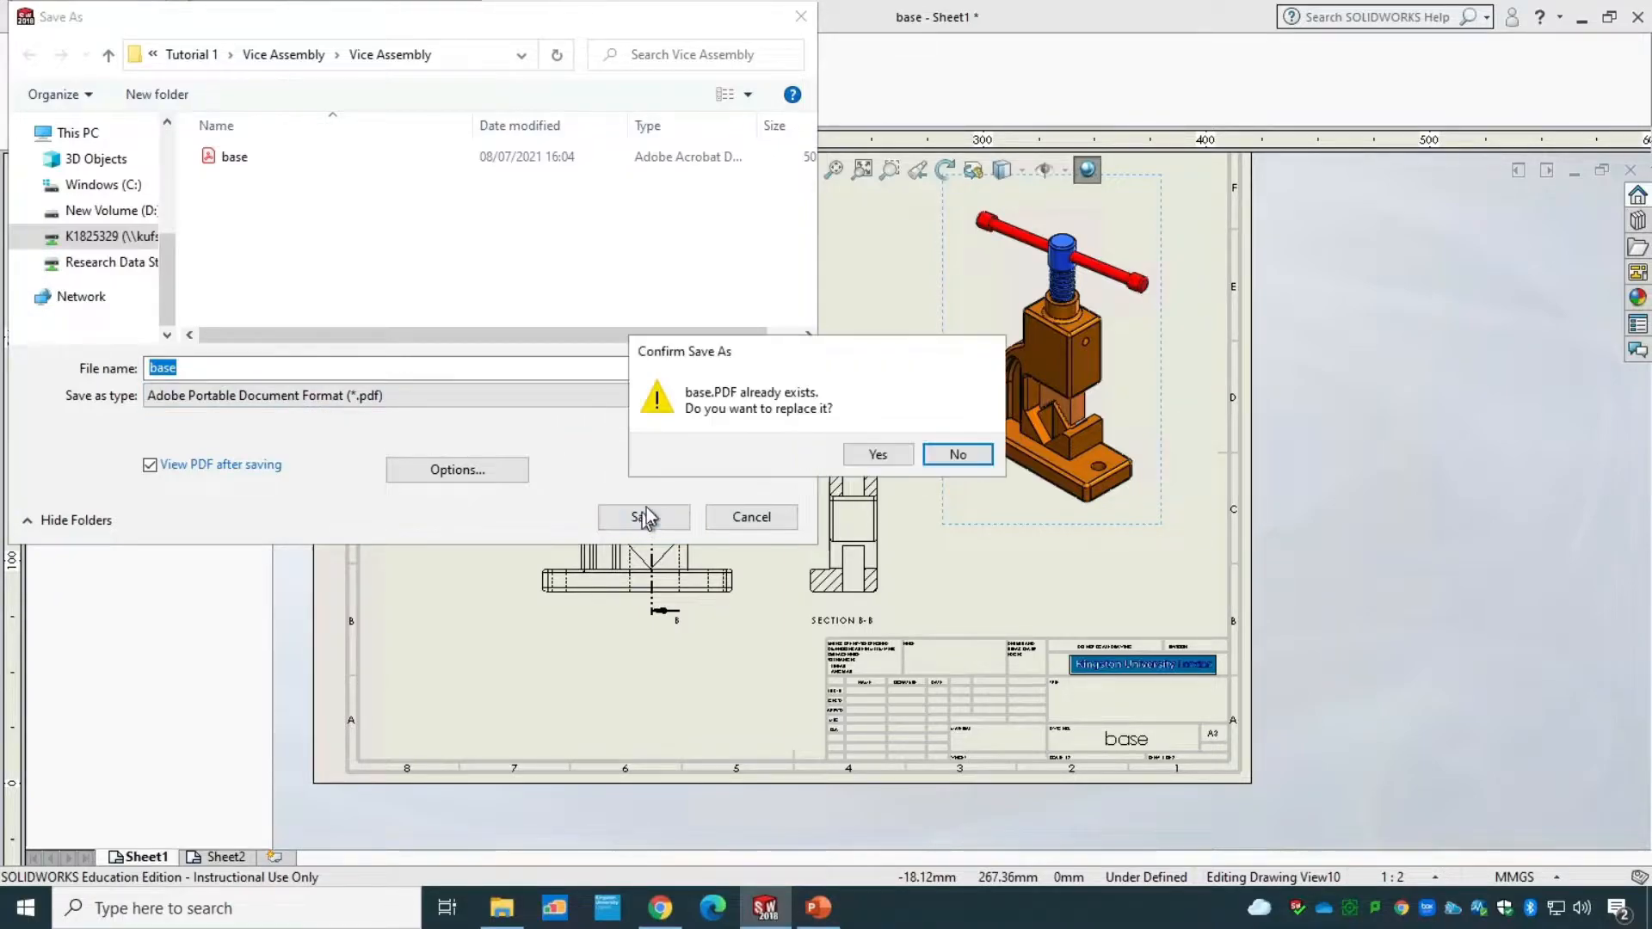
click(865, 458)
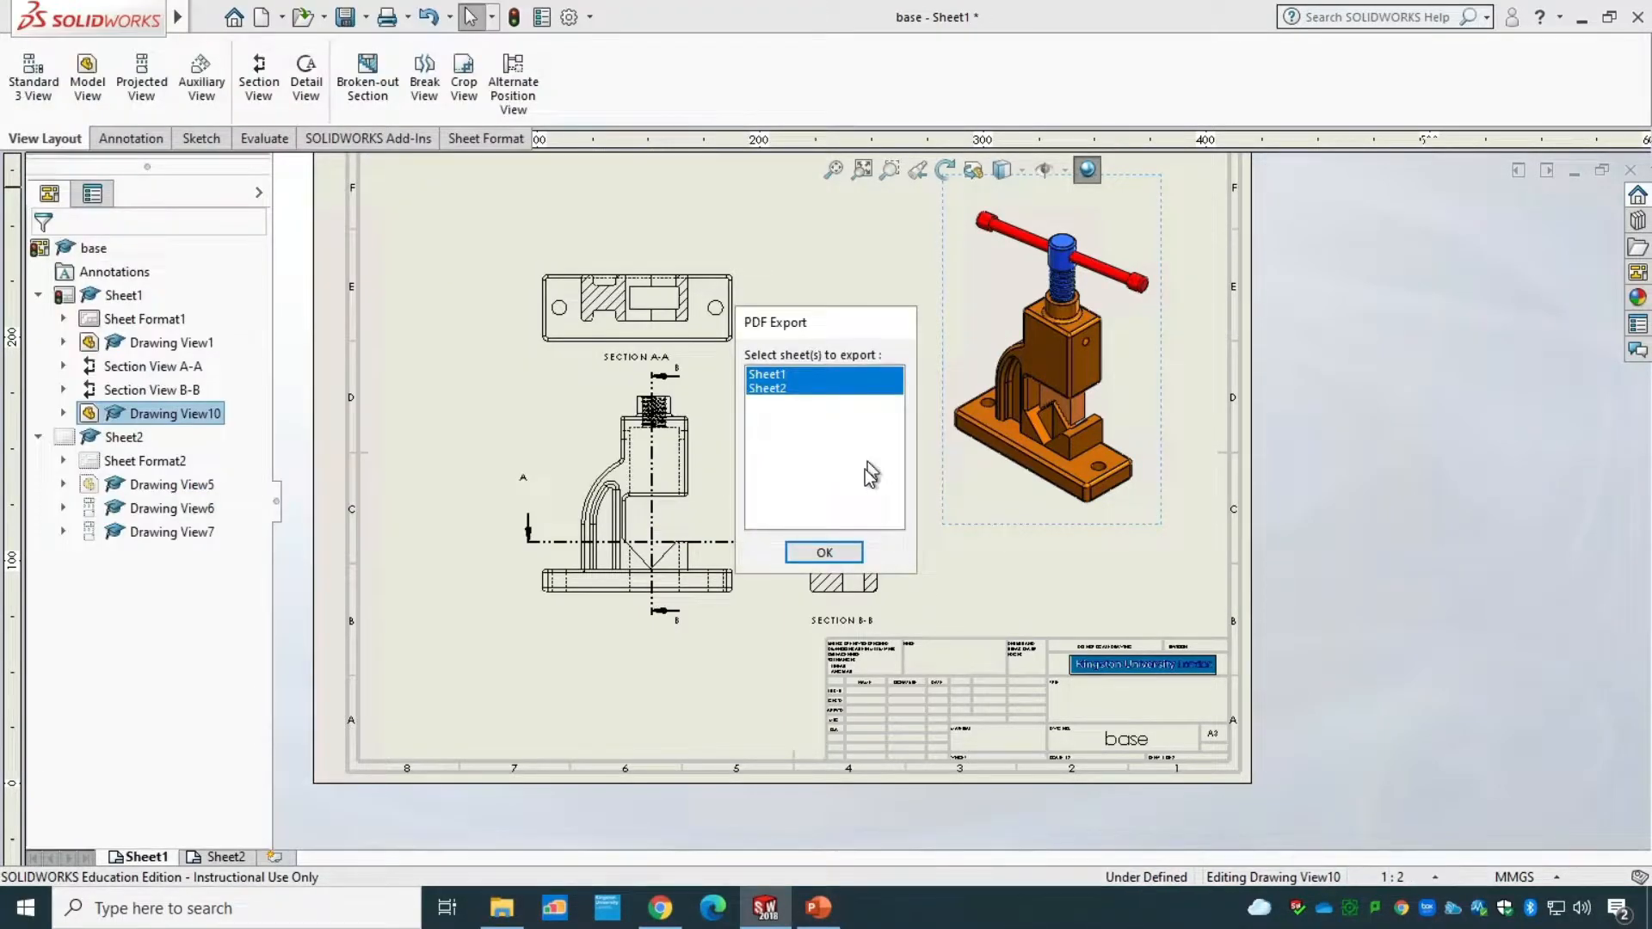
click(824, 552)
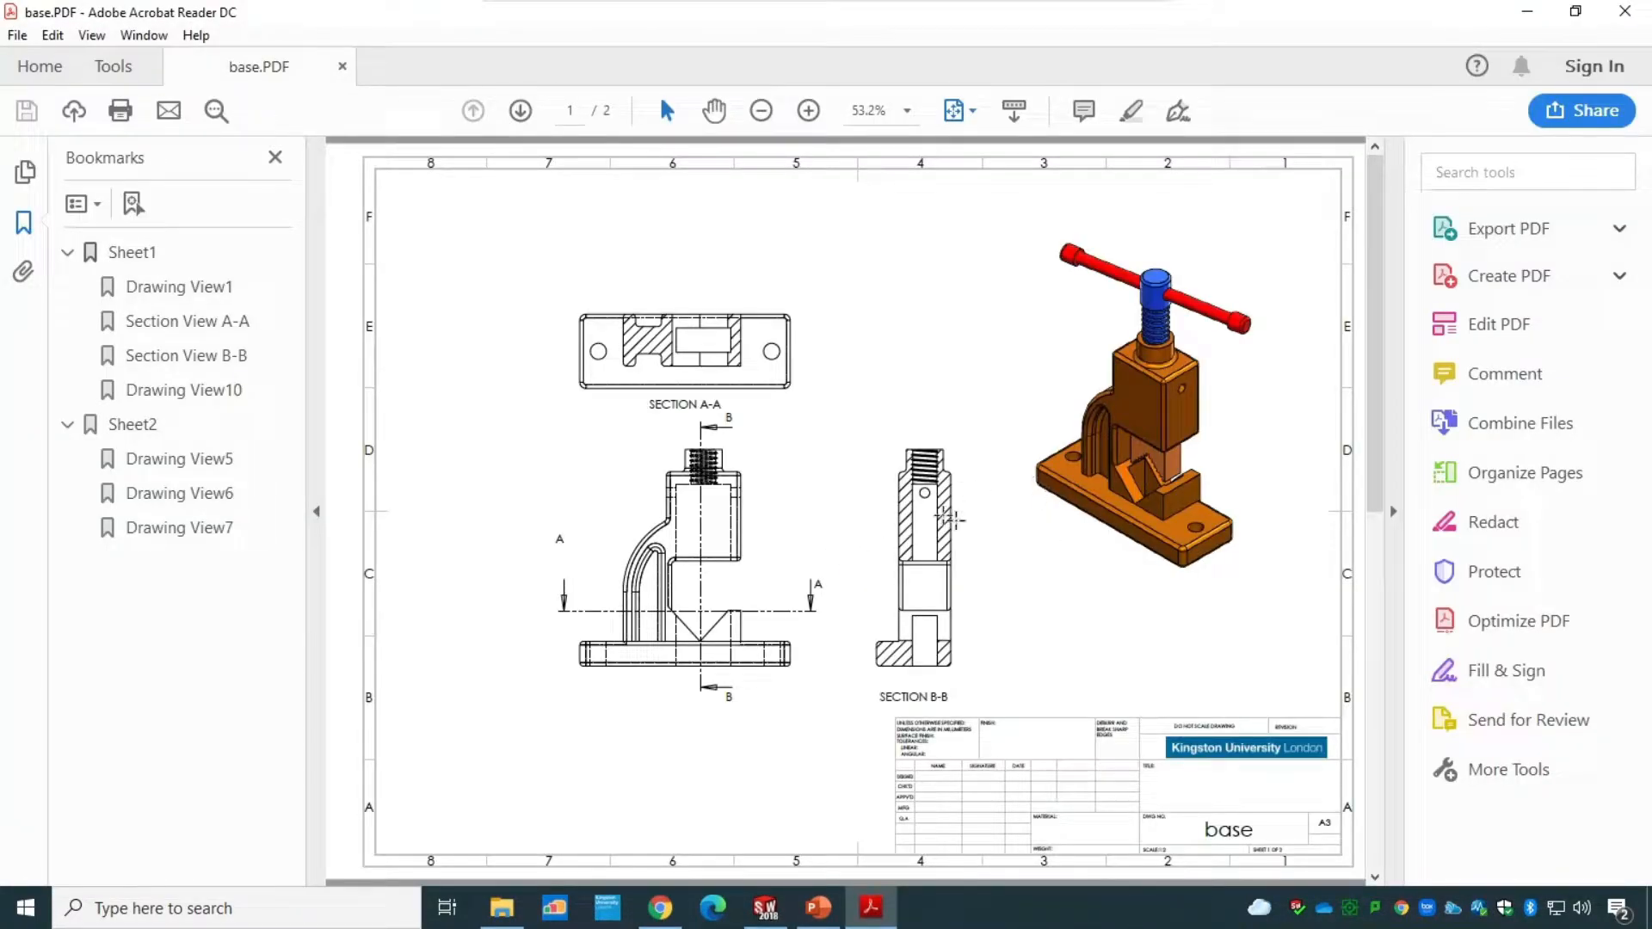
- Examine the drawing views of Sheet1 and Sheet2 in the exported PDF through its bookmarks, and return to the SOLIDWORKS drawing
click(131, 255)
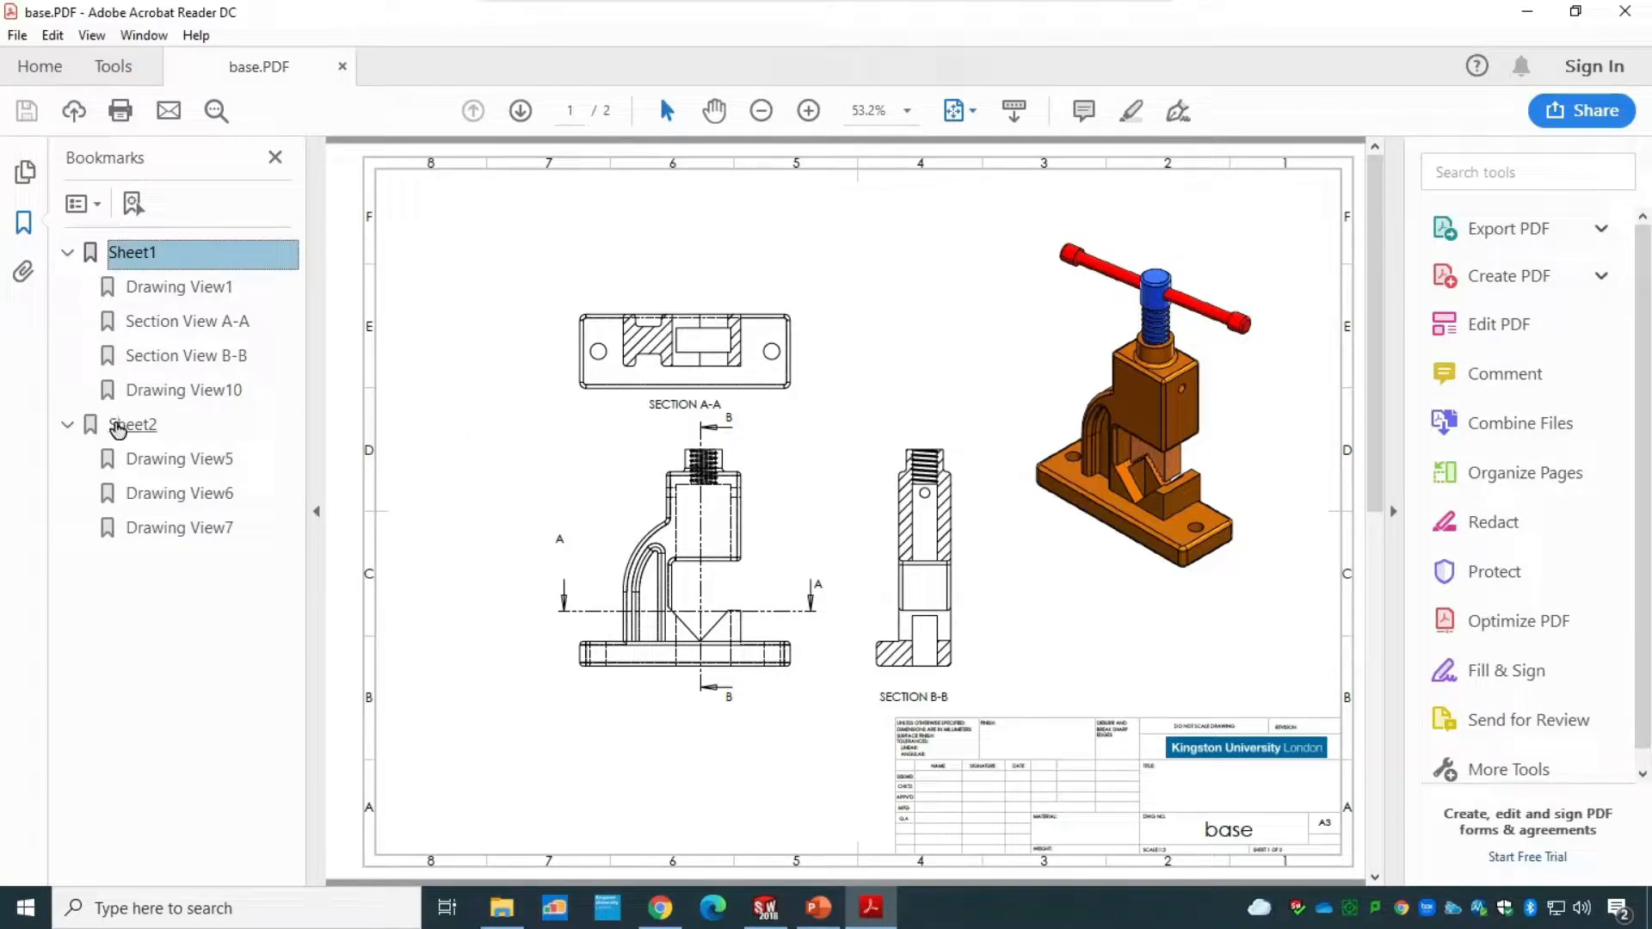
click(118, 427)
click(158, 255)
click(167, 297)
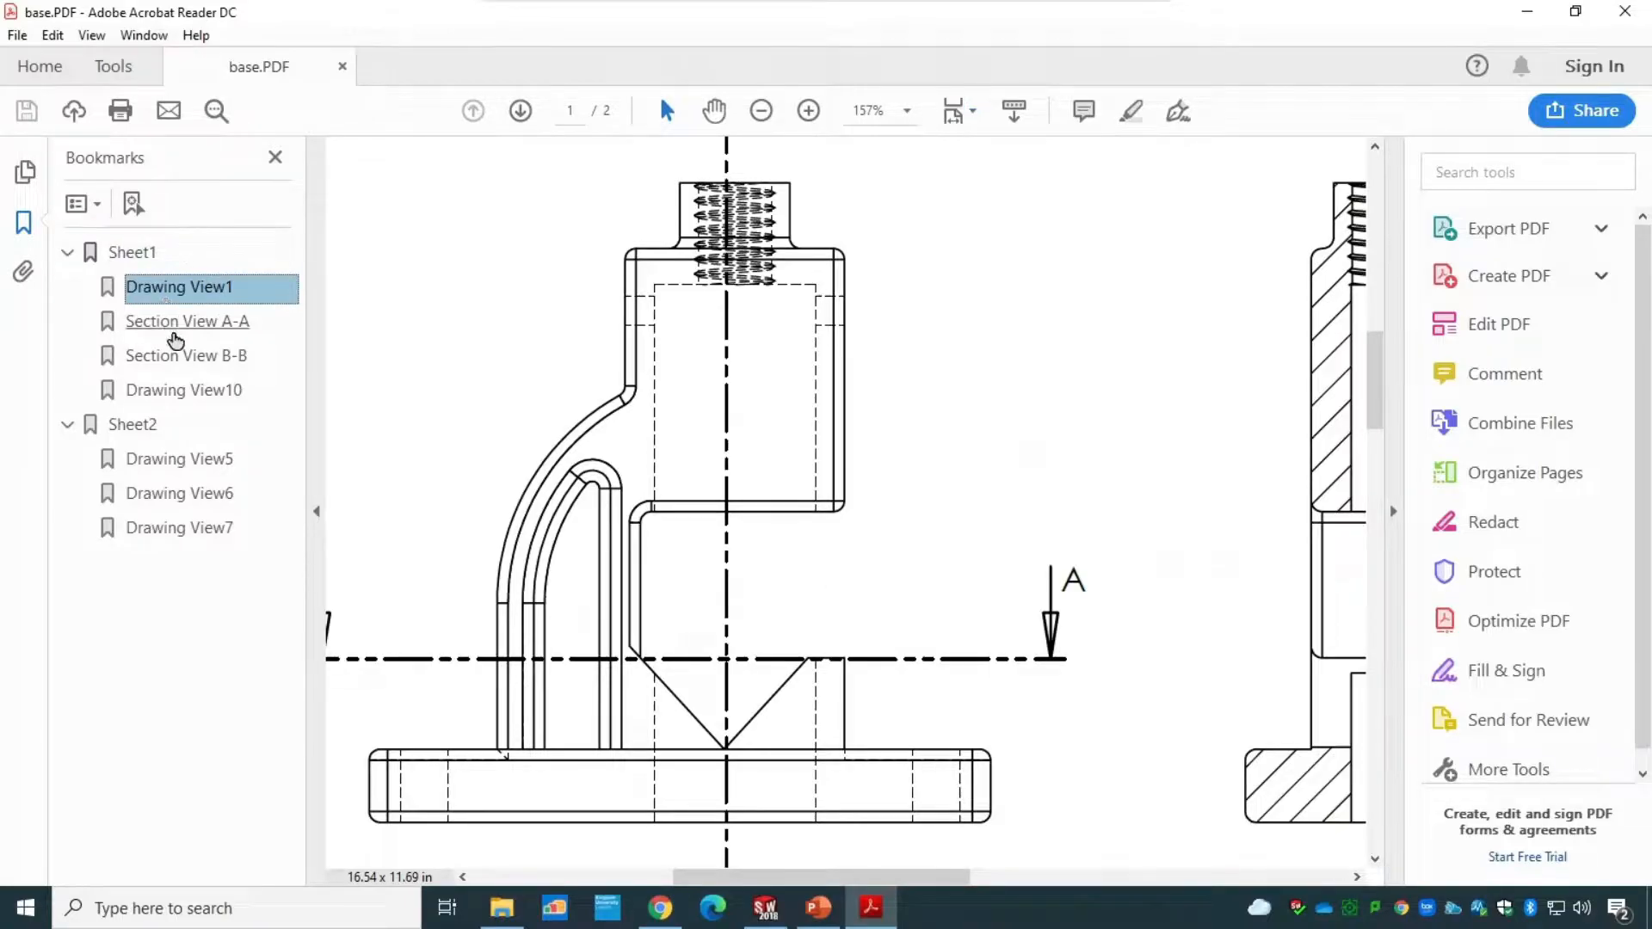
click(179, 323)
click(185, 358)
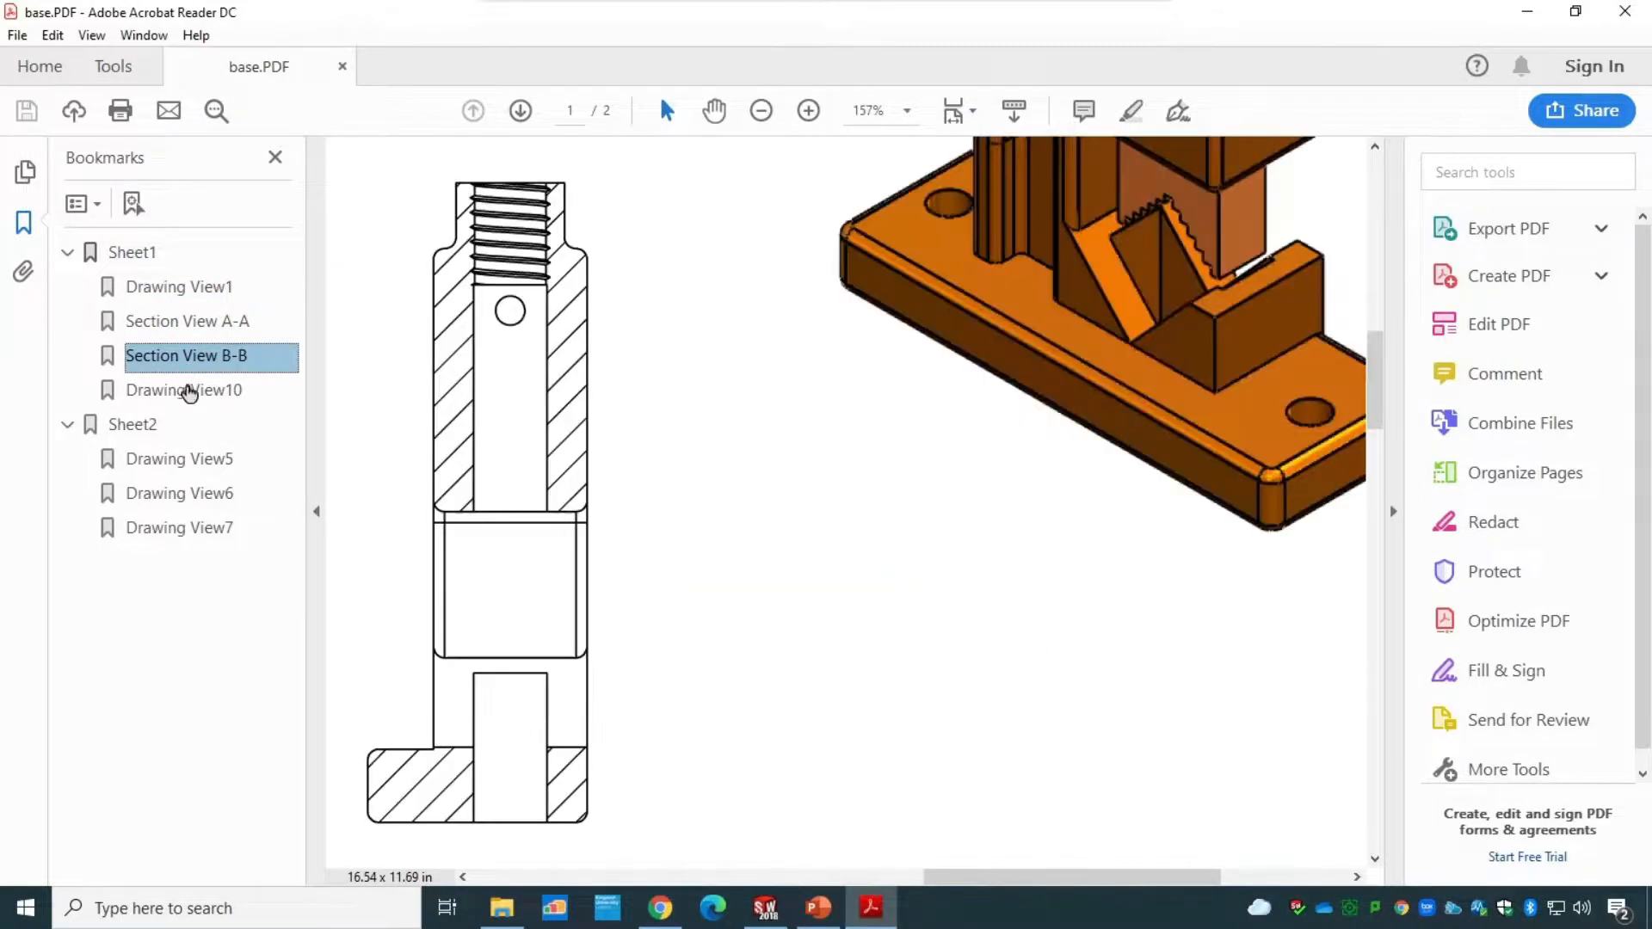
click(190, 394)
click(194, 358)
click(196, 323)
click(194, 287)
click(191, 460)
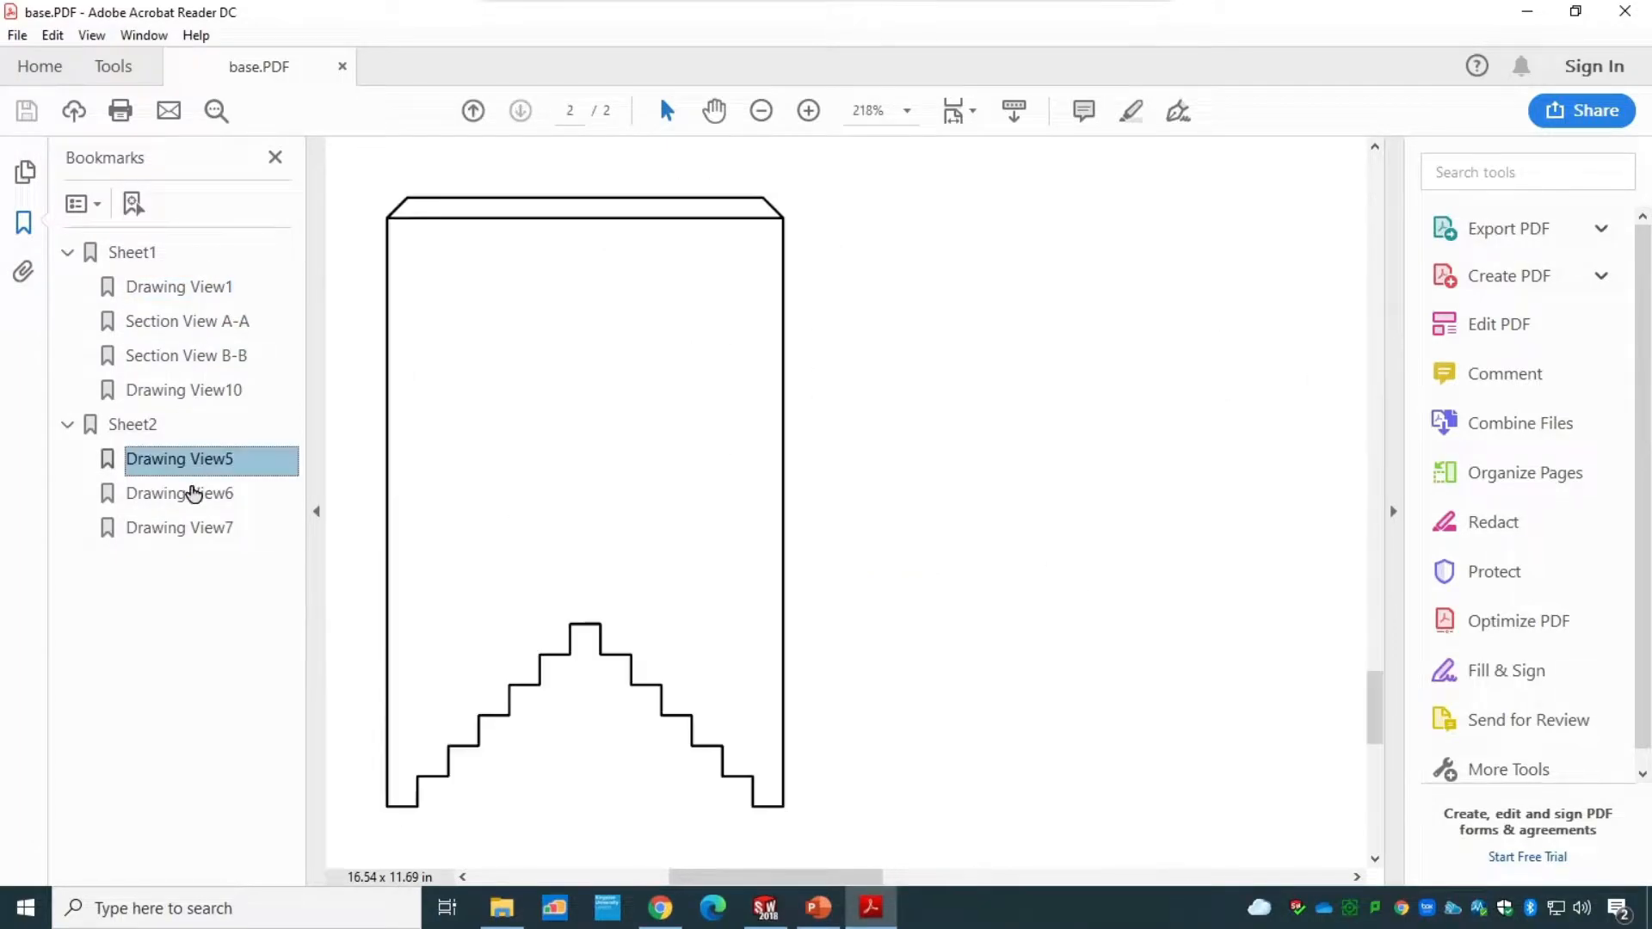
click(193, 493)
click(193, 528)
click(136, 254)
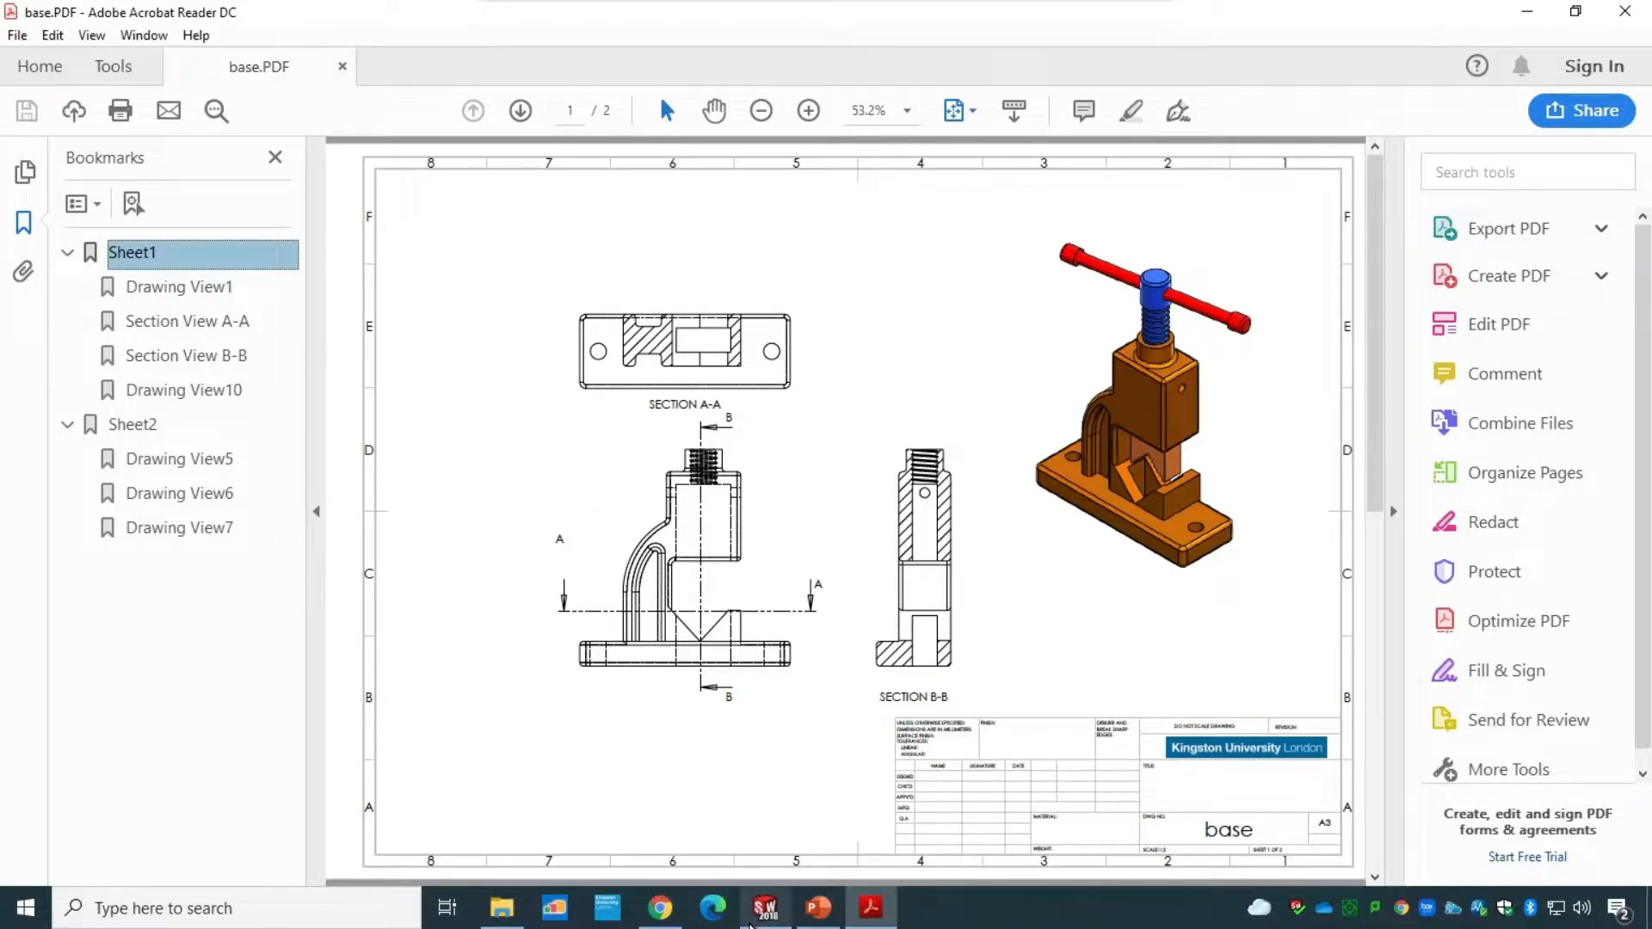
click(764, 907)
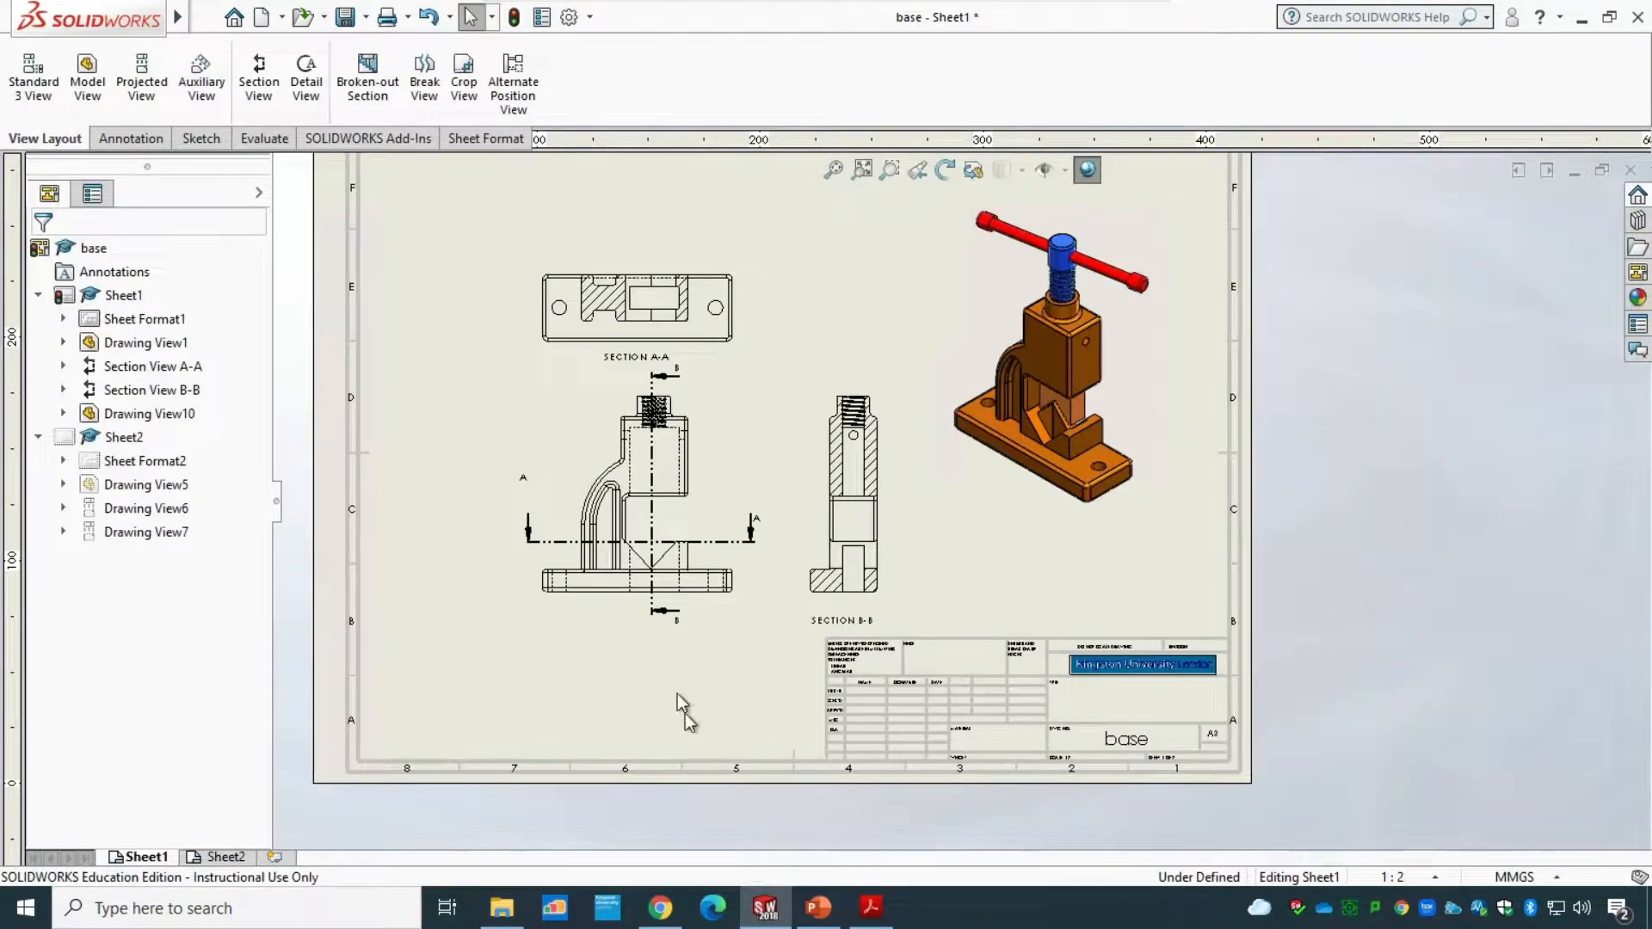
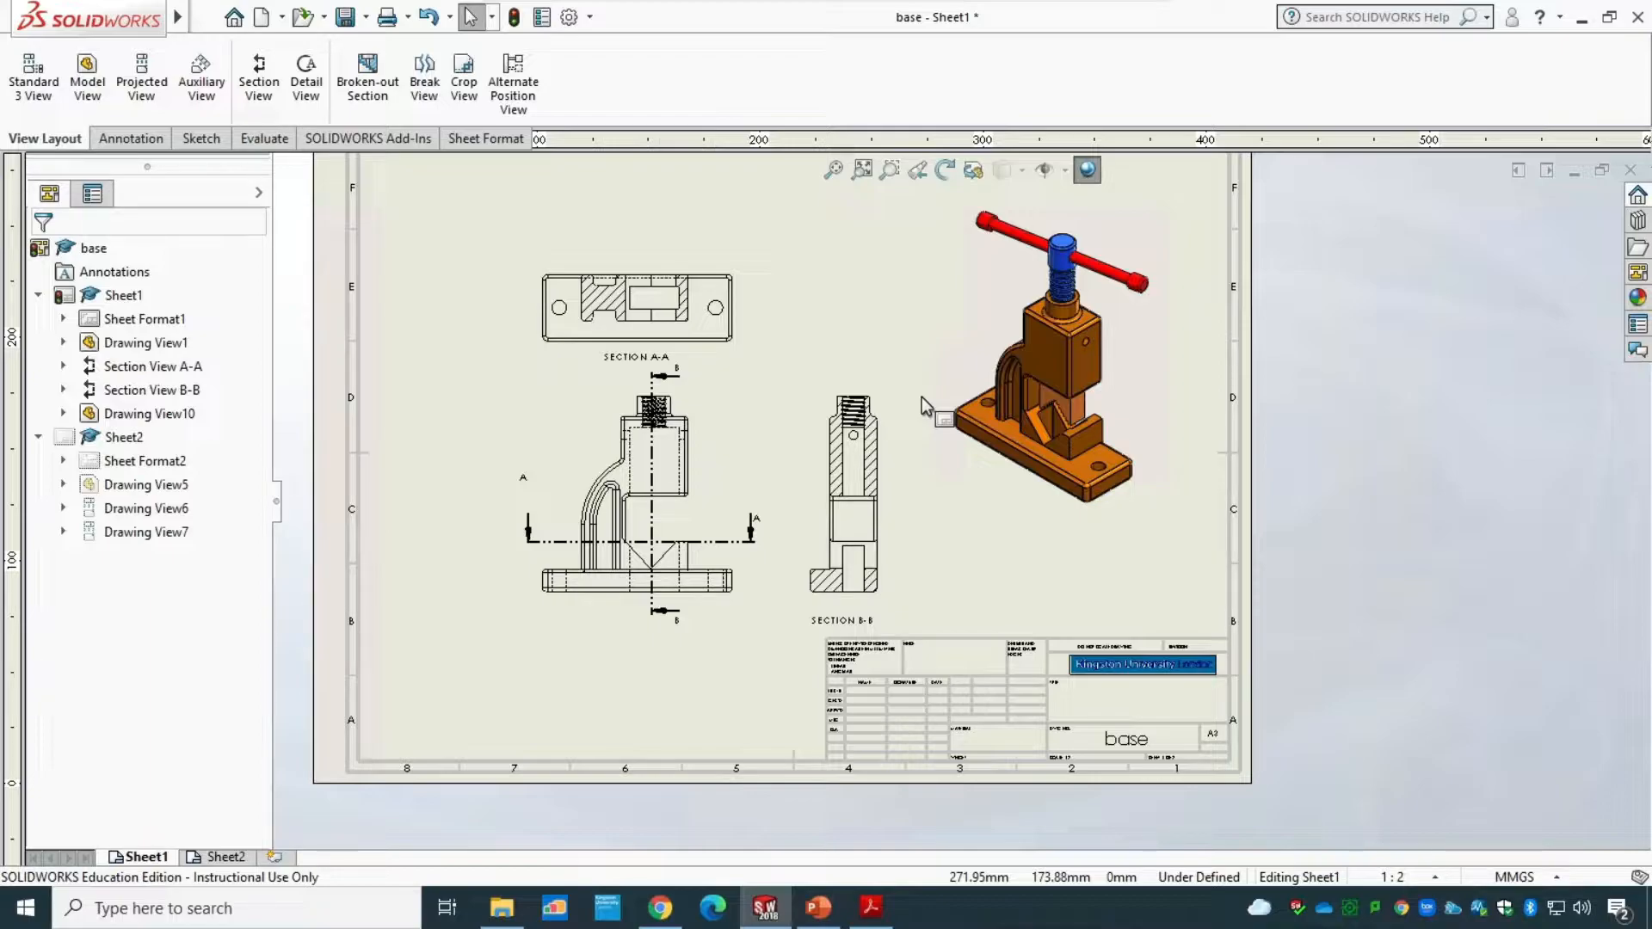
- Switch to File Explorer and open the FlangeCoupling assembly from Tutorial 3's Flange Coupling Assembly folder
click(502, 908)
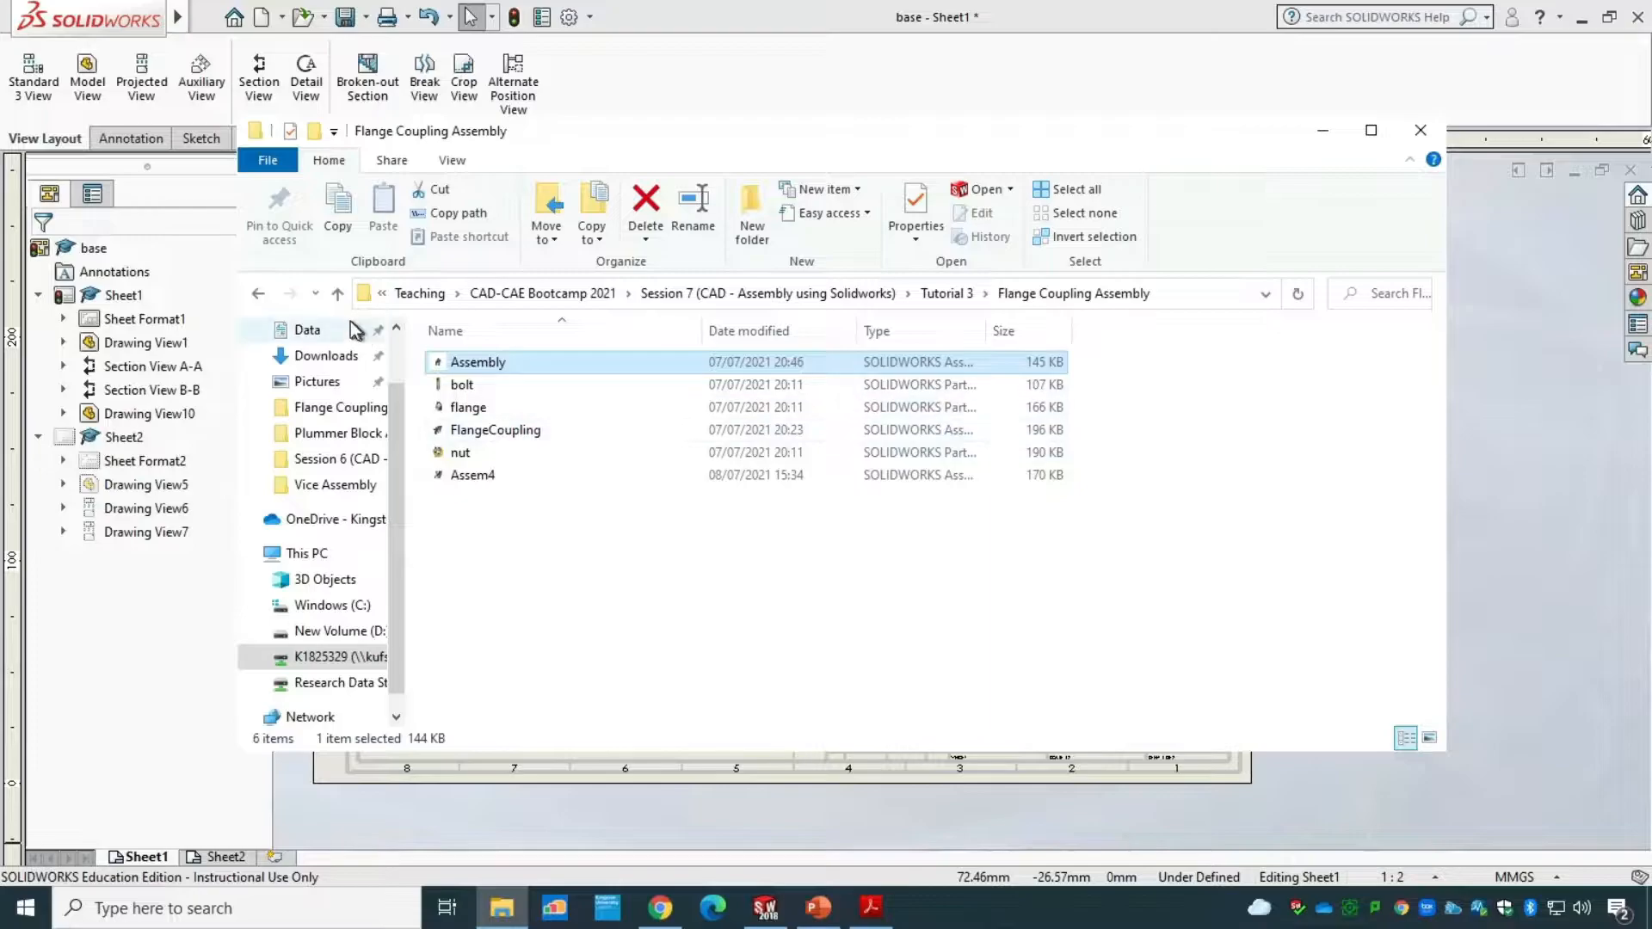
click(258, 295)
click(258, 295)
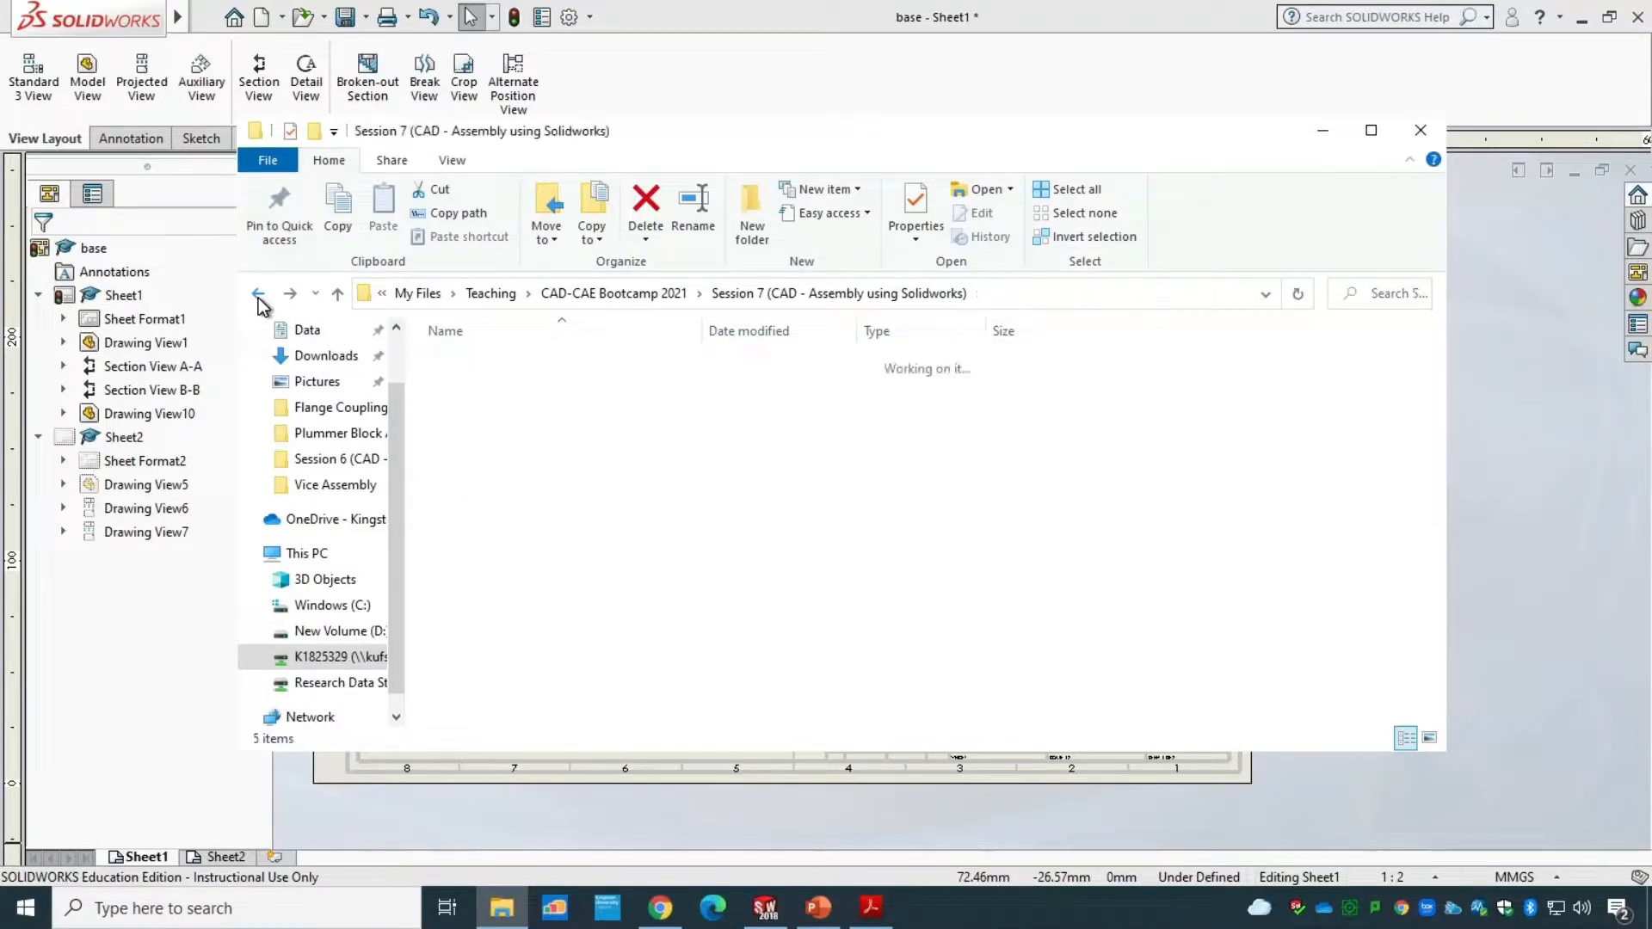
double_click(505, 389)
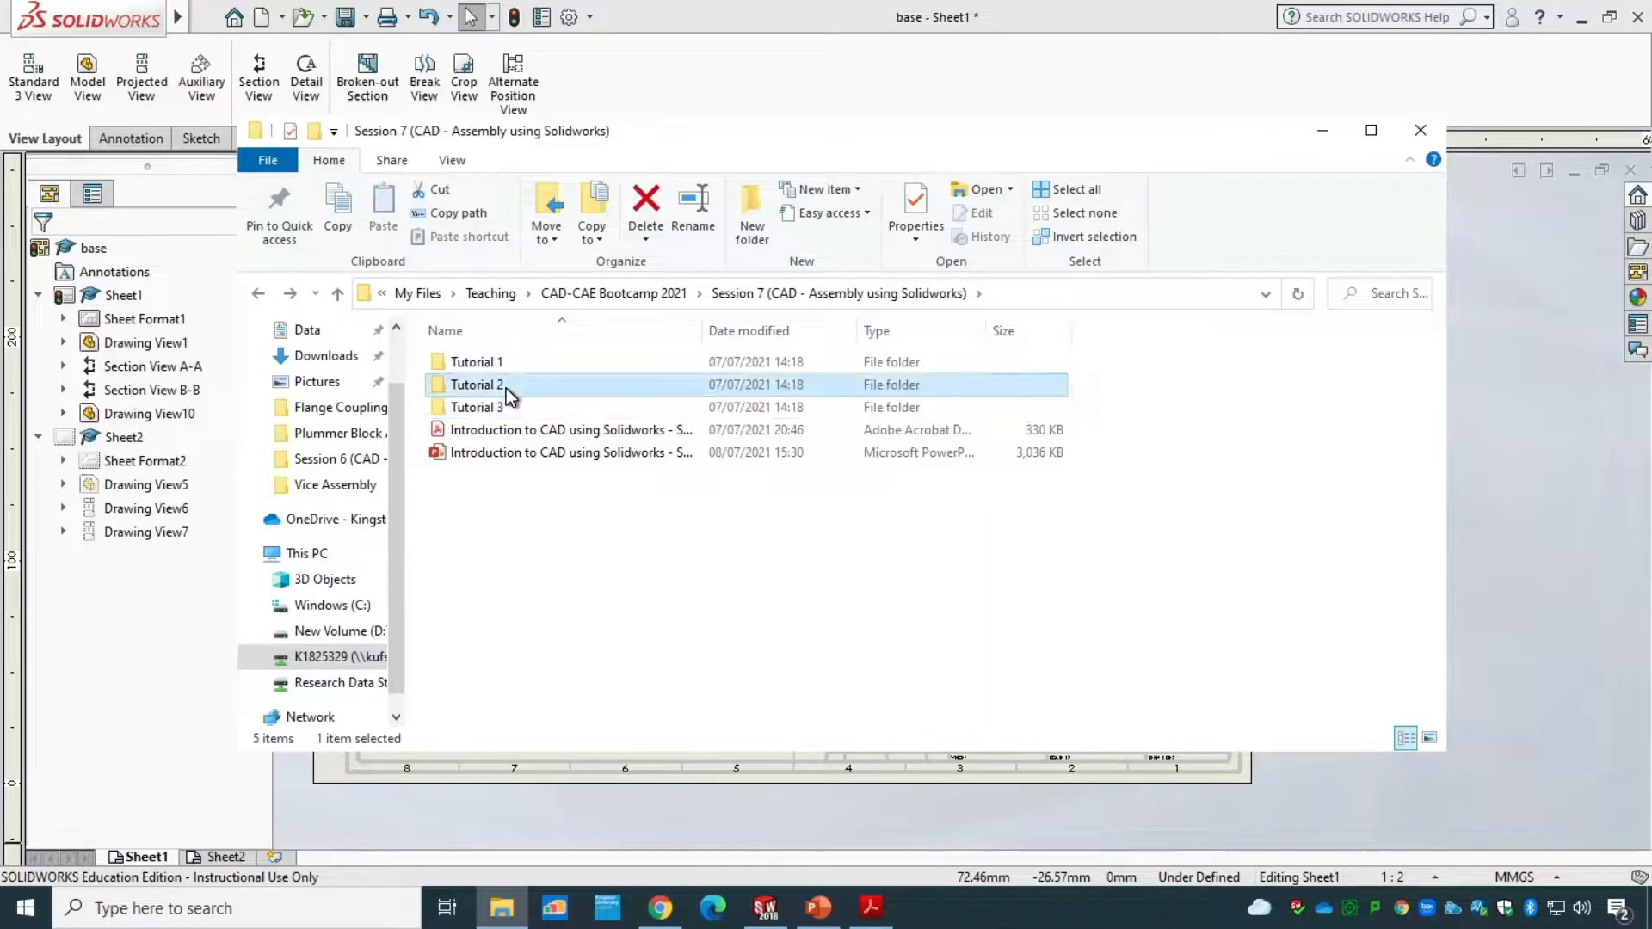
click(258, 295)
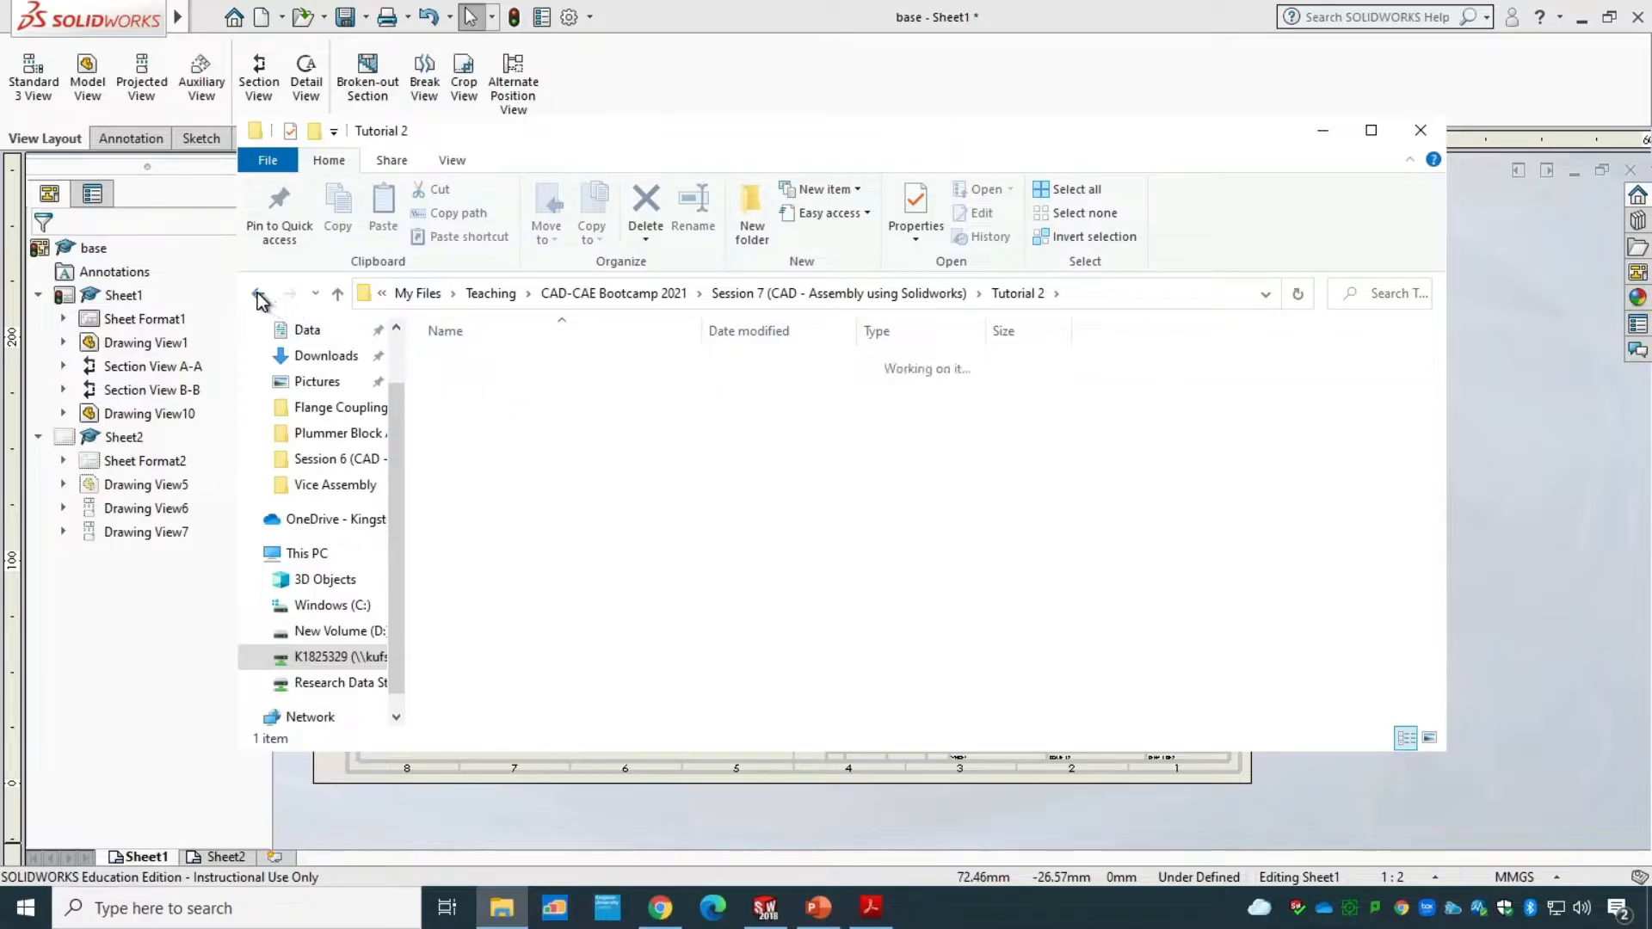
double_click(519, 415)
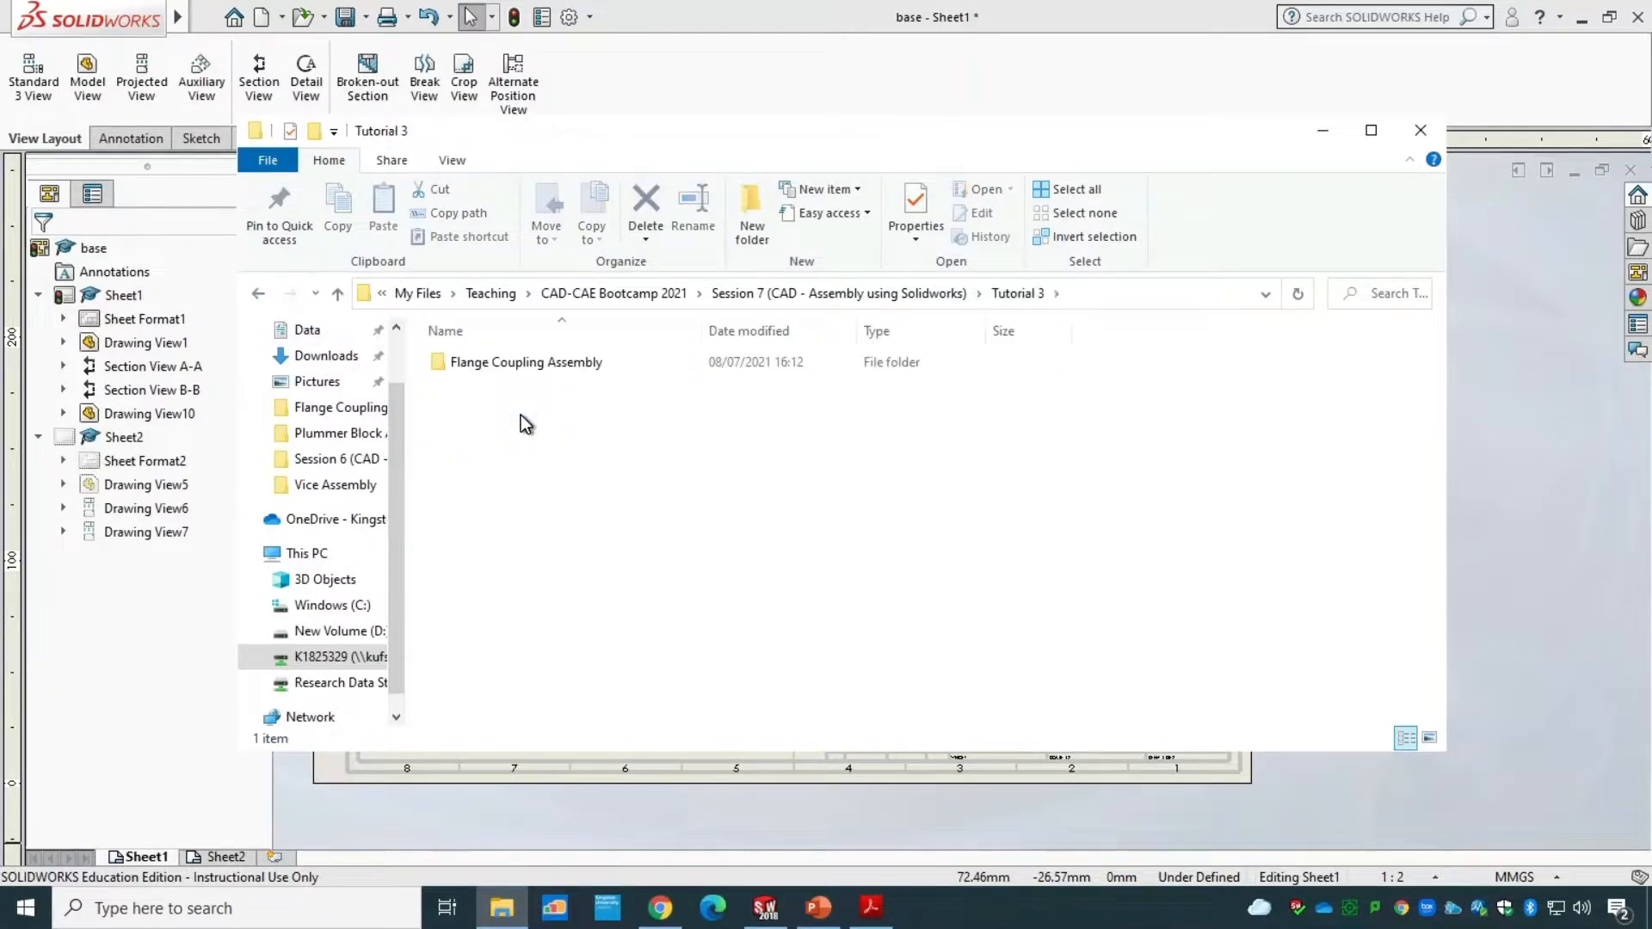
double_click(476, 363)
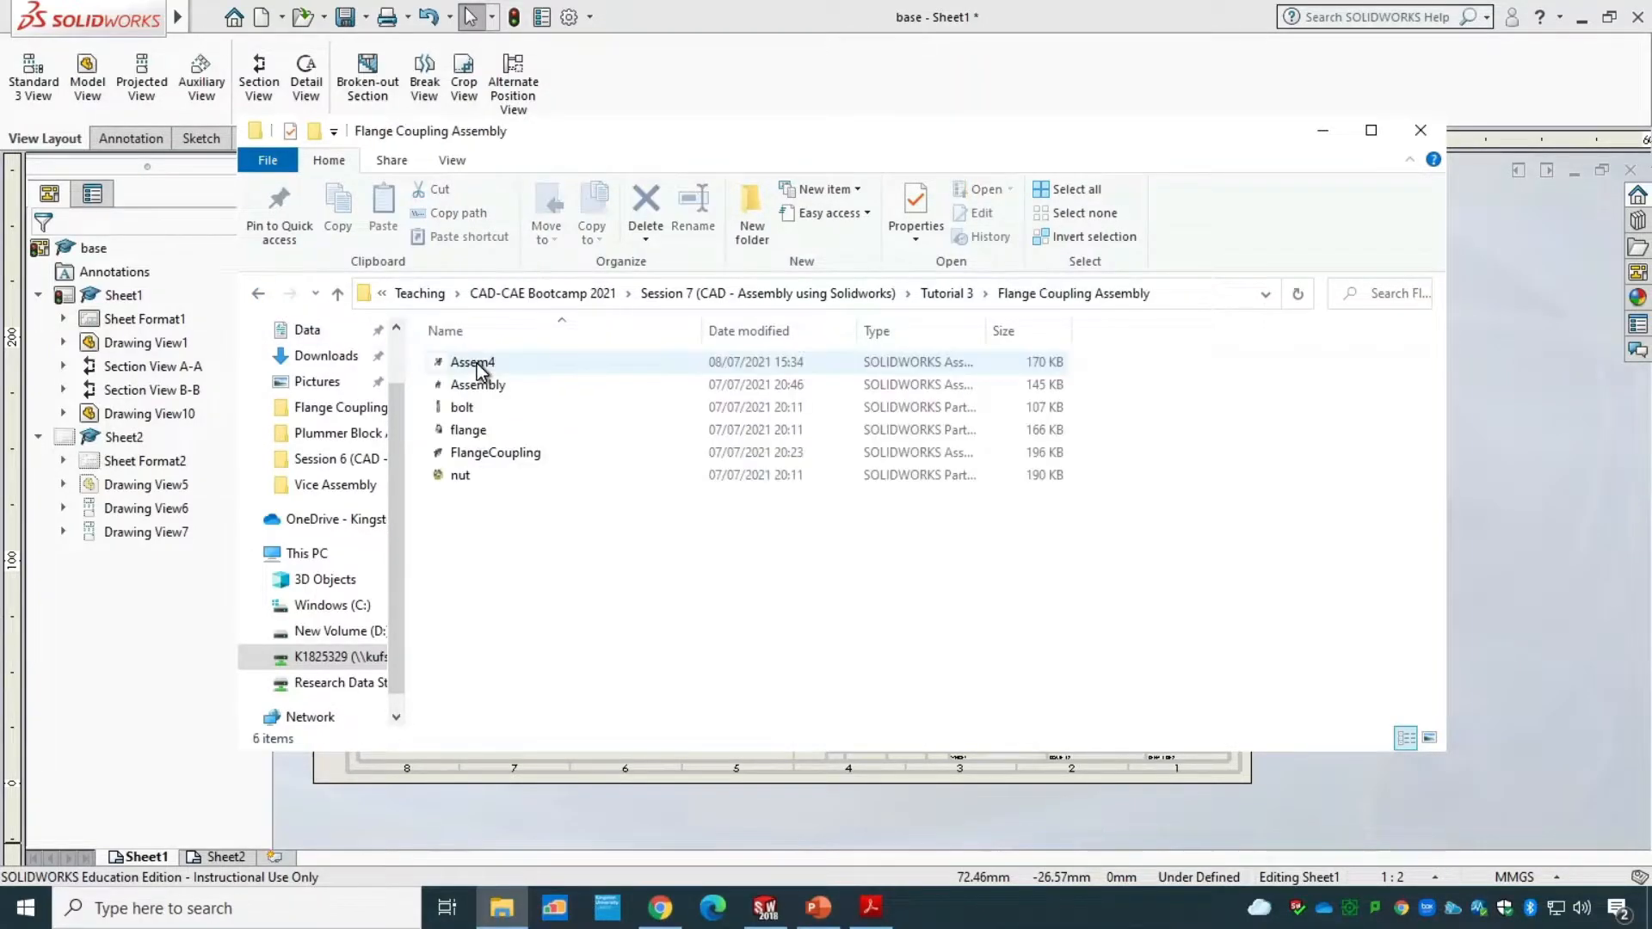
double_click(516, 452)
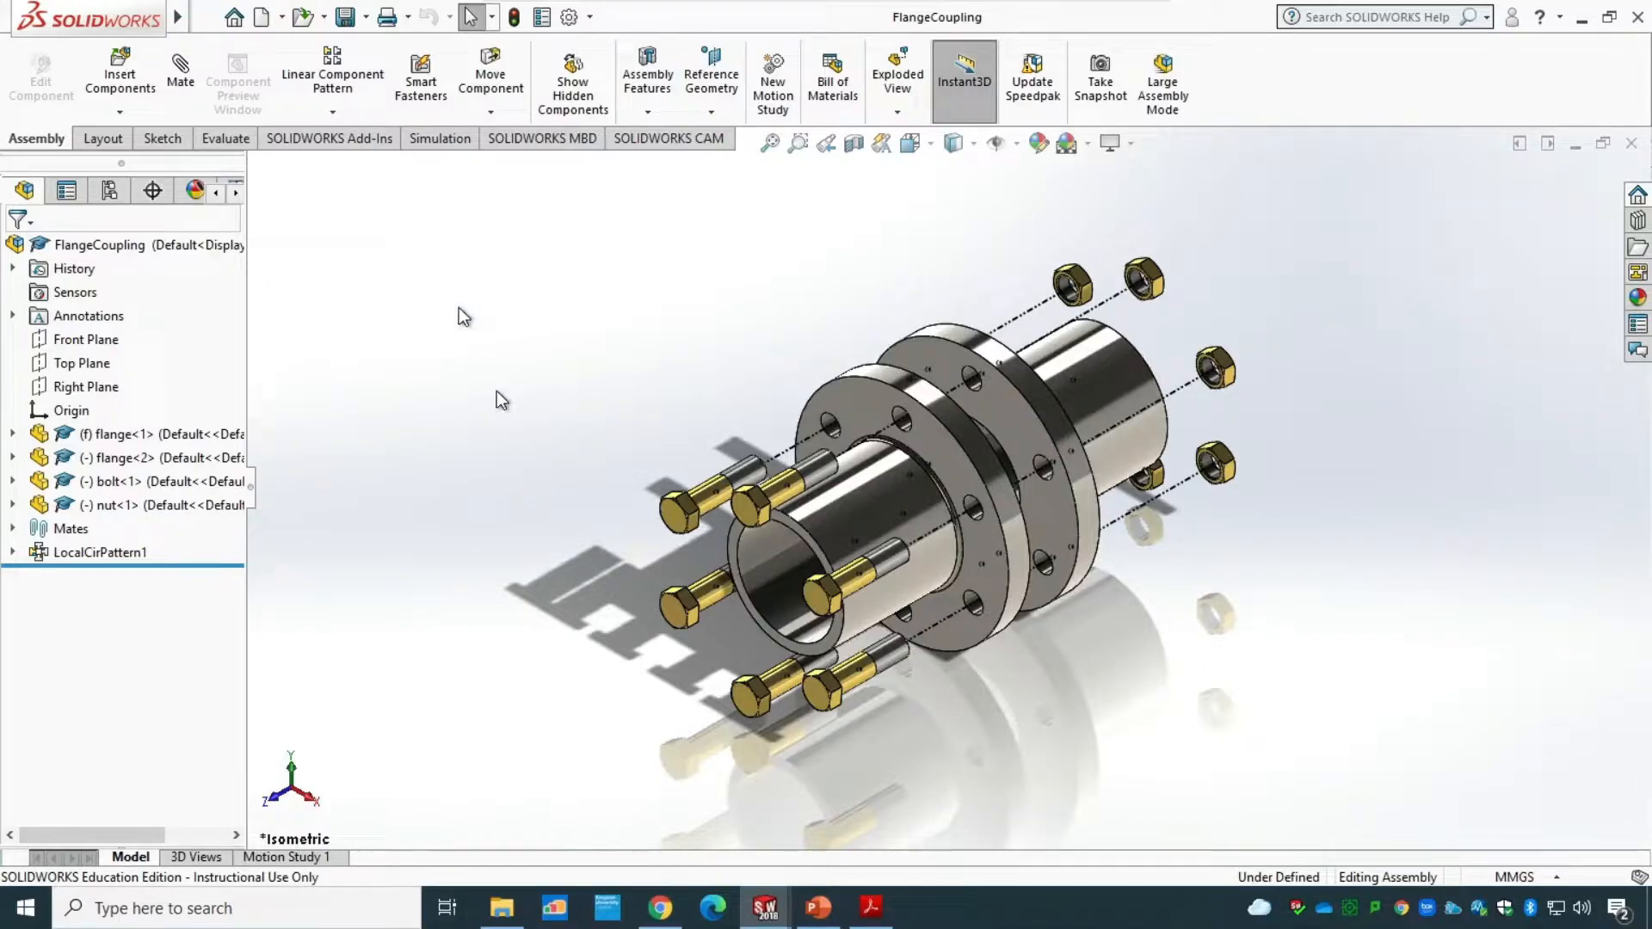
- Create a new drawing from the flange coupling assembly on a standard A3 (BSI) sheet with its sheet format displayed
click(282, 17)
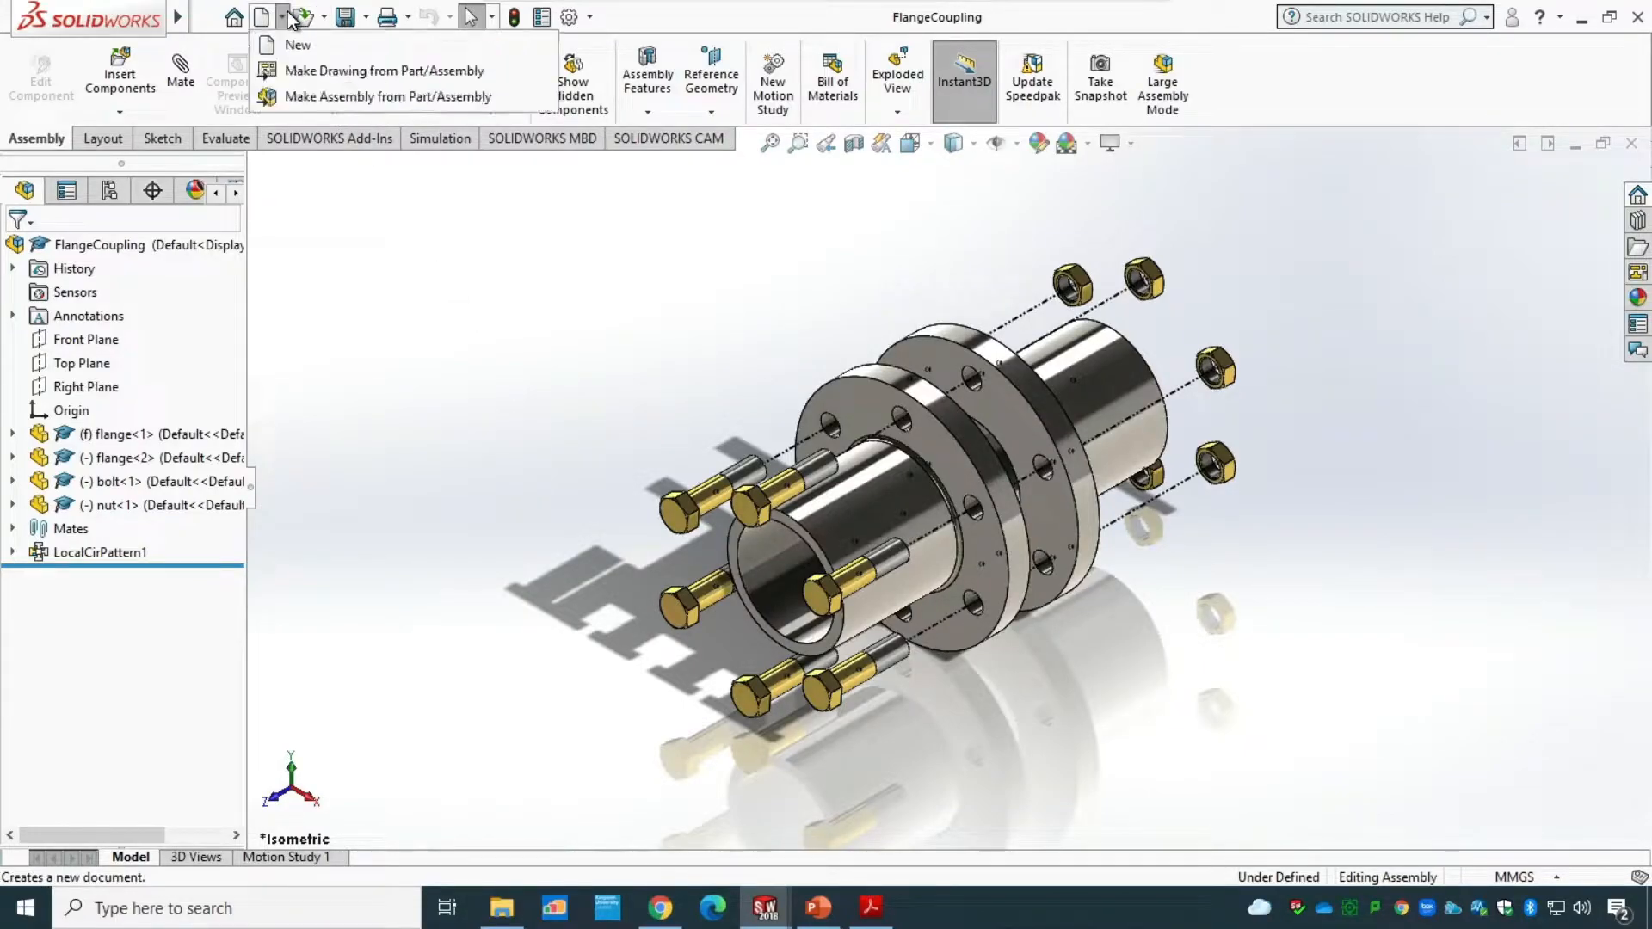
click(461, 72)
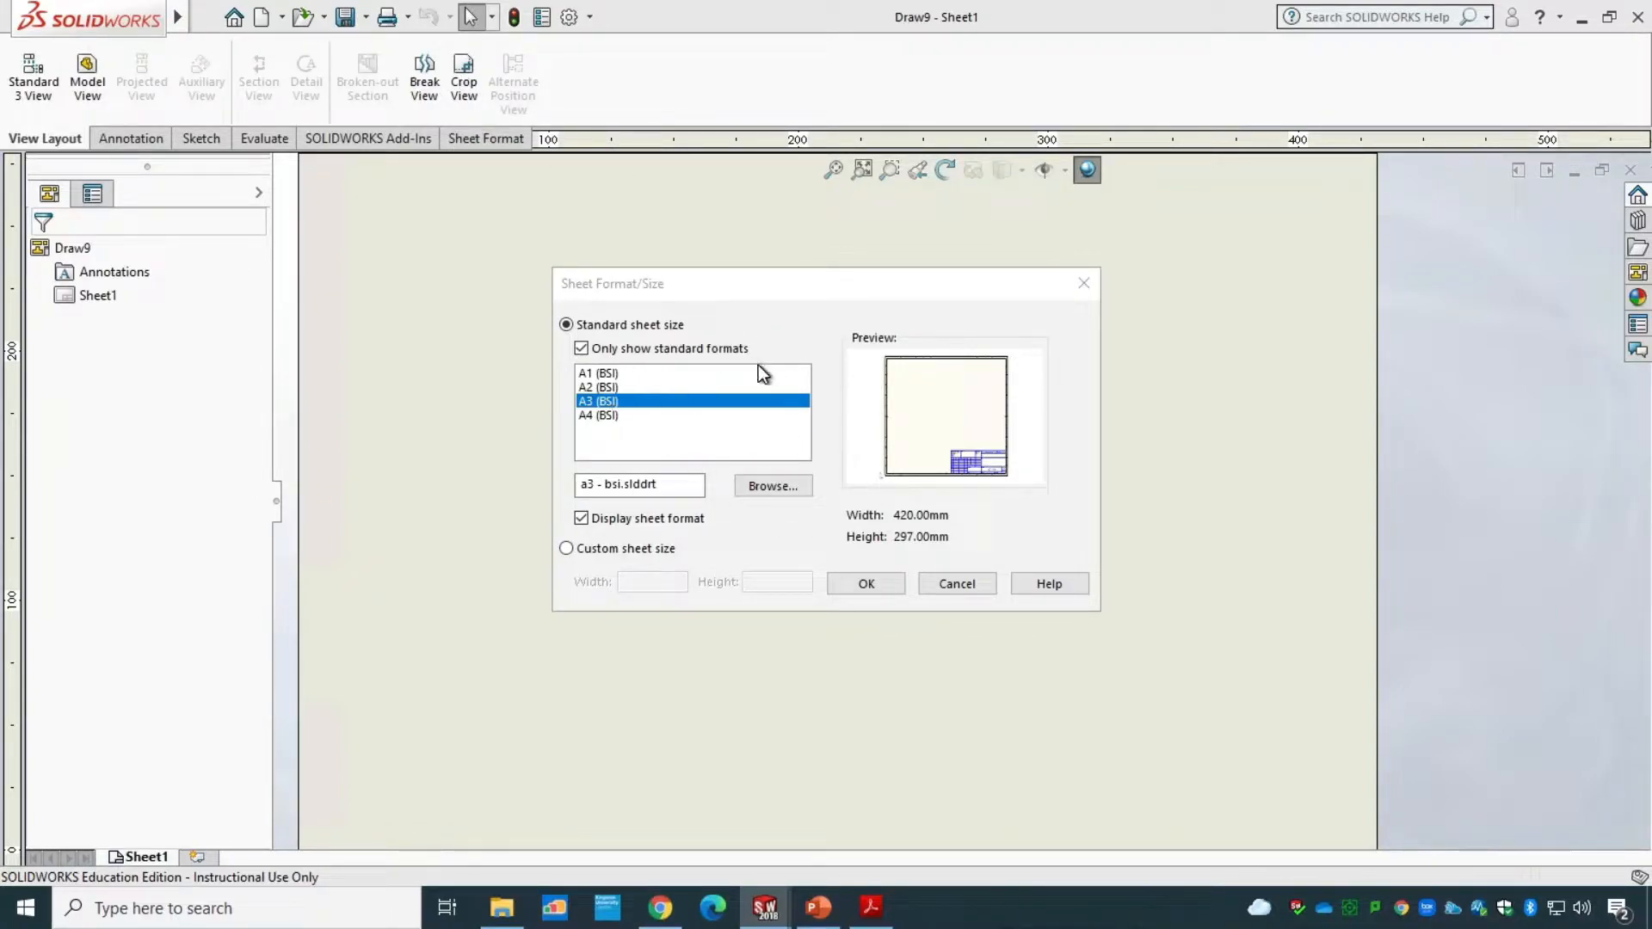
click(857, 585)
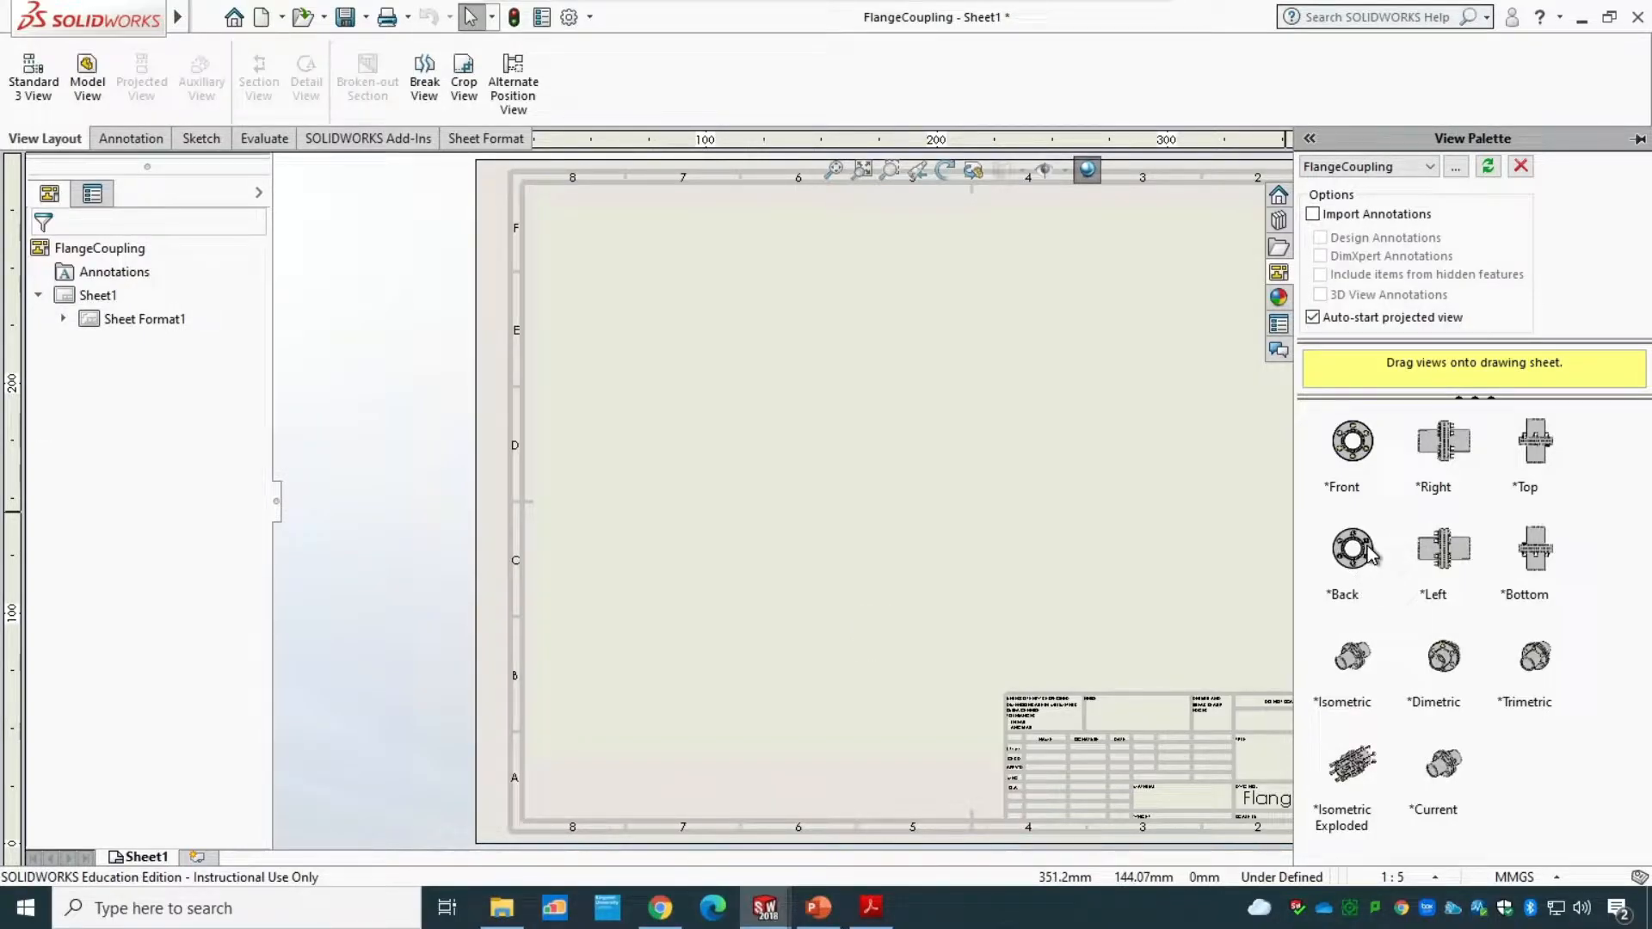
- Place the flange coupling's back view on the sheet with projected views above and beside it
drag(1352, 551, 684, 427)
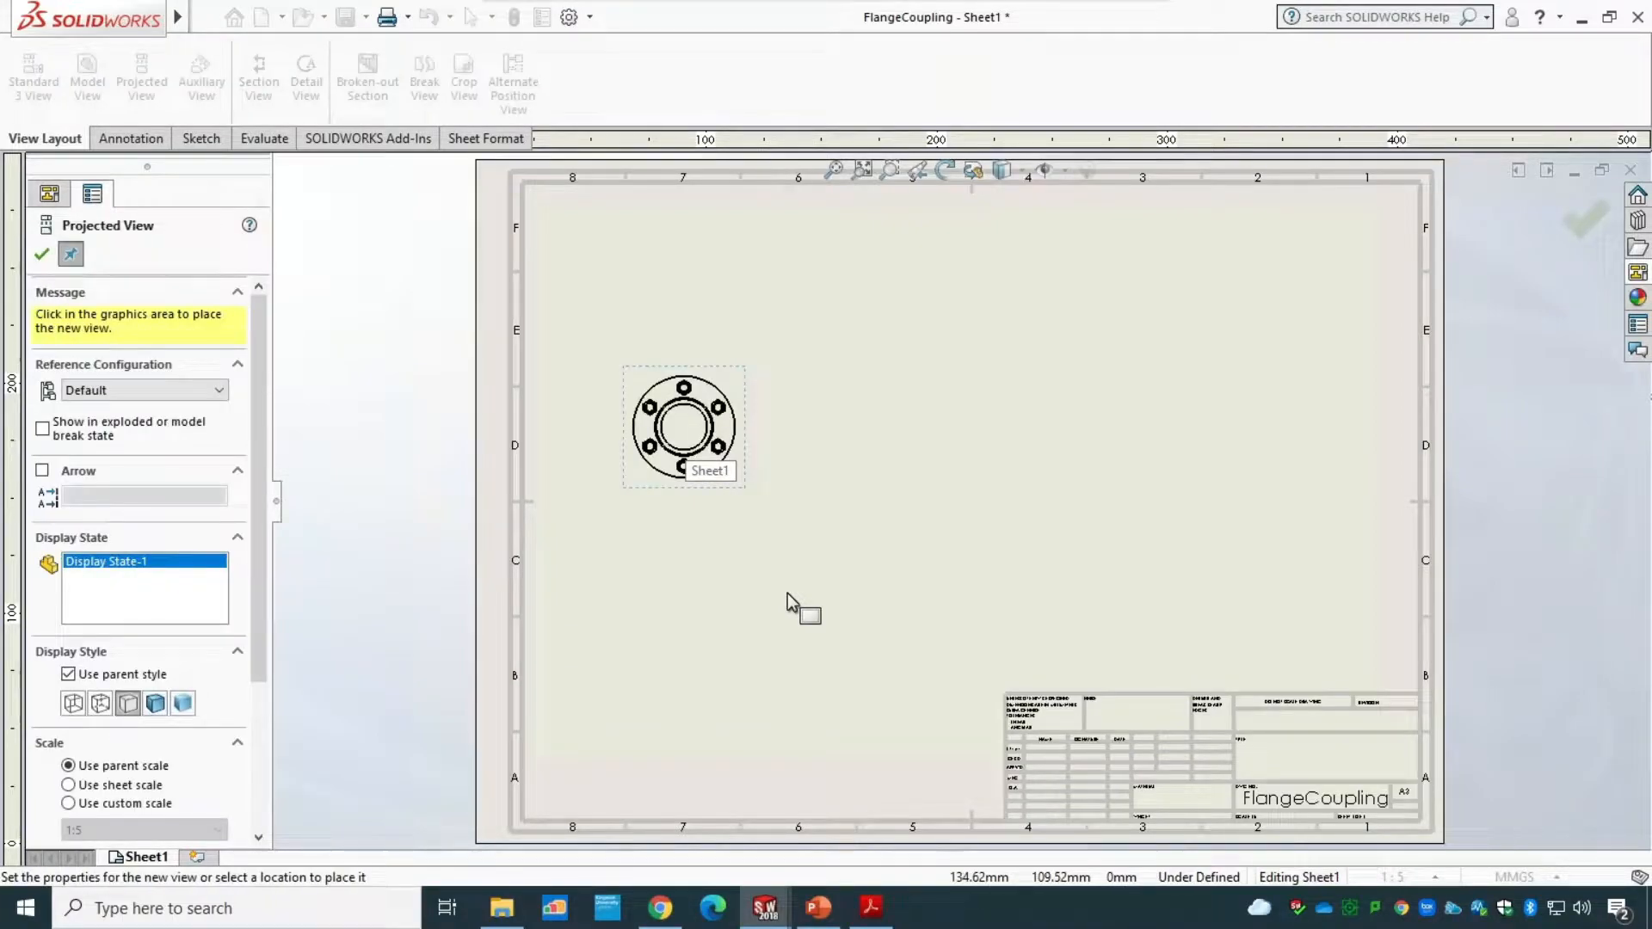
click(683, 258)
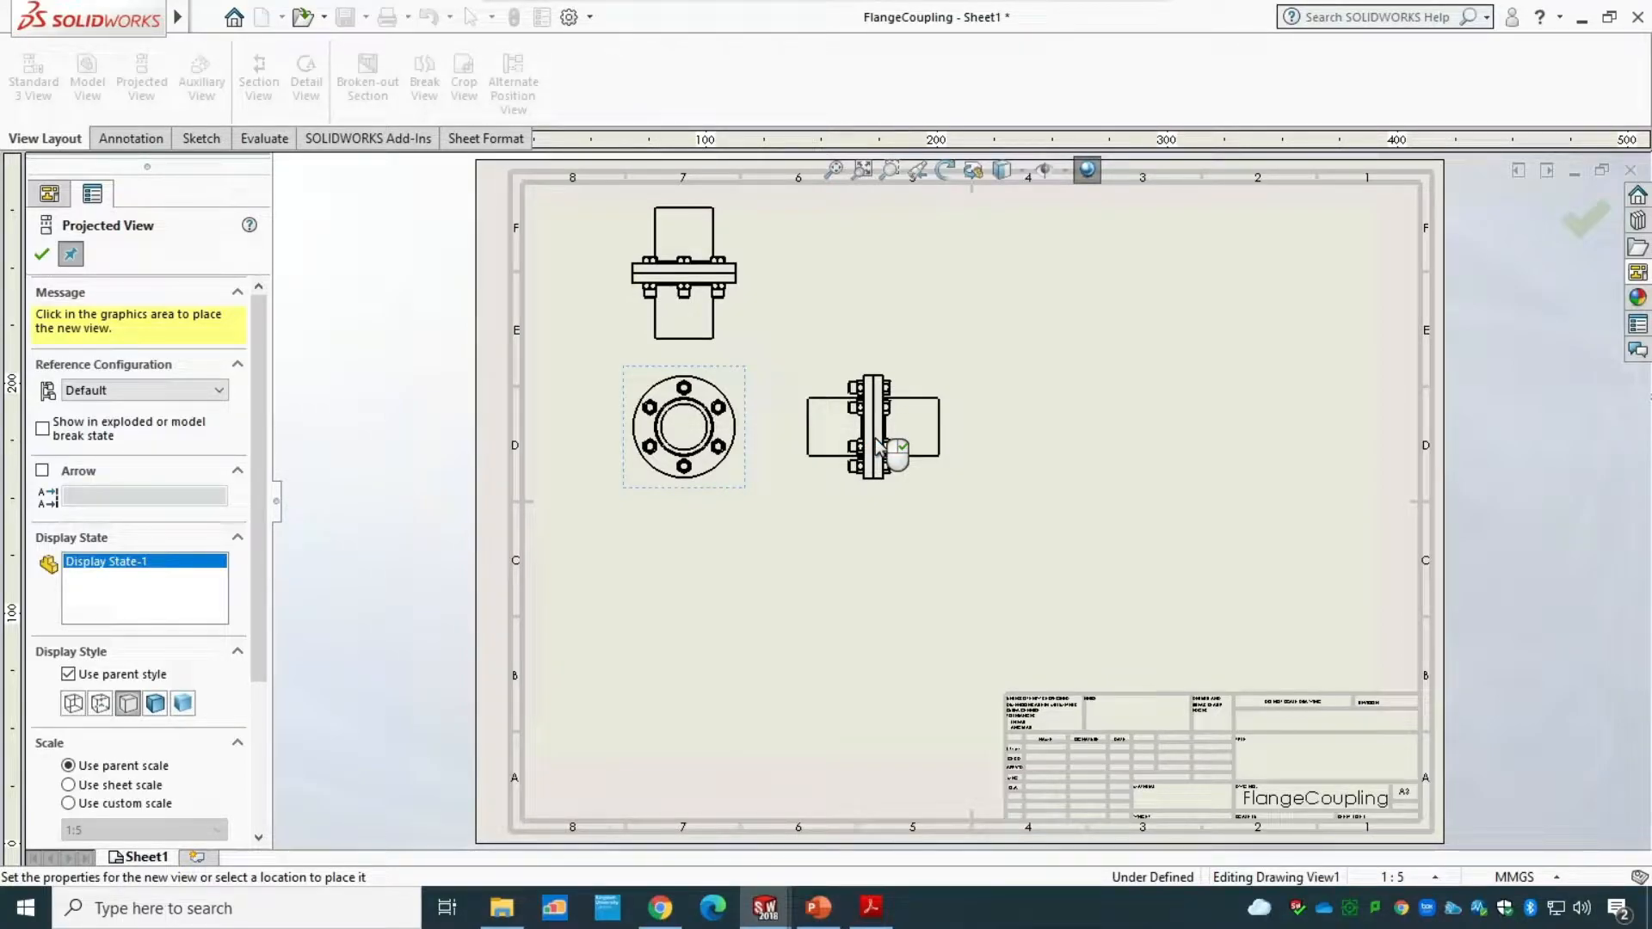
click(877, 446)
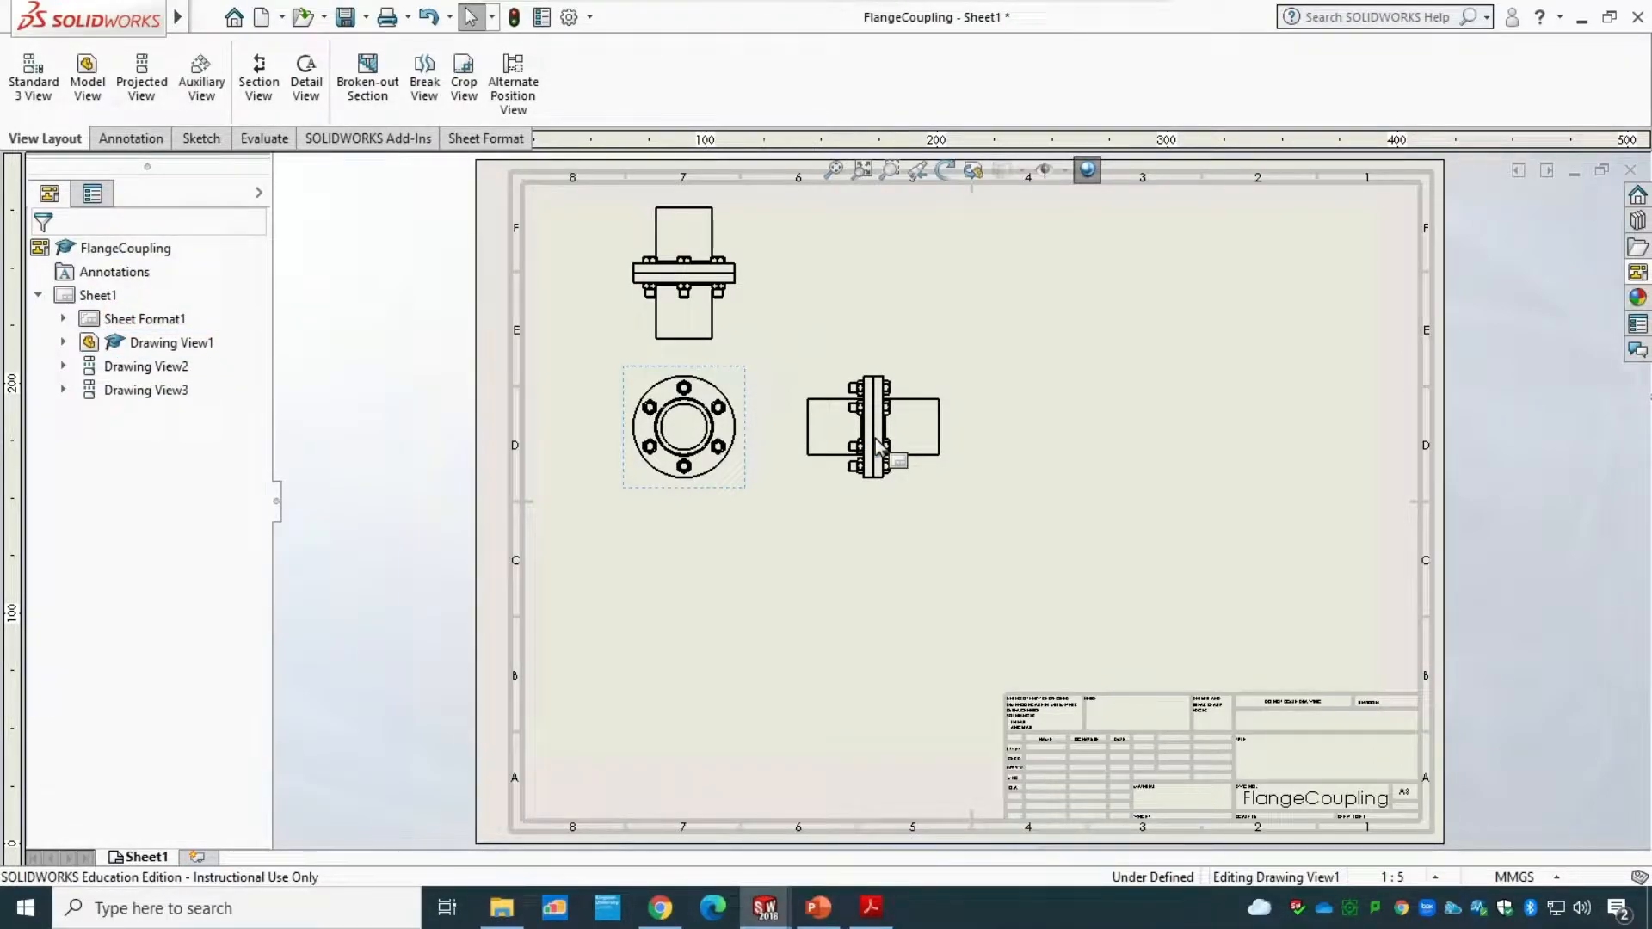
- Delete the back view and both of its projected views from Sheet1
click(734, 486)
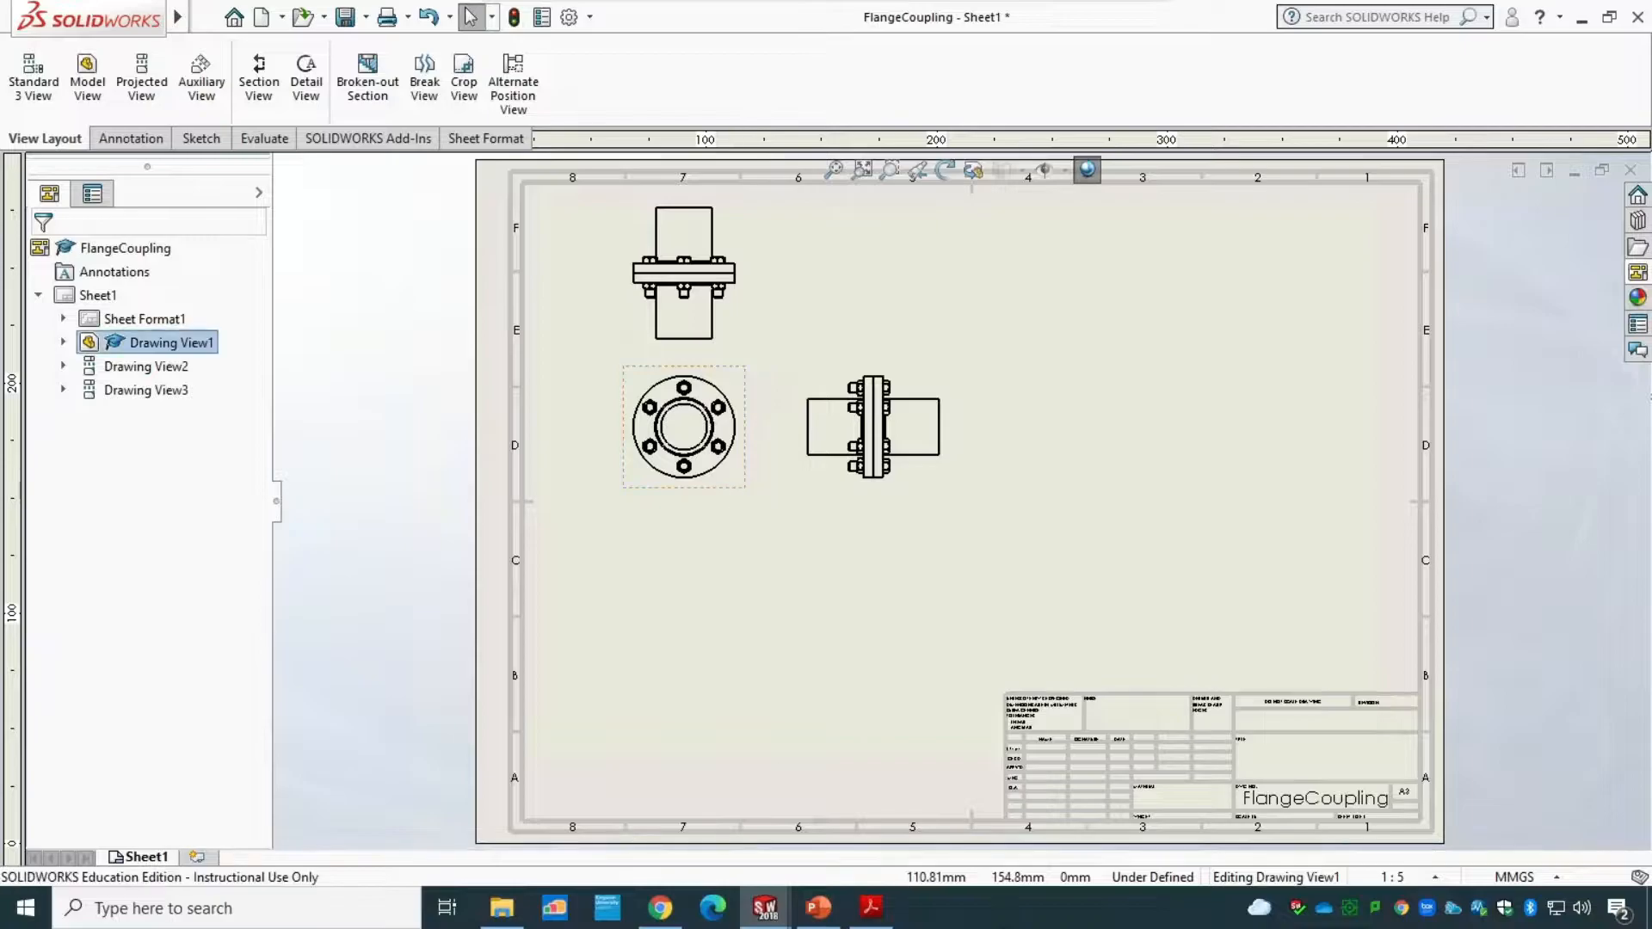
key(Delete)
click(971, 377)
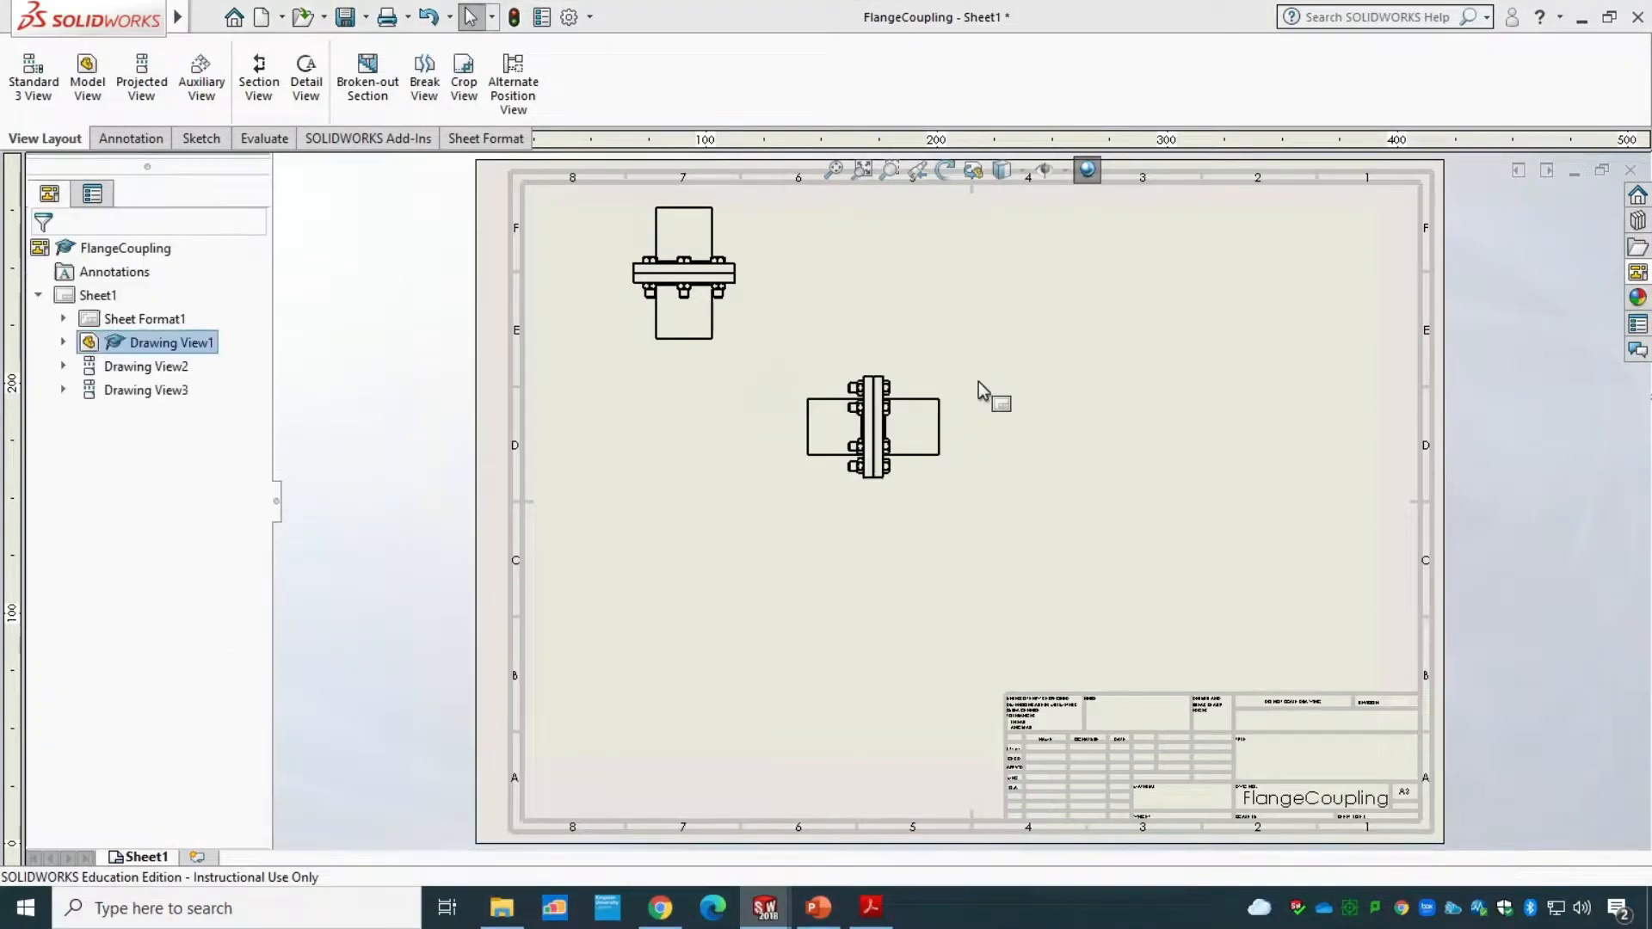
click(735, 368)
key(Delete)
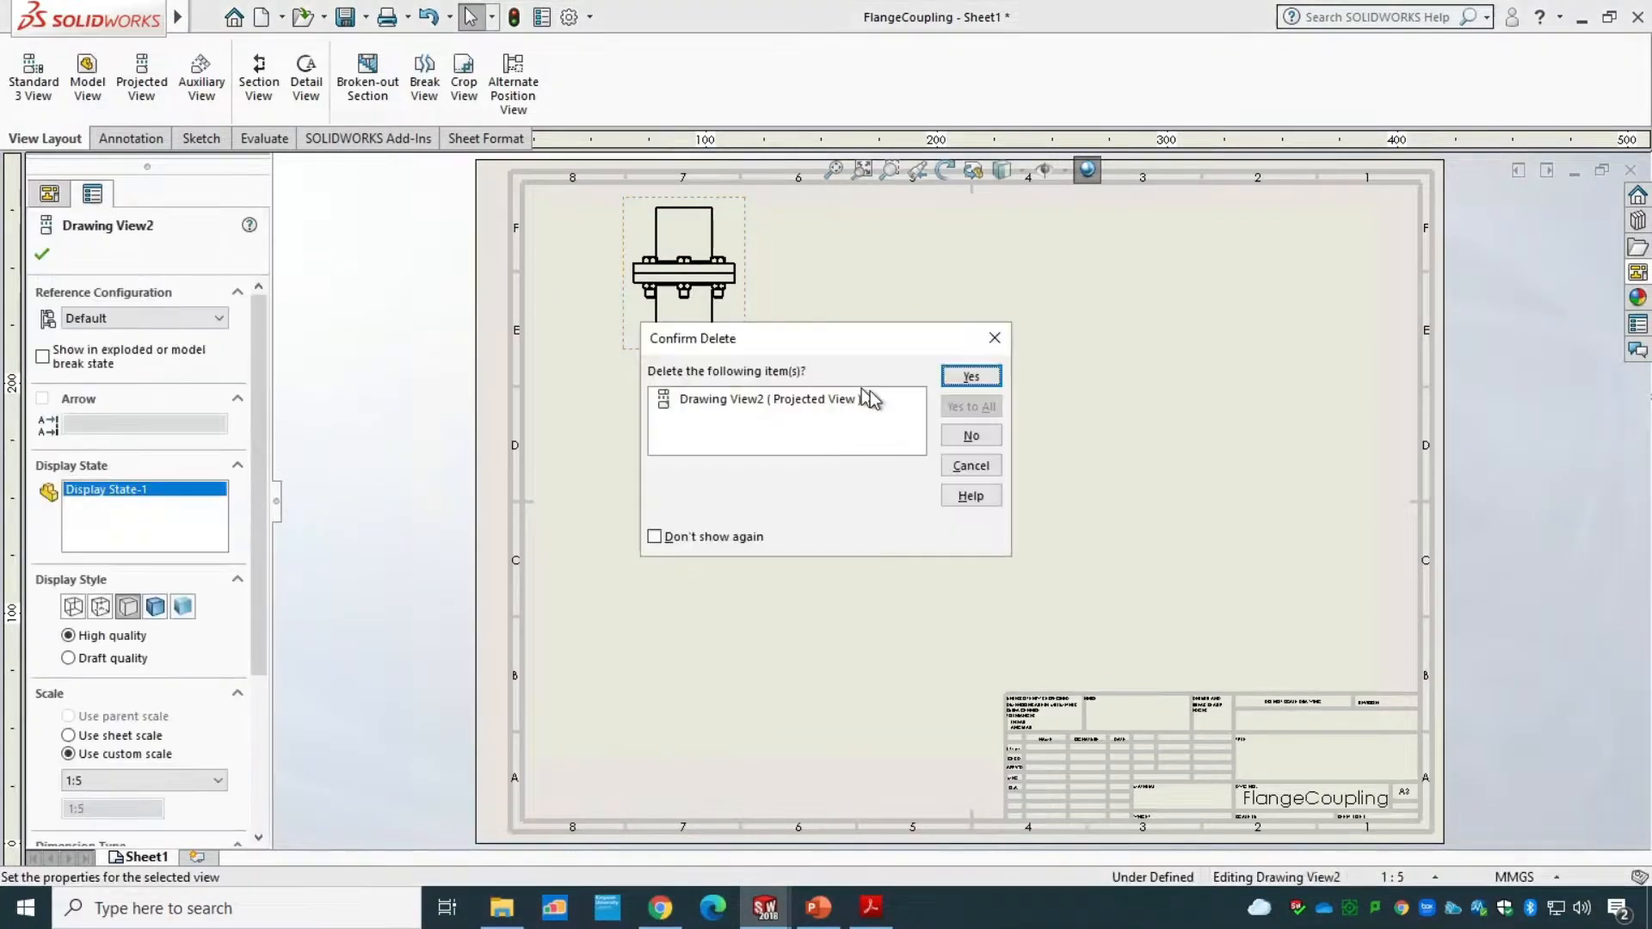
click(967, 378)
click(959, 413)
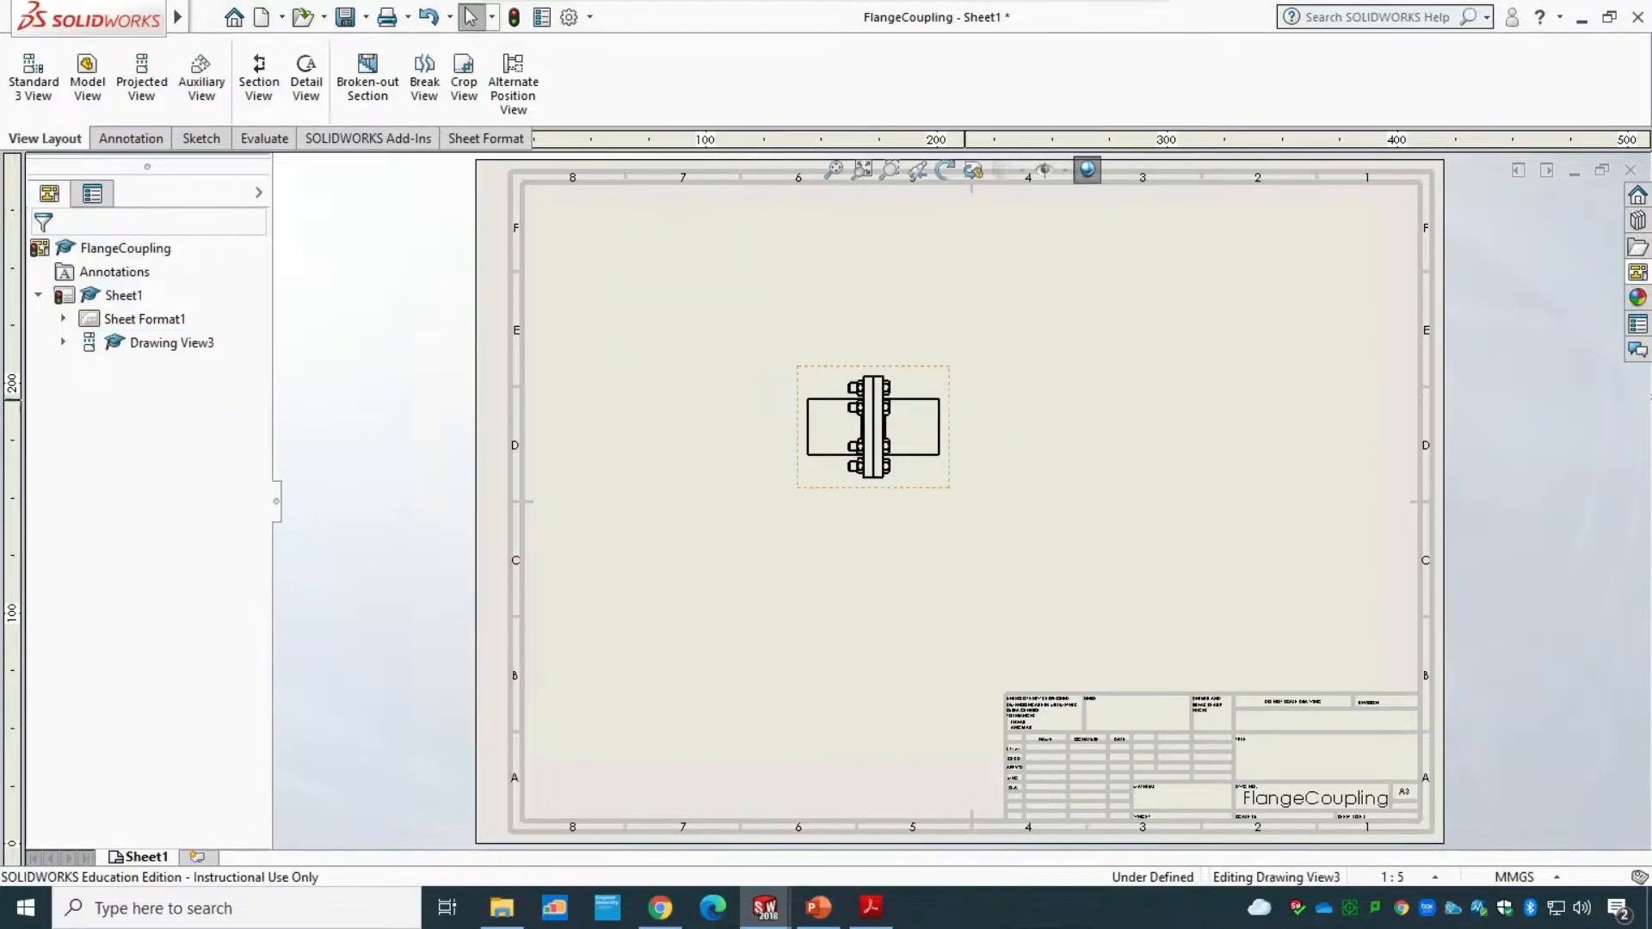
key(Delete)
click(962, 378)
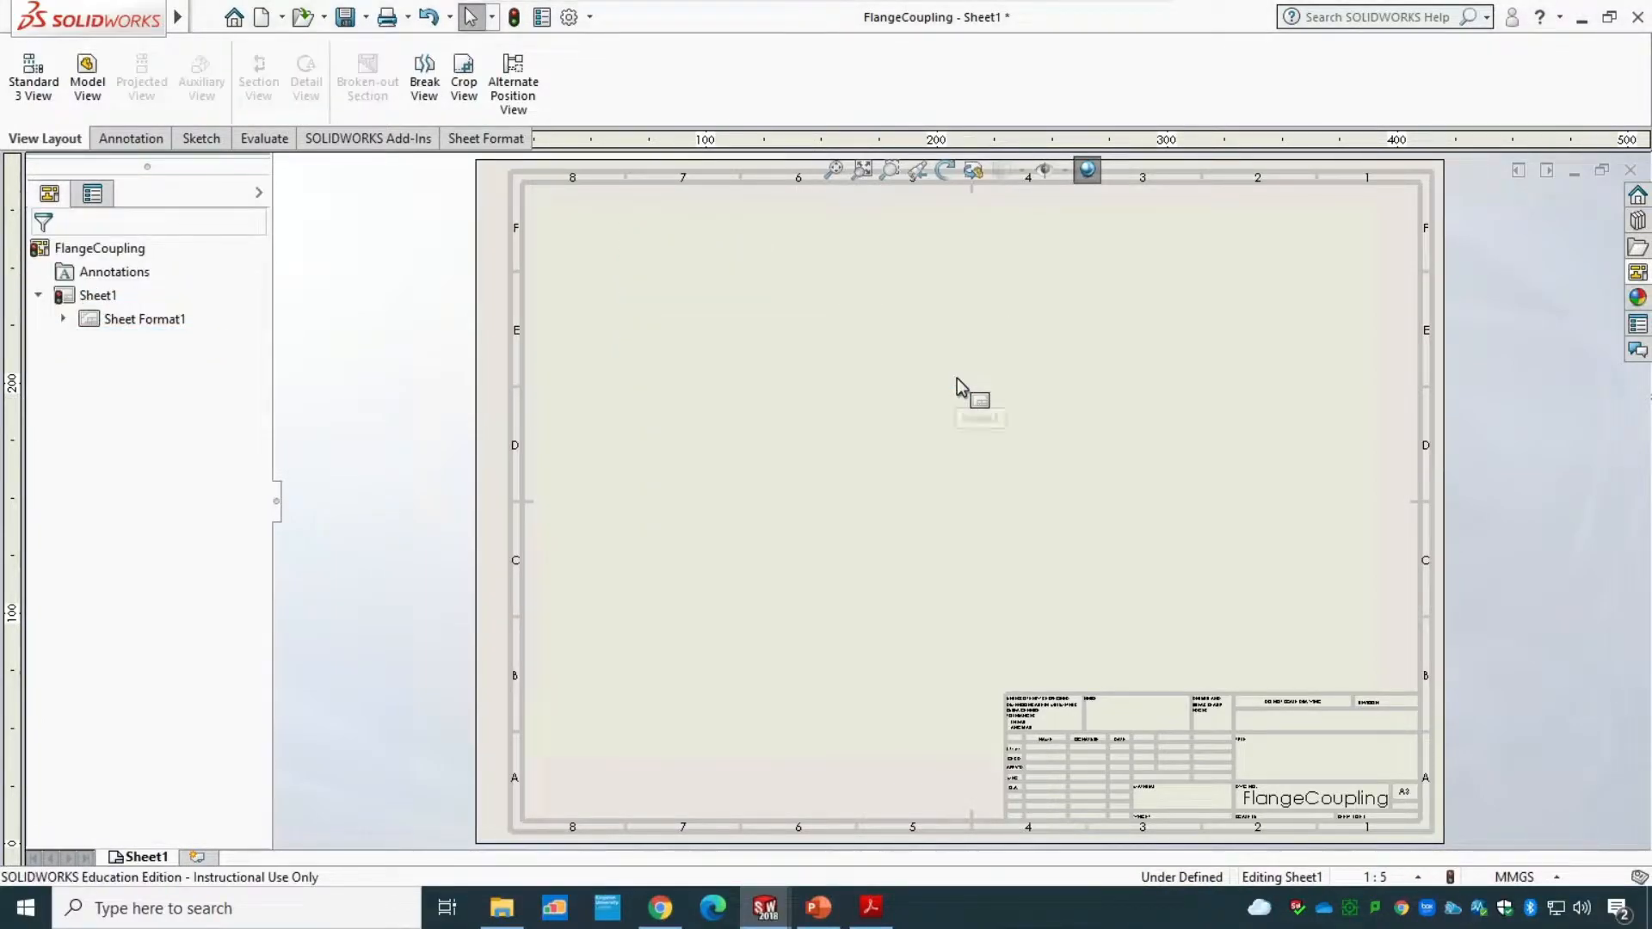
- Insert an exploded isometric model view of the FlangeCoupling assembly on Sheet1 at a custom scale of 1:2
click(87, 98)
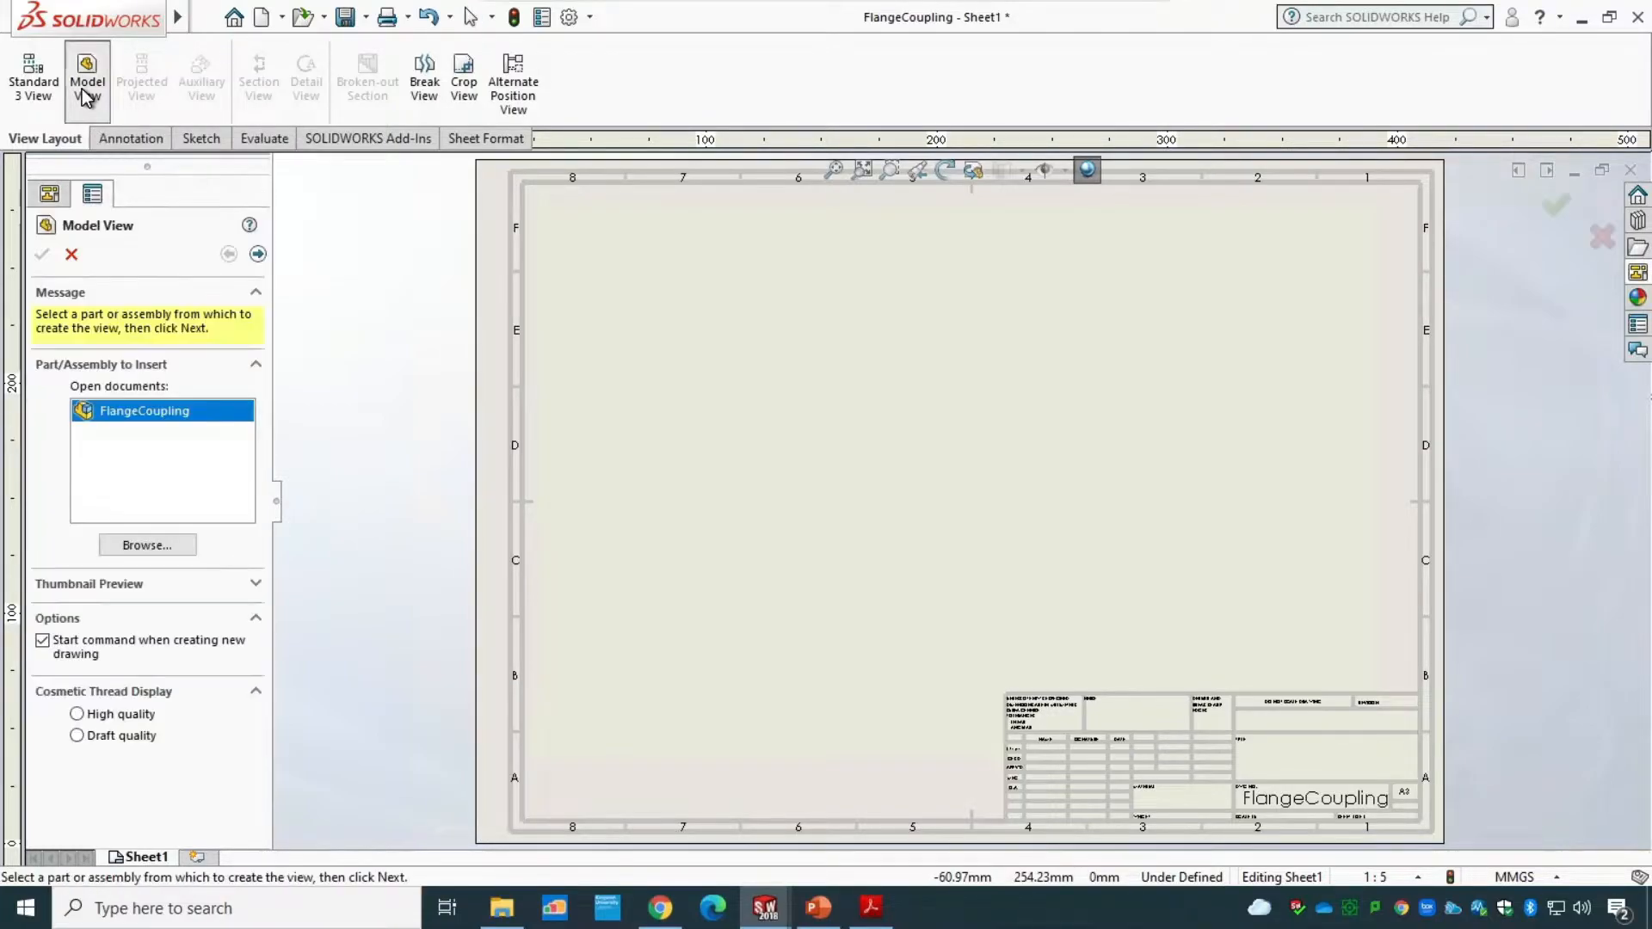
double_click(186, 413)
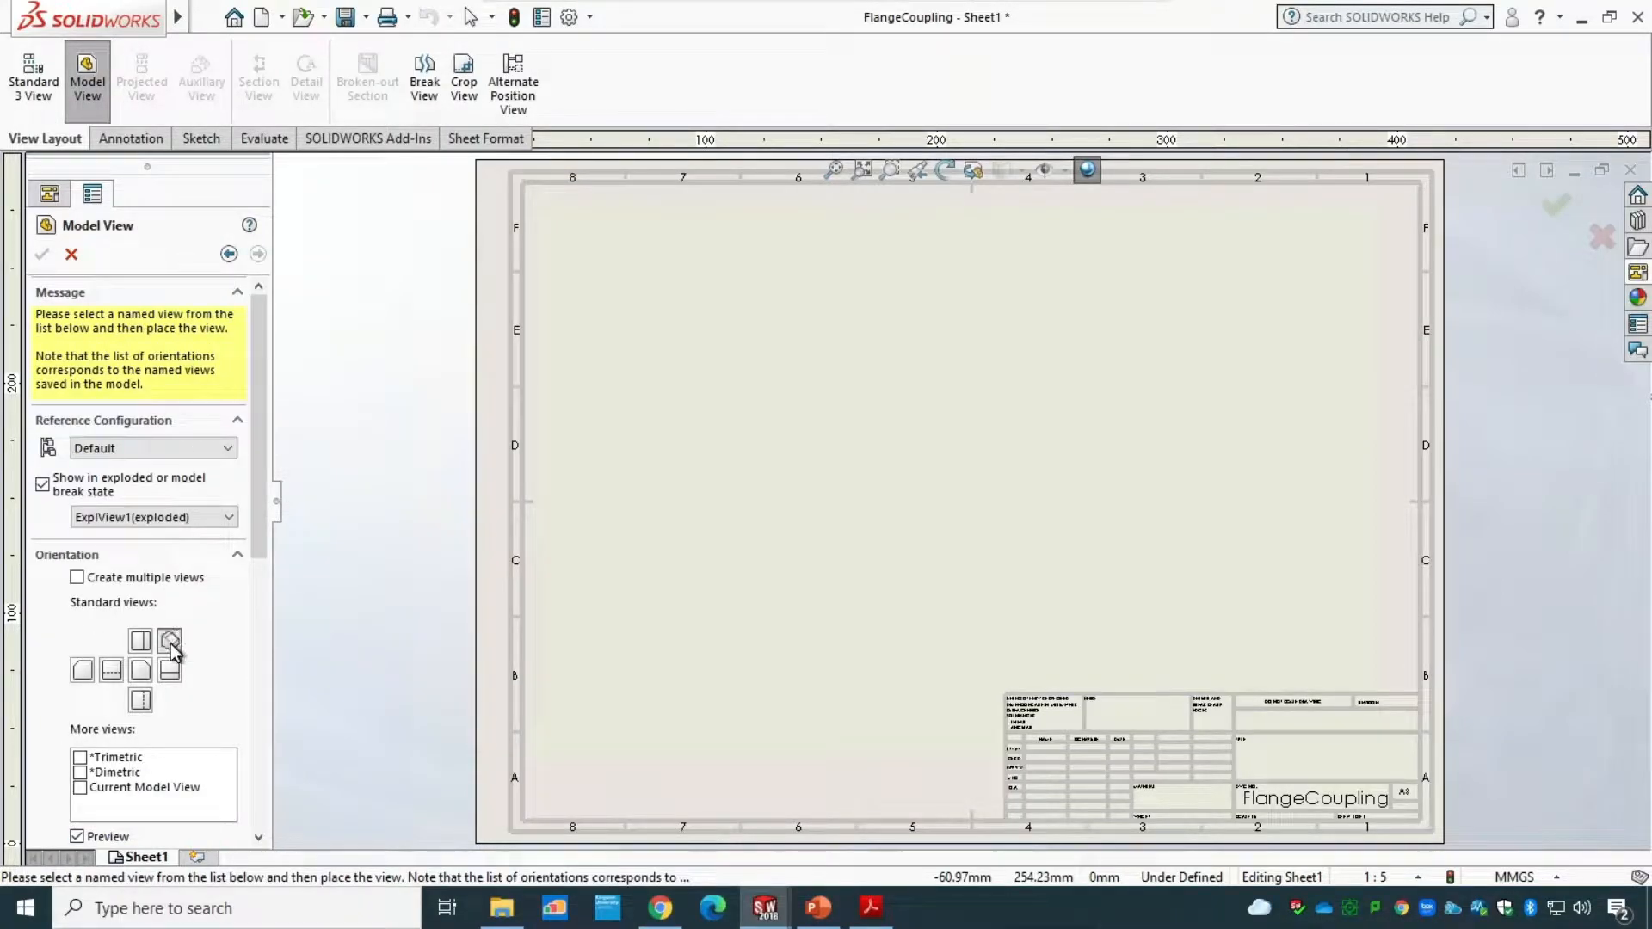
click(171, 643)
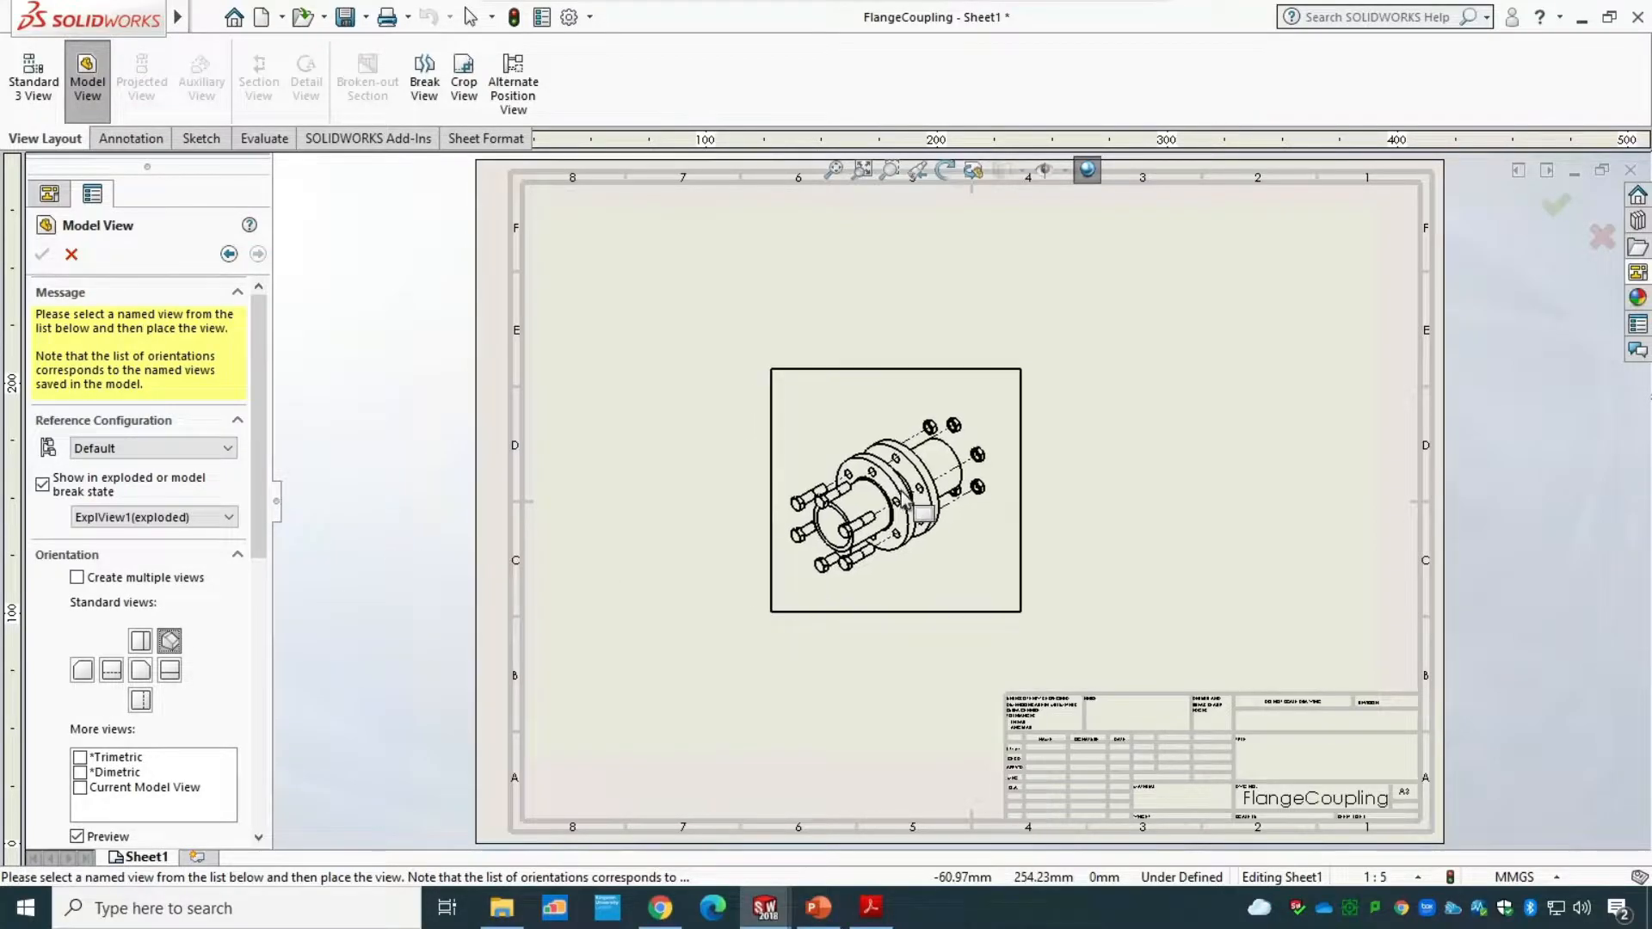
scroll(241, 602, down, 10)
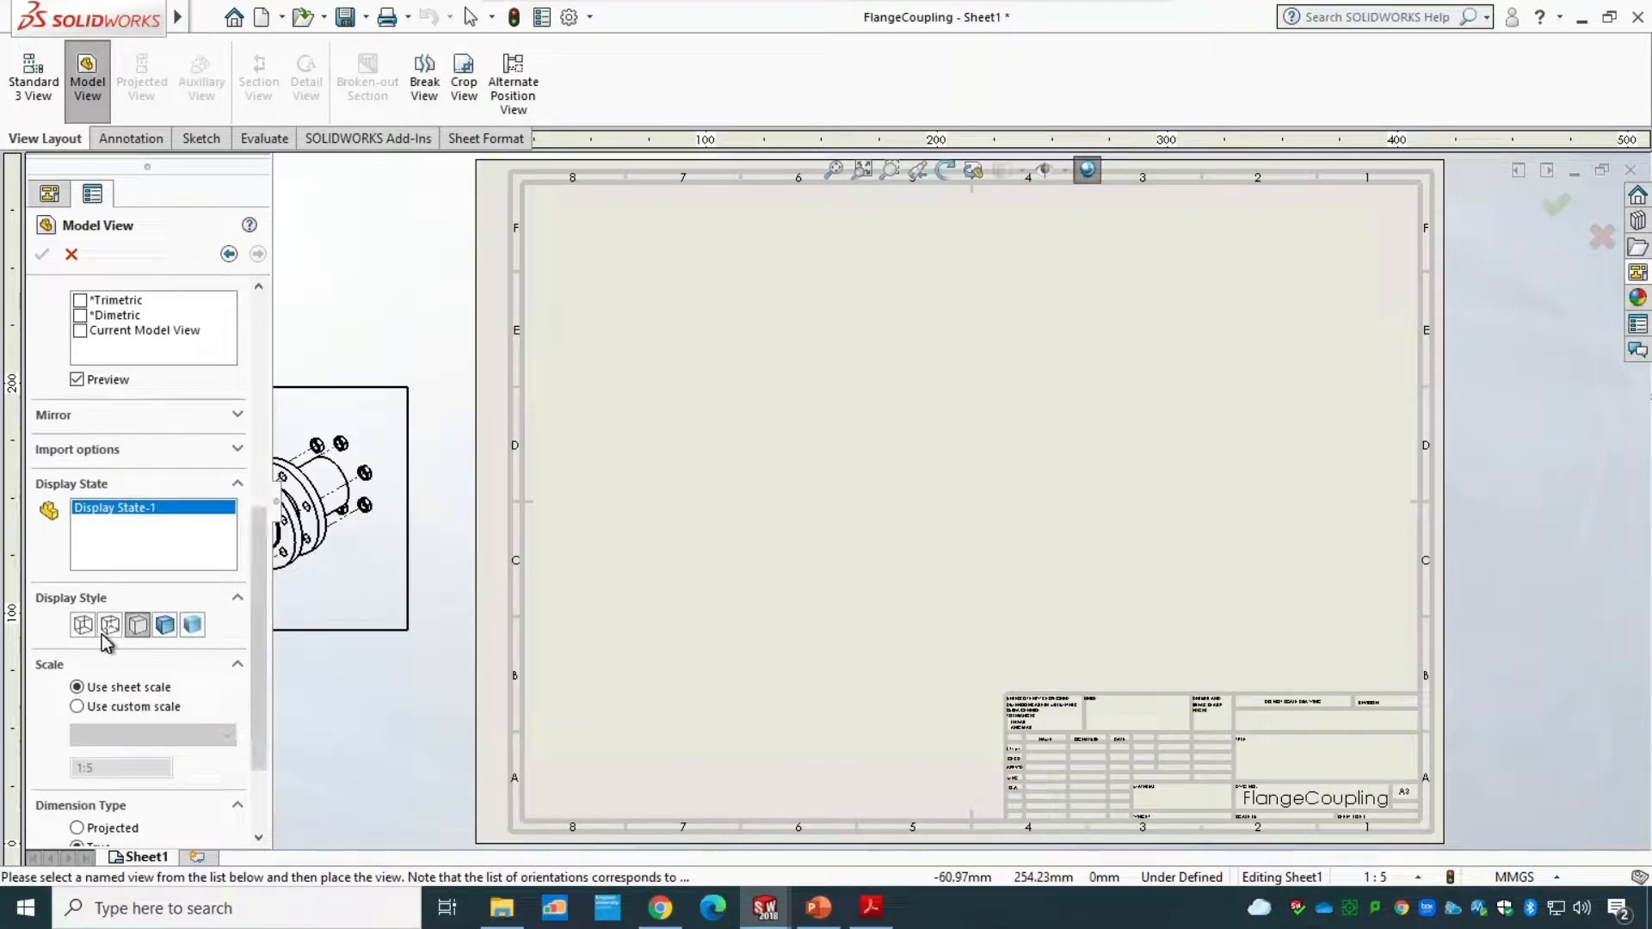
click(151, 709)
click(209, 735)
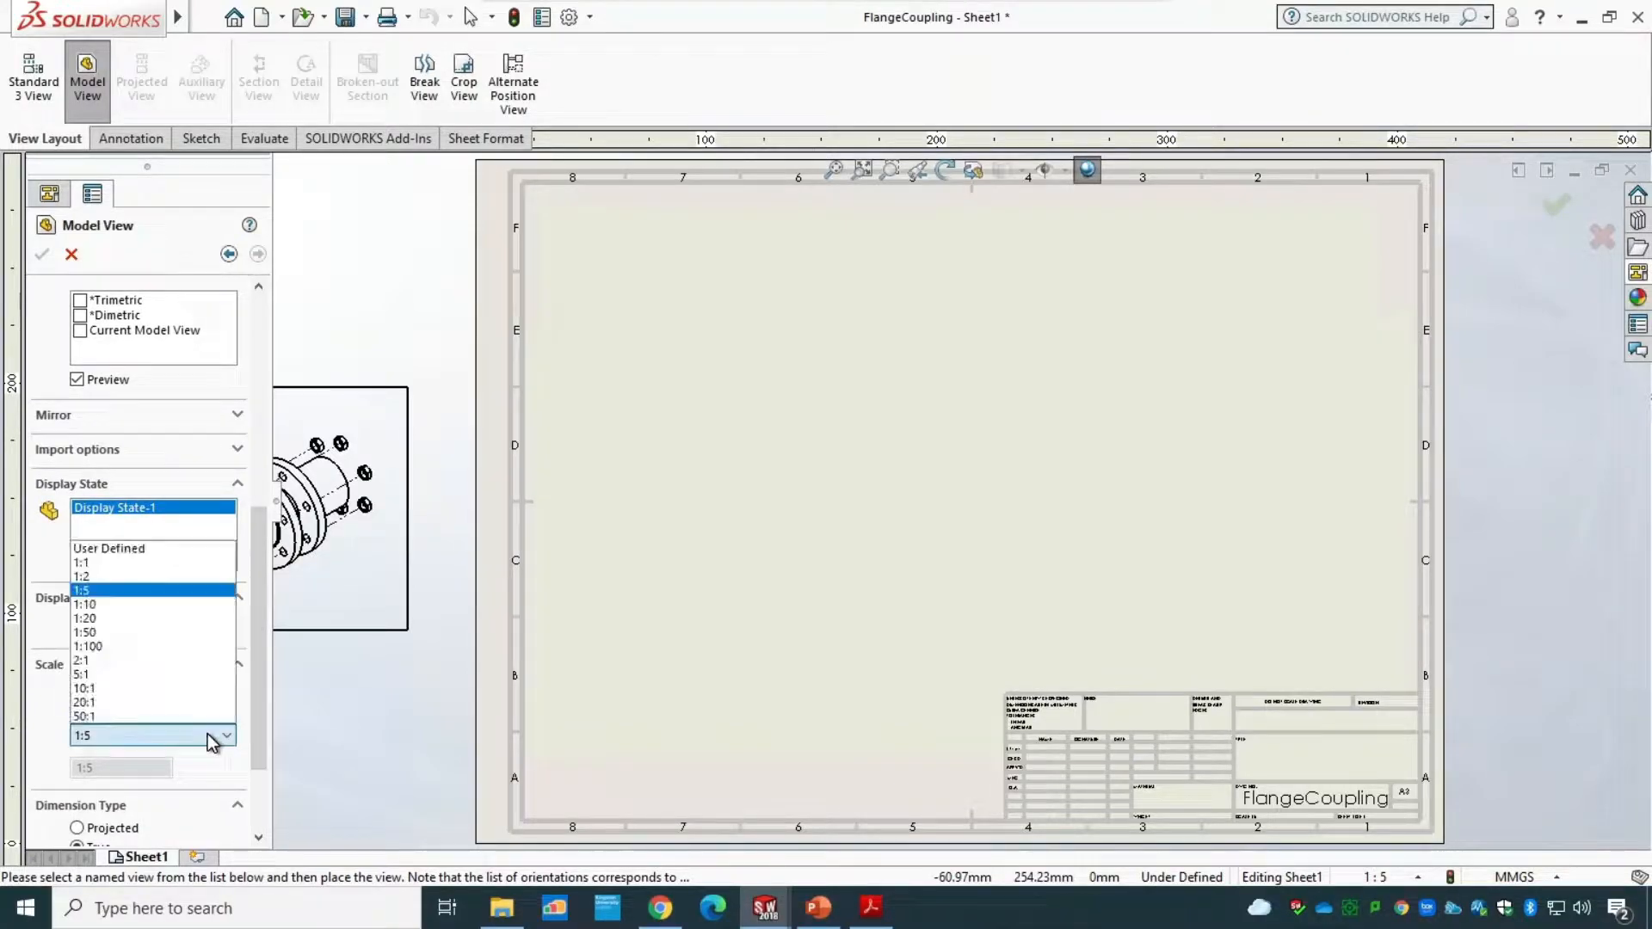
click(137, 576)
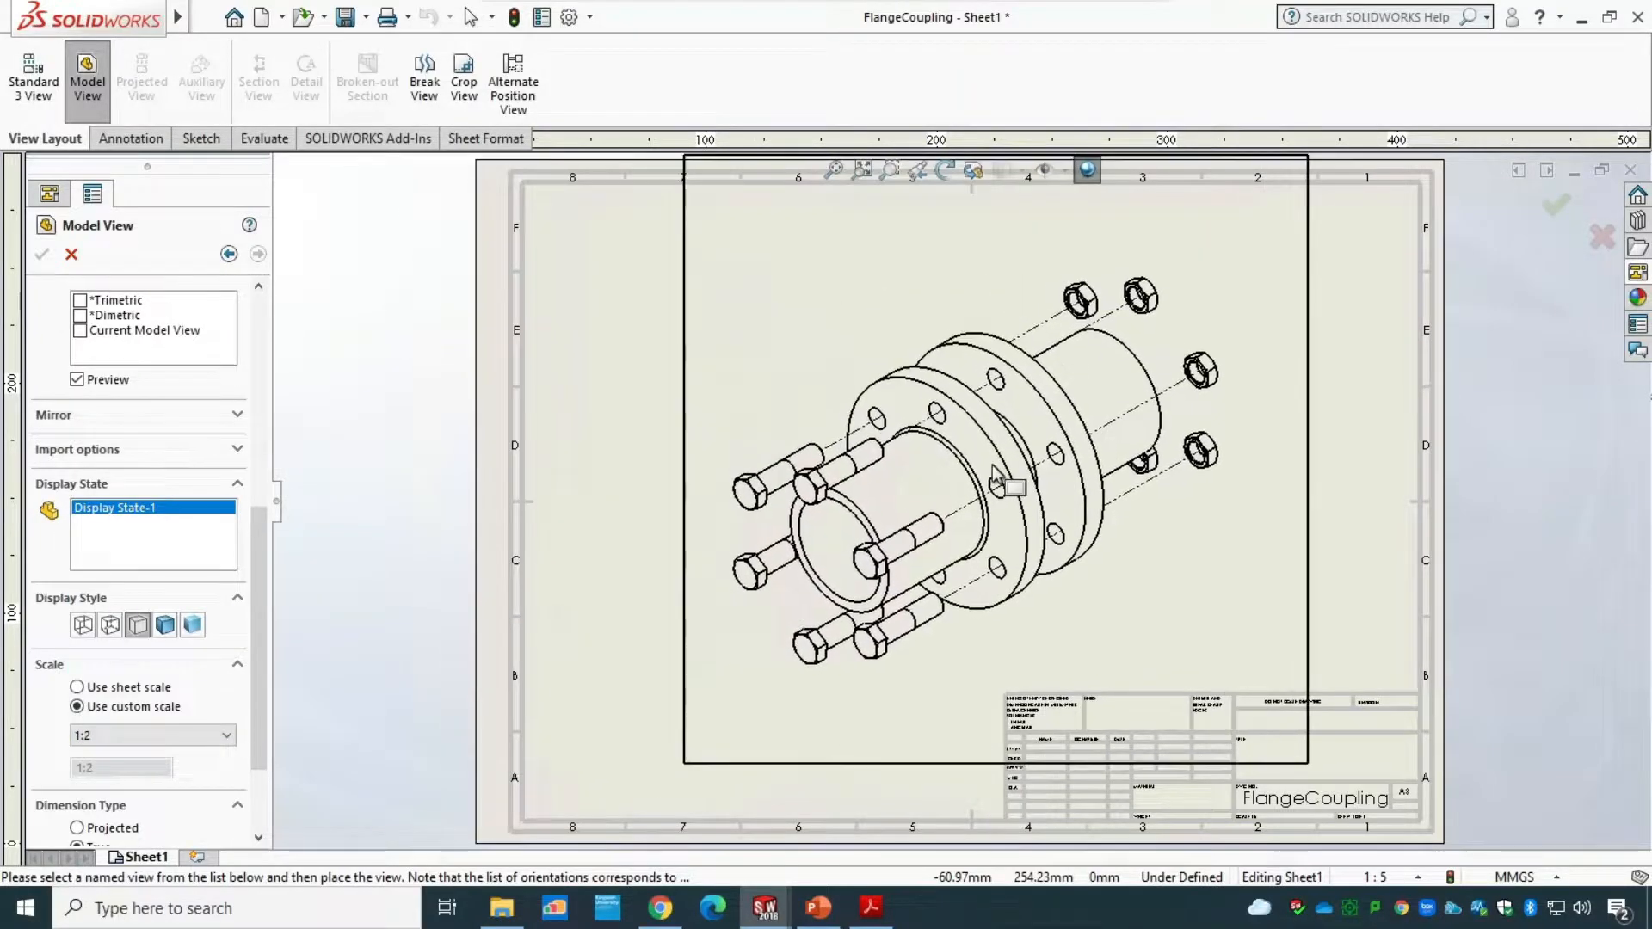
click(993, 473)
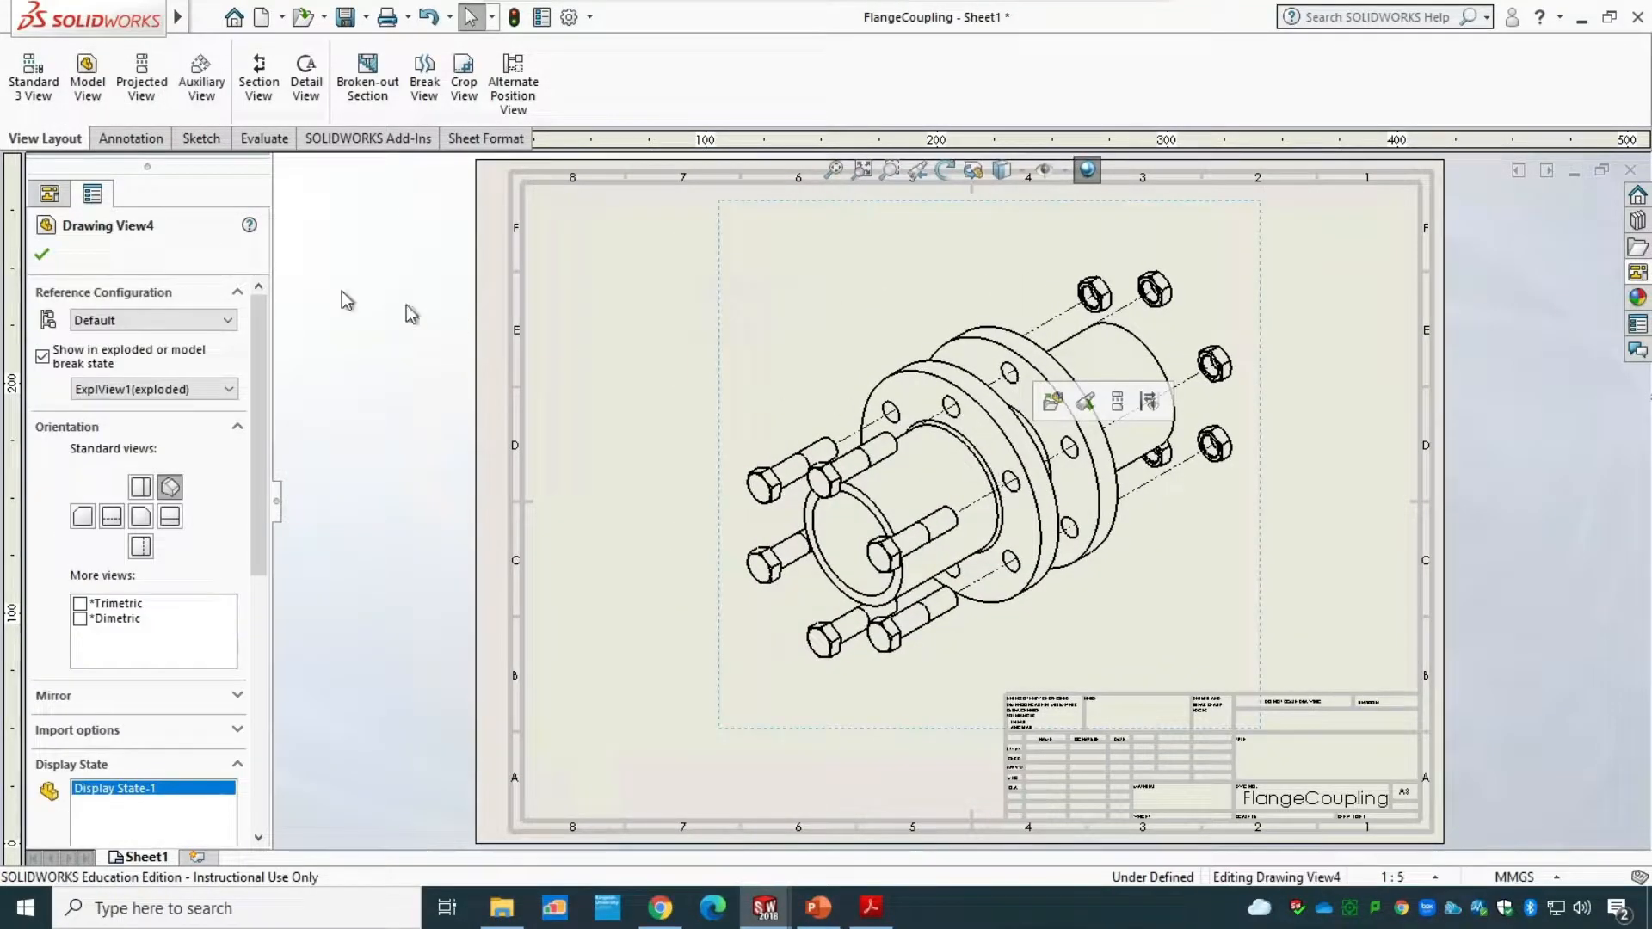
click(43, 255)
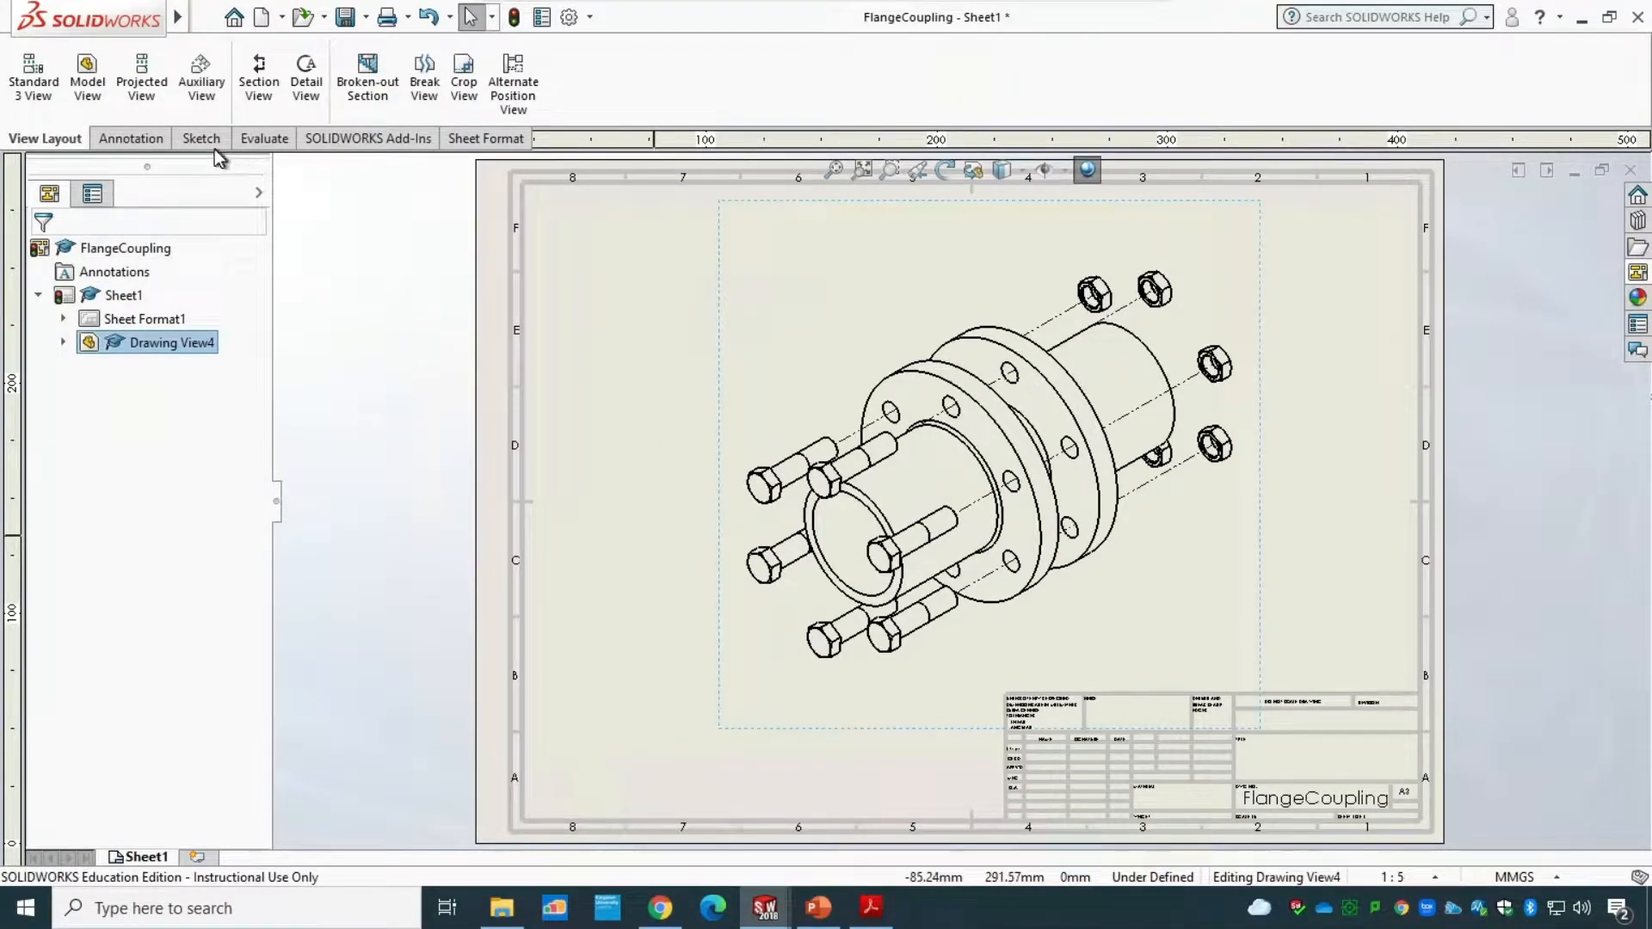
- Insert a top-level bill of materials using the bom-standard template and place it in the sheet's upper-left corner
click(129, 139)
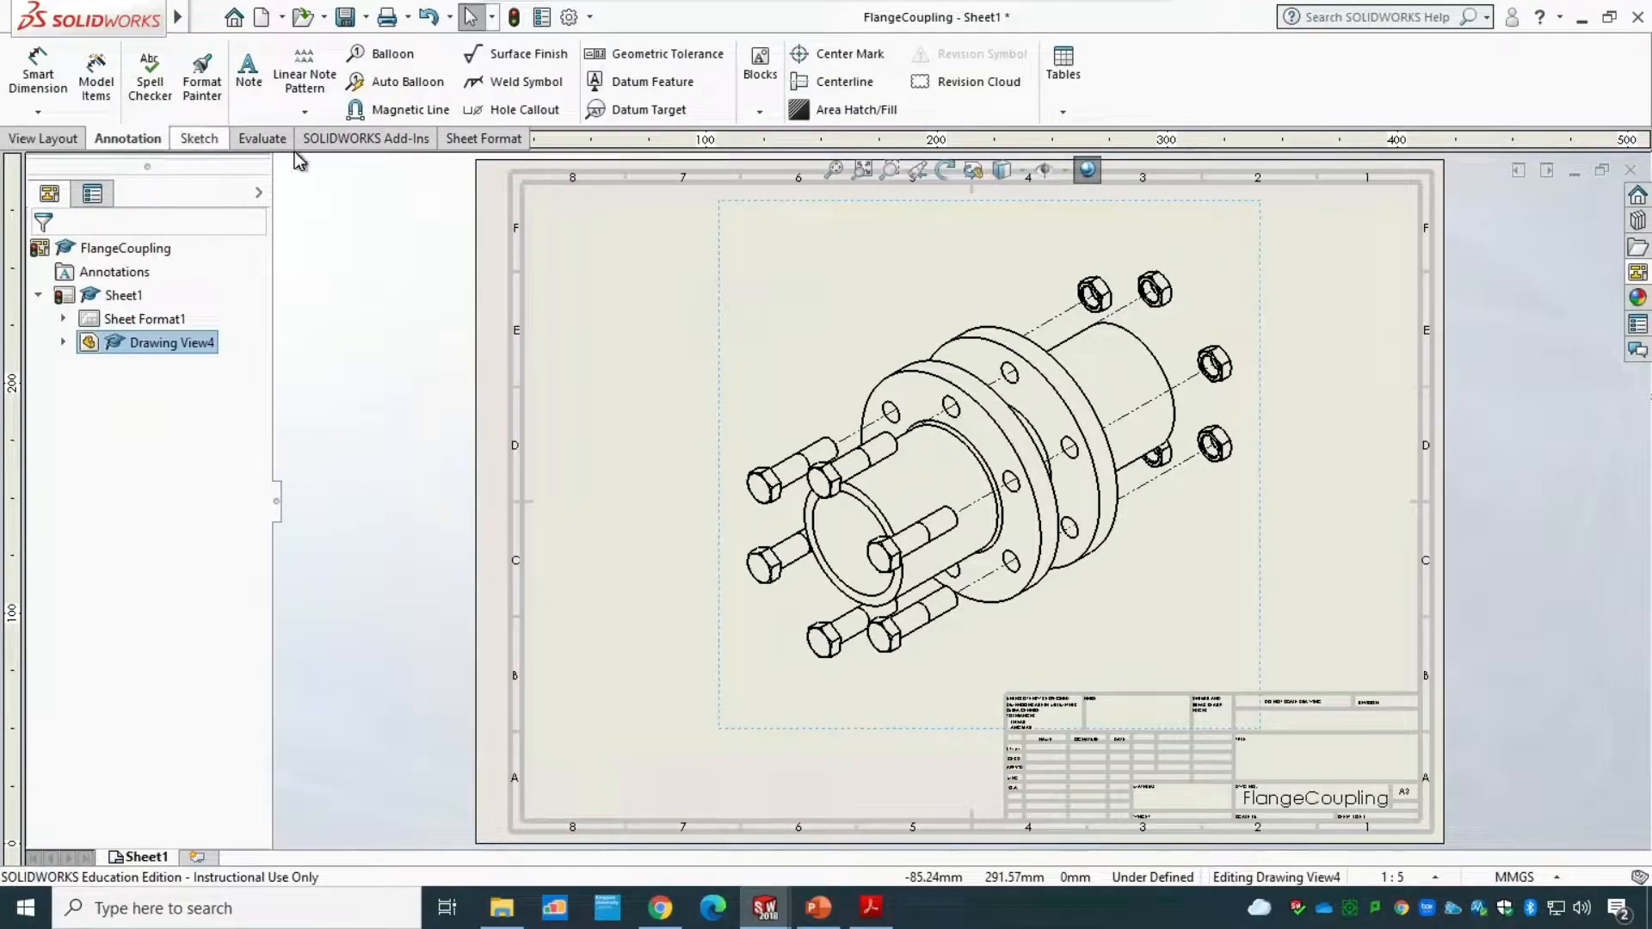
click(1063, 113)
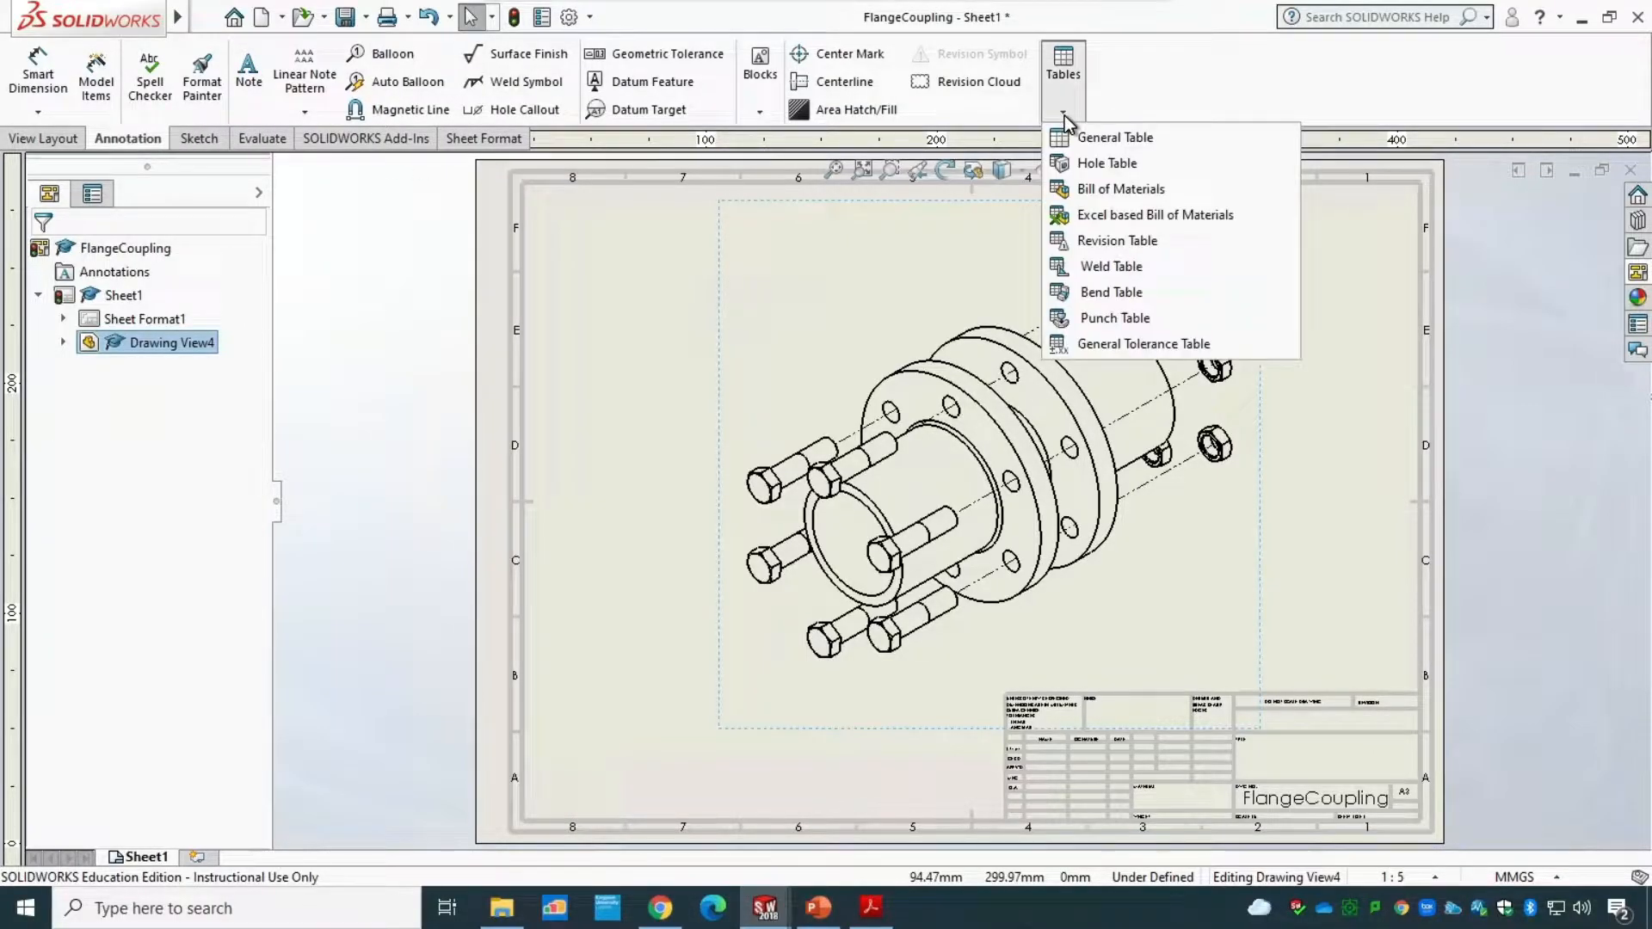
click(1114, 189)
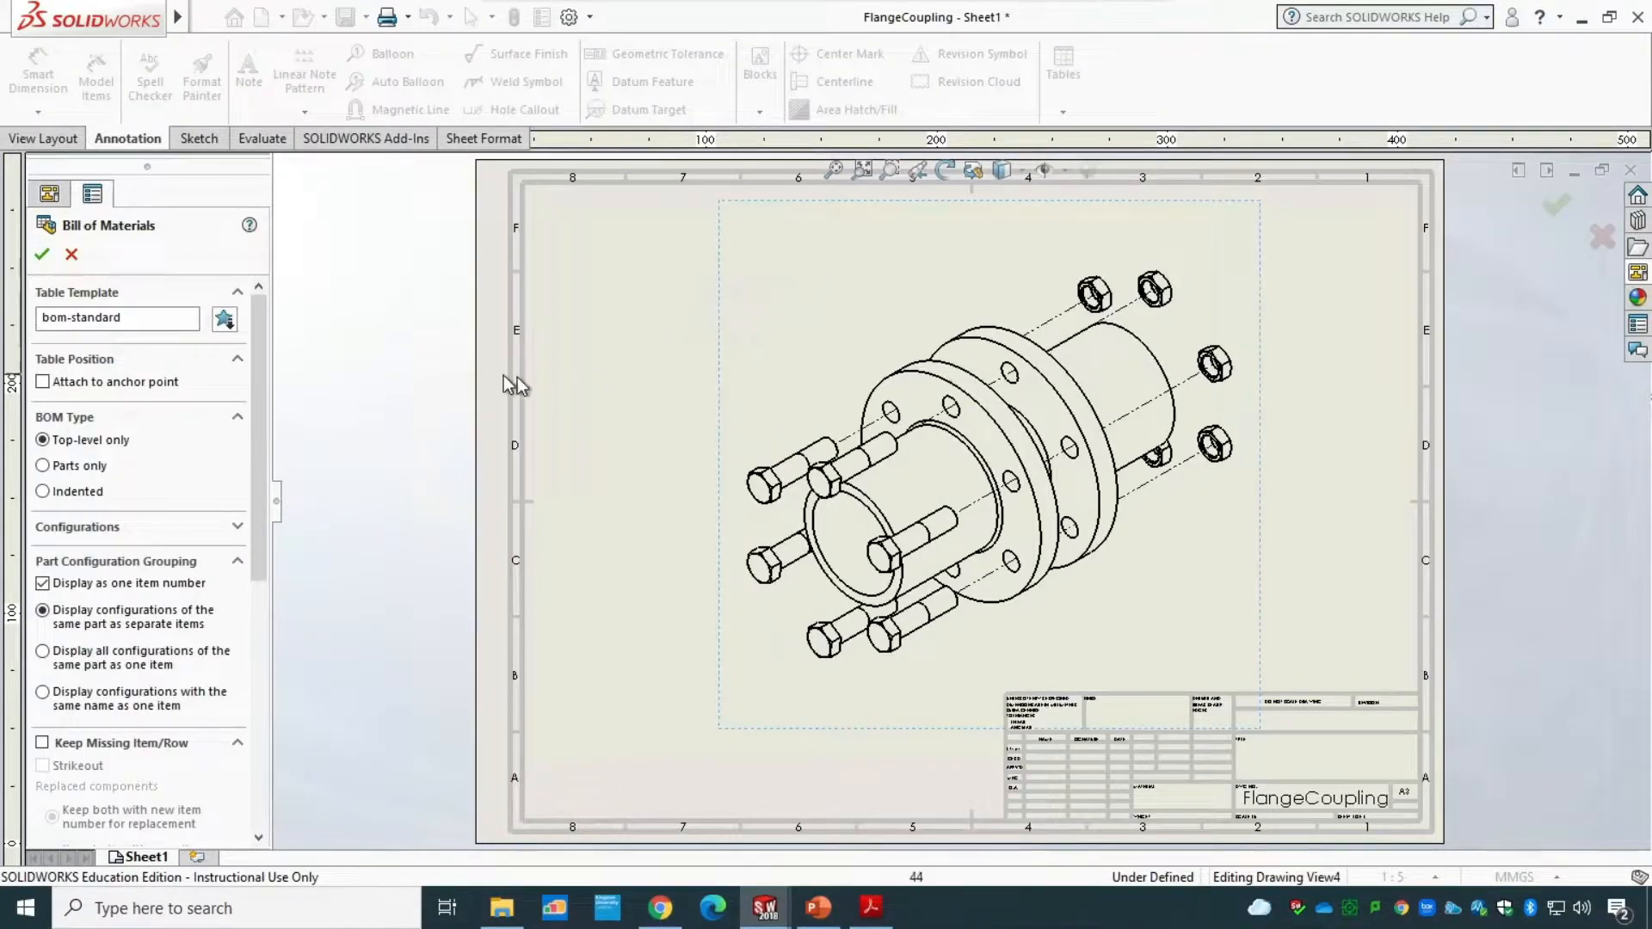
click(42, 254)
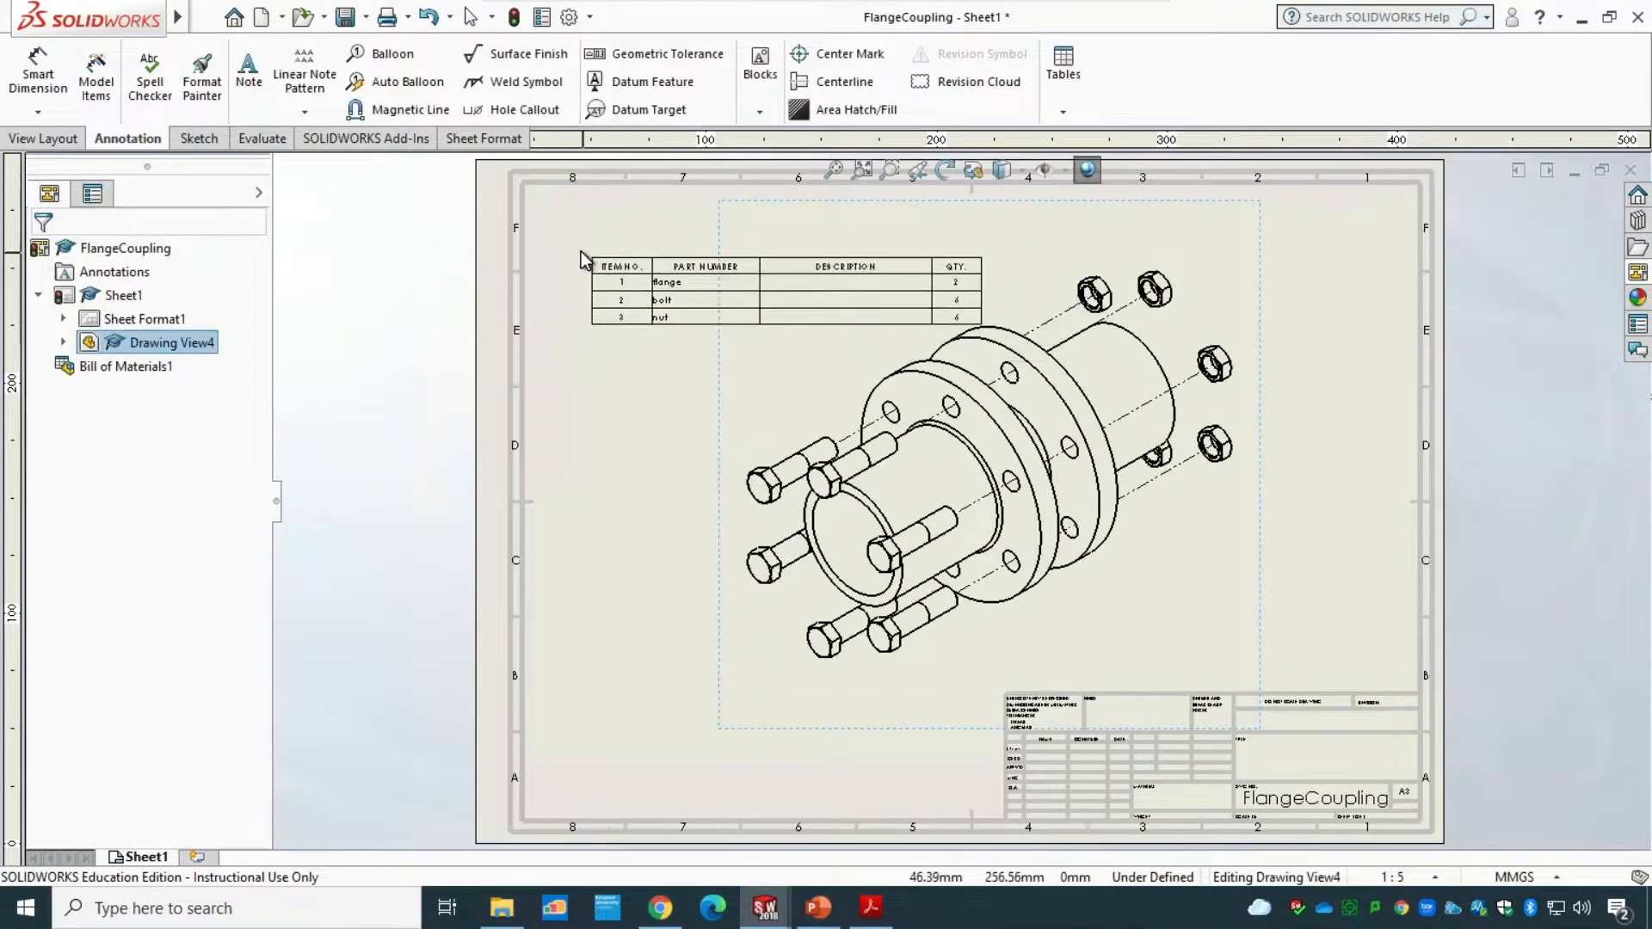
click(555, 246)
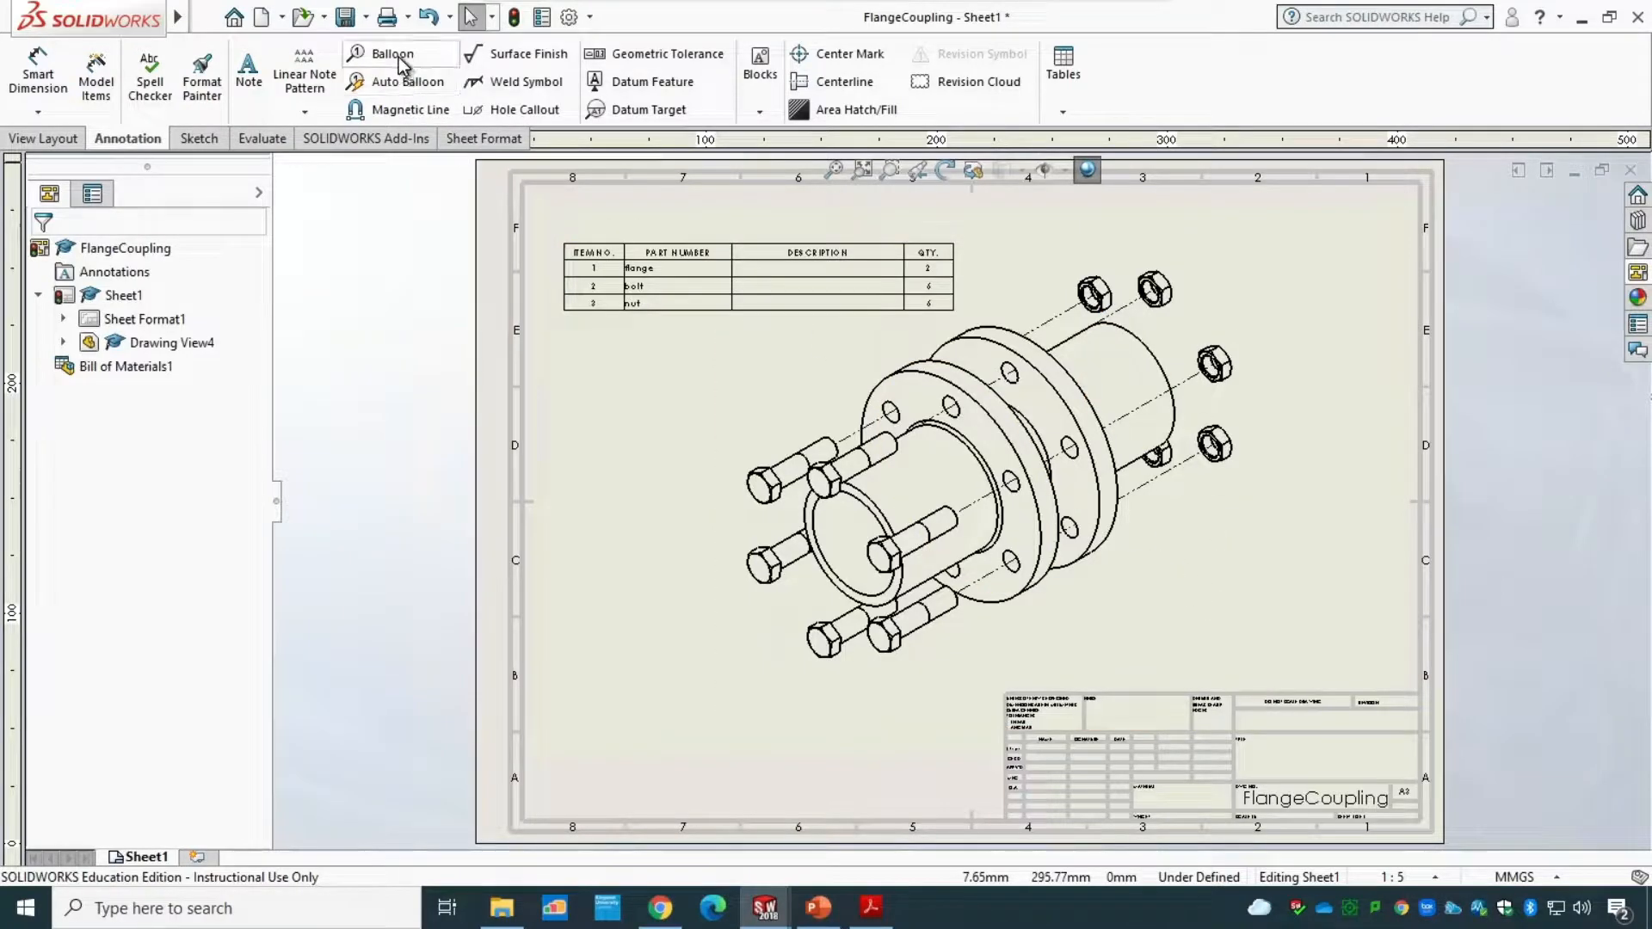
- Add auto balloons in a square layout around the exploded view and reposition the nut and flange balloons
click(407, 86)
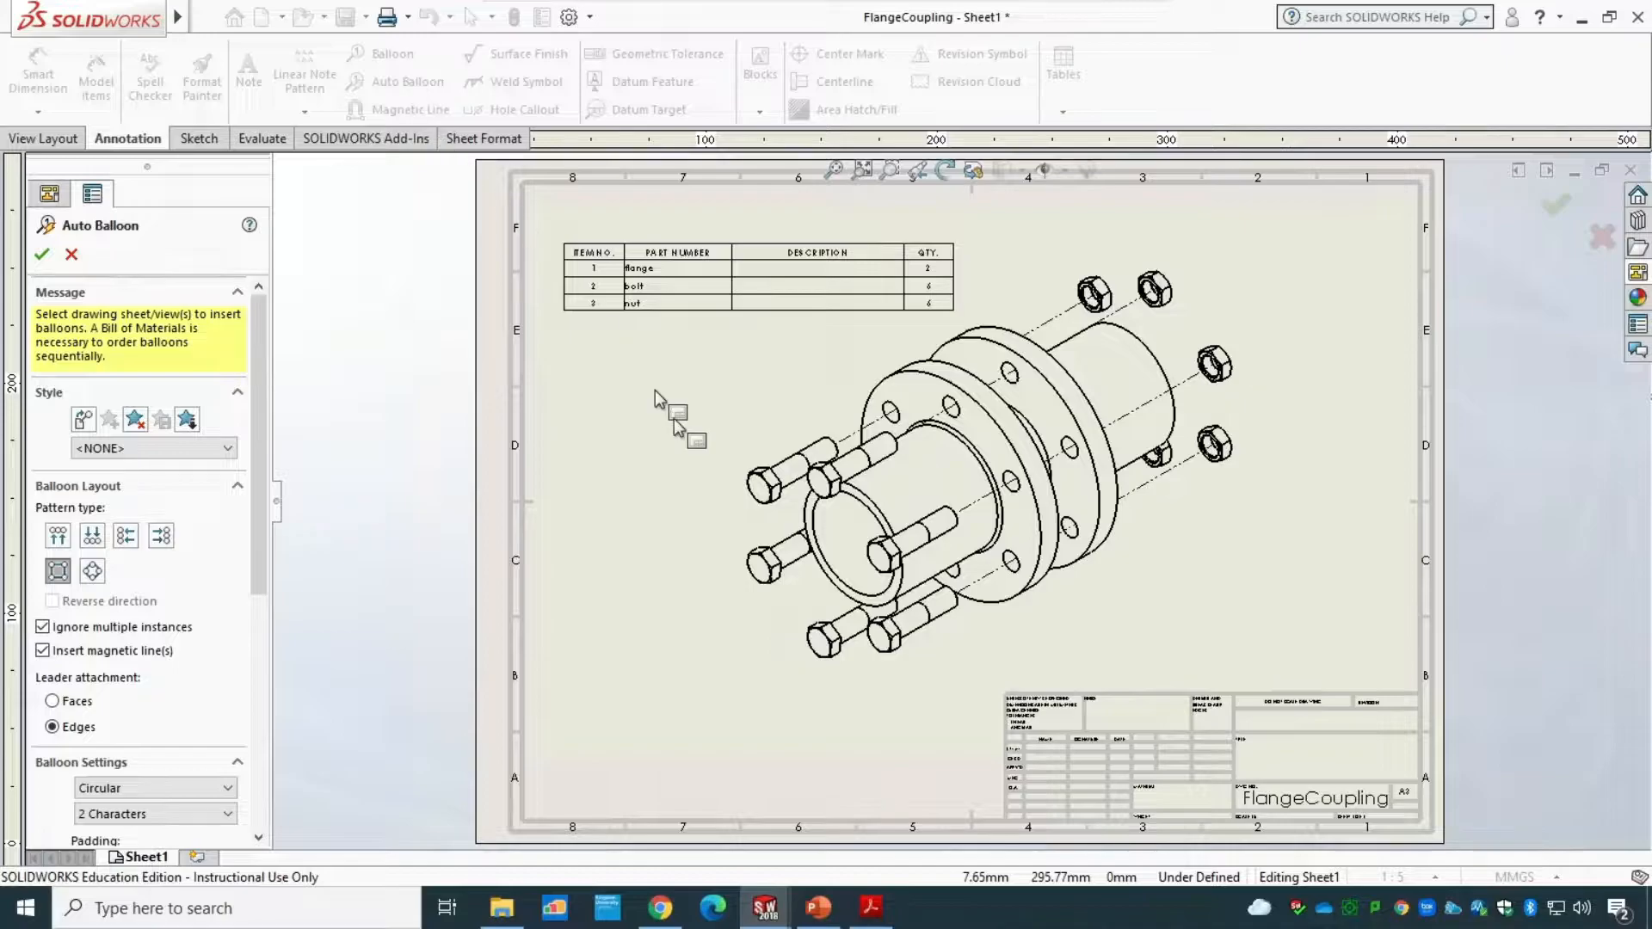
click(839, 733)
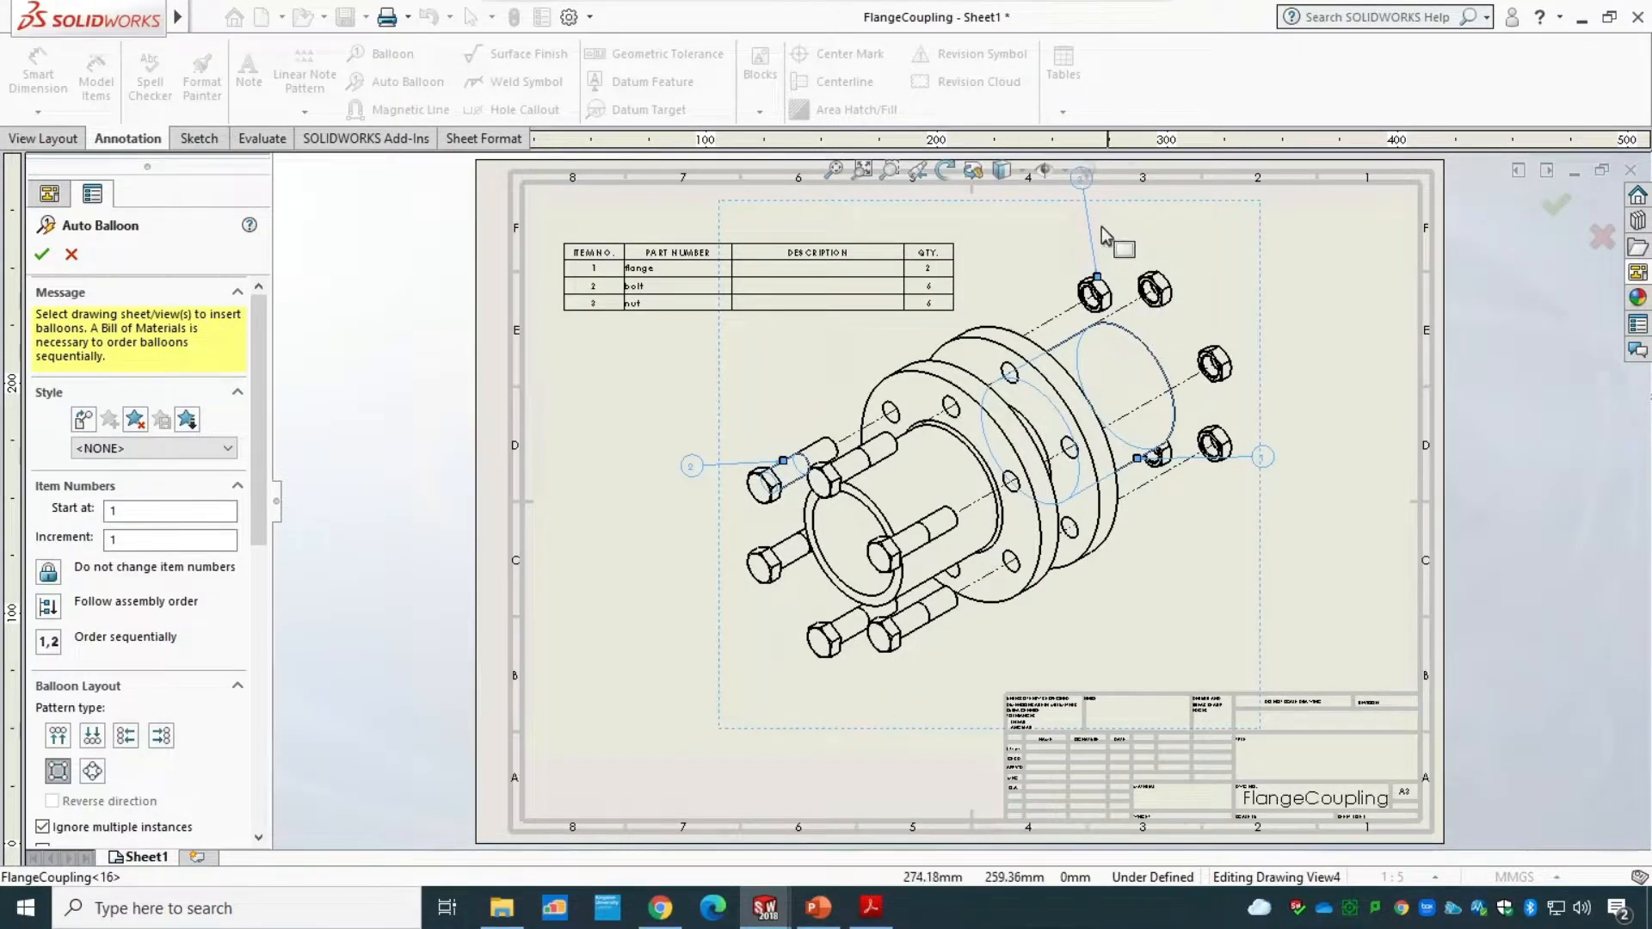
click(41, 255)
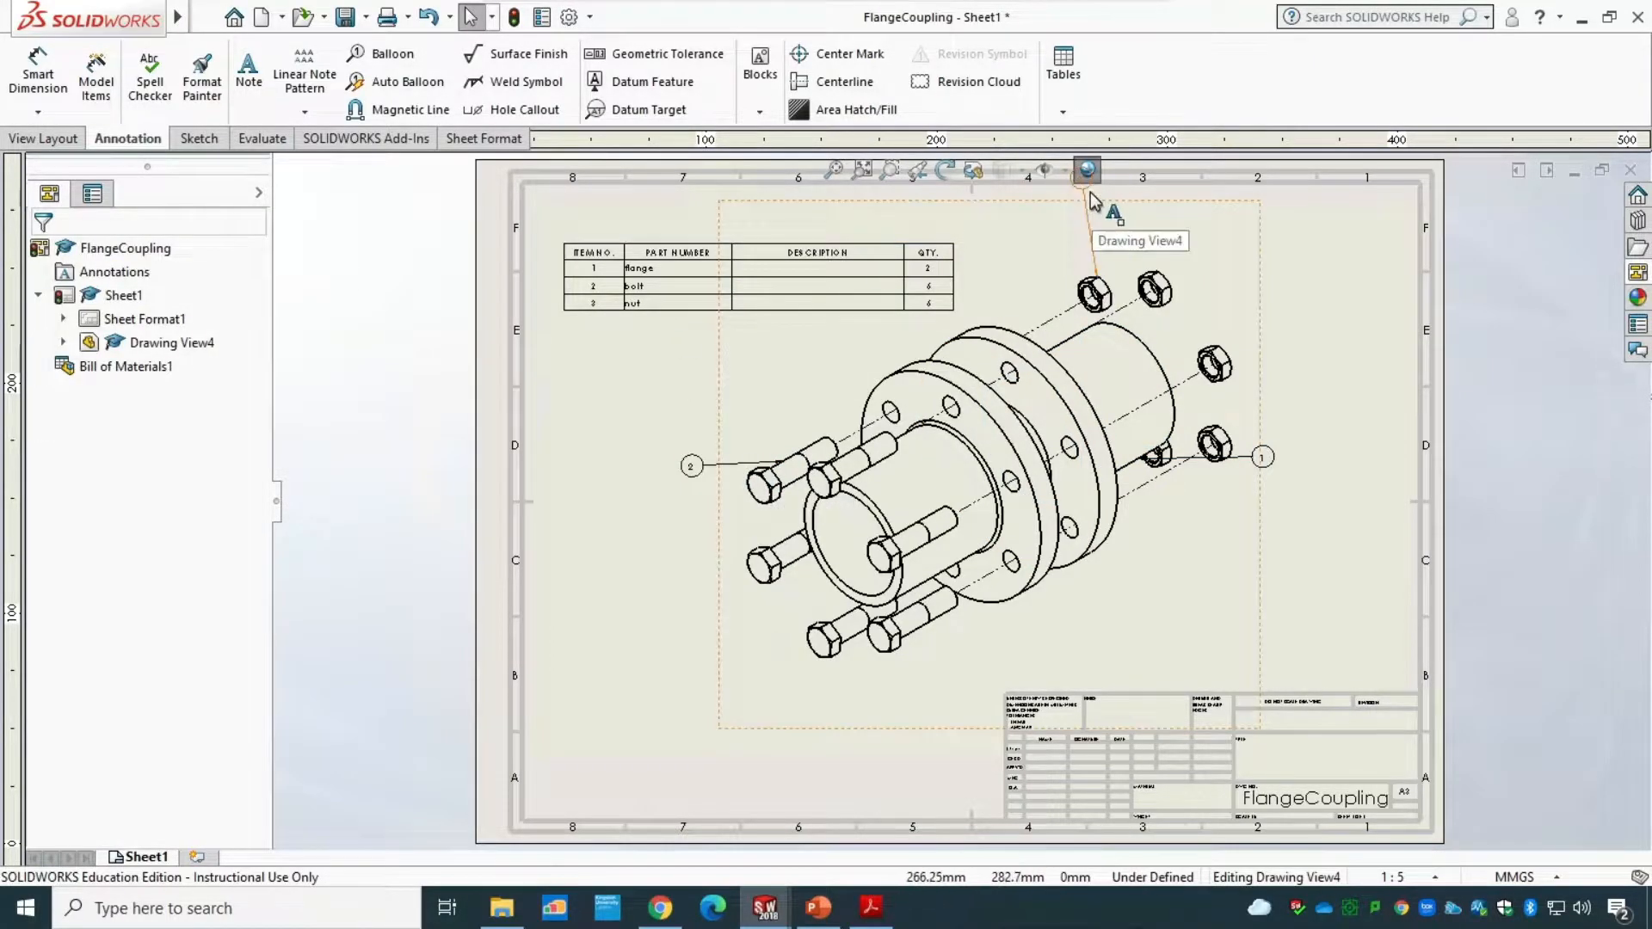
drag(1086, 175, 1169, 246)
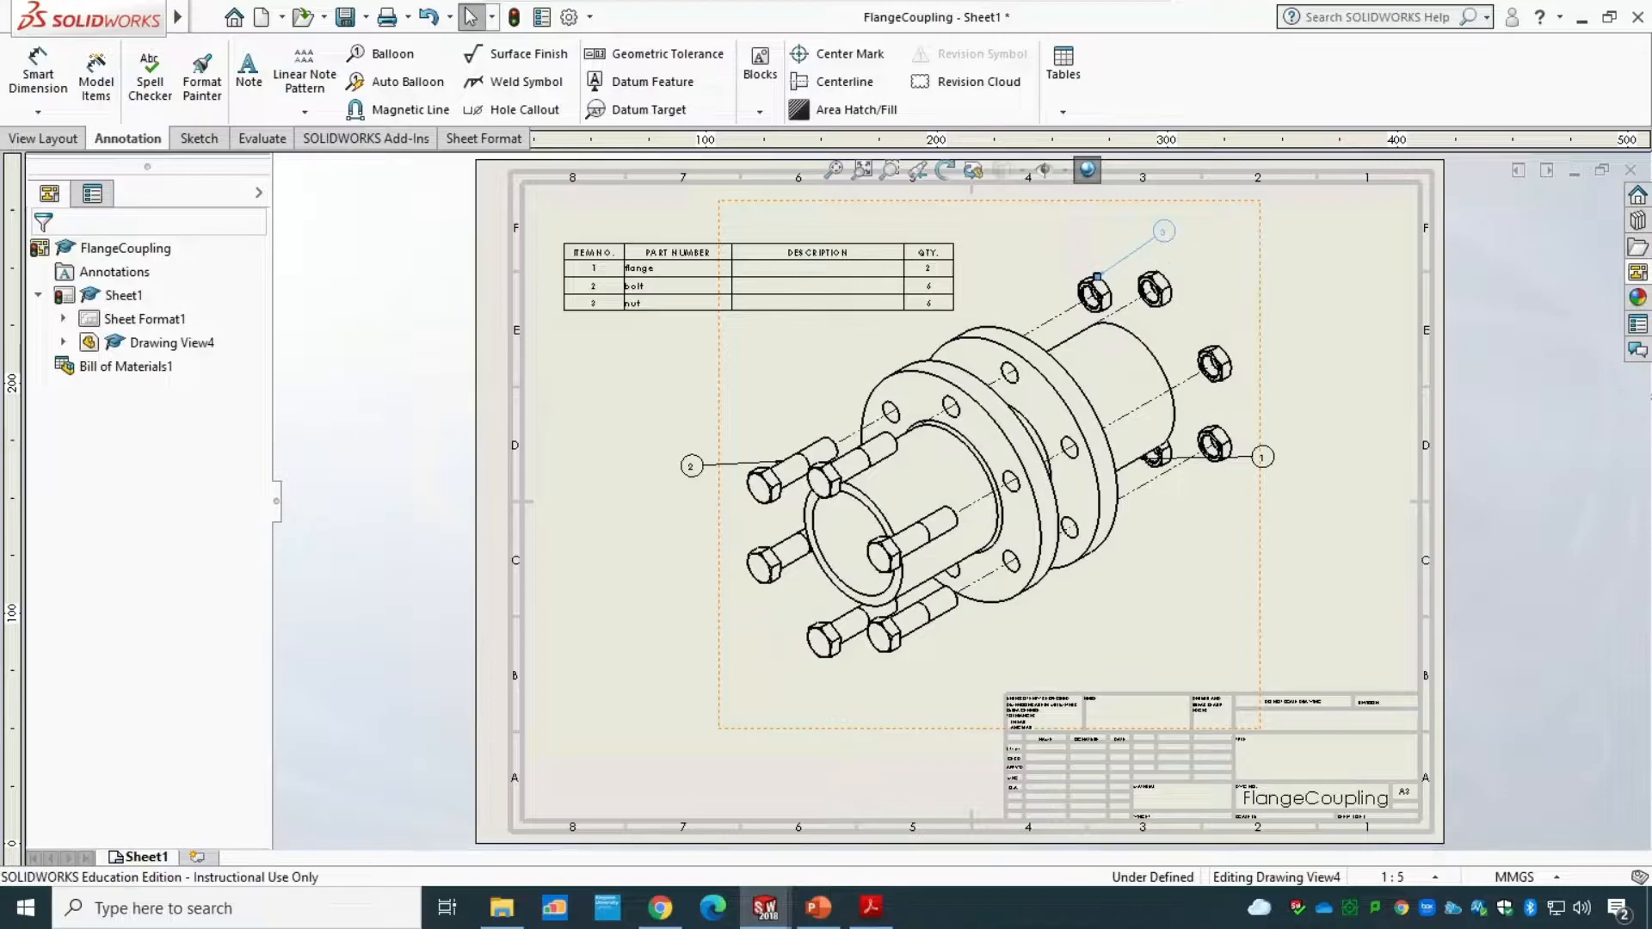
drag(1265, 460, 1265, 542)
click(41, 254)
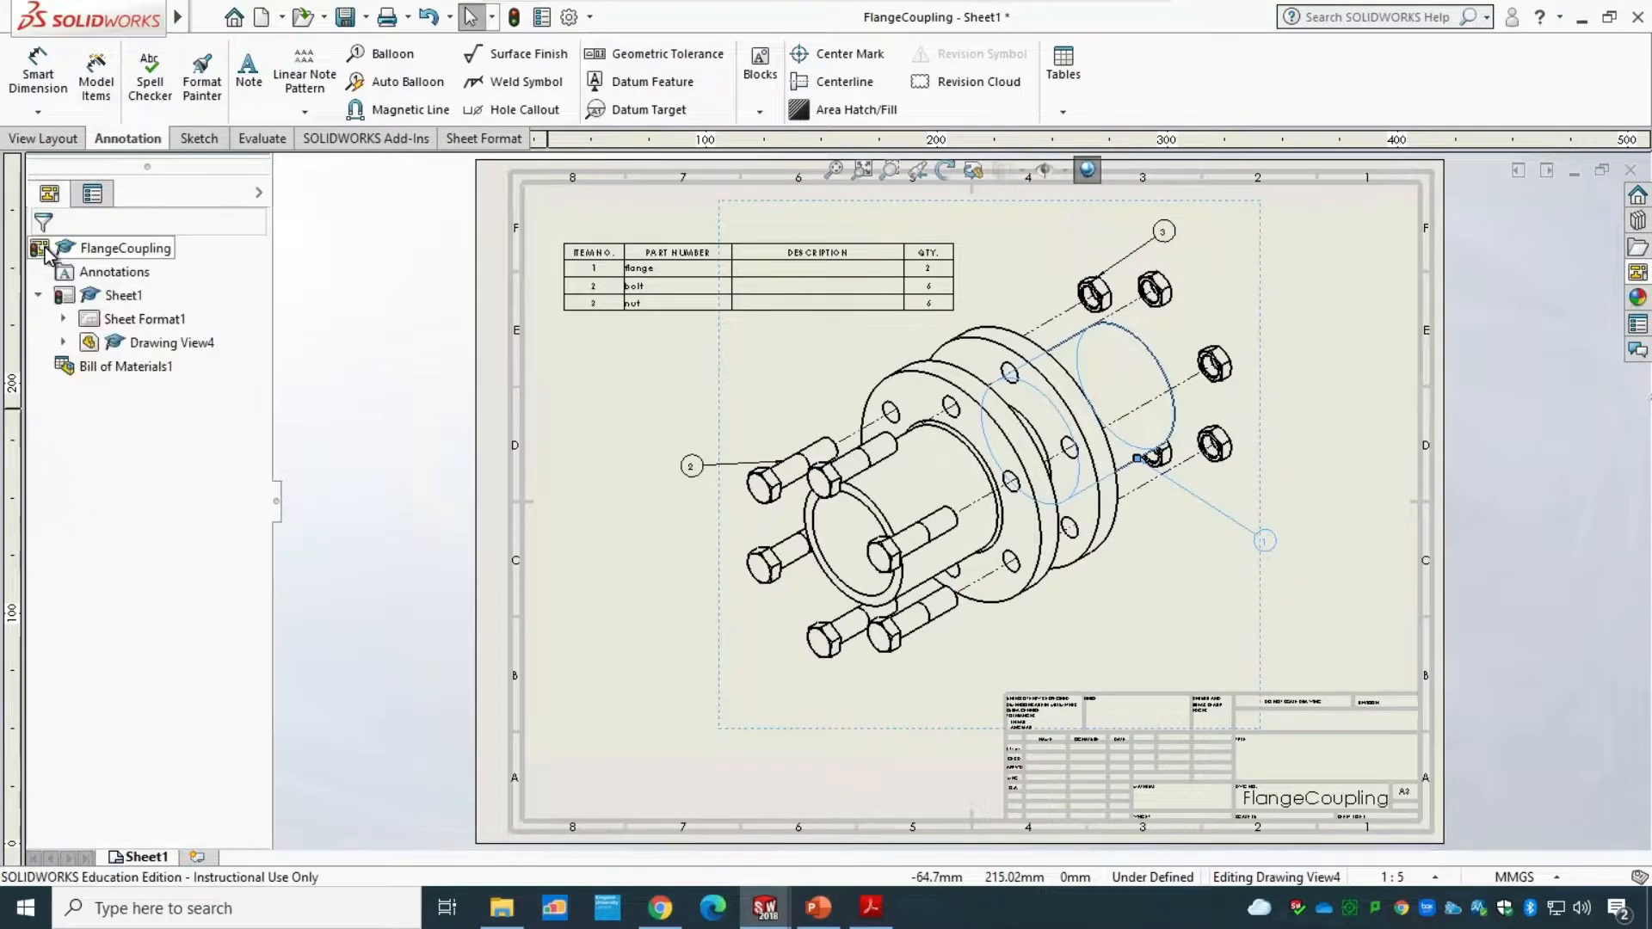
- Add a second sheet and insert the standard three views of the FlangeCoupling assembly on it
click(201, 858)
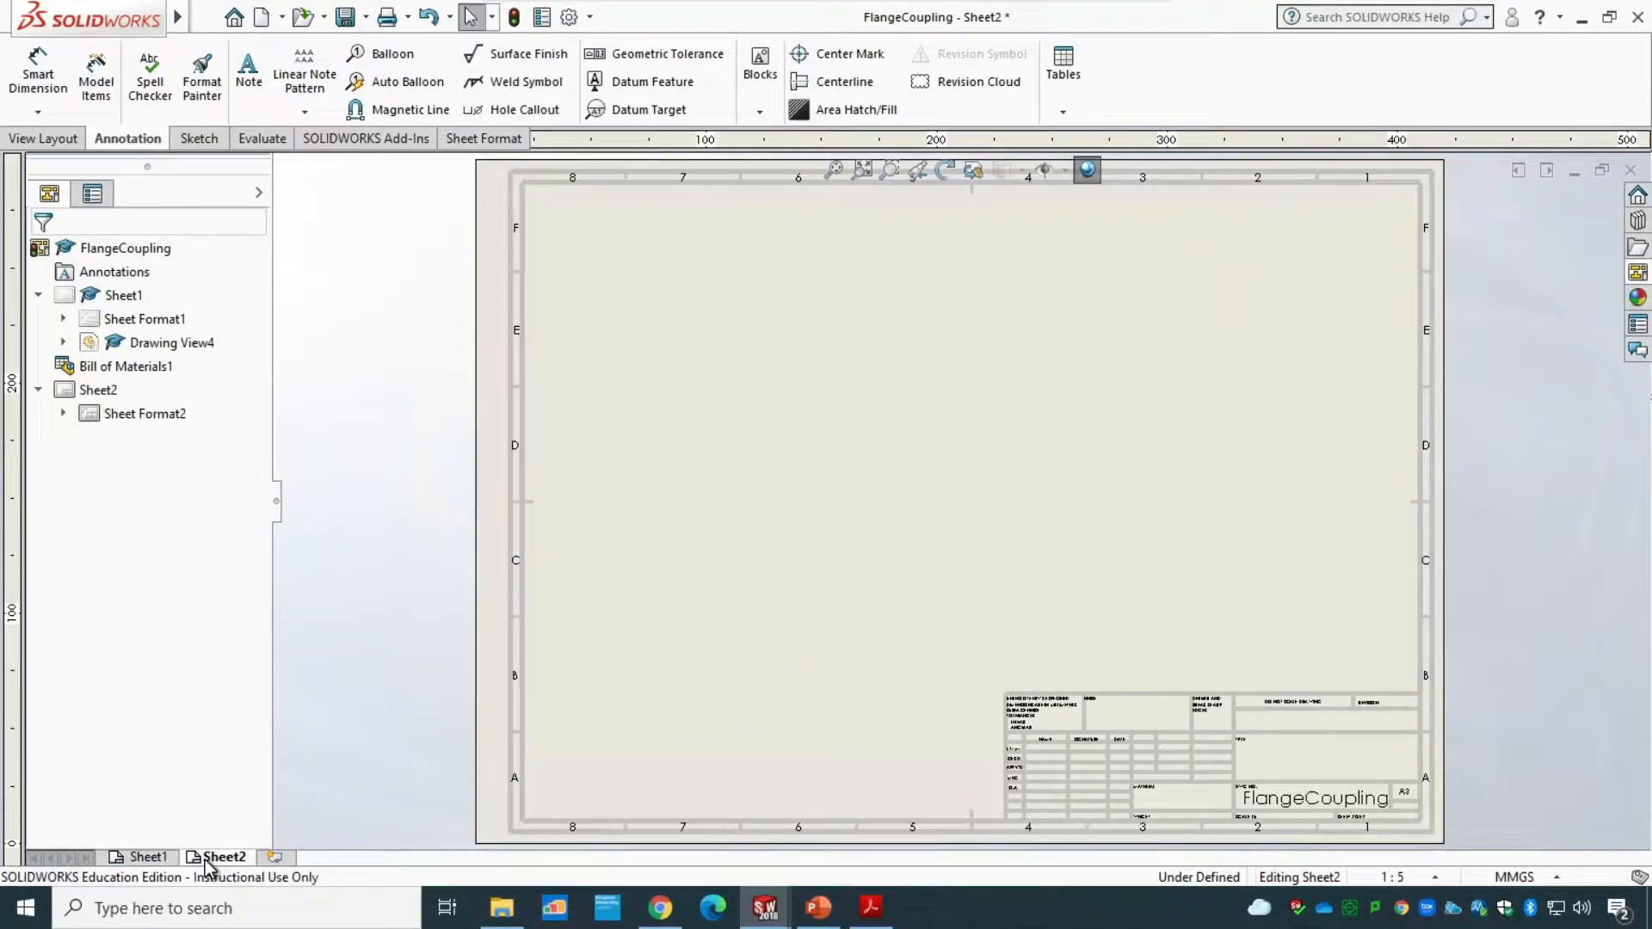
click(52, 138)
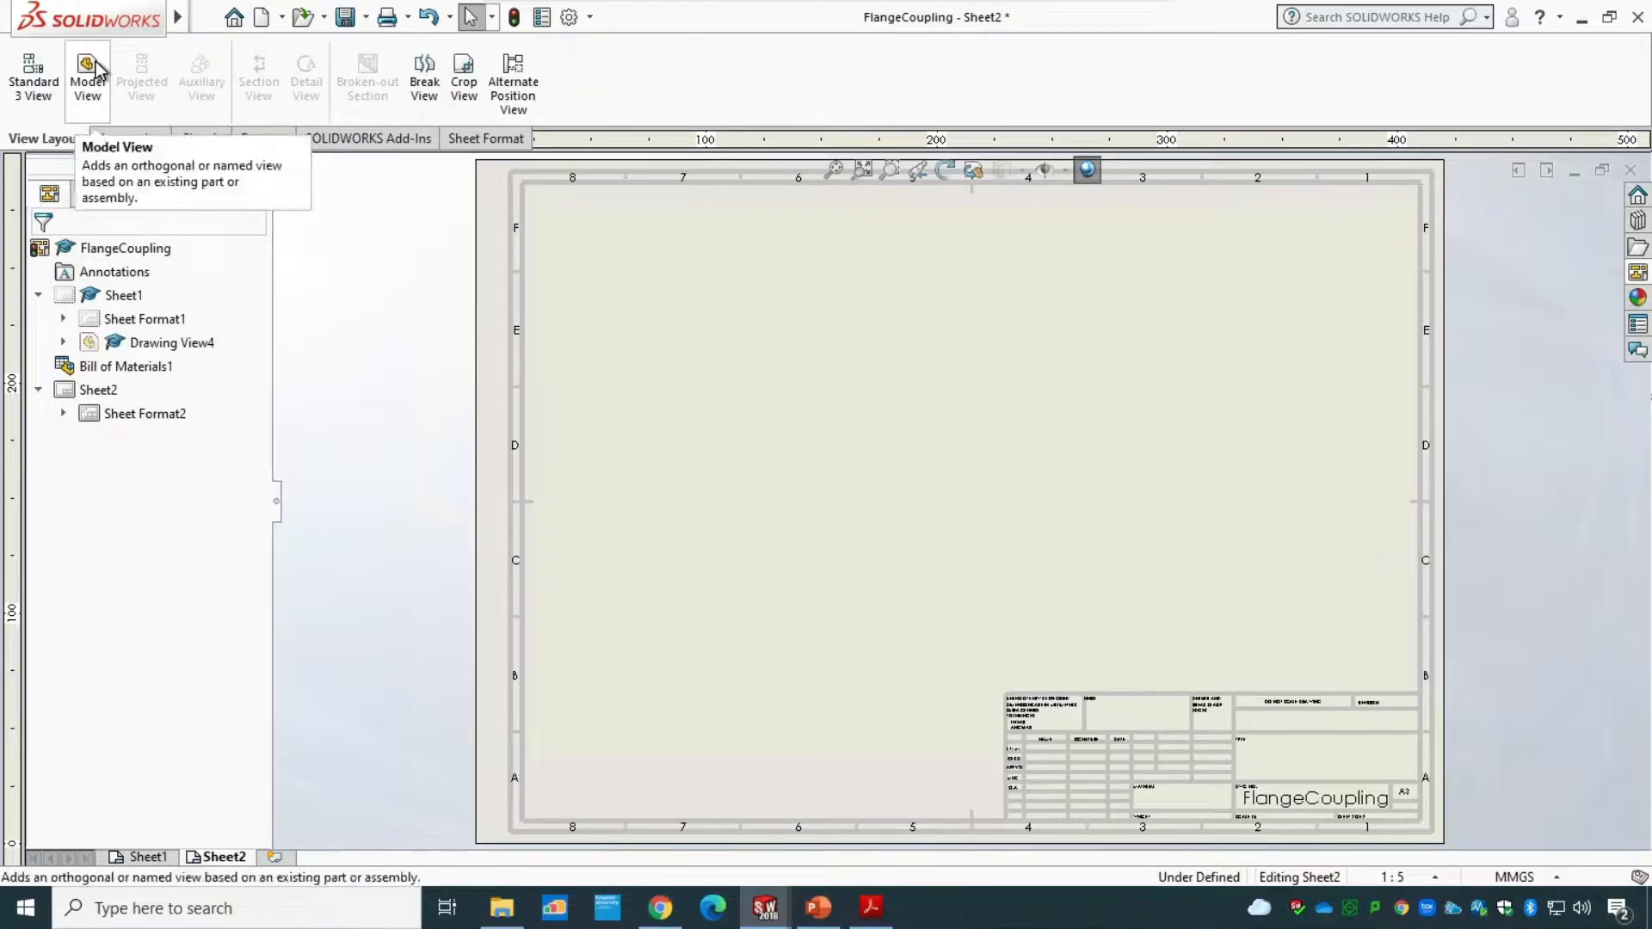
click(35, 78)
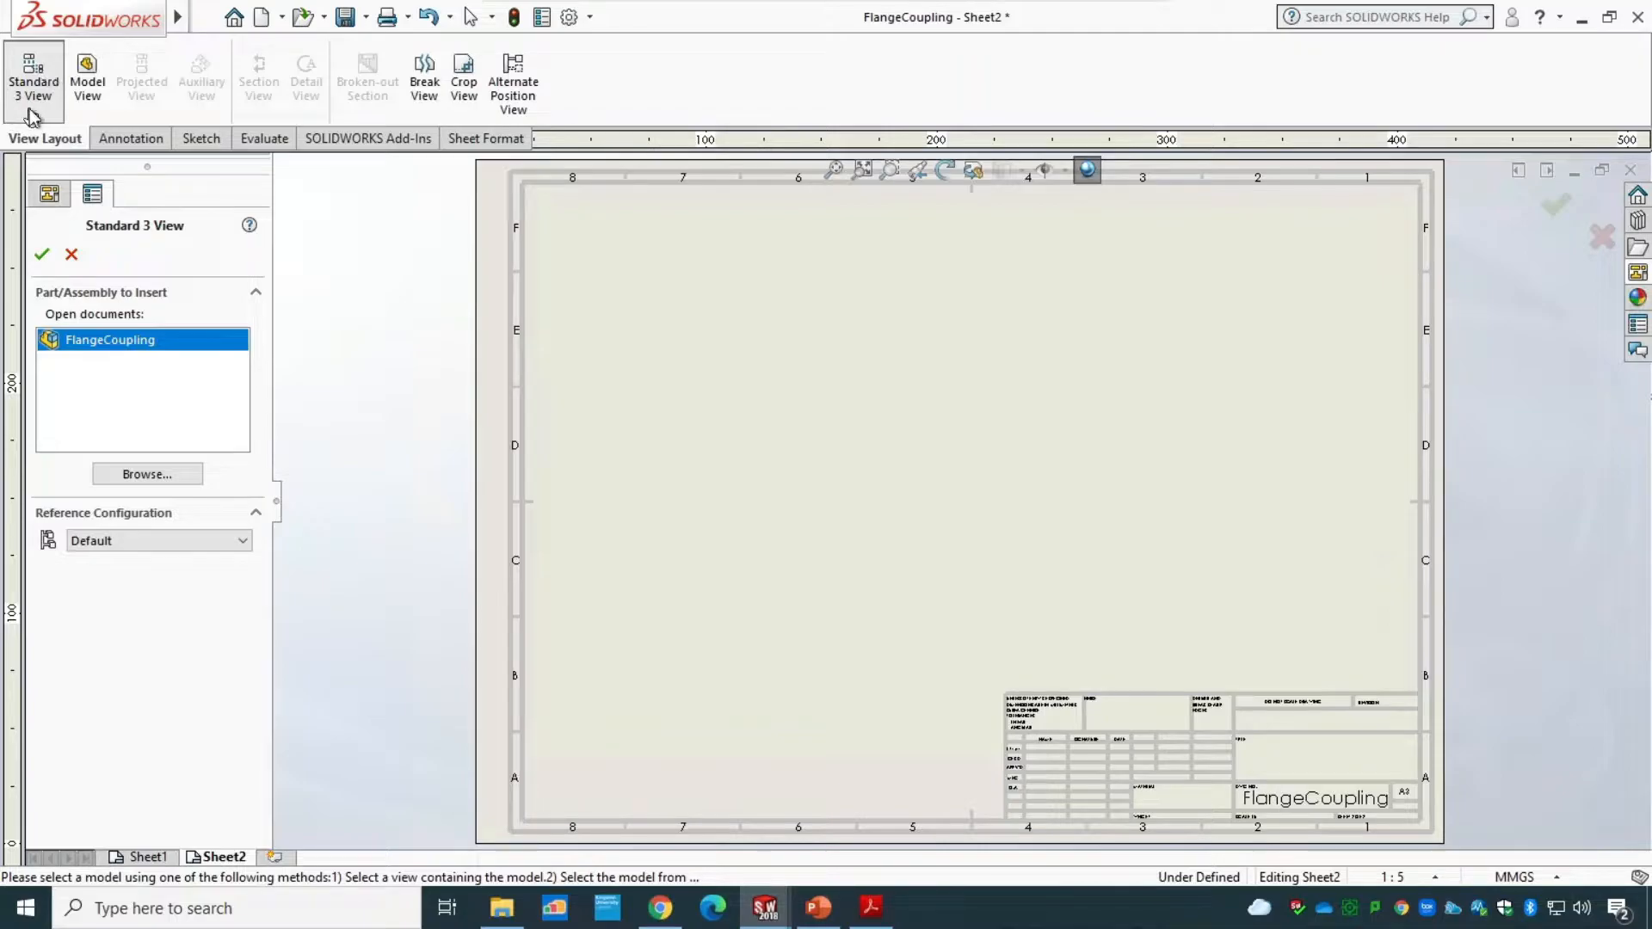
double_click(139, 339)
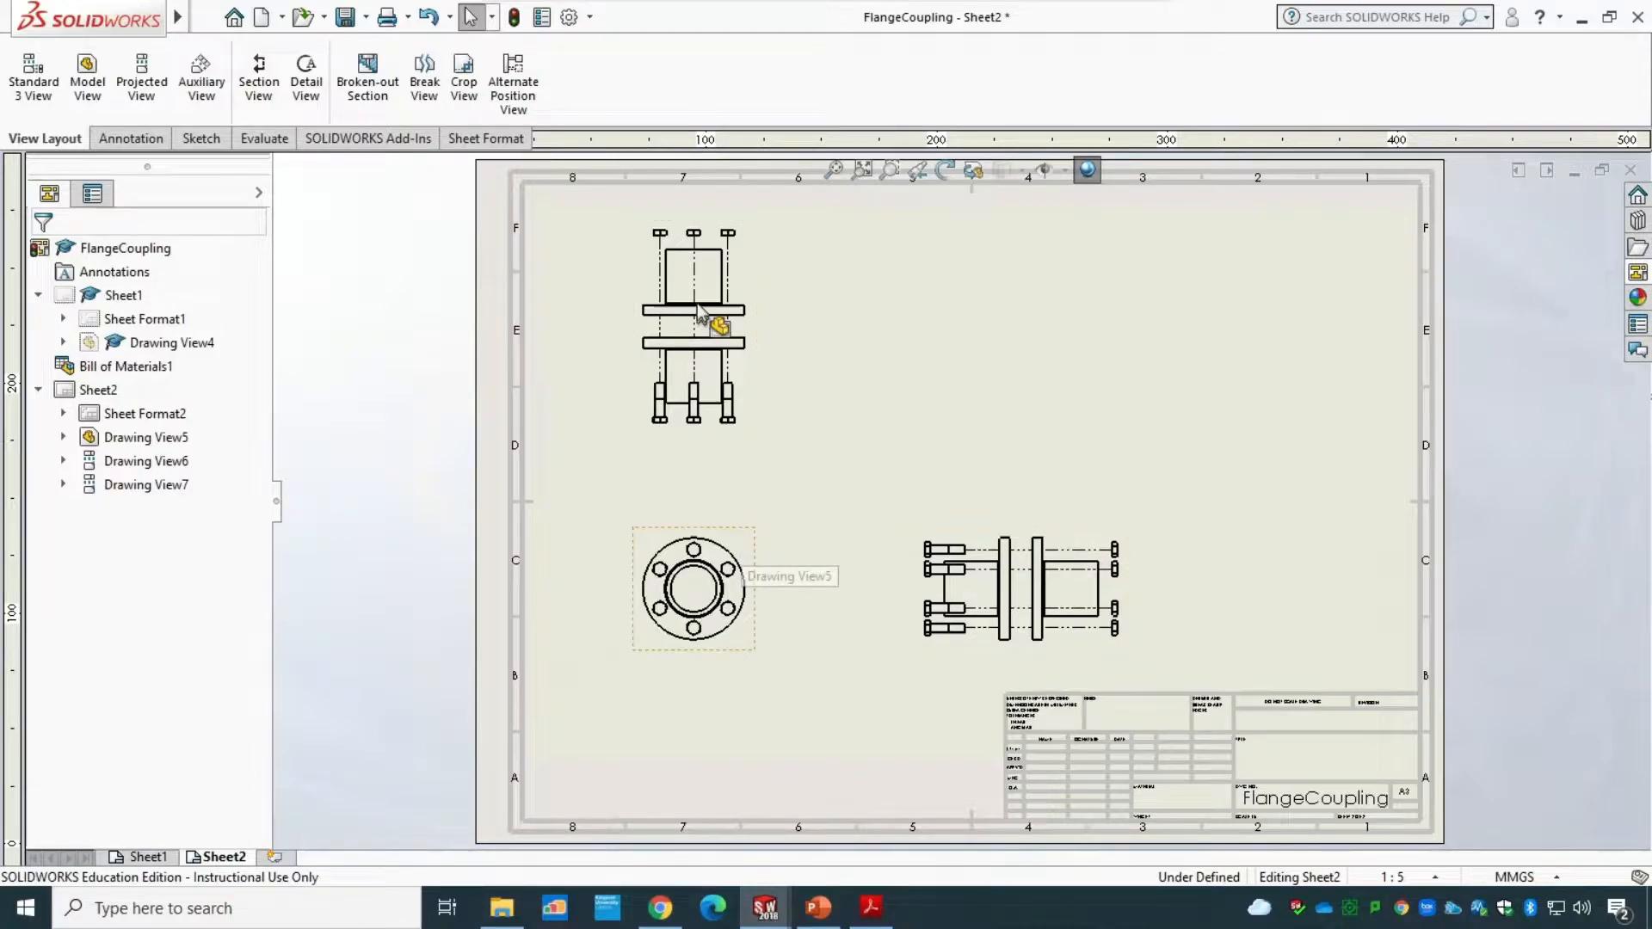
- Change the front view on Sheet2 to the top orientation, accepting the update of its dependent views
click(733, 555)
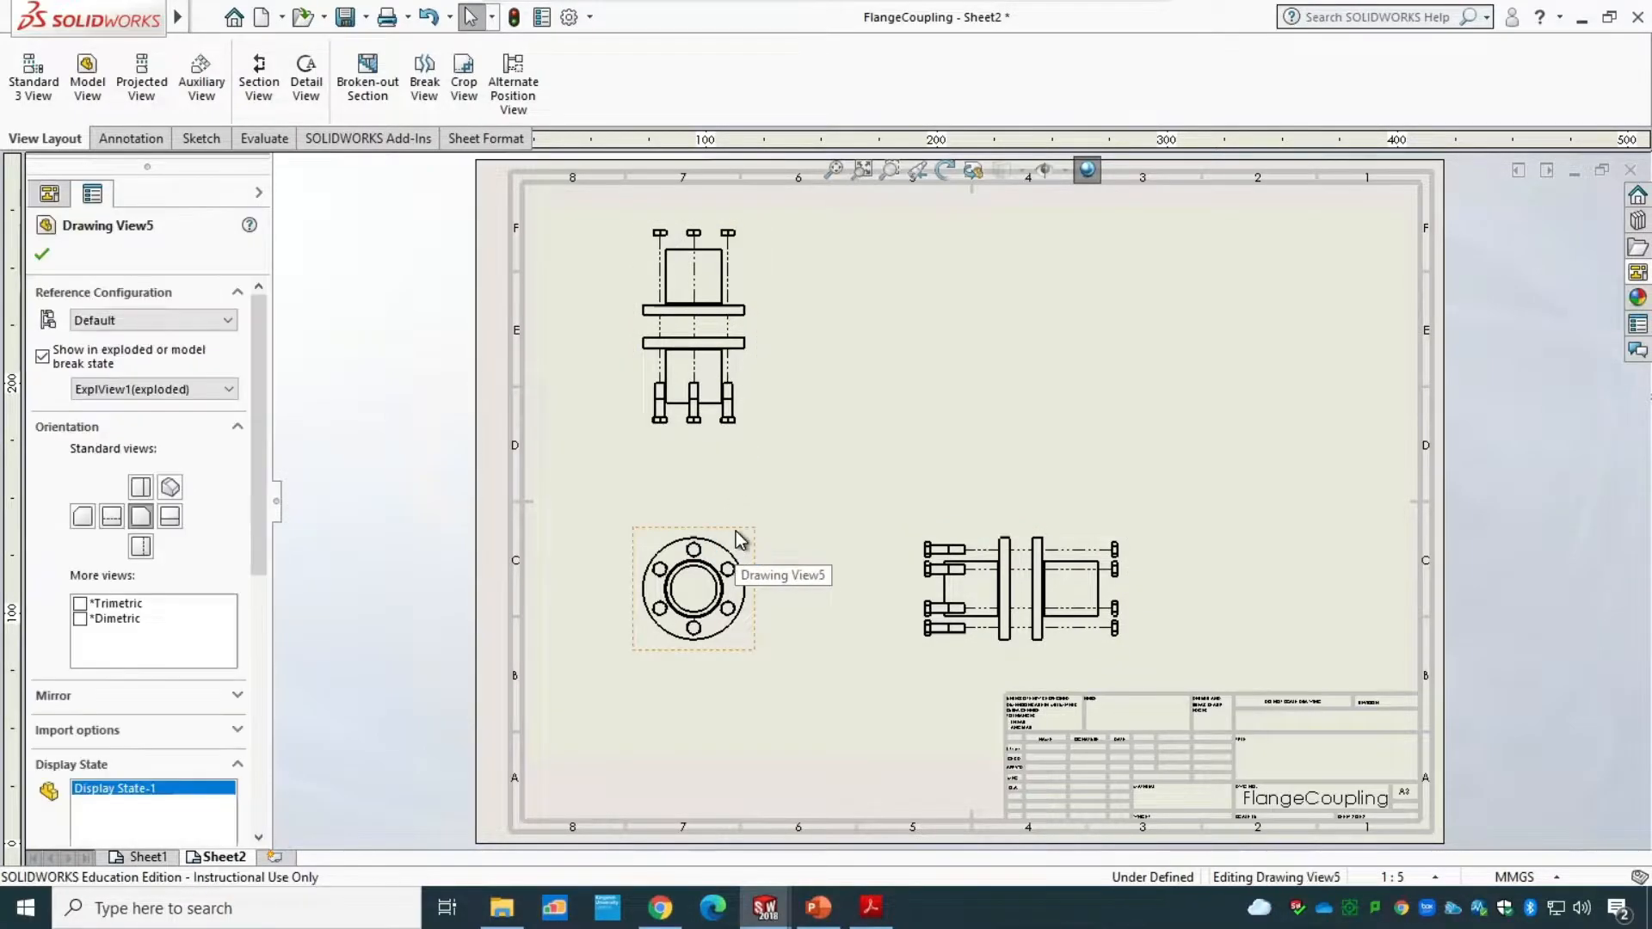
click(140, 488)
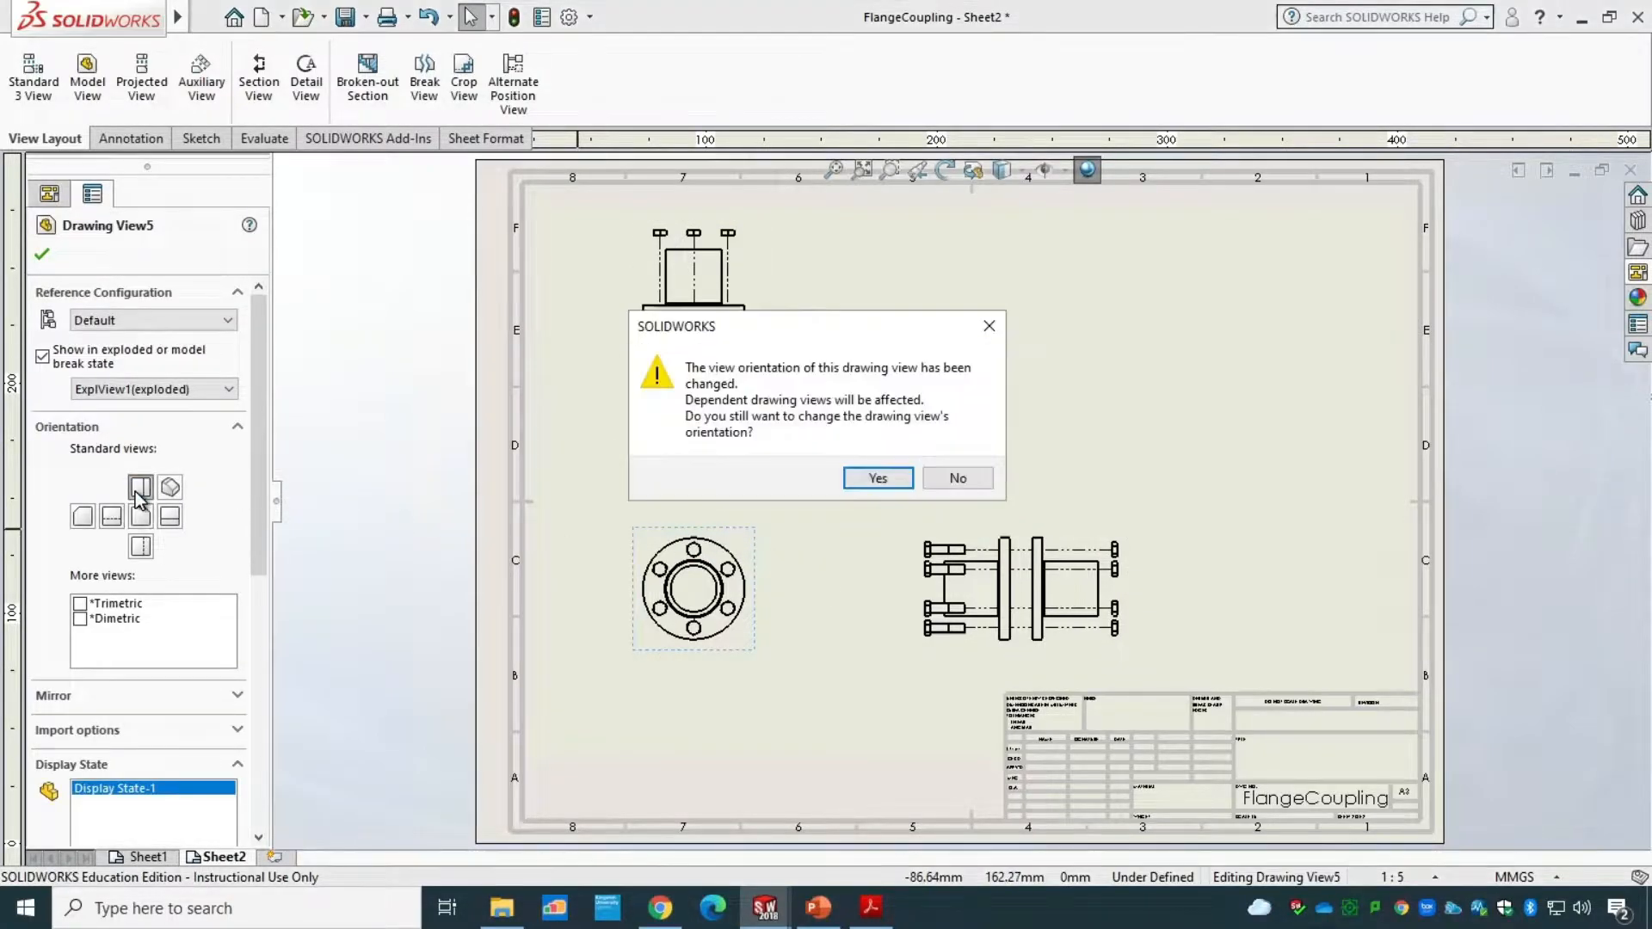
click(877, 478)
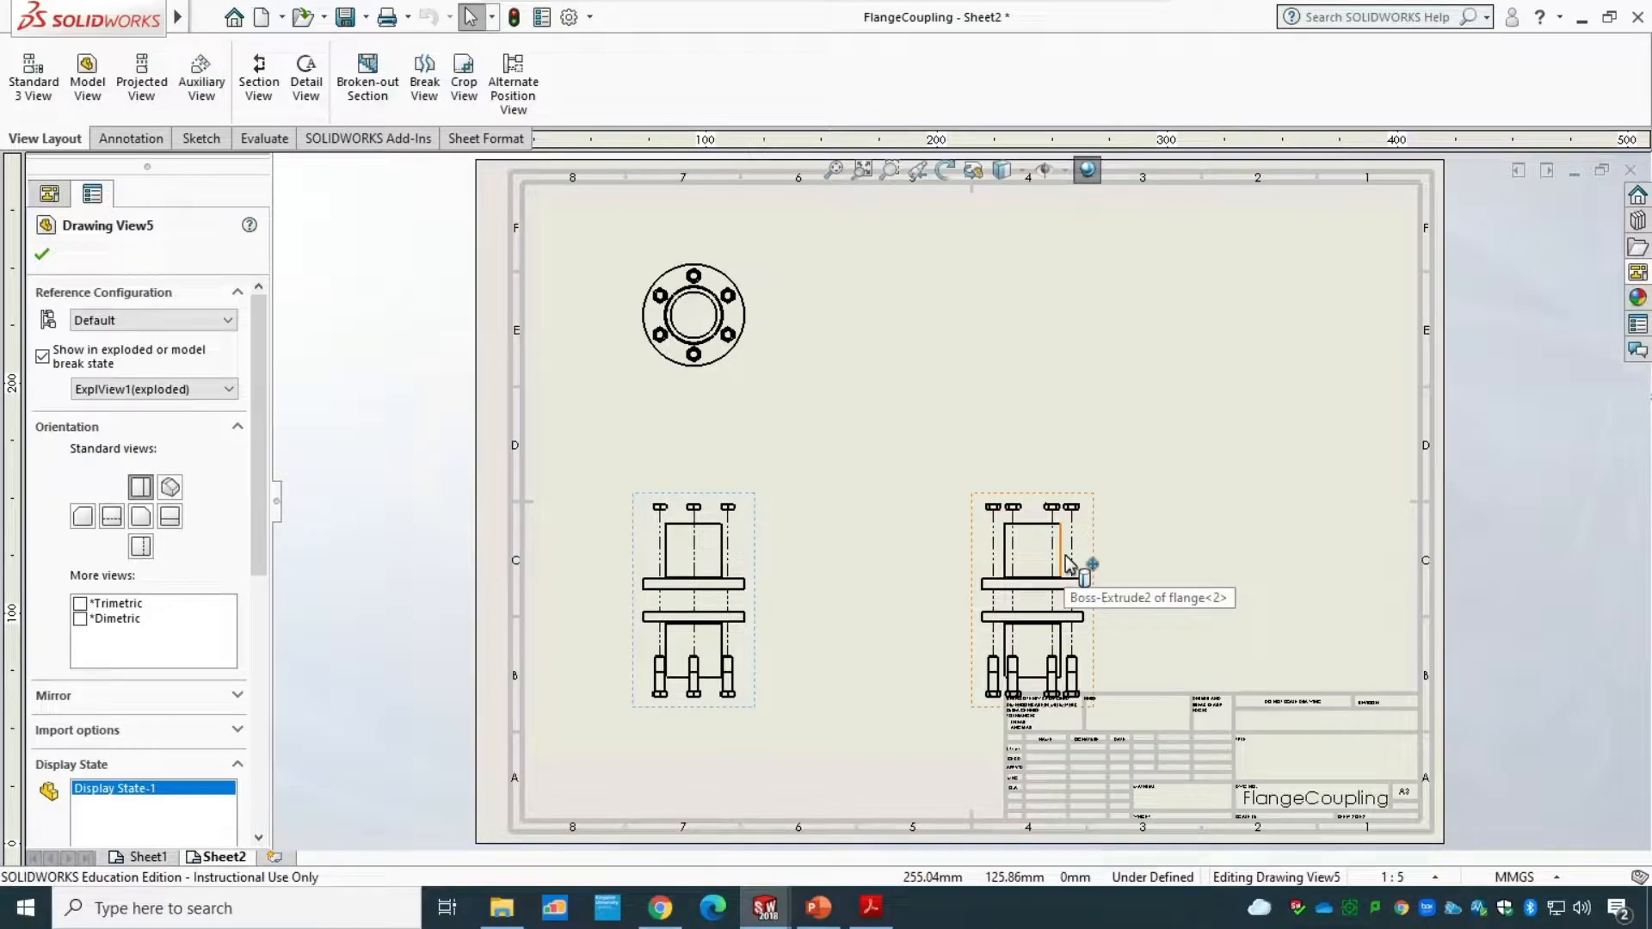
click(41, 254)
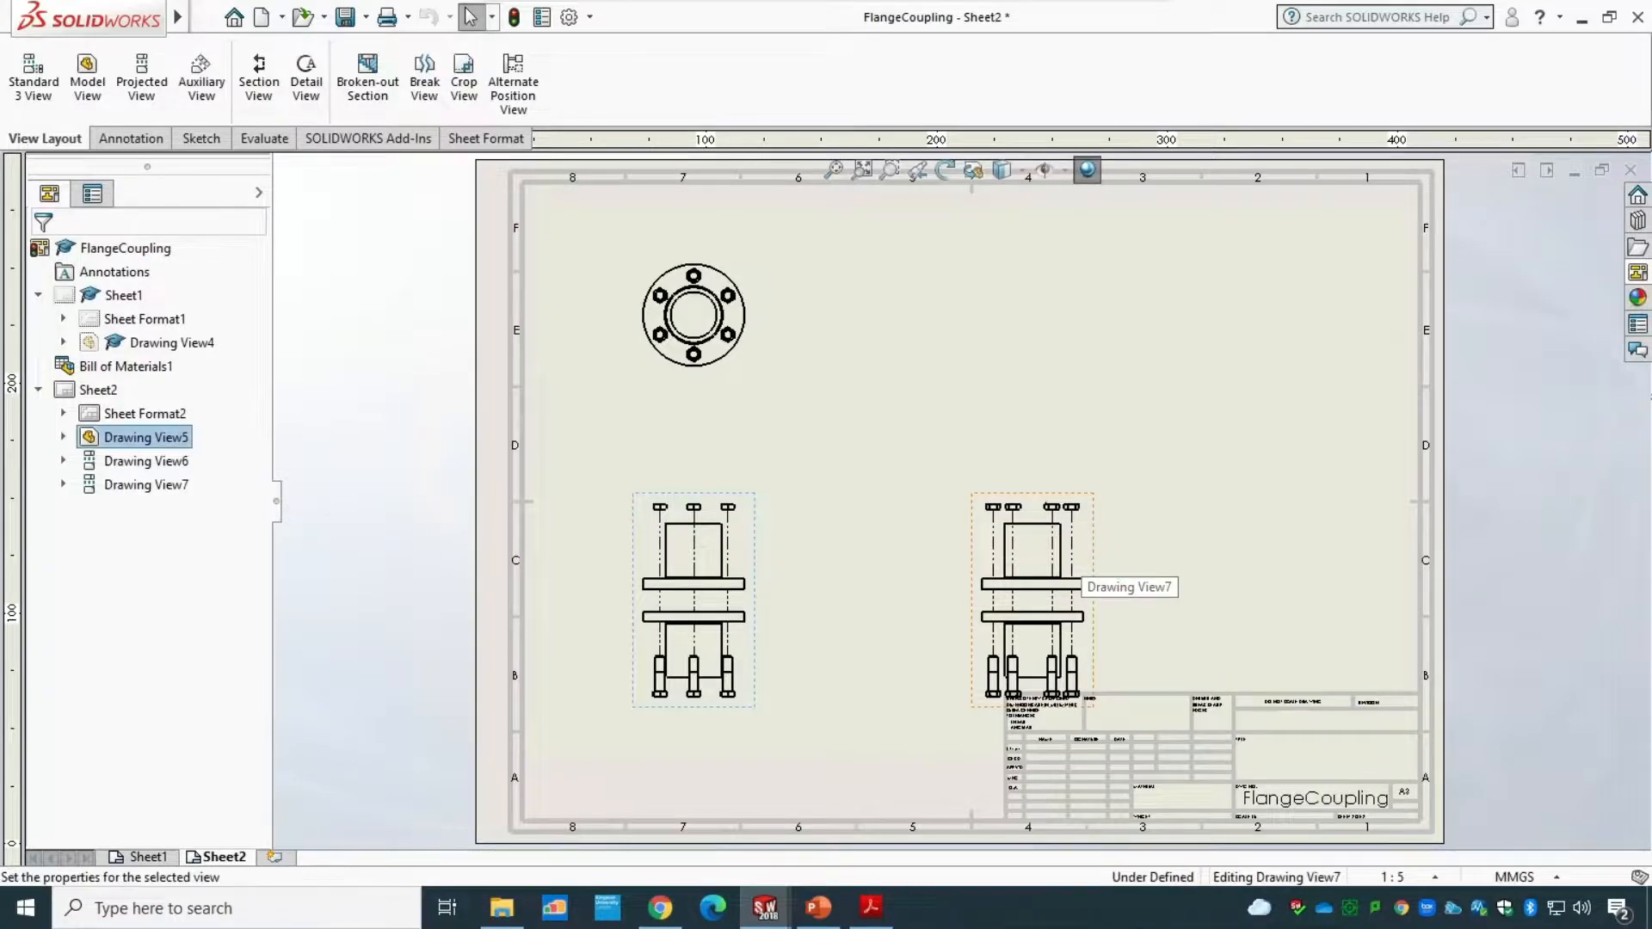
- Rotate the side view on Sheet2 to a drawing view angle of -90 degrees
click(1096, 548)
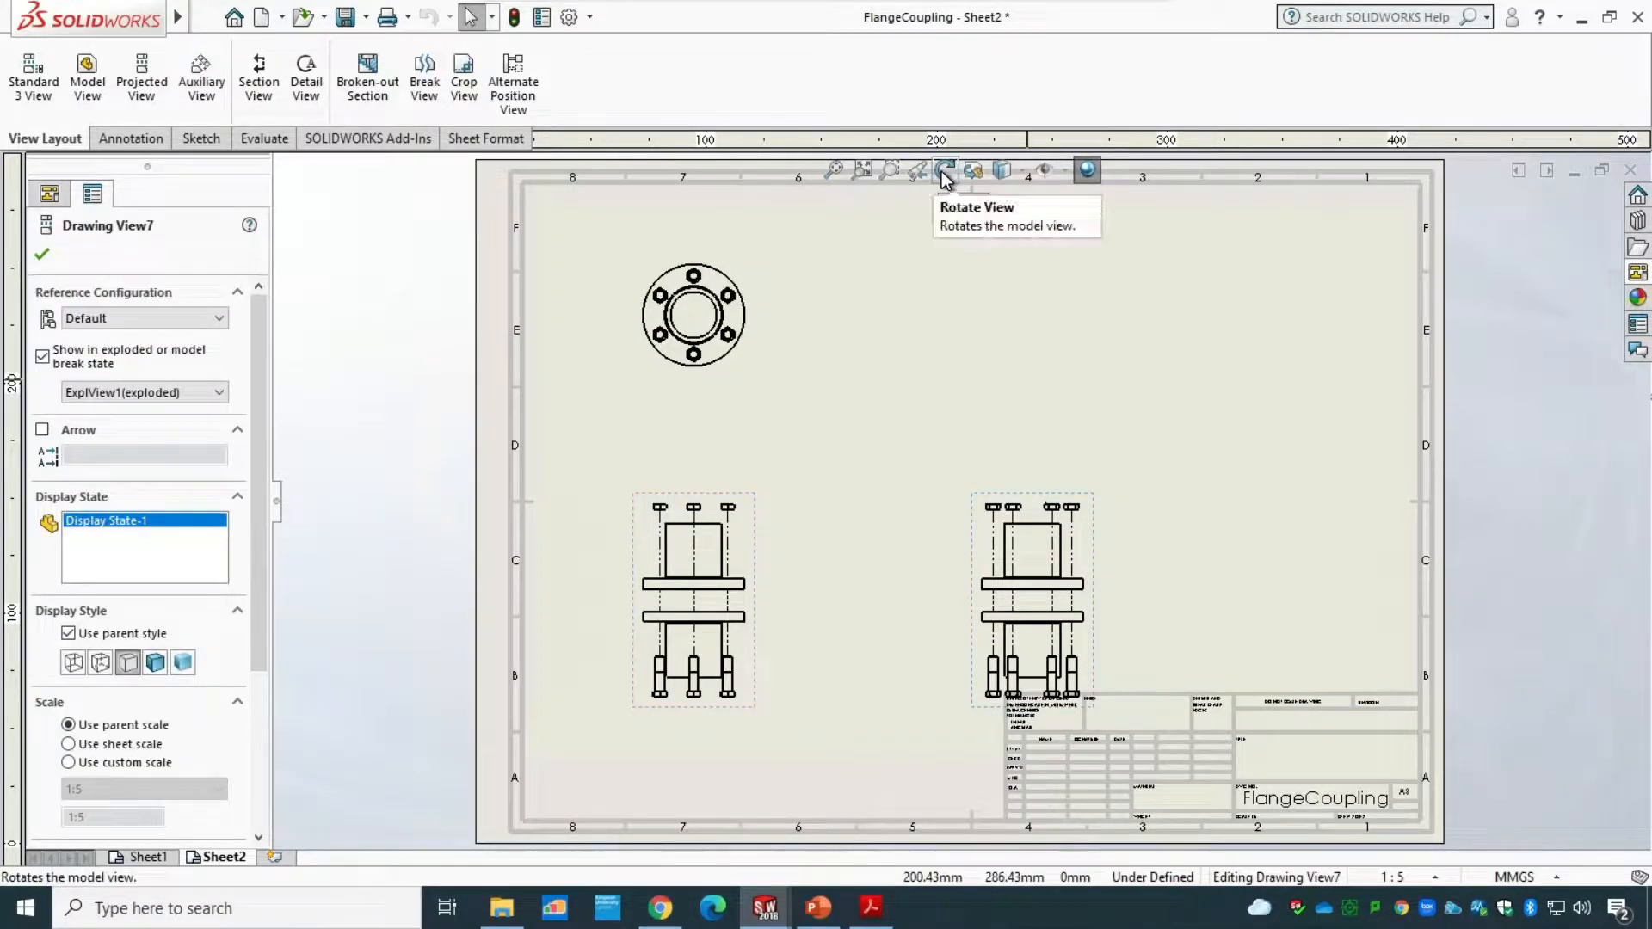
click(946, 172)
mouse_move(969, 492)
mouse_down()
mouse_move(914, 599)
mouse_move(984, 634)
mouse_move(1044, 620)
mouse_move(1037, 666)
mouse_up()
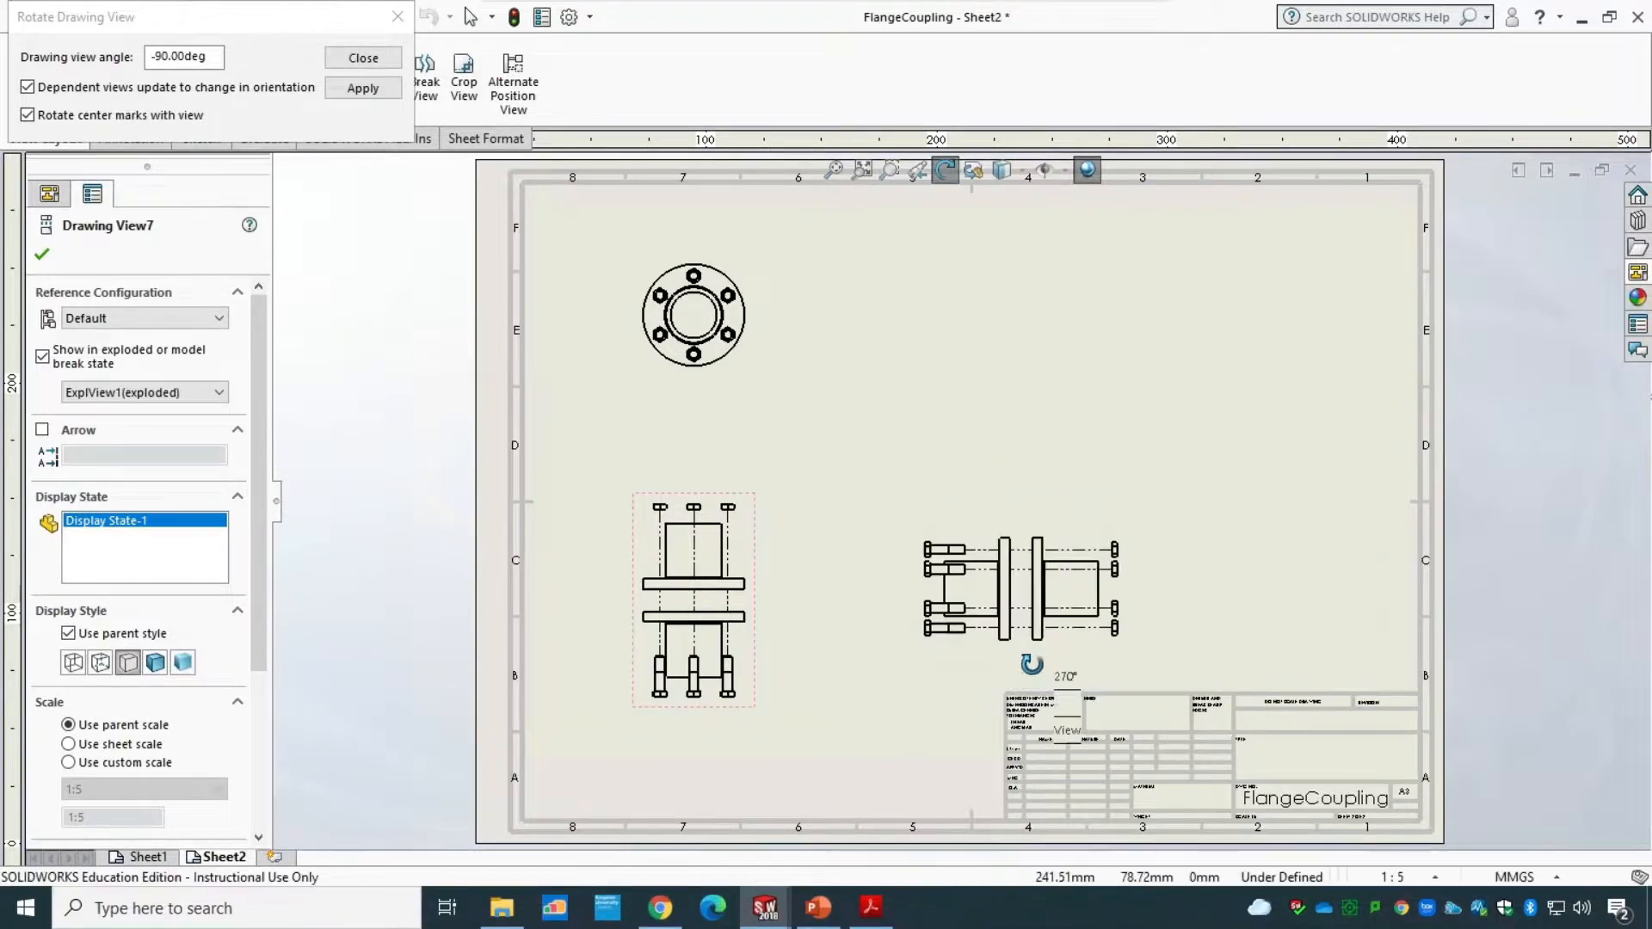
click(53, 252)
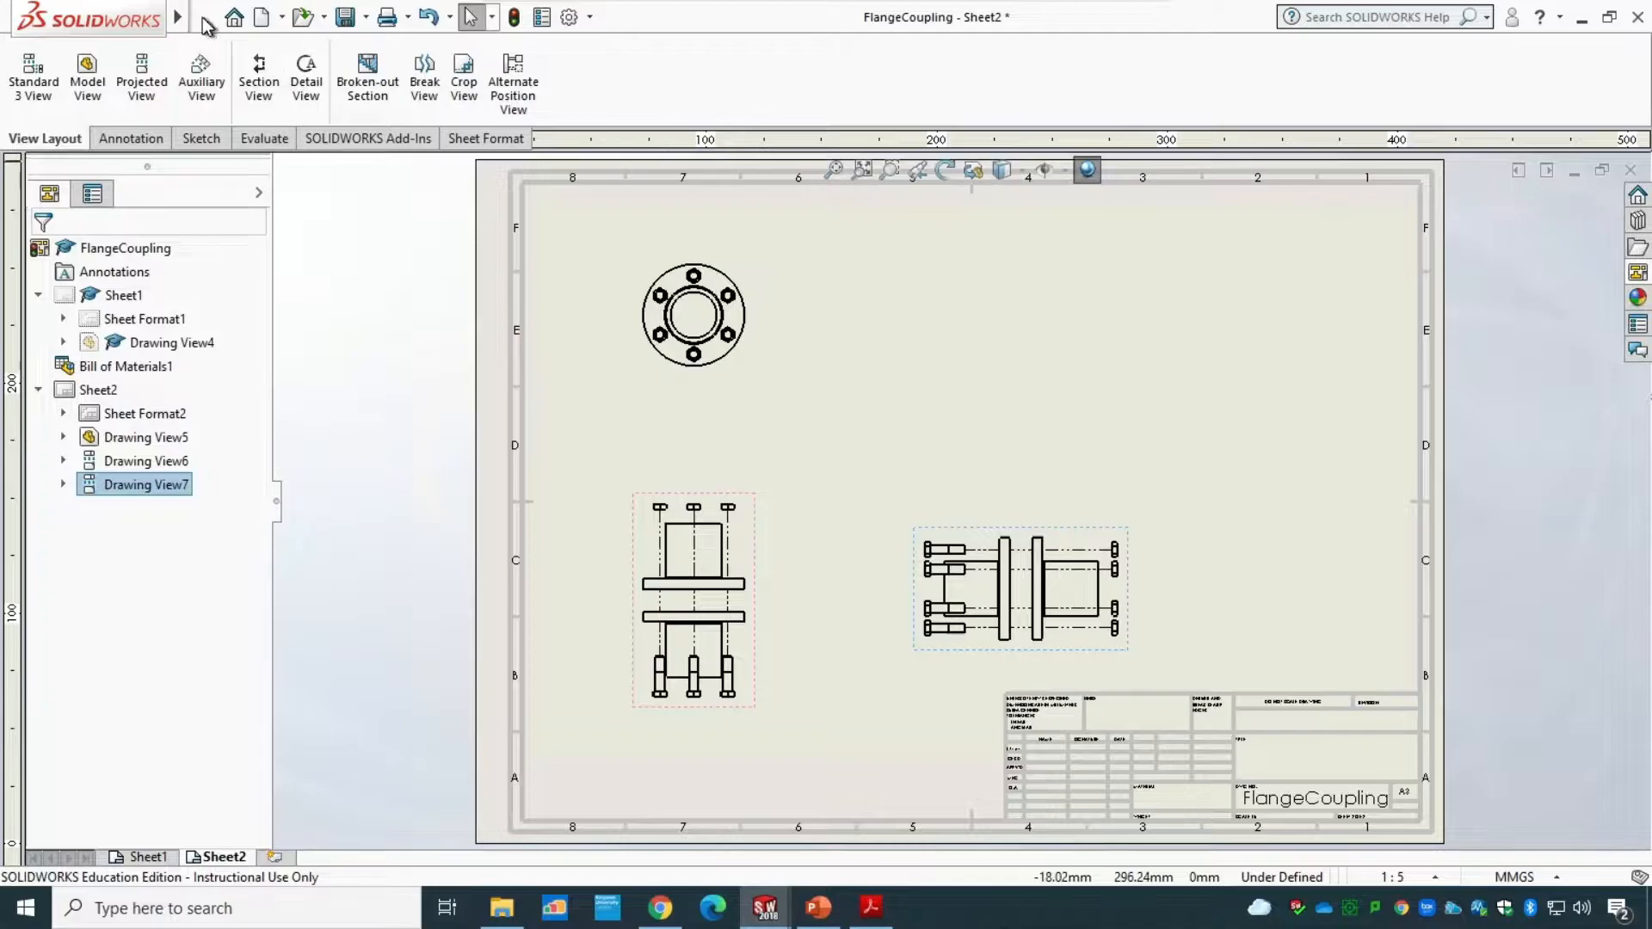
- Open the SOLIDWORKS Tutorials and look through the Getting Started and Basic Techniques lessons
mouse_move(182, 21)
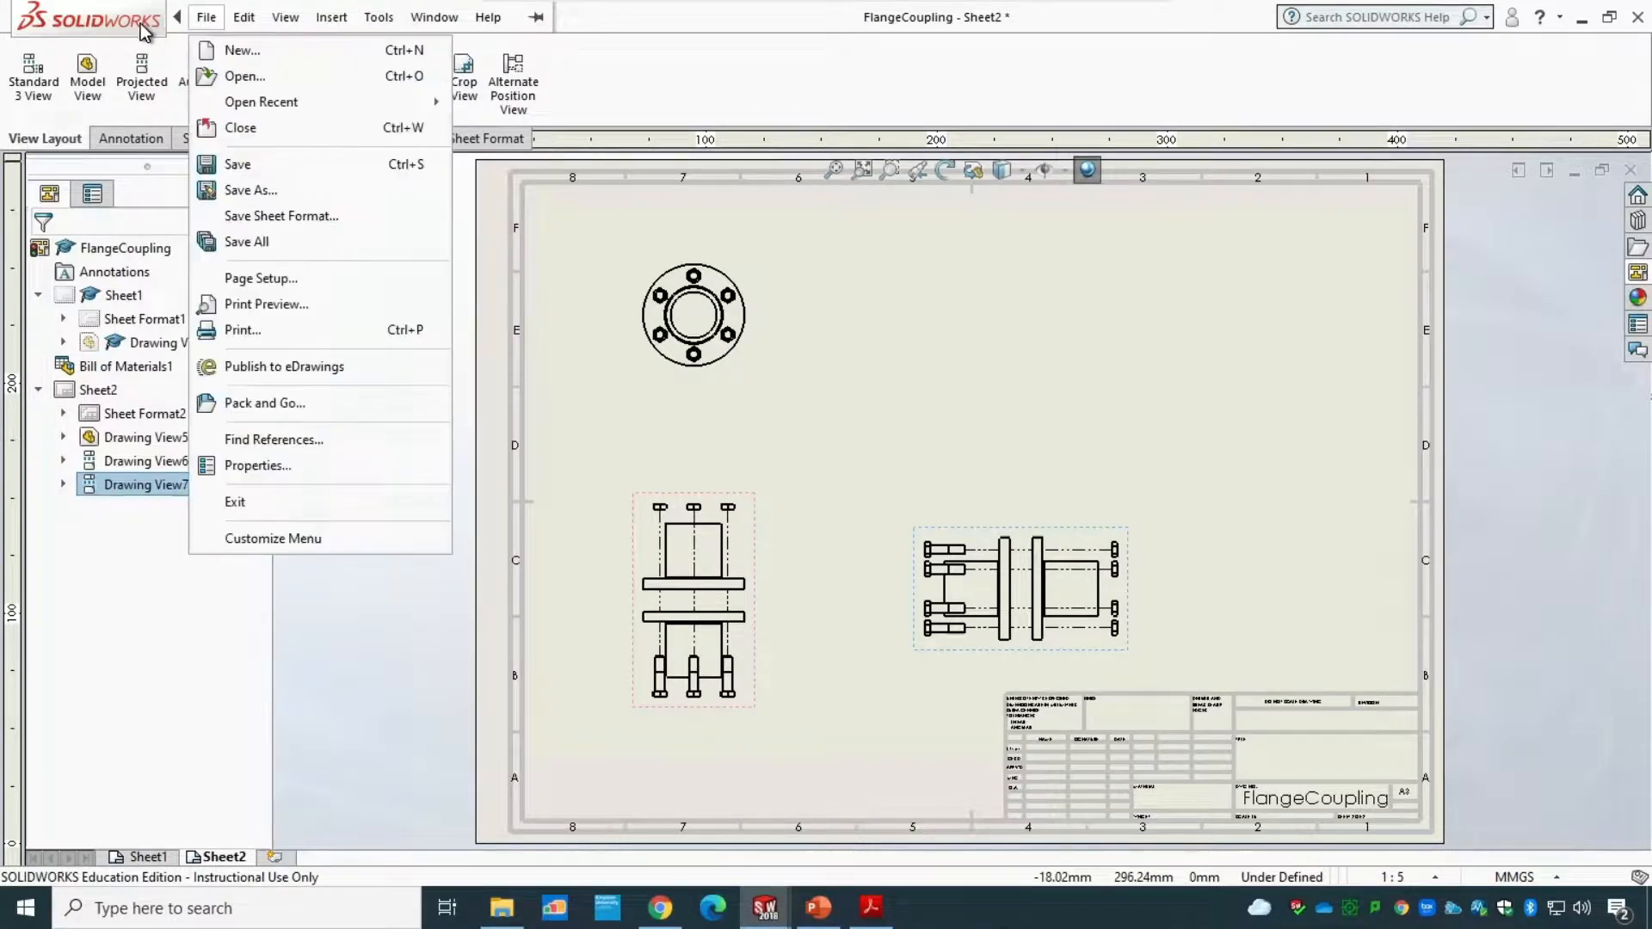
click(488, 17)
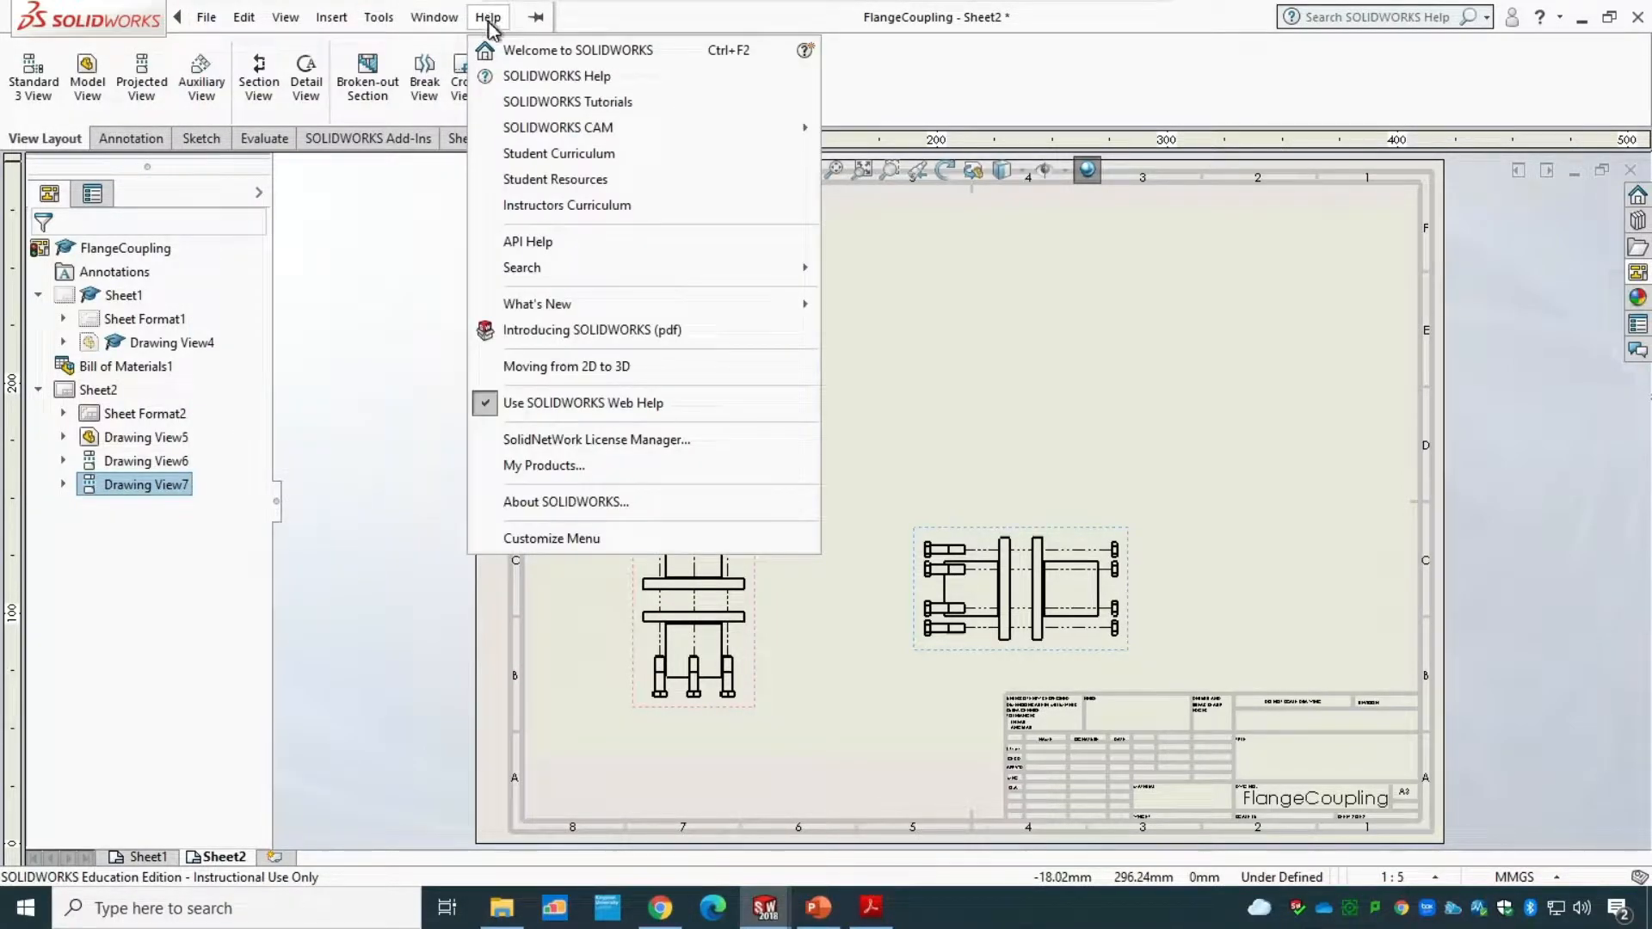
click(580, 103)
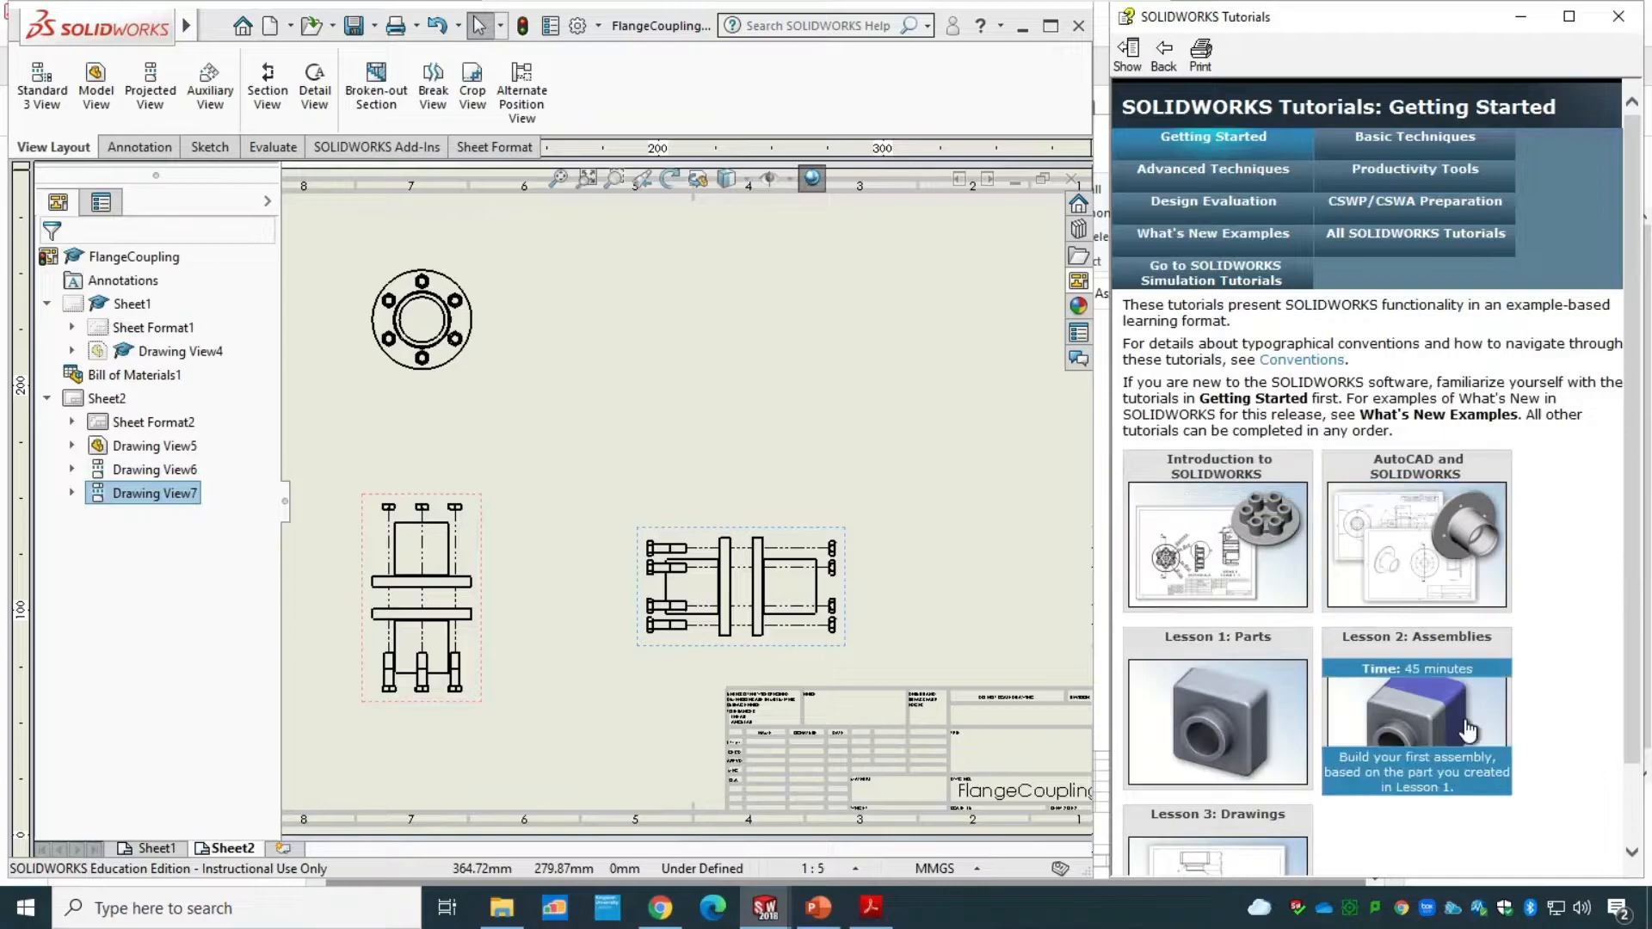
scroll(1396, 769, down, 2)
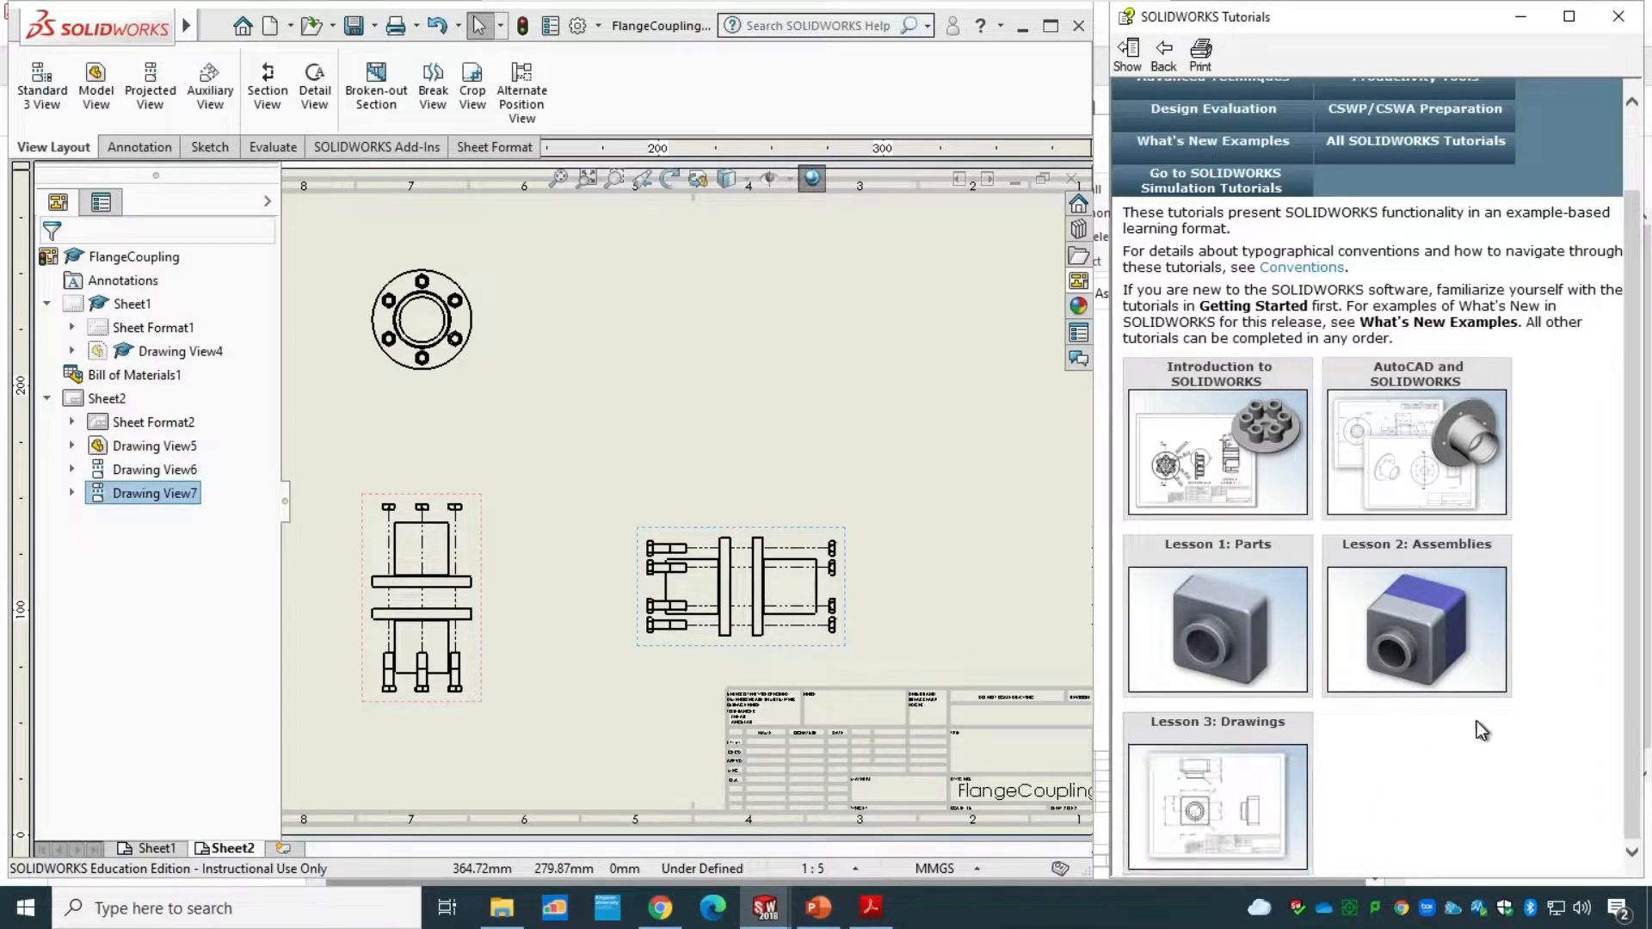
scroll(1482, 731, up, 2)
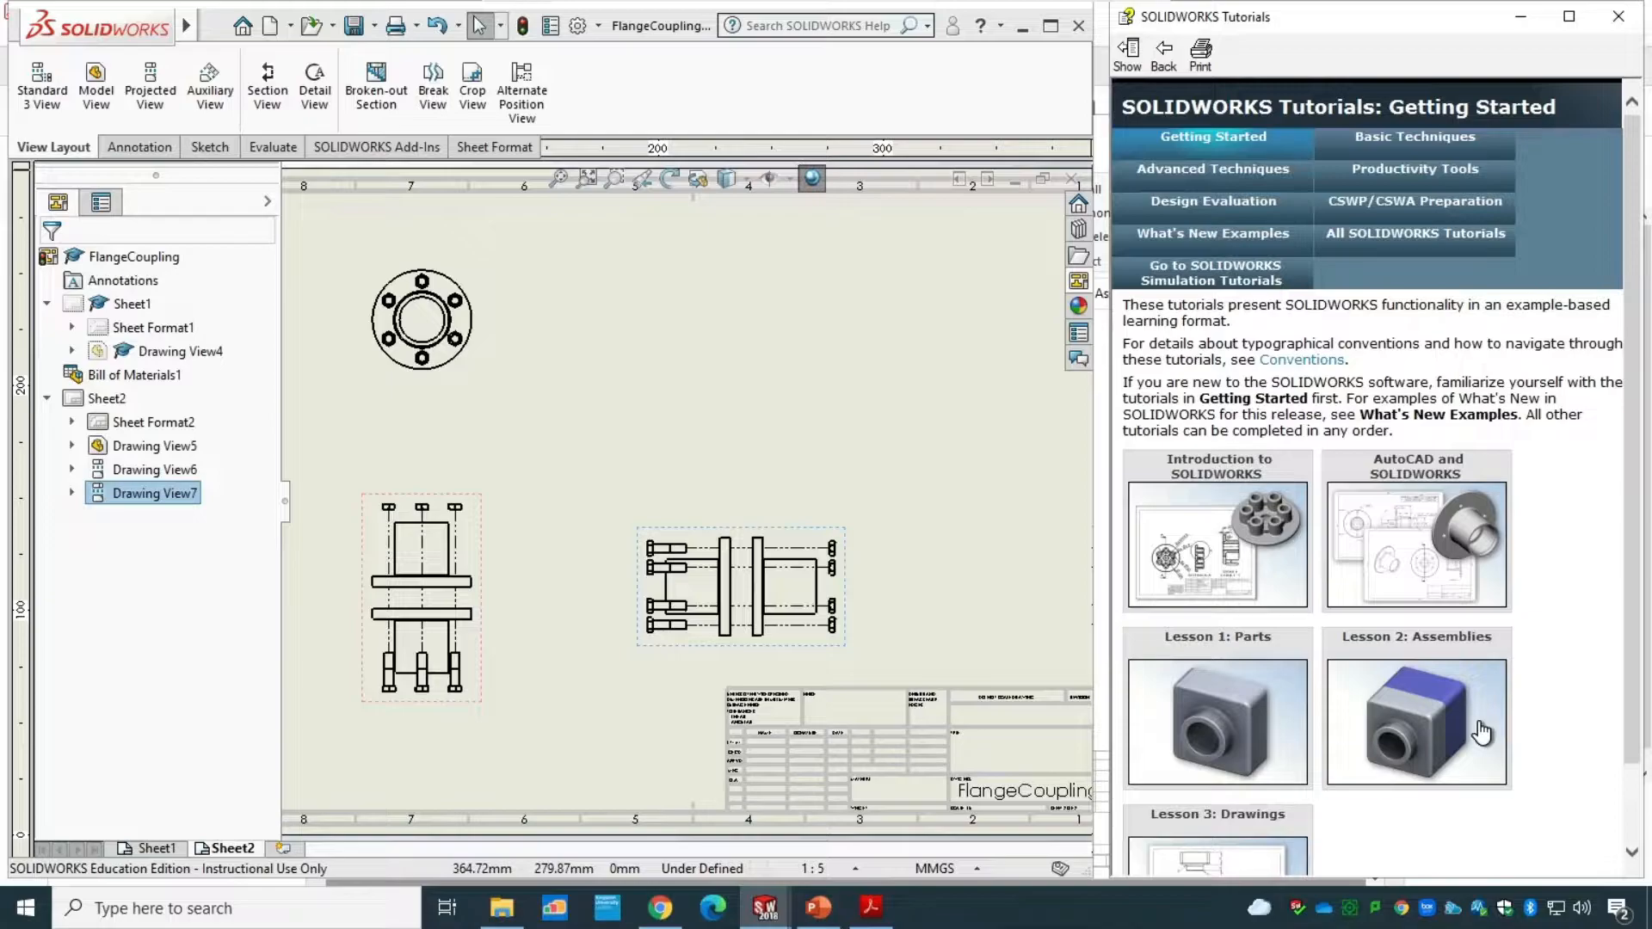
click(1372, 154)
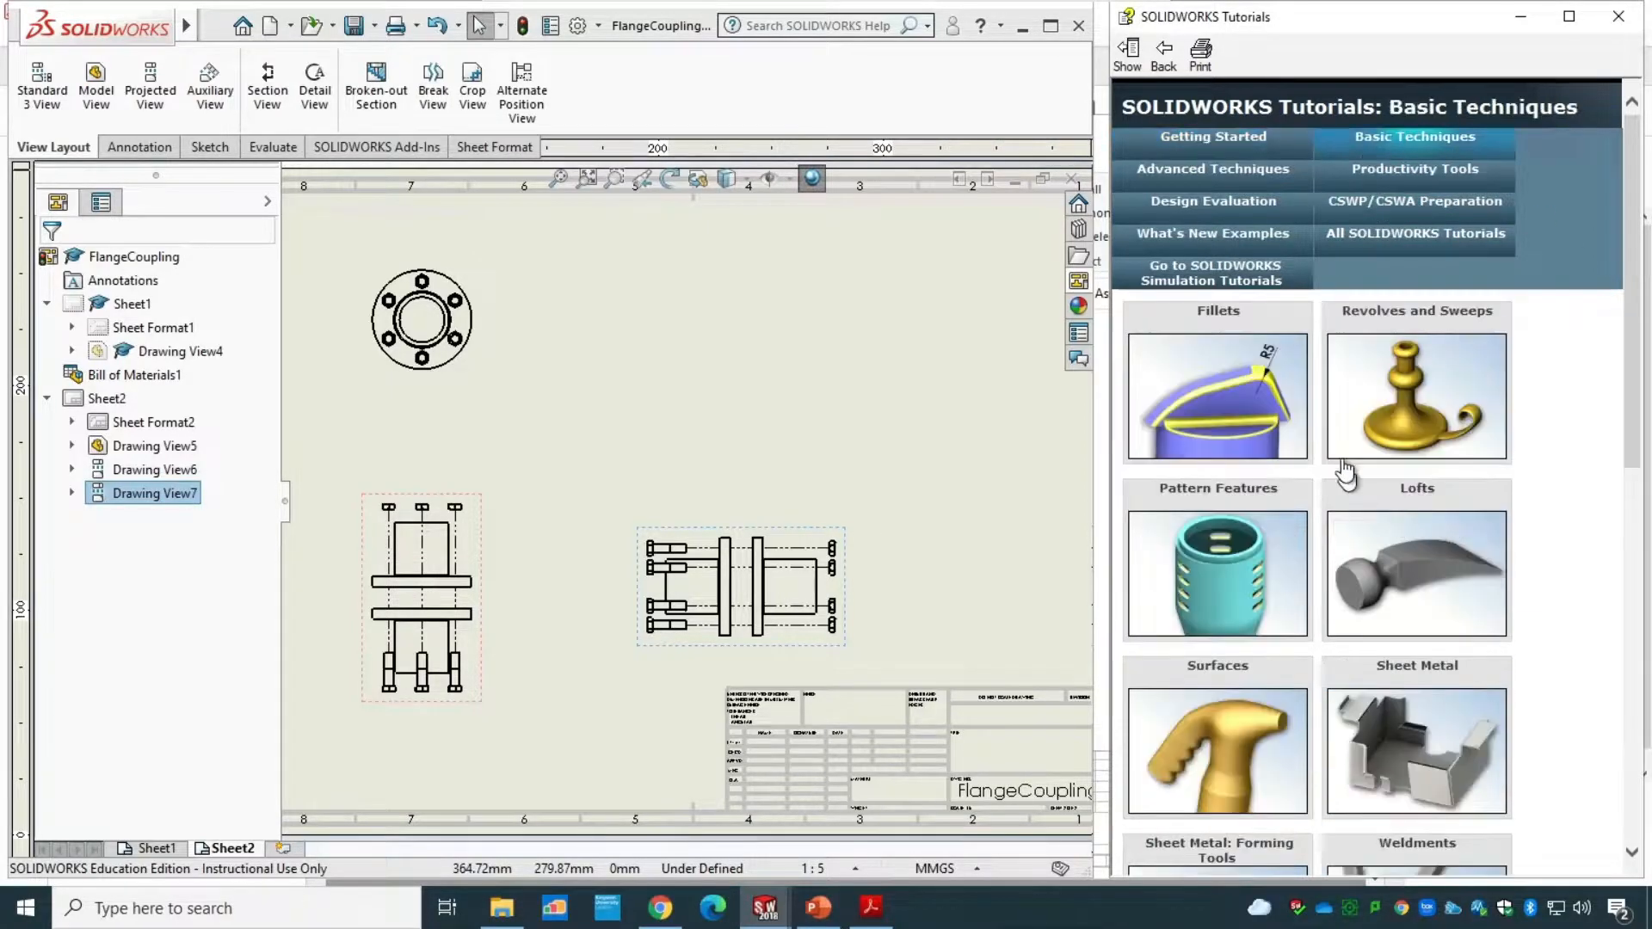
scroll(1292, 639, down, 2)
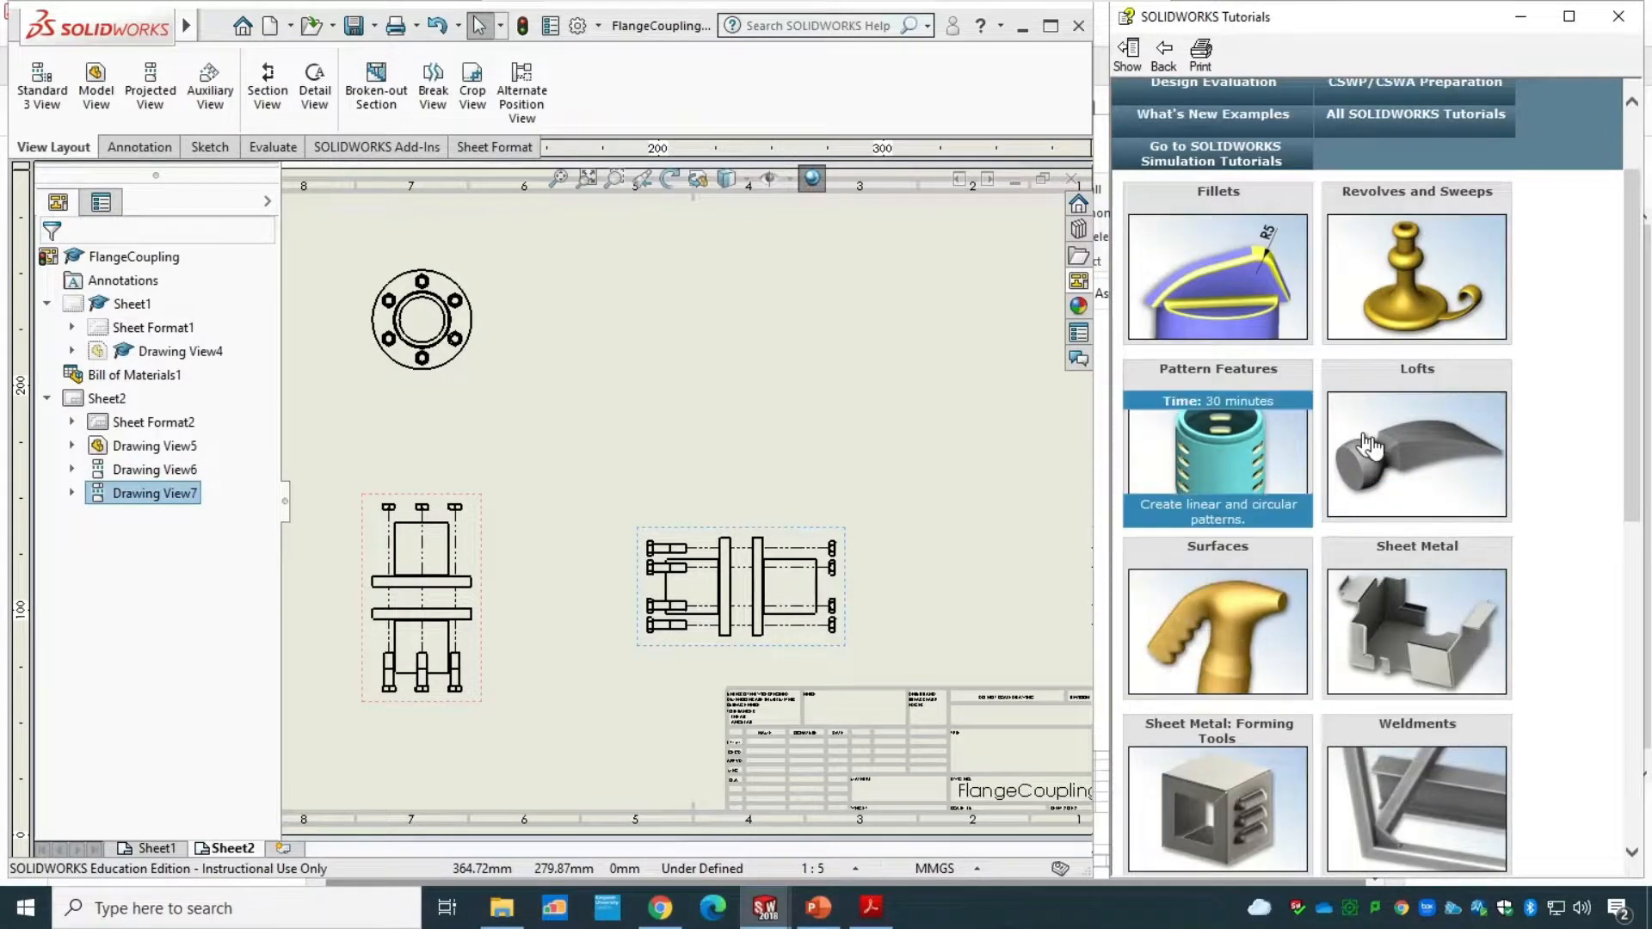
scroll(1316, 548, down, 7)
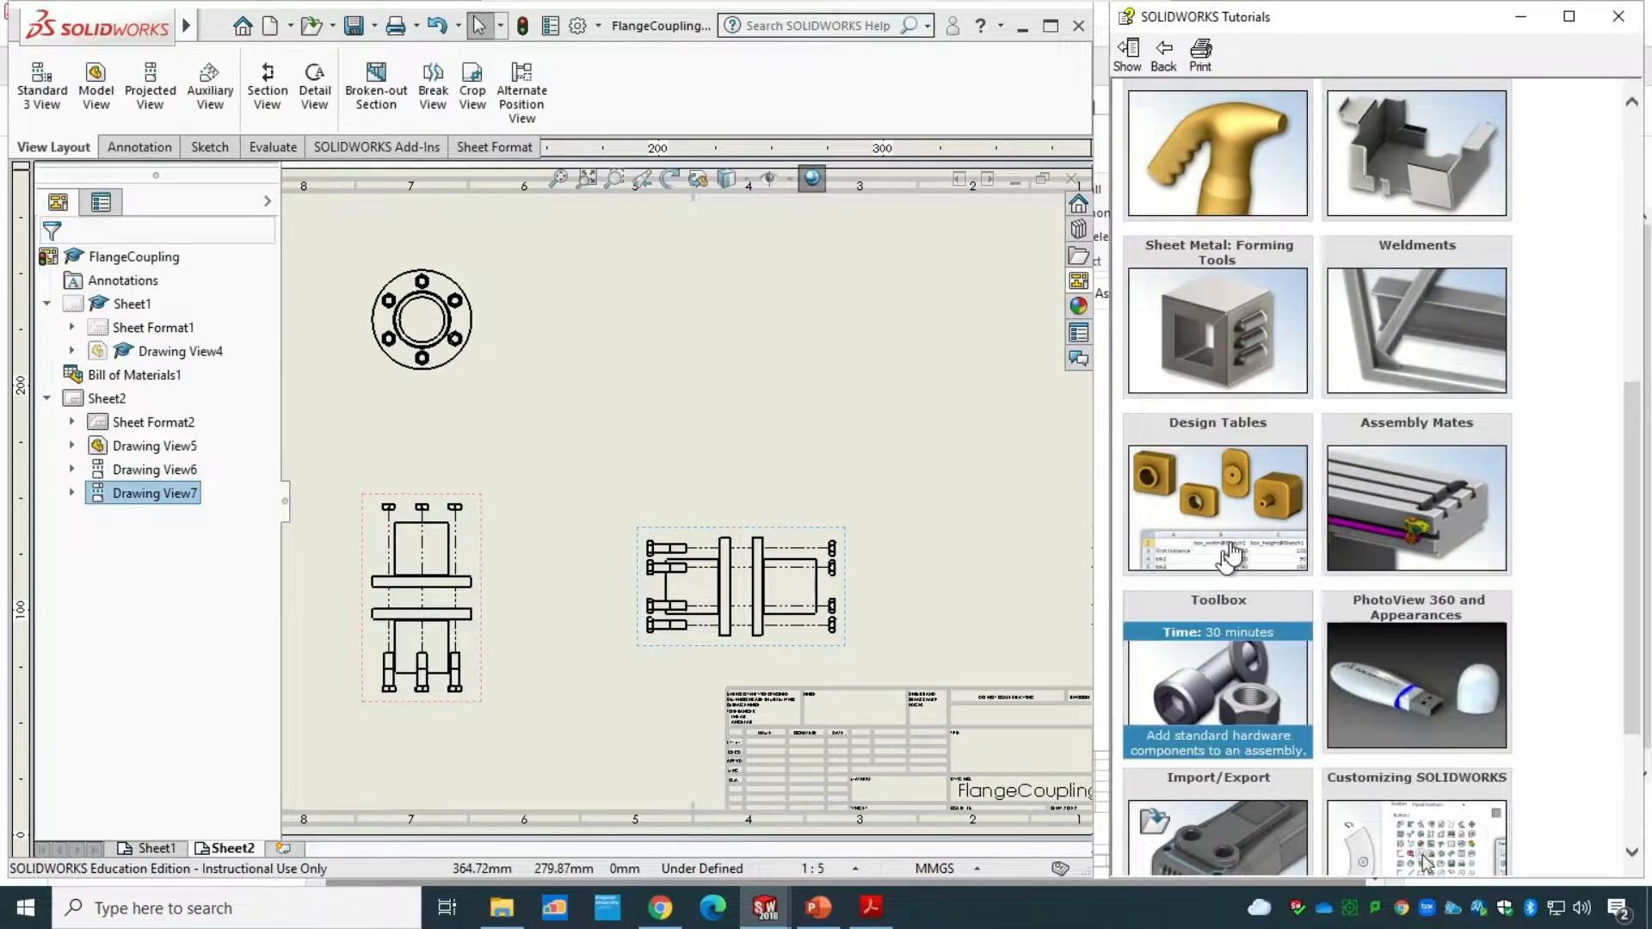
scroll(1379, 607, down, 3)
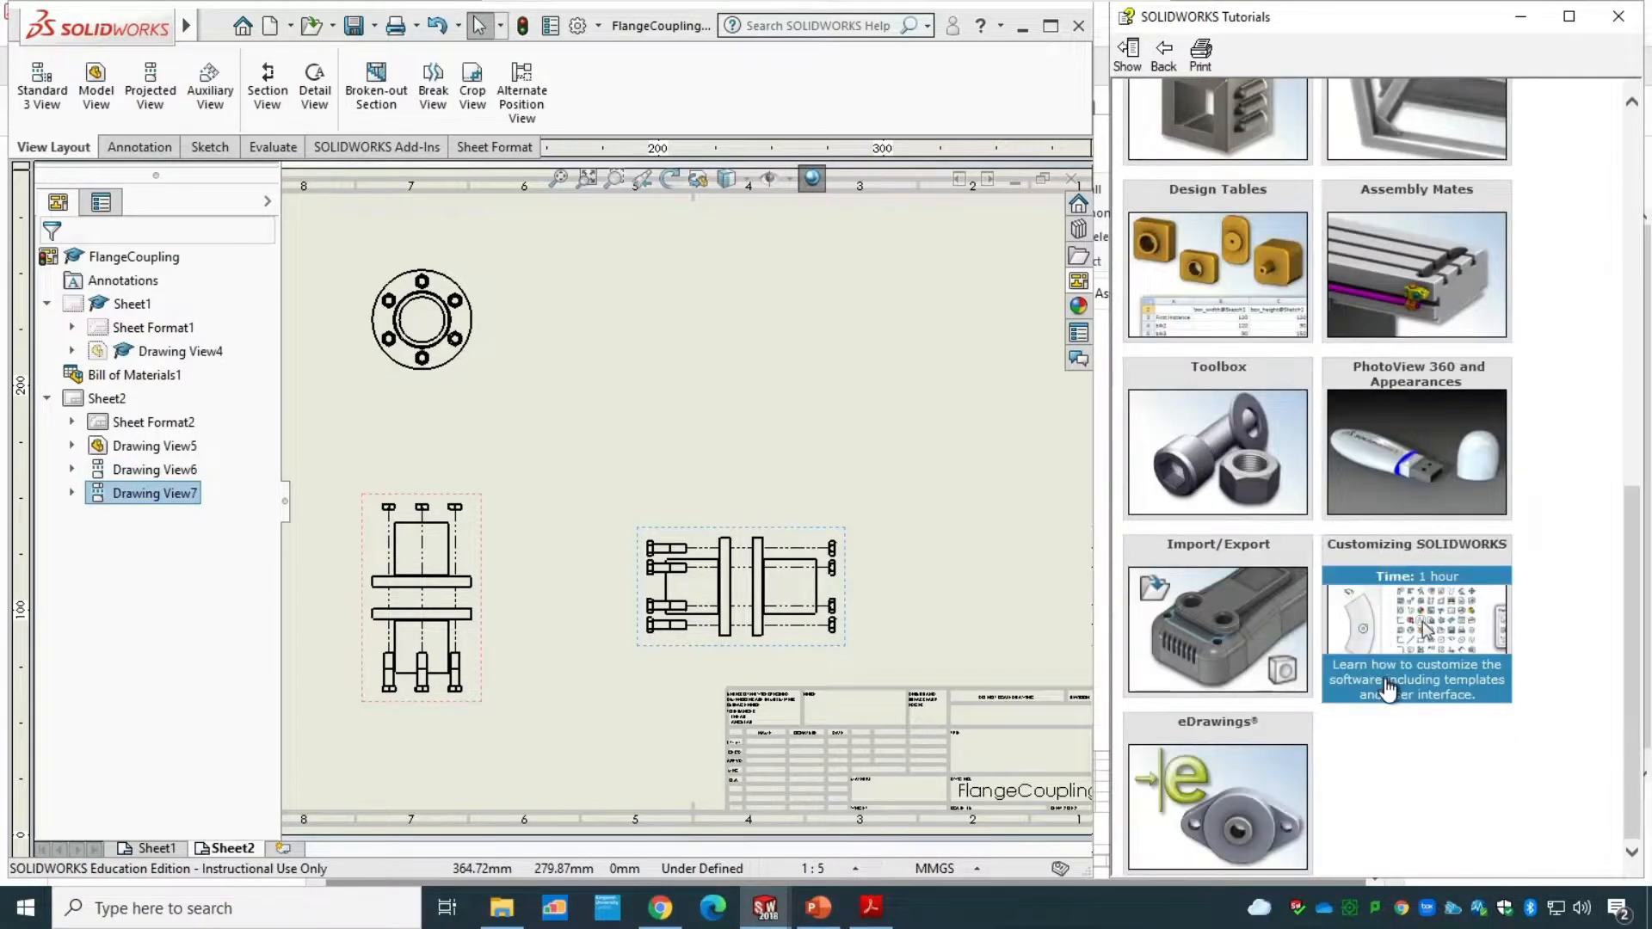
scroll(1391, 719, up, 12)
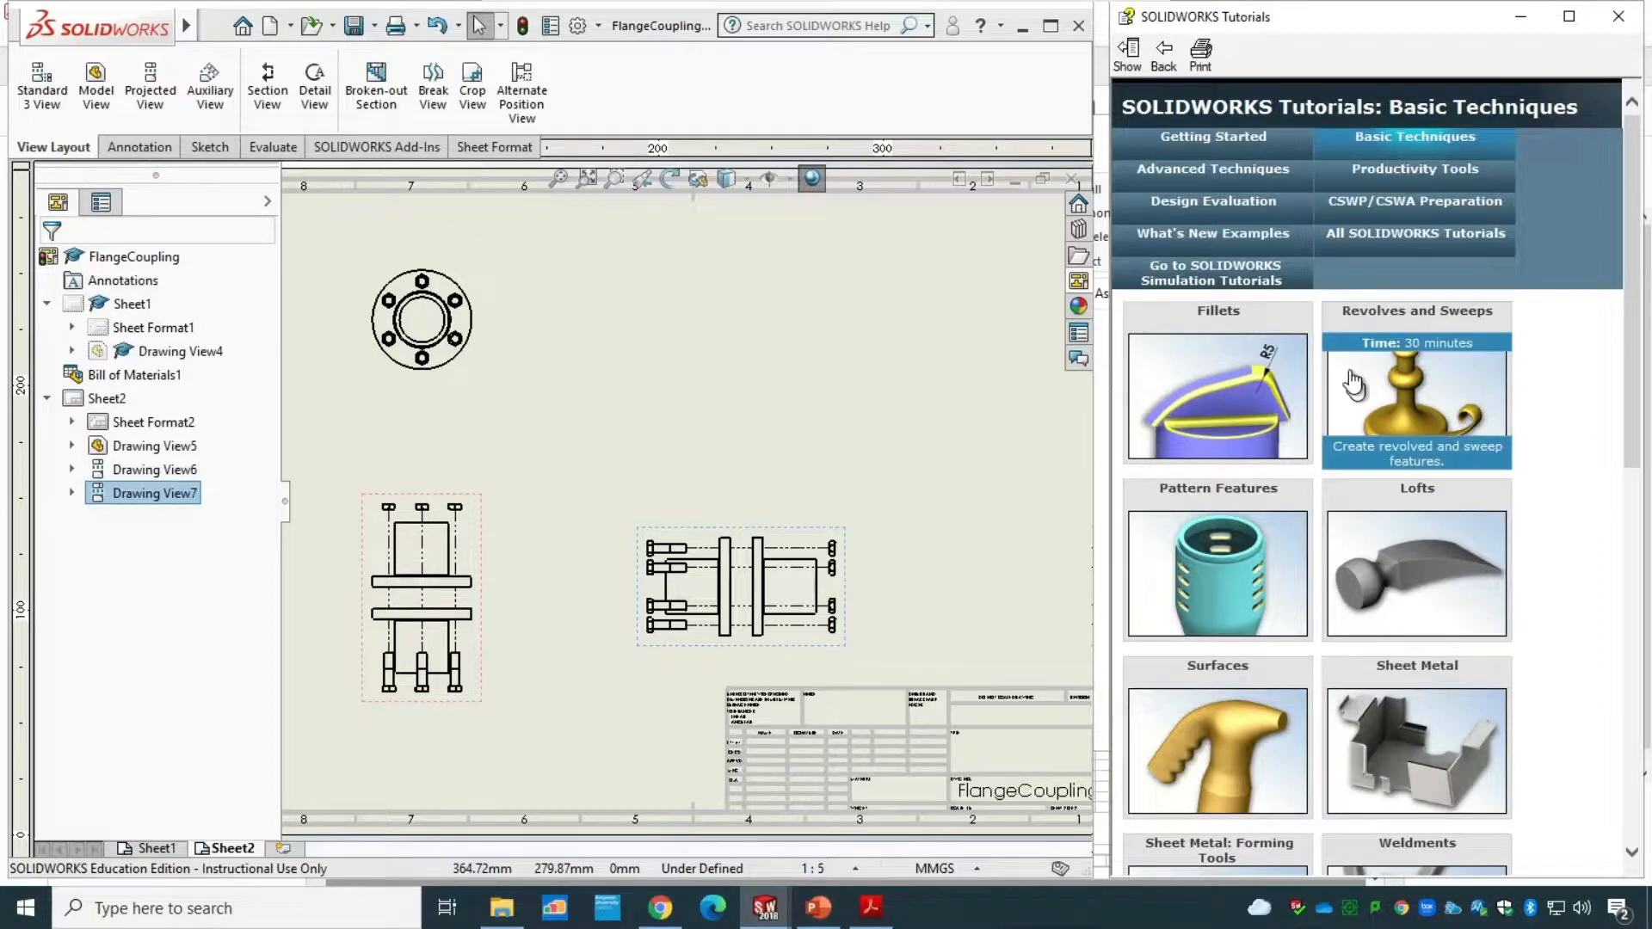
- Open the Advanced Drawings tutorial from the Advanced Techniques set and go to its Creating a Section View lesson
click(1261, 186)
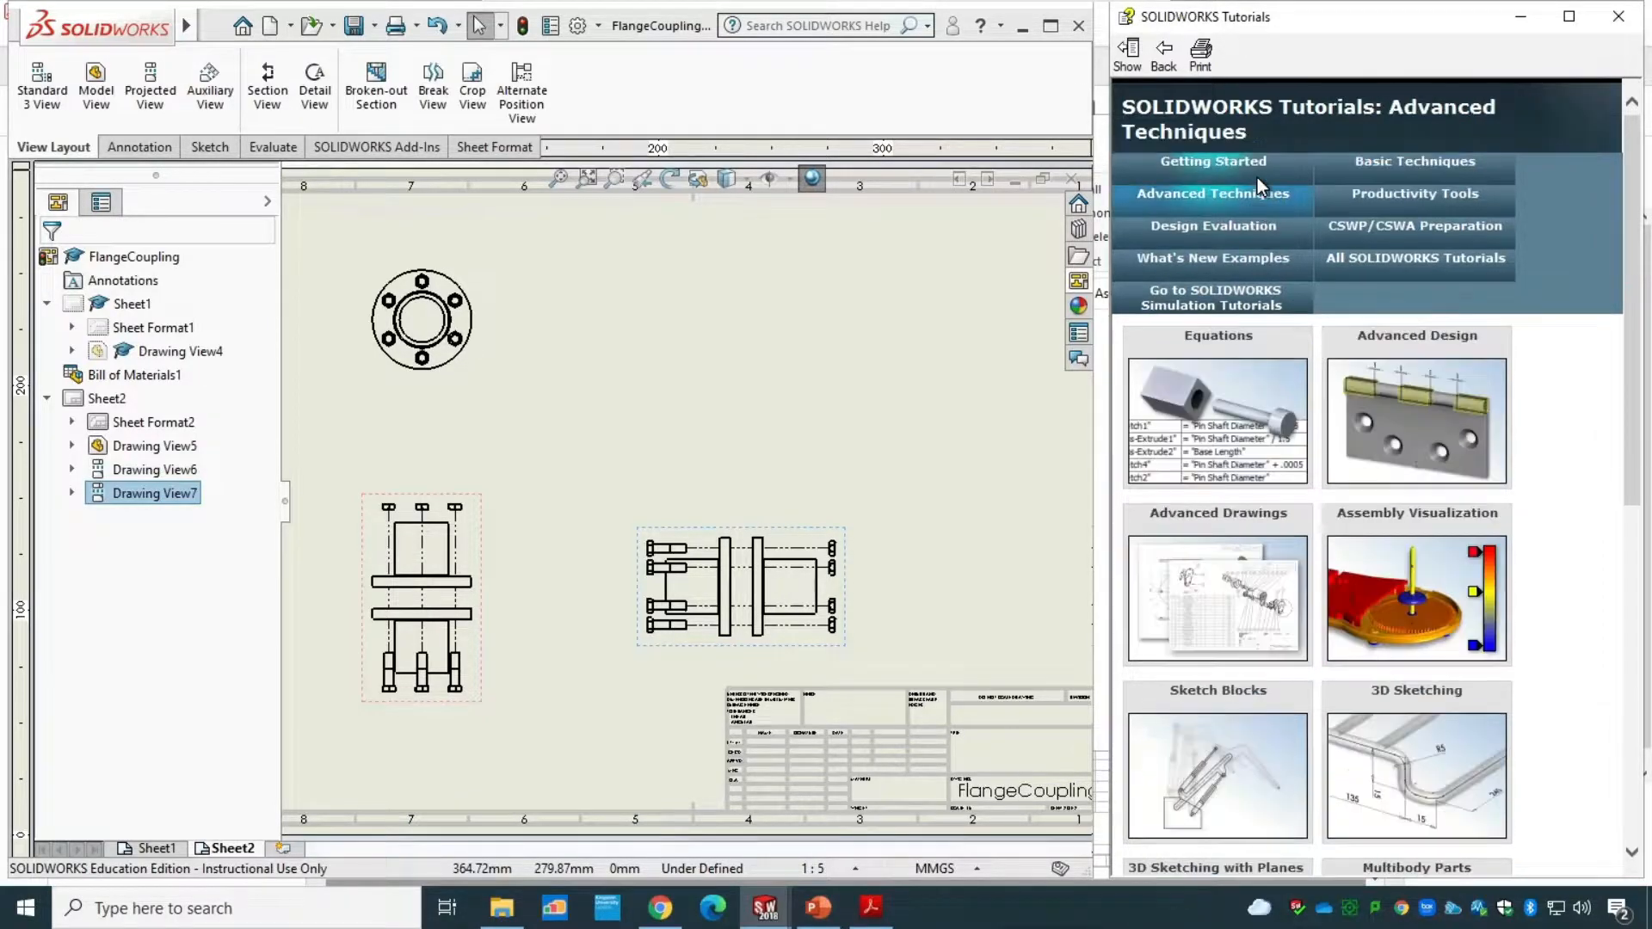
mouse_move(1224, 592)
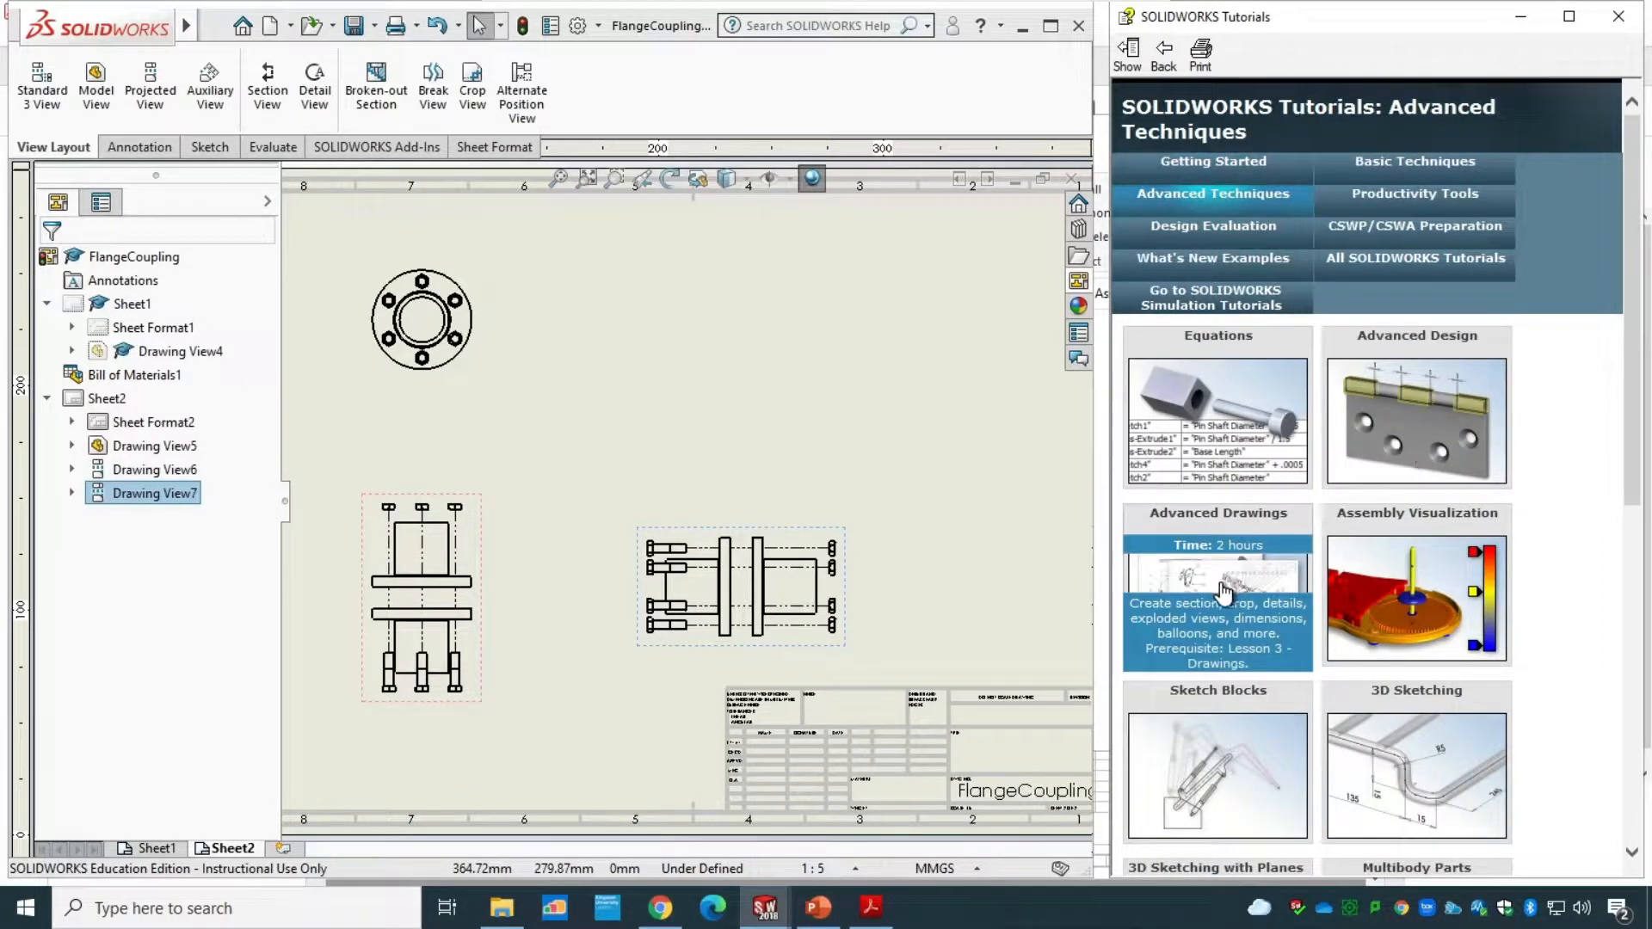
click(1220, 582)
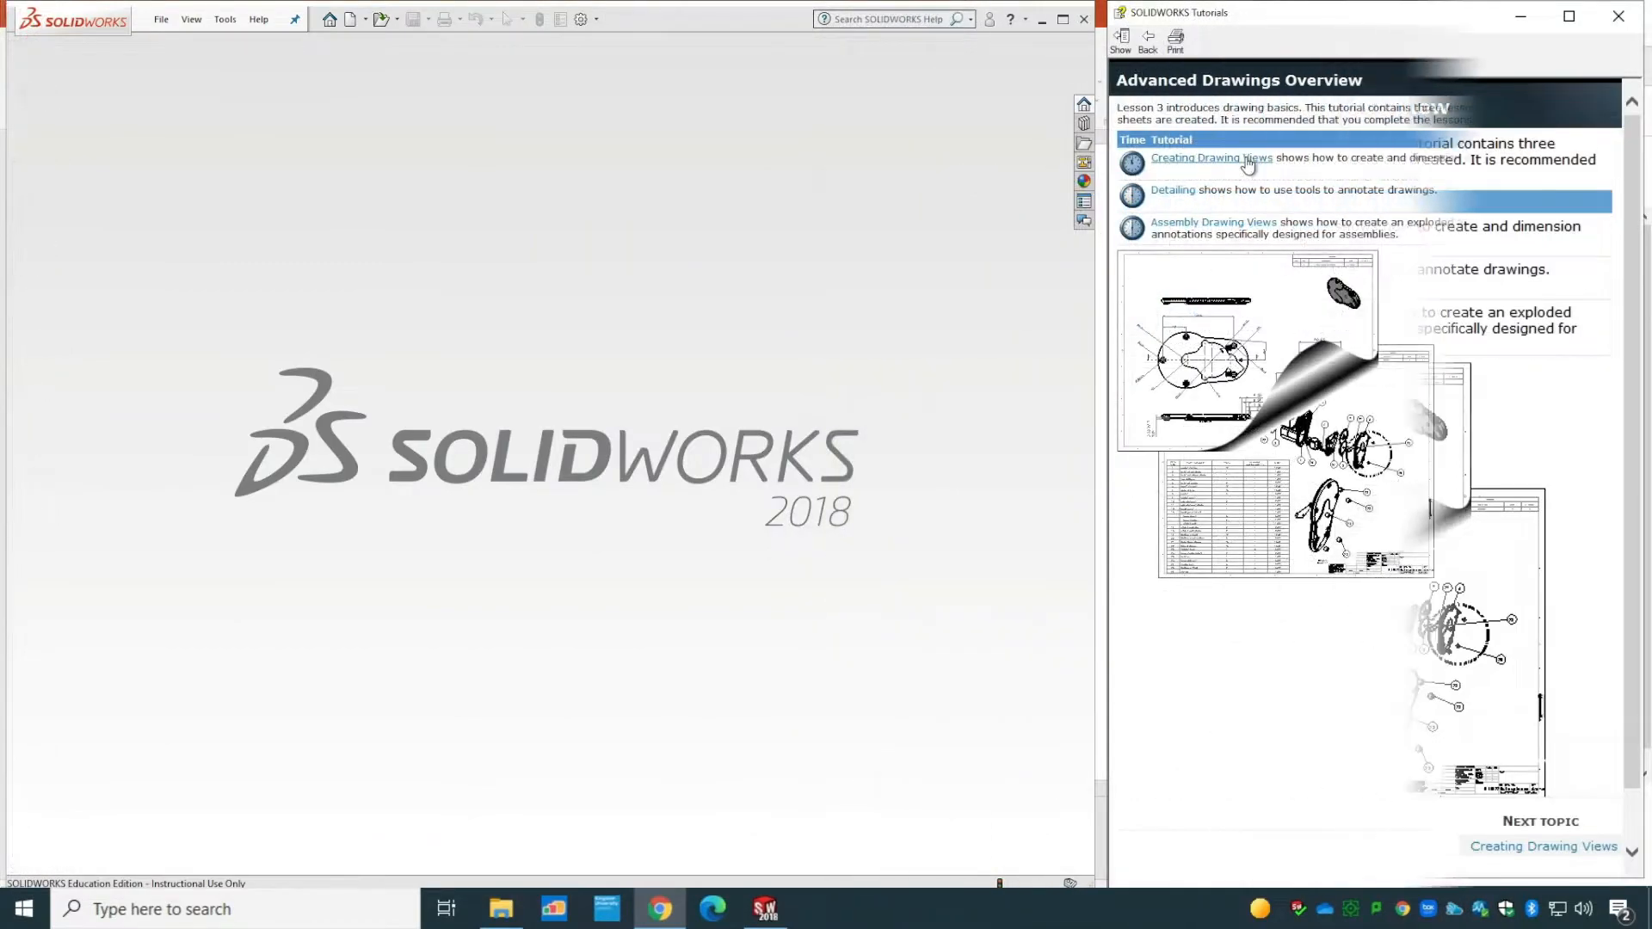
click(1249, 158)
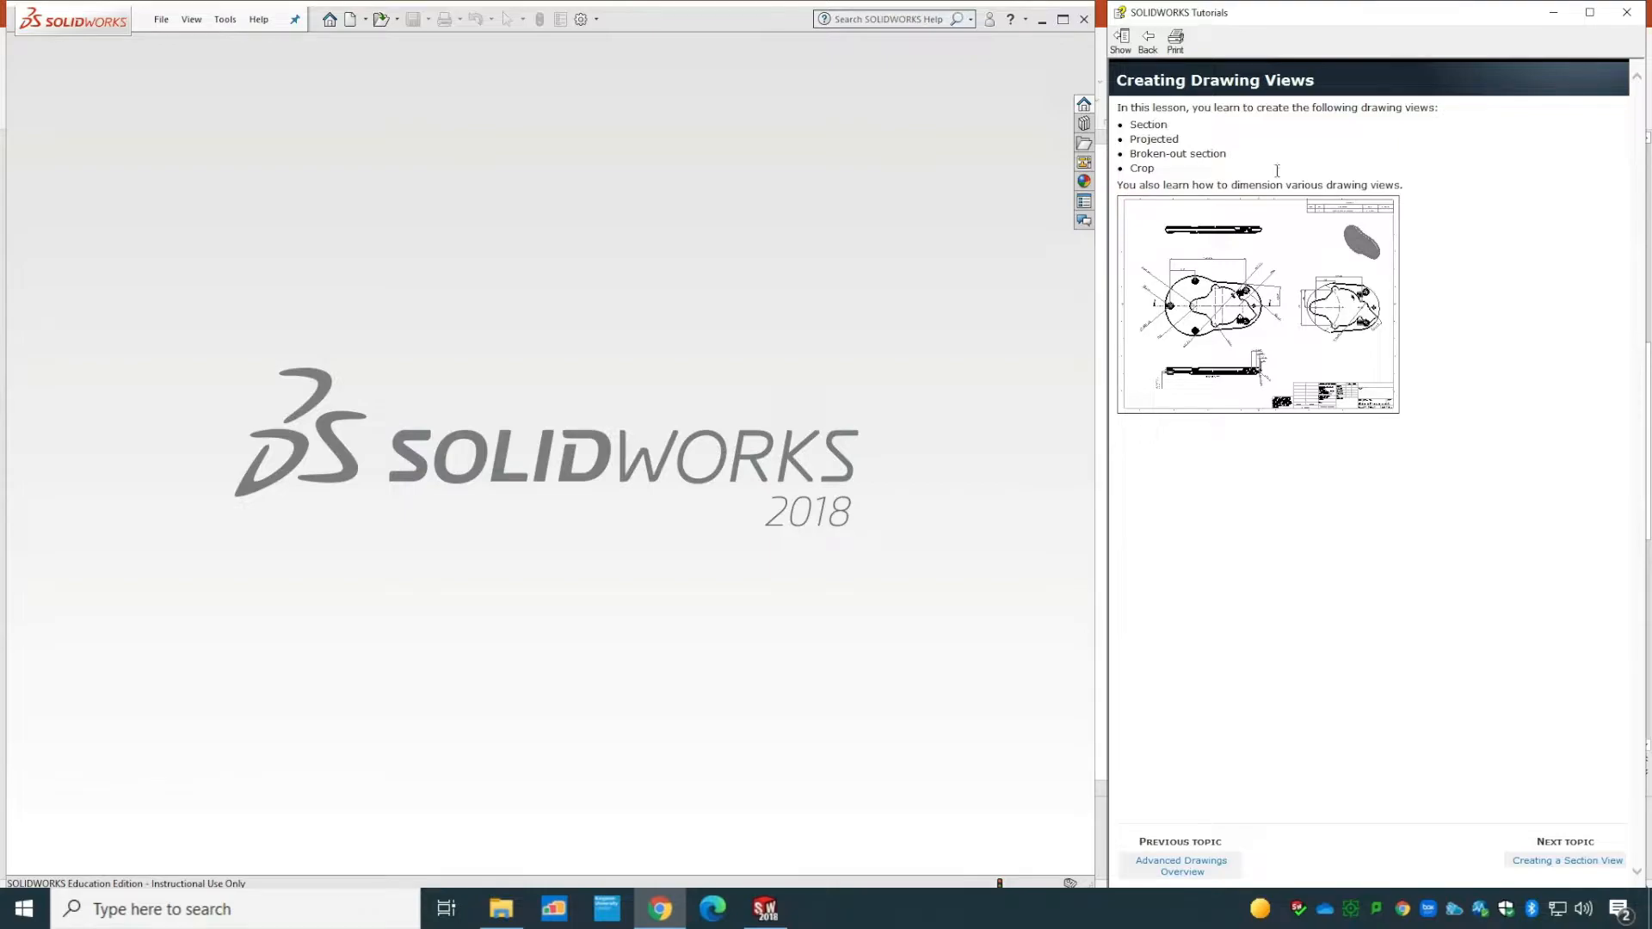
click(1574, 864)
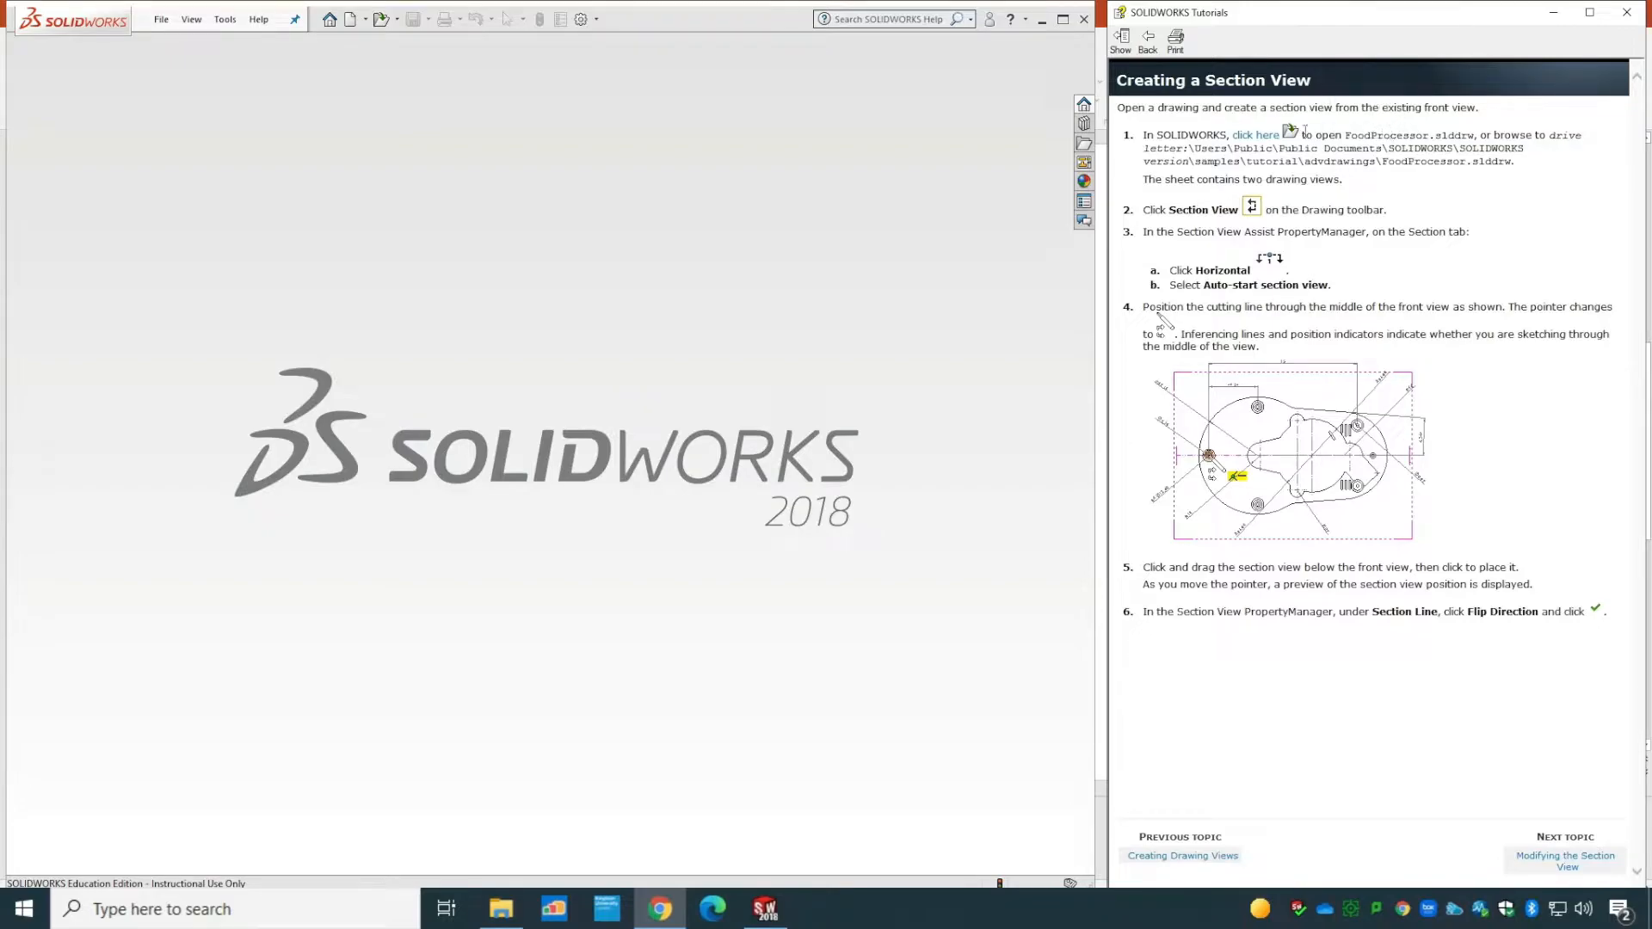
- Open the FoodProcessor sample drawing from the lesson's link, allowing the ActiveX interaction, and fit the whole sheet in view
click(1252, 137)
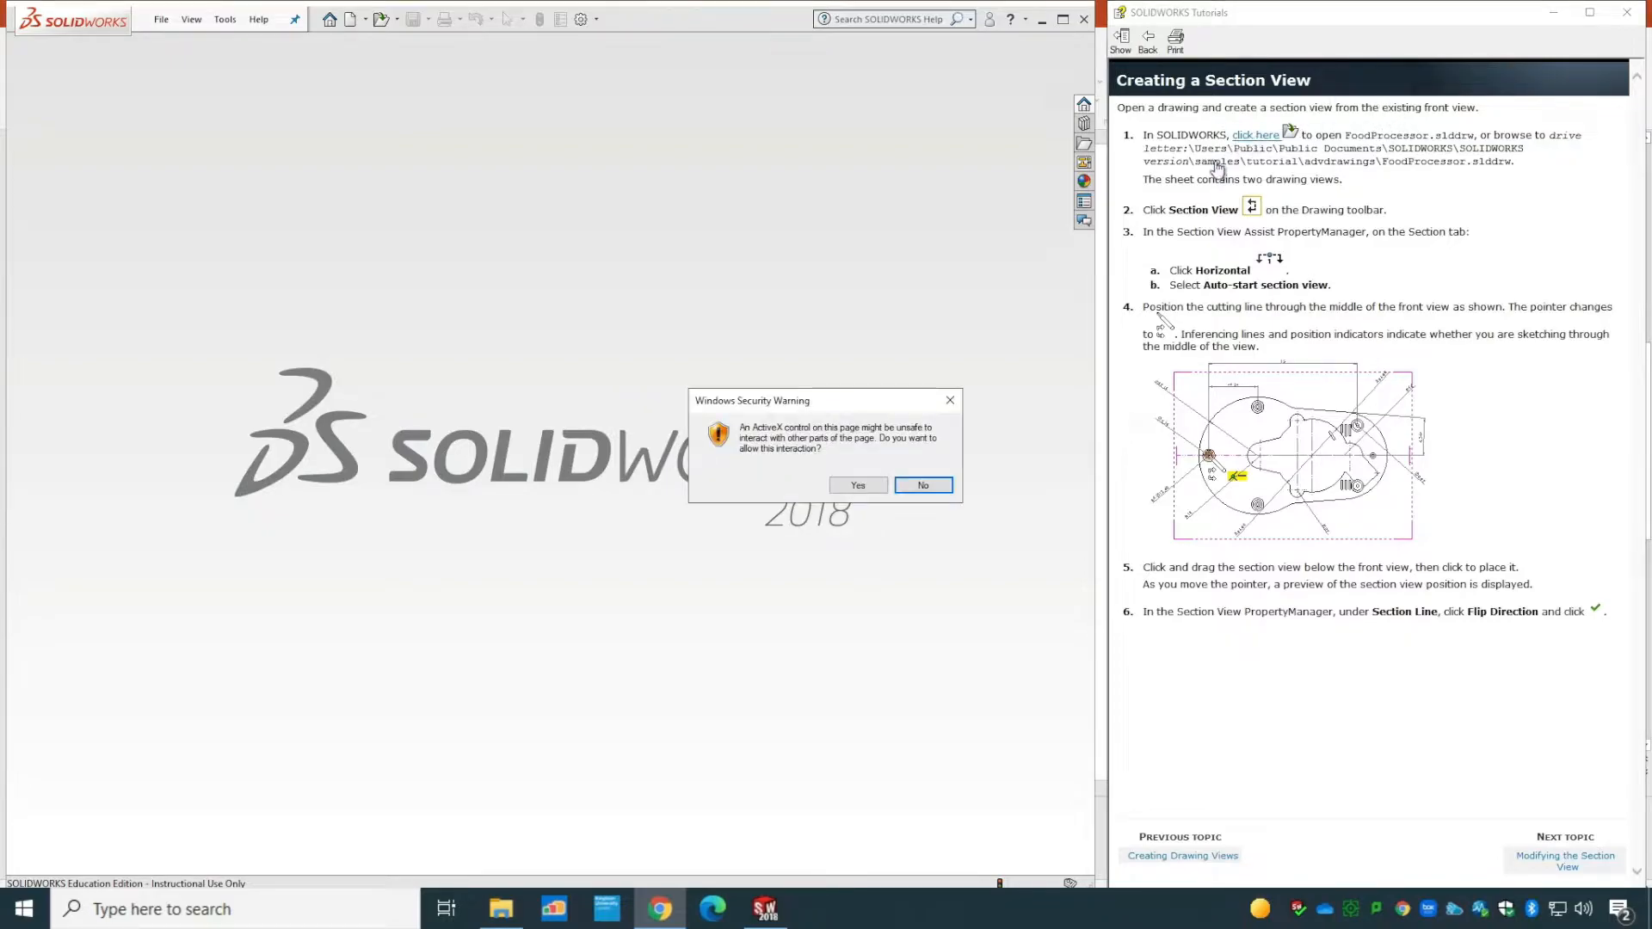
click(850, 486)
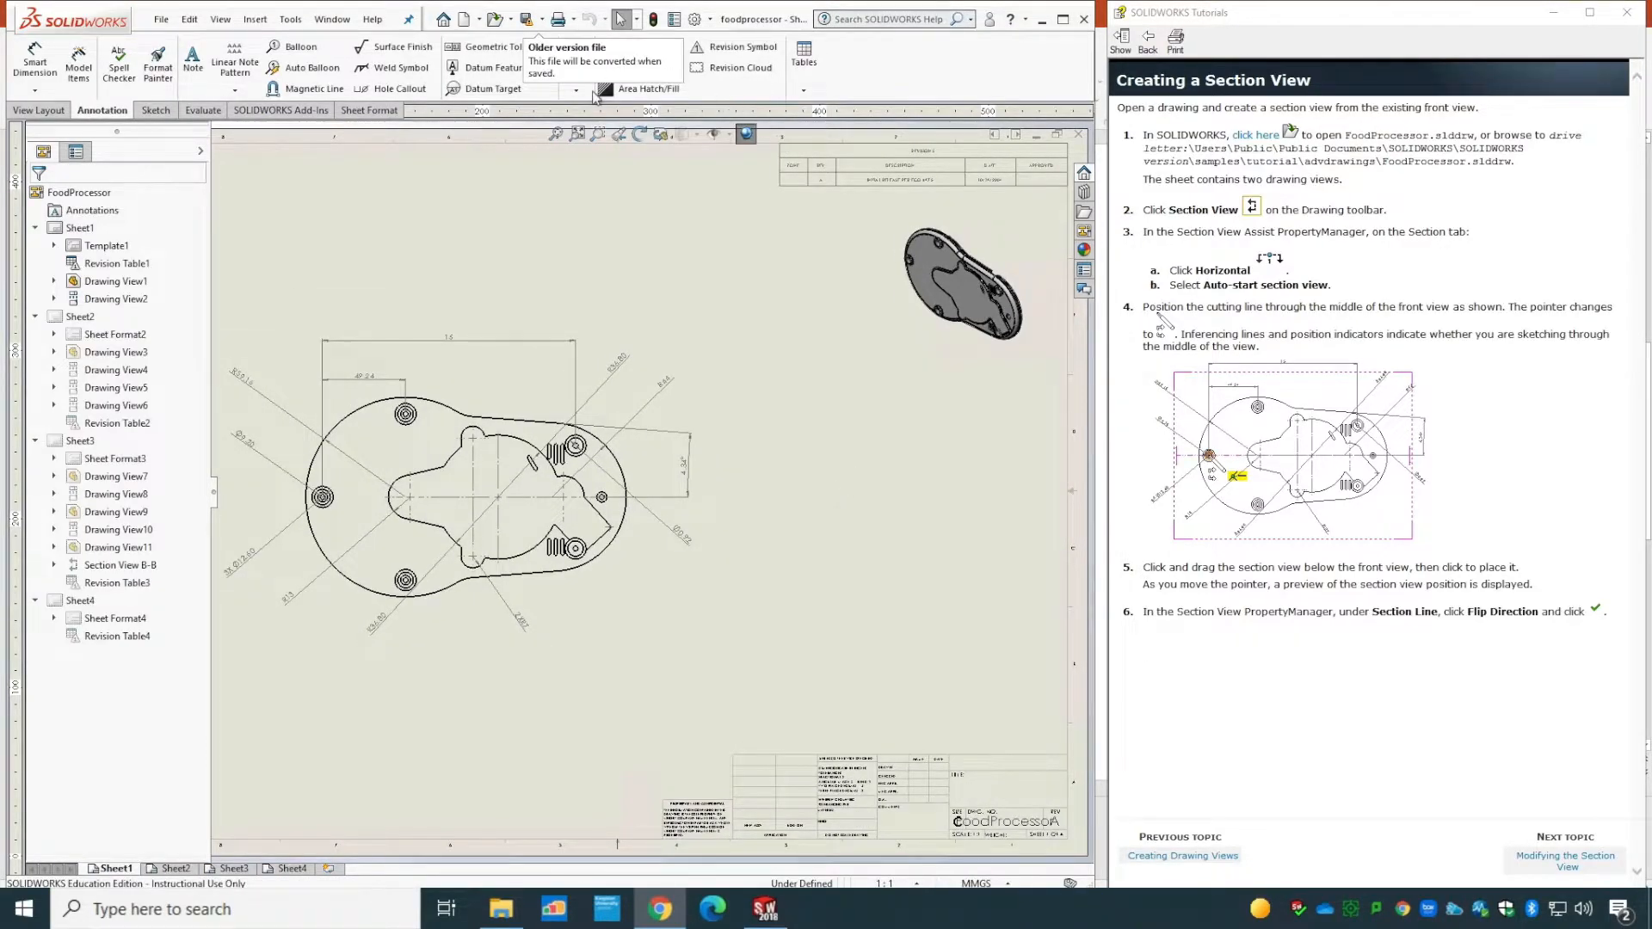
click(556, 135)
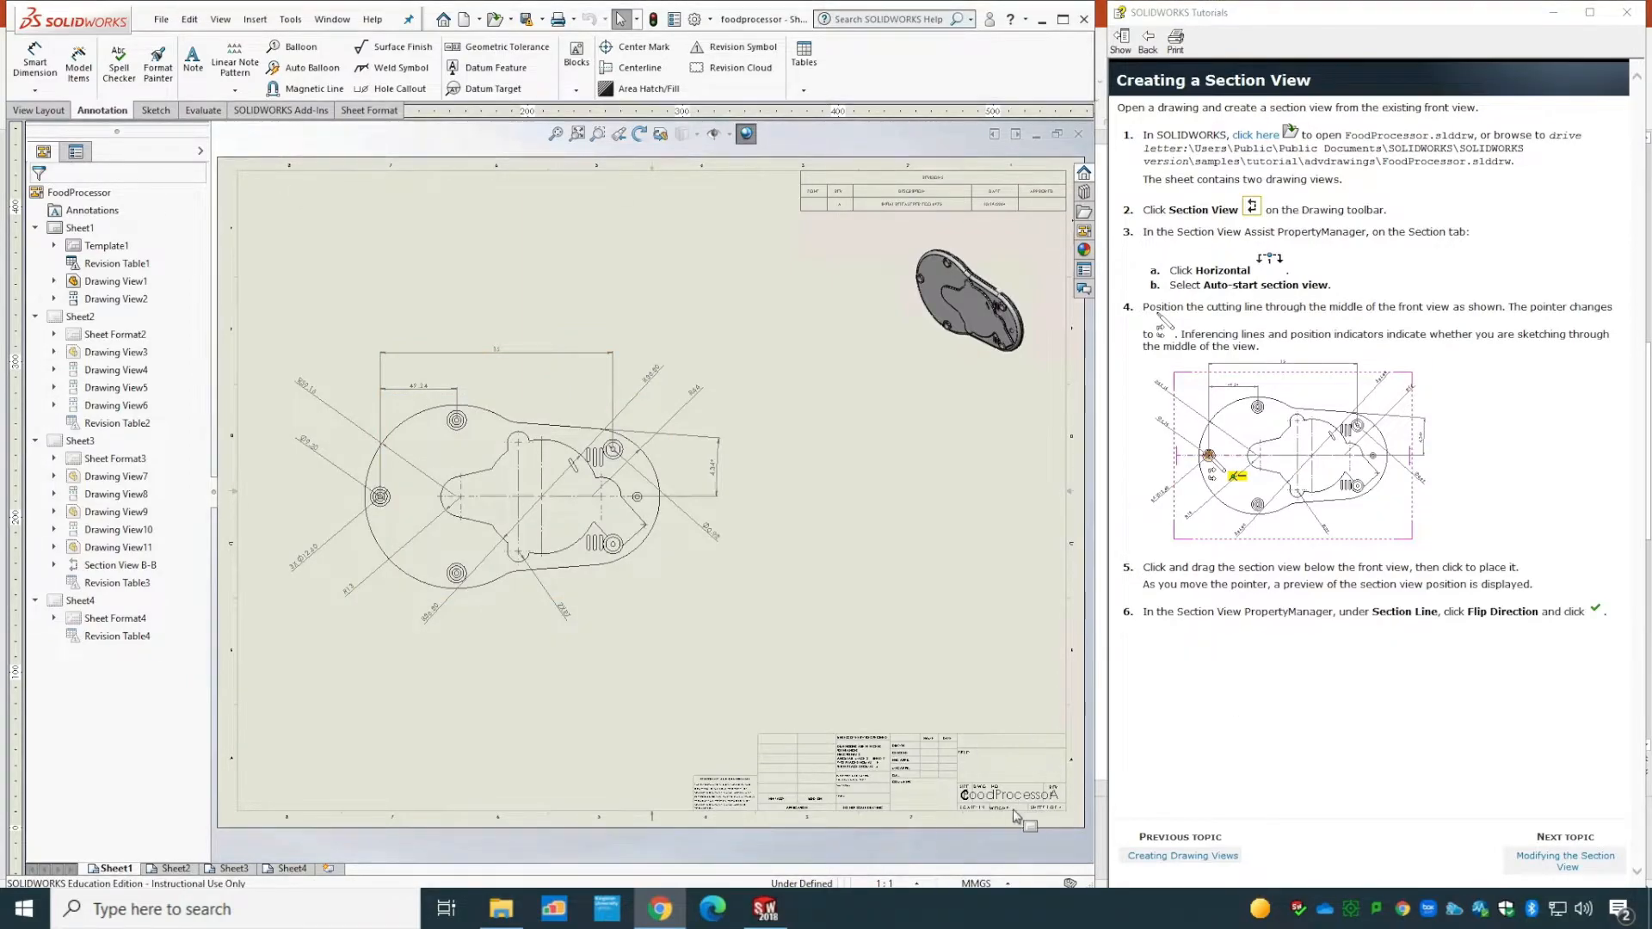
- Edit Sheet1's sheet format and move the FoodProcessor note from the DWG. NO. cell up into the TITLE box
click(598, 134)
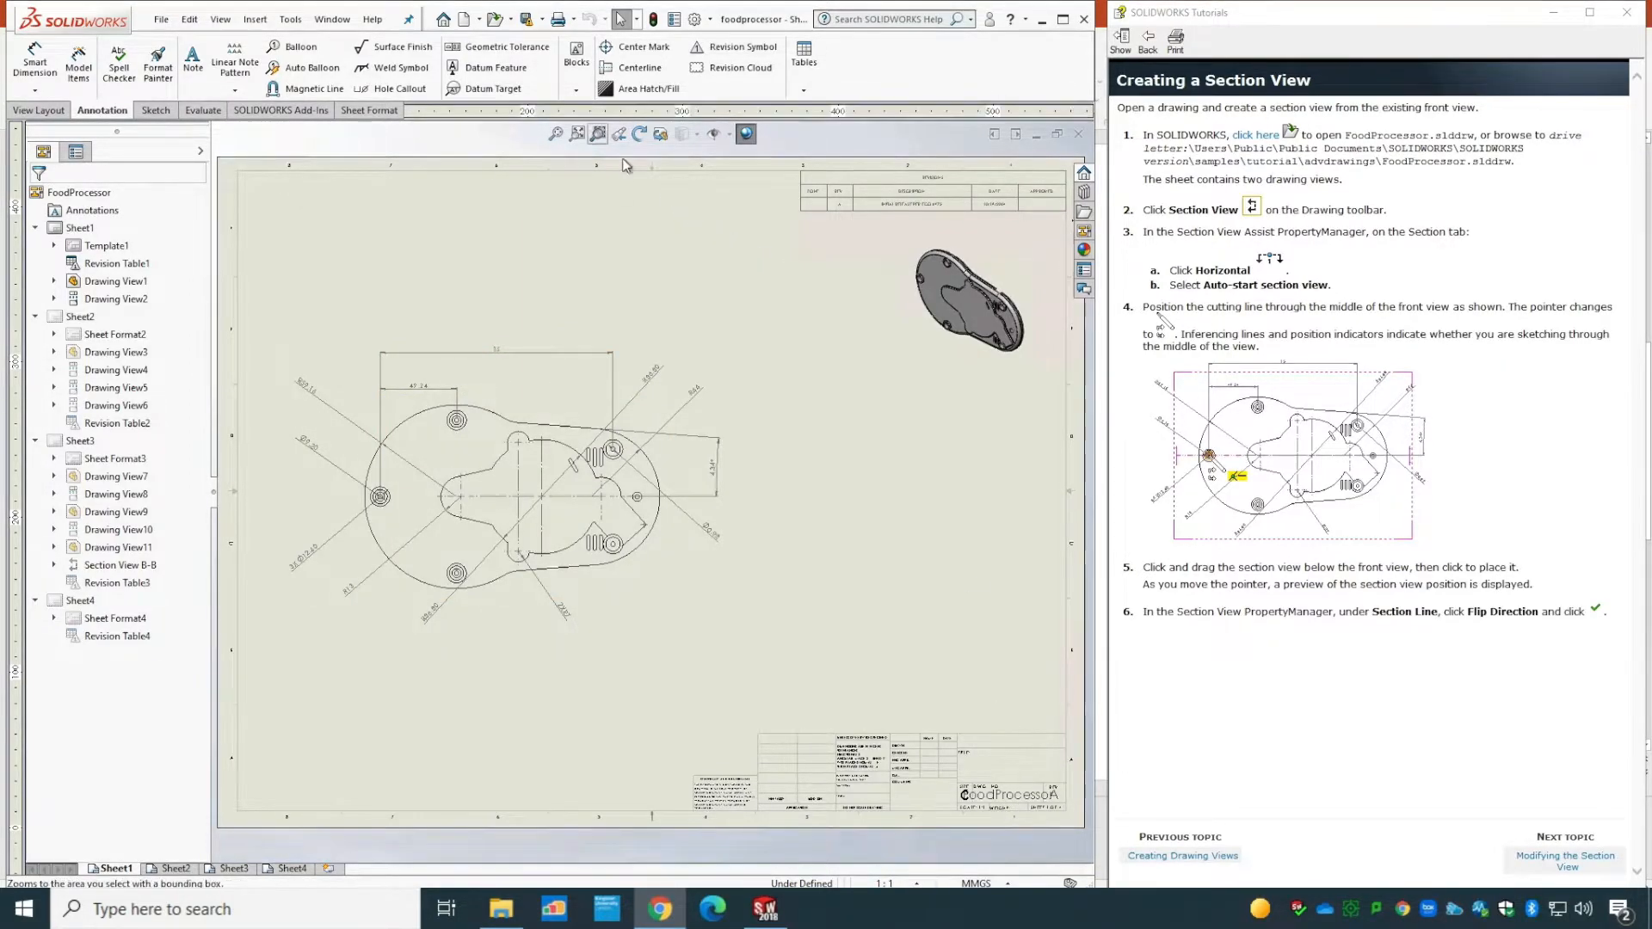
drag(917, 849, 1097, 691)
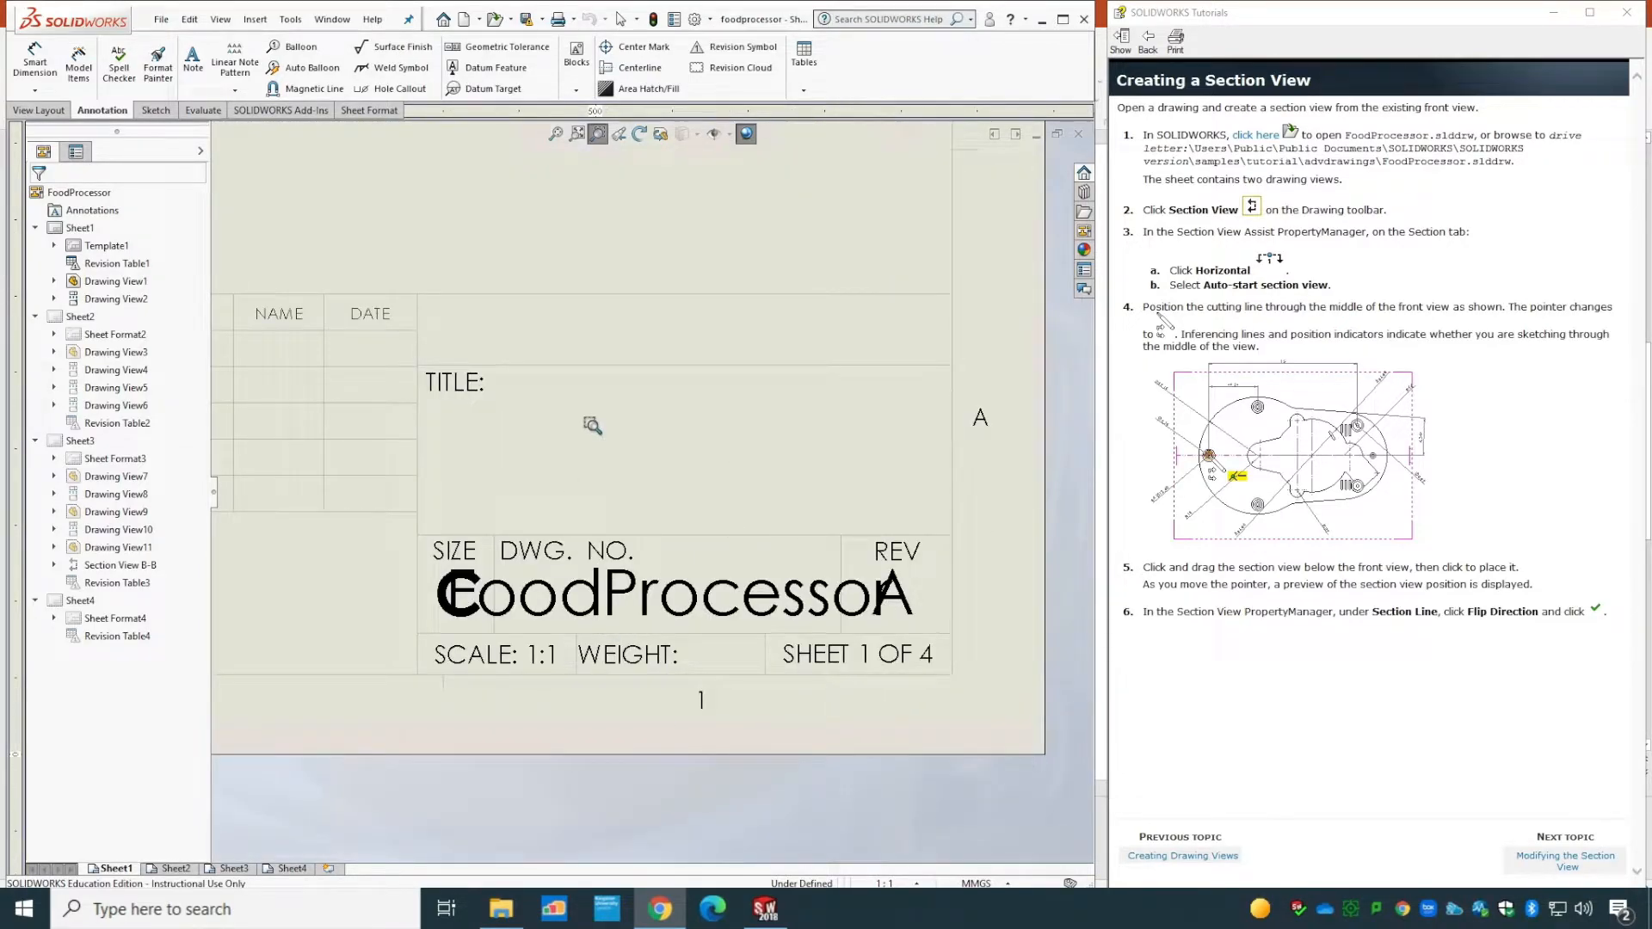
key(Escape)
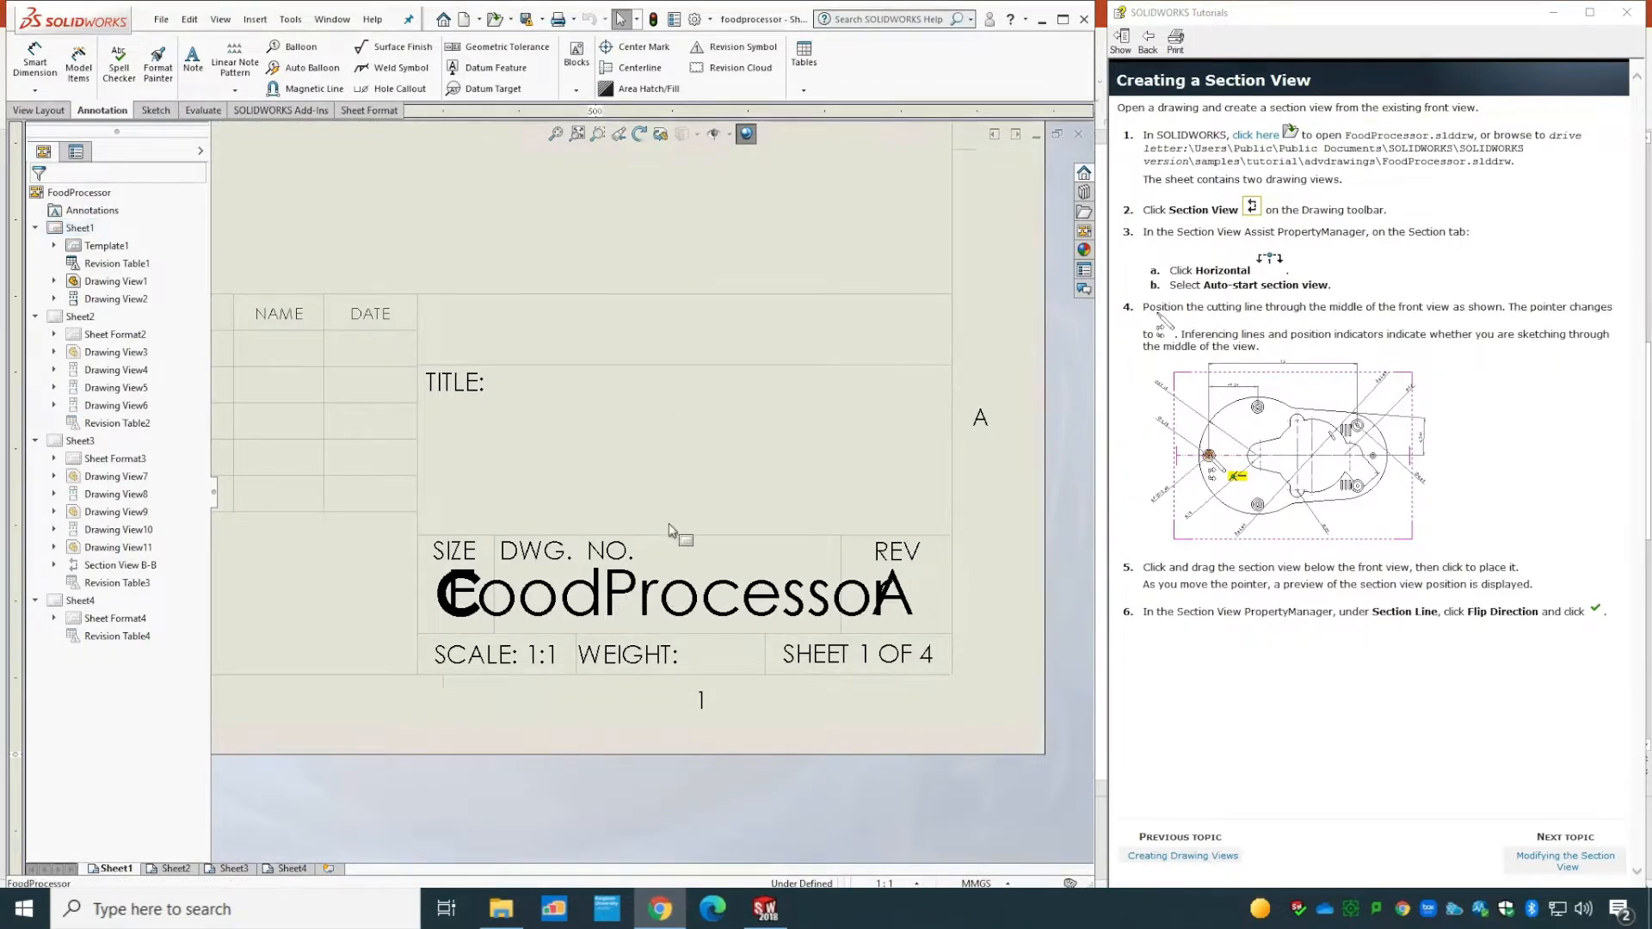
right_click(607, 245)
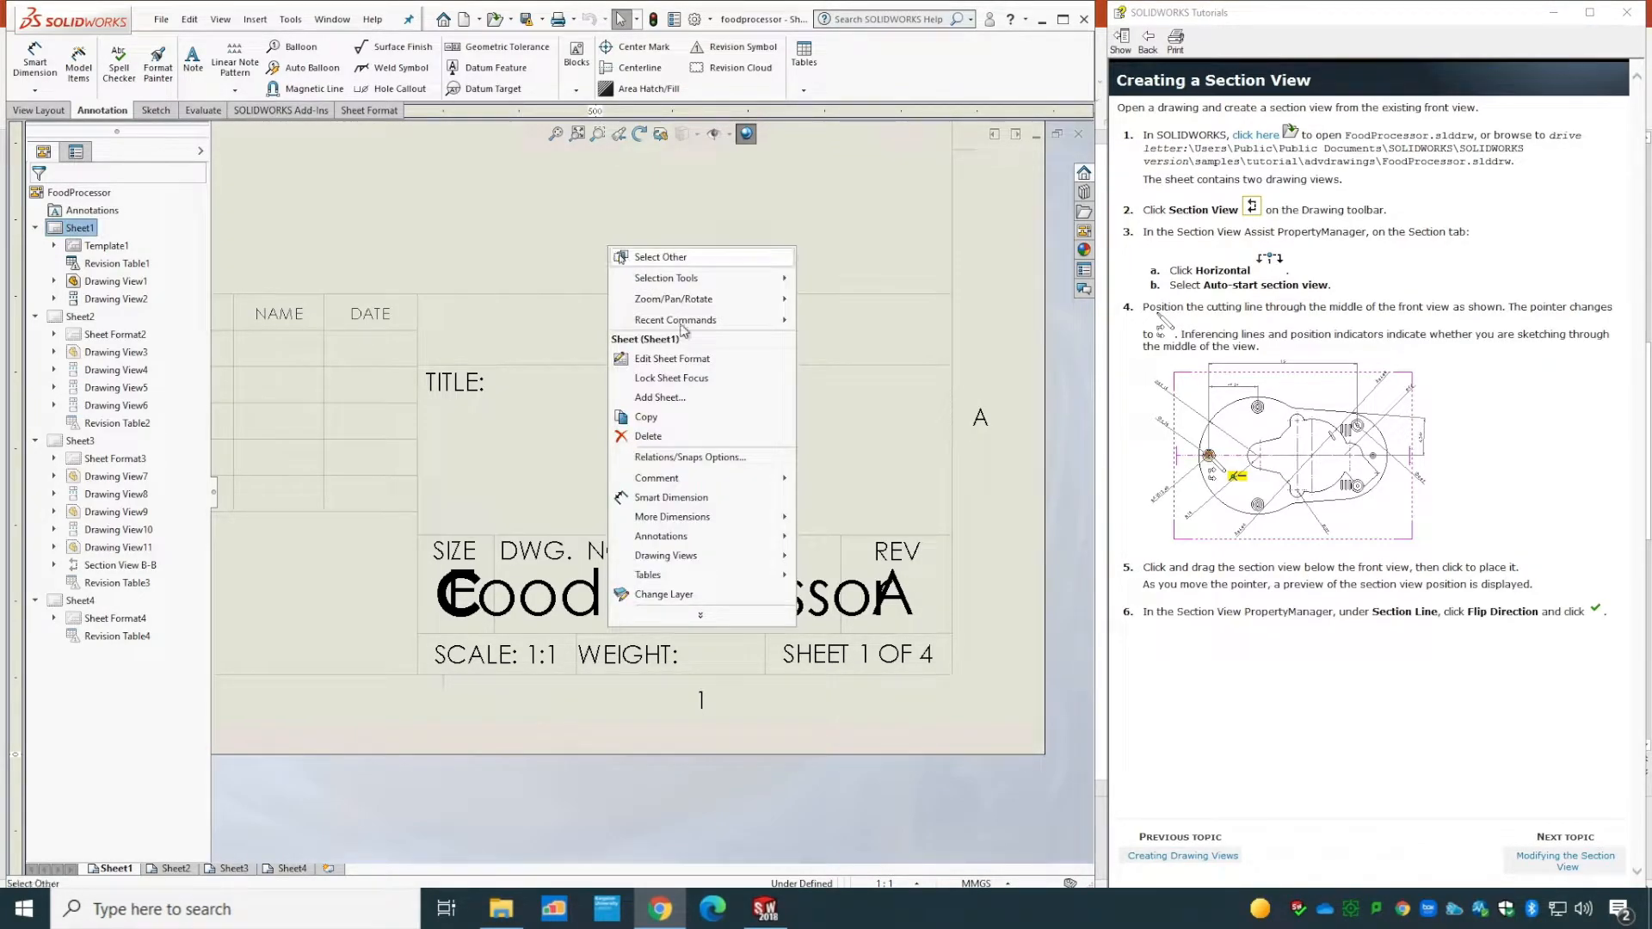
click(672, 359)
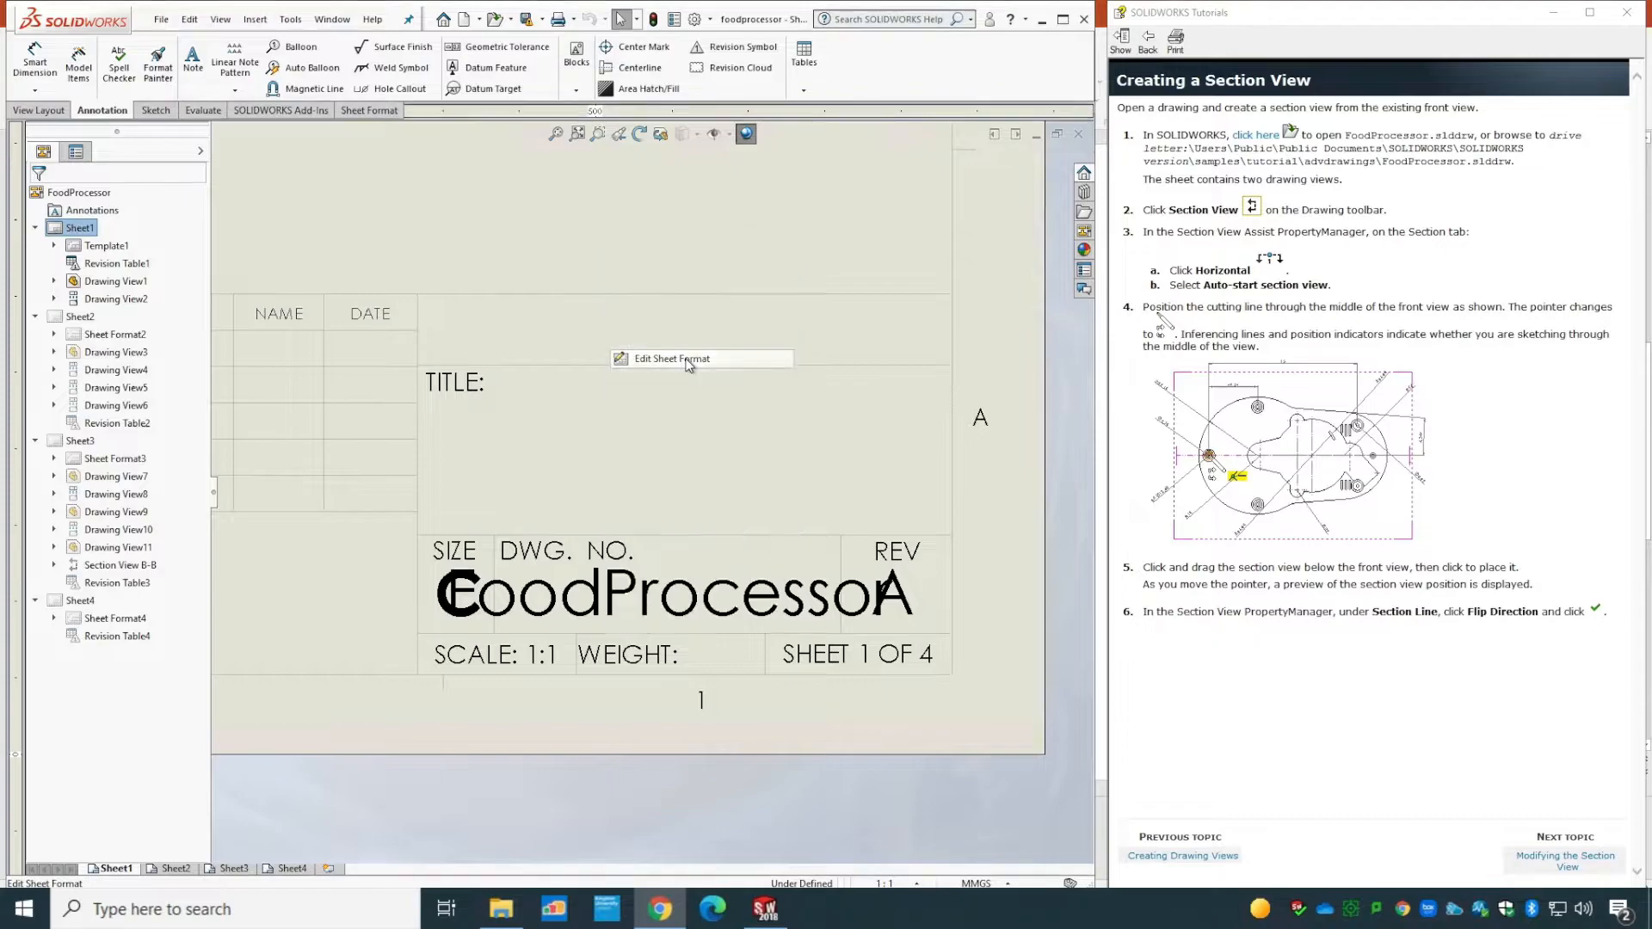
drag(730, 614, 746, 484)
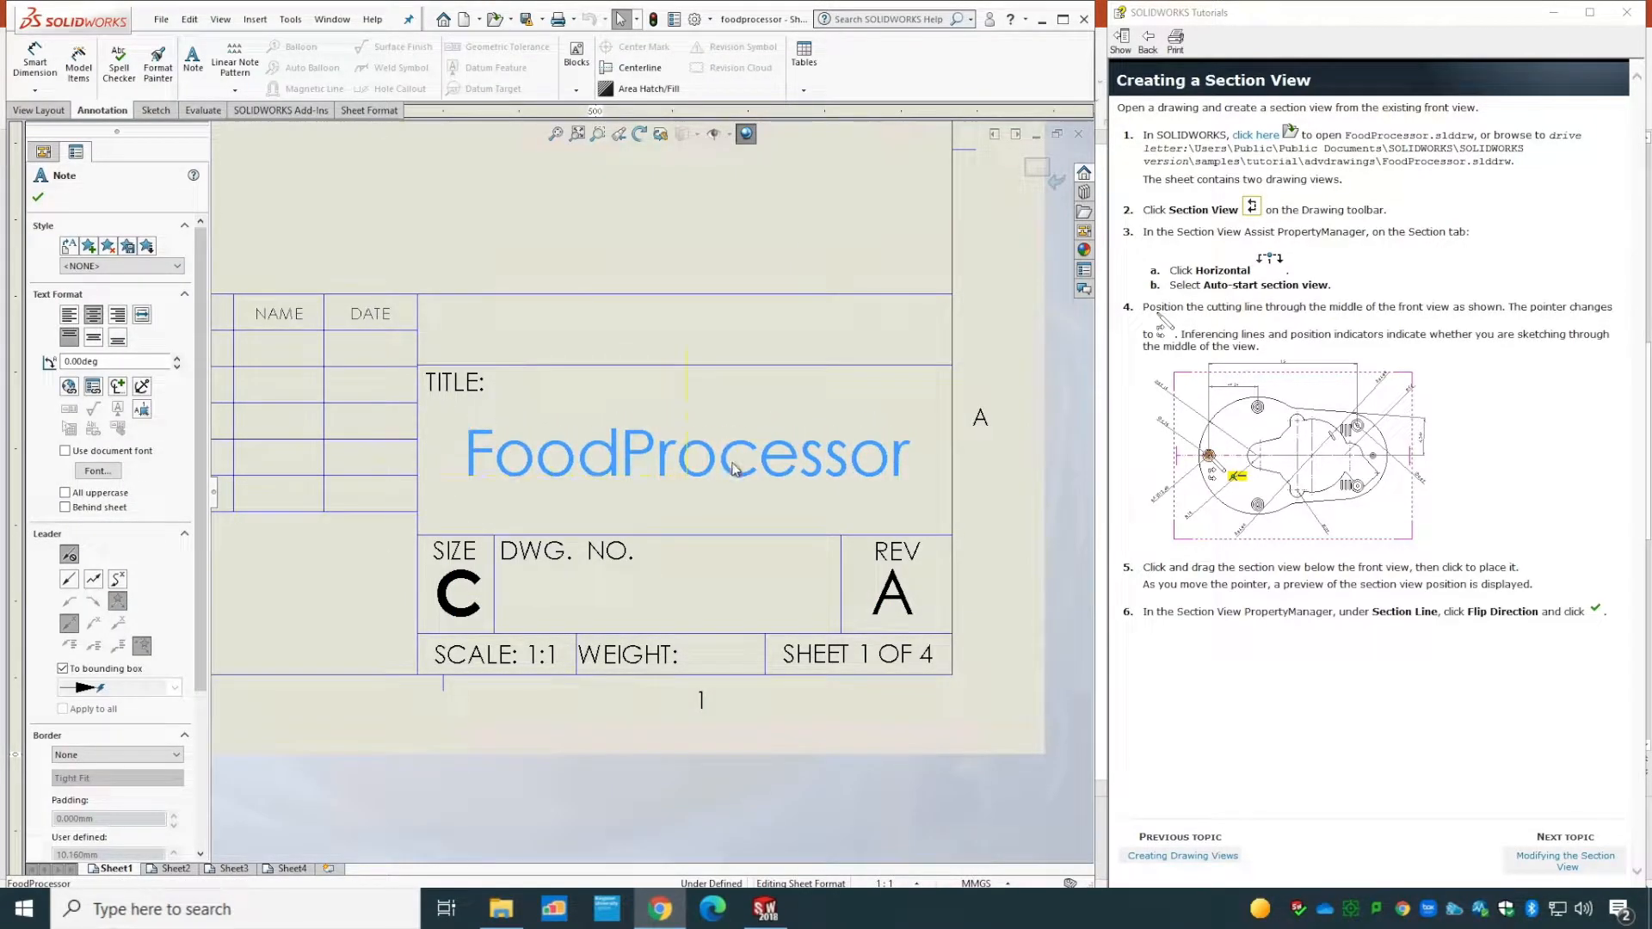
- Deselect the title note and switch from sheet format editing back to editing the sheet
right_click(674, 251)
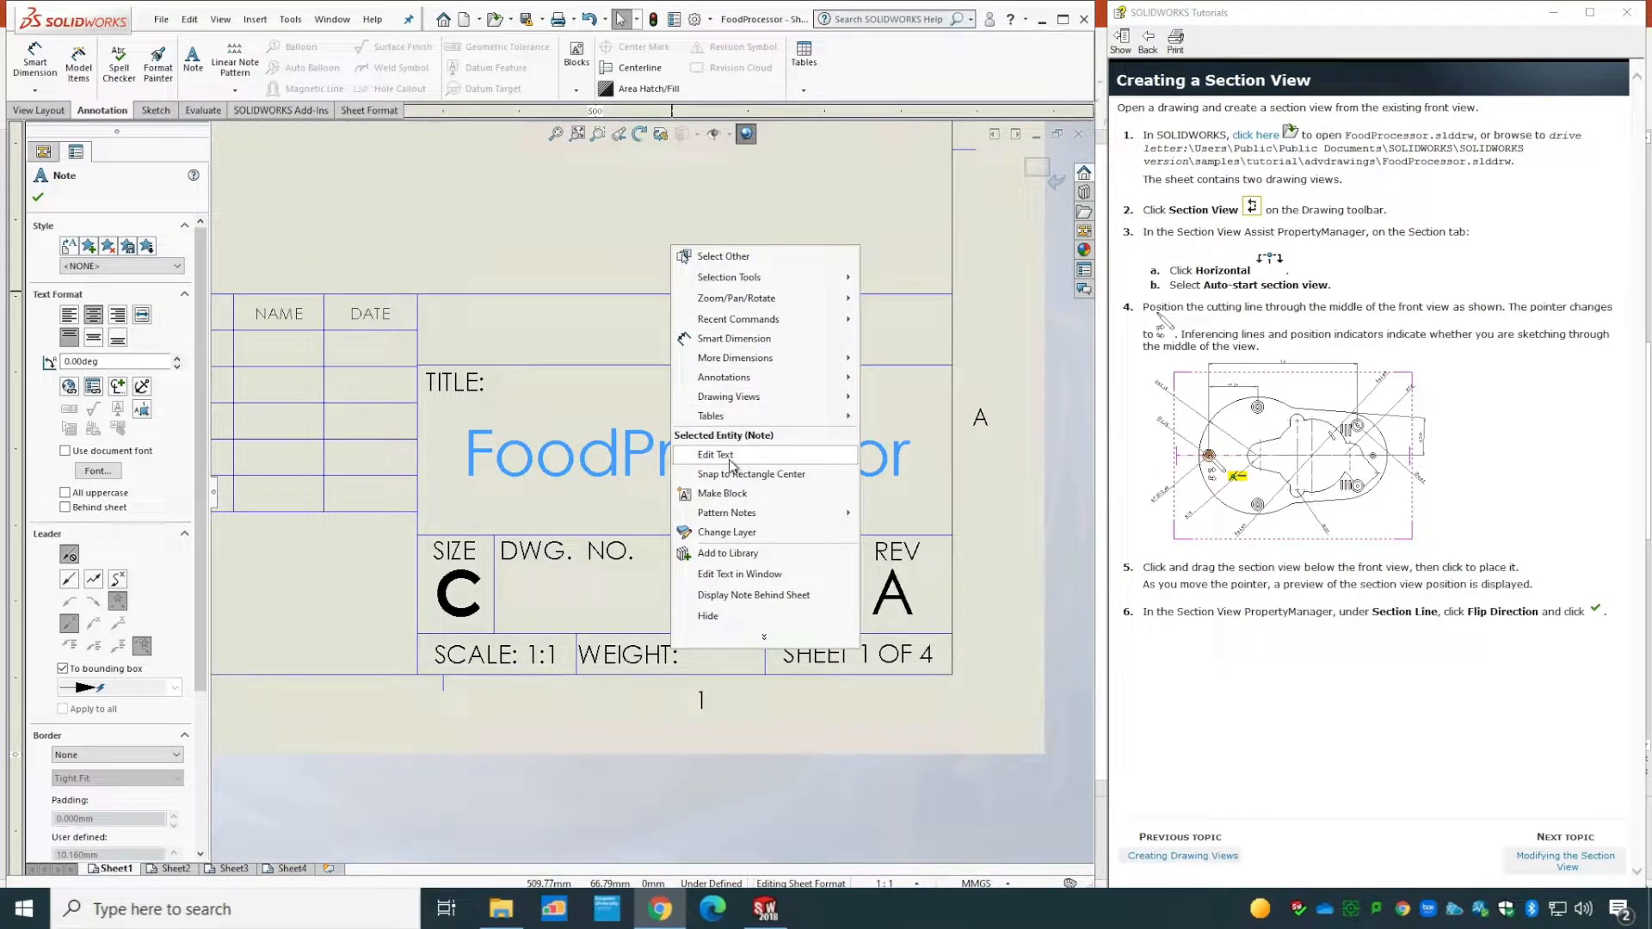
click(564, 187)
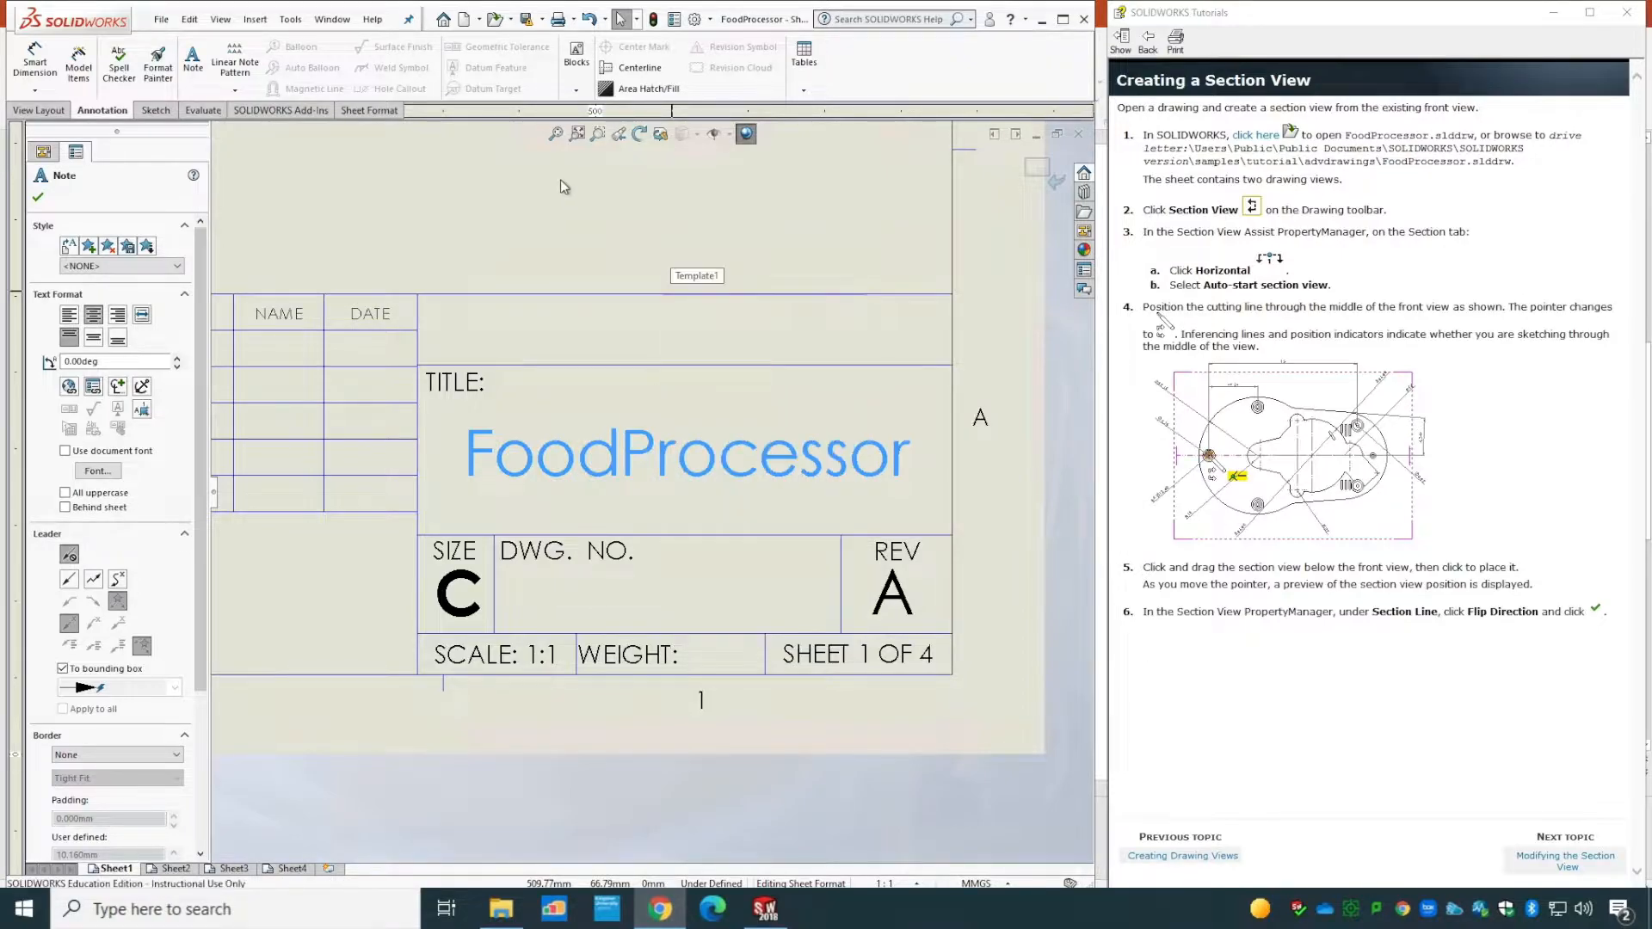
right_click(564, 186)
click(38, 199)
right_click(663, 241)
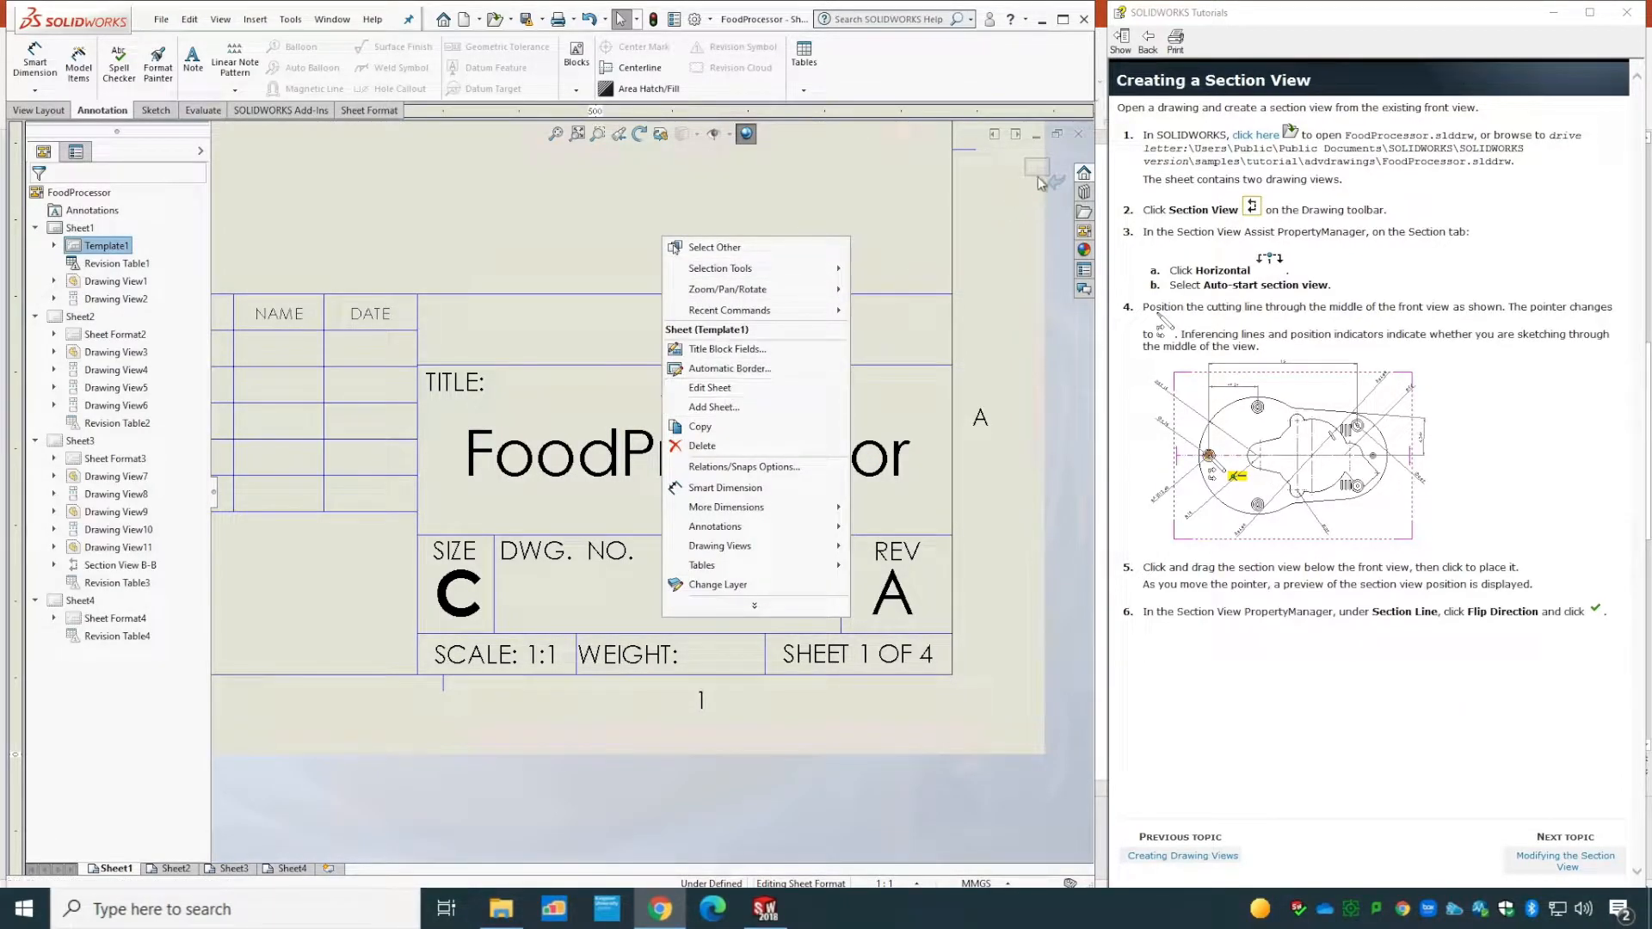
click(710, 388)
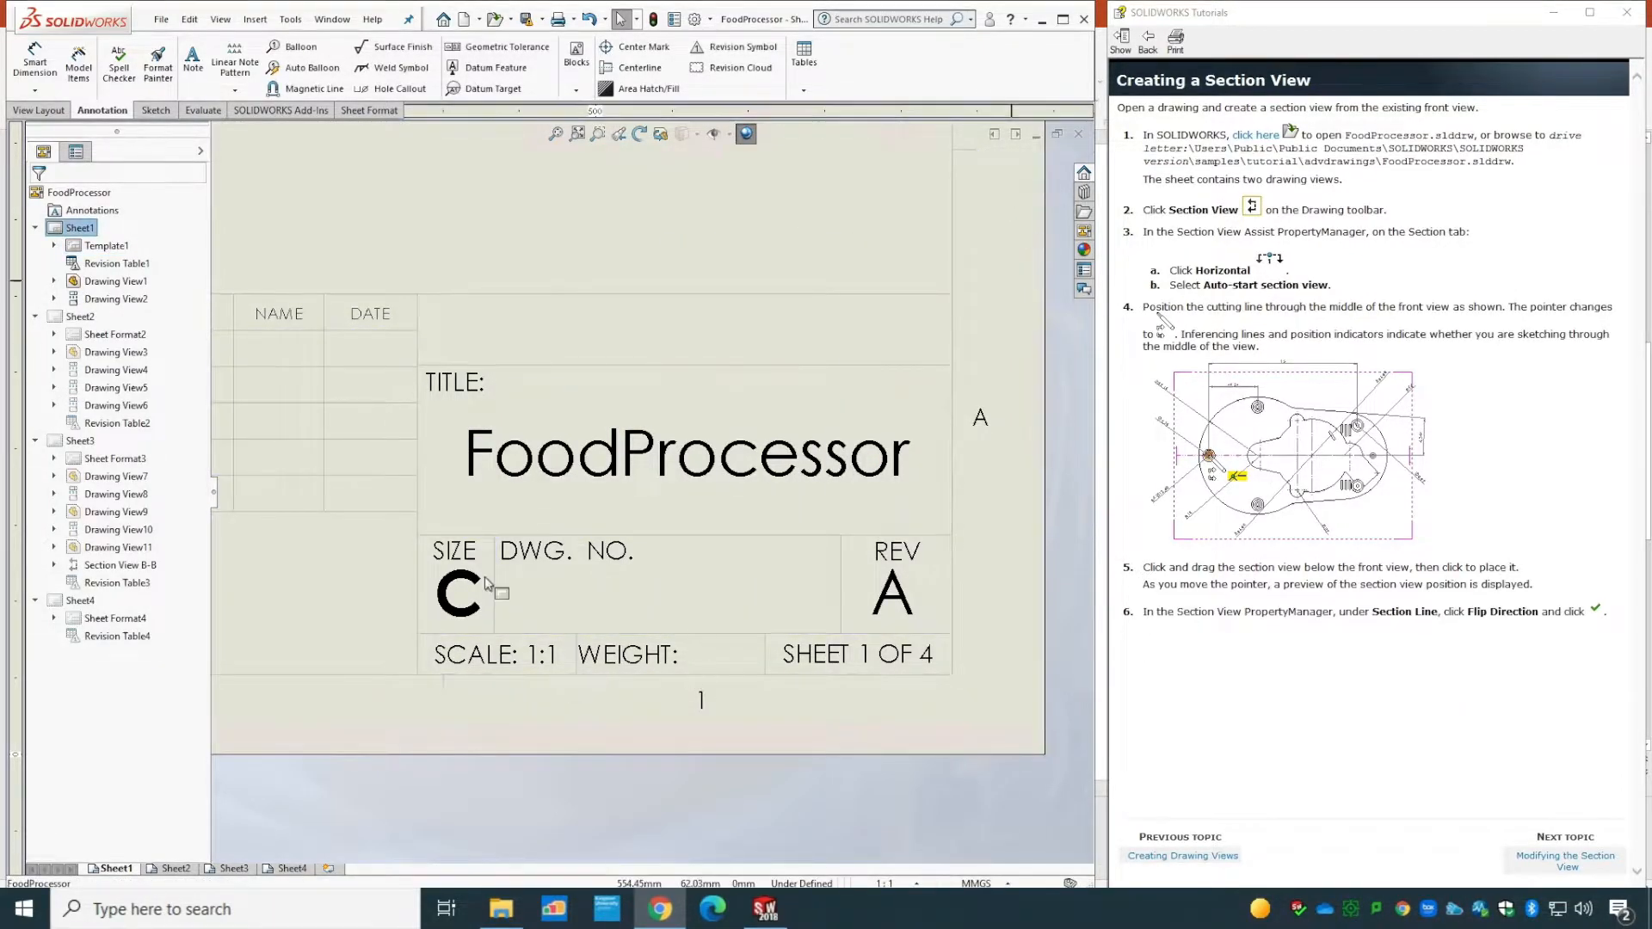
click(596, 518)
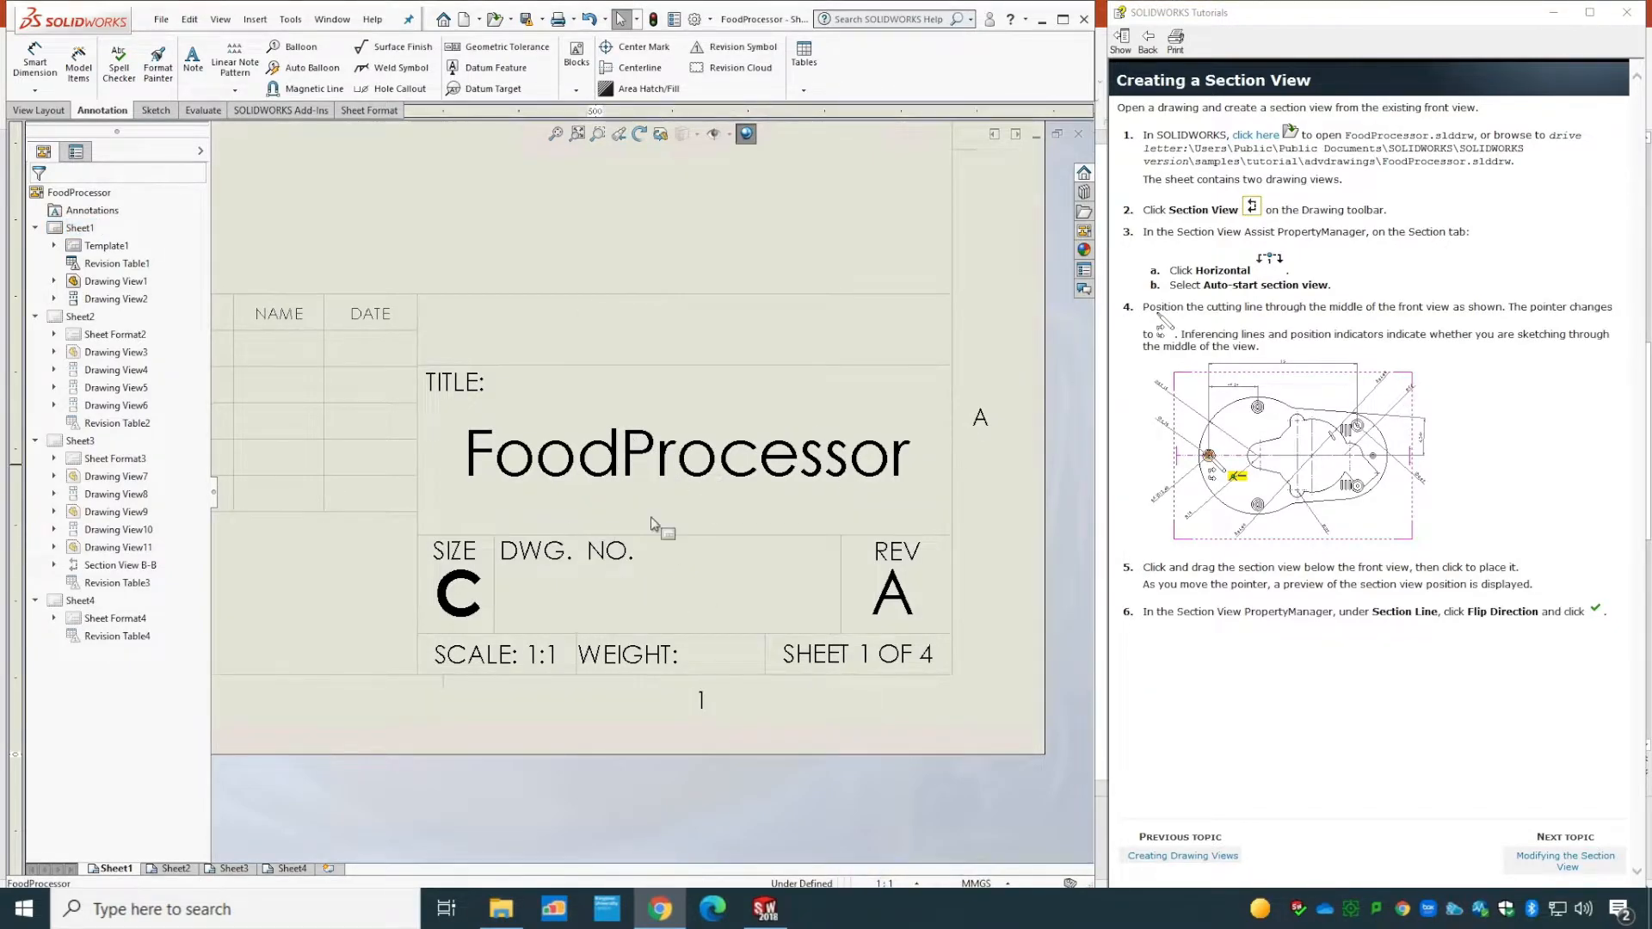
- Start a section view with a horizontal cutting line through the middle of the front view, positioned on the leftmost hole's centre
click(558, 135)
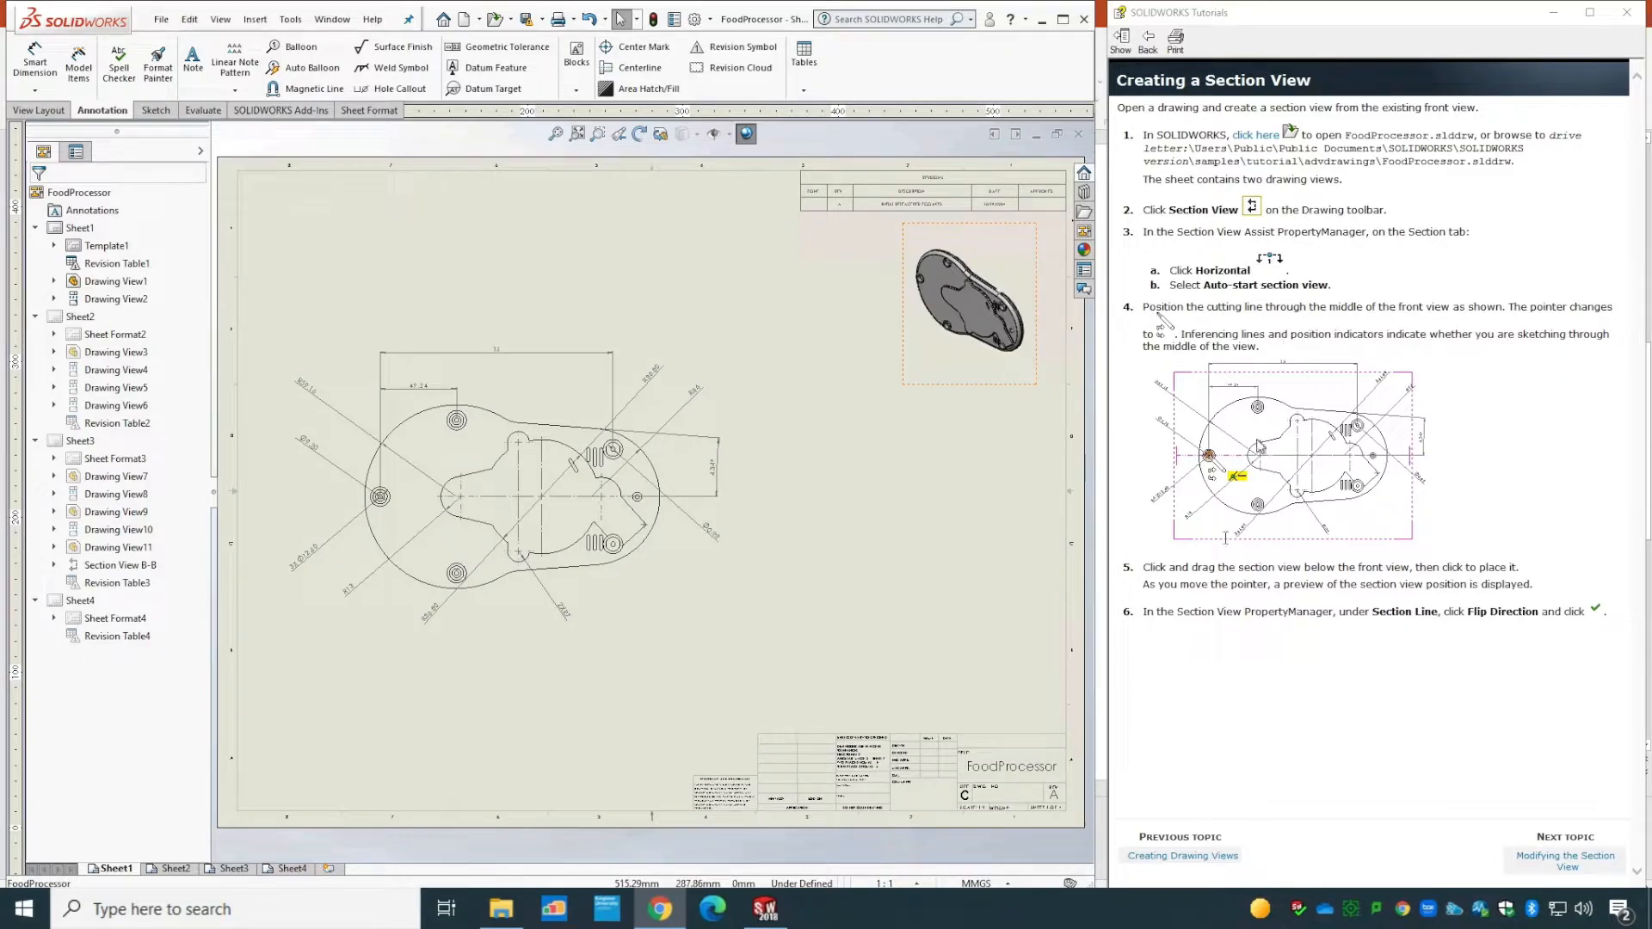
click(49, 111)
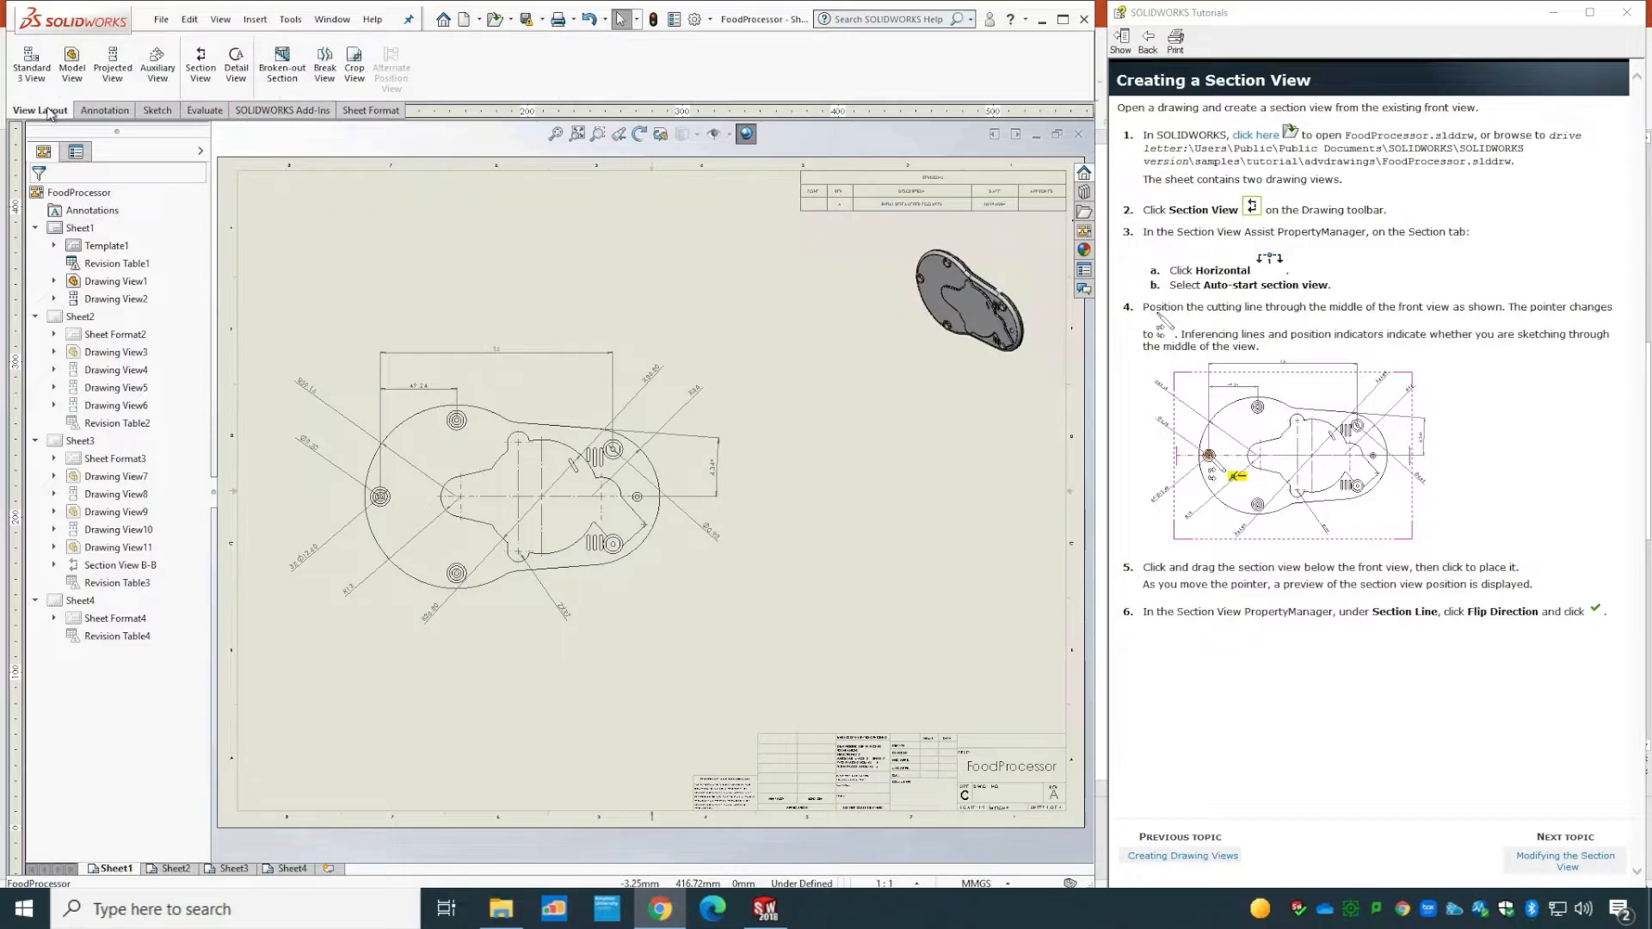
click(203, 86)
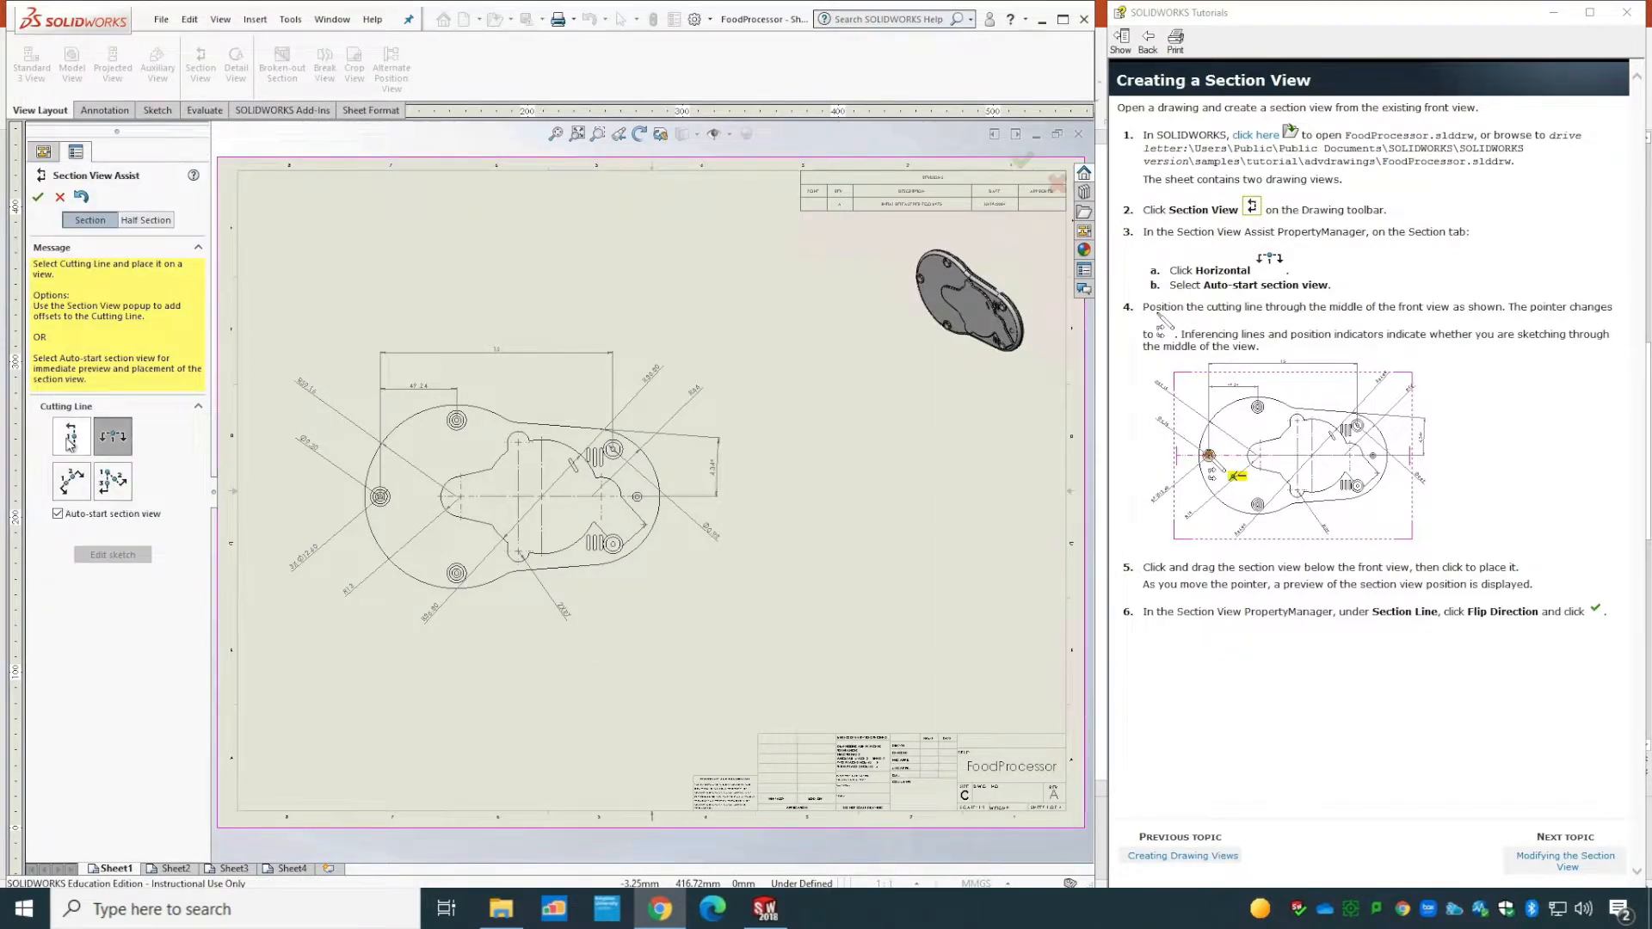
click(74, 434)
click(114, 439)
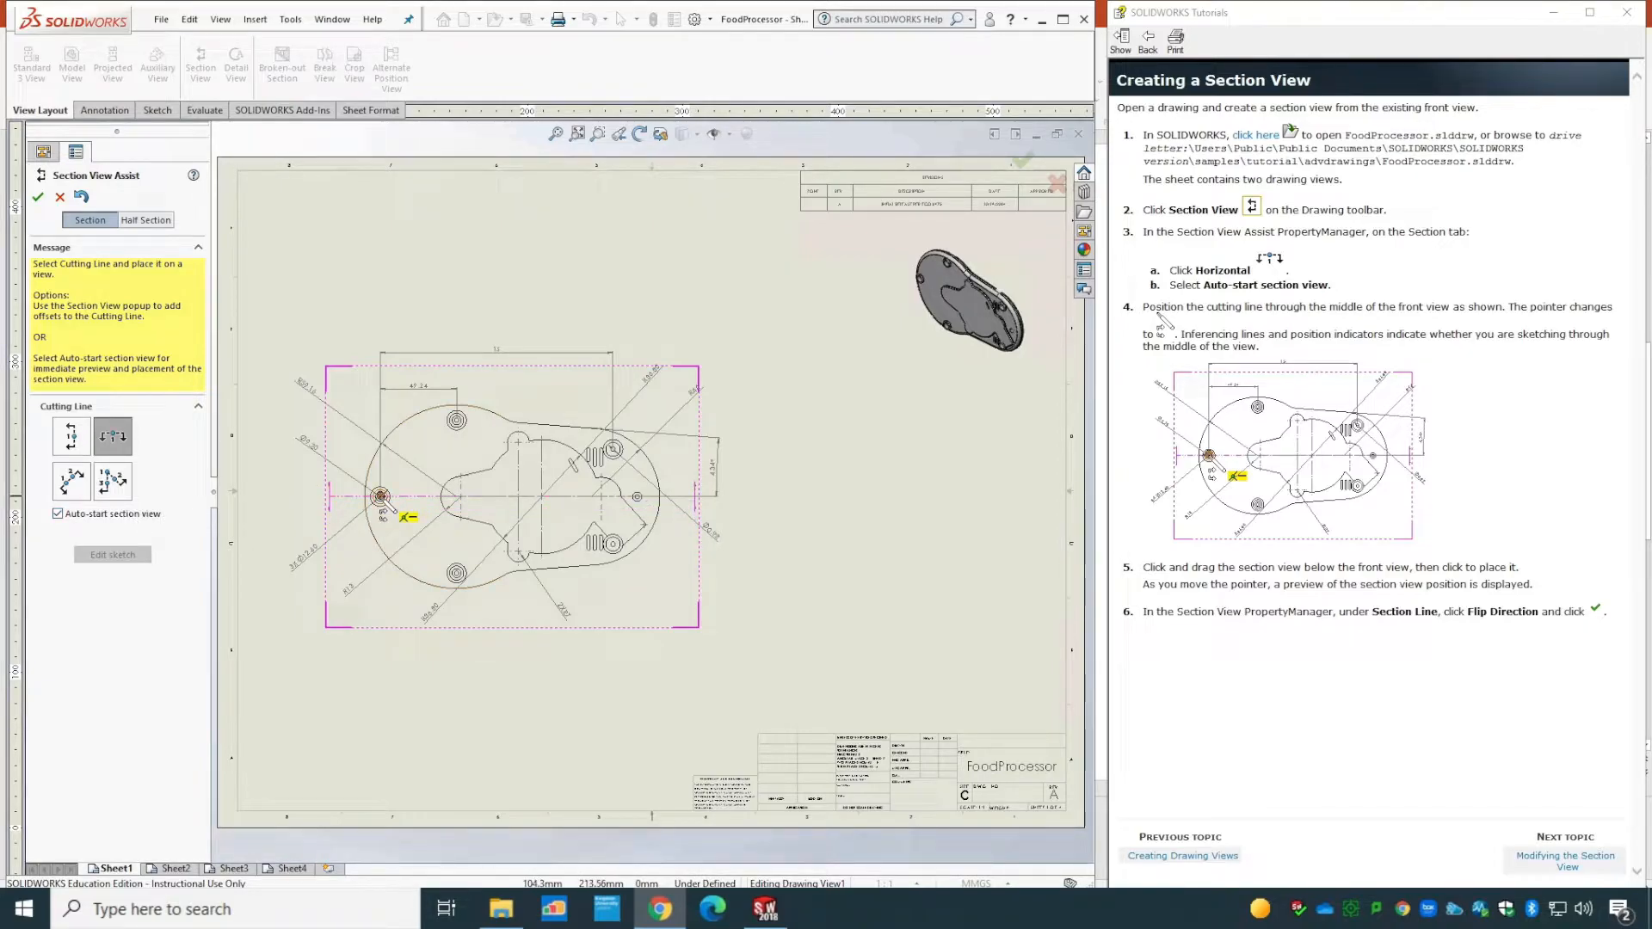
click(380, 496)
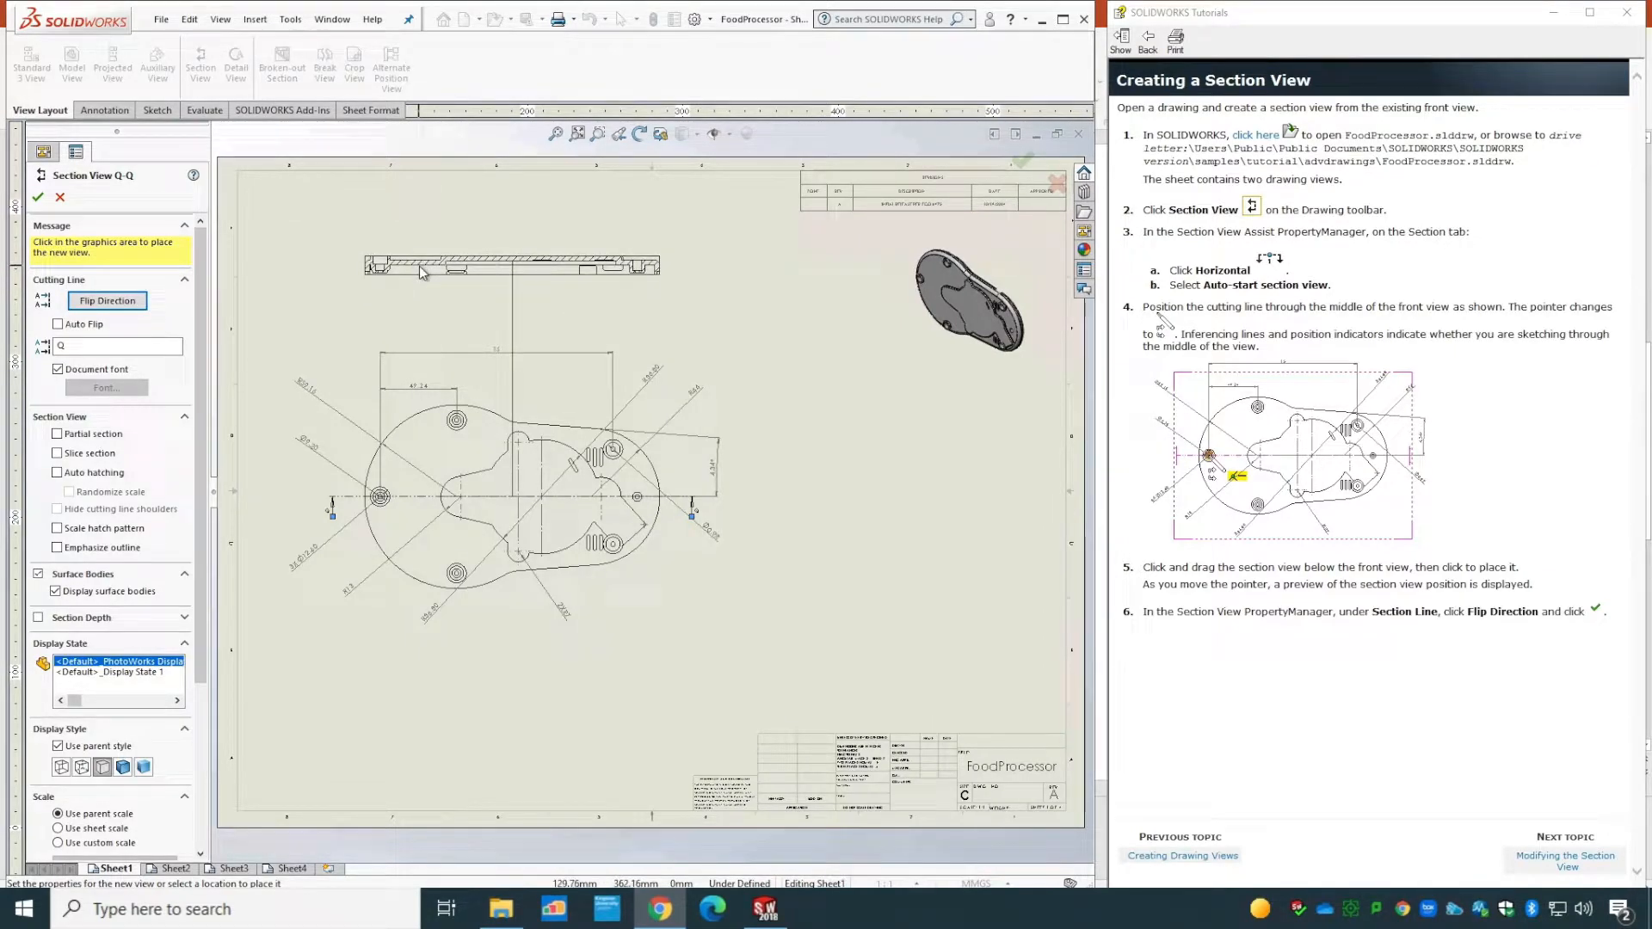
- Go to the Modifying the Section View lesson, flip the section direction and place the section view above the front view
click(1565, 860)
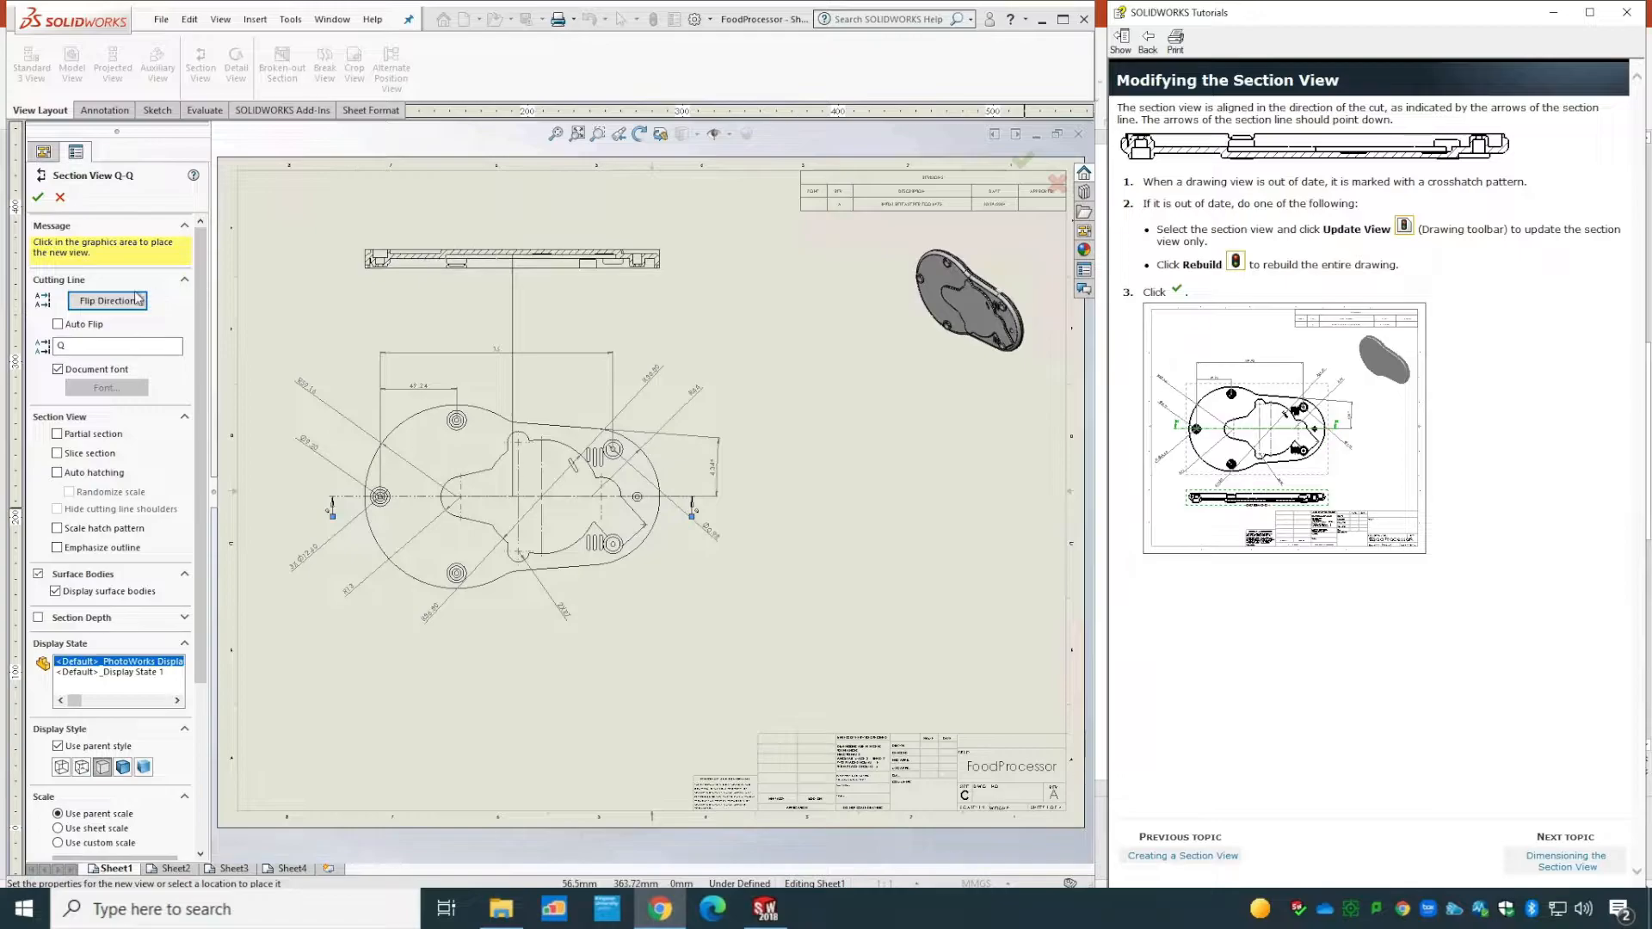
click(110, 303)
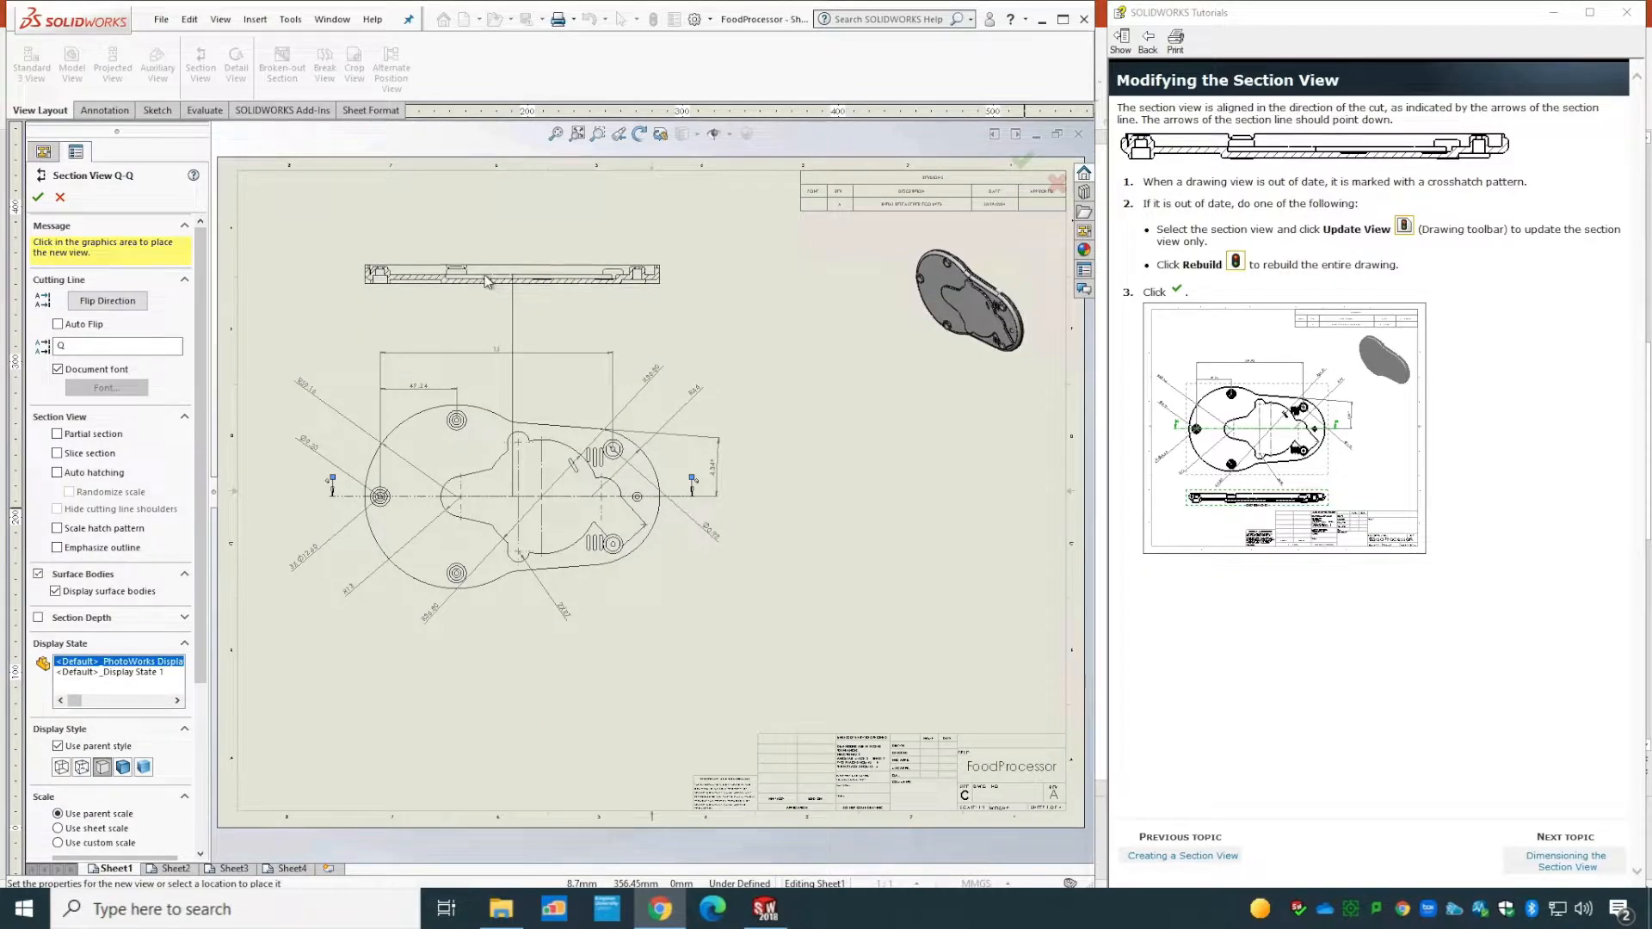
click(488, 282)
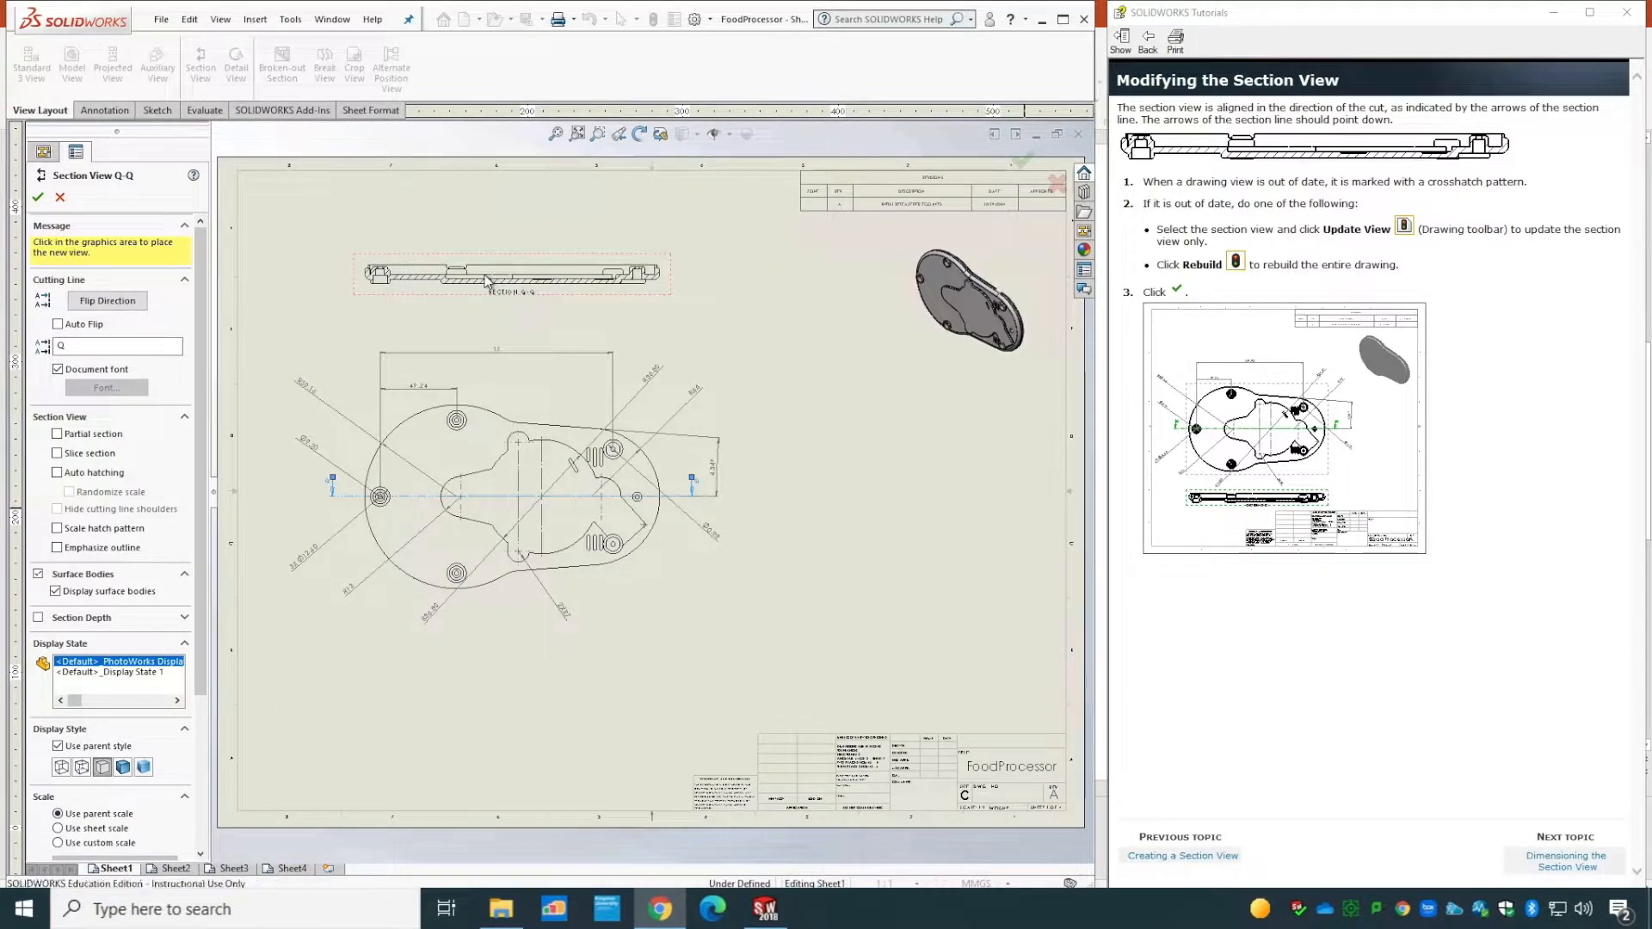
click(37, 199)
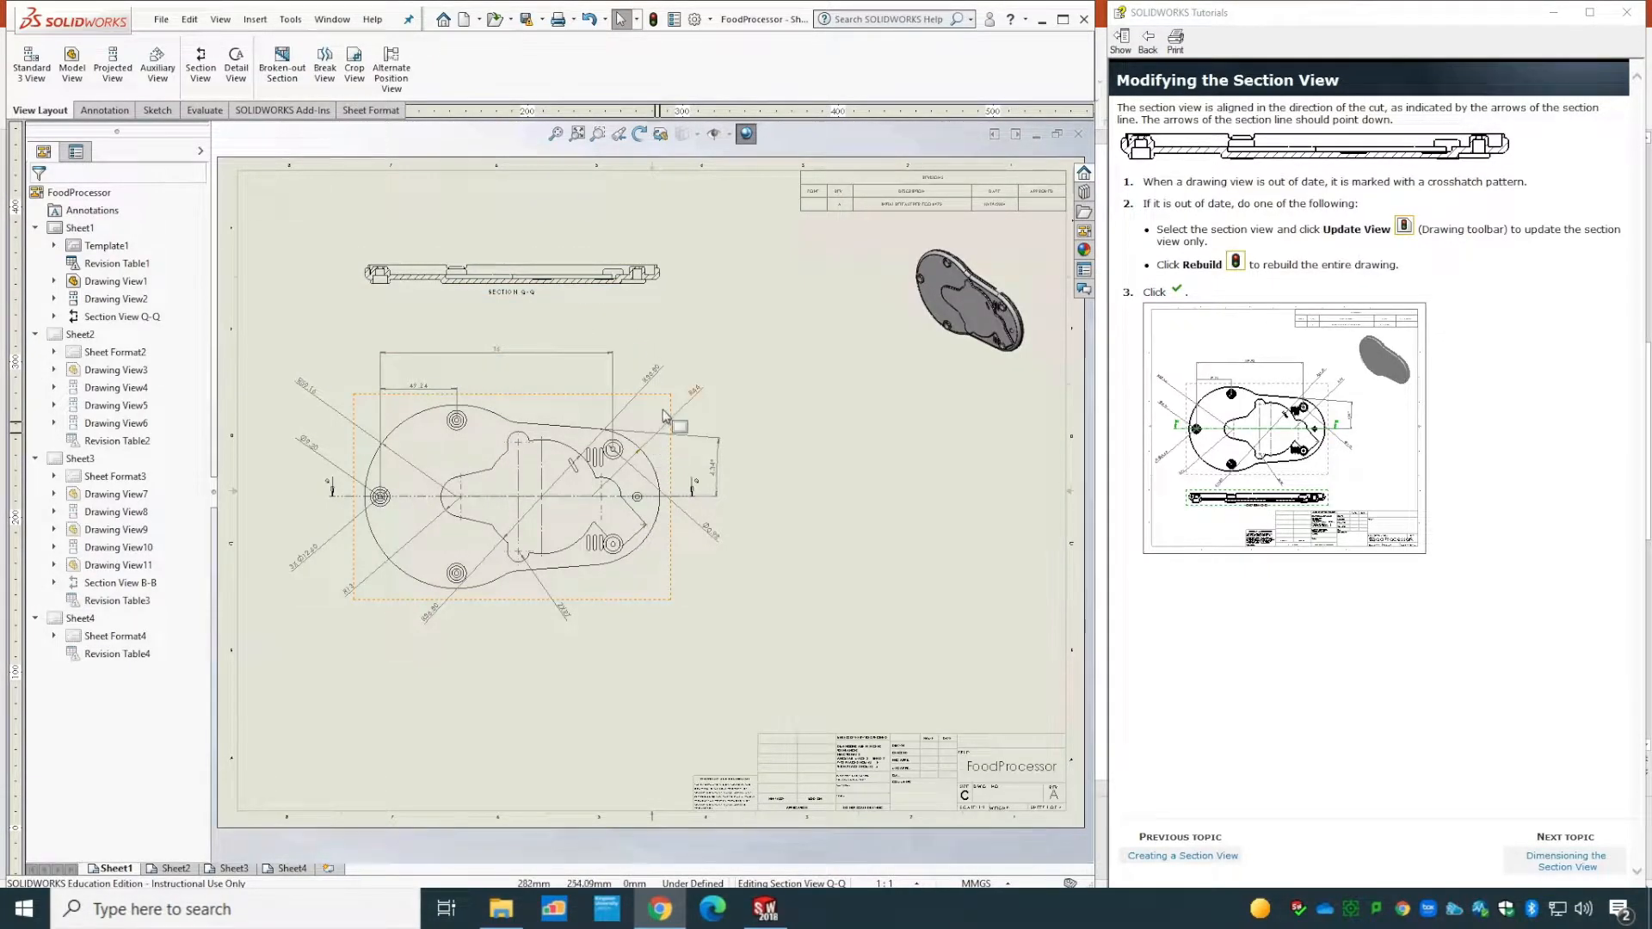
- Rebuild the drawing and move the section view below the front view
click(653, 19)
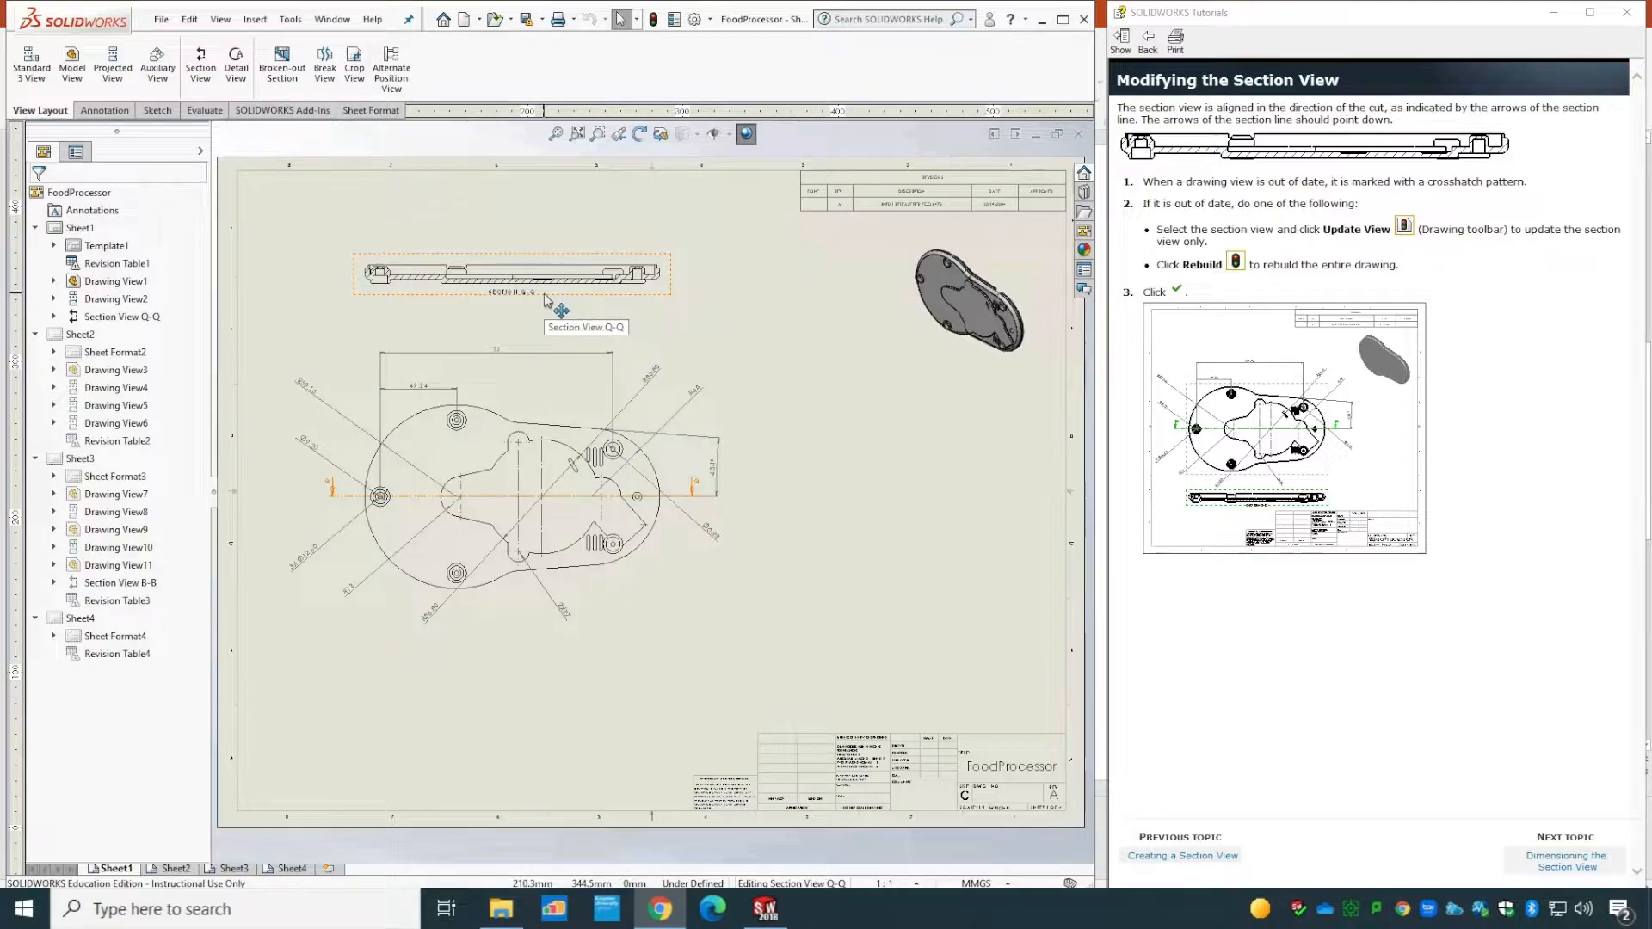
drag(543, 299, 563, 711)
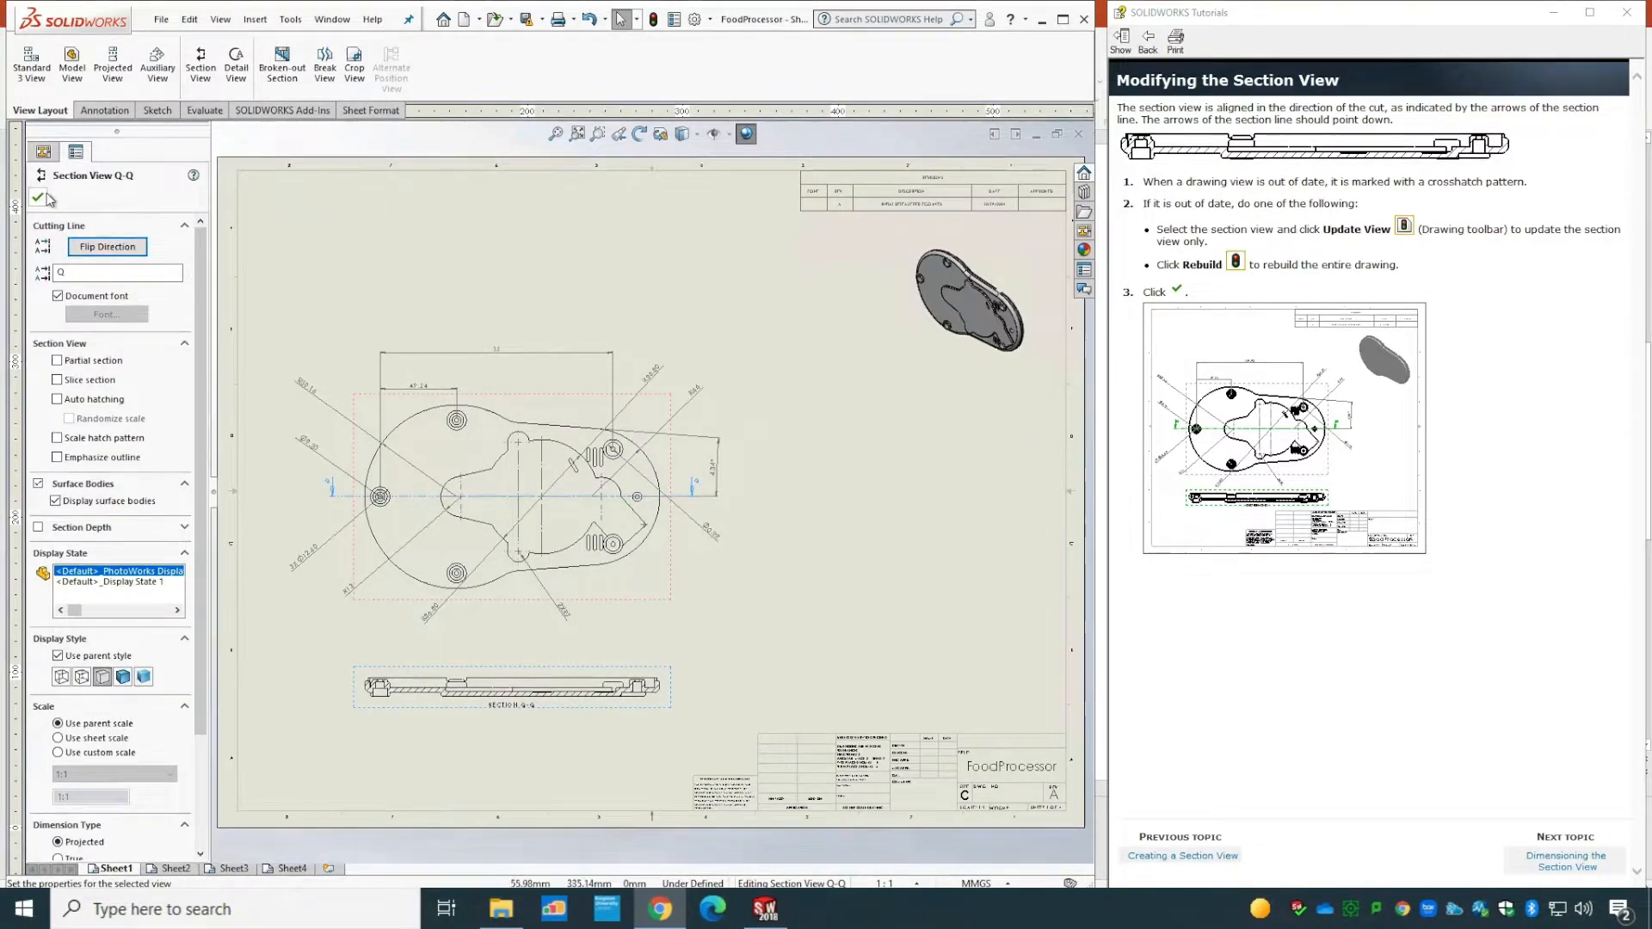
click(39, 199)
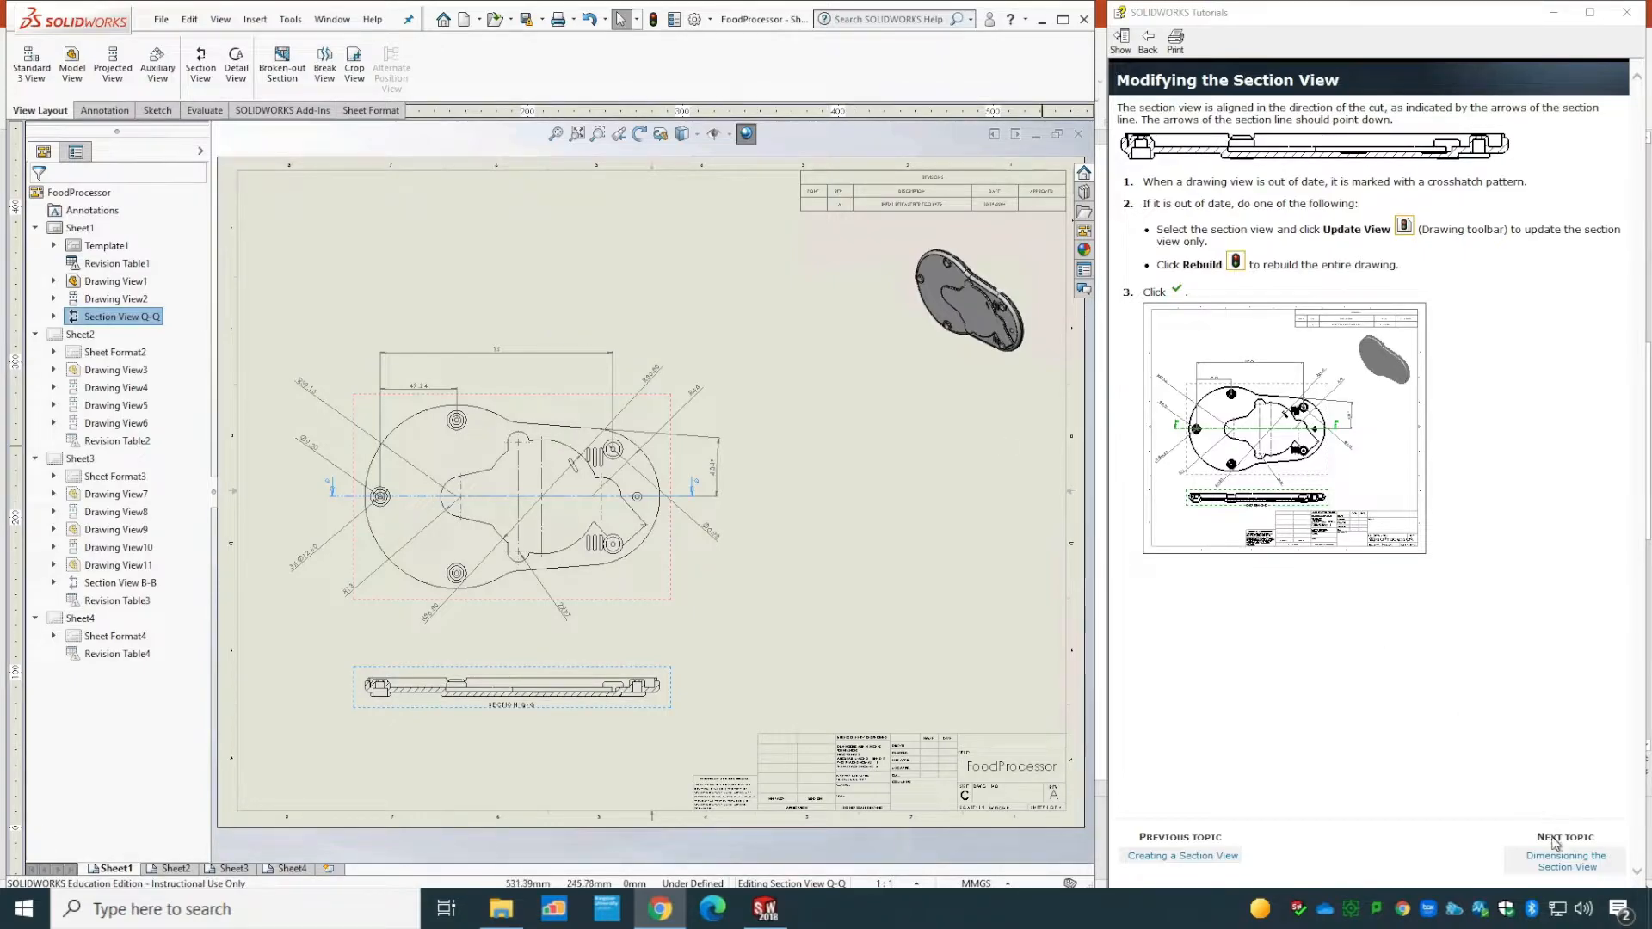
- Go to the Dimensioning the Section View lesson and dimension the section's hatched wall thickness, placing the dimension left of the view
click(1566, 861)
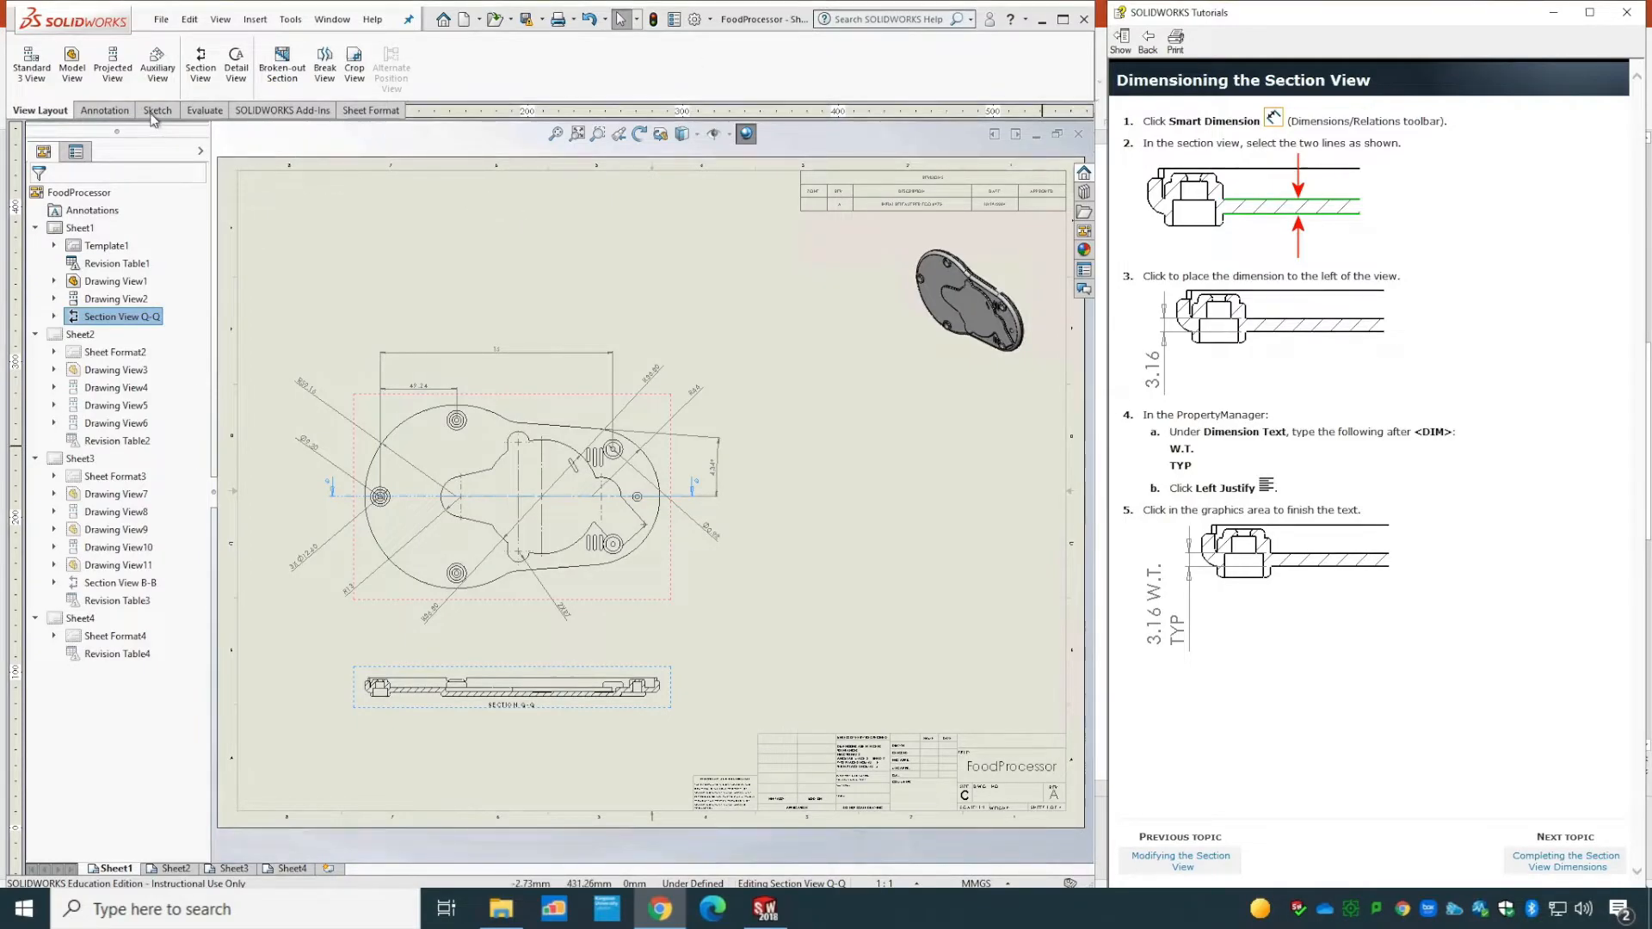
click(104, 111)
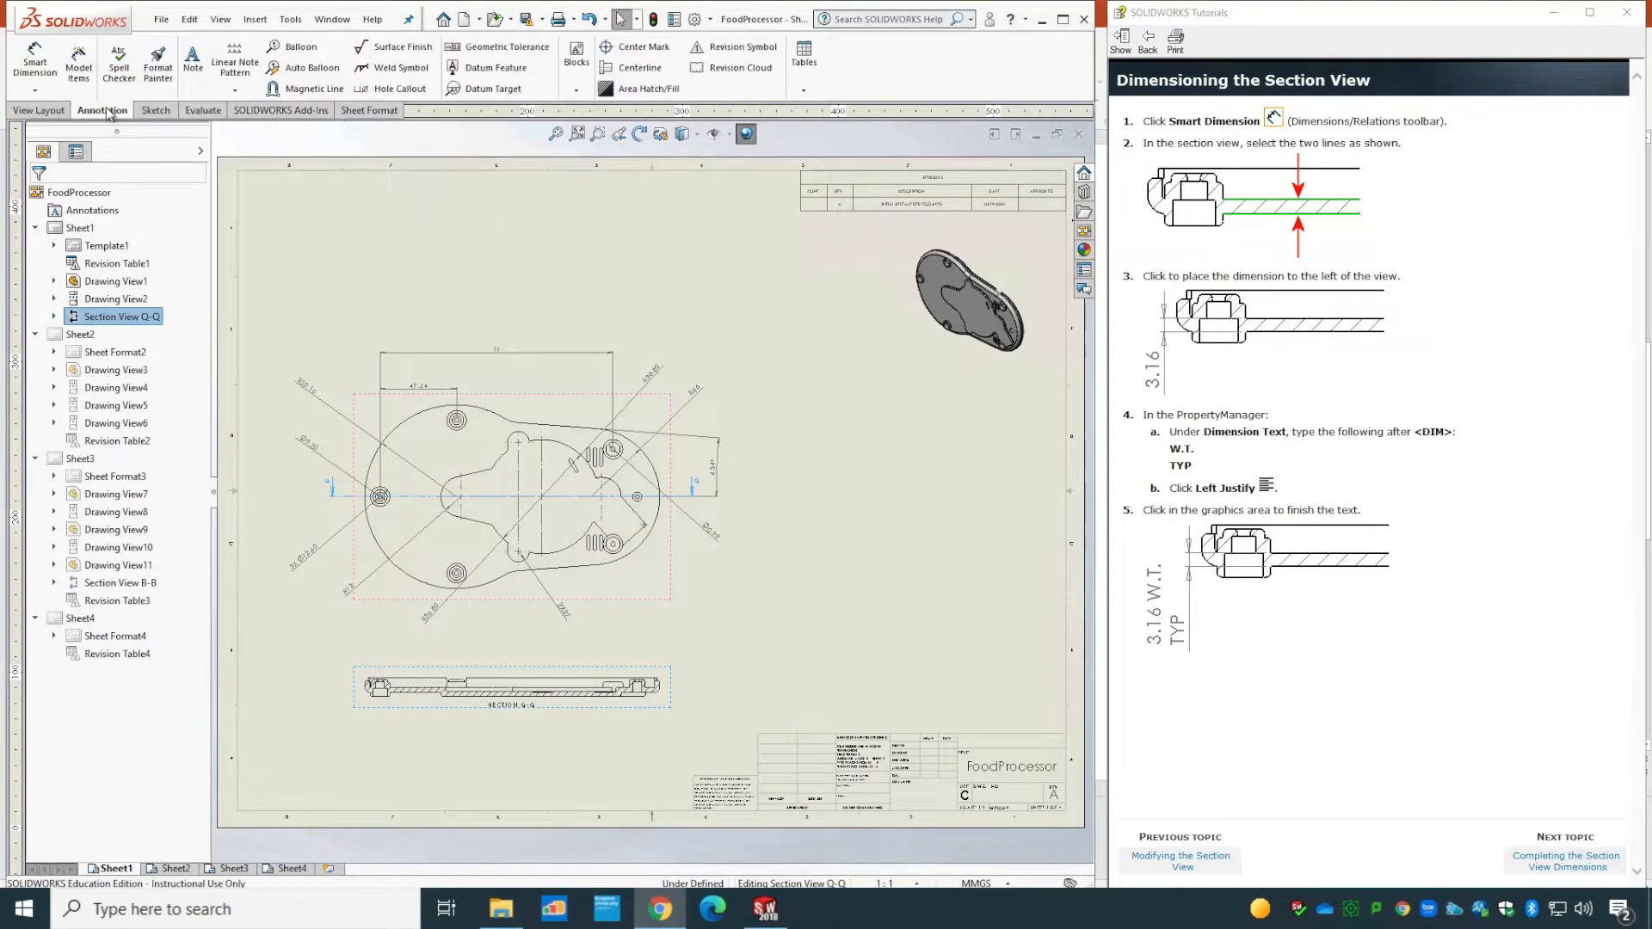
click(36, 62)
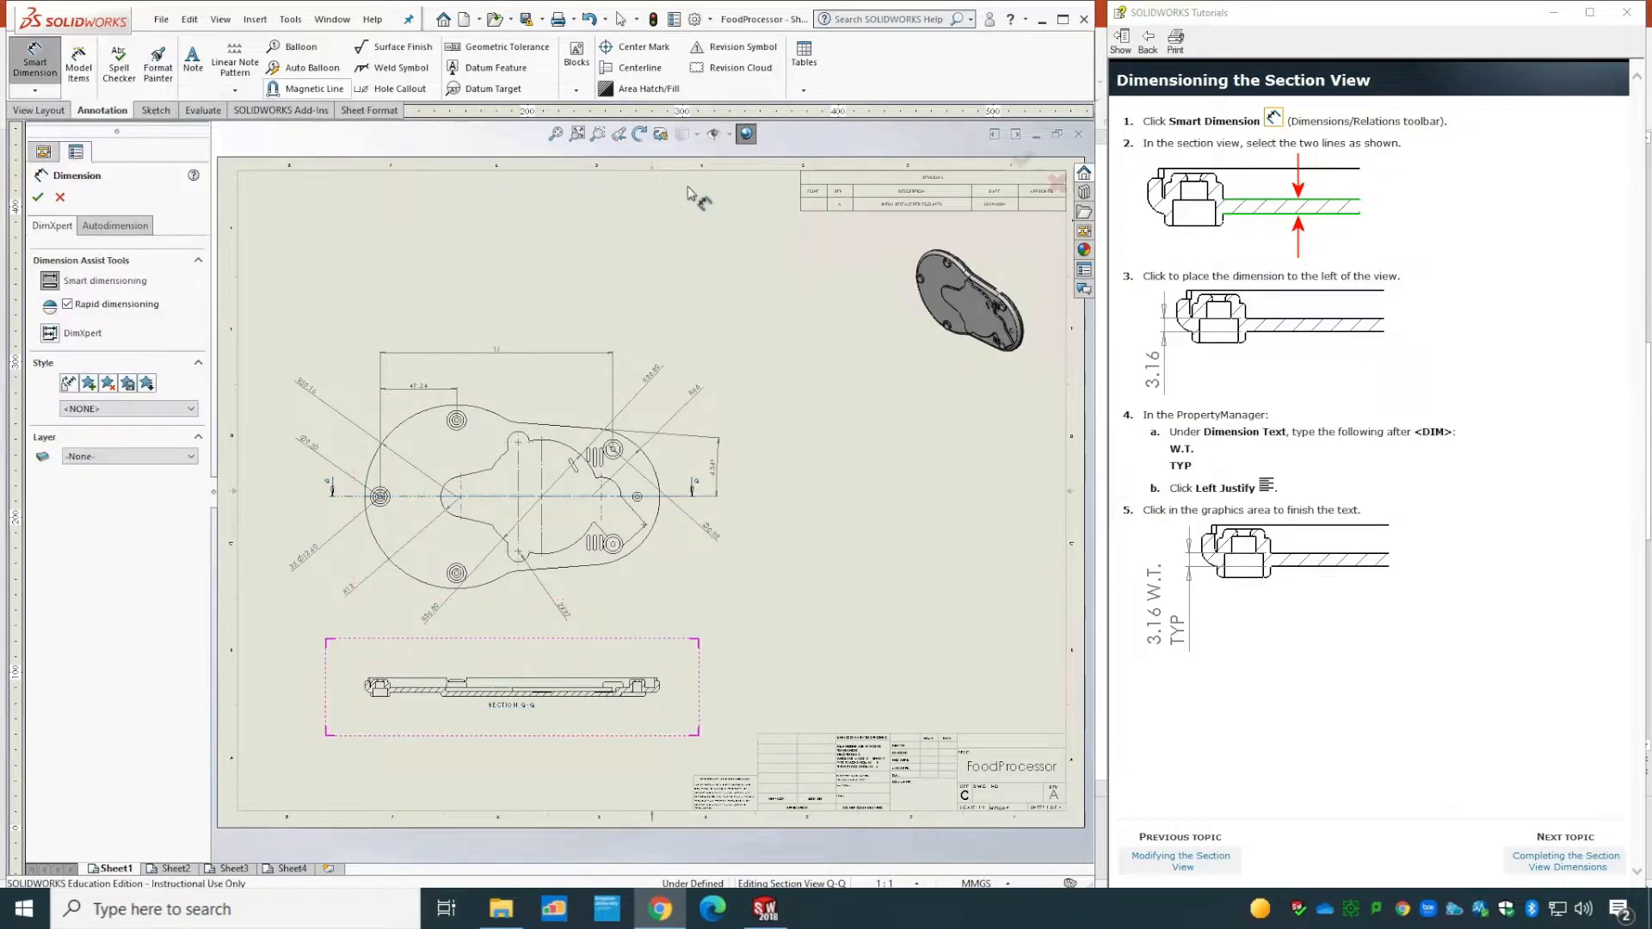
click(598, 136)
drag(334, 757, 486, 618)
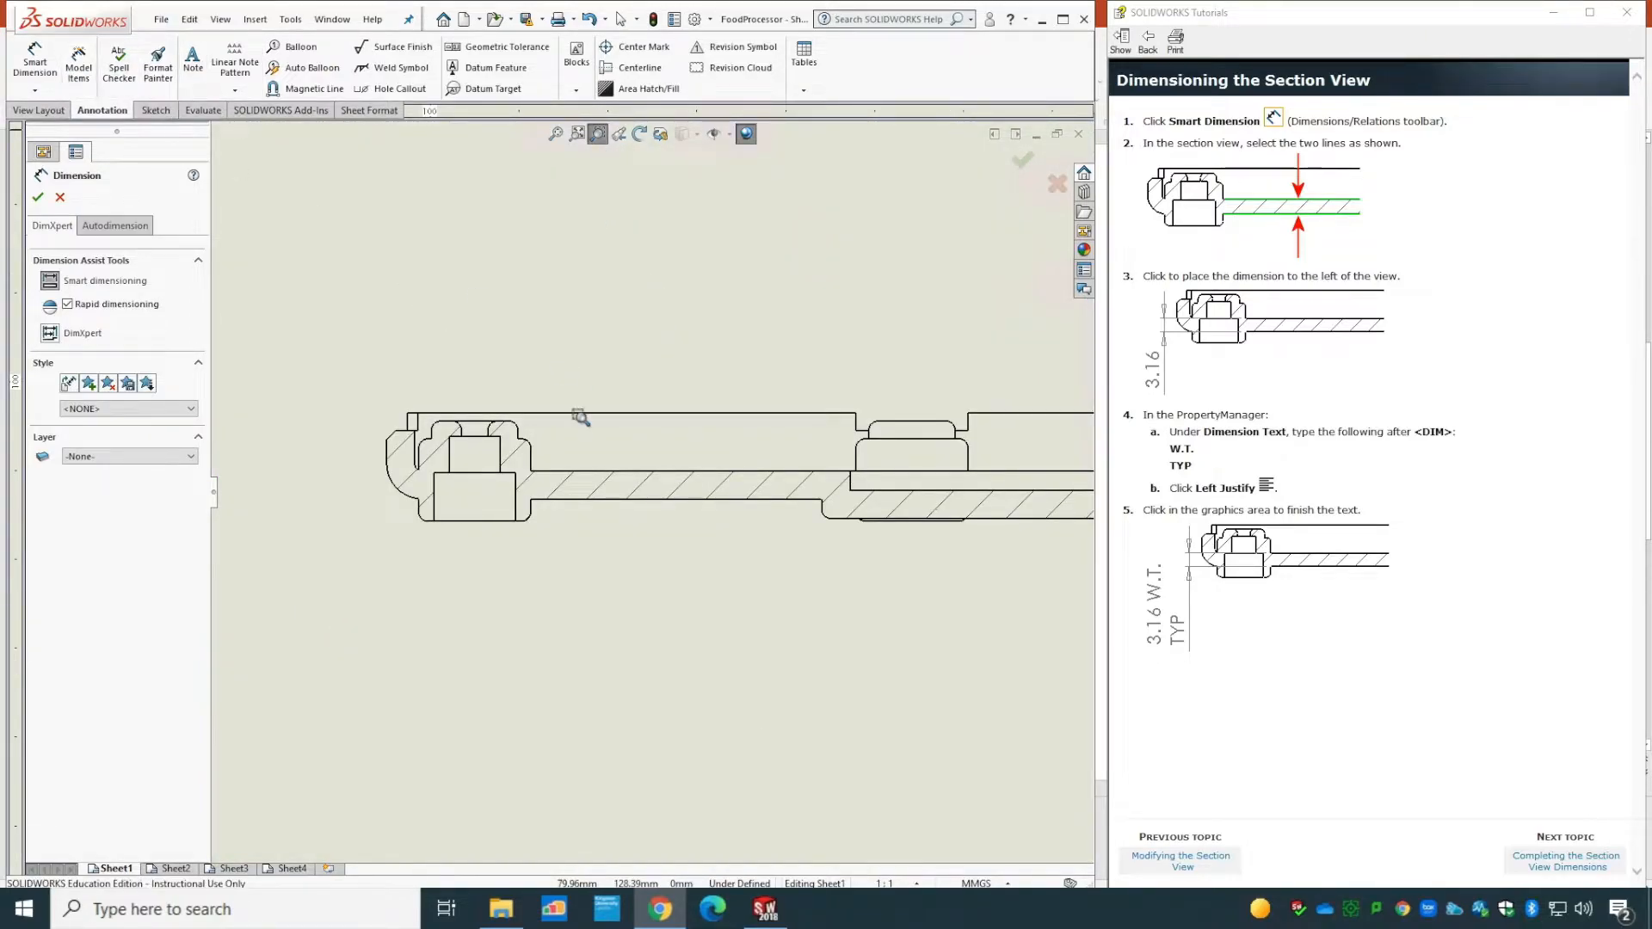
key(Escape)
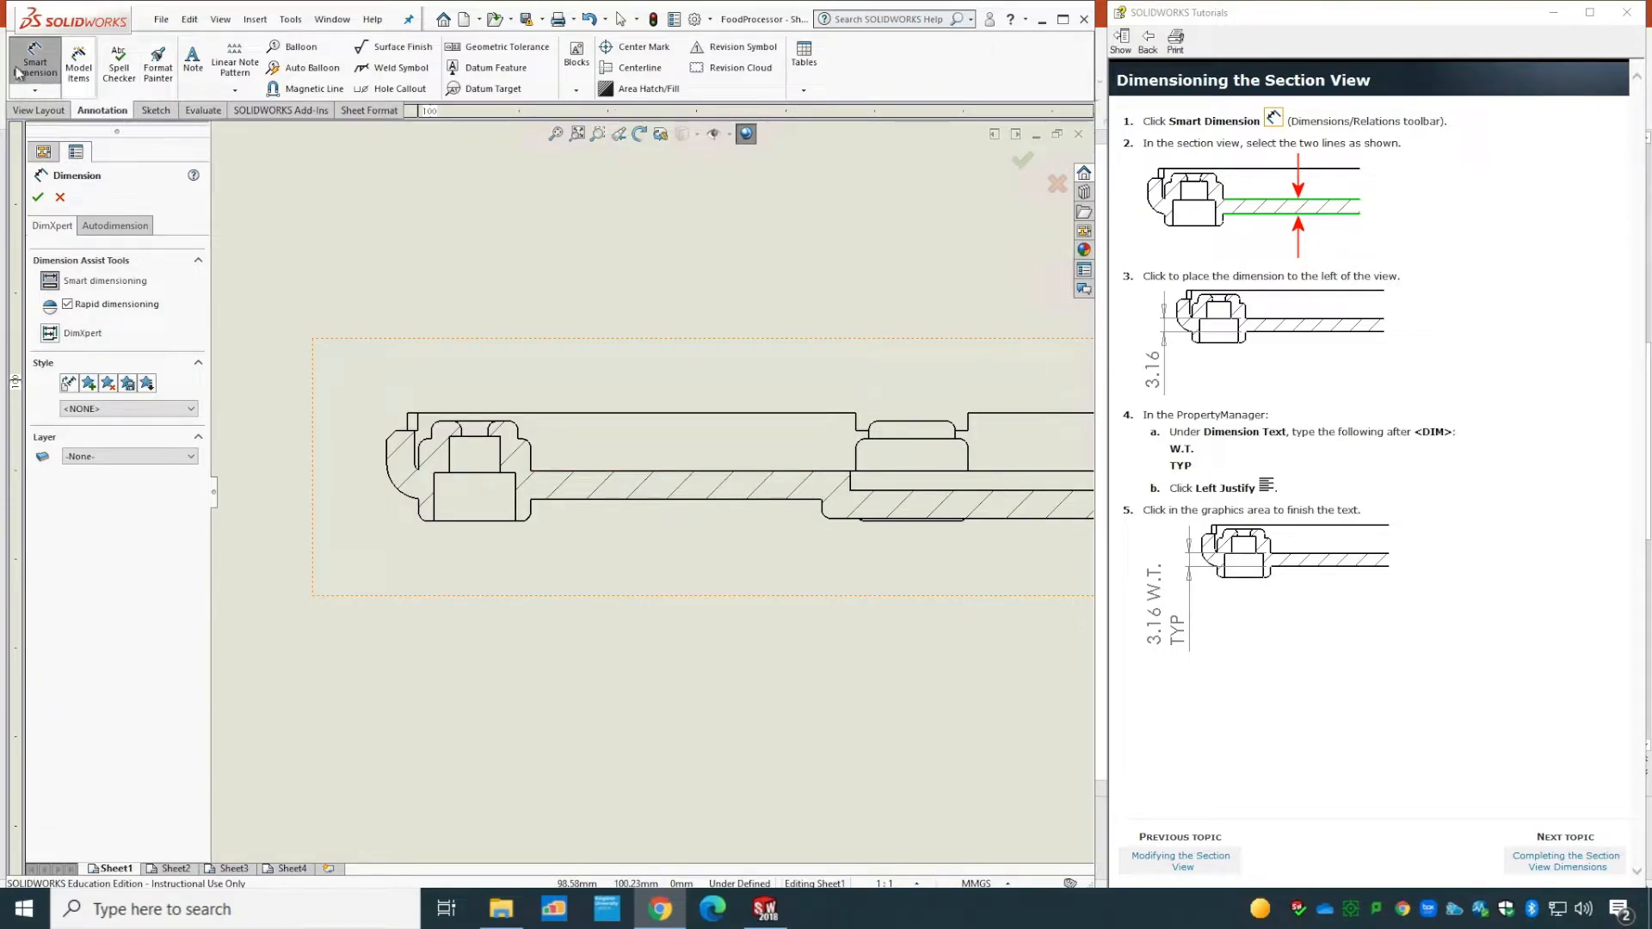
click(619, 472)
click(629, 500)
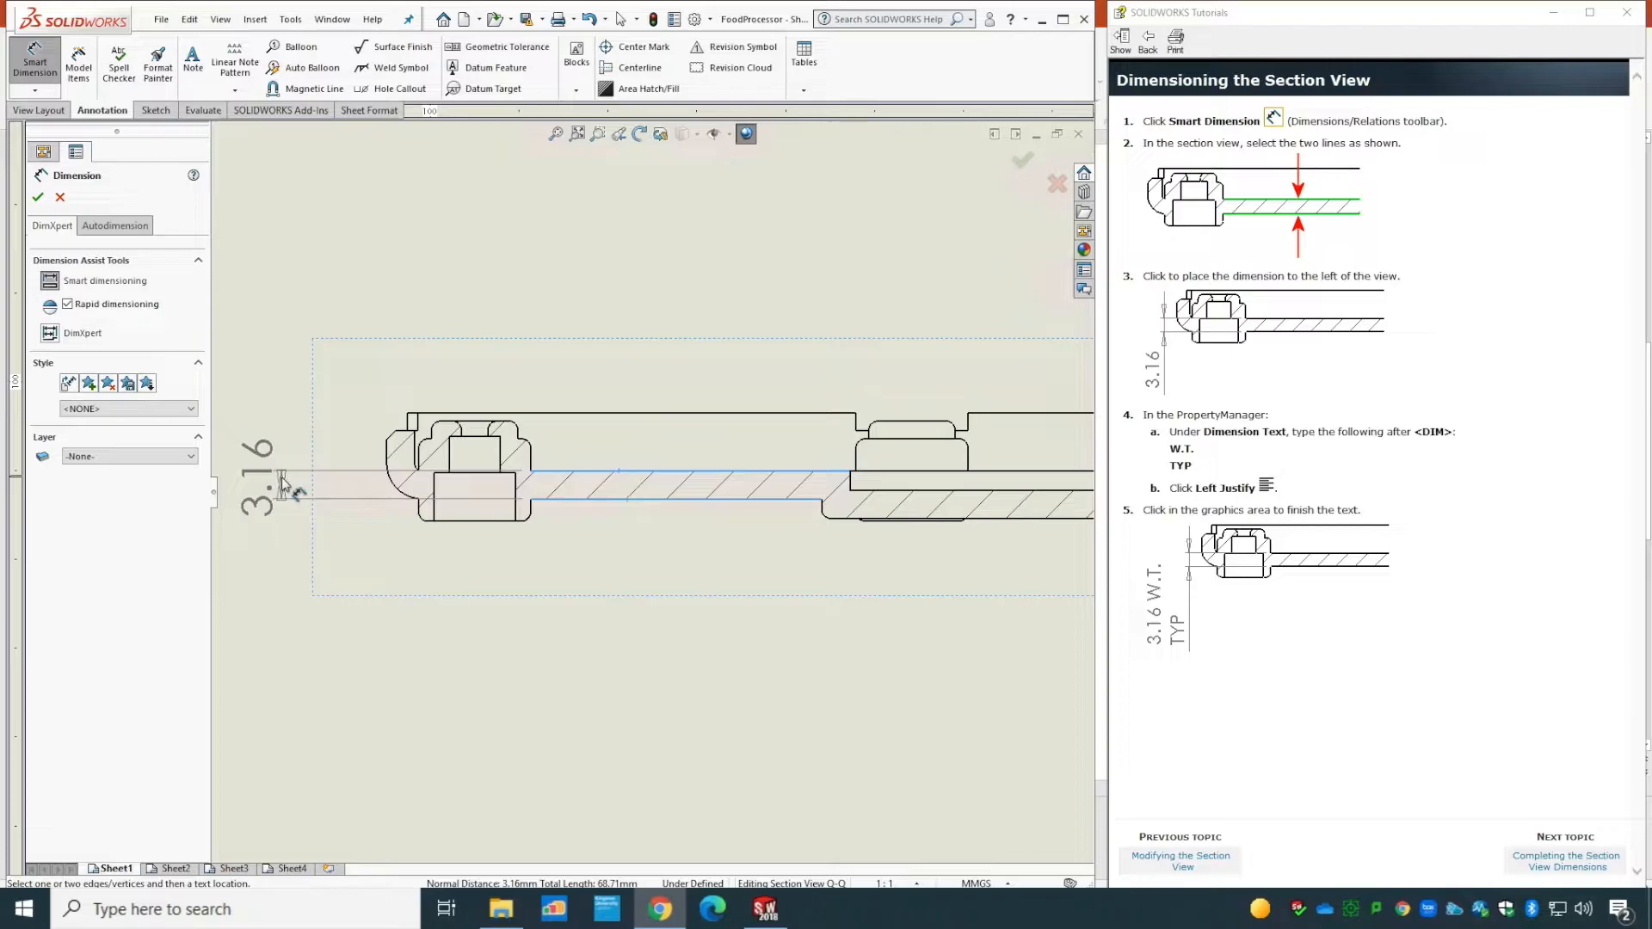
click(282, 482)
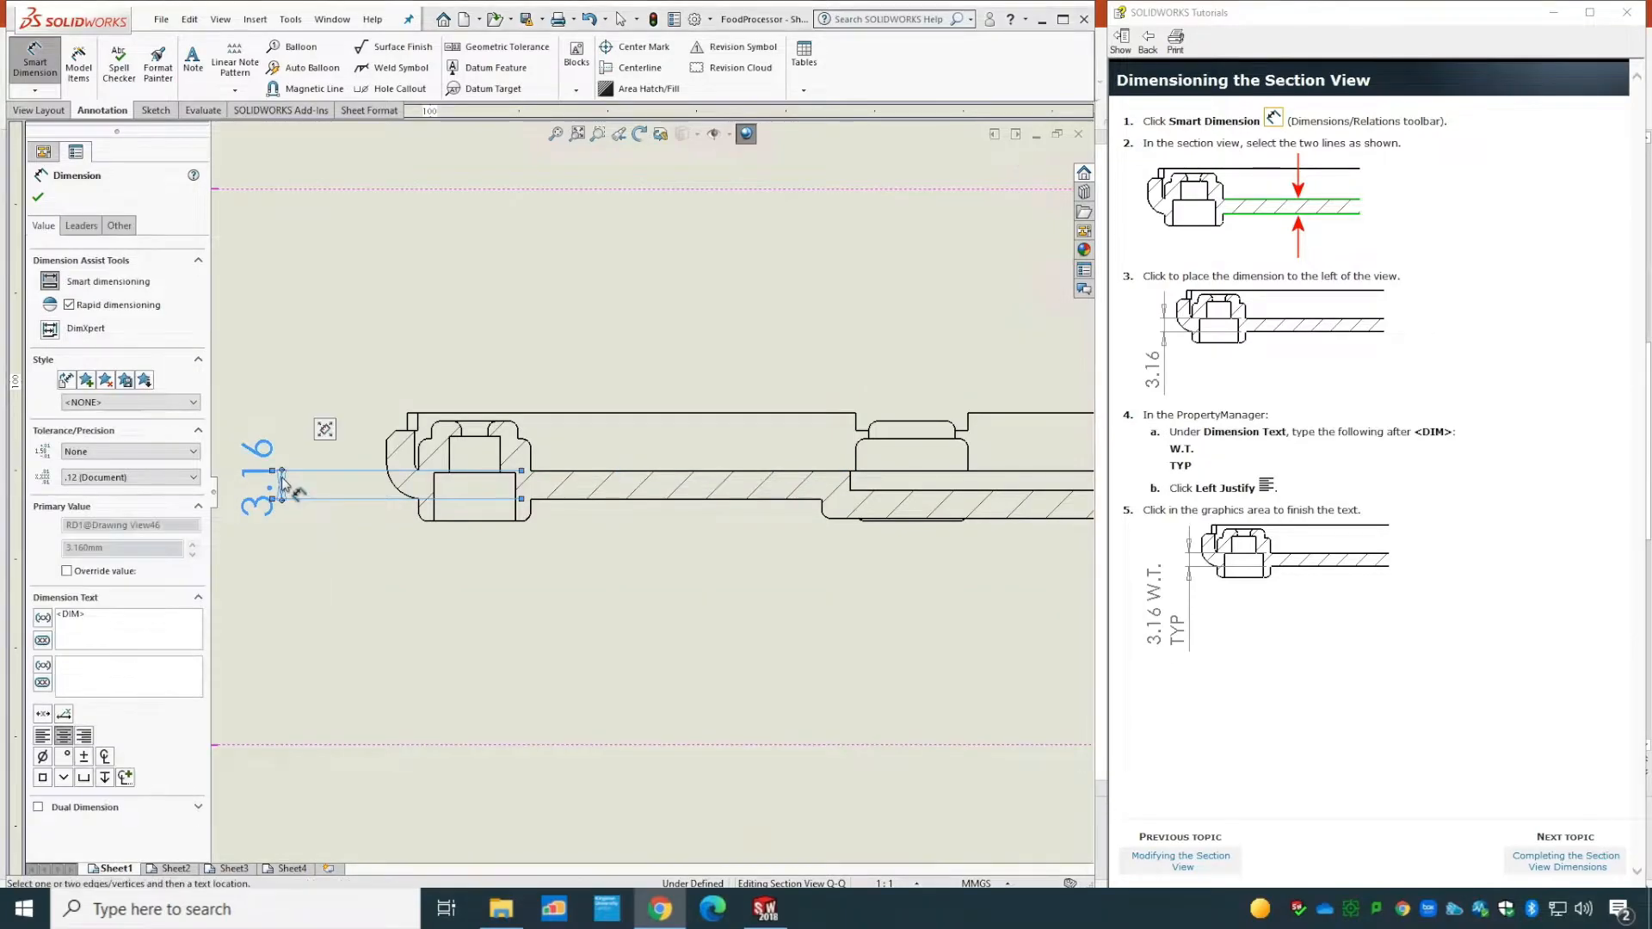
- Set the wall thickness dimension's arrows to outside and return to its value and text properties
click(82, 226)
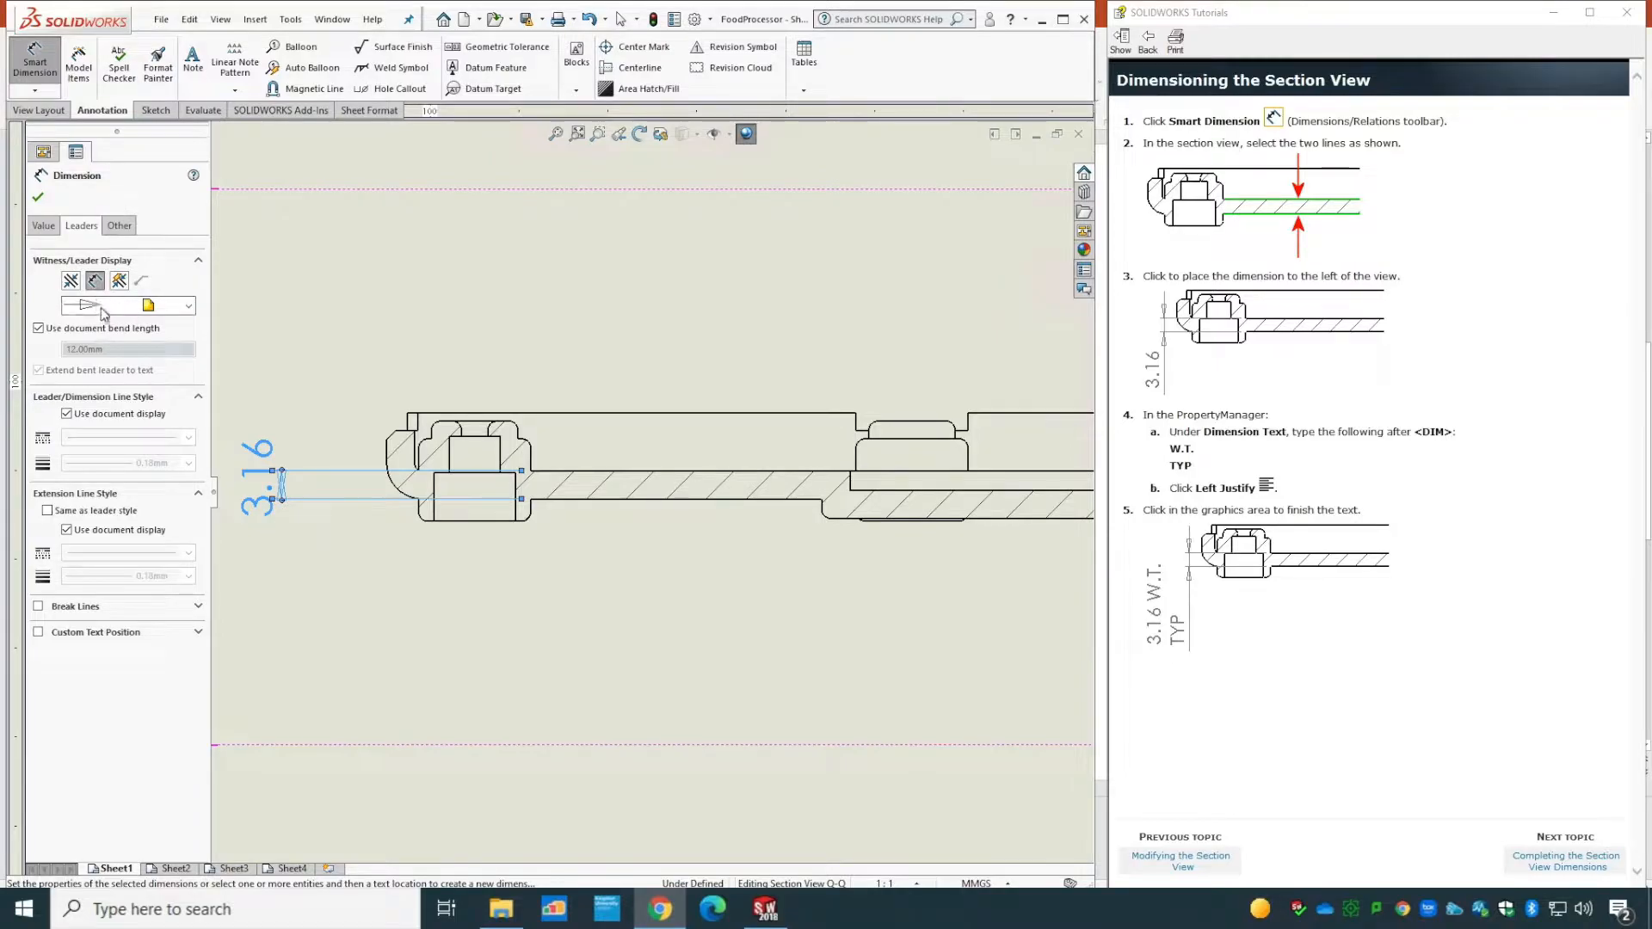
click(189, 305)
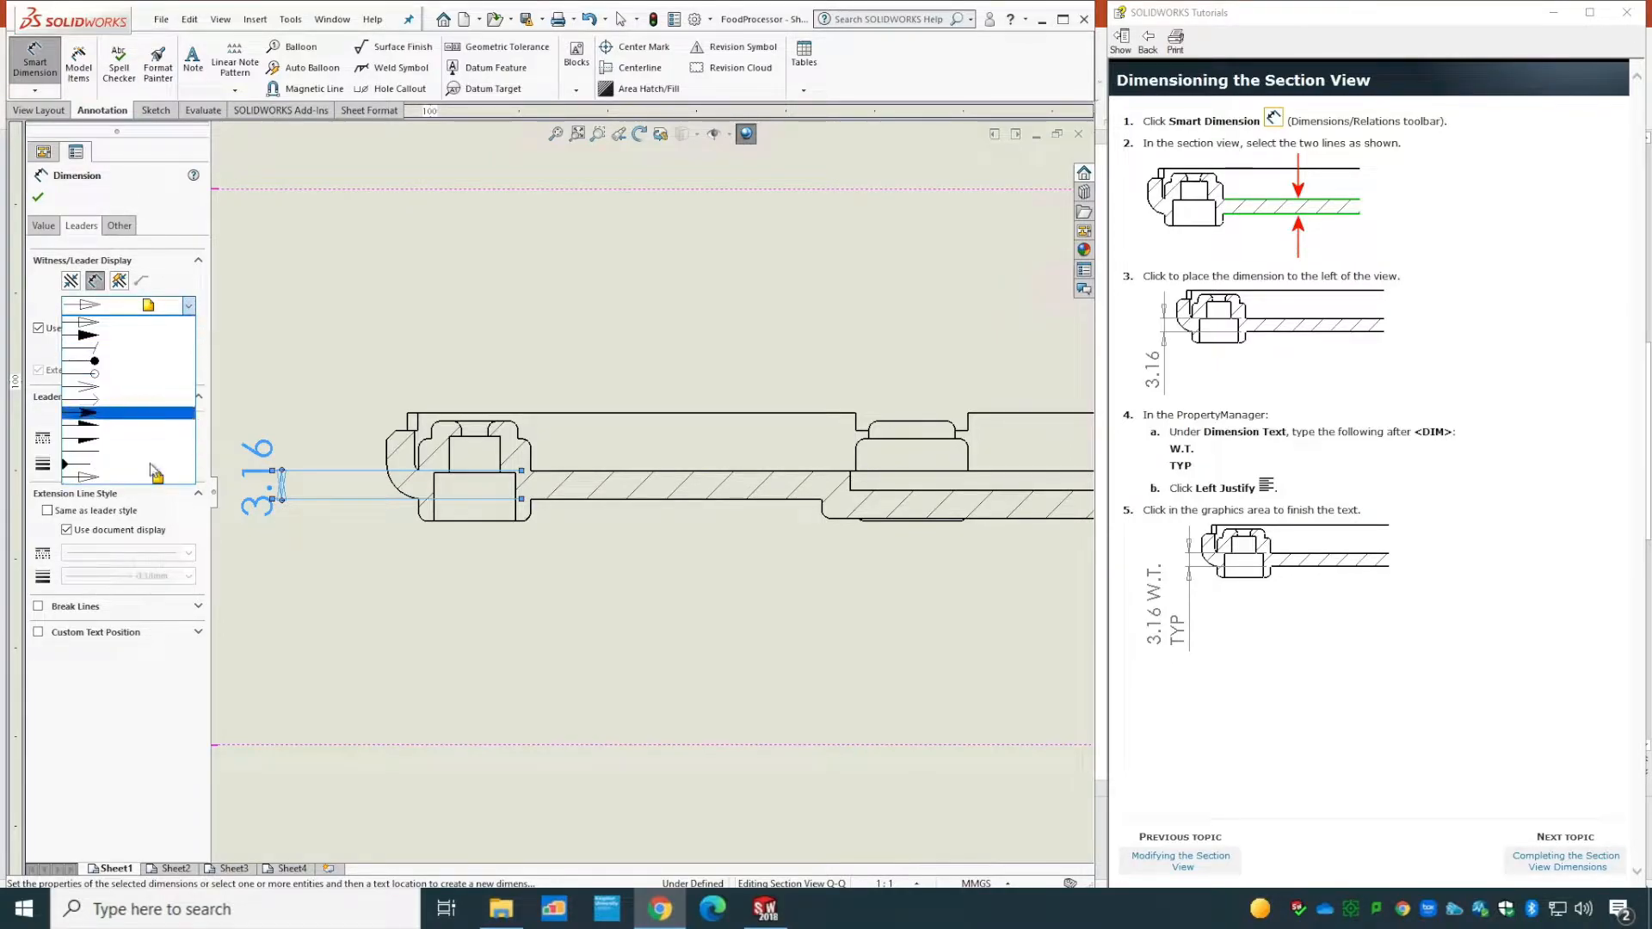
click(189, 309)
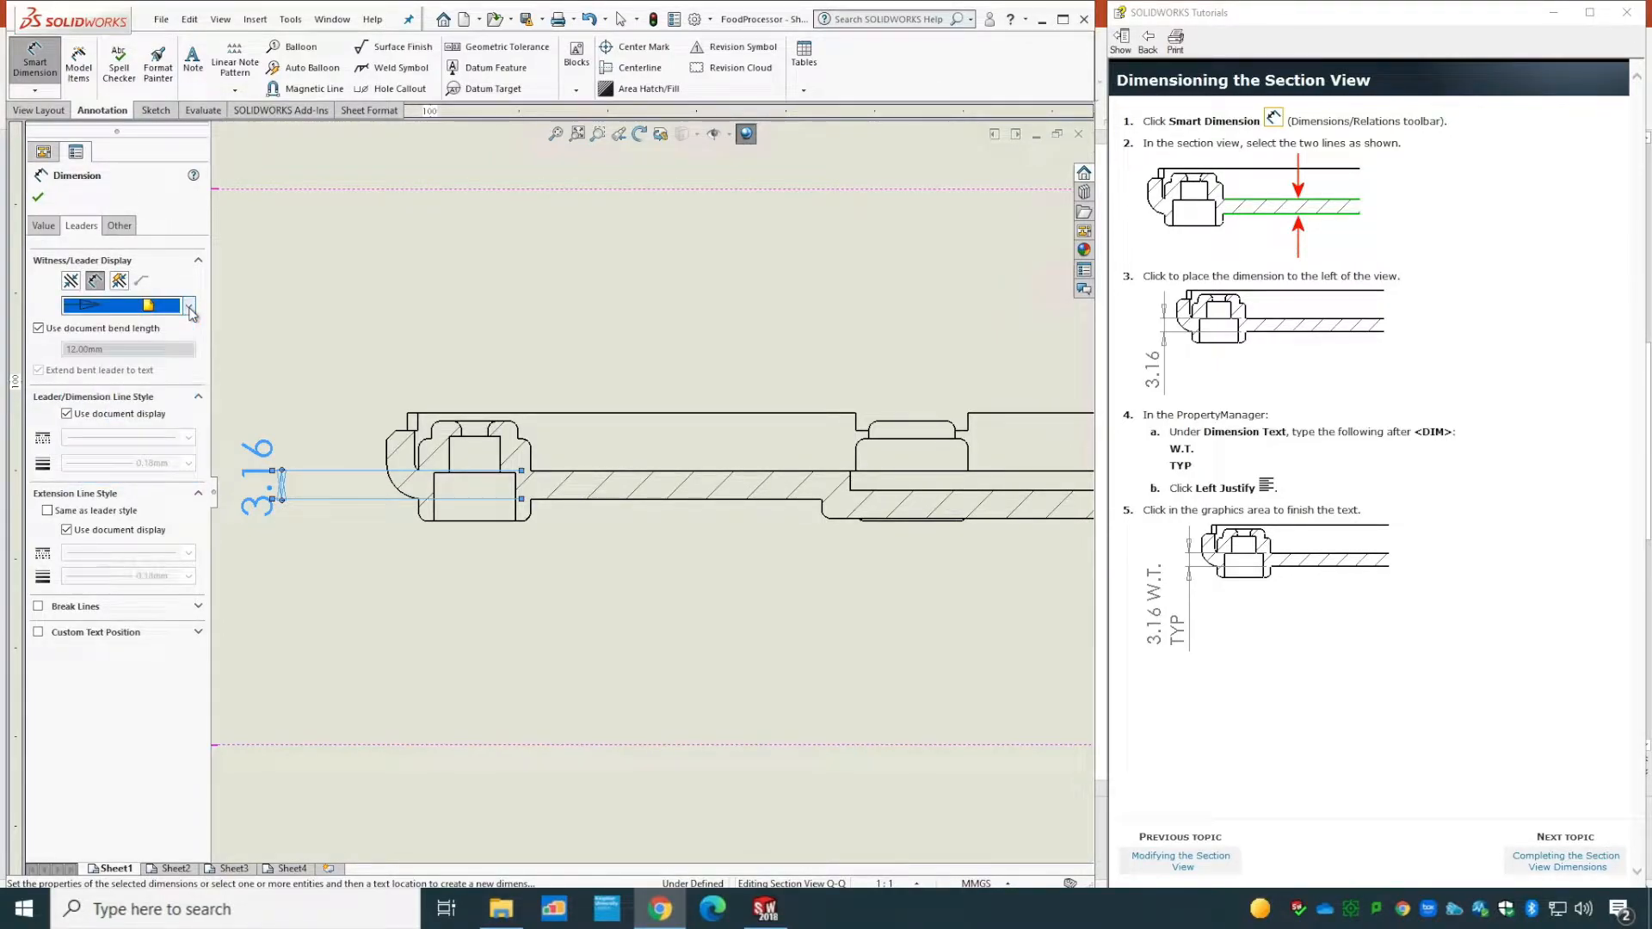
click(74, 284)
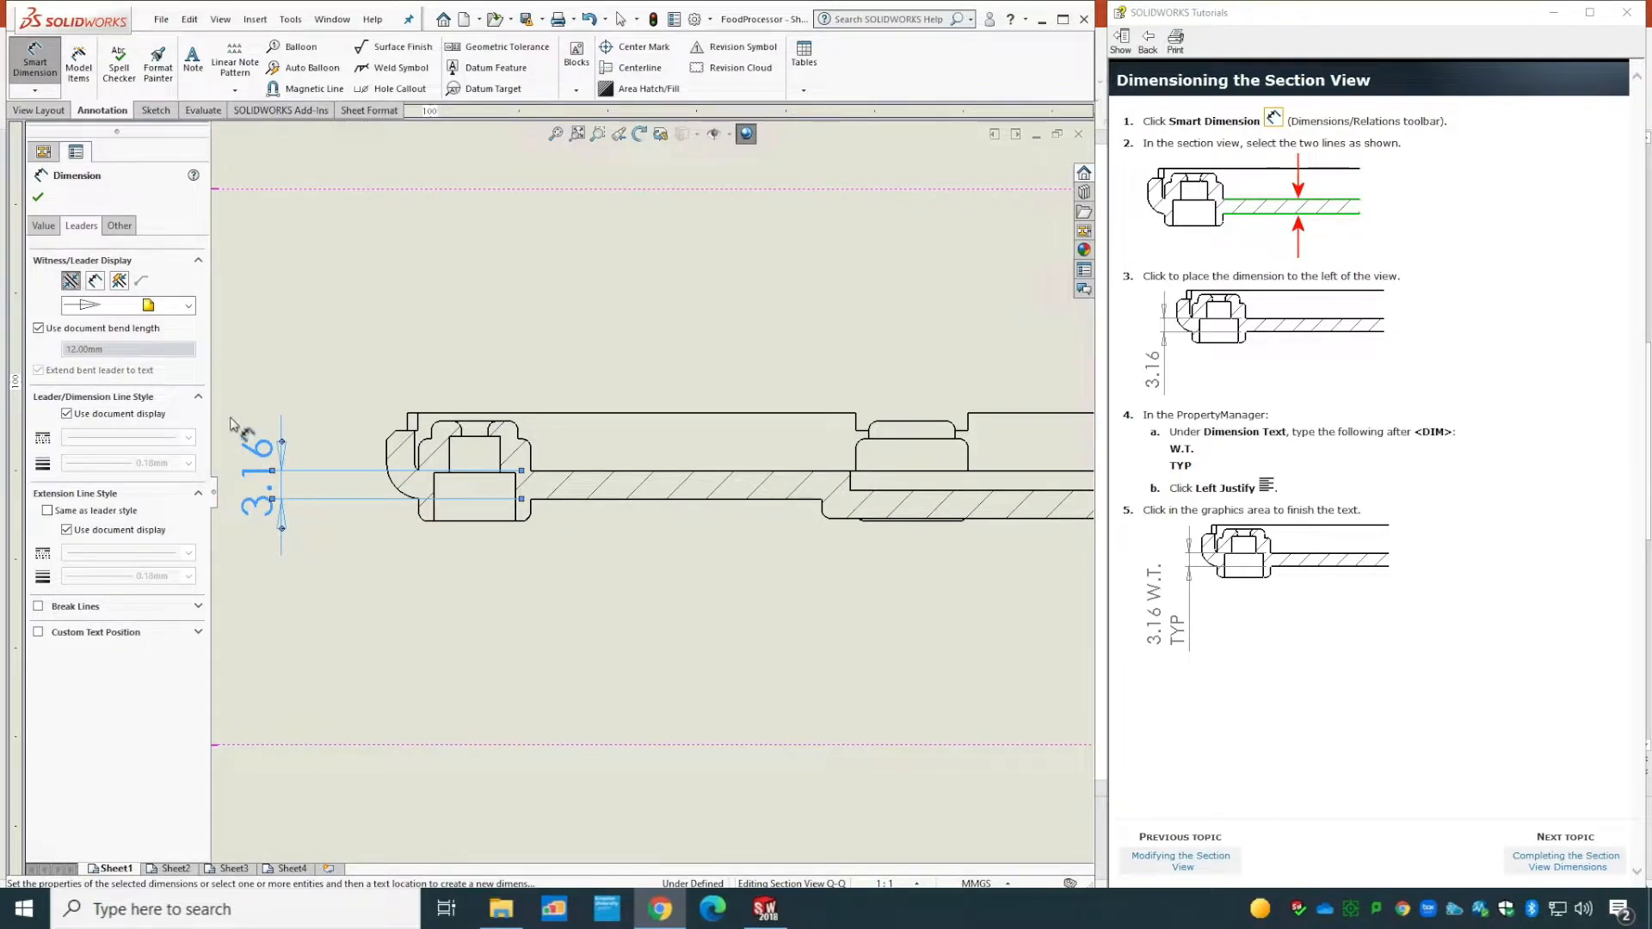
click(118, 225)
click(78, 226)
click(93, 283)
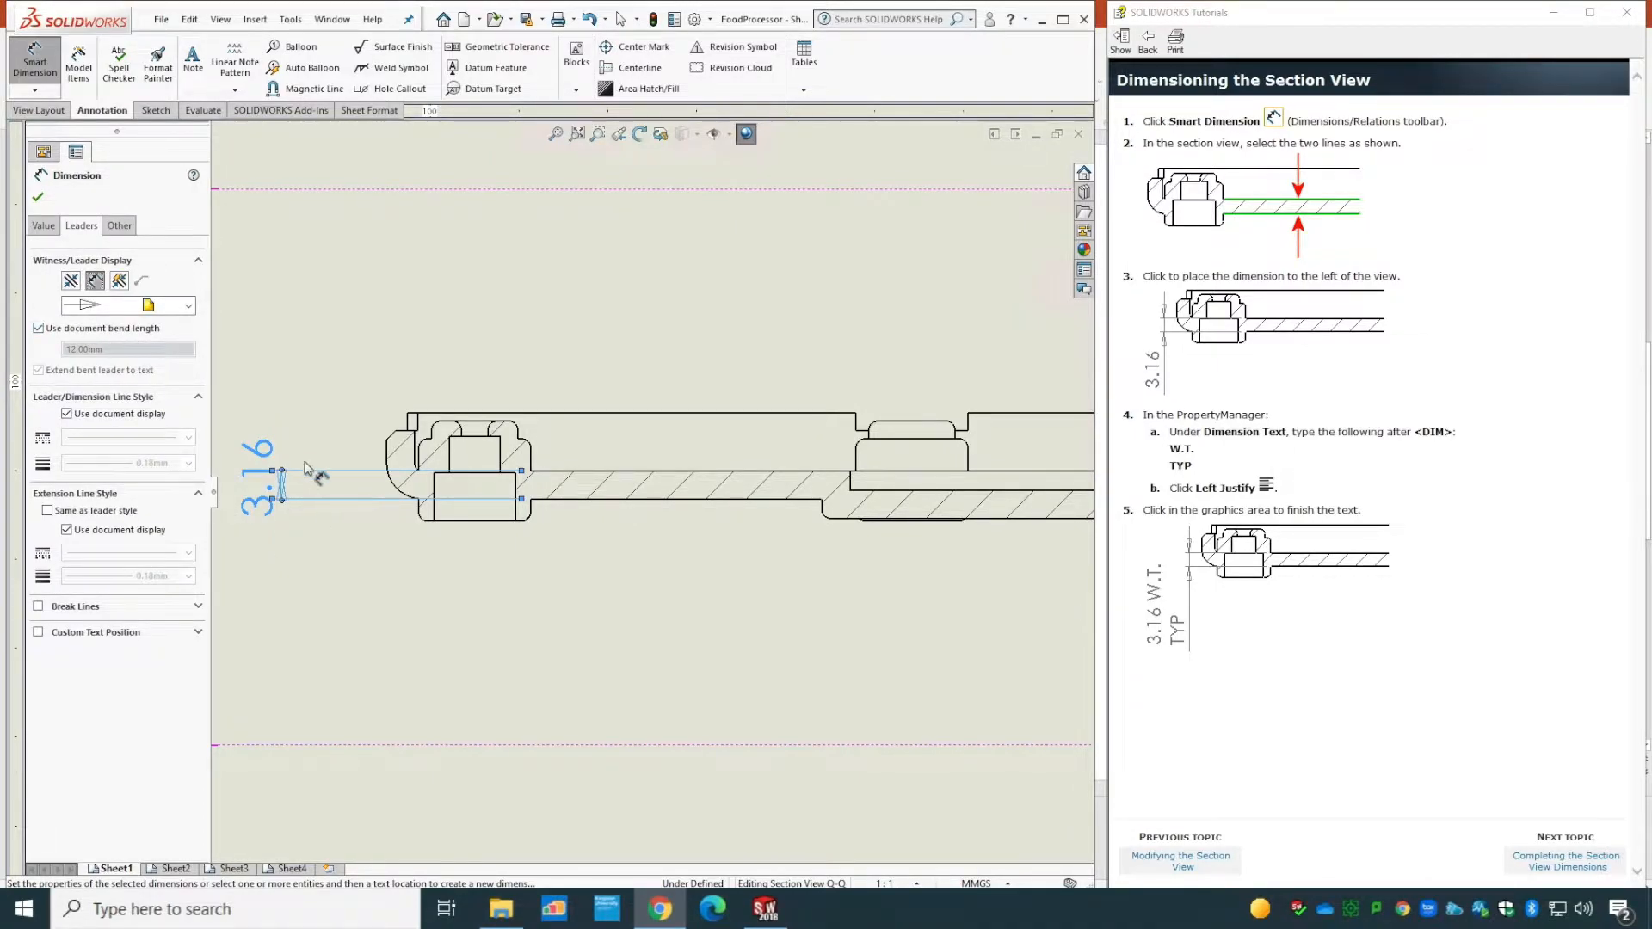
click(76, 284)
click(54, 228)
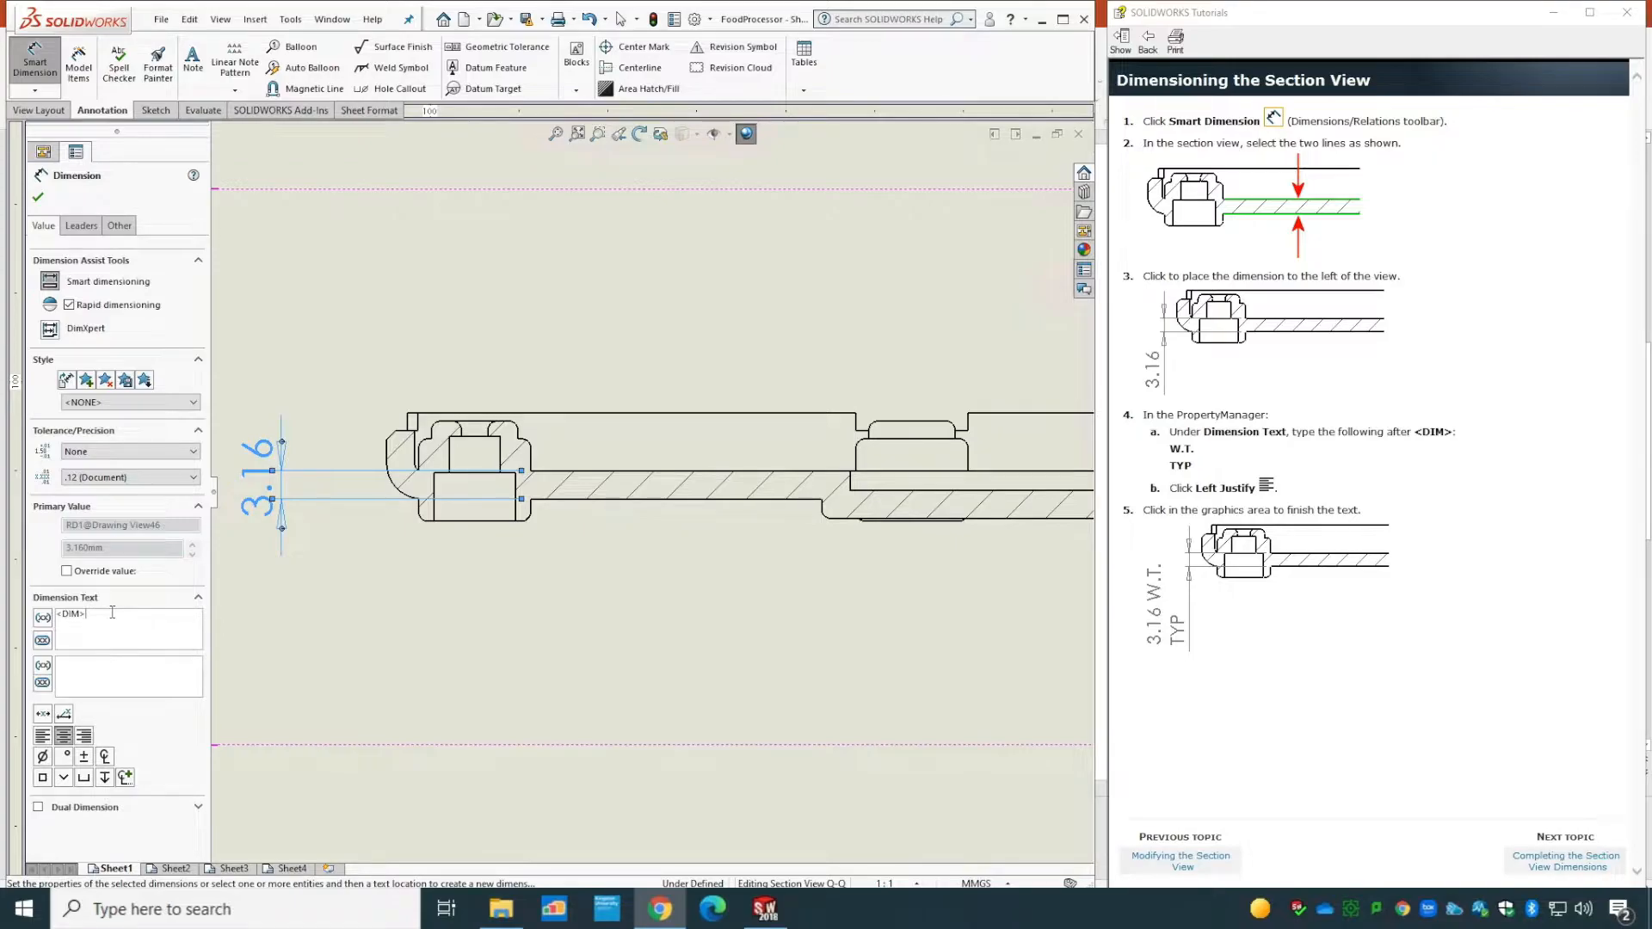
- Add "W.T" after the wall-thickness dimension value and "TYP" below it in Section Q-Q, with left-justified text
text(W.T)
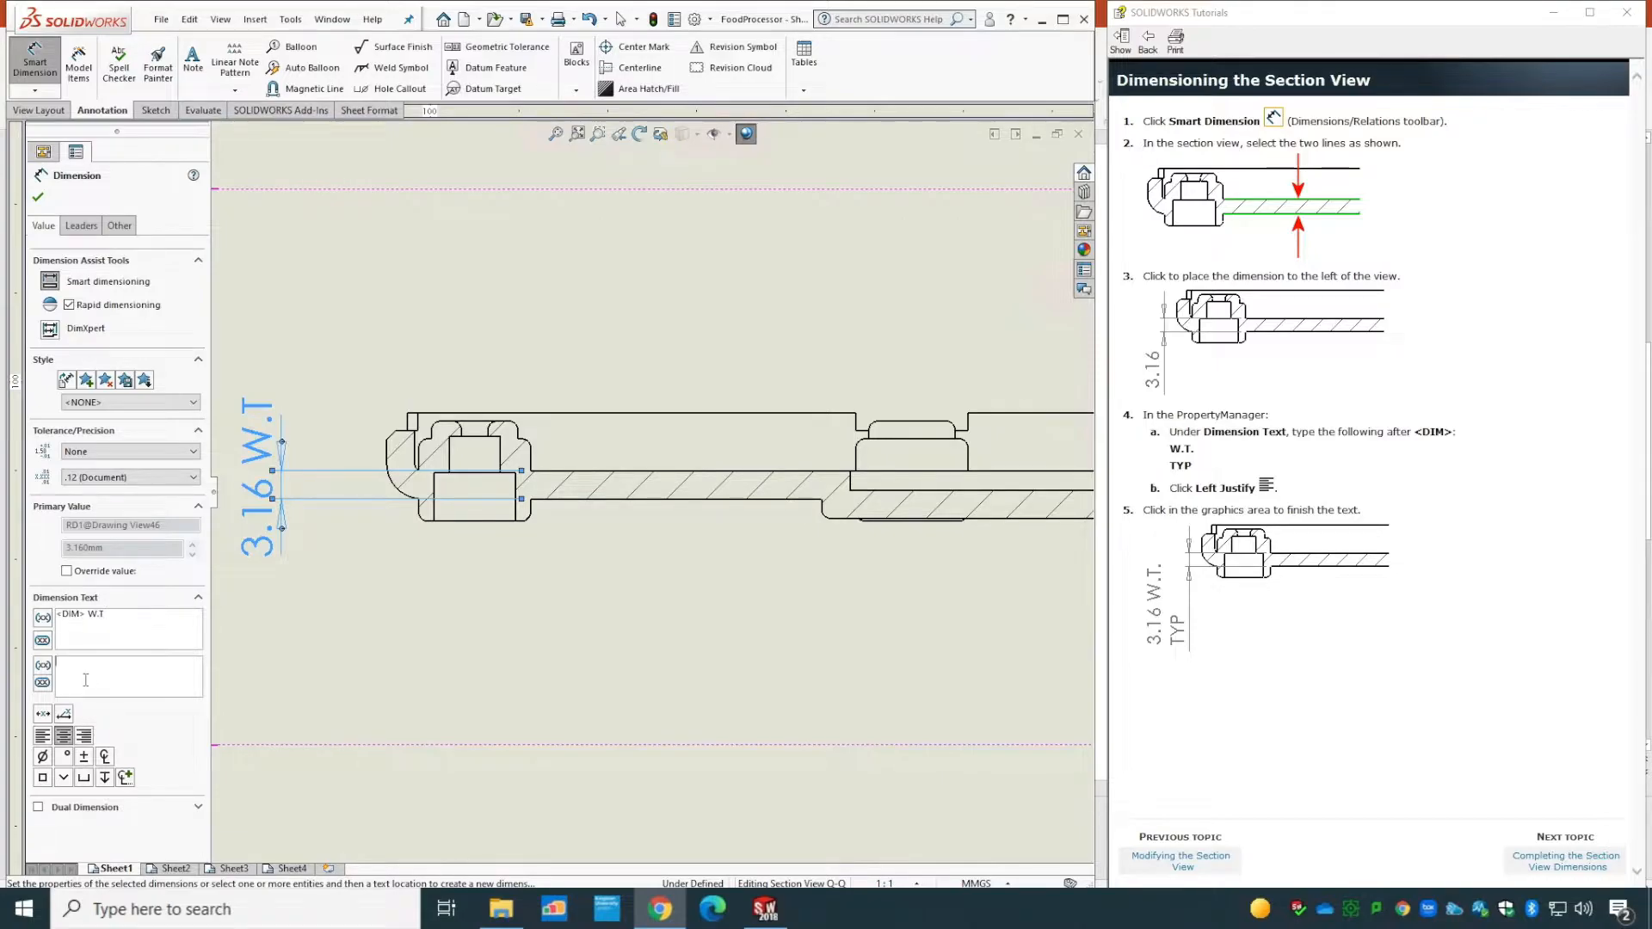
text(T)
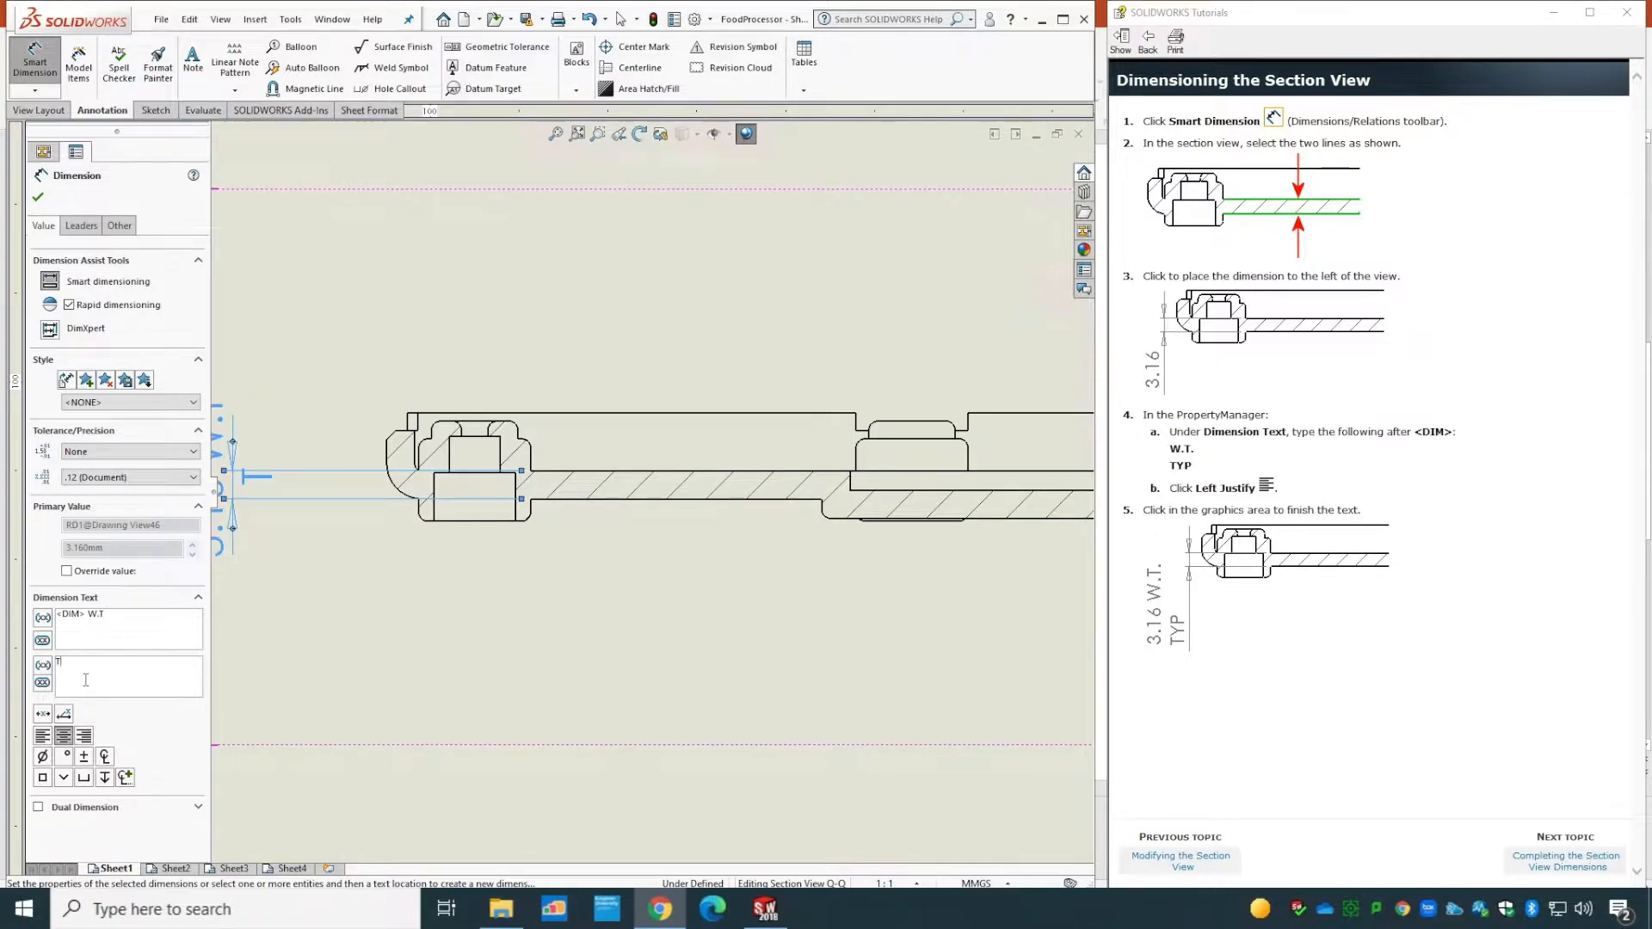
text(YP)
scroll(590, 468, up, 2)
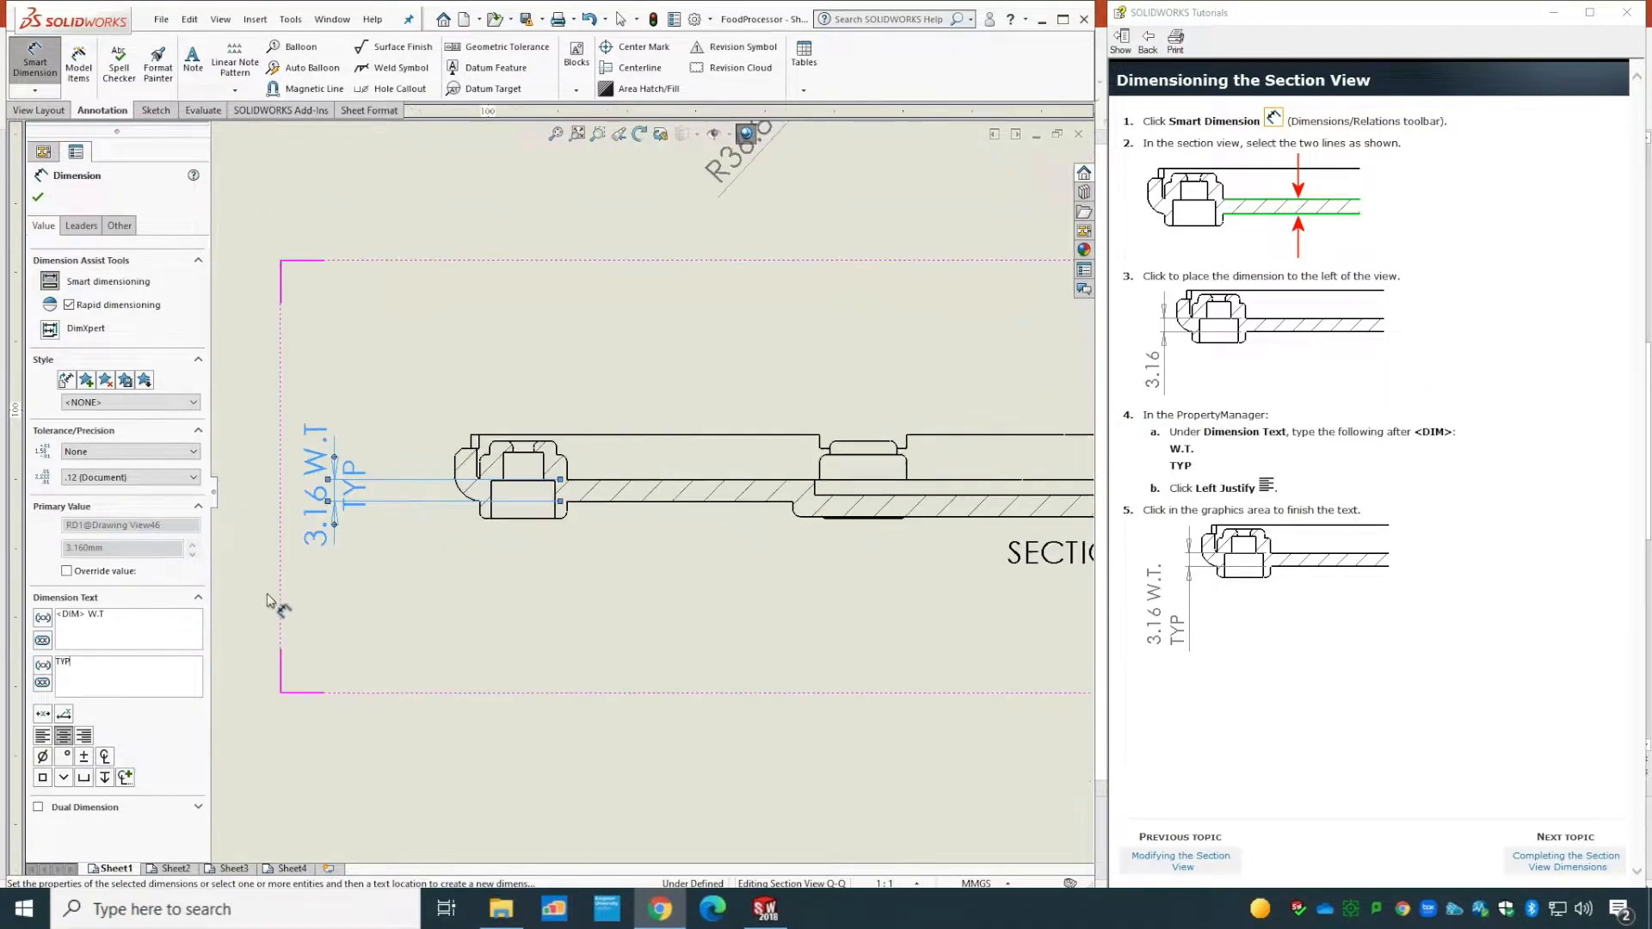
click(45, 738)
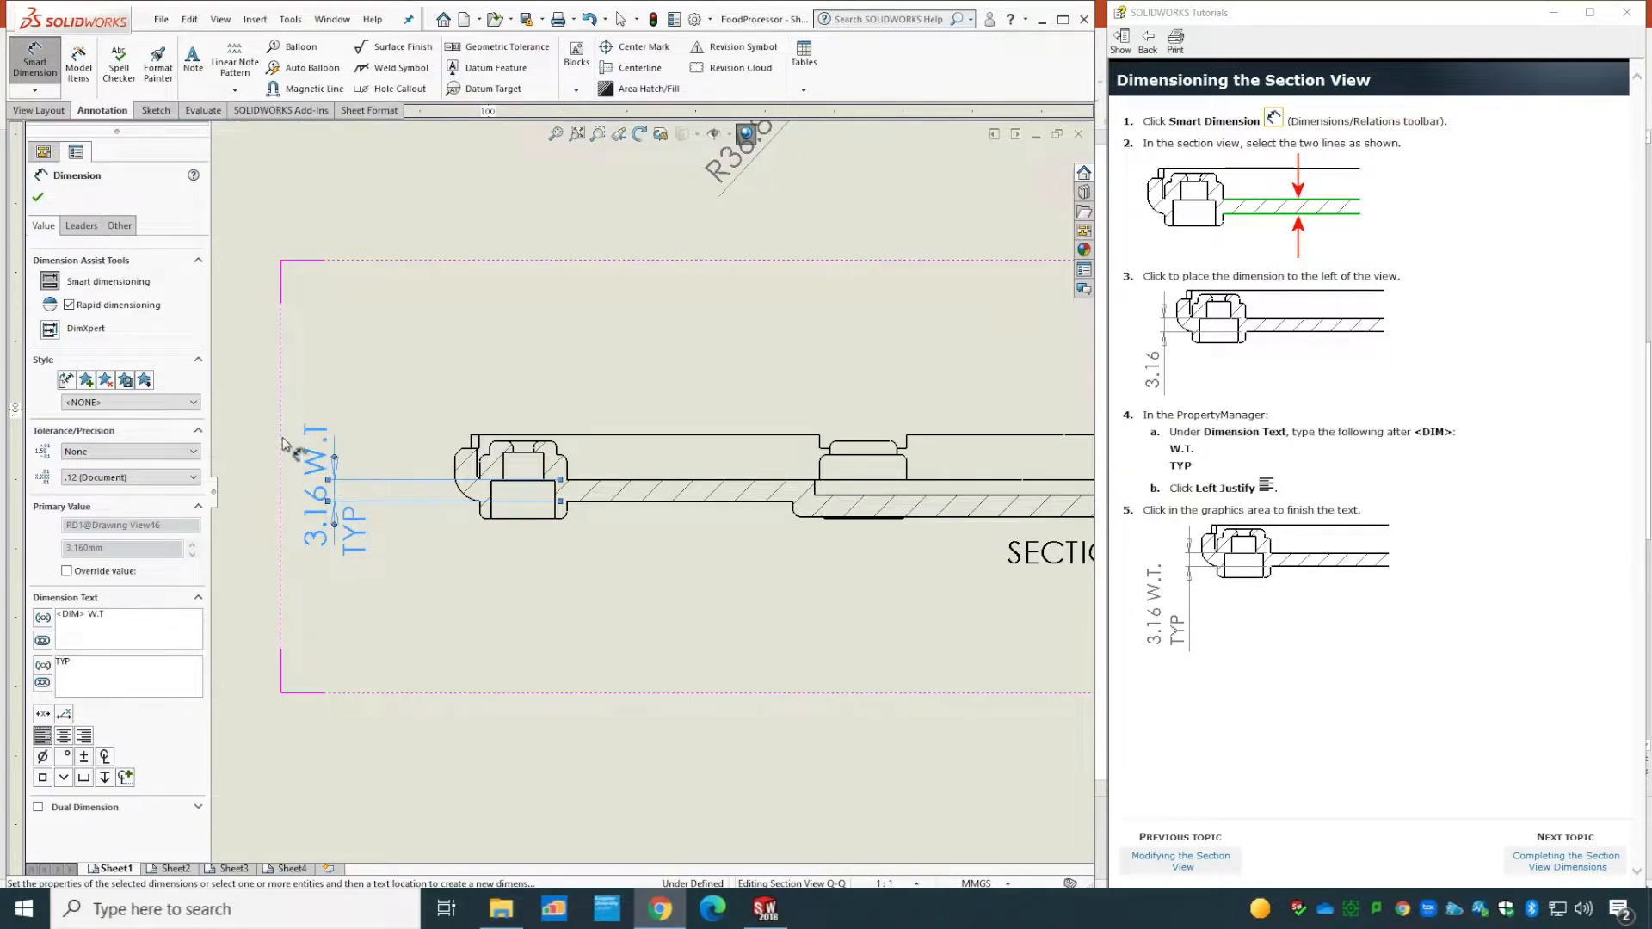
click(81, 226)
click(43, 222)
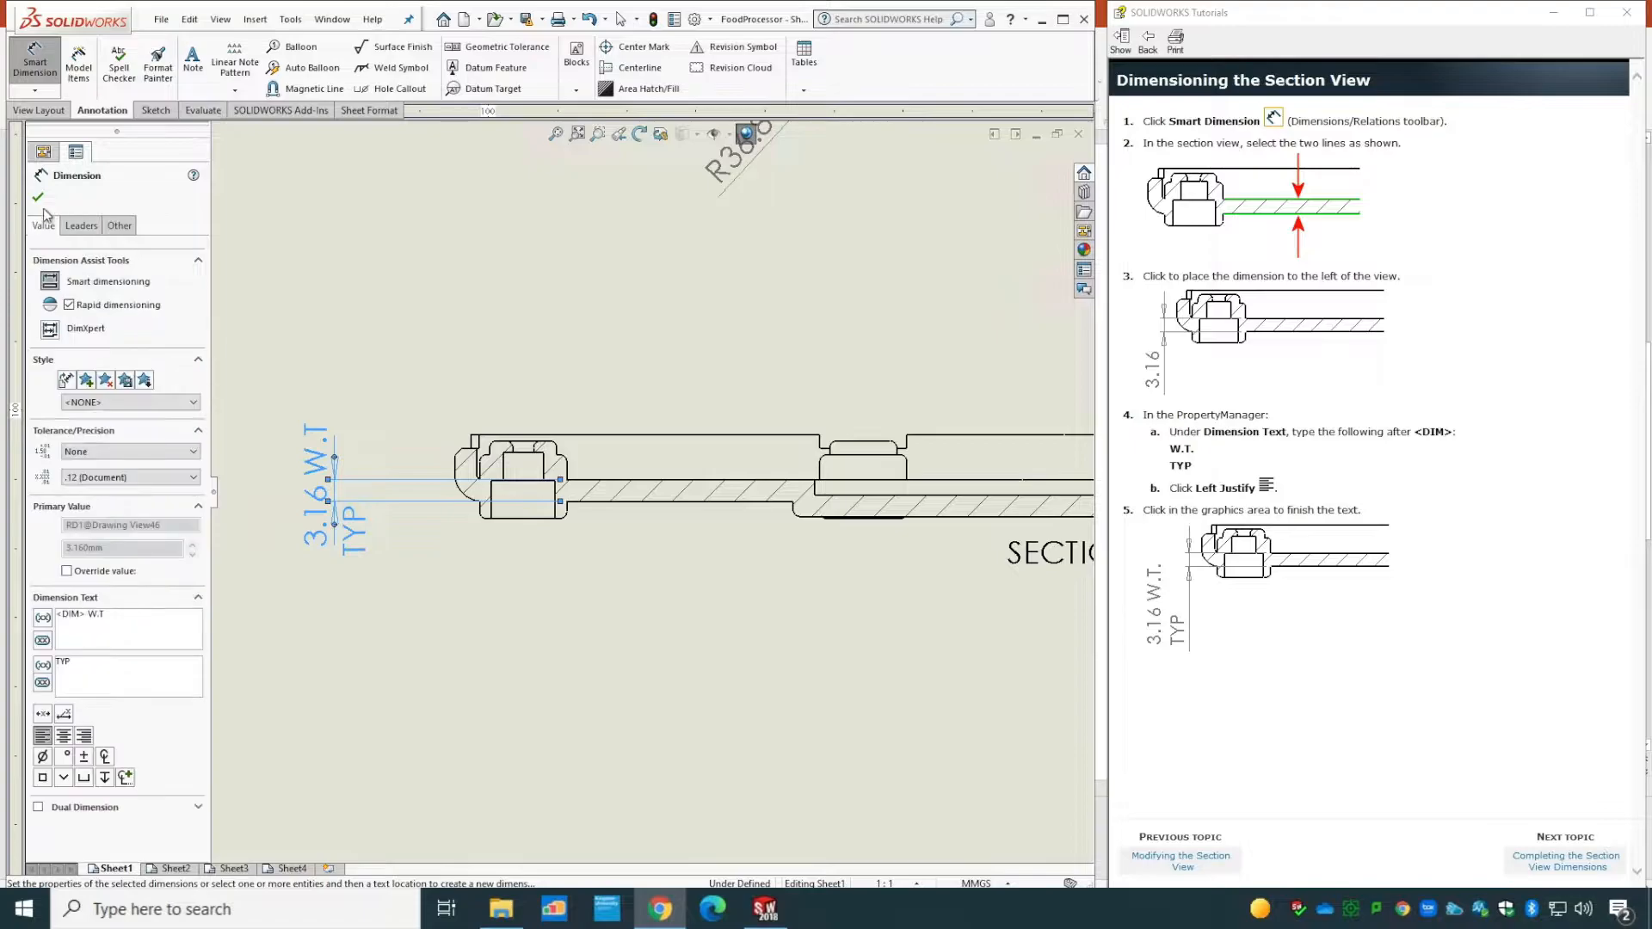
click(38, 199)
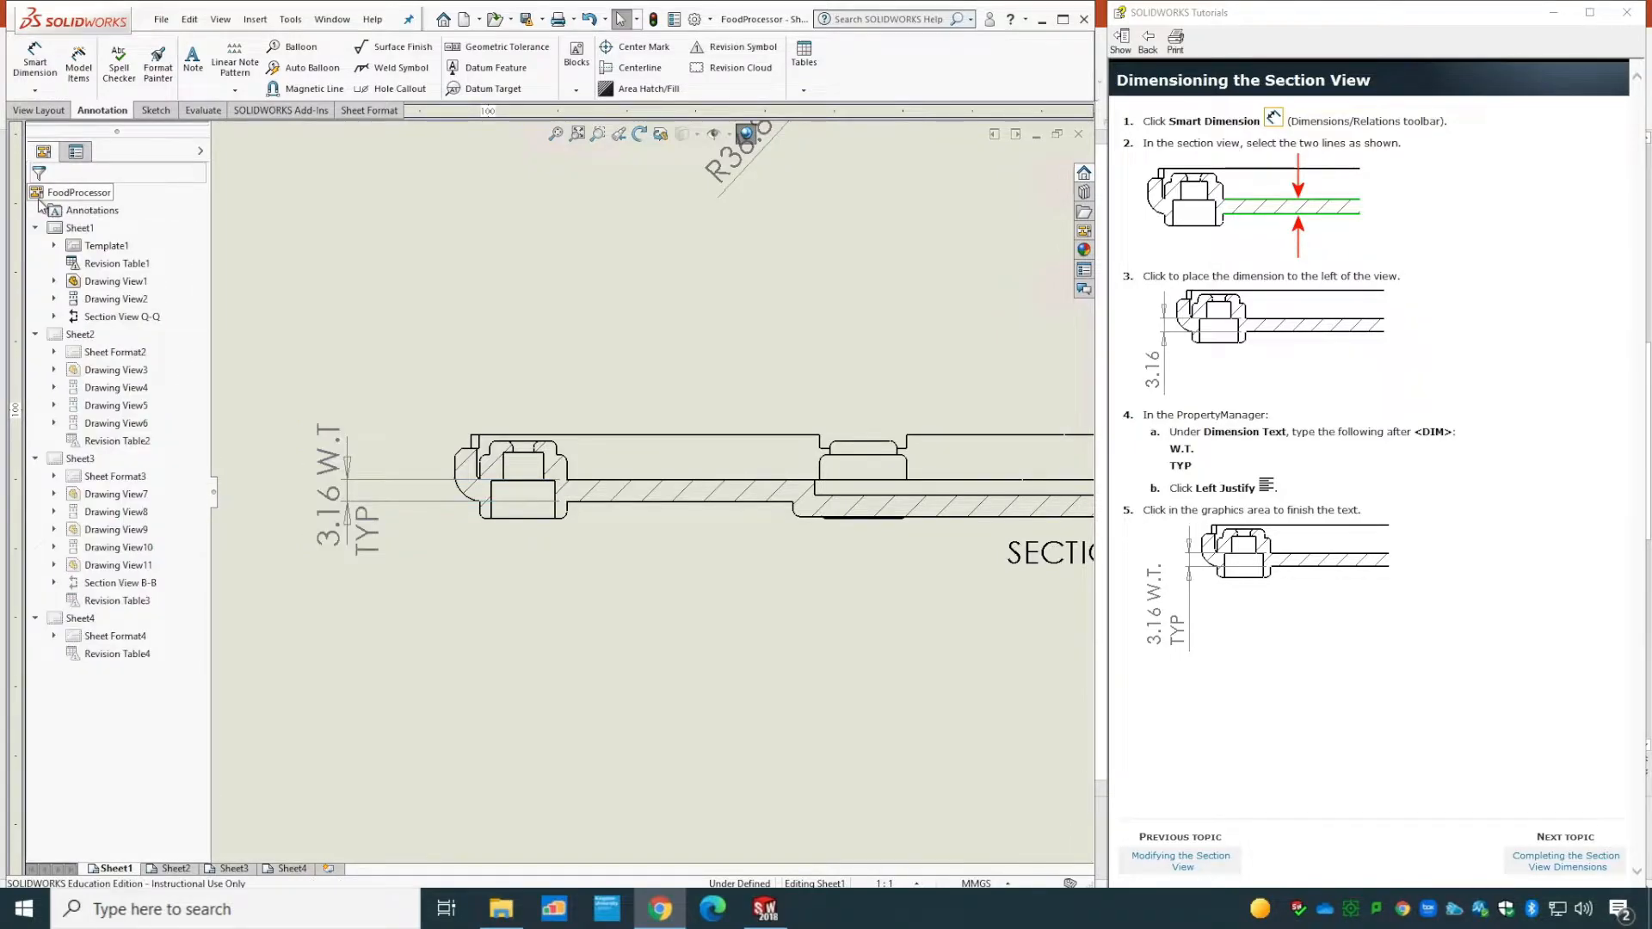
- Advance the tutorial to Completing the Section View Dimensions, and dimension the radius of the lower outer arc at Section Q-Q's right end
click(555, 133)
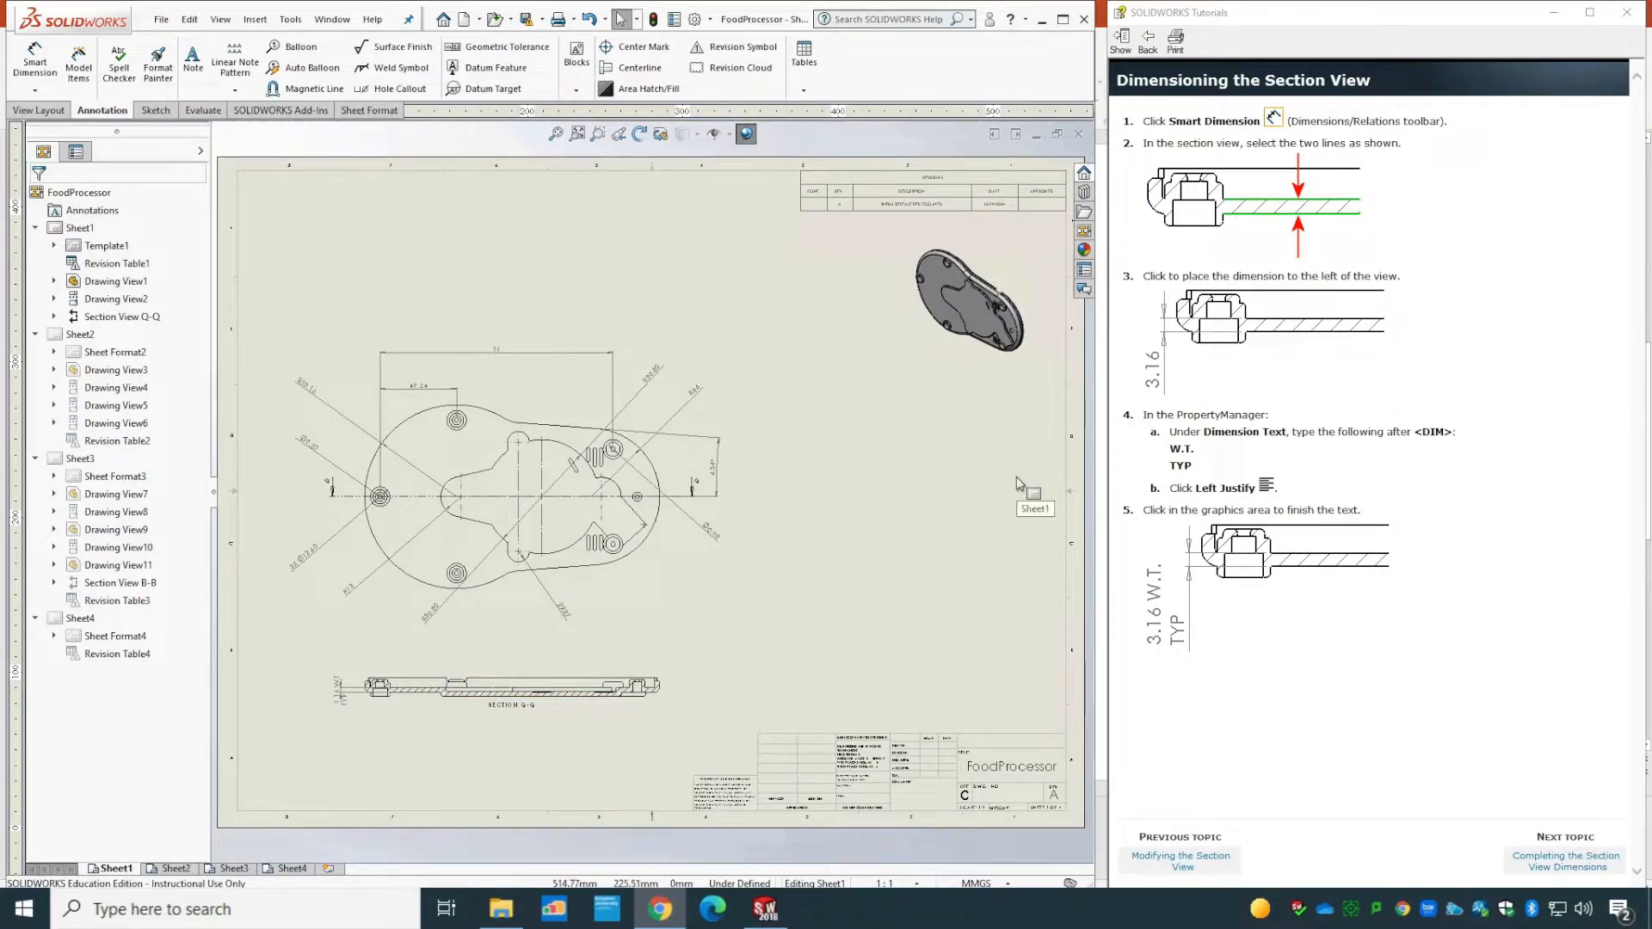
click(1583, 876)
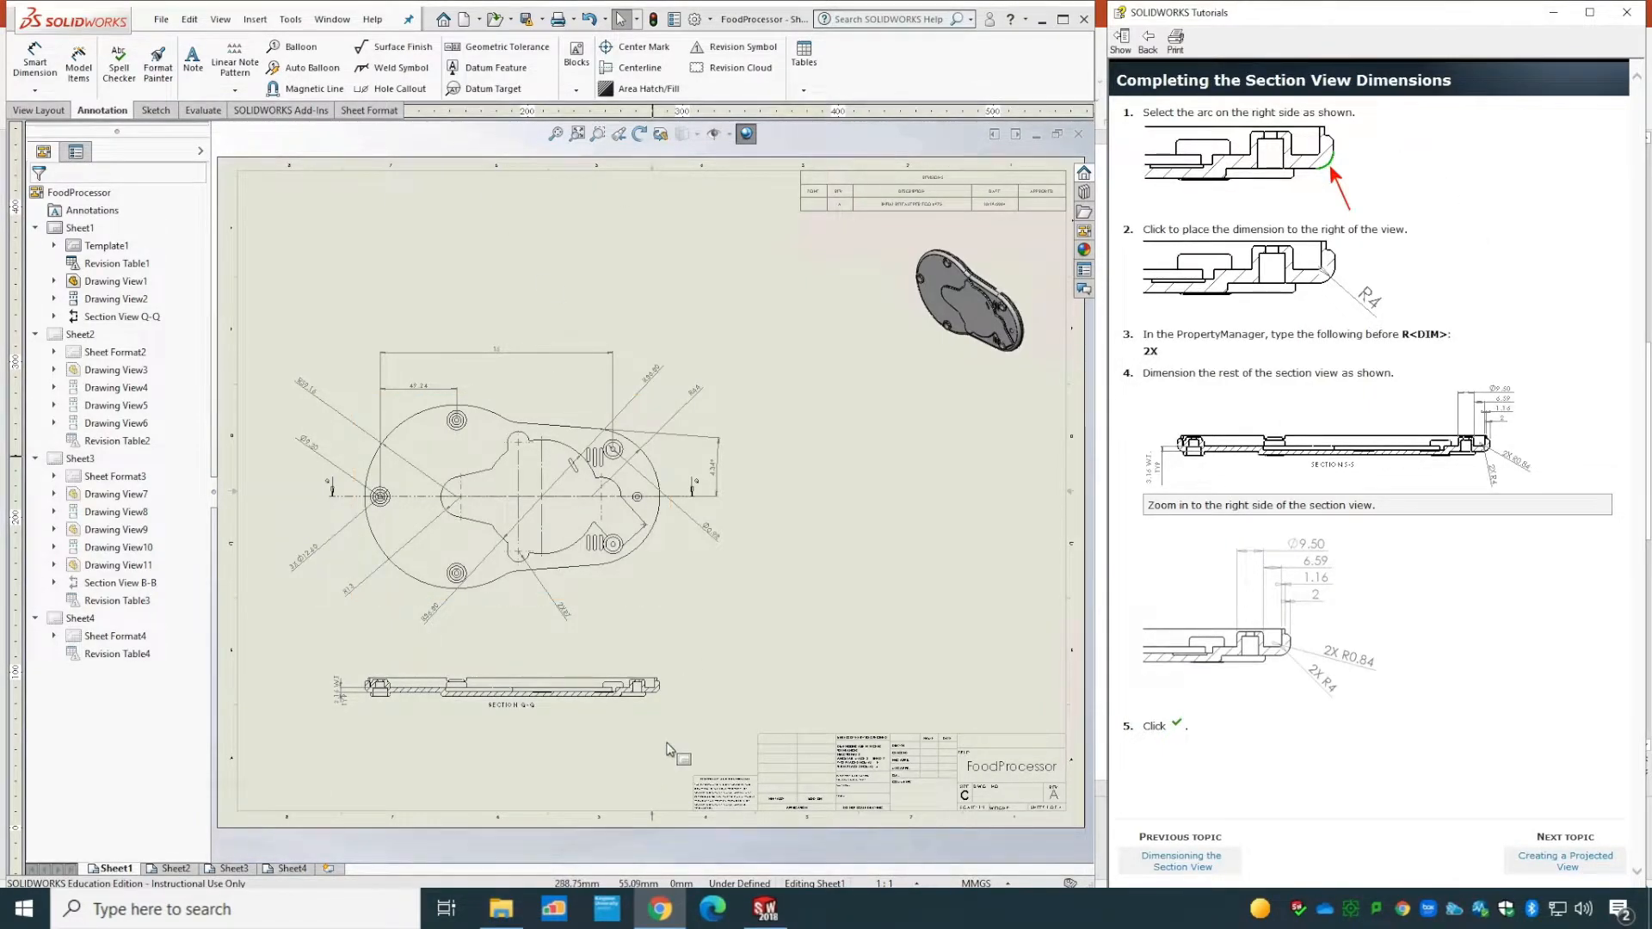
scroll(670, 736, up, 4)
scroll(677, 636, down, 3)
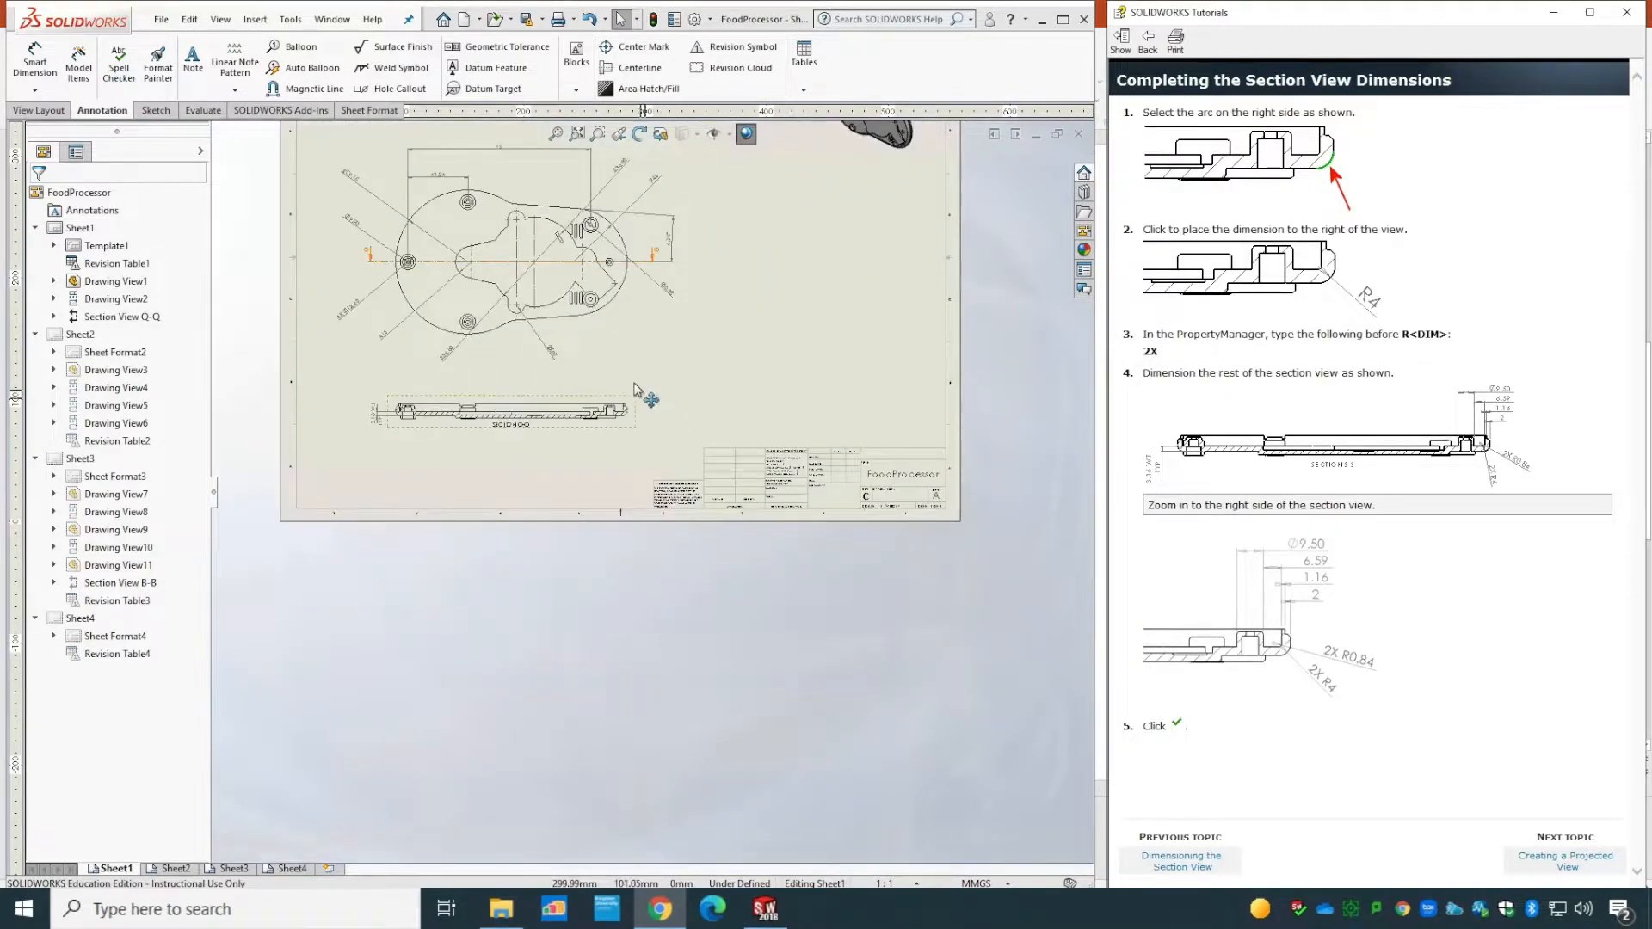
scroll(647, 426, down, 5)
scroll(647, 445, down, 5)
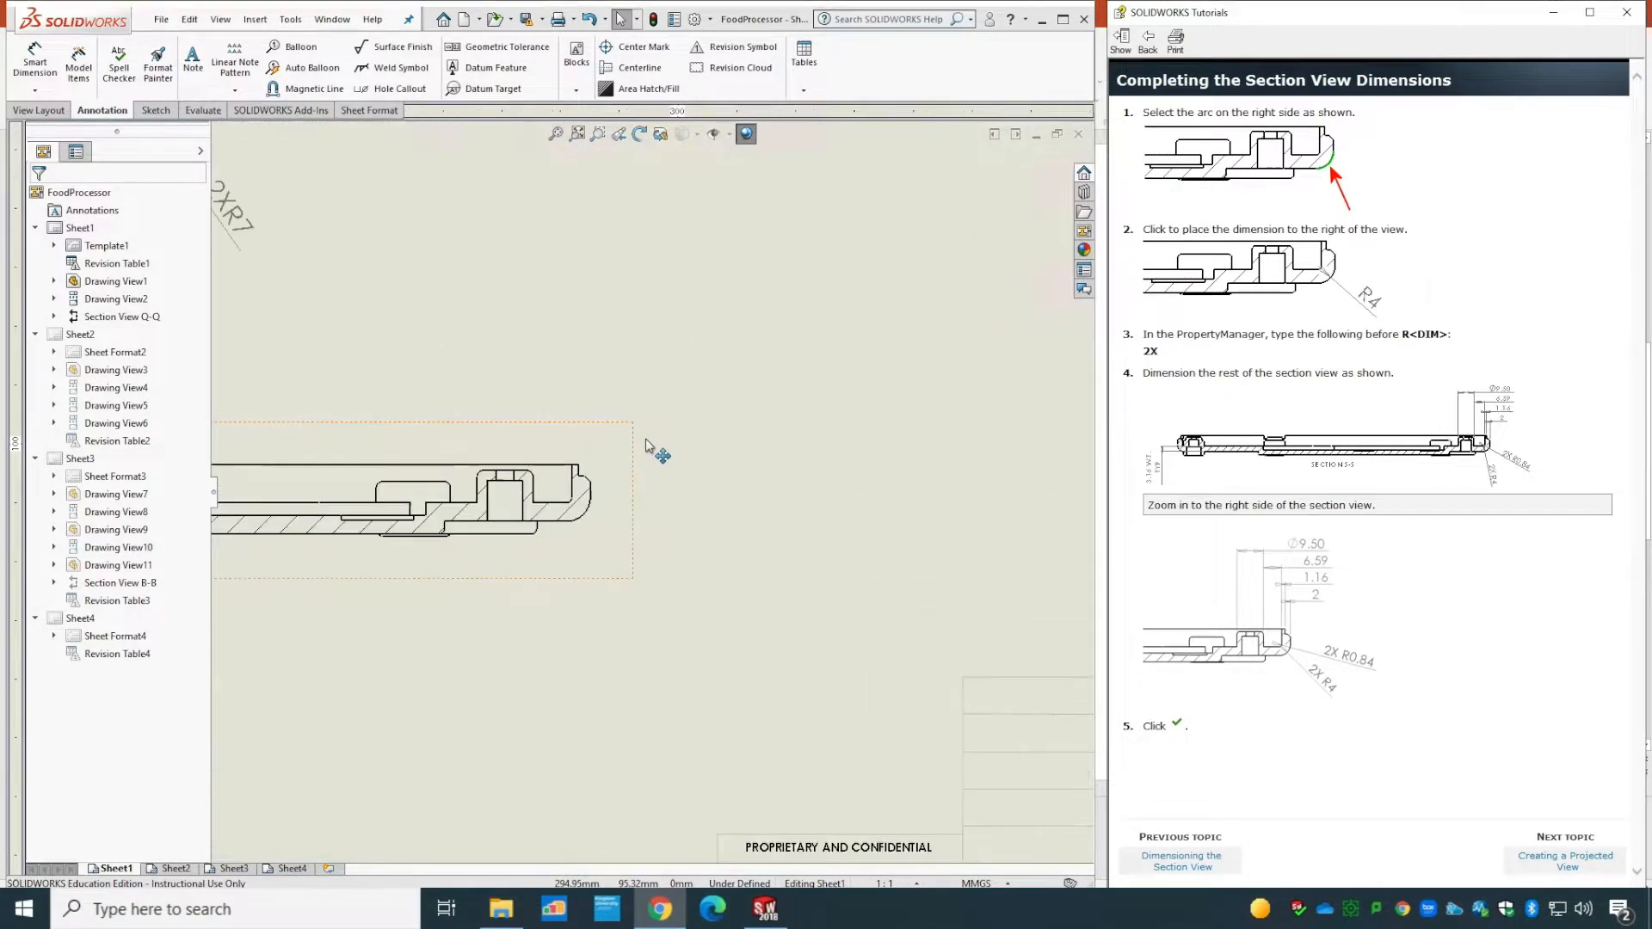
scroll(652, 452, down, 3)
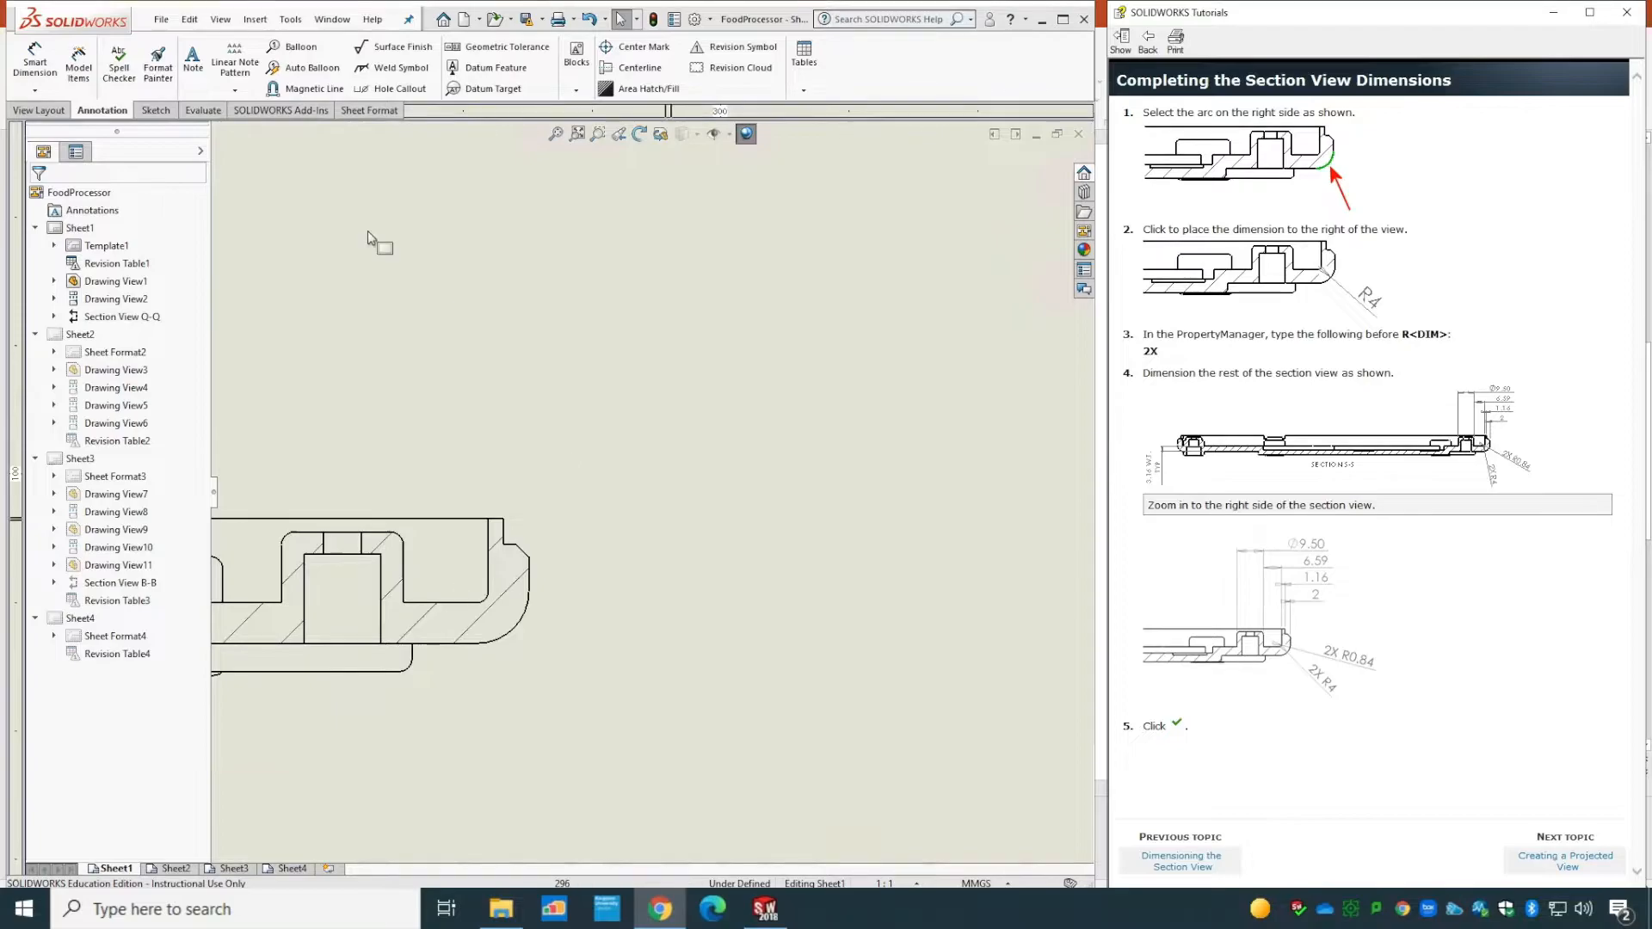
click(33, 53)
click(521, 634)
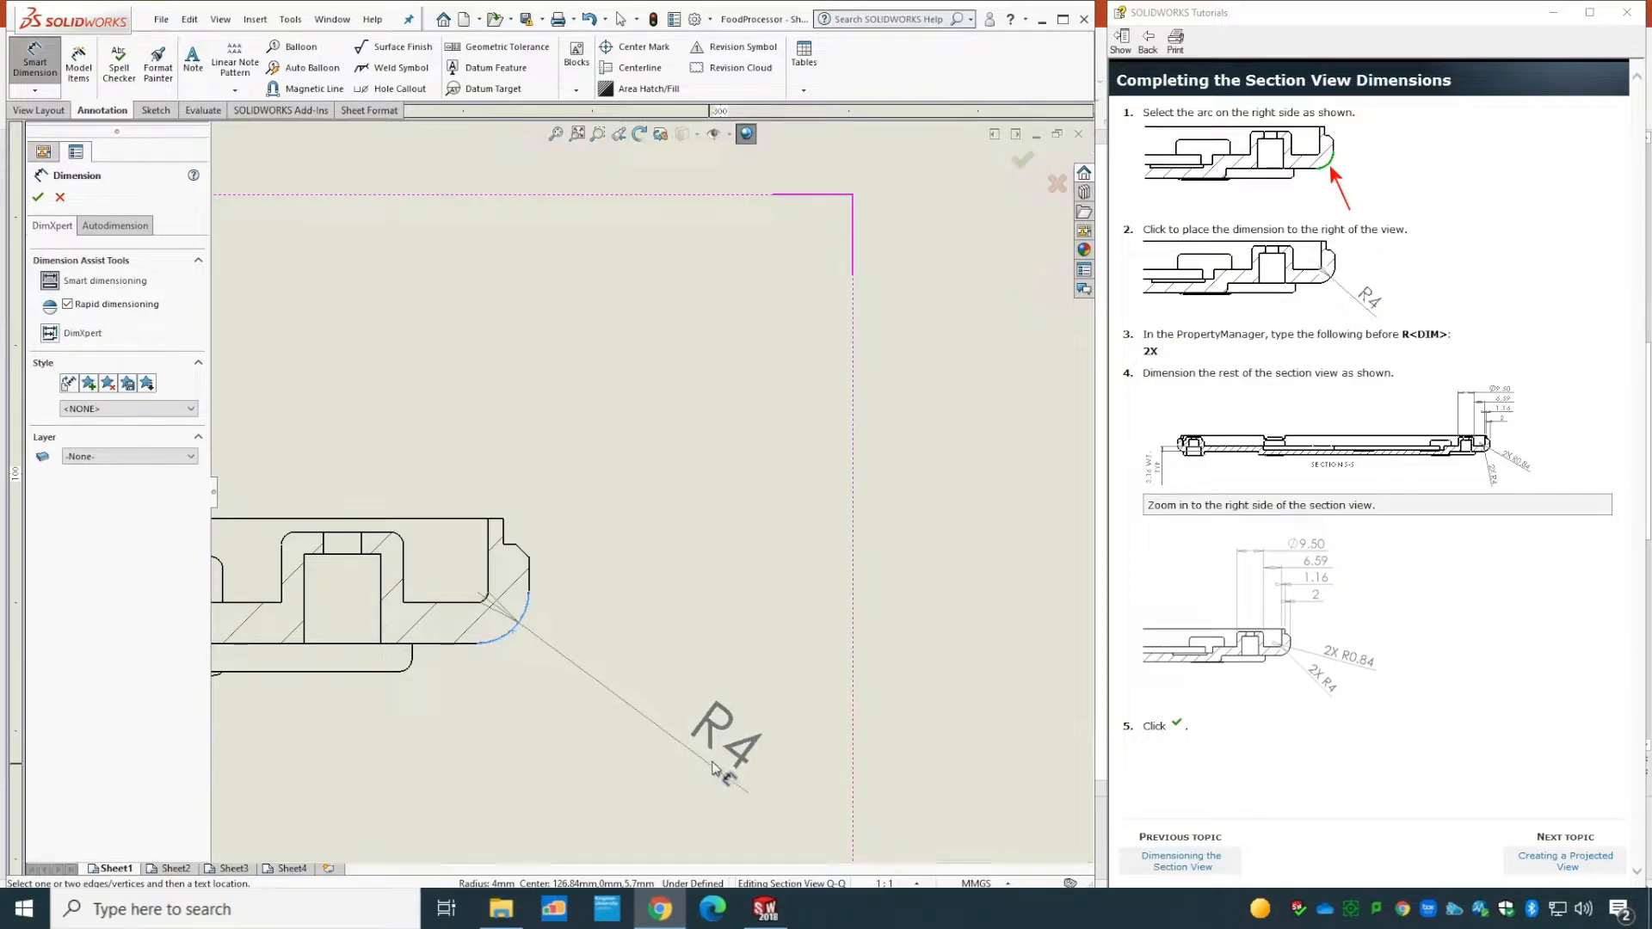
click(675, 707)
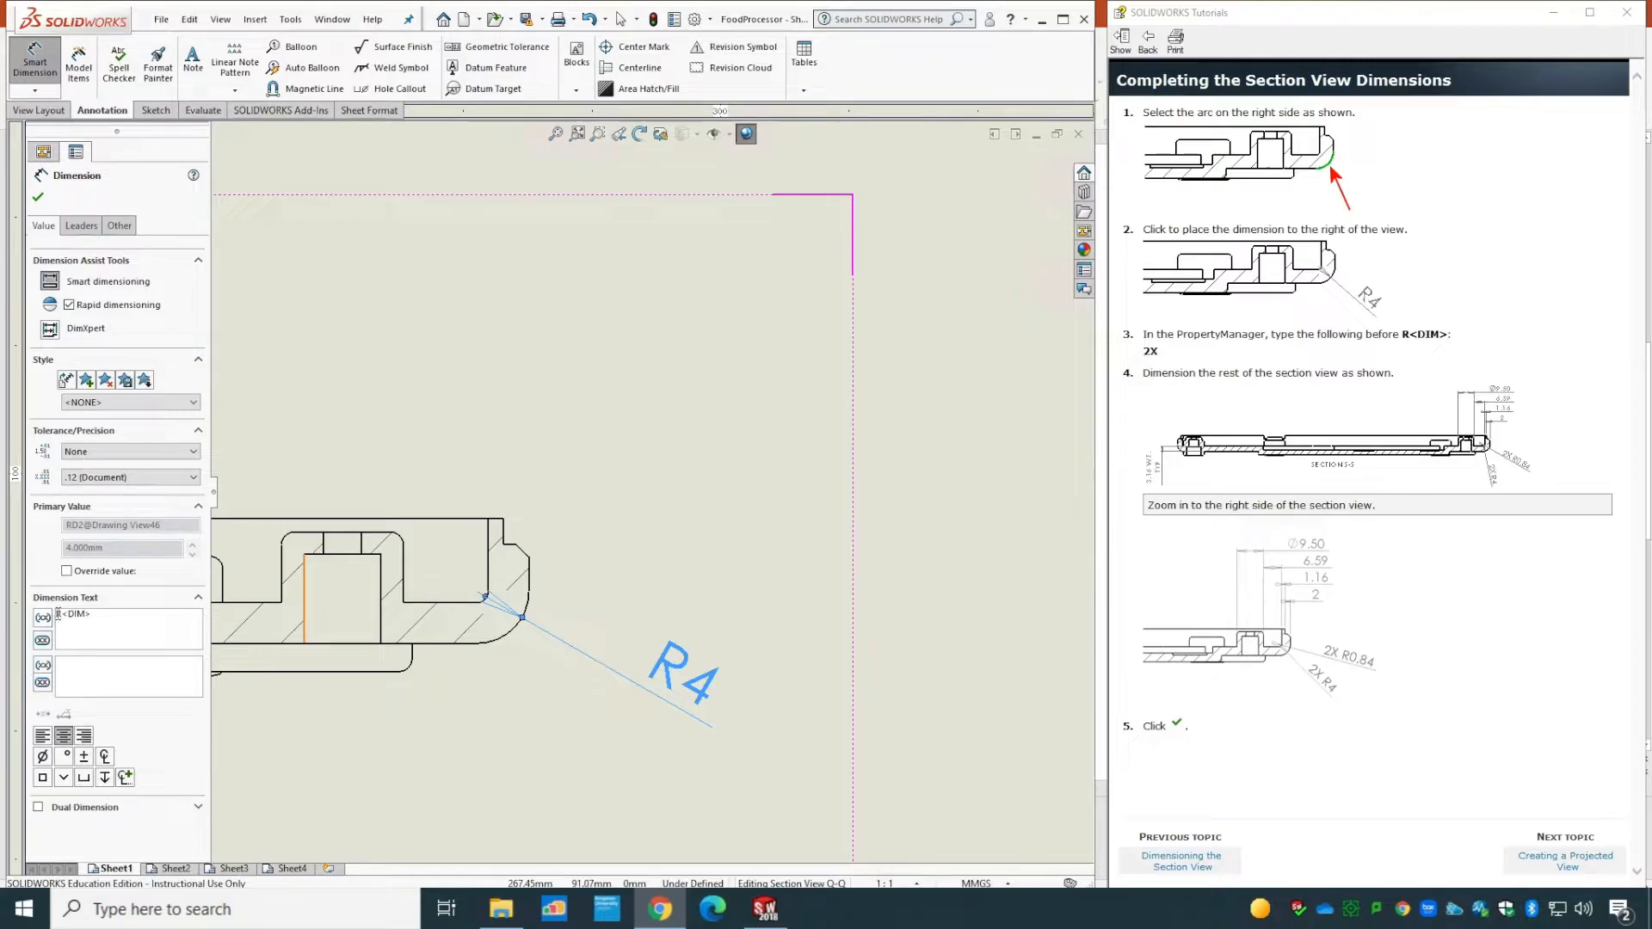
- Prefix the arc's radius dimension with "2X" and move its text to a steeper leader below the section's right end
text(2X)
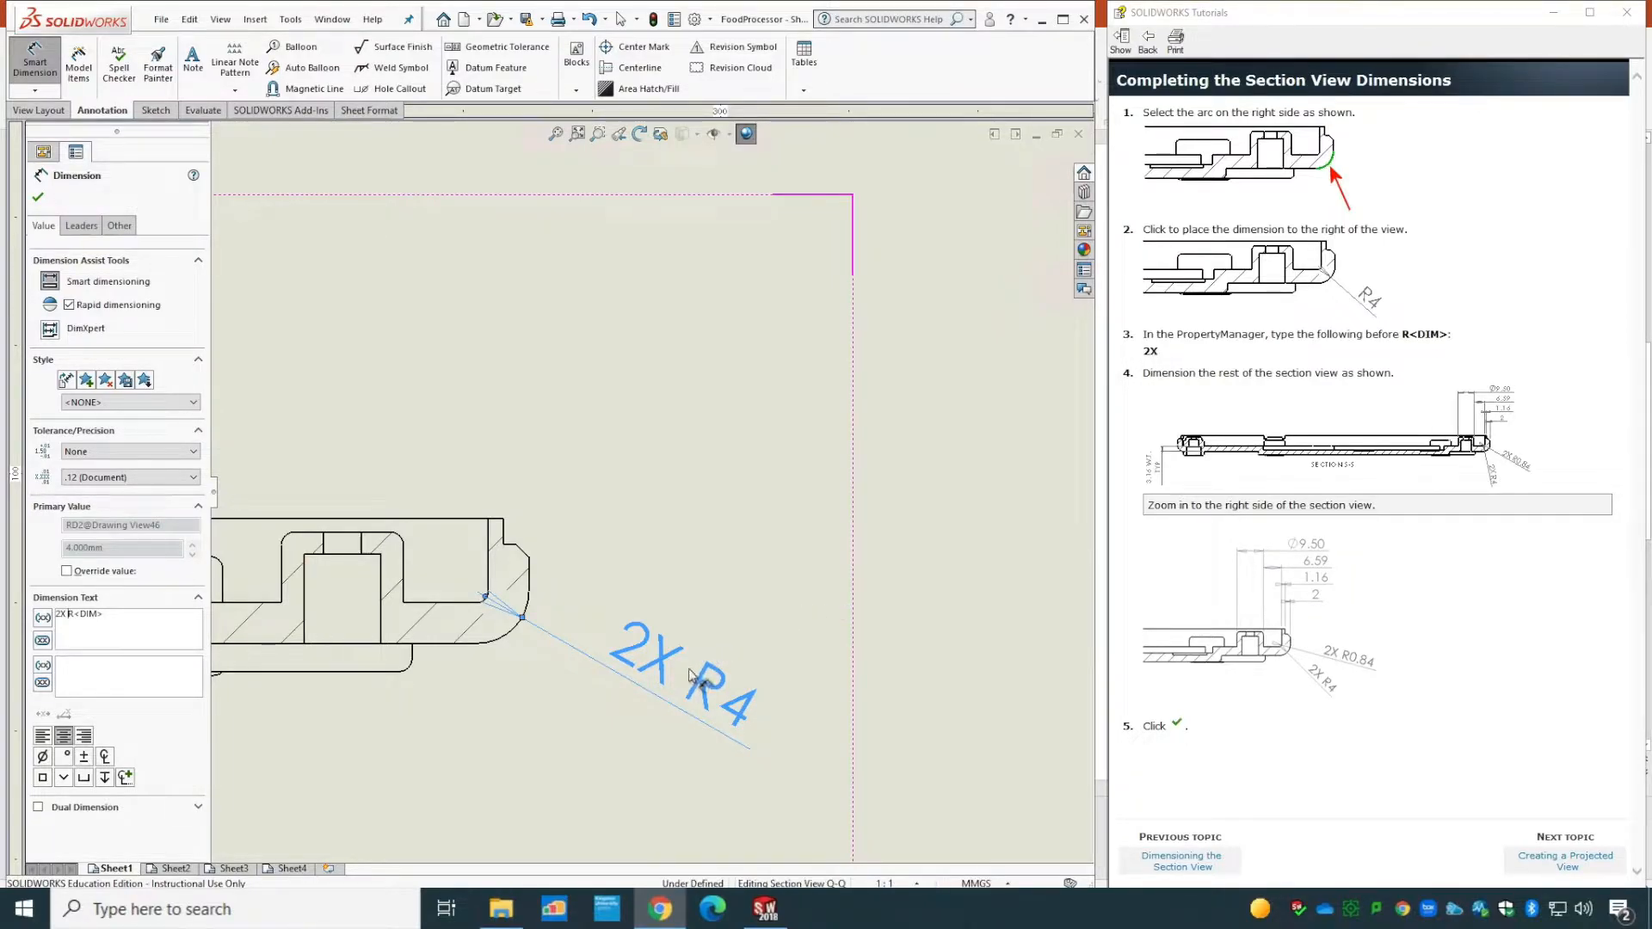
drag(654, 709, 606, 775)
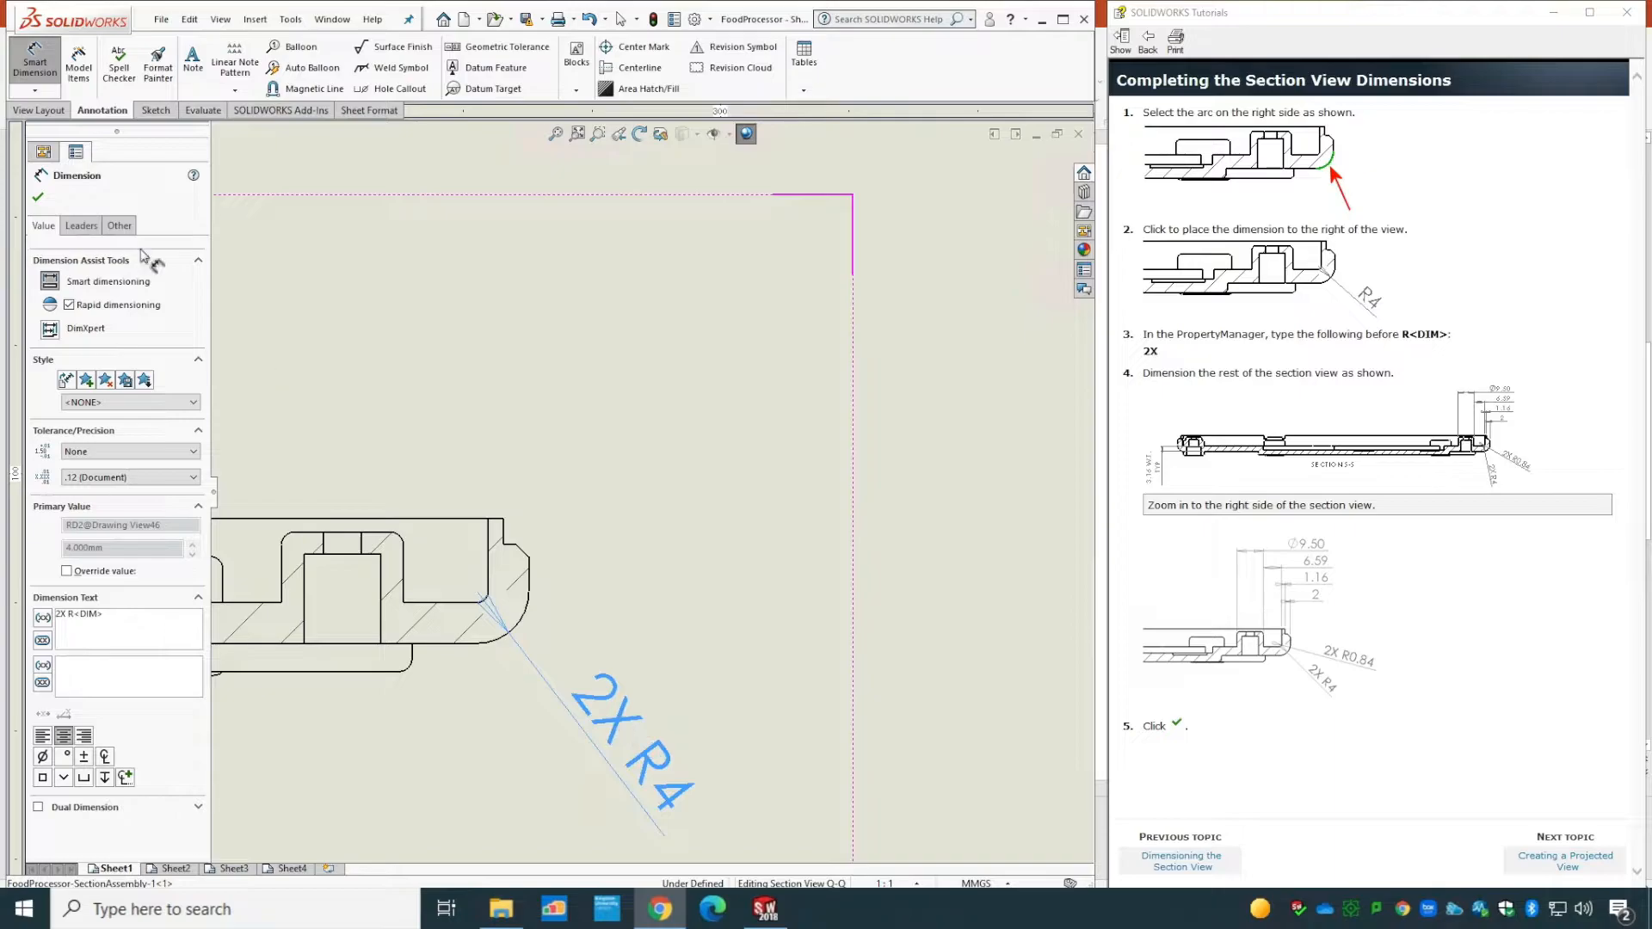
click(37, 198)
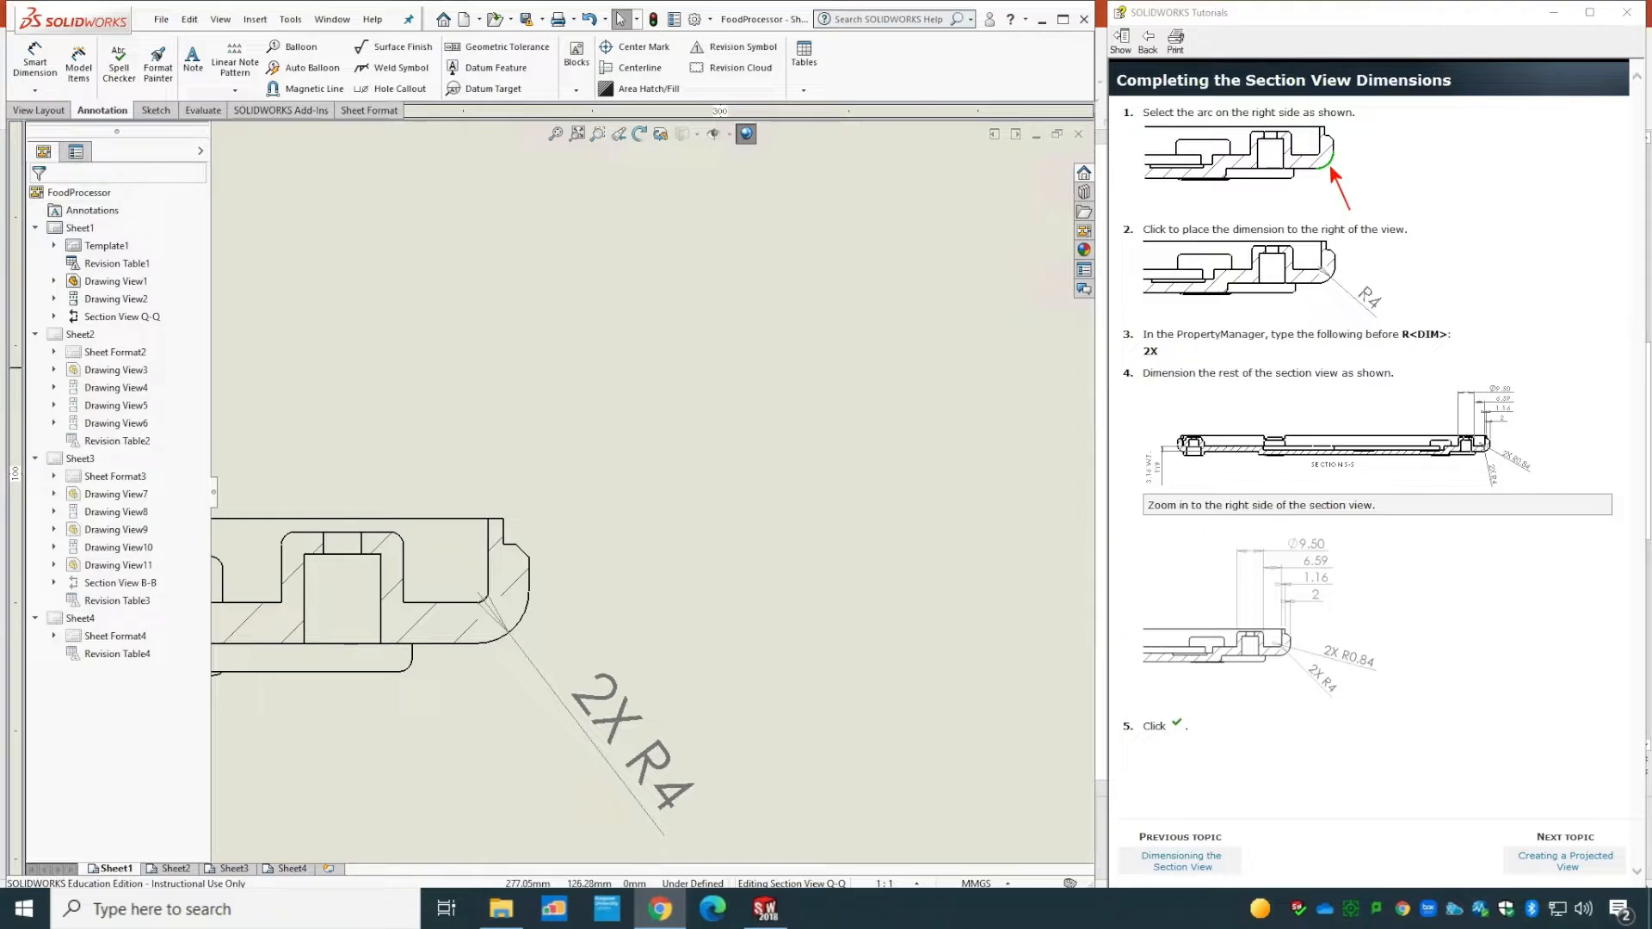
click(34, 61)
click(519, 573)
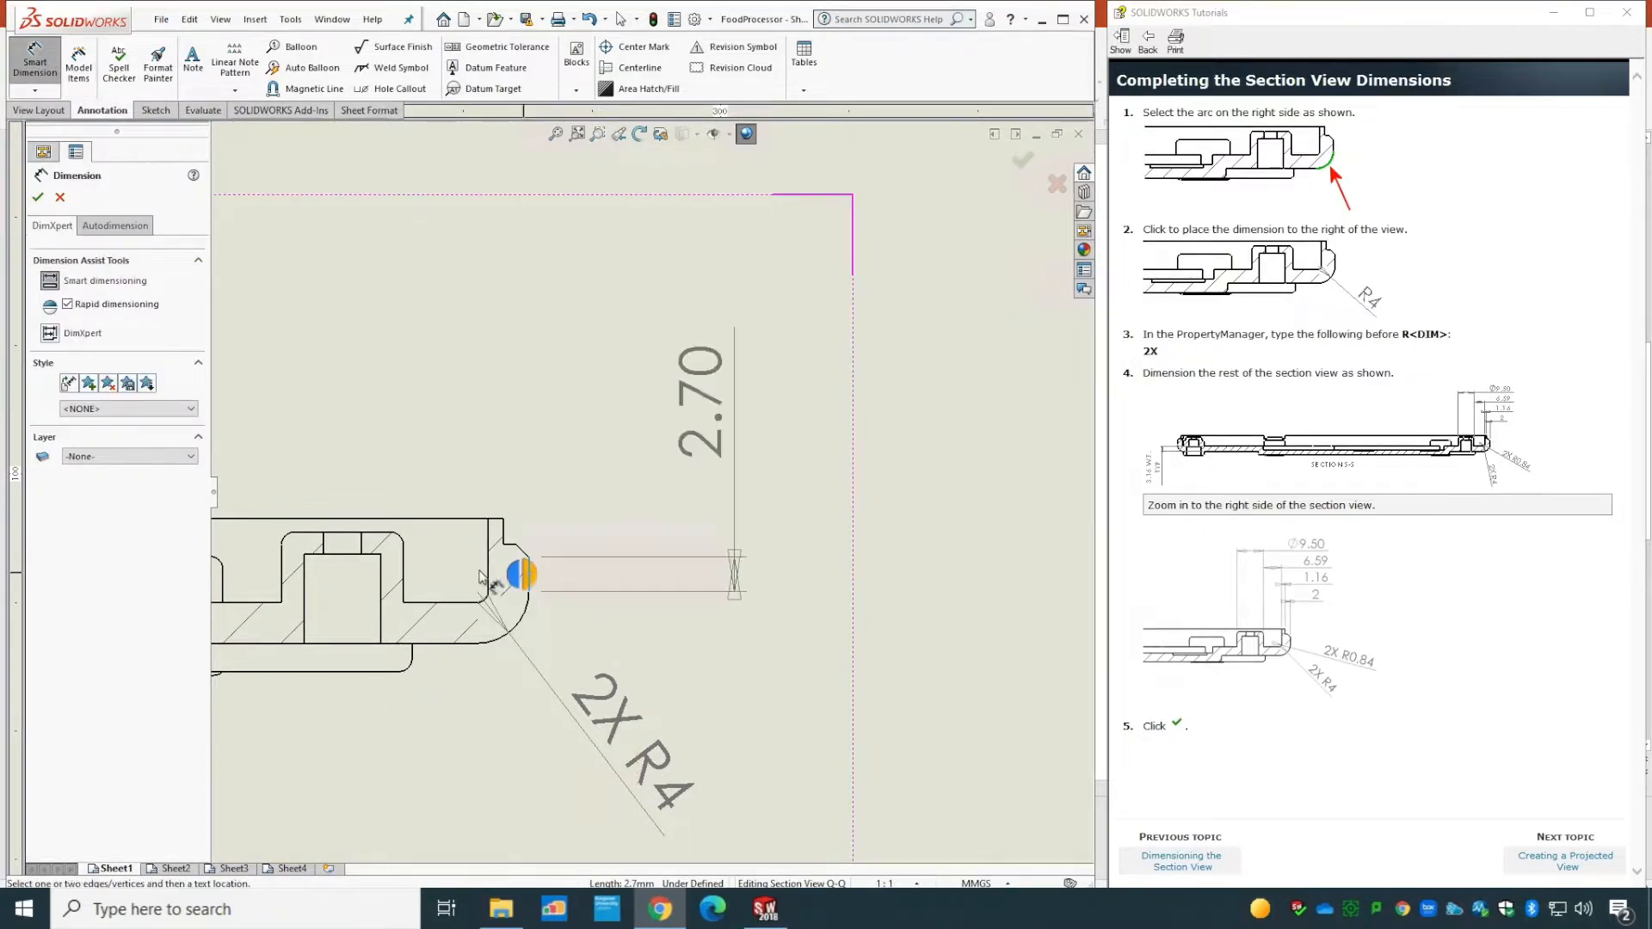
click(489, 577)
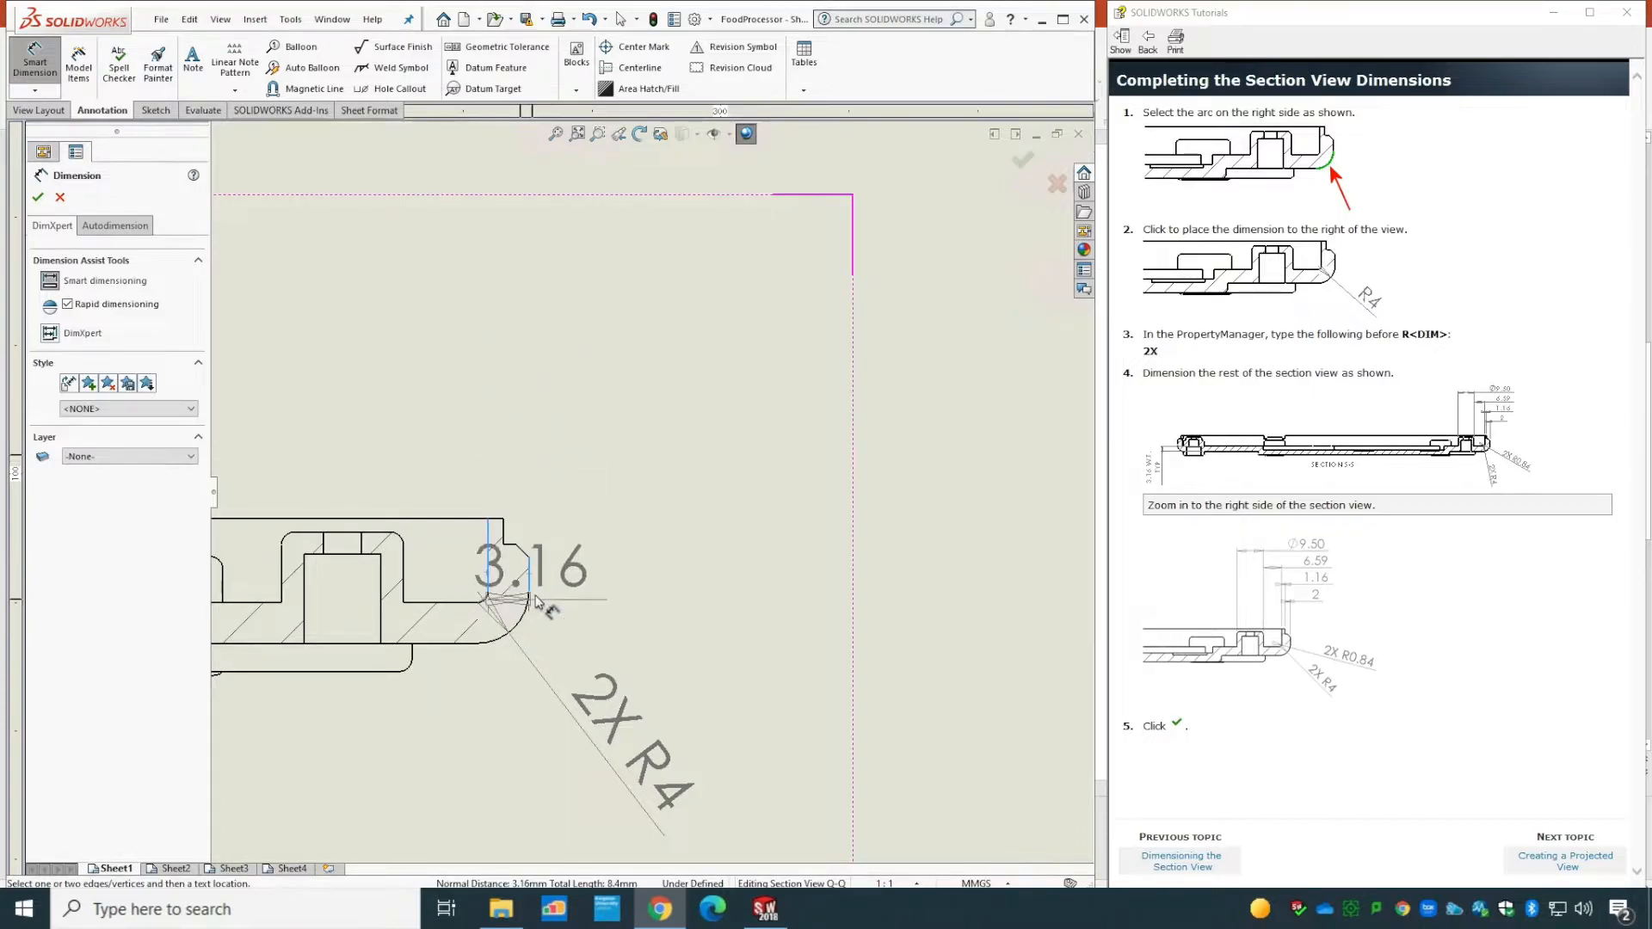
click(527, 590)
key(Escape)
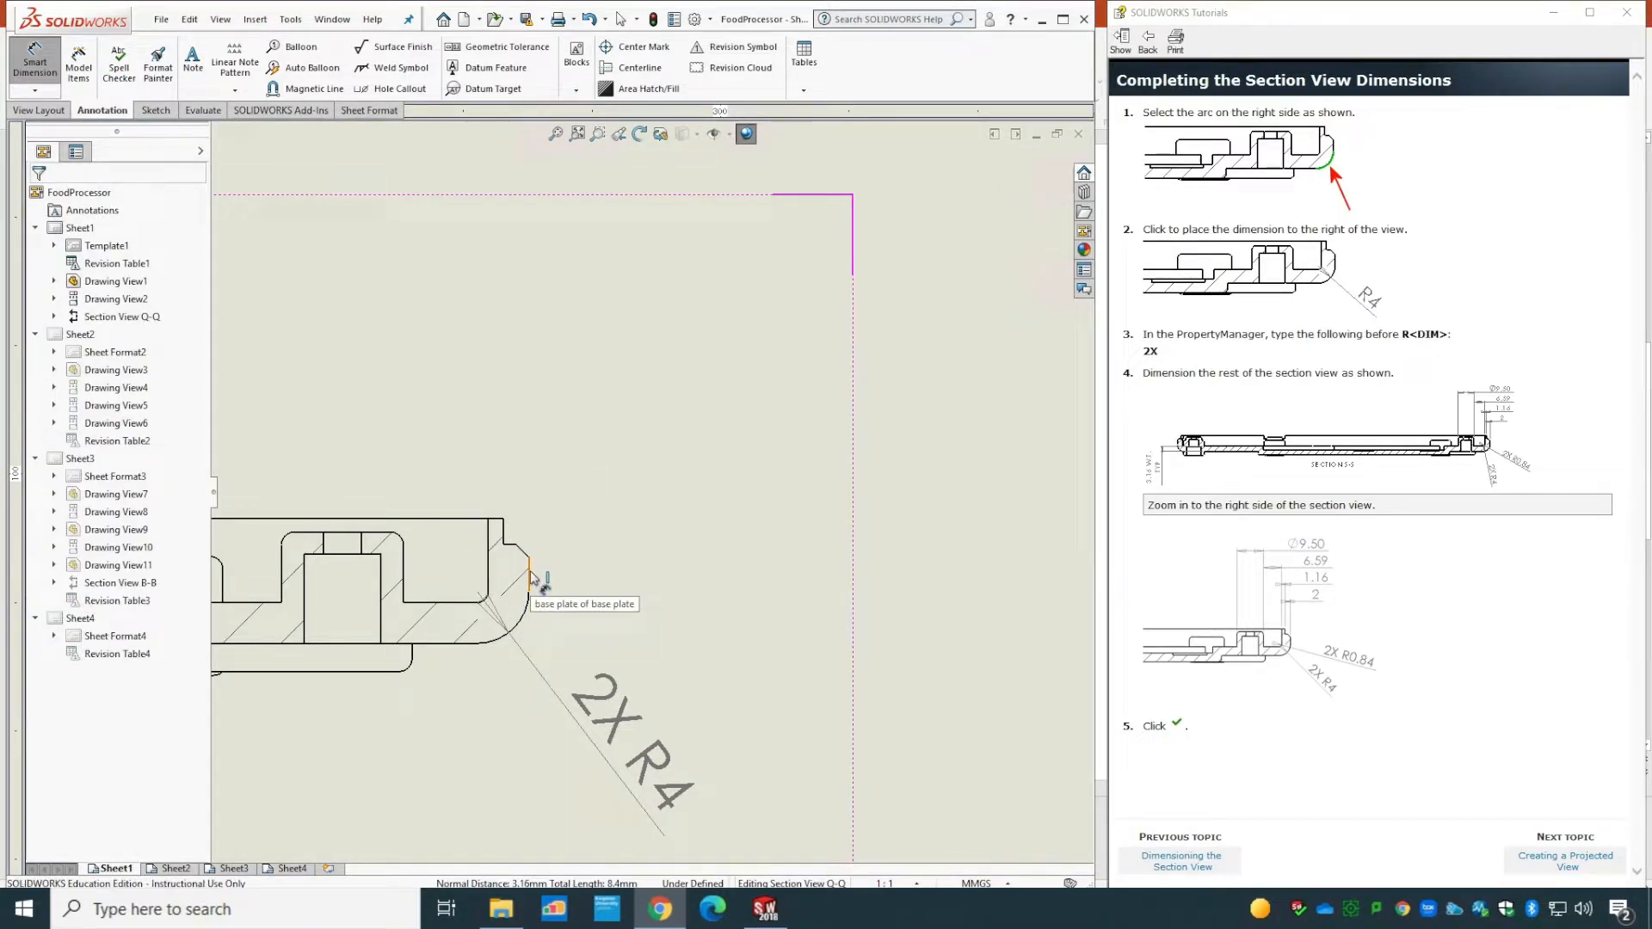
- Dimension the horizontal offset between the outermost vertical edge and the rim lip's outer edge, placing it above the section view
click(529, 583)
click(504, 537)
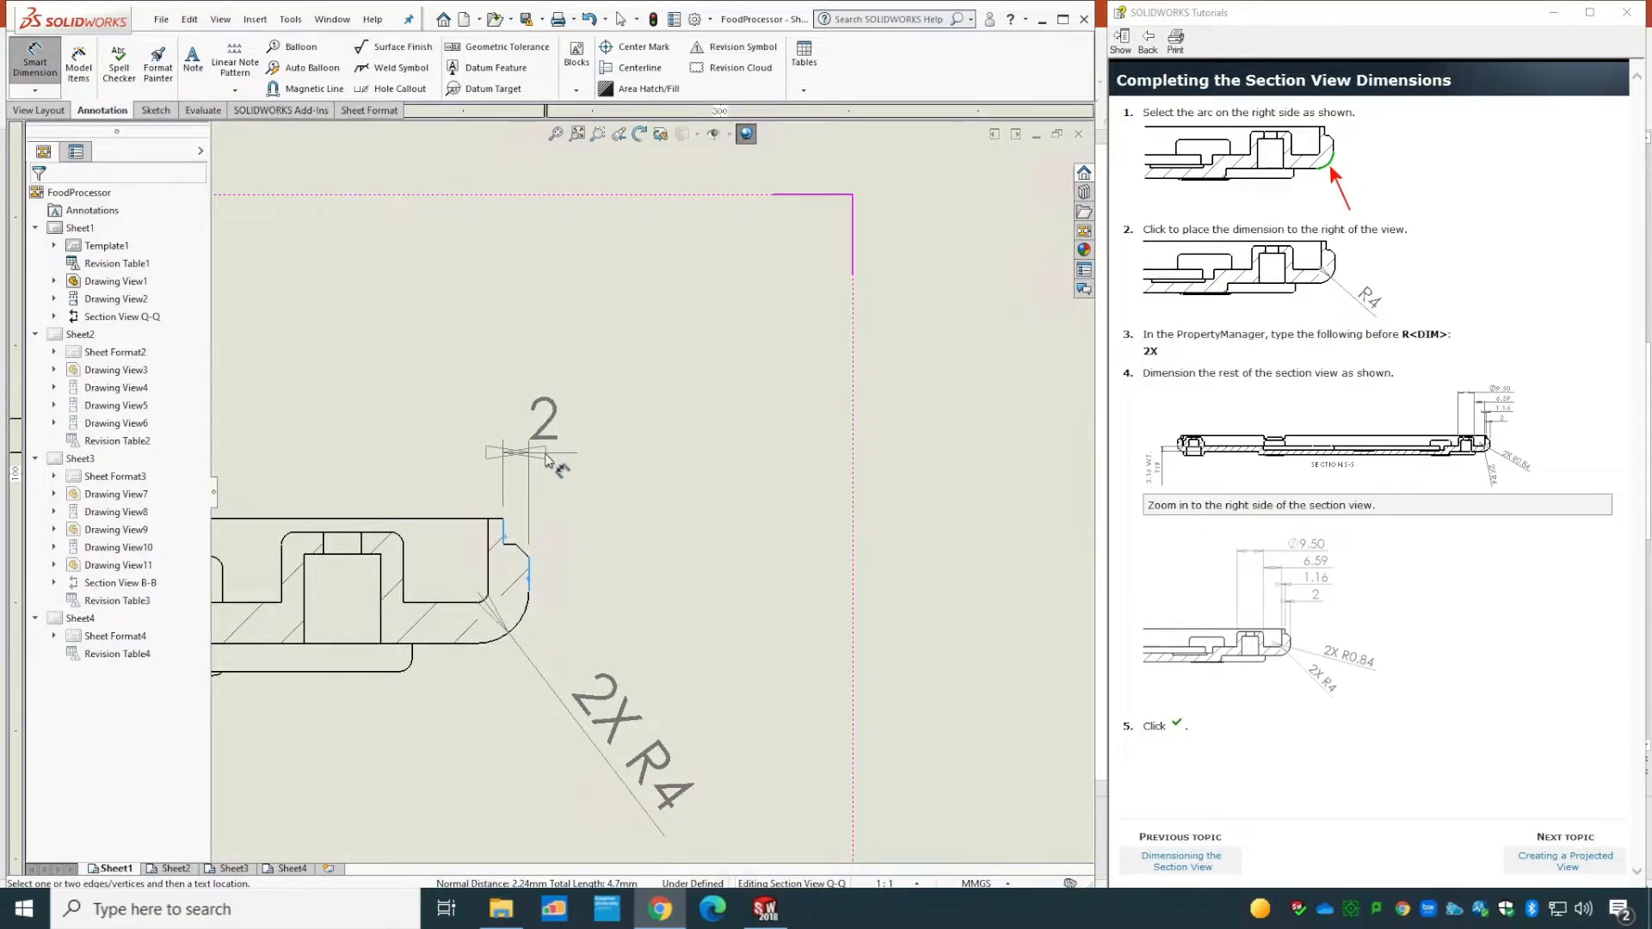
click(545, 459)
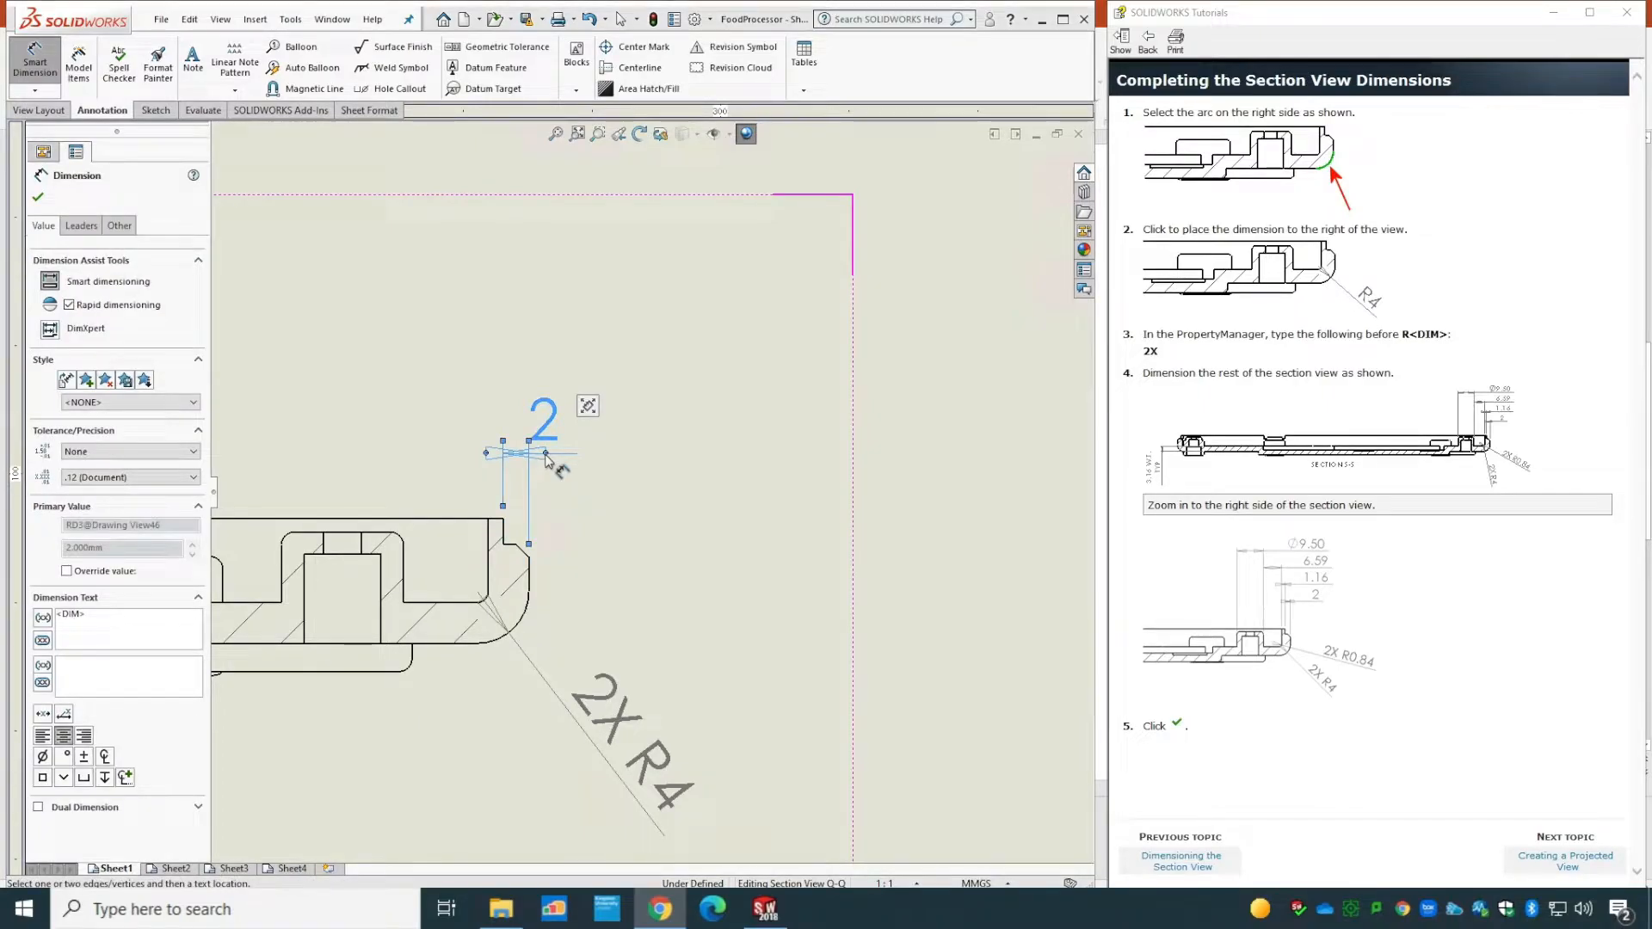
- Dimension the rim lip's thickness between its inner and outer vertical edges, placing it above the offset dimension
click(496, 533)
click(492, 537)
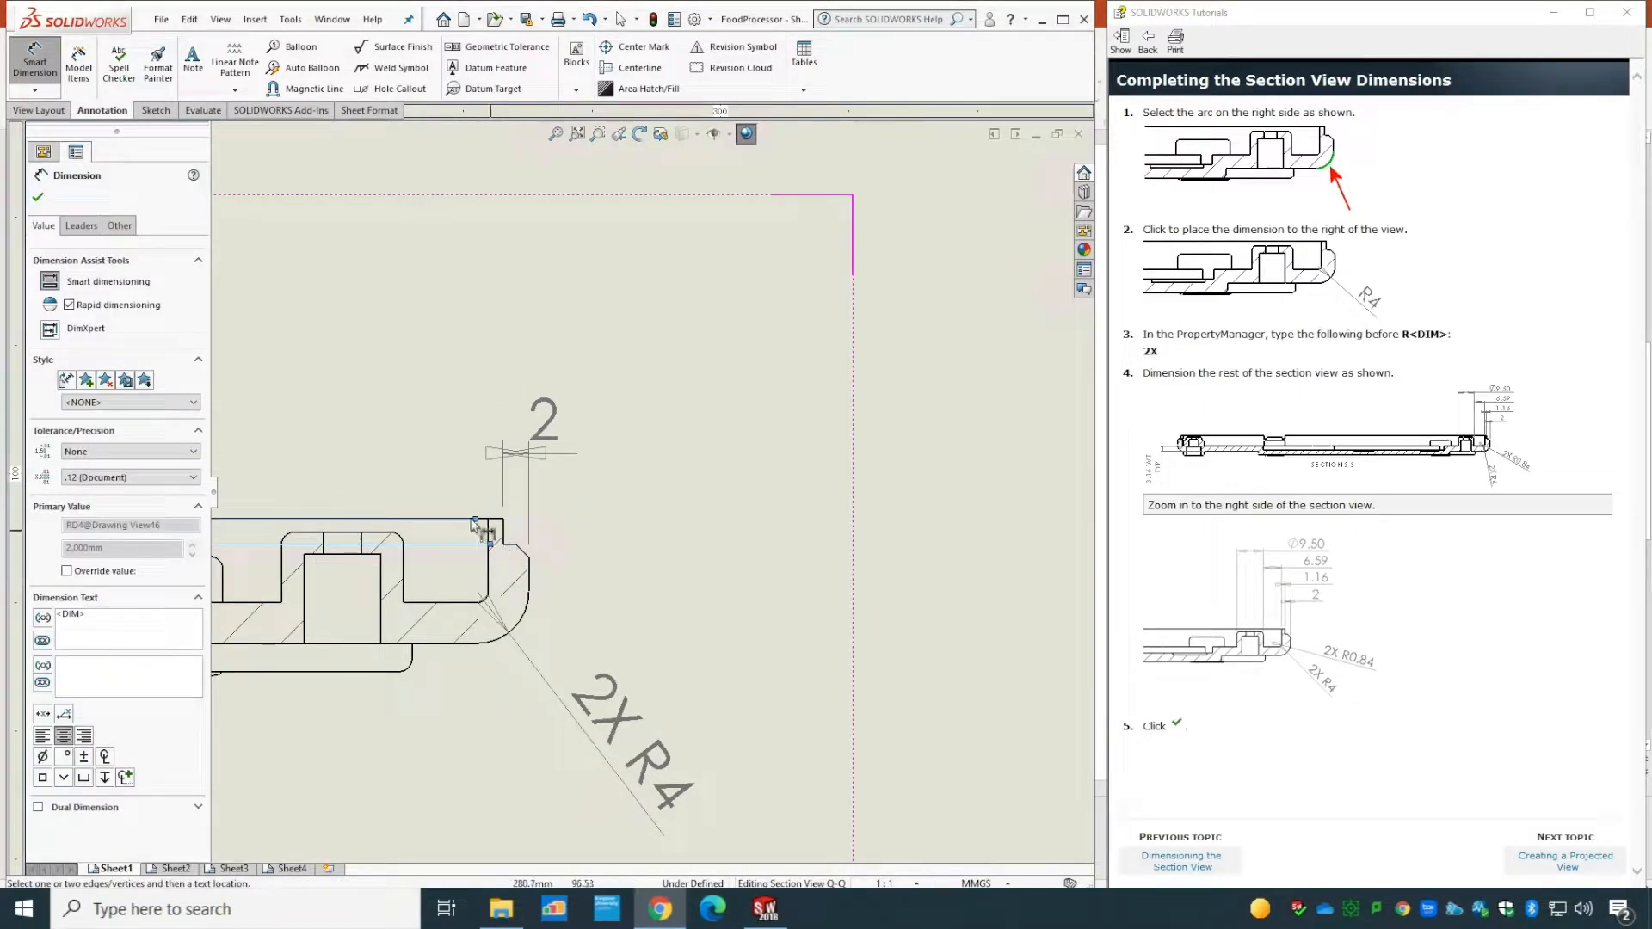
click(35, 65)
click(52, 78)
click(491, 540)
click(504, 533)
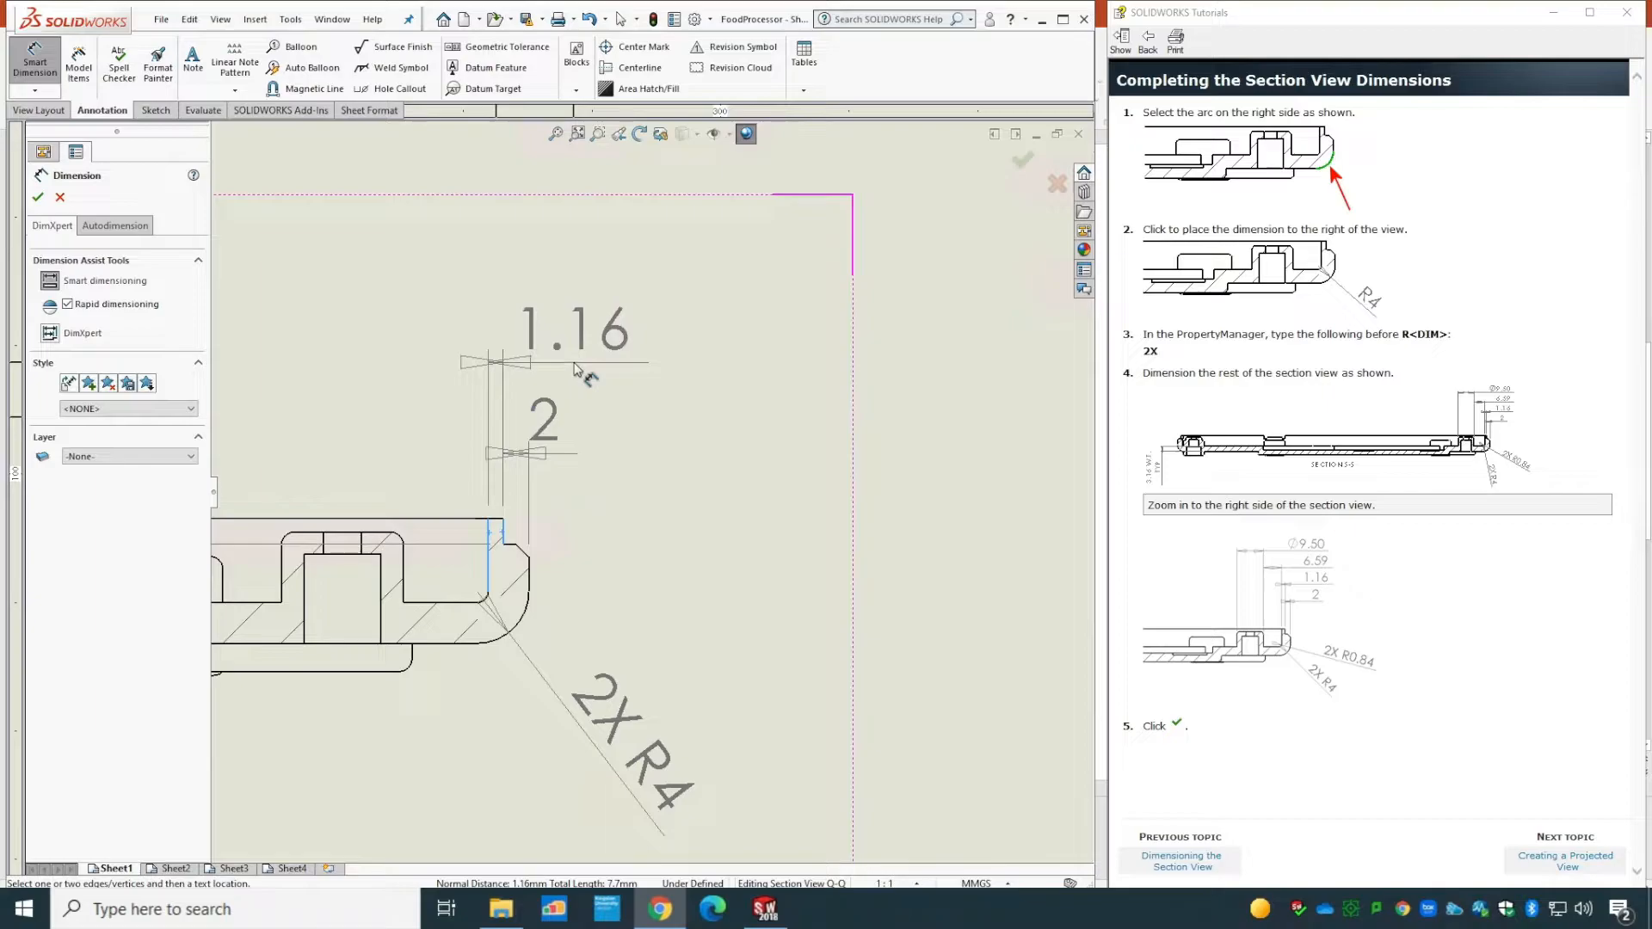
click(574, 368)
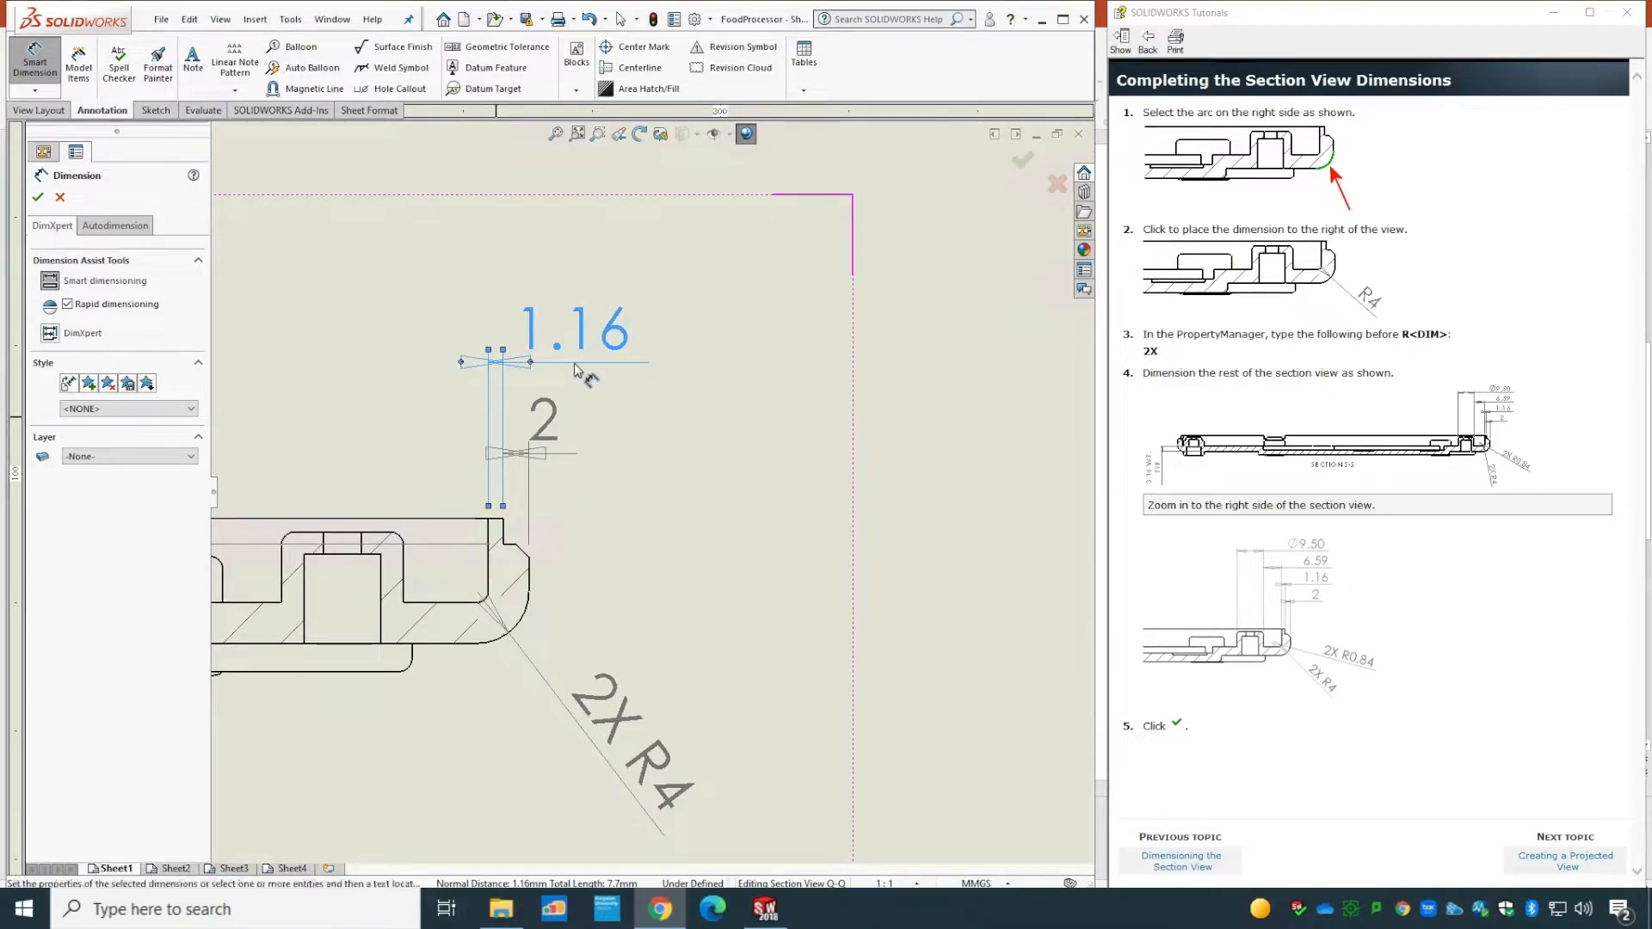
- Dimension the gap between the boss's right wall and the rim's inner wall, stacked above the lip thickness dimension
click(405, 575)
click(487, 571)
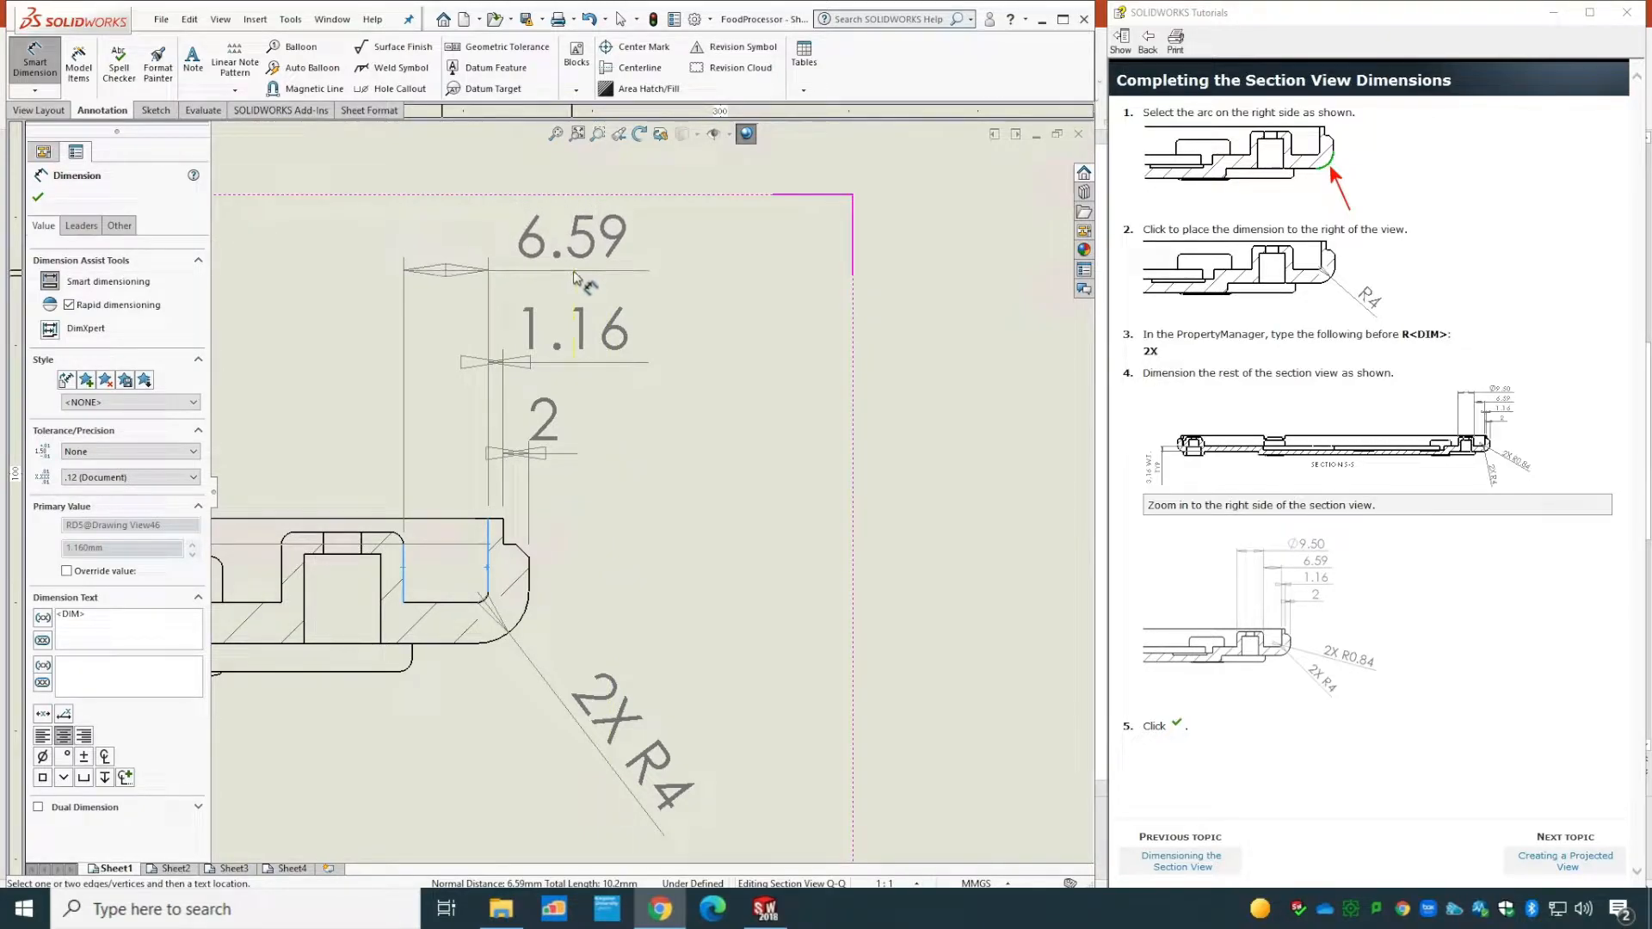
click(574, 276)
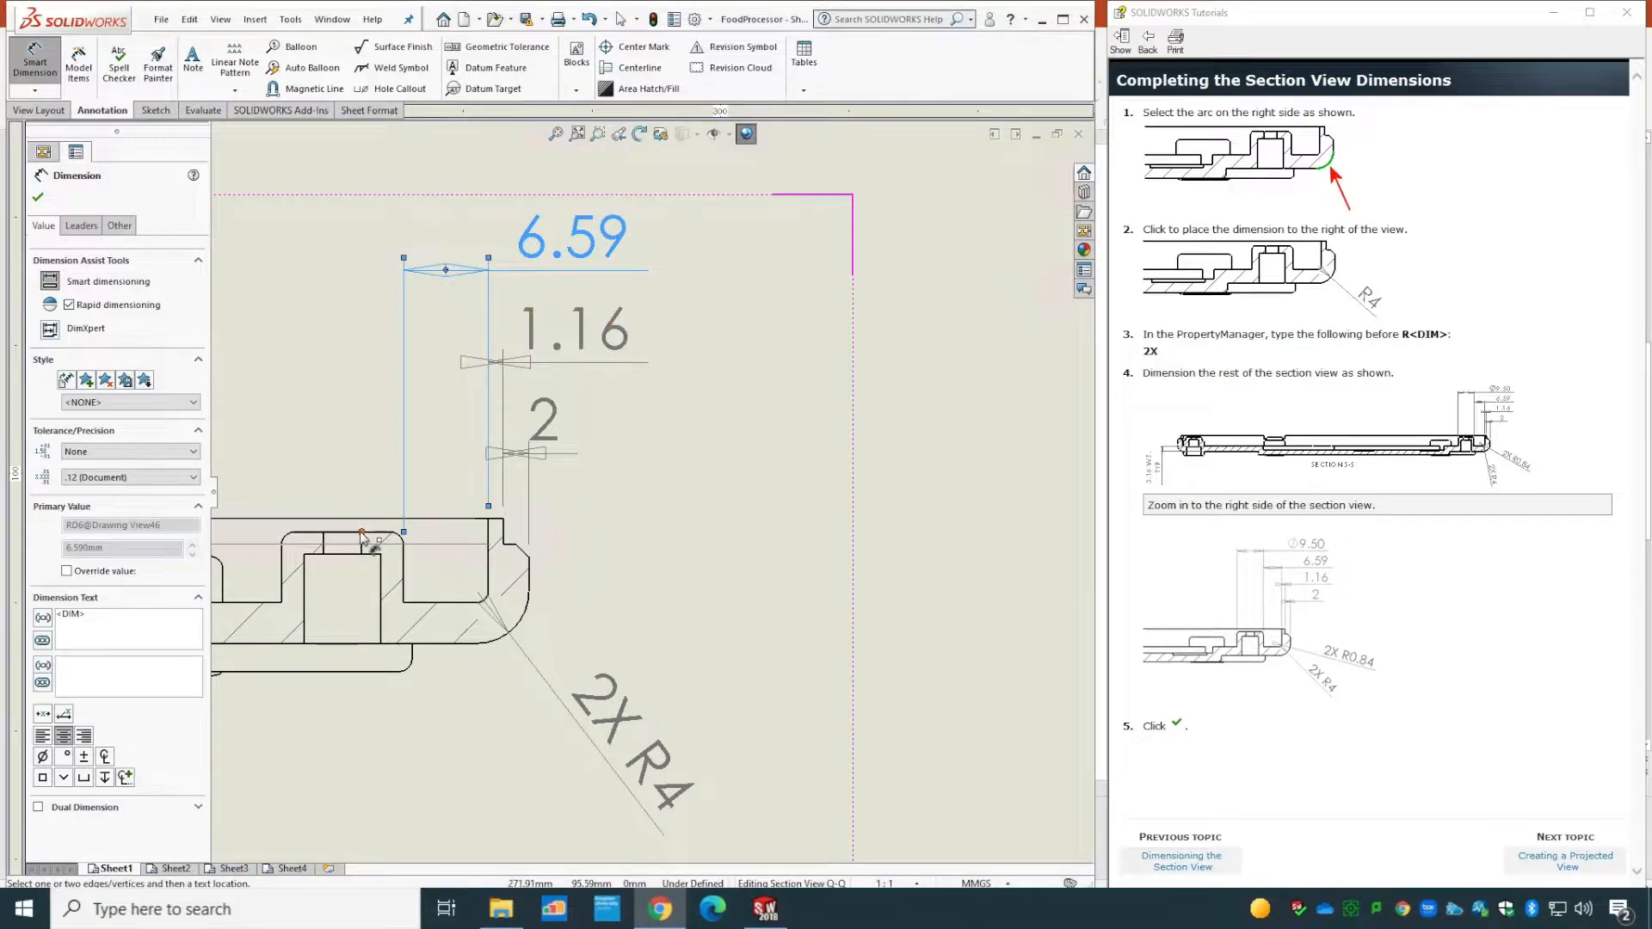
- Dimension the outer diameter of the boss near the section's right end, stacked above the other horizontal dimensions
click(282, 575)
click(403, 572)
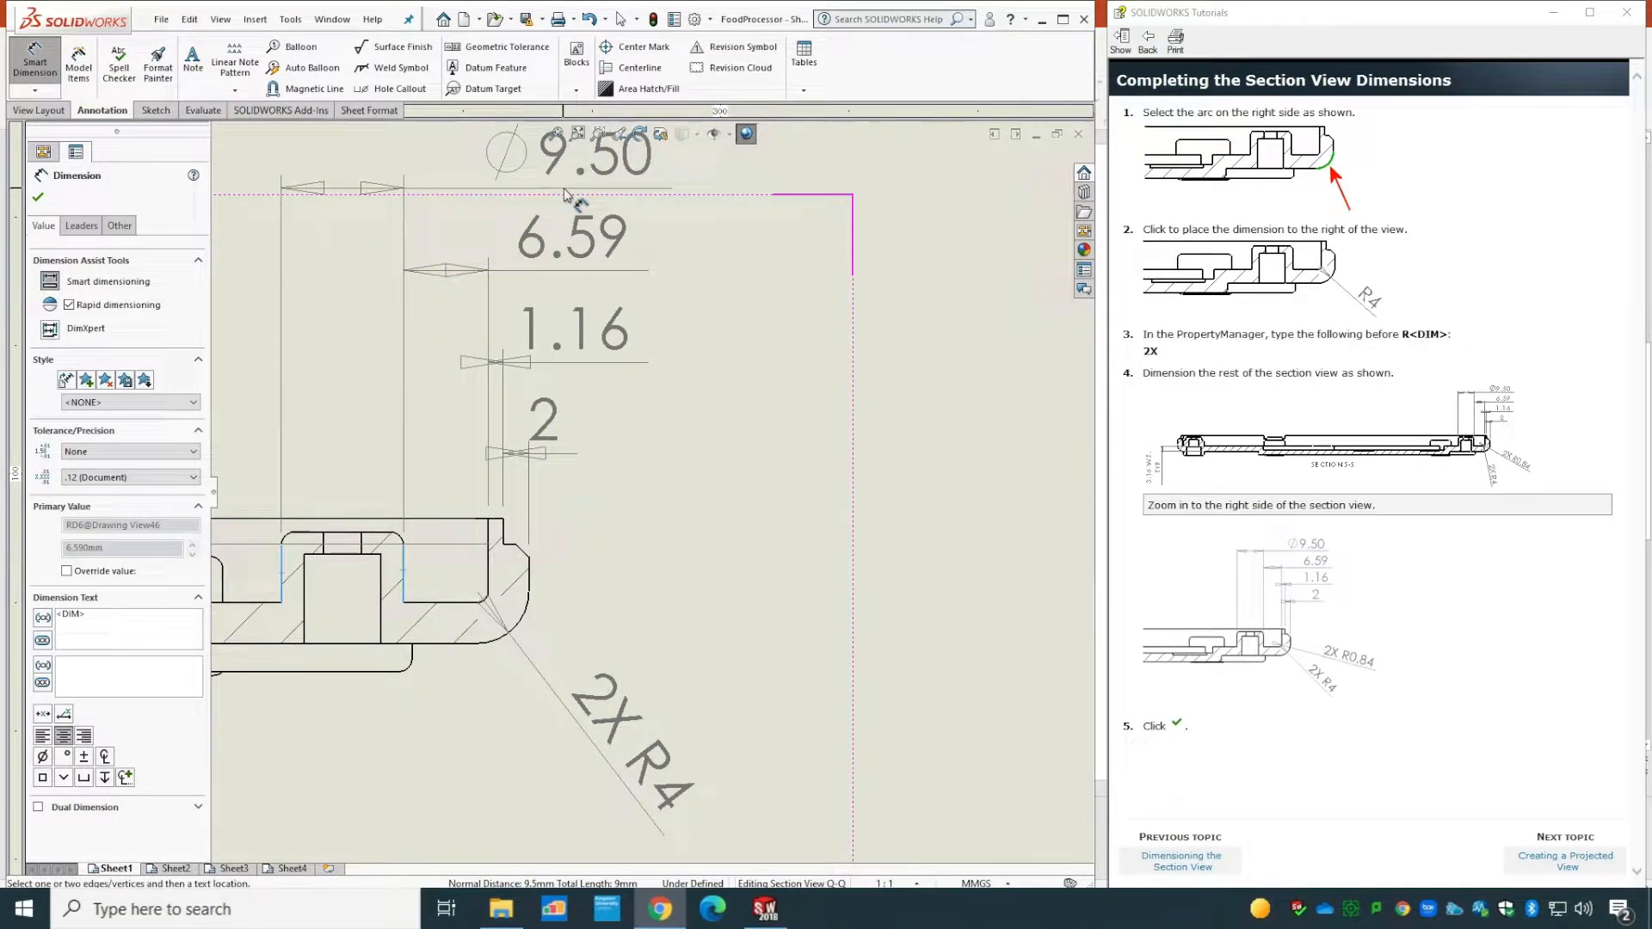
click(565, 193)
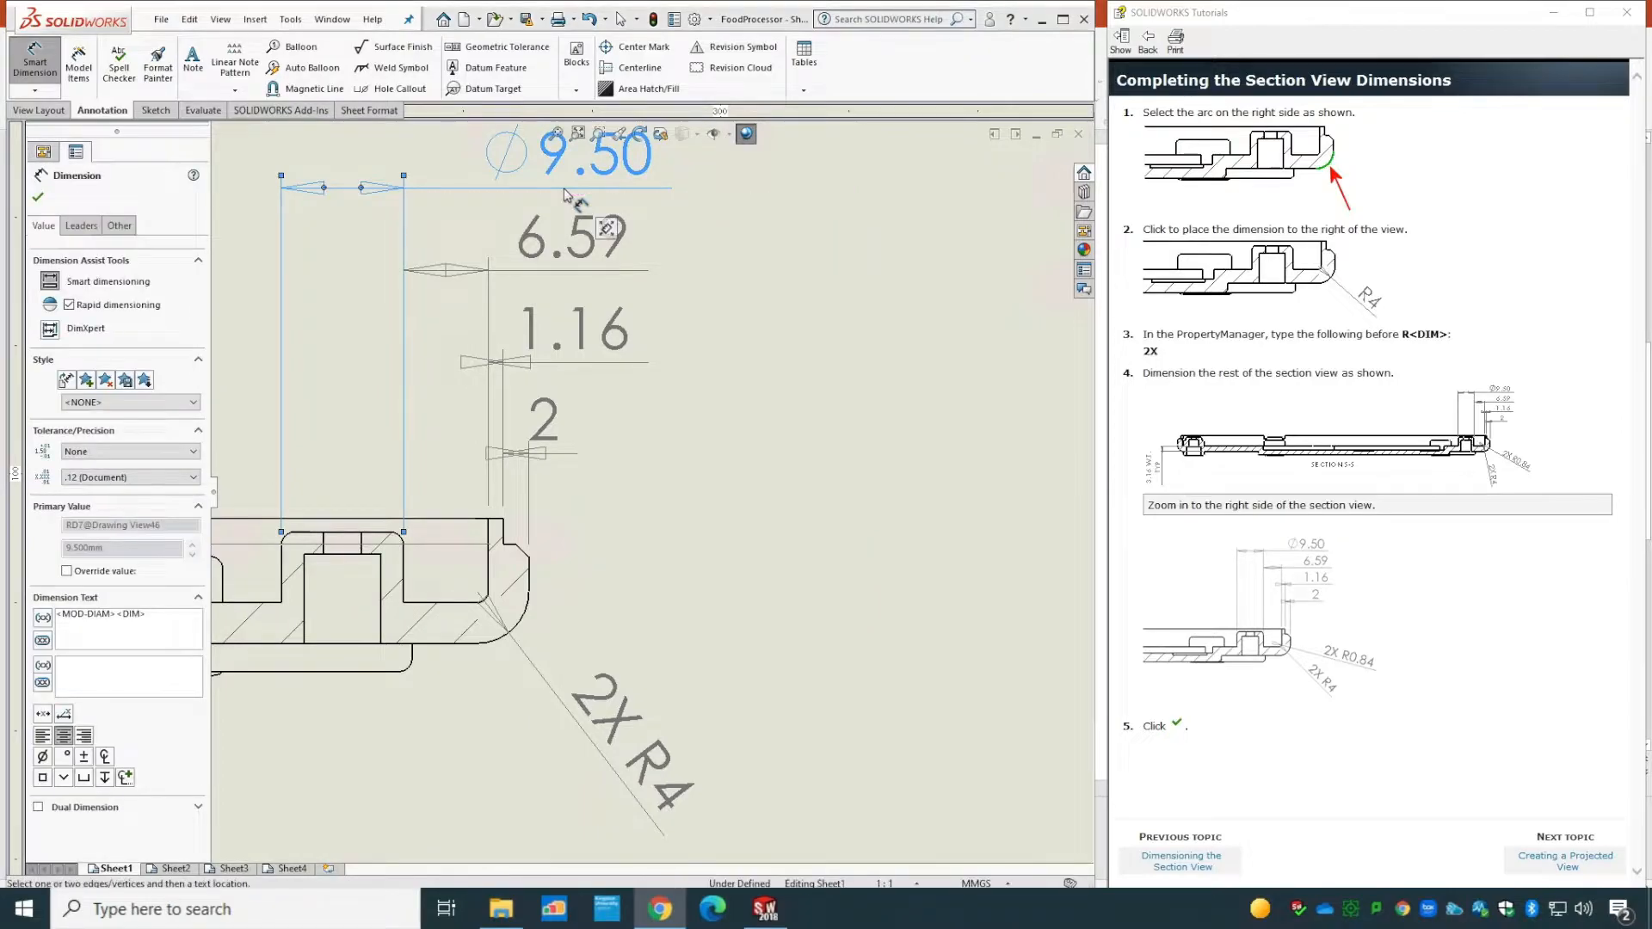
click(40, 199)
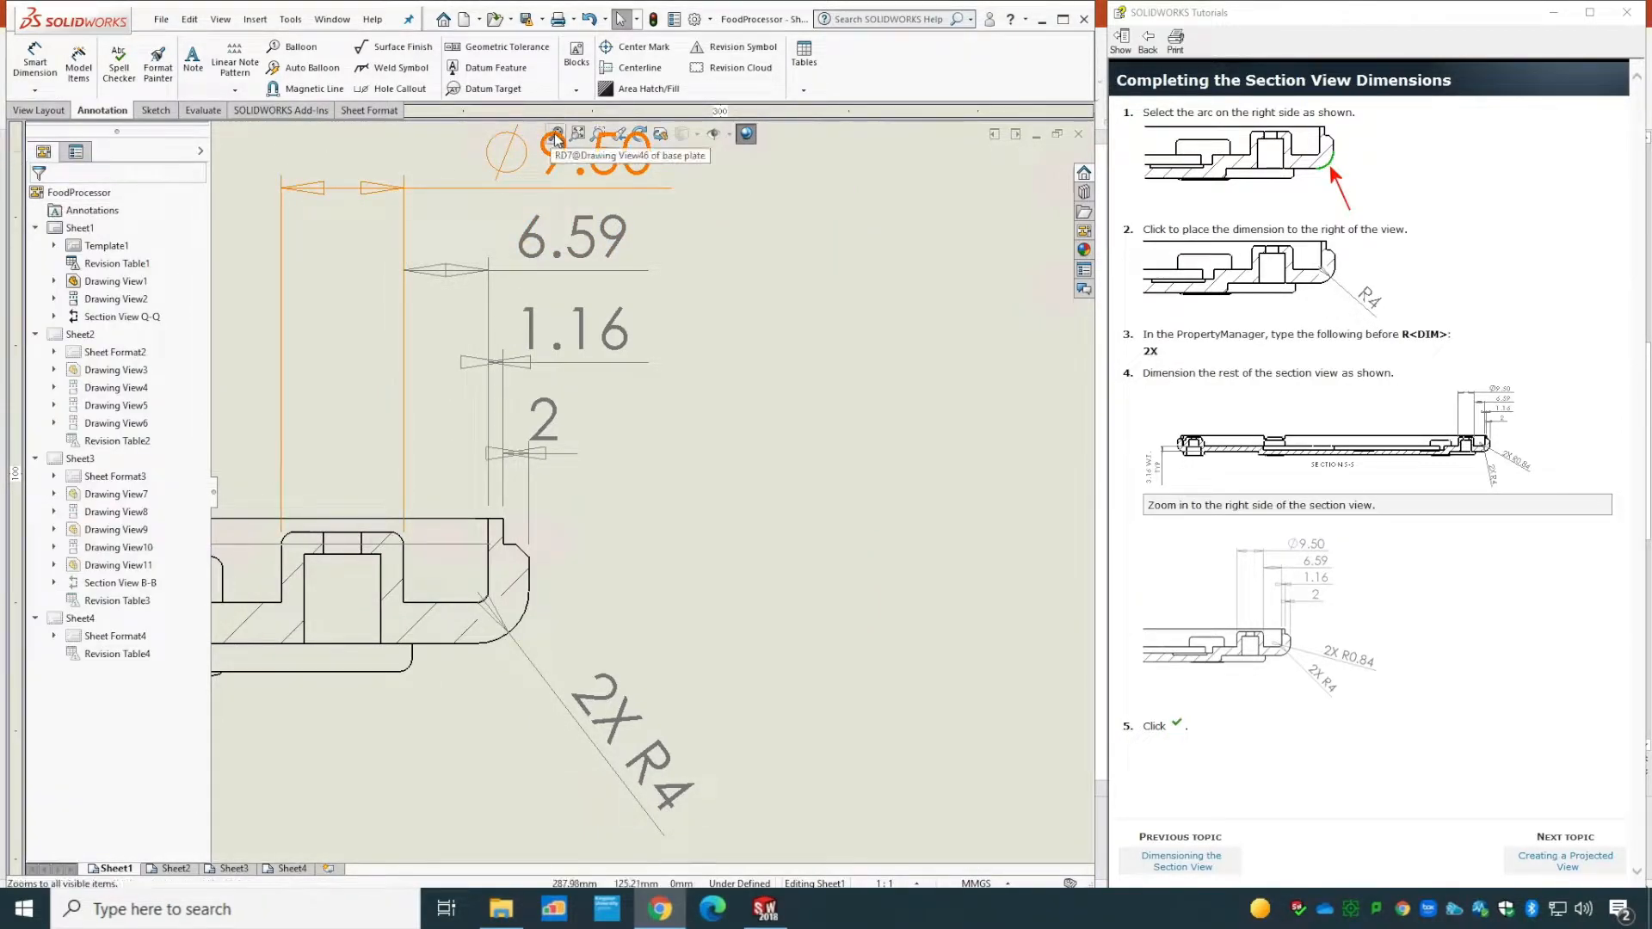
- Delete the stray vertical 2 mm dimension at the left end of Section Q-Q
click(557, 135)
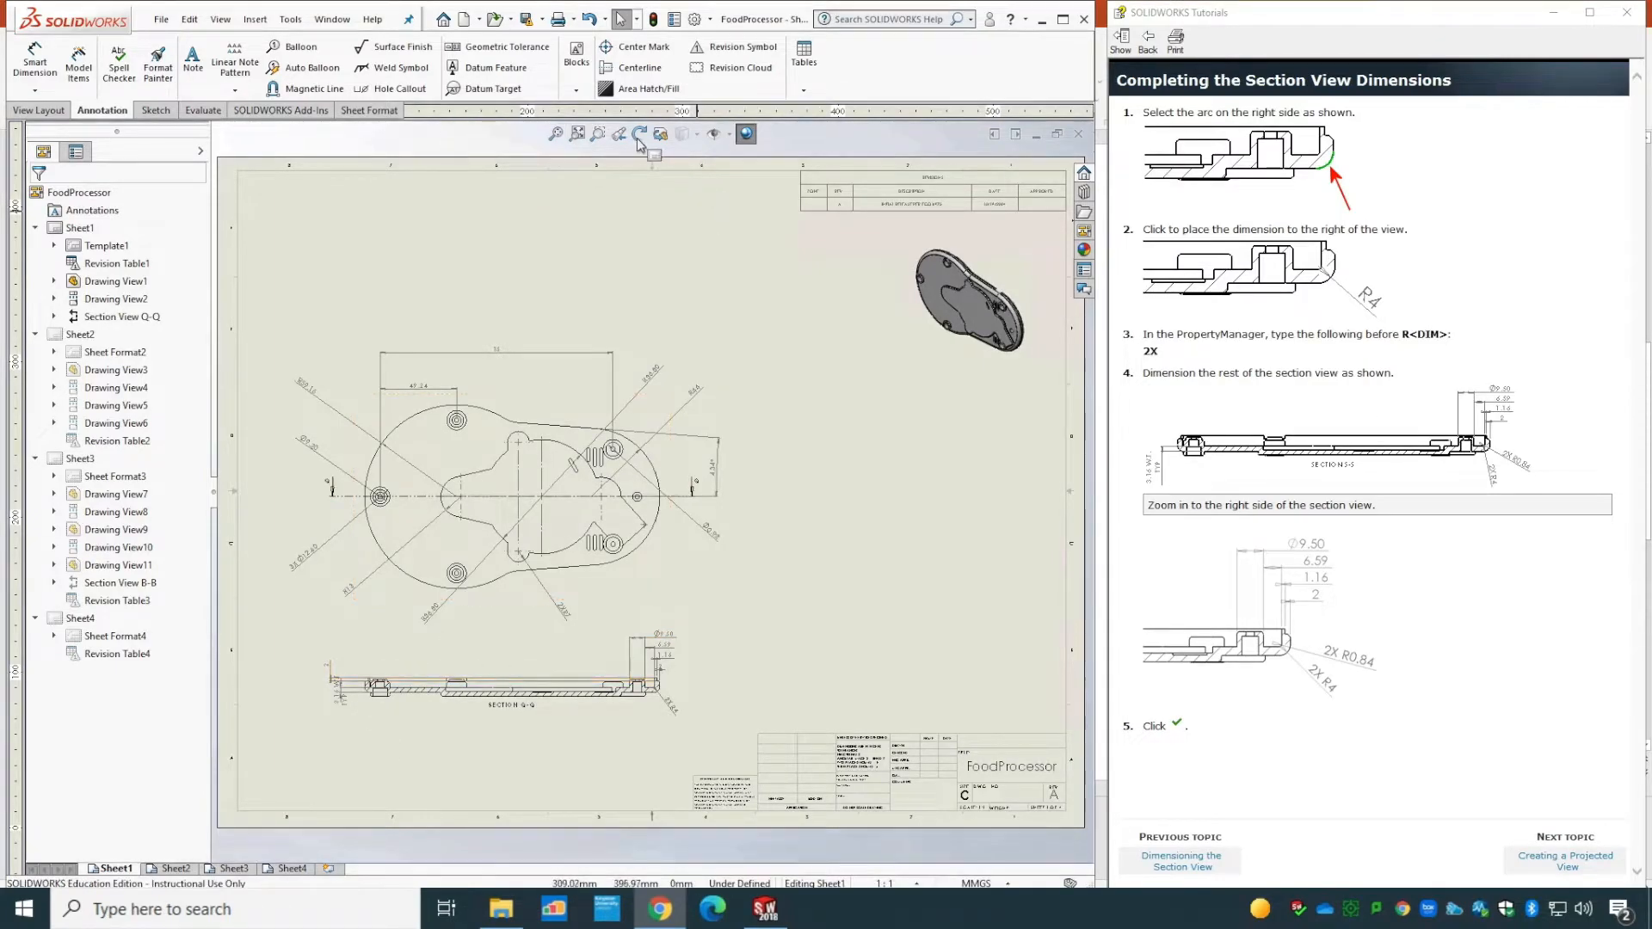
click(603, 142)
drag(274, 770, 736, 614)
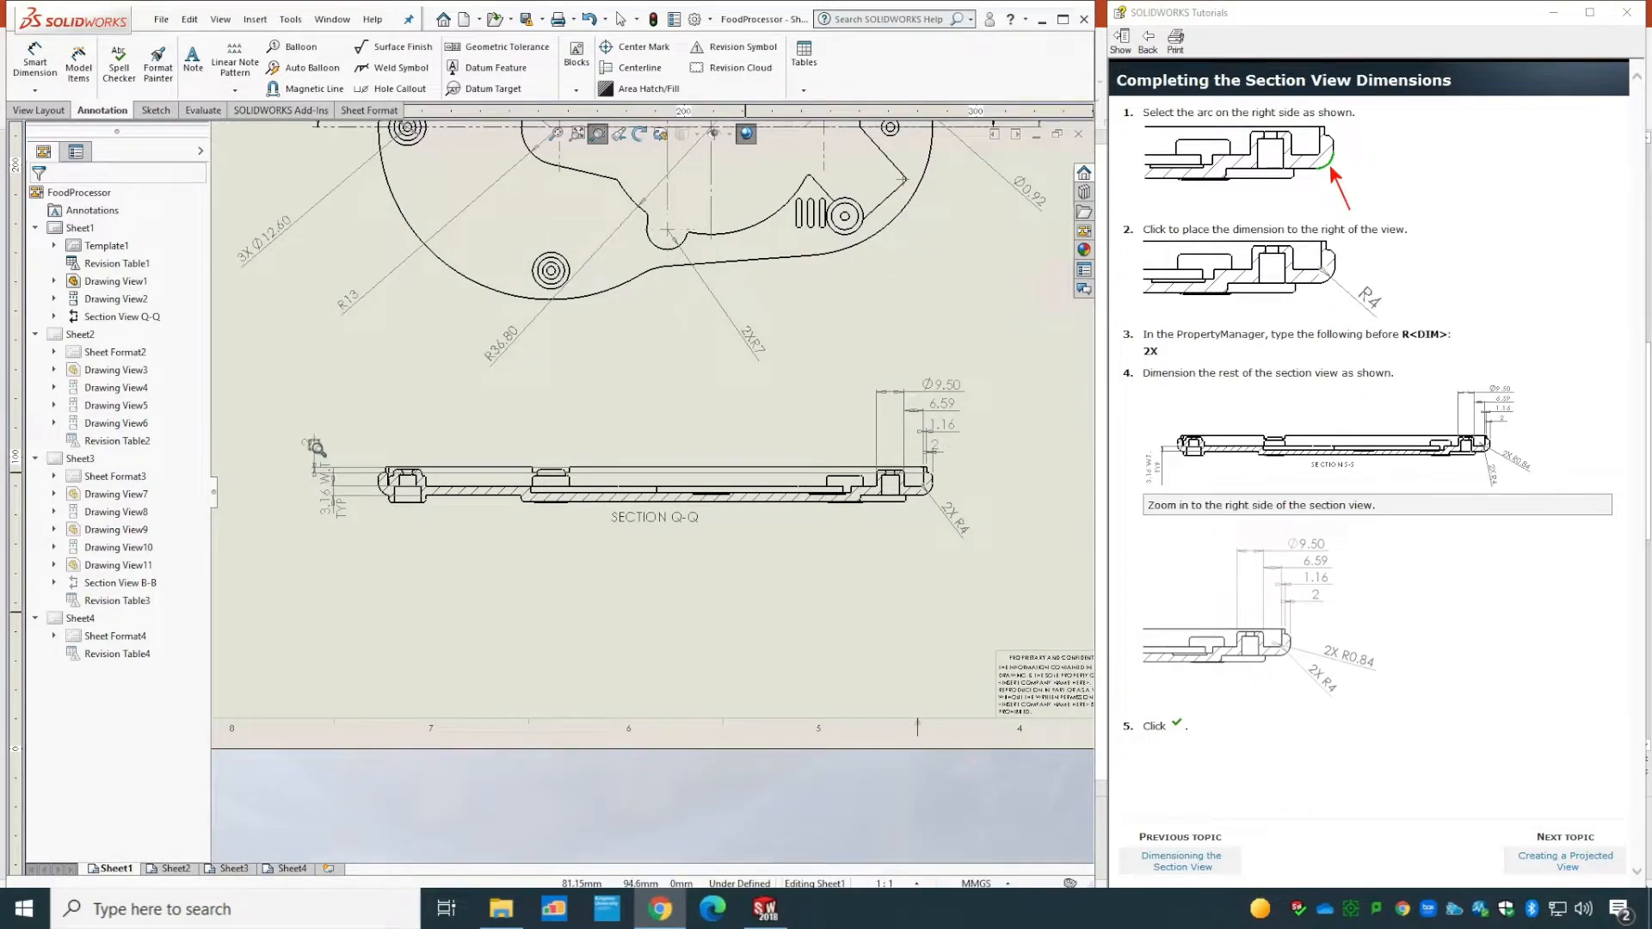
key(Escape)
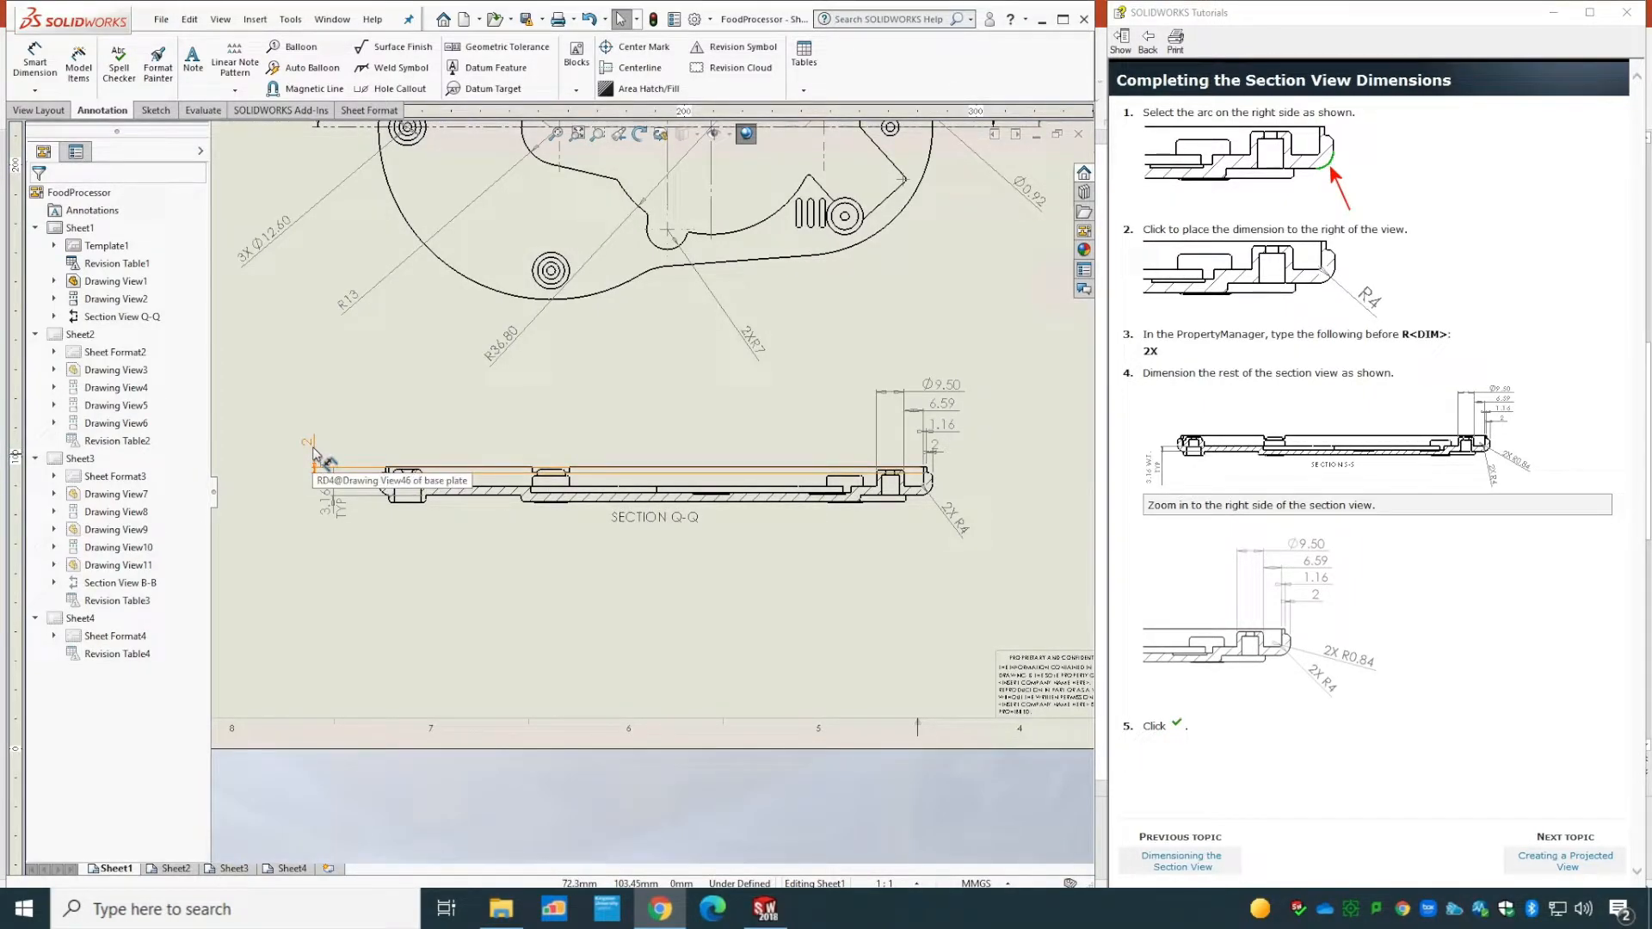
click(314, 453)
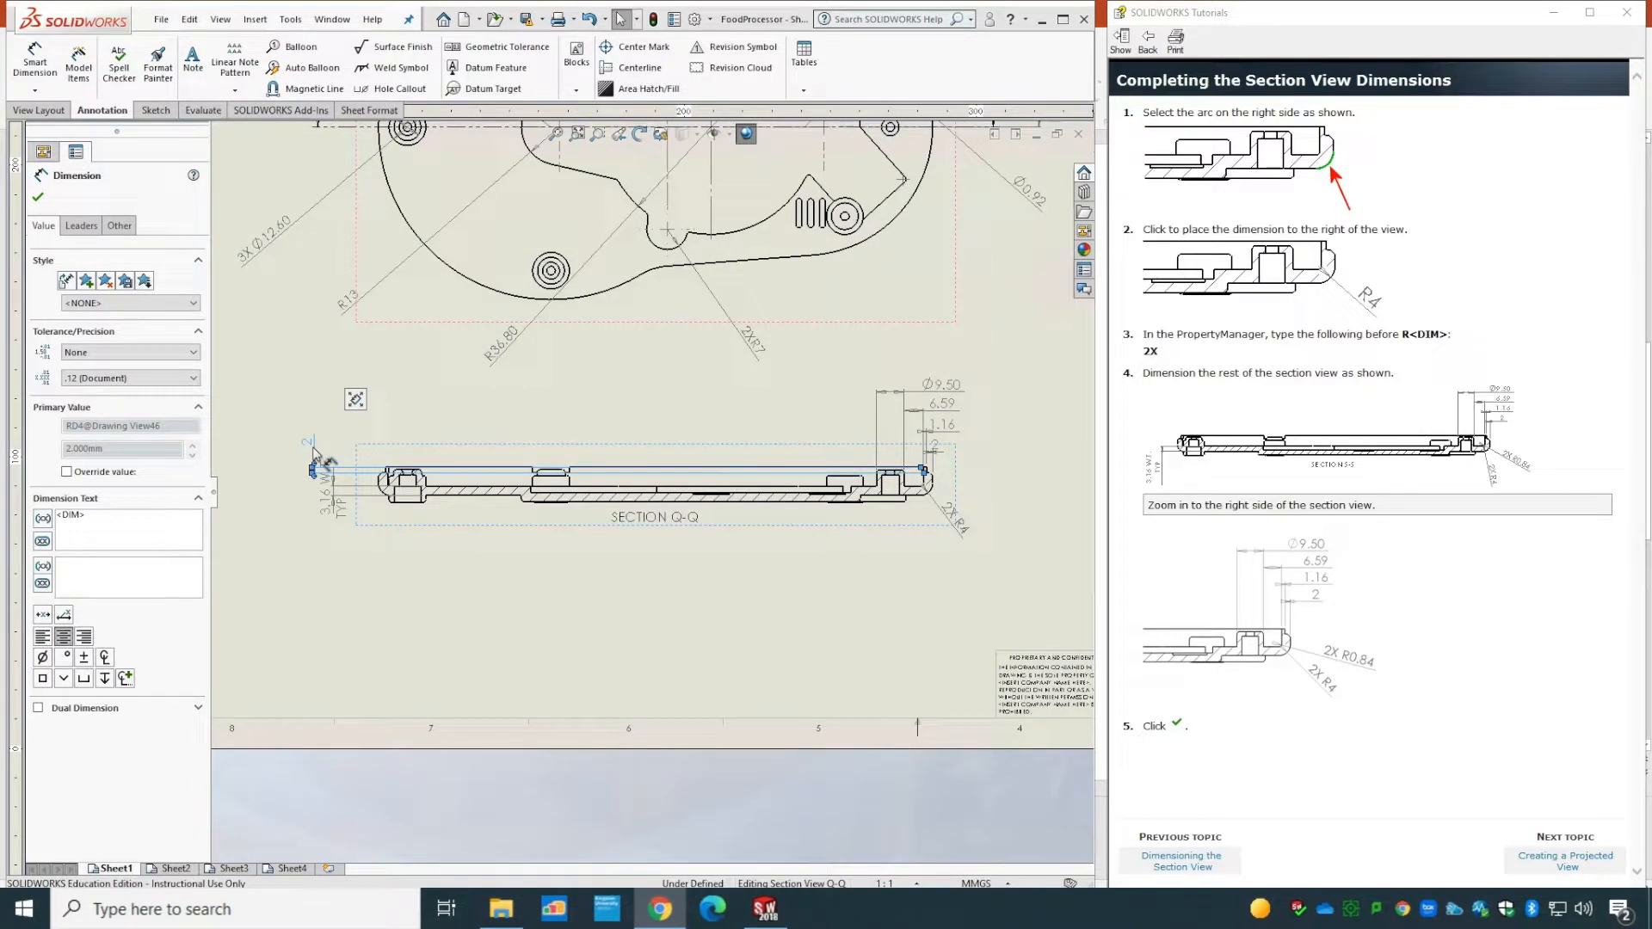
click(195, 21)
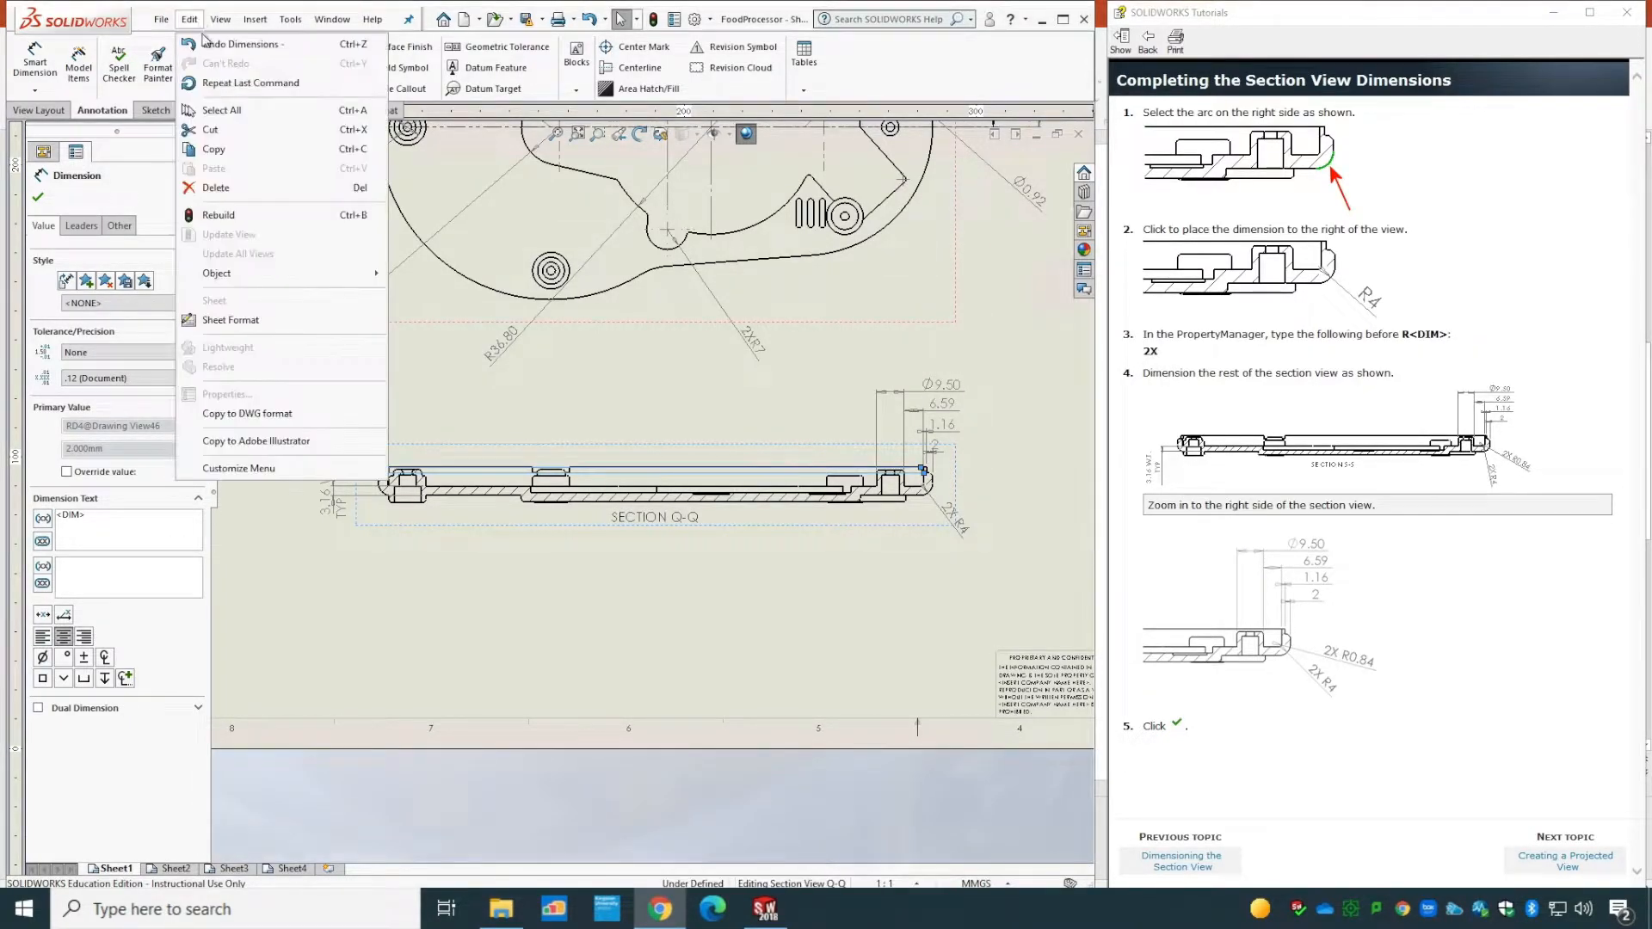
click(216, 187)
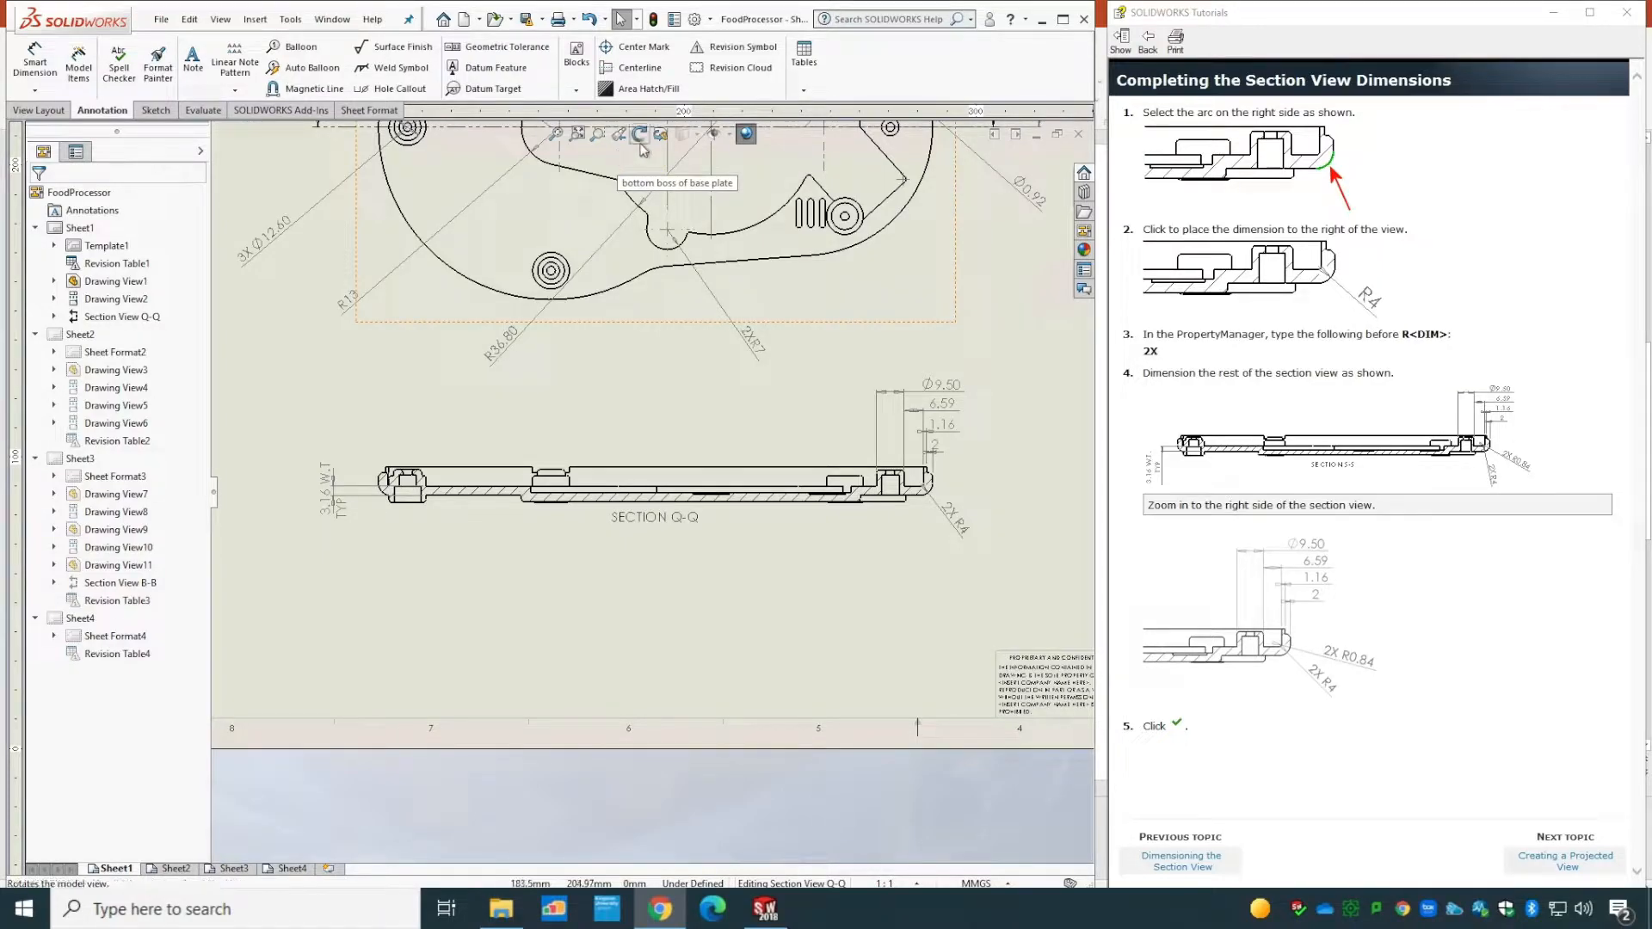
- Advance the tutorial to Creating a Projected View and place a projected view of Drawing View1 directly above it
click(557, 137)
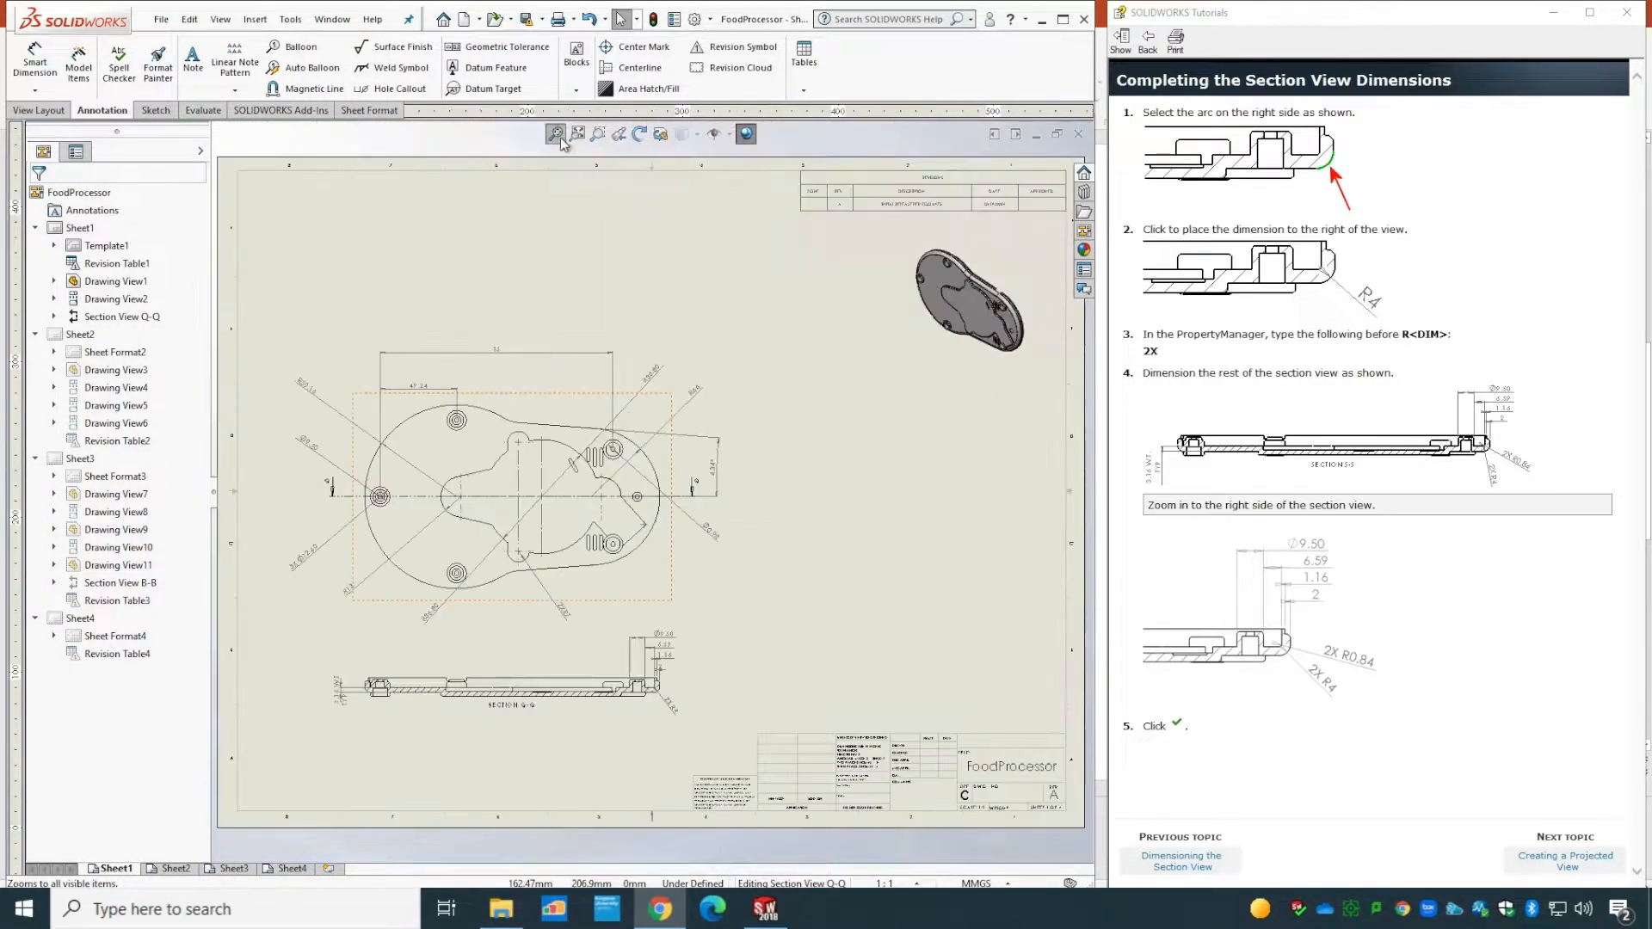
click(1568, 860)
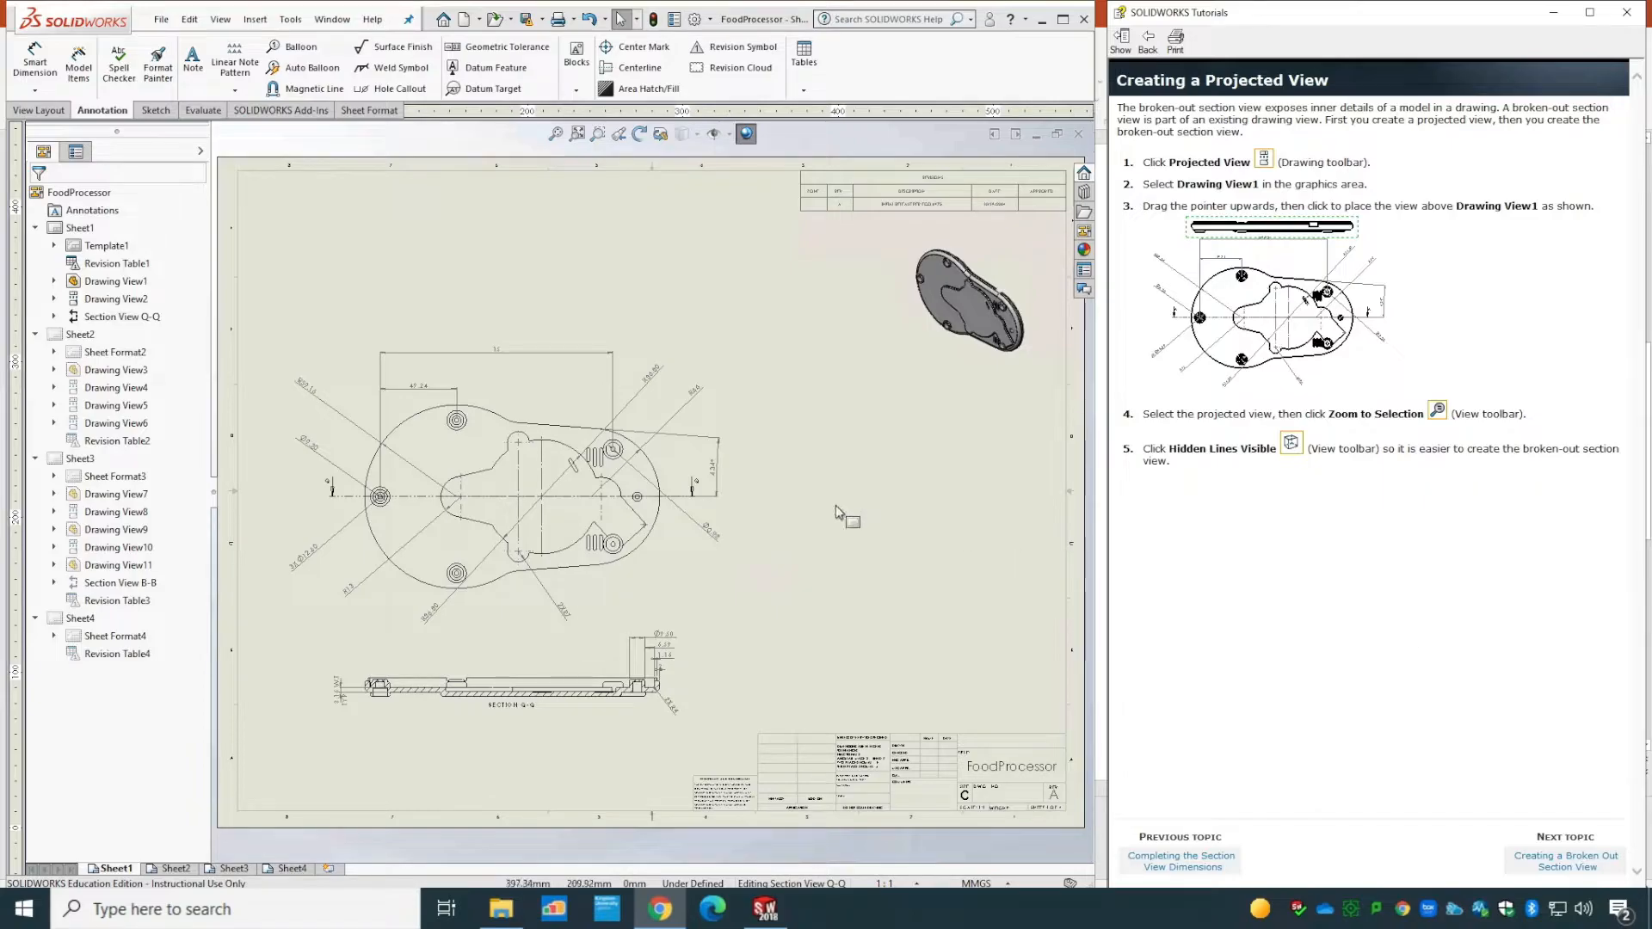
click(43, 111)
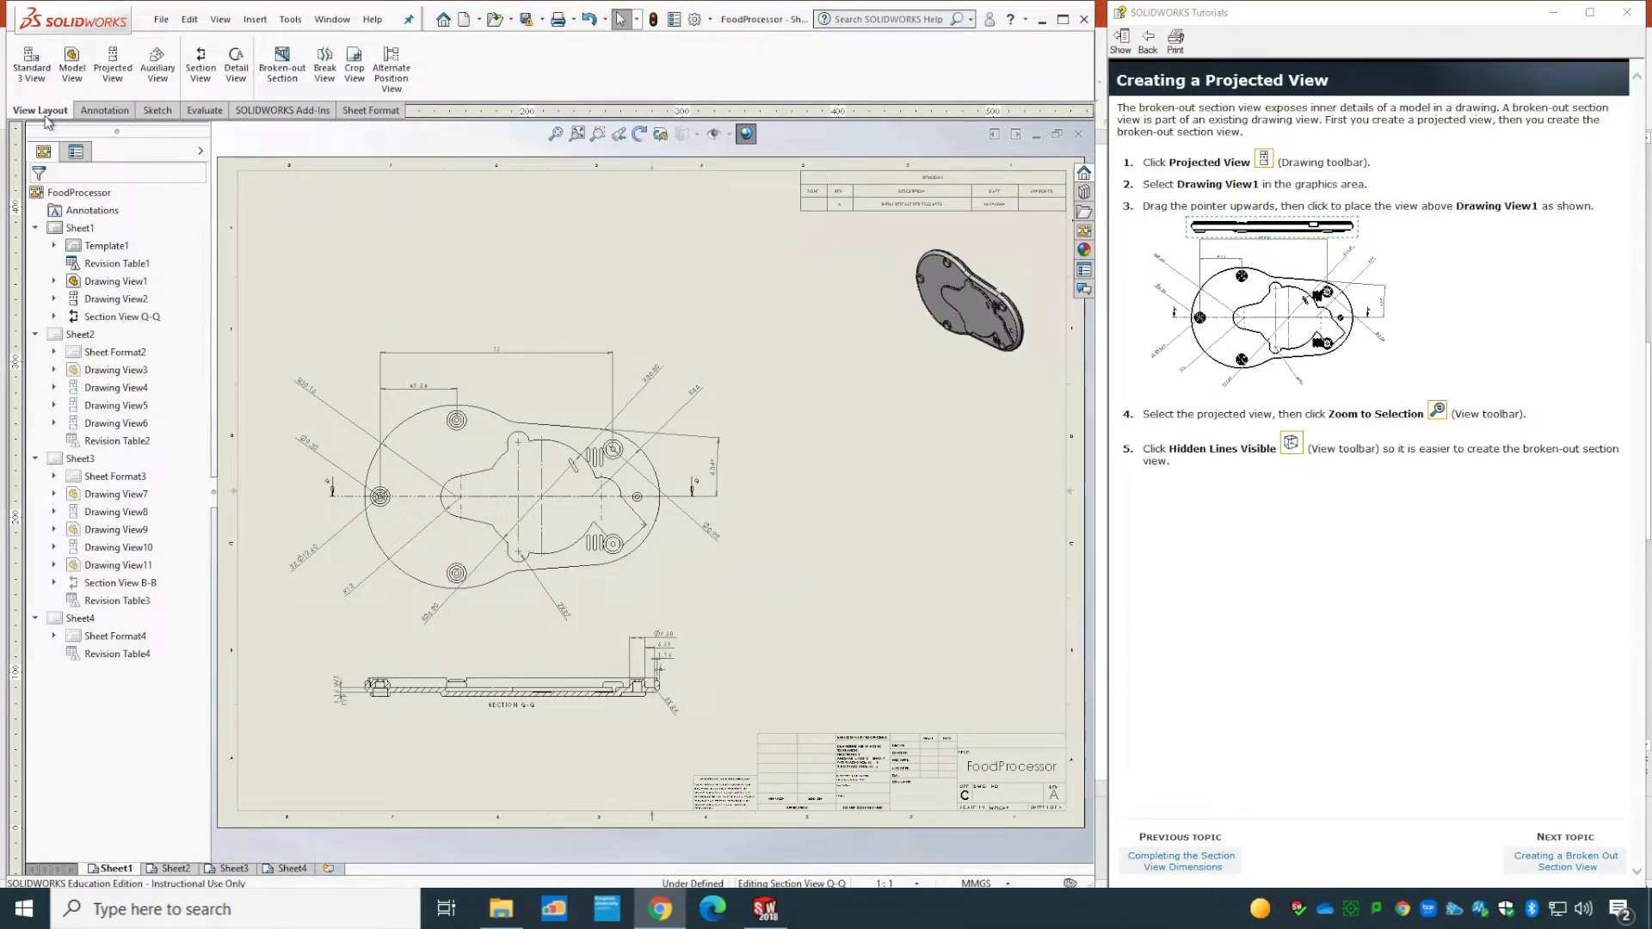
click(114, 83)
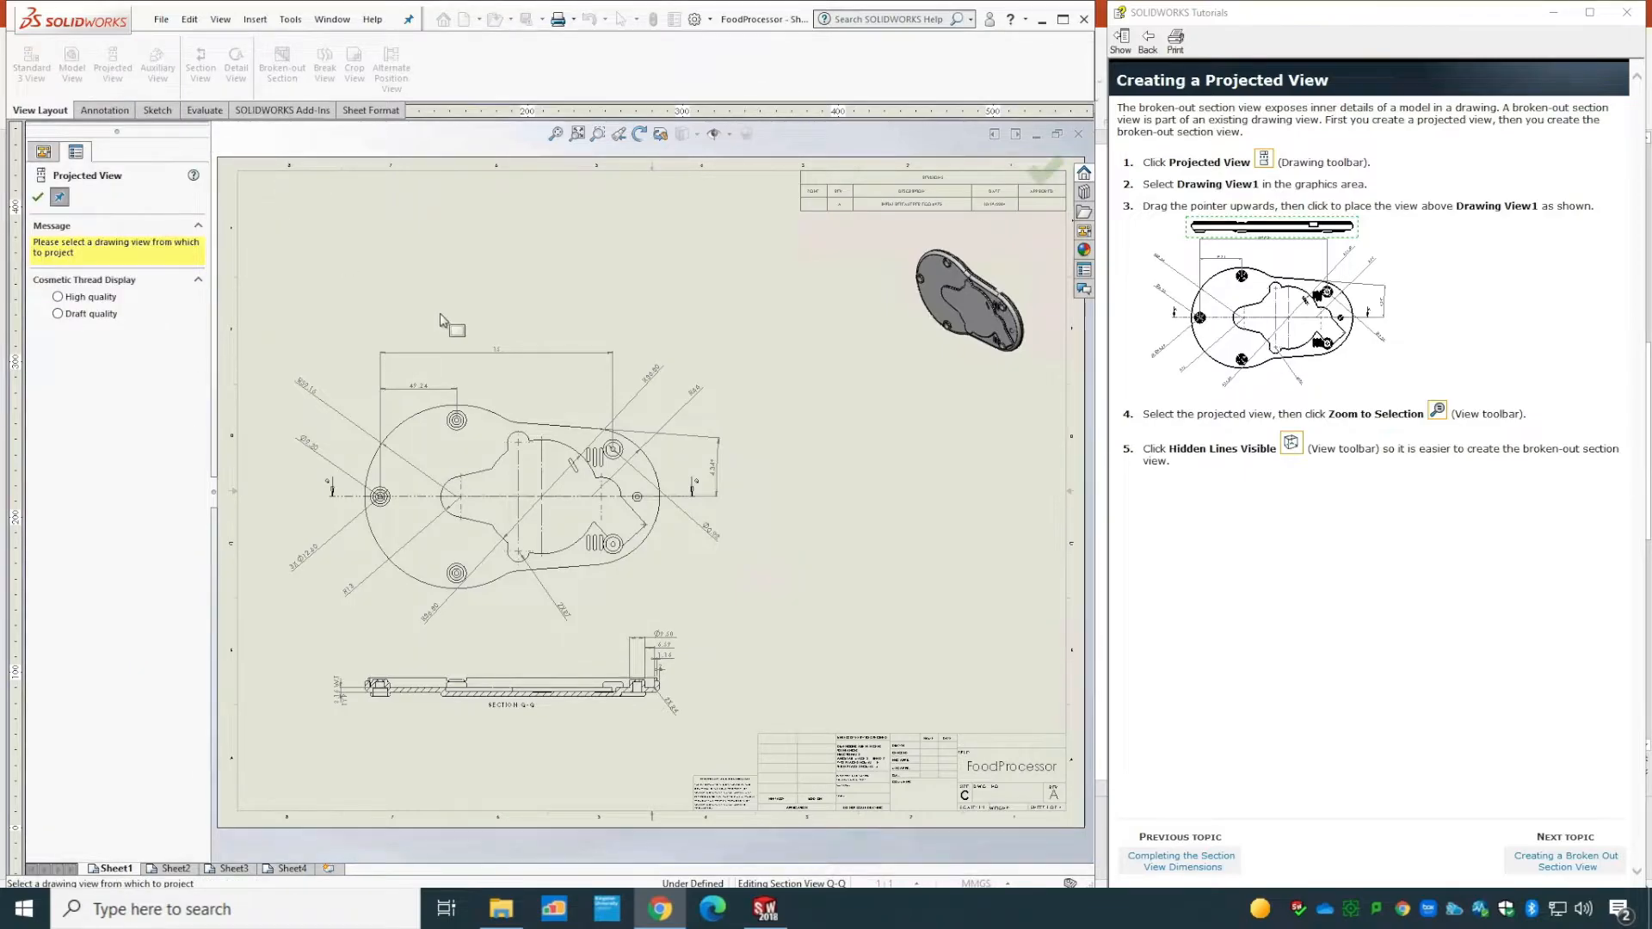
click(543, 406)
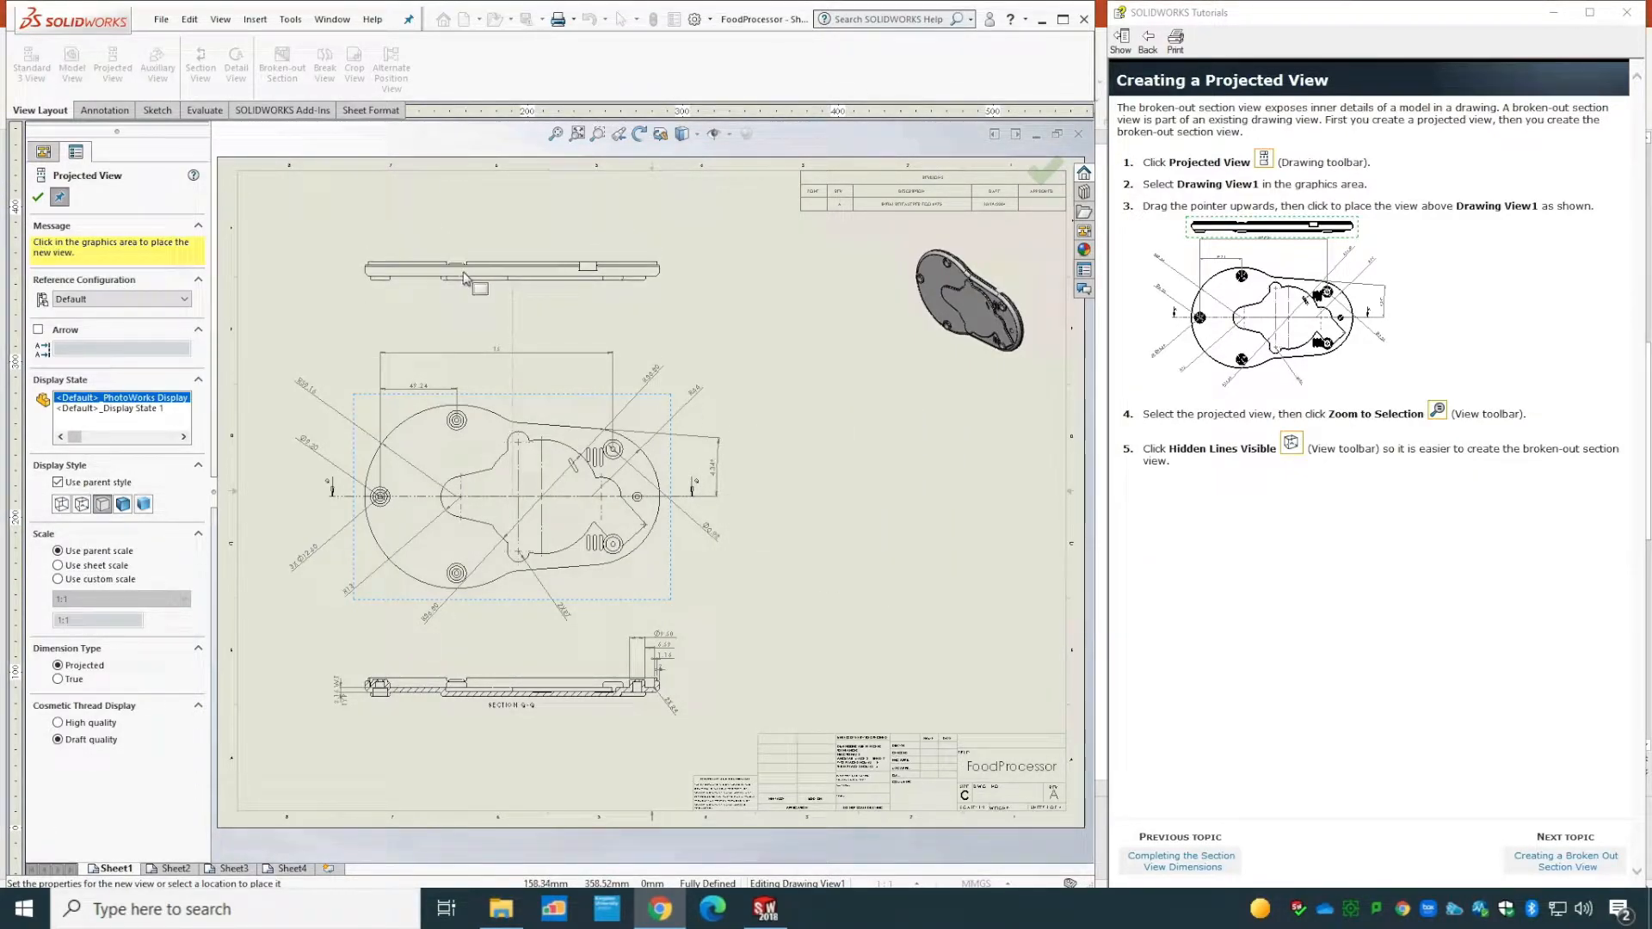
click(461, 277)
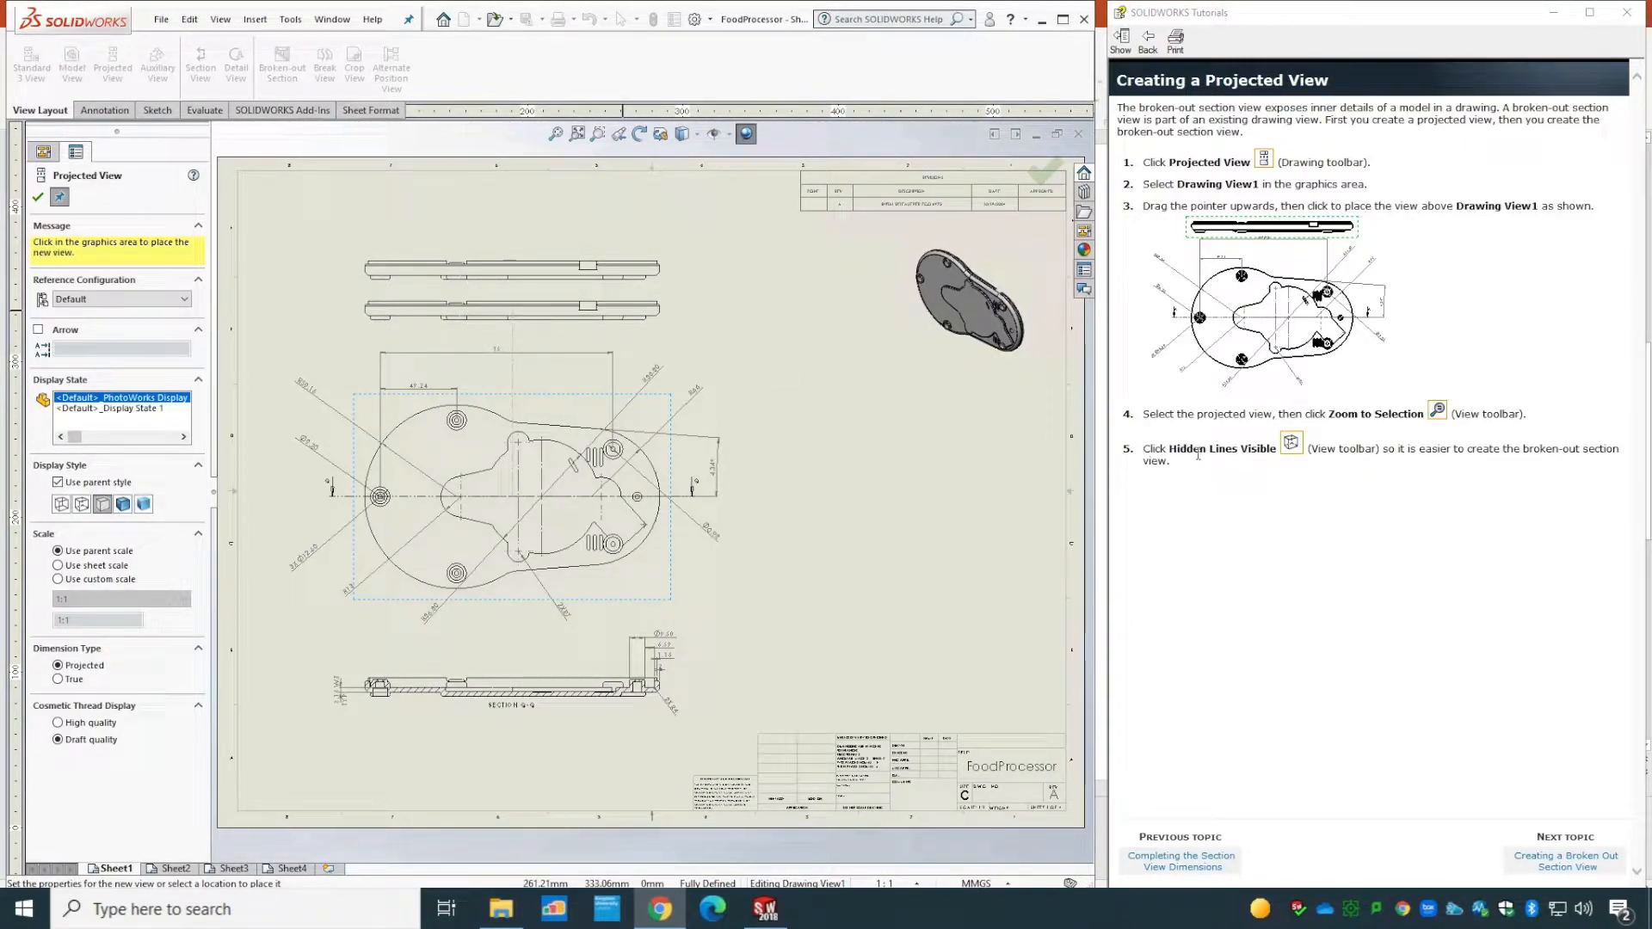
- Place another projected view of Drawing View1 between it and the first projection, using the Hidden Lines Visible display style
click(86, 506)
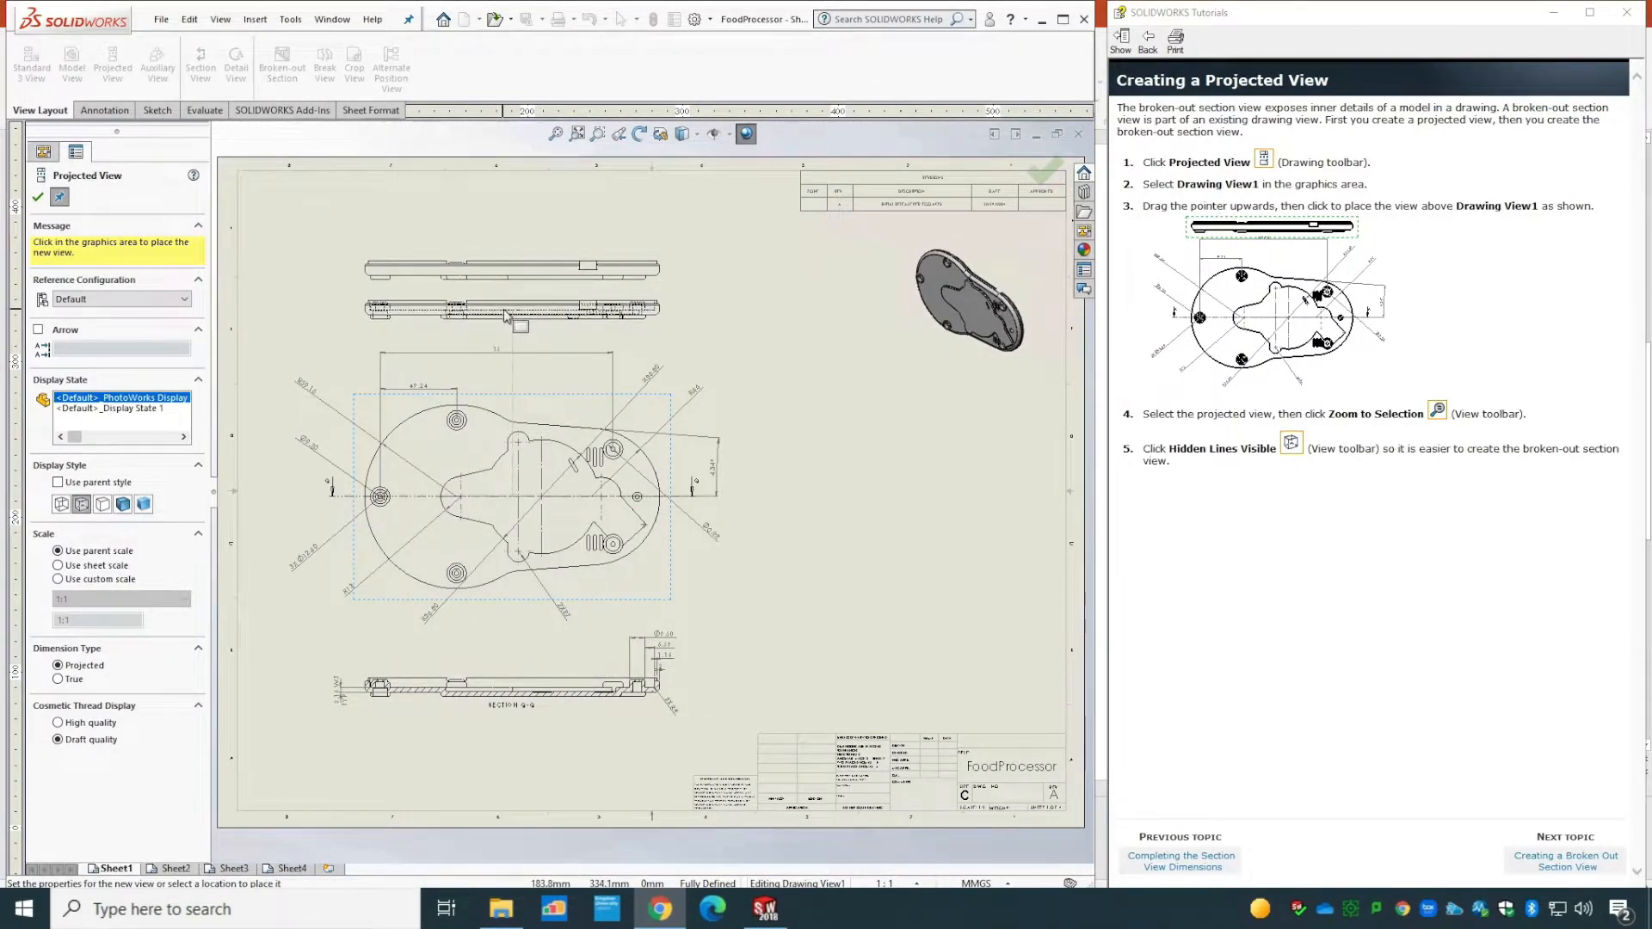
click(506, 315)
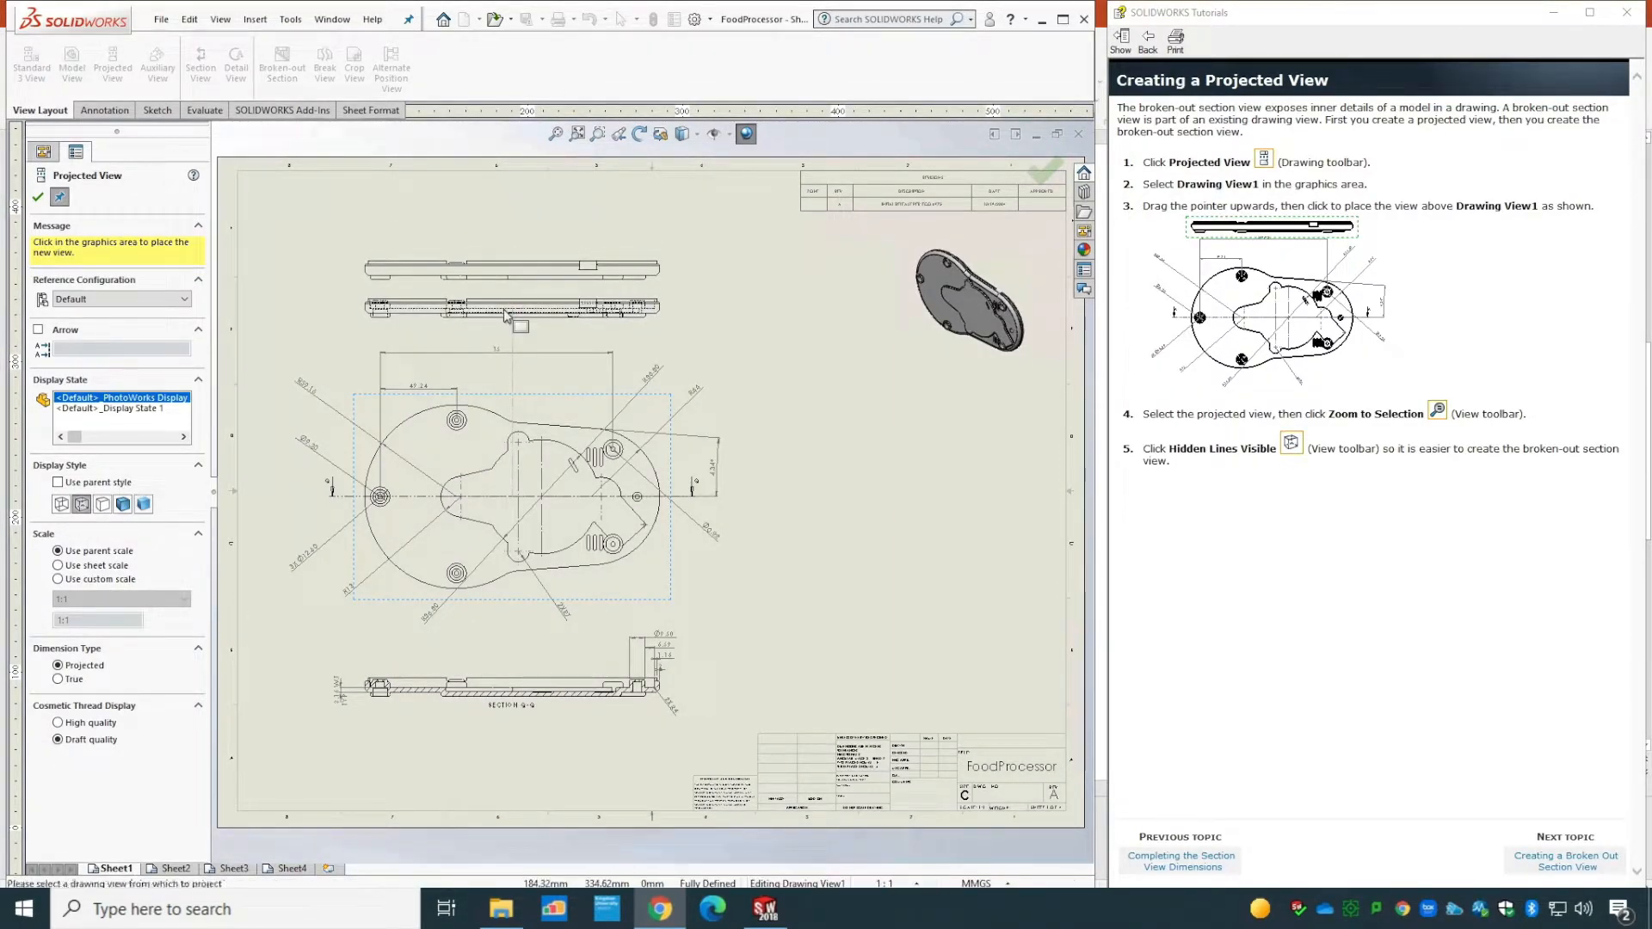
click(37, 200)
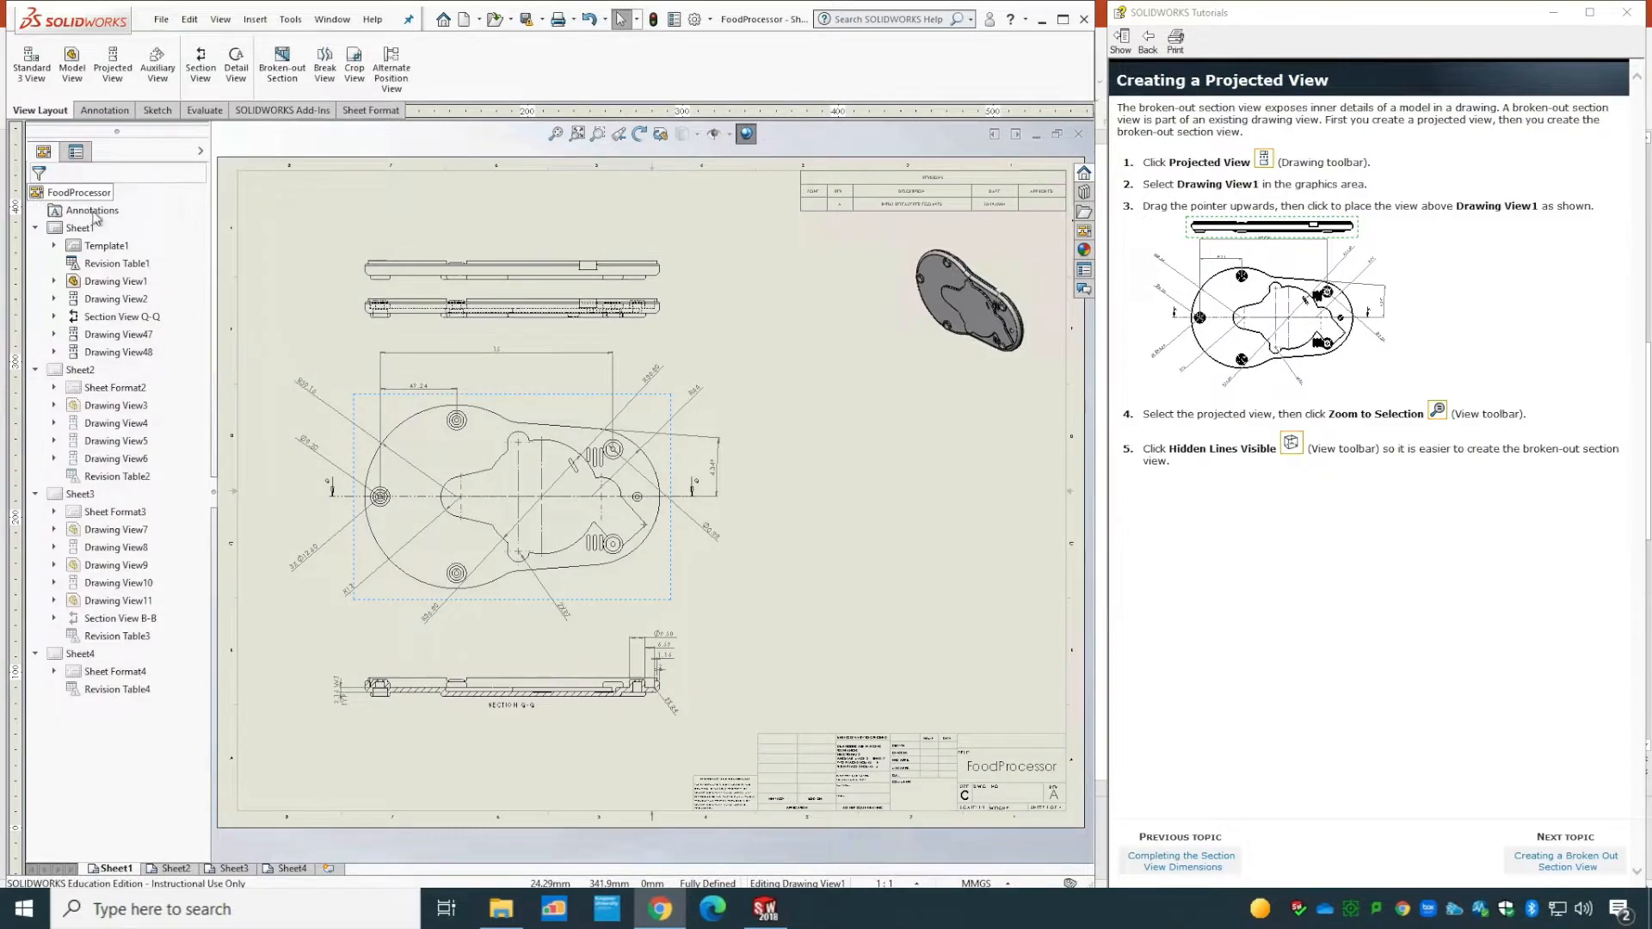
- Delete Drawing View47, the upper projected view without hidden lines
click(528, 254)
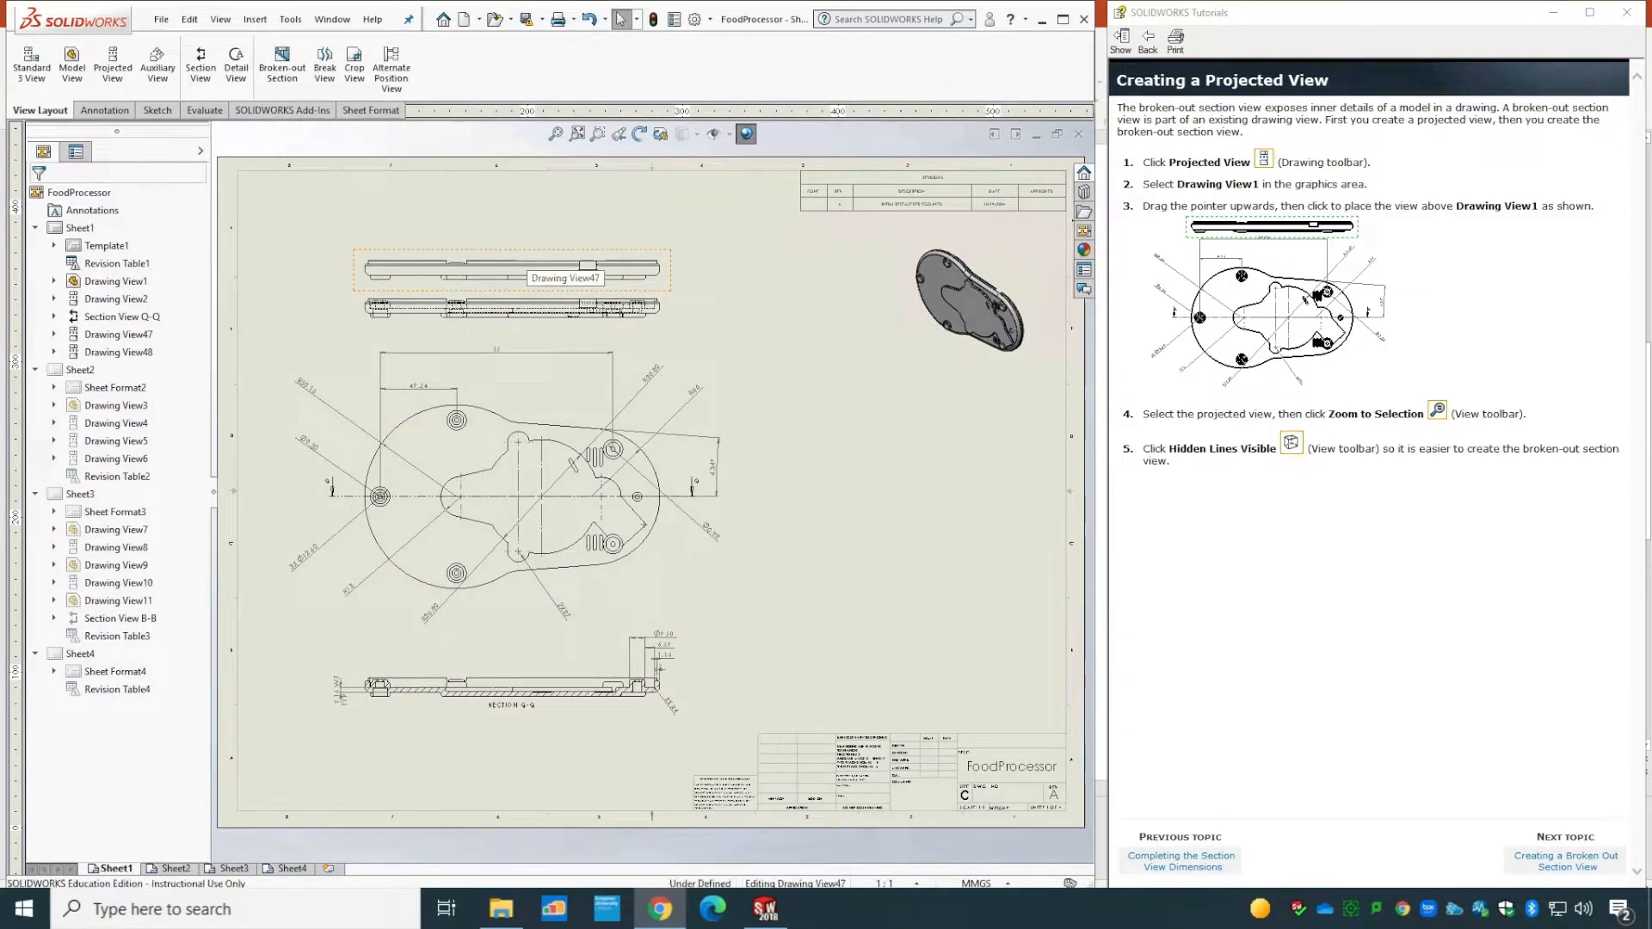
right_click(529, 255)
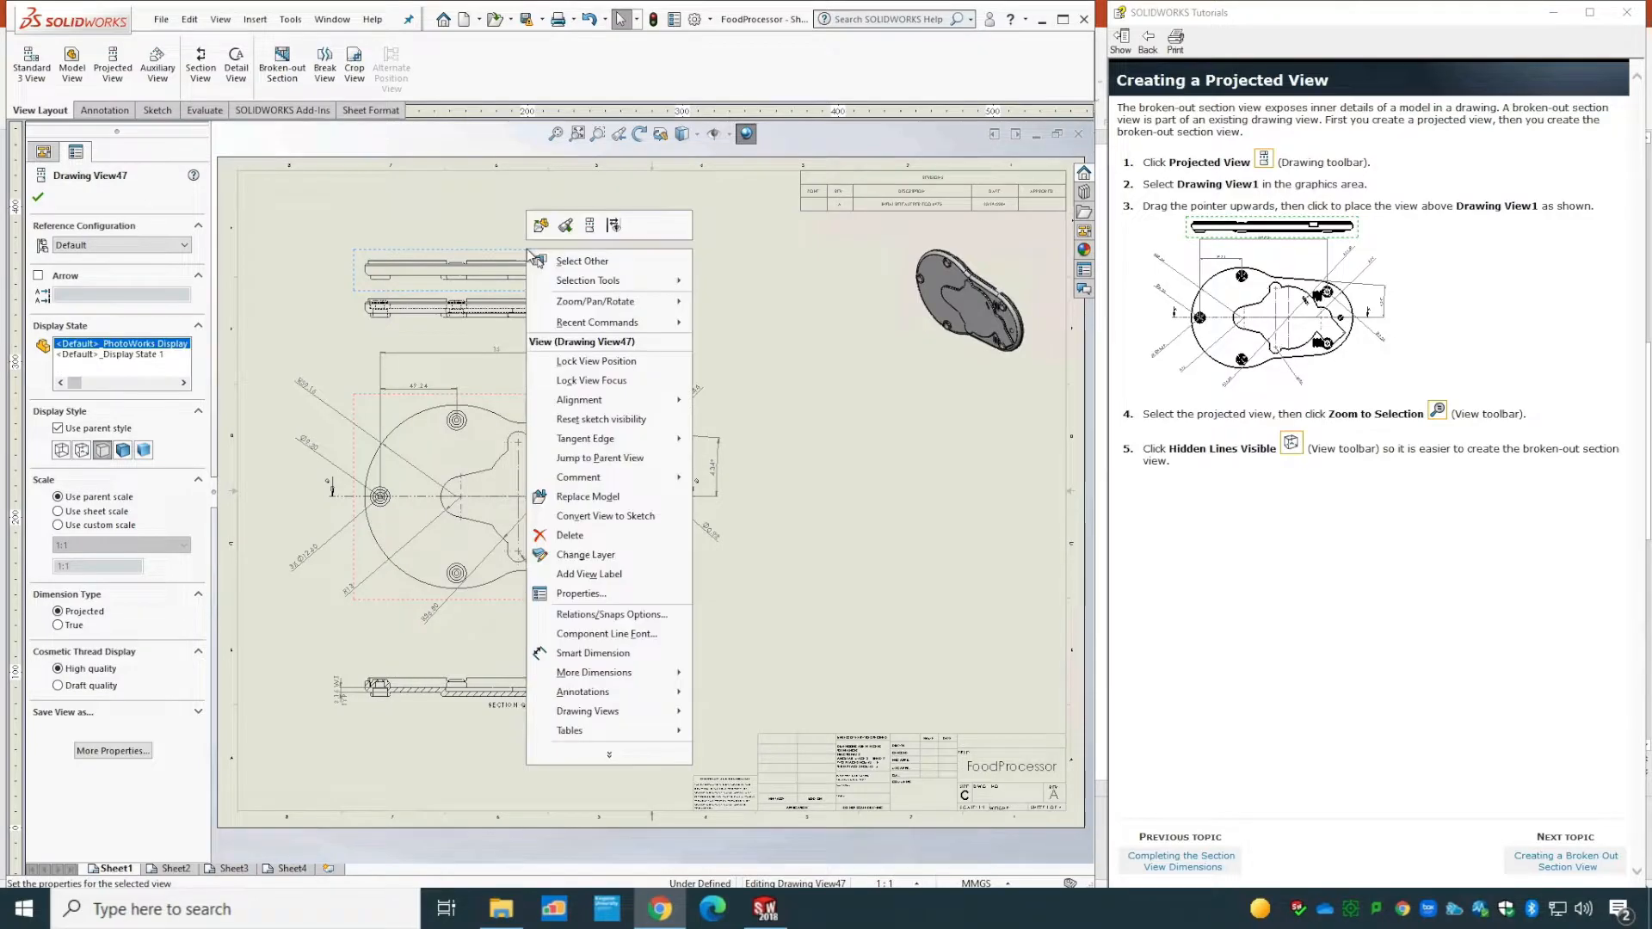
click(600, 535)
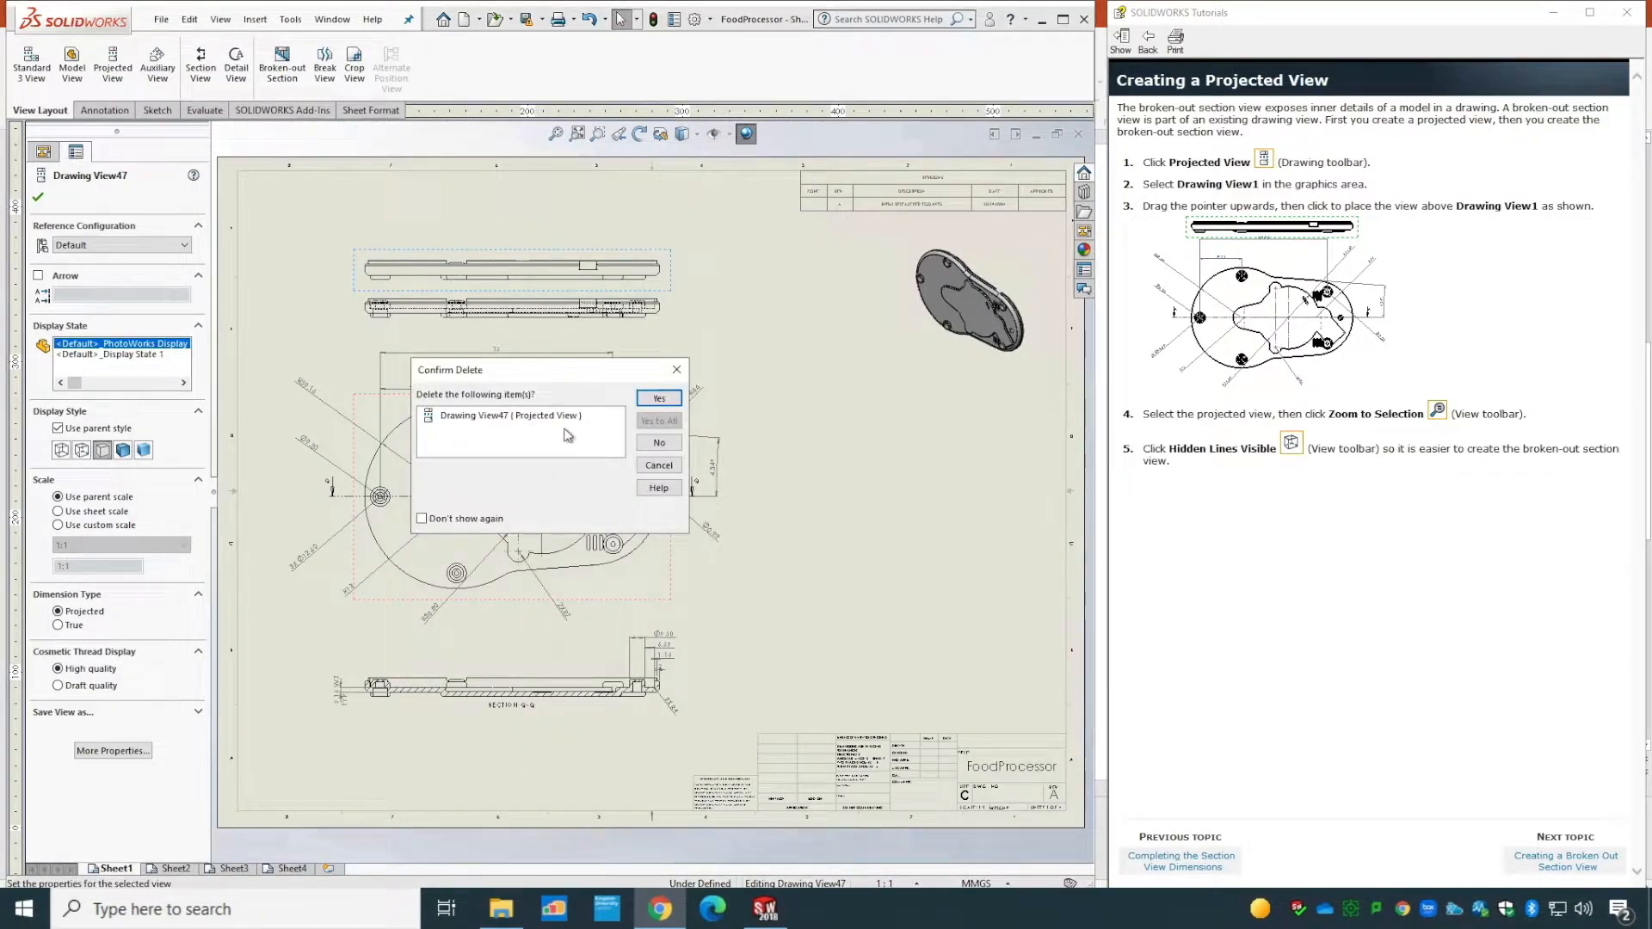
click(654, 397)
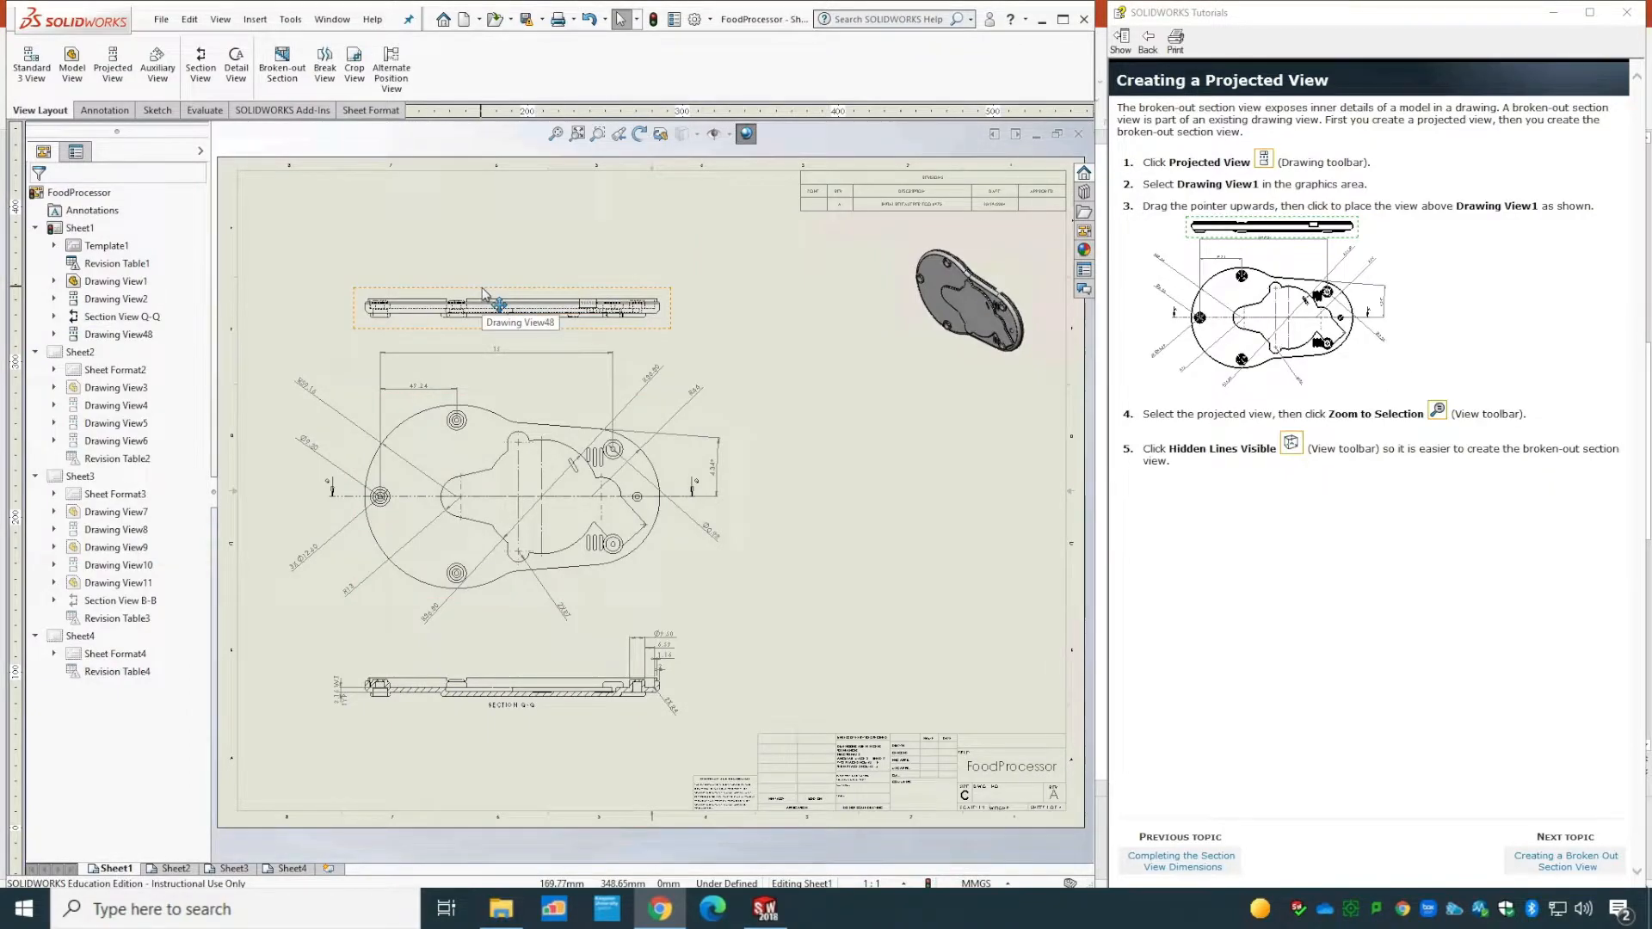
- Move the remaining hidden-lines projected view slightly upward, away from the dimensions of Drawing View1
click(484, 295)
mouse_move(484, 295)
mouse_down()
mouse_move(493, 241)
mouse_move(491, 359)
mouse_move(489, 247)
mouse_move(487, 301)
mouse_move(487, 278)
mouse_up()
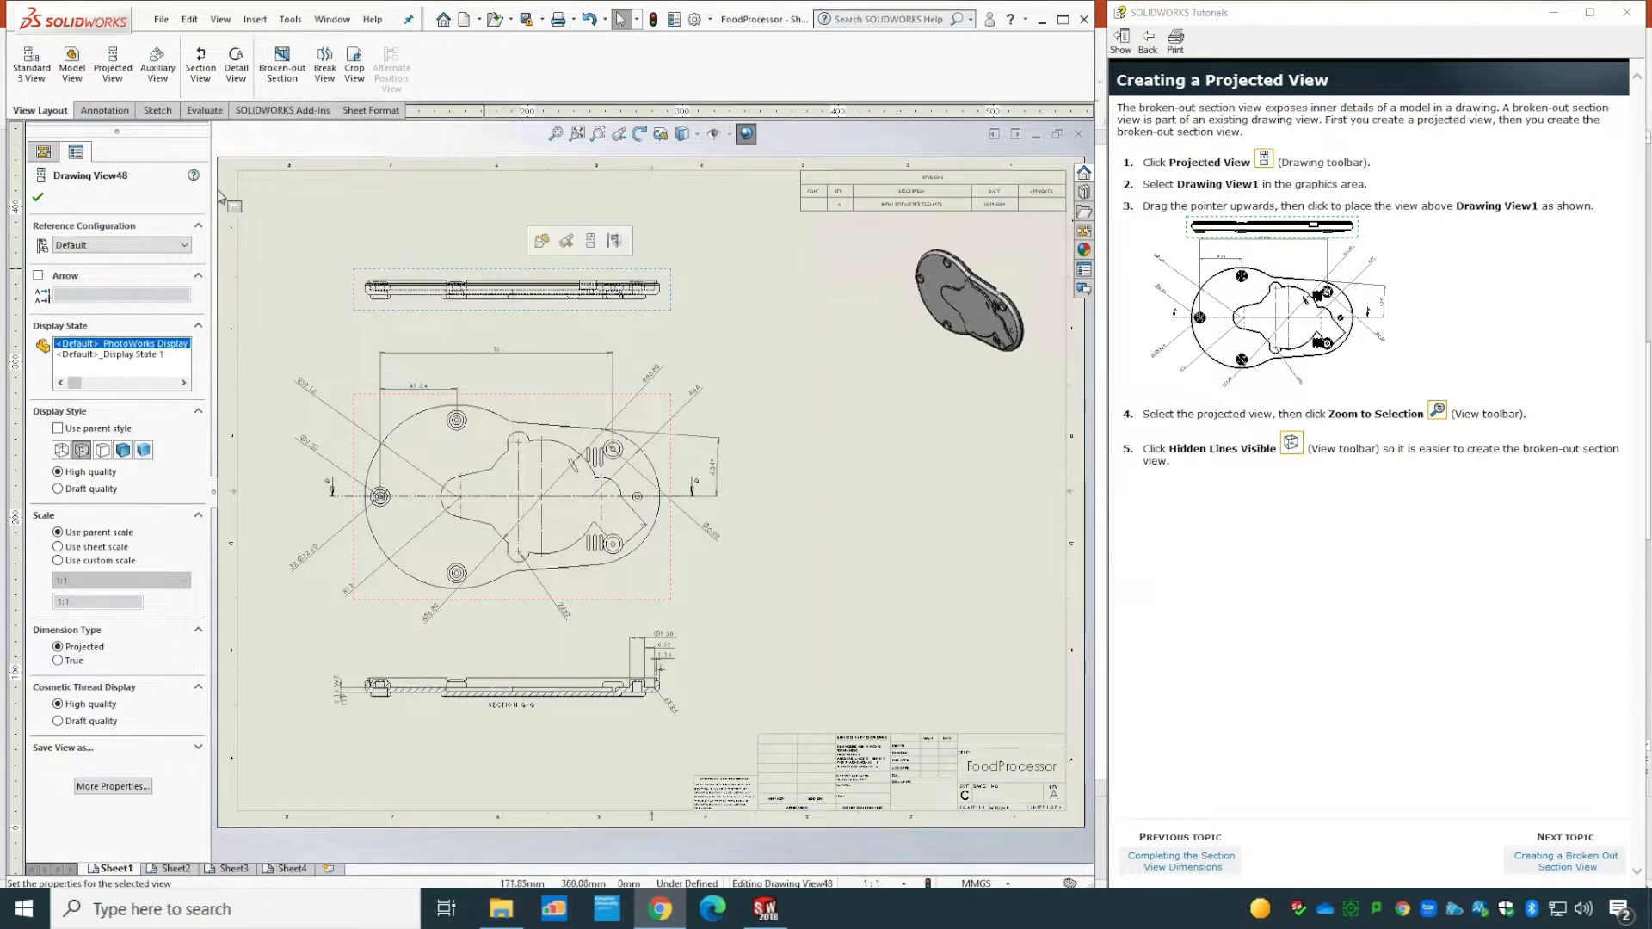
click(38, 201)
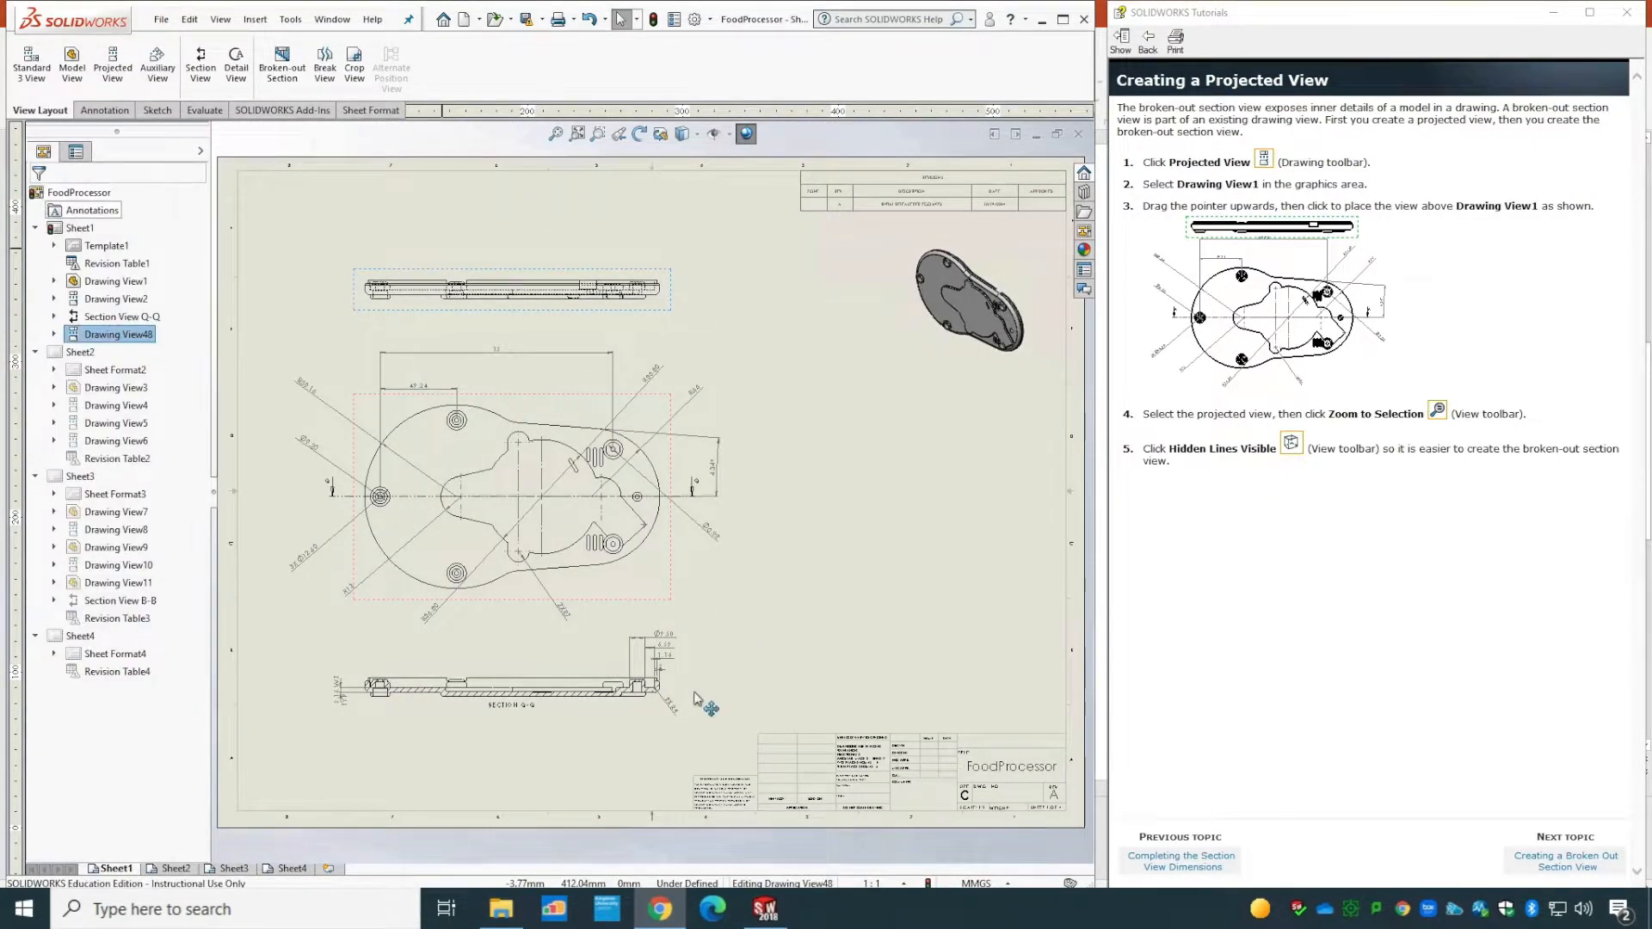
- Undo the move of the hidden-lines view and the deletion of the upper projected view
click(598, 134)
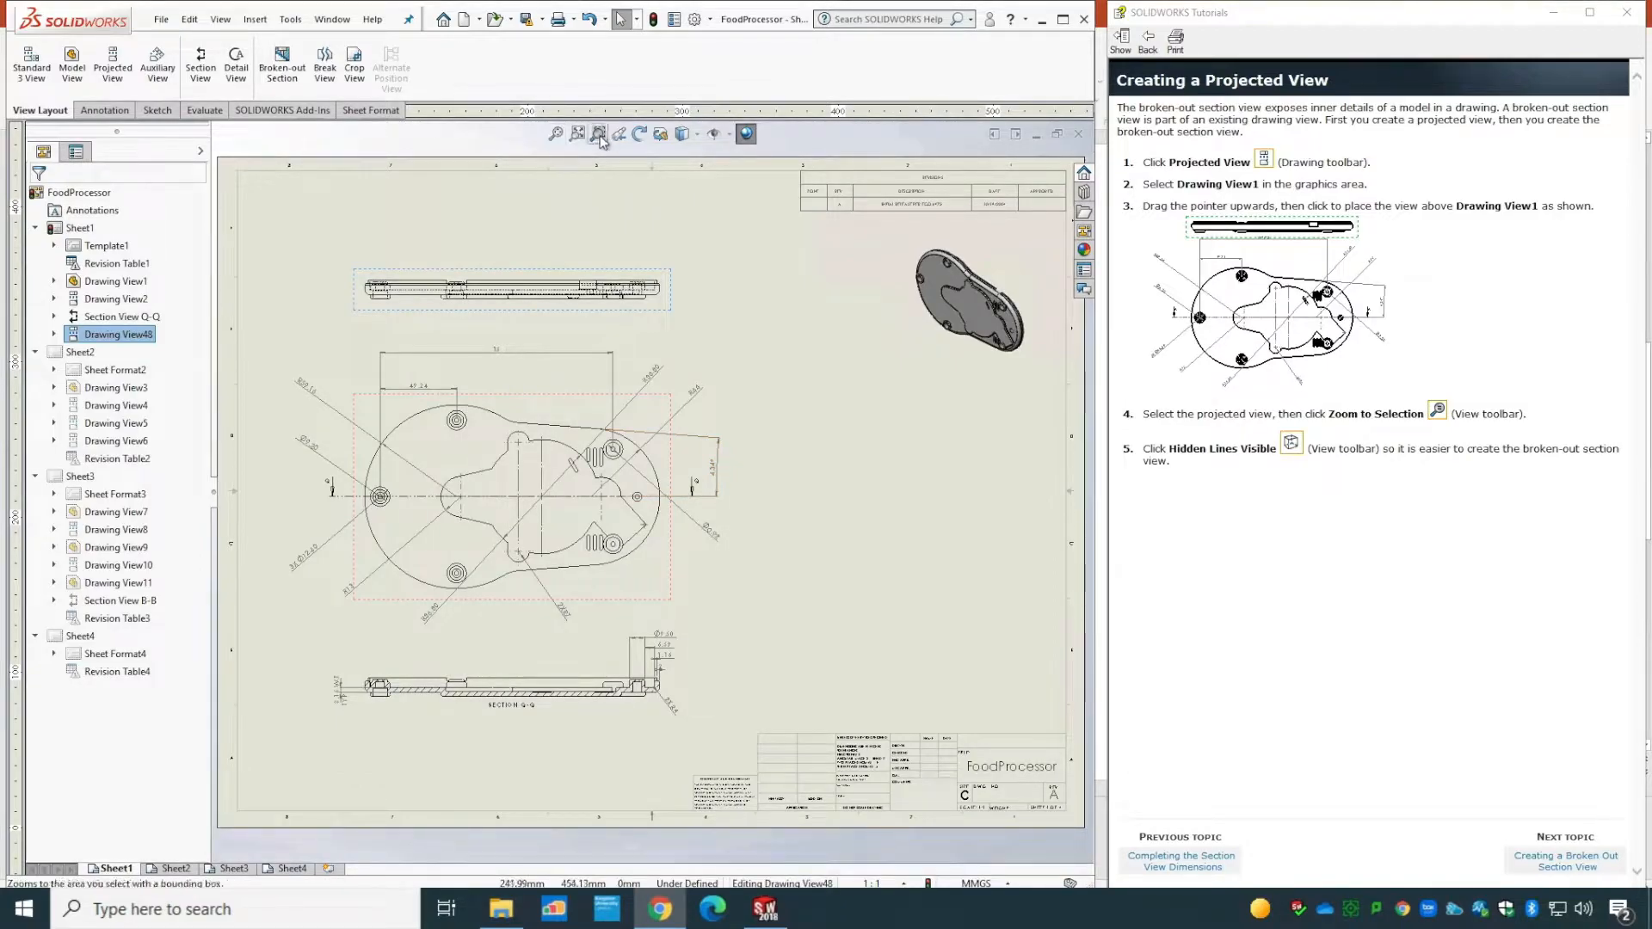
mouse_move(320, 340)
mouse_down()
mouse_move(404, 262)
mouse_move(727, 245)
mouse_up()
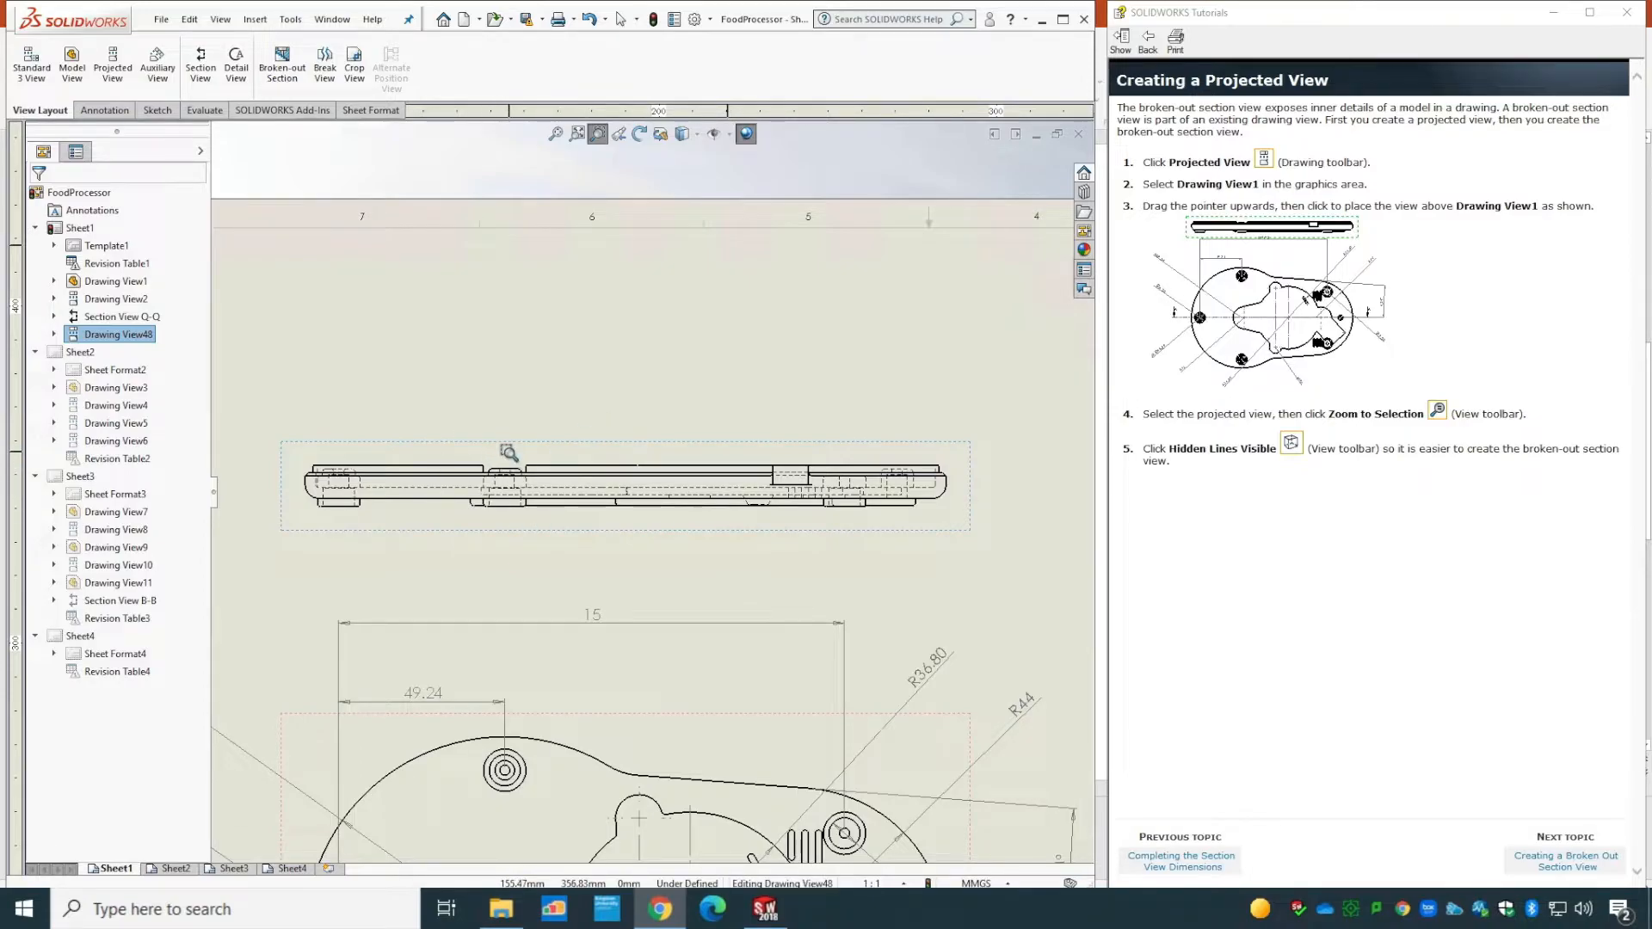
key(ctrl+z)
key(ctrl+z)
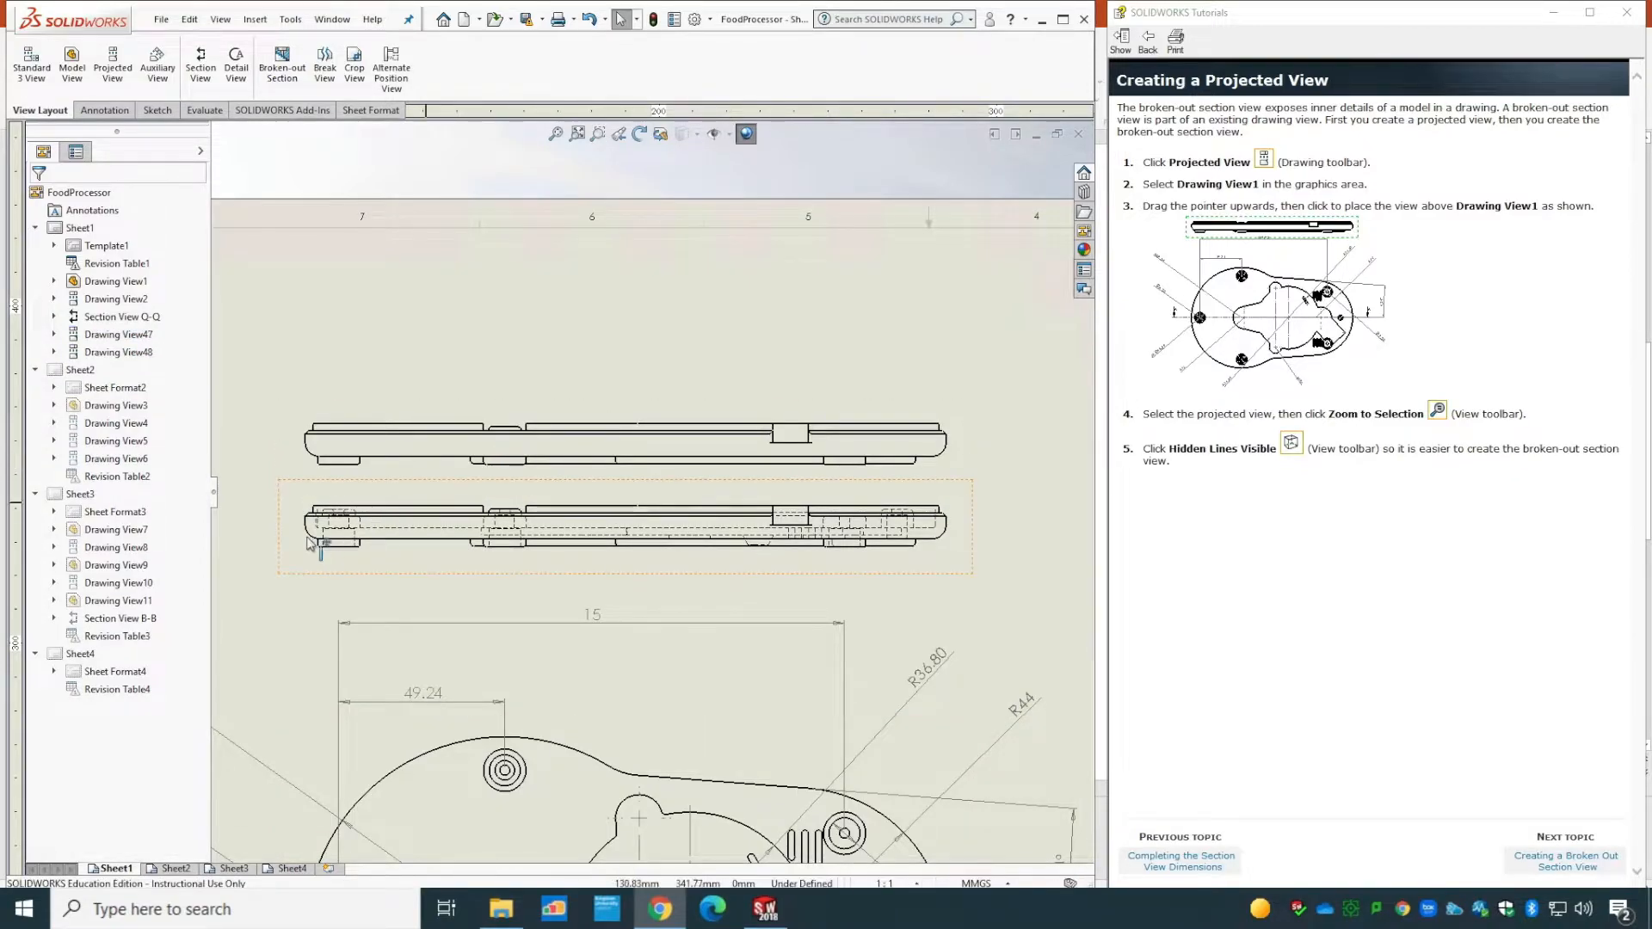
click(824, 427)
click(939, 558)
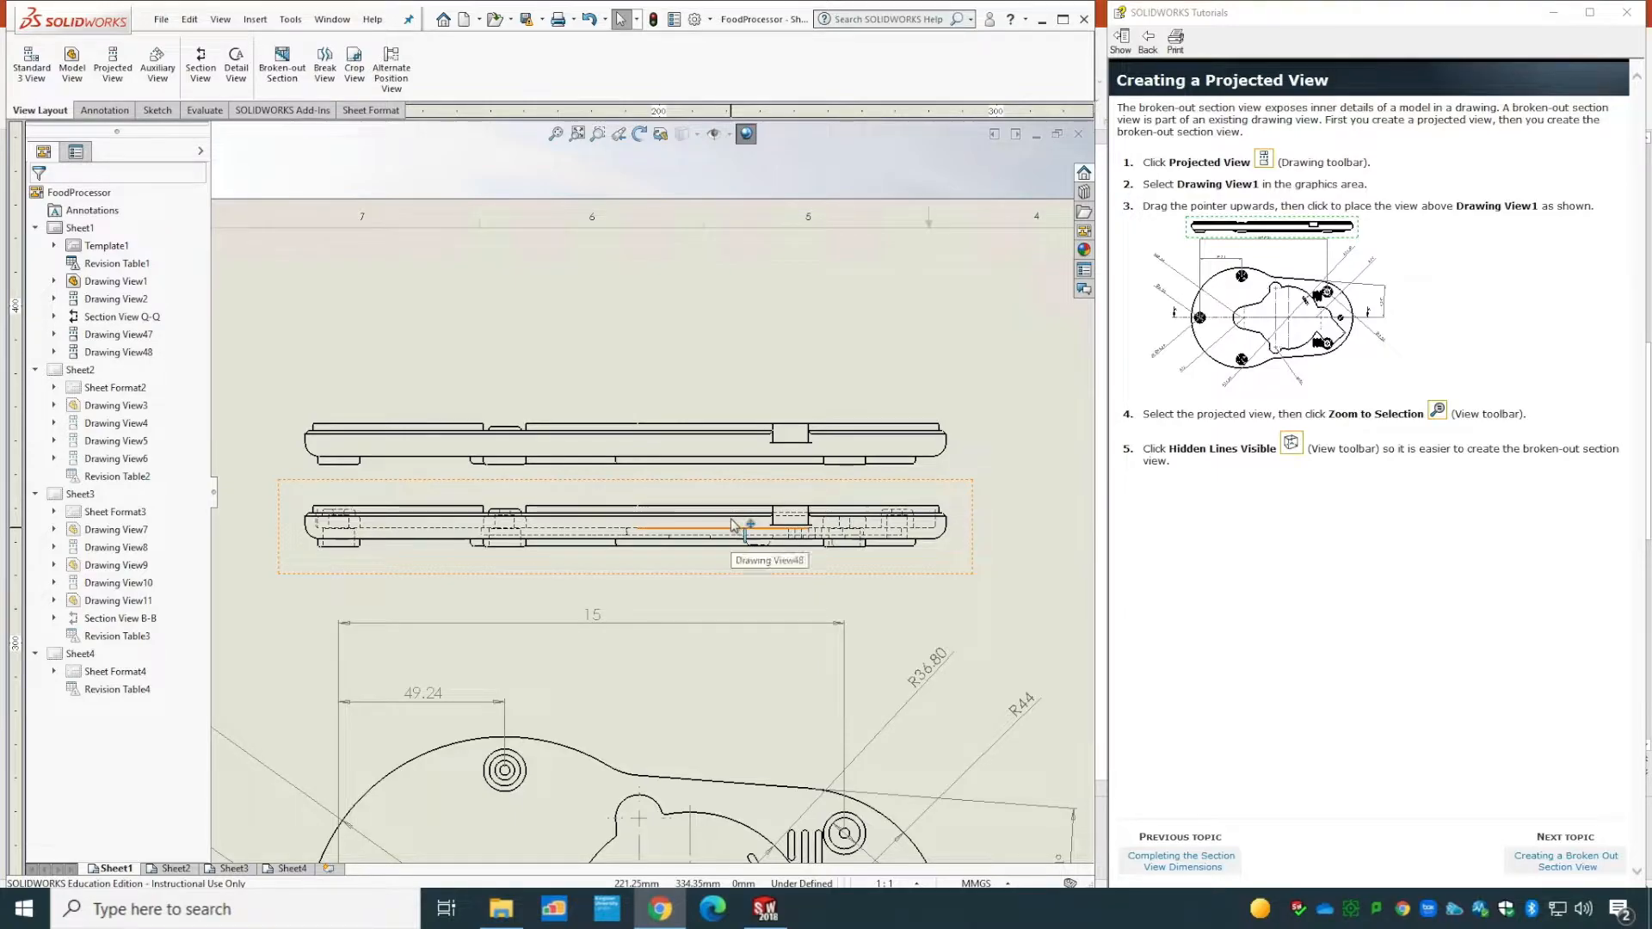
- Delete the upper projected view without hidden lines and move the hidden-lines projected view slightly upward
click(849, 406)
right_click(848, 406)
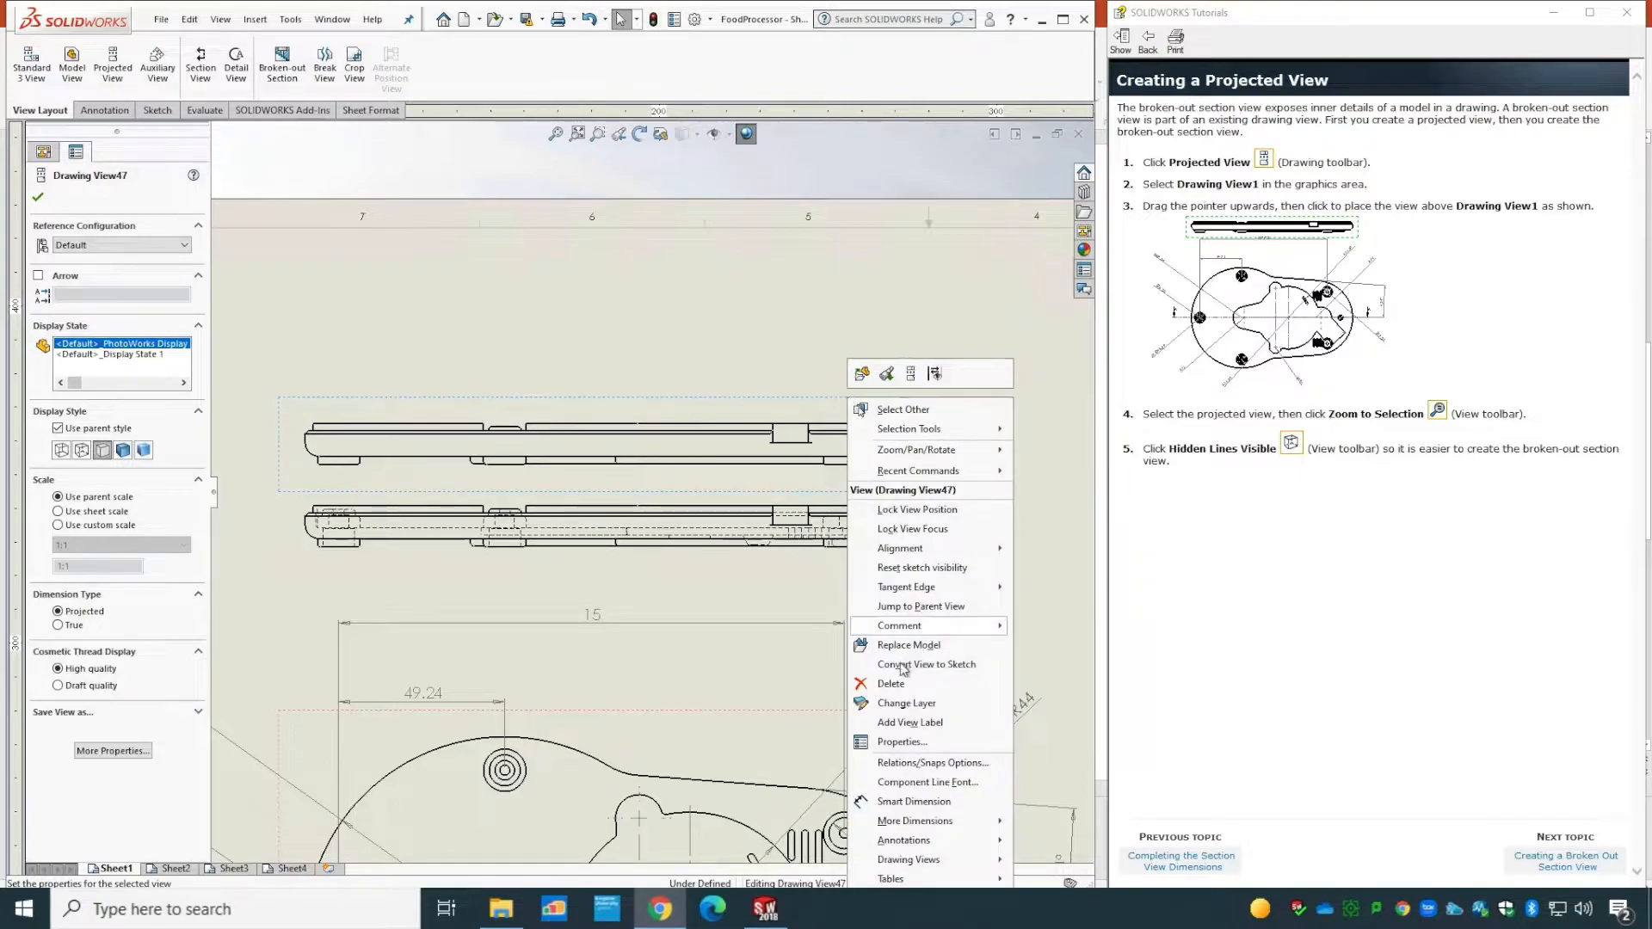
key(Delete)
click(658, 391)
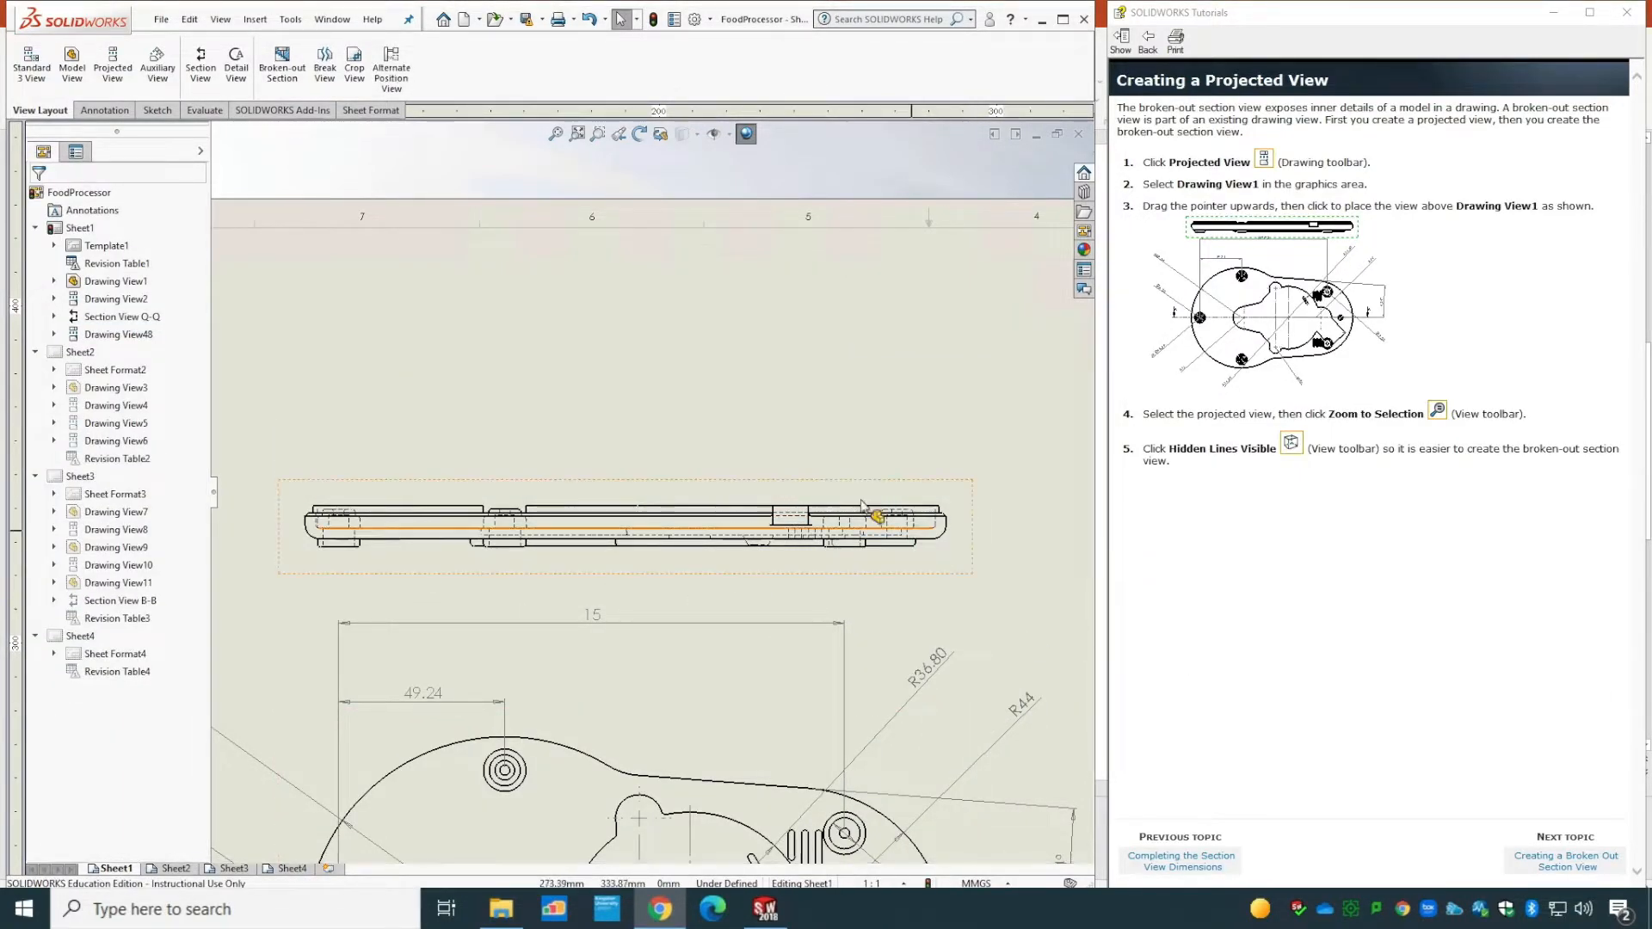
drag(850, 486, 851, 450)
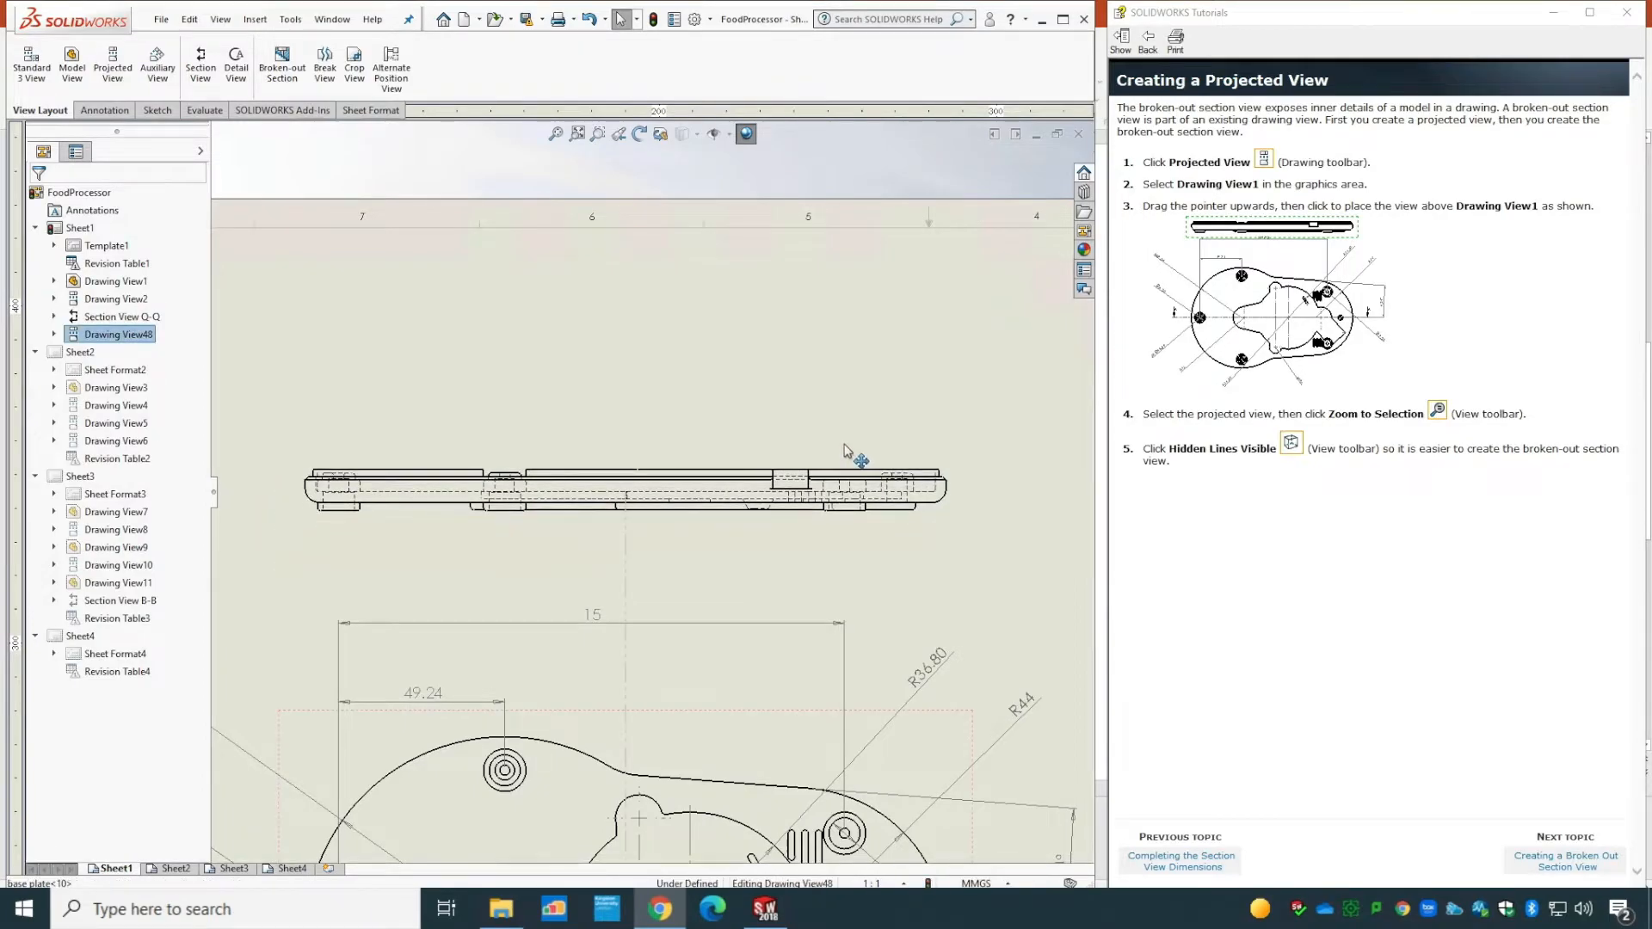
- Following the Creating a Broken Out Section View topic, sketch a closed four-point spline around the boss just right of the projected view's notch
click(1561, 860)
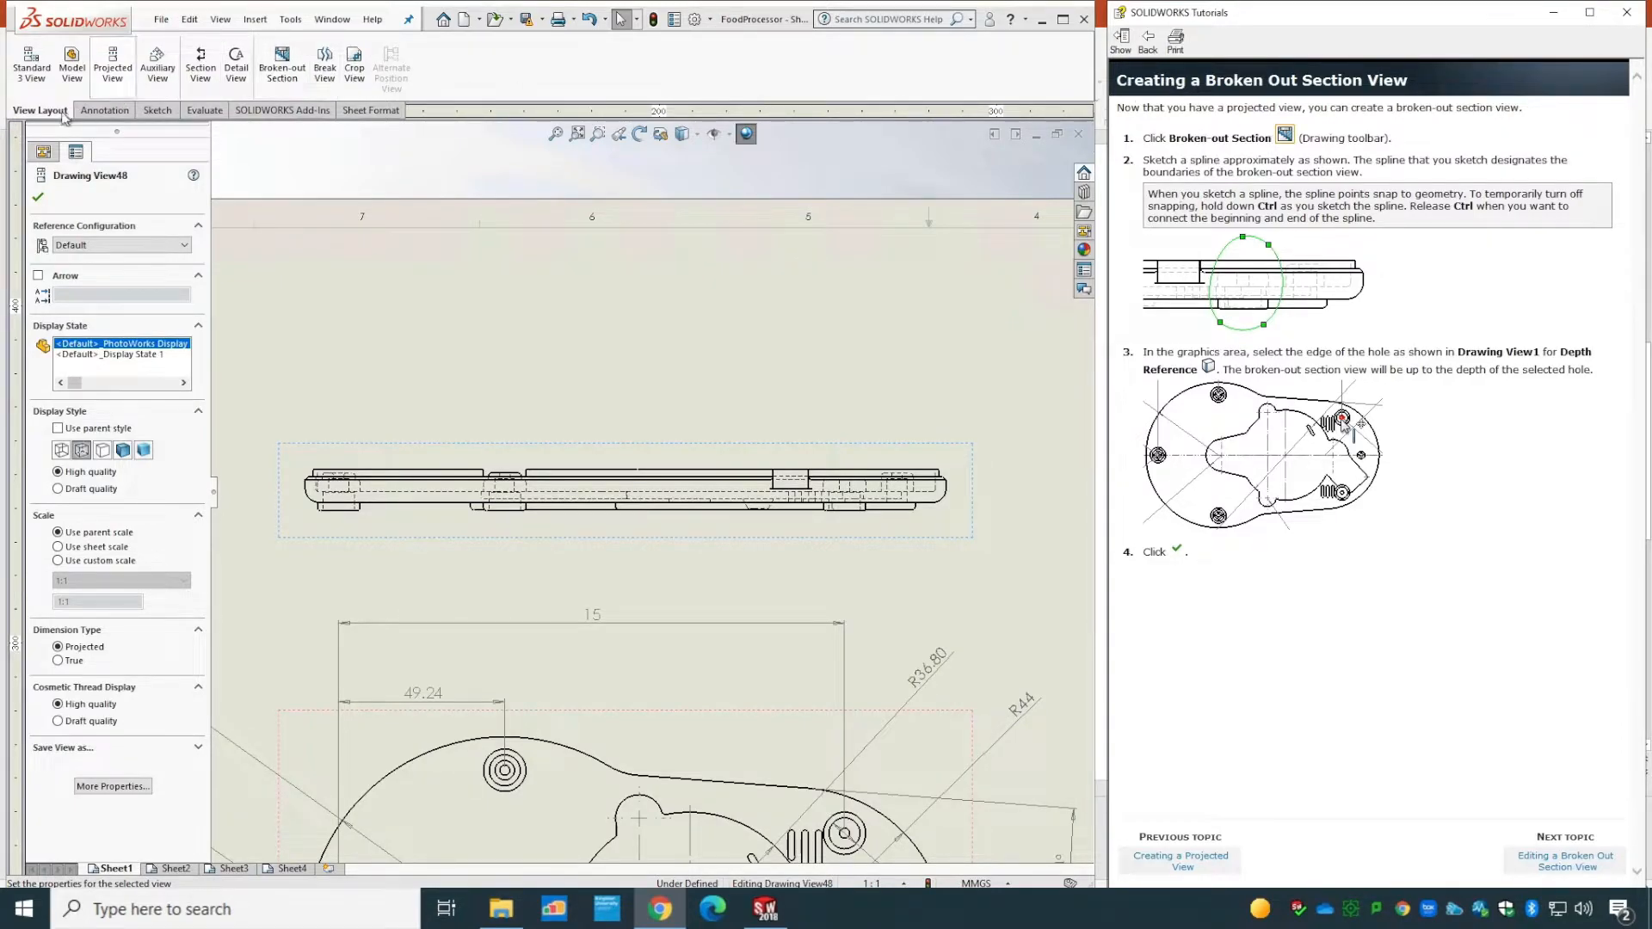
click(38, 198)
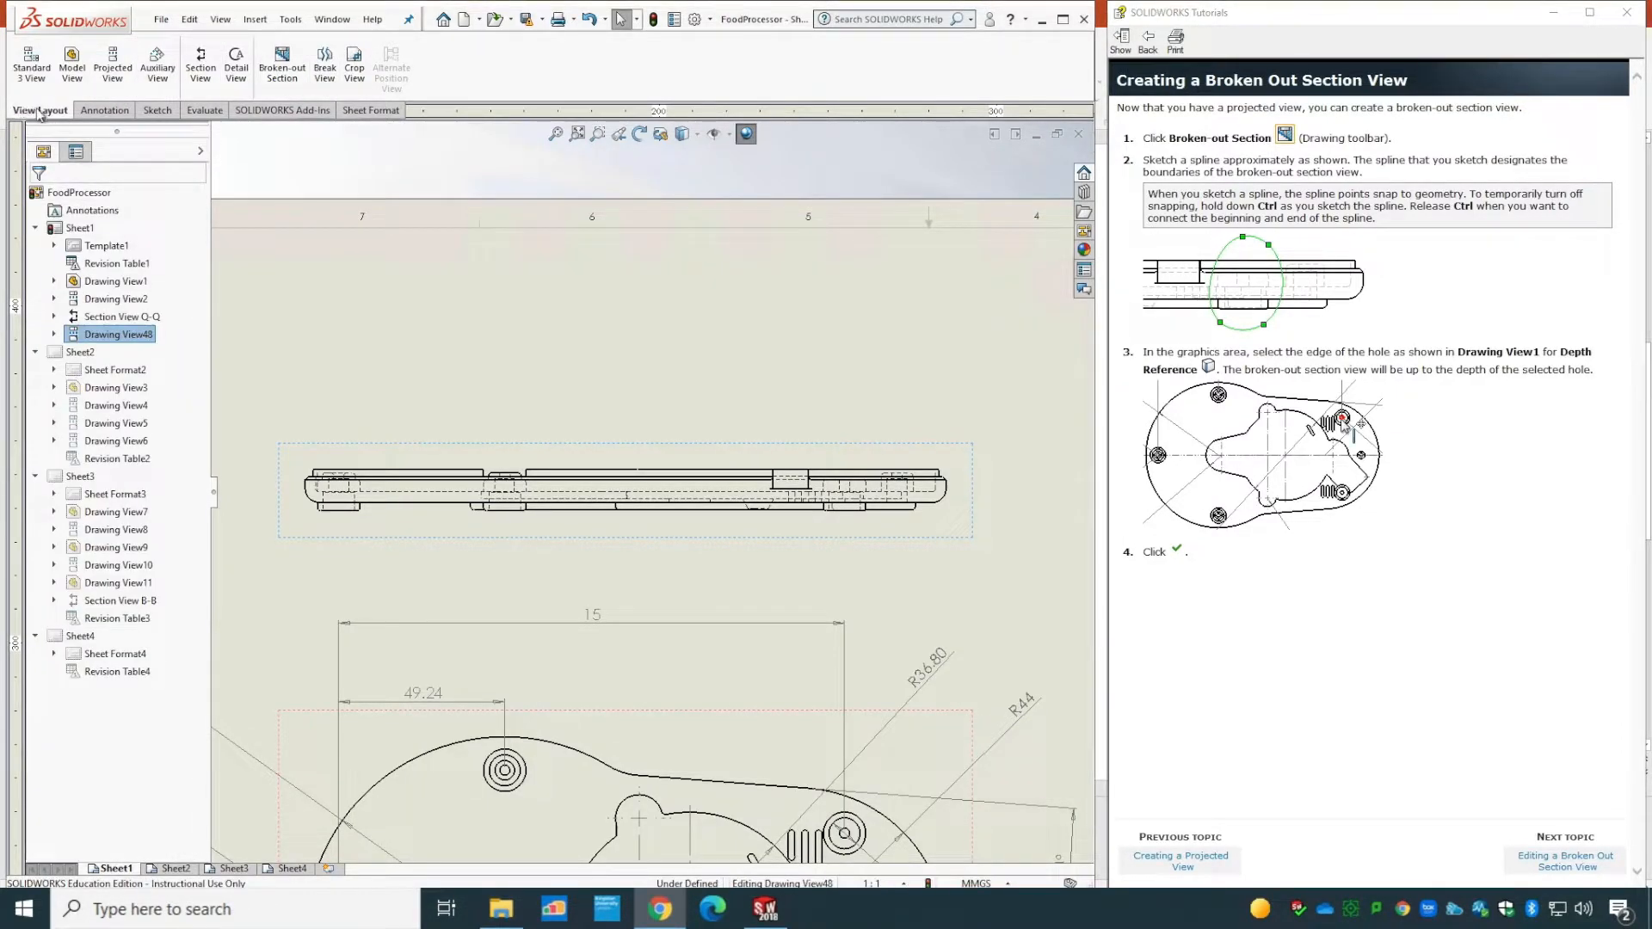
click(283, 59)
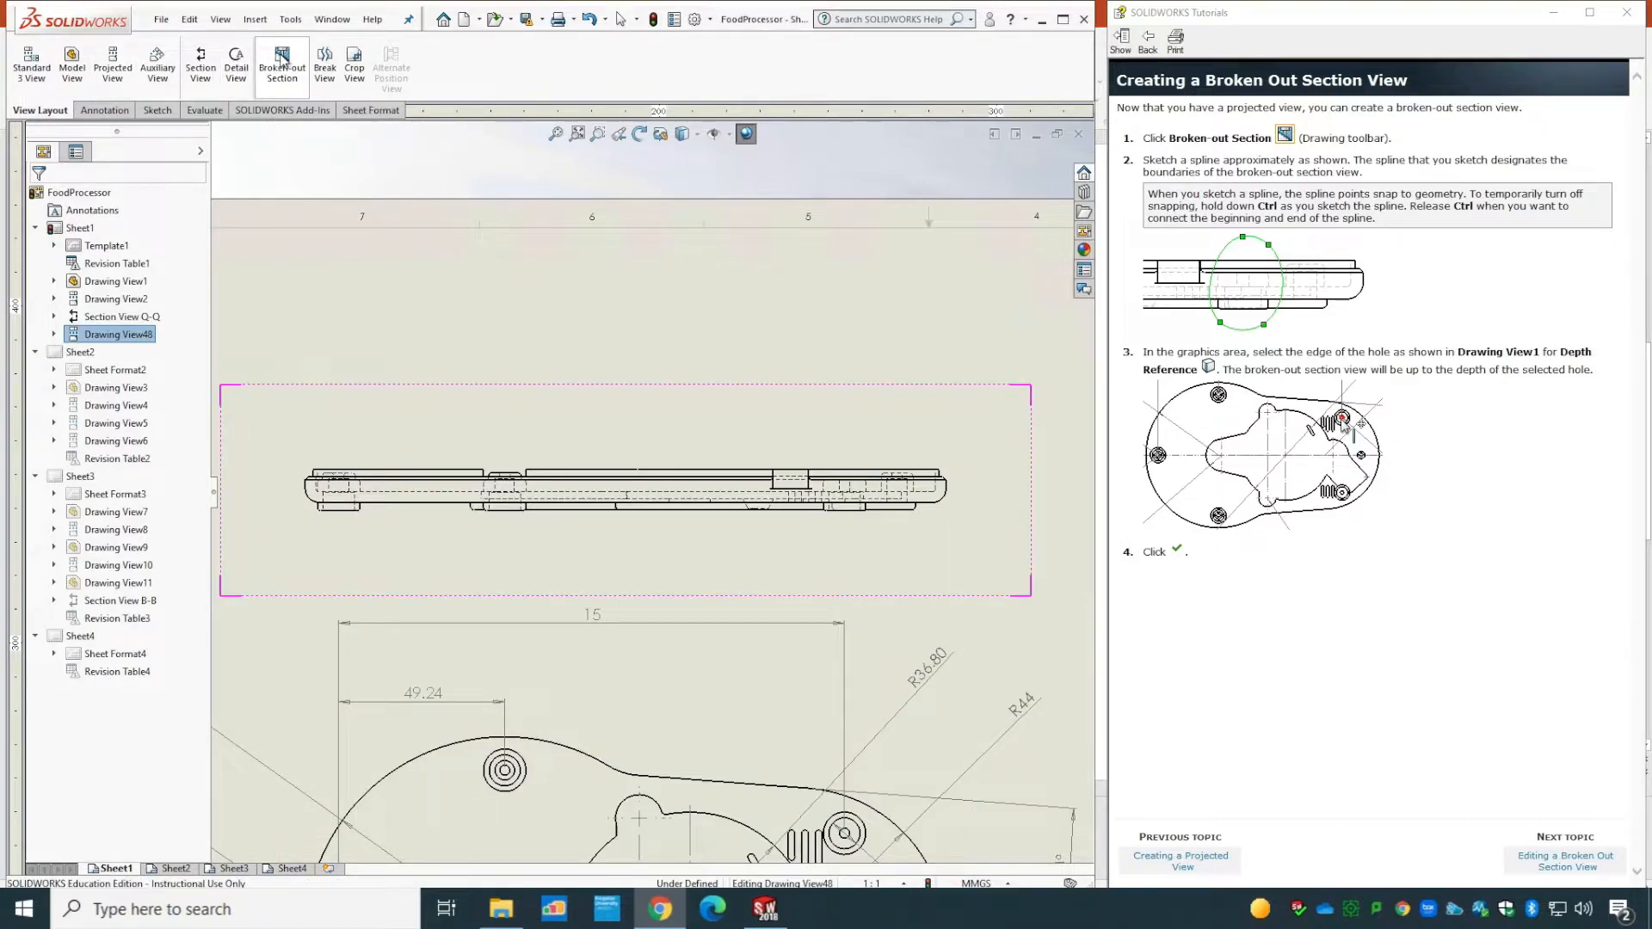
click(156, 113)
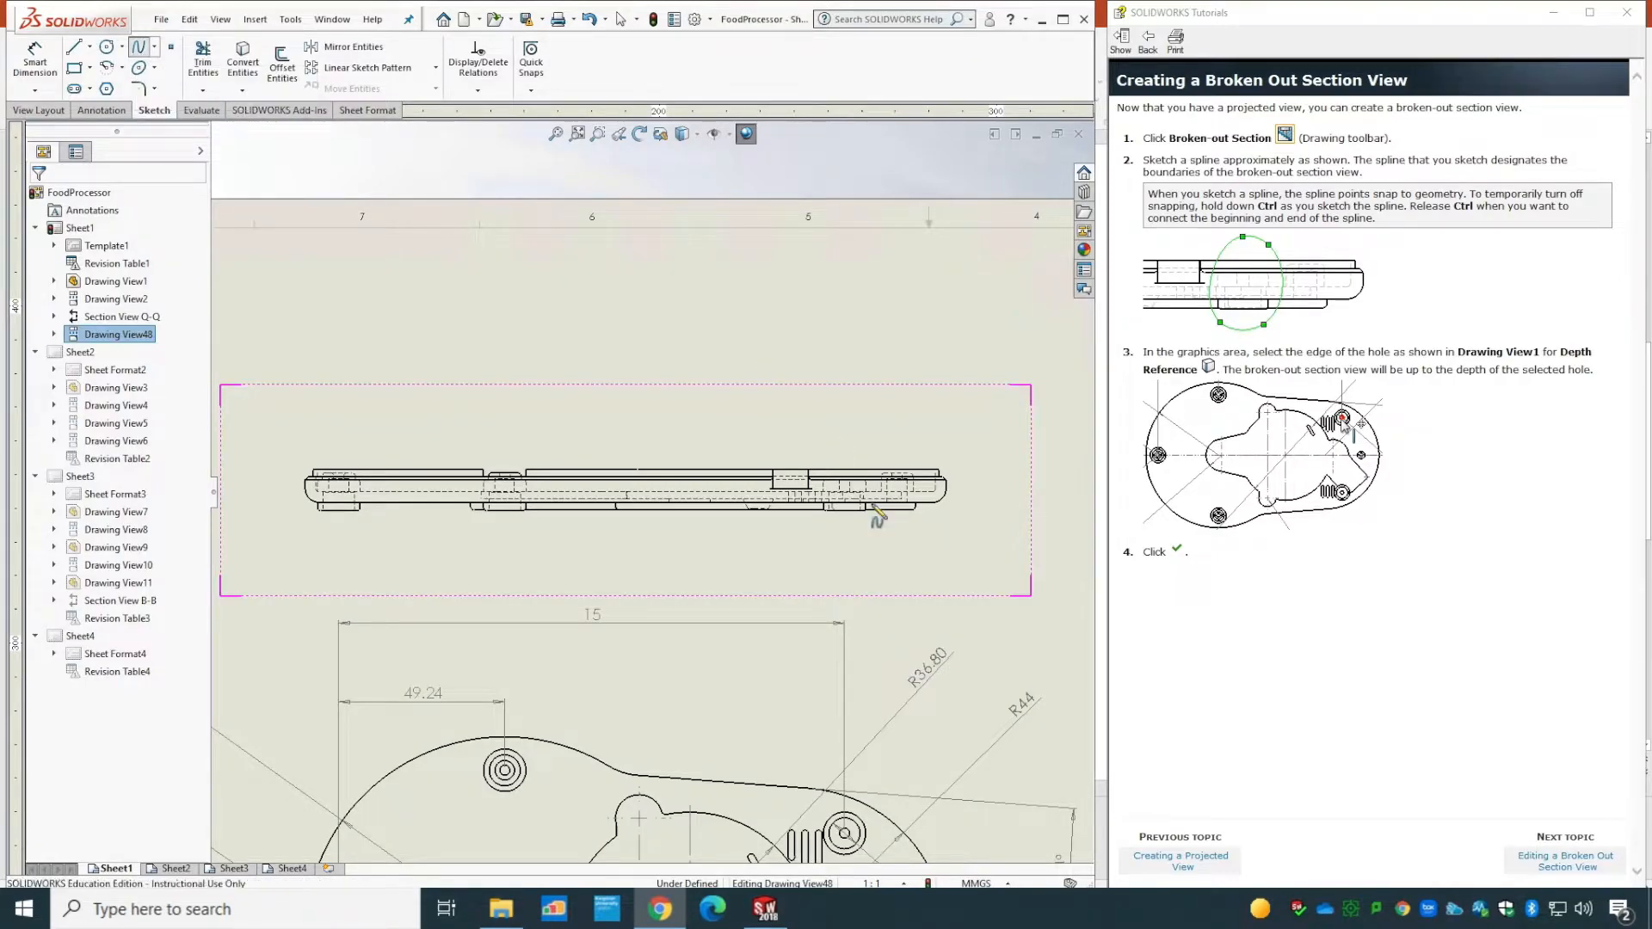
click(598, 133)
mouse_move(761, 568)
mouse_down()
mouse_move(924, 426)
mouse_move(973, 411)
mouse_move(935, 420)
mouse_up()
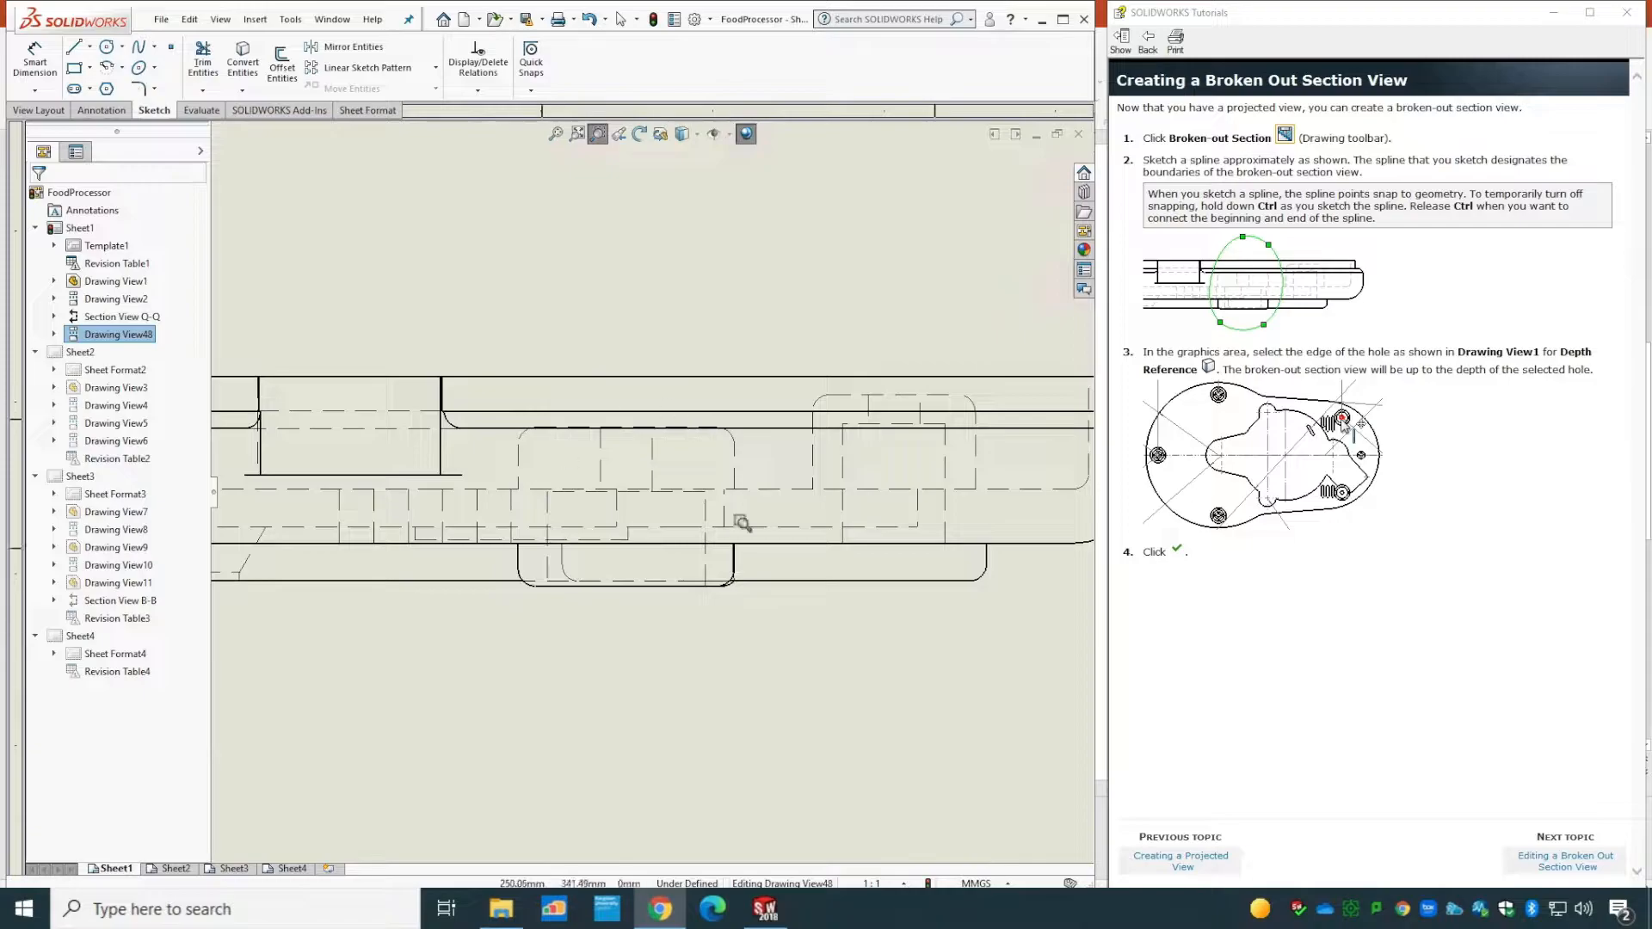
click(138, 47)
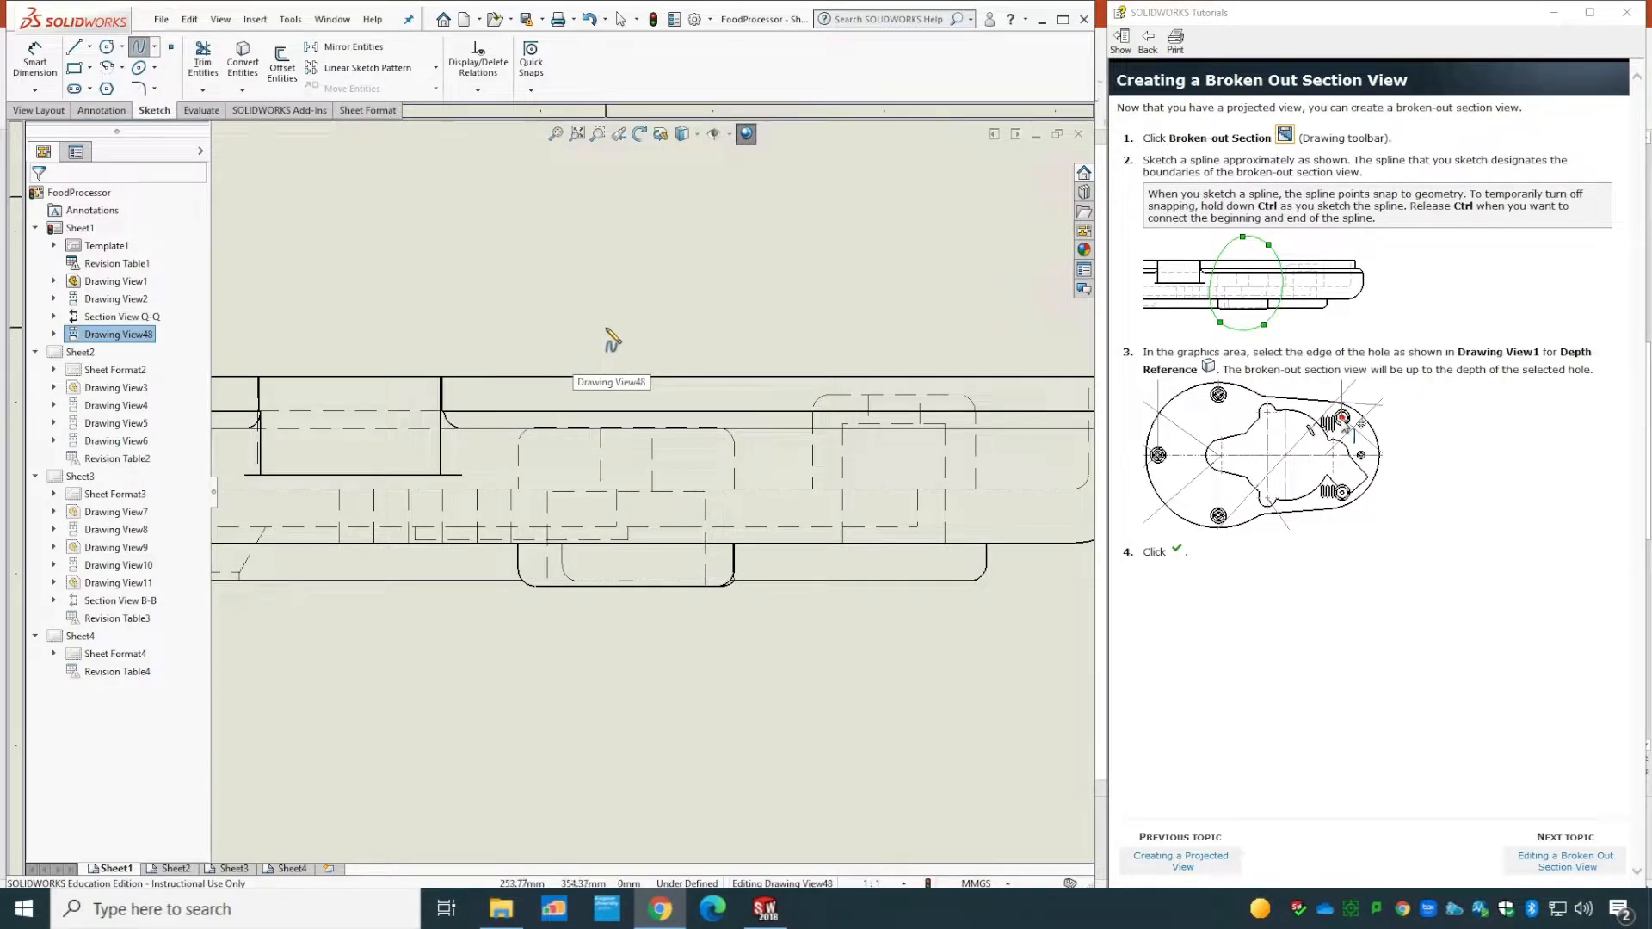
click(680, 335)
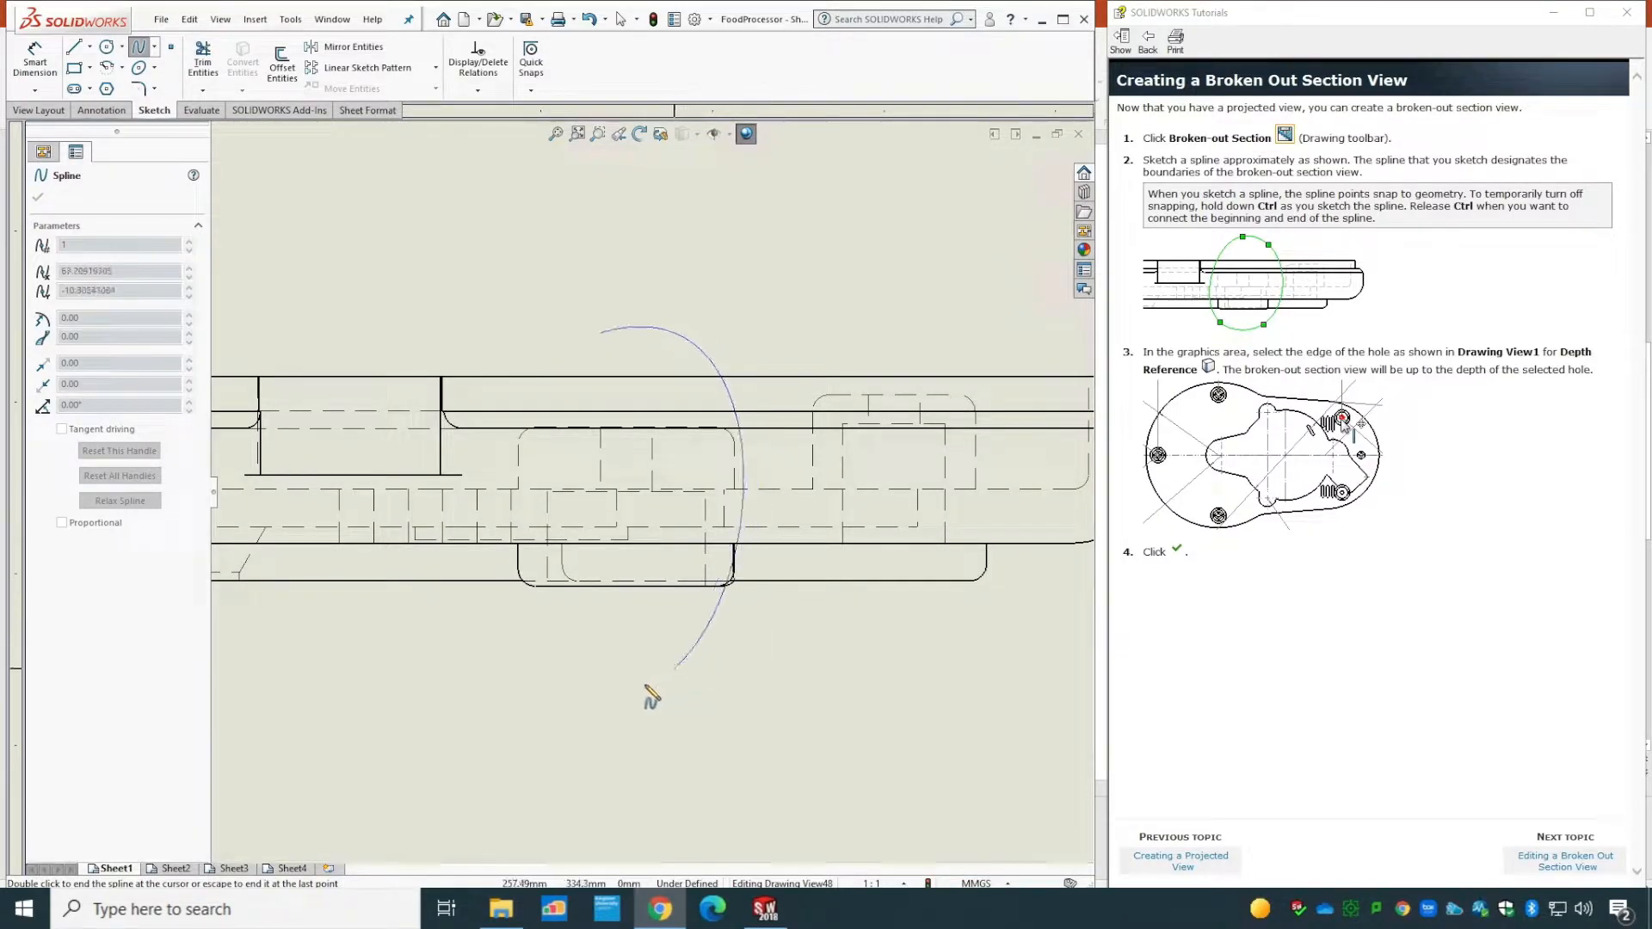
click(519, 629)
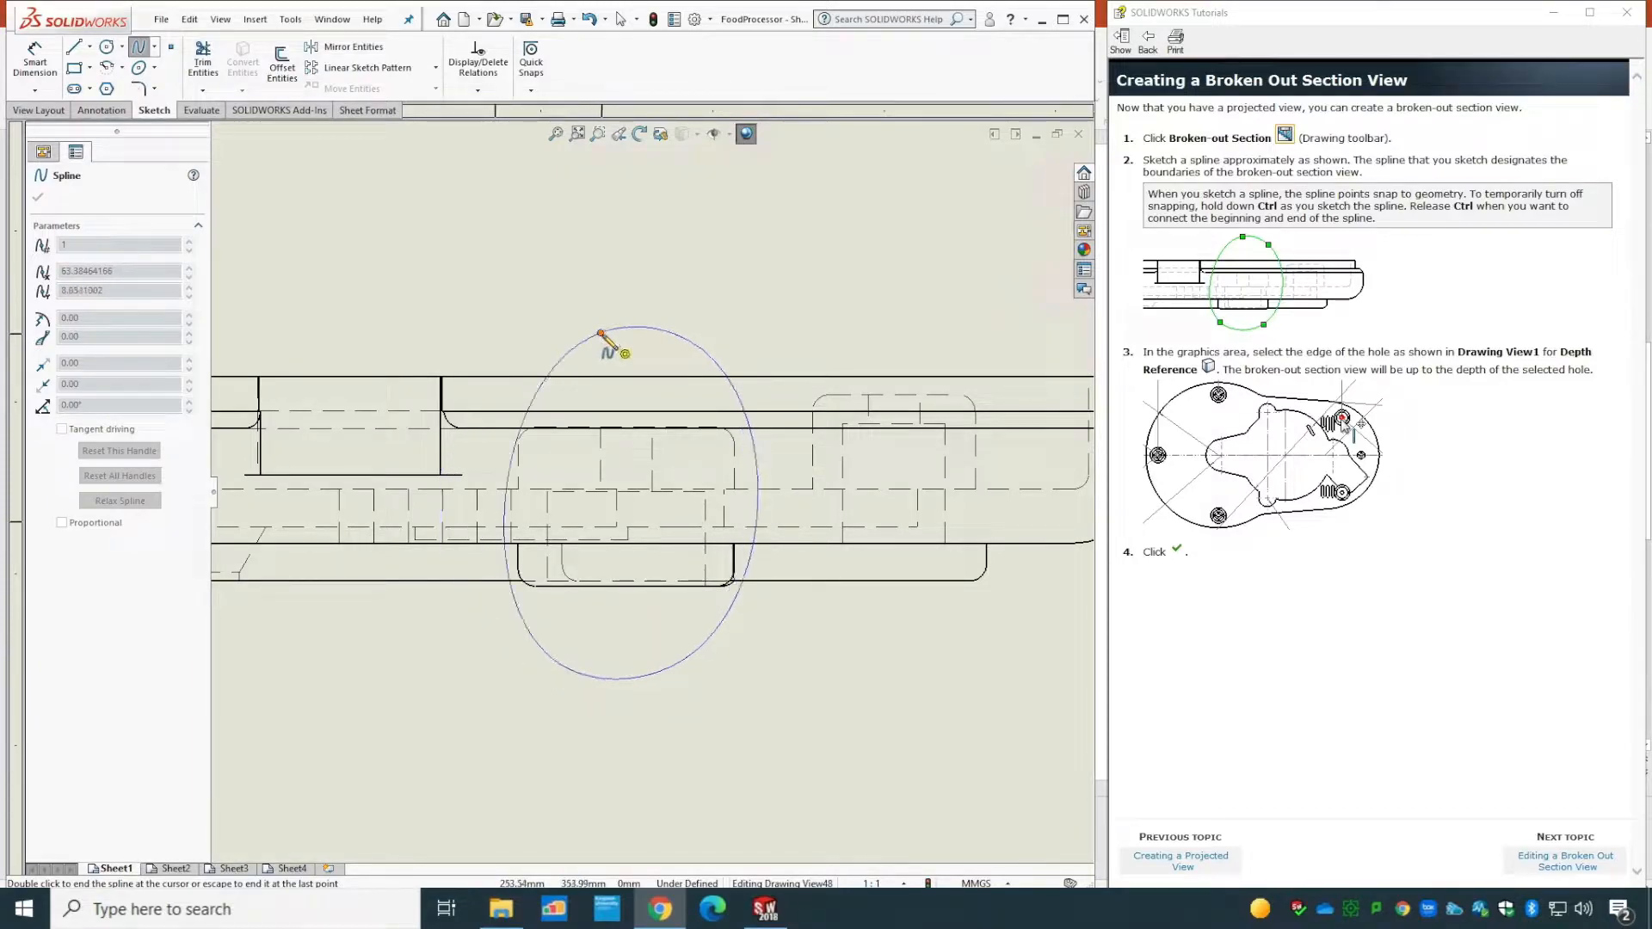
click(600, 334)
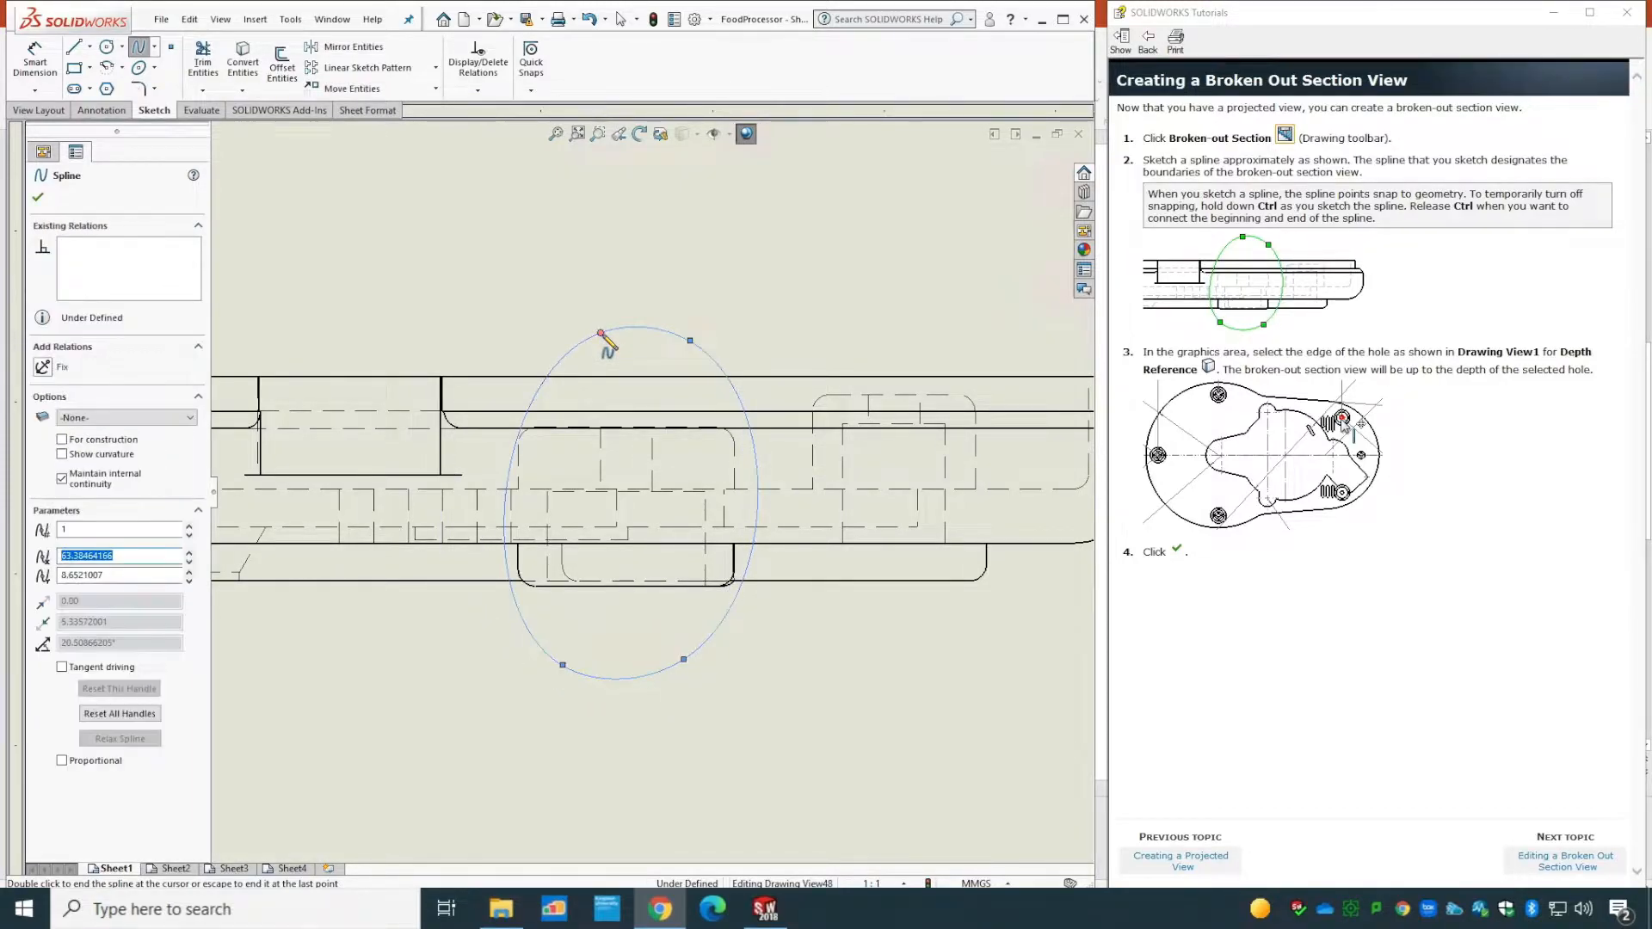
click(38, 198)
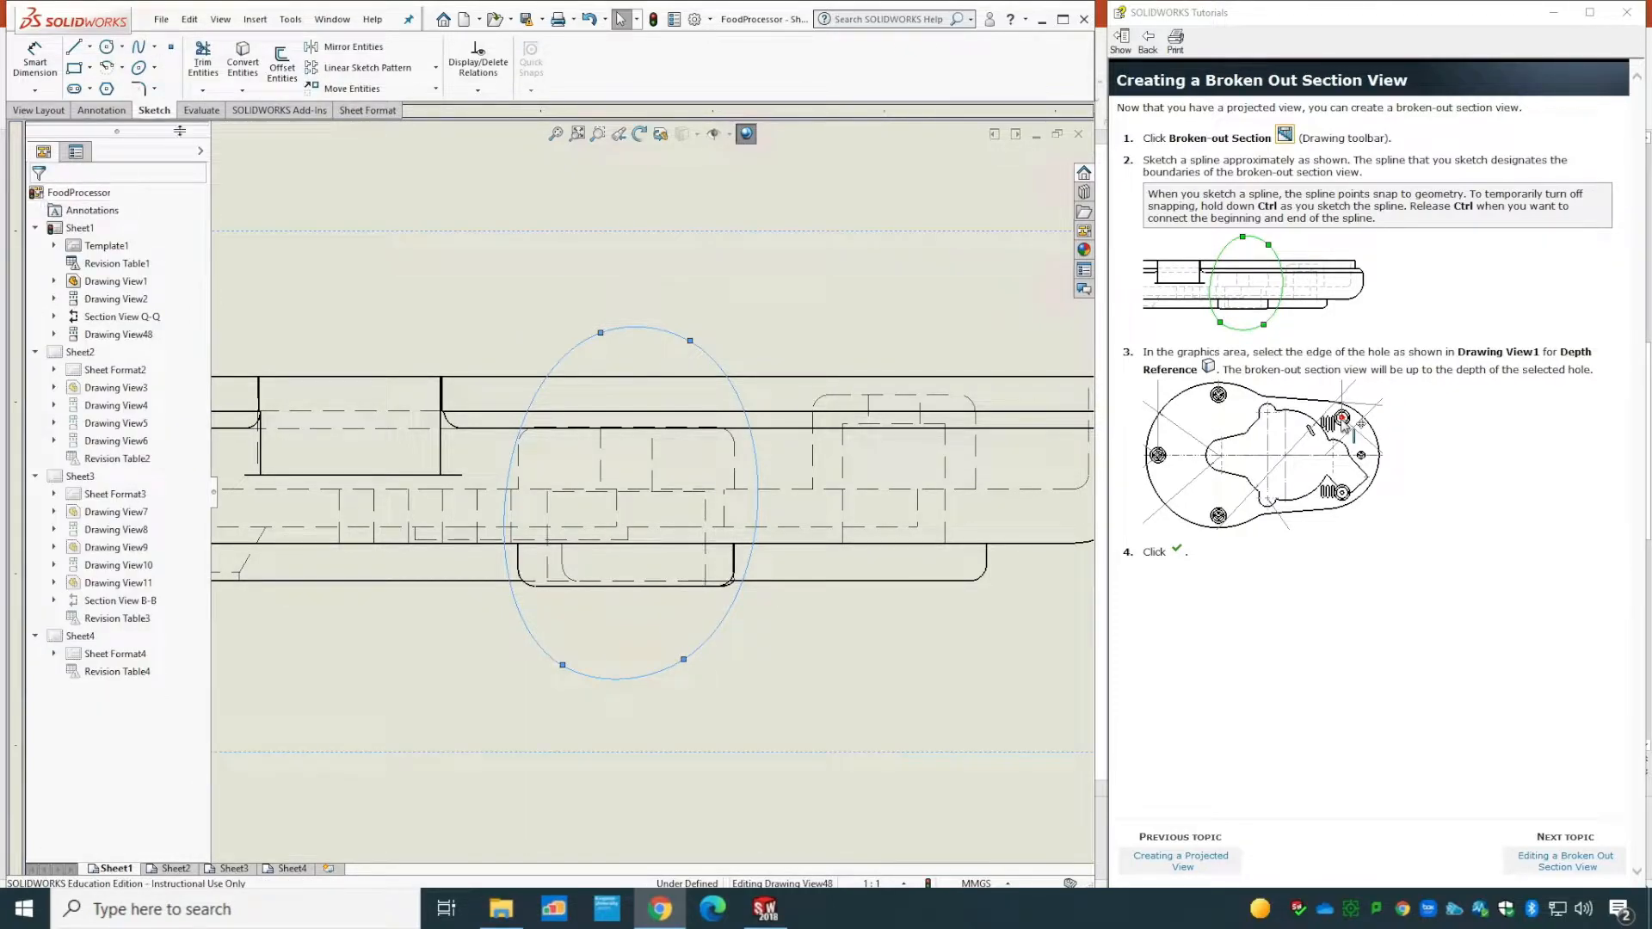
- Create a broken-out section from the closed spline, using the upper-right hole's edge in Drawing View1 as the depth reference
click(39, 110)
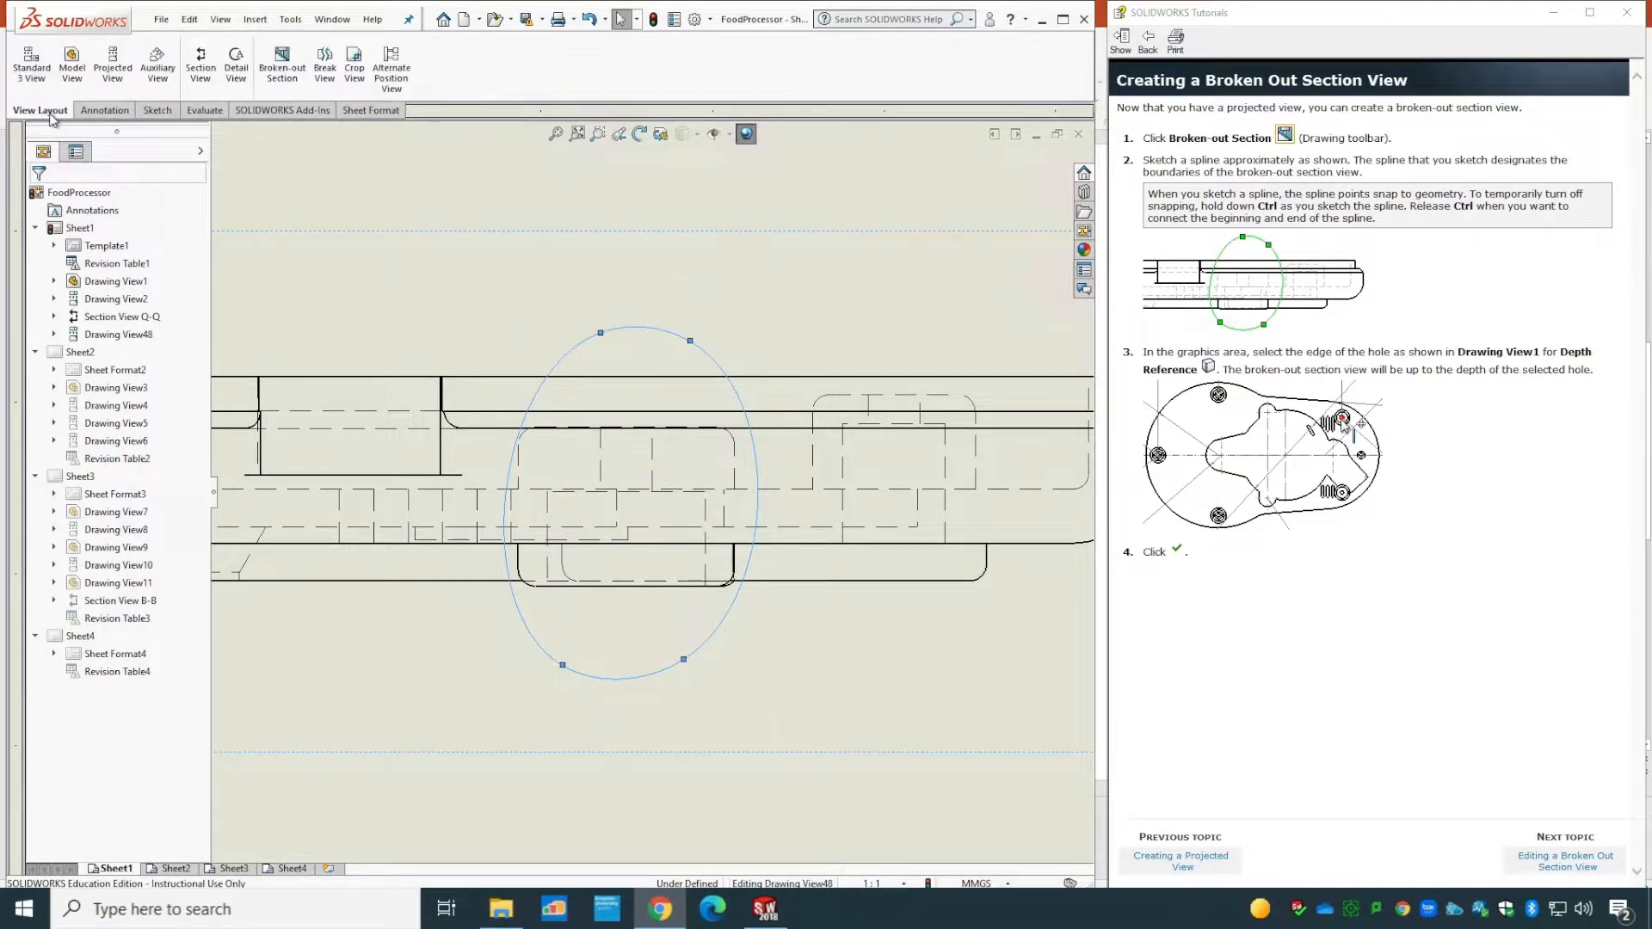
click(283, 66)
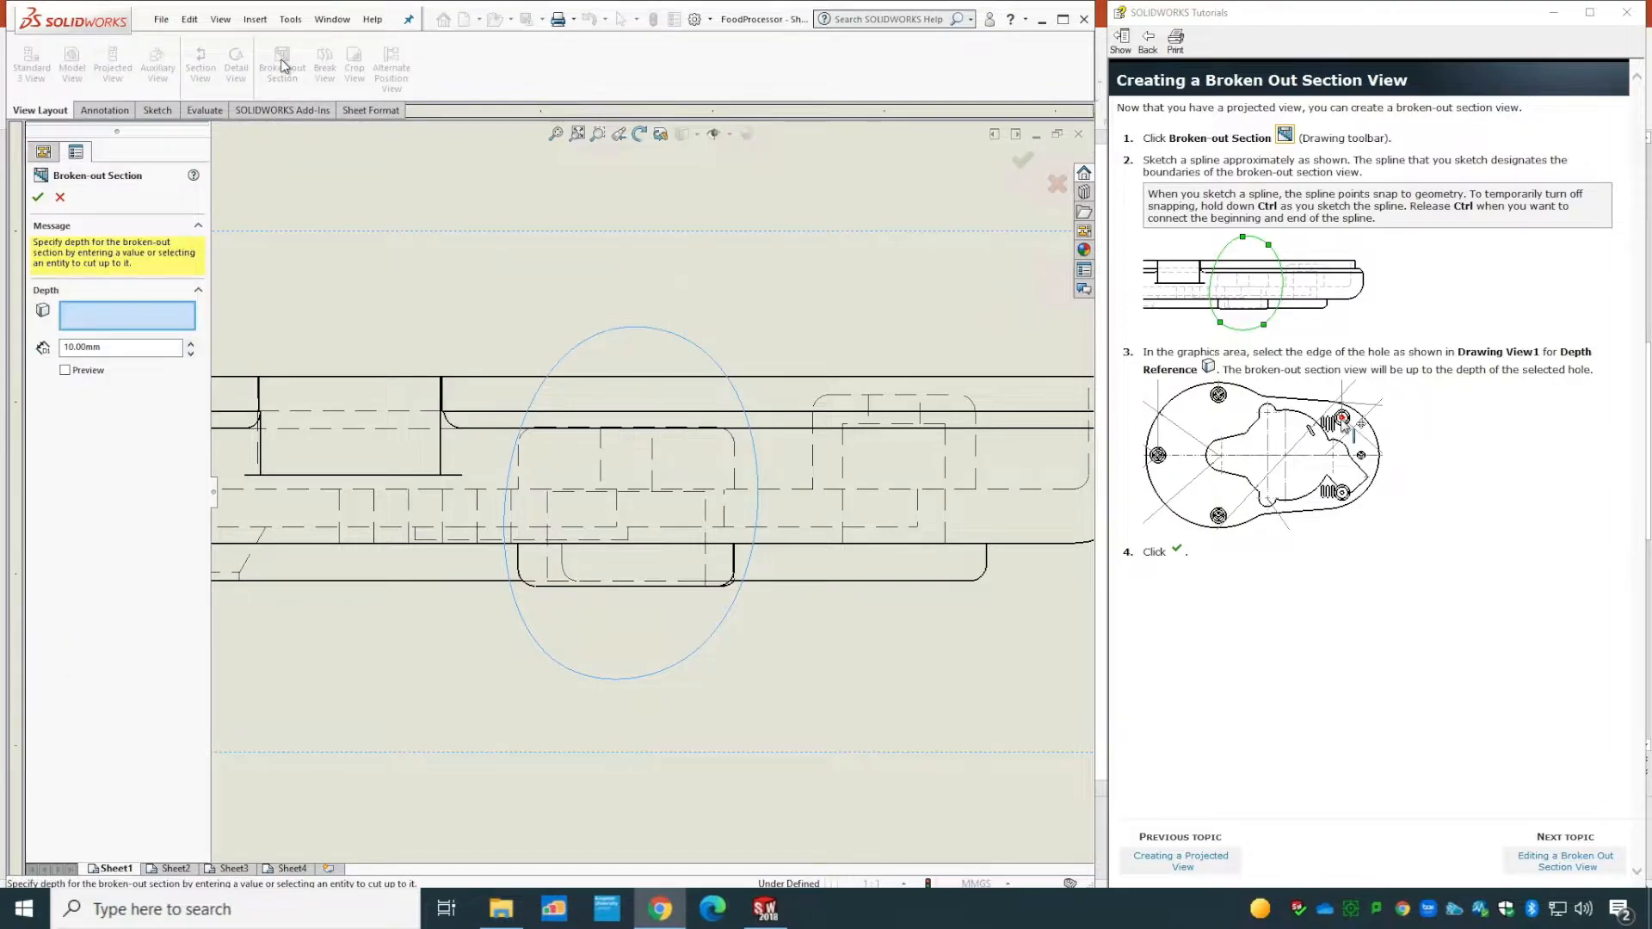
click(556, 134)
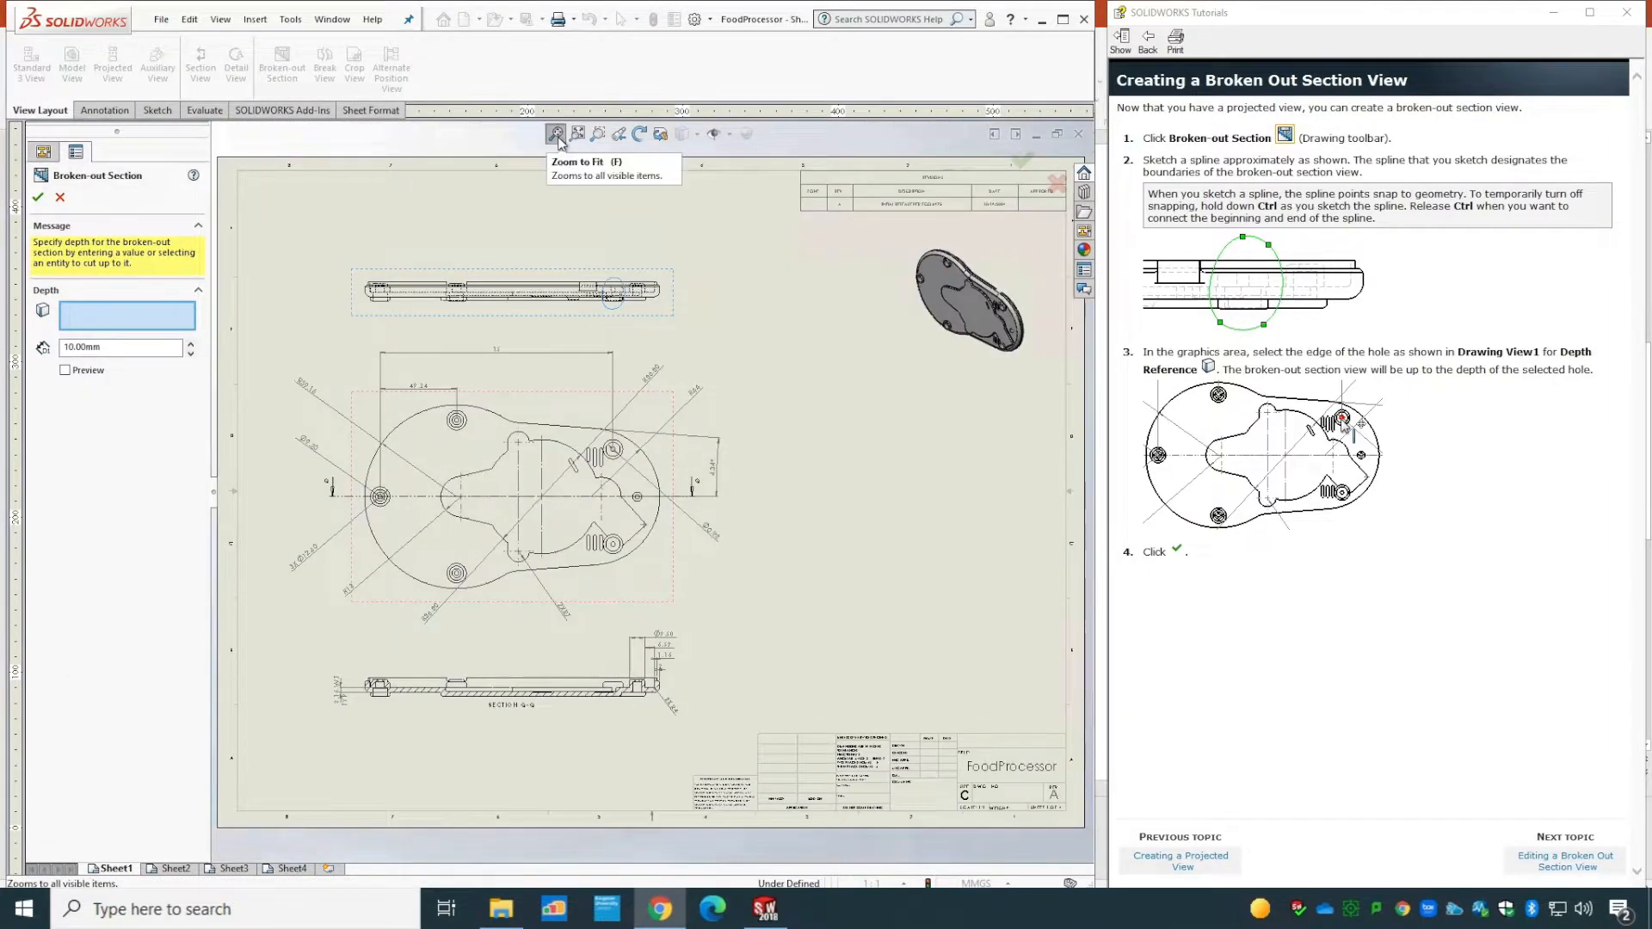
click(613, 449)
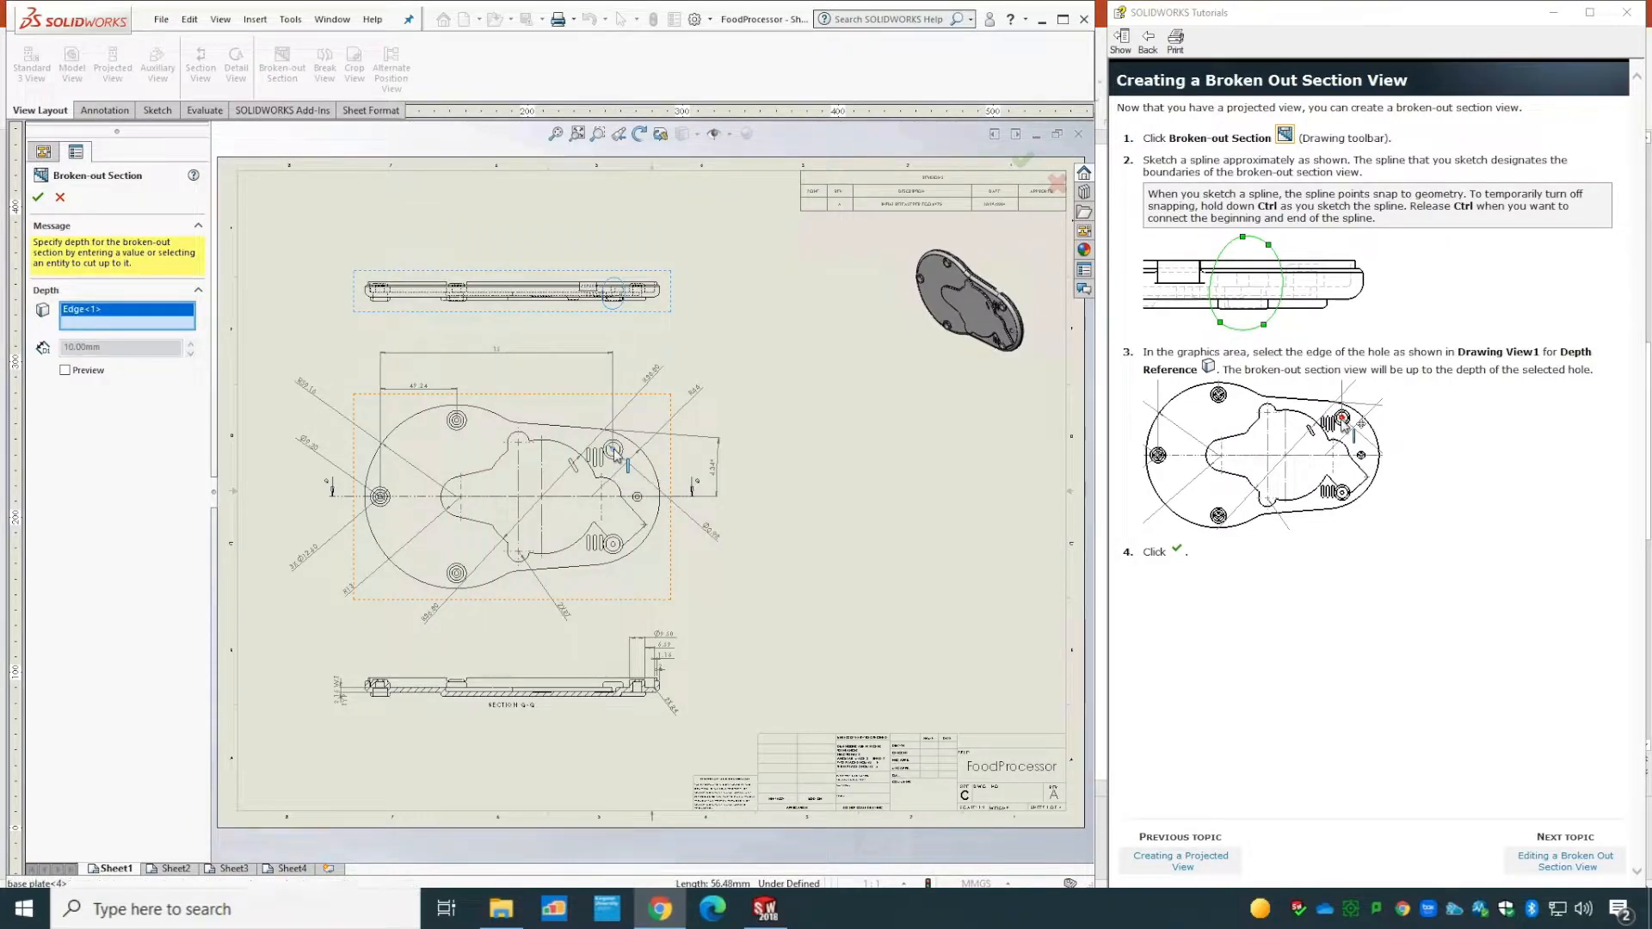
click(37, 199)
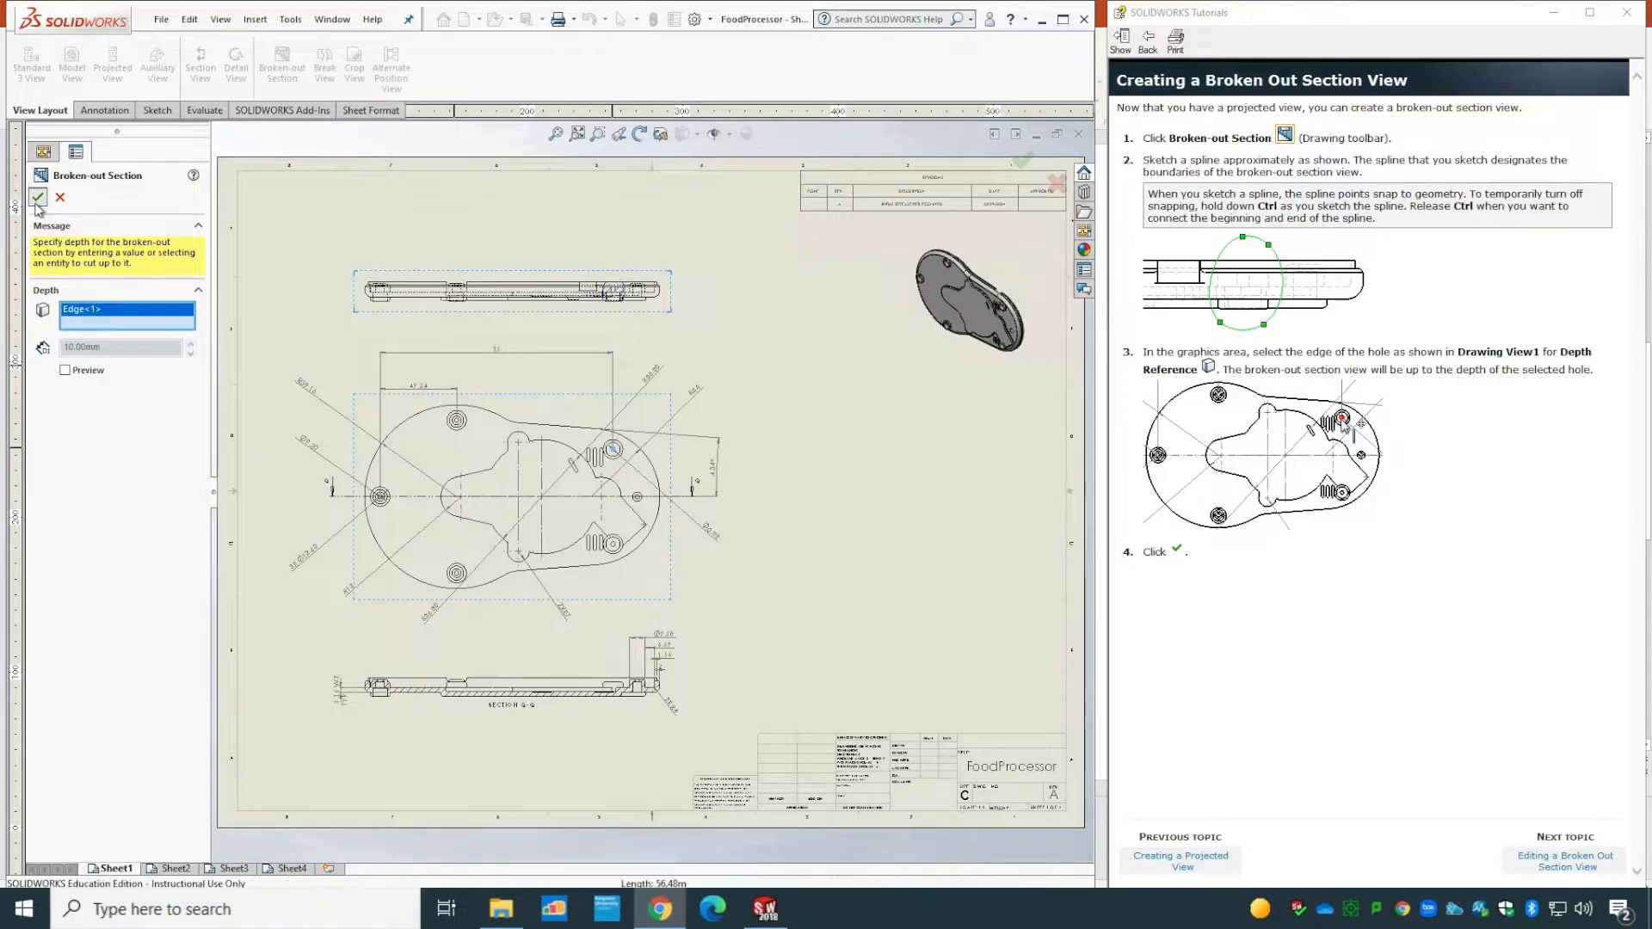
- Following the Editing a Broken Out Section View topic, set the projected view's display style to Hidden Lines Removed
click(597, 133)
drag(632, 264, 674, 250)
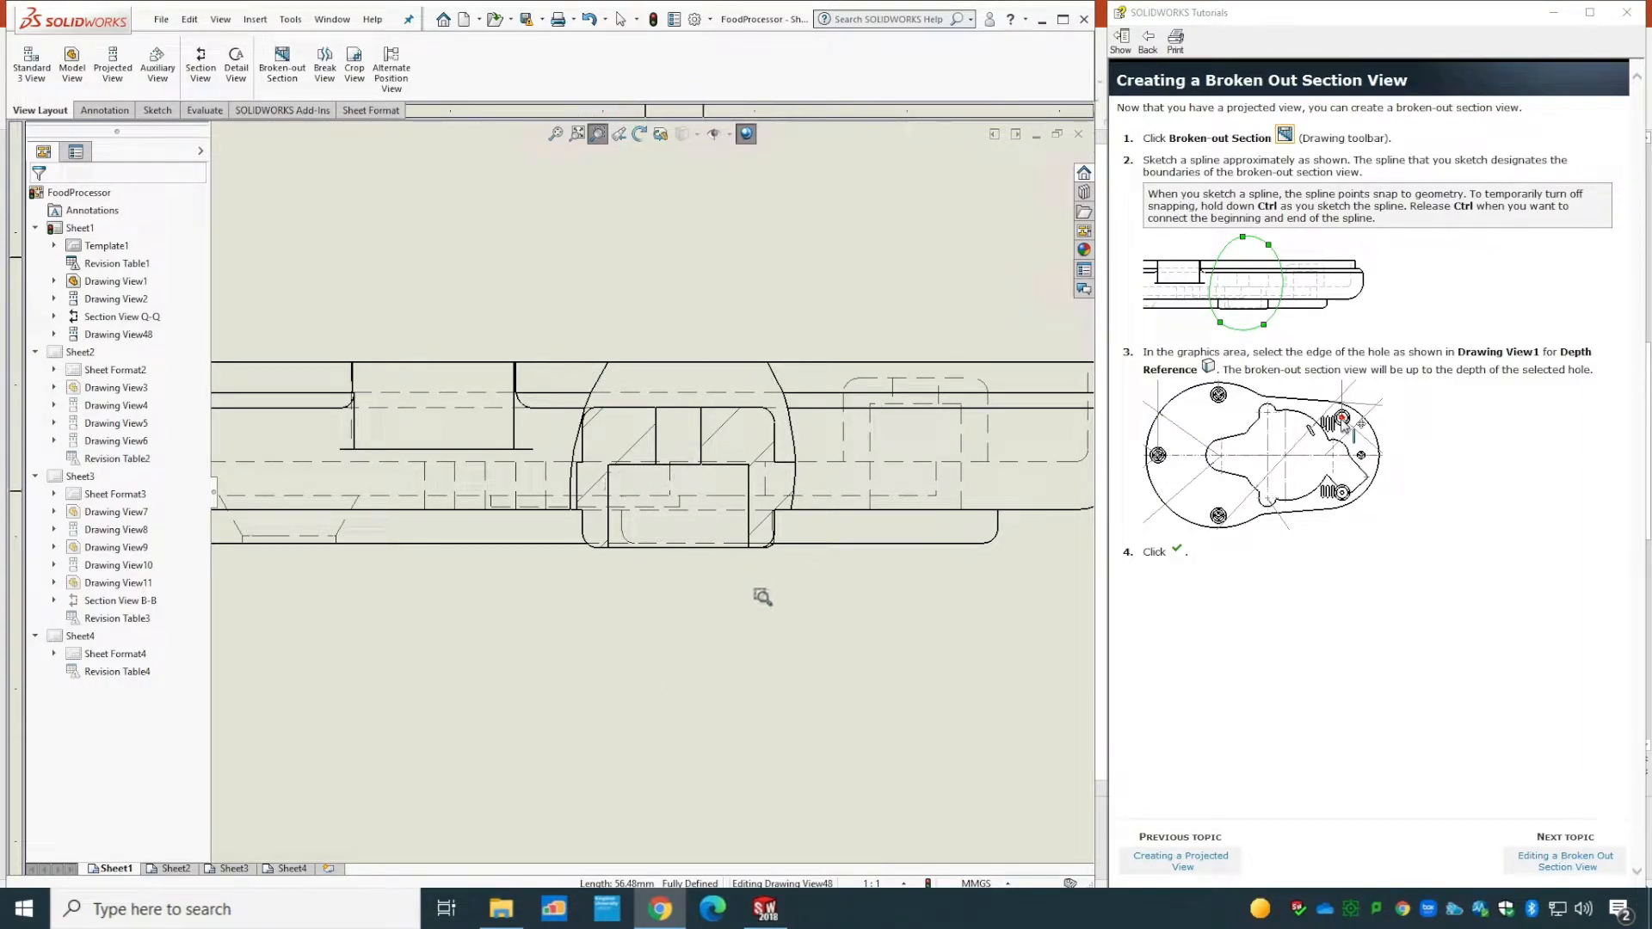
click(1537, 861)
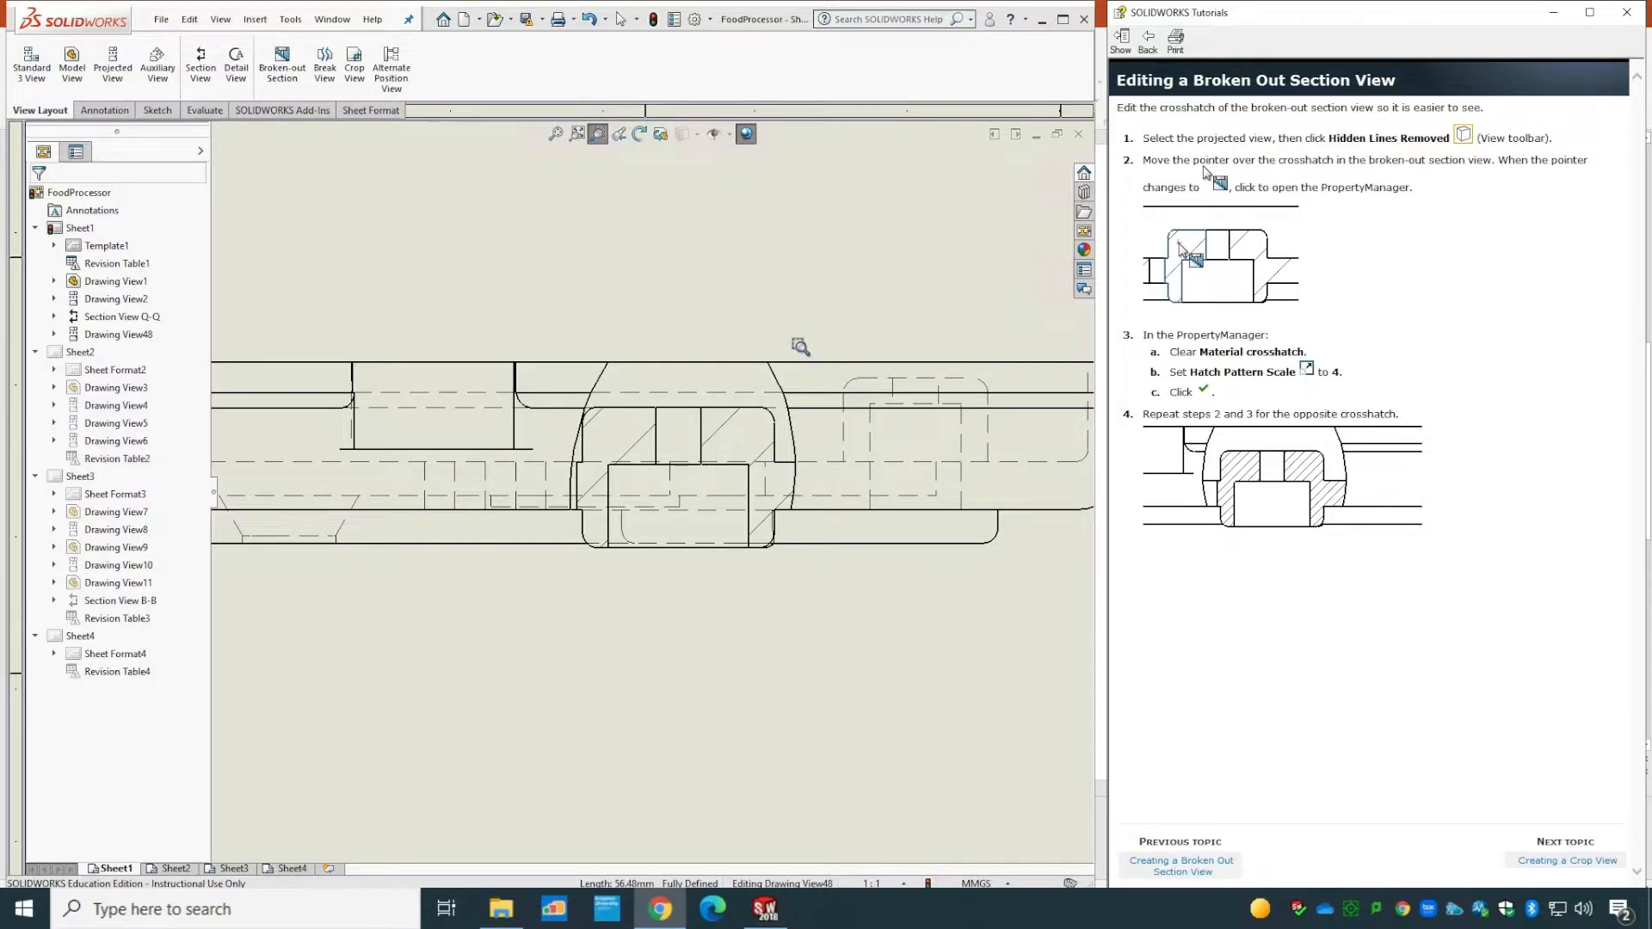
click(597, 135)
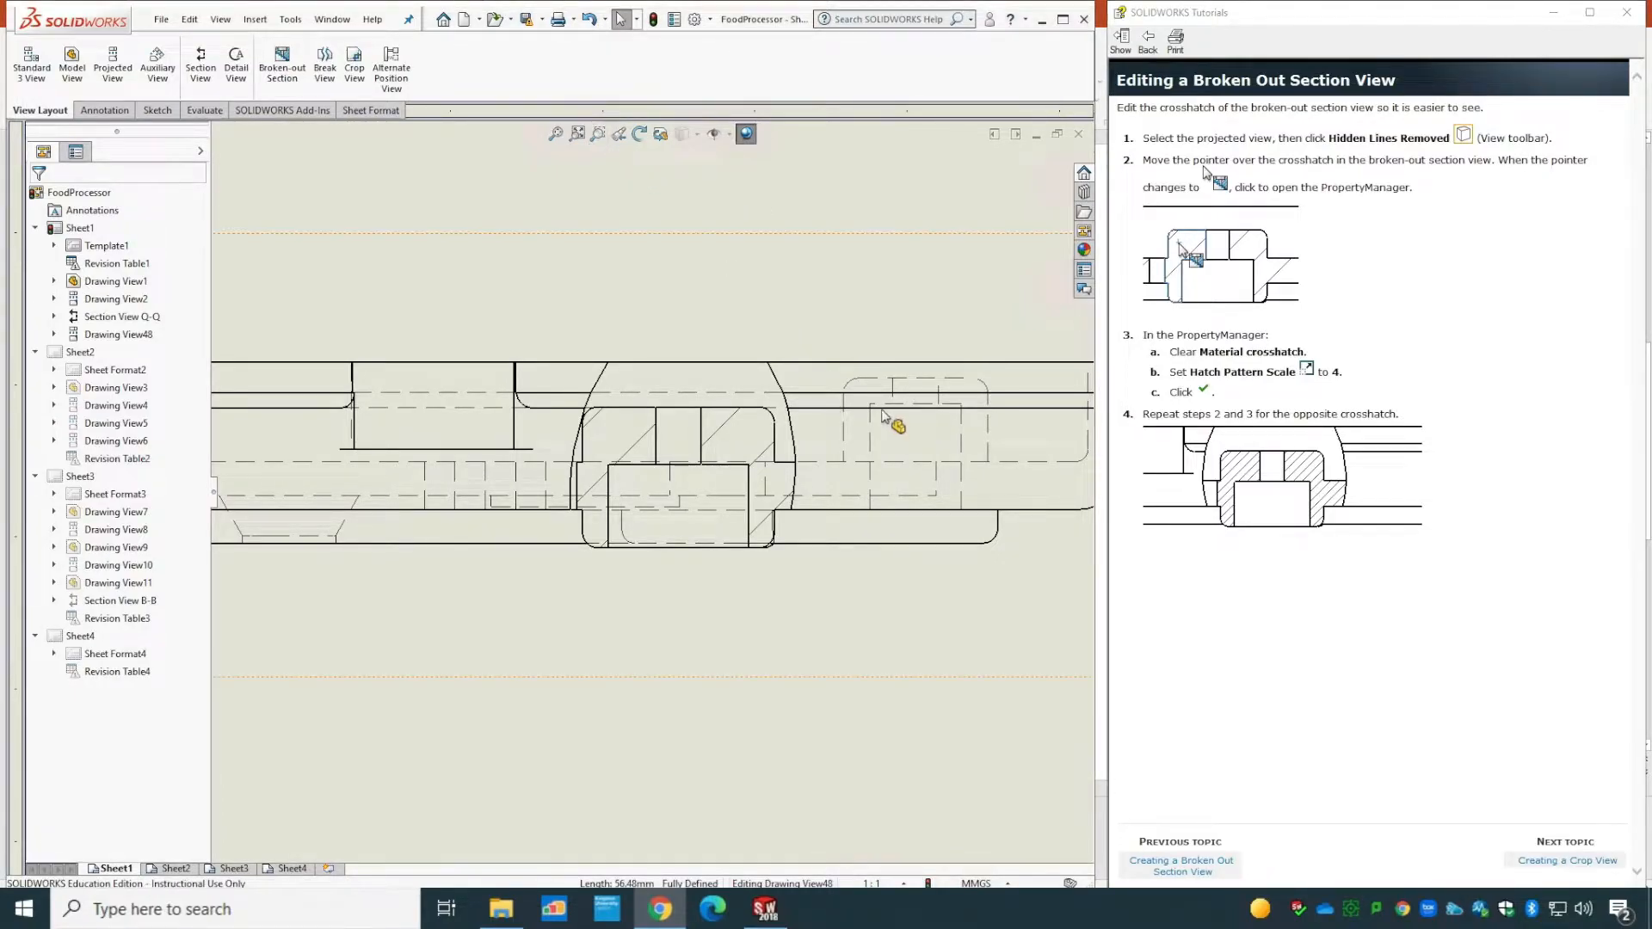
click(793, 236)
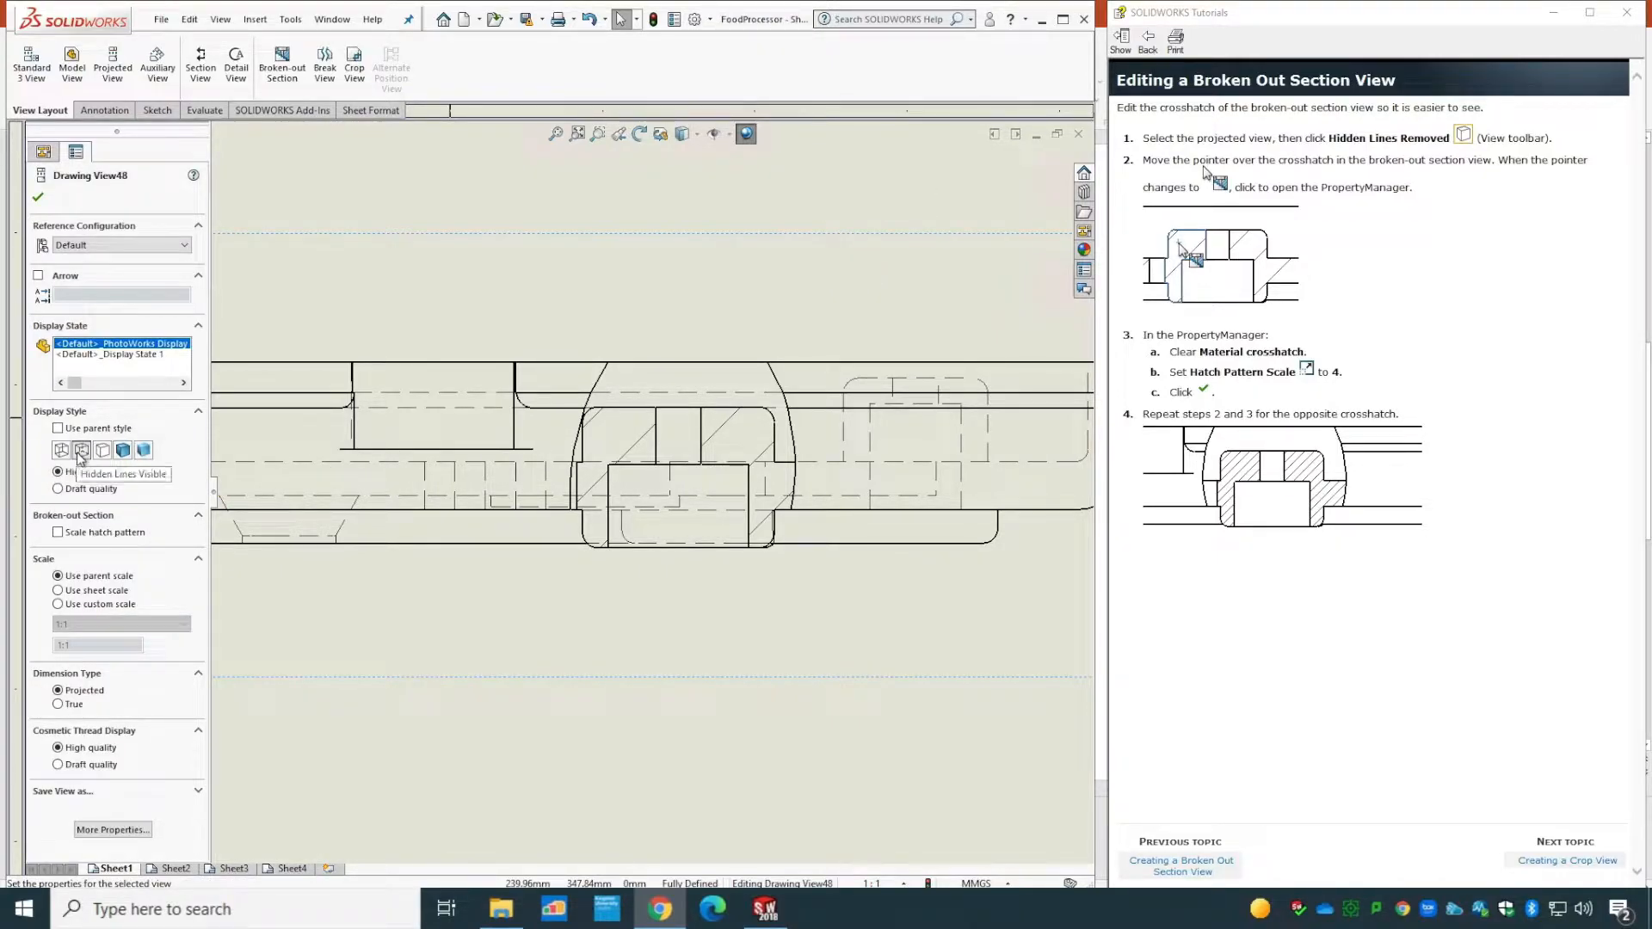
click(103, 452)
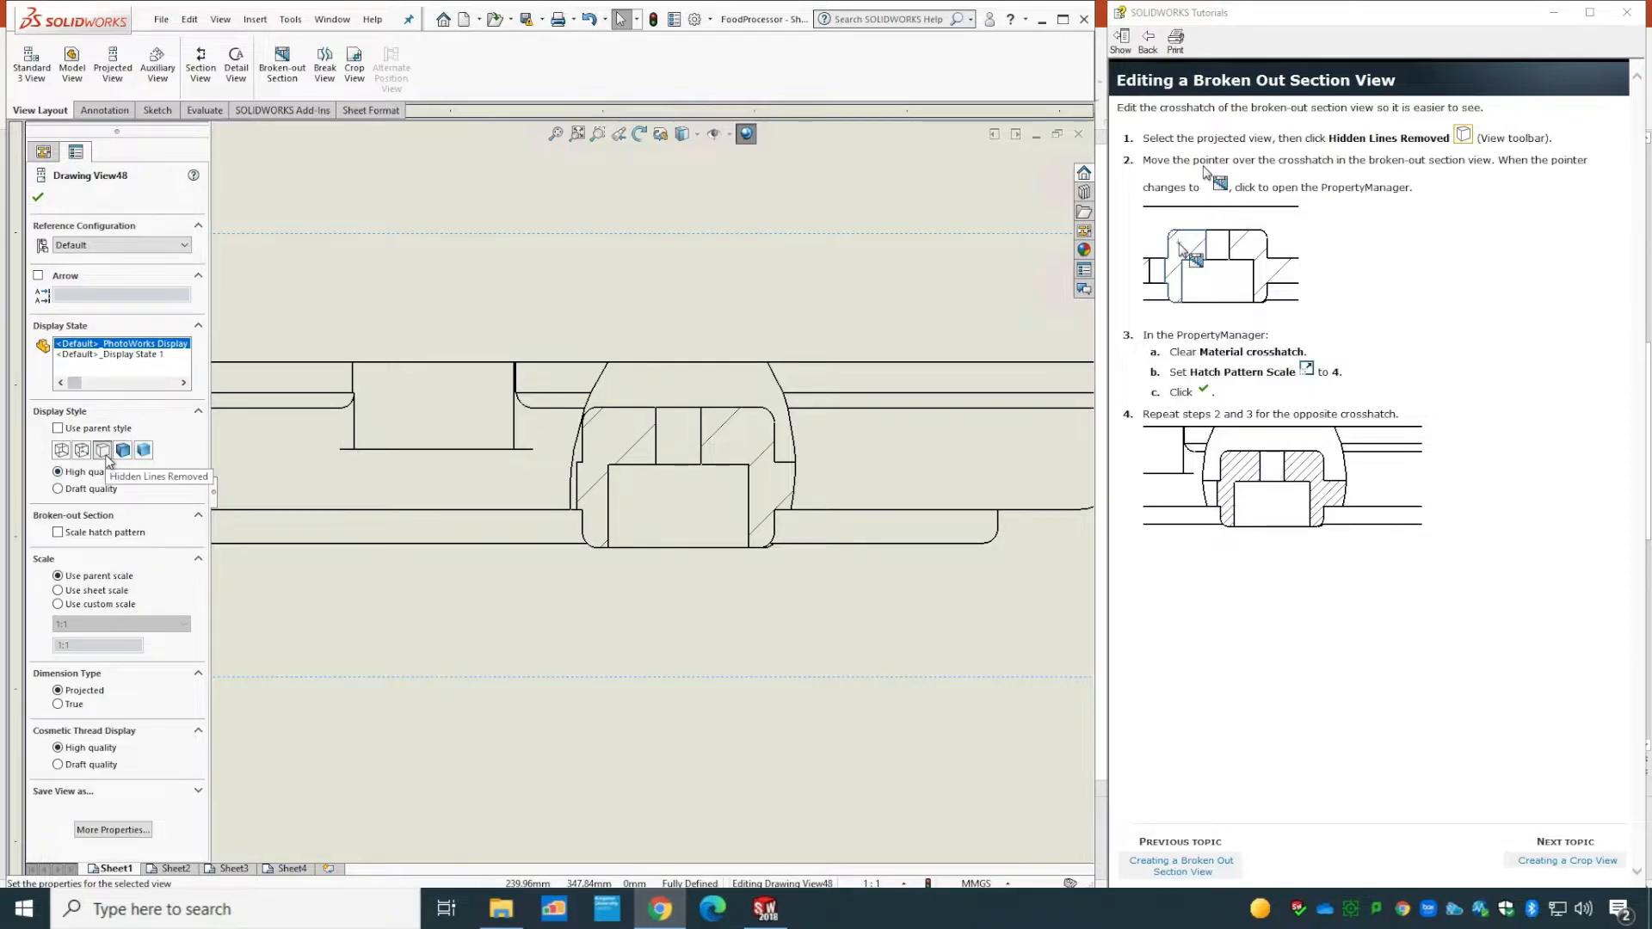
click(38, 197)
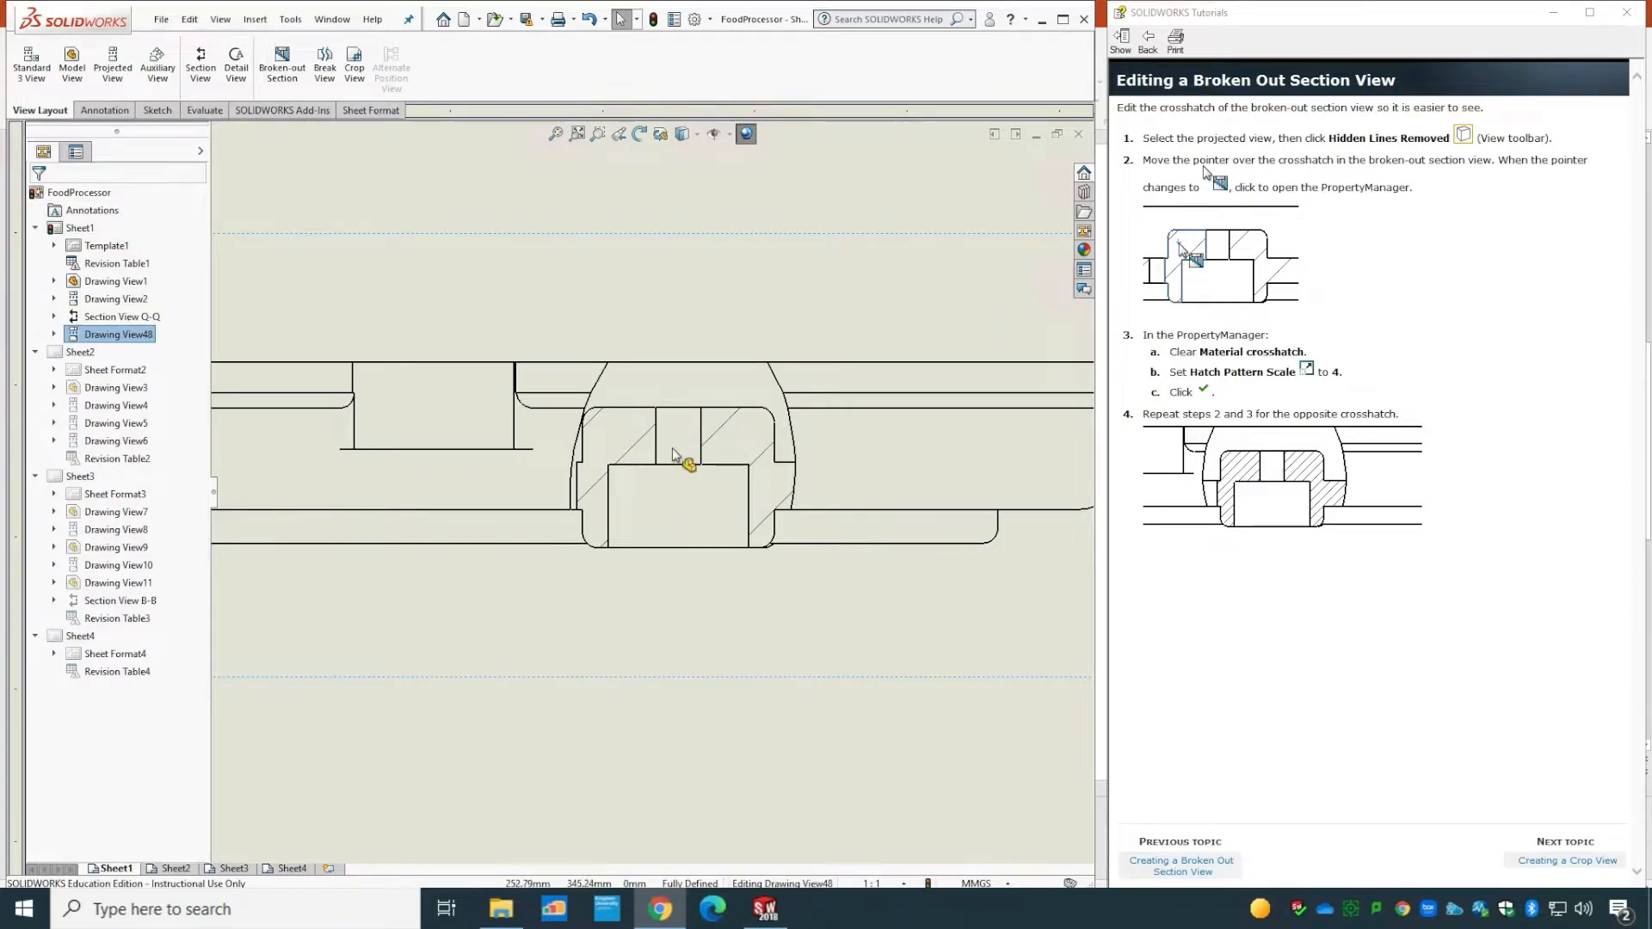
- Turn off Material crosshatch for the section's right-hand hatch region and set its hatch pattern scale to 4
click(728, 443)
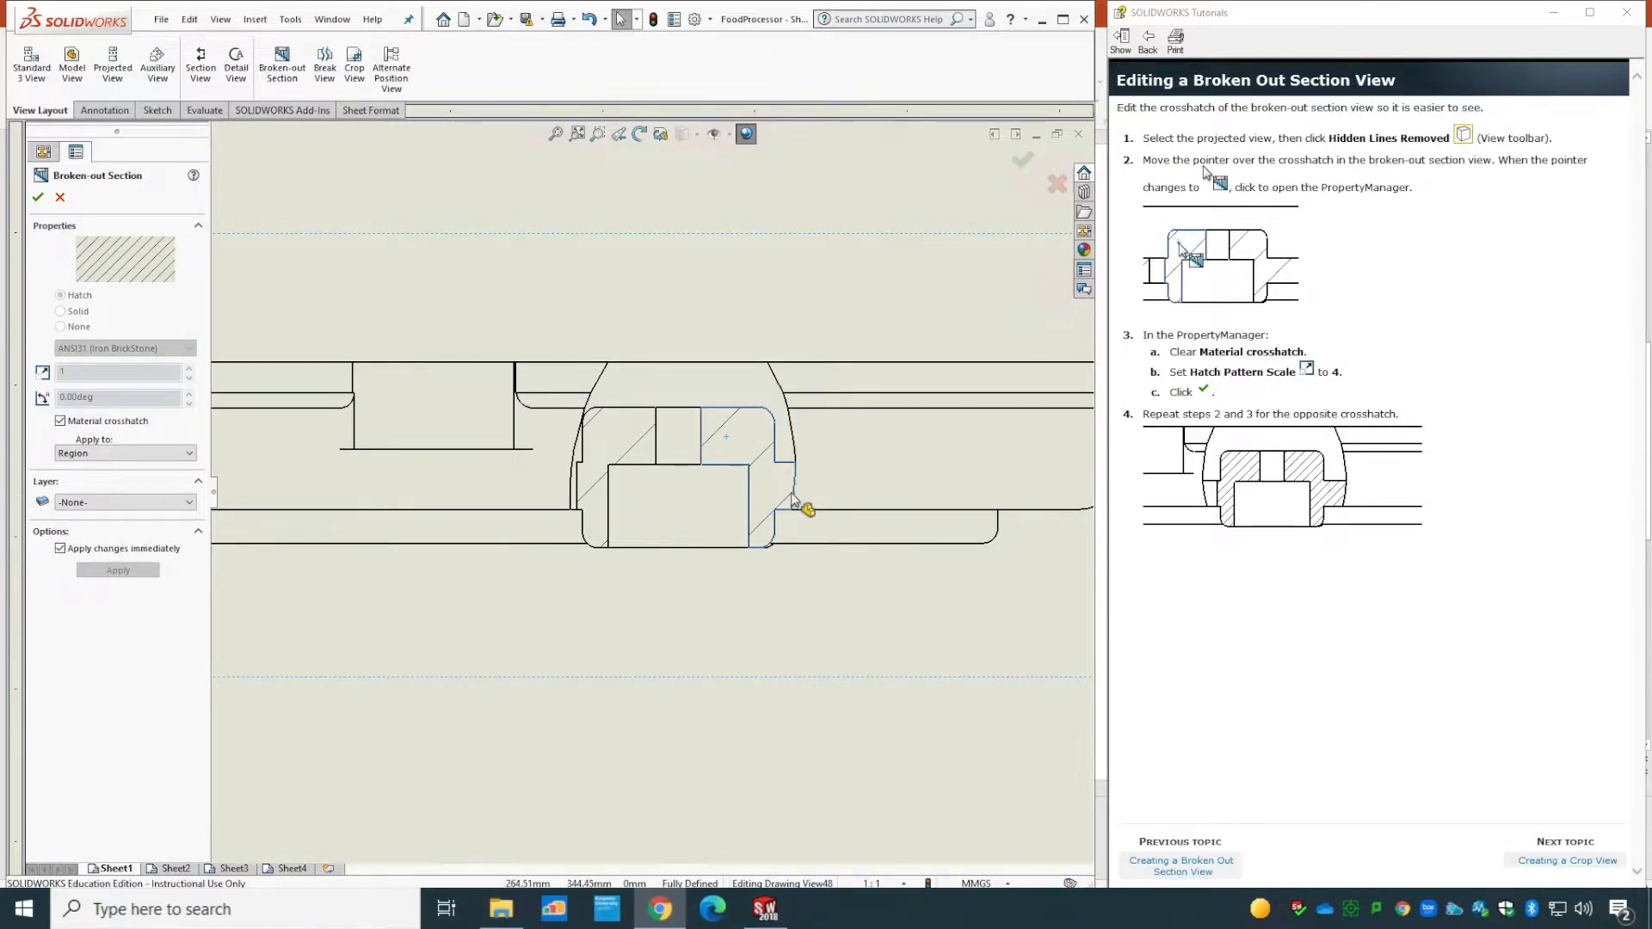
click(102, 421)
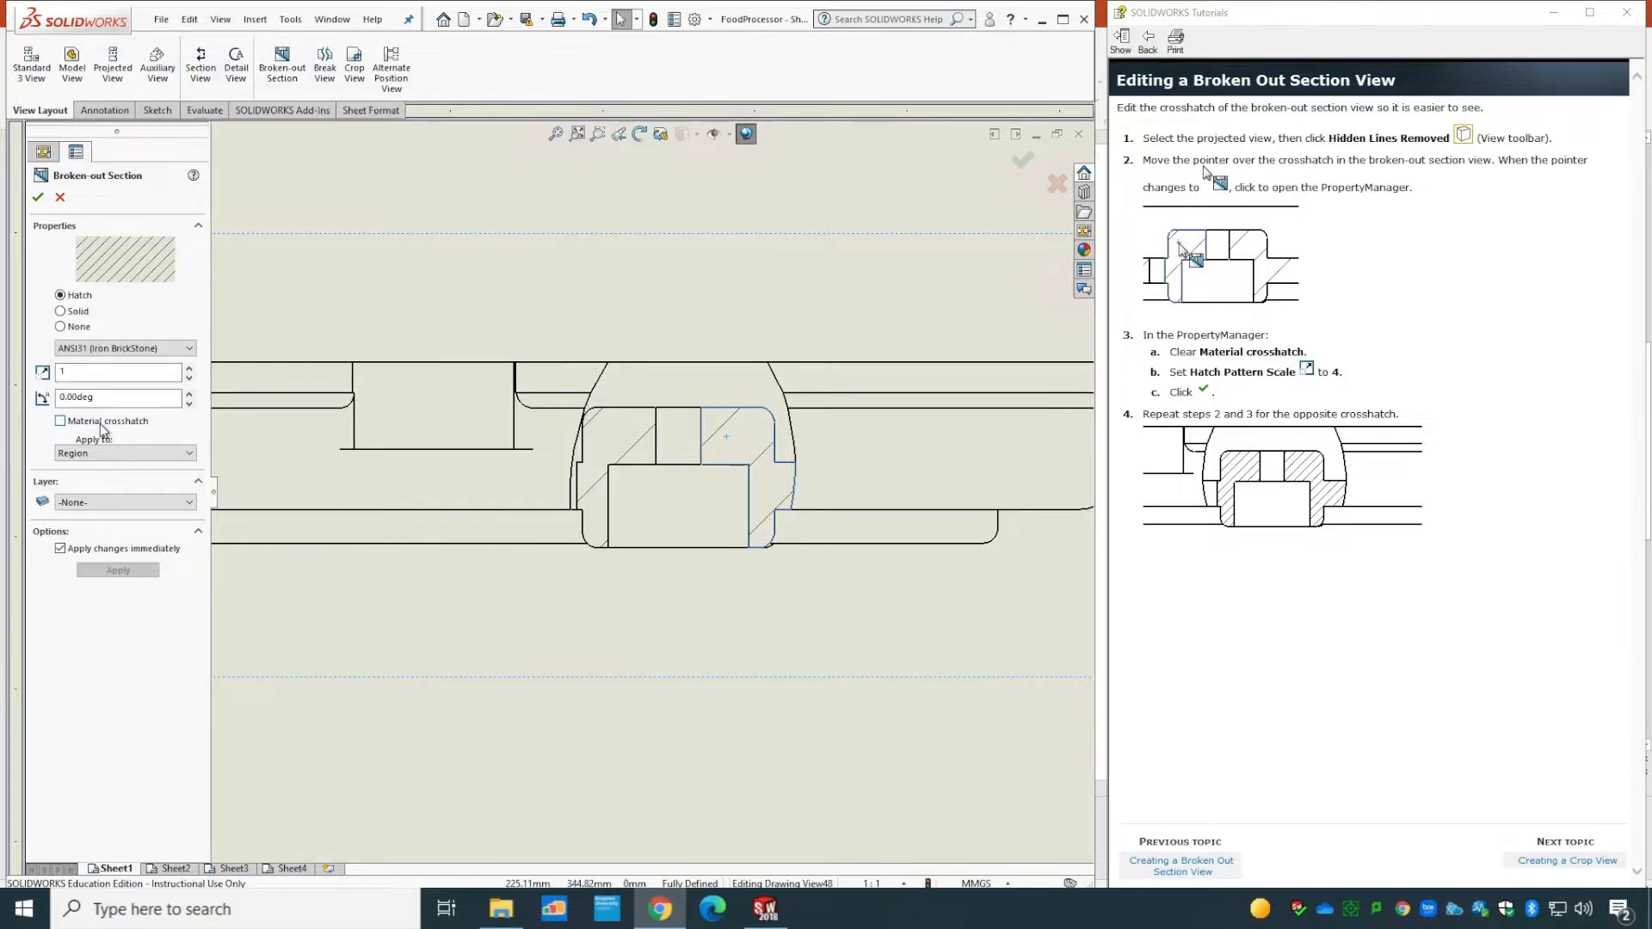
click(190, 368)
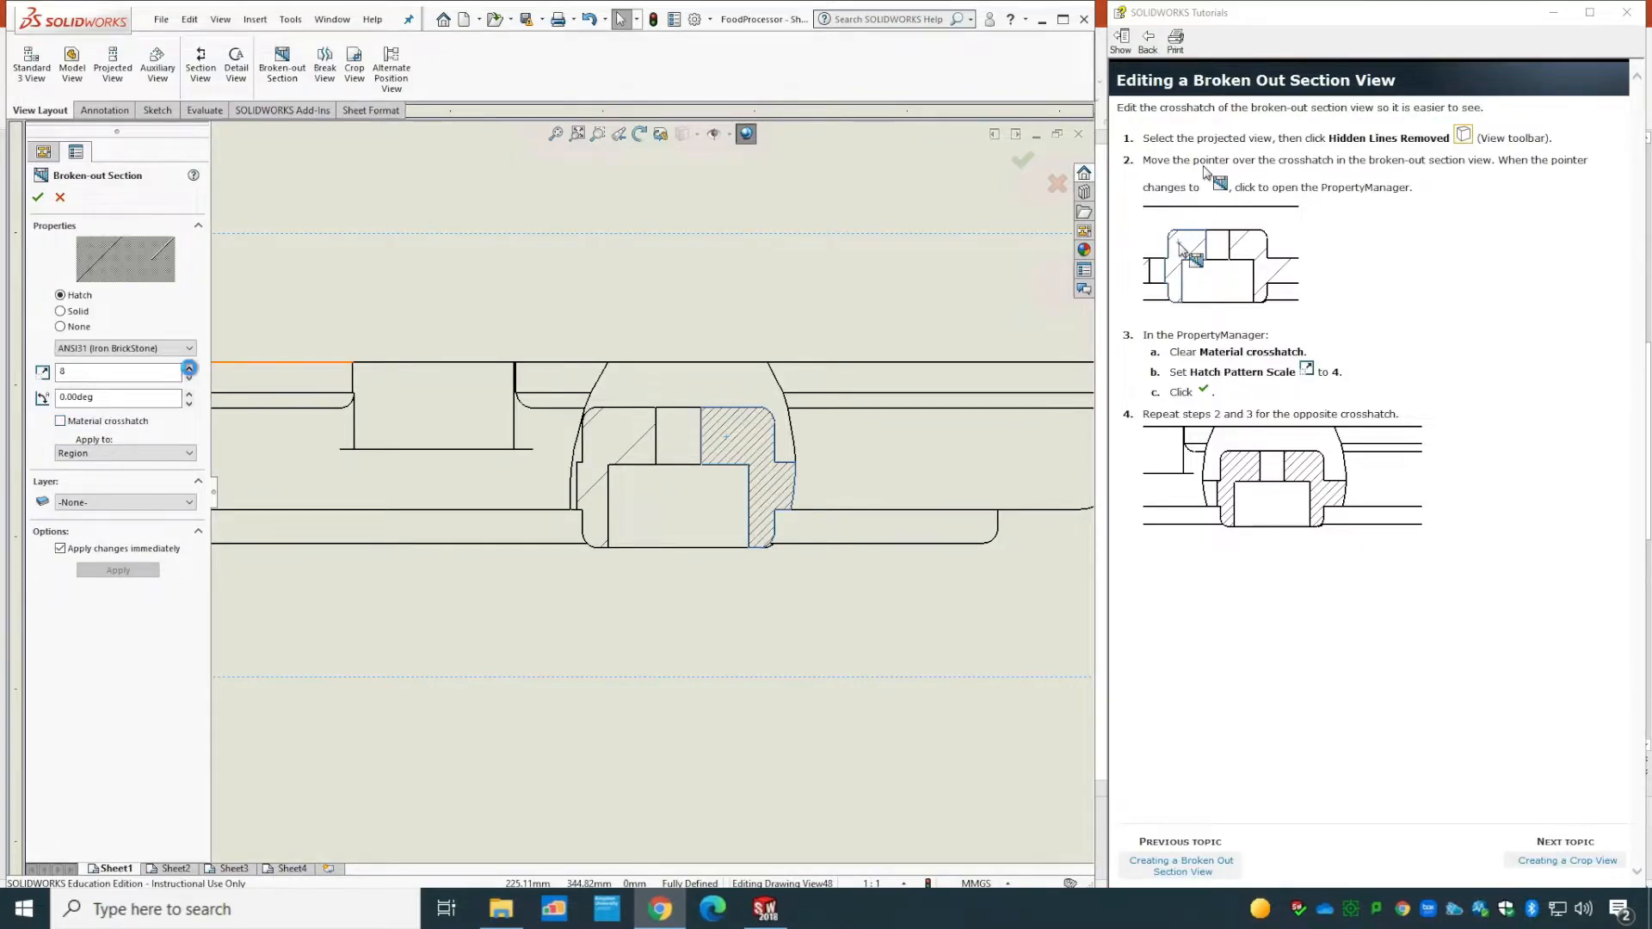
click(189, 368)
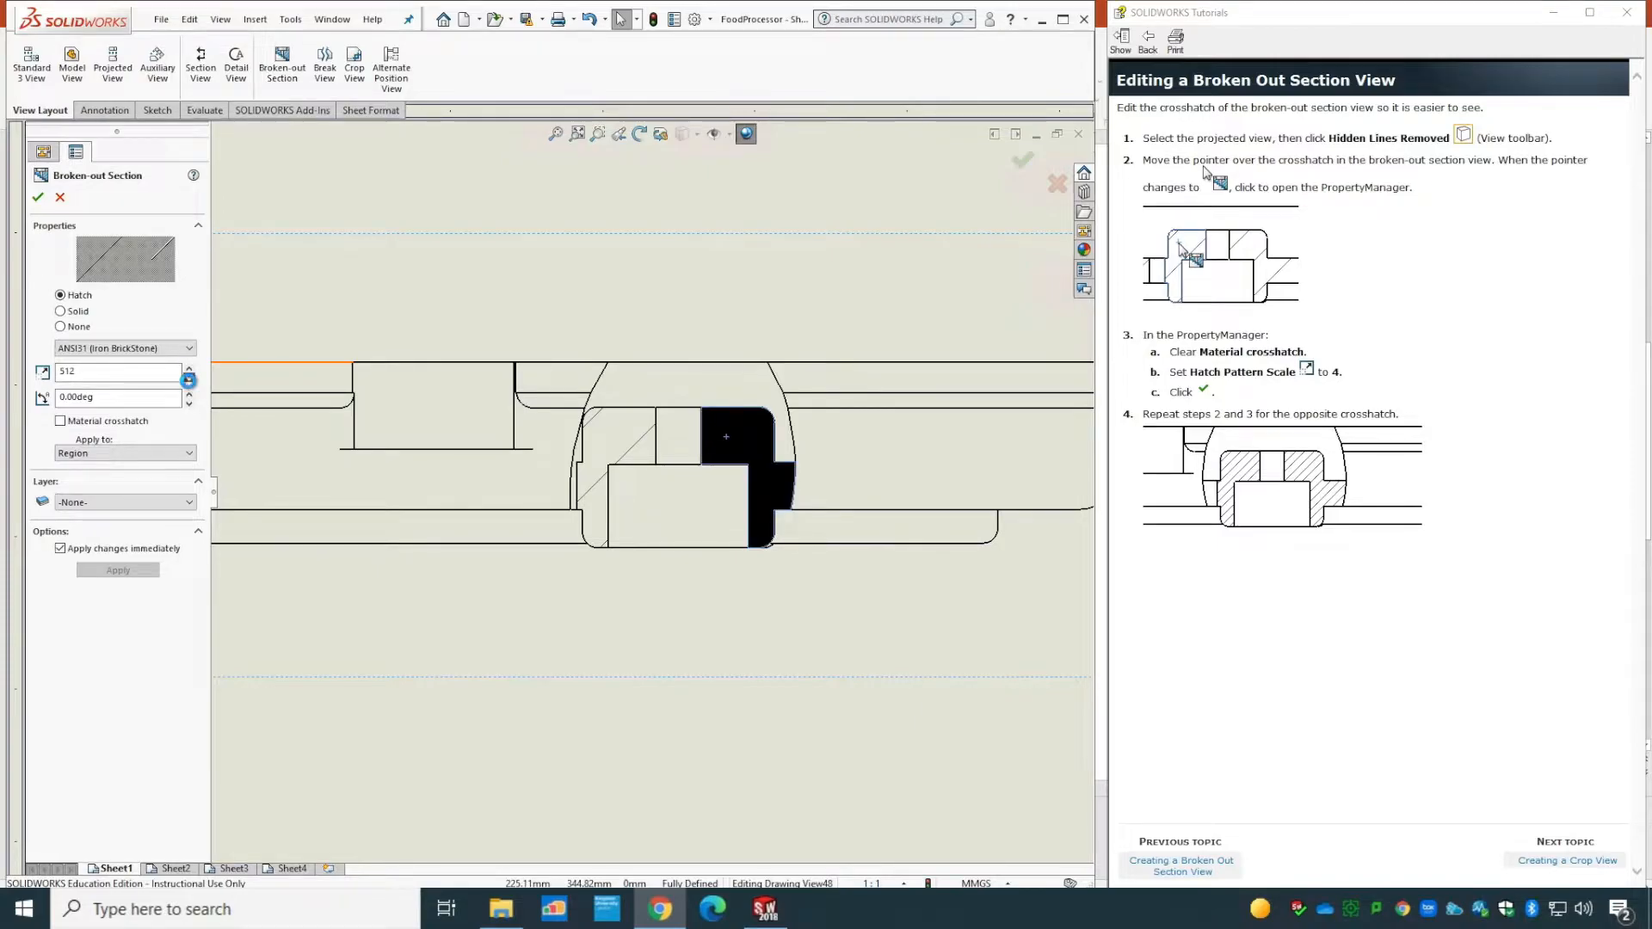
click(189, 379)
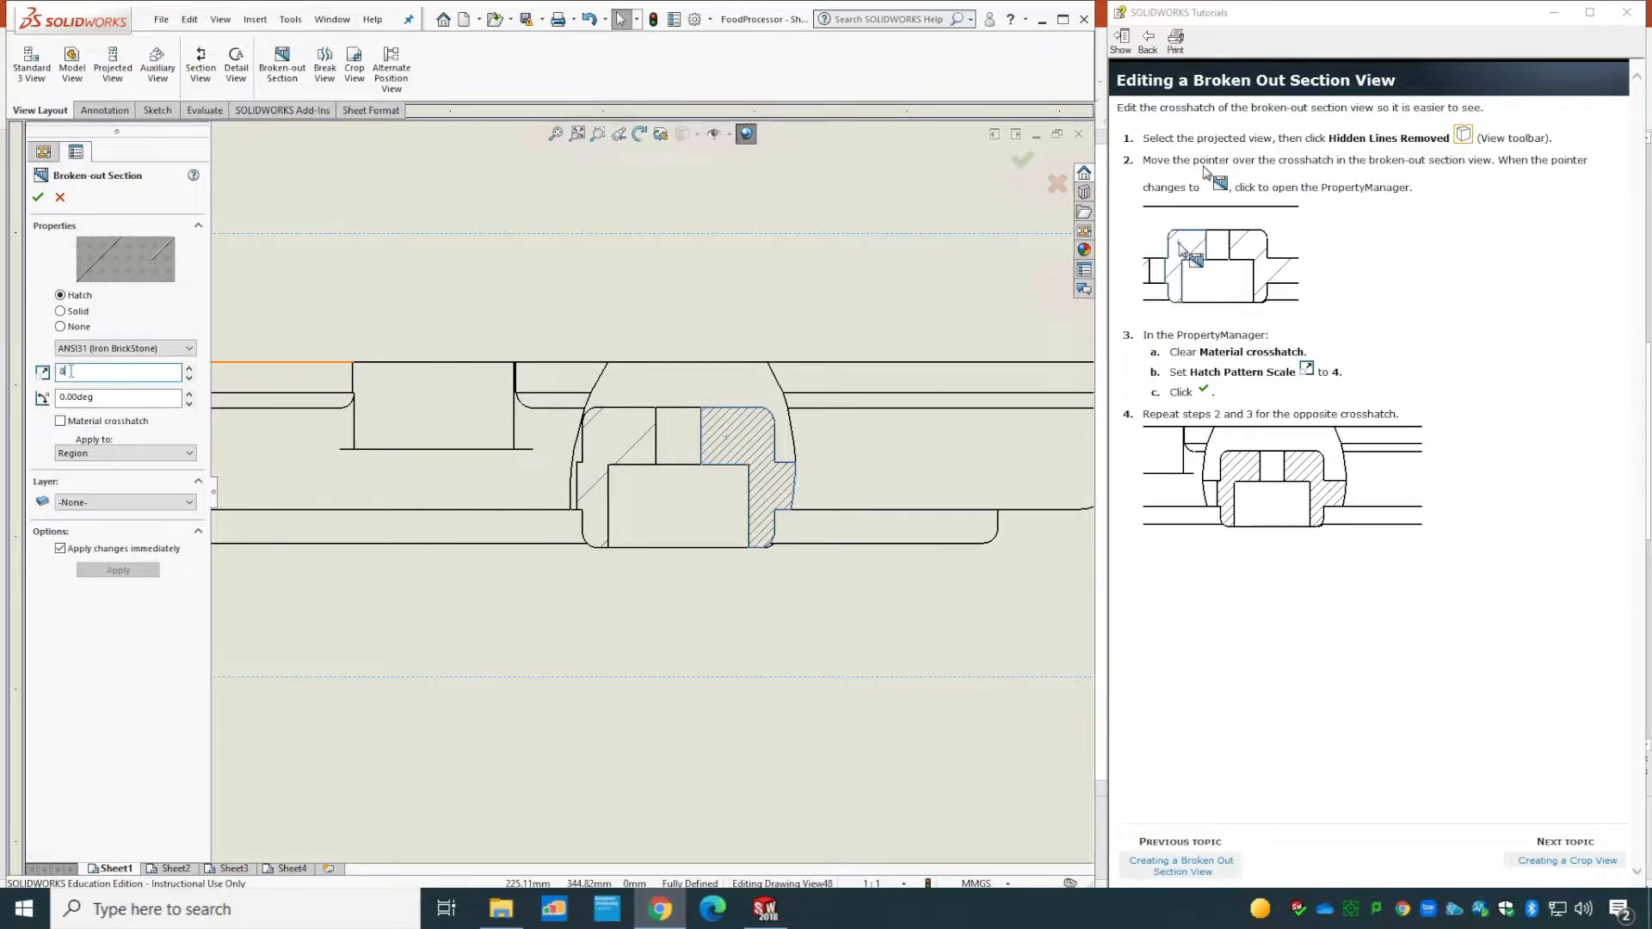
click(189, 379)
click(190, 379)
click(188, 369)
click(188, 369)
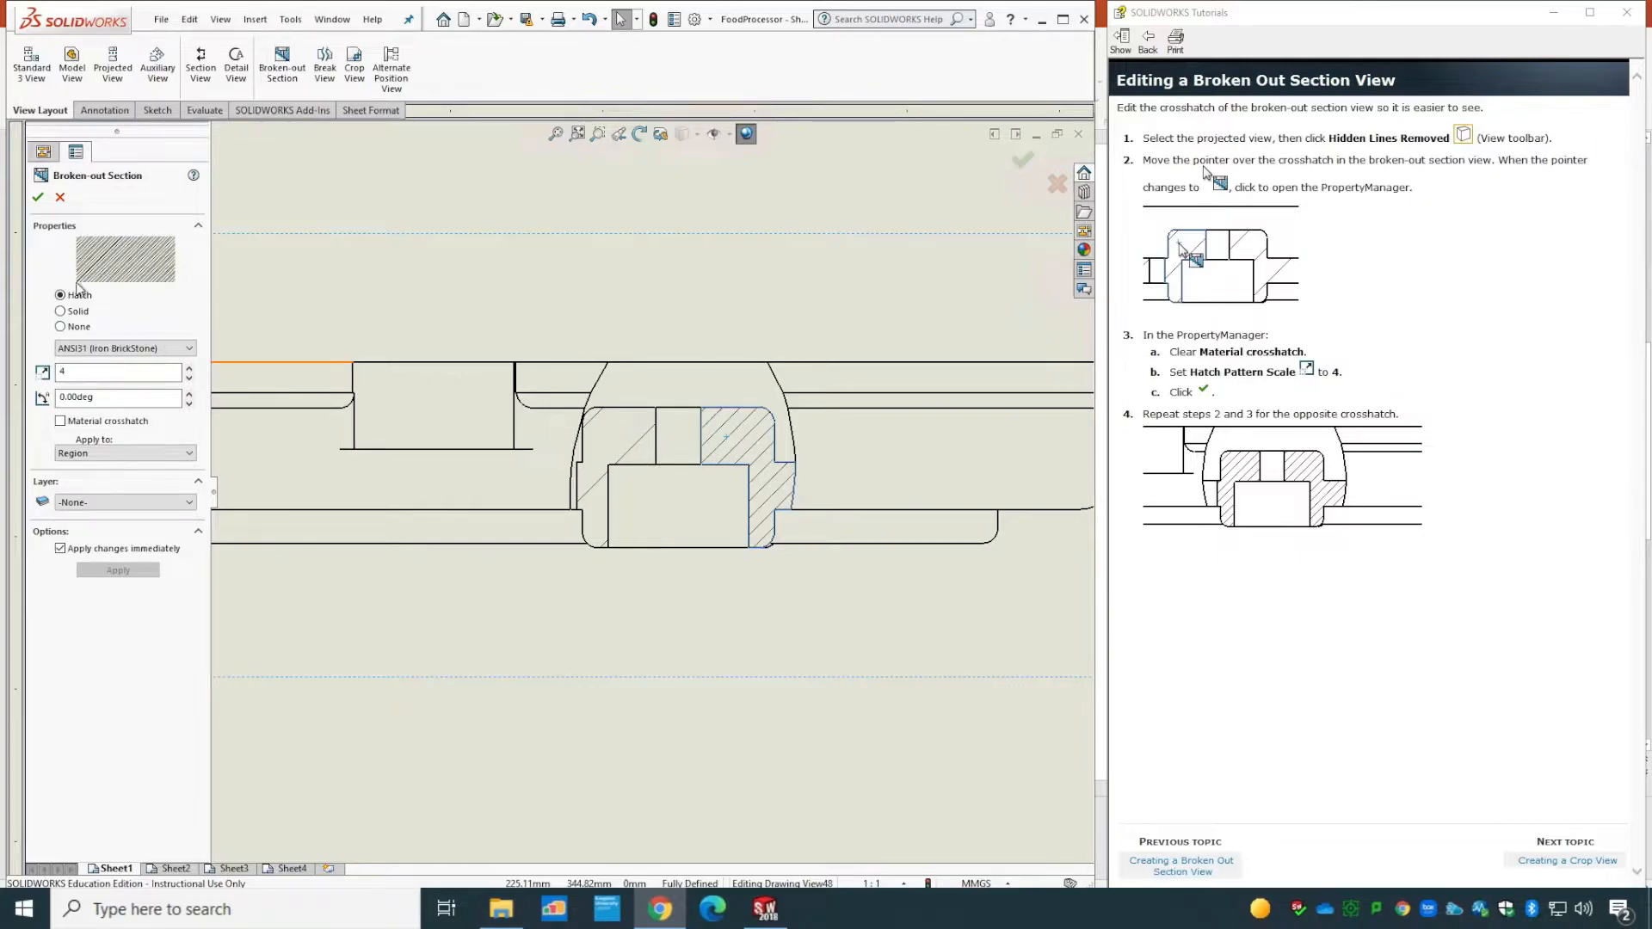
click(38, 197)
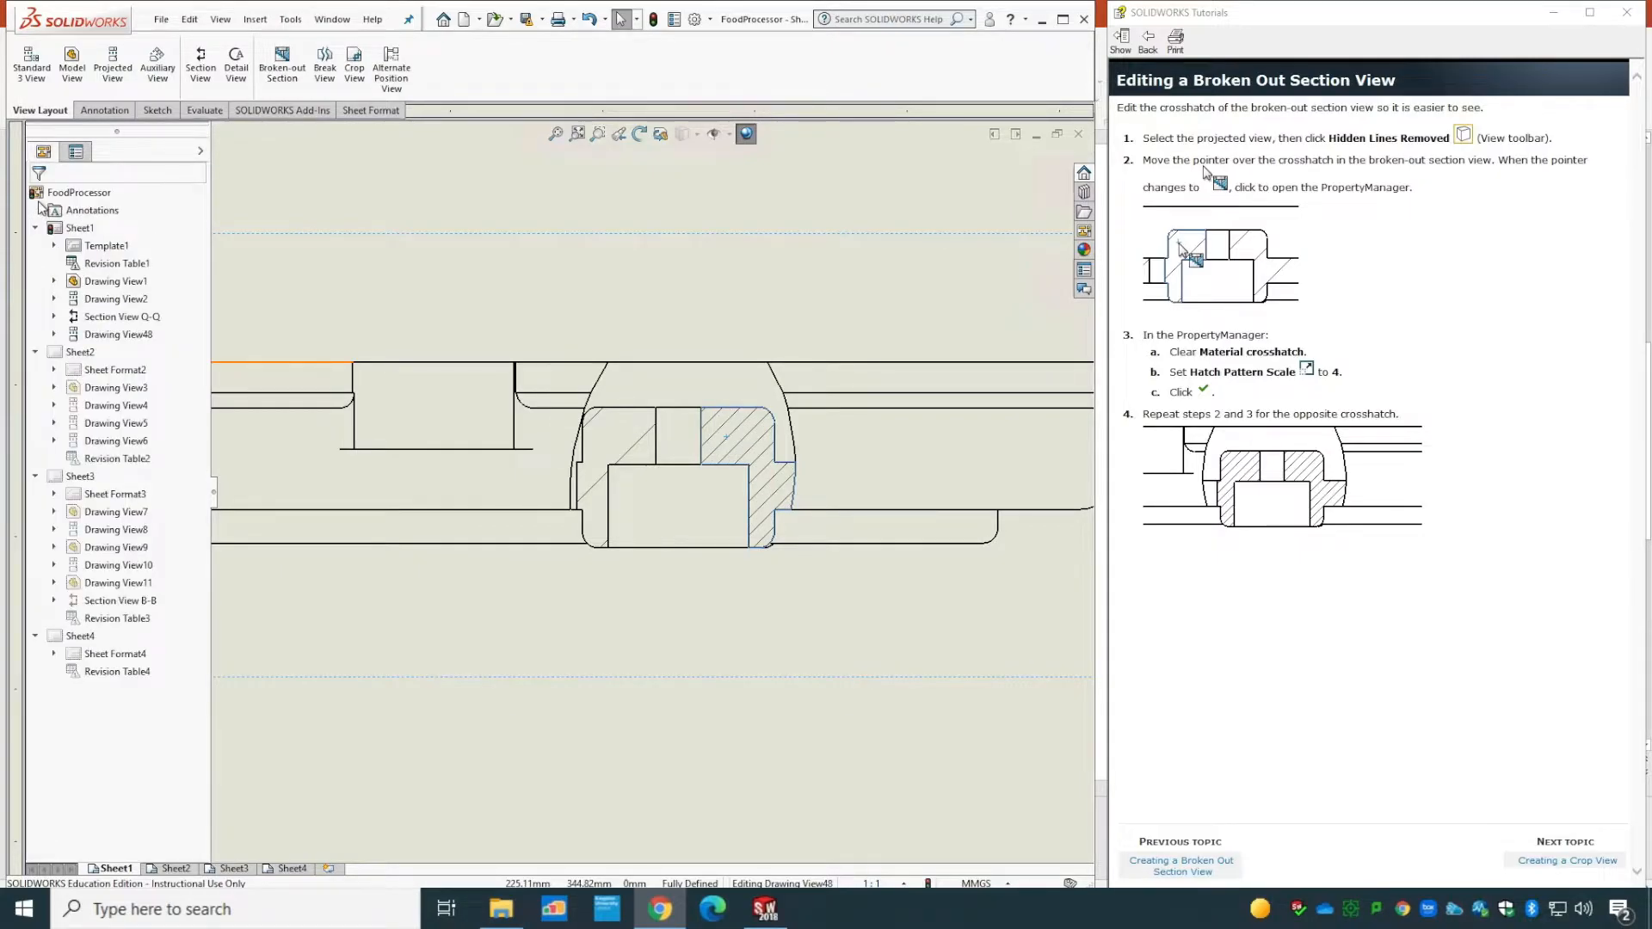
- Turn off Material crosshatch for the section's left-hand hatch region and set its hatch pattern scale to 4
click(601, 442)
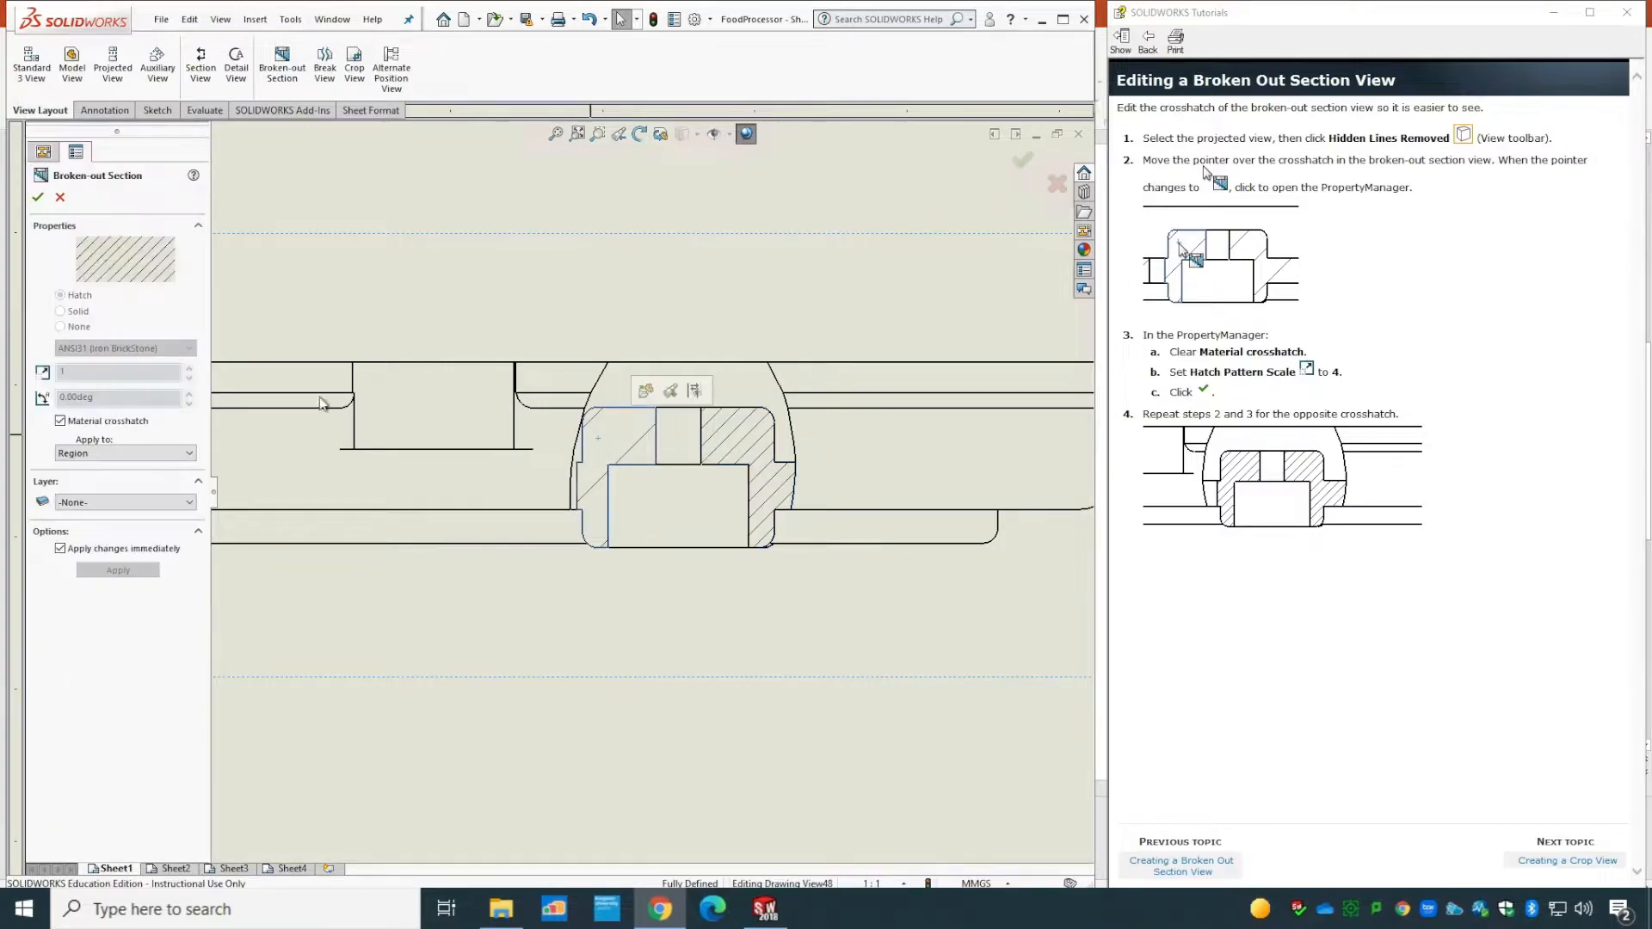
click(61, 421)
click(191, 367)
click(190, 367)
click(190, 367)
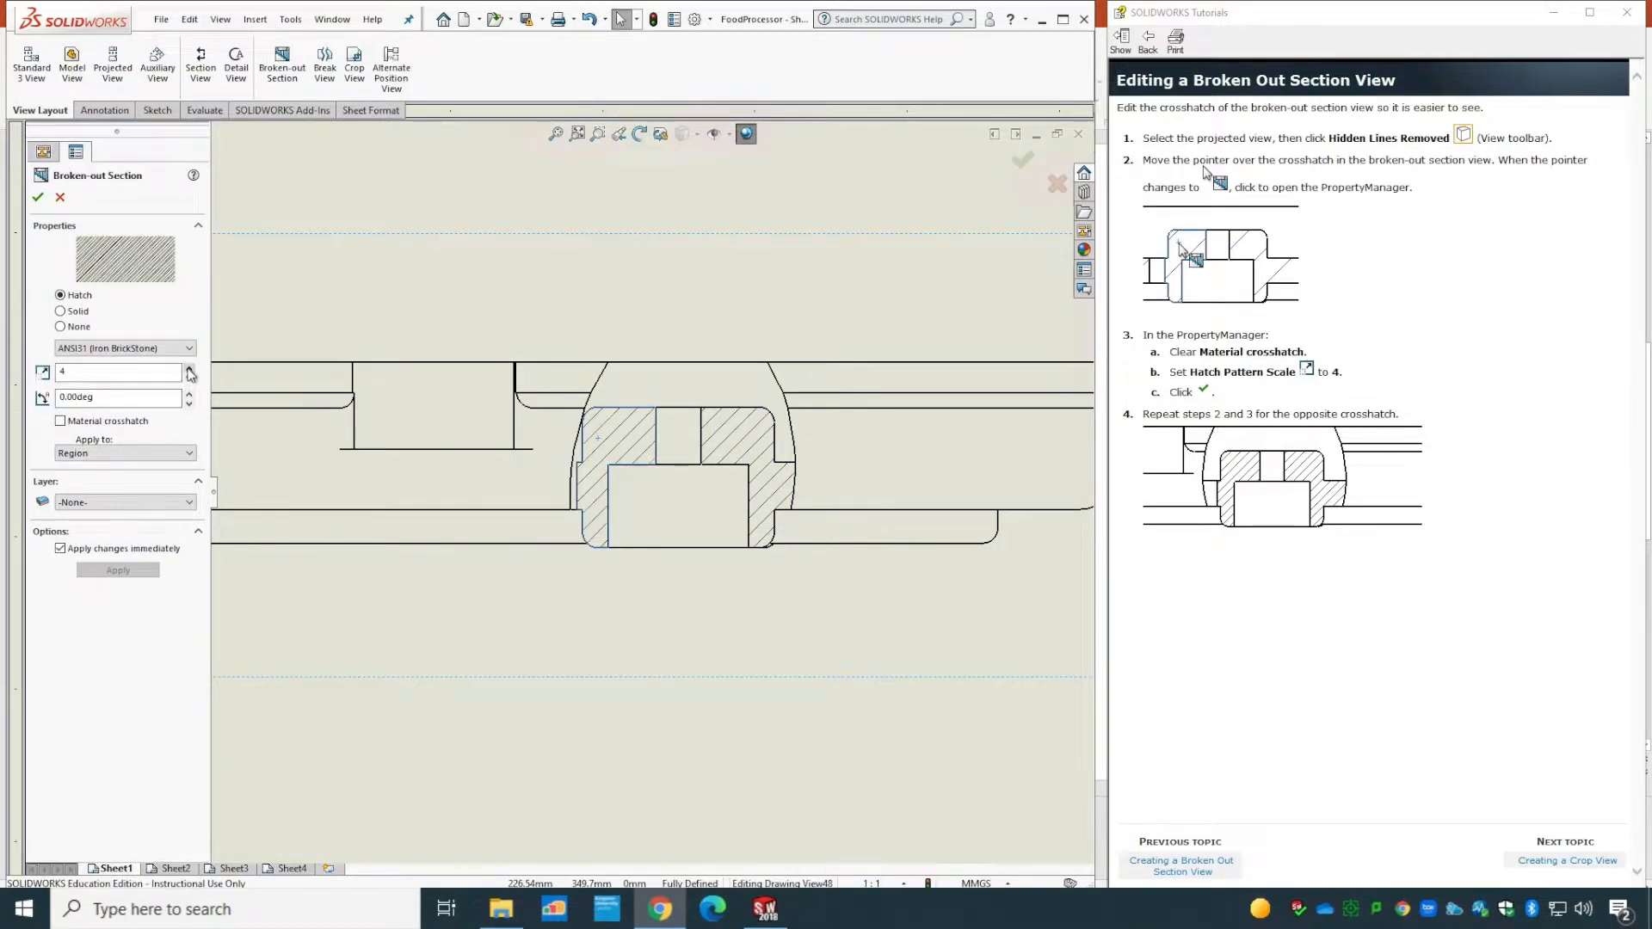
click(38, 198)
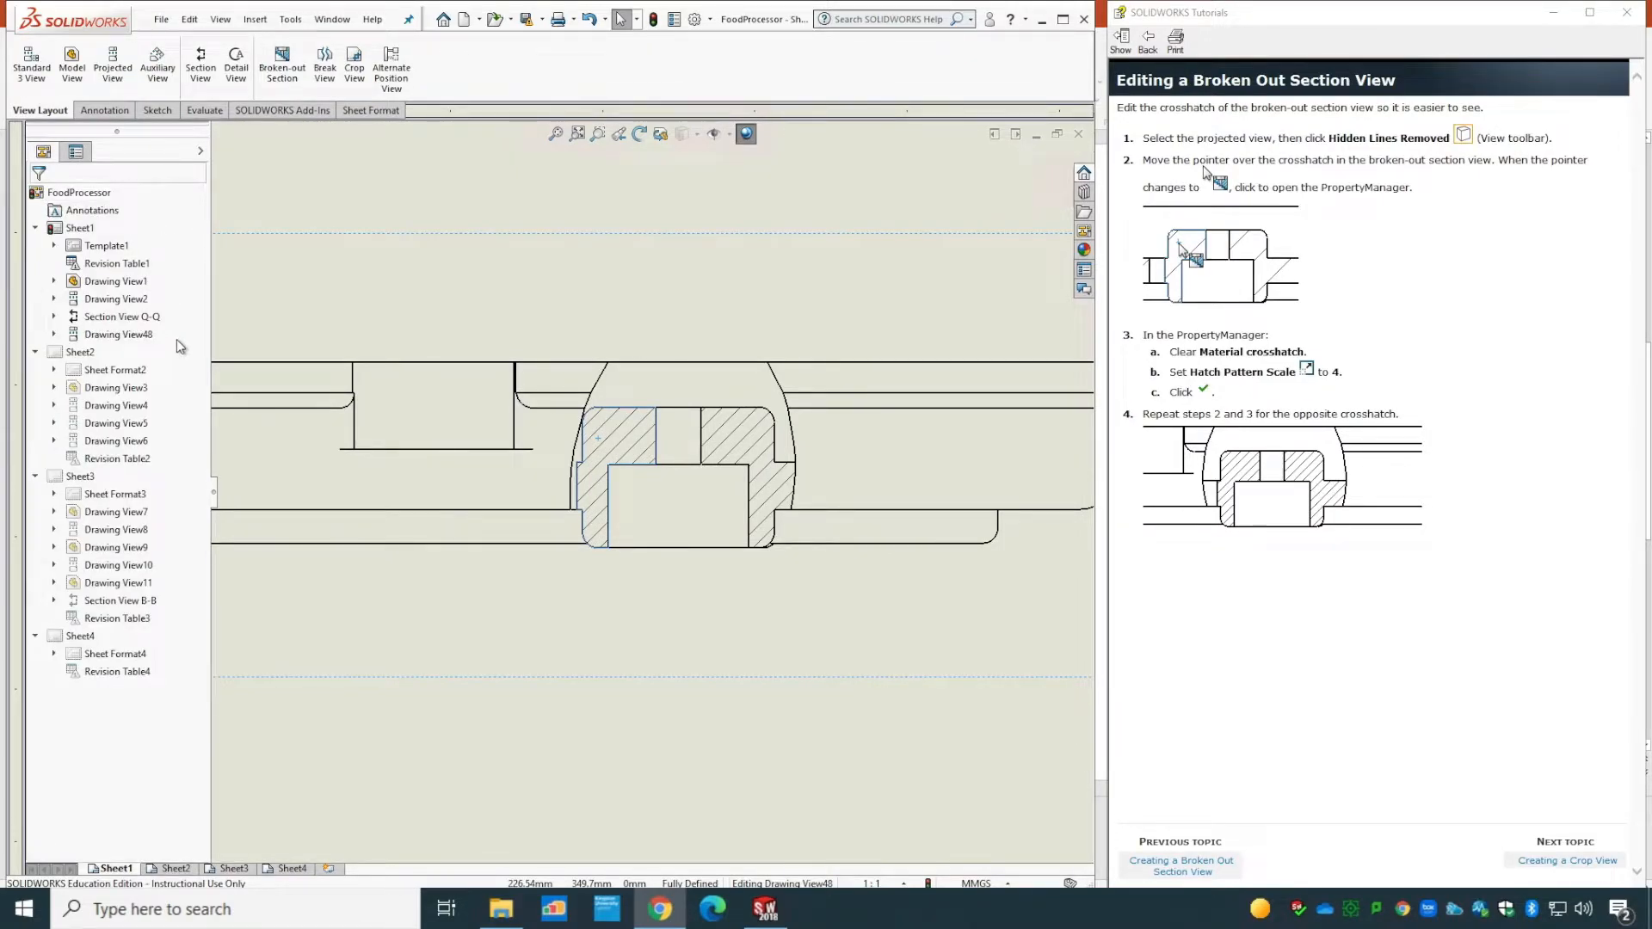
- Following the Creating a Crop View topic, enable auto-insertion of part hole center marks, part fillet center marks and centerlines in the Detailing document properties
click(555, 136)
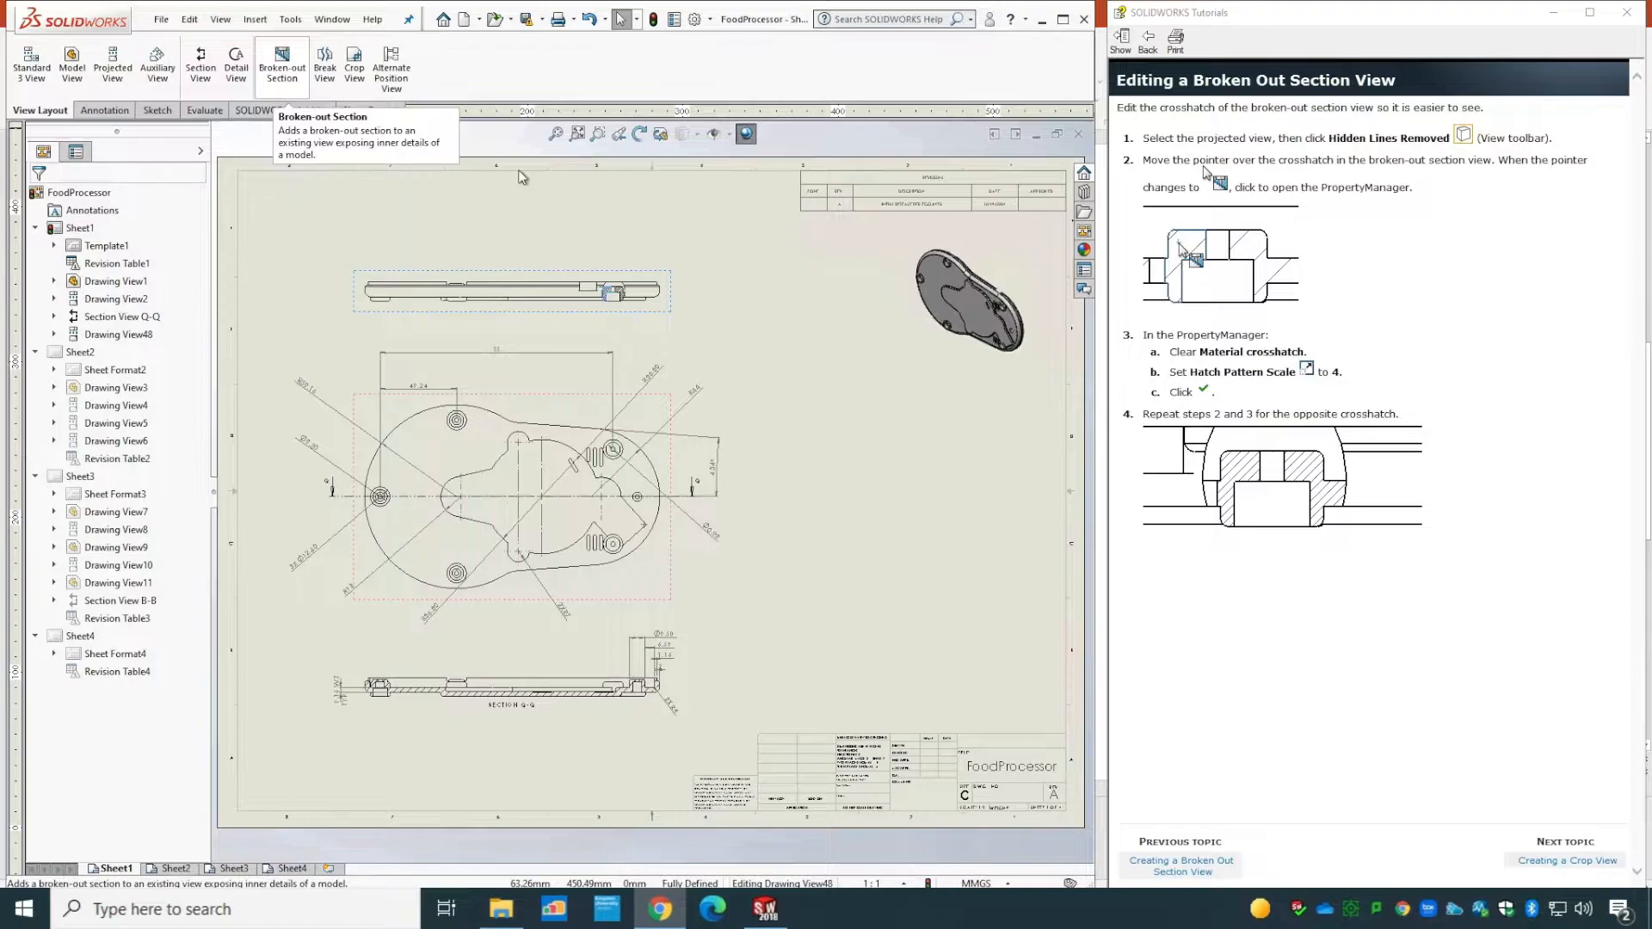
click(1582, 862)
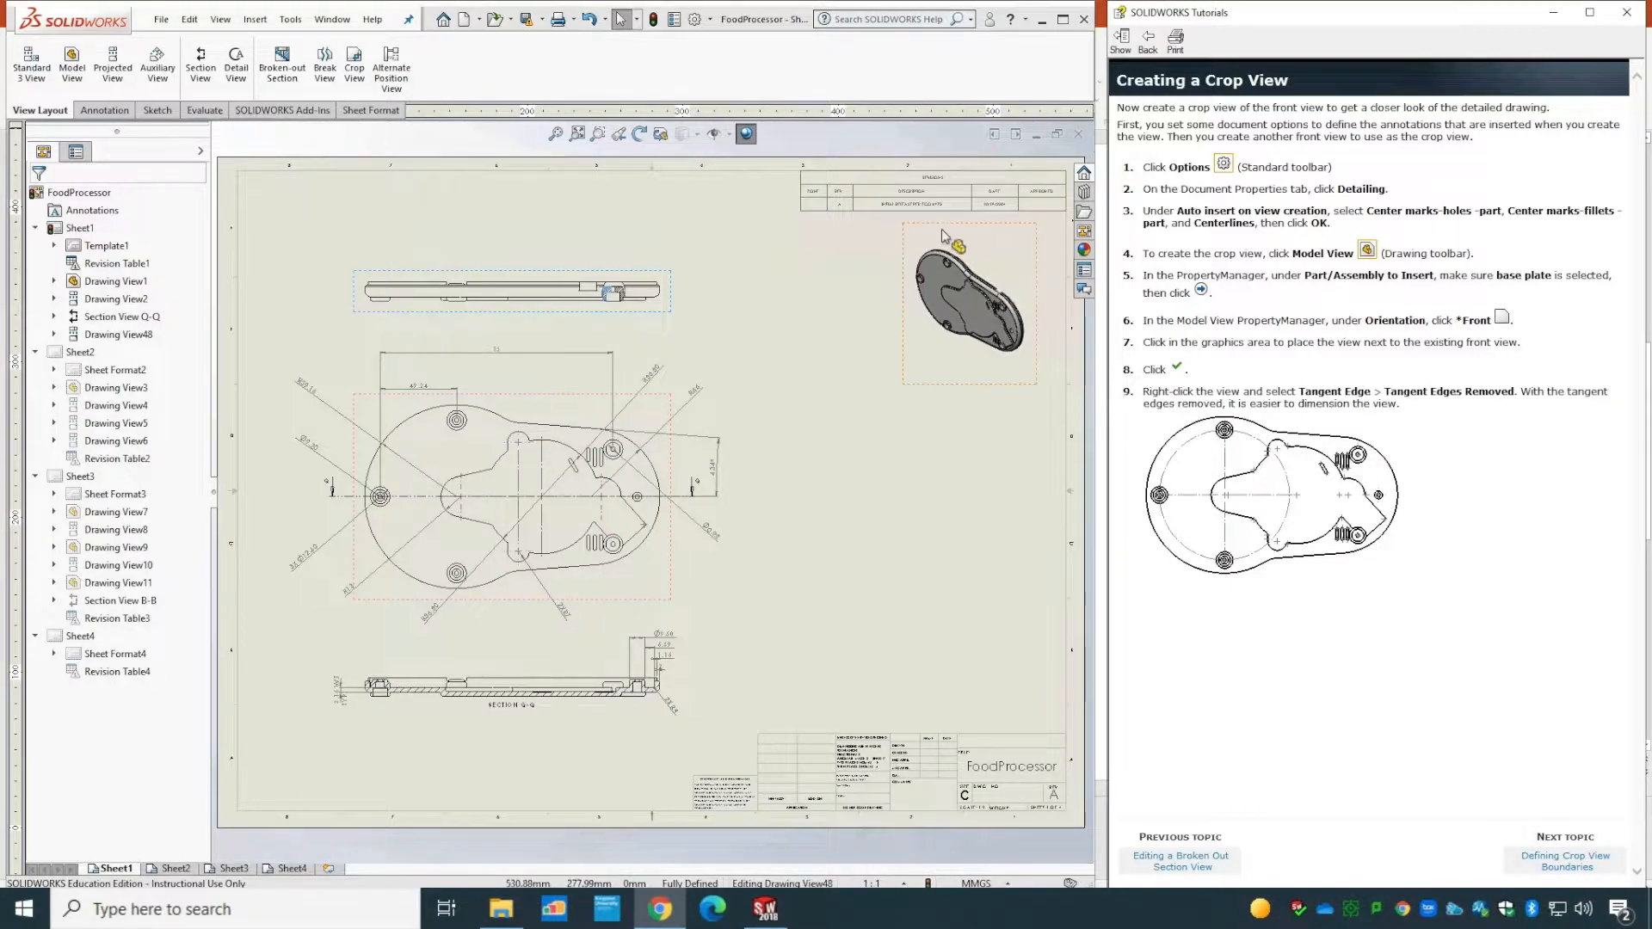
click(695, 19)
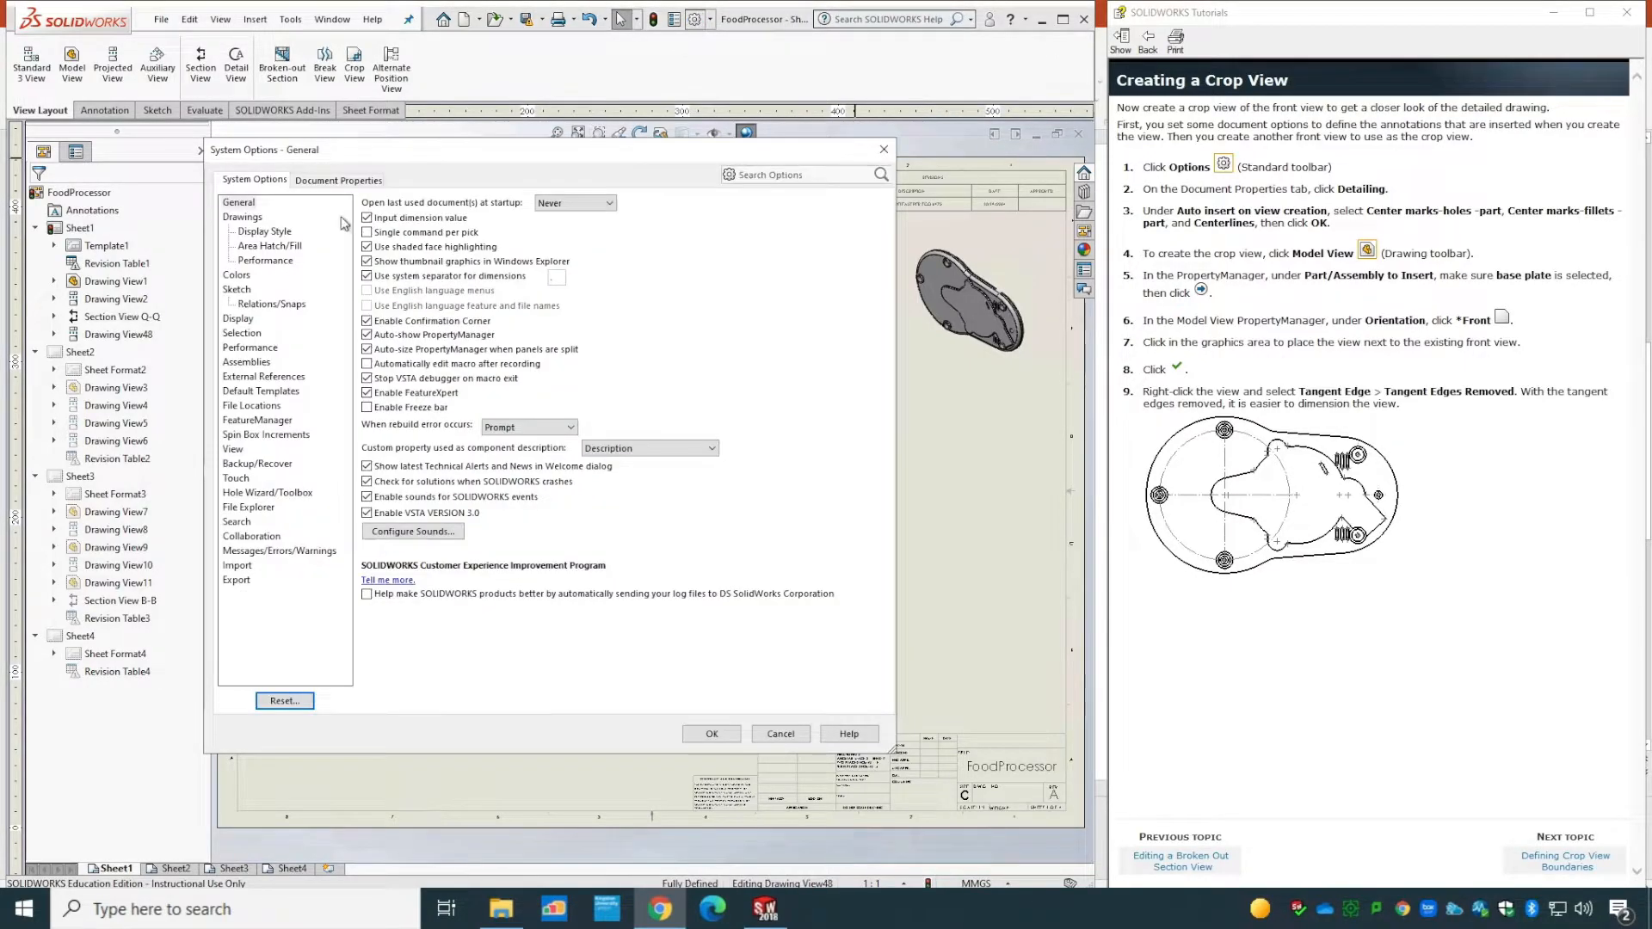
click(303, 182)
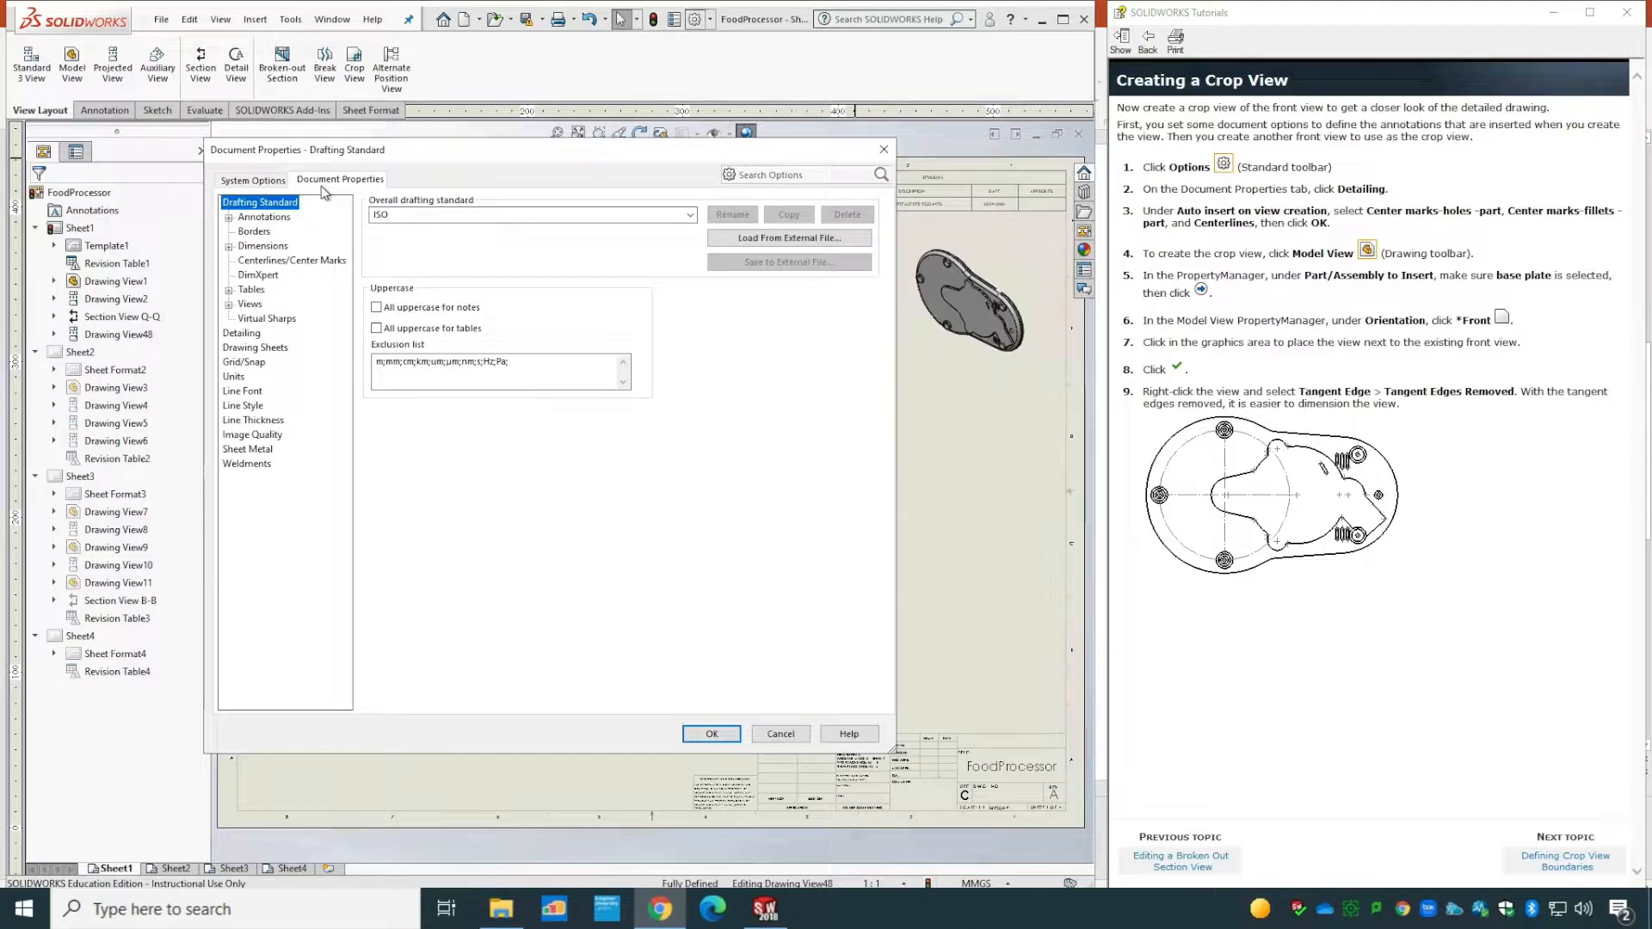
click(247, 339)
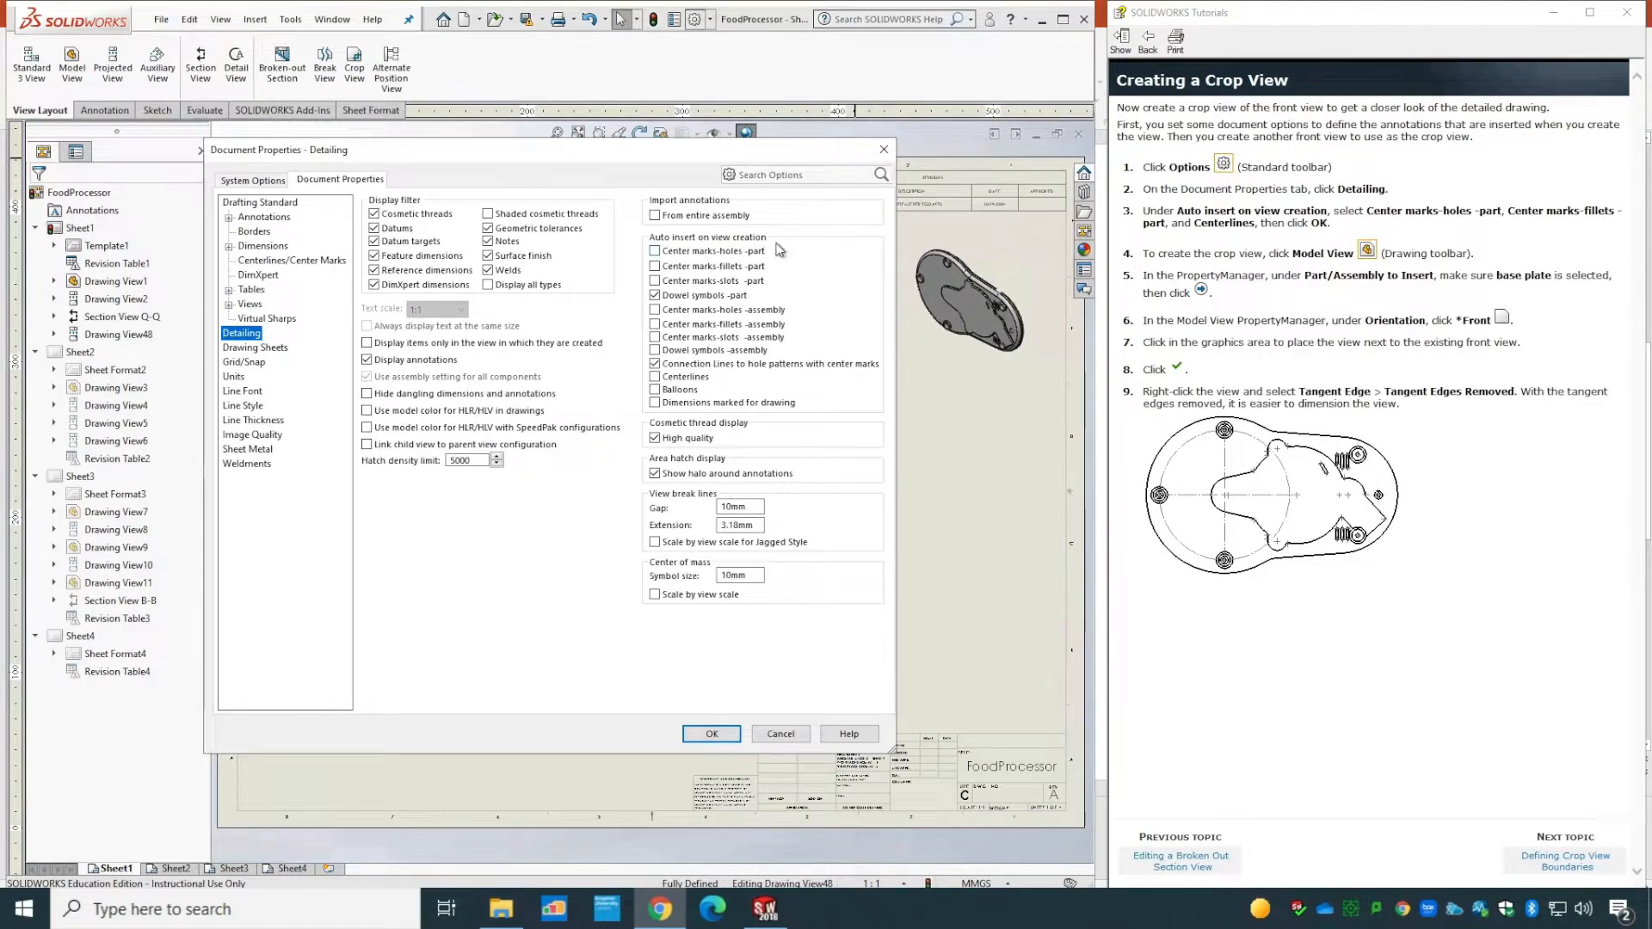
click(654, 252)
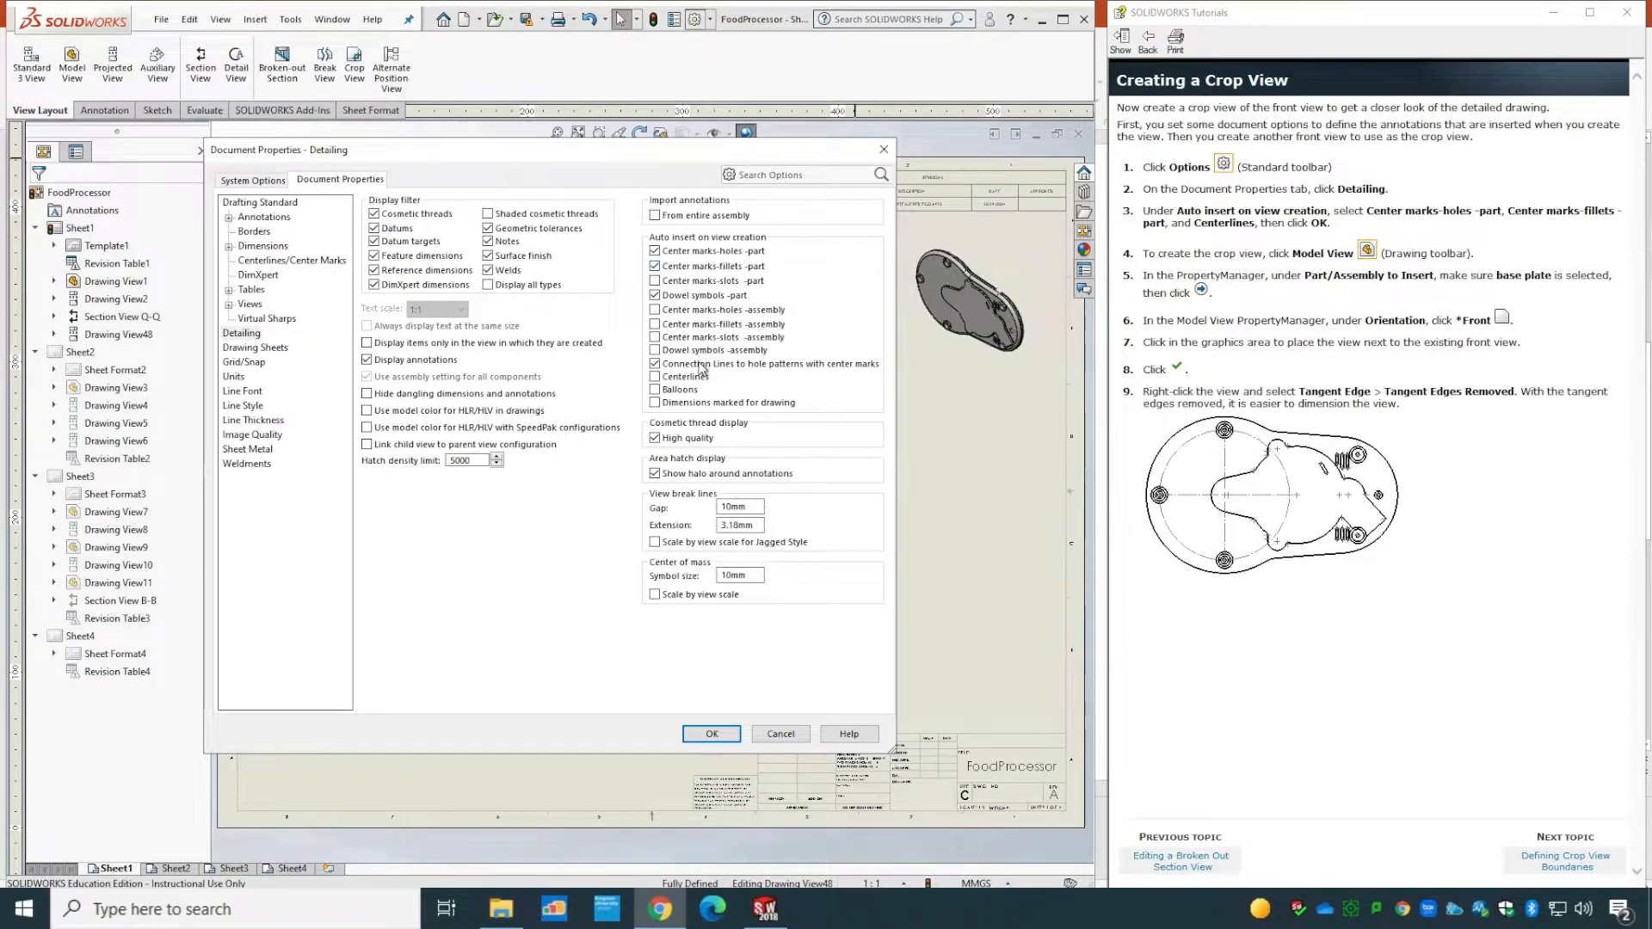
click(654, 377)
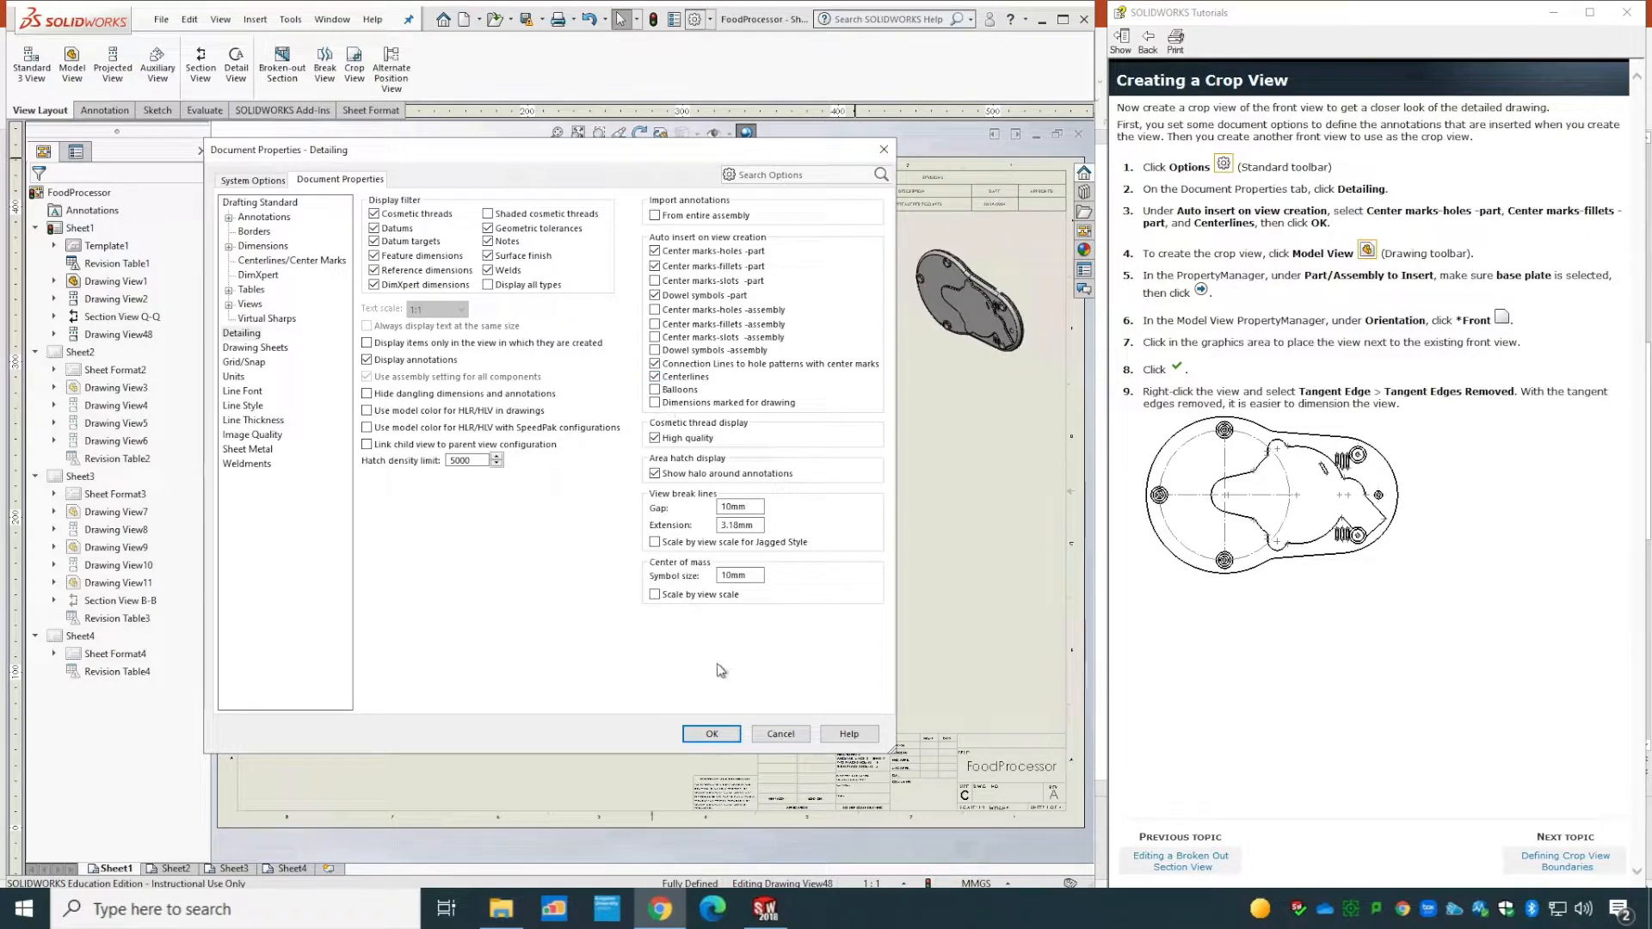
click(712, 733)
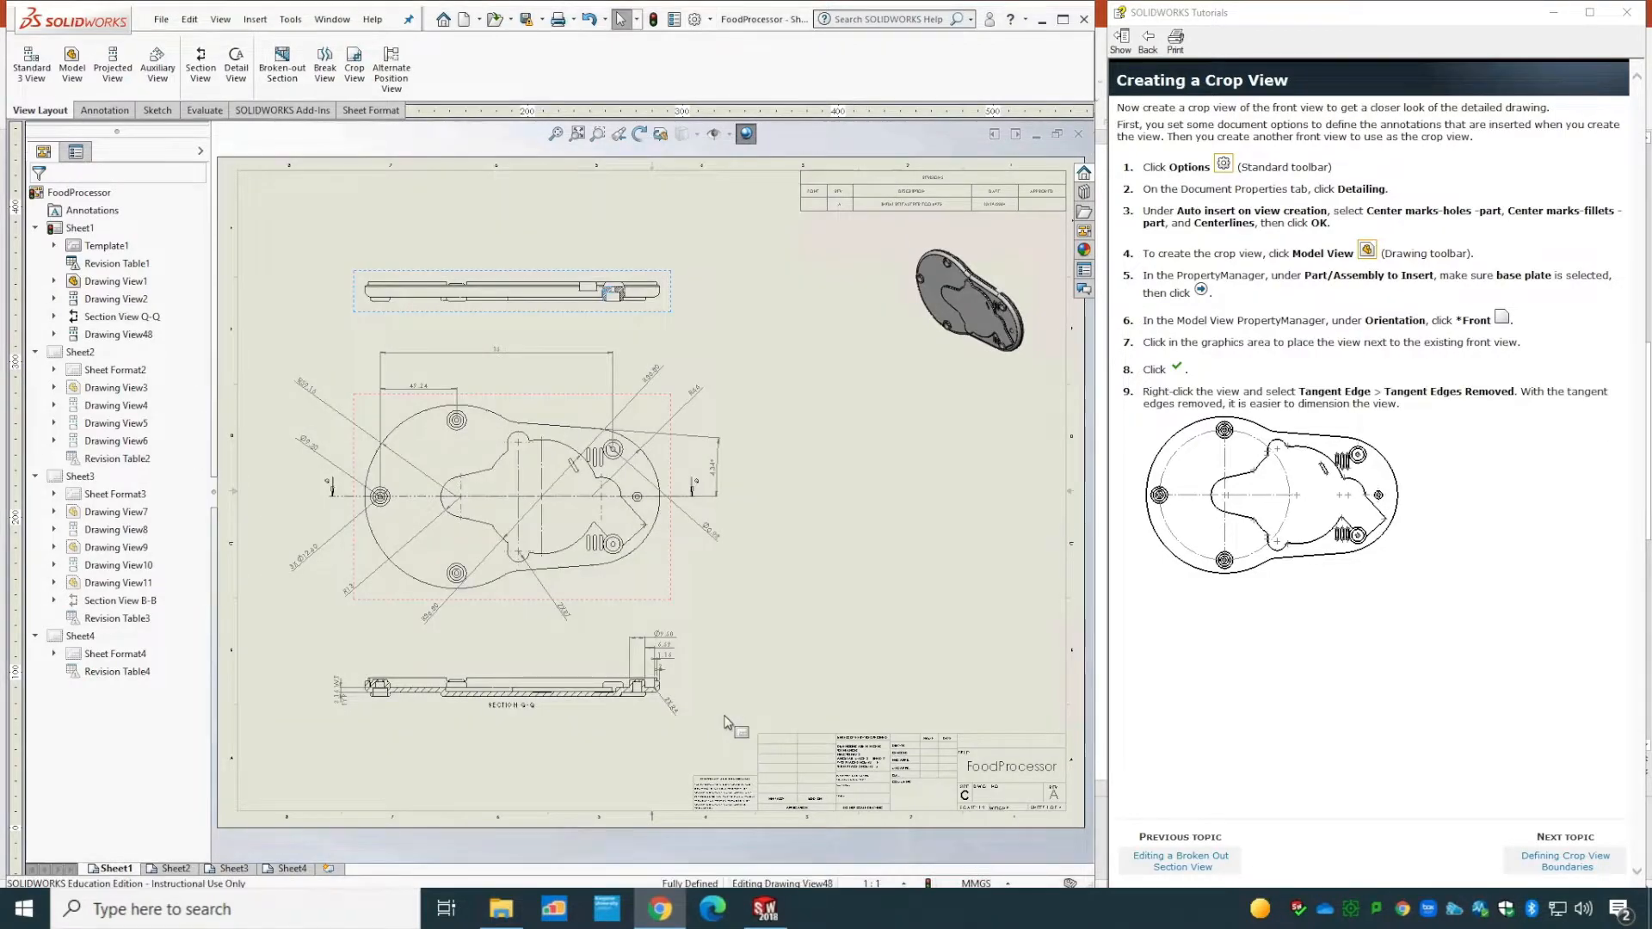
- Insert a front model view of the base plate to the right of Drawing View1, without adding projected views
click(74, 69)
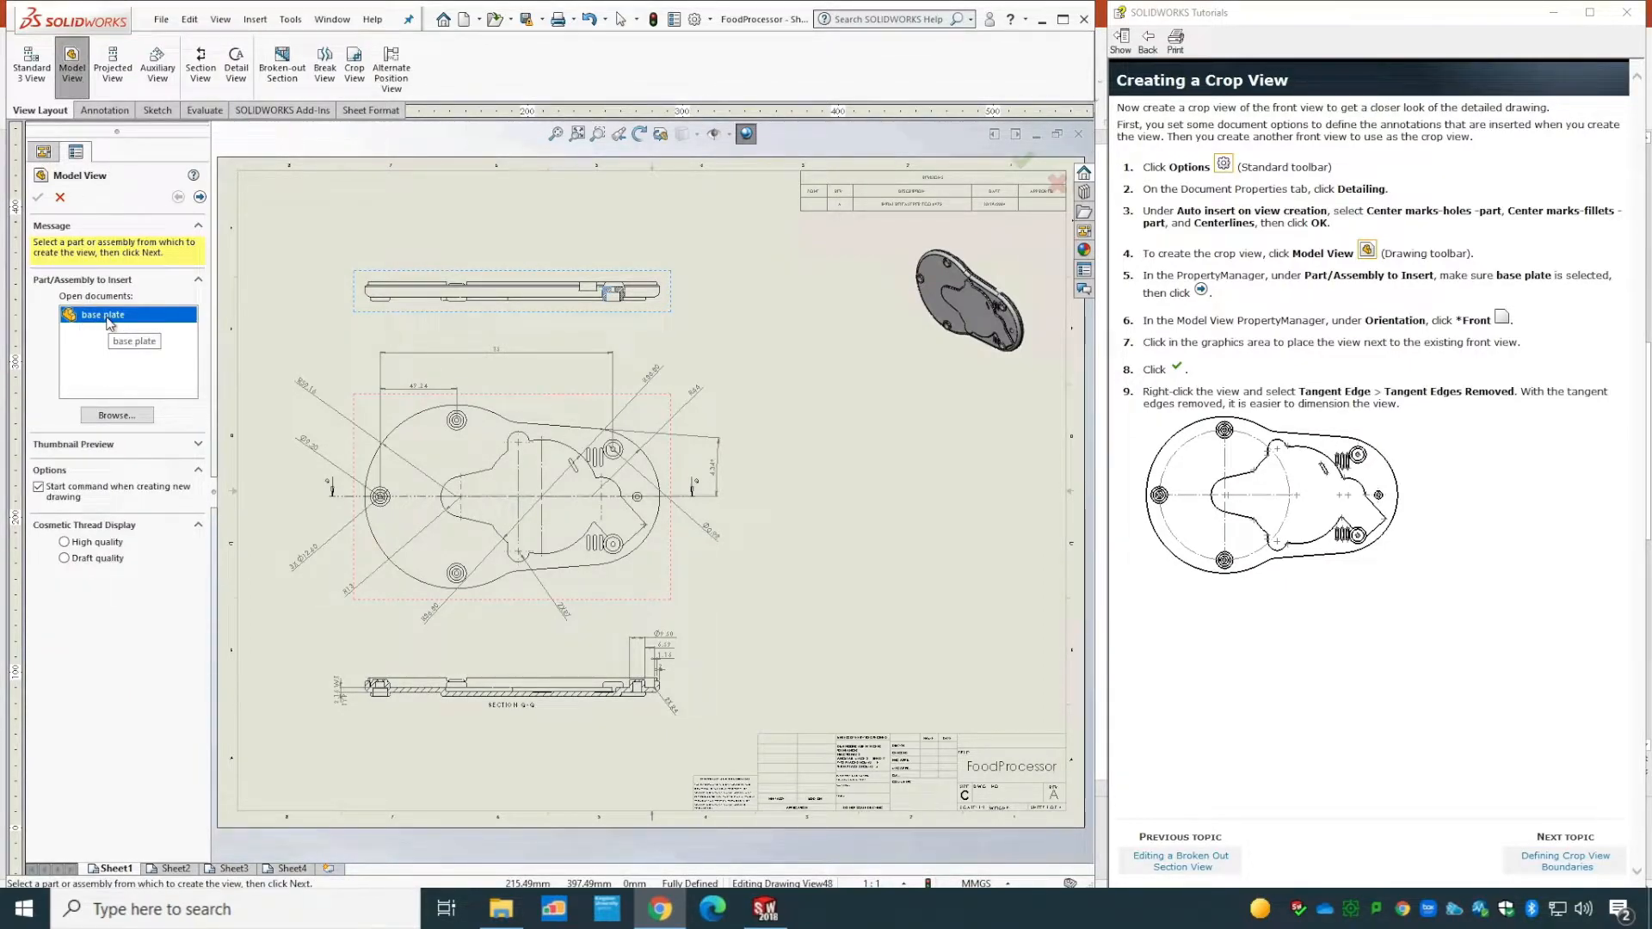
click(200, 197)
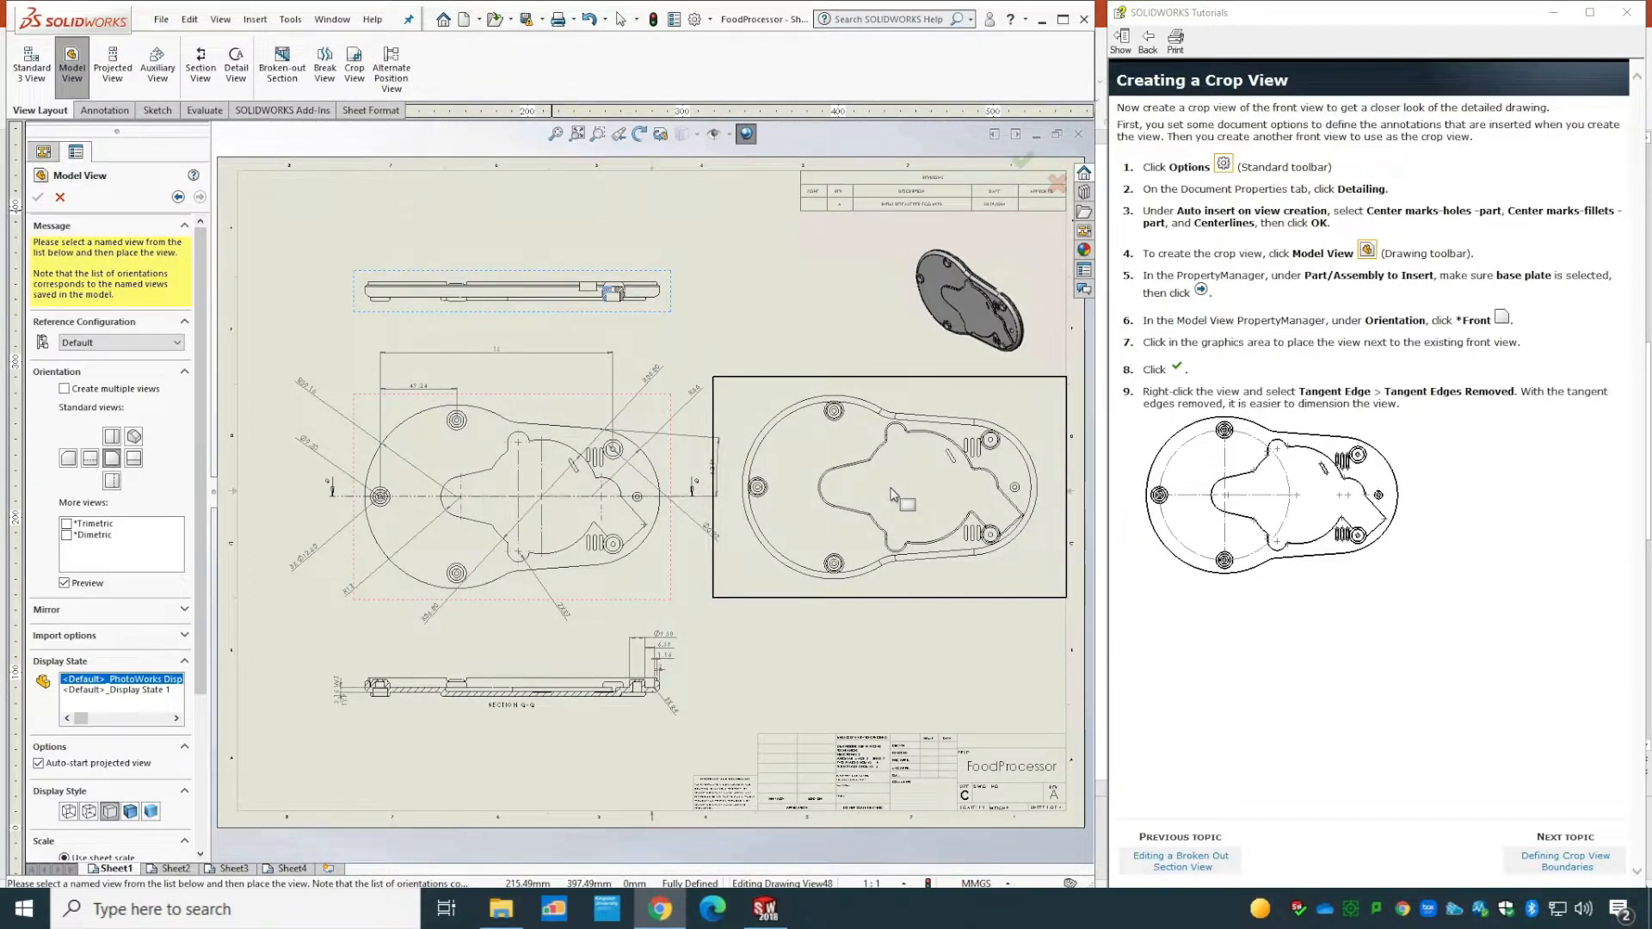
click(892, 493)
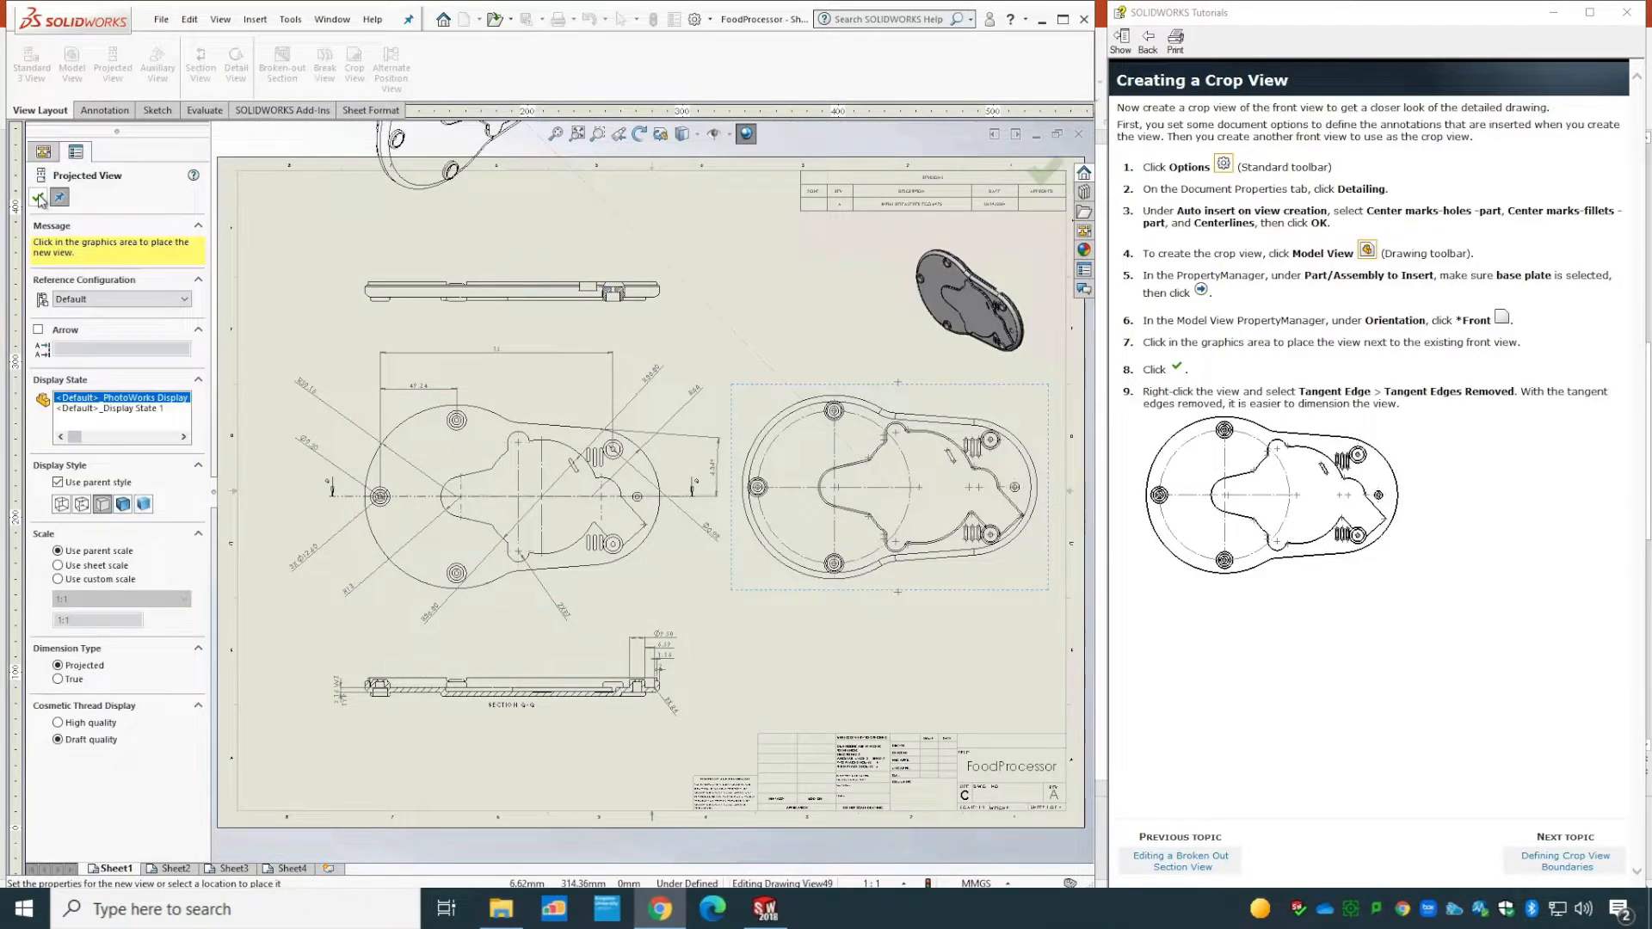
click(38, 197)
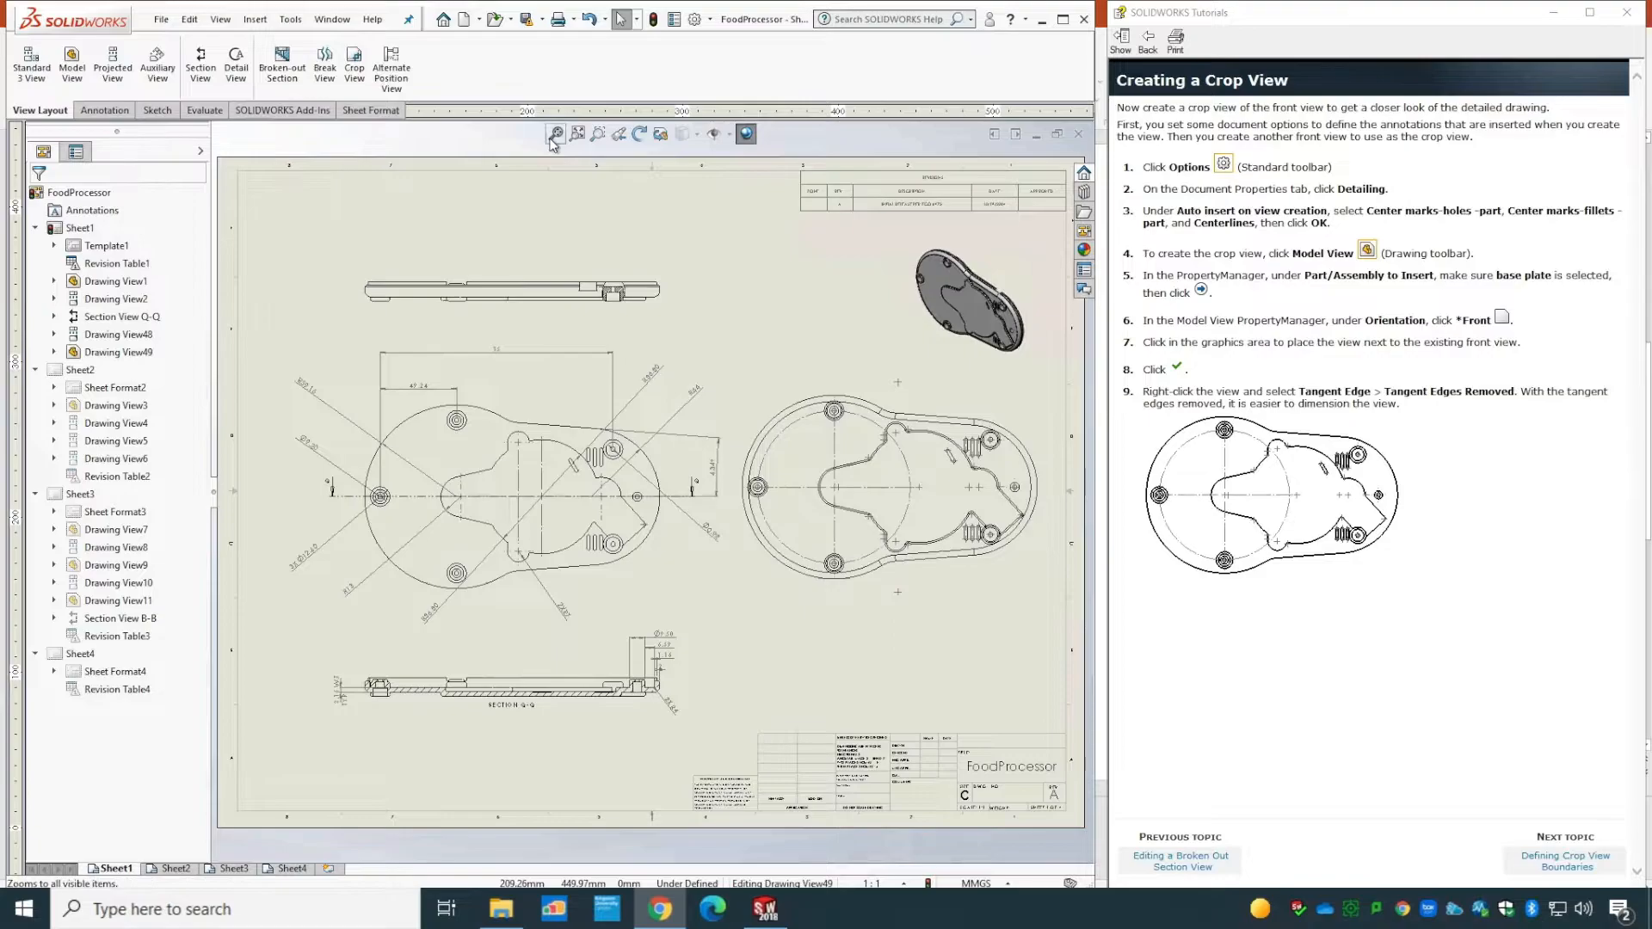
click(597, 134)
mouse_move(701, 620)
mouse_down()
mouse_move(834, 455)
mouse_move(1083, 382)
mouse_up()
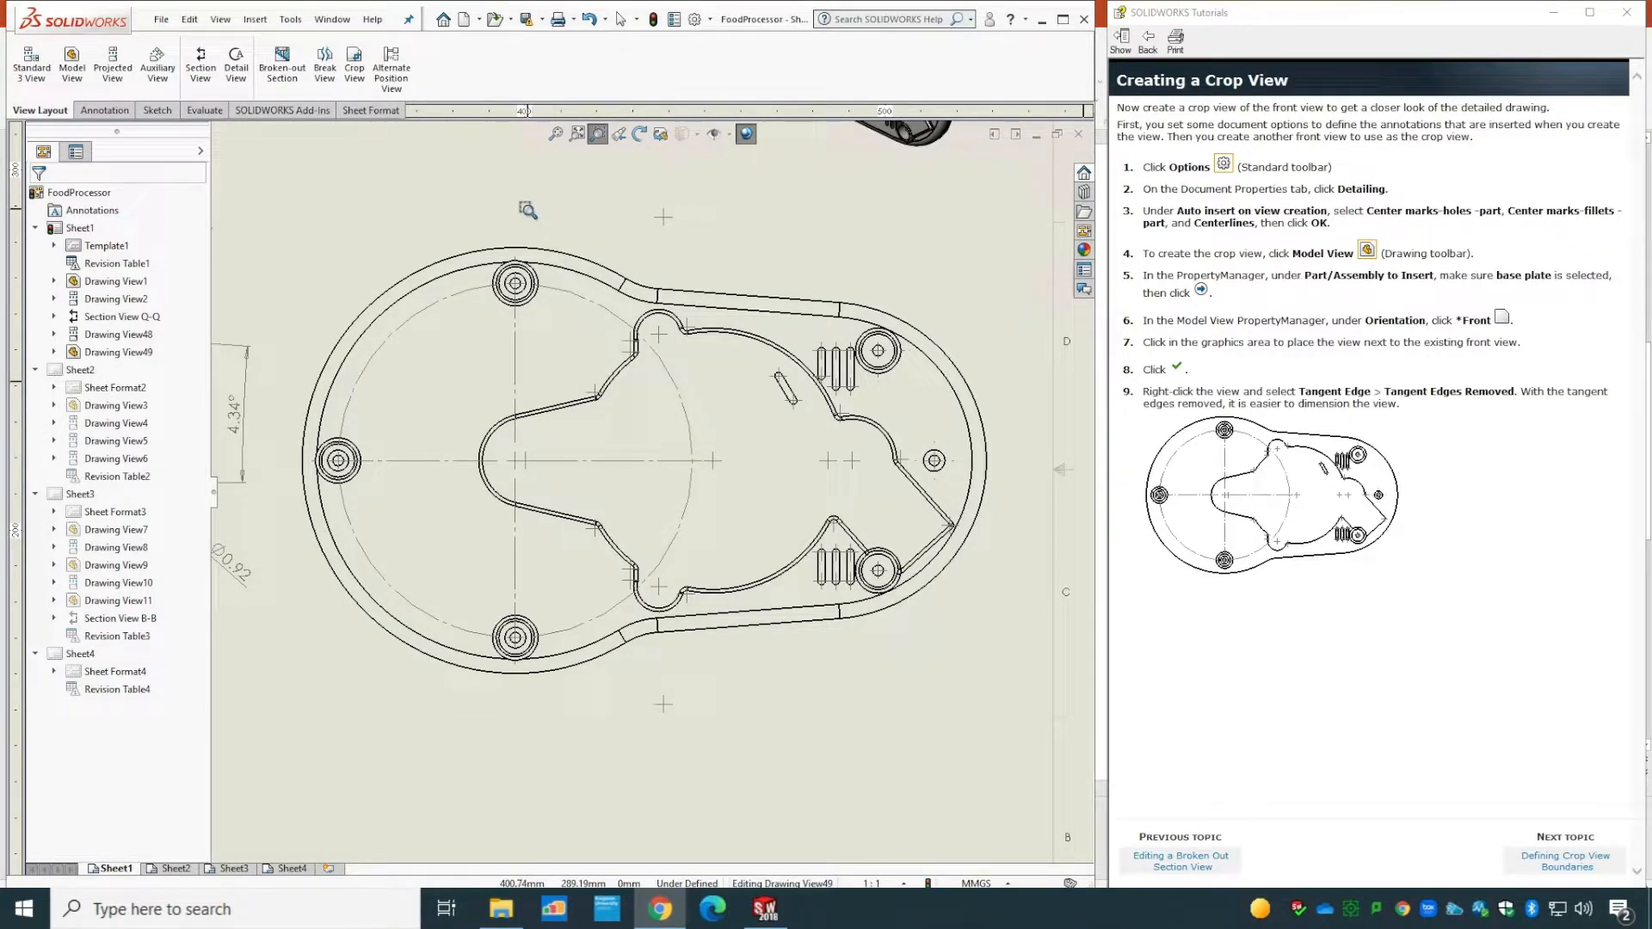
key(Escape)
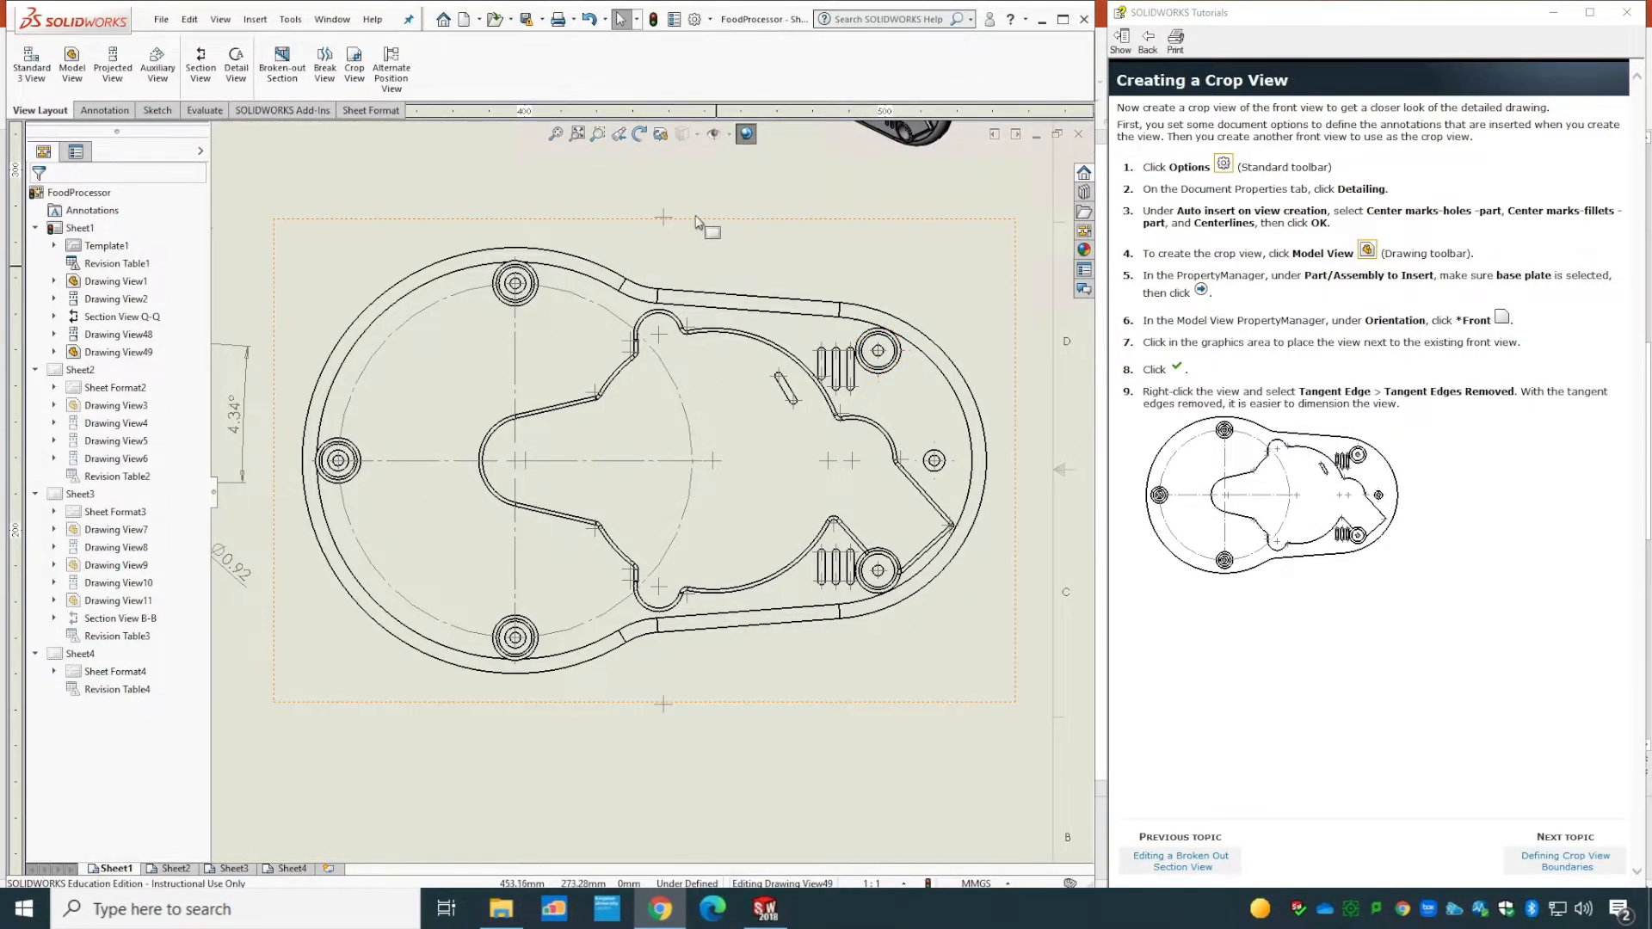
- Compare the new front view with its tangent edges removed and with its tangent edges visible
click(632, 227)
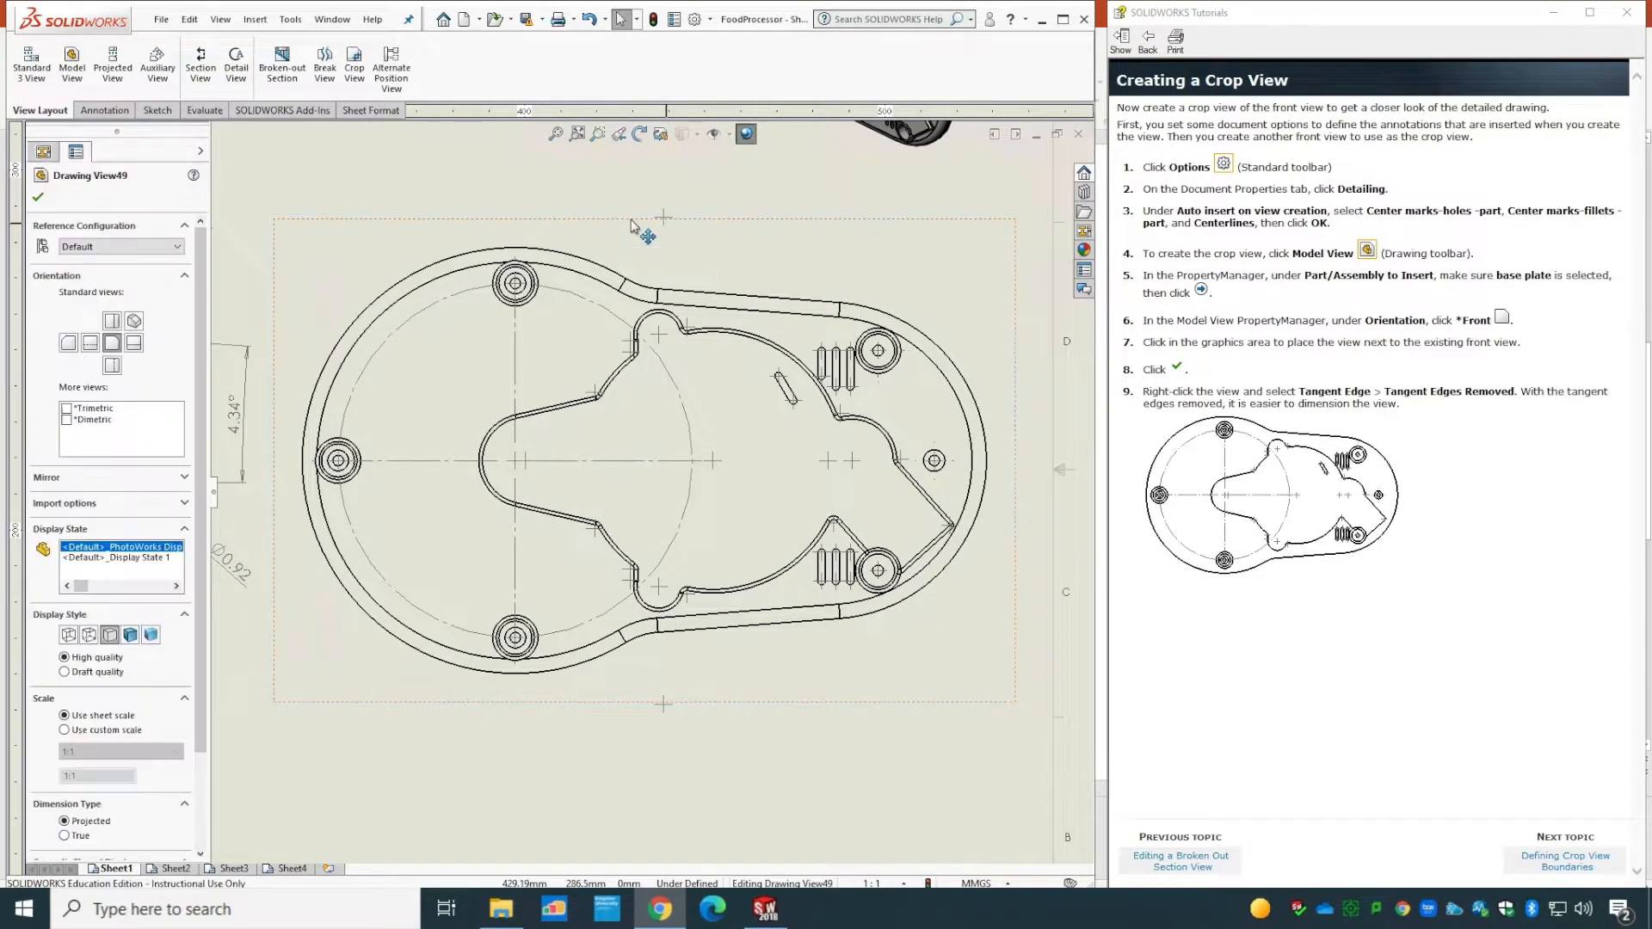
right_click(632, 226)
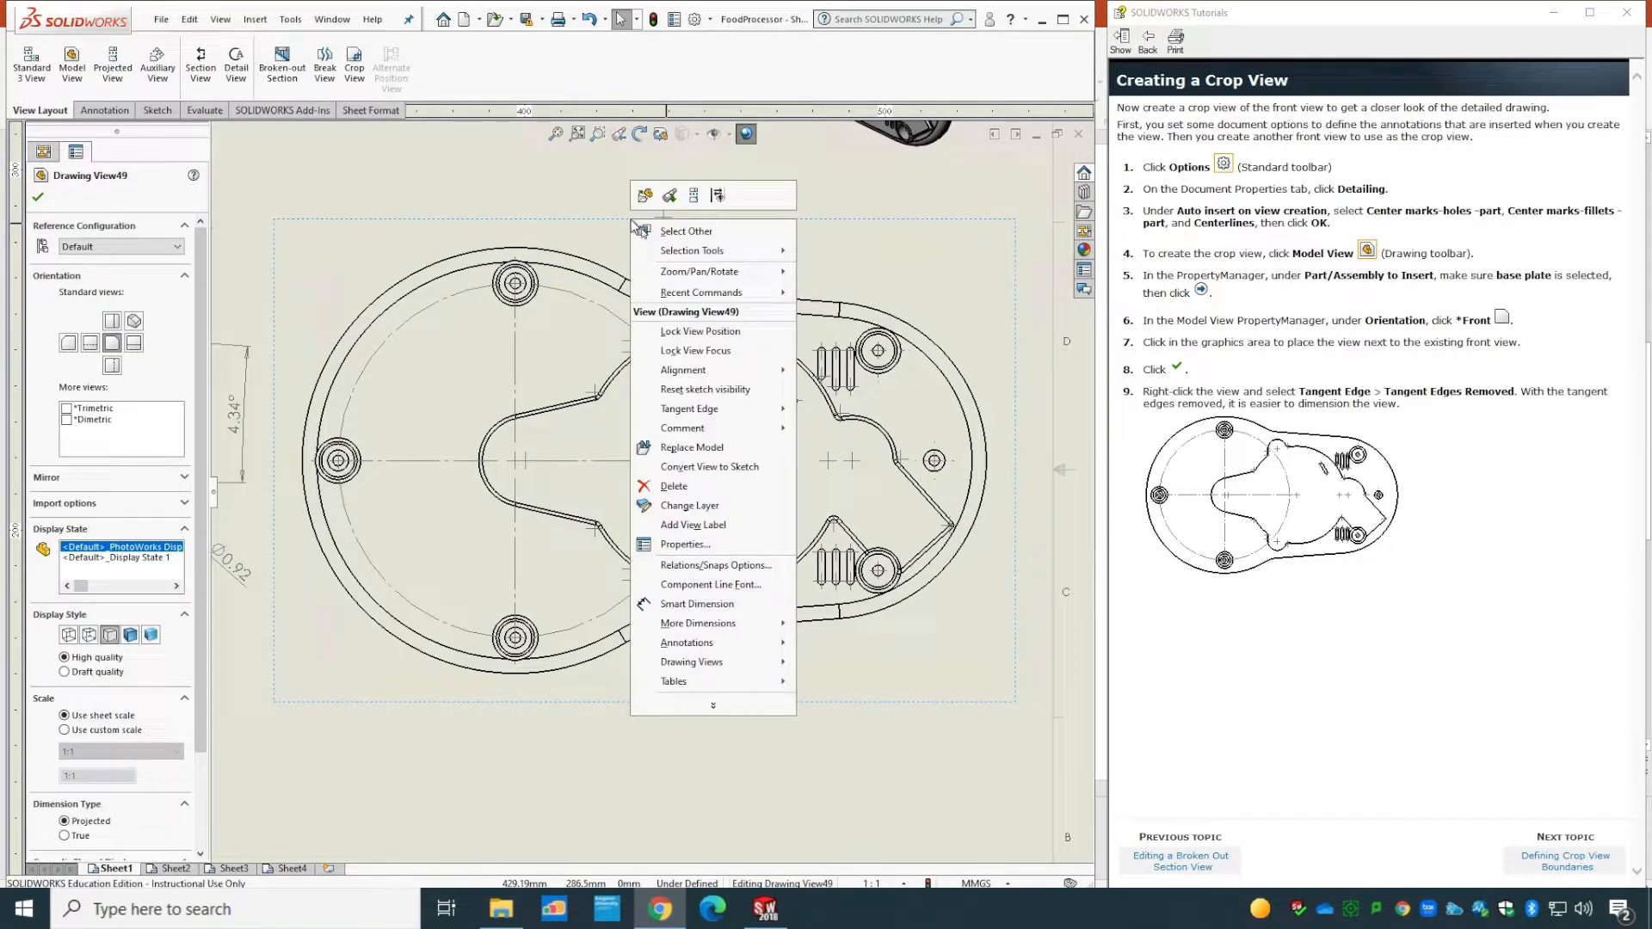
mouse_move(730, 416)
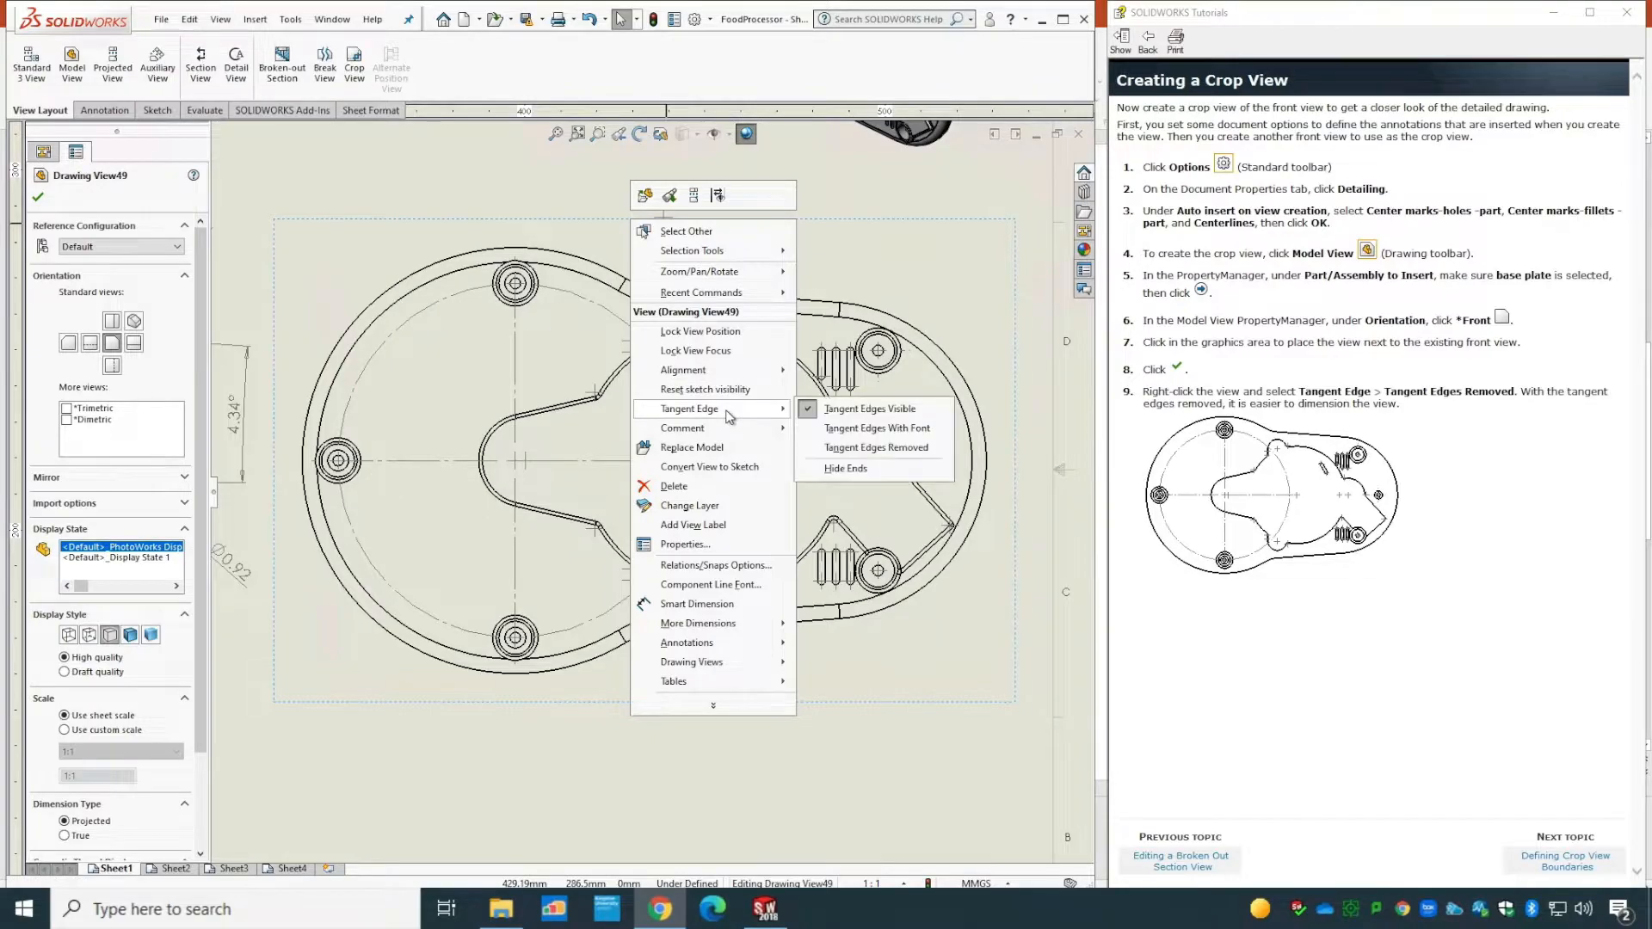
click(877, 458)
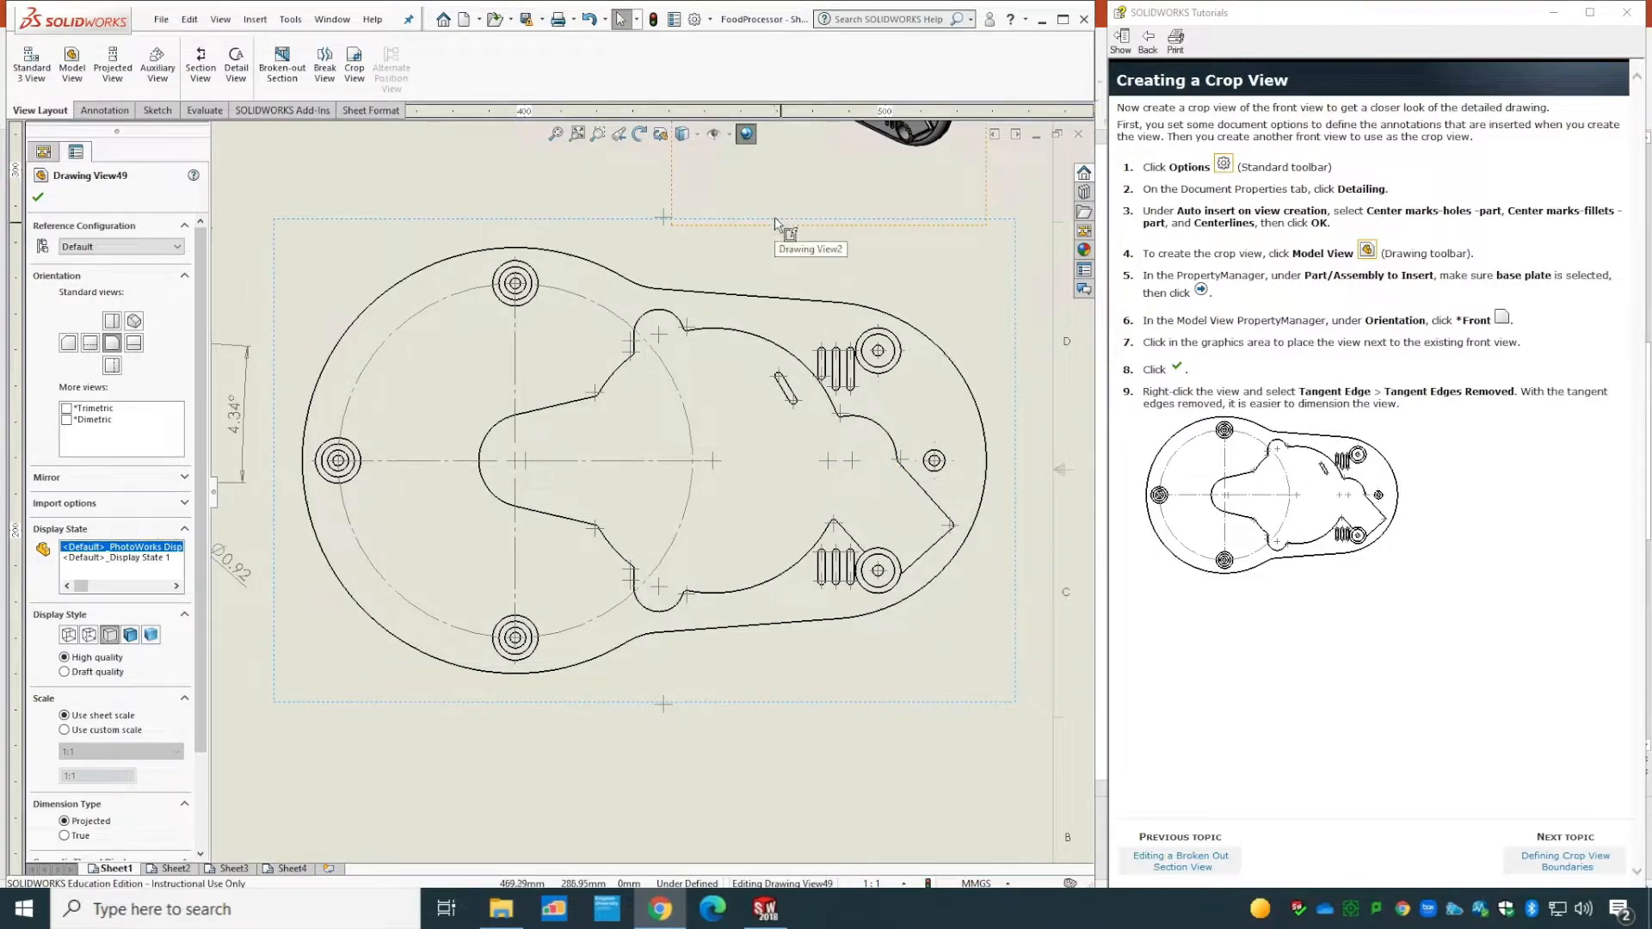
right_click(605, 223)
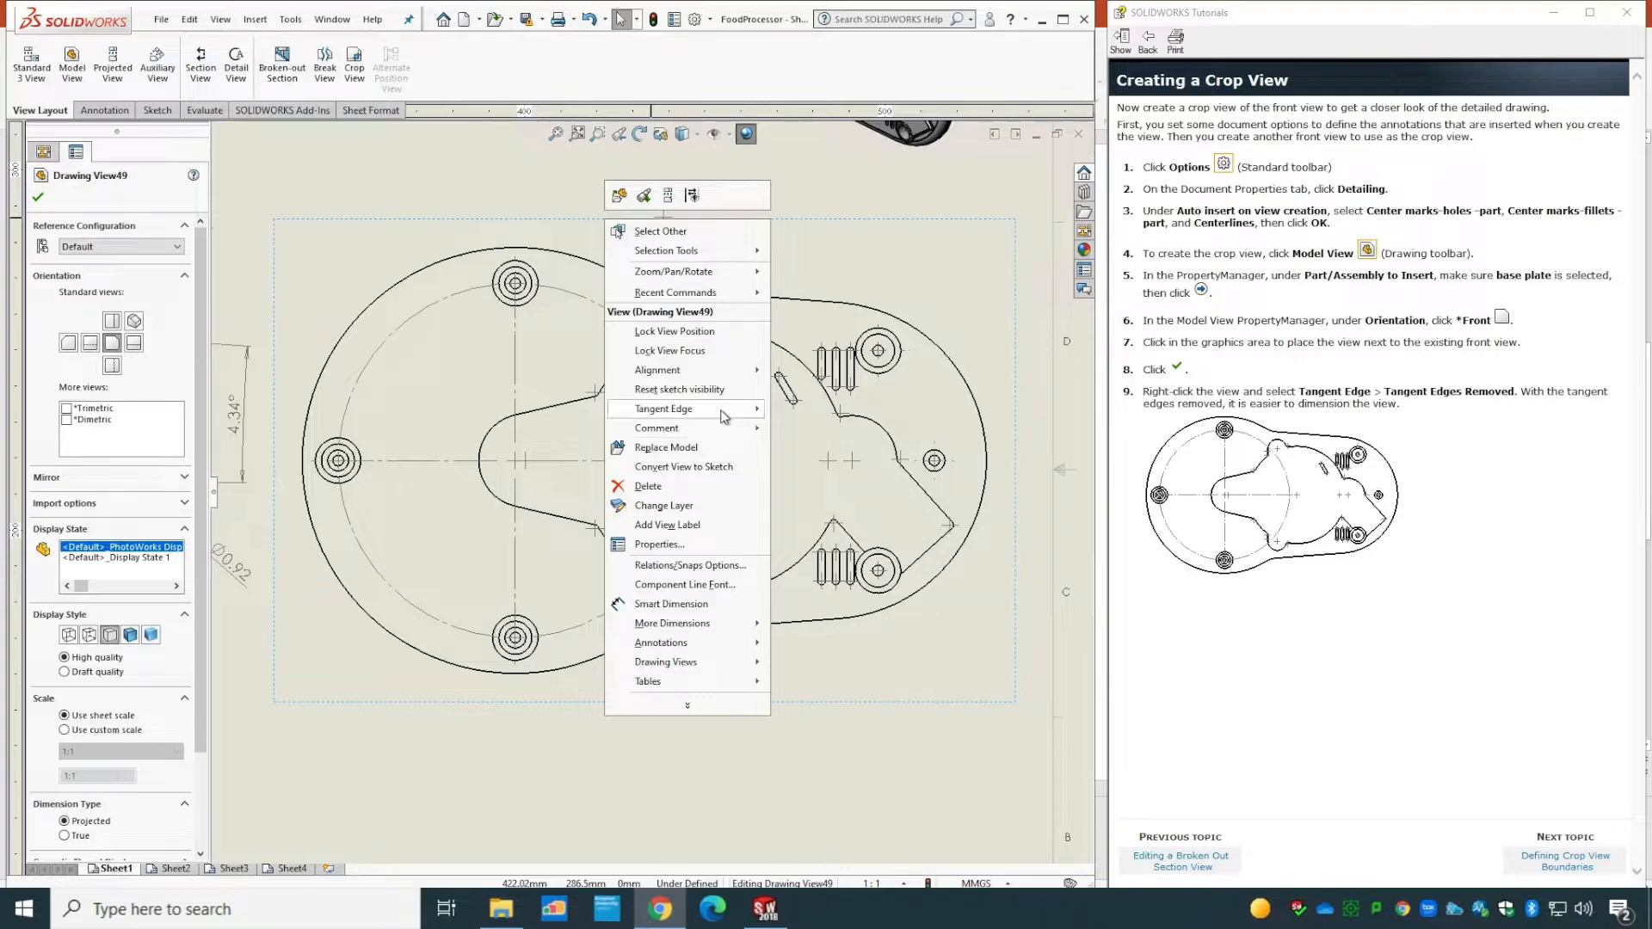
mouse_move(723, 411)
click(788, 412)
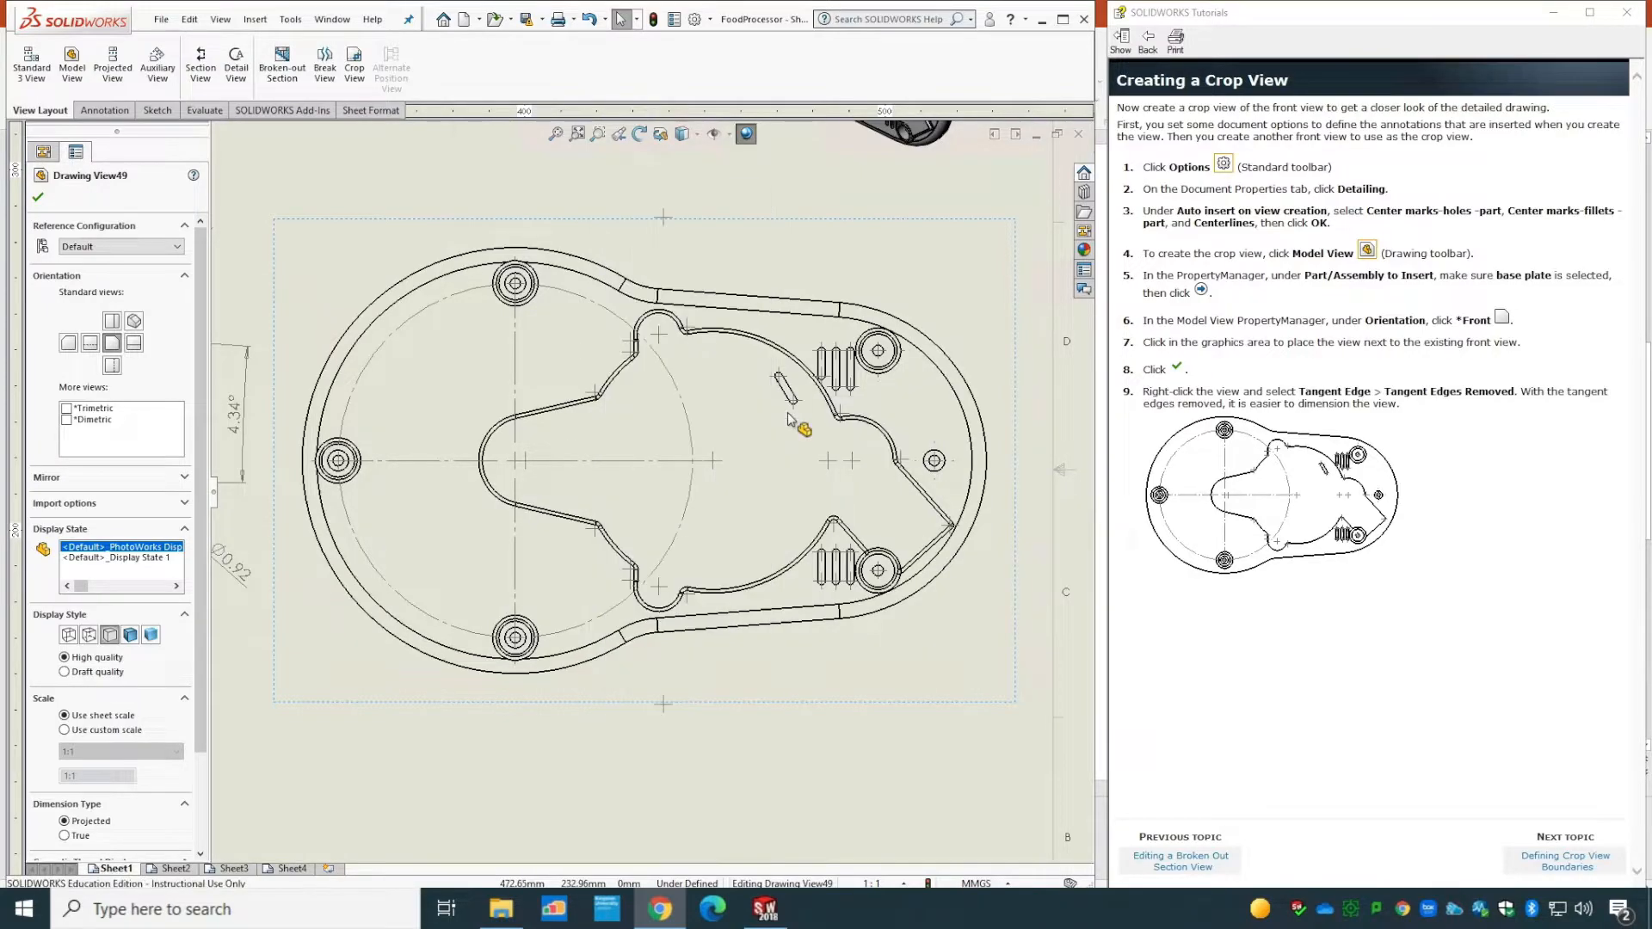
- Set the new front view's tangent edge display to Tangent Edges Removed
right_click(608, 225)
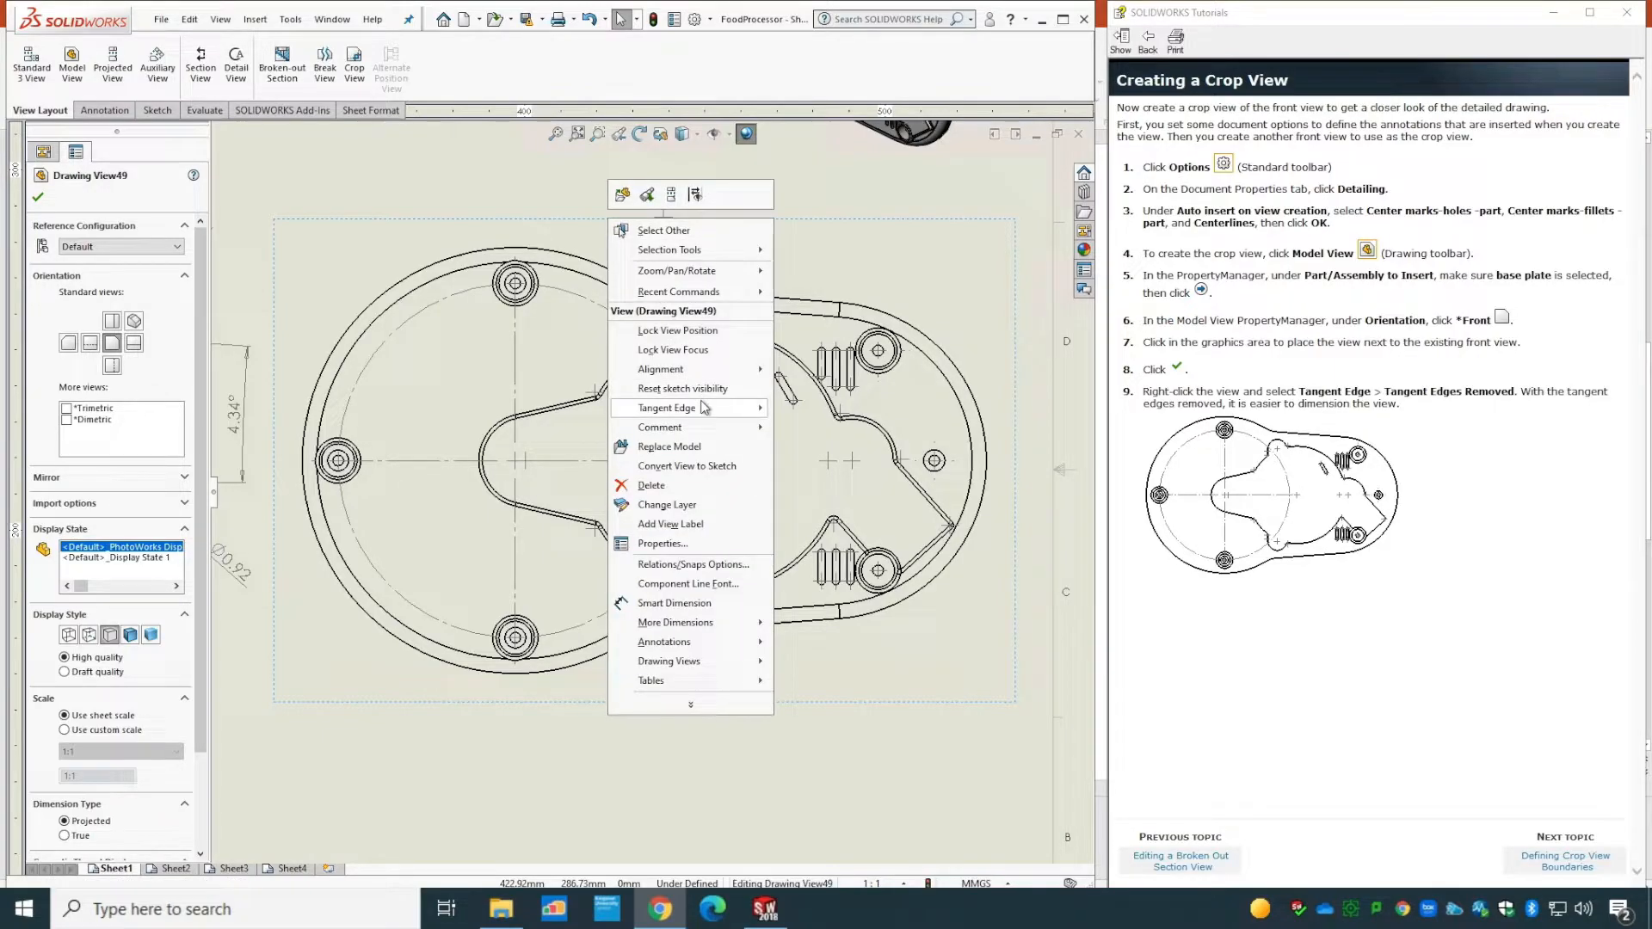
mouse_move(709, 409)
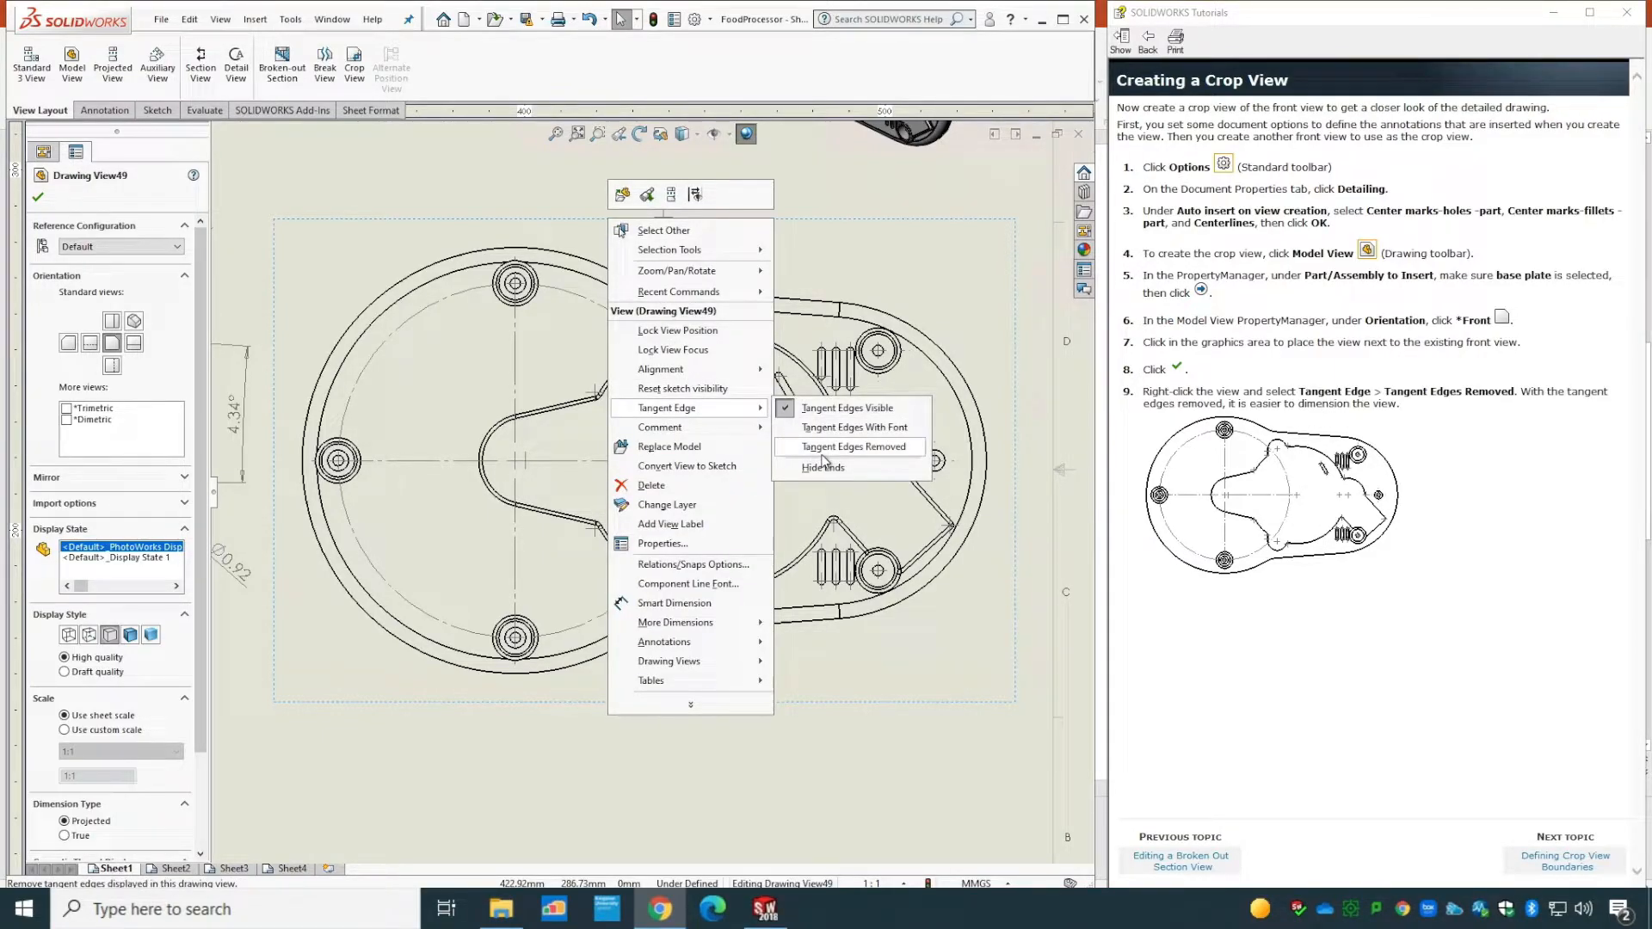
click(821, 454)
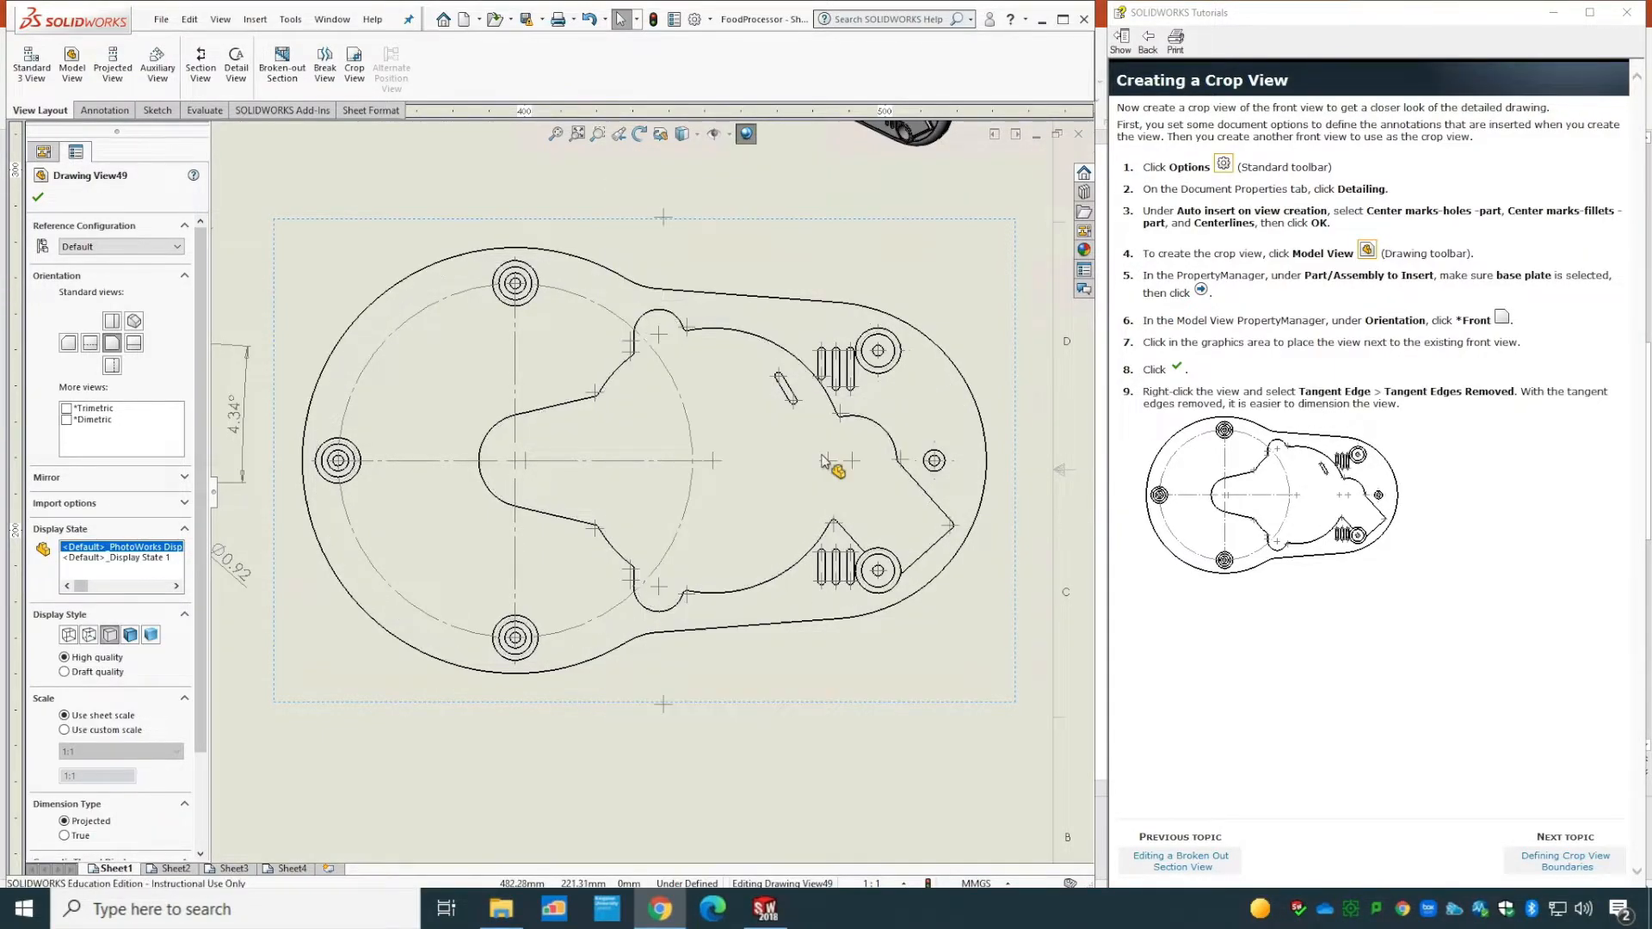
click(37, 200)
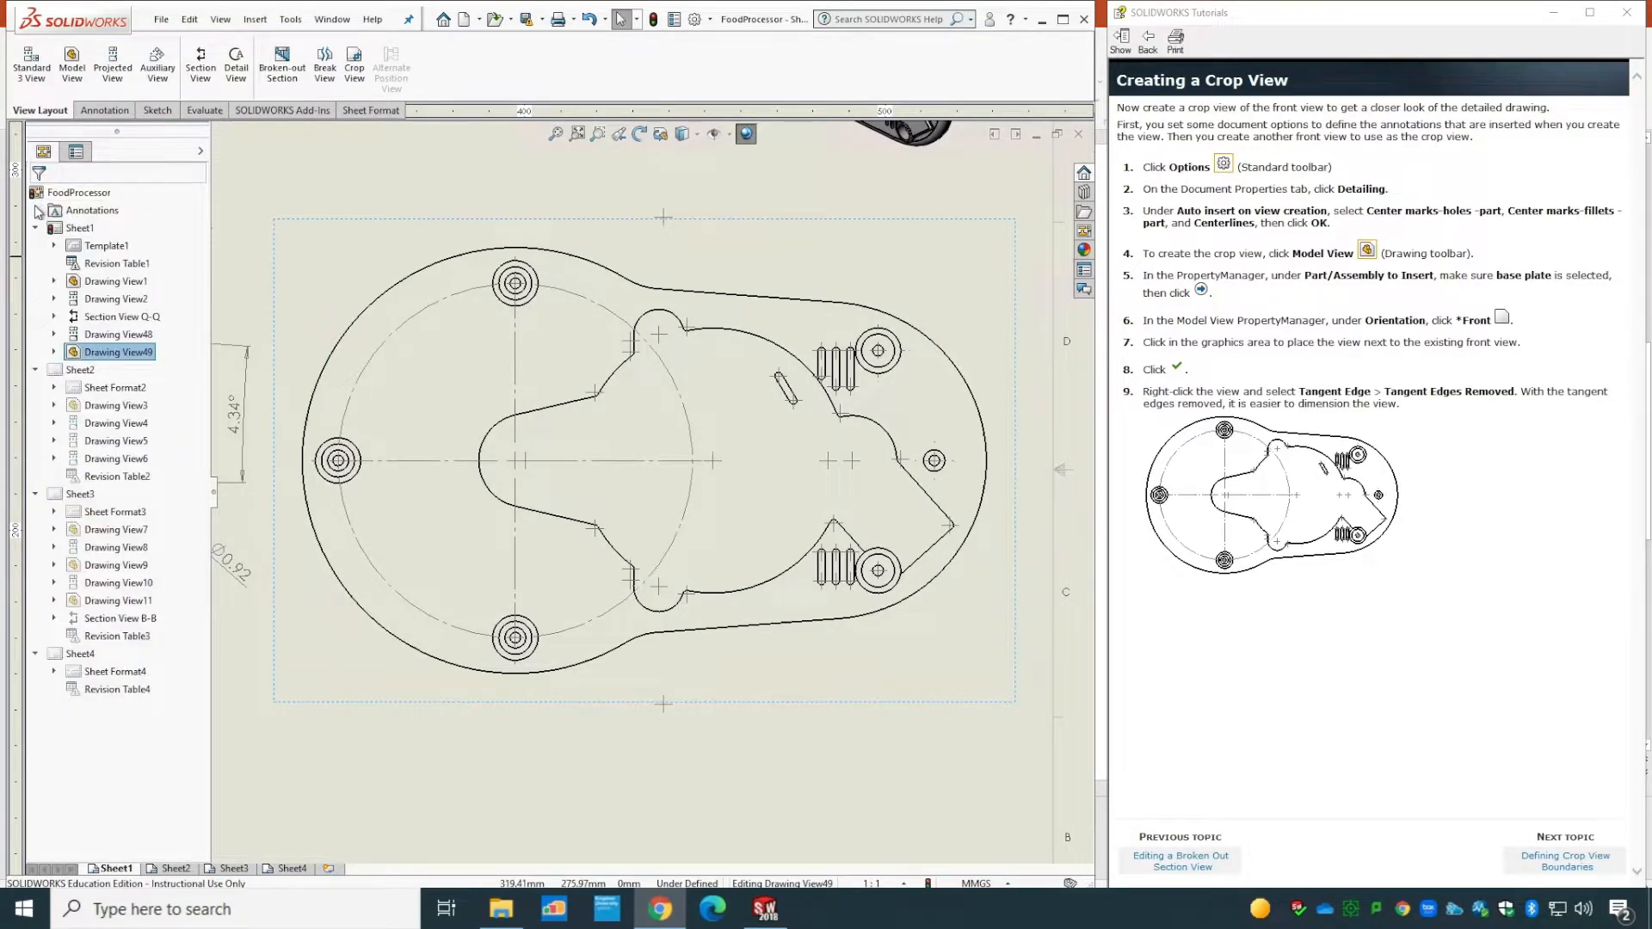
- Following the Defining Crop View Boundaries topic, sketch a closed spline around the inner cutout of the new front view
click(1572, 864)
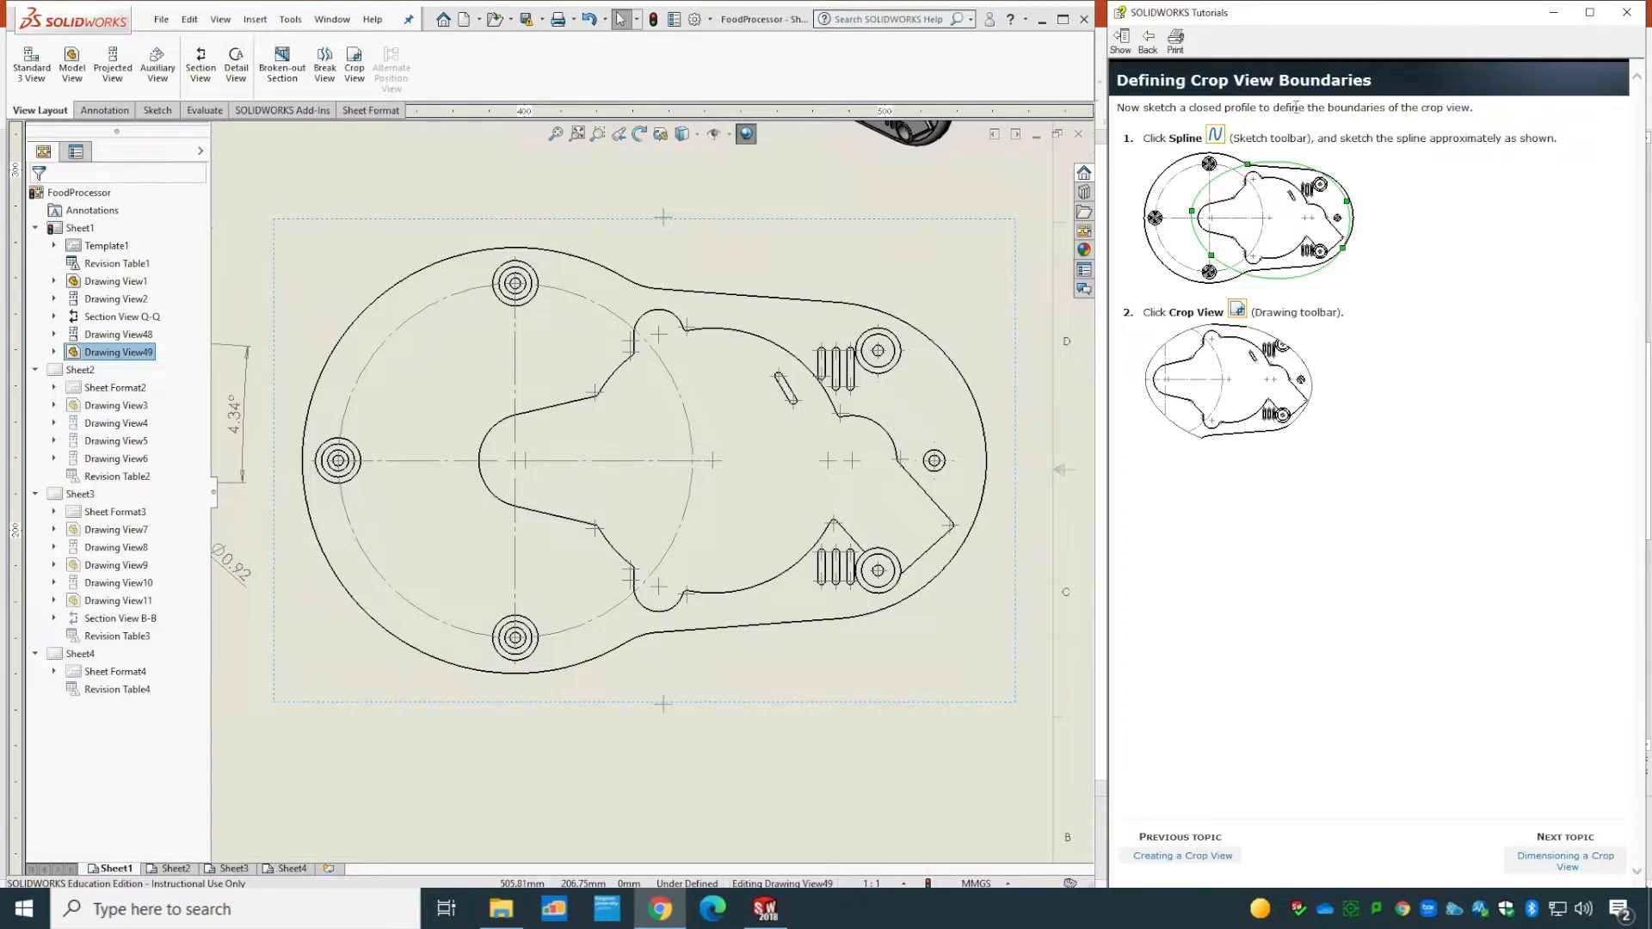
click(155, 112)
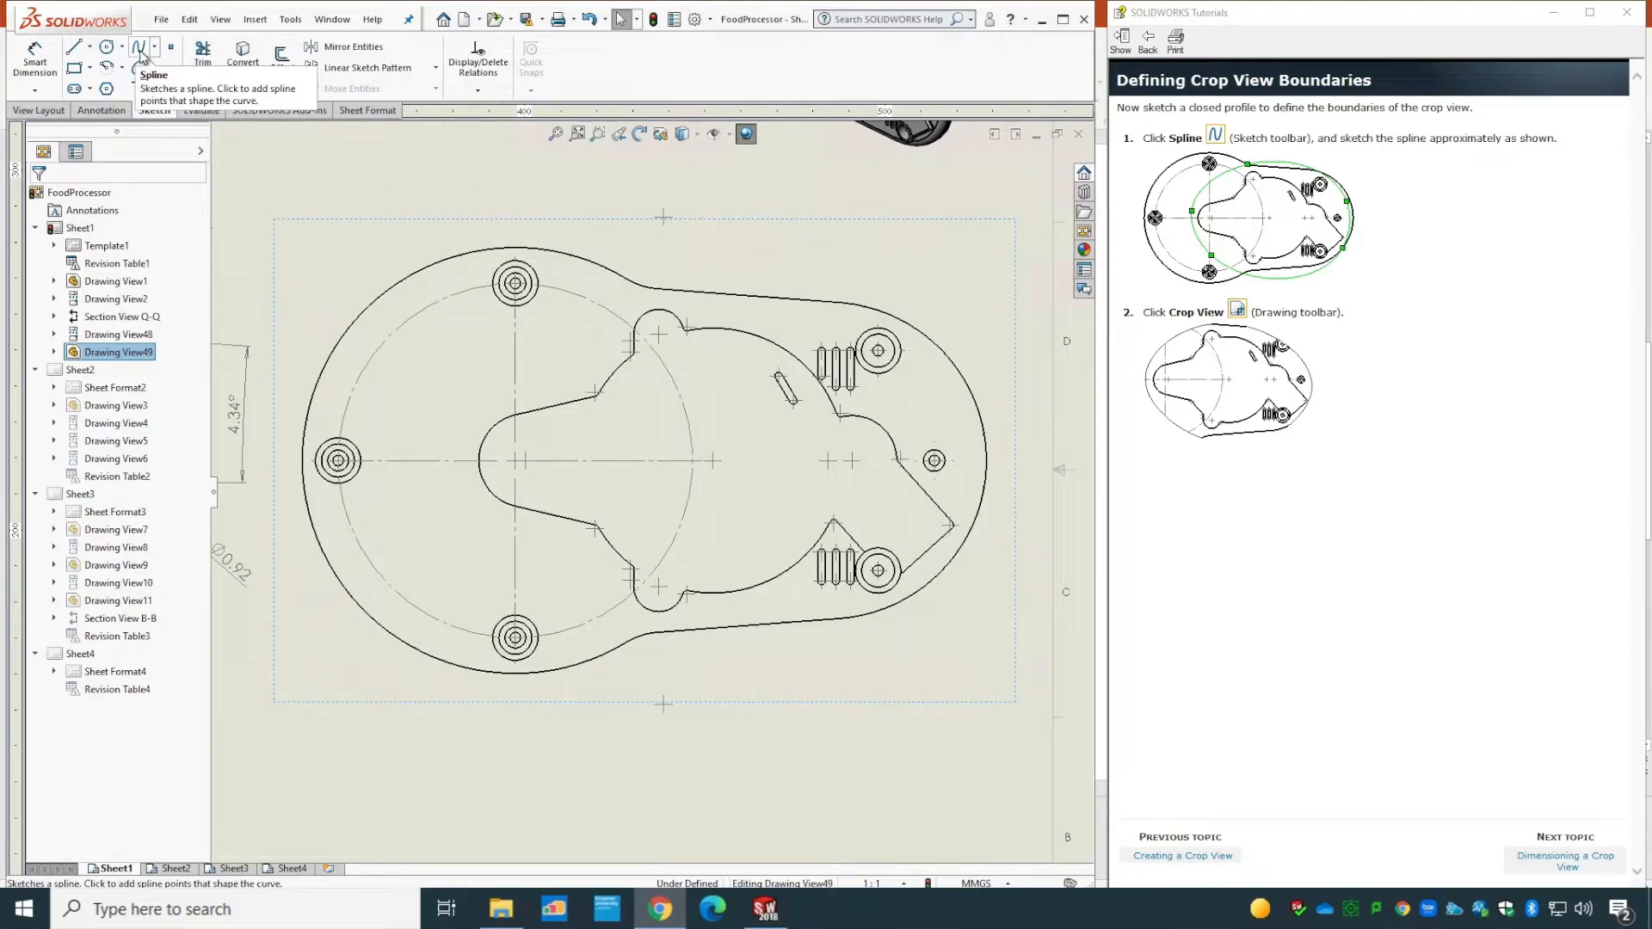
click(141, 48)
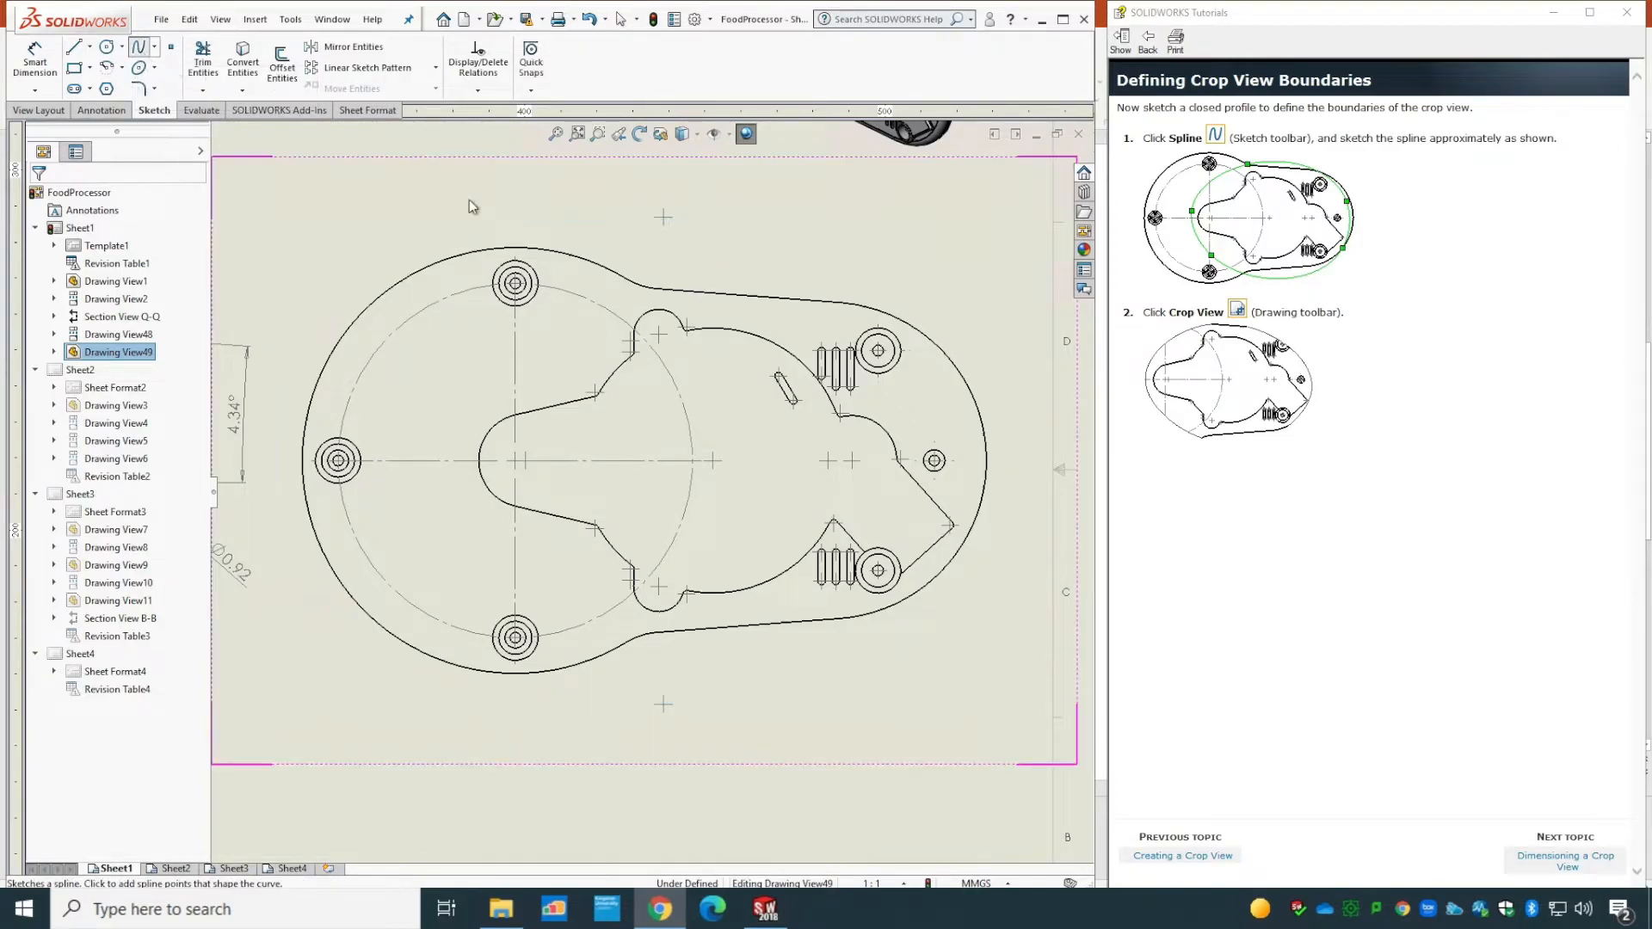
click(641, 286)
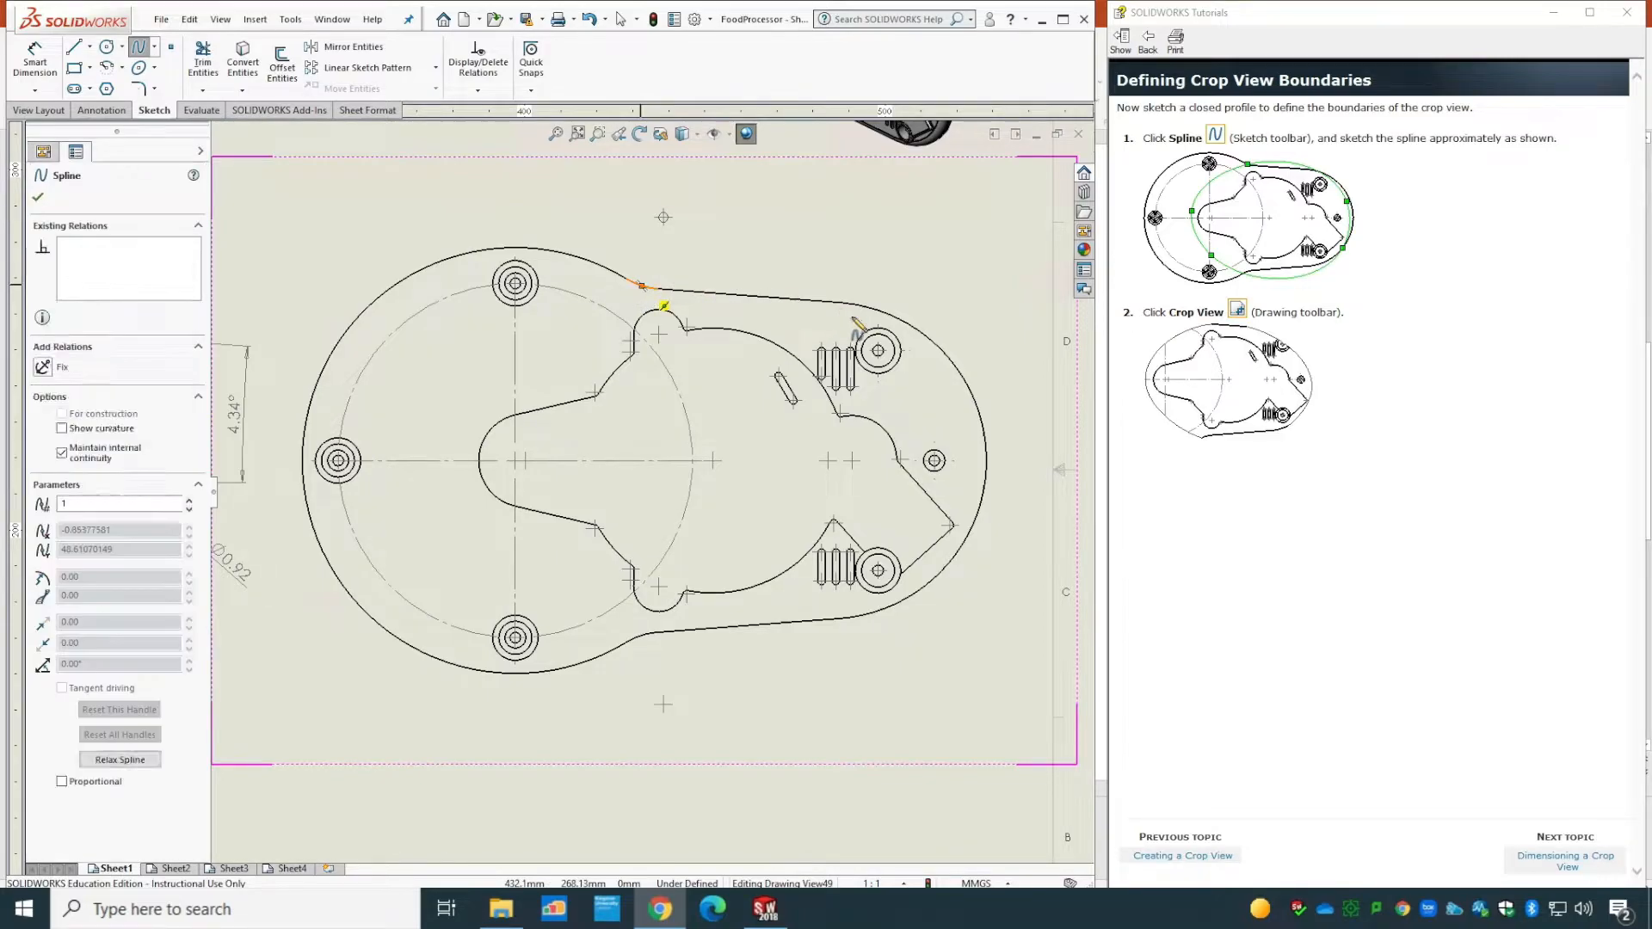
click(952, 381)
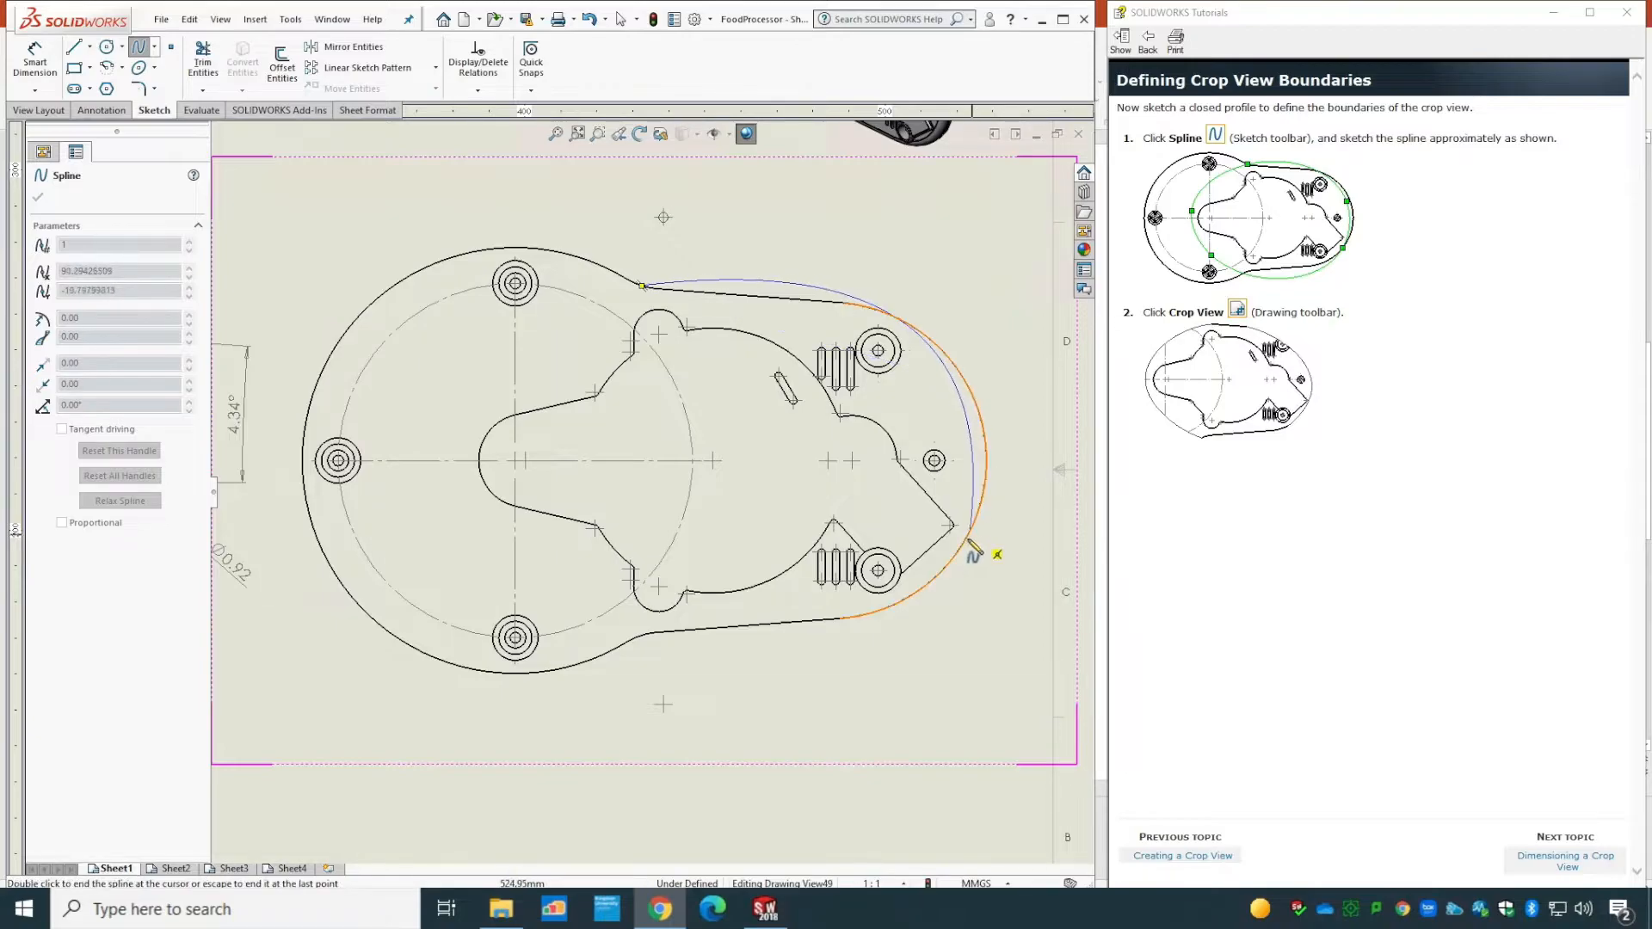
click(516, 578)
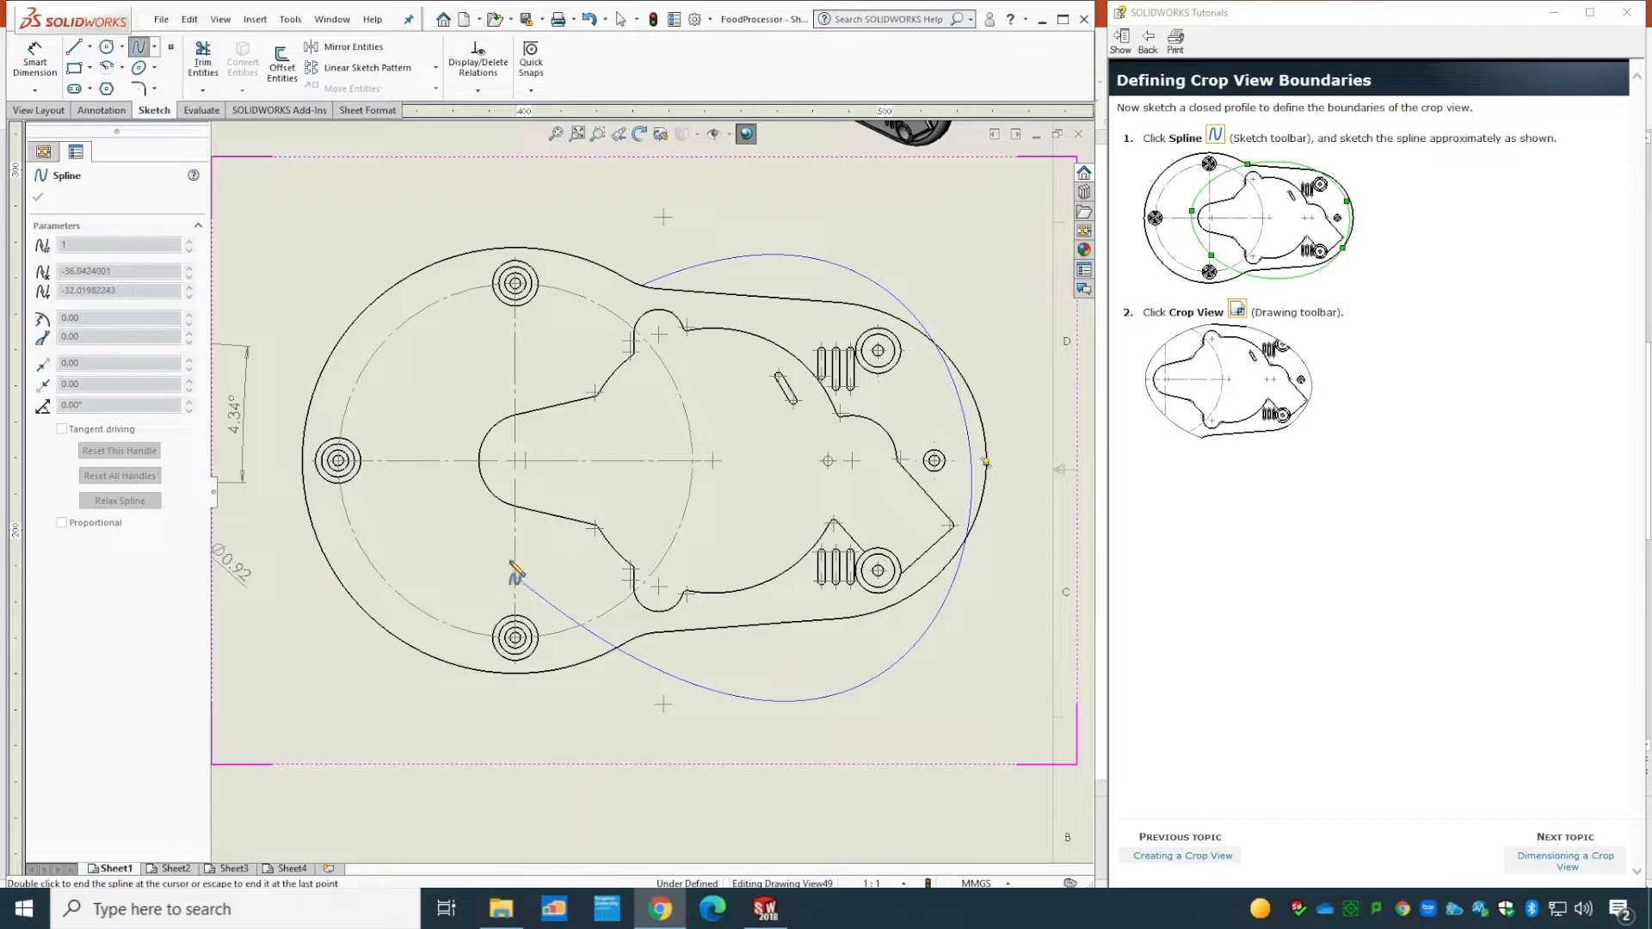
click(426, 444)
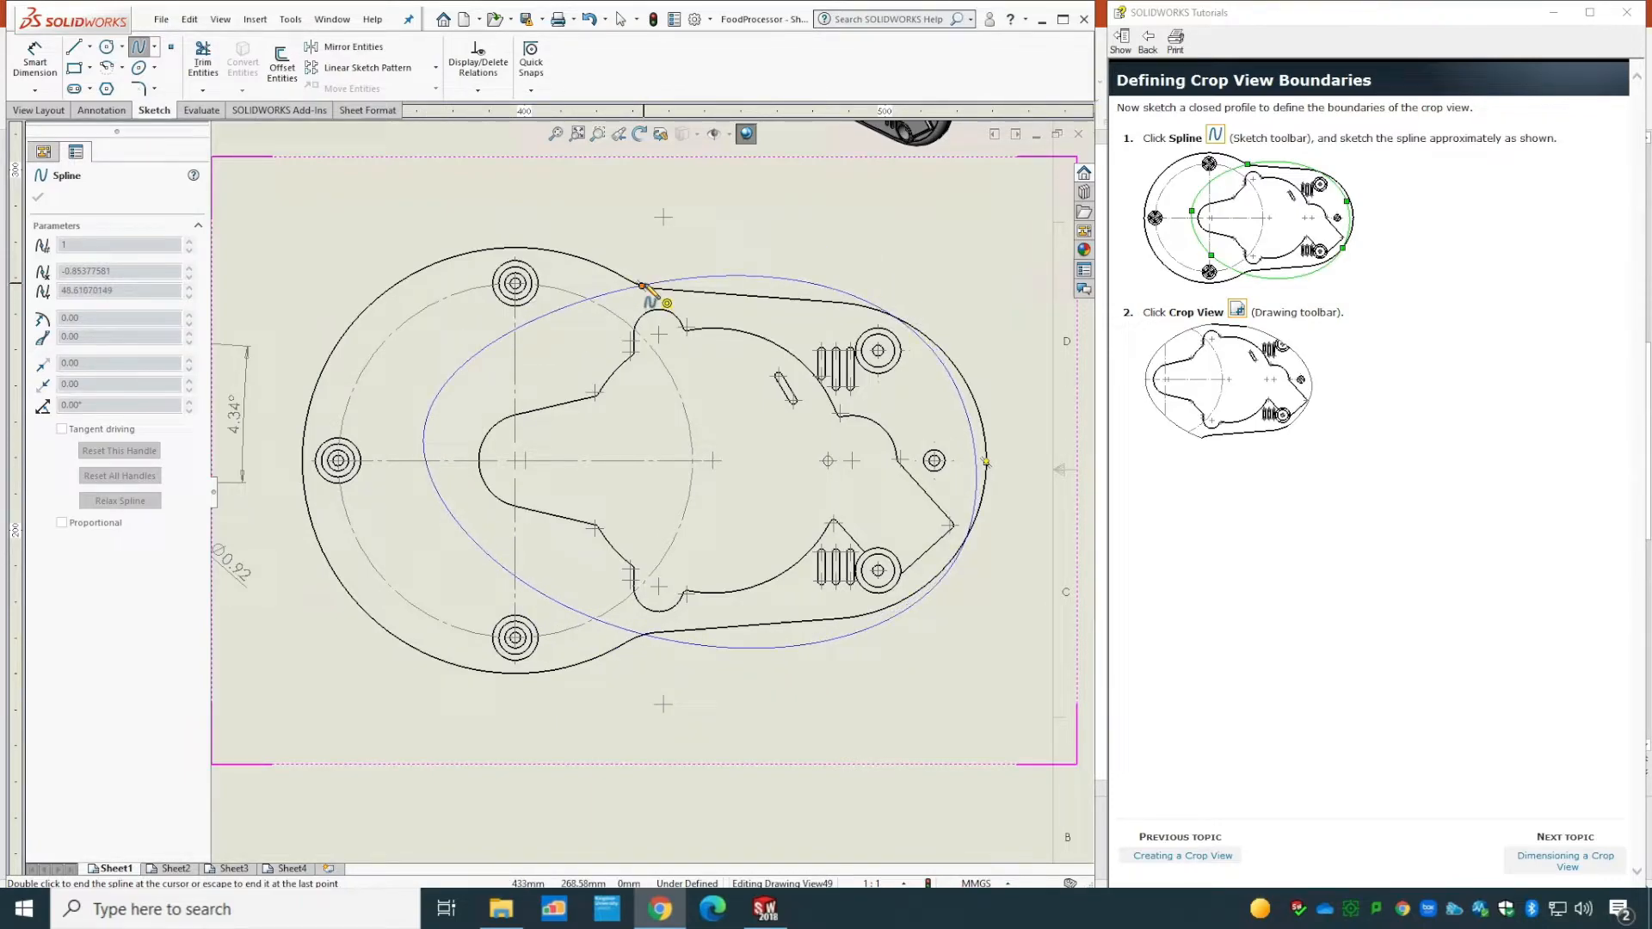
click(642, 286)
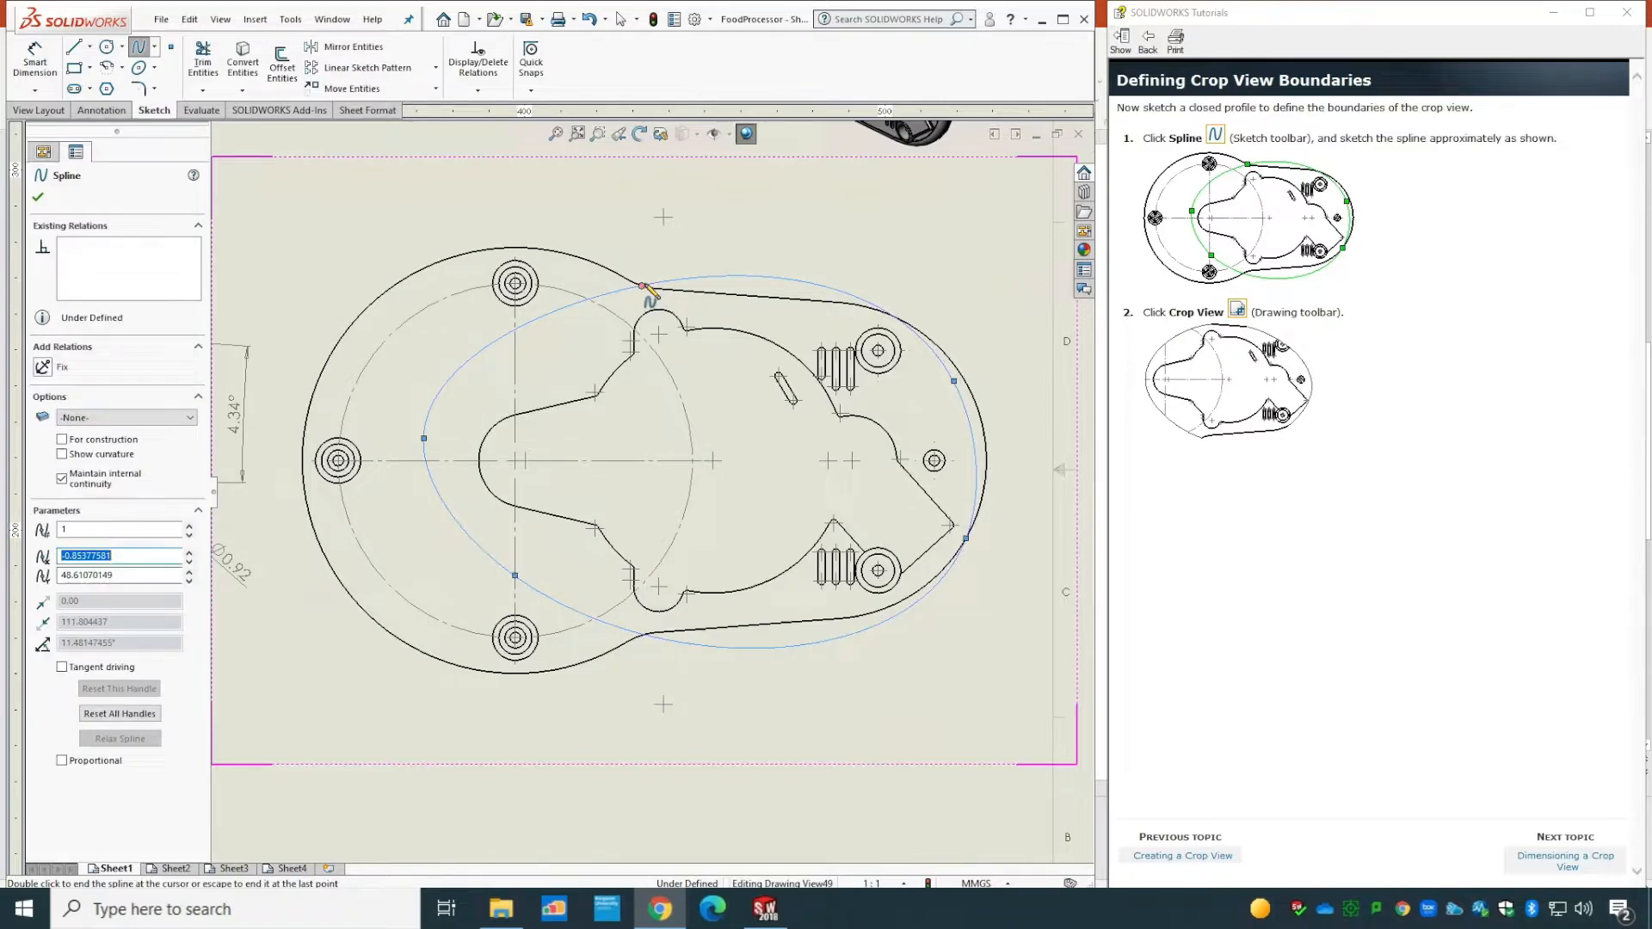
click(41, 197)
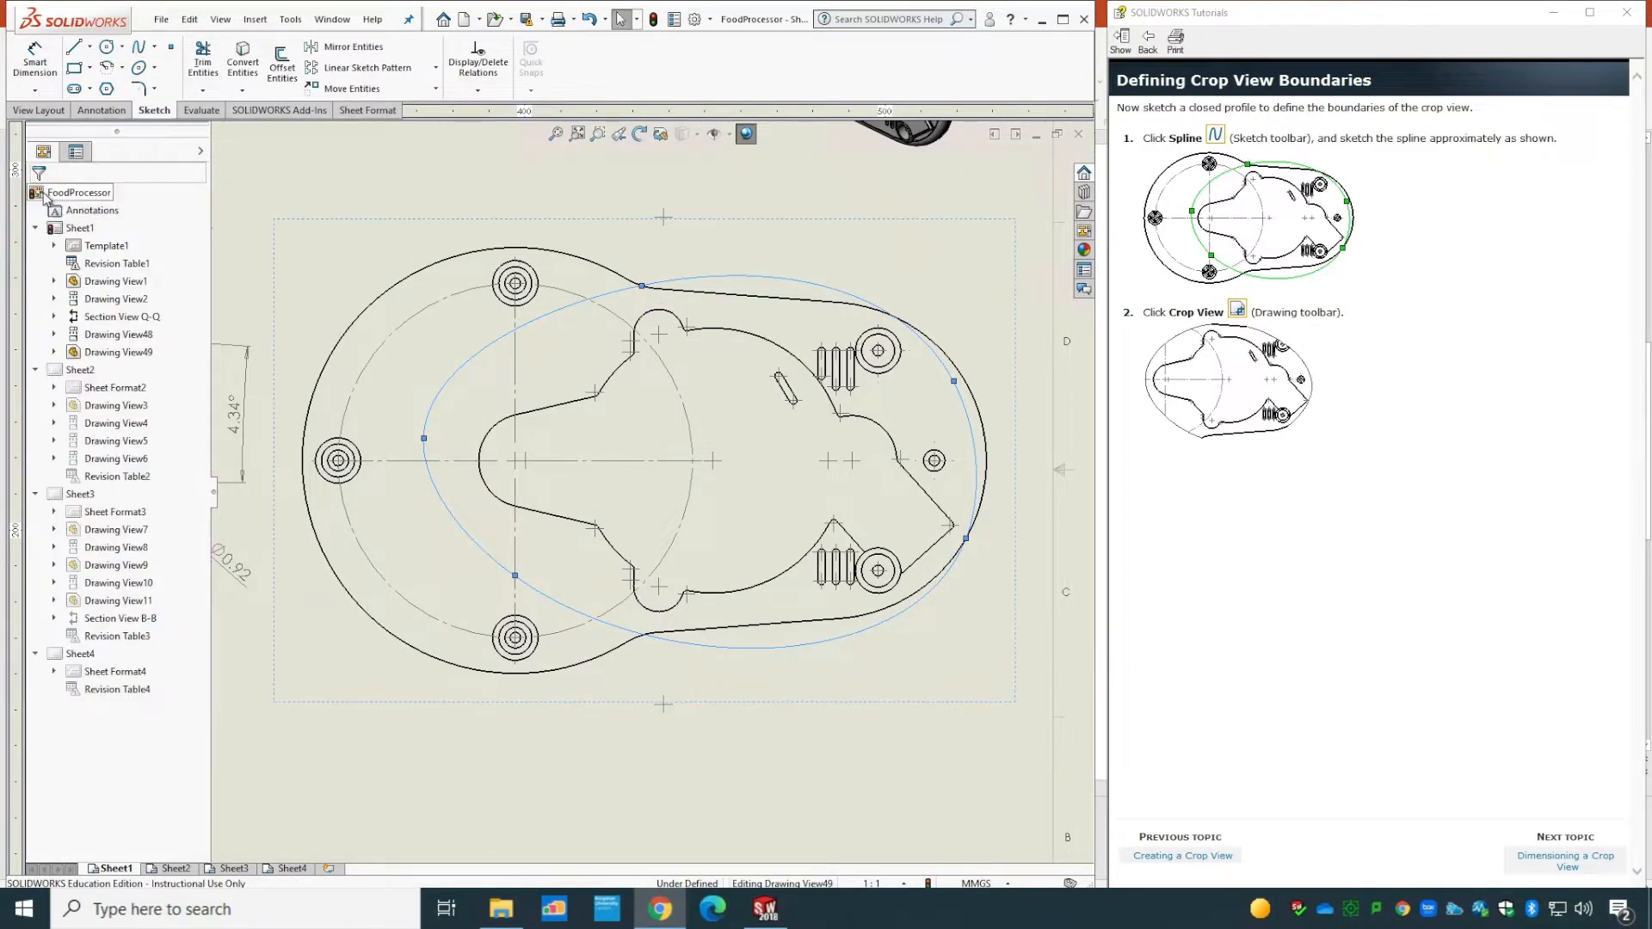
- Create a crop view of the new front view using the closed spline as its boundary
click(38, 110)
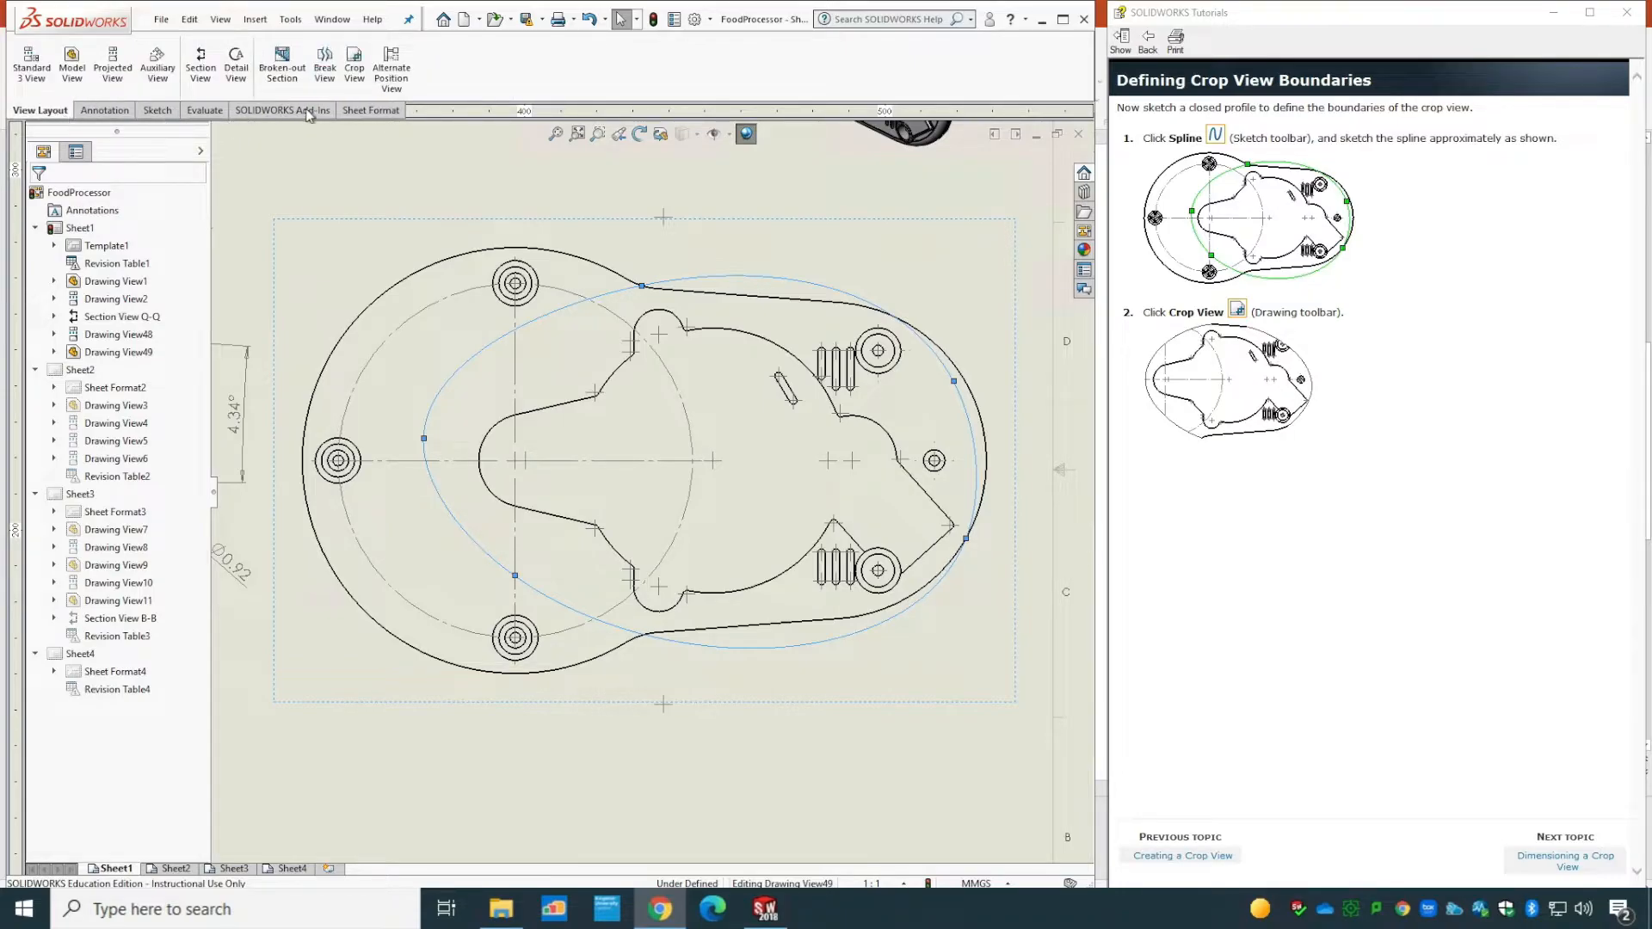
click(353, 82)
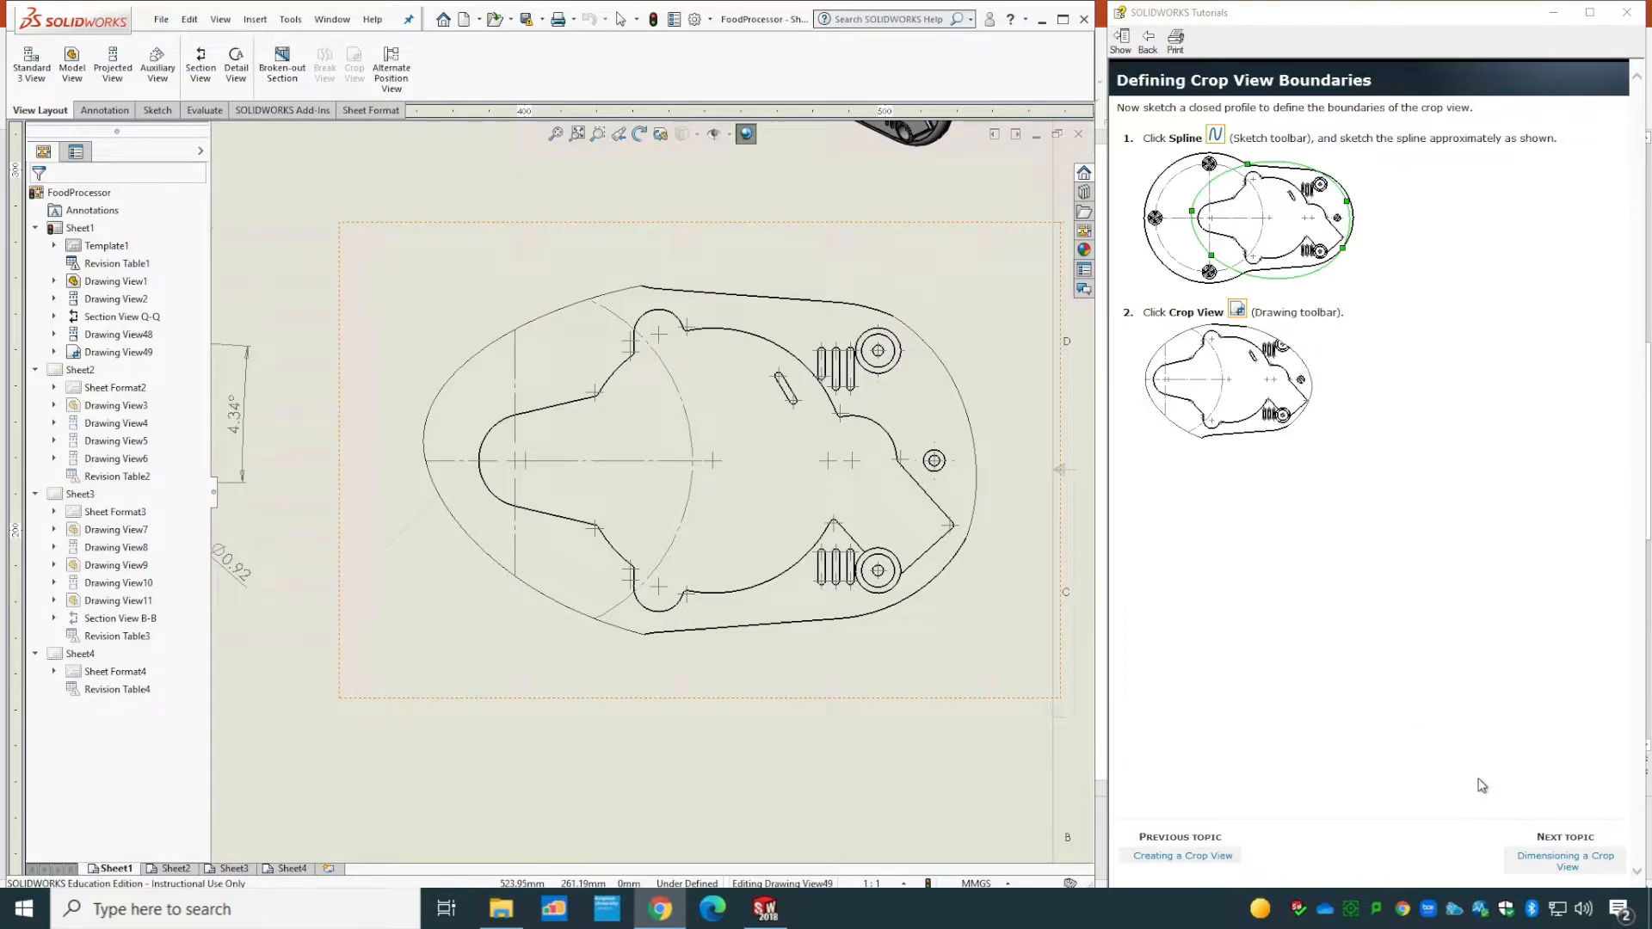
click(556, 133)
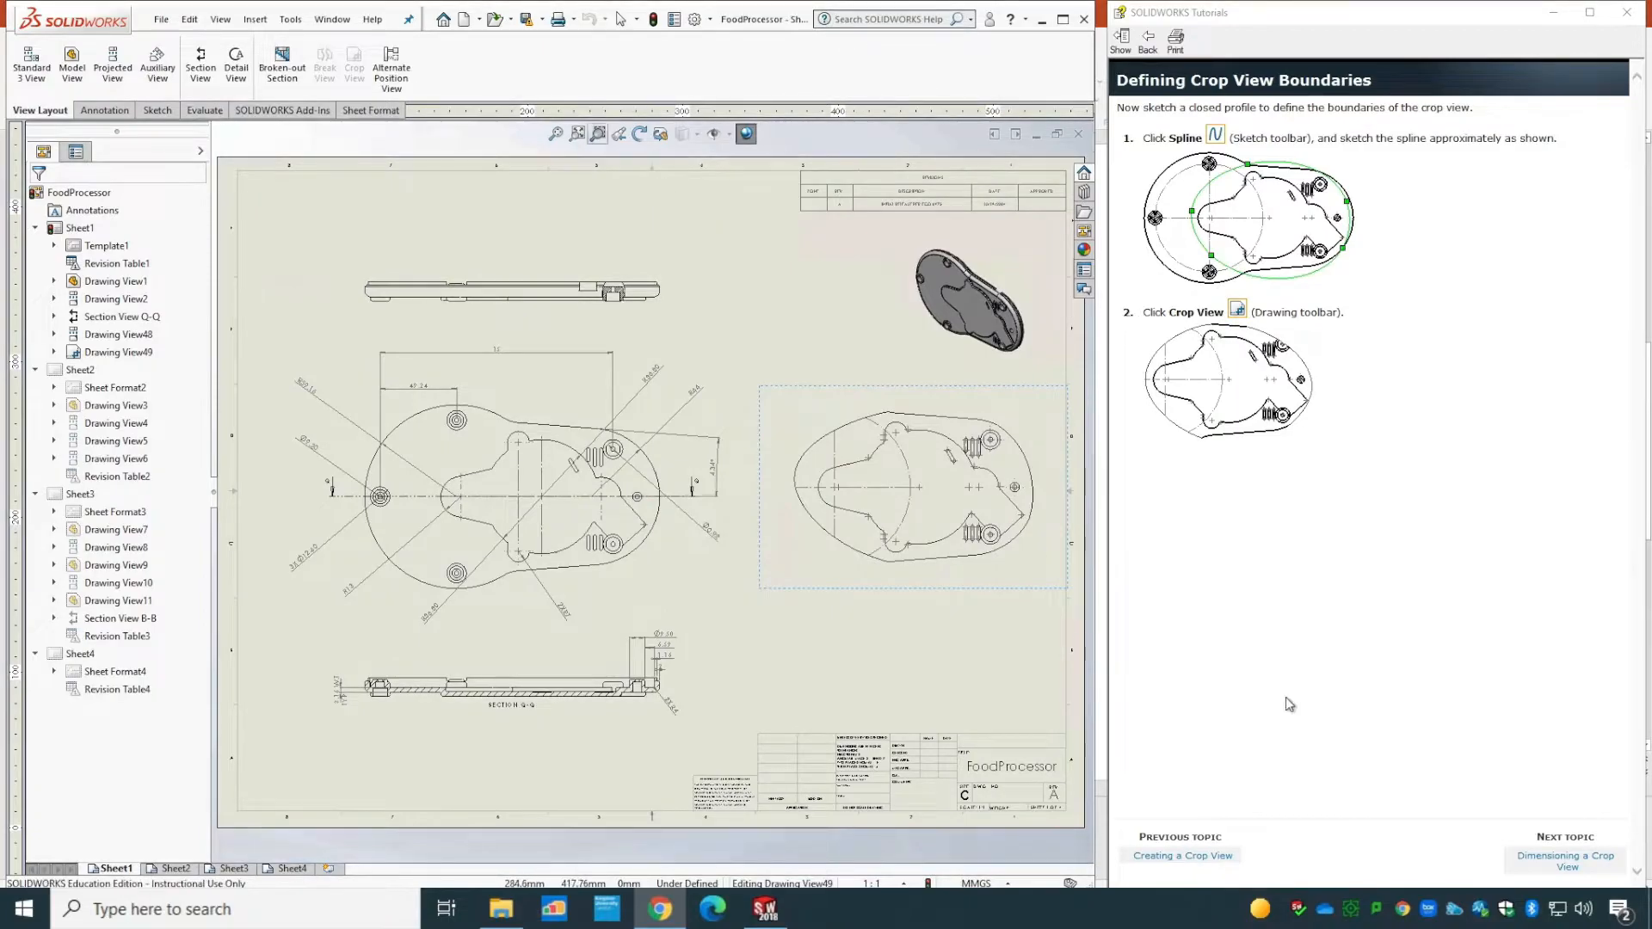
- Following the Dimensioning a Crop View topic, dimension the distance between the cutout's two parallel slanted edges, placing it outside the lower-right outline
click(1564, 858)
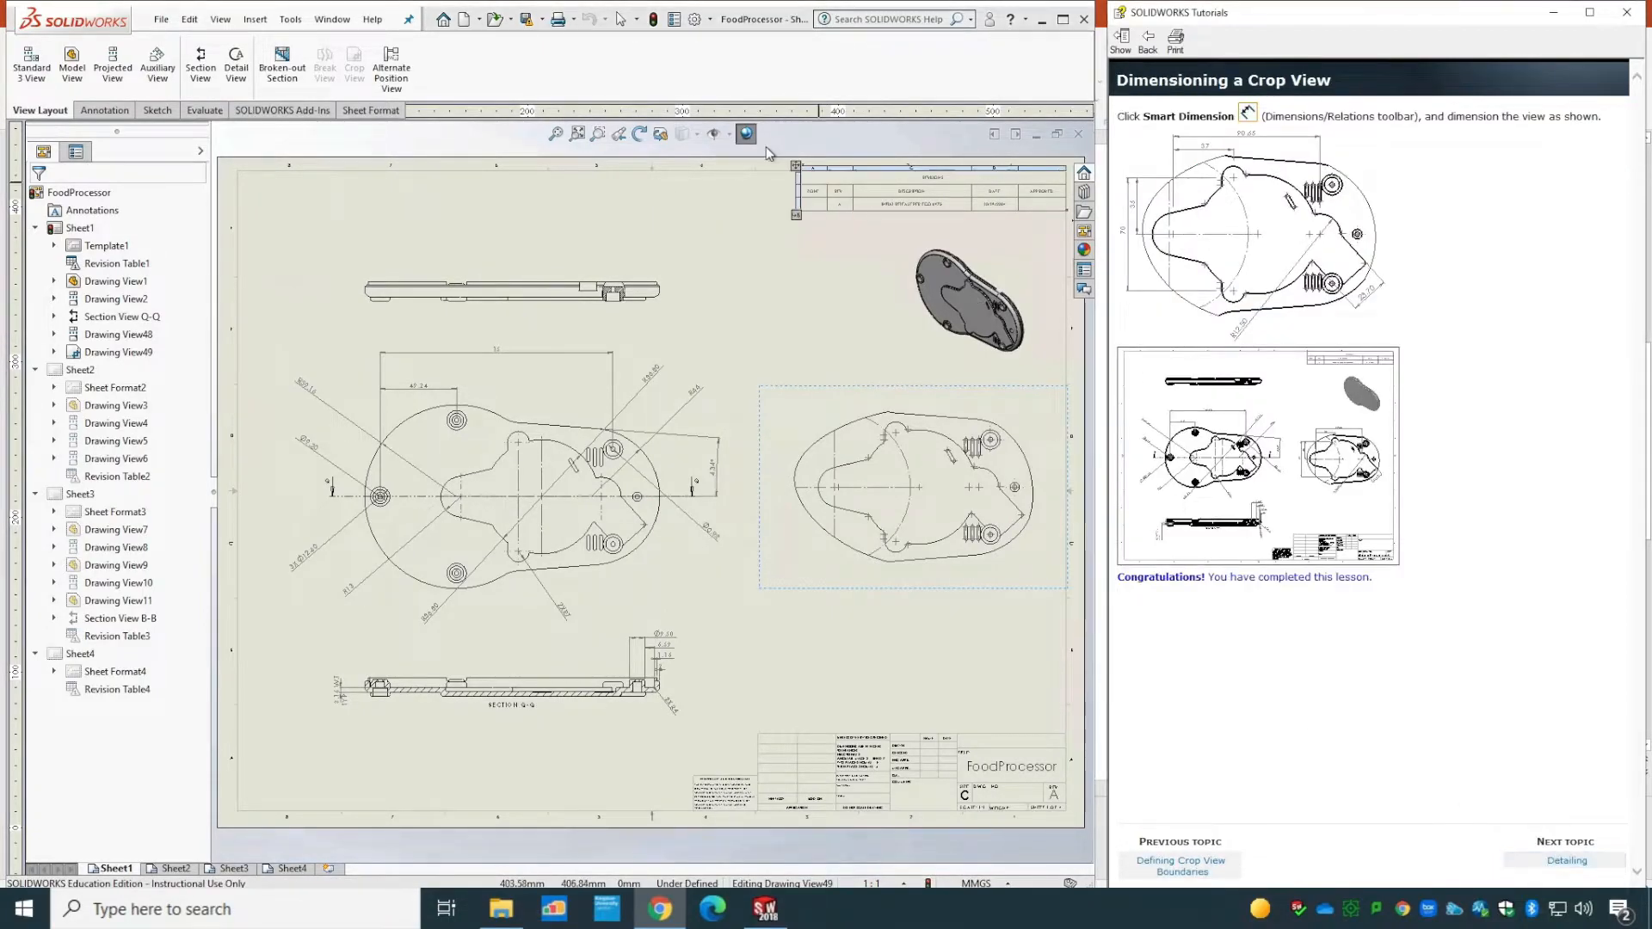
click(597, 133)
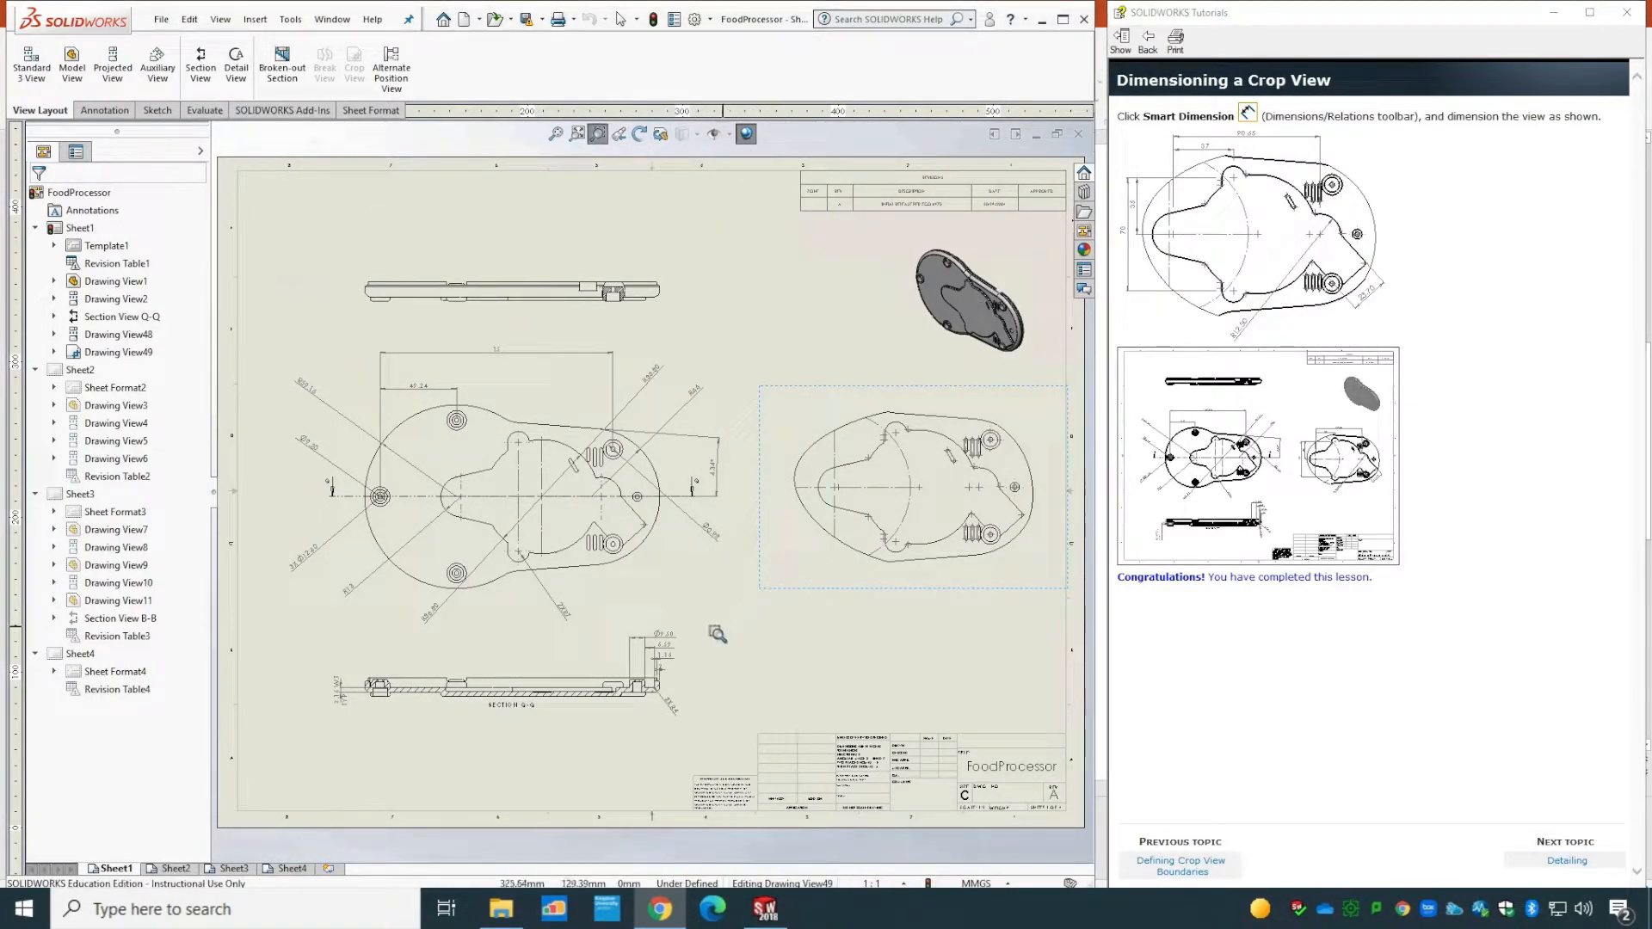
drag(715, 637, 1085, 356)
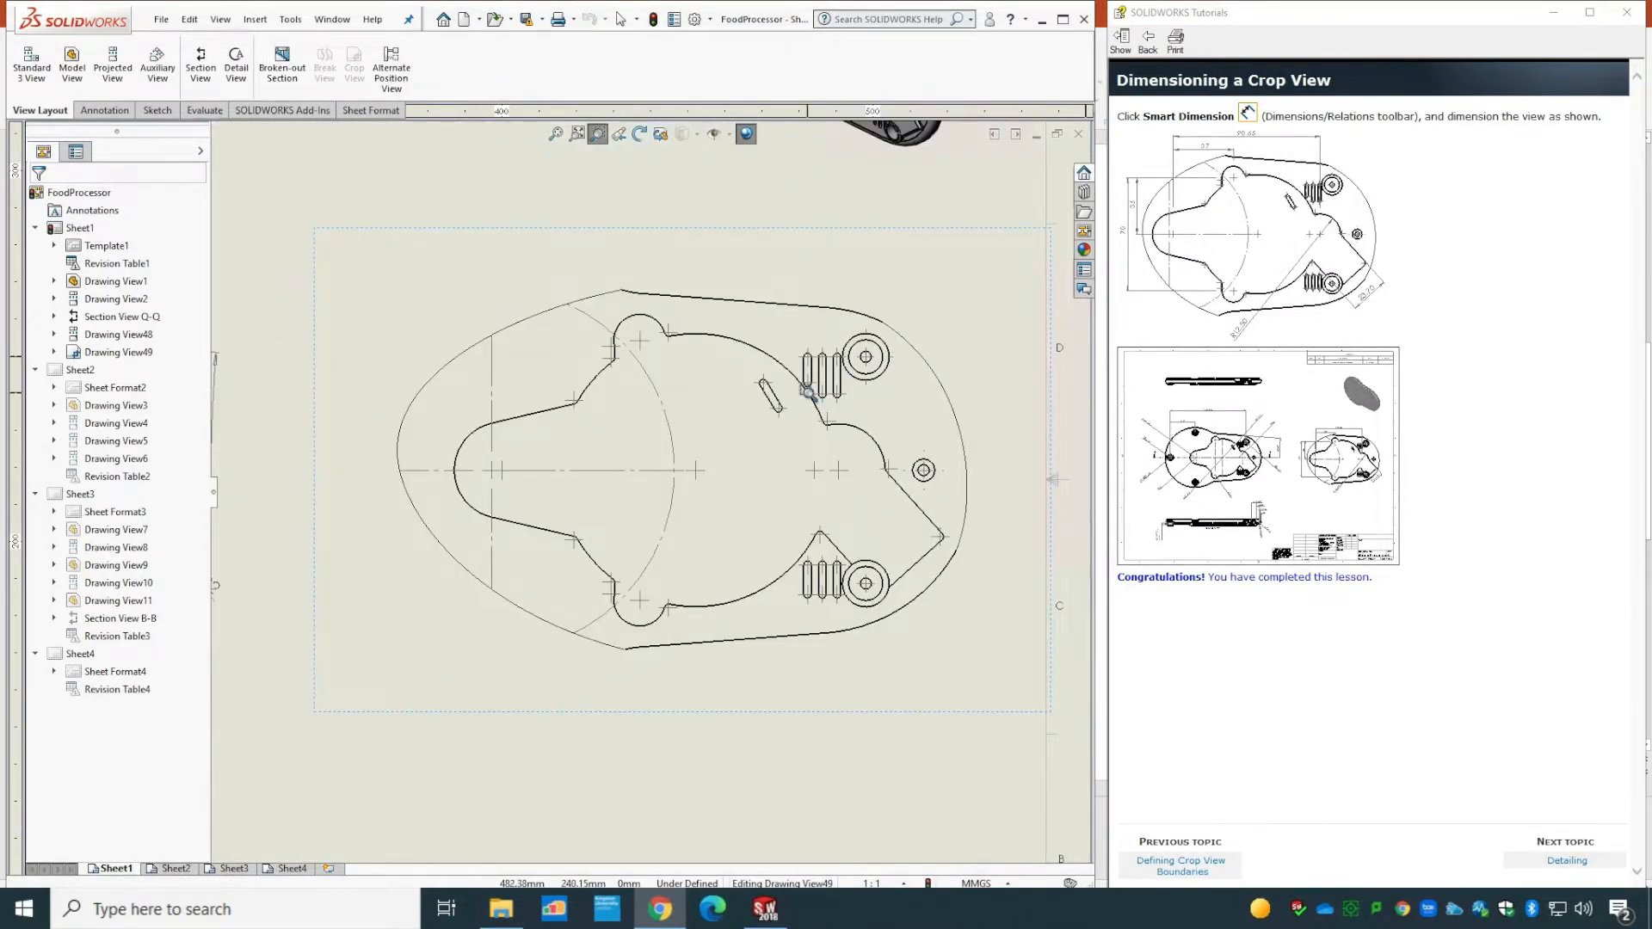
click(105, 110)
click(35, 62)
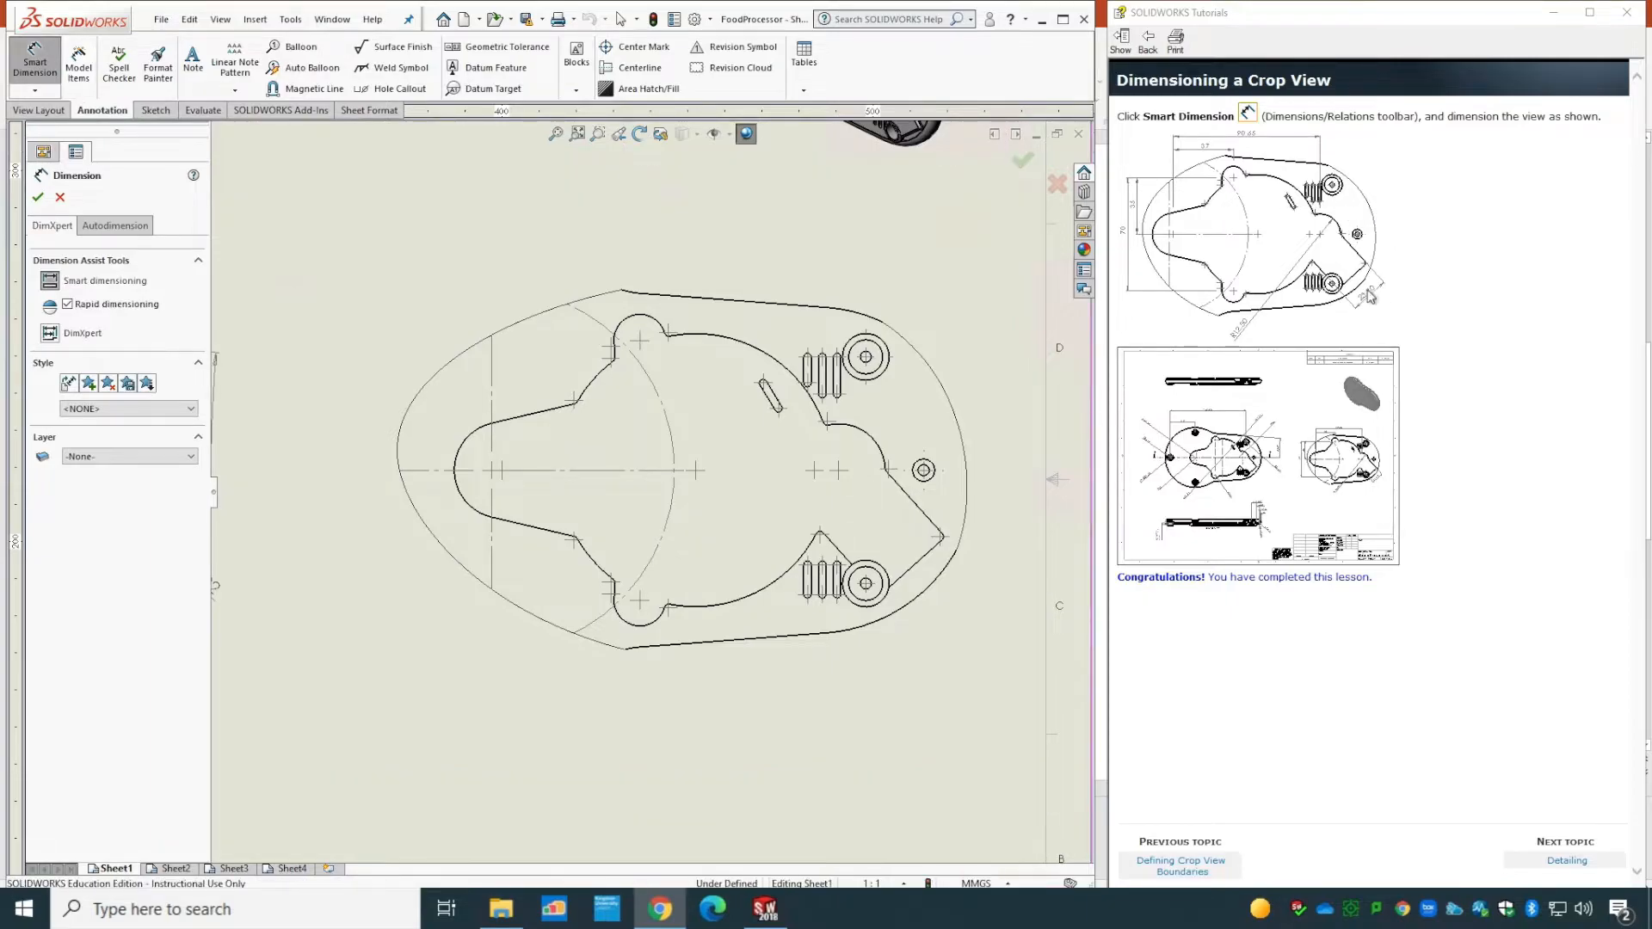
click(851, 559)
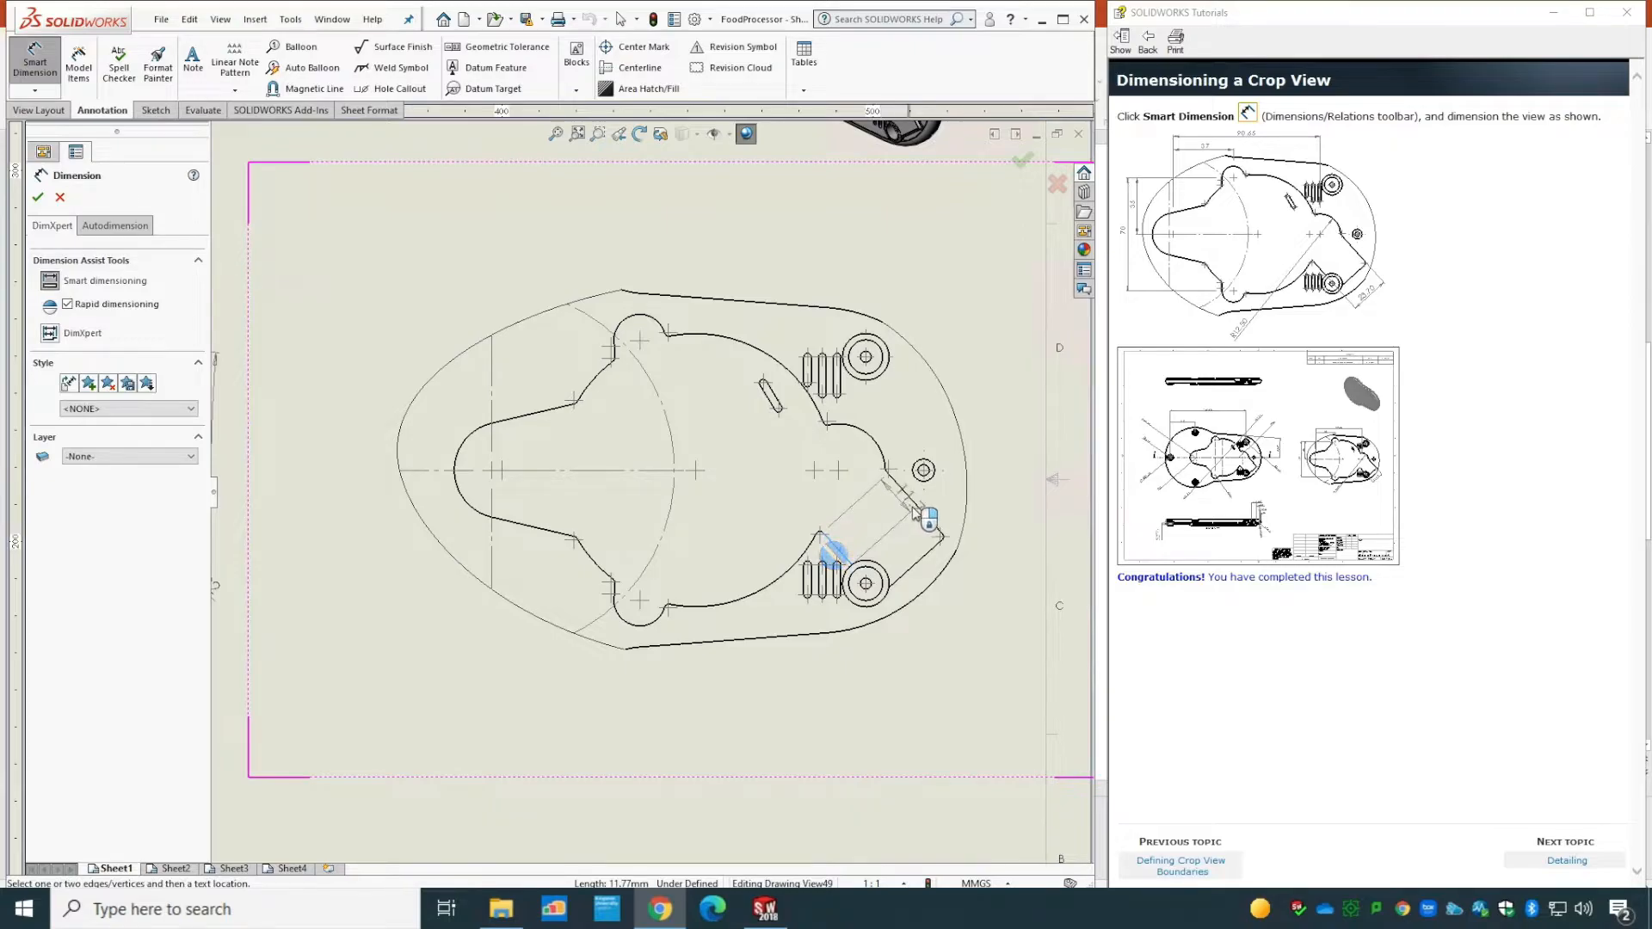
click(938, 574)
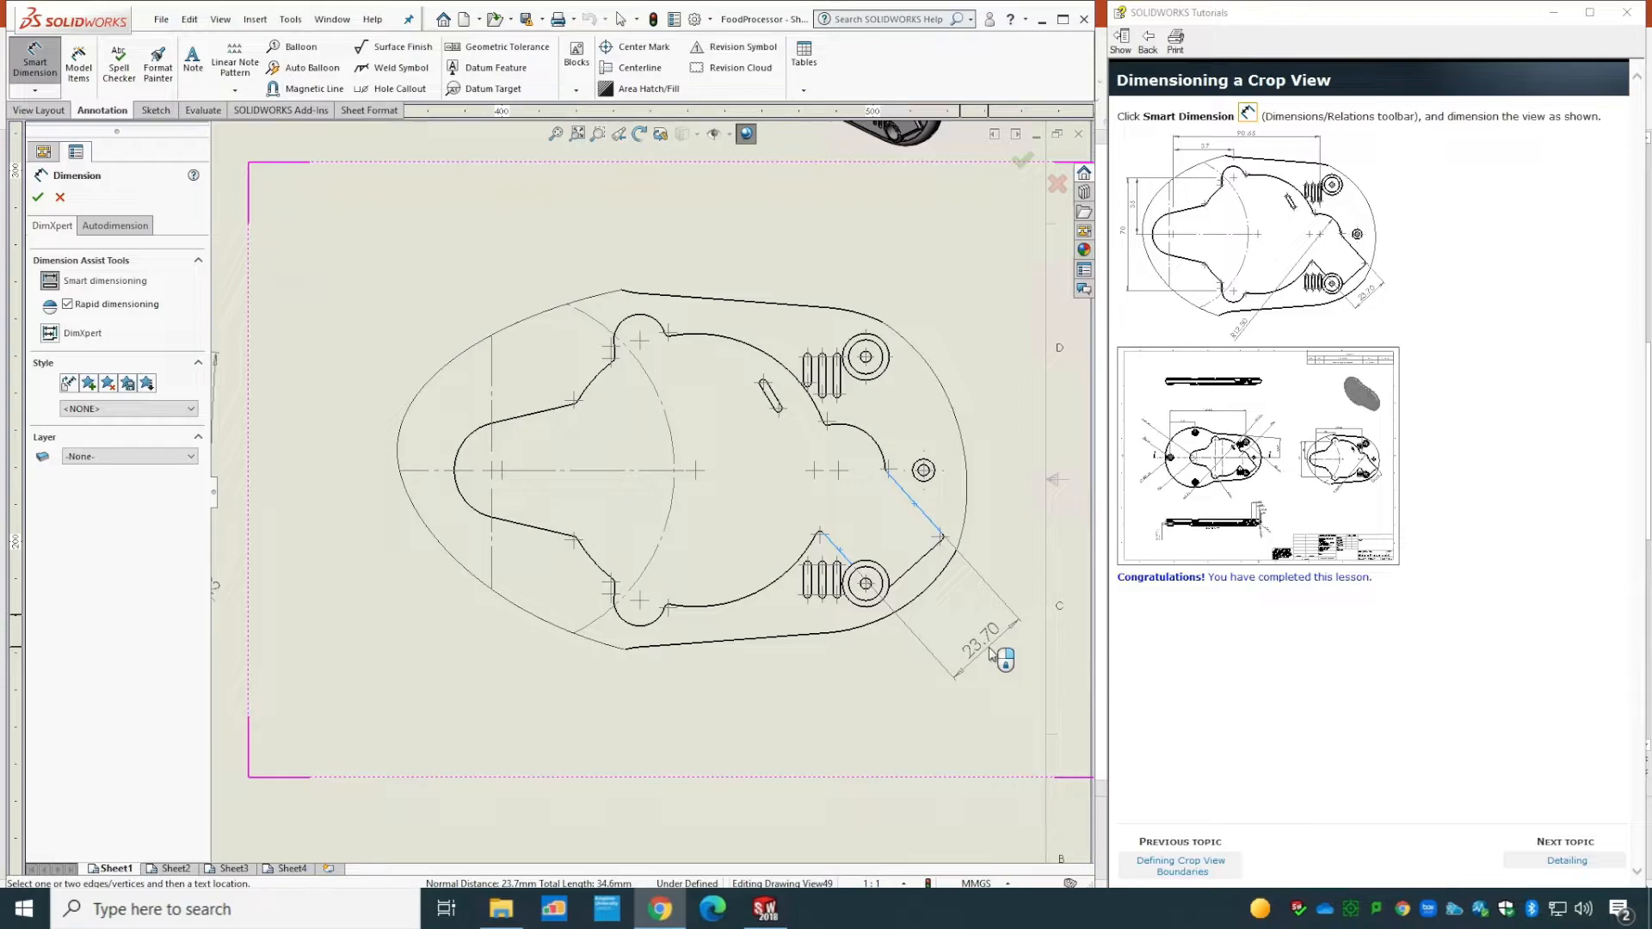
click(989, 656)
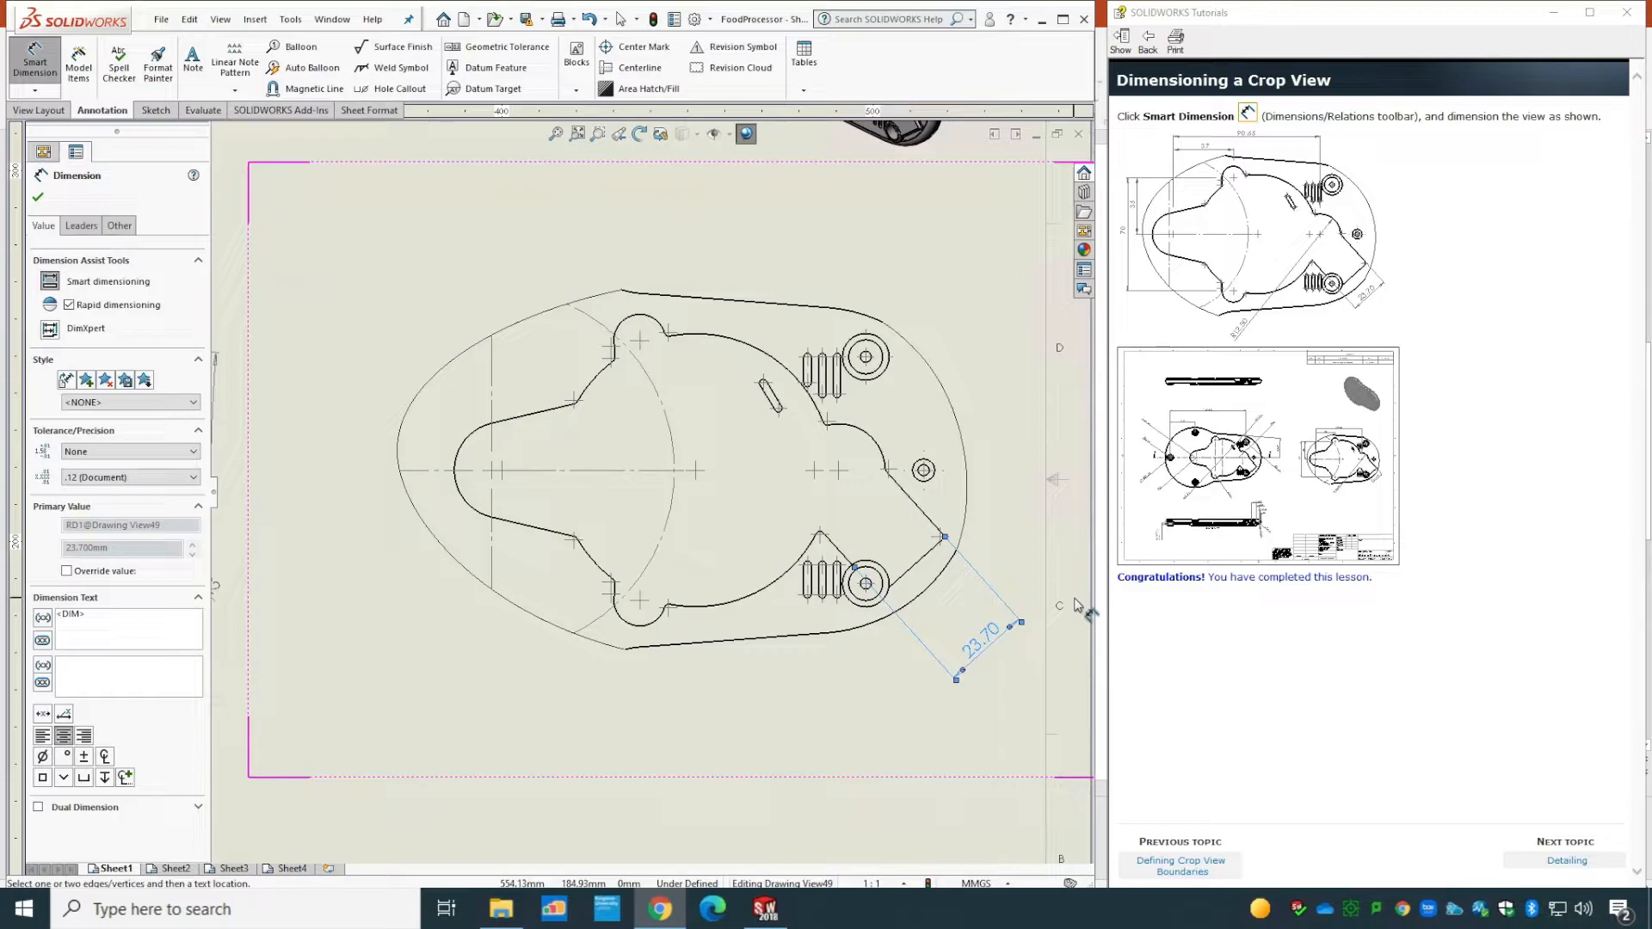
- Dimension the radius of the small arc above the cutout's slanted edge, placing the text below the crop view
click(873, 443)
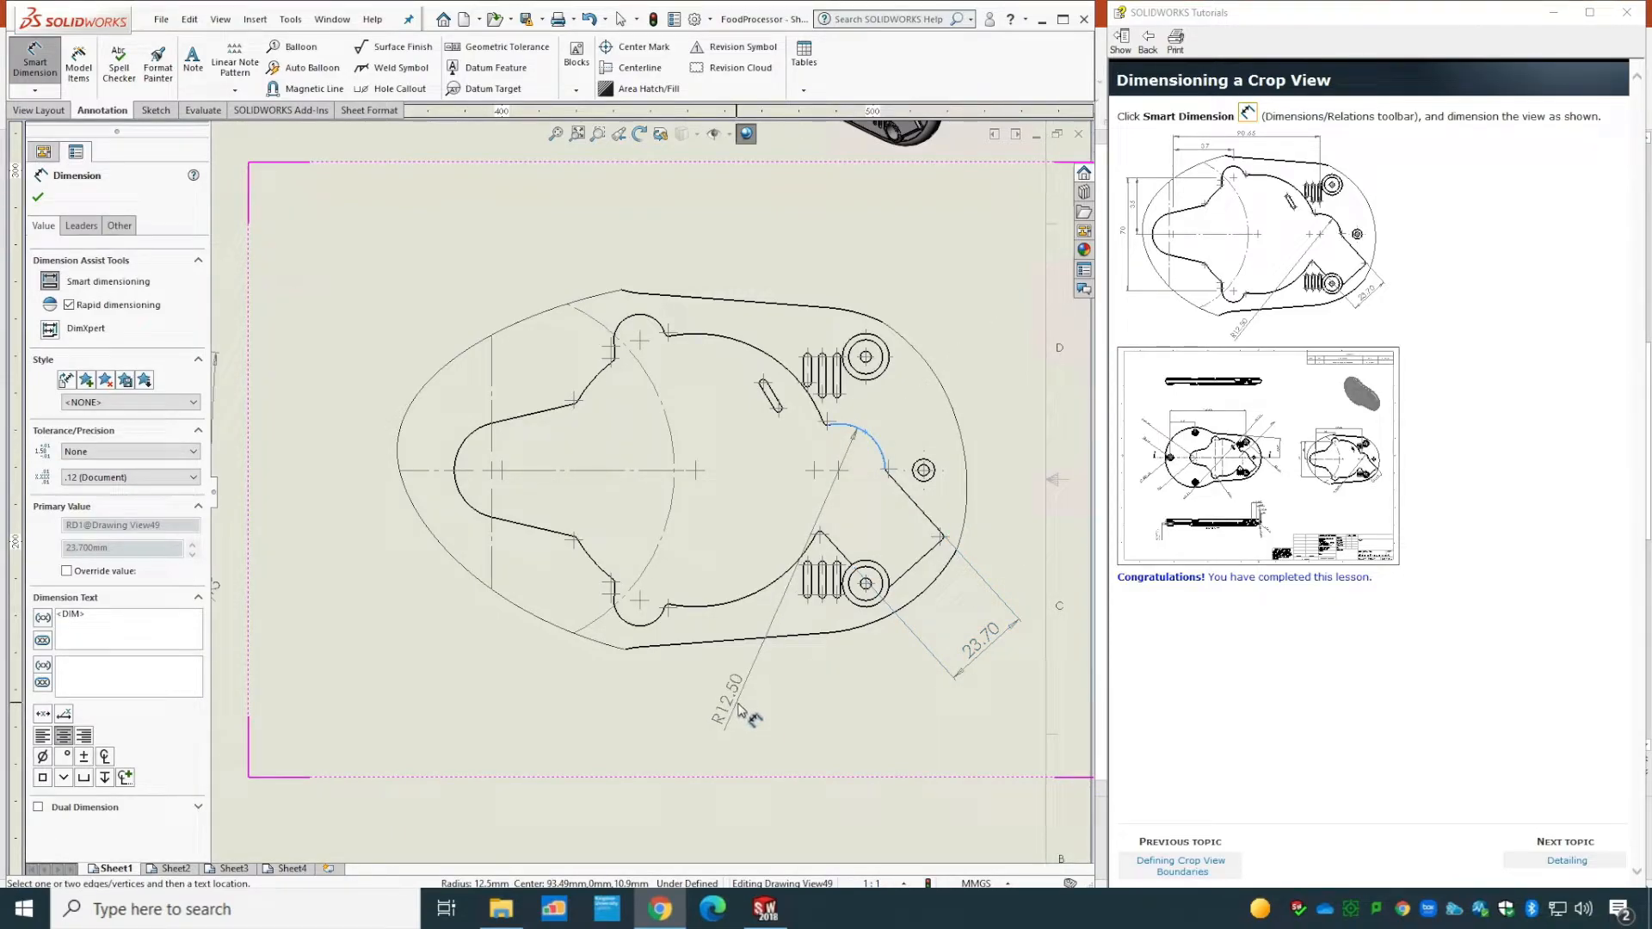
click(739, 710)
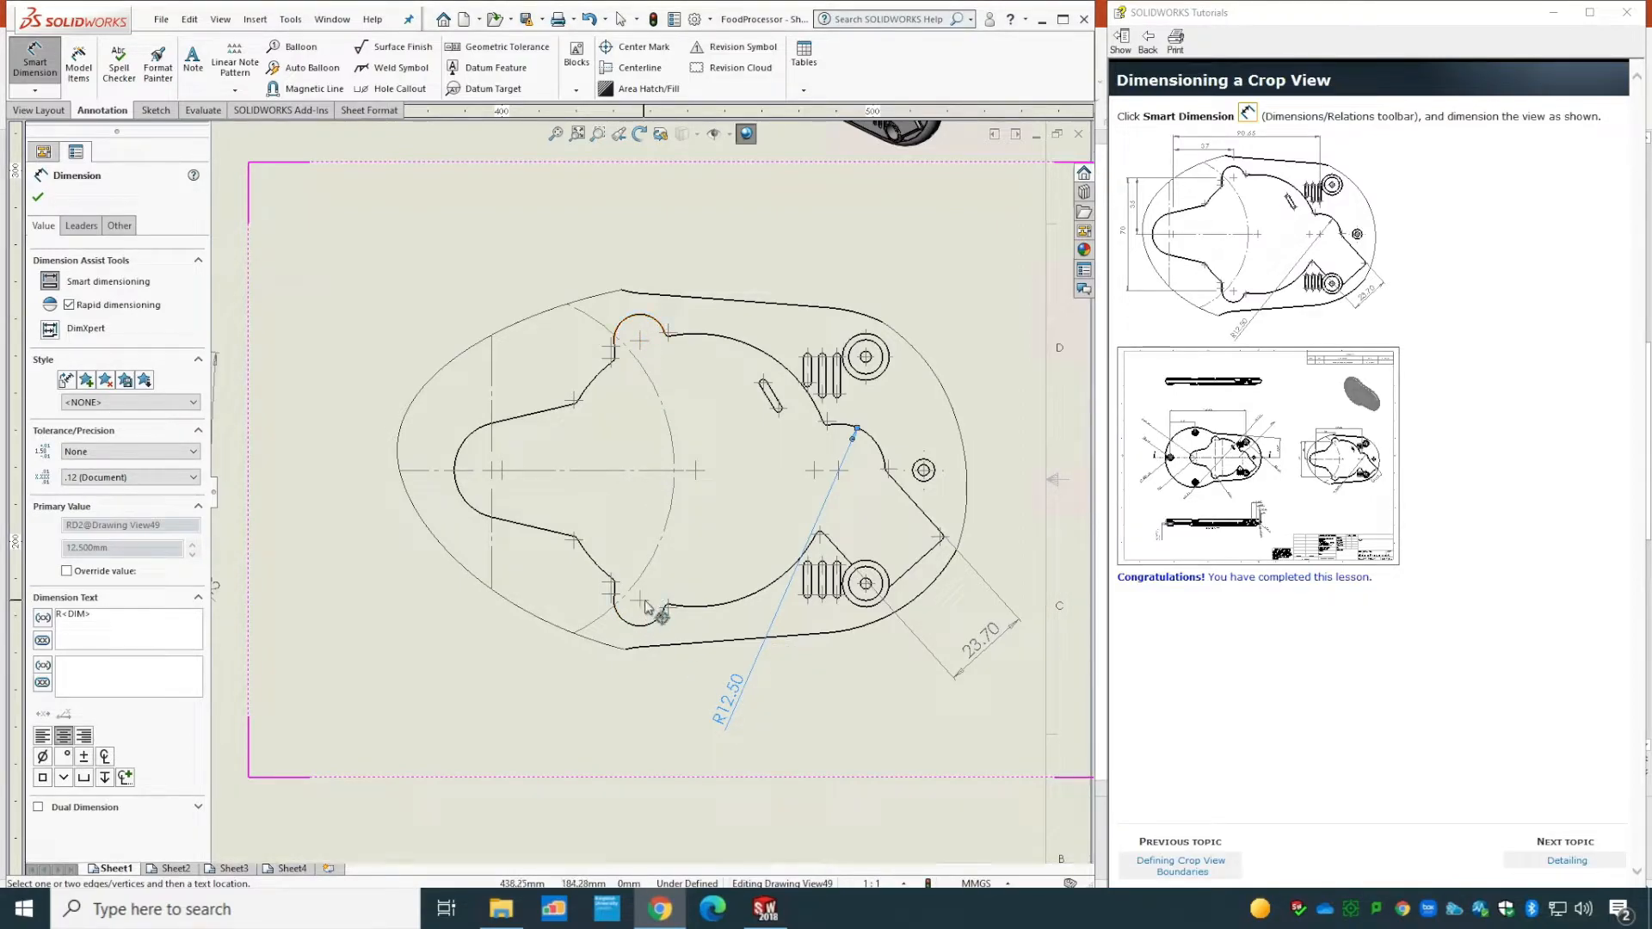
click(38, 197)
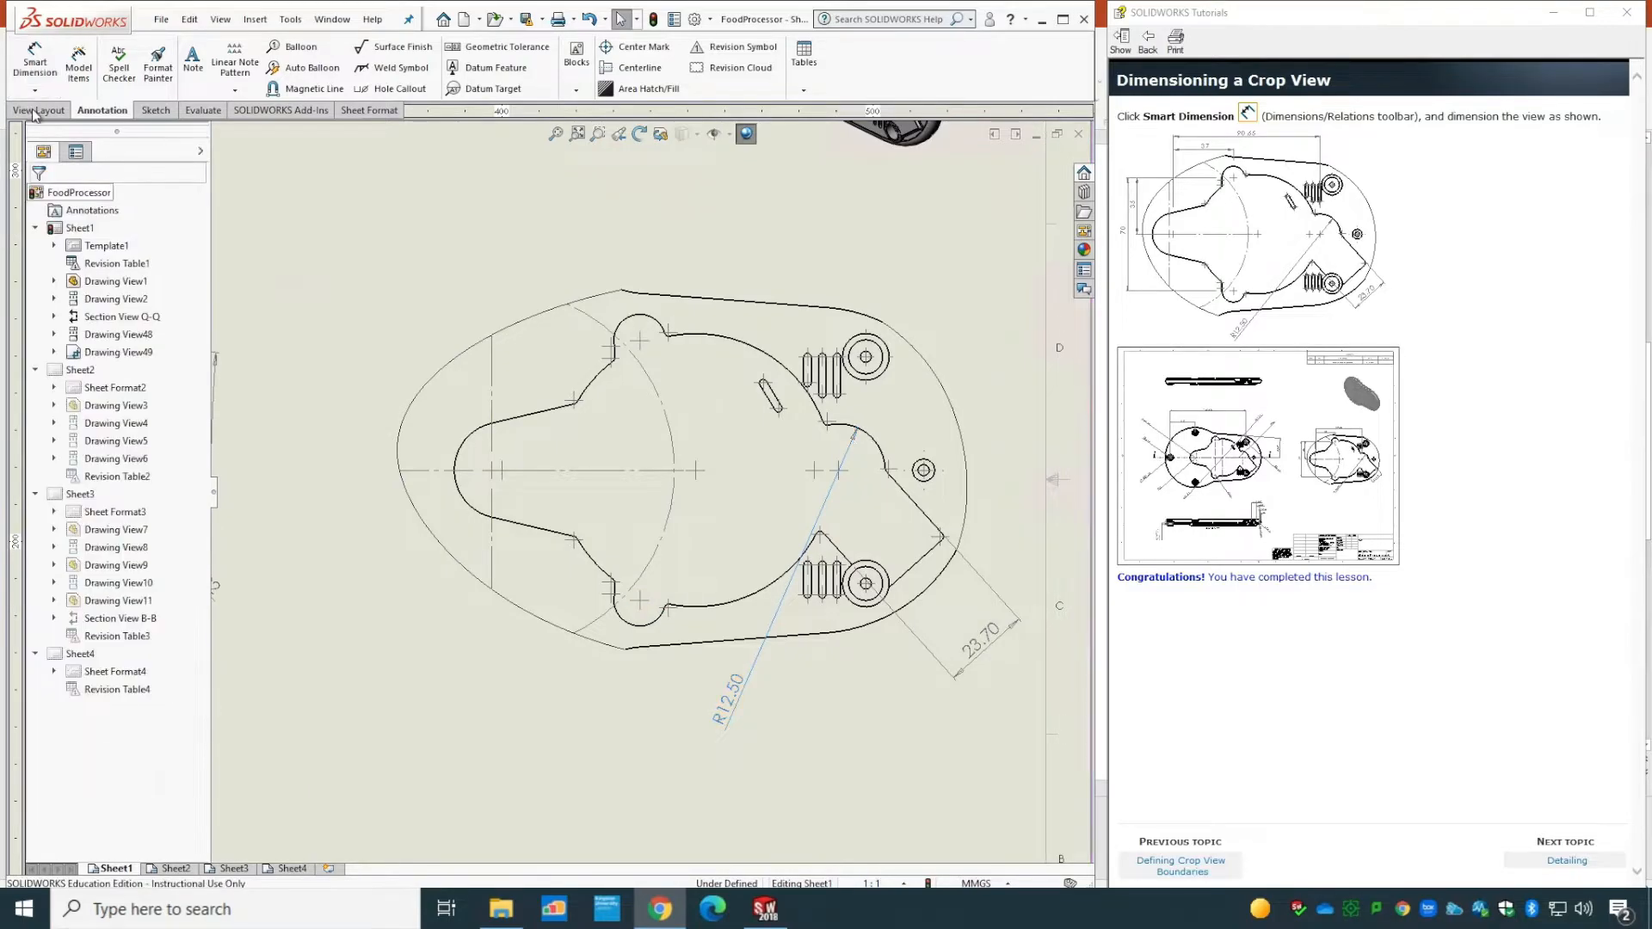
click(34, 60)
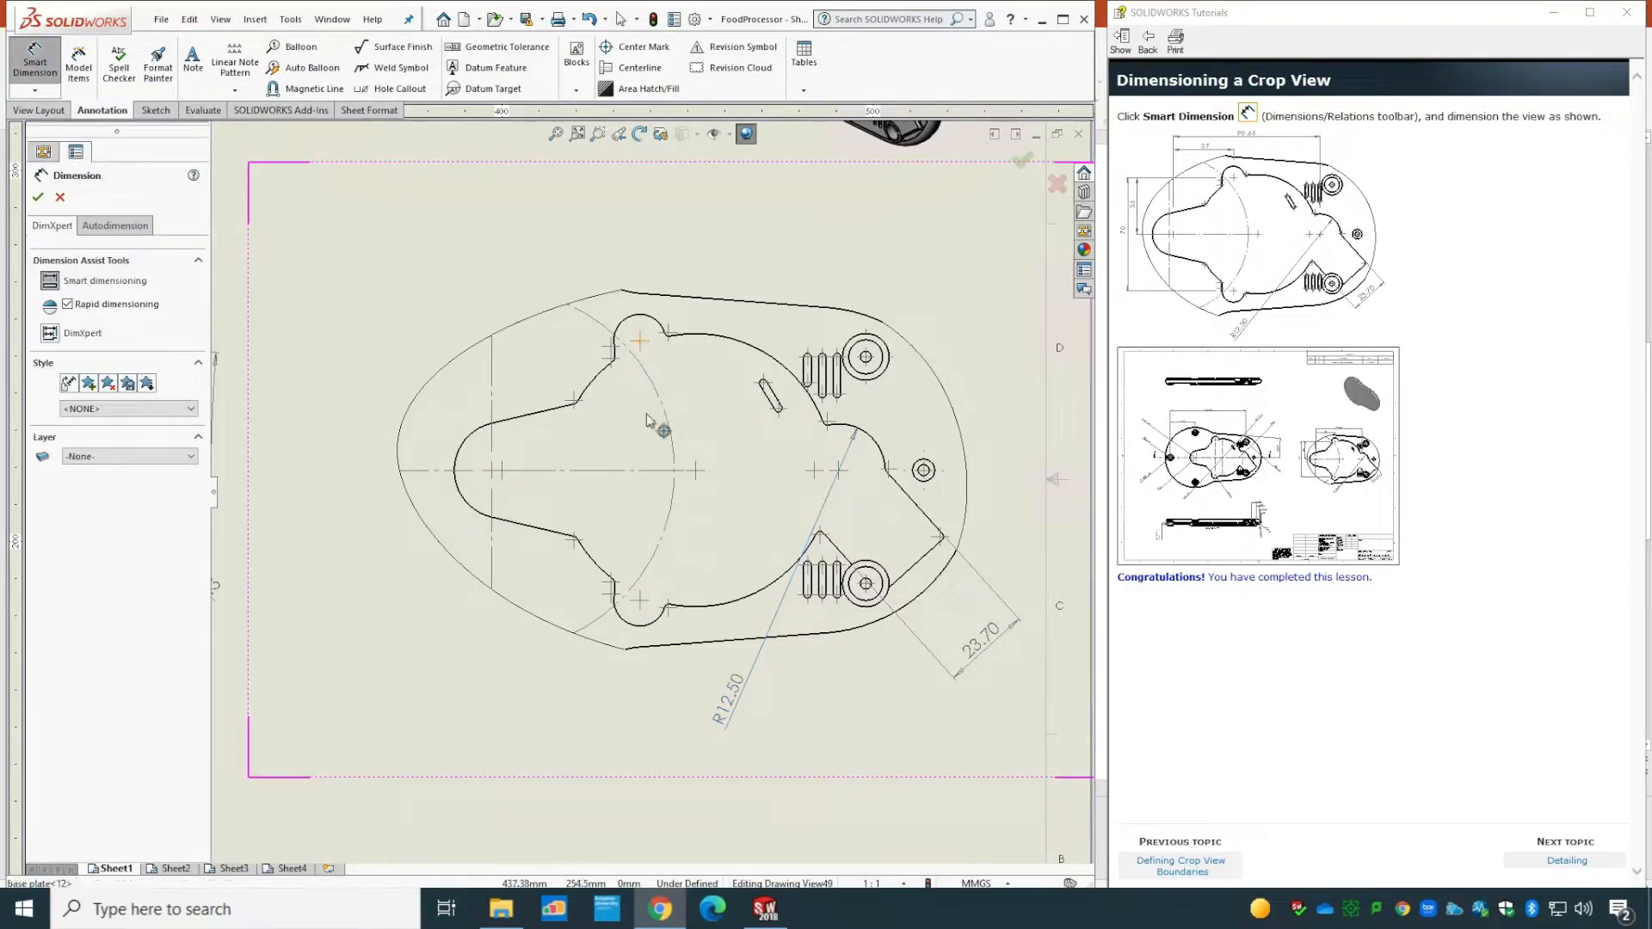
click(640, 601)
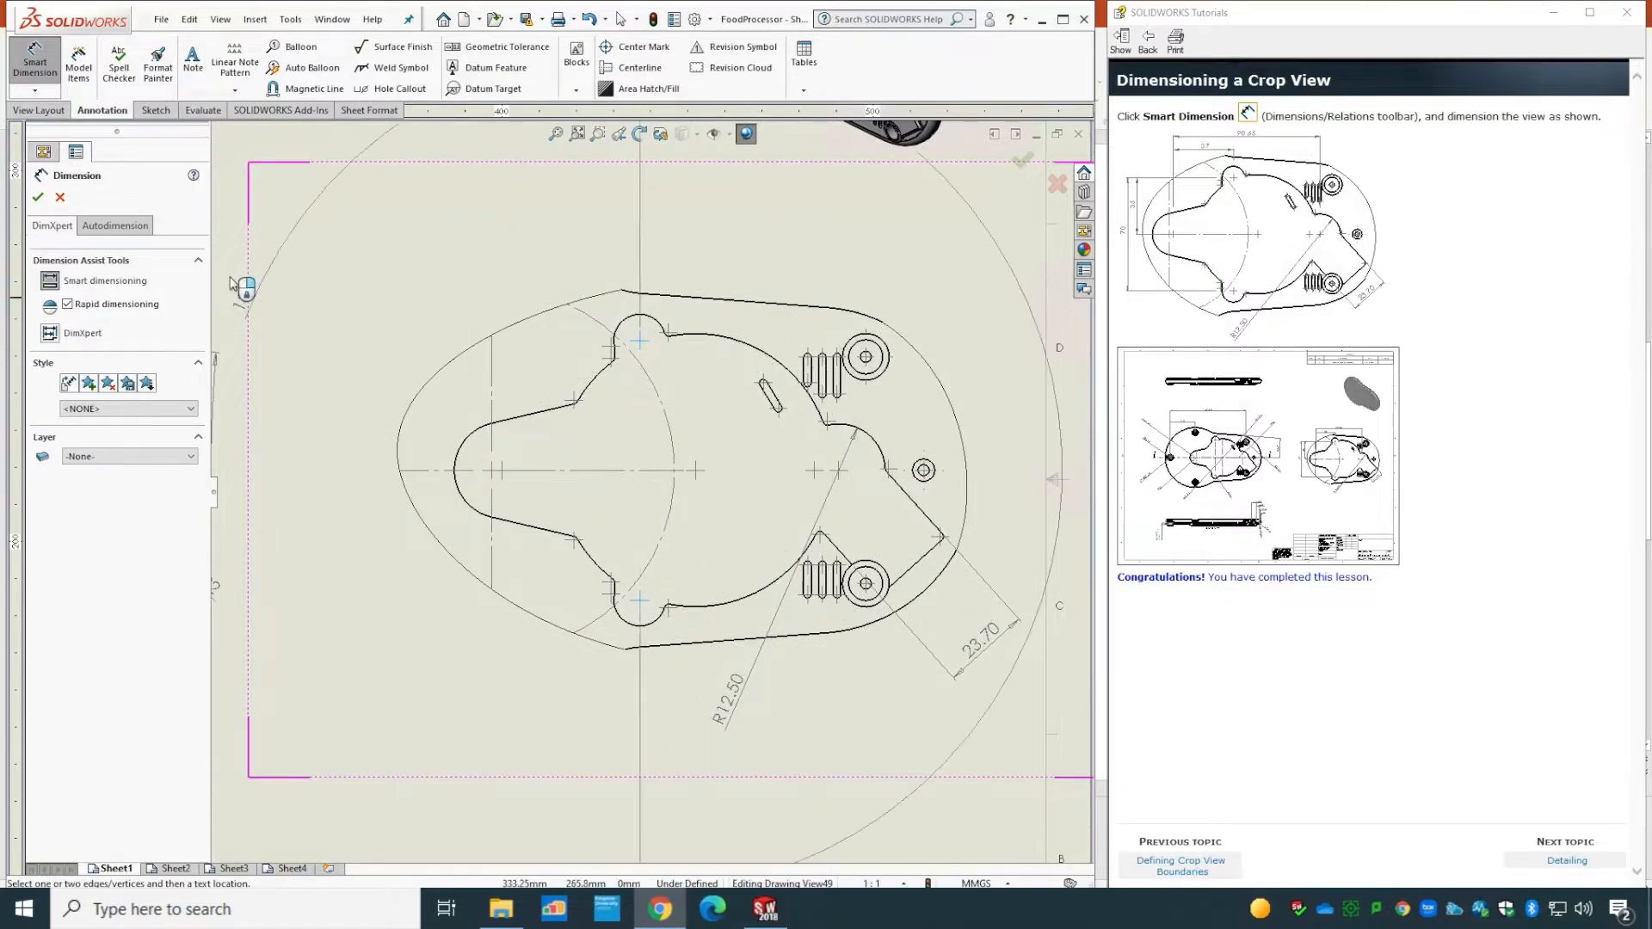
key(Escape)
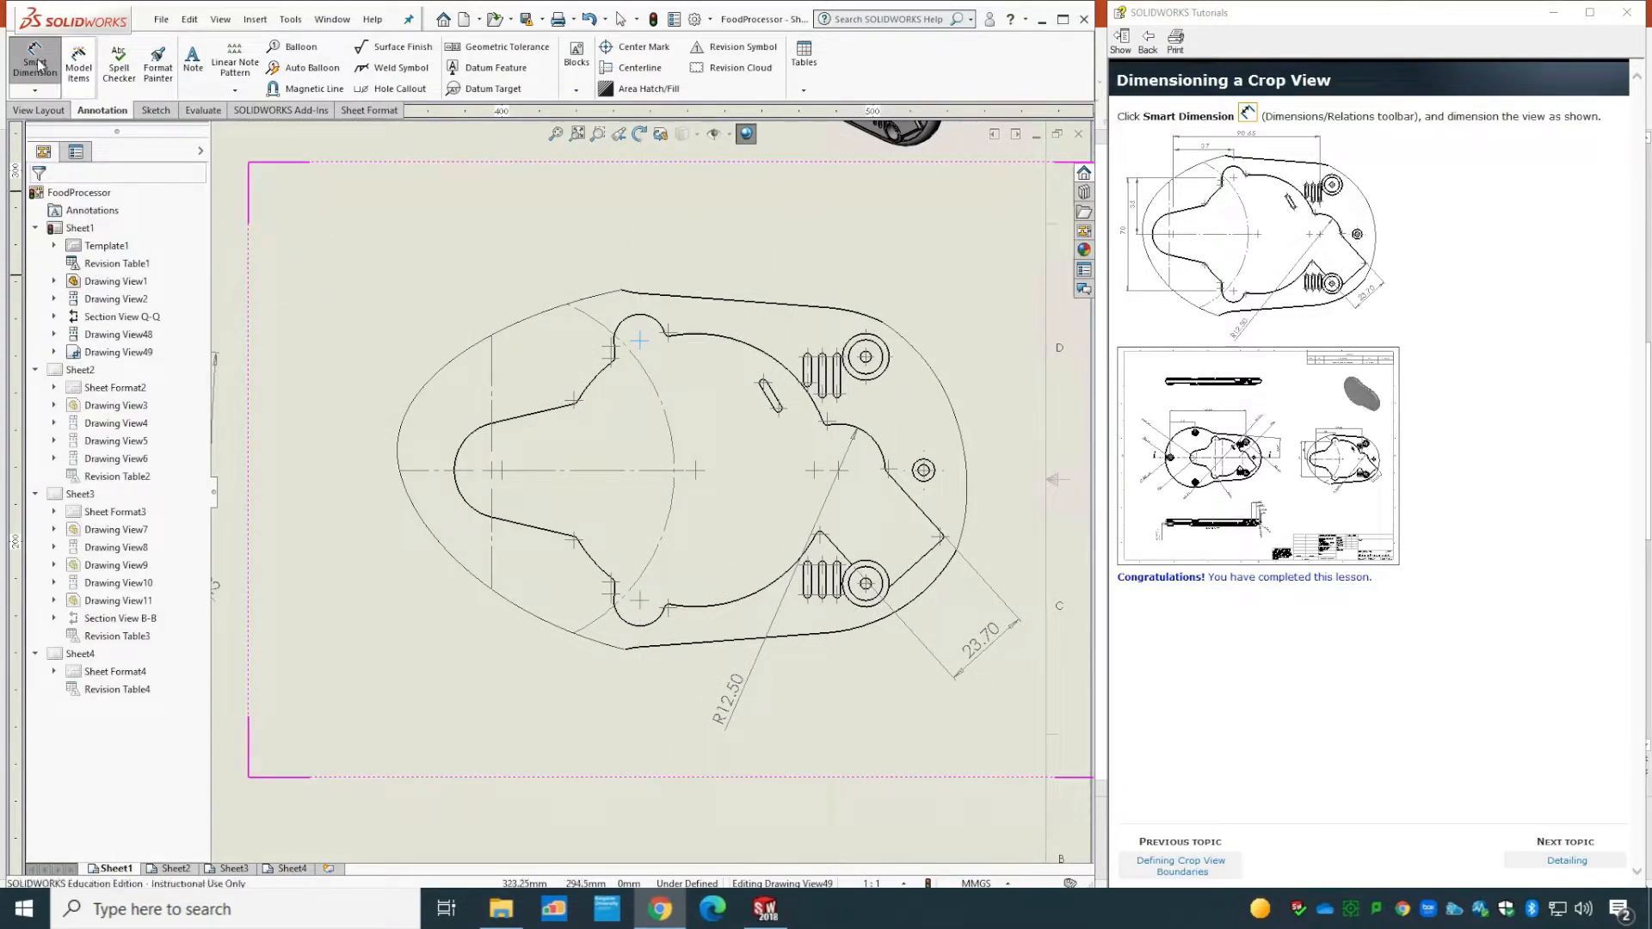
- Dimension the vertical distance between the centers of the cutout's upper and lower round lobes, placing it outside the crop view's left outline
click(47, 73)
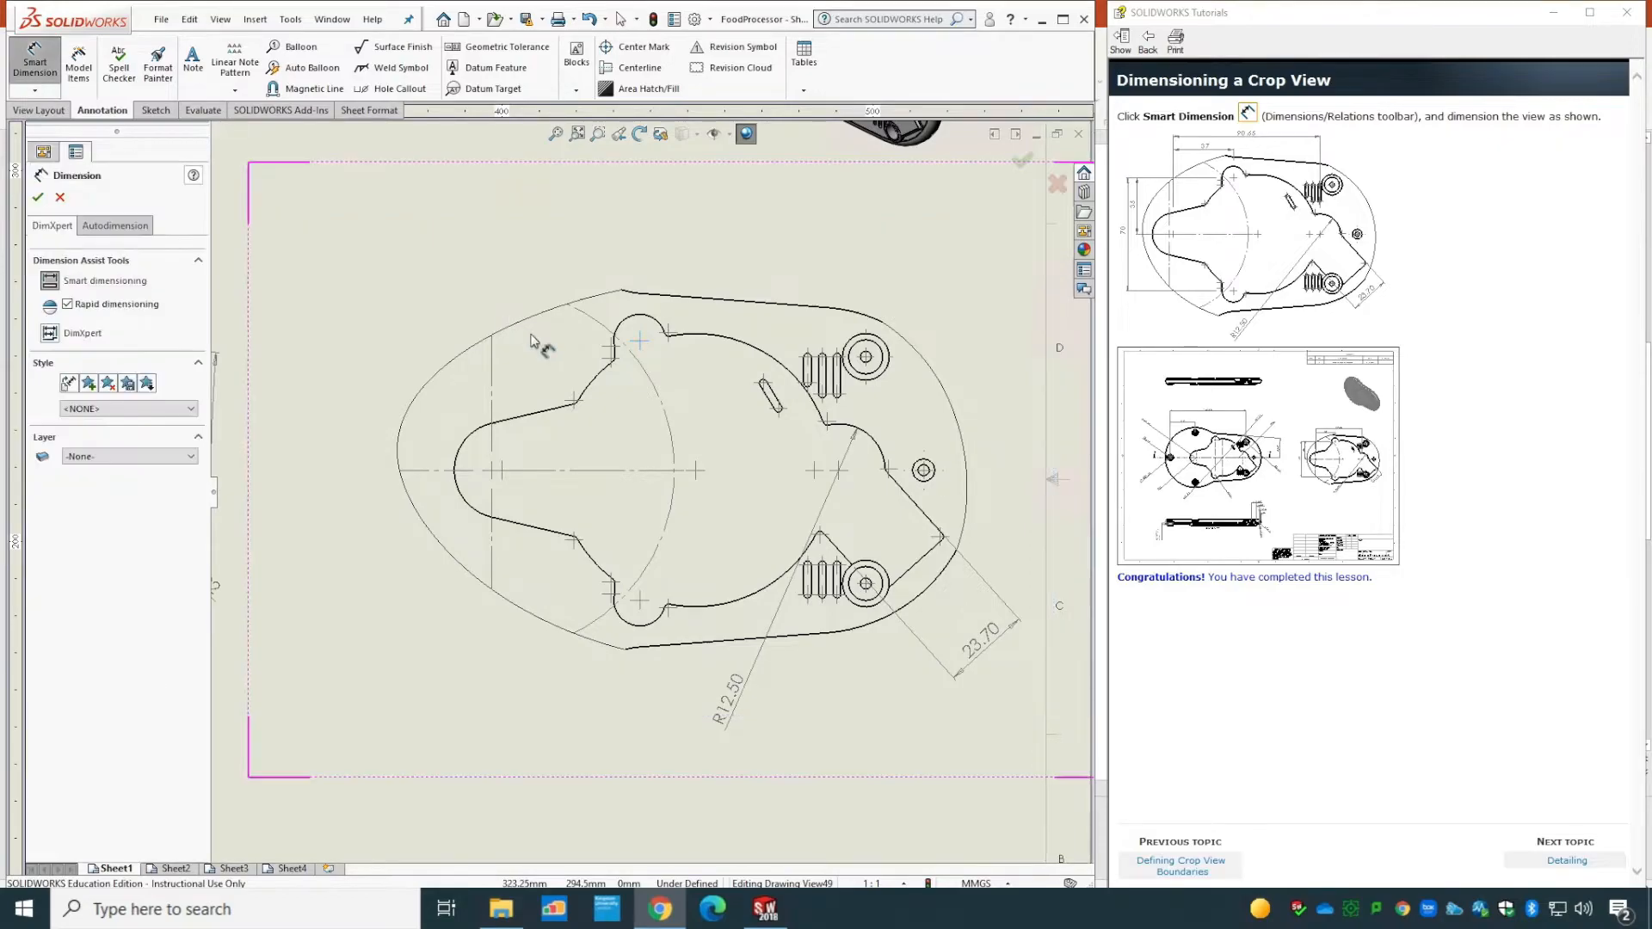
click(637, 318)
click(640, 621)
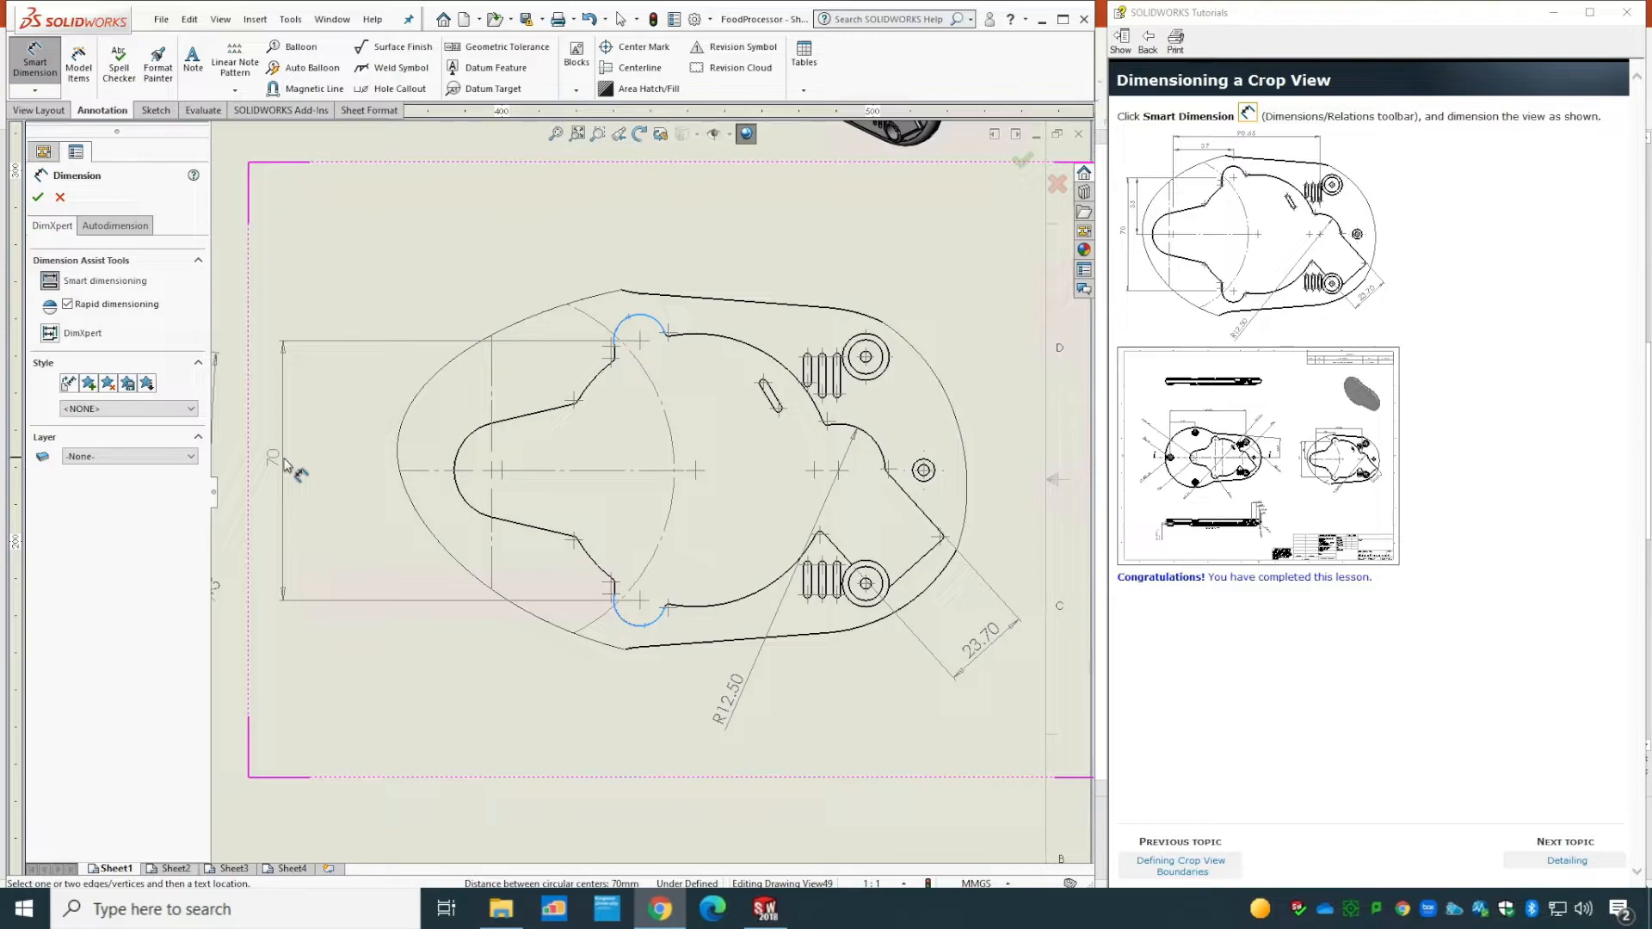
click(301, 480)
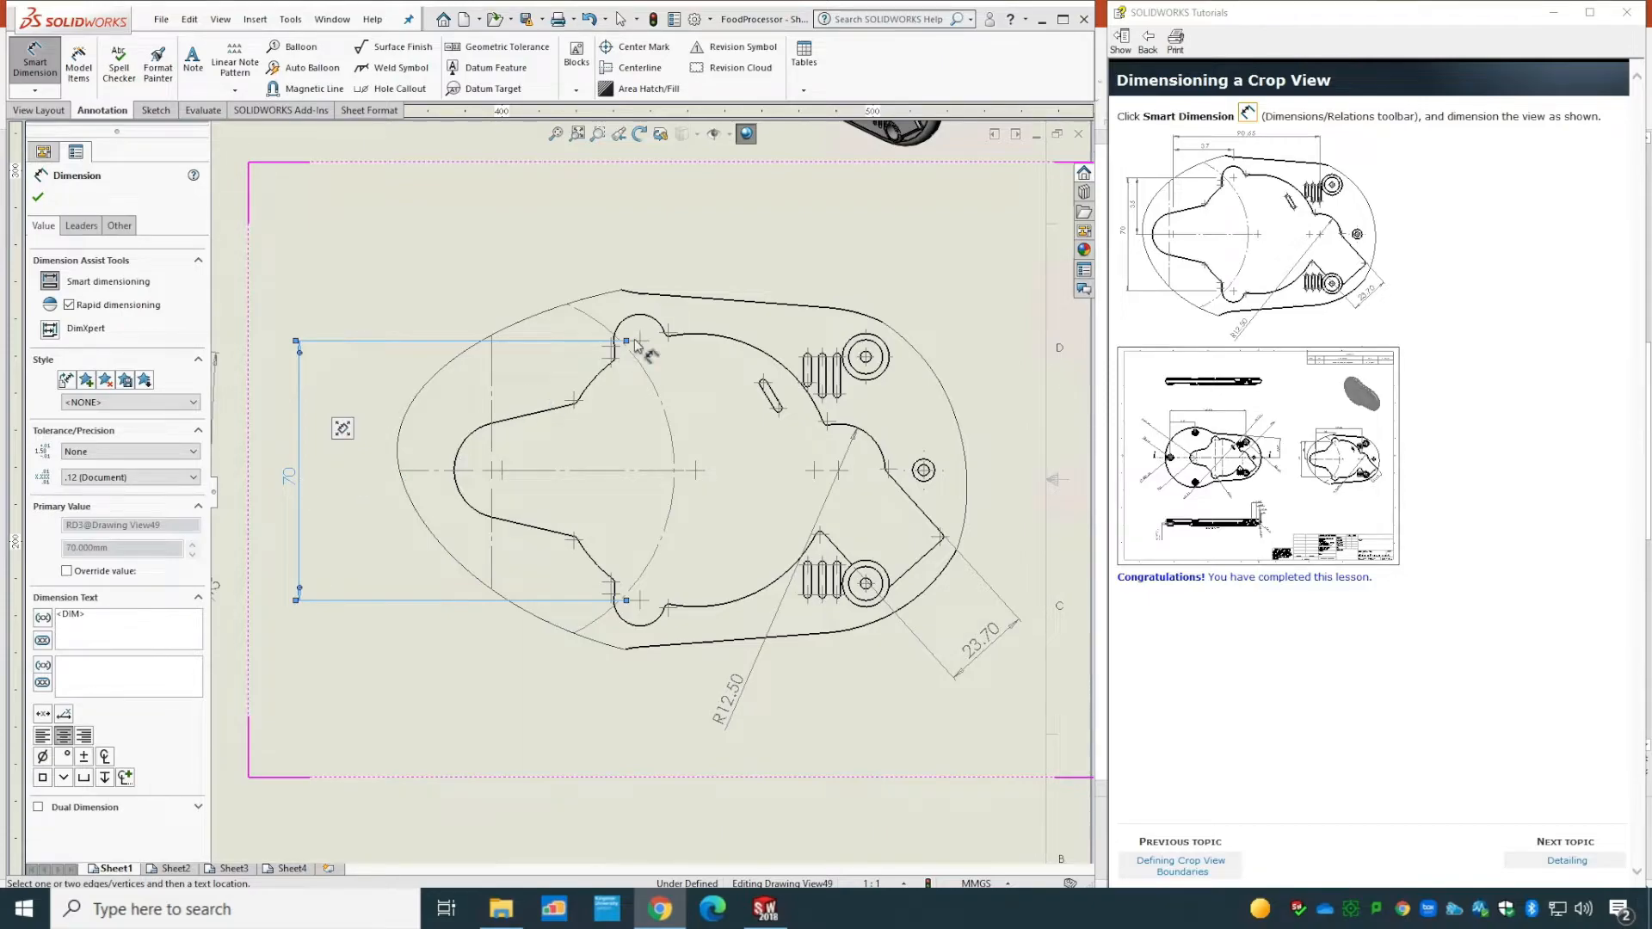
click(39, 198)
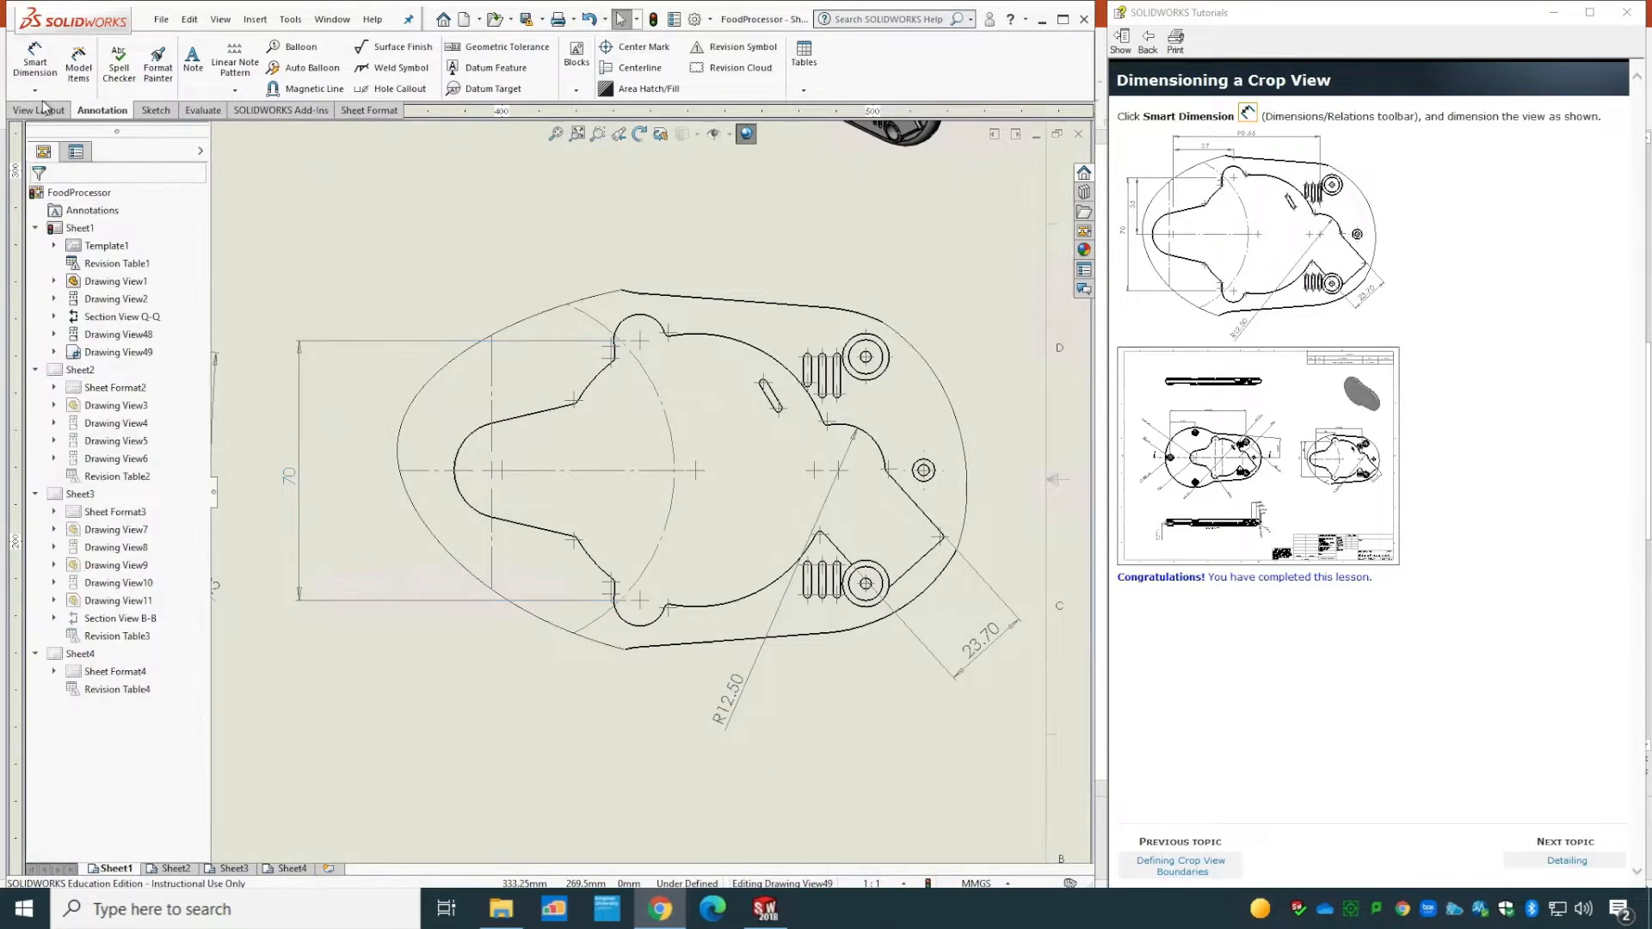
- Dimension the horizontal distance between the cutout's left end arc and upper round lobe, placing it above the crop view
click(35, 62)
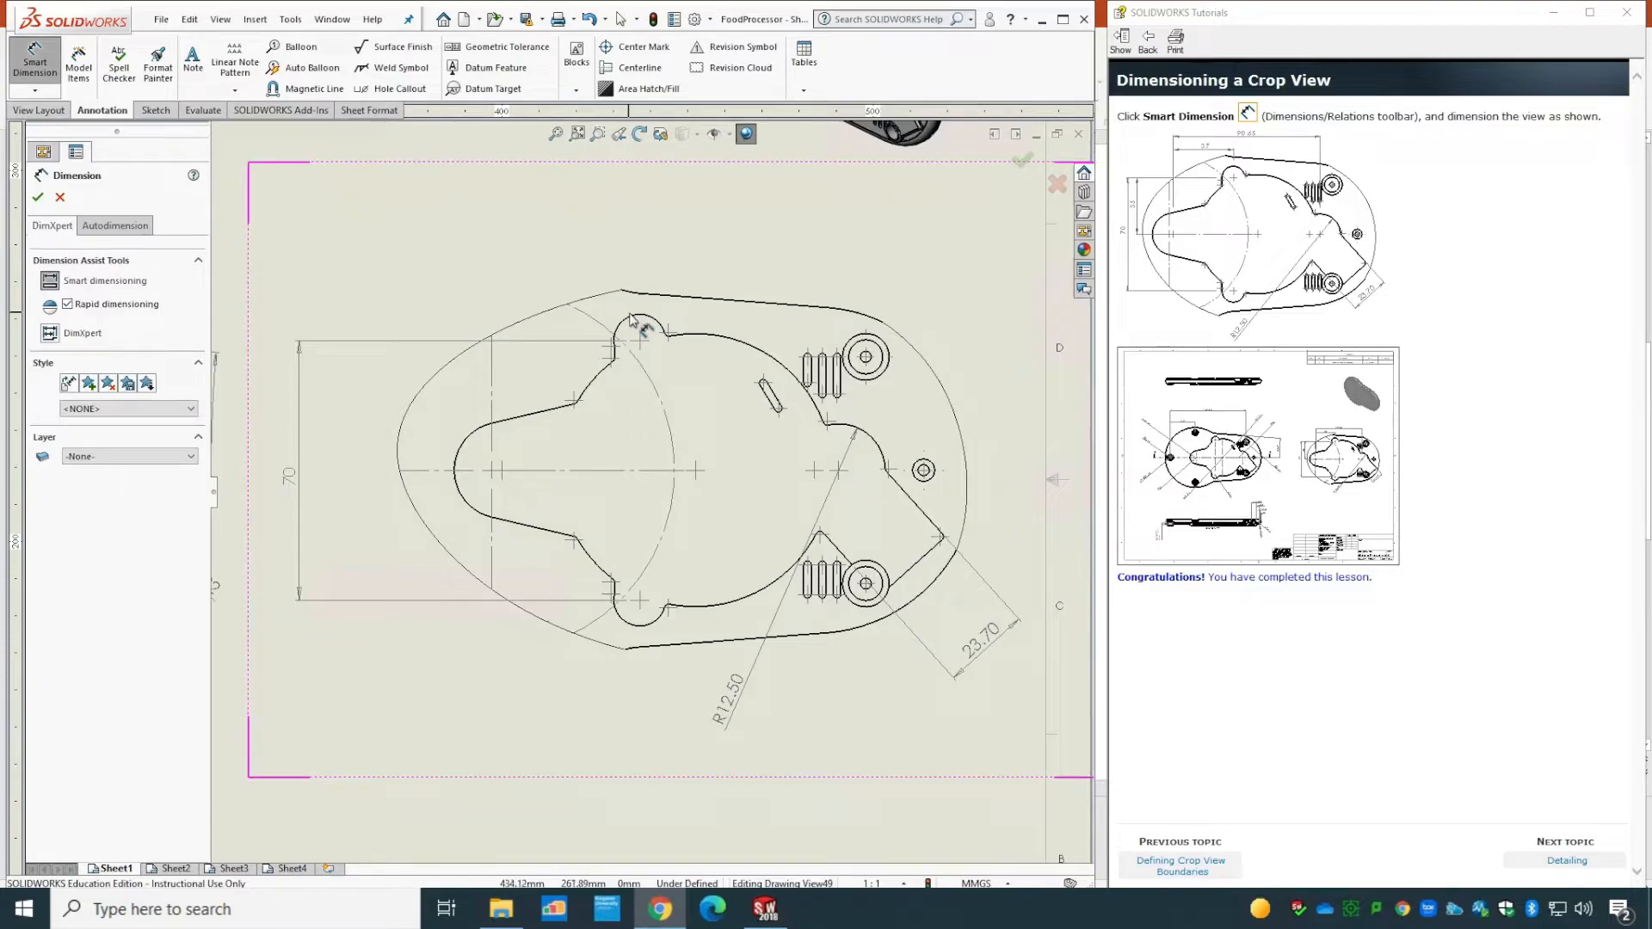
click(640, 319)
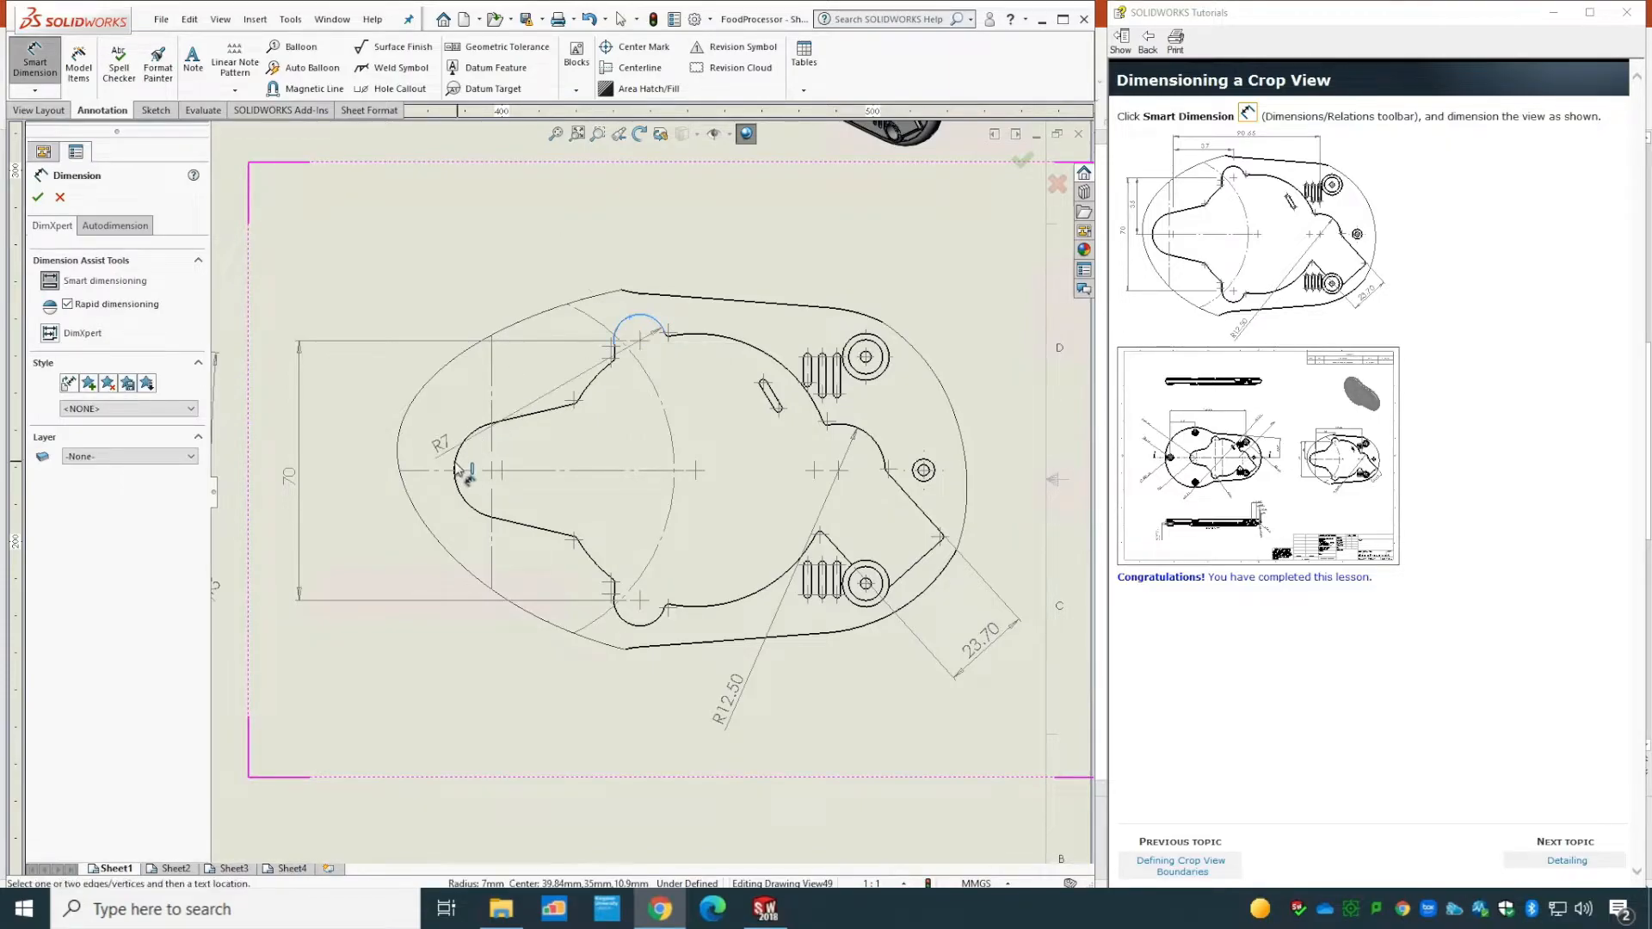
click(455, 470)
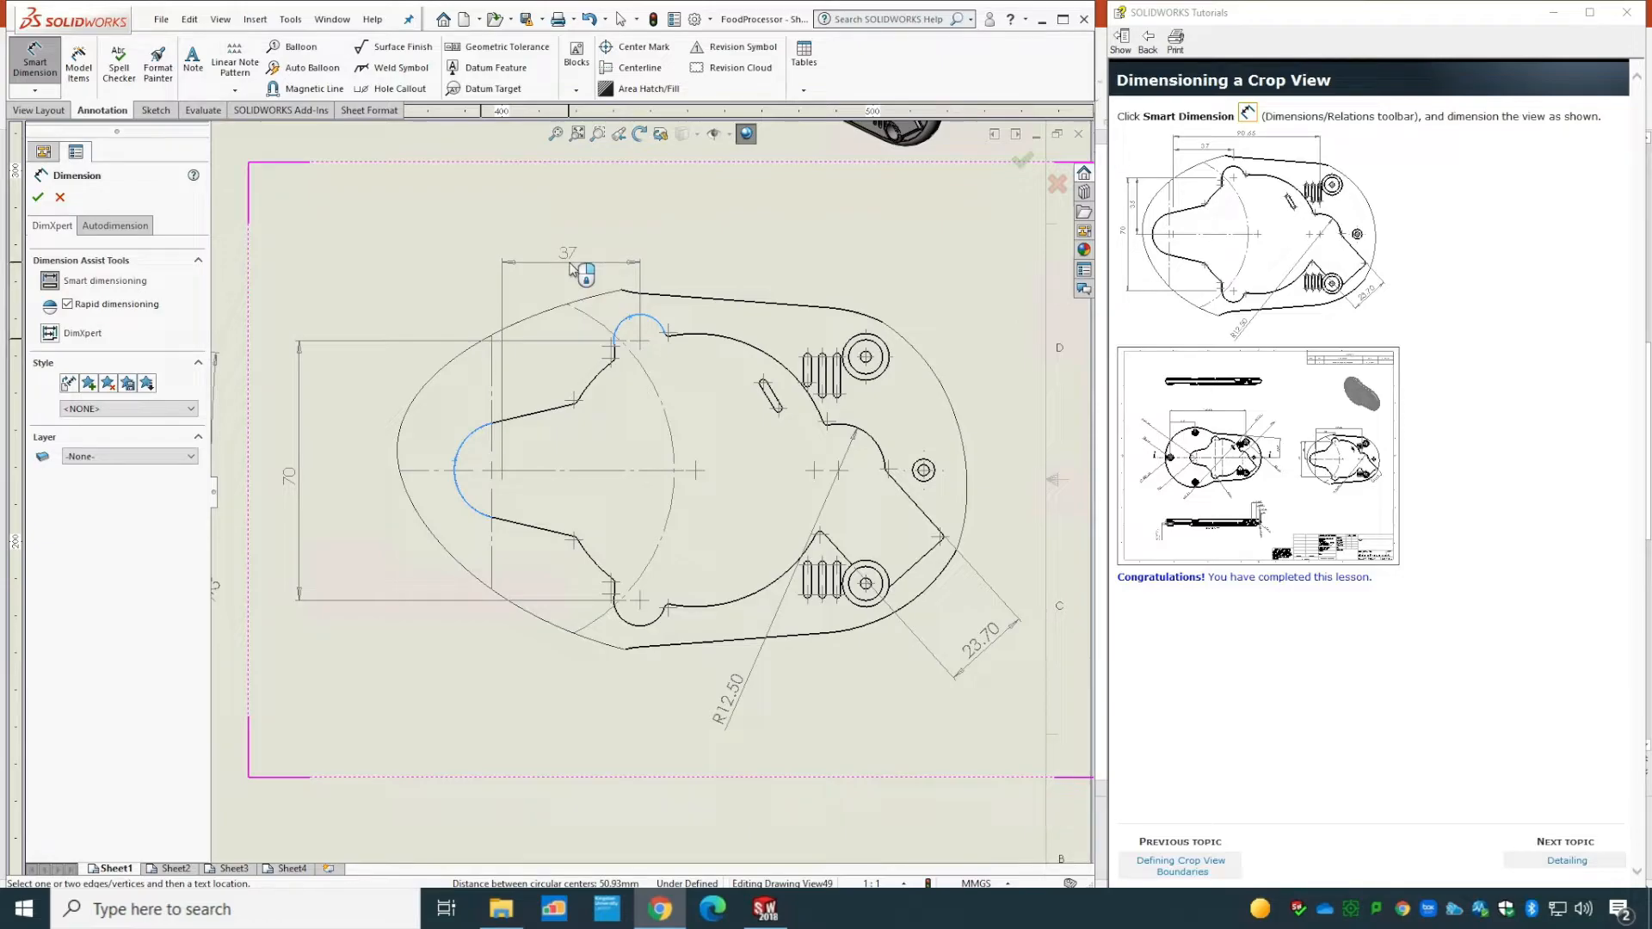
click(571, 272)
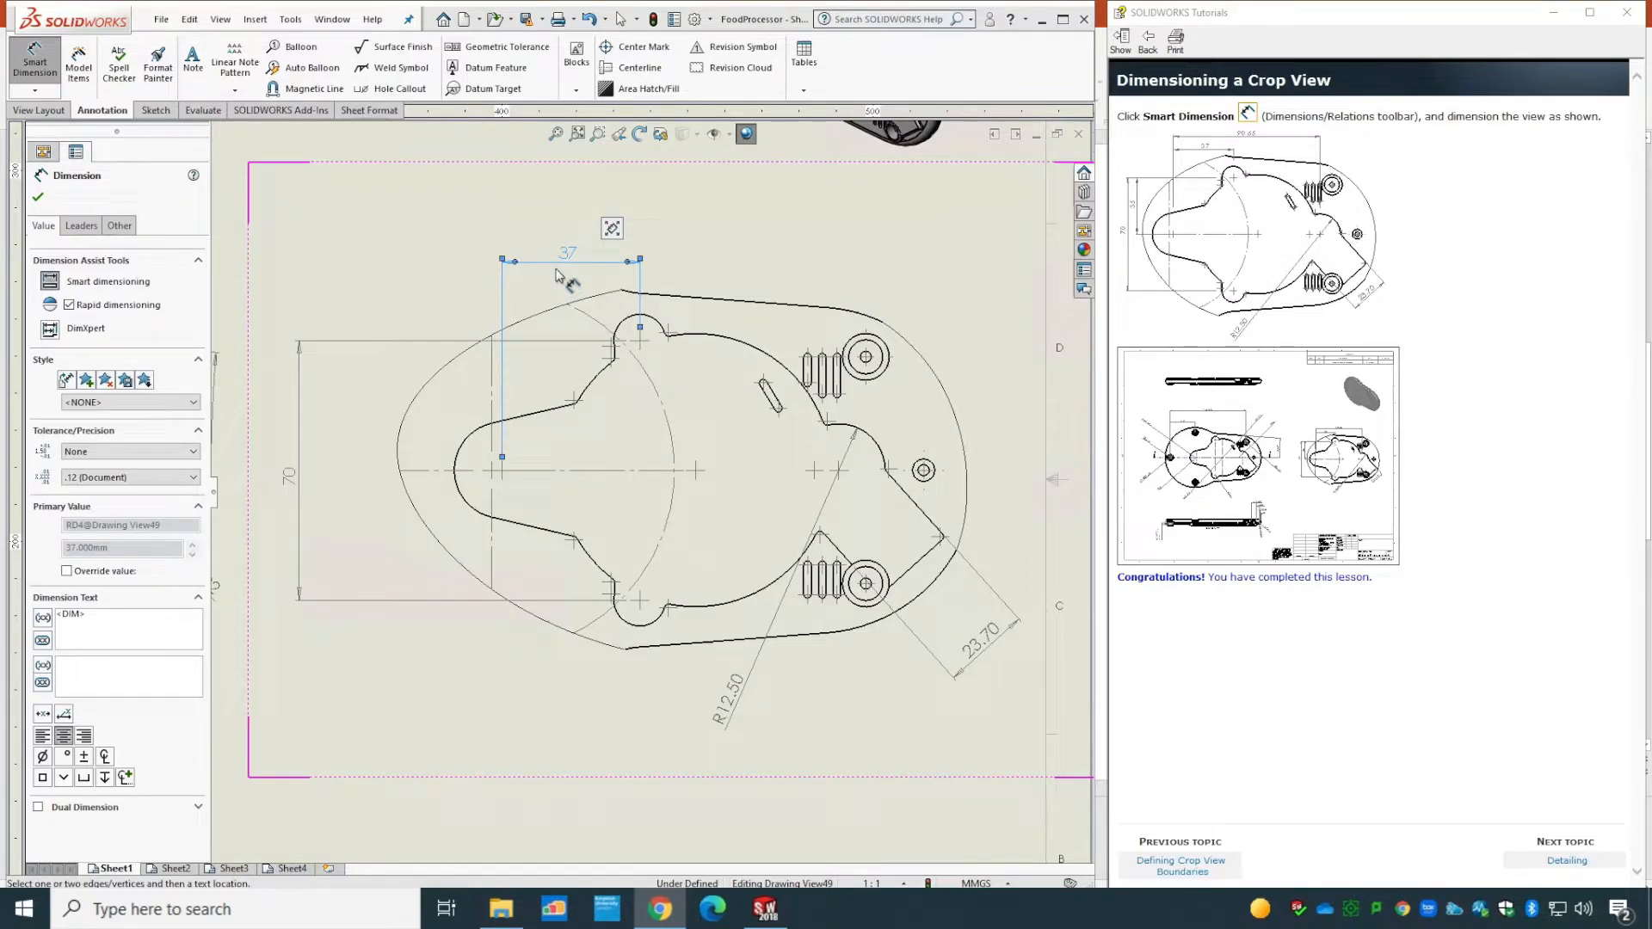
key(Escape)
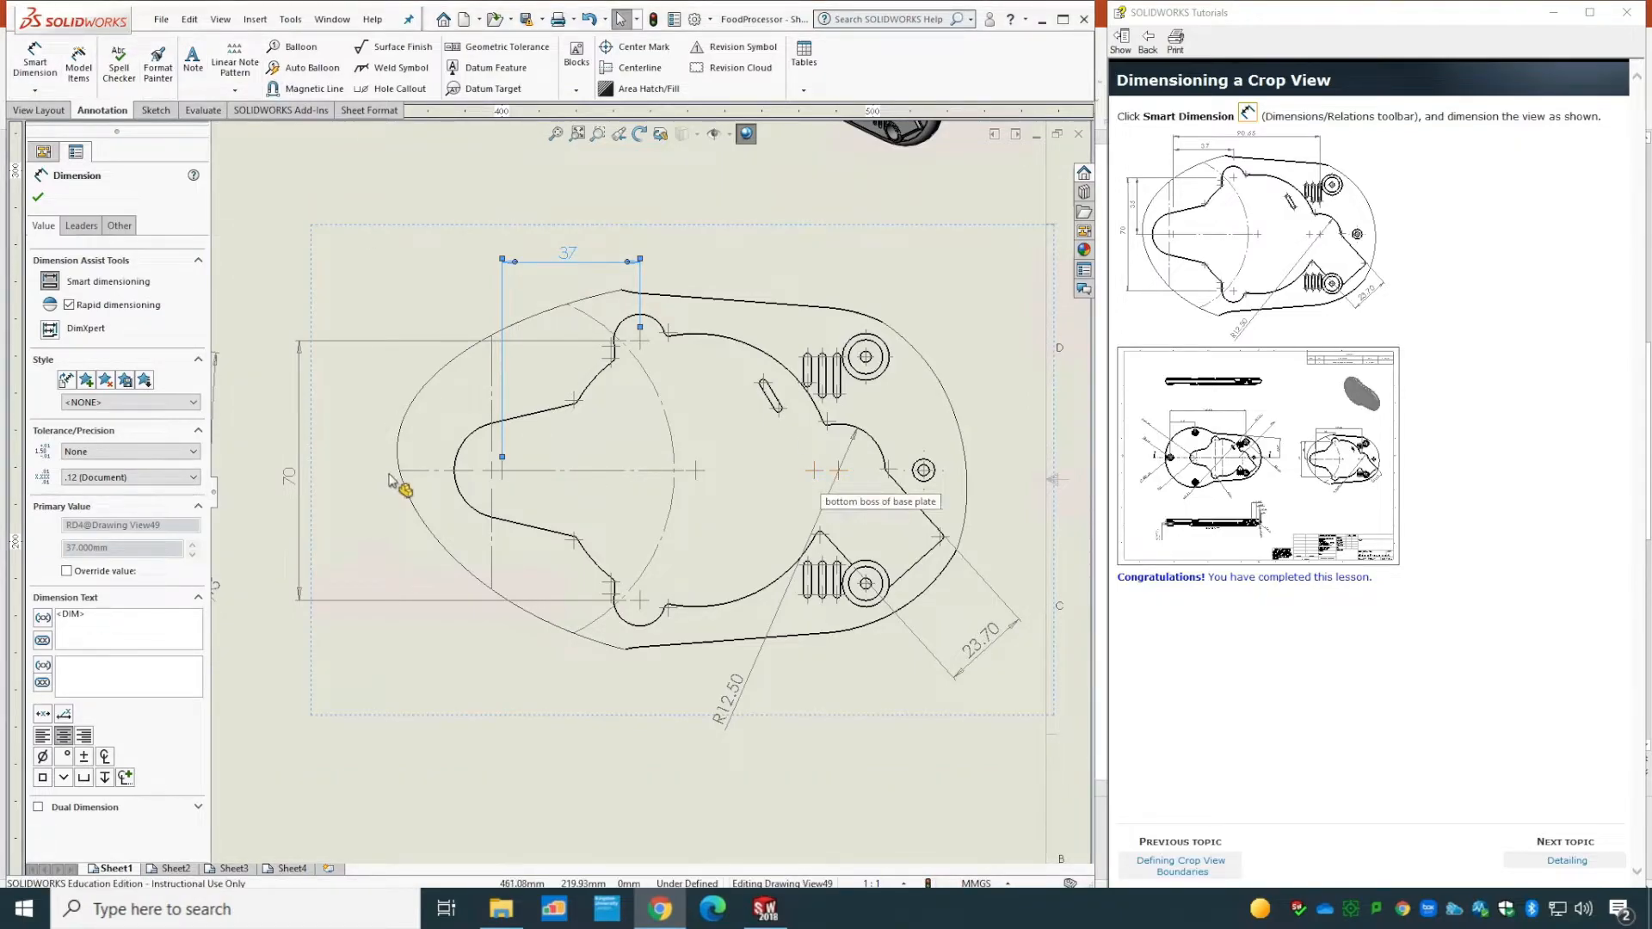
- Dimension the horizontal distance between the cutout's left end arc and the small arc near its slanted edge, above the existing horizontal dimension
click(34, 62)
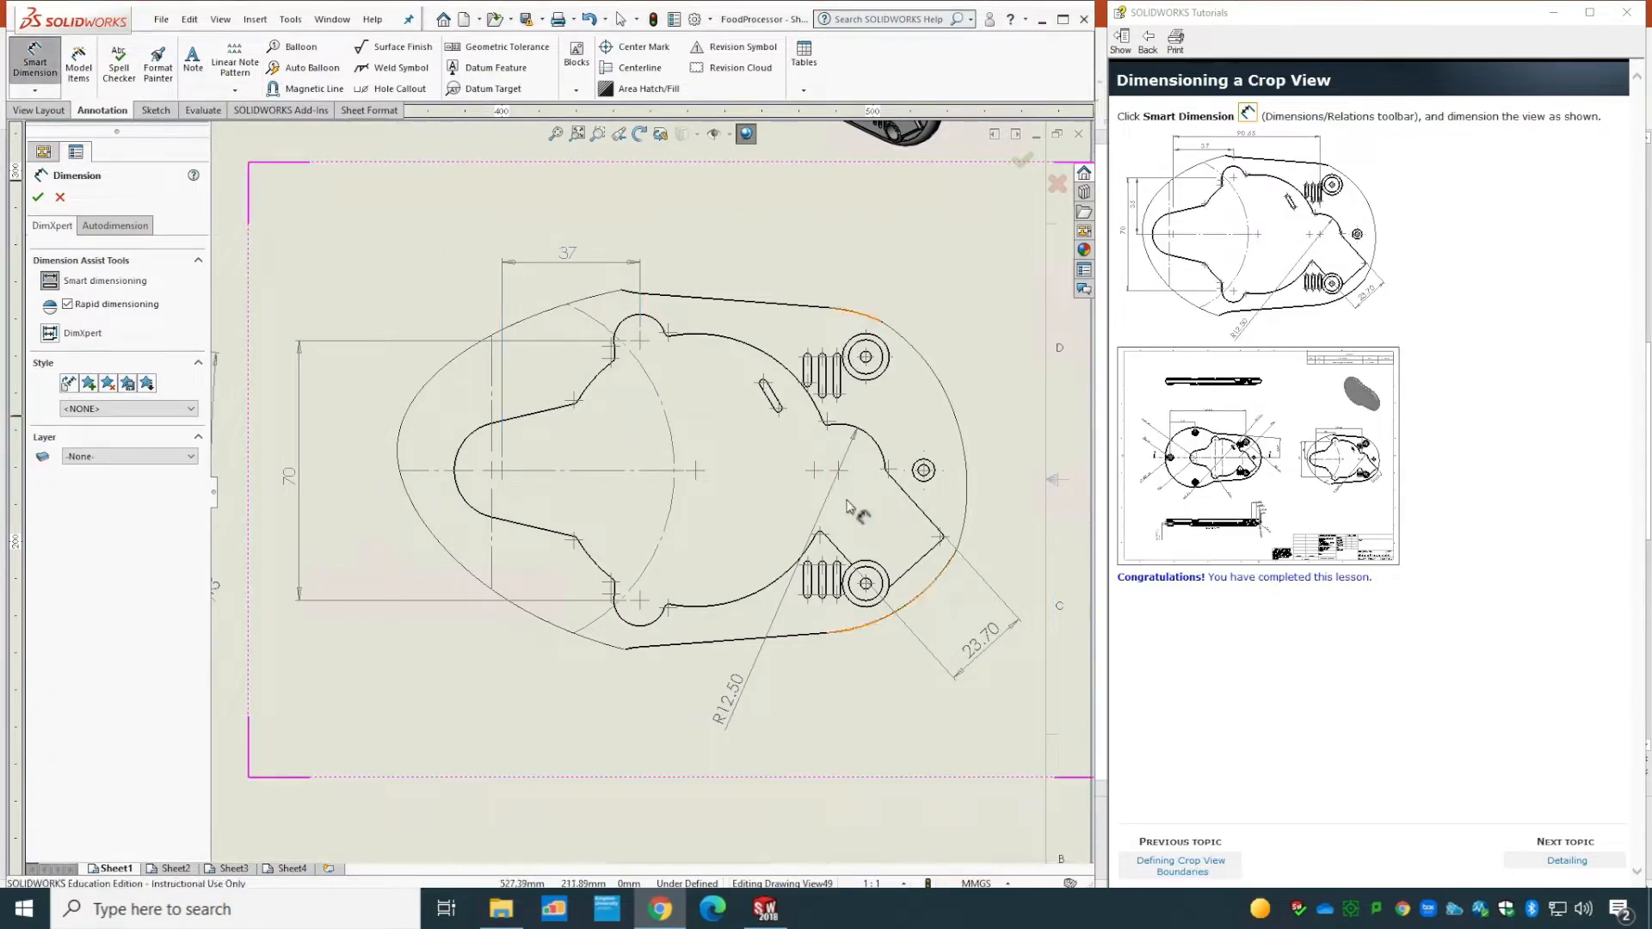
click(850, 435)
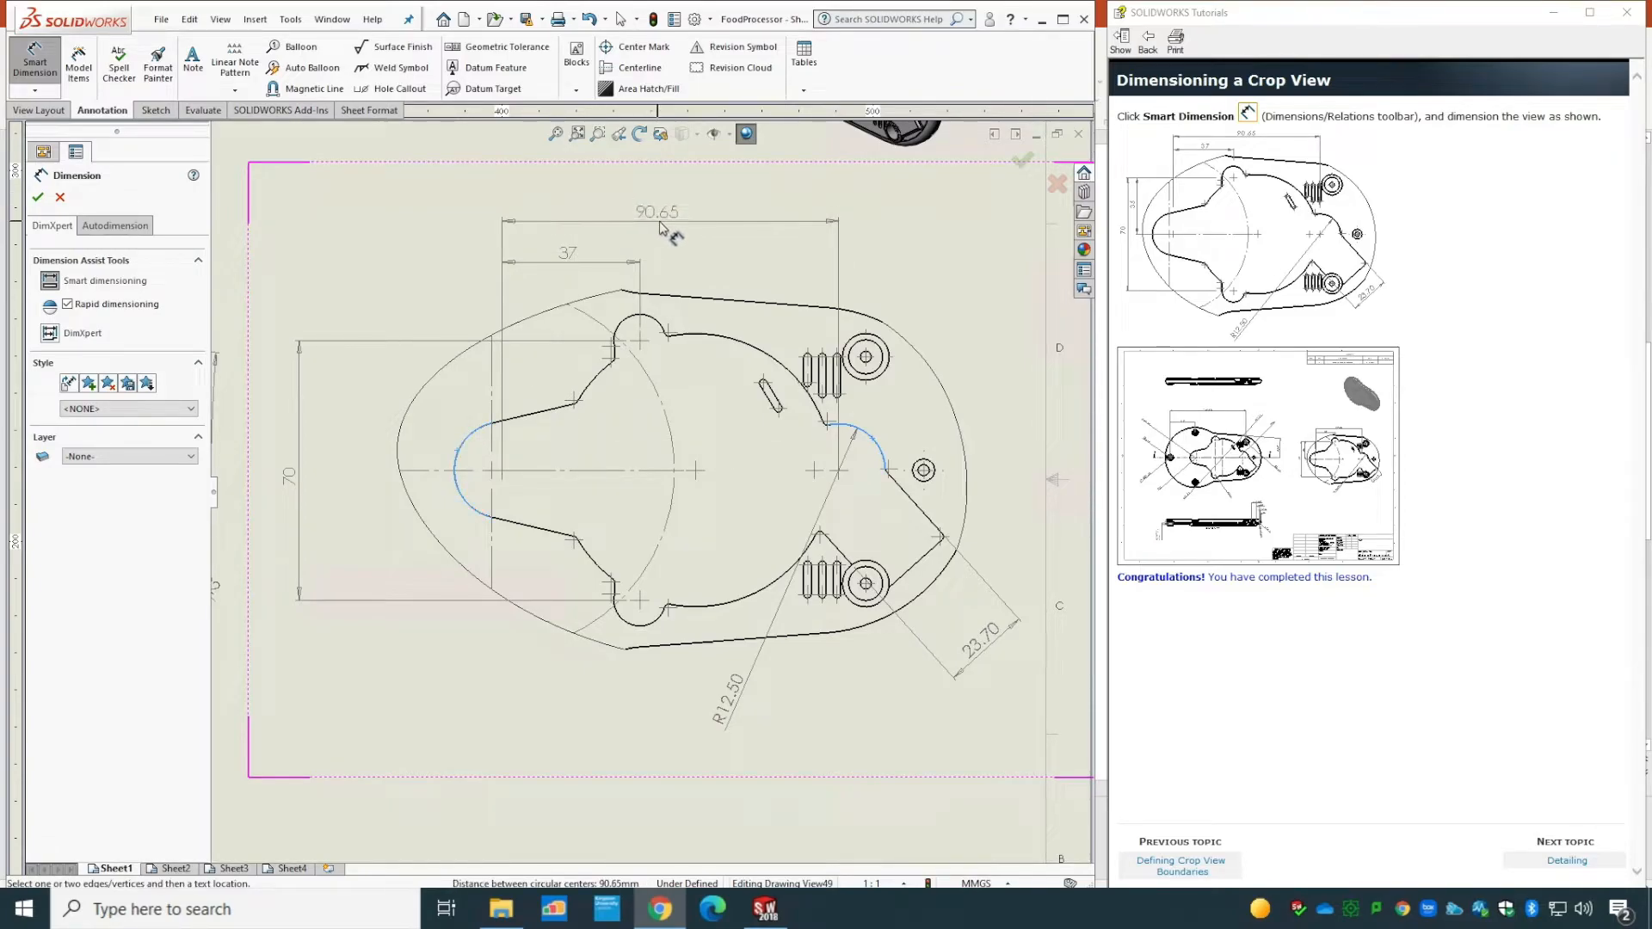
click(659, 228)
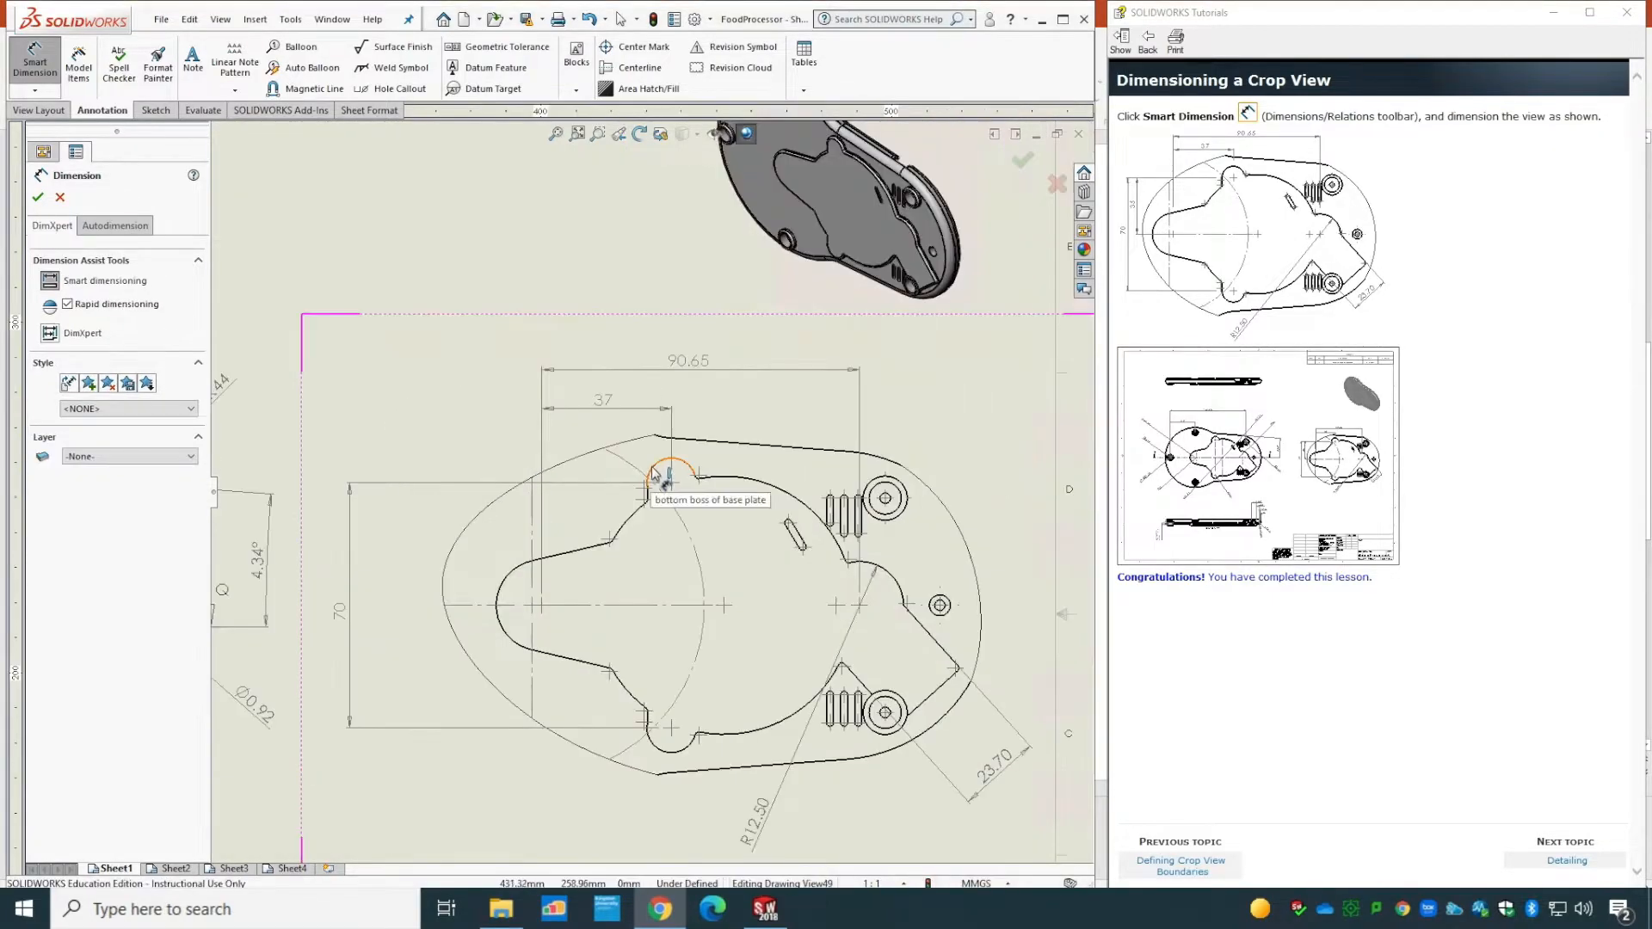
- Dimension the vertical distance between the cutout's upper lobe and left end arc, placing it inside the overall vertical lobe dimension
click(651, 467)
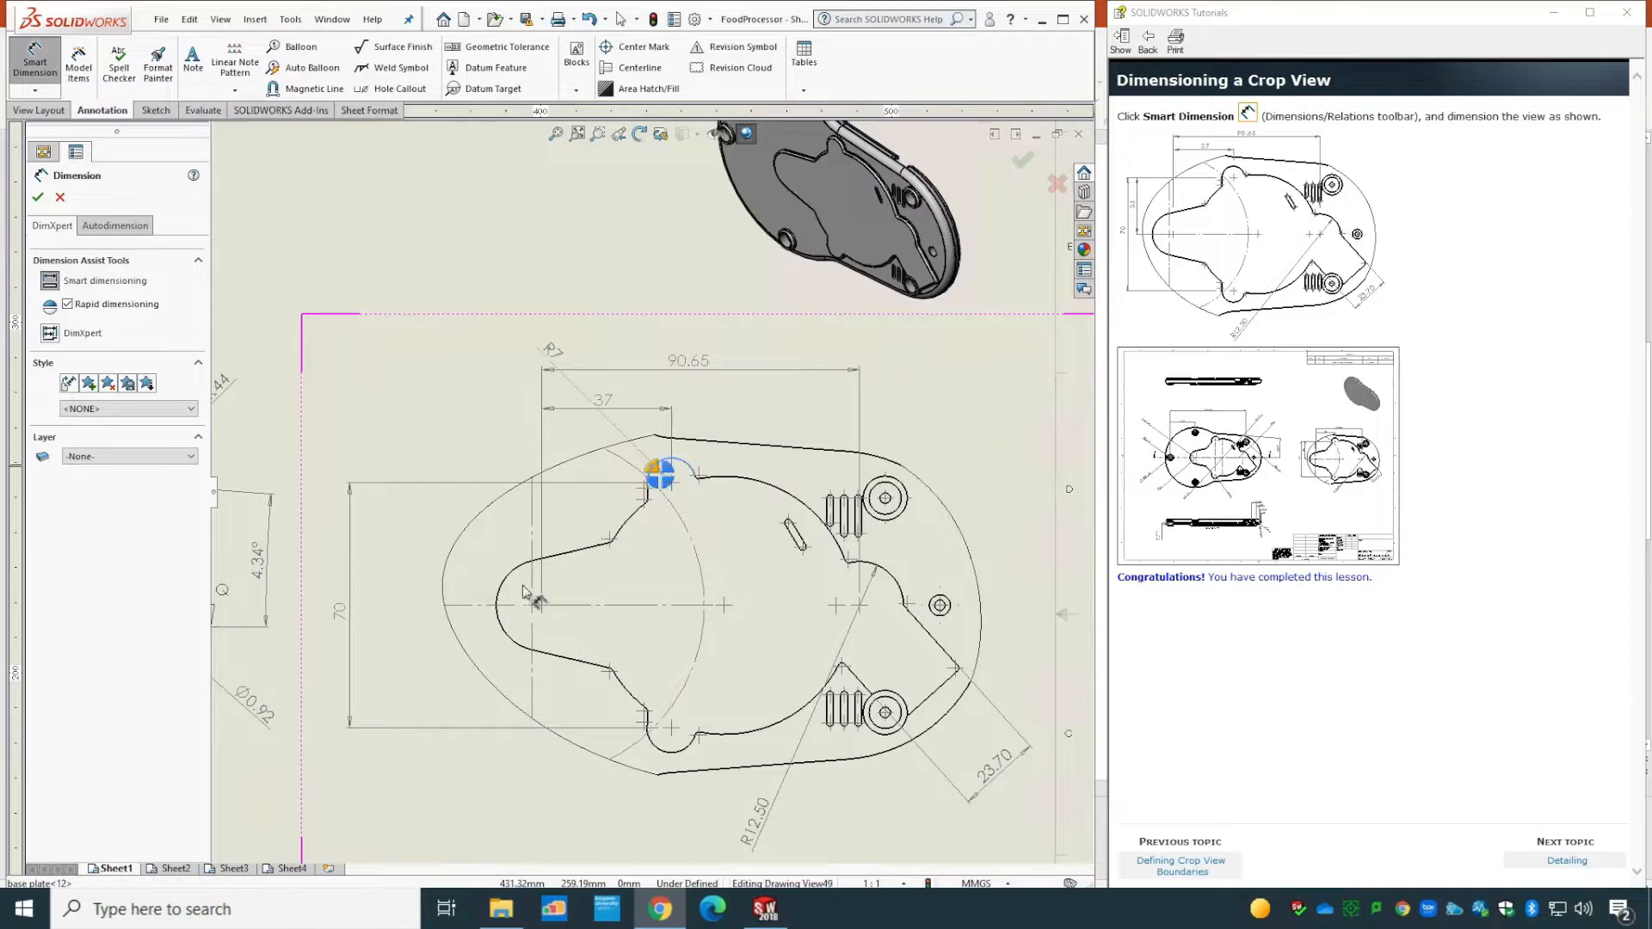
click(499, 605)
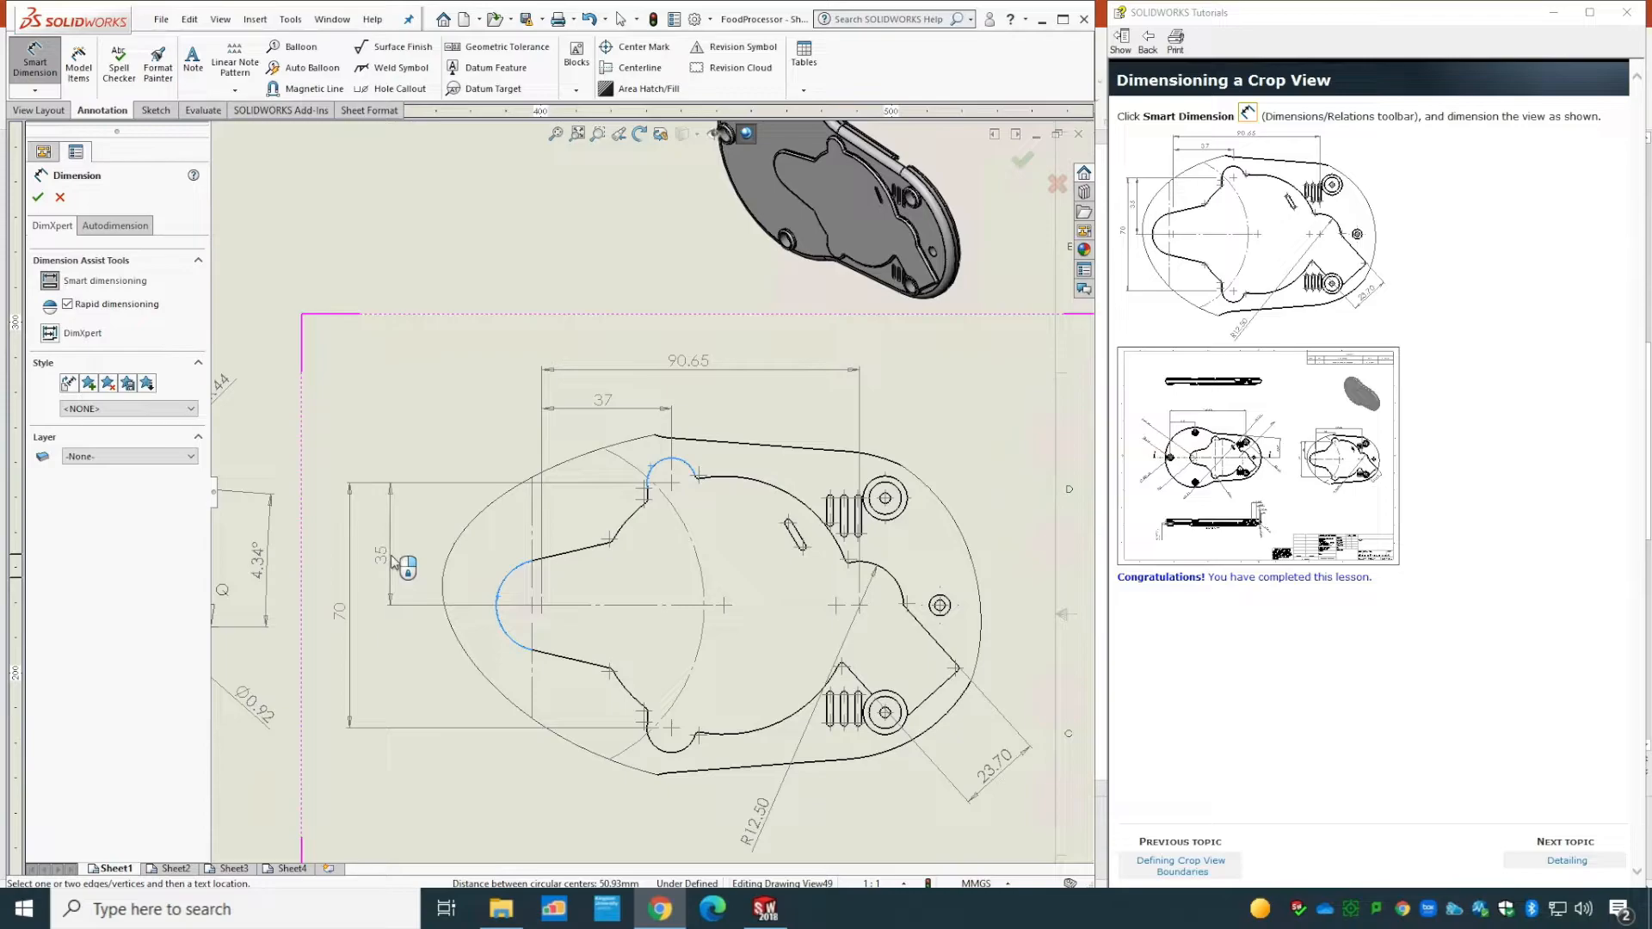
click(391, 560)
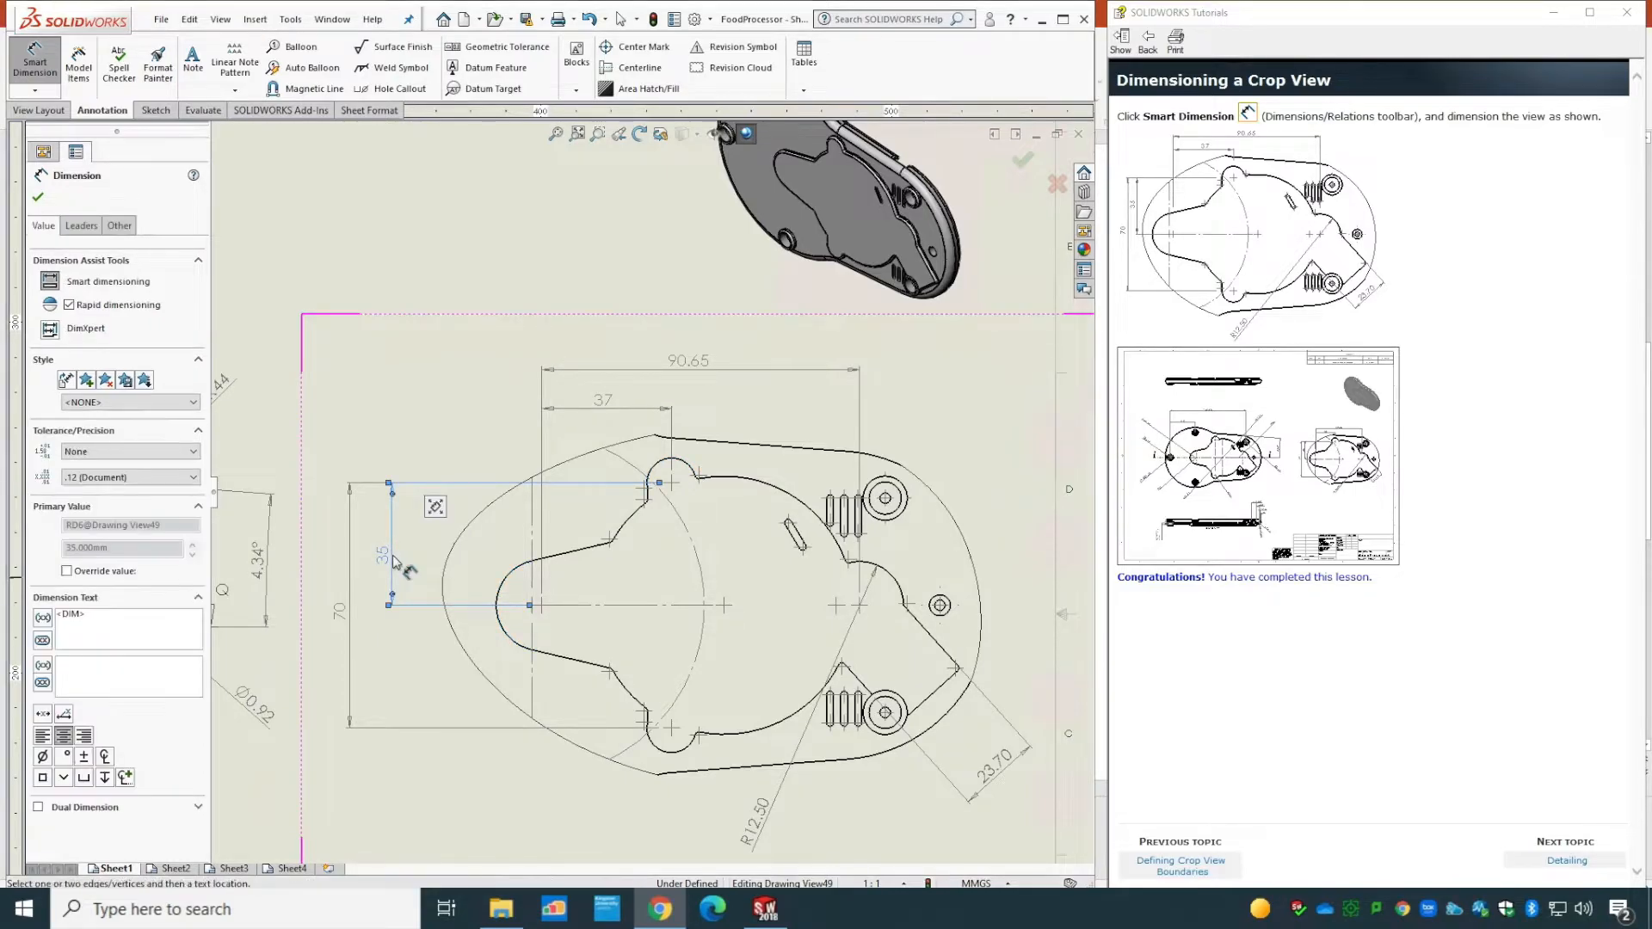
click(39, 197)
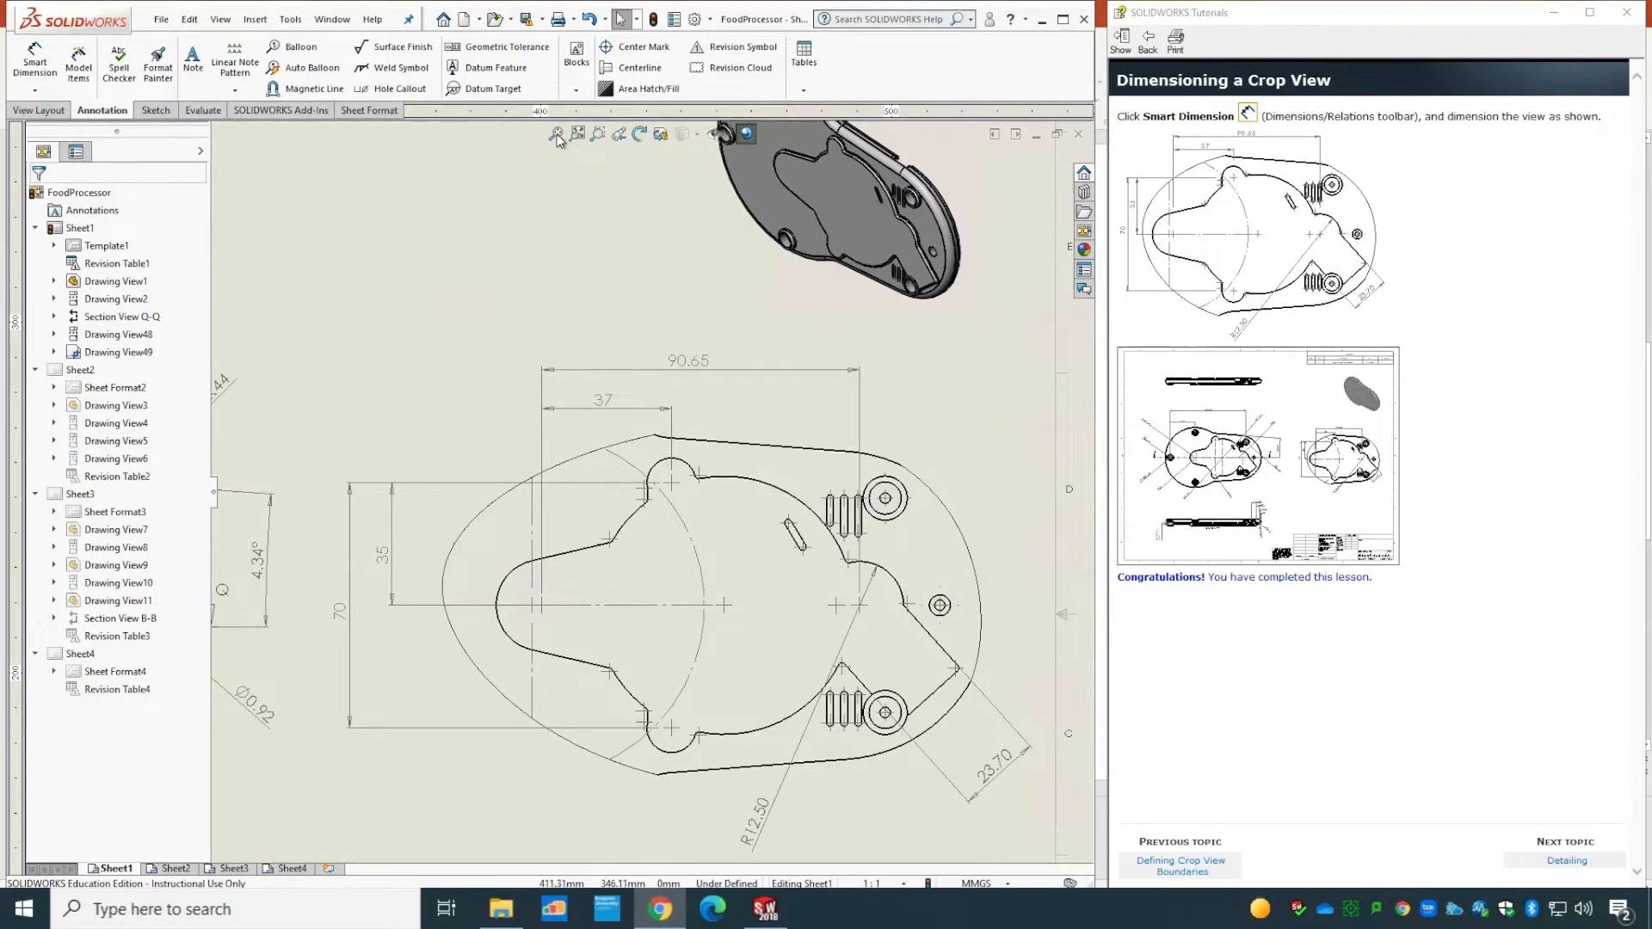
- Check the crop view's dimensions and the whole sheet, and advance the tutorial to the Detailing lesson
click(556, 135)
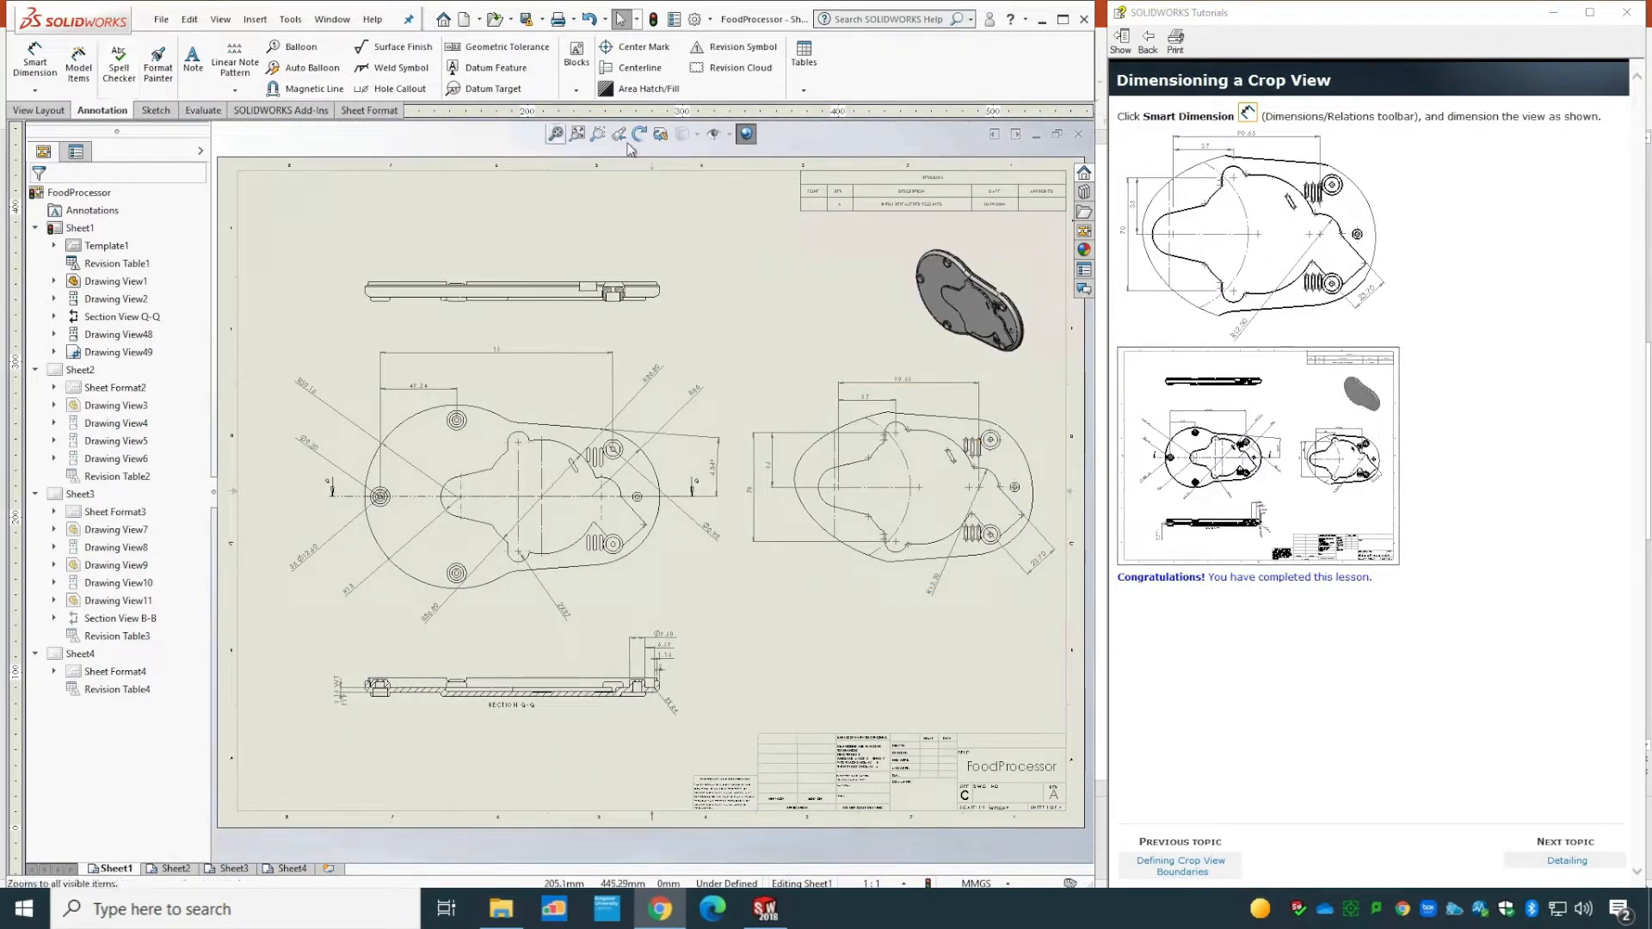
click(598, 133)
drag(730, 609, 1077, 361)
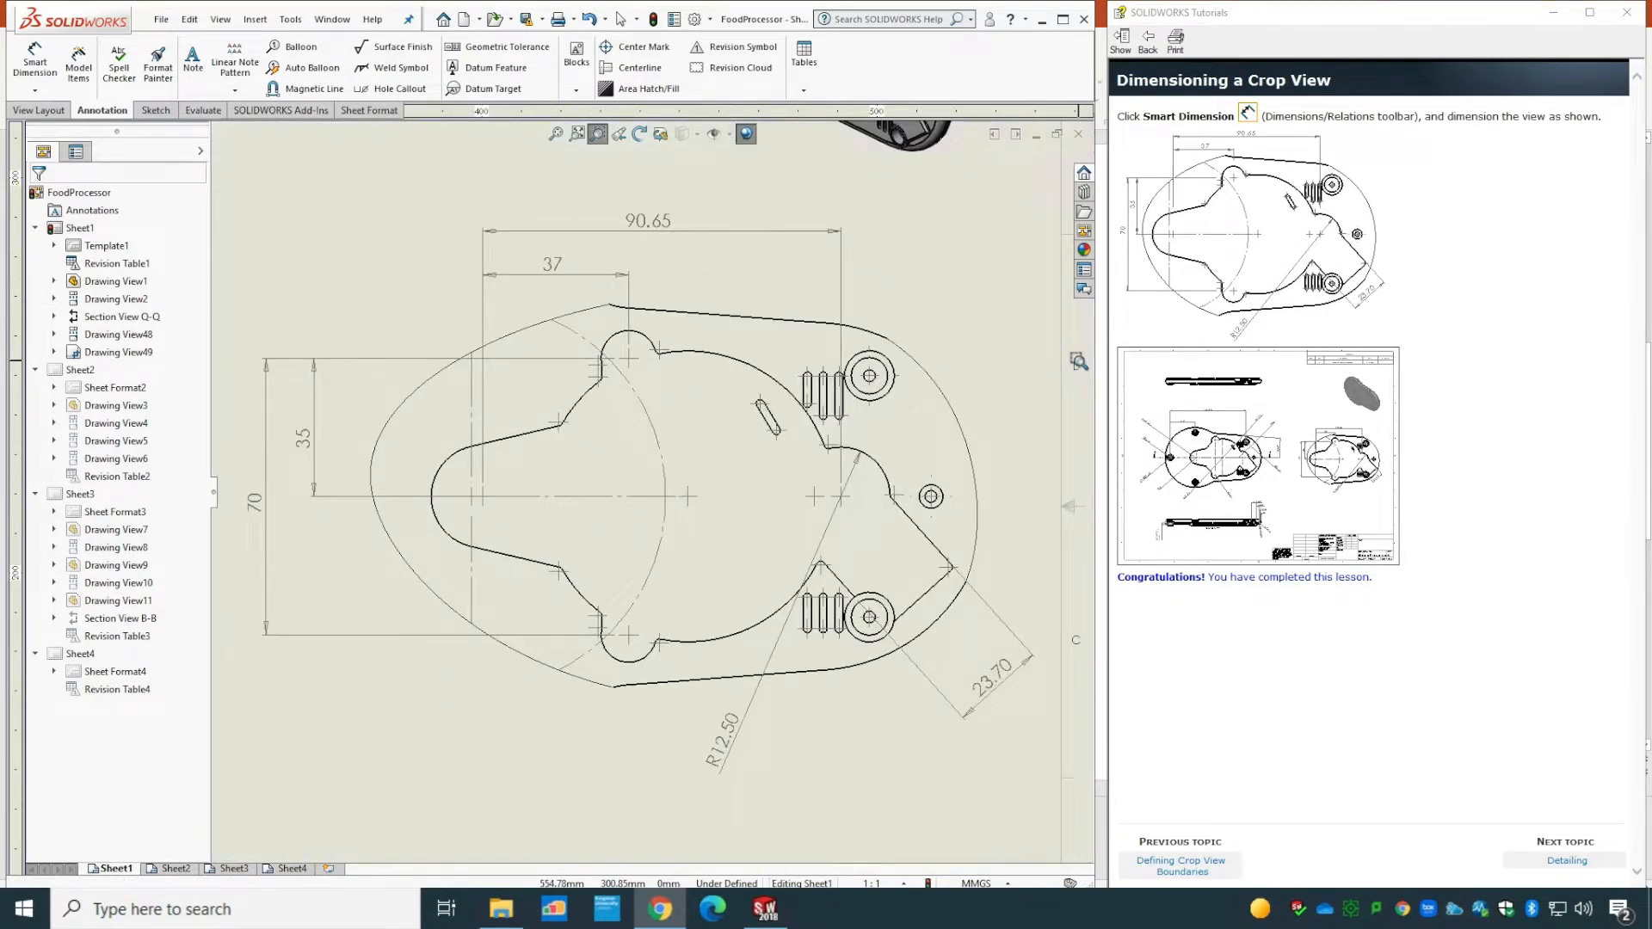
click(1555, 862)
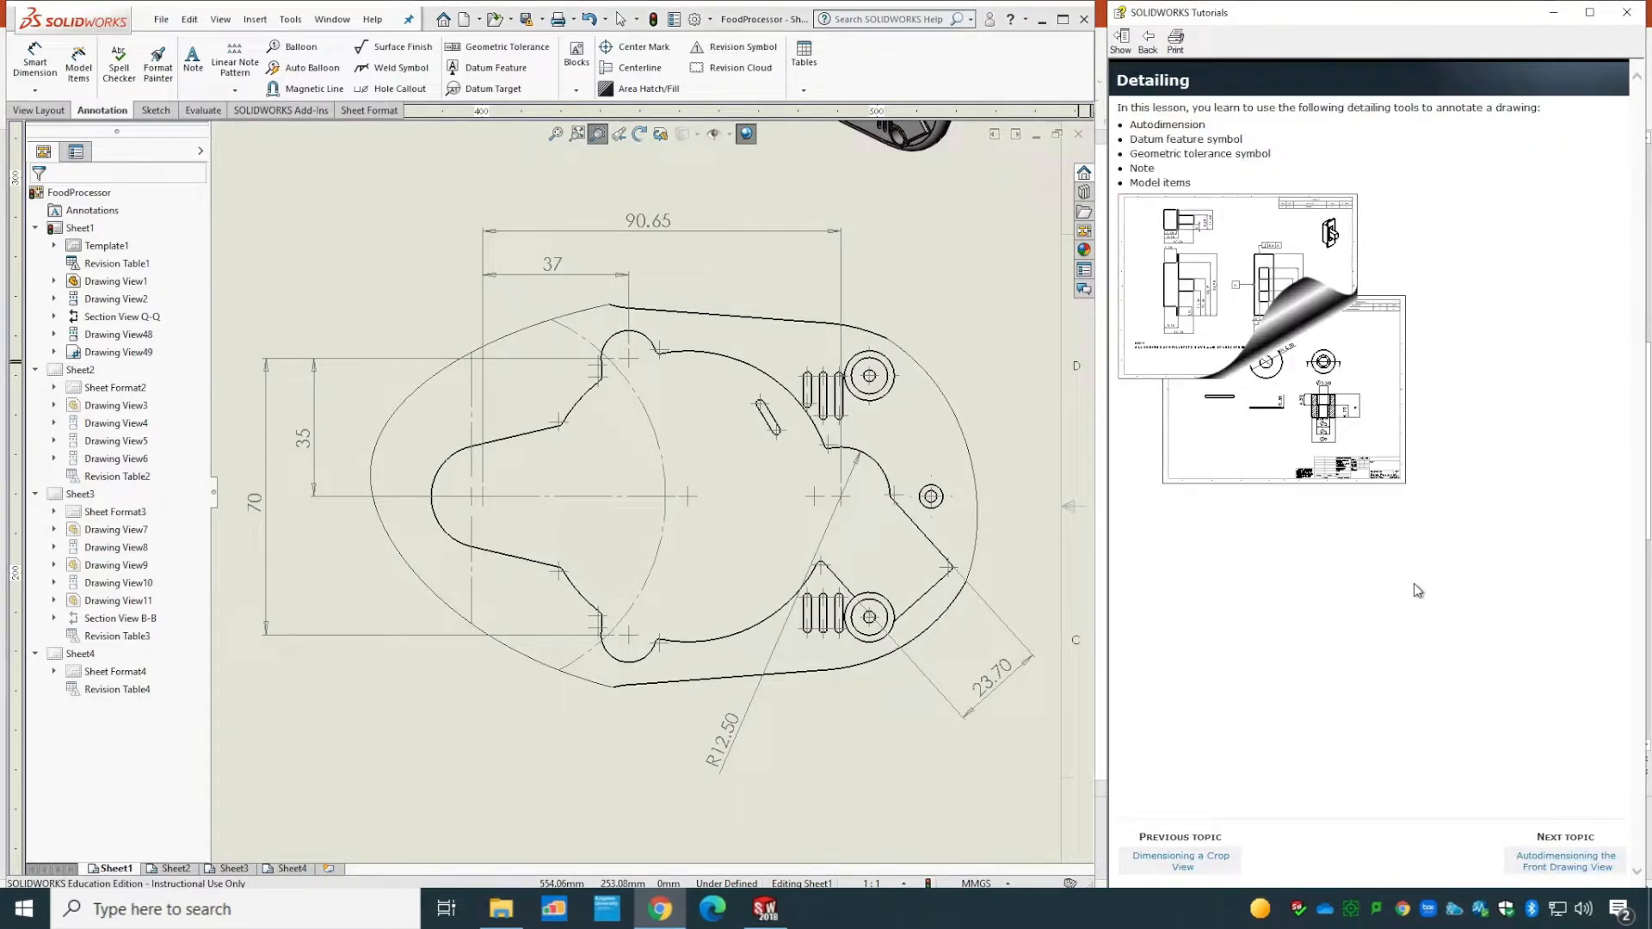
click(556, 134)
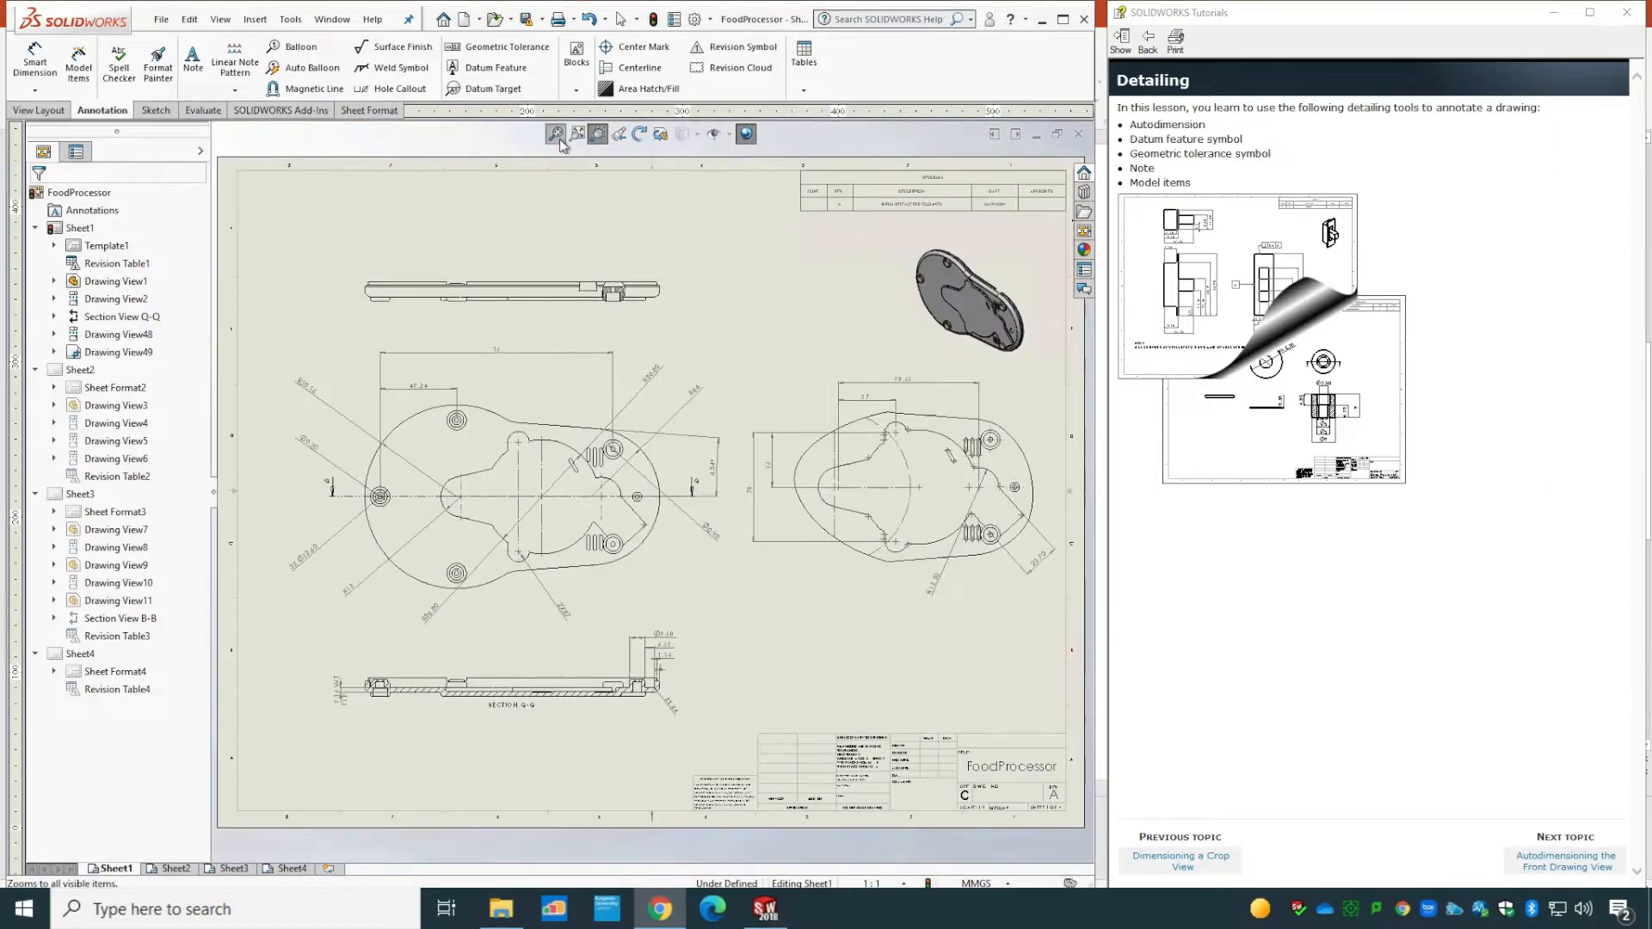
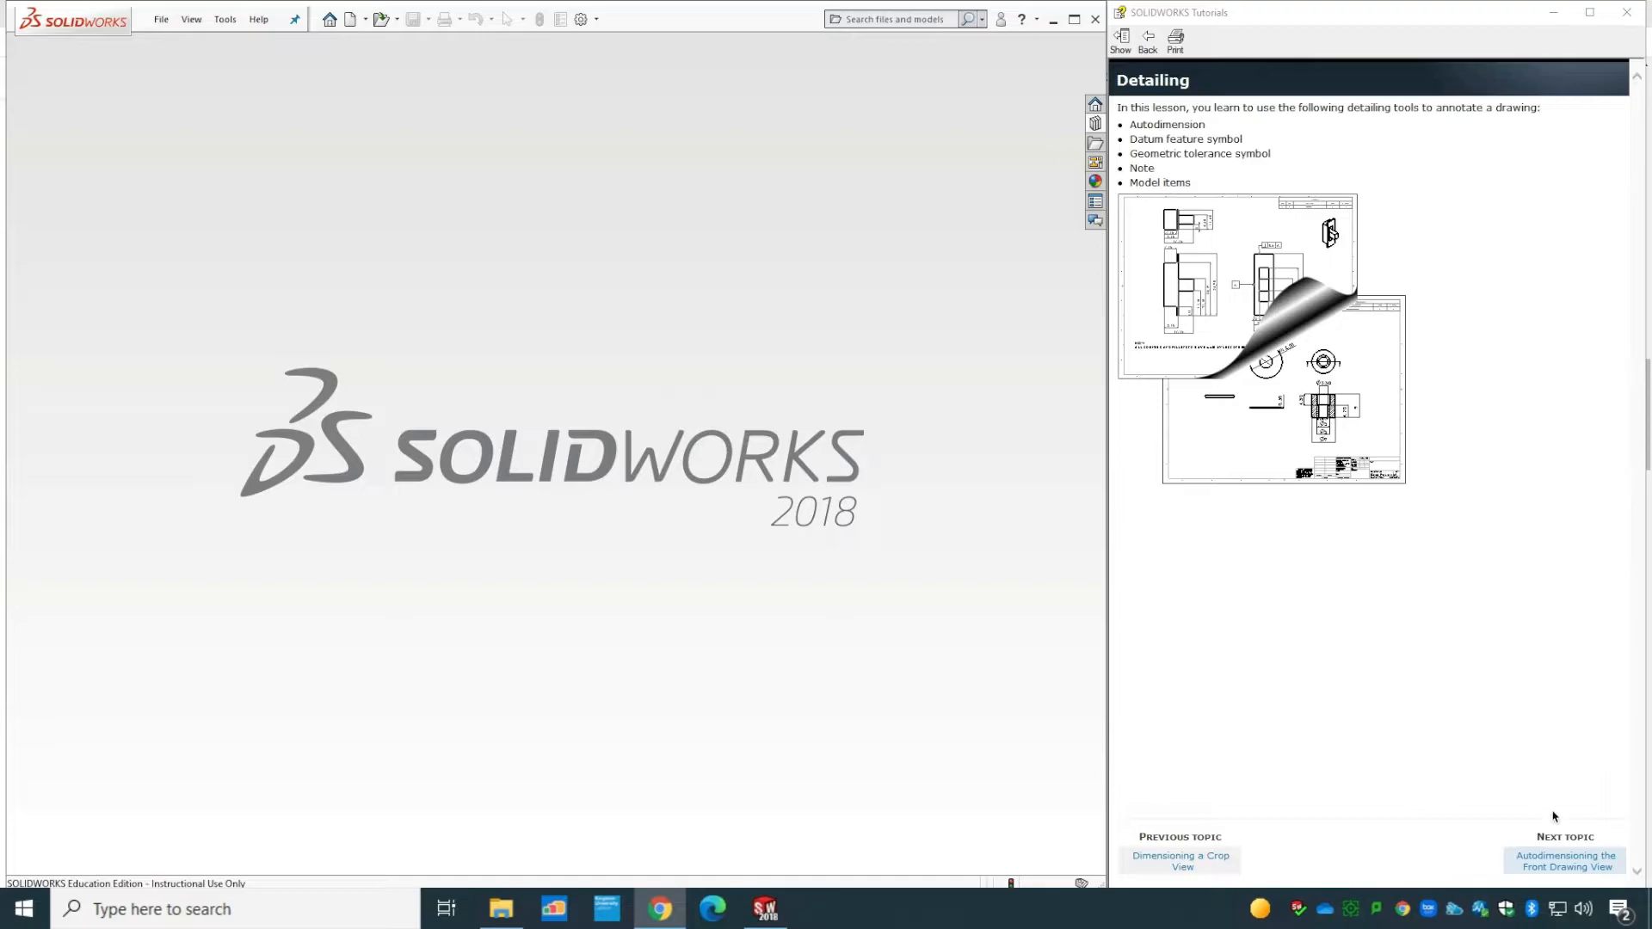
- Open FoodProcessor.slddrw from the Autodimensioning the Front Drawing View topic, allowing the ActiveX interaction, and switch to Sheet2
click(1567, 859)
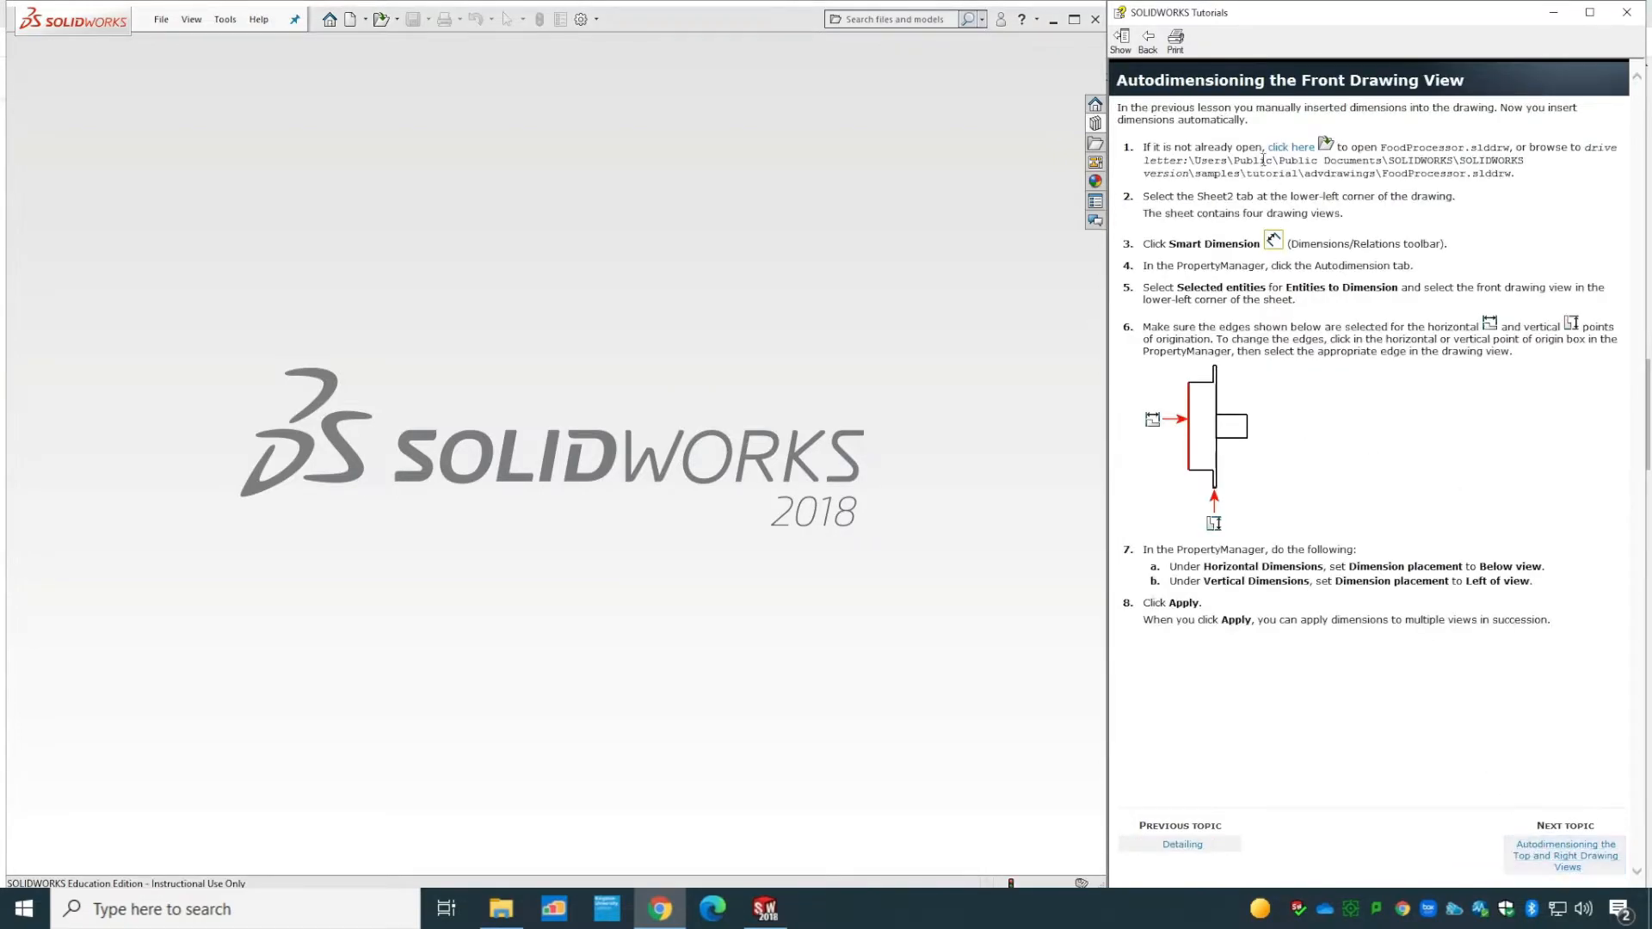
click(1292, 147)
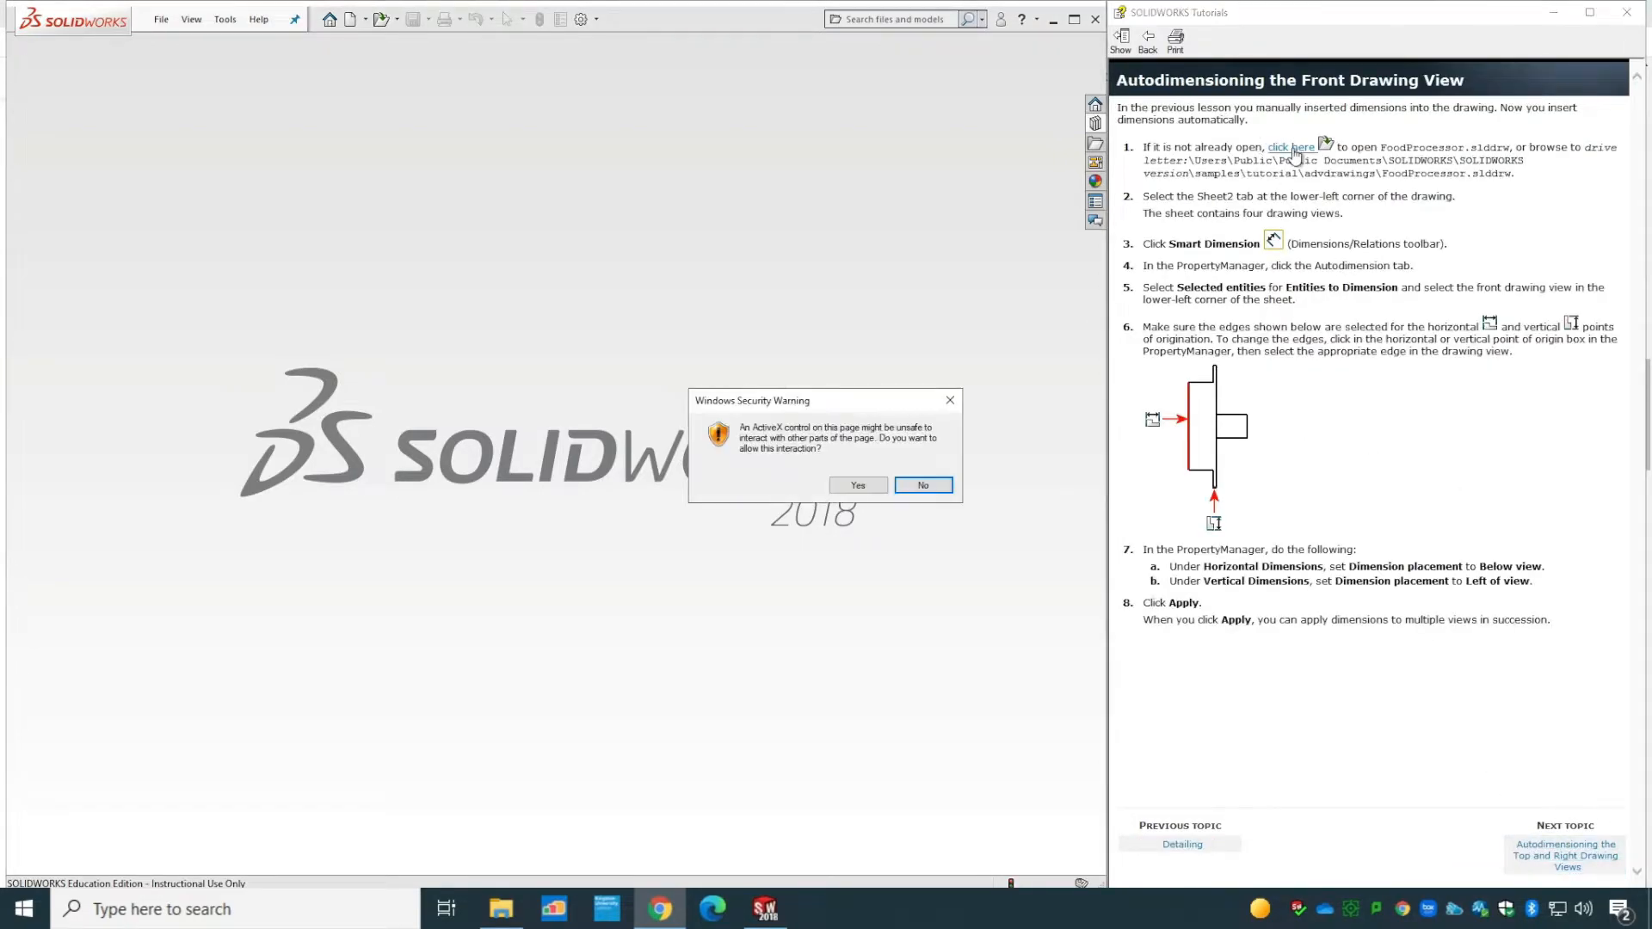
click(858, 486)
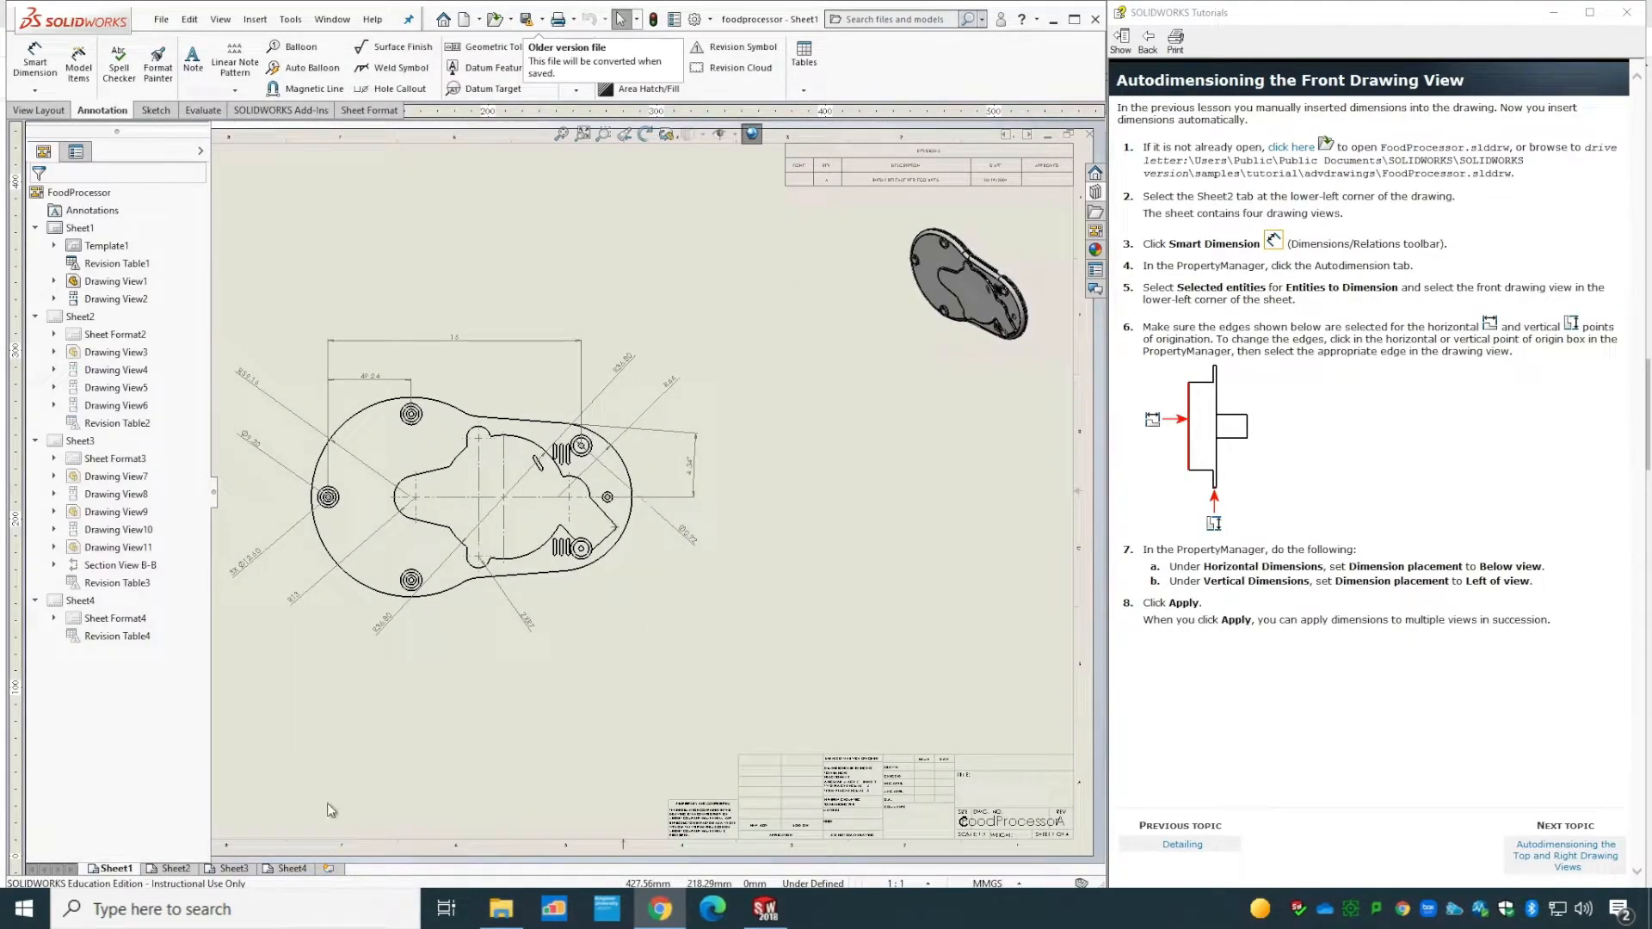
click(175, 869)
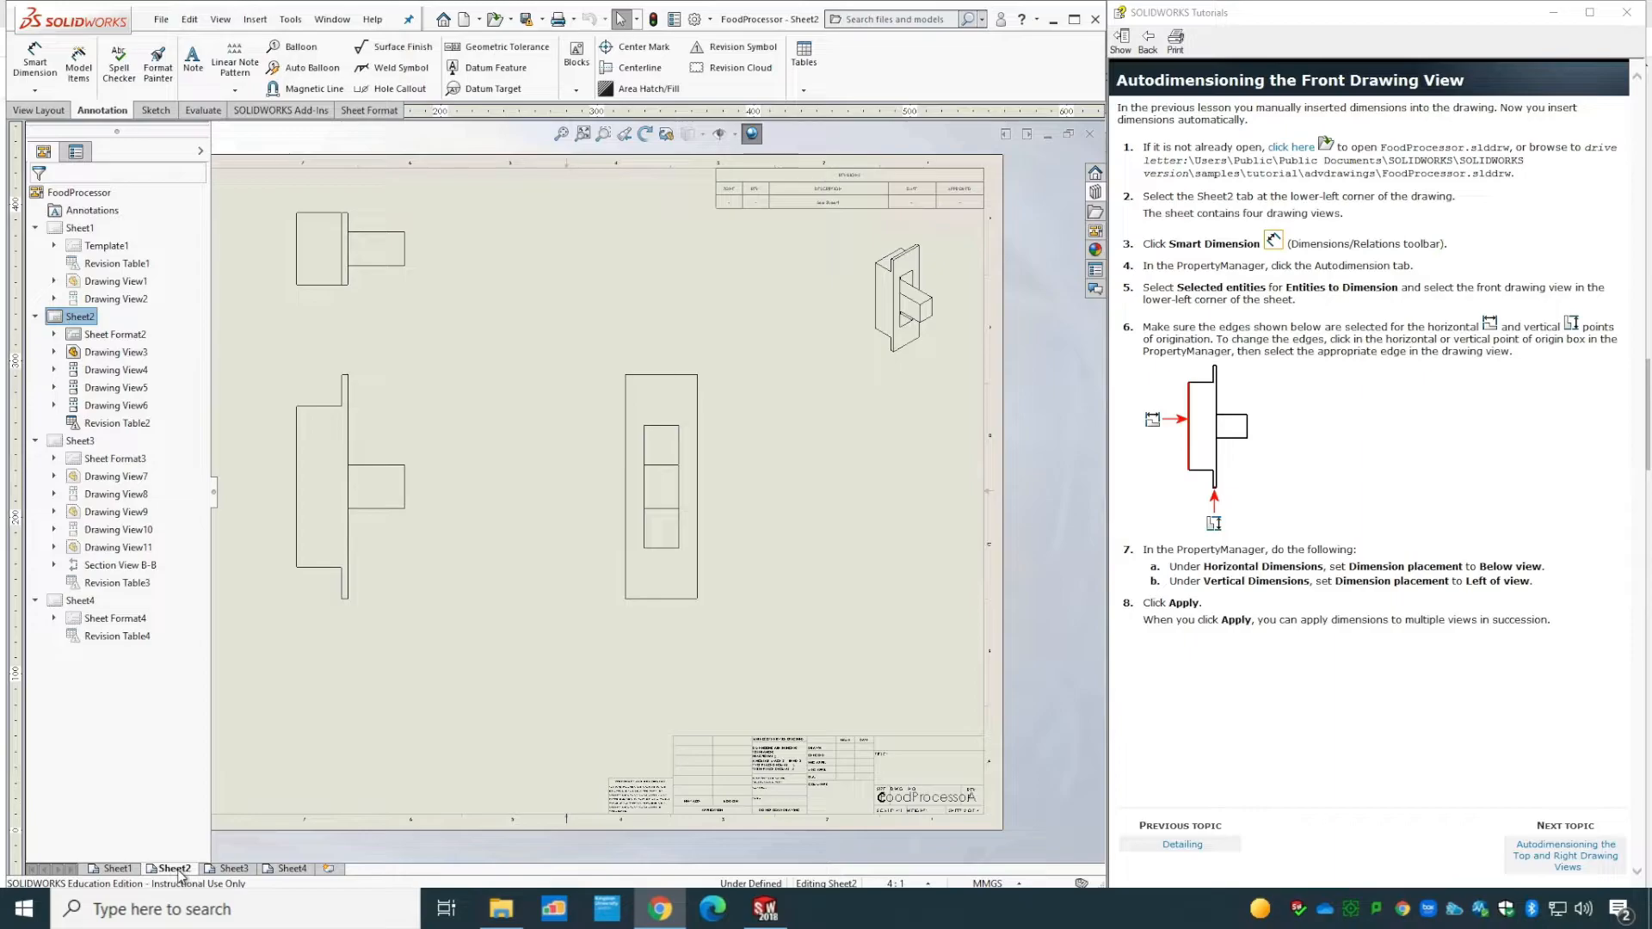
- Autodimension the front view using Selected entities, its left and bottom edges as Baseline origins, and placement Below view and Left of view
click(38, 110)
click(96, 111)
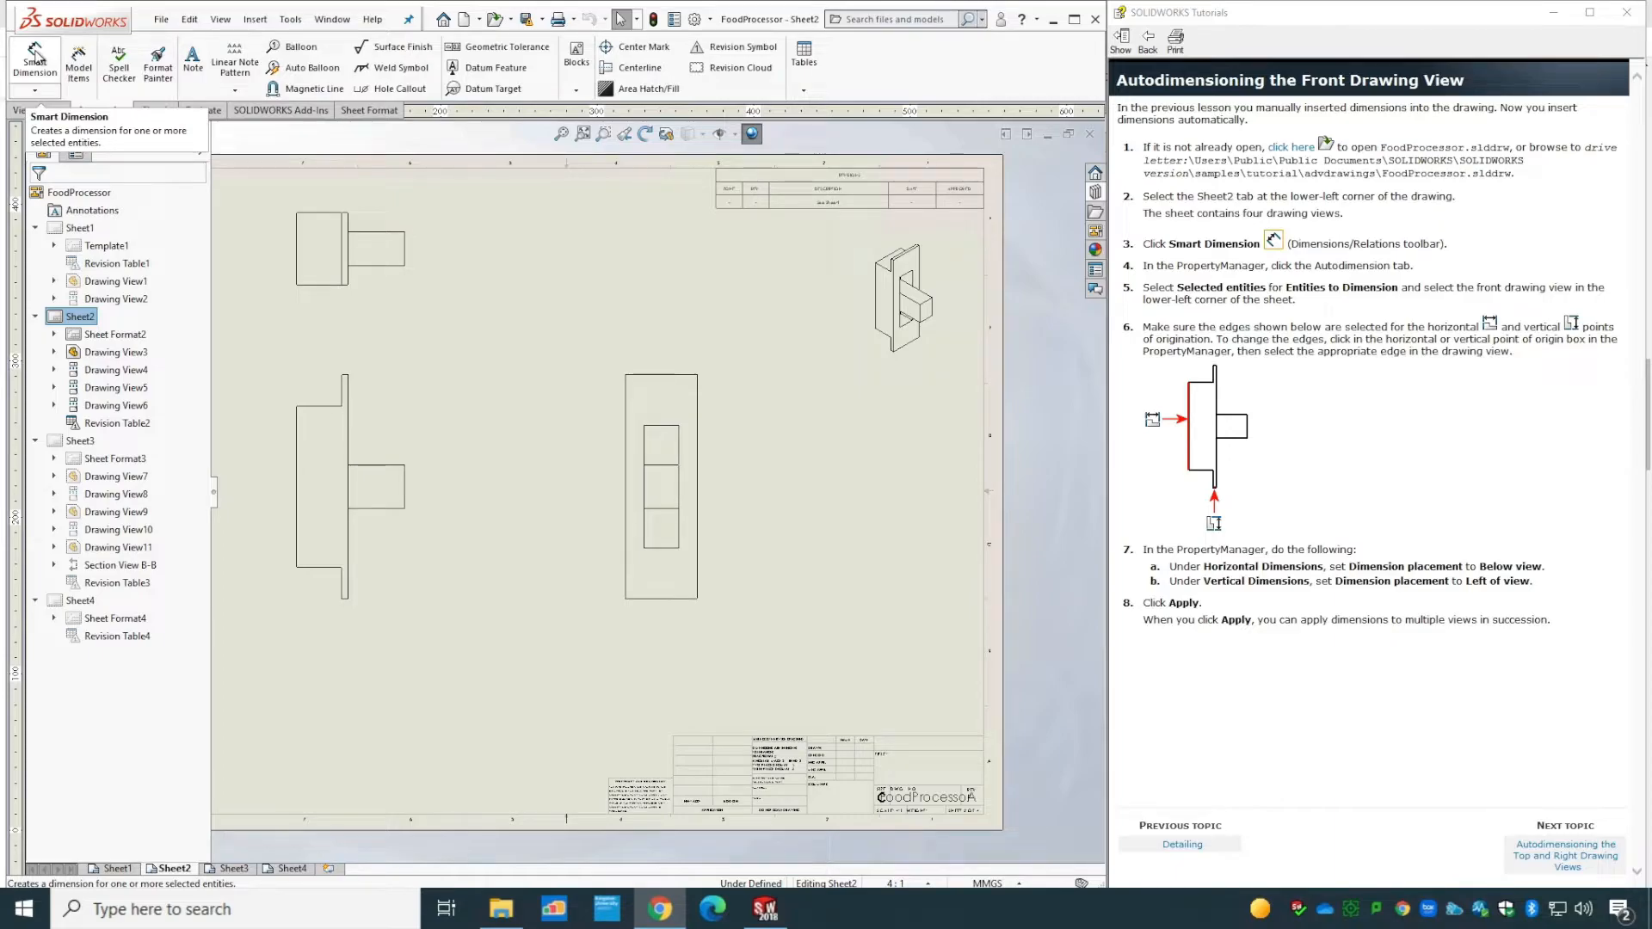
click(34, 58)
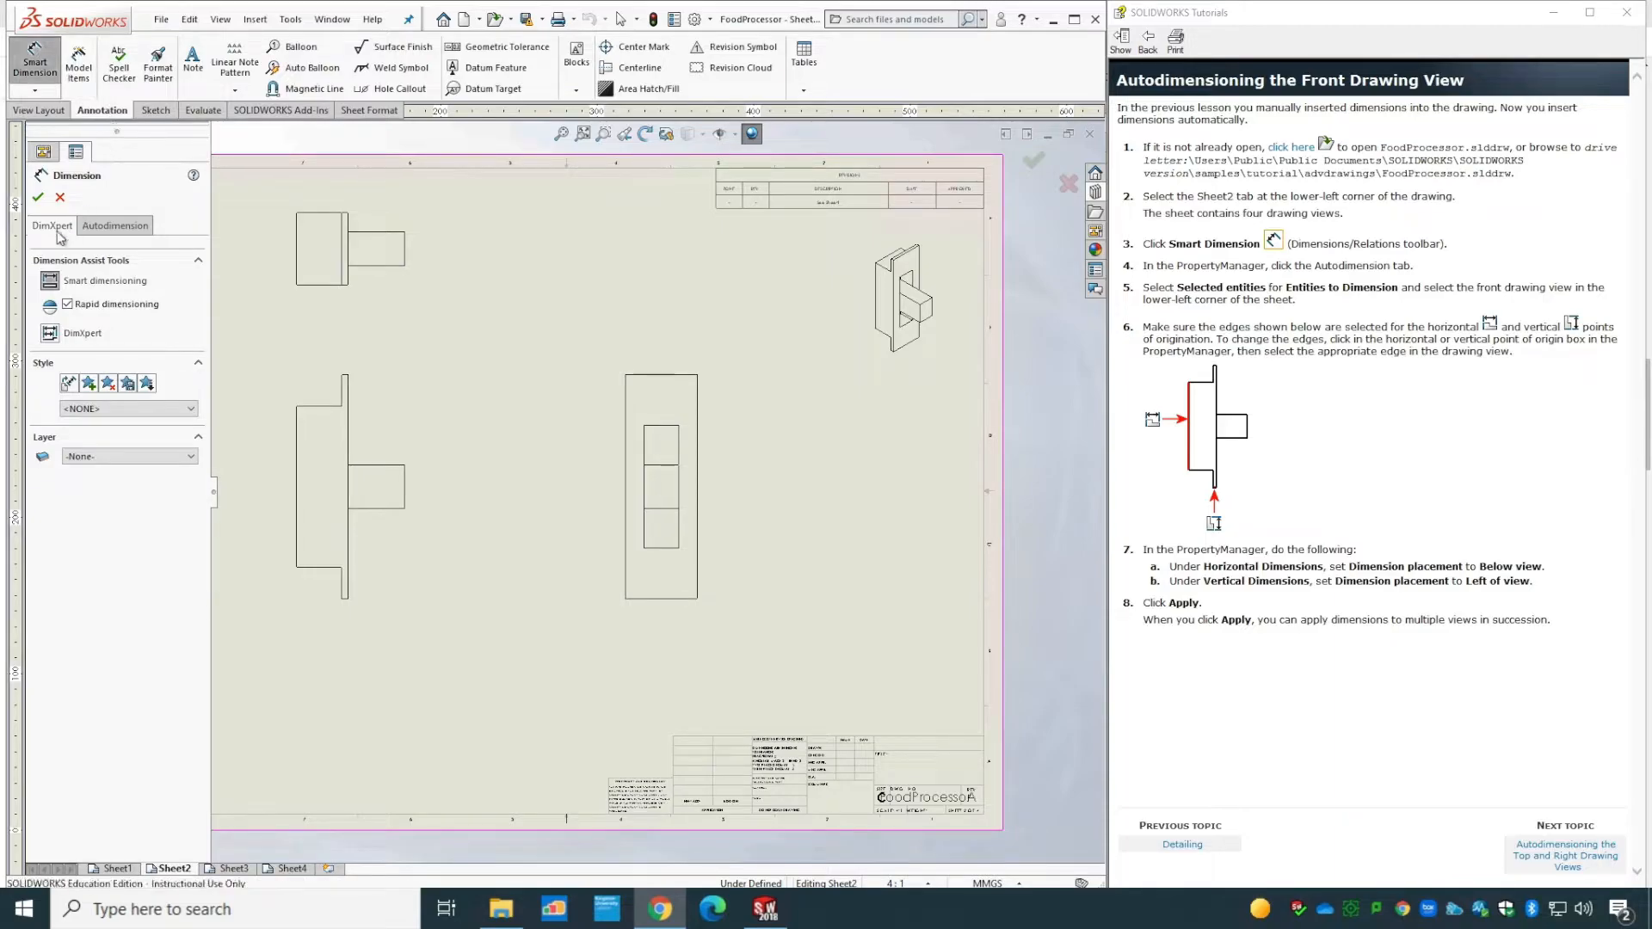
click(110, 228)
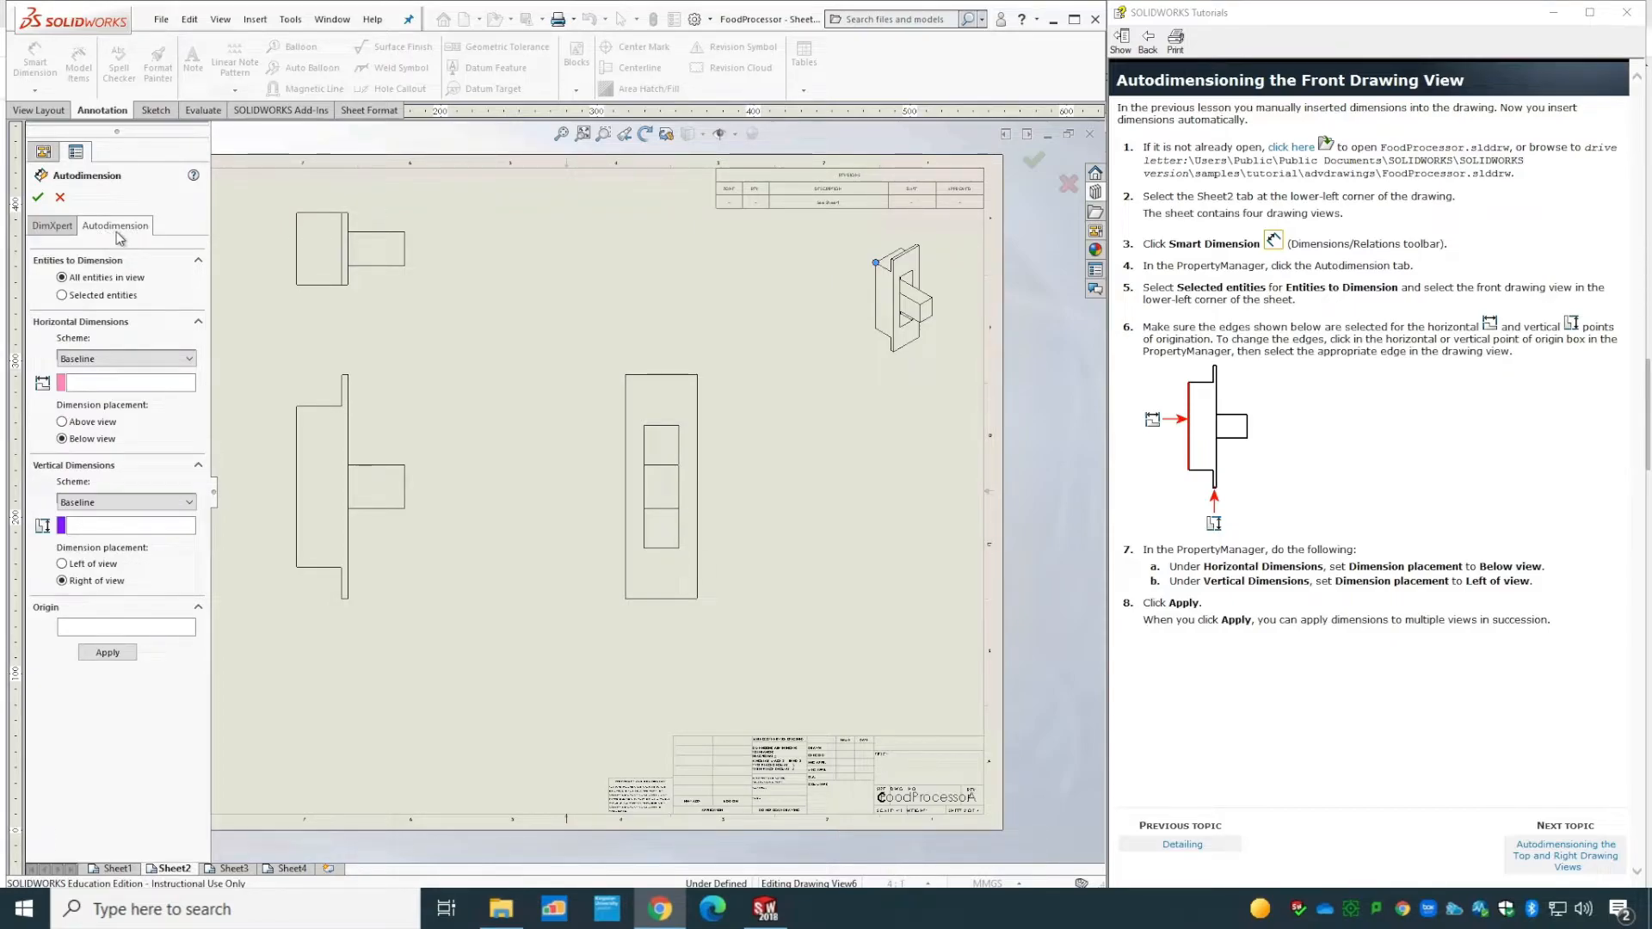
click(109, 297)
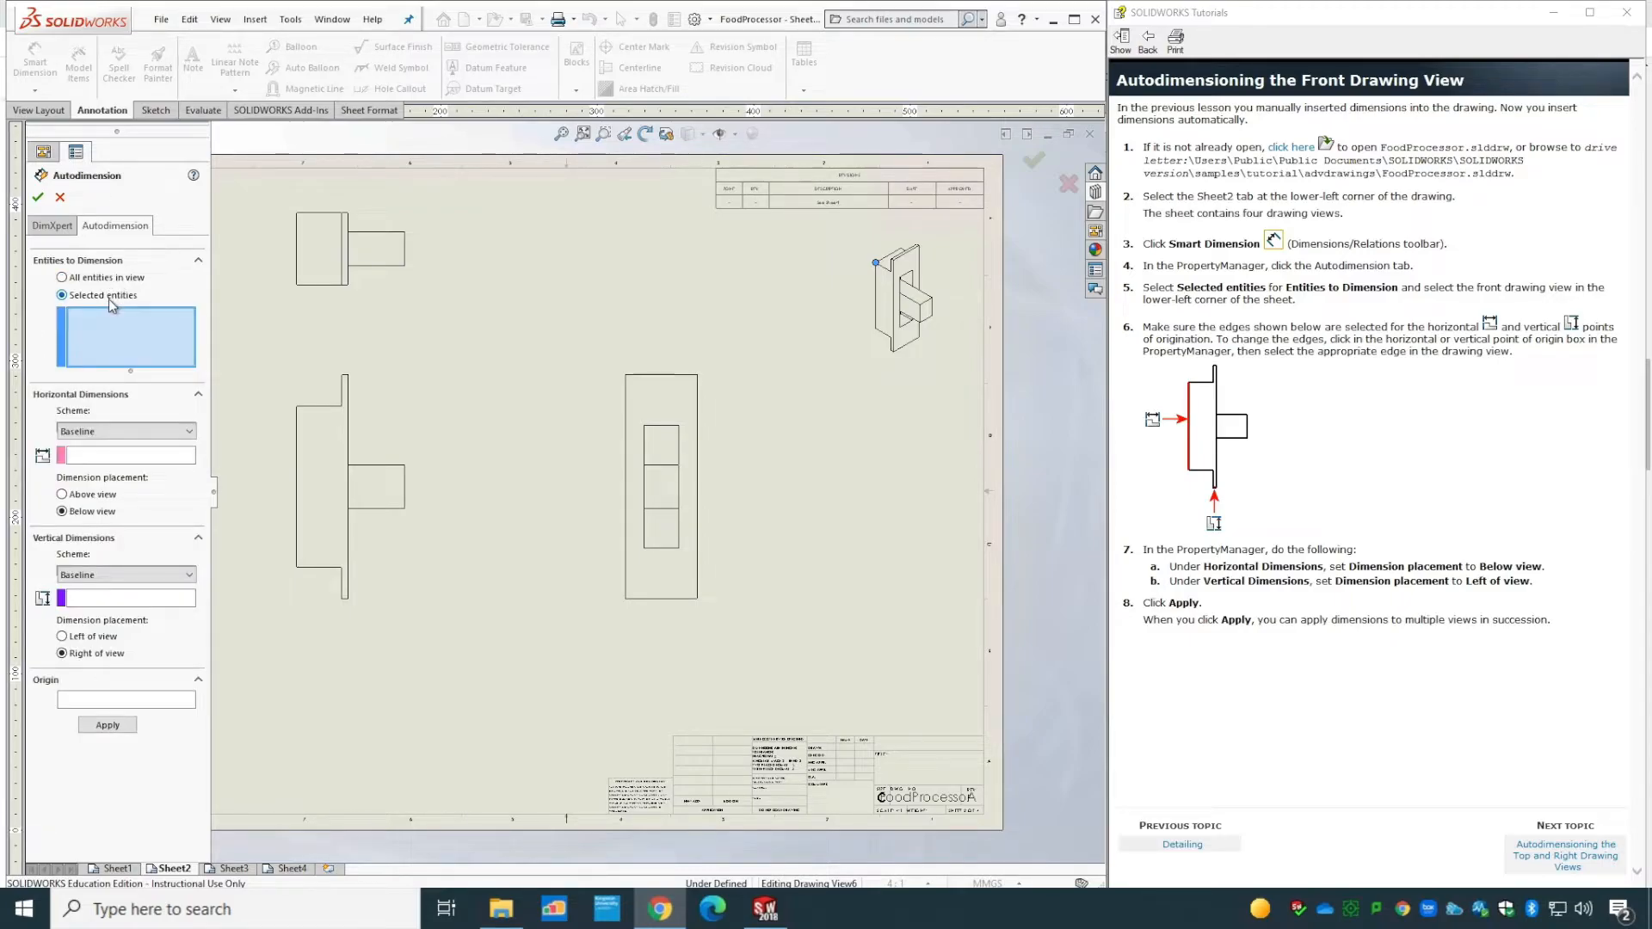
click(414, 427)
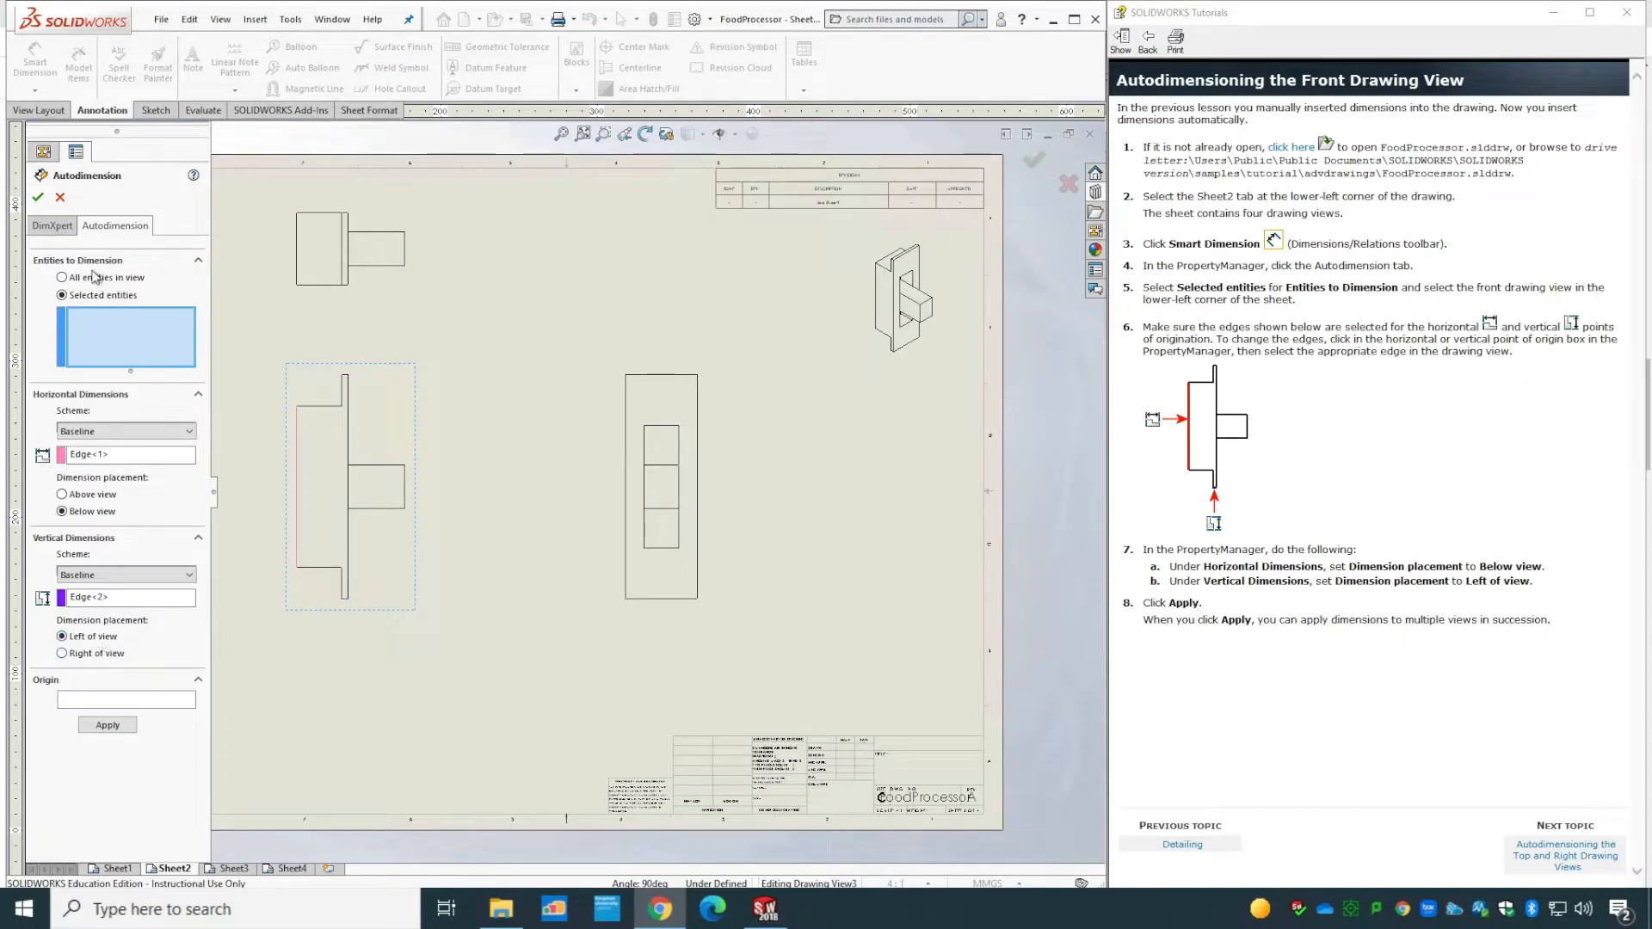
click(38, 198)
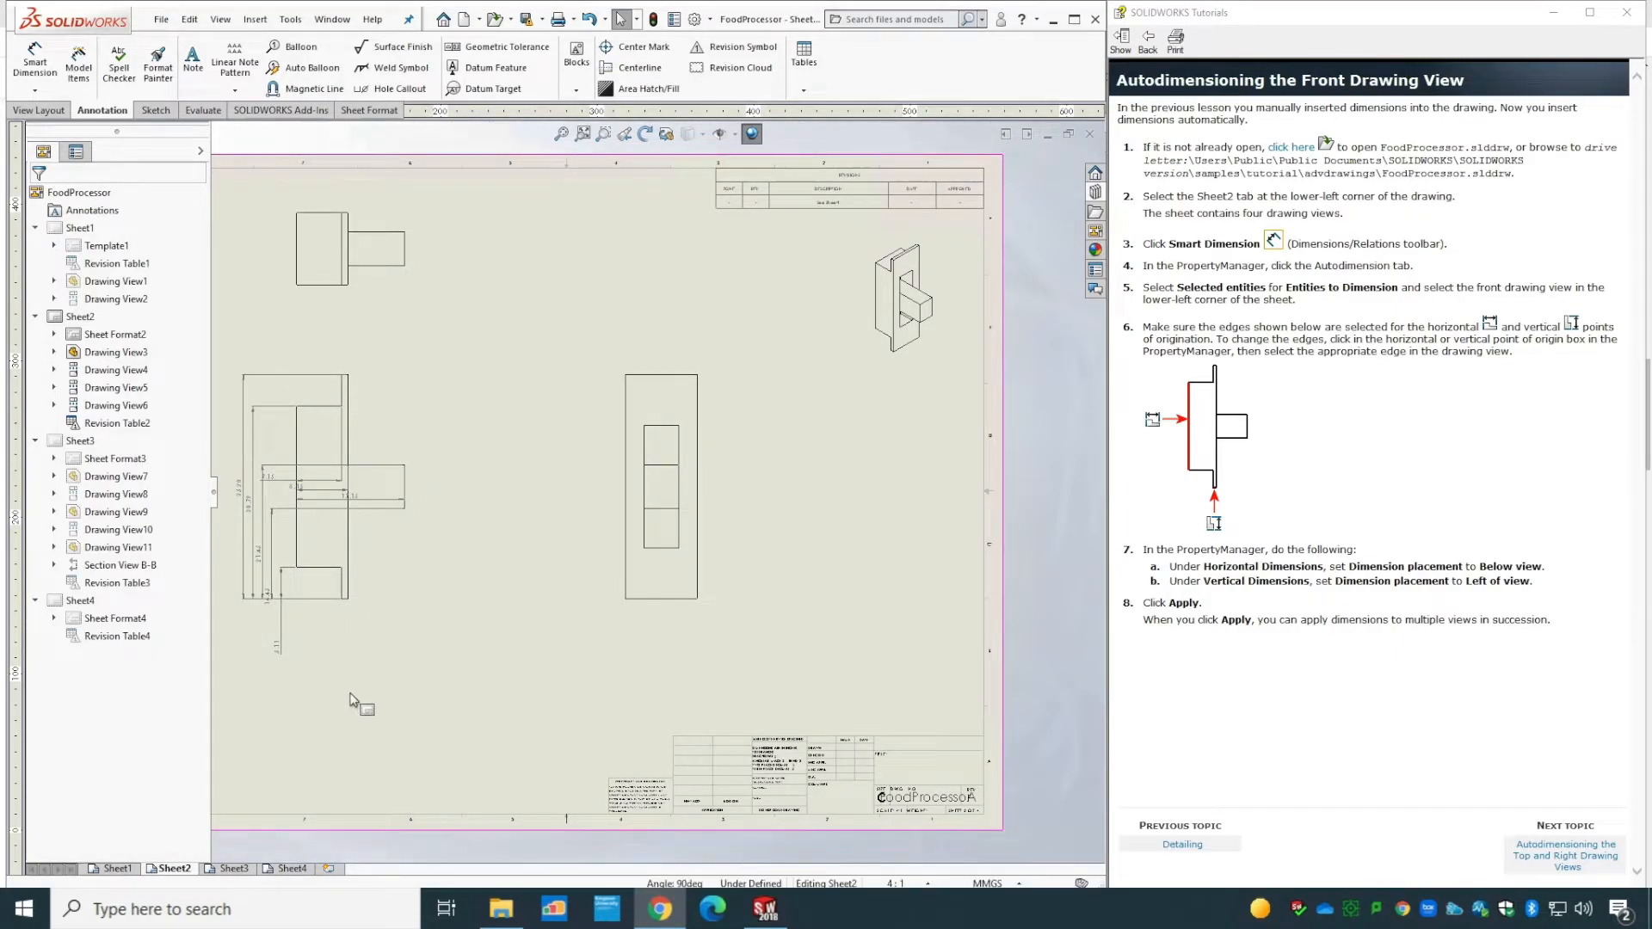
- Autodimension the top view per the next tutorial topic: Selected entities, left and bottom edges as Baseline origins, placement Below view and Right of view
click(1551, 859)
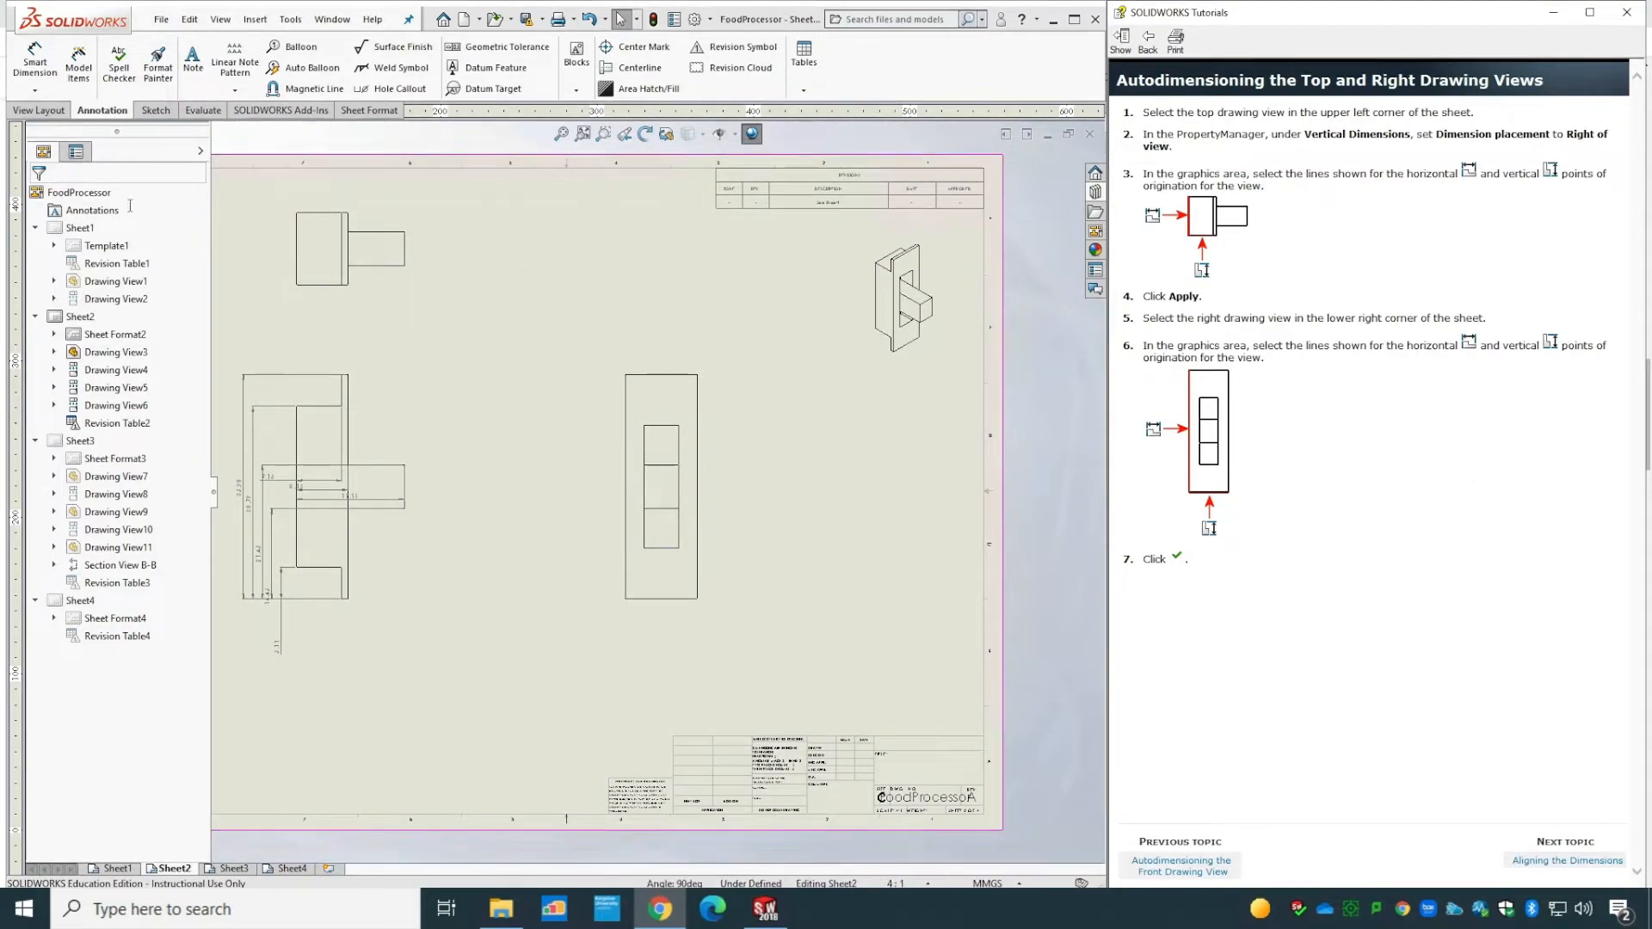
click(34, 60)
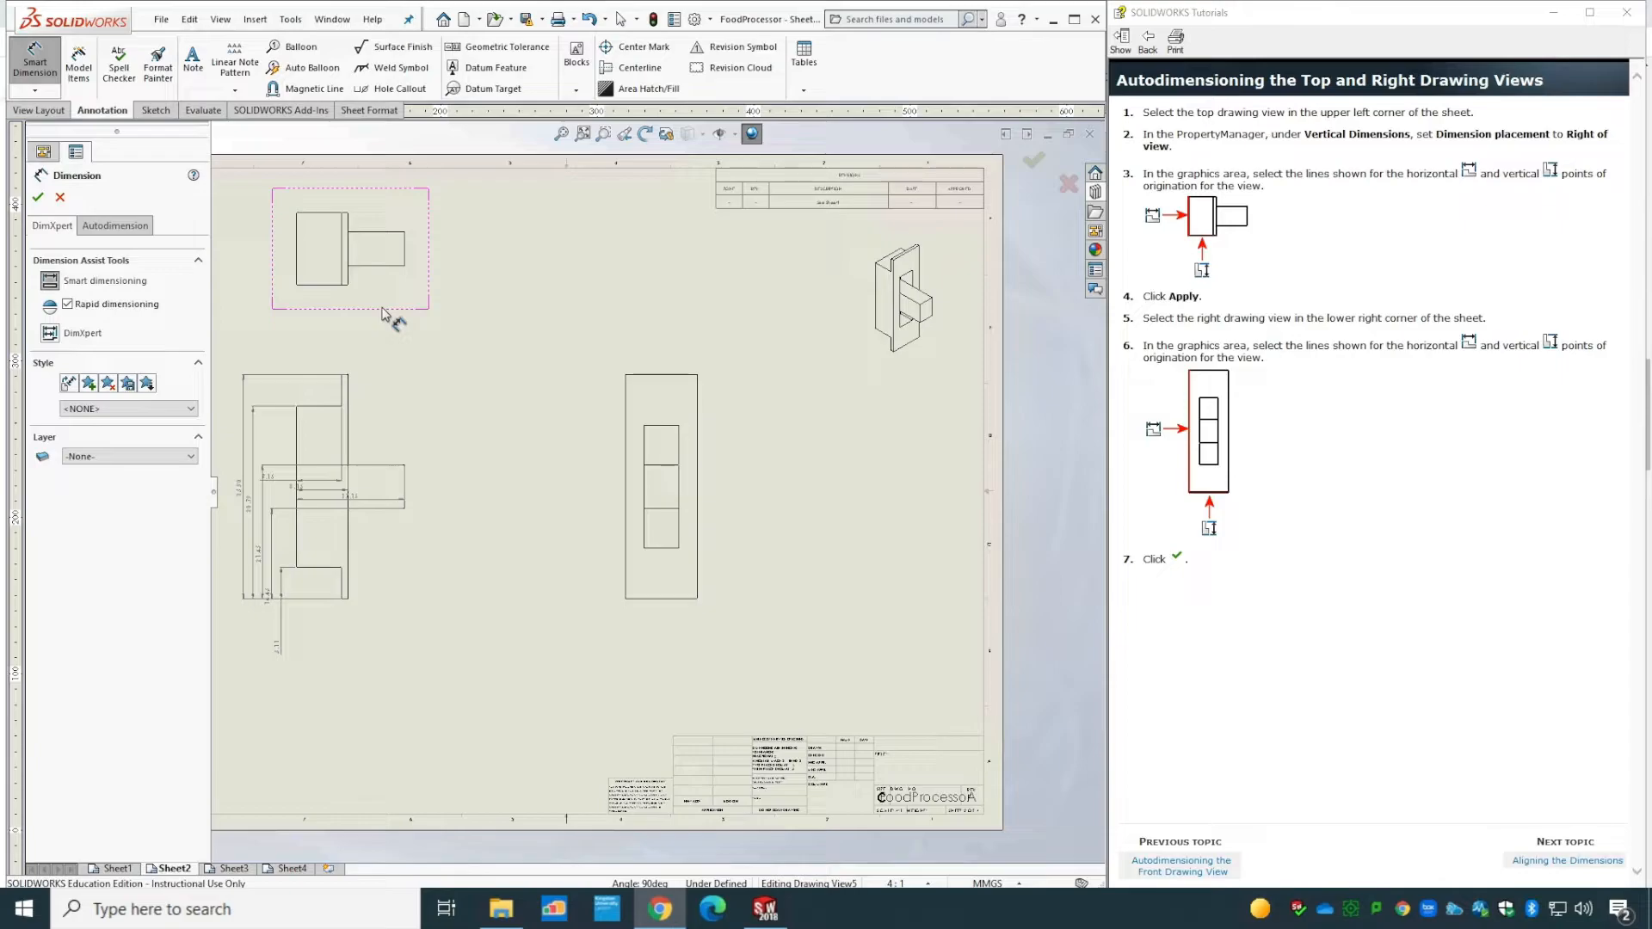
click(115, 226)
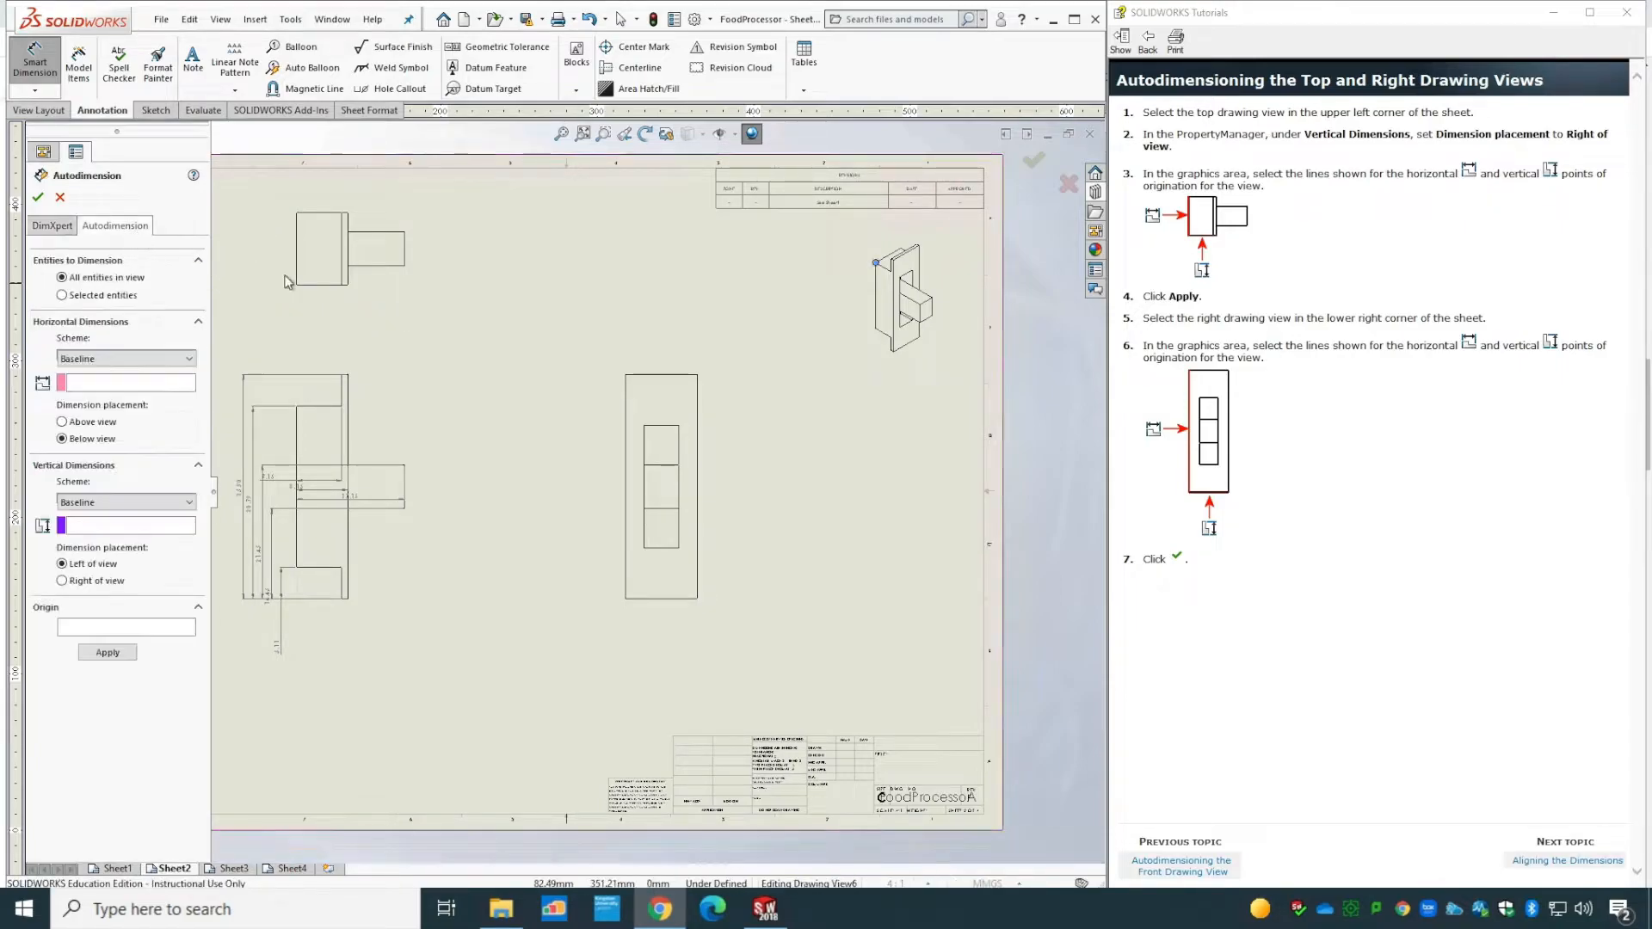
click(97, 295)
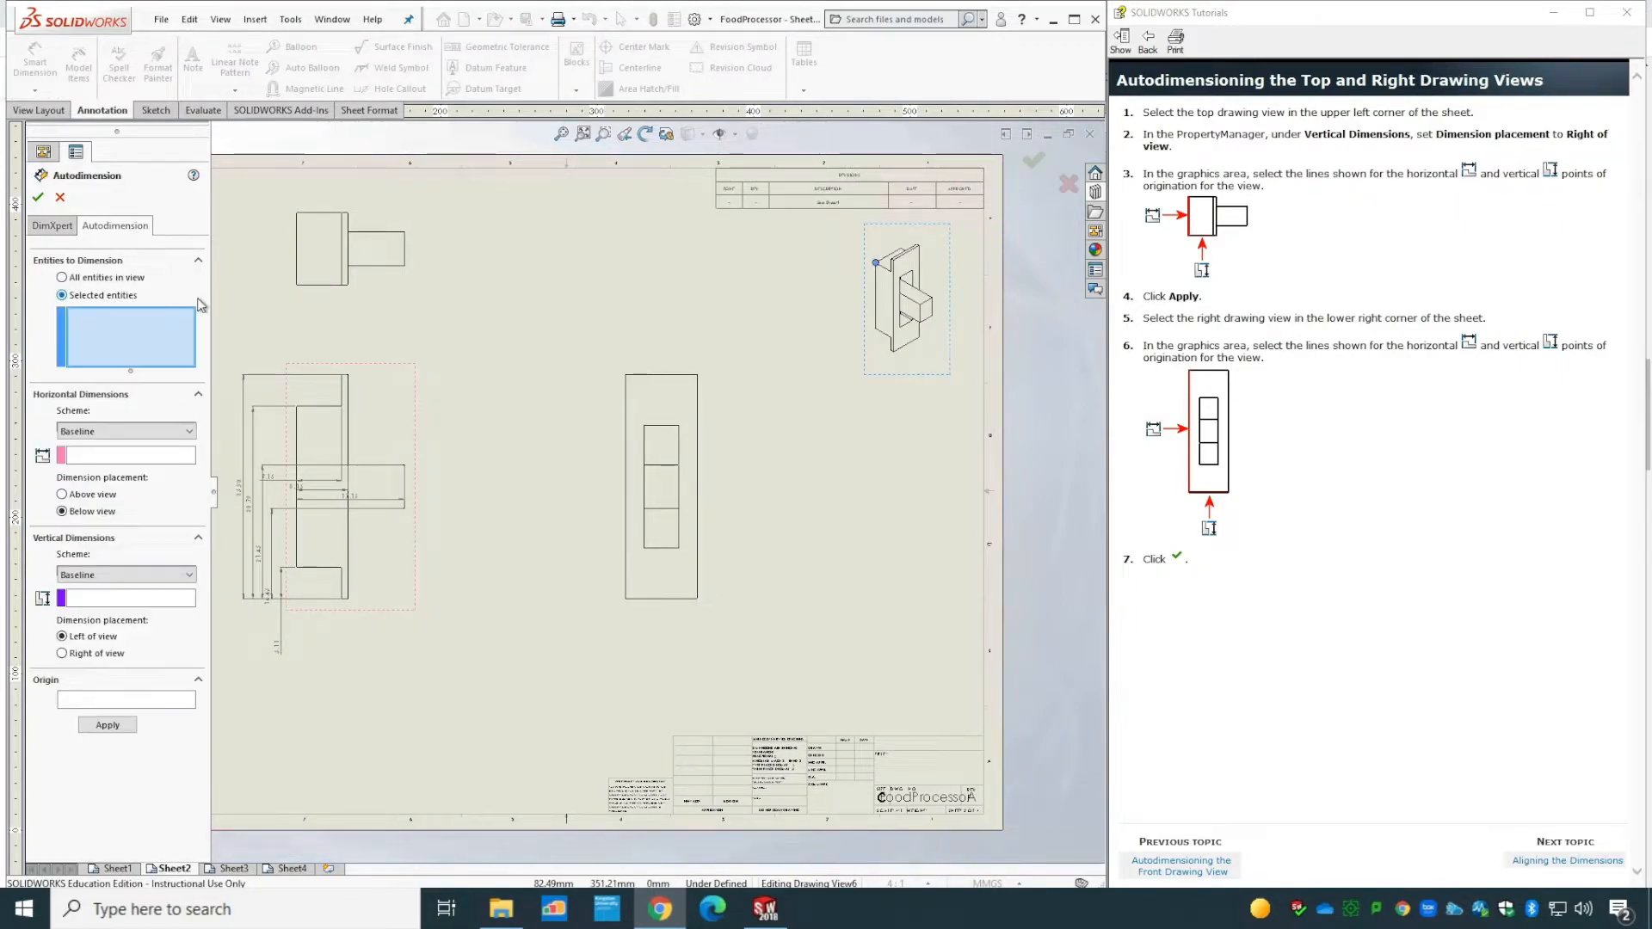
click(346, 300)
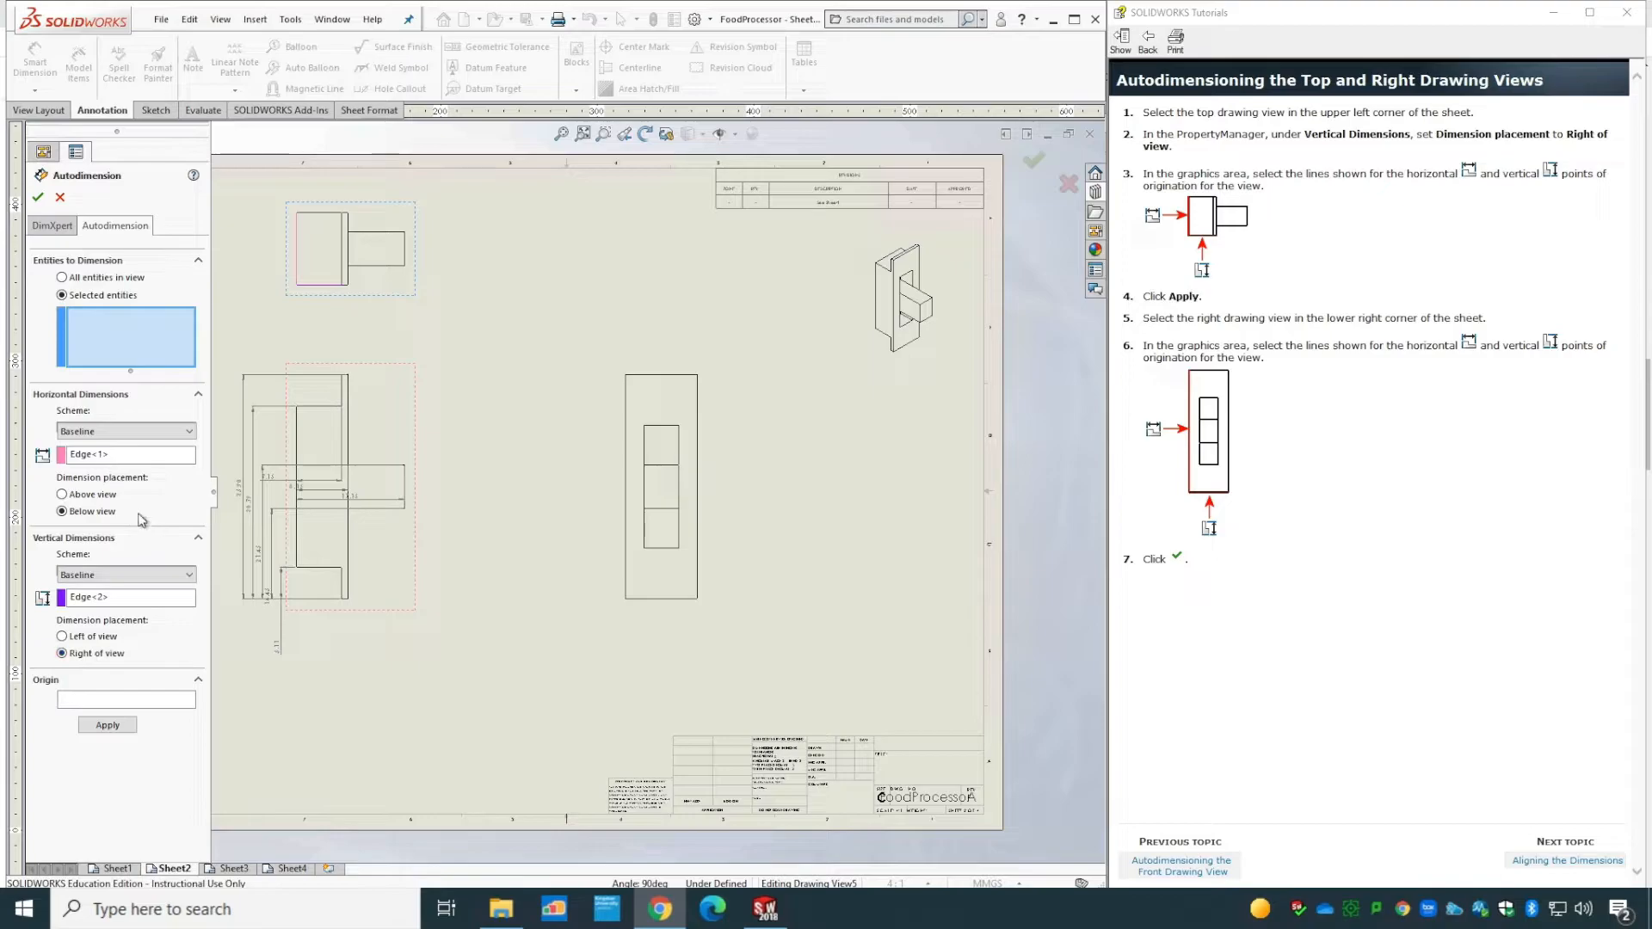
click(37, 197)
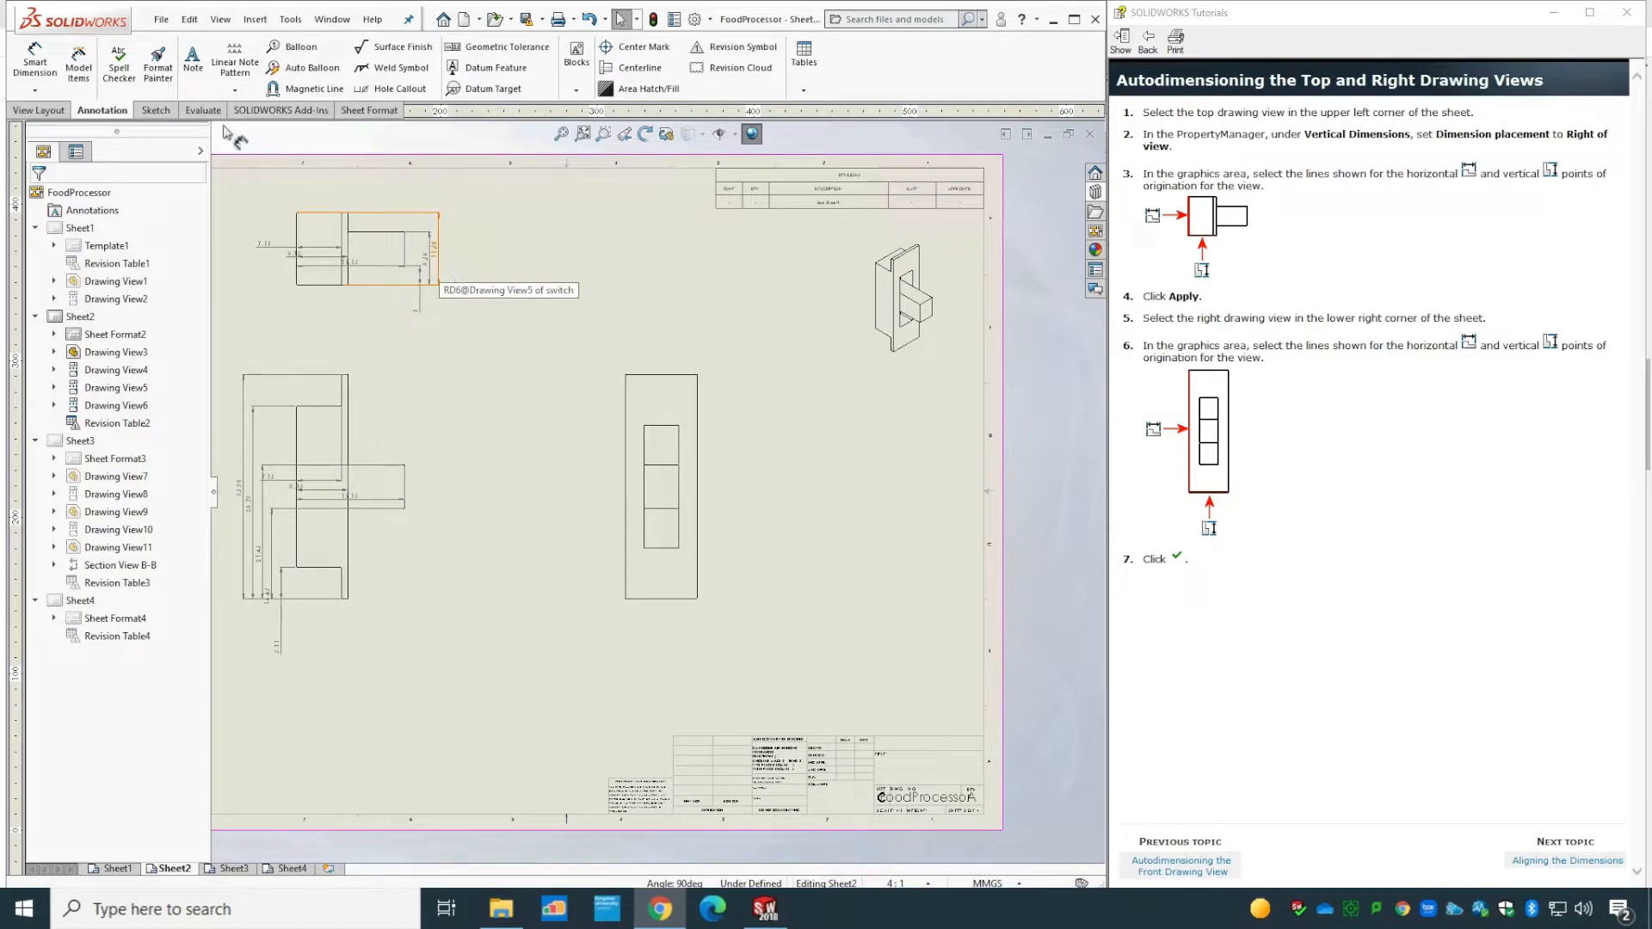
- Autodimension the right view using Selected entities, its left and bottom edges as Baseline origins, and placement Below view and Right of view
click(38, 69)
click(647, 609)
click(116, 226)
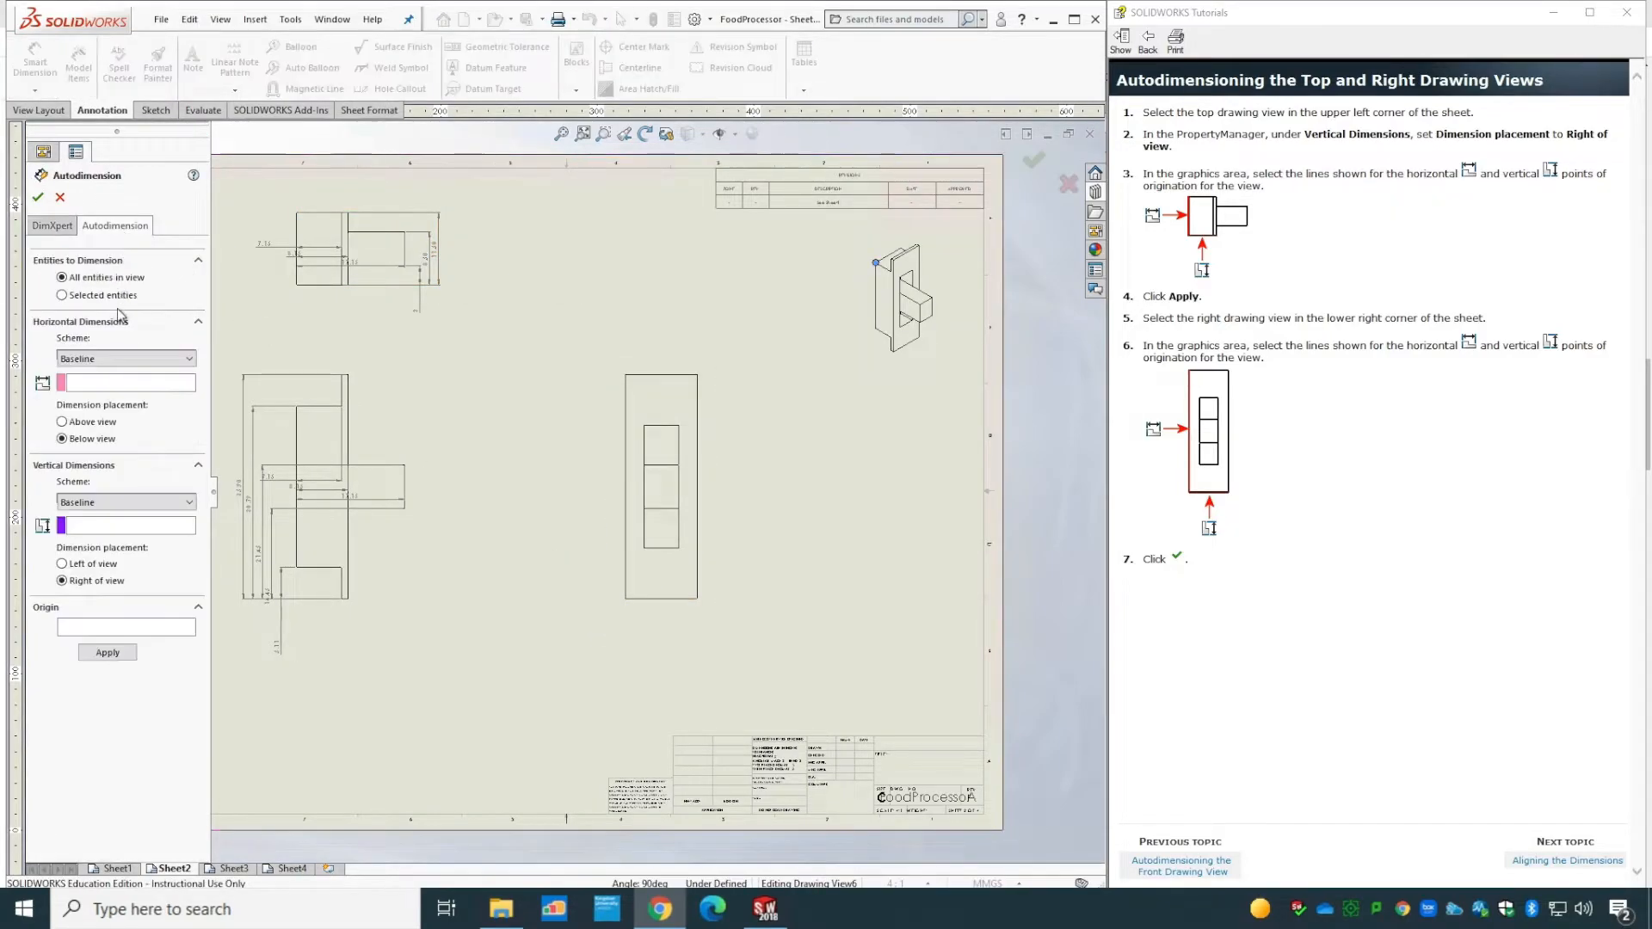
click(686, 607)
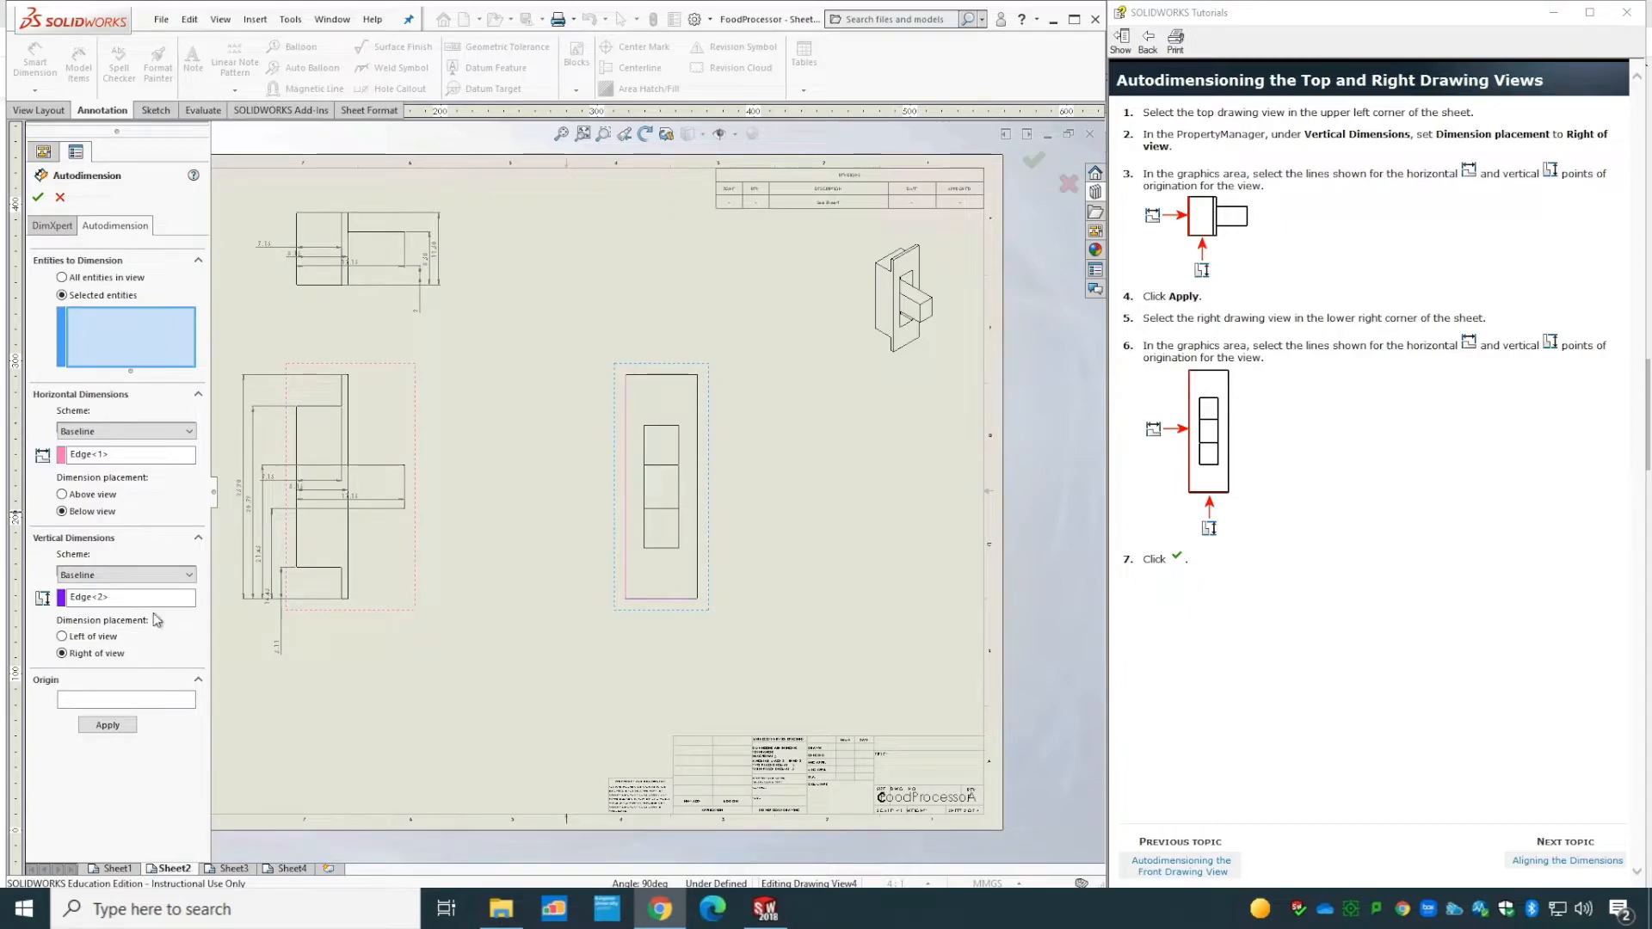
click(38, 198)
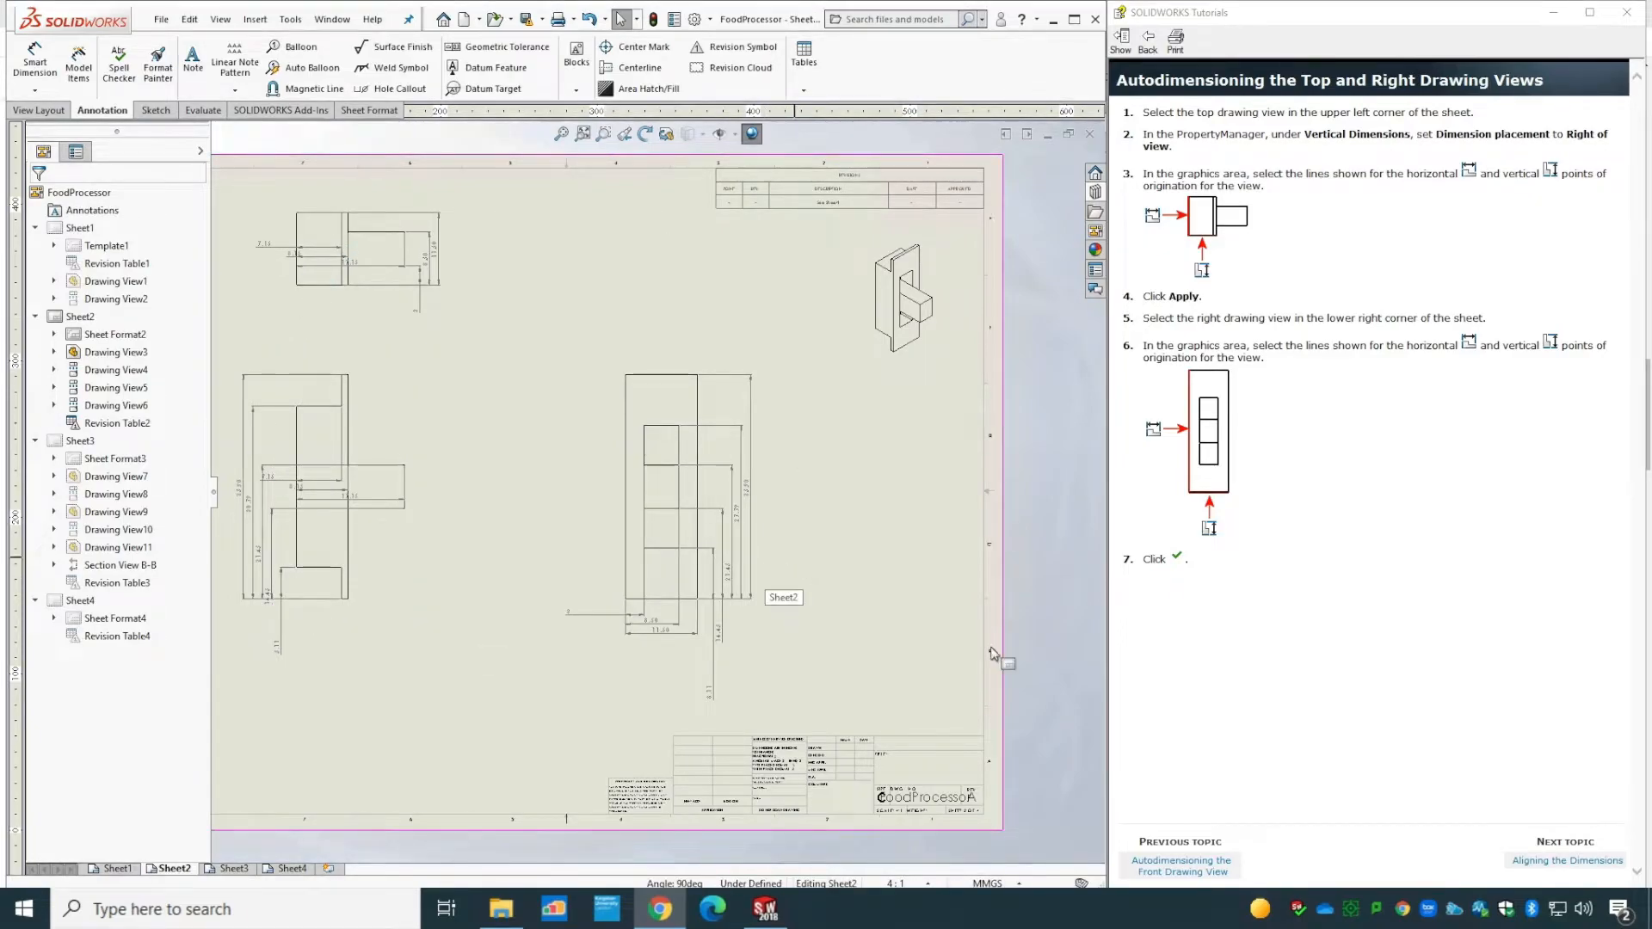
- Advance the tutorial to Aligning the Dimensions and move the right view's overall height dimension farther out from the view
click(1539, 861)
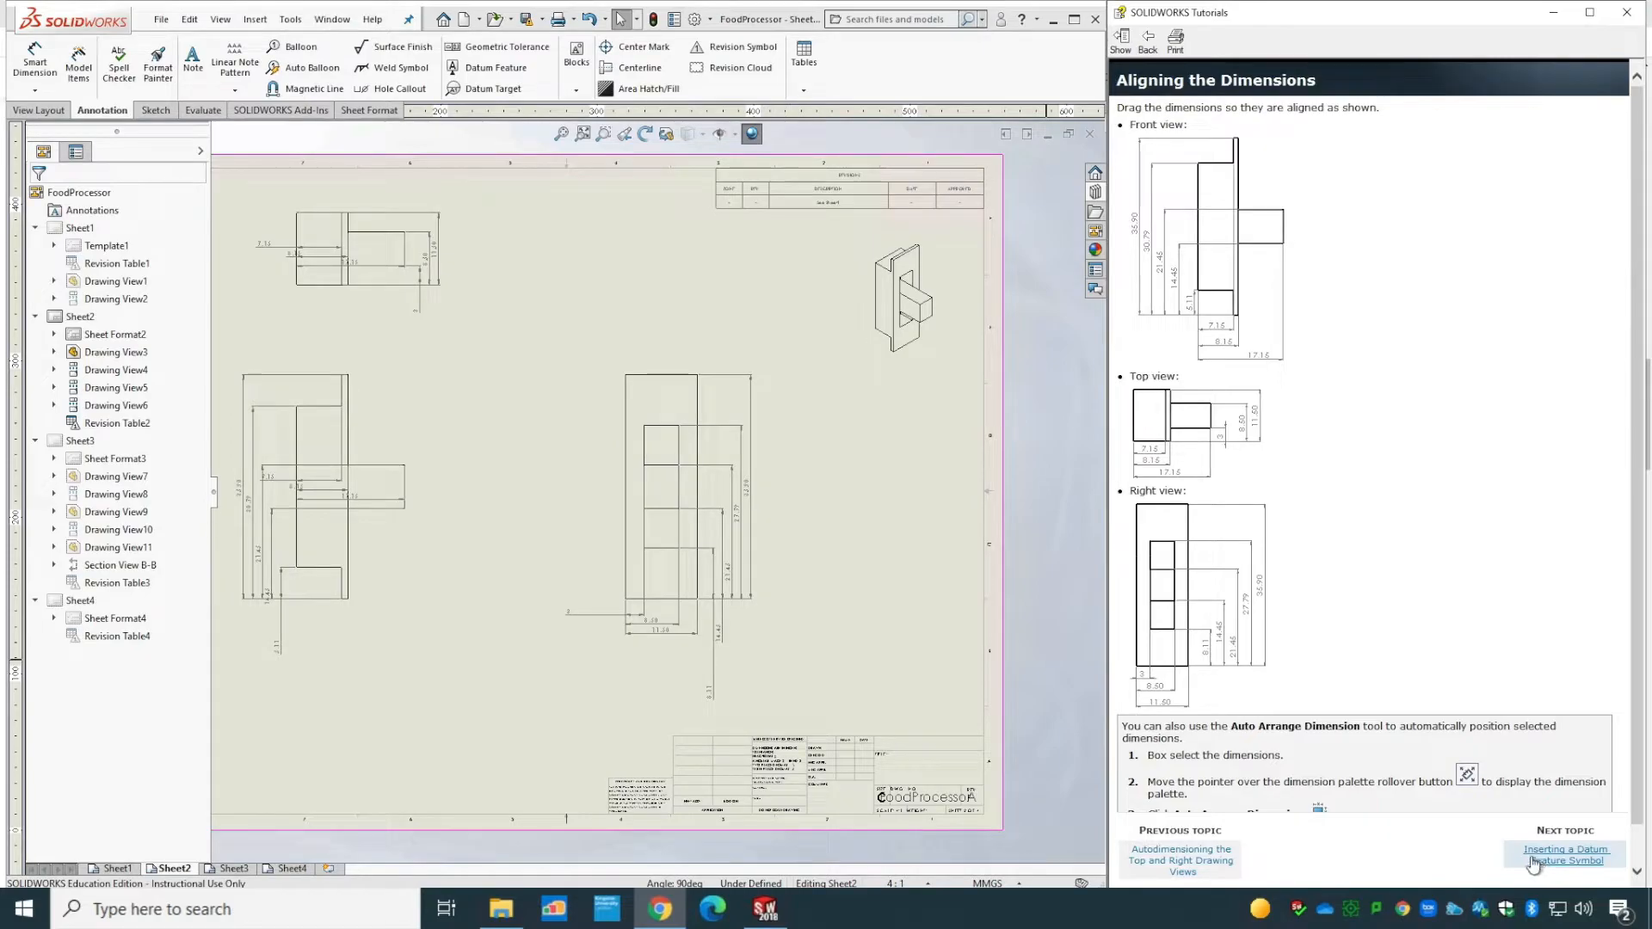
drag(751, 567, 672, 559)
mouse_move(812, 568)
mouse_down()
mouse_move(737, 560)
mouse_move(896, 559)
mouse_move(788, 556)
mouse_up()
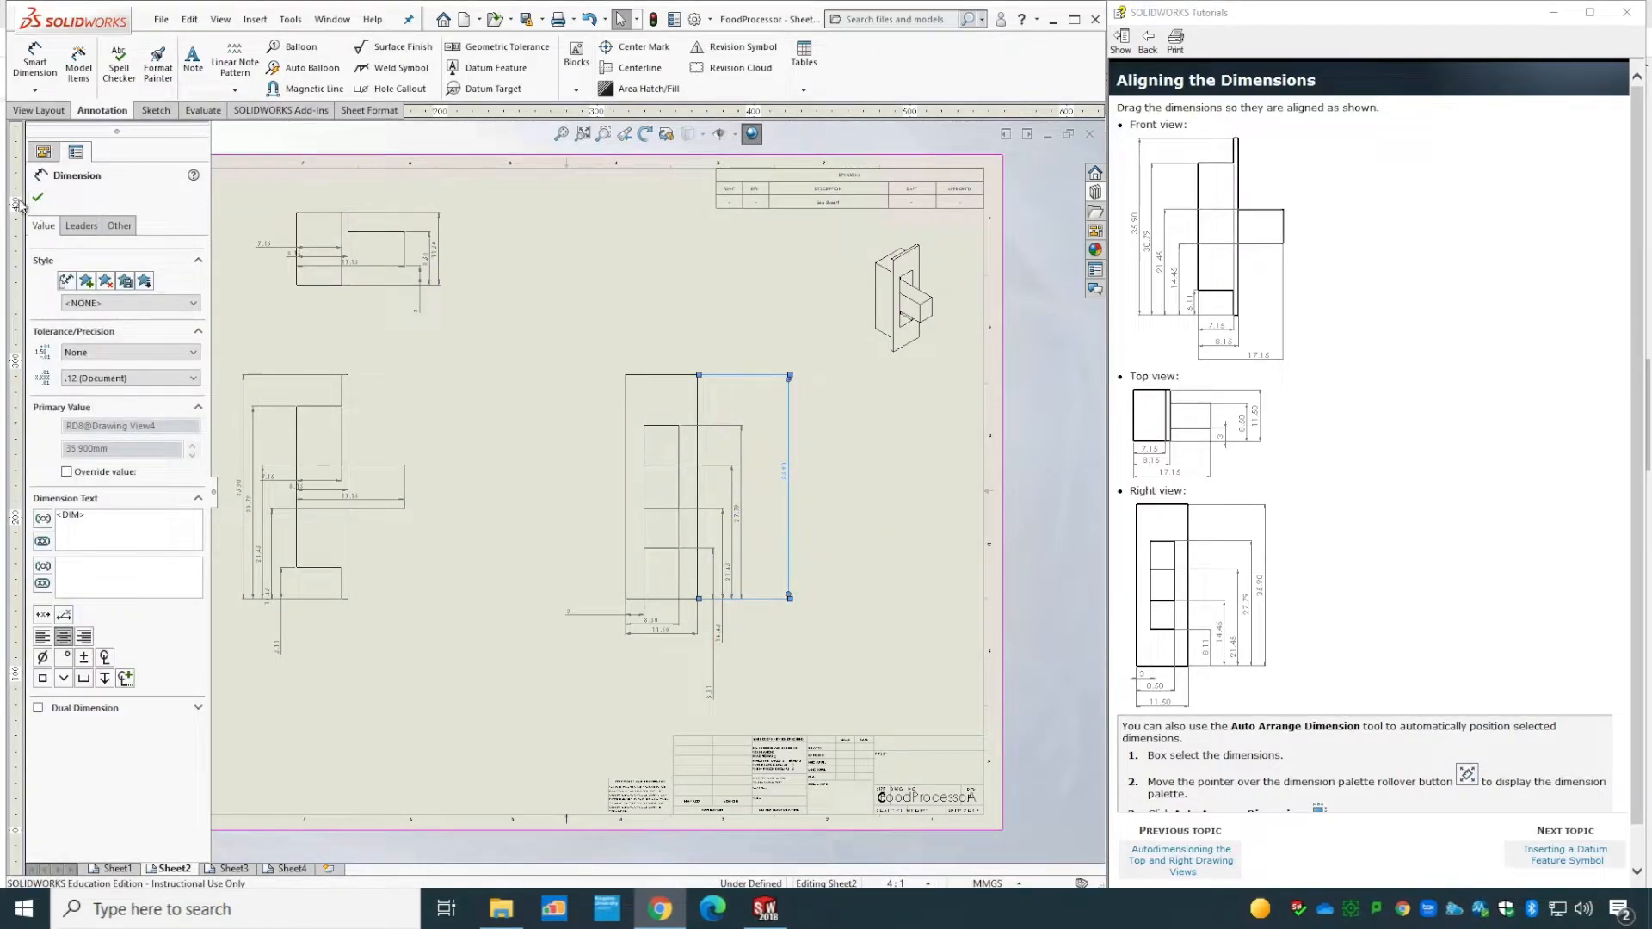
click(37, 199)
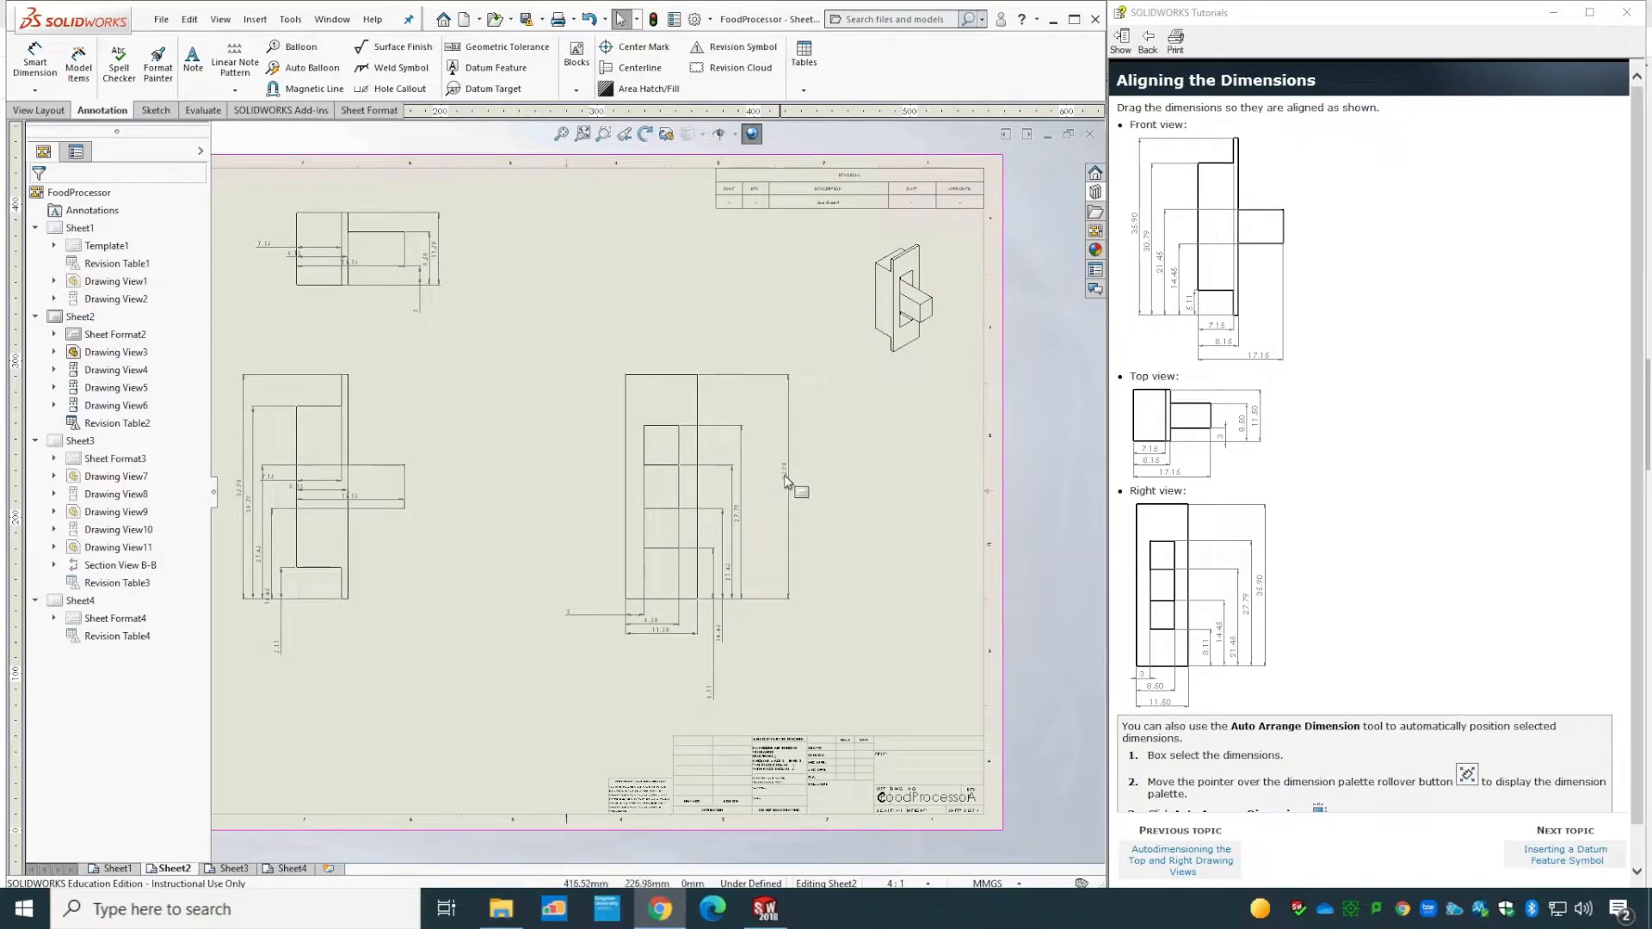
click(788, 475)
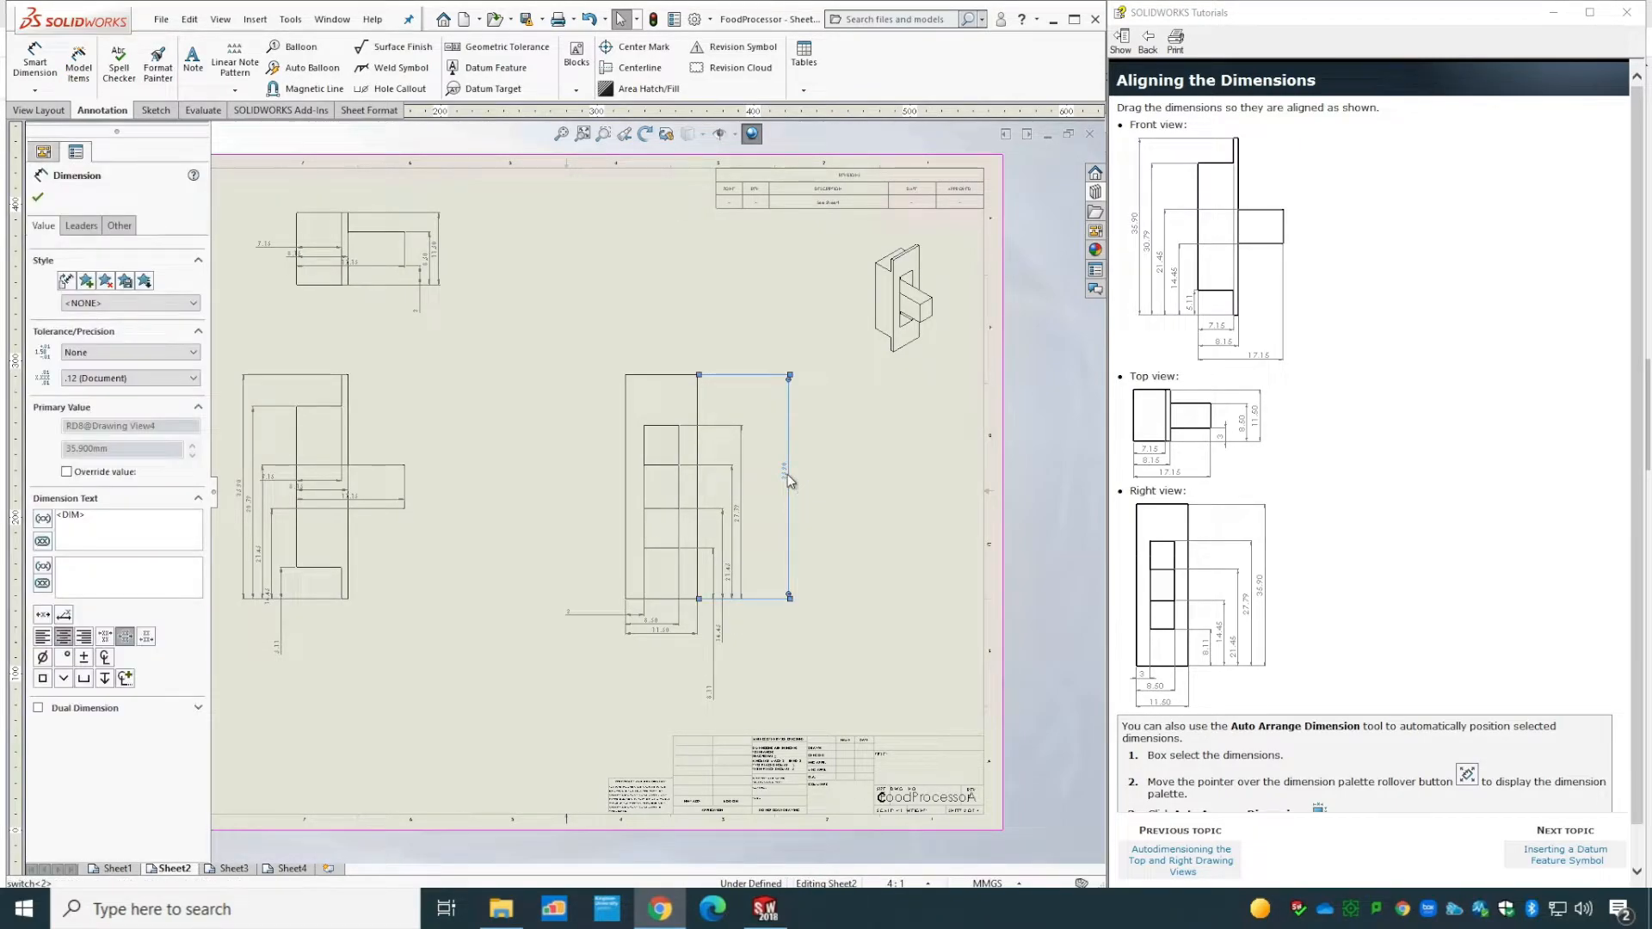
right_click(787, 475)
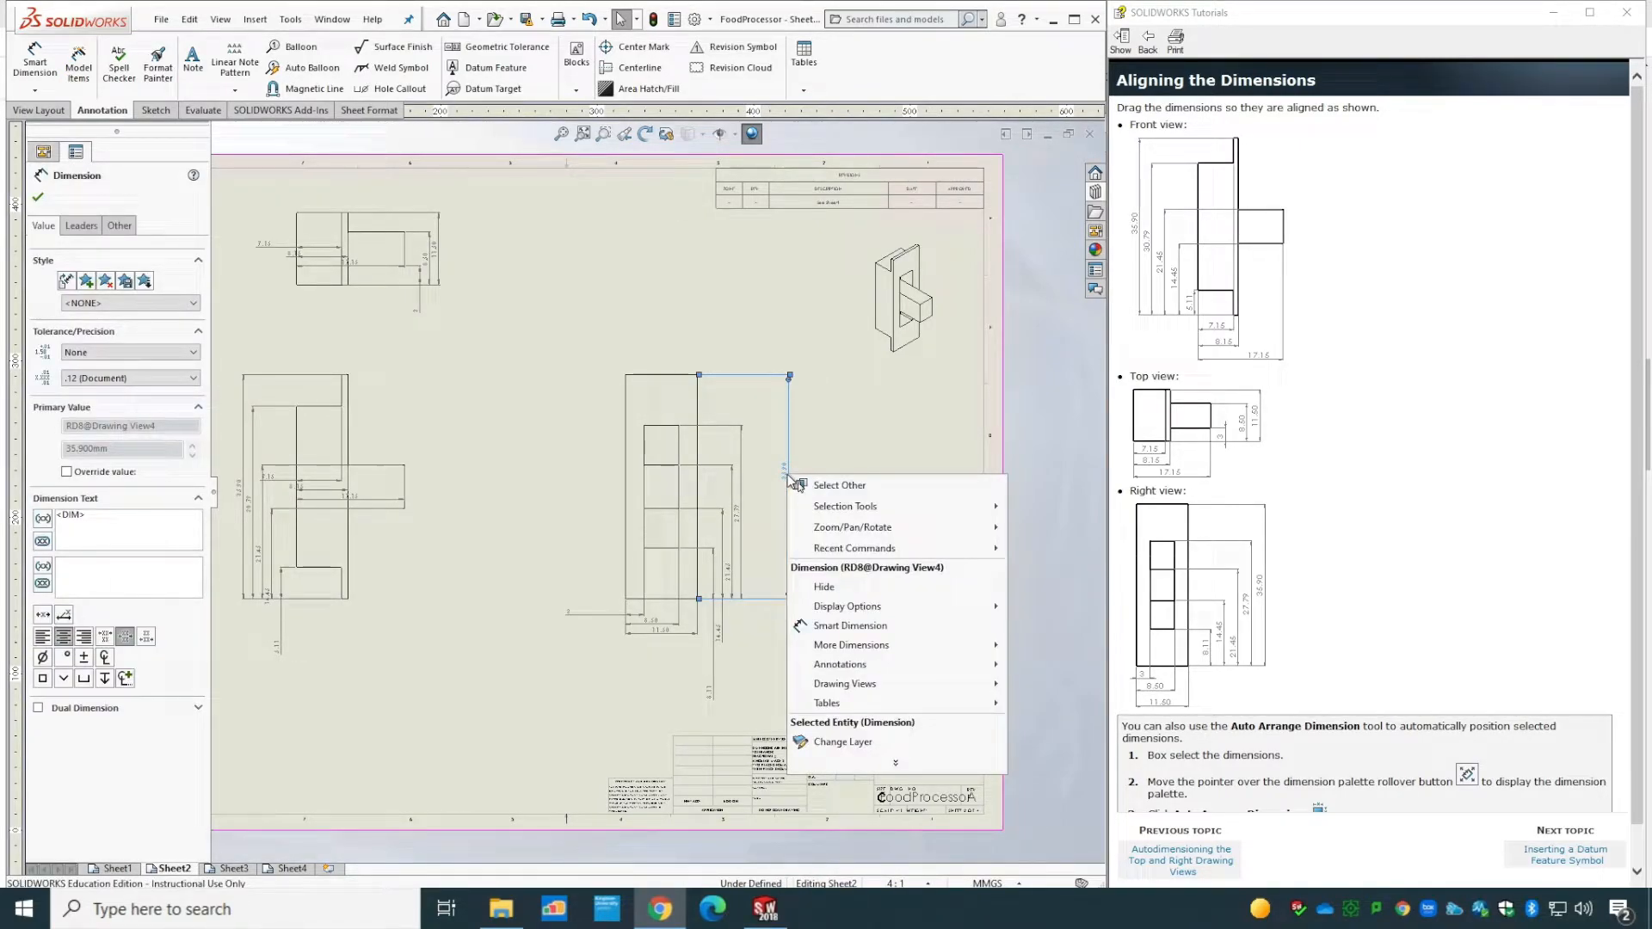
click(620, 349)
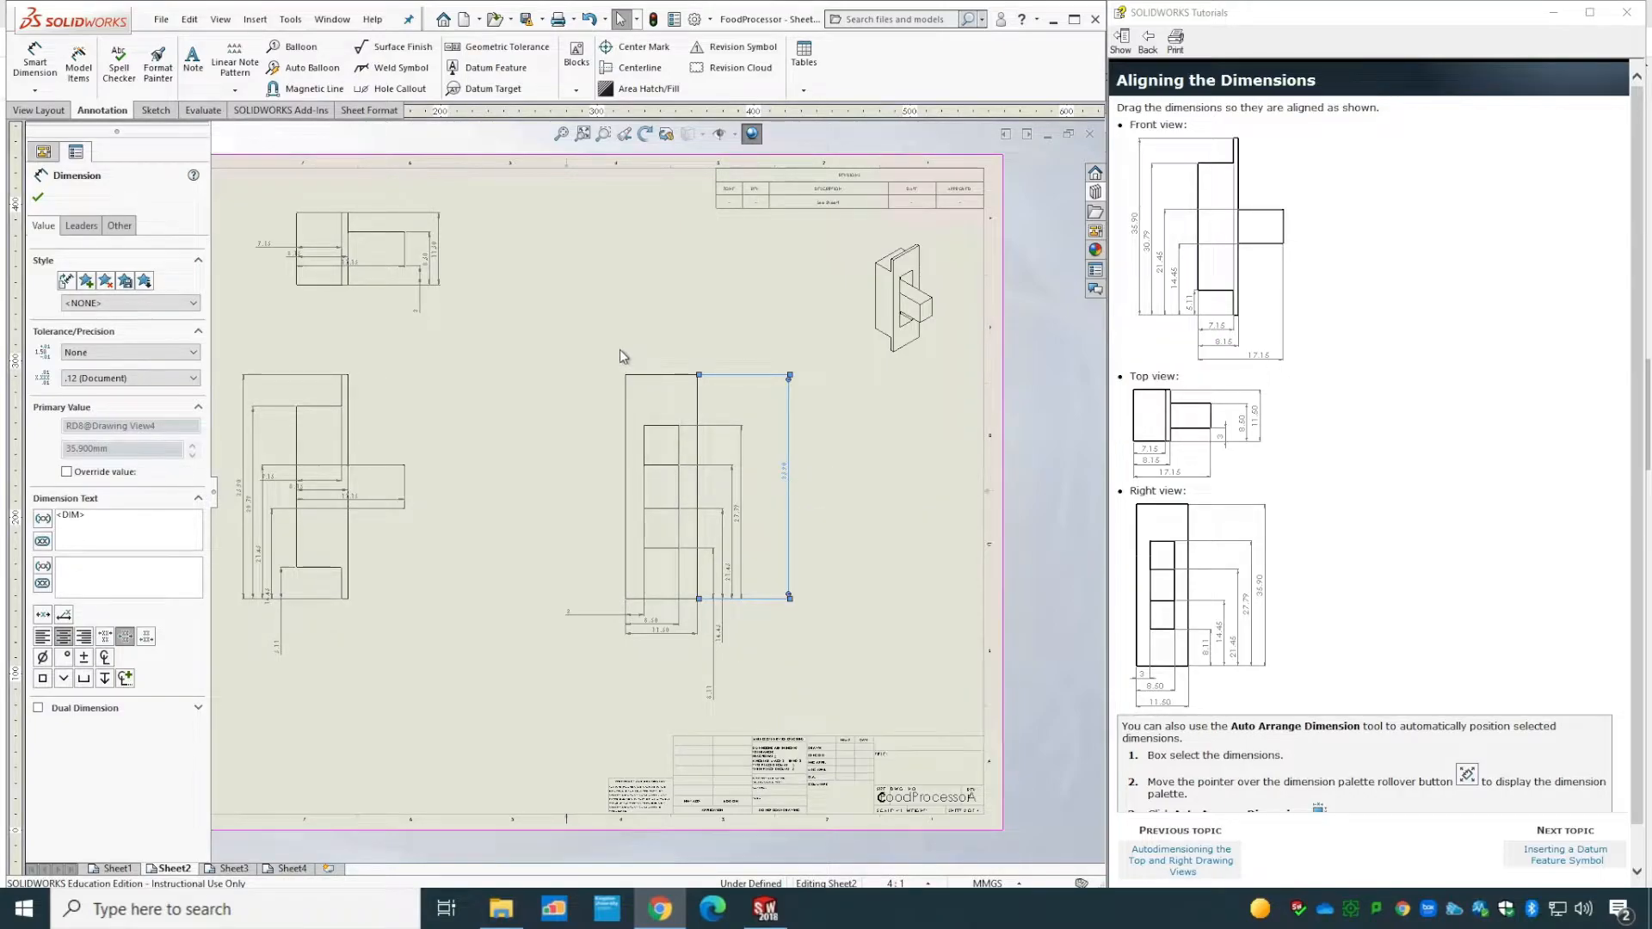
- Select all of the right view's dimensions together and position them with Auto Arrange
drag(519, 311, 855, 723)
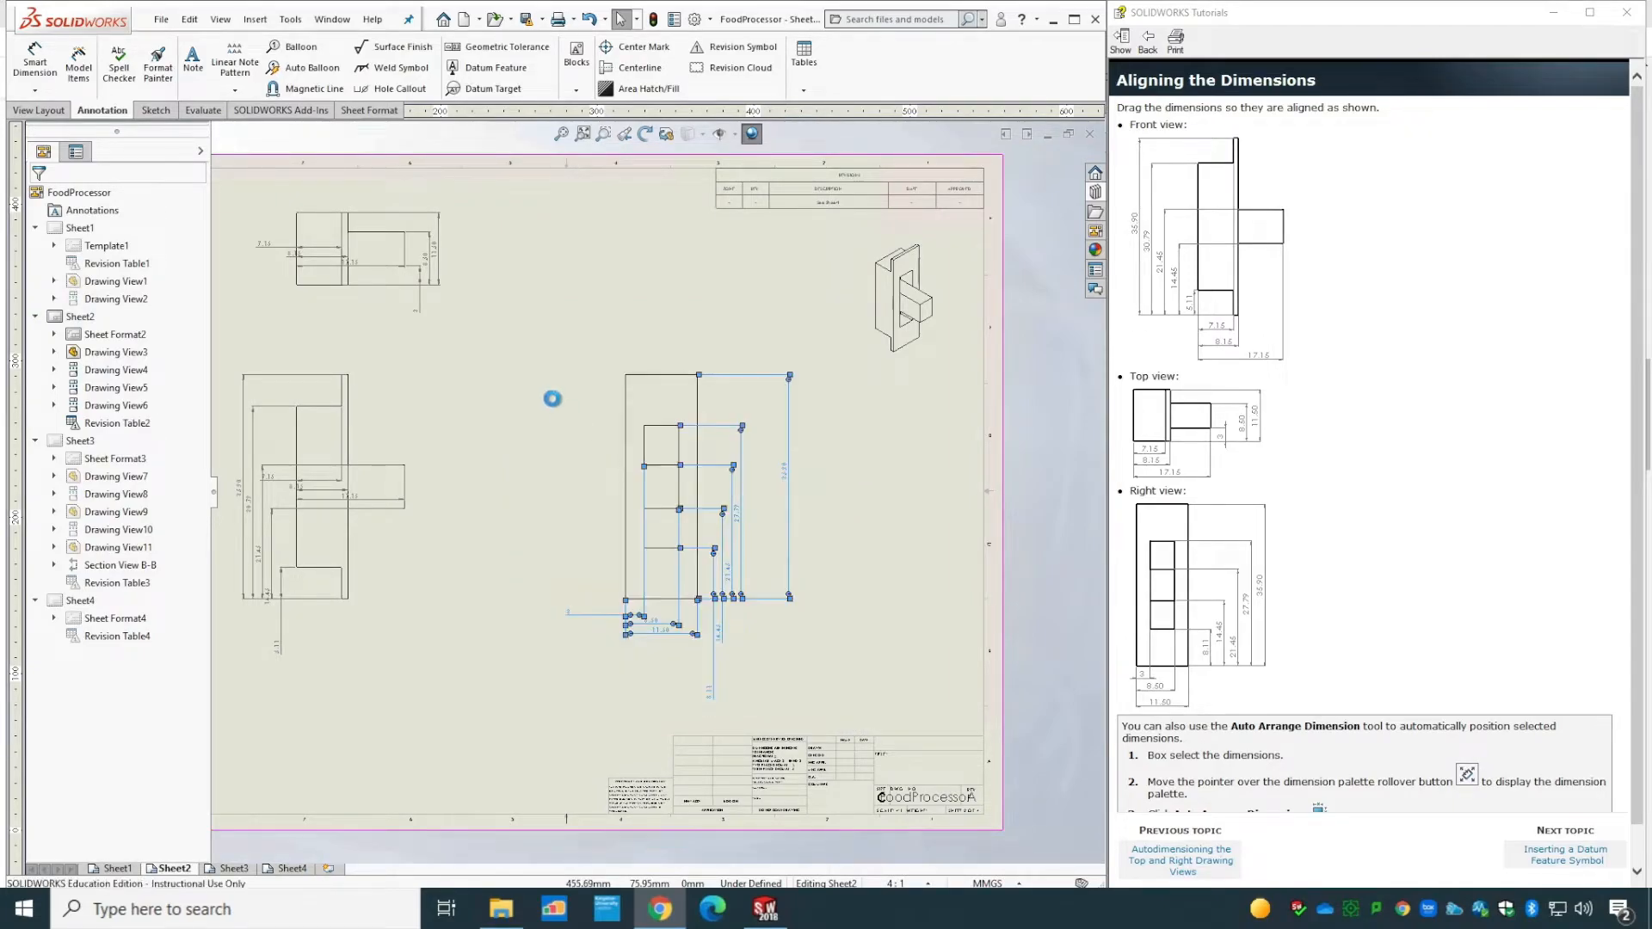
click(516, 350)
drag(507, 322, 854, 714)
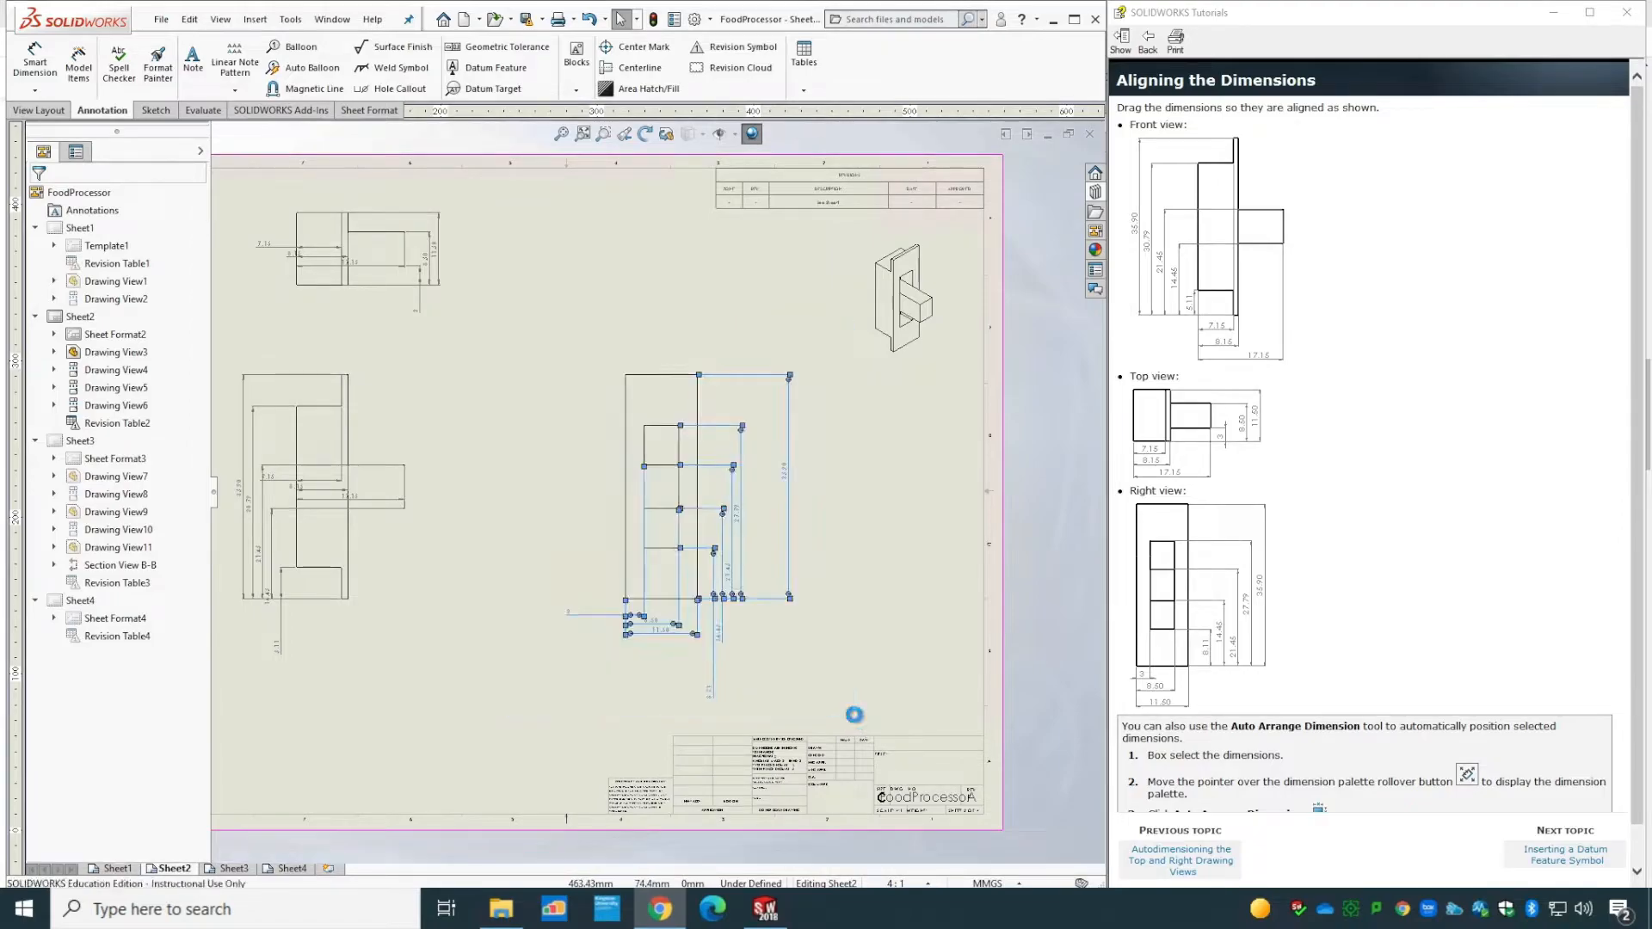
right_click(791, 592)
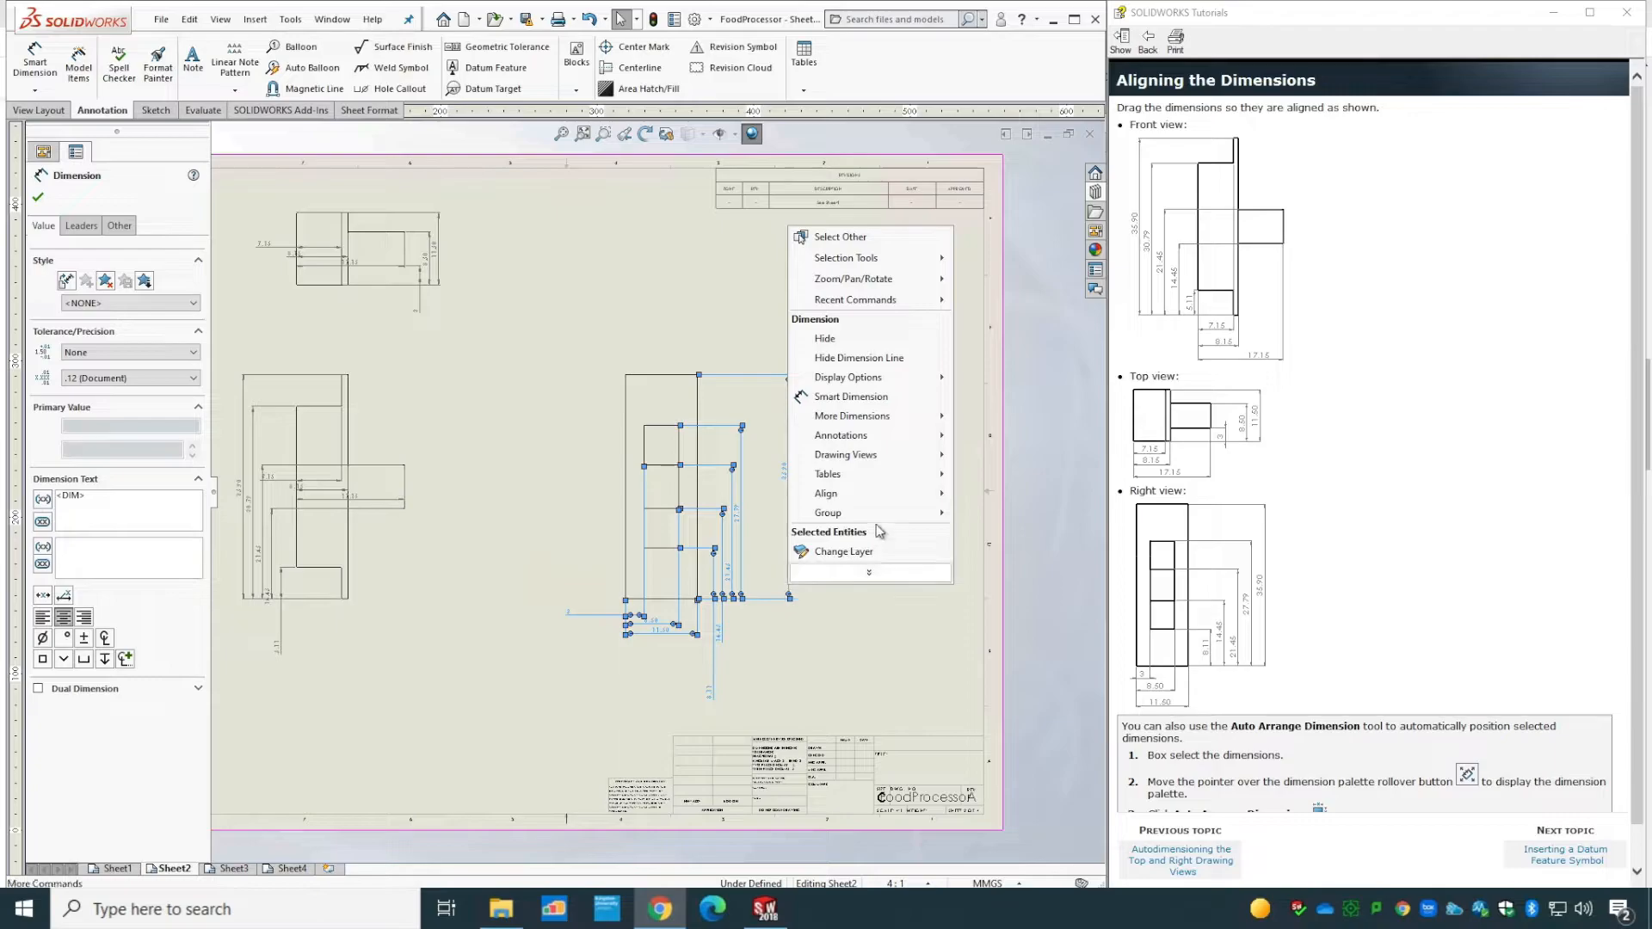
mouse_move(882, 503)
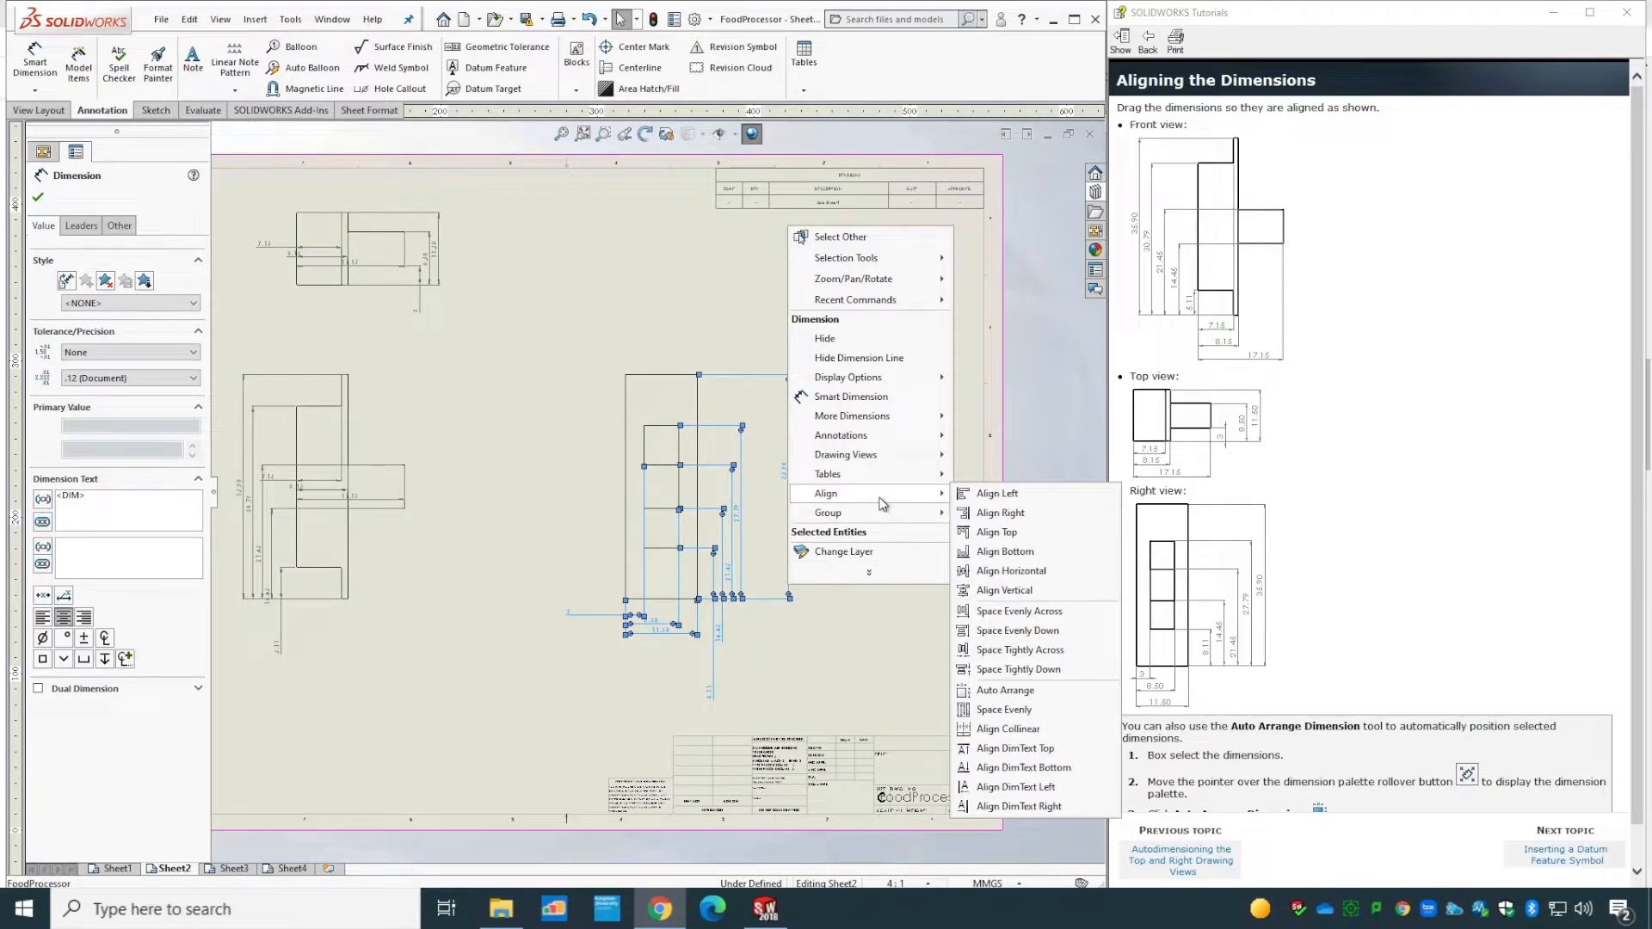
click(1047, 695)
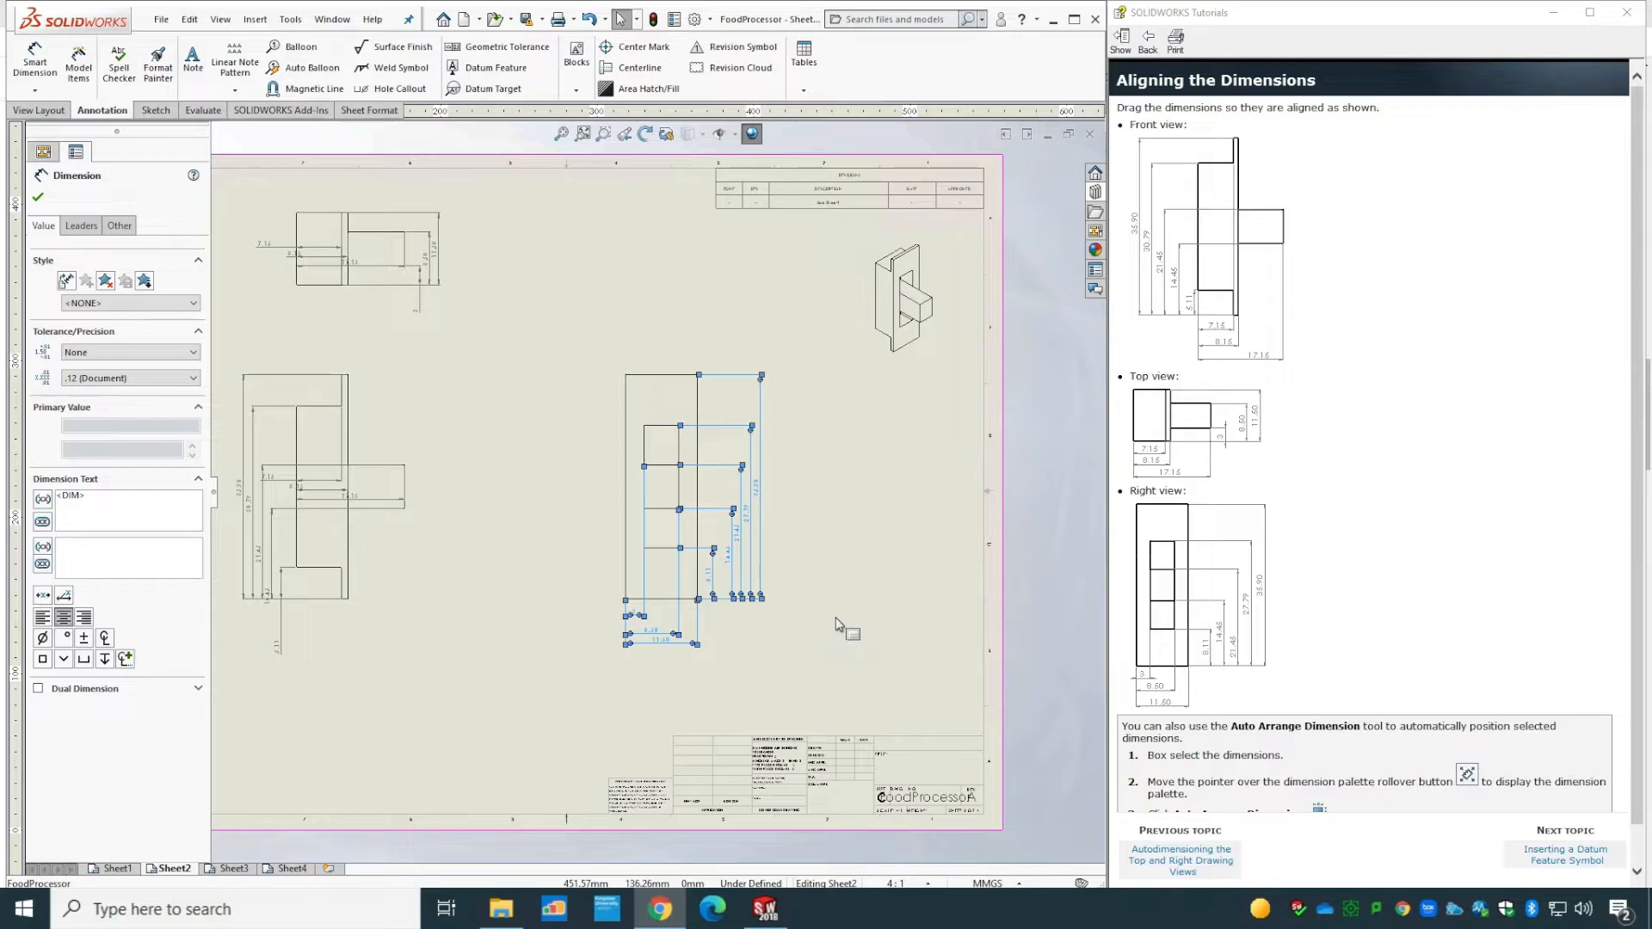
click(39, 198)
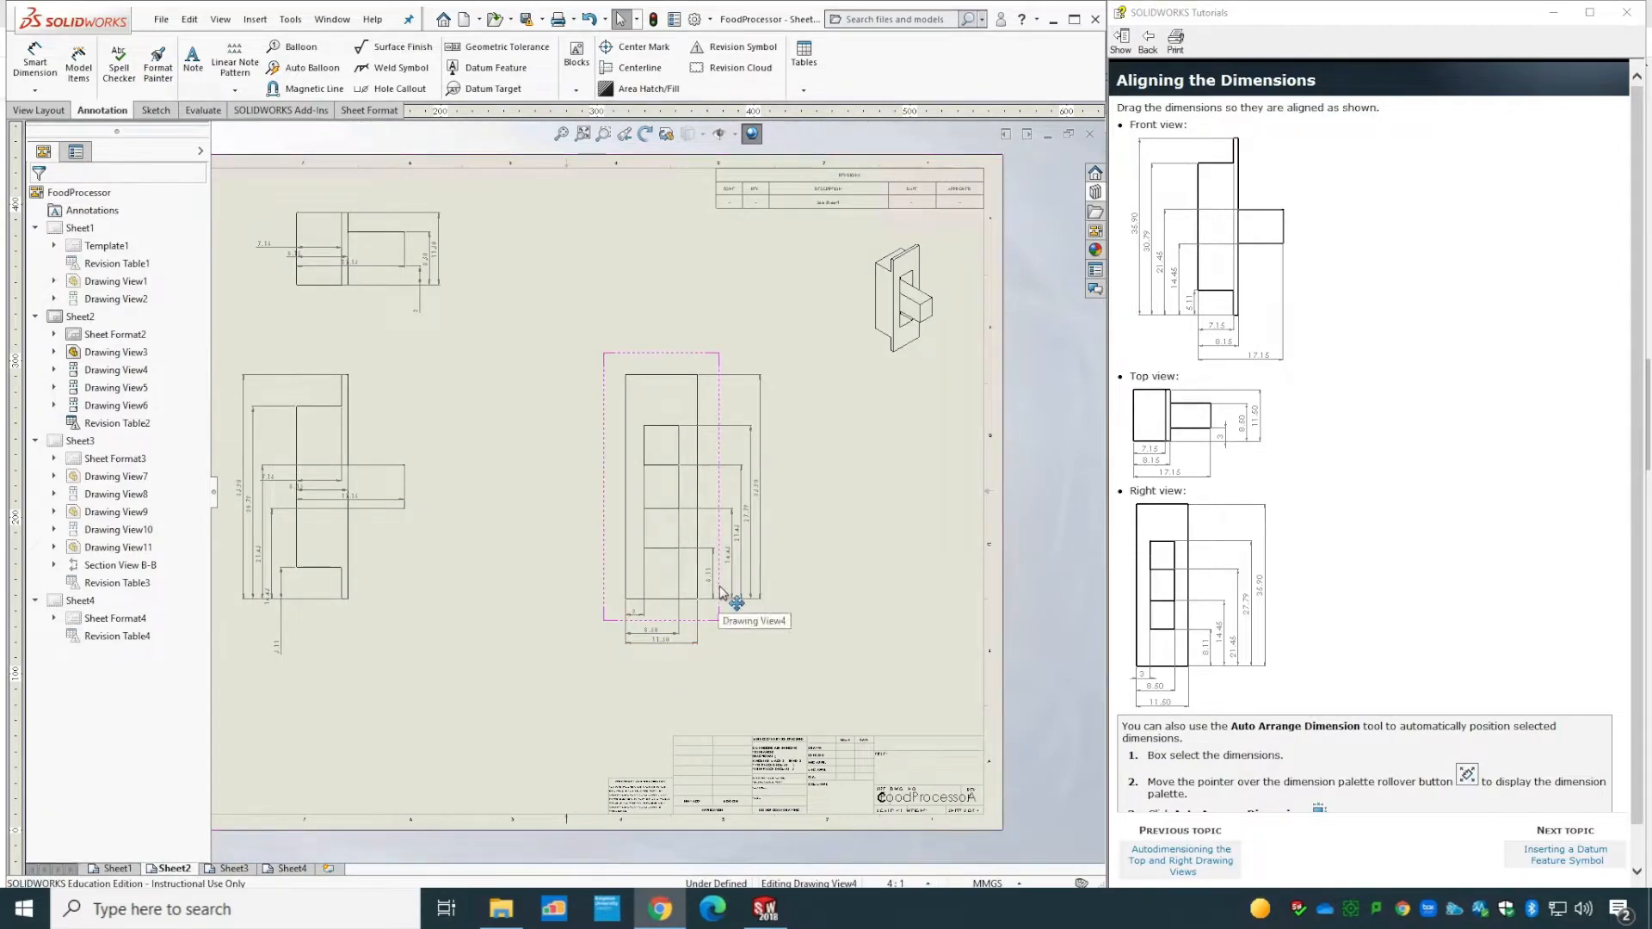
- Reselect the right view's dimensions and apply Auto Arrange once more
drag(556, 686, 859, 315)
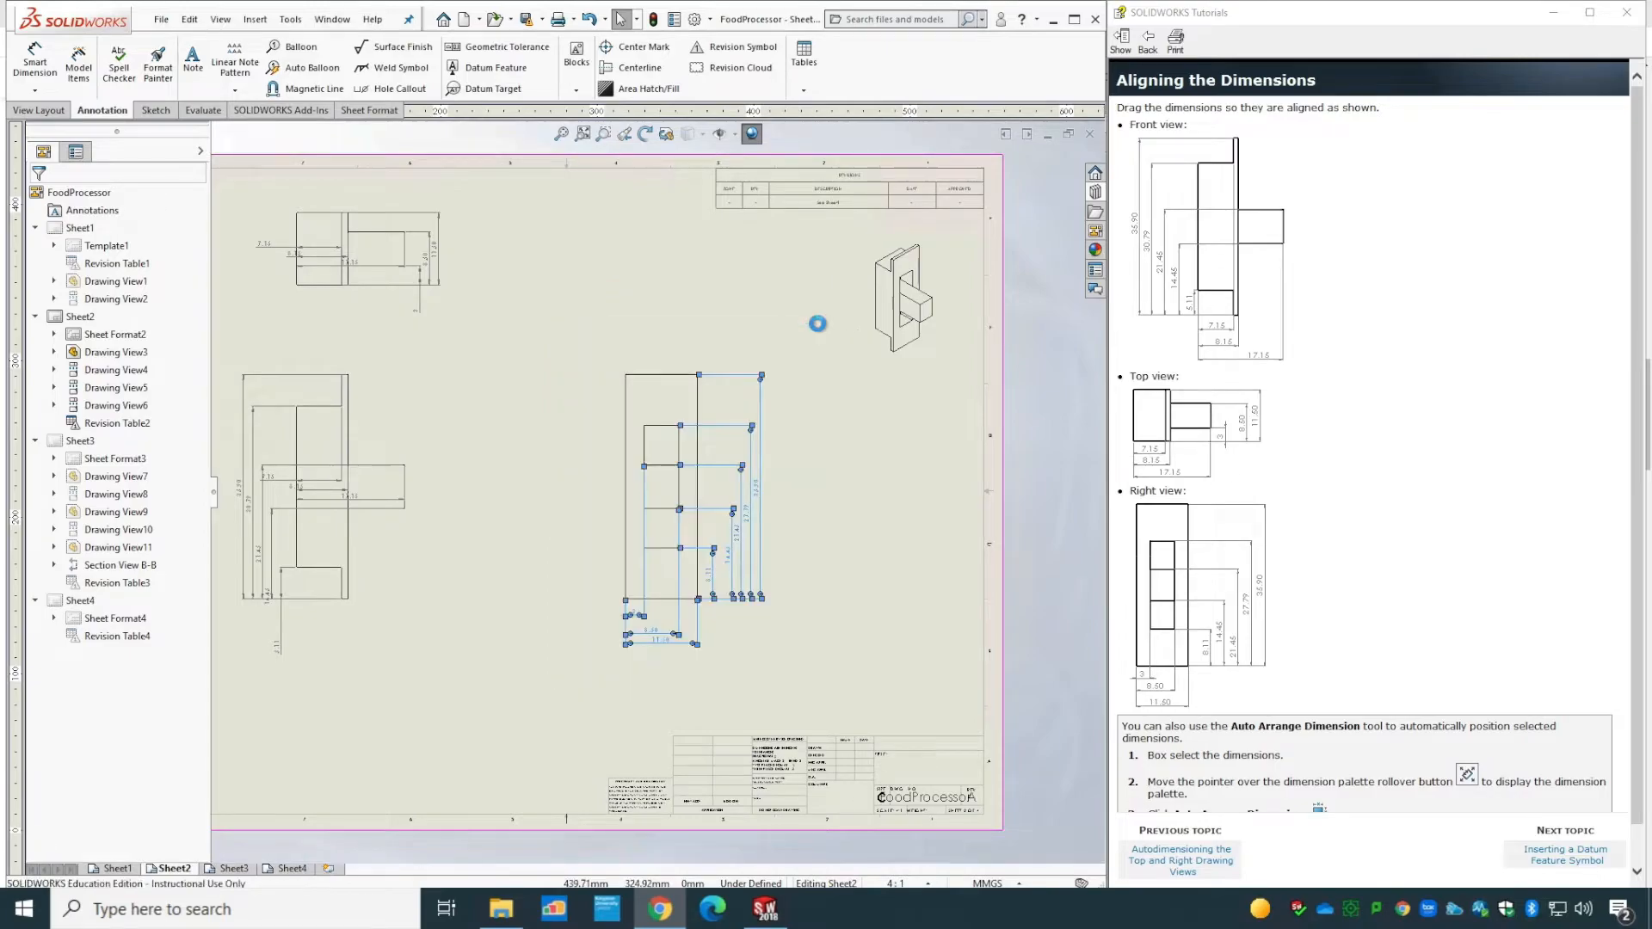
right_click(763, 456)
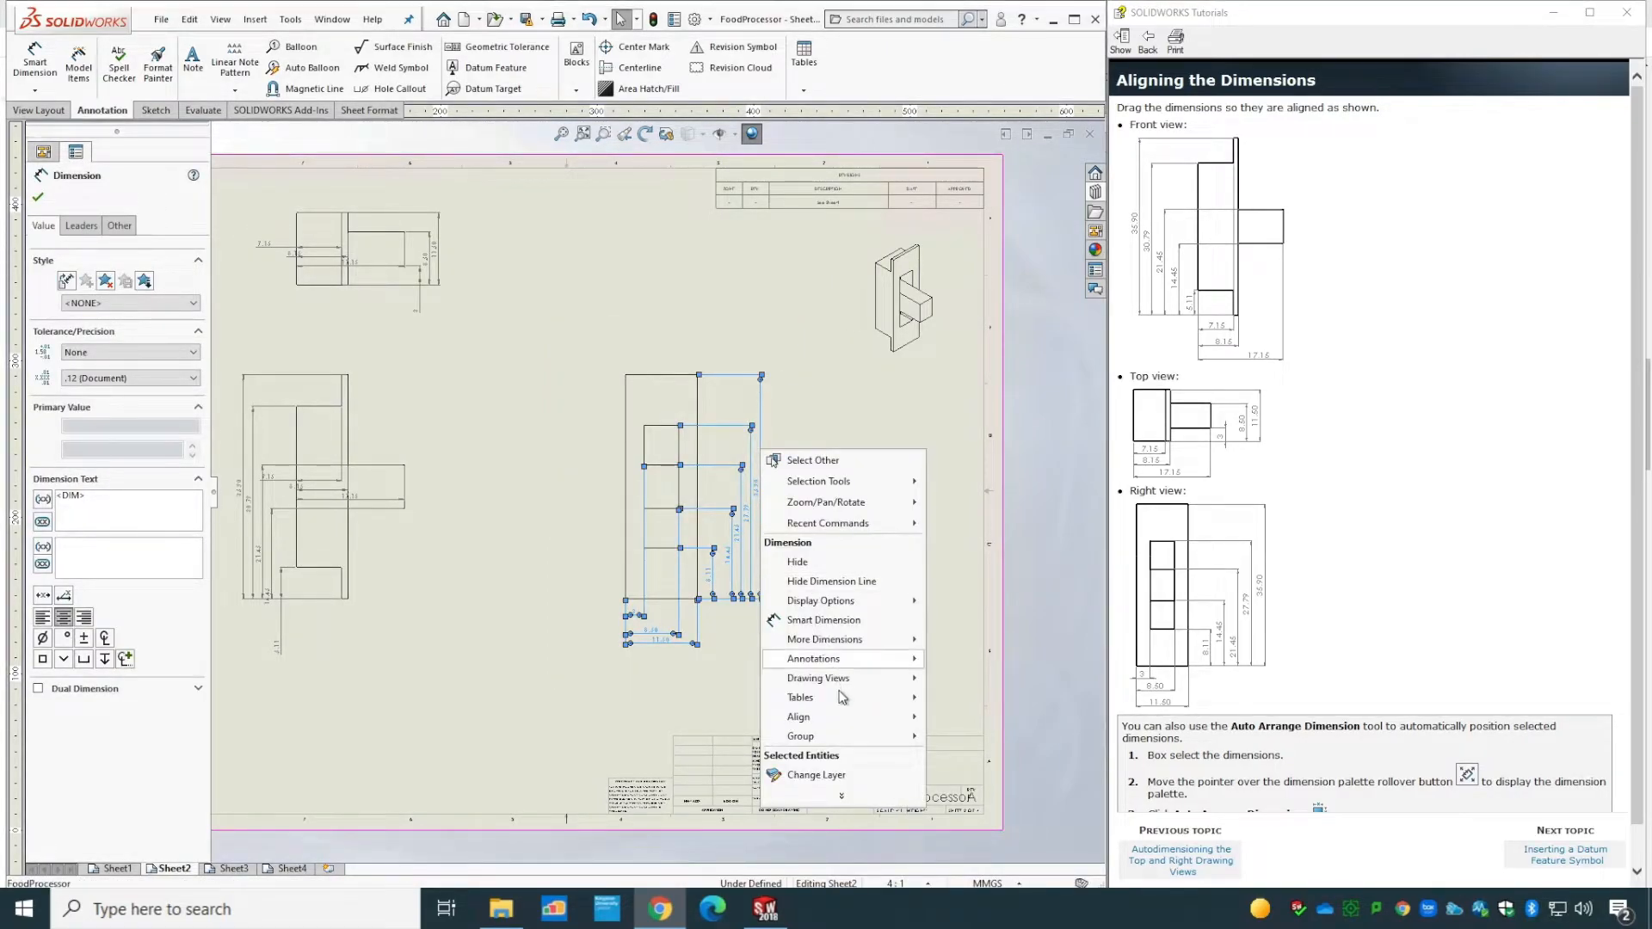
mouse_move(843, 719)
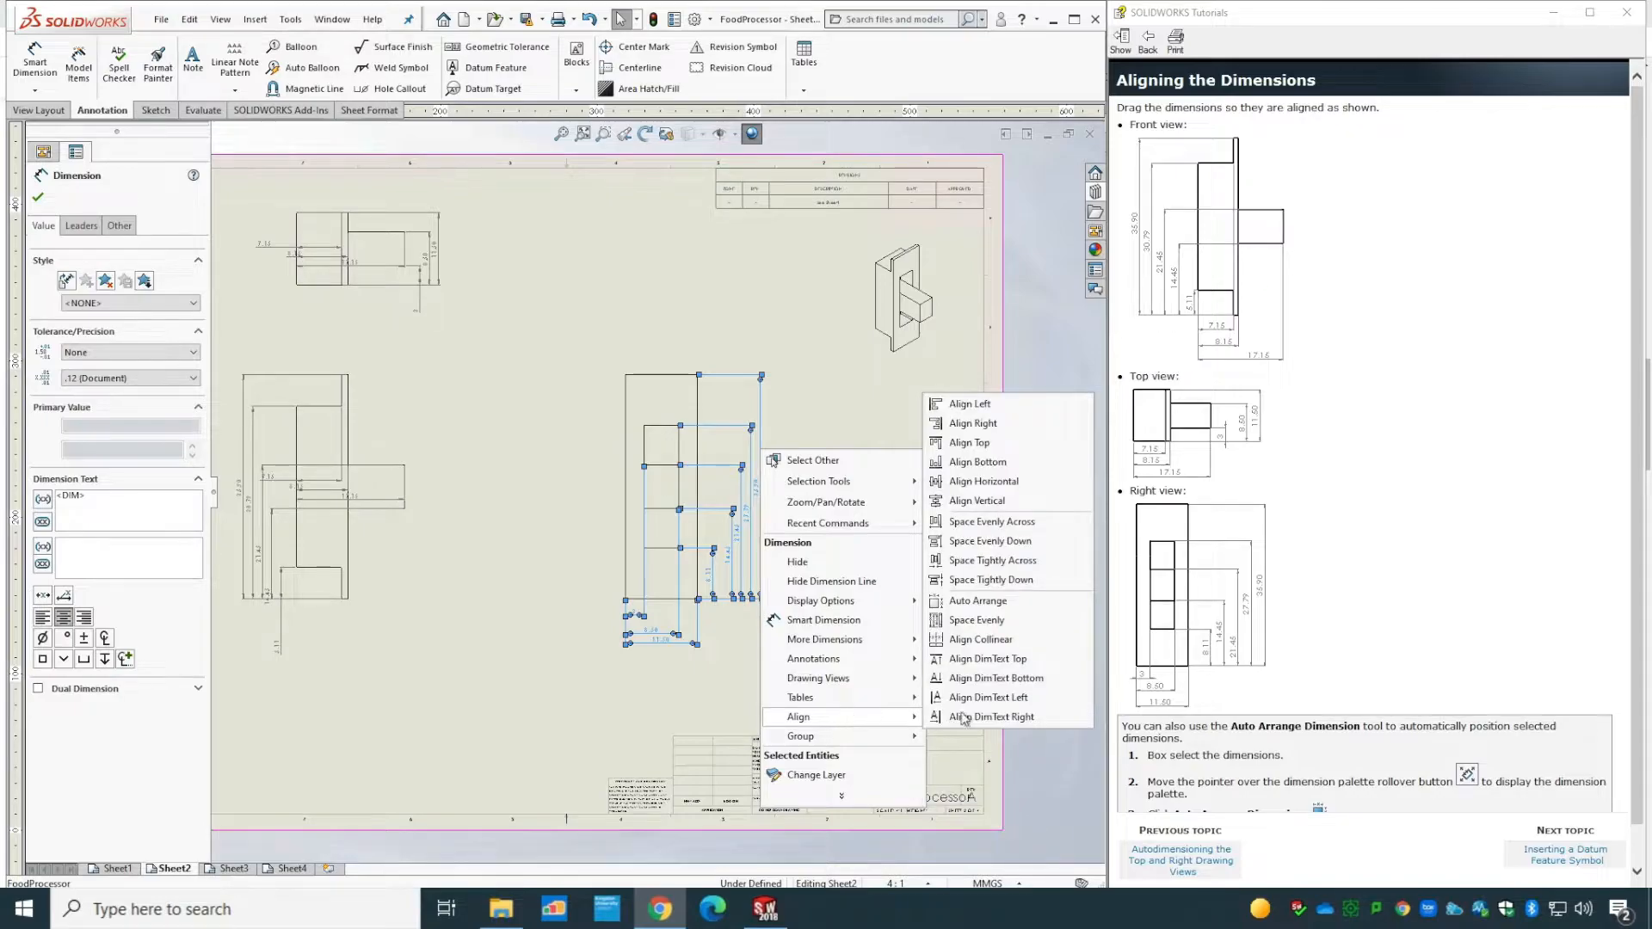
click(1002, 602)
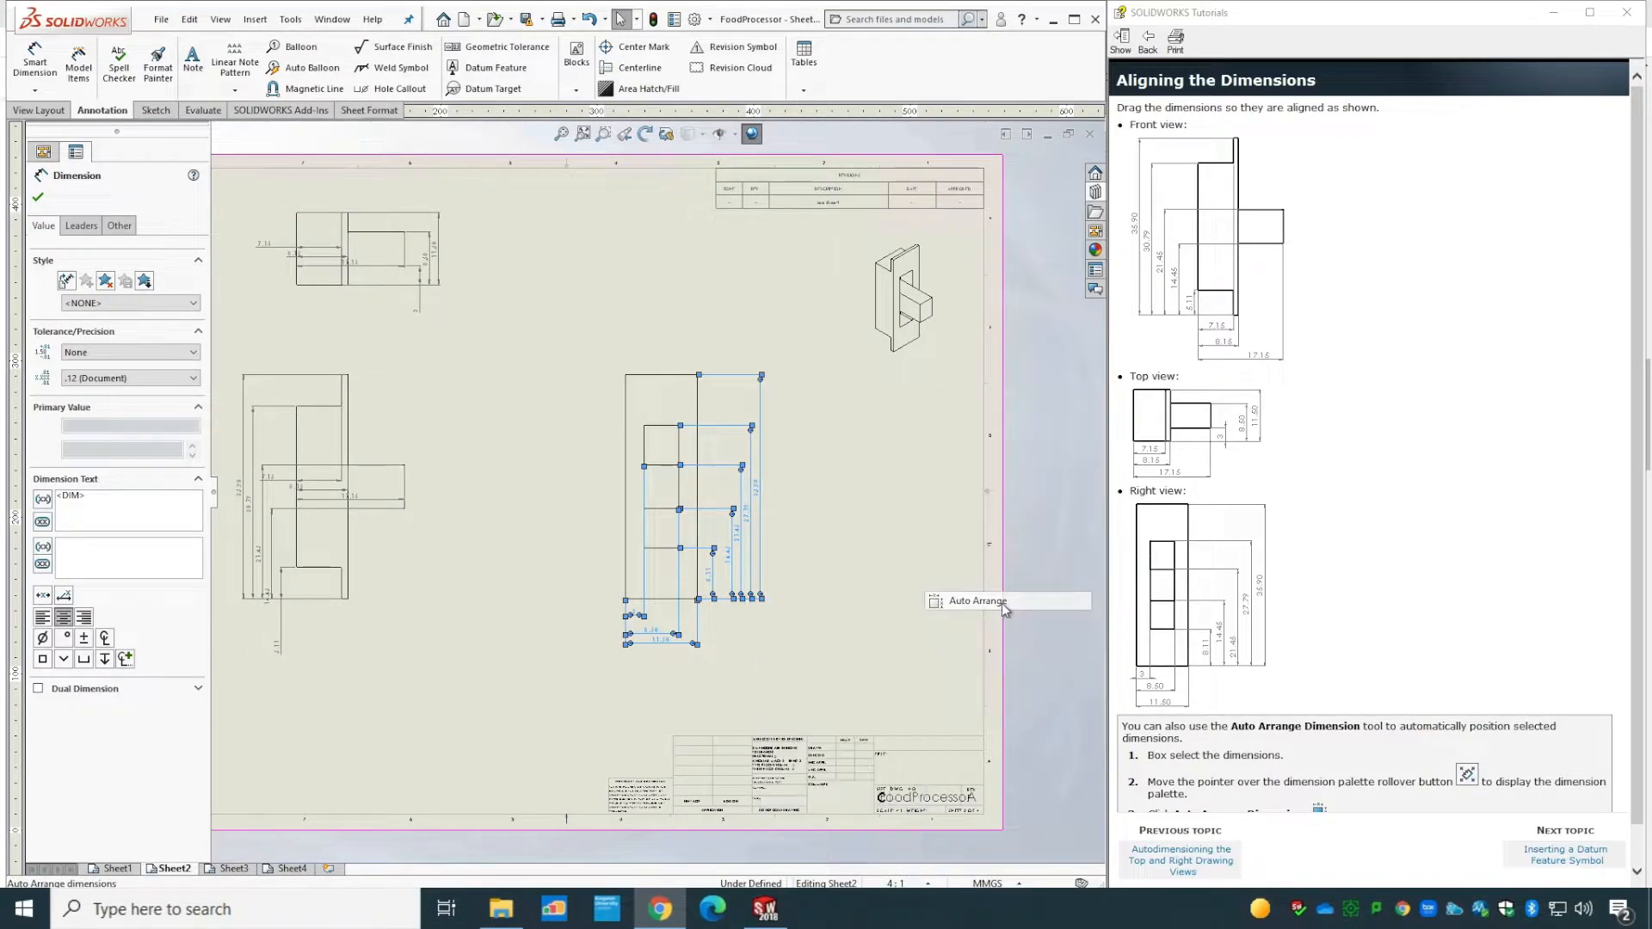
- Following the Inserting a Datum Feature Symbol topic, attach datum feature A to the right view's left edge and place its label just outside the view
click(1548, 851)
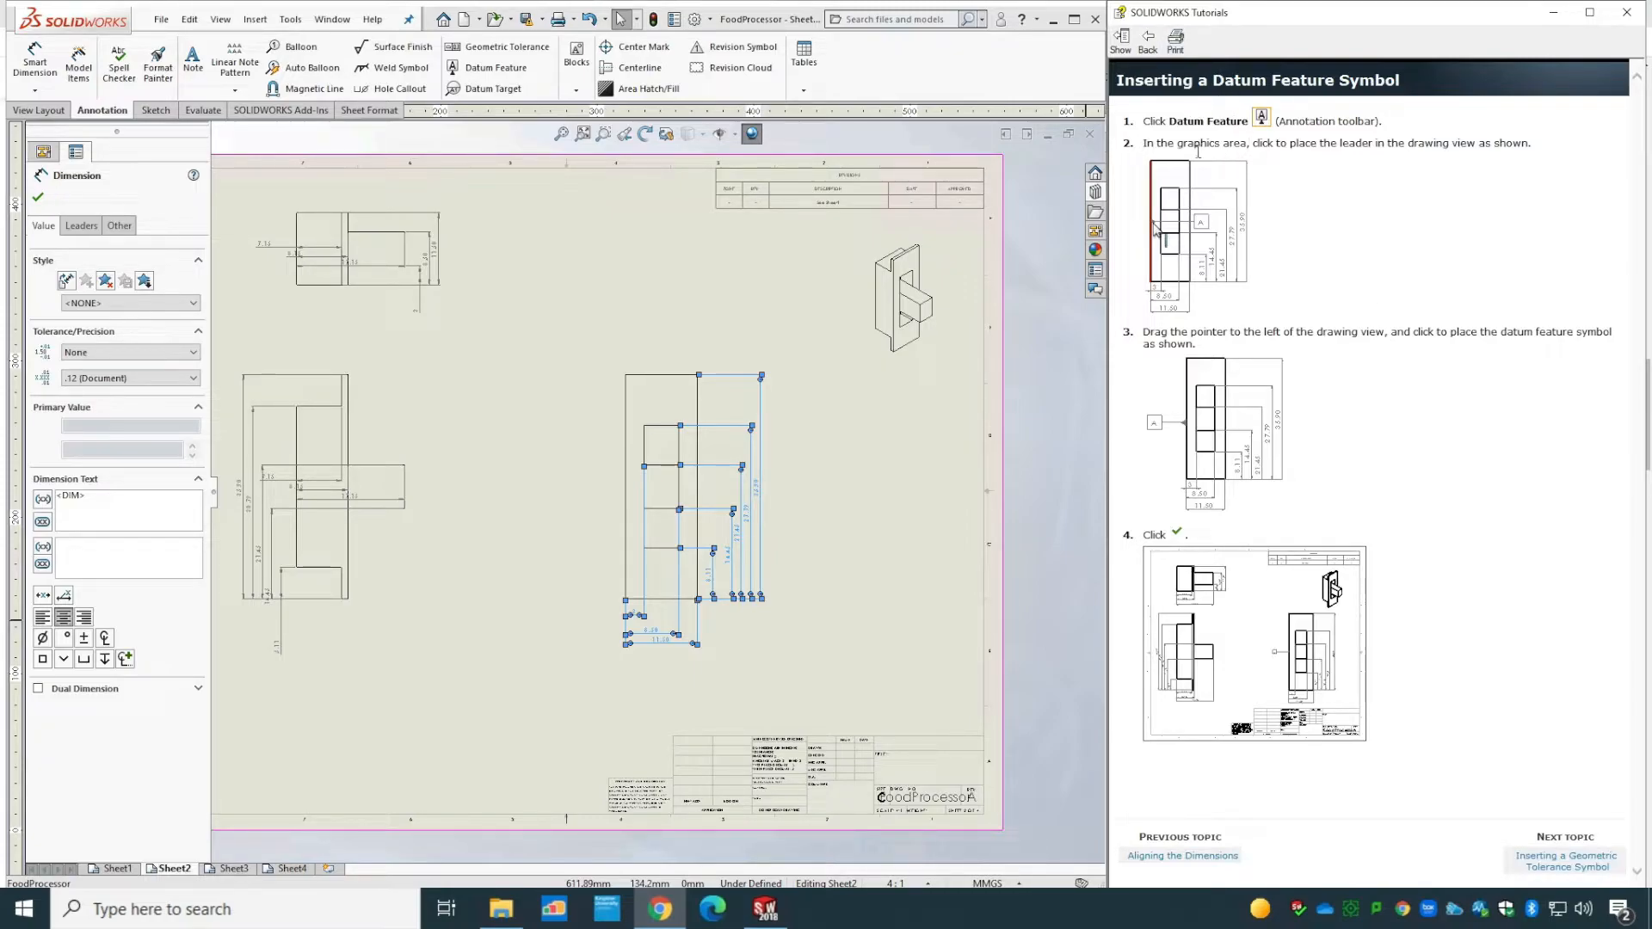
click(793, 511)
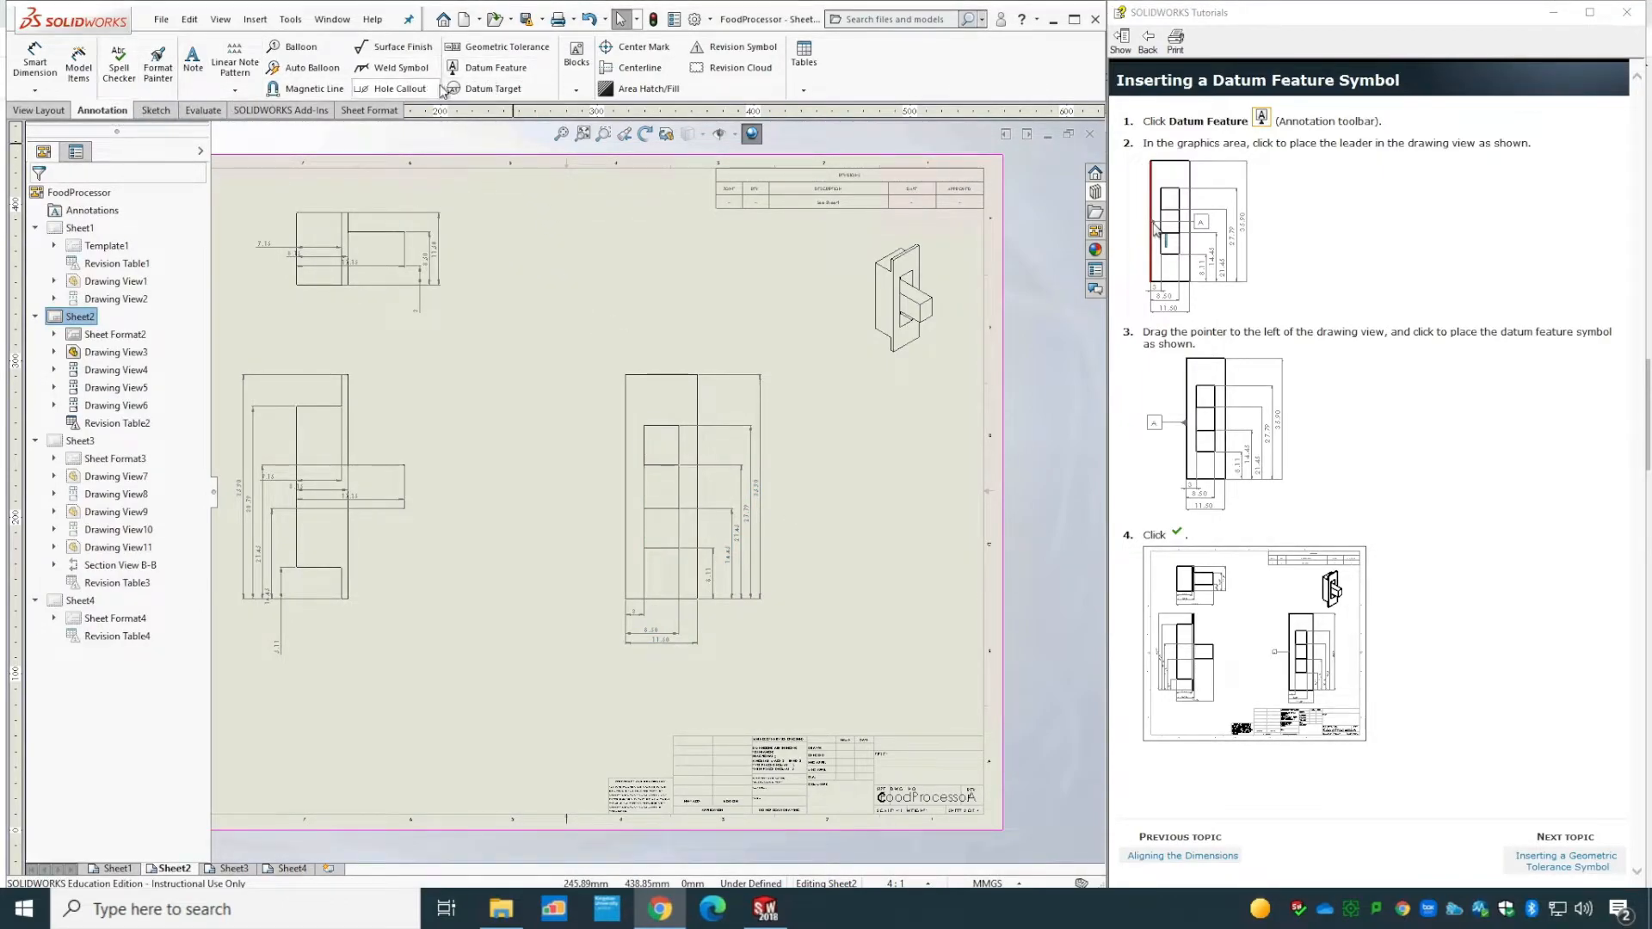
click(487, 74)
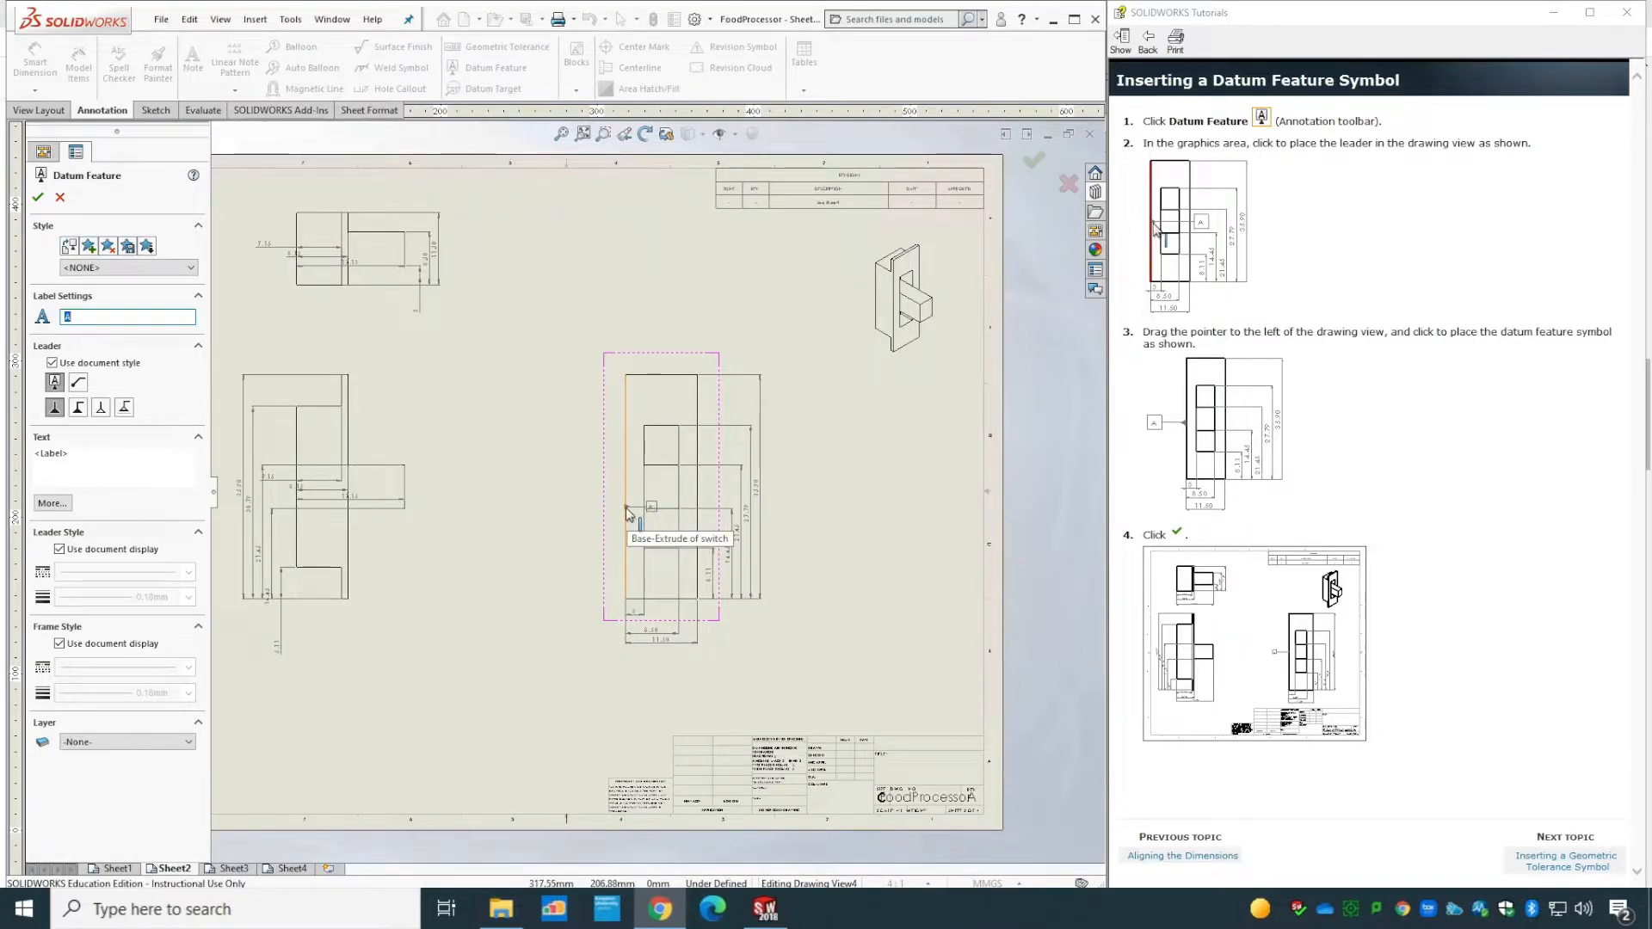
click(626, 513)
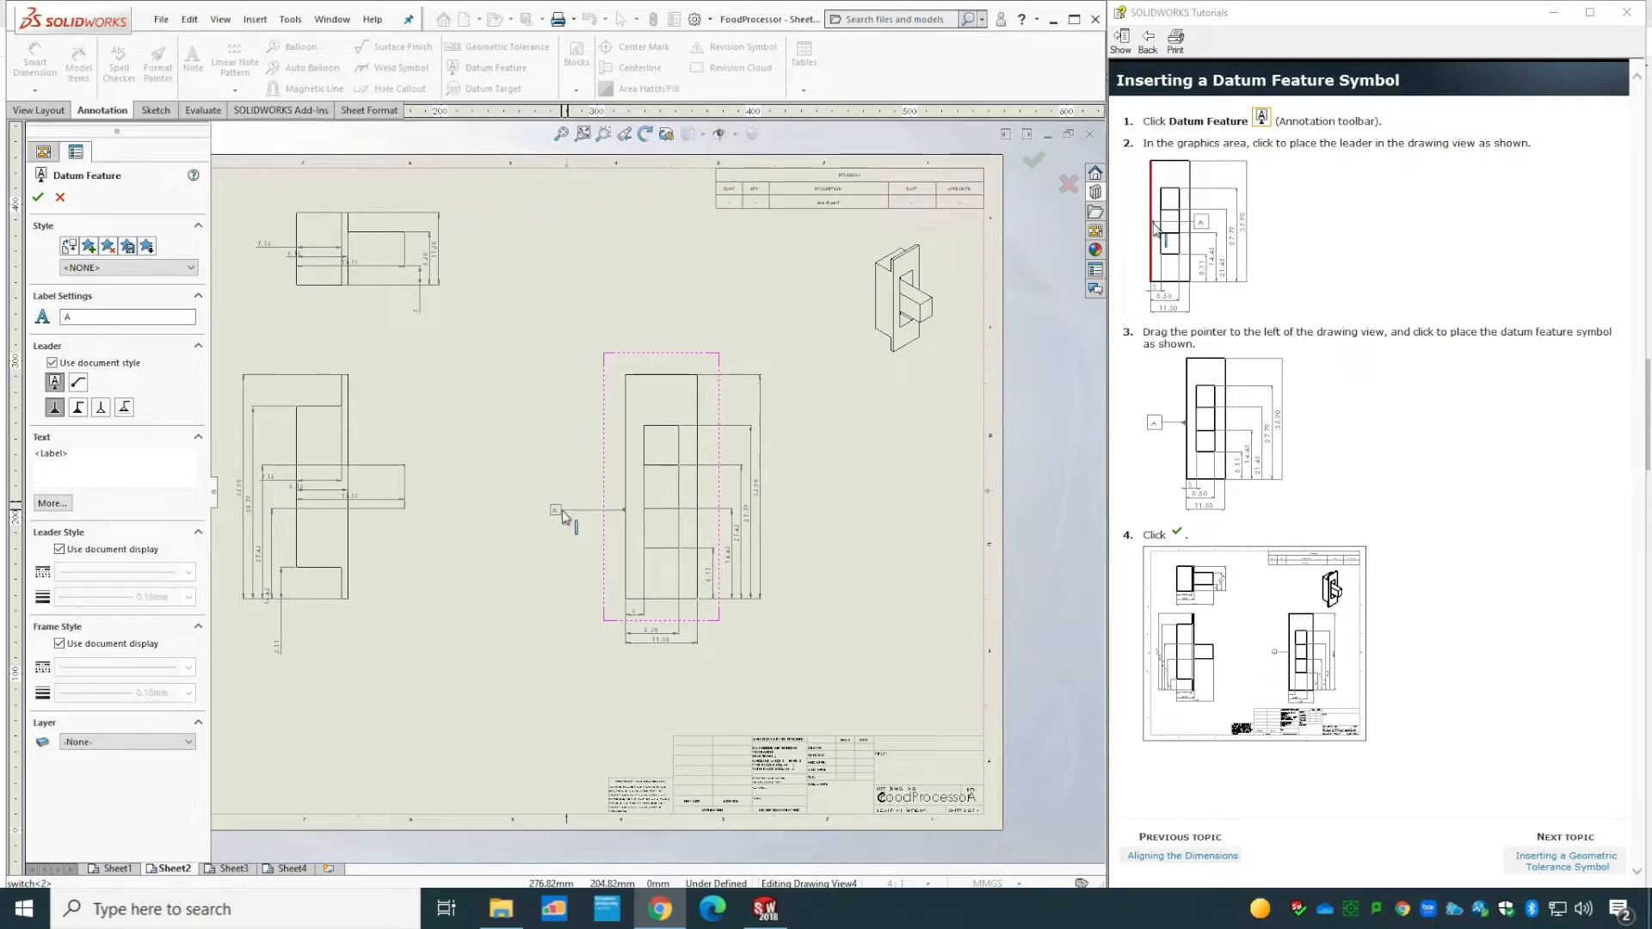
click(564, 516)
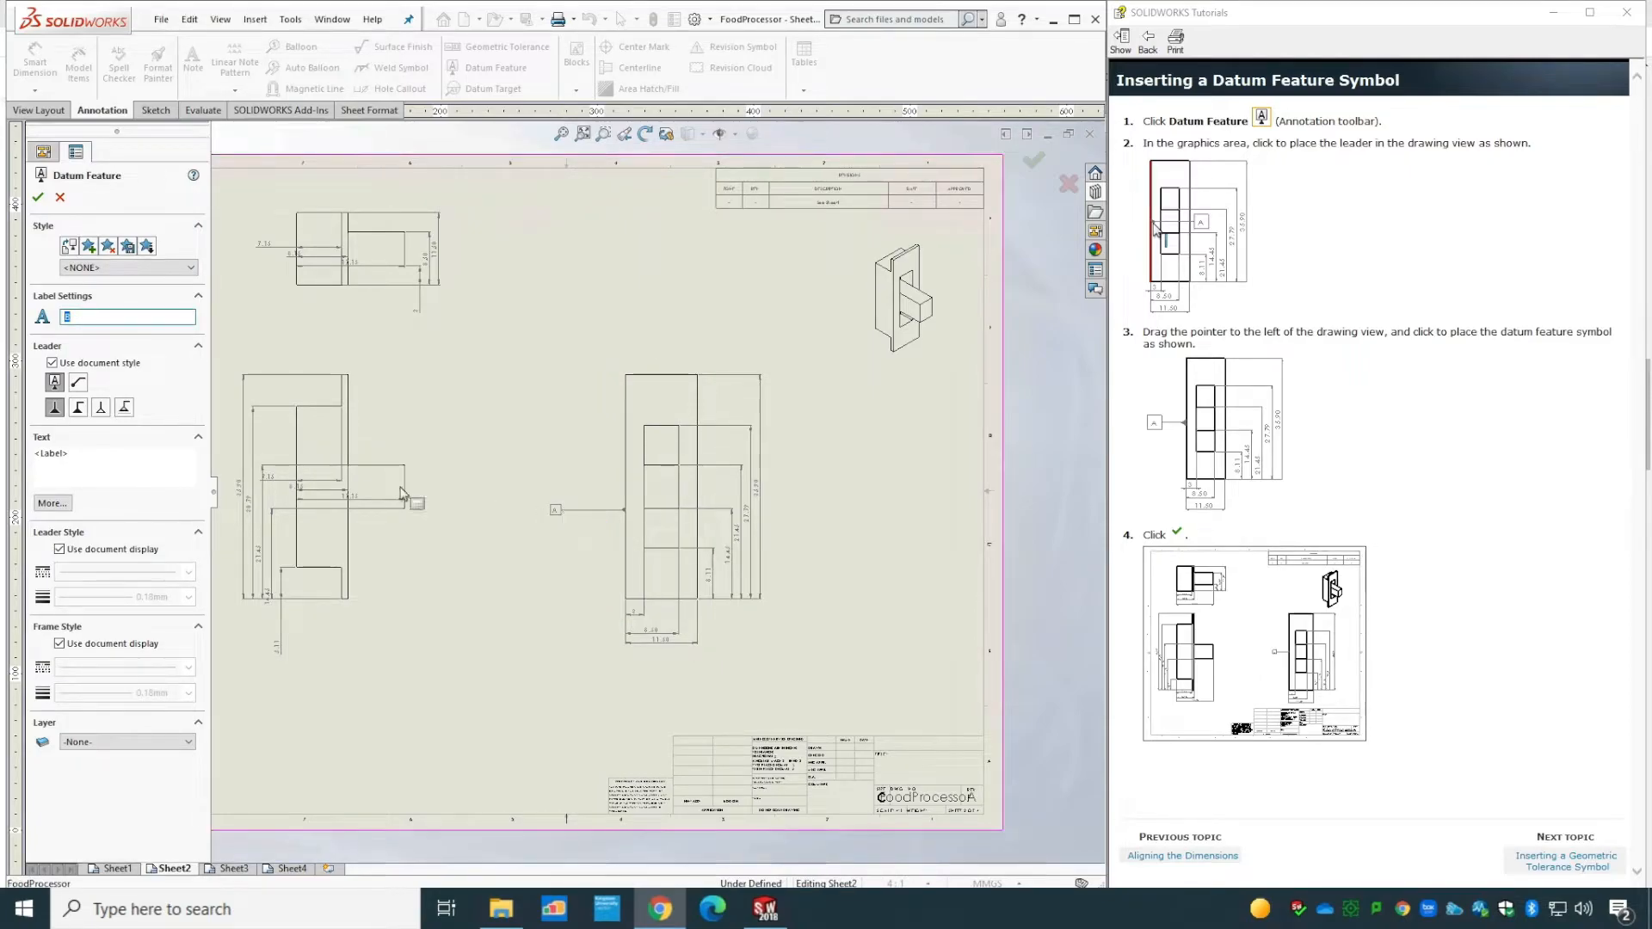
click(38, 197)
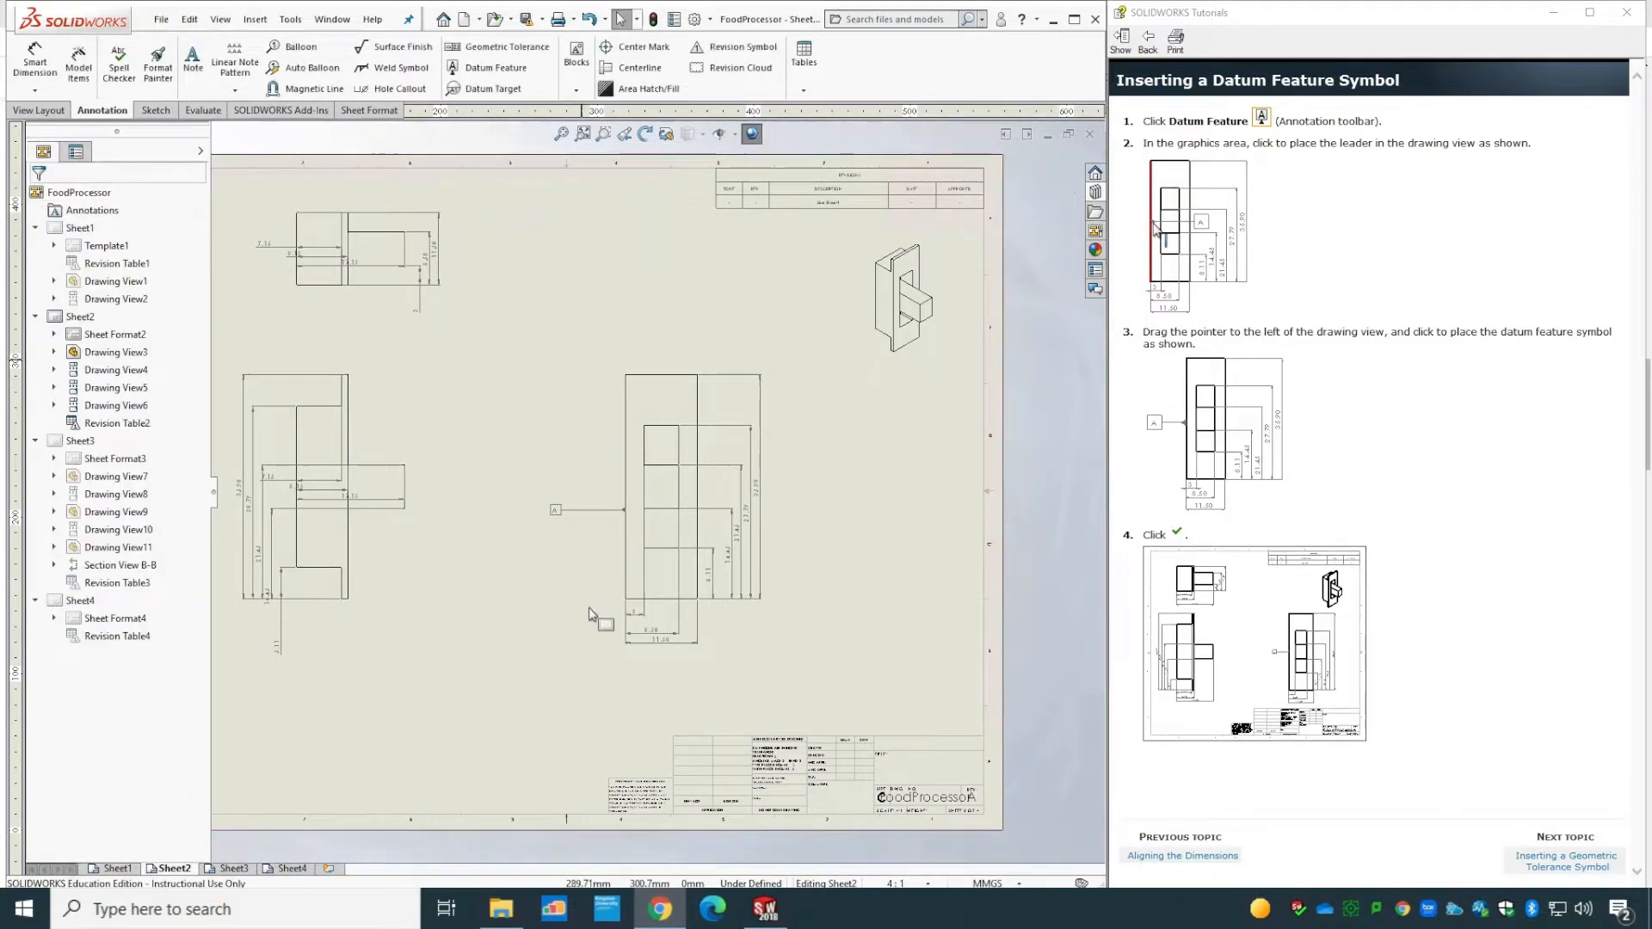
drag(556, 513, 575, 513)
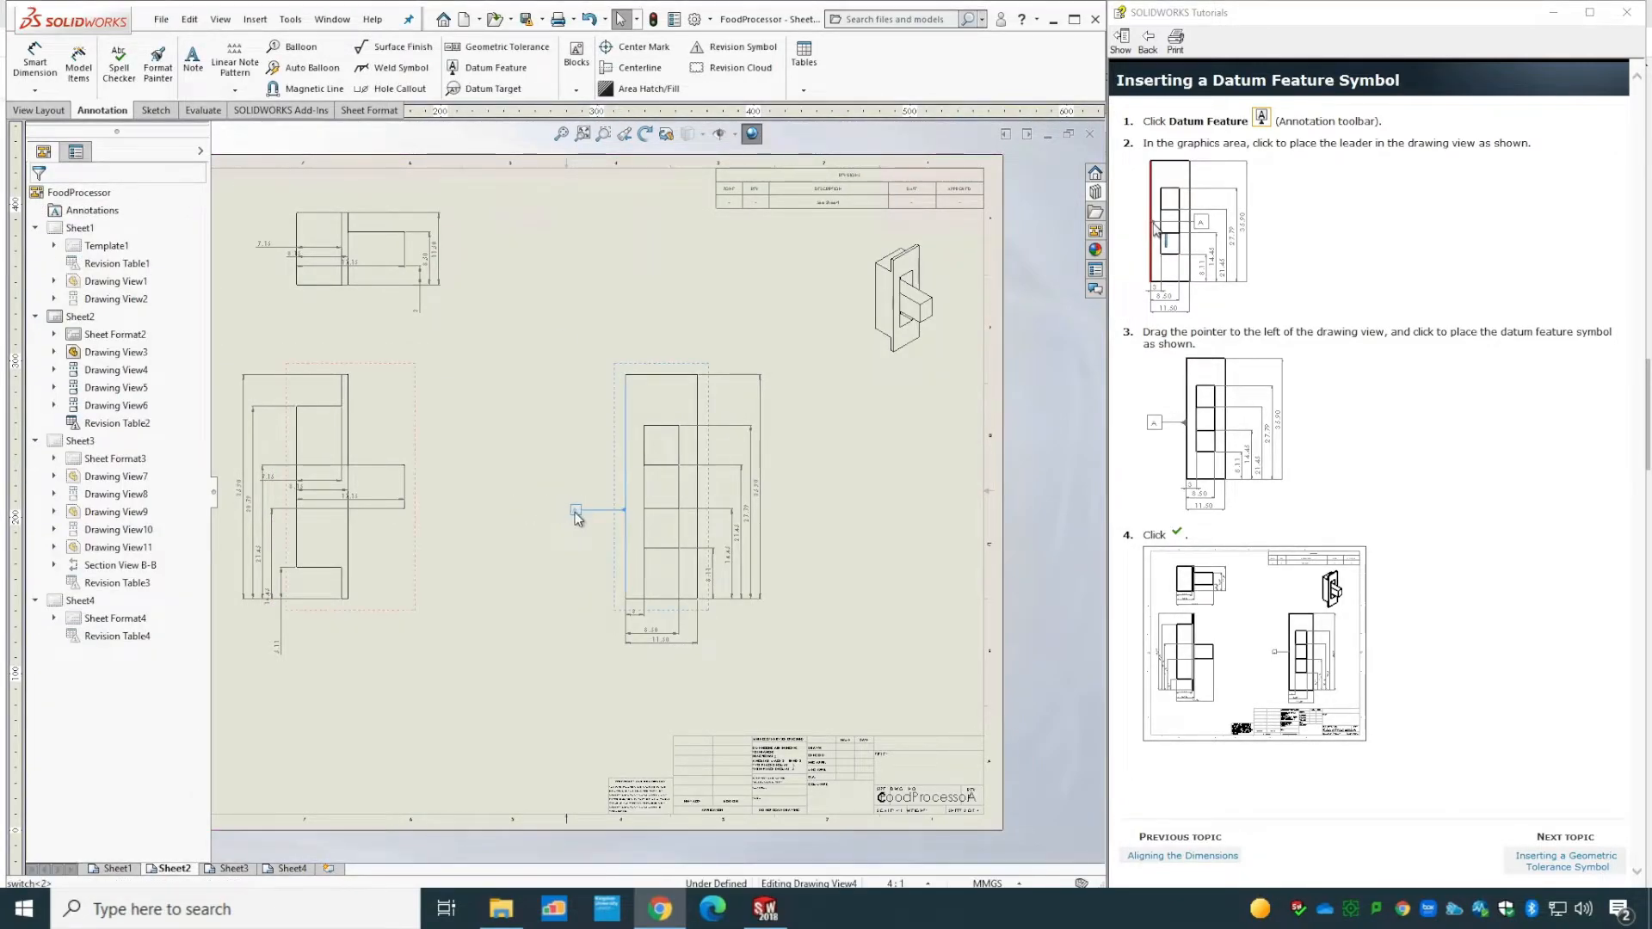
- Following the Inserting a Geometric Tolerance Symbol topic, define a perpendicularity tolerance of 0.5 with primary datum A
click(1574, 863)
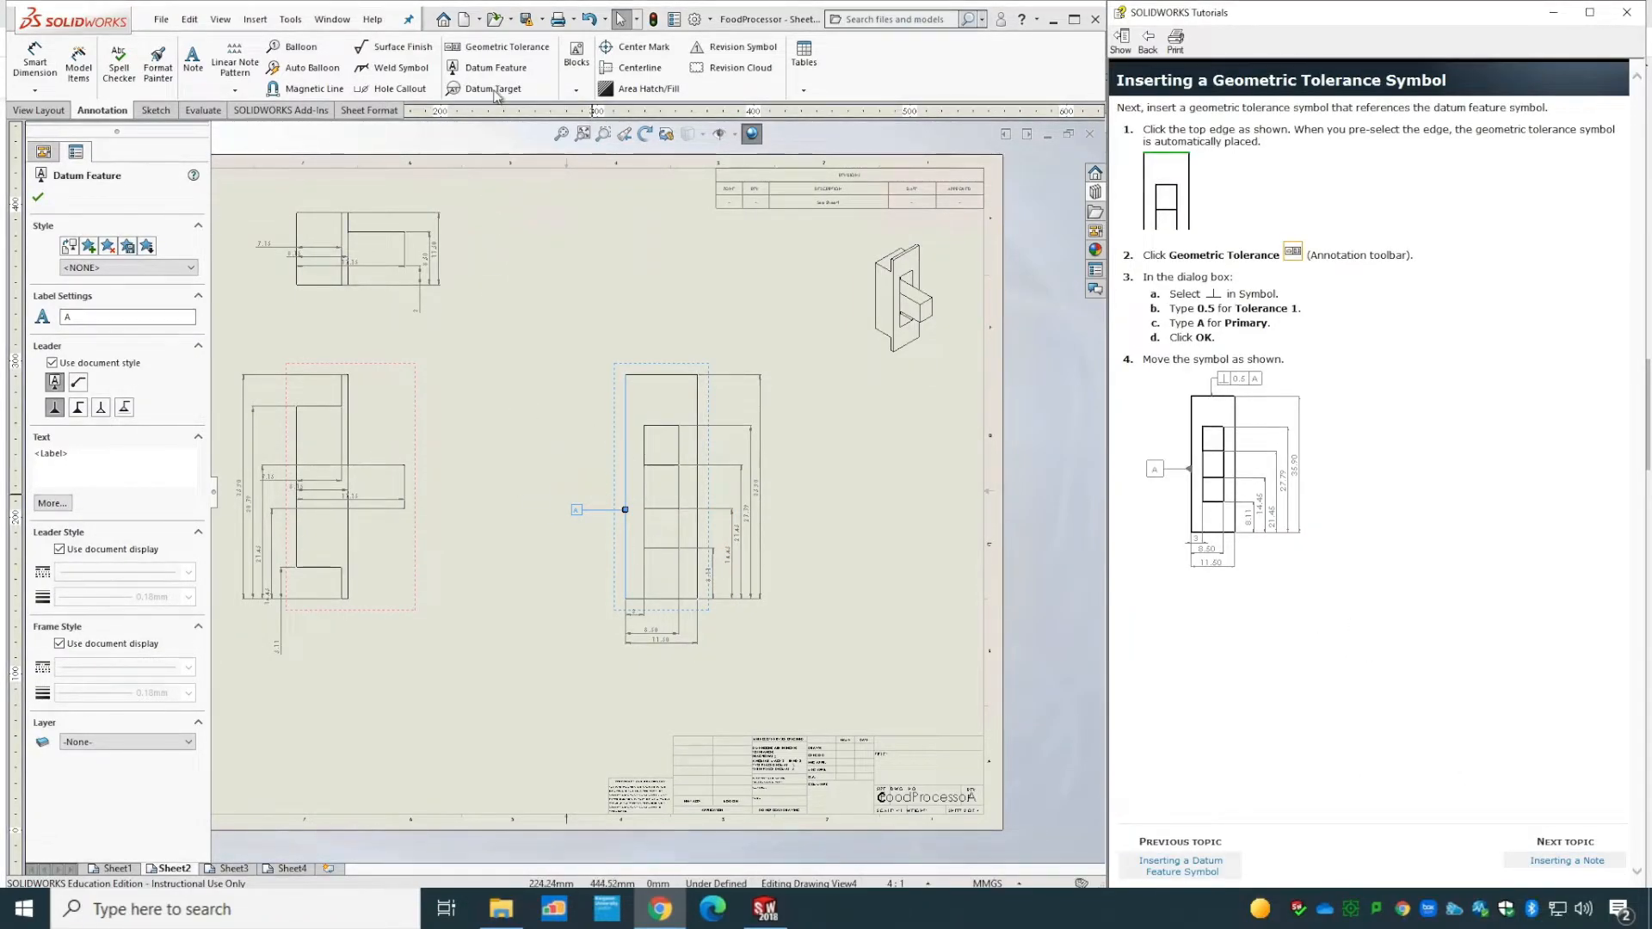
click(507, 49)
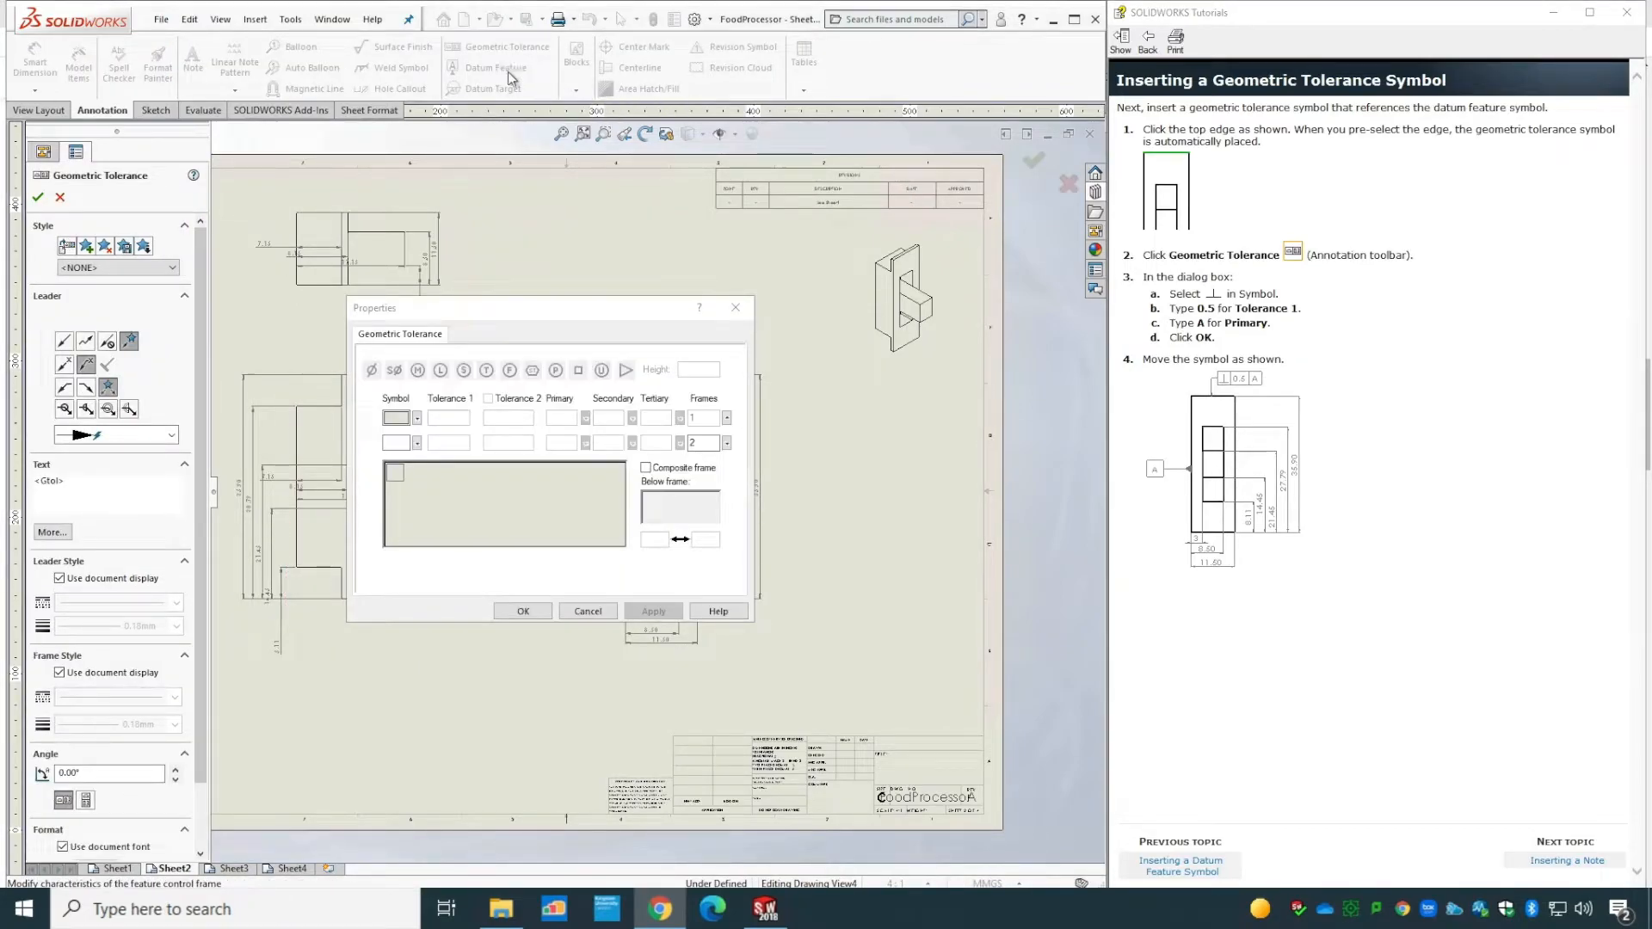
click(417, 418)
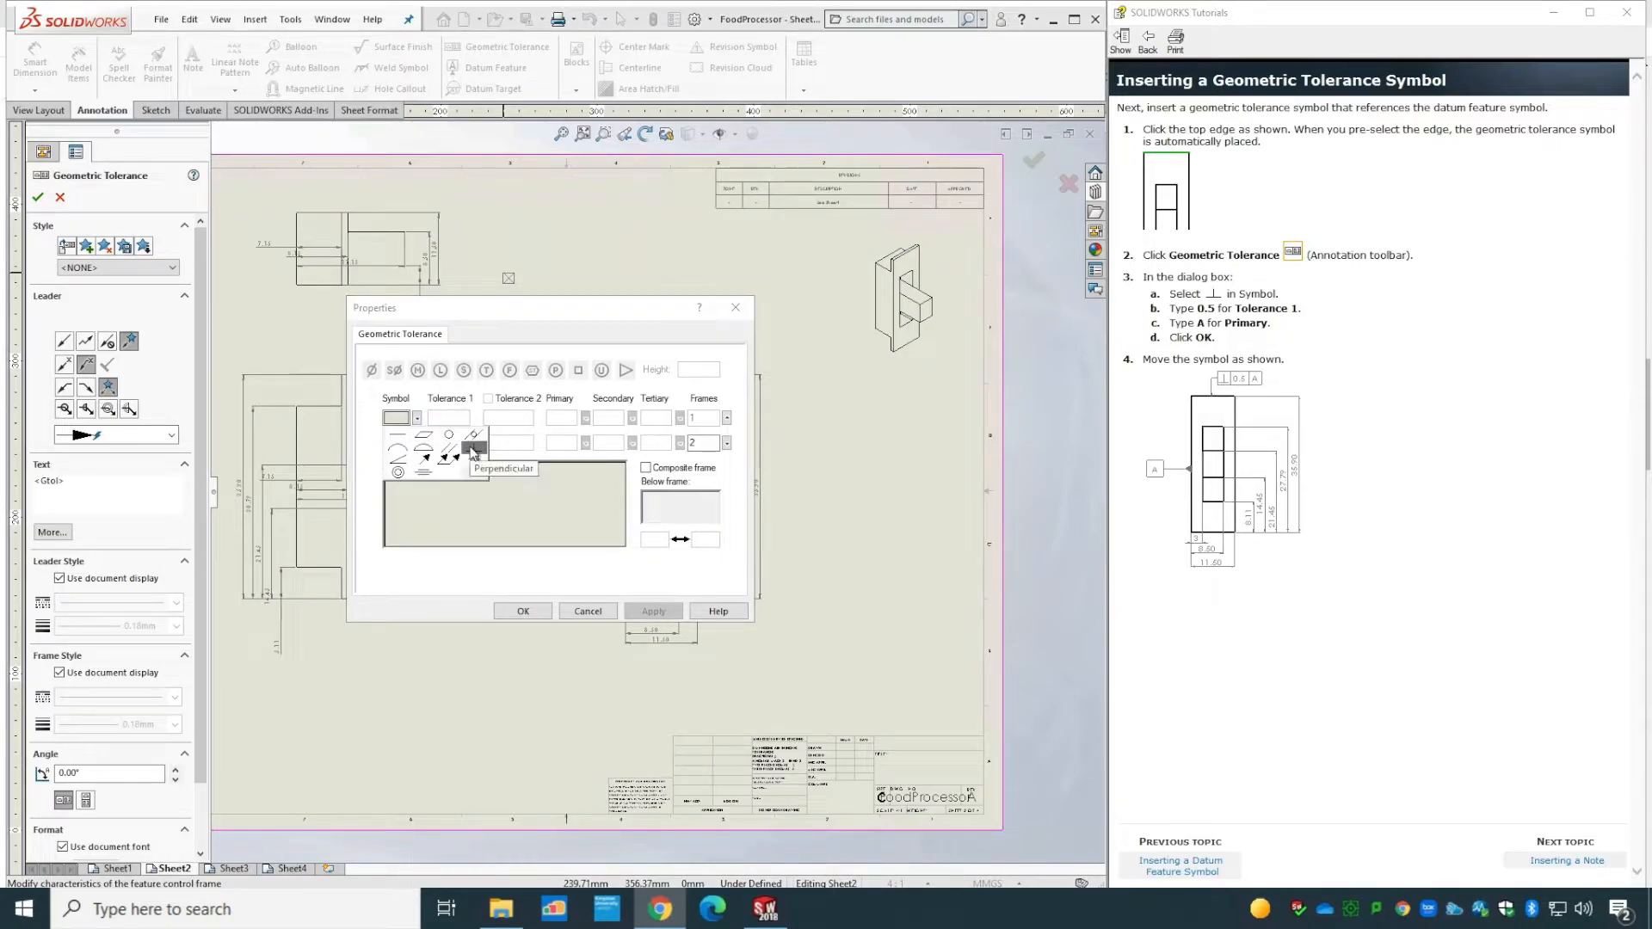
click(474, 446)
click(448, 417)
click(447, 416)
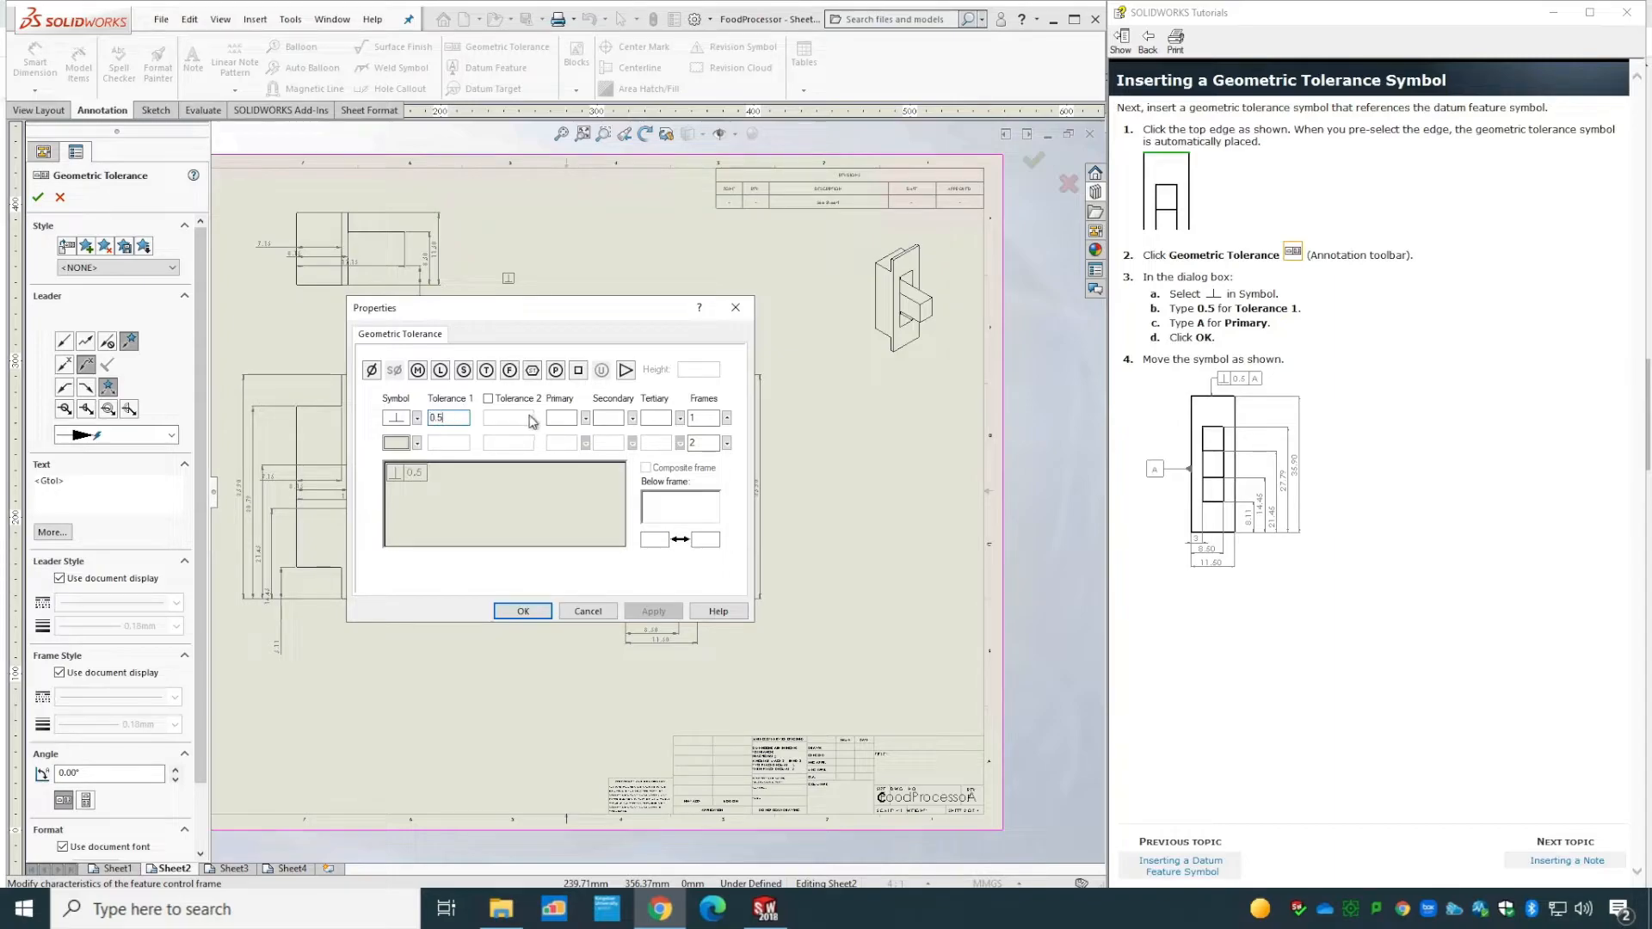
drag(573, 319, 400, 322)
click(376, 421)
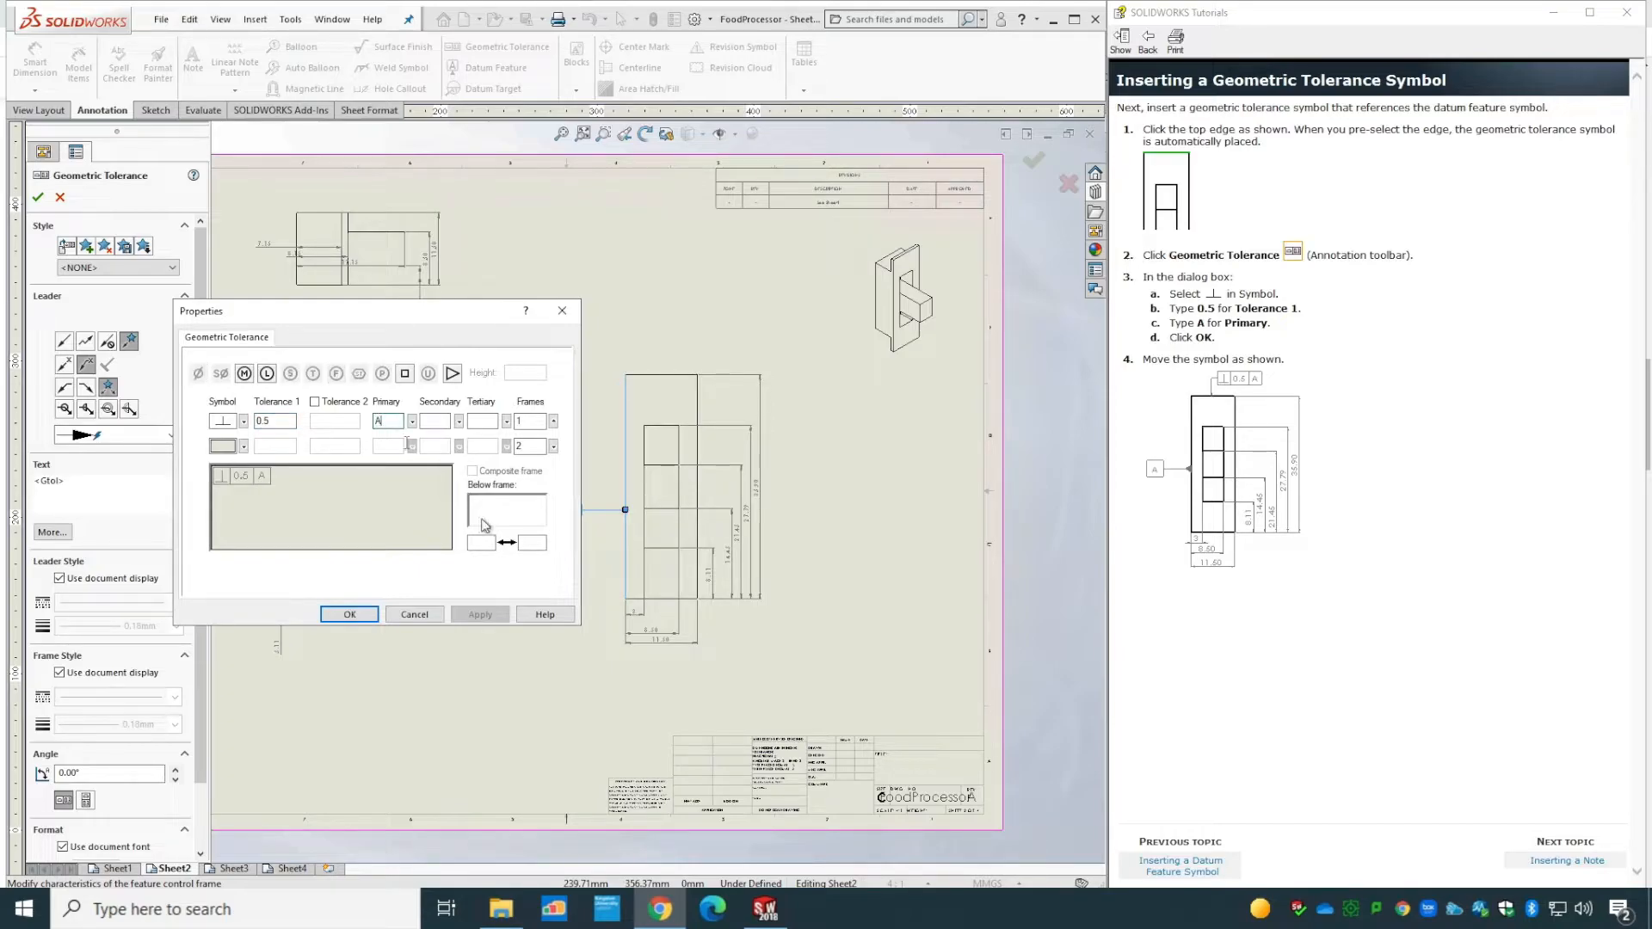
drag(460, 322, 364, 328)
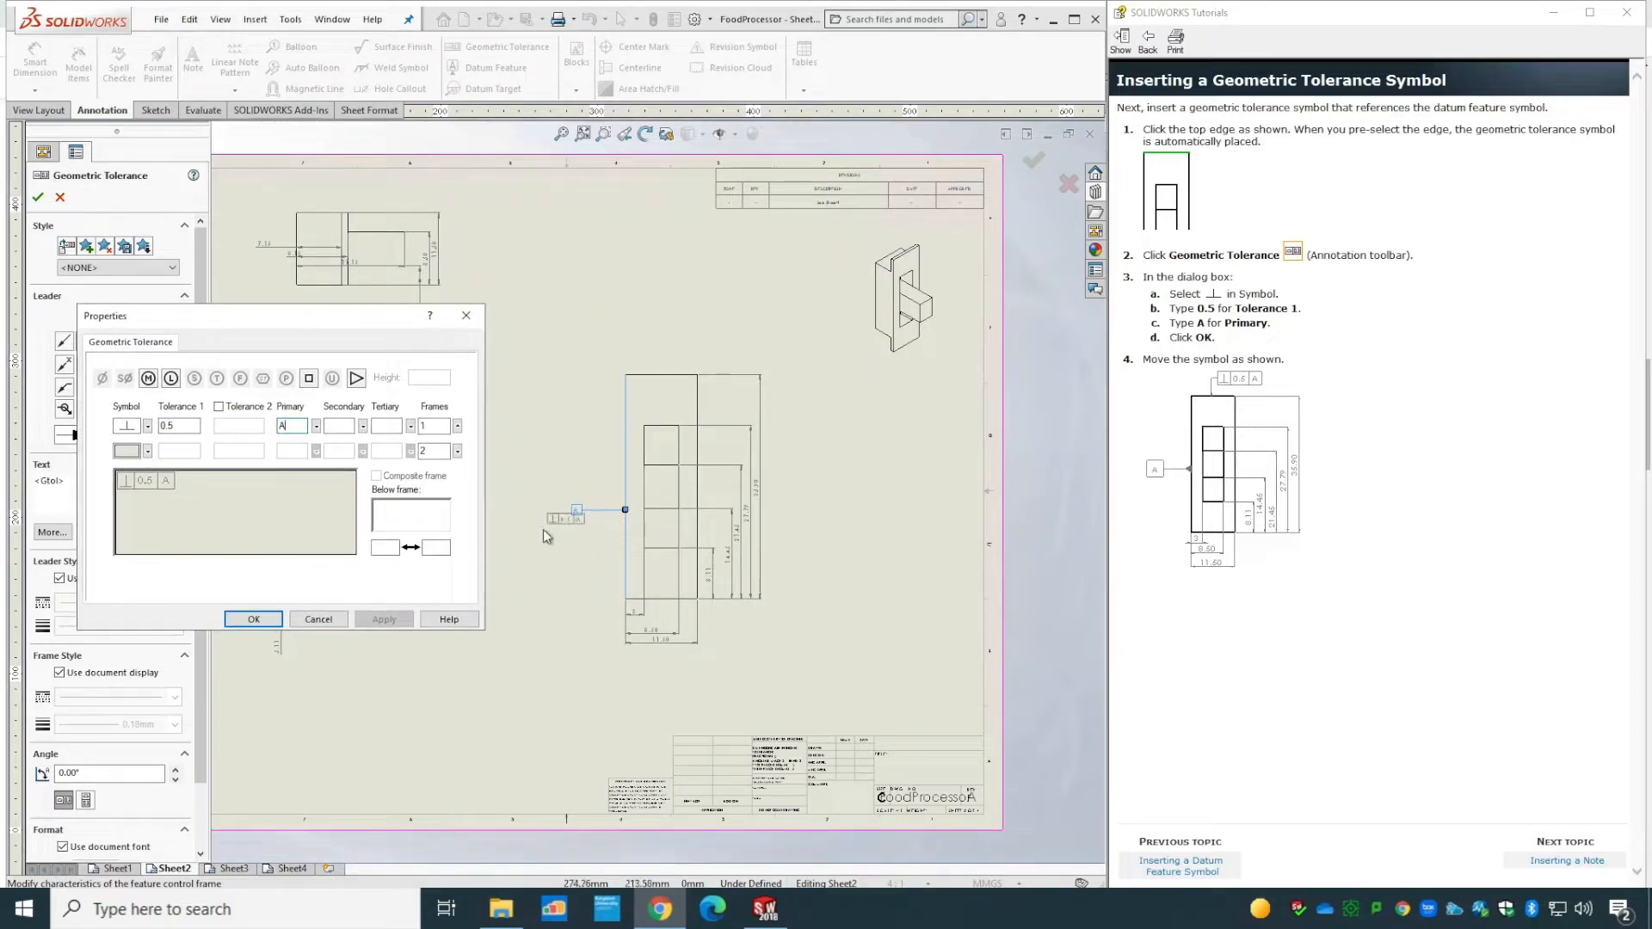
click(254, 619)
- Give the geometric tolerance symbol a leader attached to the right view's top edge and position its frame just above the view
drag(569, 517, 555, 609)
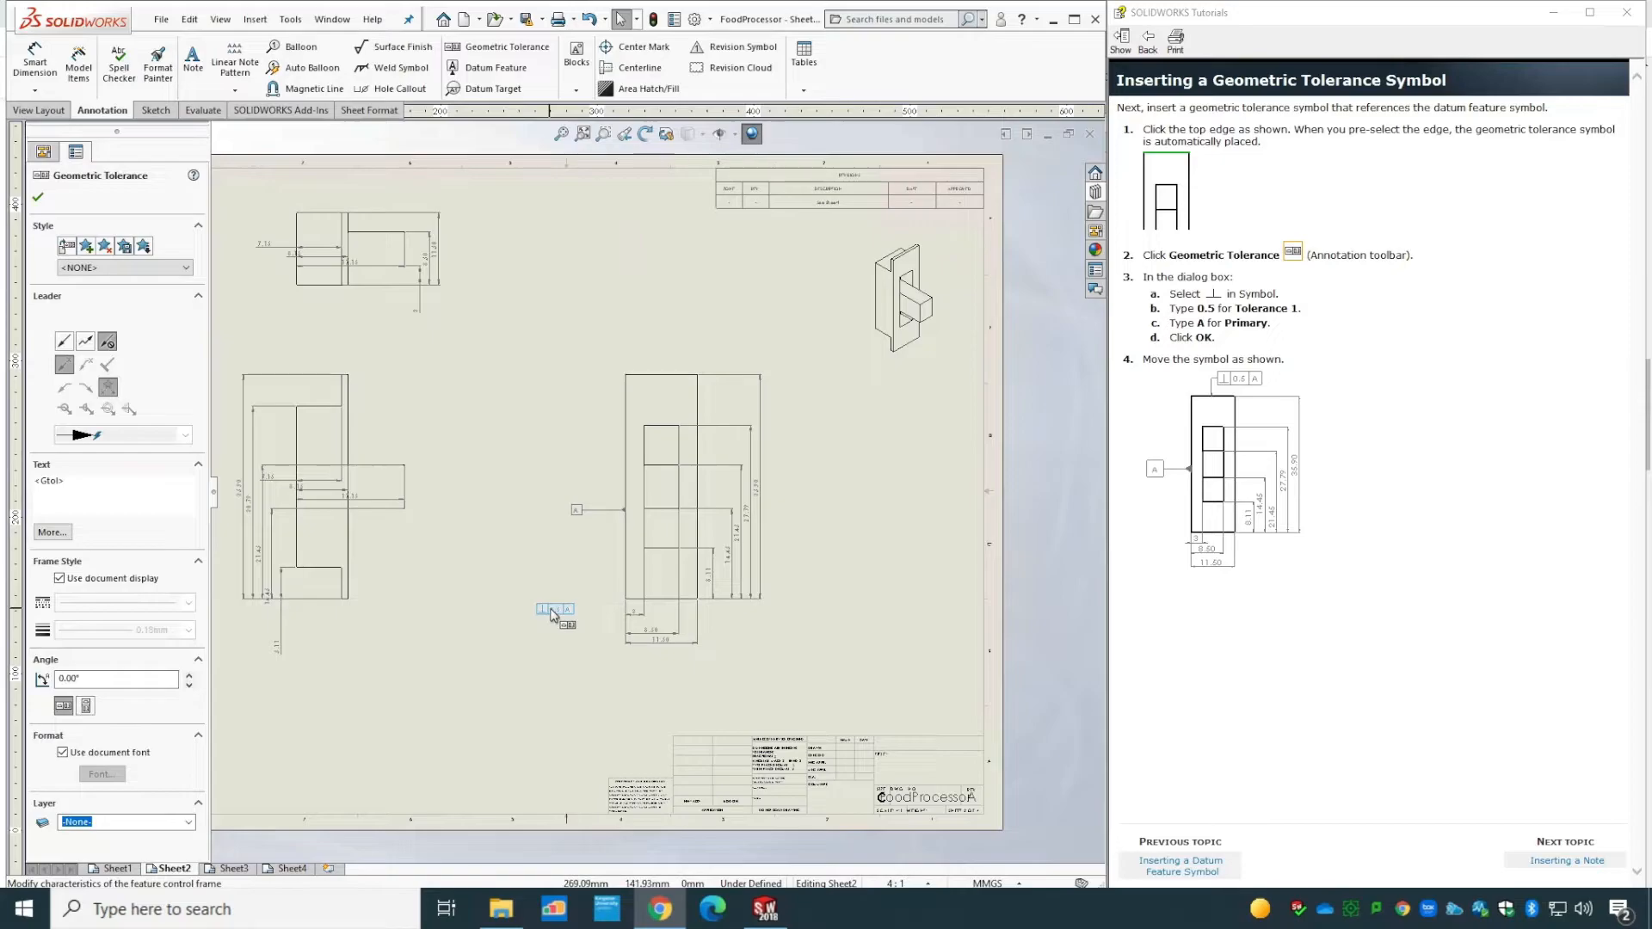
click(64, 343)
click(553, 511)
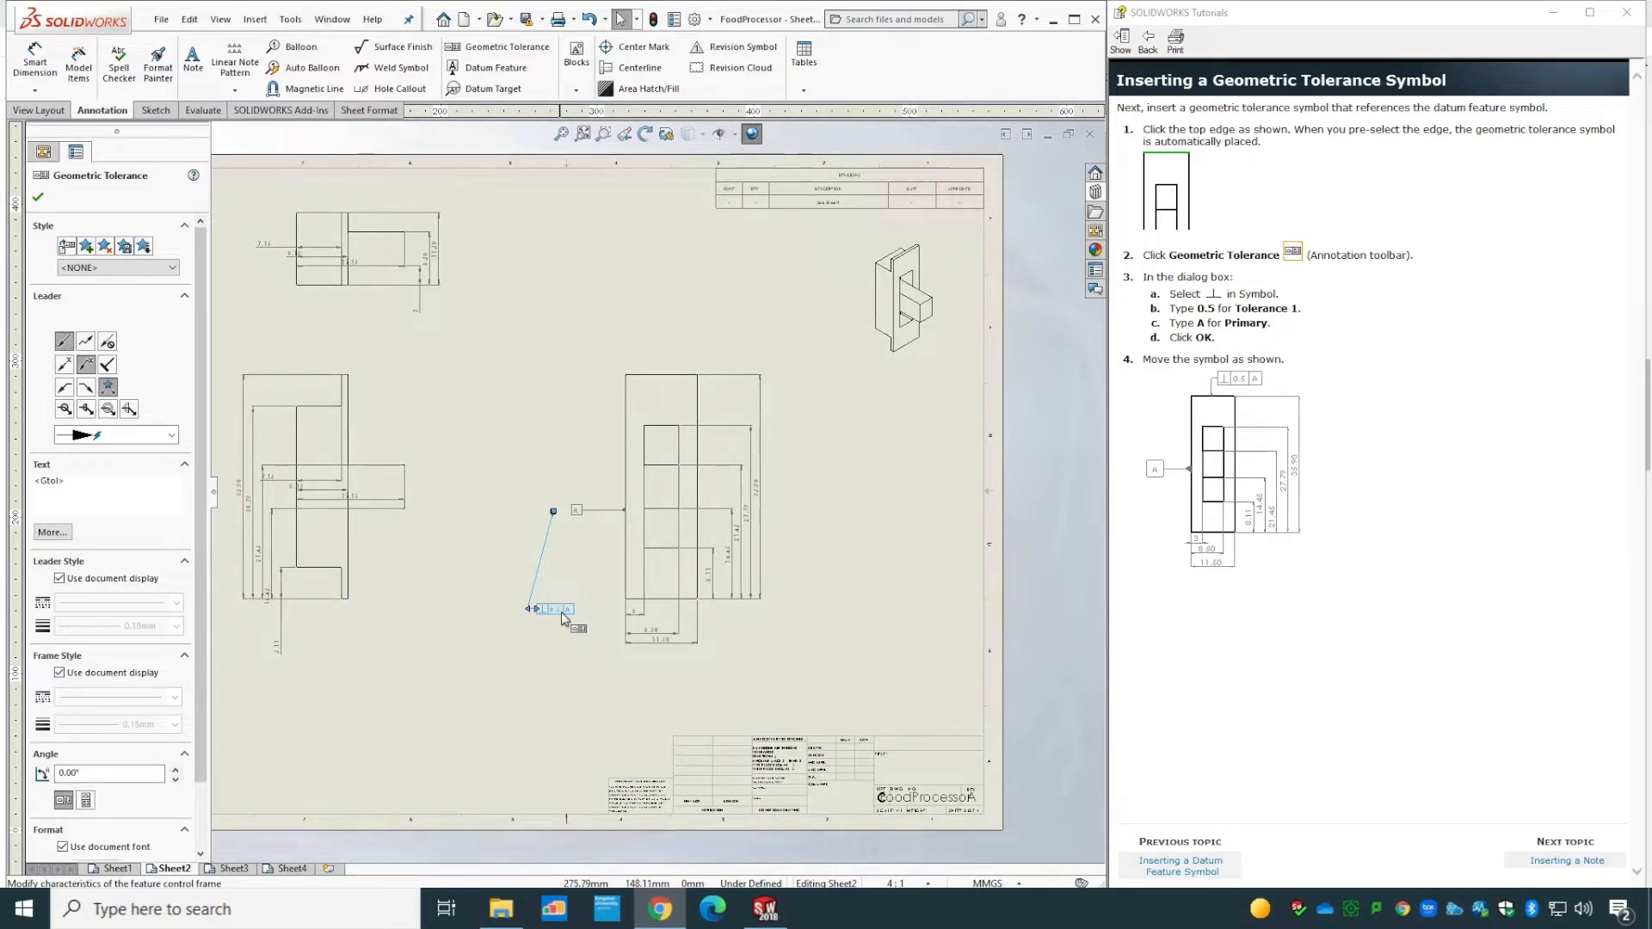
drag(559, 611, 695, 287)
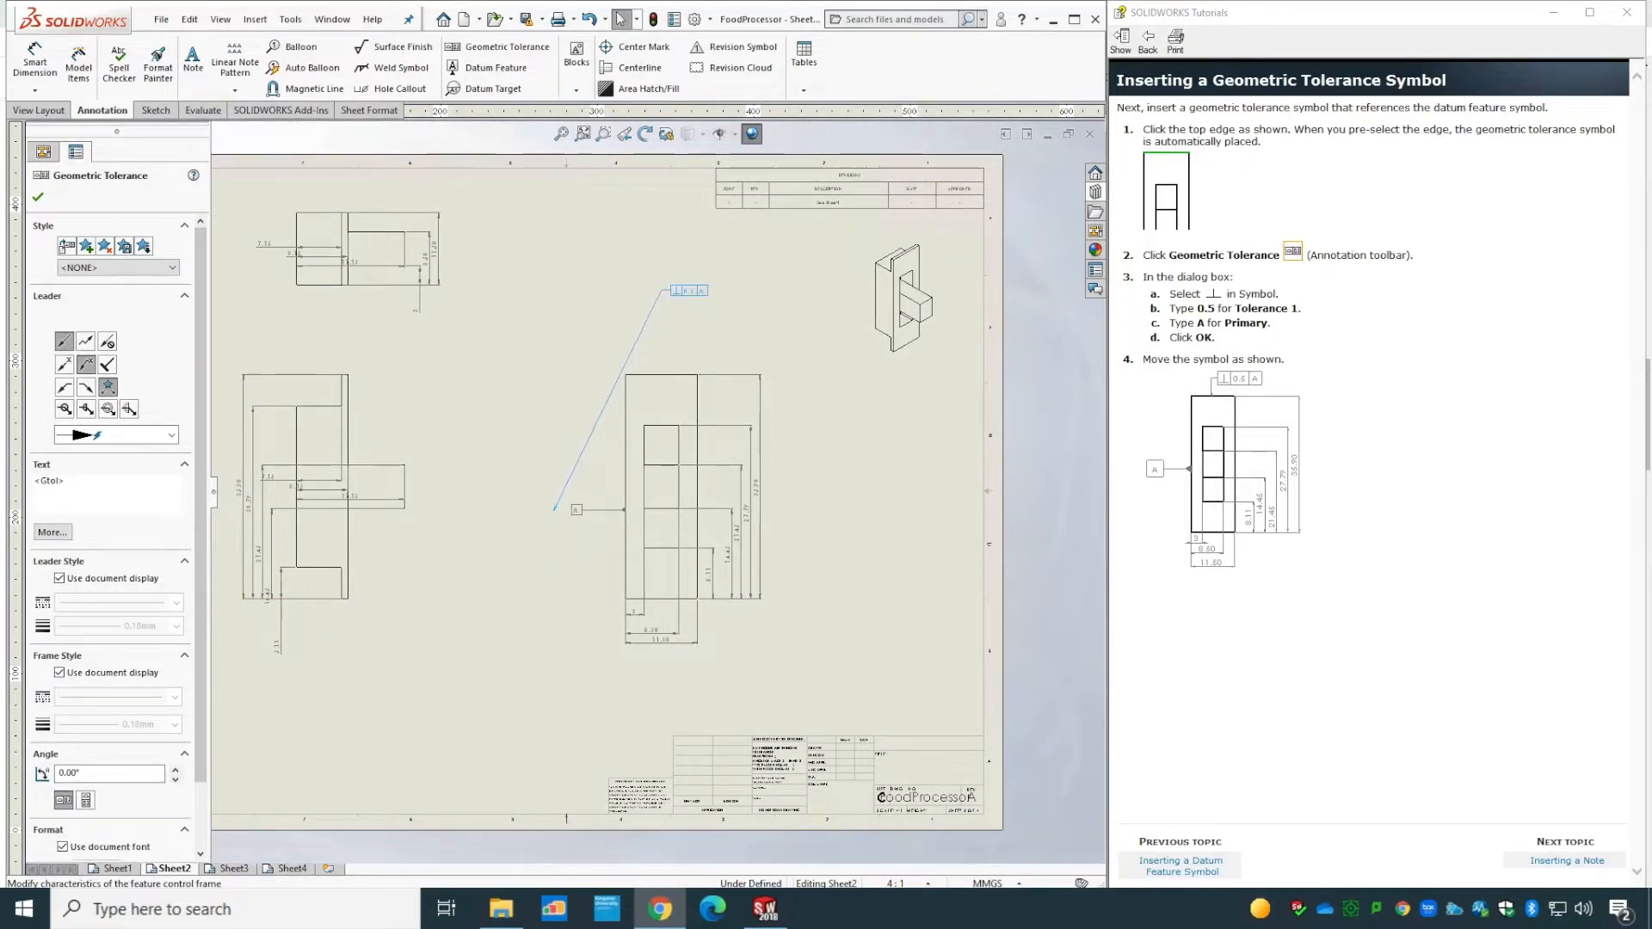
drag(553, 511, 656, 377)
drag(687, 294, 679, 353)
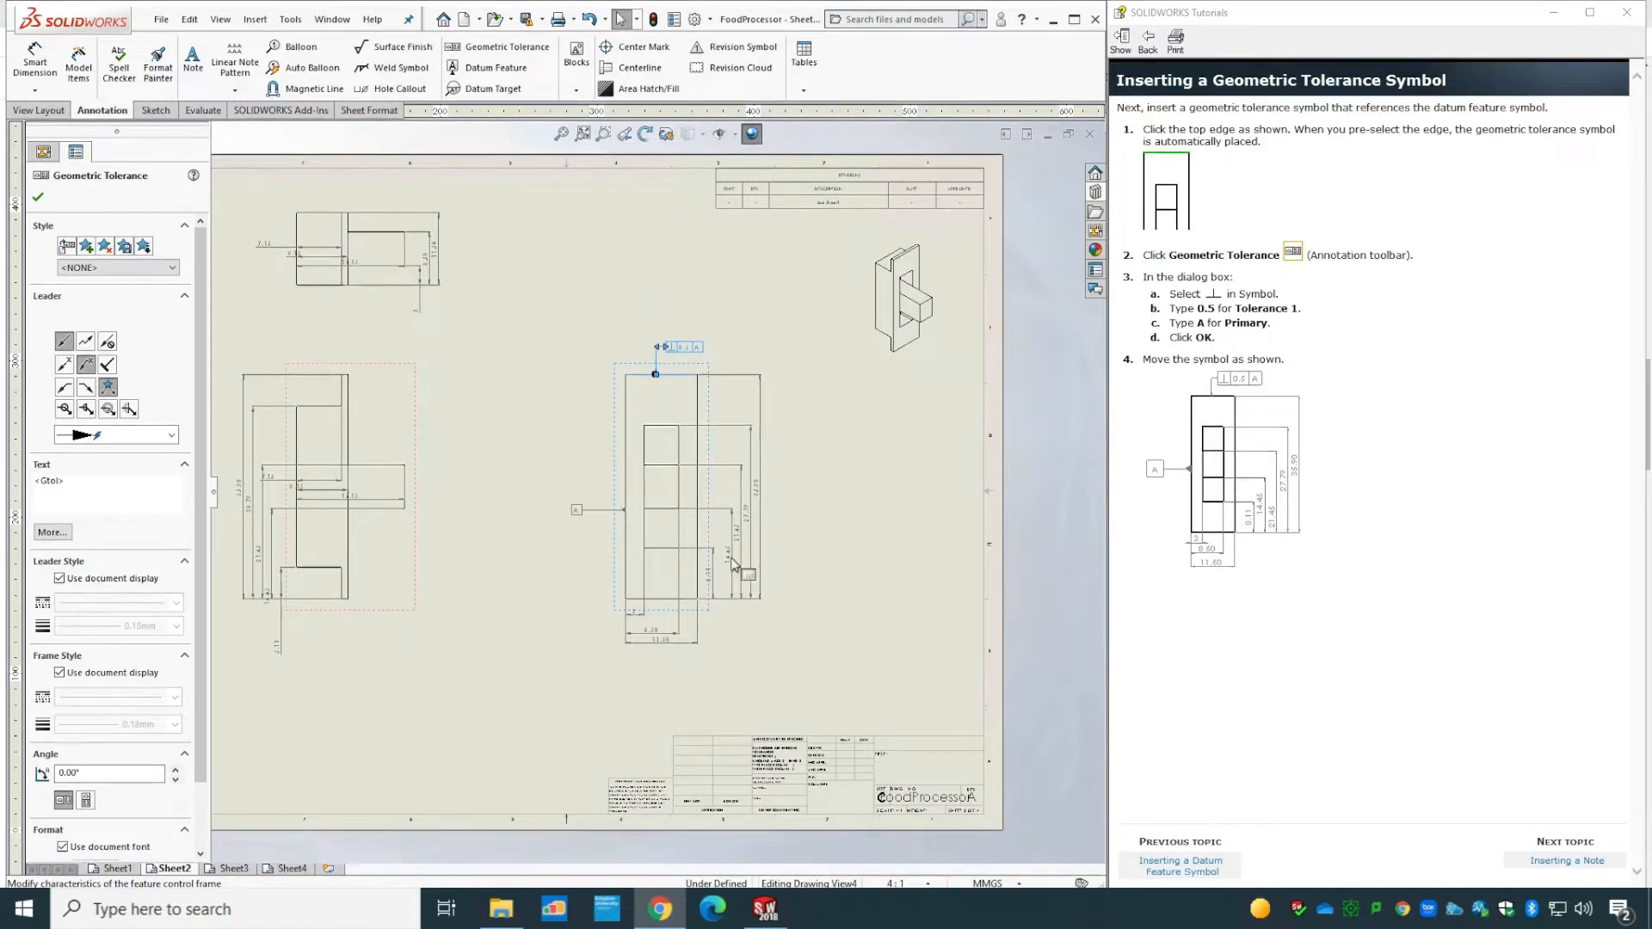
click(38, 197)
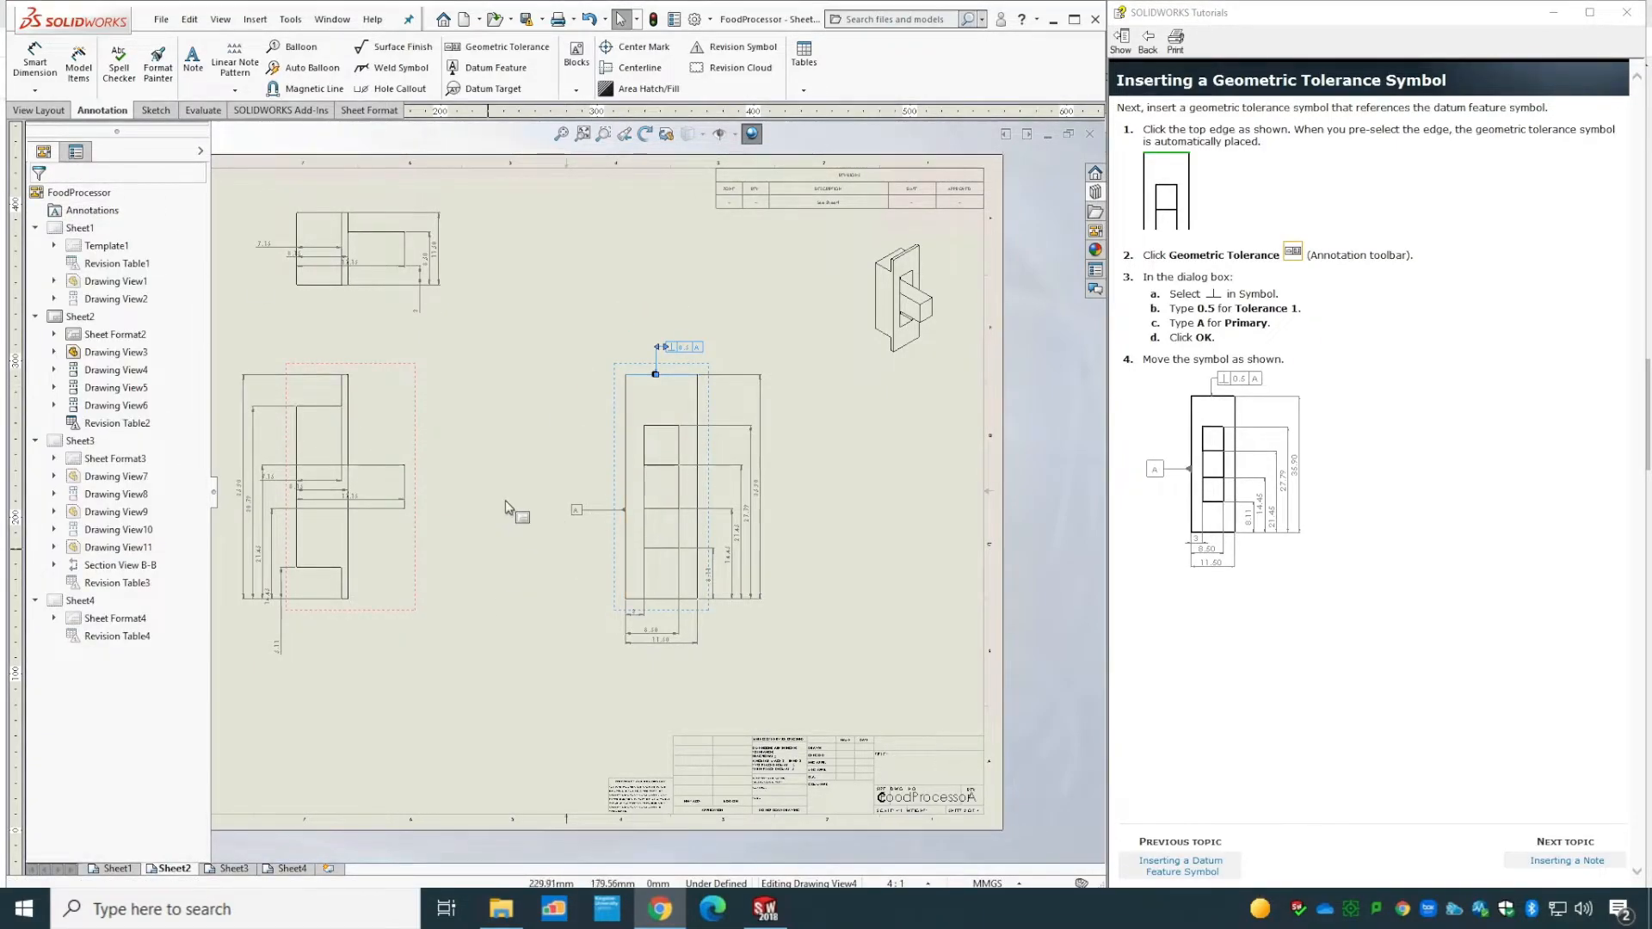
- Advance the tutorial to Inserting a Note and place a note in the sheet's lower-left area with the first line "NOTE:"
click(1585, 868)
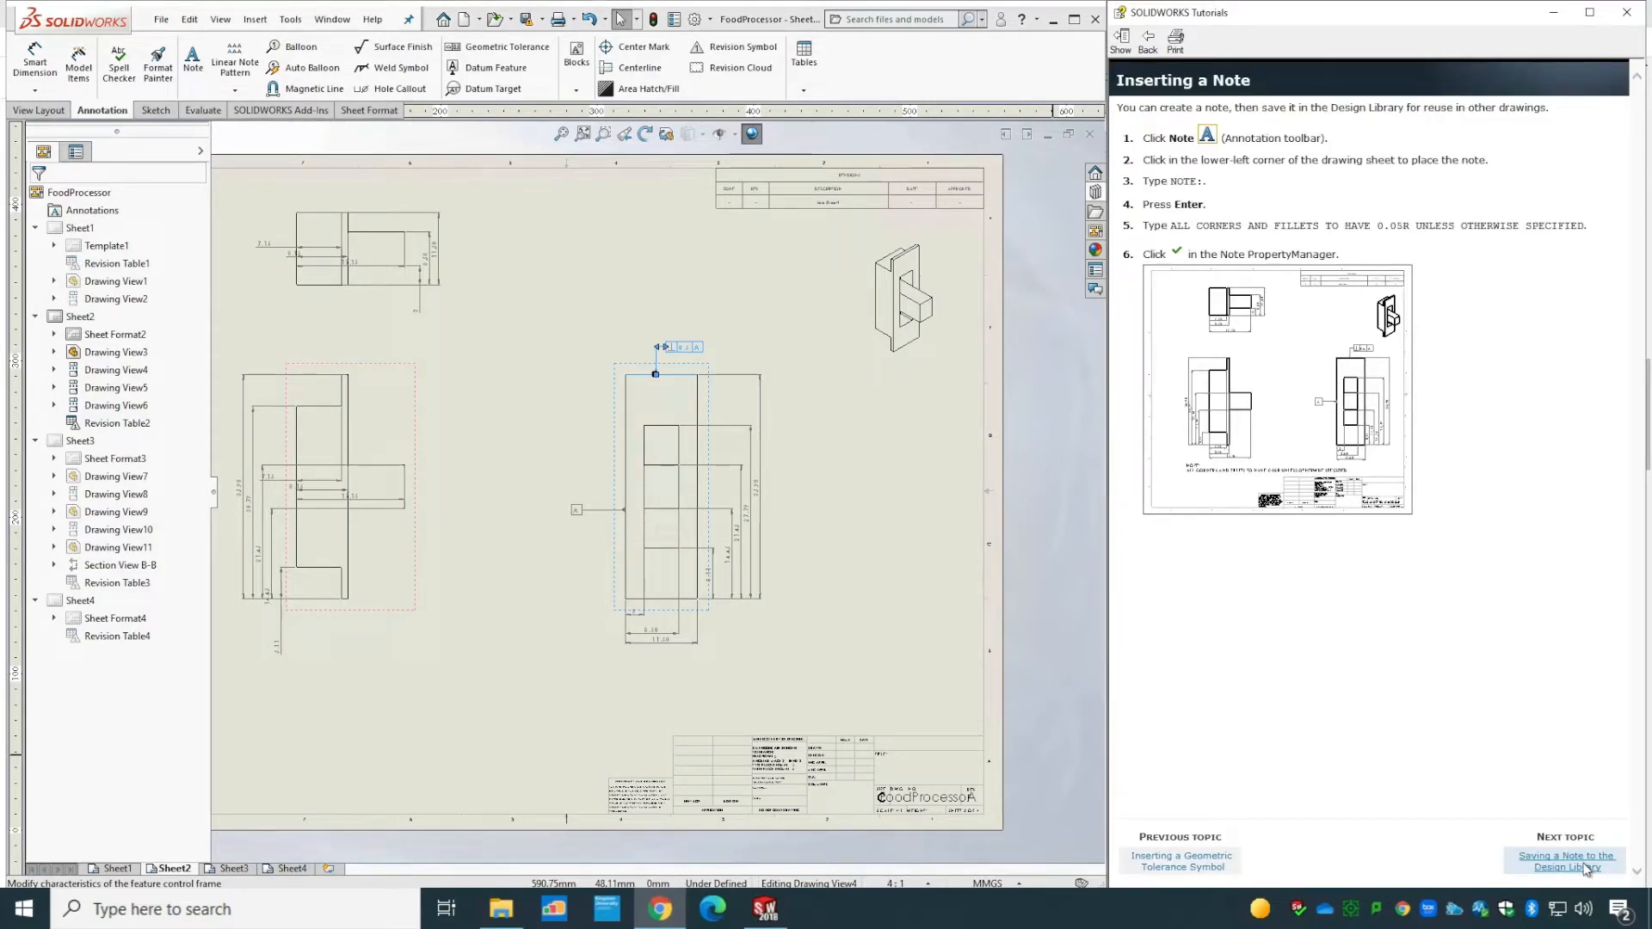
click(193, 60)
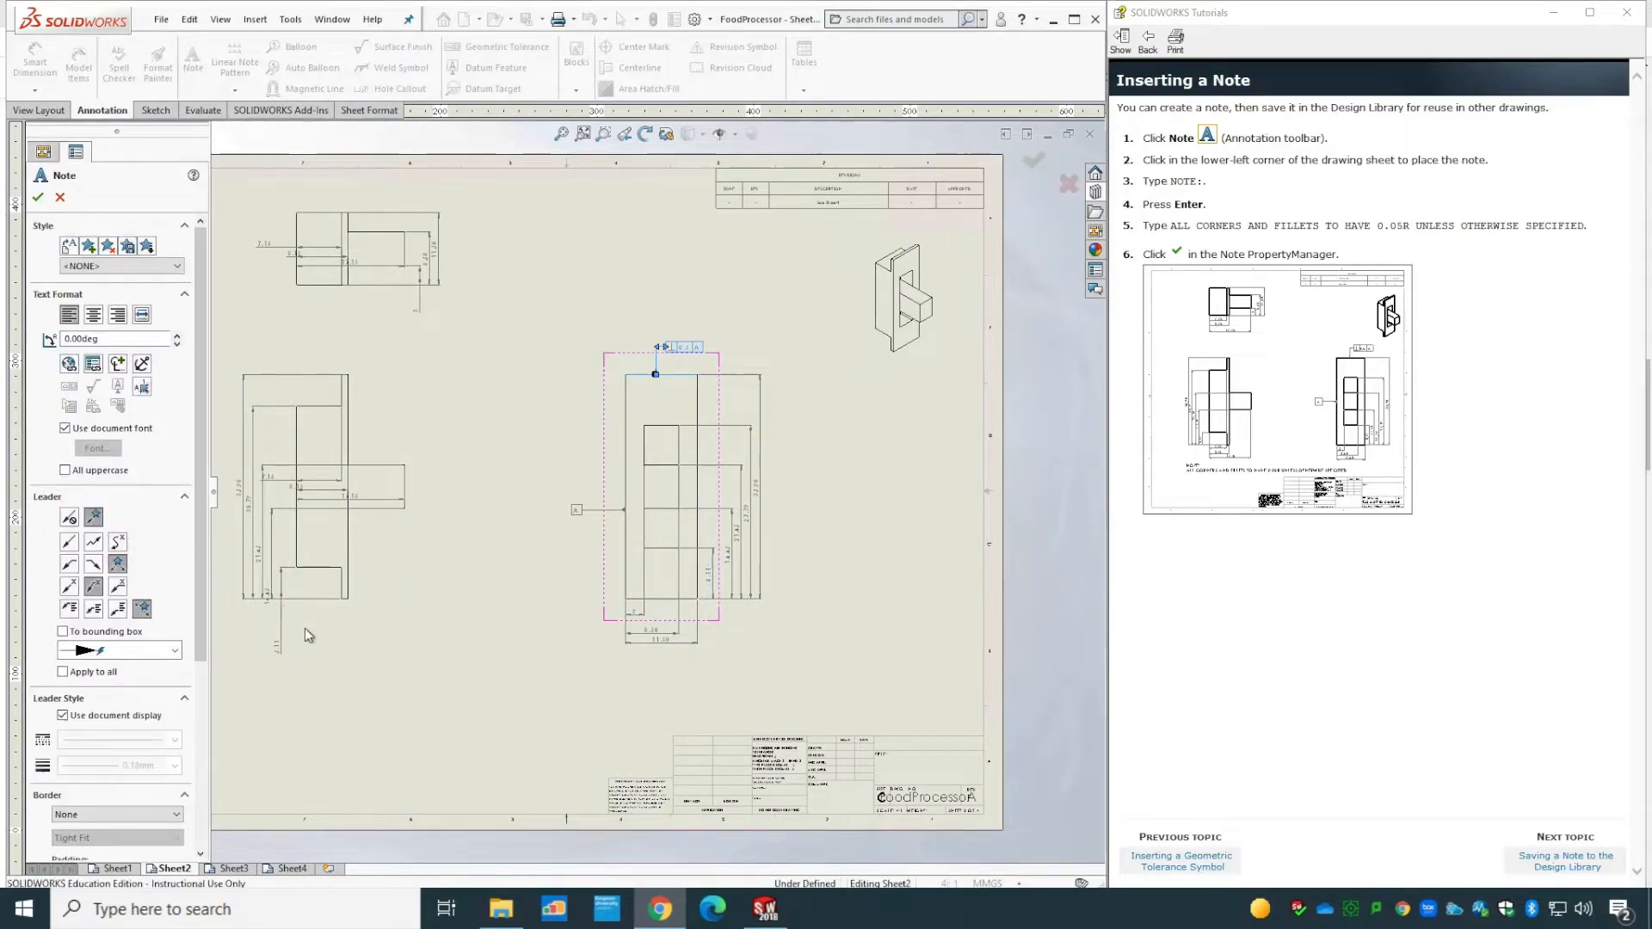
click(277, 704)
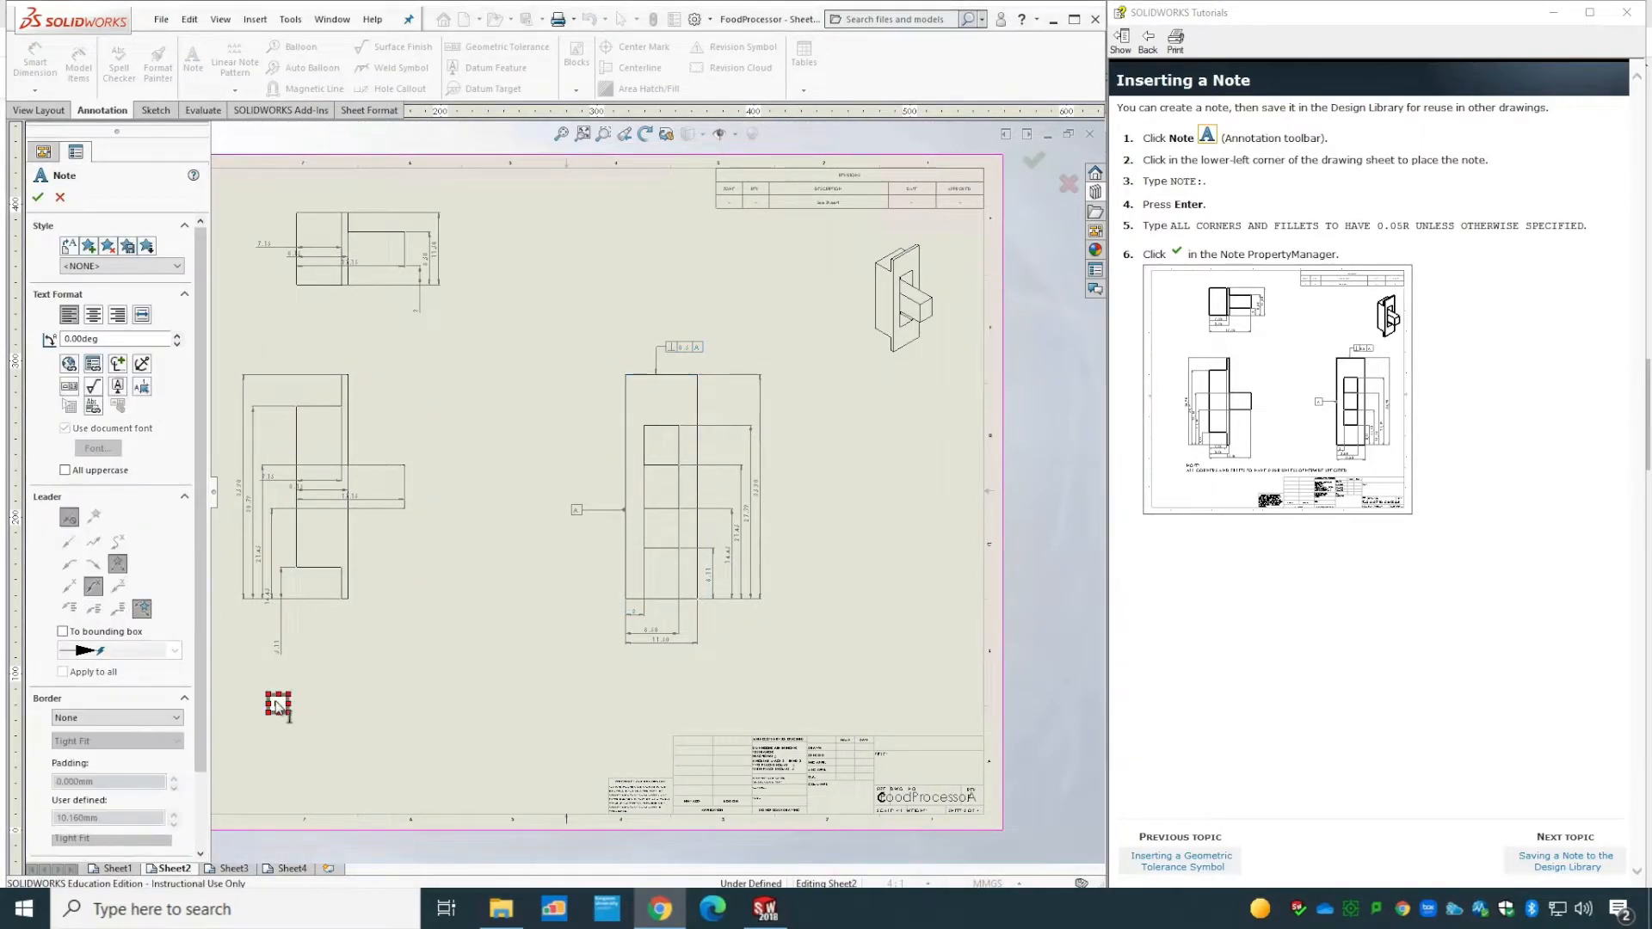
text(NOTE:)
key(Return)
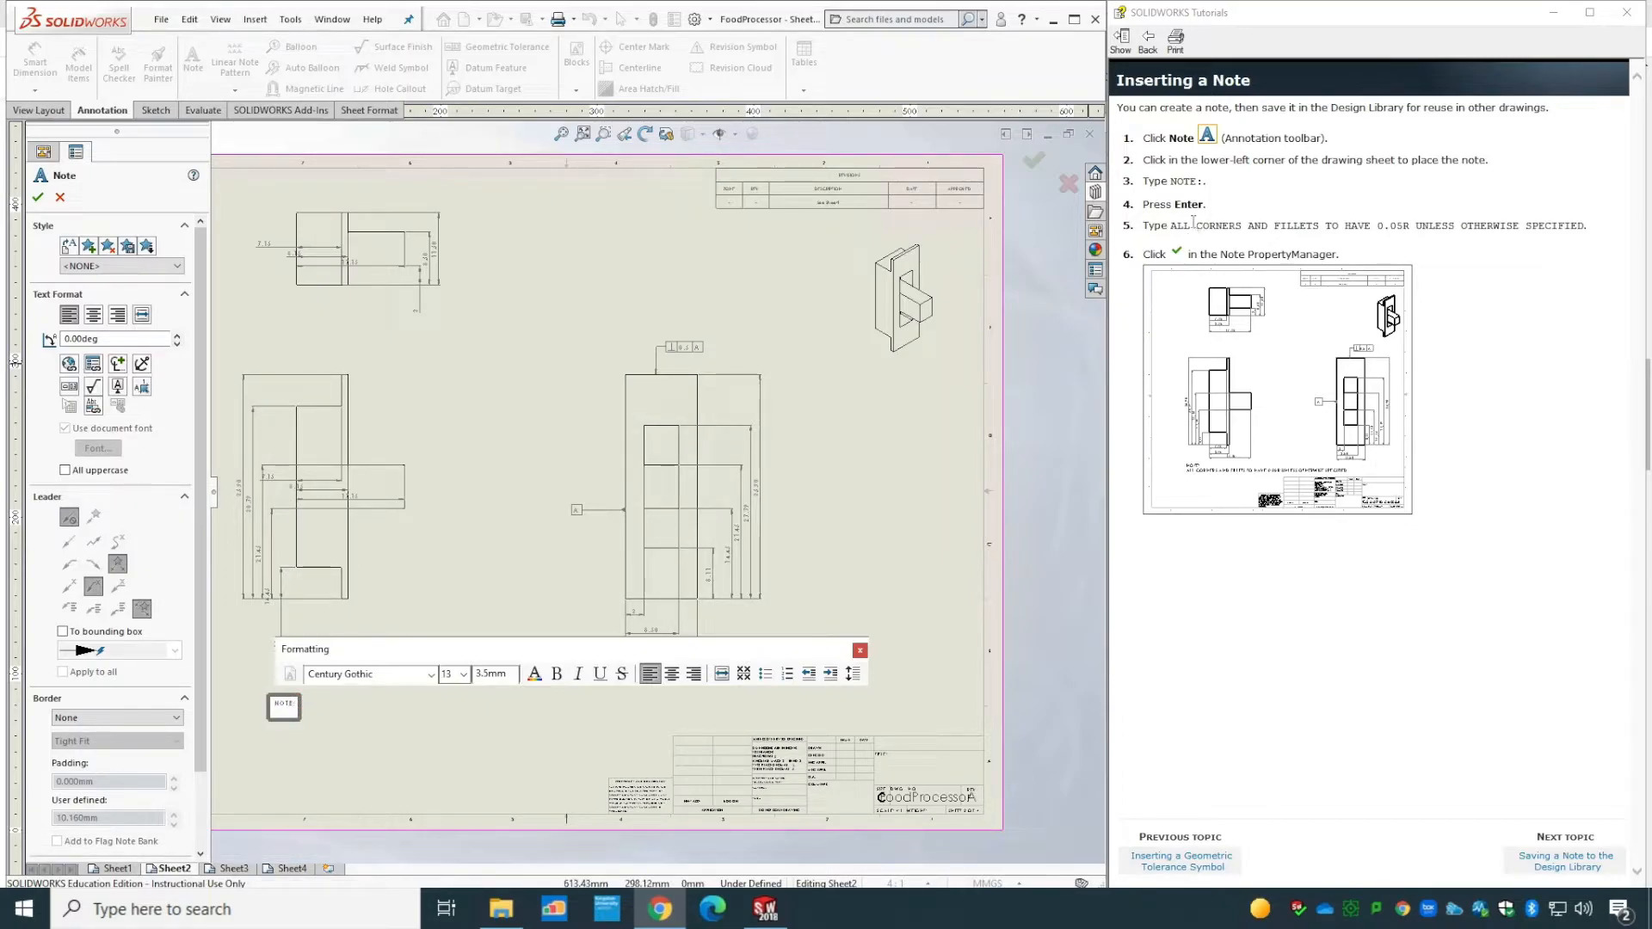
- Copy "ALL CORNERS AND FILLETS TO HAVE 0.05R UNLESS OTHERWISE SPECIFIED." from the tutorial into the note's second line, without a trailing blank line
drag(1171, 225, 1586, 228)
key(ctrl+c)
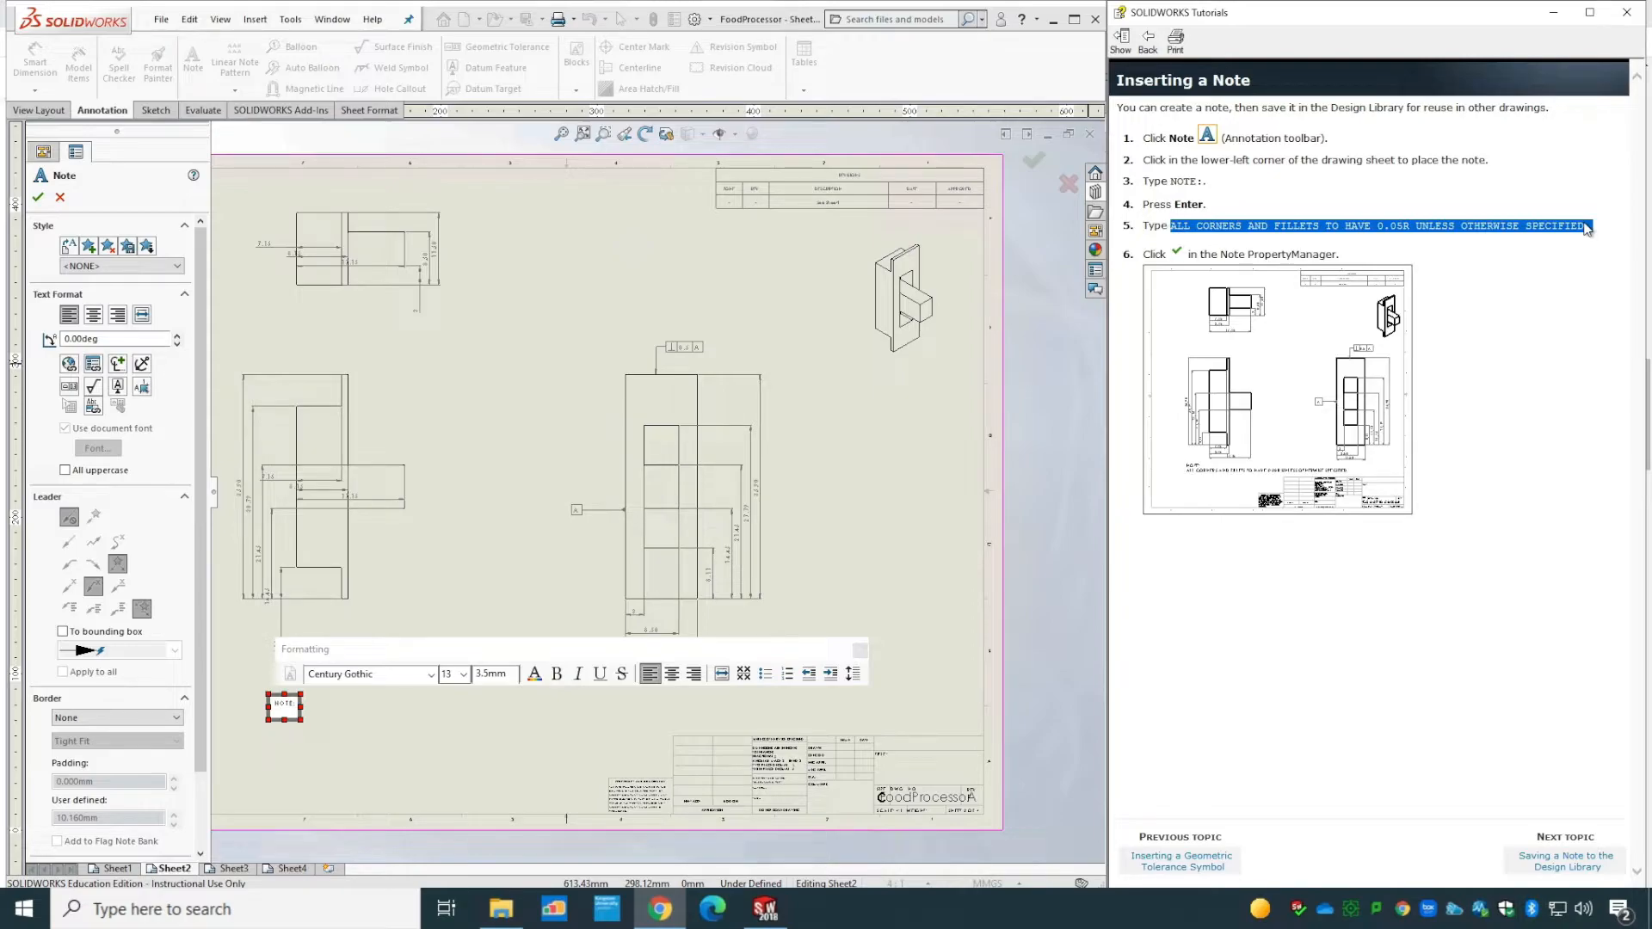
click(288, 721)
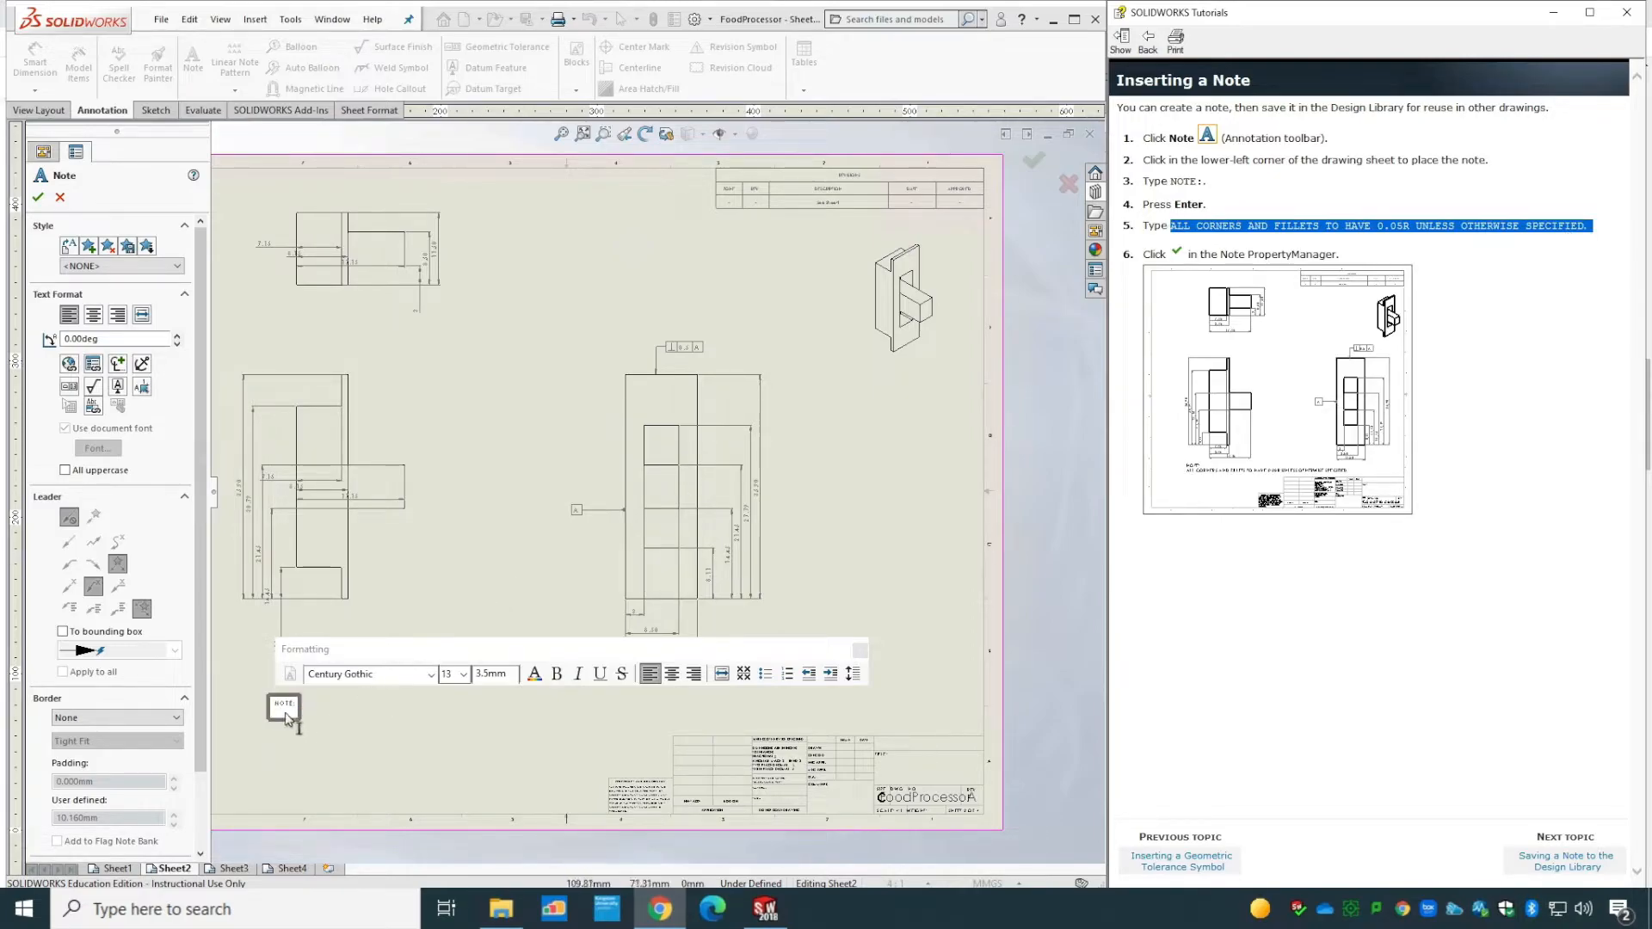
click(284, 717)
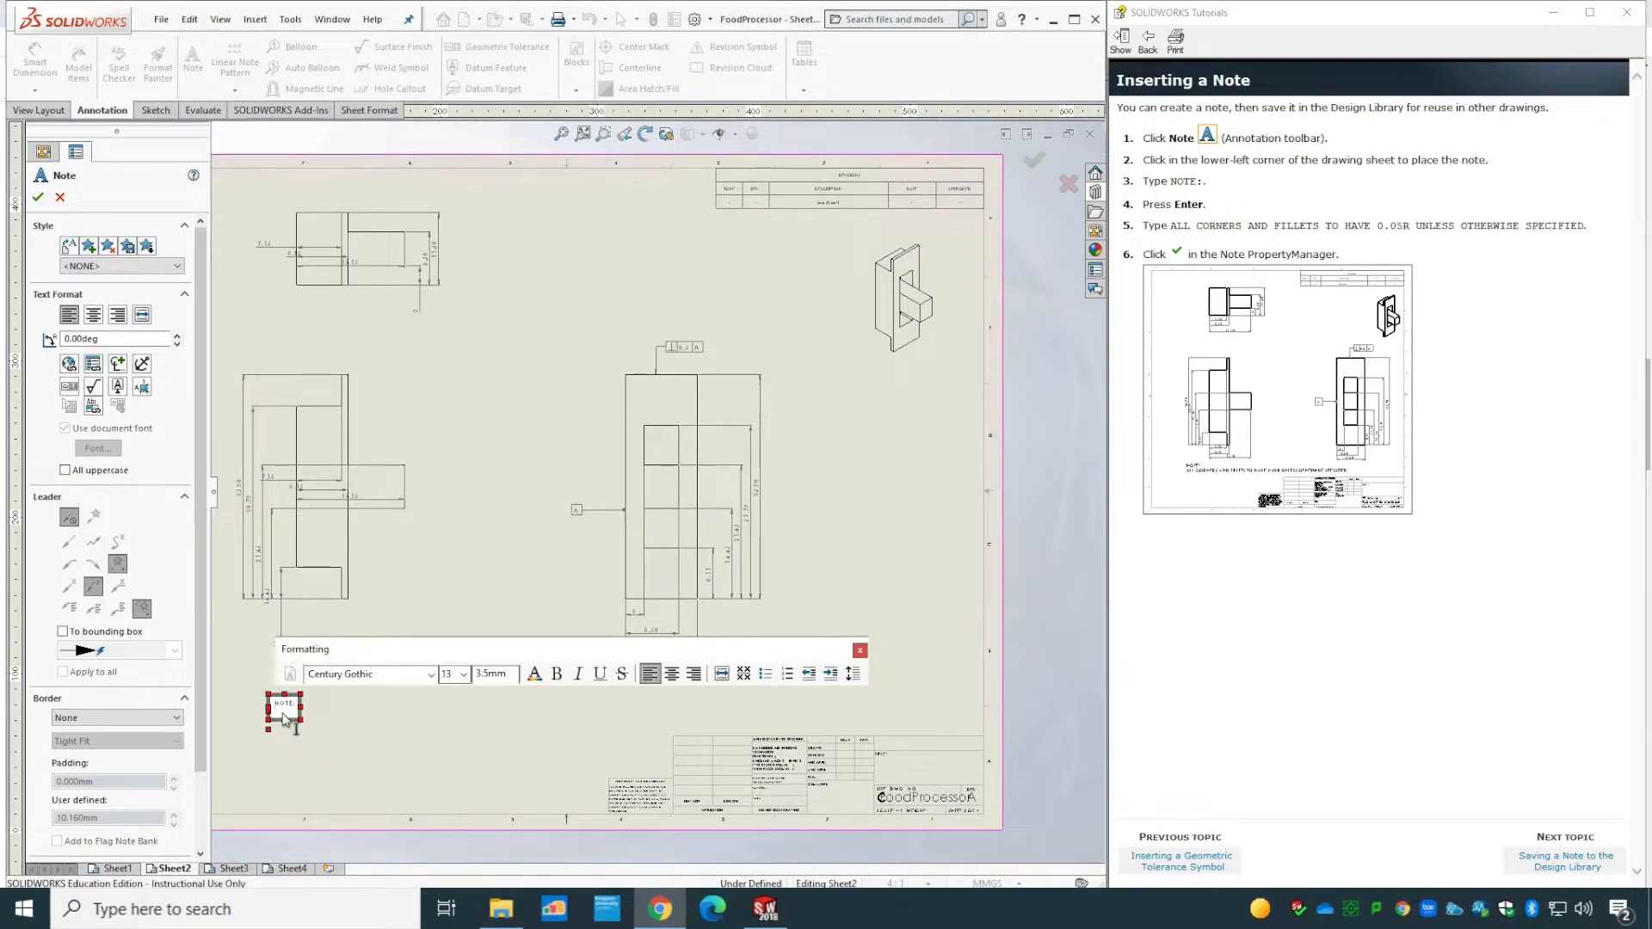
key(ctrl+v)
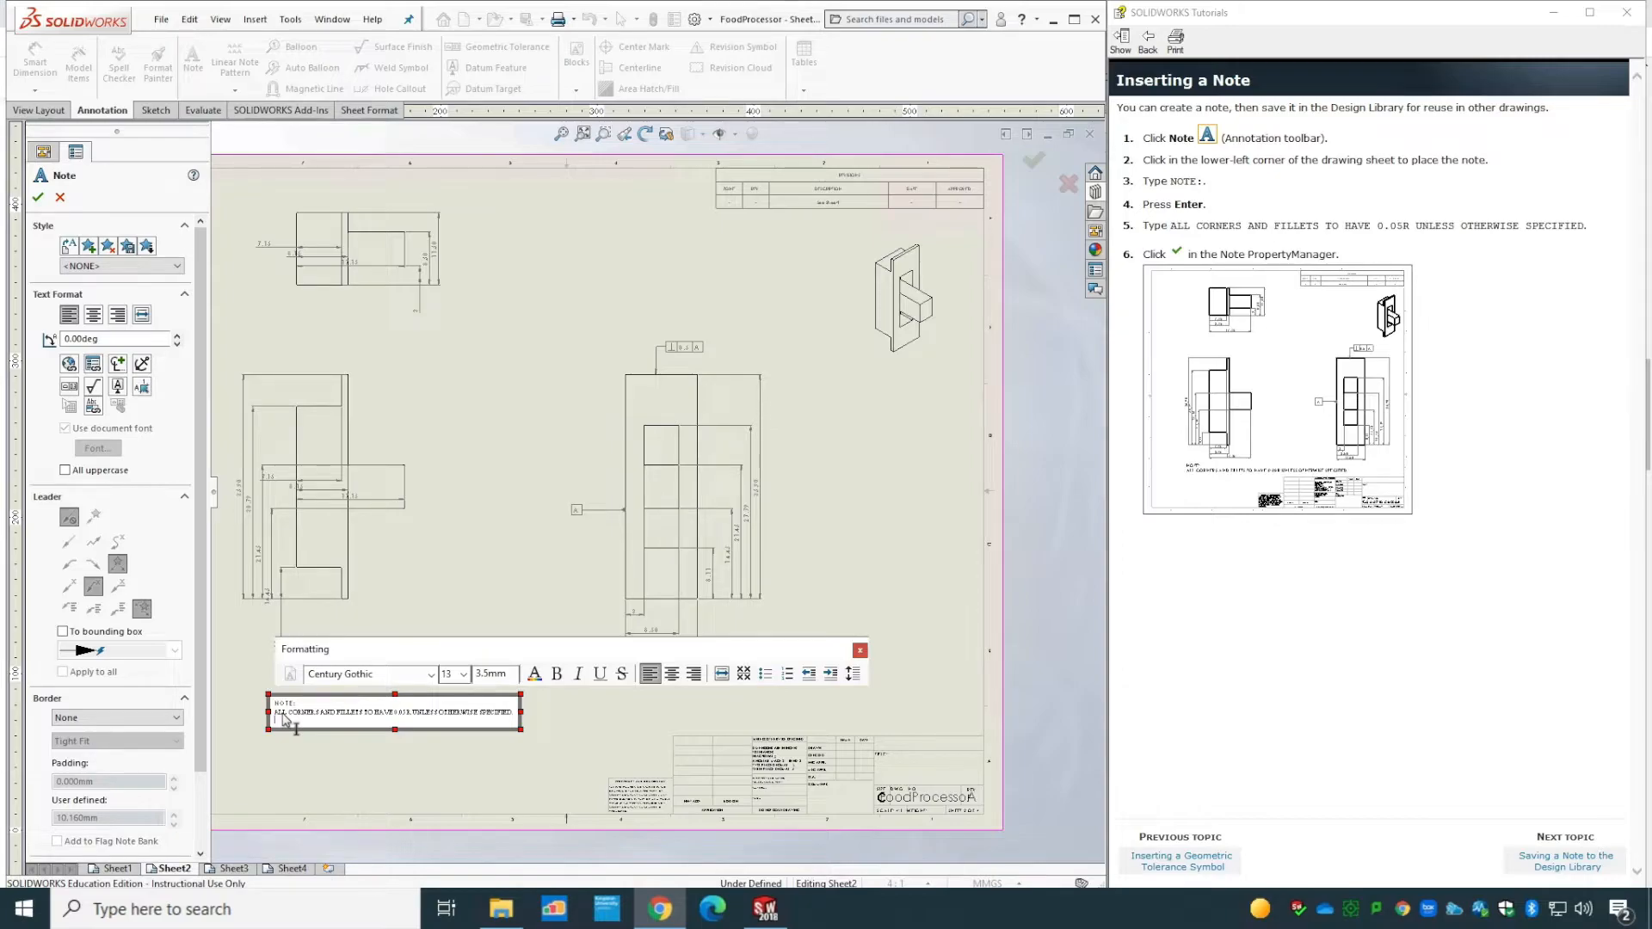
key(BackSpace)
- Set the whole note's font size to 14, make its "NOTE:" heading bold, and finish editing the text
key(ctrl+a)
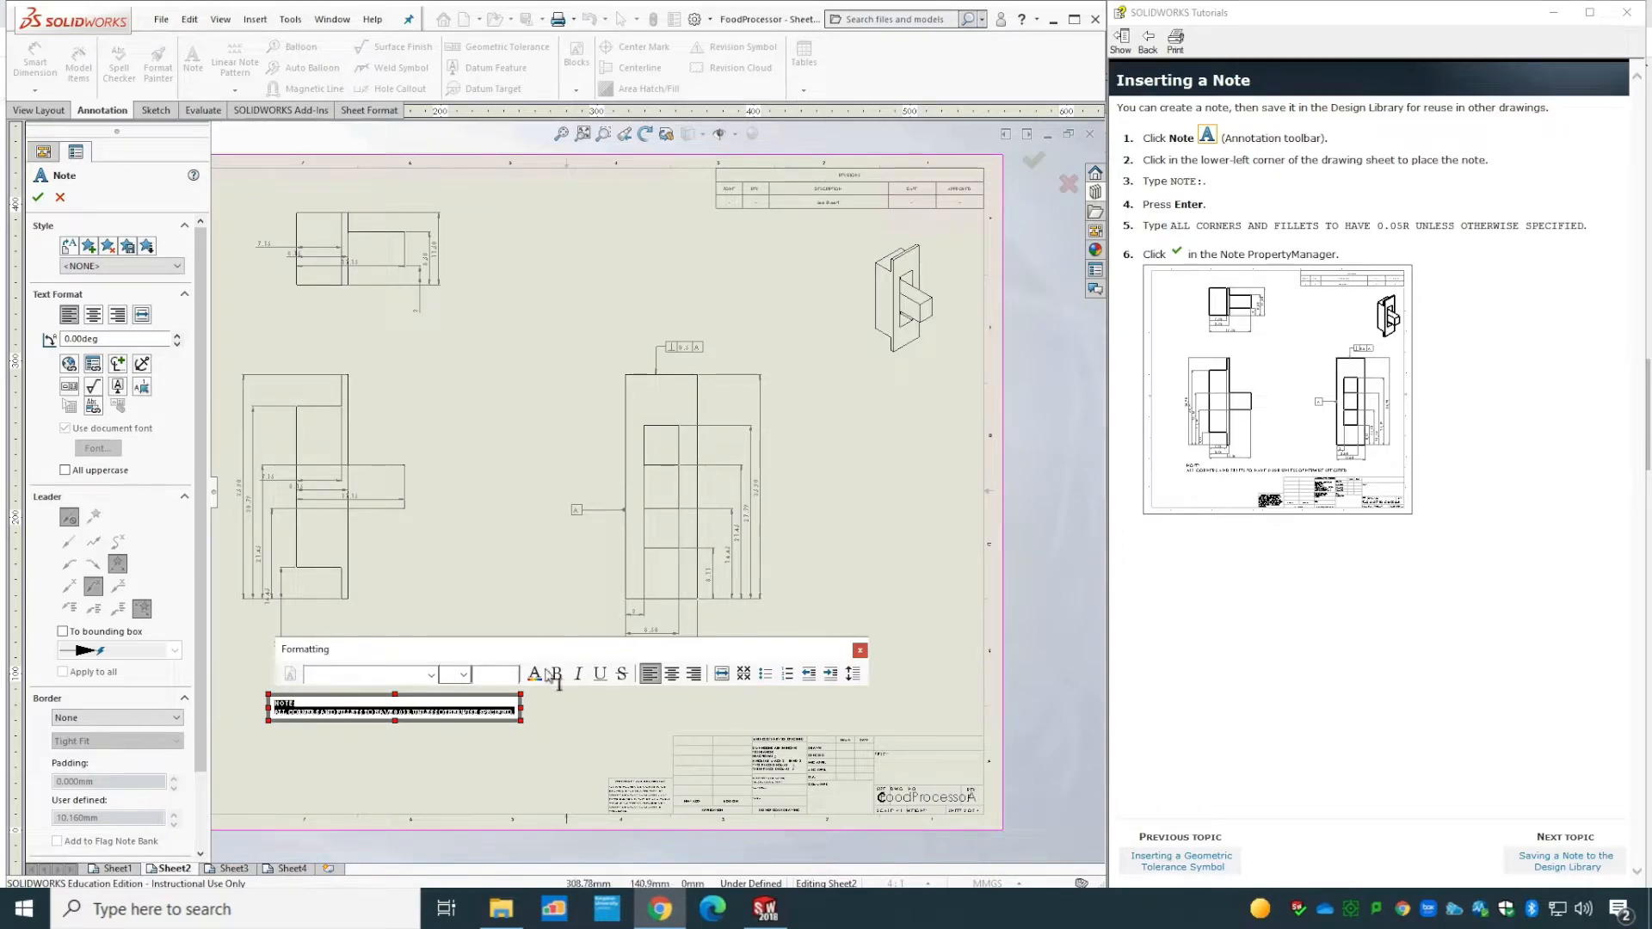
click(463, 676)
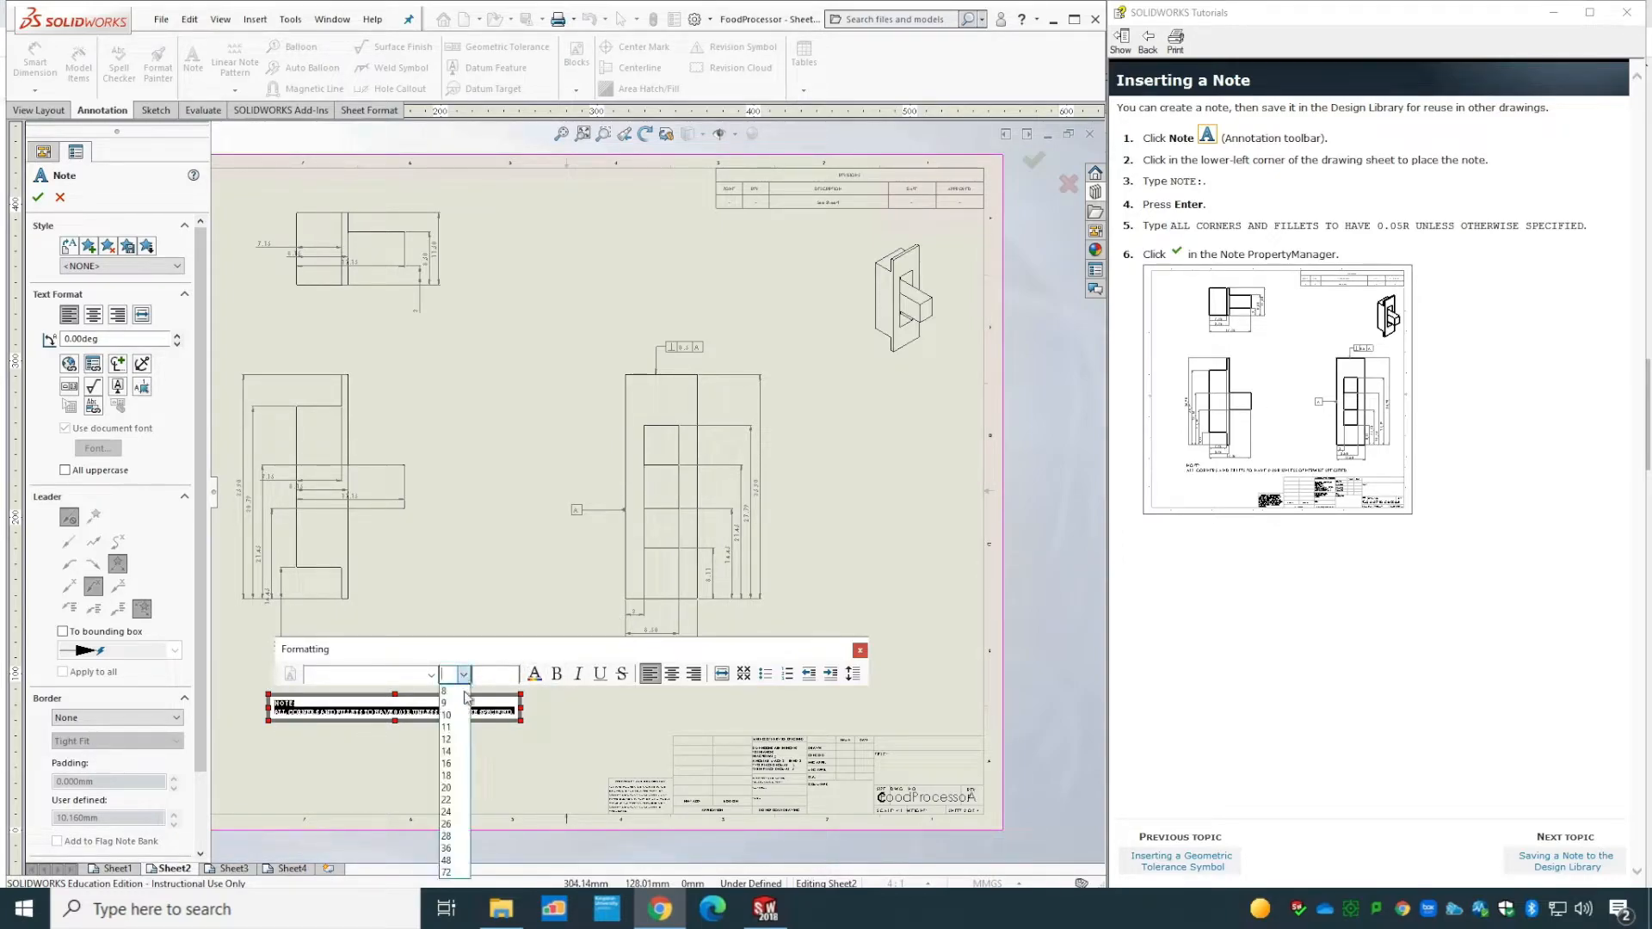
click(458, 753)
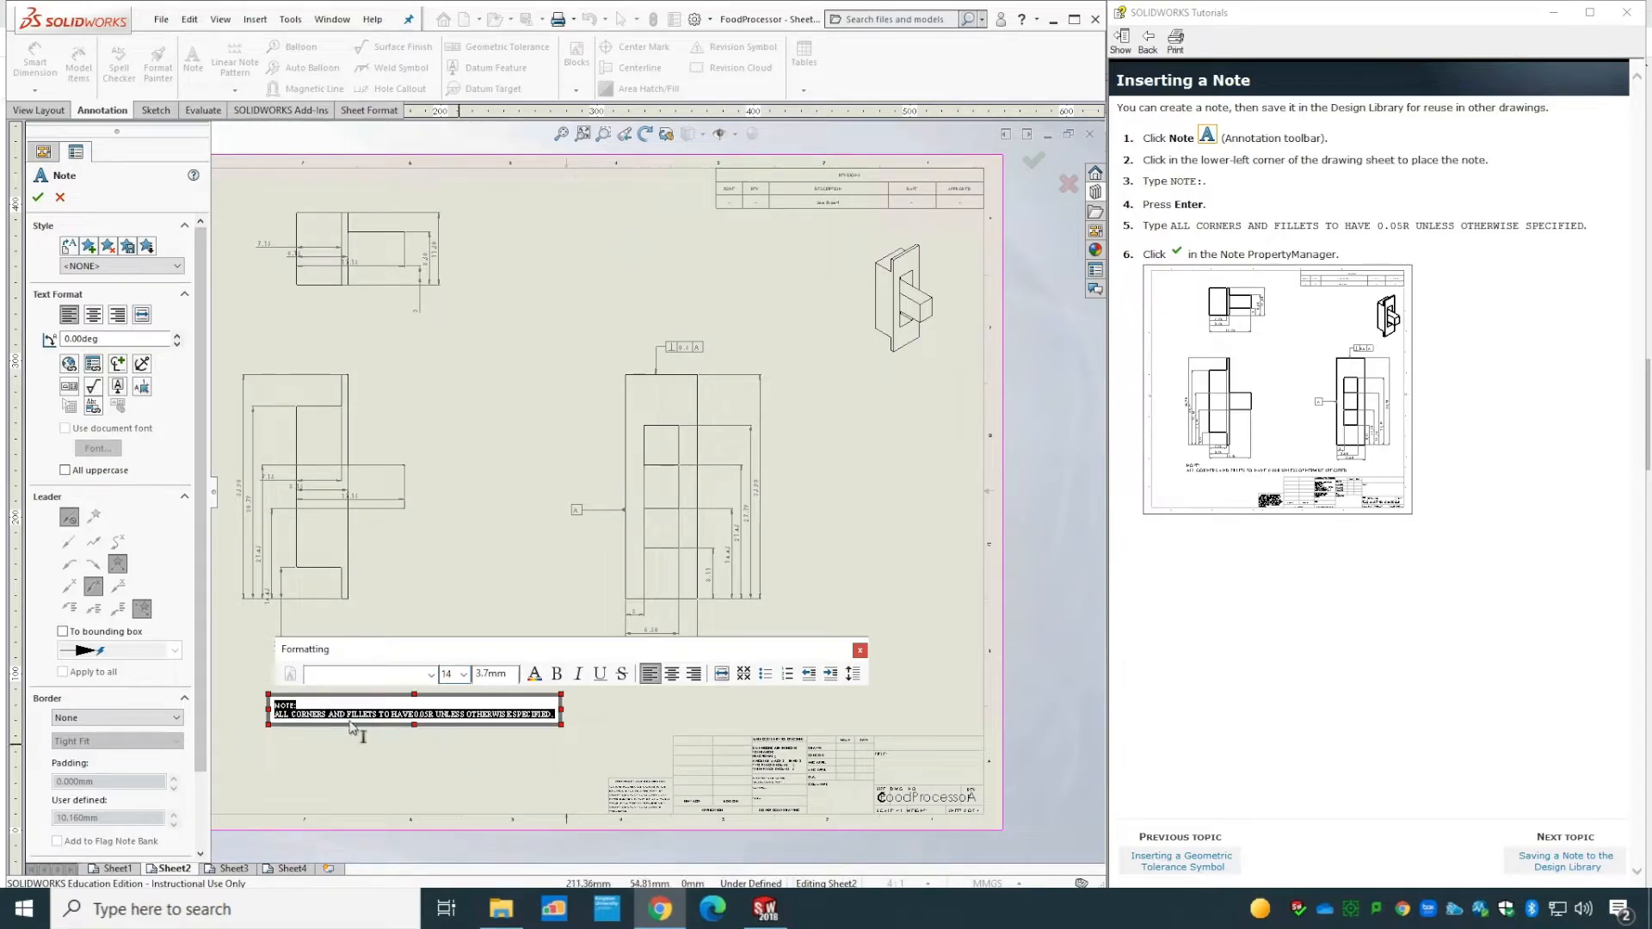
drag(302, 706, 272, 705)
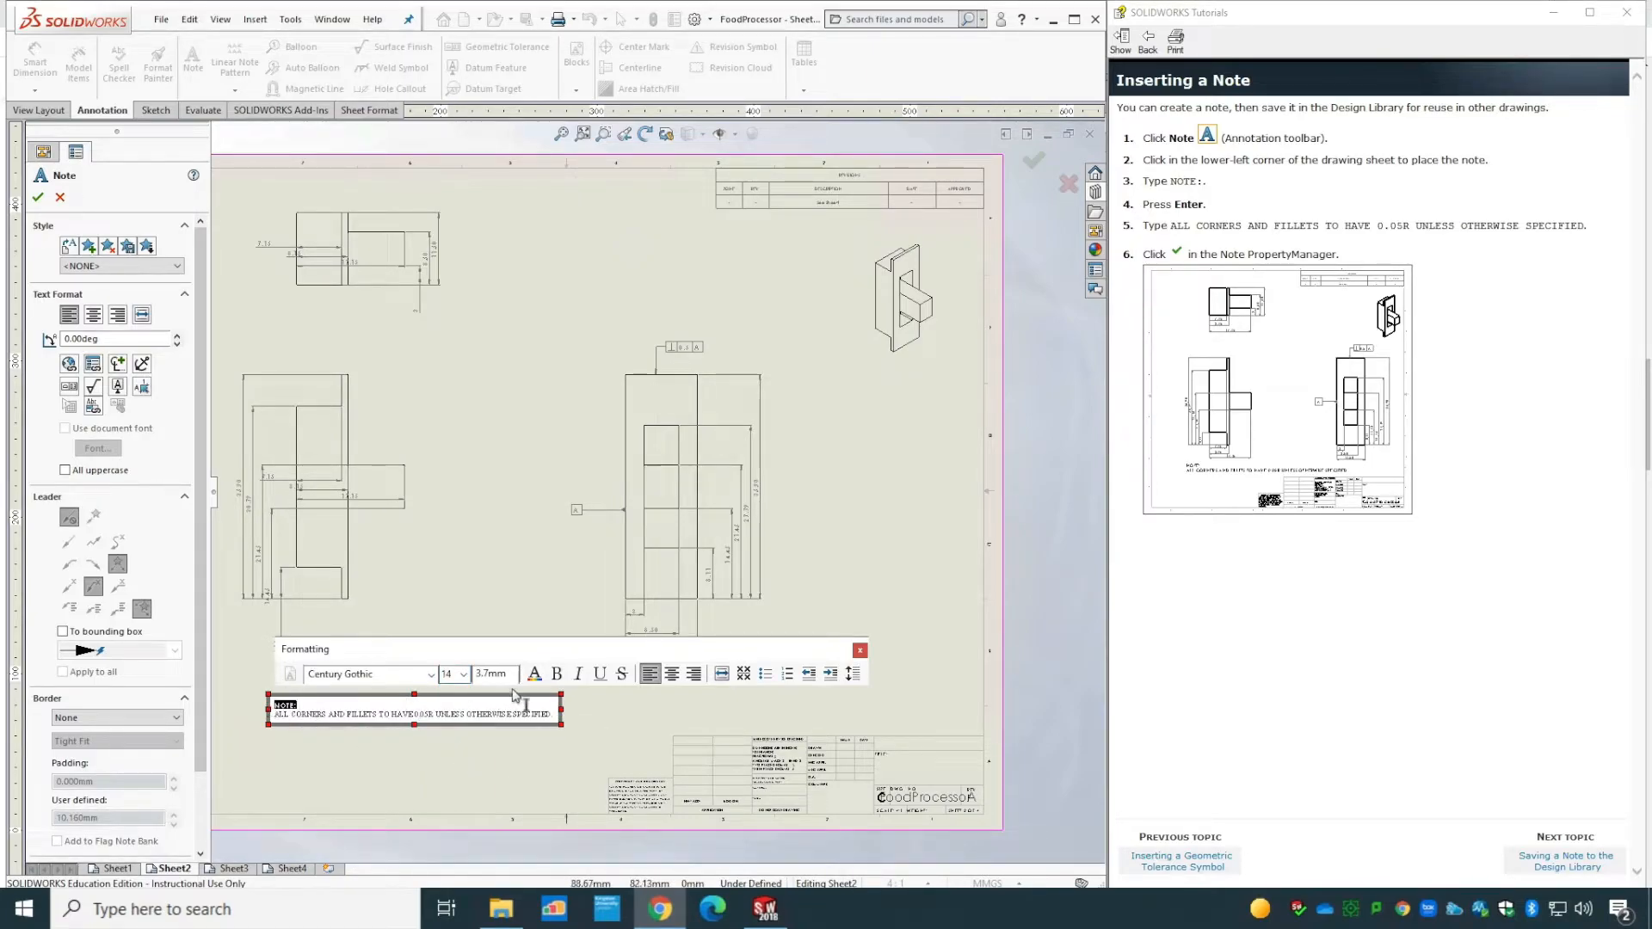
click(556, 673)
click(260, 540)
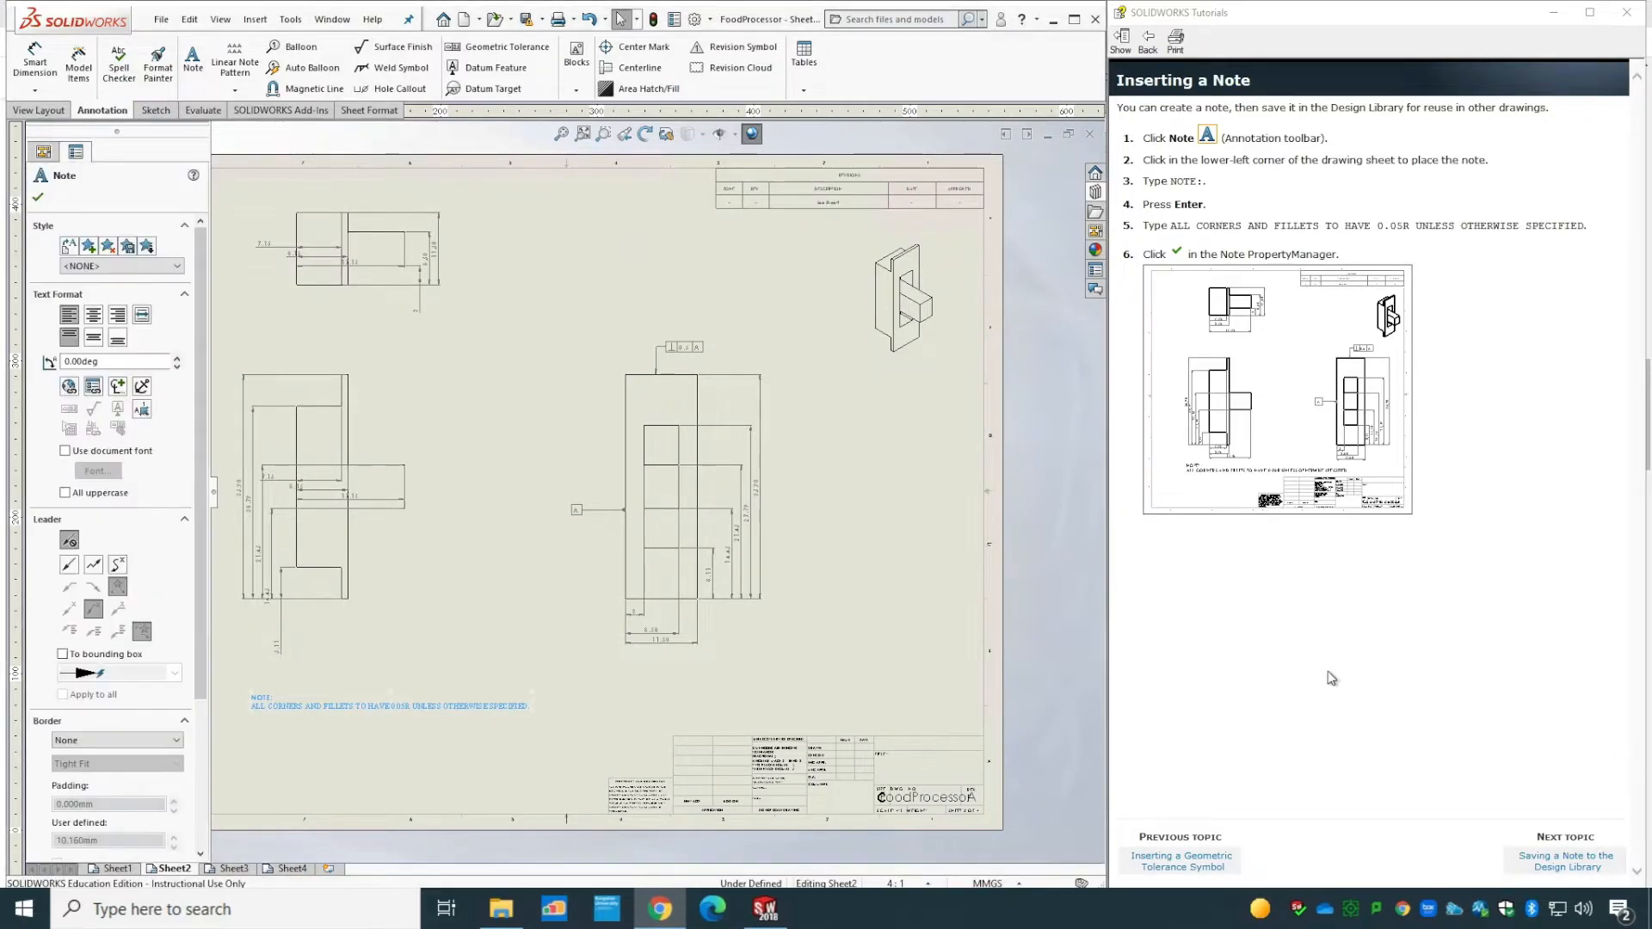
- Advance the tutorial to Saving a Note to the Design Library, close the note's properties, and show the Design Library's annotations folder
click(1564, 860)
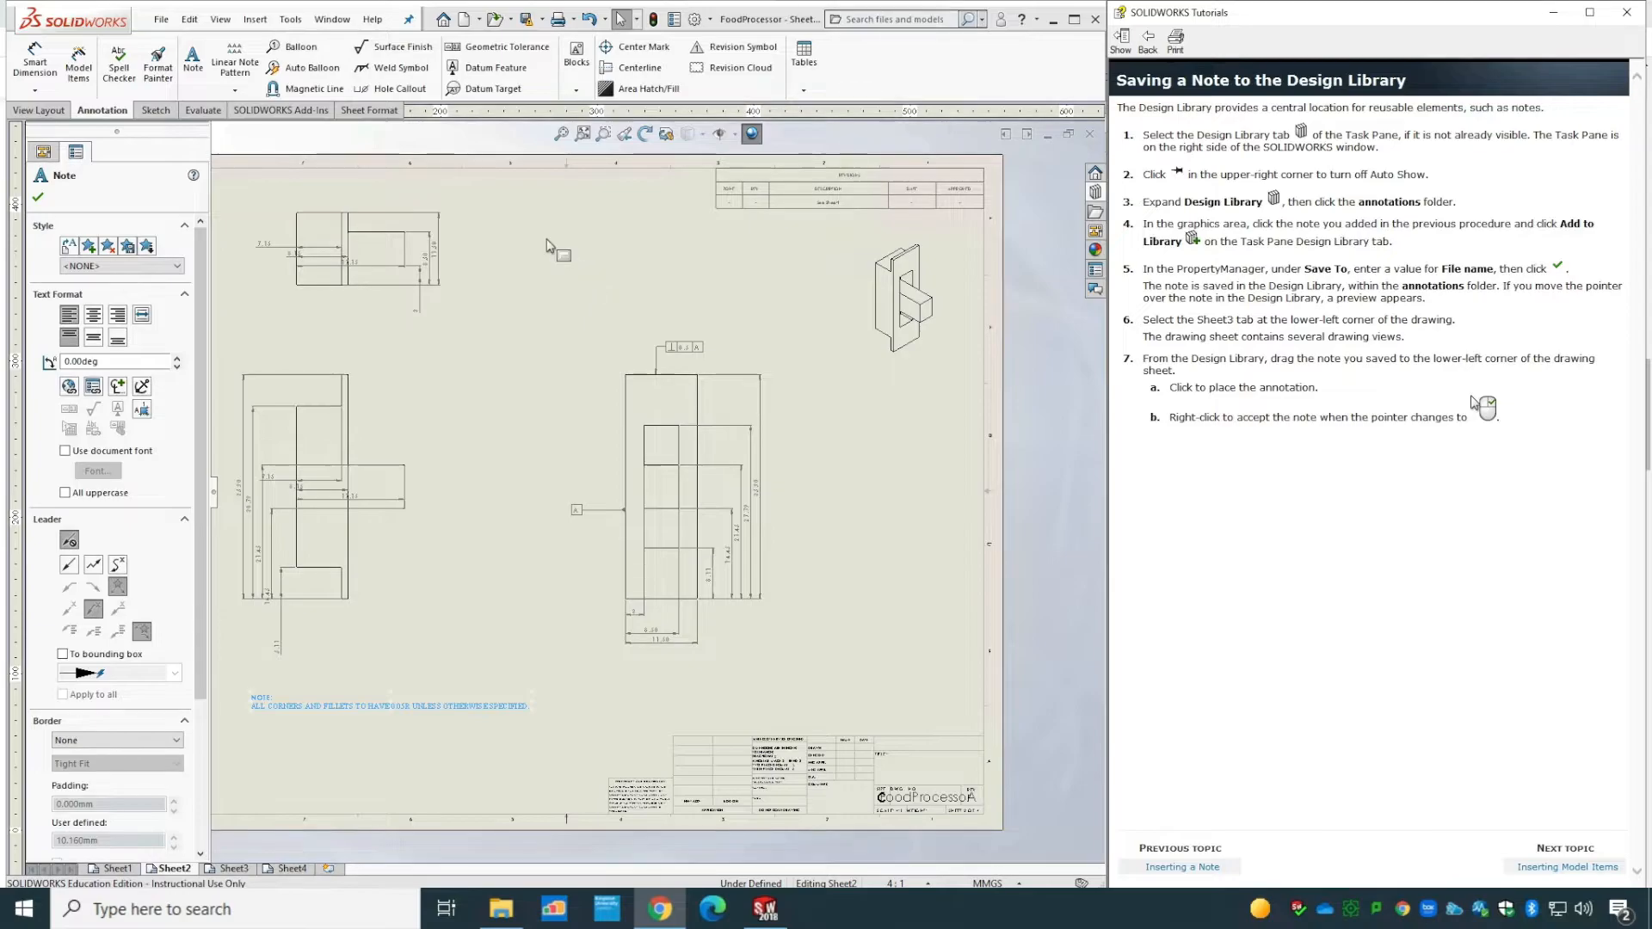
click(38, 199)
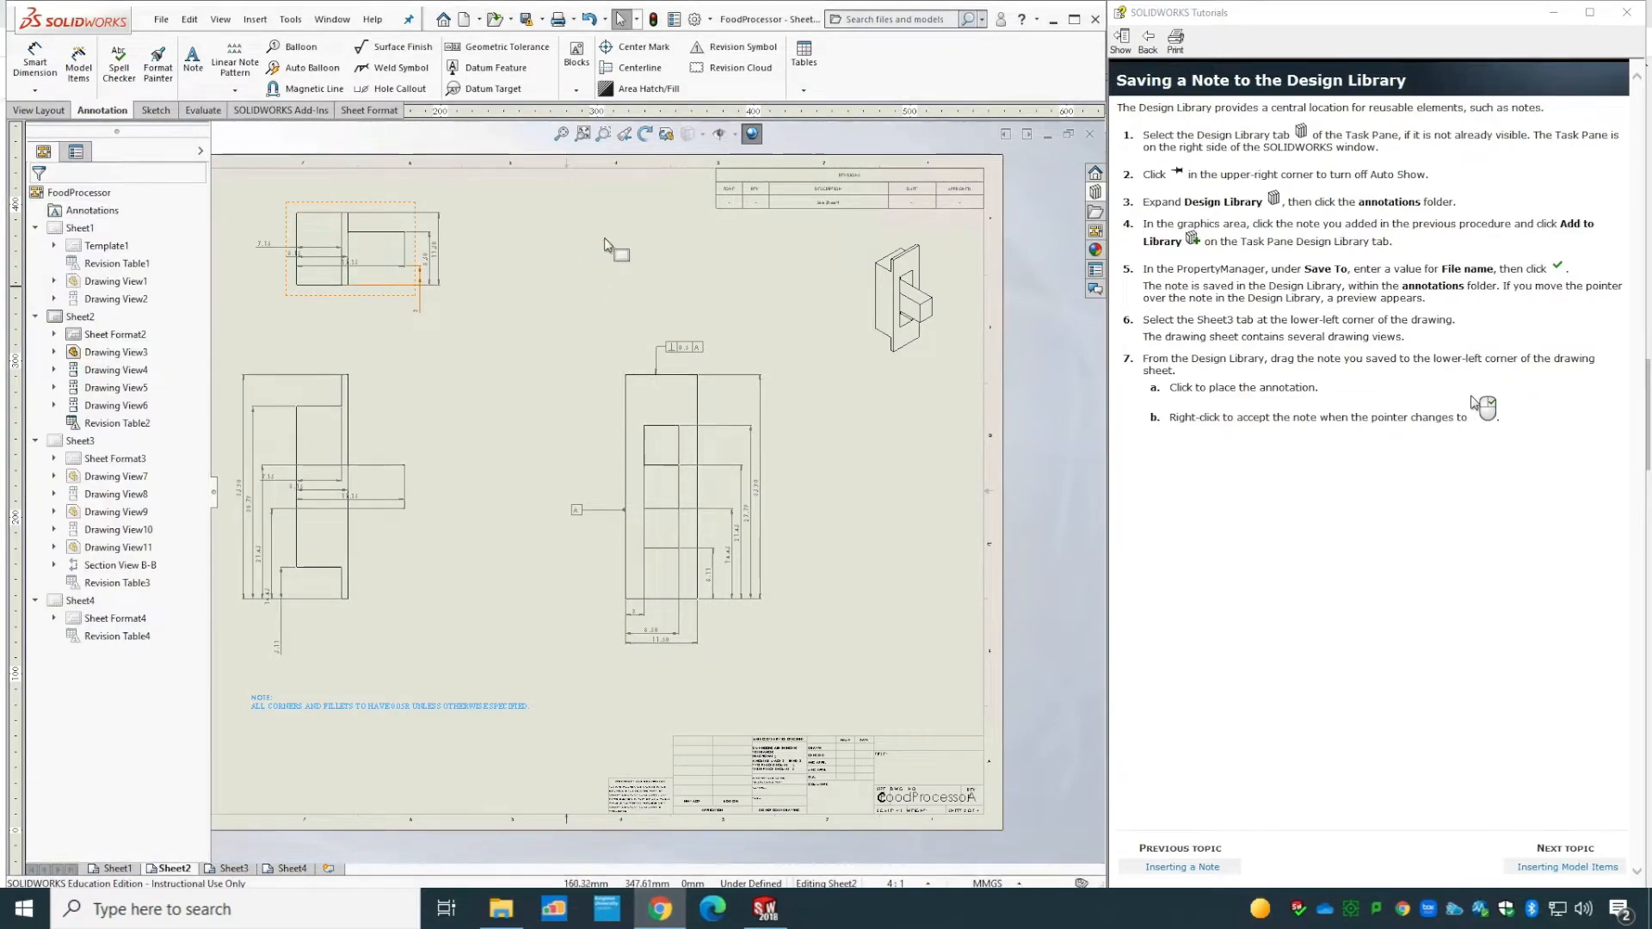
click(1095, 193)
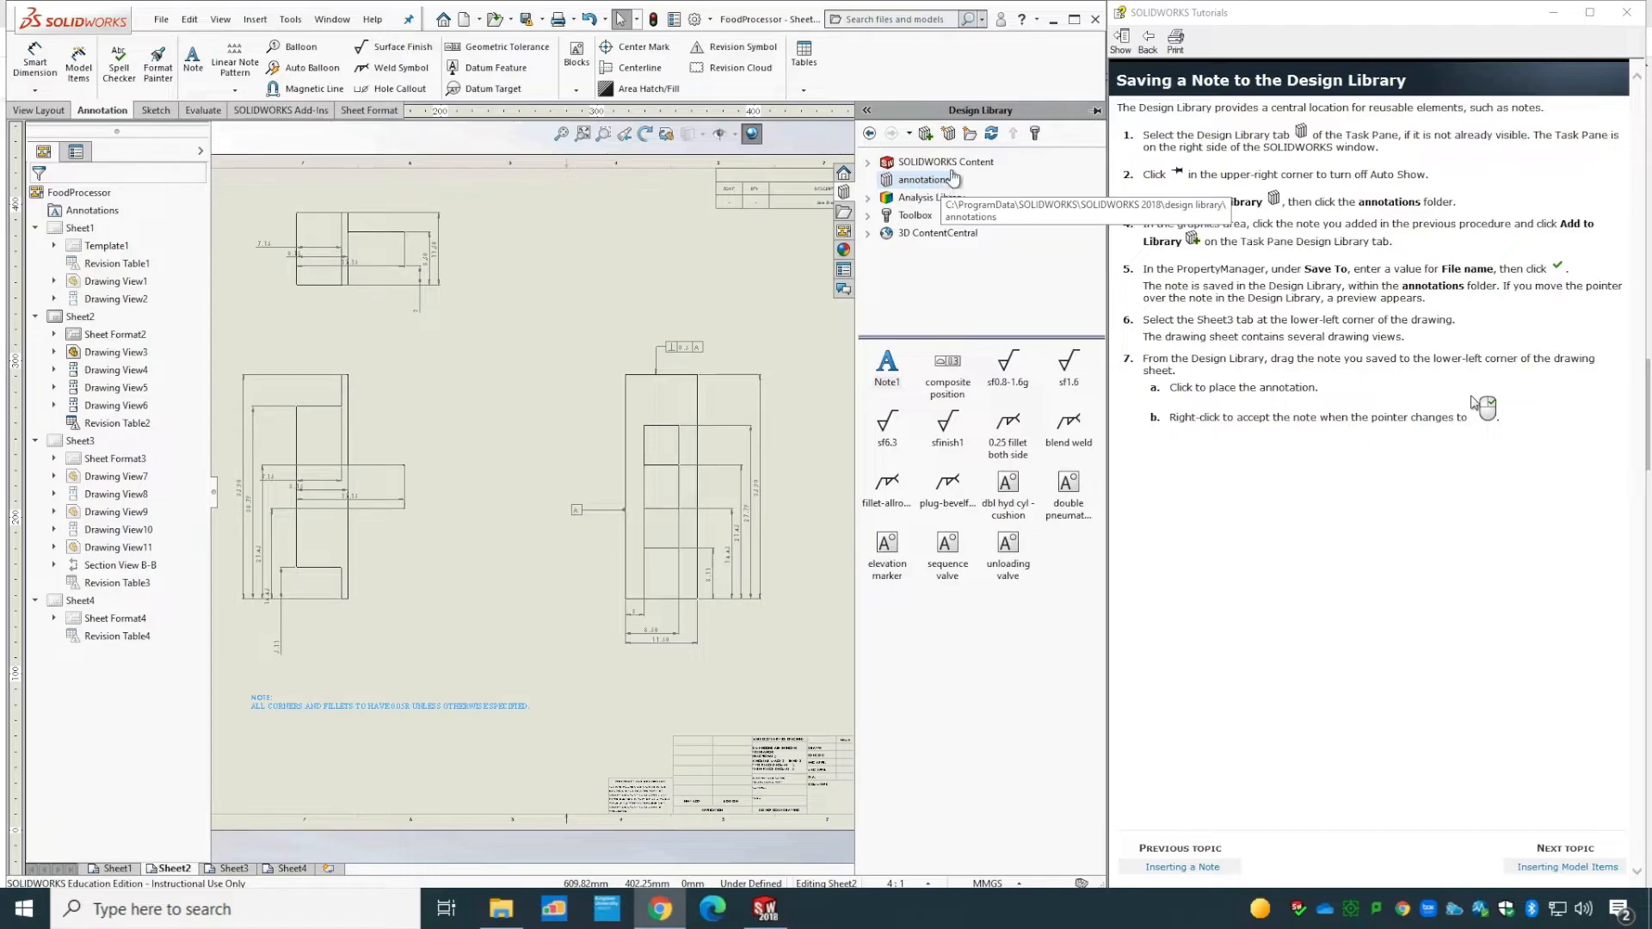
- In the system options' File Locations, show the folders for Design Library
click(696, 19)
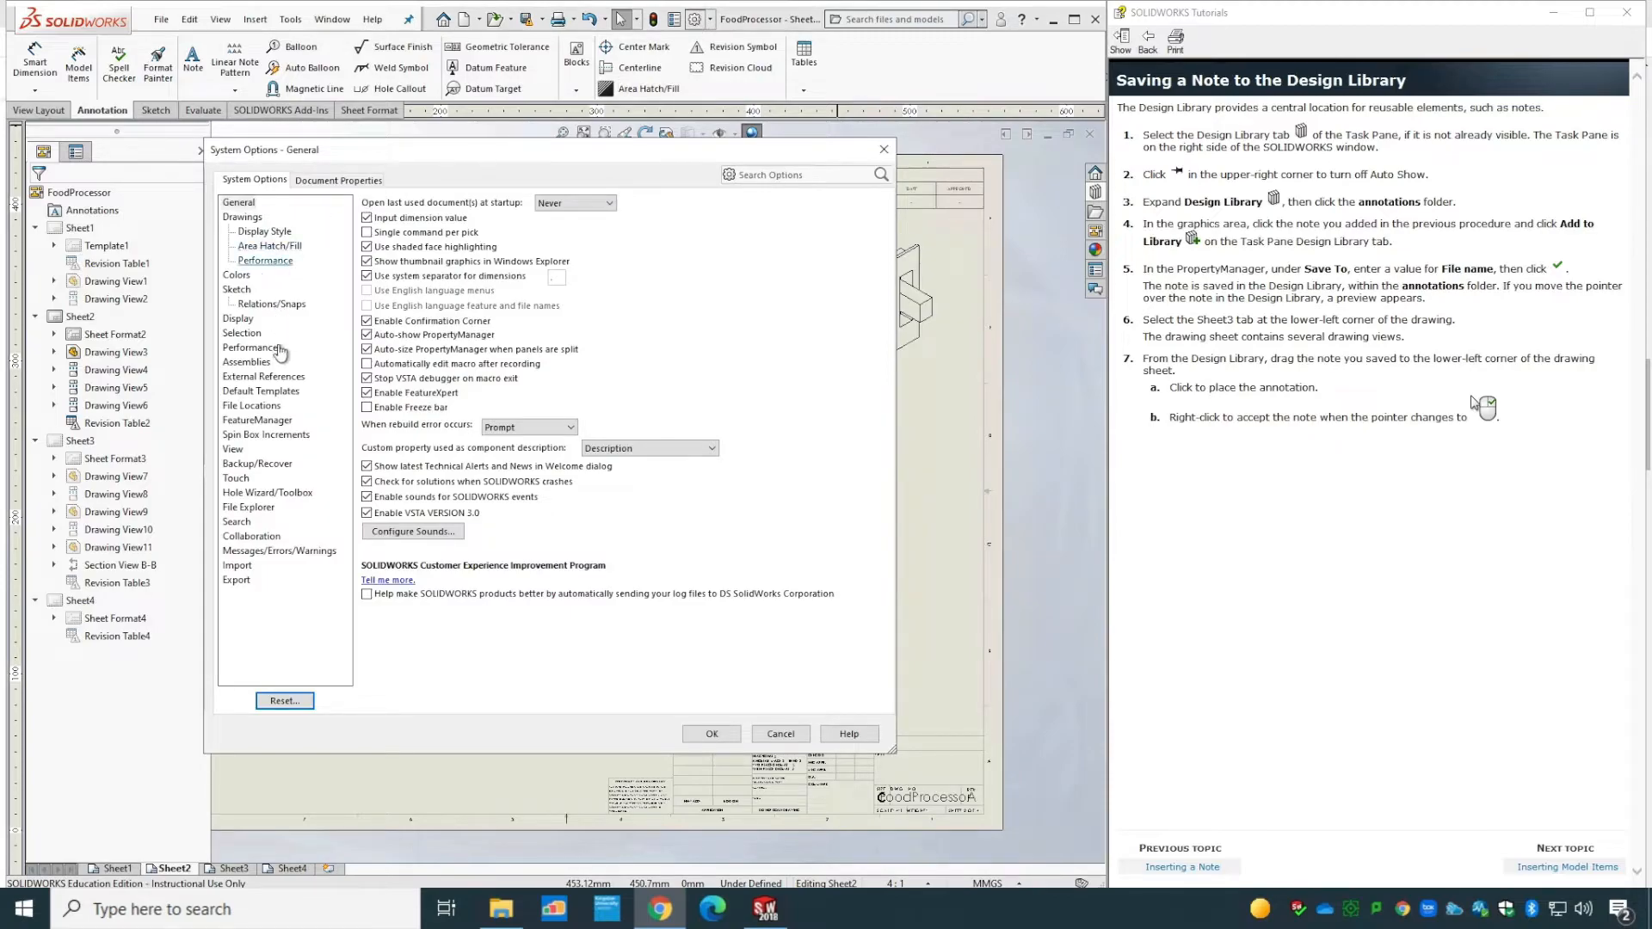
click(260, 408)
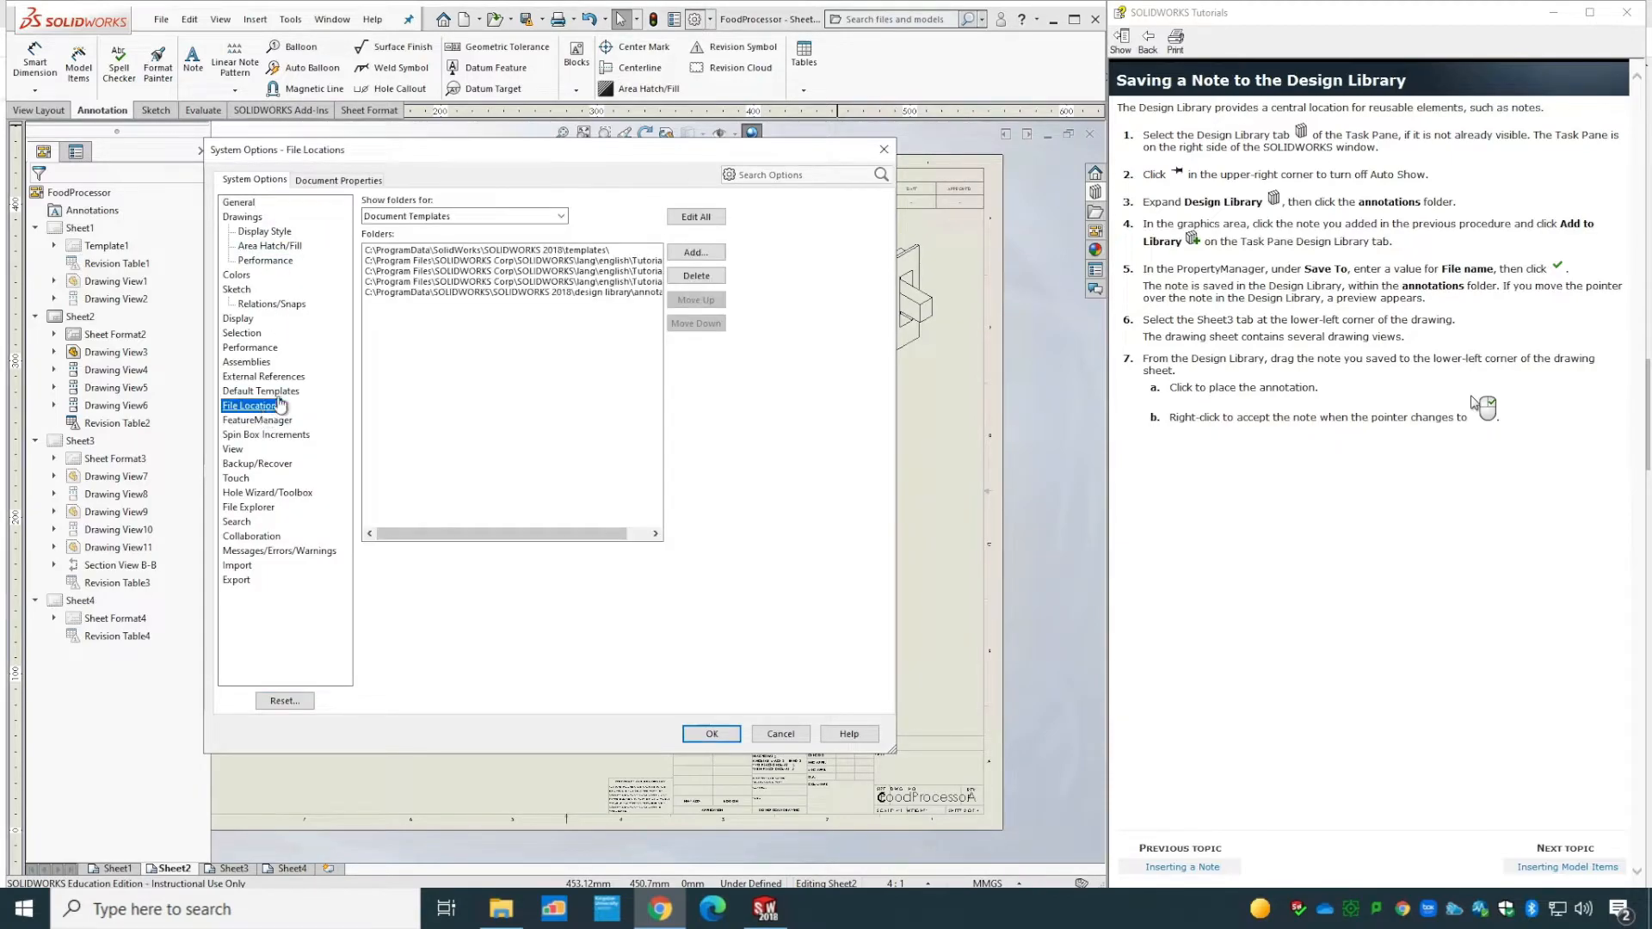
click(413, 218)
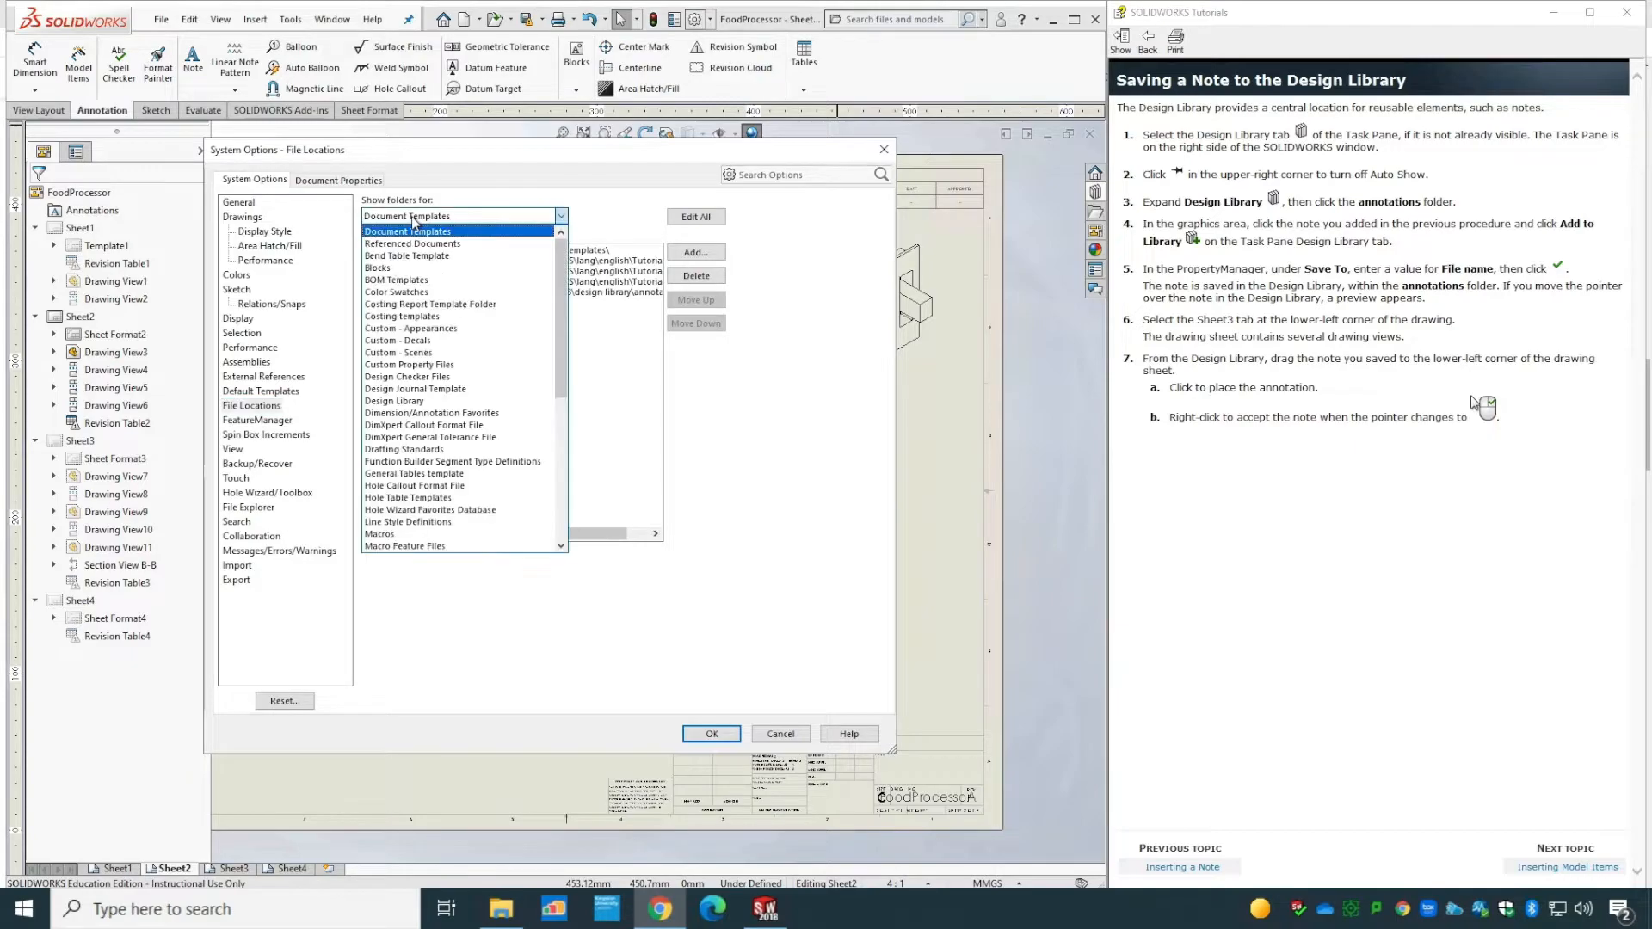
click(424, 402)
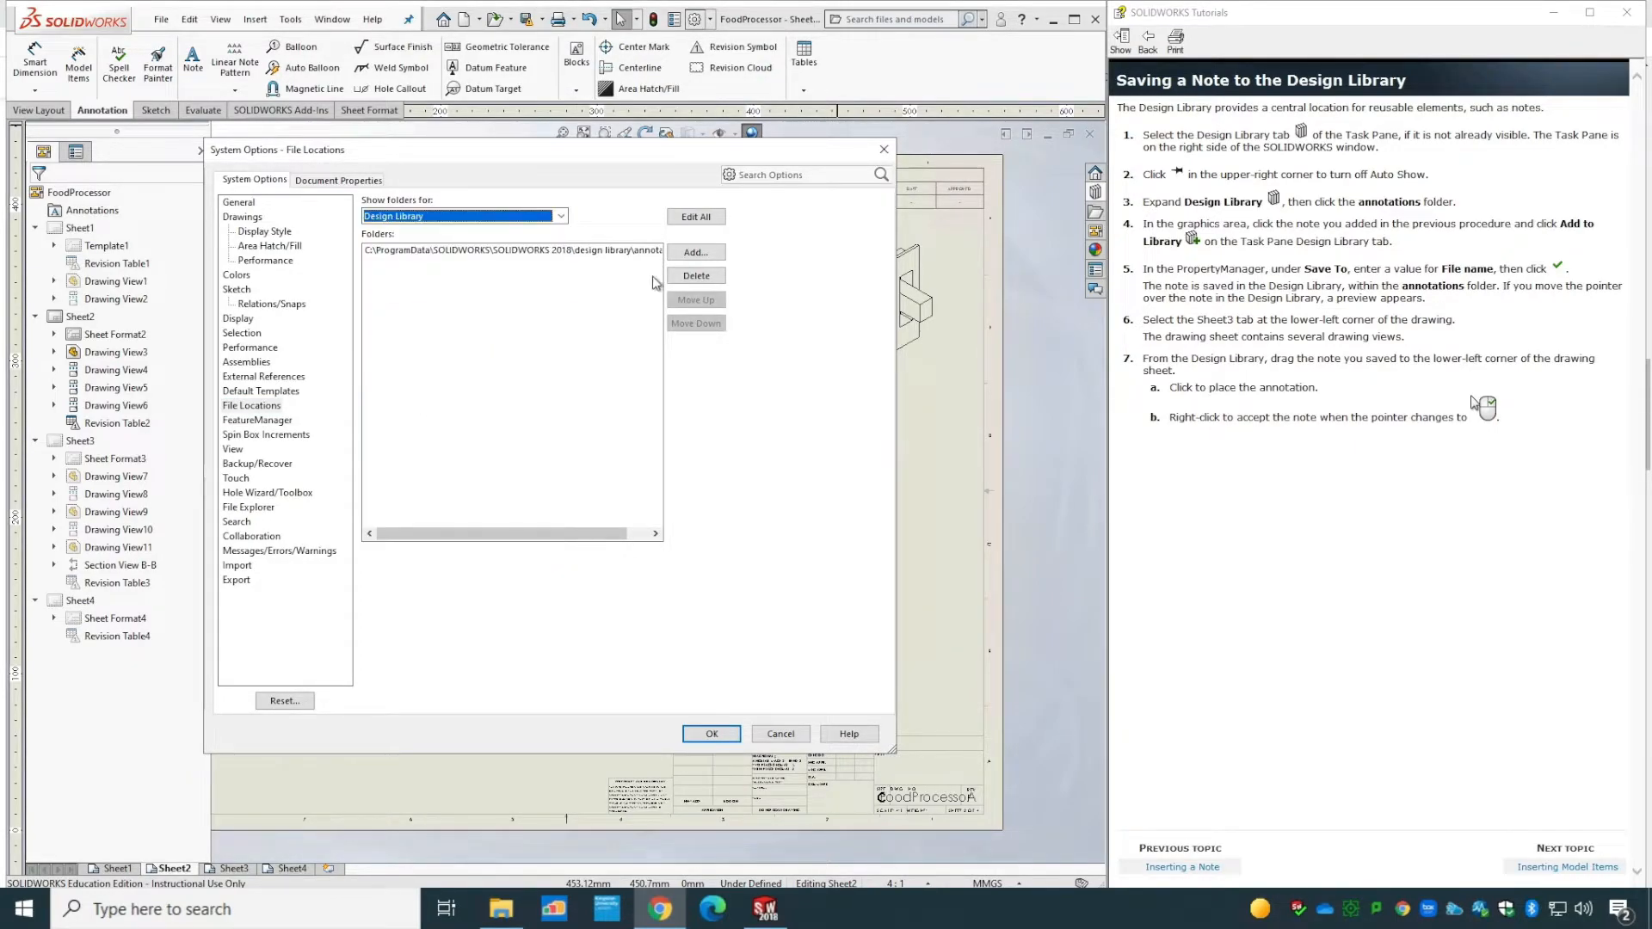
- Start adding a folder to the Design Library file locations and browse to C:\ProgramData
click(695, 254)
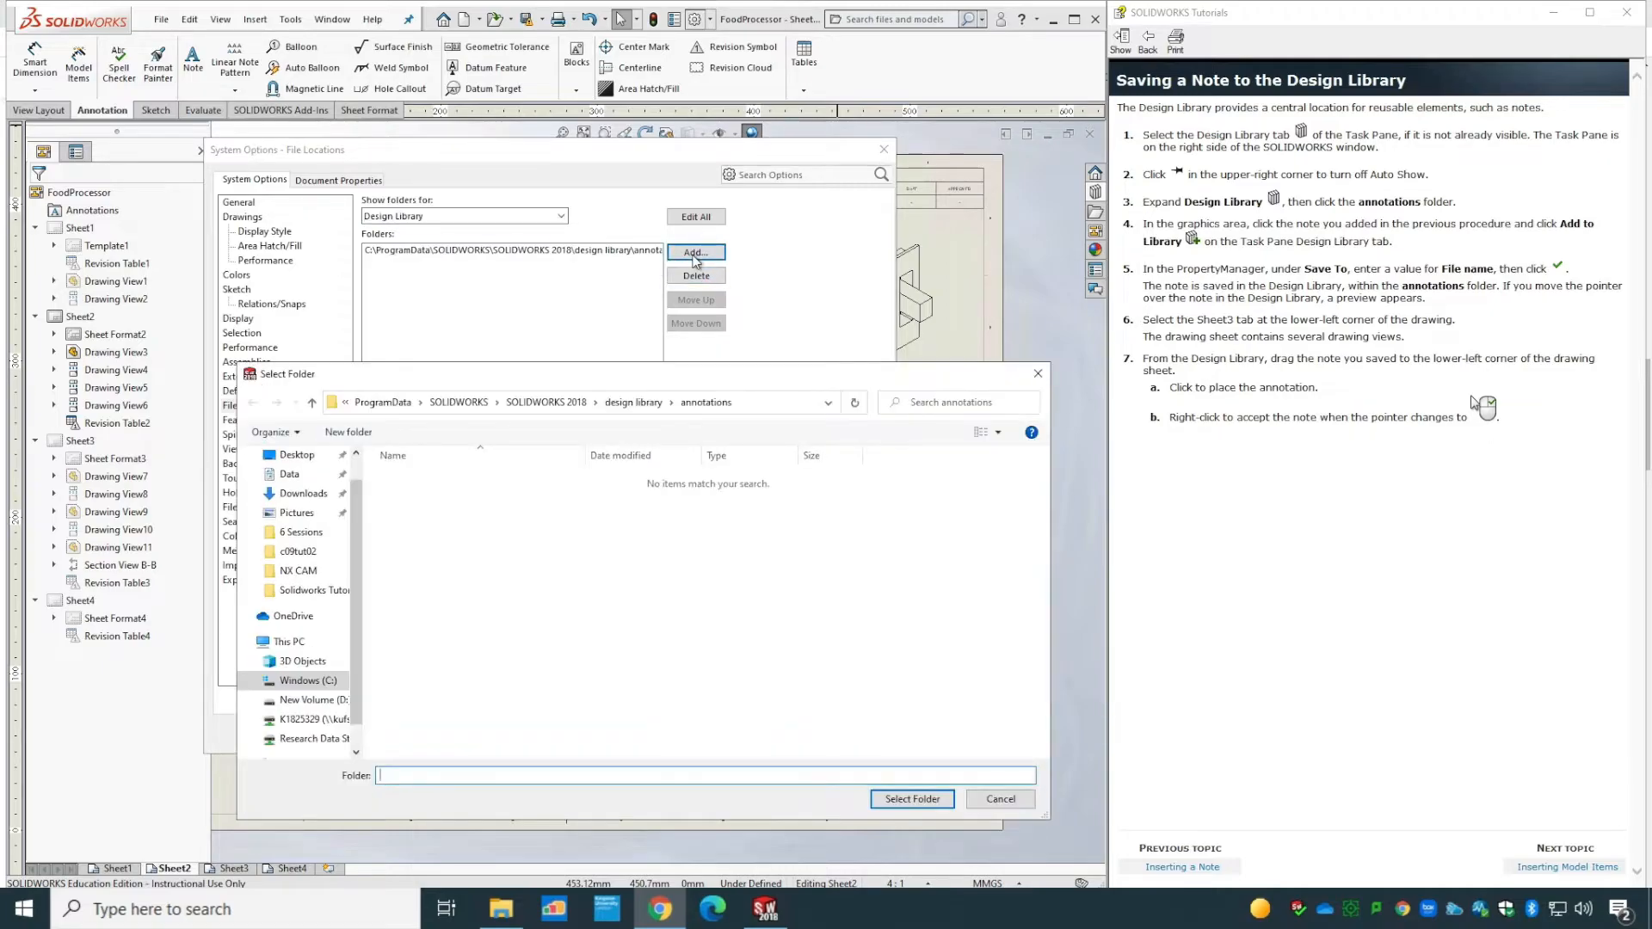
click(750, 400)
click(751, 401)
shift+drag(524, 408, 416, 402)
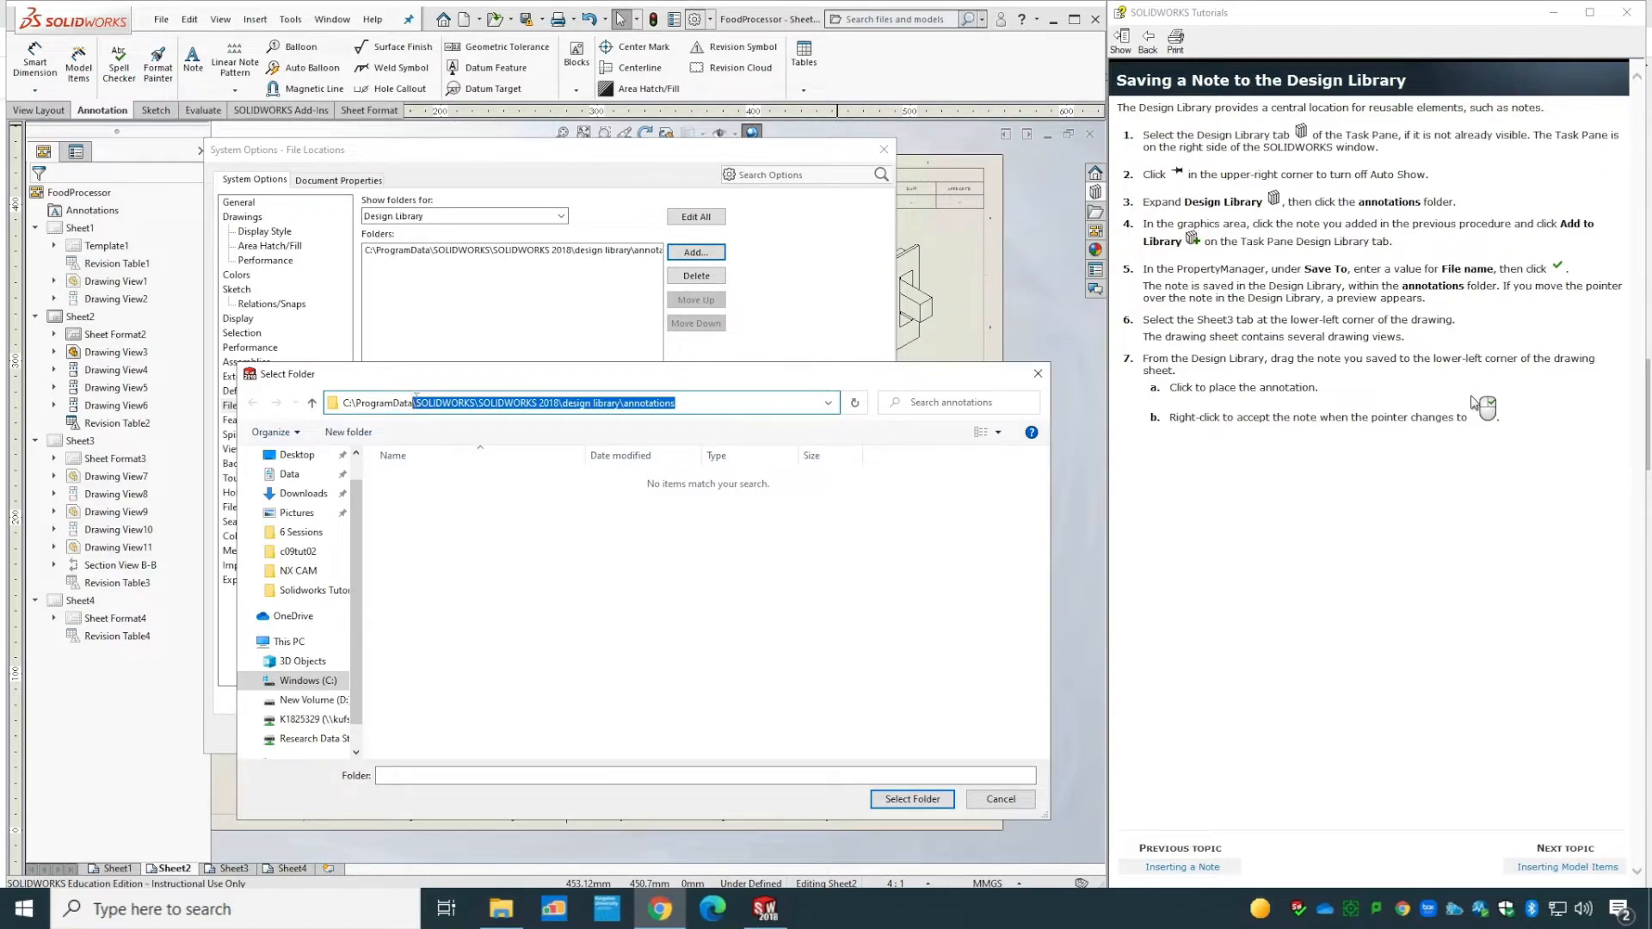
key(BackSpace)
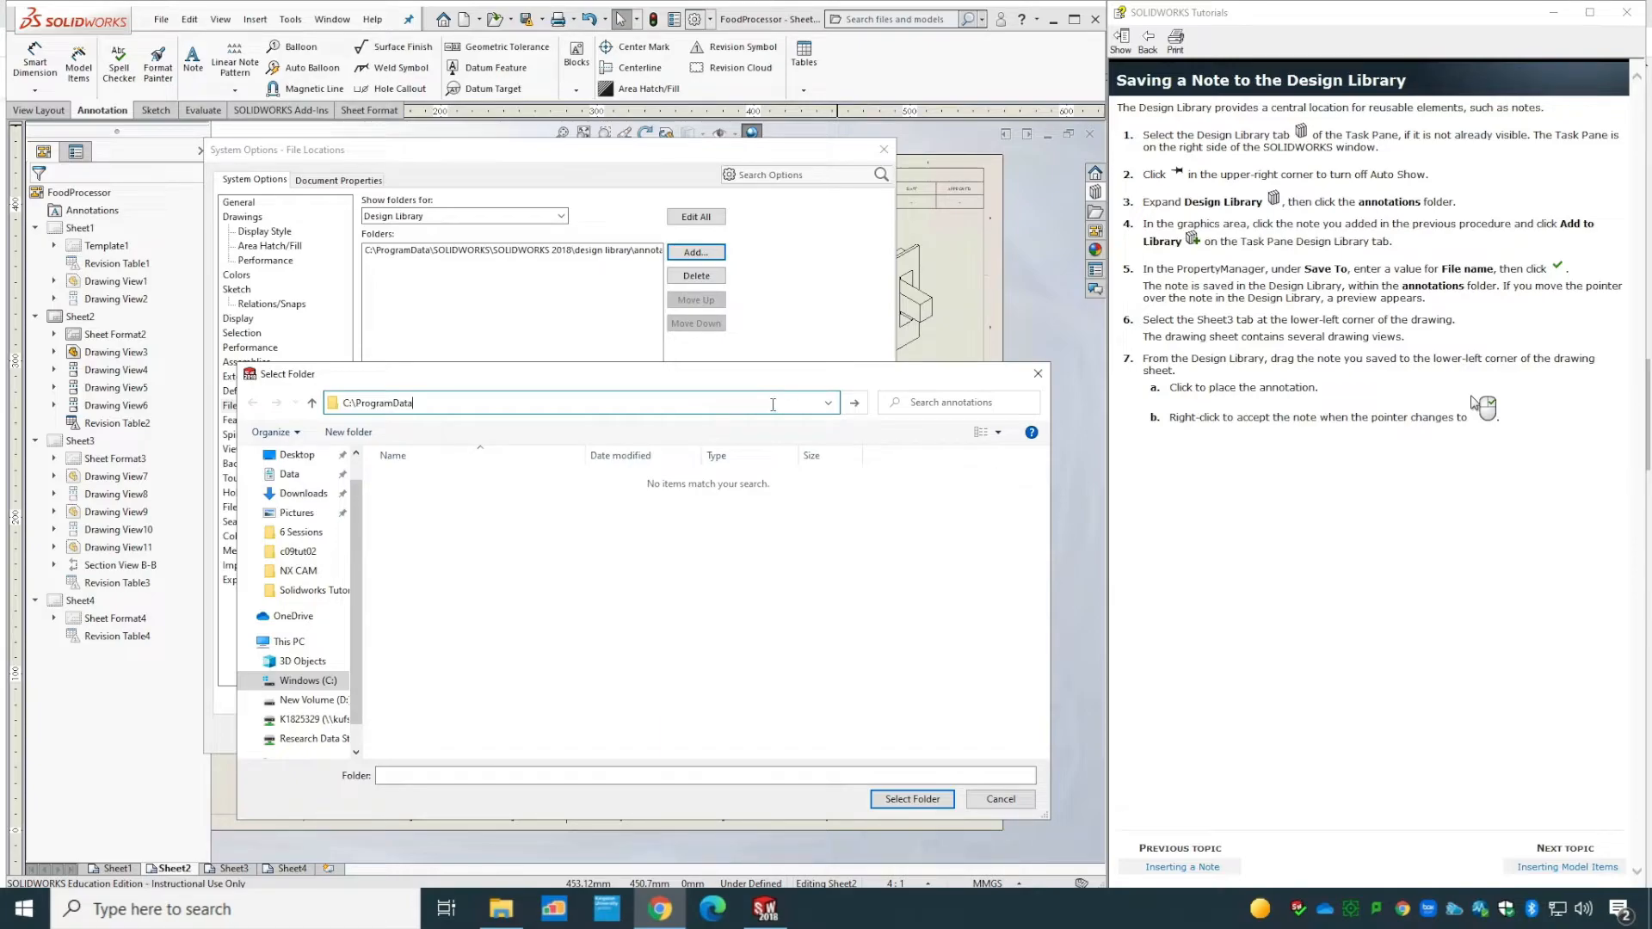
key(Return)
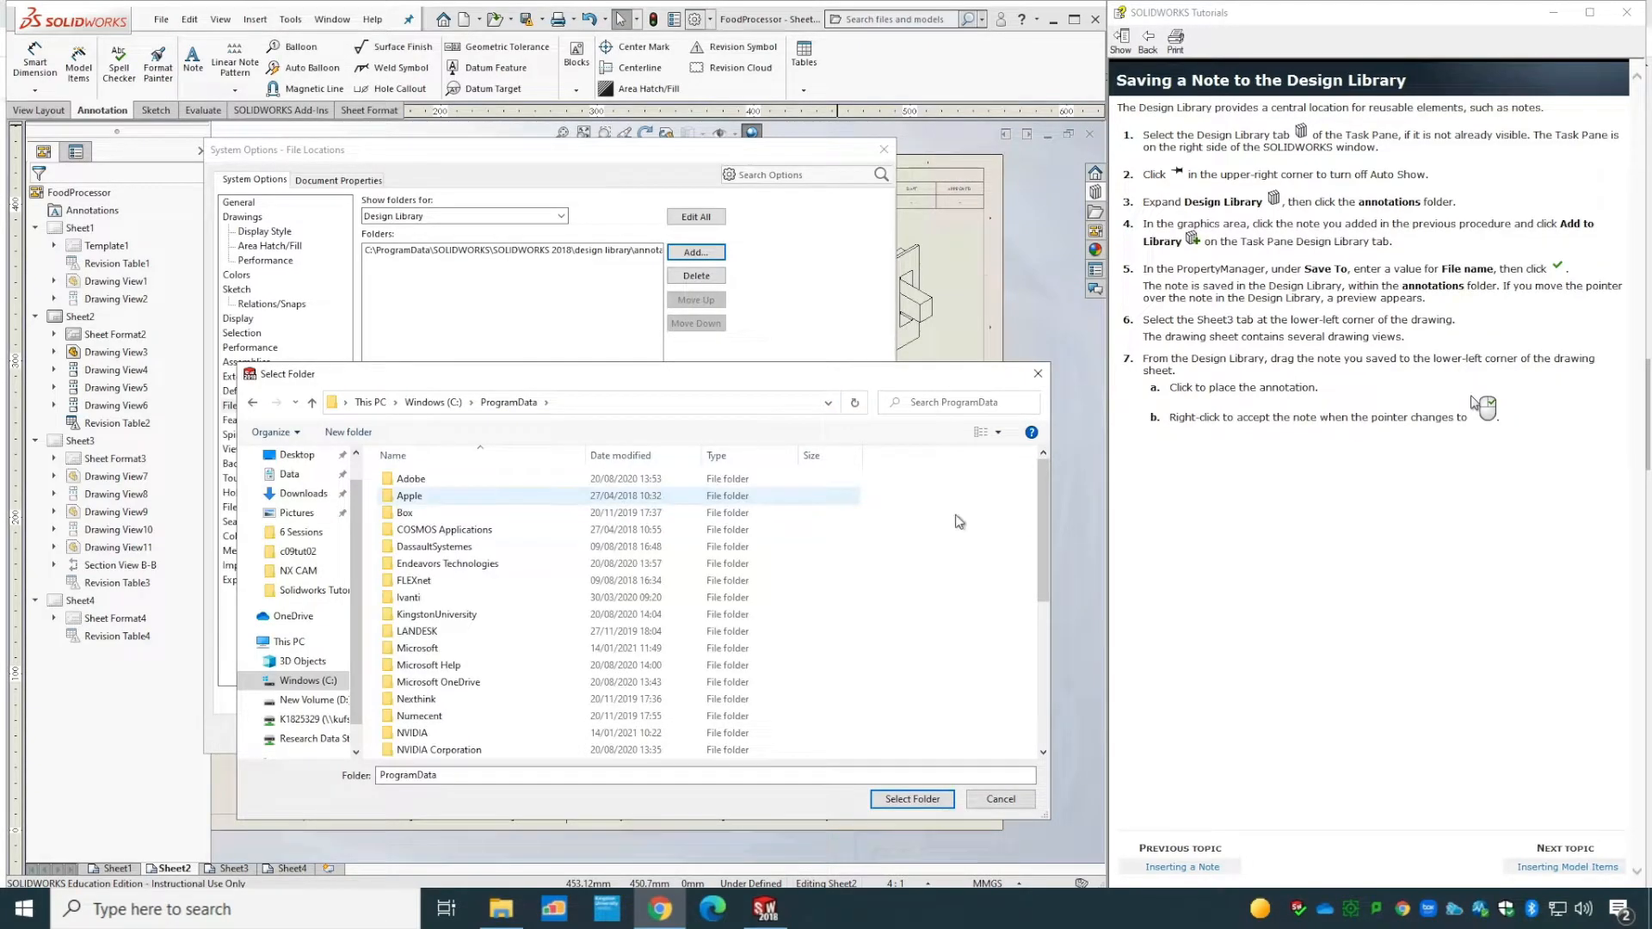
- Choose SOLIDWORKS\SOLIDWORKS 2018\design library\annotations within ProgramData as the Design Library folder and accept the system options
drag(1042, 513, 1045, 655)
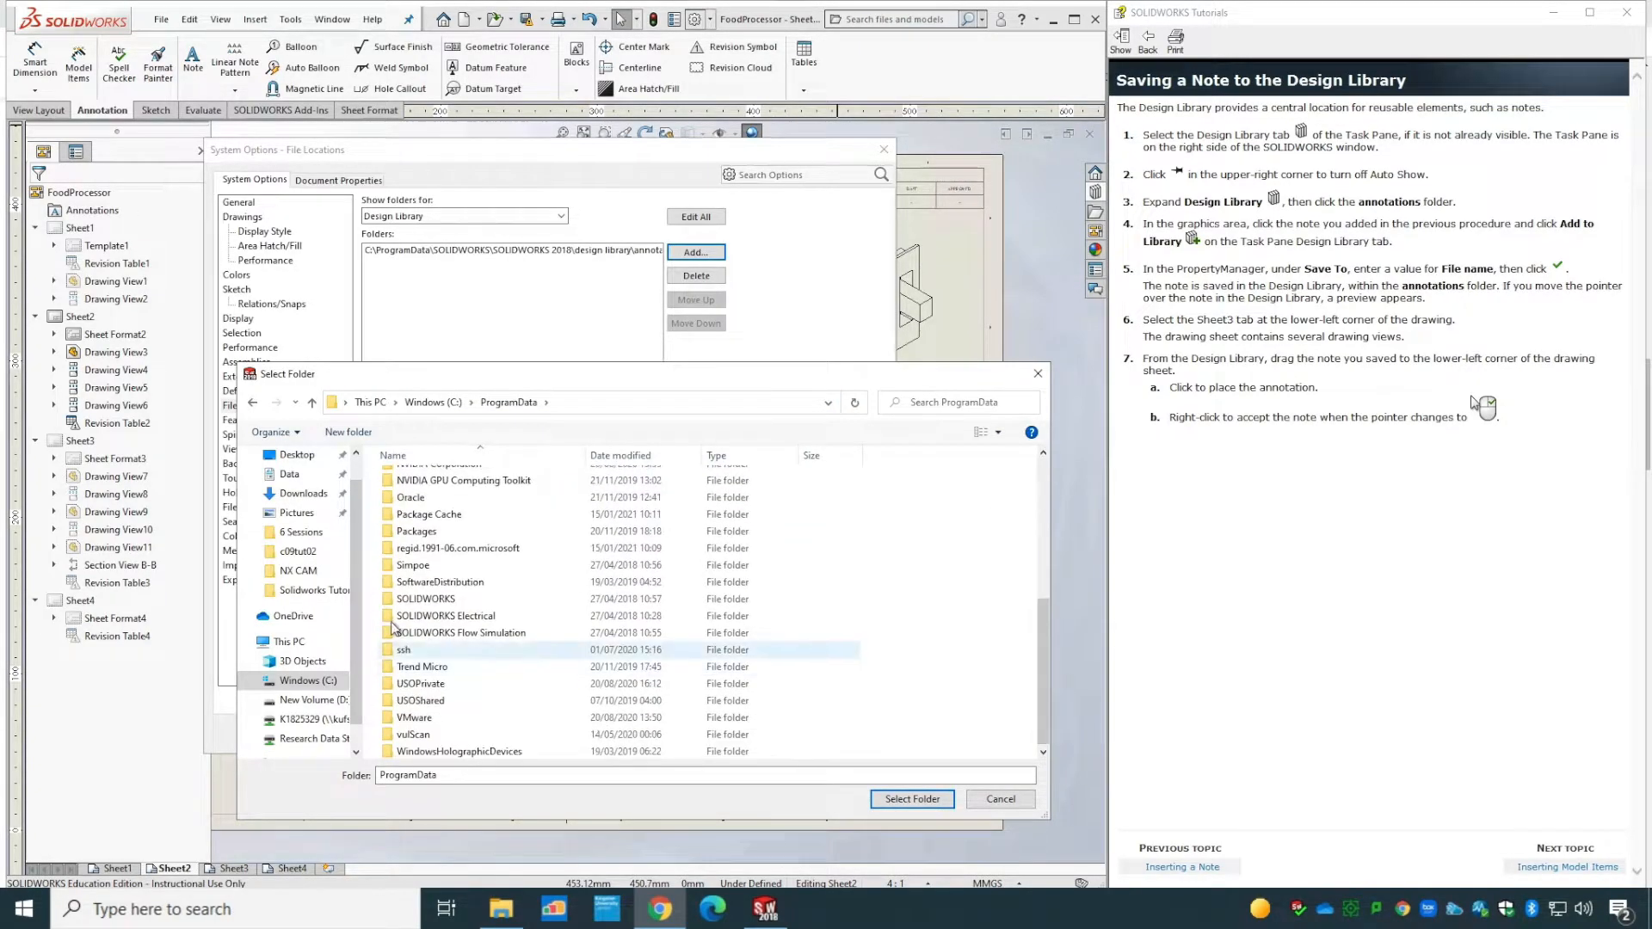
double_click(466, 599)
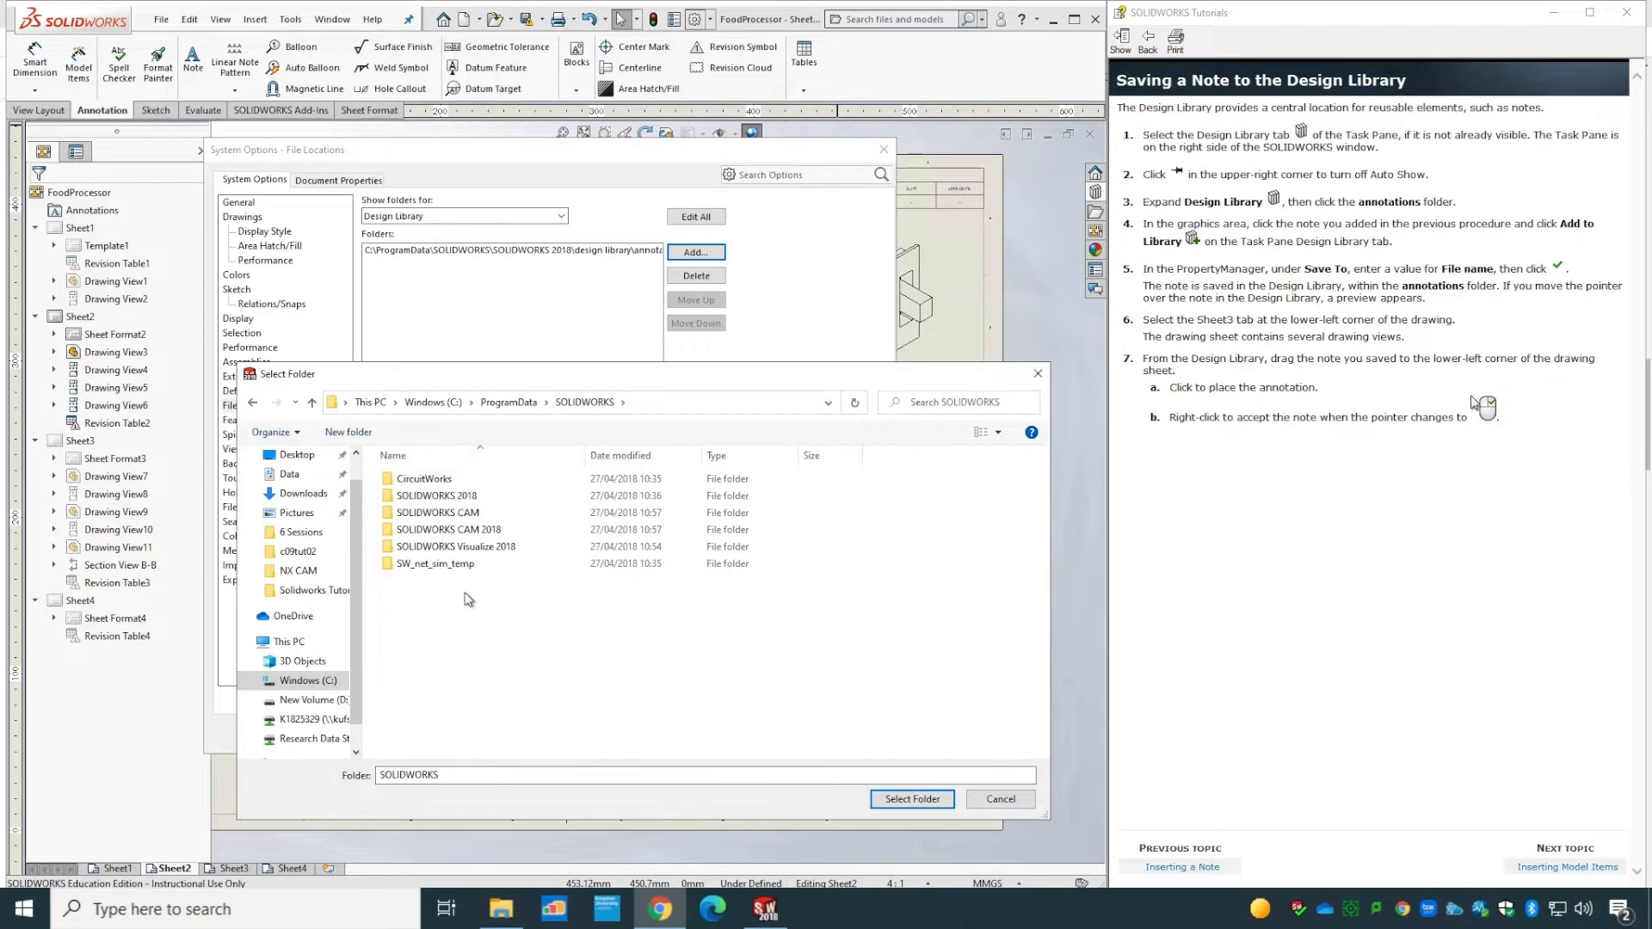
click(473, 499)
double_click(474, 498)
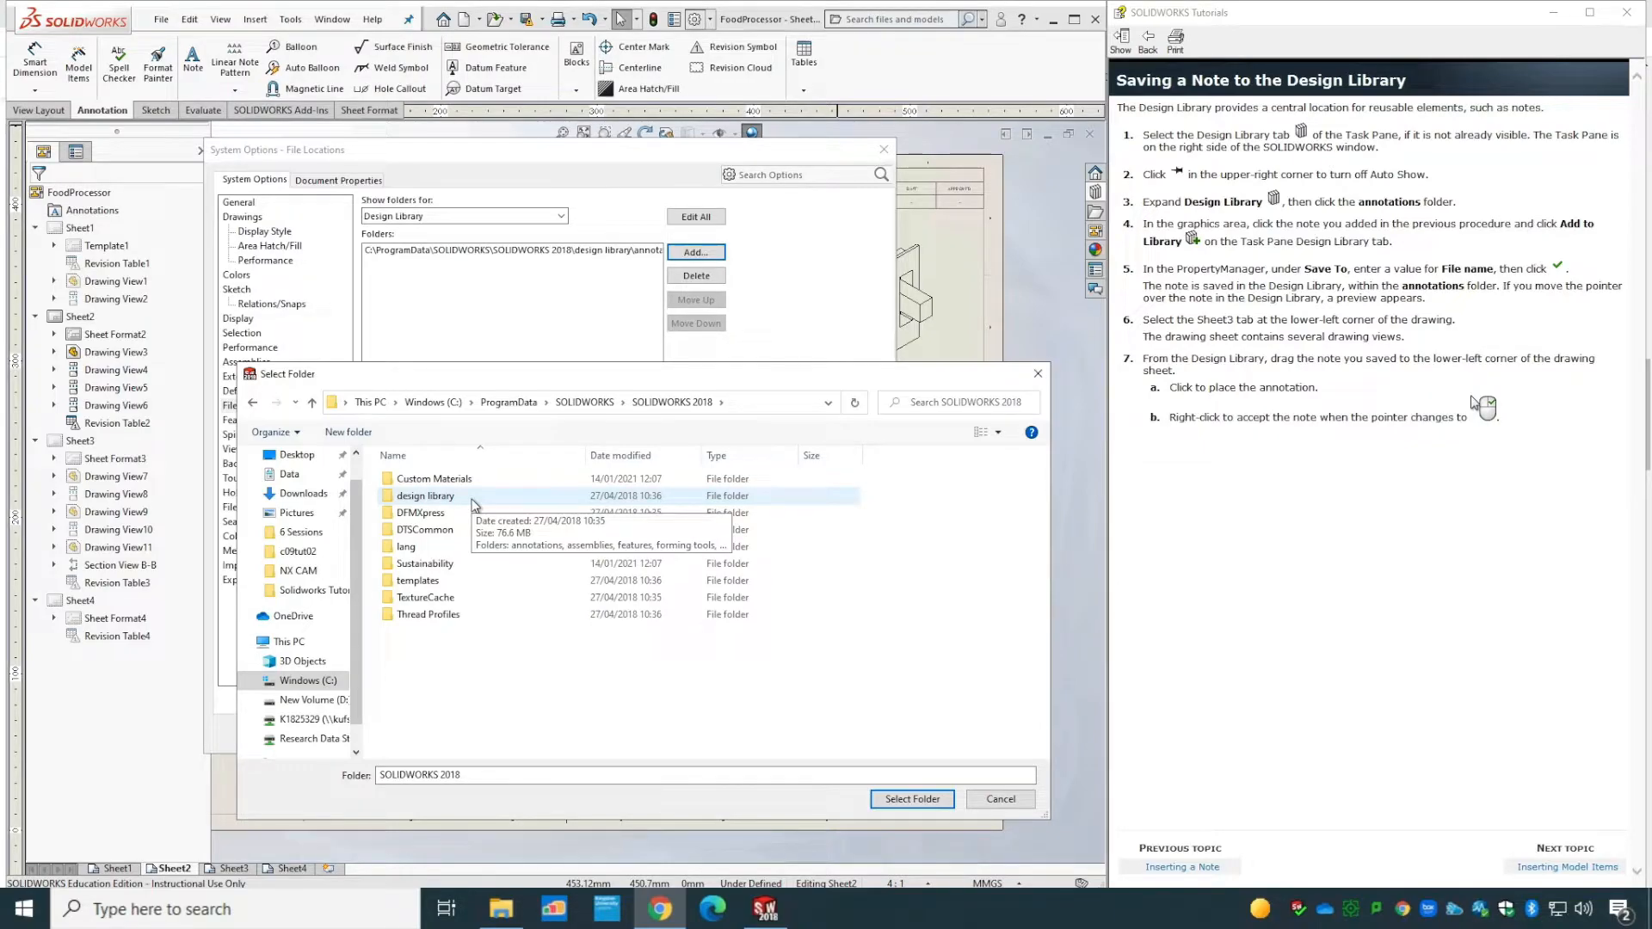
double_click(472, 499)
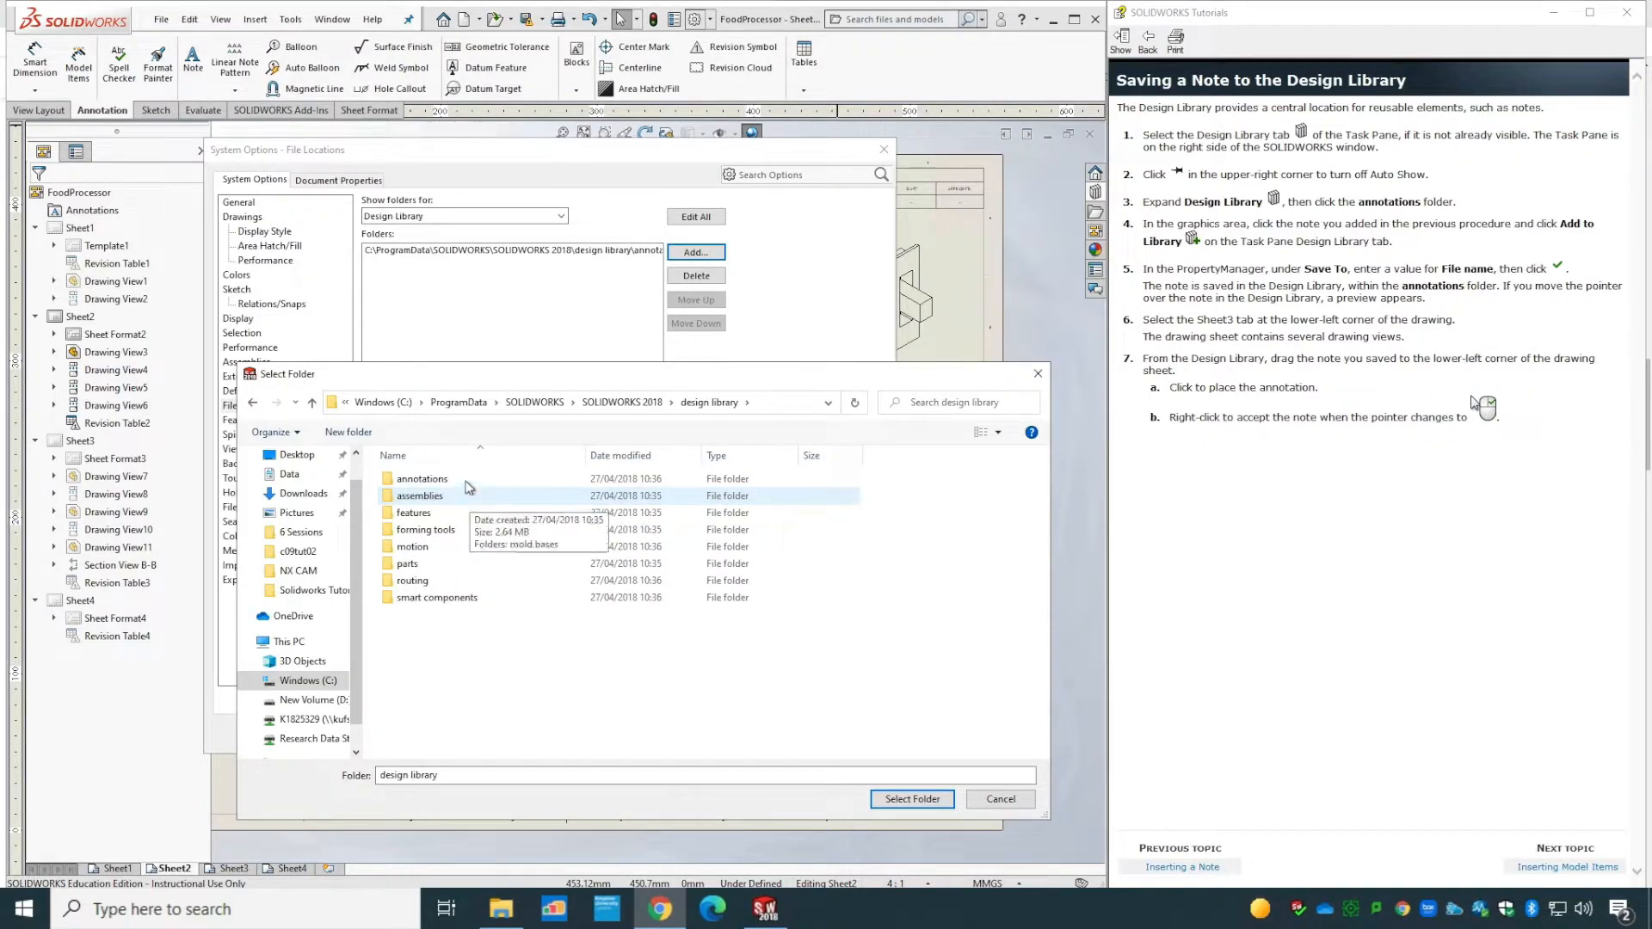
double_click(470, 480)
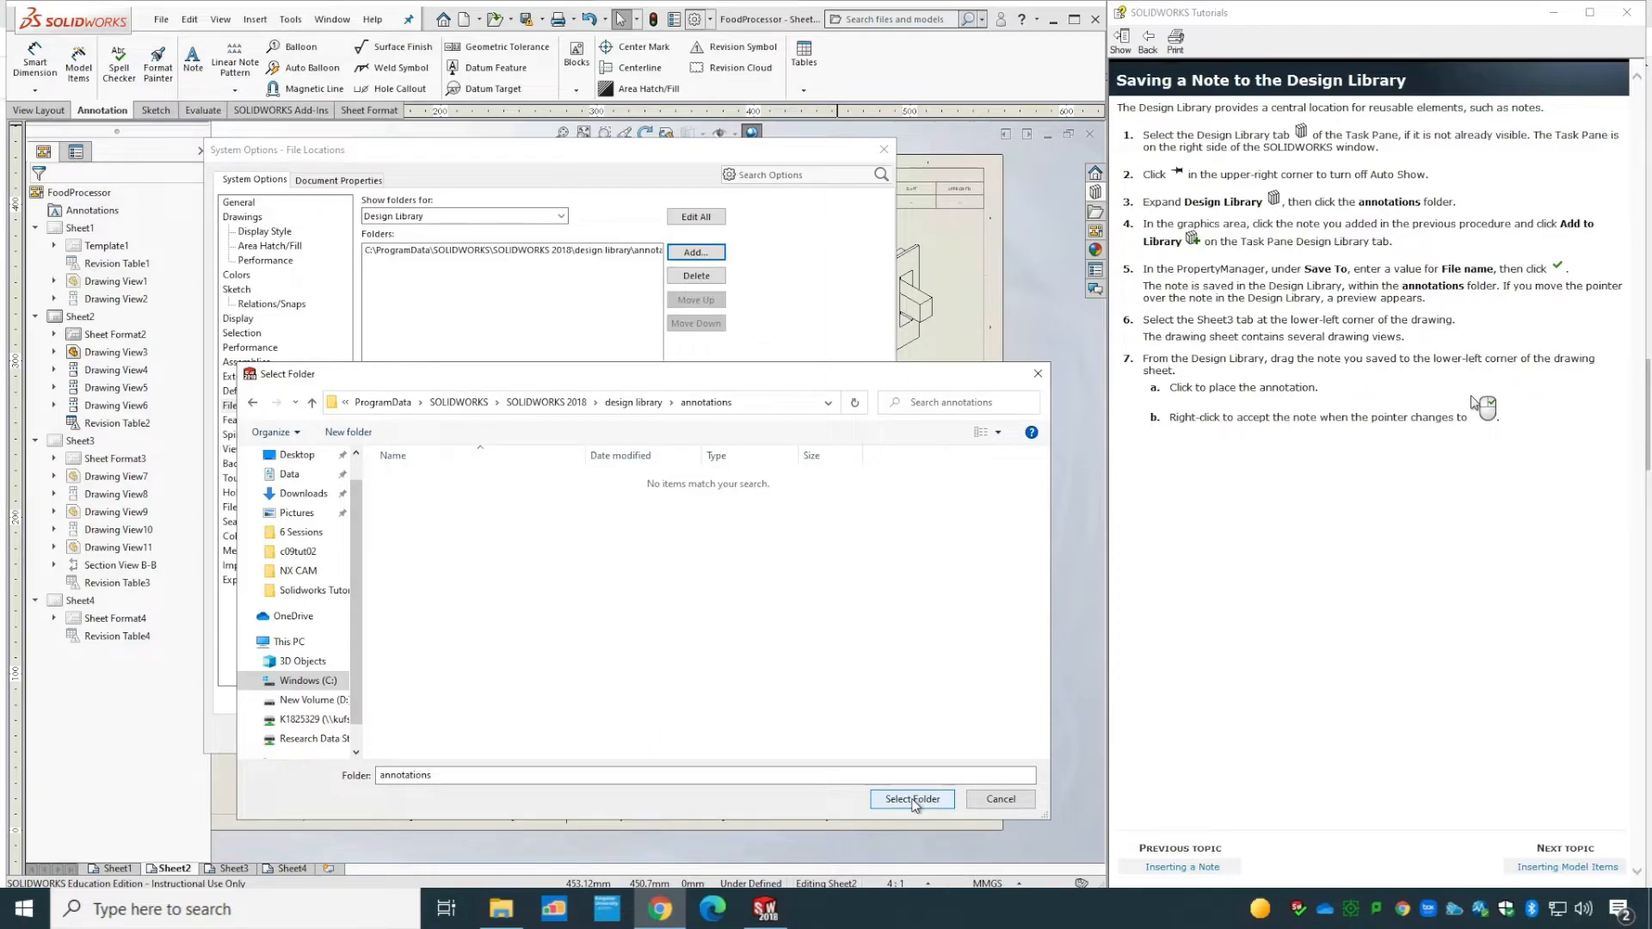
click(913, 799)
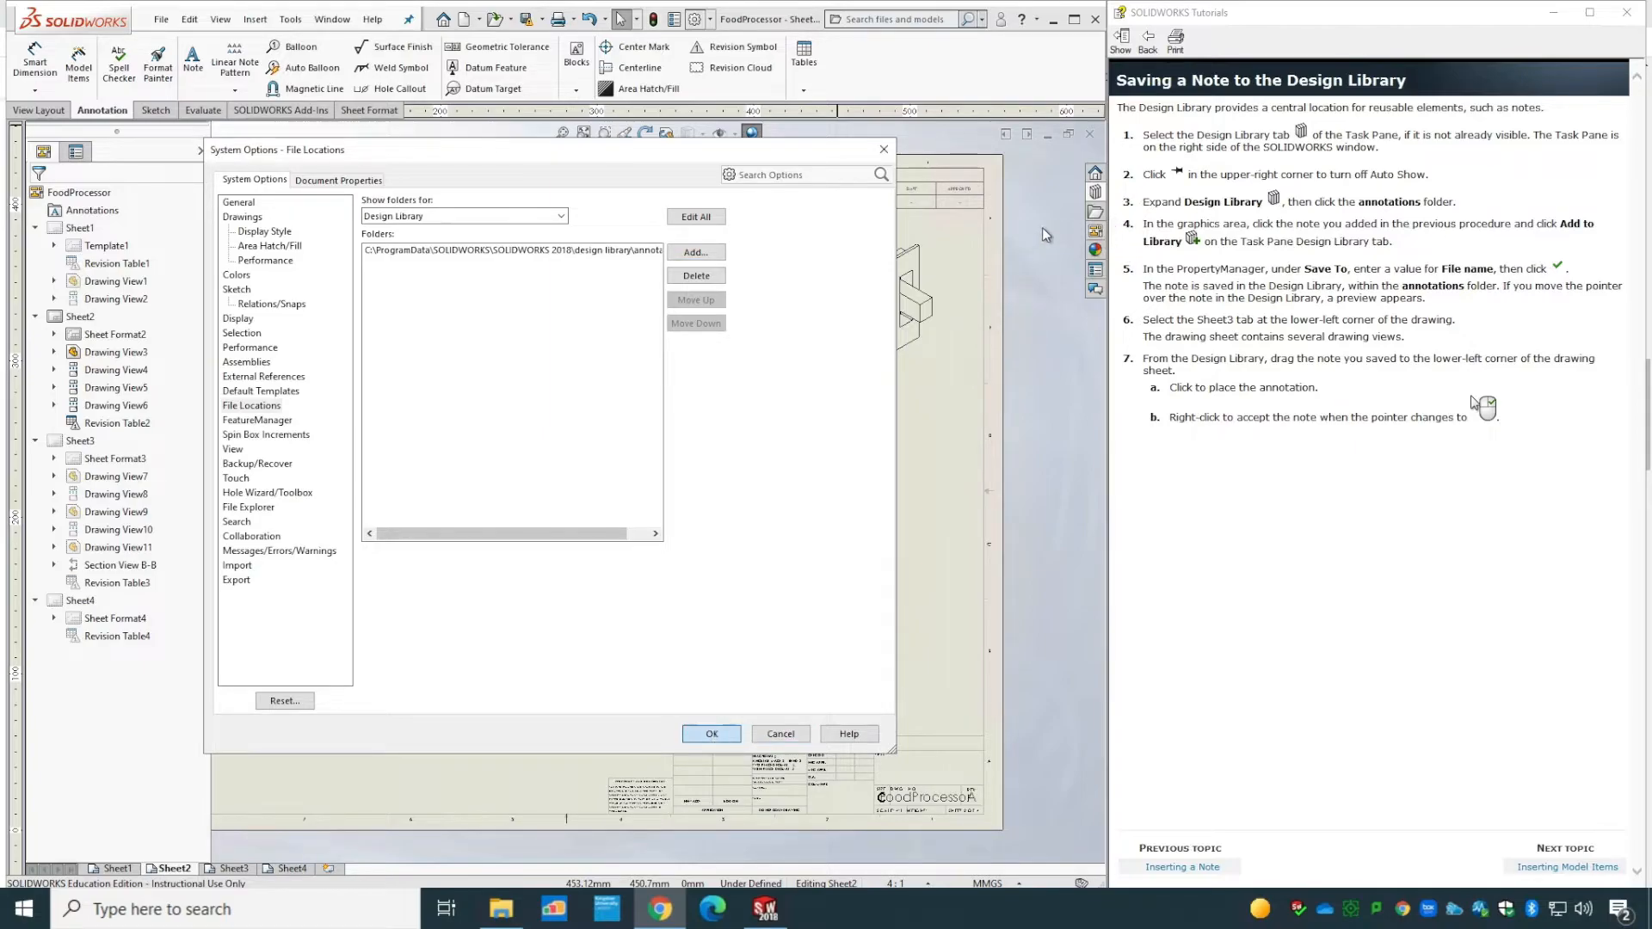
key(Return)
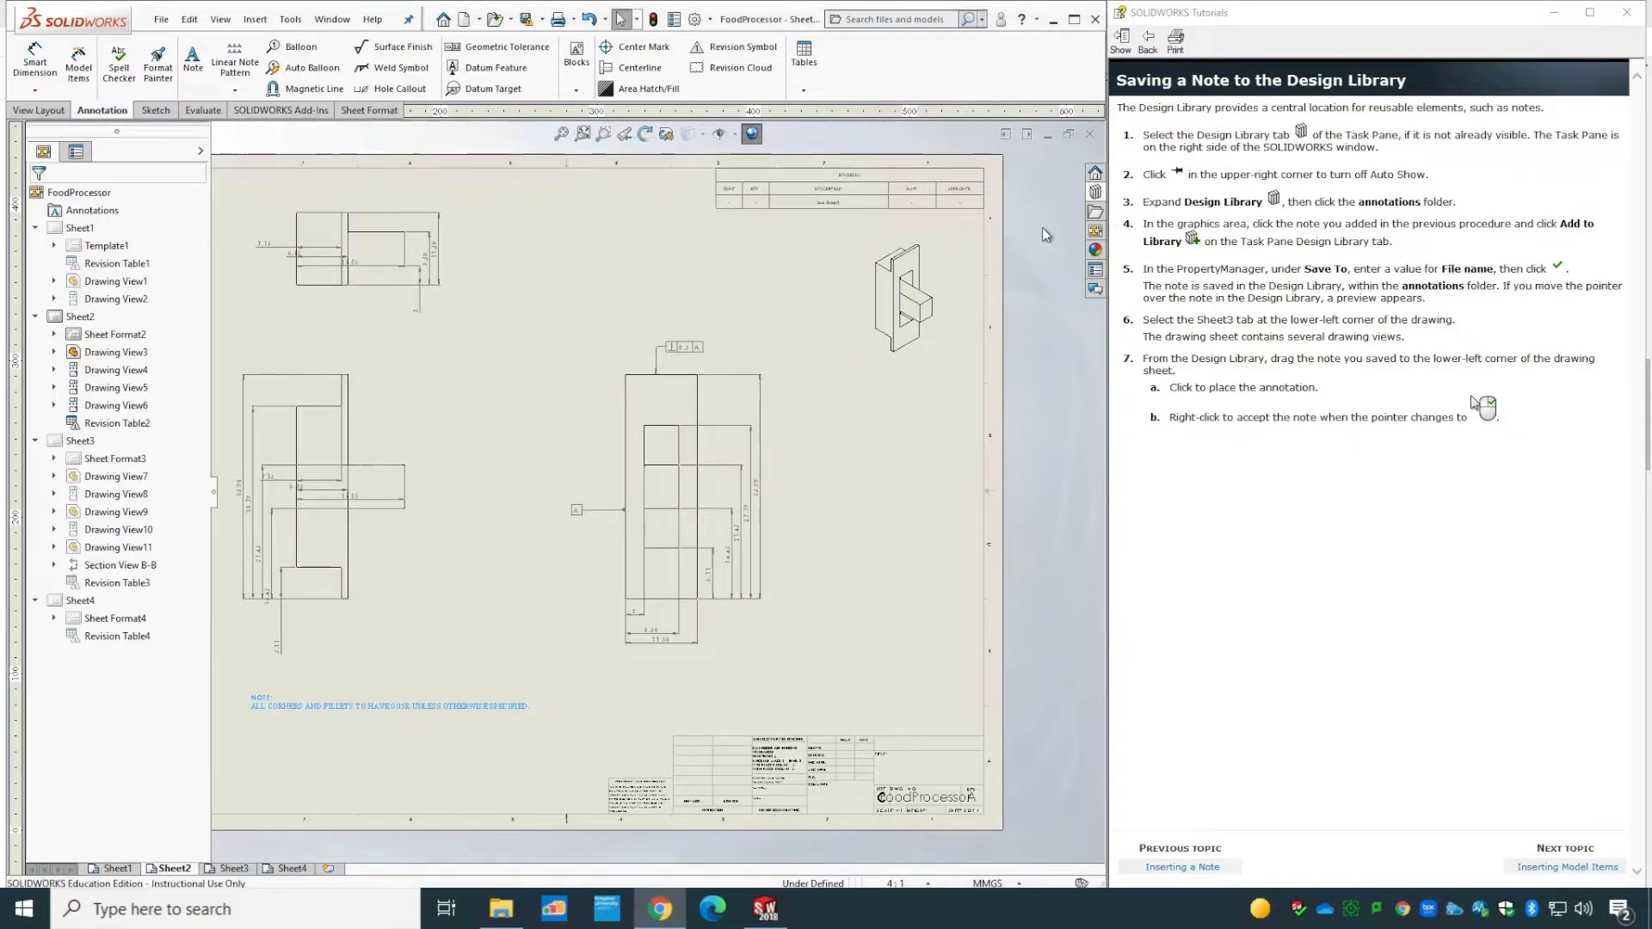
- Add the corners-and-fillets note on Sheet2 to the Design Library's annotations folder with the file name Note123
click(1096, 213)
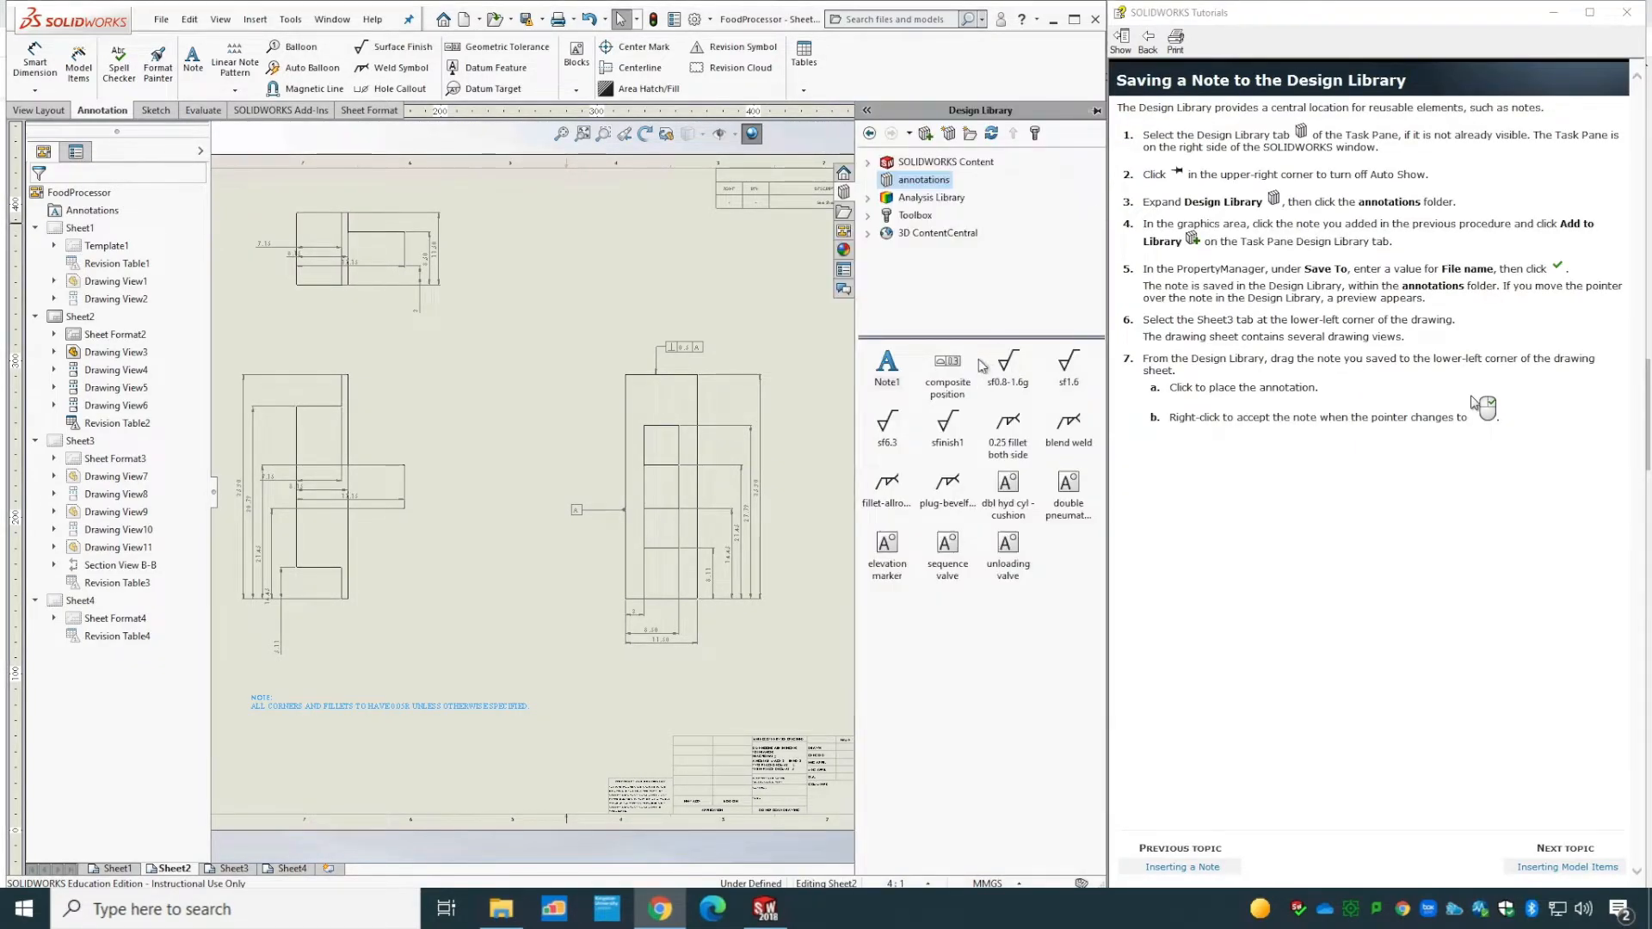
click(925, 136)
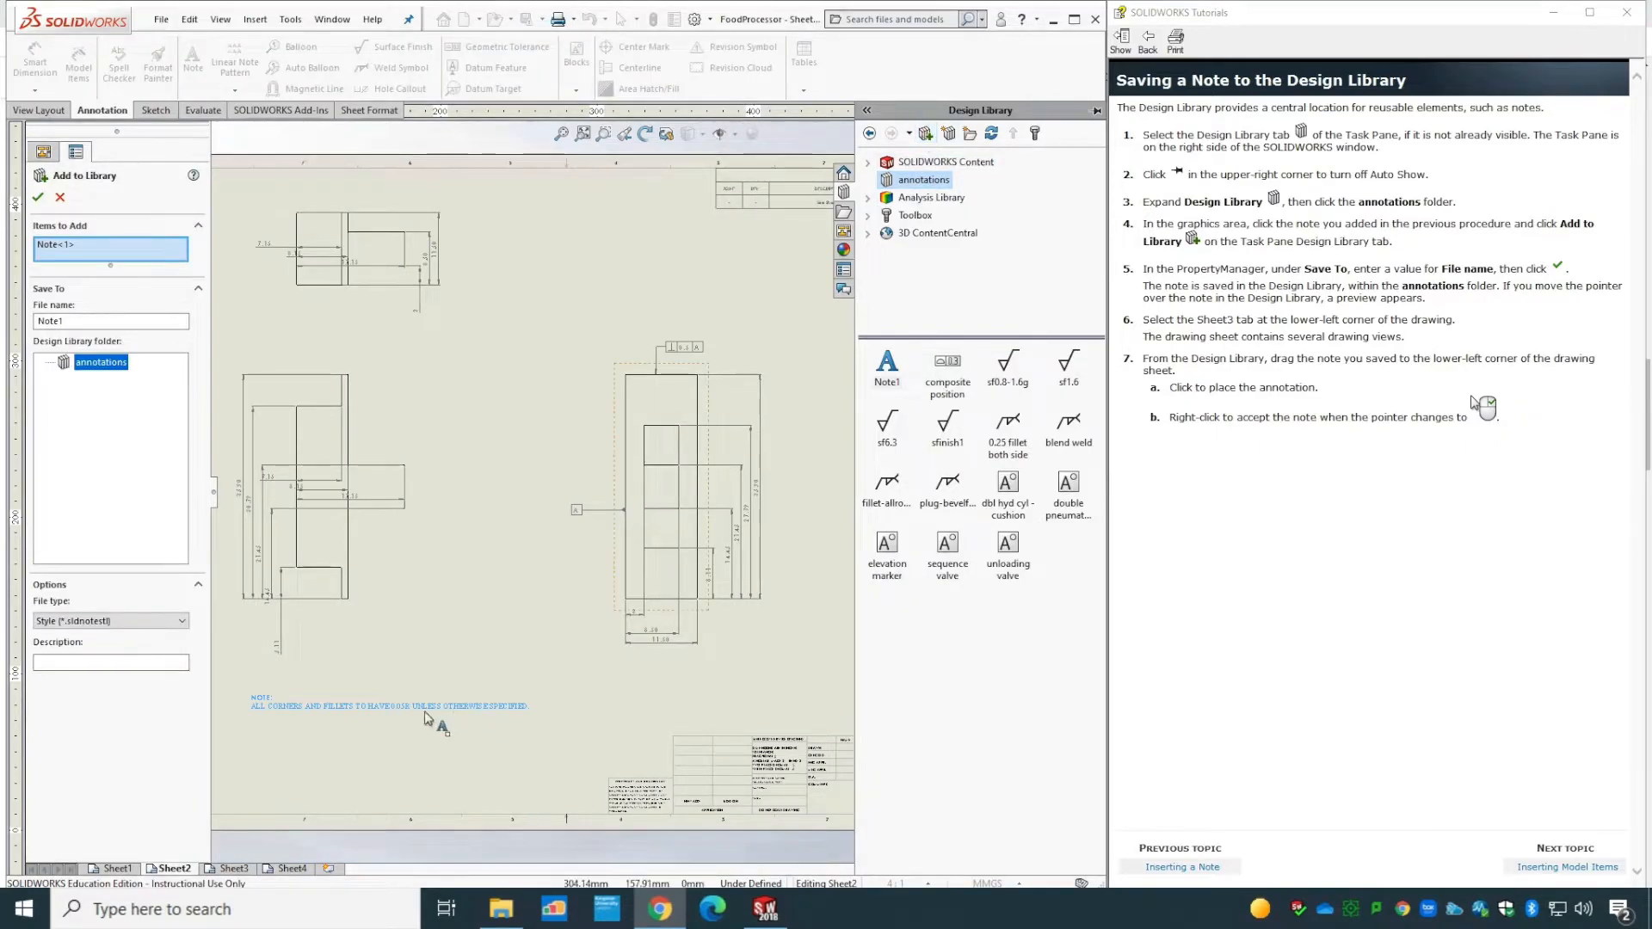
click(374, 708)
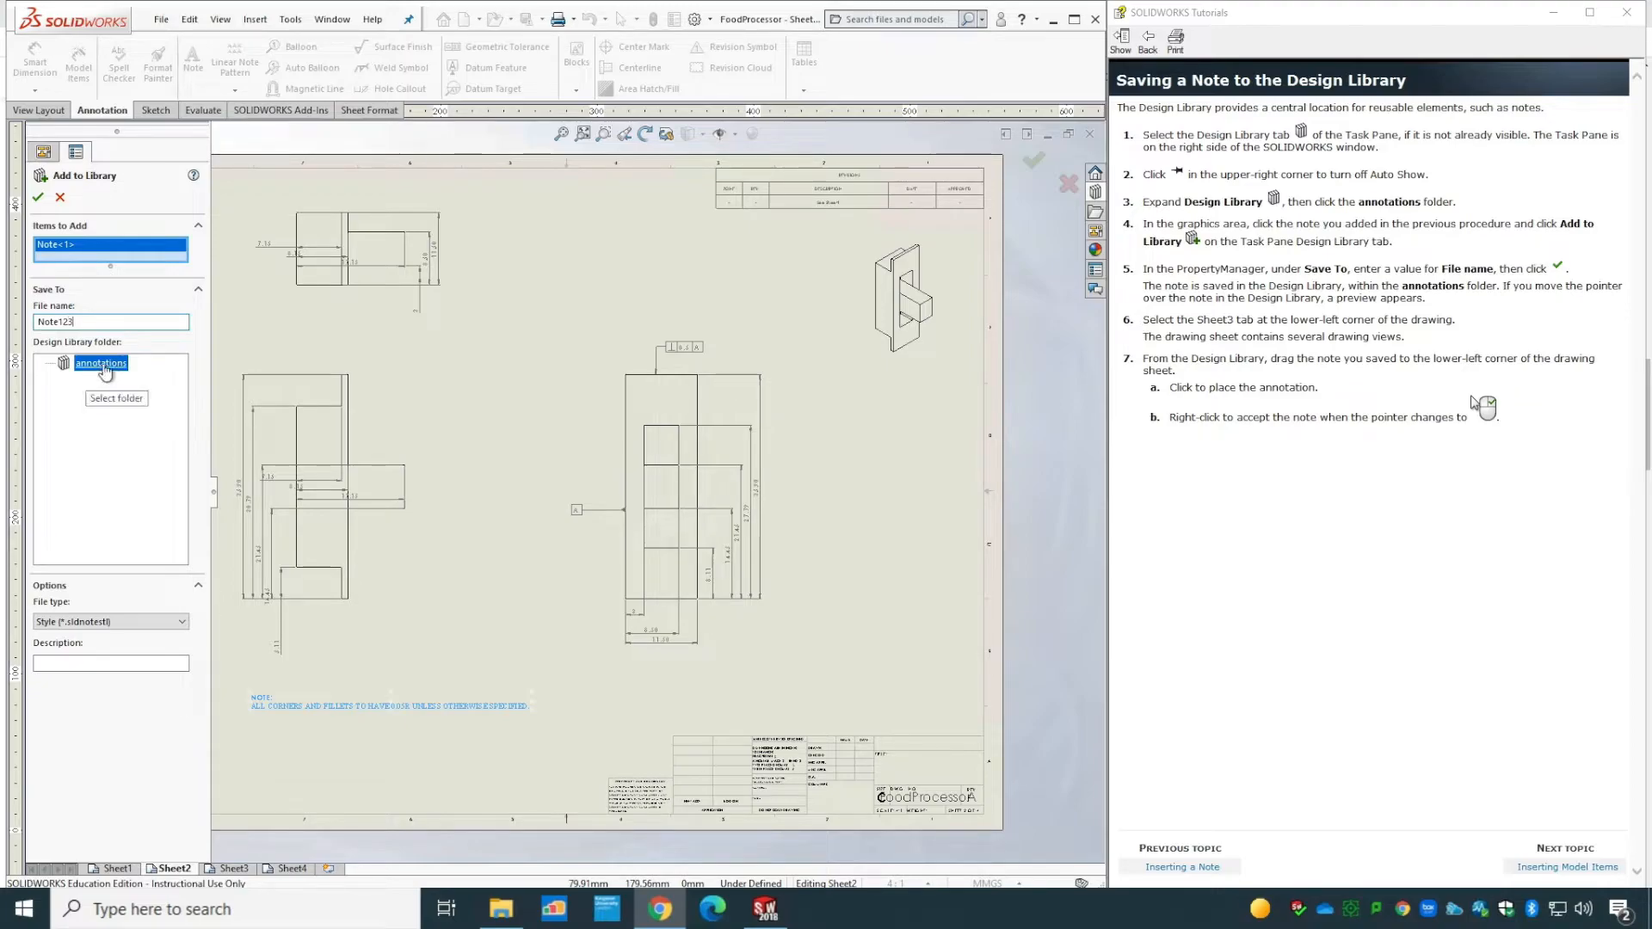
click(38, 197)
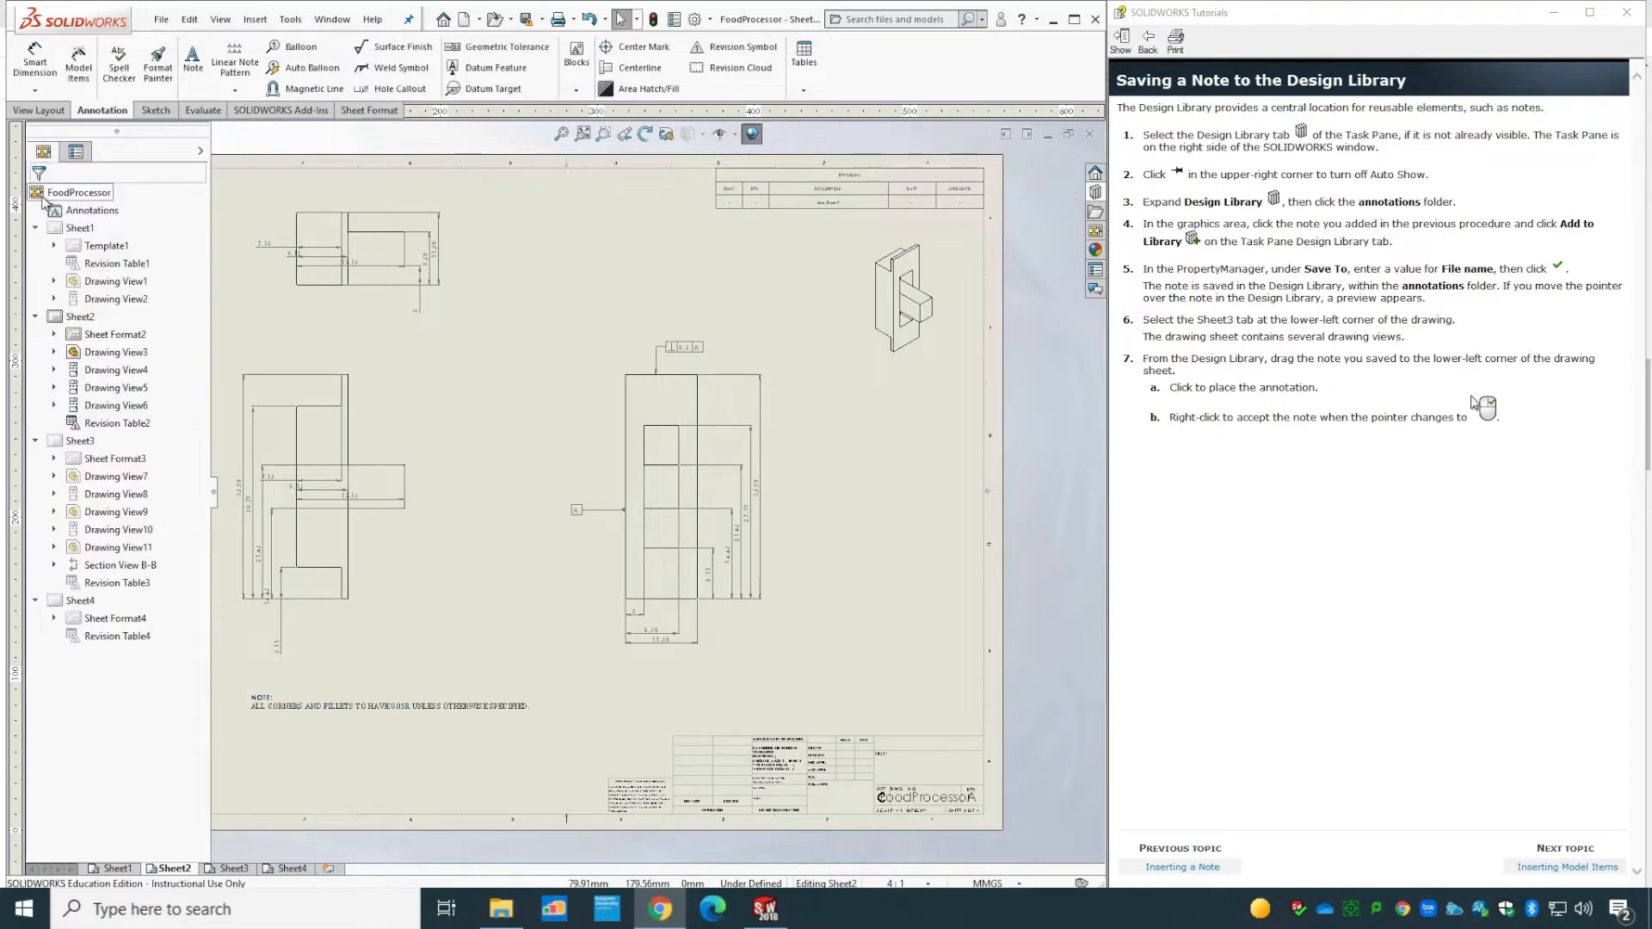
- Place one copy of the saved note from the Design Library in the lower-left area of Sheet3 and finish inserting annotations
click(238, 870)
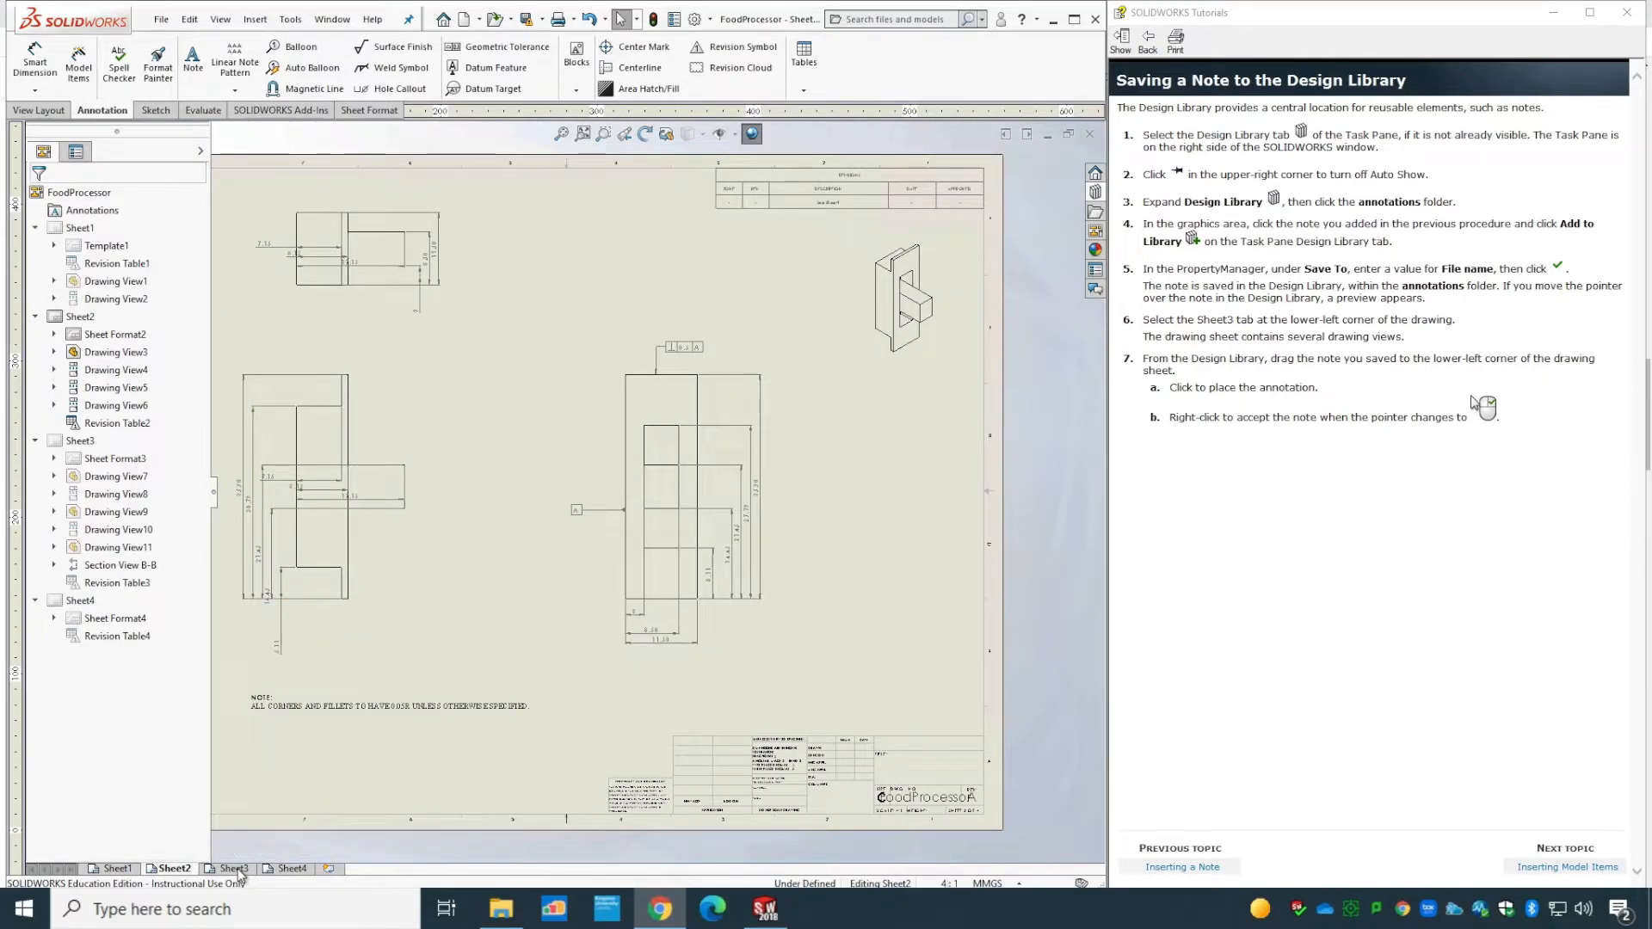
click(1095, 191)
click(933, 188)
mouse_move(947, 372)
mouse_down()
mouse_move(598, 509)
mouse_move(361, 647)
mouse_move(252, 738)
mouse_up()
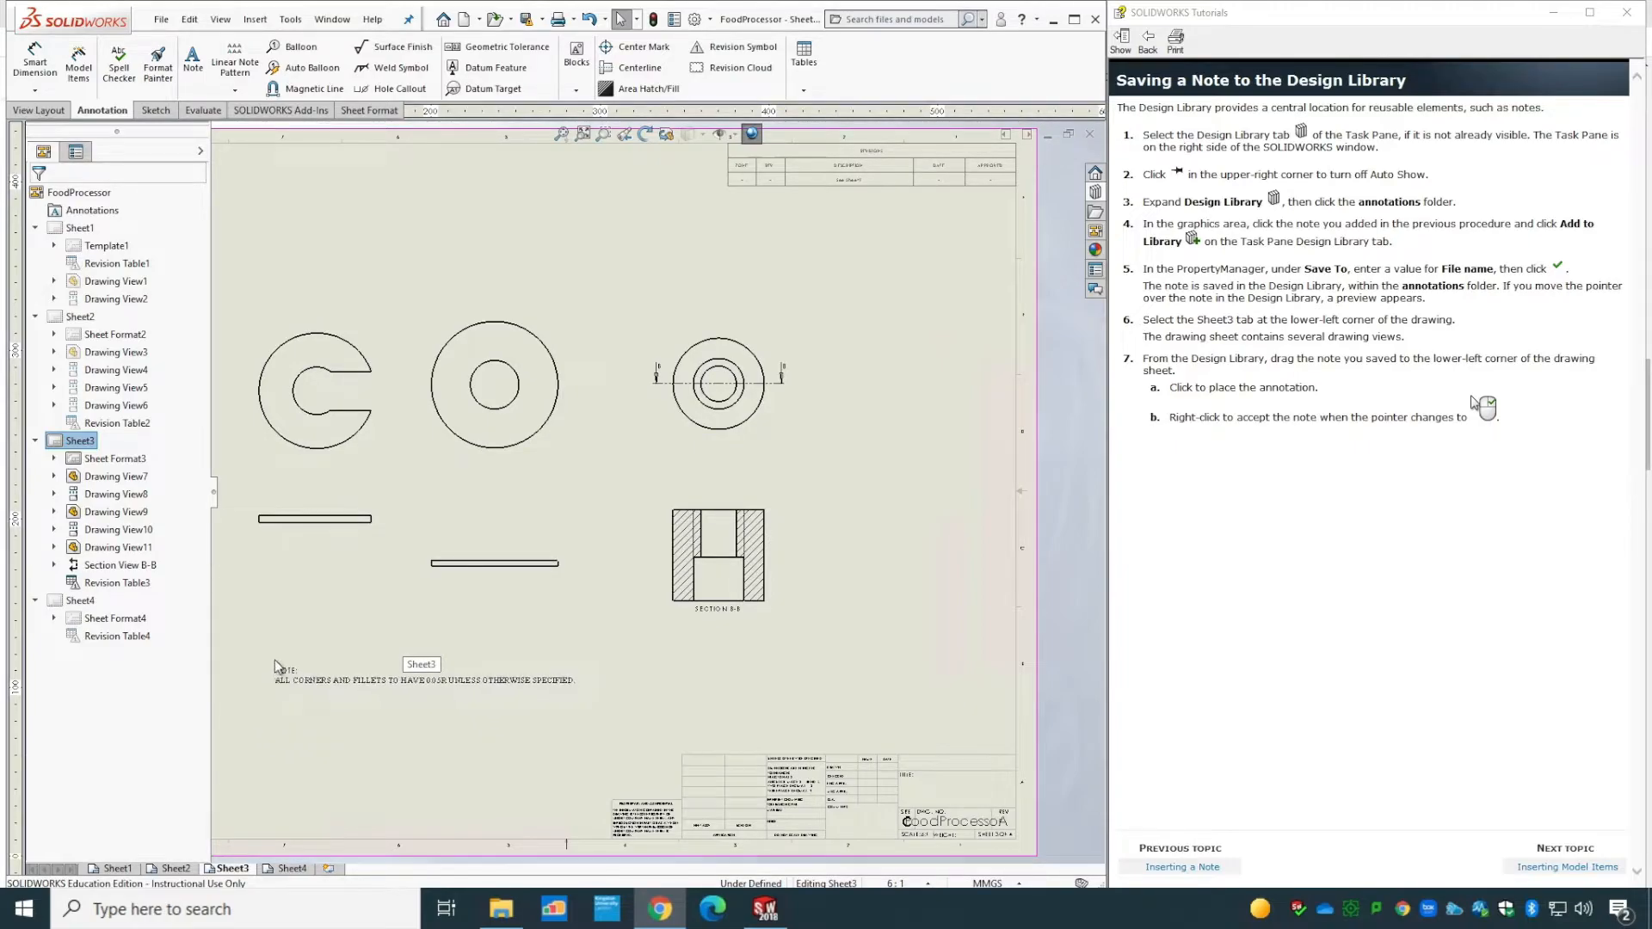
click(275, 666)
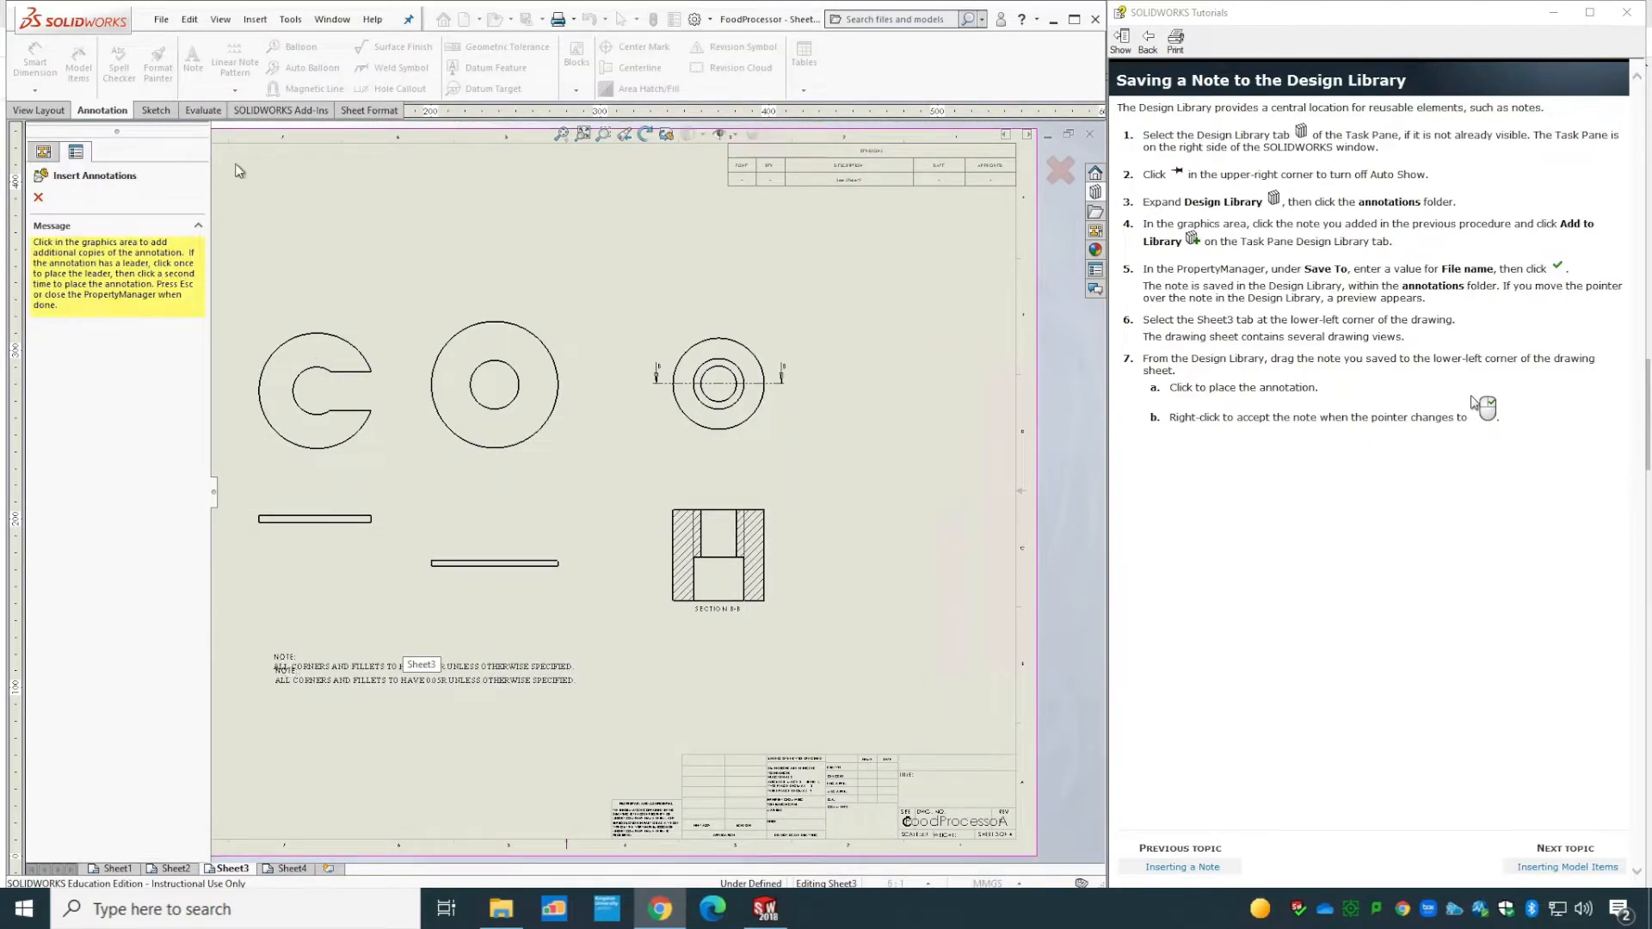
click(38, 198)
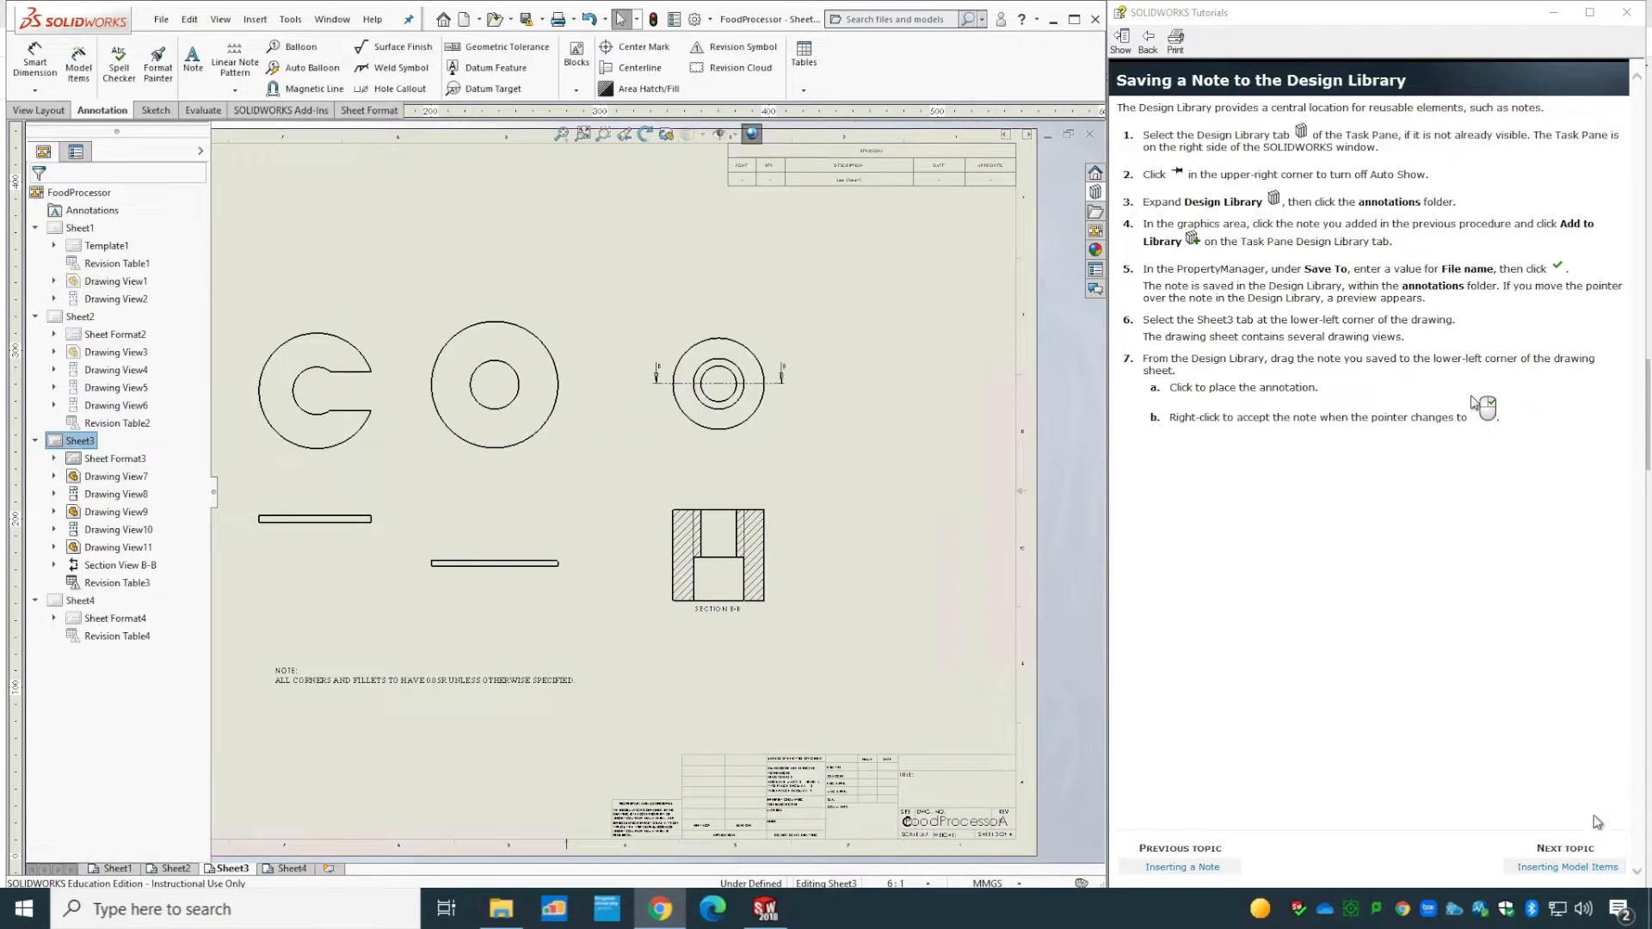
- Advance the tutorial to Inserting Model Items and insert the entire model's dimensions marked for drawing into all views of Sheet3
click(1587, 868)
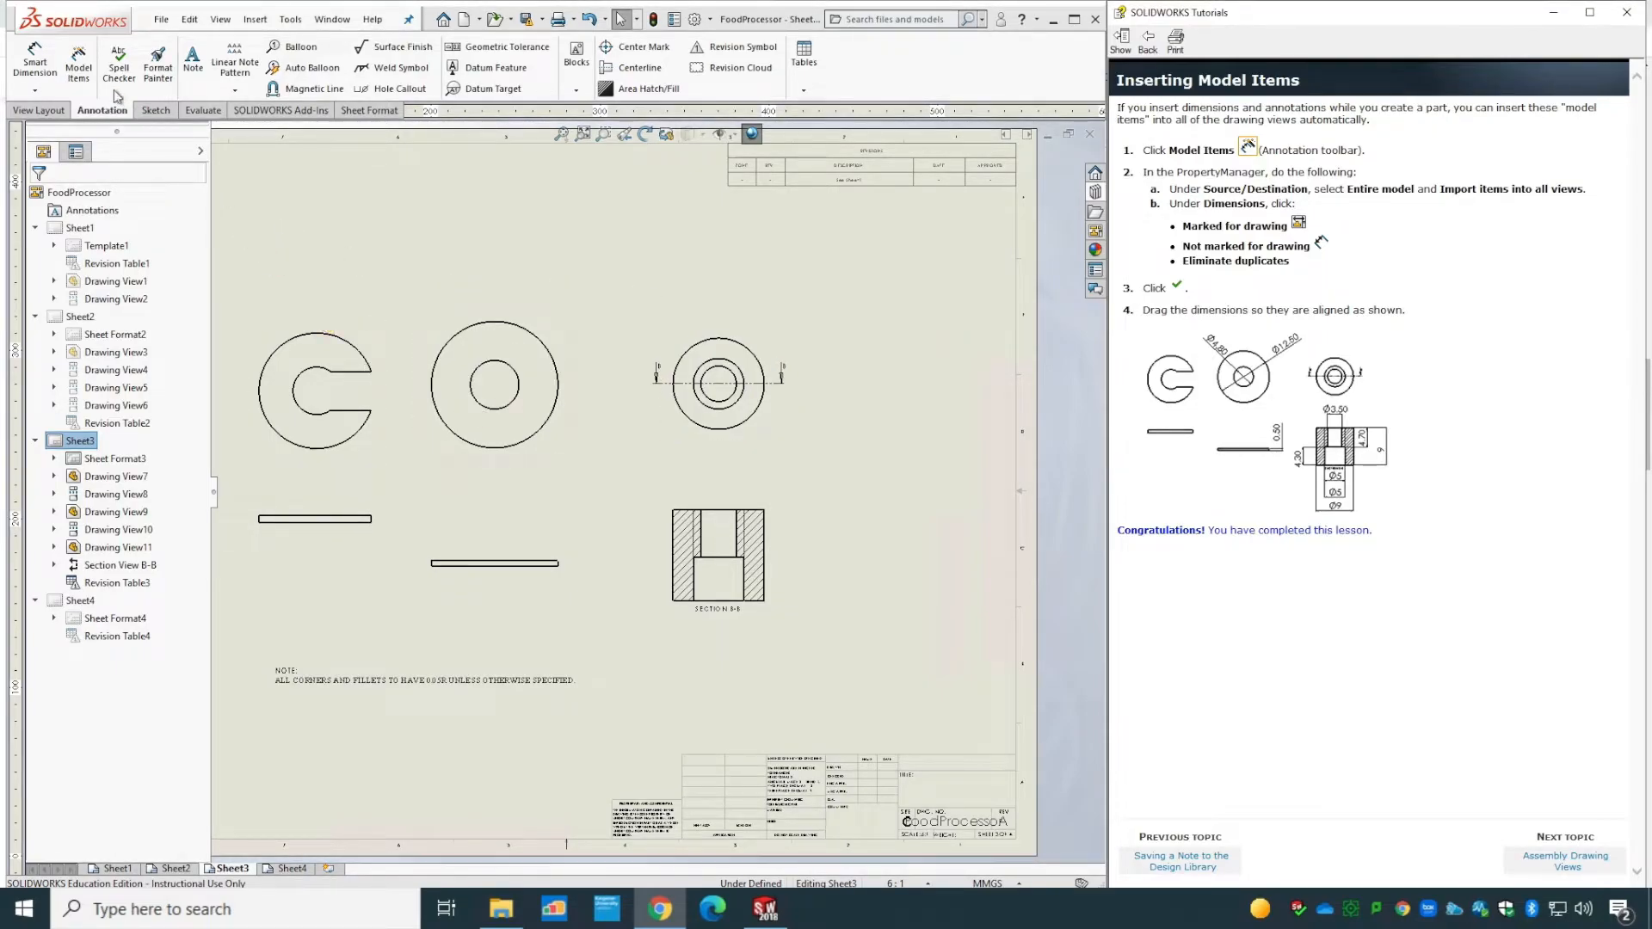
click(79, 69)
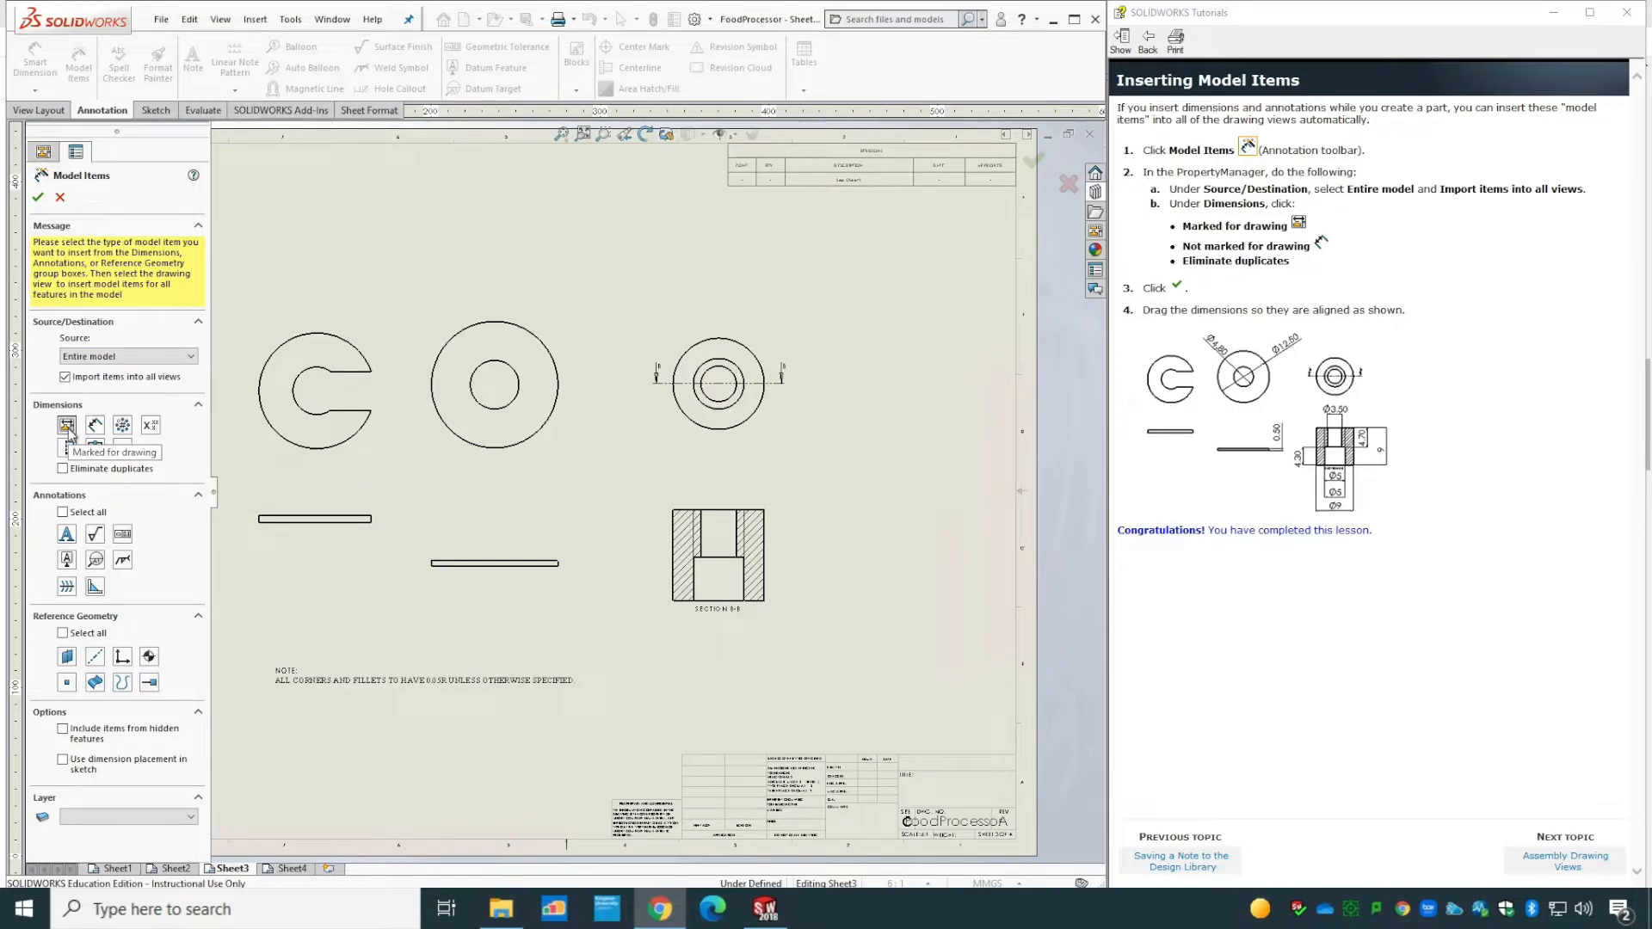
click(77, 473)
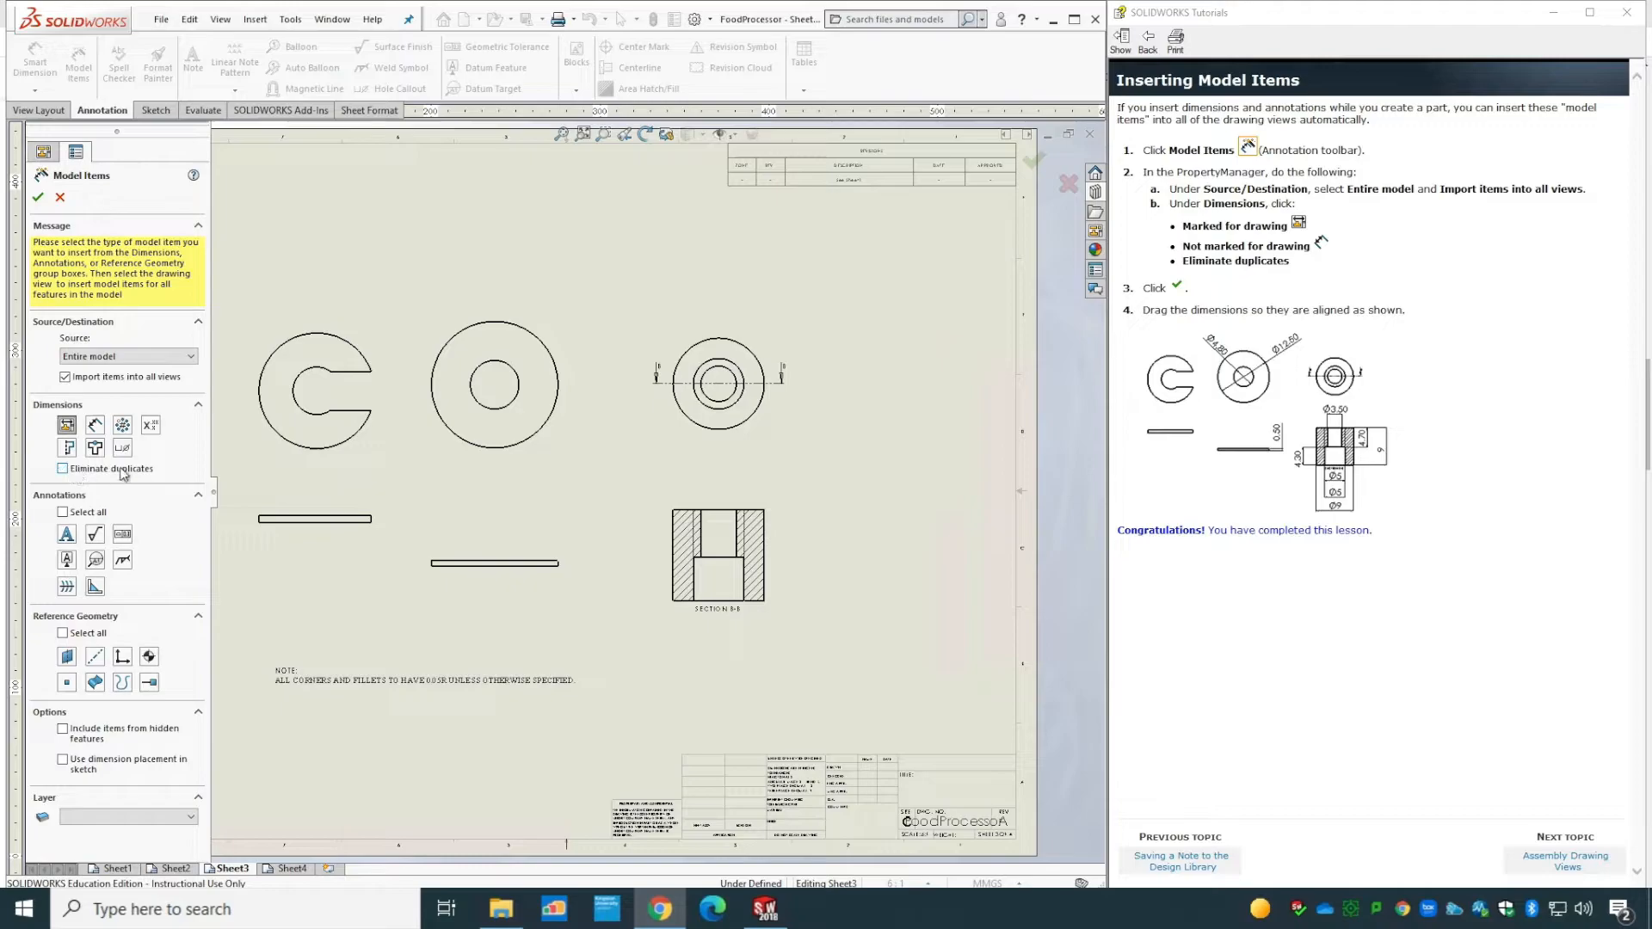
click(38, 198)
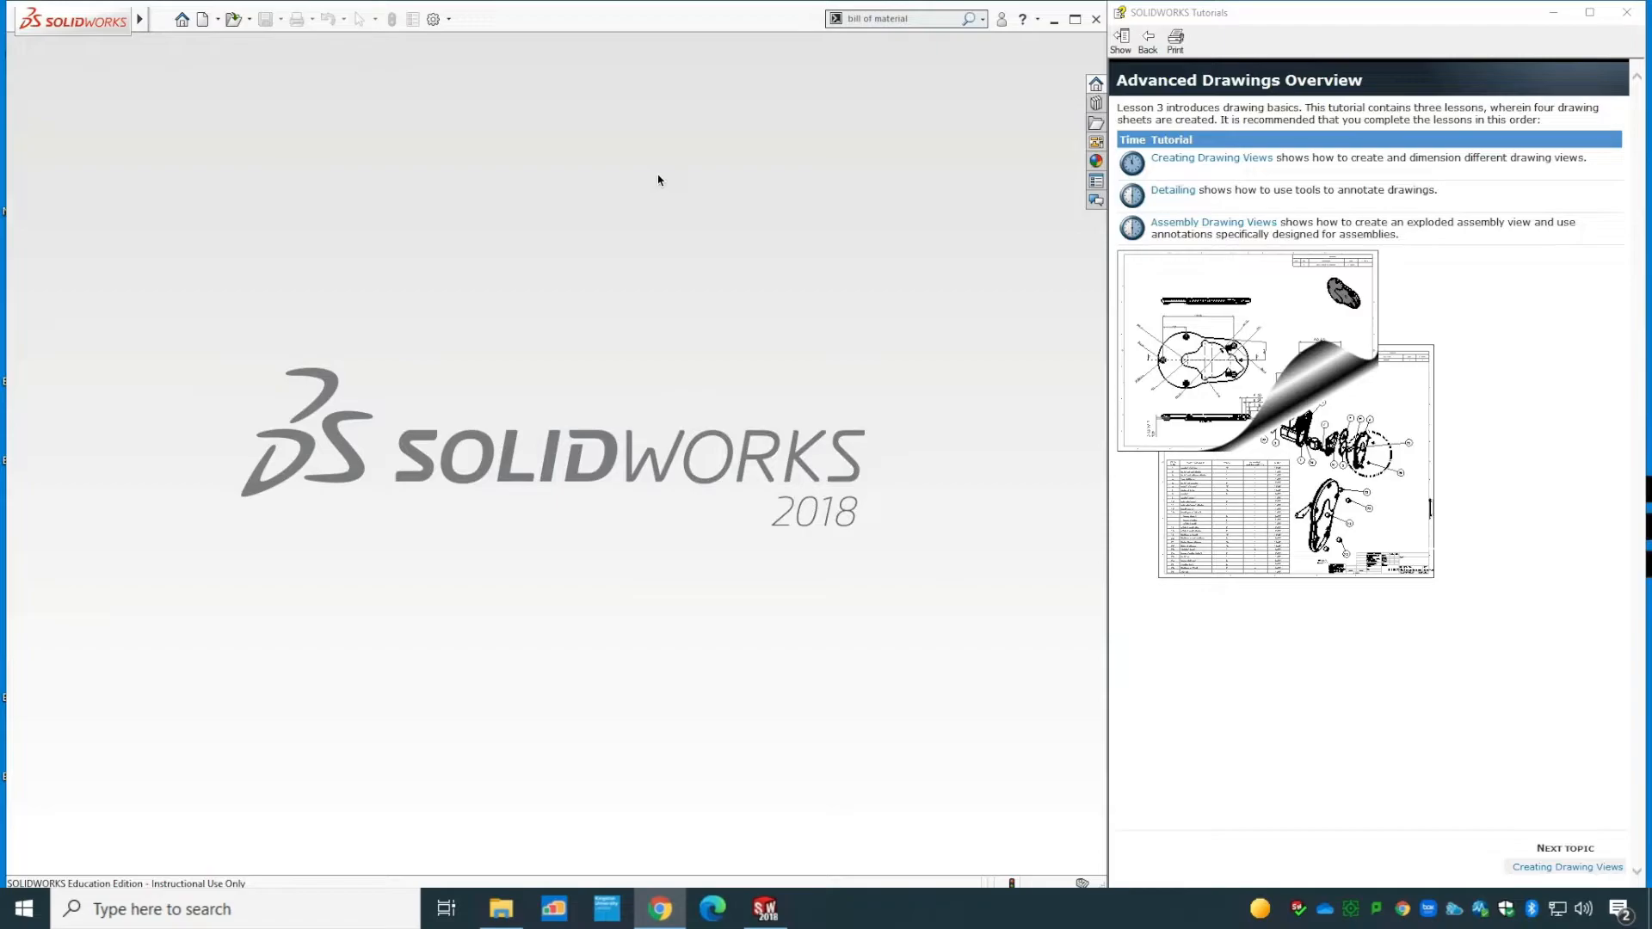
- Go to Creating an Exploded View in the Assembly Drawing Views tutorial and open its FoodProcessor drawing
click(1203, 226)
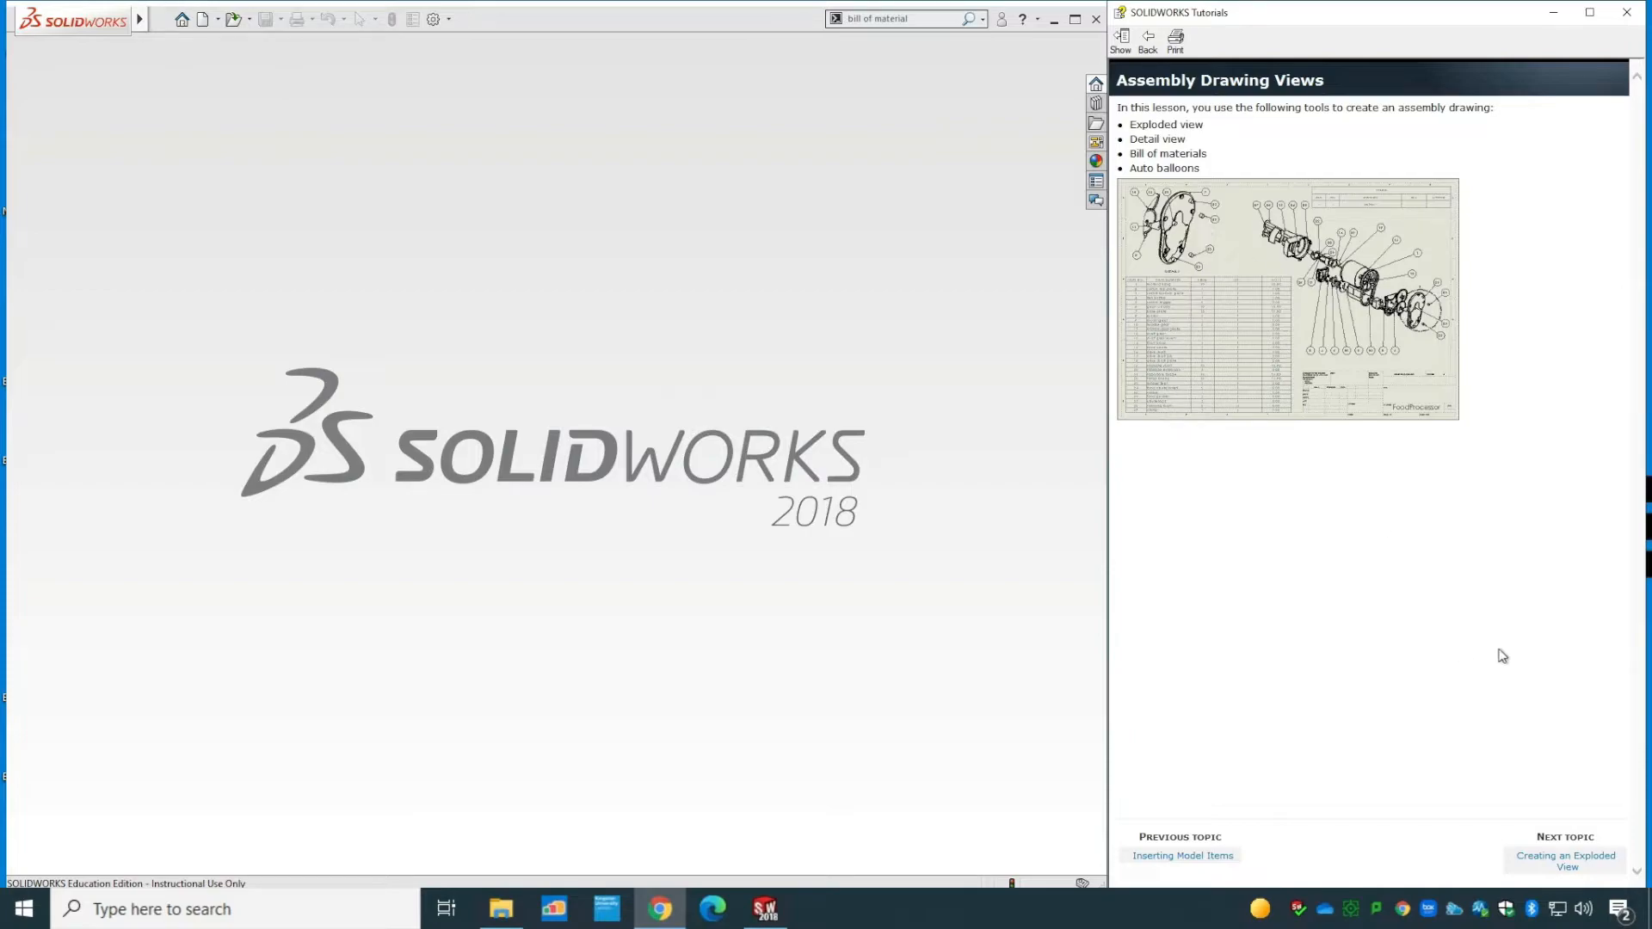
click(1564, 859)
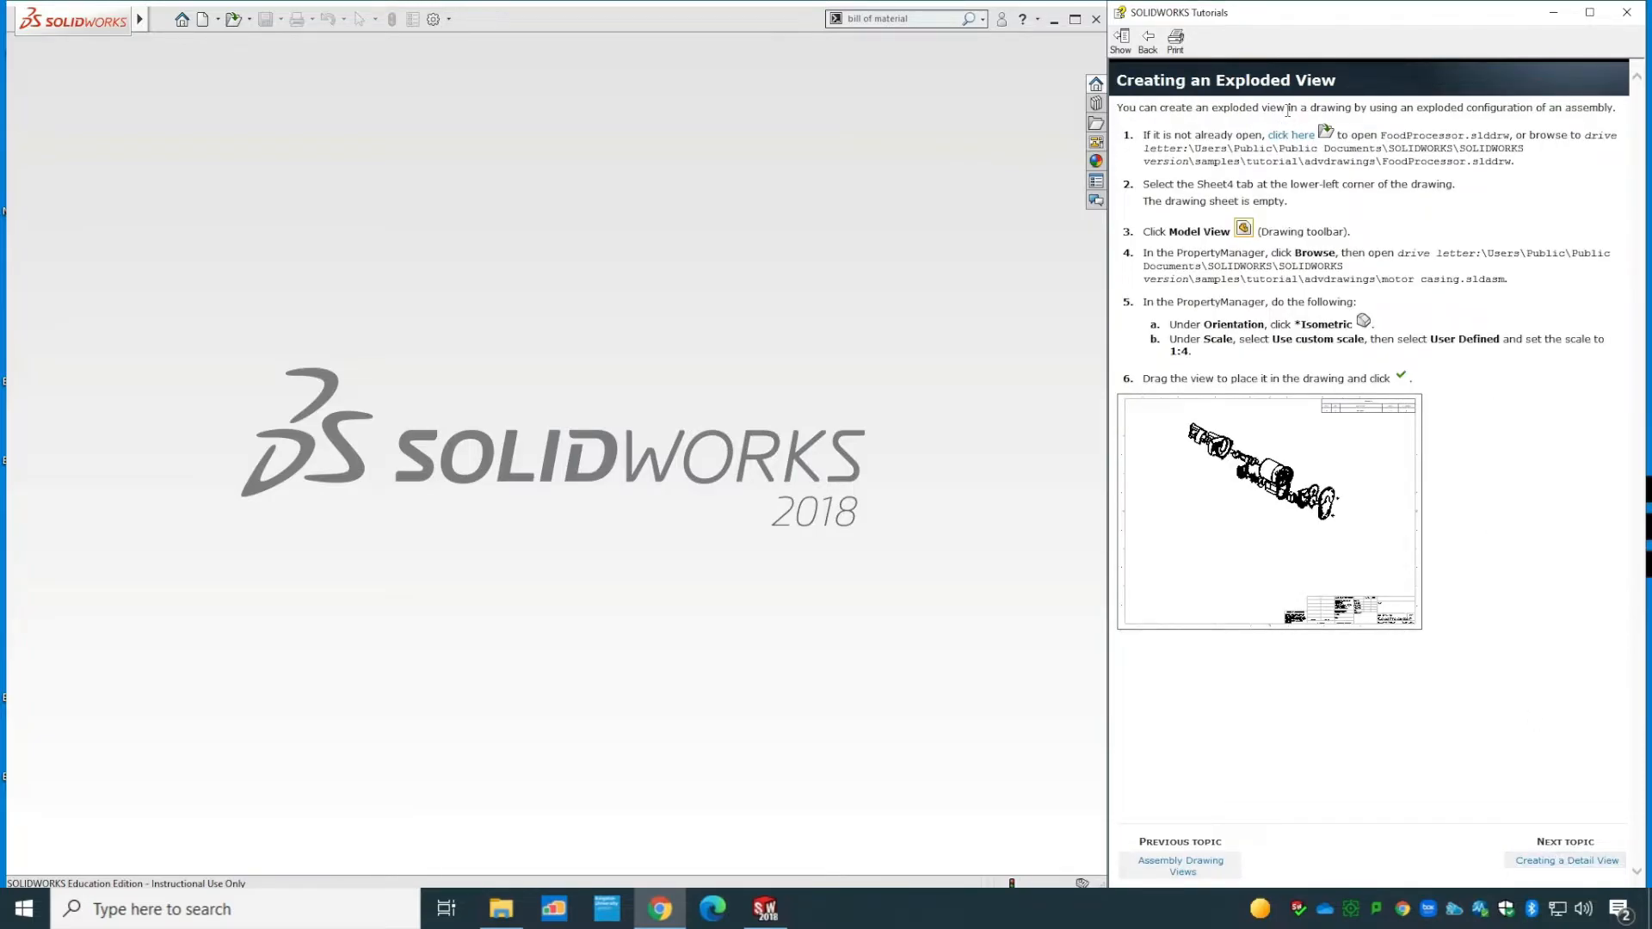
click(1288, 141)
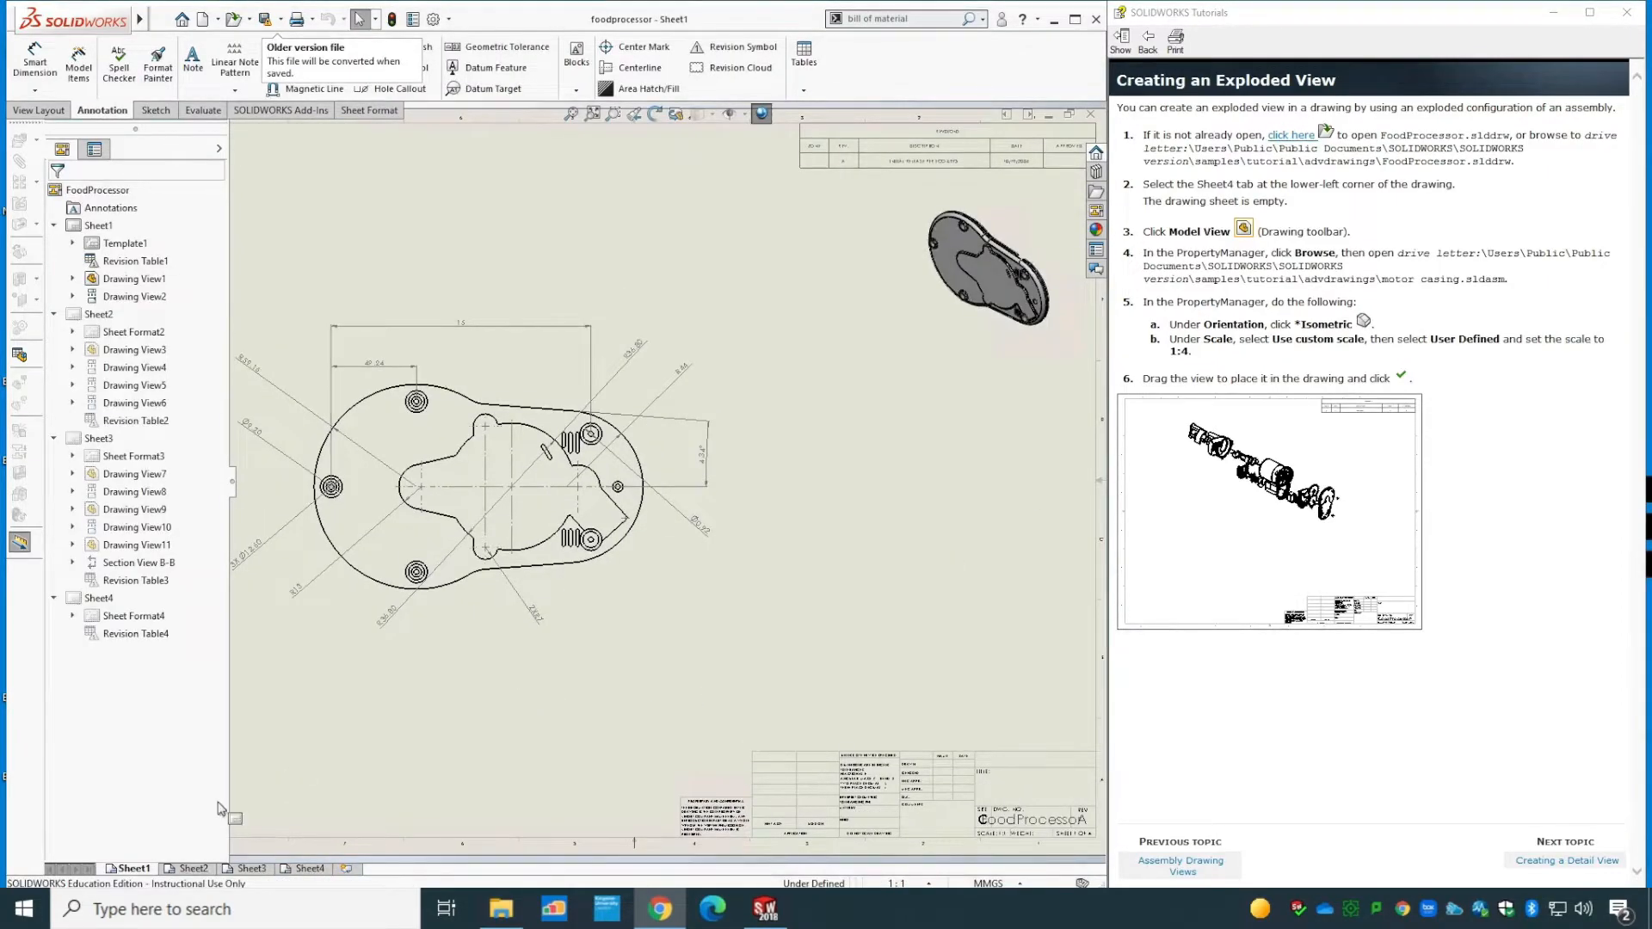
- On the empty Sheet4, start a Model View and open the file browser to find its assembly
click(310, 868)
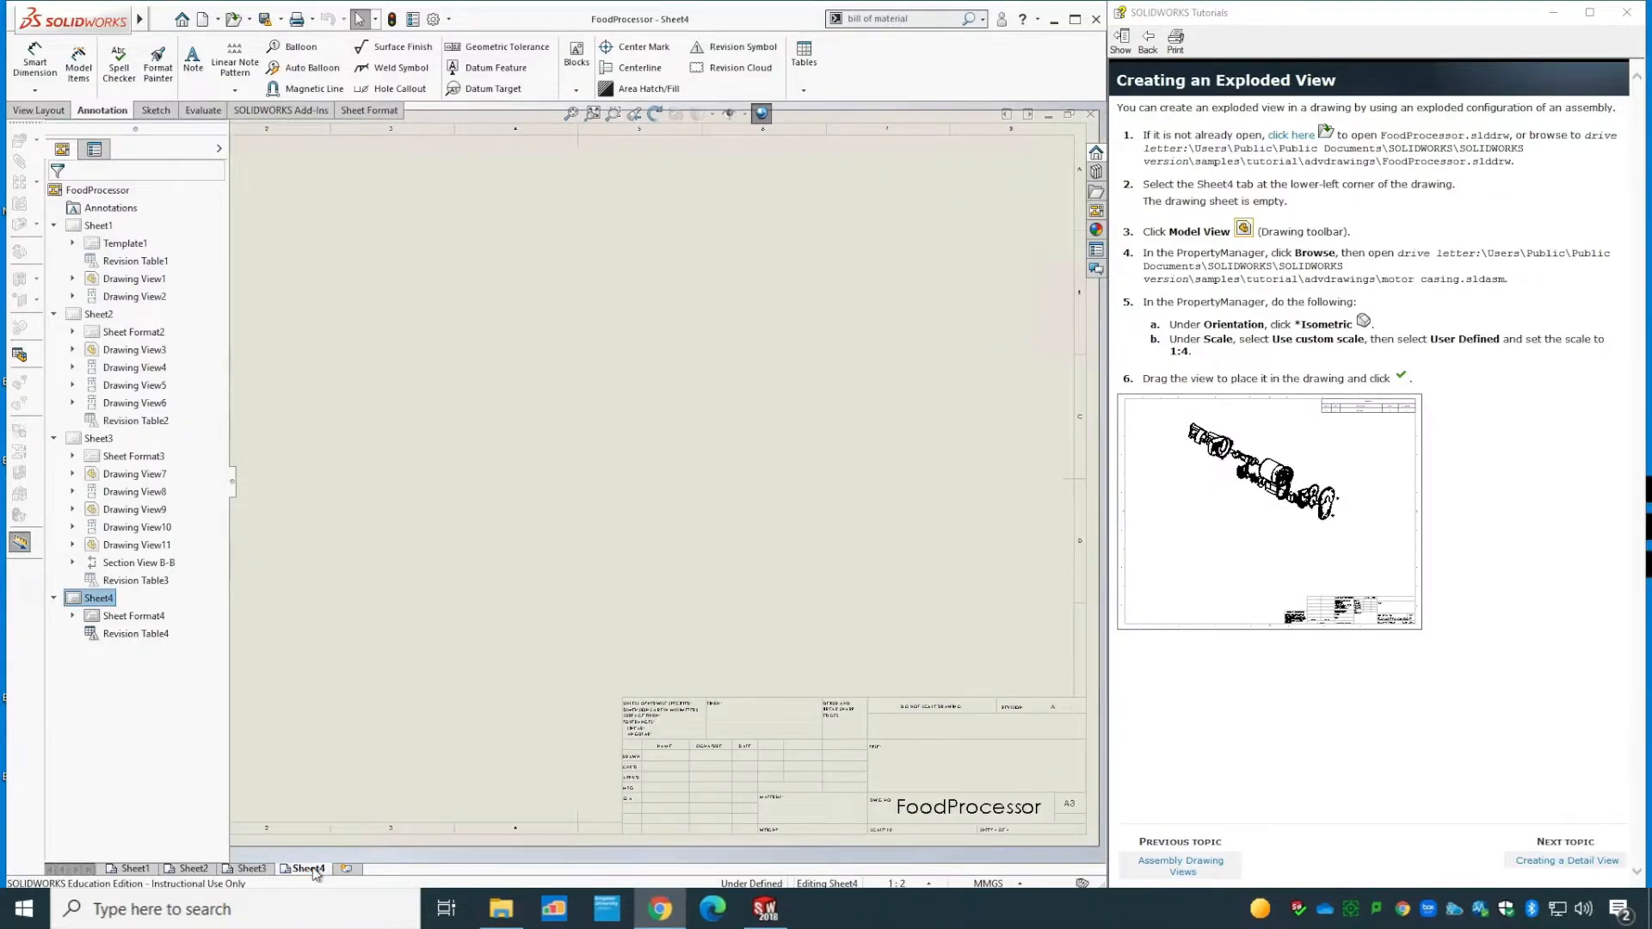
click(54, 111)
click(71, 66)
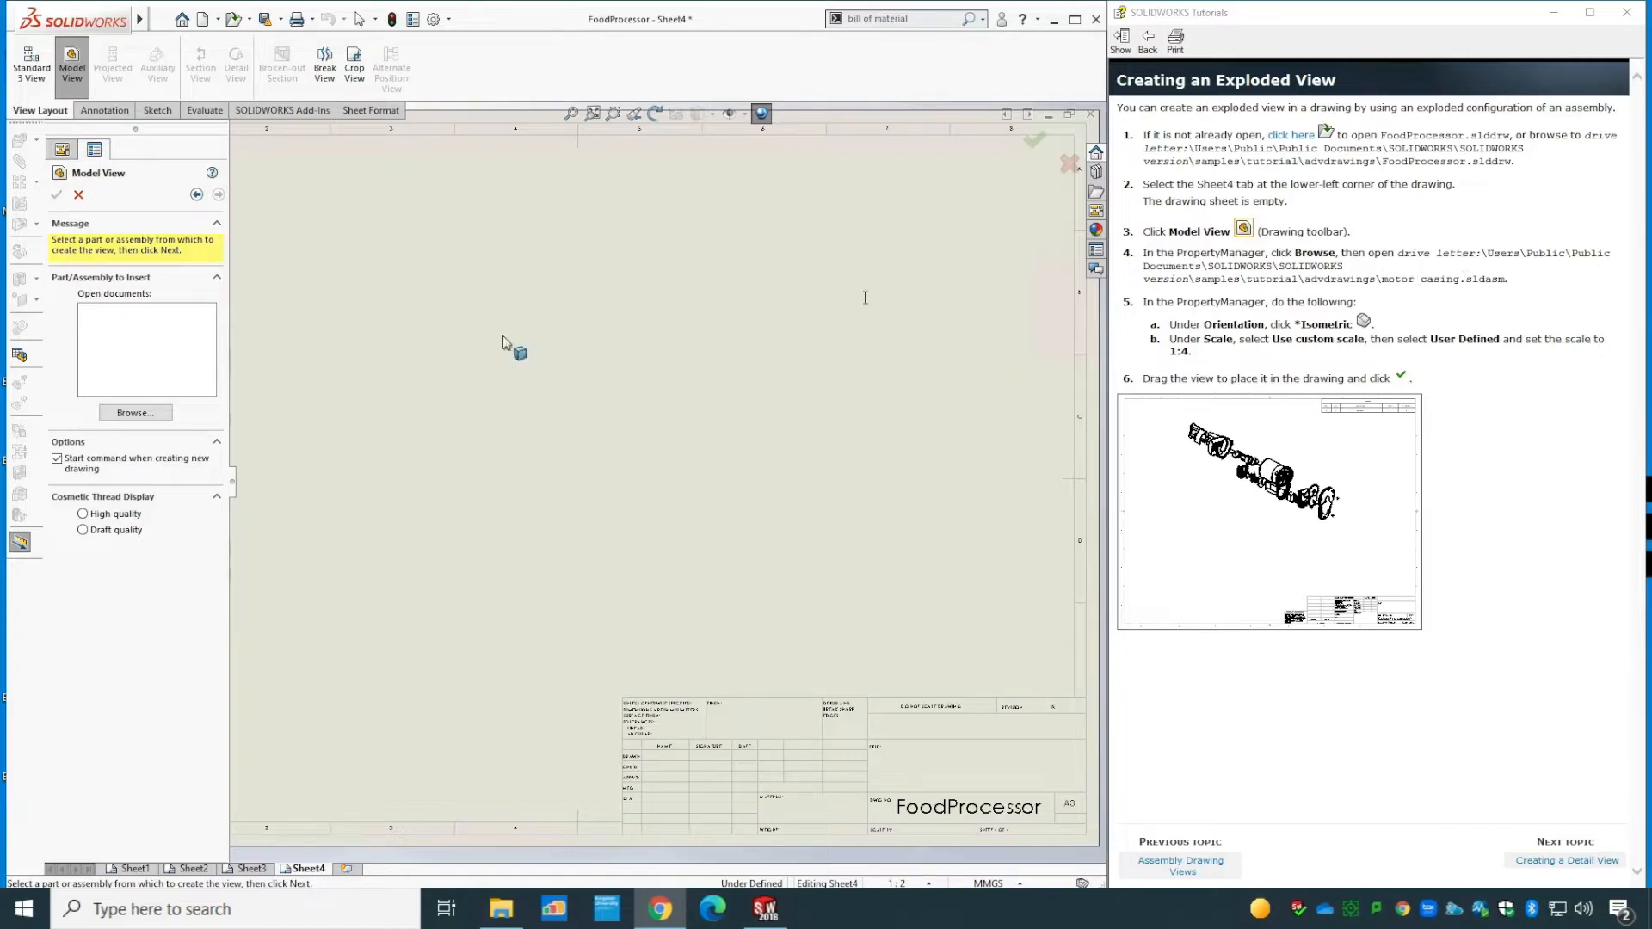
click(135, 413)
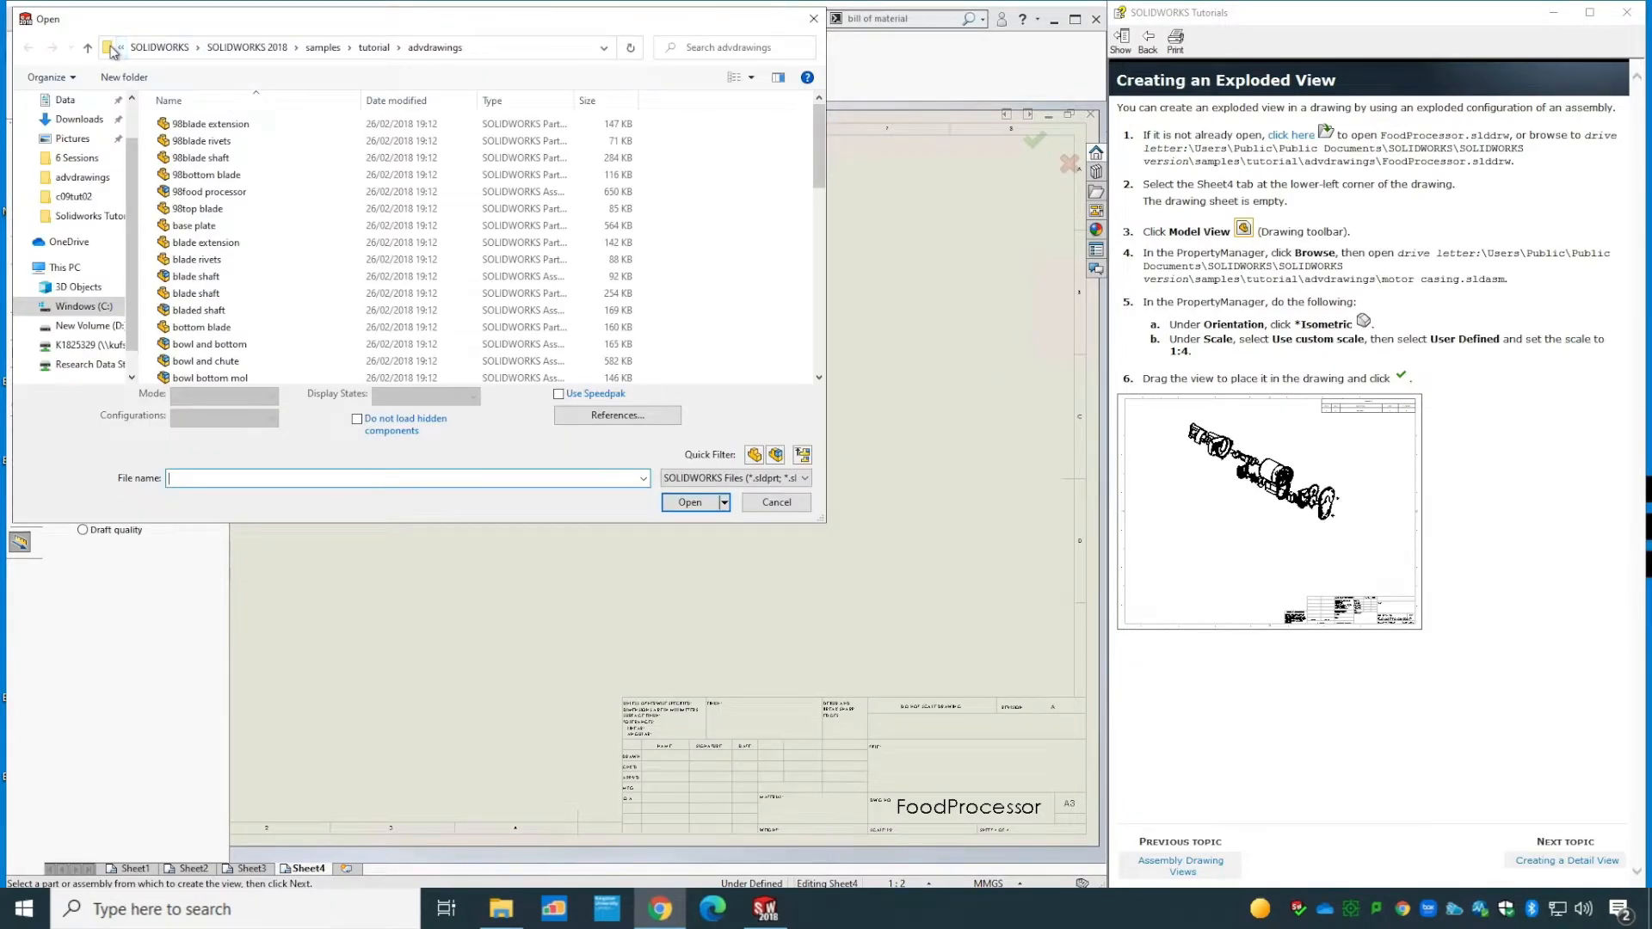
- Browse from This PC to C:\Users\Public\Public Documents\SOLIDWORKS\SOLIDWORKS 2018\samples\tutorial\advdrawings
click(75, 270)
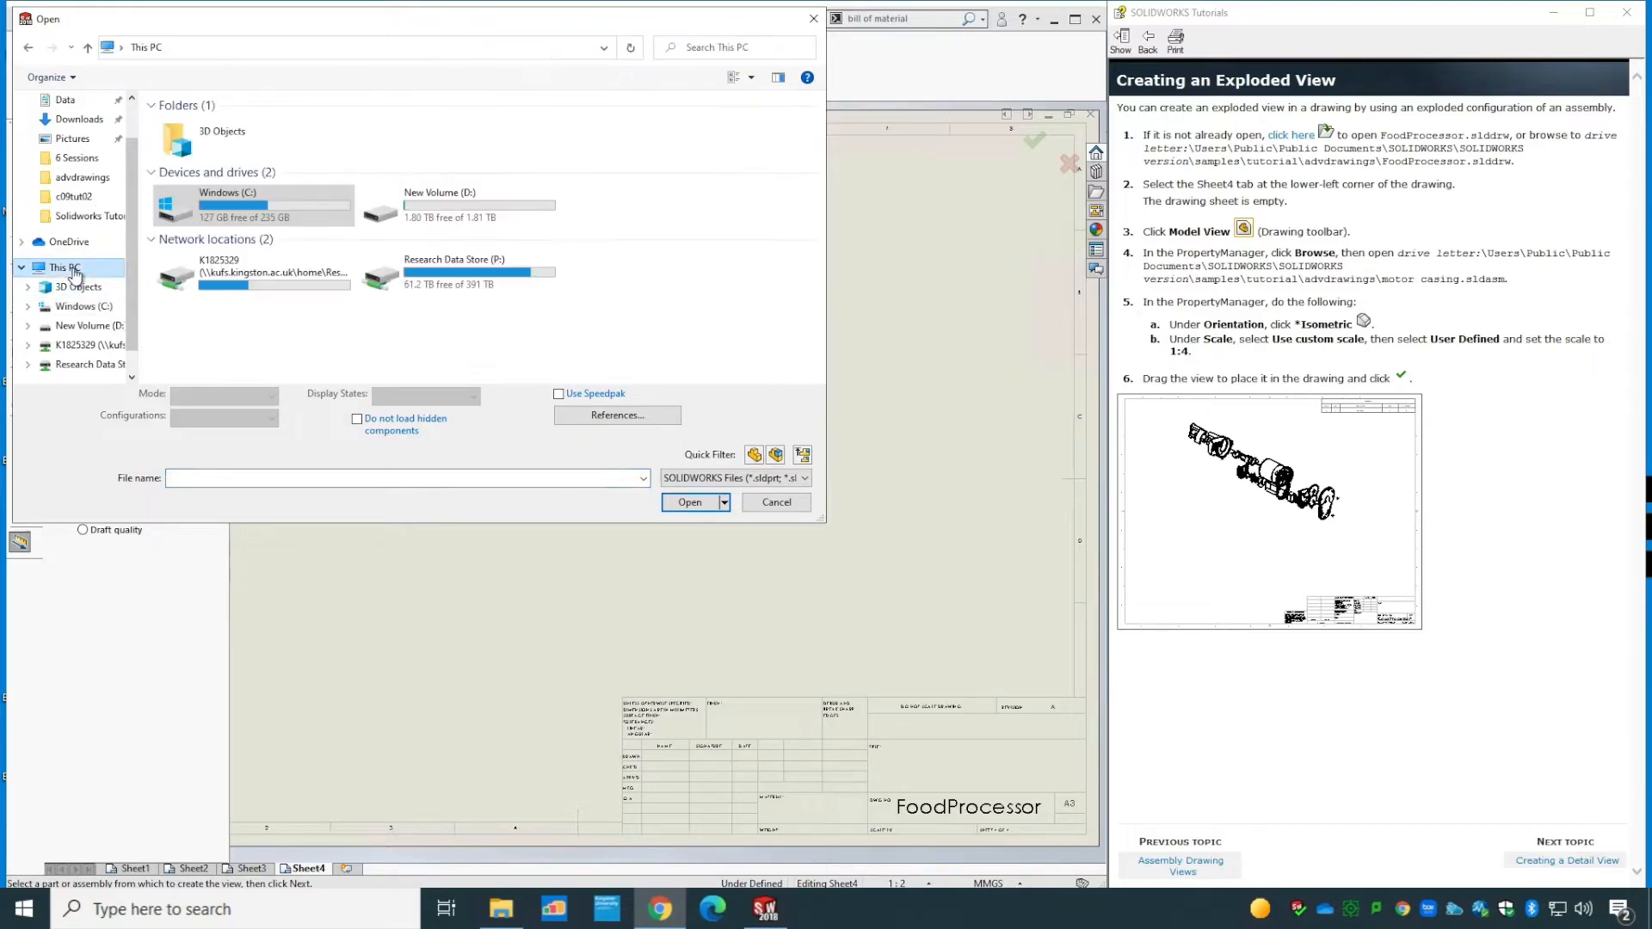
double_click(252, 222)
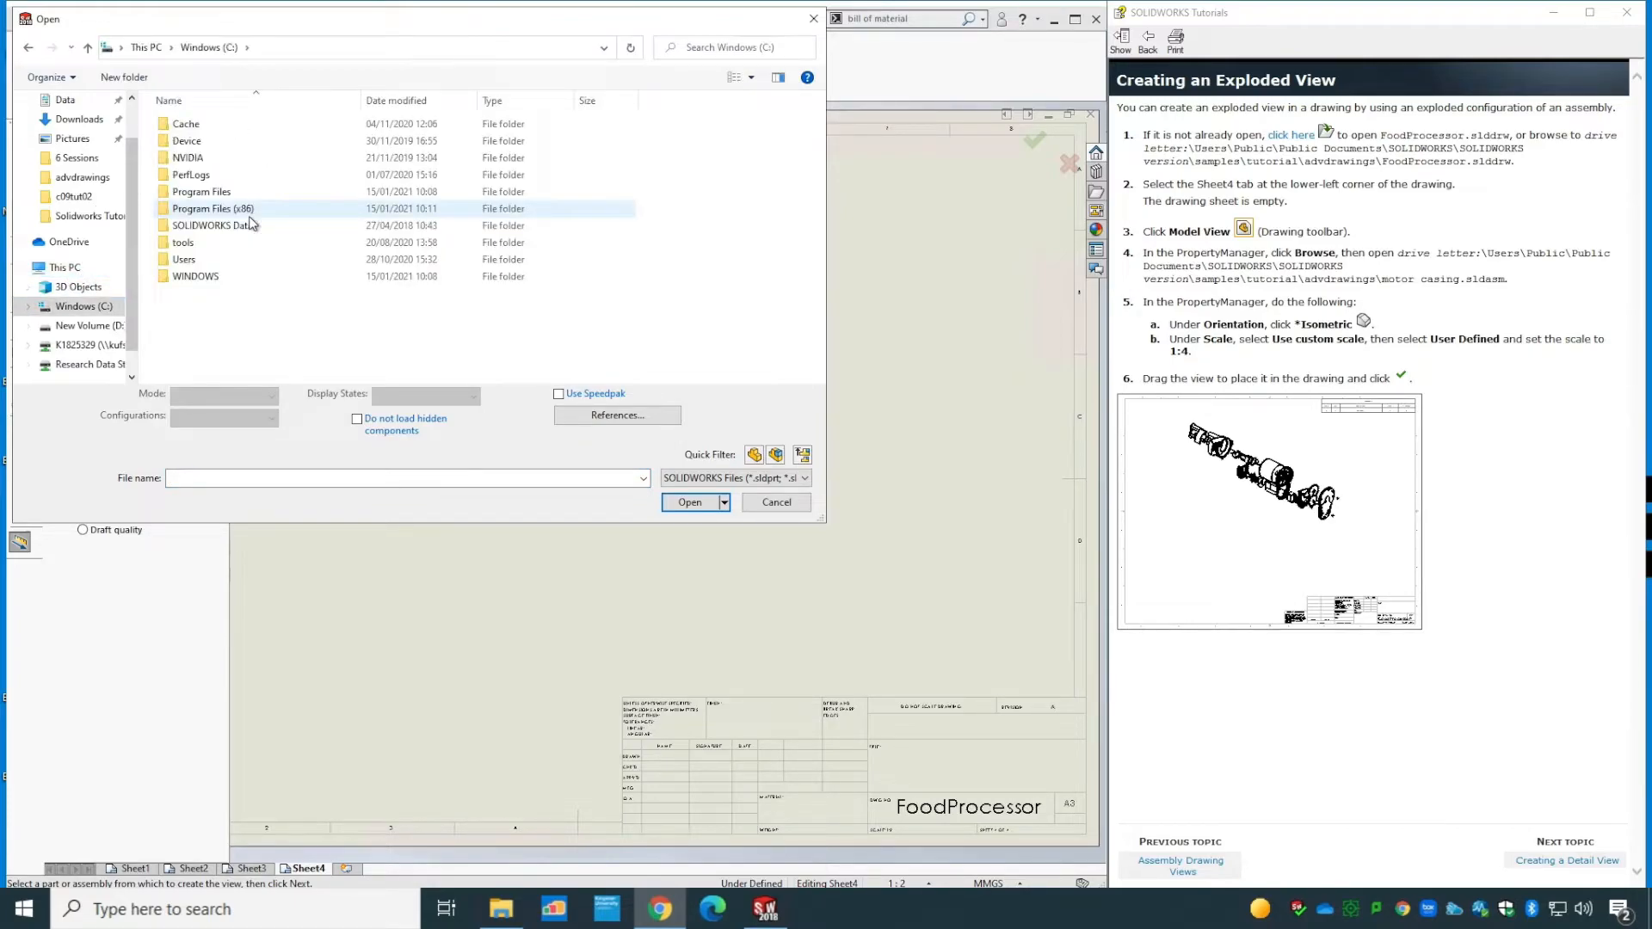
double_click(193, 261)
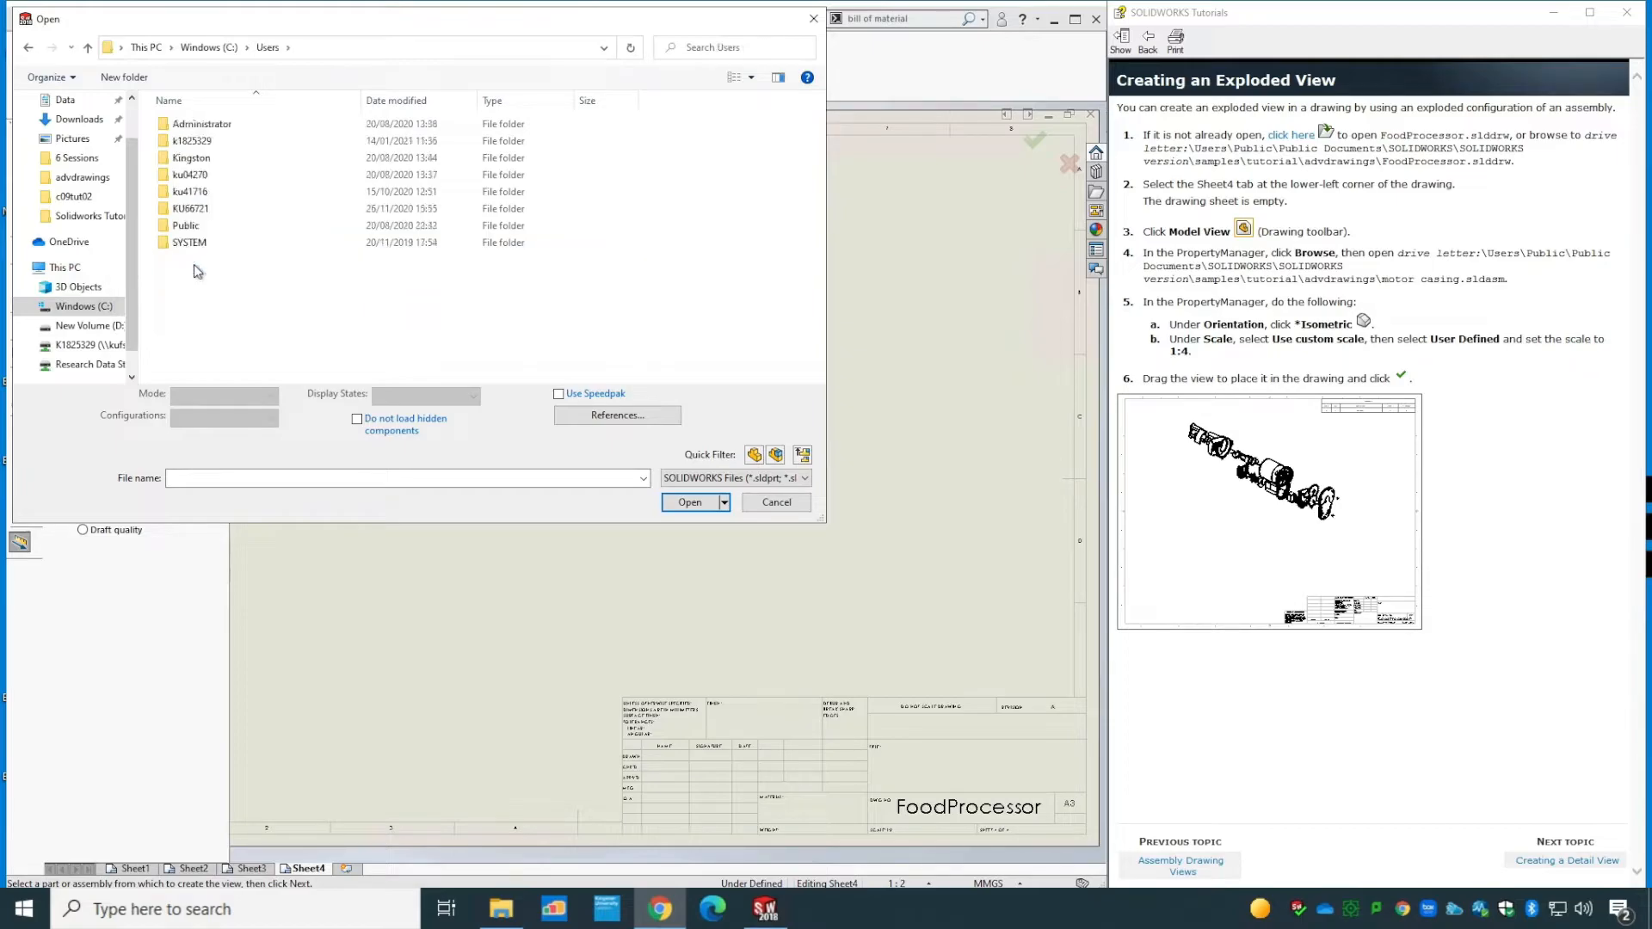
double_click(185, 225)
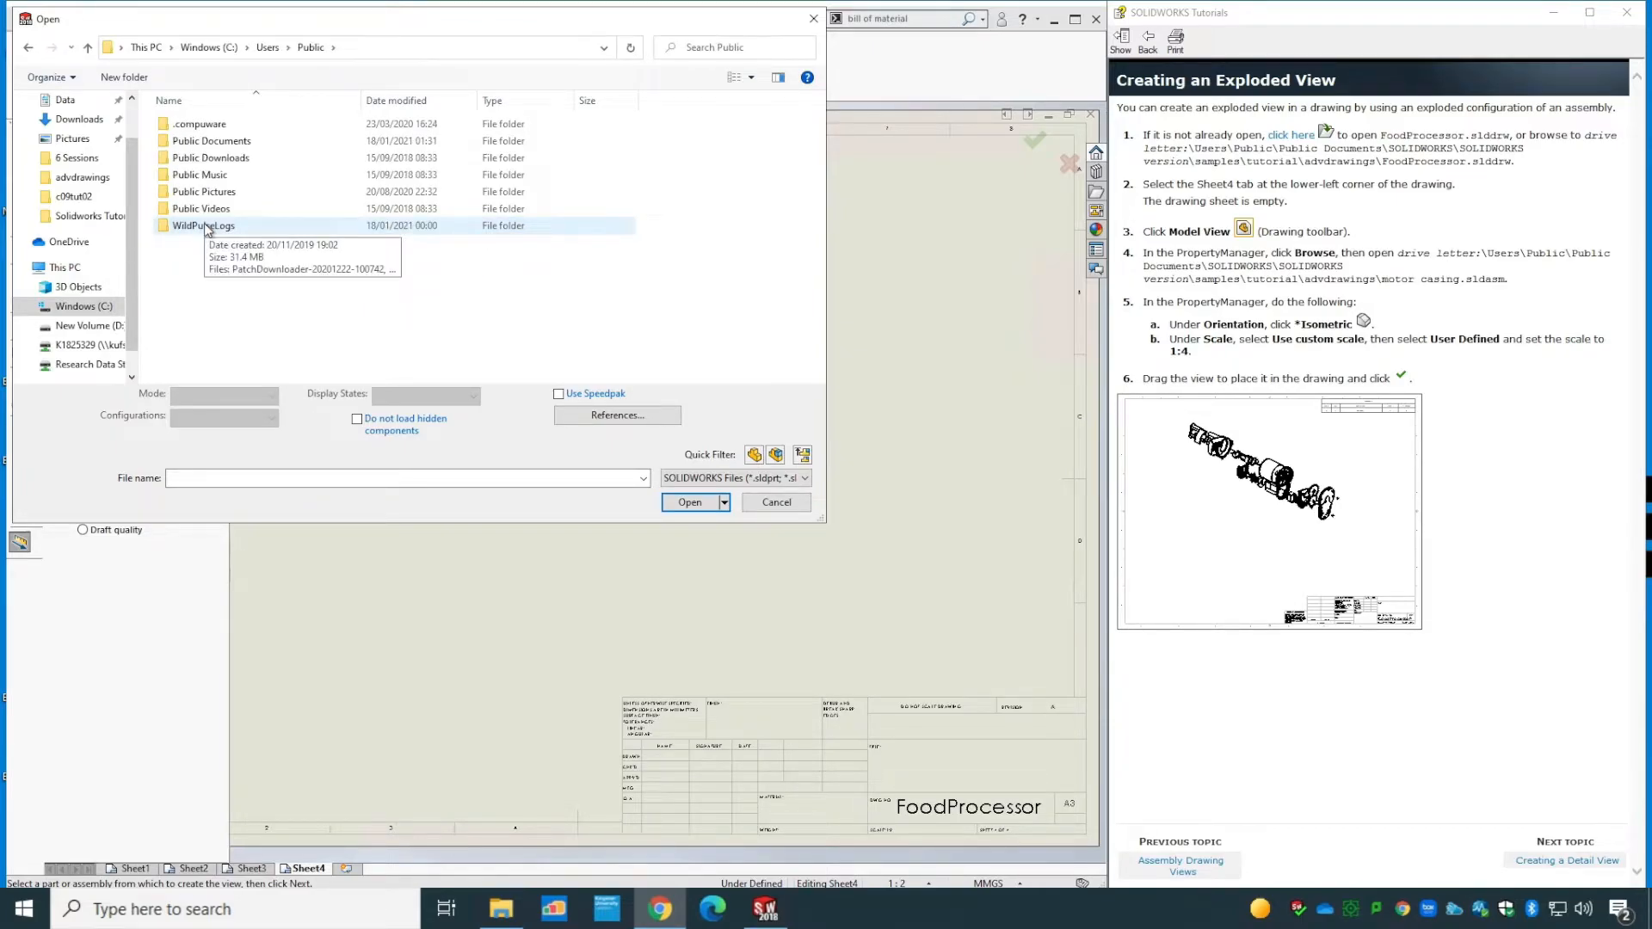
double_click(231, 147)
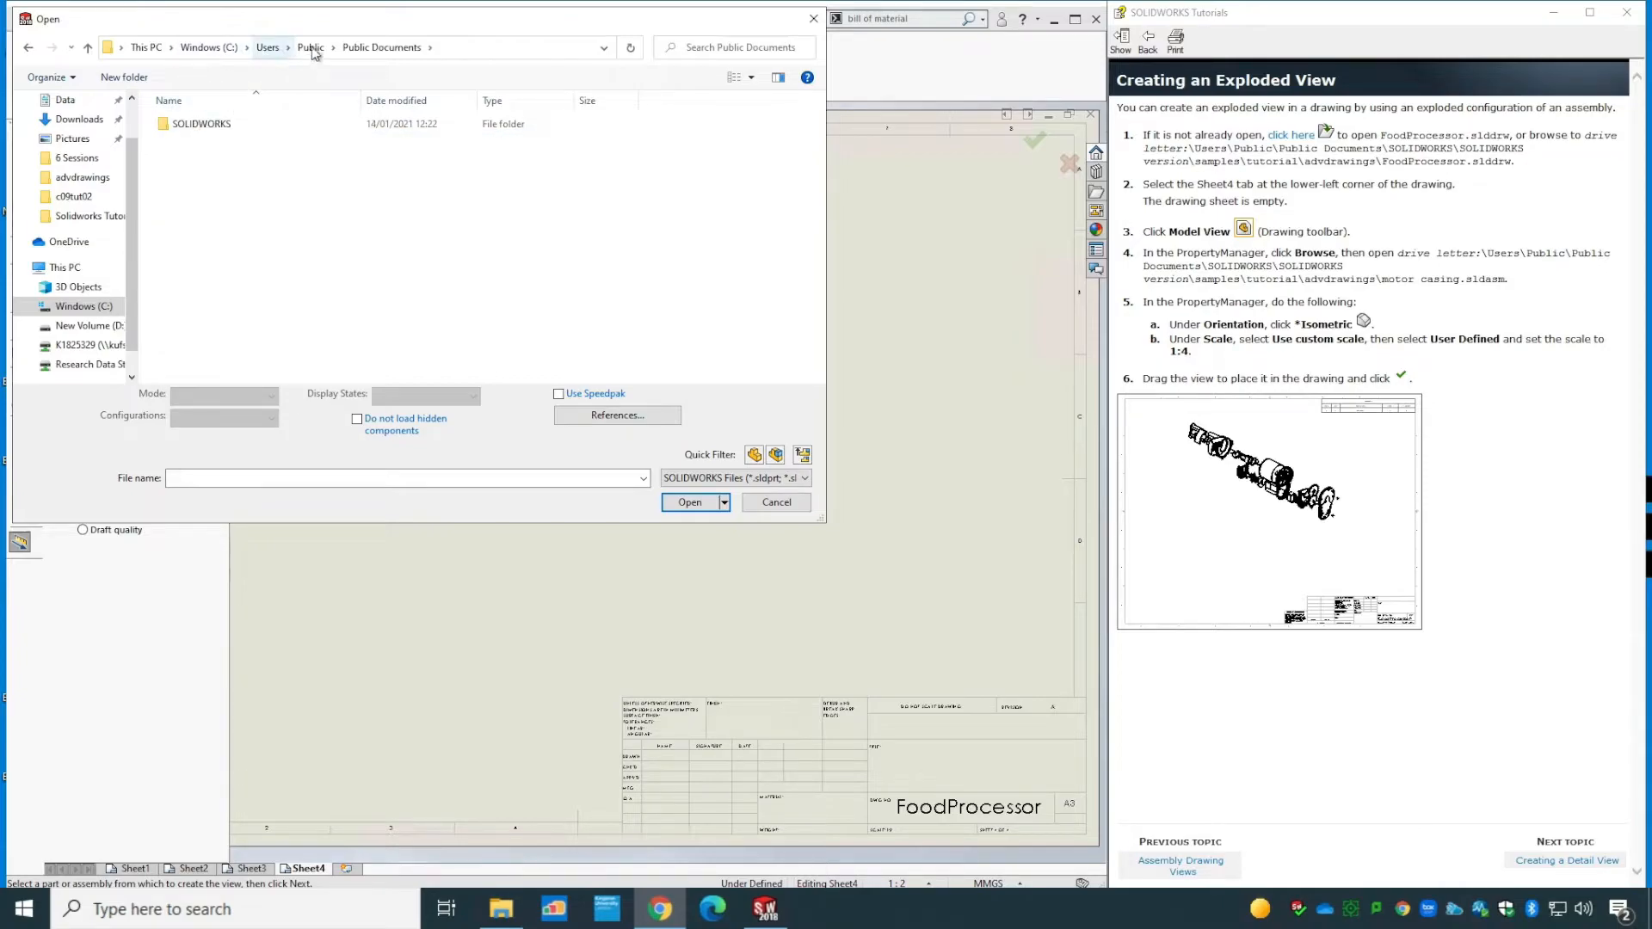
double_click(189, 129)
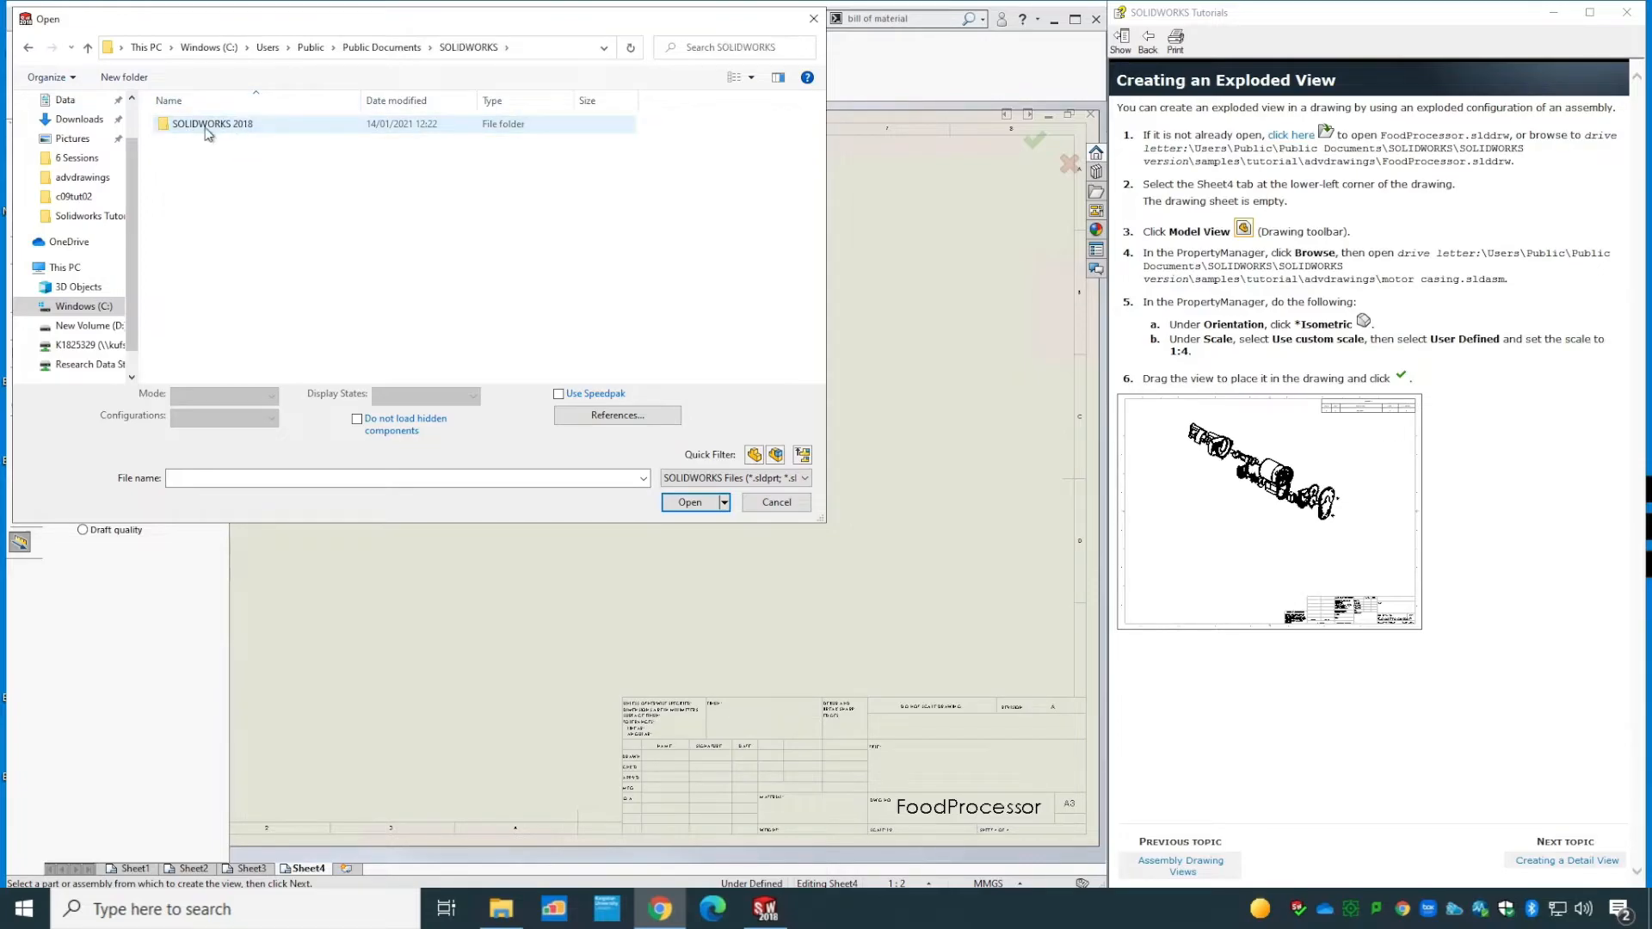
double_click(262, 124)
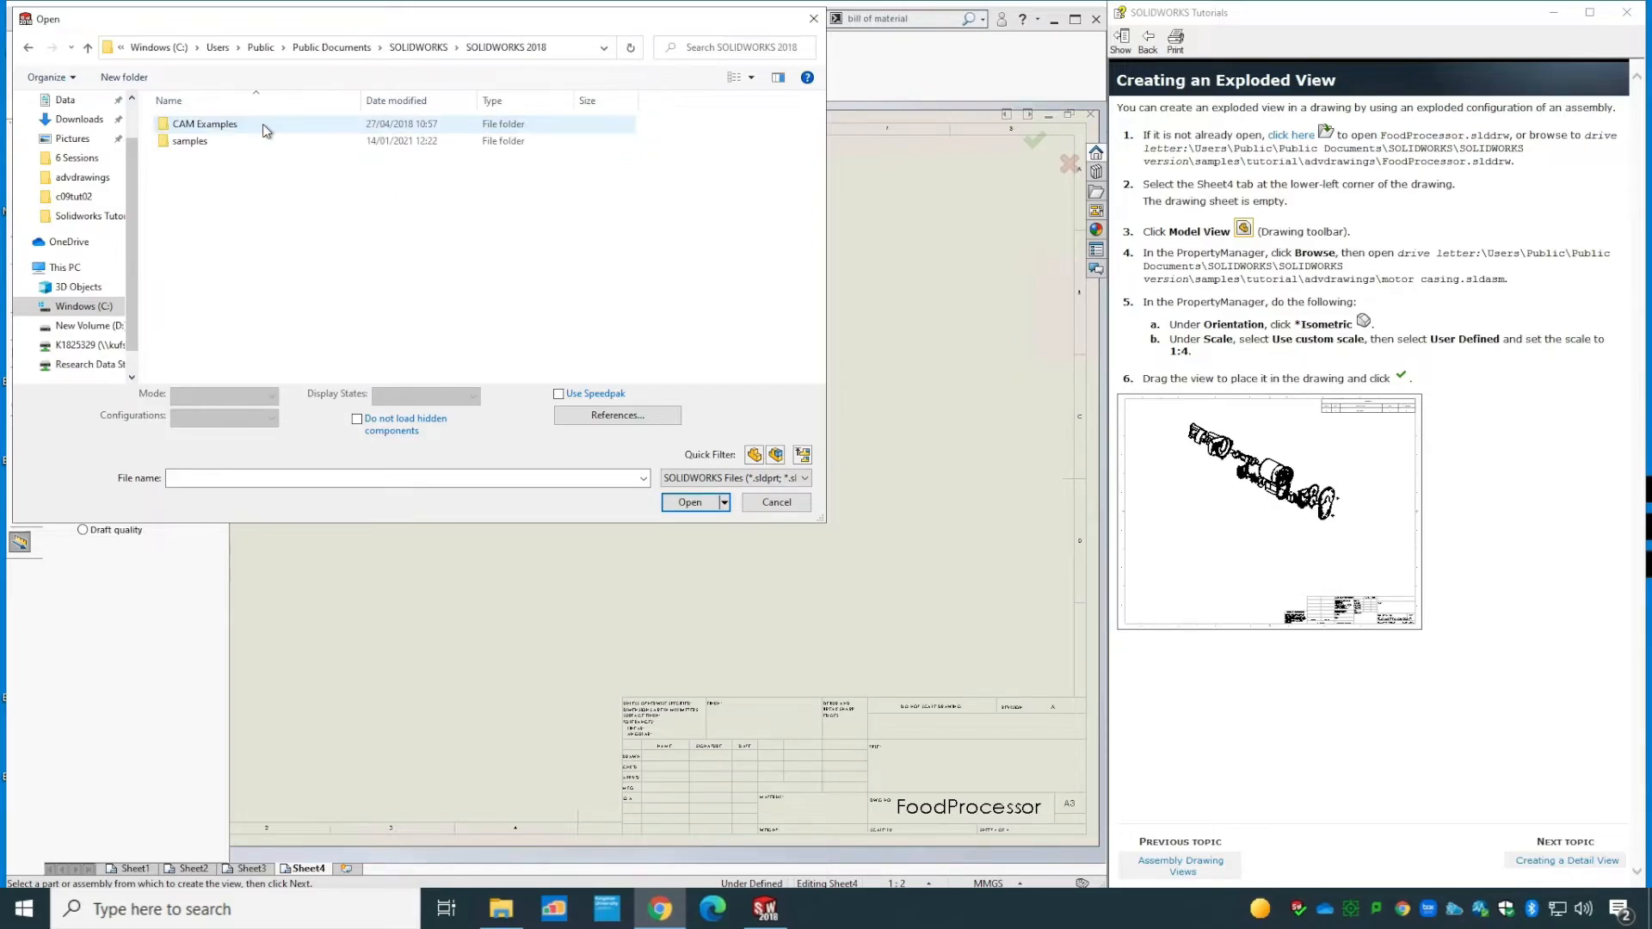
double_click(191, 141)
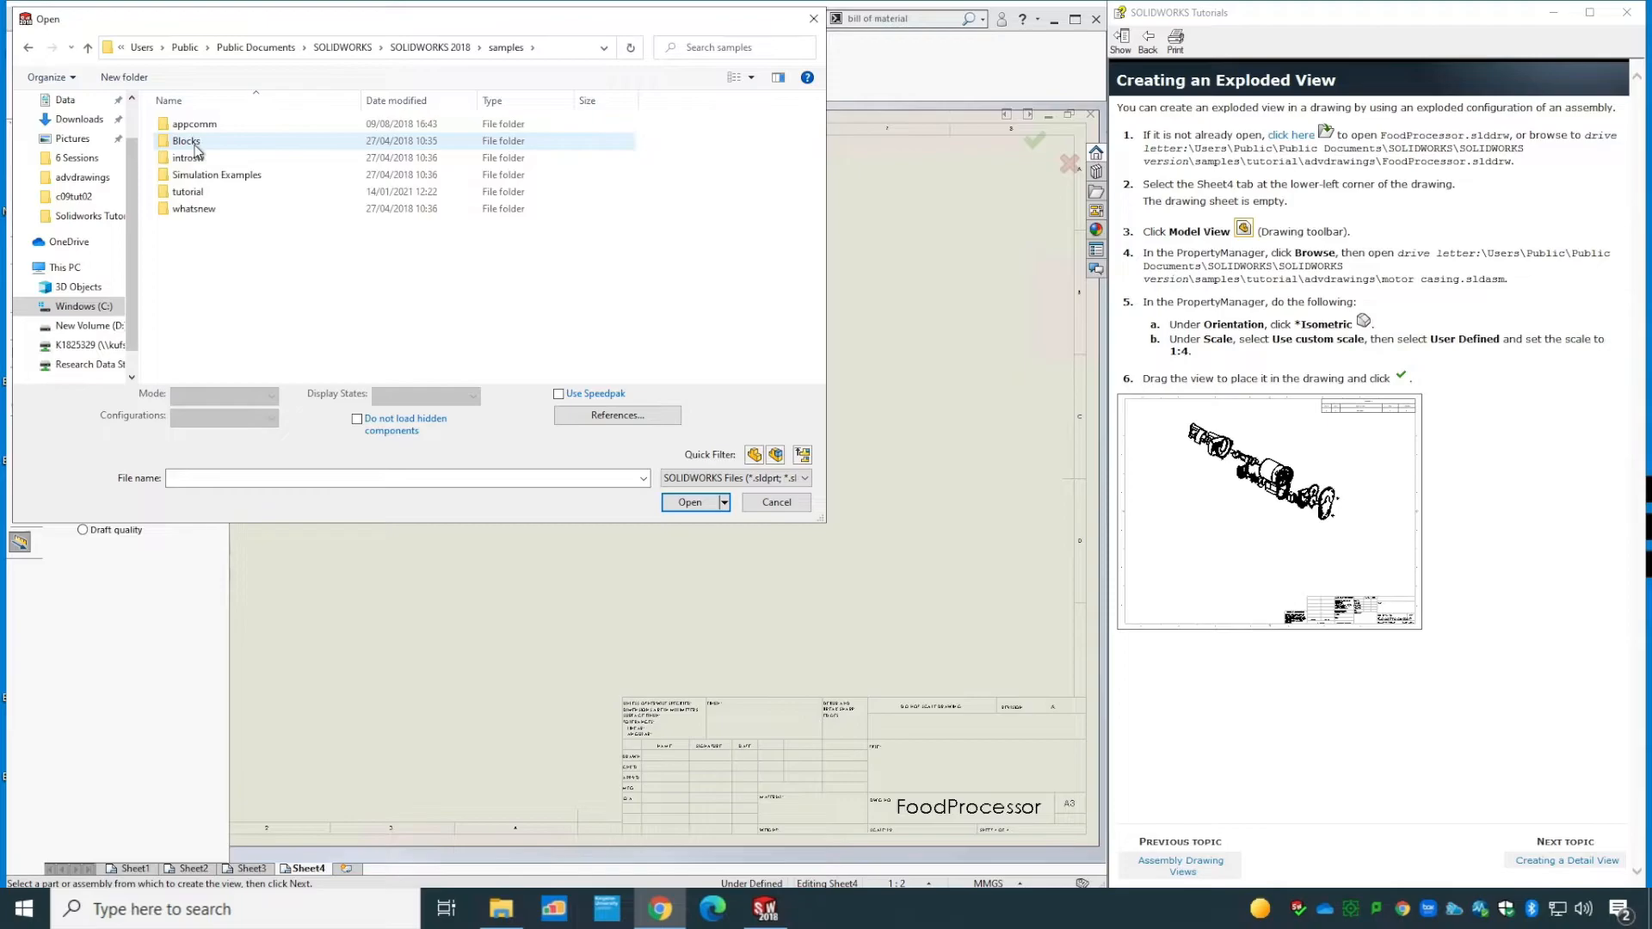
double_click(191, 192)
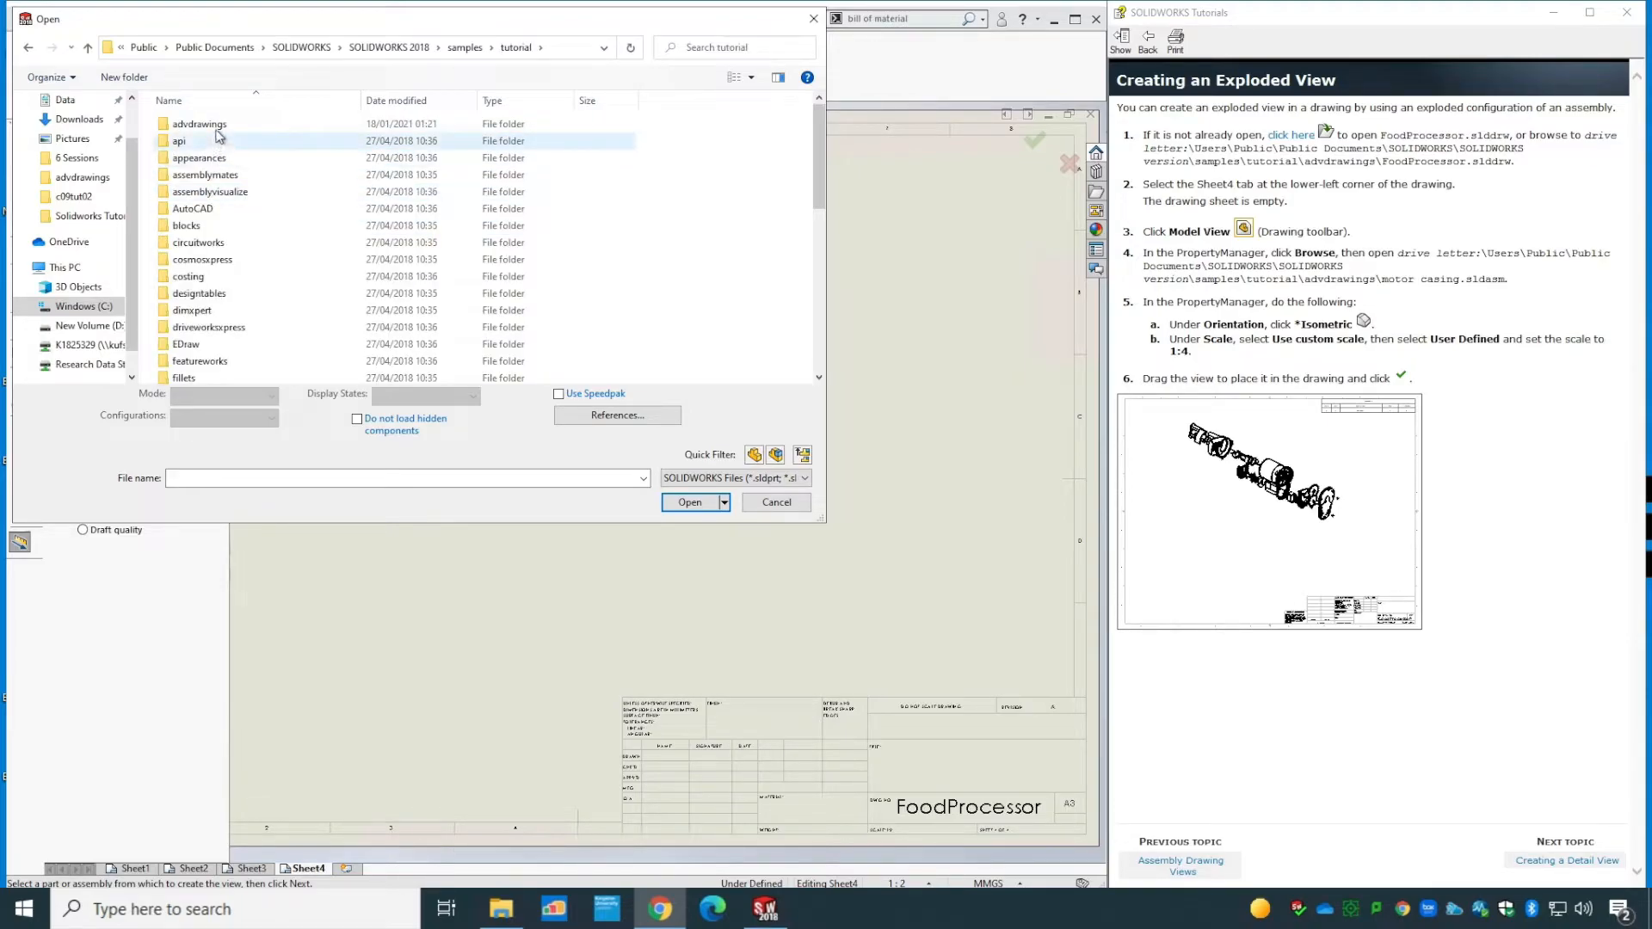
double_click(220, 129)
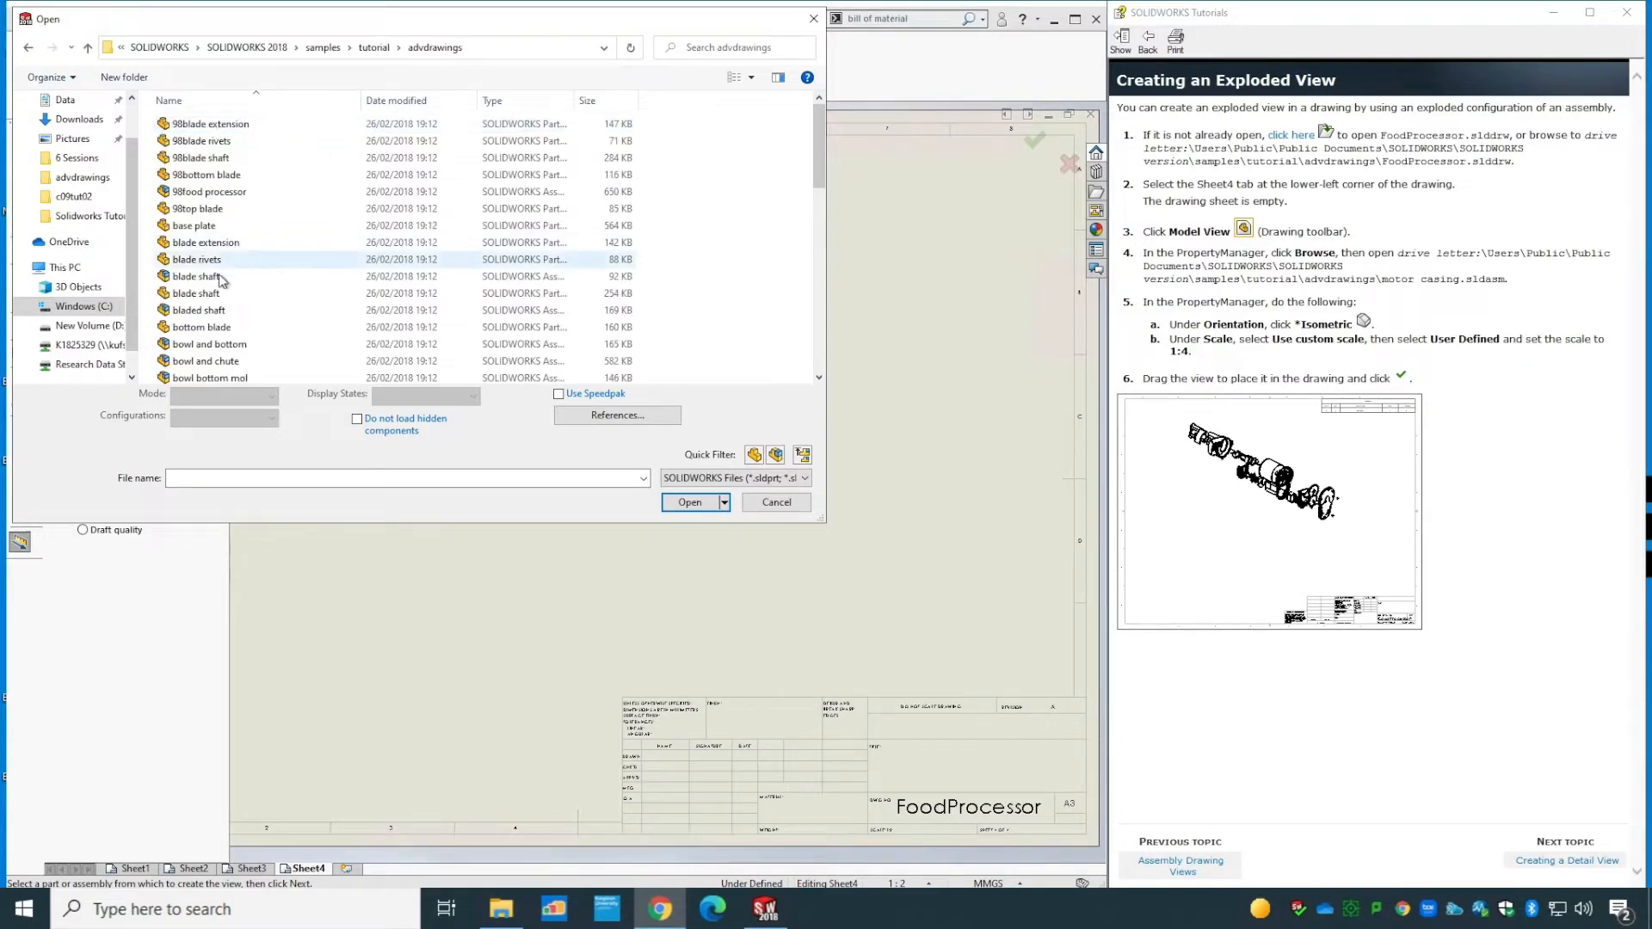
- Find the motor casing assembly in the advdrawings folder and open it for the model view
click(214, 277)
key(m)
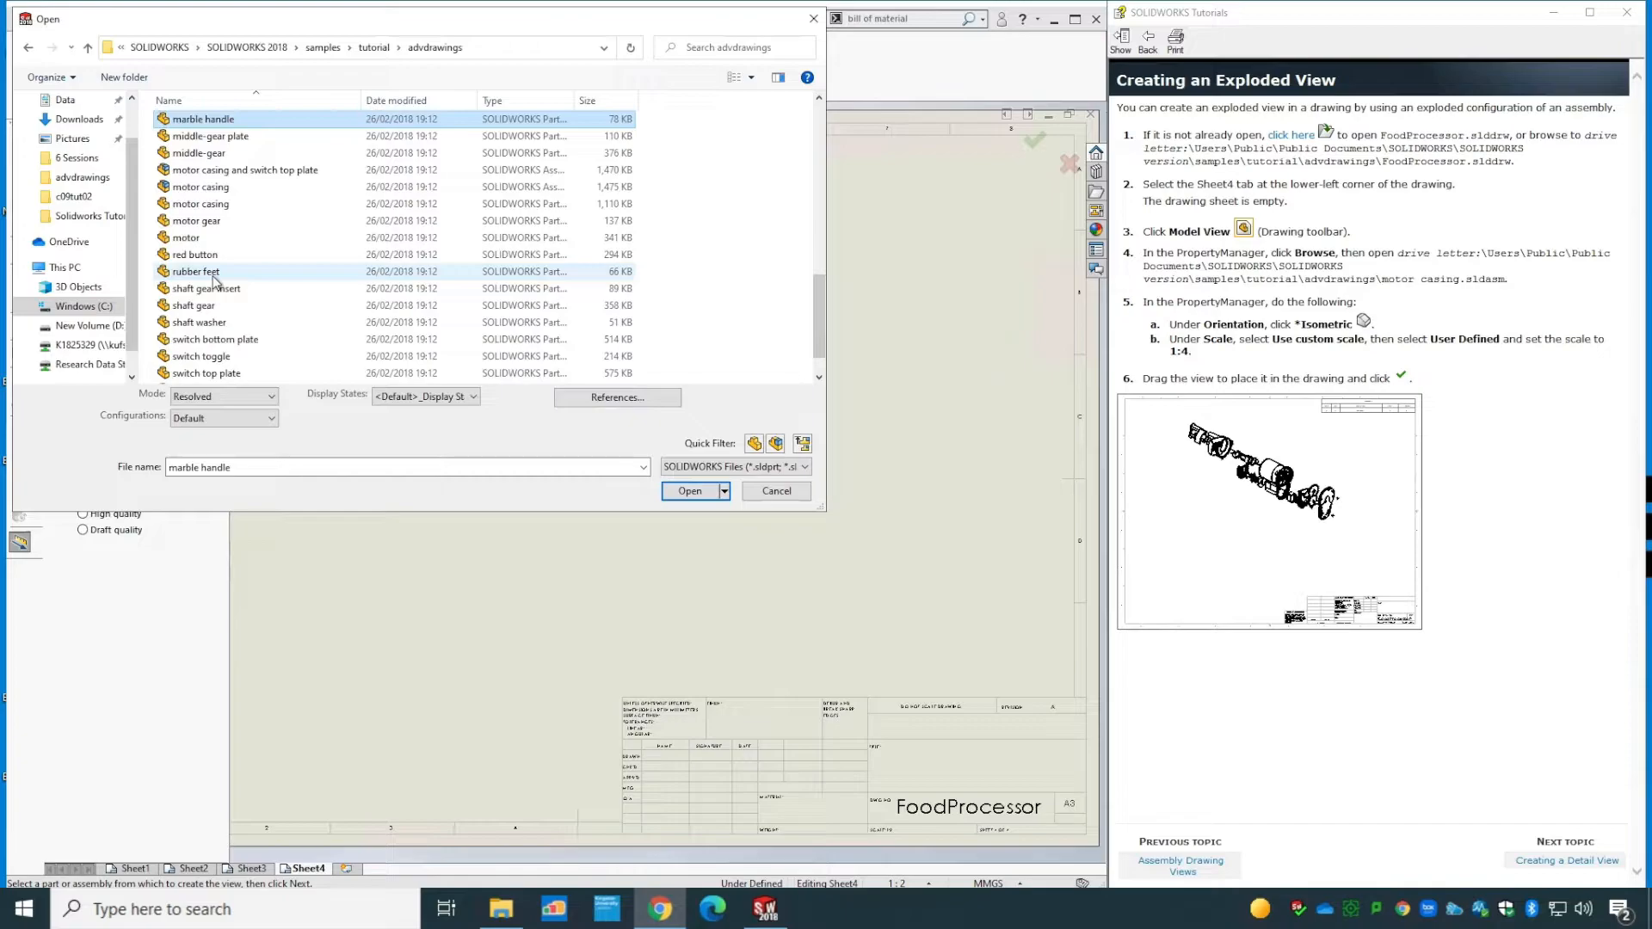
click(205, 187)
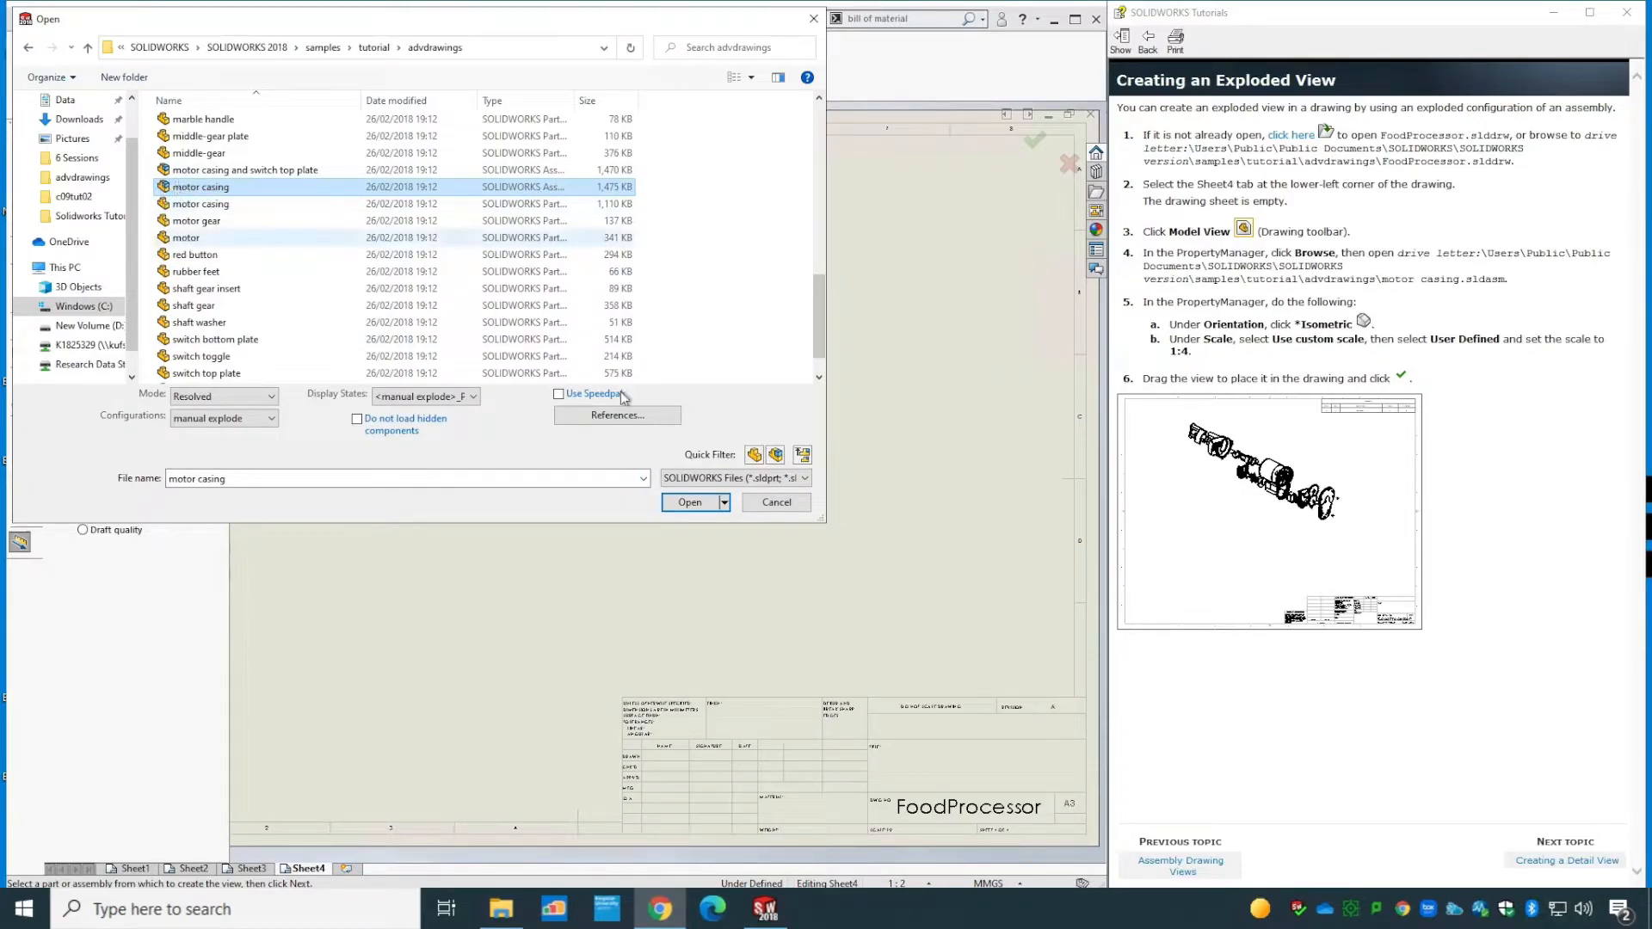
click(690, 502)
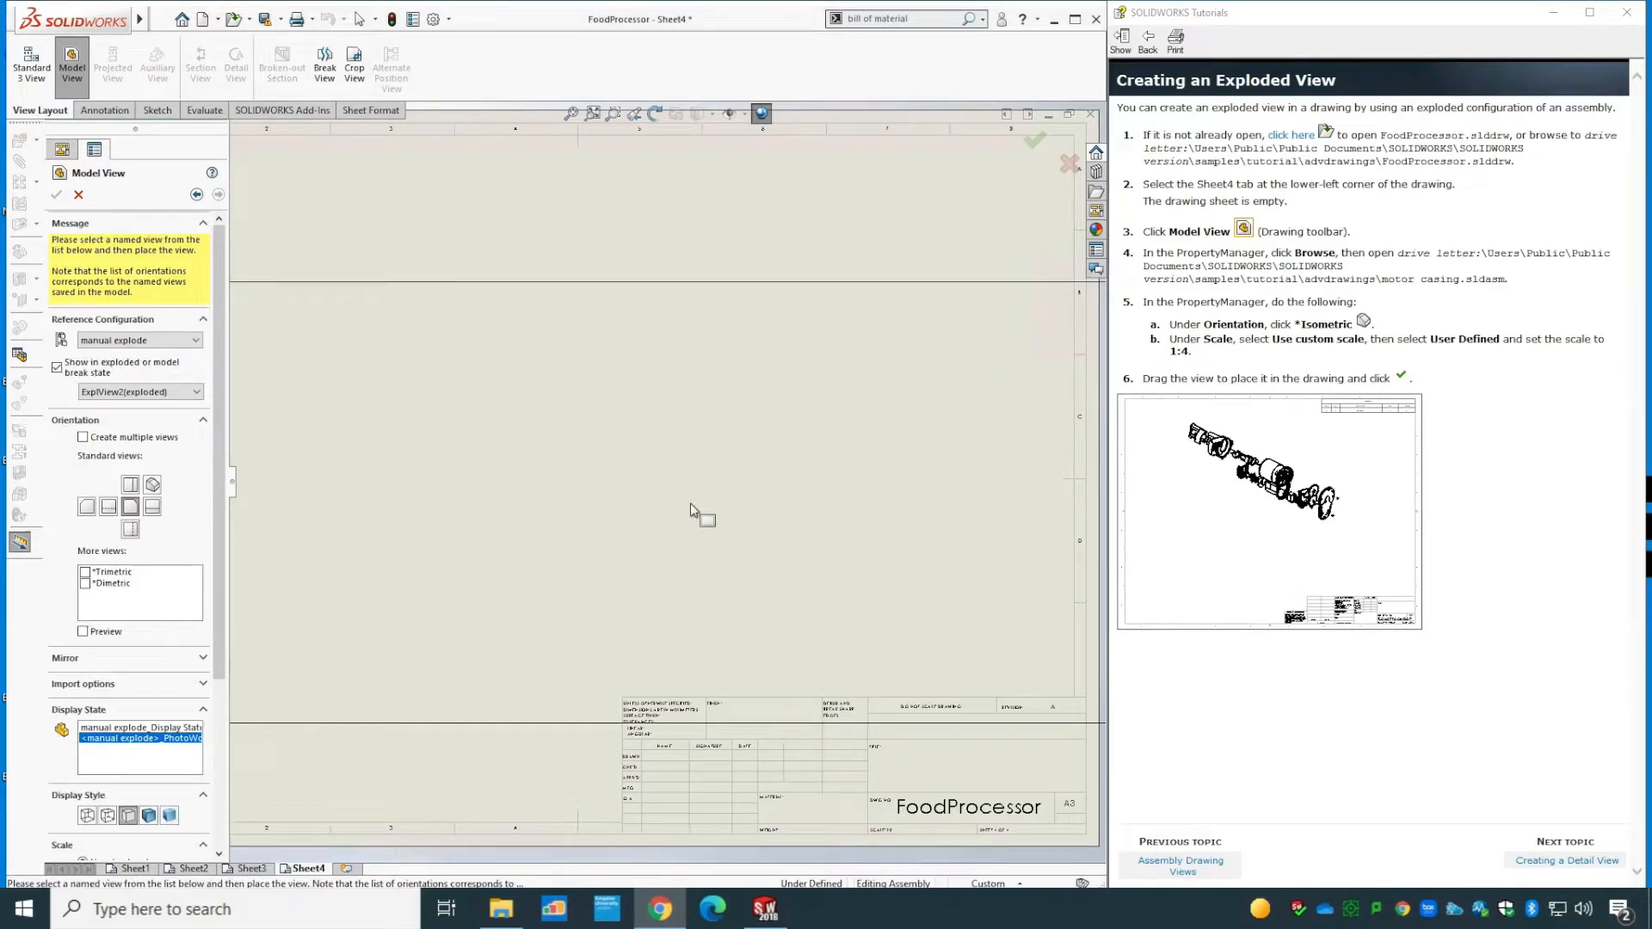
- Set the model view to isometric orientation with preview on and a user-defined custom scale of 1:4
click(153, 487)
click(83, 632)
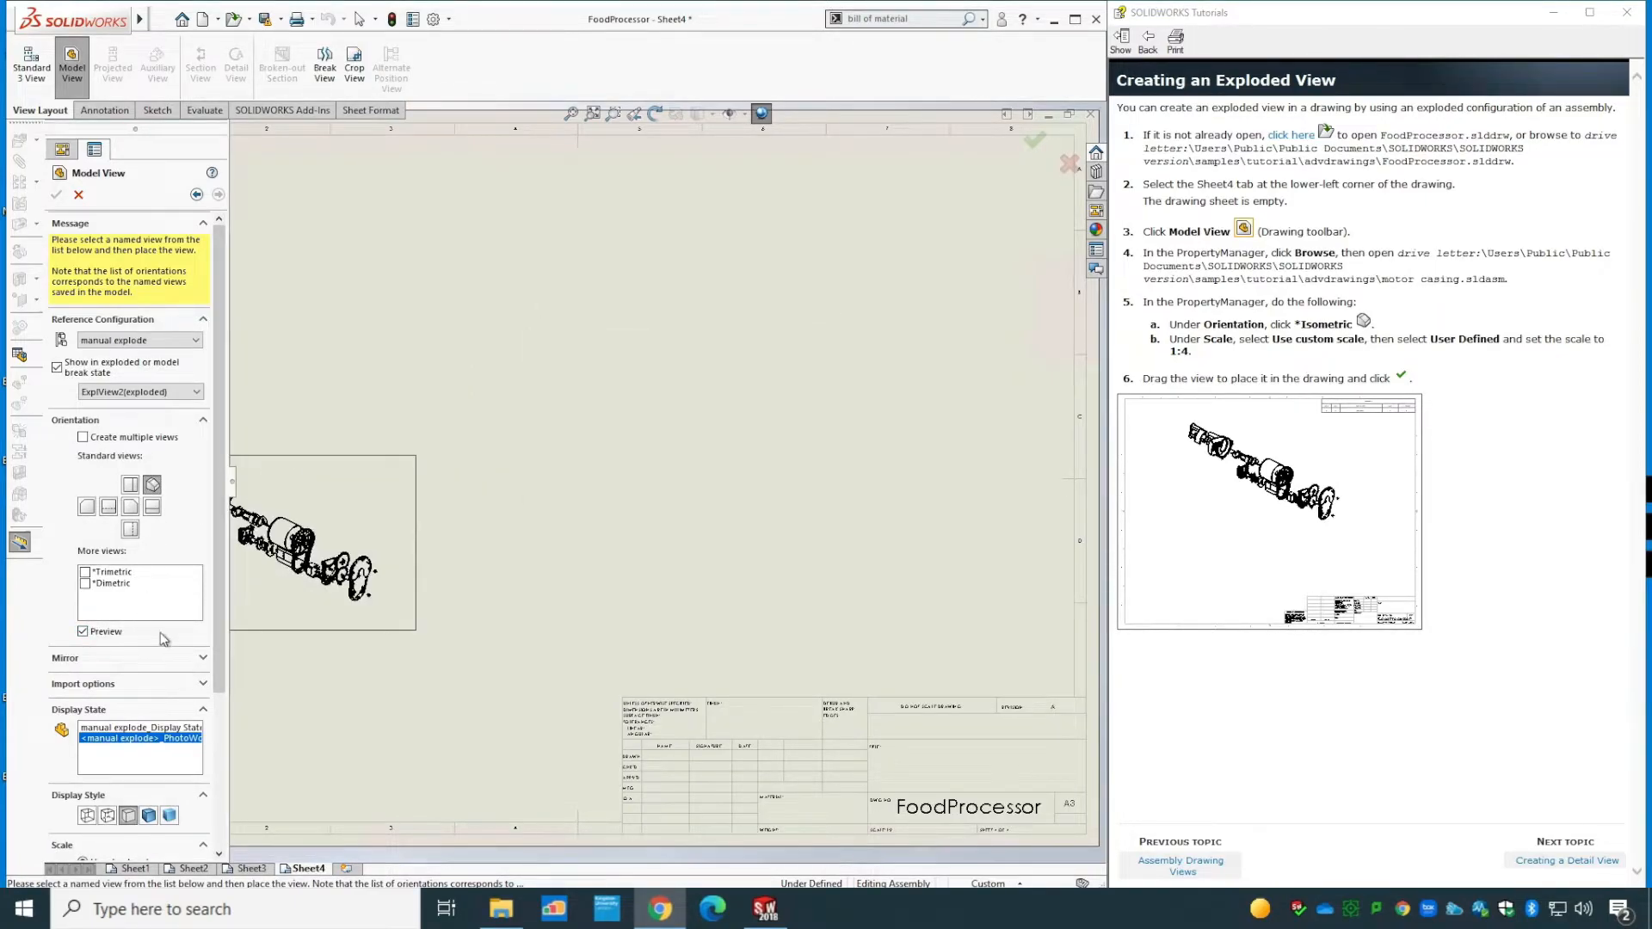
drag(224, 623, 214, 757)
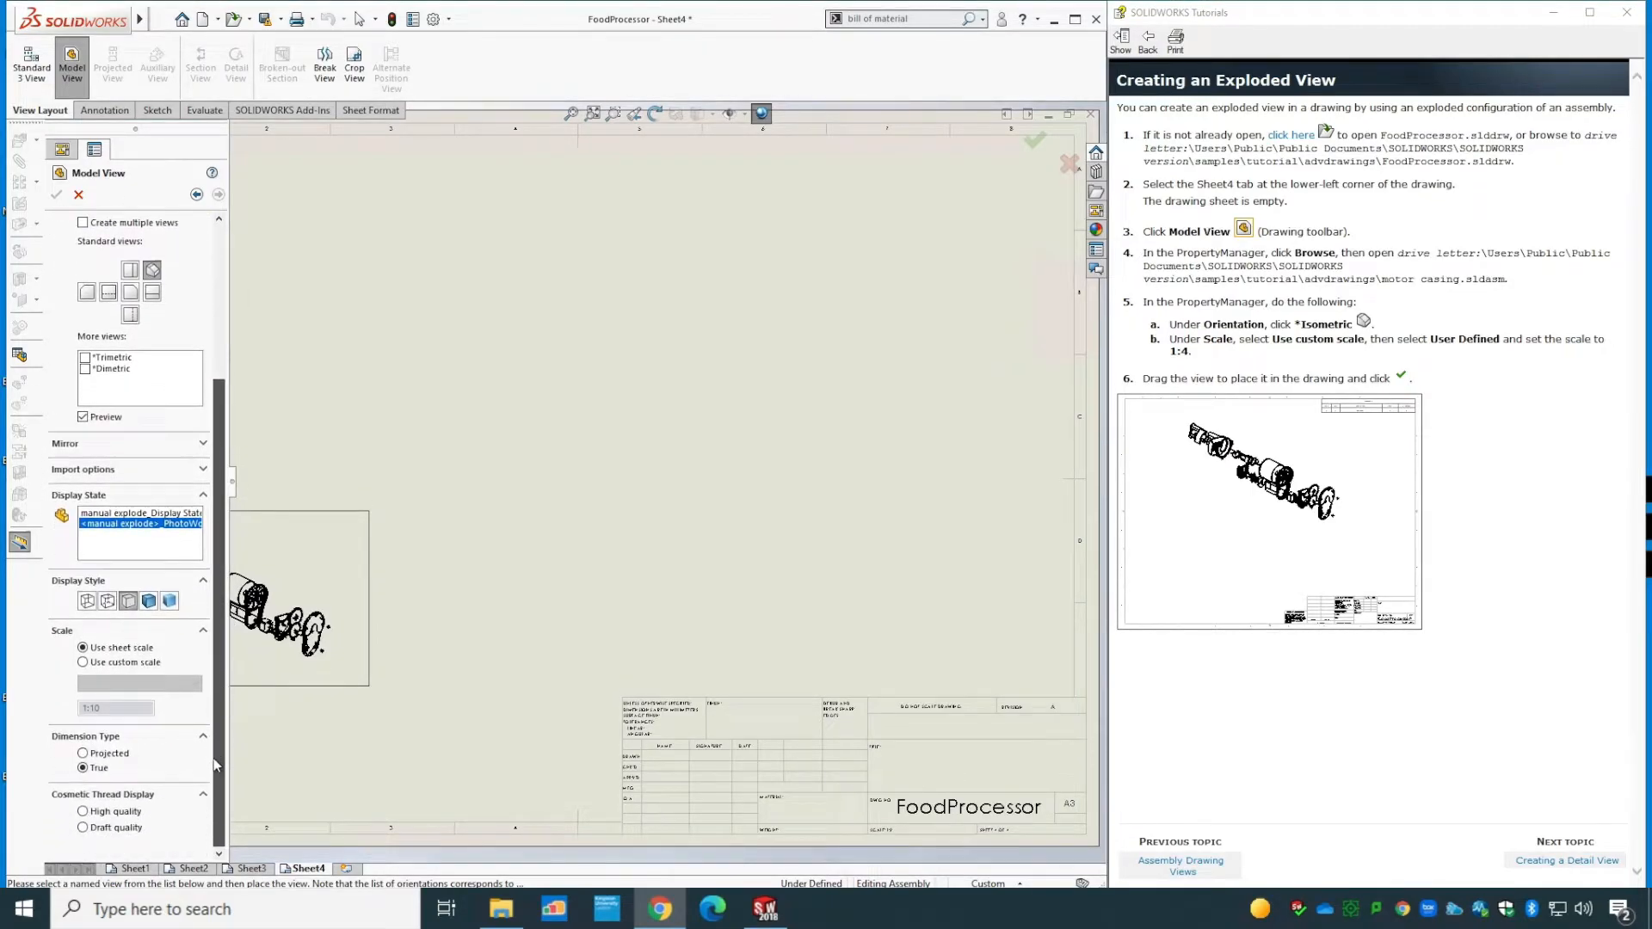
click(158, 664)
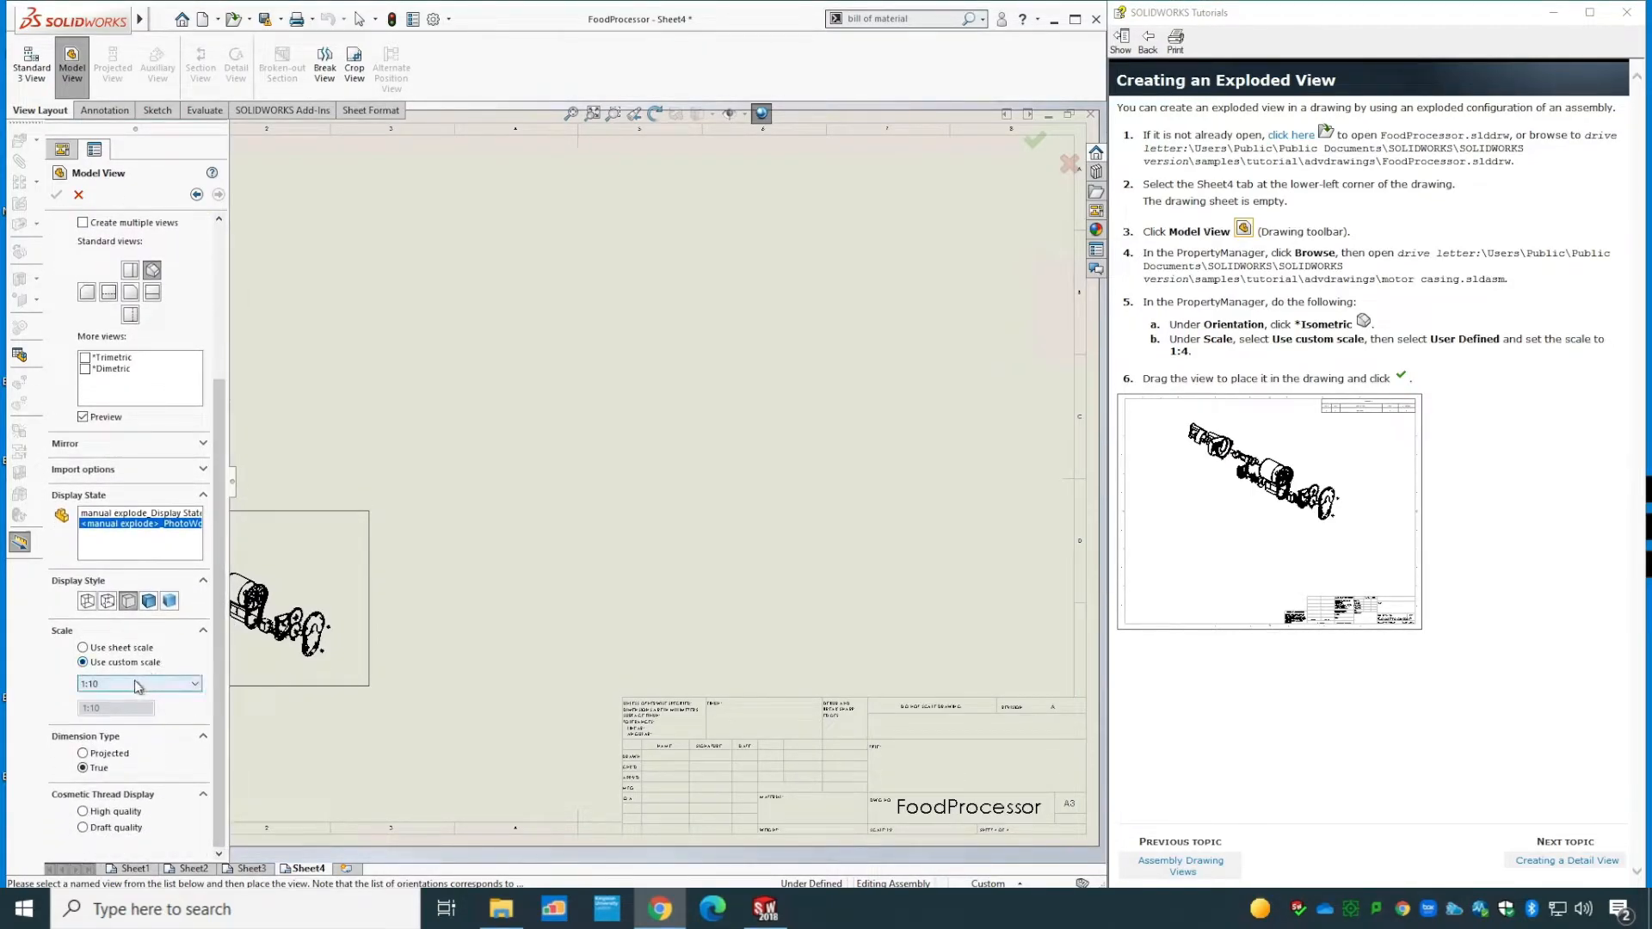
click(138, 685)
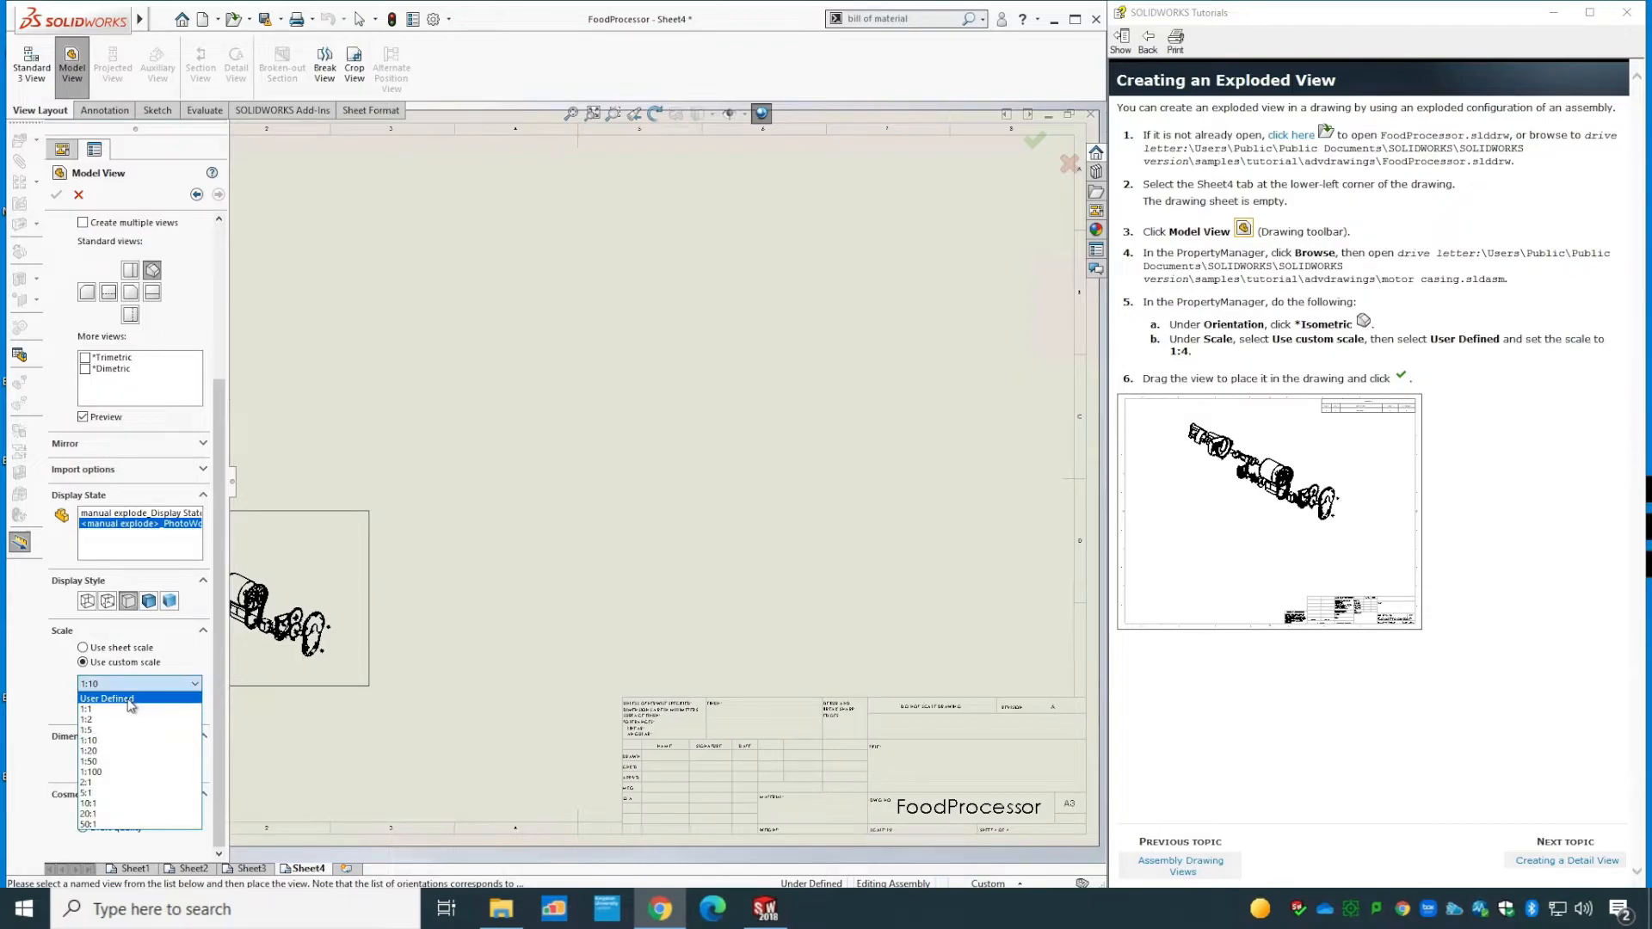
click(129, 699)
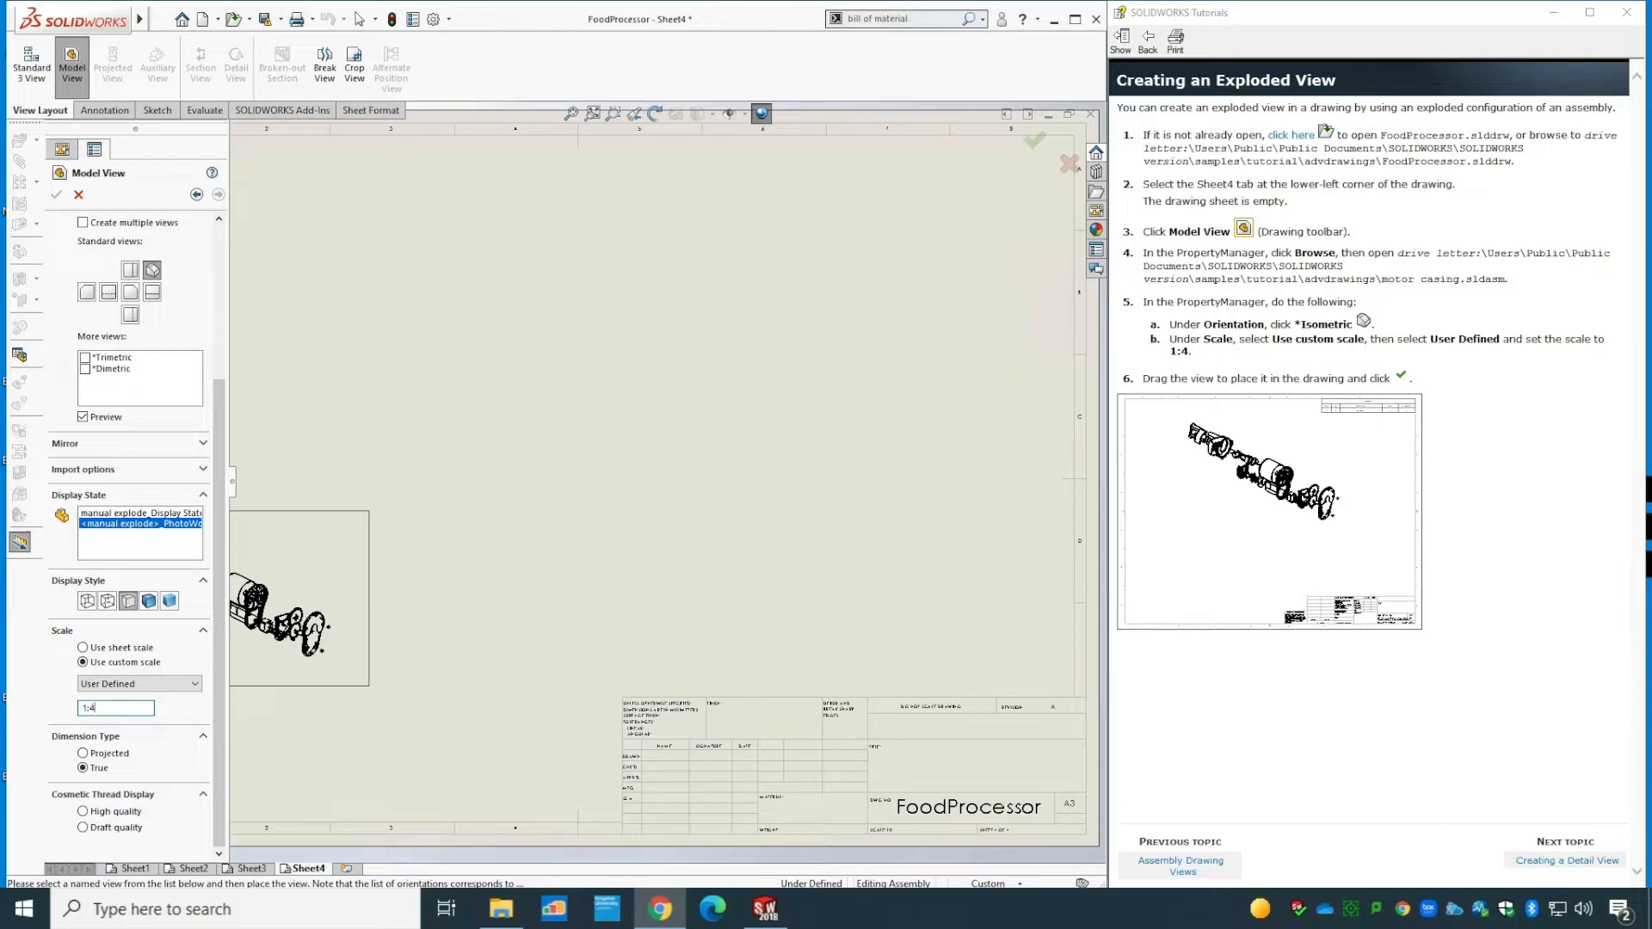
- Place the exploded motor casing view on Sheet4 and reposition it in the sheet's upper-right area above the title block
click(699, 400)
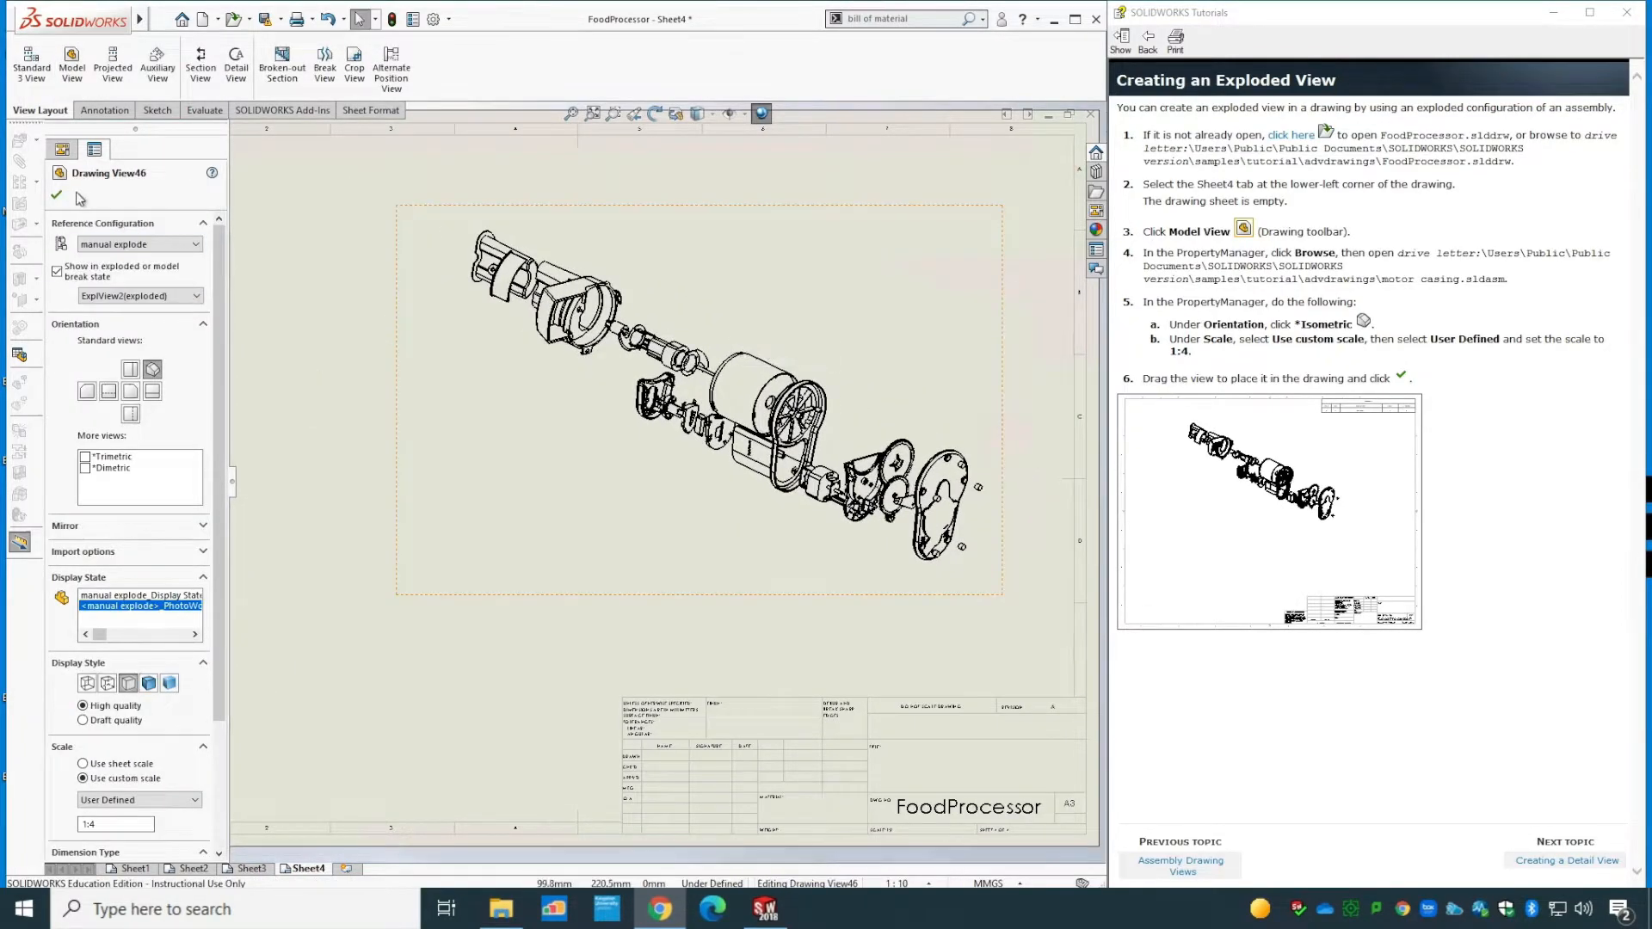
click(56, 197)
mouse_move(684, 607)
mouse_down()
mouse_move(746, 609)
mouse_move(744, 529)
mouse_up()
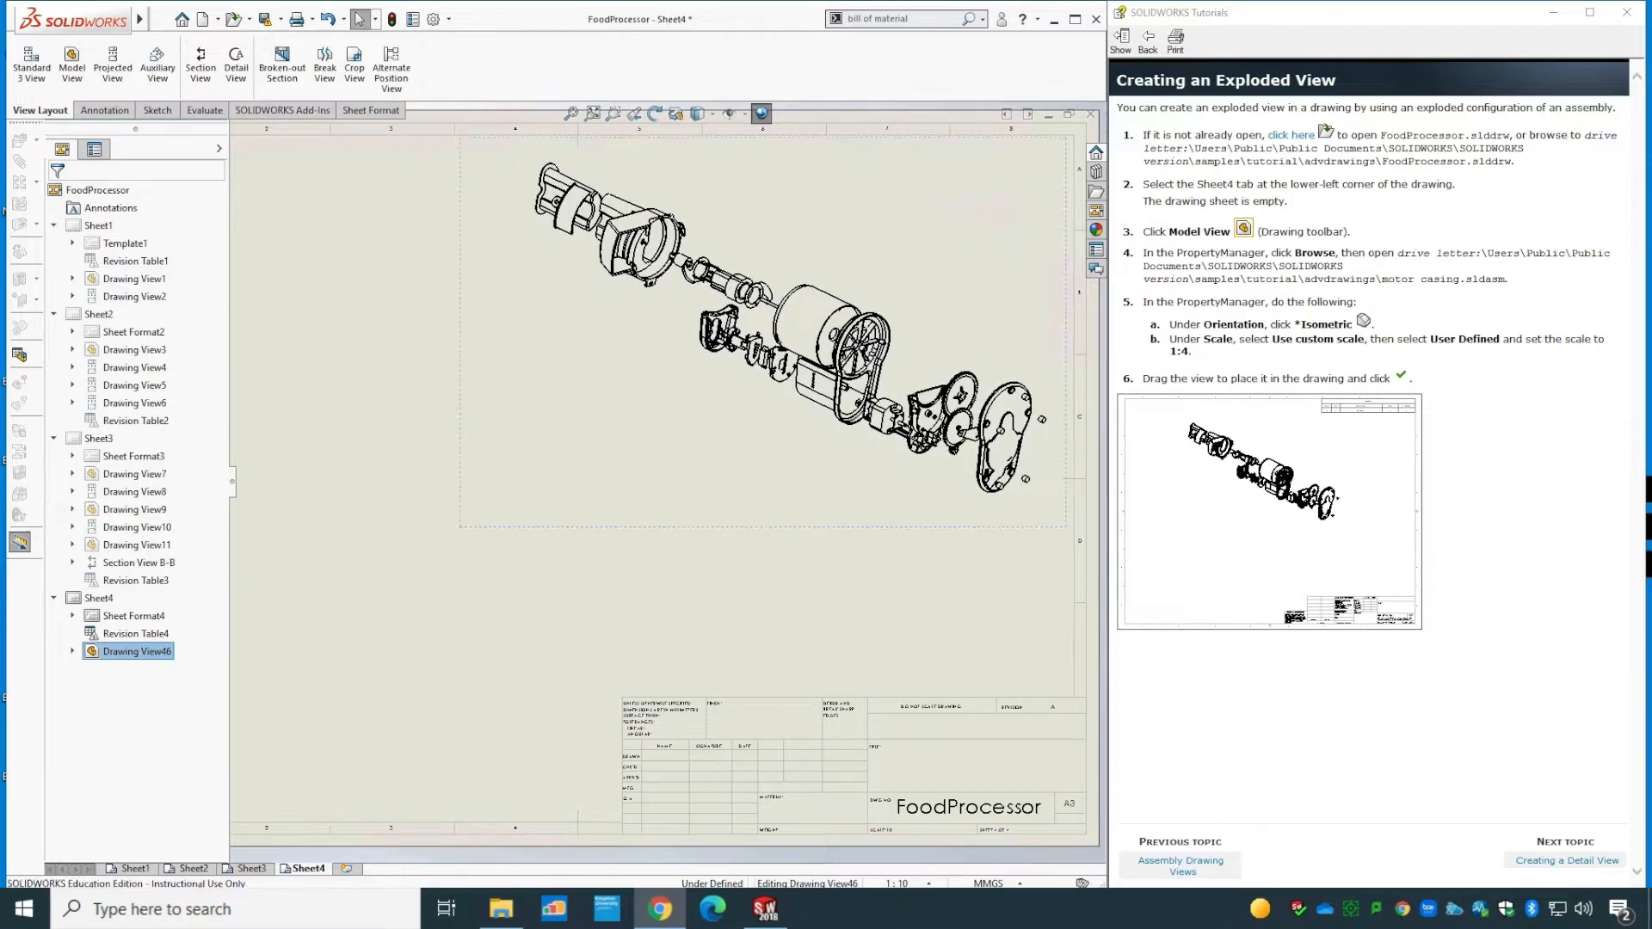
scroll(579, 714, up, 3)
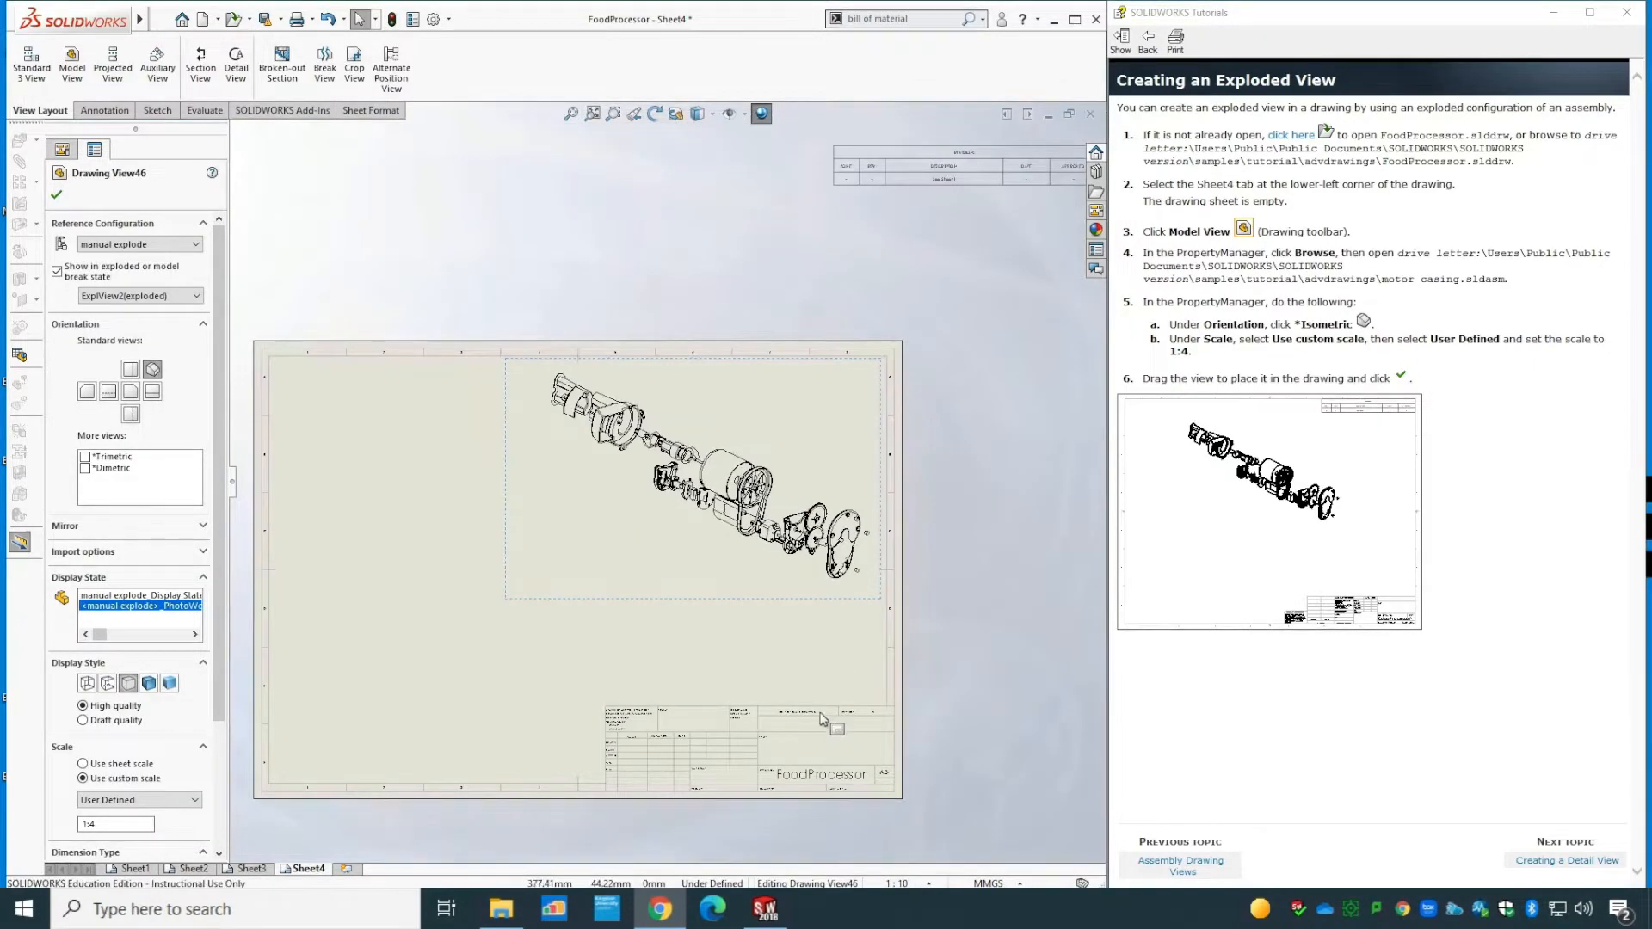
drag(757, 599, 756, 611)
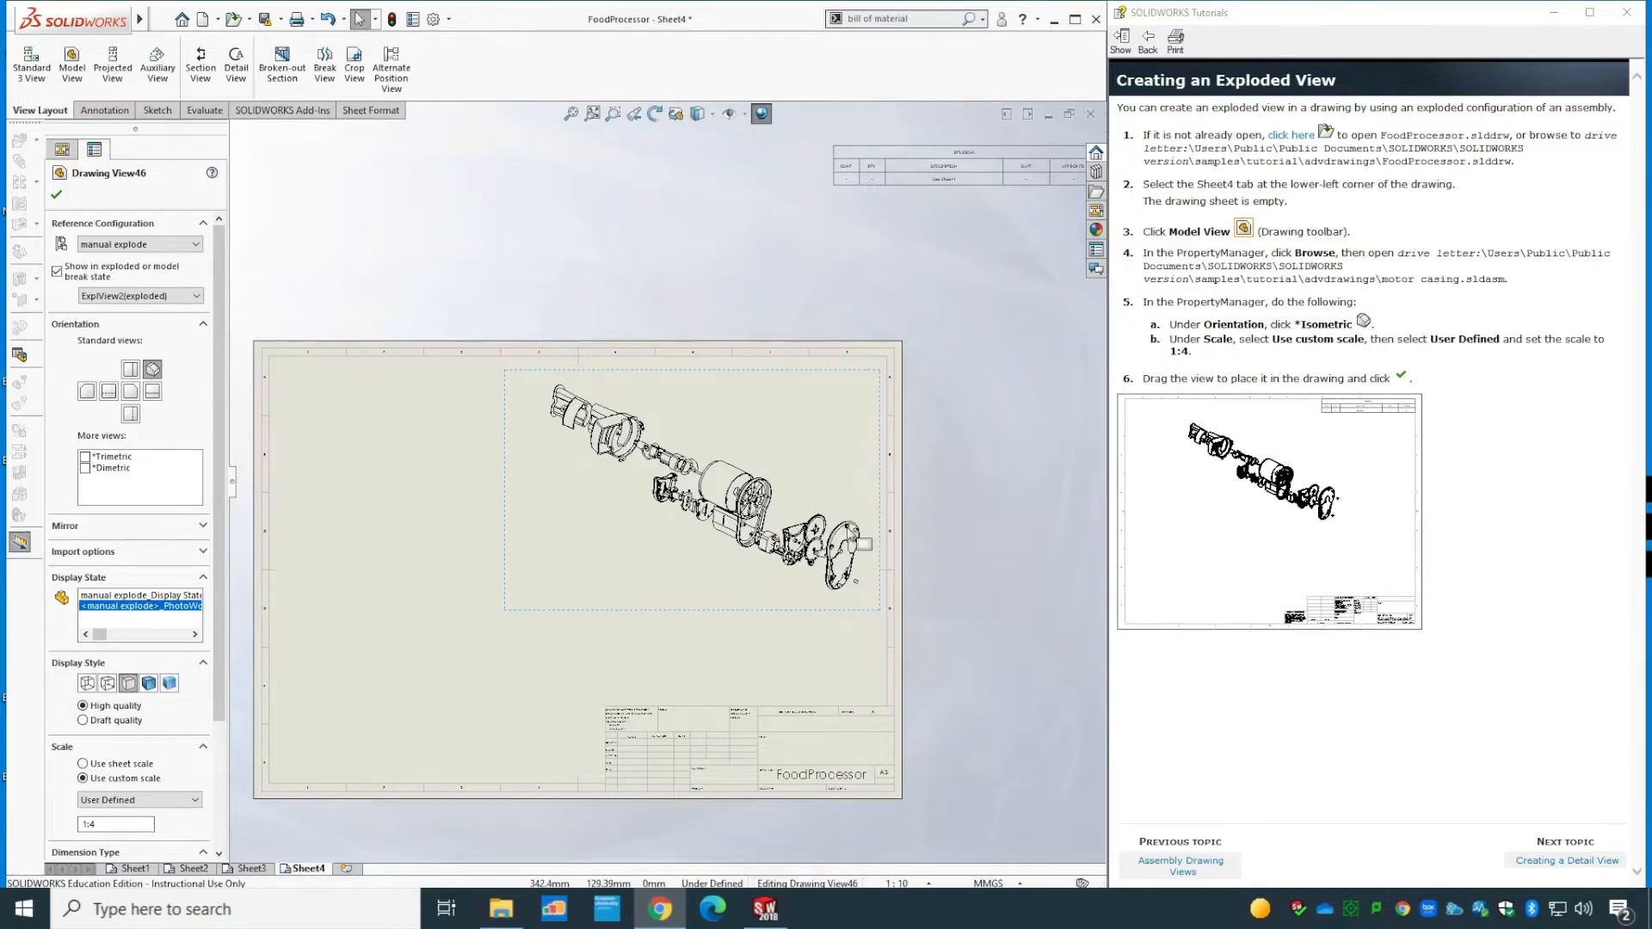
click(58, 197)
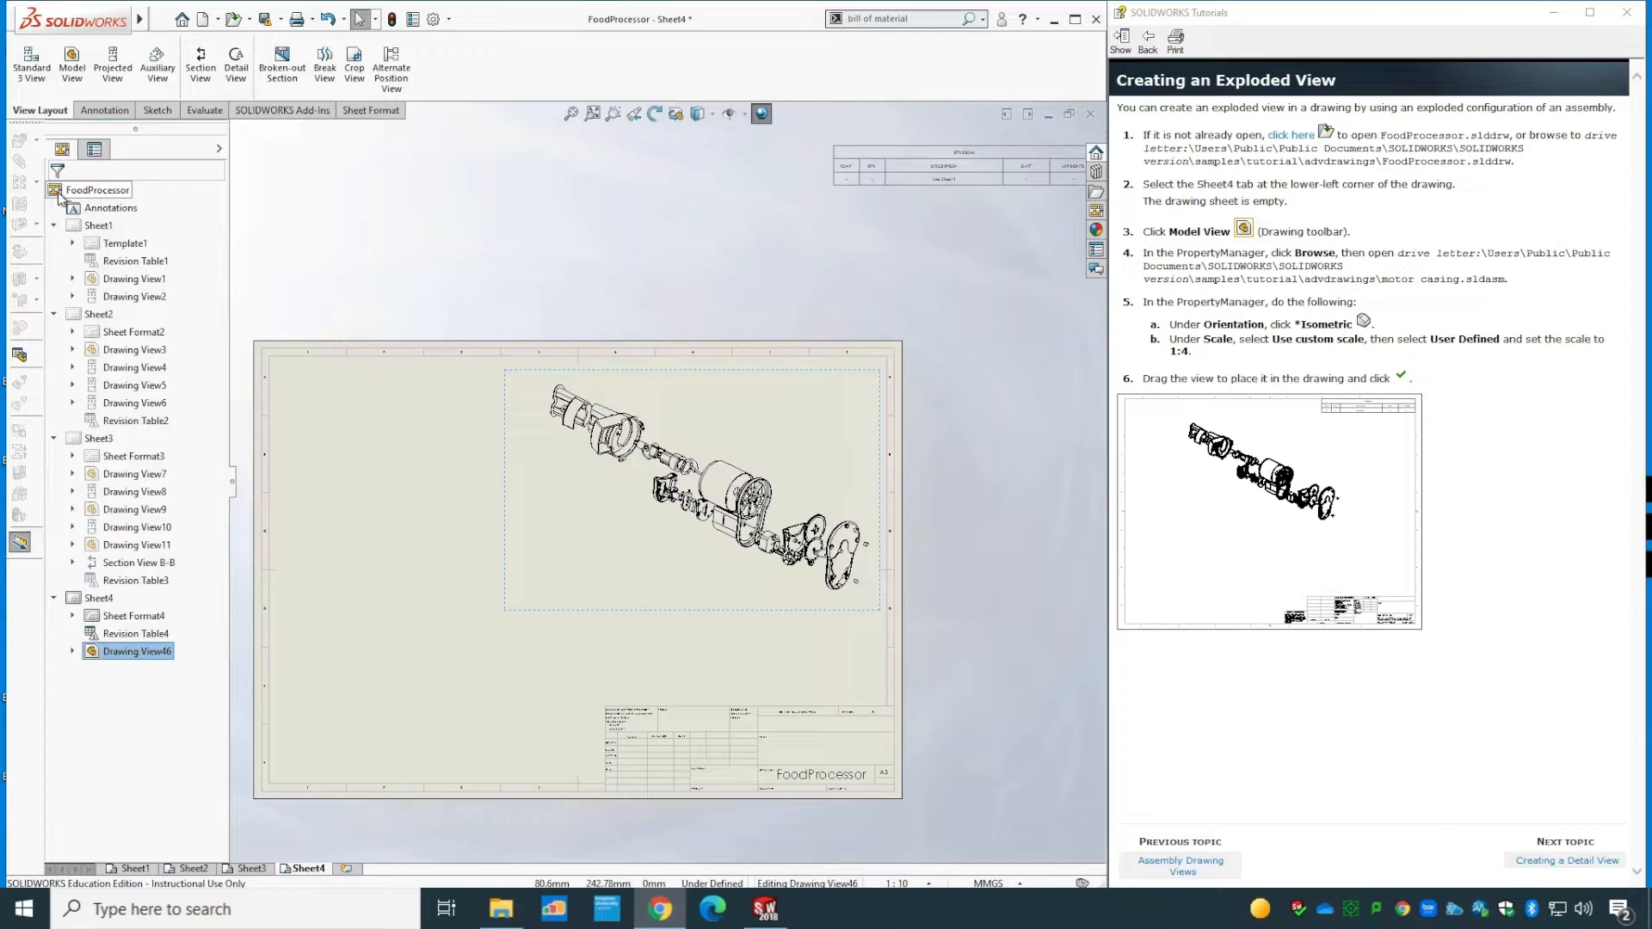
- Advance the tutorial to Creating a Detail View and create a circular detail view of the base plate and fasteners, placed below the exploded view
click(1566, 860)
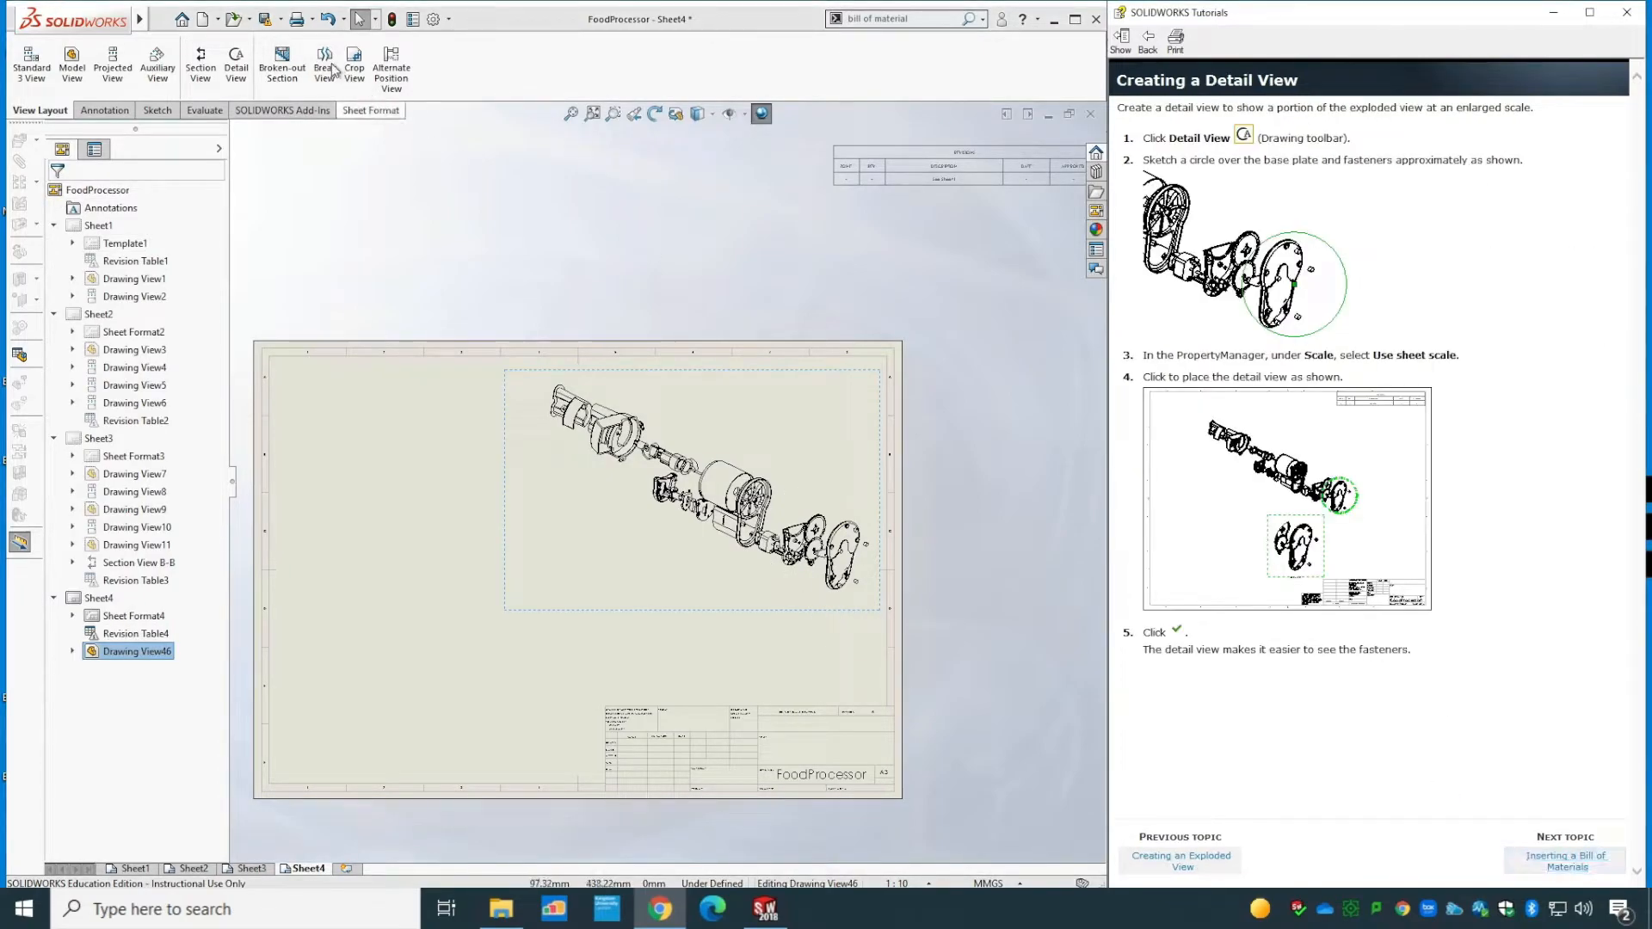
click(235, 77)
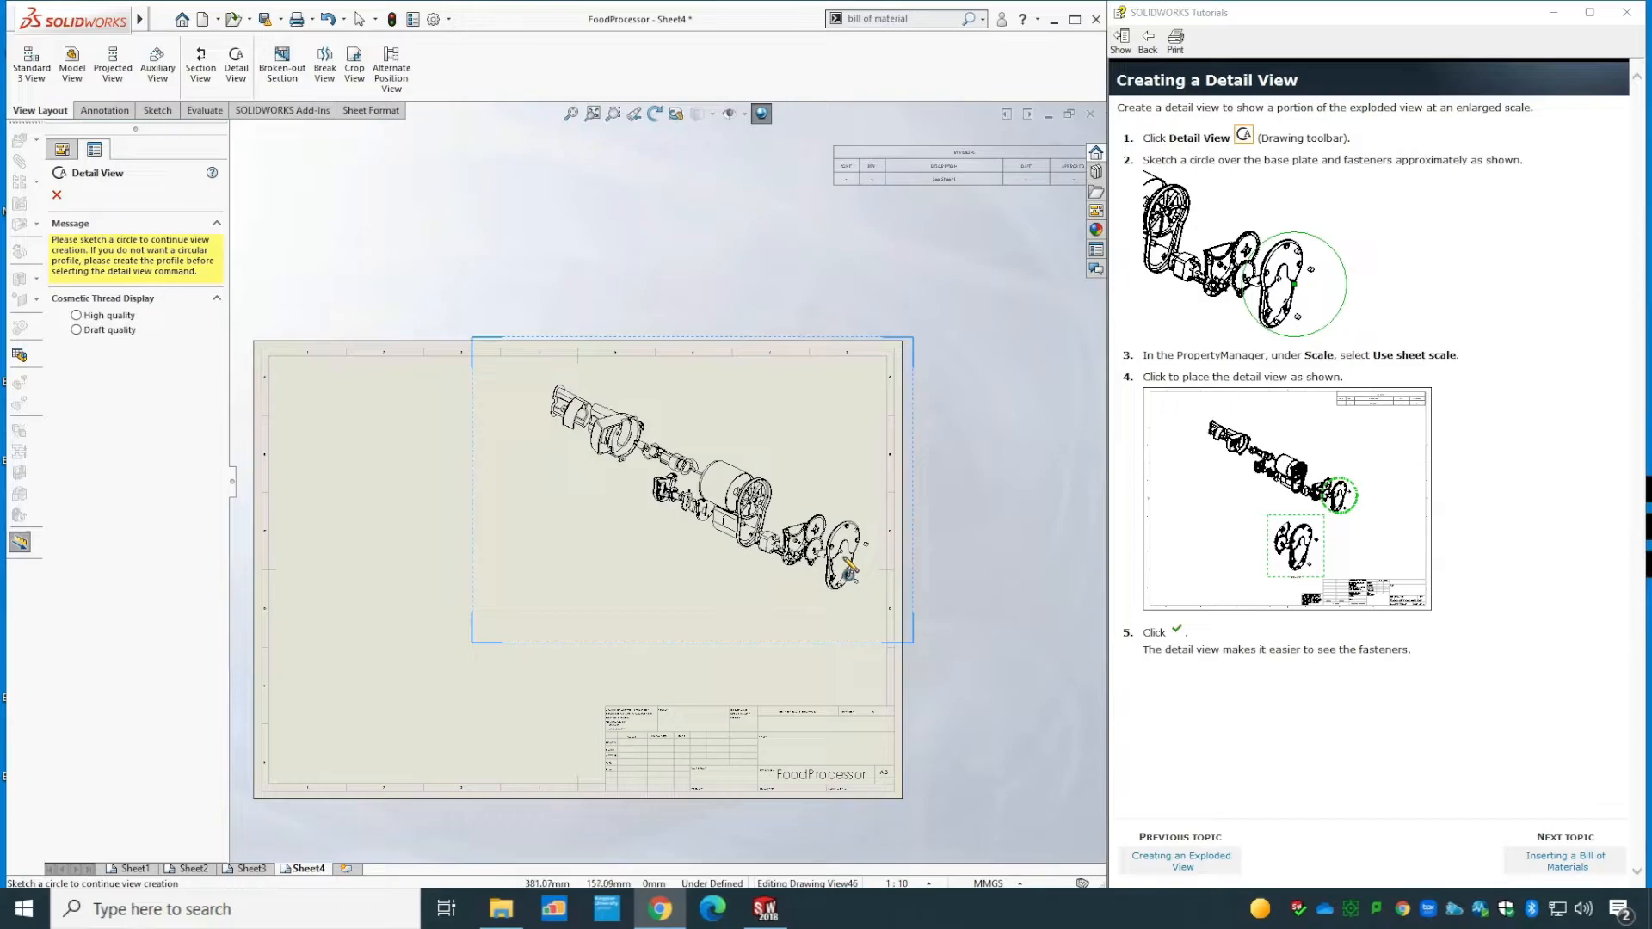
click(874, 571)
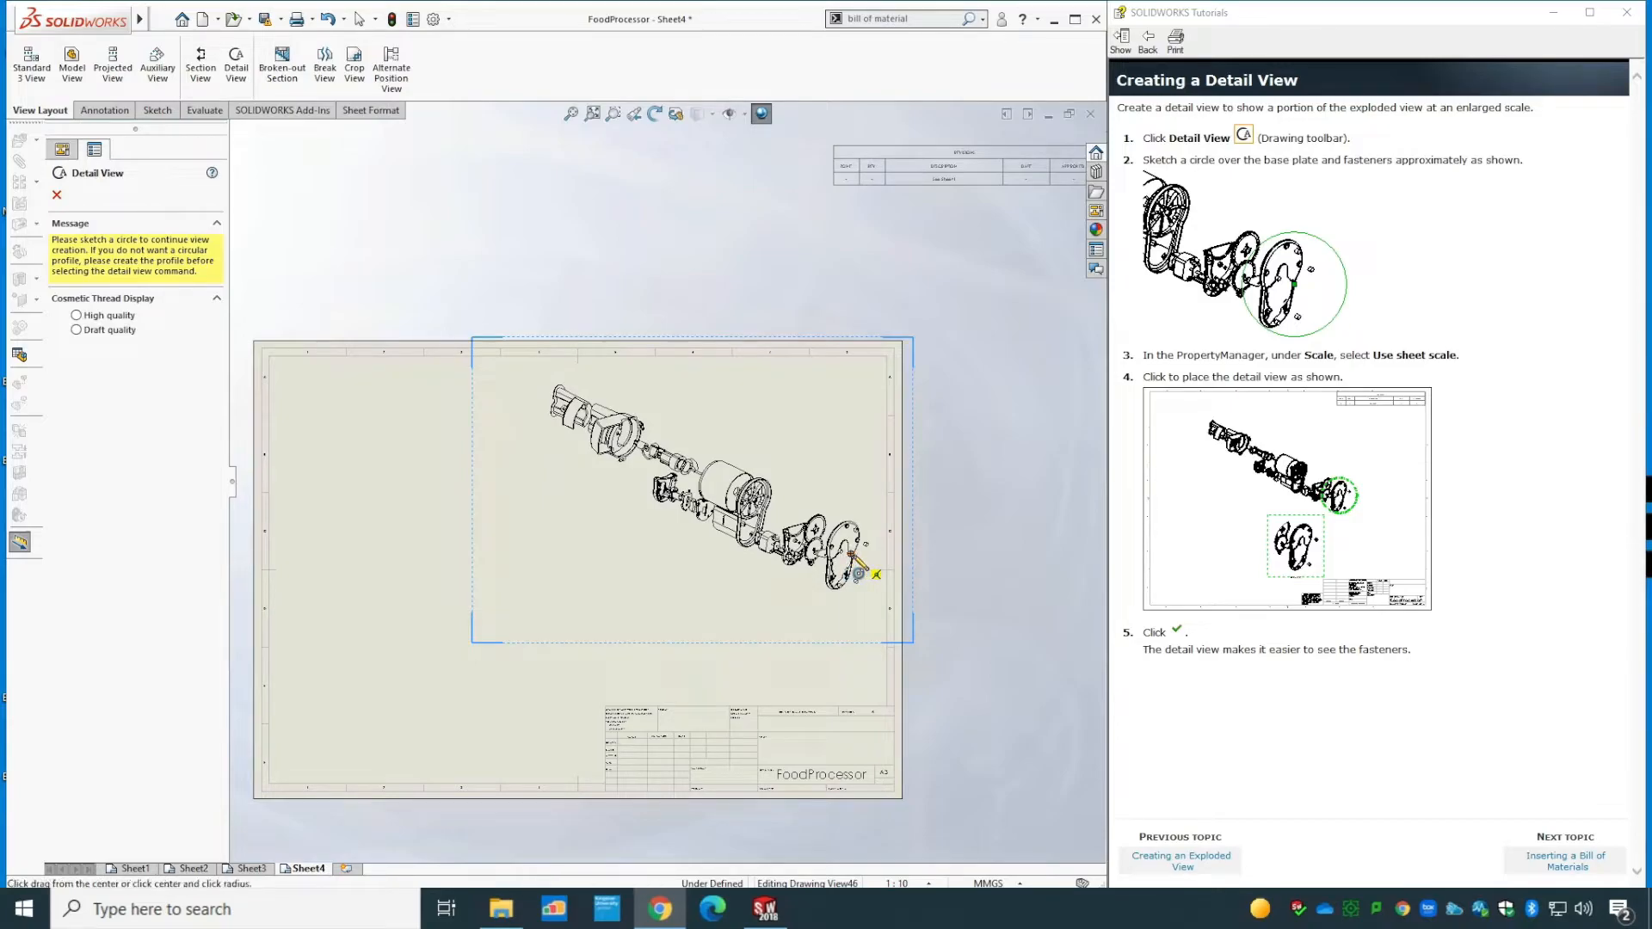
click(868, 516)
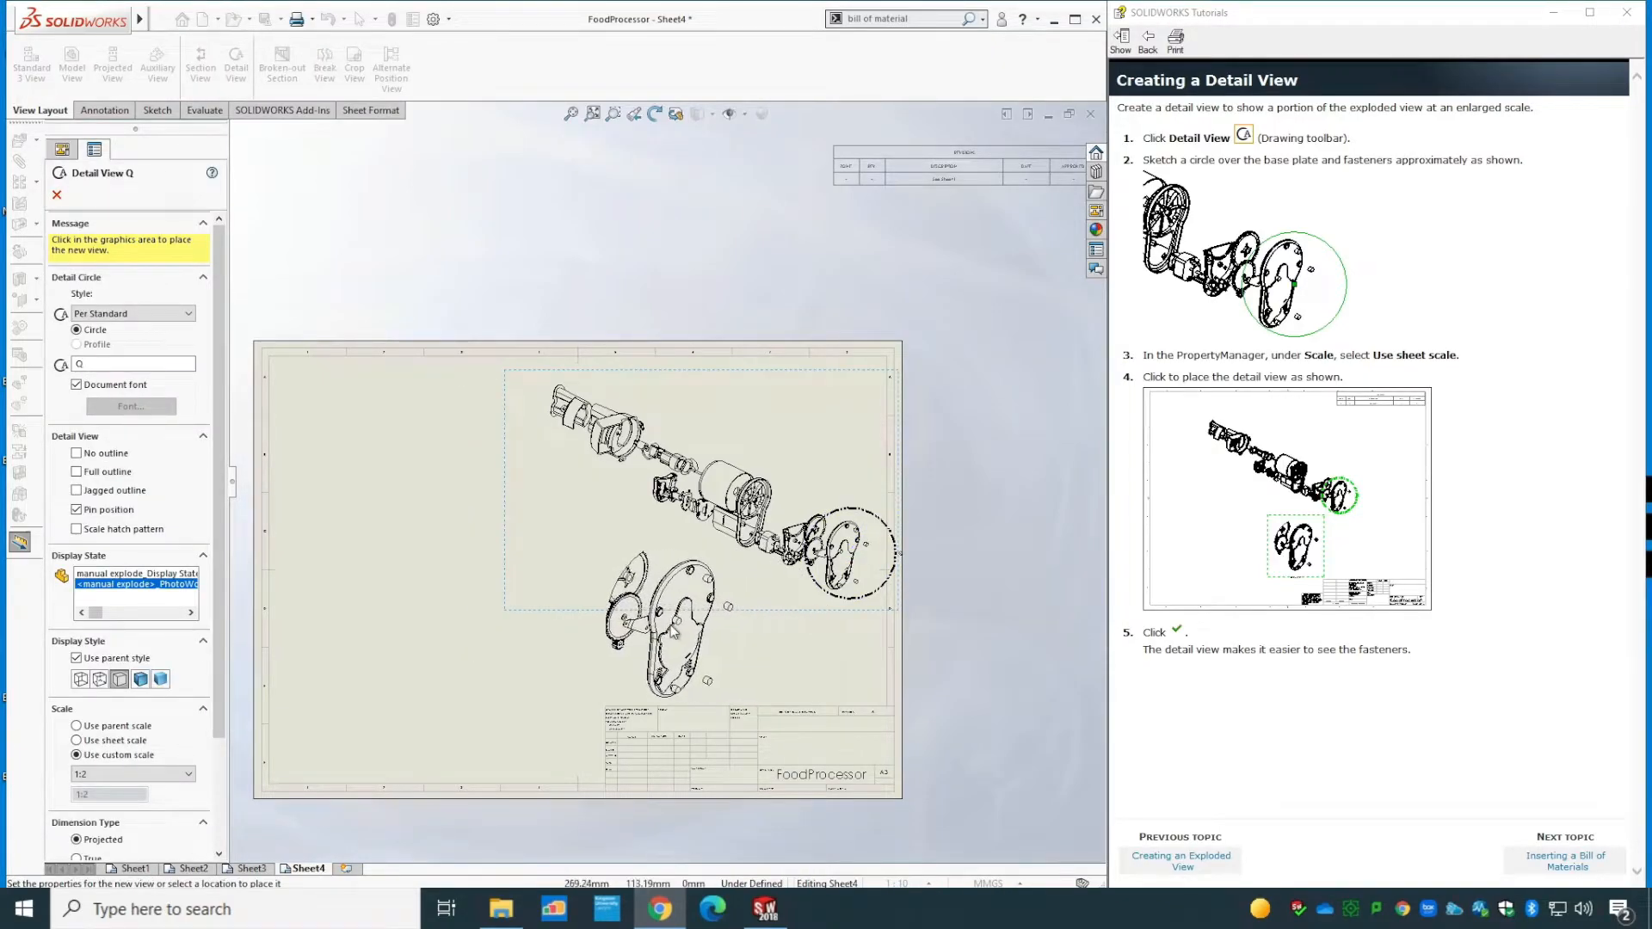
click(675, 627)
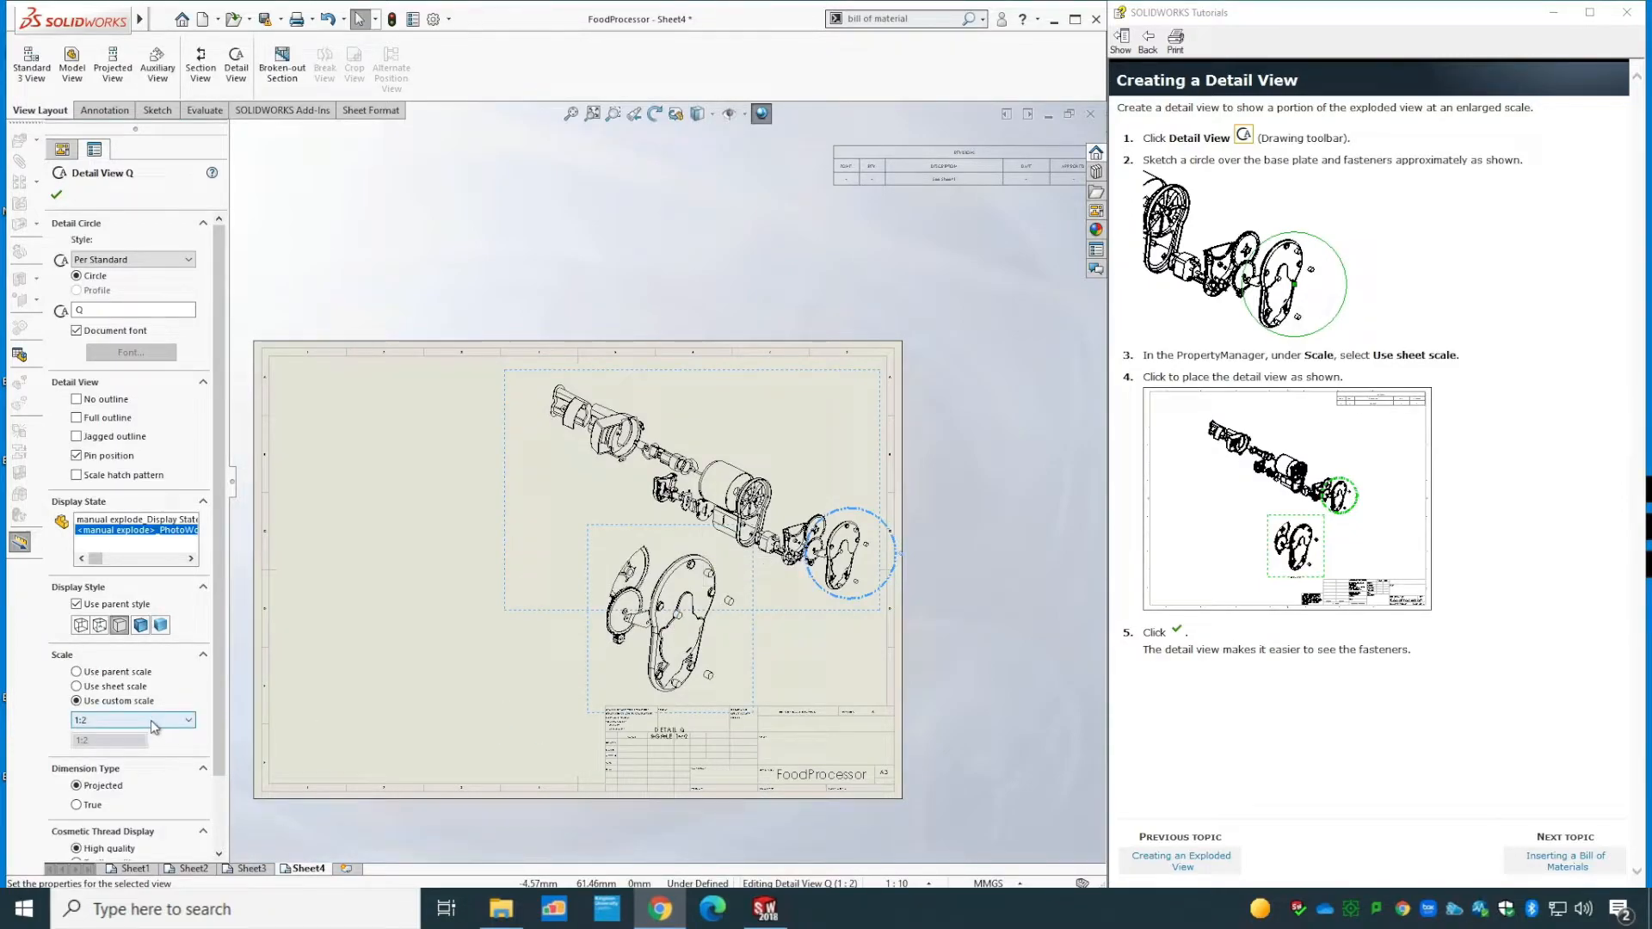
- Try the sheet scale and custom scales of 1:5 and 1:2 on the detail view, and settle on the parent scale
click(134, 673)
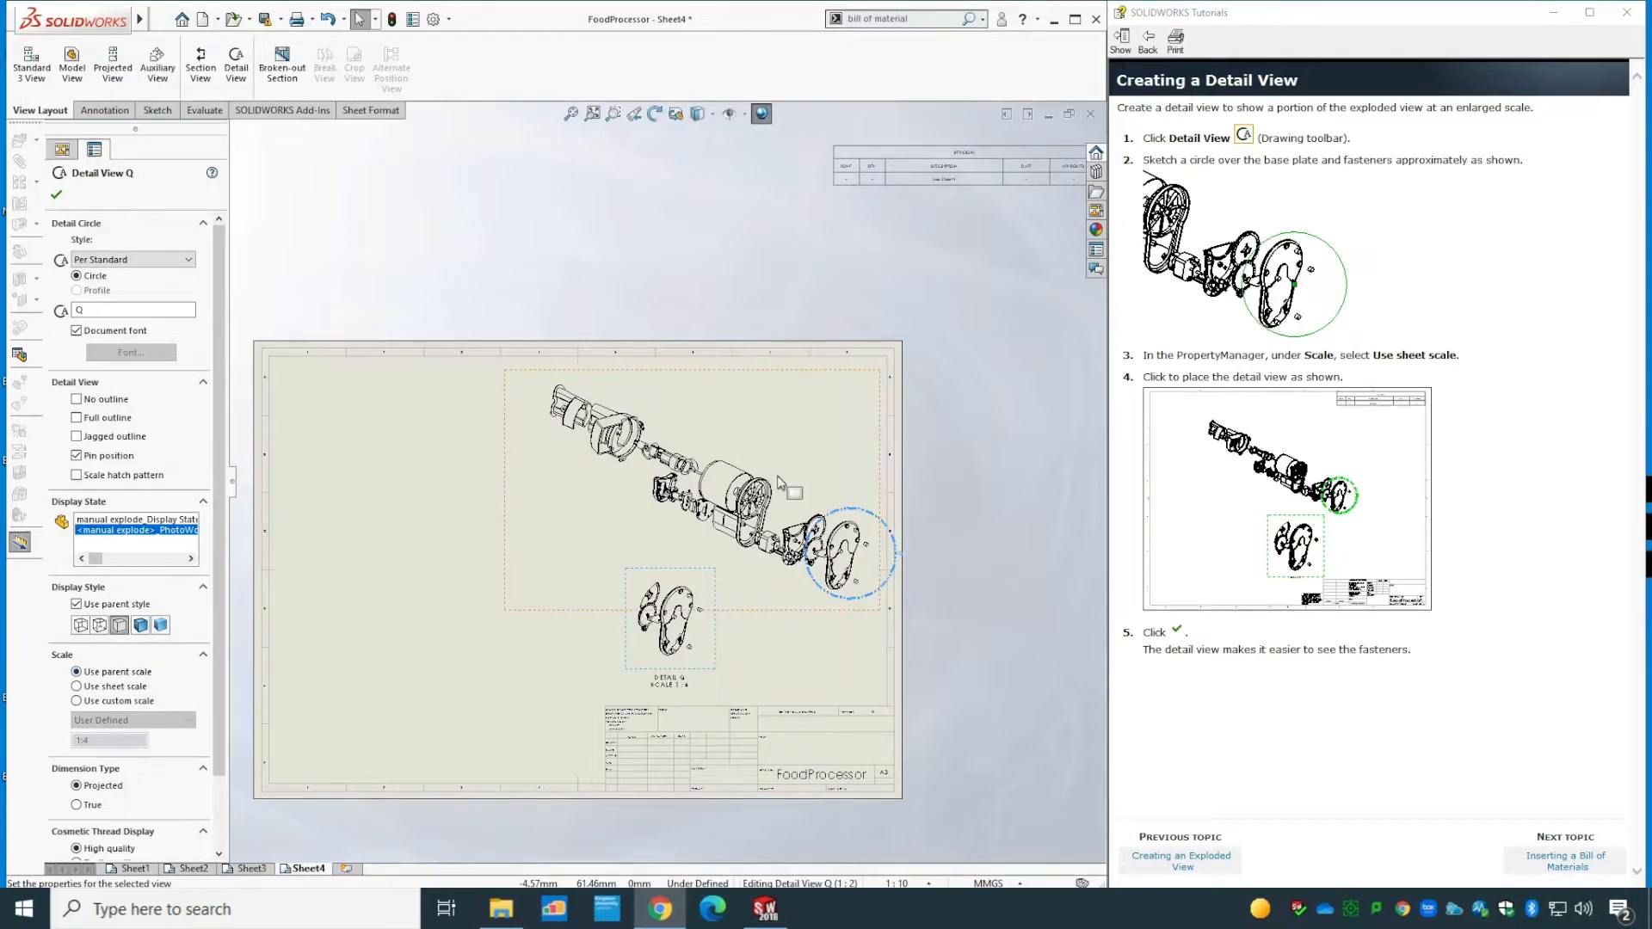
click(121, 686)
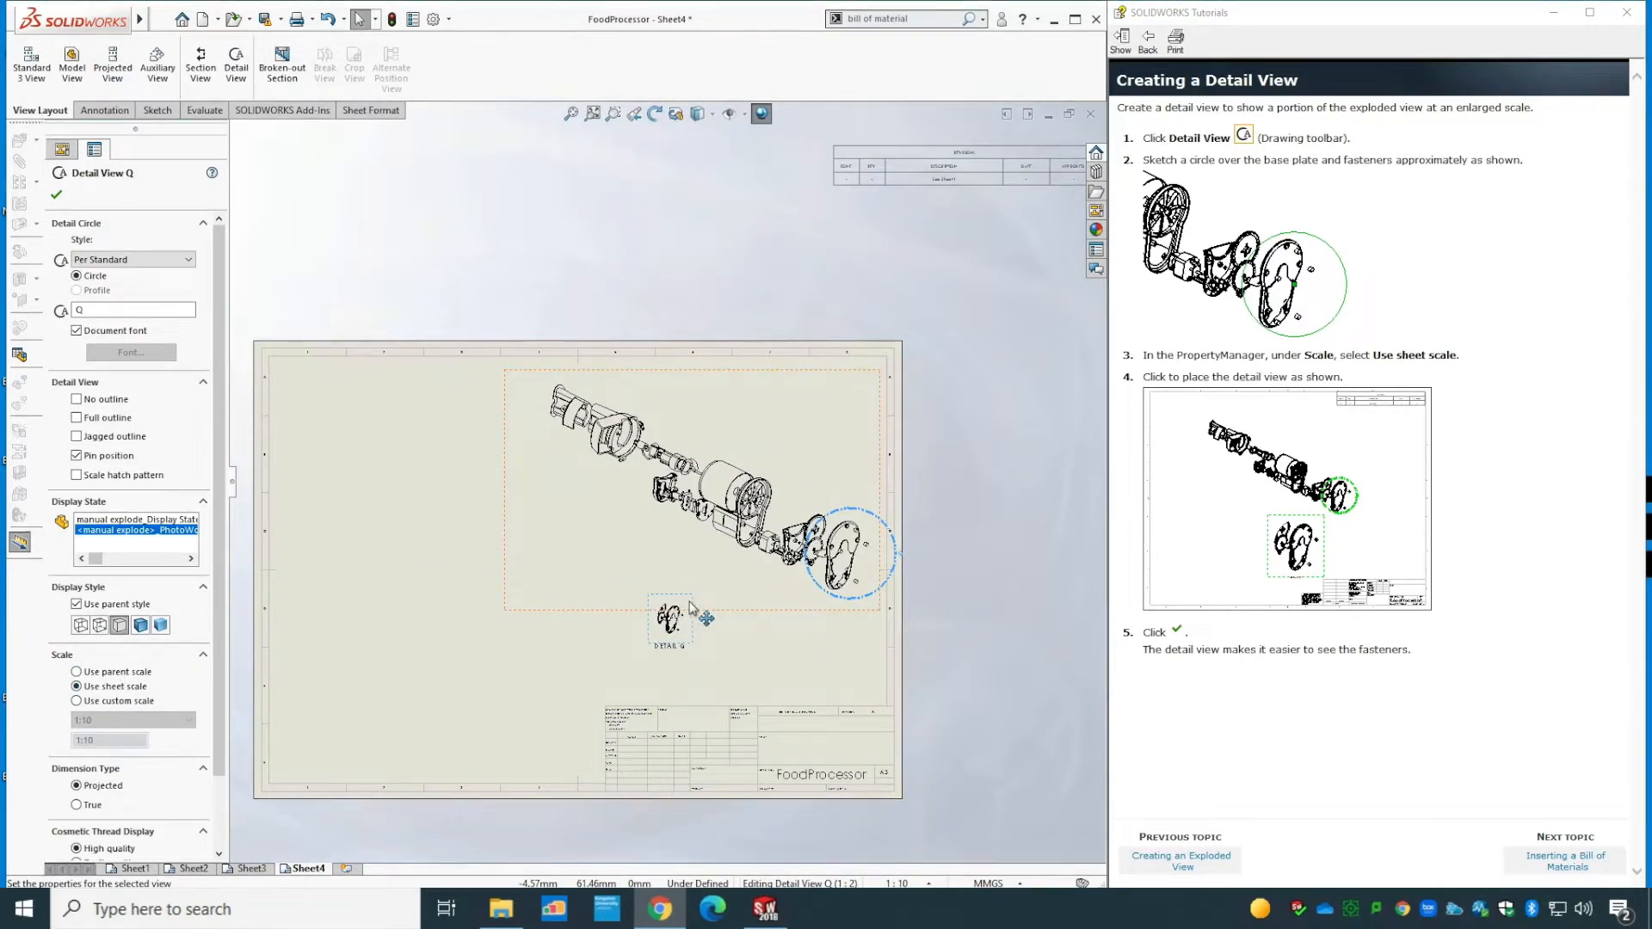
click(119, 702)
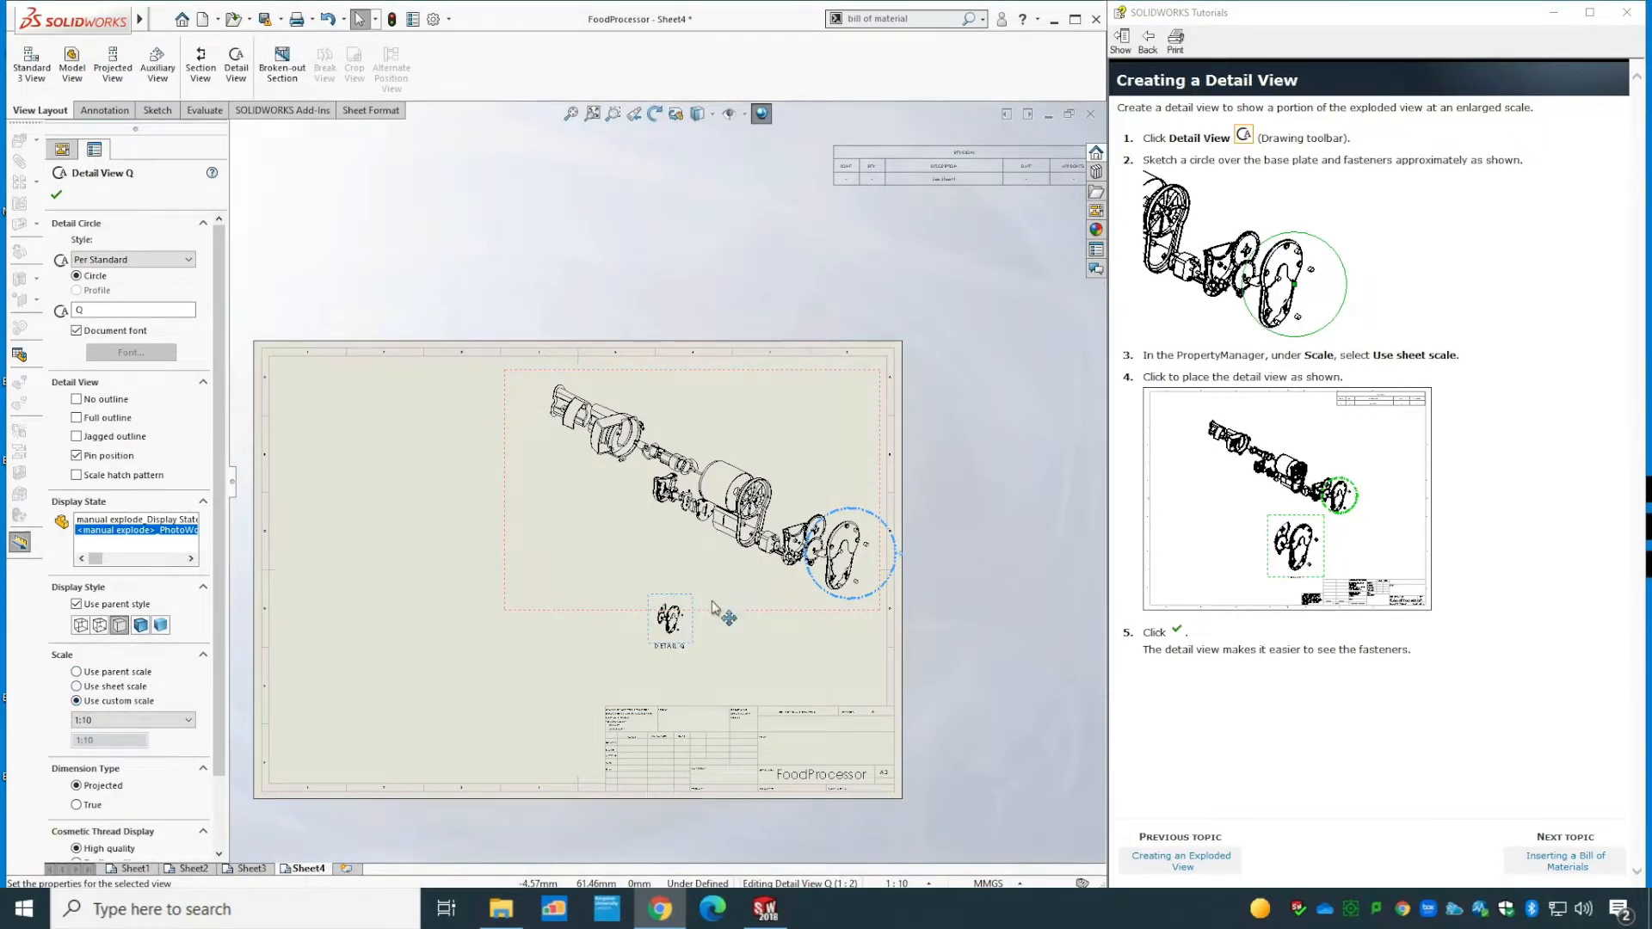
click(155, 723)
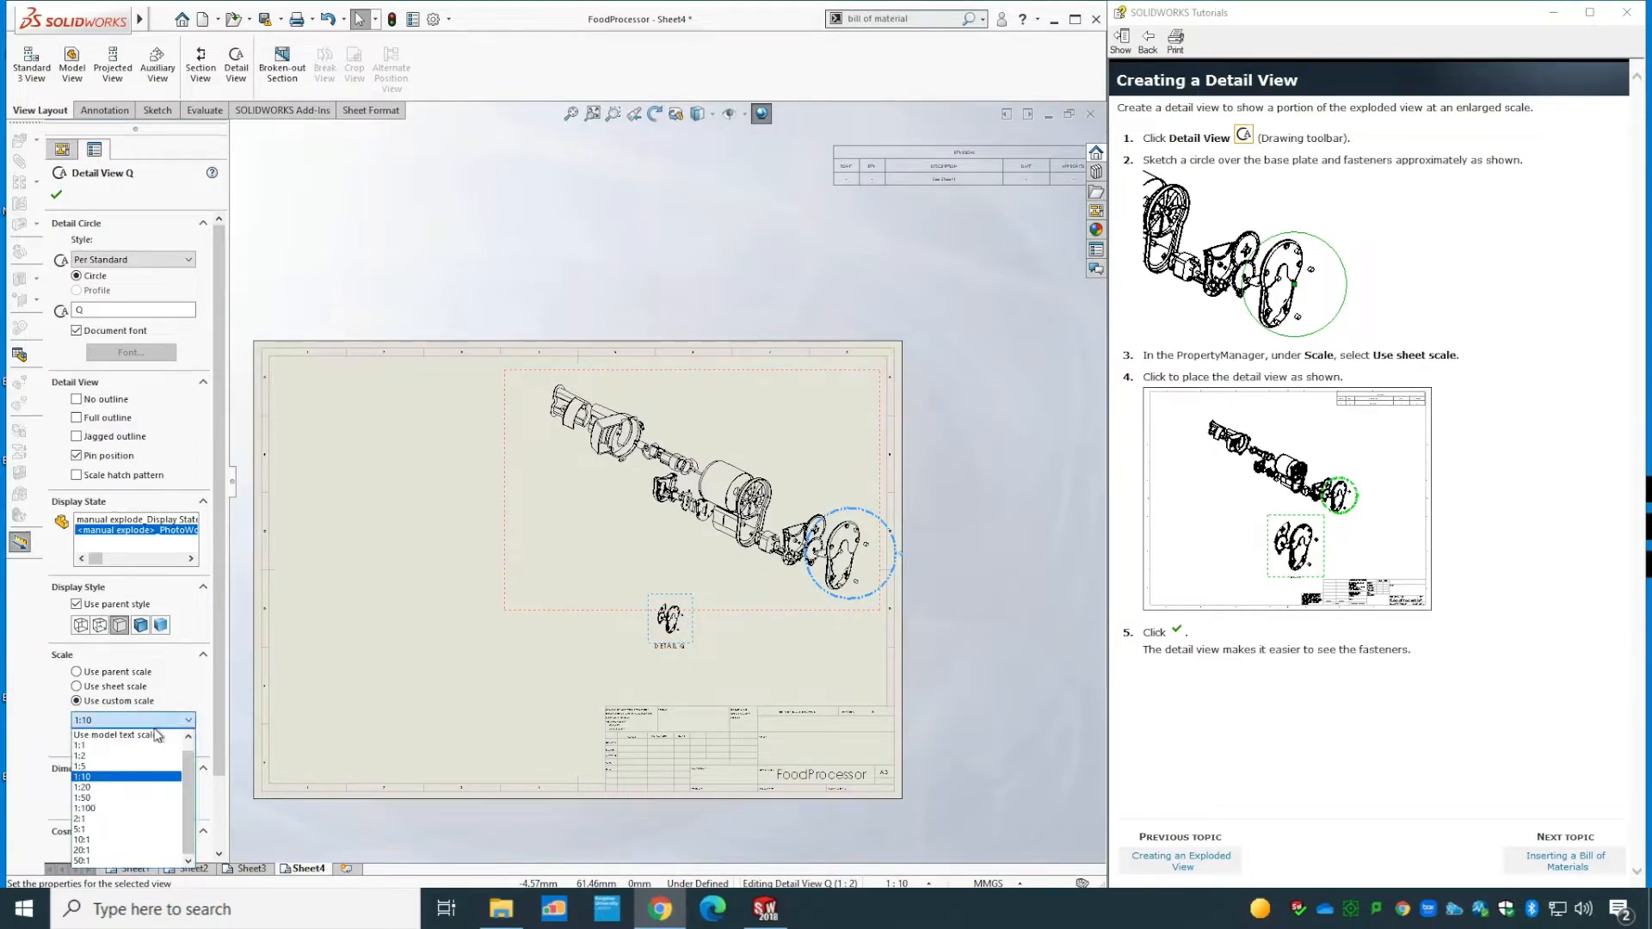
click(125, 765)
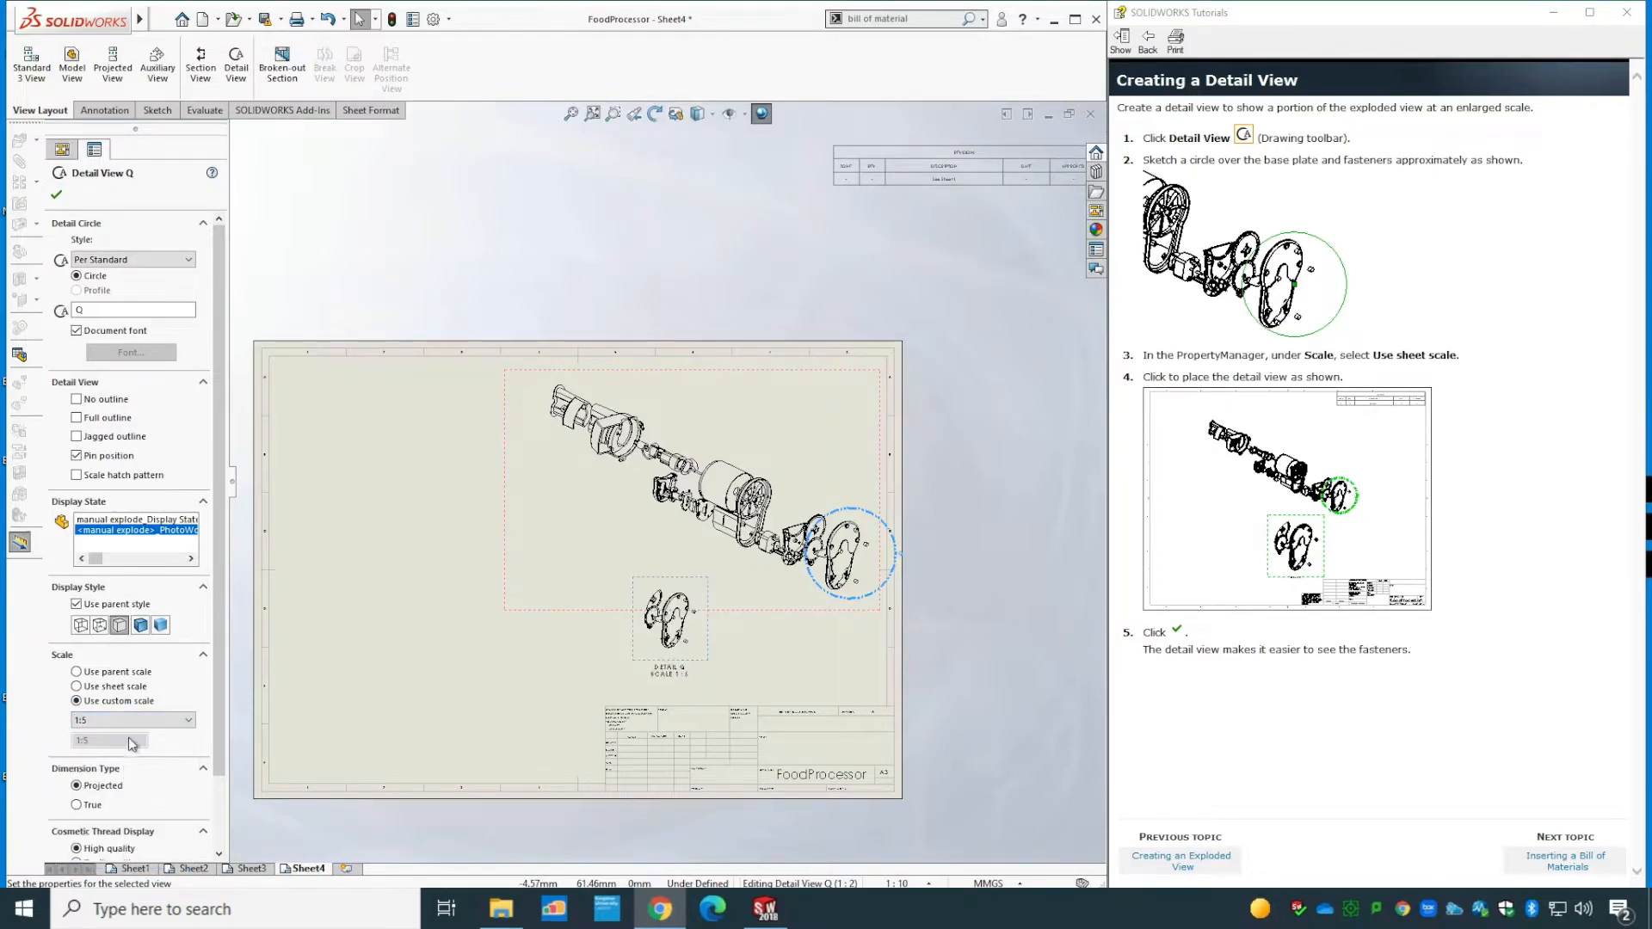
click(138, 721)
click(120, 756)
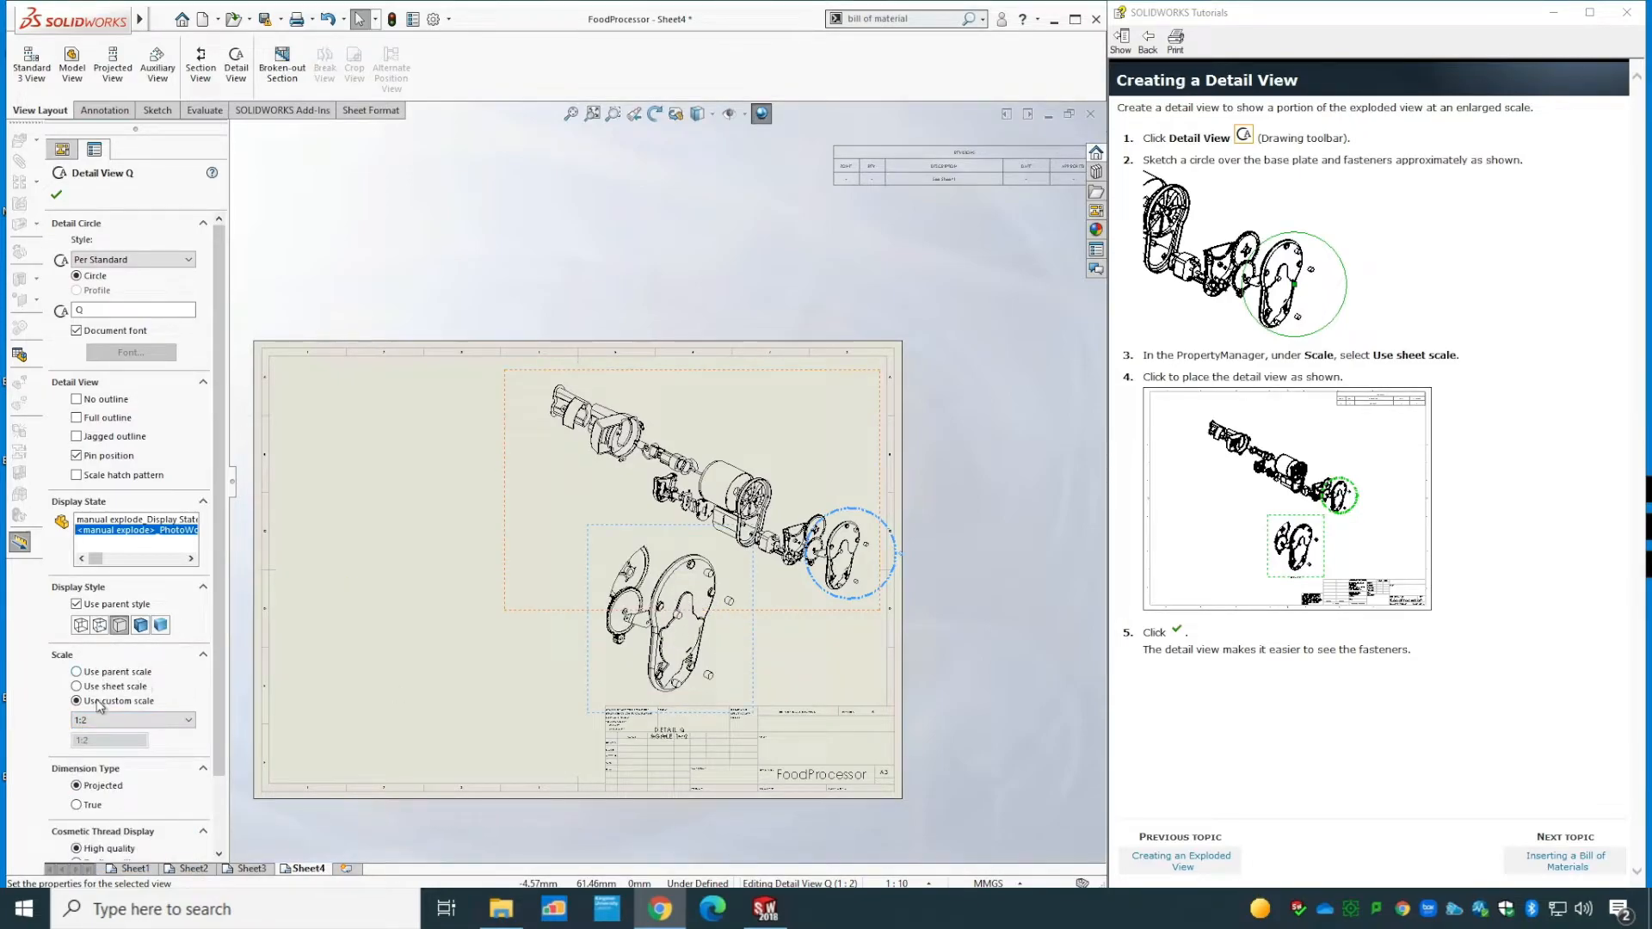
click(100, 673)
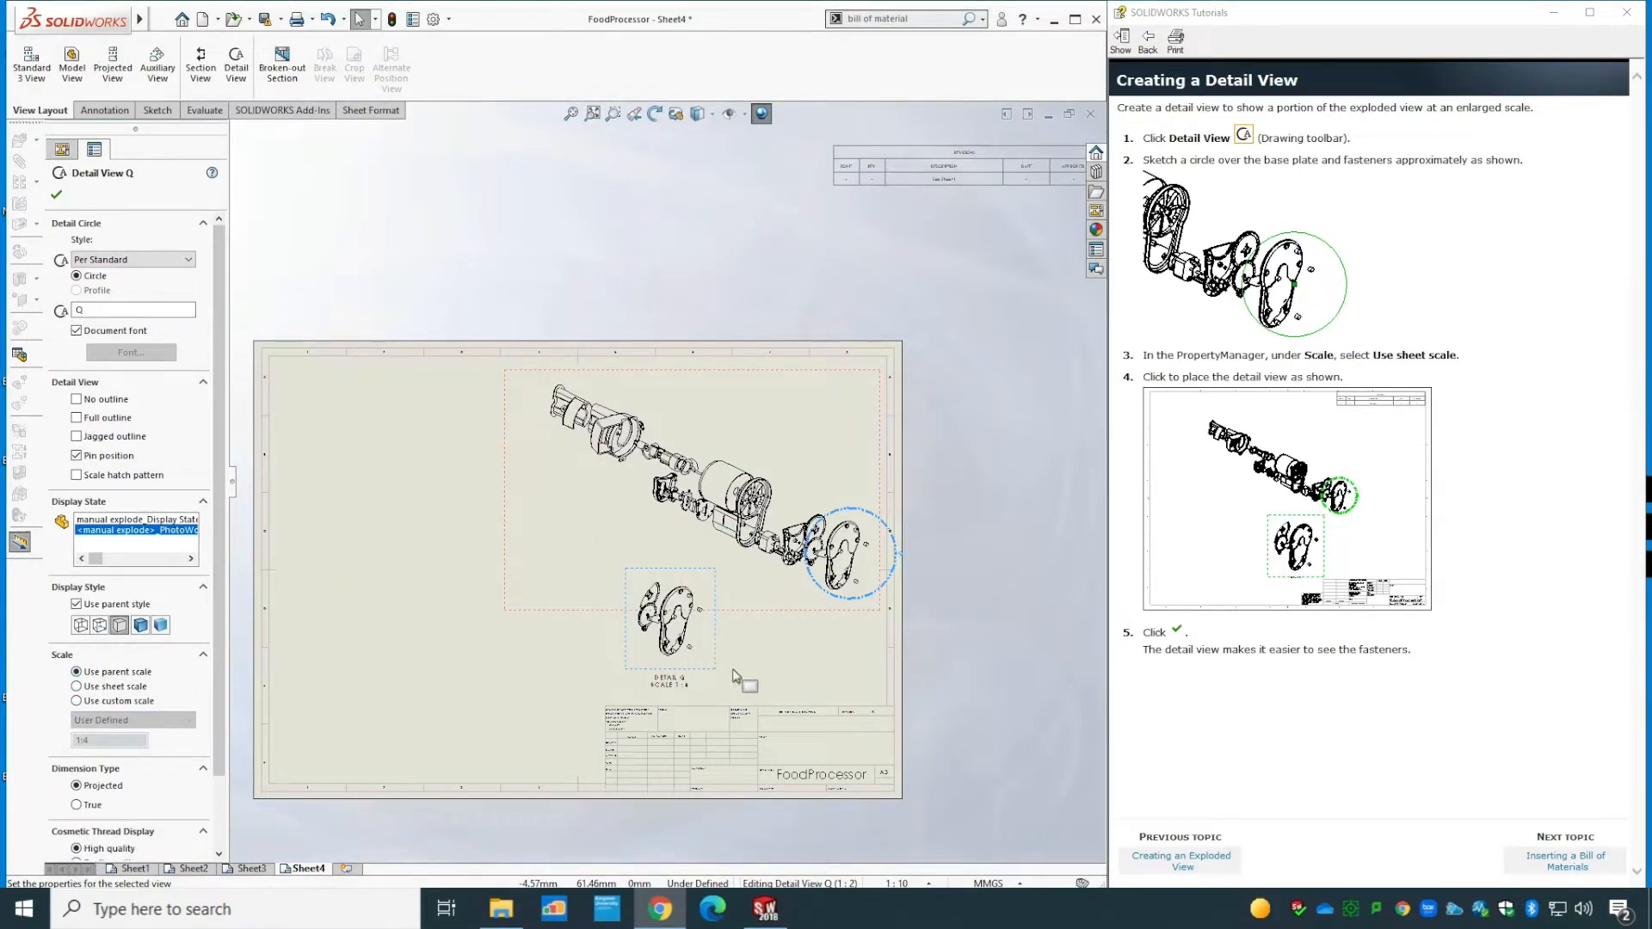
- Move the detail view beneath the exploded view's base plate, accept it, and advance the tutorial to Inserting a Bill of Materials
drag(716, 665, 789, 668)
click(56, 196)
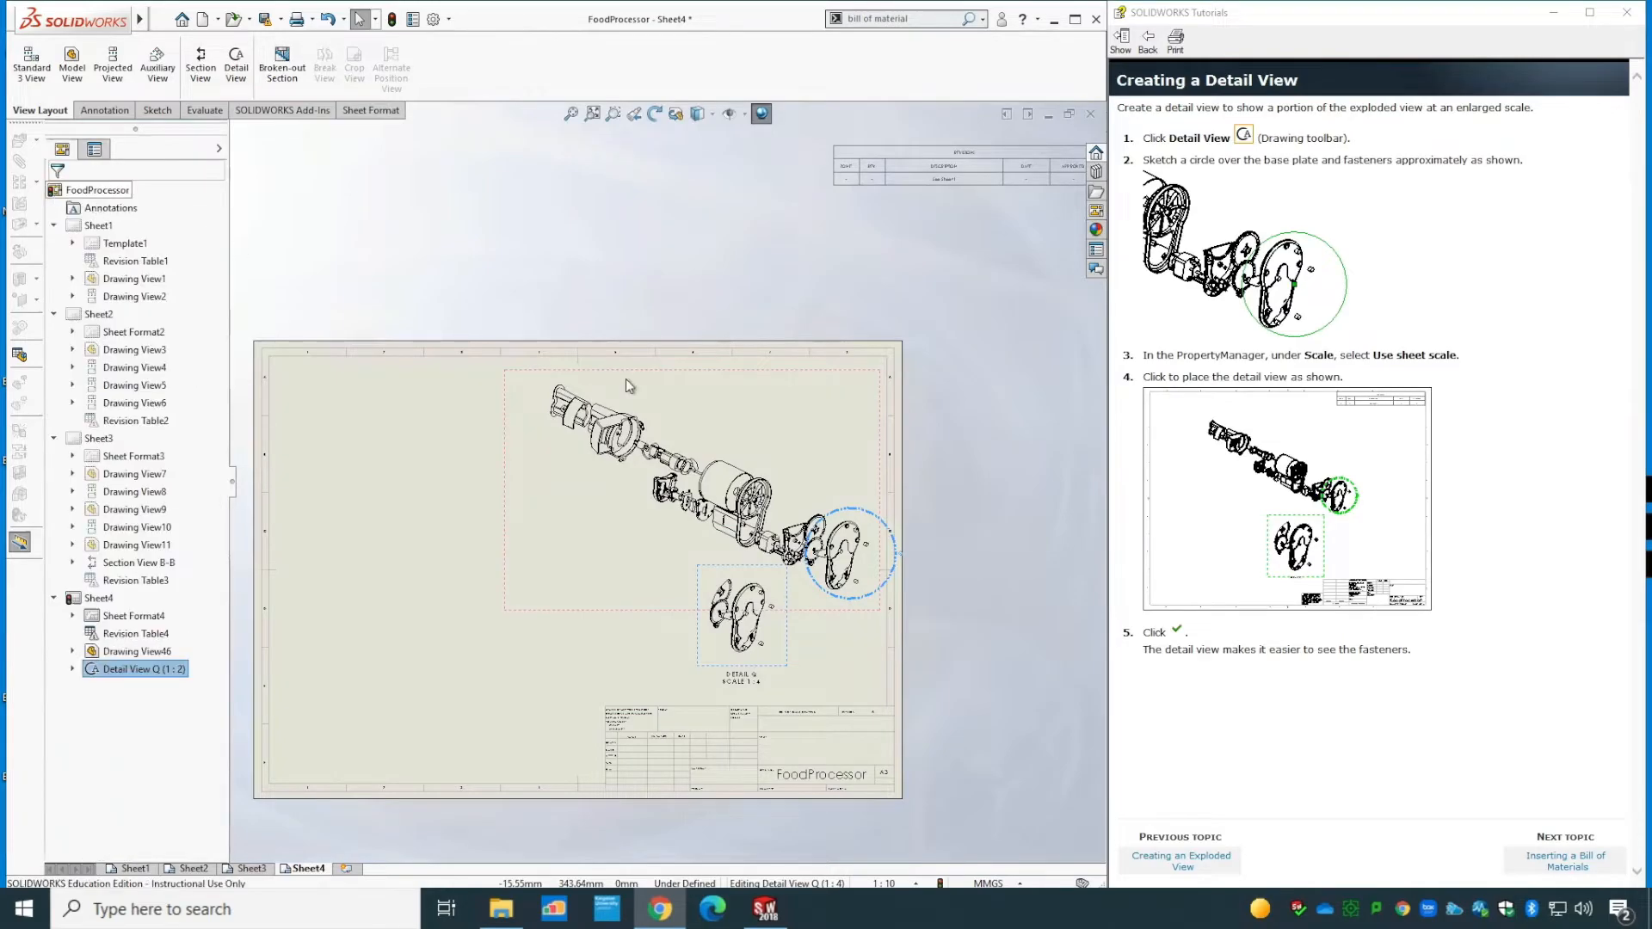
click(1574, 861)
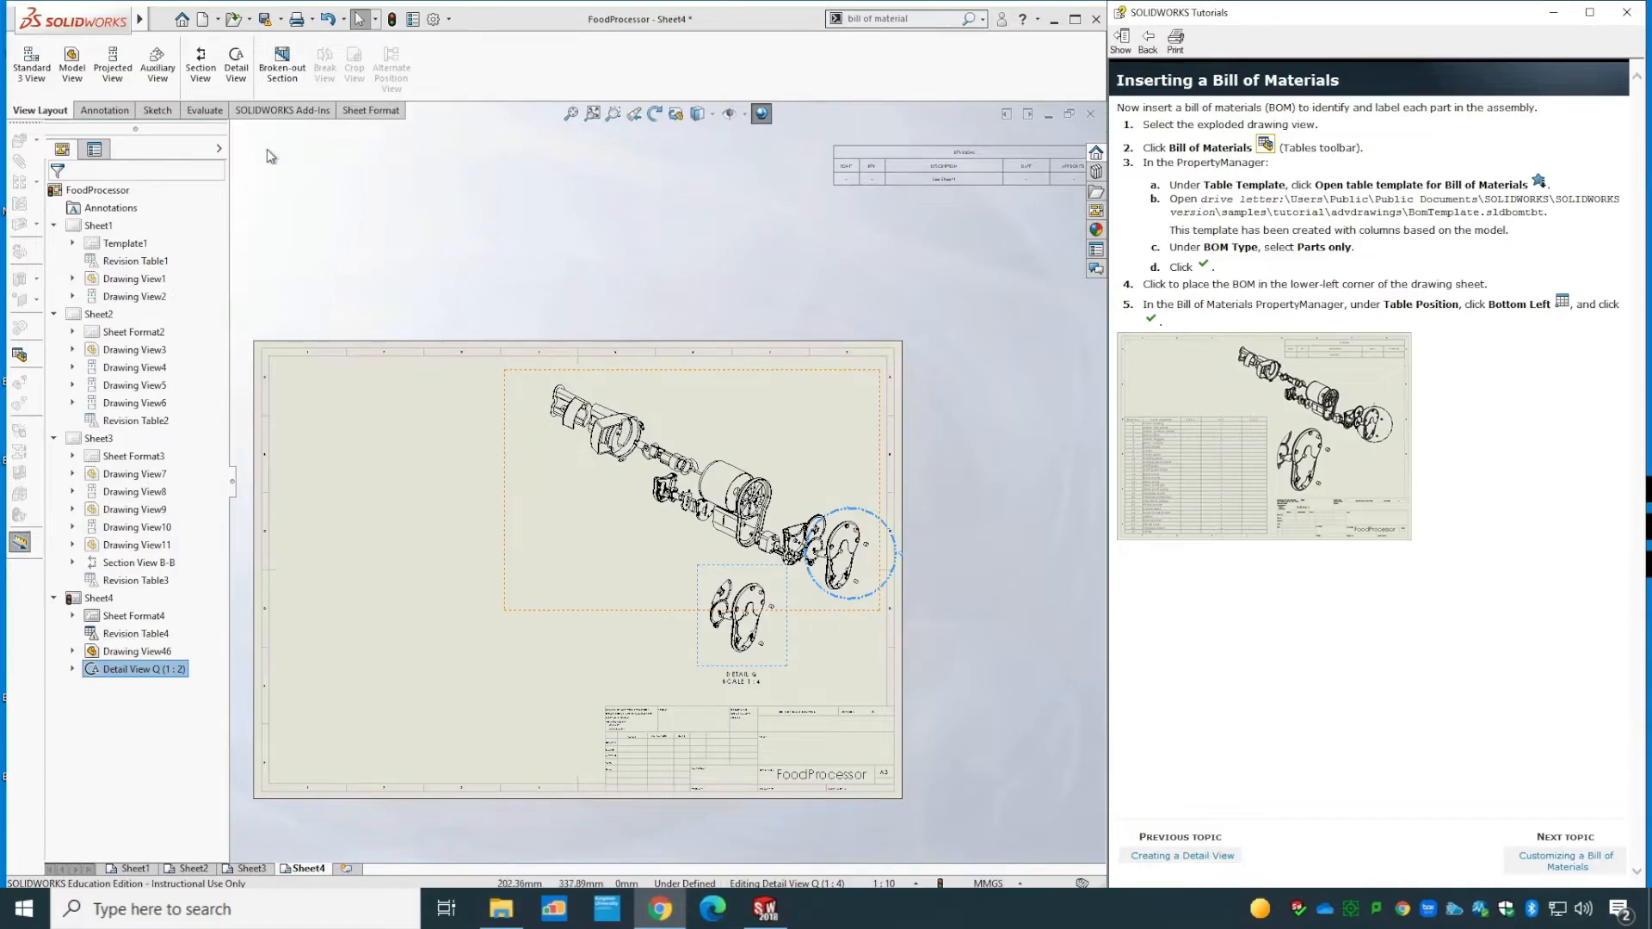
click(106, 112)
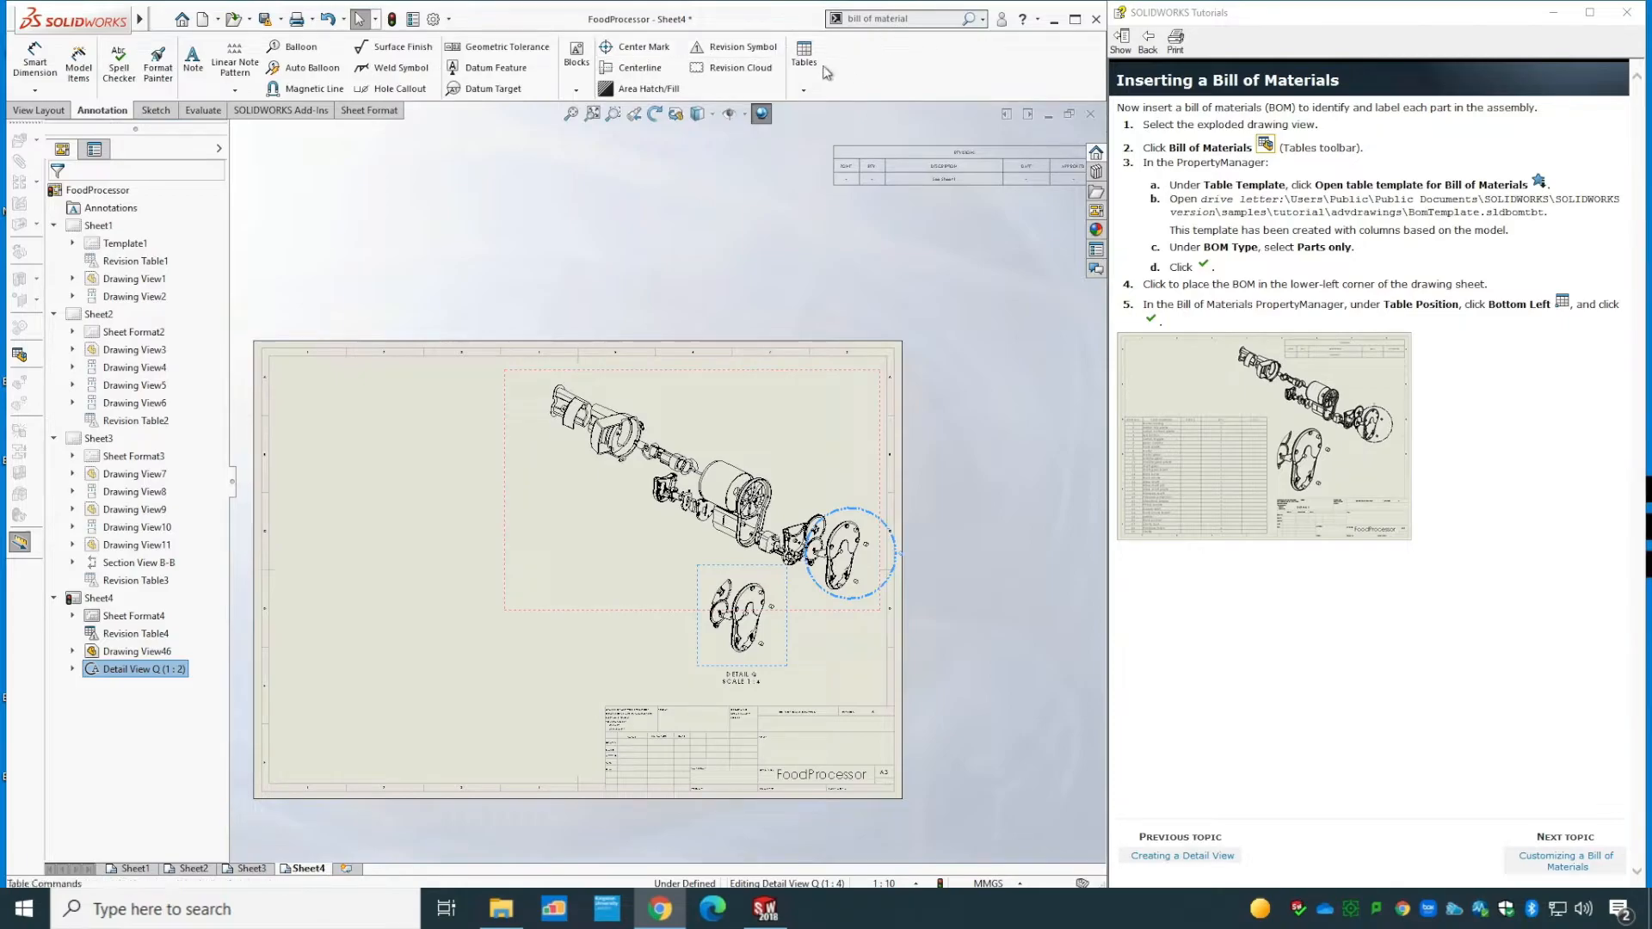
click(805, 90)
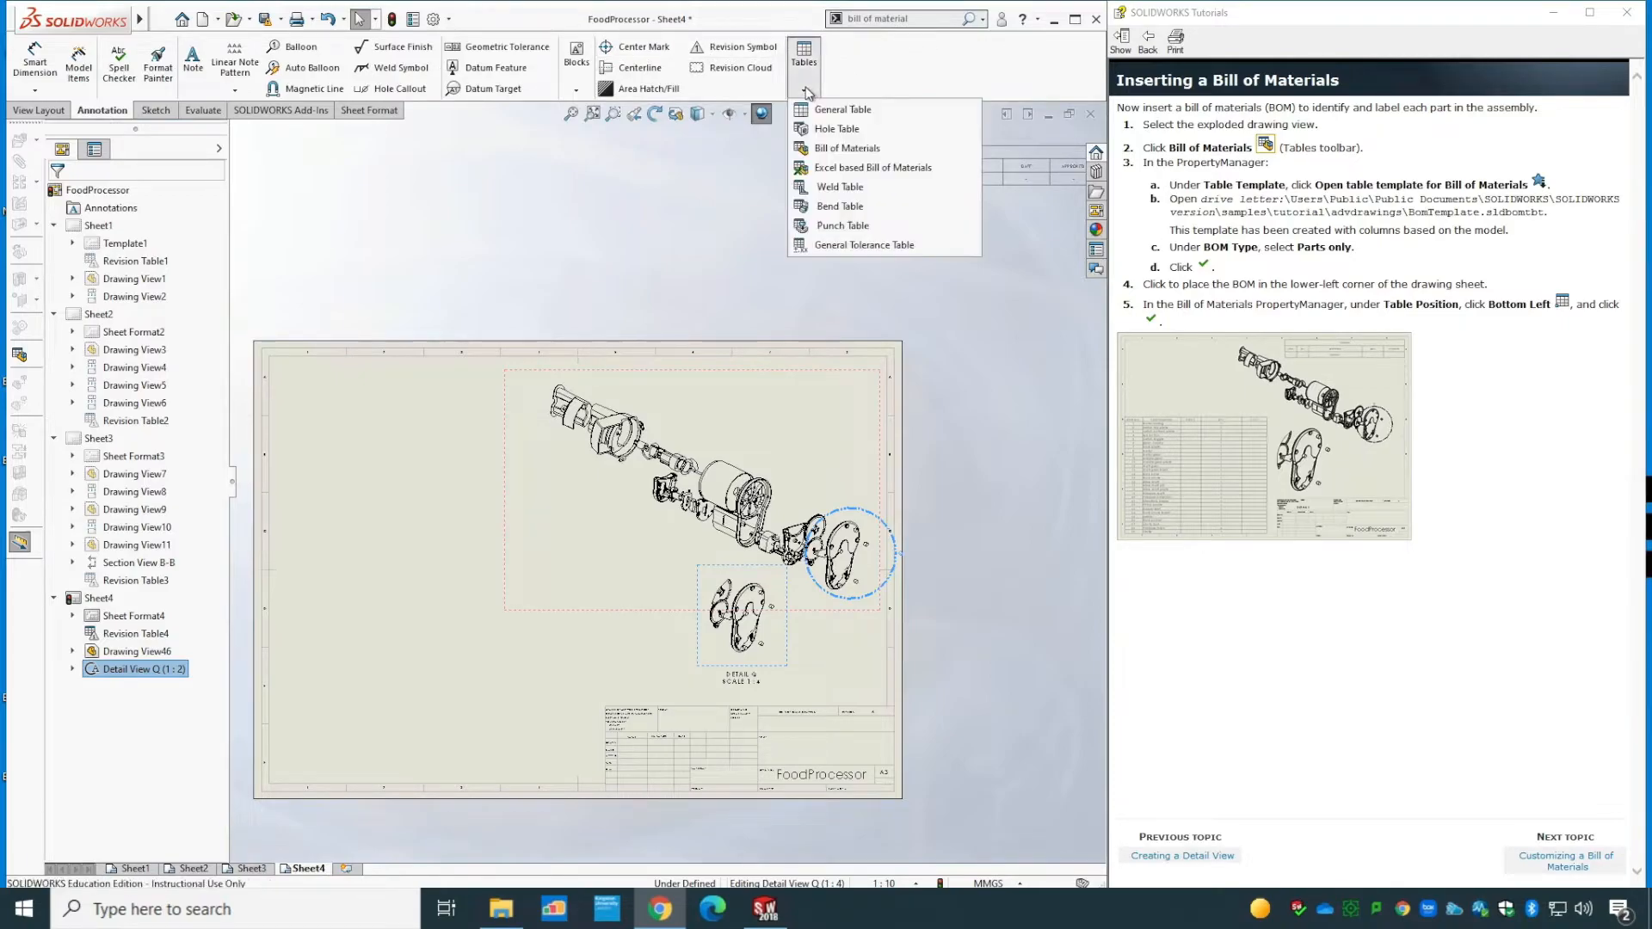
click(840, 153)
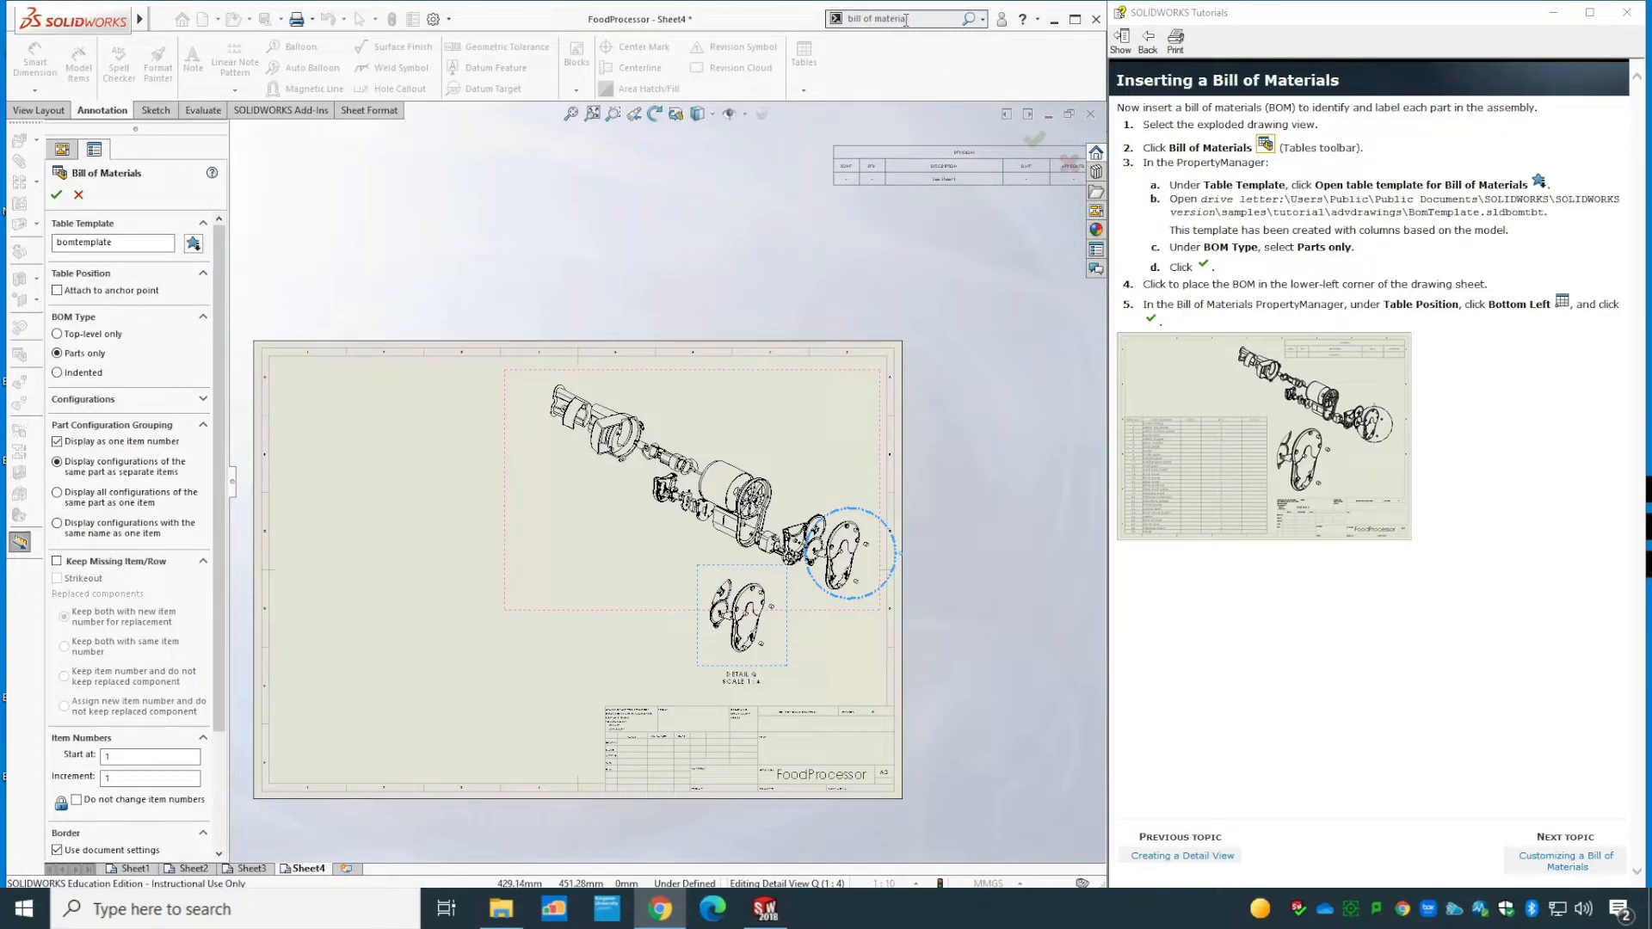
click(905, 19)
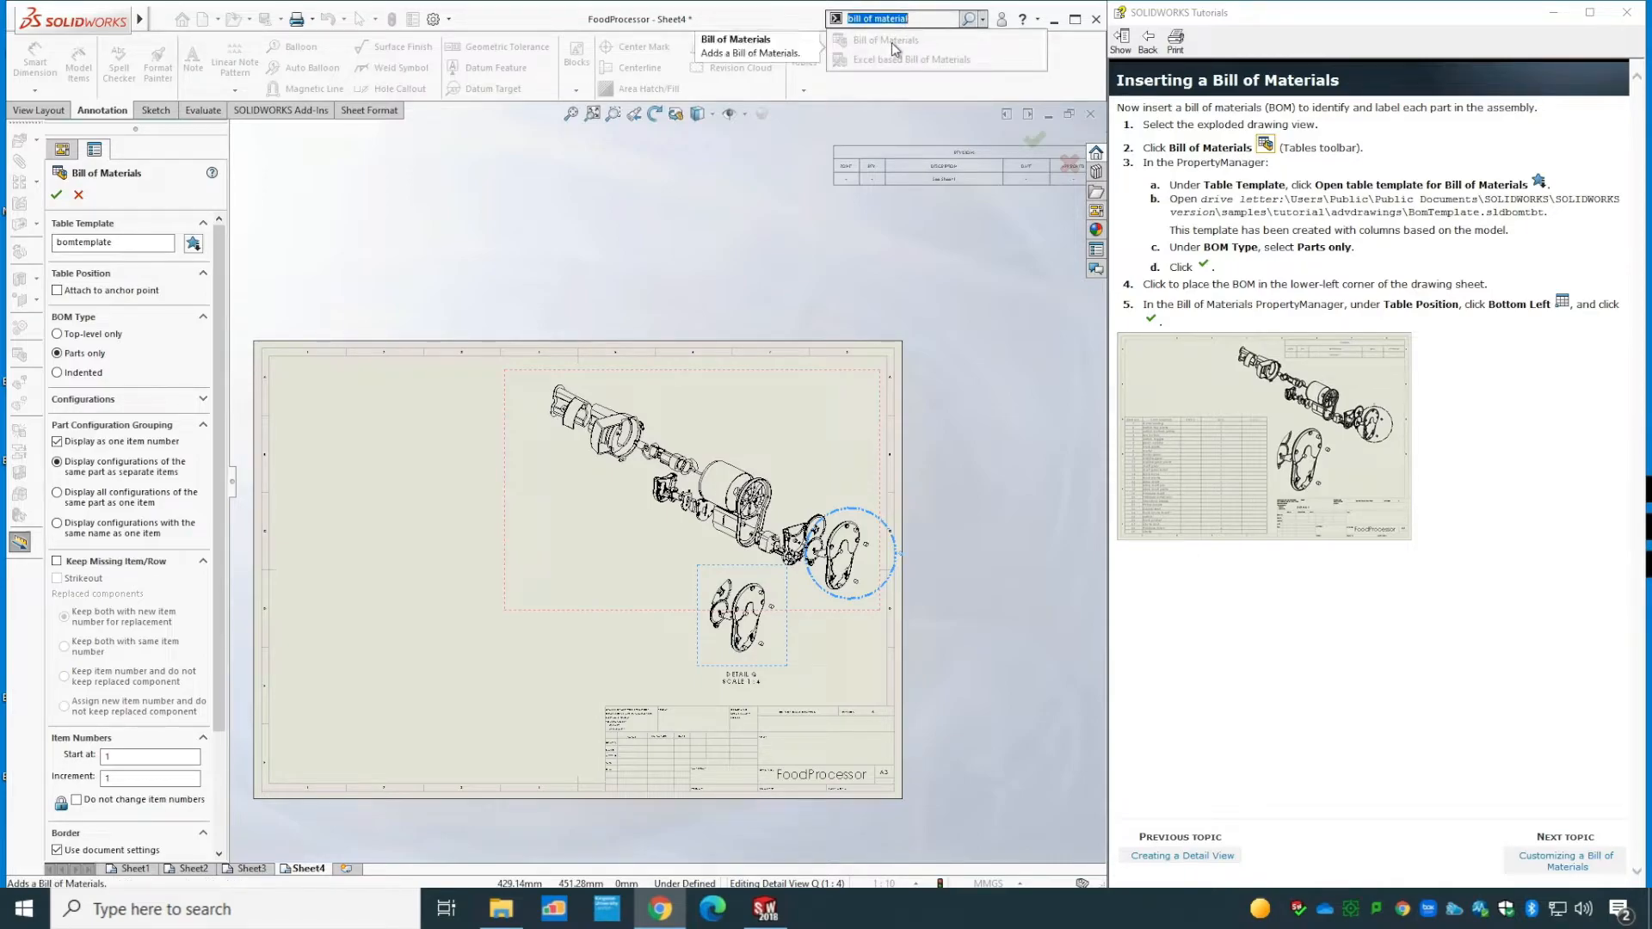
click(82, 195)
click(921, 18)
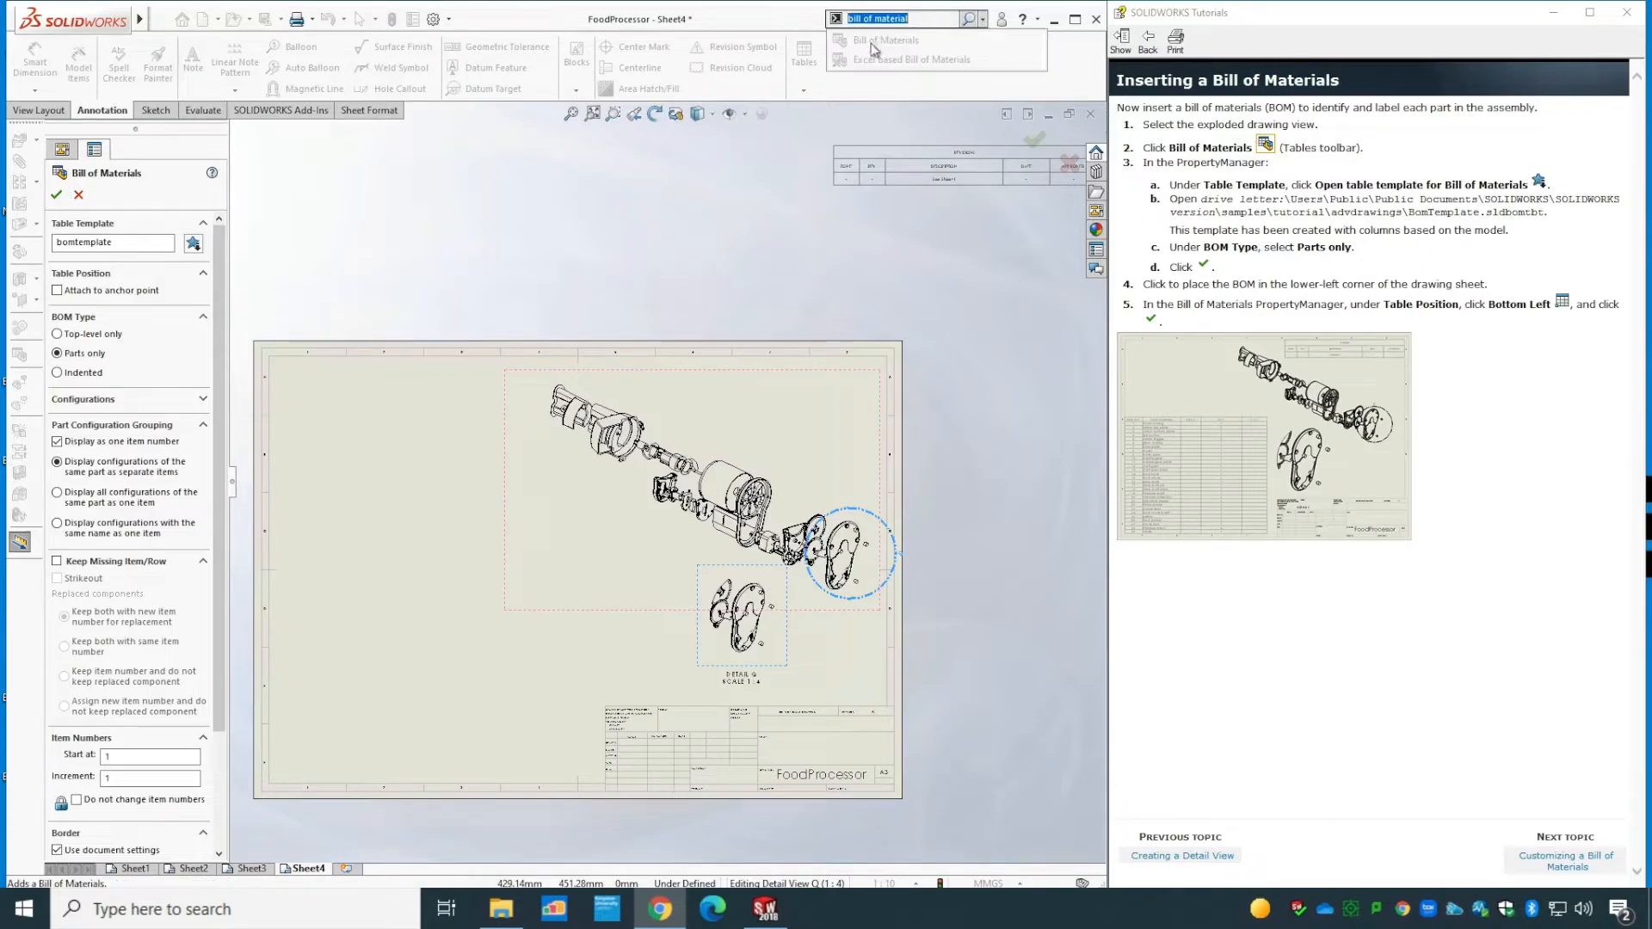
click(80, 194)
click(79, 194)
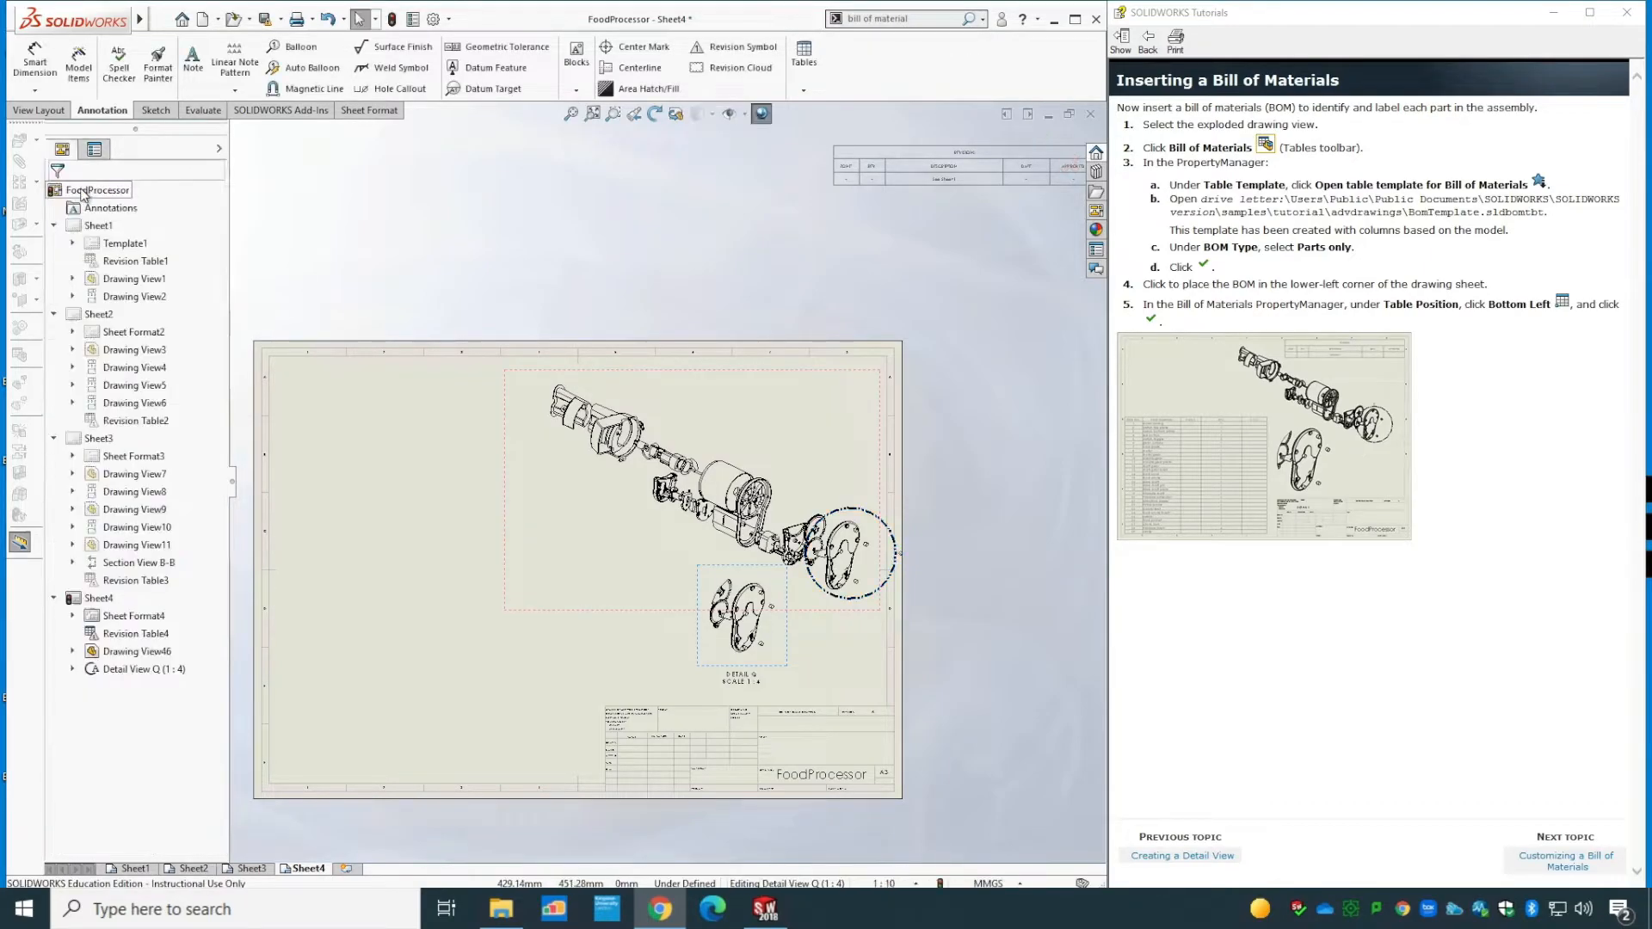
- Start a Bill of Materials based on the exploded motor casing view
click(912, 21)
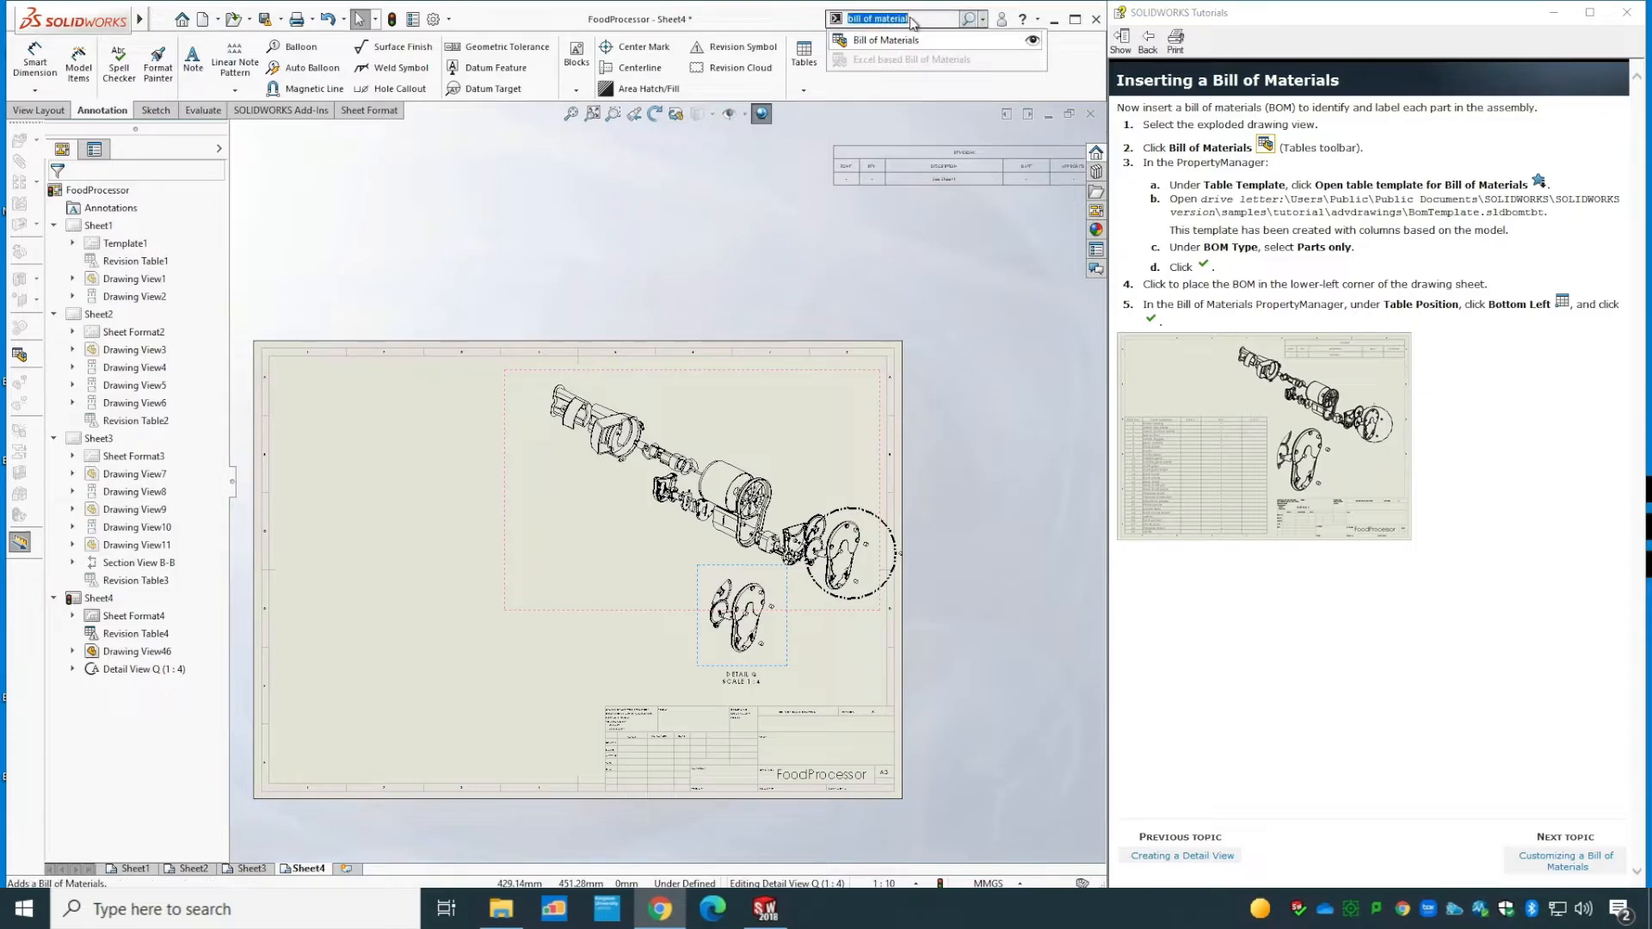
click(903, 43)
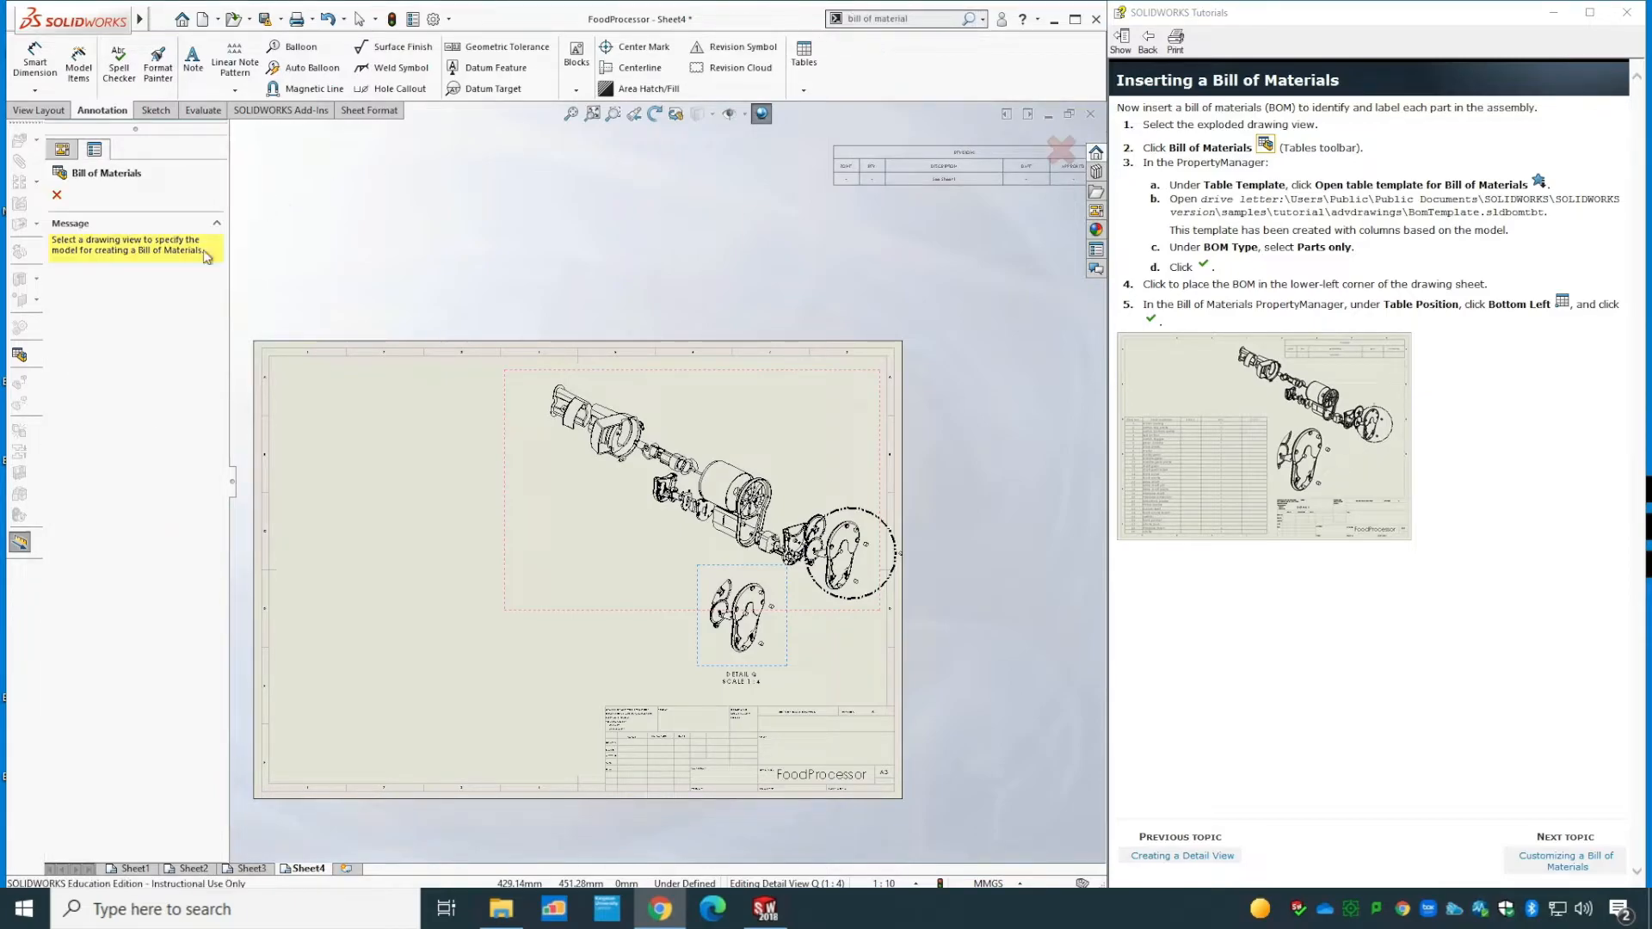
click(506, 424)
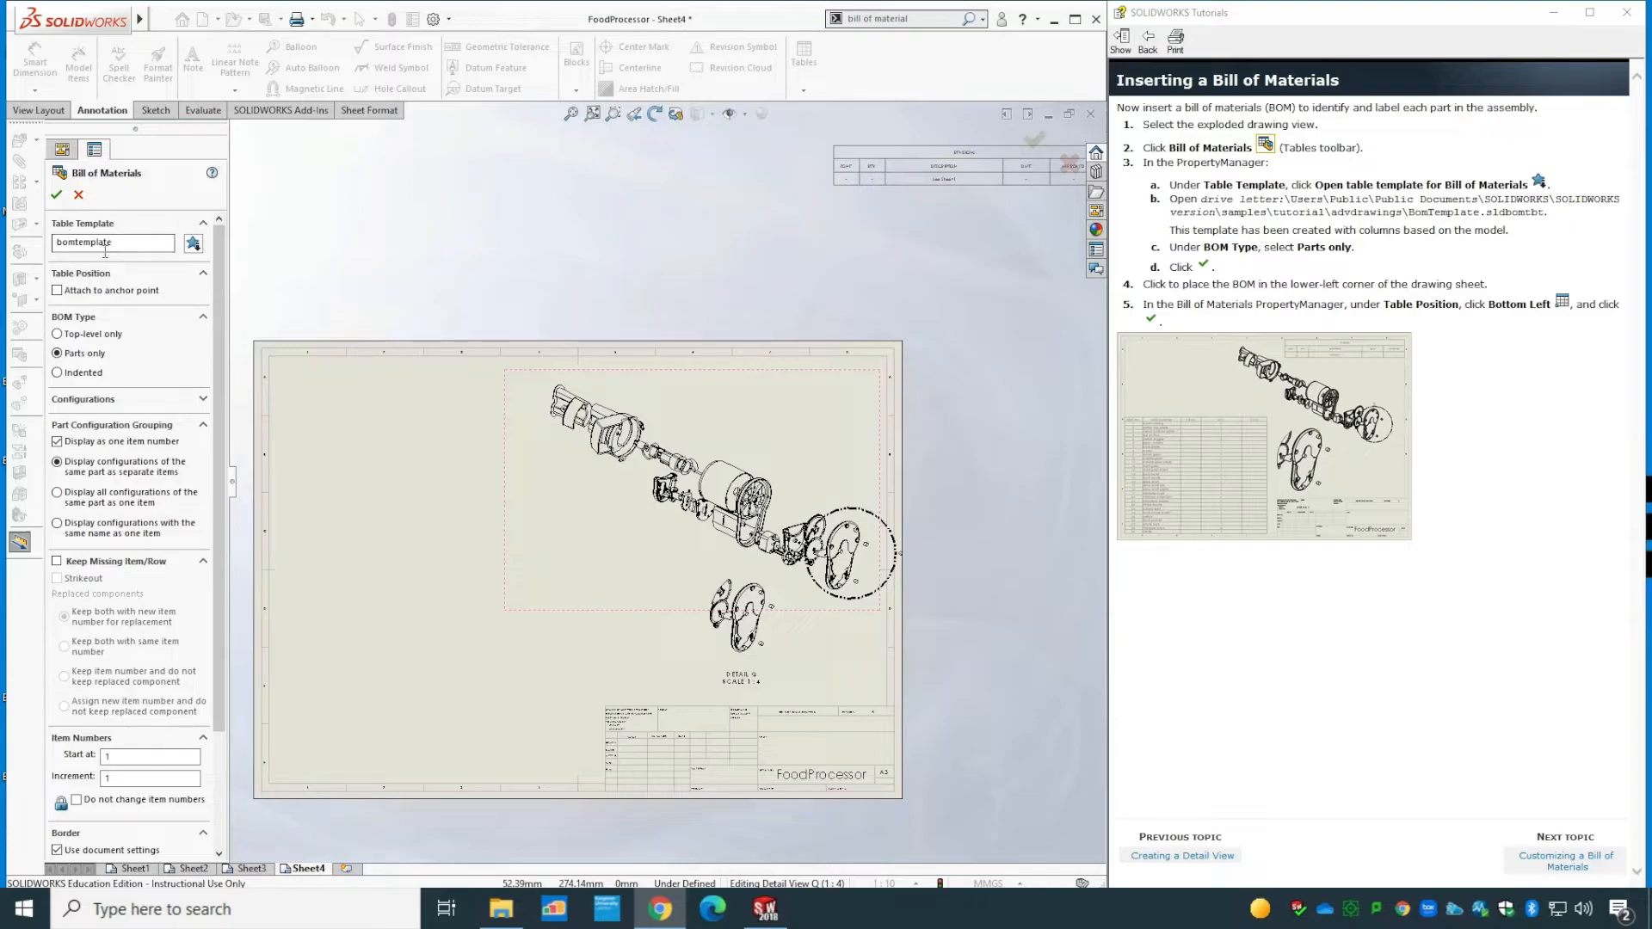
- Load bomtemplate.sldbomtbt as the table template from the SOLIDWORKS 2018 samples\tutorial\advdrawings folder in Public Documents
click(192, 244)
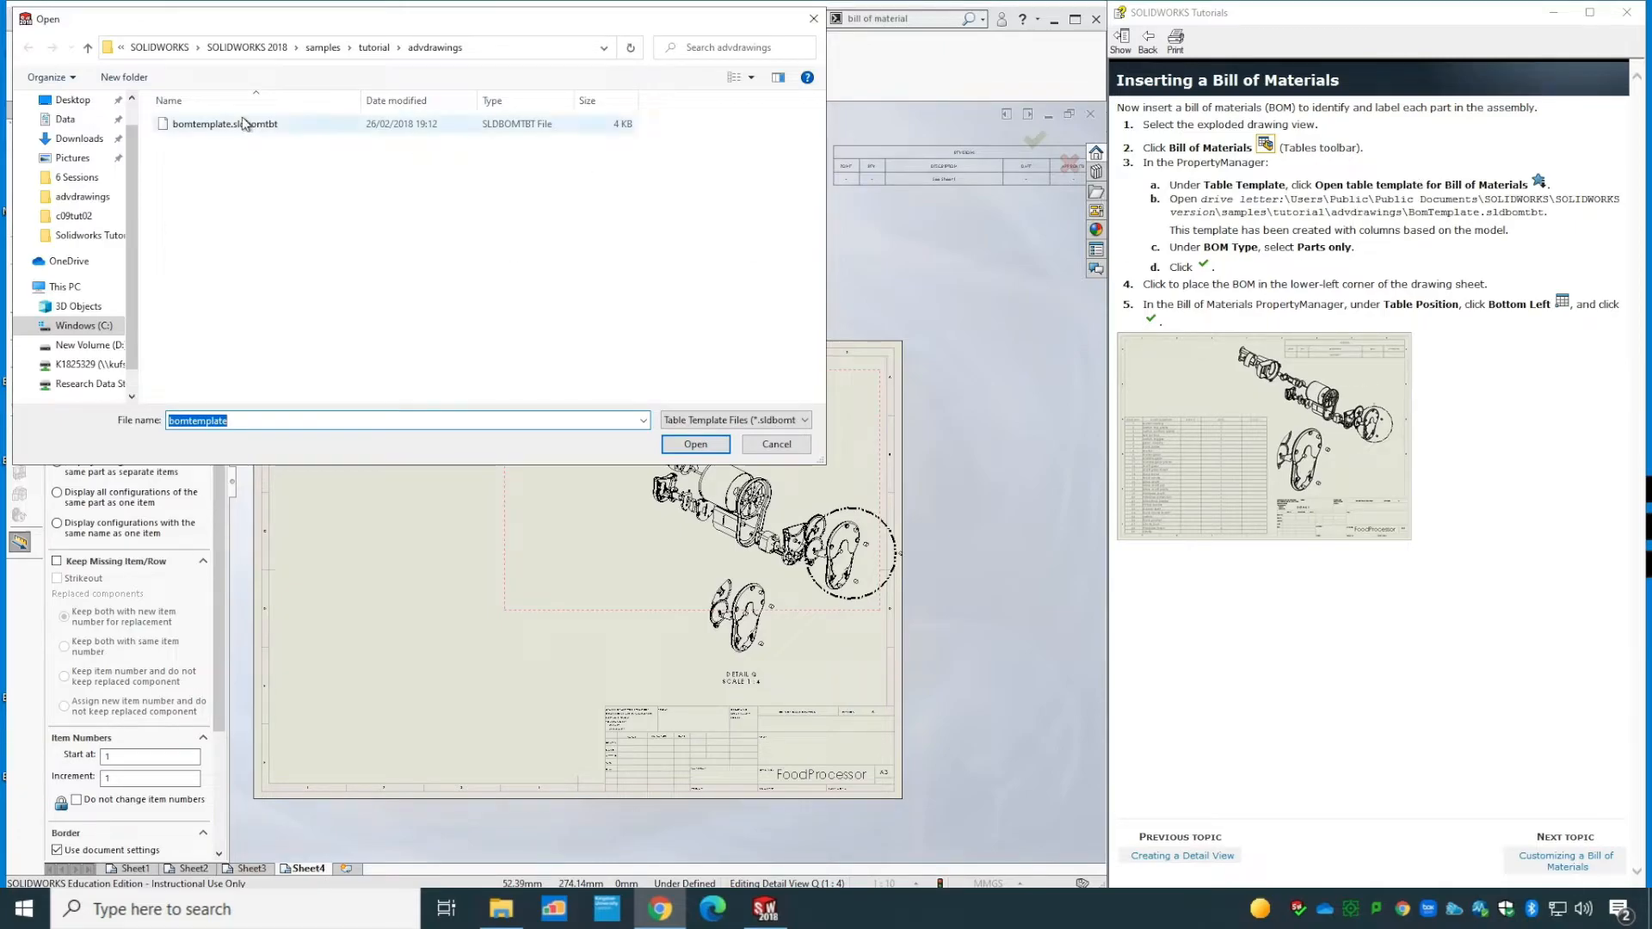
click(64, 286)
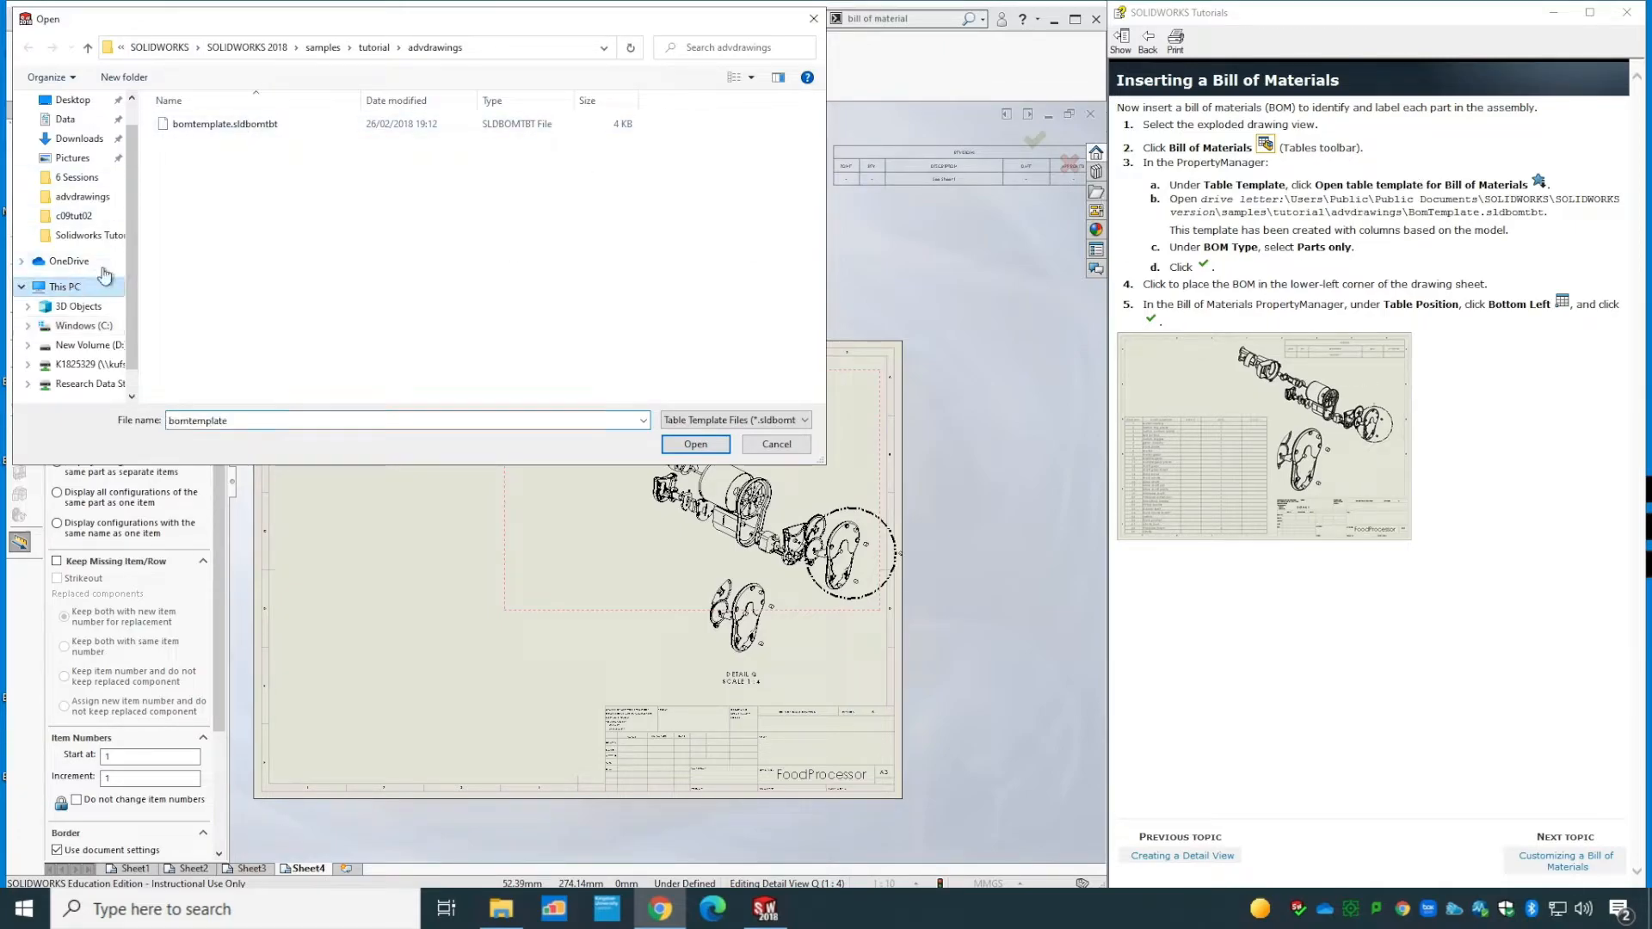
double_click(267, 199)
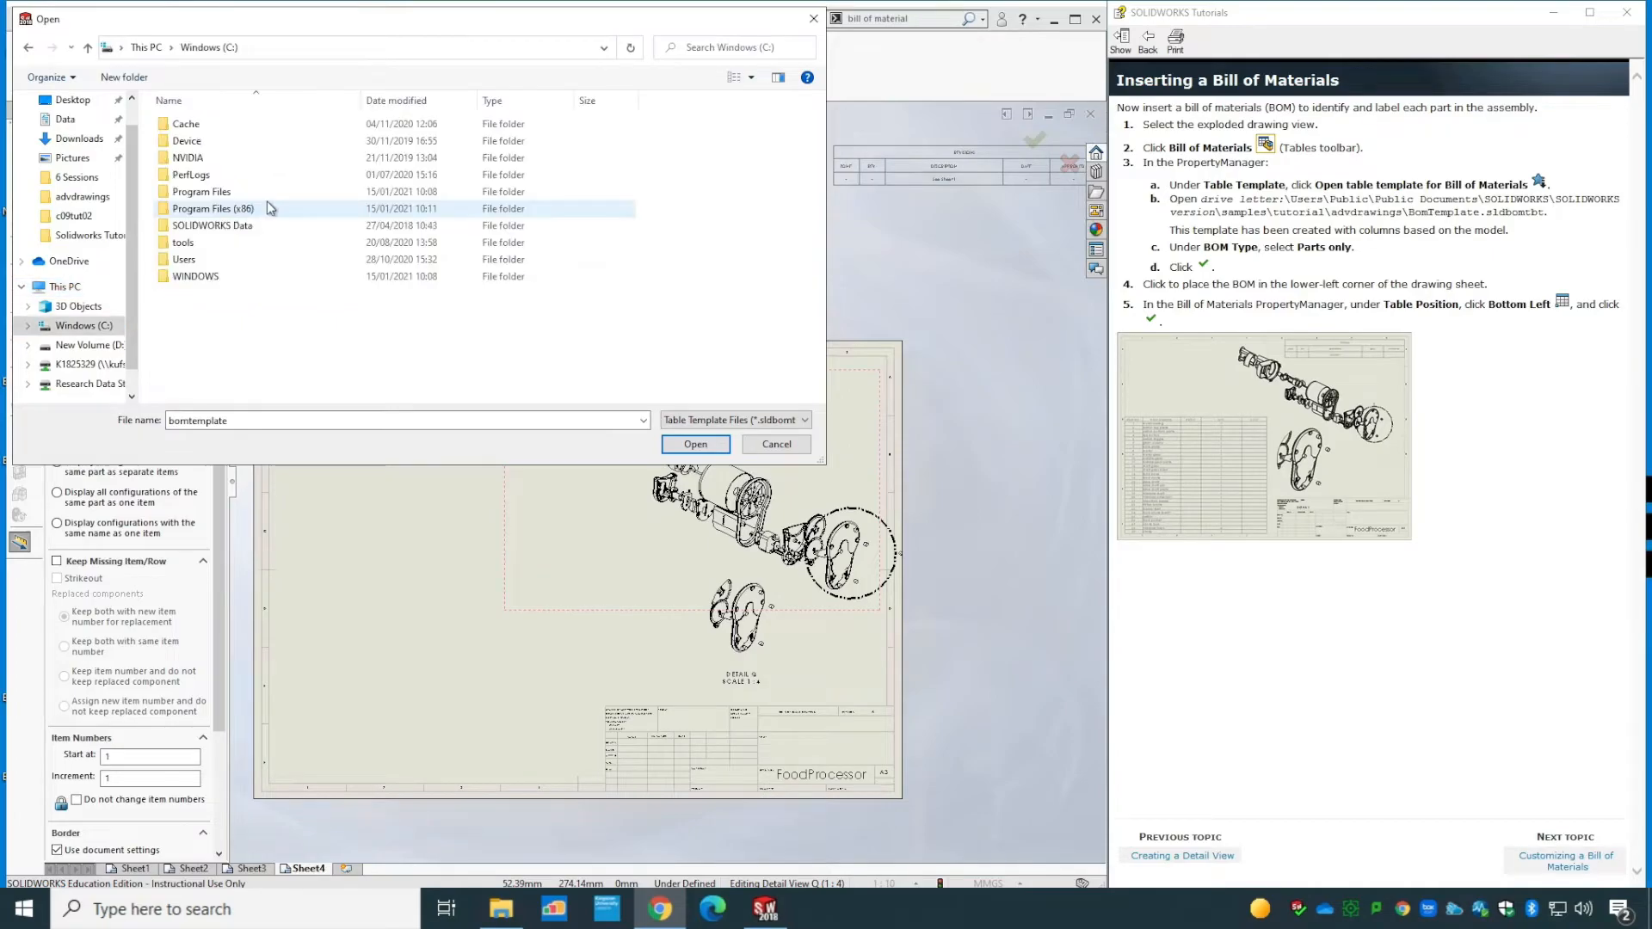
double_click(215, 261)
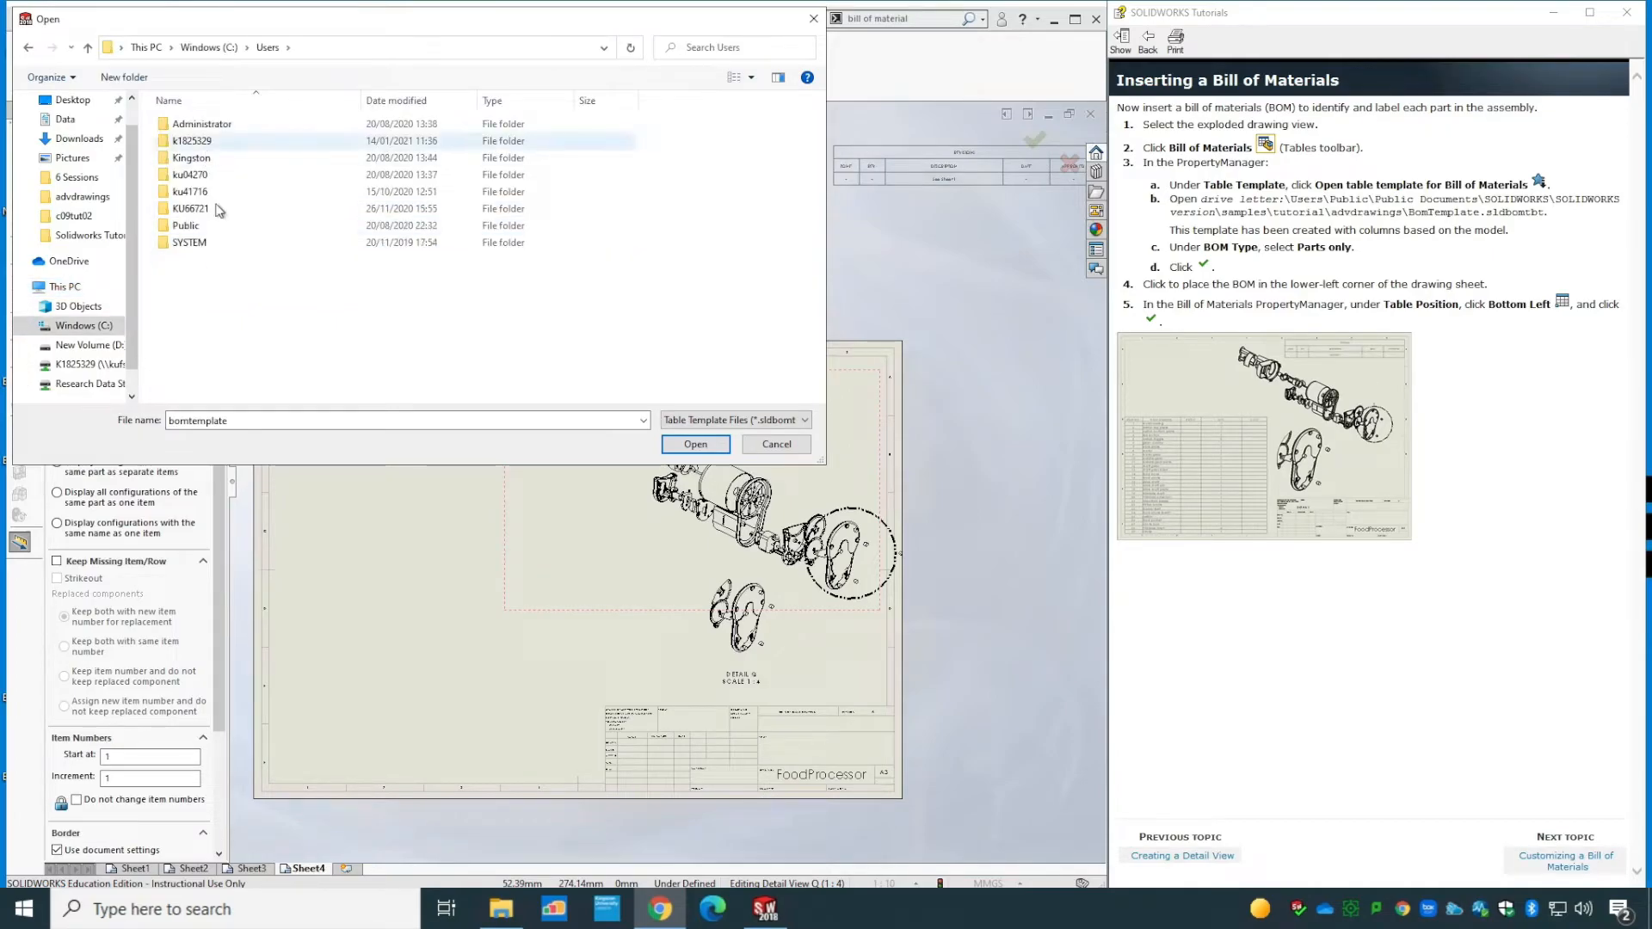
double_click(216, 229)
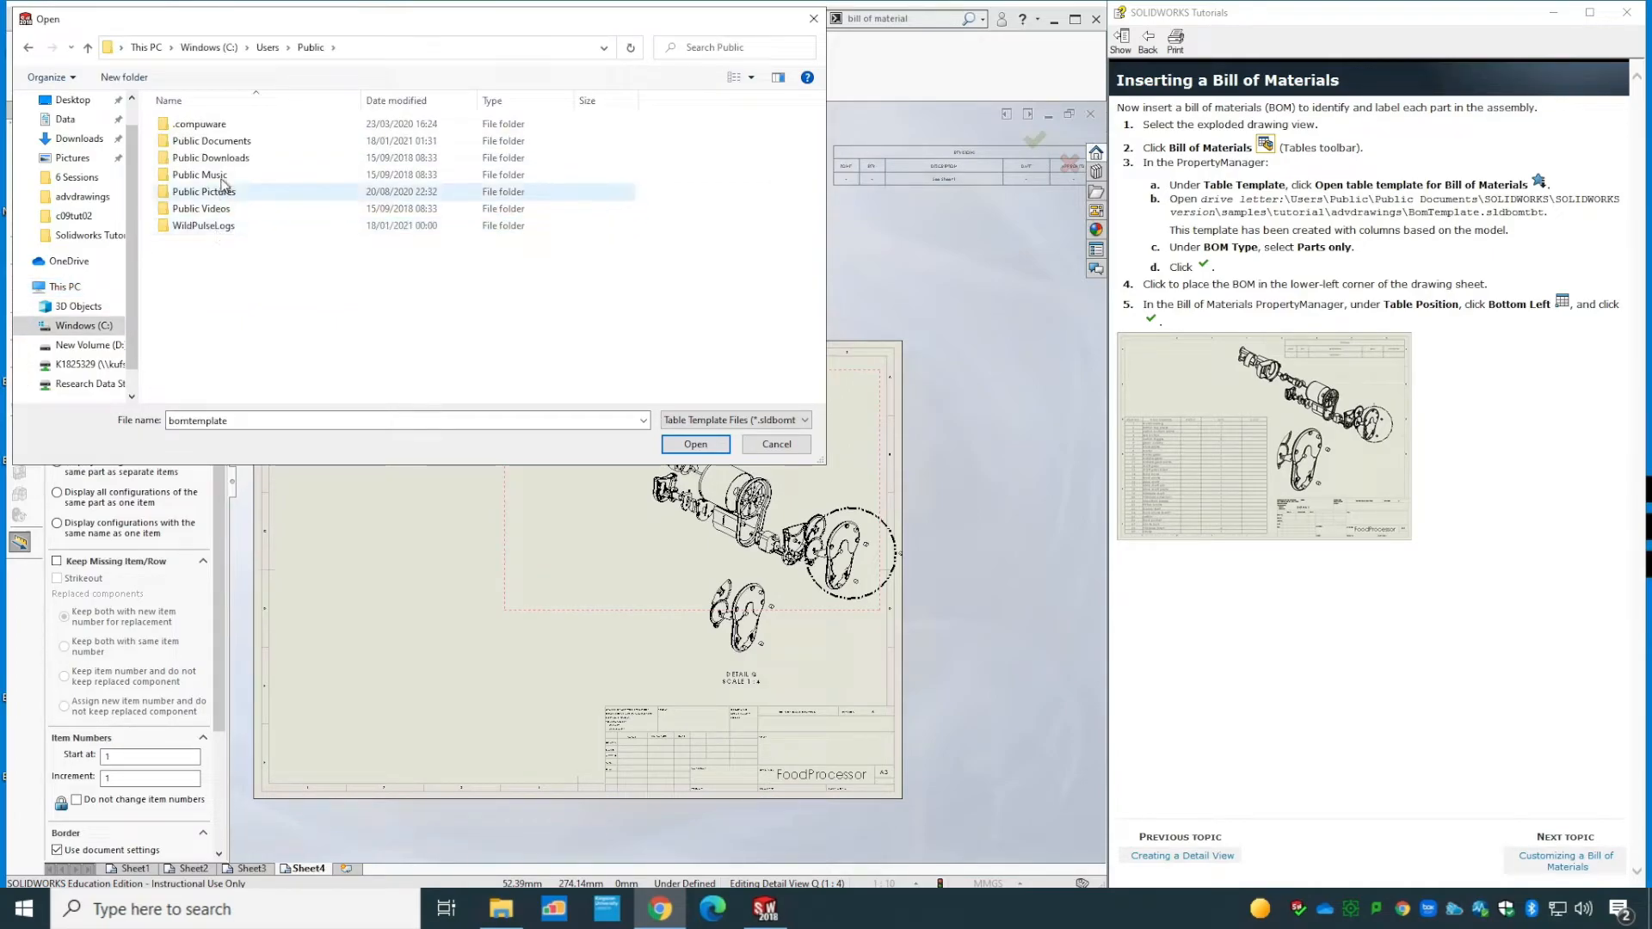
double_click(211, 141)
click(202, 127)
double_click(202, 129)
double_click(201, 129)
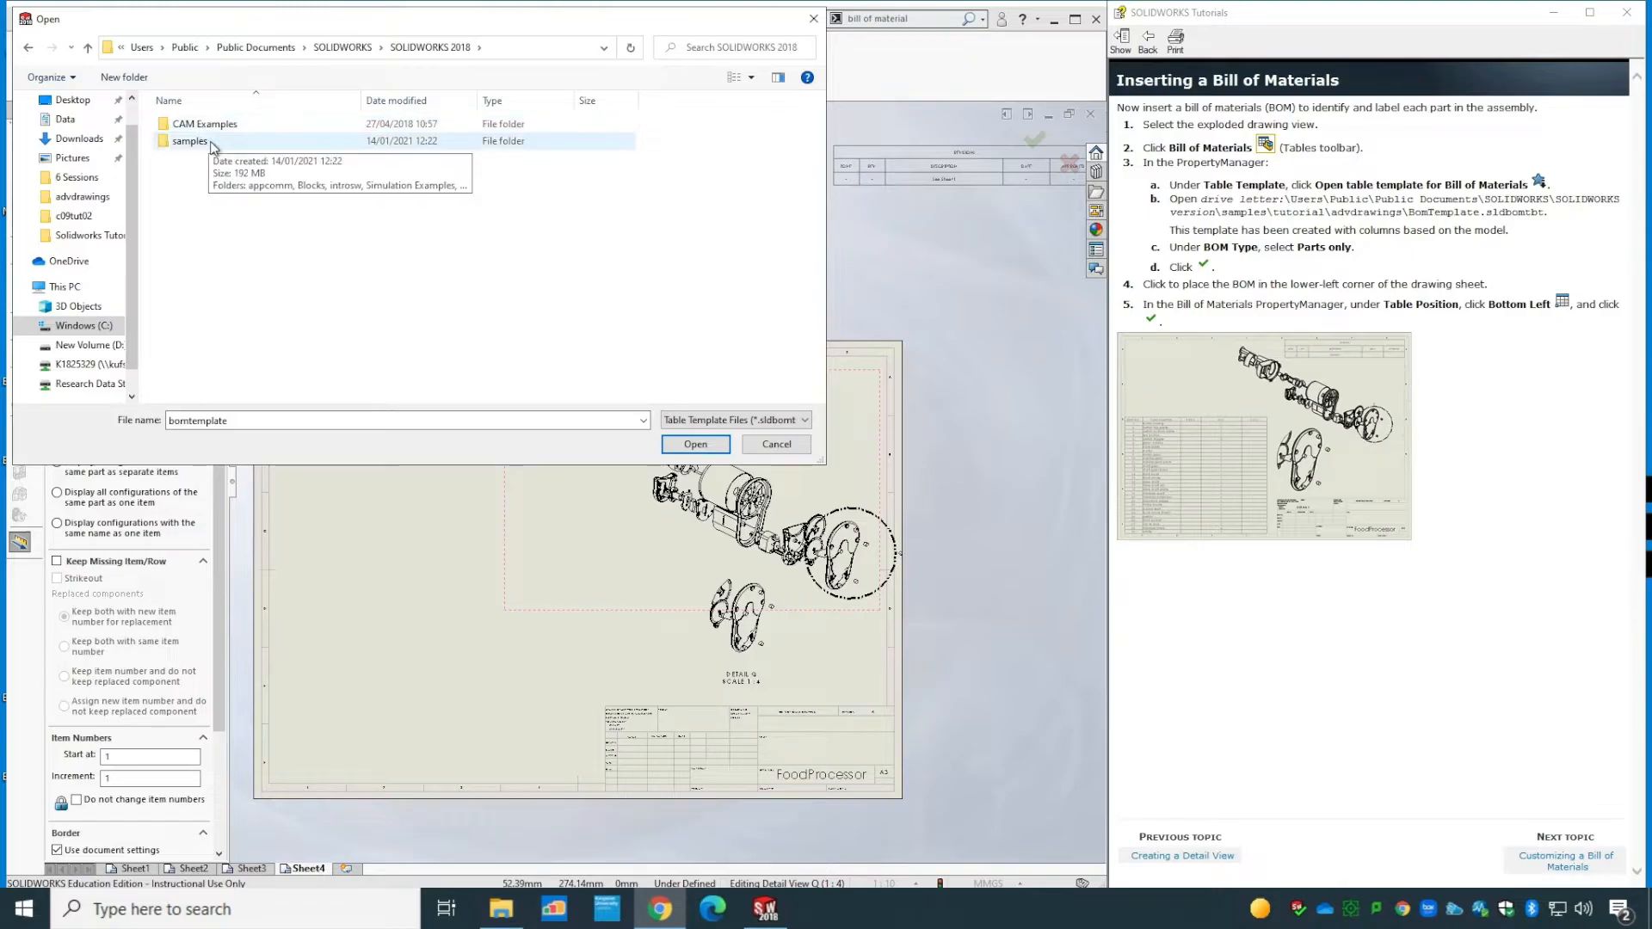
double_click(191, 141)
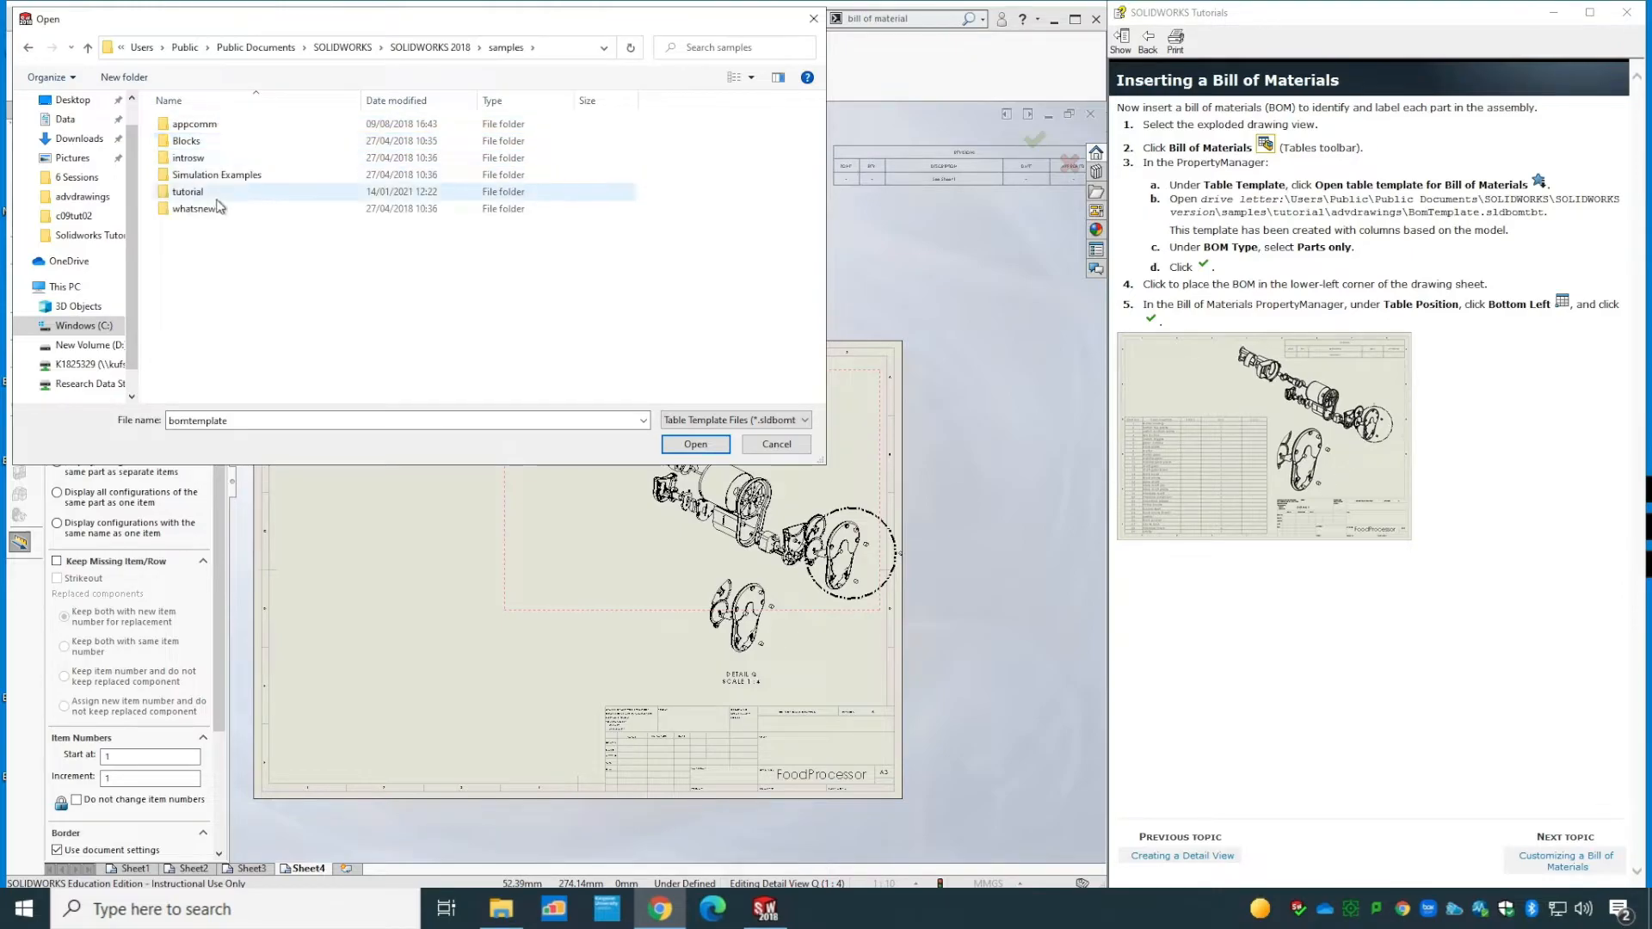
double_click(216, 193)
double_click(219, 125)
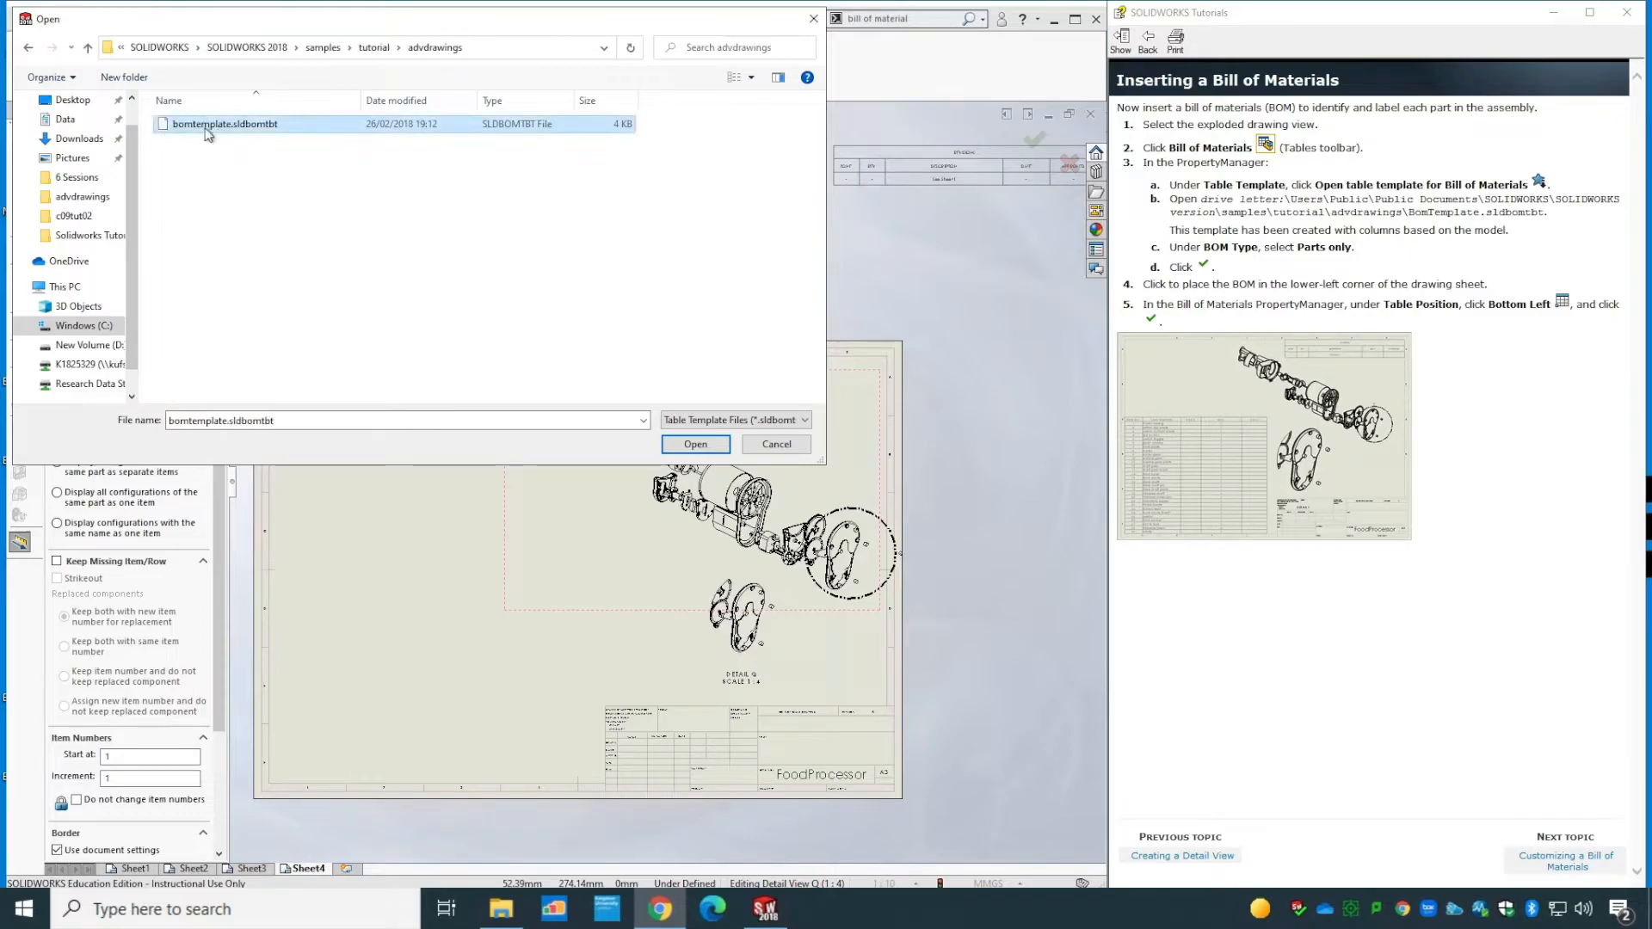
click(688, 444)
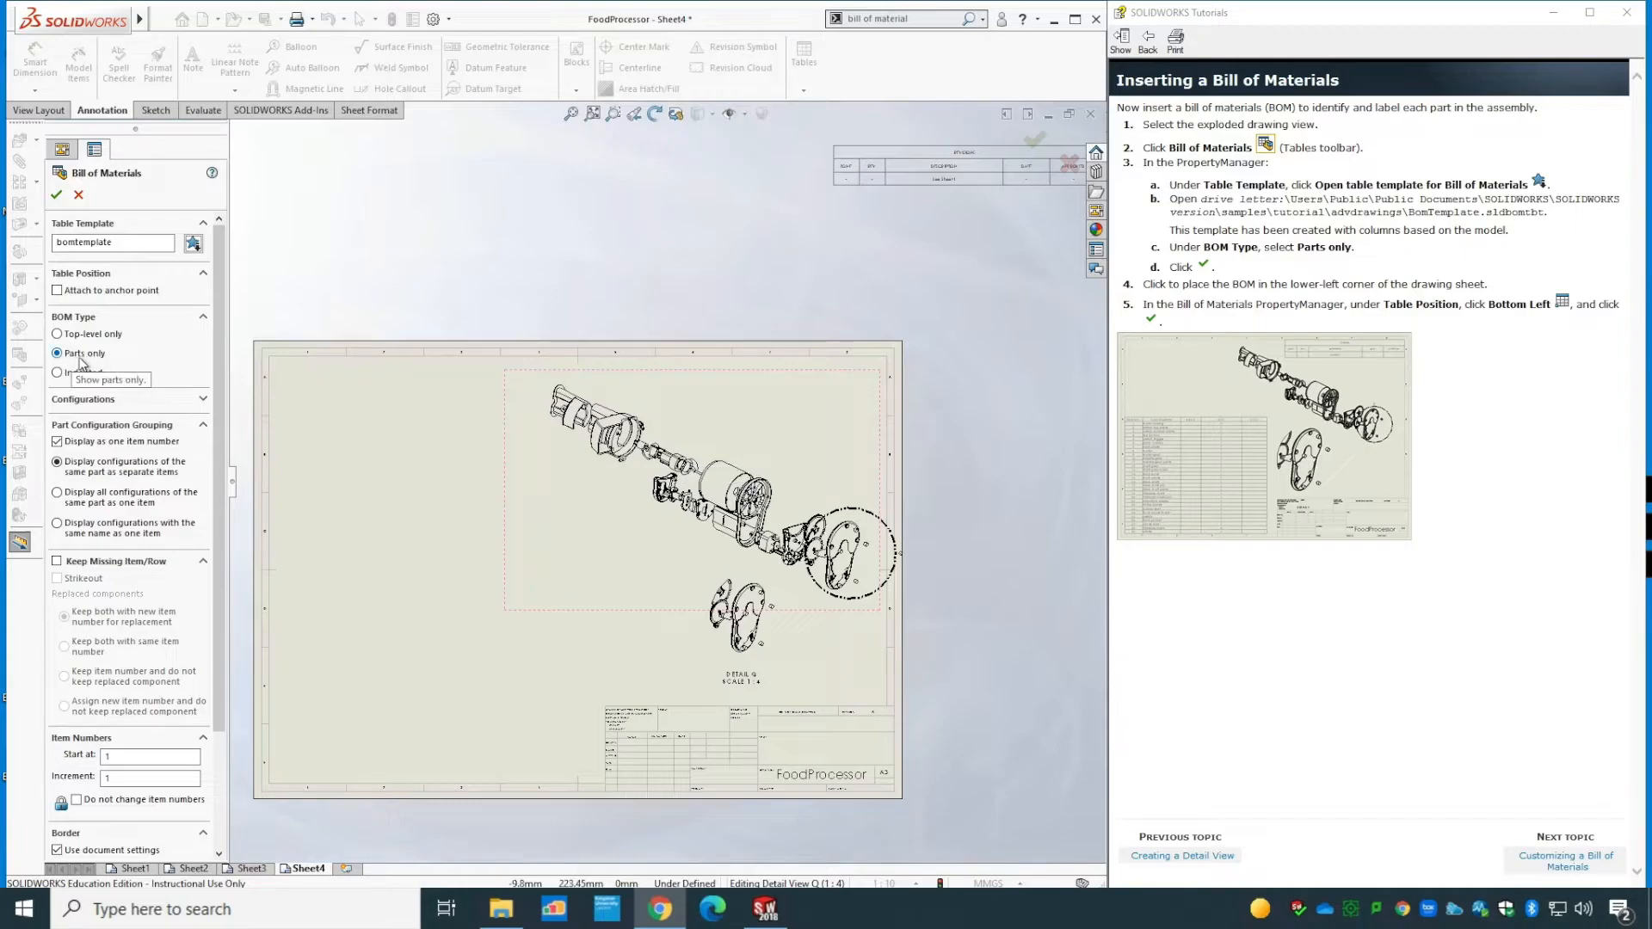
- Accept the bill of materials with the Parts only type and place the table in the lower-left area of Sheet4
drag(224, 348, 221, 485)
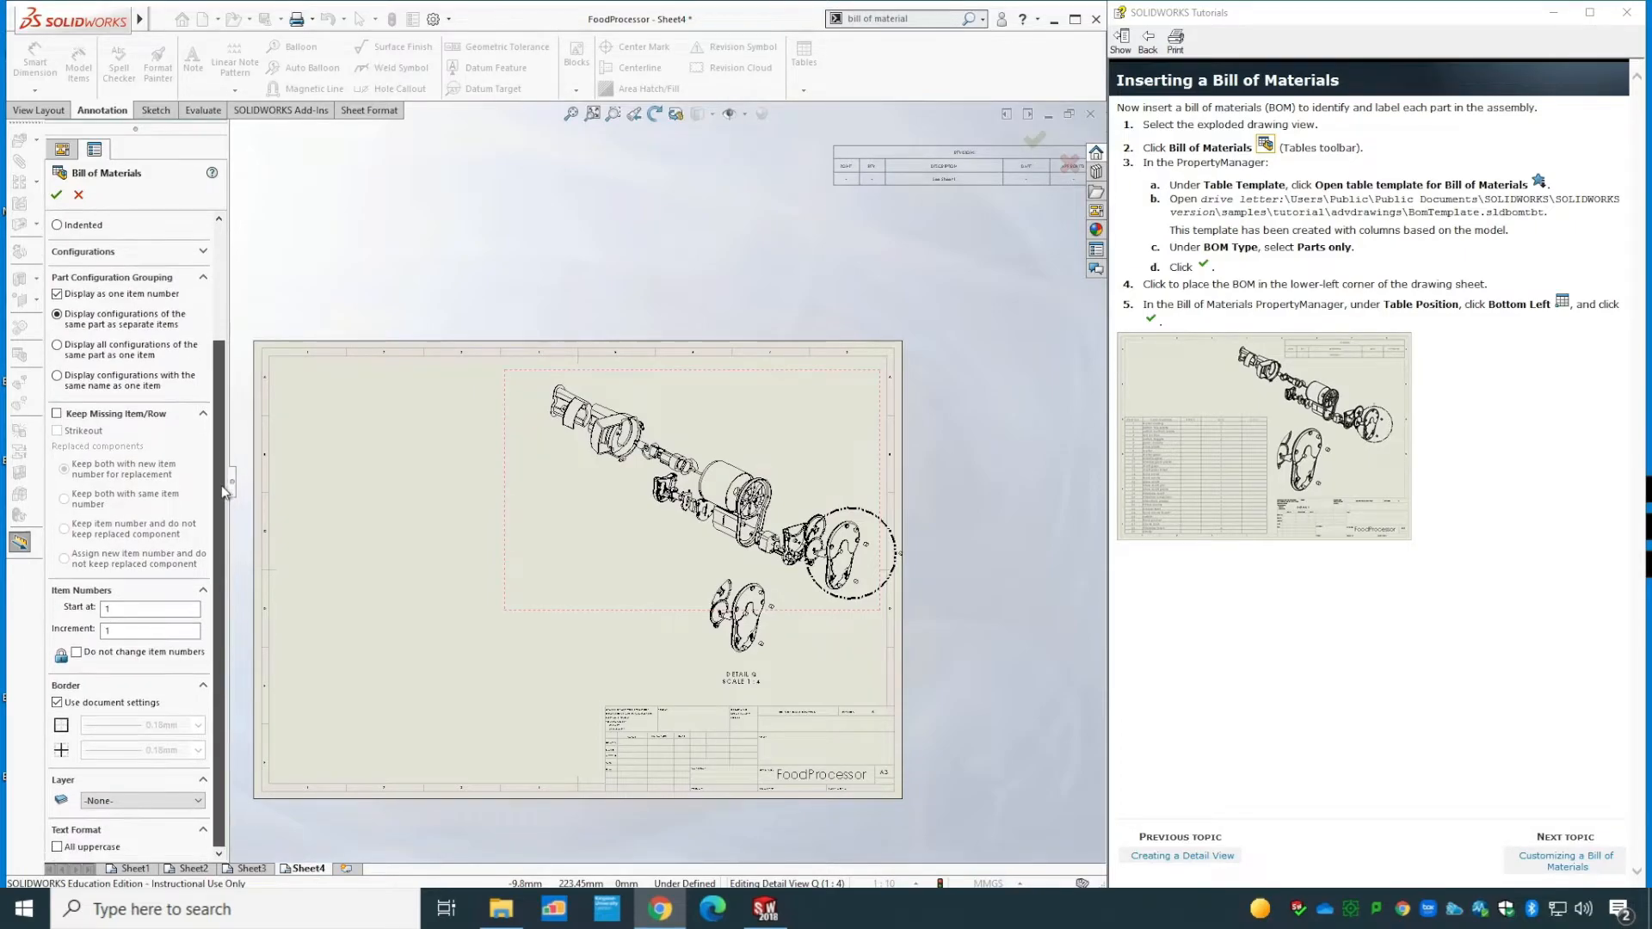
click(59, 196)
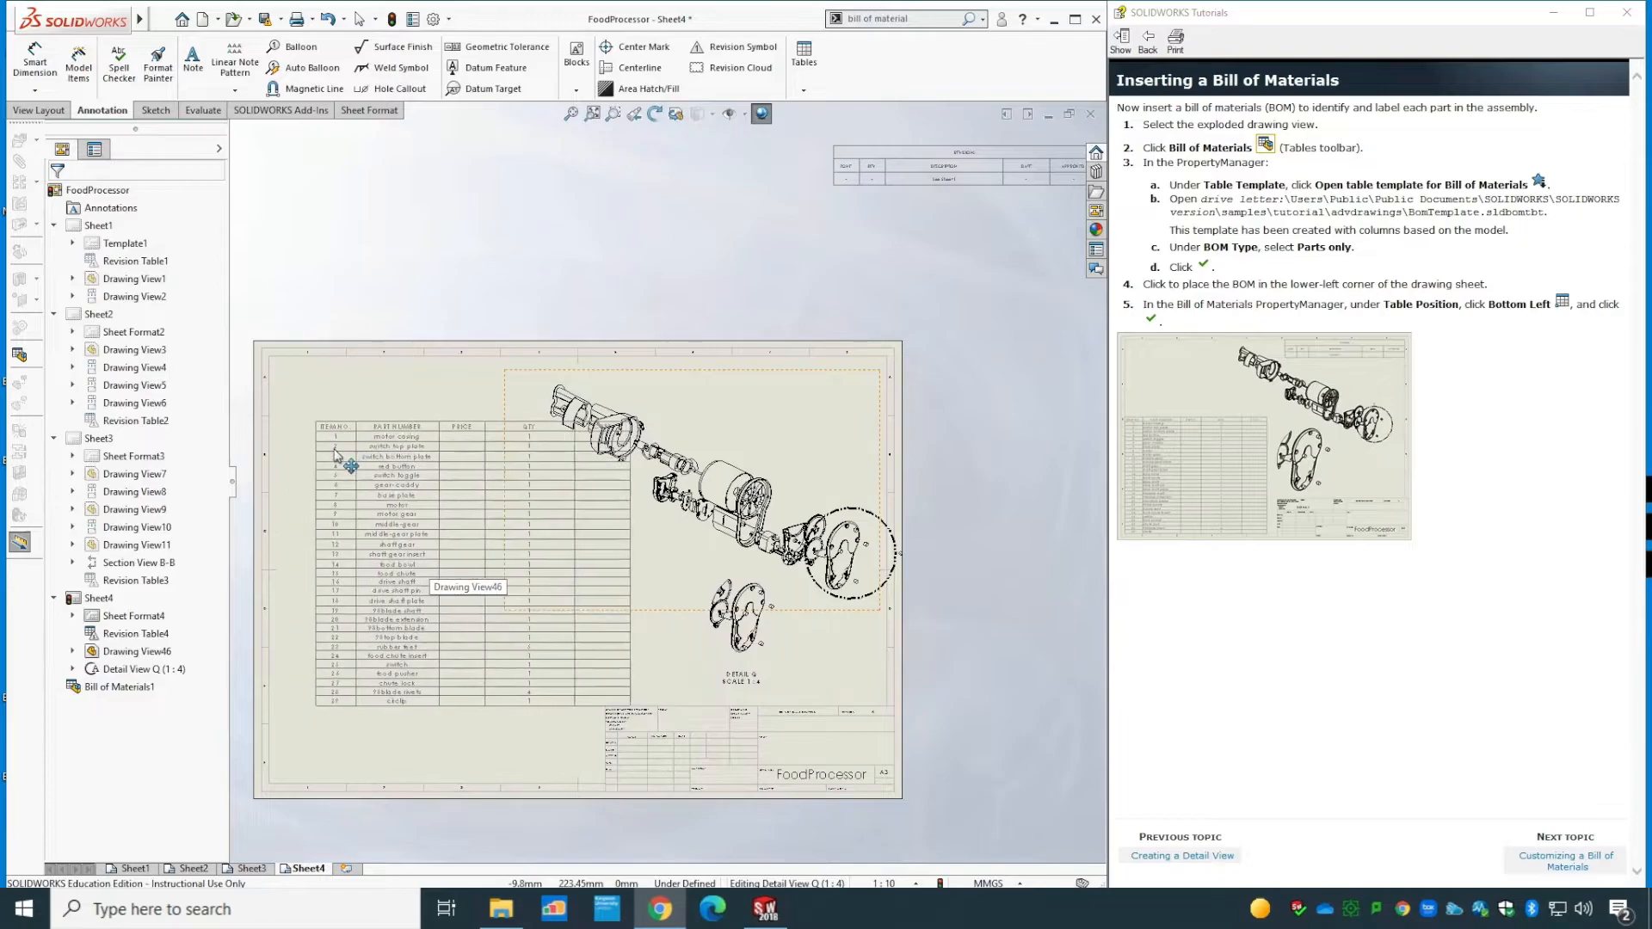
click(284, 473)
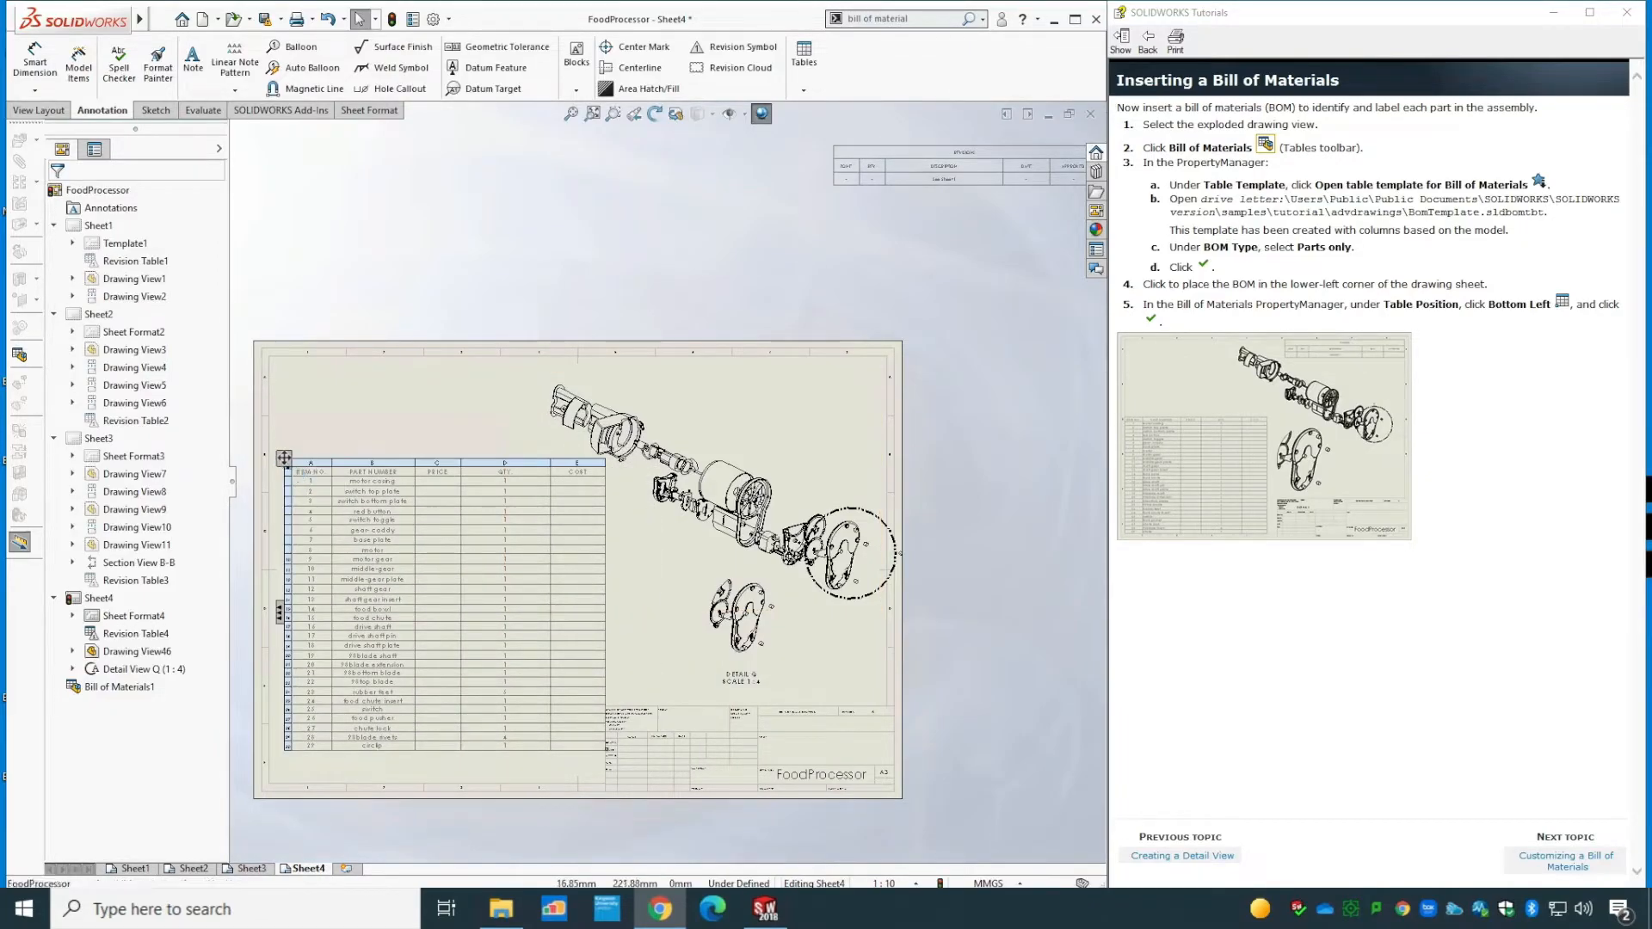
- Select the bill of materials table and set its stationary corner to Bottom Left
click(285, 467)
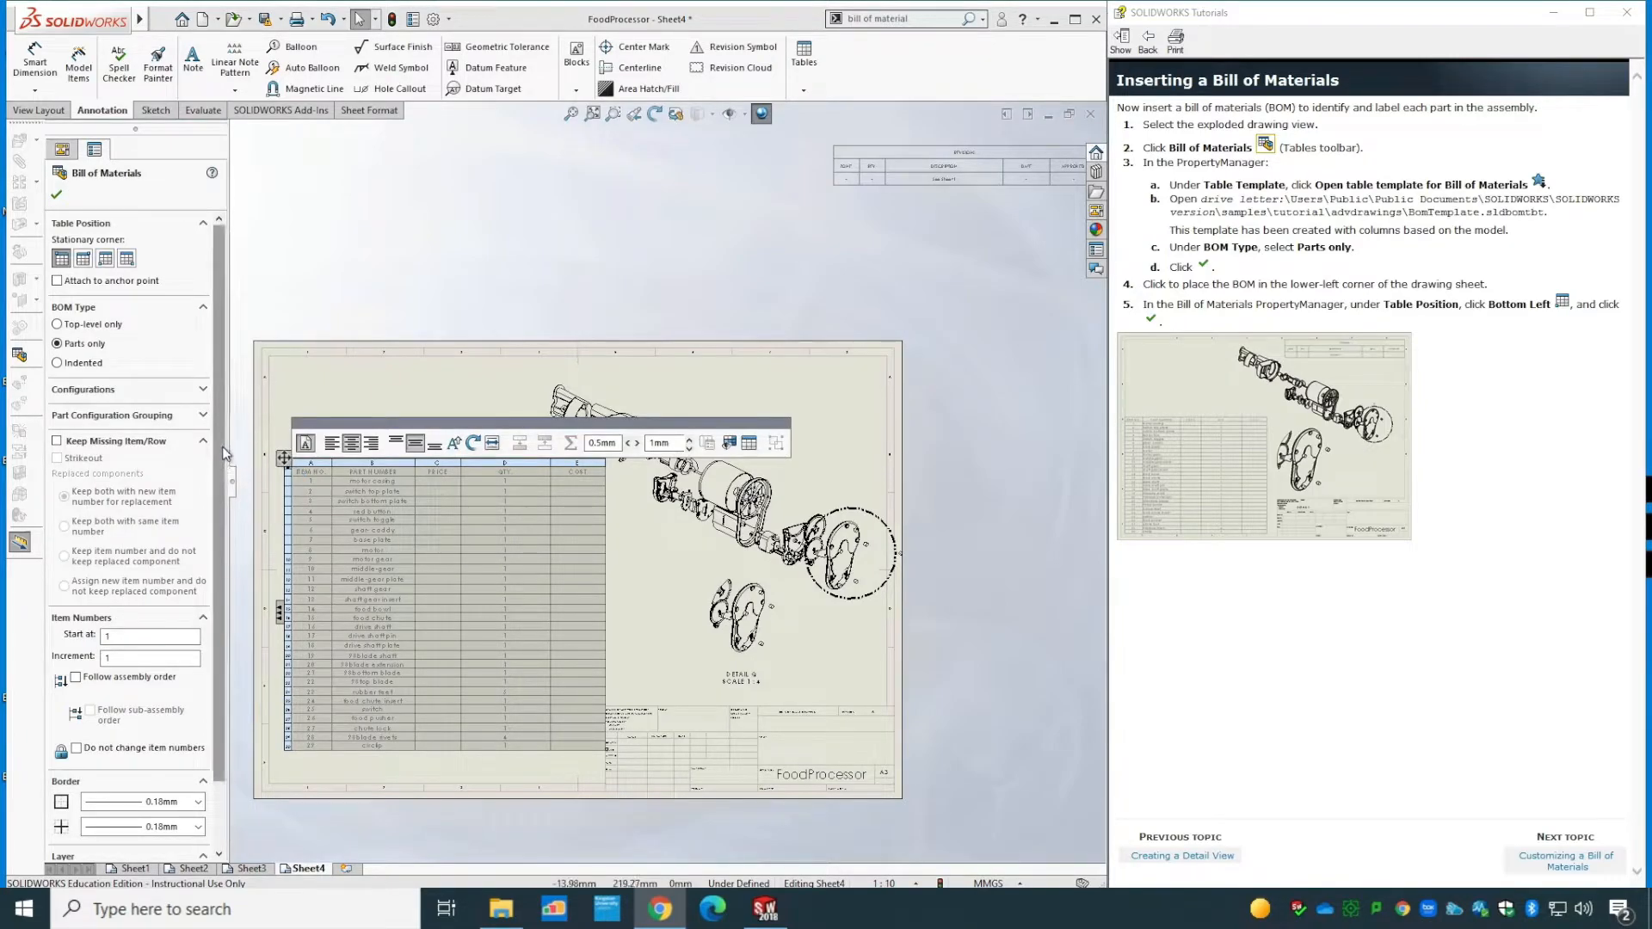
scroll(220, 555, down, 2)
scroll(220, 555, up, 2)
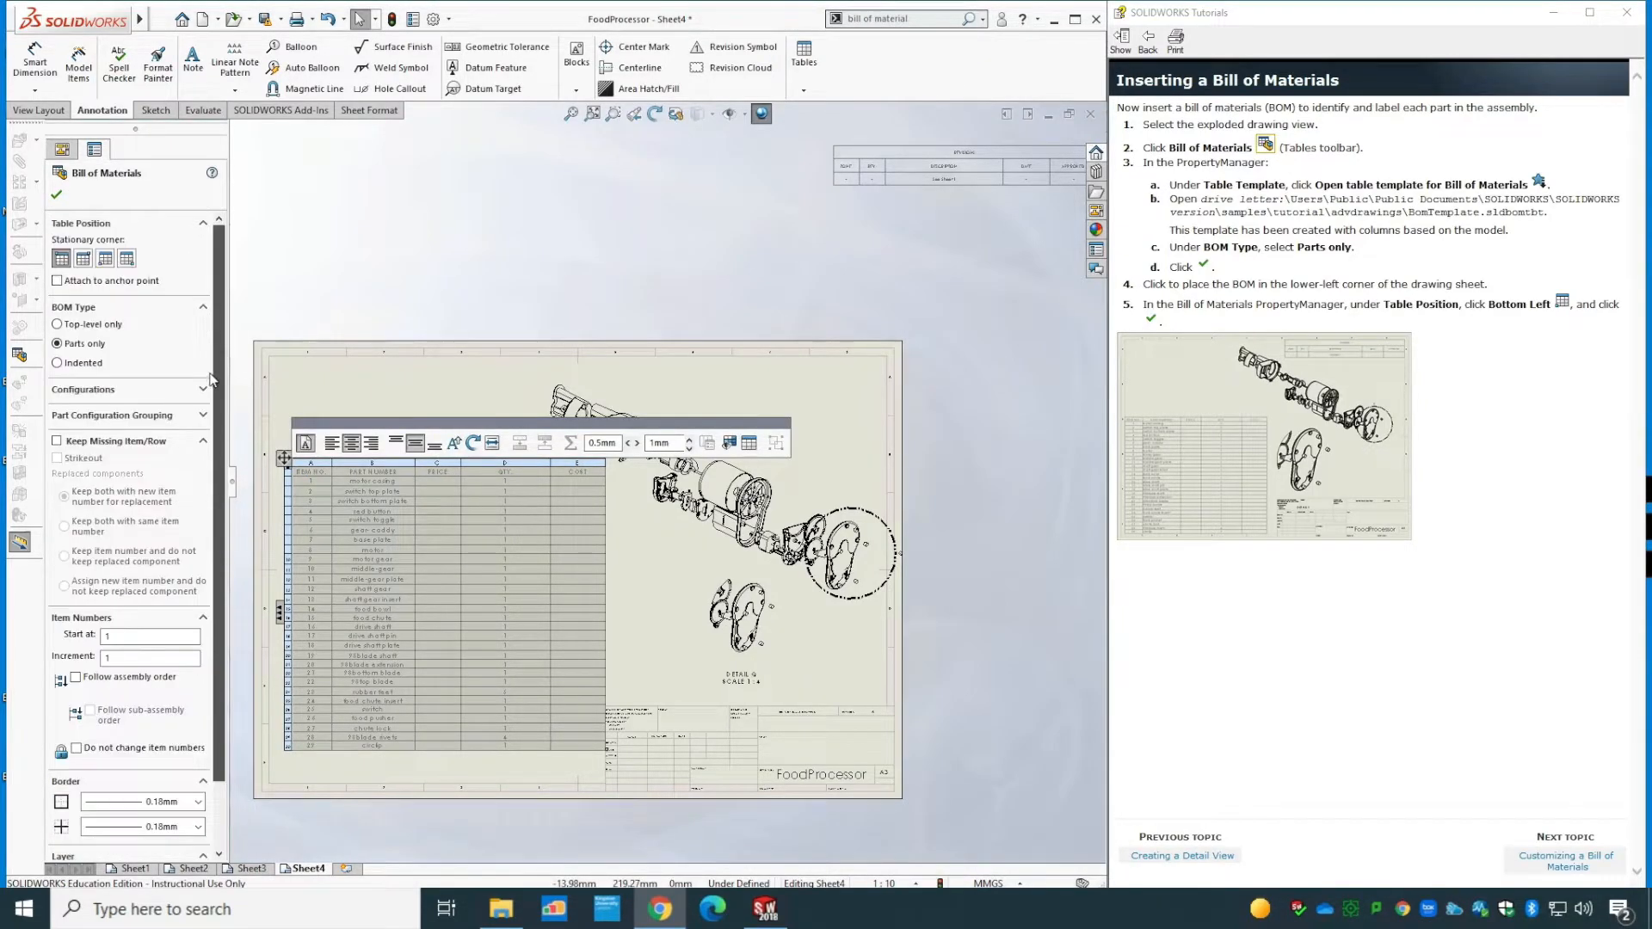
click(105, 259)
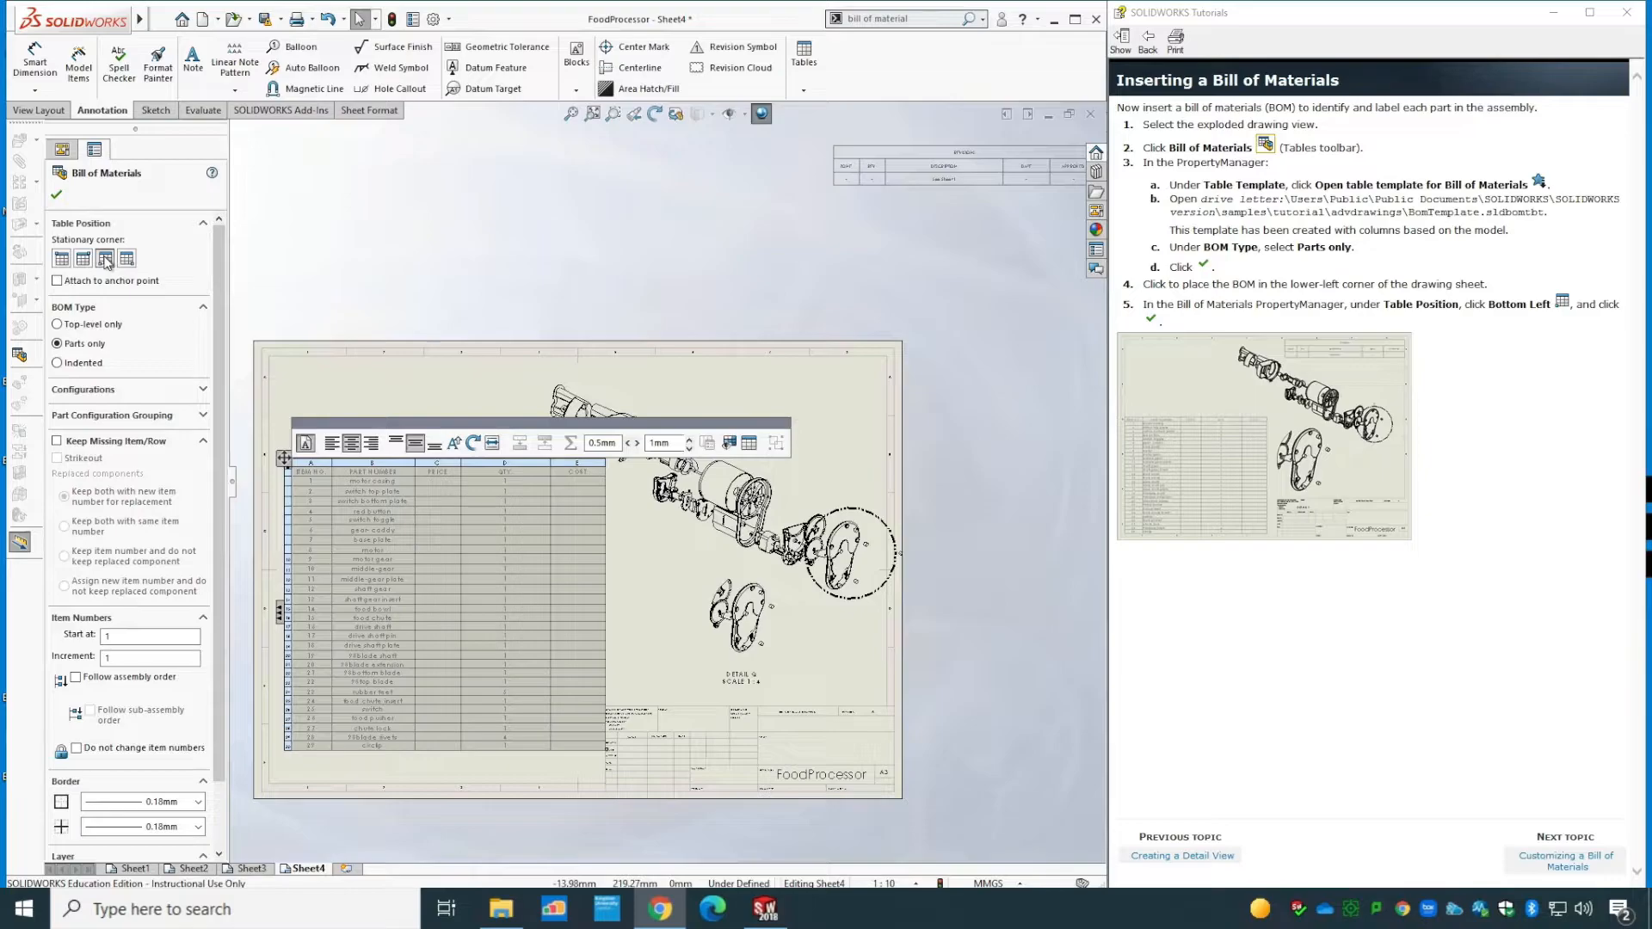
- Nudge the bill of materials table slightly downward on the sheet
drag(268, 465, 274, 472)
scroll(406, 546, up, 1)
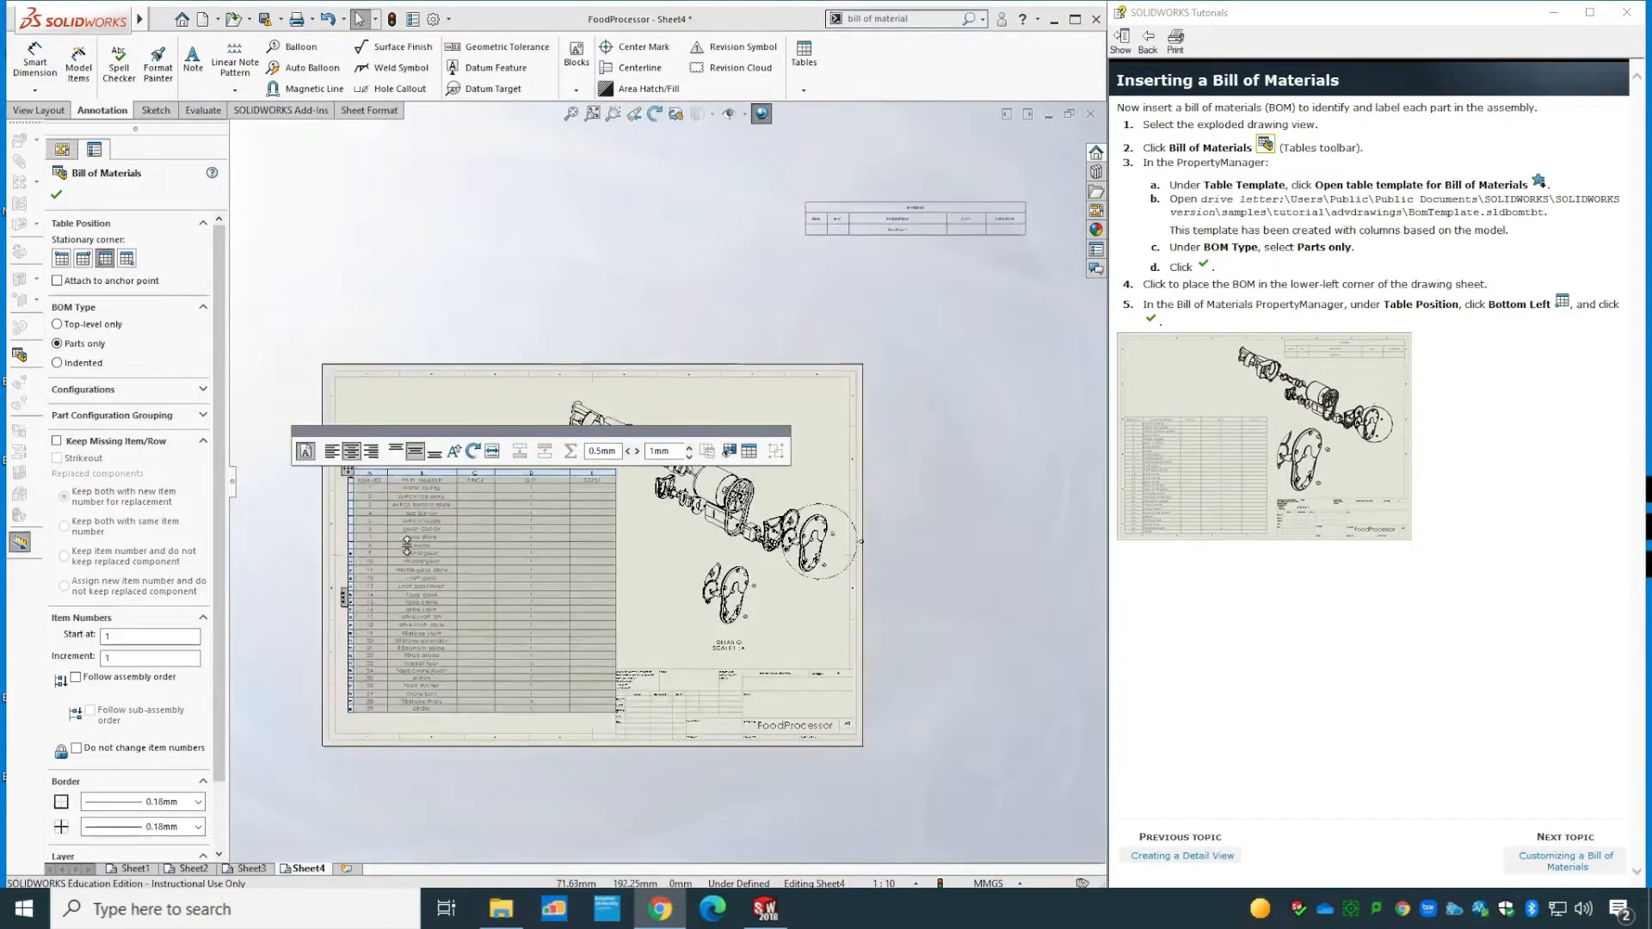
scroll(406, 546, down, 4)
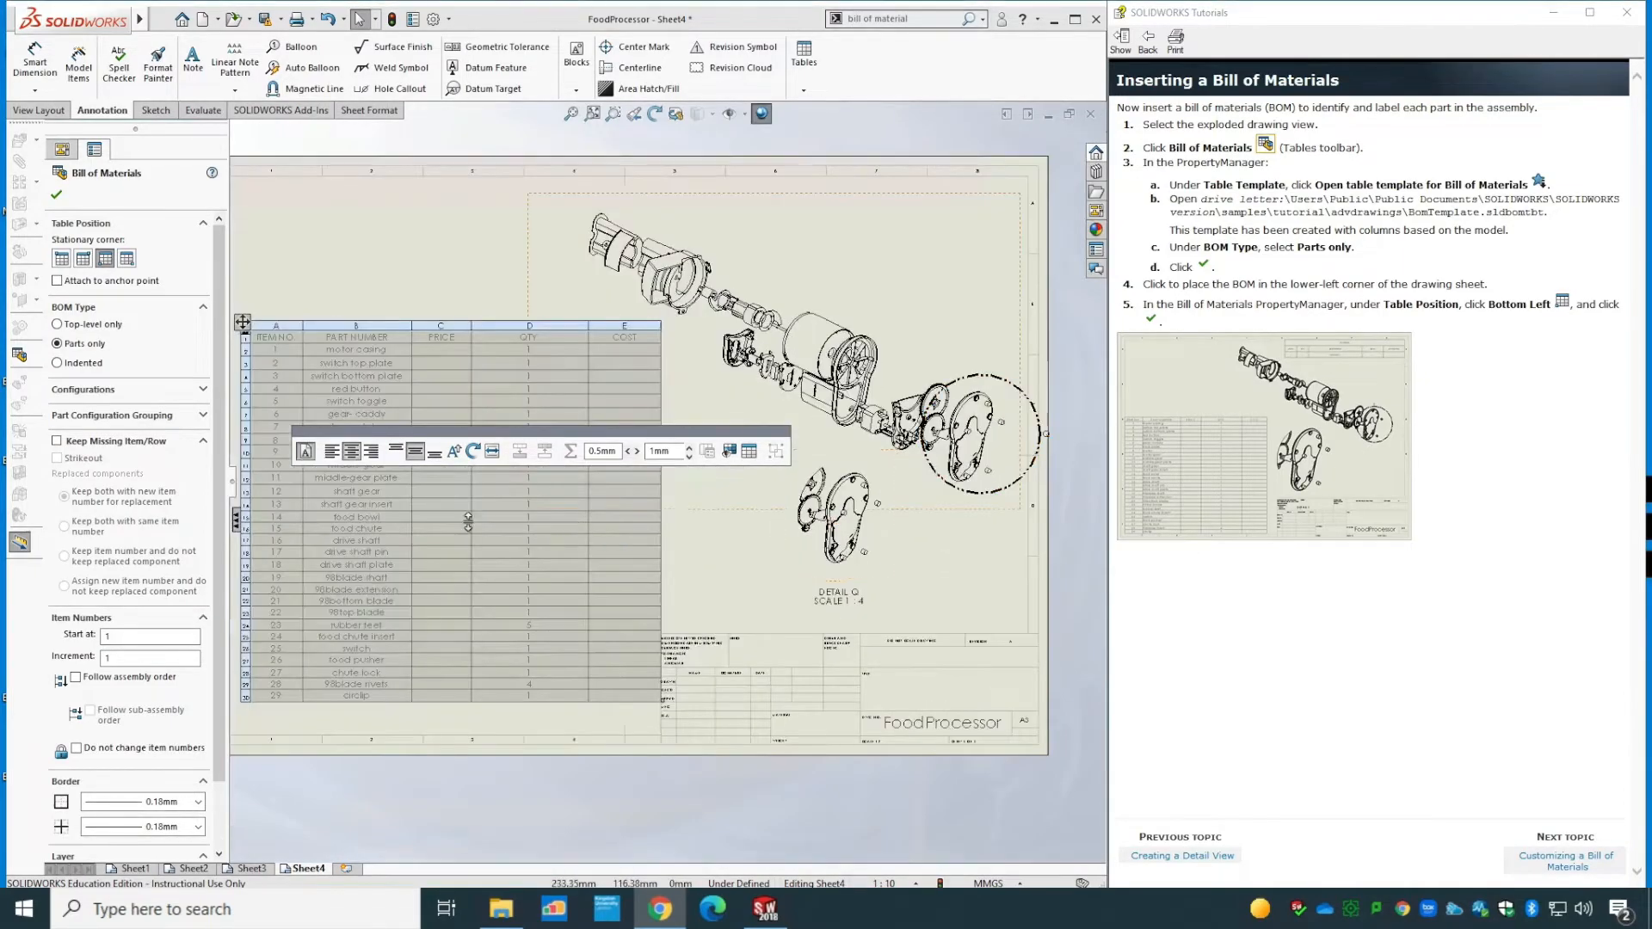
scroll(468, 522, up, 1)
scroll(362, 686, up, 1)
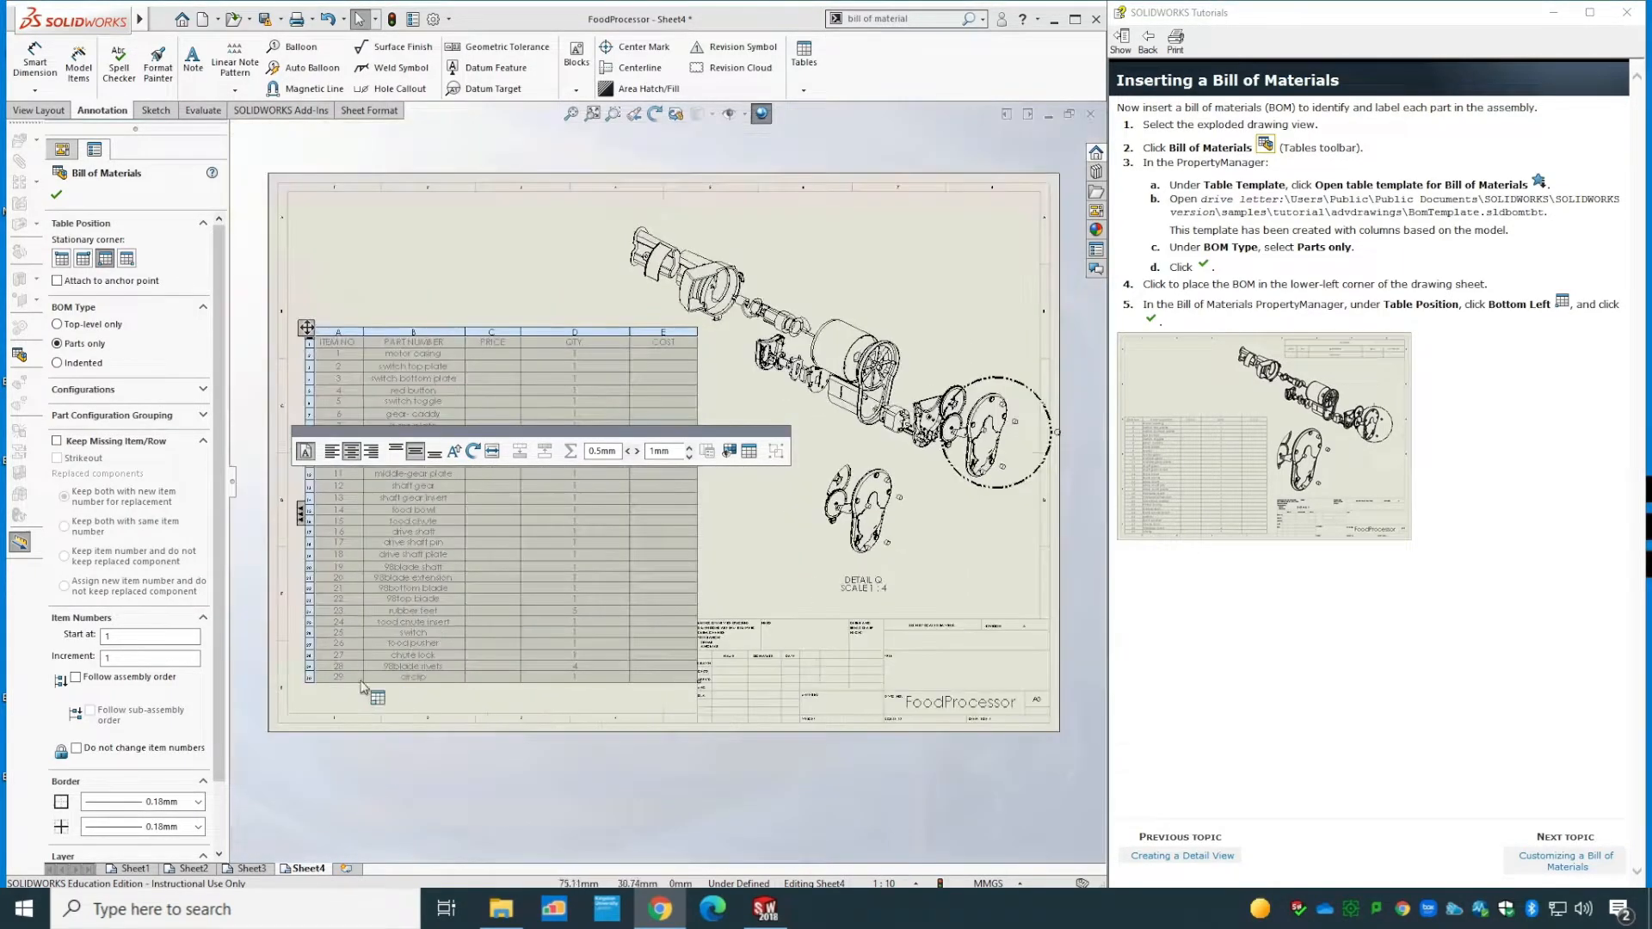
scroll(254, 694, down, 1)
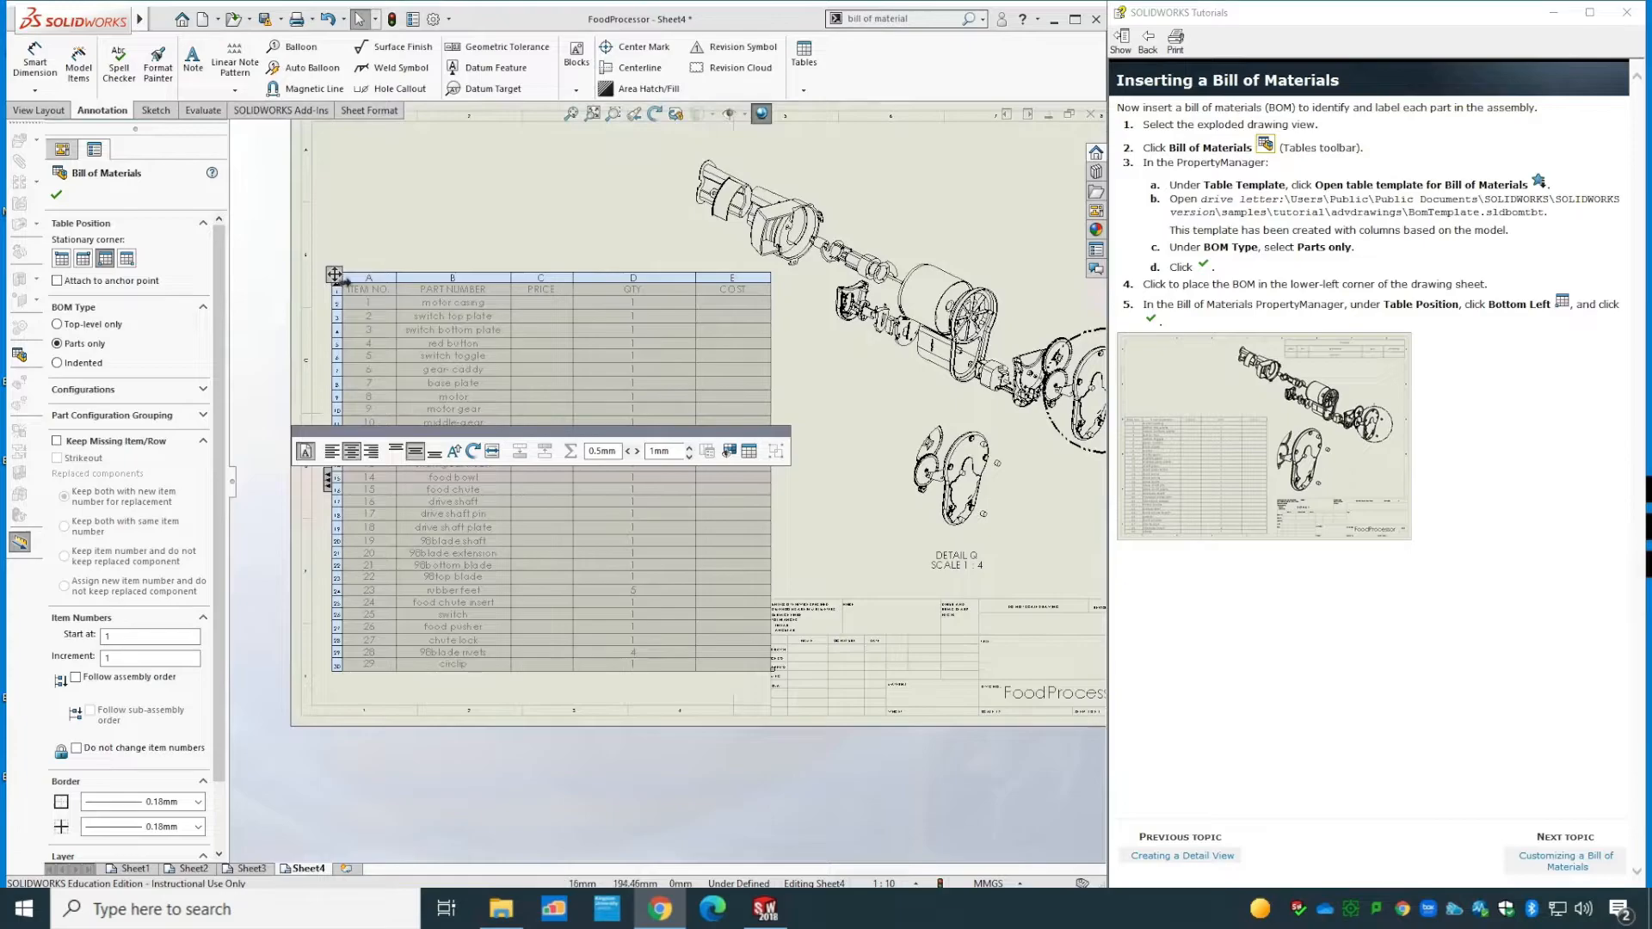
drag(321, 276, 334, 277)
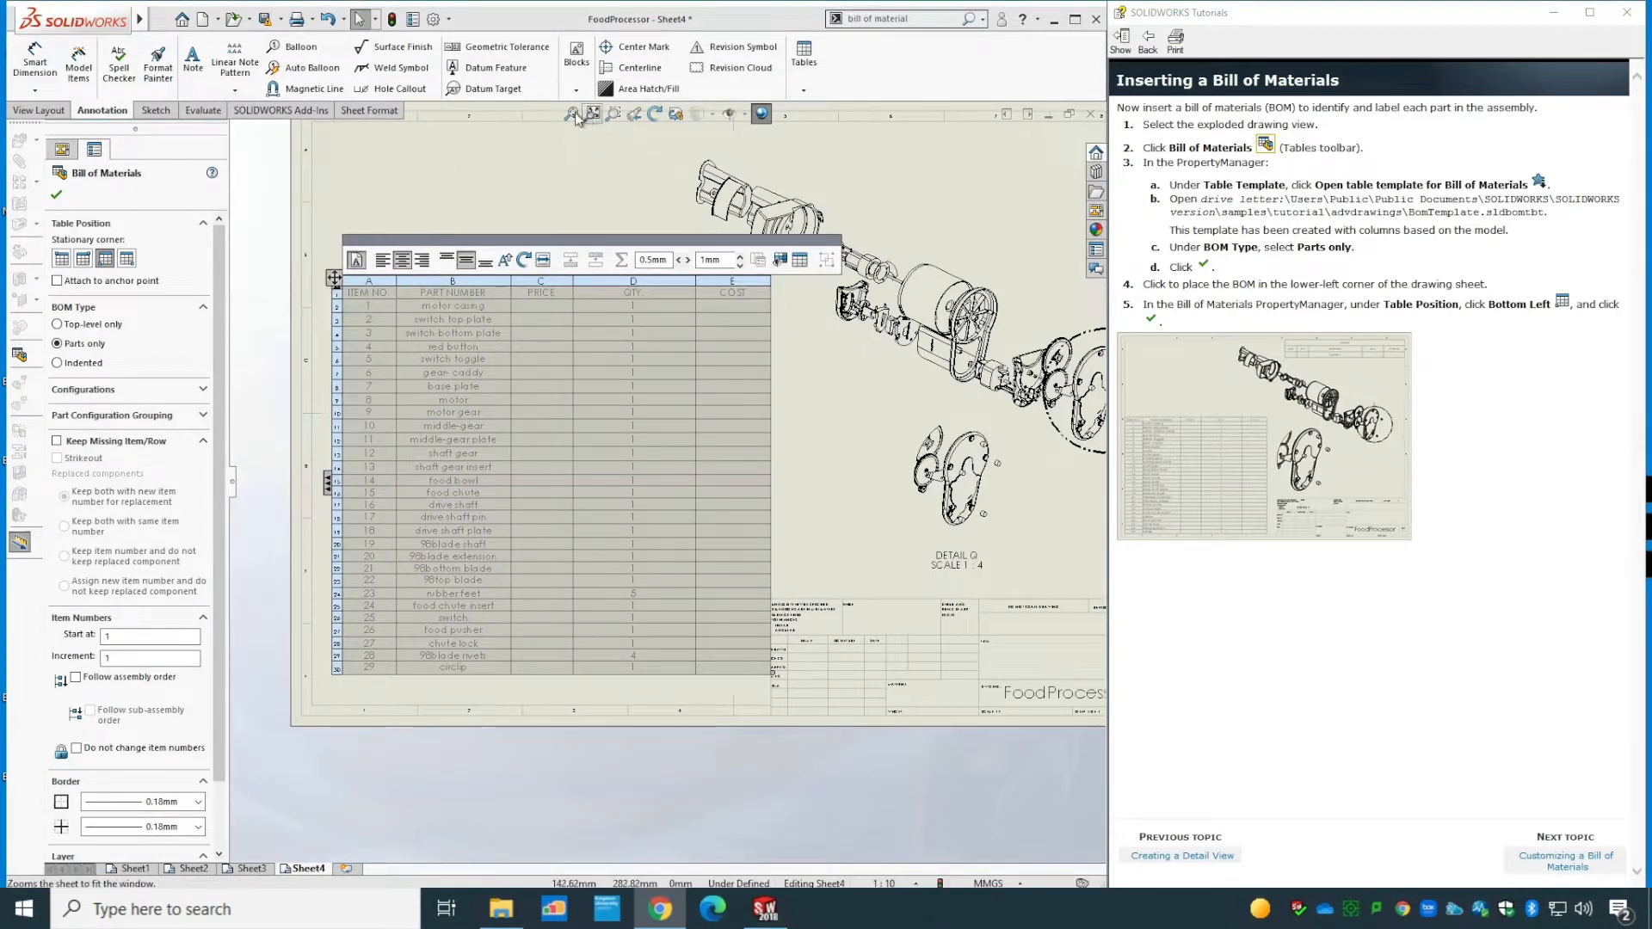
- Move the bill of materials table closer to the sheet's left border and close its properties
scroll(334, 294, up, 2)
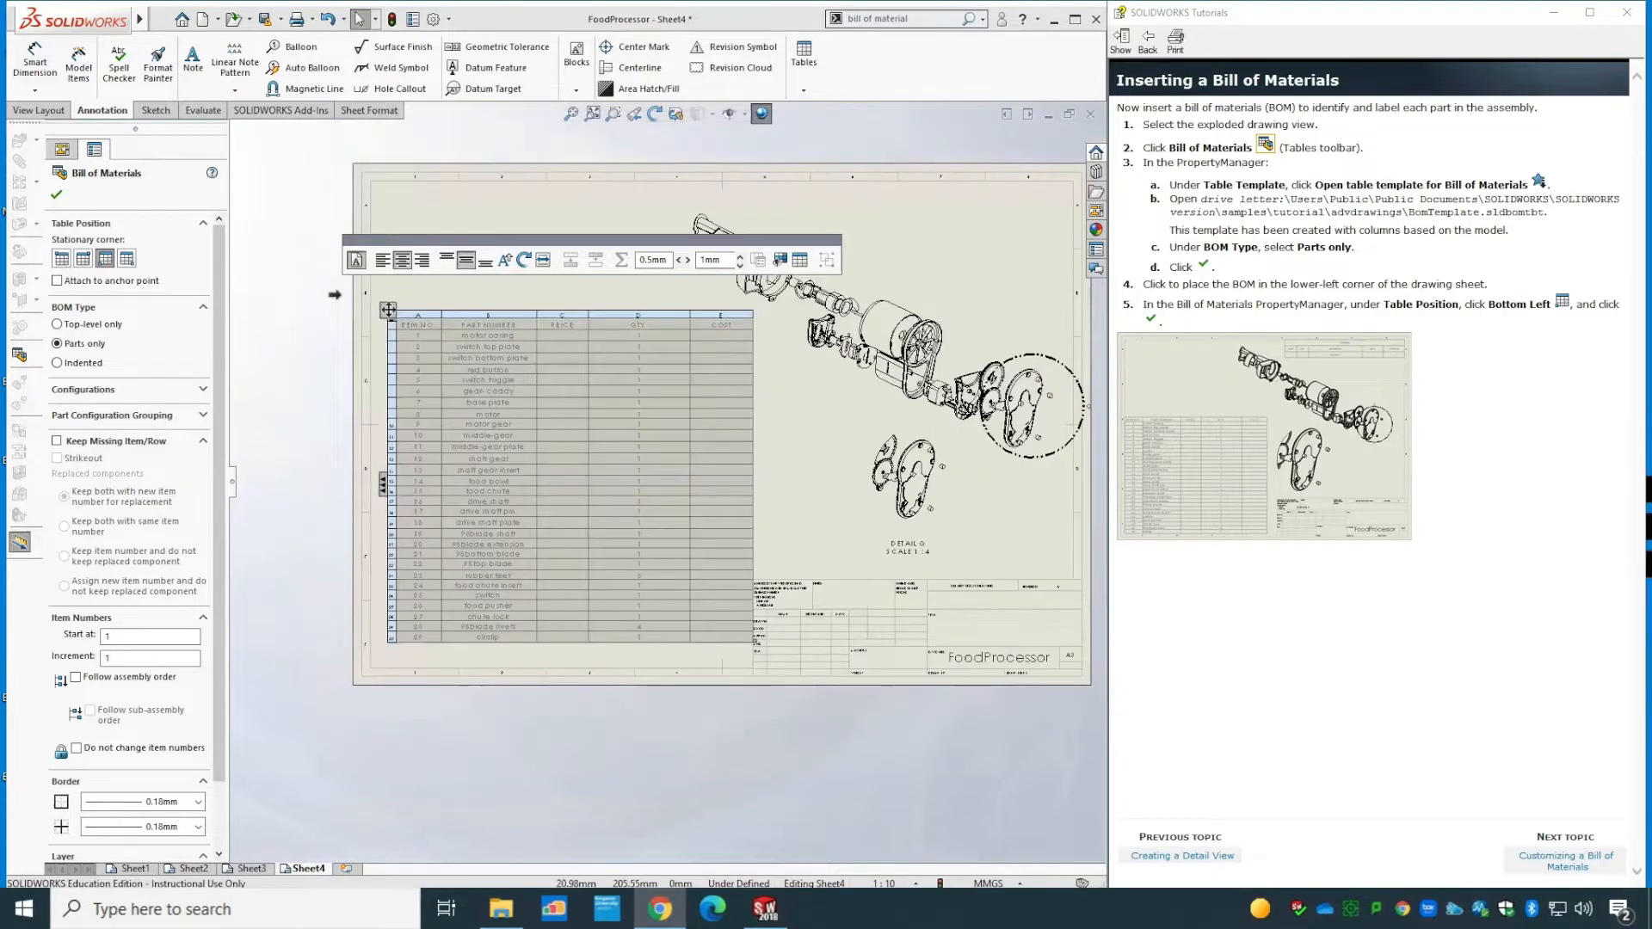
scroll(468, 349, down, 6)
scroll(594, 452, down, 2)
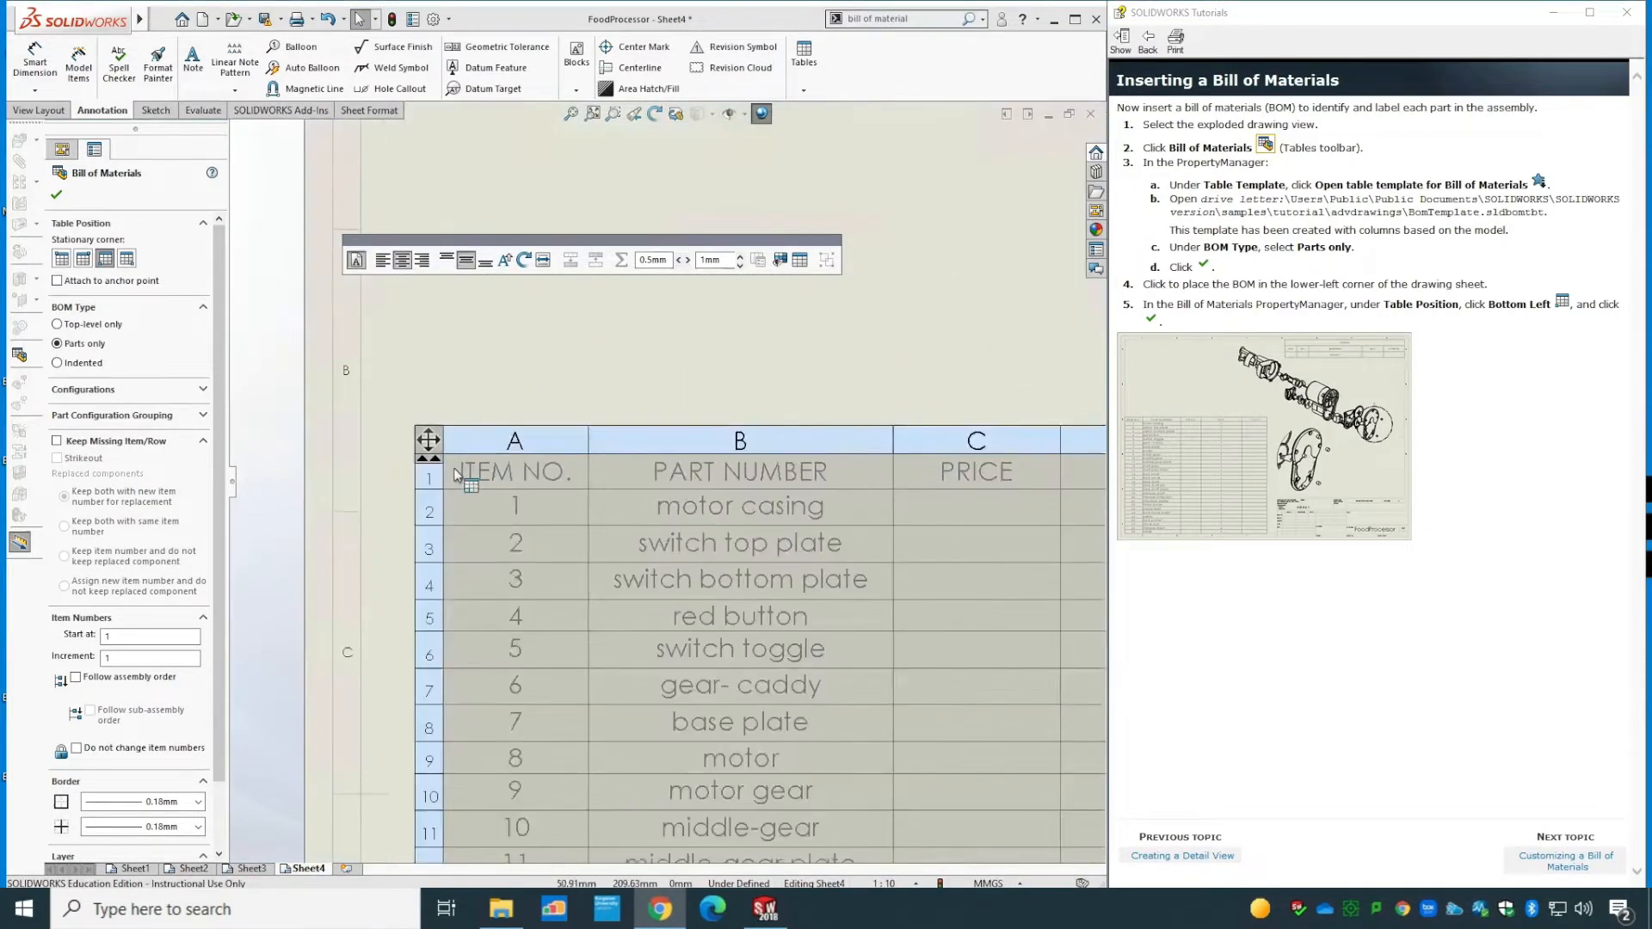
drag(393, 451, 320, 439)
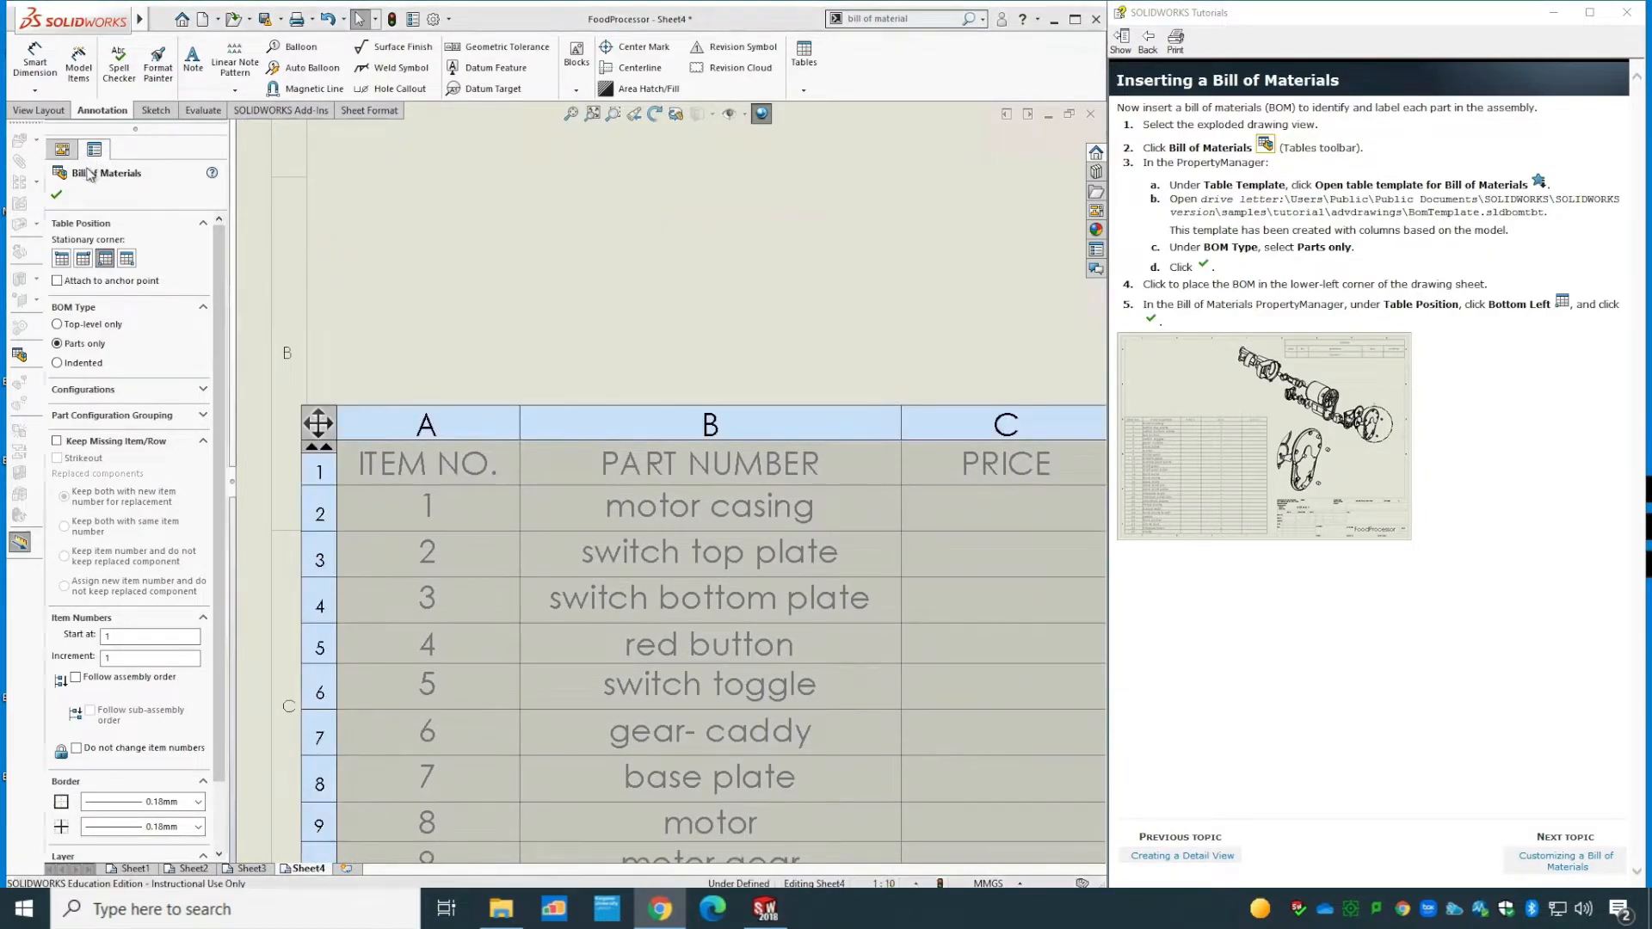
click(616, 127)
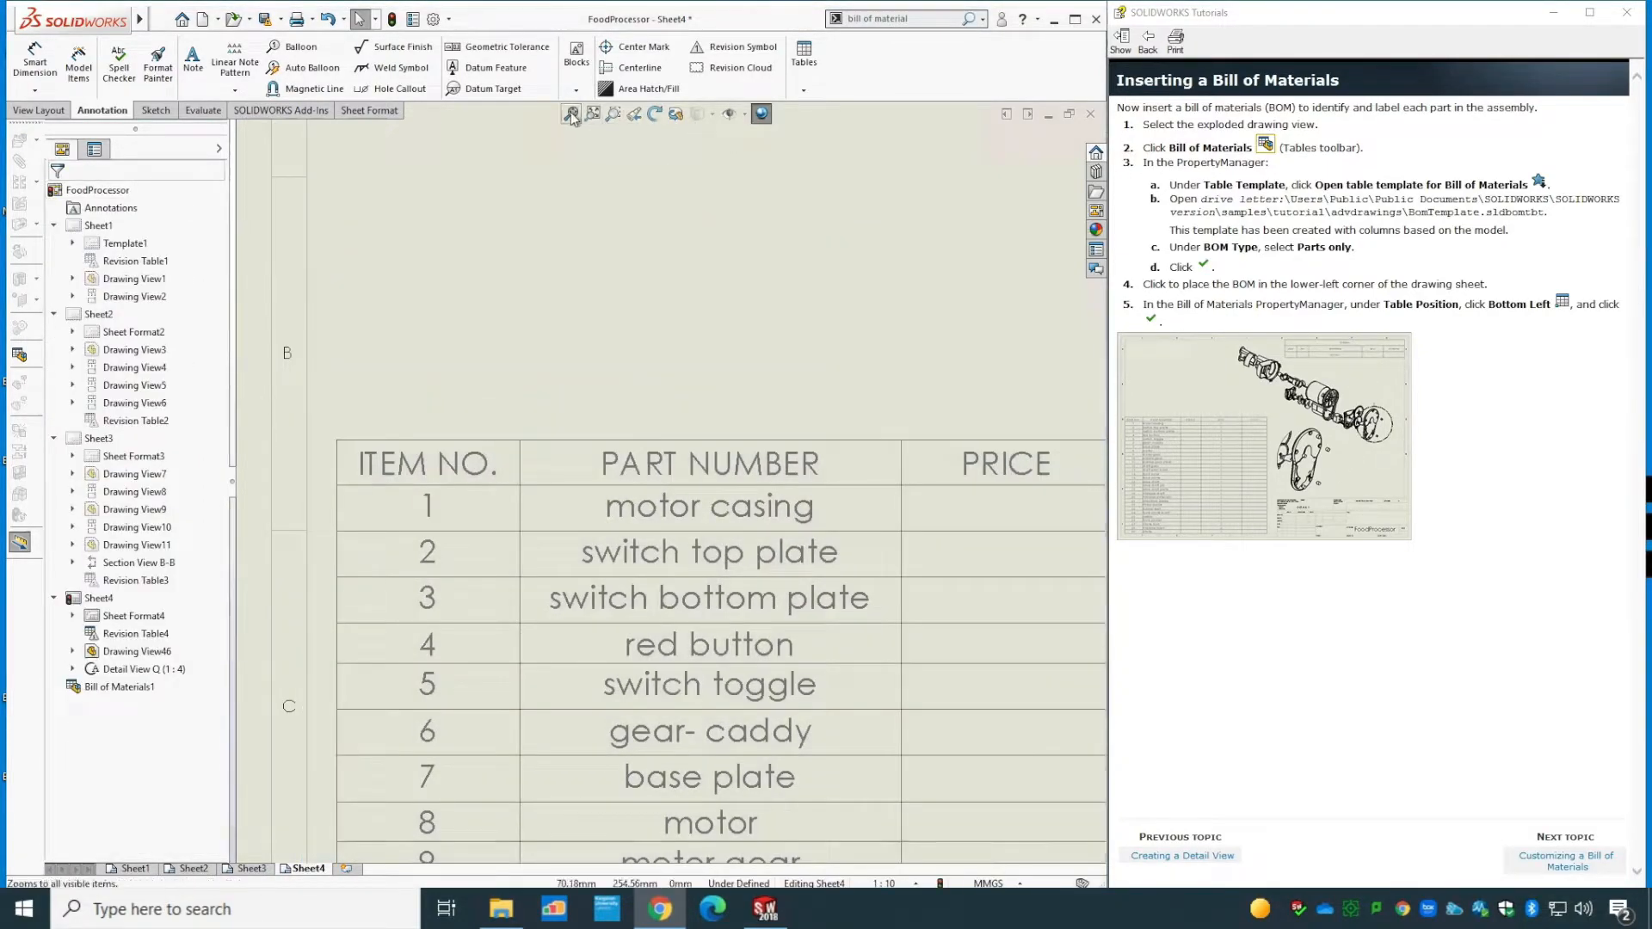
- Fit the whole sheet in view and open the tutorial topic Customizing a Bill of Materials
click(570, 113)
click(317, 612)
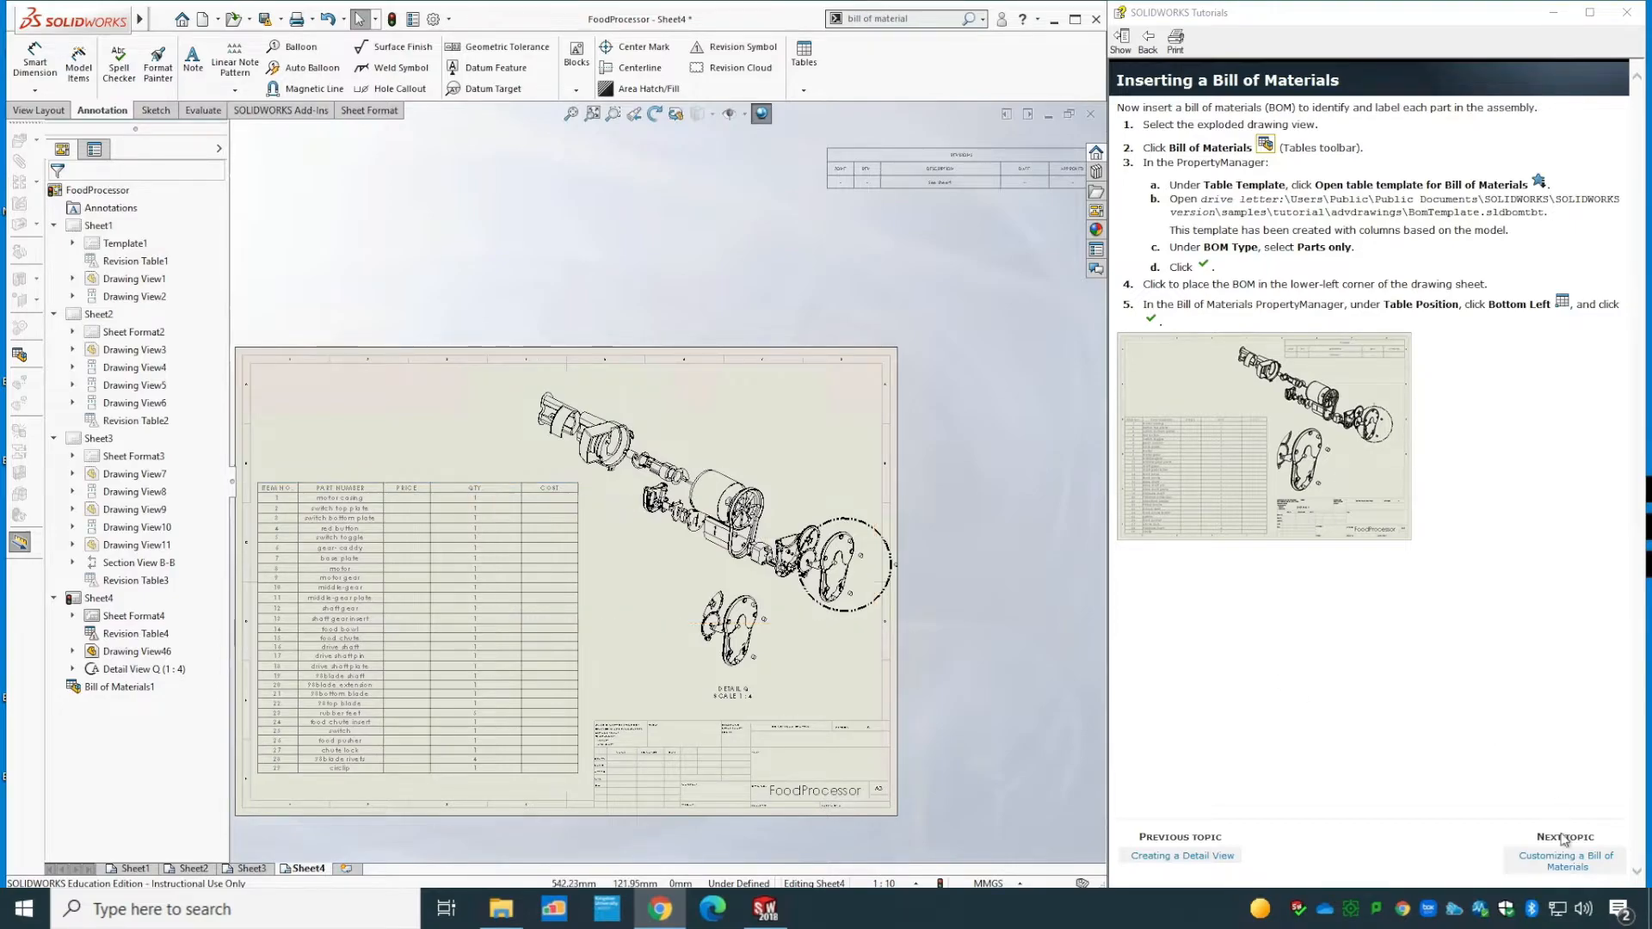
click(1560, 864)
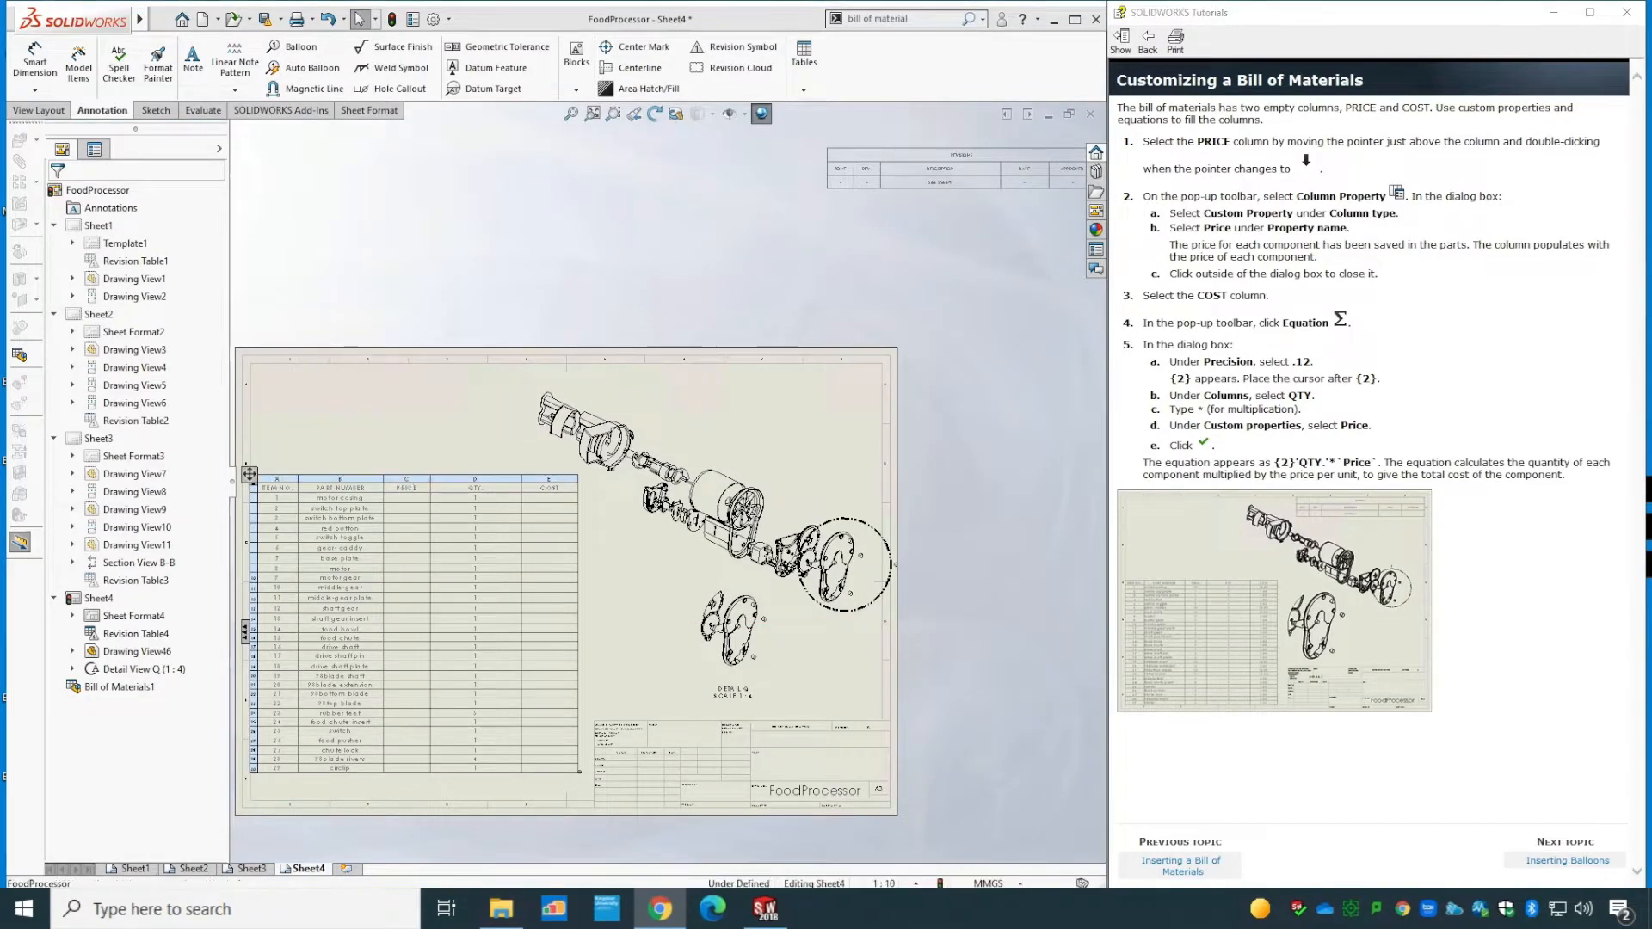
- Link the PRICE column of the bill of materials to the custom property Price
double_click(409, 484)
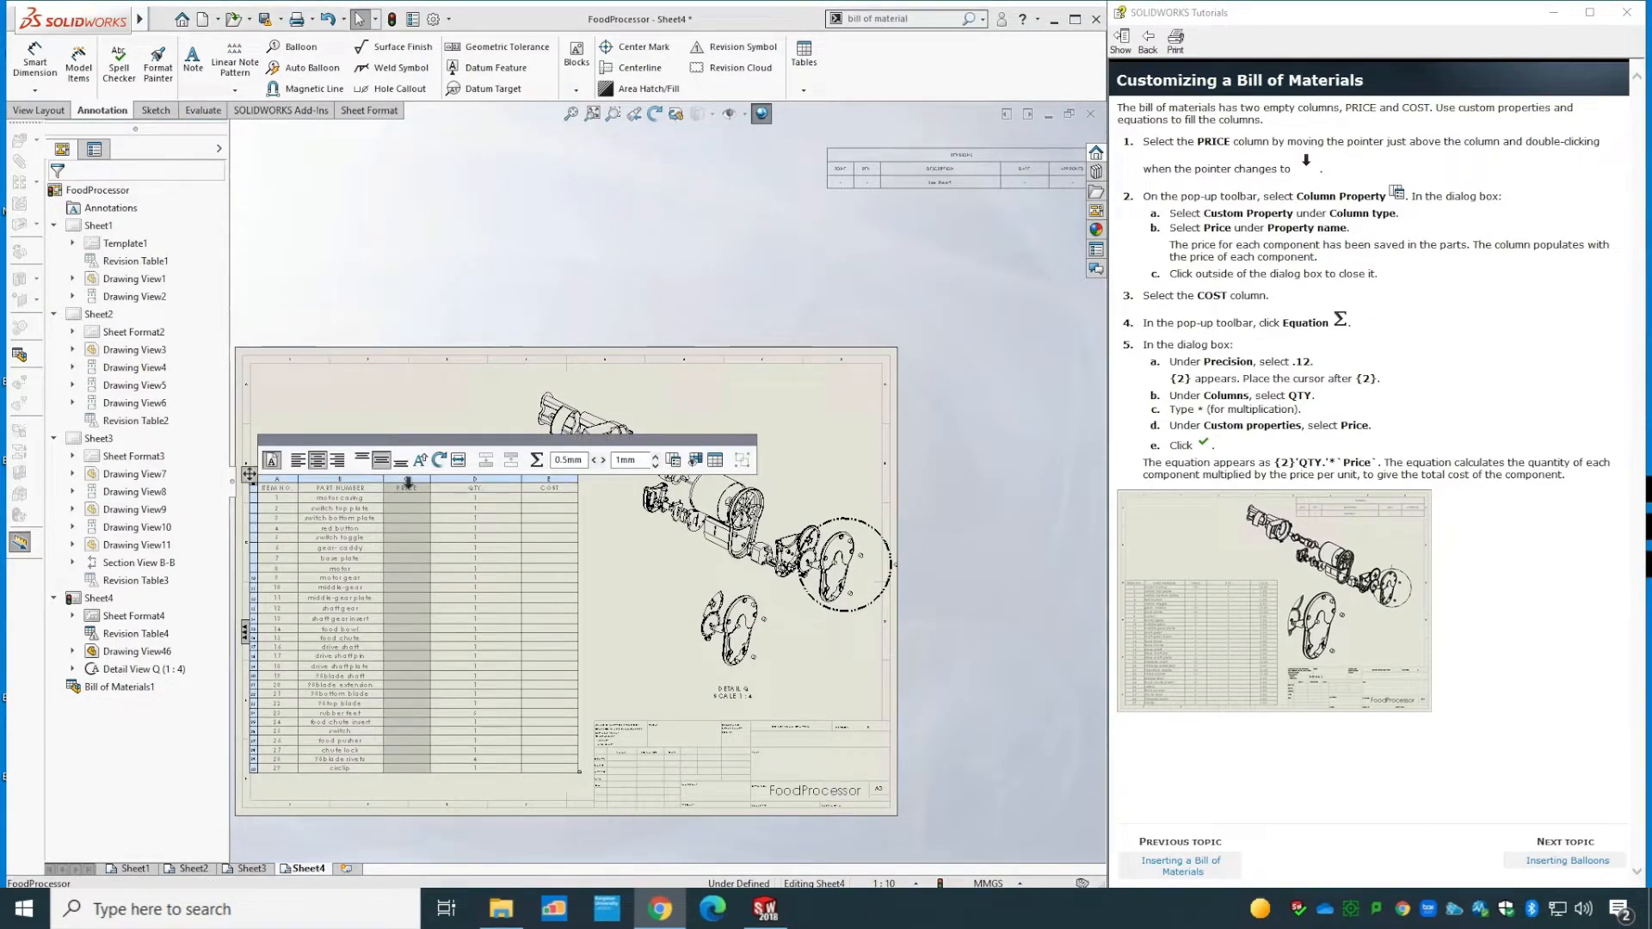
click(674, 460)
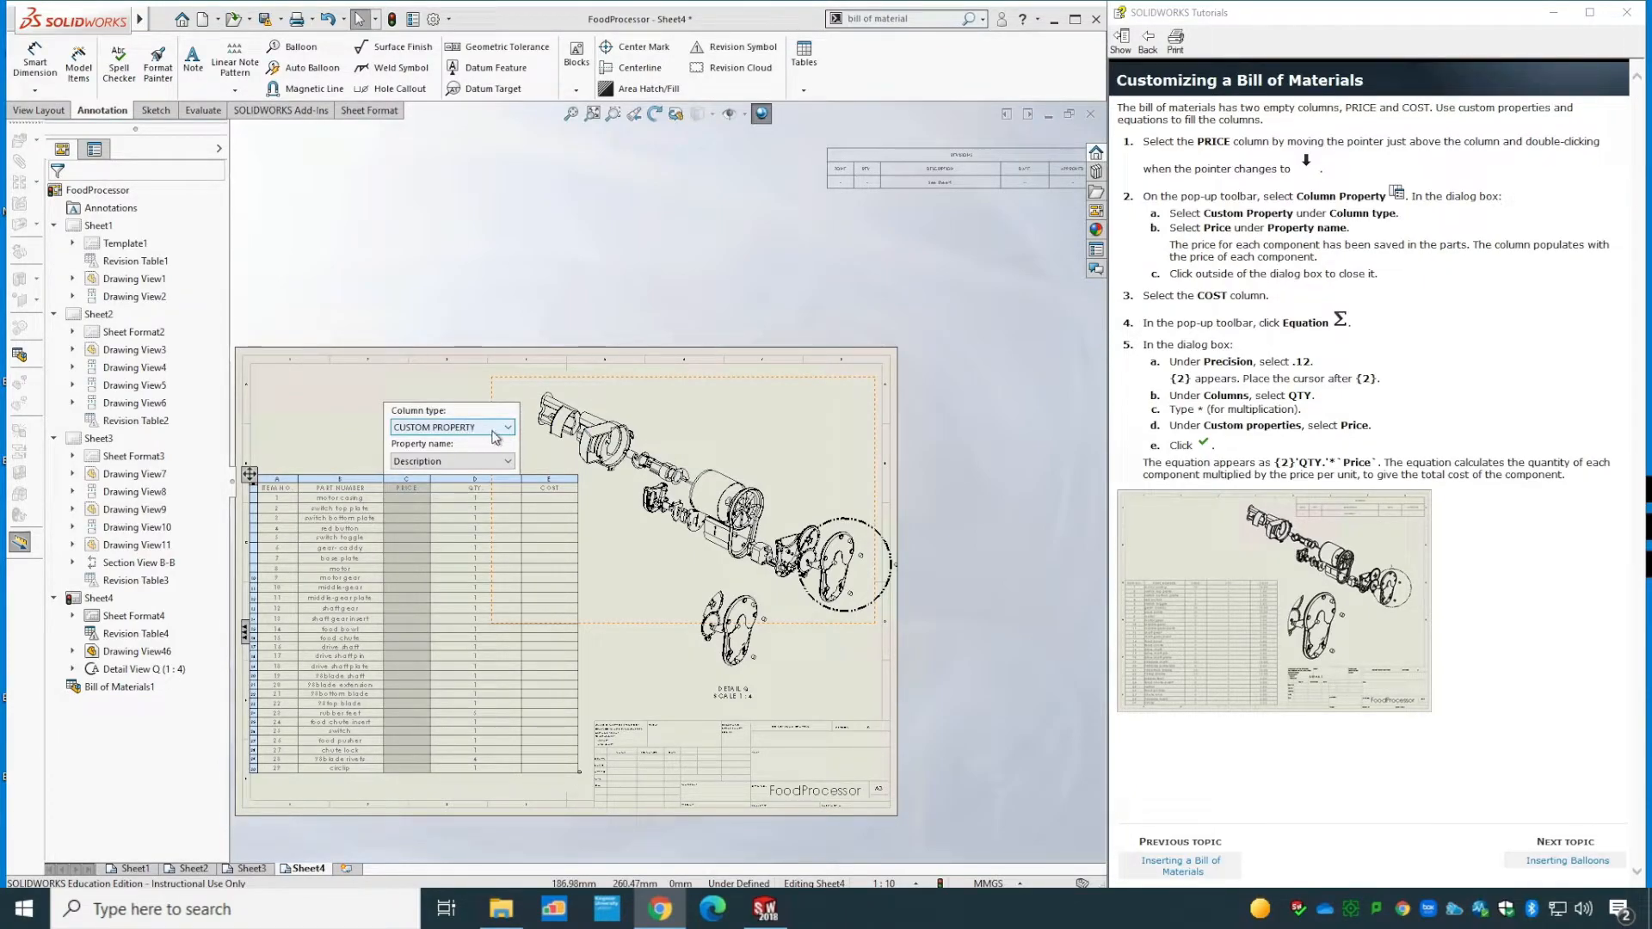
click(476, 465)
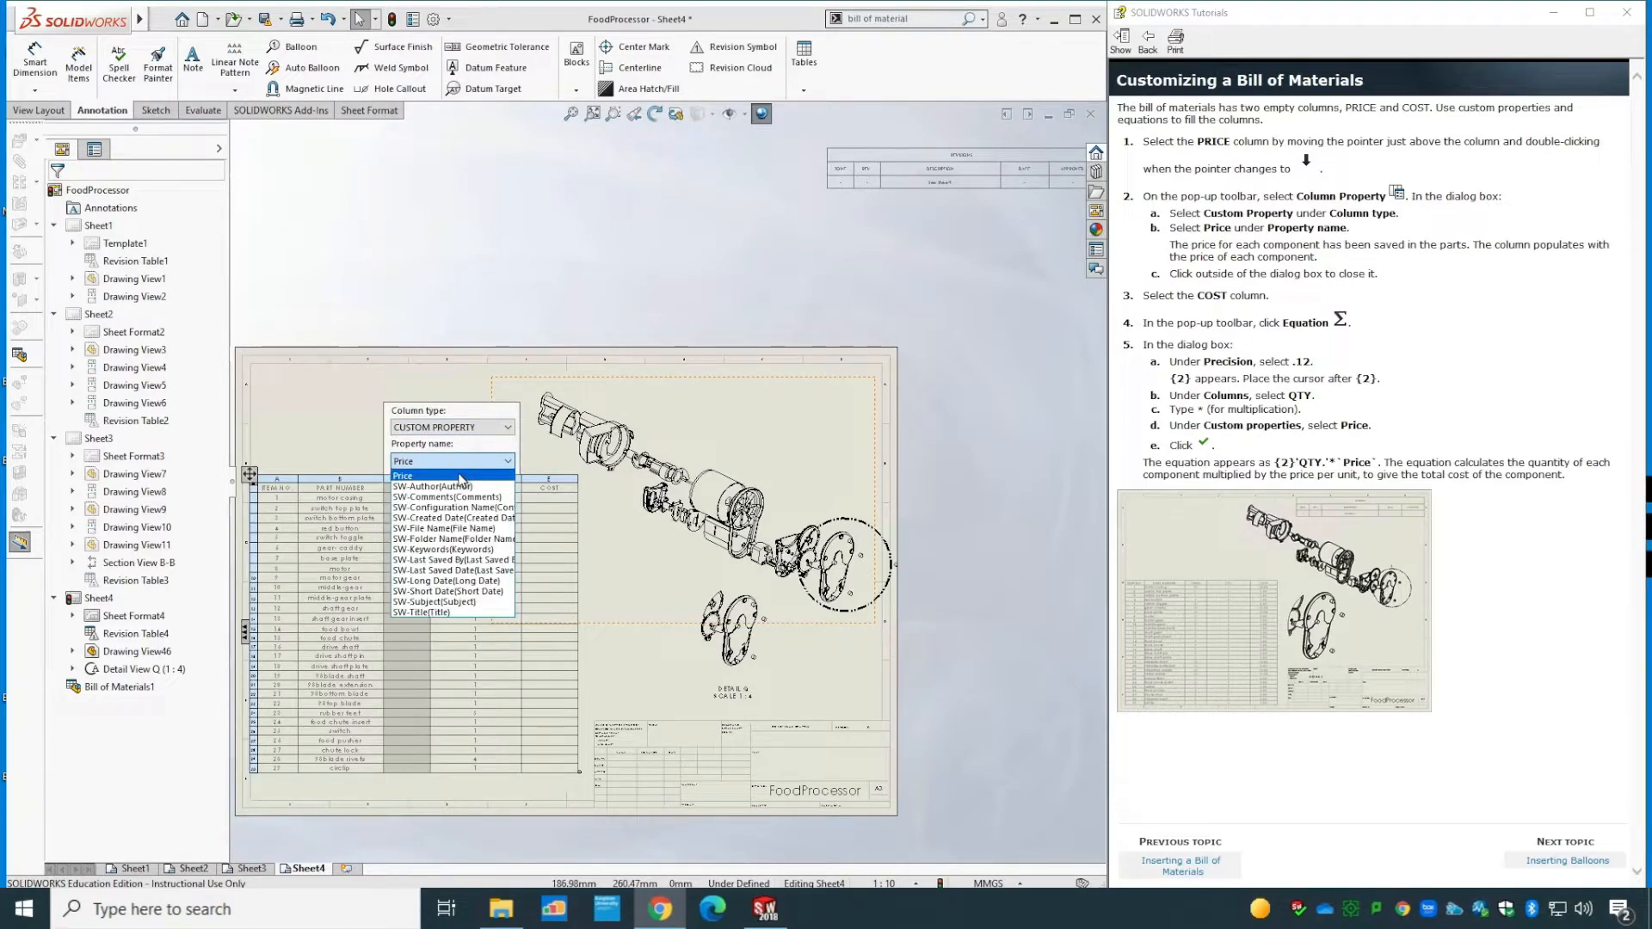
click(459, 476)
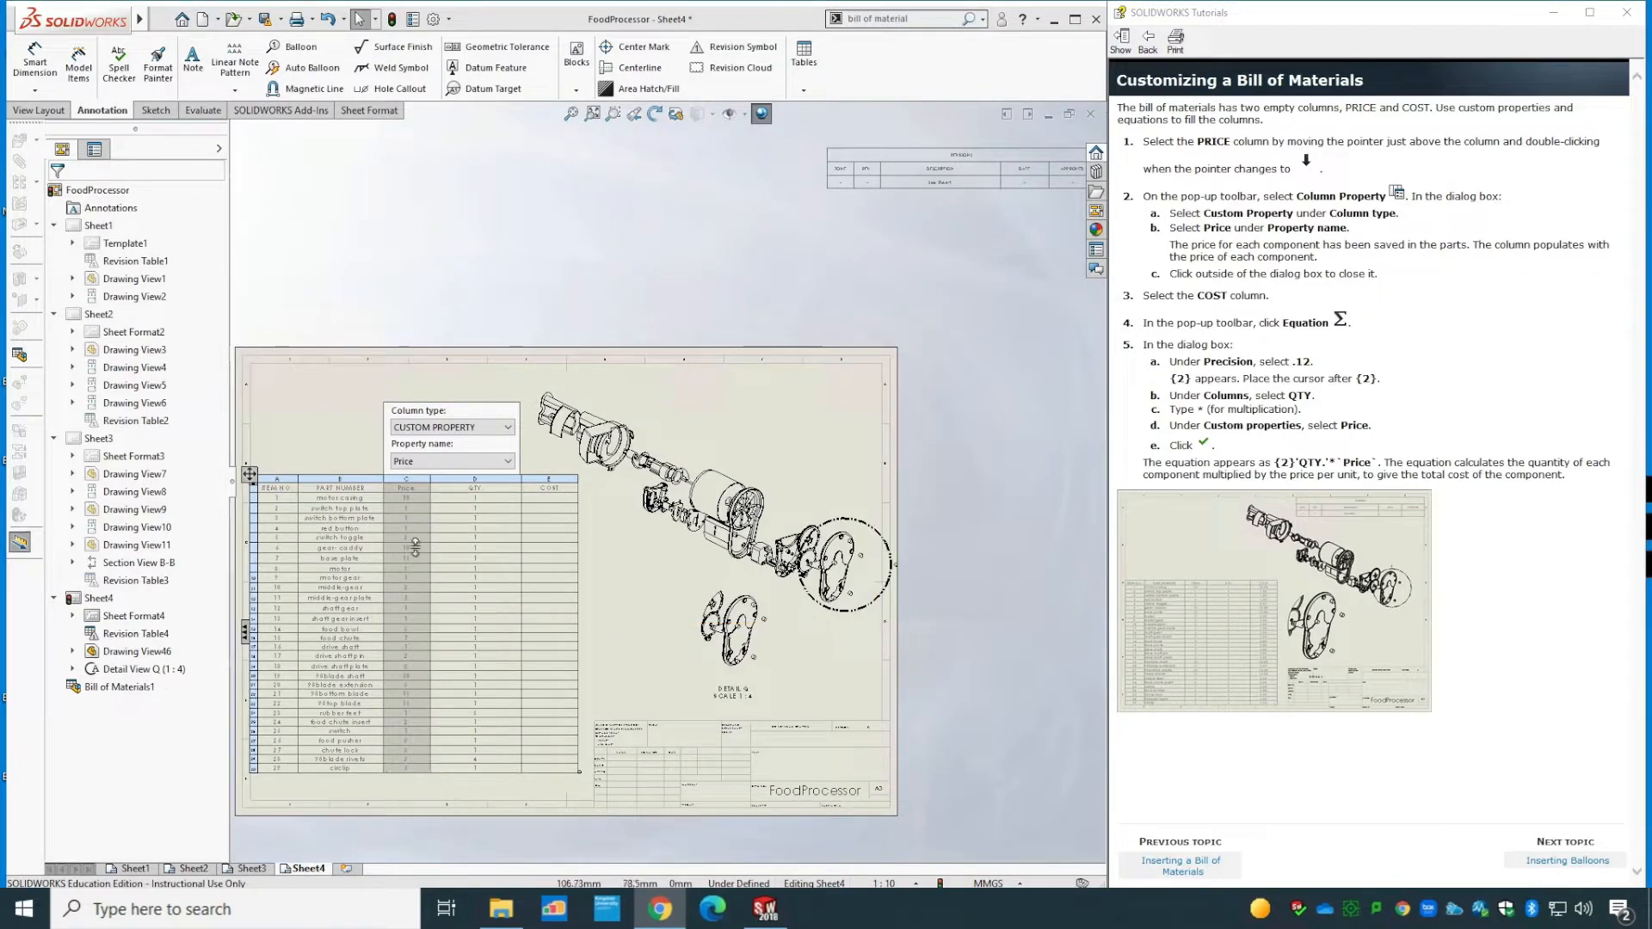
drag(395, 708, 395, 726)
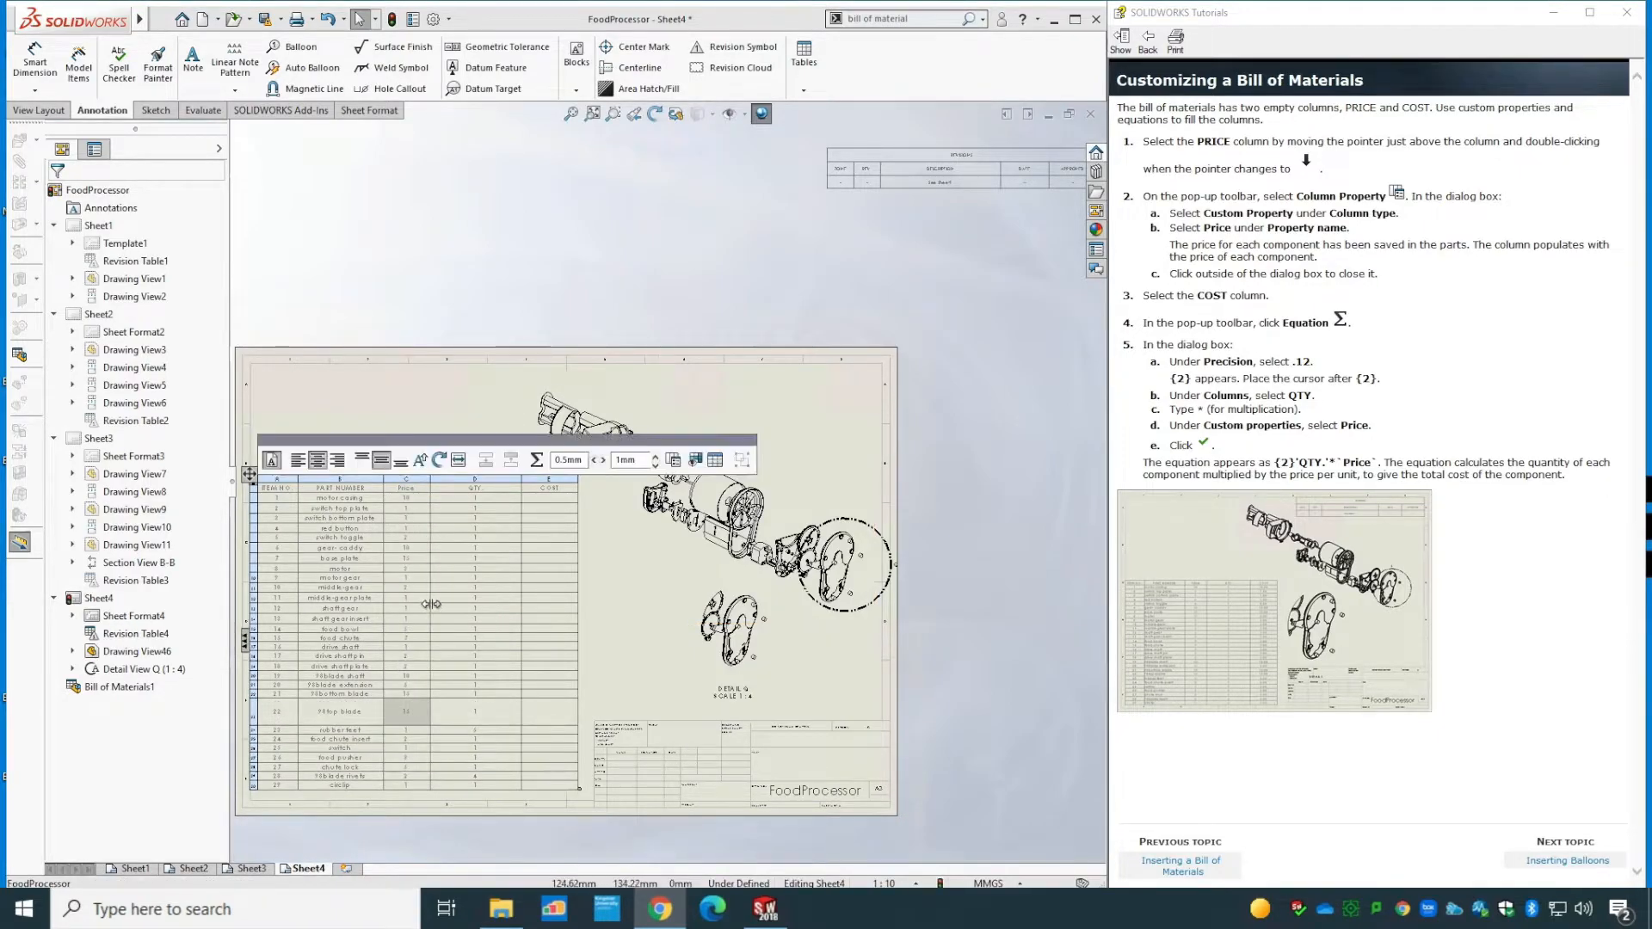
click(433, 400)
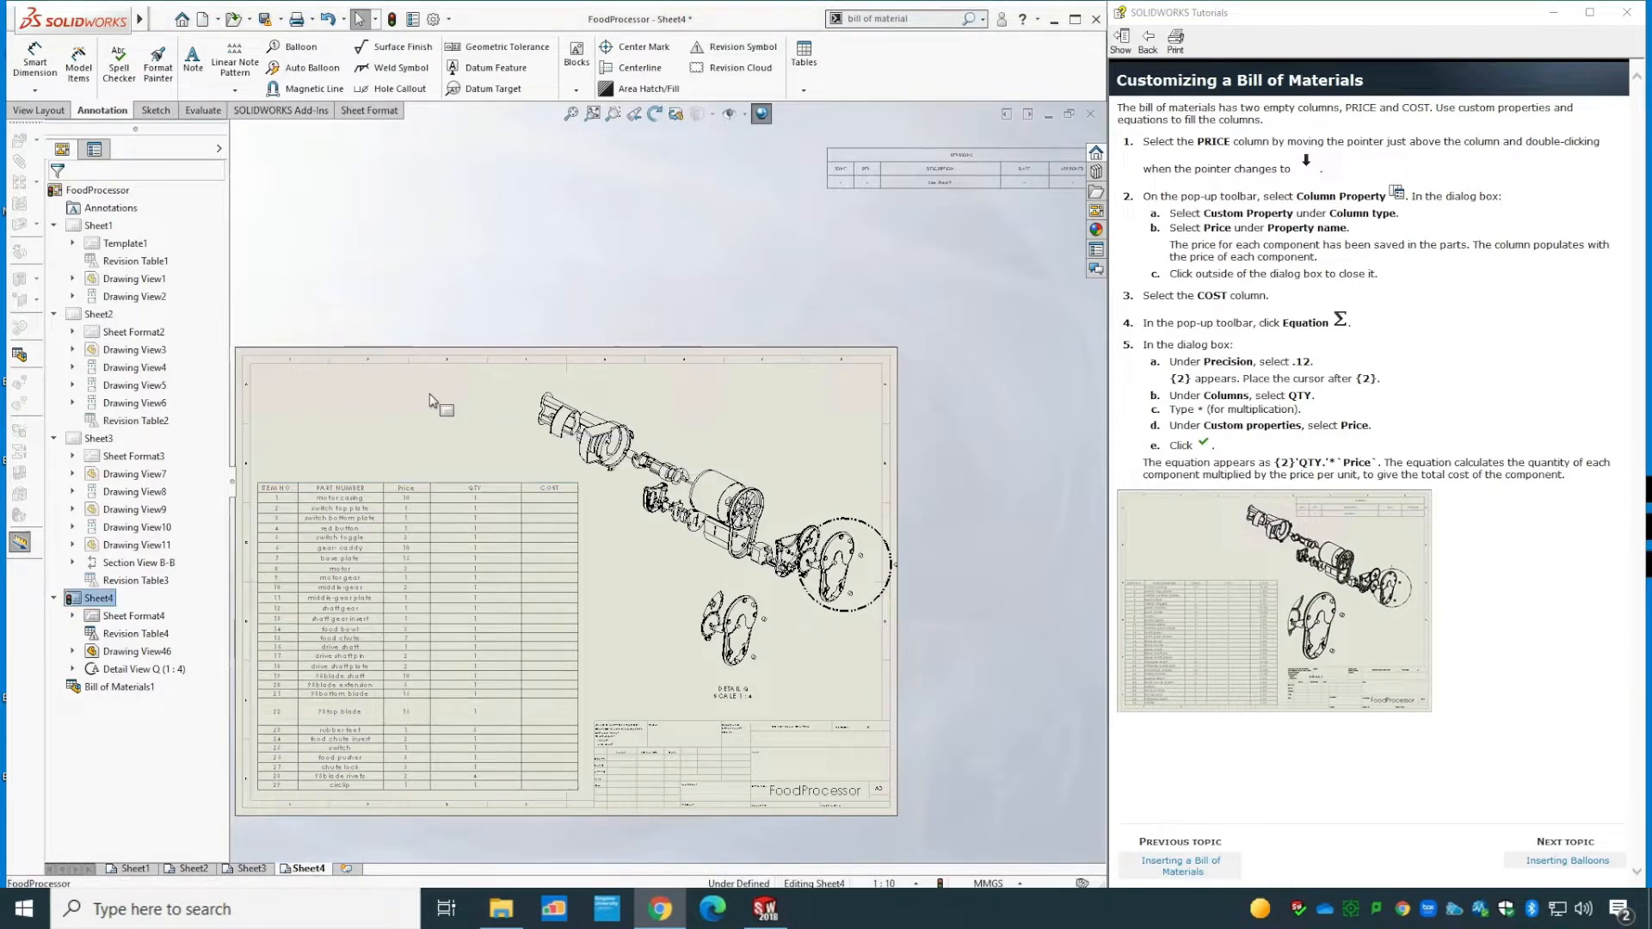
key(ctrl+z)
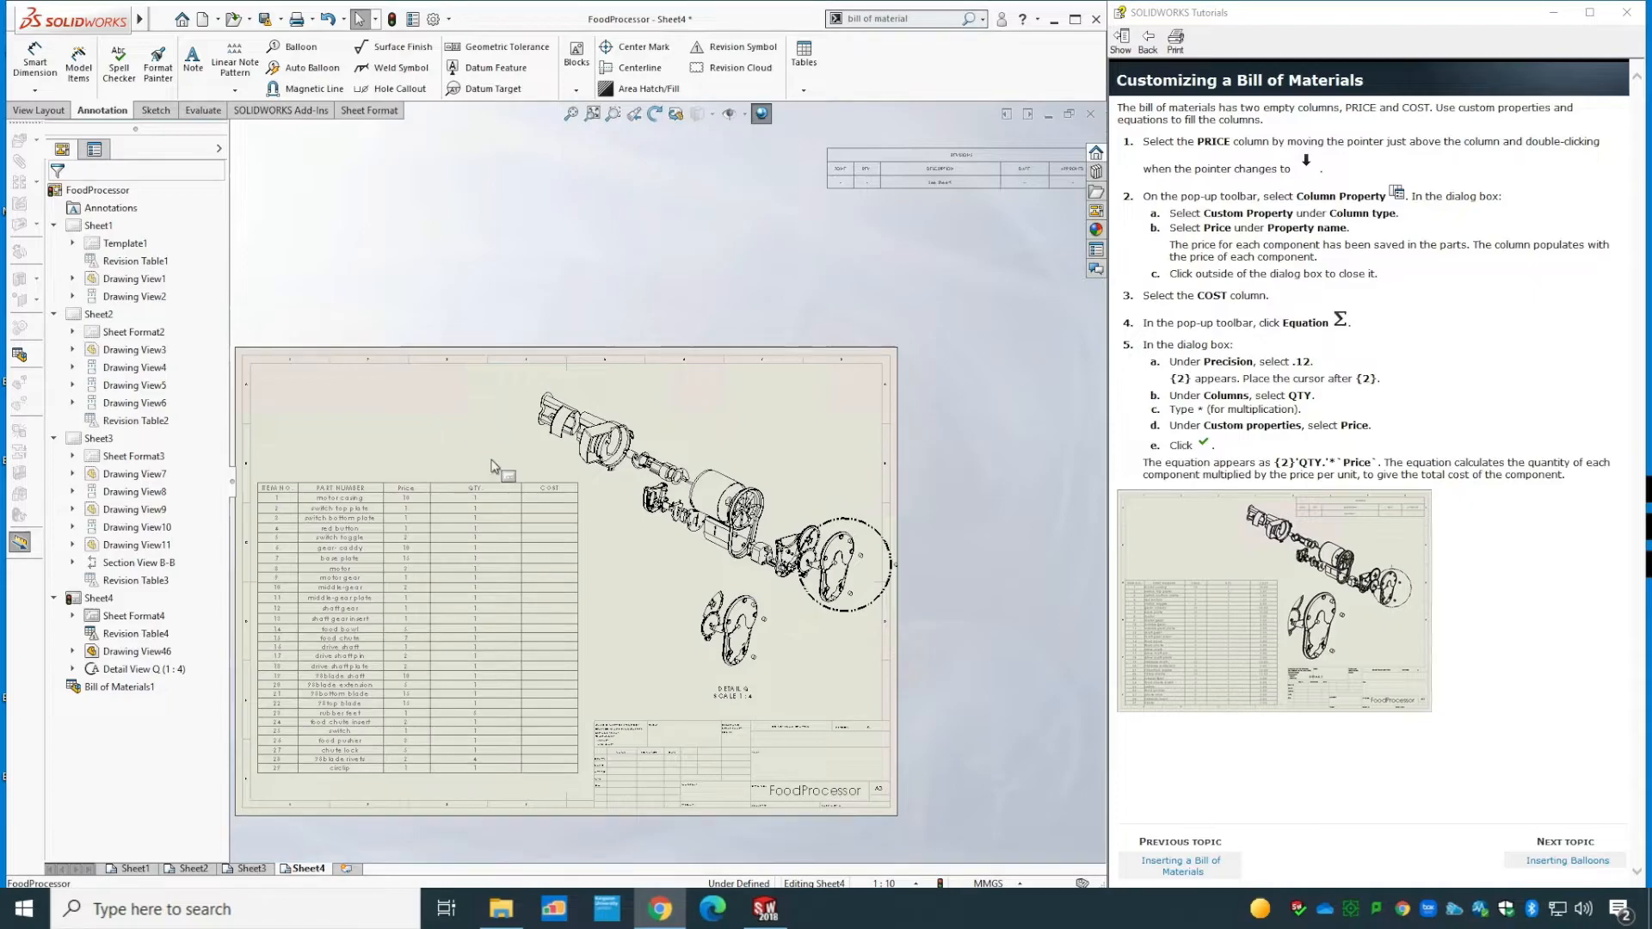
- Give the COST column an equation that multiplies the QTY. column by the Price custom property, with precision .12
double_click(551, 480)
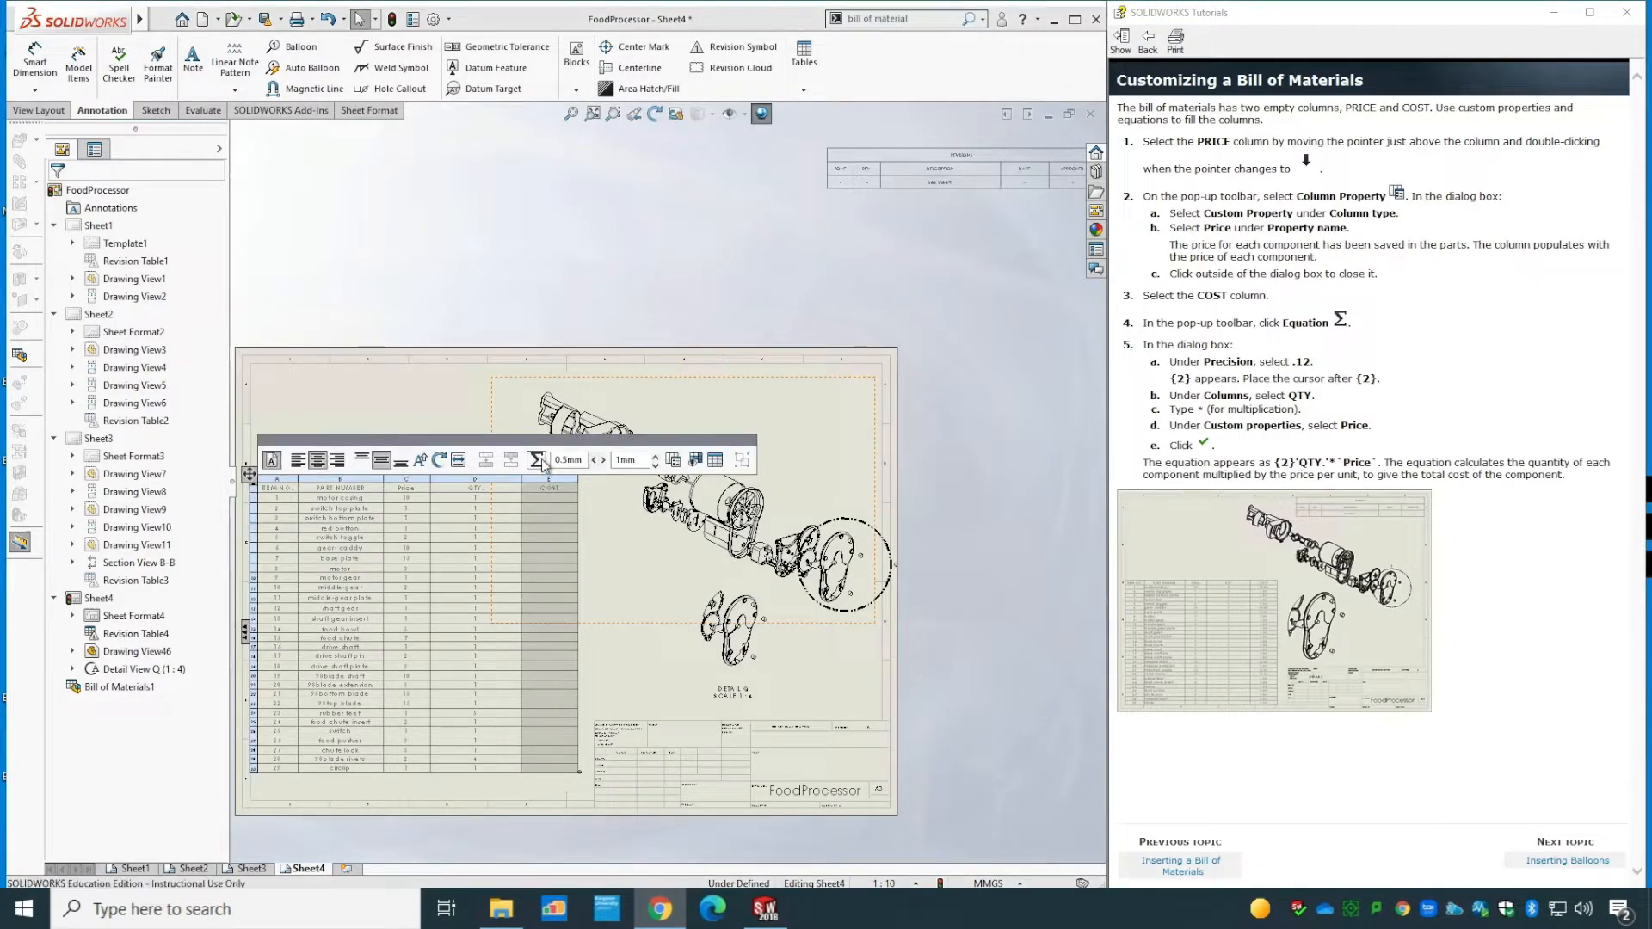
click(537, 460)
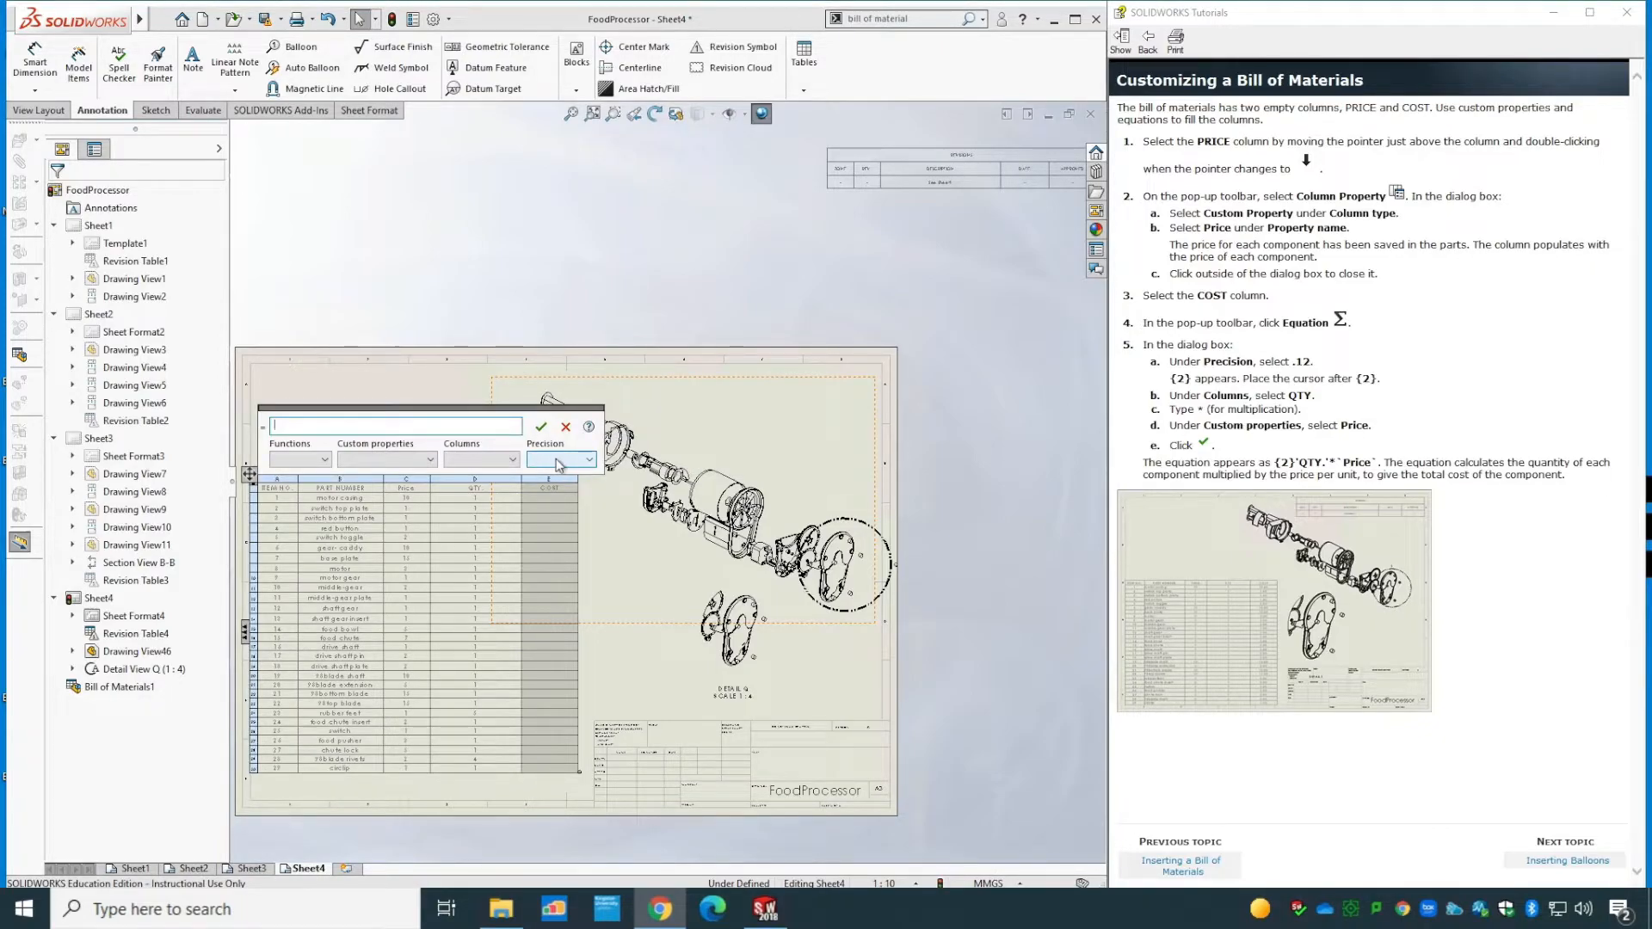
click(557, 461)
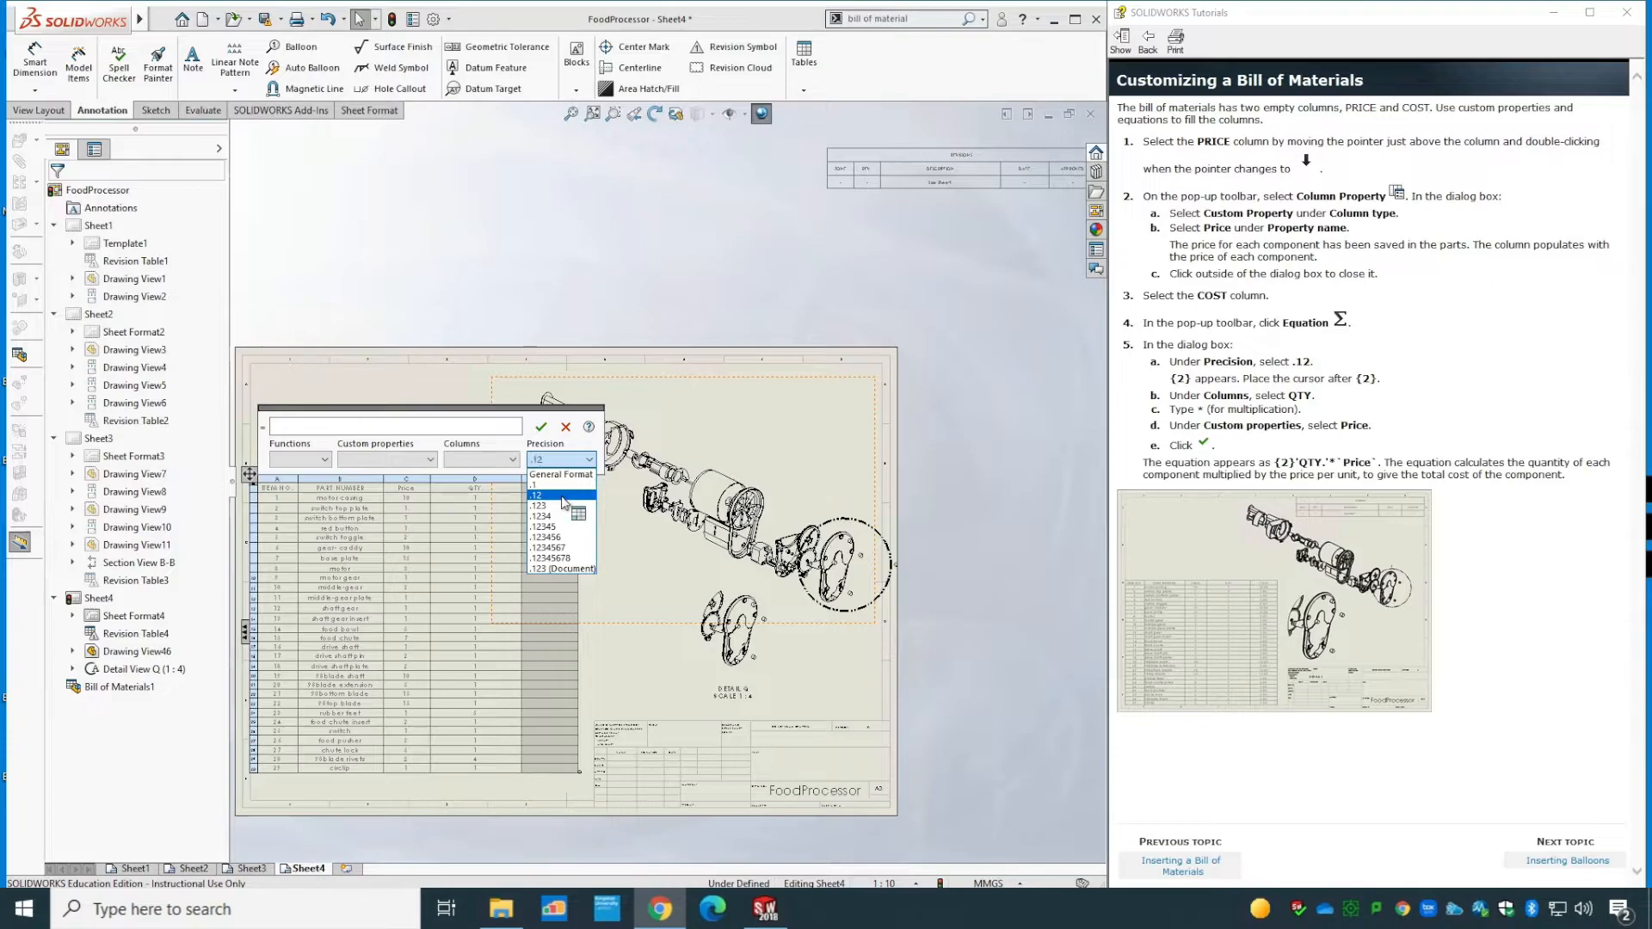
click(562, 496)
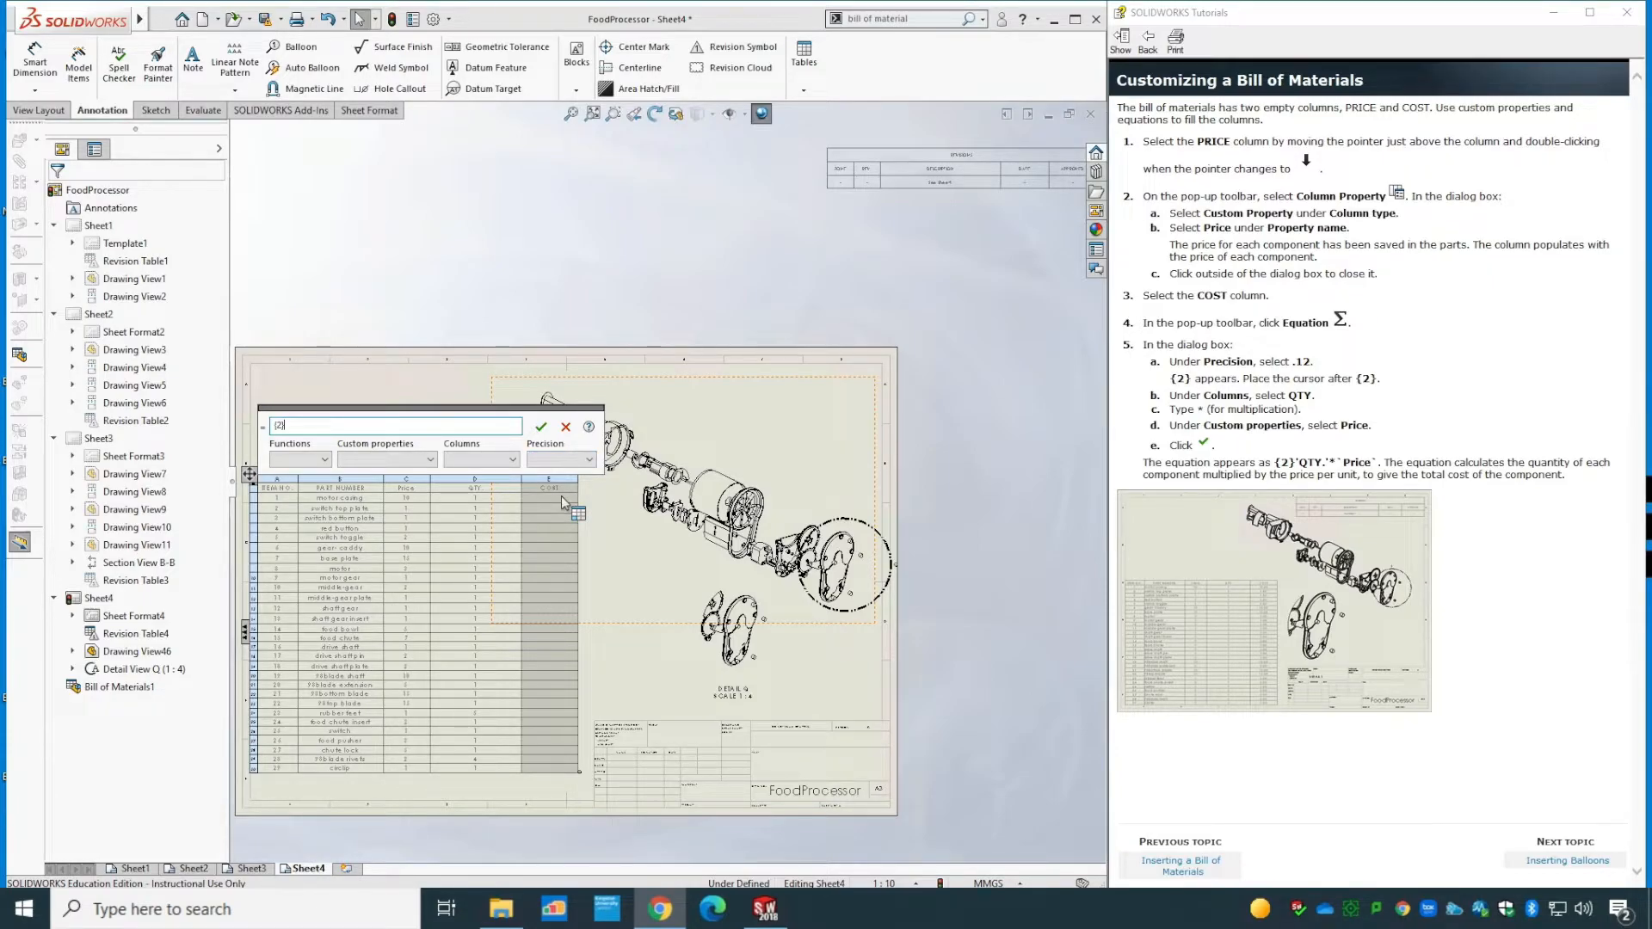
click(472, 461)
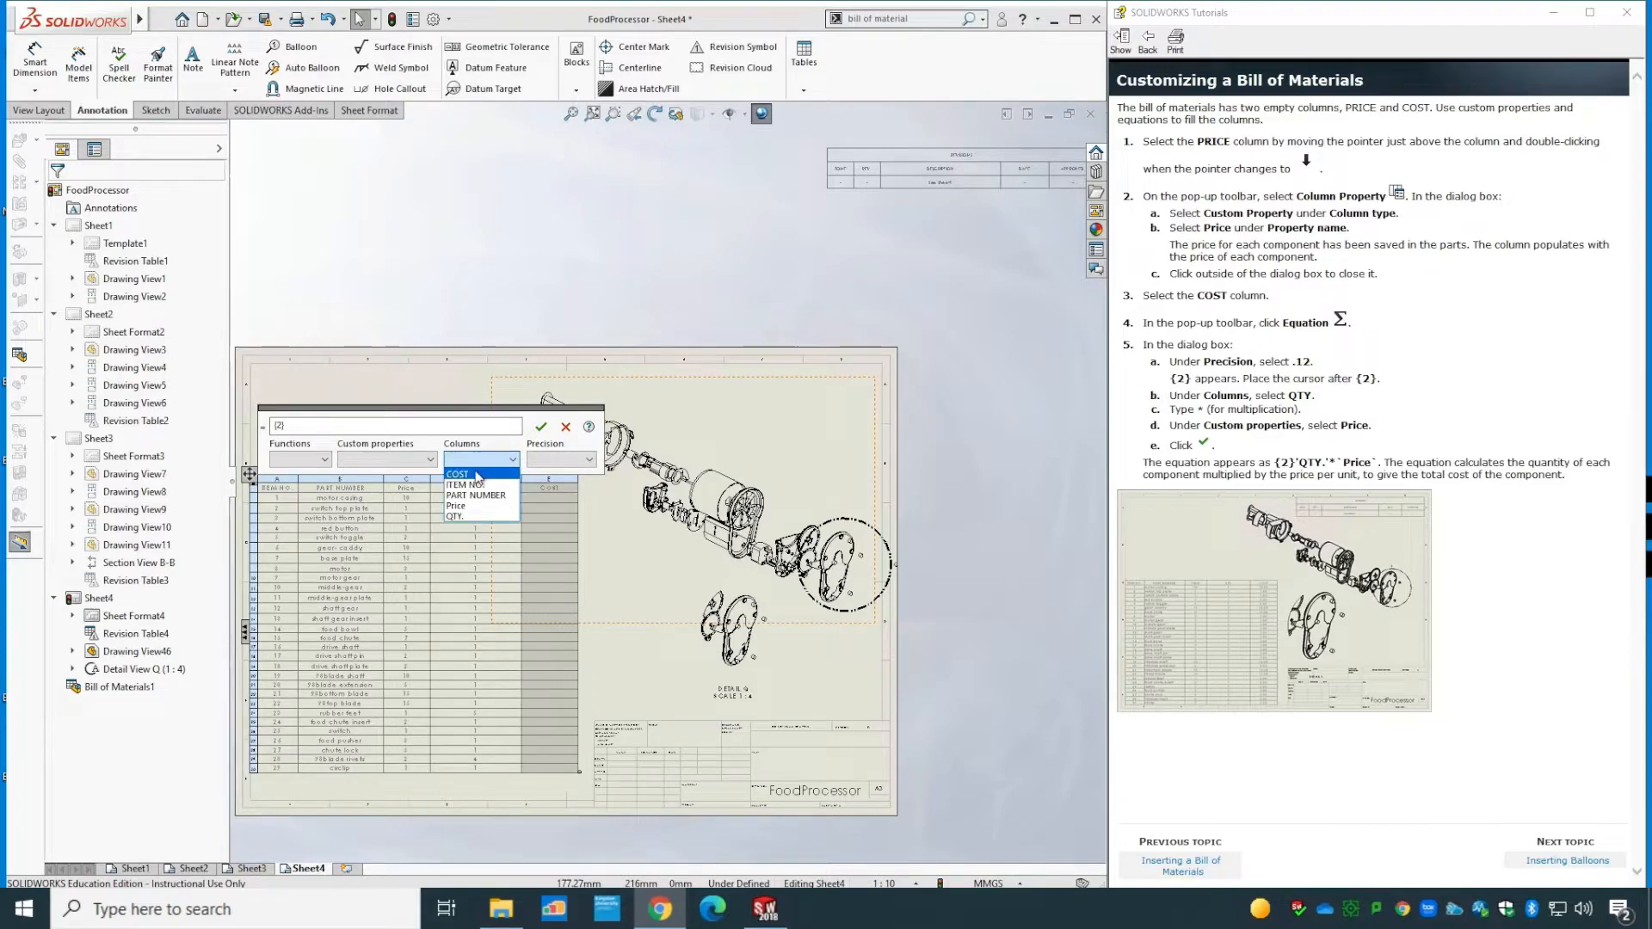
click(472, 516)
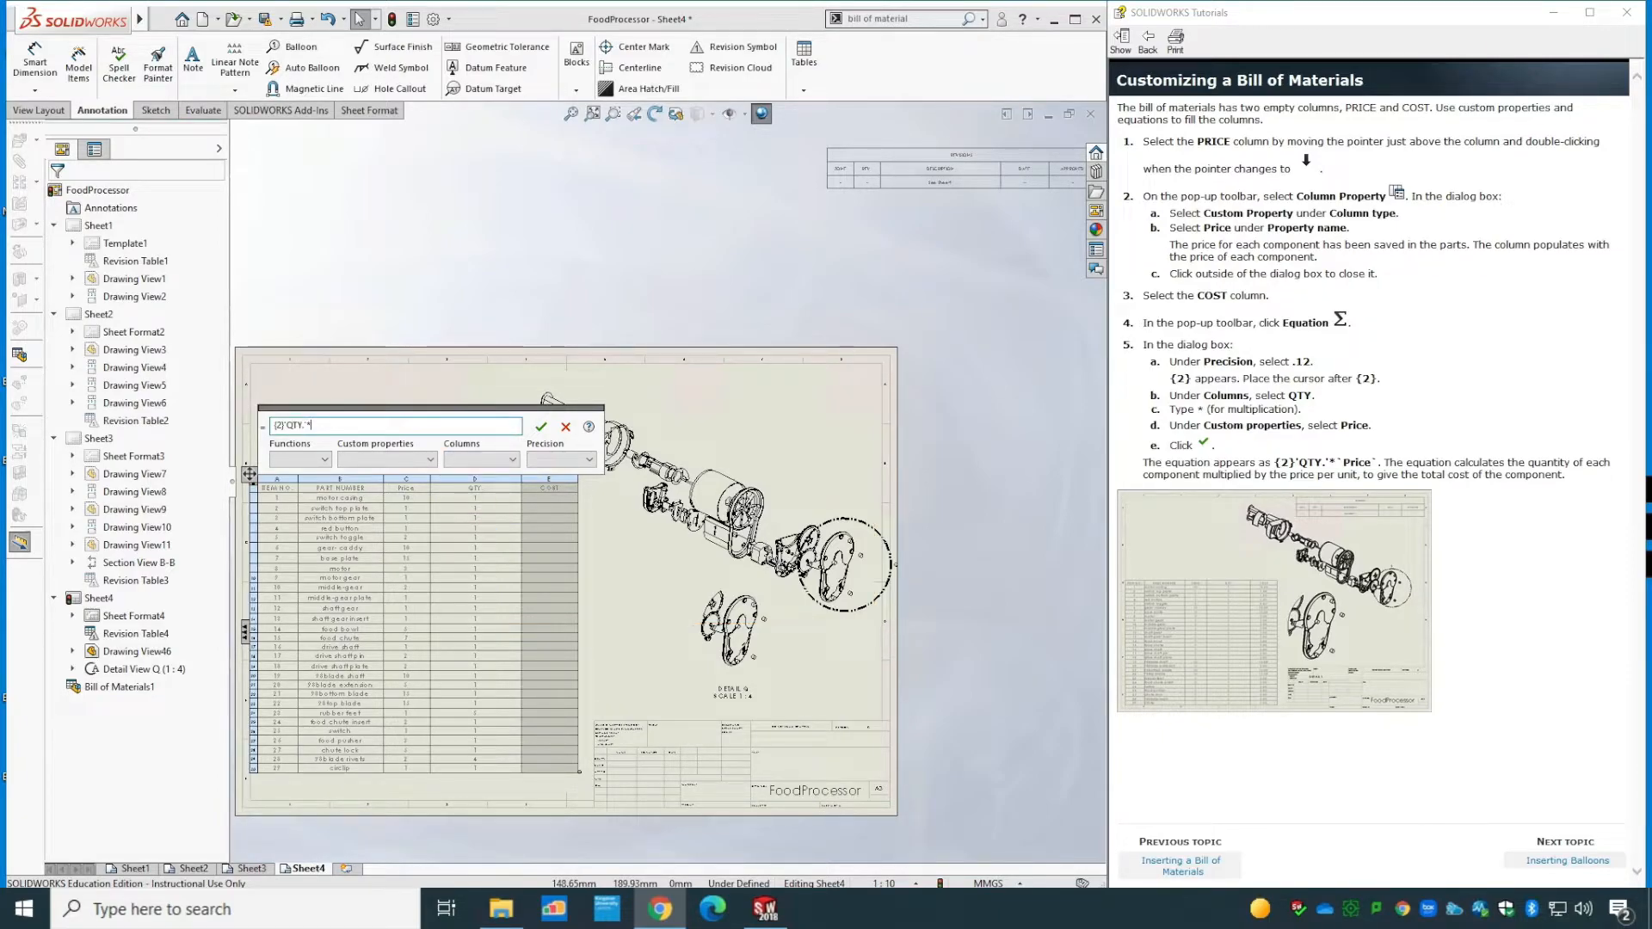
click(413, 459)
click(404, 480)
click(541, 428)
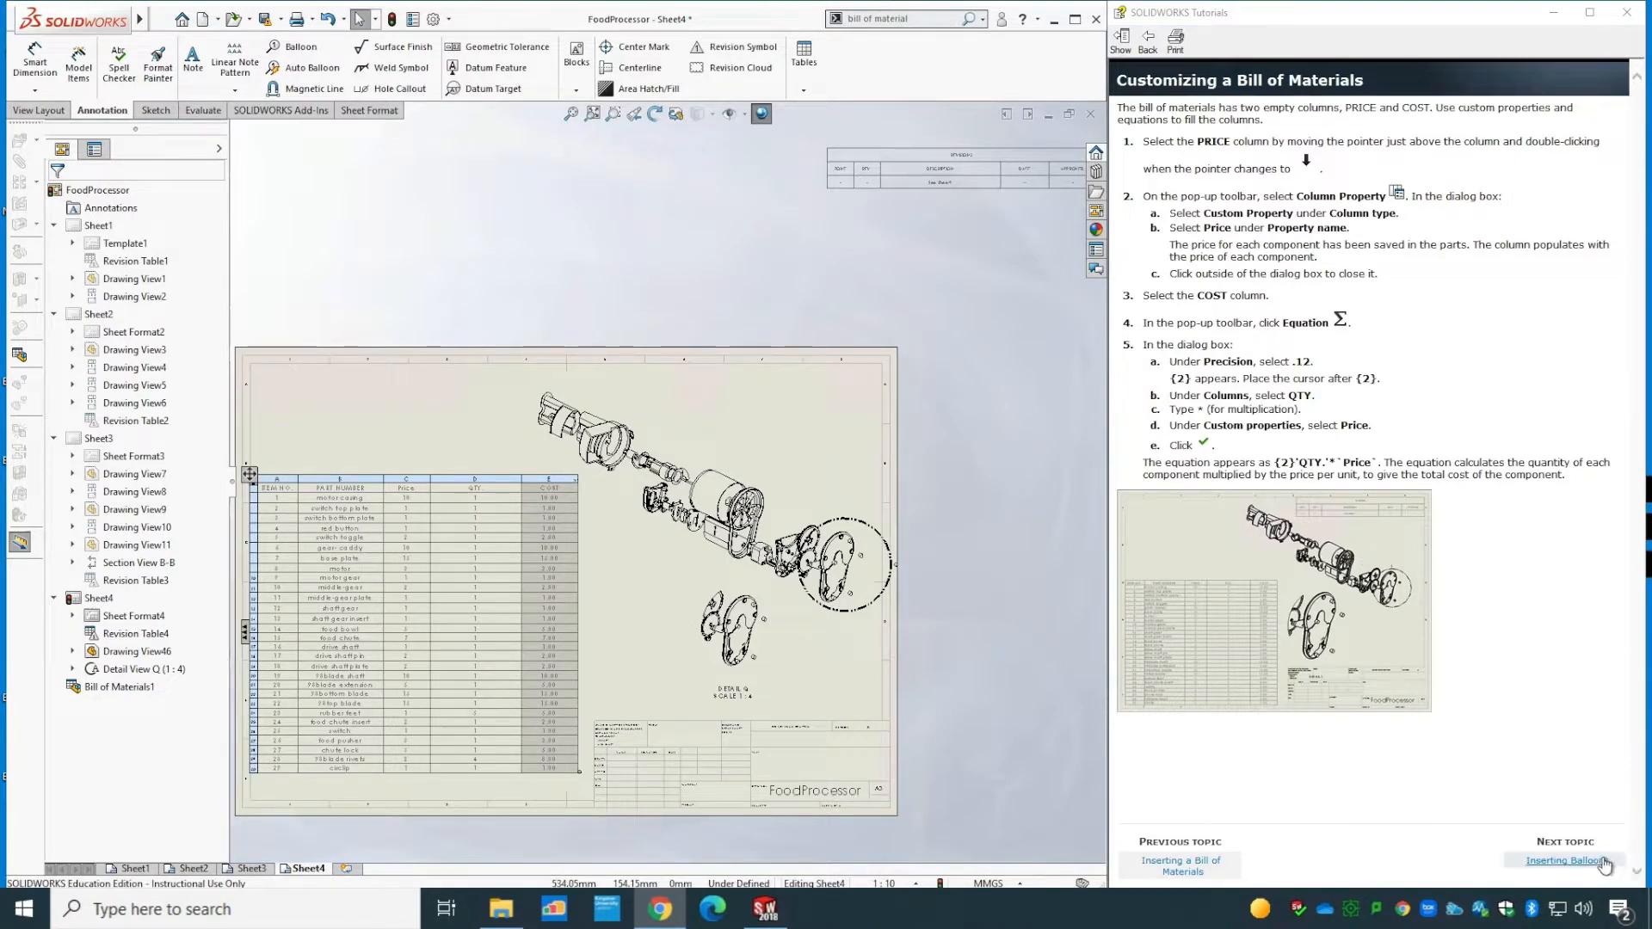
- Following the Inserting Balloons topic, add auto balloons to Detail View Q and move the view above the bill of materials table
click(1563, 861)
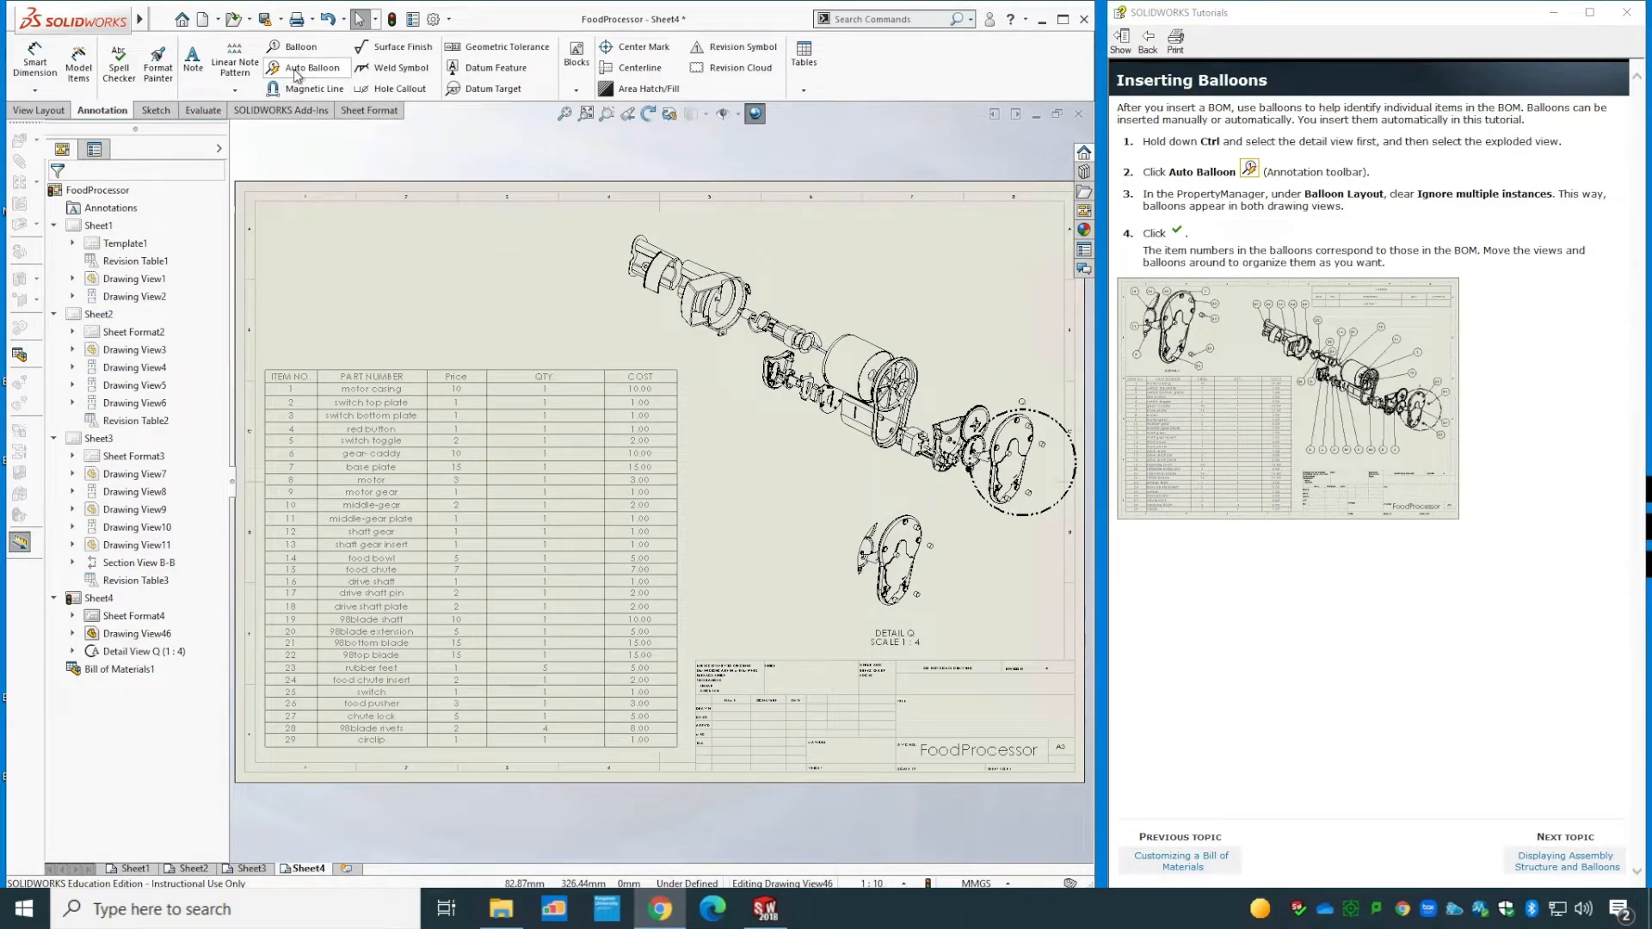
click(891, 632)
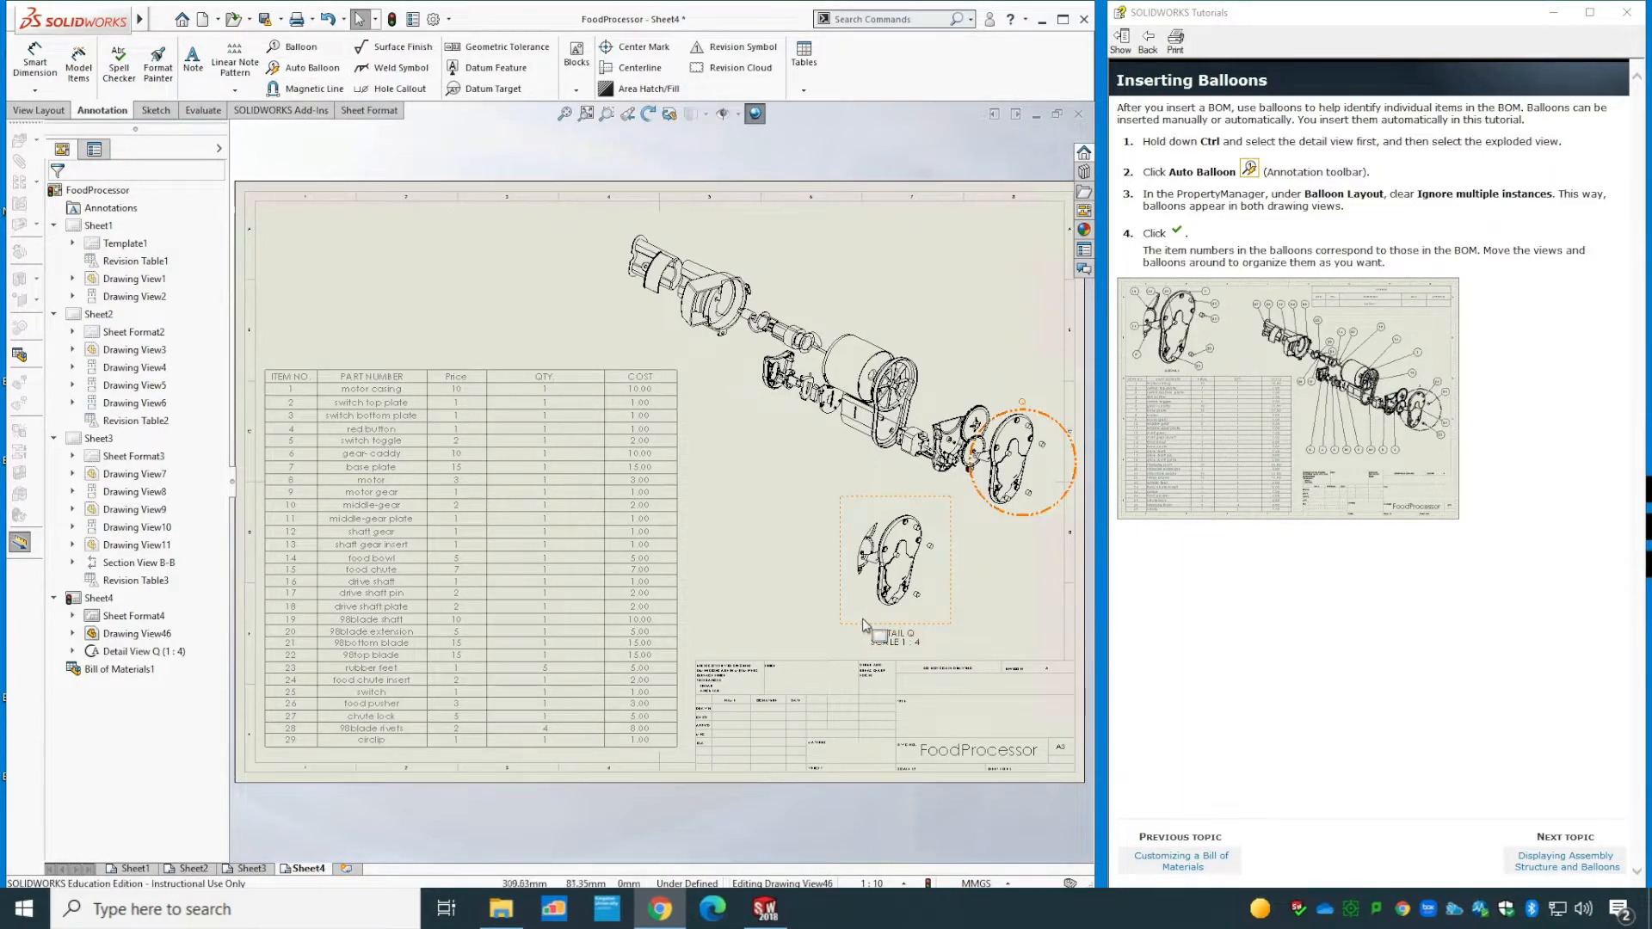
click(288, 68)
click(55, 195)
drag(881, 566, 452, 330)
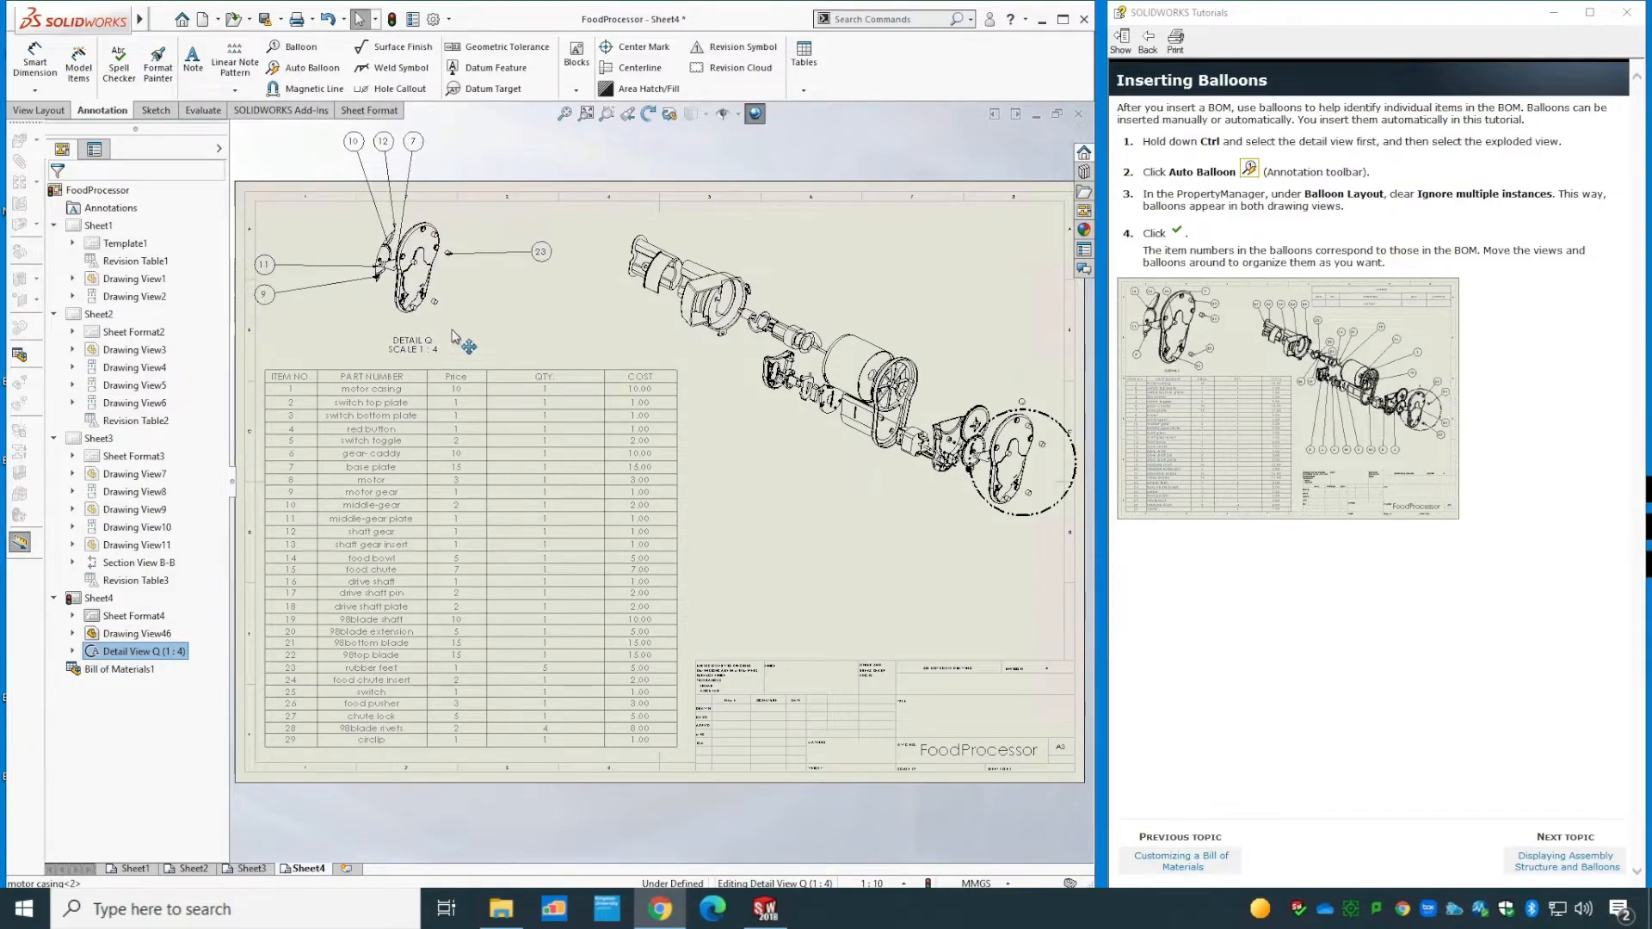
- Add auto balloons to the exploded view and move the view slightly down and toward the table
click(940, 539)
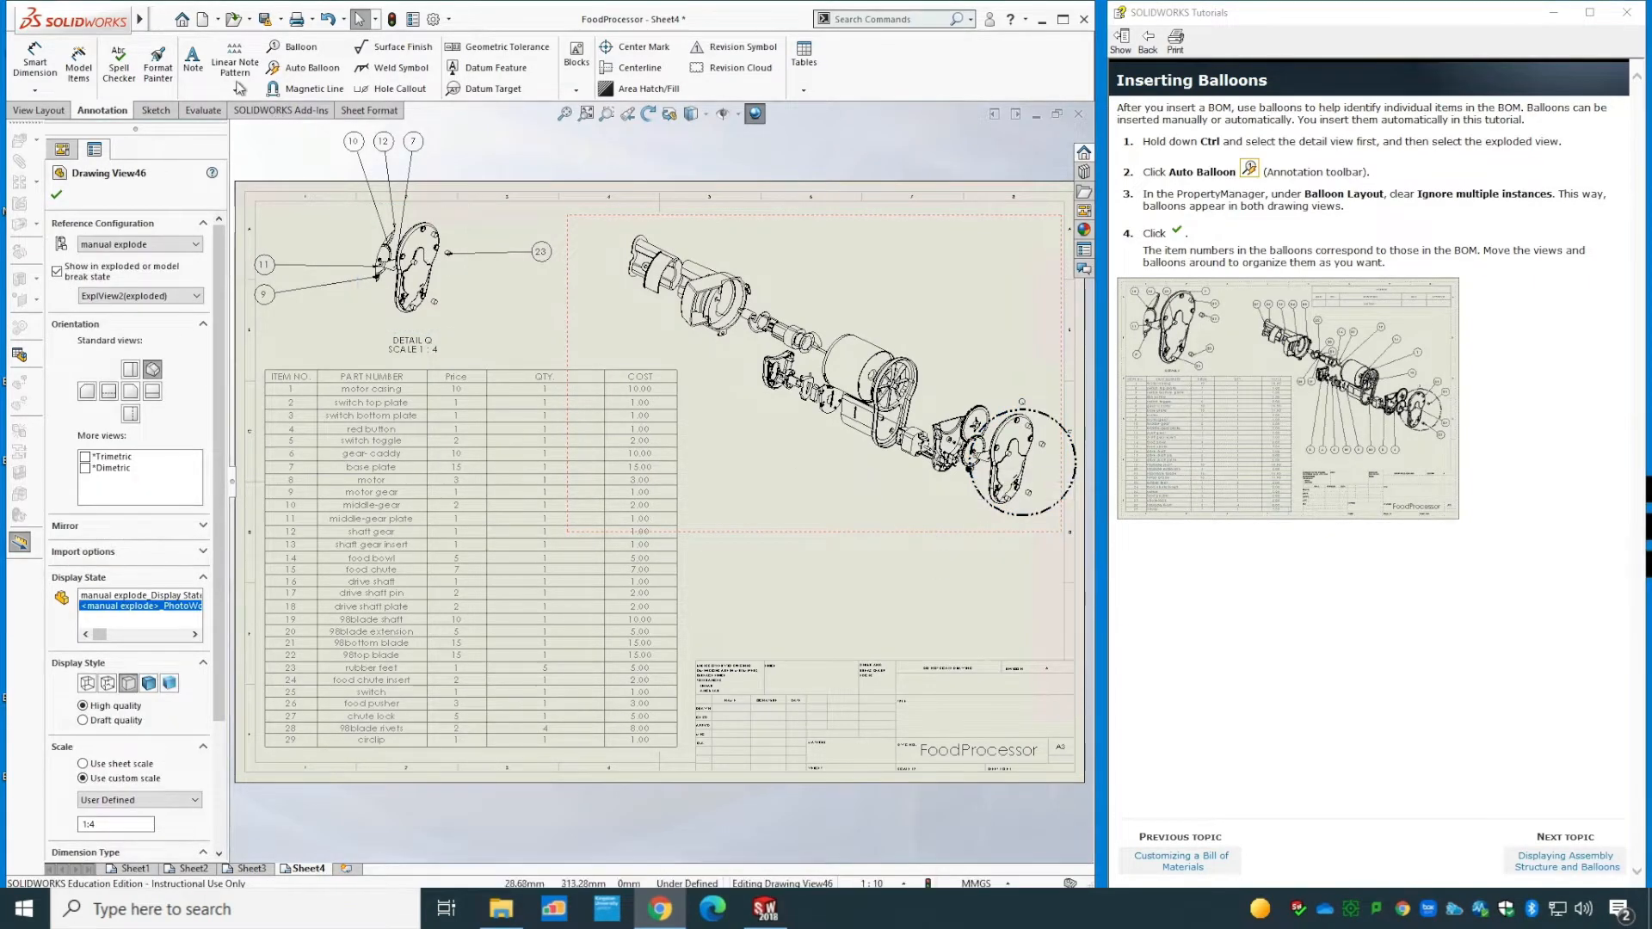
click(307, 74)
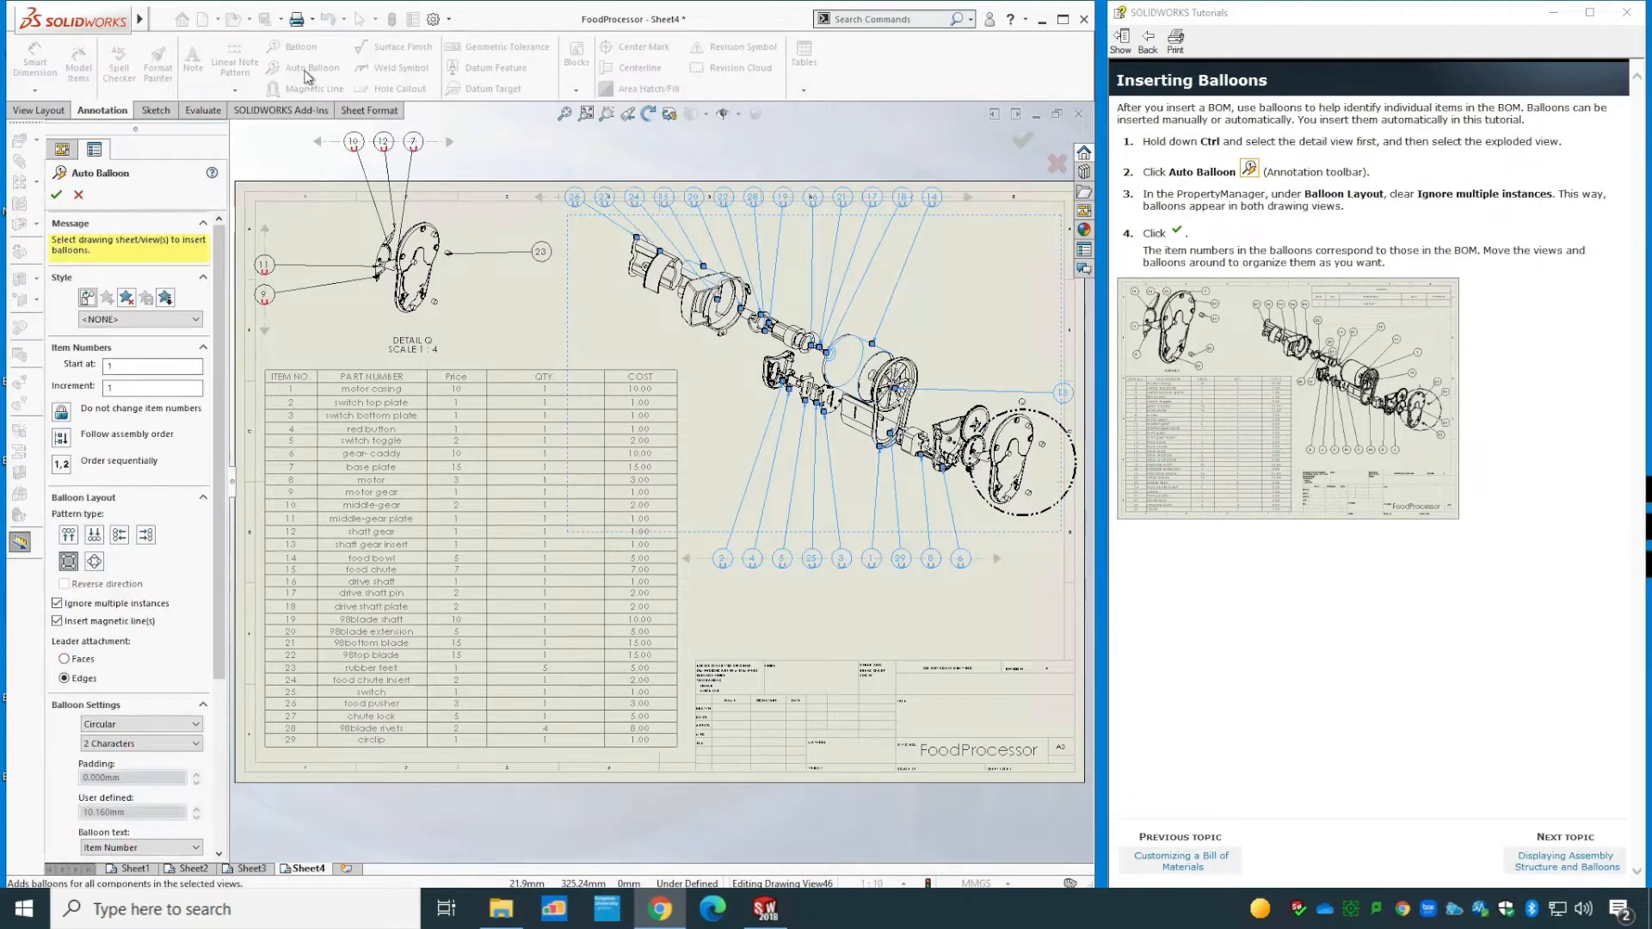
click(56, 196)
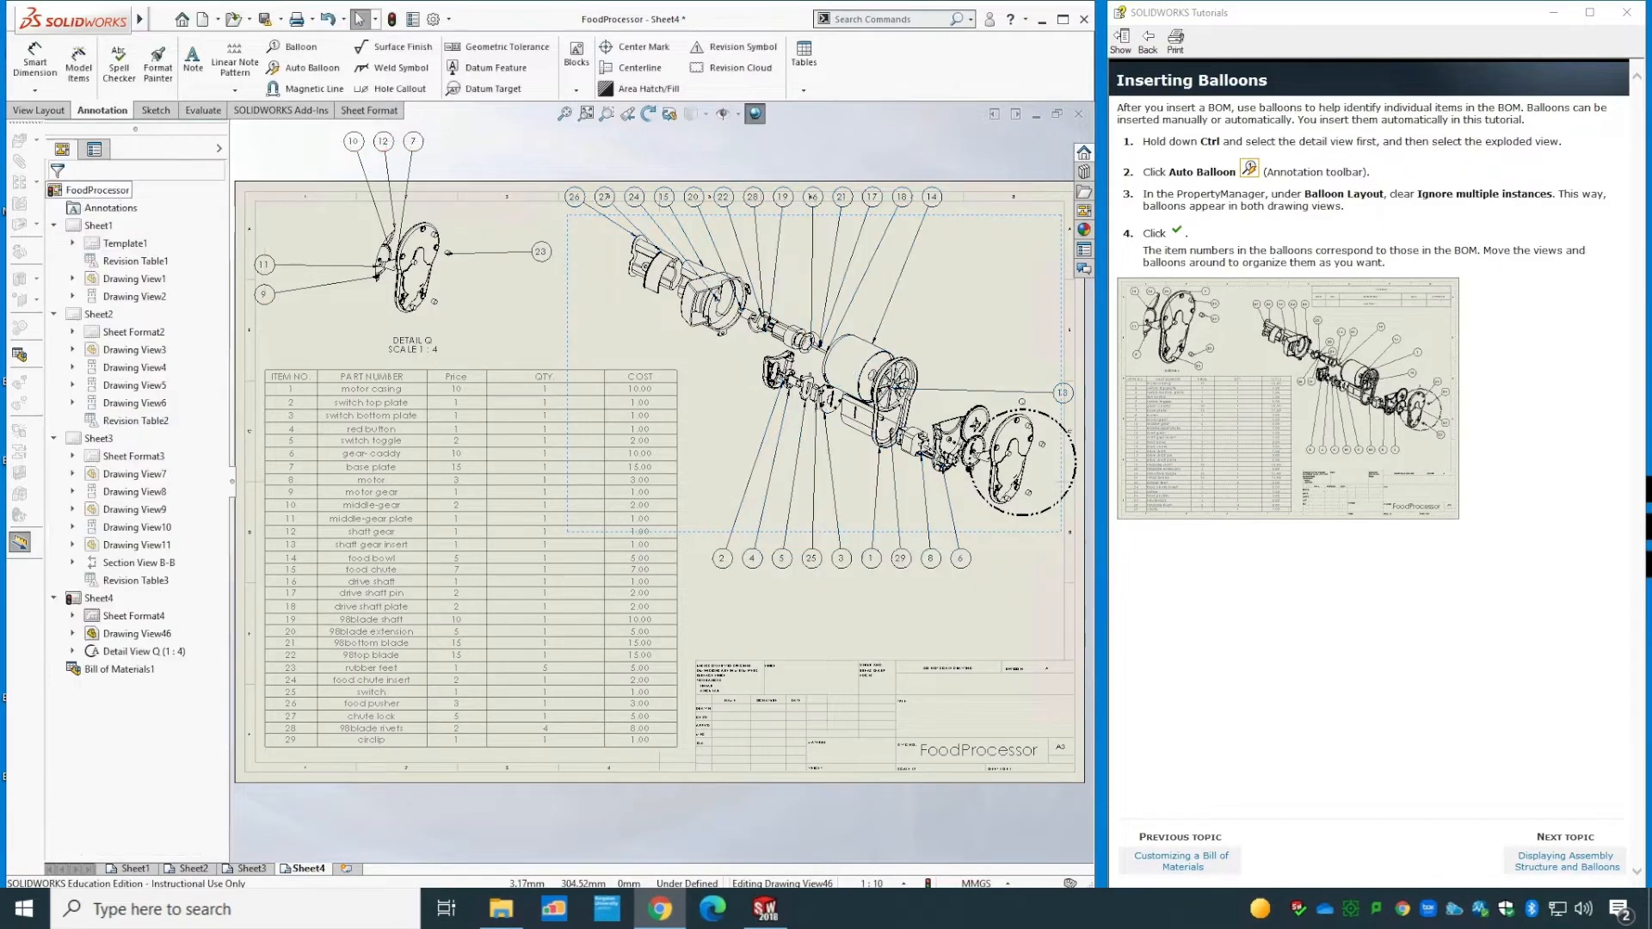
mouse_move(1006, 542)
mouse_down()
mouse_move(1004, 571)
mouse_move(982, 566)
mouse_up()
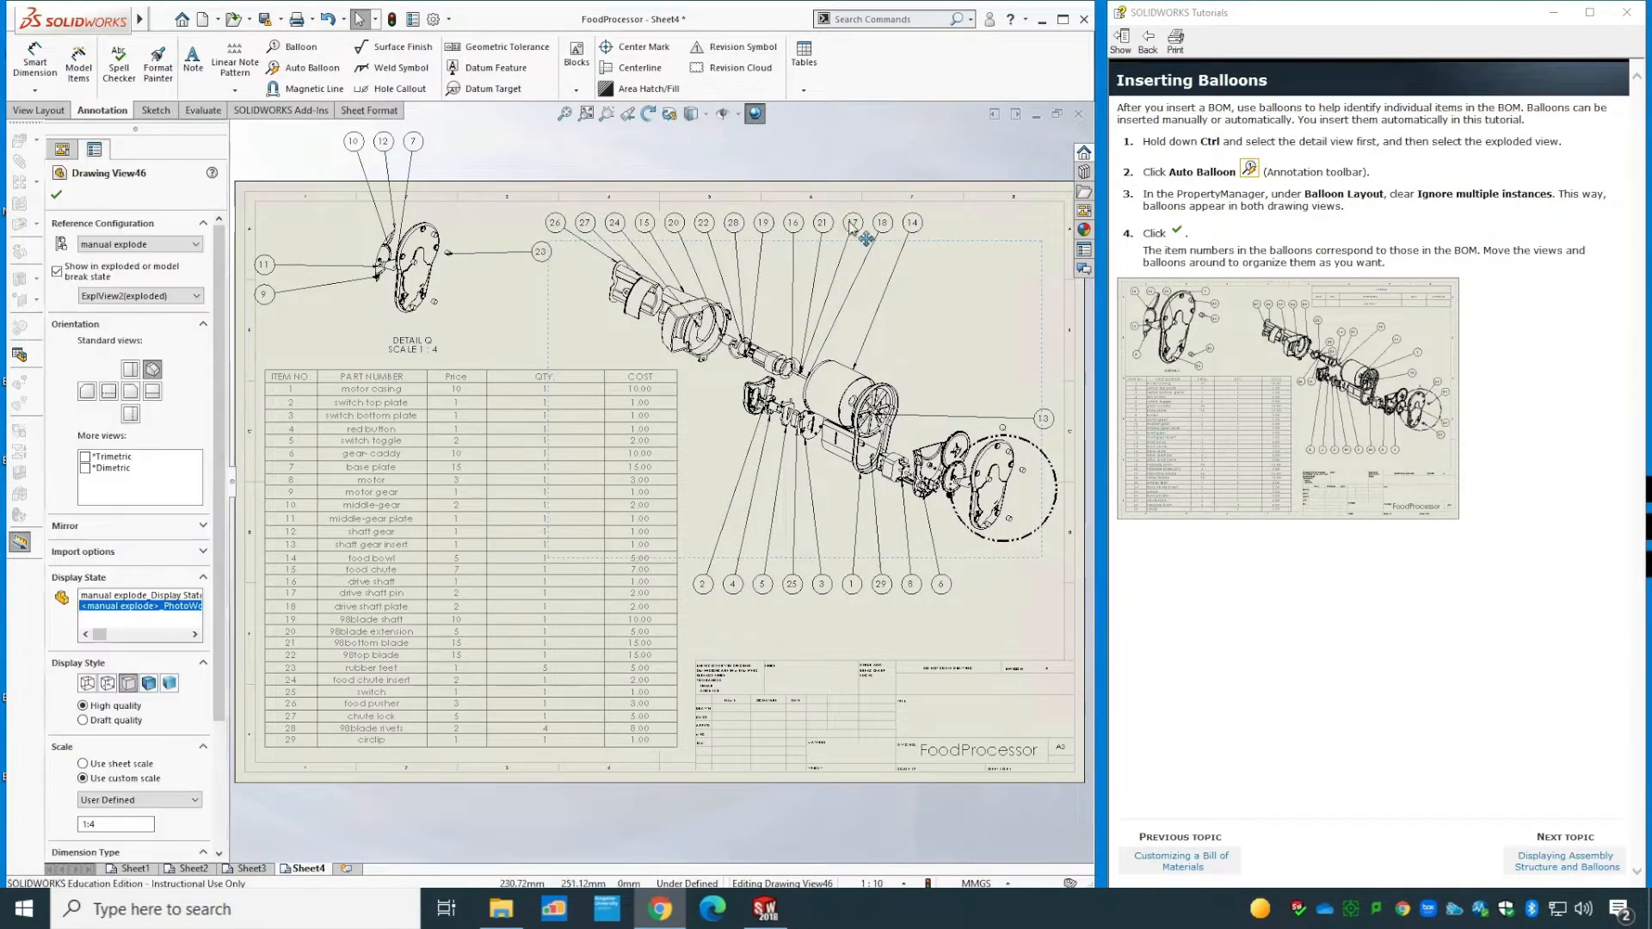
- Shift Detail View Q slightly to the right and move its balloons 23, 10, 12 and 7 closer around the view, inside the sheet
click(470, 315)
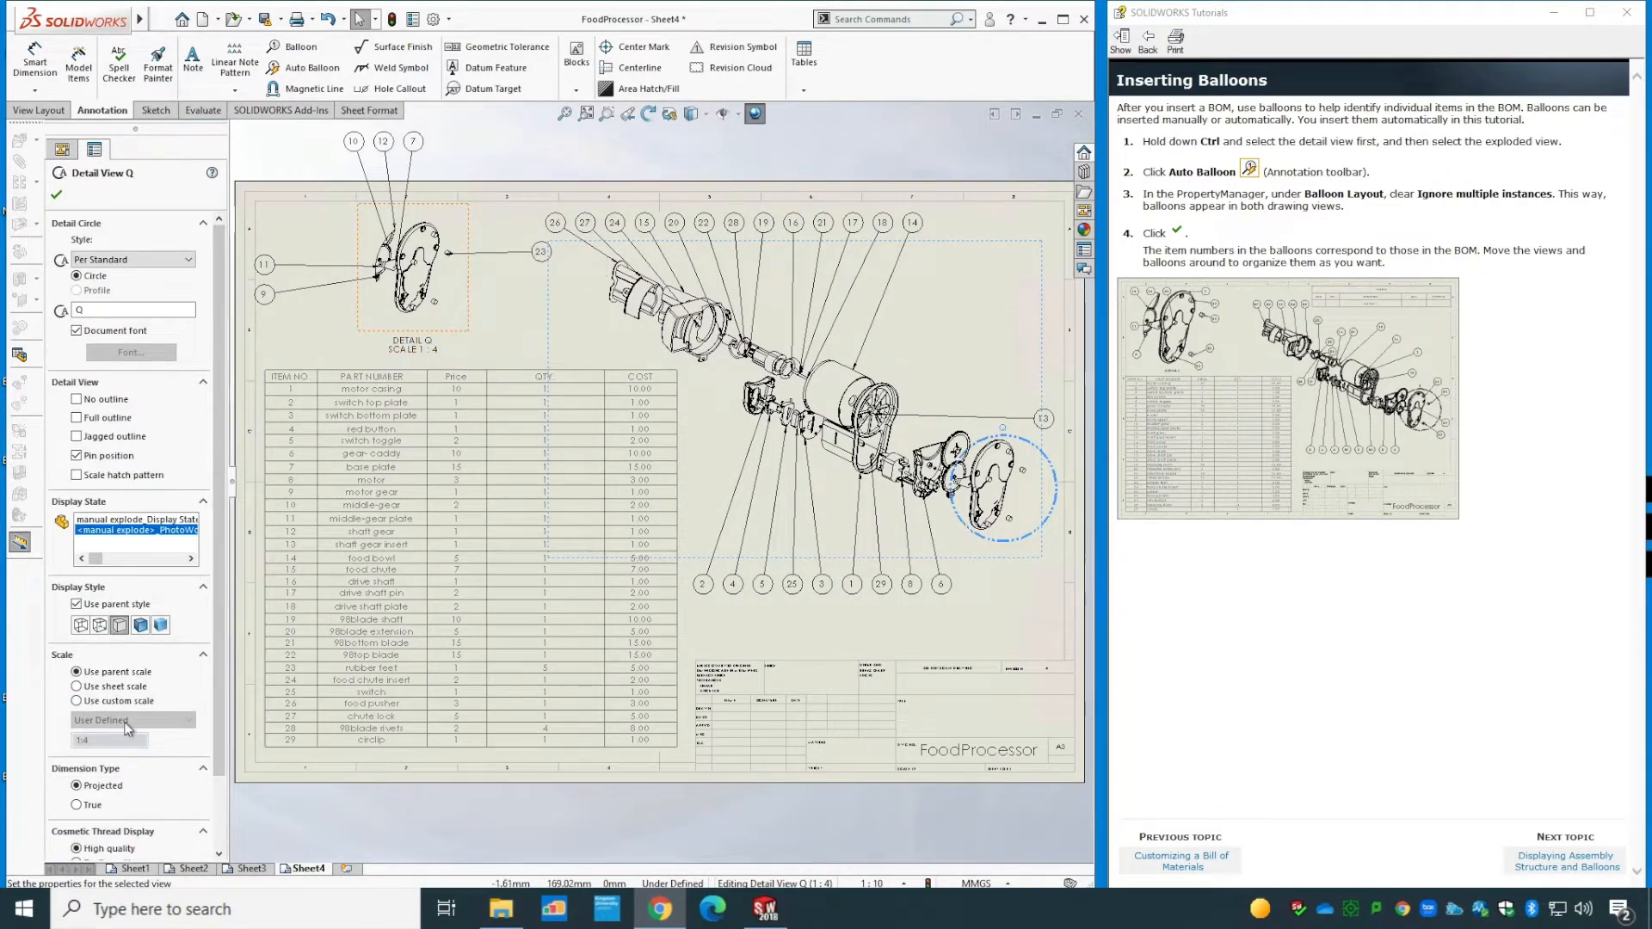
click(57, 194)
drag(462, 337, 503, 343)
drag(584, 258, 534, 291)
drag(397, 150, 332, 258)
drag(424, 147, 432, 213)
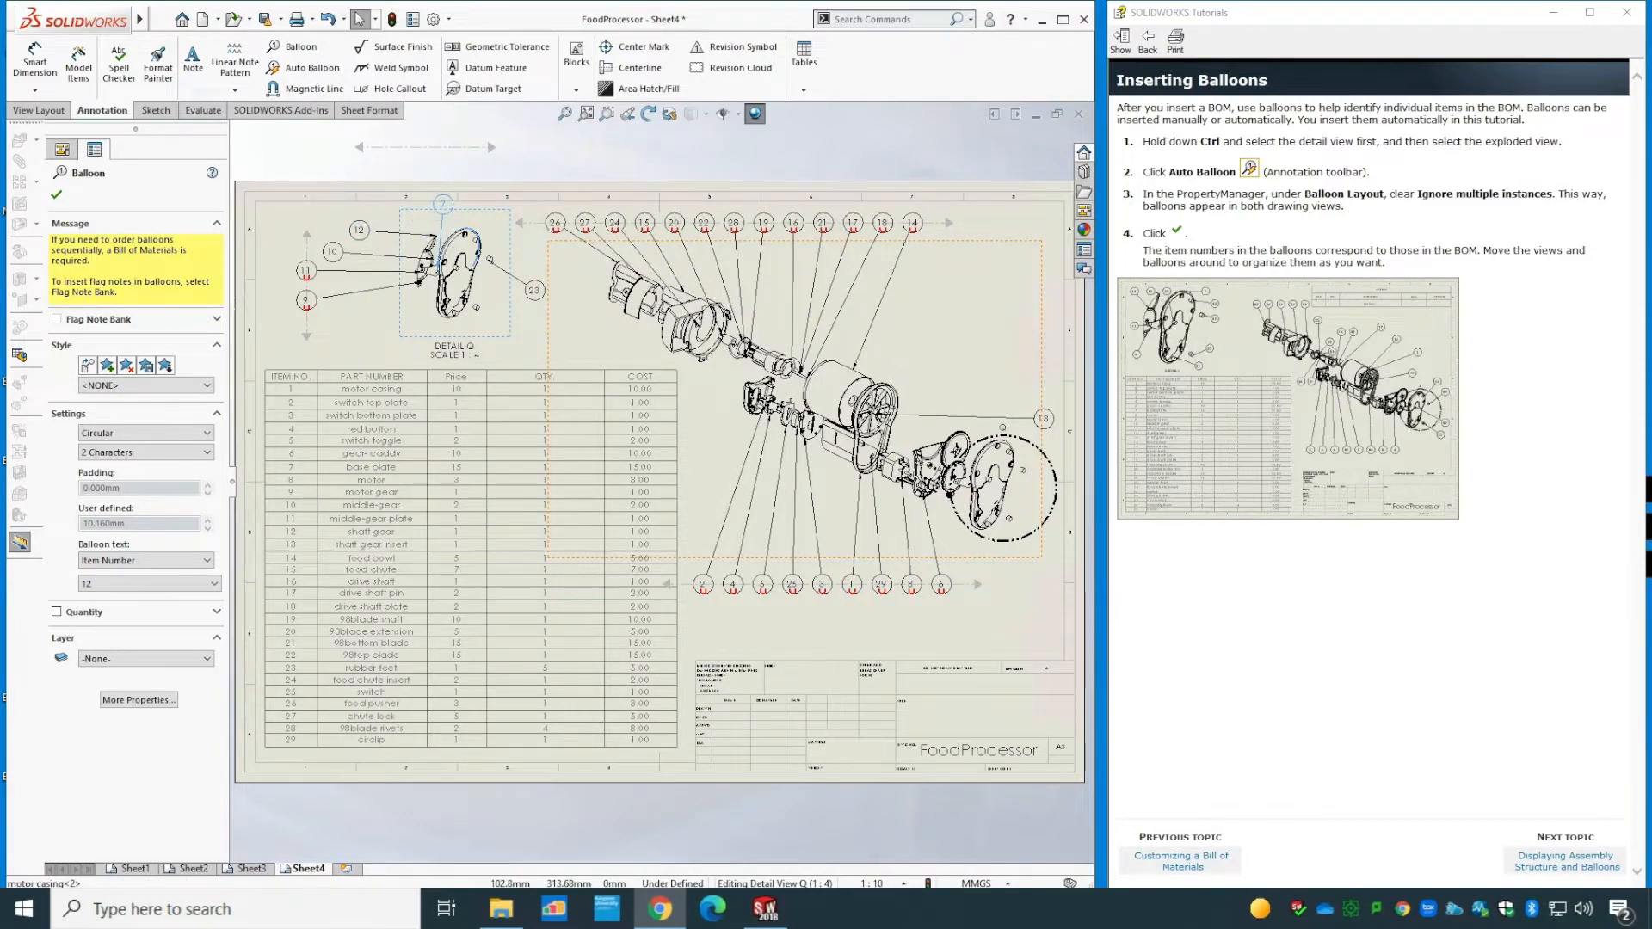
drag(534, 290, 516, 311)
click(60, 197)
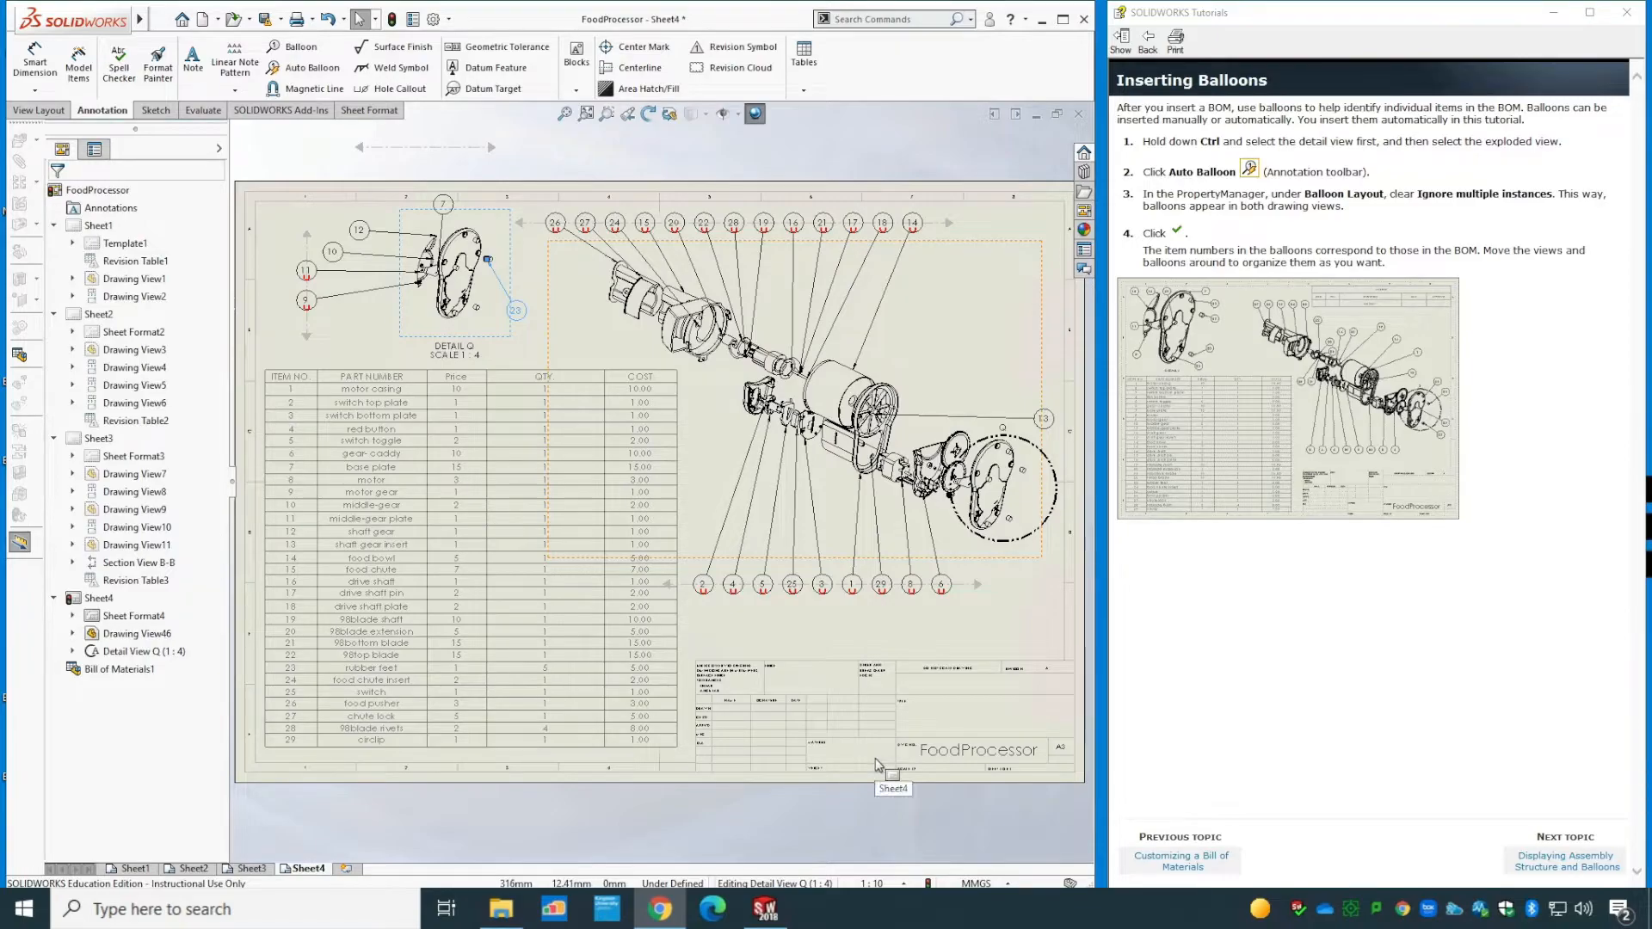
- Open the tutorial topic Displaying Assembly Structure and Balloons and expand the assembly structure columns of the bill of materials
click(1559, 857)
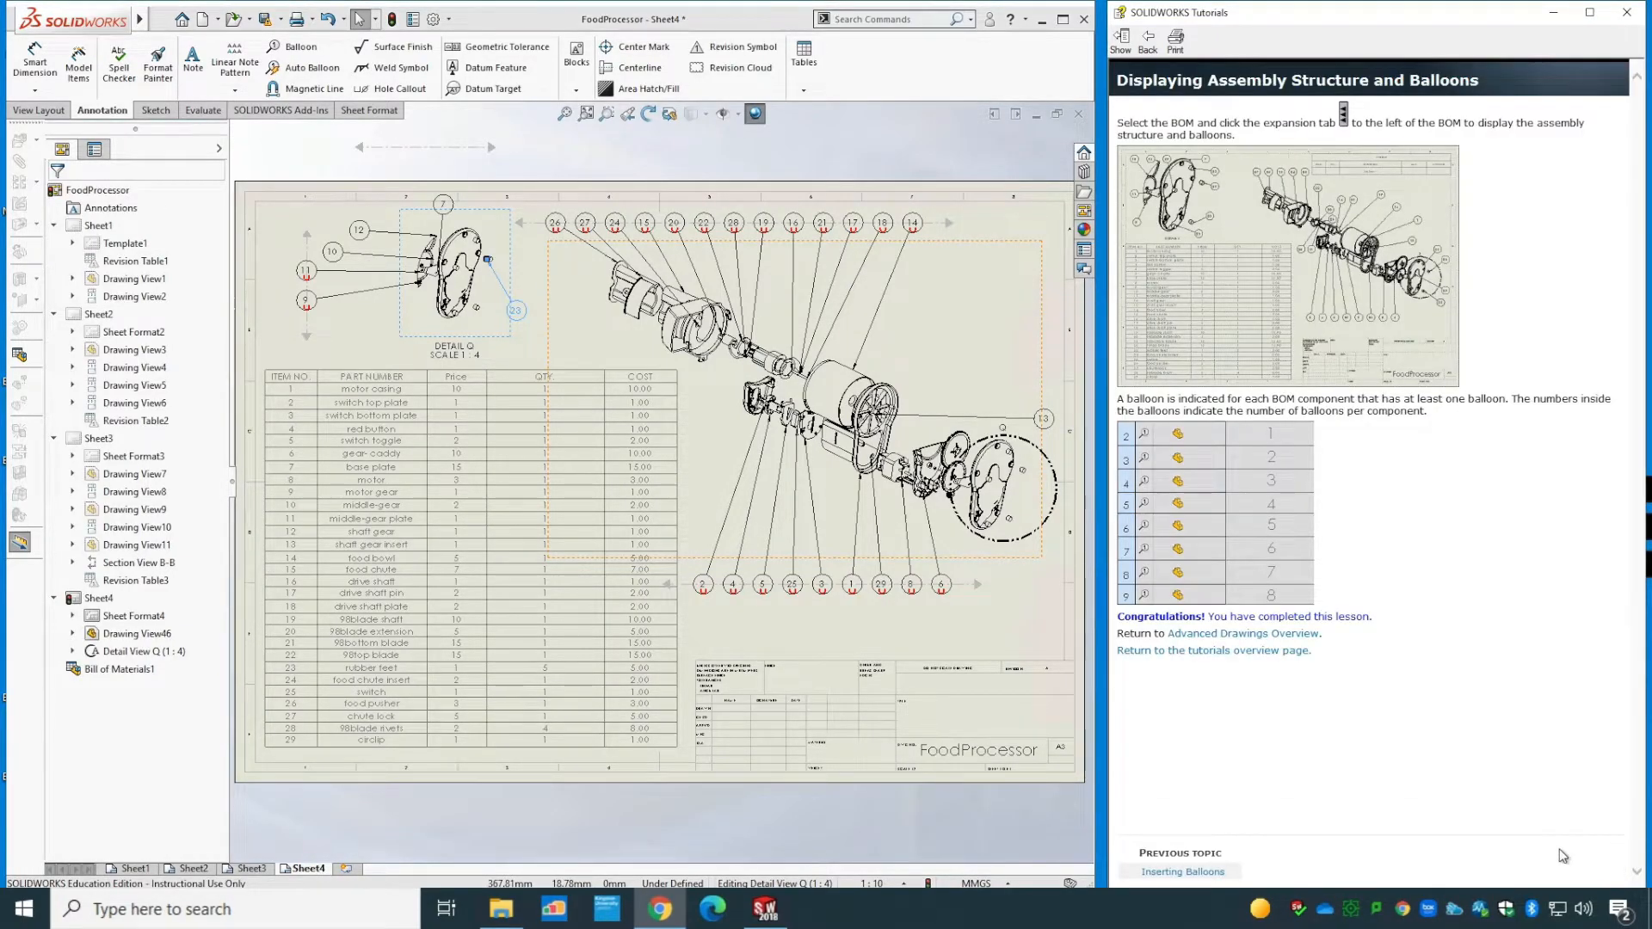
click(563, 464)
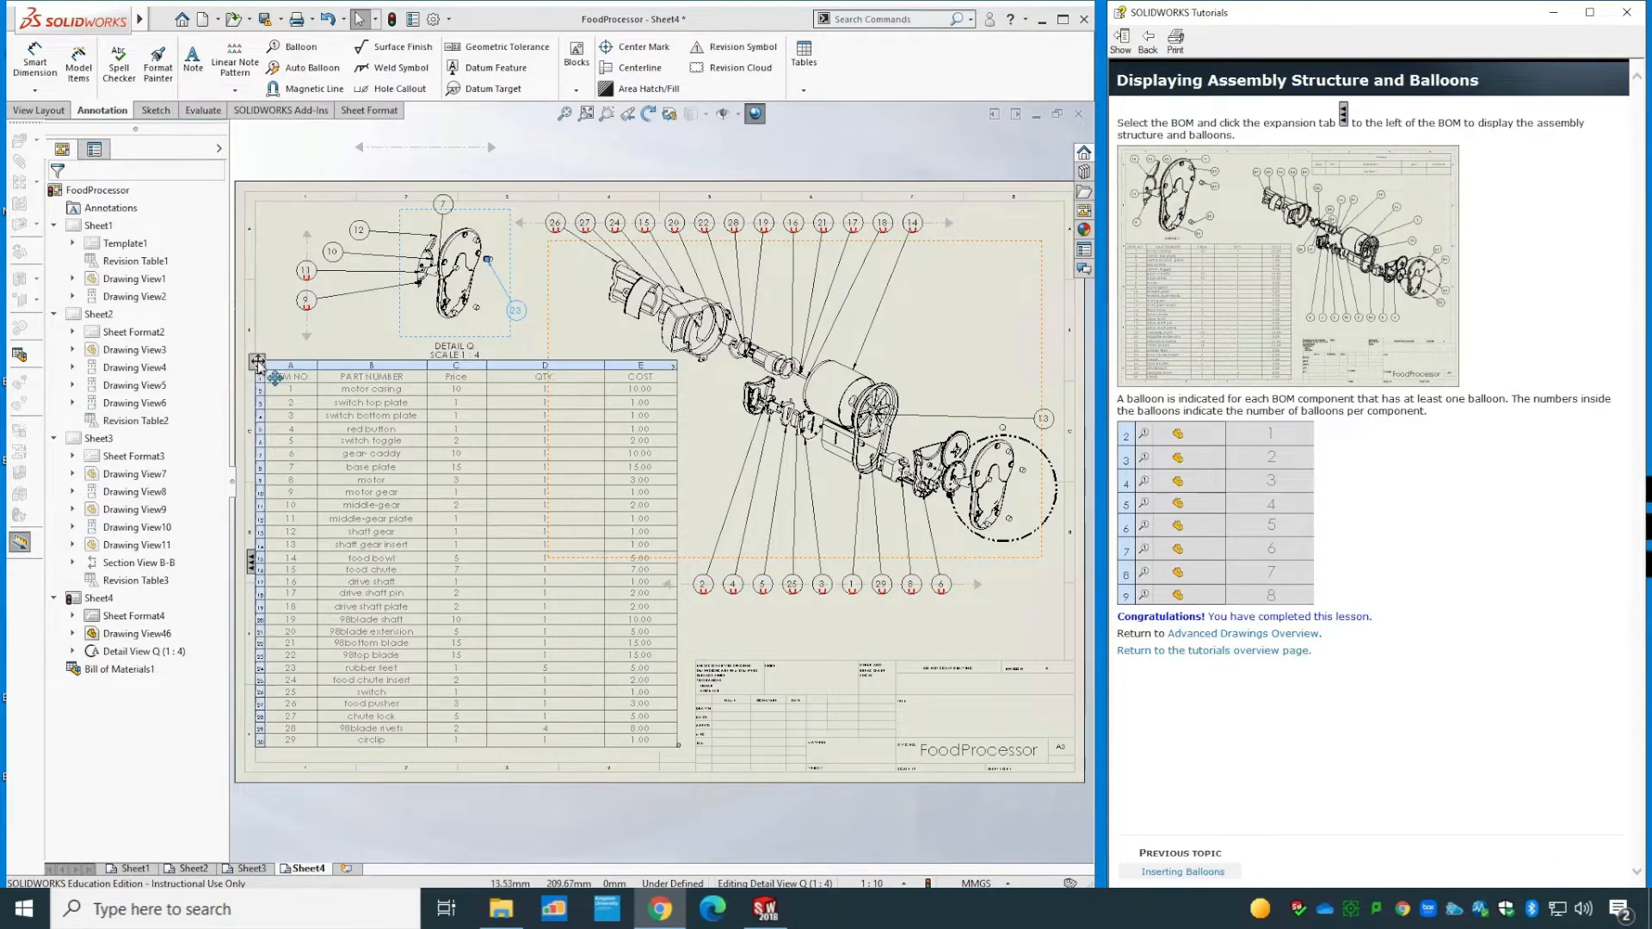
click(258, 361)
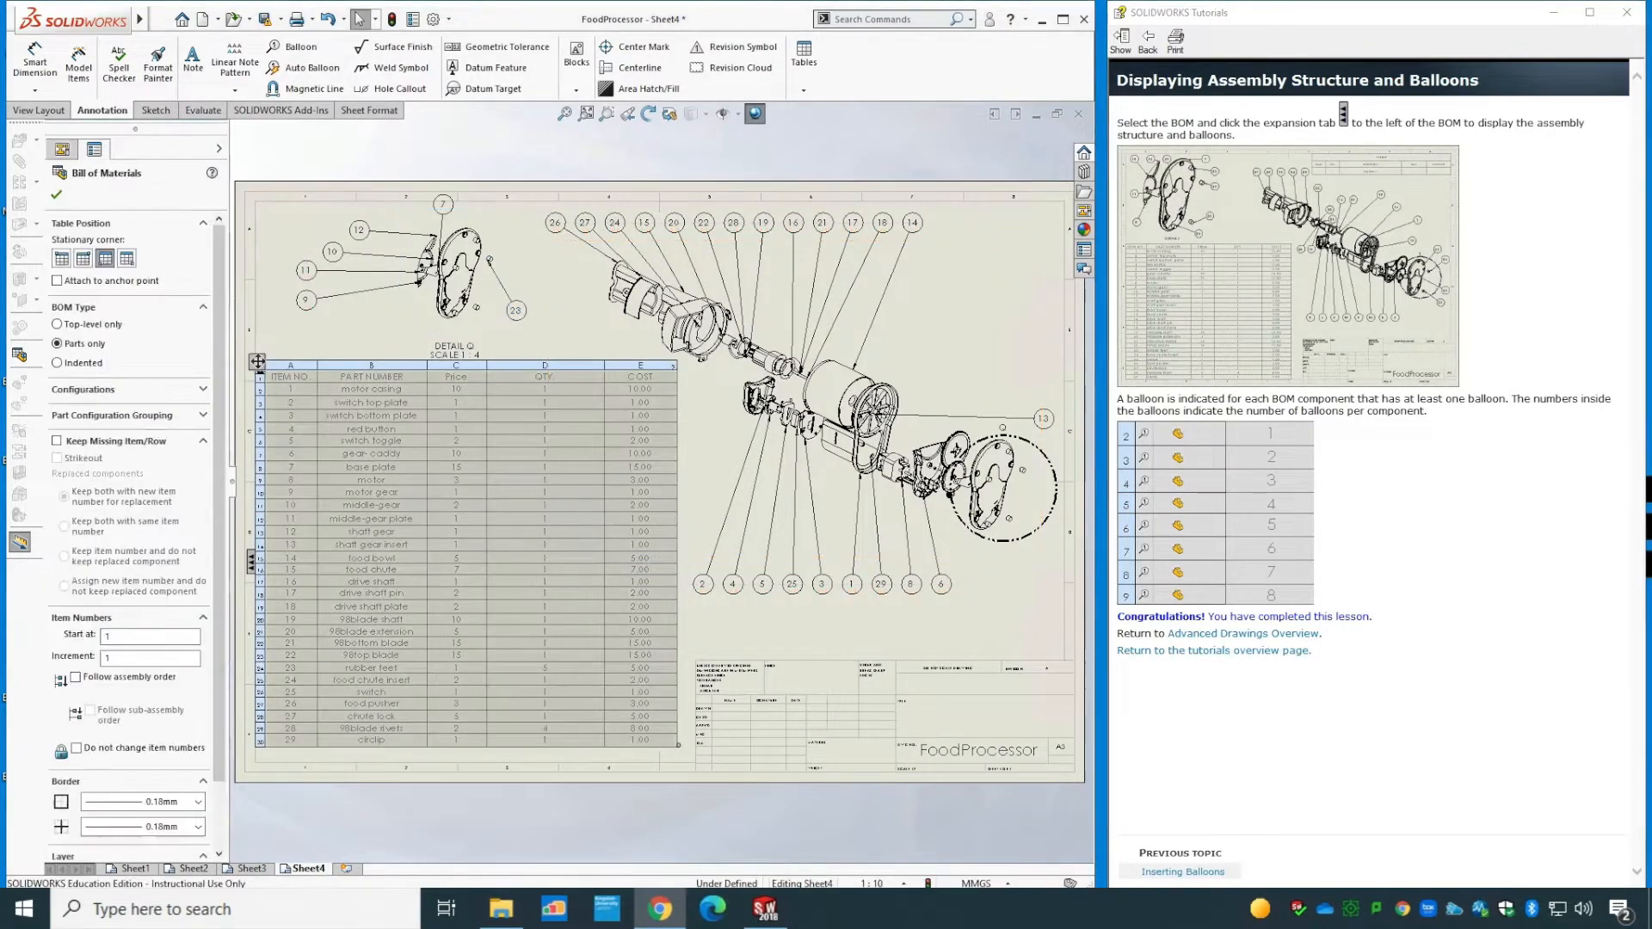
click(252, 563)
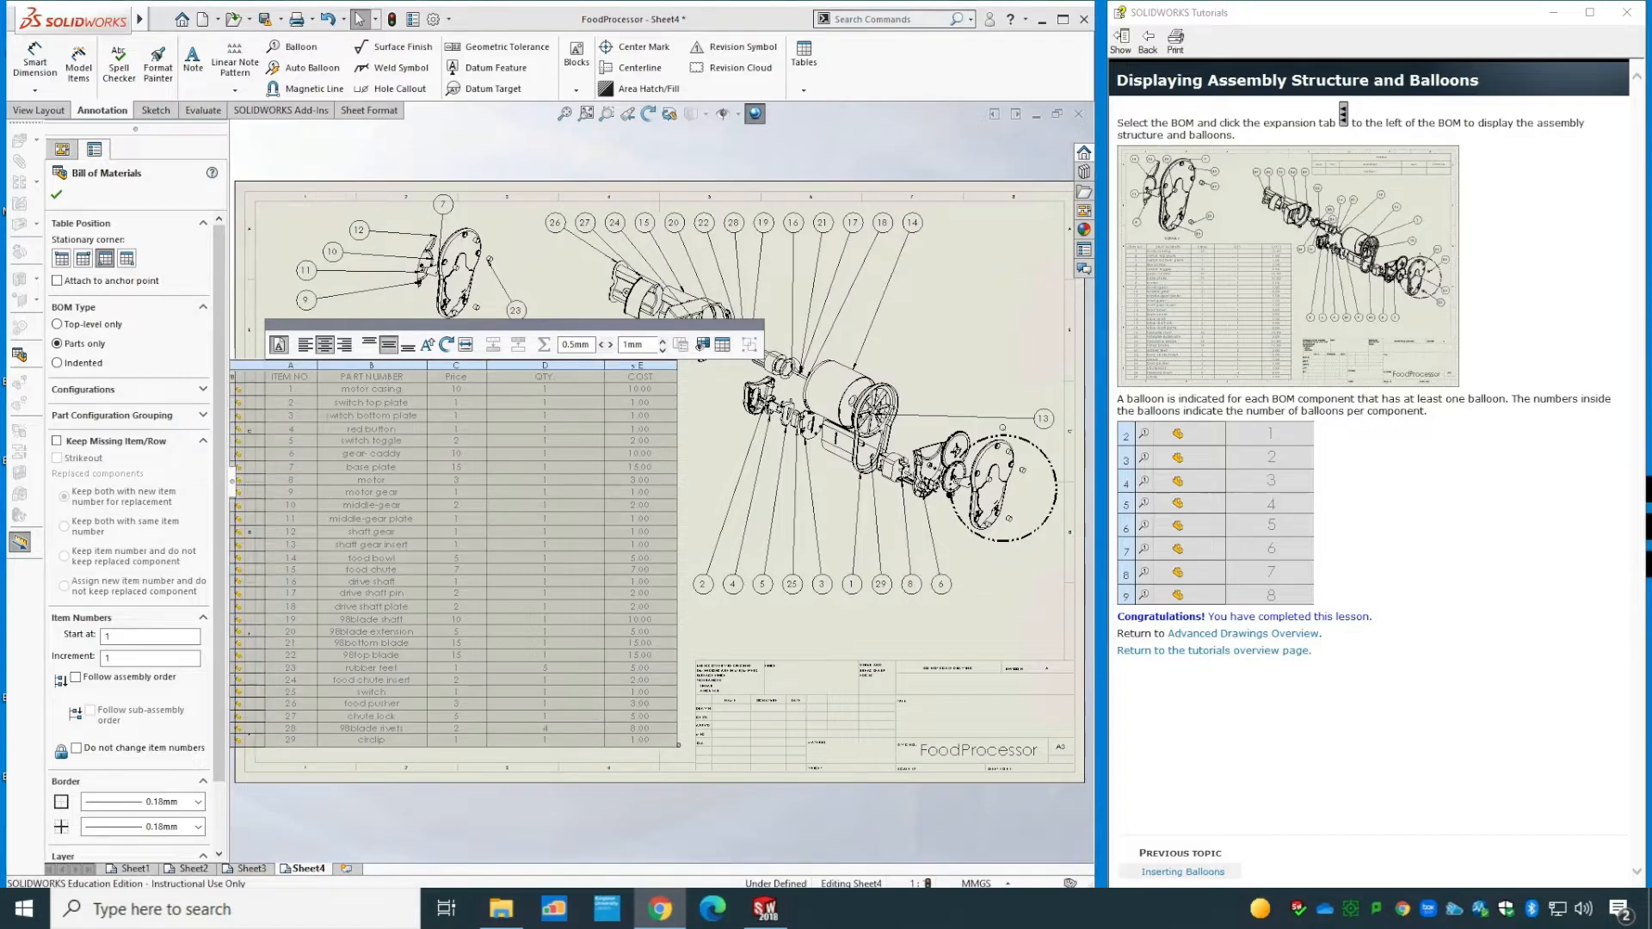
- Select the bill of materials rows one after another from motor casing to switch toggle to locate their parts in the exploded view
click(252, 390)
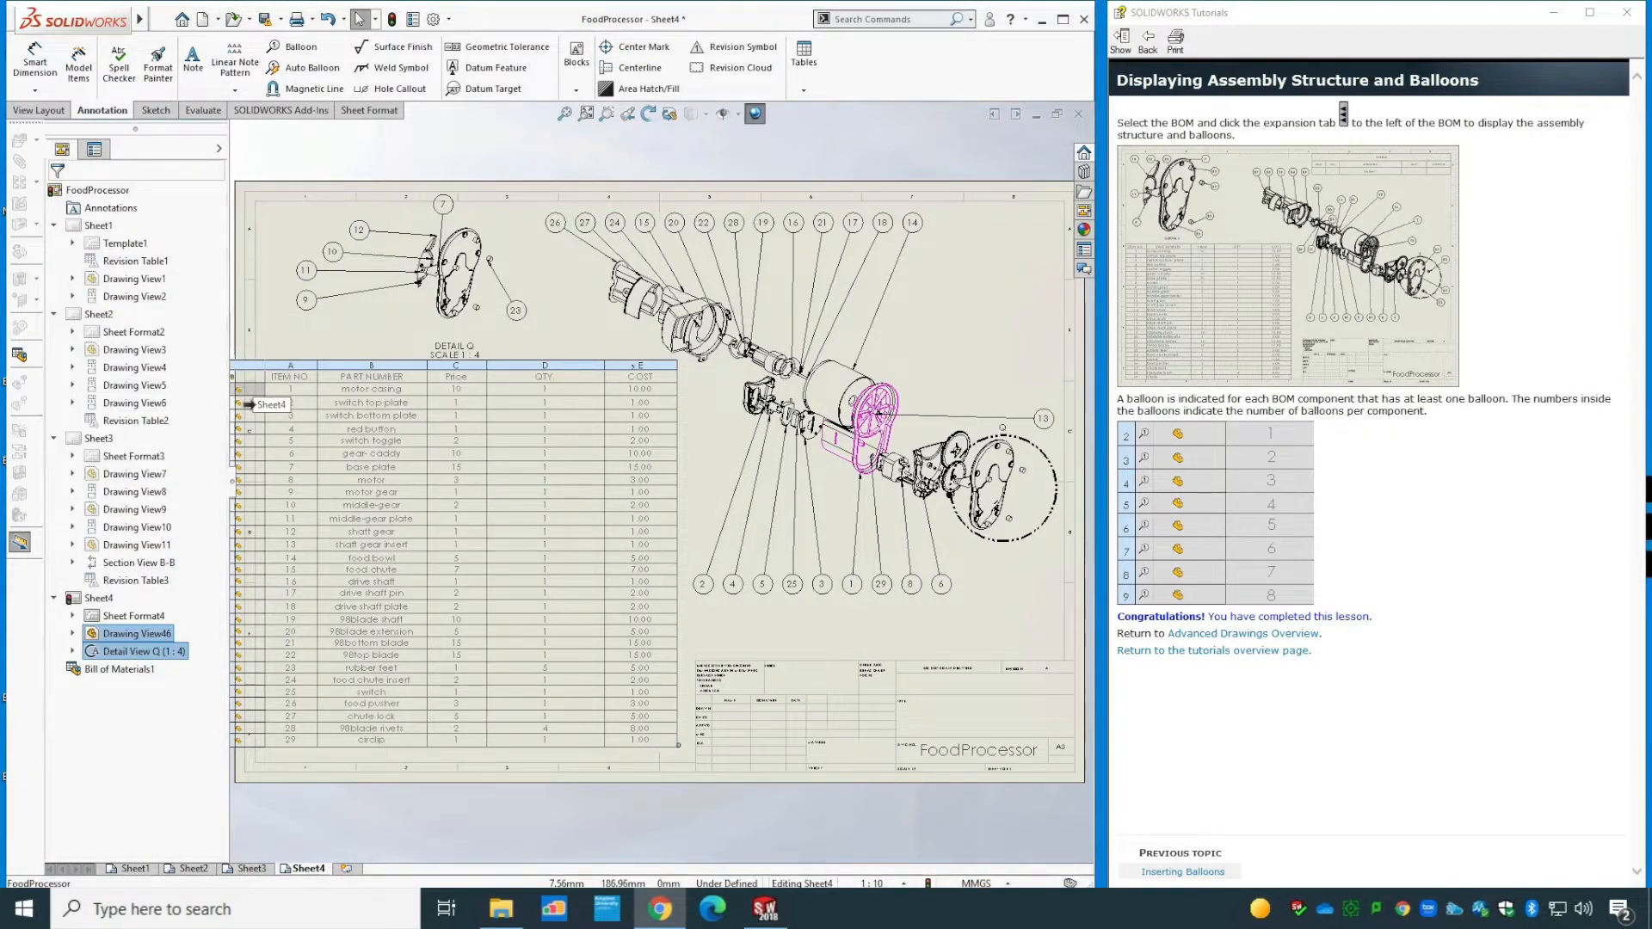
click(249, 404)
click(249, 419)
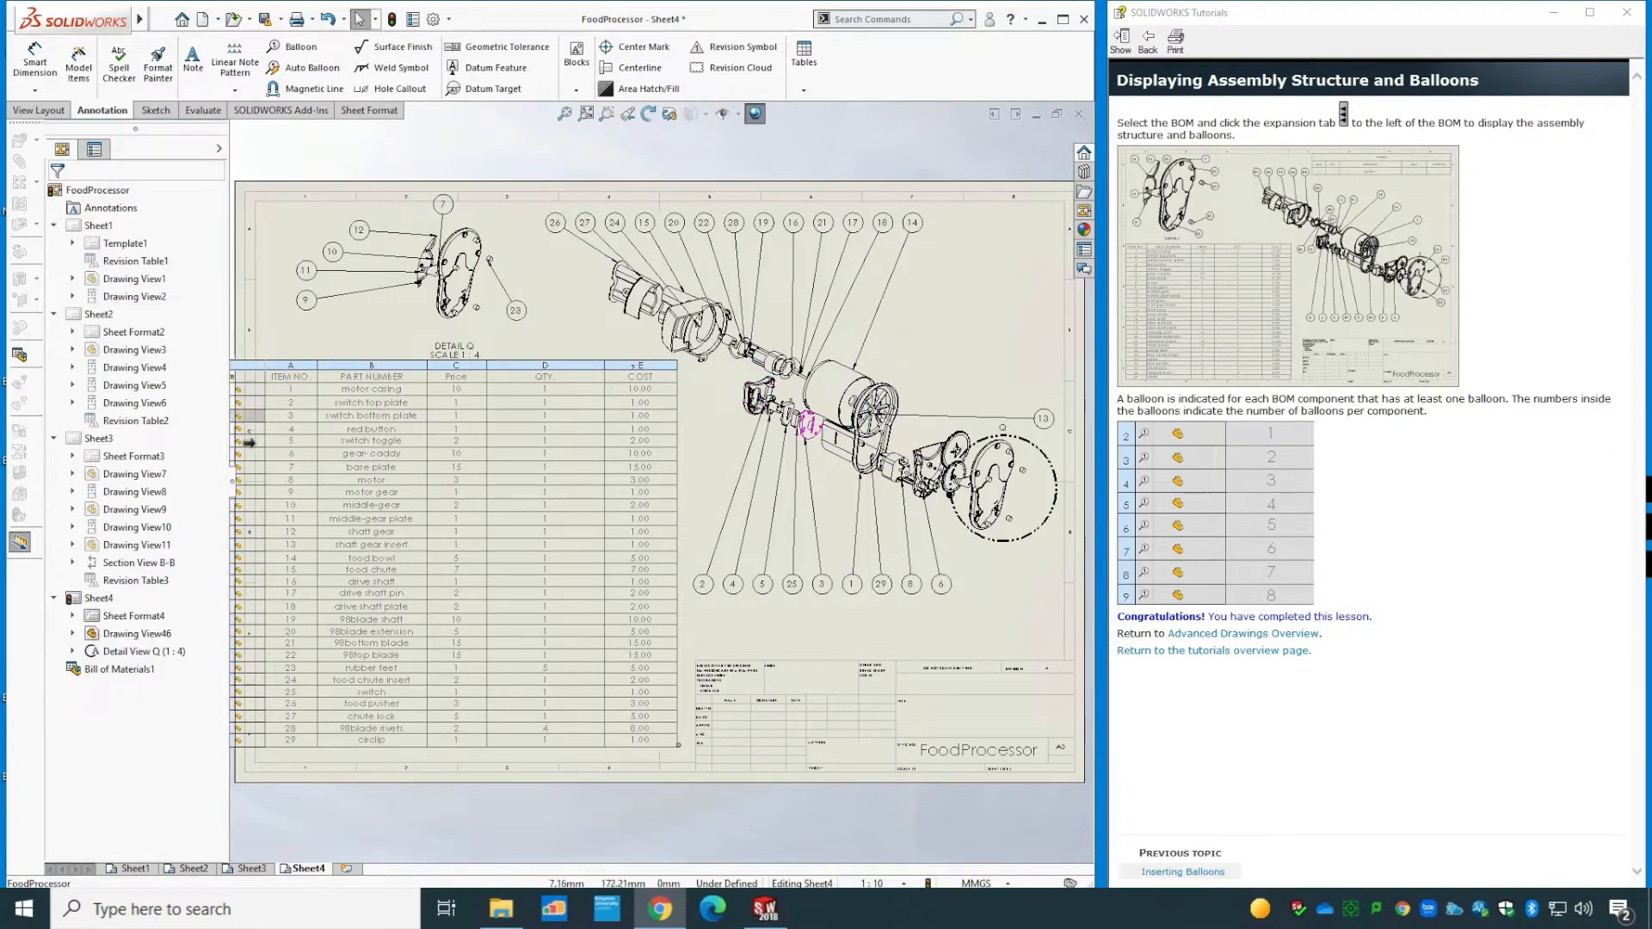
click(251, 431)
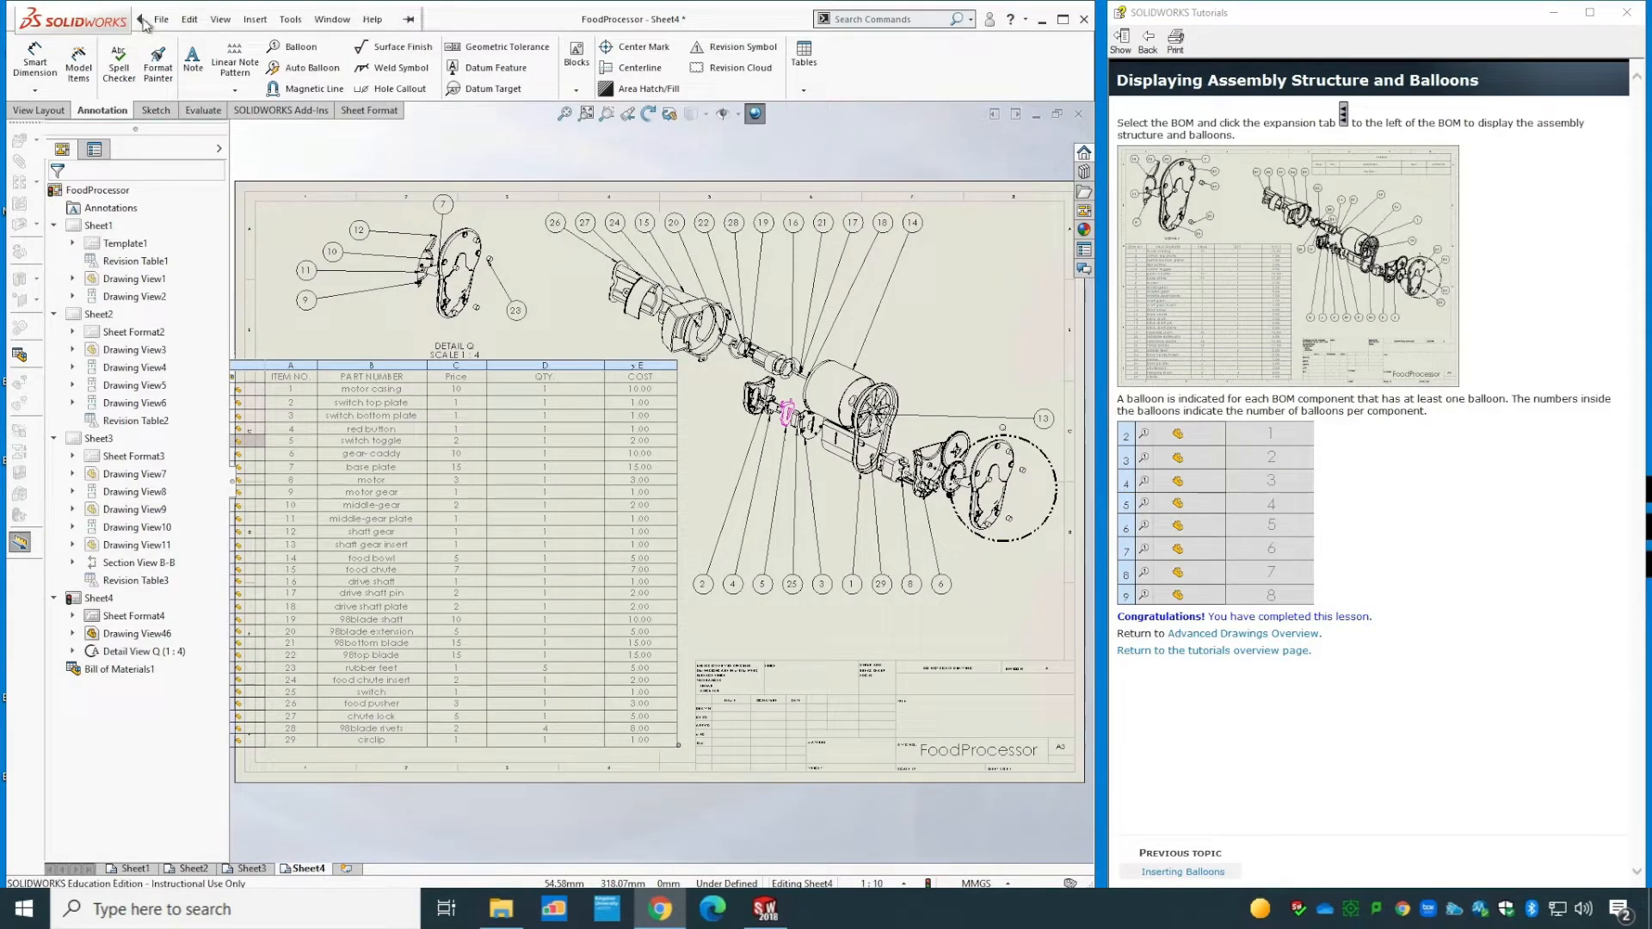
- Start printing the FoodProcessor drawing with Microsoft Print to PDF and confirm Landscape orientation in the printer properties
click(159, 20)
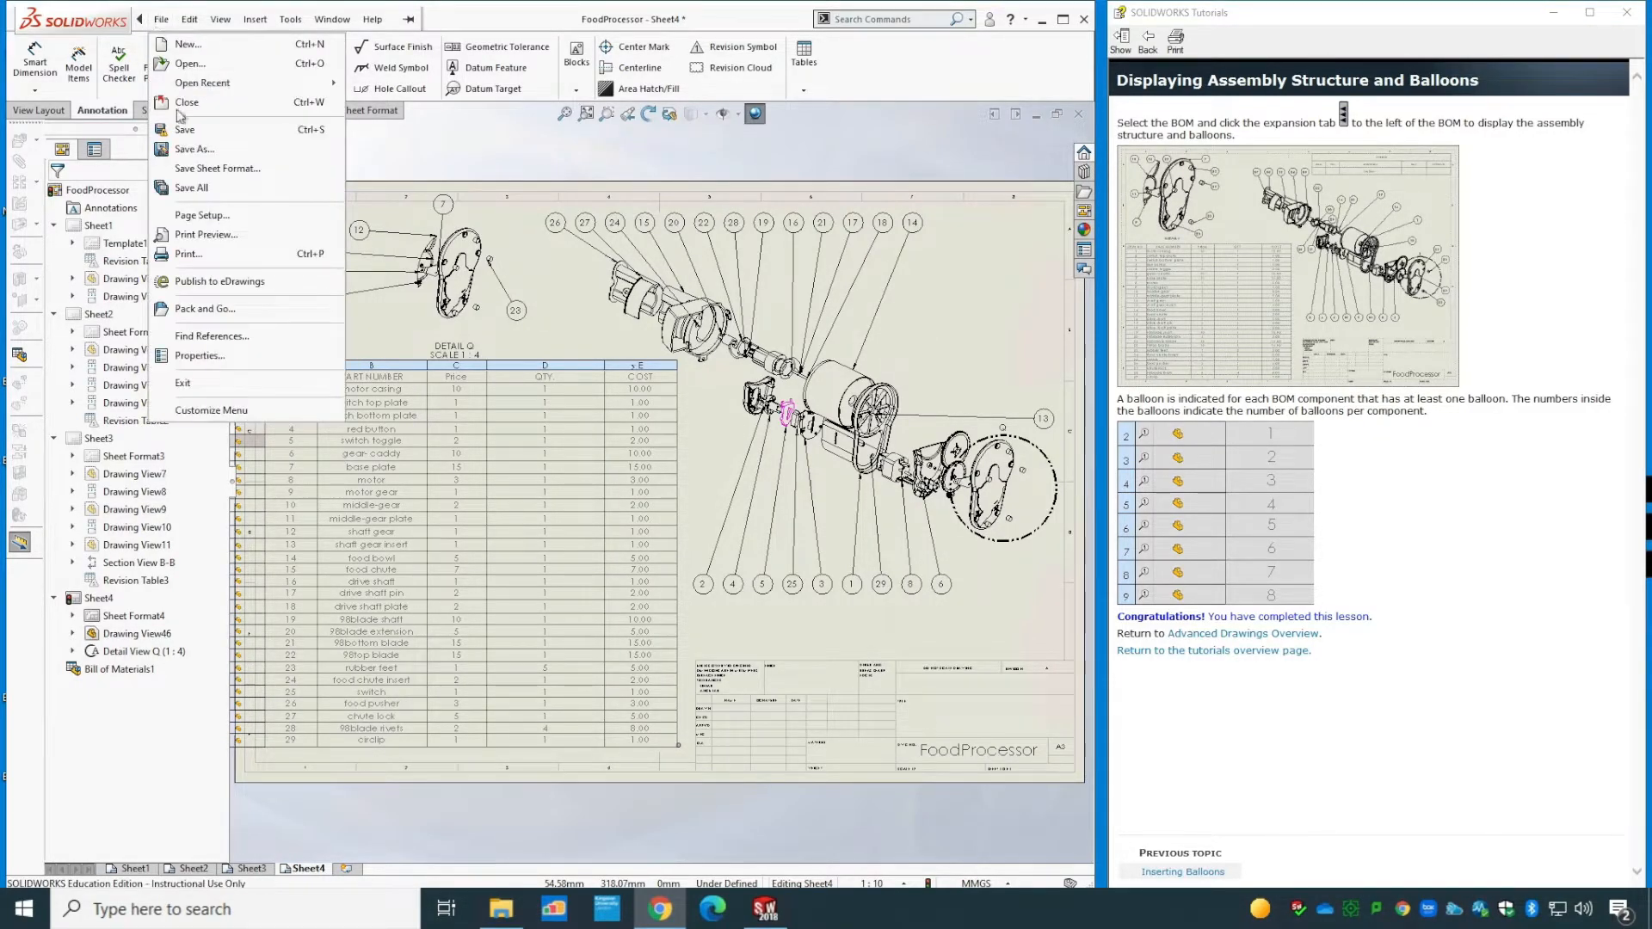
click(211, 258)
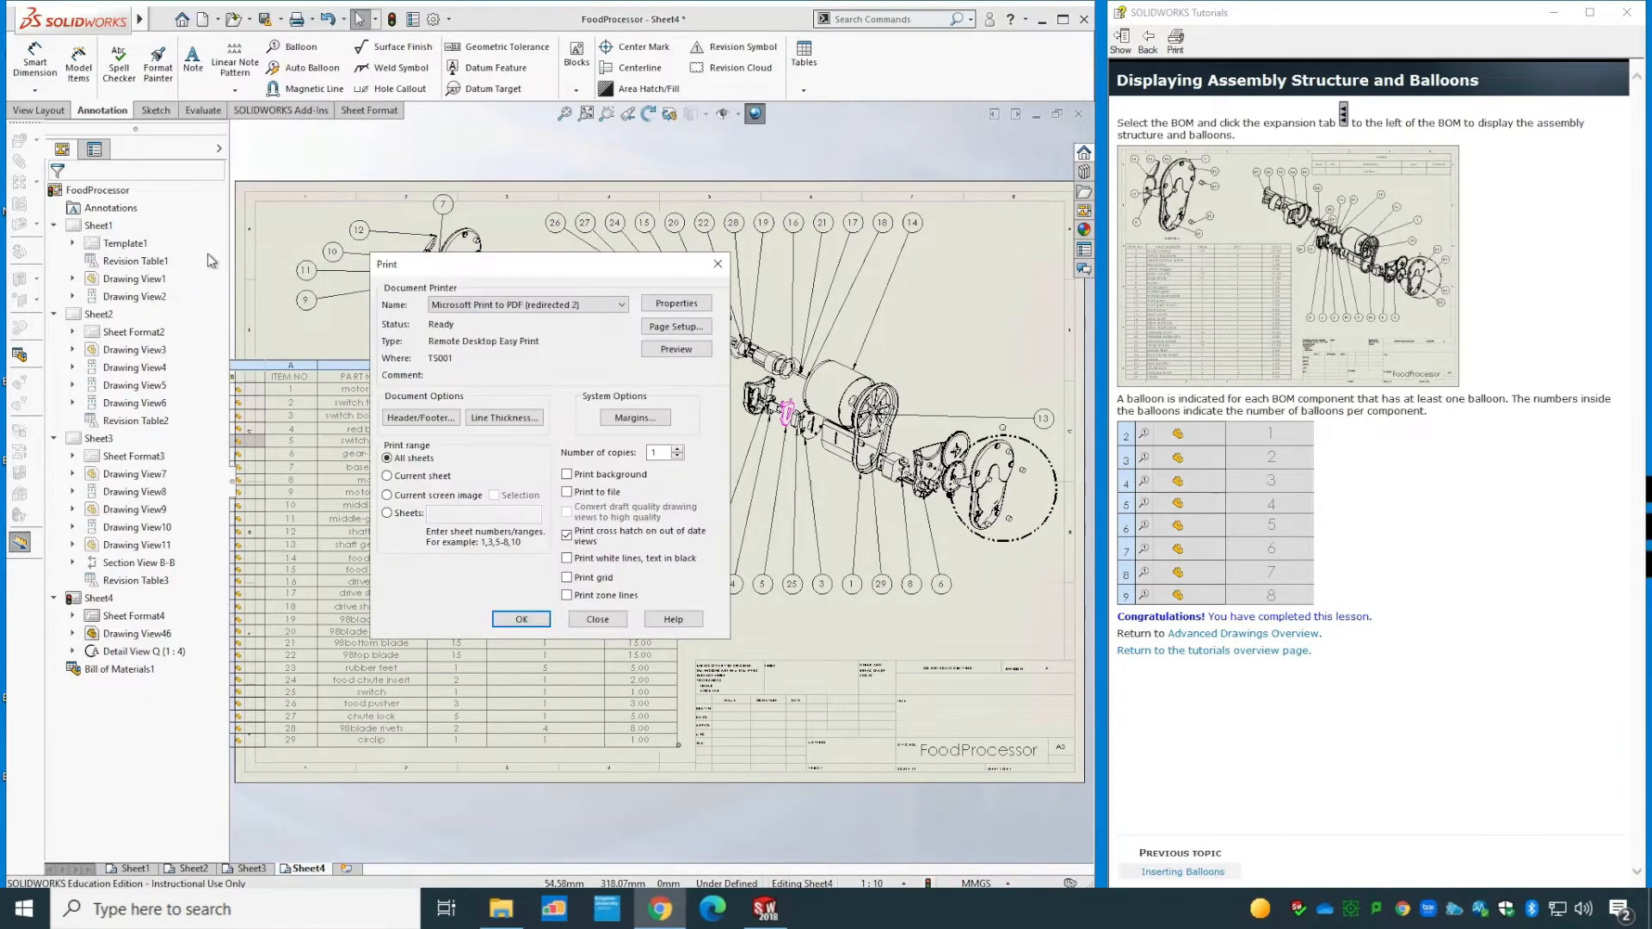
click(582, 307)
click(582, 307)
click(695, 305)
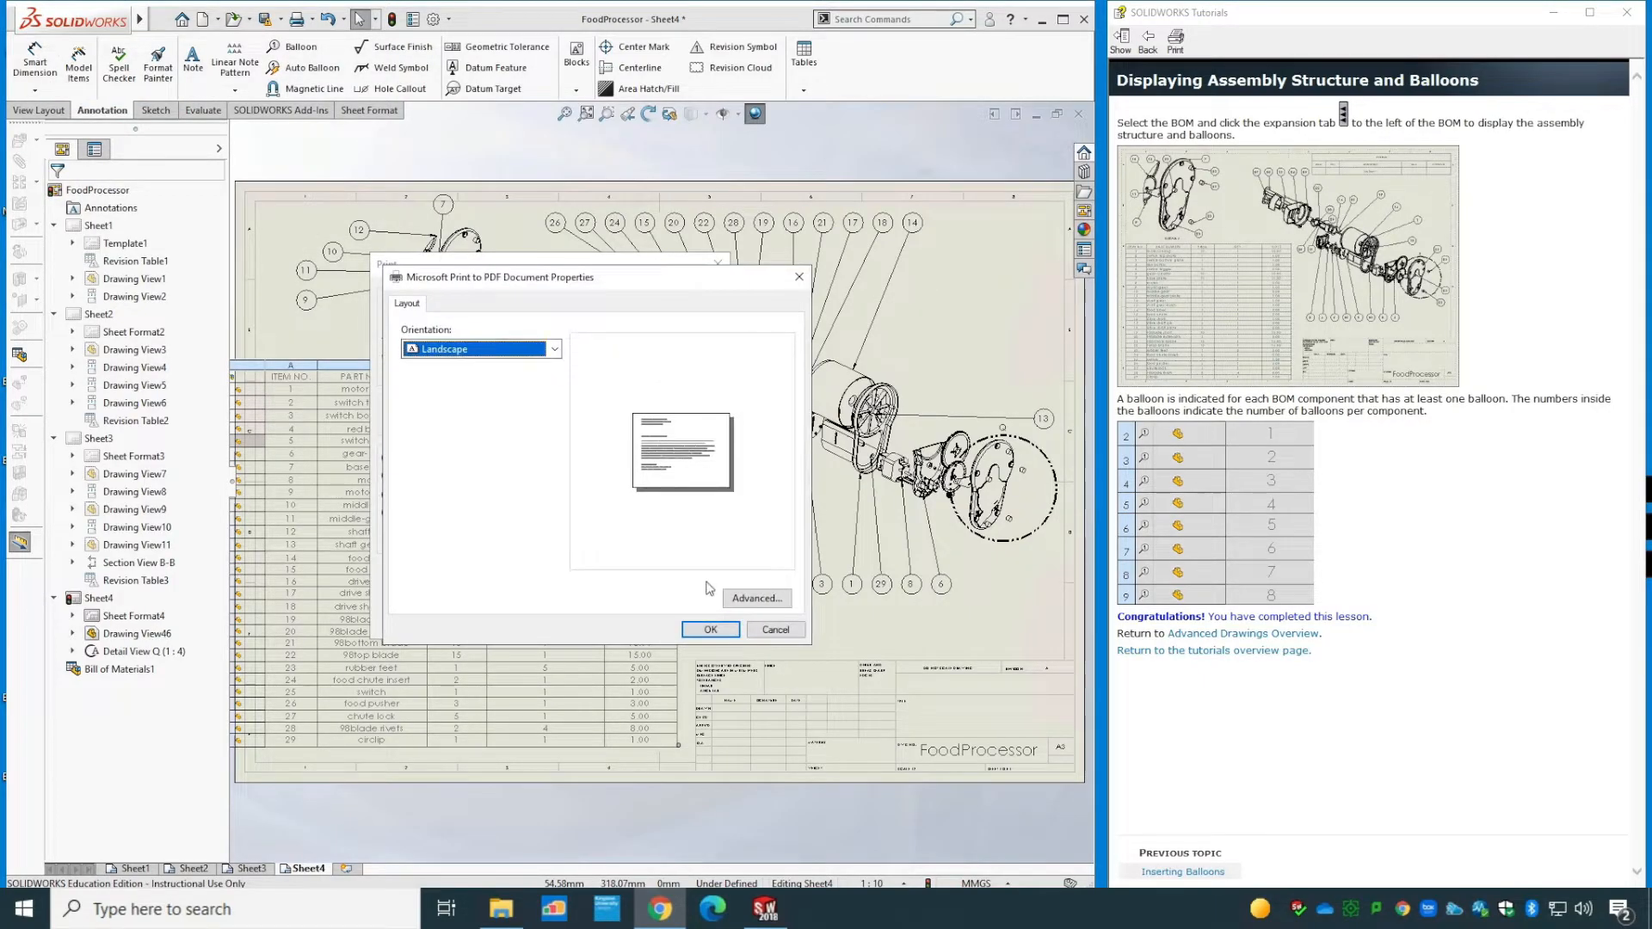
click(711, 631)
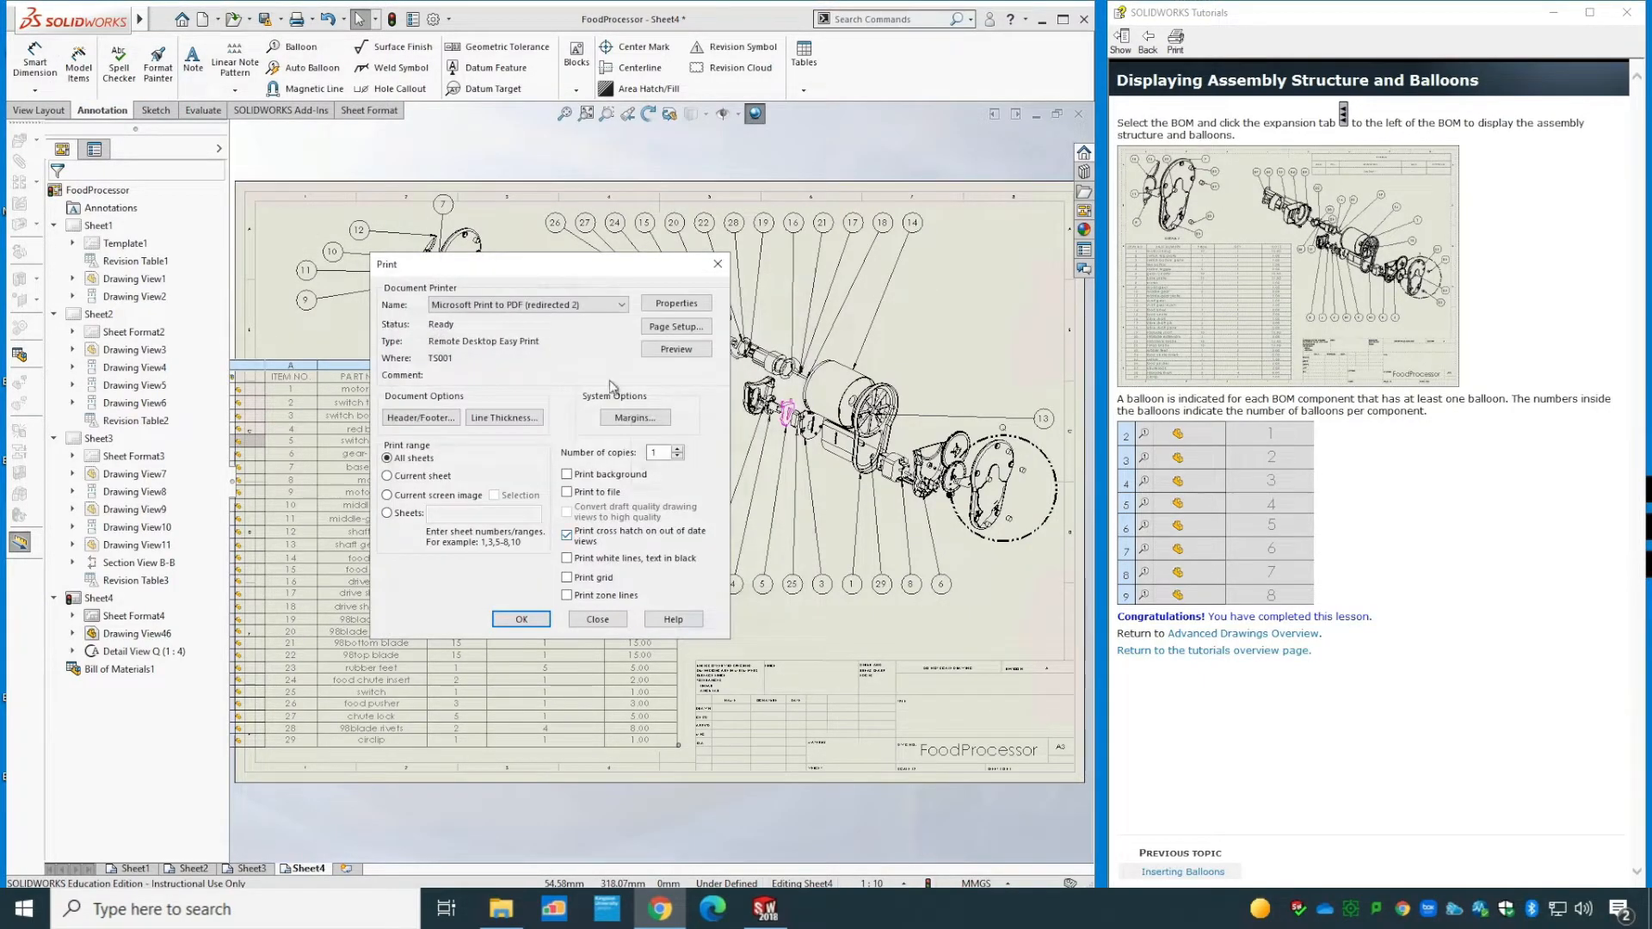
- Go through the page setup, print all sheets to PDF and open This PC as the save location
click(680, 328)
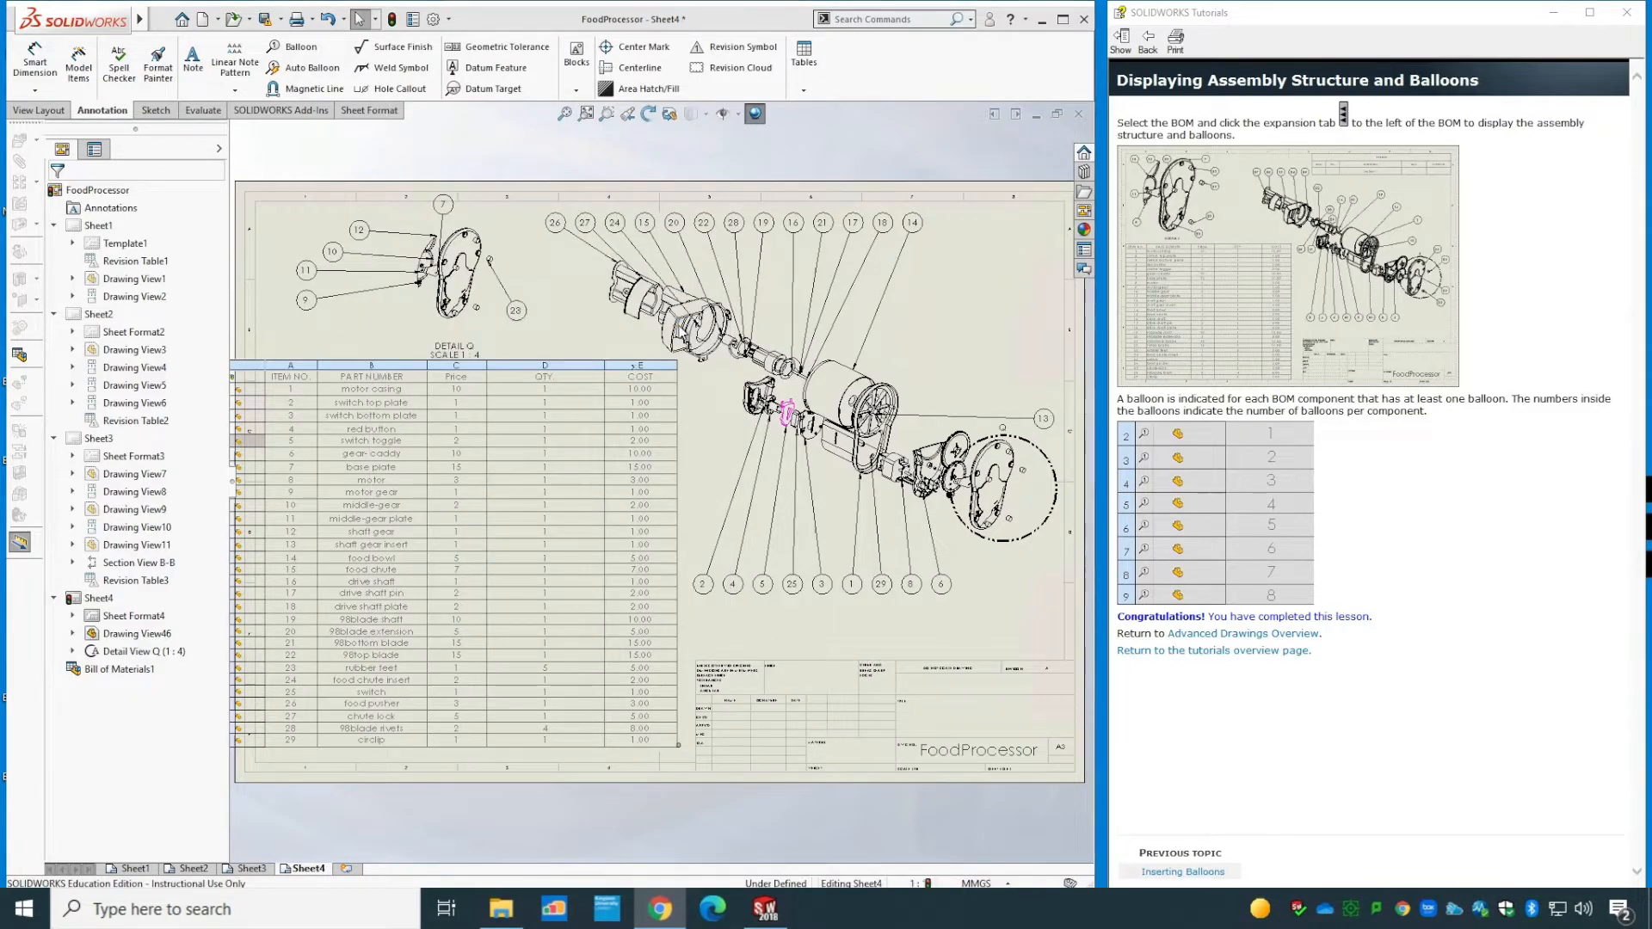
click(408, 428)
click(537, 586)
click(521, 620)
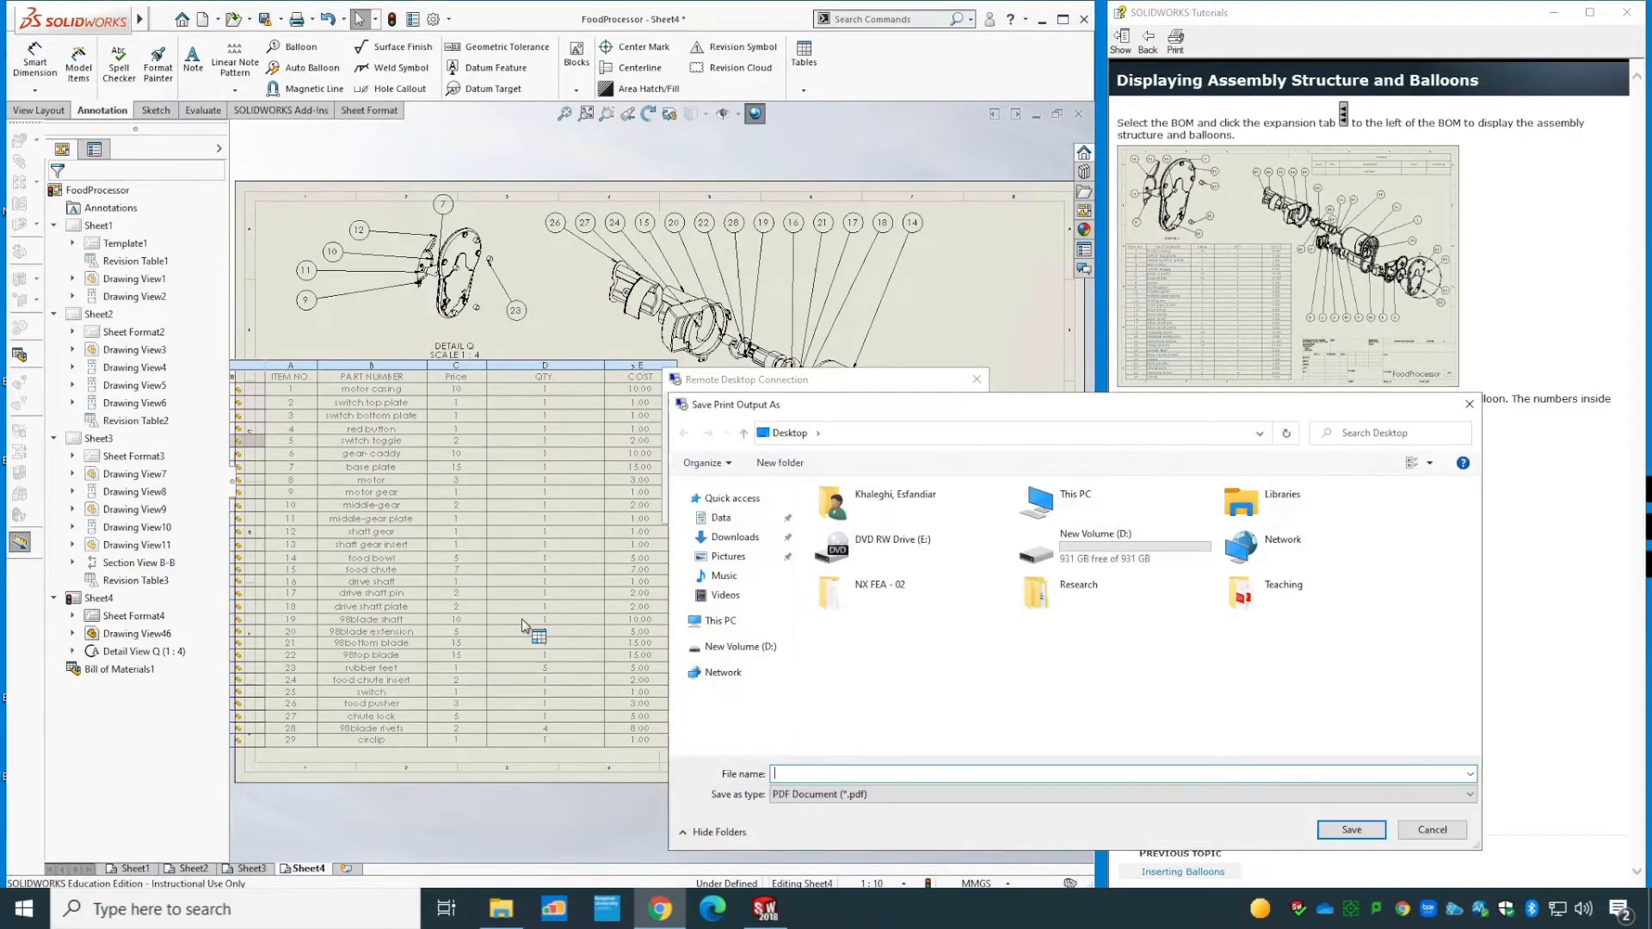
click(725, 620)
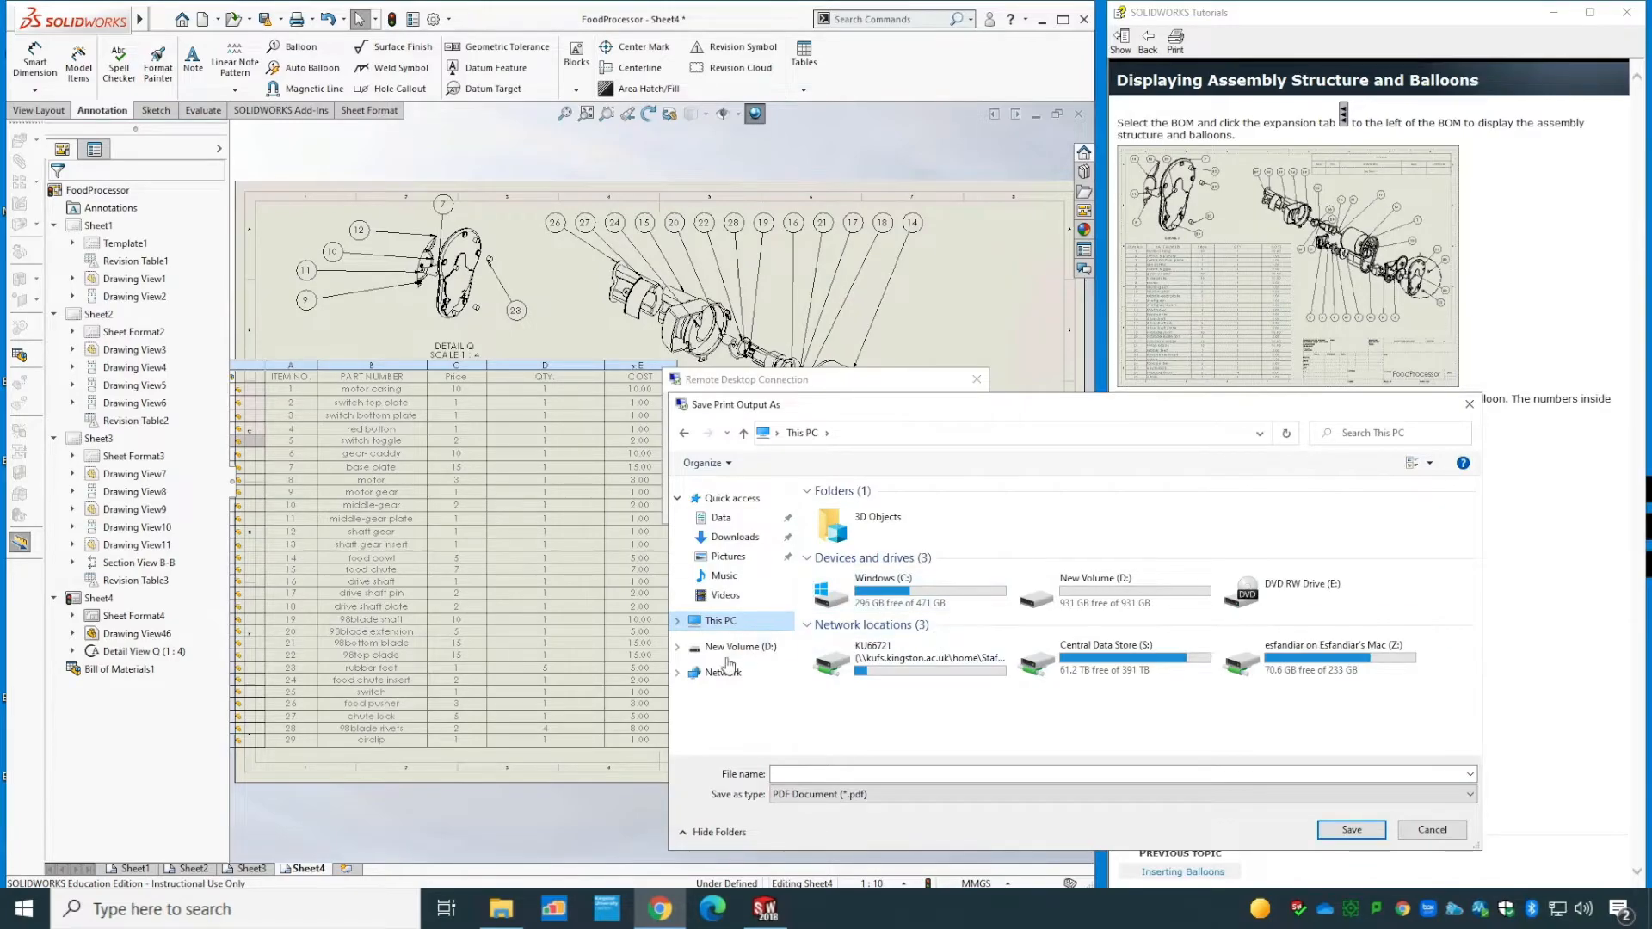
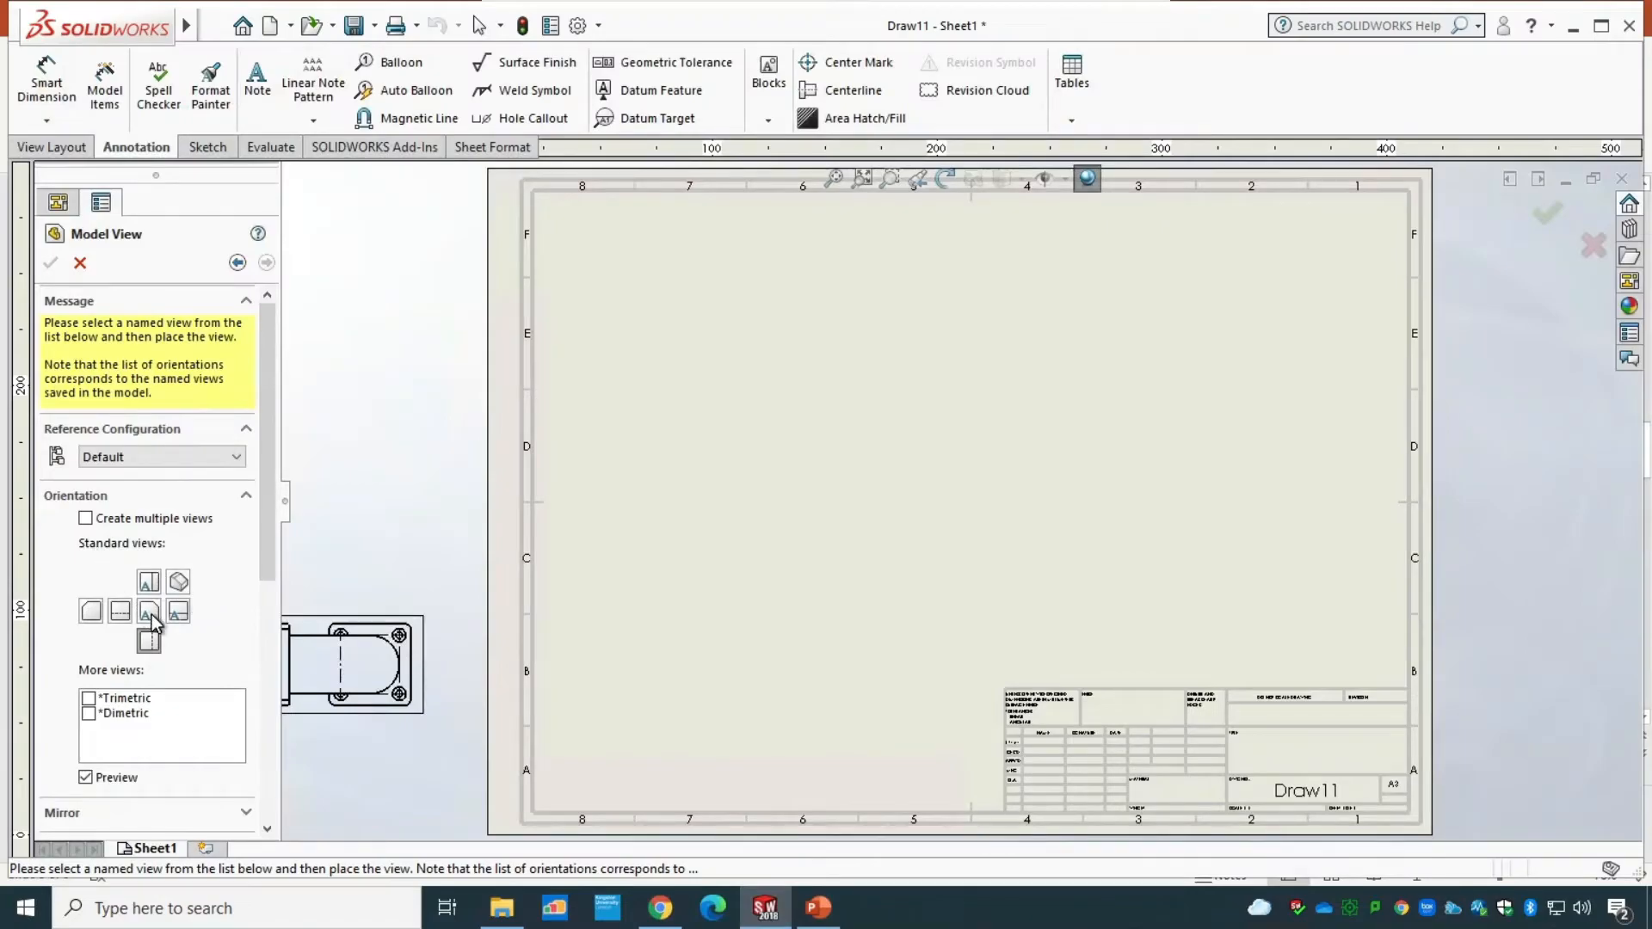
- Place the elbow's left view on the lower left of the sheet, with projected views above it and to its right
click(151, 618)
click(148, 616)
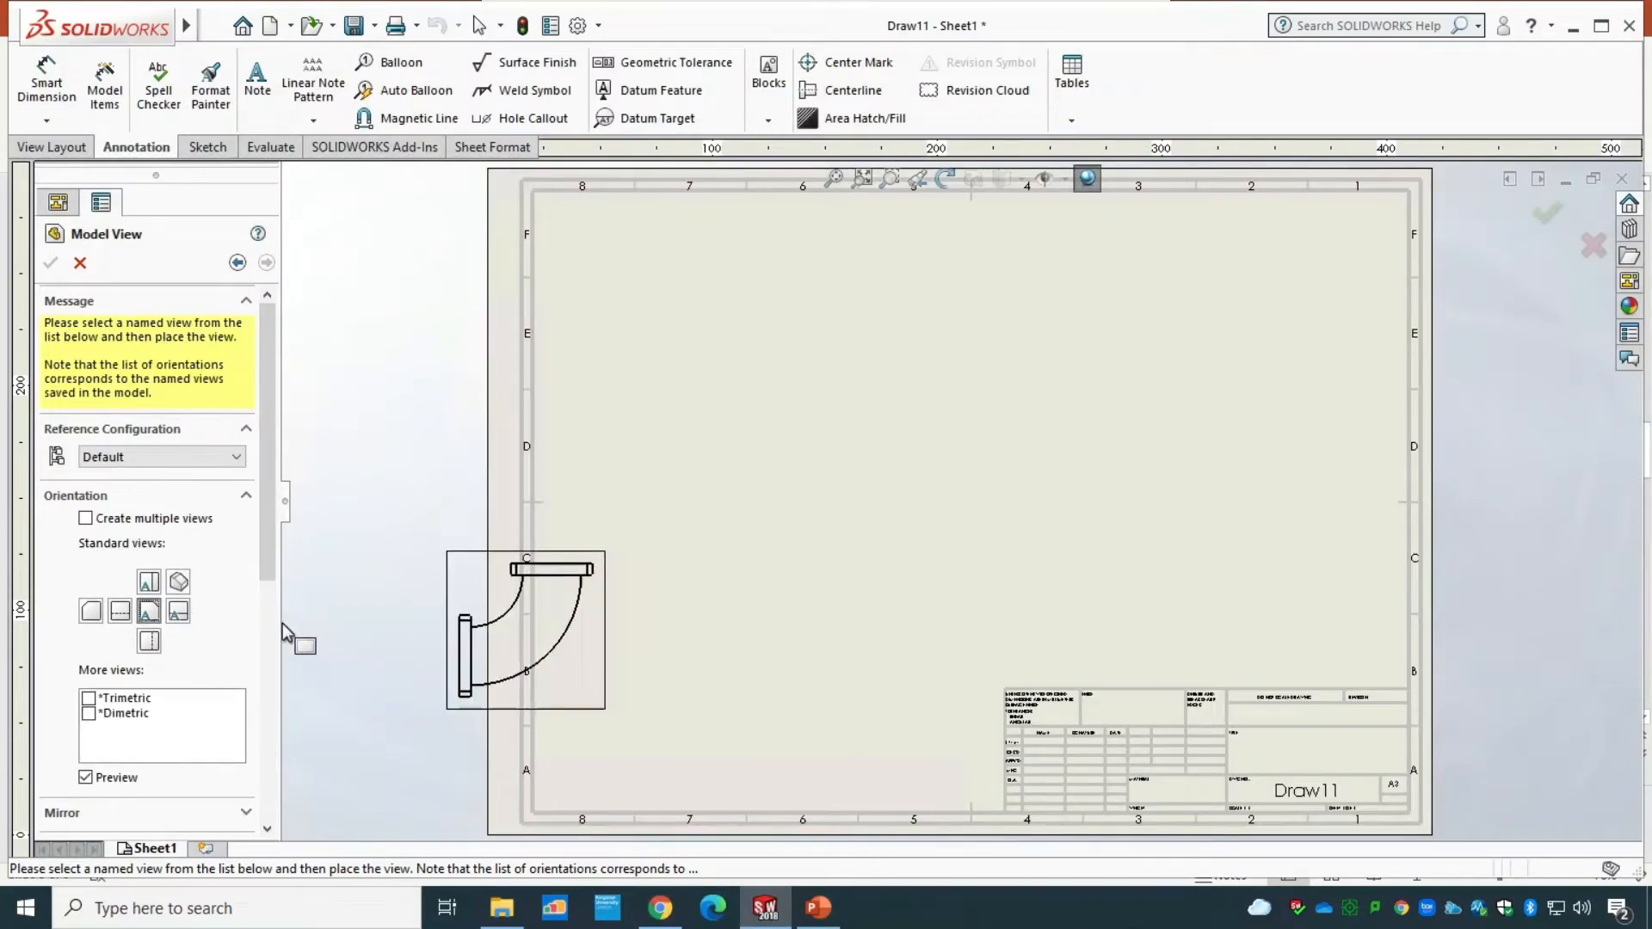
click(129, 615)
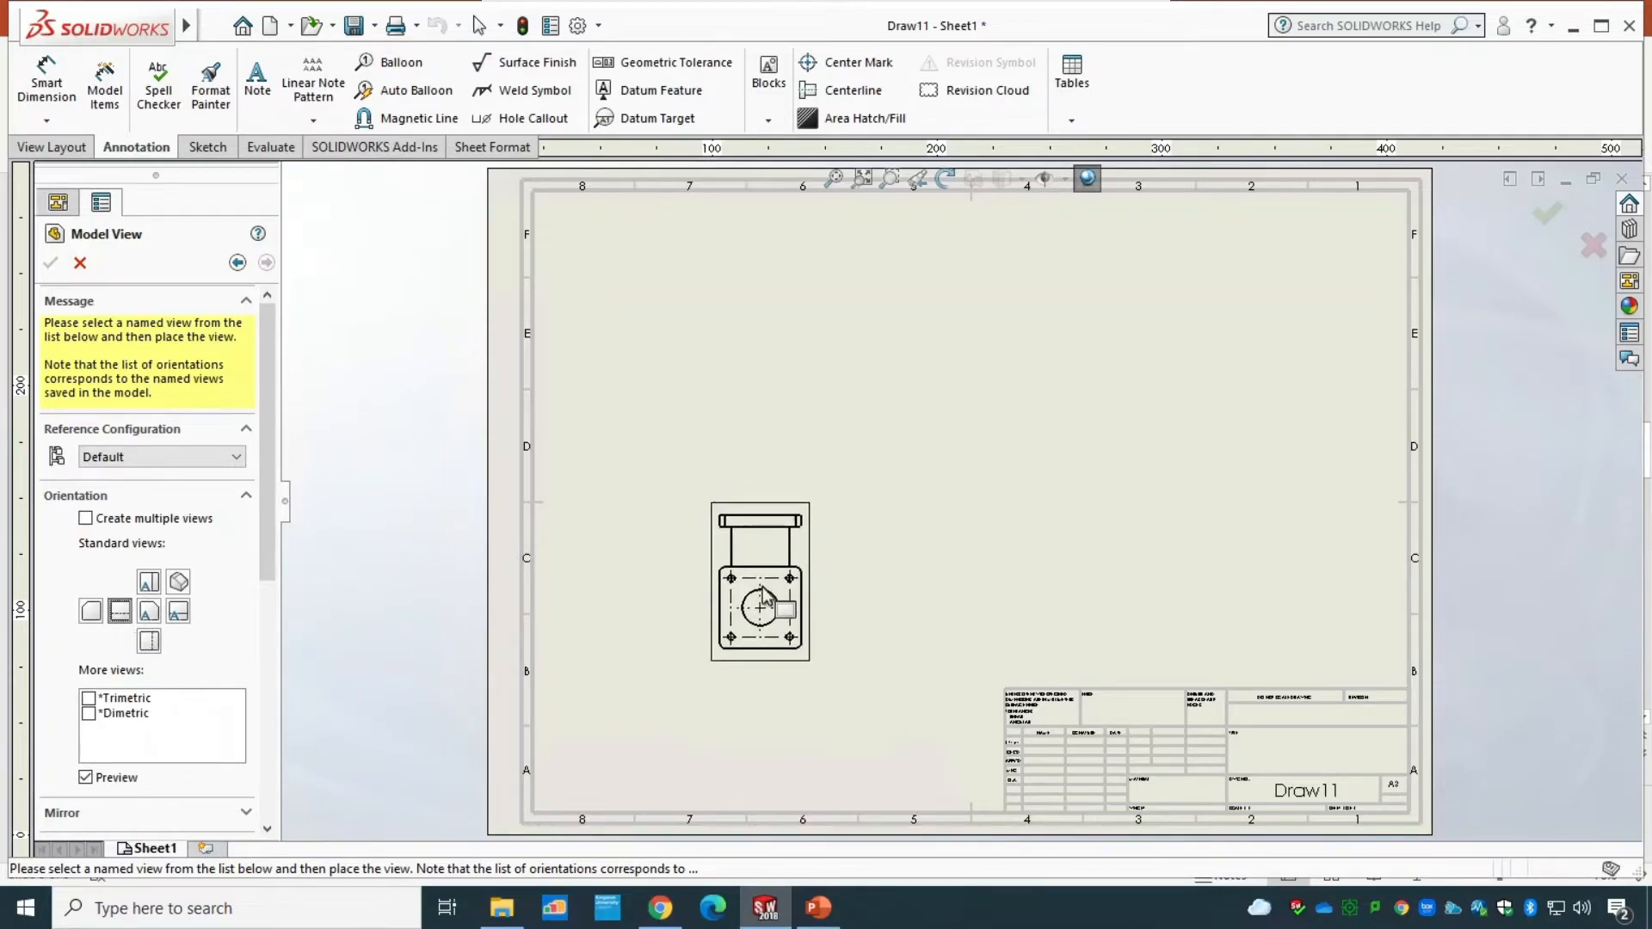
click(766, 597)
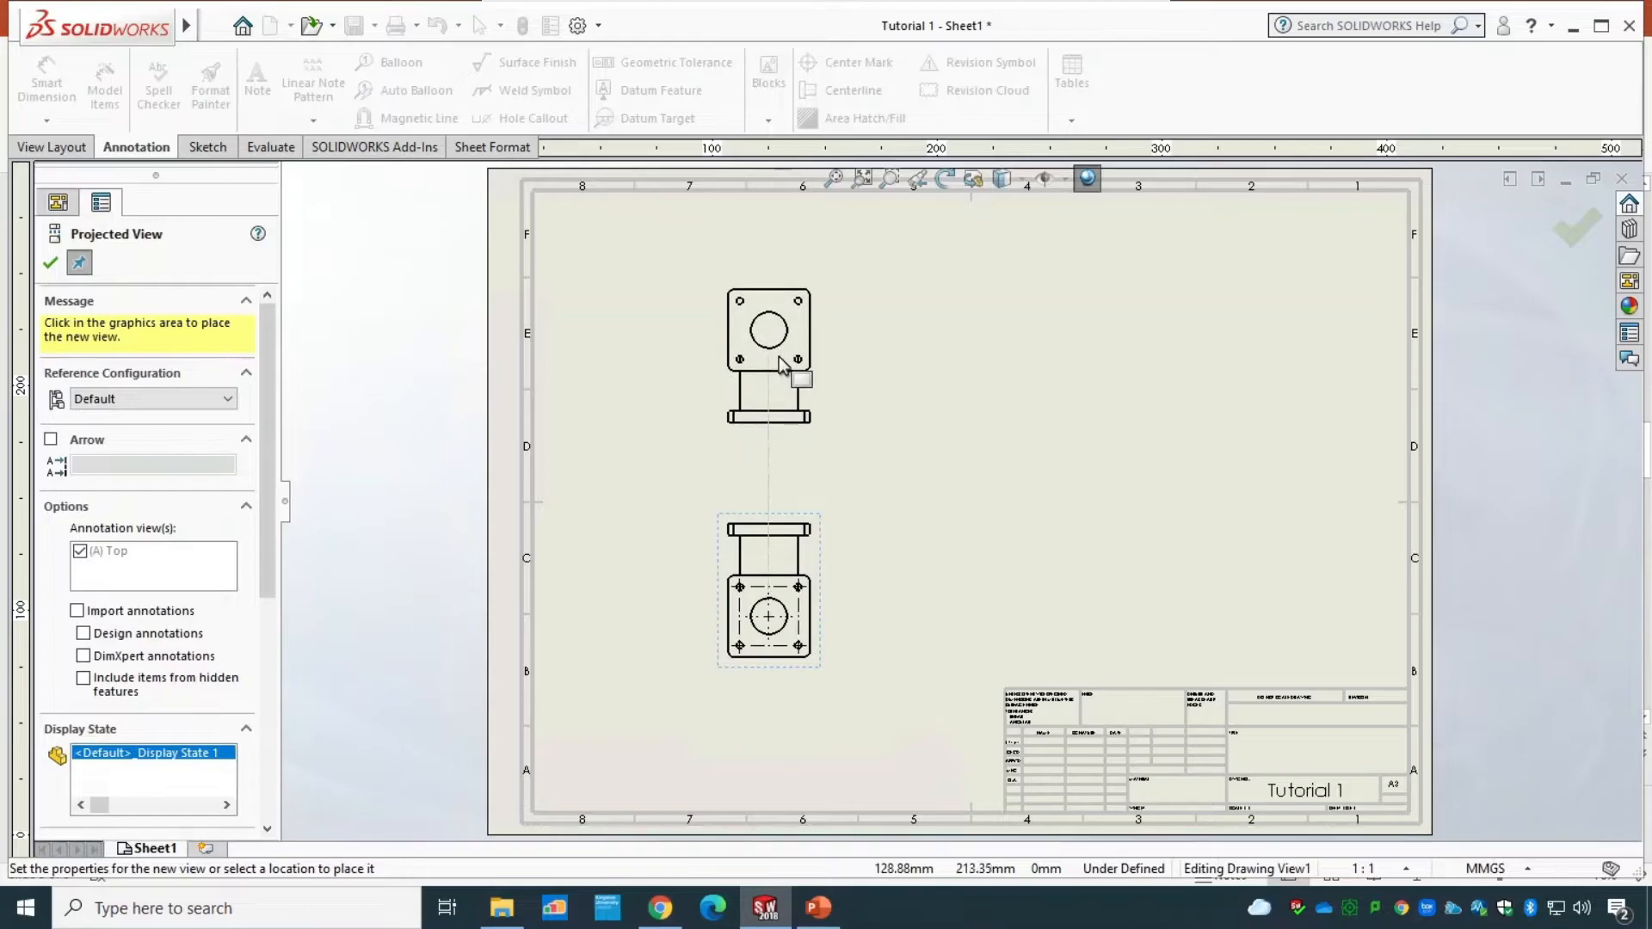
click(781, 365)
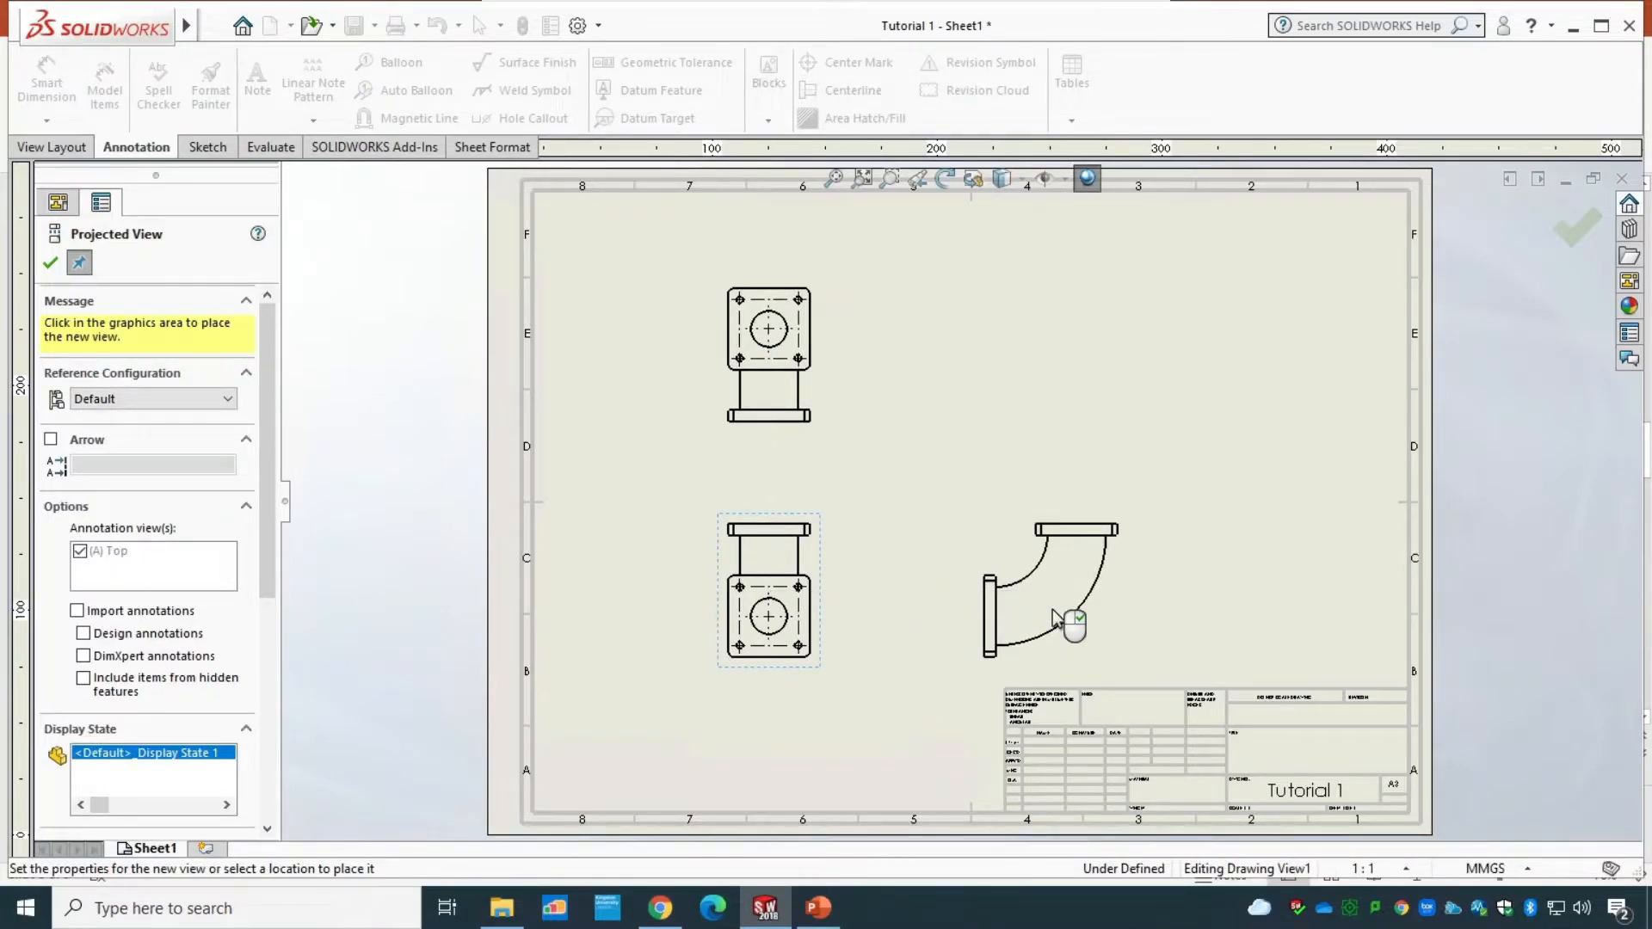
click(1056, 618)
- Check the reference drawing in PowerPoint, return to SOLIDWORKS and try the hidden lines visible style on an additional projected view
click(801, 910)
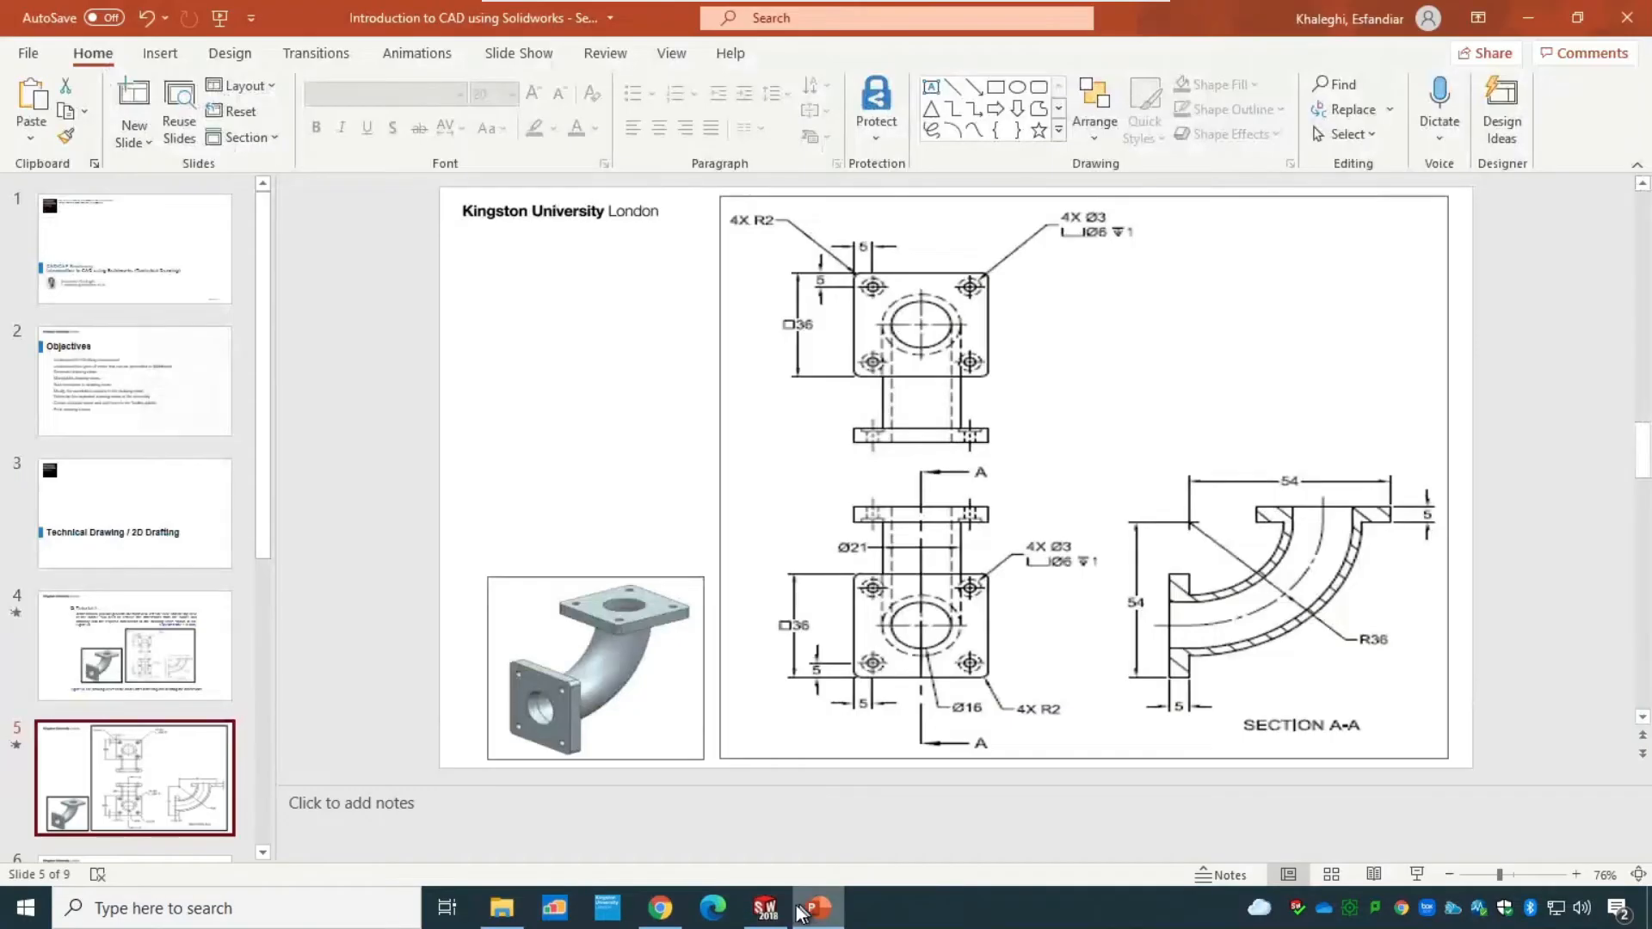
click(765, 908)
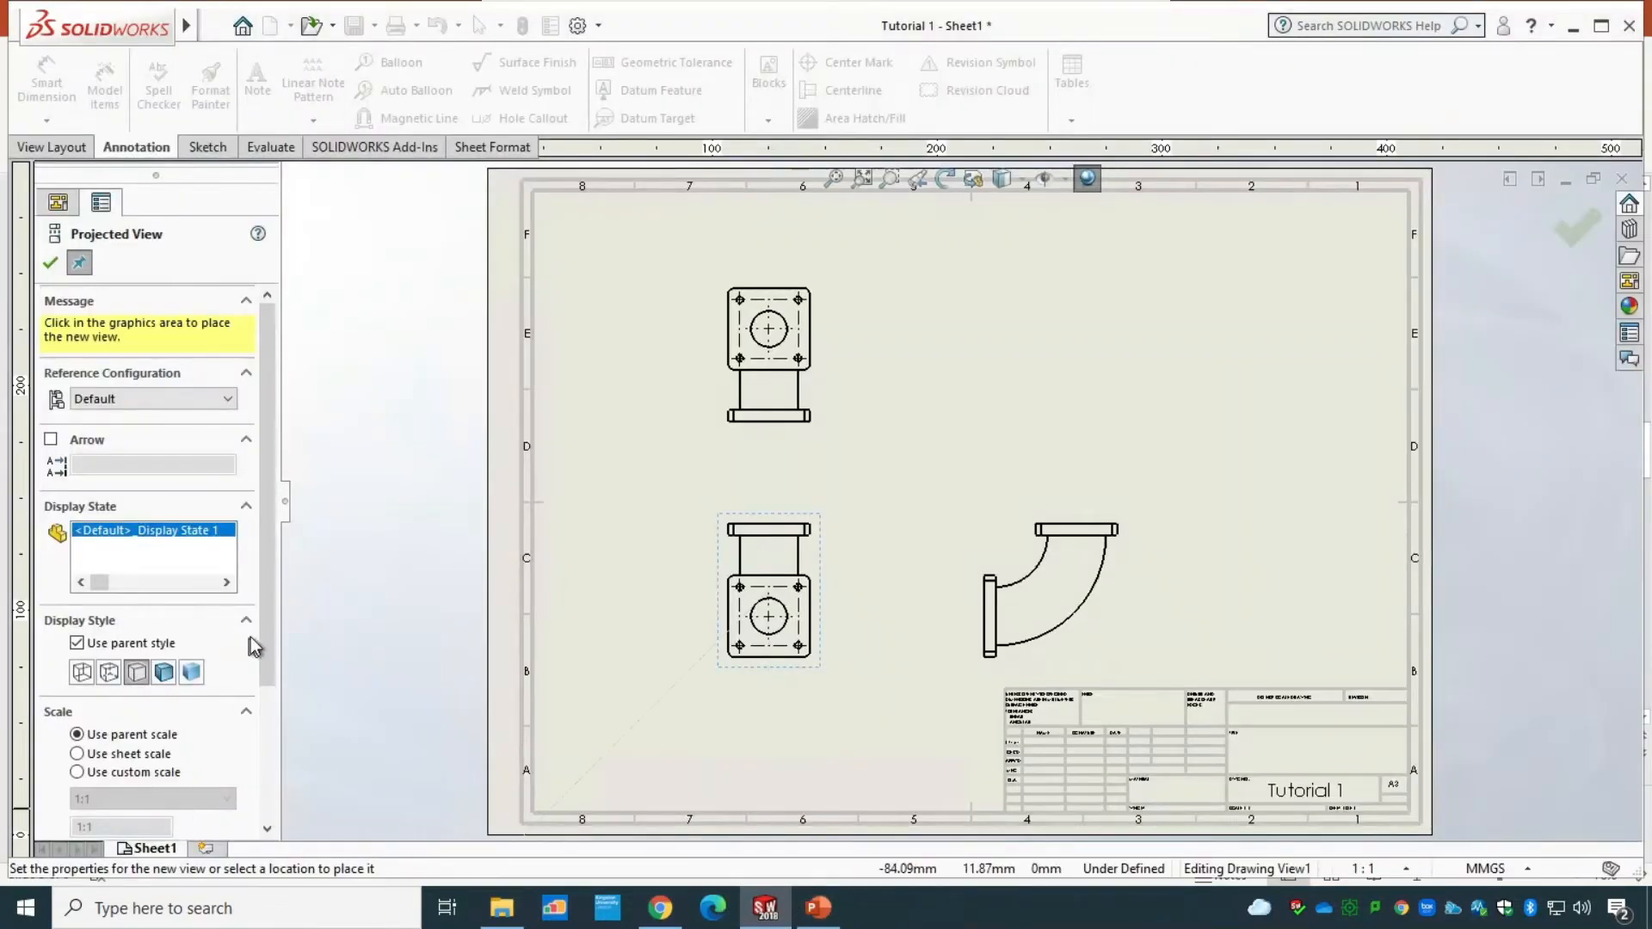
drag(268, 622, 247, 790)
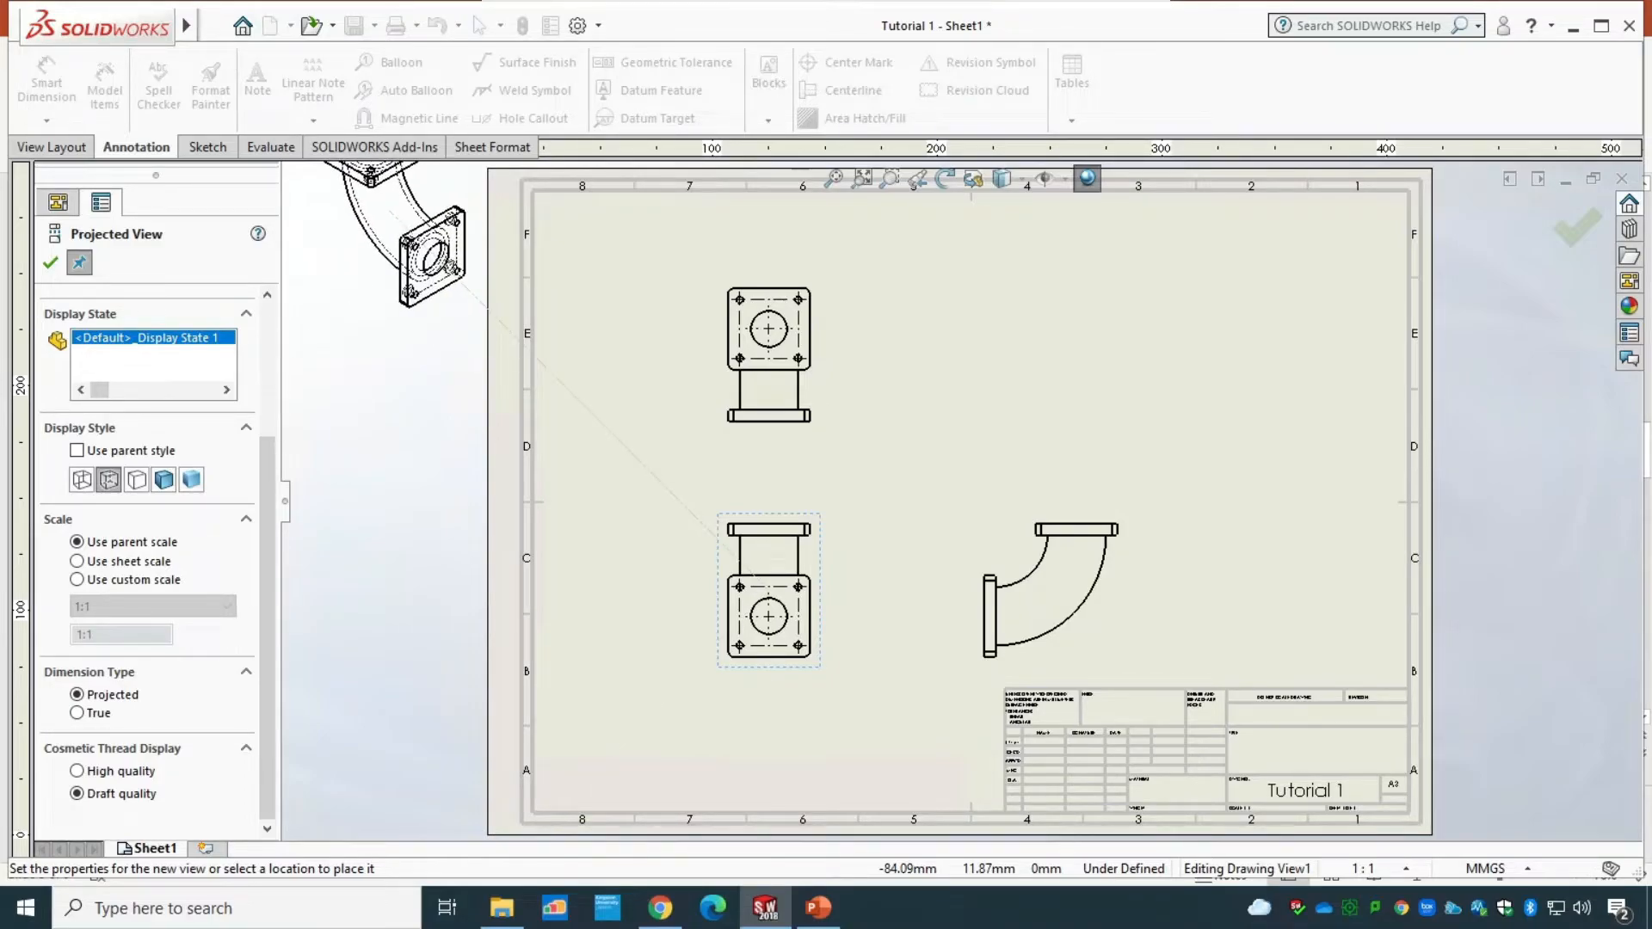
click(50, 264)
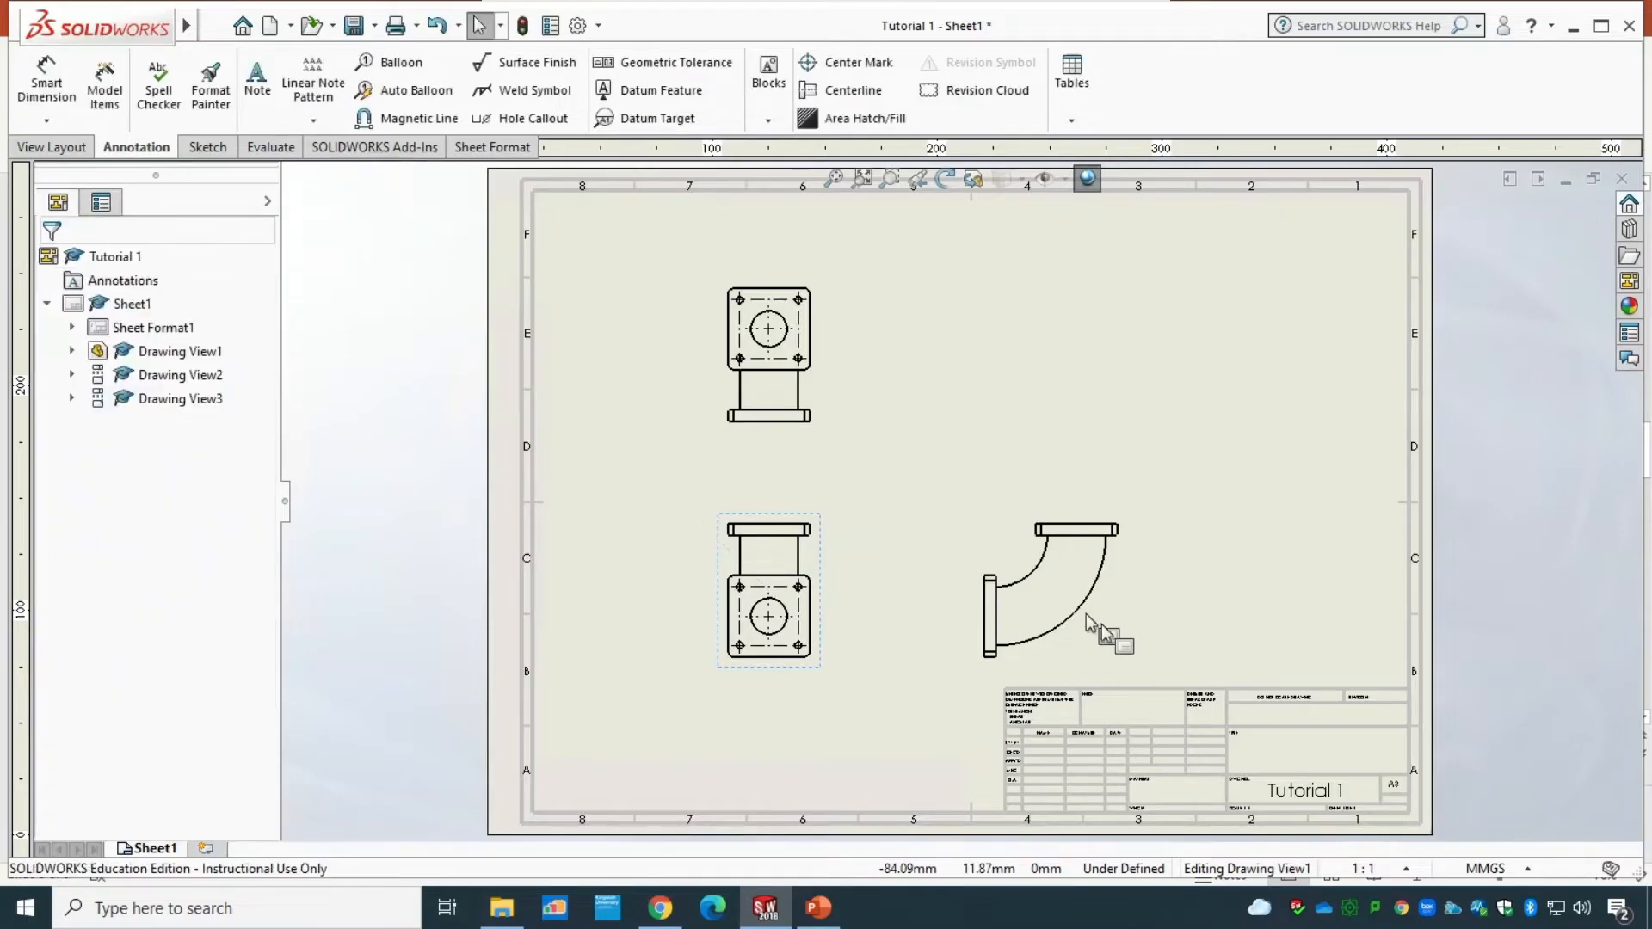
- Move Drawing View1 slightly right and up, closer to the projected view above it
mouse_move(819, 669)
mouse_down()
mouse_move(846, 631)
mouse_move(830, 631)
mouse_up()
scroll(867, 614, up, 1)
scroll(871, 594, down, 2)
scroll(933, 358, down, 4)
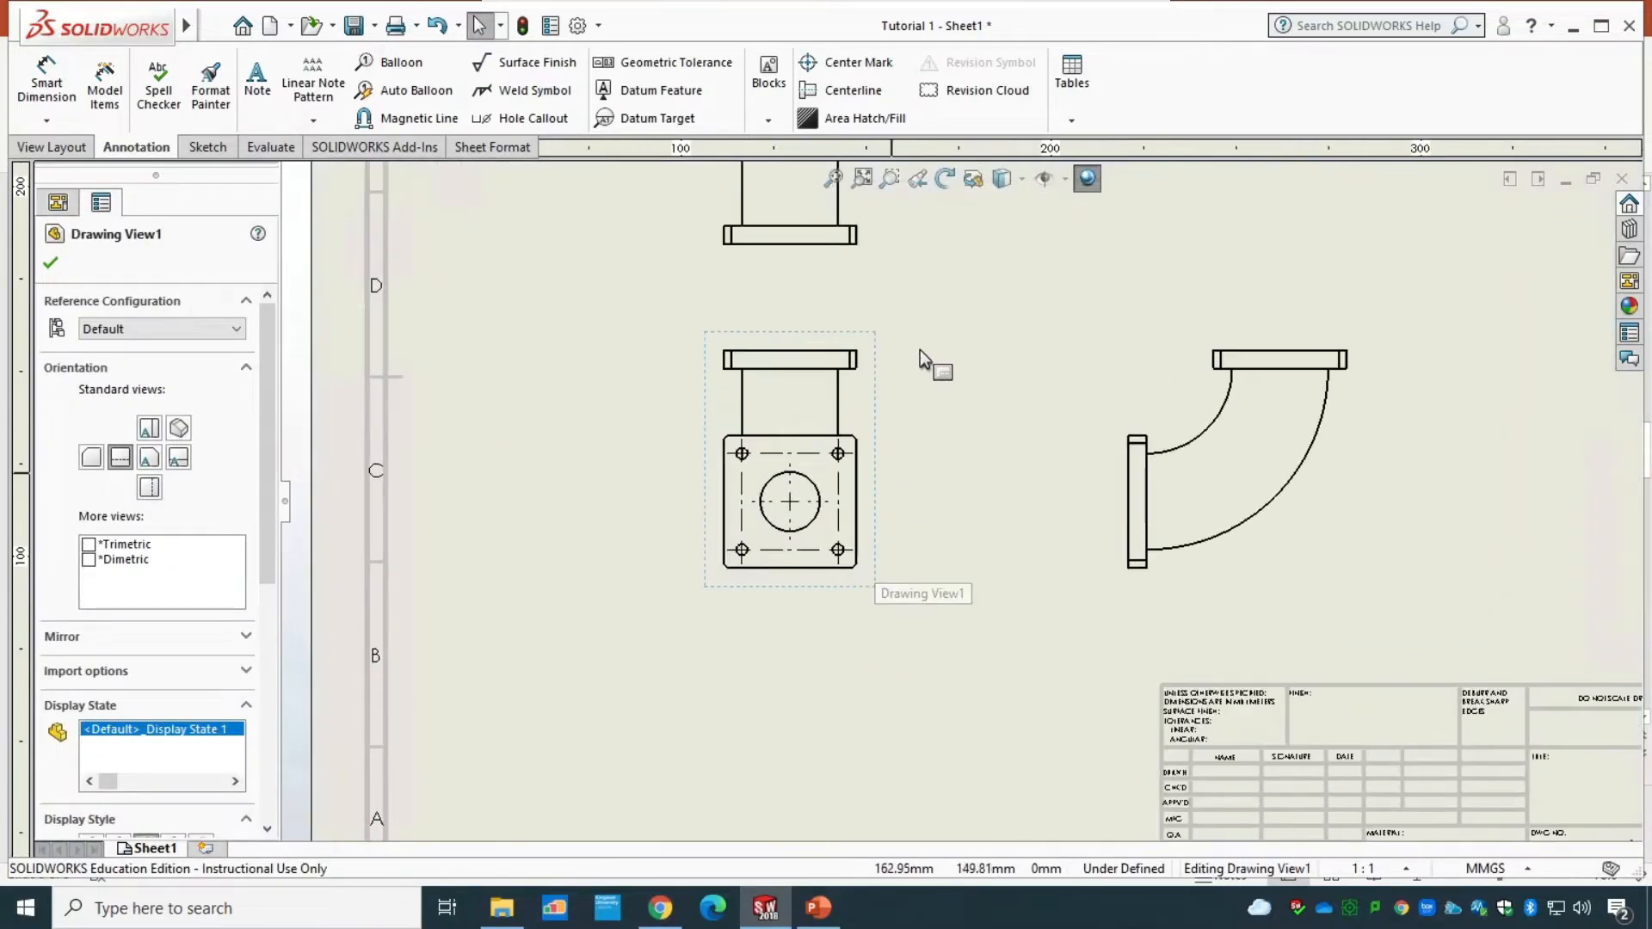
scroll(874, 742, down, 1)
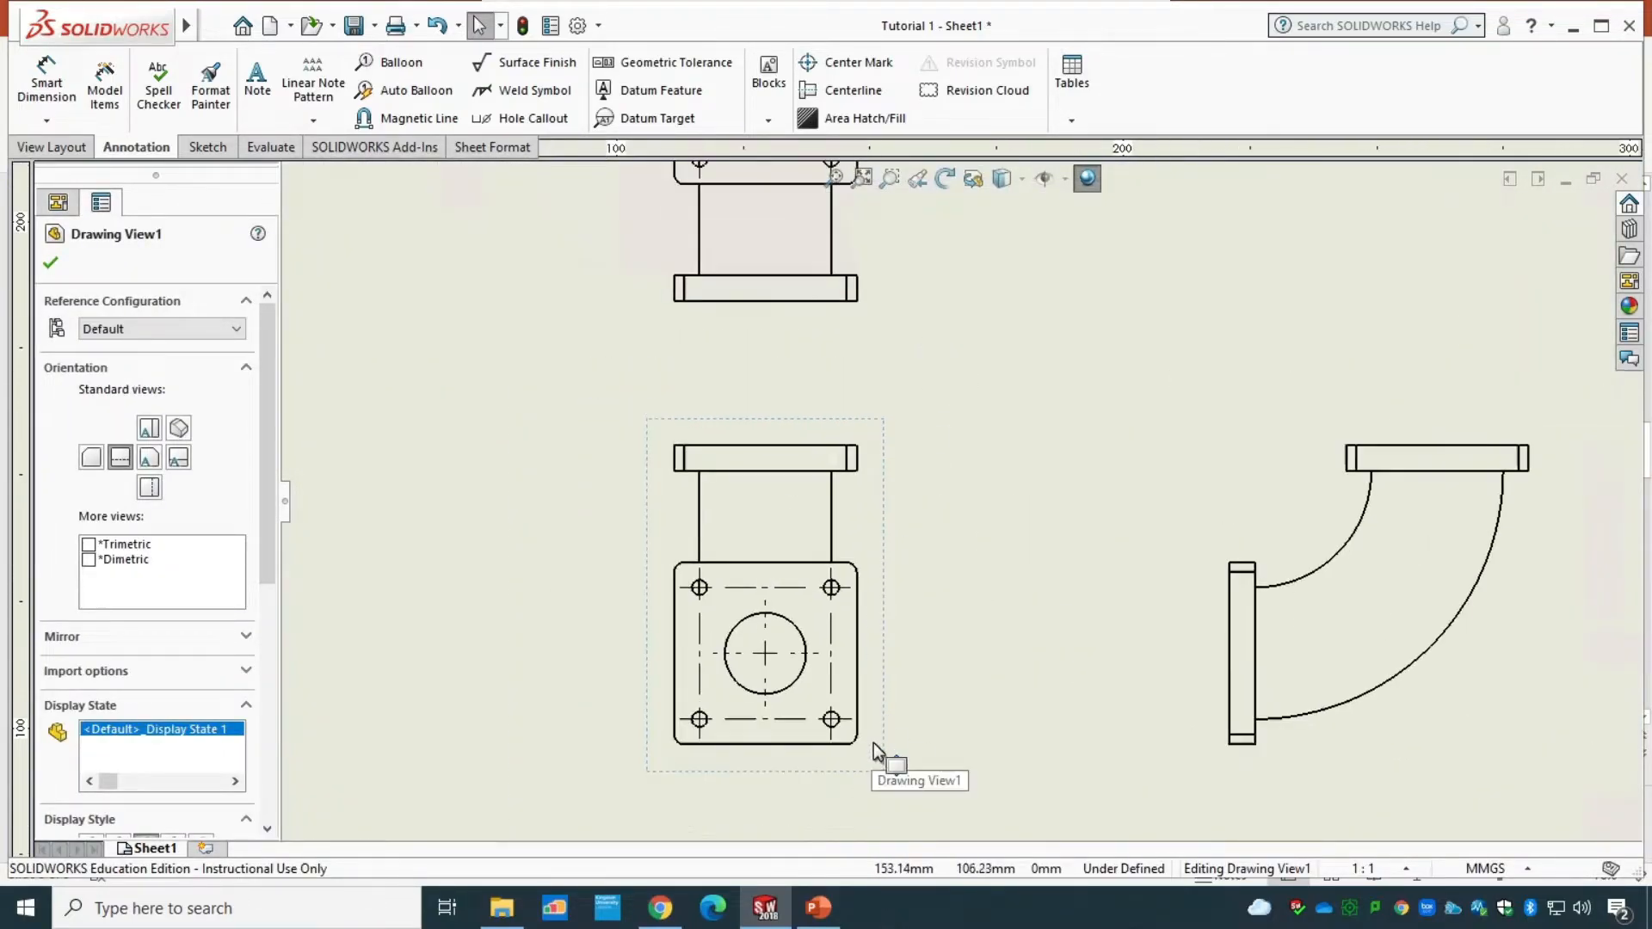
scroll(907, 730, down, 1)
scroll(975, 449, down, 1)
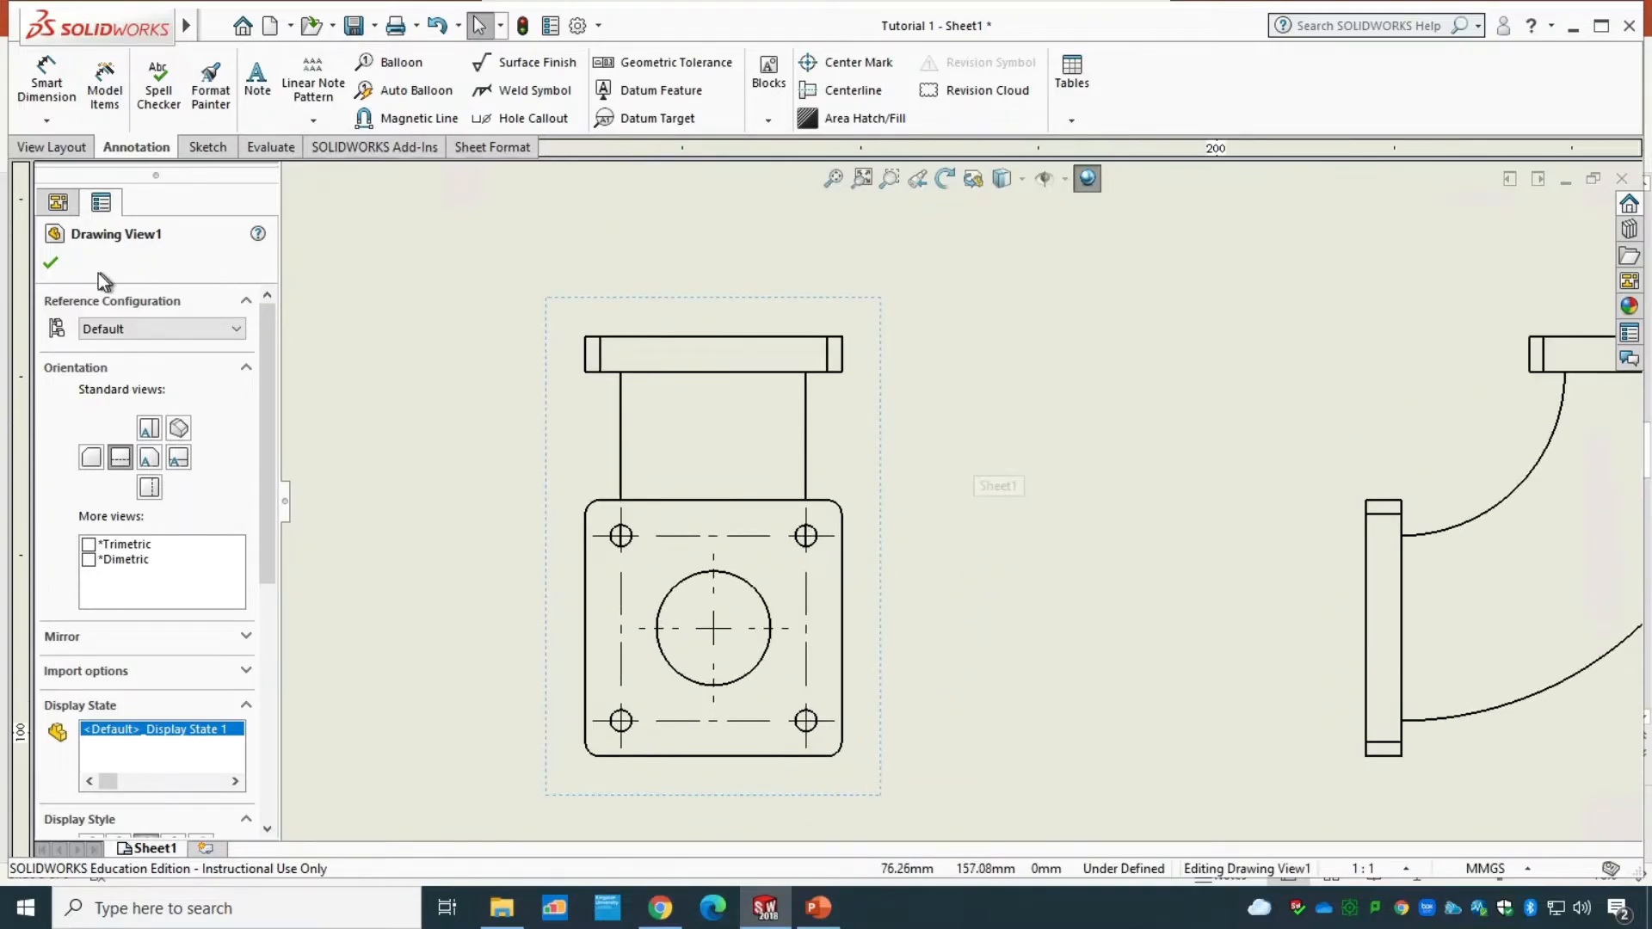
click(51, 264)
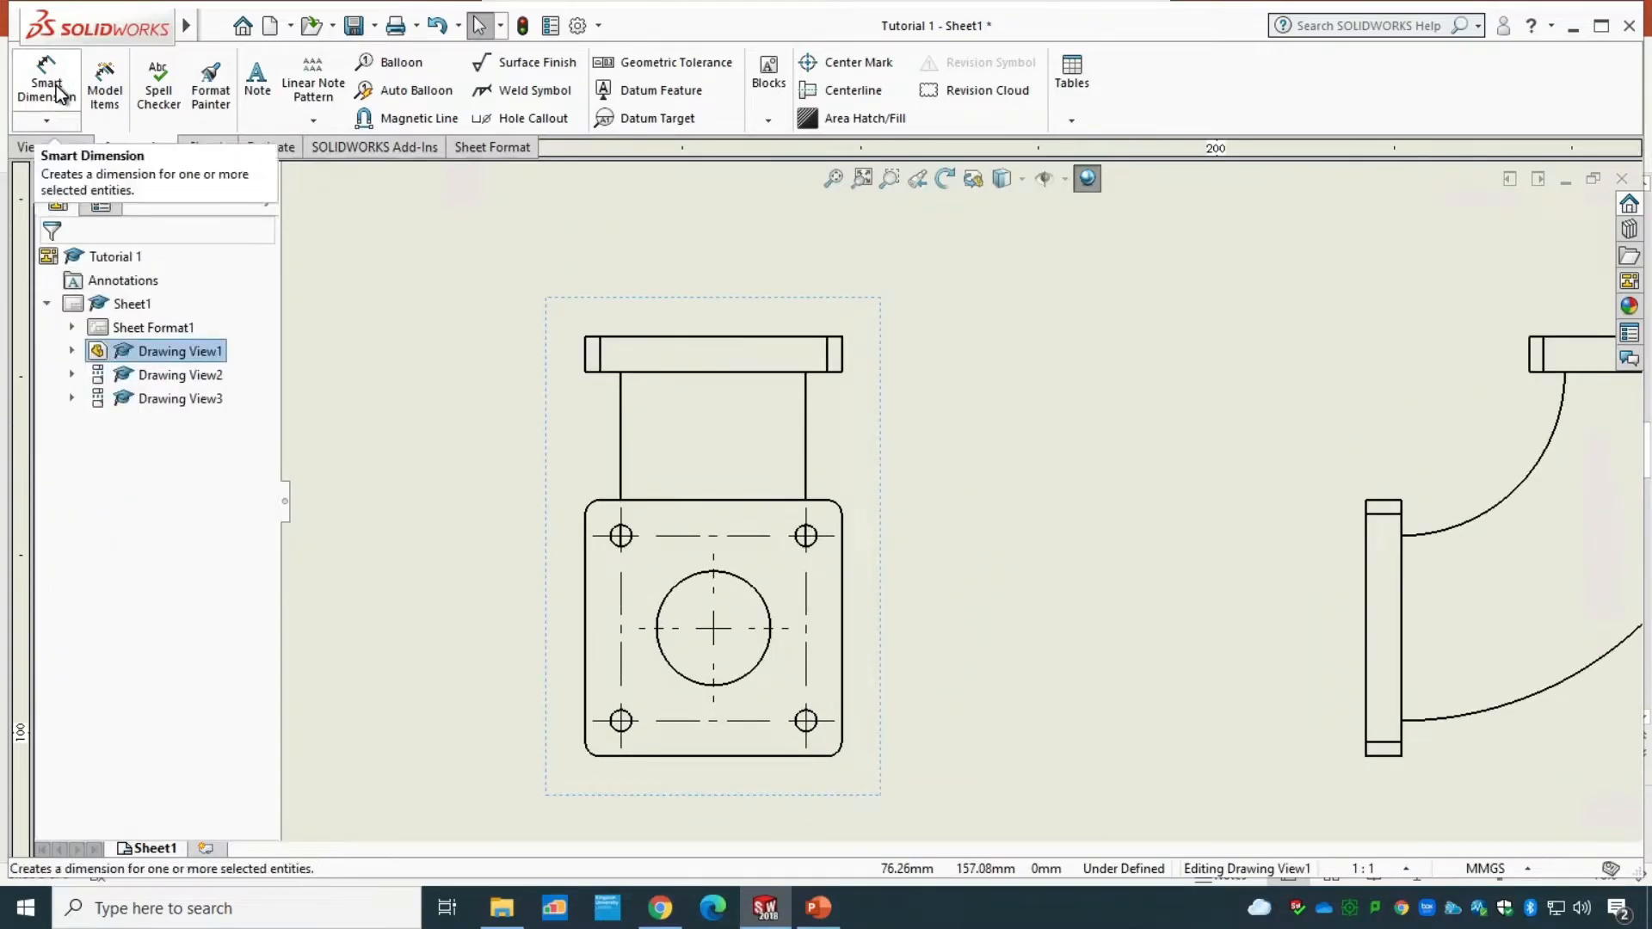
- Set the display style of Drawing View1 to hidden lines visible
click(47, 86)
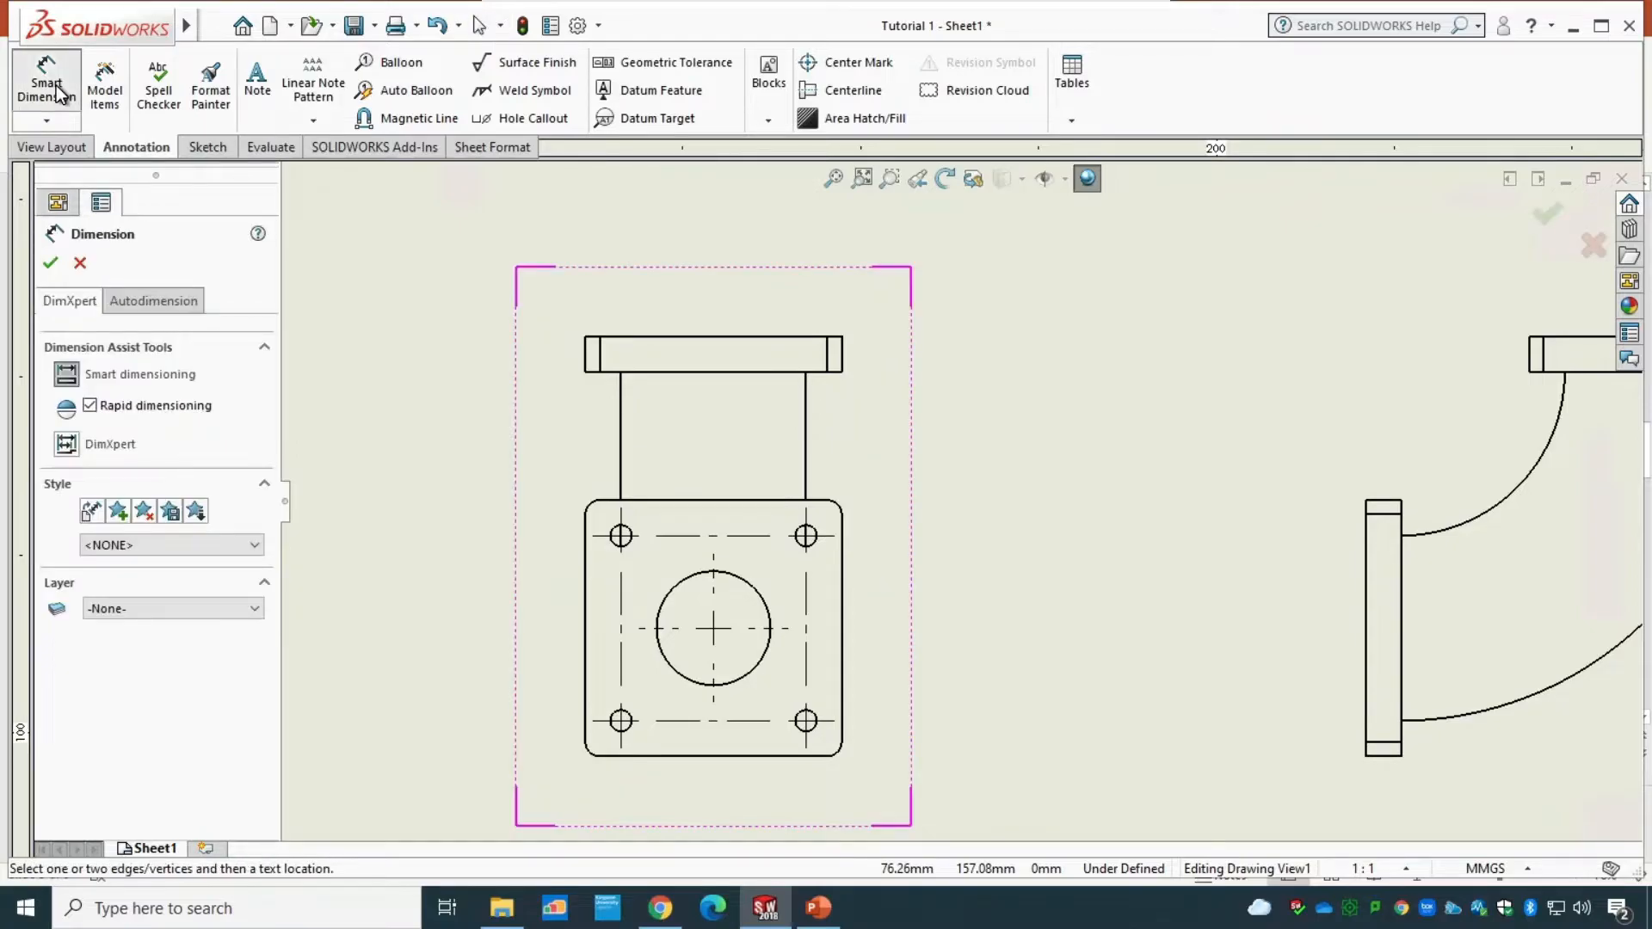
click(57, 91)
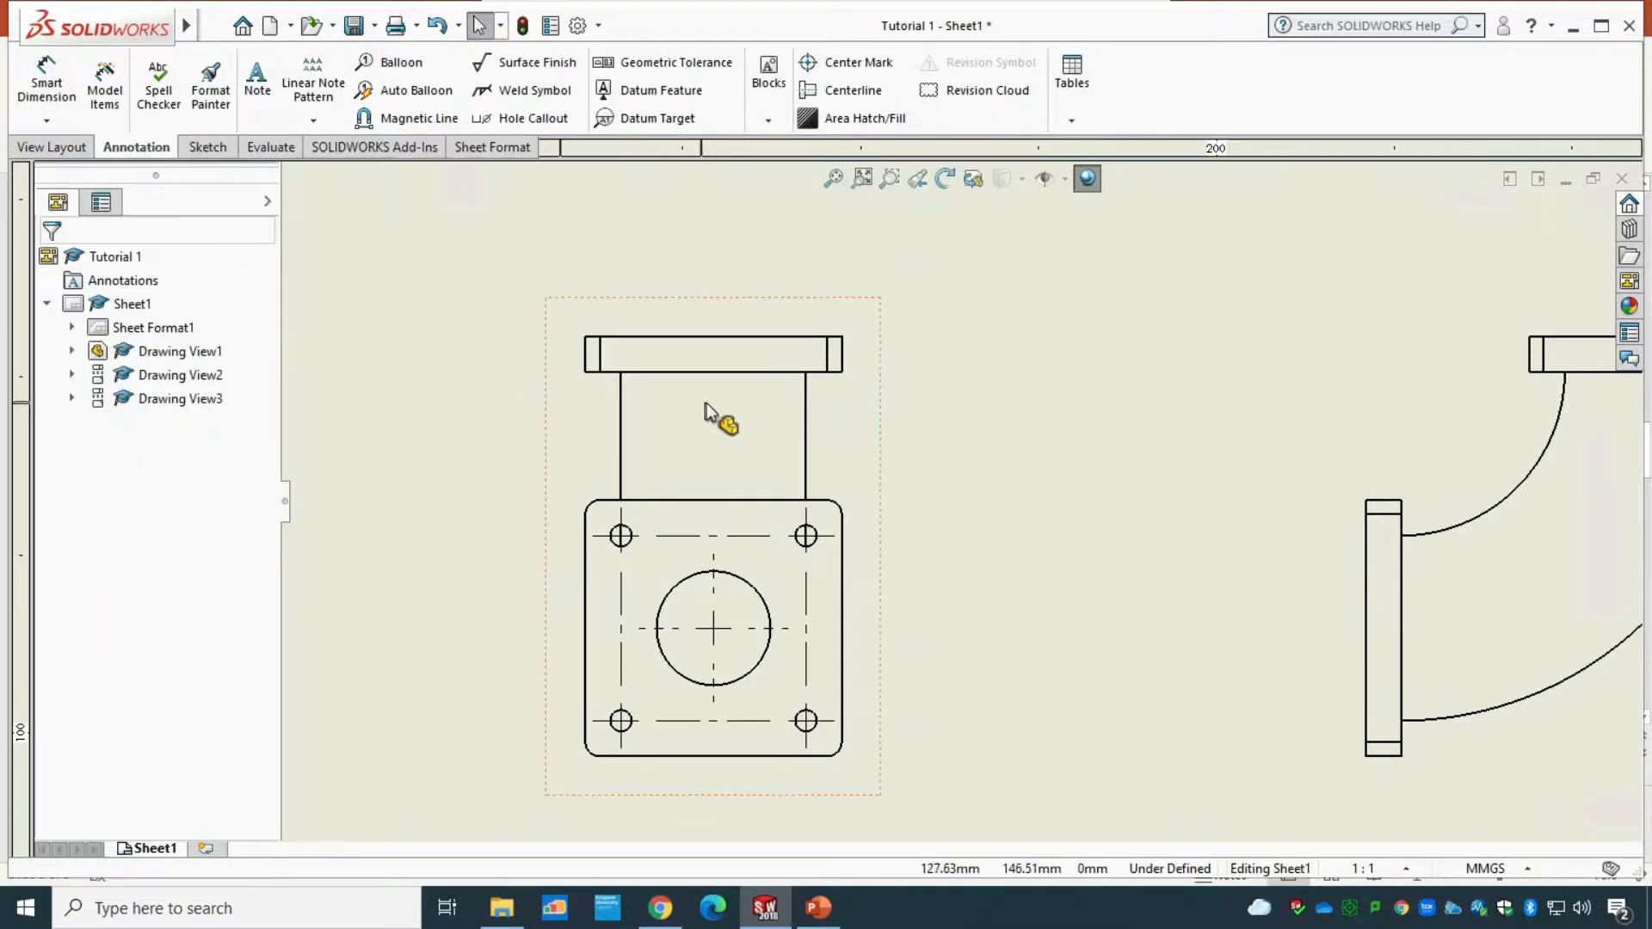
click(886, 446)
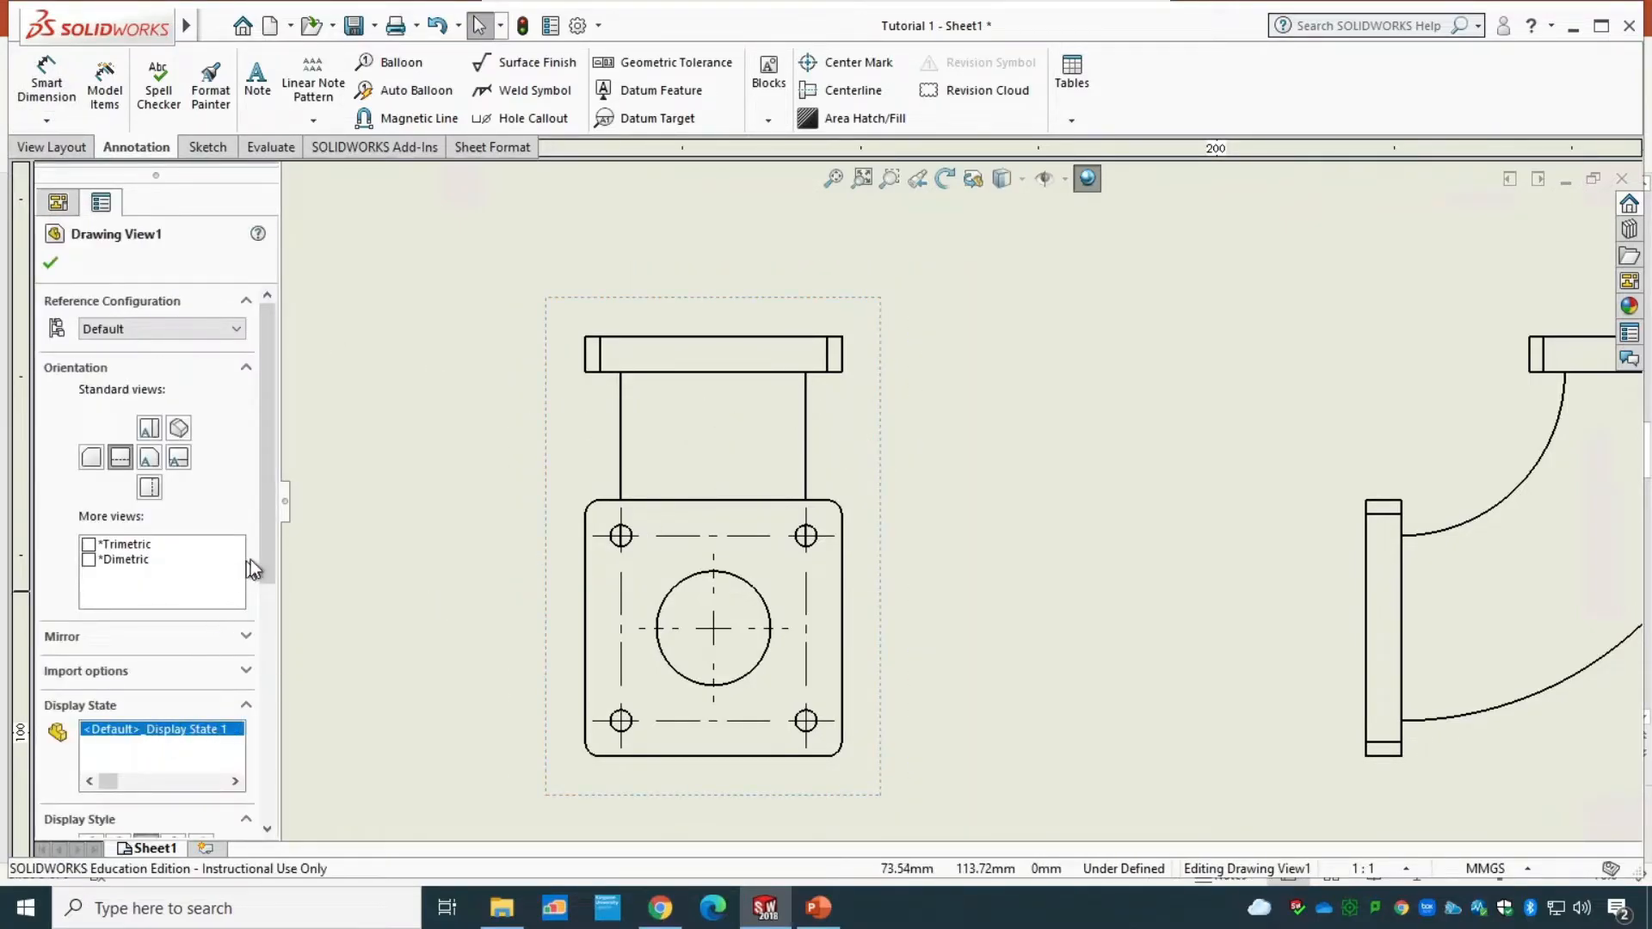
drag(267, 551, 262, 741)
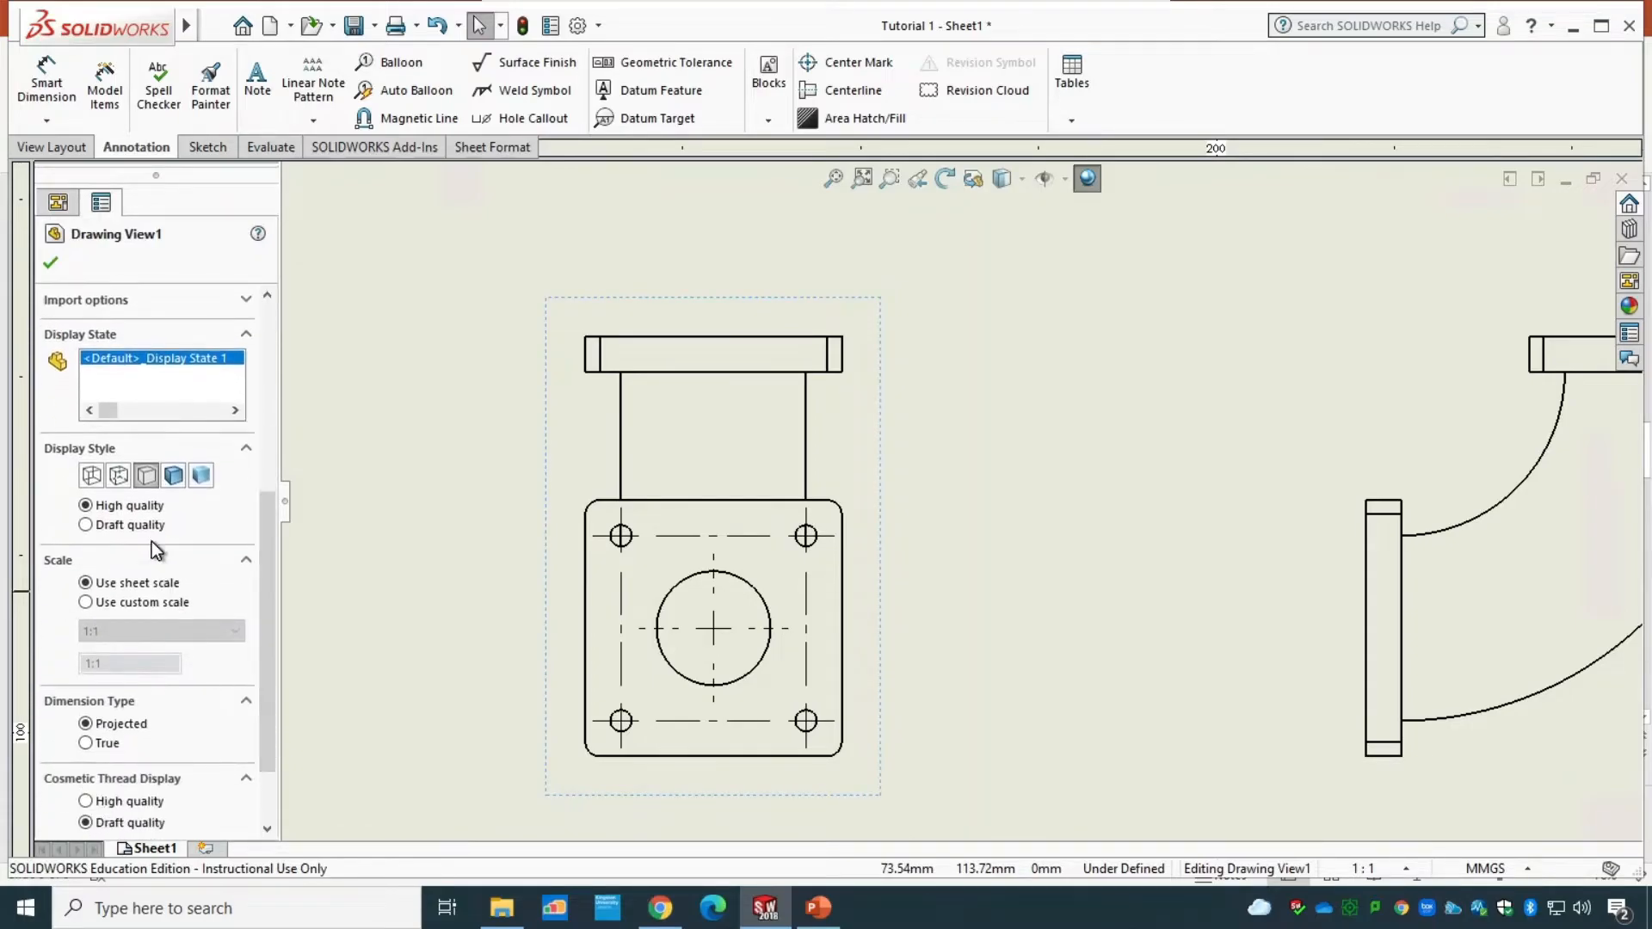
click(116, 477)
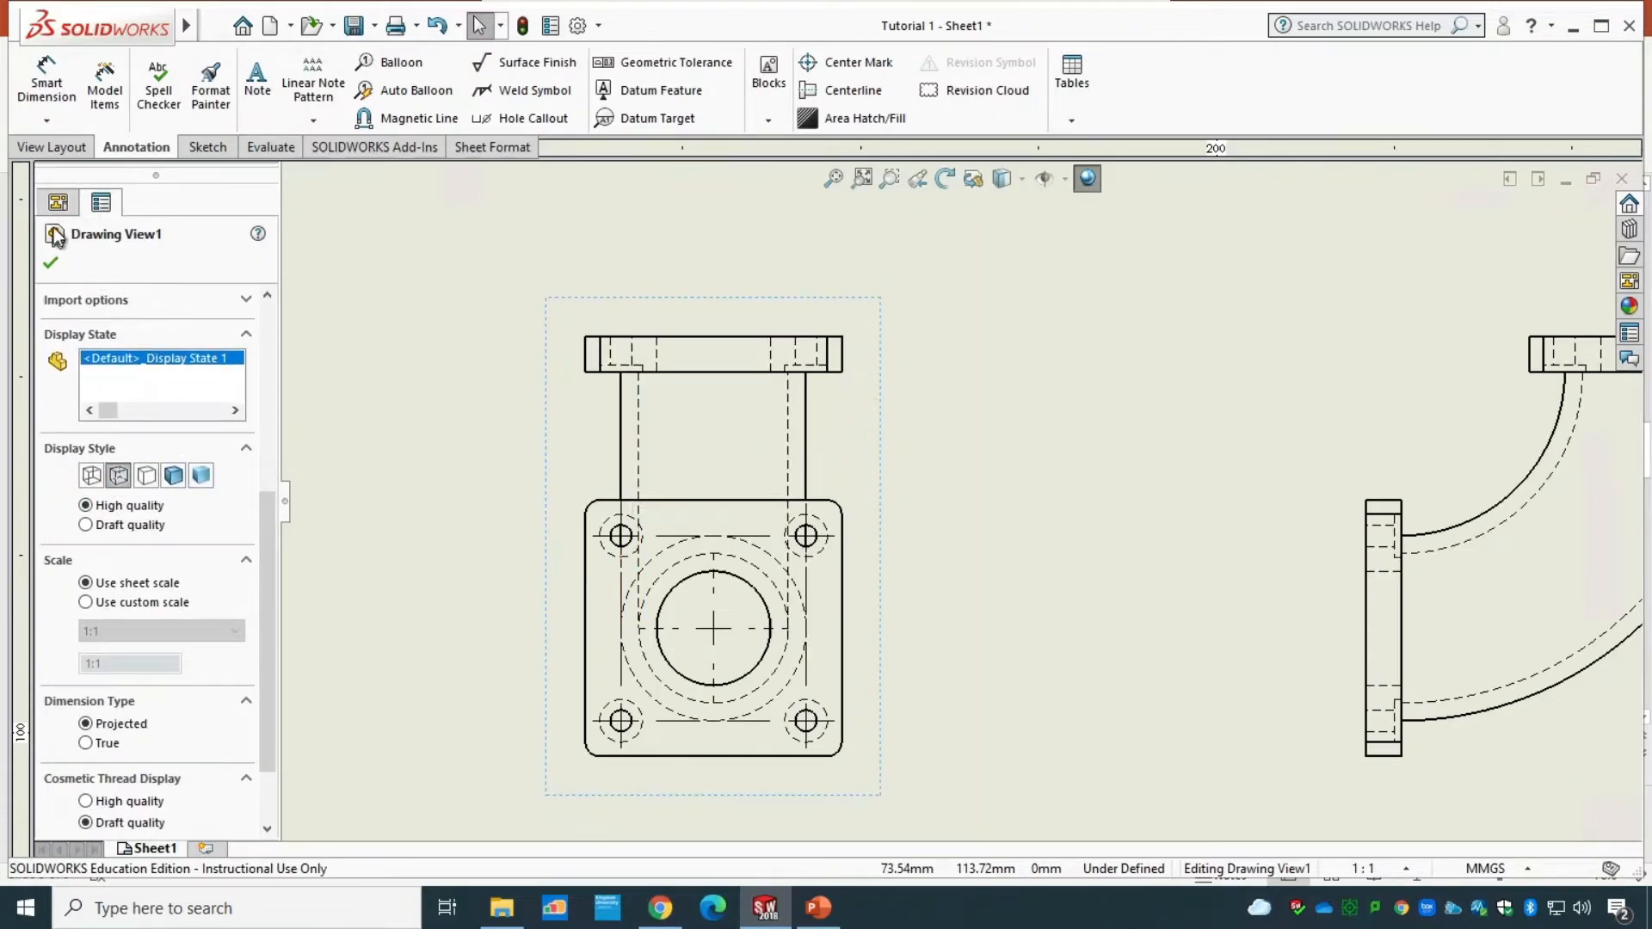
click(51, 261)
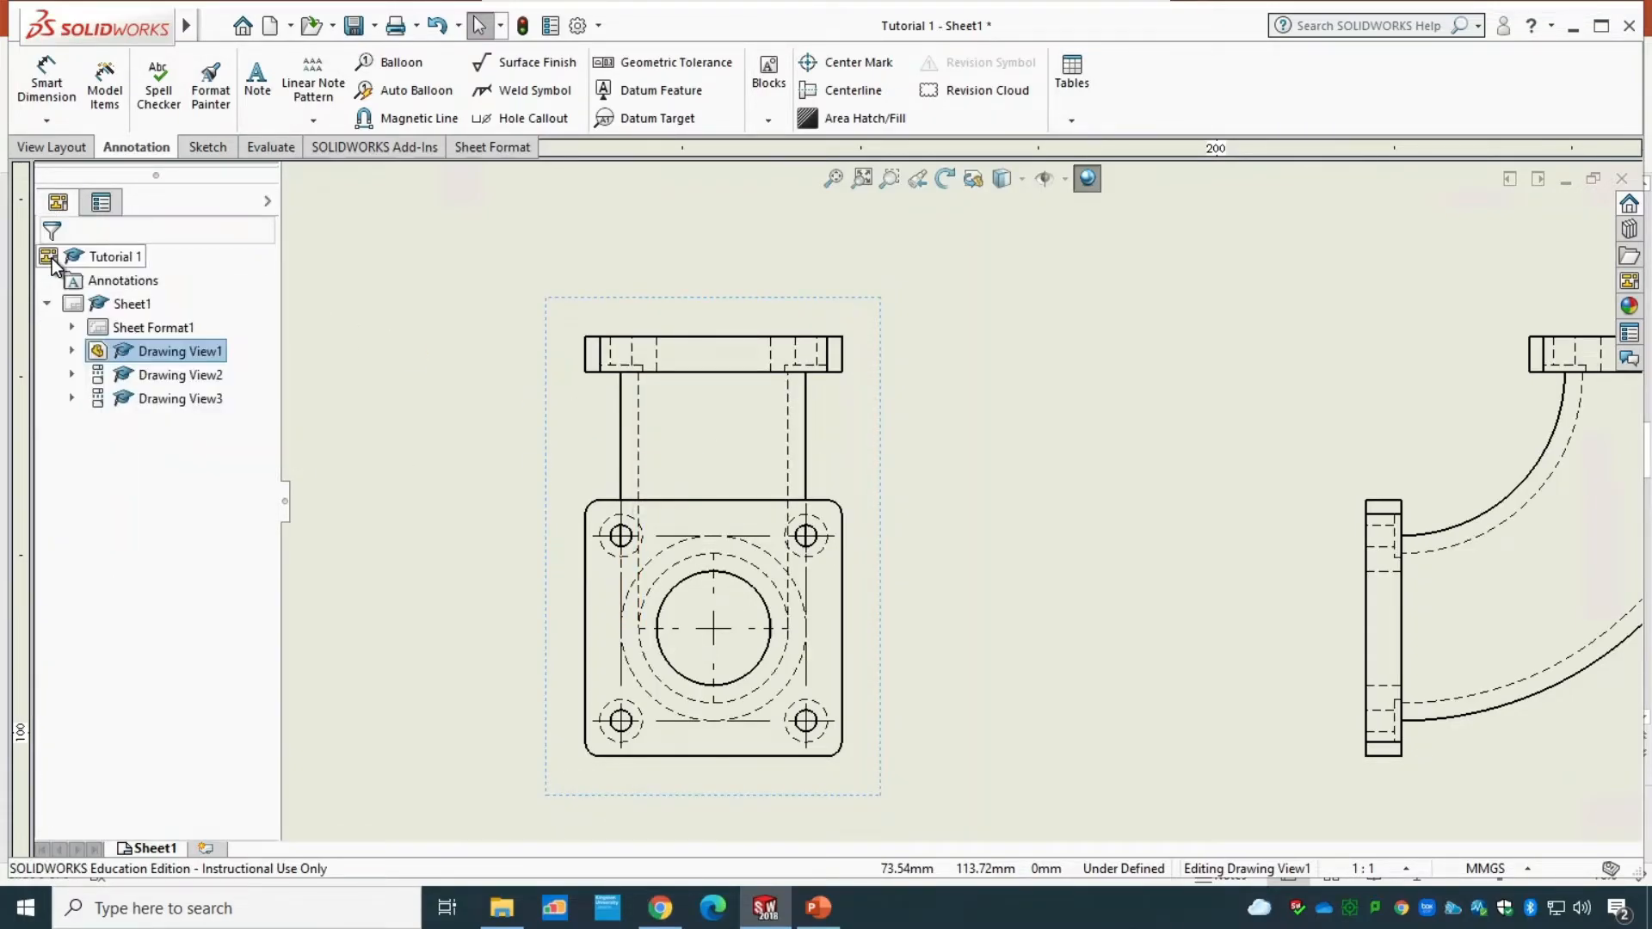
- Start Smart Dimension for dimensioning the elbow drawing views
click(58, 98)
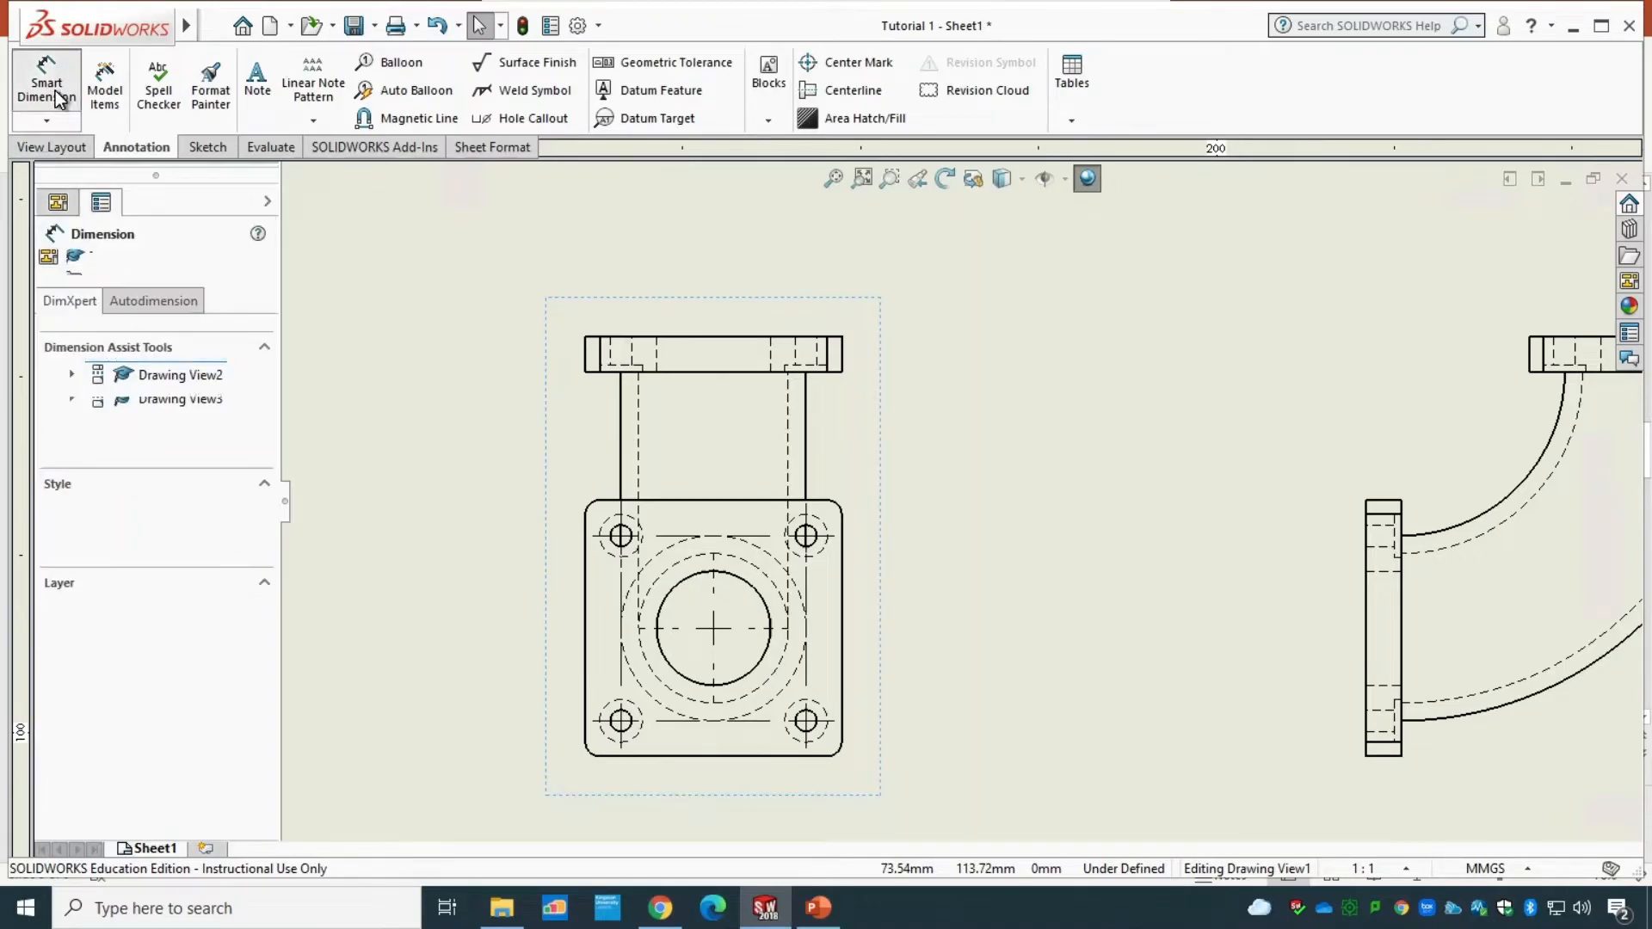
- Dimension the distance between the two dashed vertical pipe edges, placing the dimension above the front view
click(639, 446)
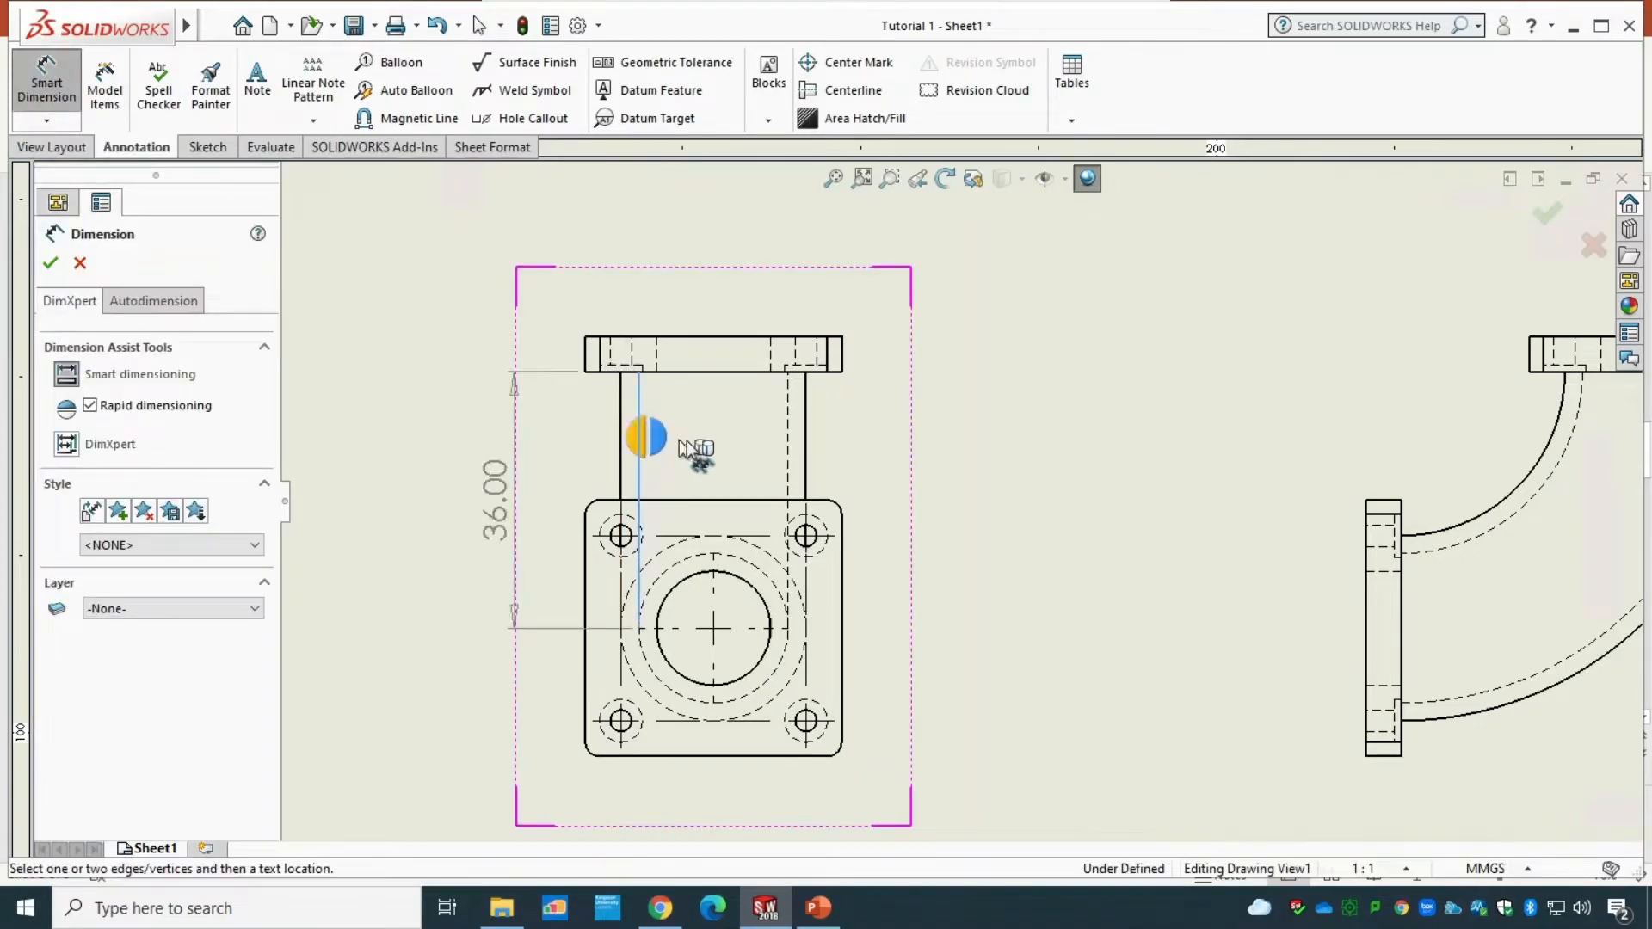
click(789, 456)
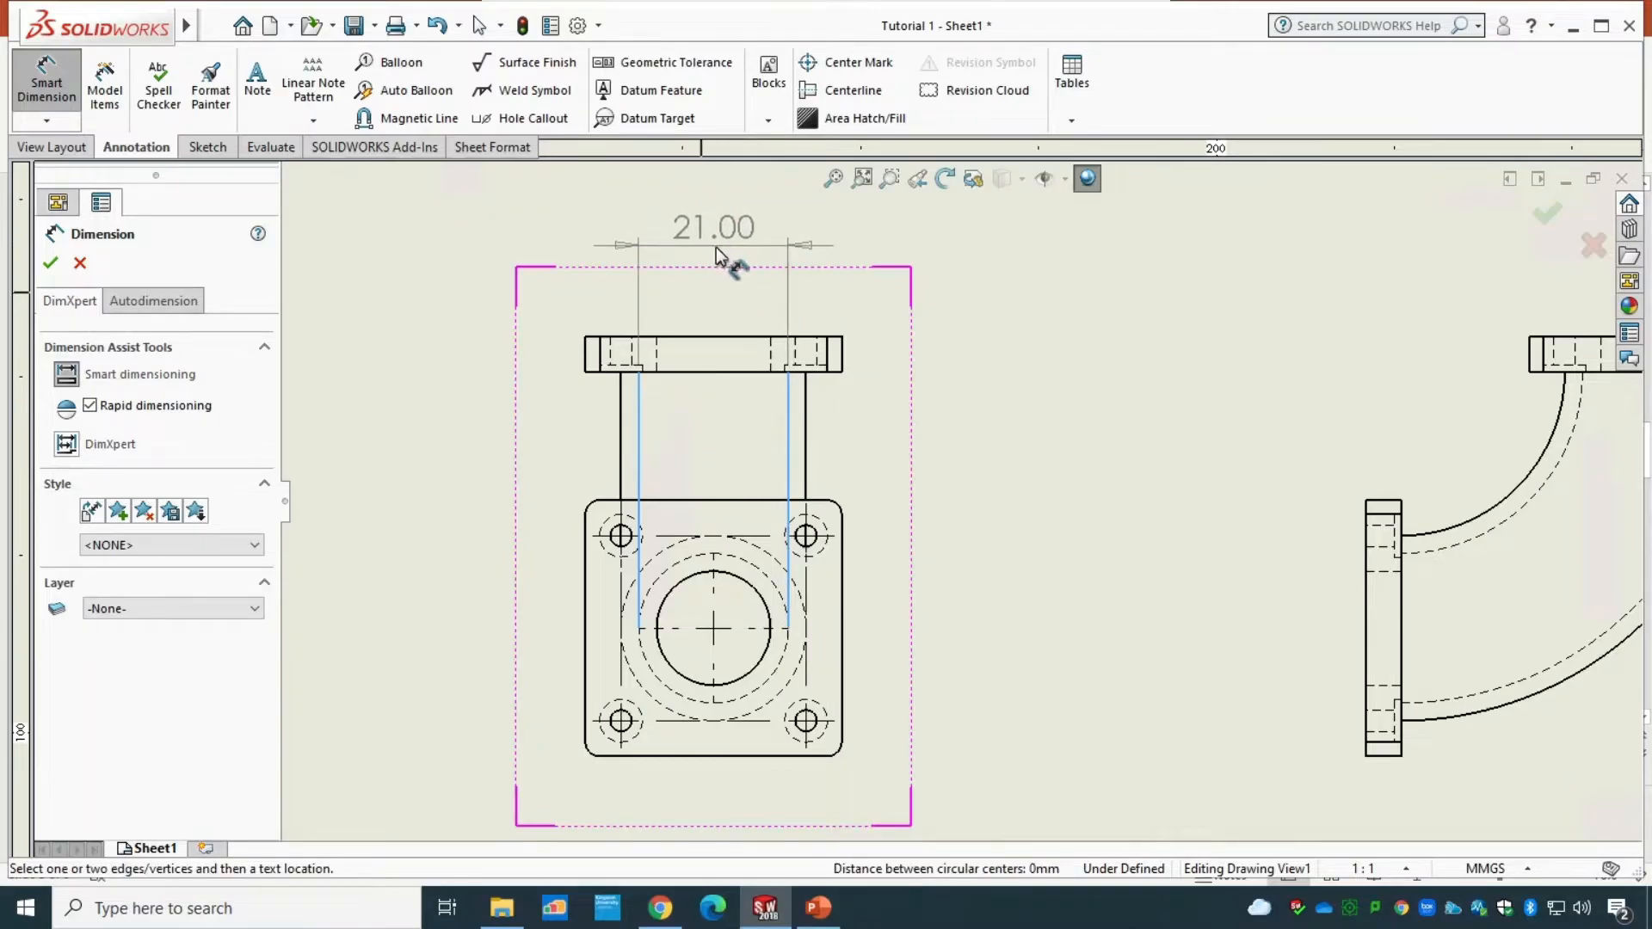
click(716, 246)
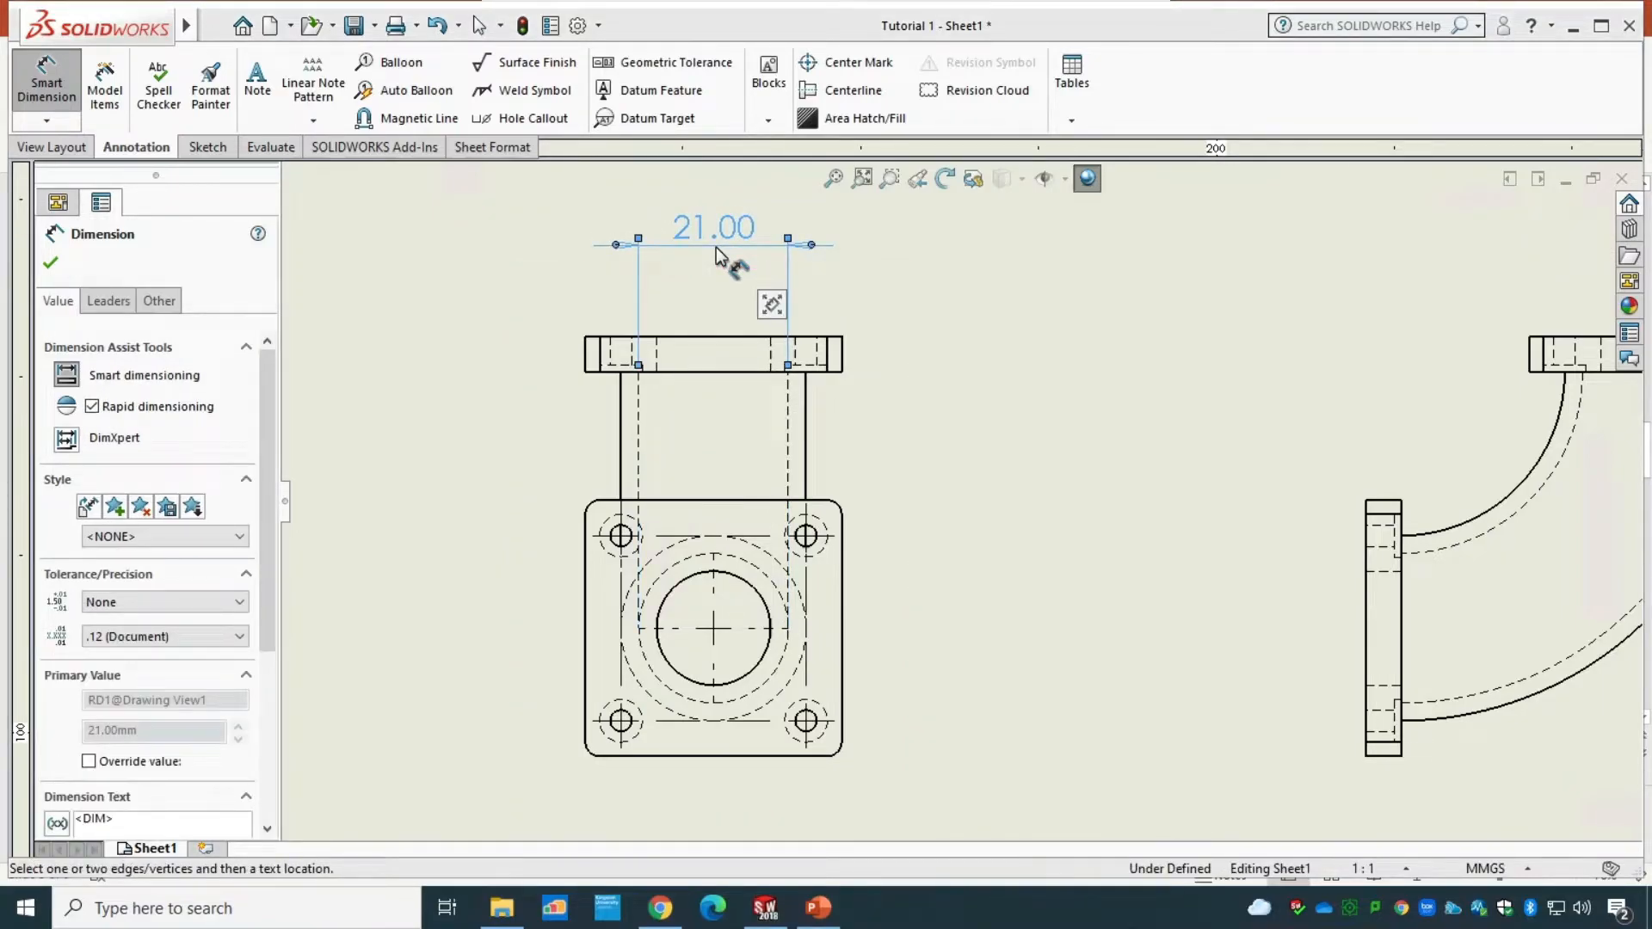
- Dimension the square flange's height between its upper and lower edges, placing the dimension left of the view
click(684, 501)
click(711, 755)
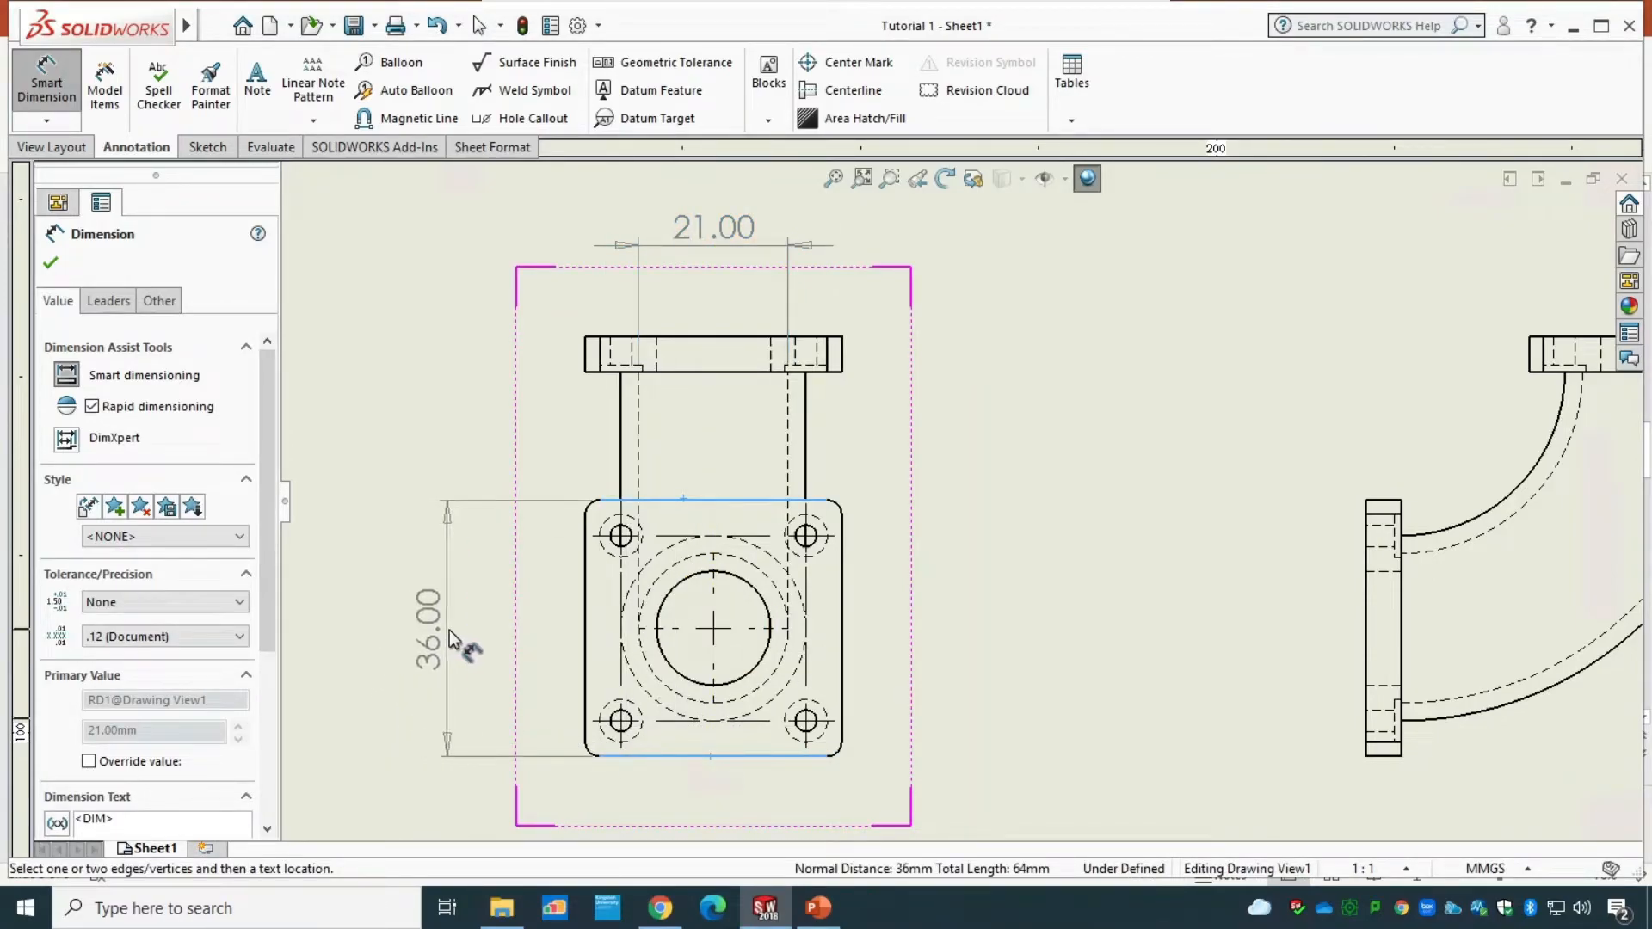
click(453, 641)
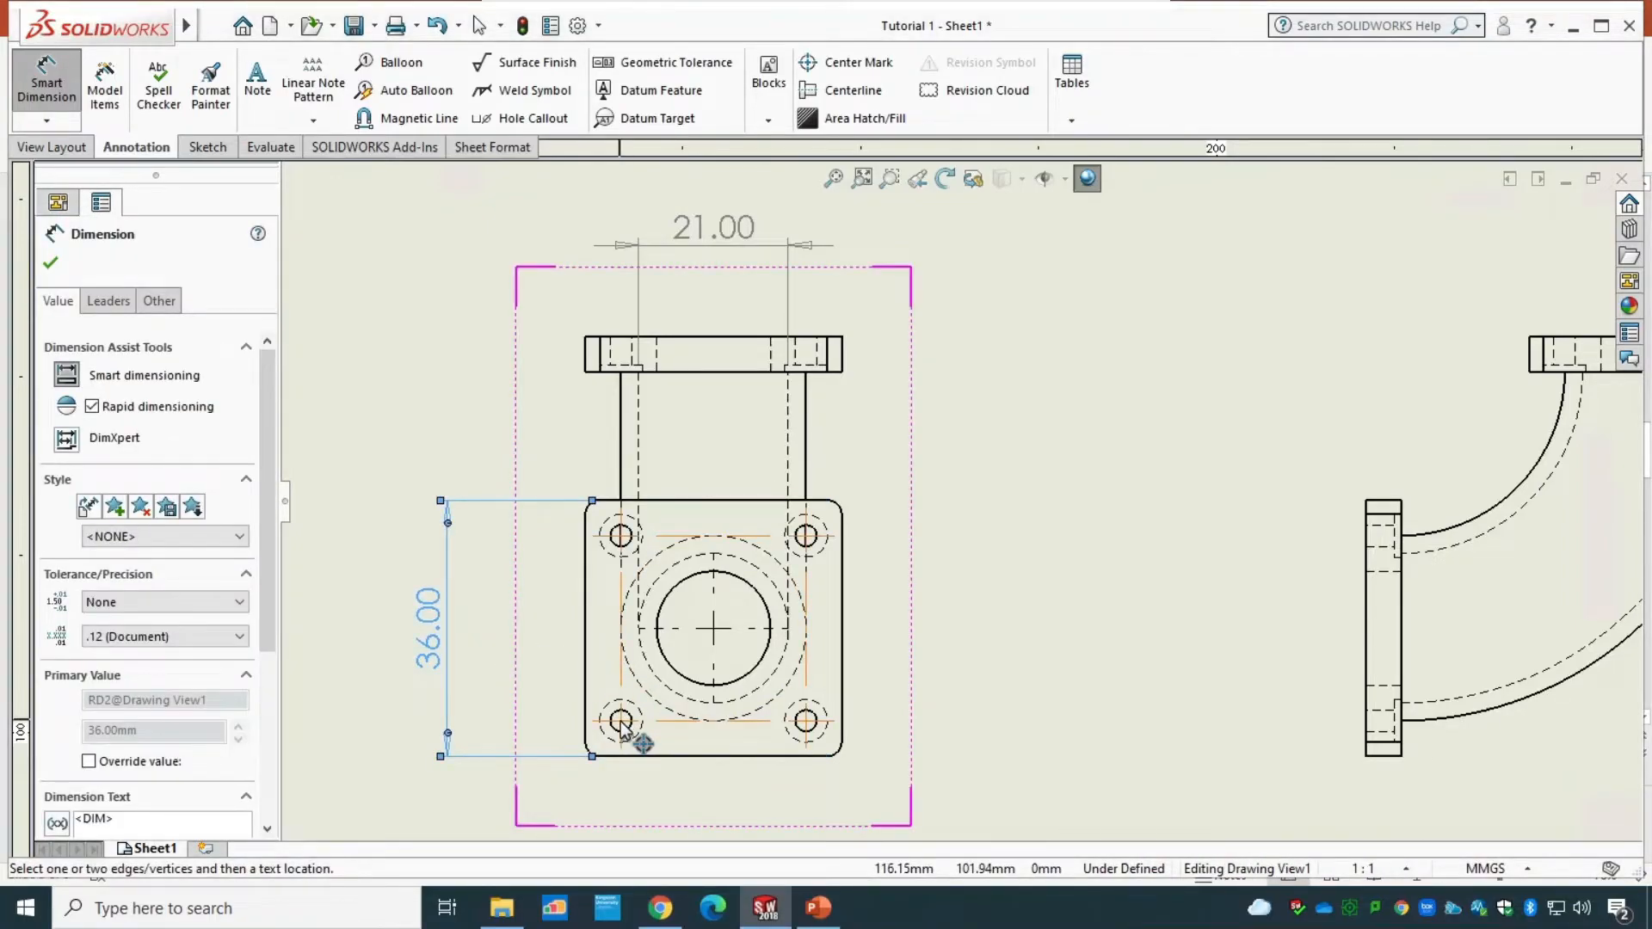
key(Escape)
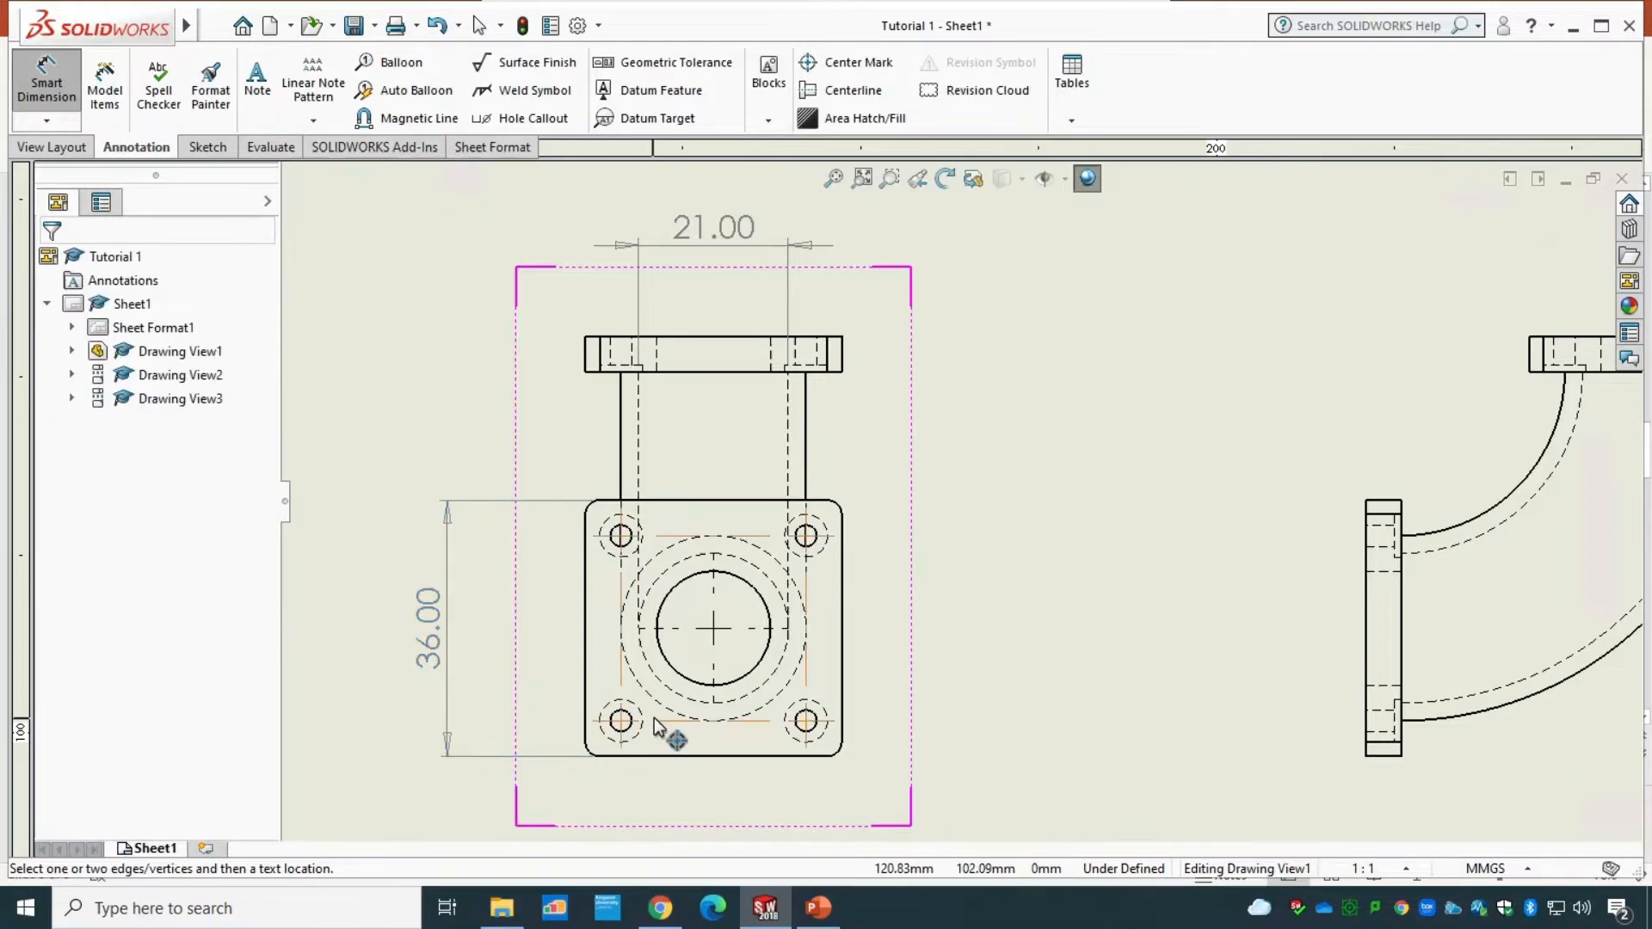
- Dimension the vertical distance from the flange's lower edge to the lower holes' centreline, with precision set to None
click(653, 755)
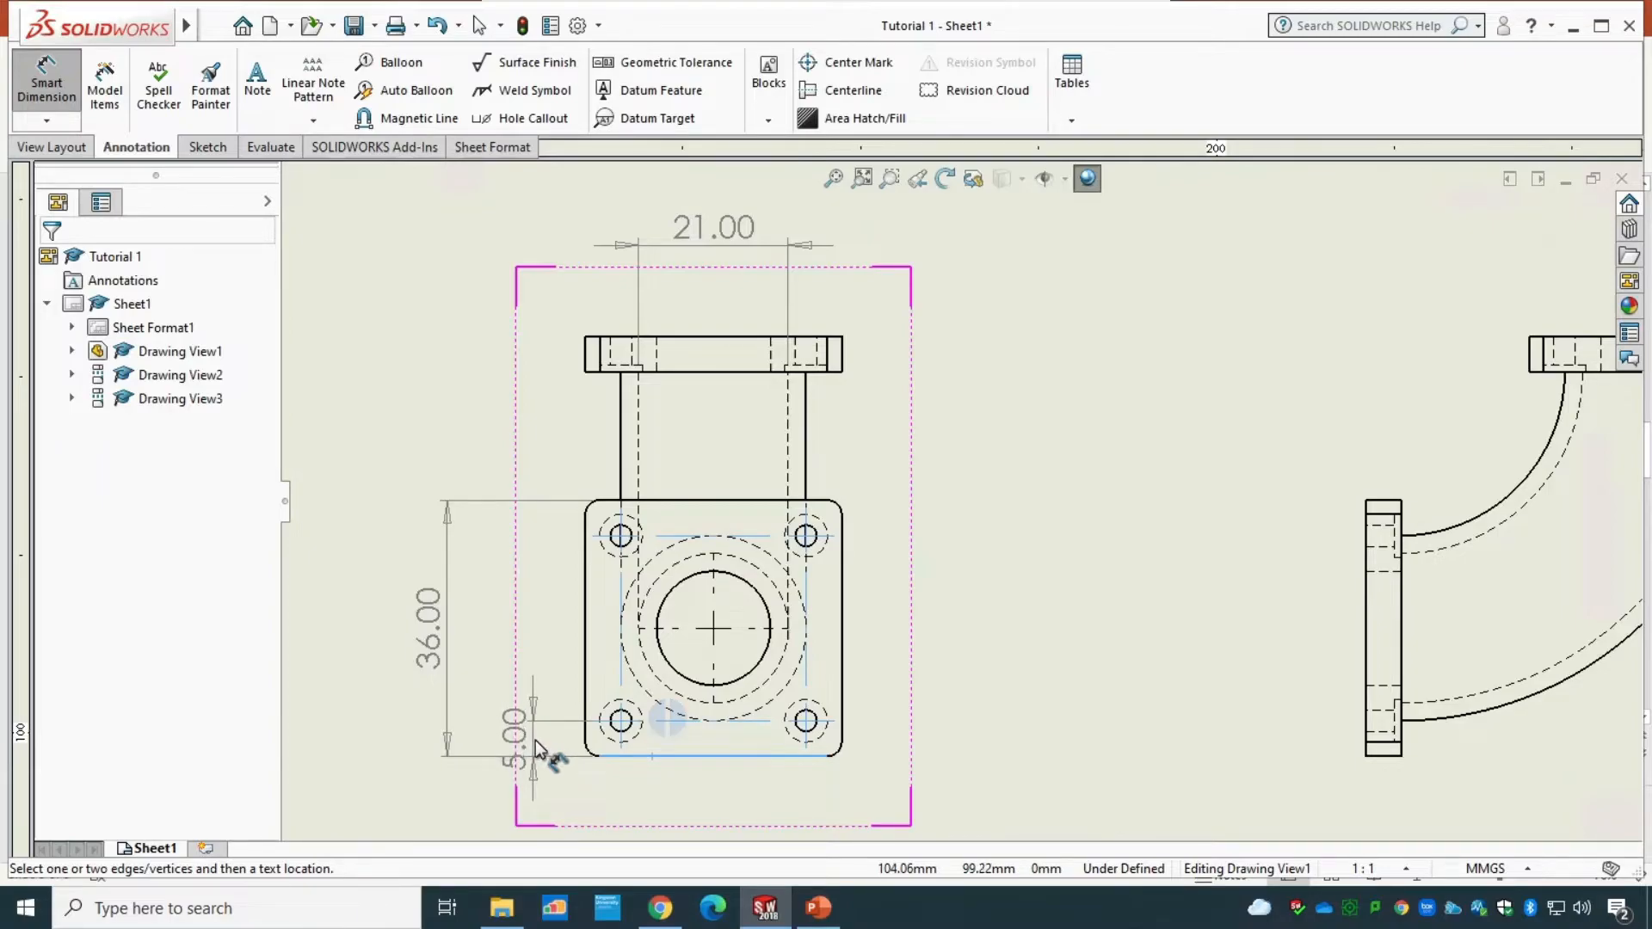
click(539, 749)
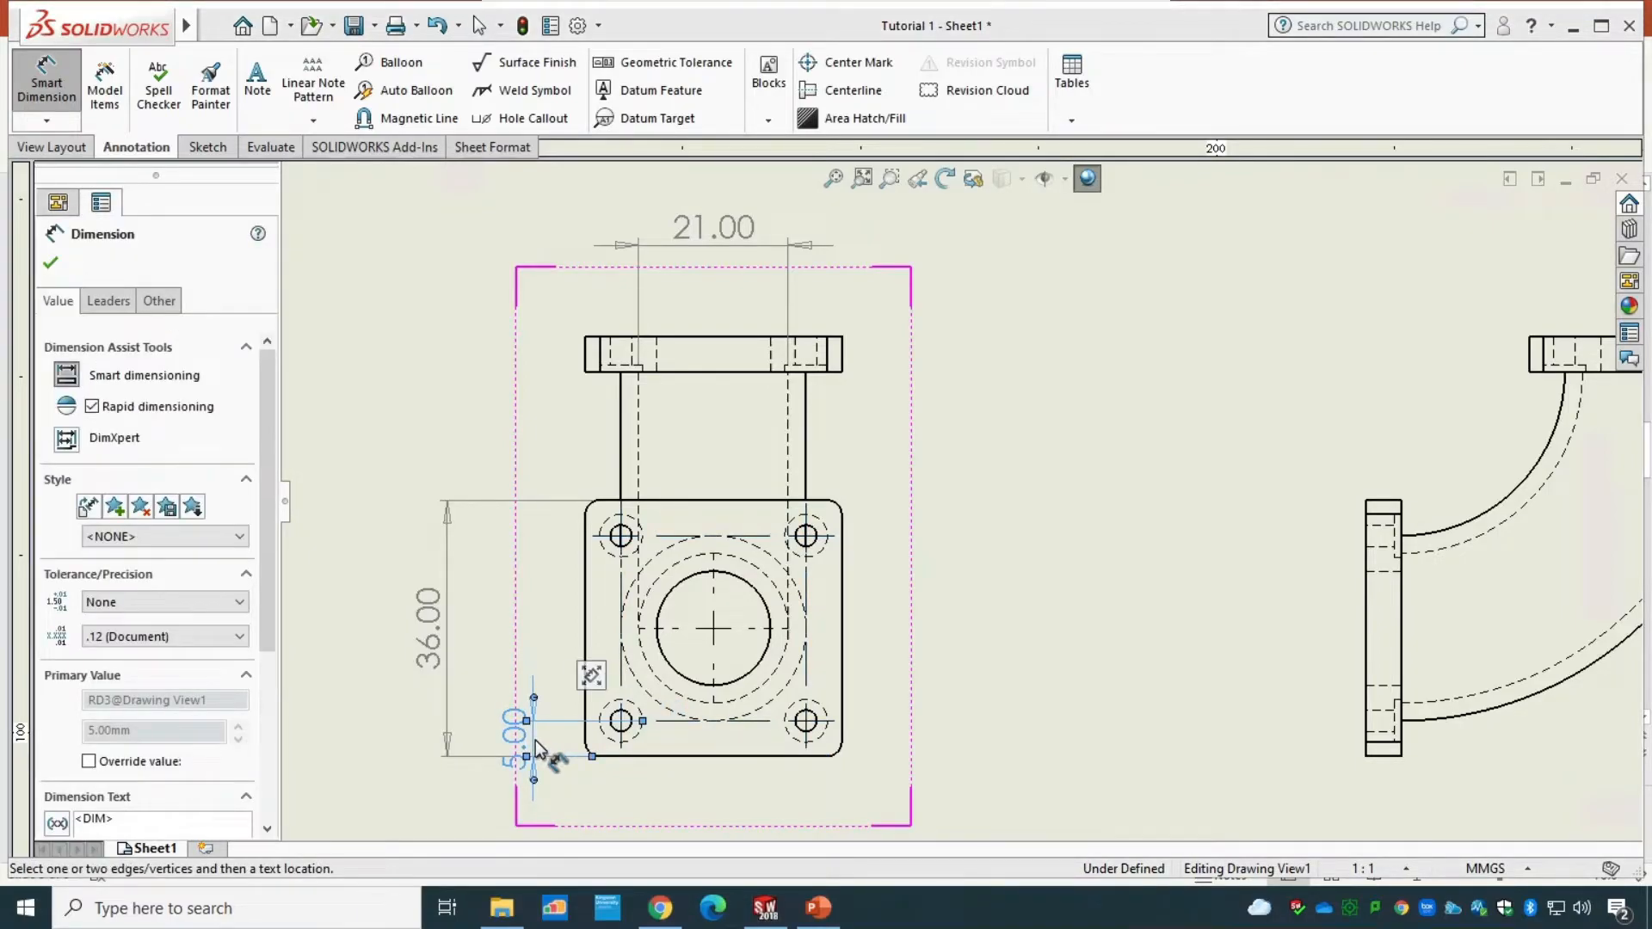
mouse_move(653, 619)
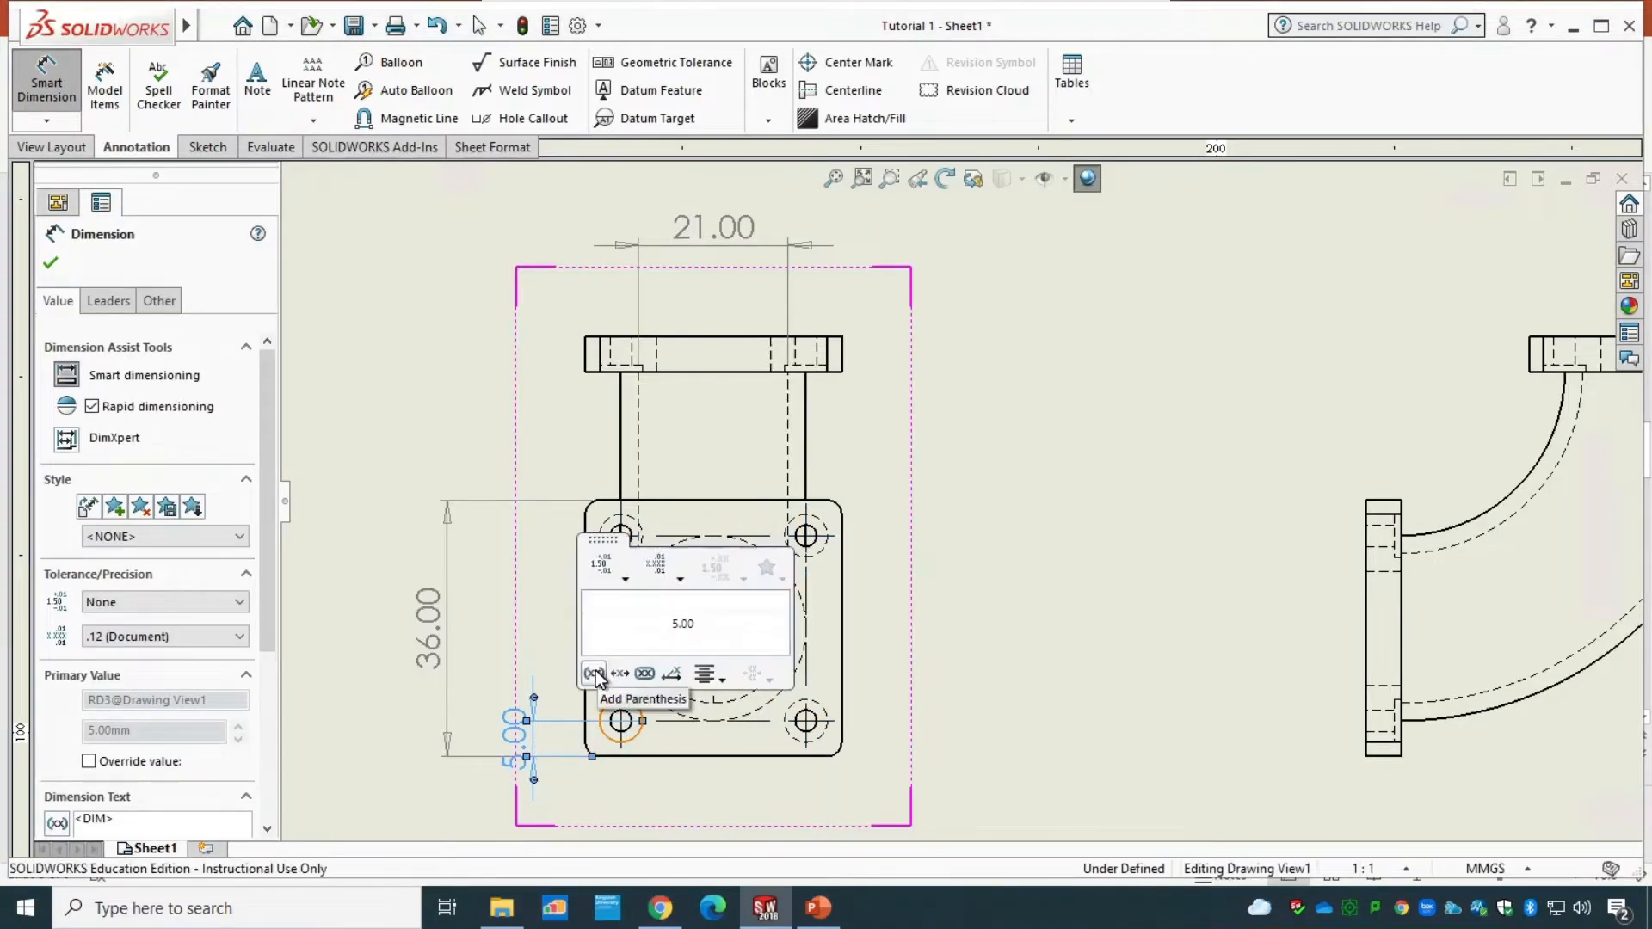
click(664, 571)
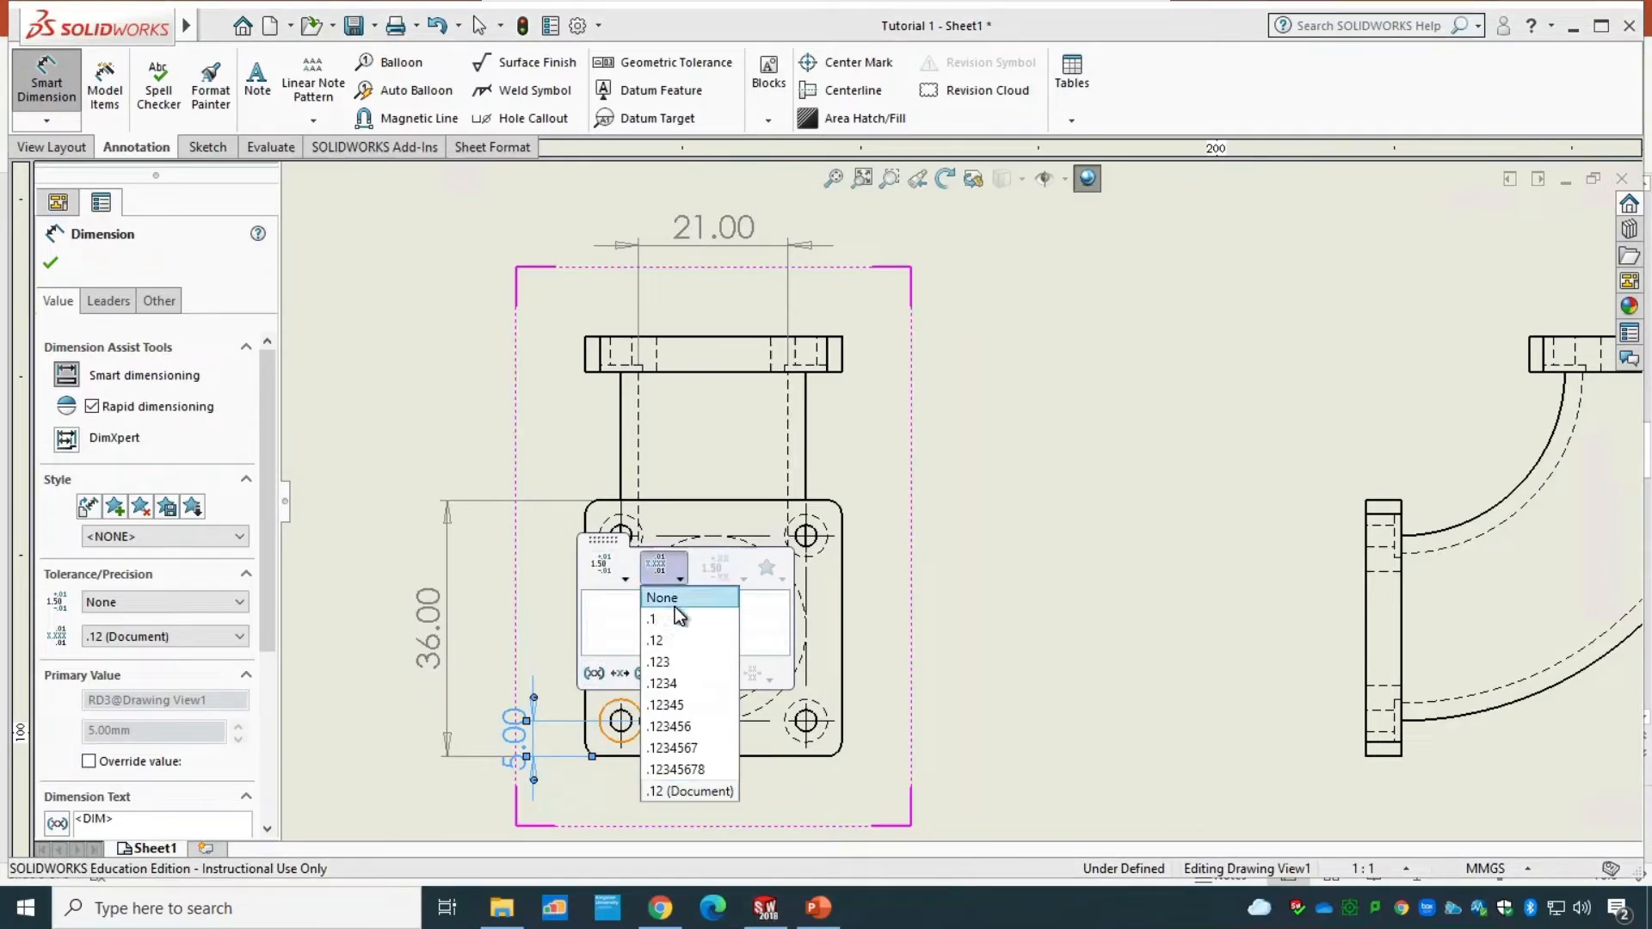
click(674, 605)
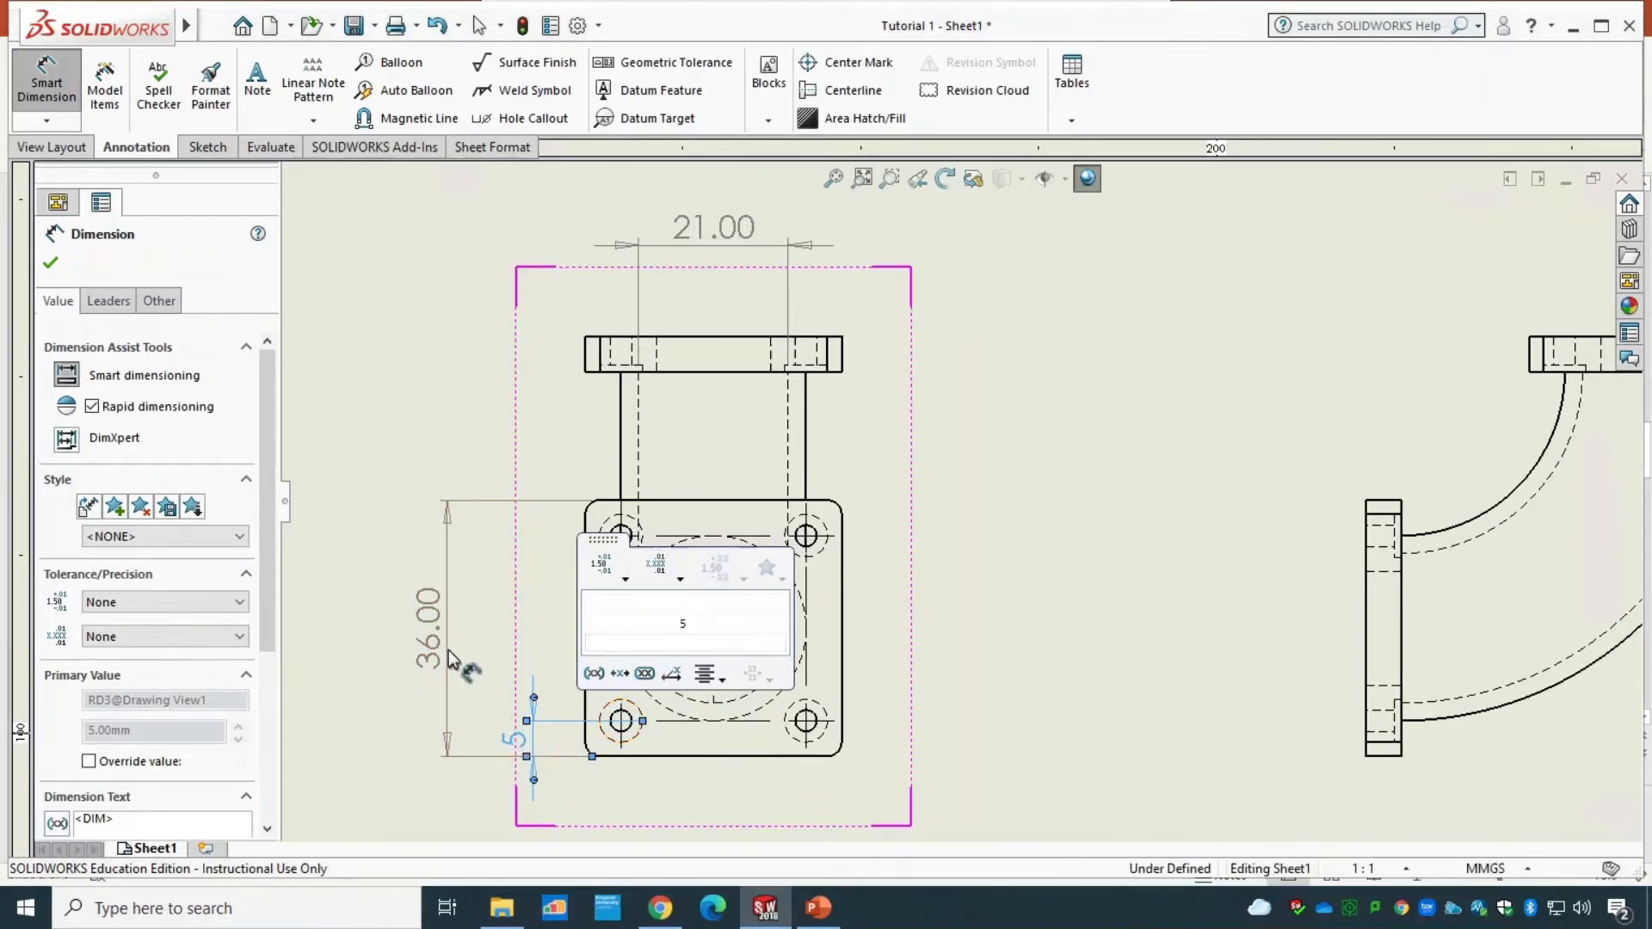
- Move the flange height dimension closer to the view and set its precision to None
drag(453, 661, 493, 654)
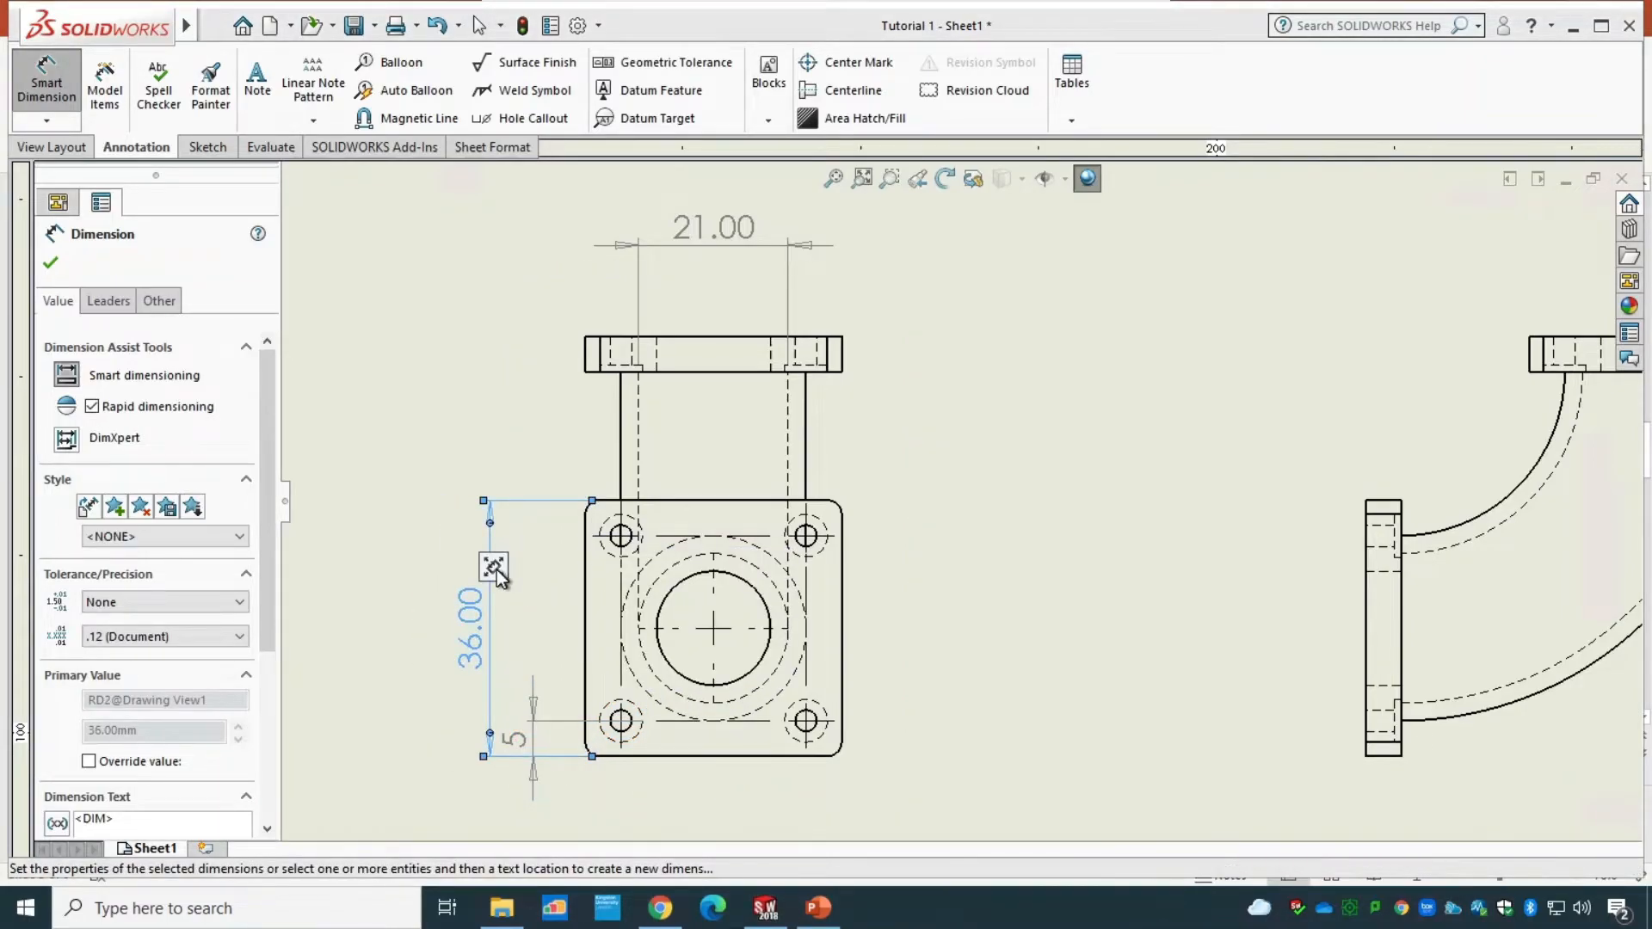
mouse_move(497, 574)
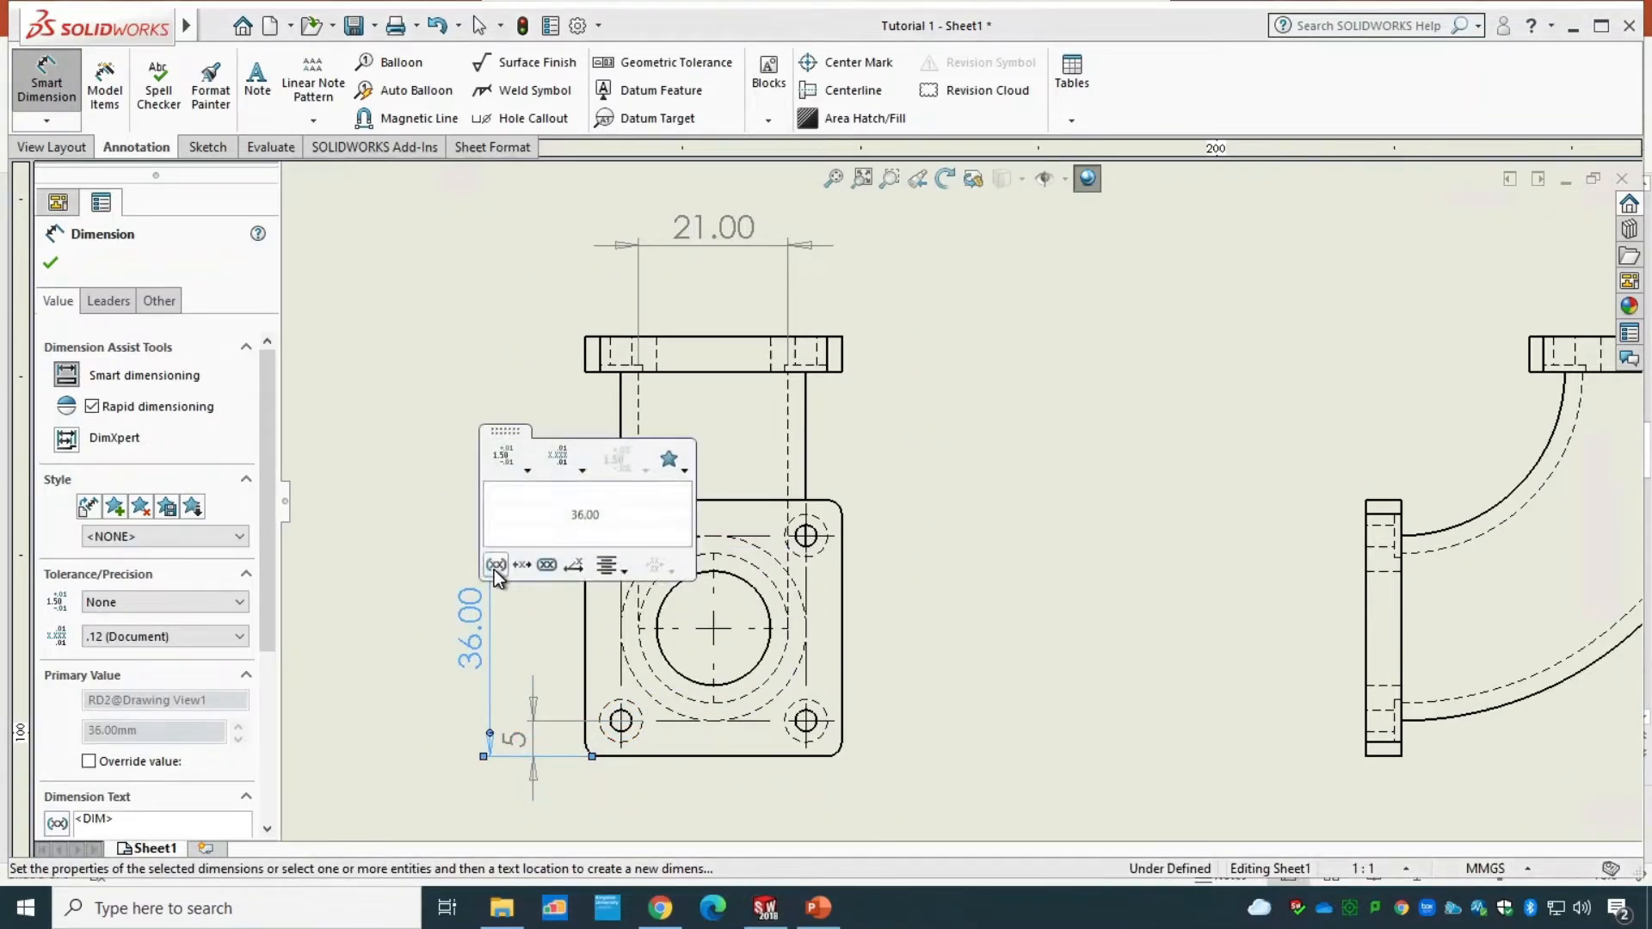
click(565, 465)
click(575, 485)
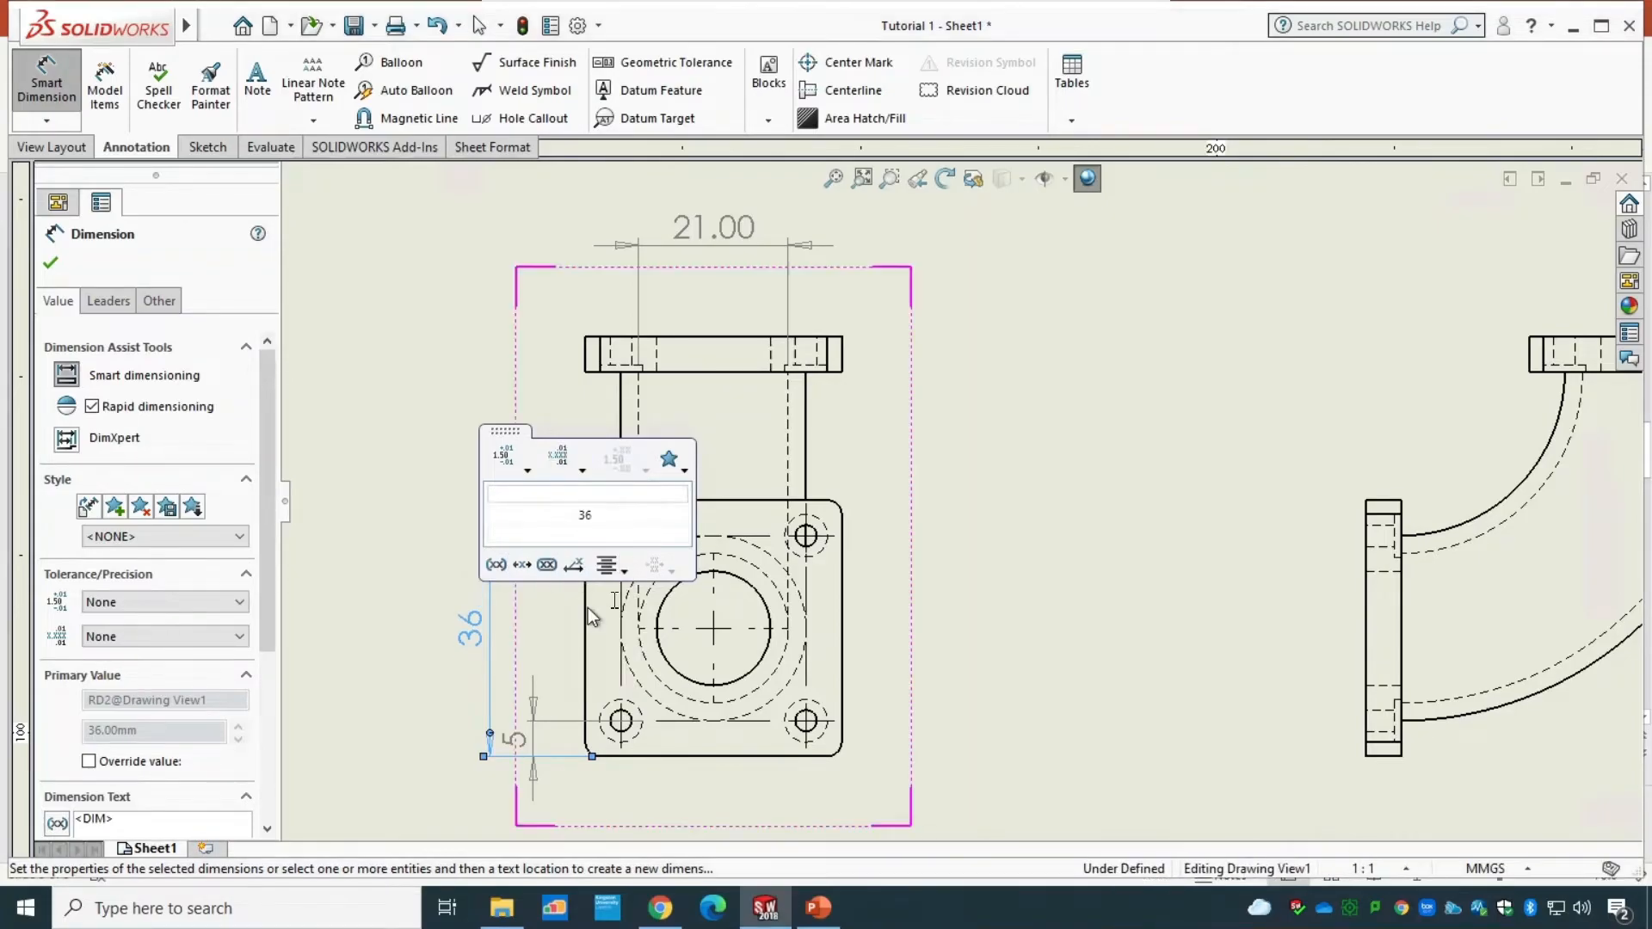
click(52, 265)
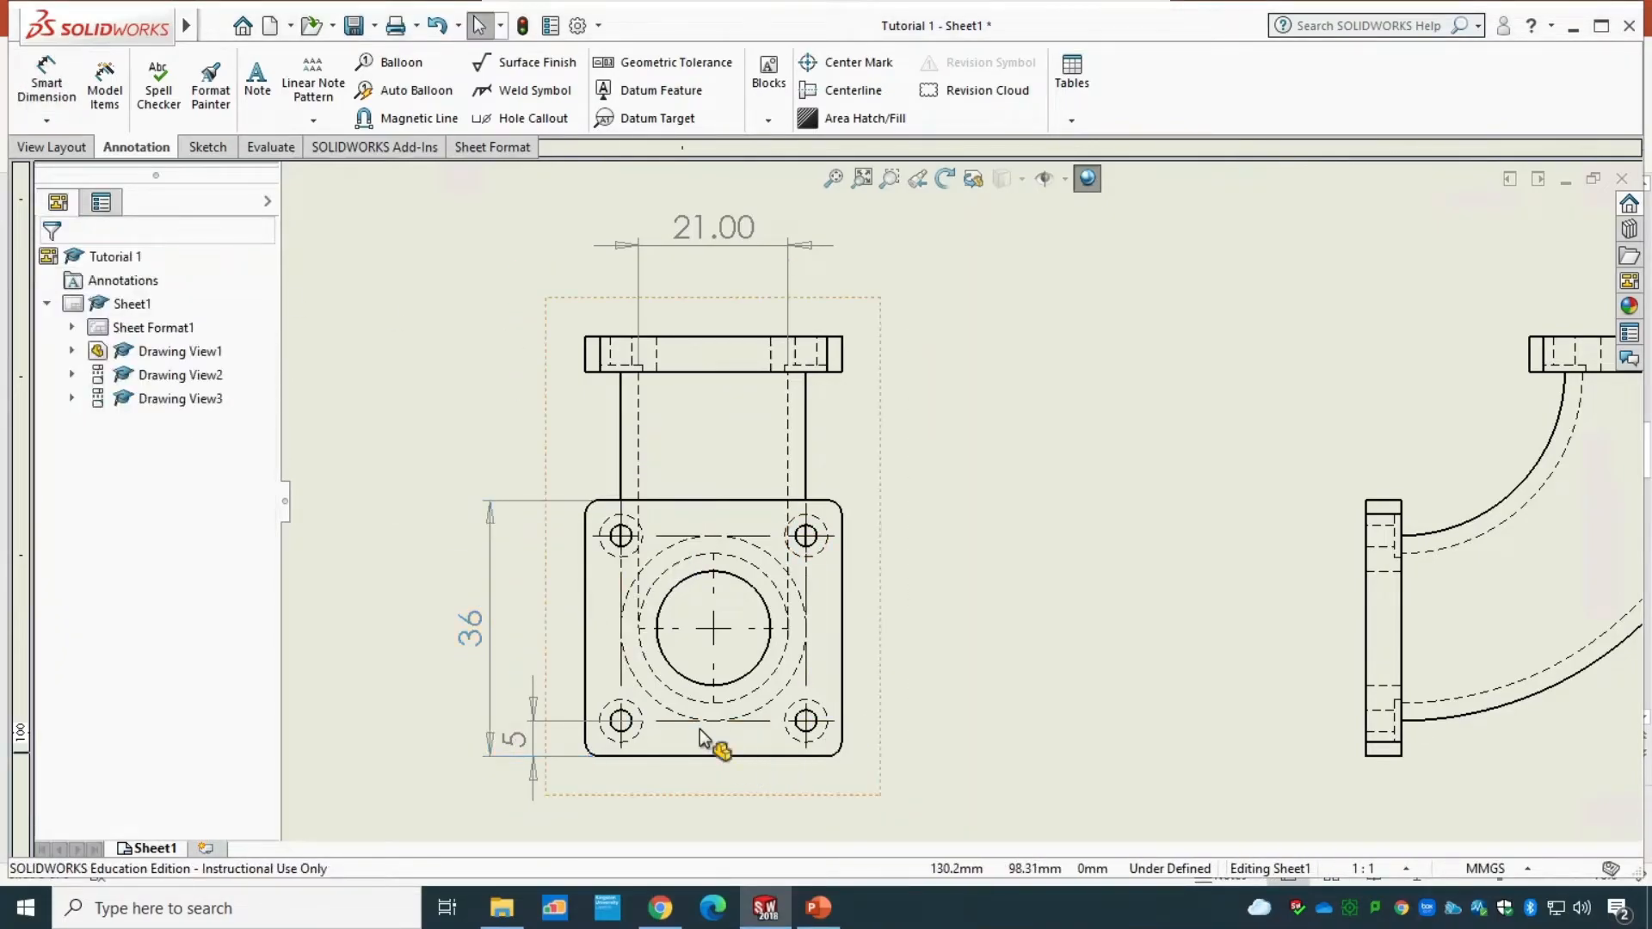
- Set the precision of the pipe width dimension above the front view to None
click(747, 229)
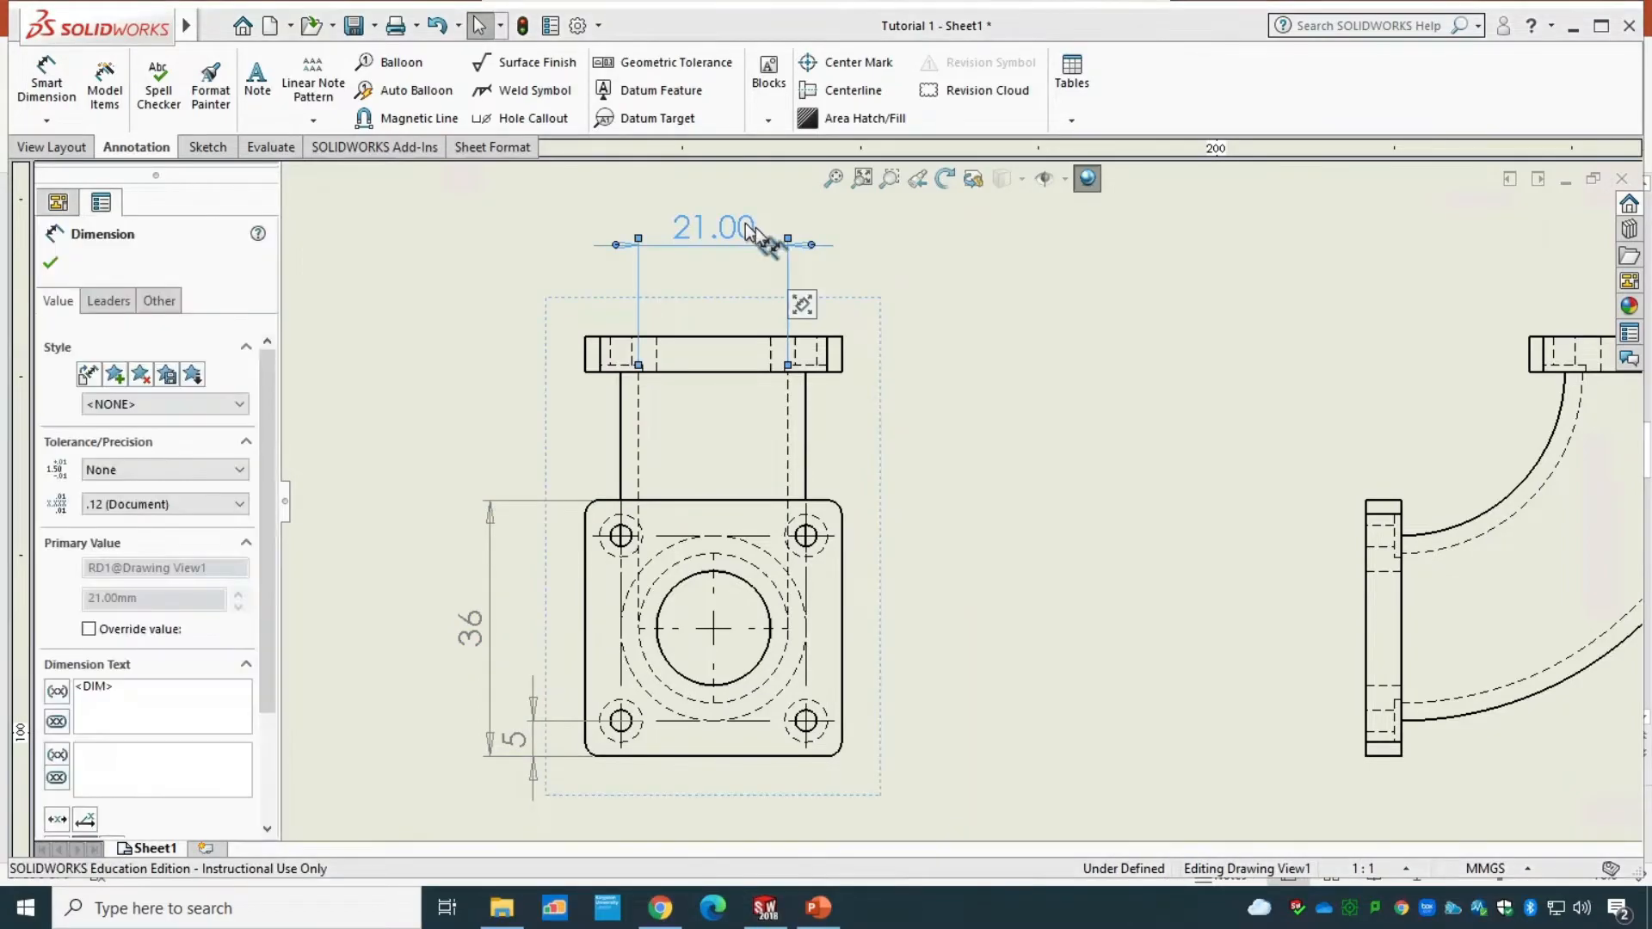
mouse_move(809, 308)
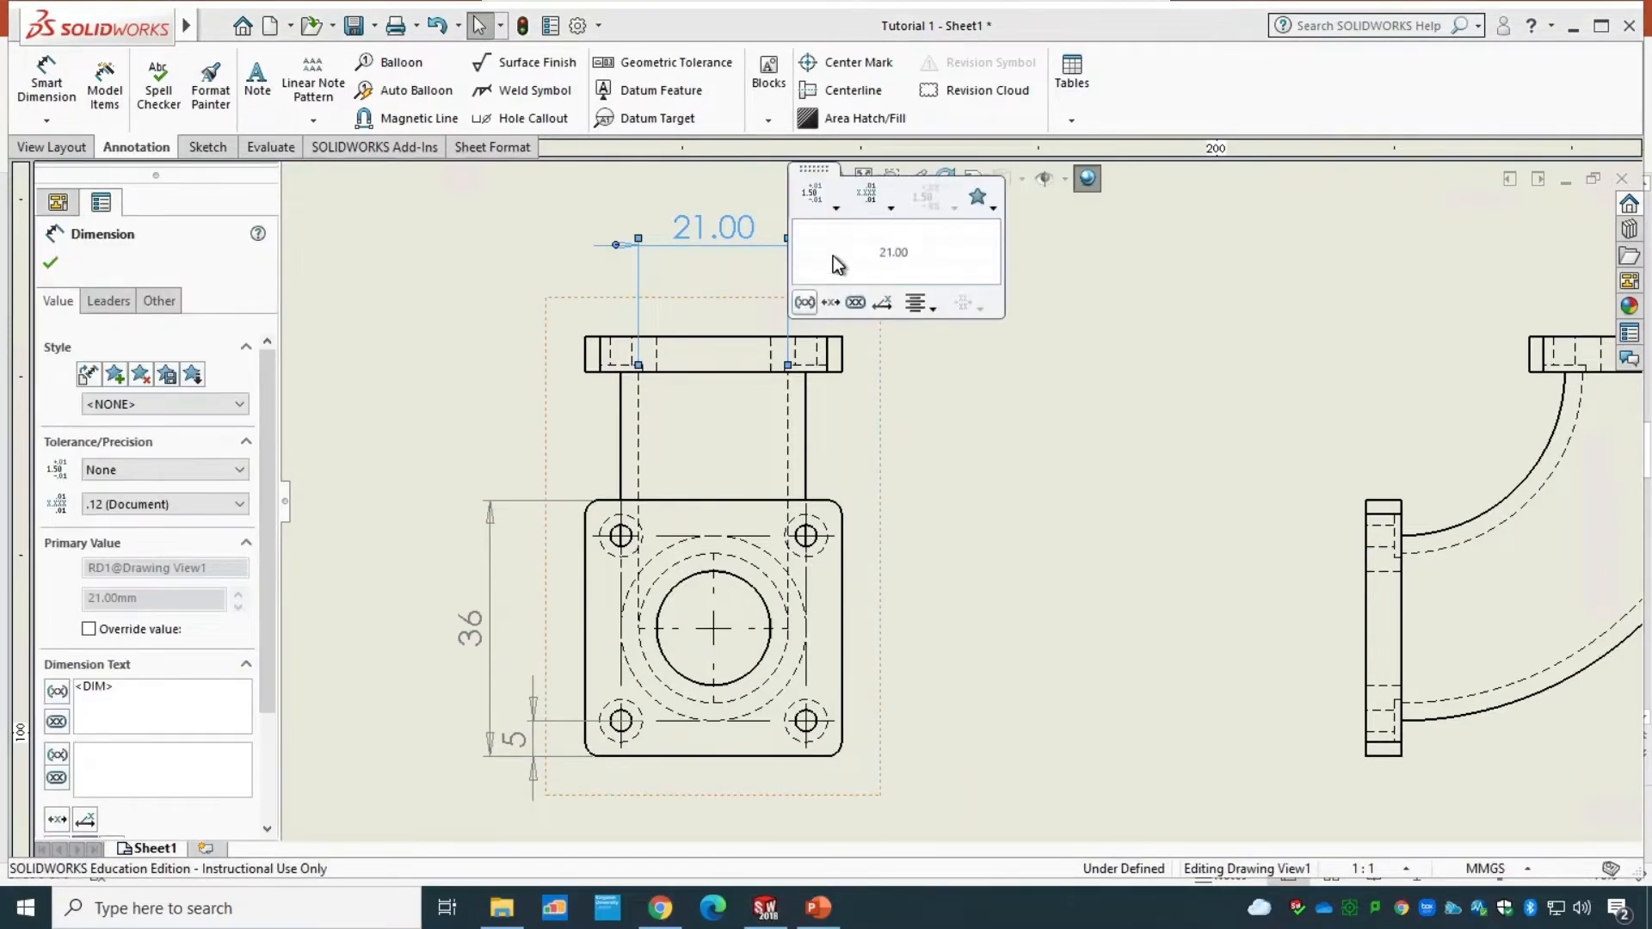
click(876, 200)
click(886, 228)
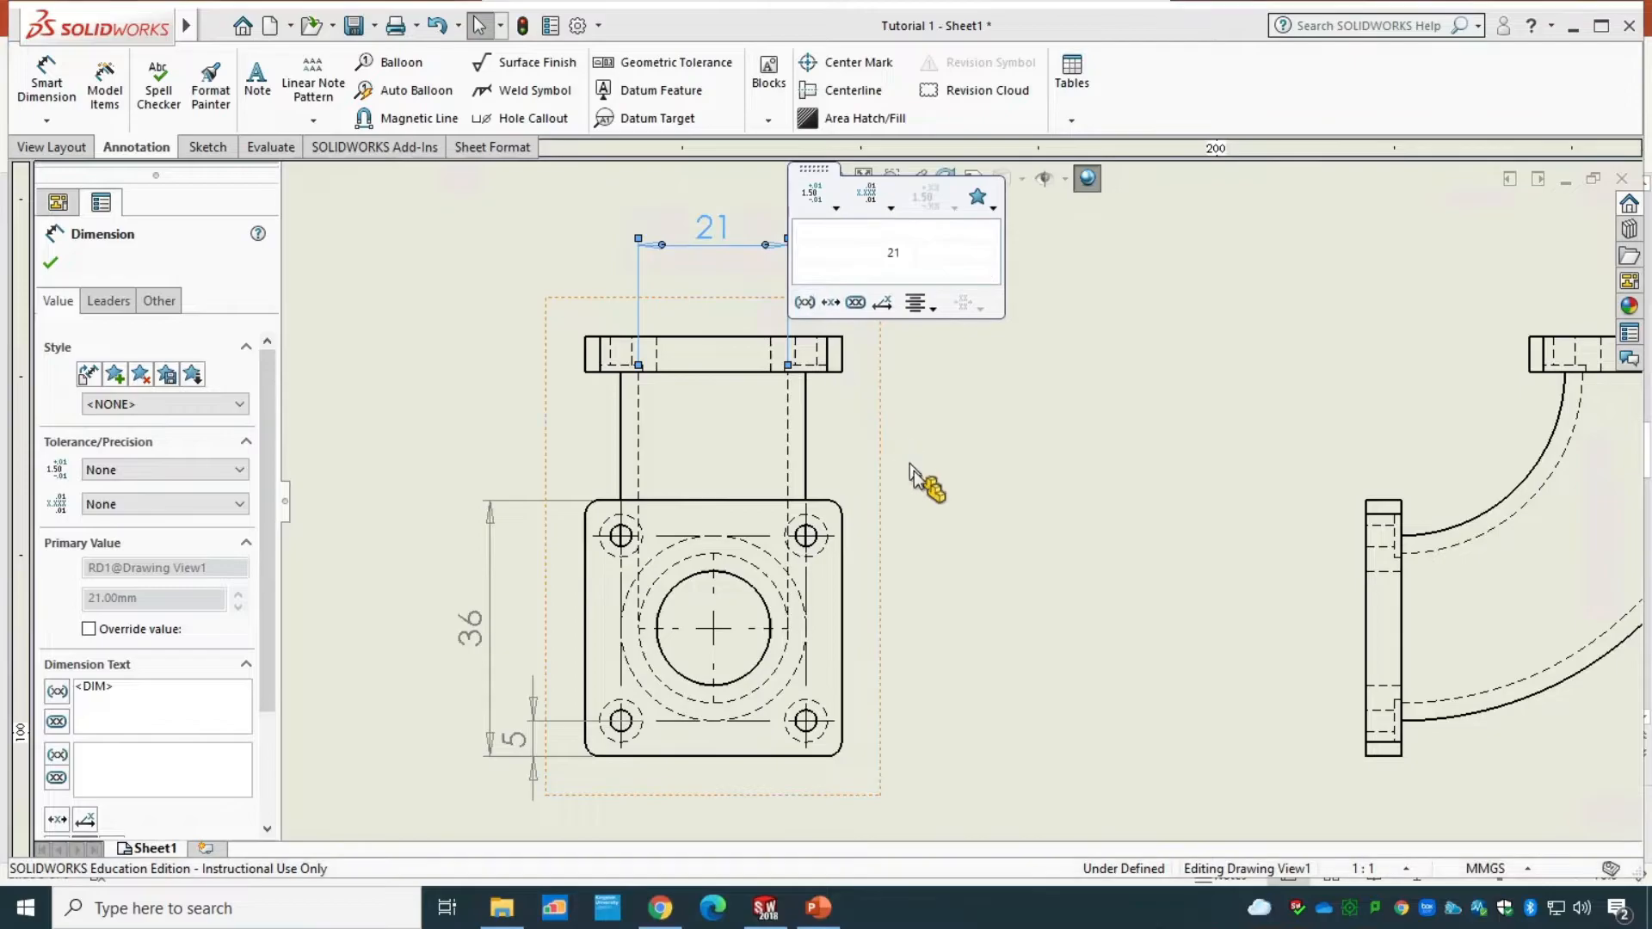
click(52, 265)
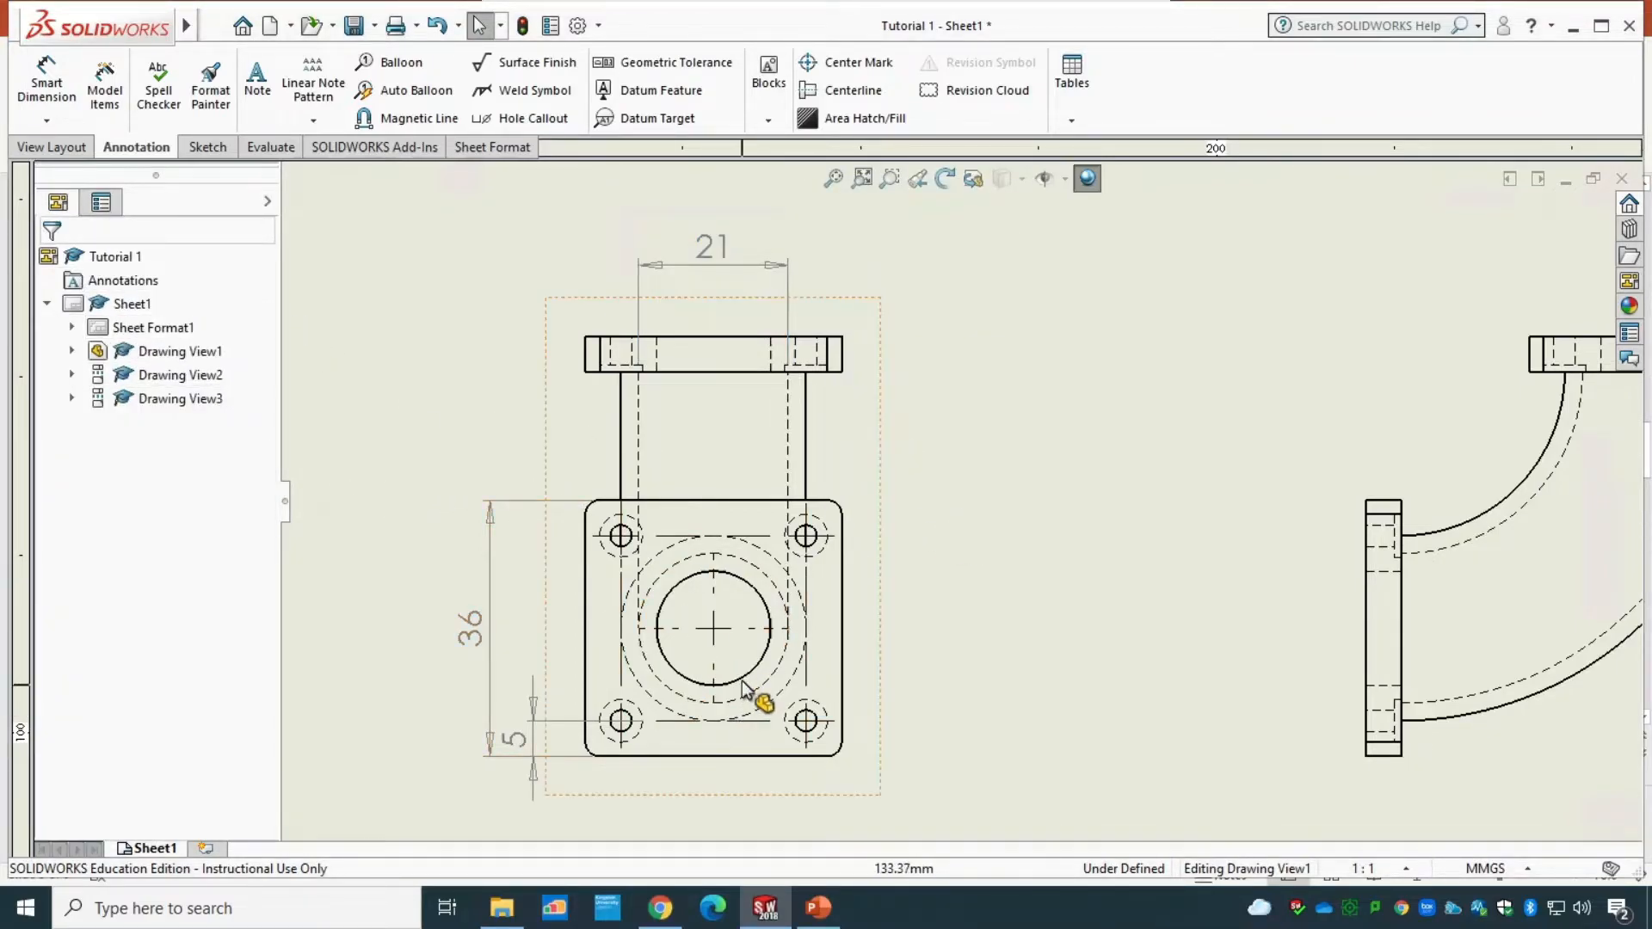
- Dimension the central bore's diameter, set its precision to None, and place the text to the lower right of the flange
click(39, 79)
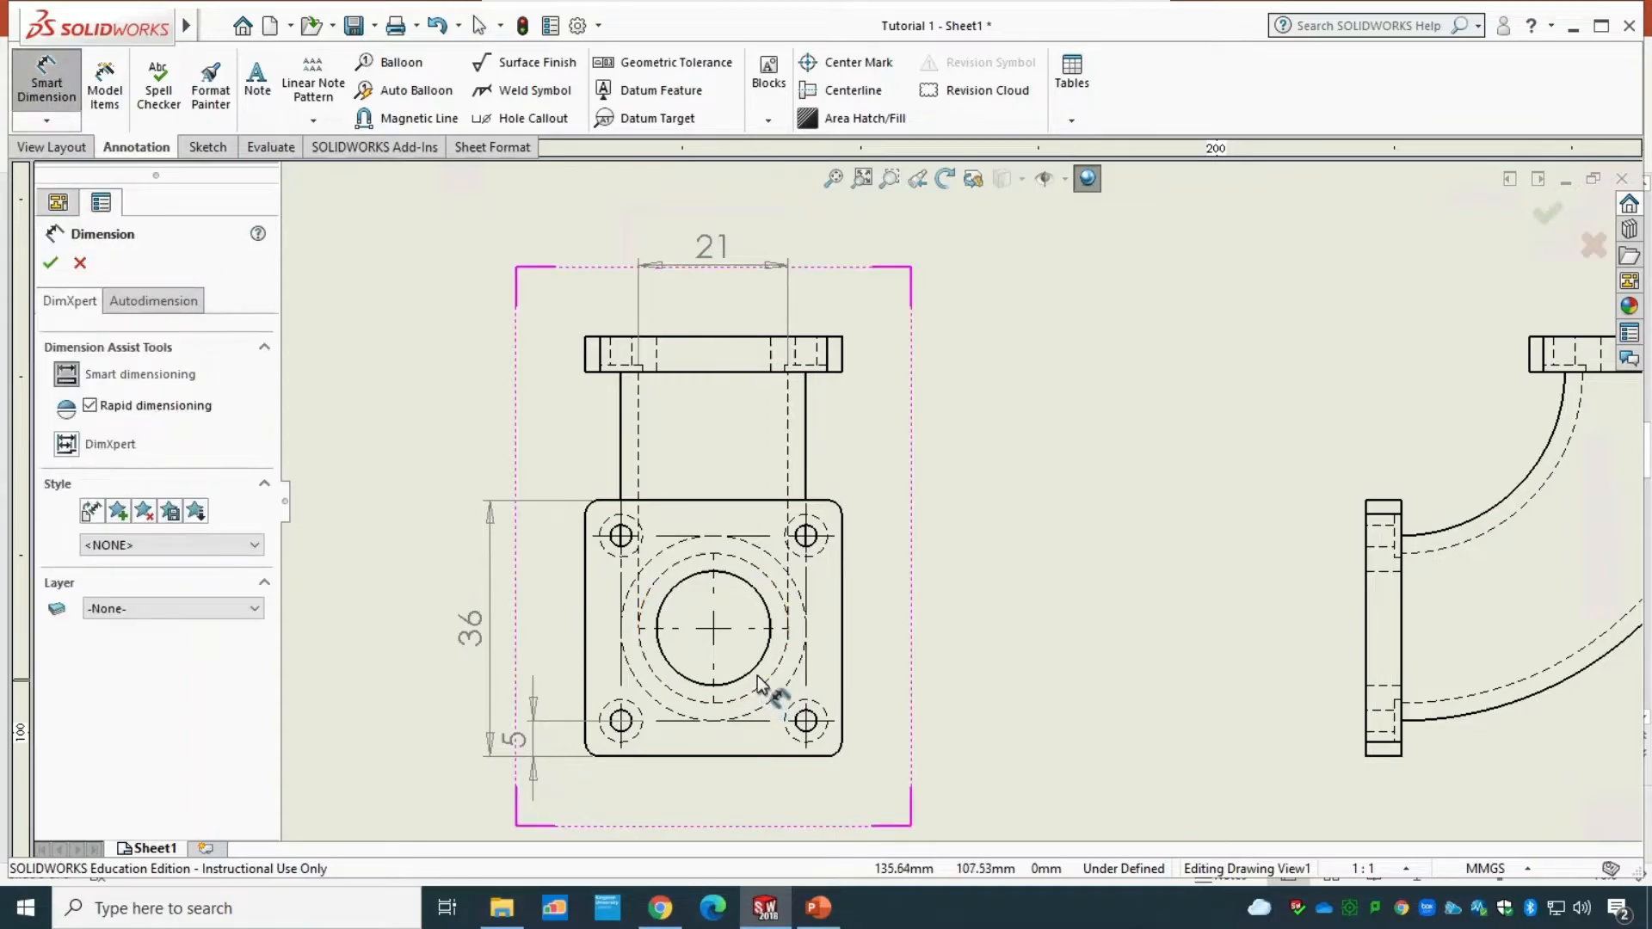
click(754, 669)
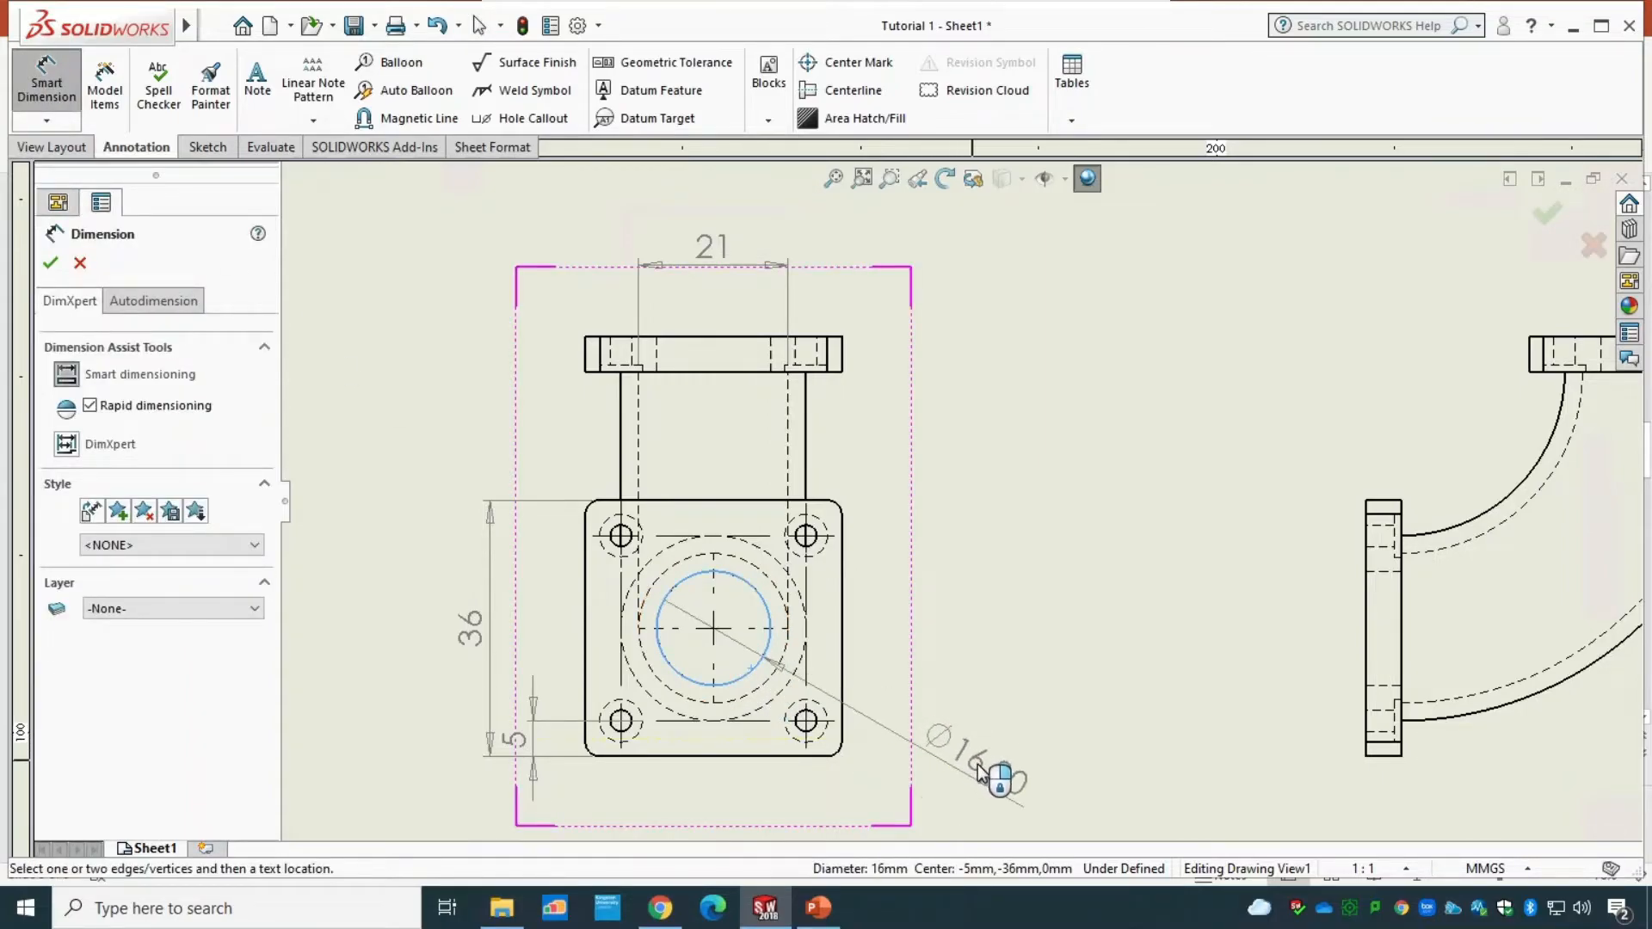
click(979, 768)
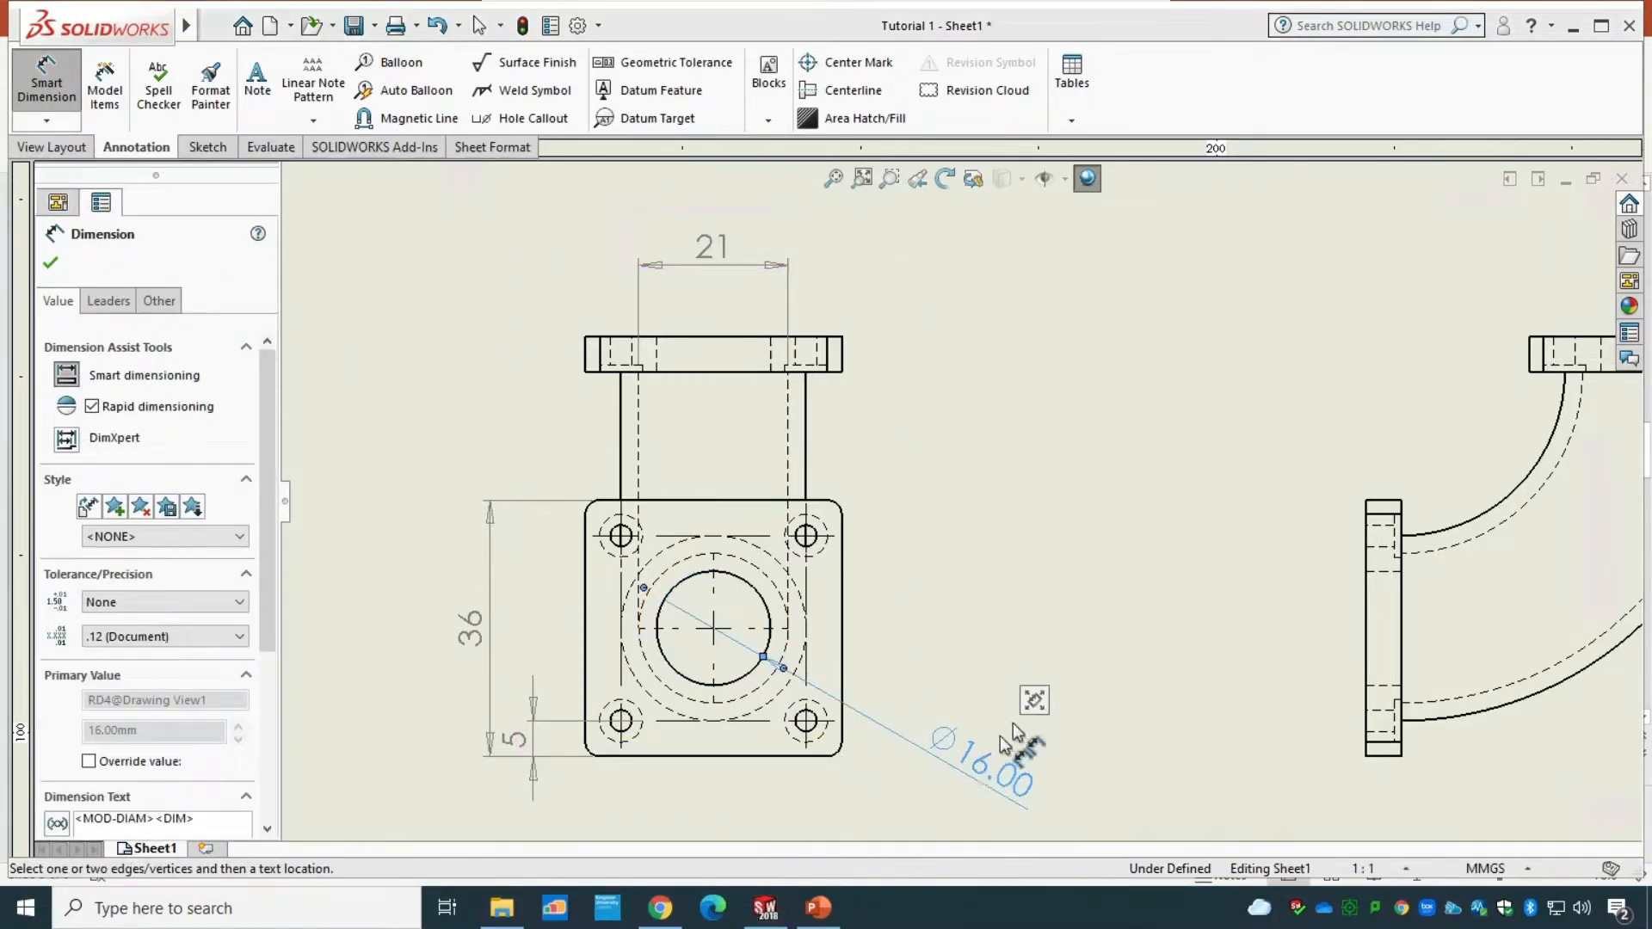
mouse_move(1036, 698)
click(1107, 612)
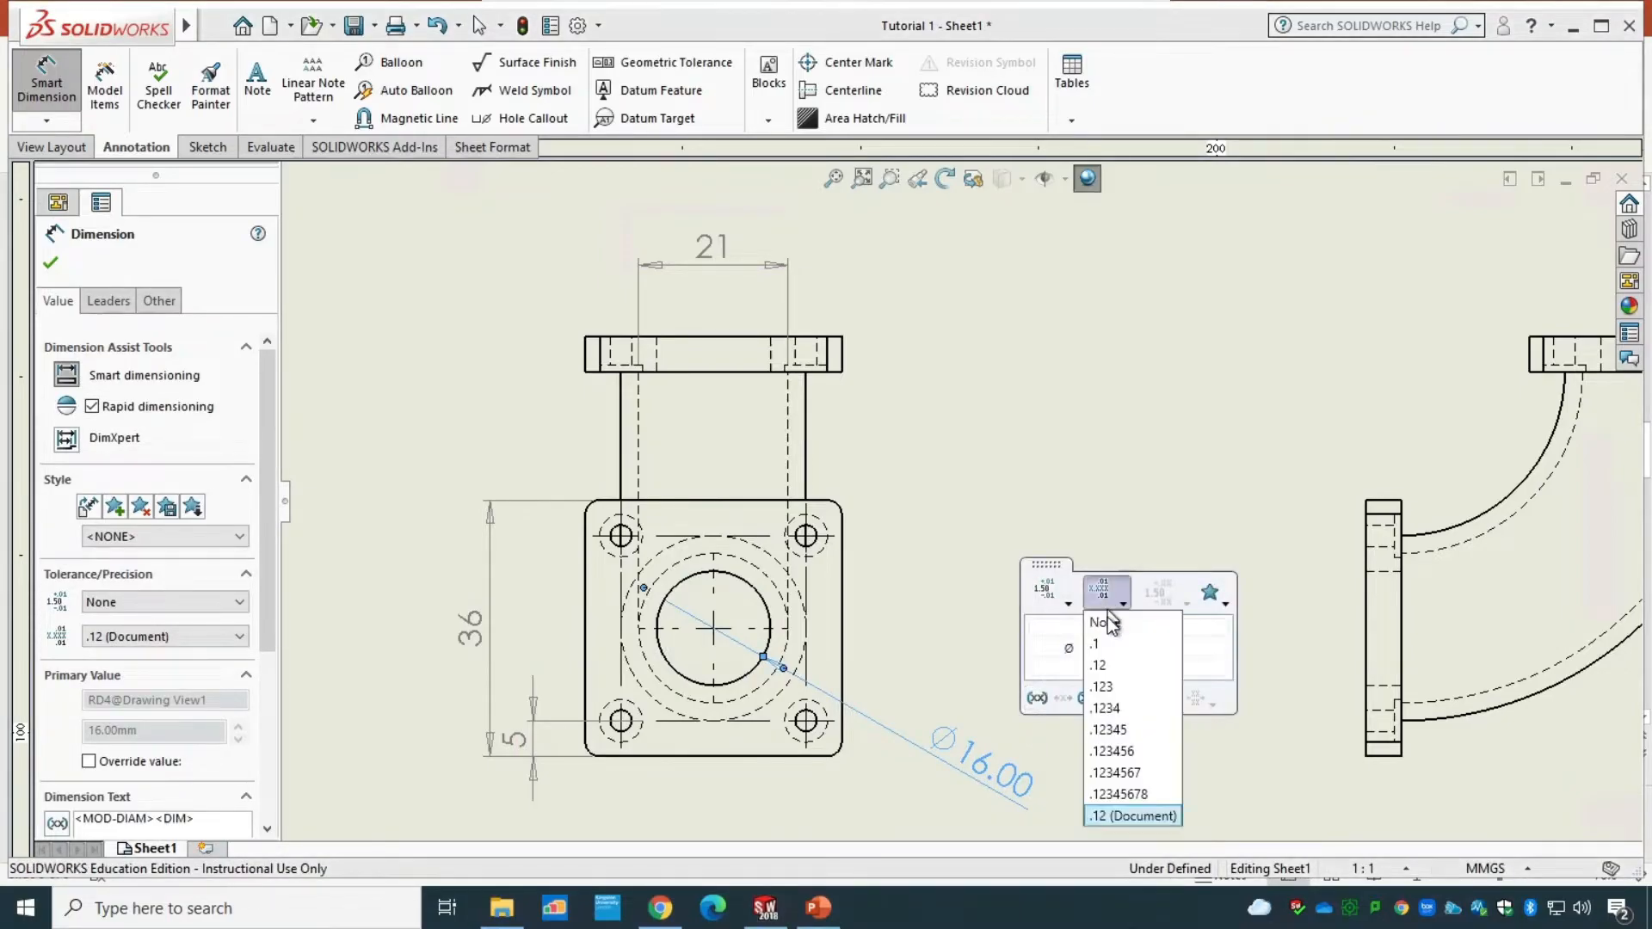
click(1107, 624)
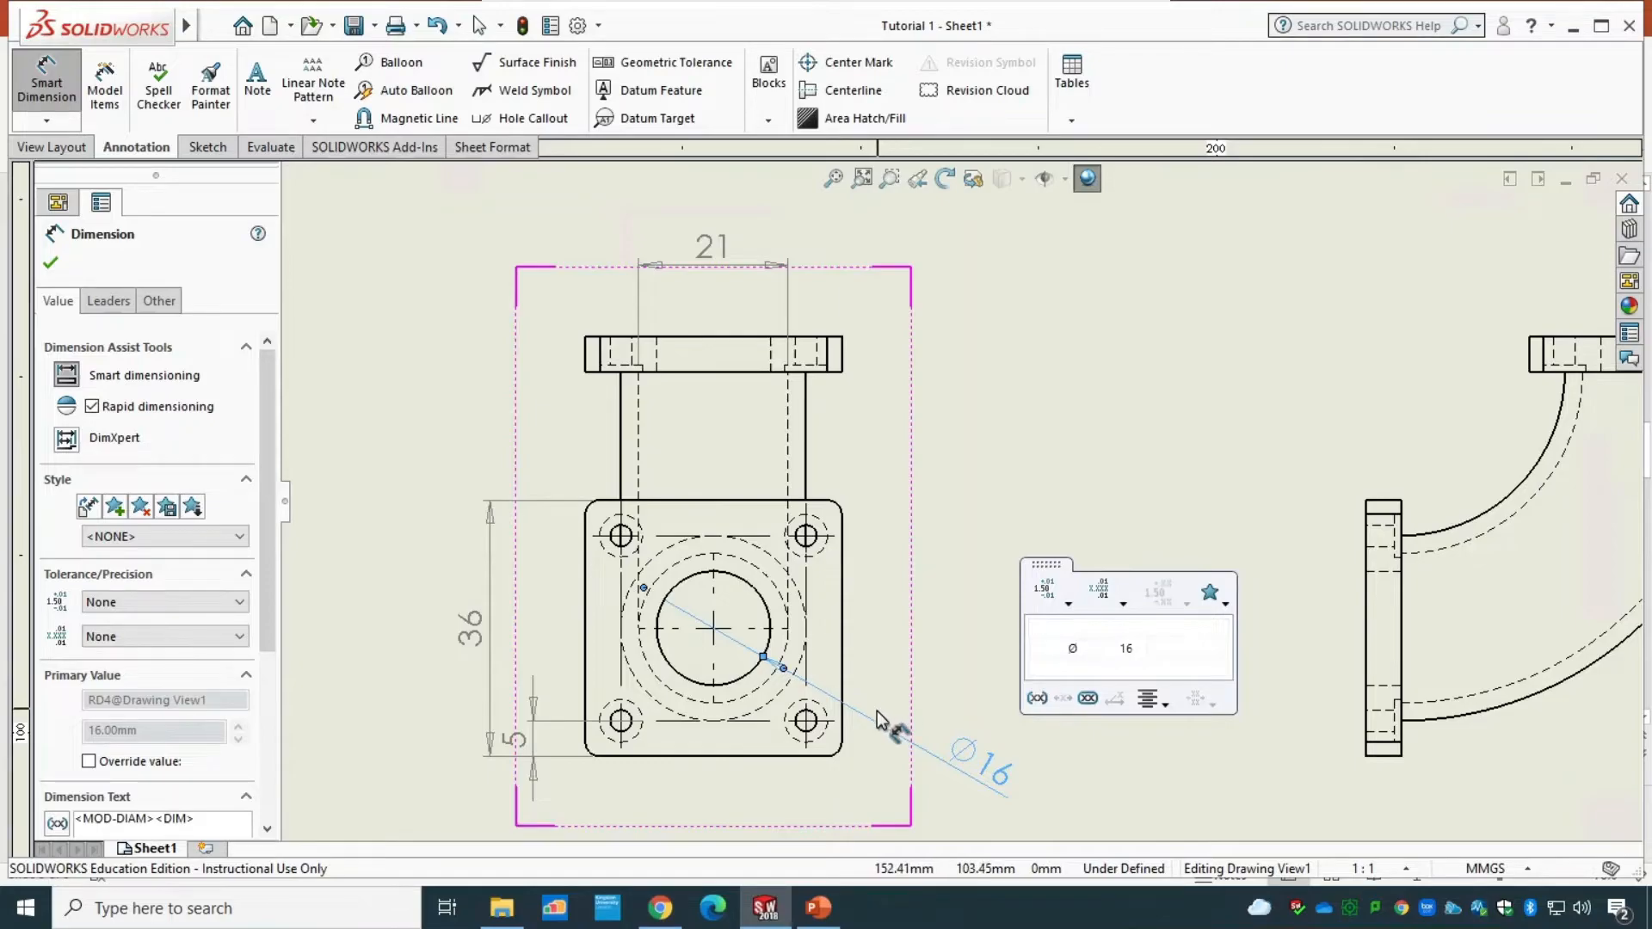
mouse_move(976, 761)
mouse_down()
mouse_move(937, 790)
mouse_move(969, 745)
mouse_up()
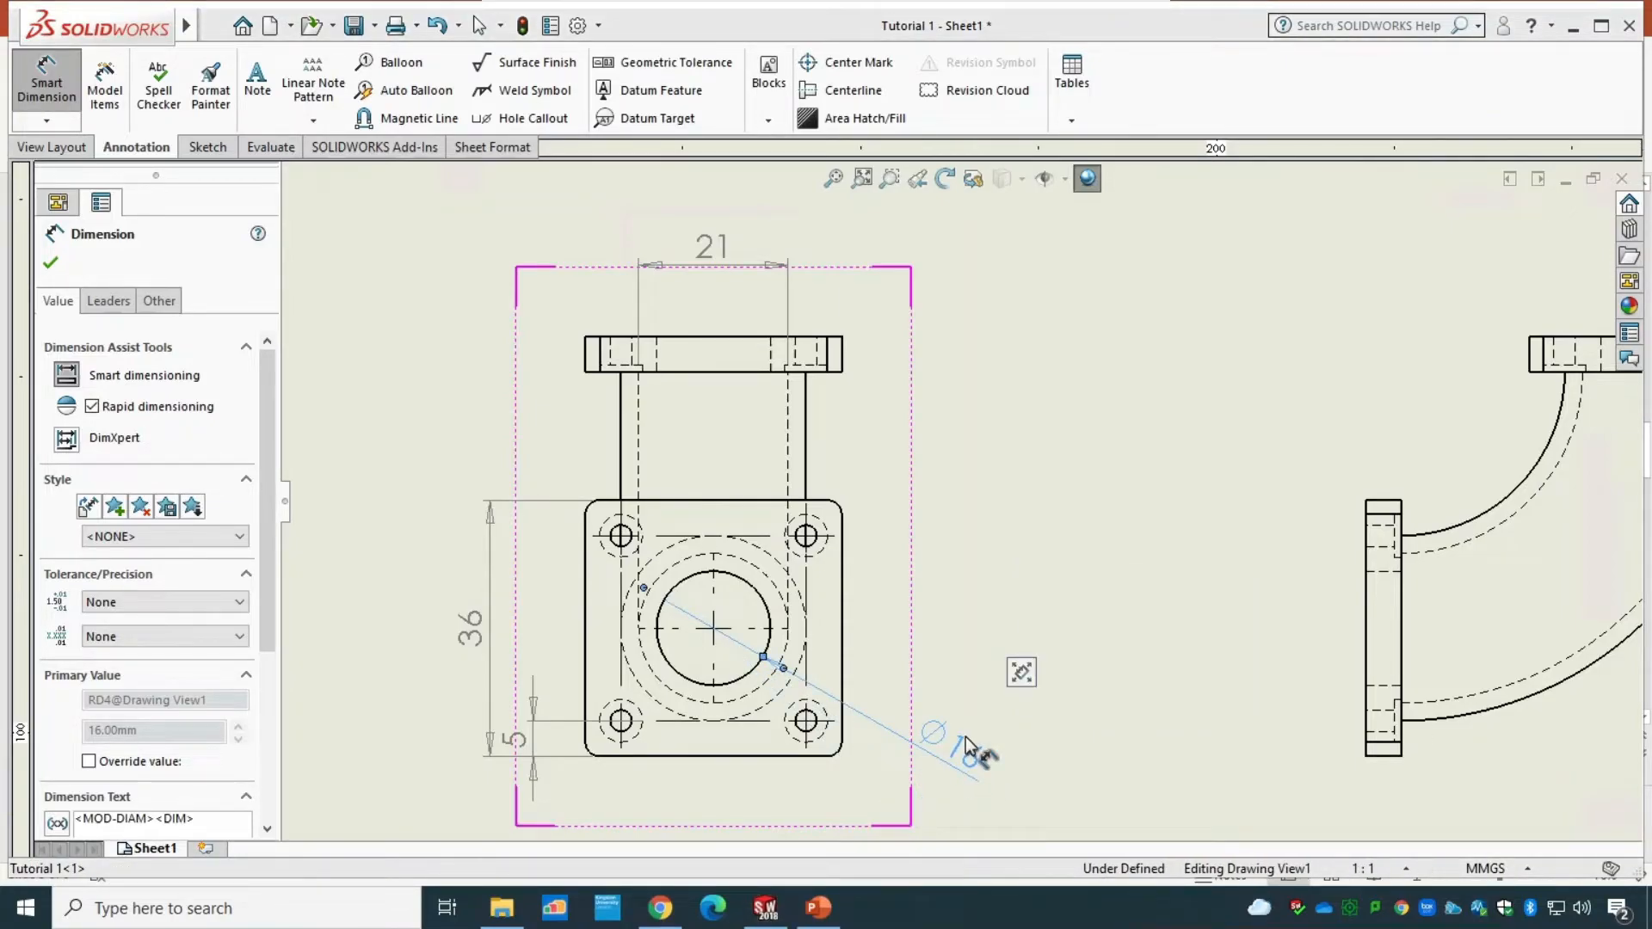
- Dimension the diameter of the dashed counterbore circle at the flange's upper-right hole, with precision set to None
click(822, 559)
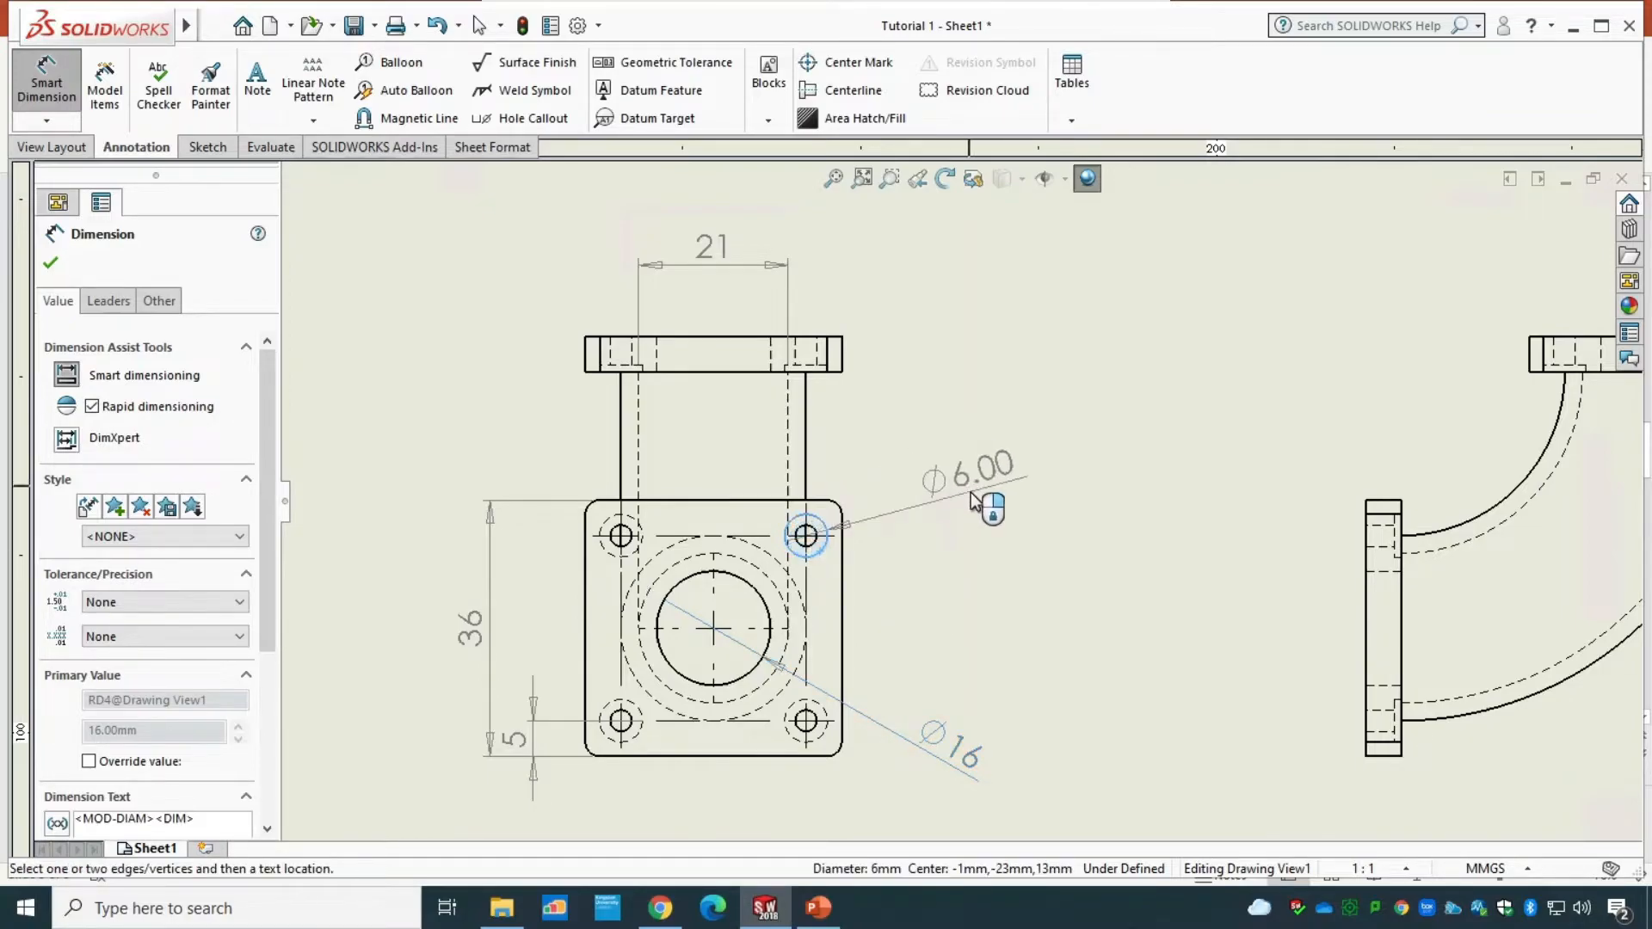
click(974, 501)
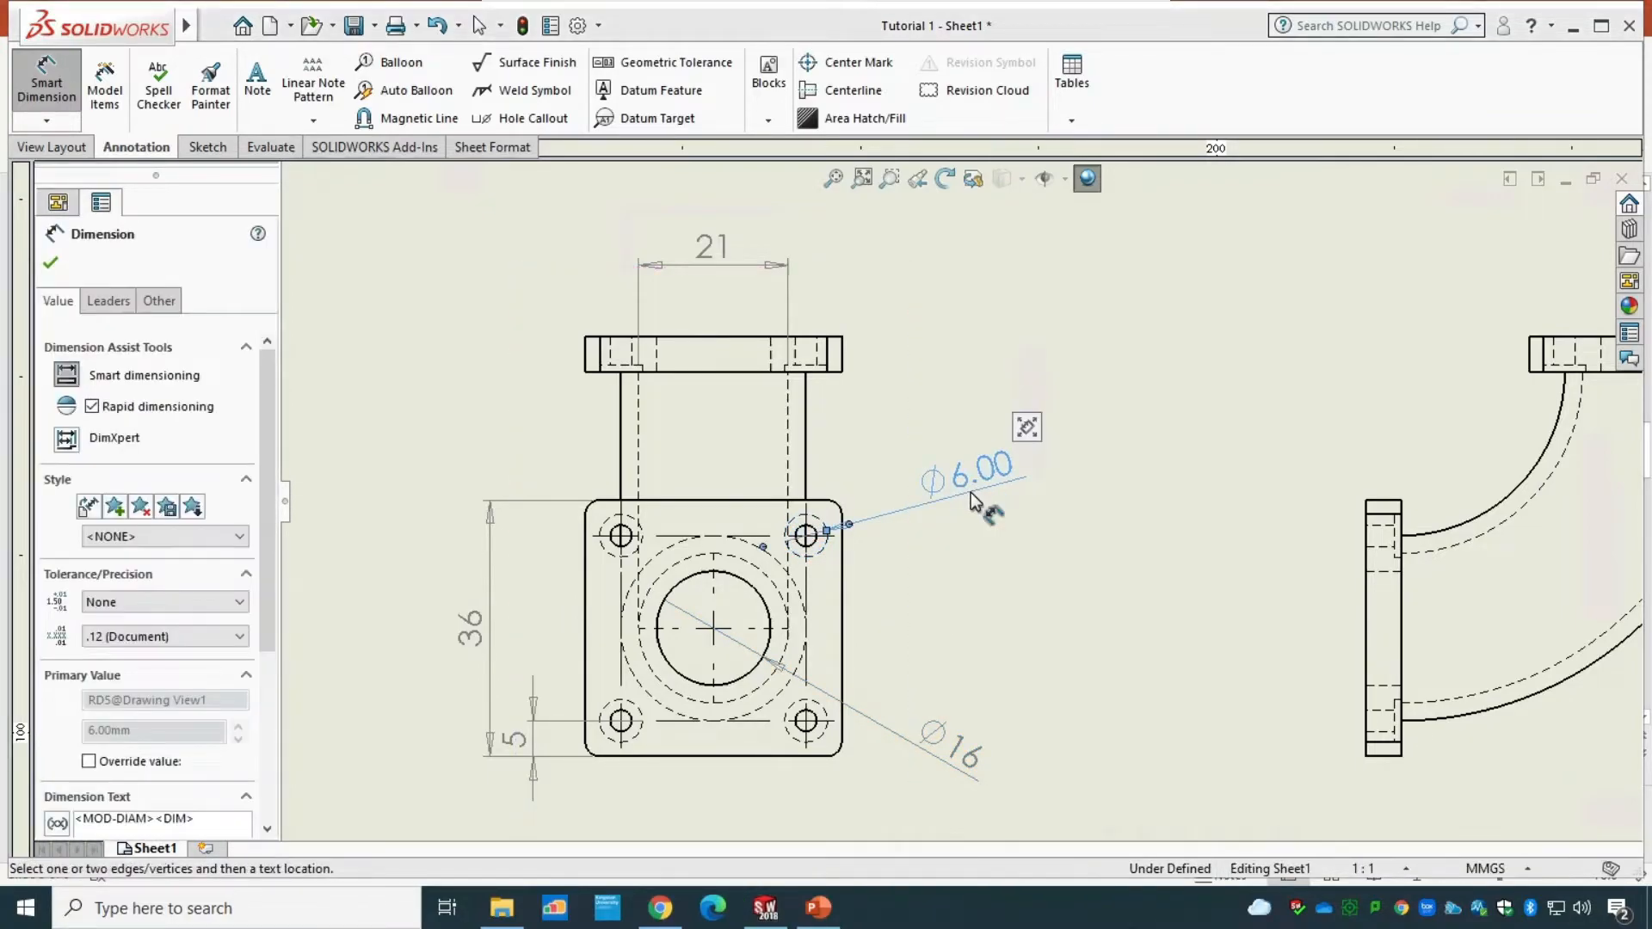
mouse_move(1028, 428)
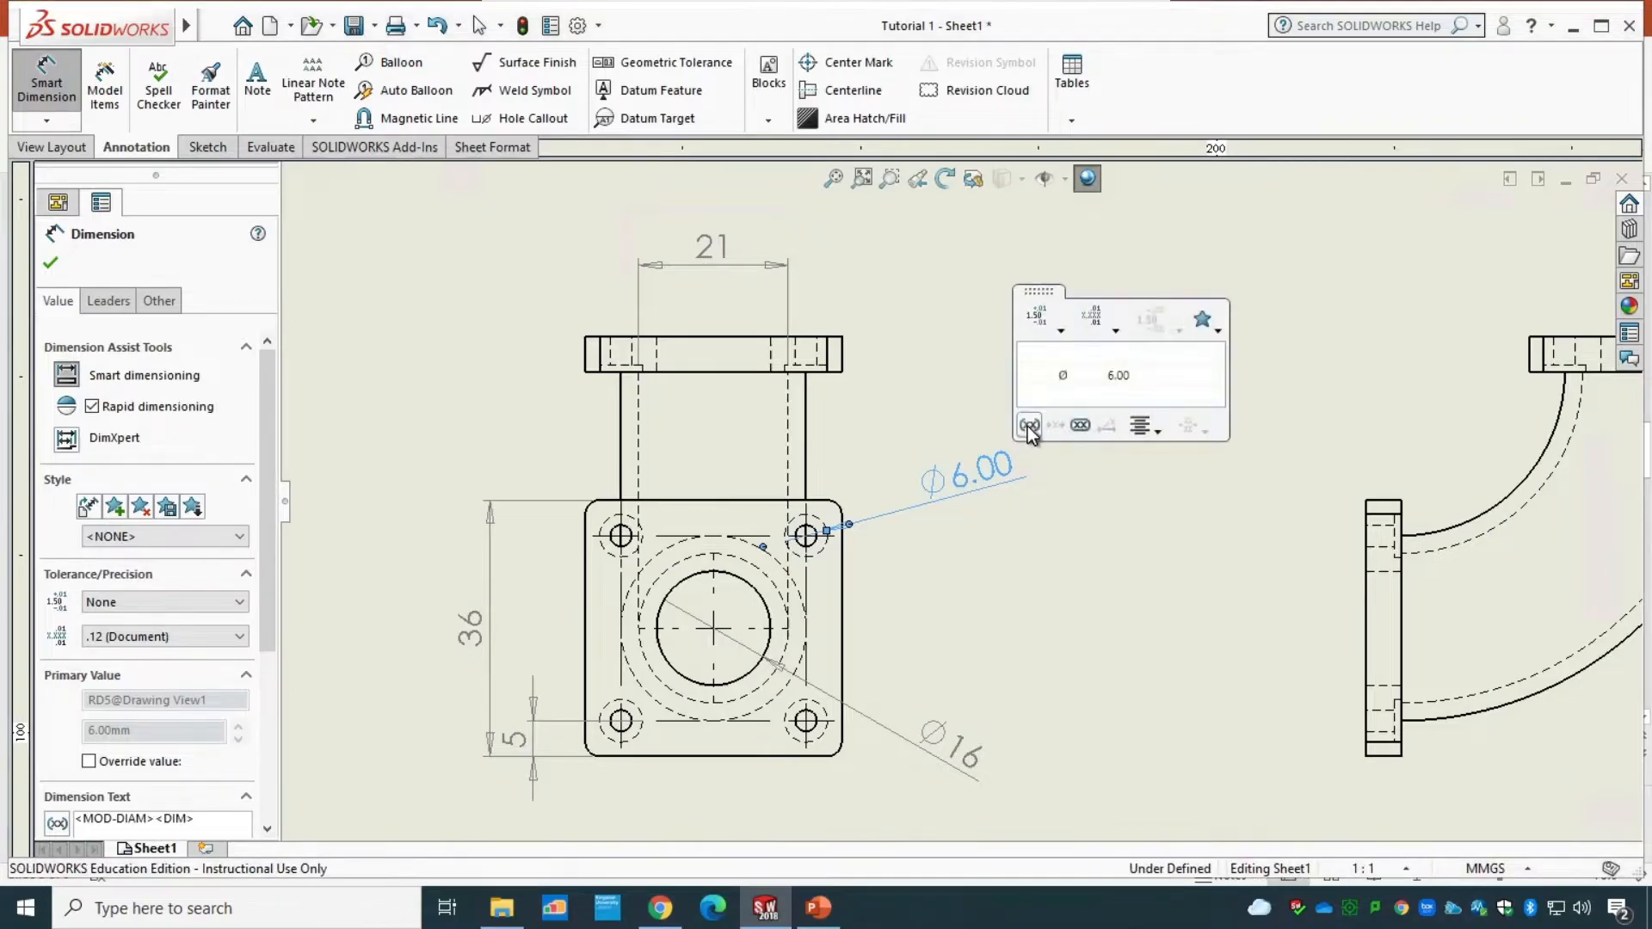
click(1115, 336)
click(1115, 348)
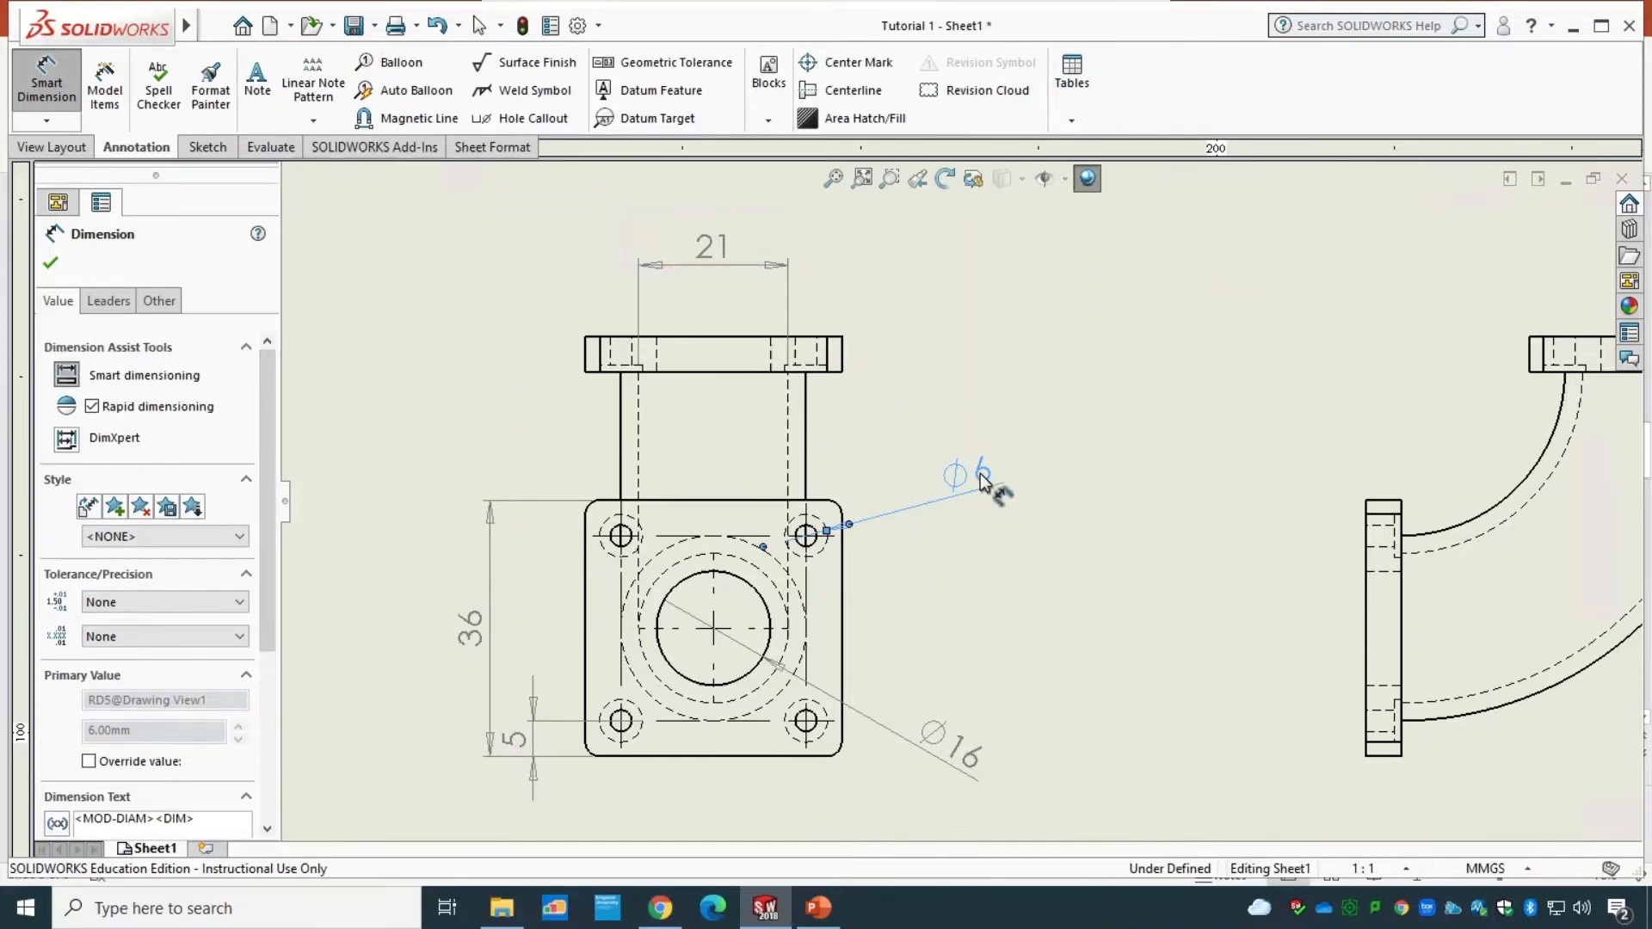
mouse_move(981, 480)
- Check the reference drawing in PowerPoint, then return to SOLIDWORKS and delete the counterbore diameter dimension
key(alt+Tab)
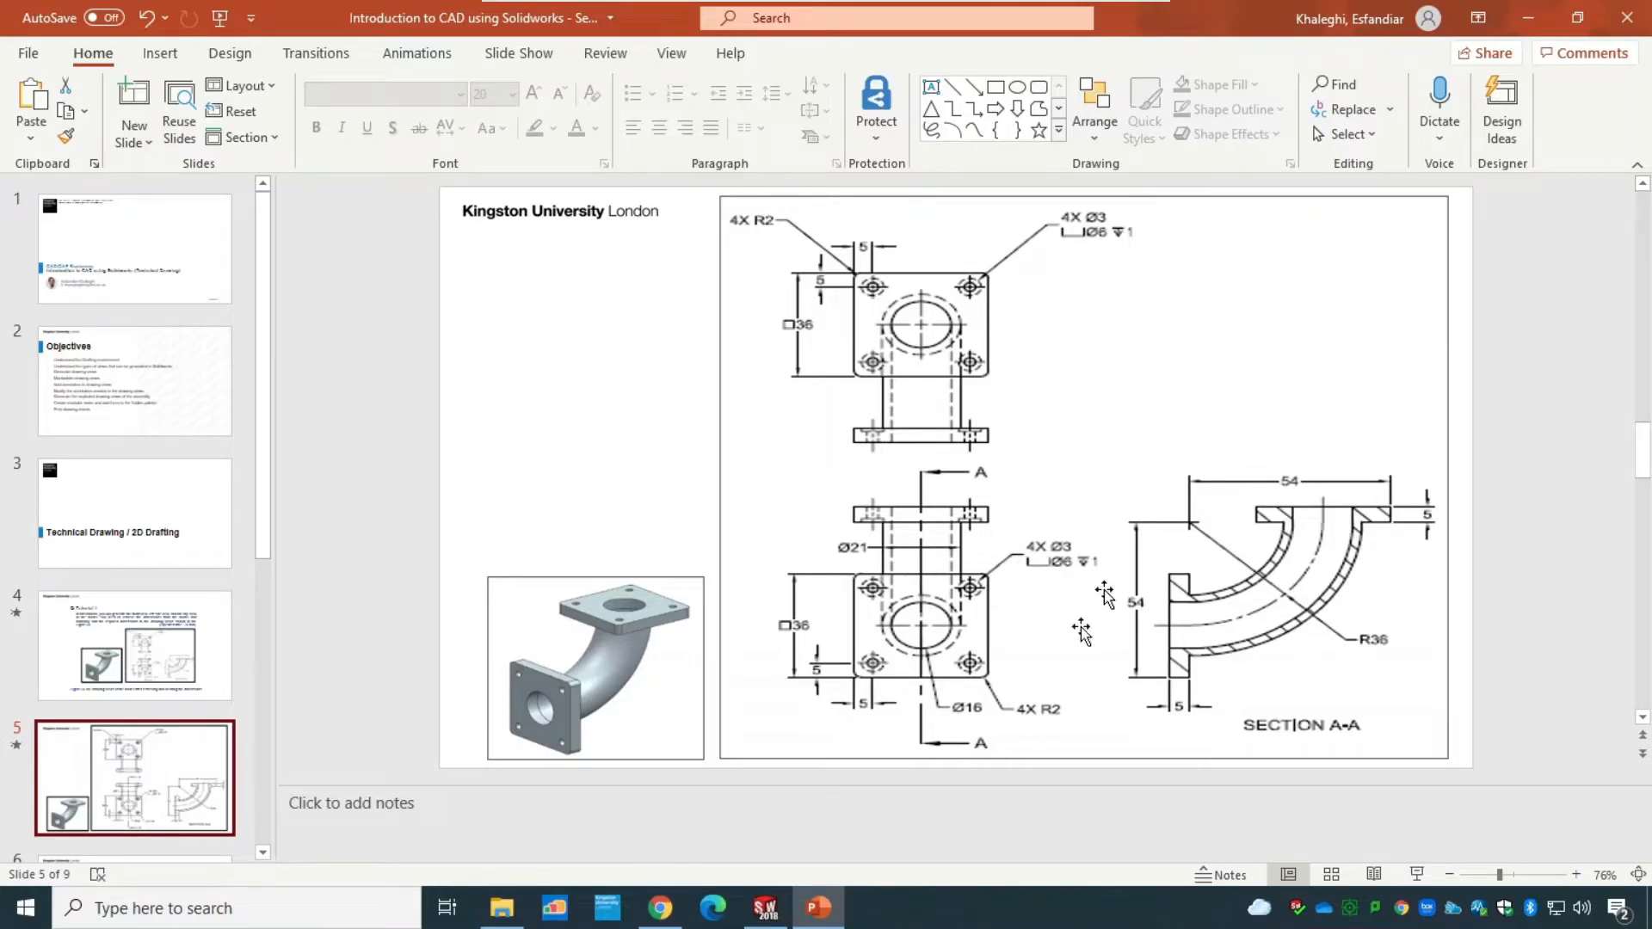
click(765, 907)
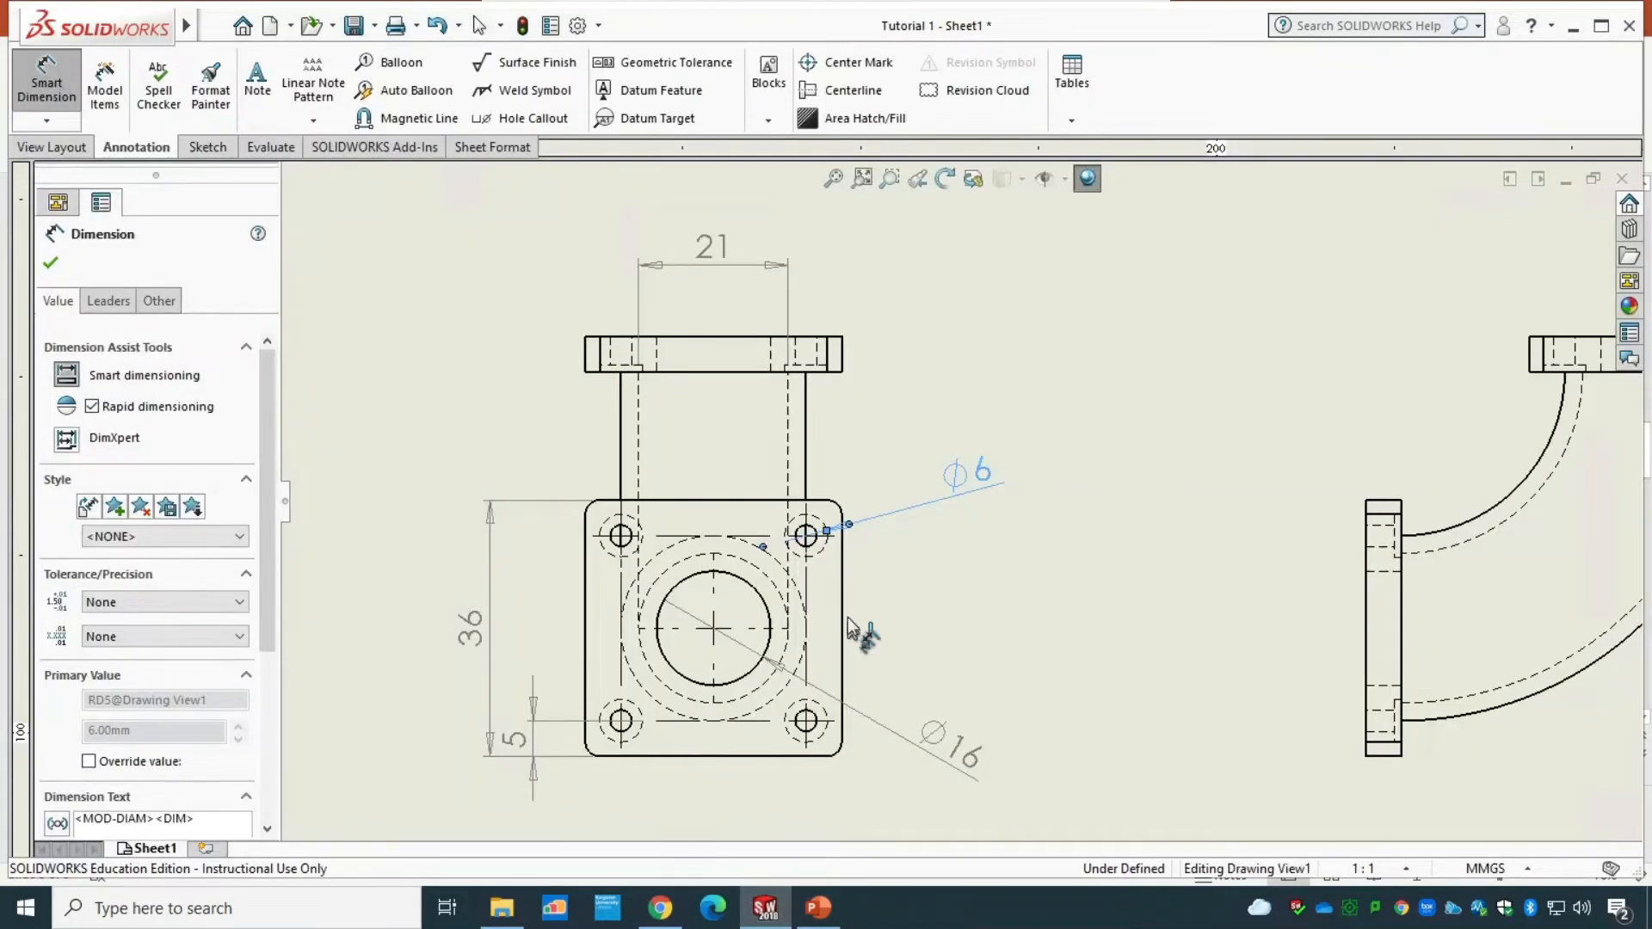
key(Escape)
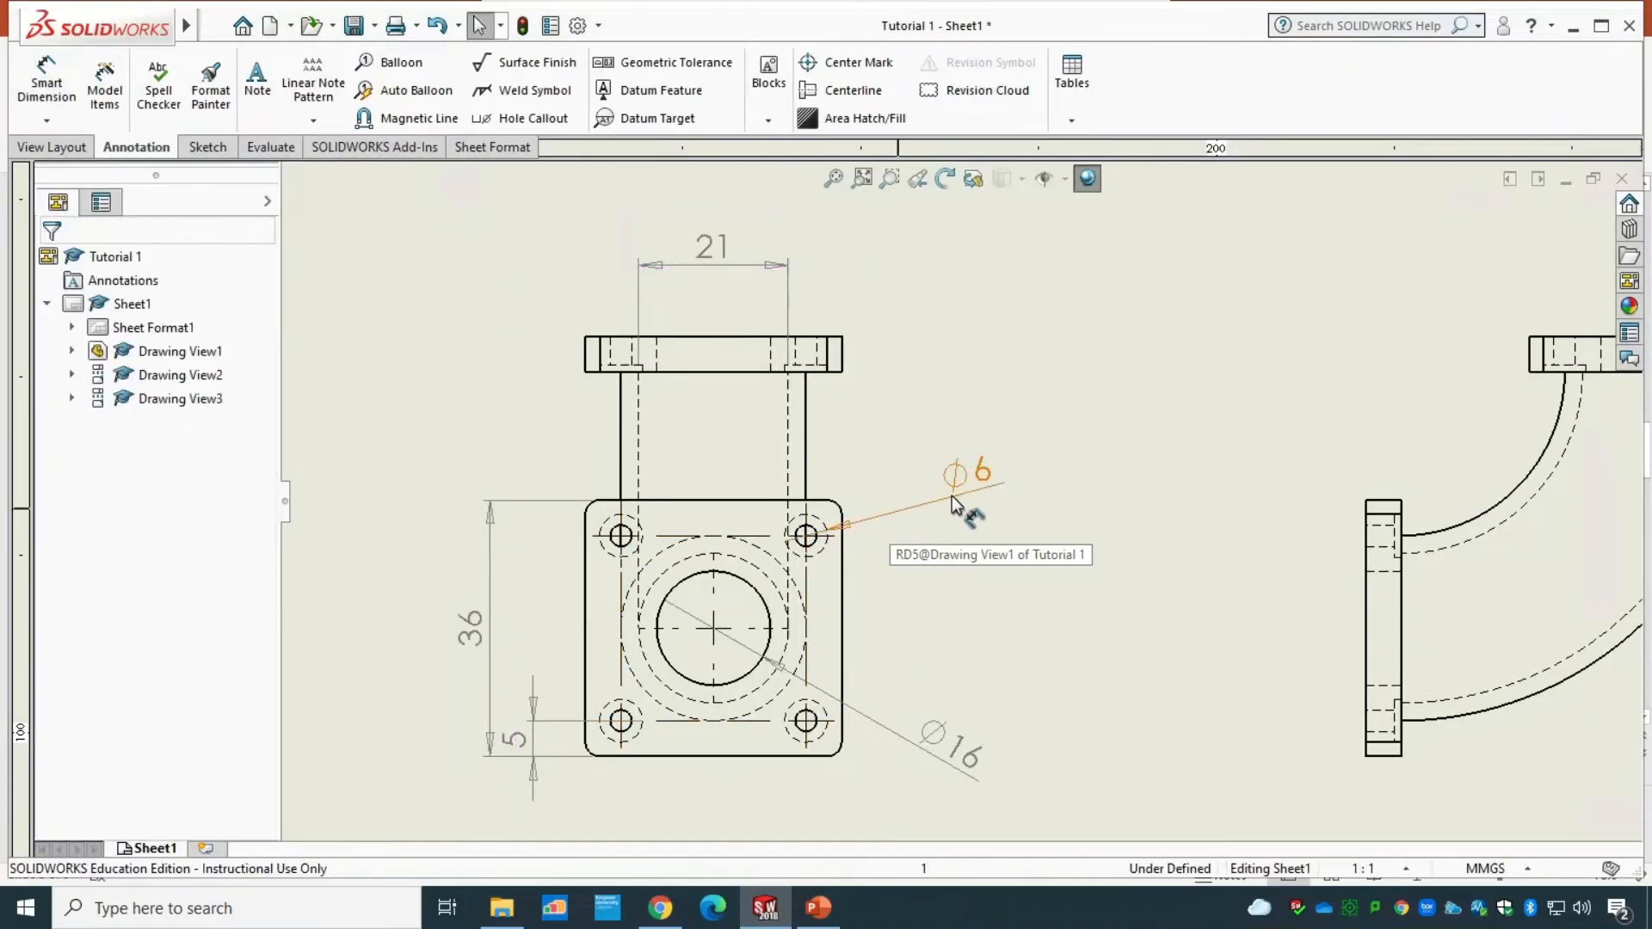
click(953, 503)
key(Delete)
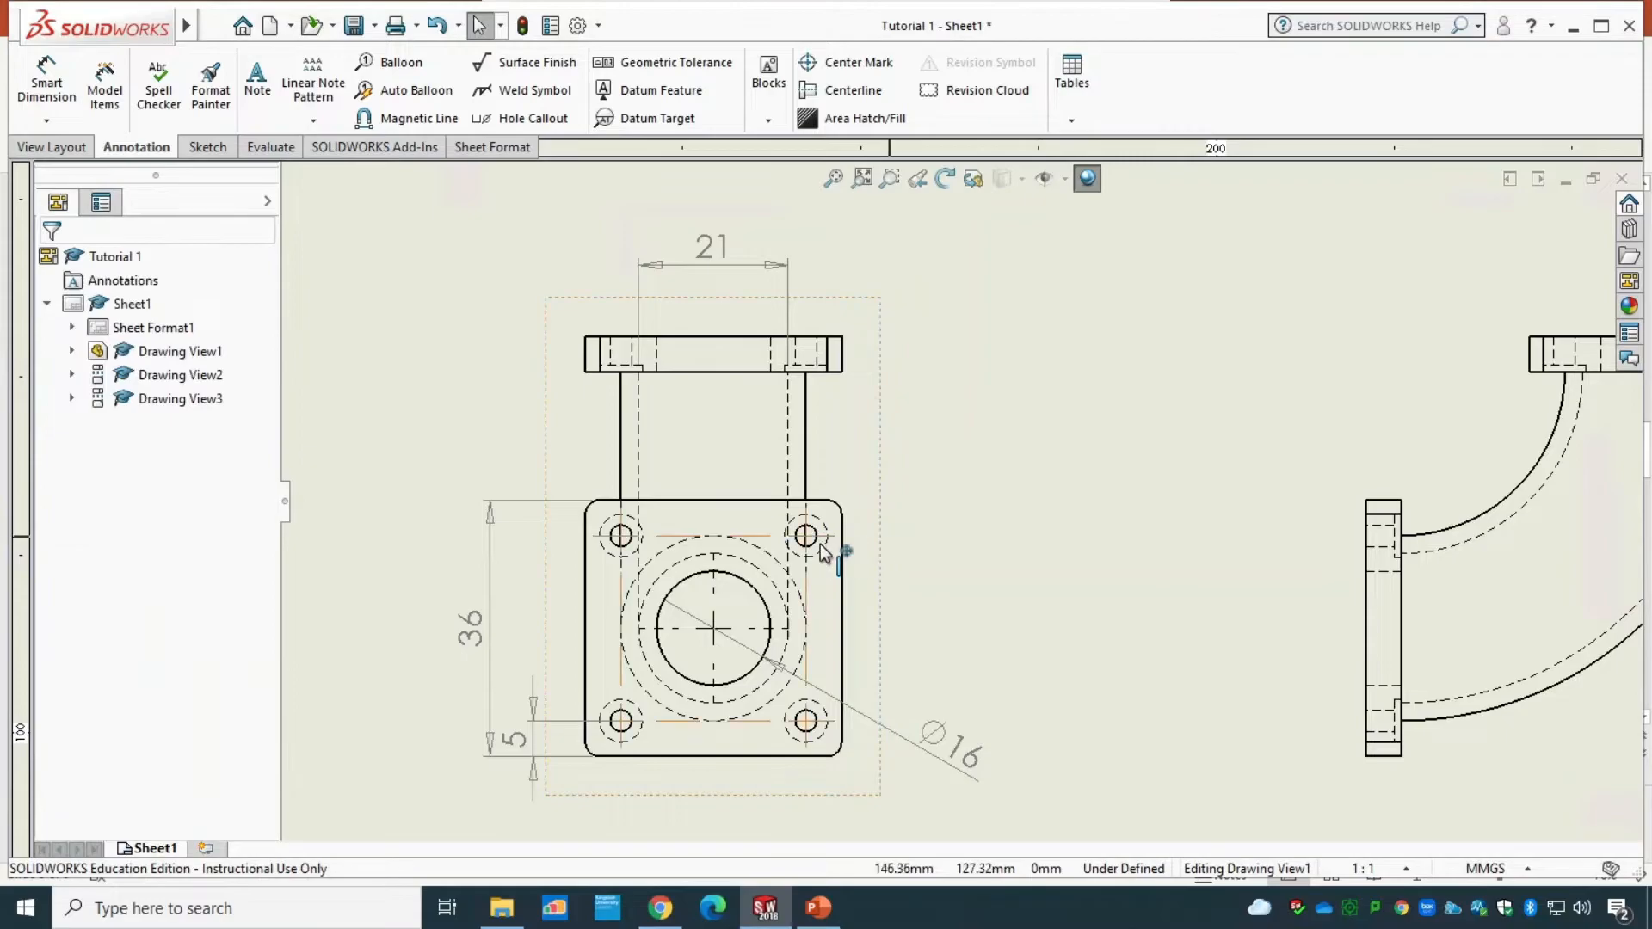
- Dimension the diameter of the flange's upper-right hole in the front view and set the dimension's precision to None
click(46, 82)
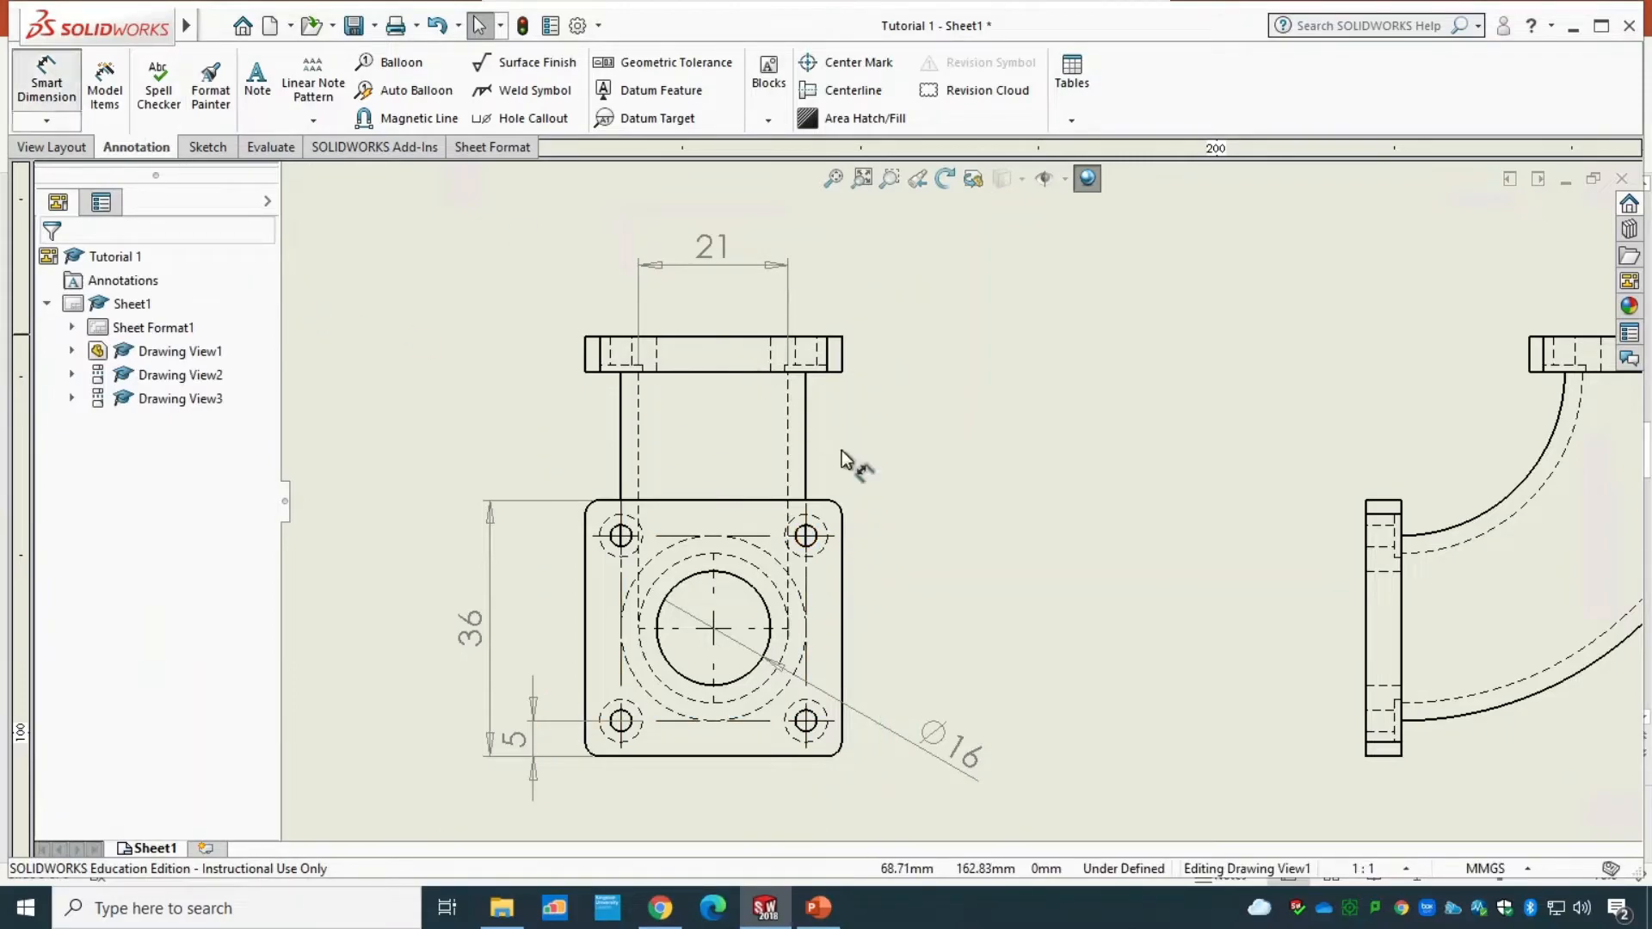
click(817, 547)
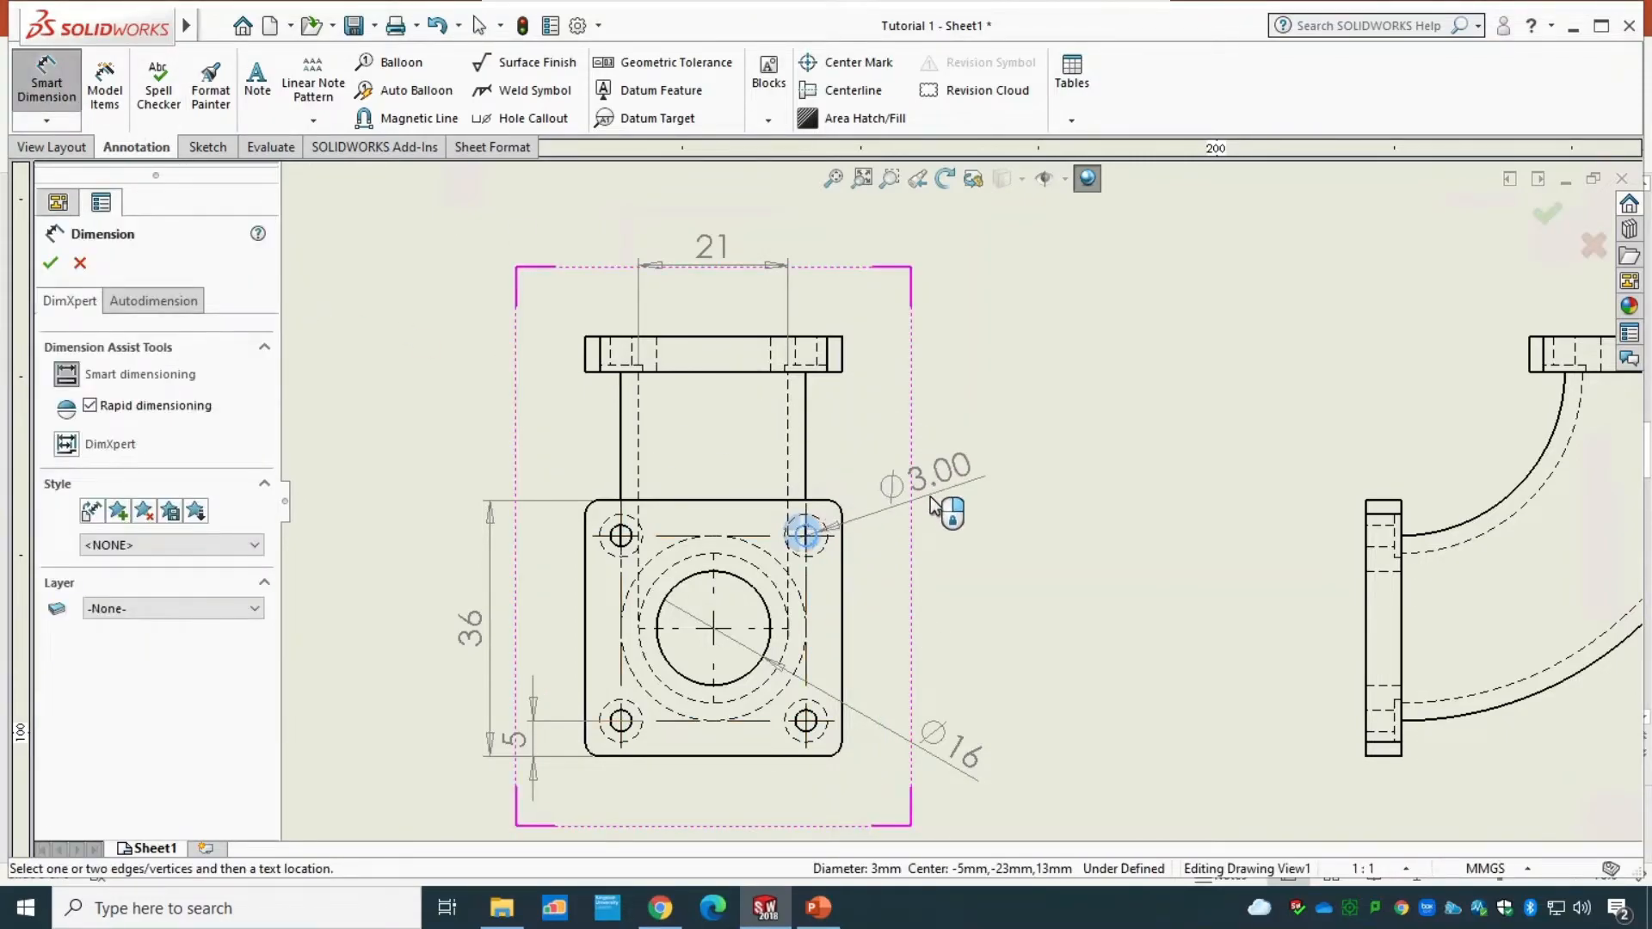
click(932, 508)
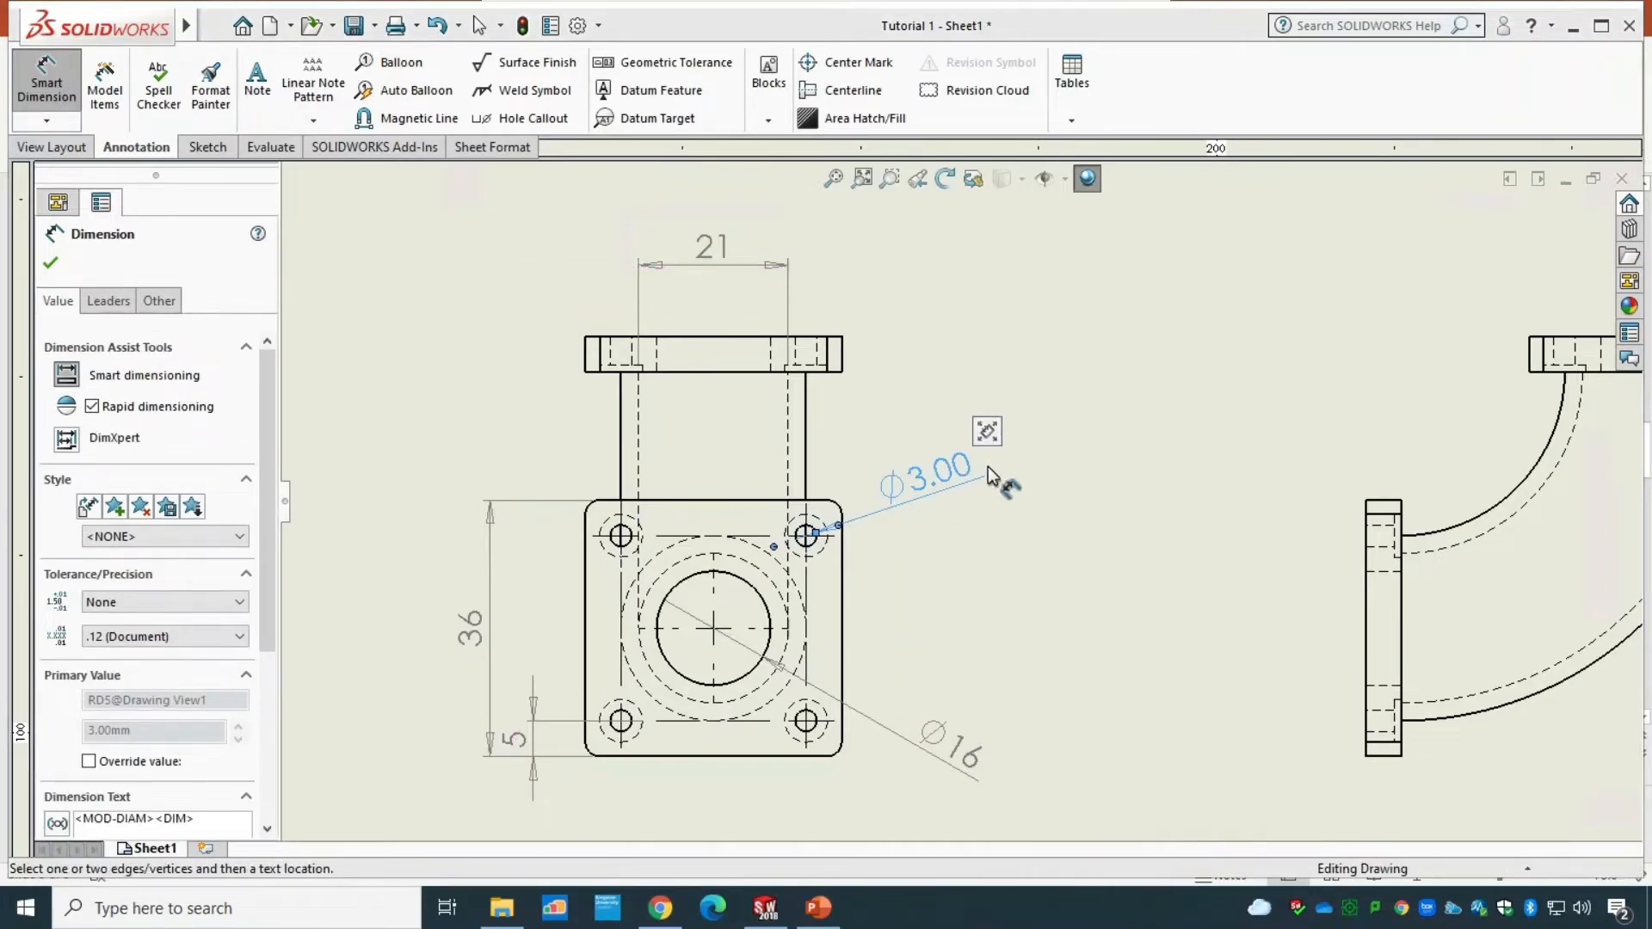
drag(270, 638, 271, 695)
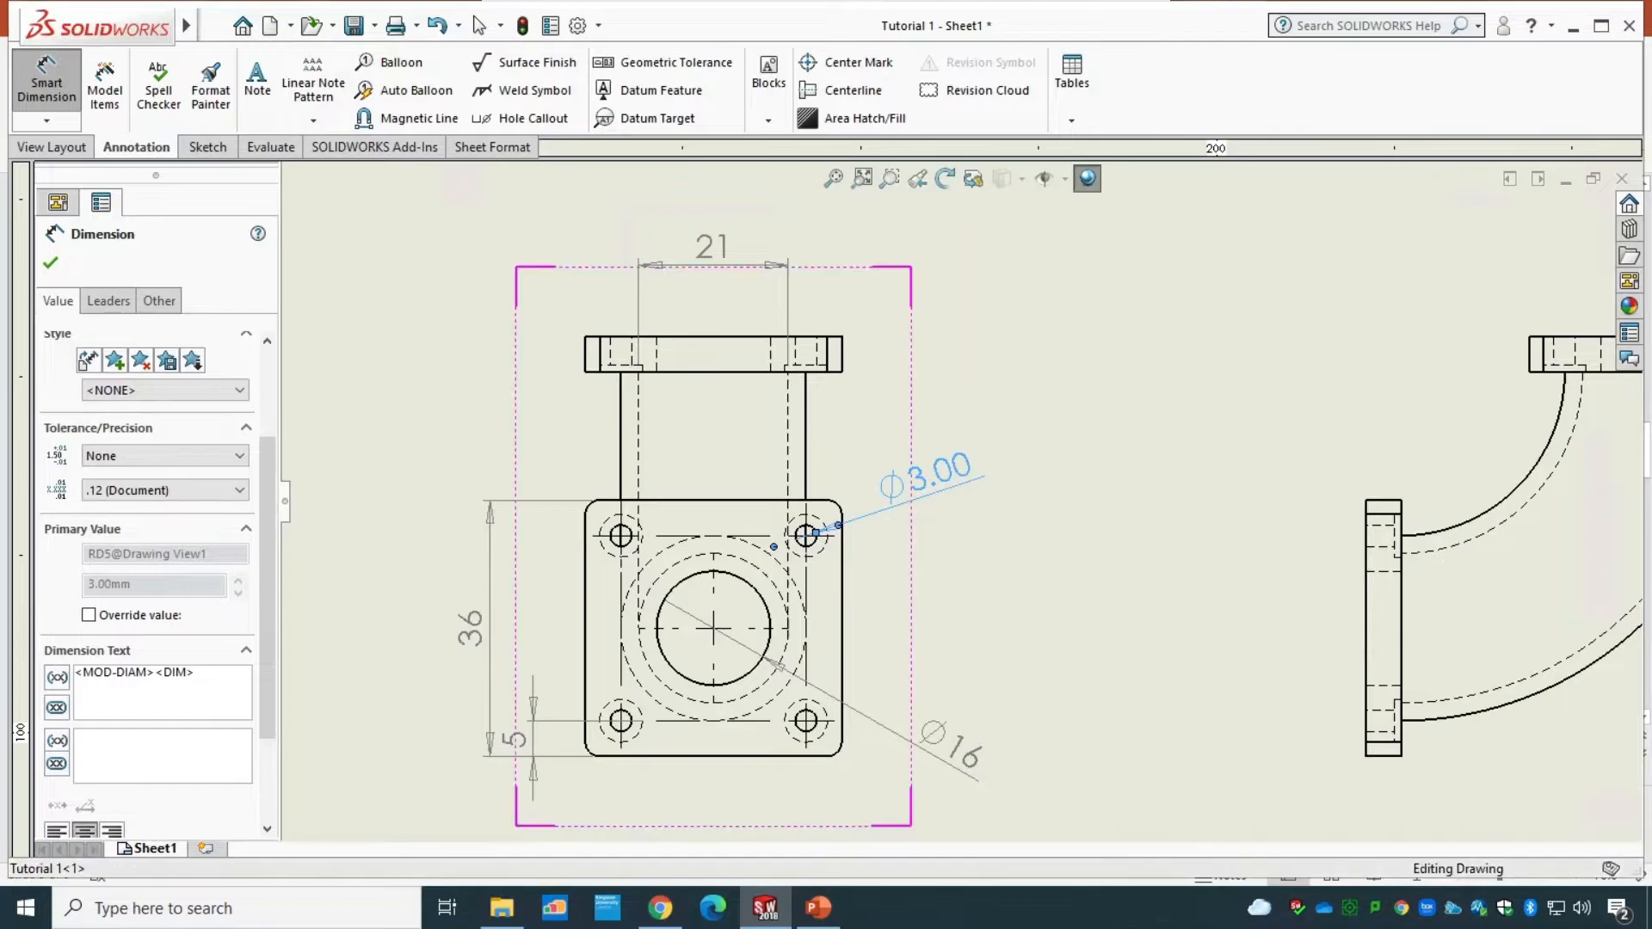
mouse_move(1008, 412)
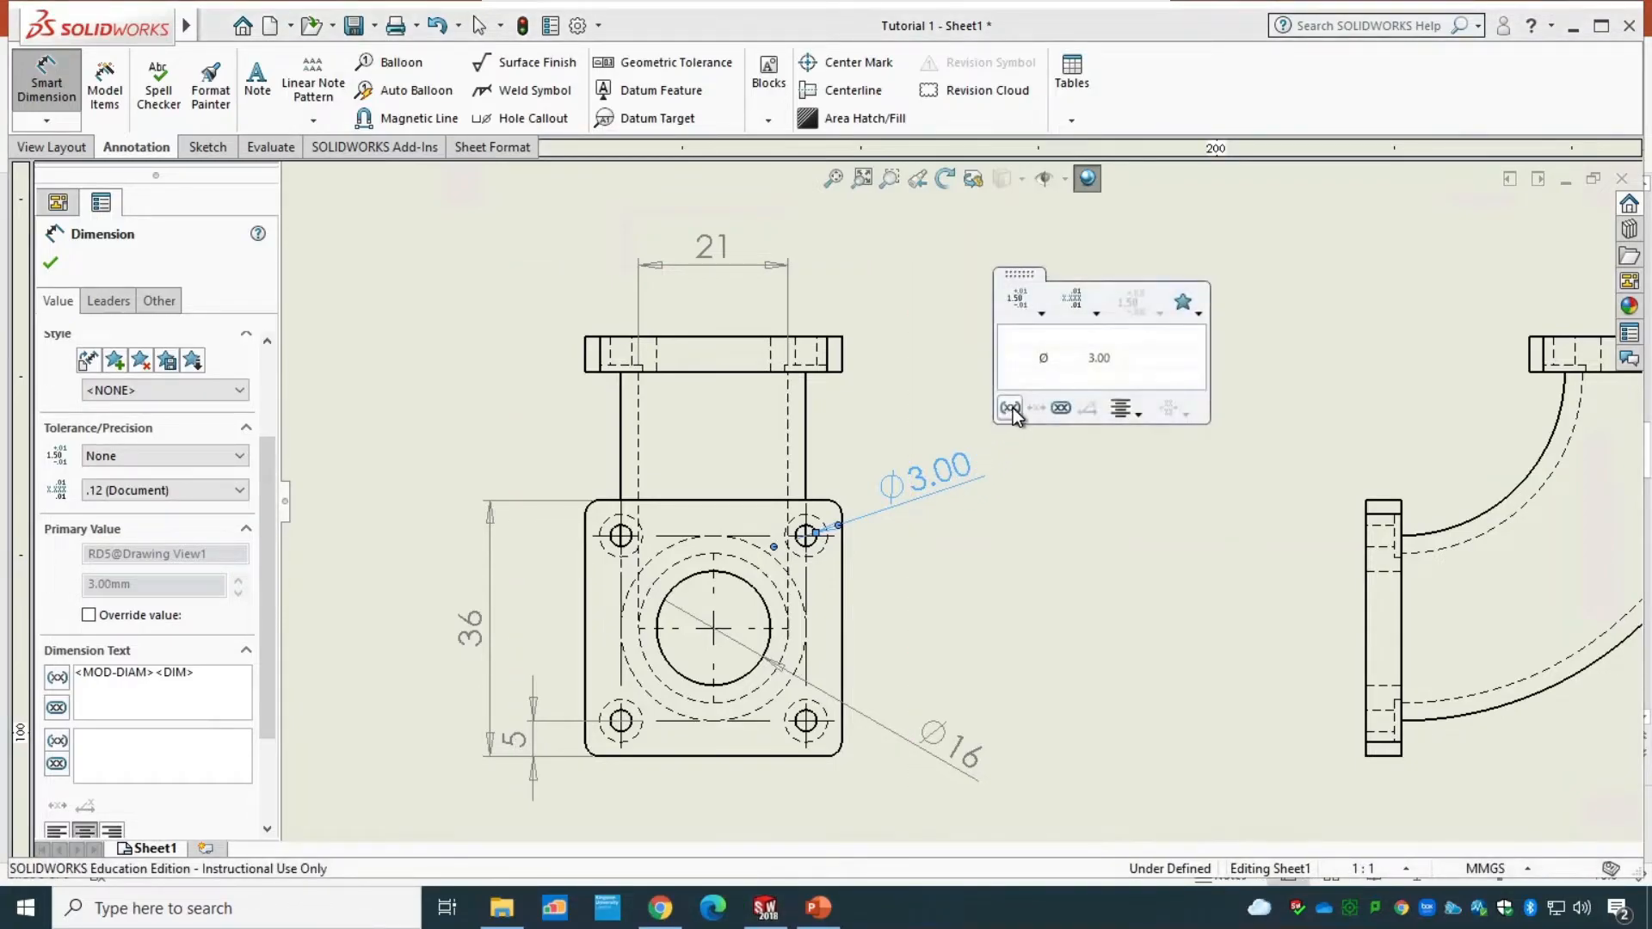
click(1096, 311)
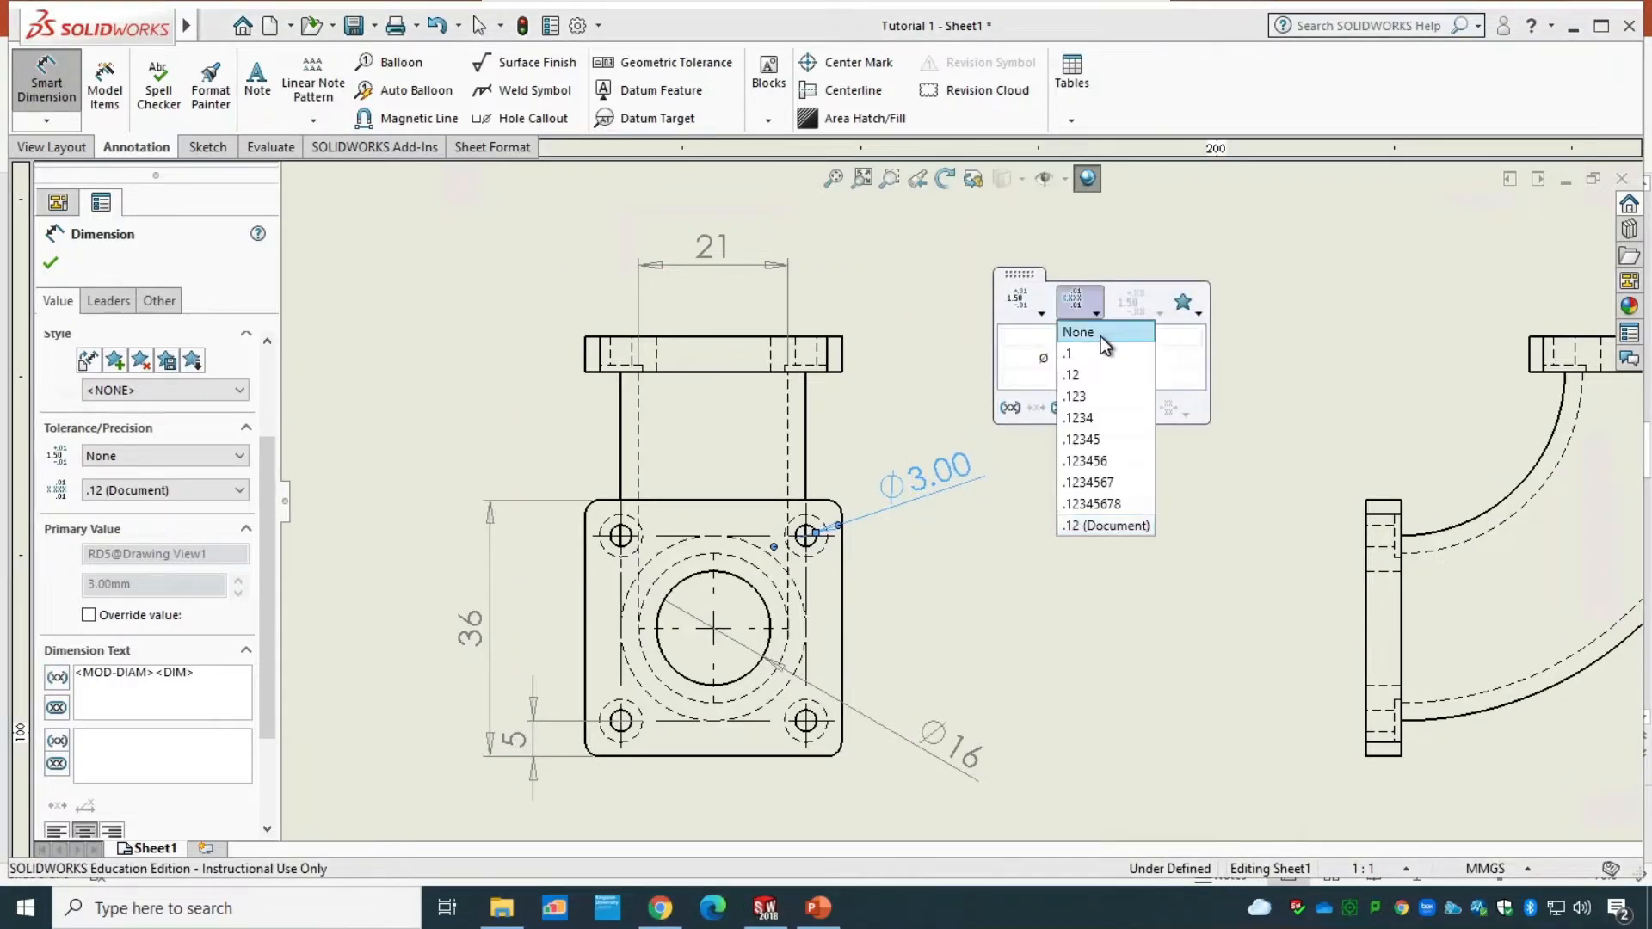
click(1099, 332)
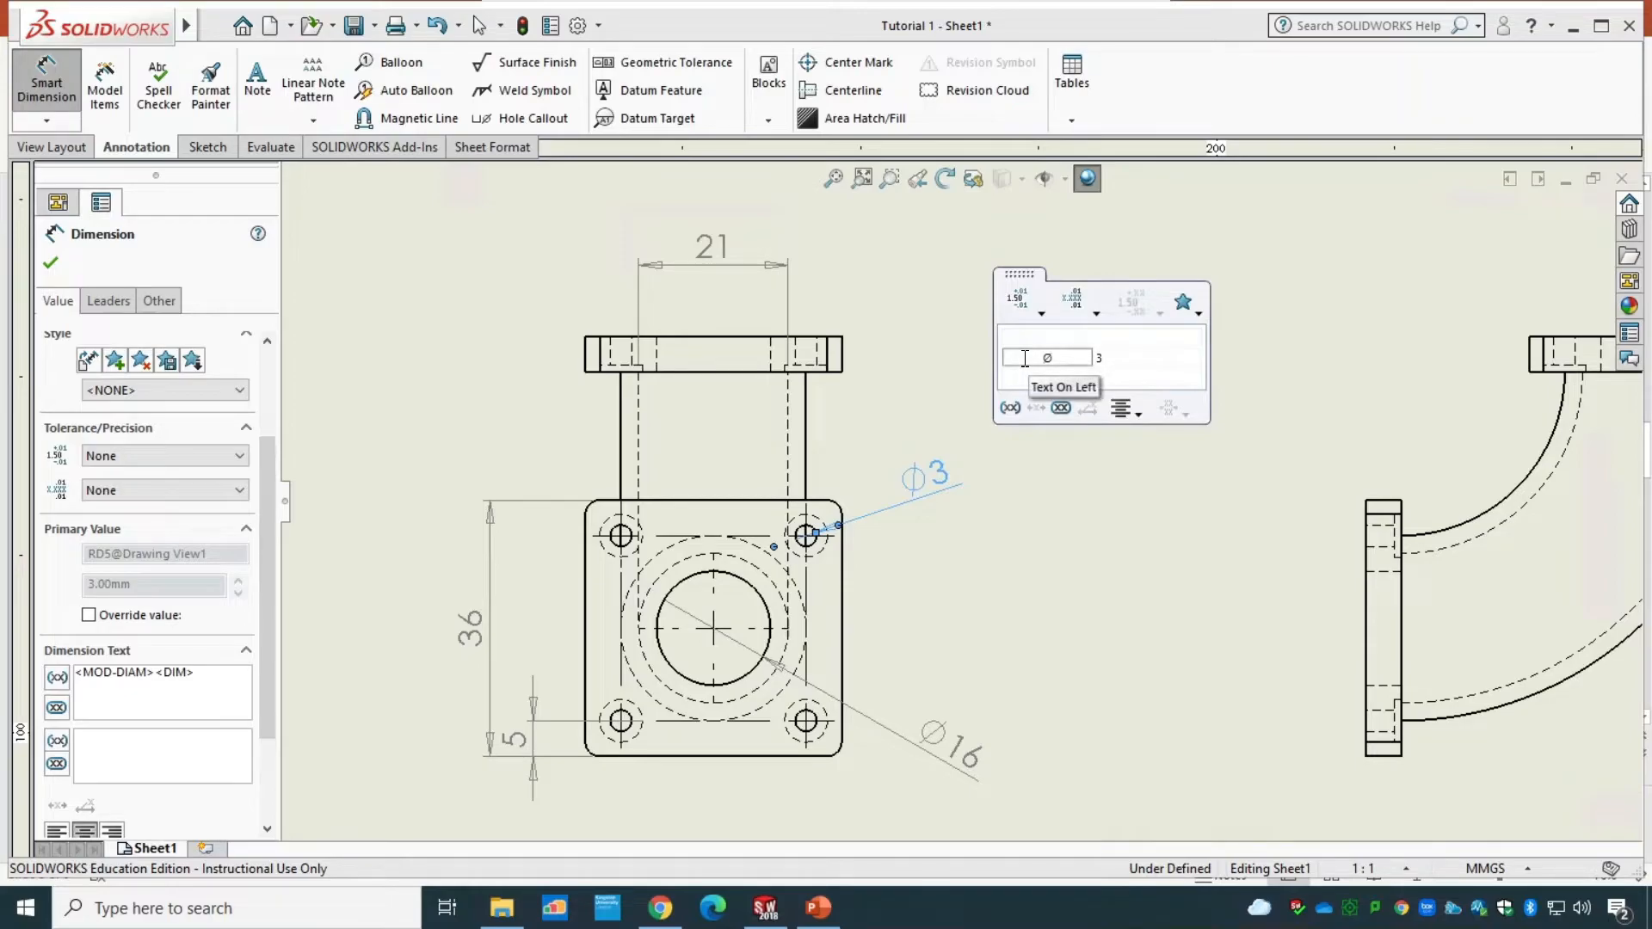
- Prefix the hole diameter dimension with 4X and open a second text line using placeholder text, with the placeholder cleared
click(1025, 358)
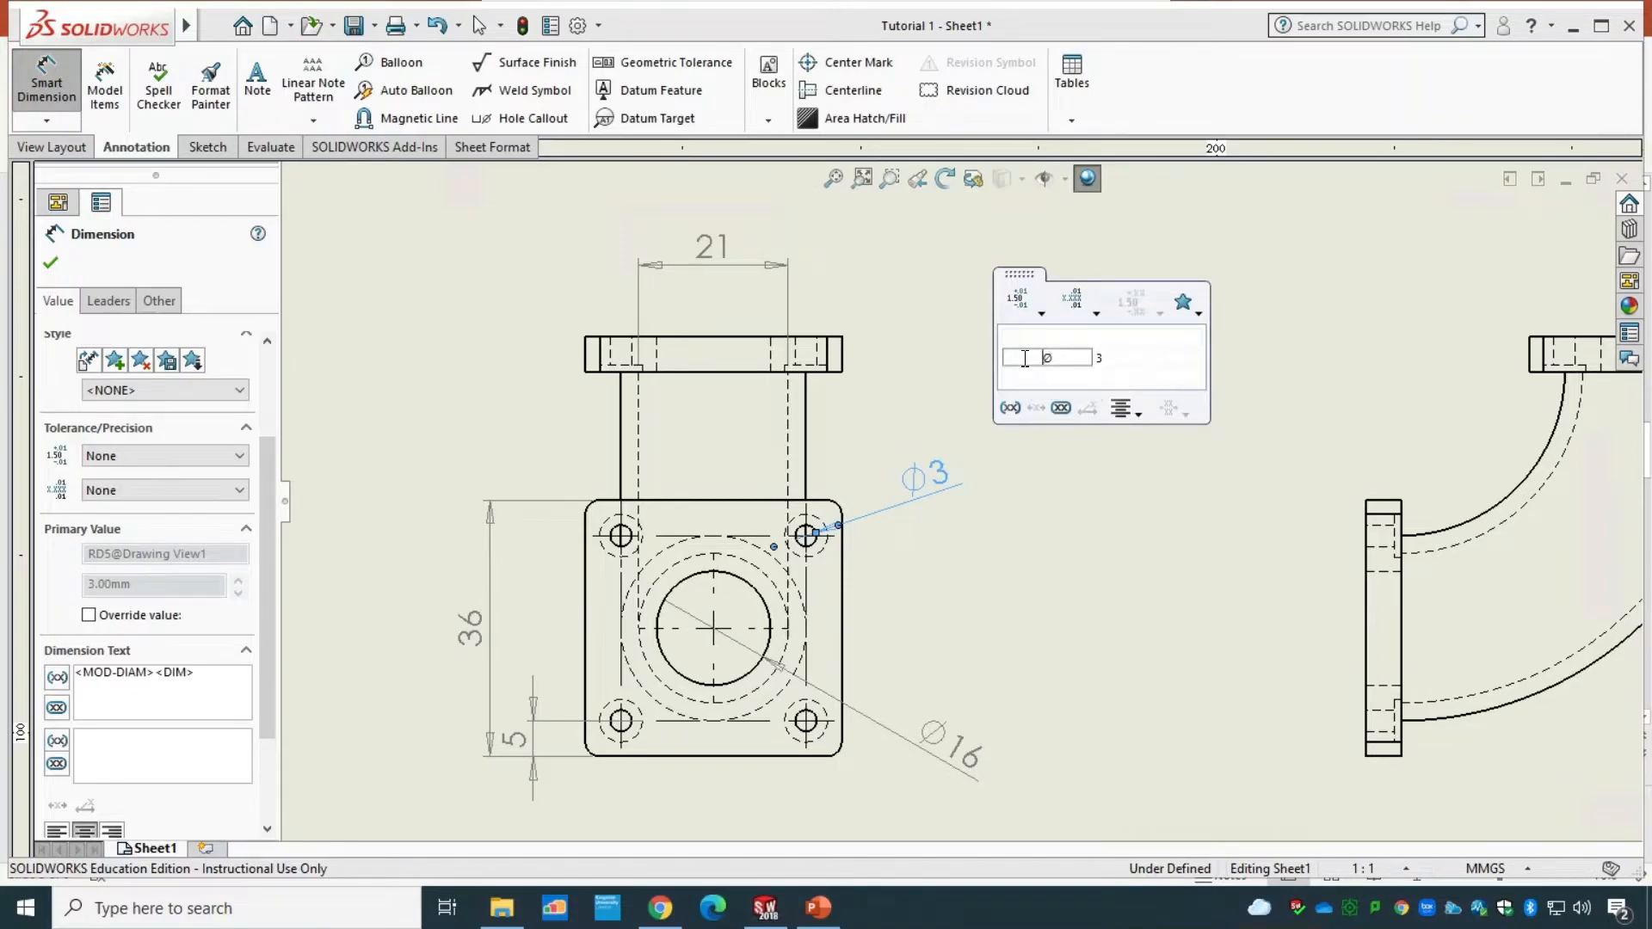
text(4X)
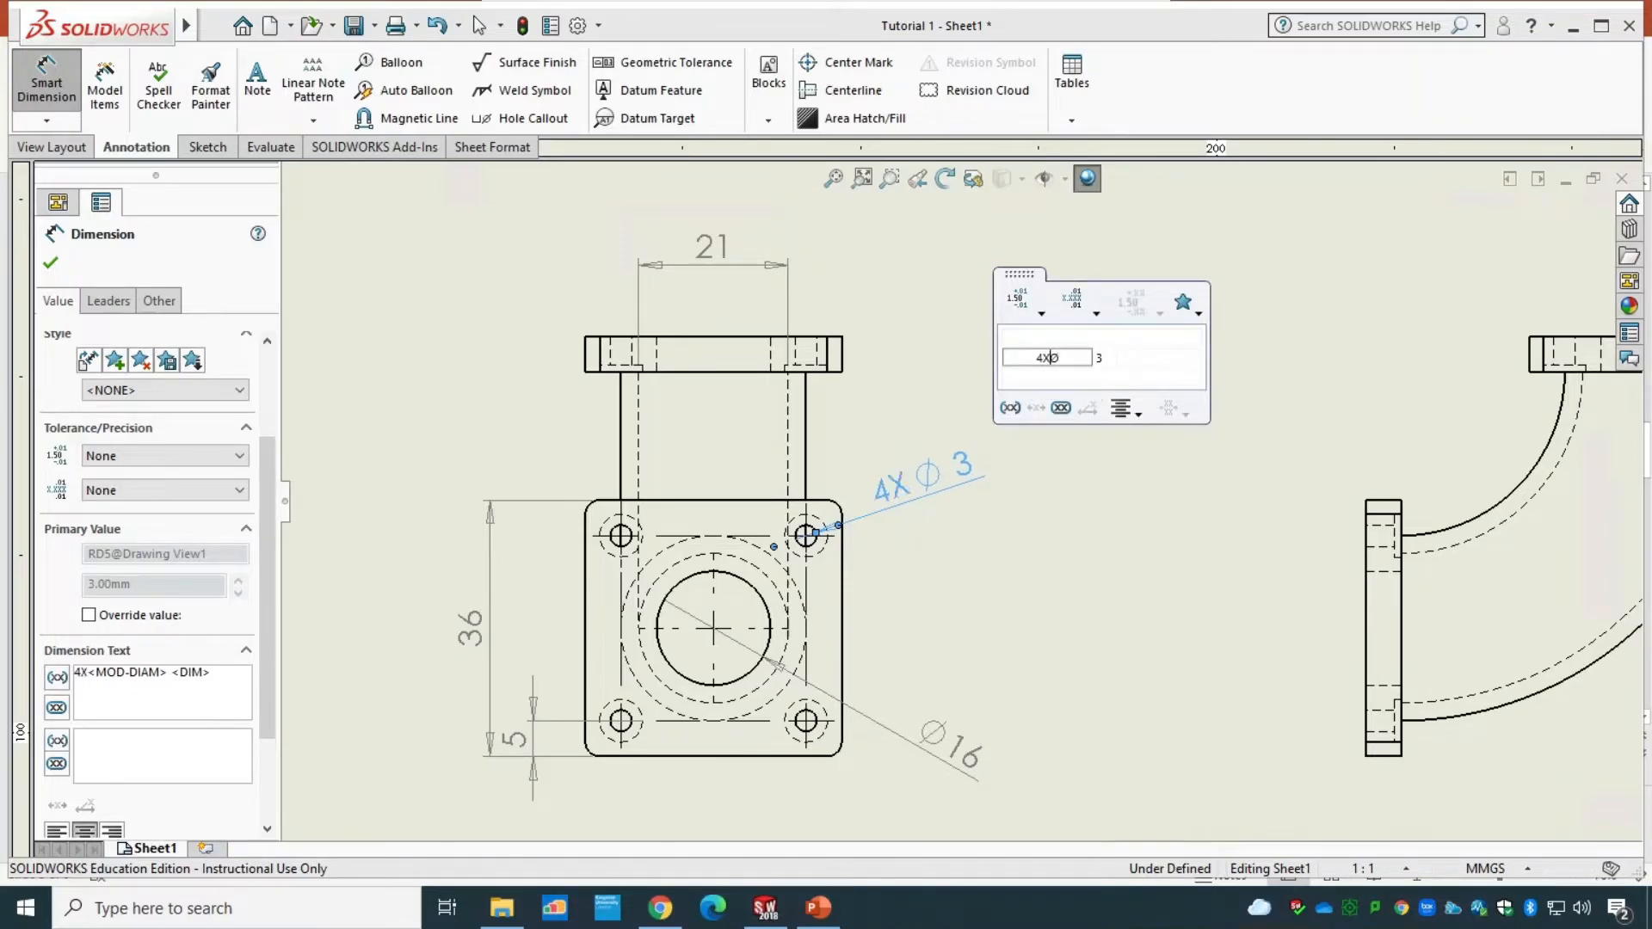
click(1119, 381)
text(sssss)
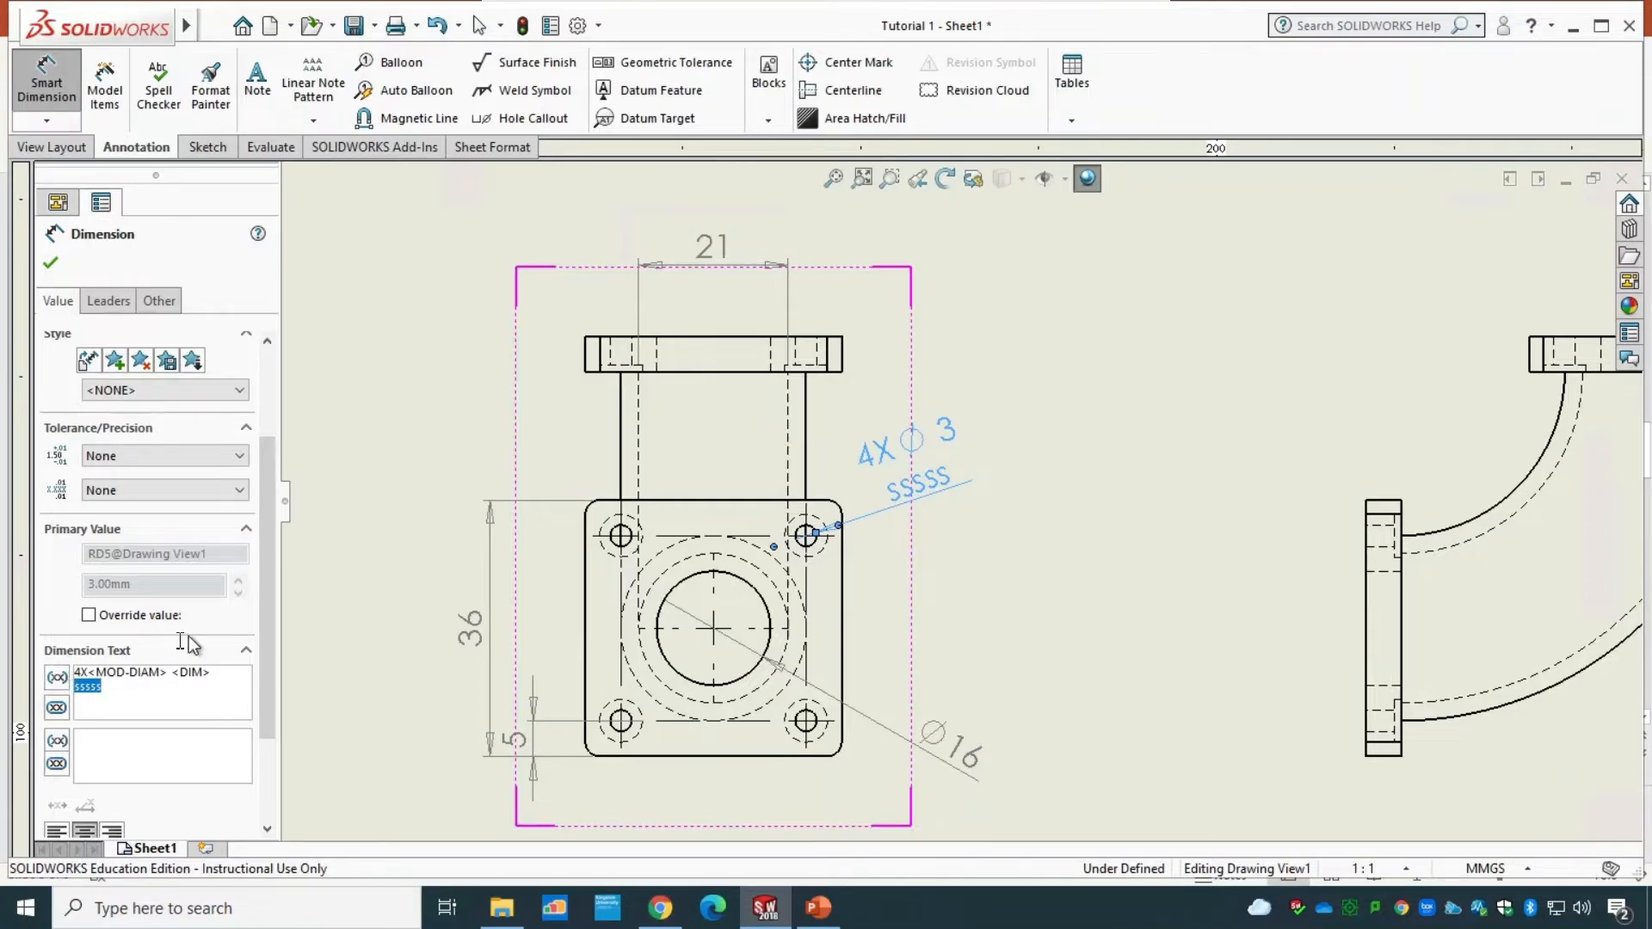
drag(276, 658, 276, 688)
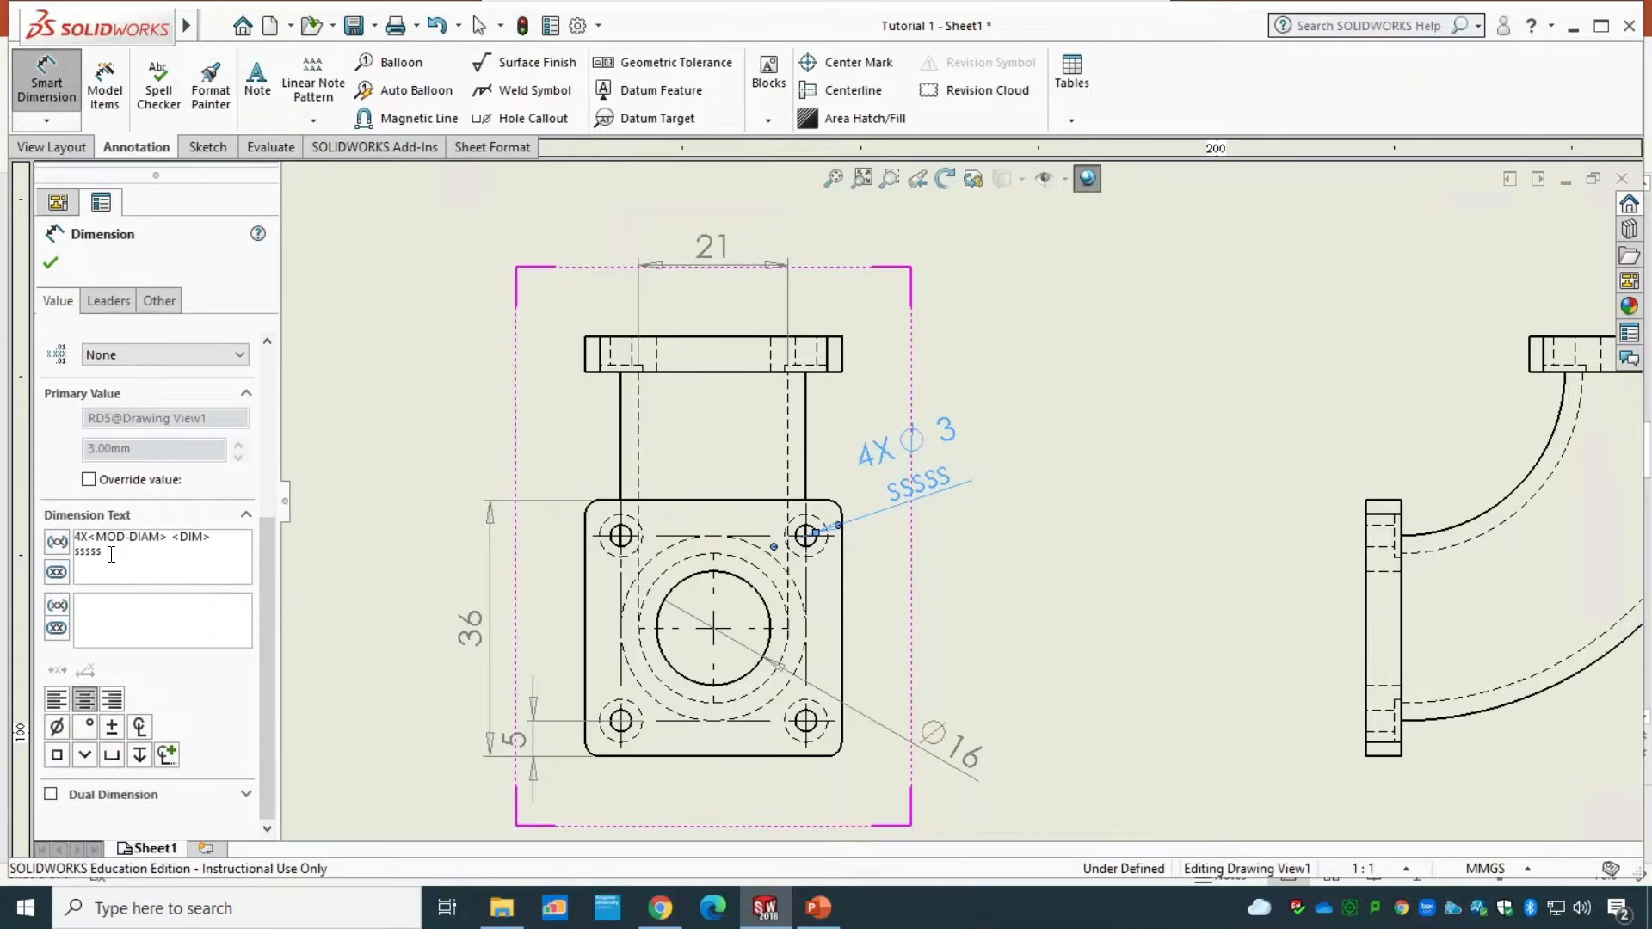
key(Delete)
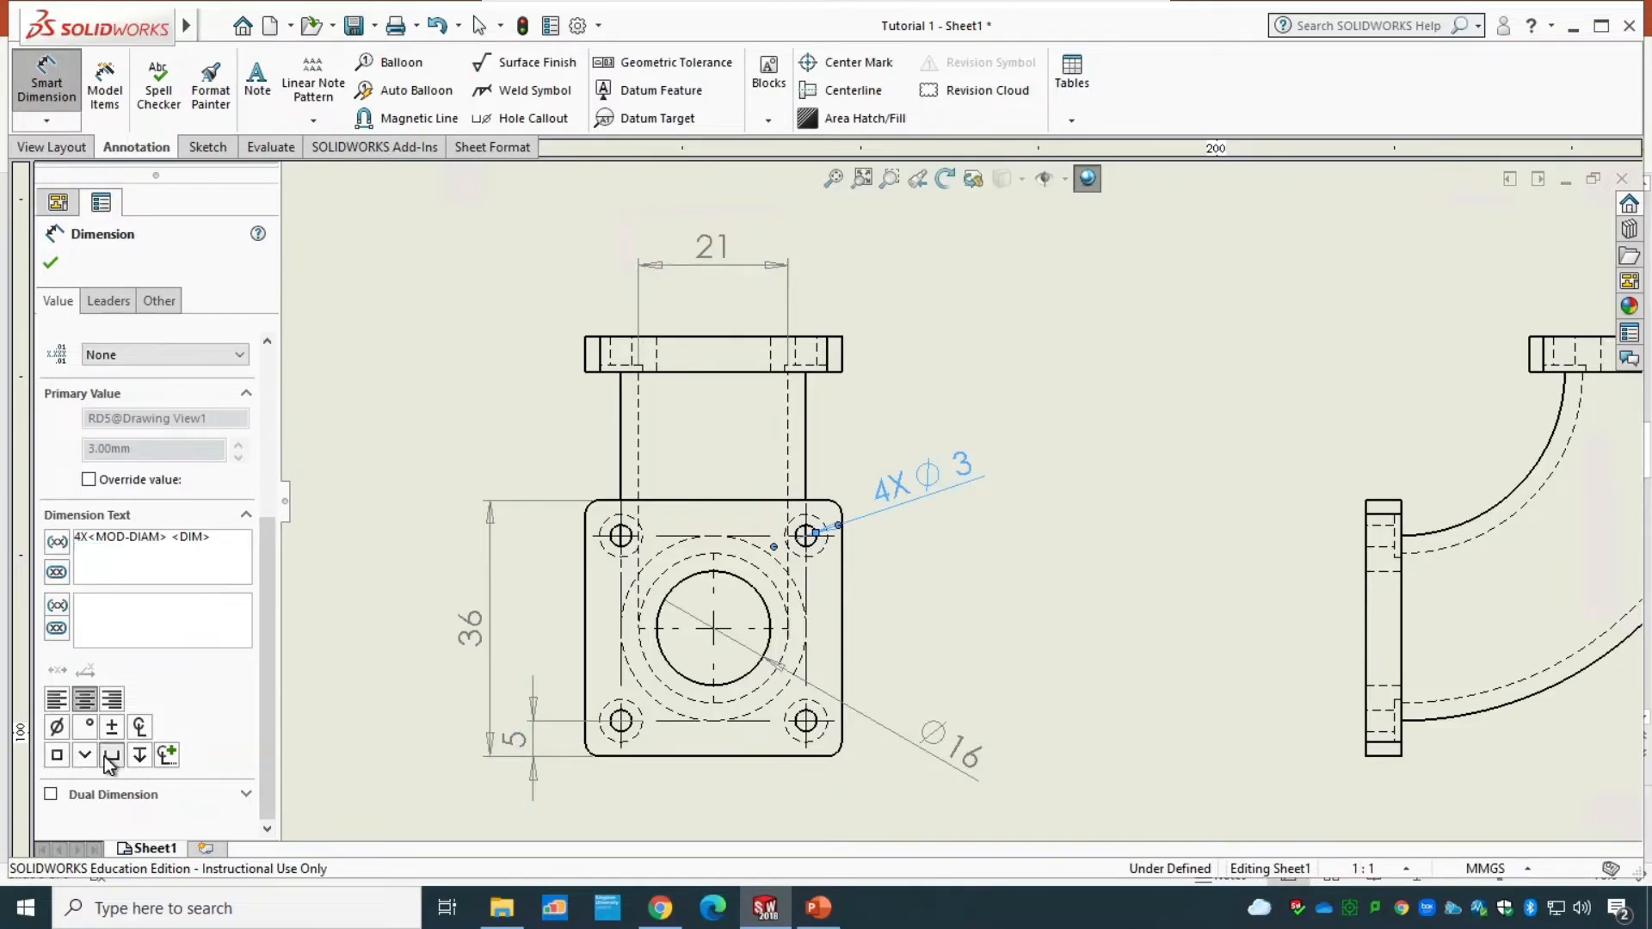
- Complete the hole dimension's second line with a counterbore symbol, a diameter symbol with 6, and a depth symbol with 1
click(110, 757)
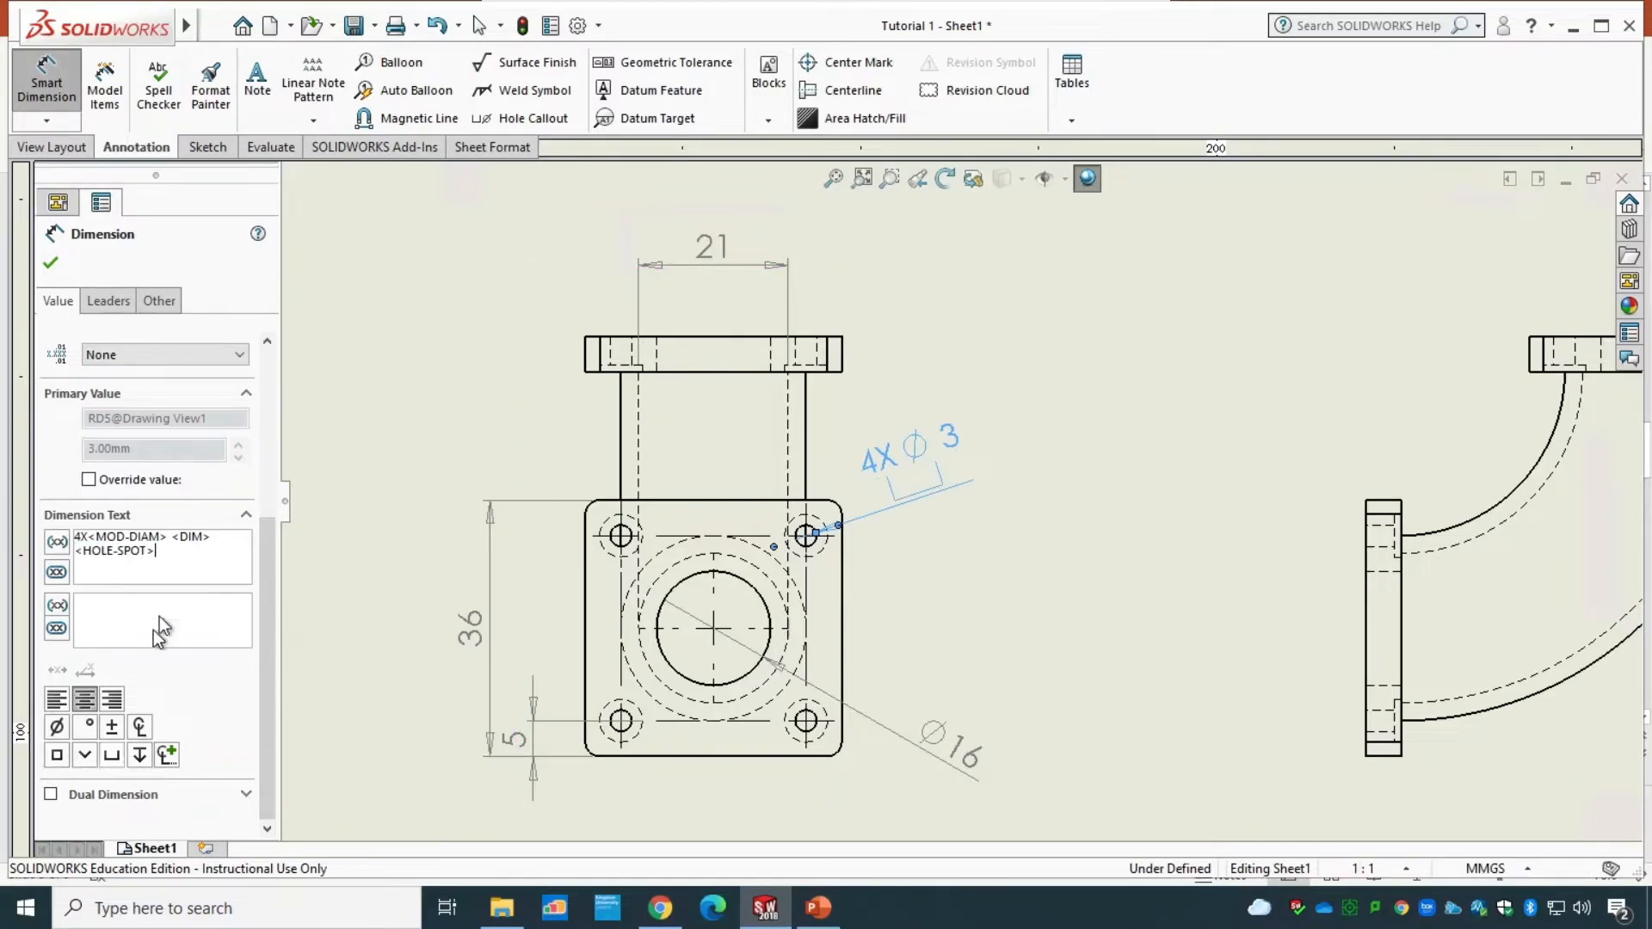
click(59, 728)
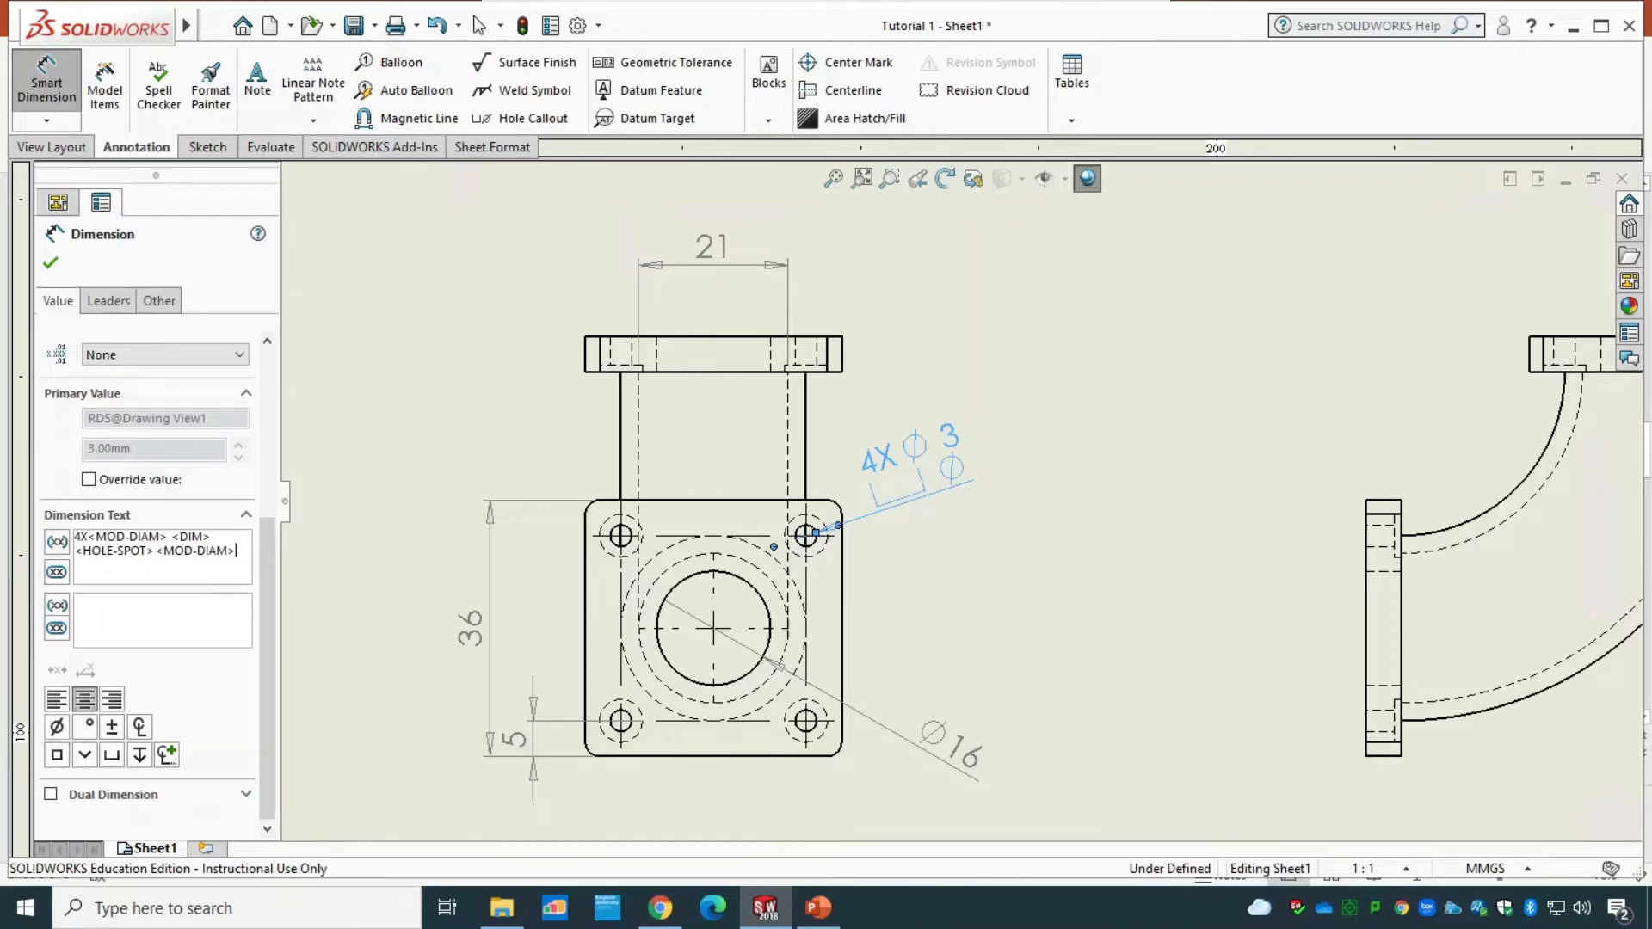
text(6)
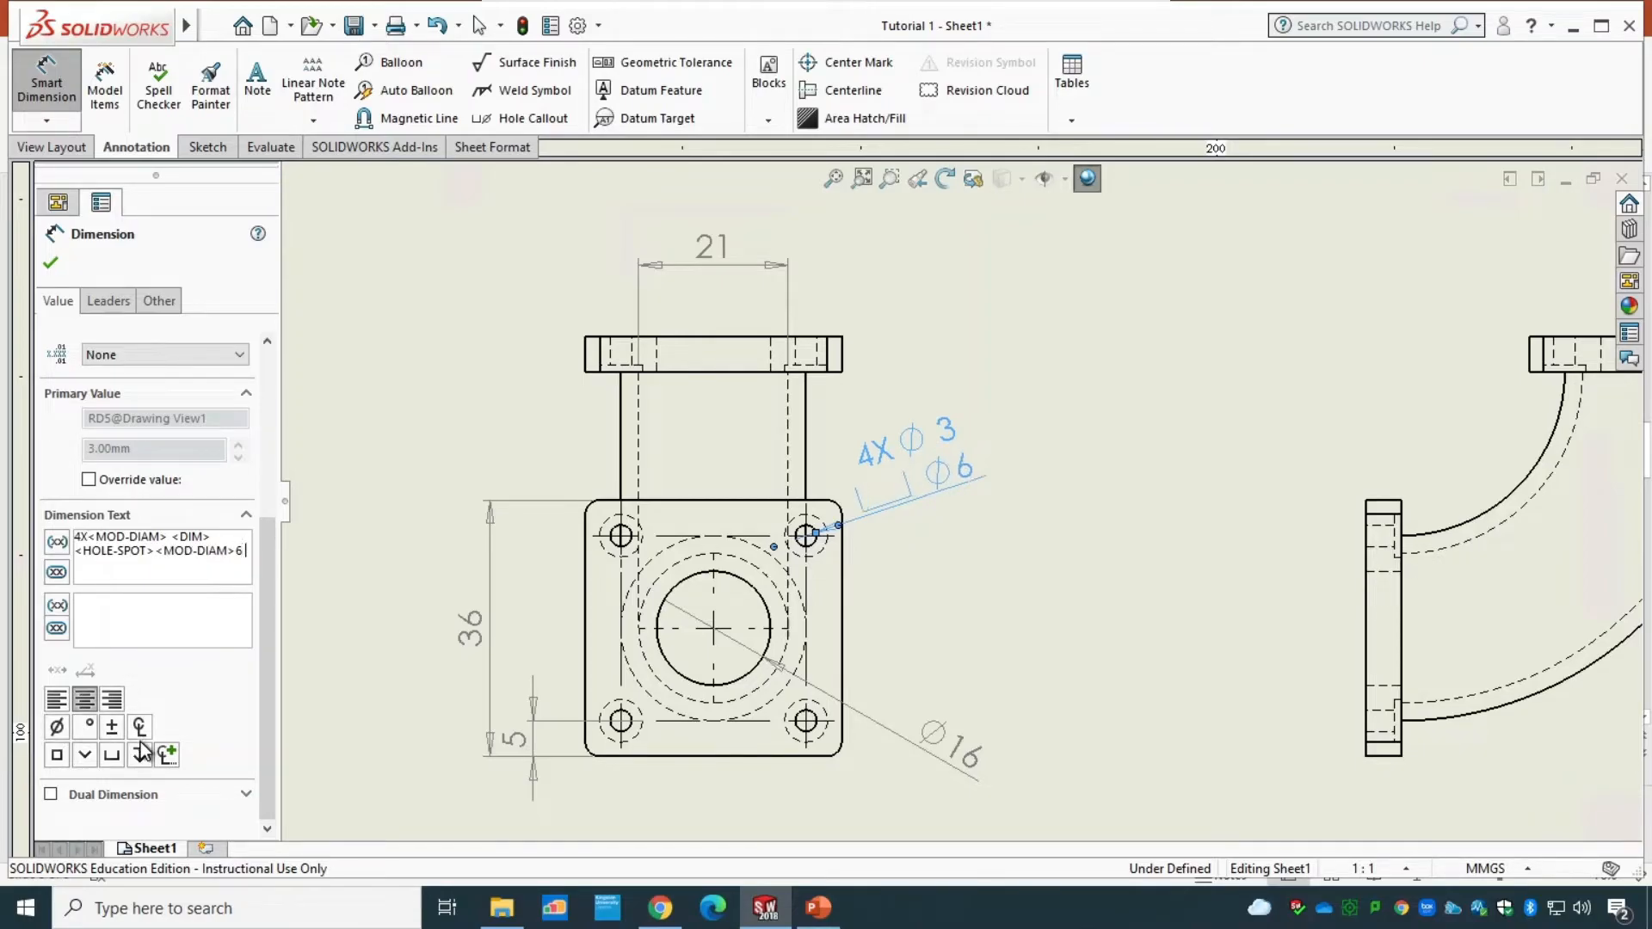
click(145, 756)
text(1)
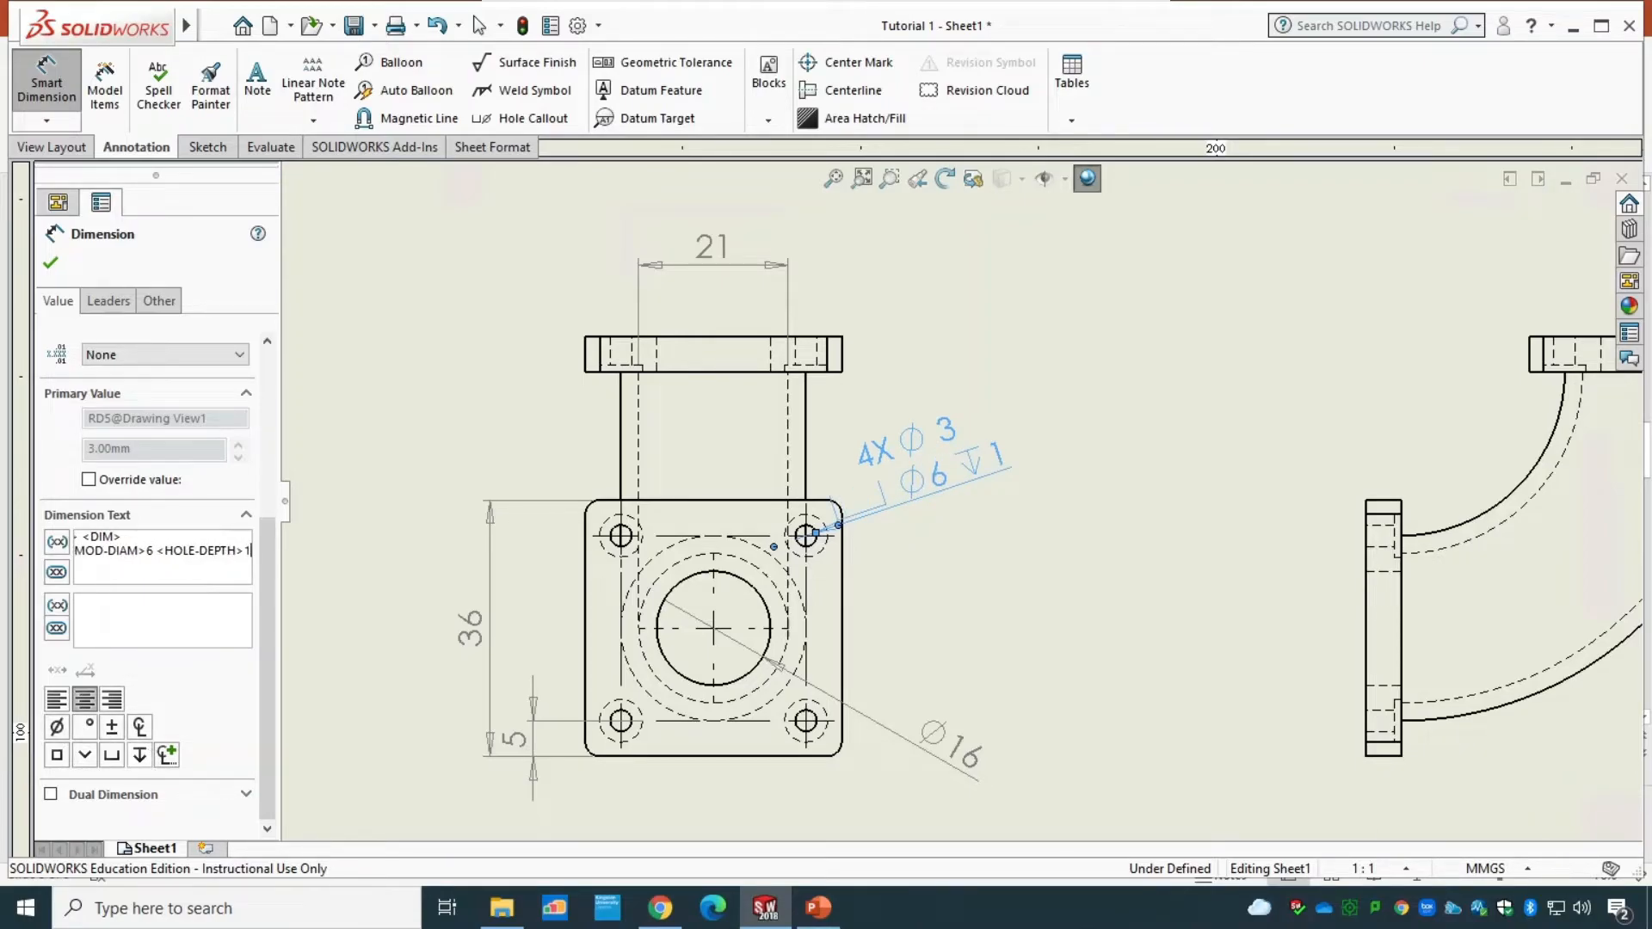
click(52, 265)
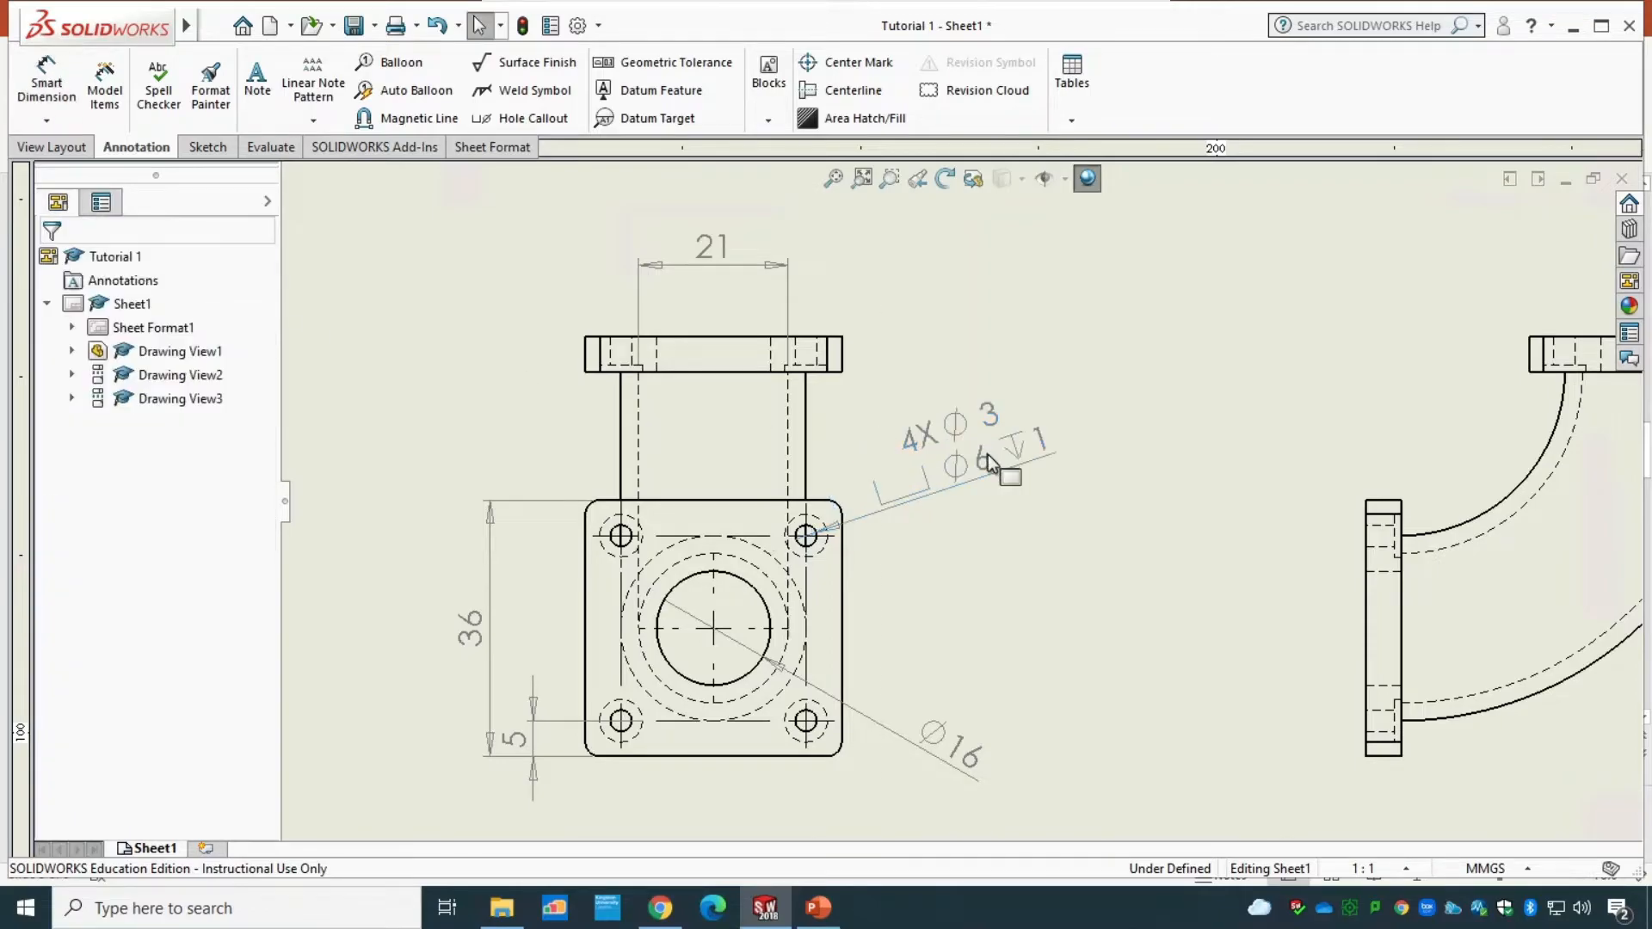
- Move the 4X hole dimension text slightly farther from the flange, compare it with the reference drawing in PowerPoint, and return to SOLIDWORKS
click(981, 469)
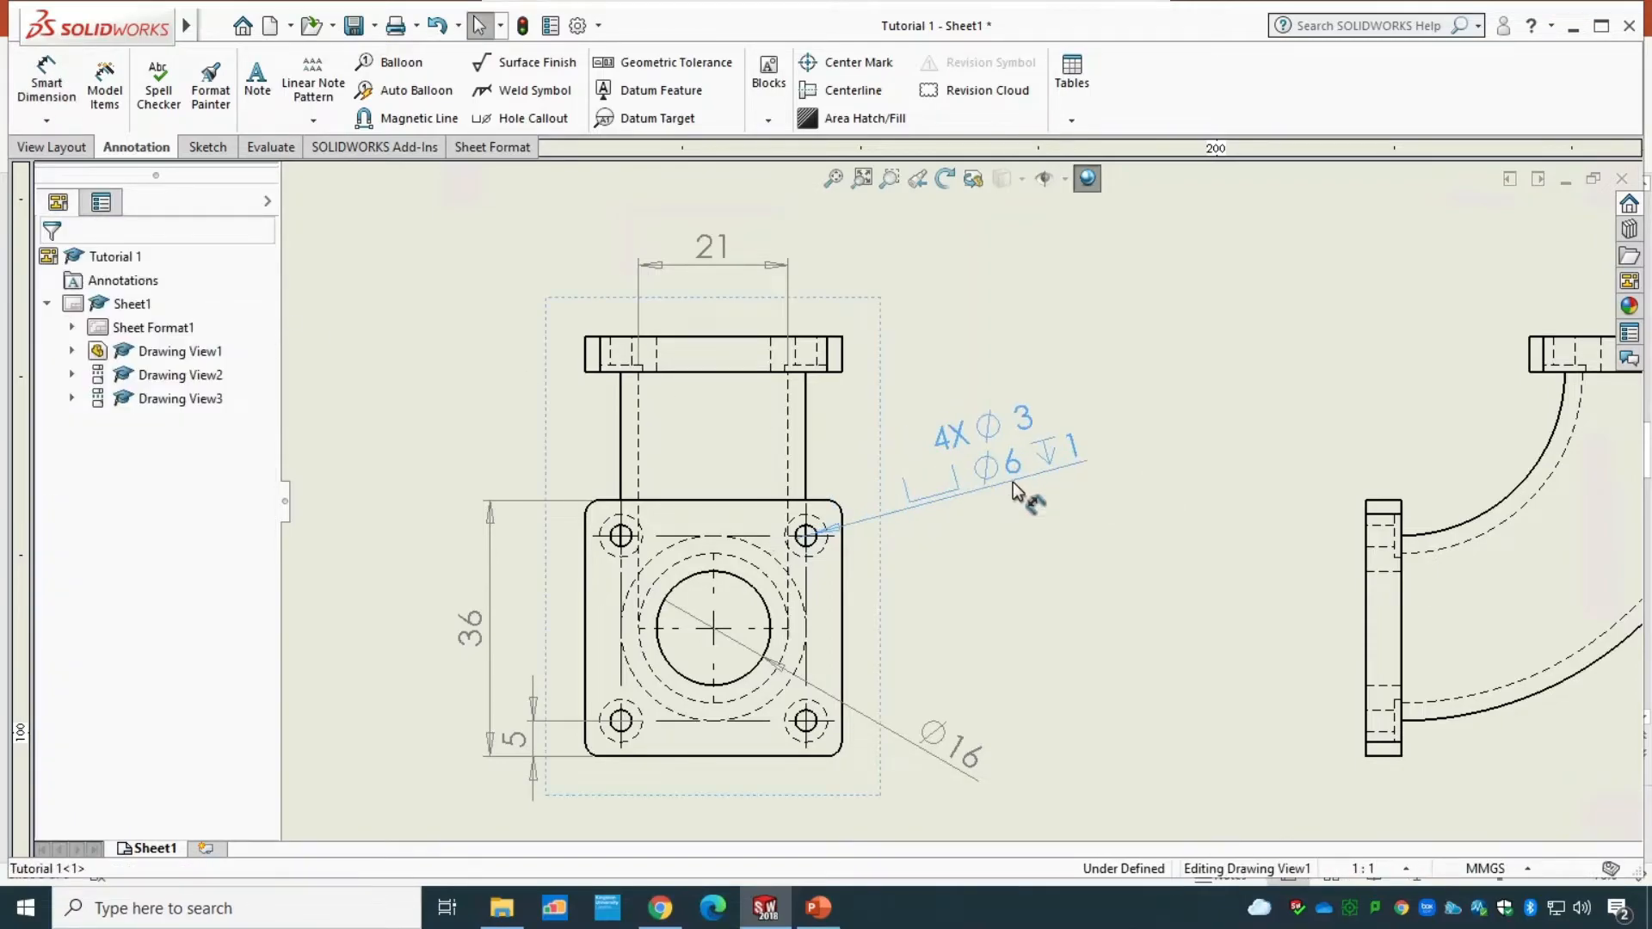
click(818, 908)
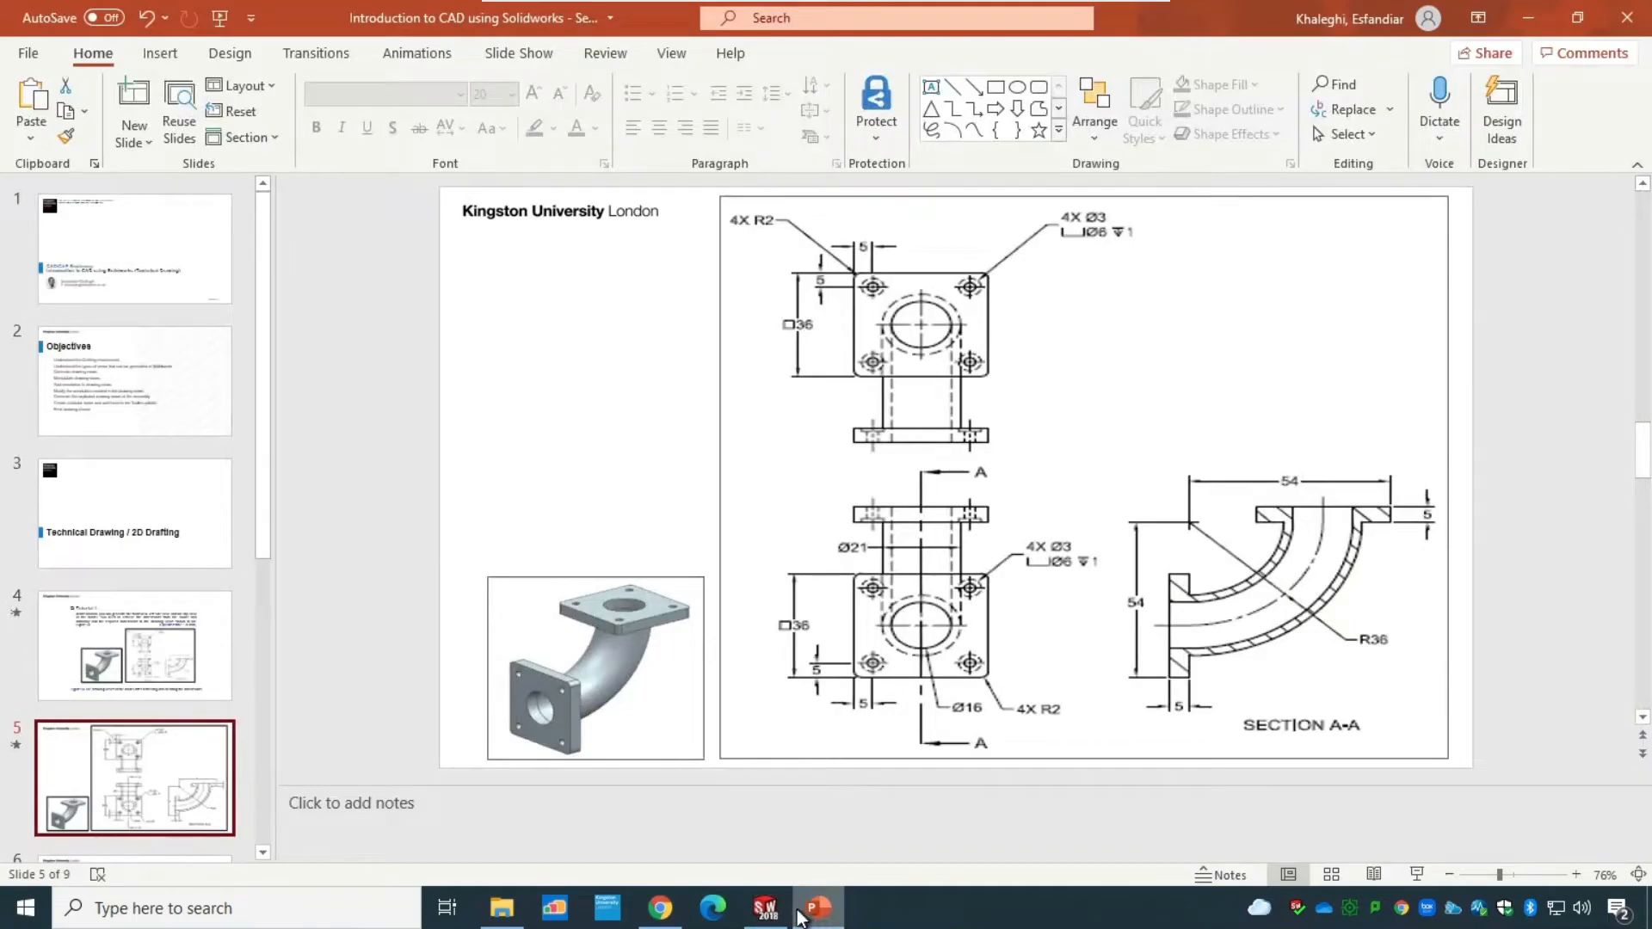
click(764, 909)
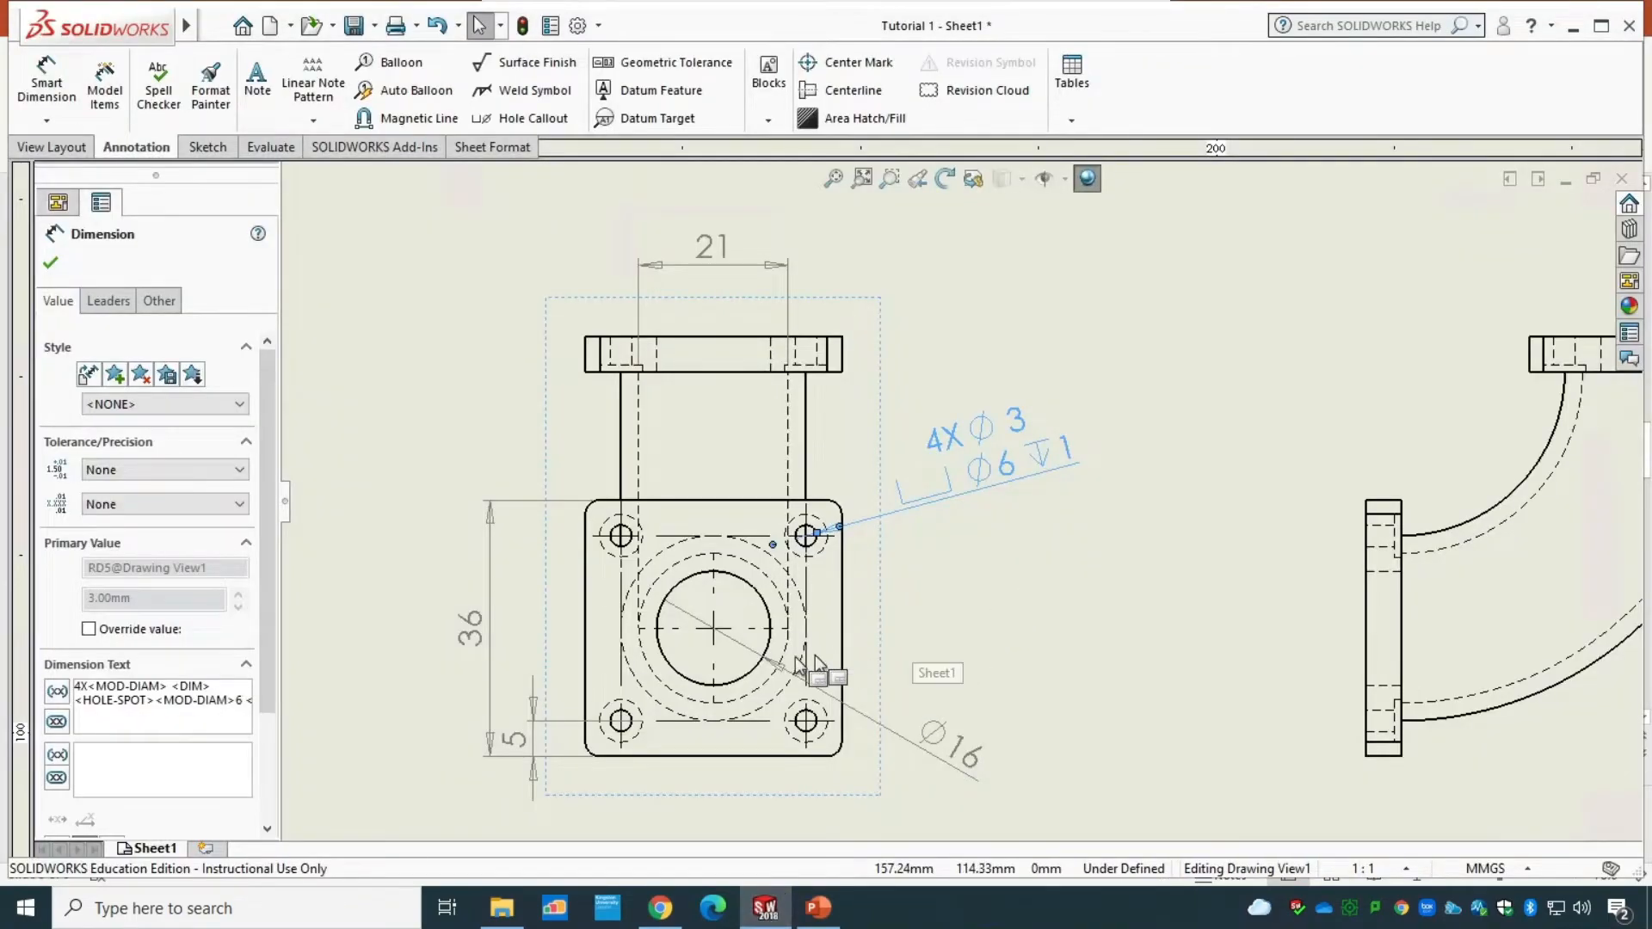
click(54, 265)
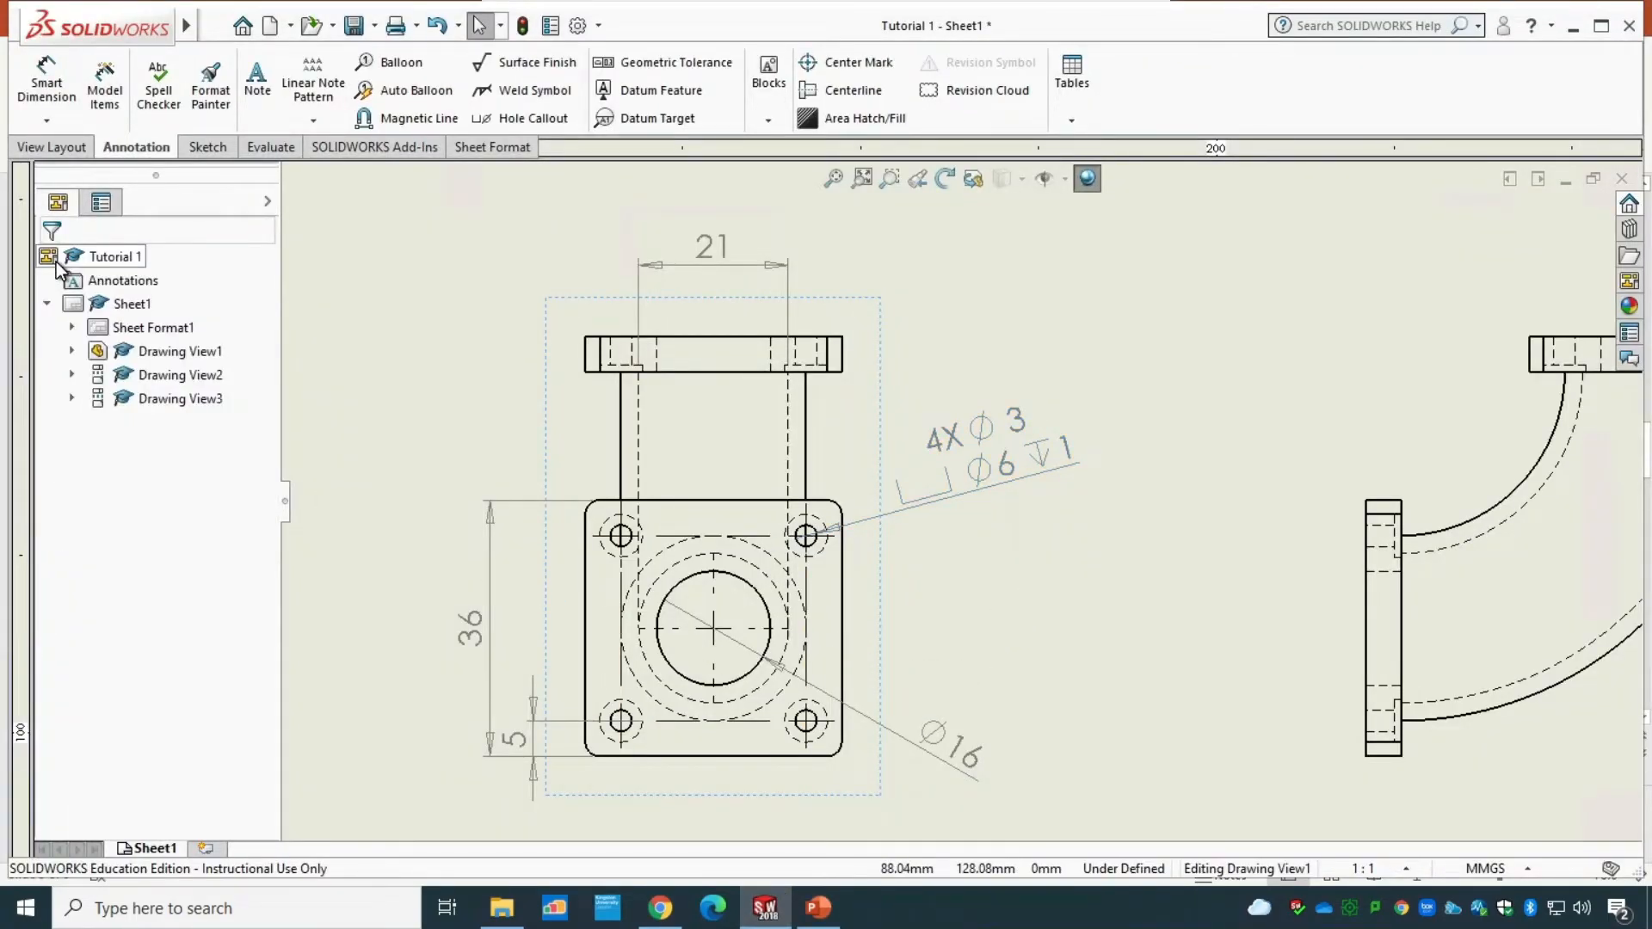
- Insert the hole callout from the entire model into only the front view using Model Items, and place it right of the flange
click(107, 106)
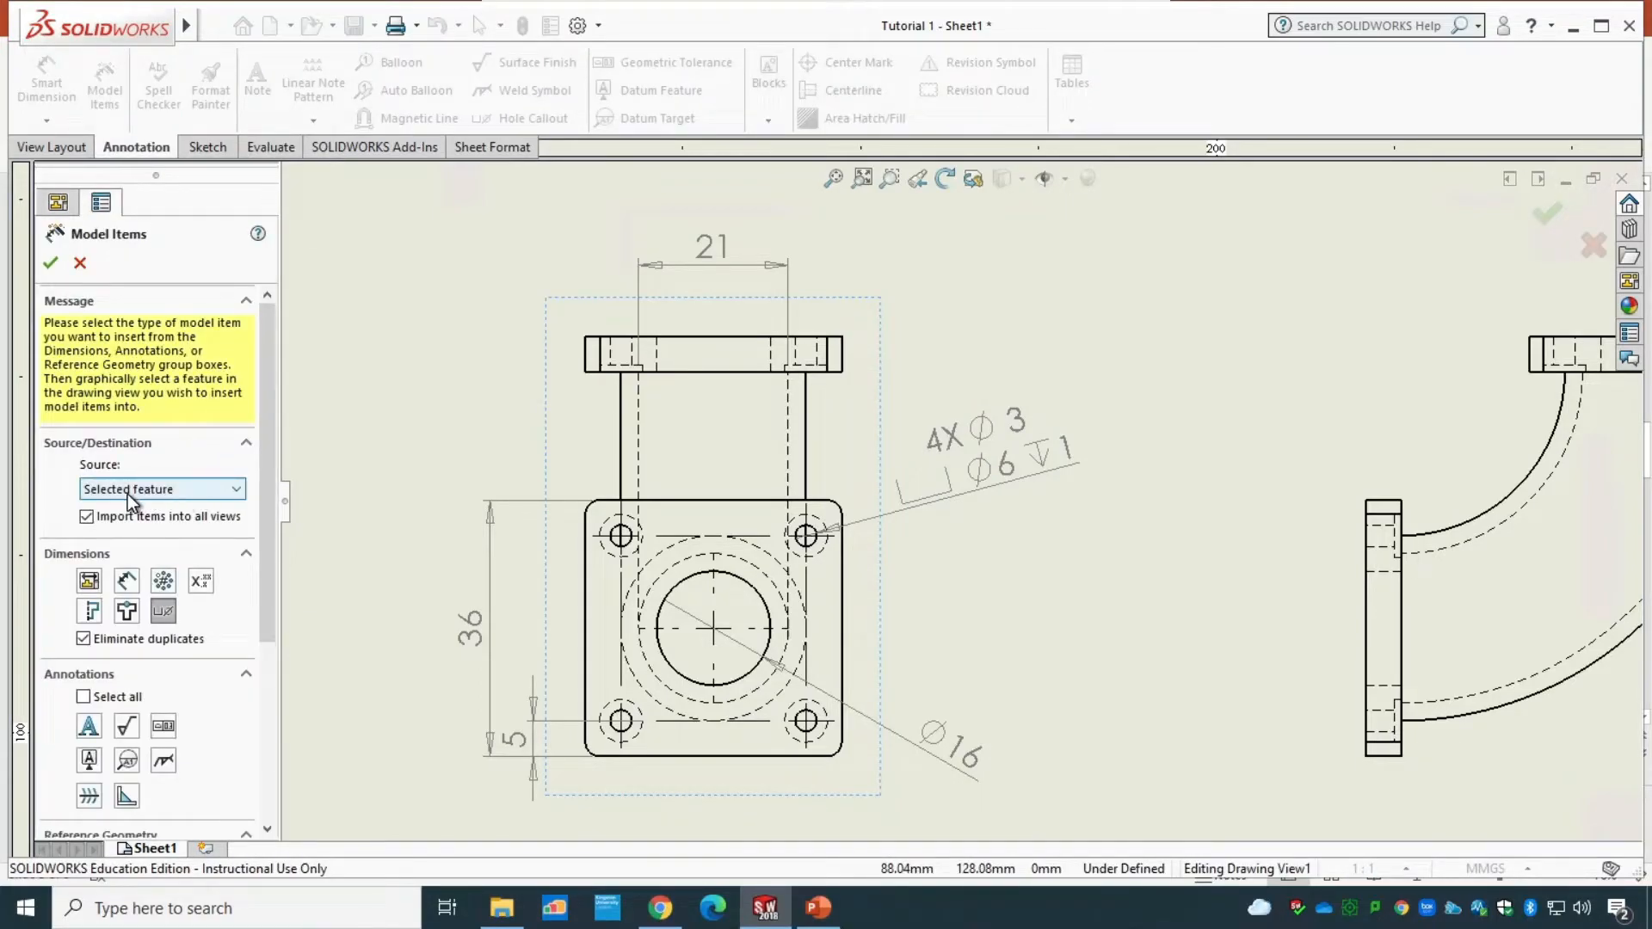
click(133, 516)
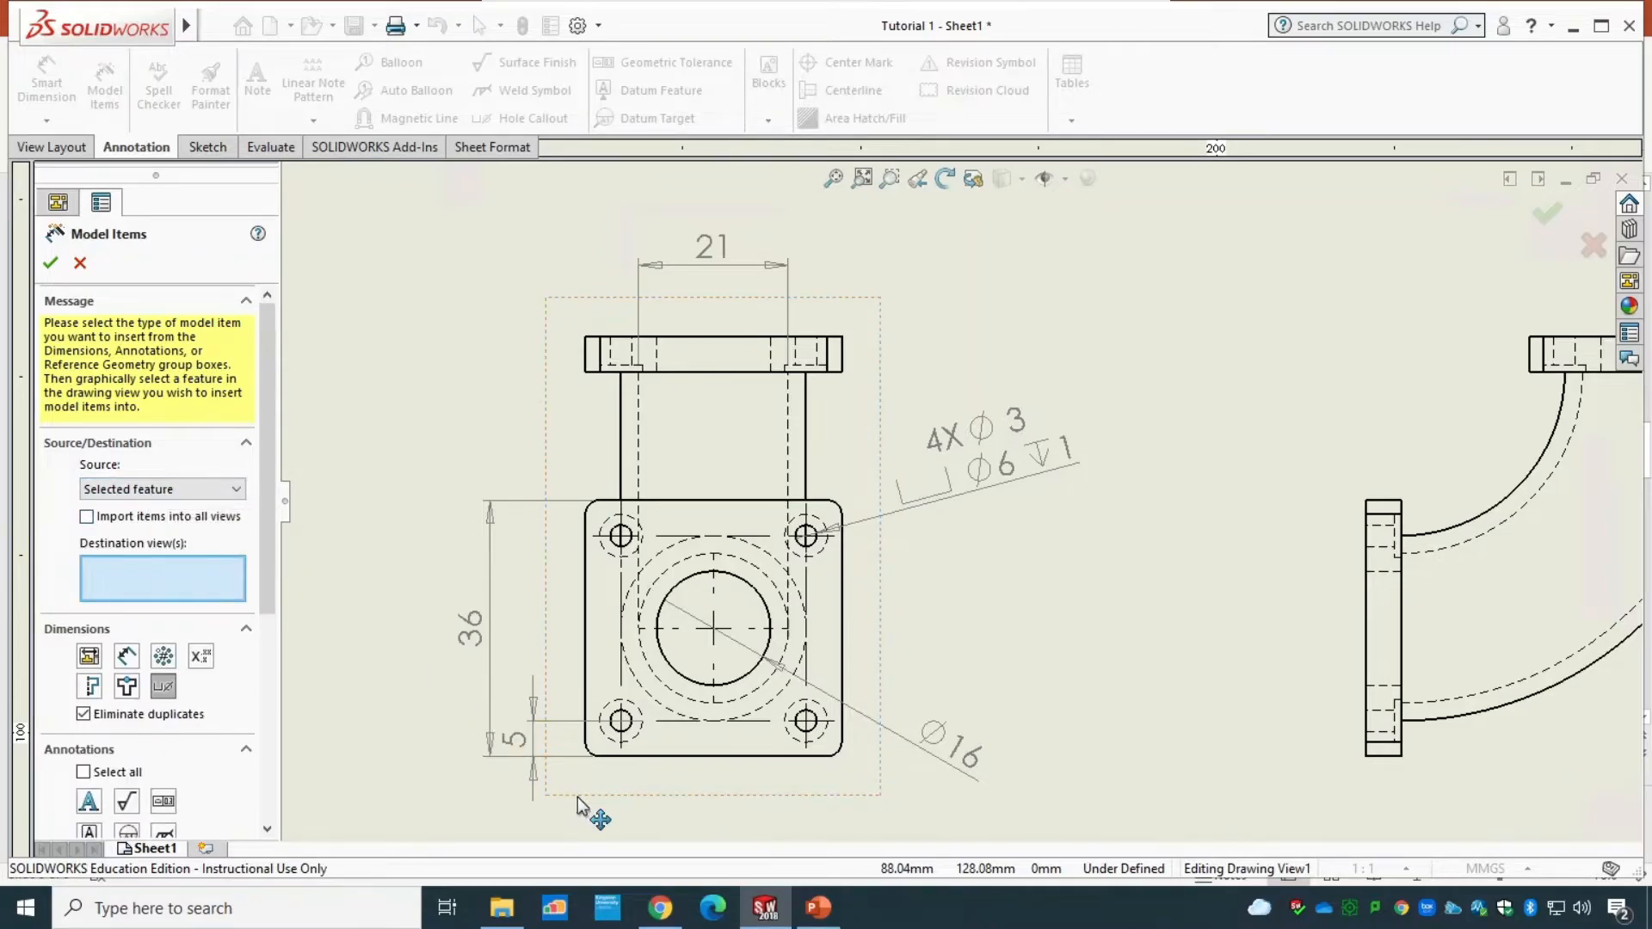
click(580, 797)
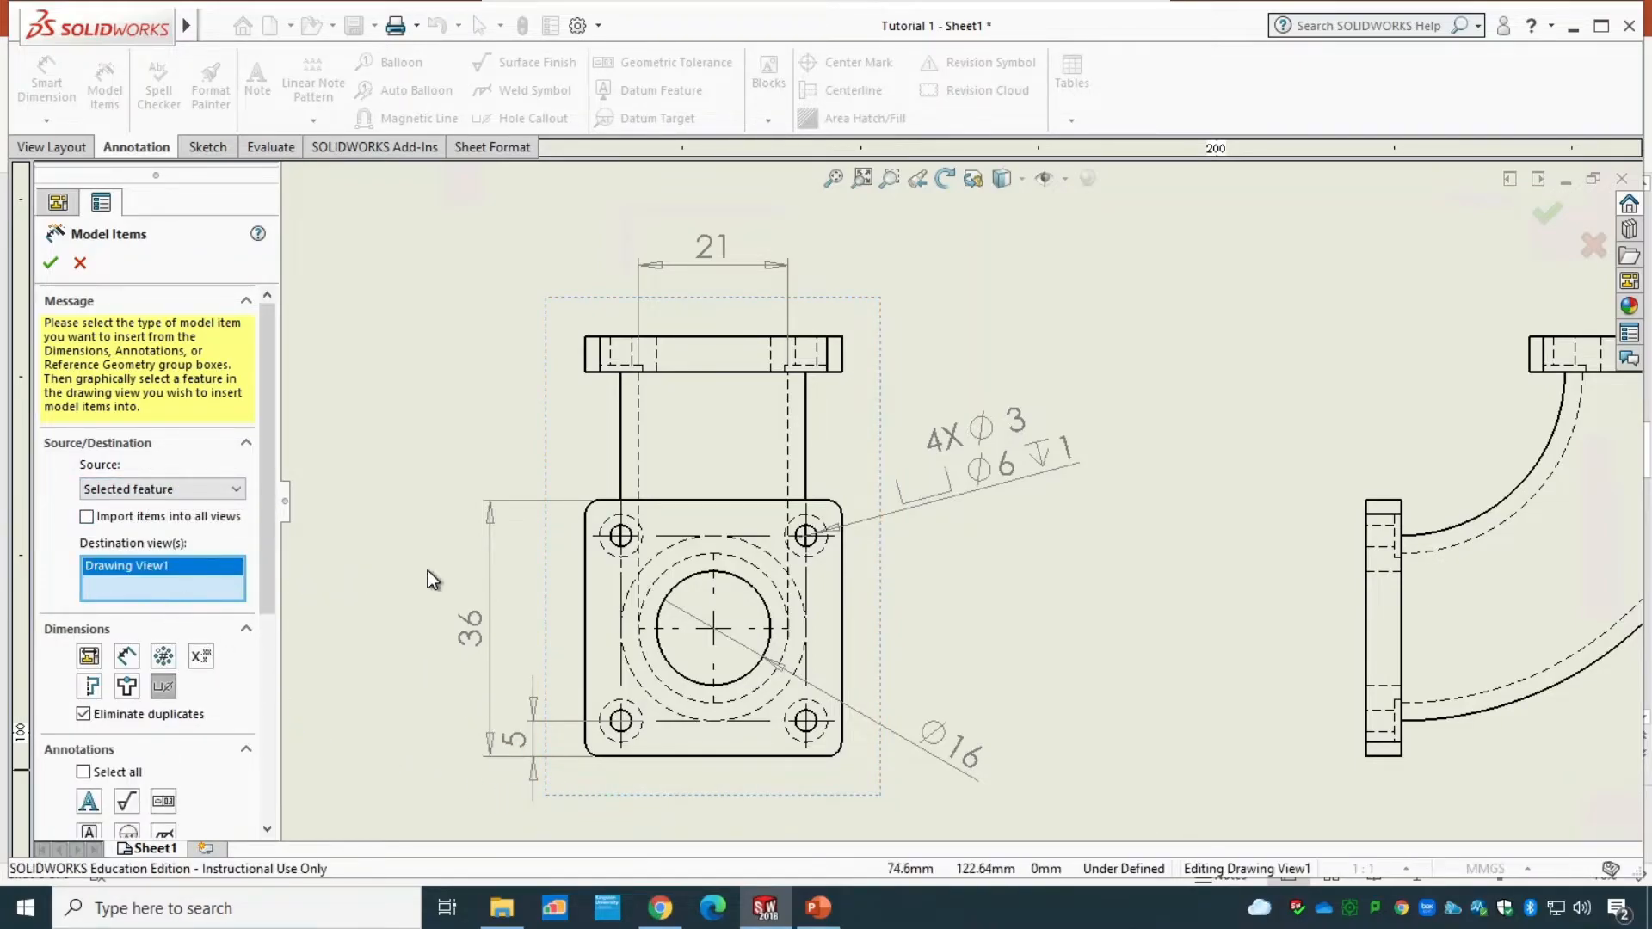
click(163, 687)
click(51, 264)
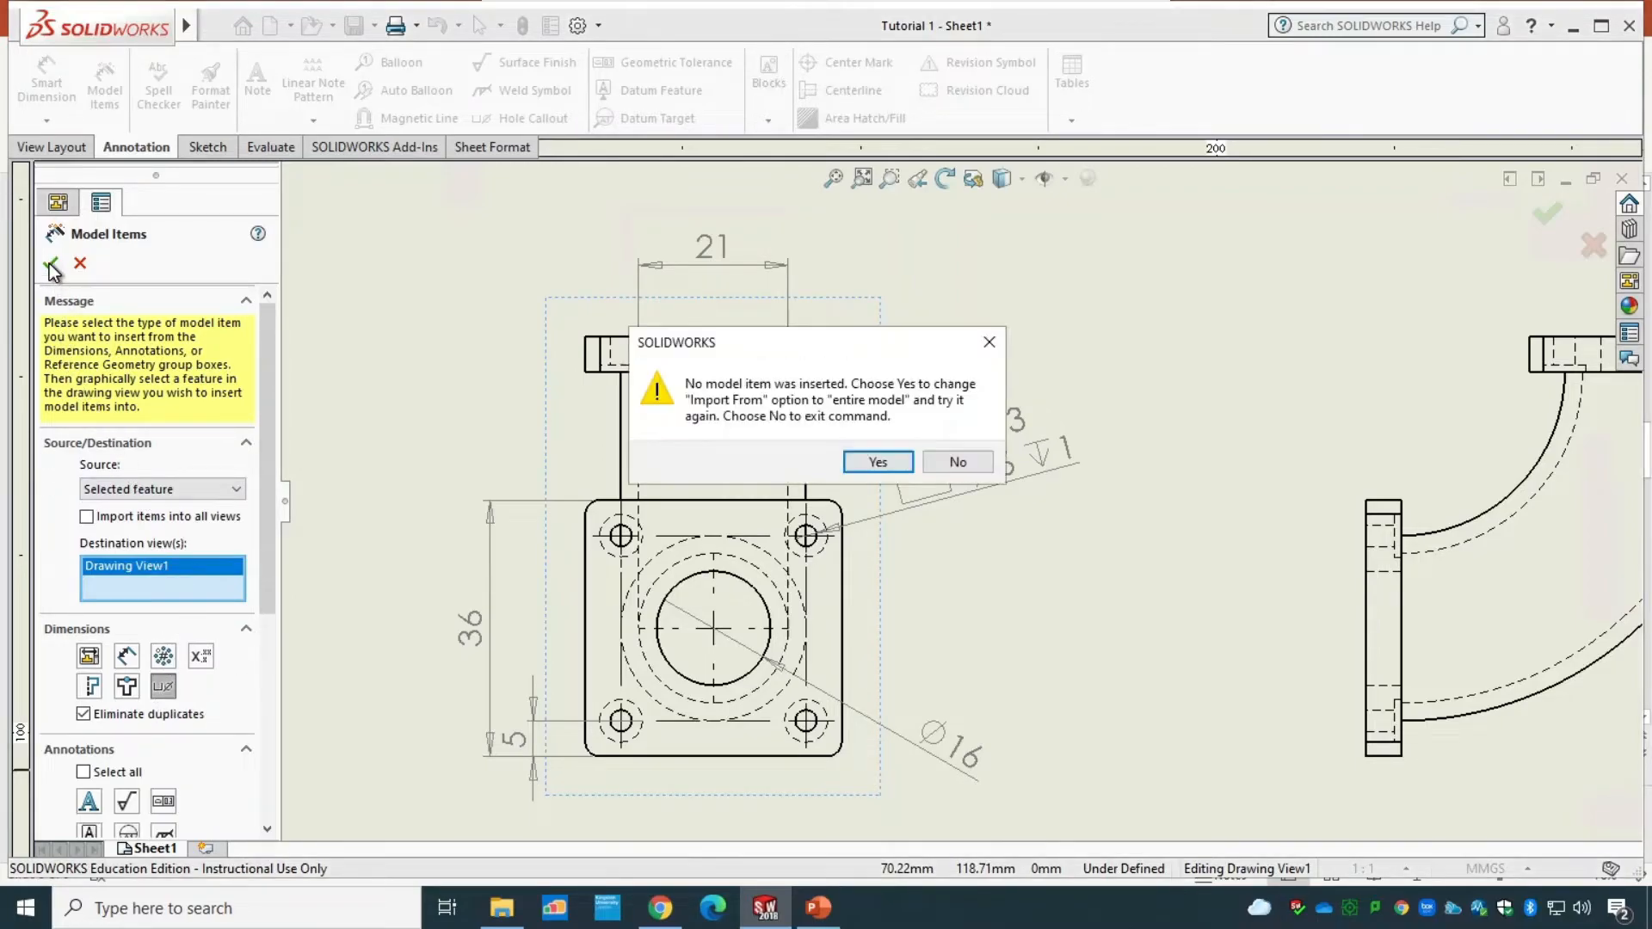
click(877, 462)
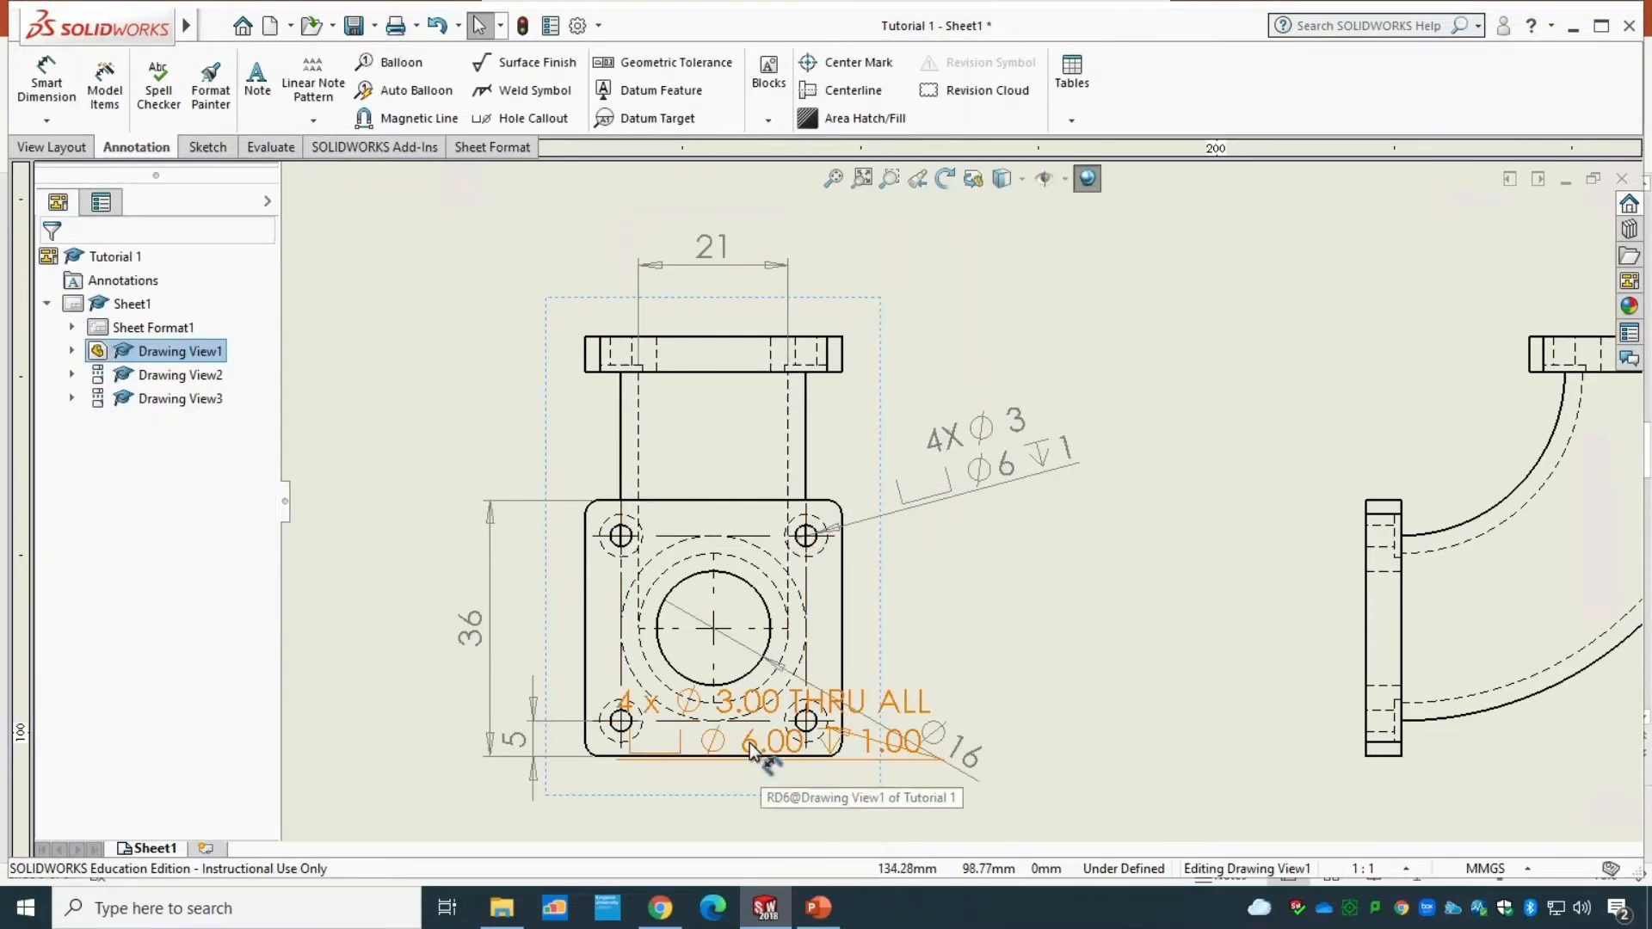
drag(823, 755, 1015, 642)
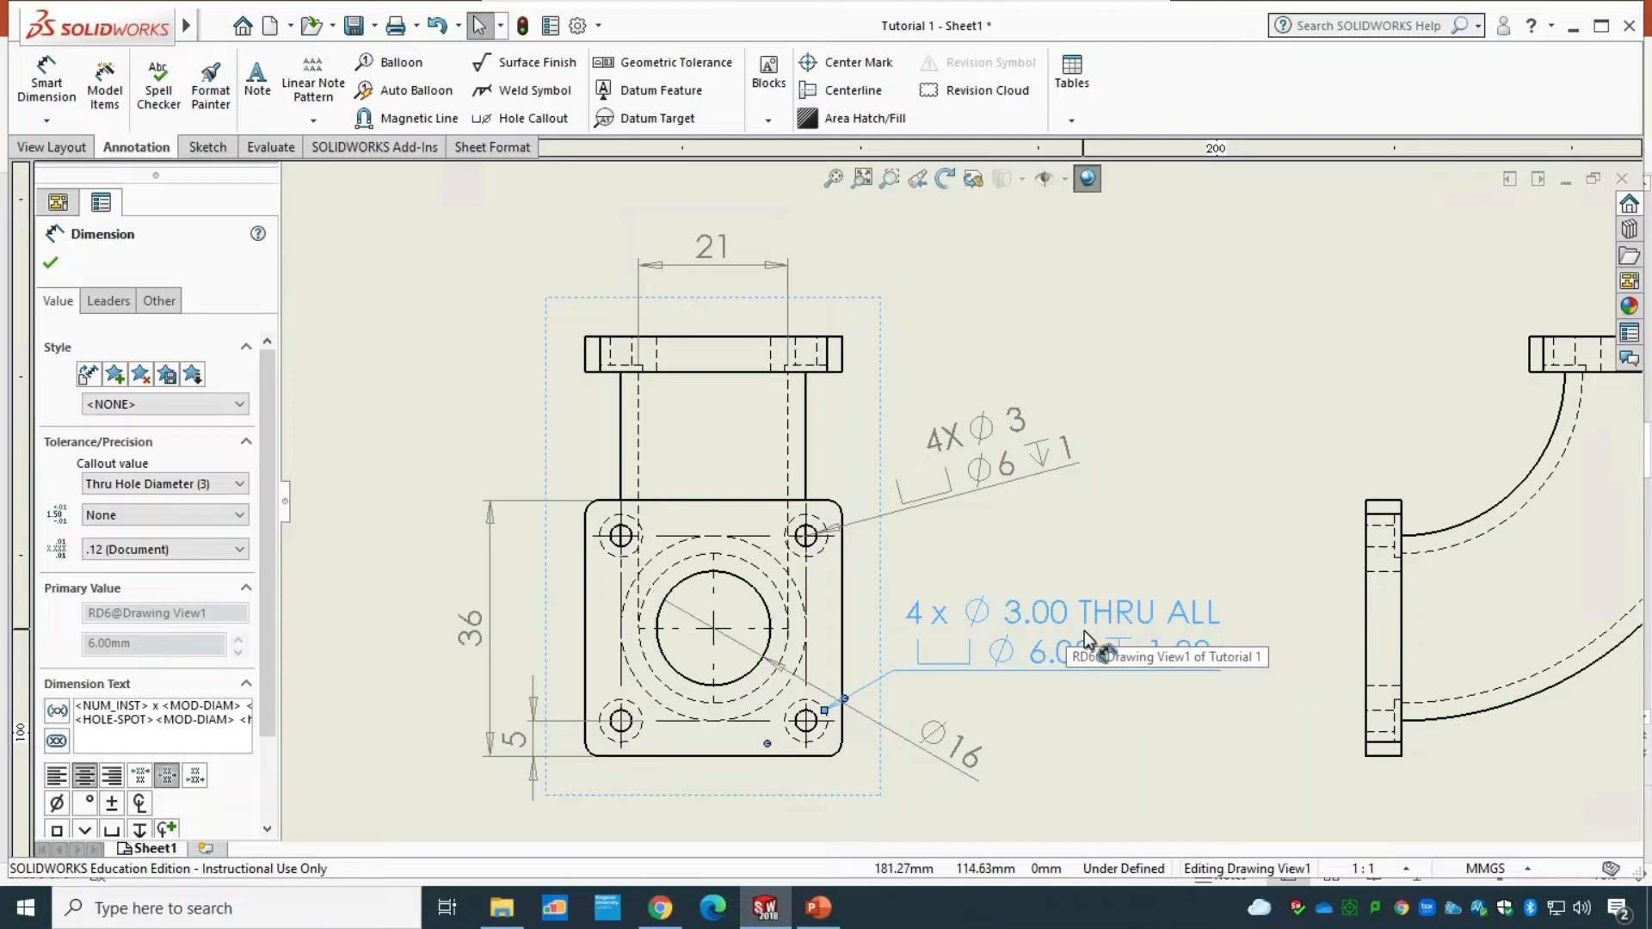
click(49, 263)
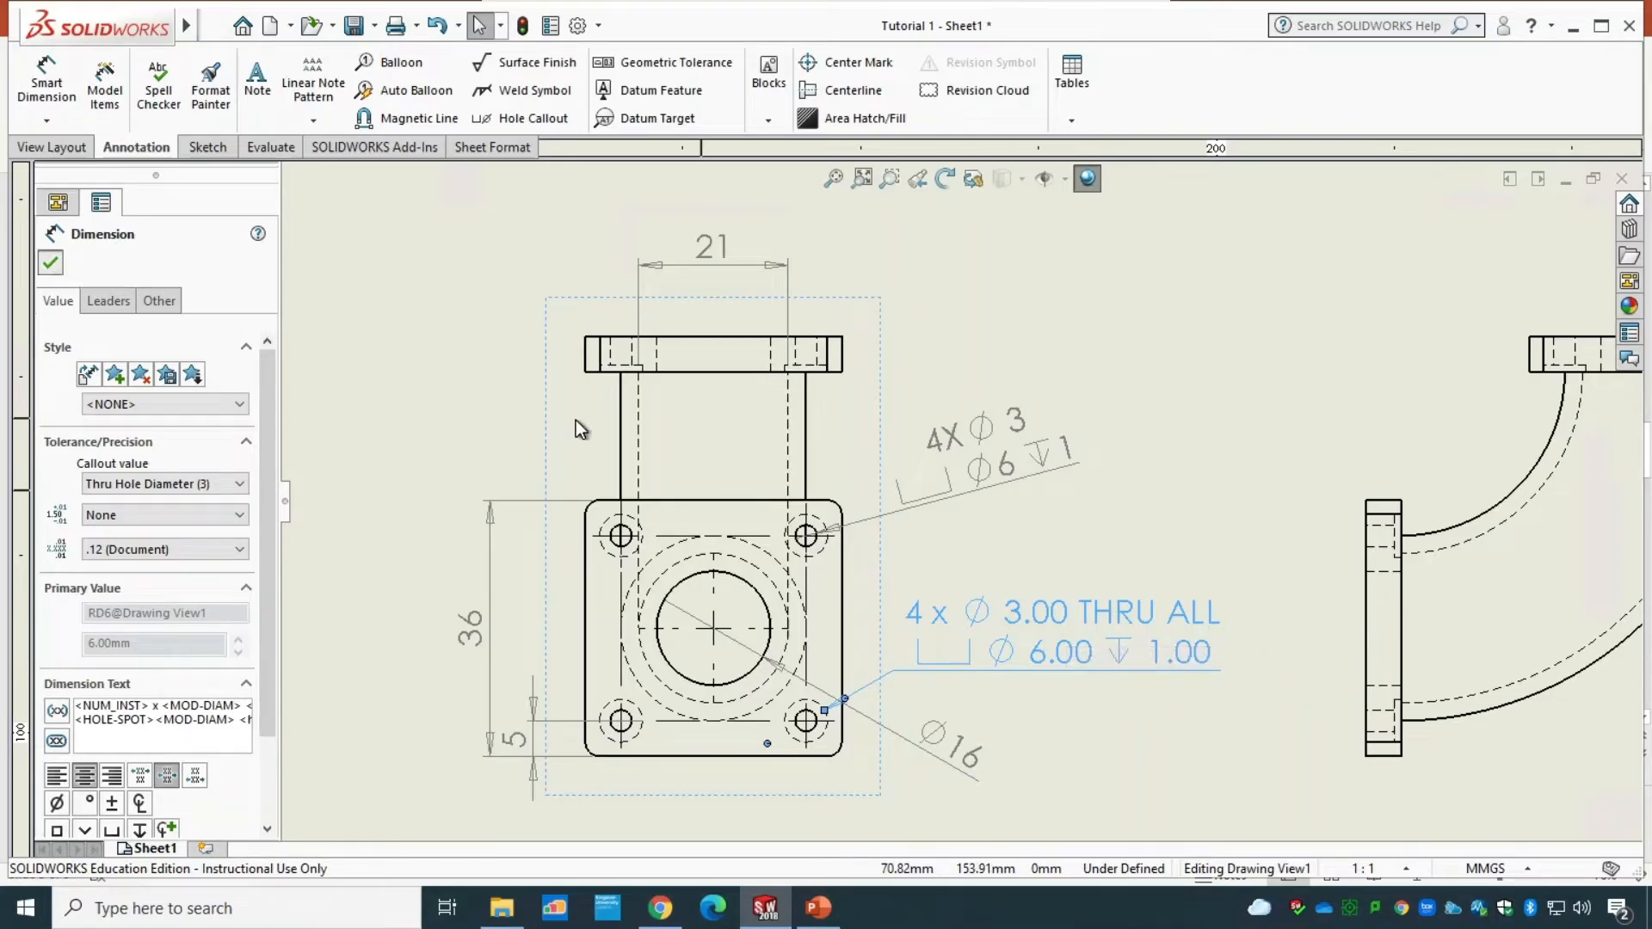
- Set the precision of the Thru Hole Diameter value in the inserted hole callout to None
click(1105, 616)
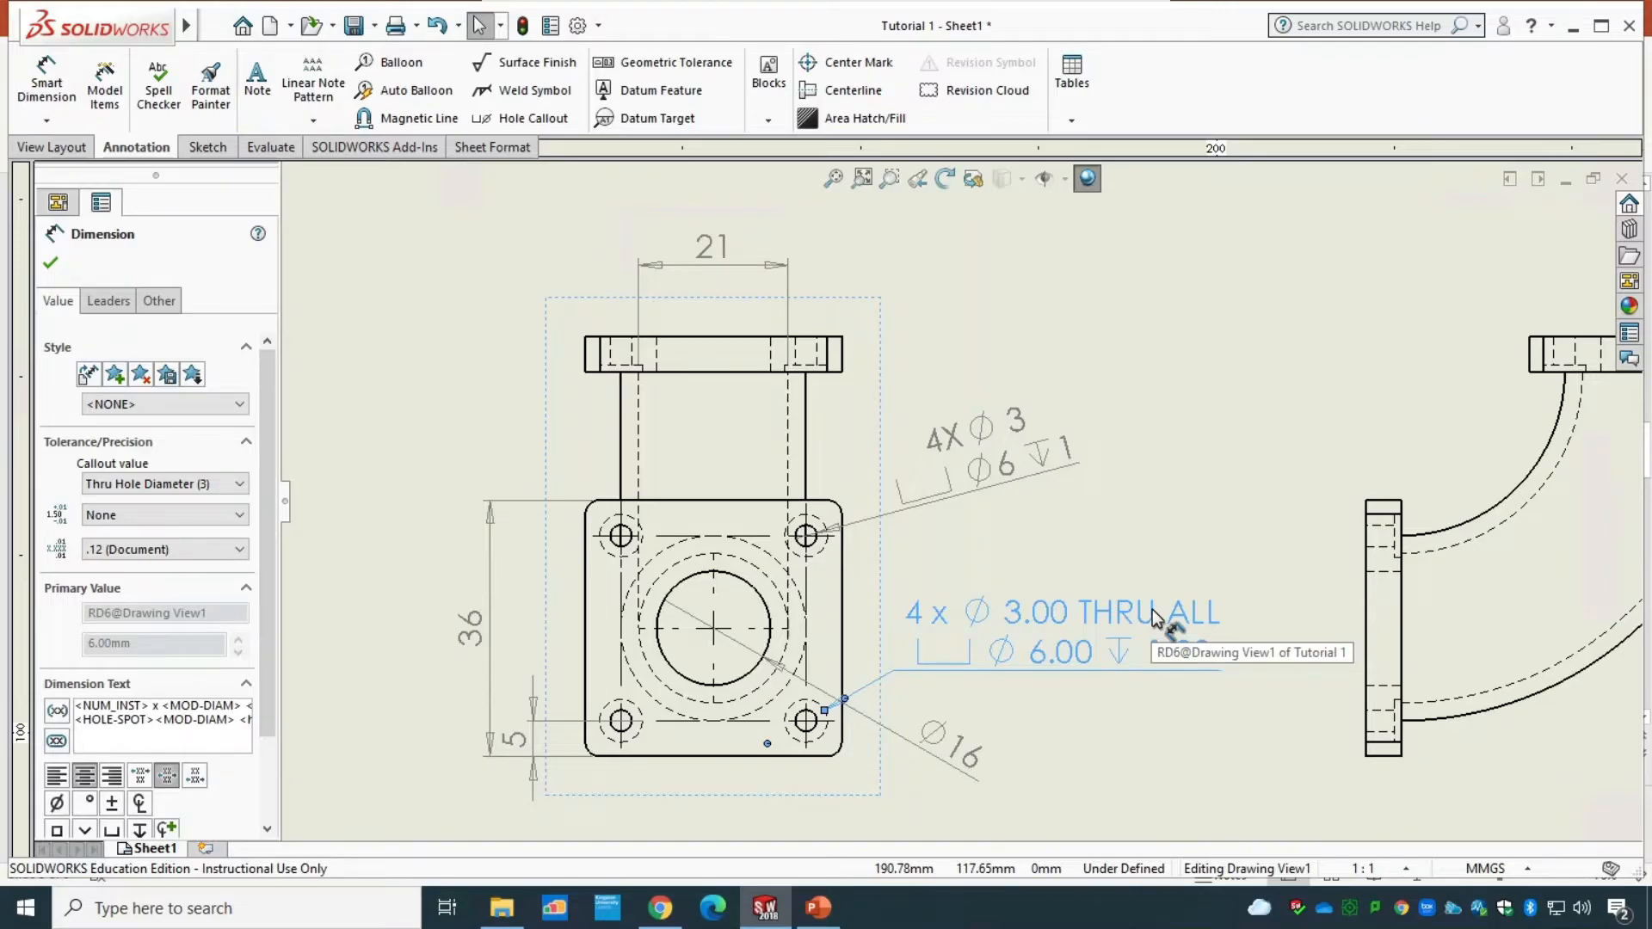
click(178, 514)
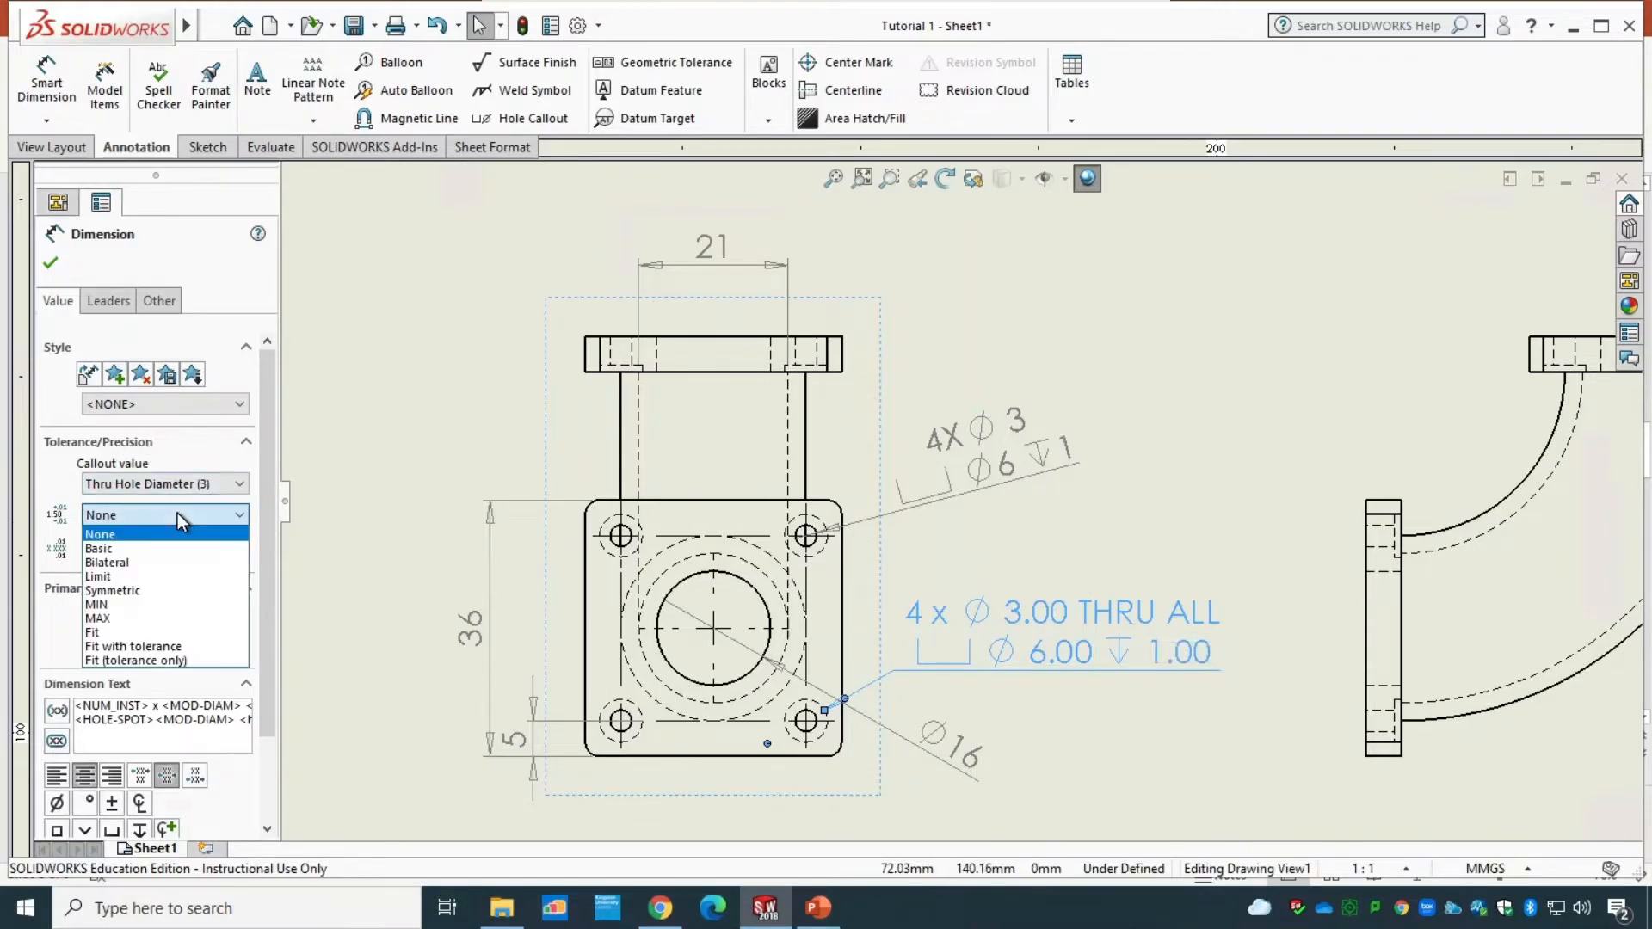
click(173, 513)
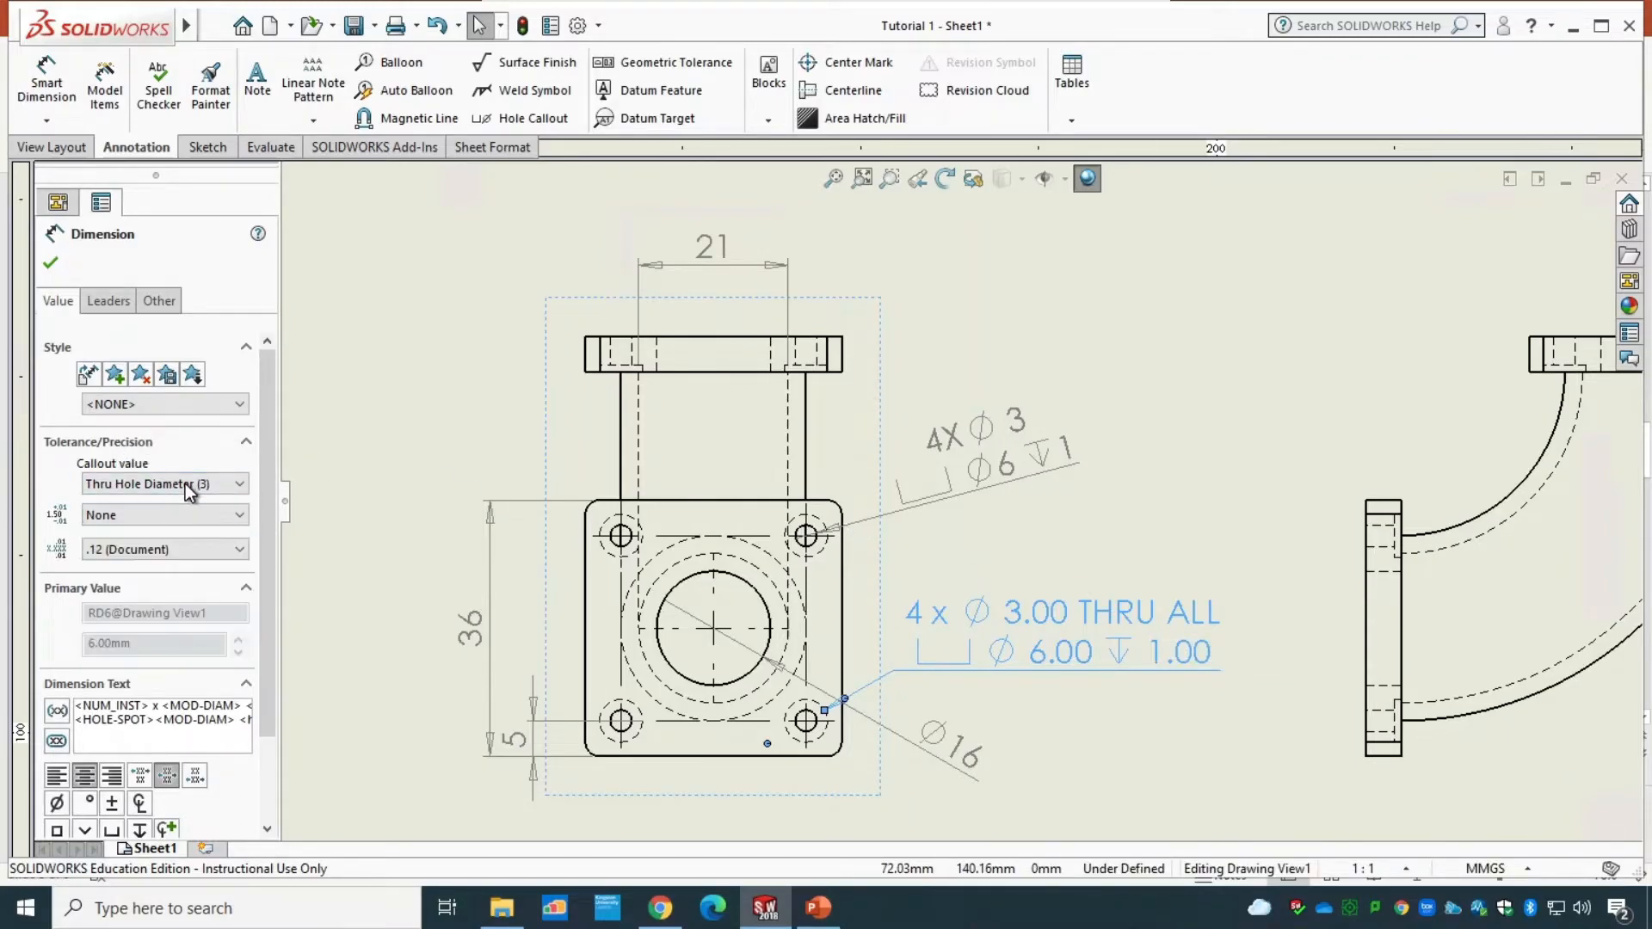
click(184, 555)
click(174, 572)
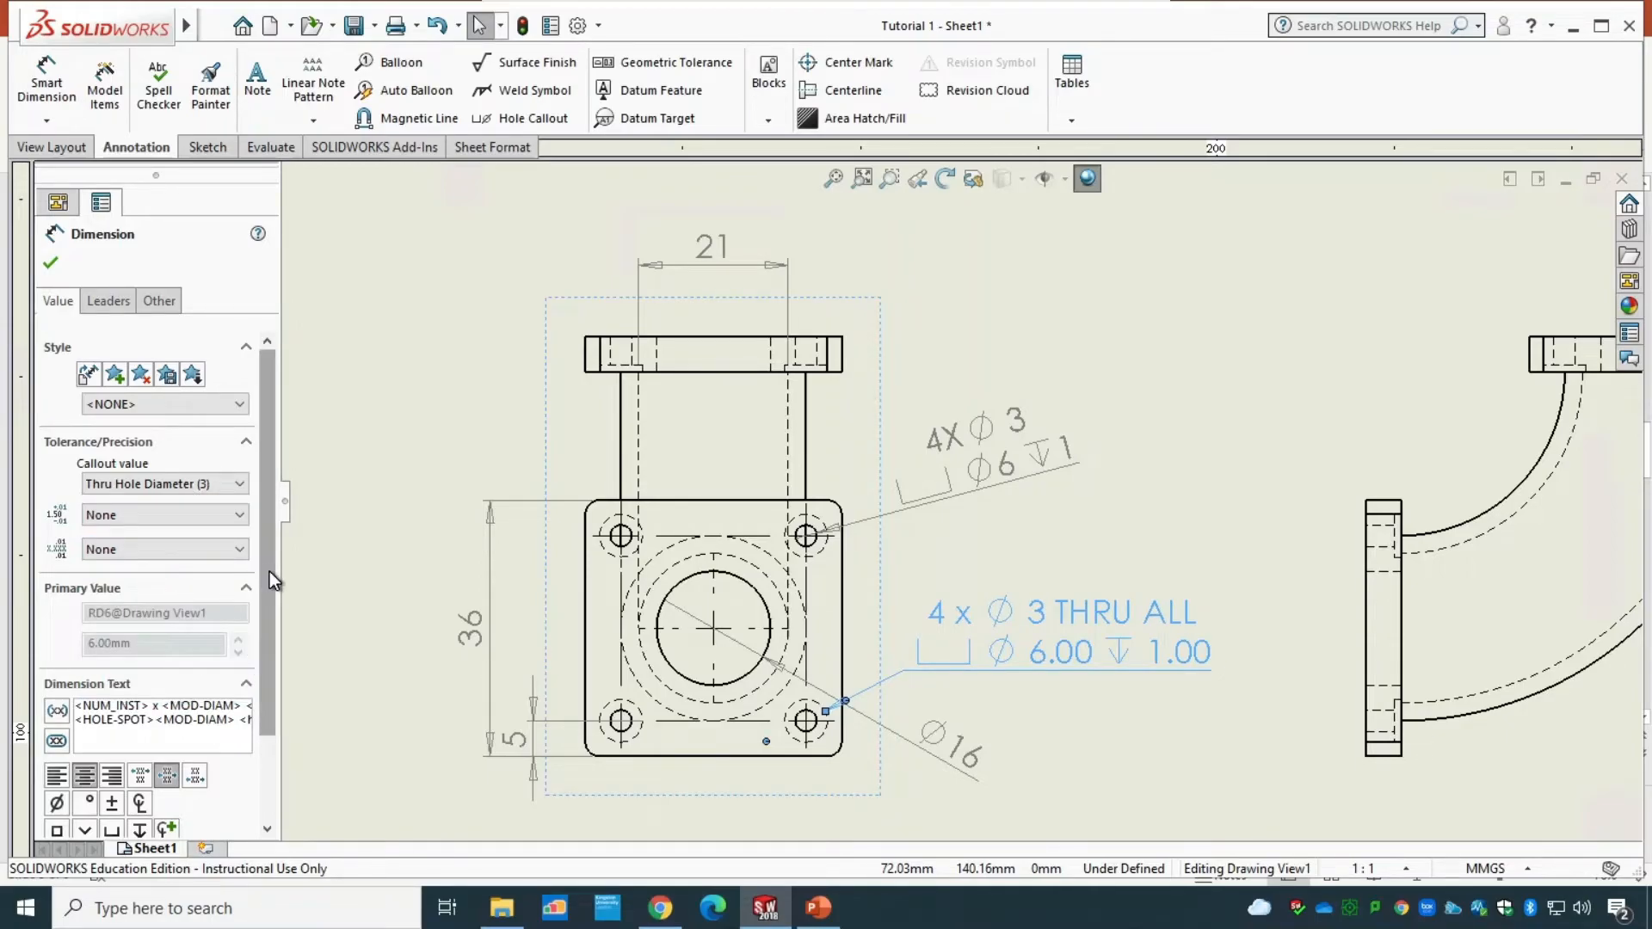
scroll(270, 601, down, 2)
click(184, 420)
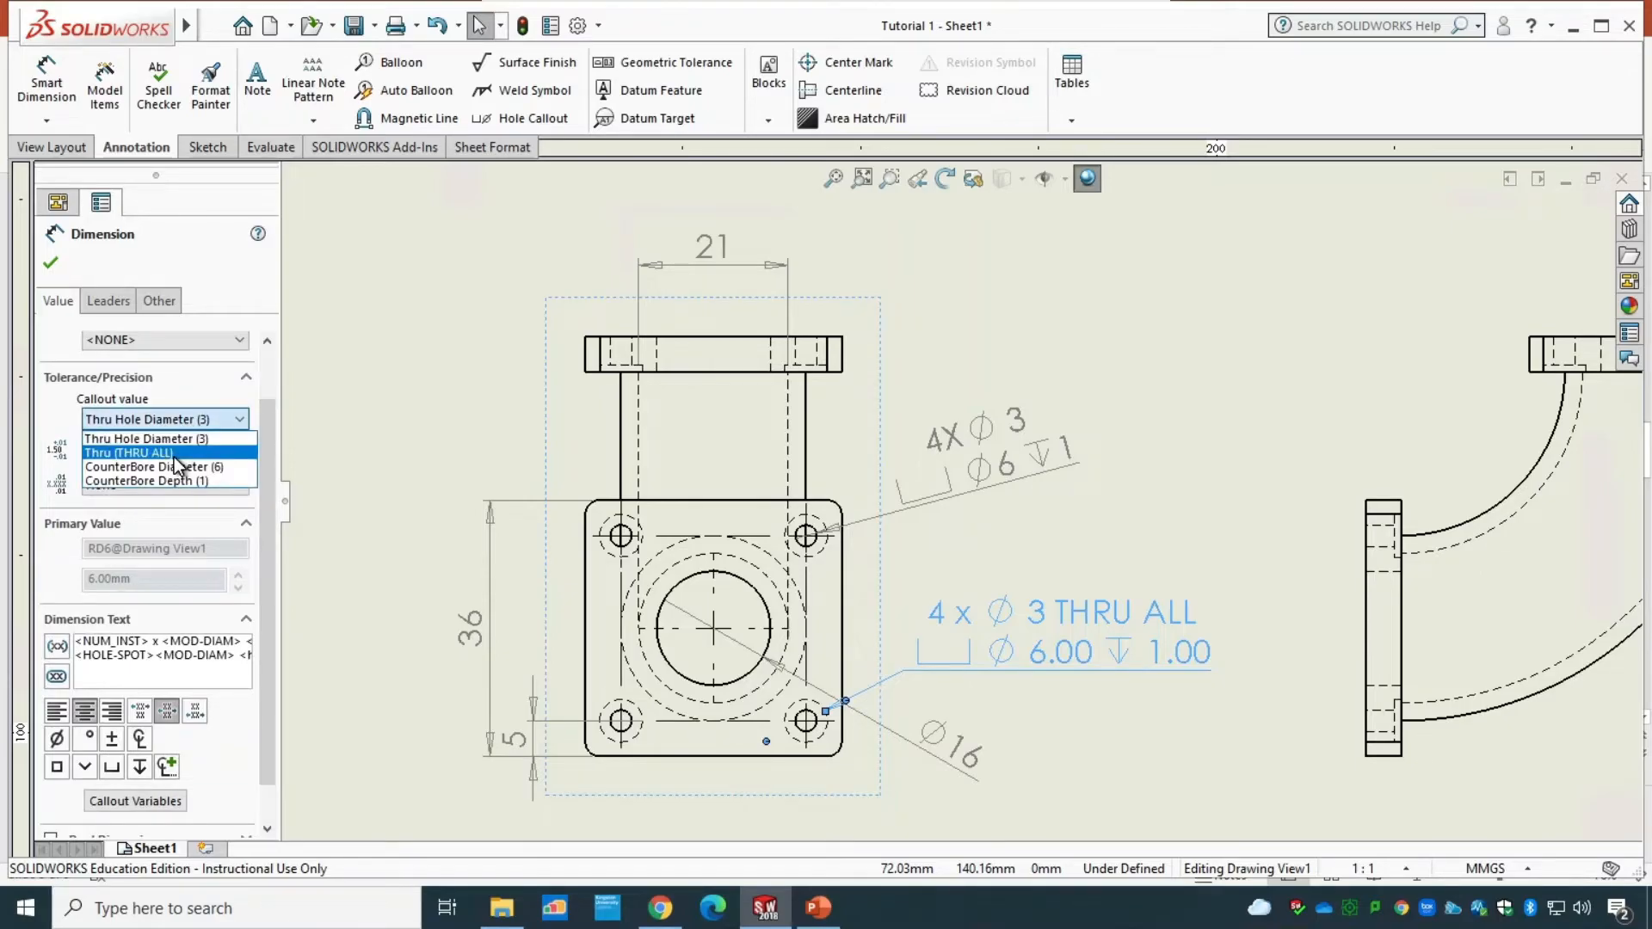
click(174, 457)
click(179, 422)
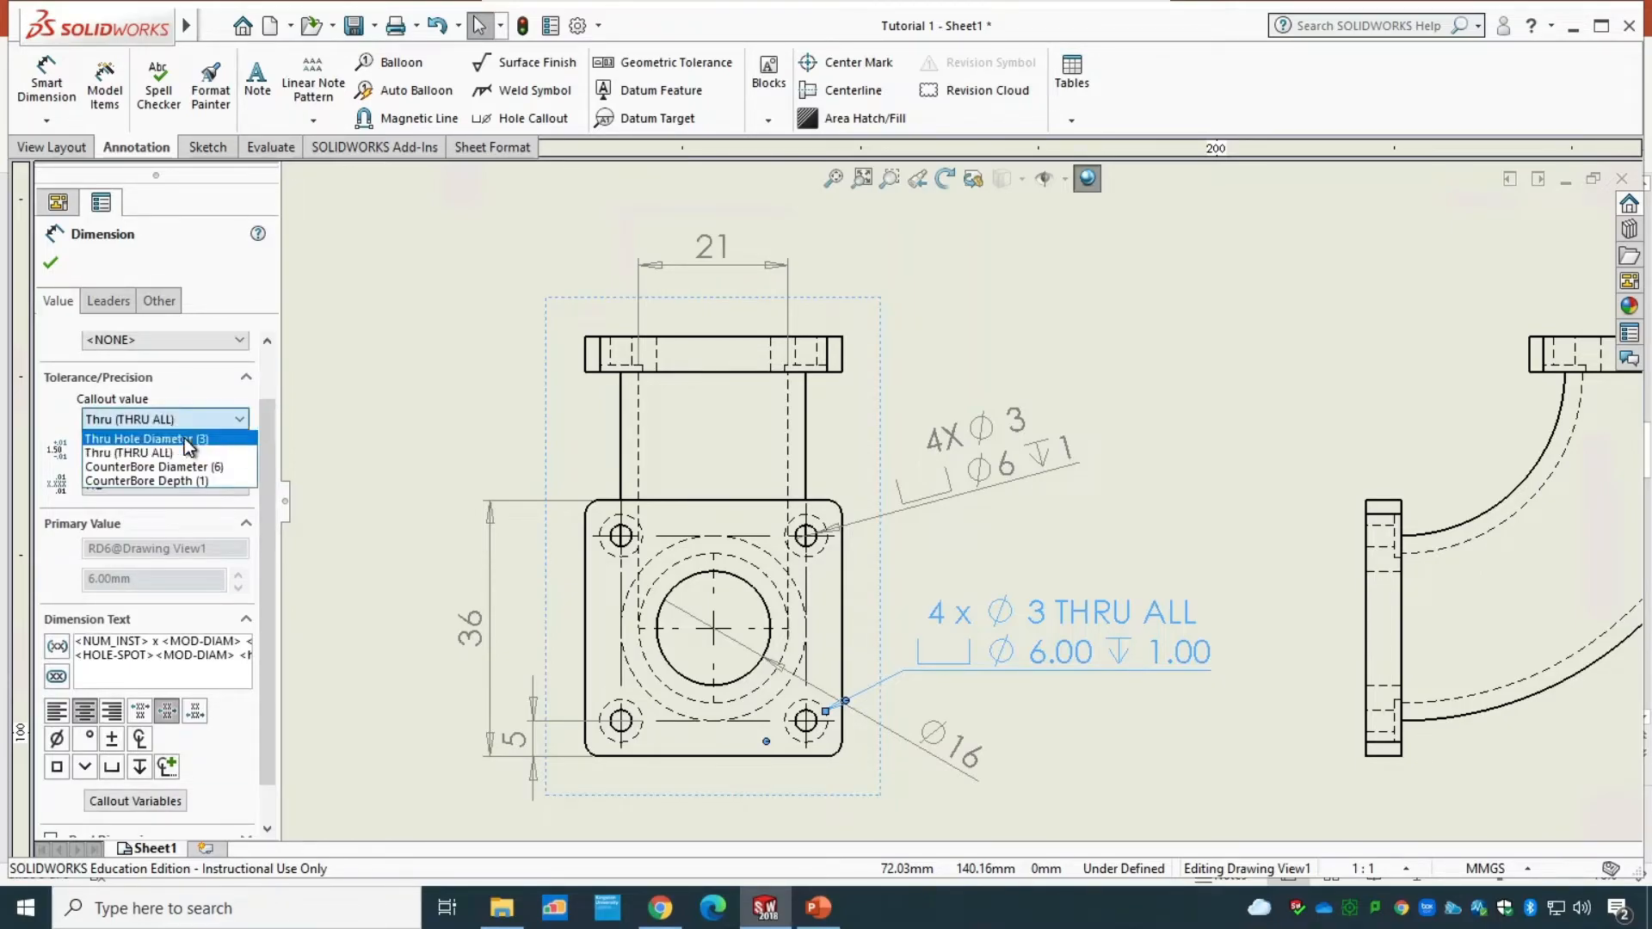
click(184, 439)
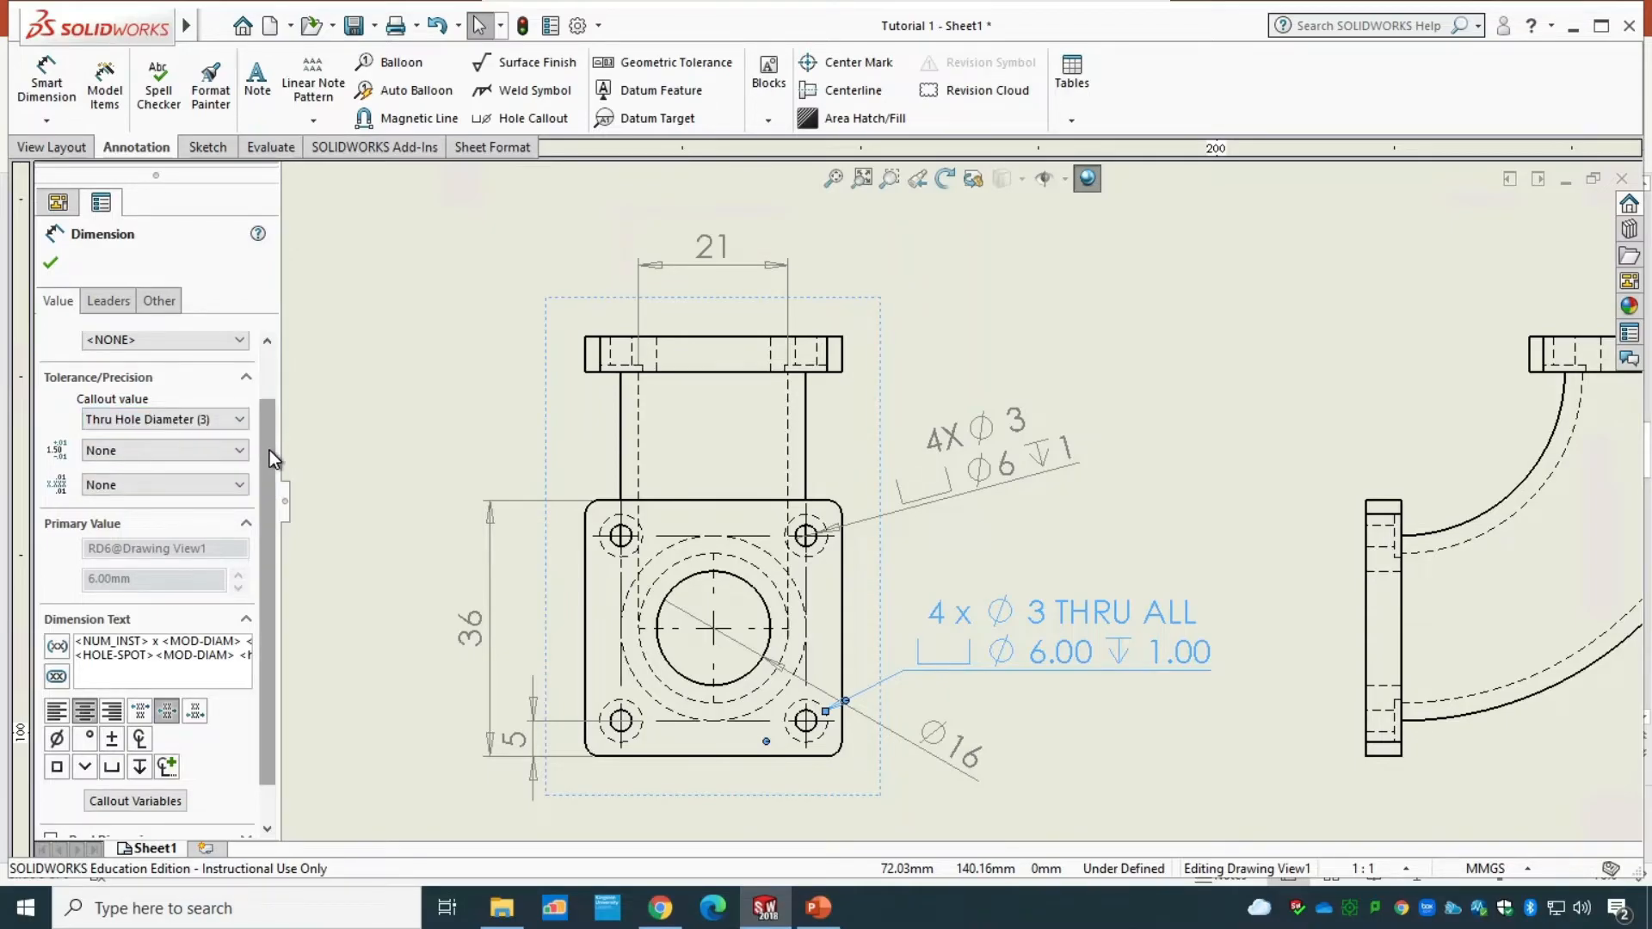
- Close the inserted callout's properties and delete the manually written 4X hole dimension at the flange's upper hole
drag(270, 451, 286, 573)
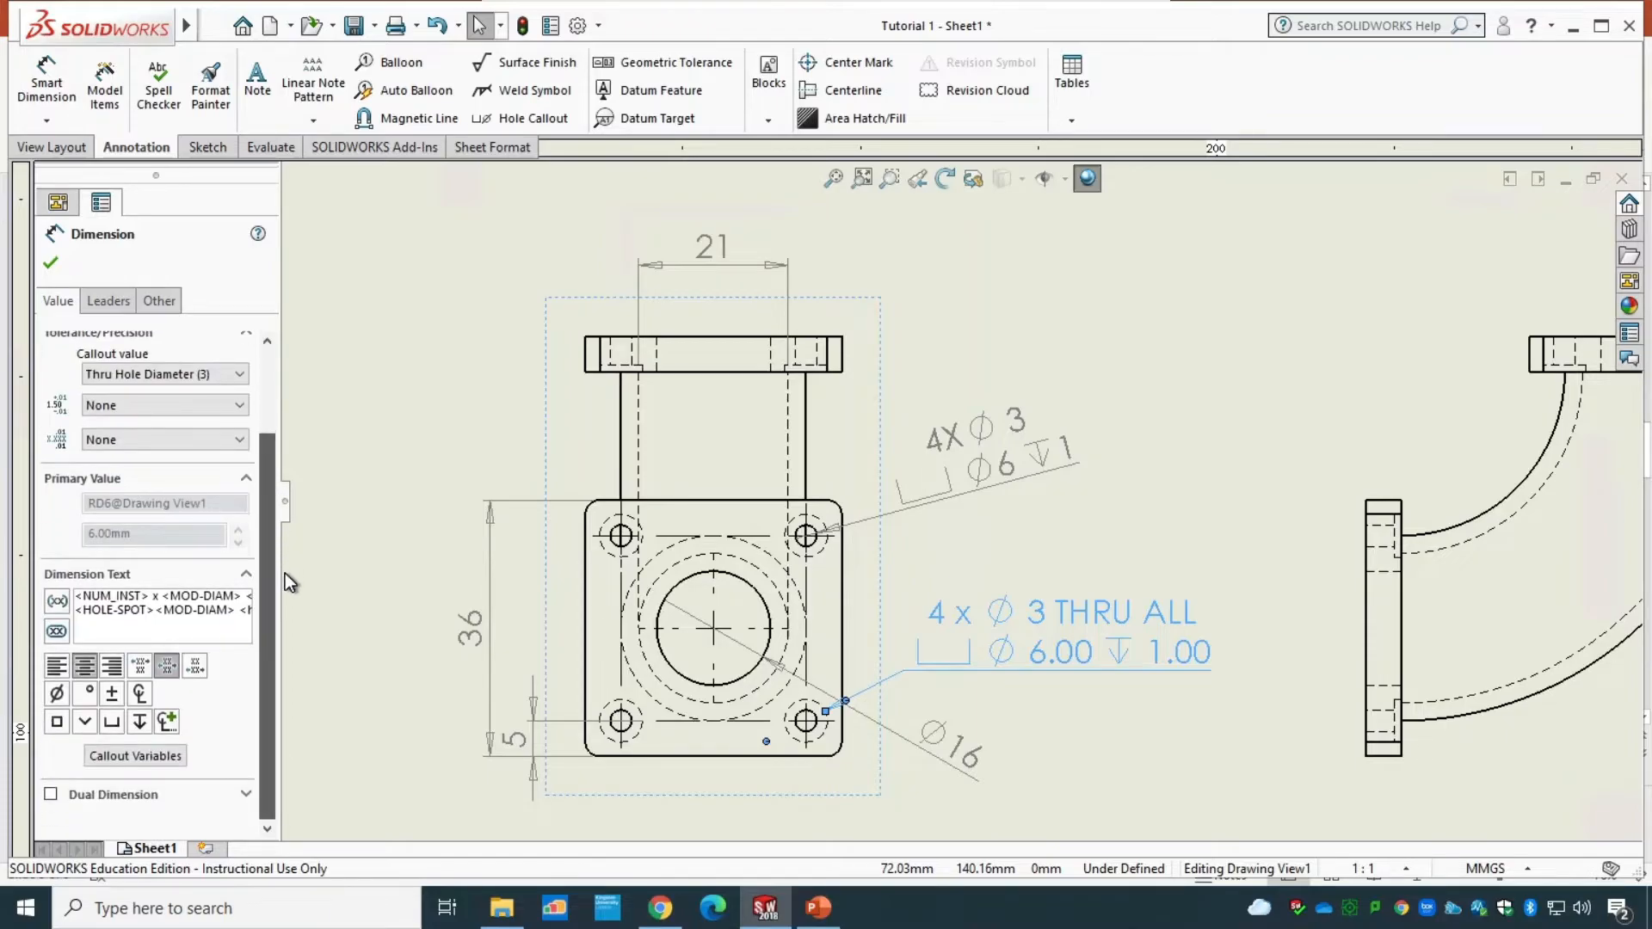
click(50, 262)
click(1003, 451)
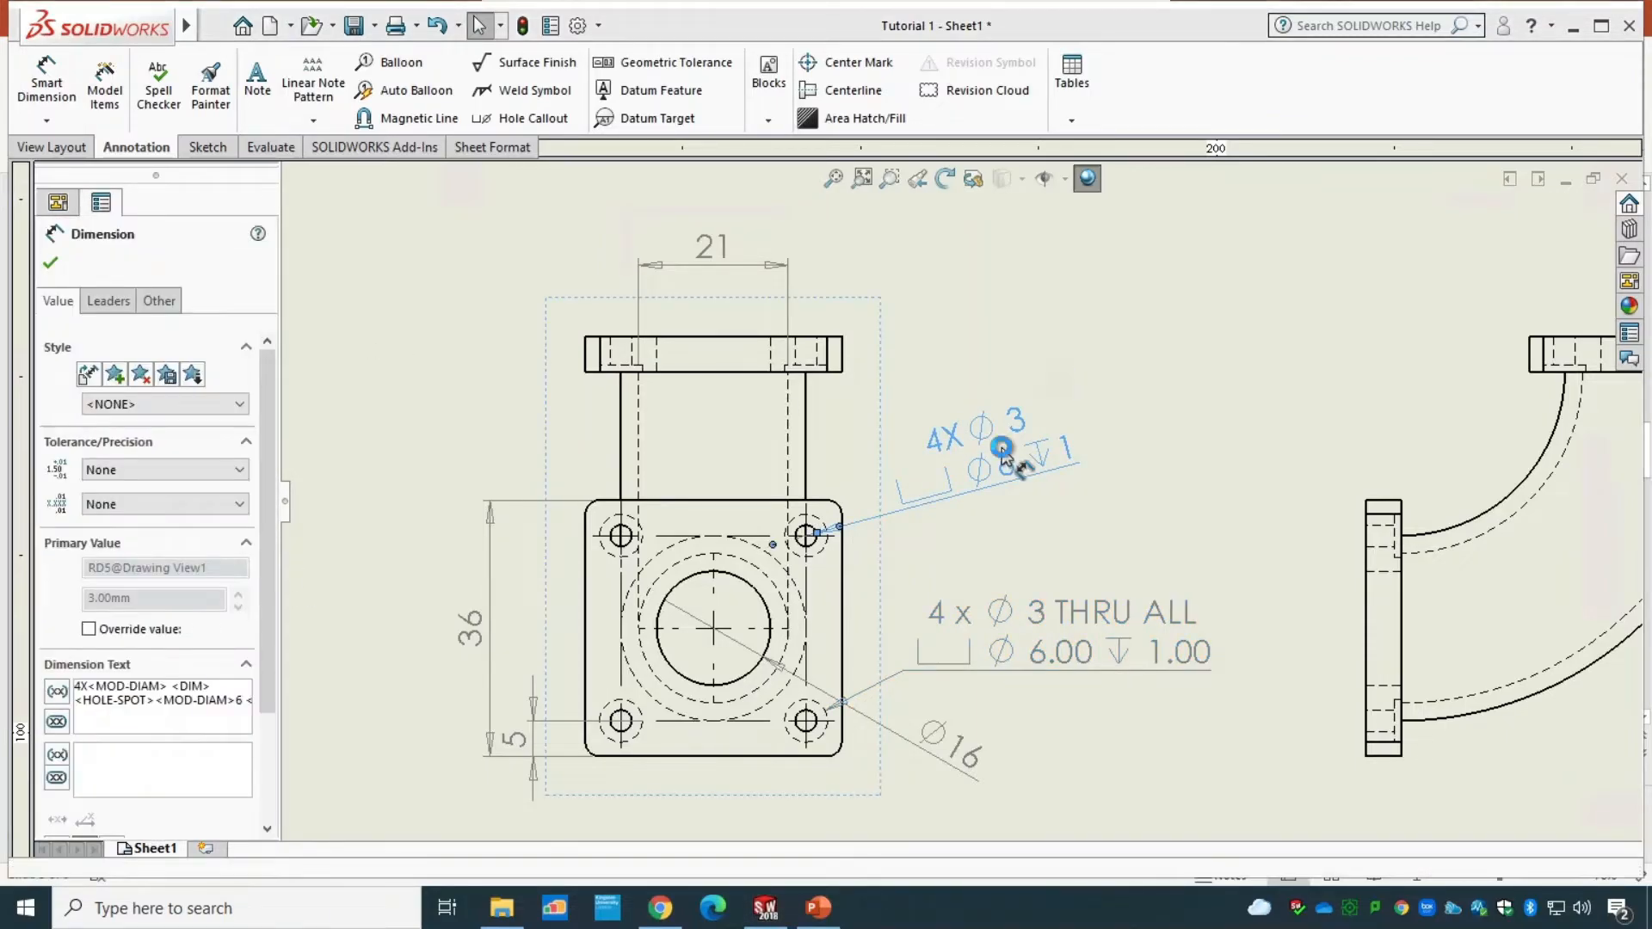
key(Delete)
- Move the inserted hole callout below and to the right of the front view, clear of the diameter 16 dimension
drag(1087, 663, 1069, 734)
drag(1057, 794, 922, 819)
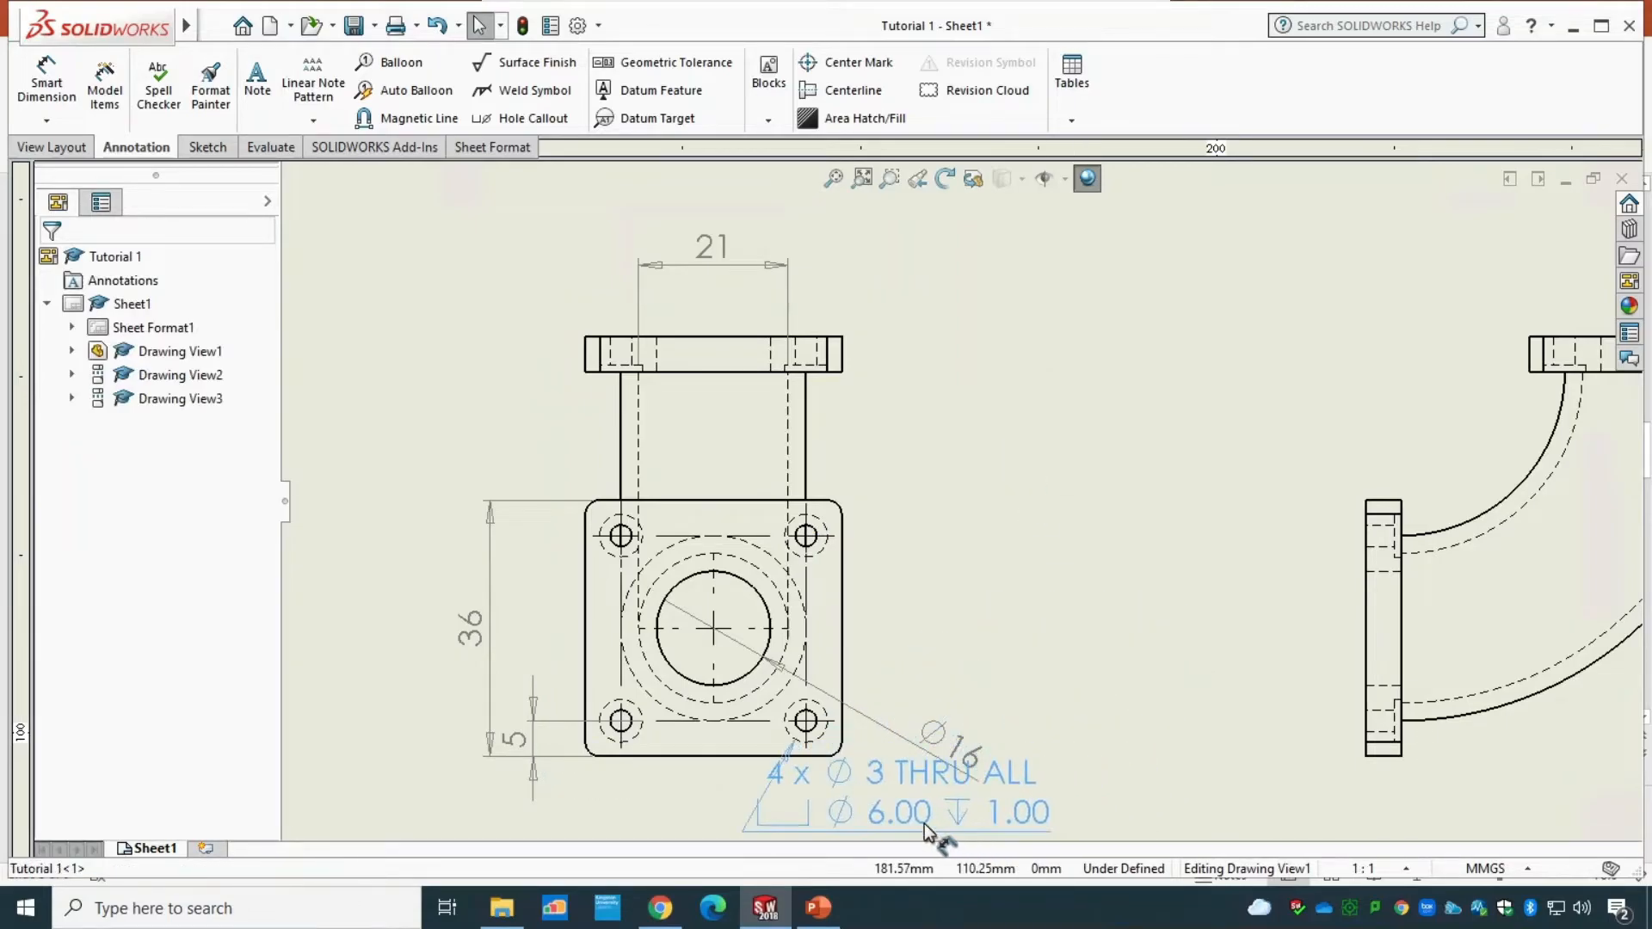
scroll(1063, 641, up, 2)
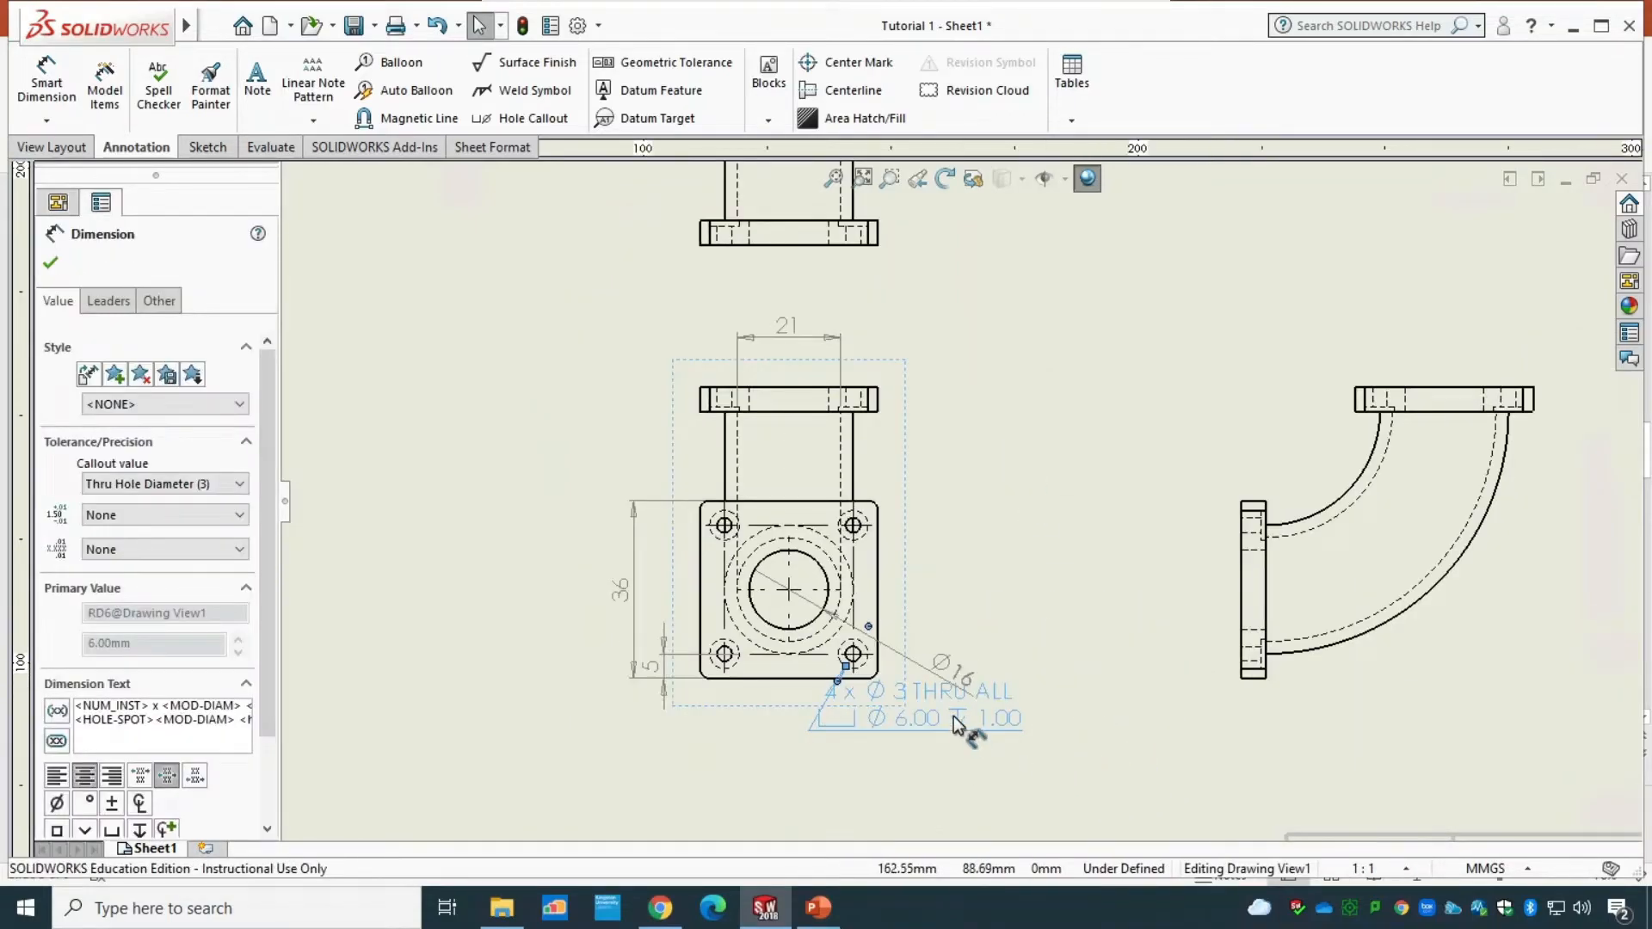
drag(962, 722, 1088, 789)
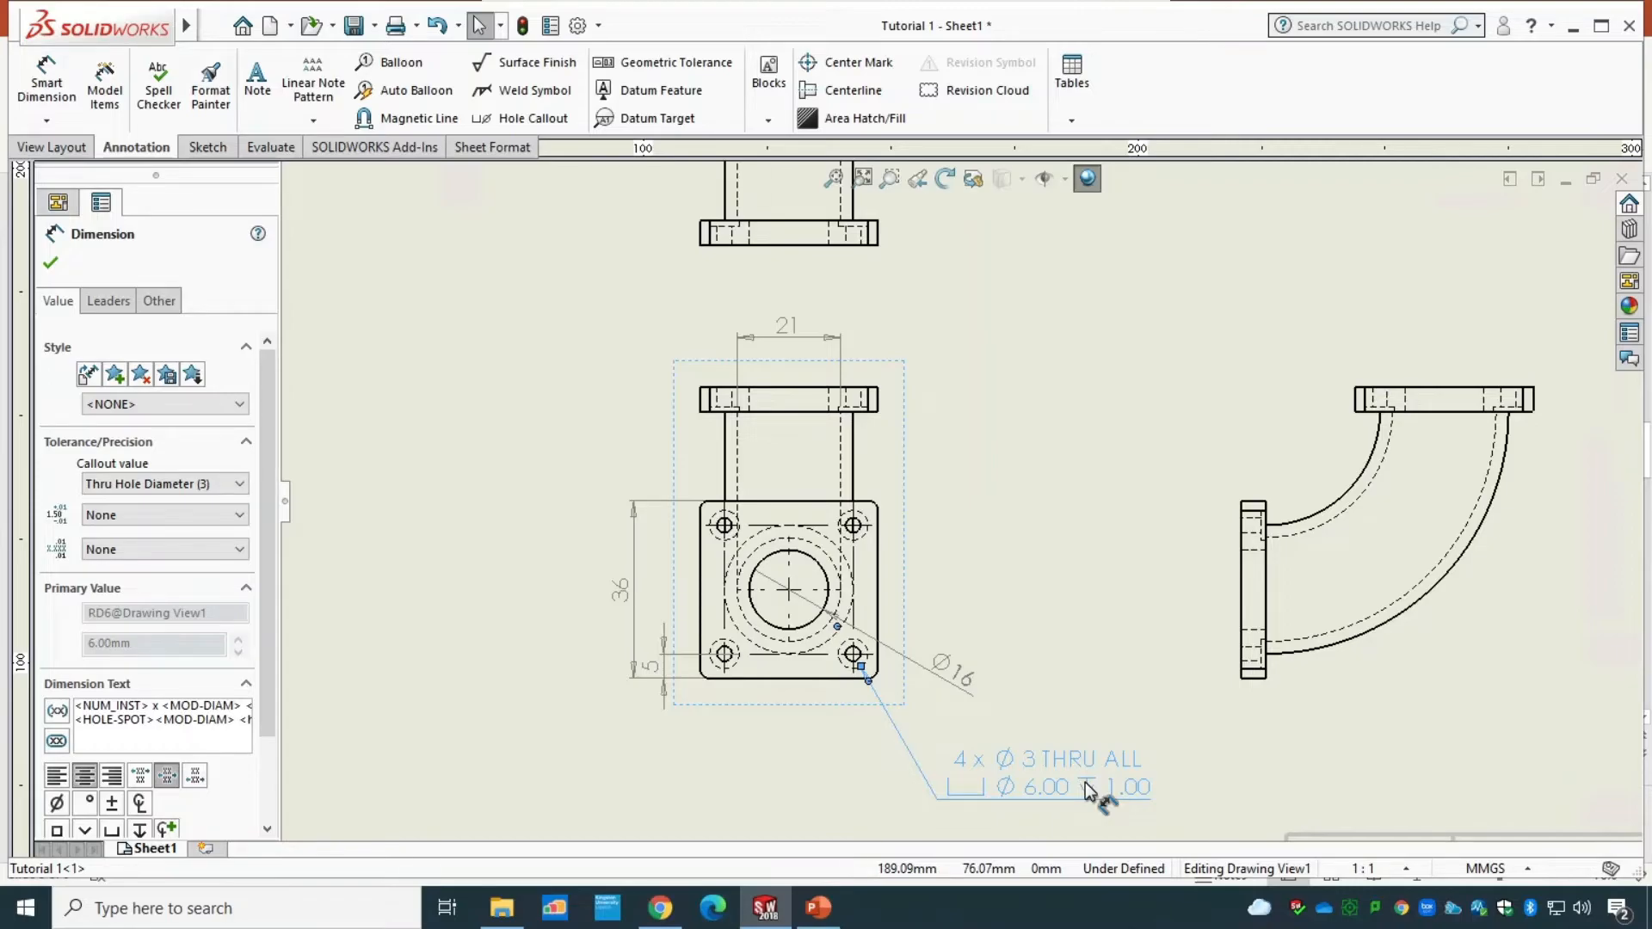
click(51, 265)
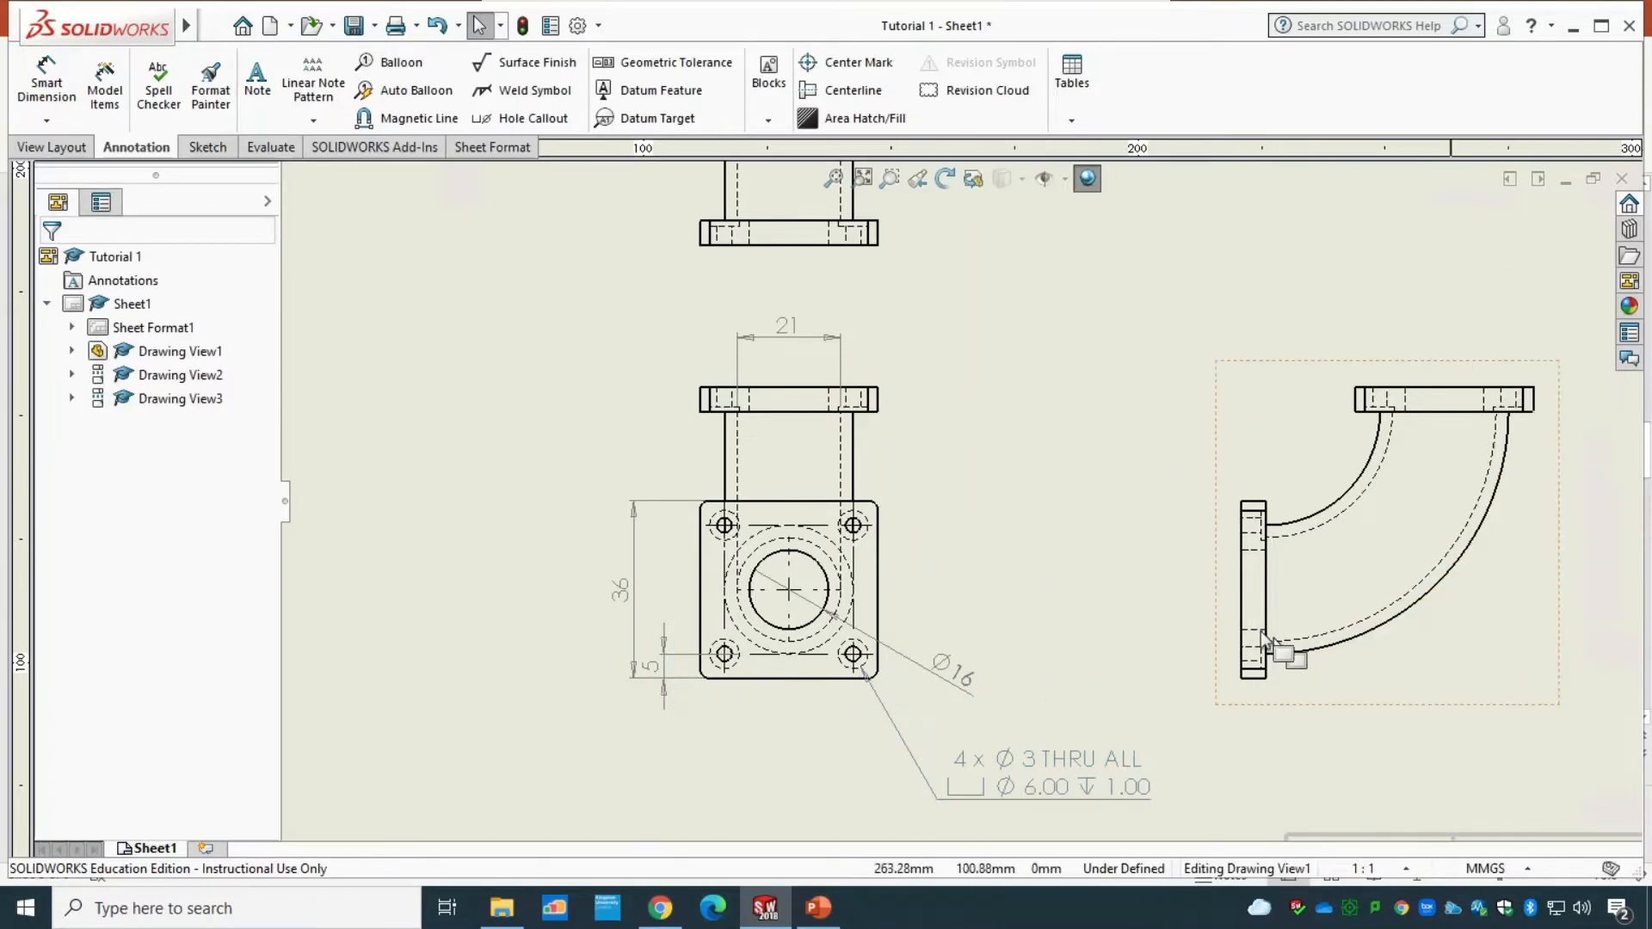
scroll(1177, 731, up, 3)
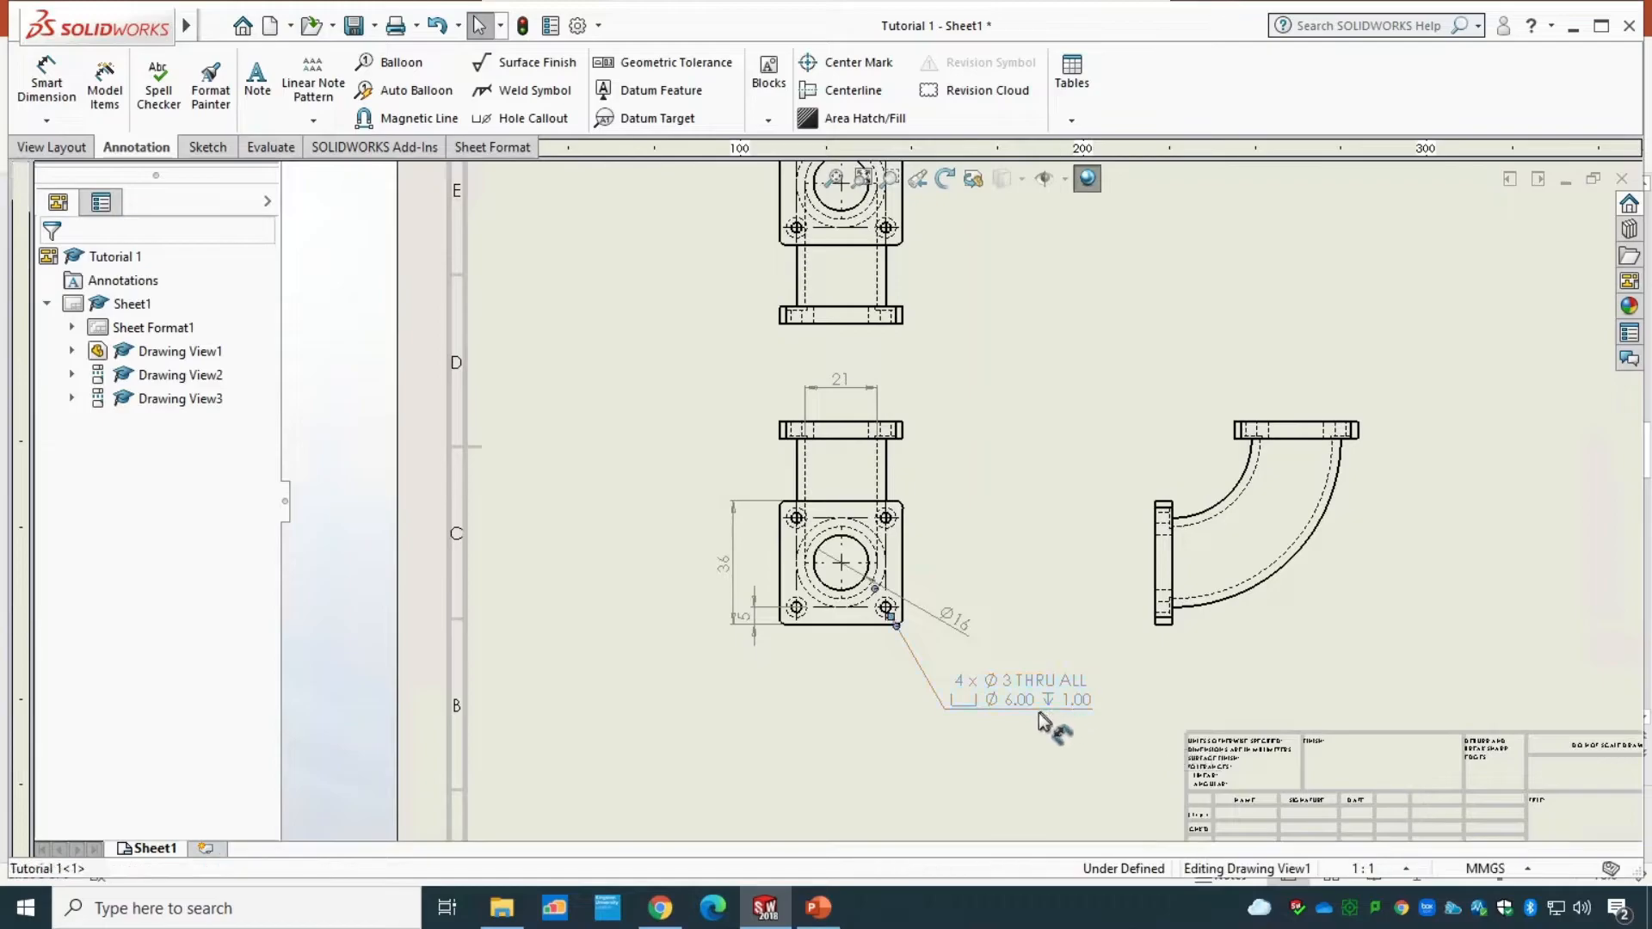
mouse_move(1043, 714)
mouse_down()
mouse_move(1110, 701)
mouse_move(1067, 719)
mouse_up()
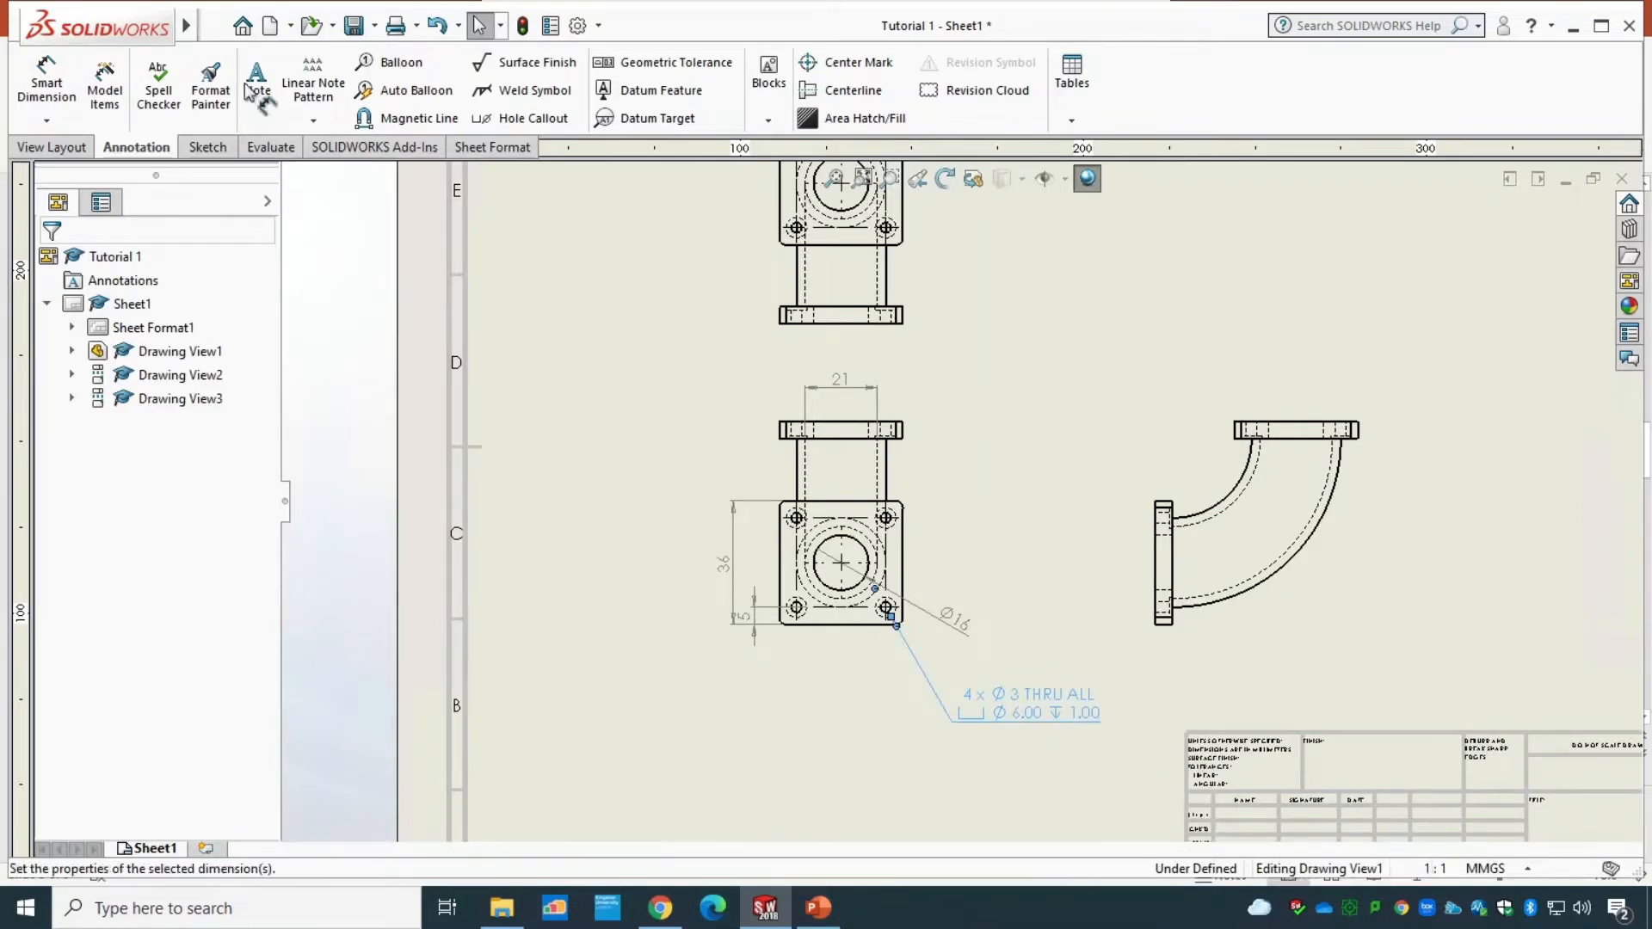
- Create a section view with a vertical cutting line through the front view's main bore centre, placed between the front and side views
click(49, 149)
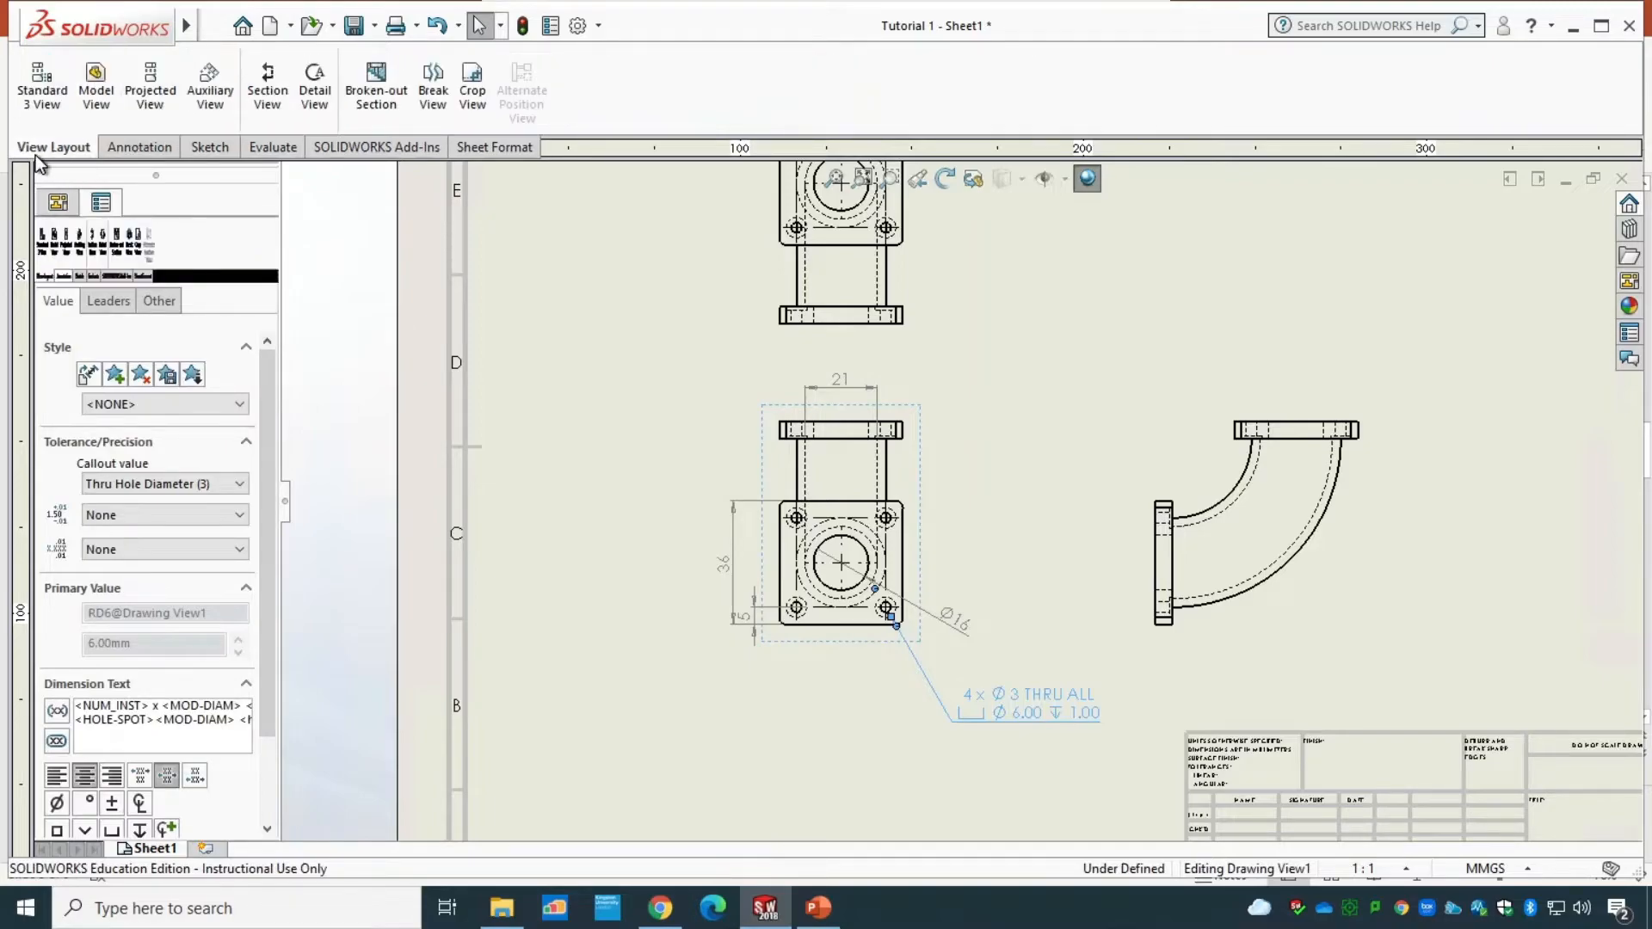
click(272, 96)
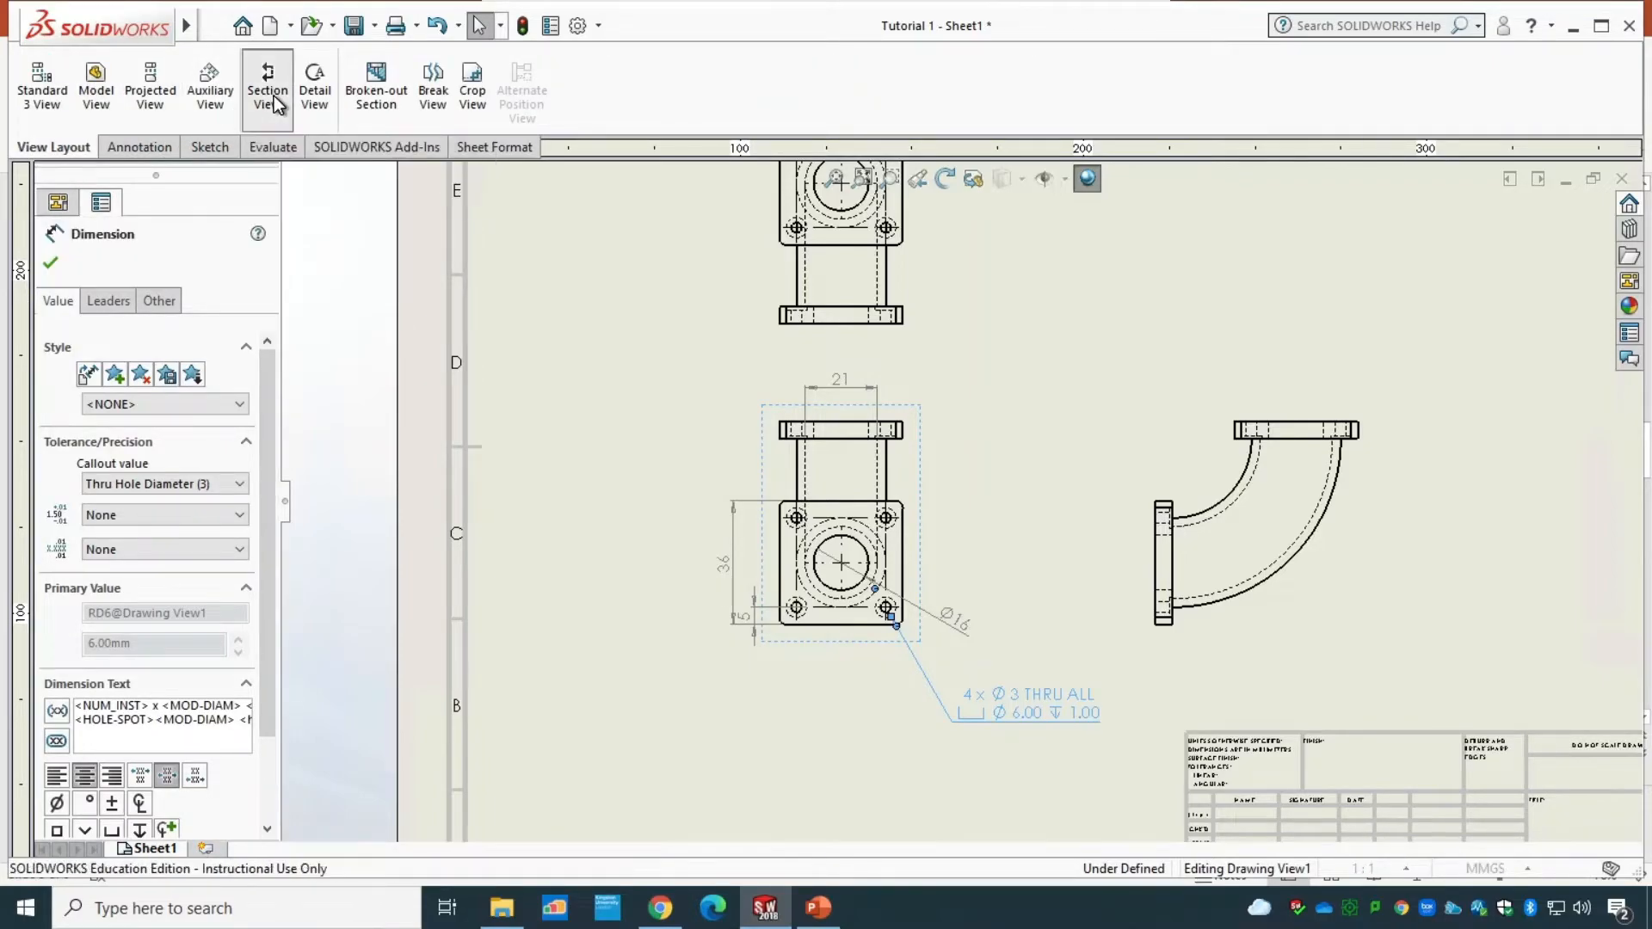
click(842, 563)
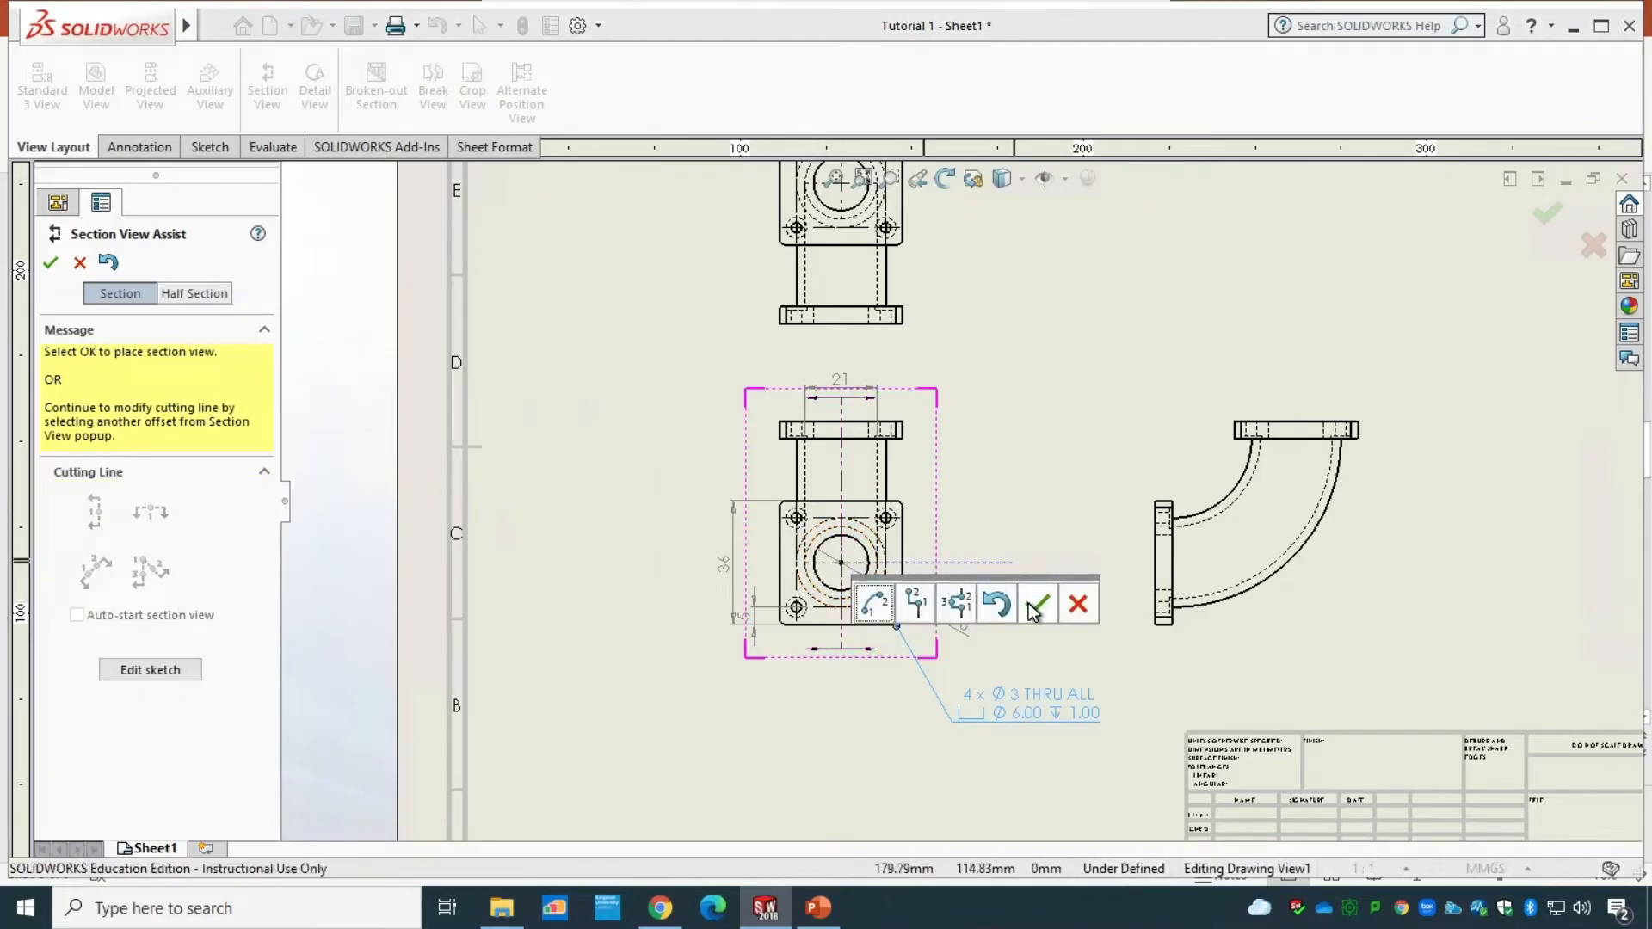
click(1036, 606)
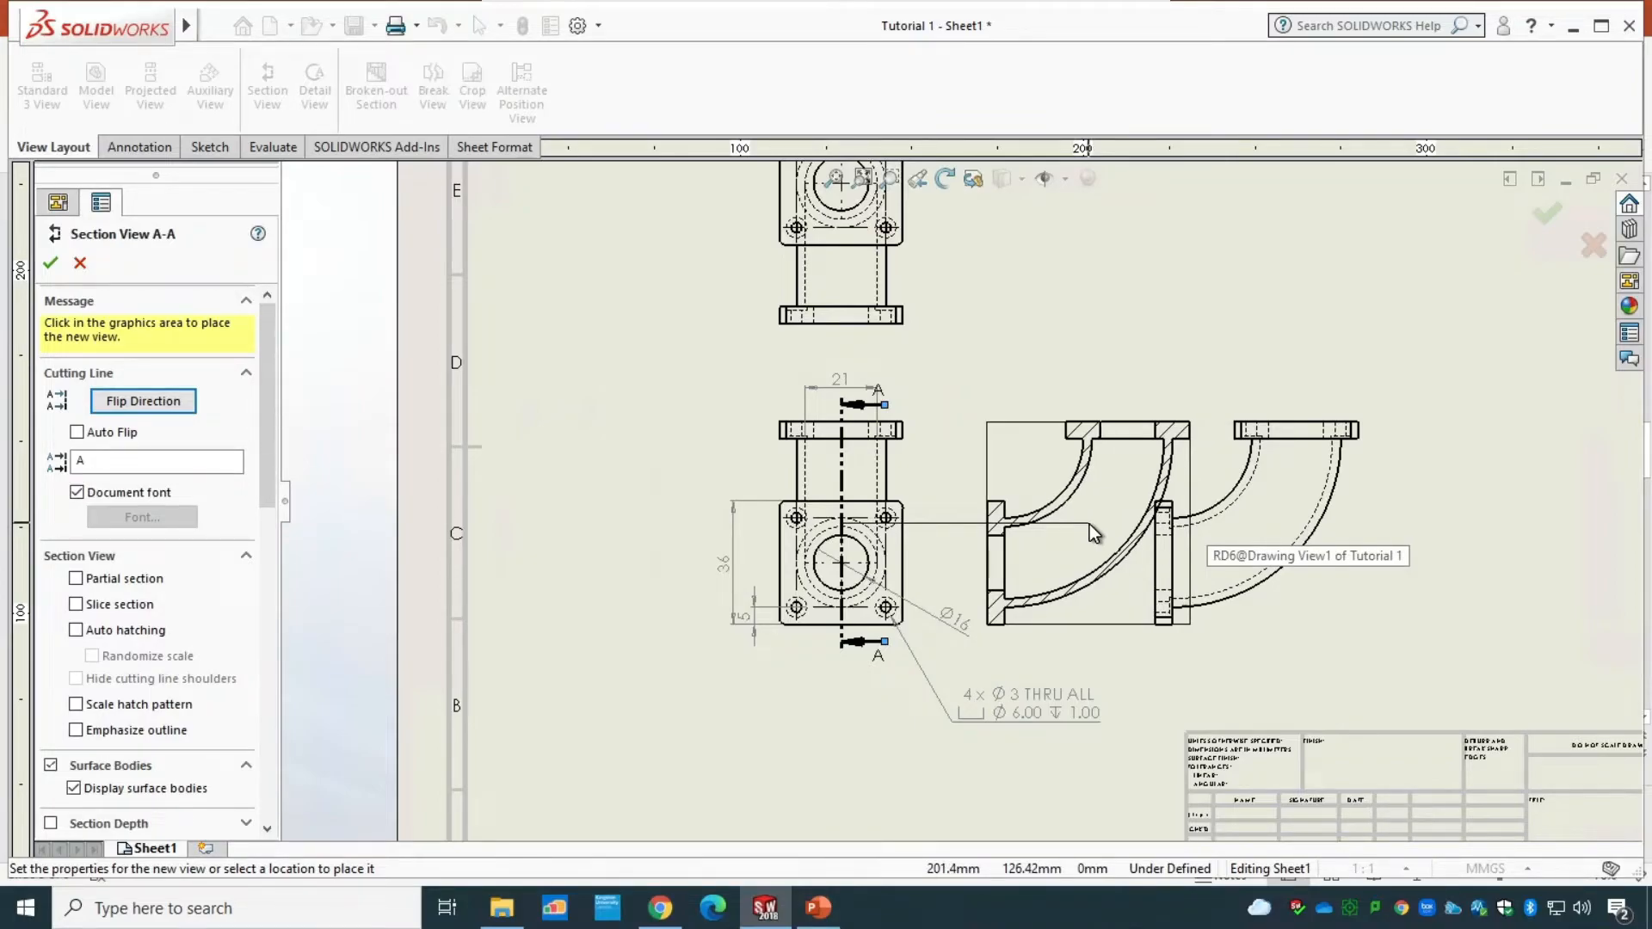
click(1089, 523)
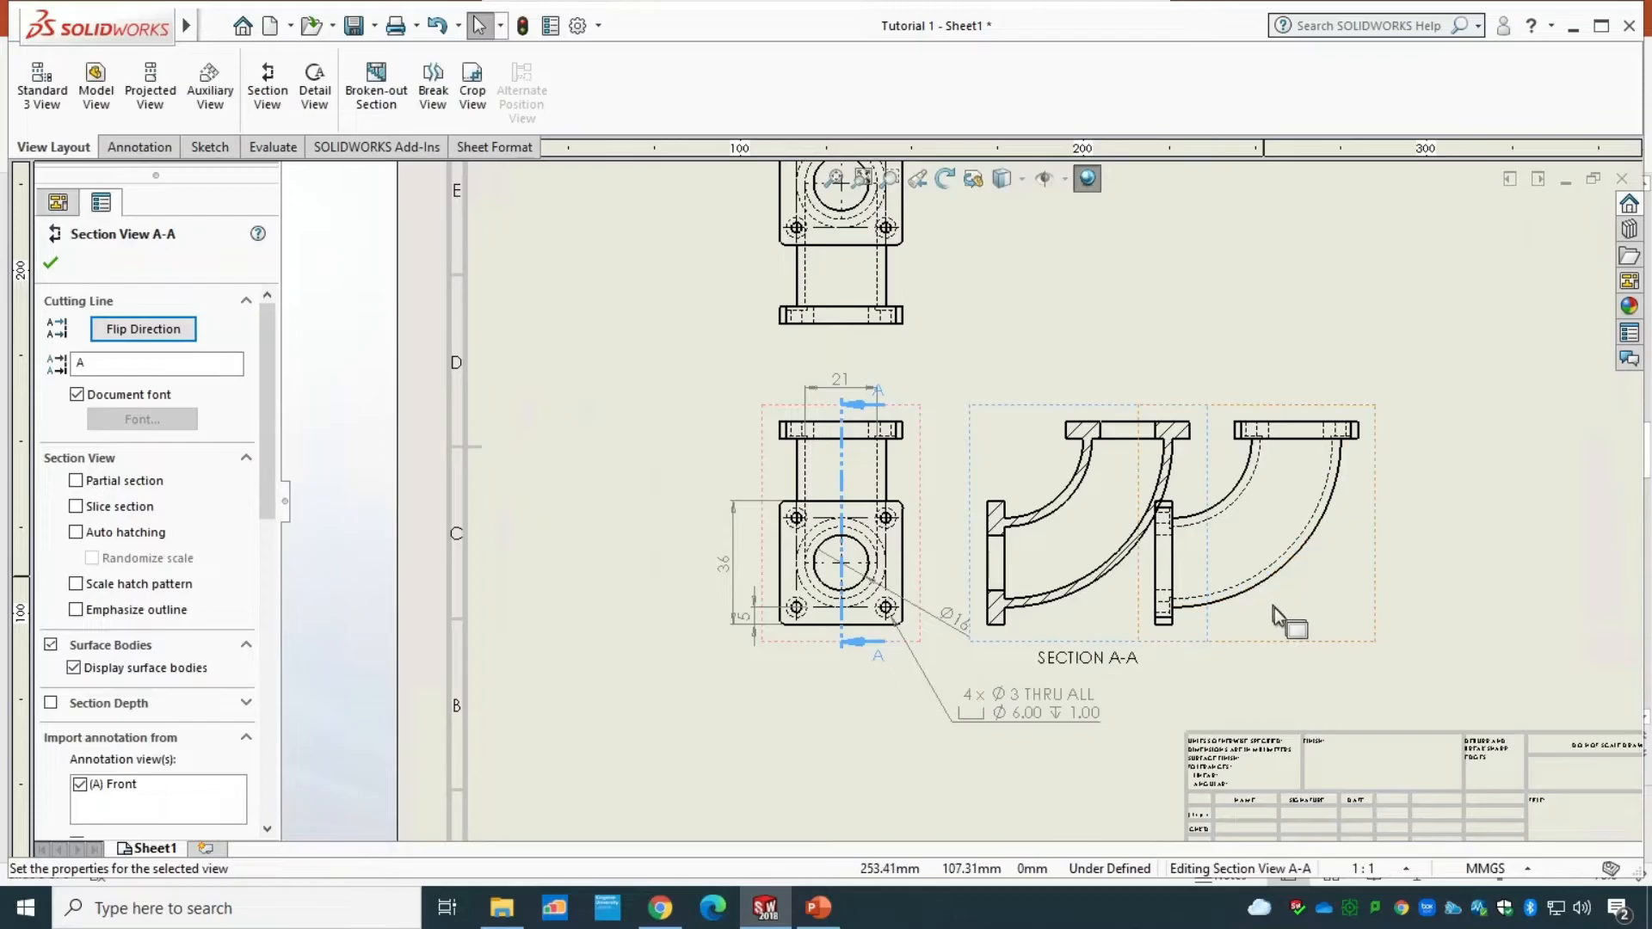
- Delete the projected side view that overlaps the new section view
click(1295, 643)
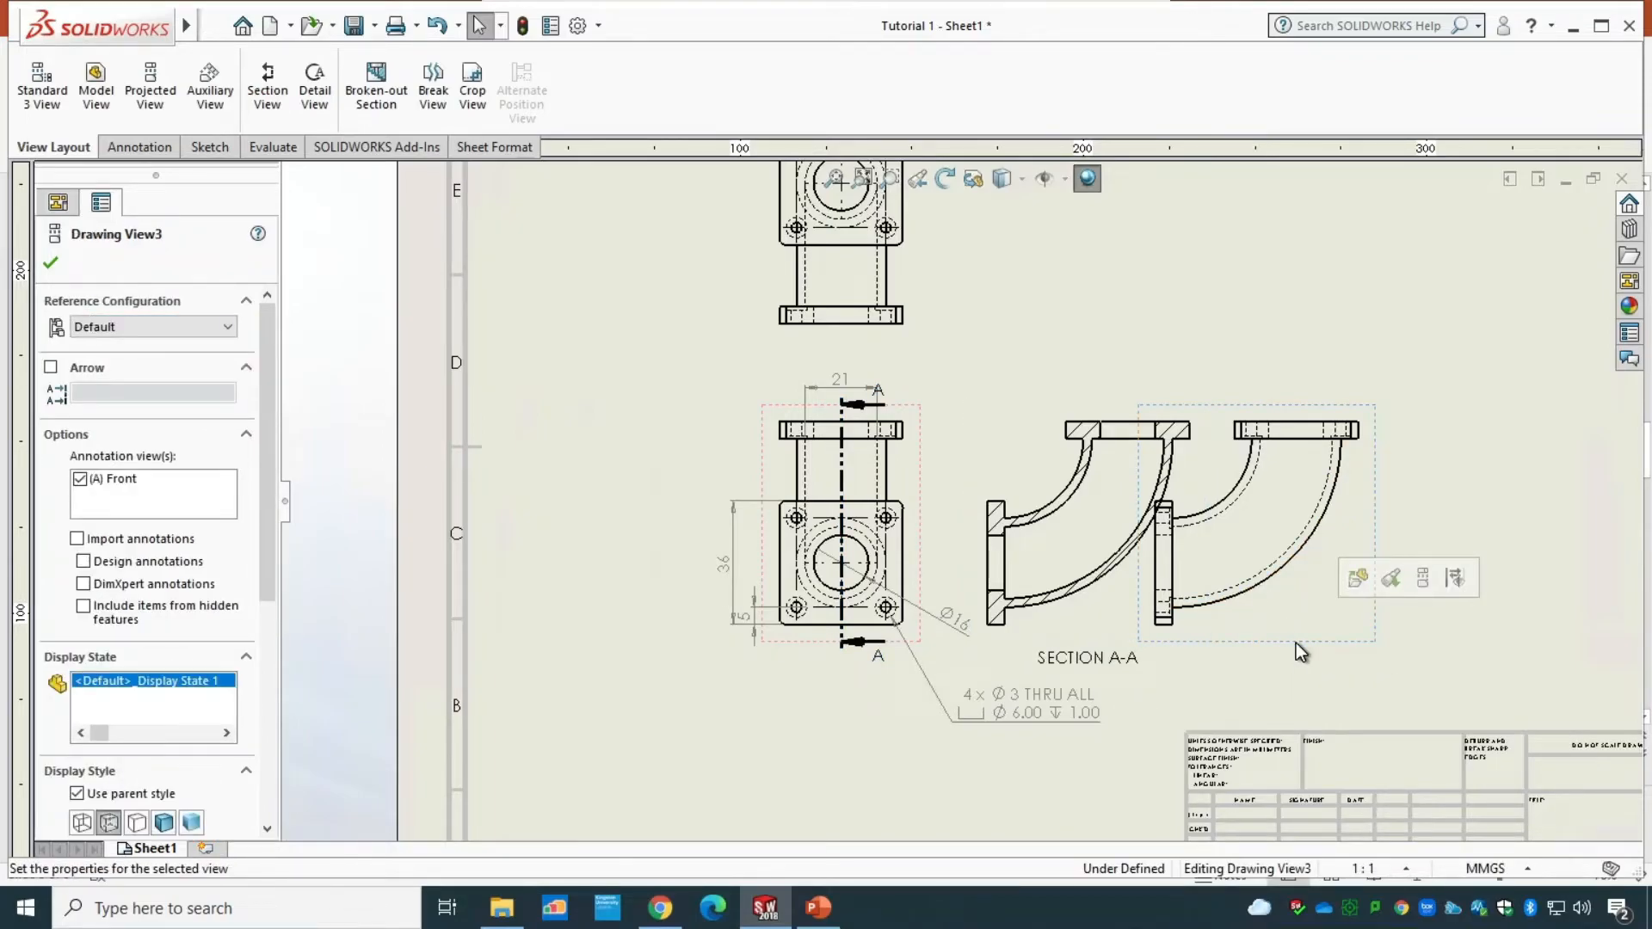
key(Delete)
key(Return)
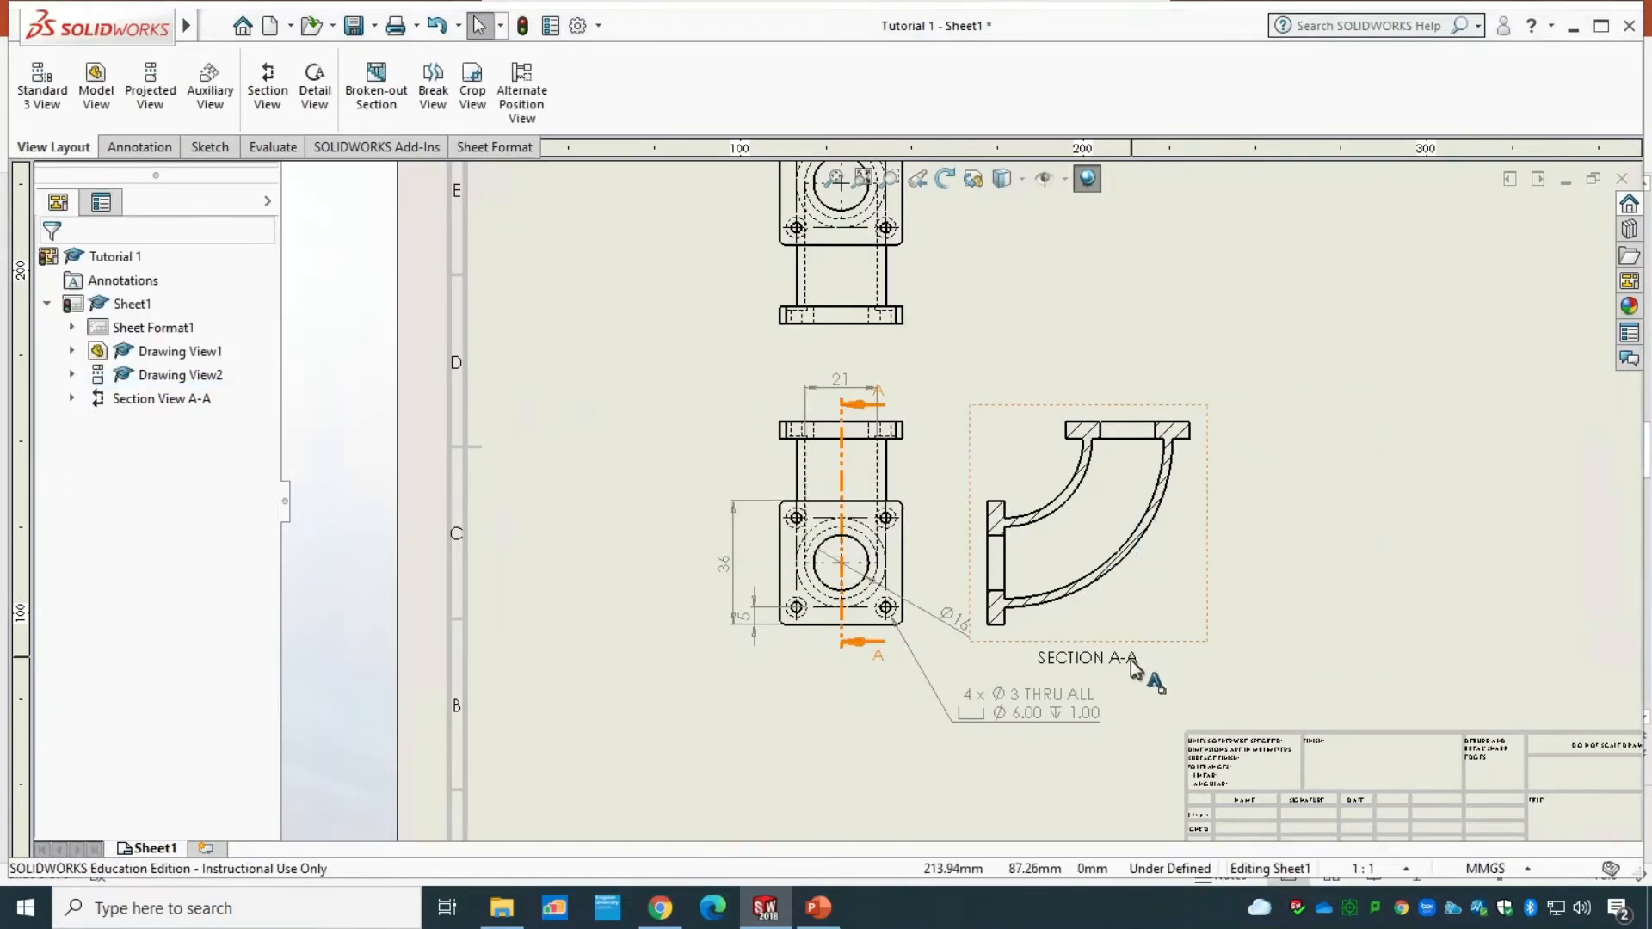
- Move the section view farther from the front view, compare it with the reference drawing in PowerPoint, and return to SOLIDWORKS
drag(1129, 642, 1252, 644)
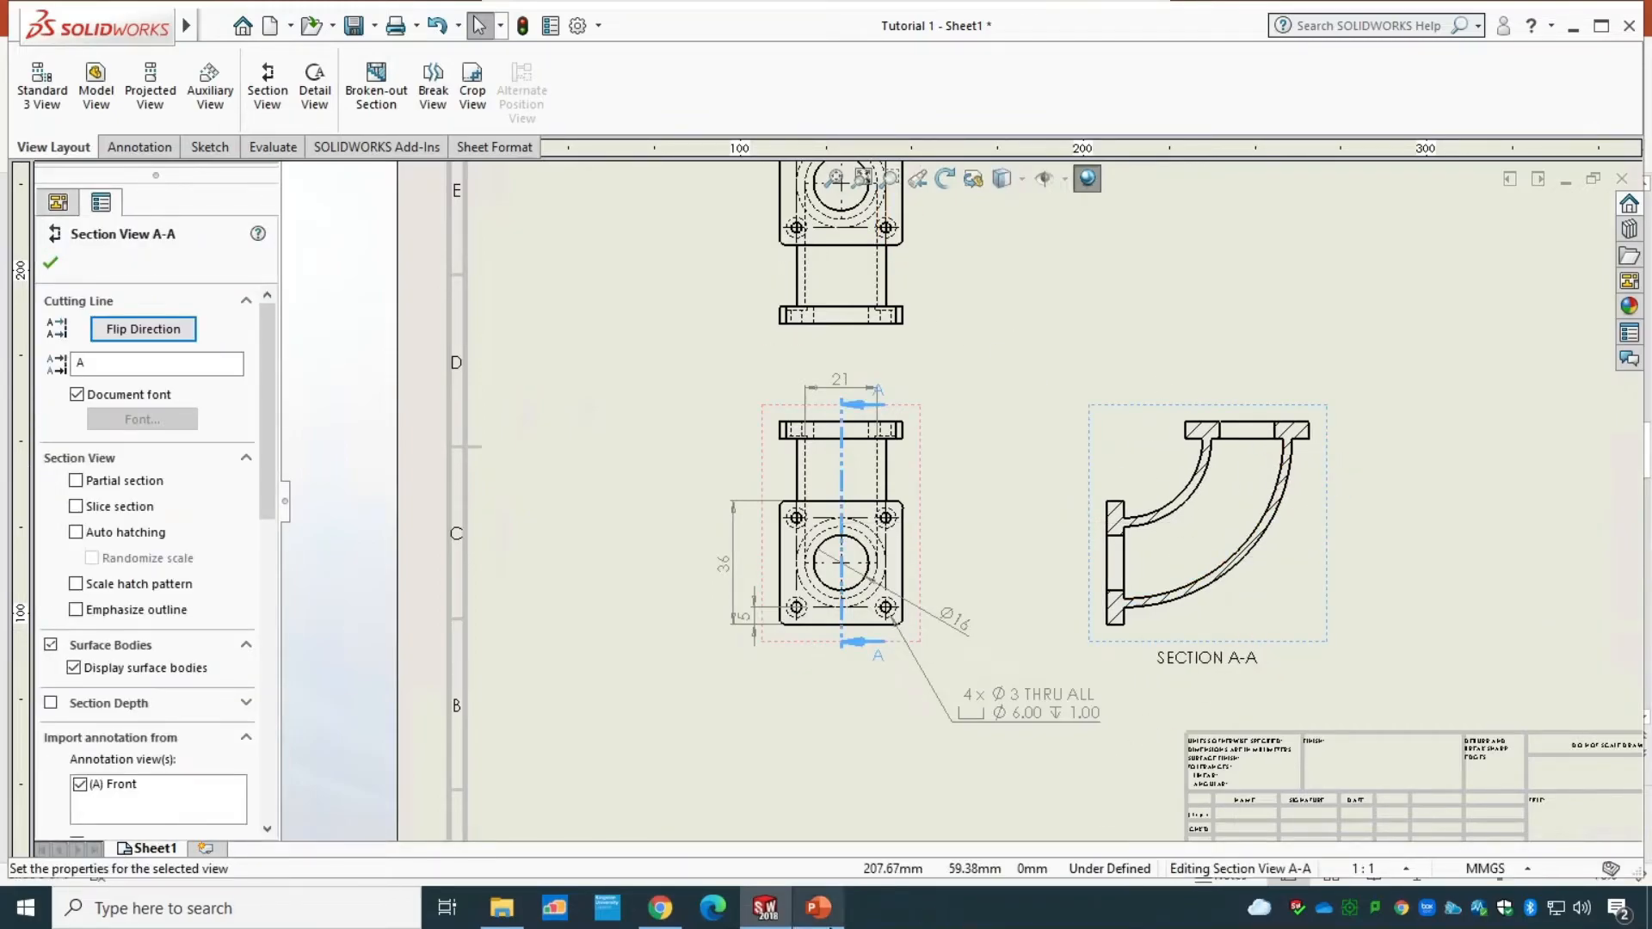
click(839, 916)
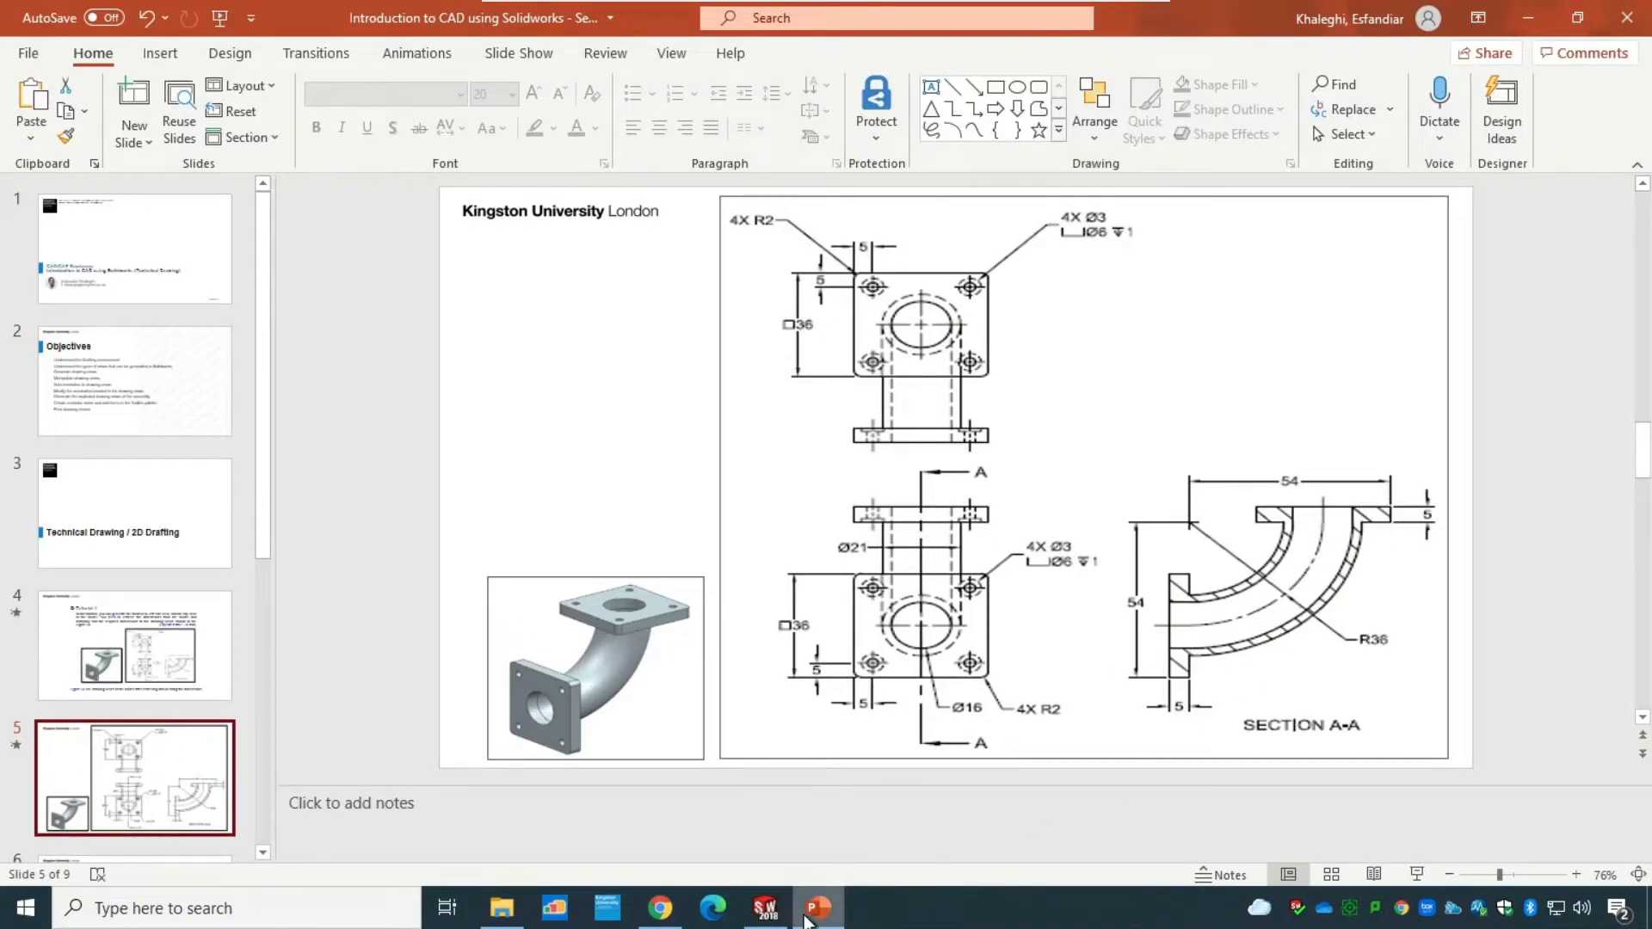
click(765, 908)
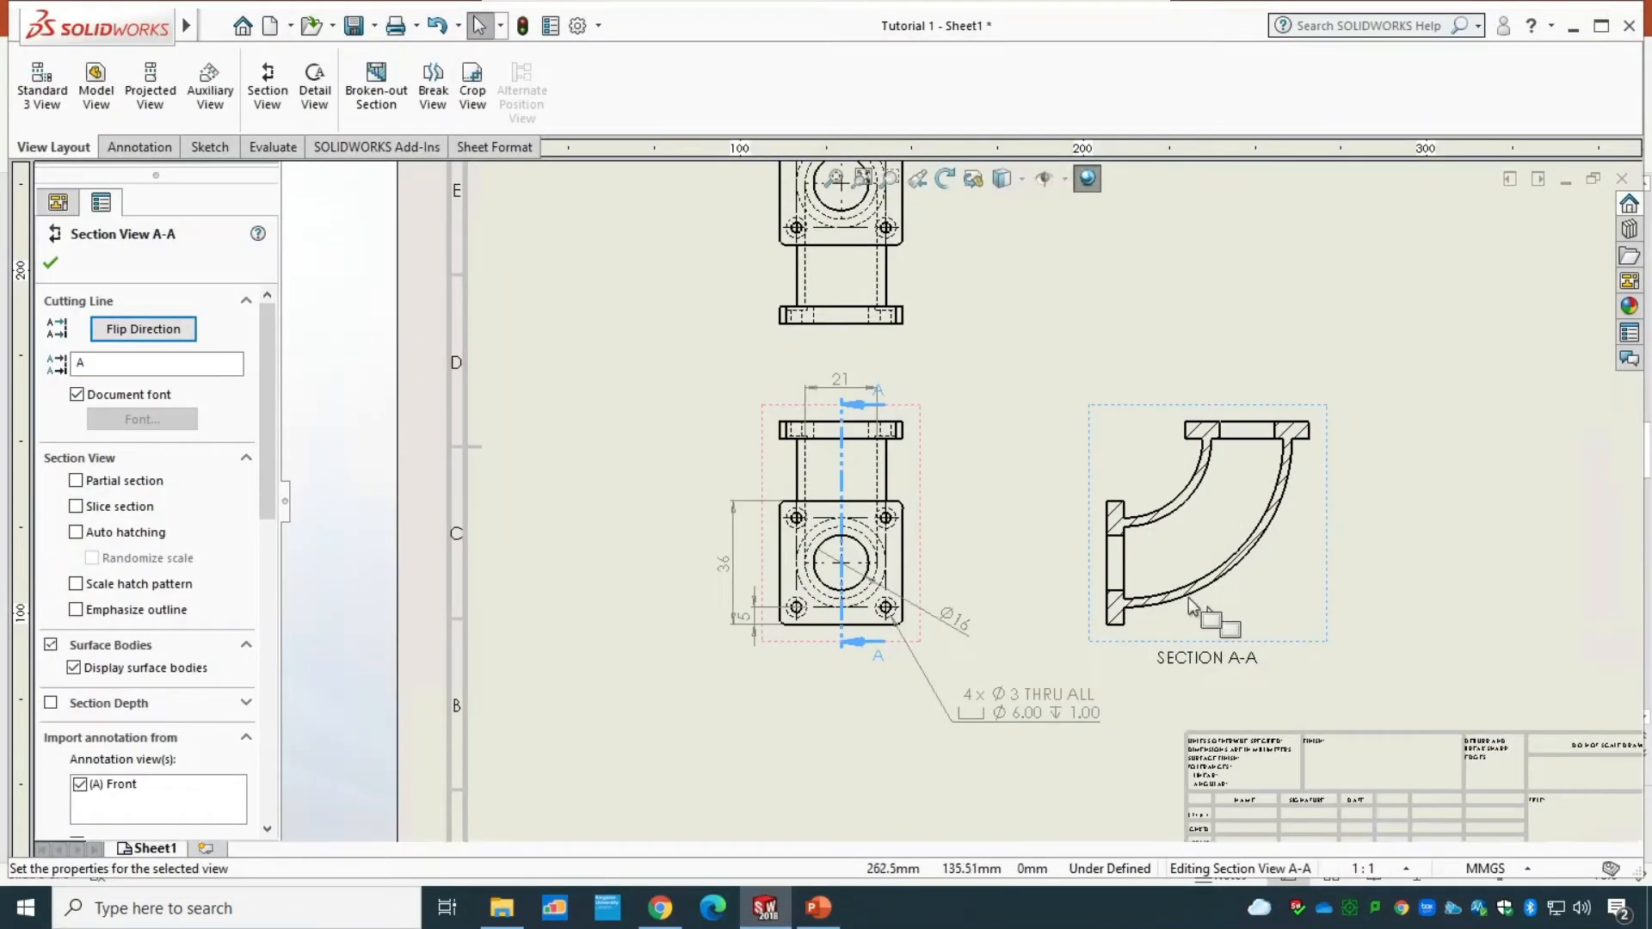
click(50, 267)
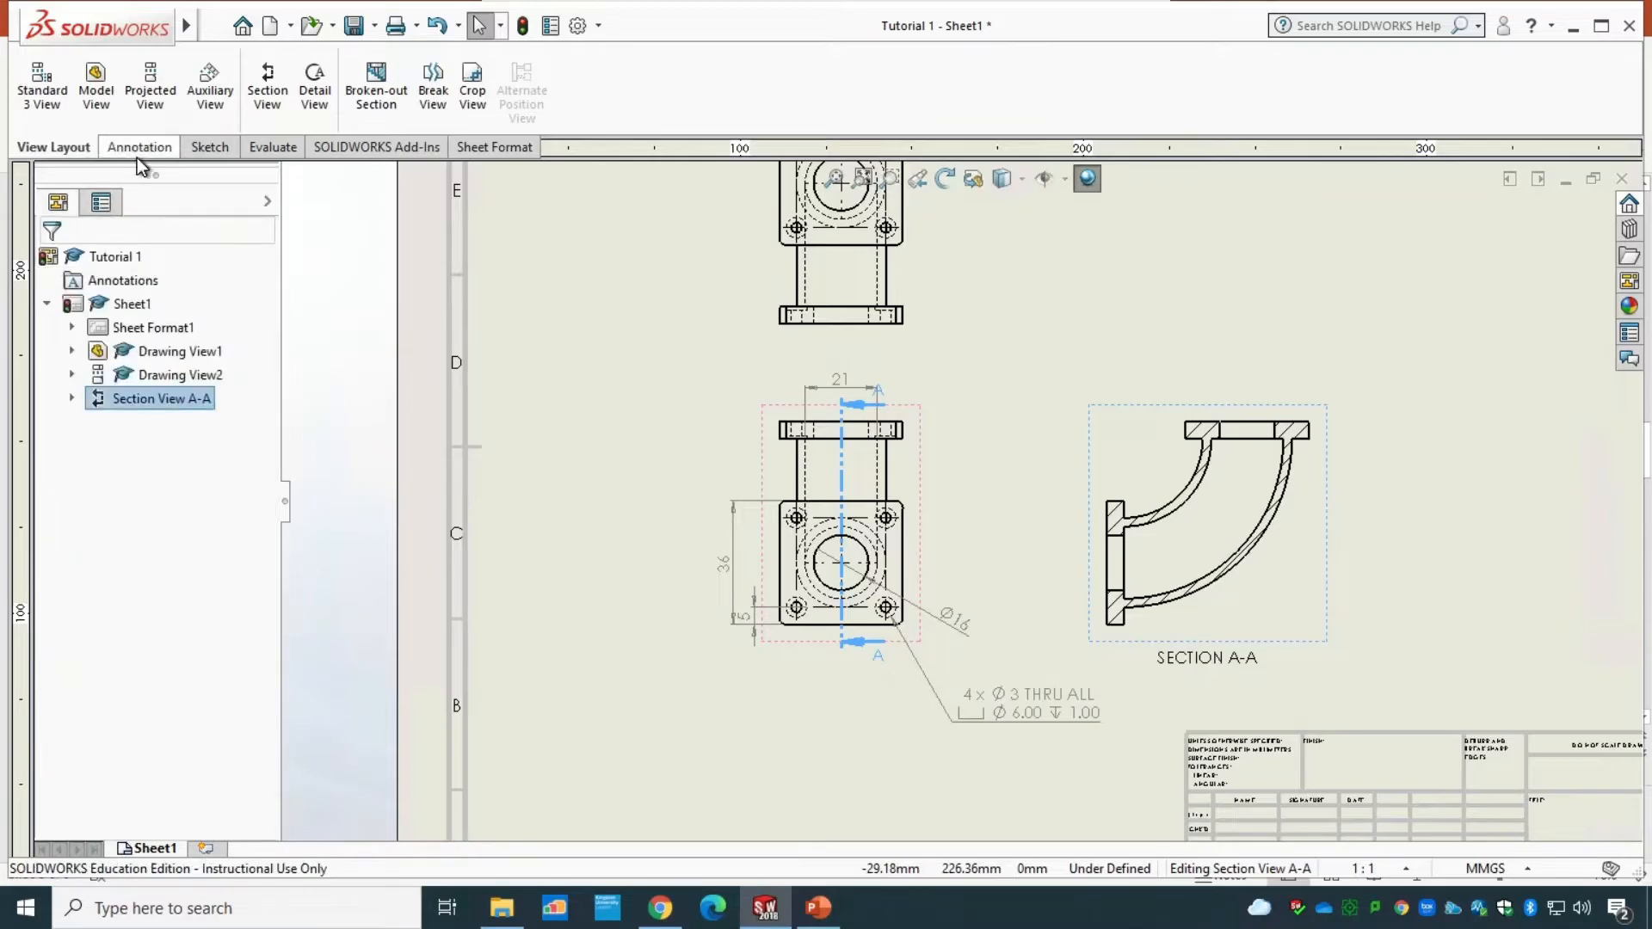
- Add a centerline along the elbow bend in the section view, midway between its inner and outer arcs
click(137, 150)
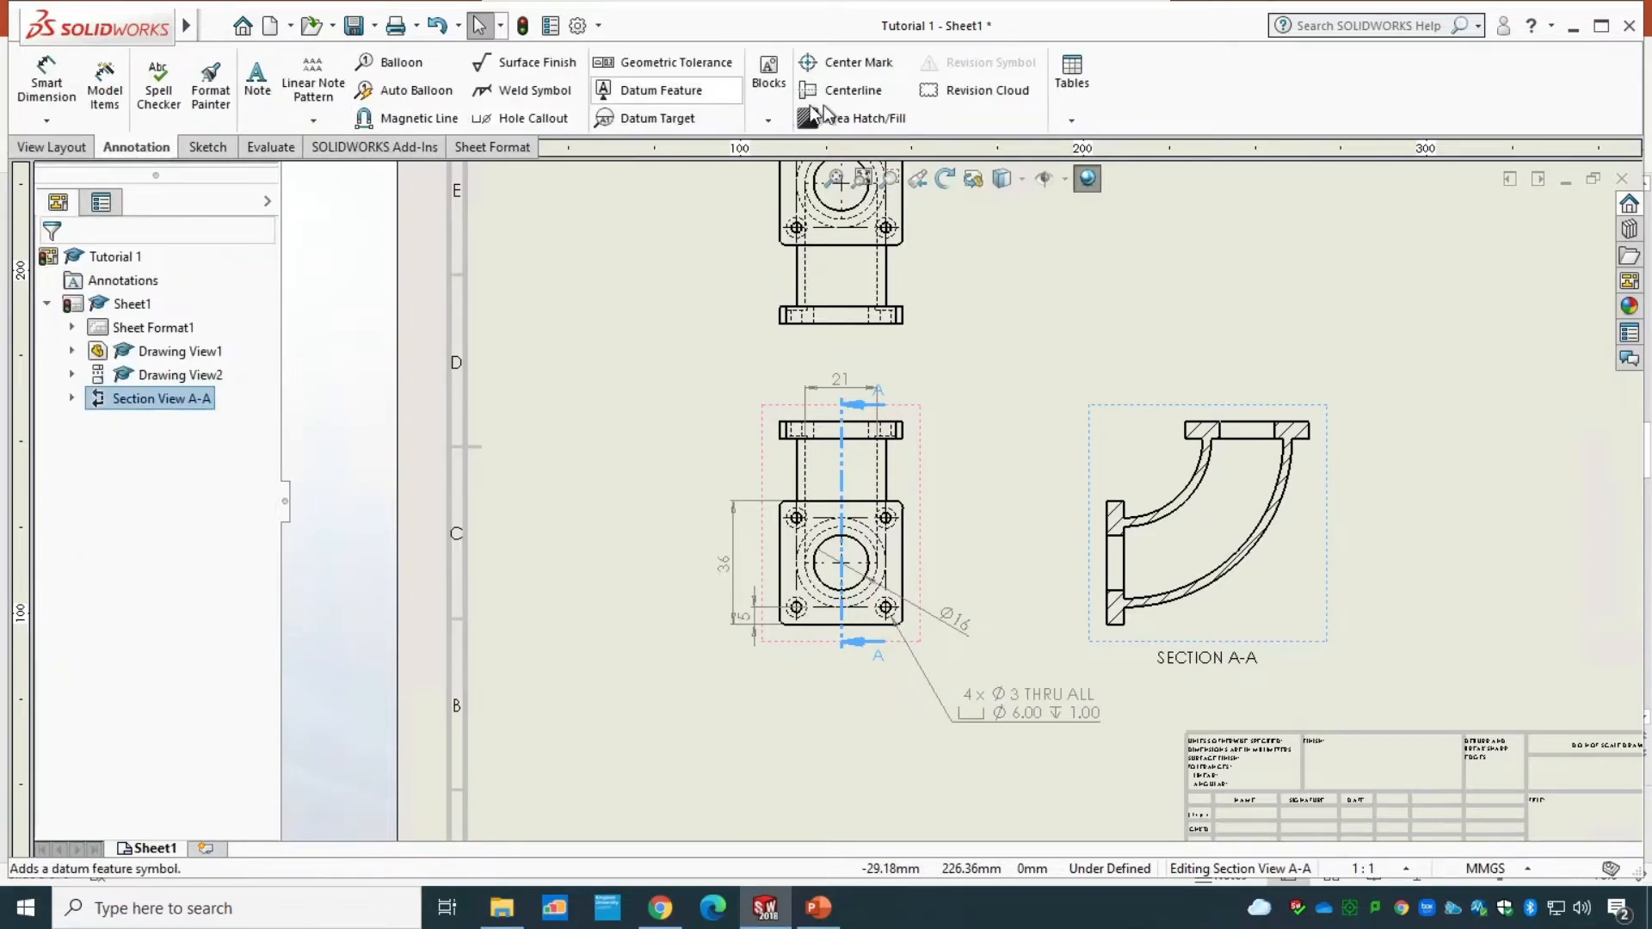
click(857, 91)
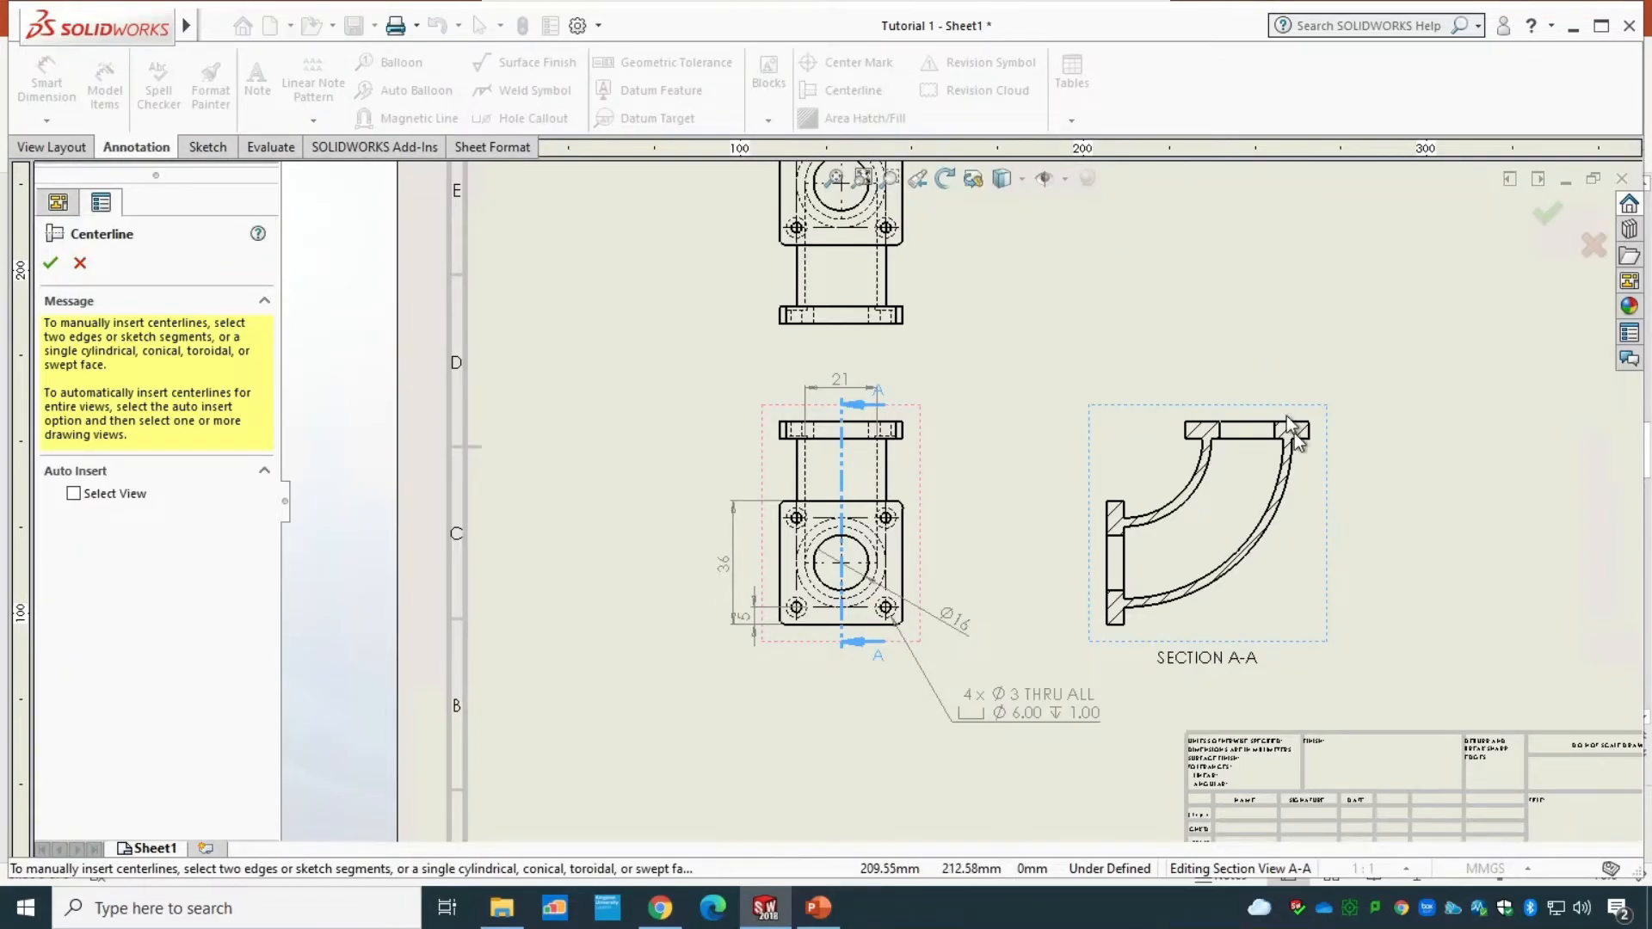
click(1197, 507)
click(1249, 534)
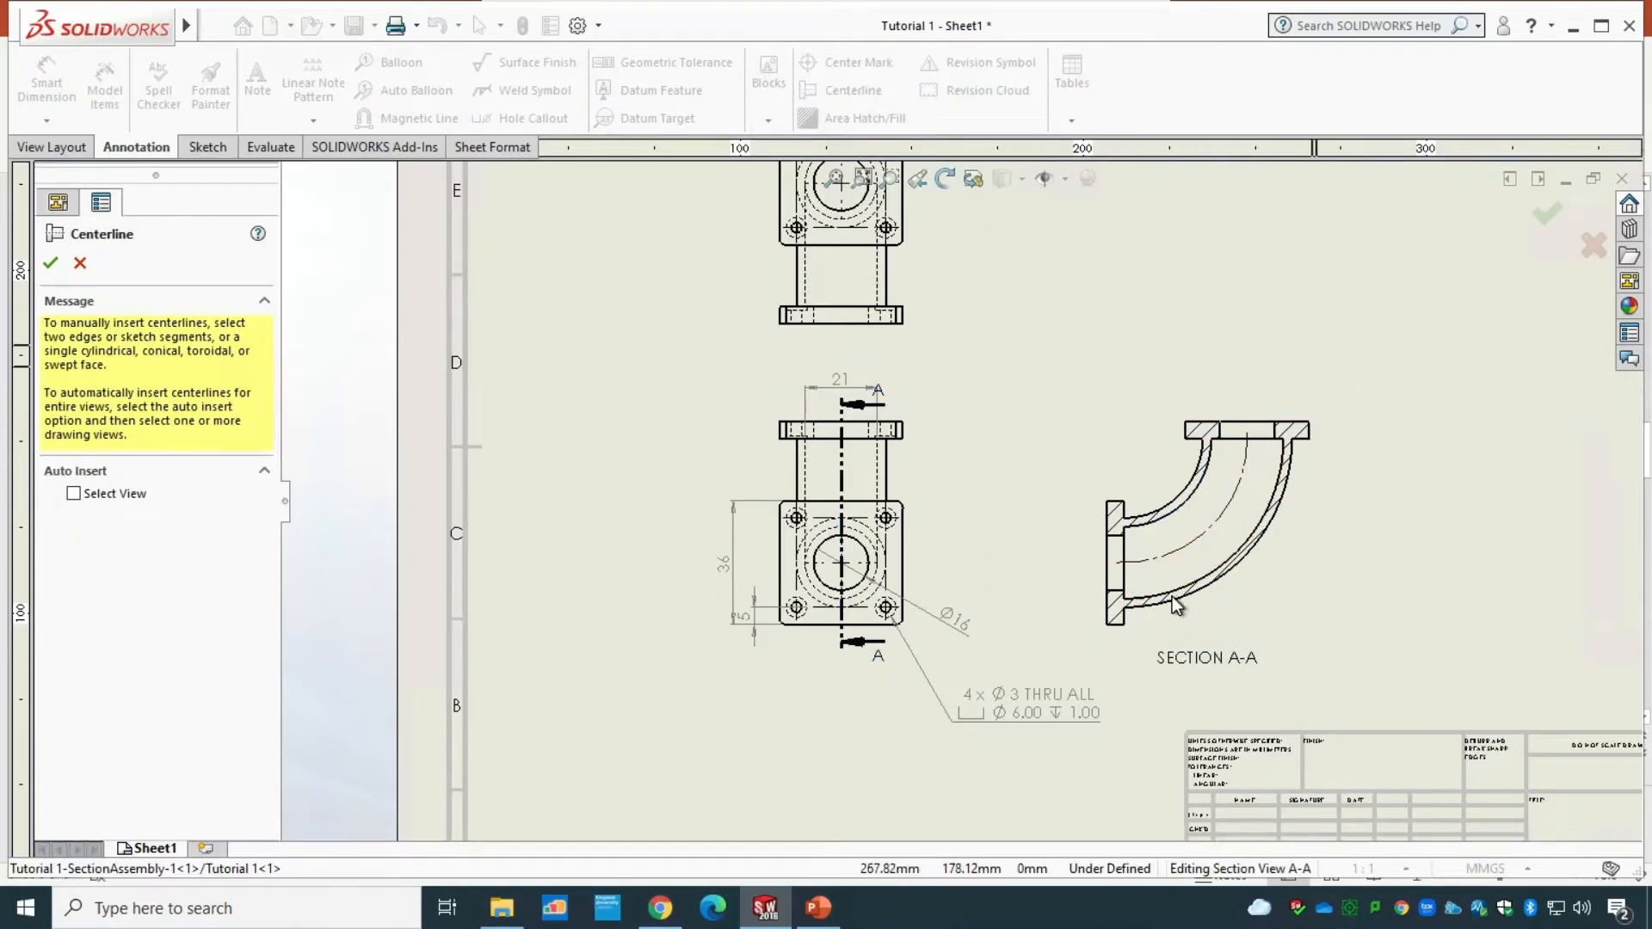
click(53, 264)
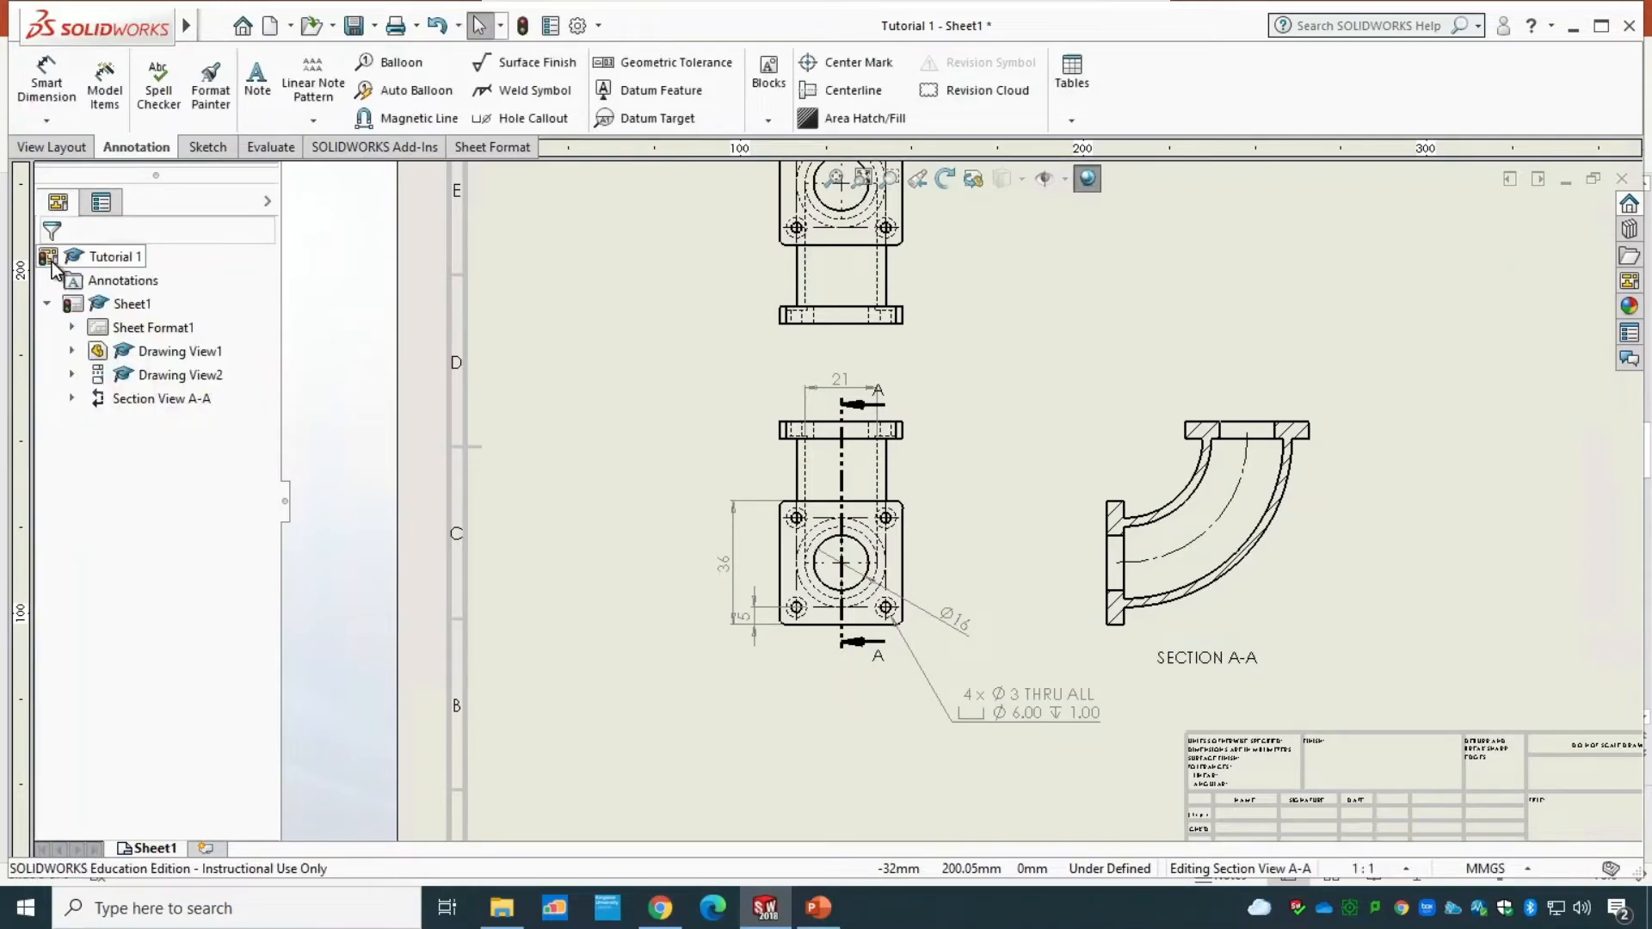
- Add a center mark for the bend's inner arc in the section view, then check the reference drawing in PowerPoint and return
click(859, 65)
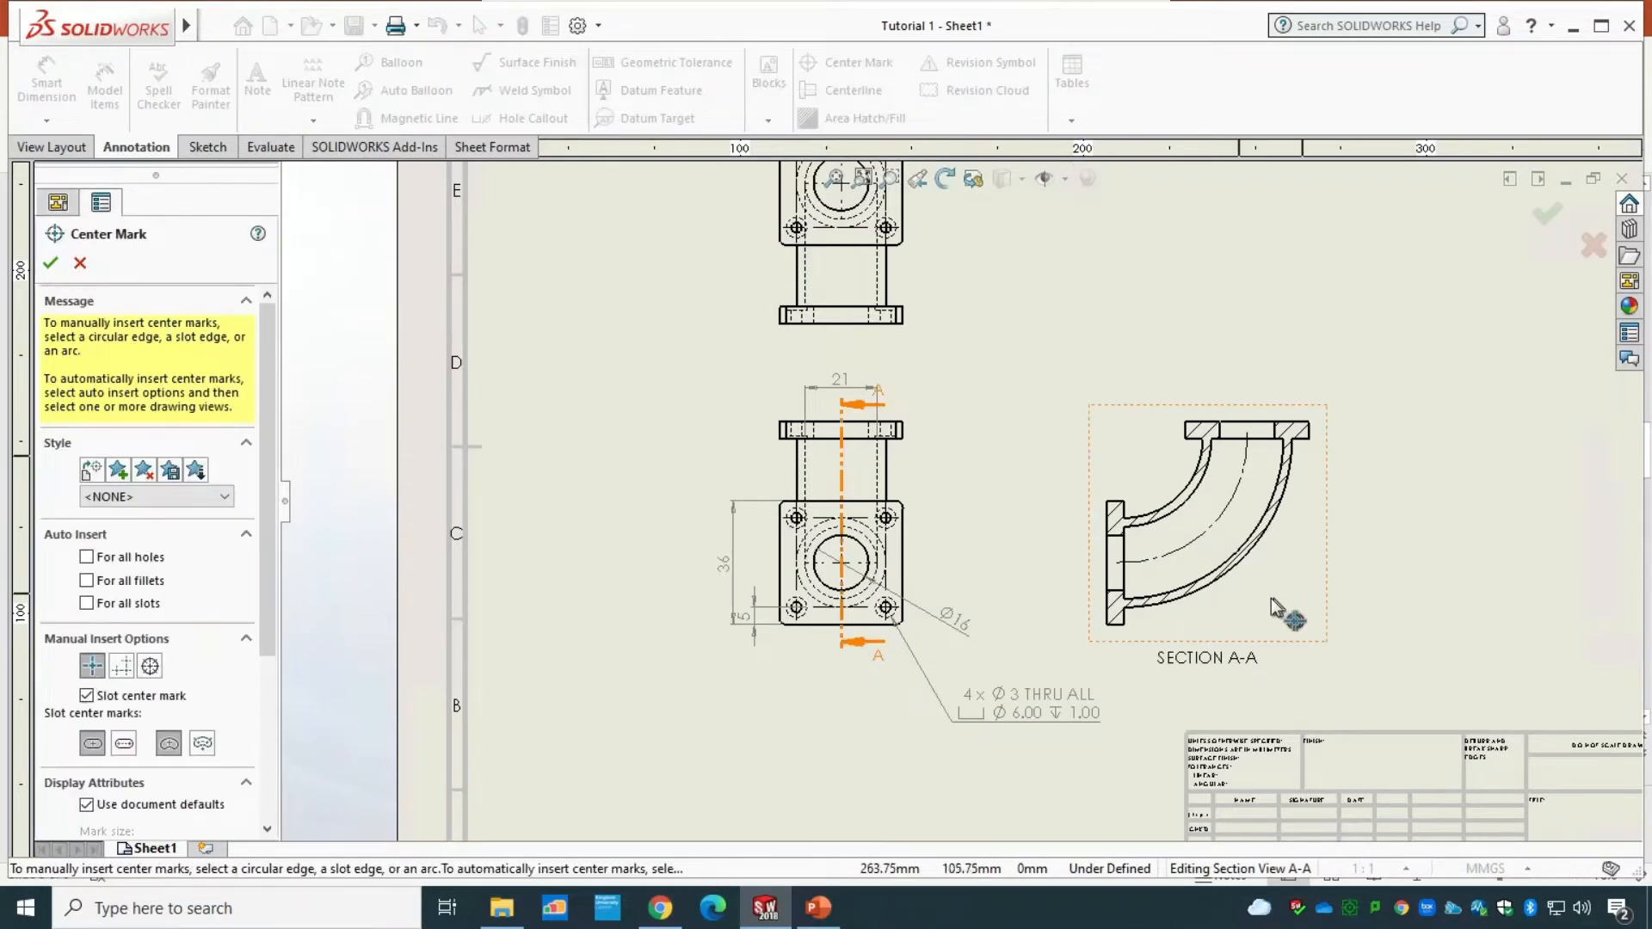
click(1178, 508)
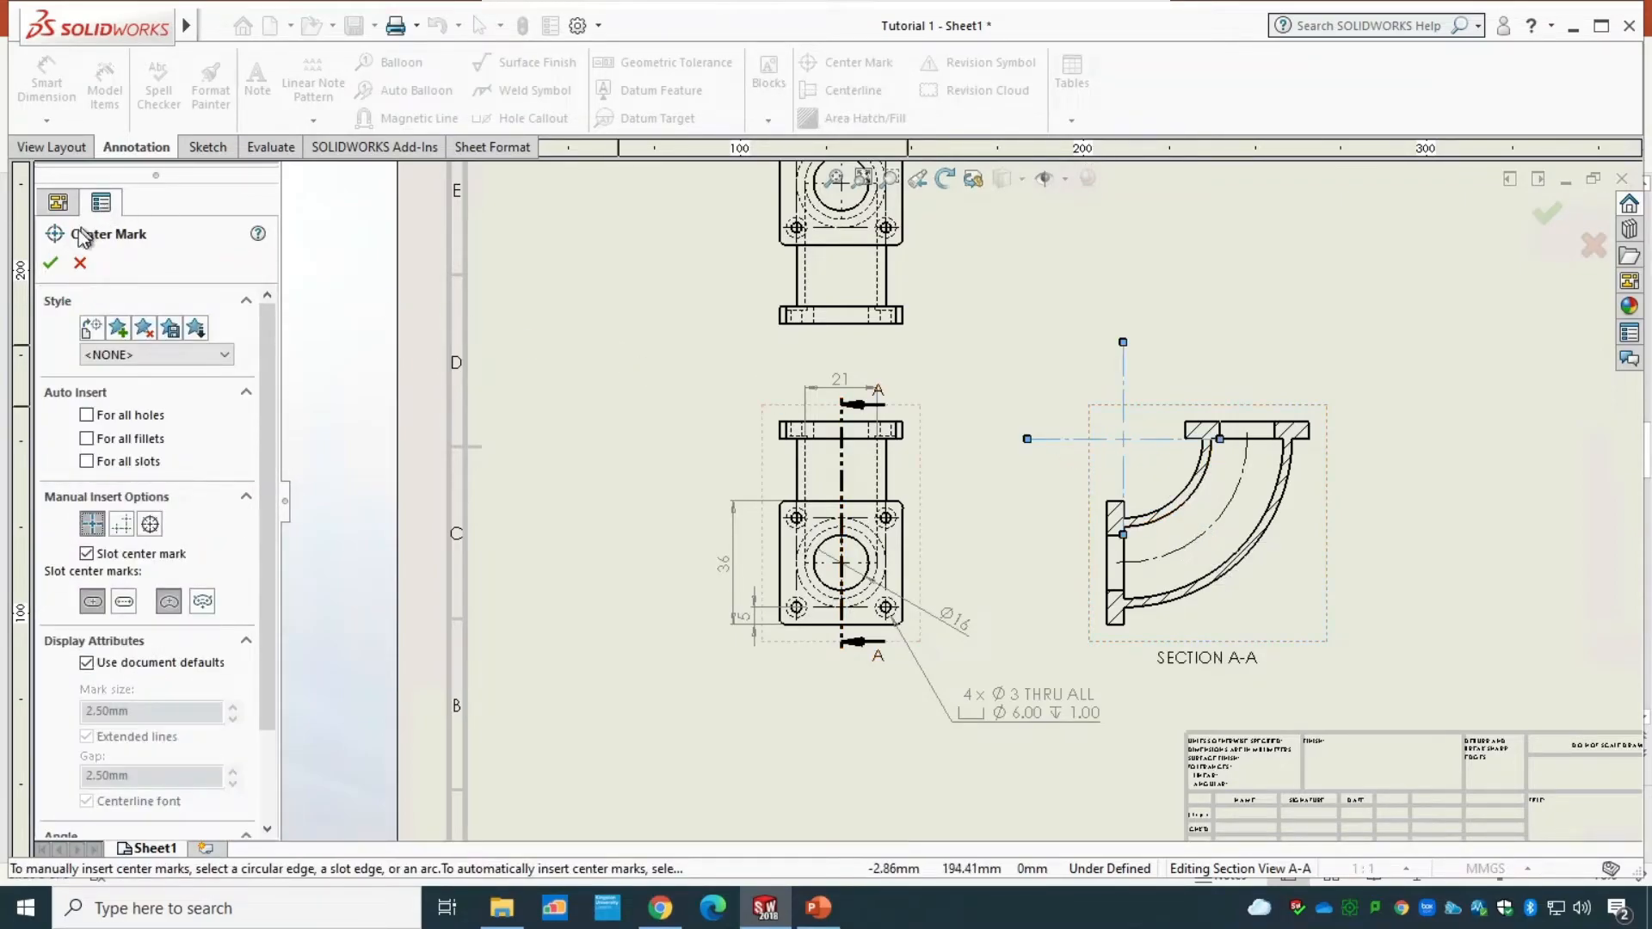
click(50, 264)
click(818, 908)
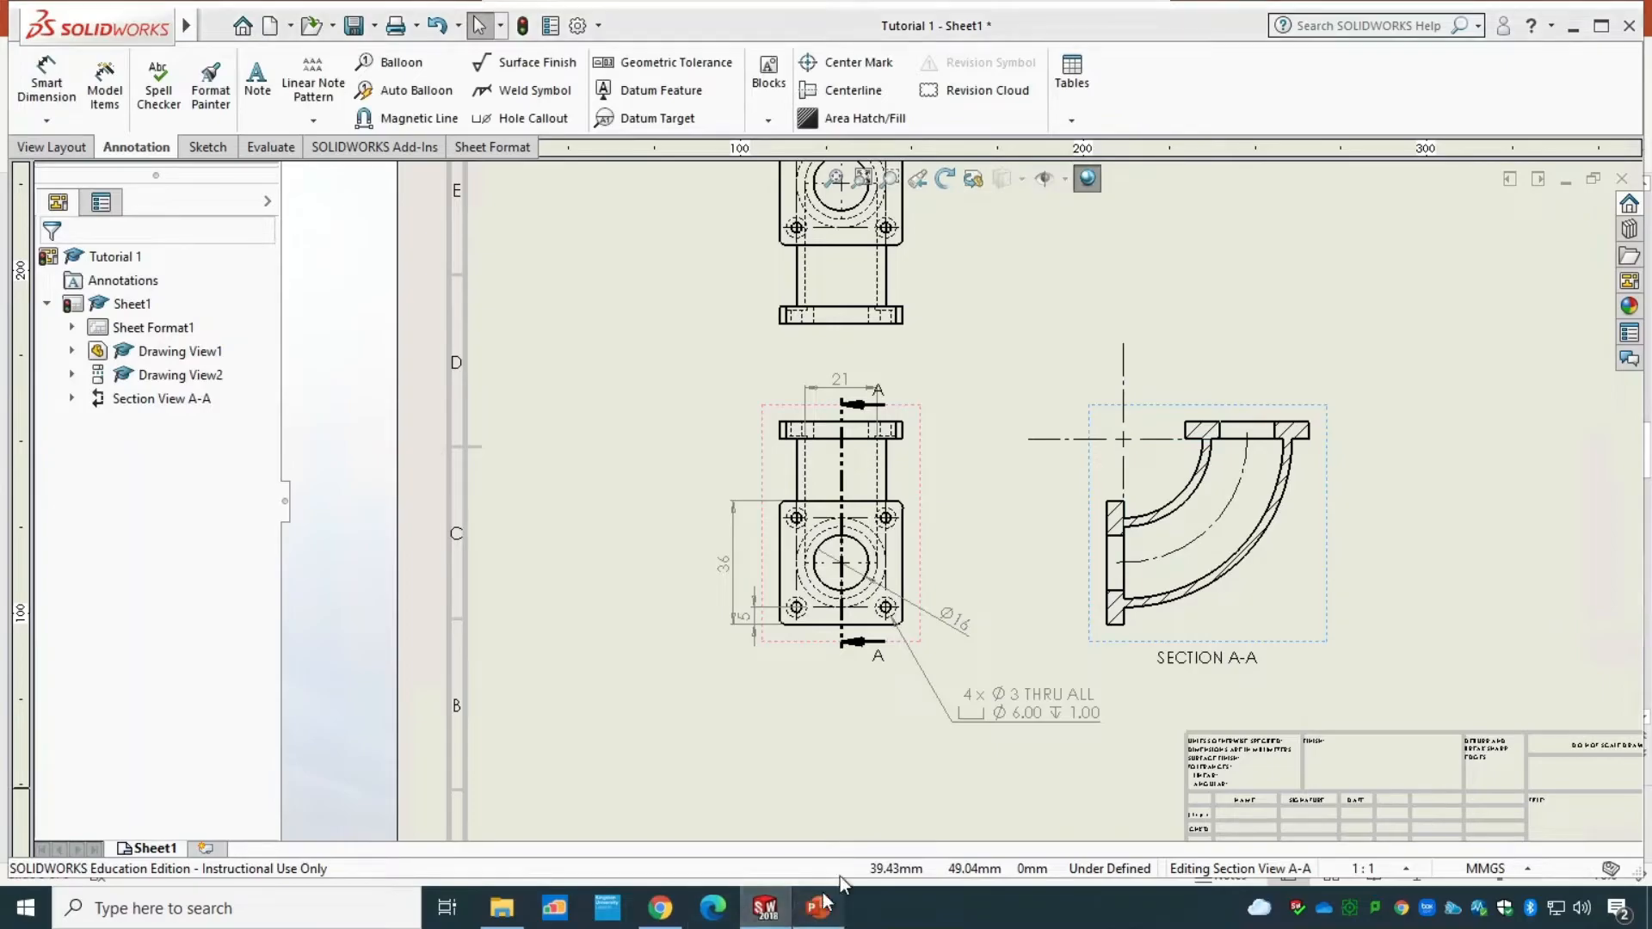
click(765, 908)
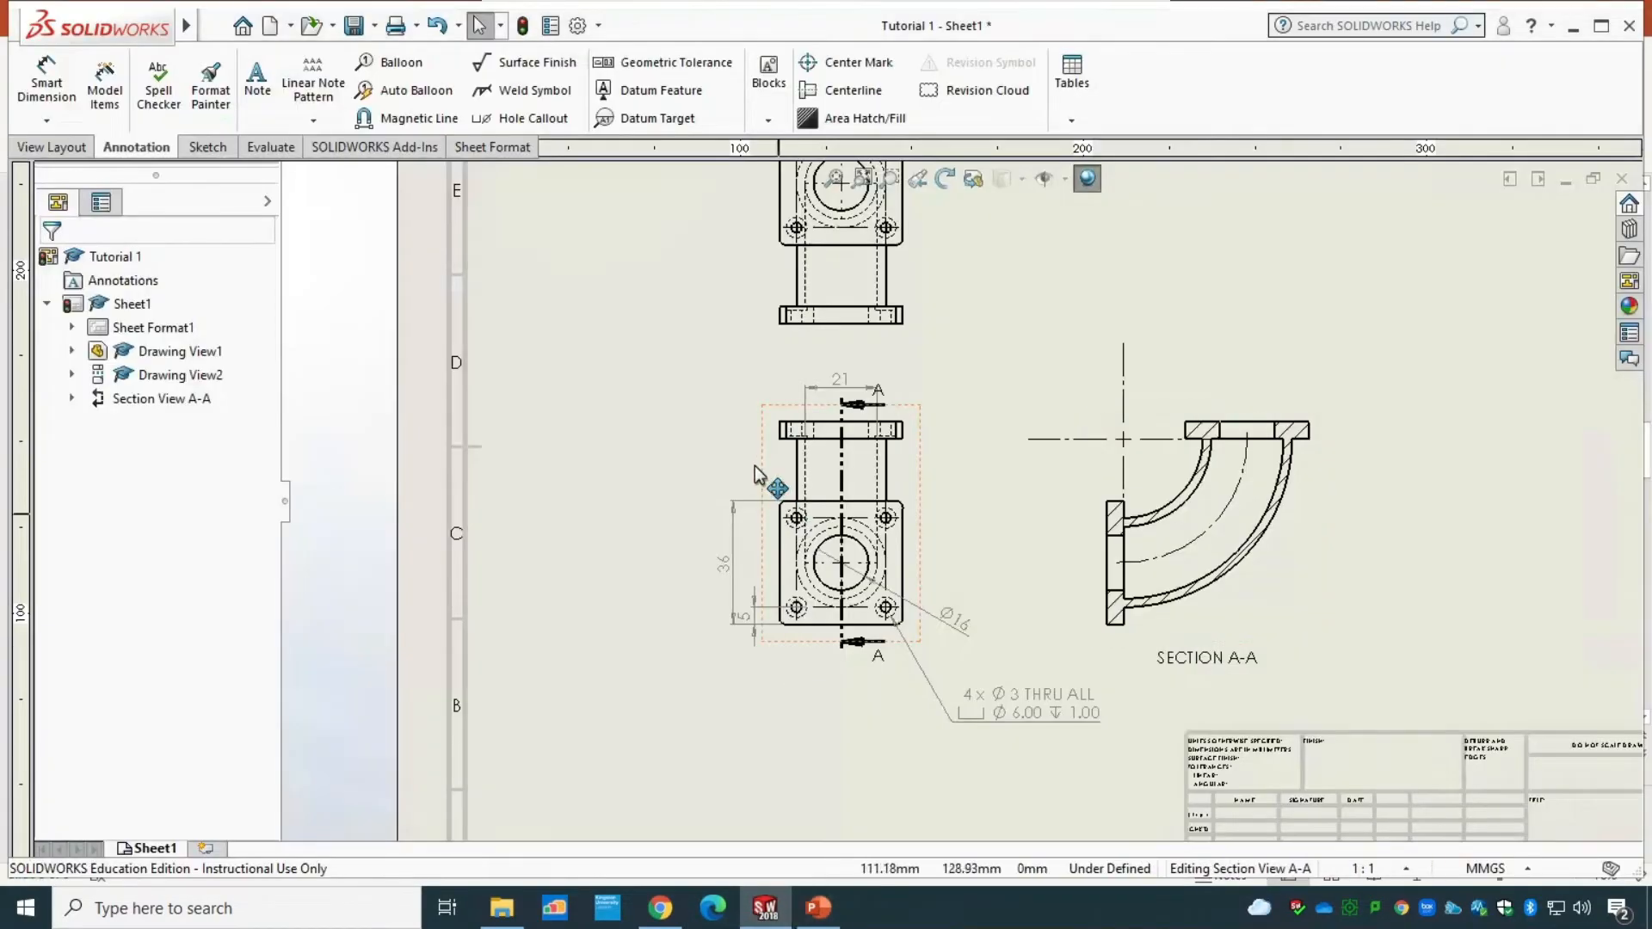
- Dimension the horizontal distance from the bend's center mark to the upper flange's outer end, placing it above the section view
click(46, 82)
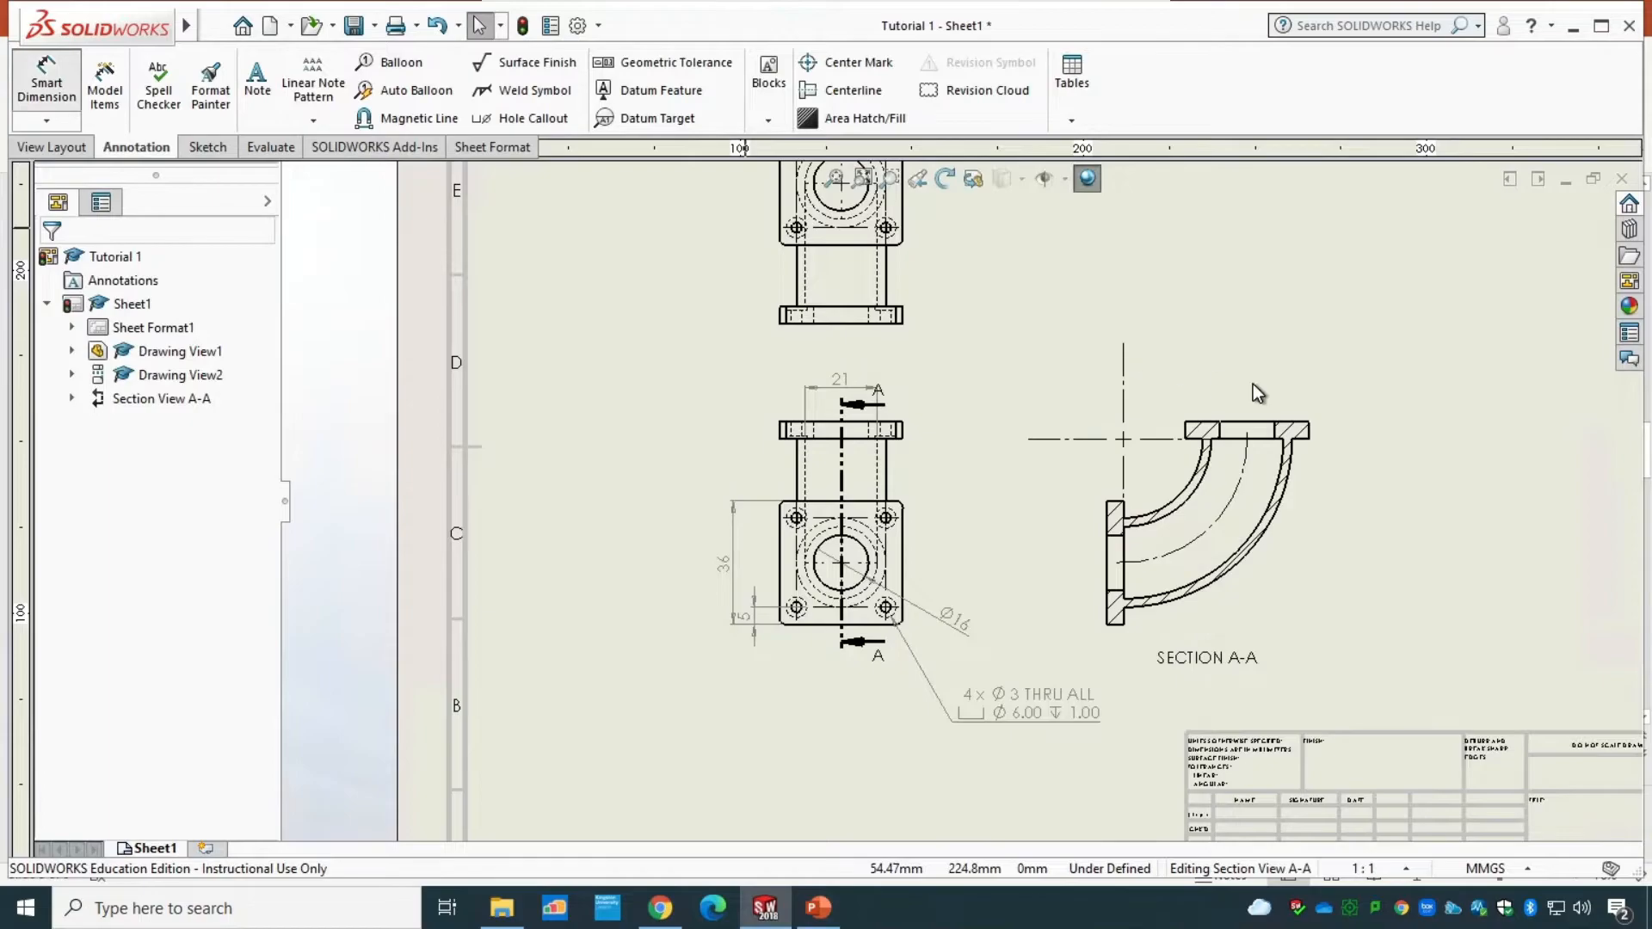
click(1309, 430)
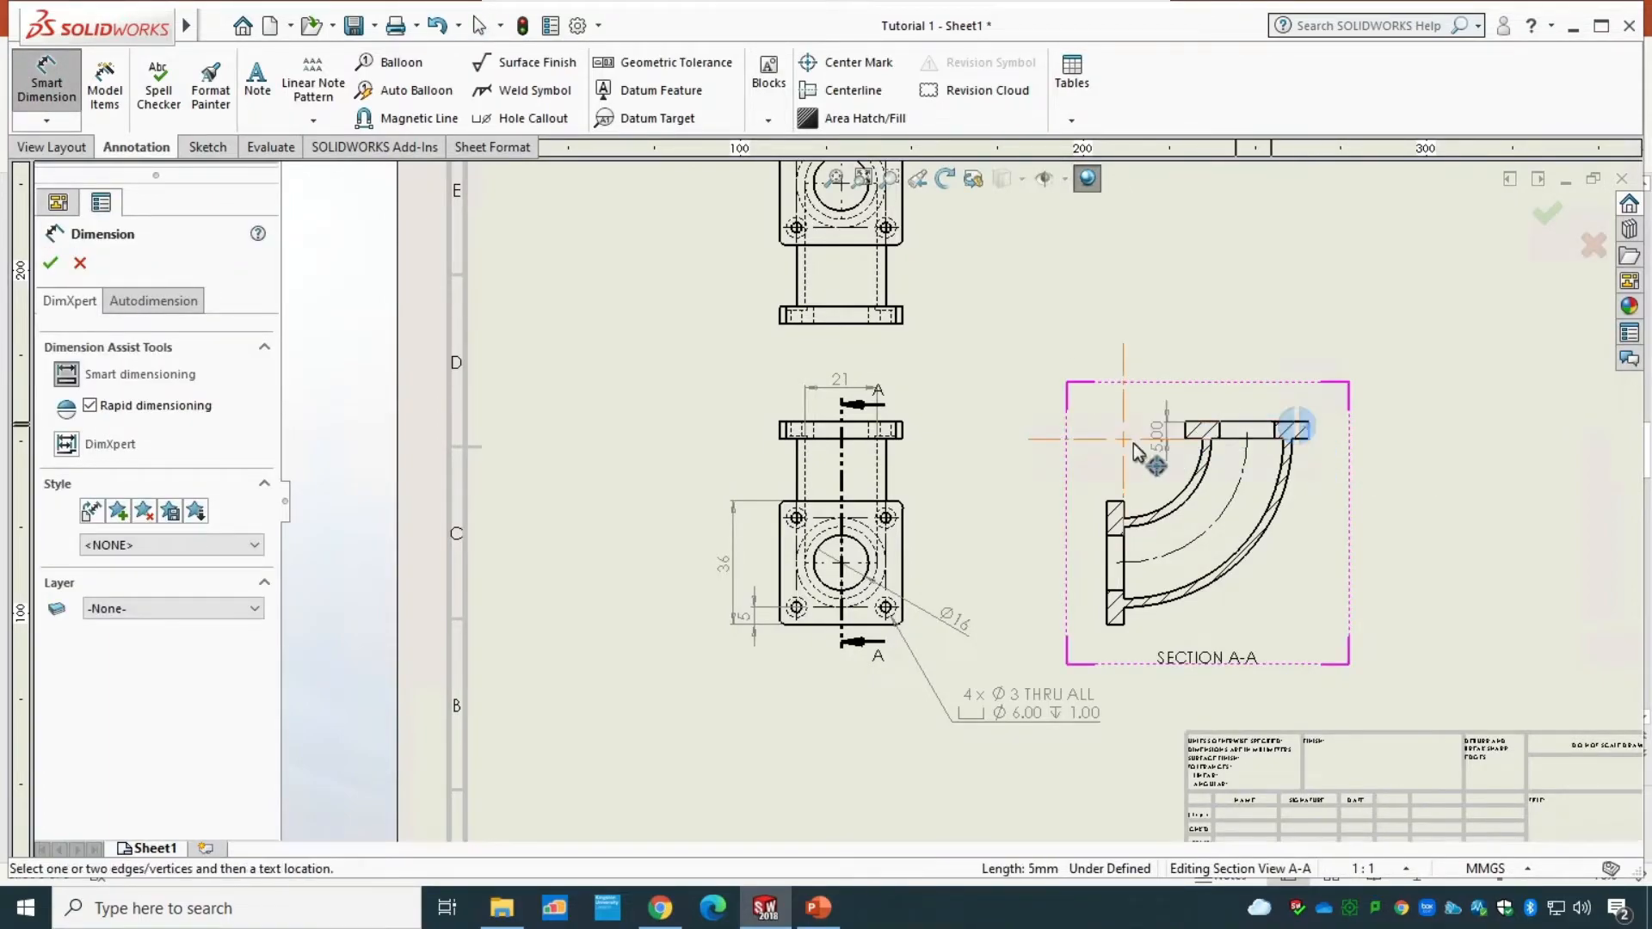
click(1121, 442)
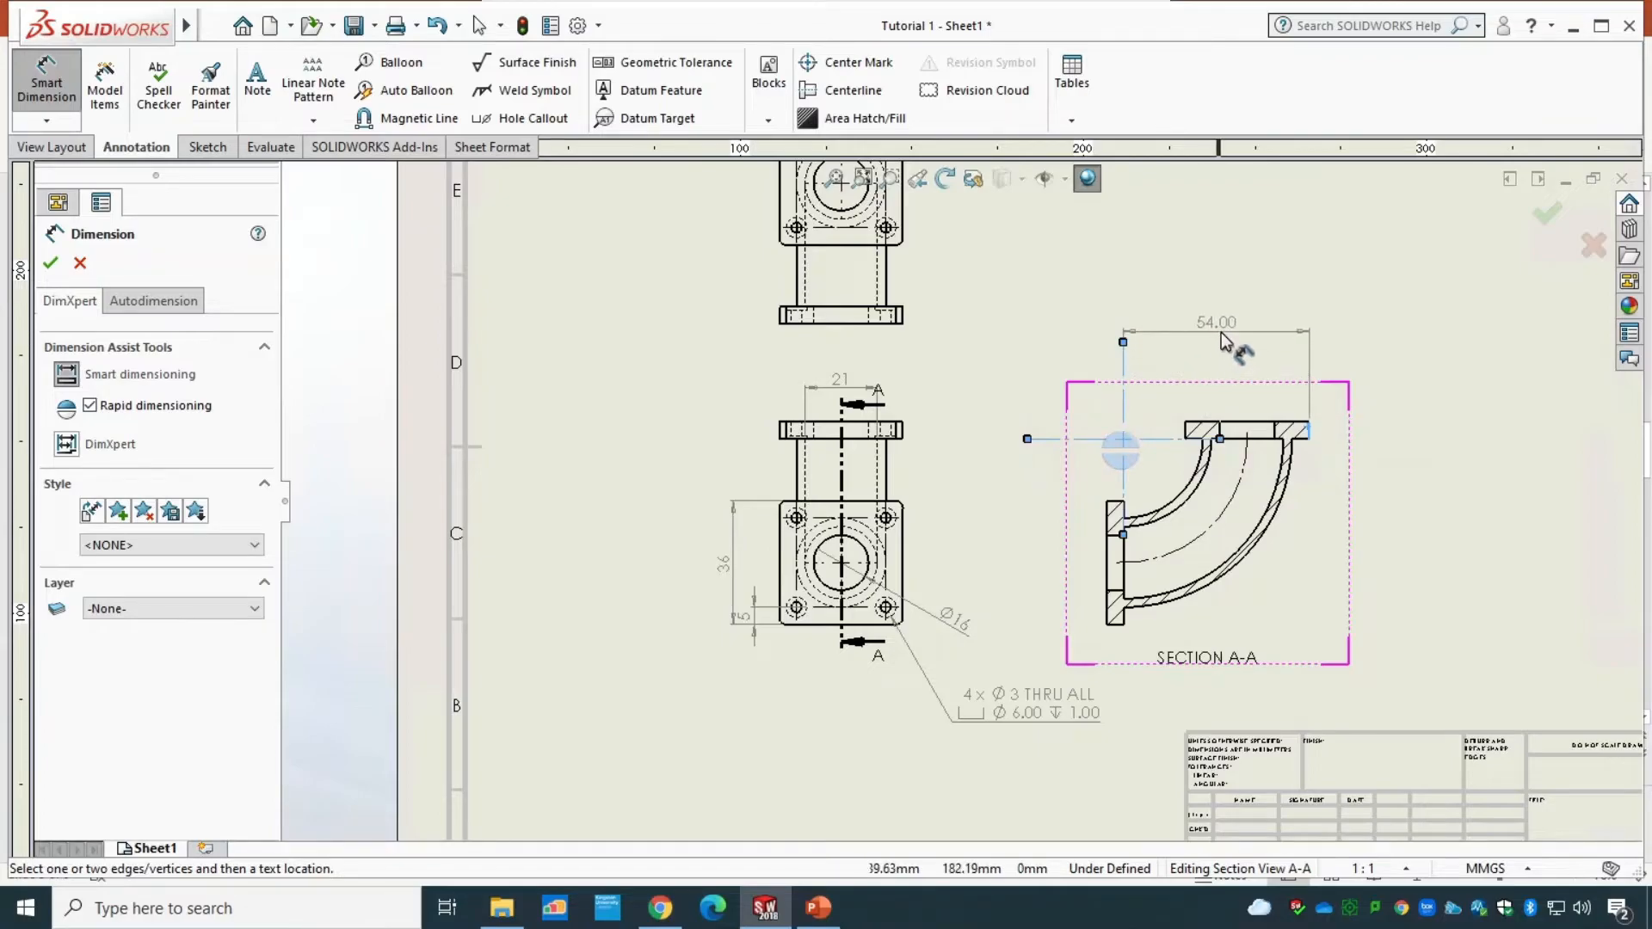
click(1218, 357)
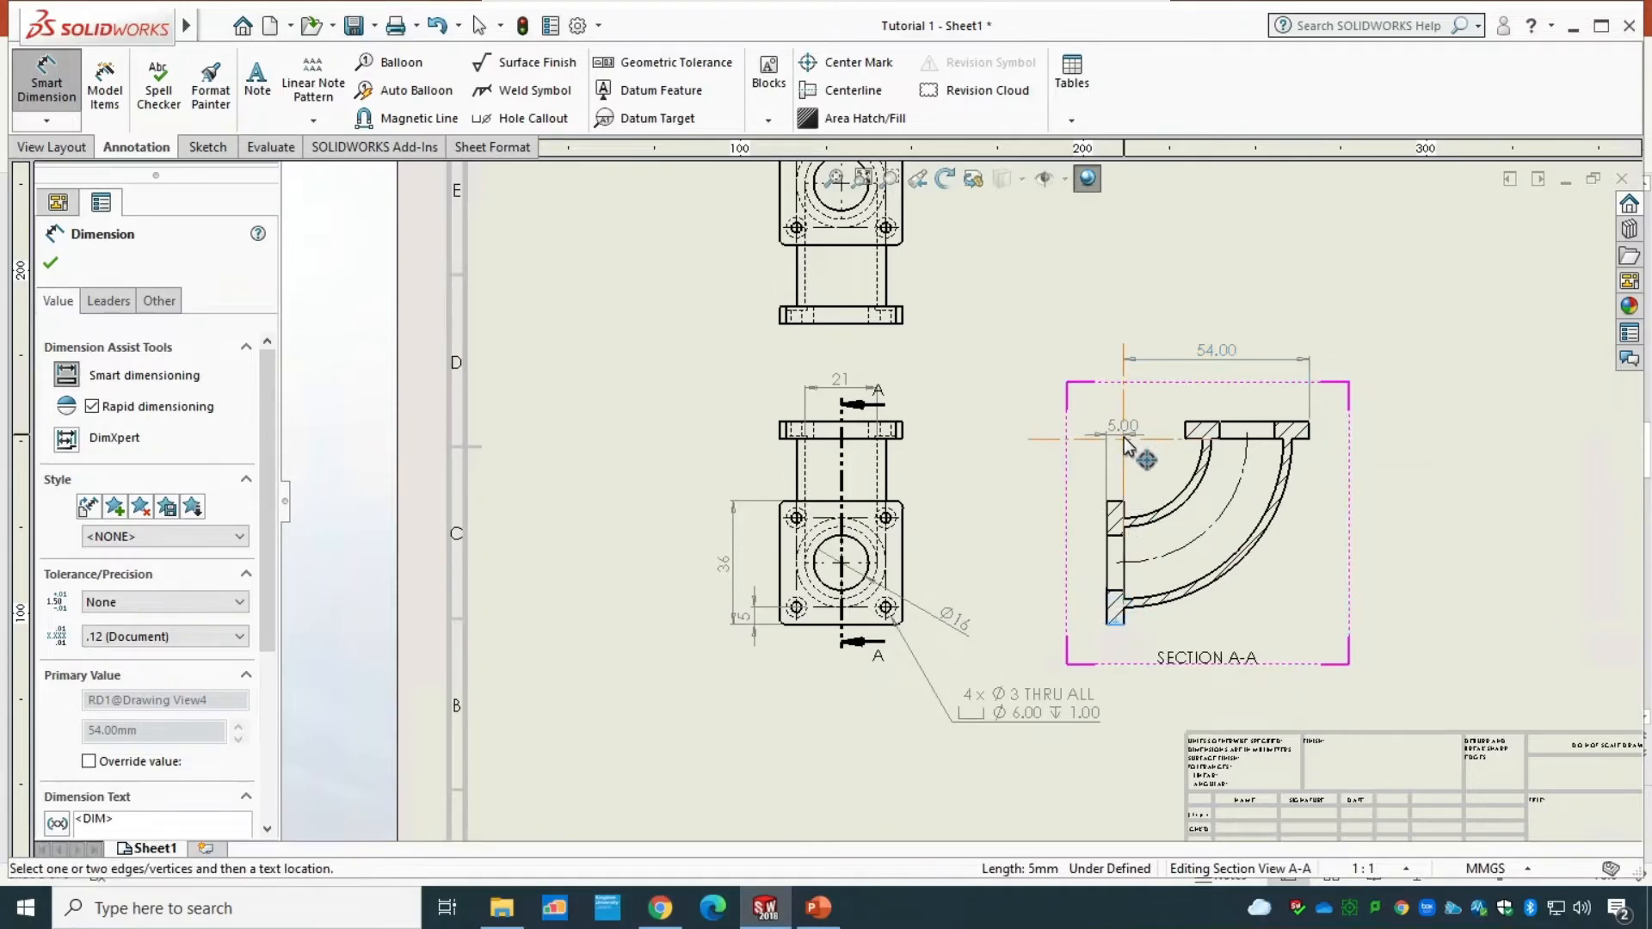
- Dimension the vertical distance from the bend's center mark to the lower flange's bottom edge, placing it beside the section view
click(1122, 440)
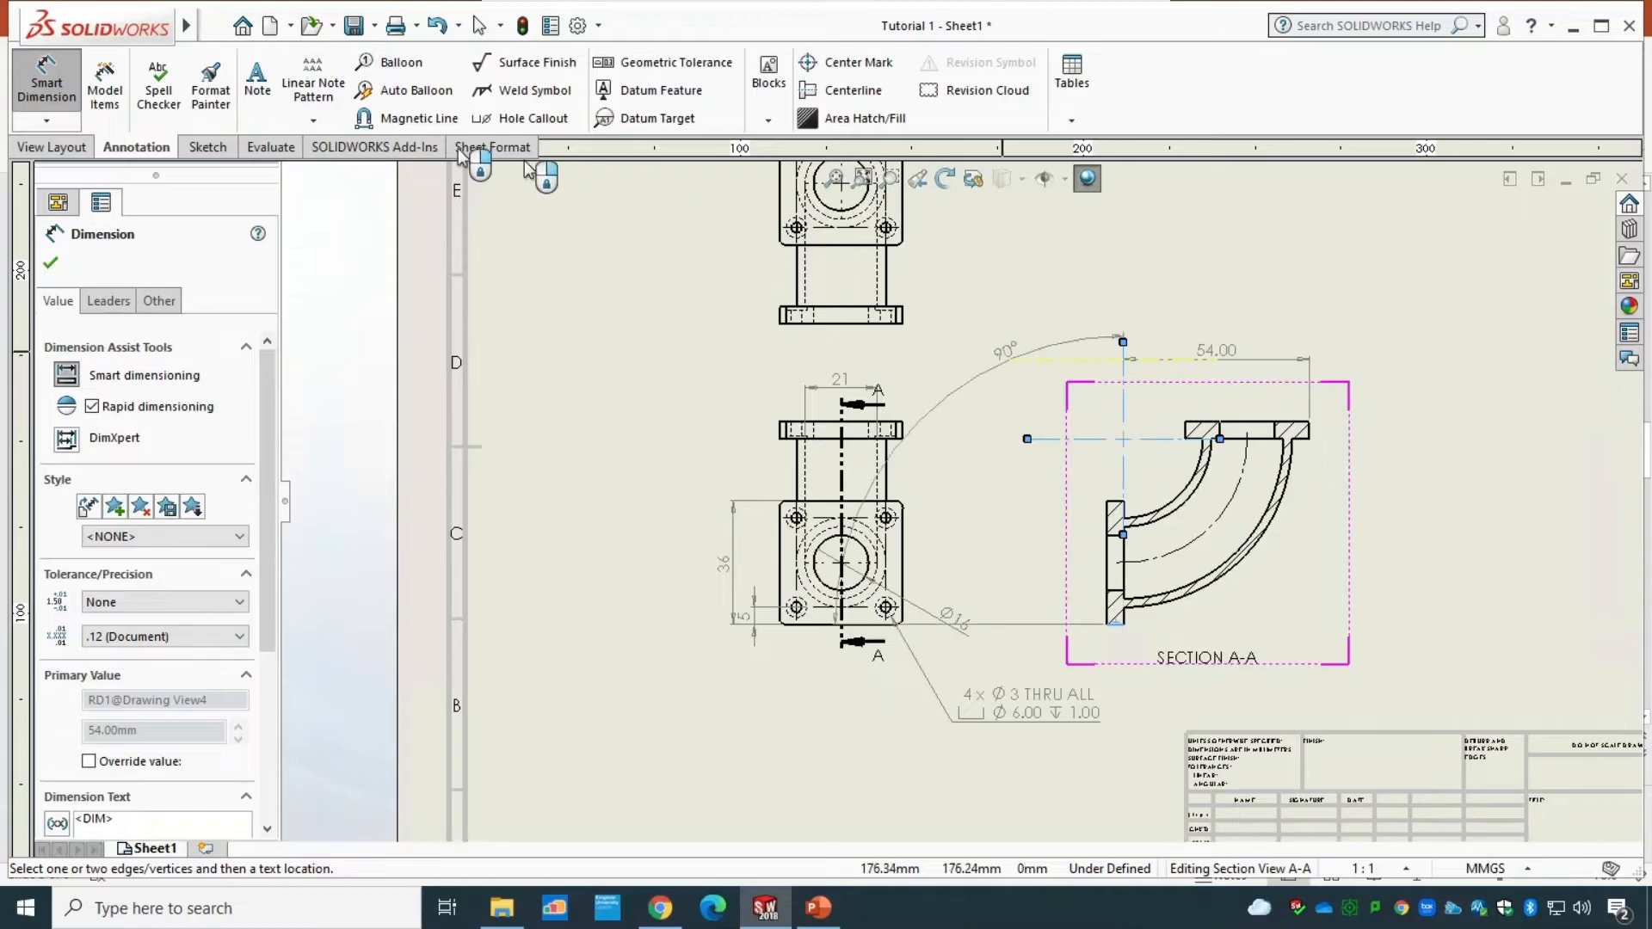
click(58, 90)
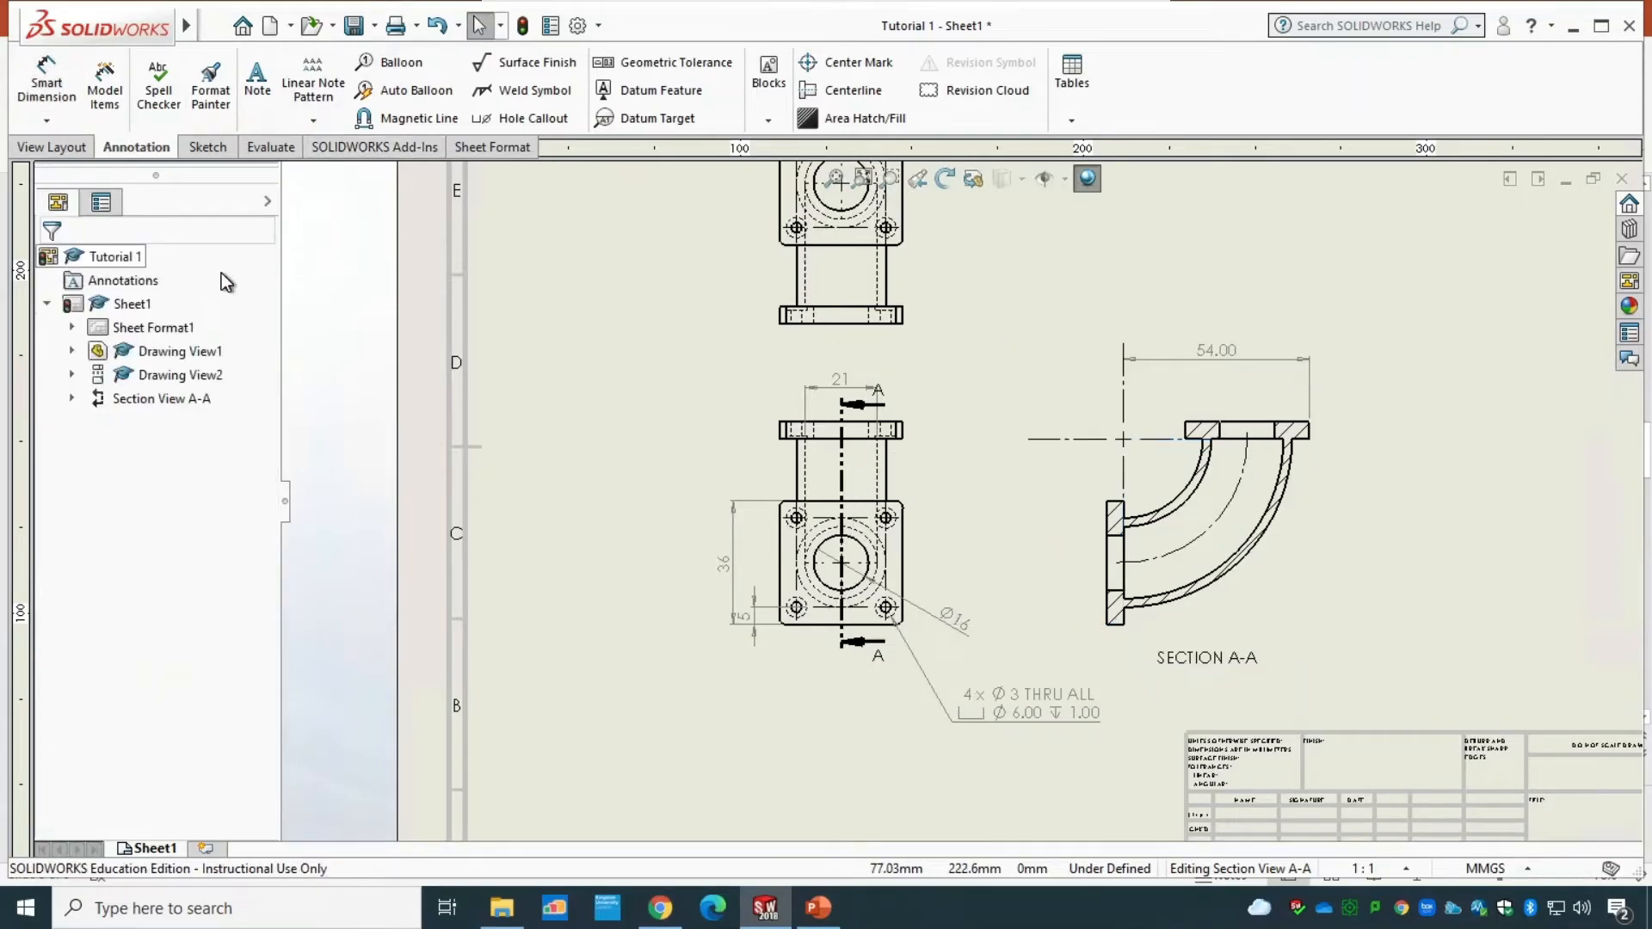
click(61, 93)
scroll(1060, 641, down, 5)
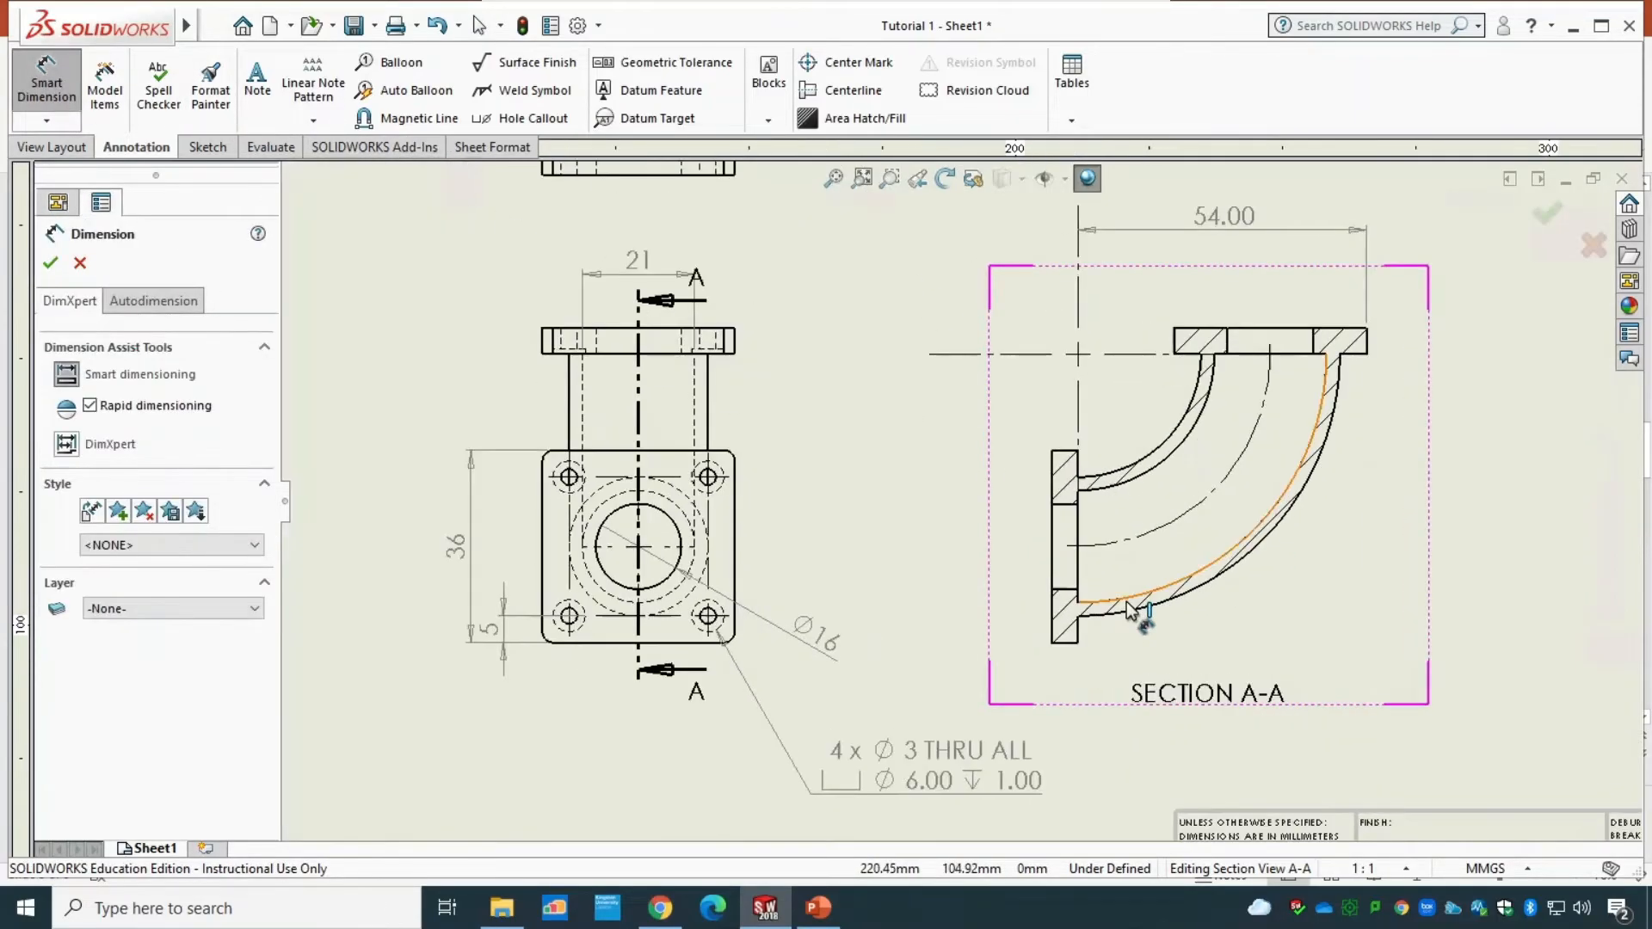
click(970, 640)
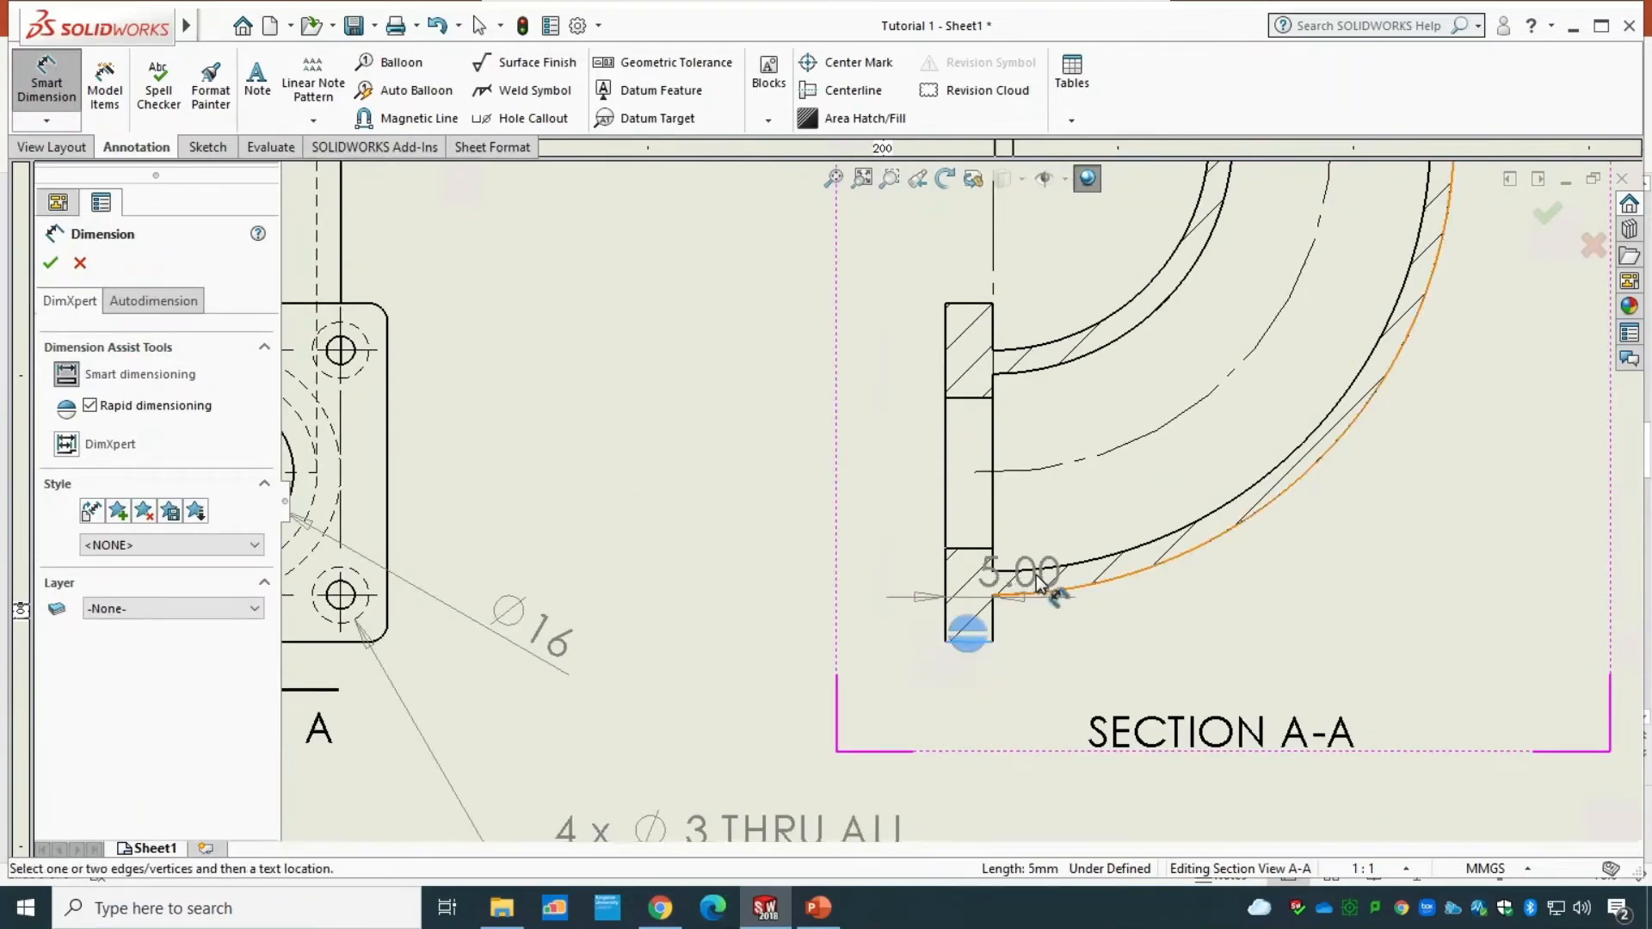
scroll(960, 494, up, 3)
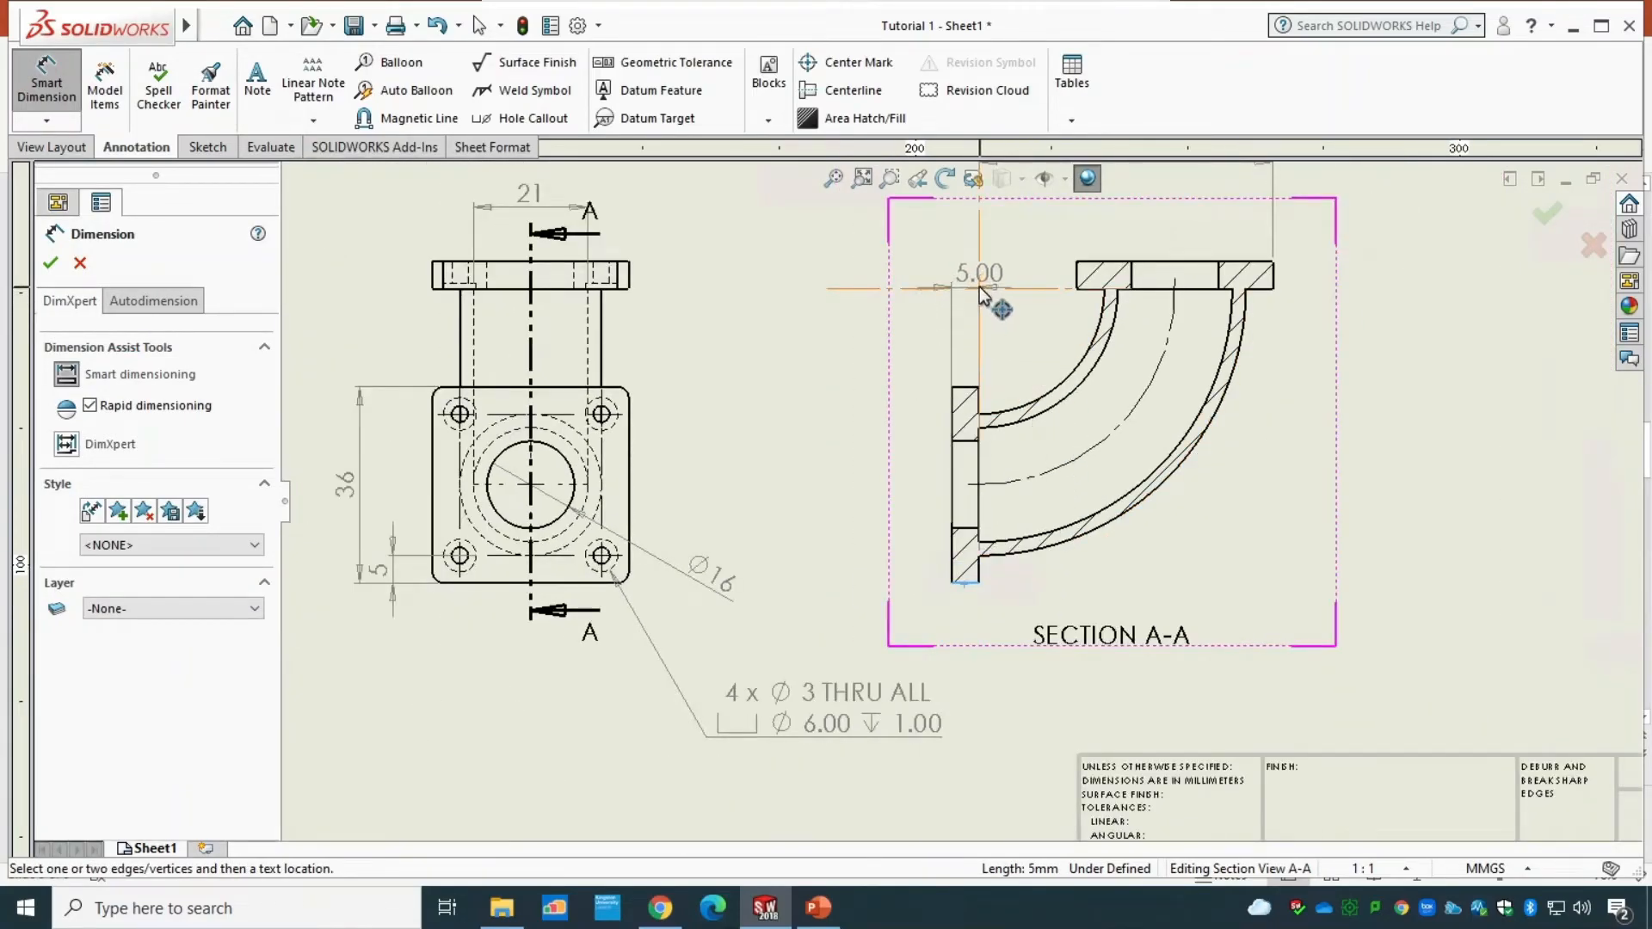
click(929, 289)
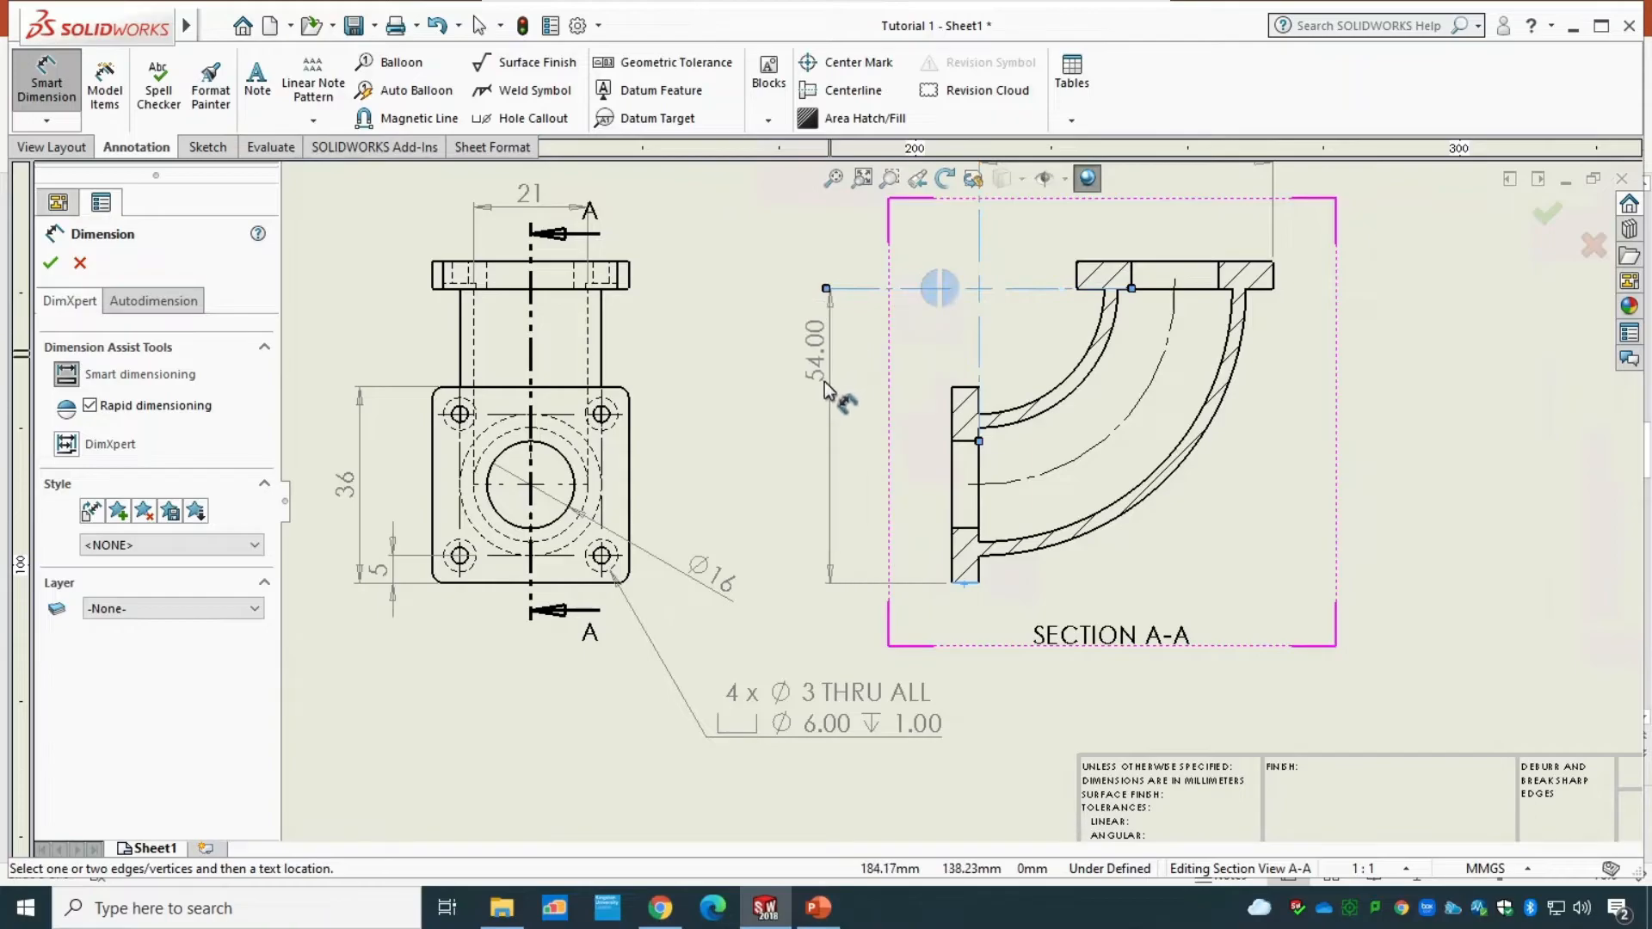
click(869, 476)
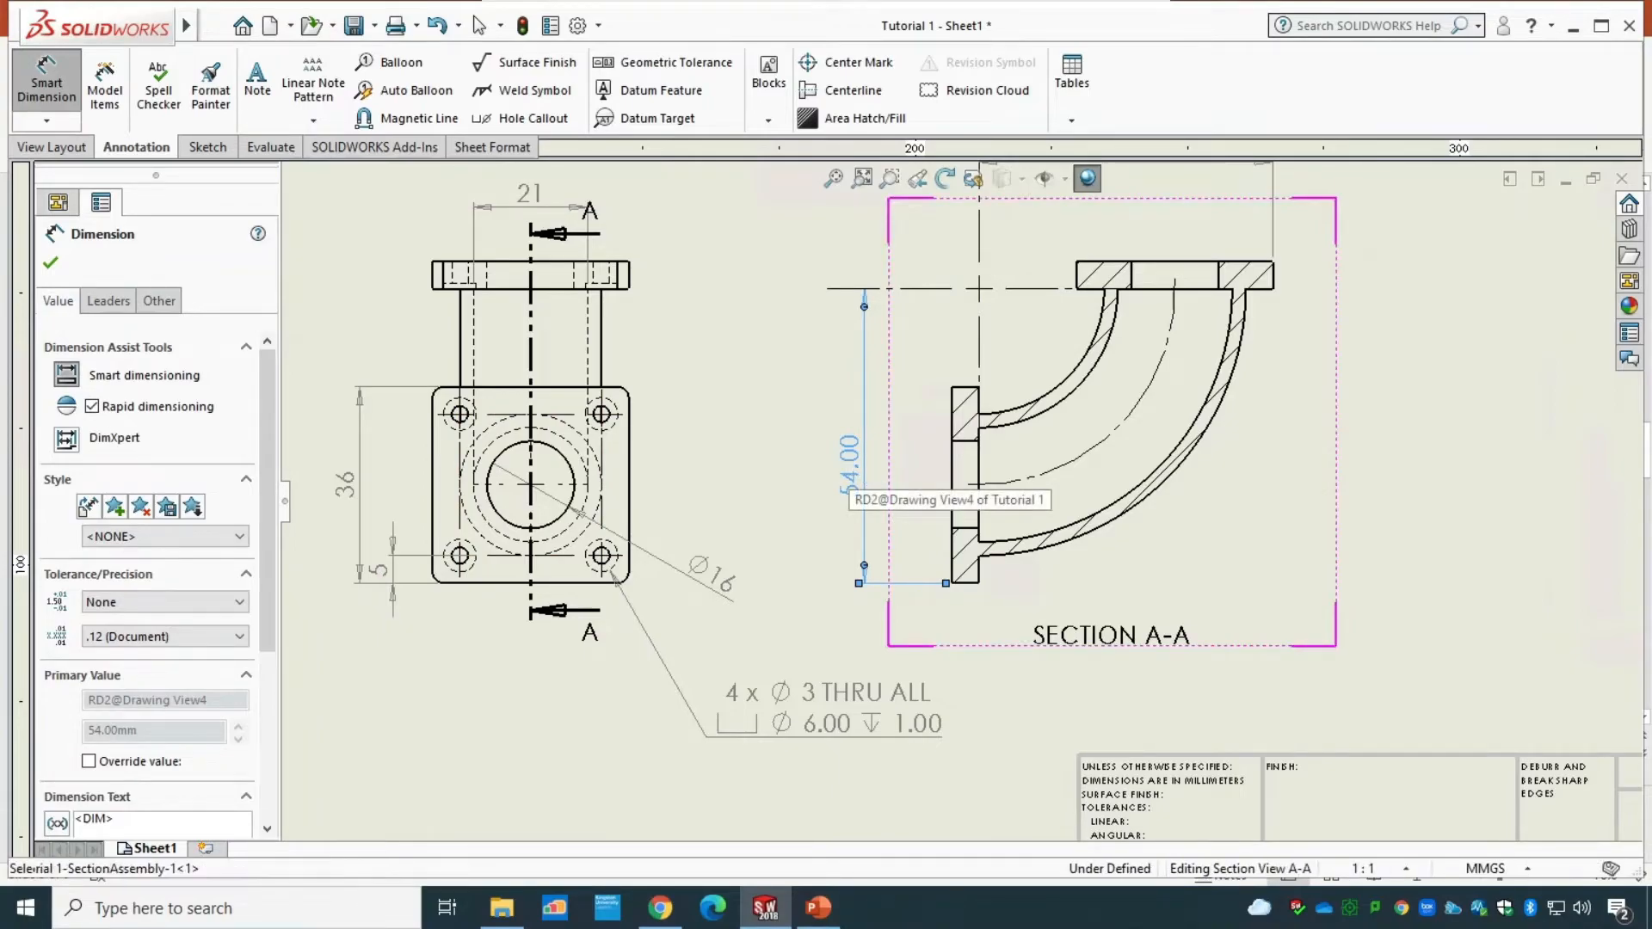
- Set the section view's vertical dimension precision to None and move the dimension closer to the flange
click(849, 465)
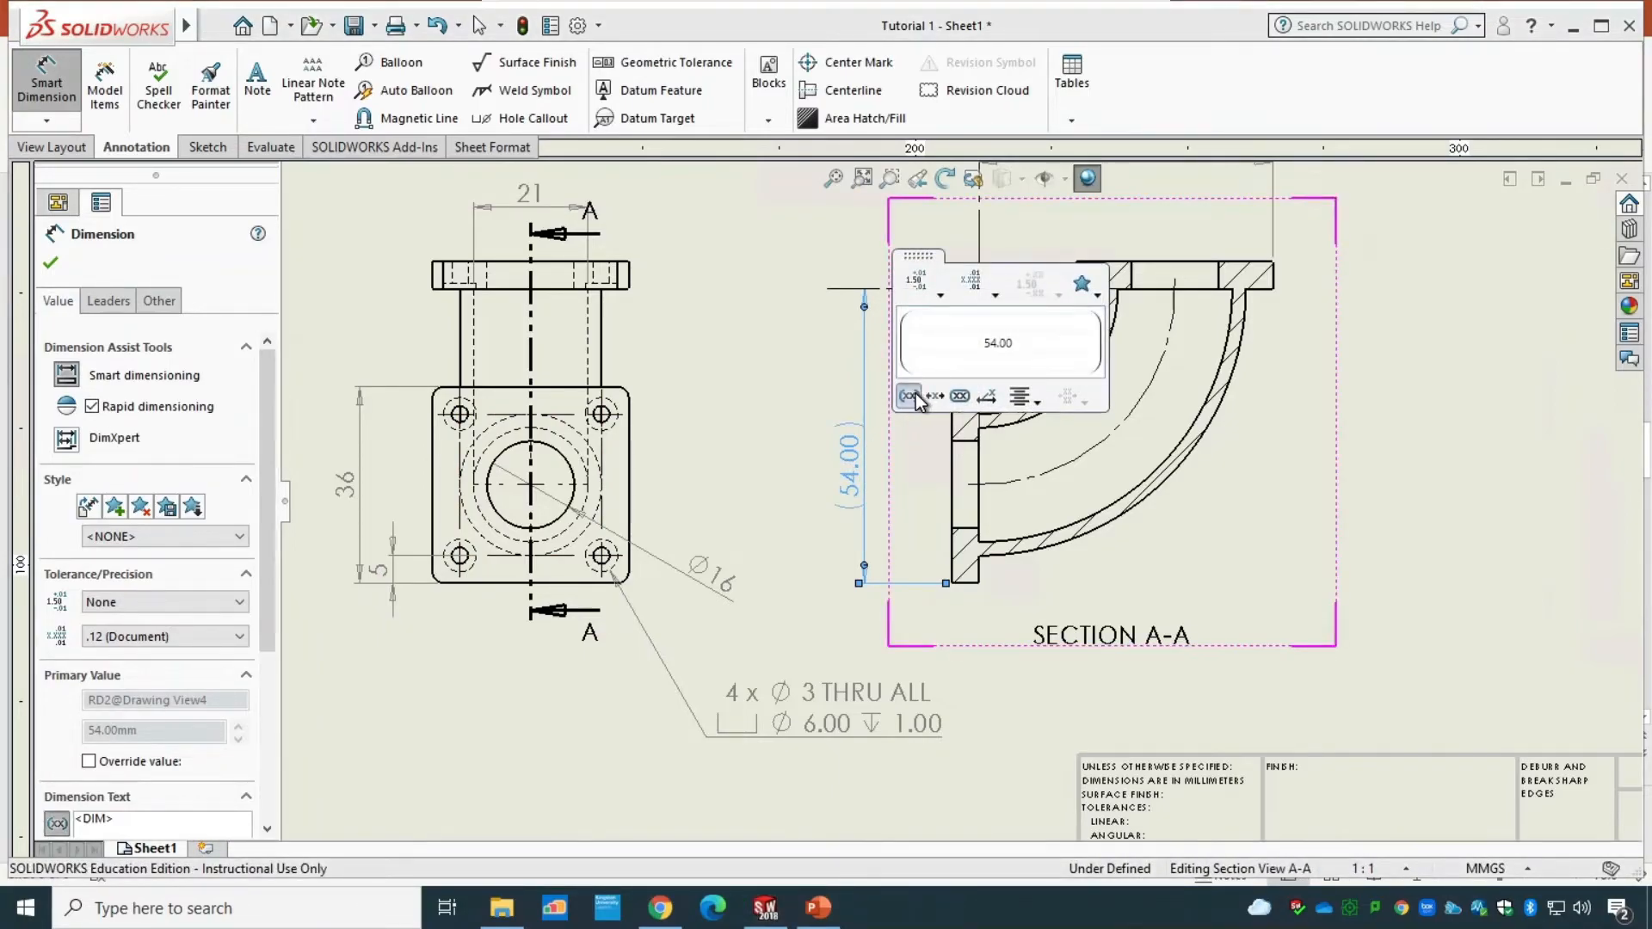
click(991, 292)
click(989, 313)
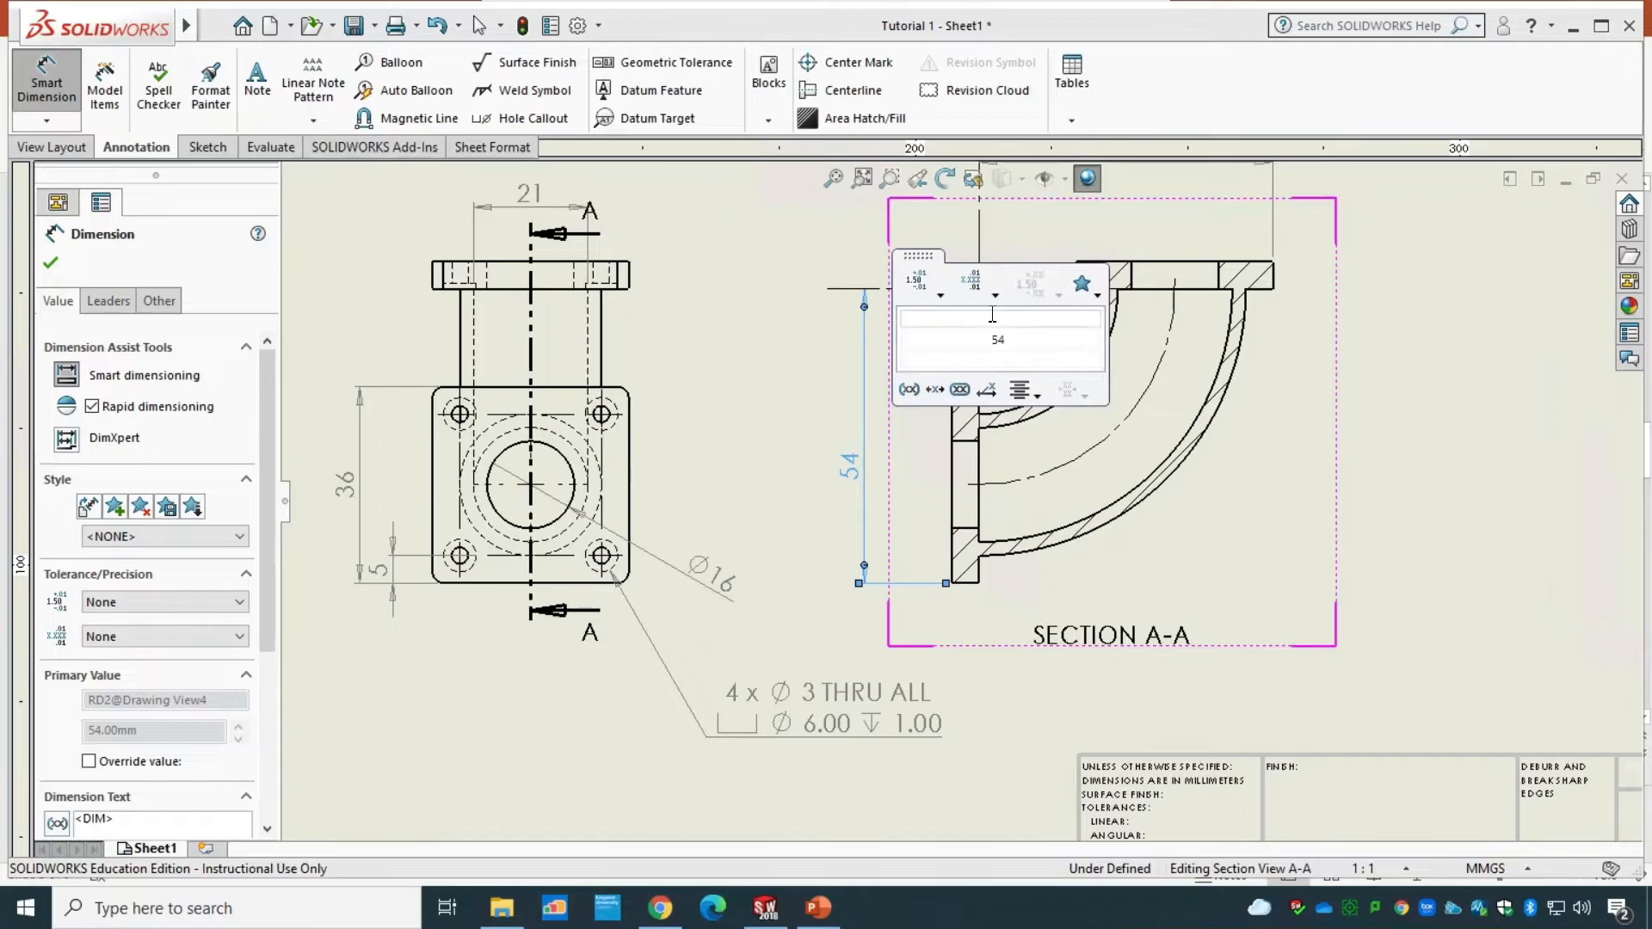
click(52, 266)
scroll(959, 499, up, 2)
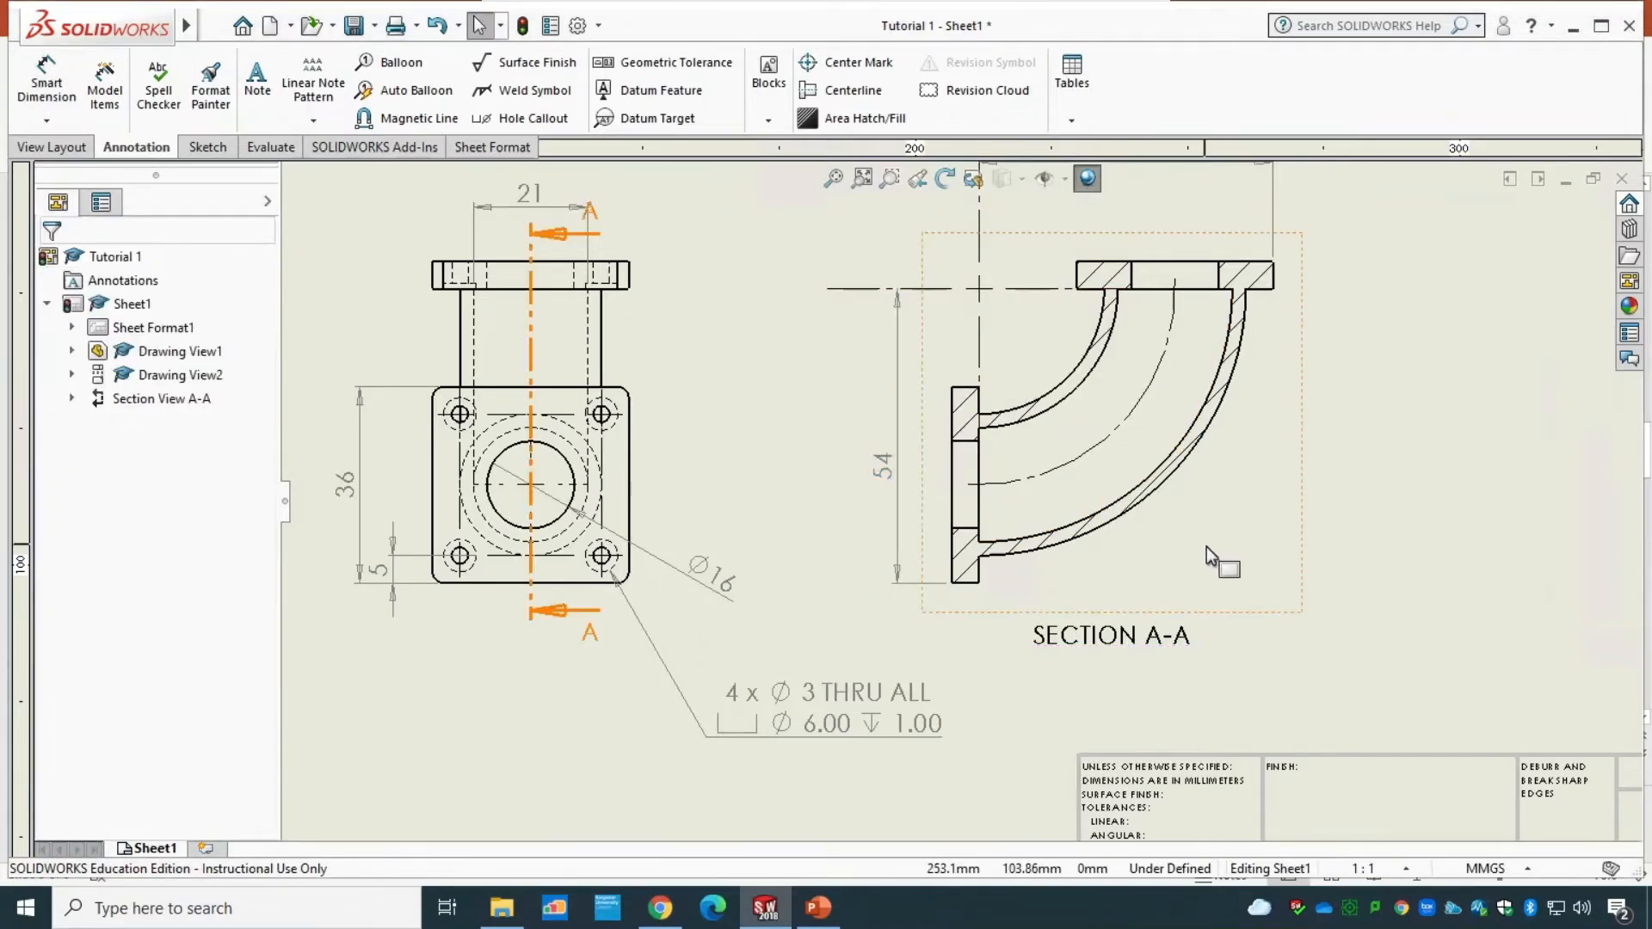
scroll(1206, 547, up, 1)
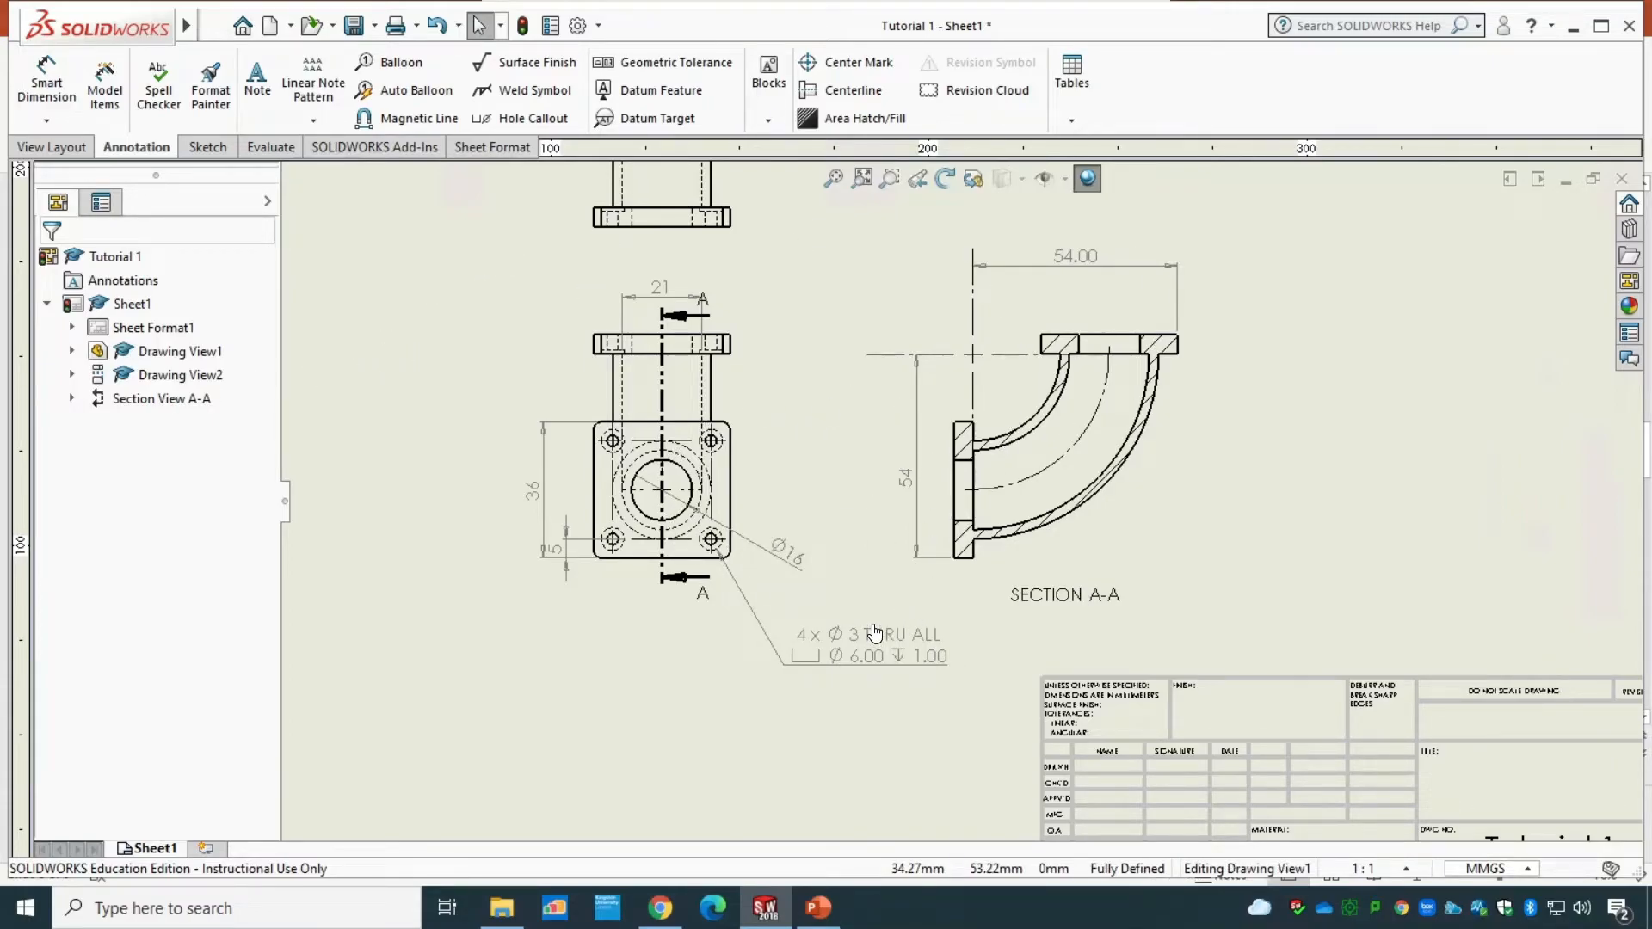
- Look through the System Options for General, Drawings, Display Style, Area Hatch/Fill, Performance, Colors and Sketch
click(578, 27)
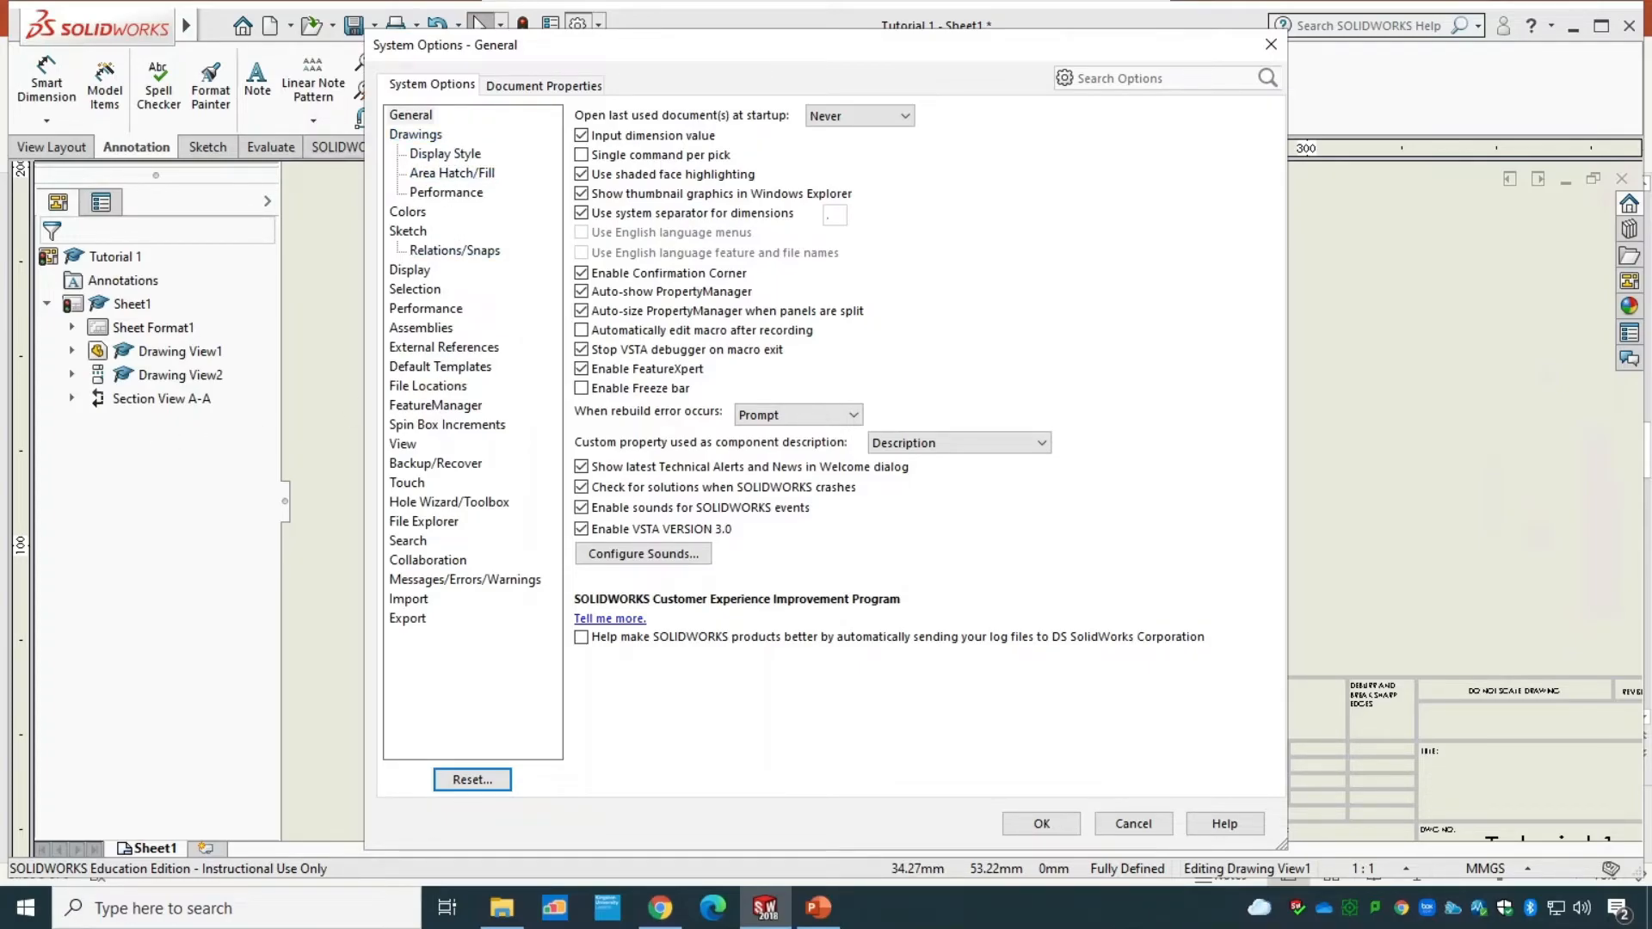
click(410, 115)
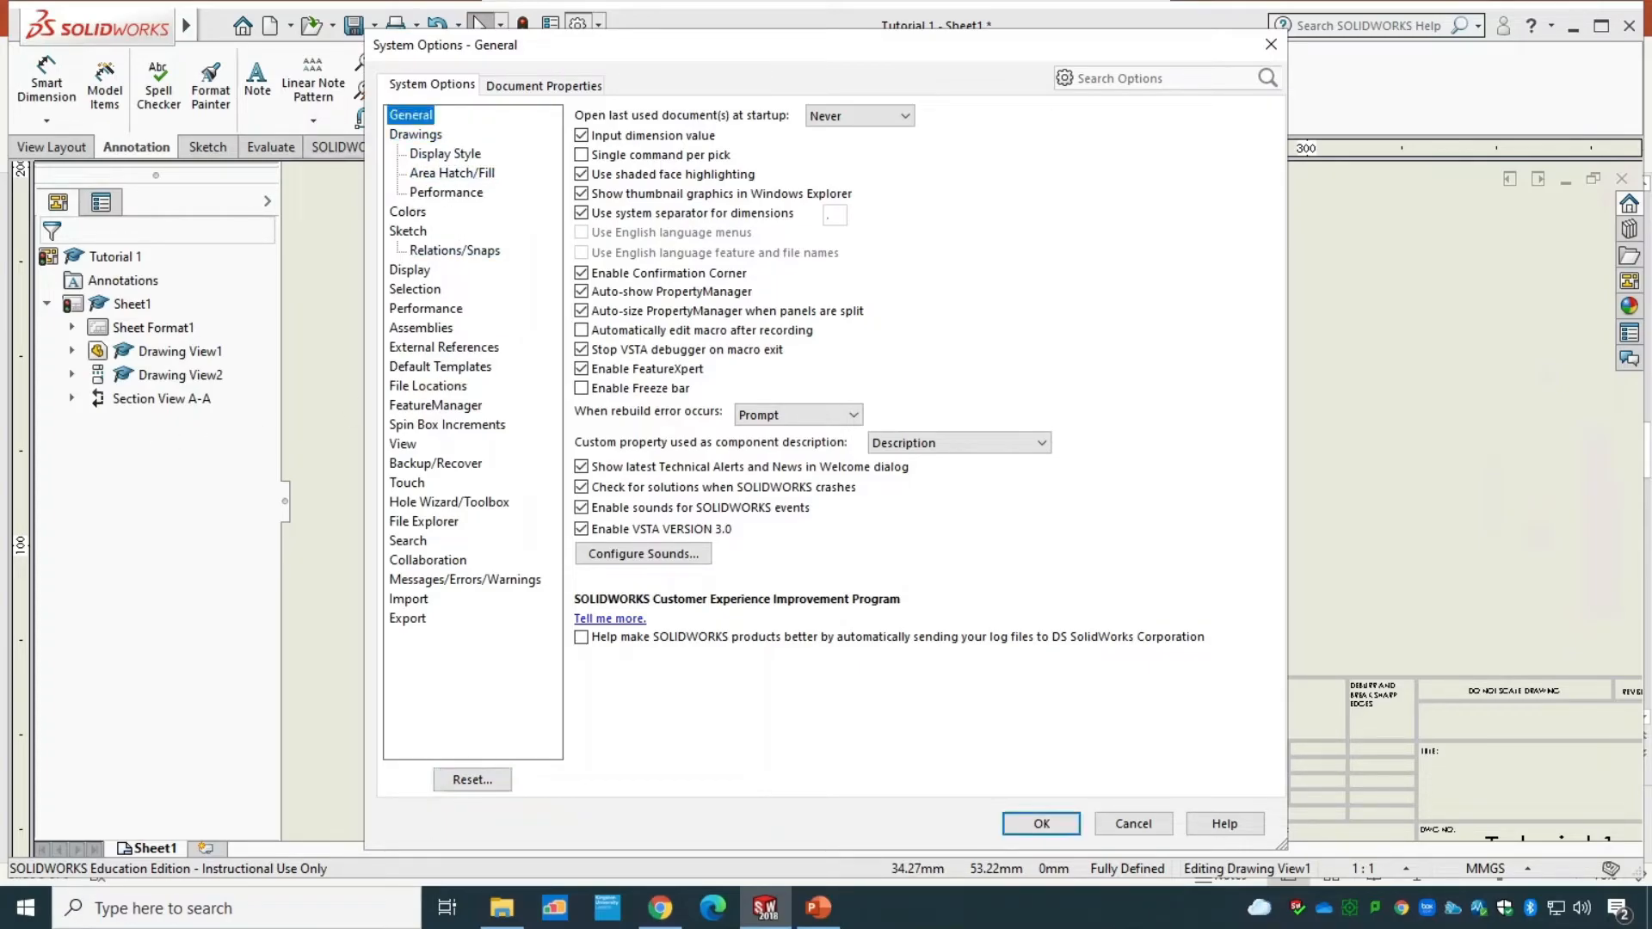
click(430, 136)
click(444, 154)
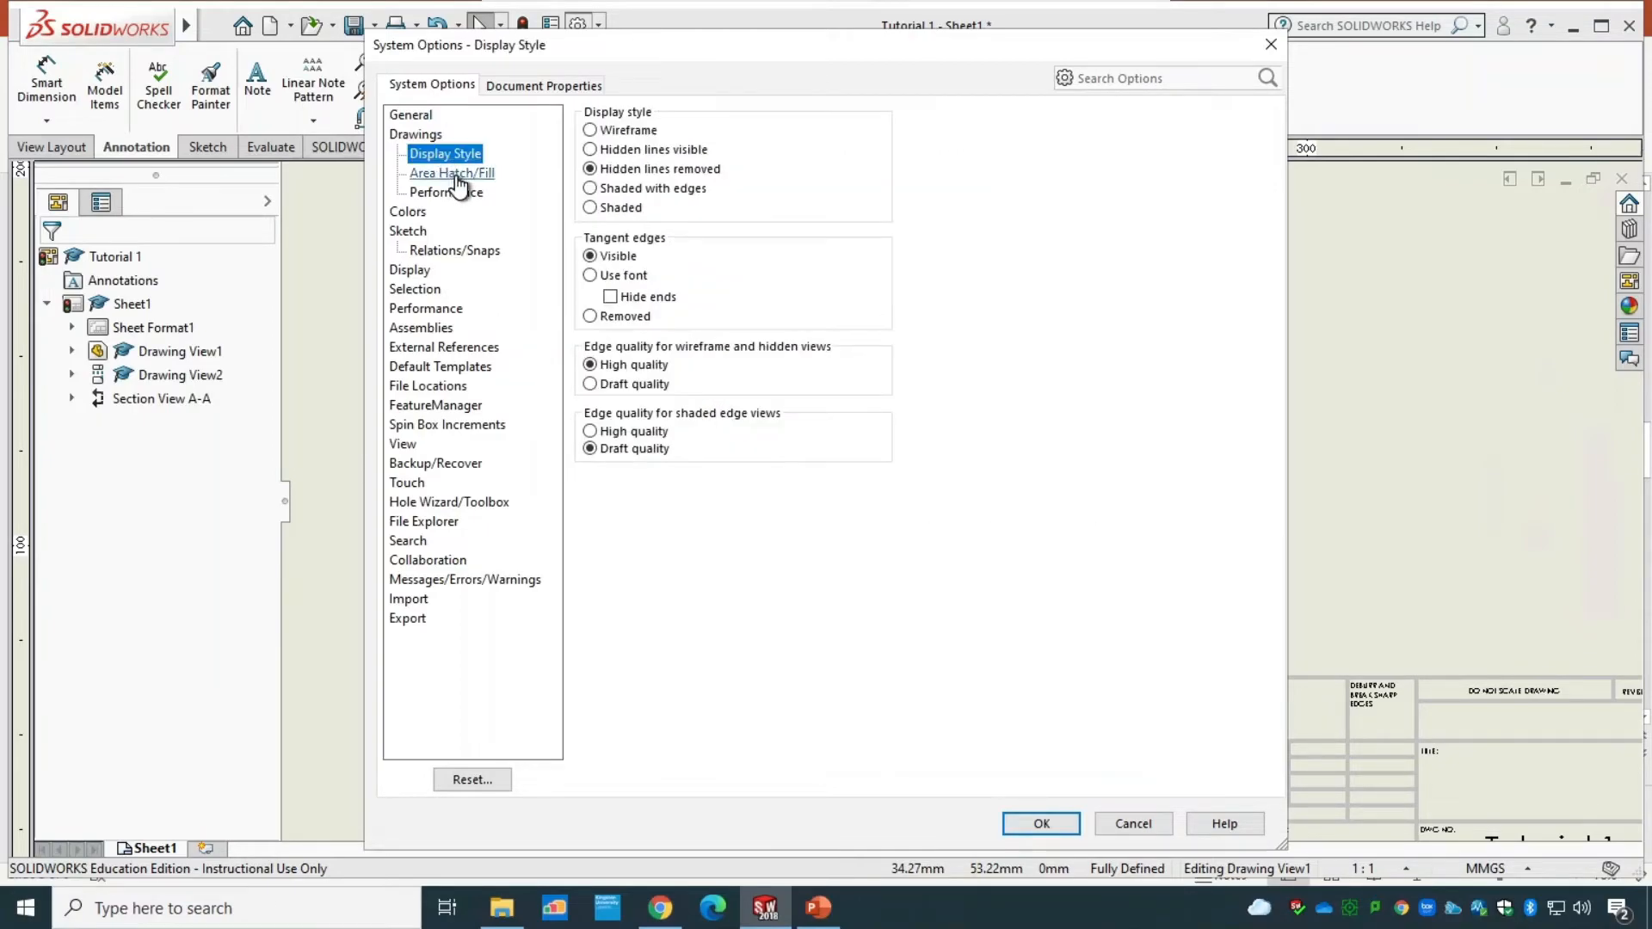
click(453, 174)
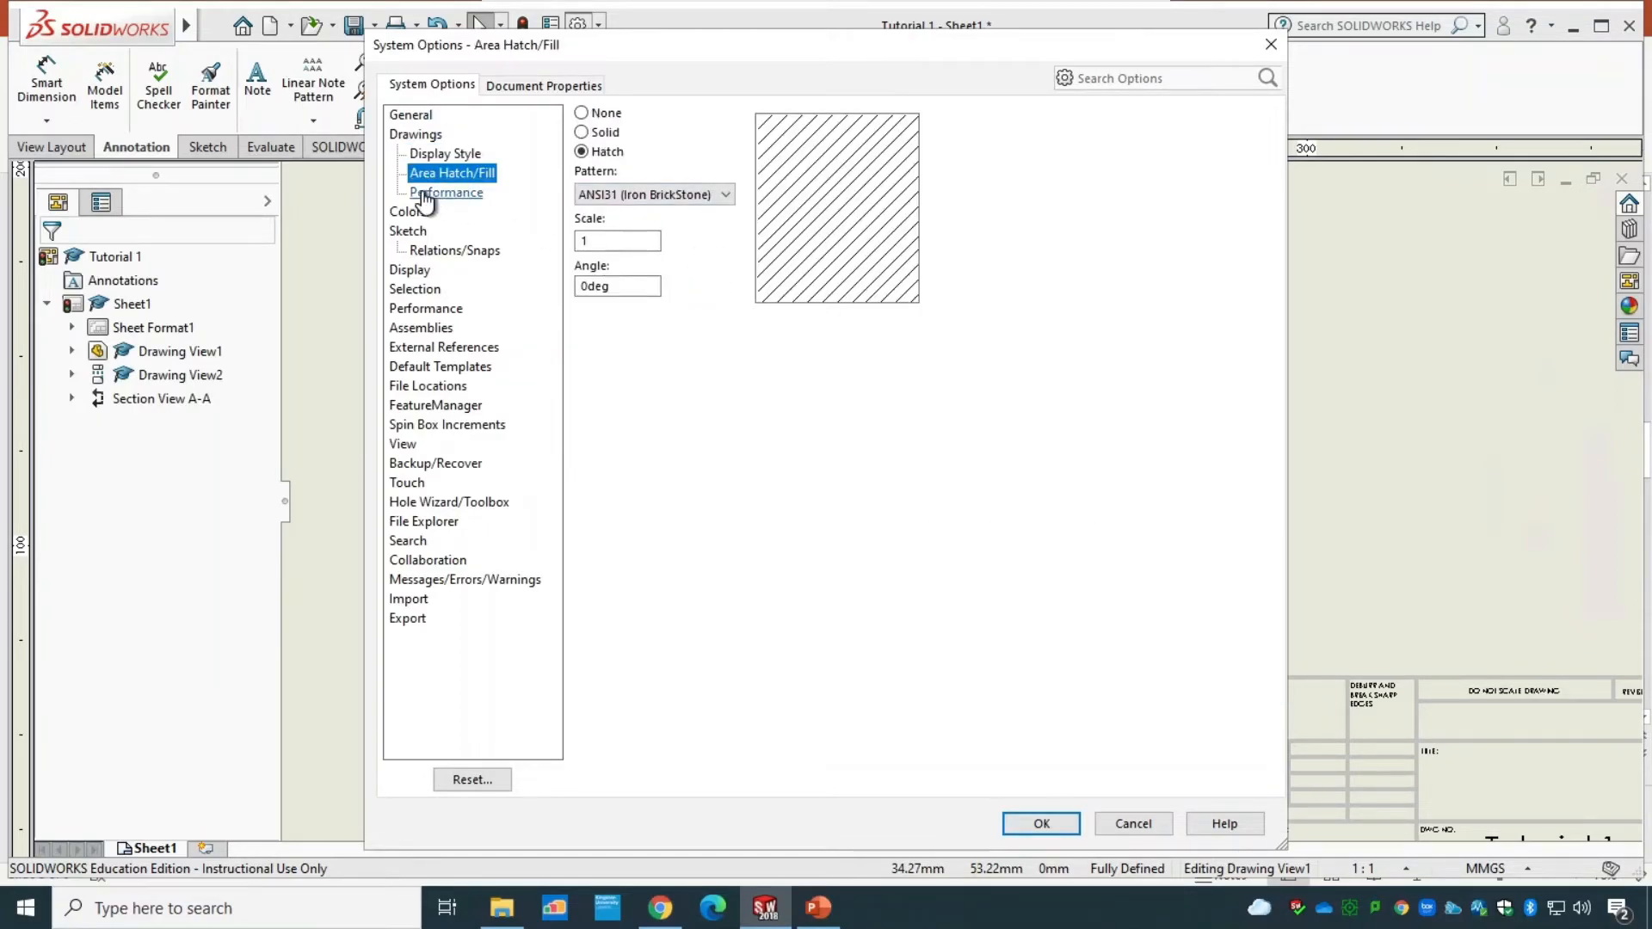
click(426, 195)
click(406, 211)
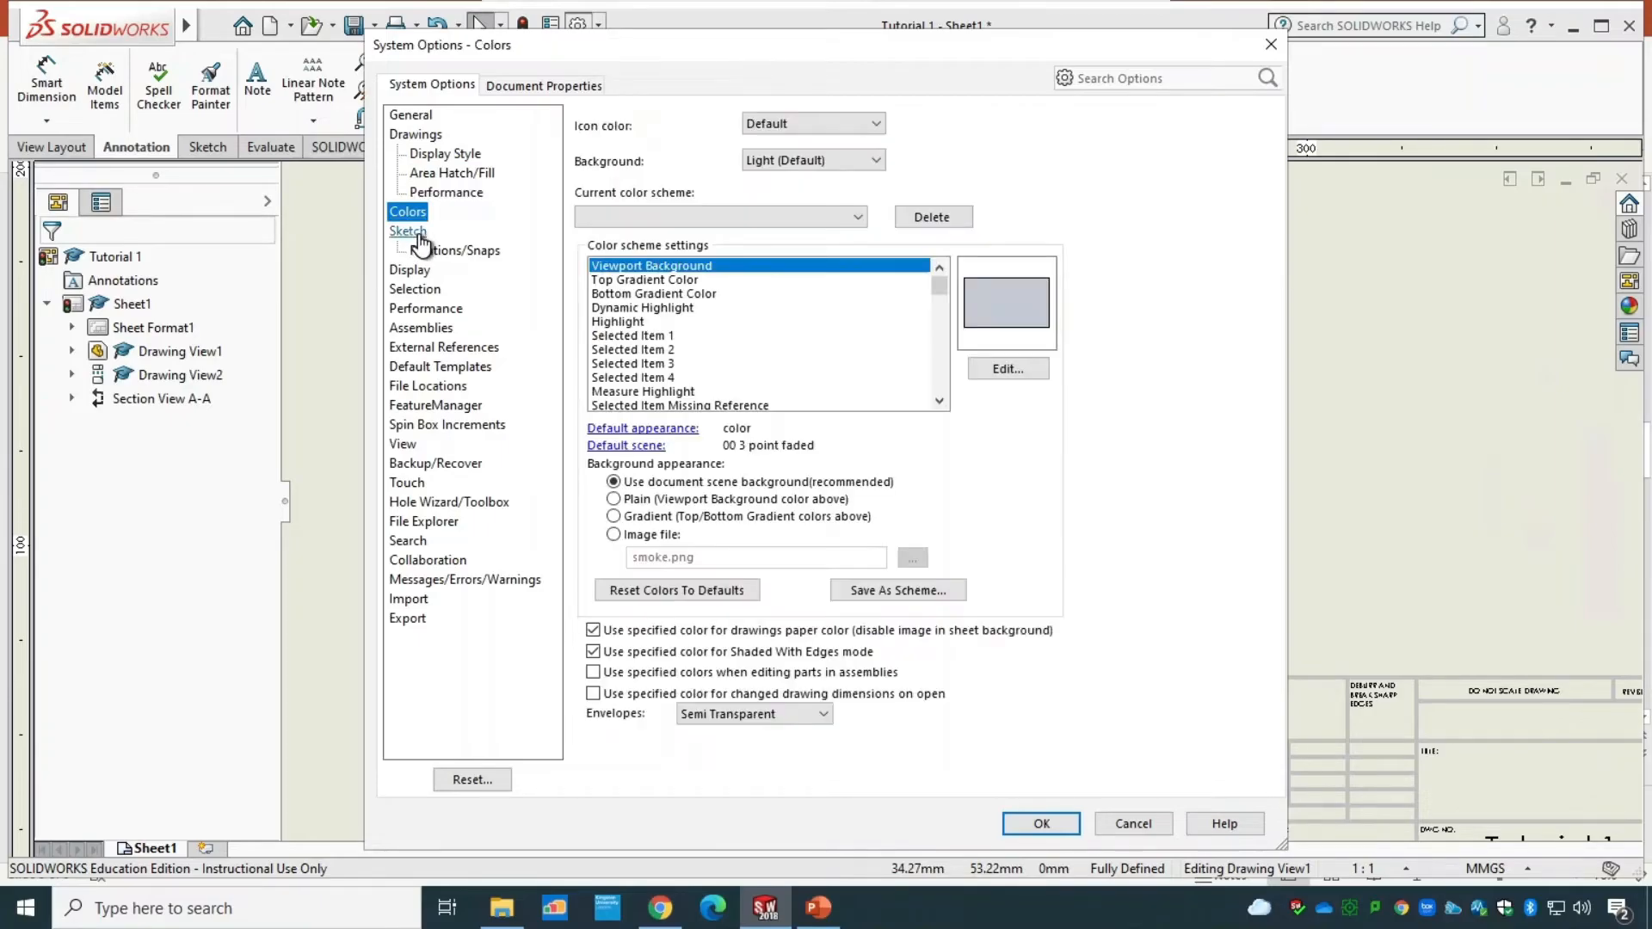
click(408, 231)
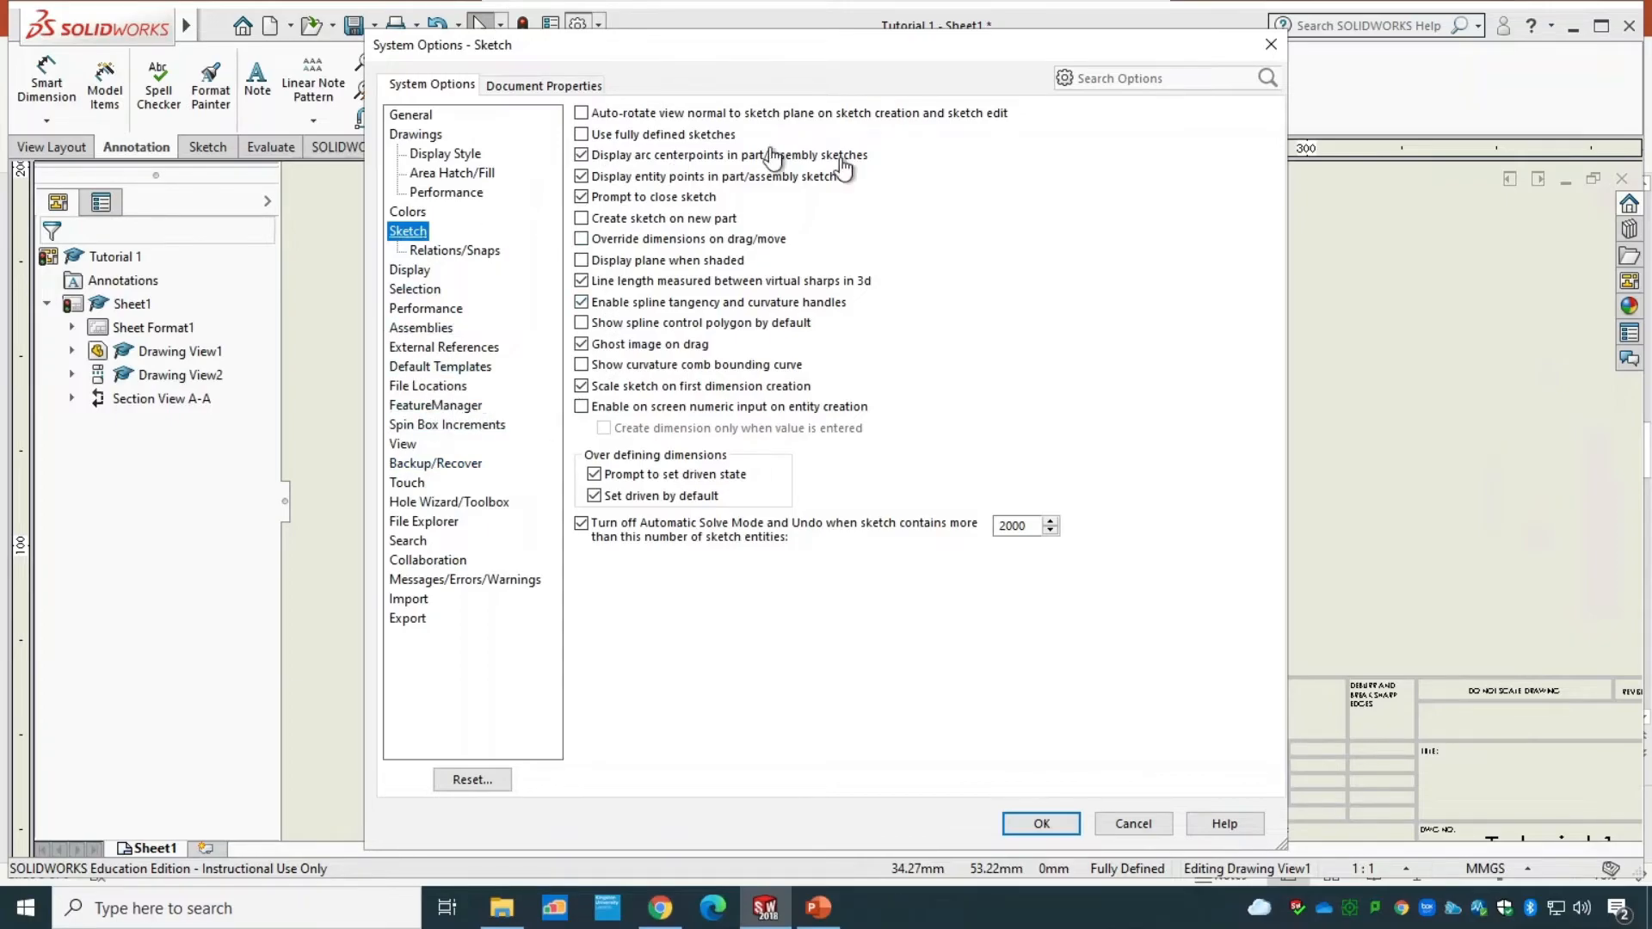
- Set the primary precision of dimensions to None in the document properties and apply it
click(577, 89)
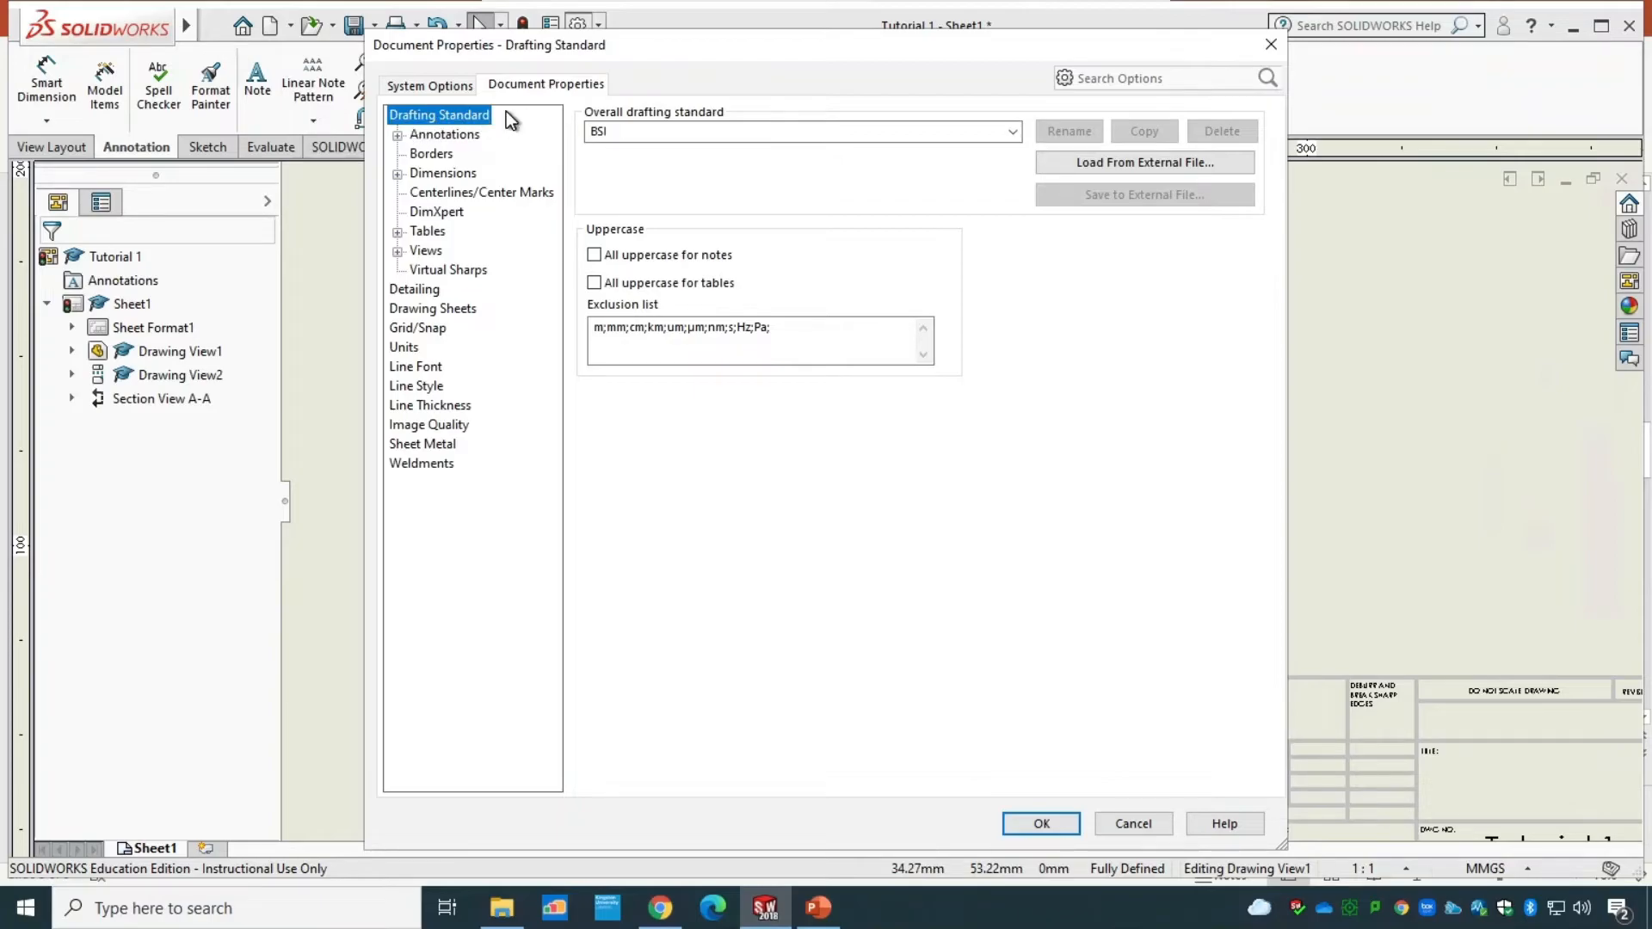
click(432, 175)
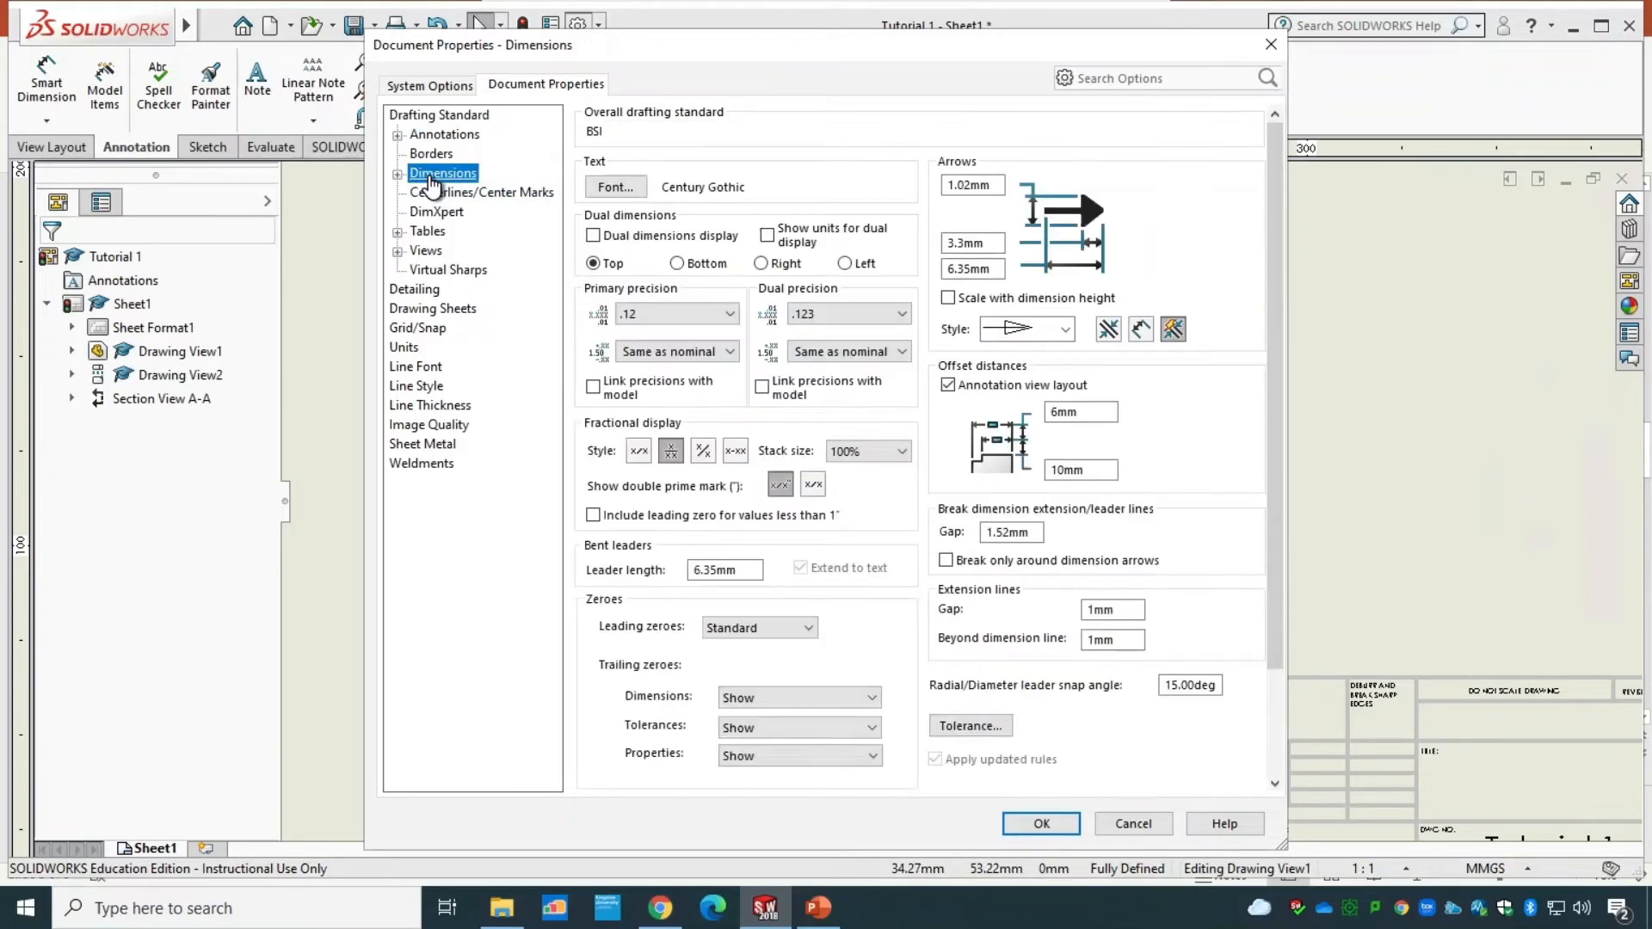
click(676, 318)
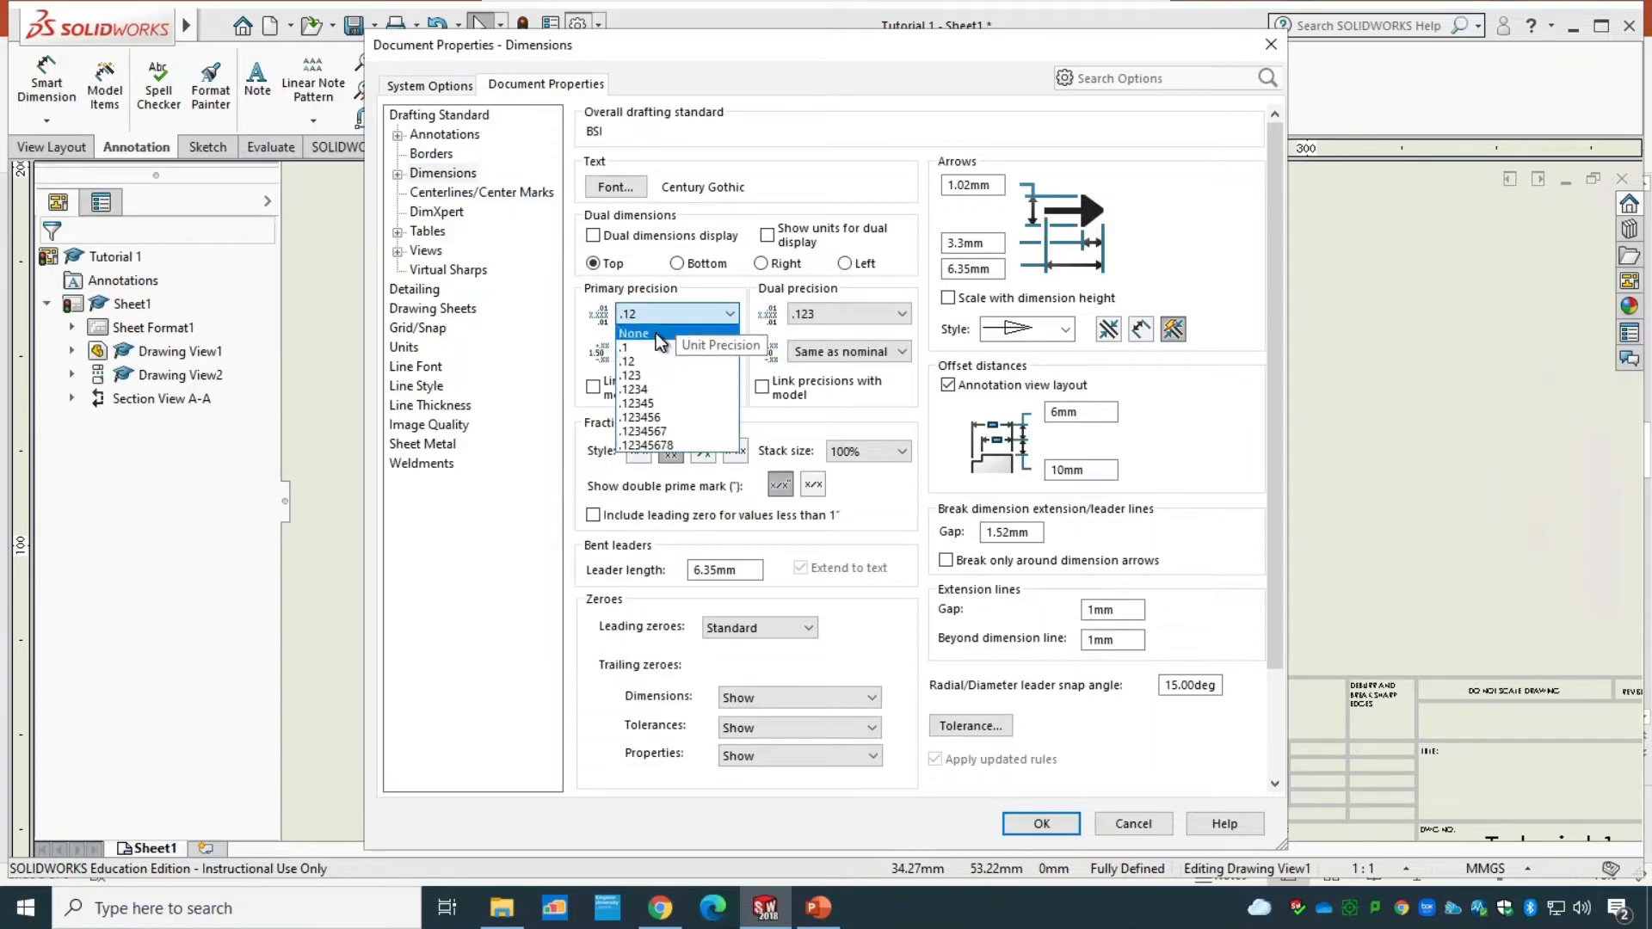
click(655, 333)
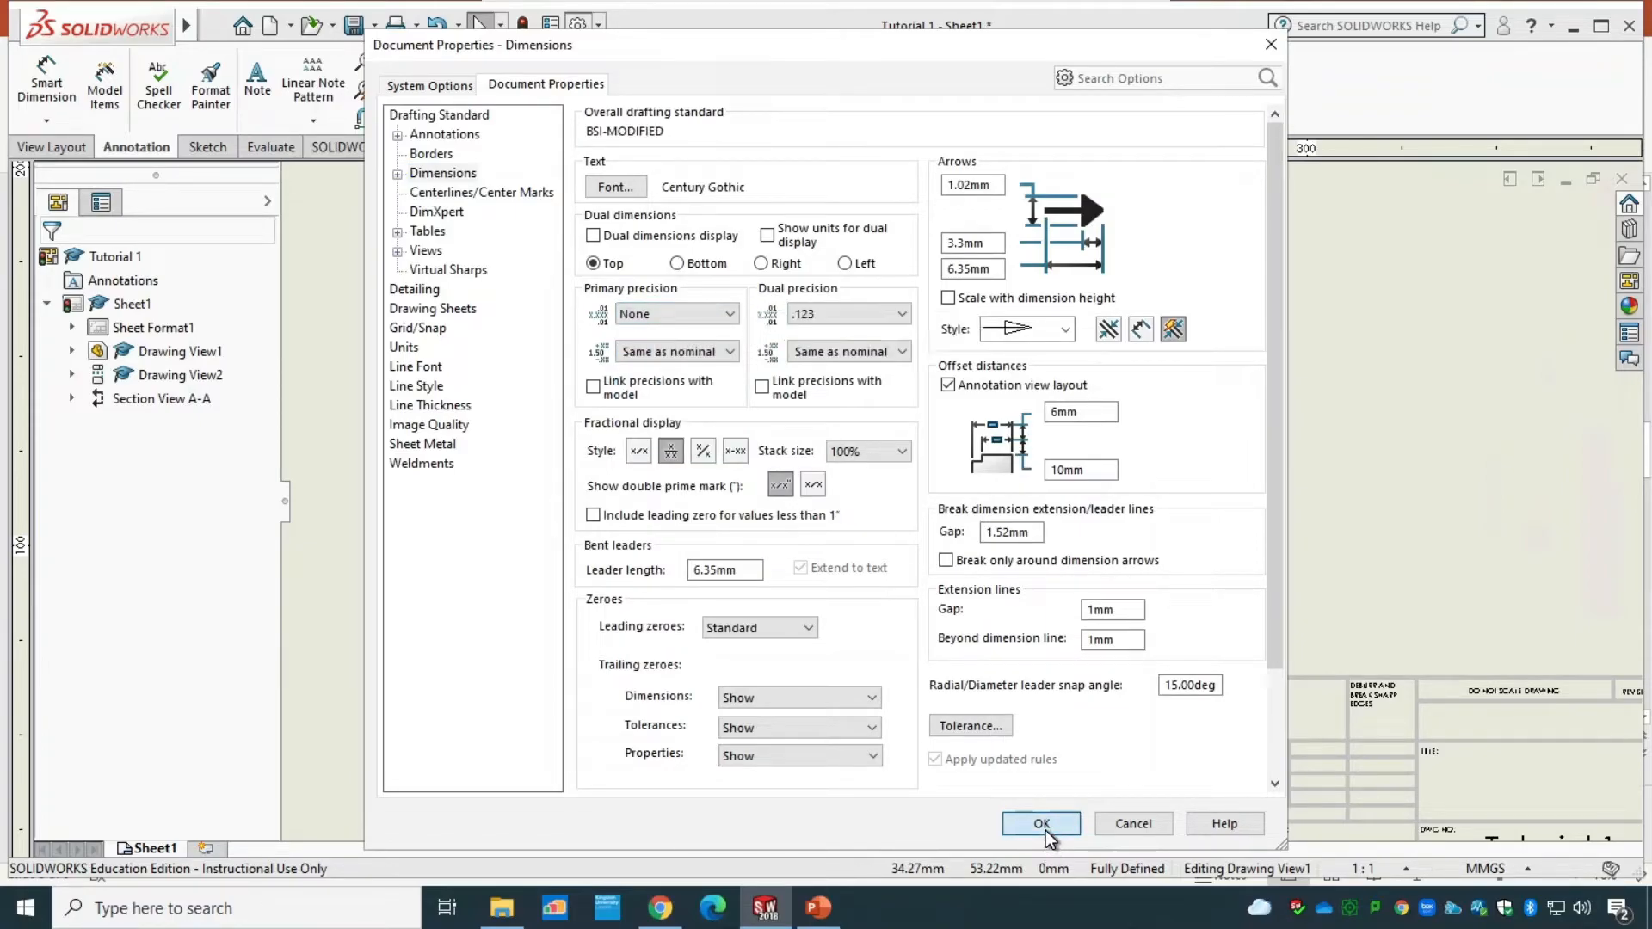
click(1125, 824)
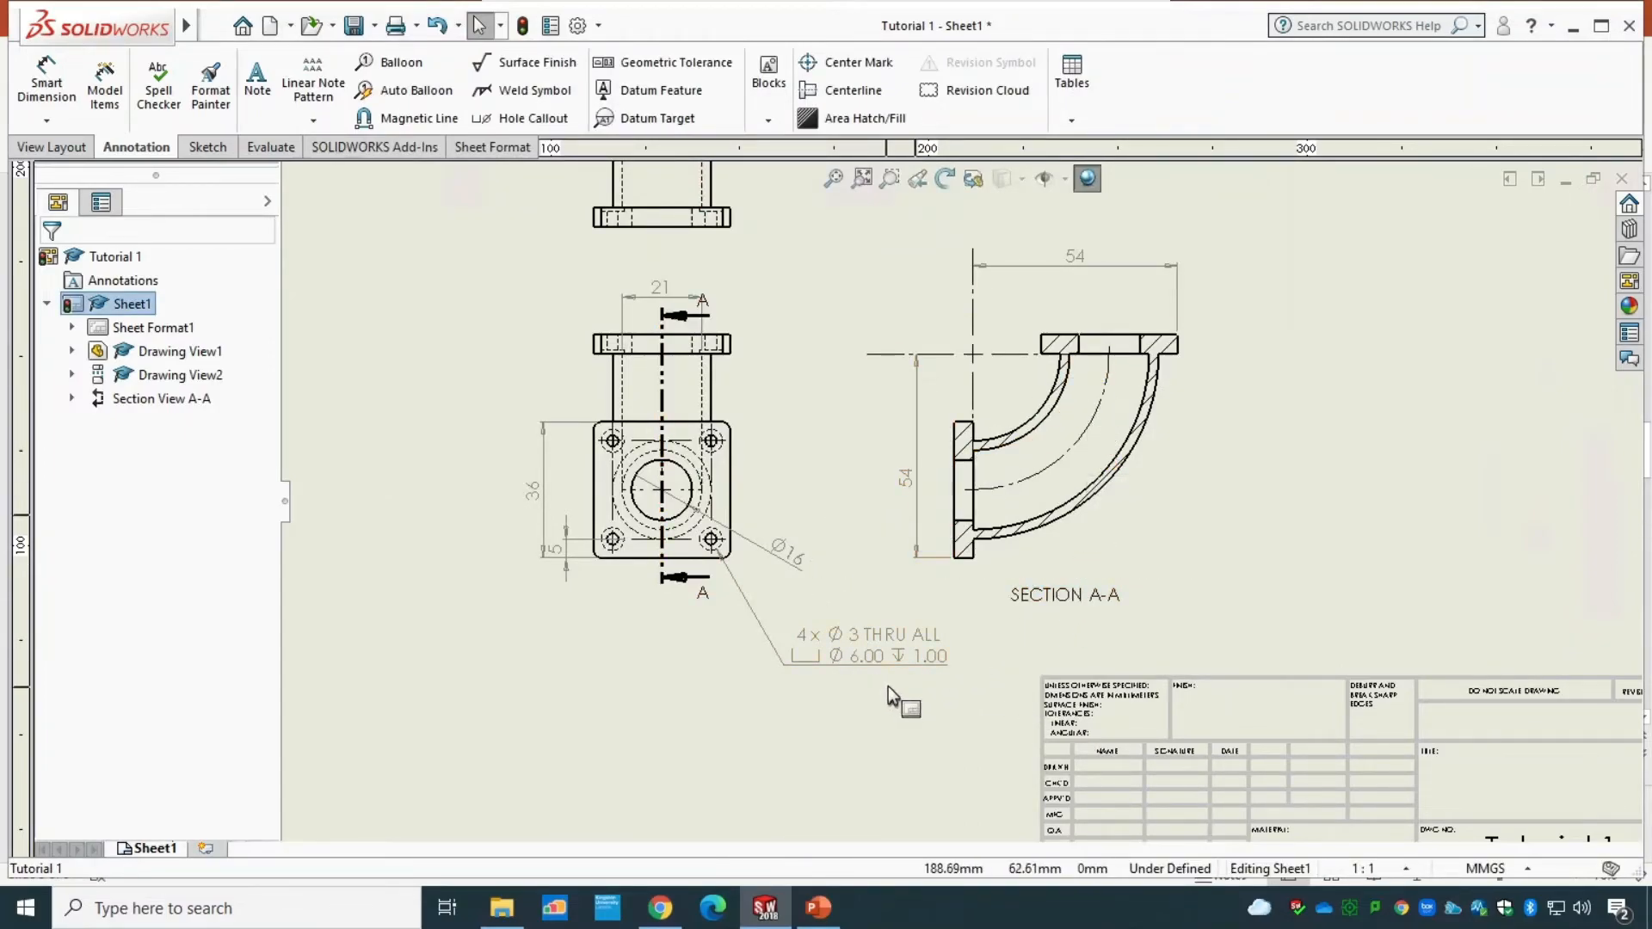
- Dimension the radius of the elbow's bend centerline in the section view, placing the value outside the outer arc
click(46, 81)
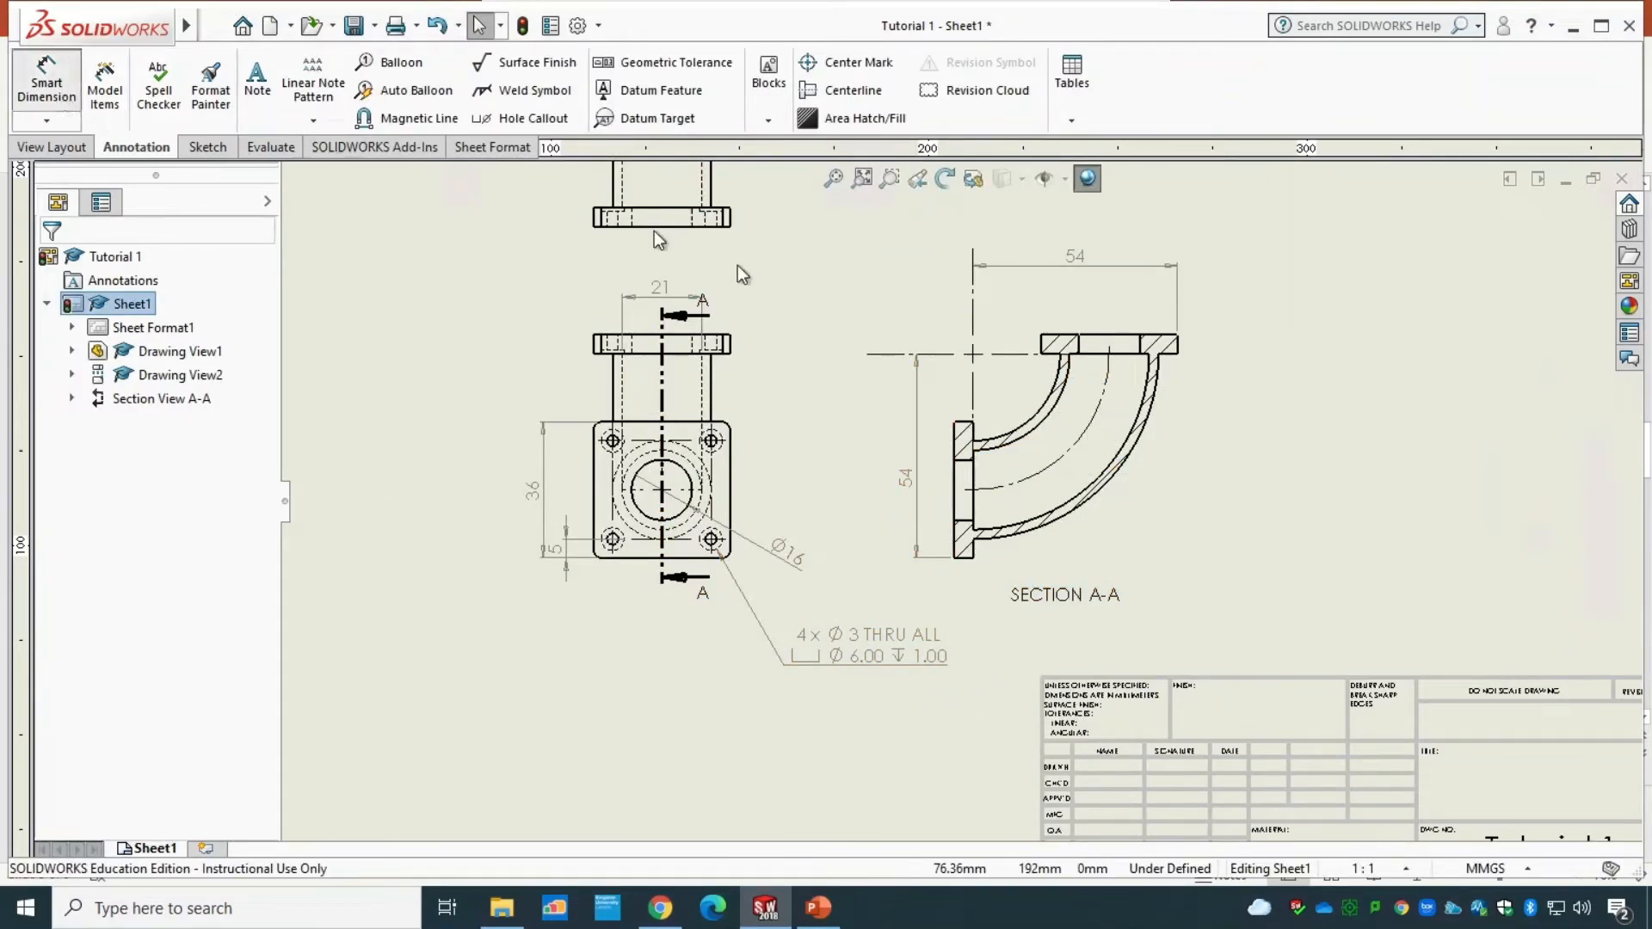
click(1062, 454)
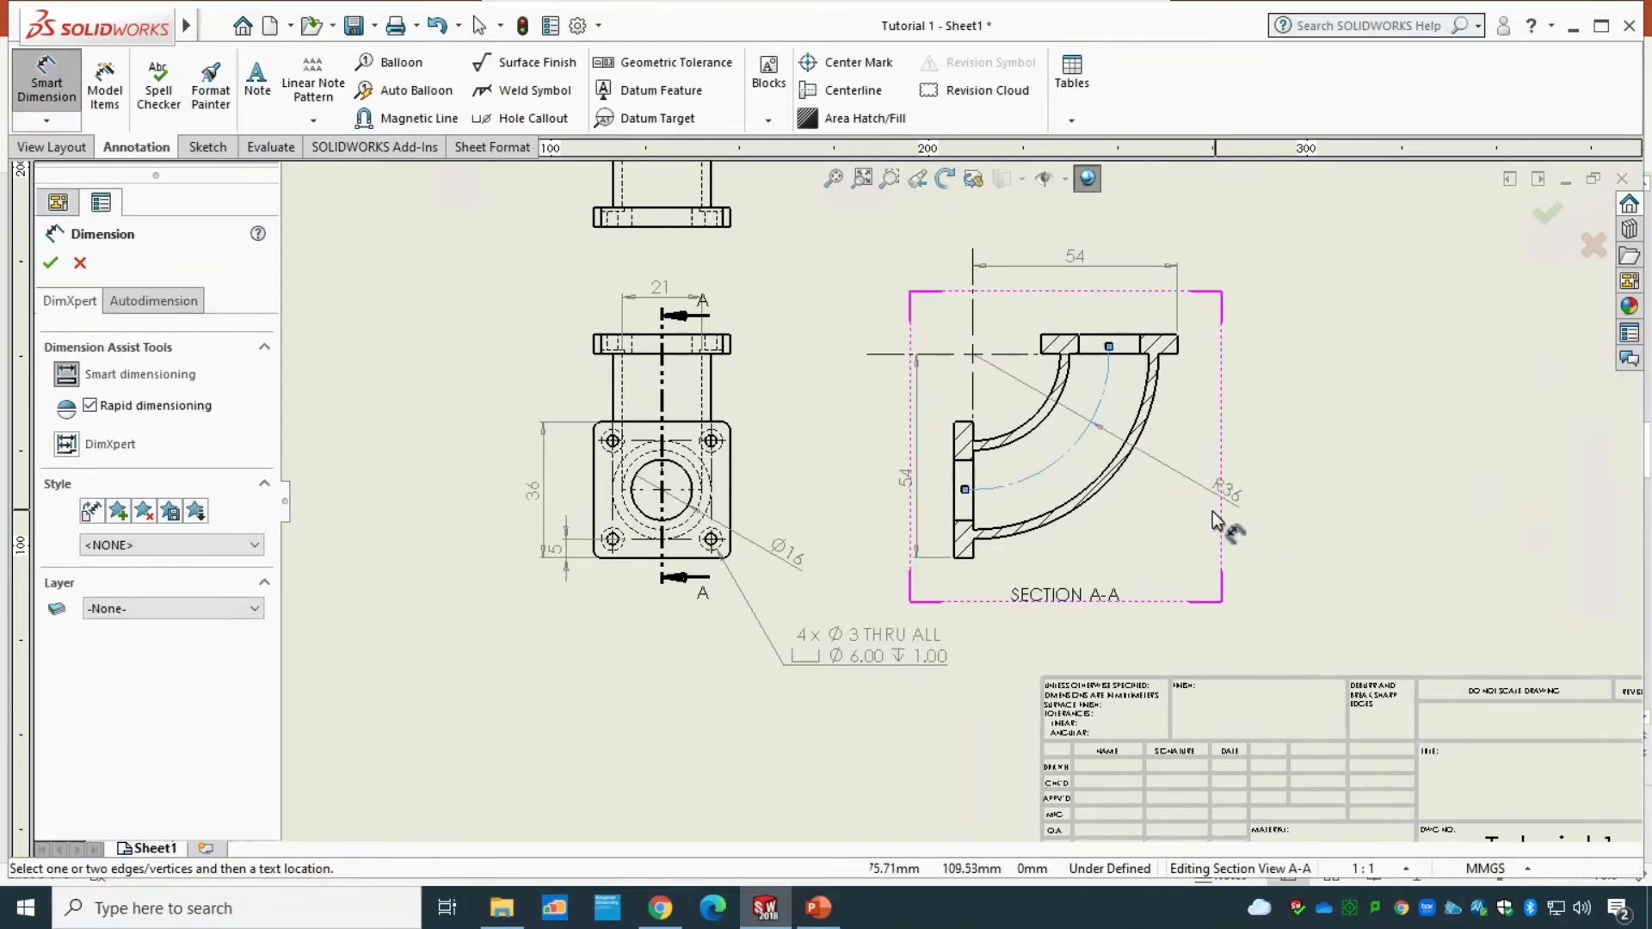
click(1258, 523)
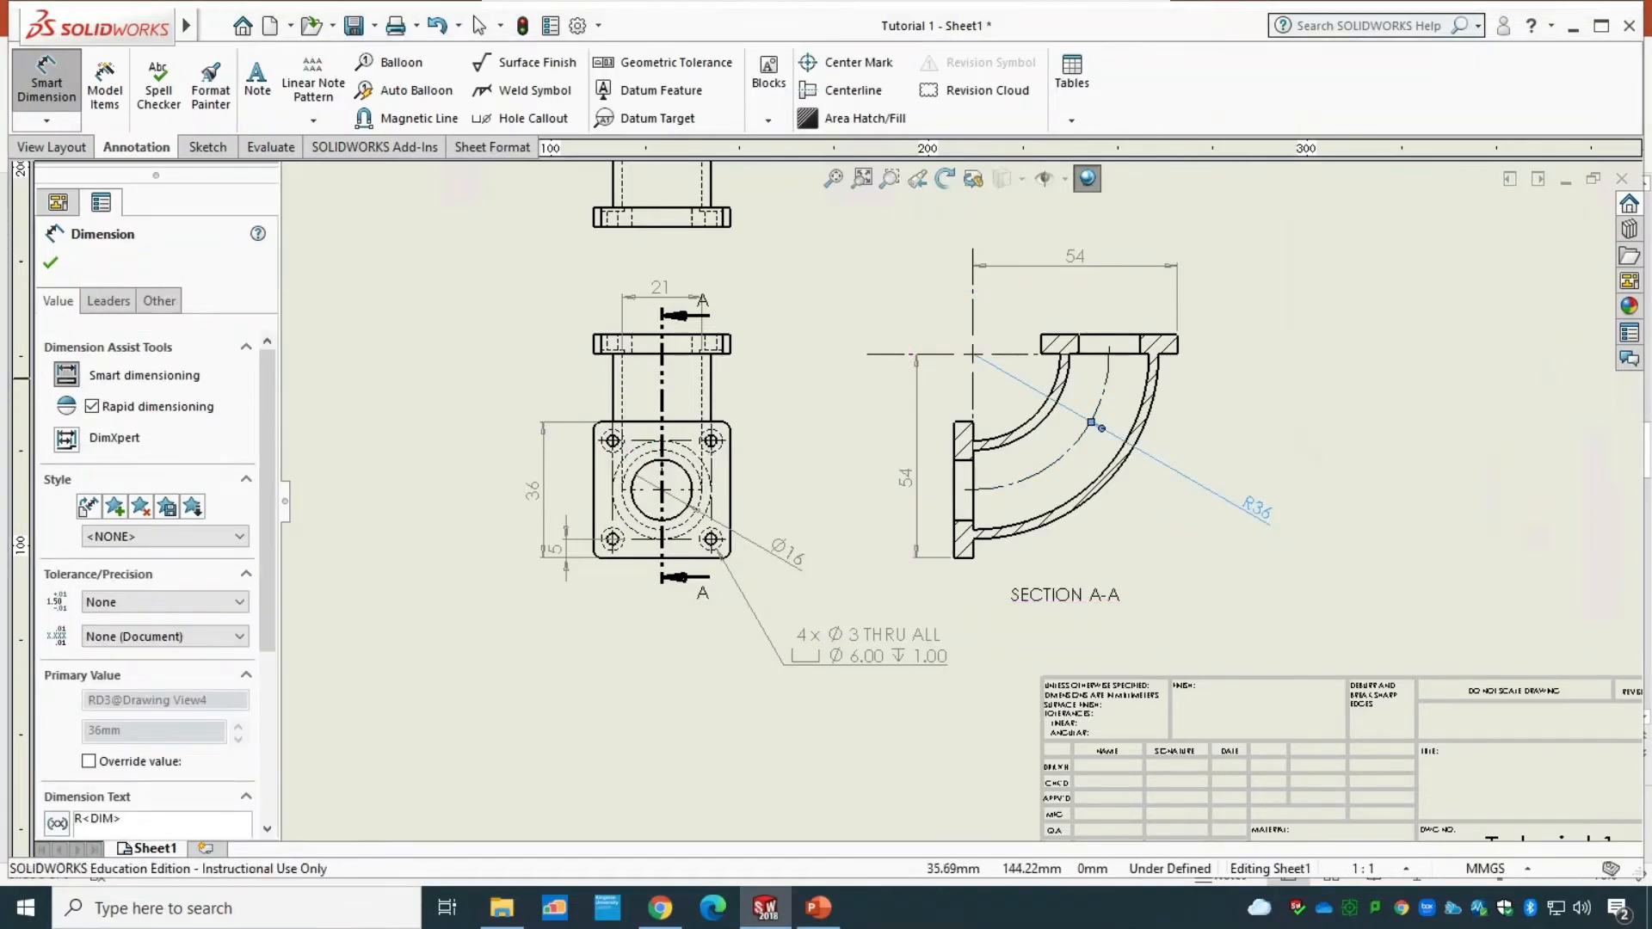
click(51, 267)
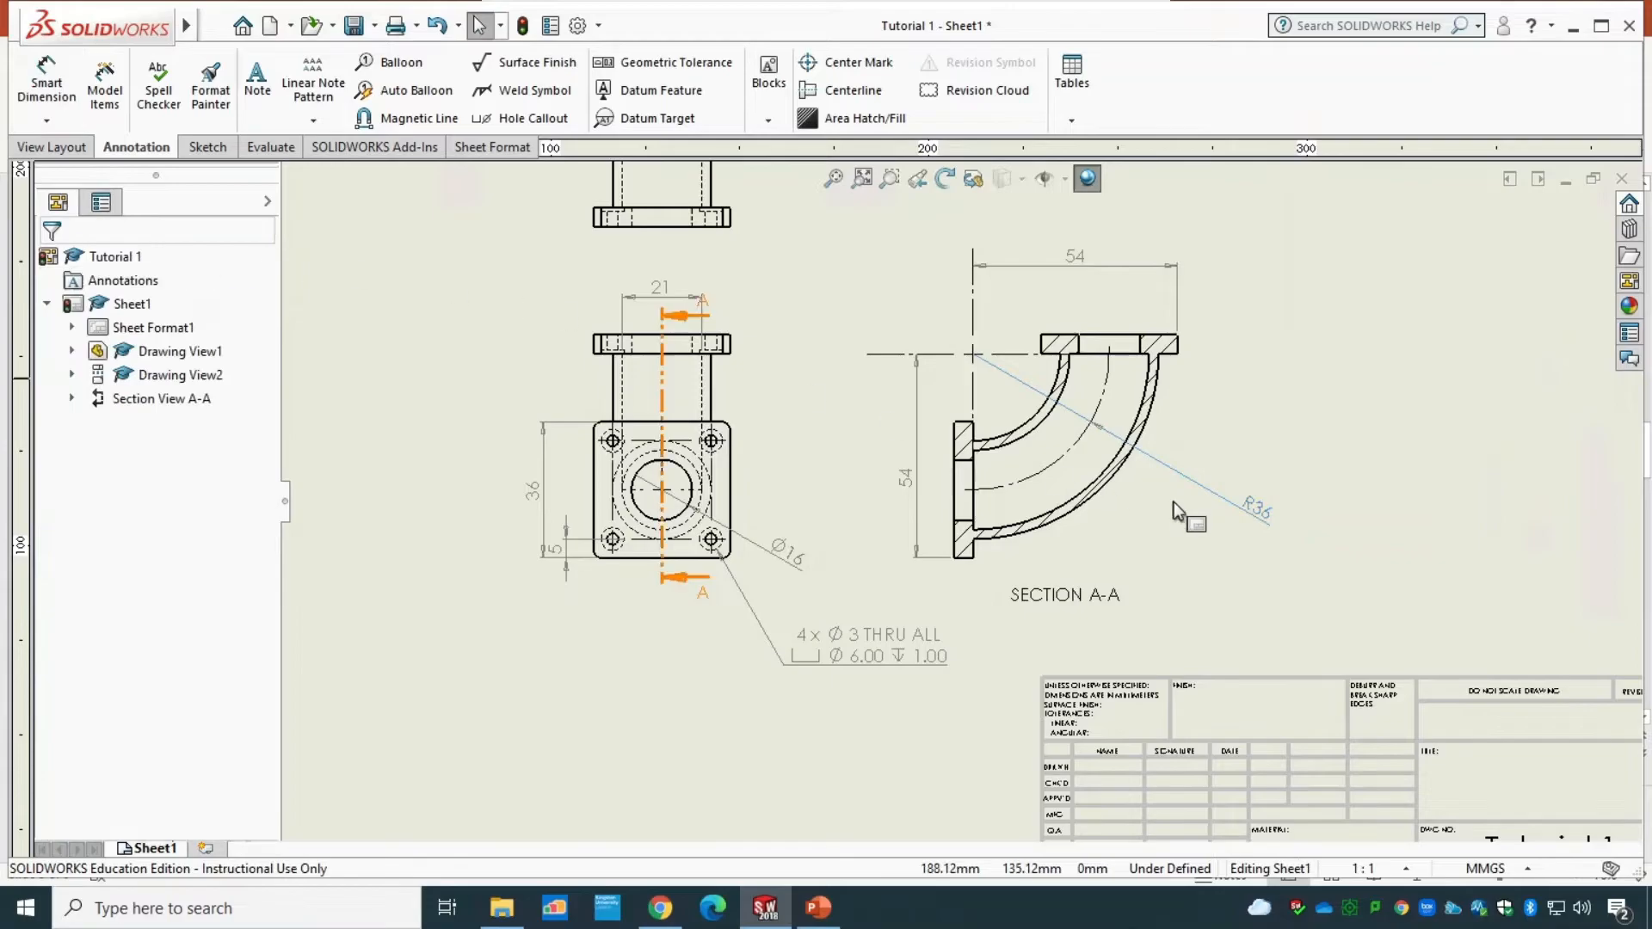
- Dimension the thickness of the upper and lower flanges in the section view, placing the values outside the part
click(43, 90)
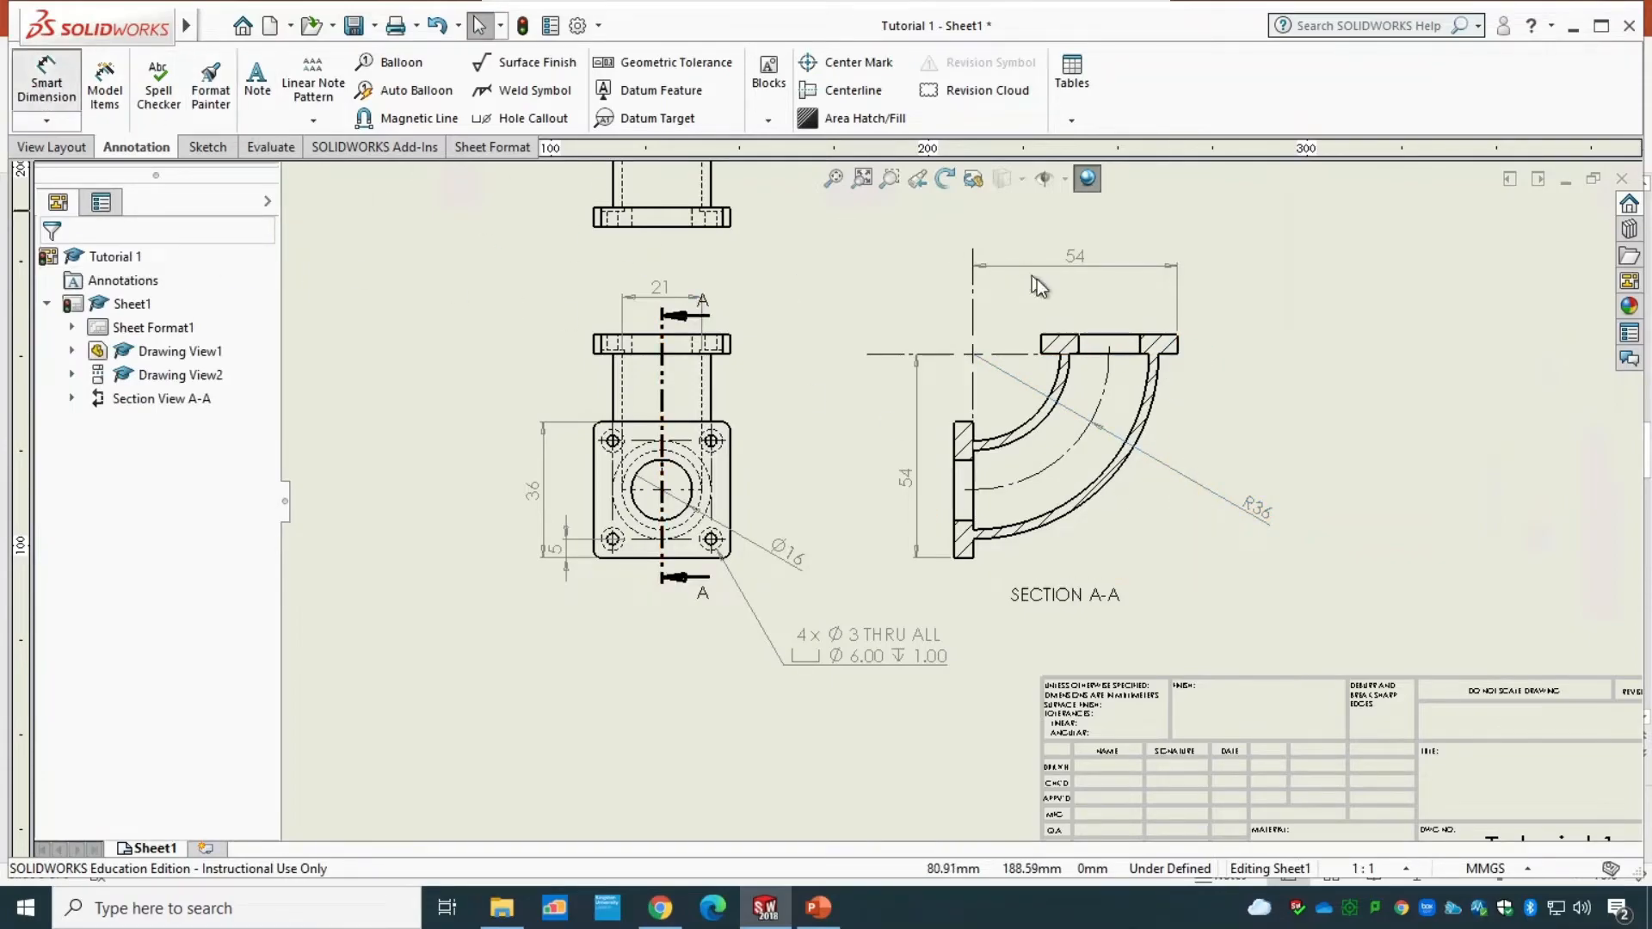
click(1178, 346)
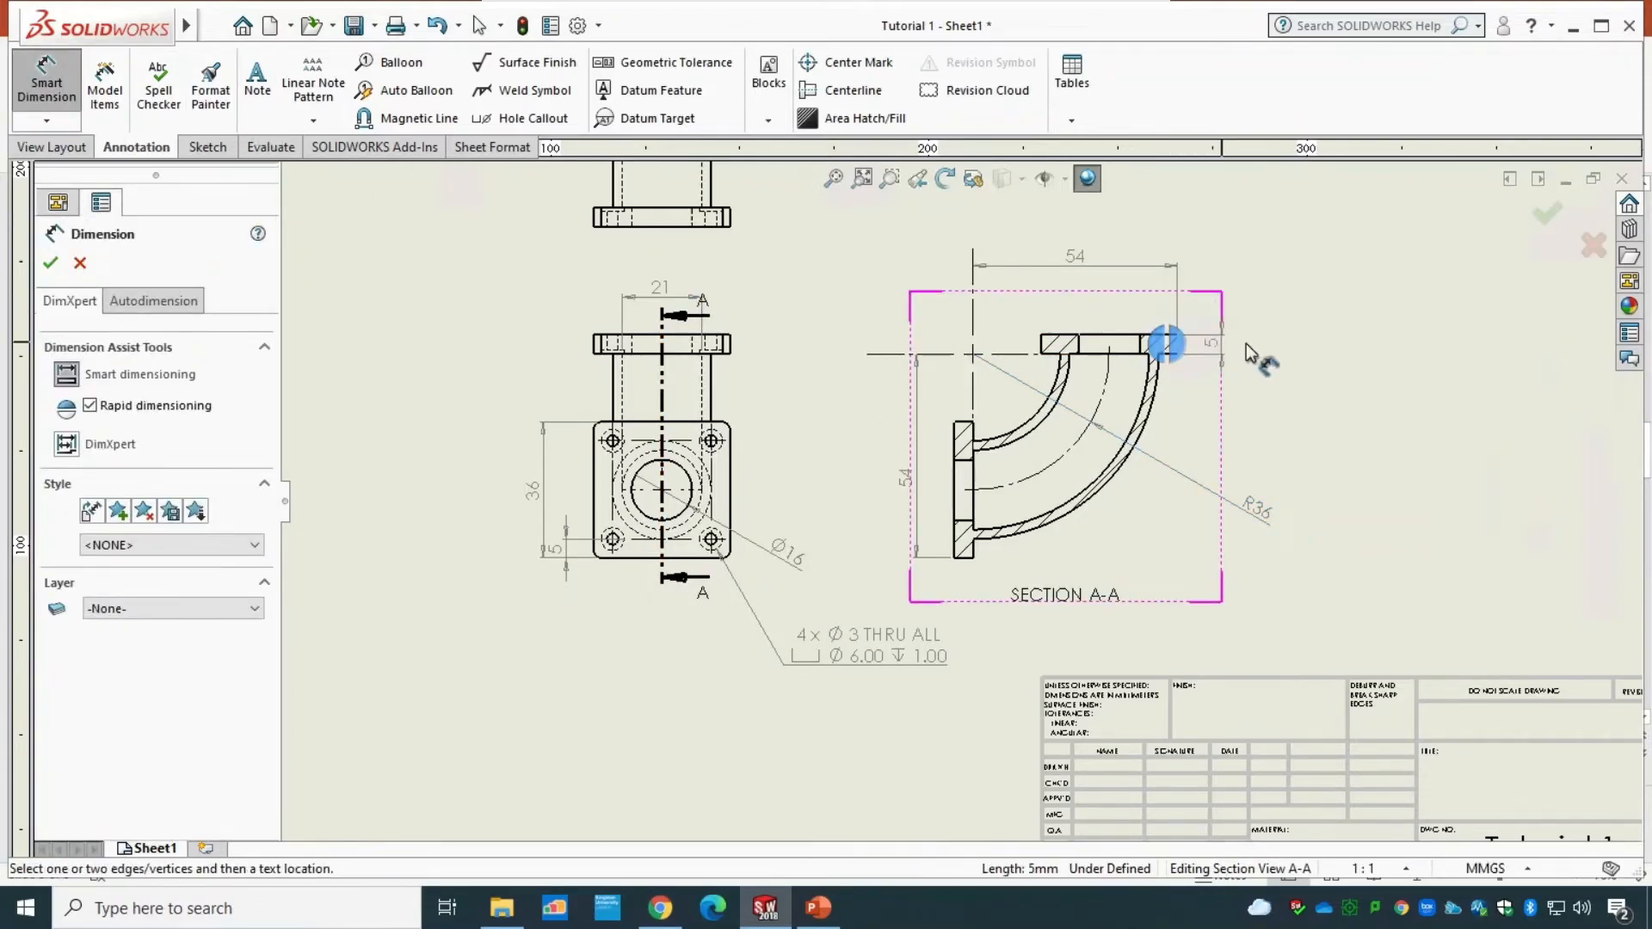
click(1257, 348)
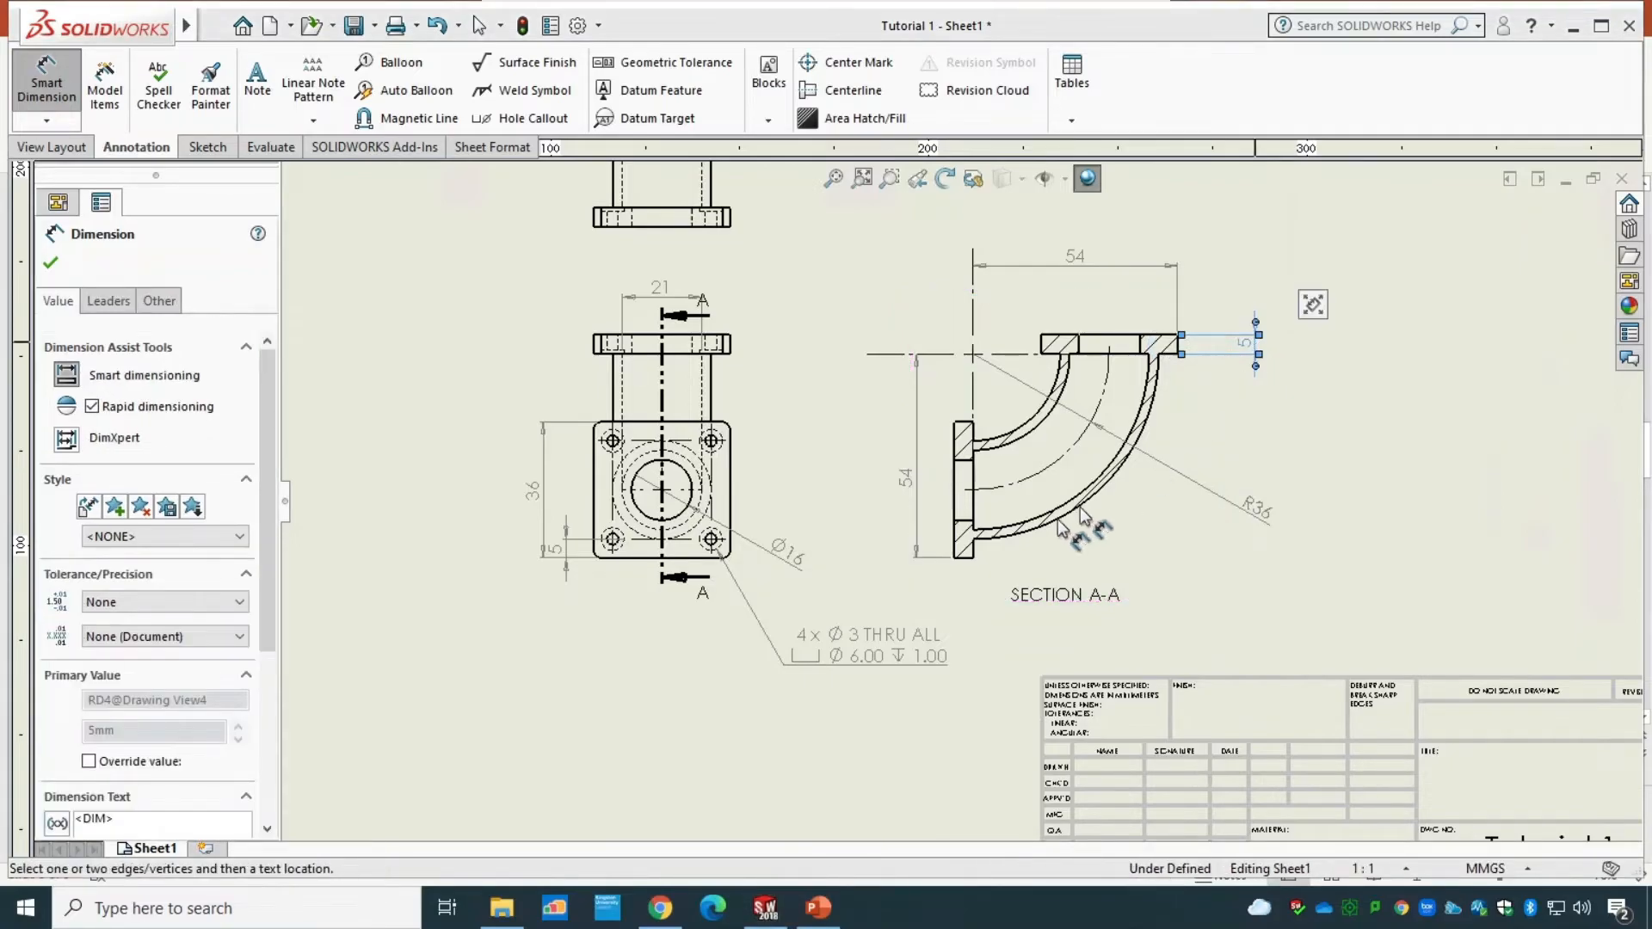
click(963, 555)
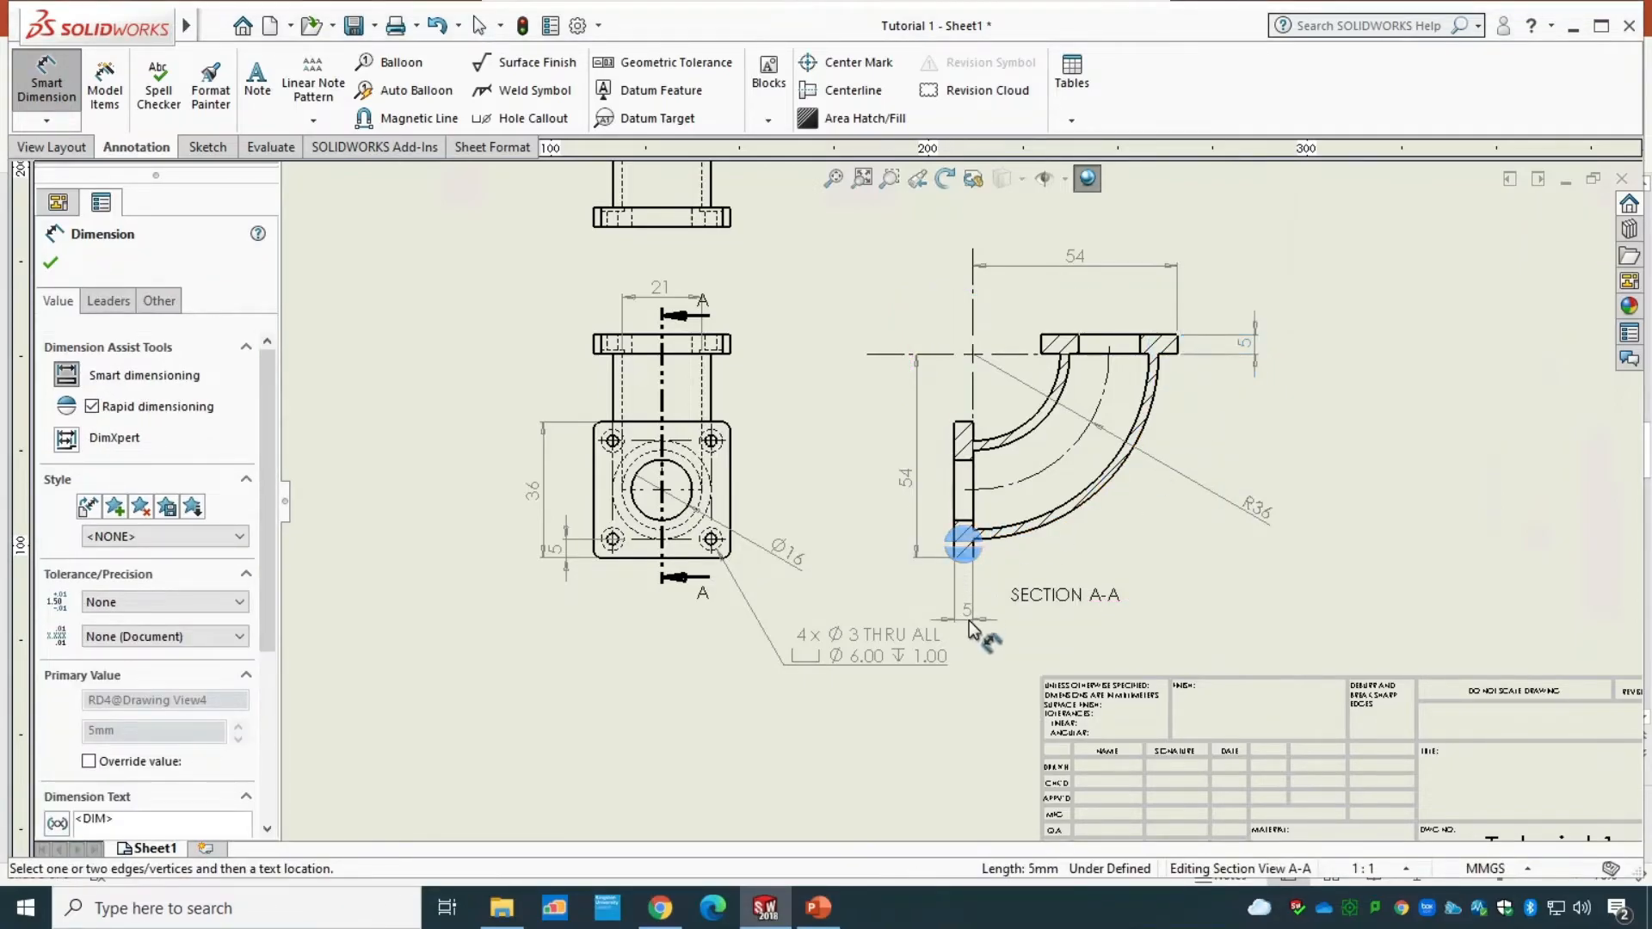
click(959, 603)
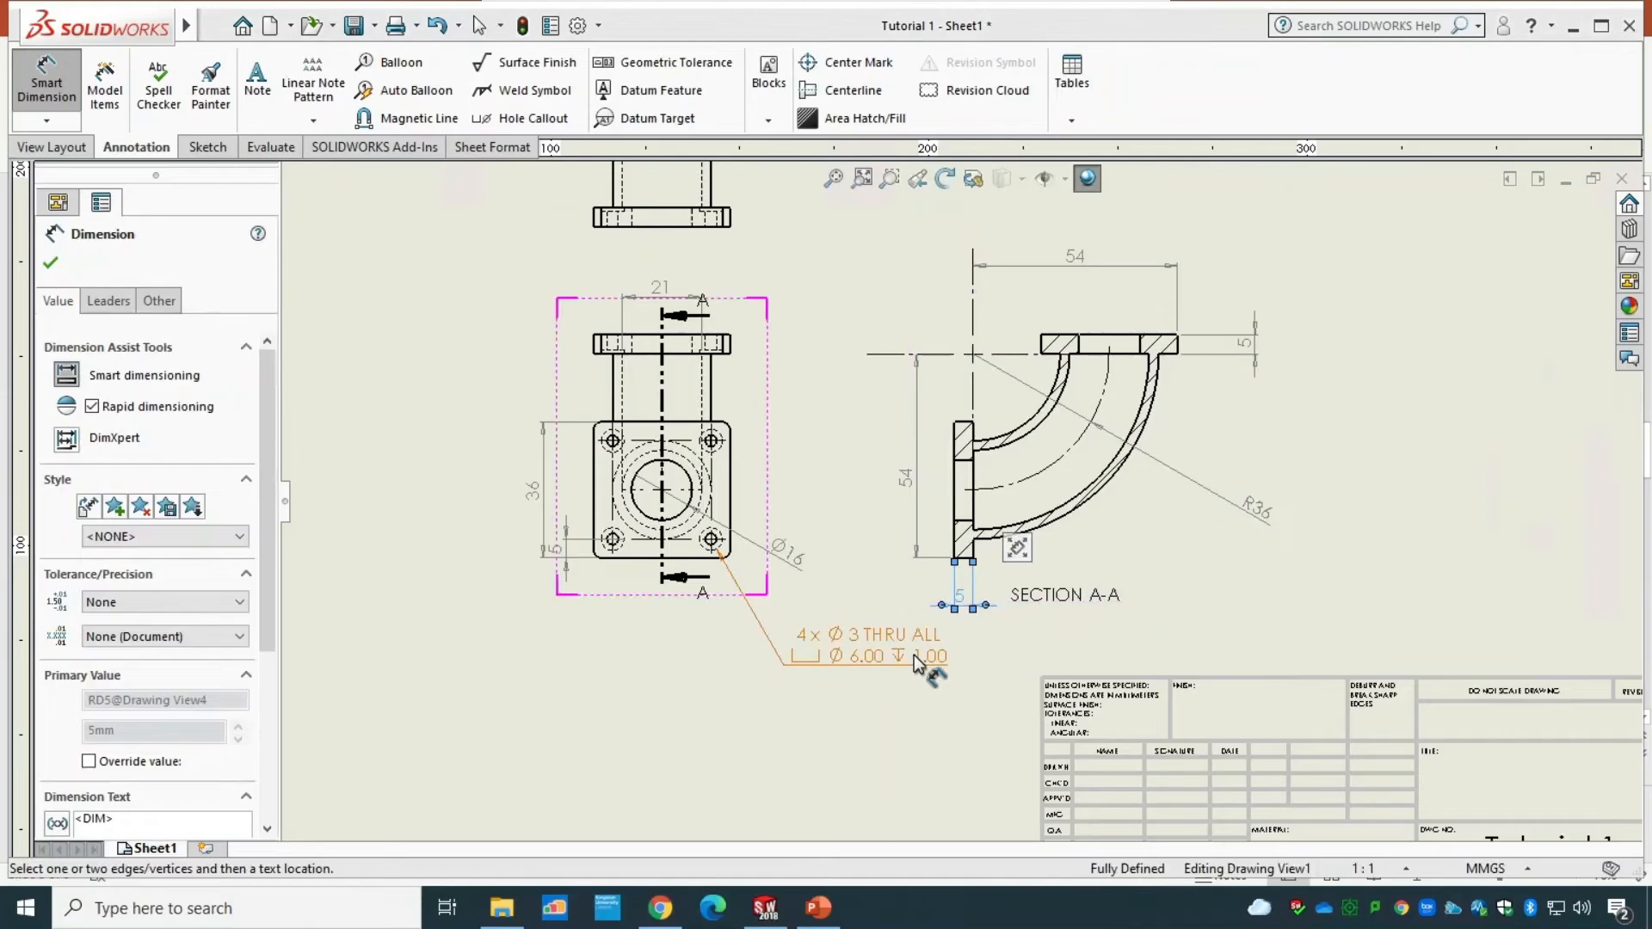
- Move the four-hole callout directly beneath its hole in the front view and shift the lower flange's thickness dimension slightly closer to the flange
key(Escape)
drag(916, 659, 852, 671)
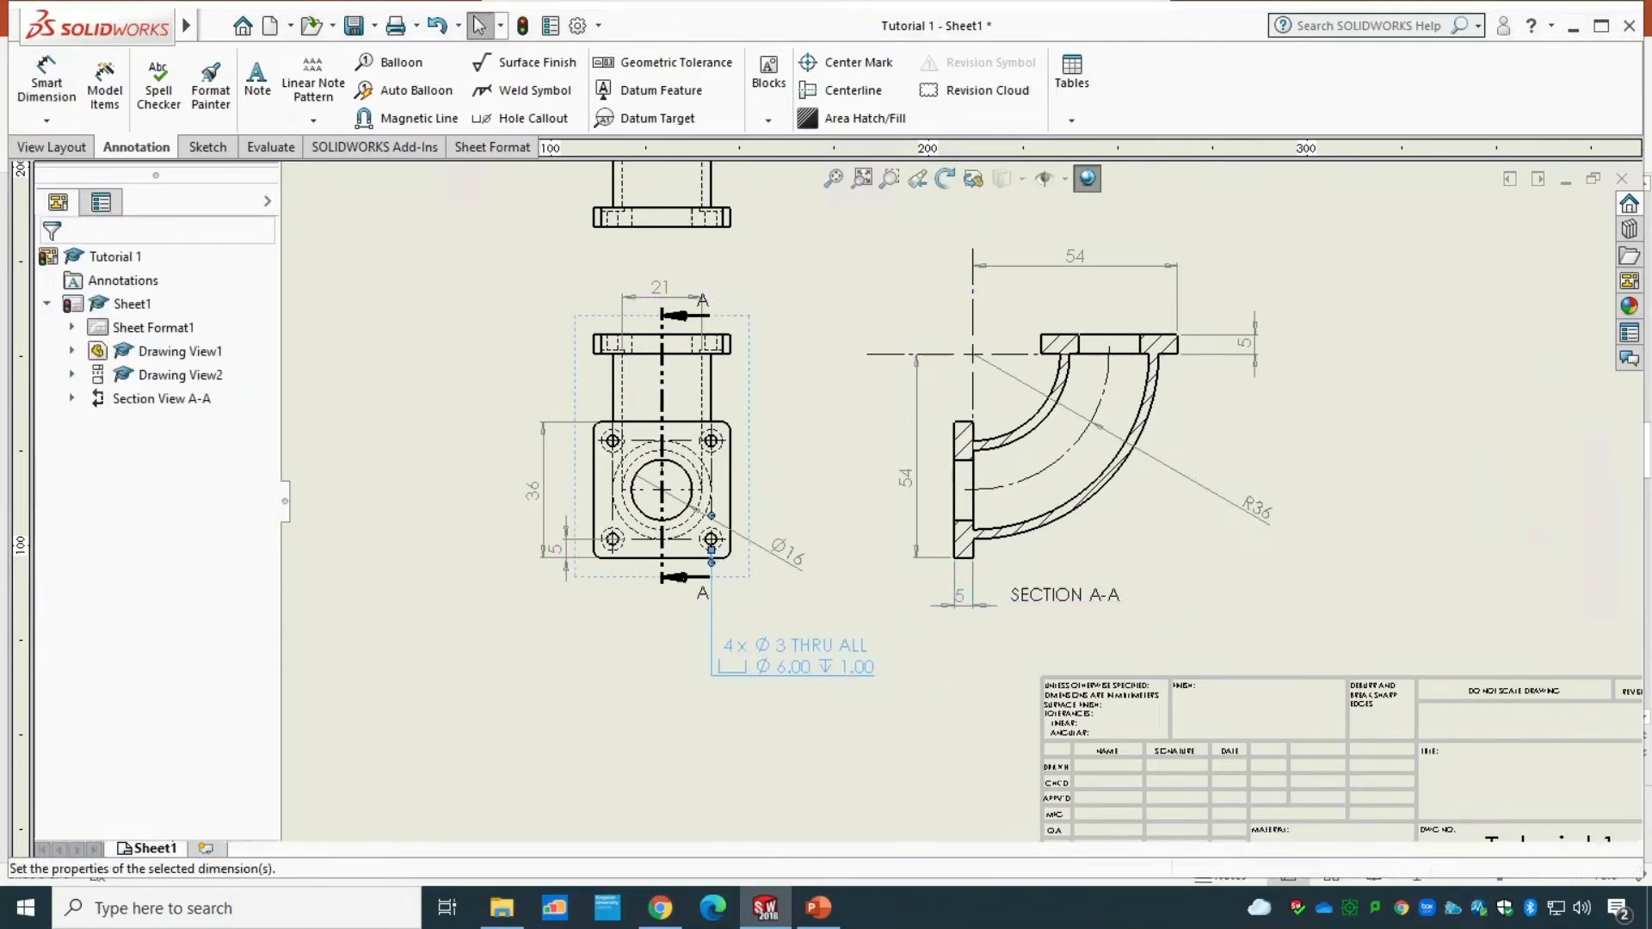
click(964, 601)
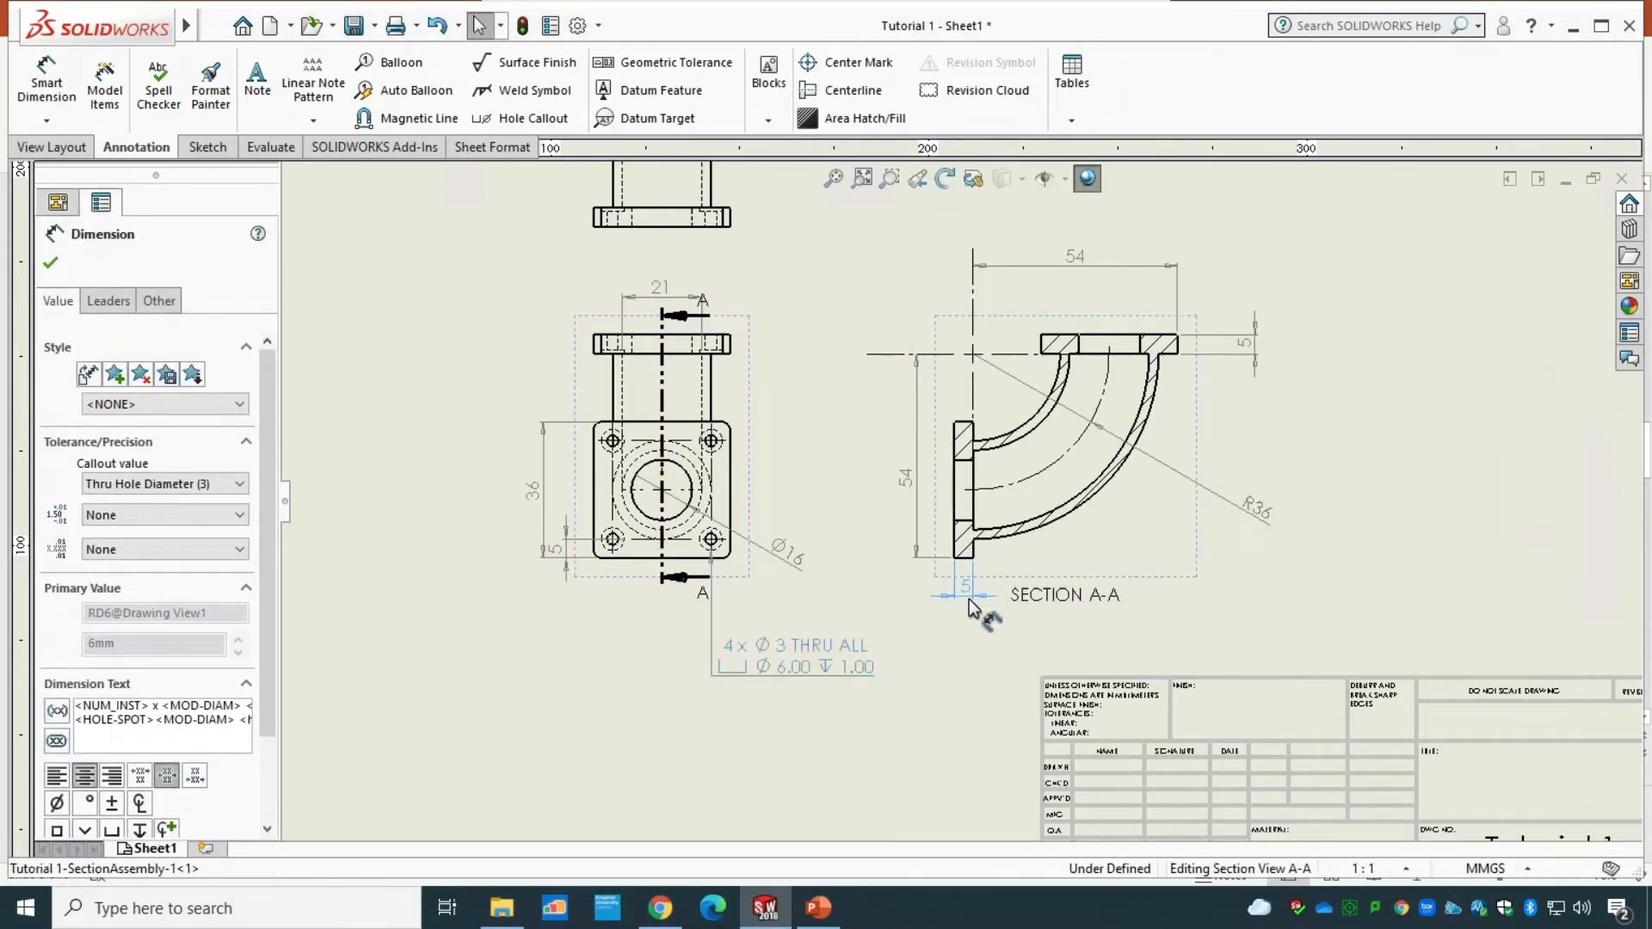
scroll(637, 398, up, 3)
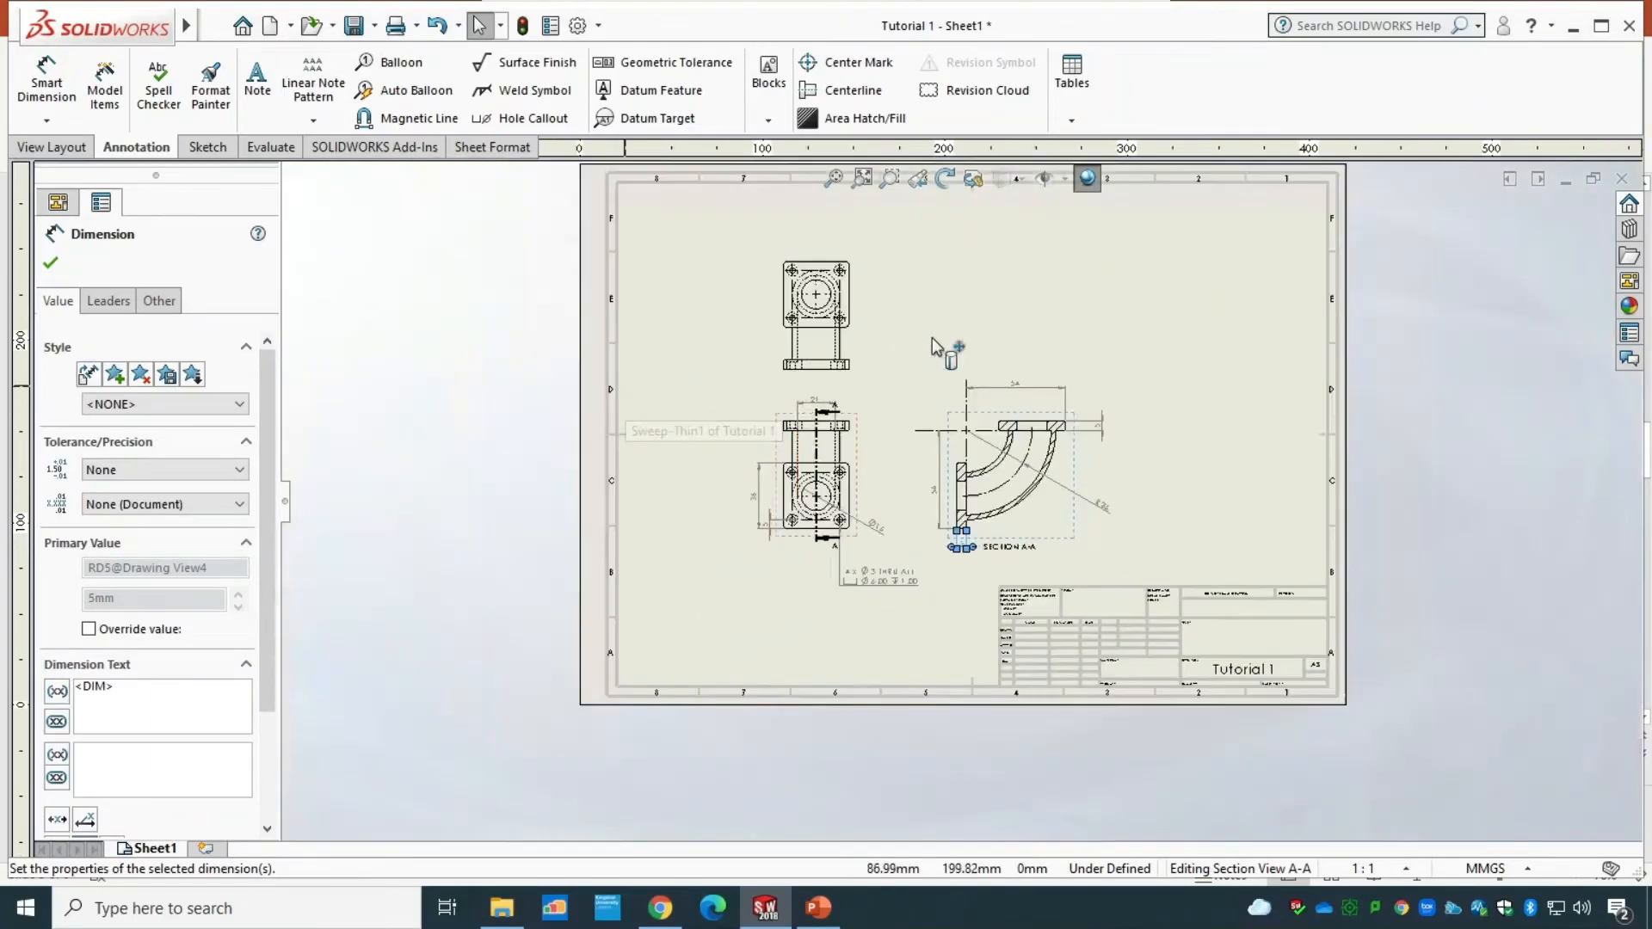
scroll(955, 357, down, 1)
scroll(1145, 370, down, 1)
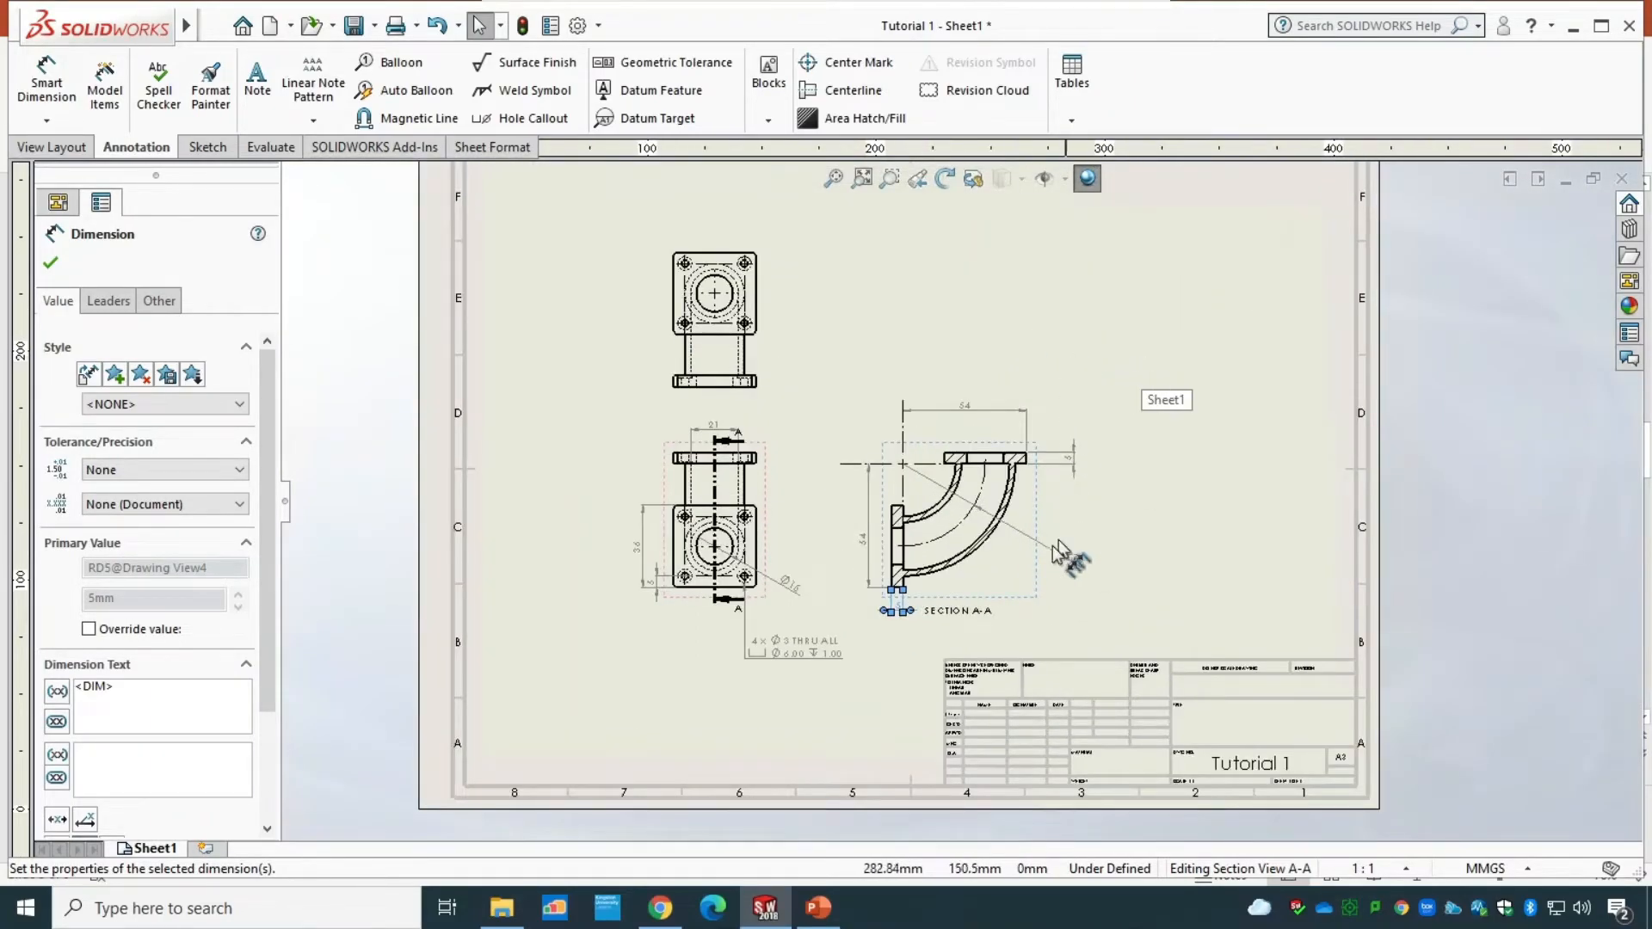
- Dimension the vertical distance from the square flange's upper edge to the upper-left hole center in the upper view, placing it outside the part
scroll(809, 288, down, 6)
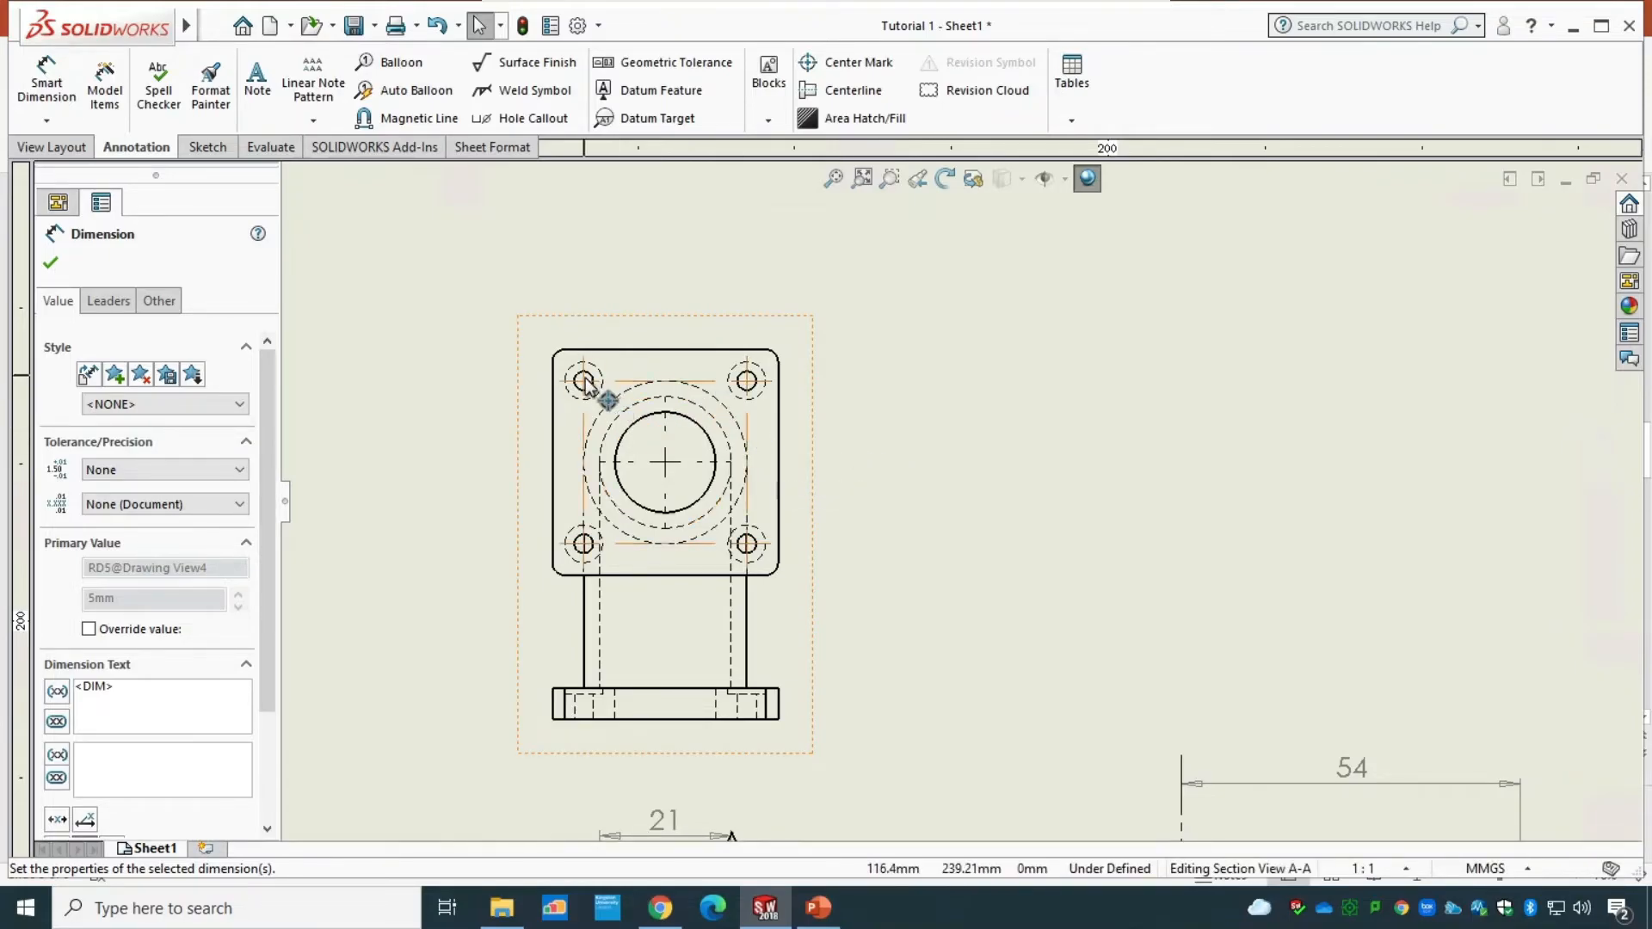
click(48, 95)
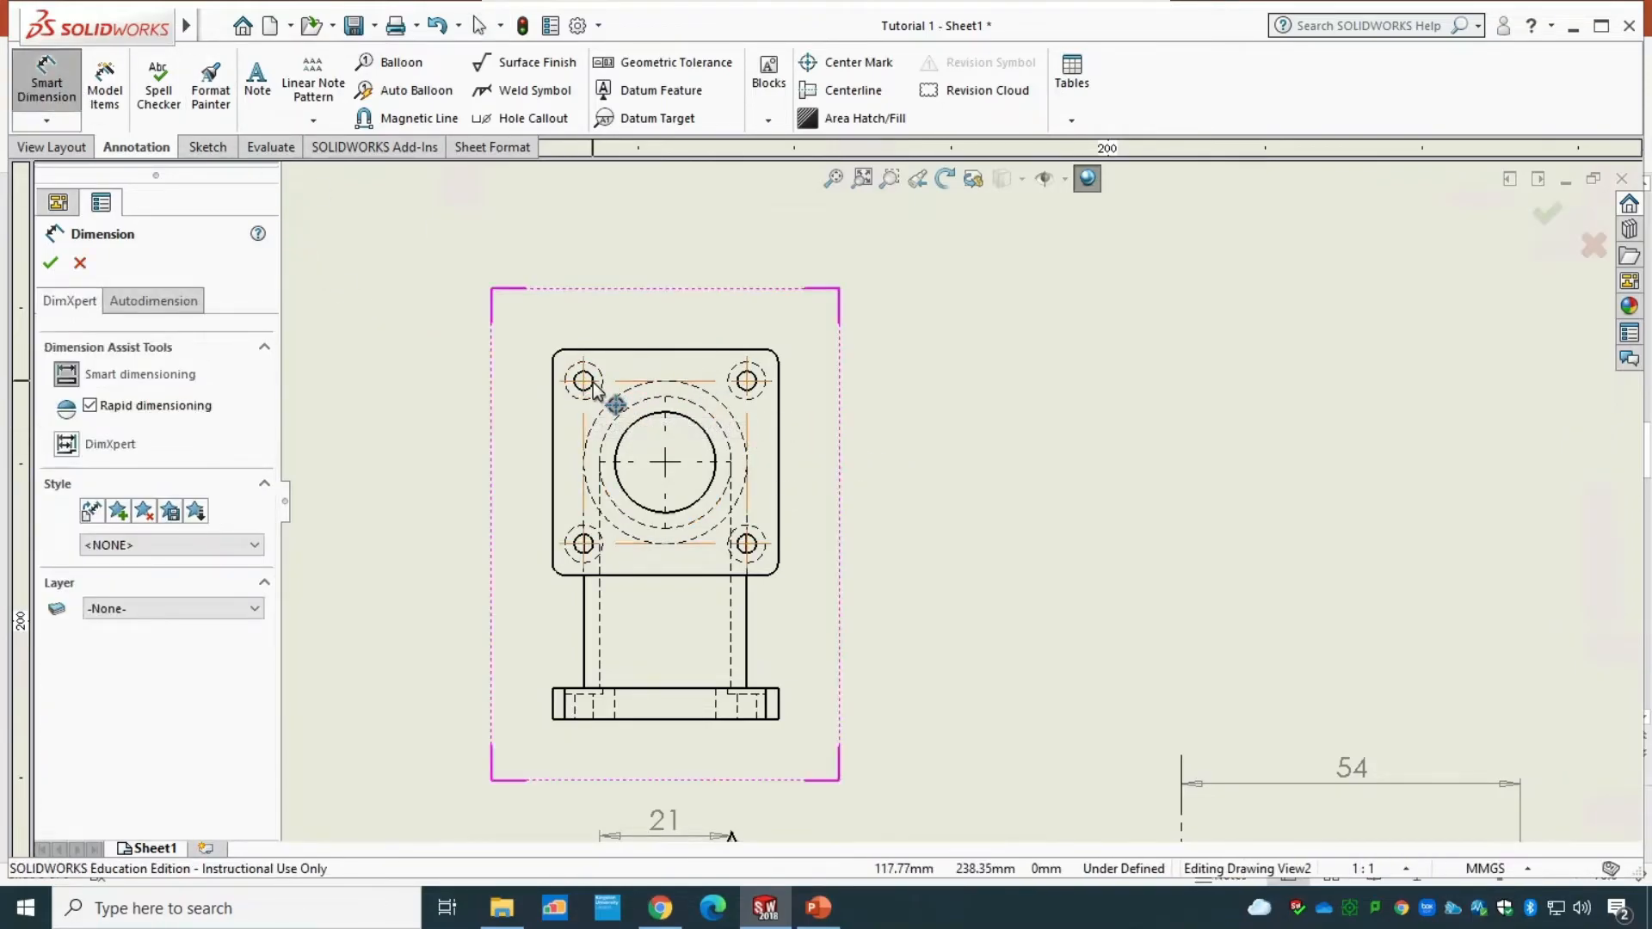
click(618, 351)
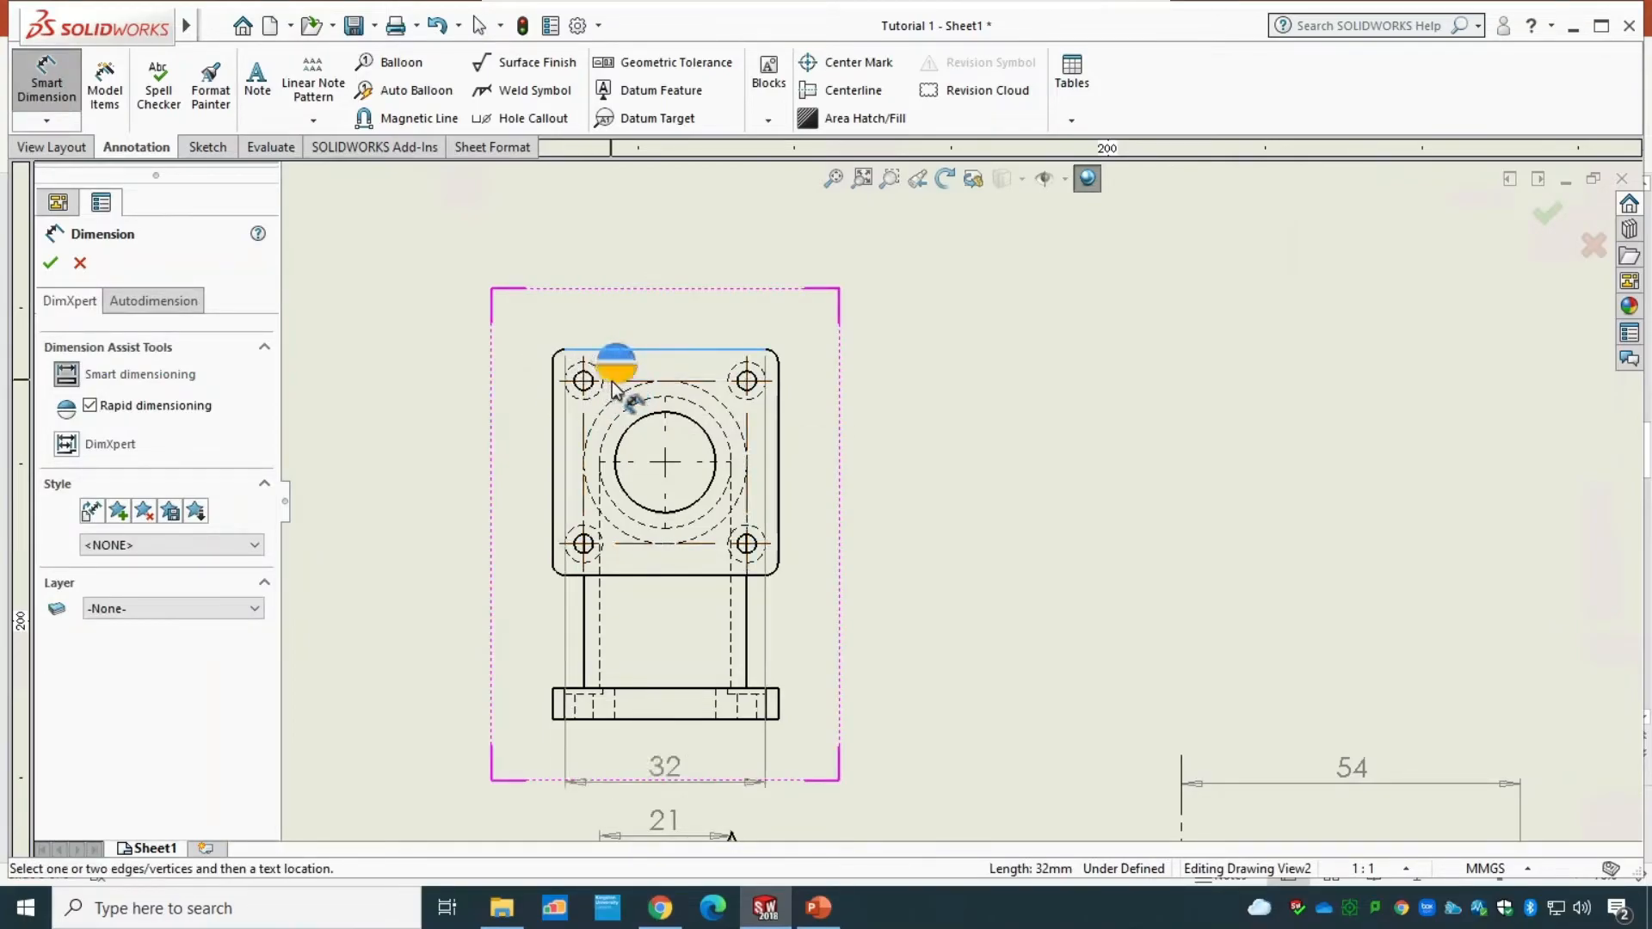
click(588, 383)
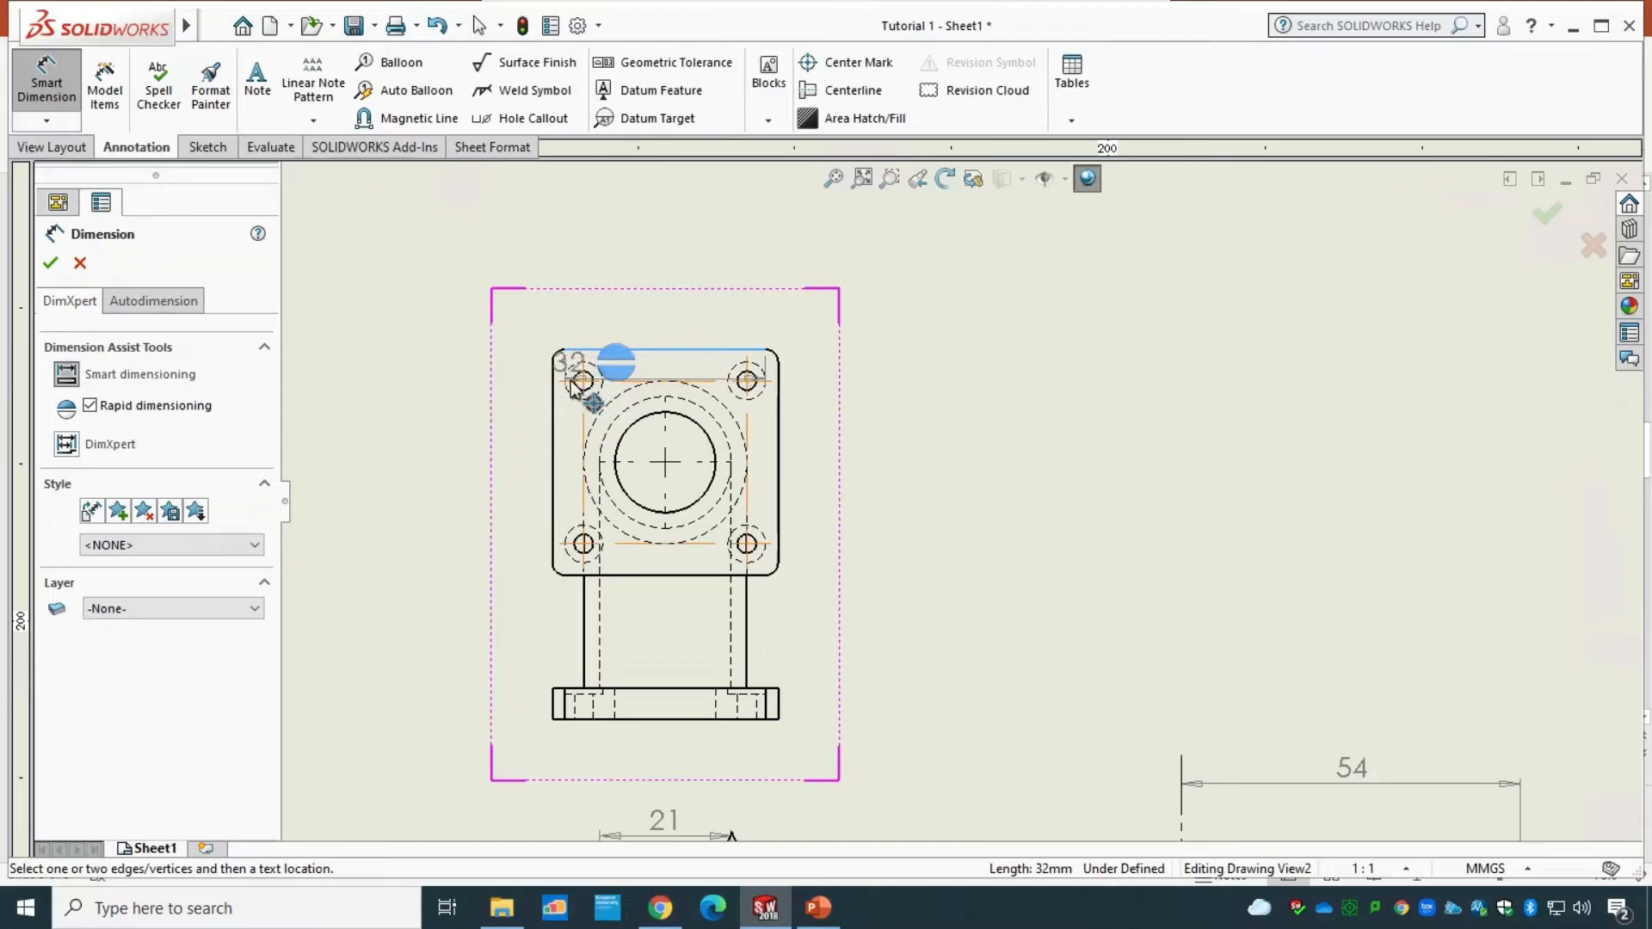
click(472, 371)
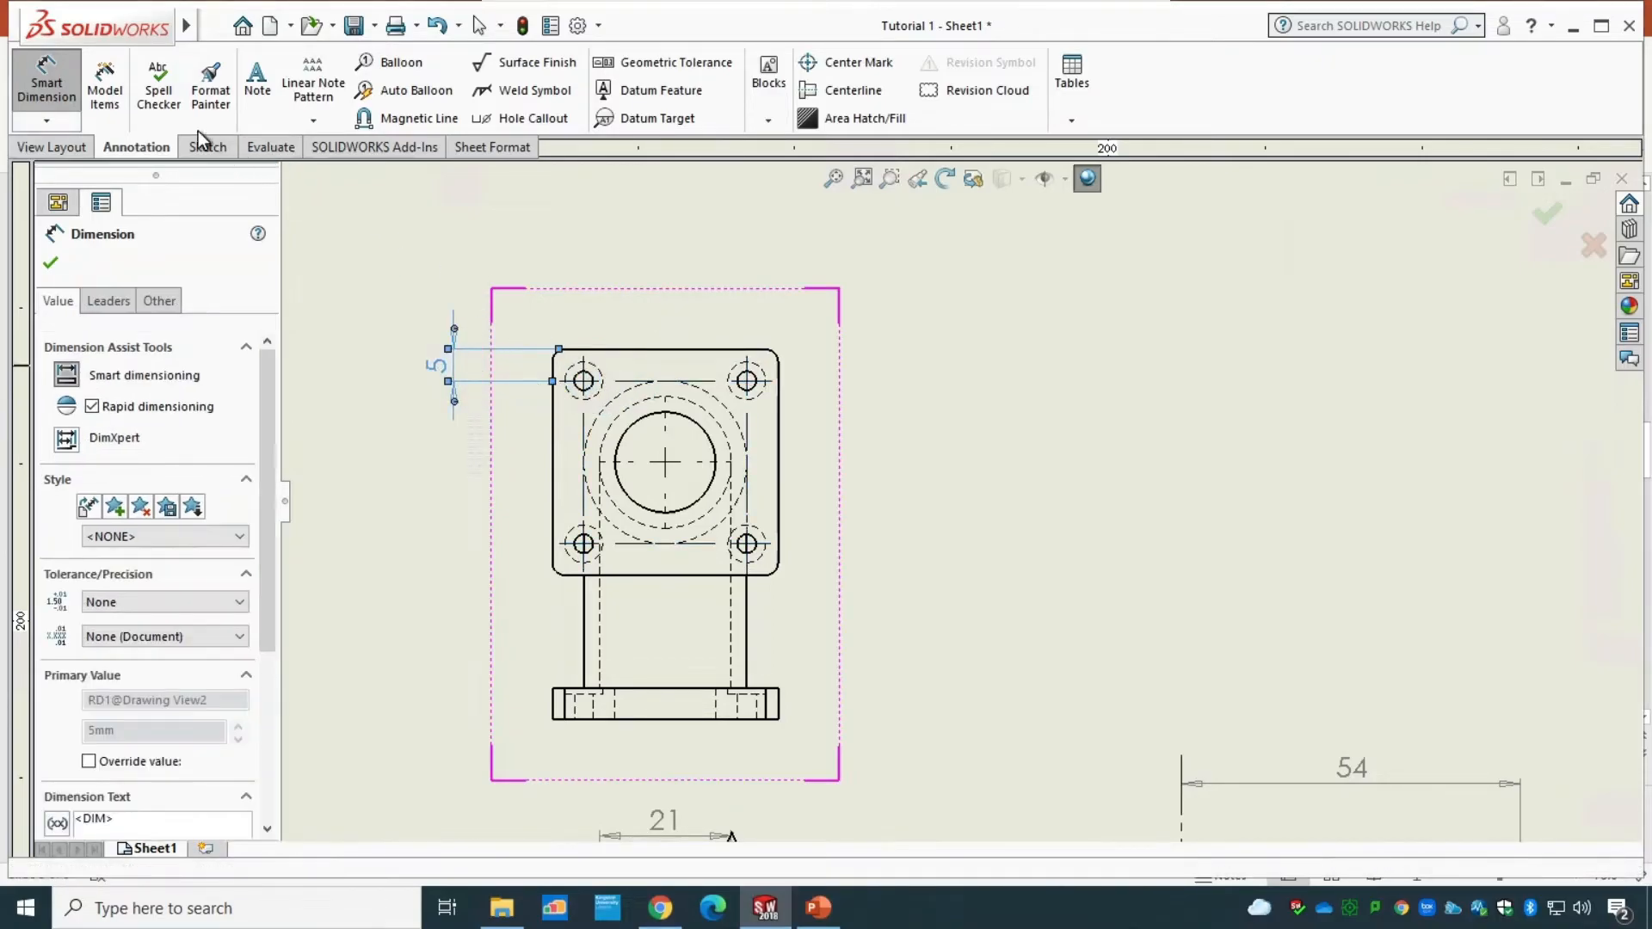
- Dimension the horizontal distance from the flange's left edge to the upper-left hole center in the upper view, placing it above the flange
click(555, 426)
click(585, 385)
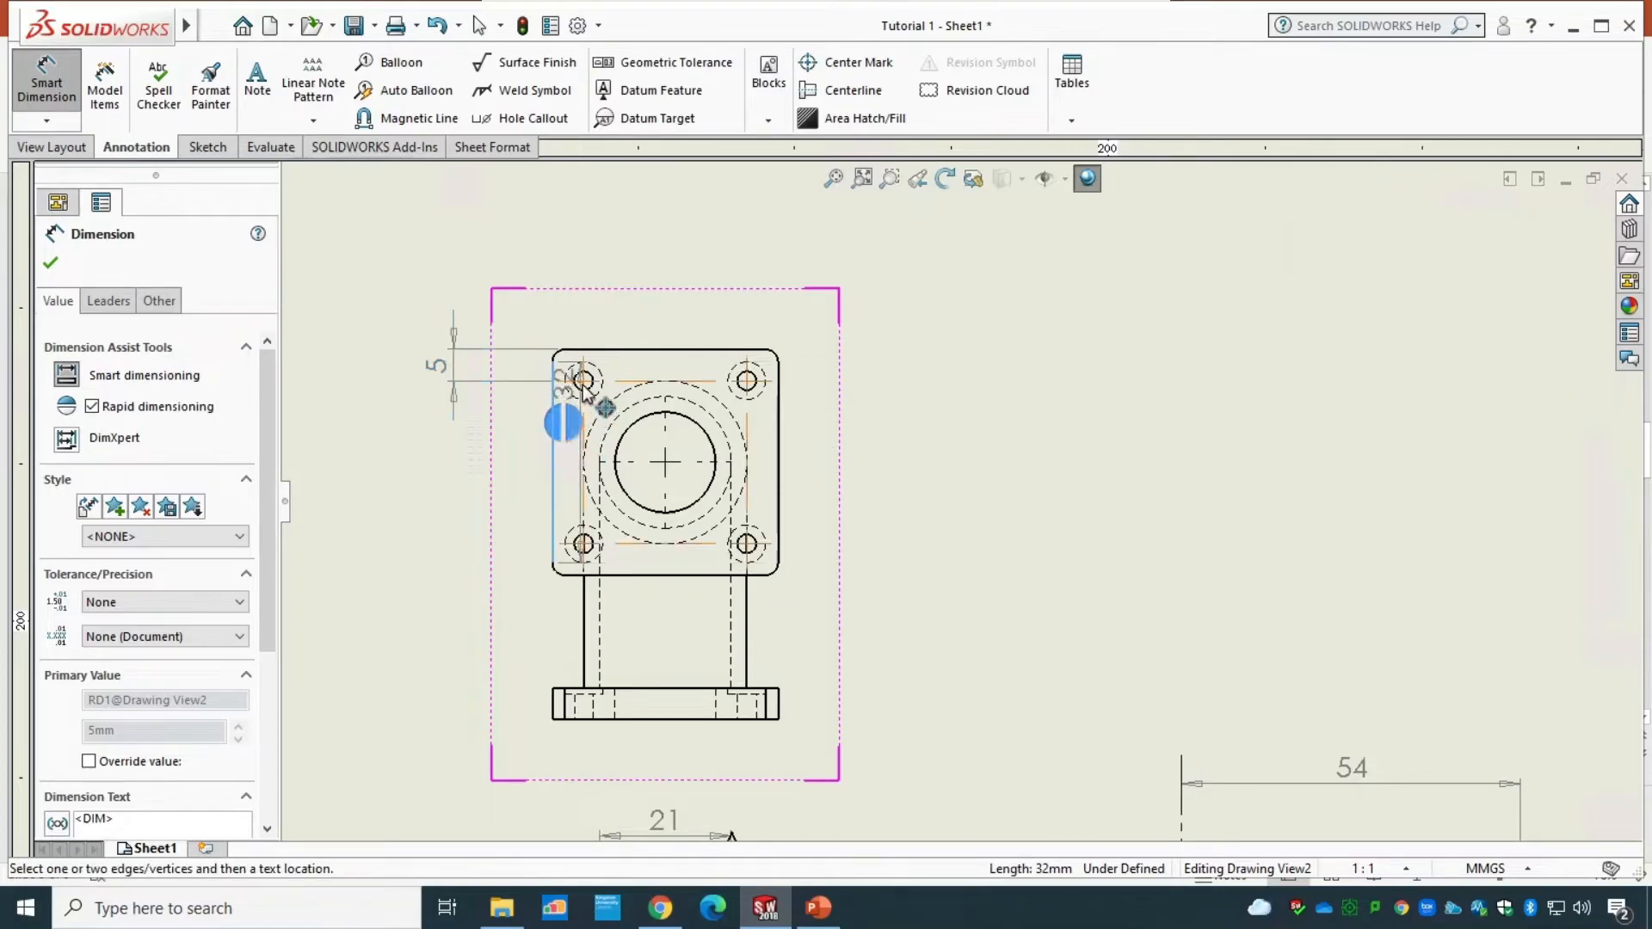
click(568, 268)
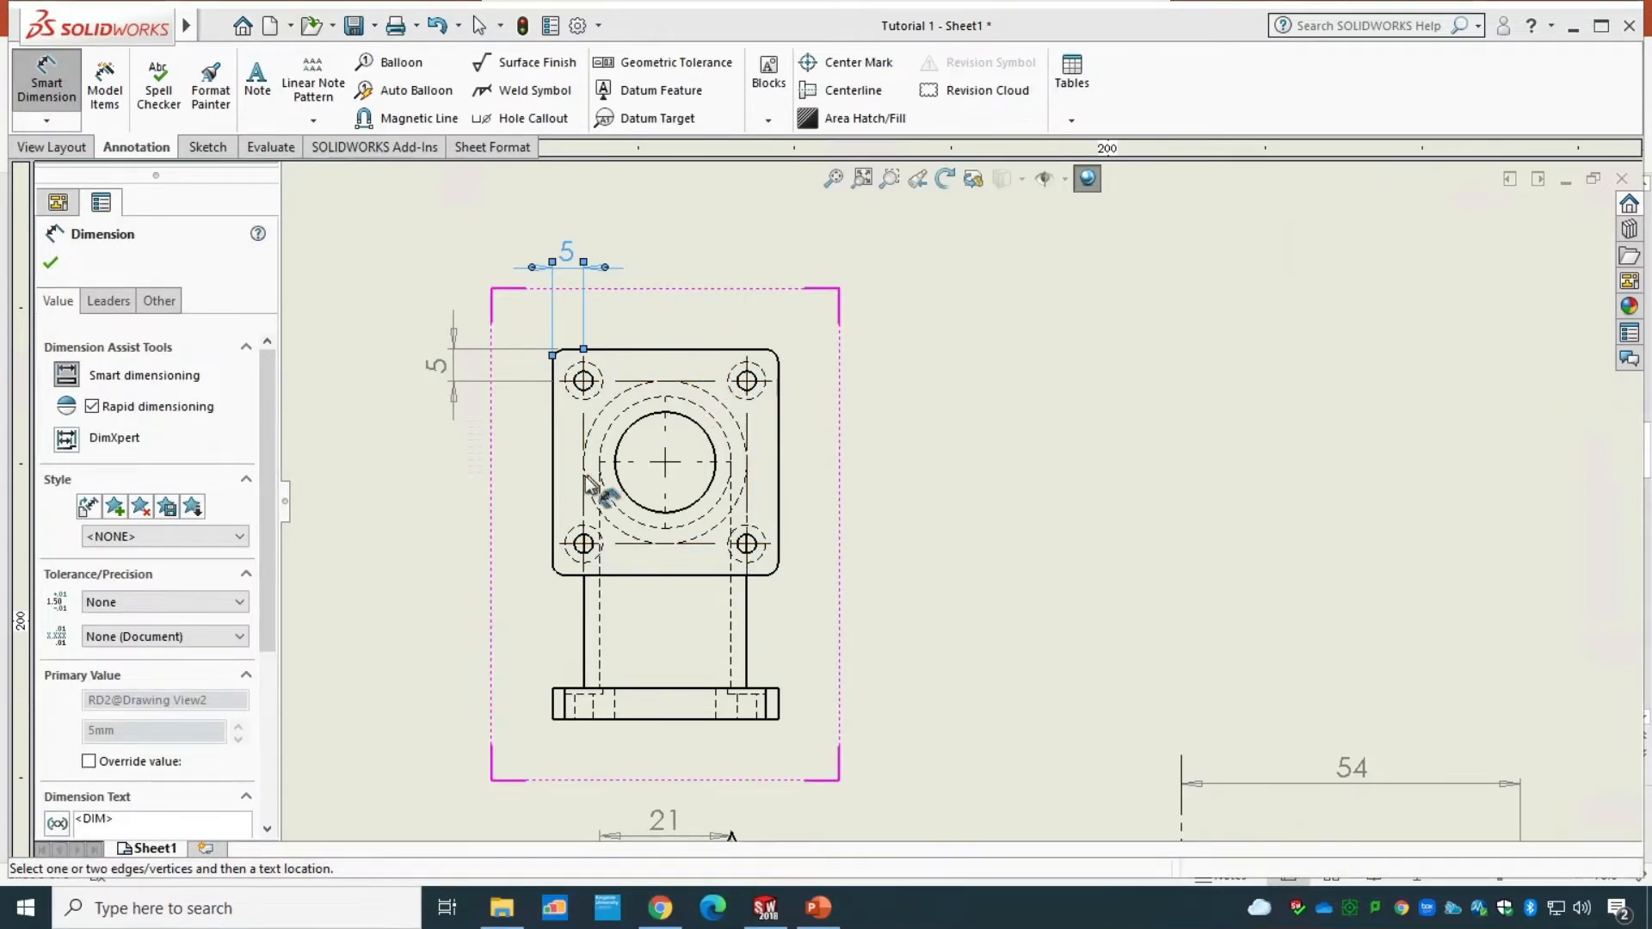
click(555, 475)
key(Escape)
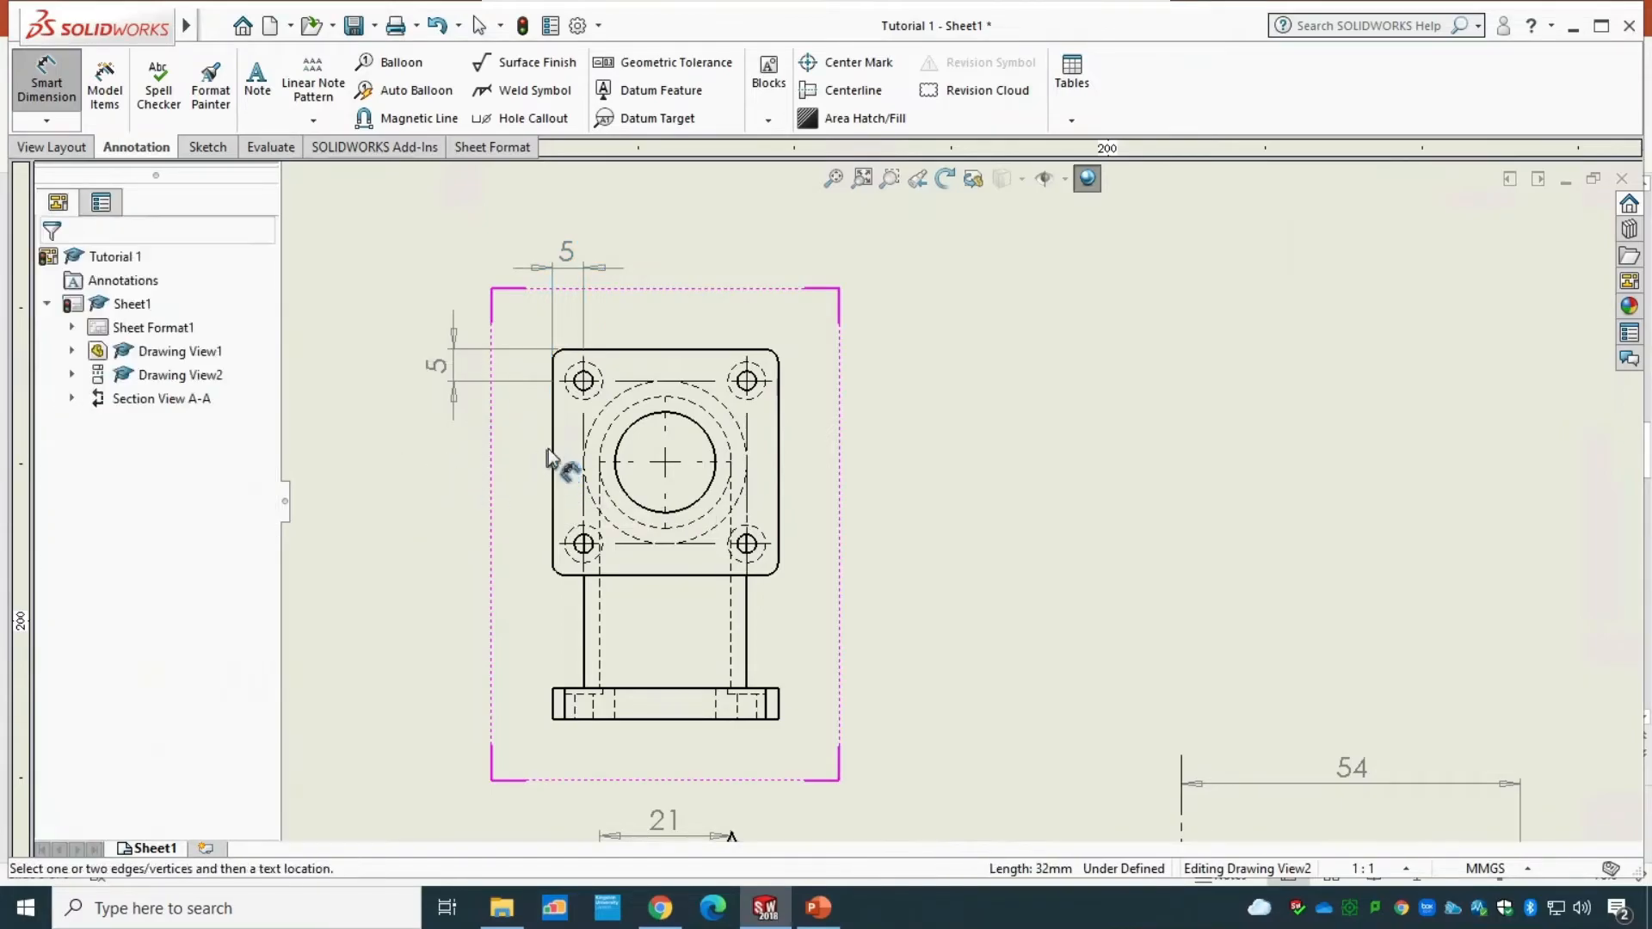
- Dimension the square flange's overall height in the upper view, placing it outside the vertical hole-offset dimension
click(653, 351)
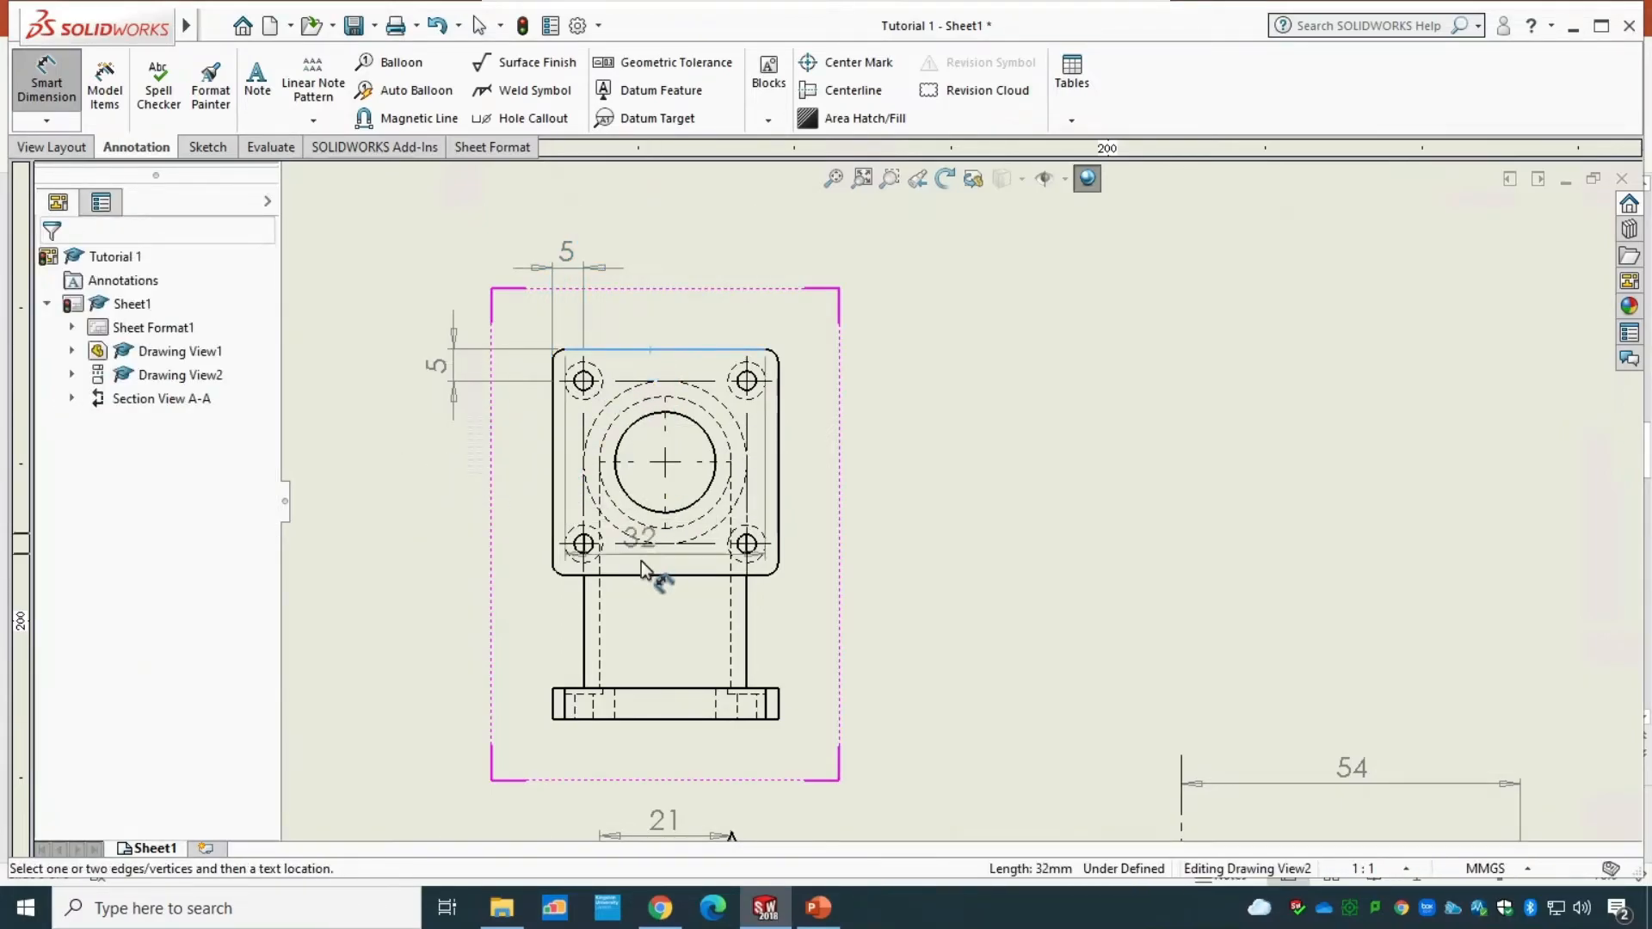
click(649, 573)
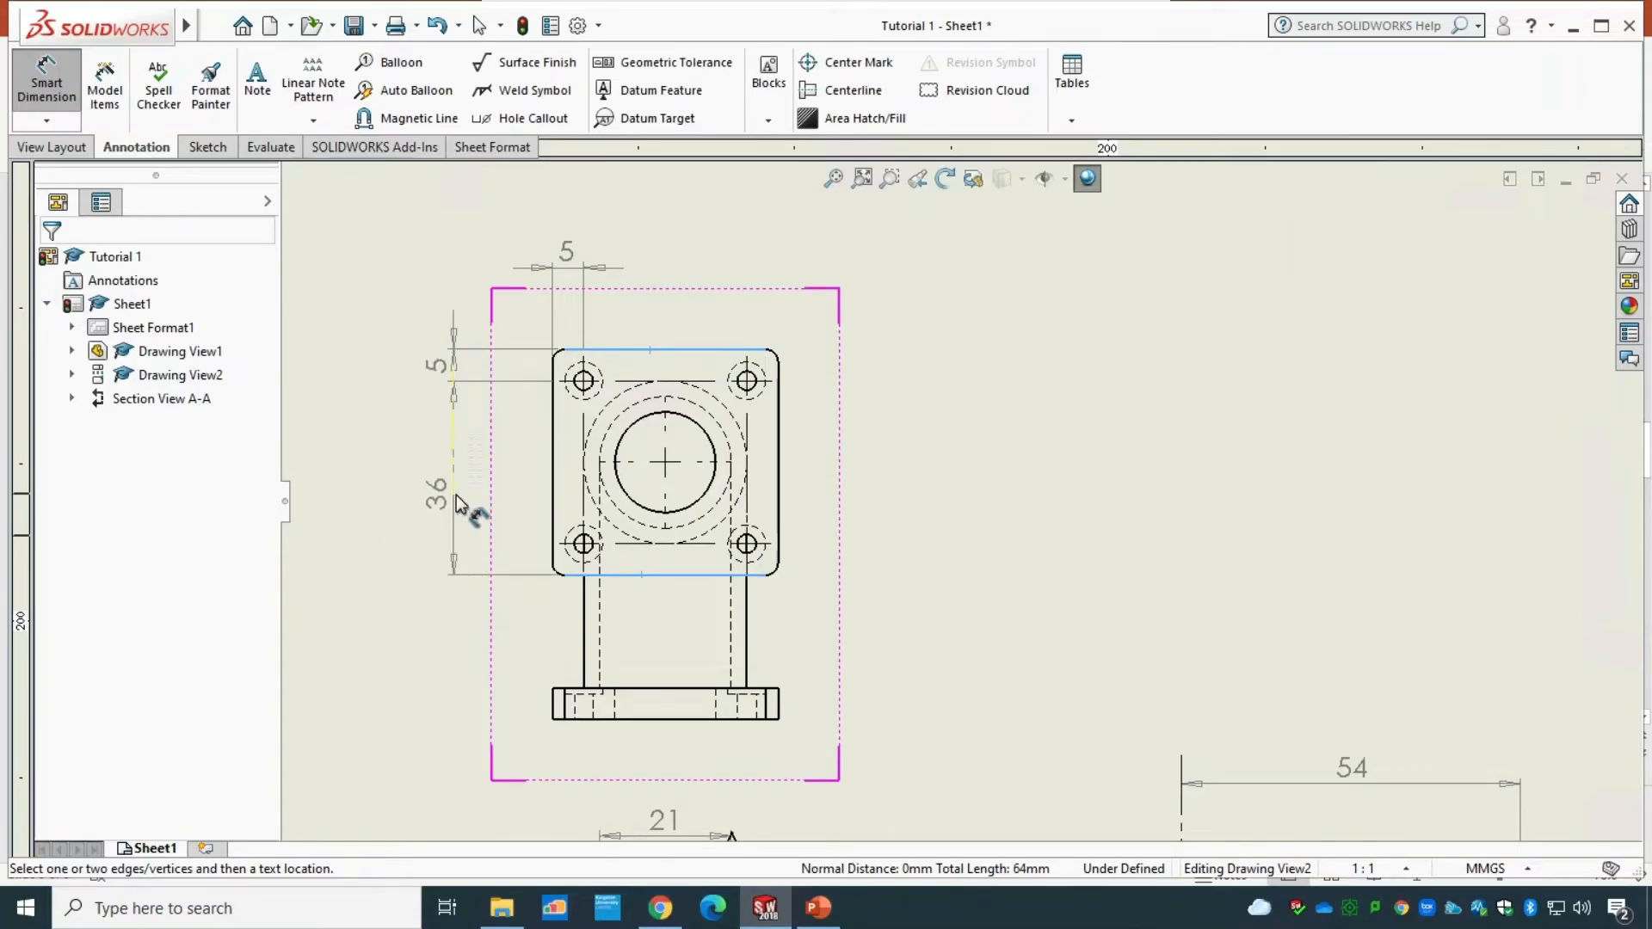
click(456, 494)
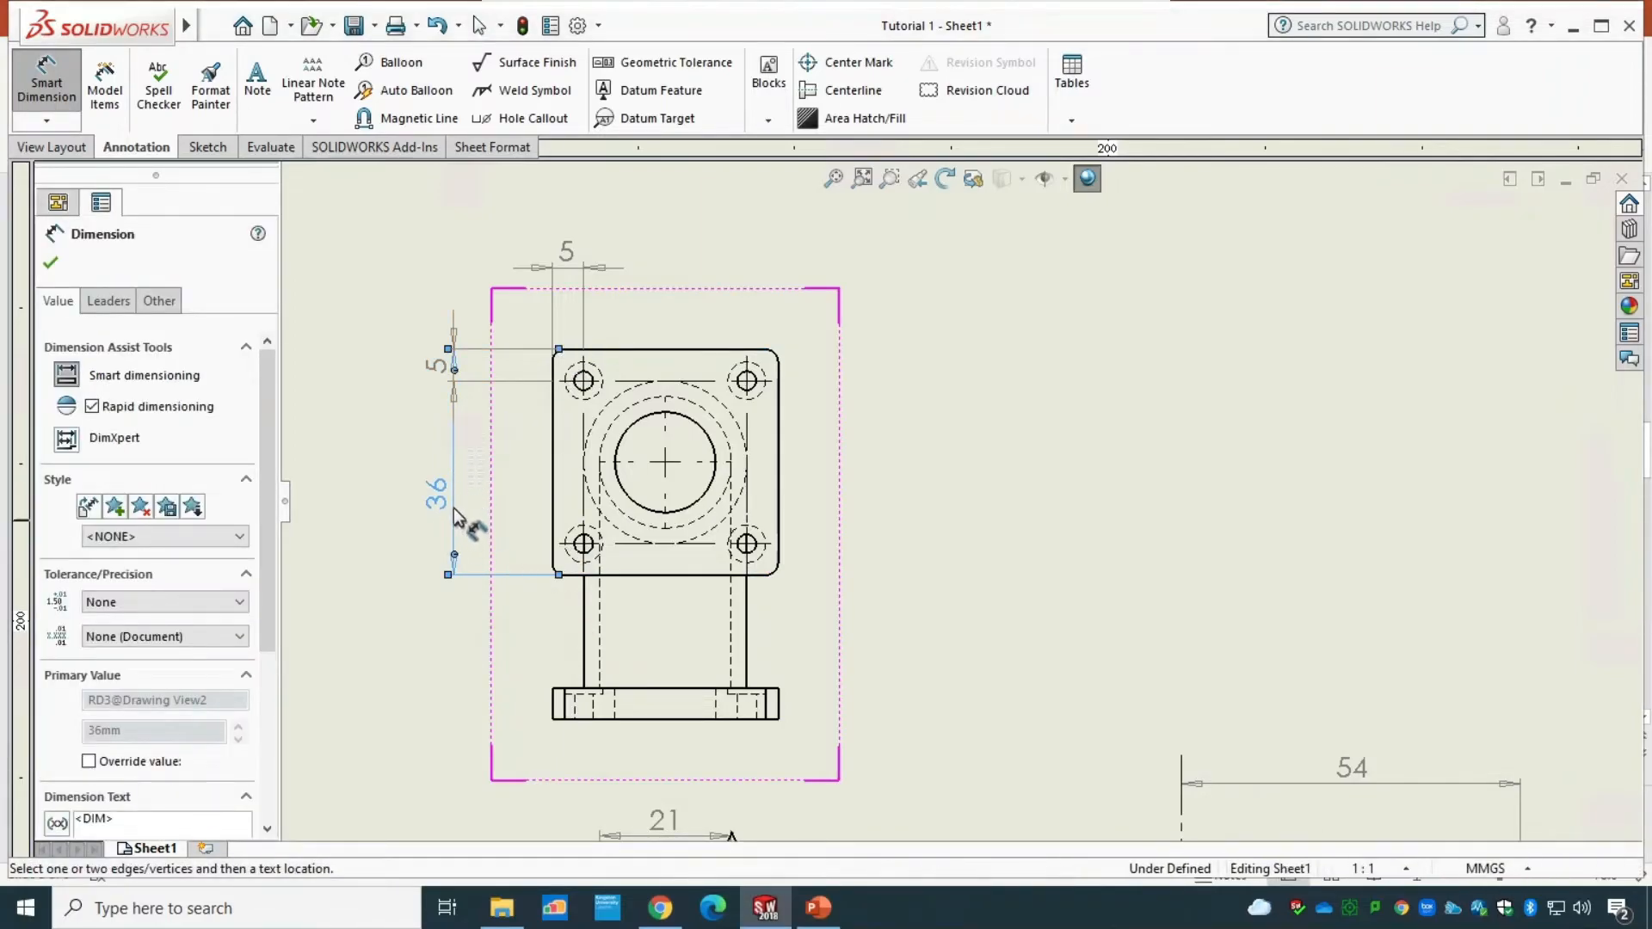
mouse_move(413, 492)
mouse_down()
mouse_move(371, 485)
mouse_move(390, 492)
mouse_up()
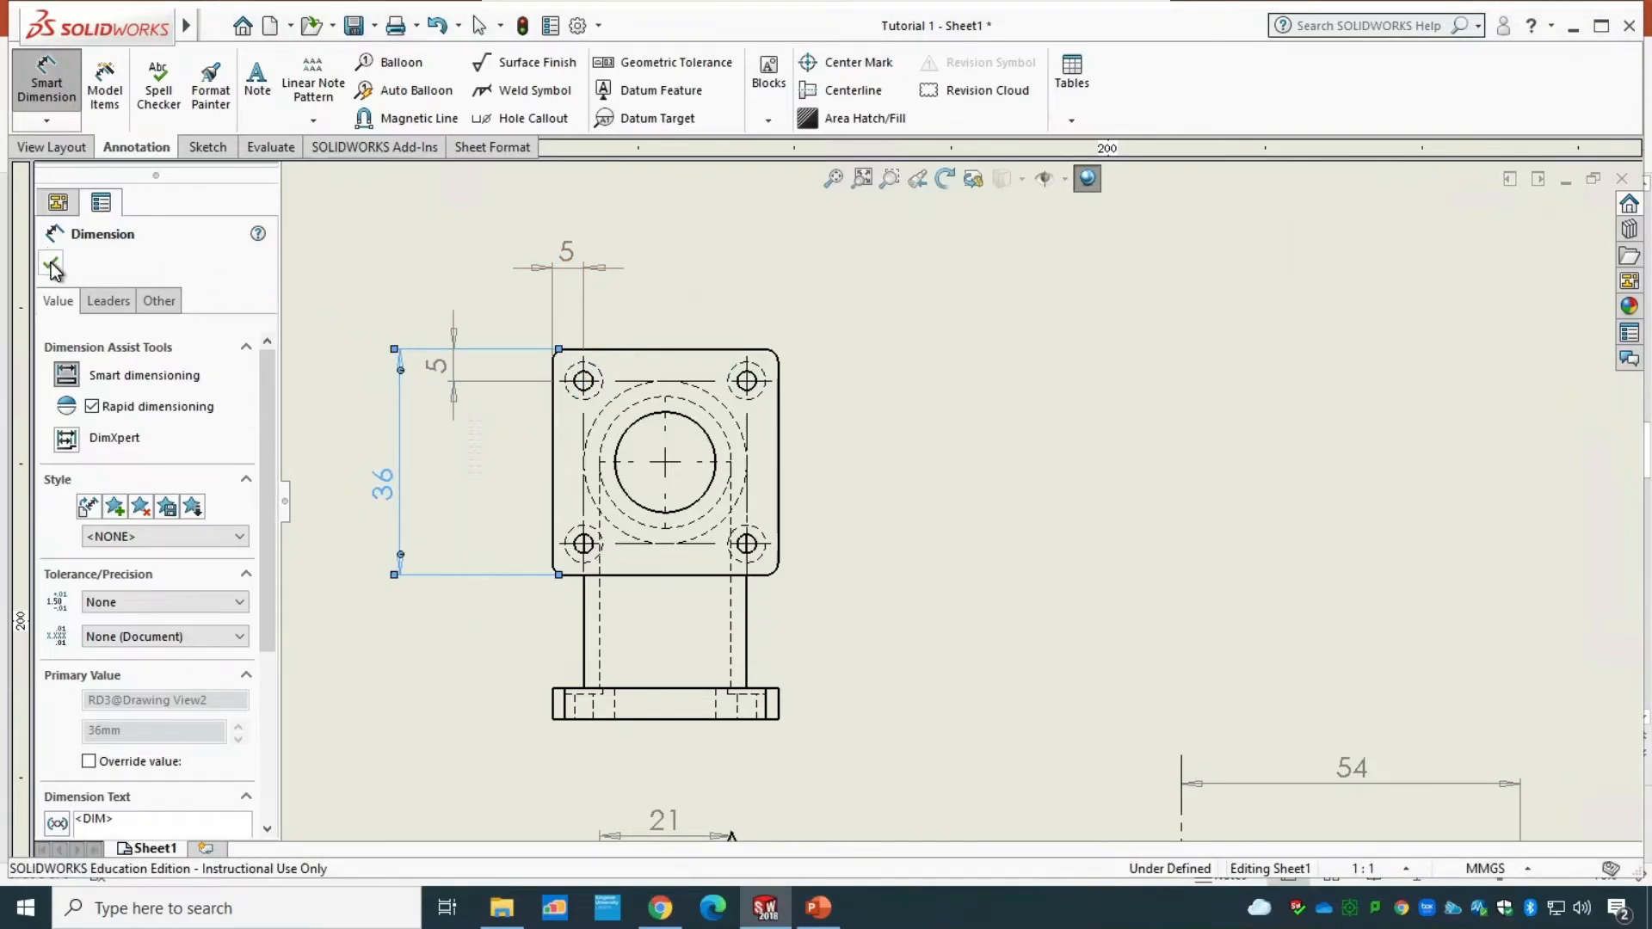
- Dimension the flange's upper-left corner radius in the upper view and prefix its text with 4X
click(558, 356)
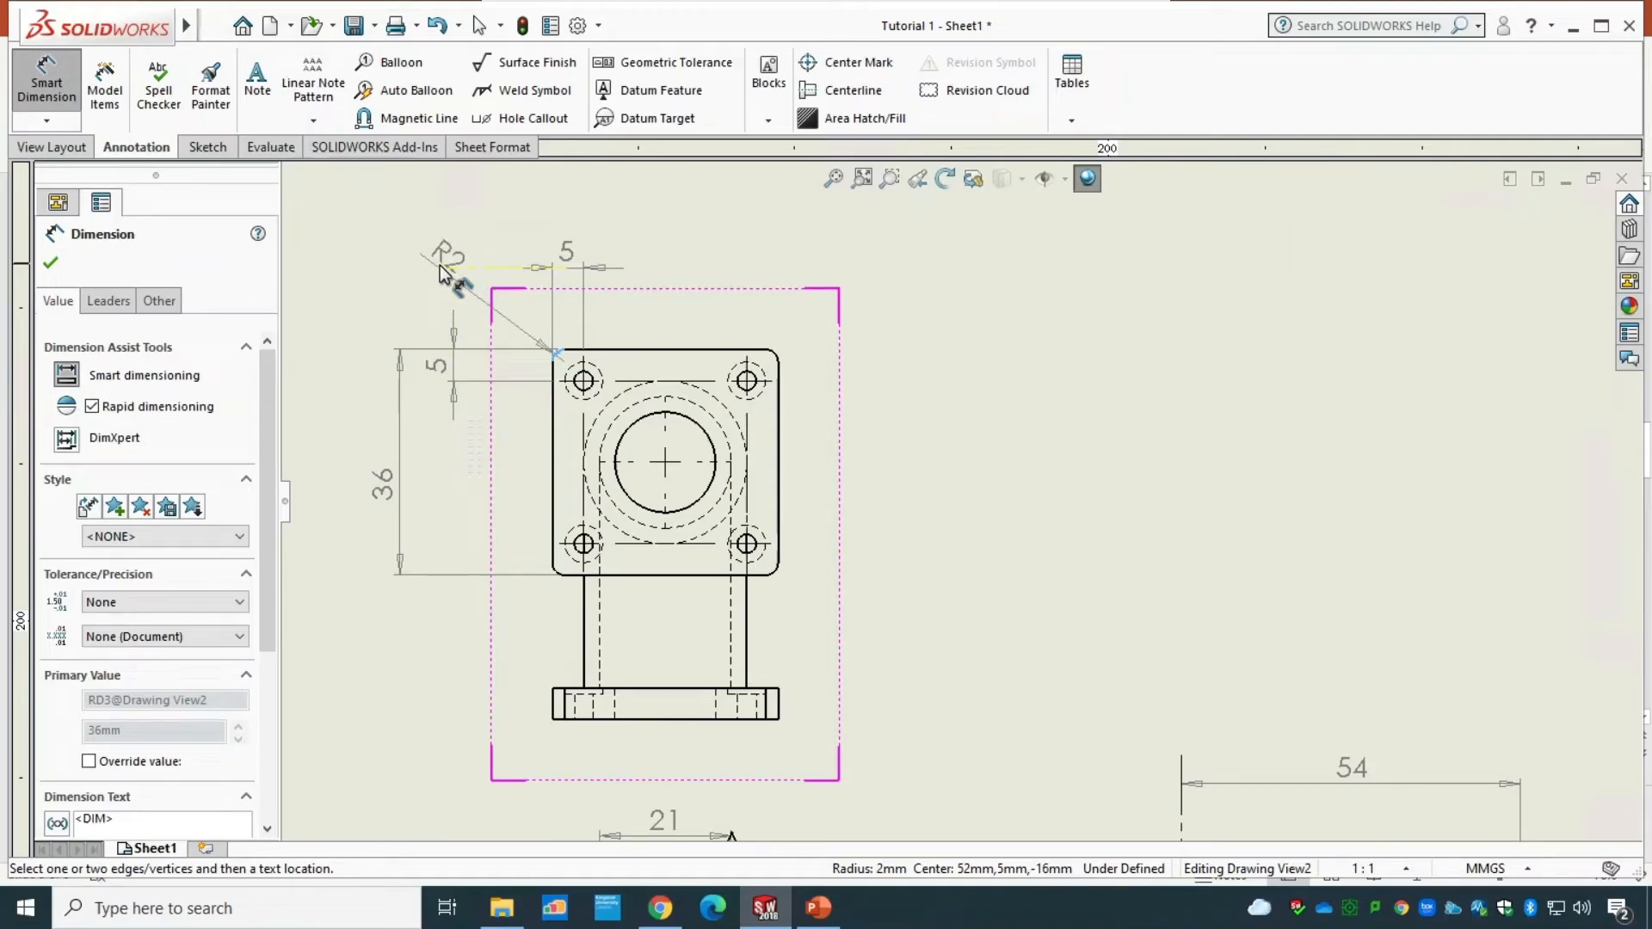
click(440, 273)
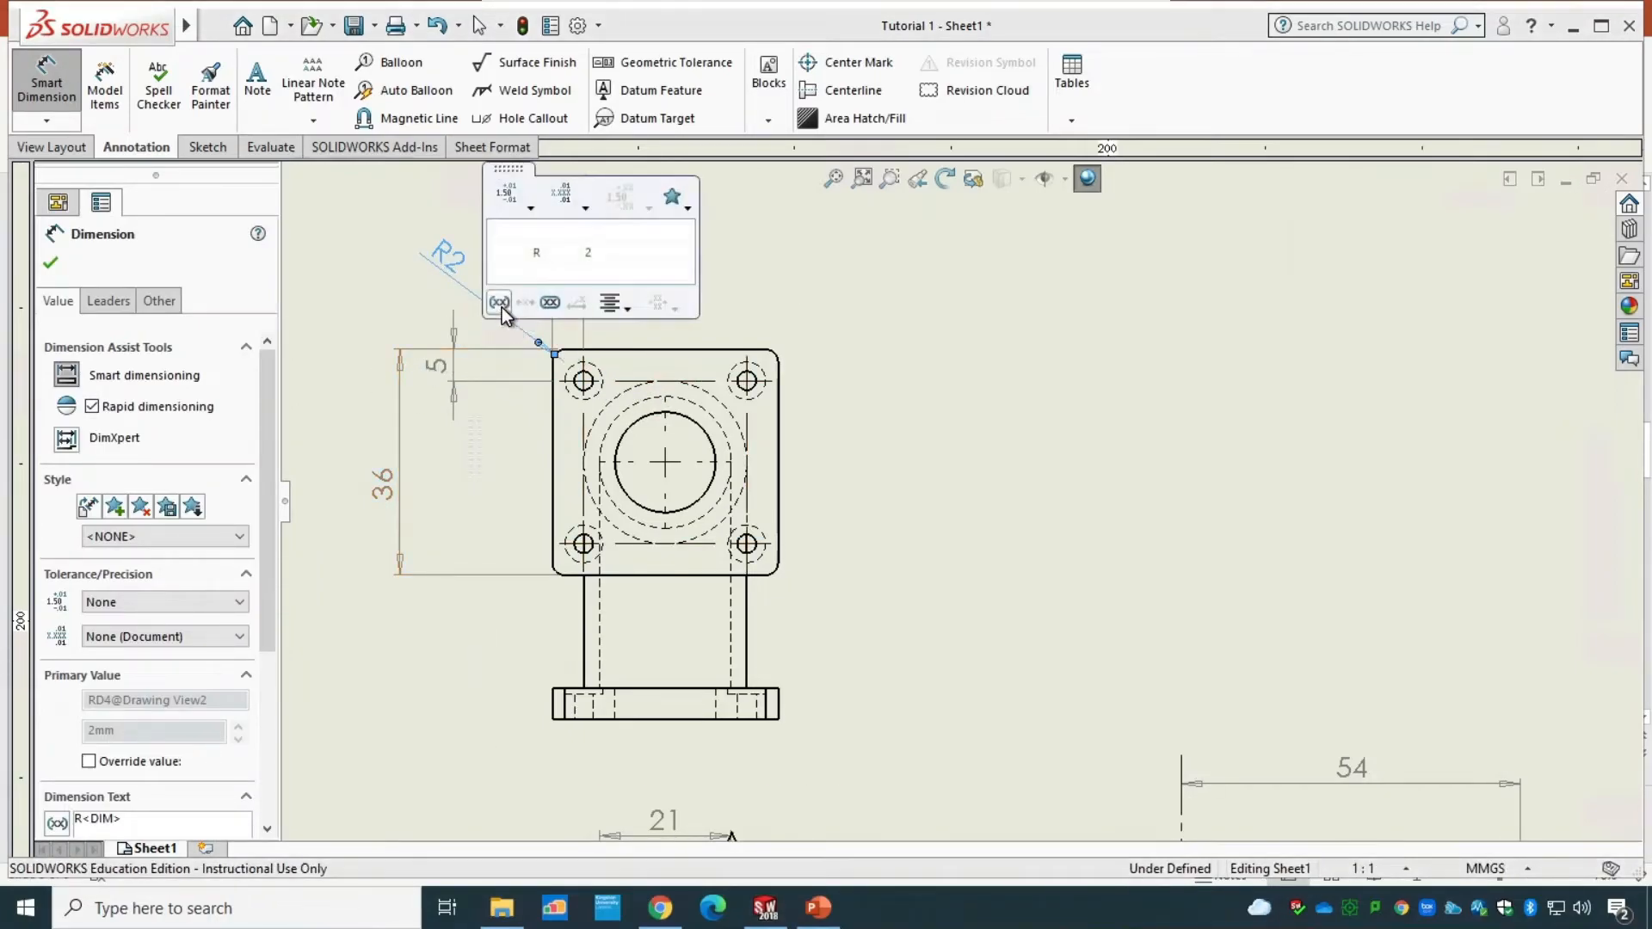
click(500, 304)
click(500, 306)
click(525, 256)
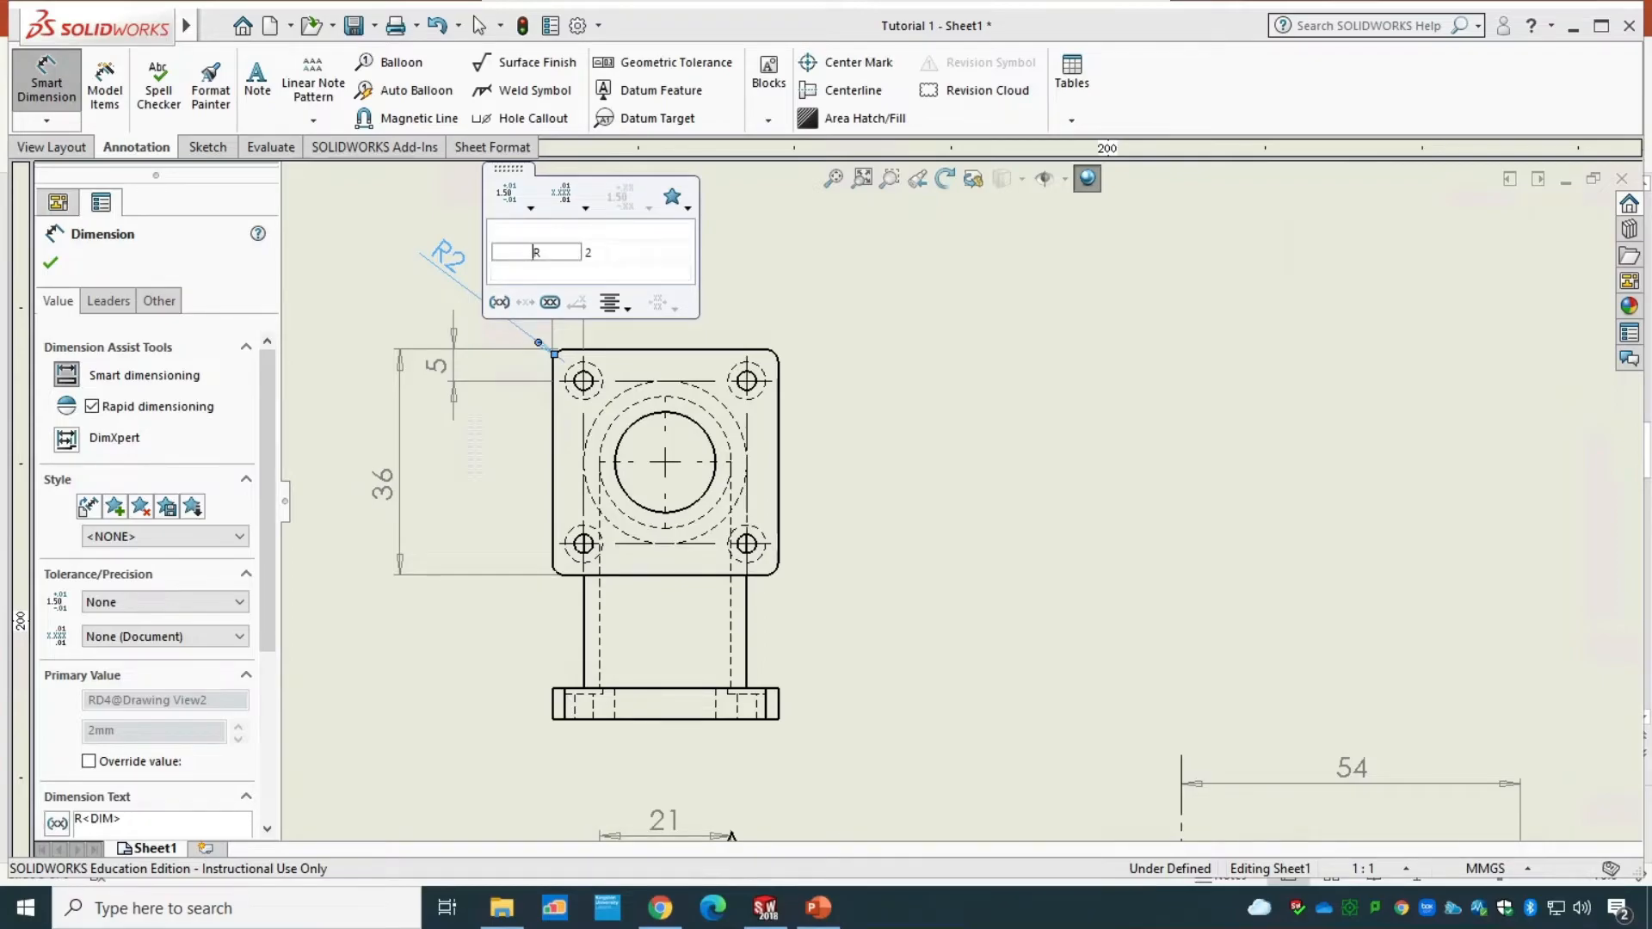
text(4X R)
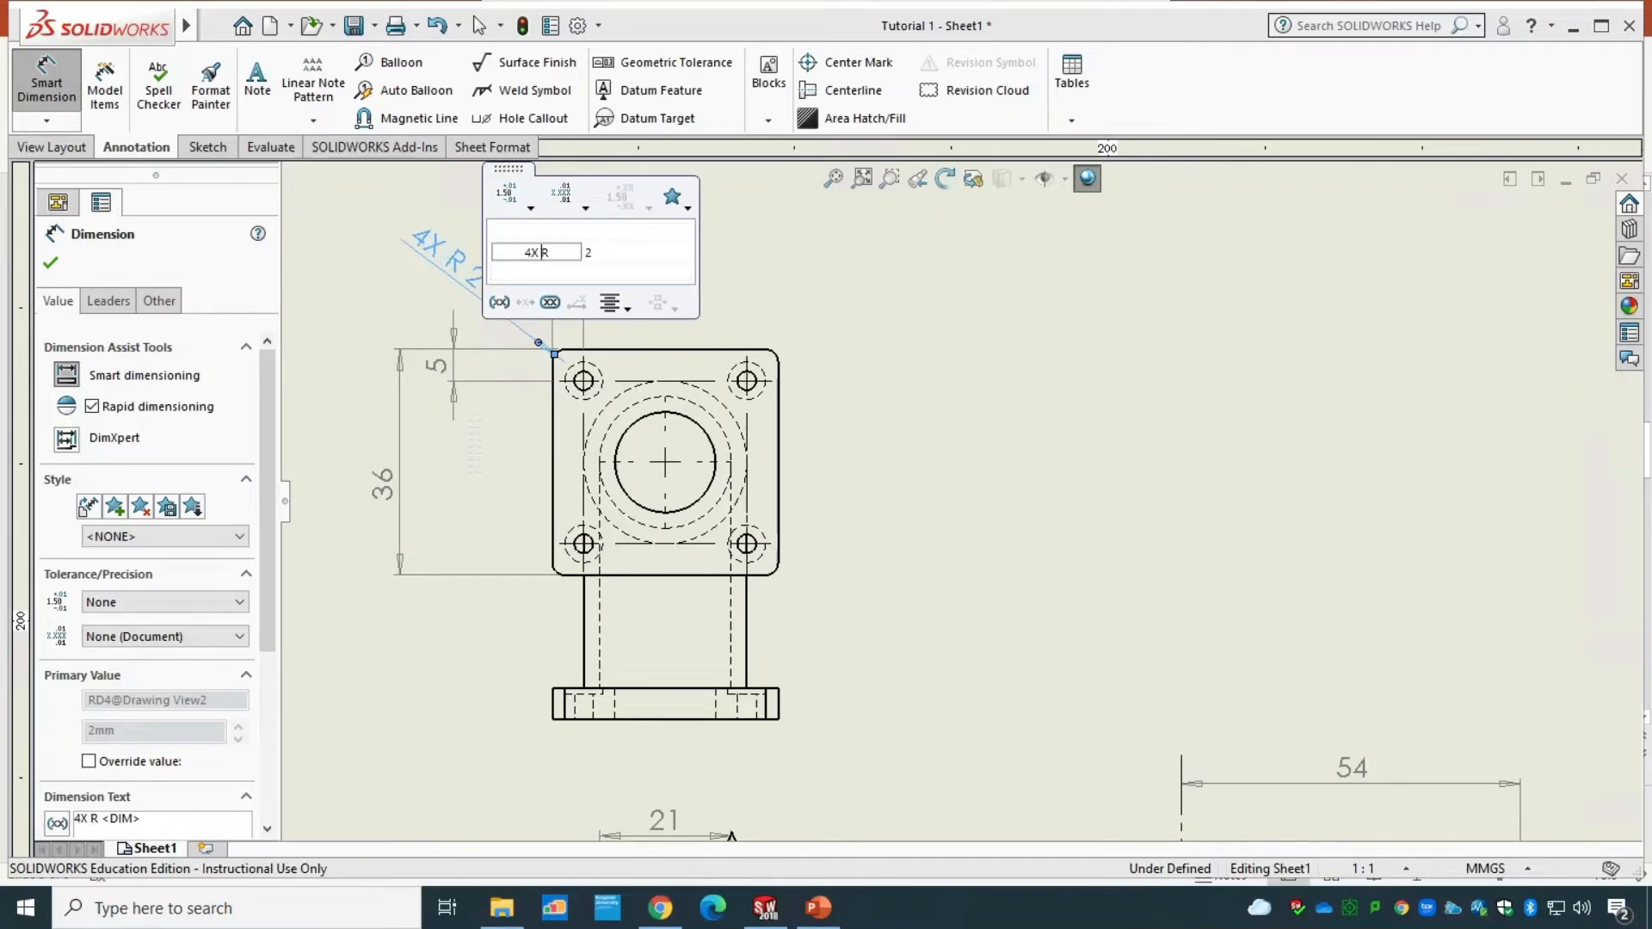
click(50, 263)
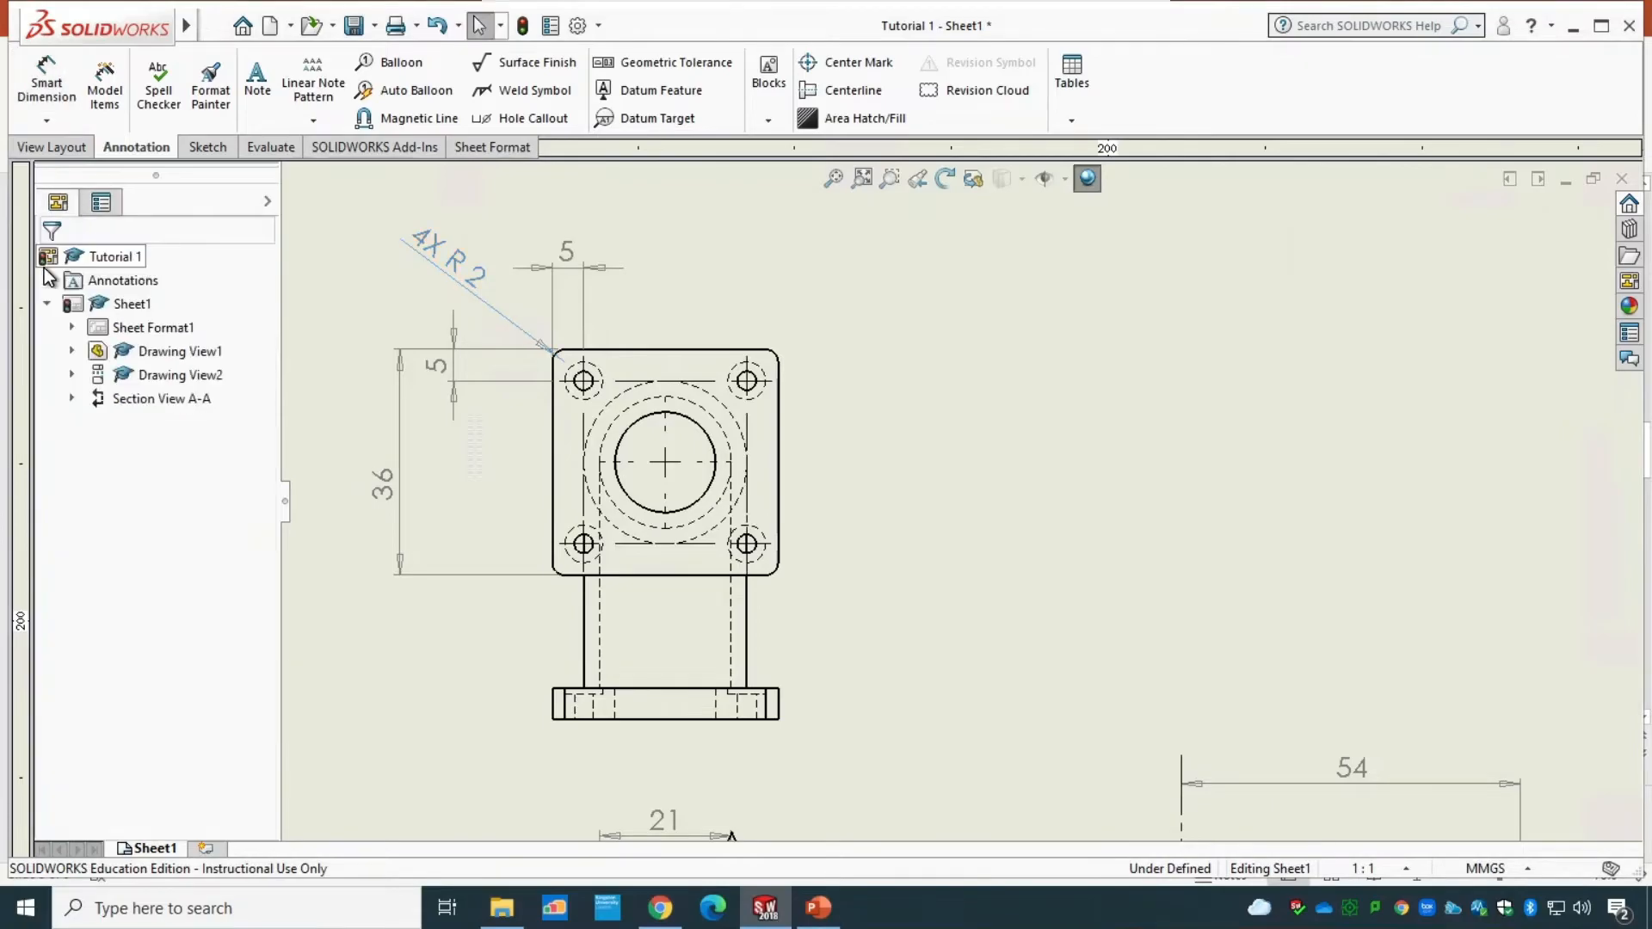
- Import model items from the entire model into the upper view only
click(104, 97)
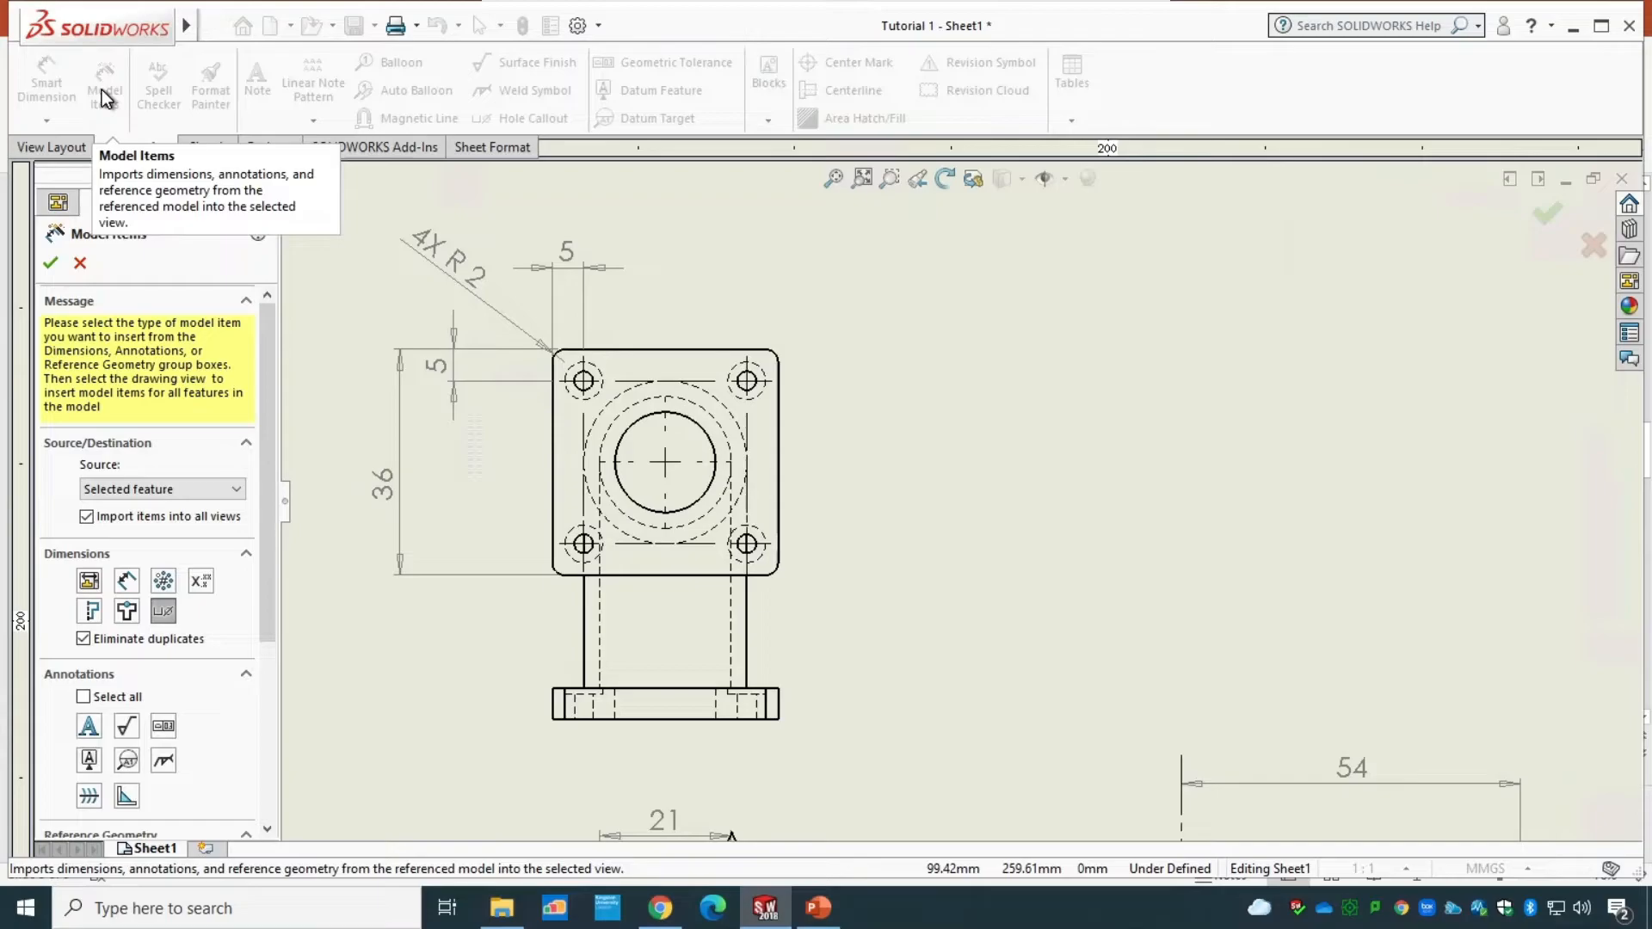
click(520, 669)
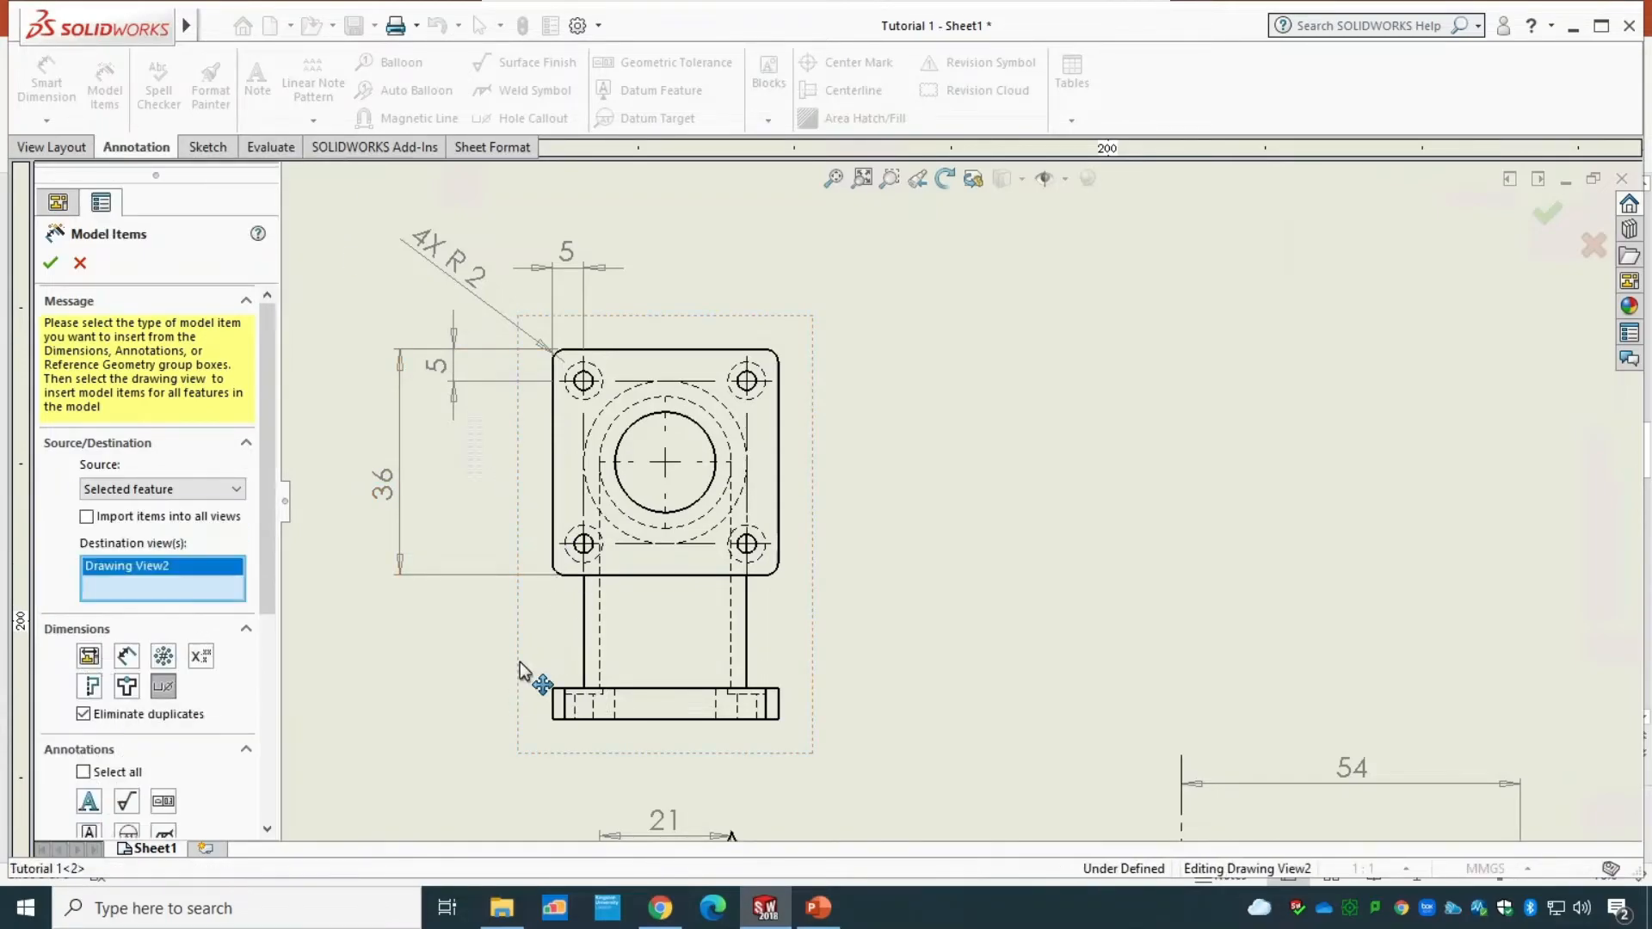
click(51, 262)
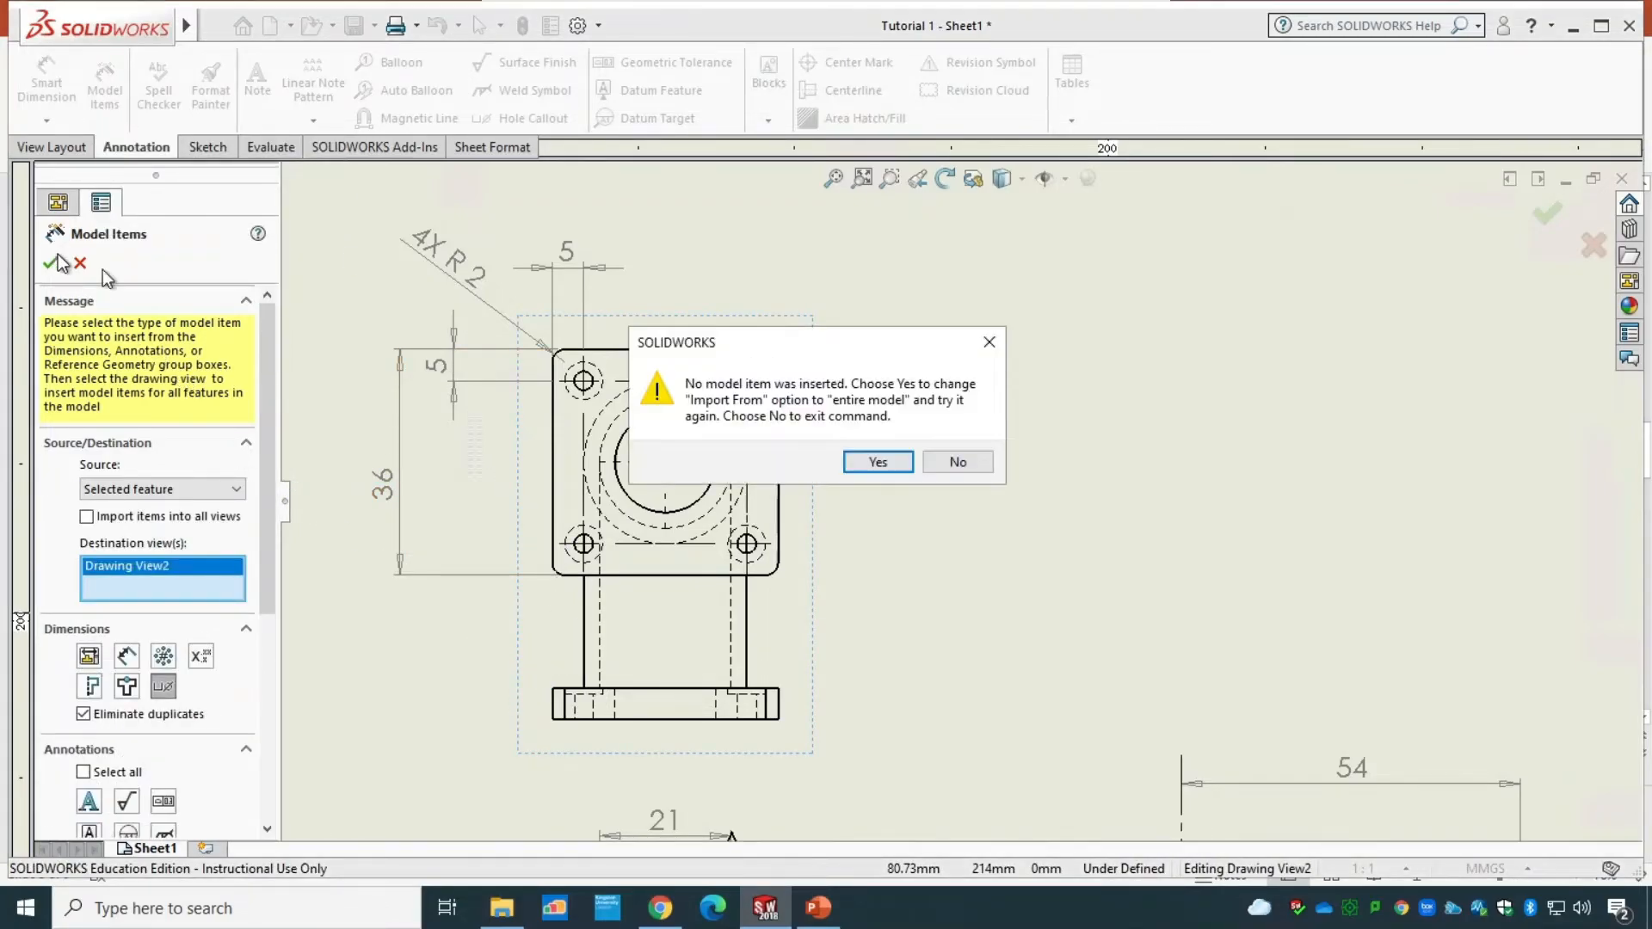
click(899, 462)
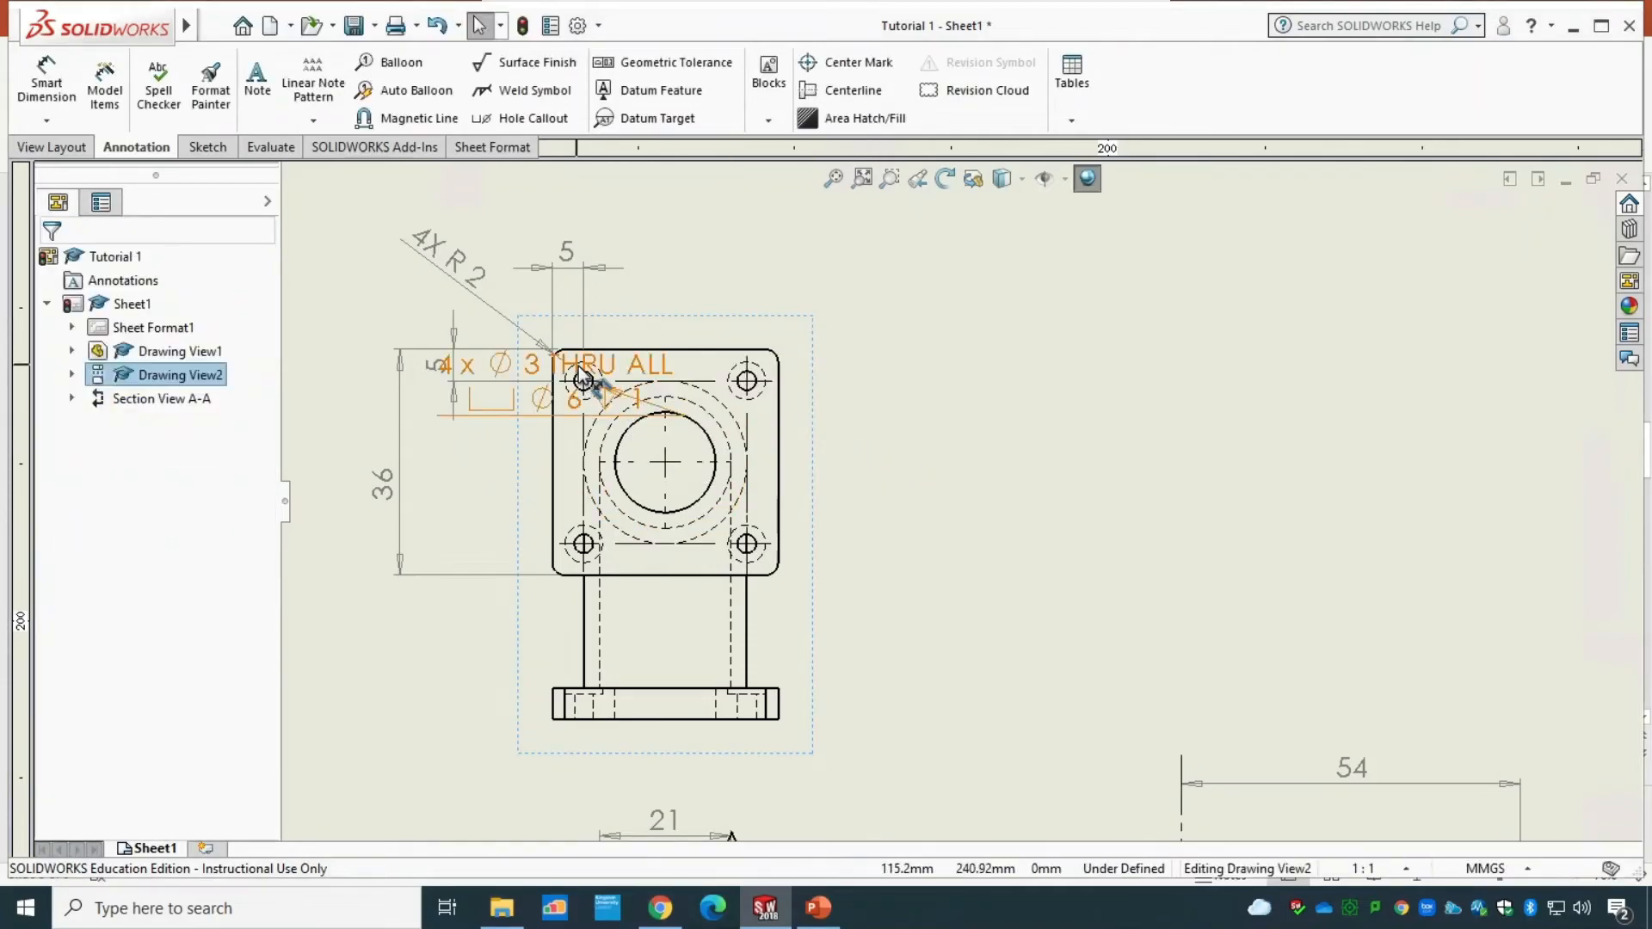
- Delete the upper-left corner radius dimension and place the imported four-hole callout above and outside that corner of the flange
drag(817, 353, 365, 267)
click(478, 284)
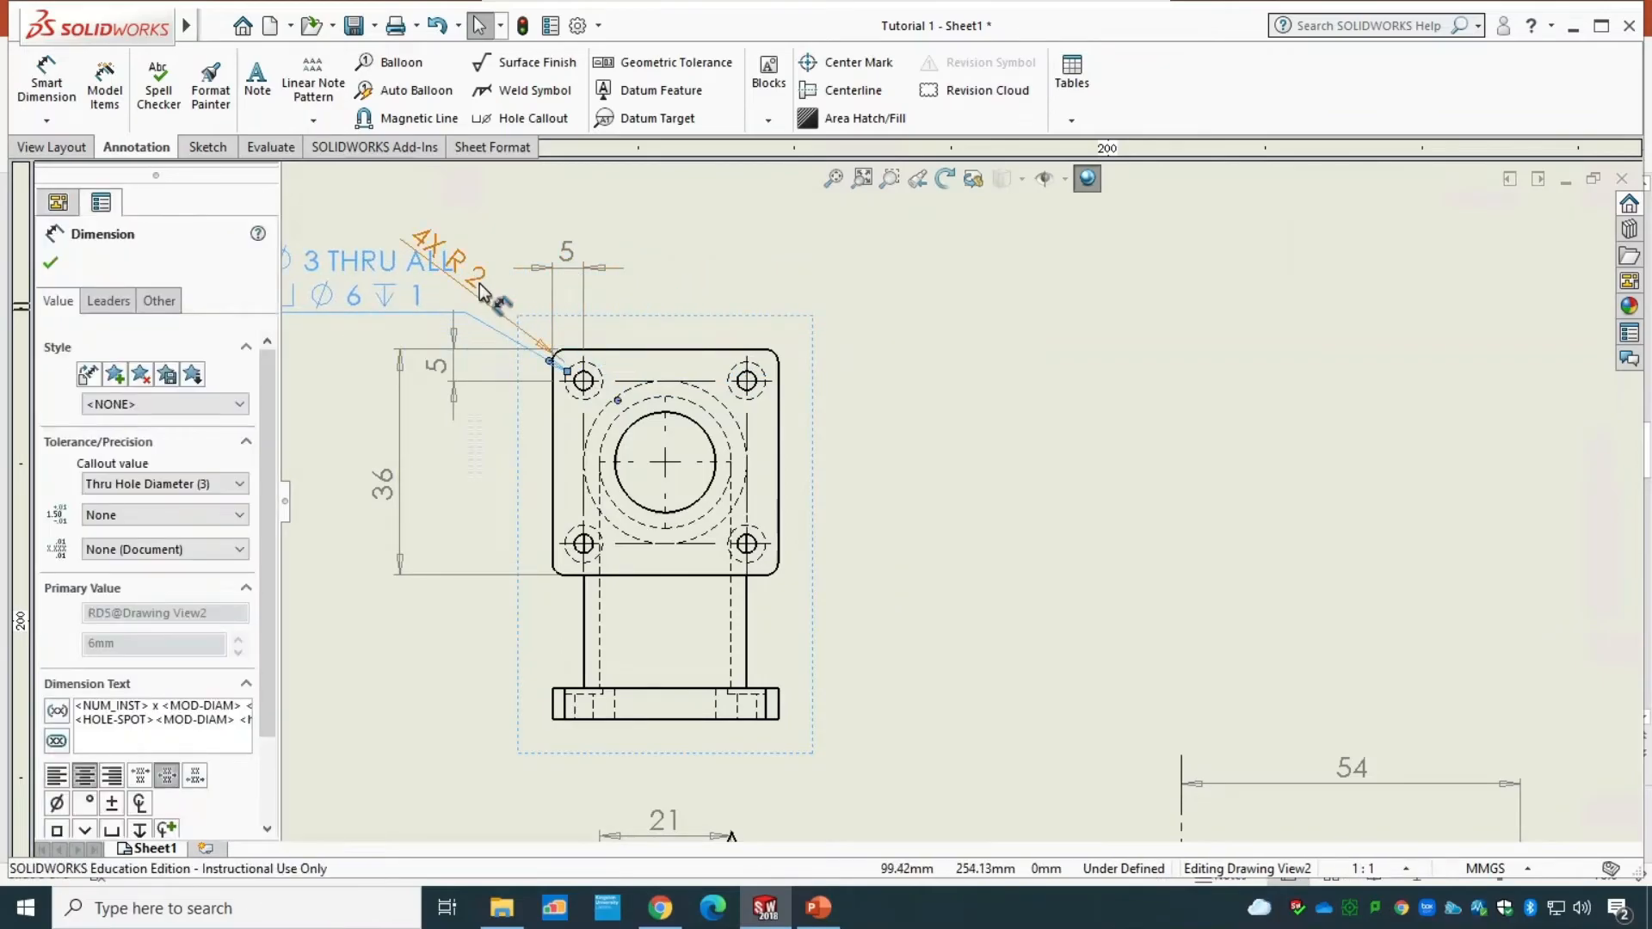
key(Delete)
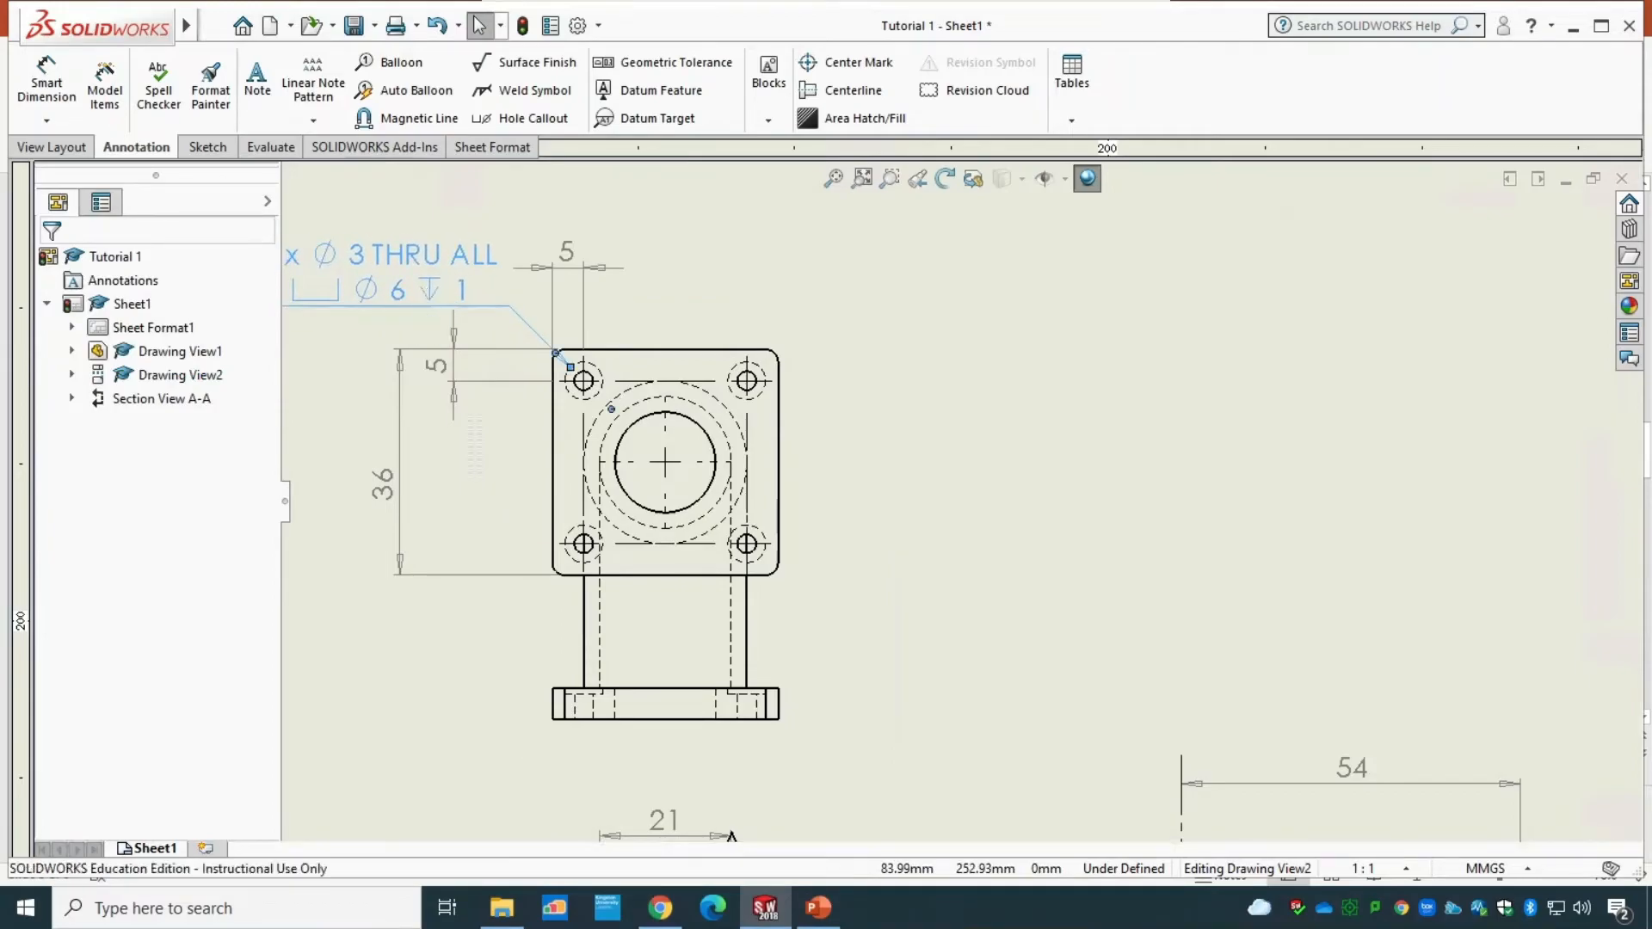
click(425, 292)
scroll(425, 293, up, 2)
mouse_move(572, 336)
mouse_down()
mouse_move(585, 326)
mouse_move(573, 332)
mouse_up()
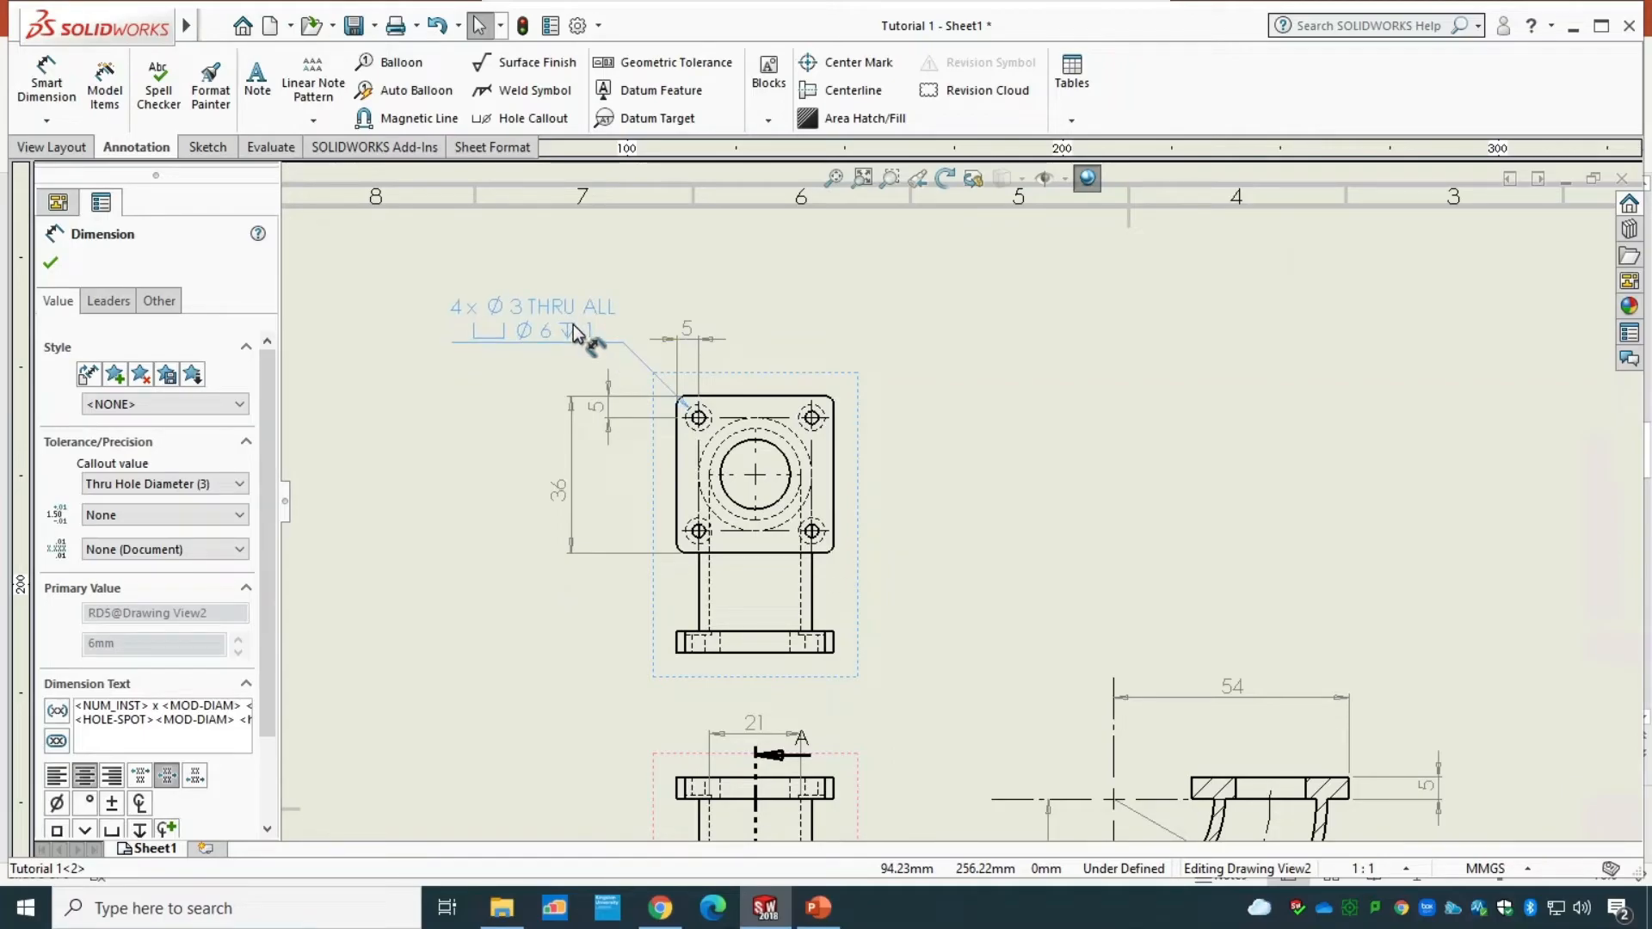
click(60, 261)
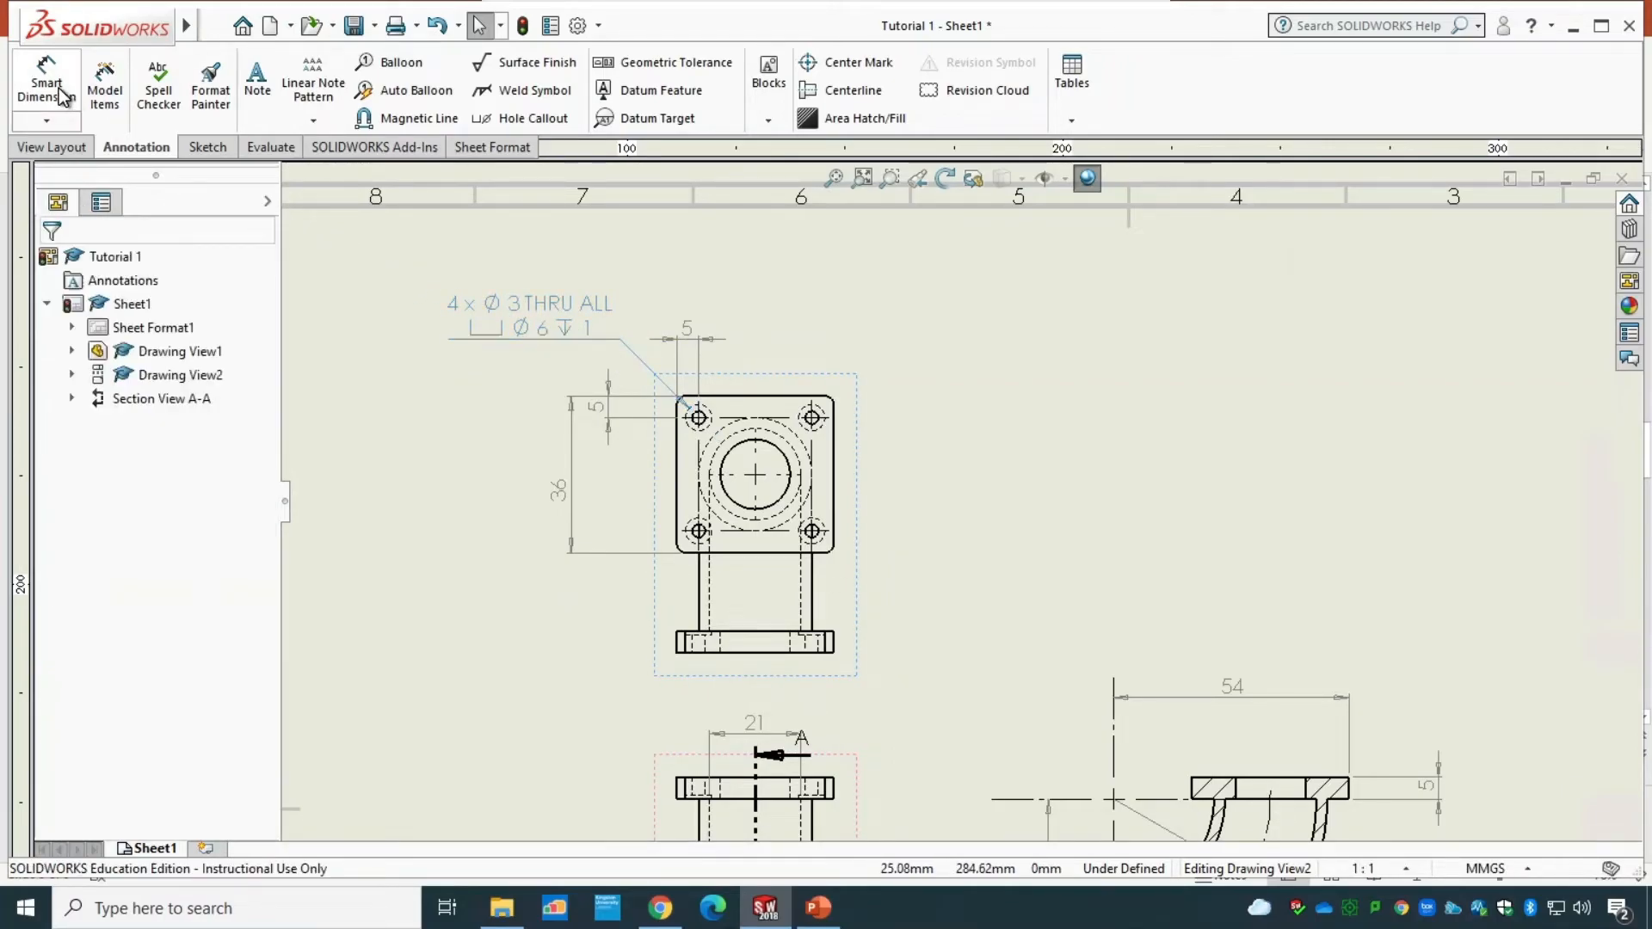
- Dimension the flange's upper-right corner radius in the upper view and prefix its text with 4X
click(63, 95)
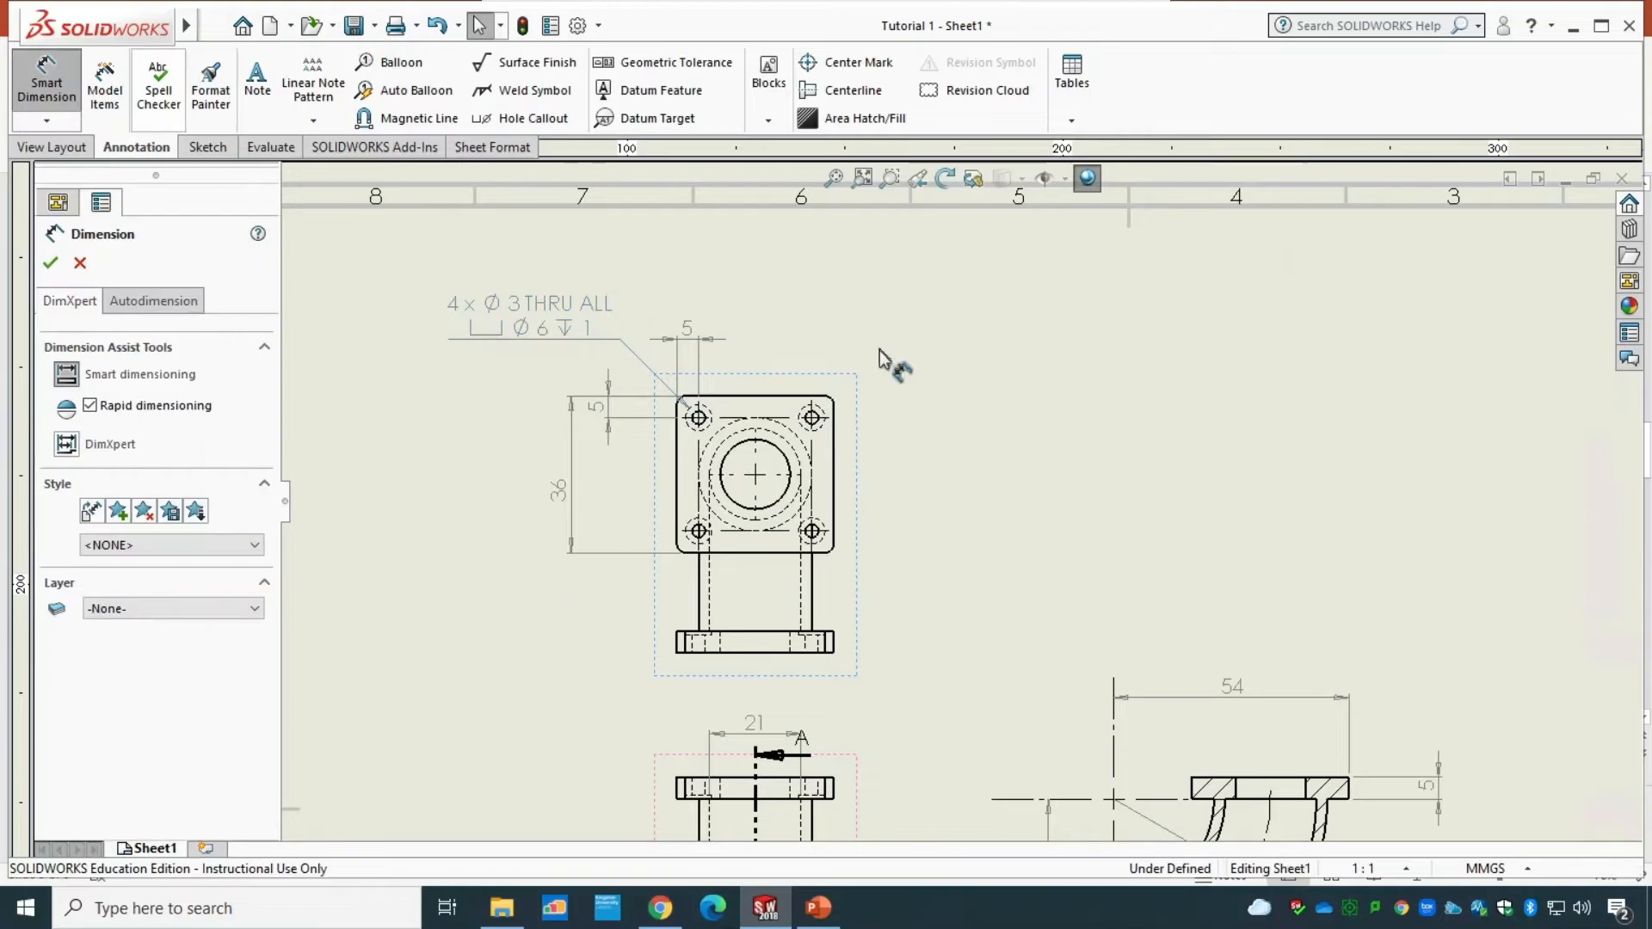
click(831, 405)
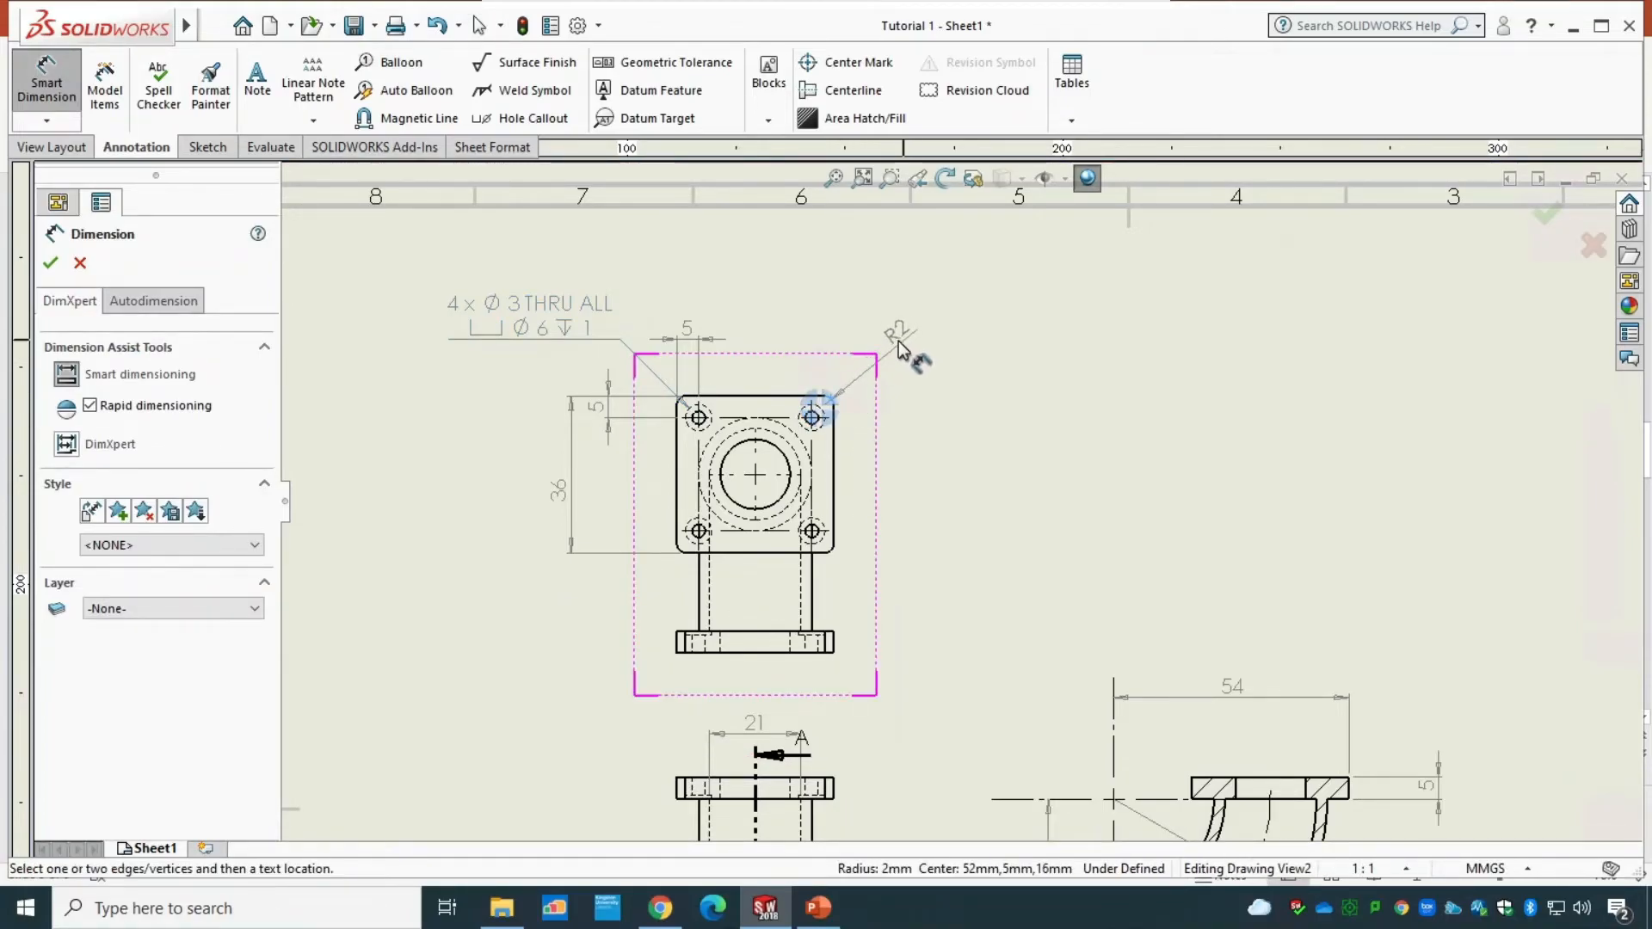
click(897, 344)
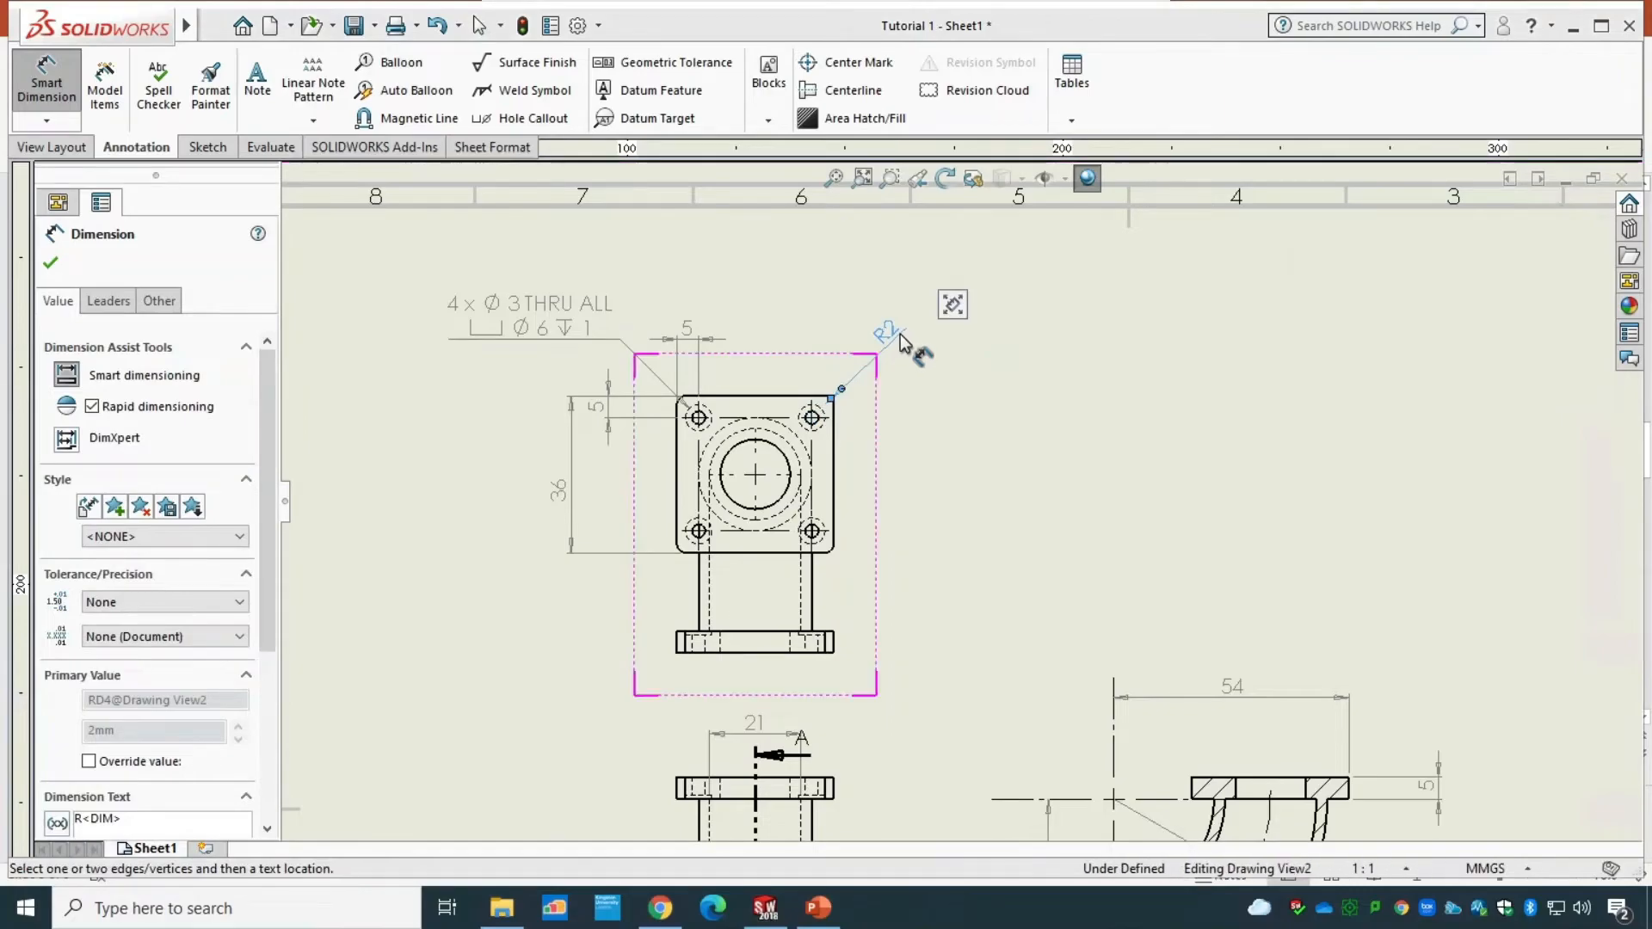
double_click(886, 332)
click(973, 258)
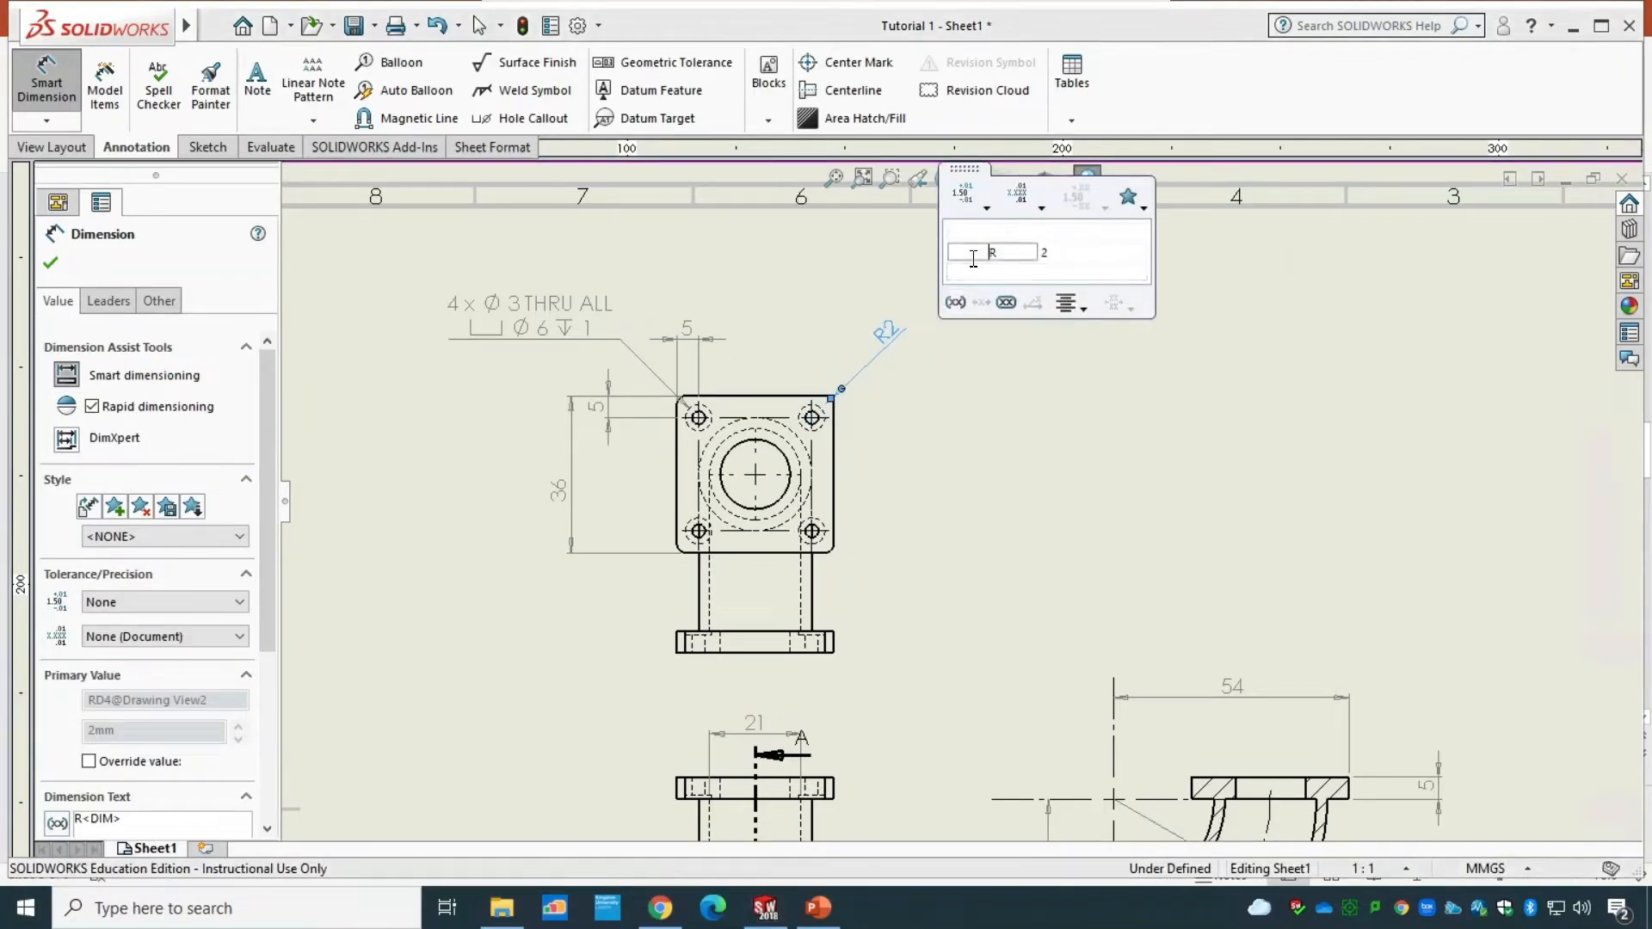
text(4X)
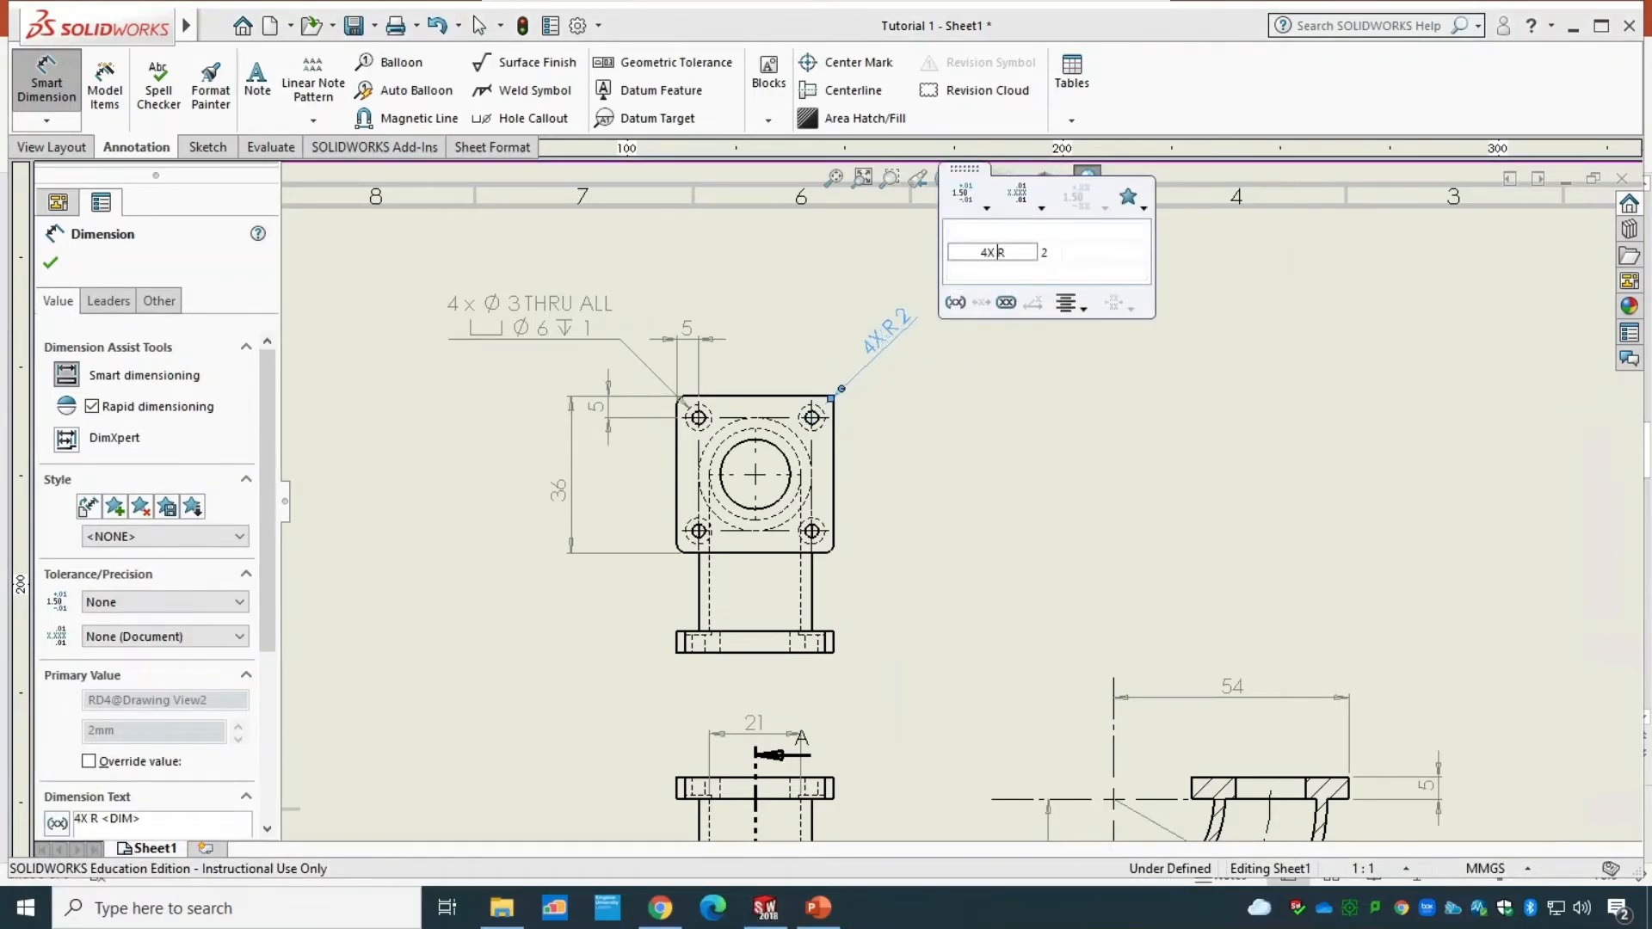
click(51, 266)
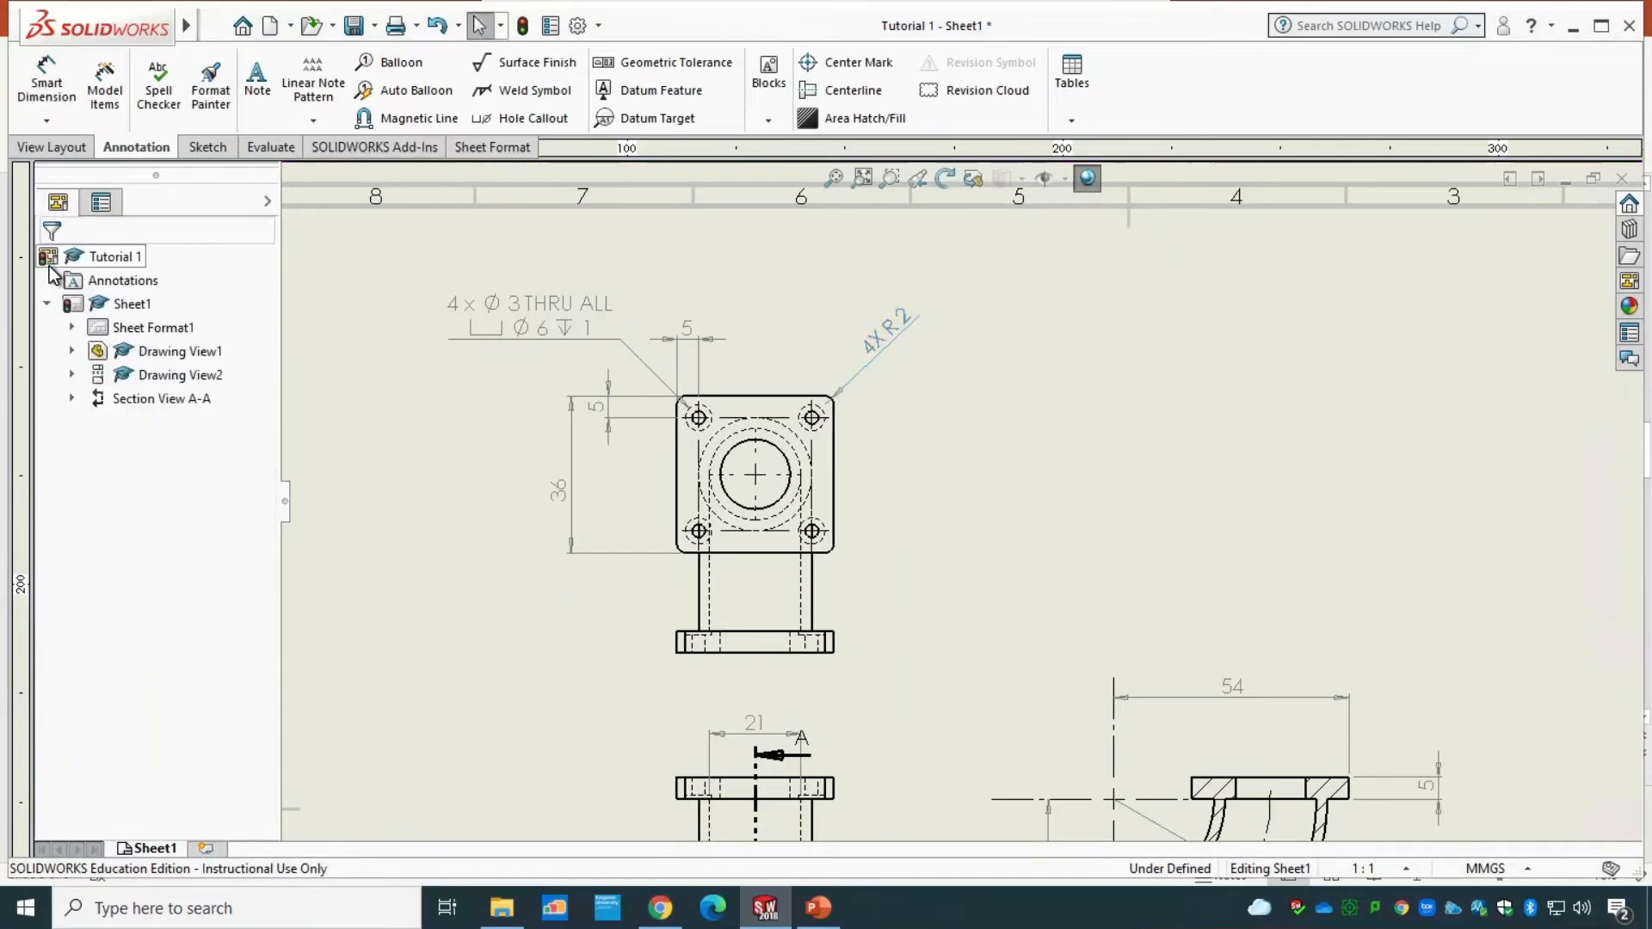
- Shift the front view's four-hole callout further right so that its leader slants away from the lower-right hole
click(835, 179)
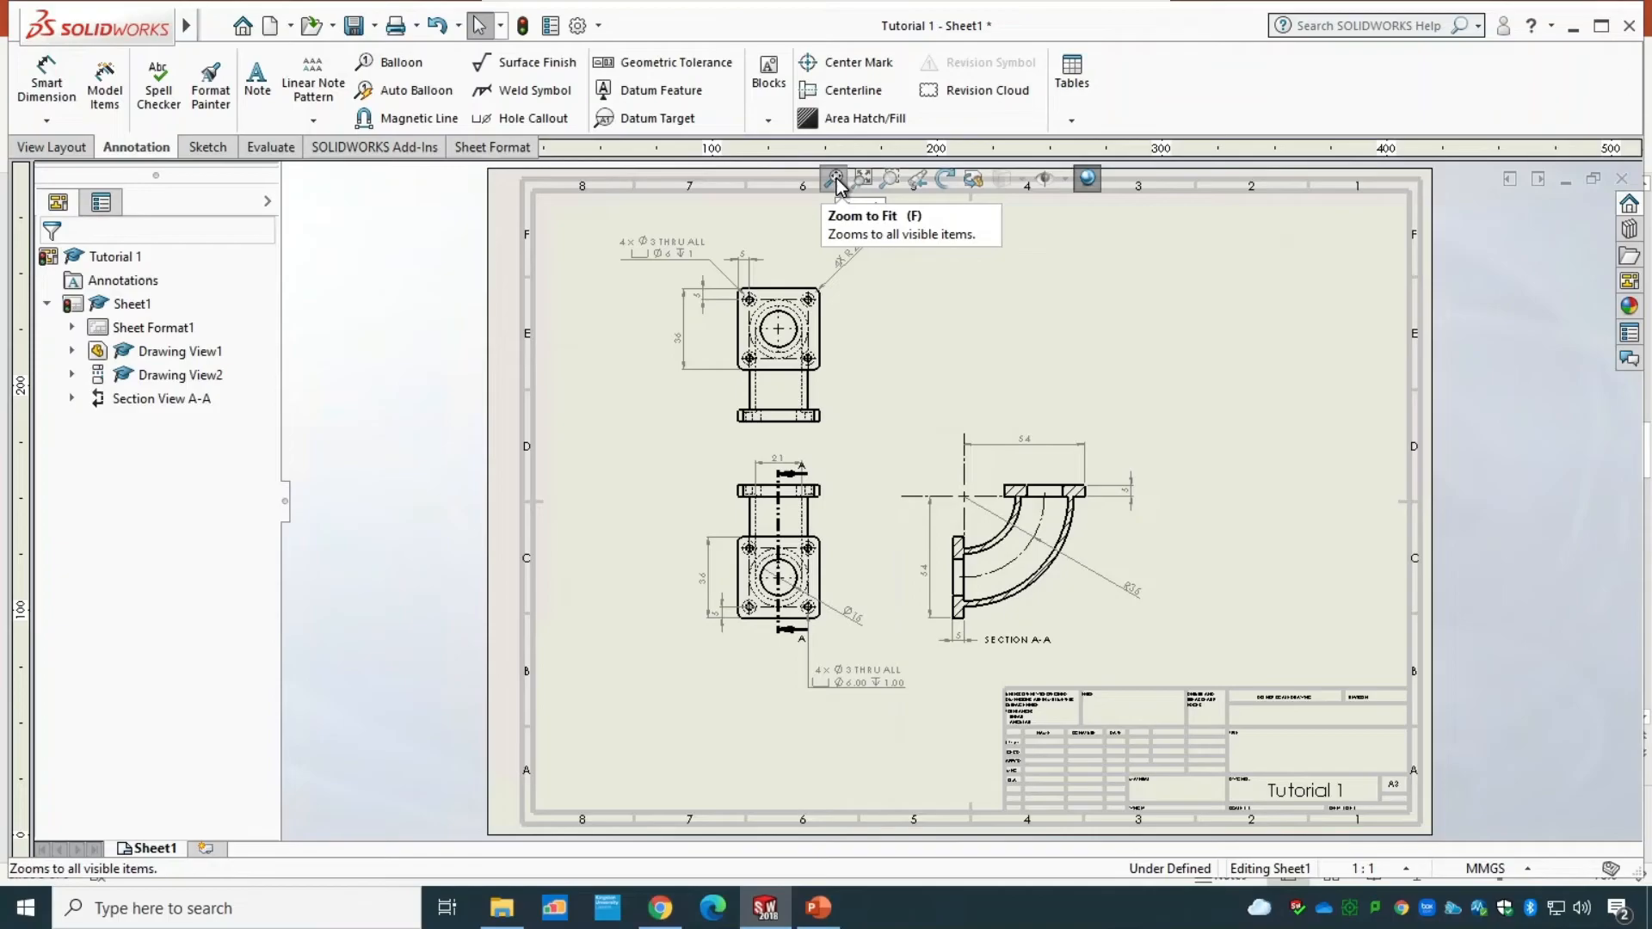
drag(878, 688, 911, 679)
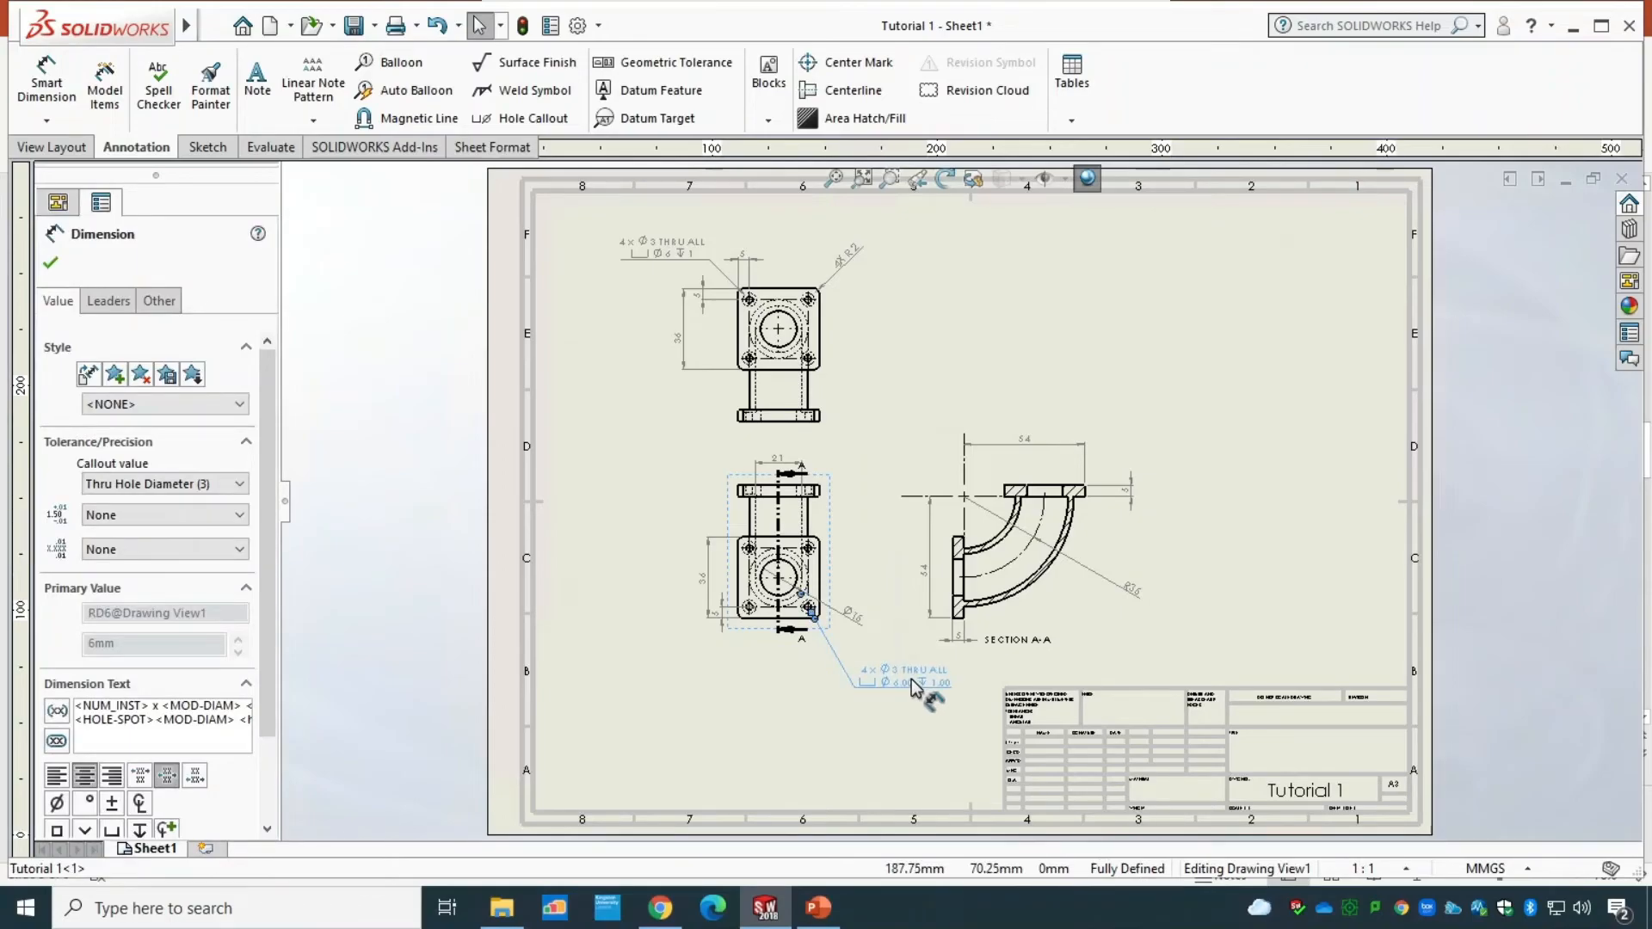
- Save the elbow drawing as Tutorial 1 in drawing format, together with its modified part model
key(ctrl+s)
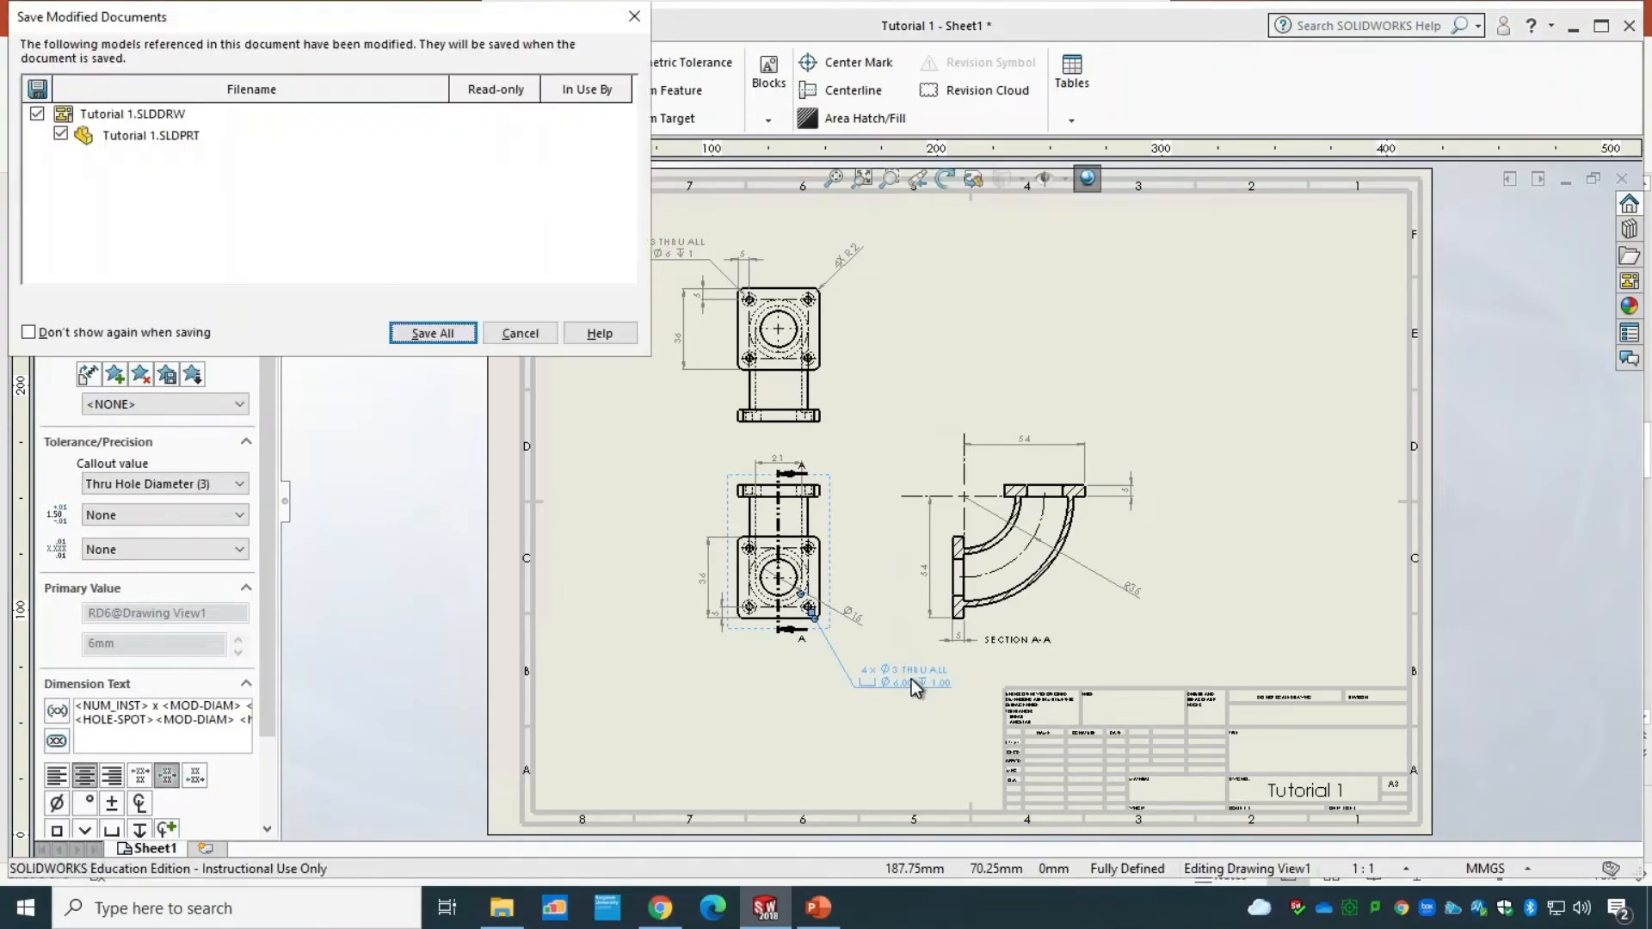
click(444, 337)
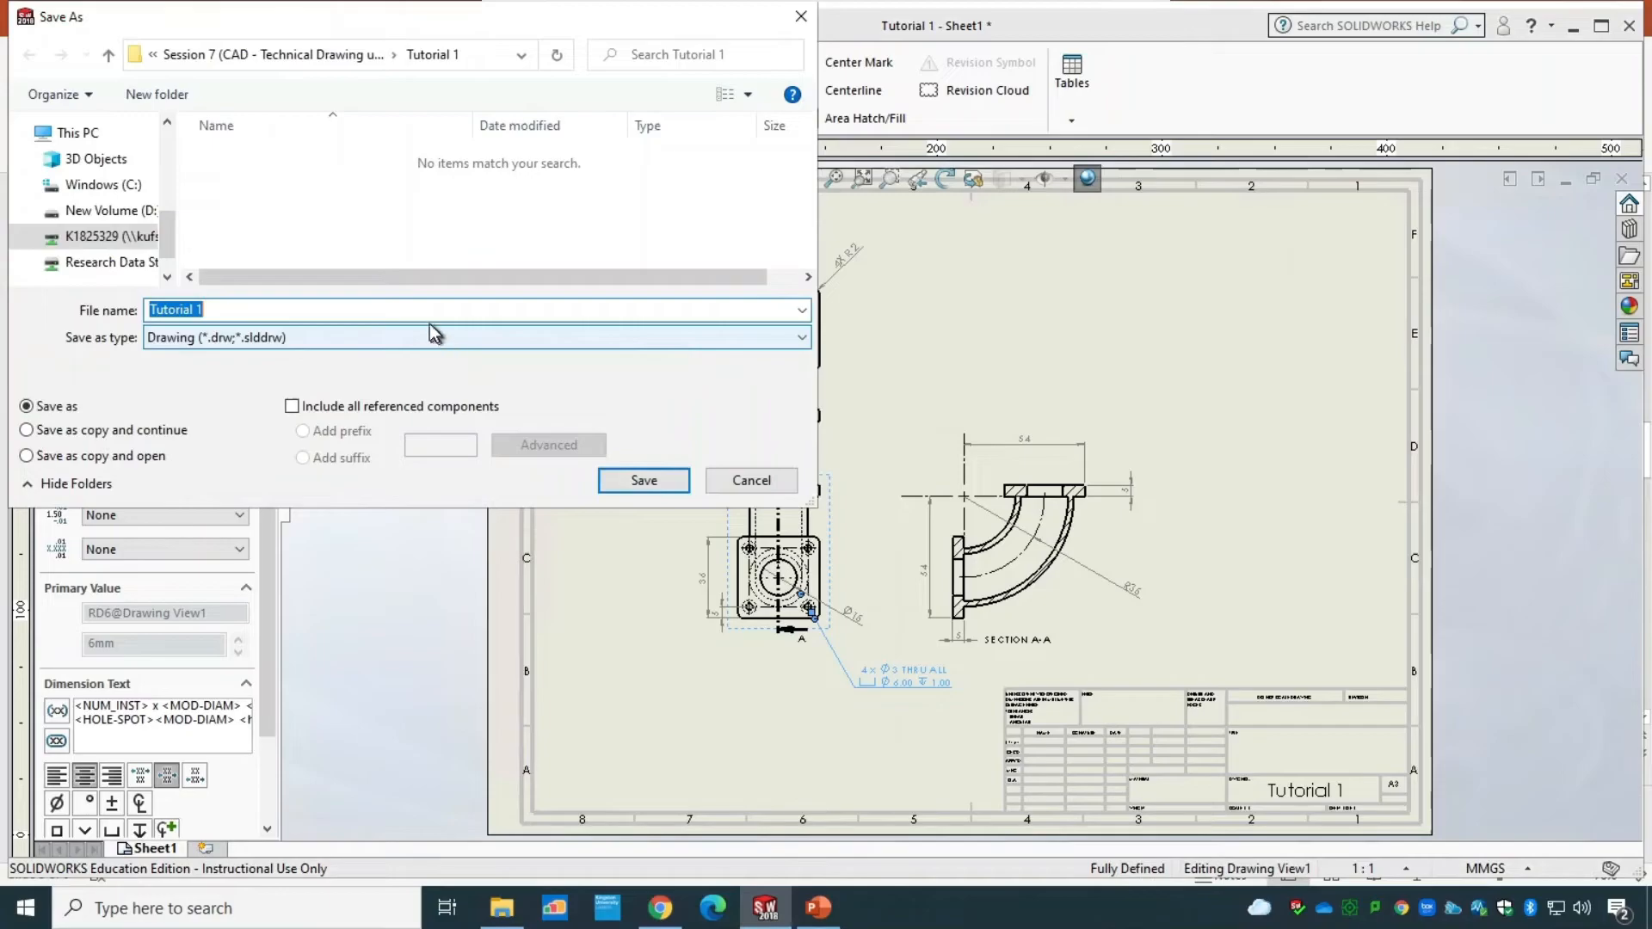
click(644, 480)
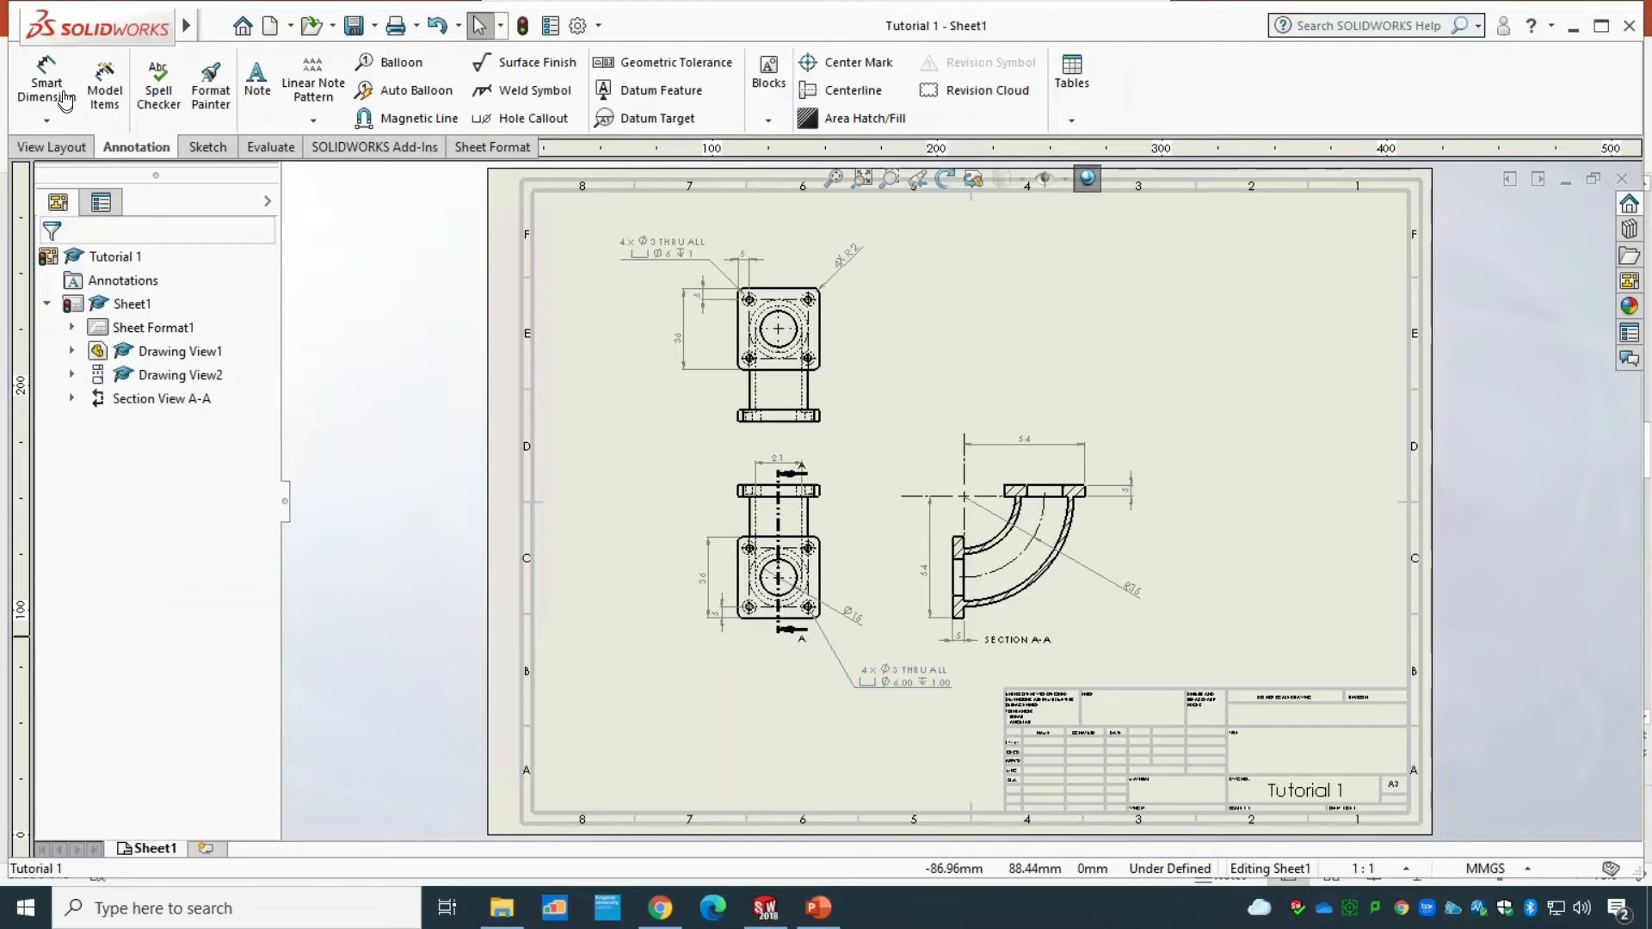
- Save a copy of the drawing as a PDF named Tutorial 1
click(214, 25)
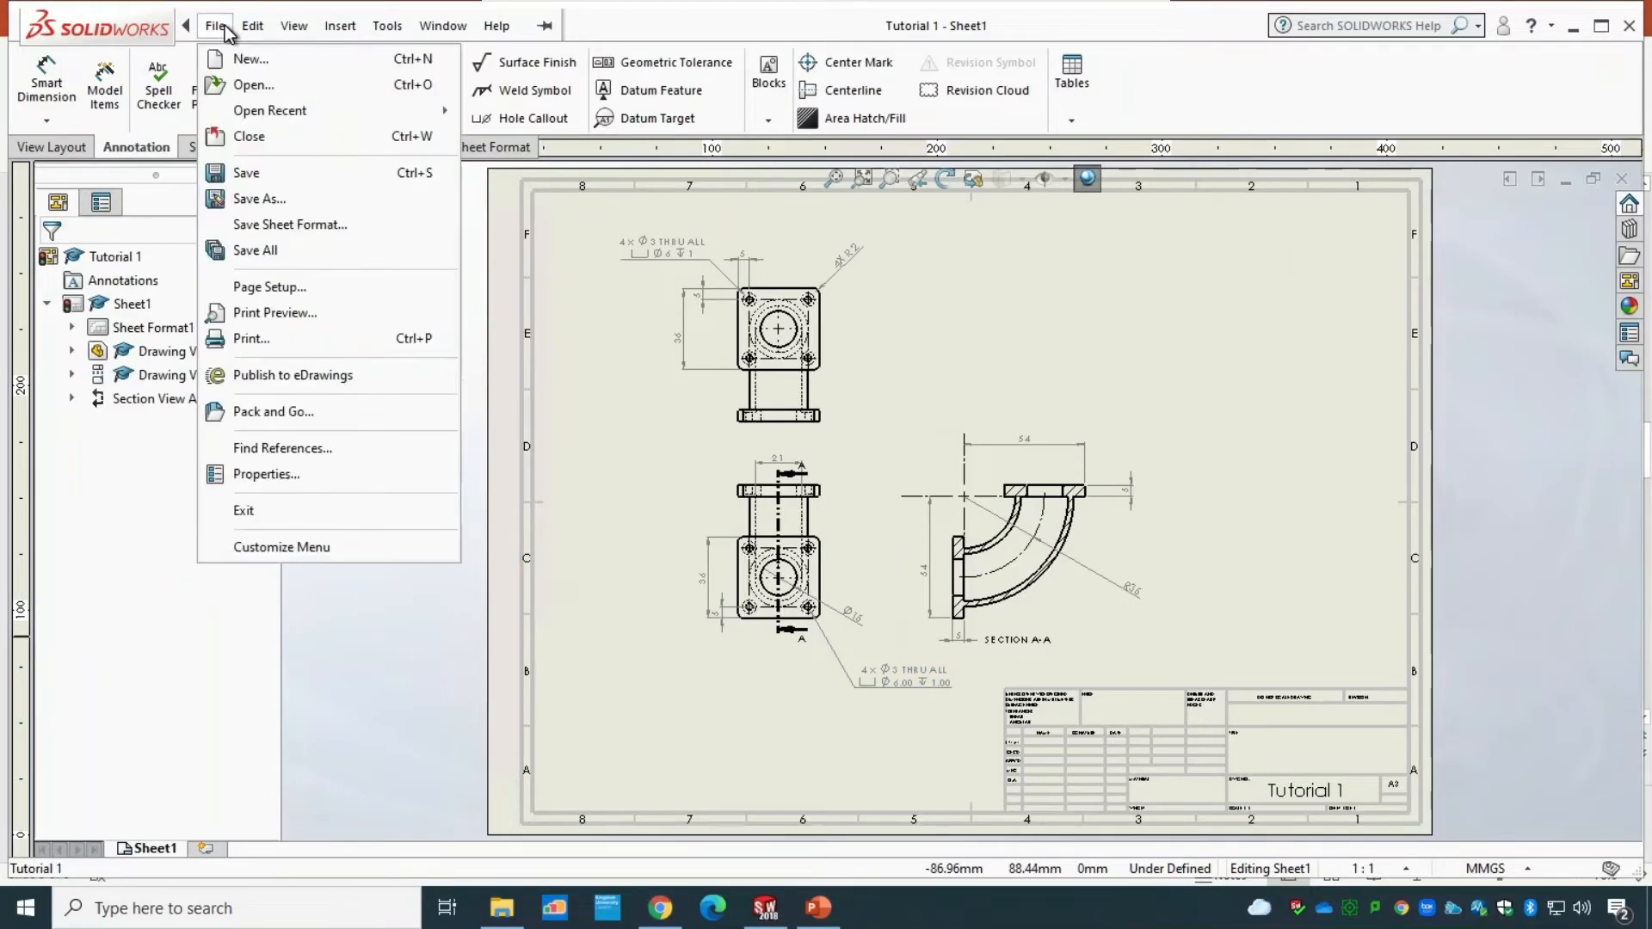
click(264, 200)
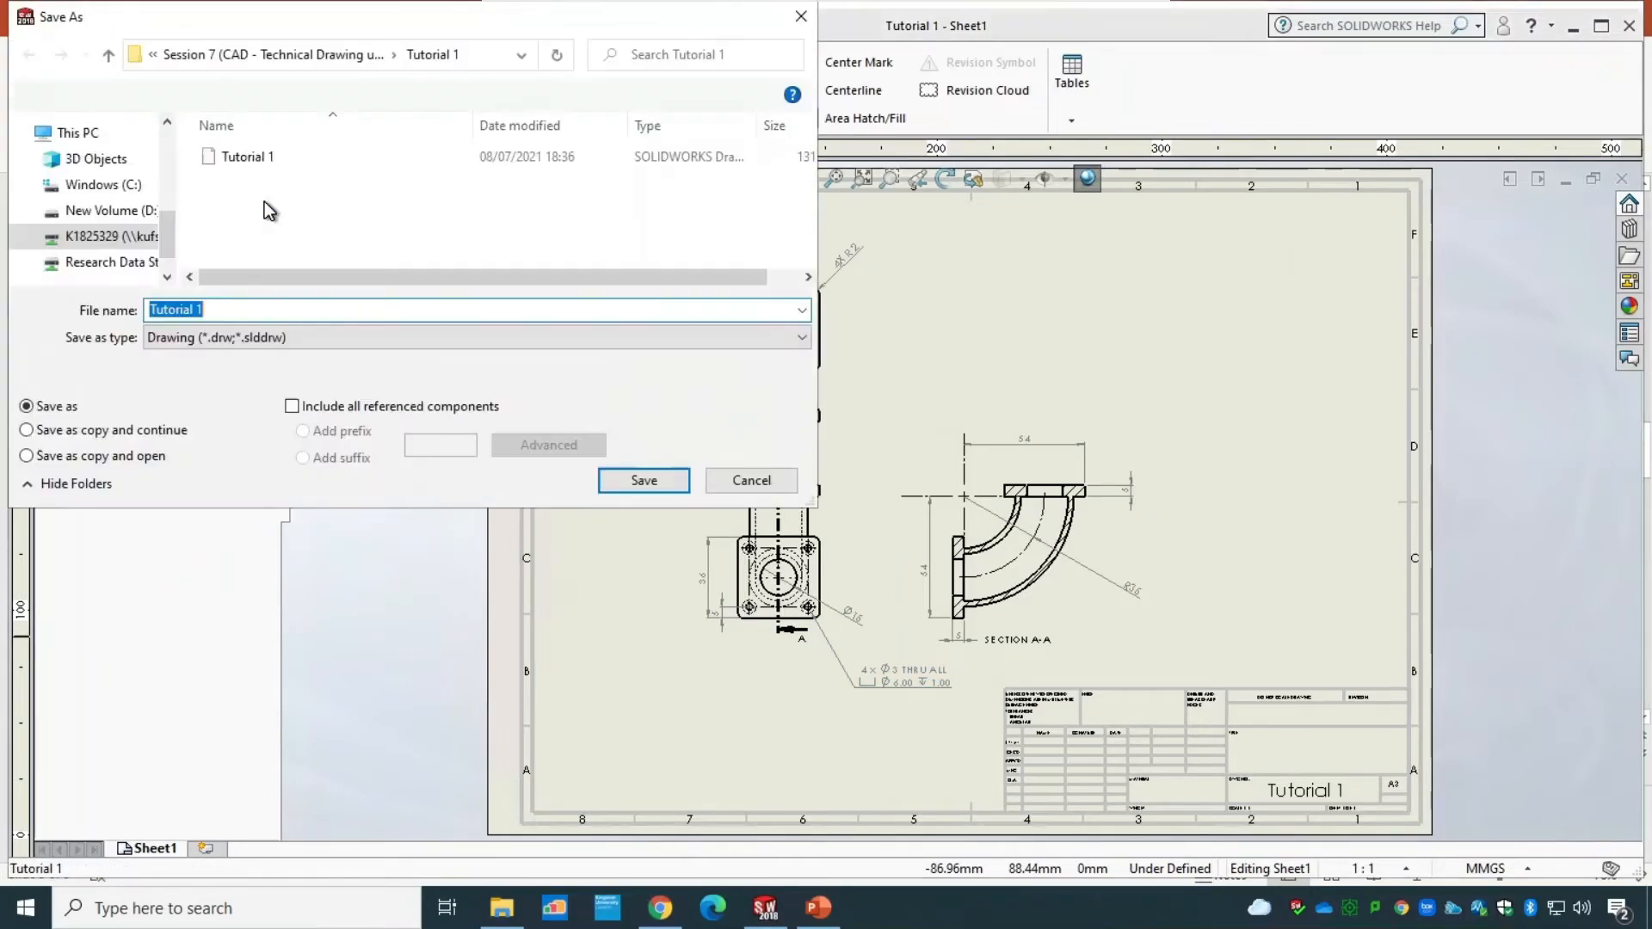
click(262, 345)
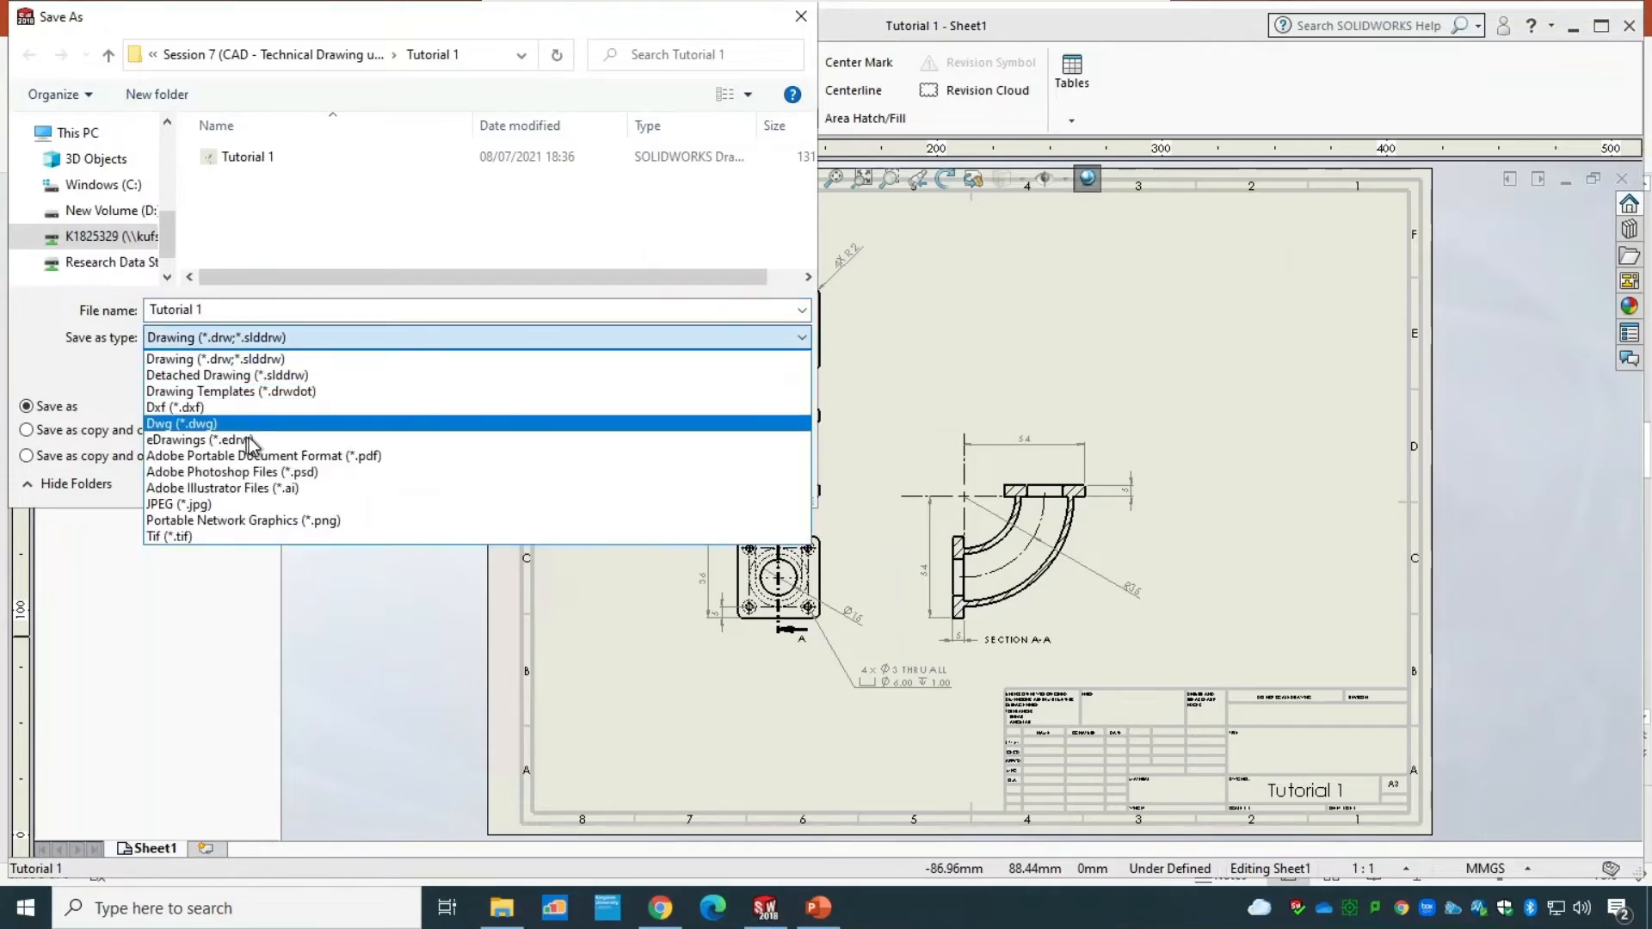
click(341, 469)
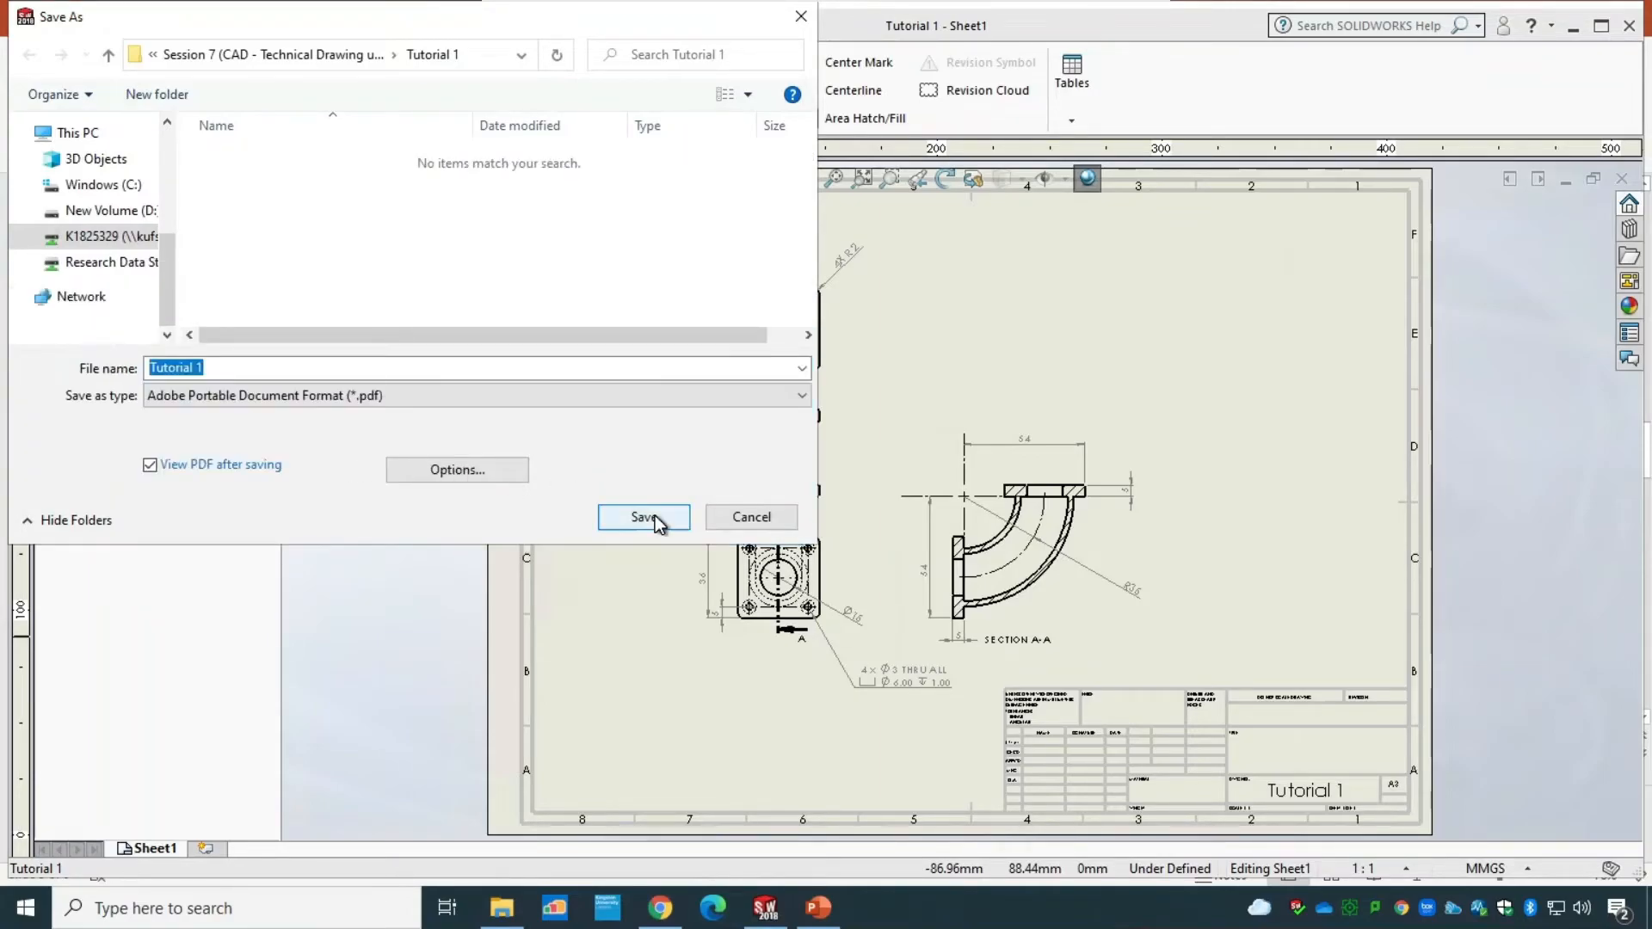
click(644, 516)
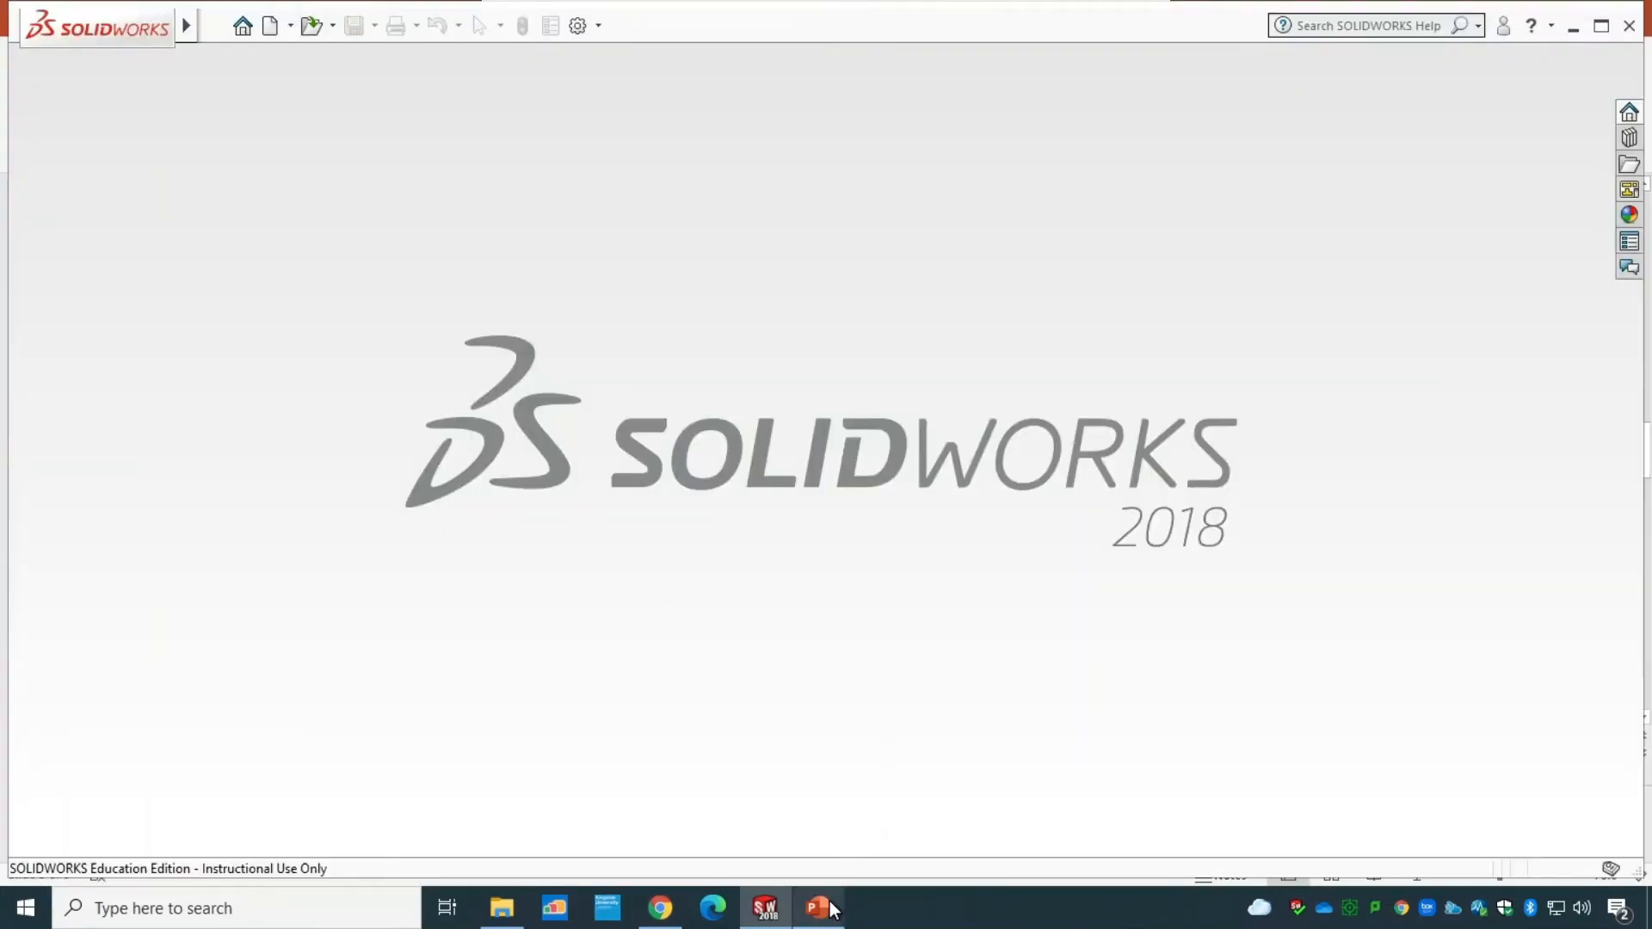
- Switch to PowerPoint and examine the Tutorial 2 task description and the enlarged target drawing on slides 6 and 7
click(807, 918)
scroll(91, 736, down, 2)
click(113, 718)
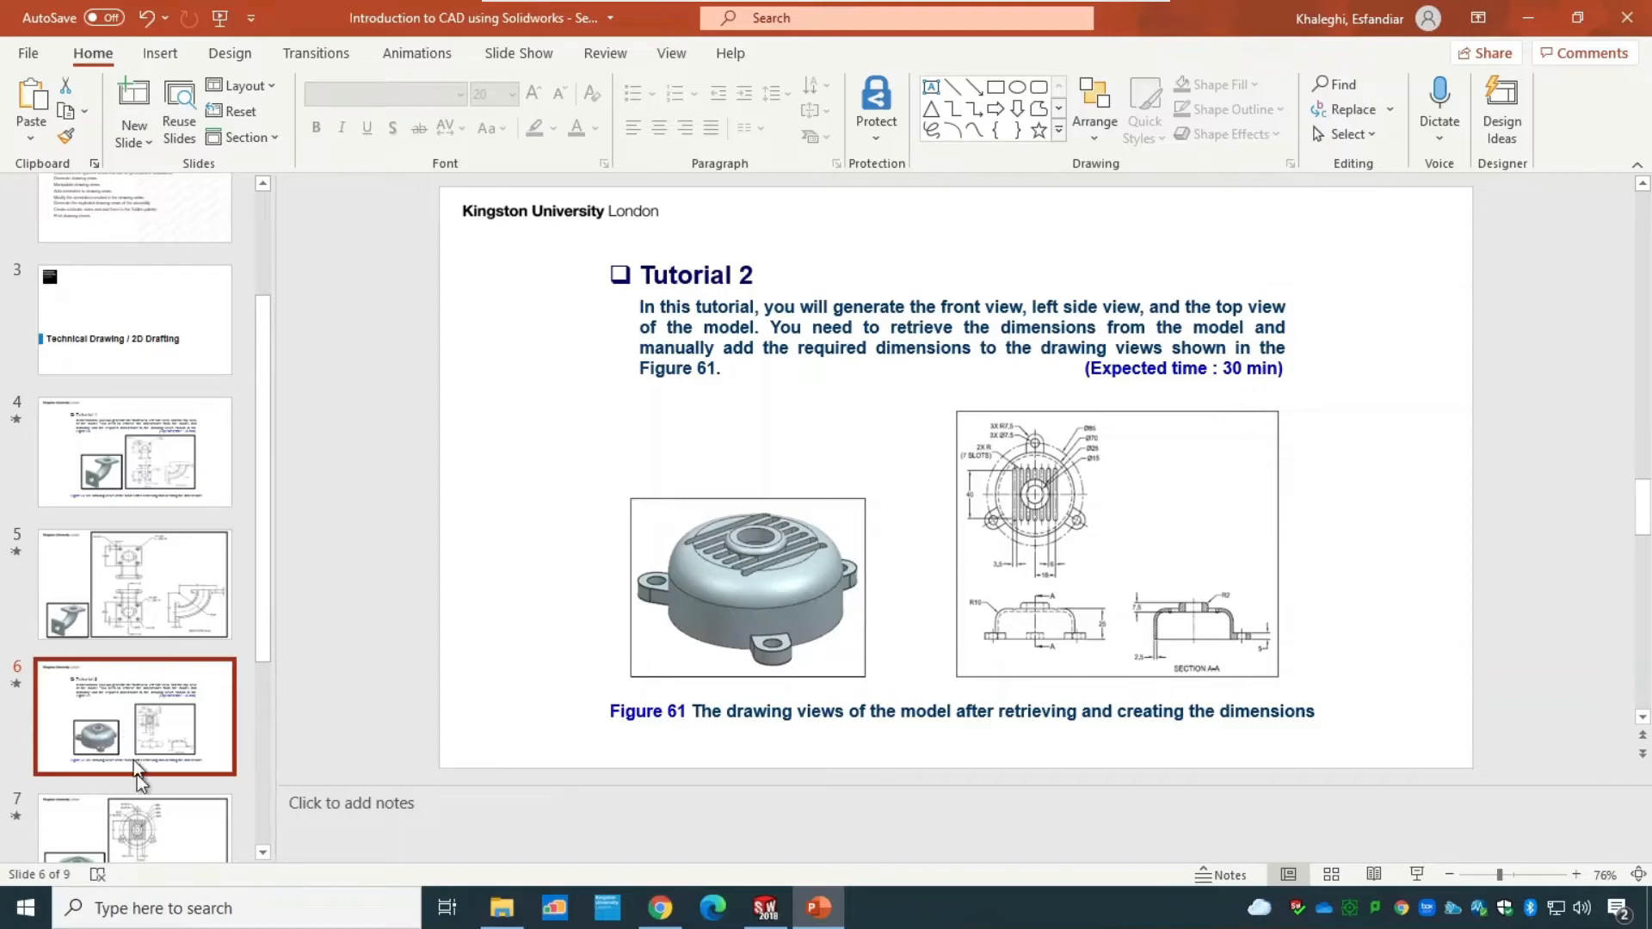
click(138, 818)
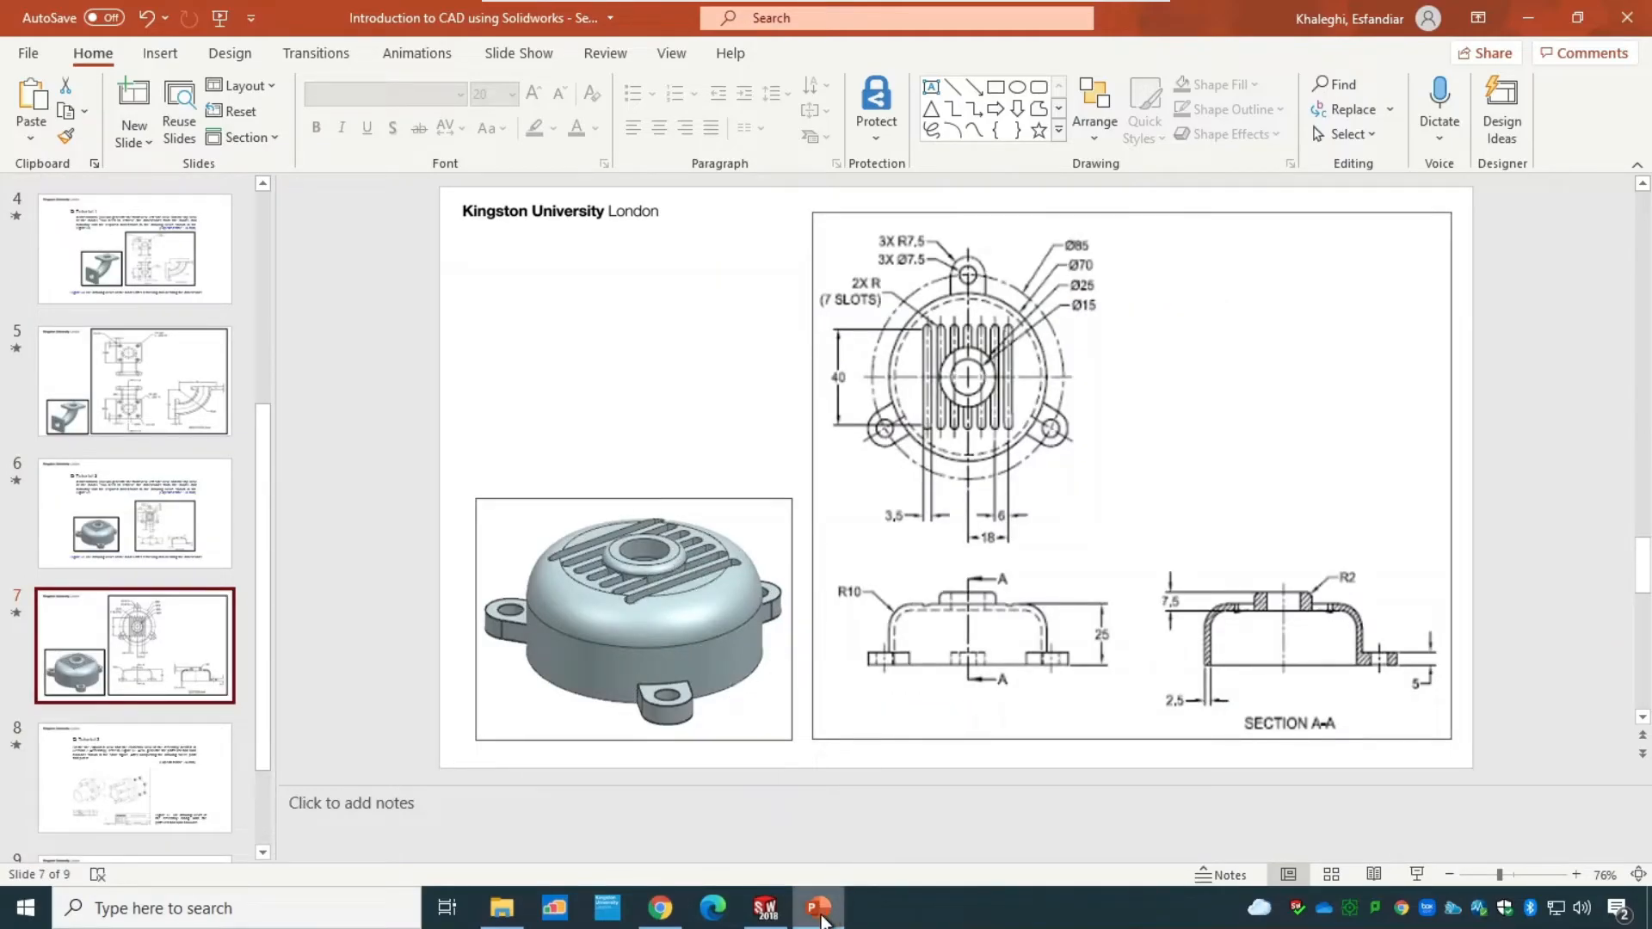
- Switch back to SOLIDWORKS and create a new drawing on a standard A3 (BSI) sheet
click(762, 919)
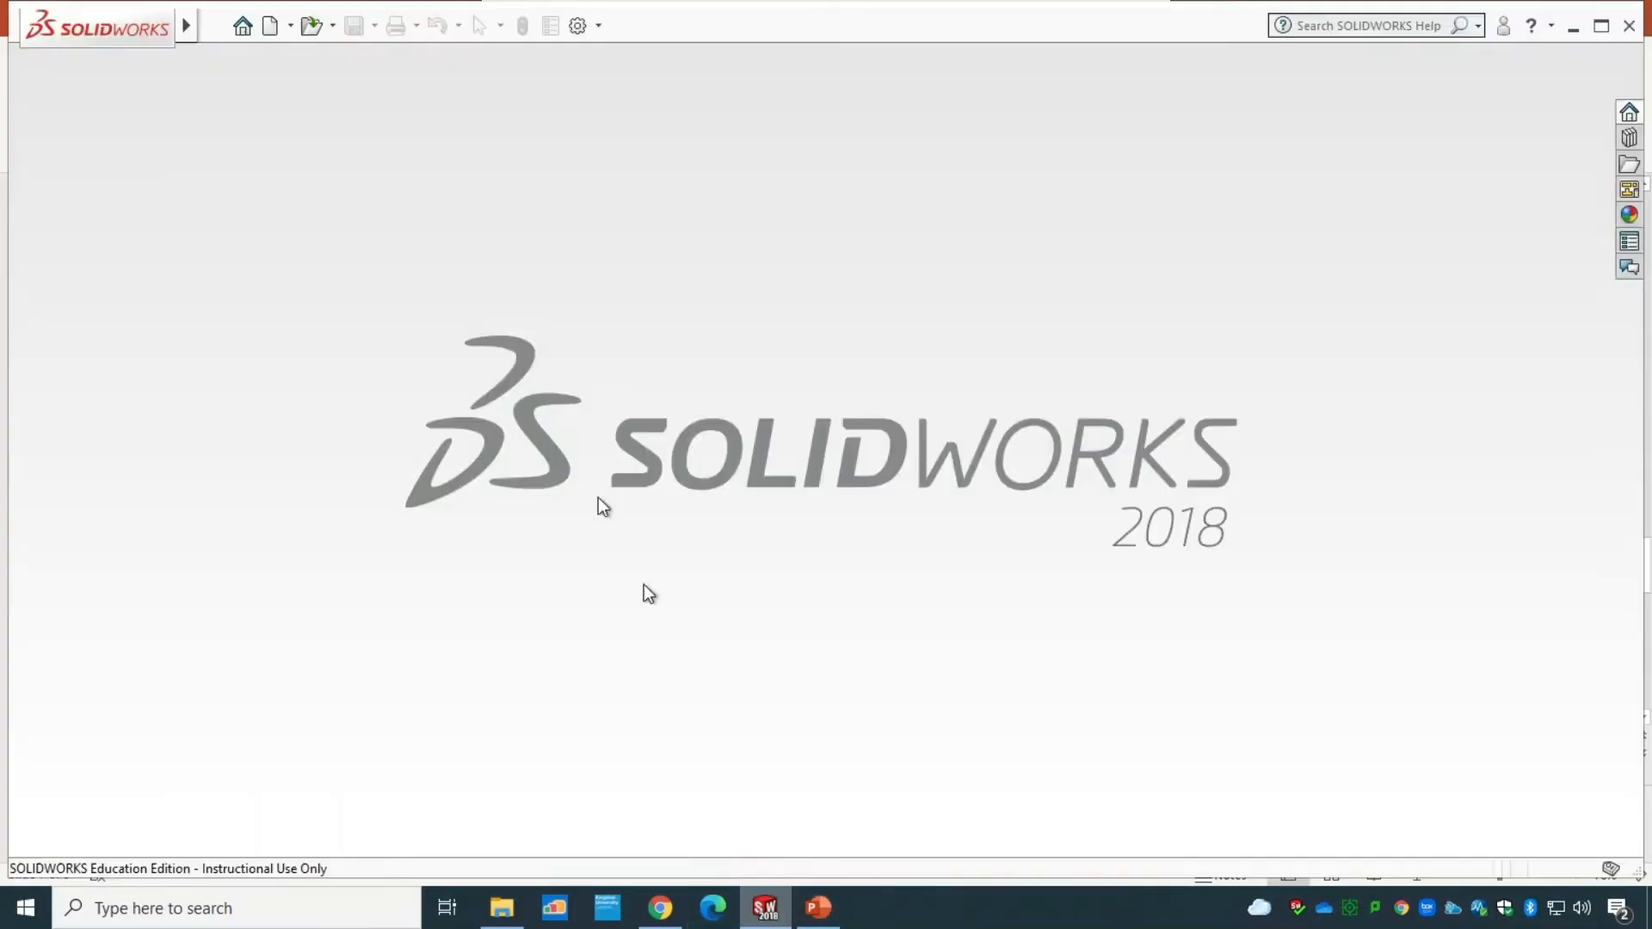
mouse_move(134, 38)
click(215, 26)
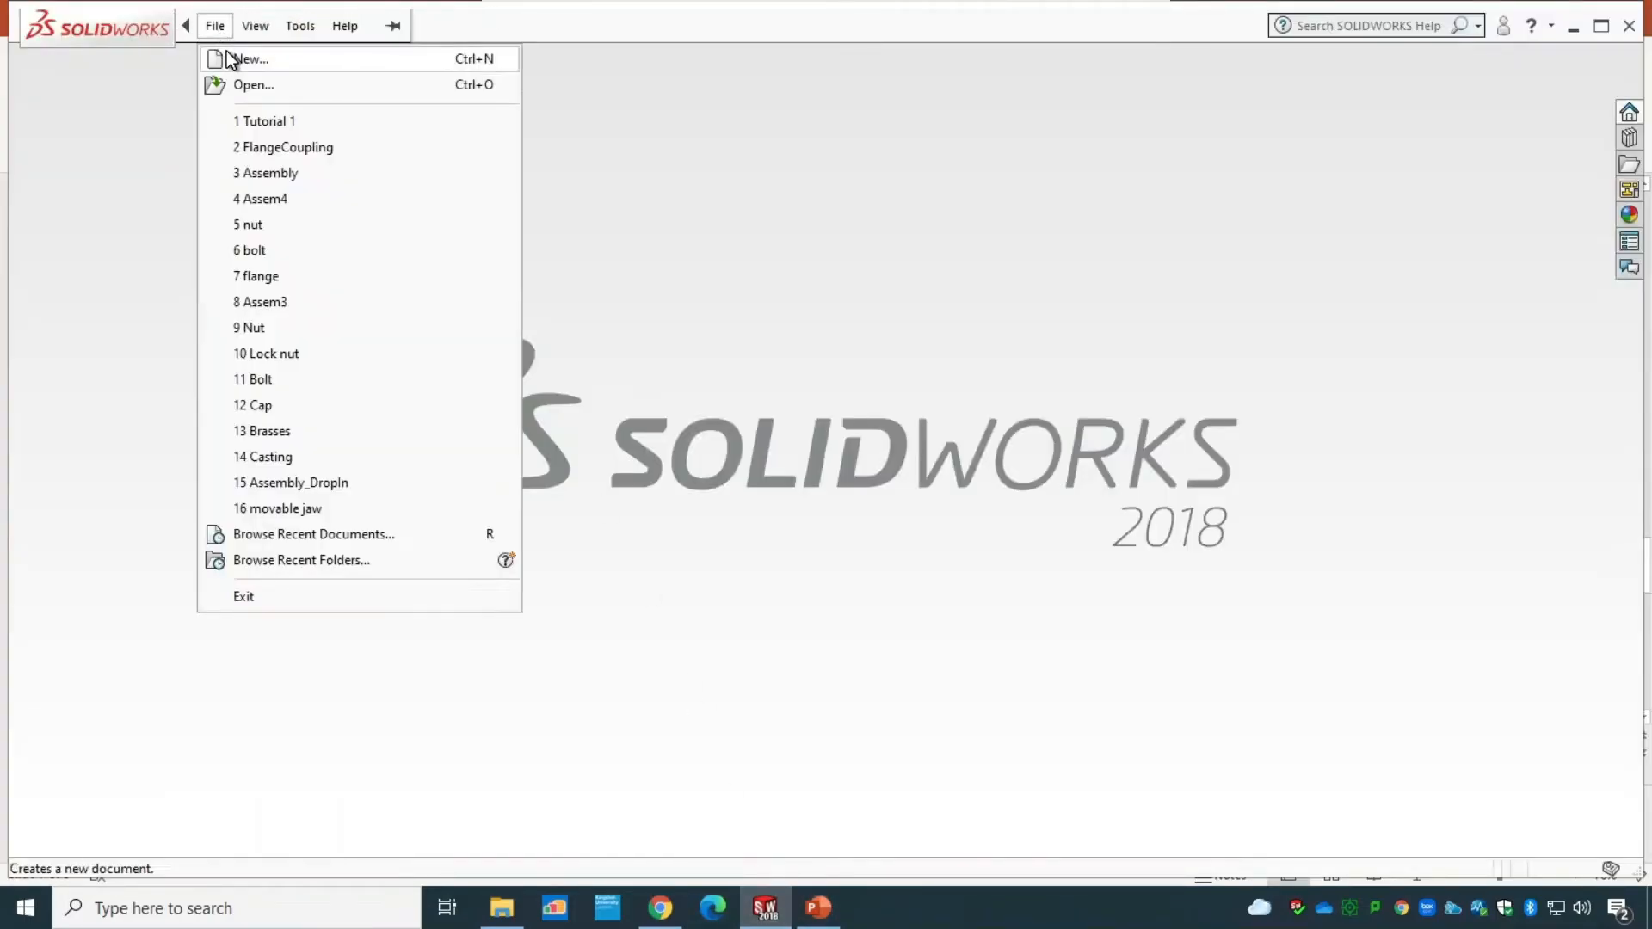
click(234, 59)
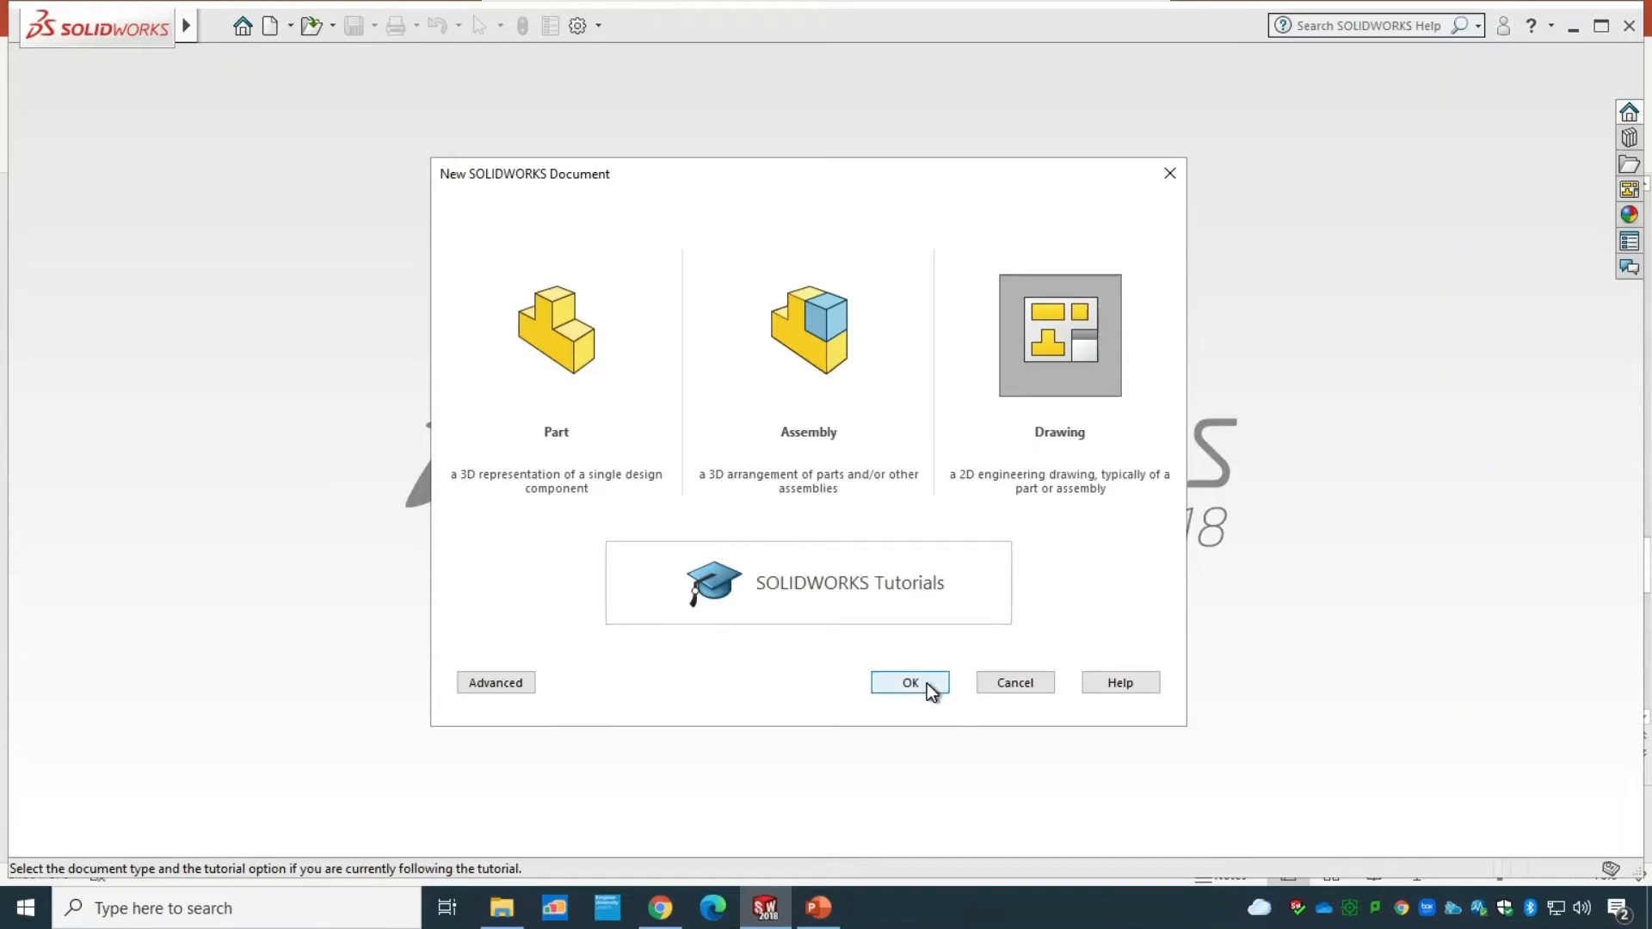
click(926, 683)
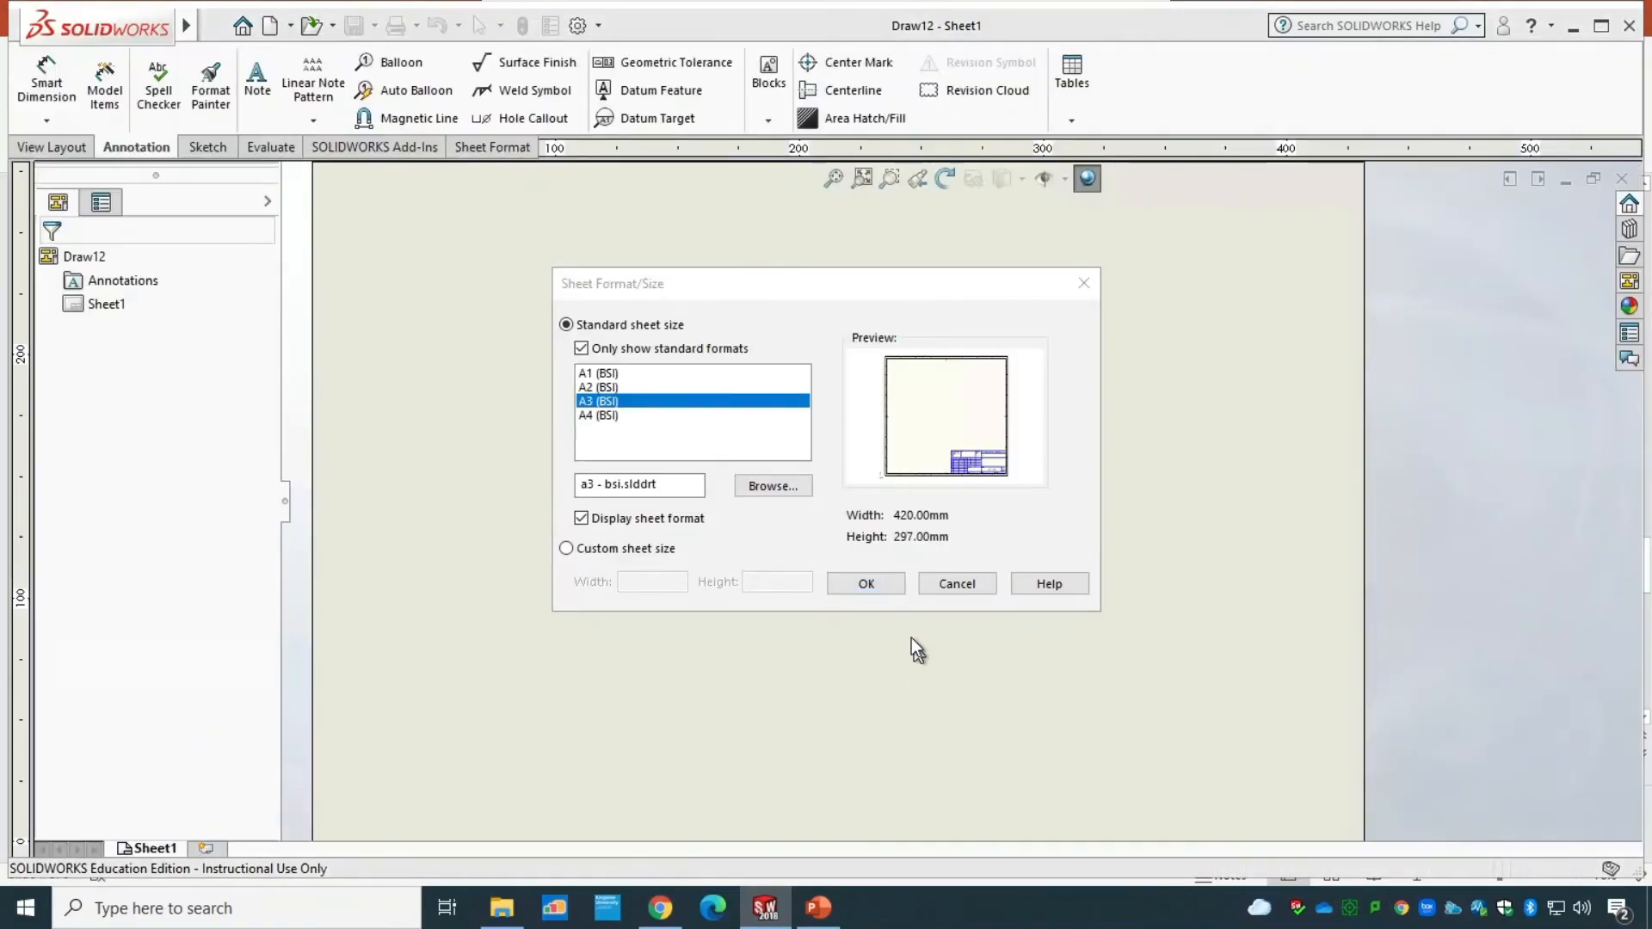
click(894, 583)
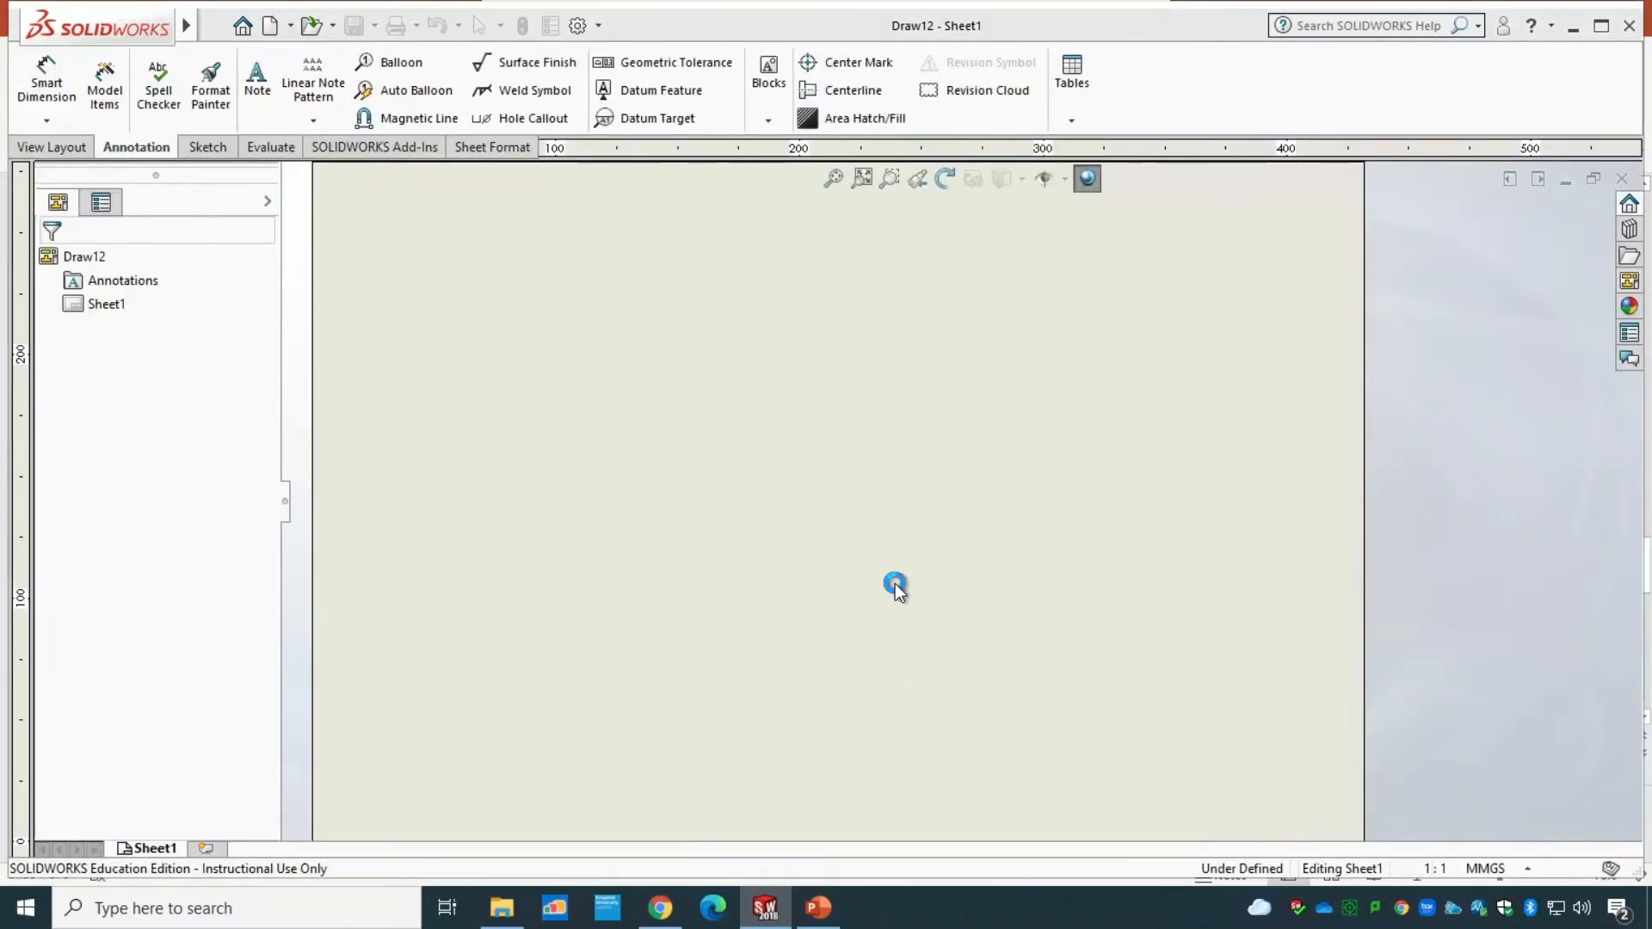
- Insert the Tutorial 2 part from the Tutorial 2 folder and place its front view in the lower-left area of the sheet
click(137, 558)
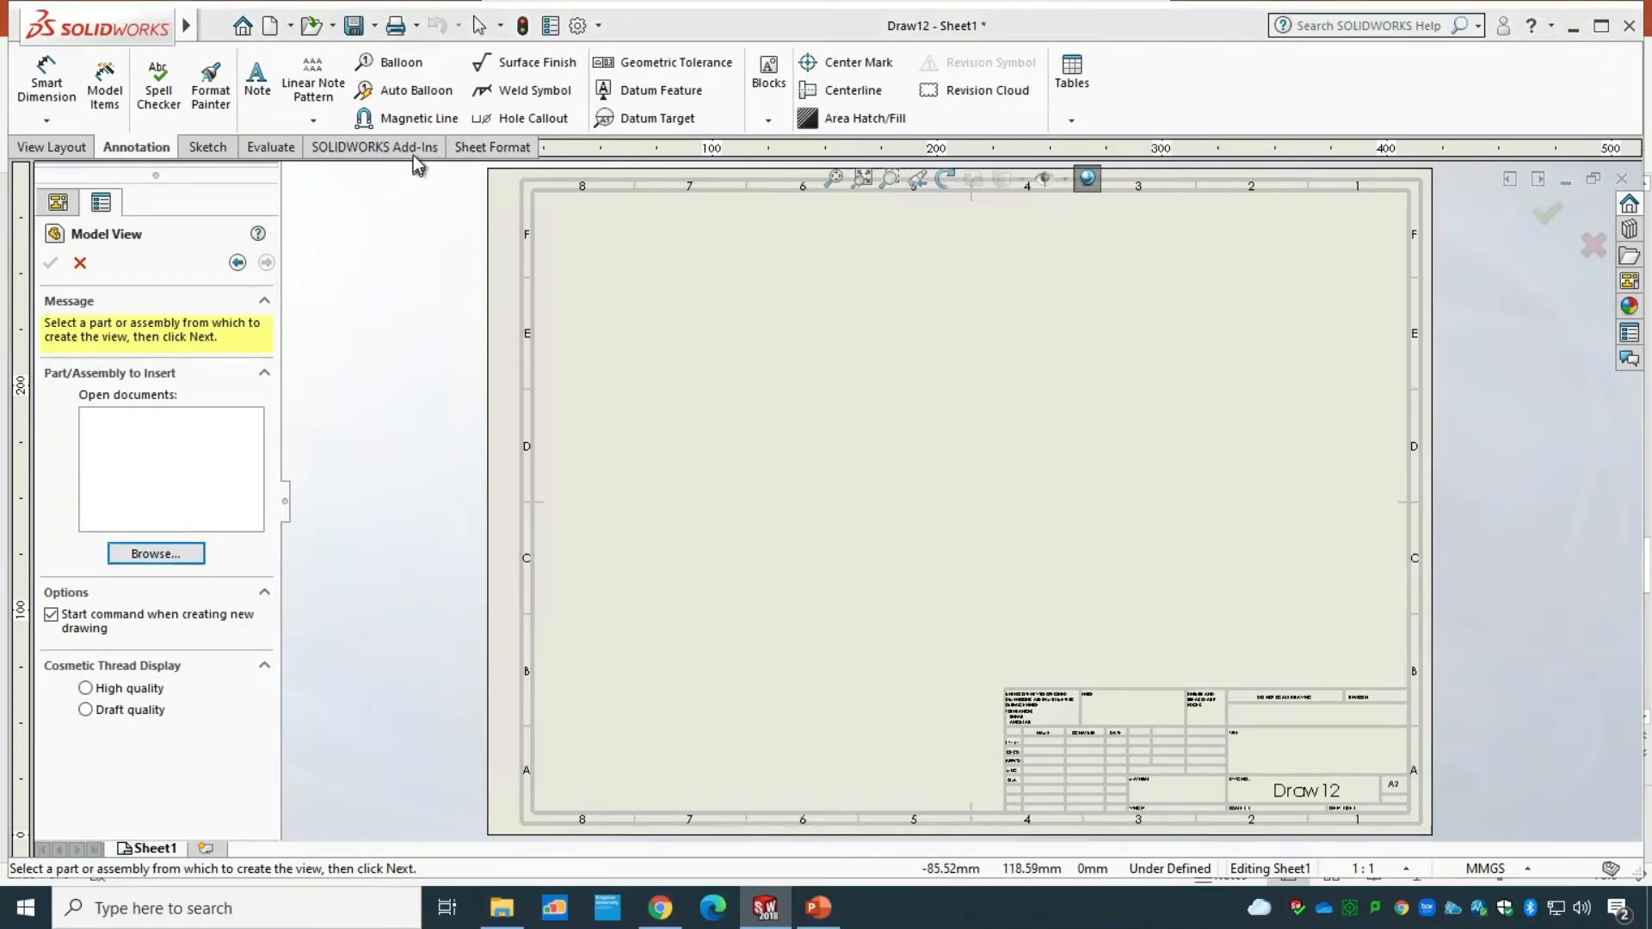
click(318, 63)
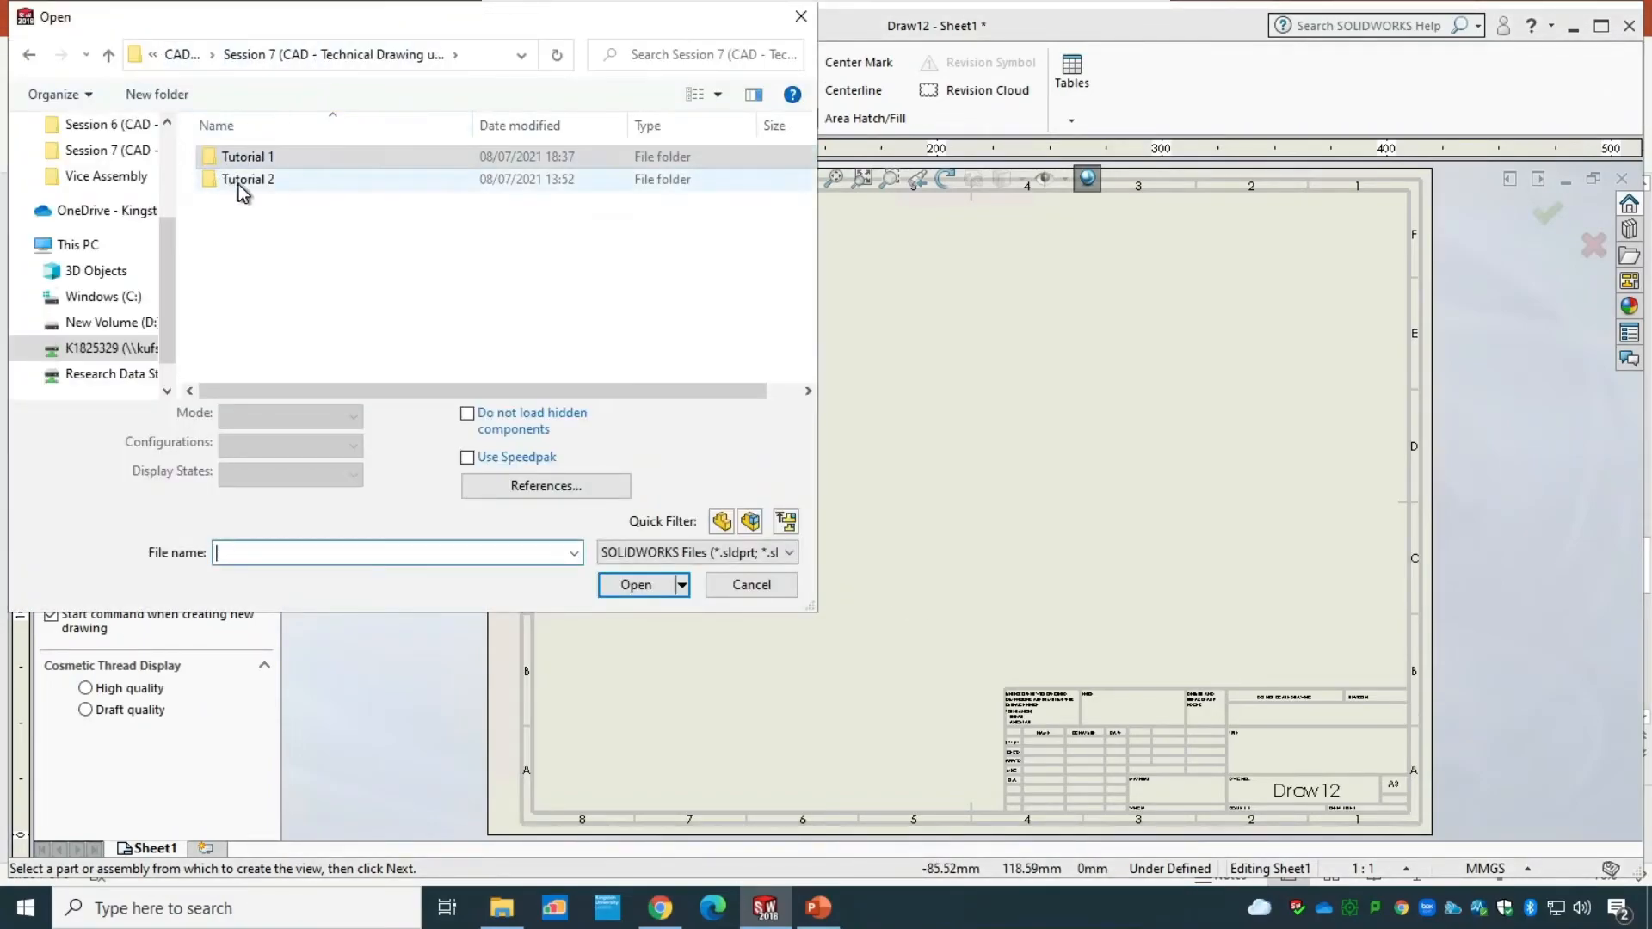
double_click(241, 180)
click(267, 165)
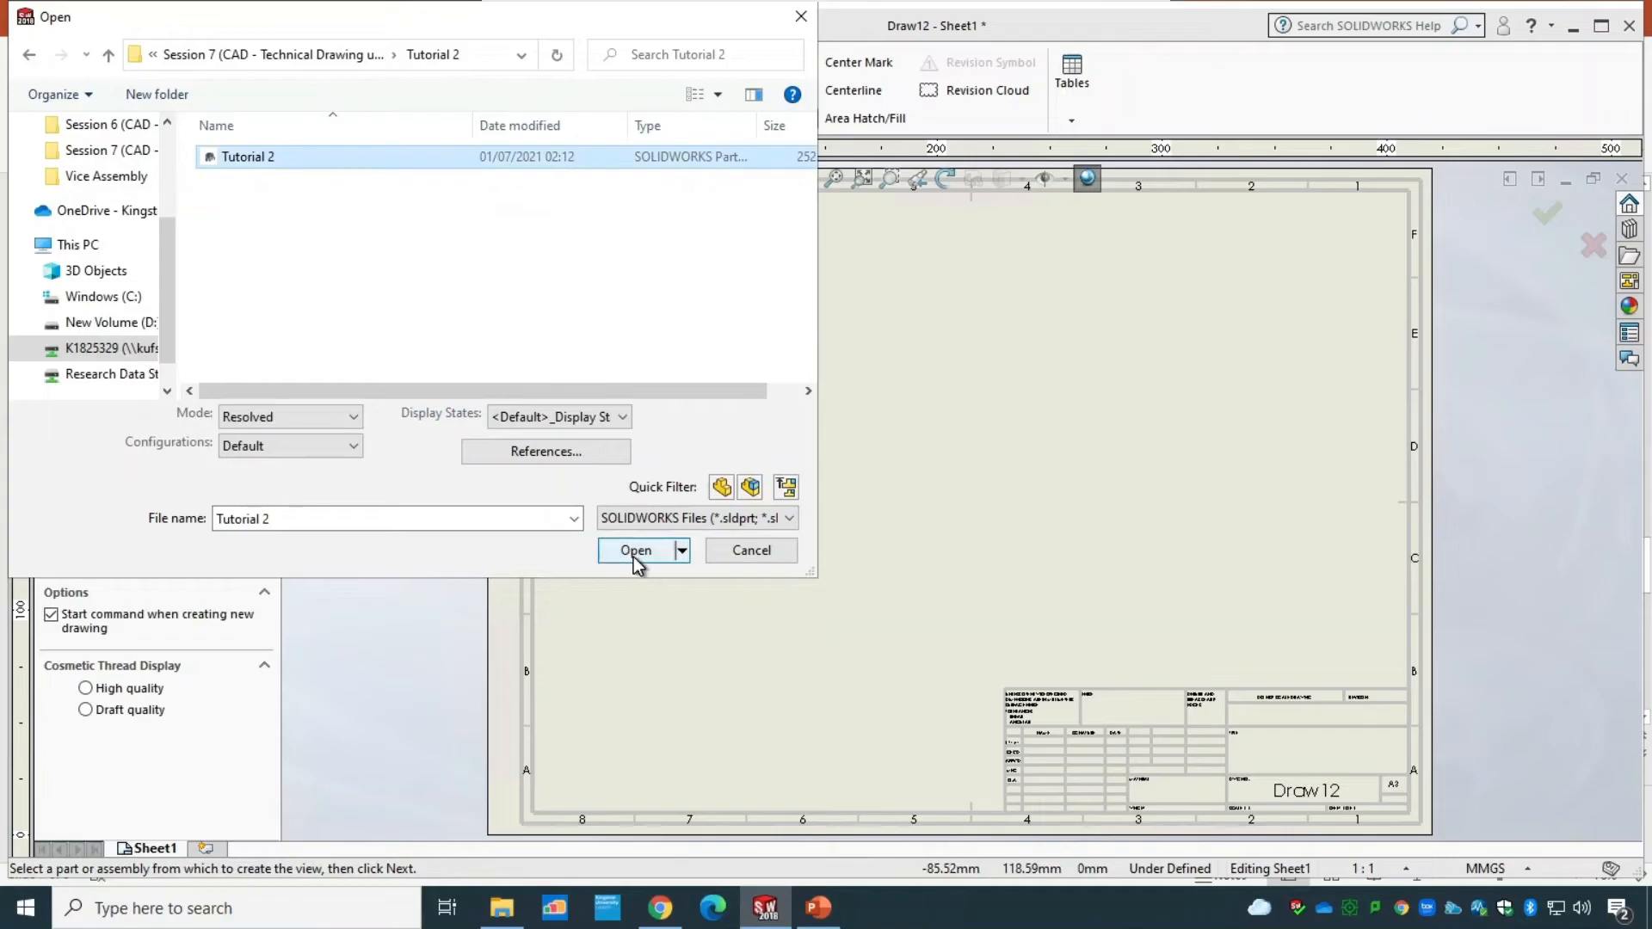
click(635, 584)
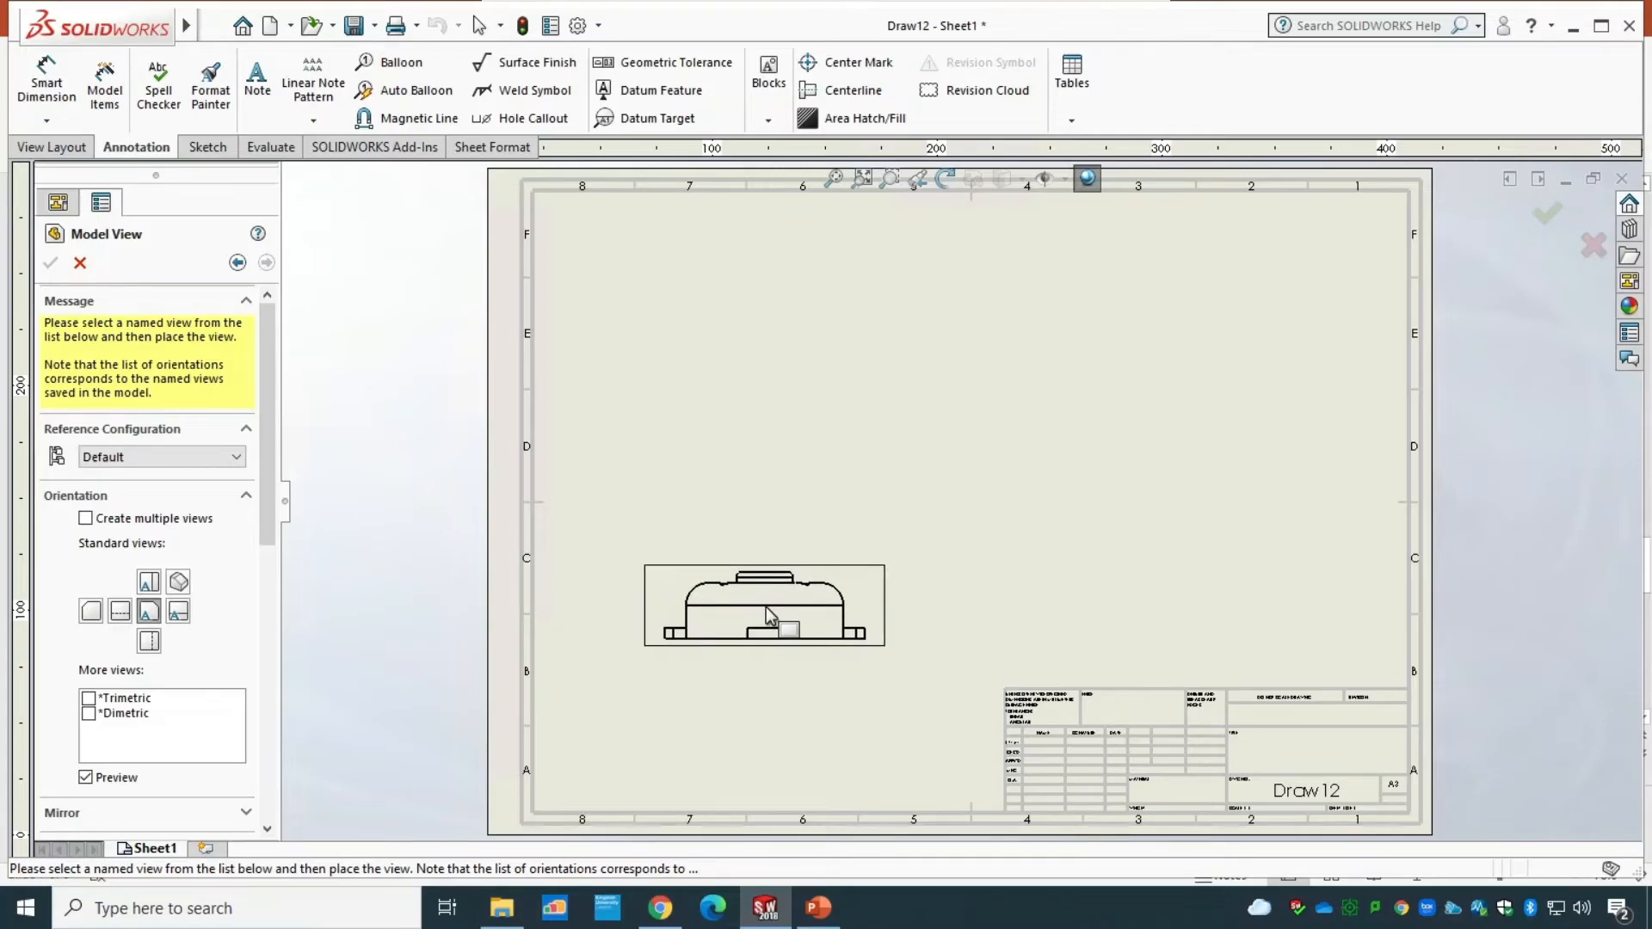
click(768, 616)
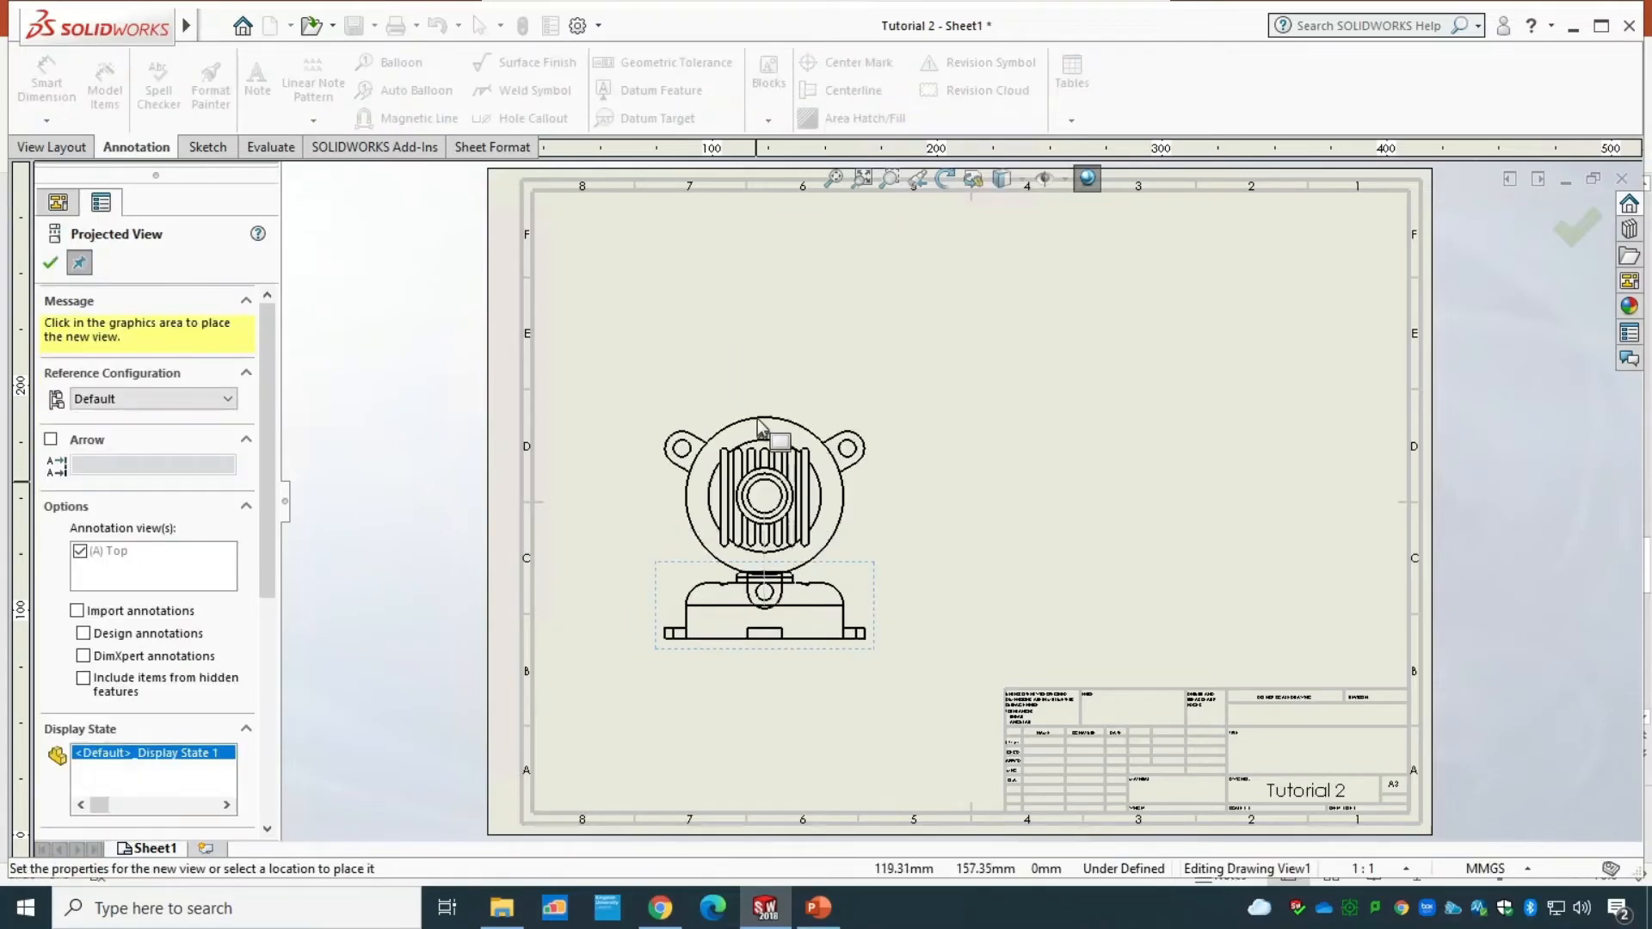
- Project a top view above the front view and a side view to its right
click(764, 349)
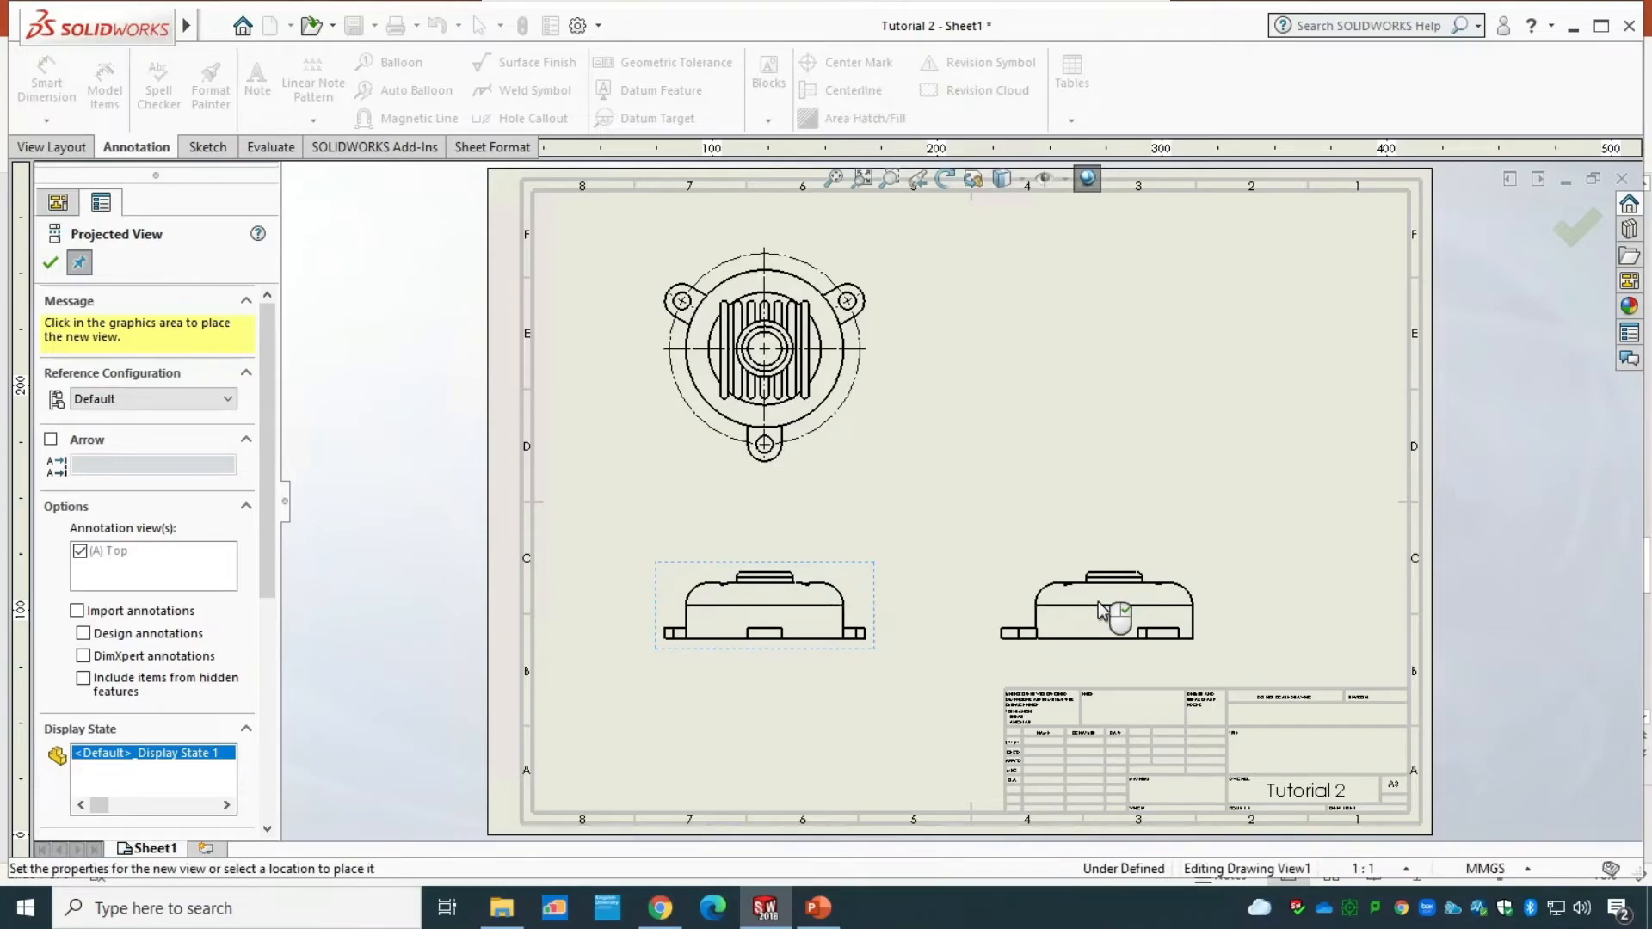
click(1099, 608)
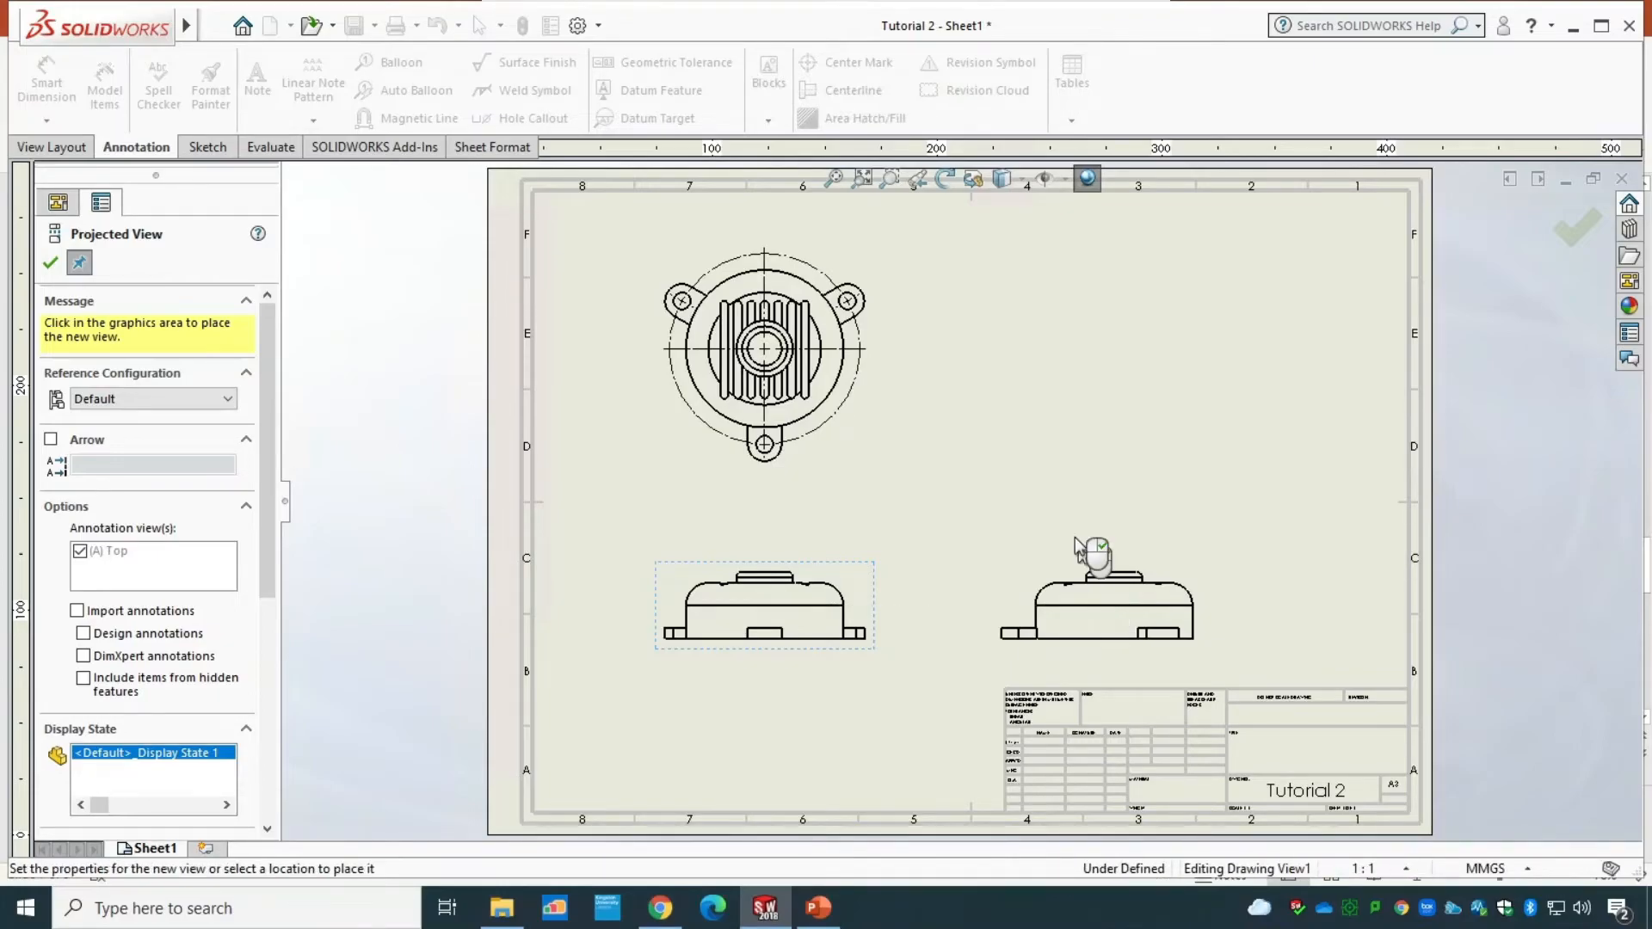
click(49, 263)
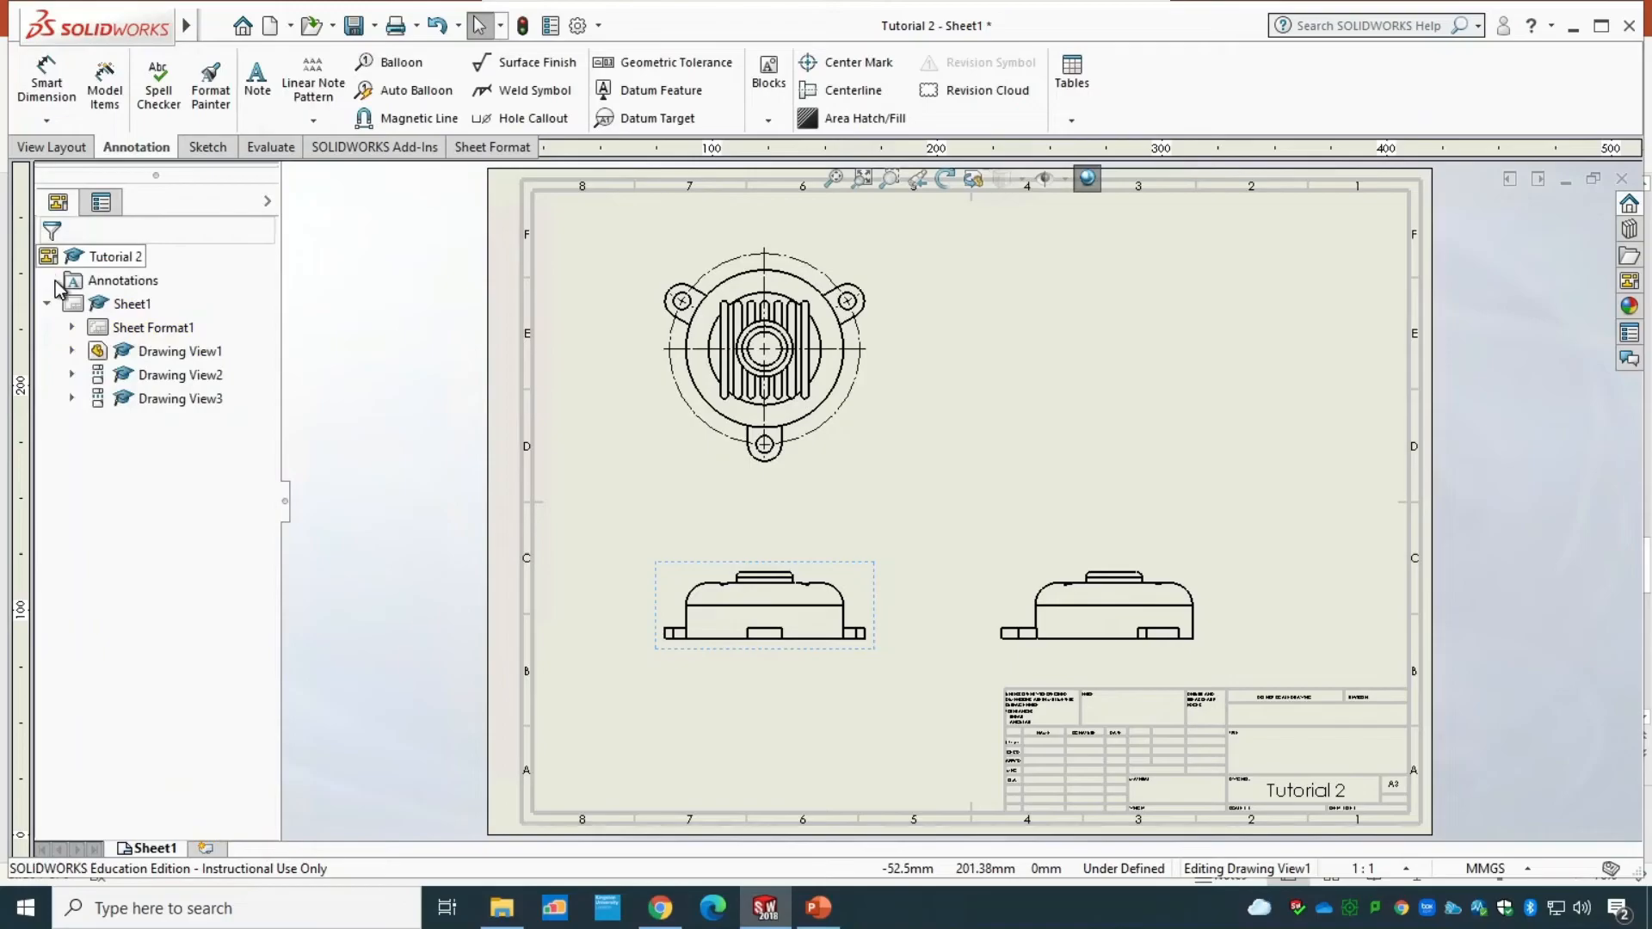
click(1094, 658)
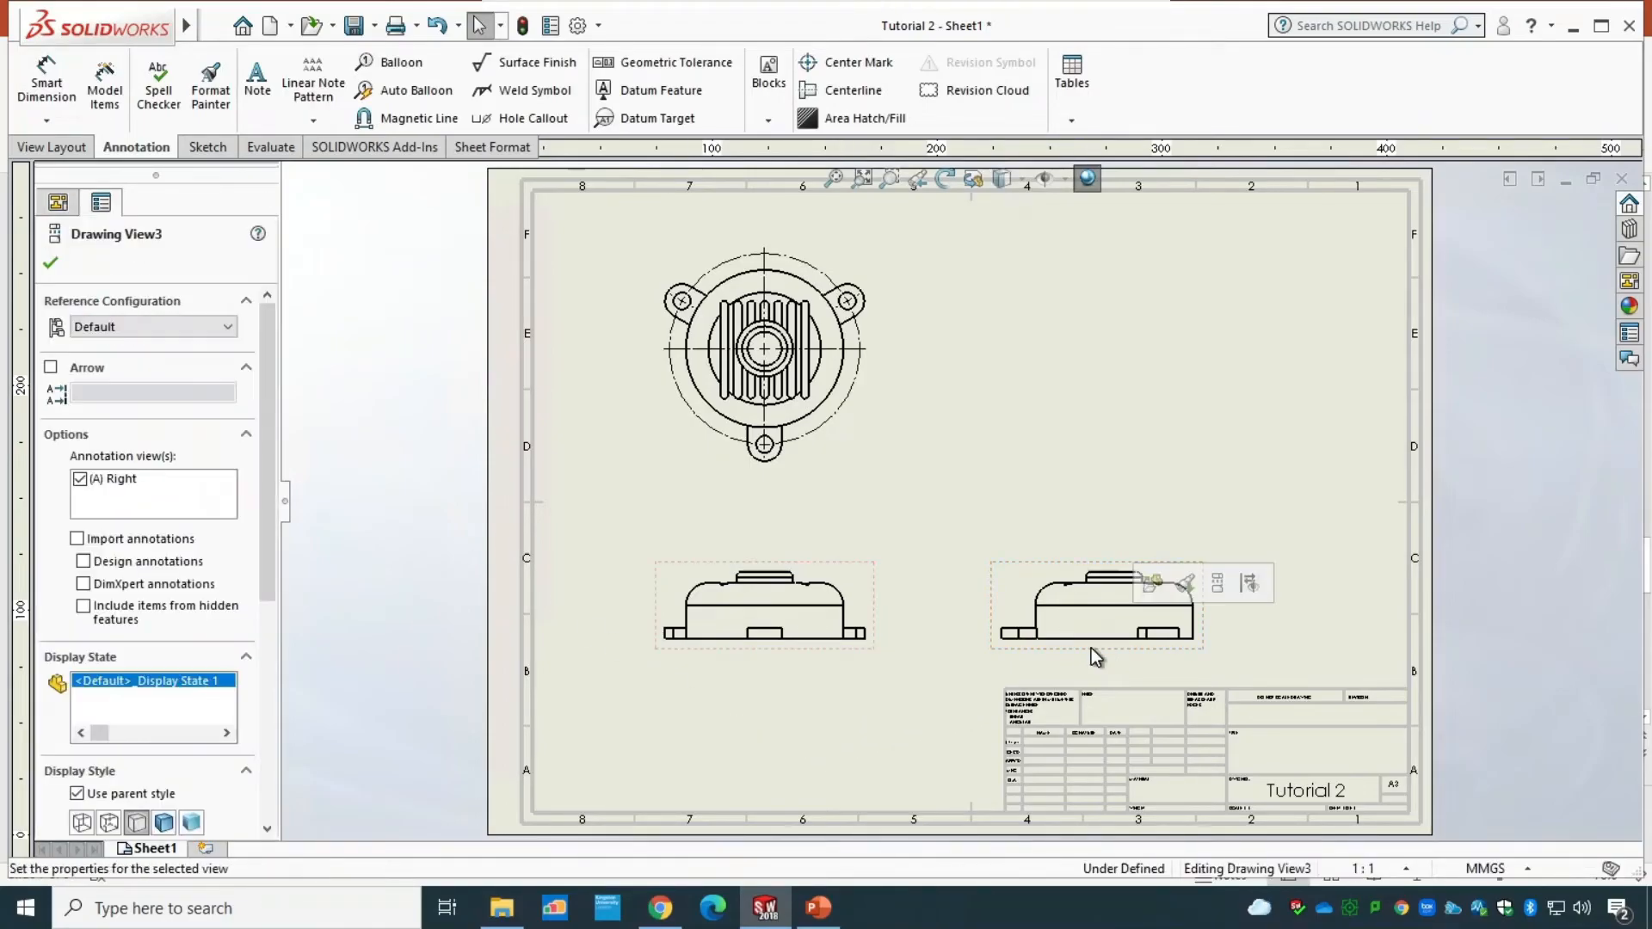
drag(273, 476, 267, 422)
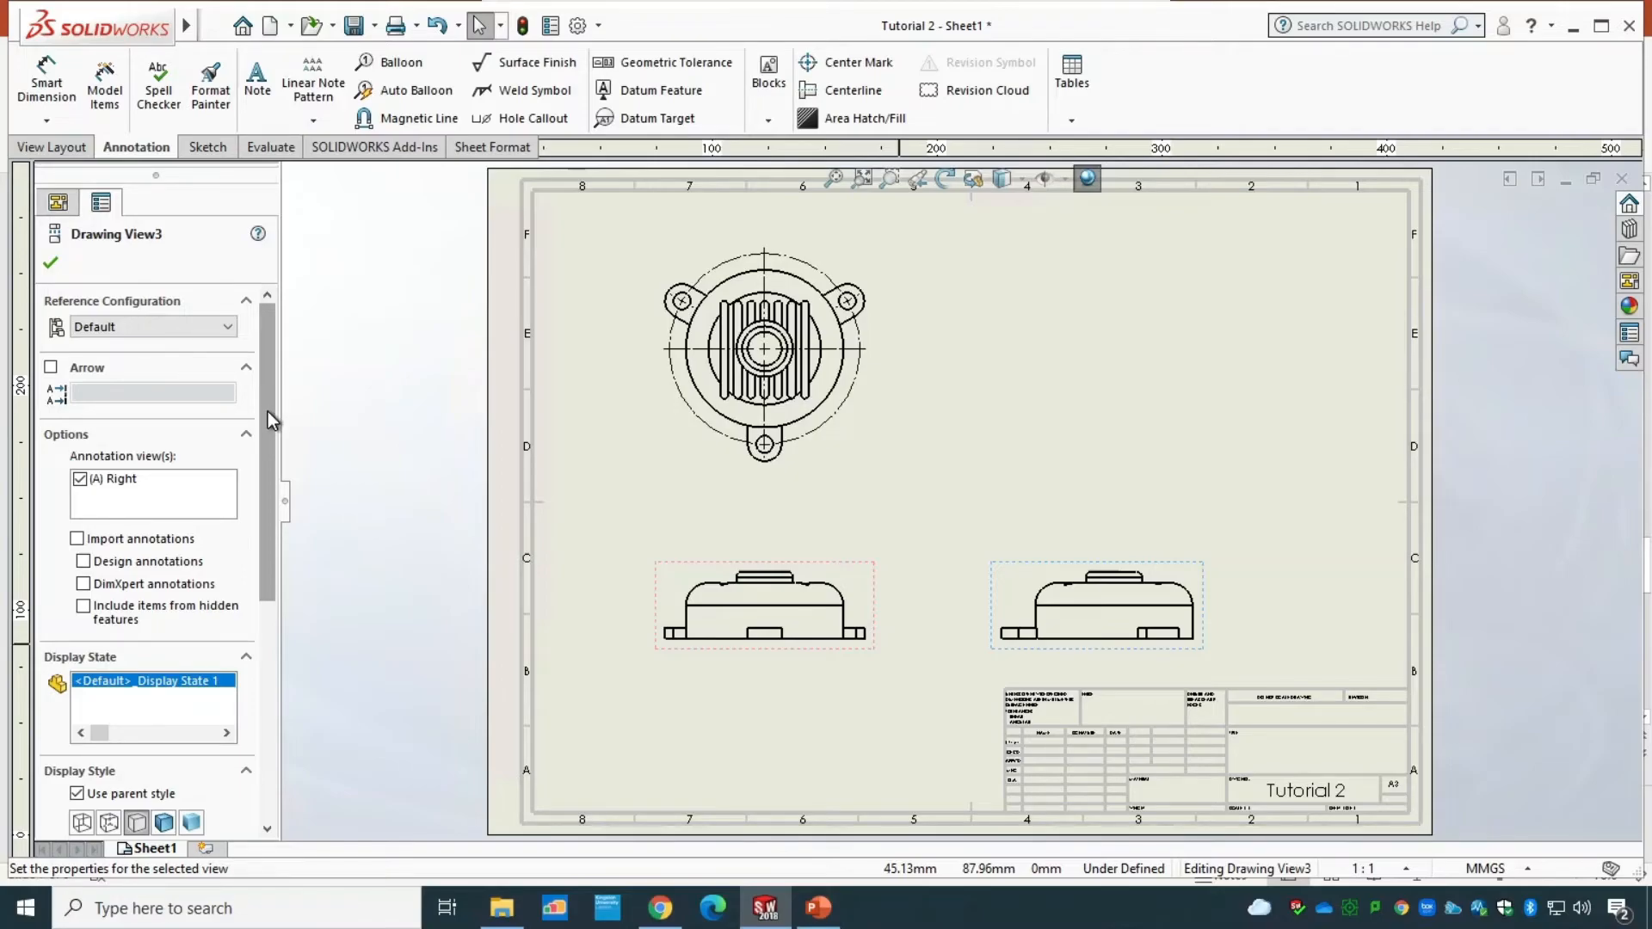
click(51, 263)
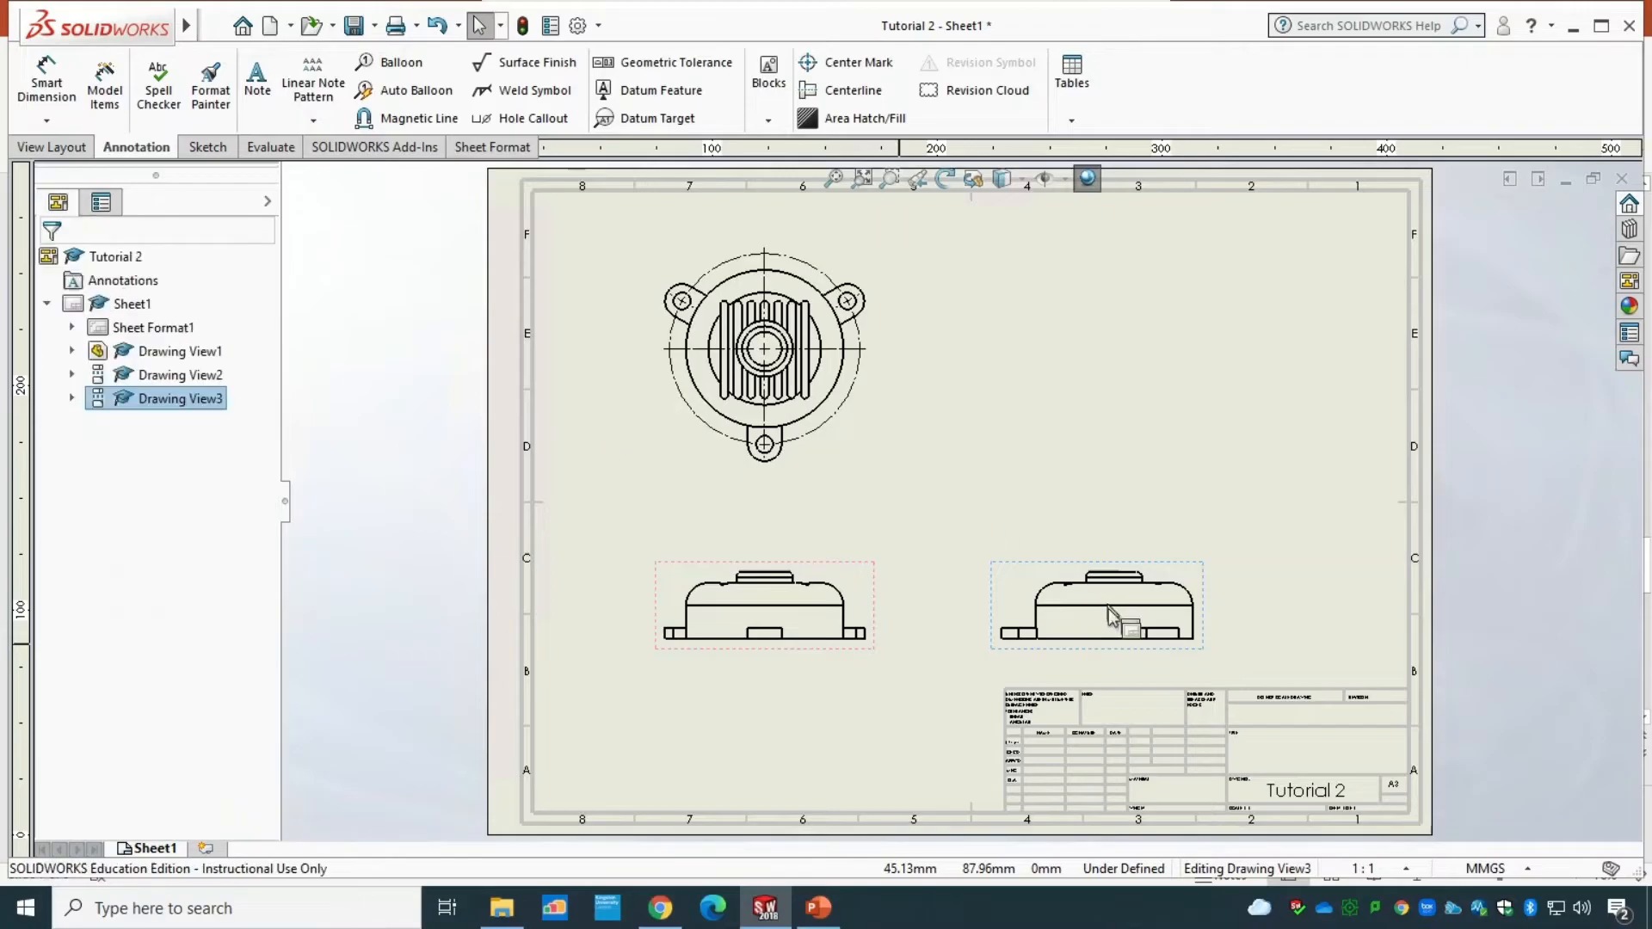
click(1089, 662)
right_click(1080, 660)
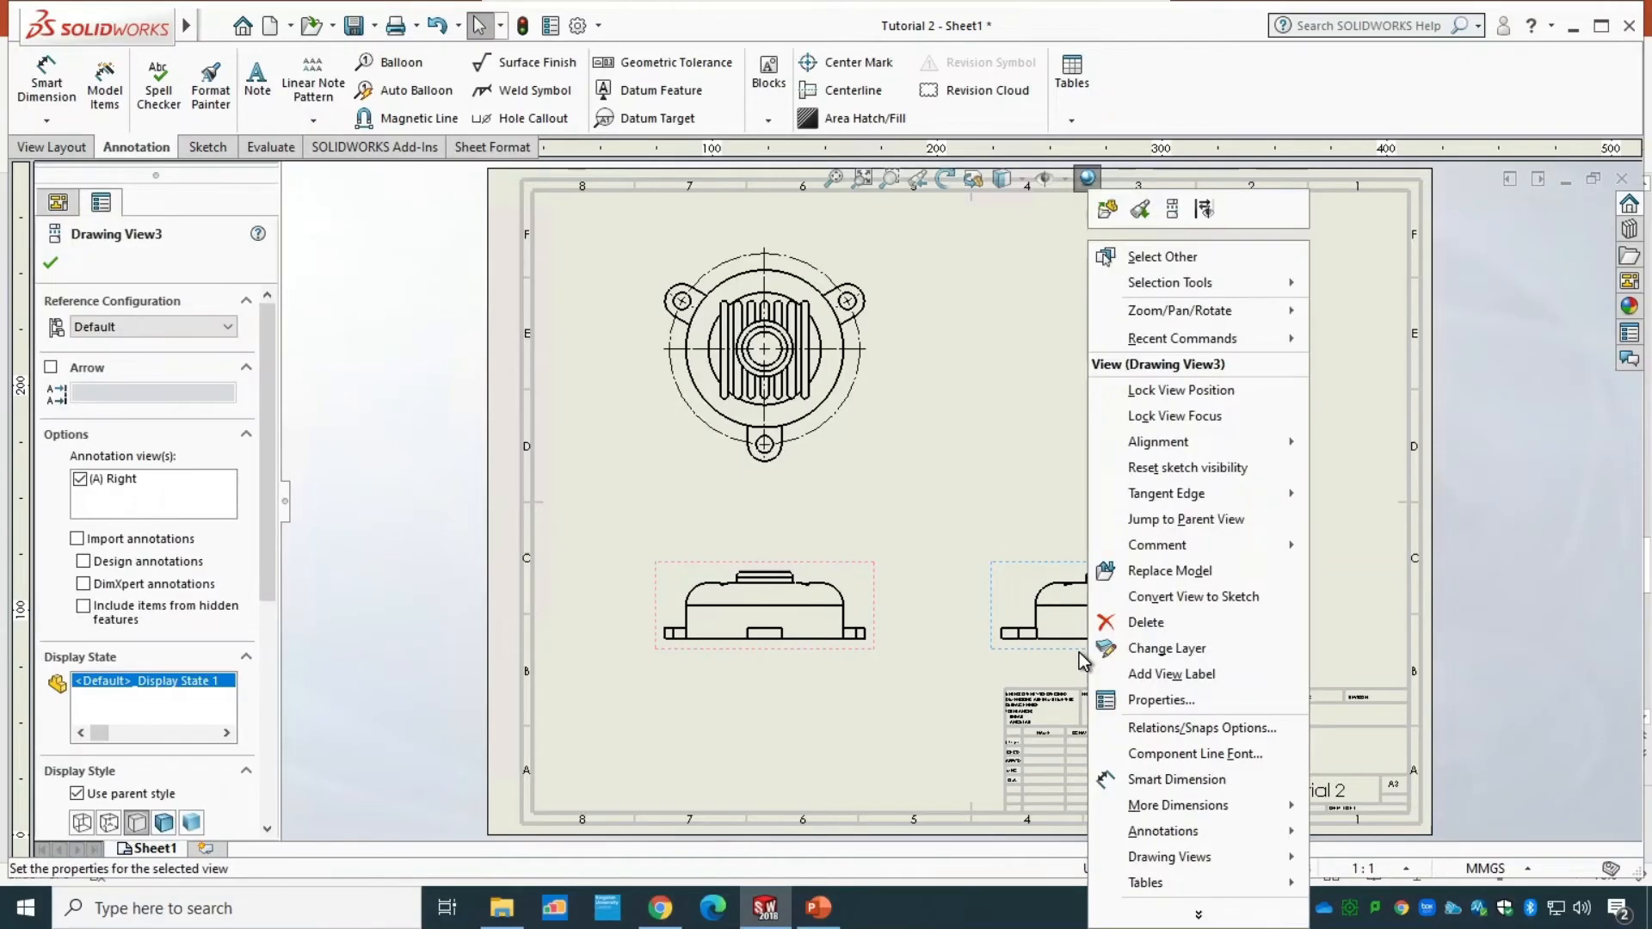
click(1071, 649)
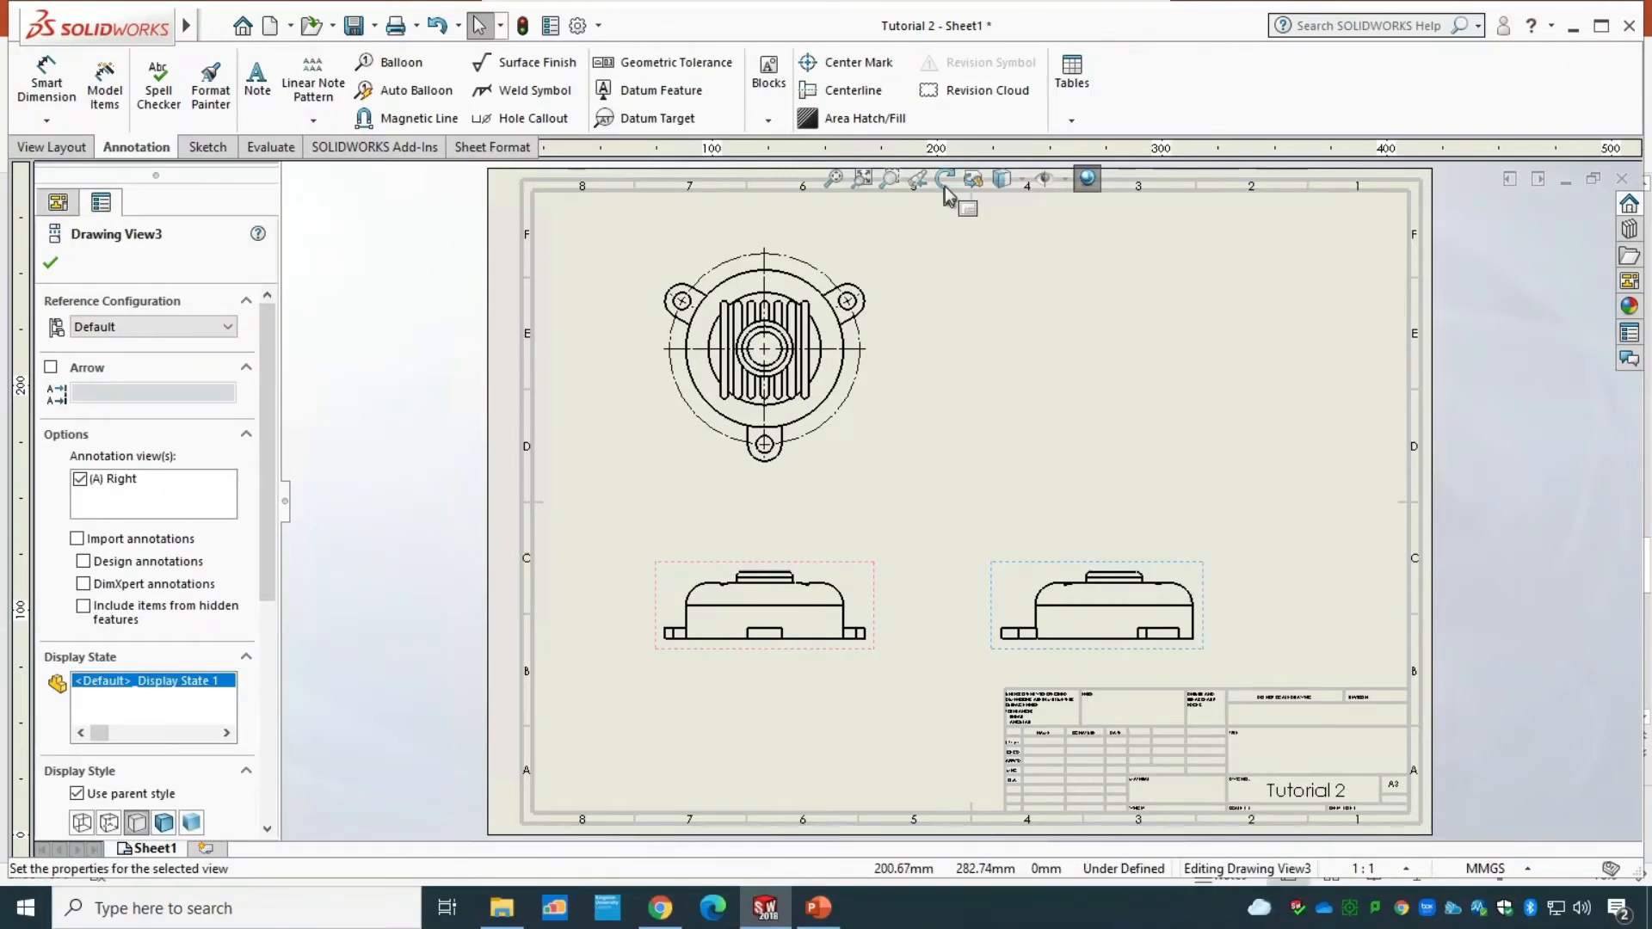
click(1115, 564)
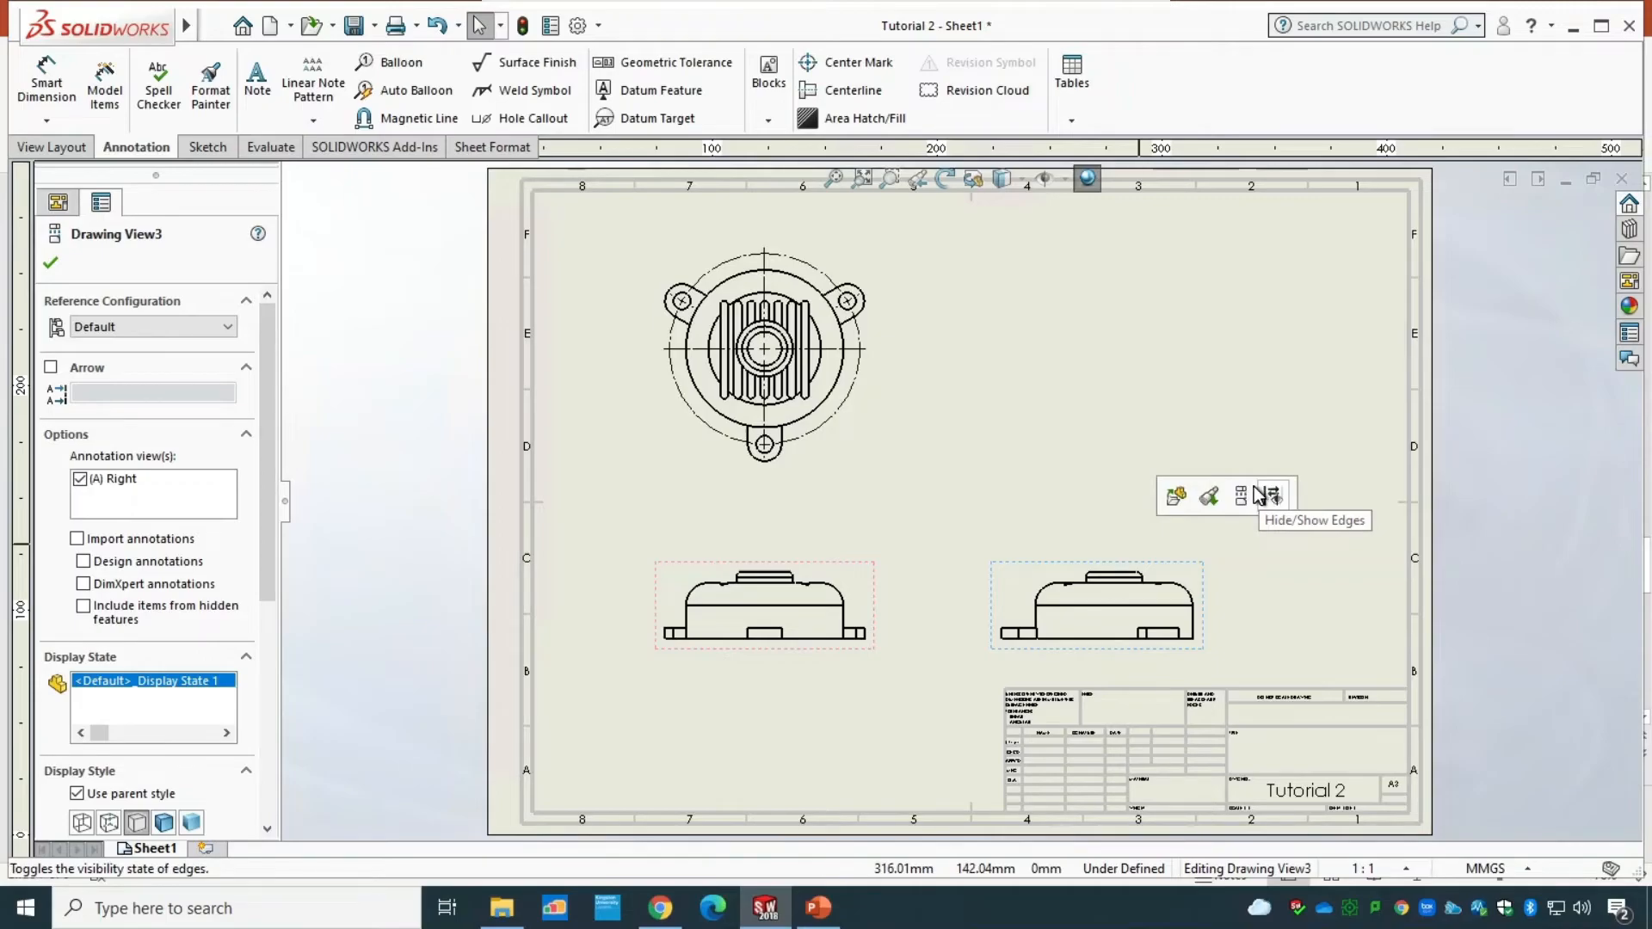
click(60, 260)
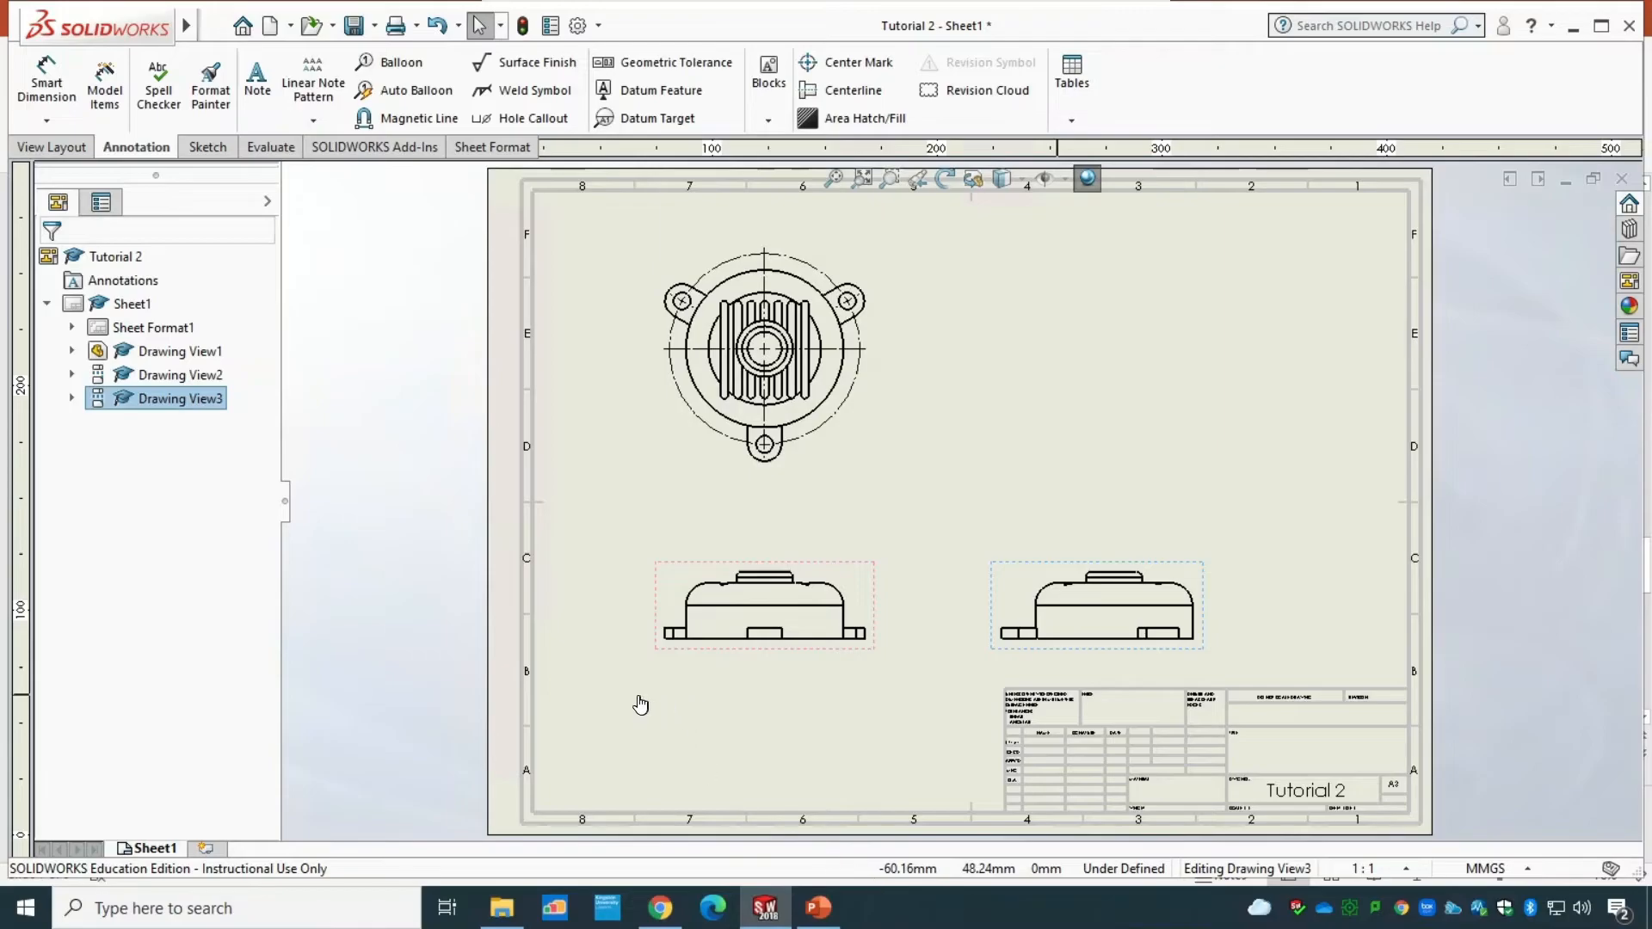
- Dimension the radius of the front view's upper-left rounded corner, placing the text outside the corner
click(890, 179)
drag(633, 707, 922, 544)
click(59, 89)
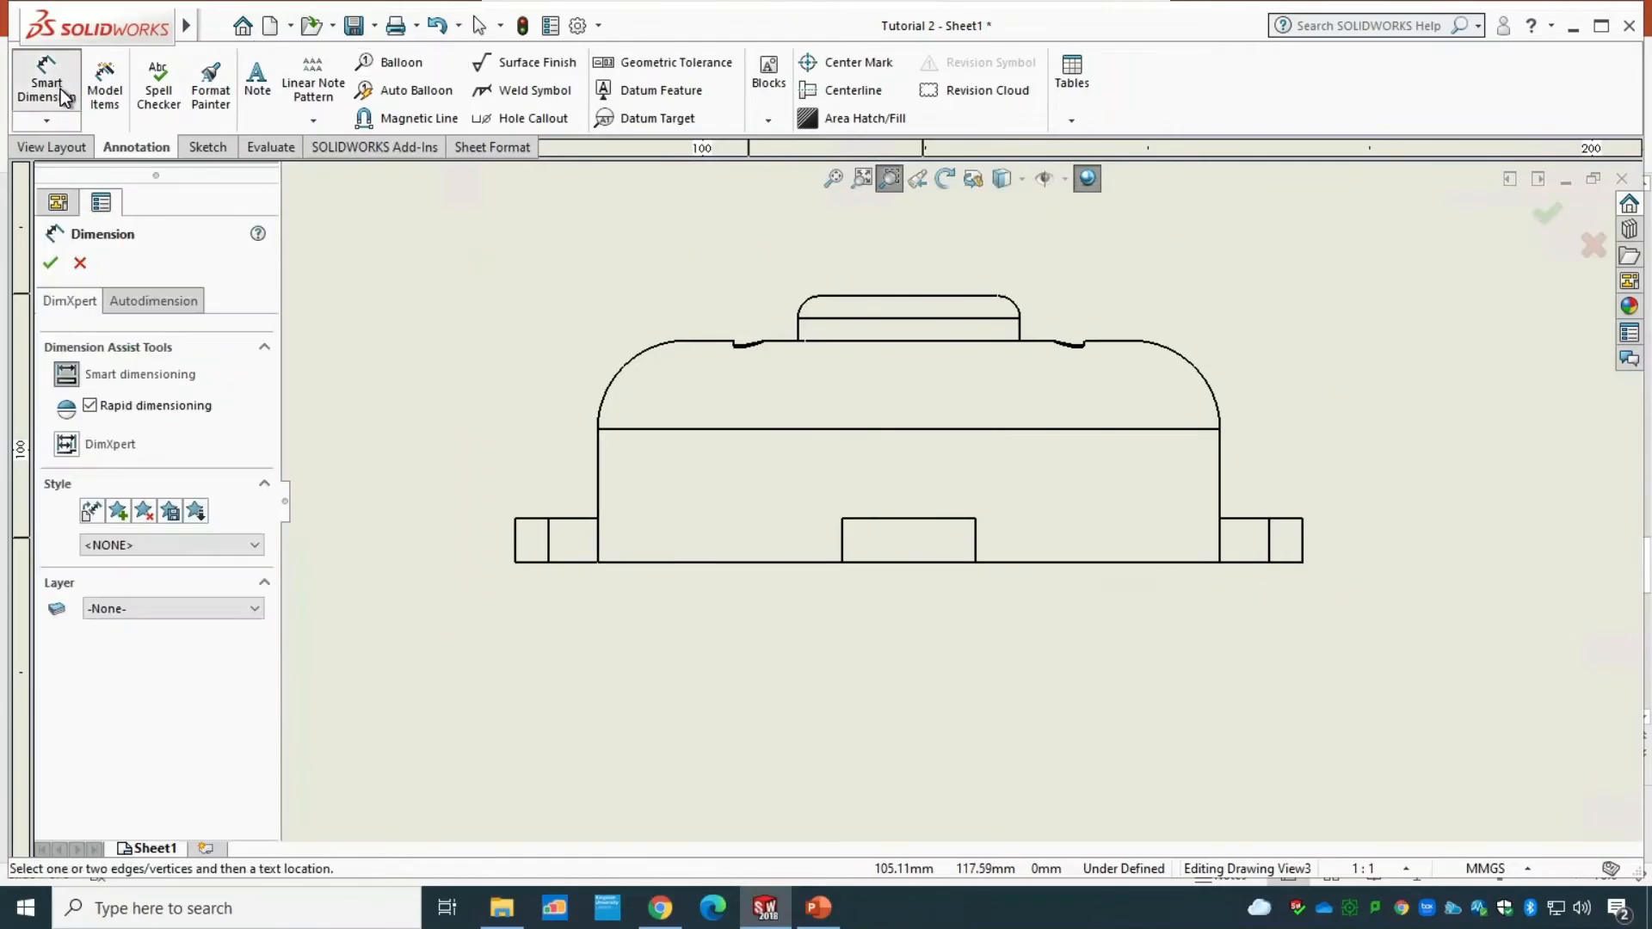
click(635, 367)
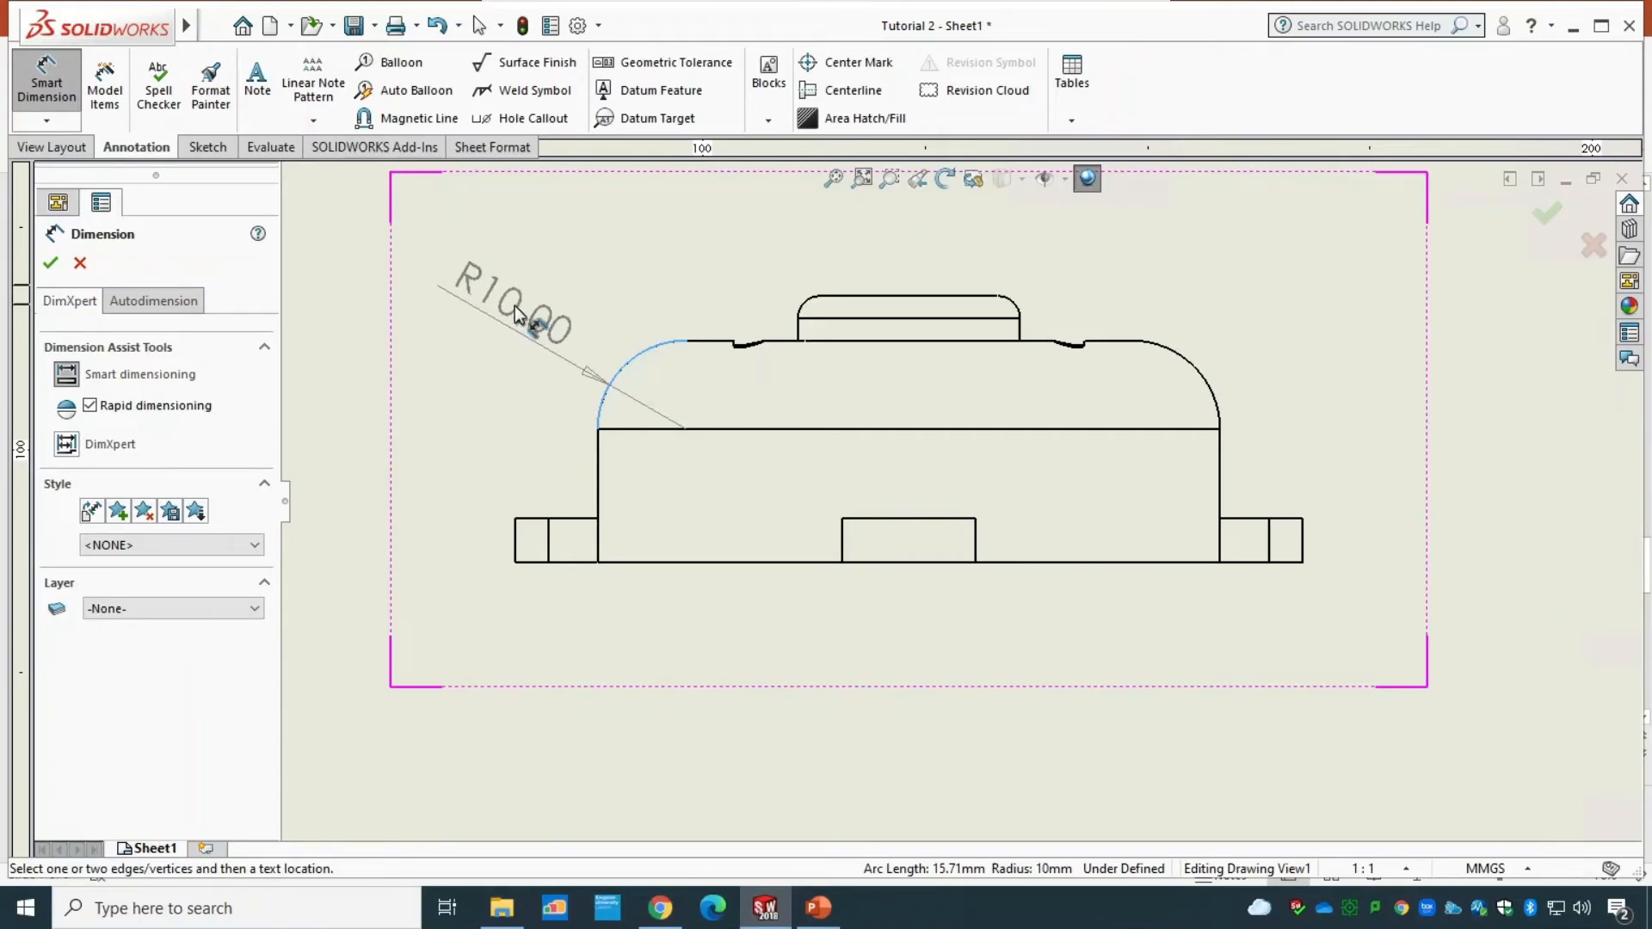
click(516, 308)
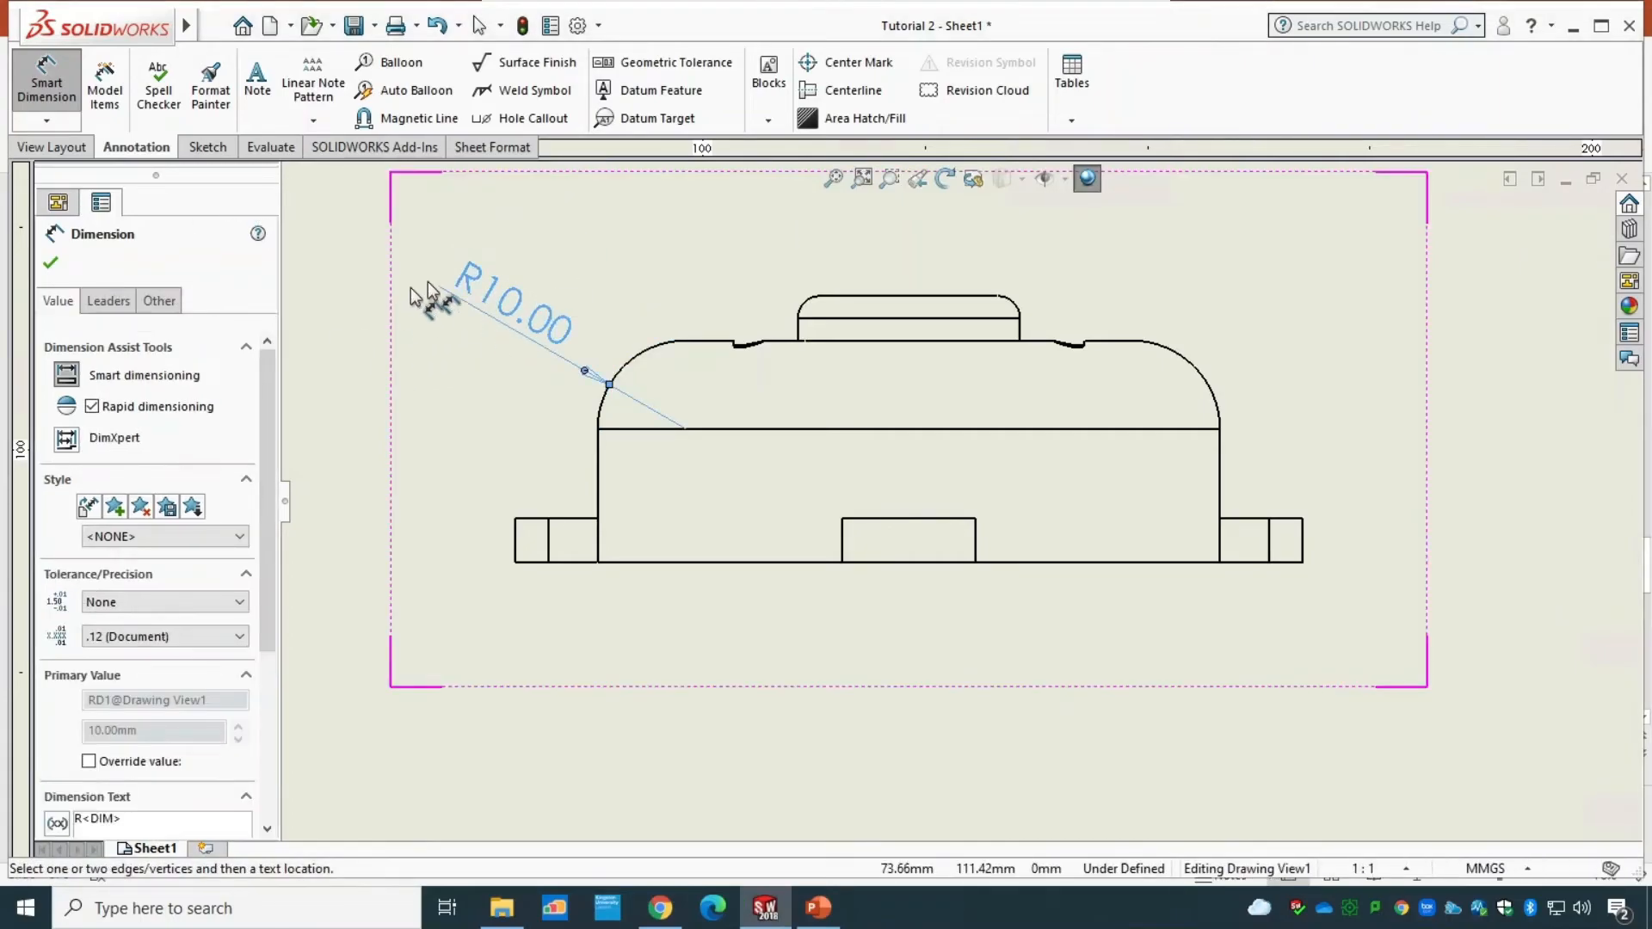
click(52, 267)
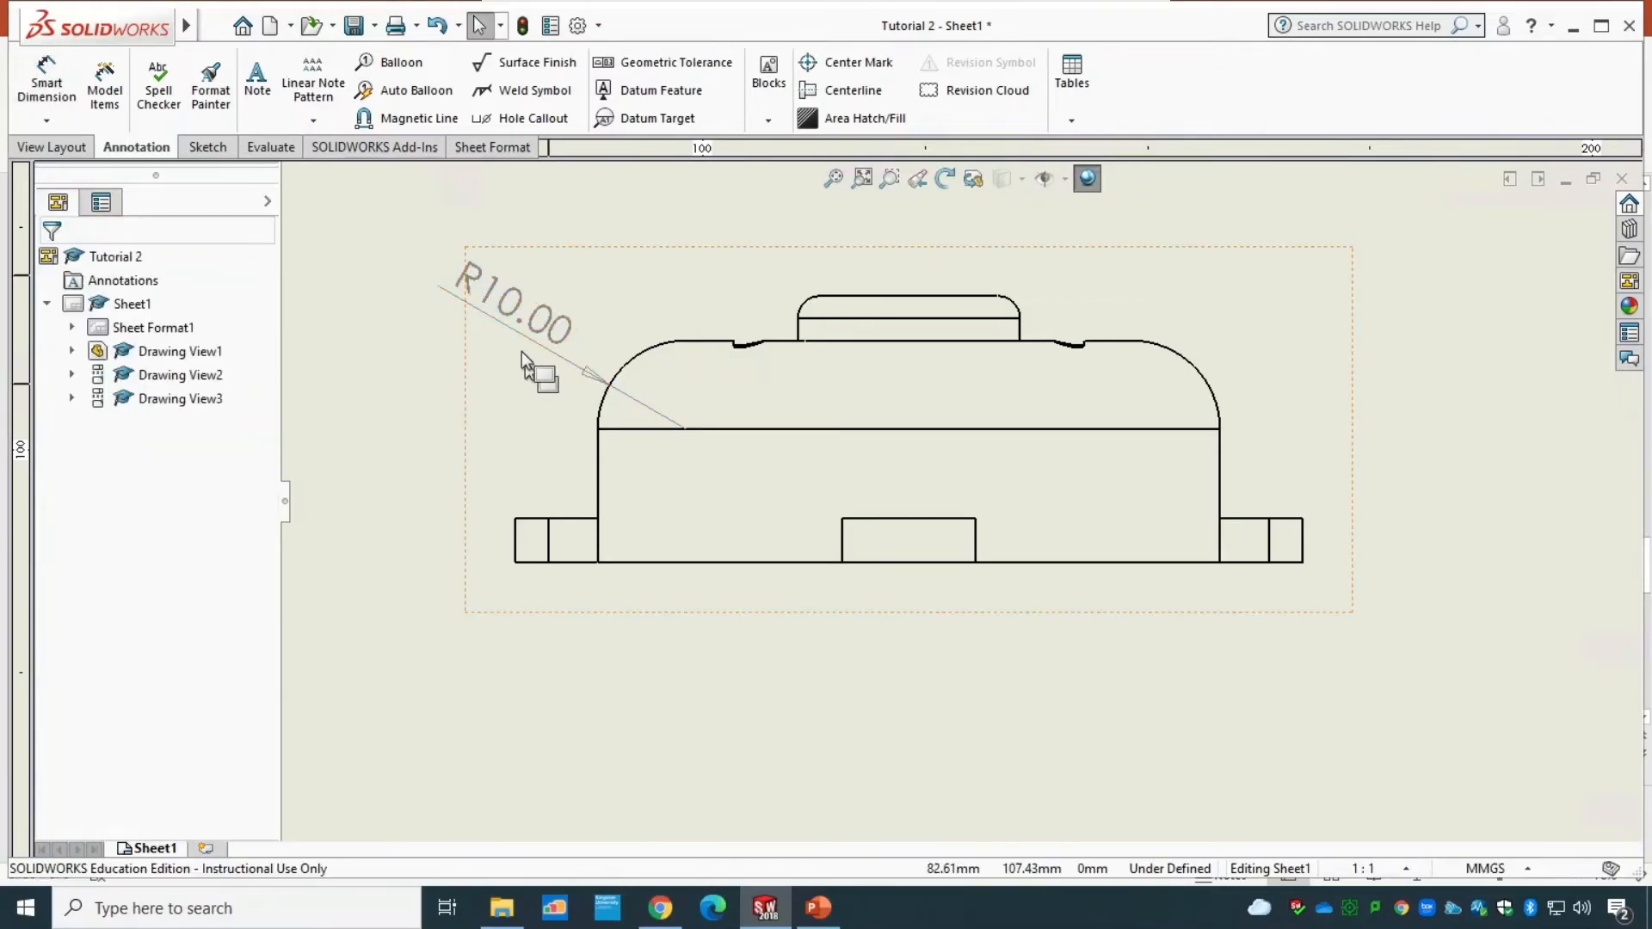
- Set the drawing's primary dimension precision to None in the document's dimension properties
click(530, 329)
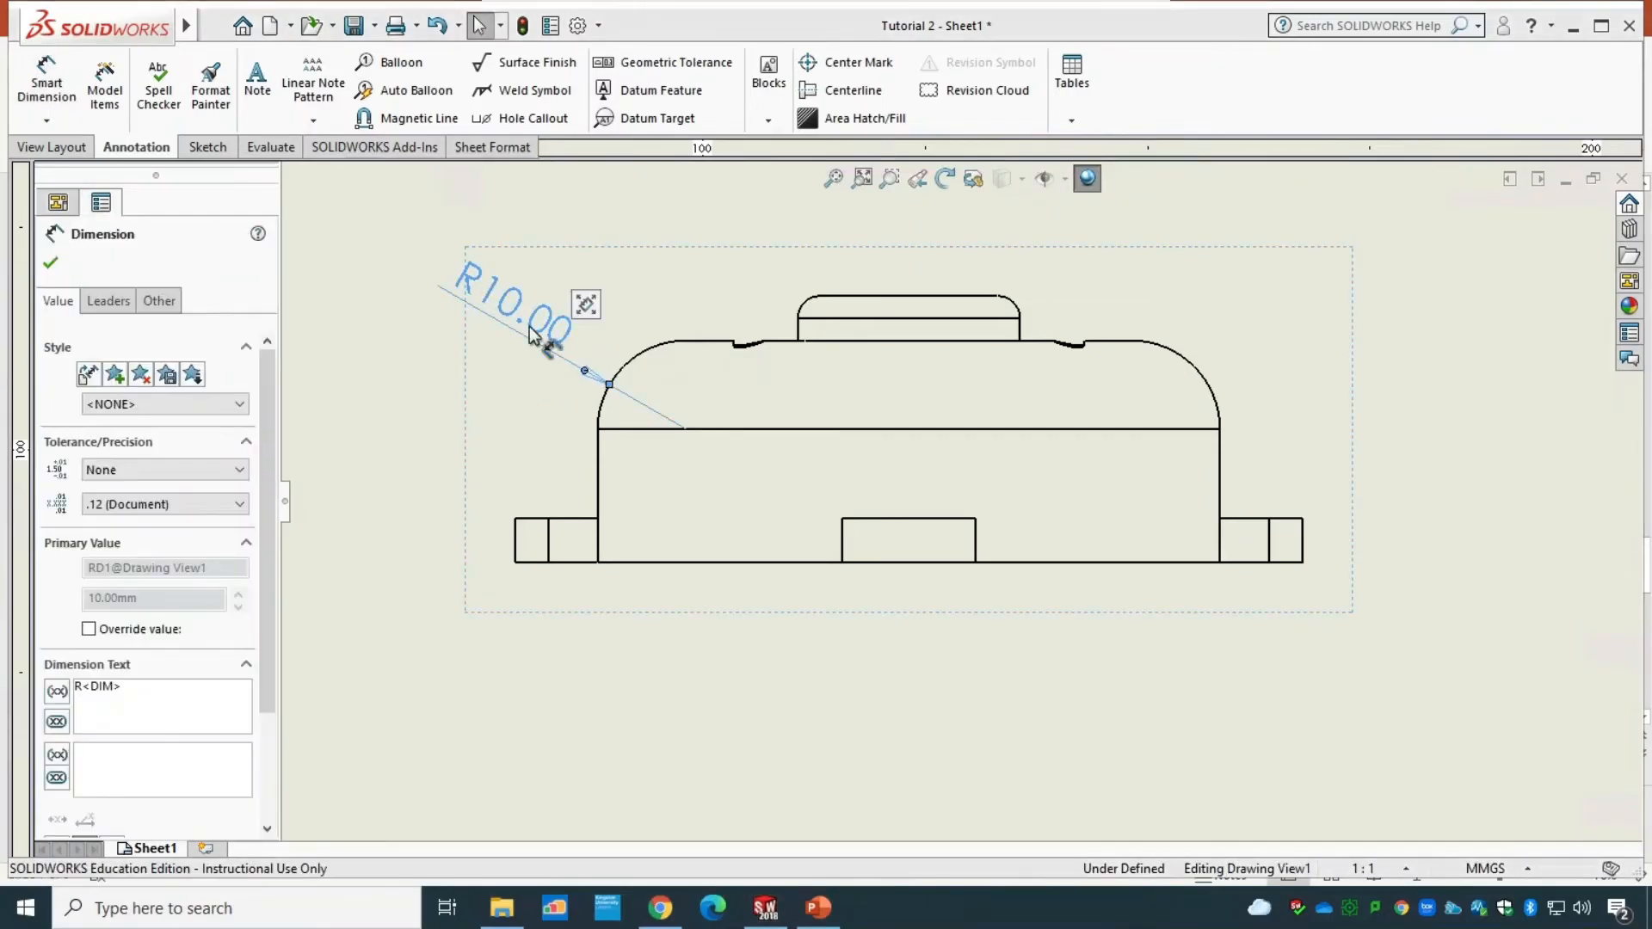
key(Escape)
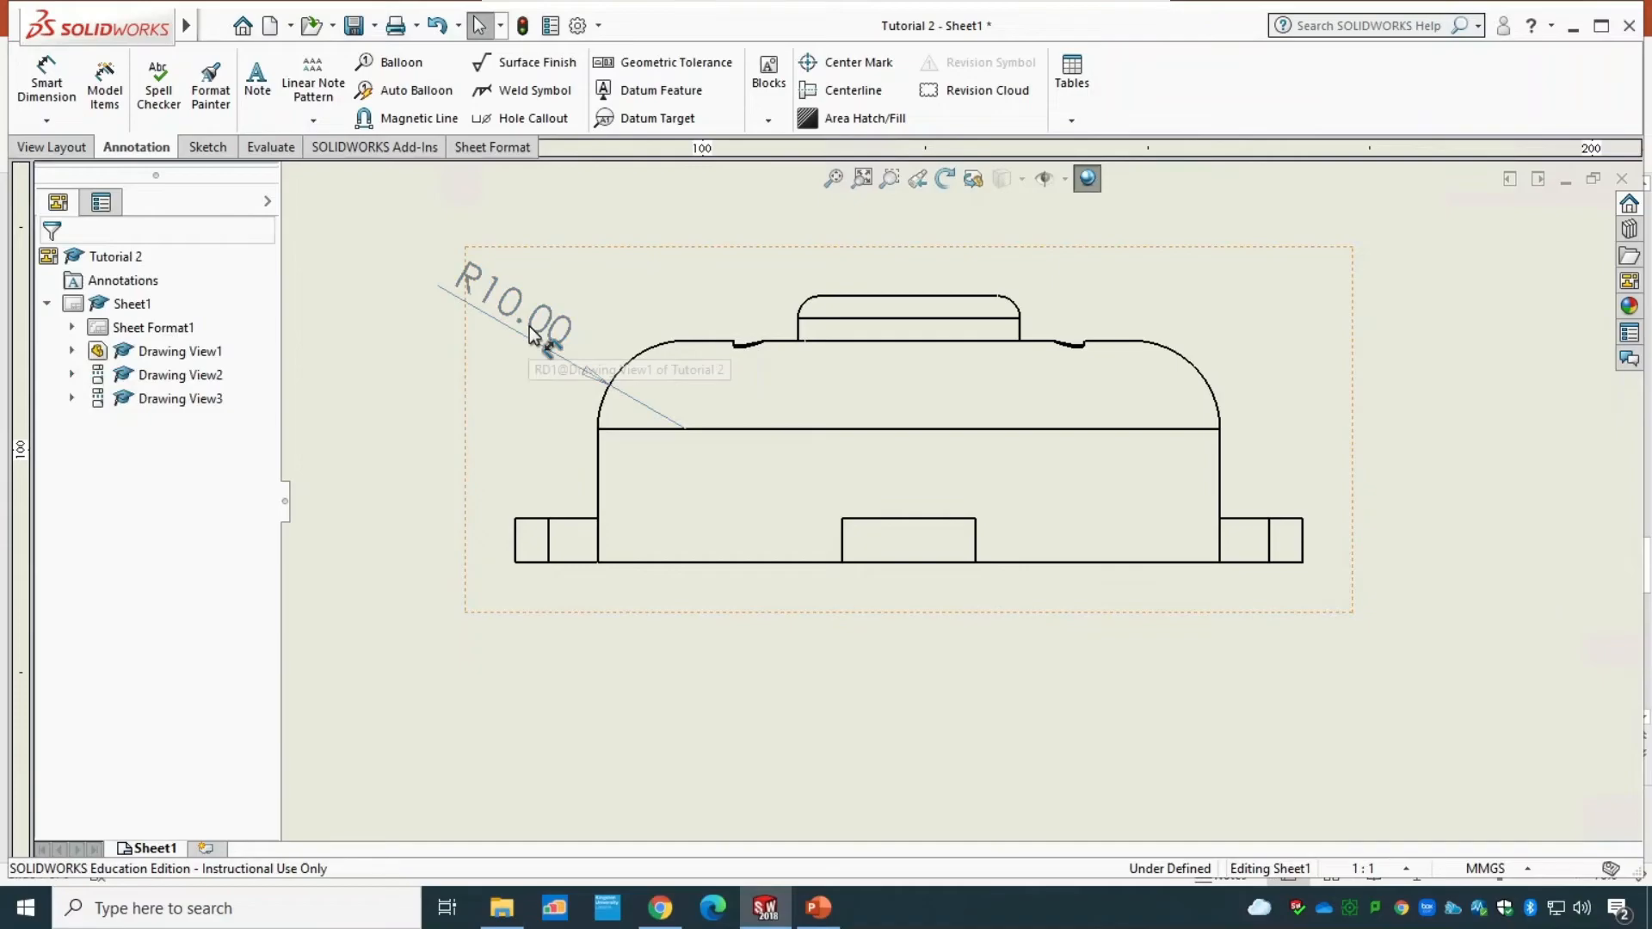
click(1512, 867)
click(1493, 846)
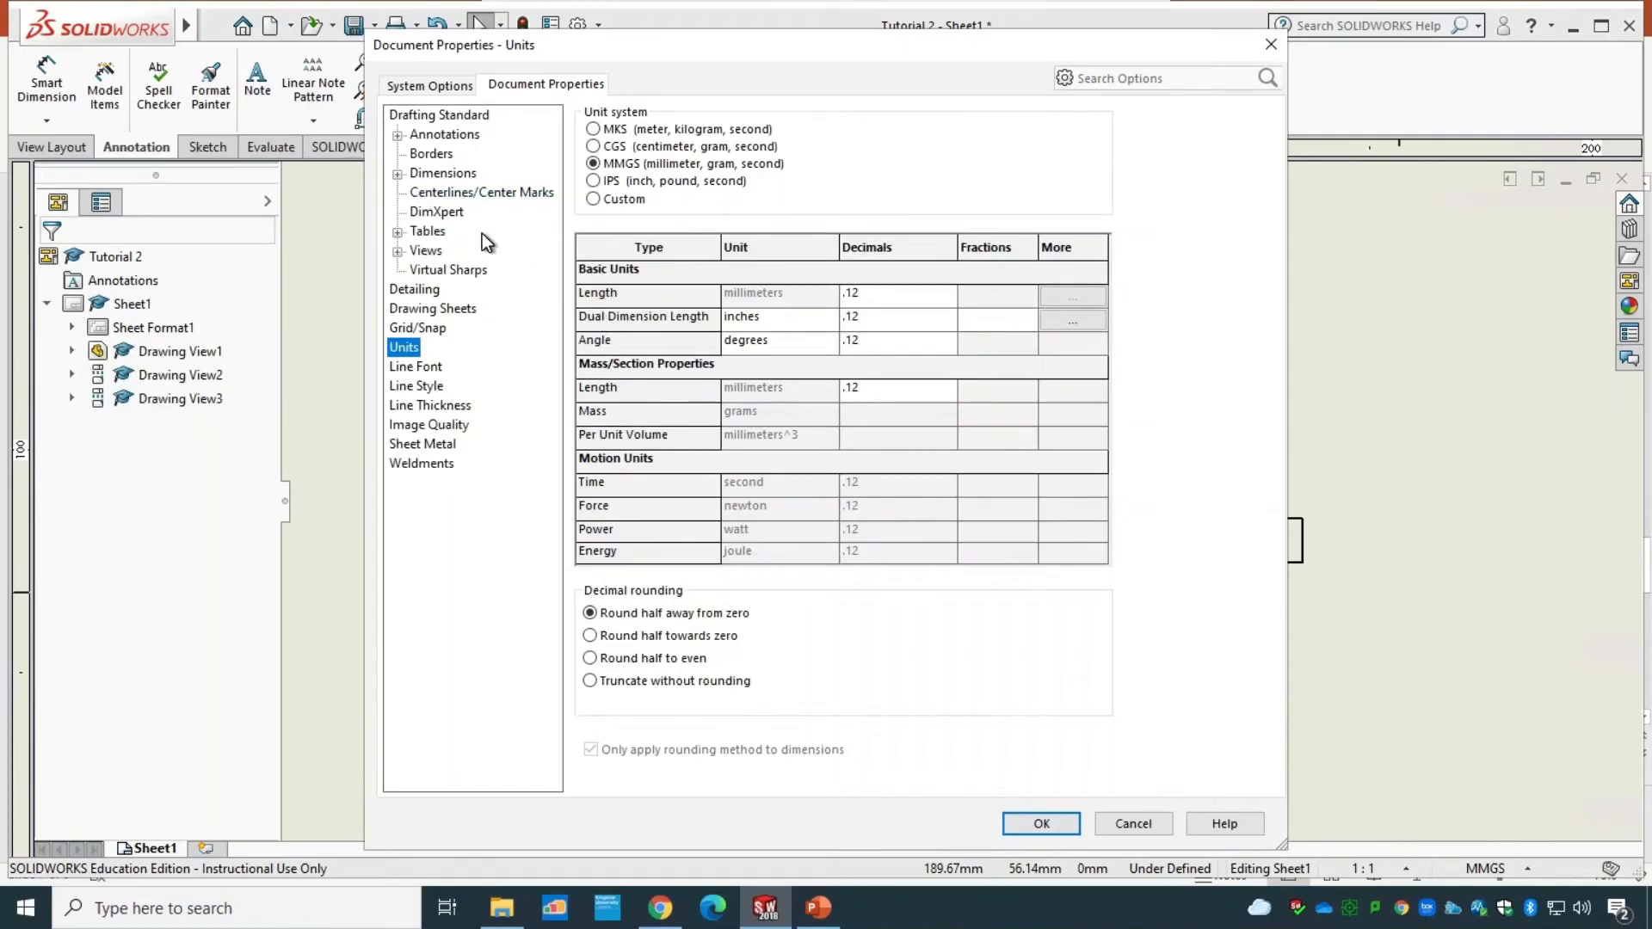
click(443, 173)
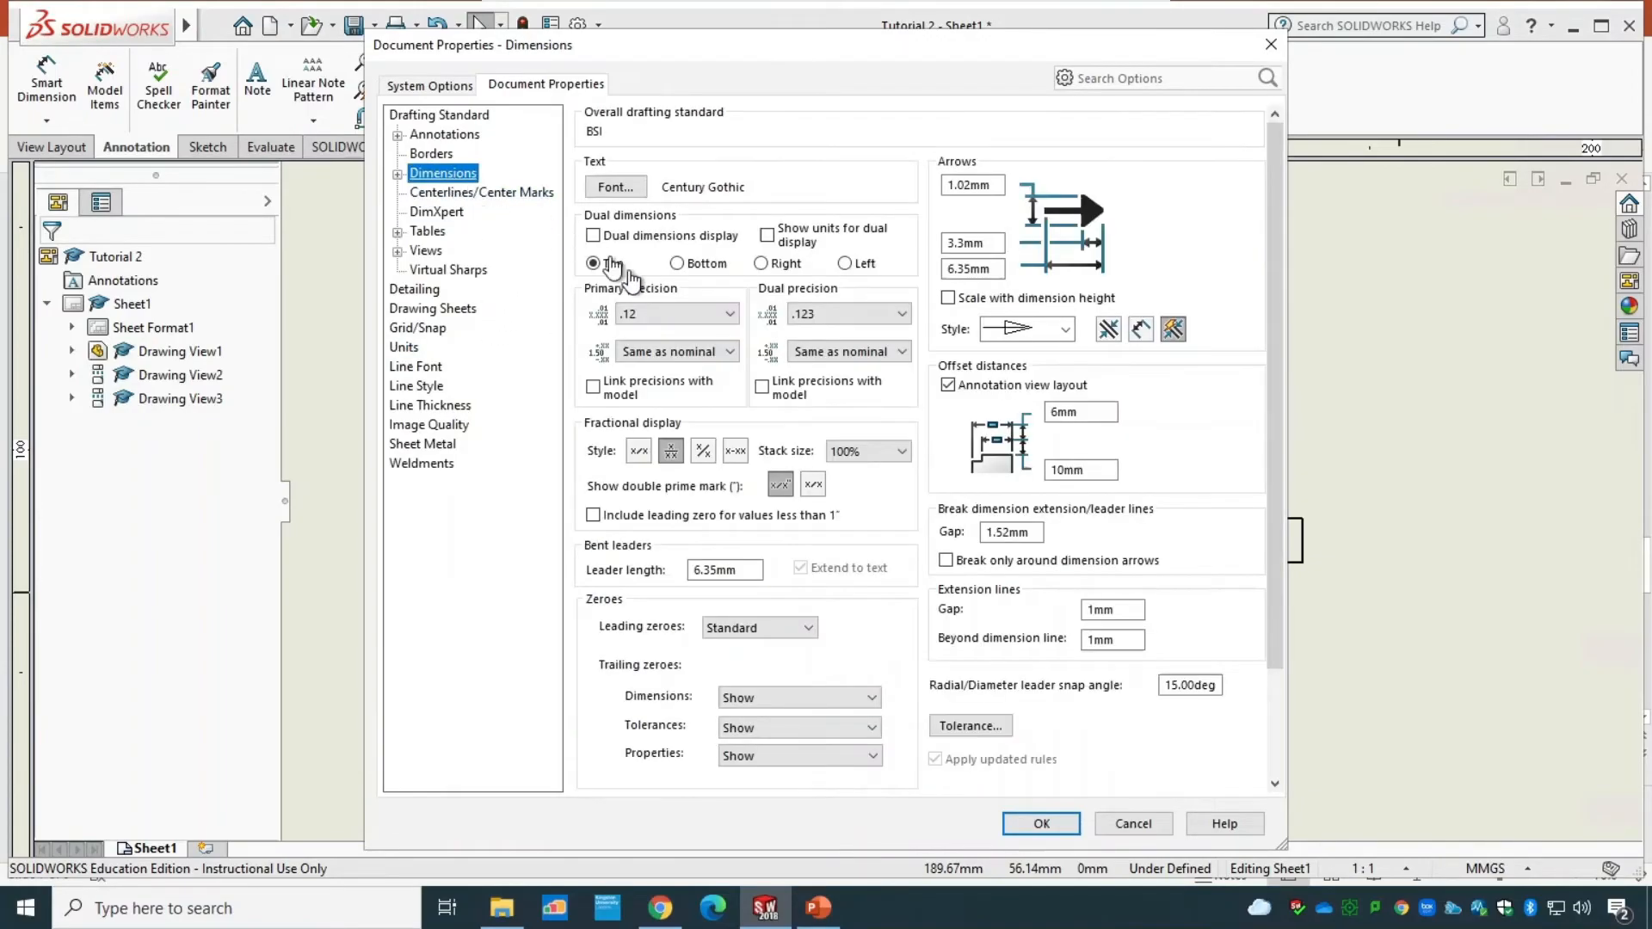
click(679, 313)
click(676, 346)
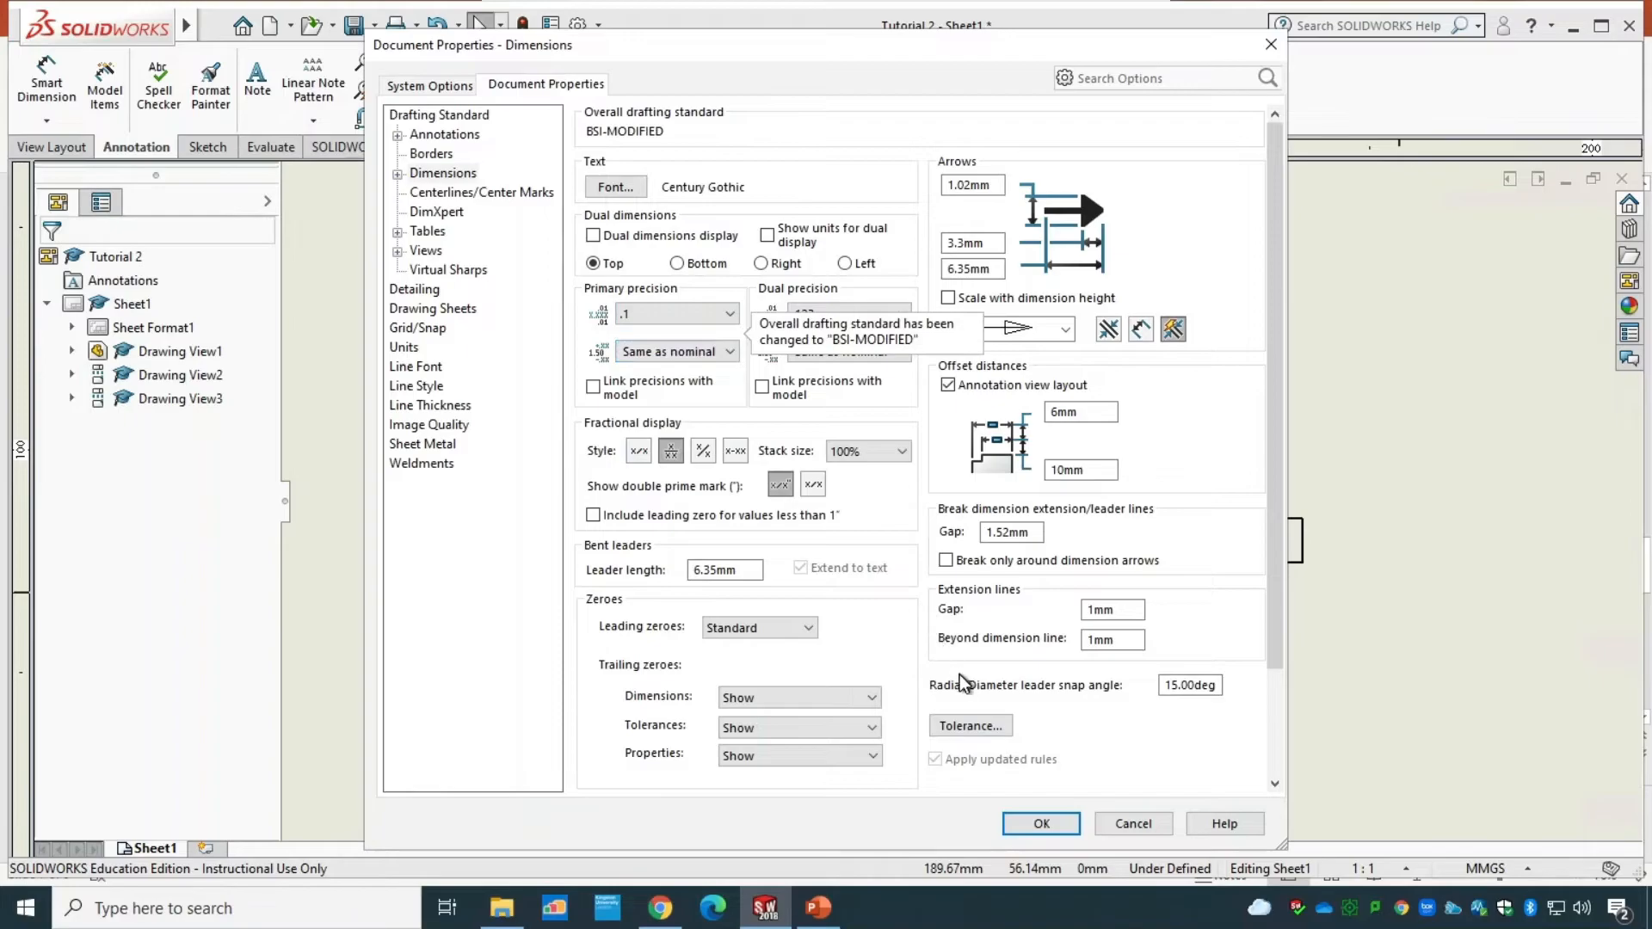
click(657, 310)
click(653, 333)
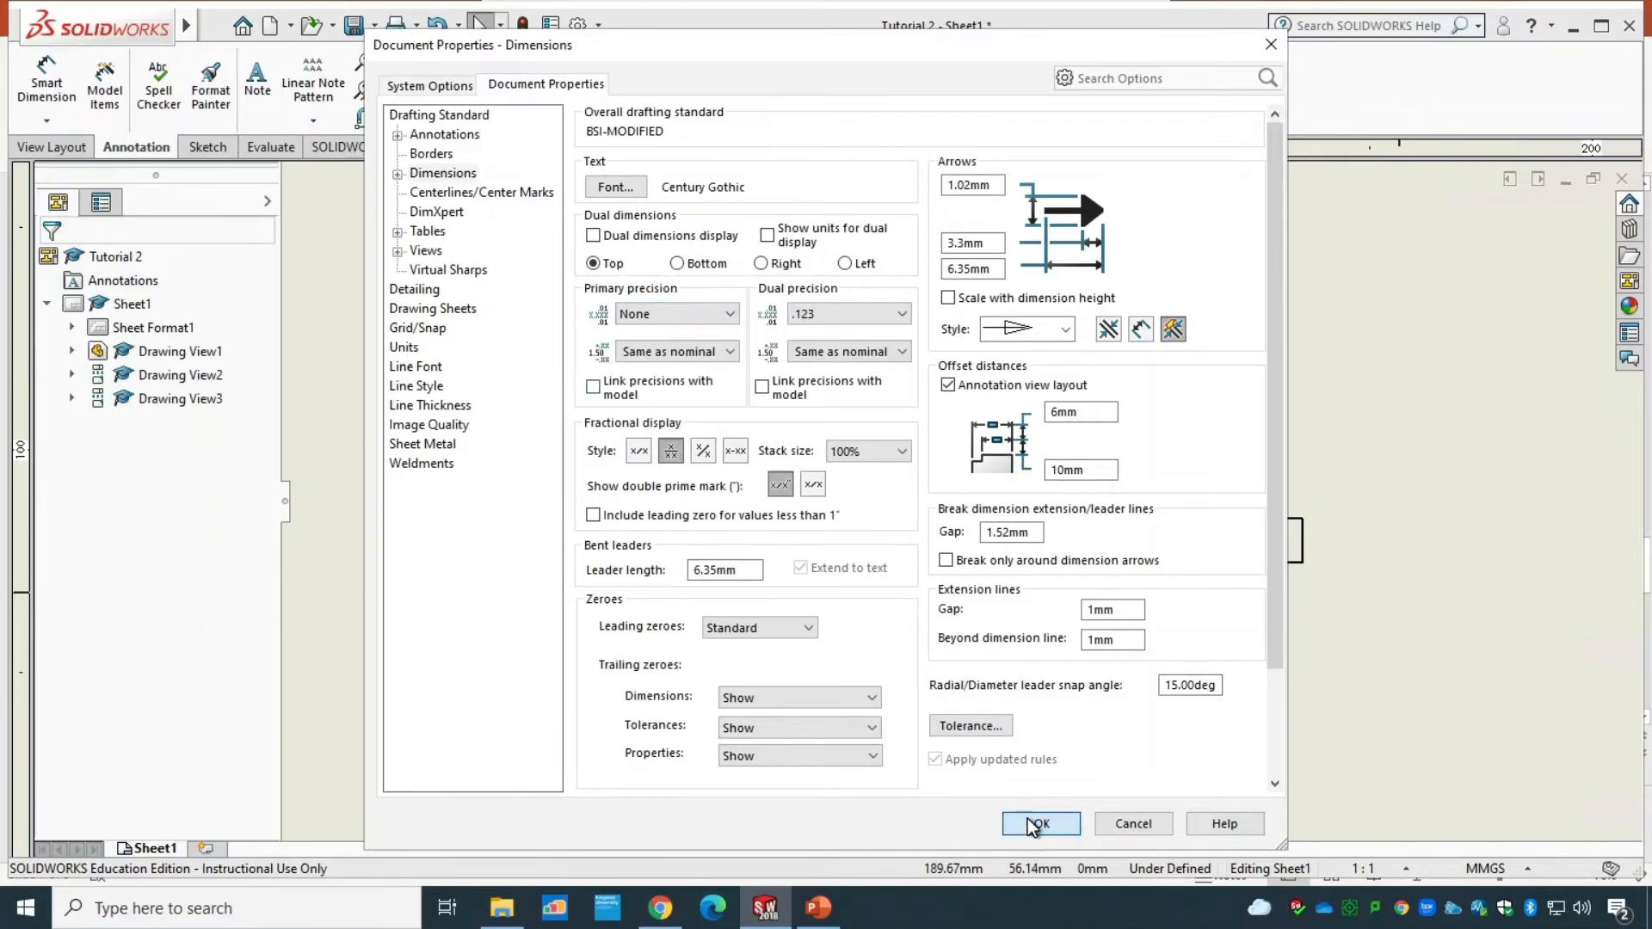
click(1042, 823)
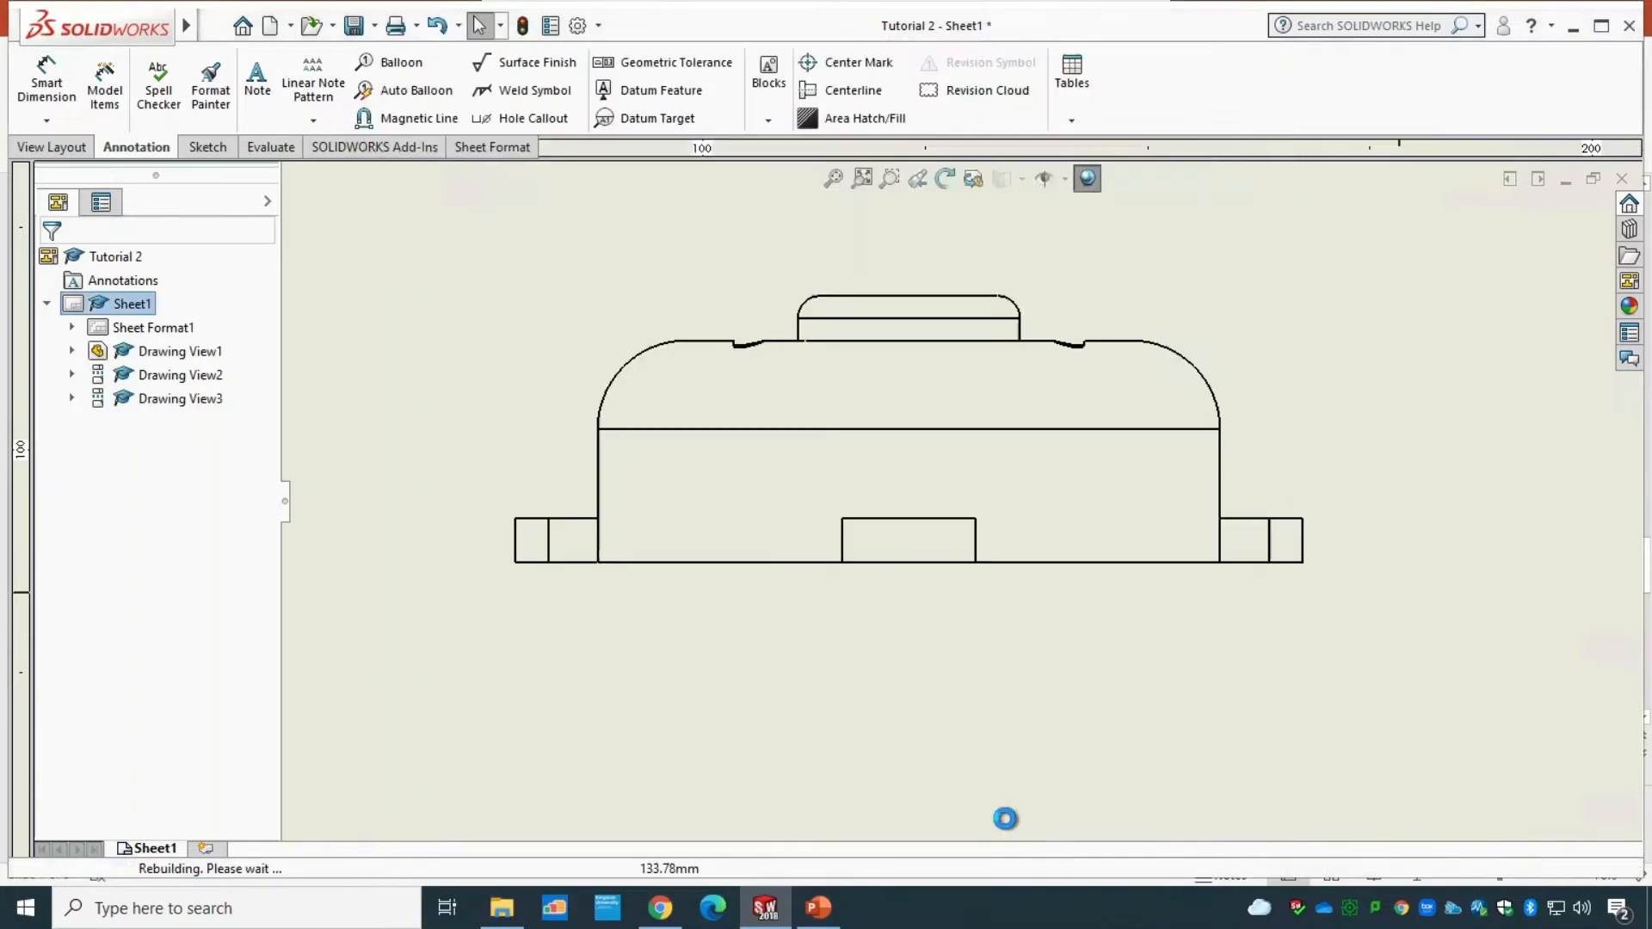
- Dimension the front view's upper-left corner radius, and the height from its base to the flat upper edge, placing the height on the right
click(51, 81)
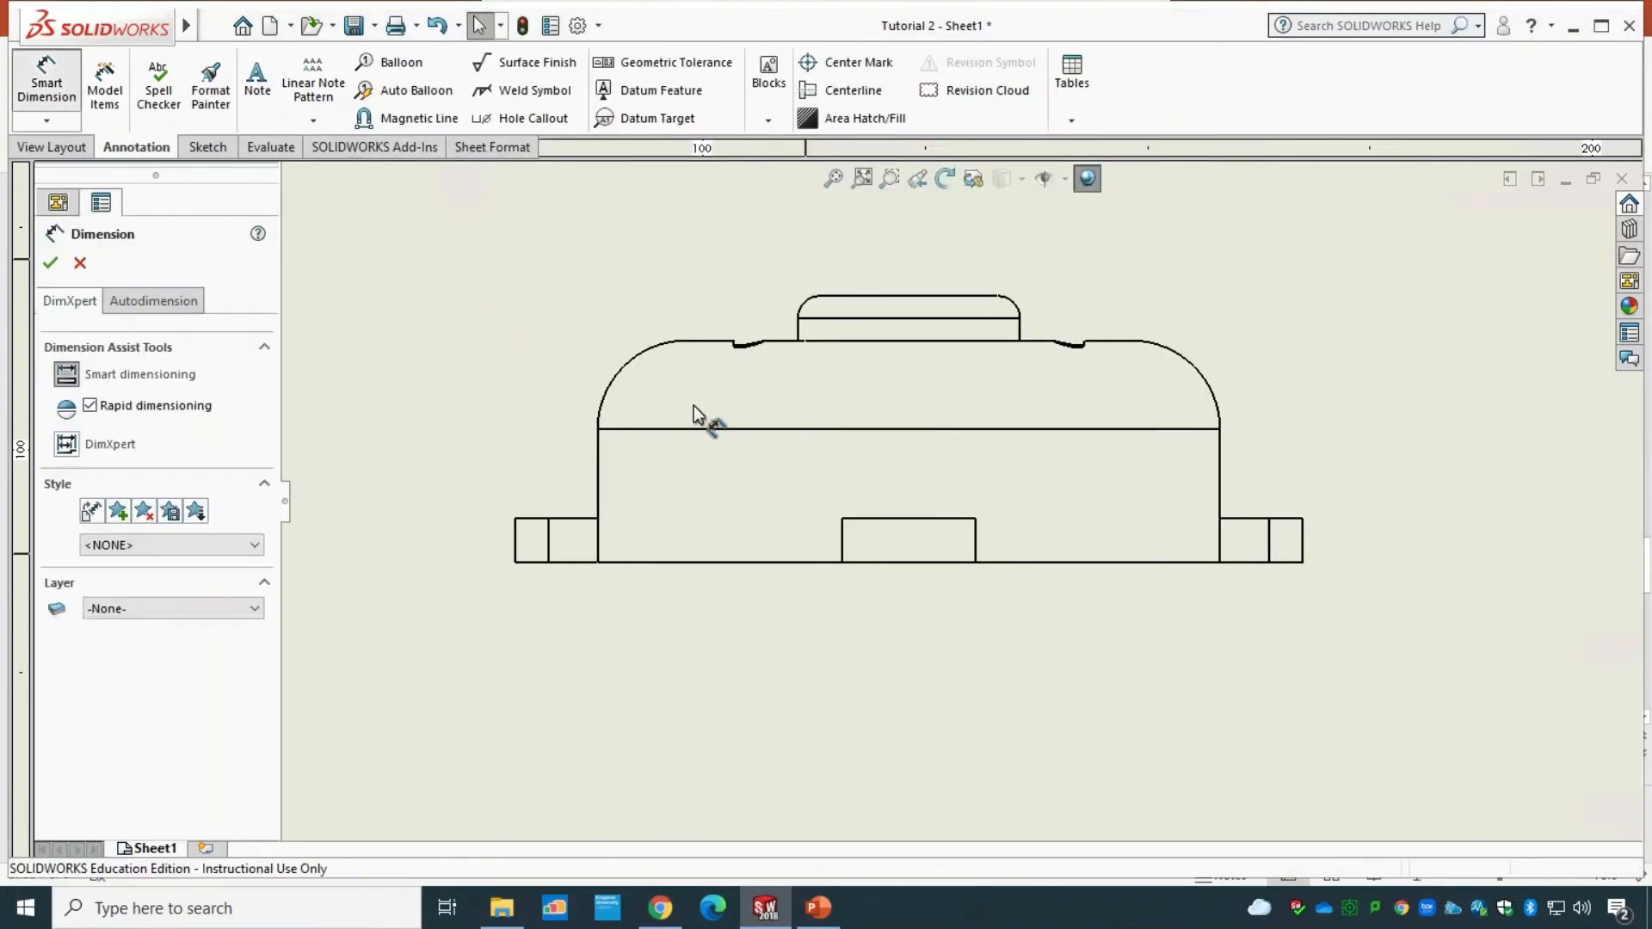
click(619, 380)
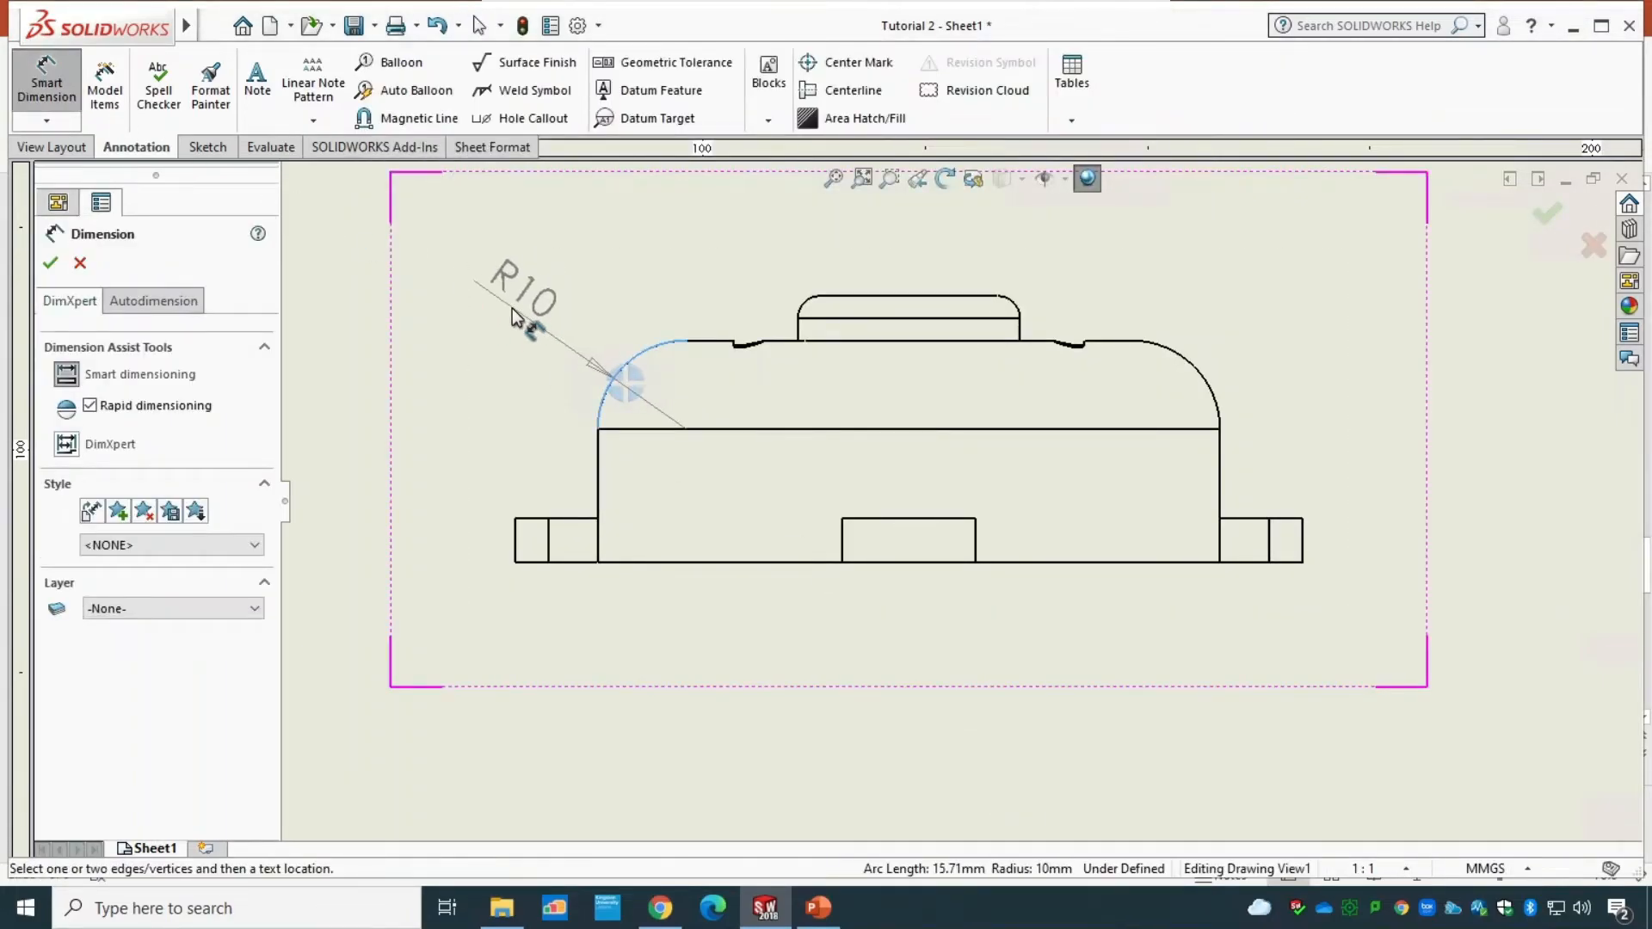
click(525, 316)
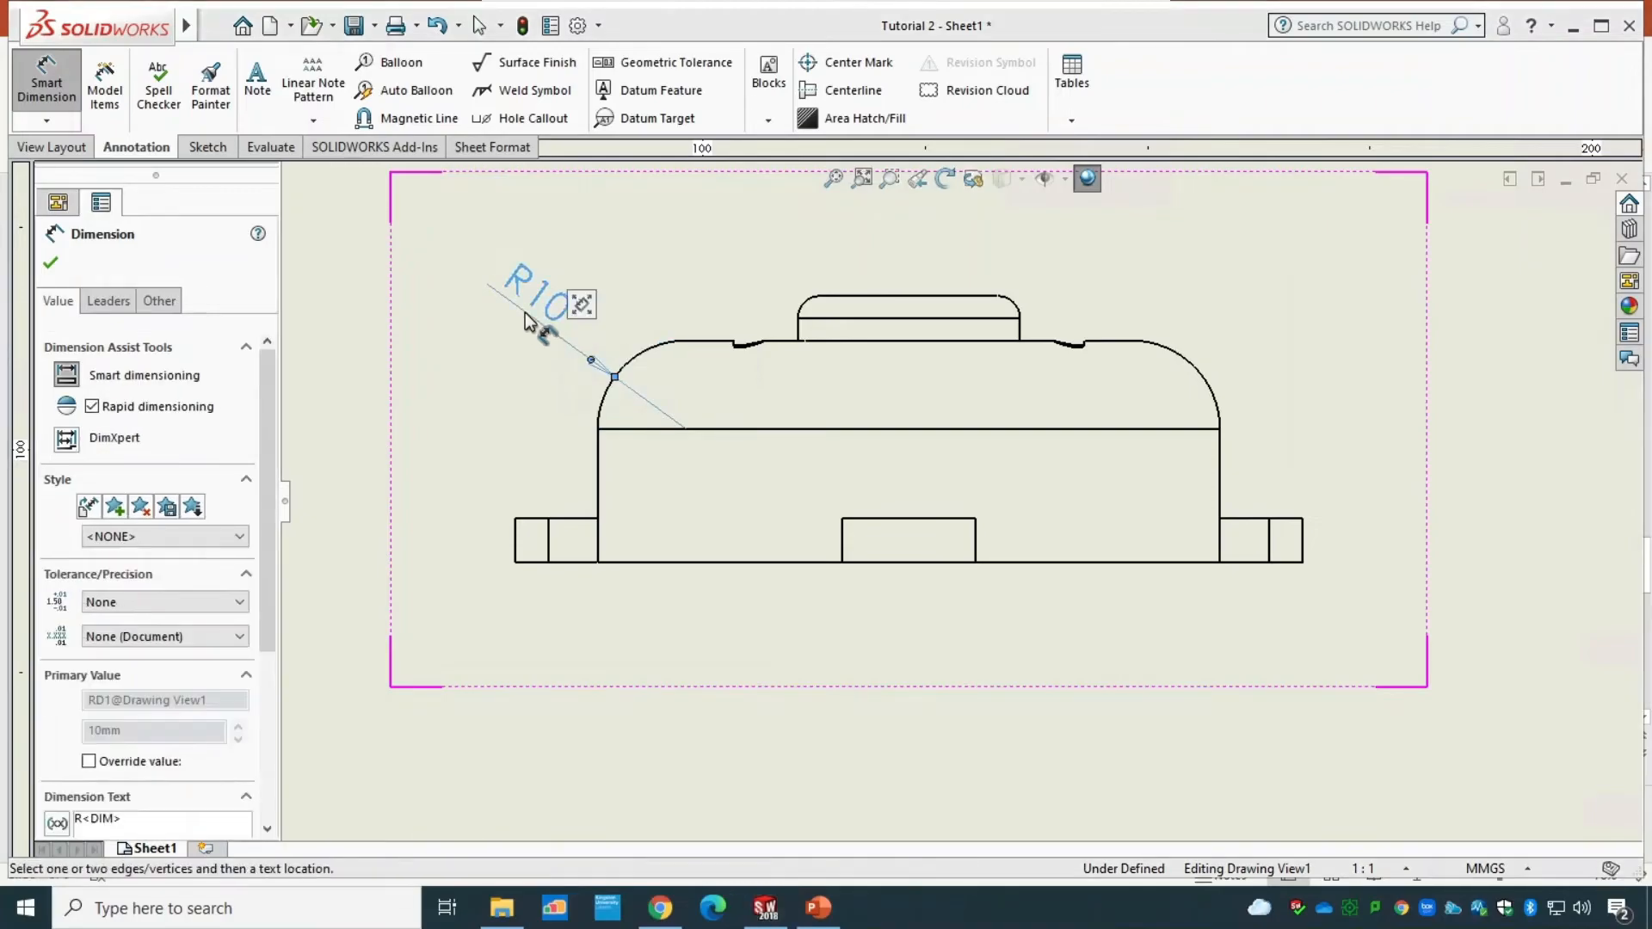
click(1123, 344)
click(1136, 564)
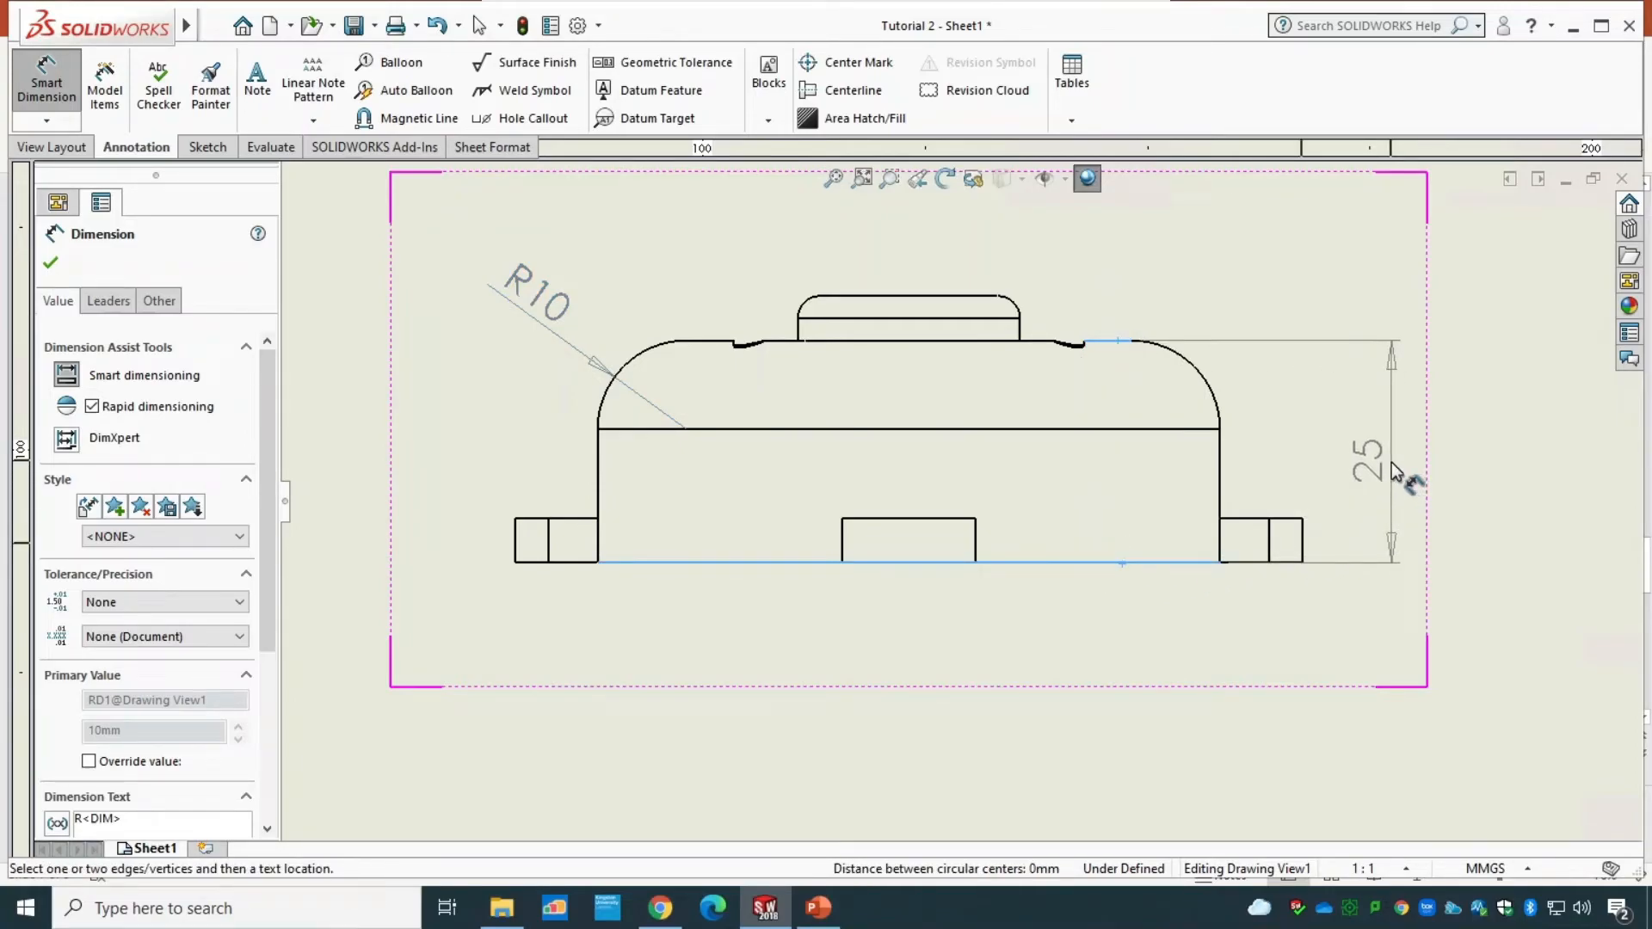
click(1395, 472)
key(Escape)
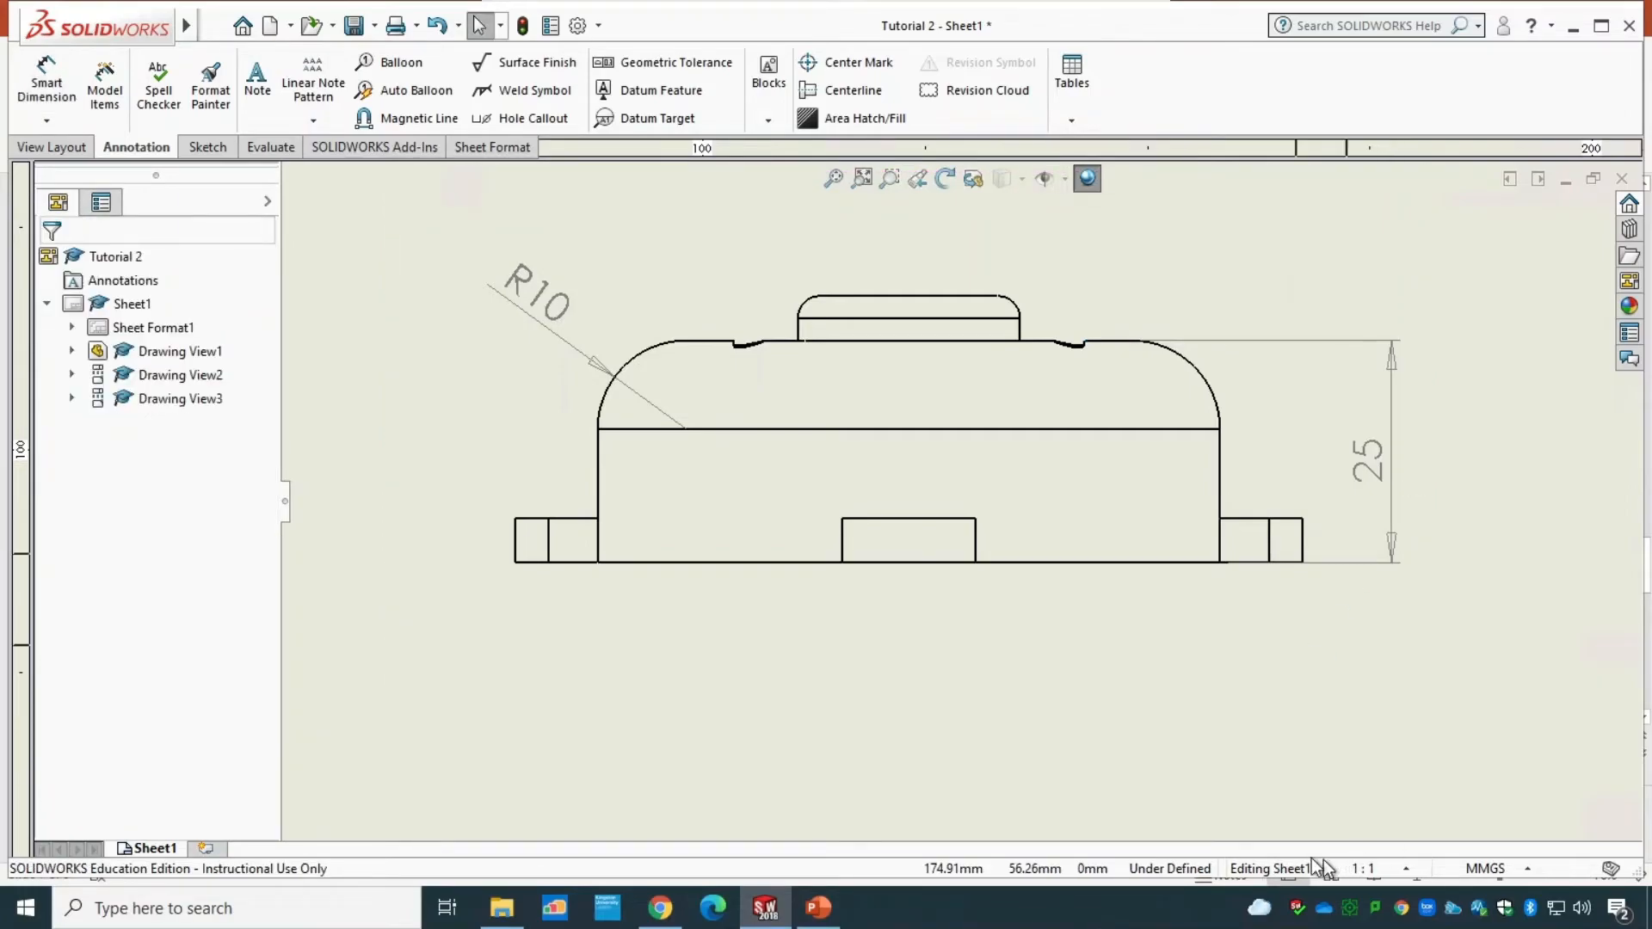
- Move the side view farther right to open up space beside the front view
scroll(1226, 661, up, 5)
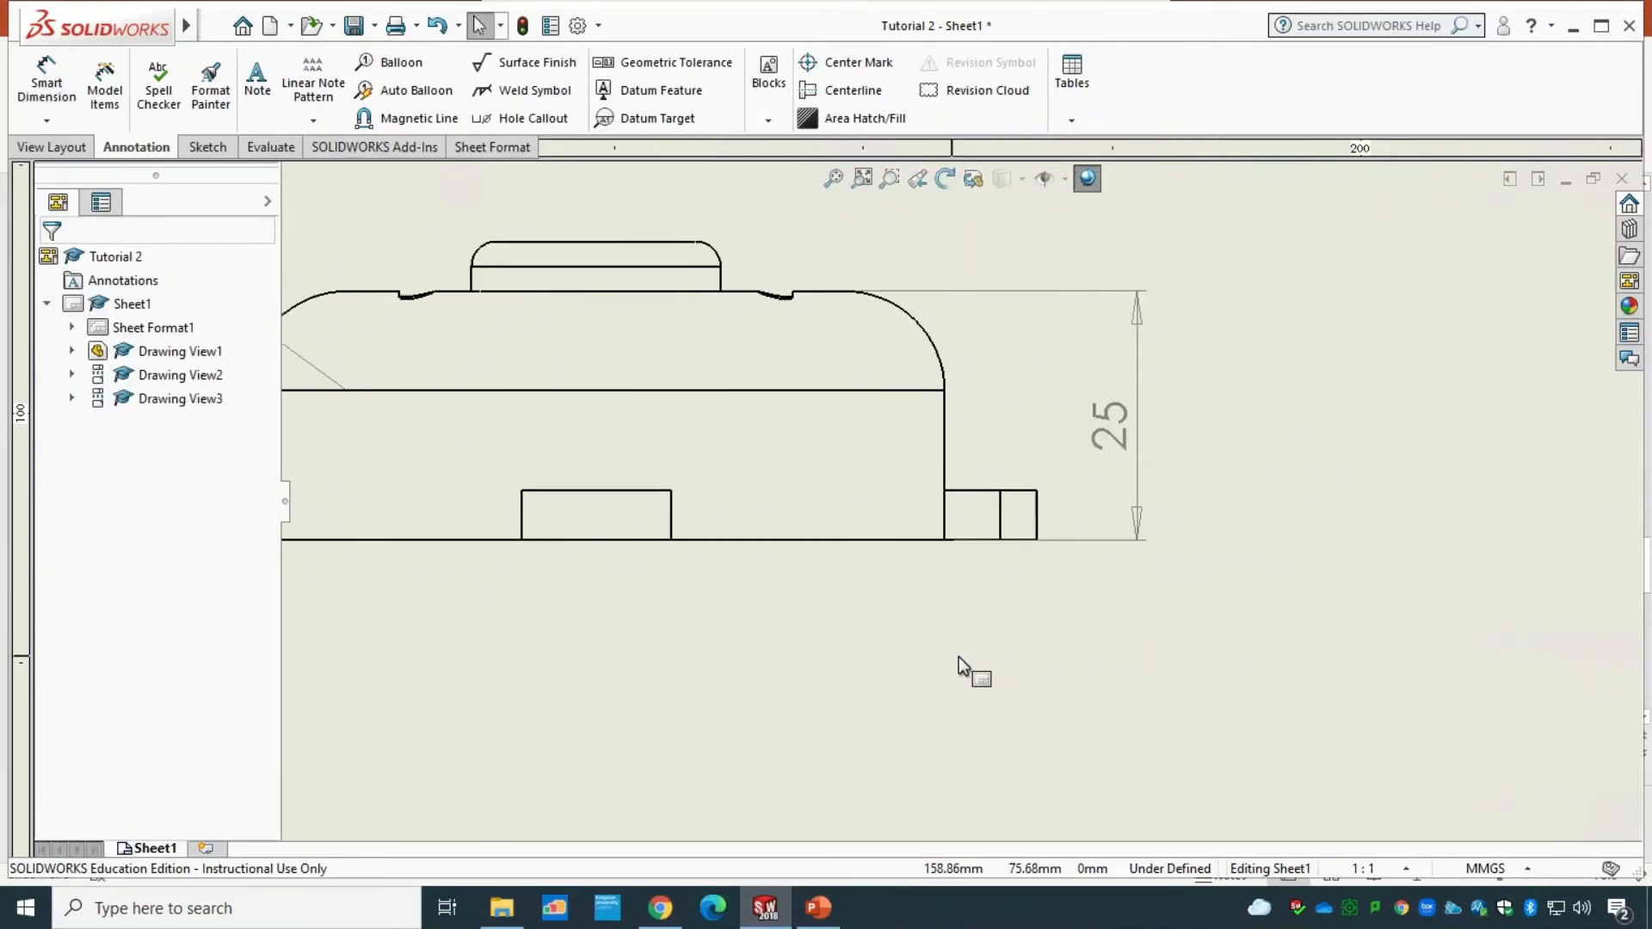
scroll(1414, 558, up, 2)
scroll(1411, 552, down, 3)
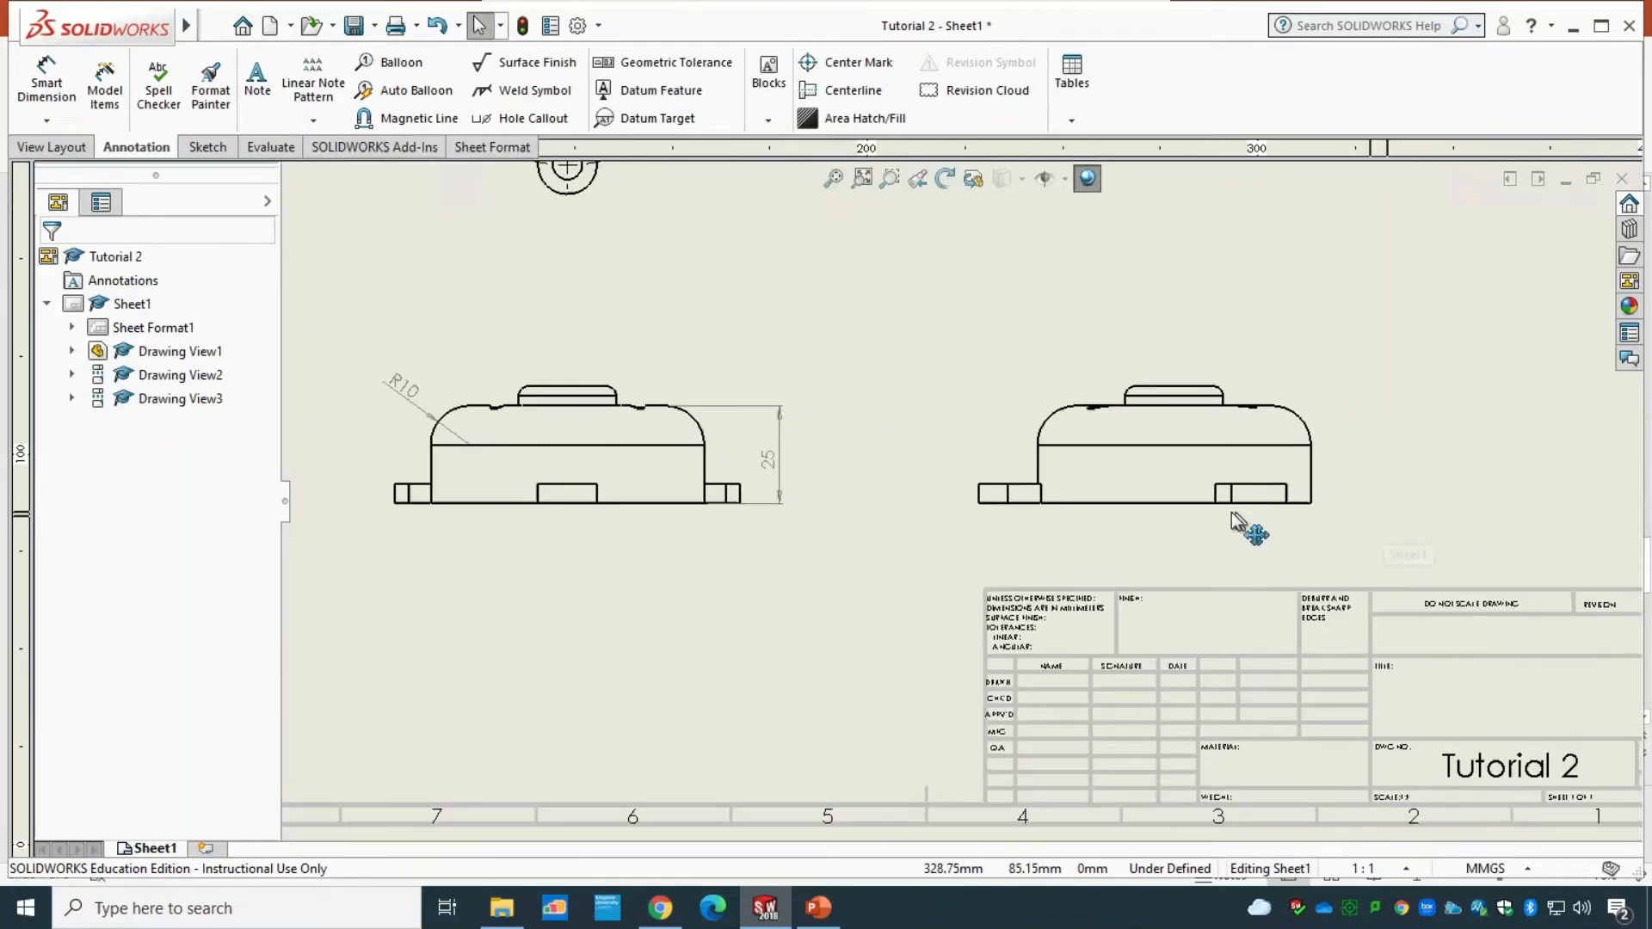
drag(1144, 528, 1472, 533)
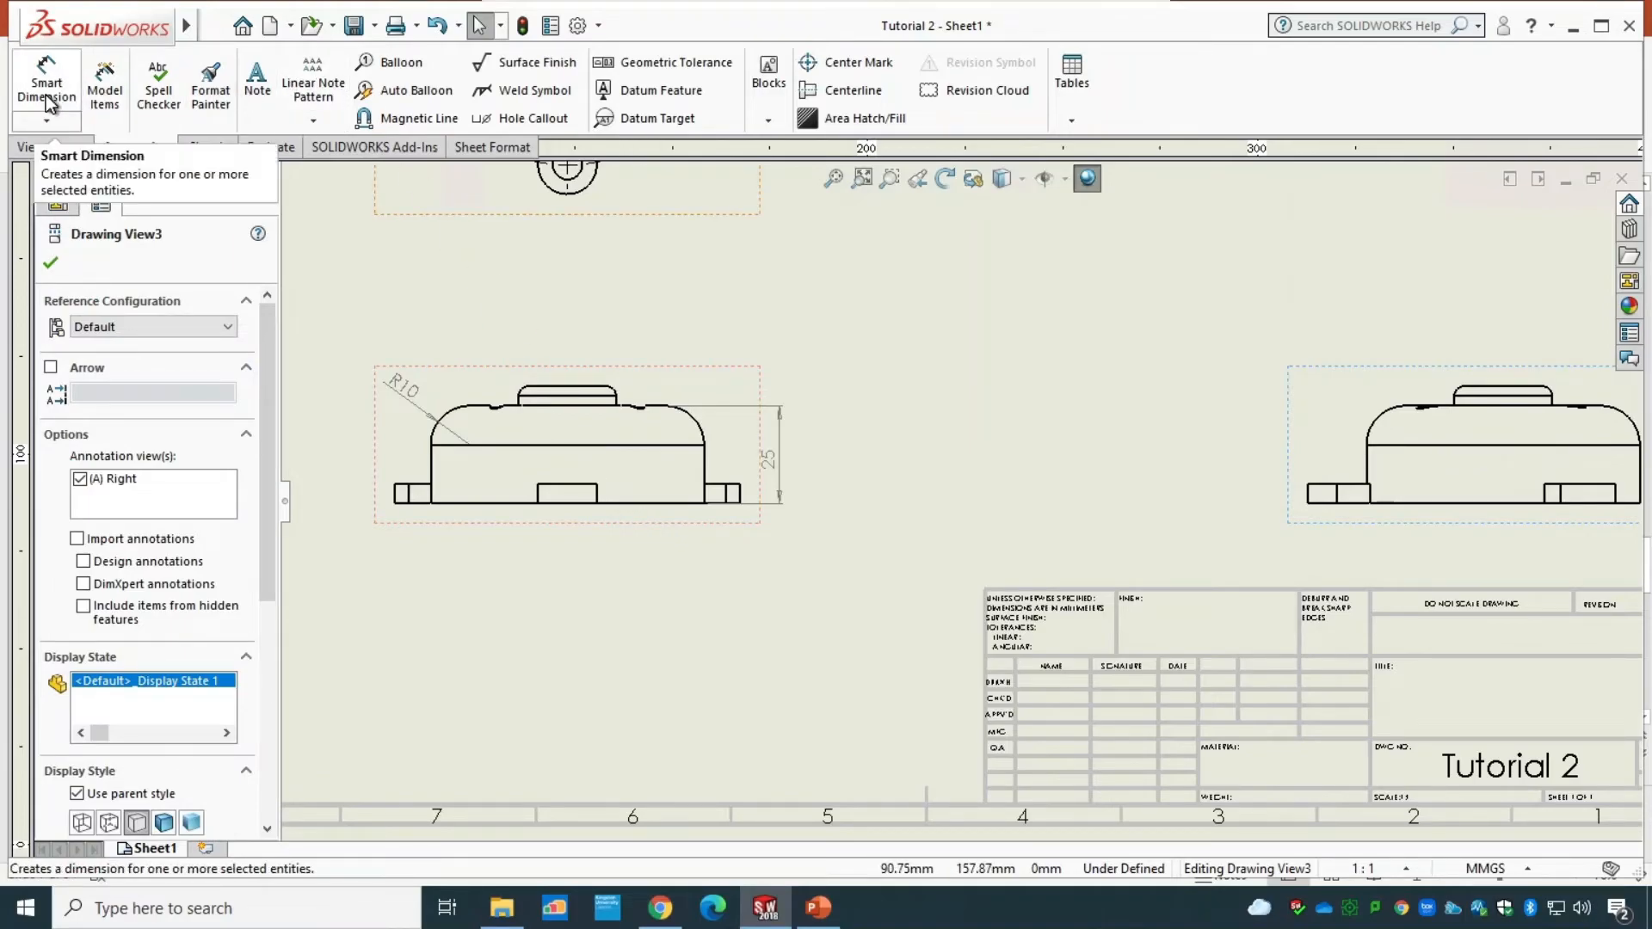
- Create a section view A-A with a vertical cutting line through the front view's centre and place it to the right
click(53, 147)
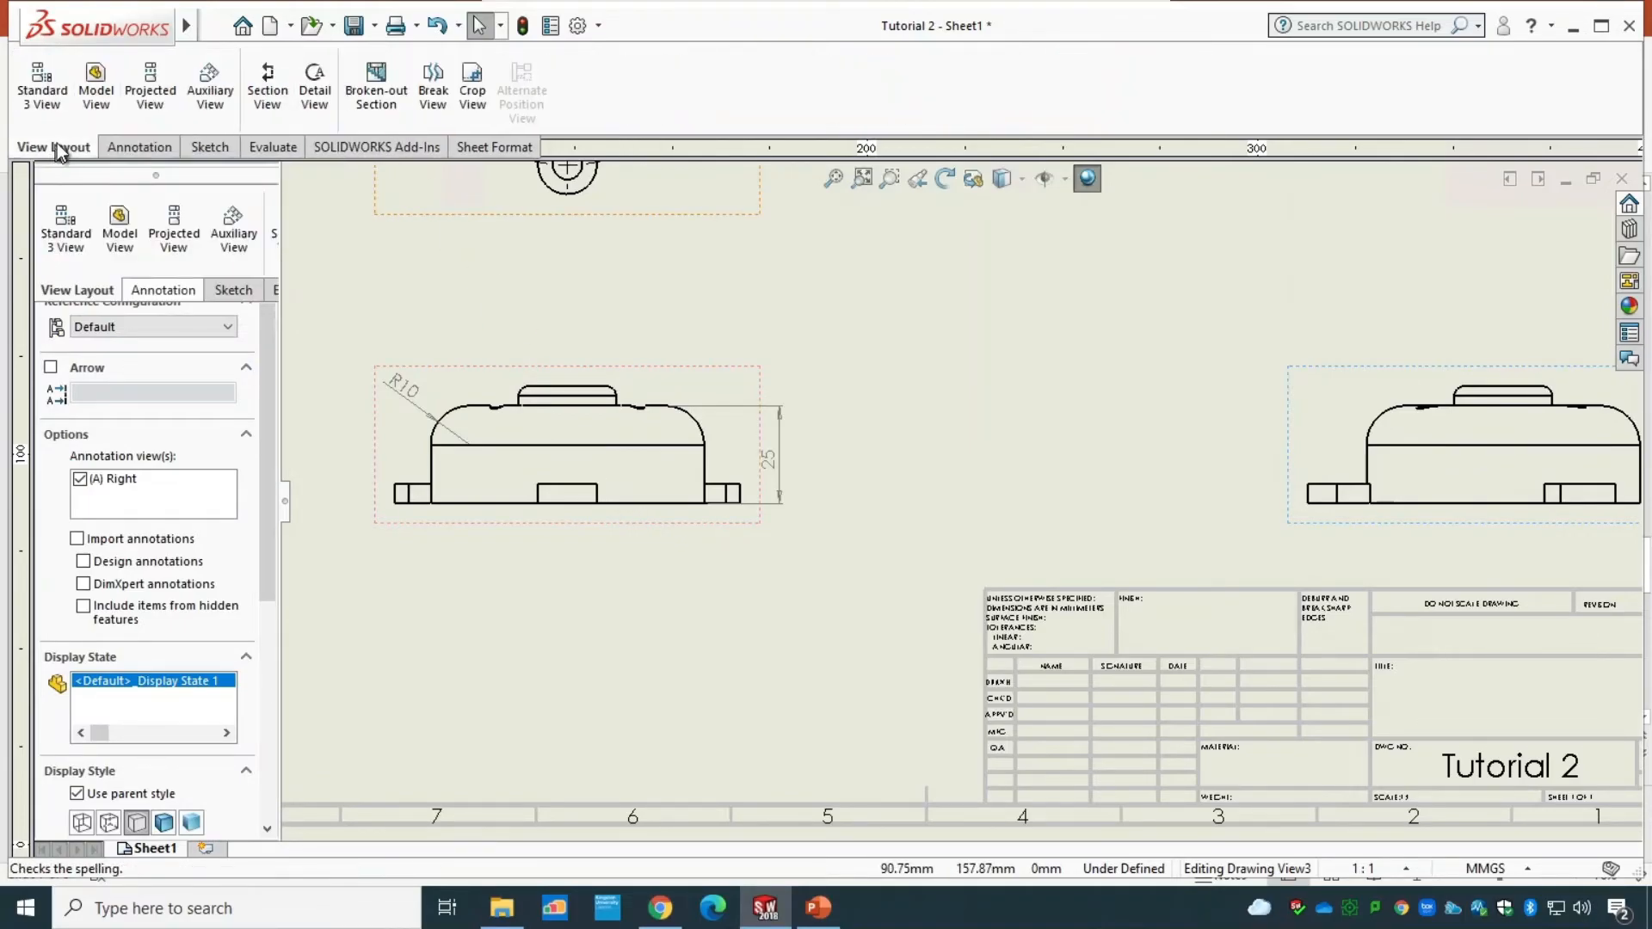
click(267, 96)
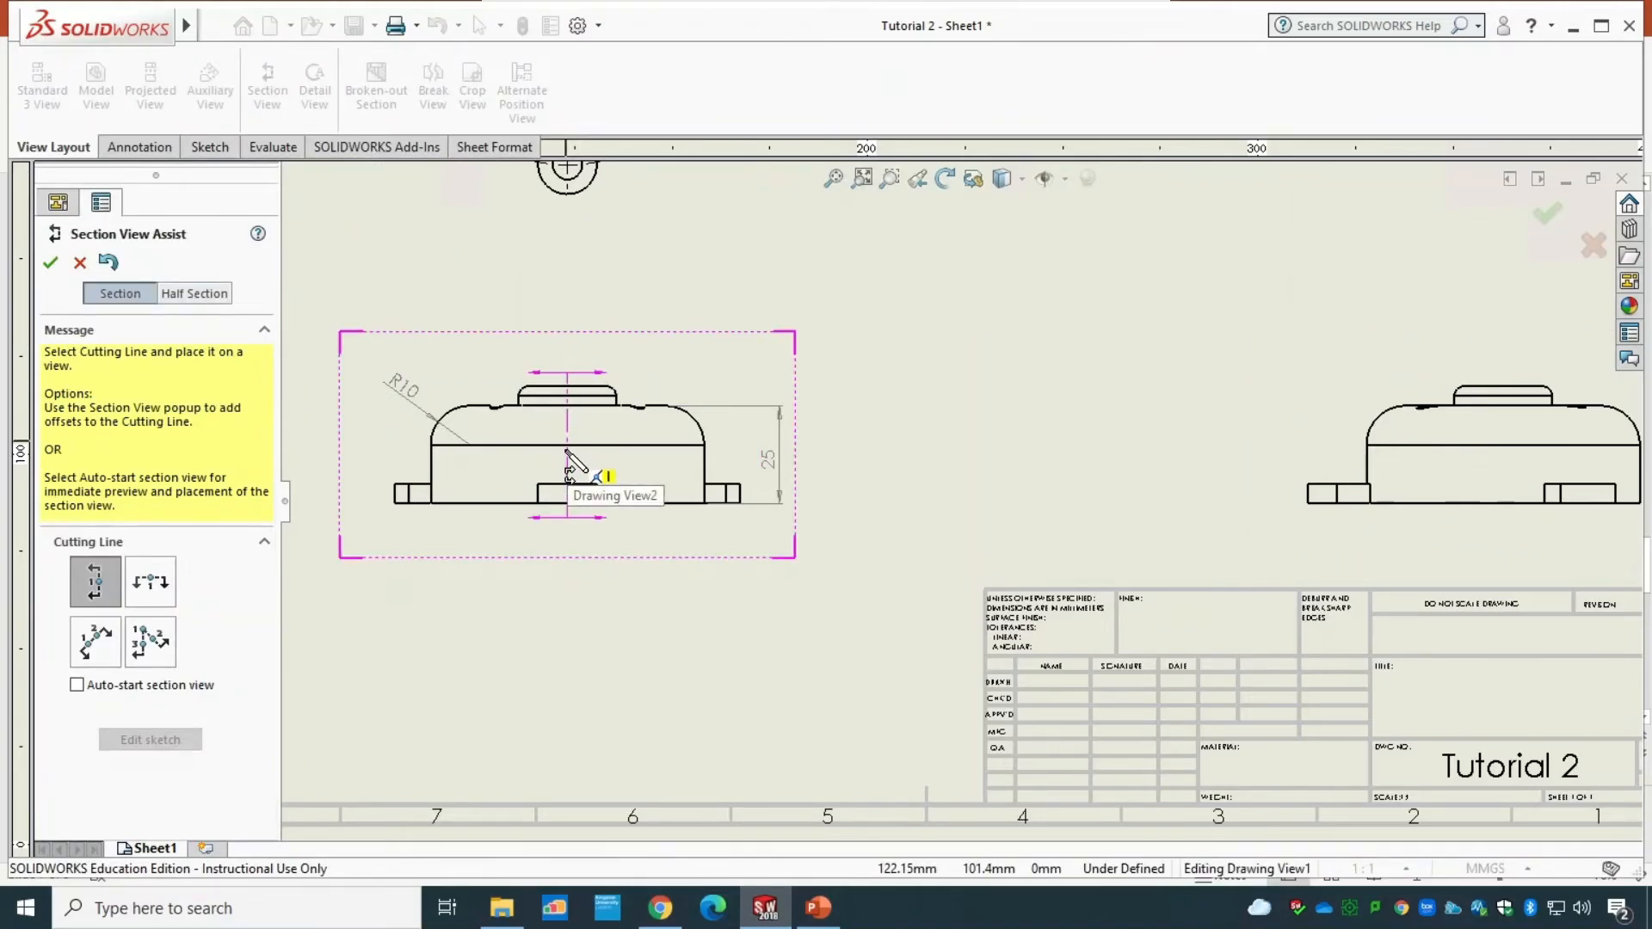
click(567, 447)
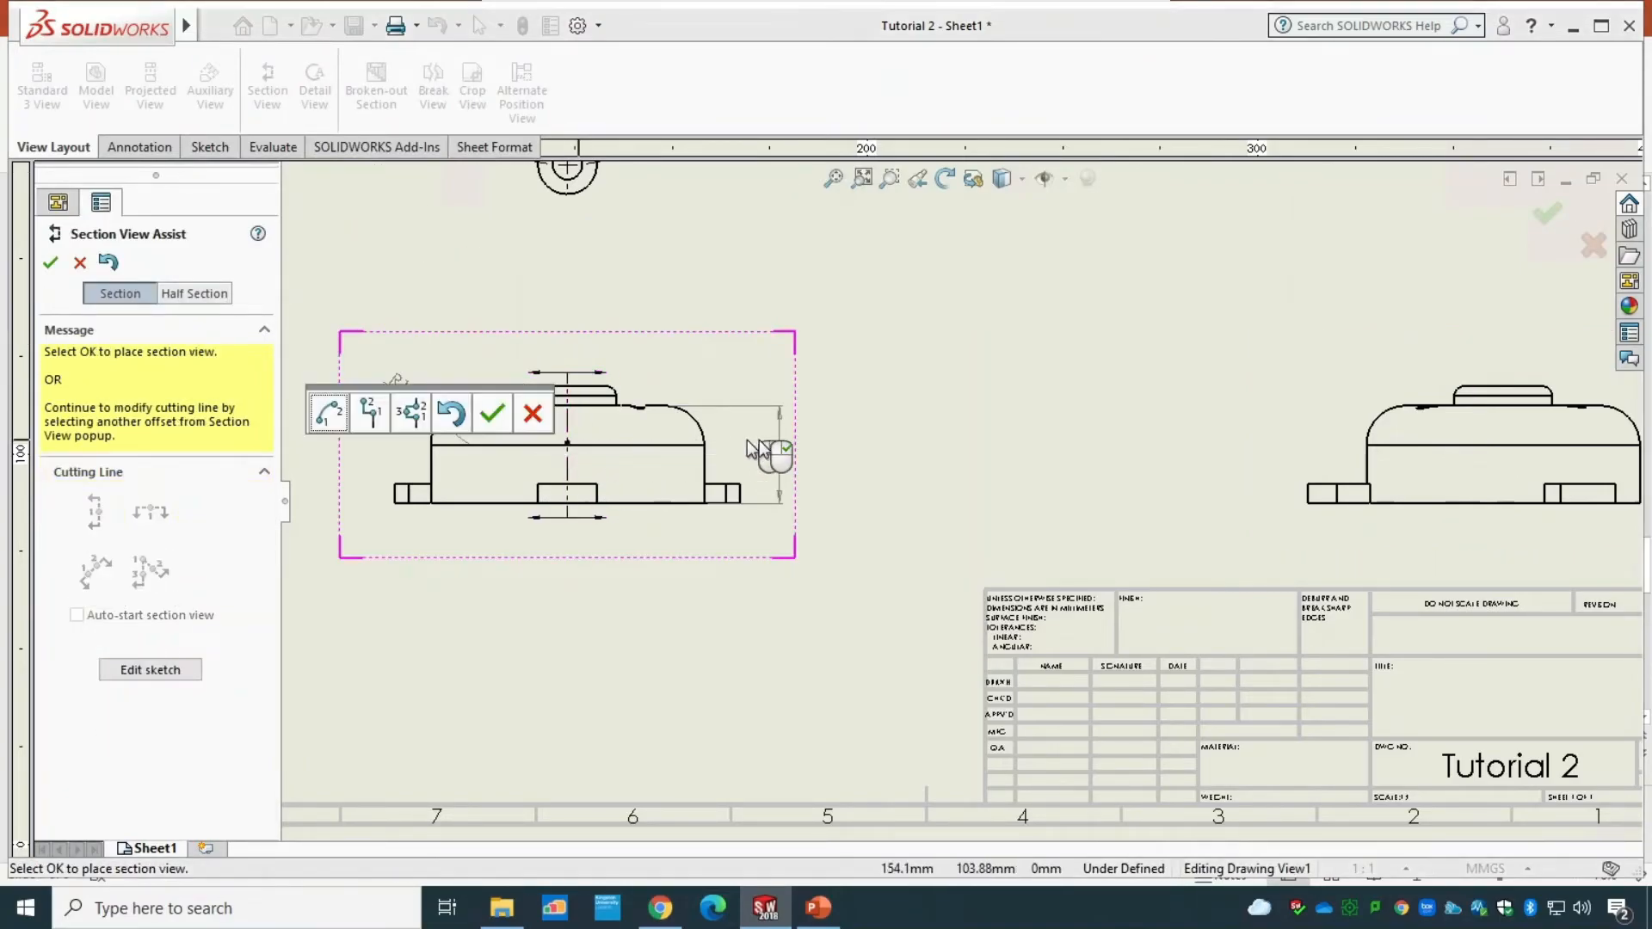
click(492, 413)
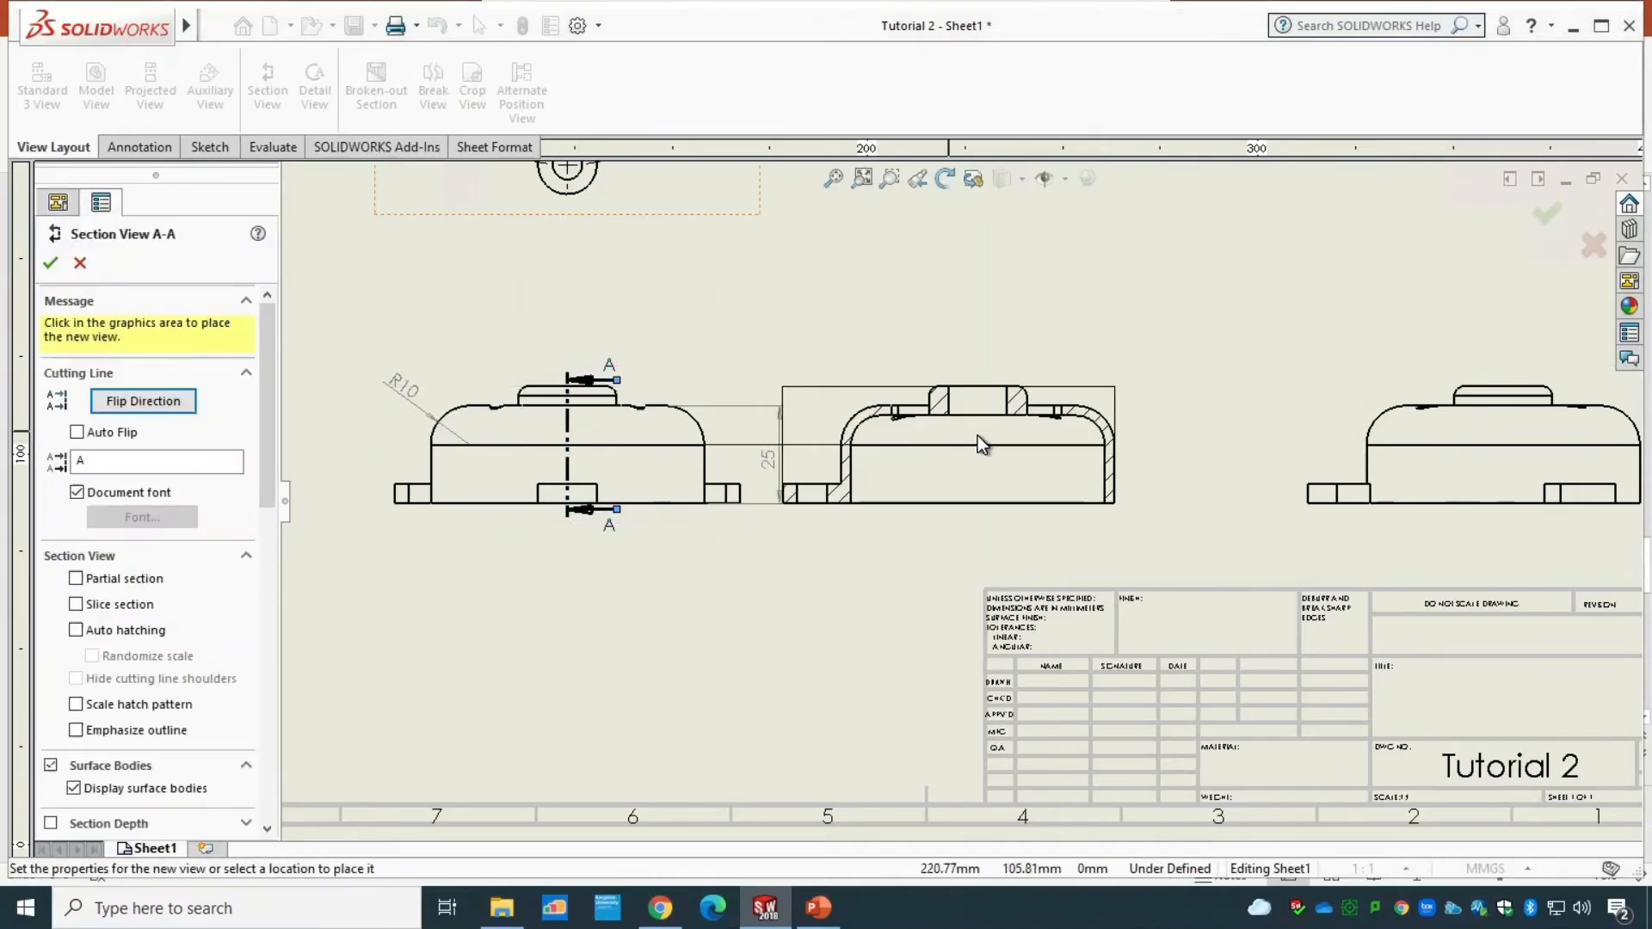
click(1065, 442)
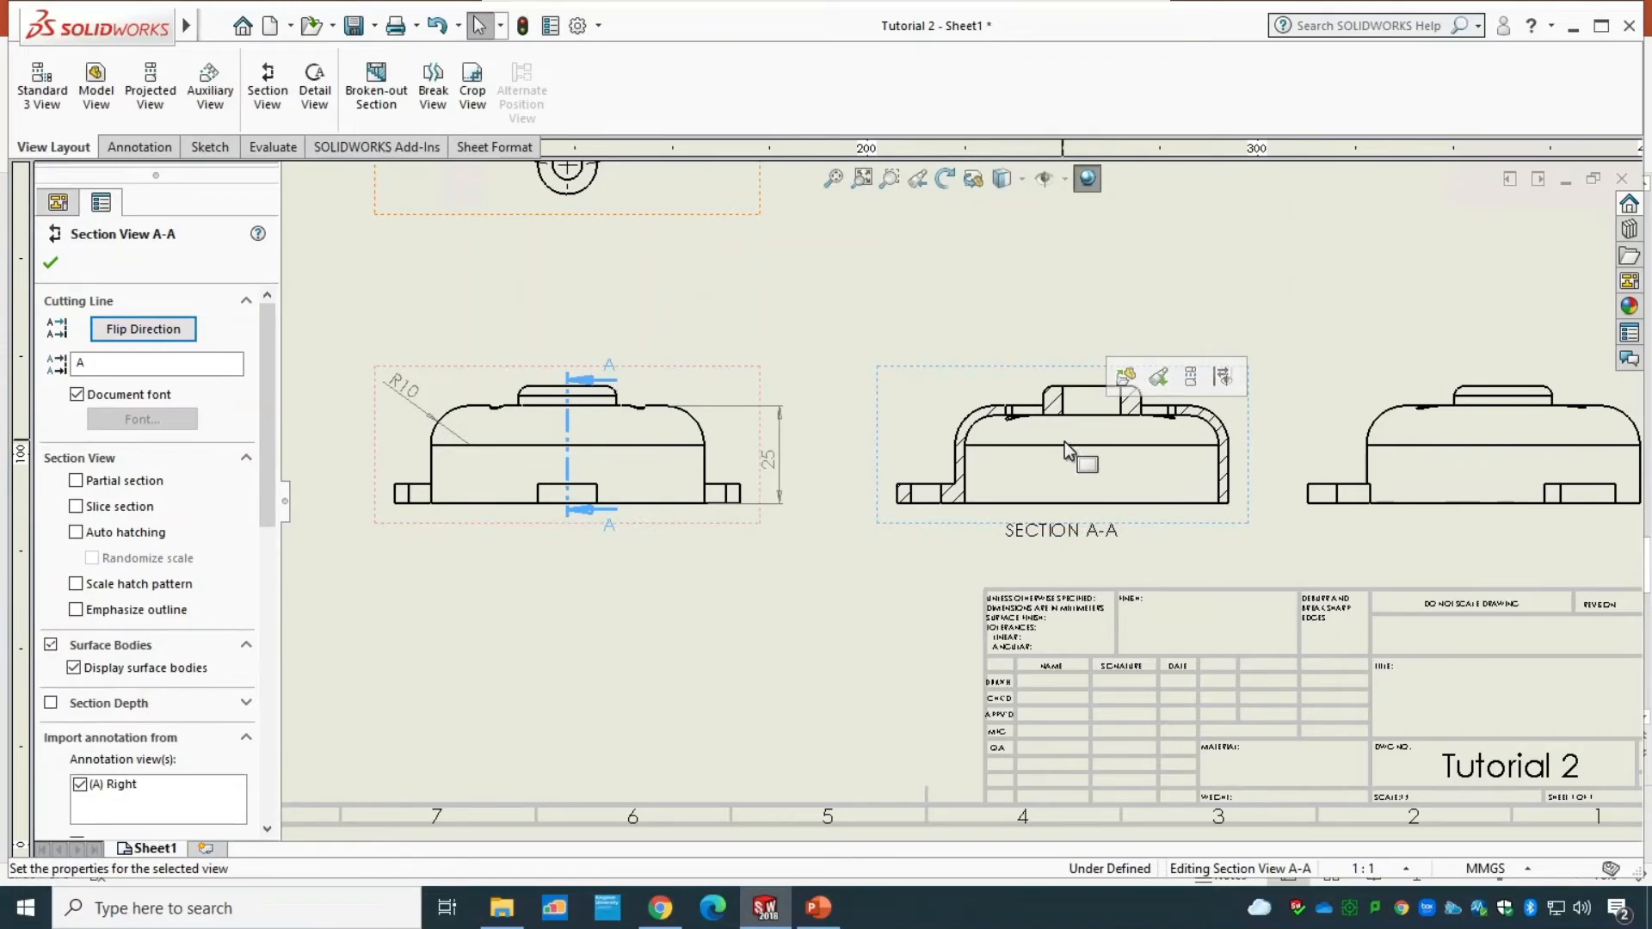
- Delete the projected side view to the right of the section view
click(1340, 529)
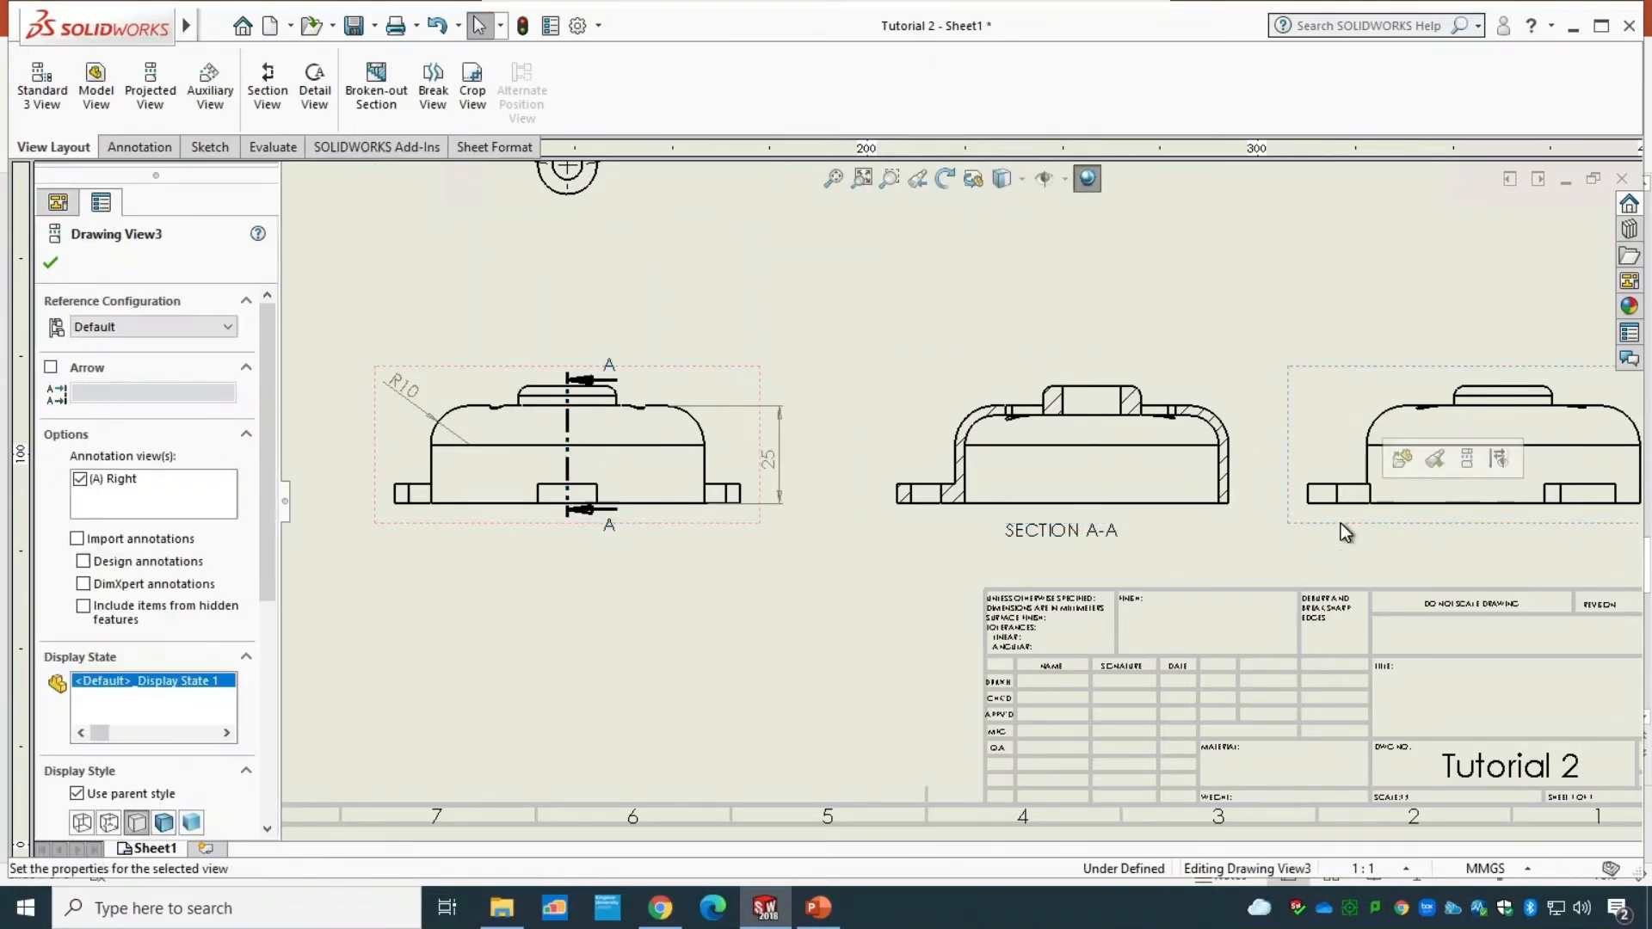
key(Delete)
click(970, 375)
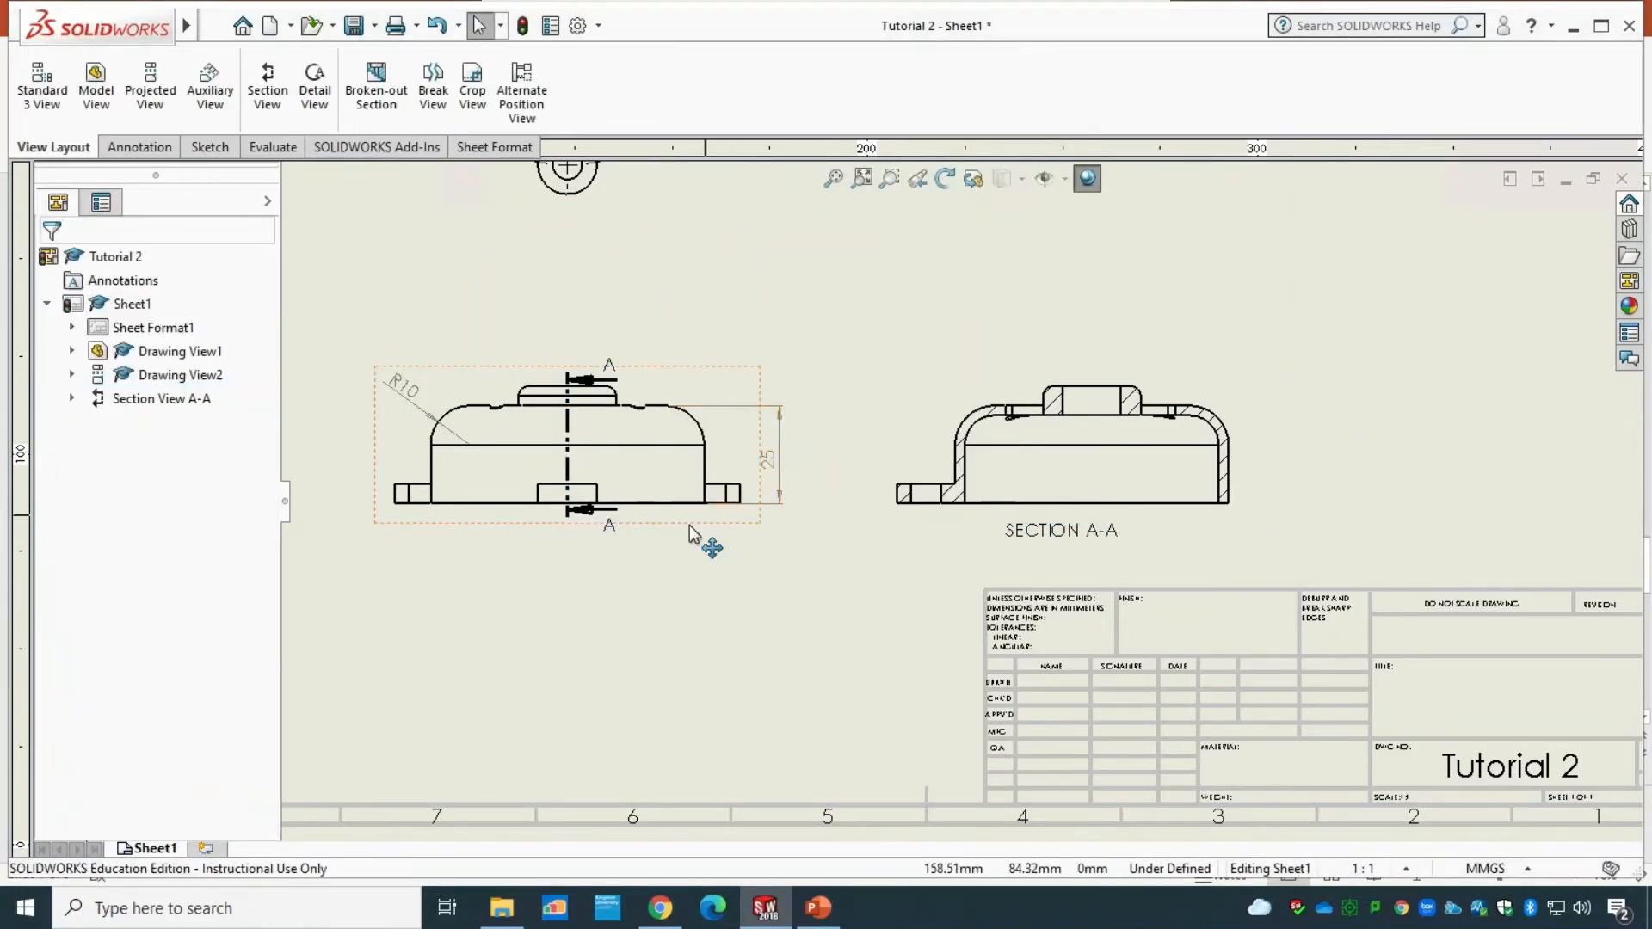
- Set the front view's display style to Hidden Lines Visible
click(689, 525)
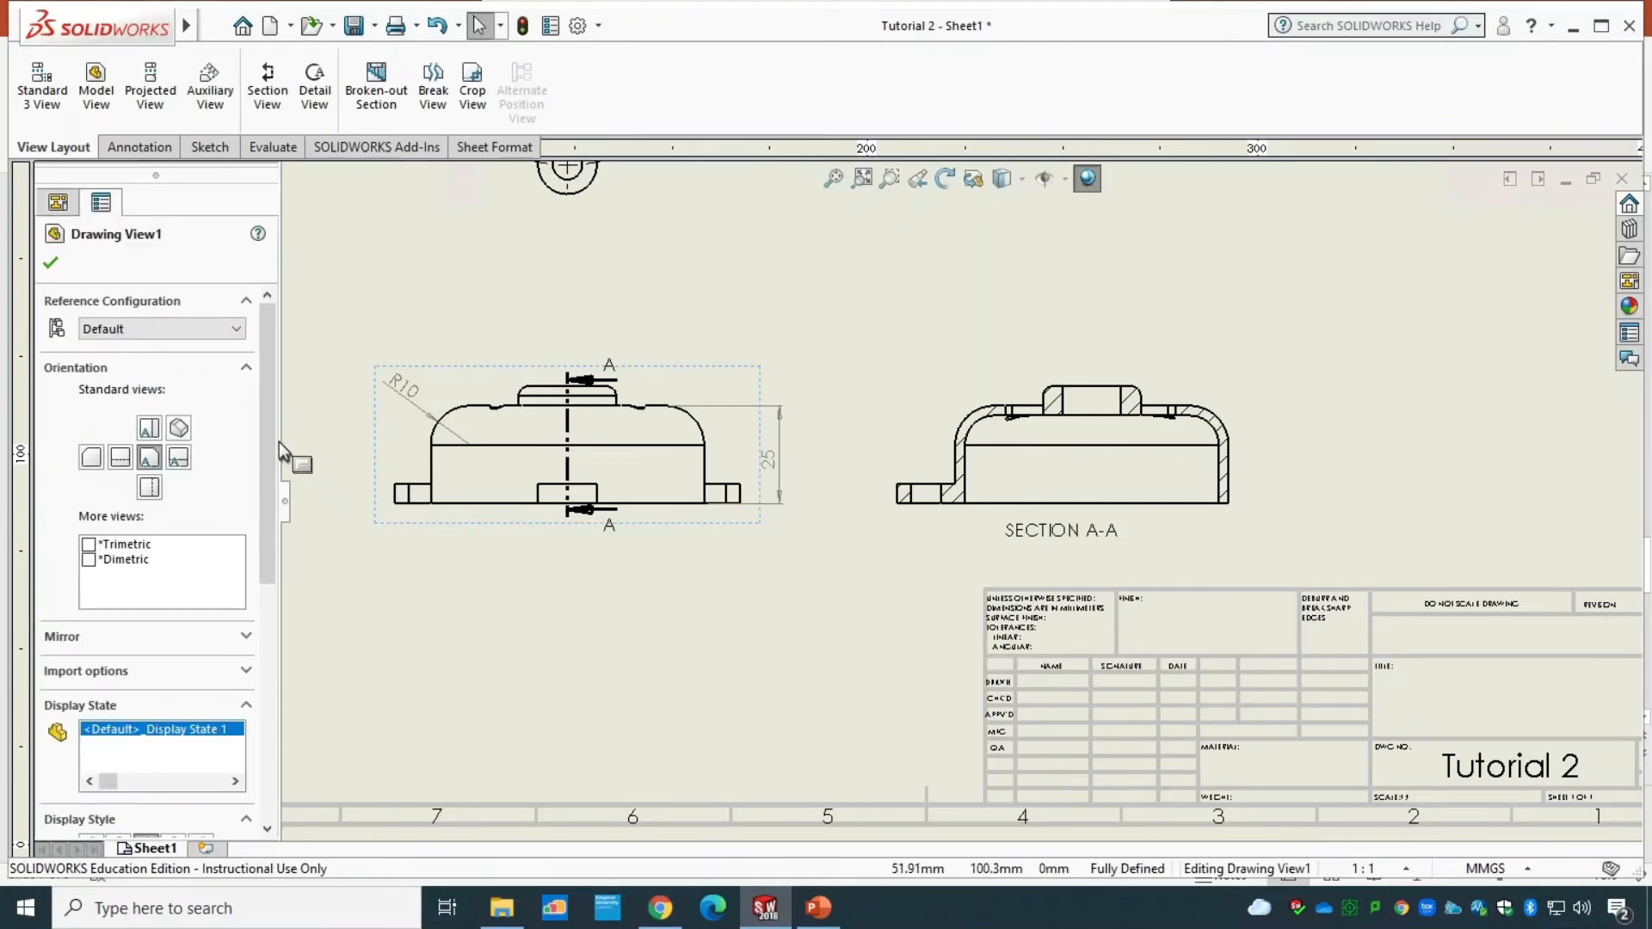
drag(265, 435, 252, 597)
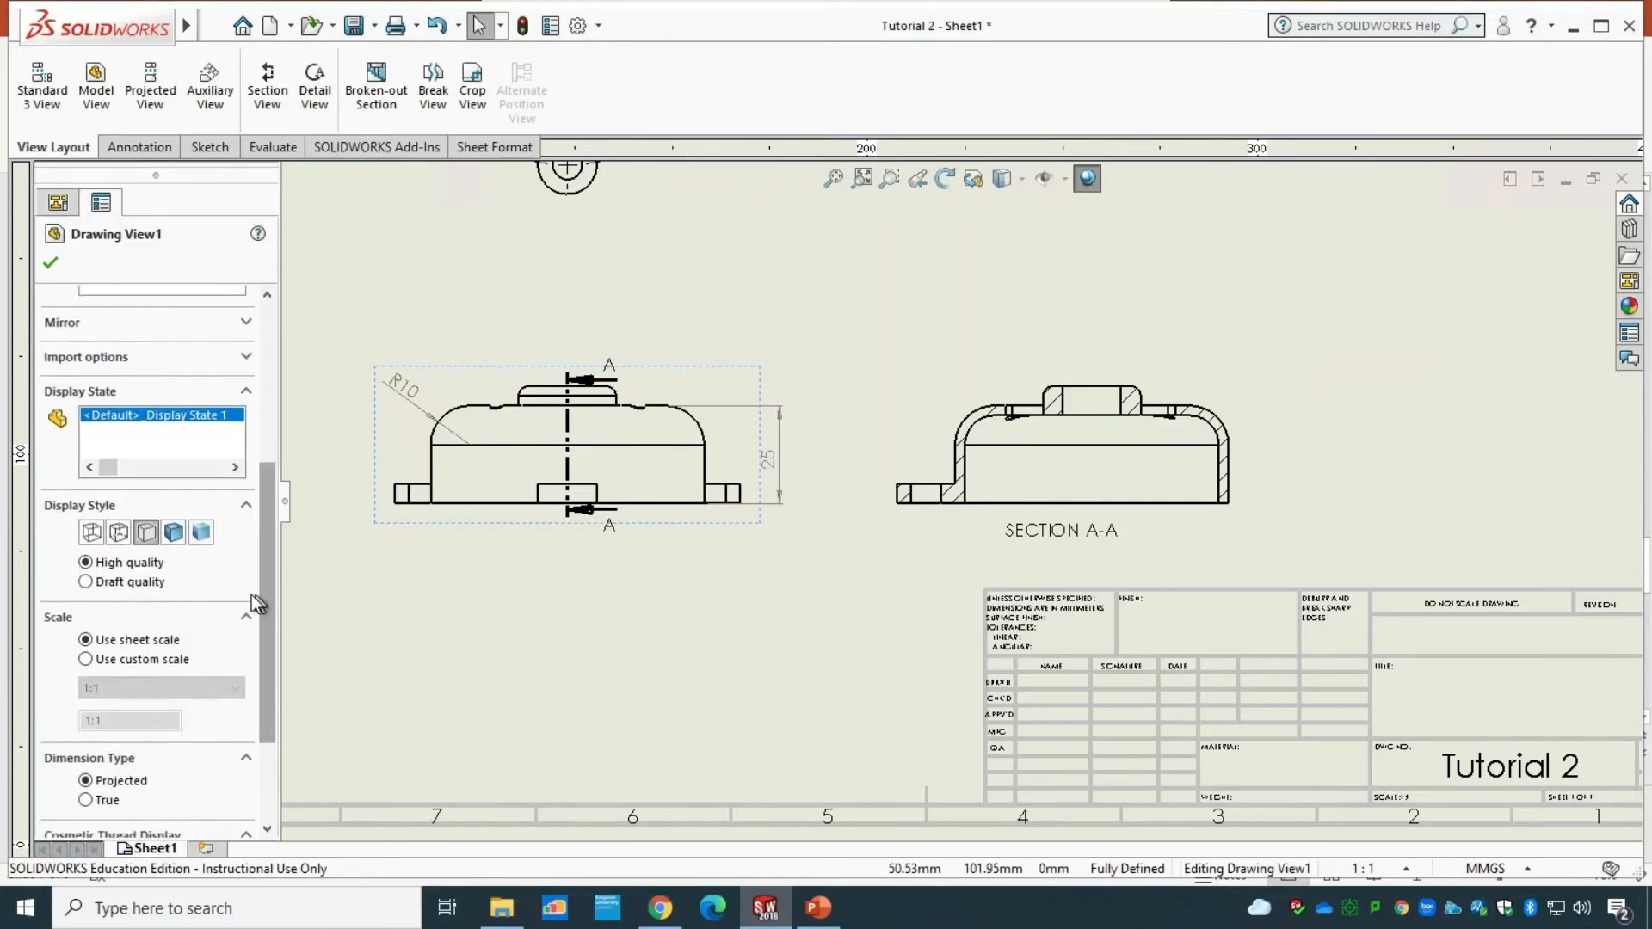
click(119, 532)
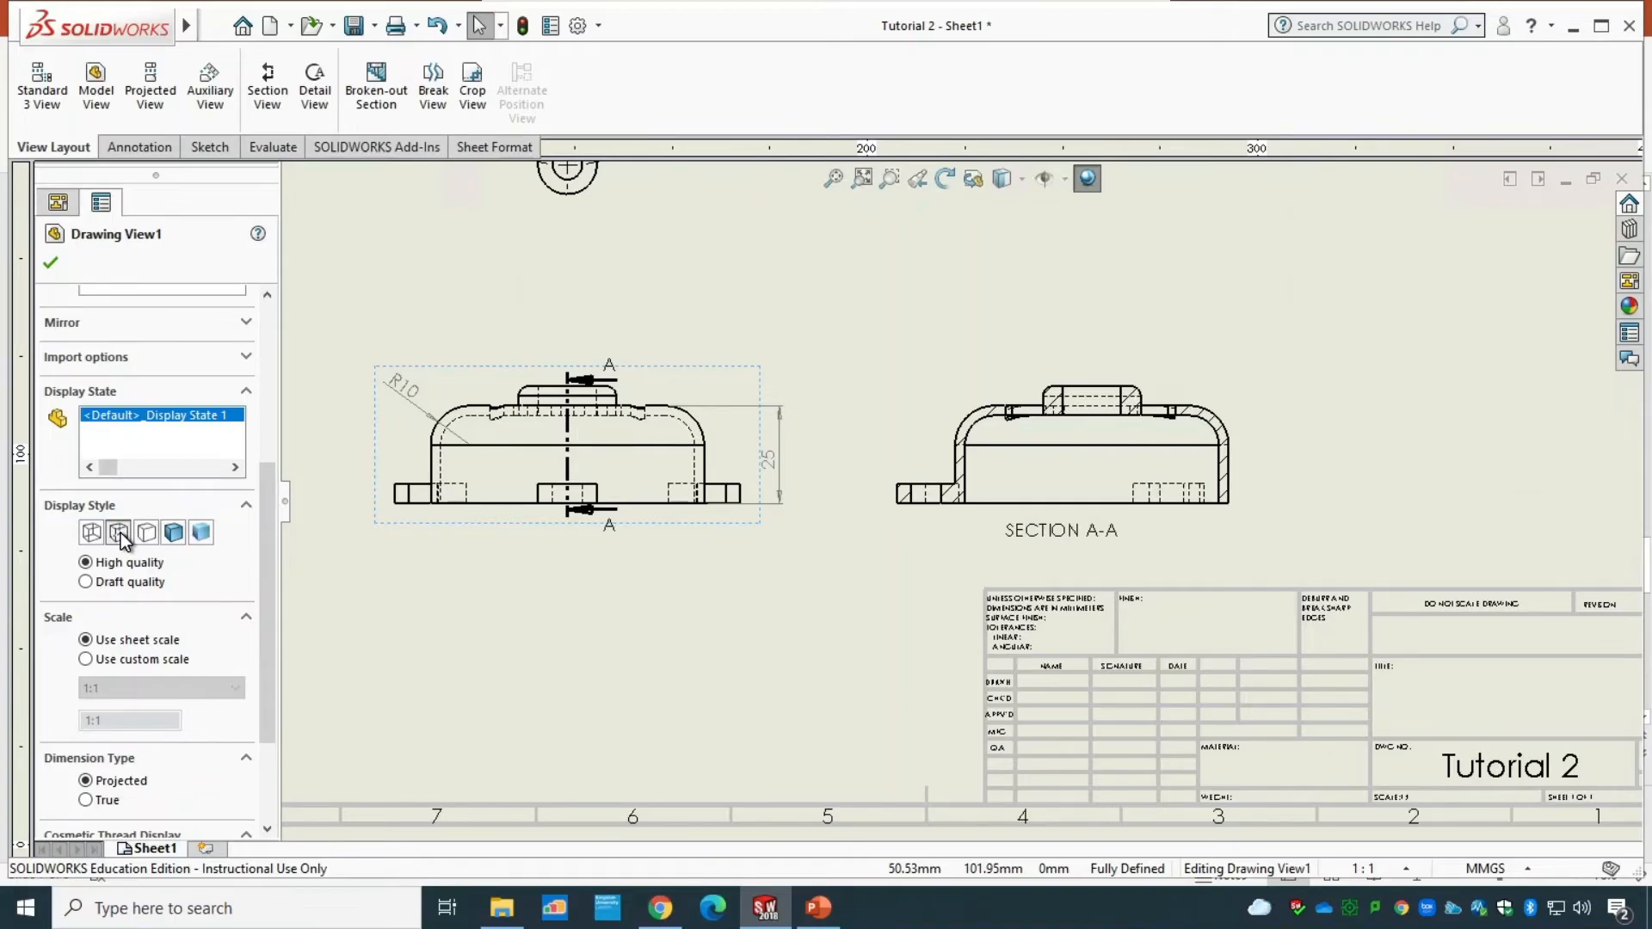
drag(260, 530, 268, 417)
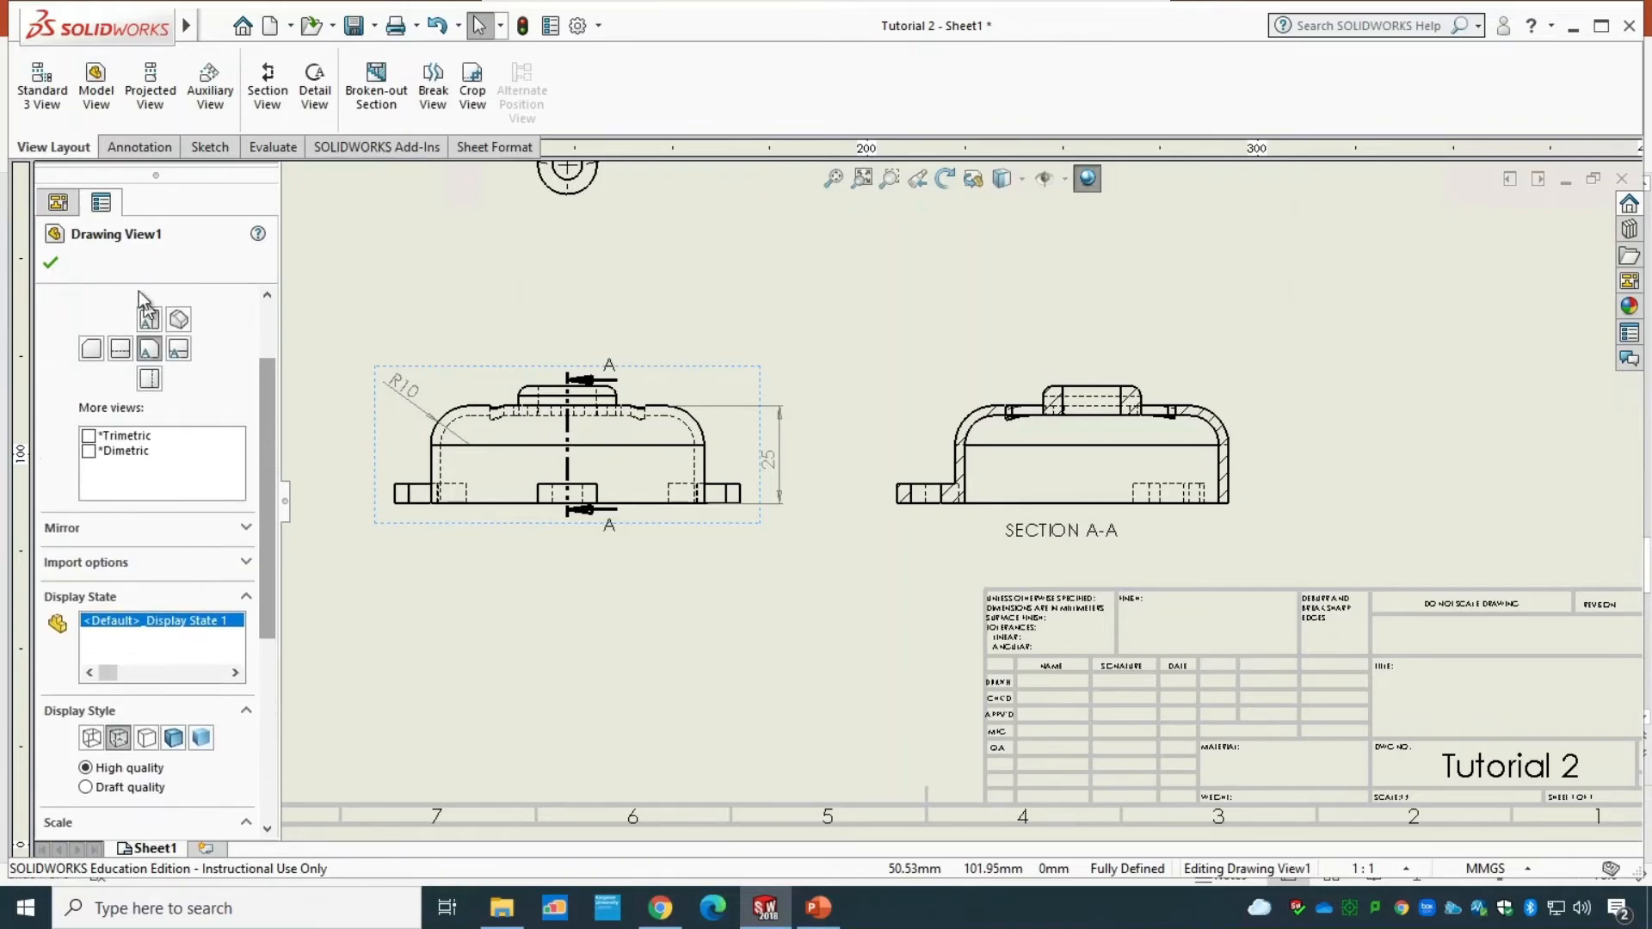
click(51, 265)
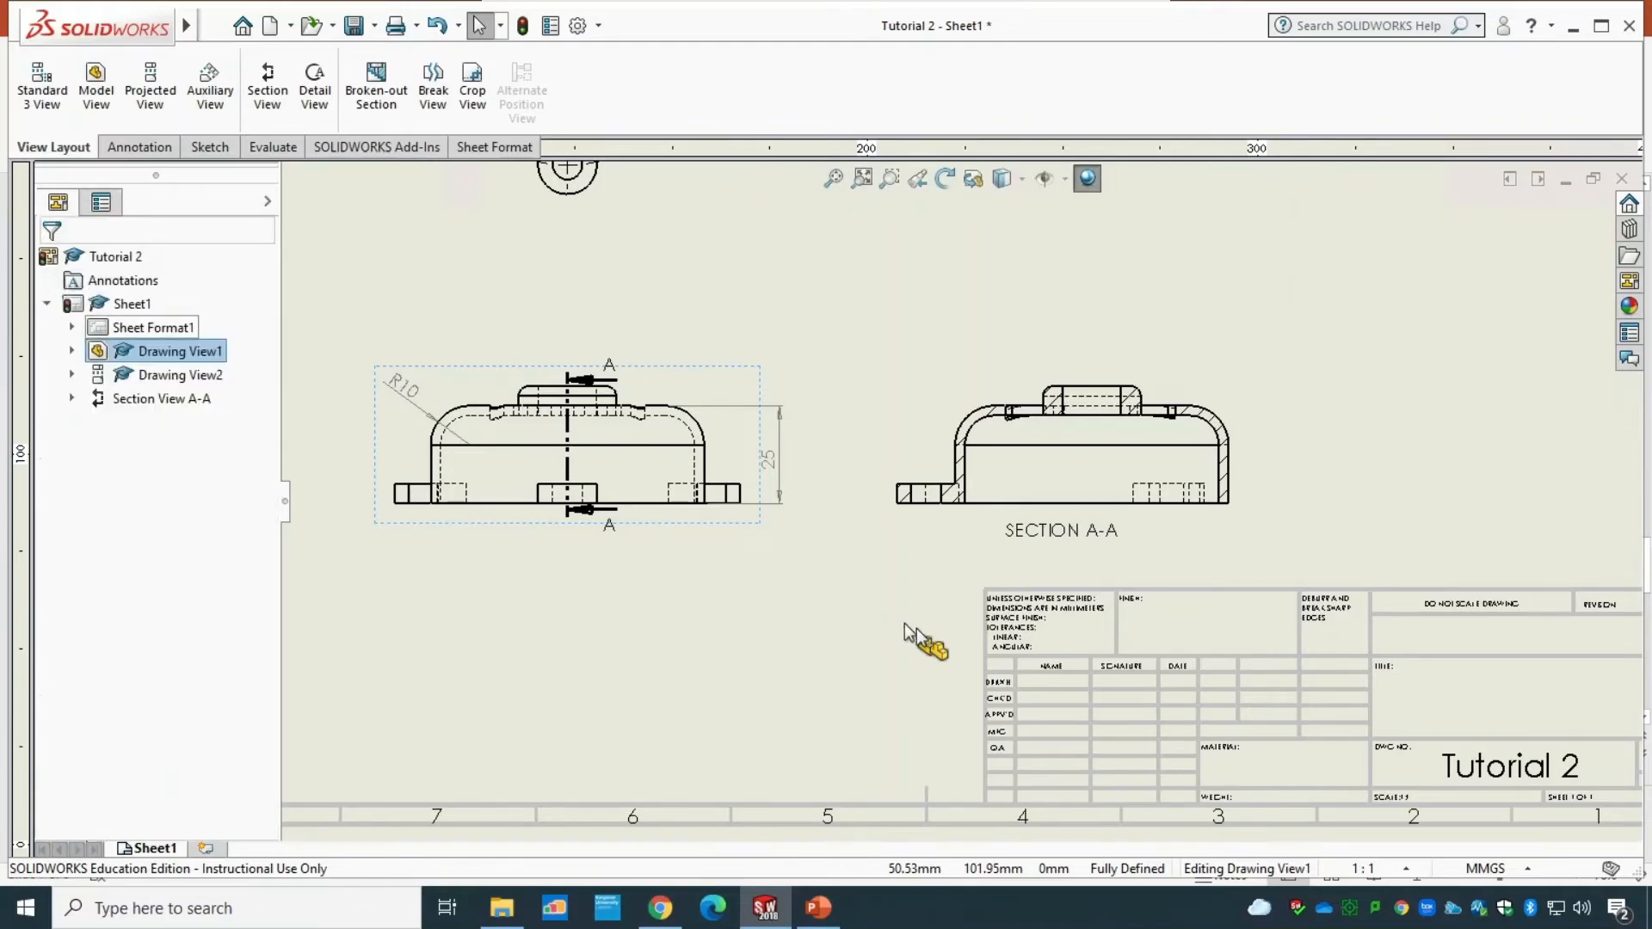
- Set section view A-A's own display style to Hidden Lines Removed instead of the parent style
click(986, 531)
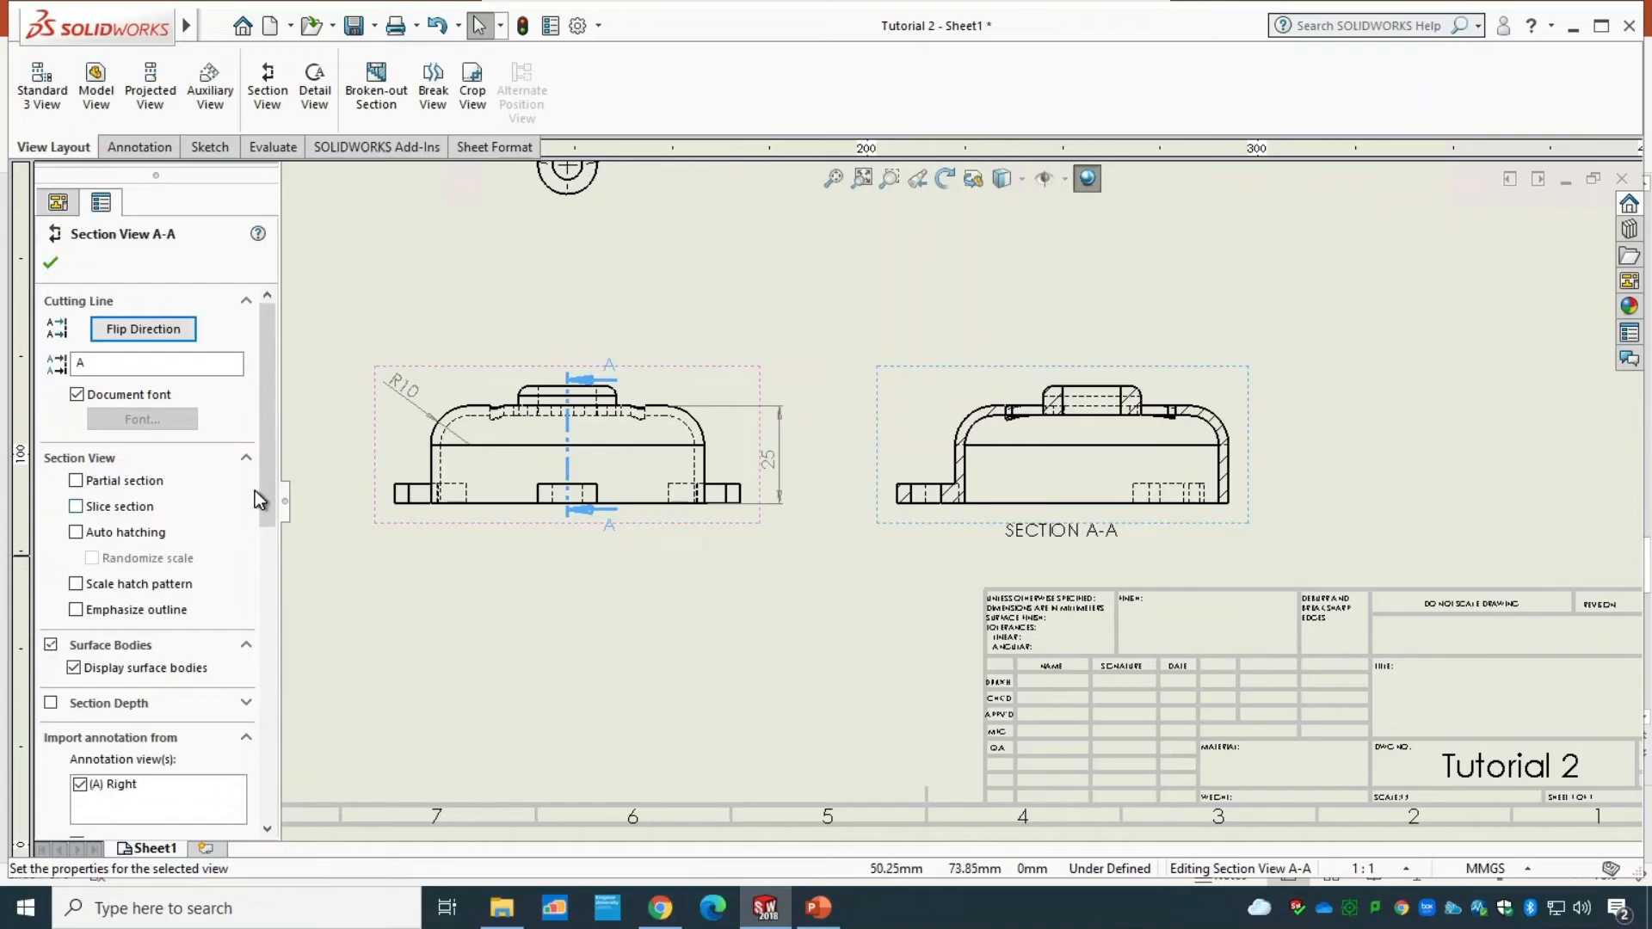
scroll(275, 503, down, 5)
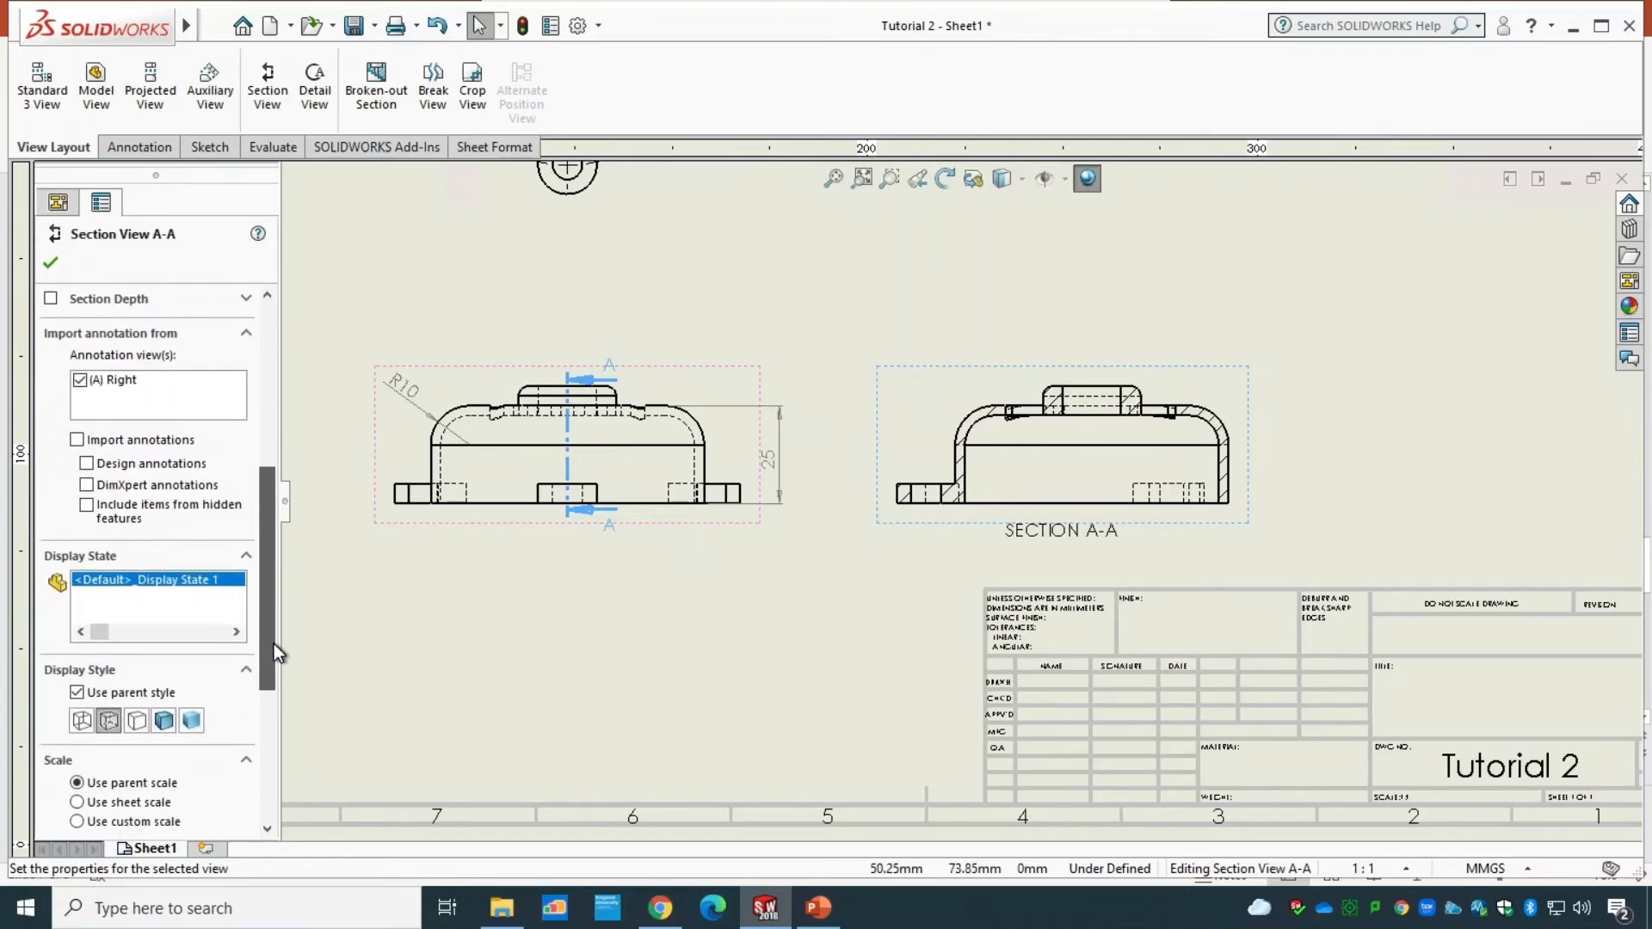
click(144, 717)
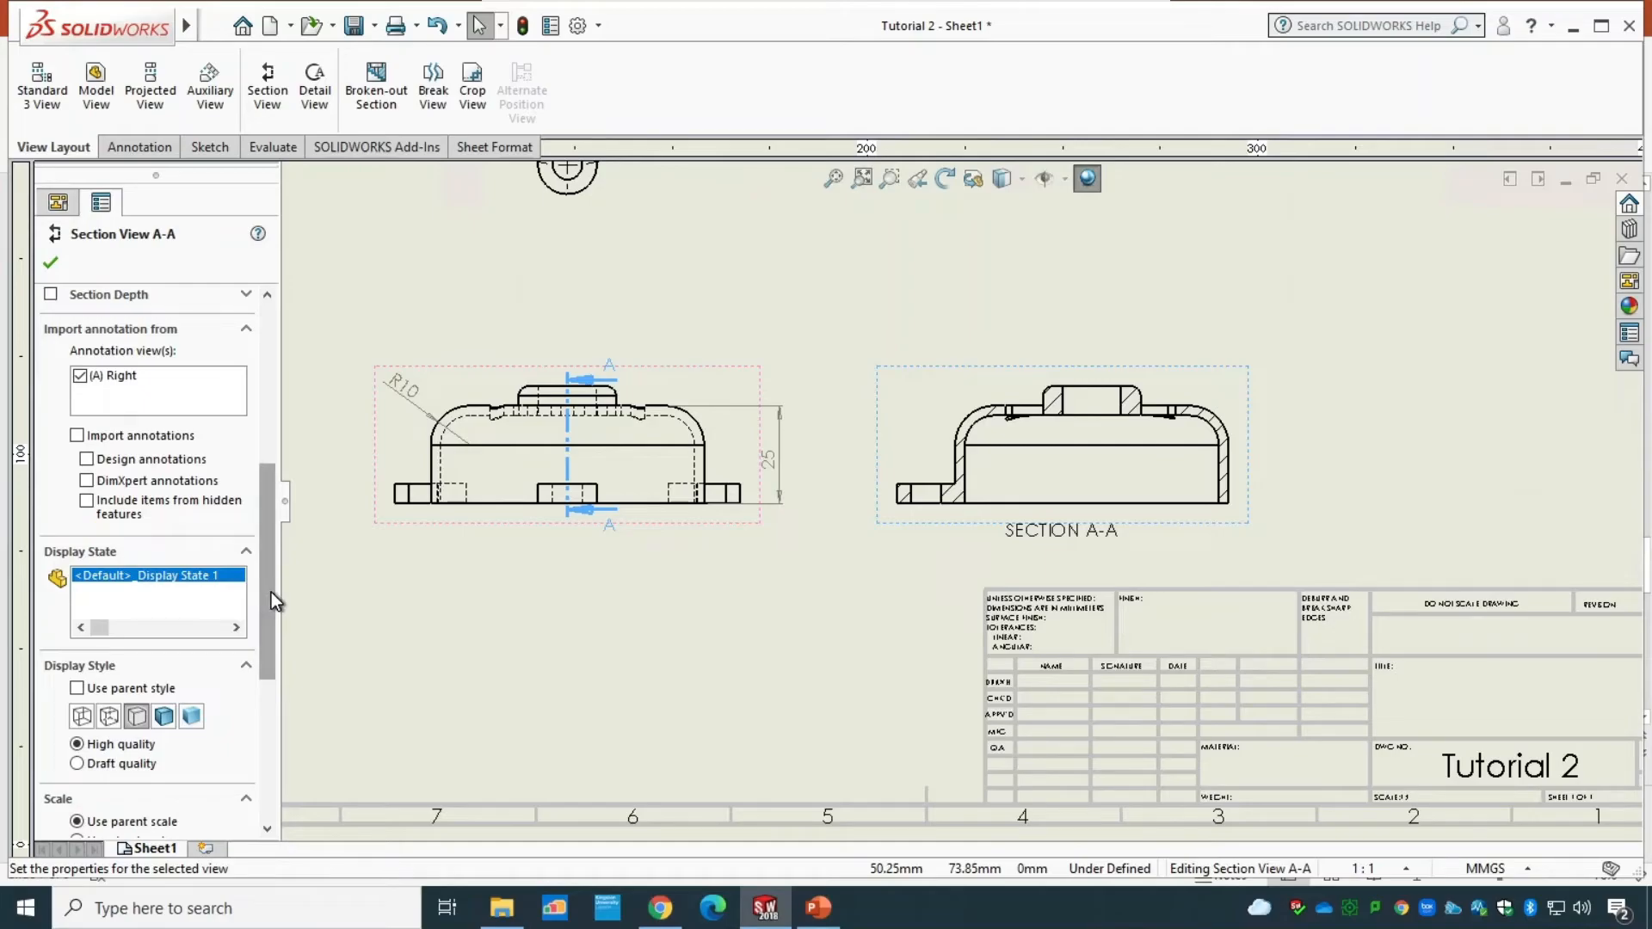
drag(271, 591, 279, 430)
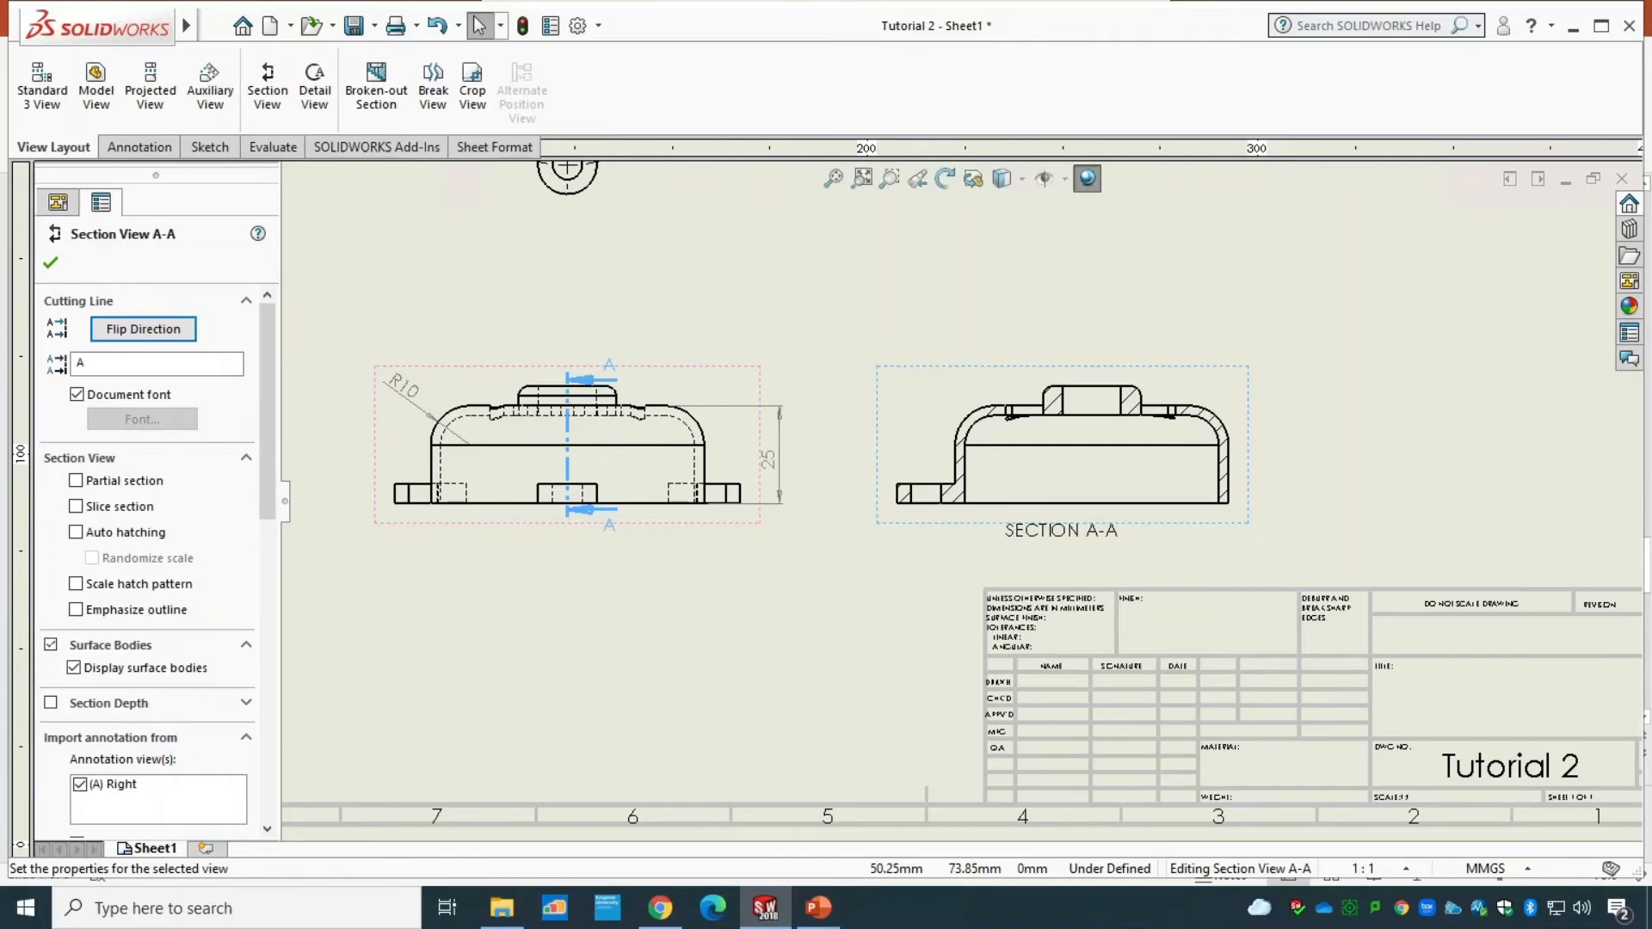
- Check section A-A on the PowerPoint reference slide, return to SOLIDWORKS and flip the section's cutting direction
click(818, 910)
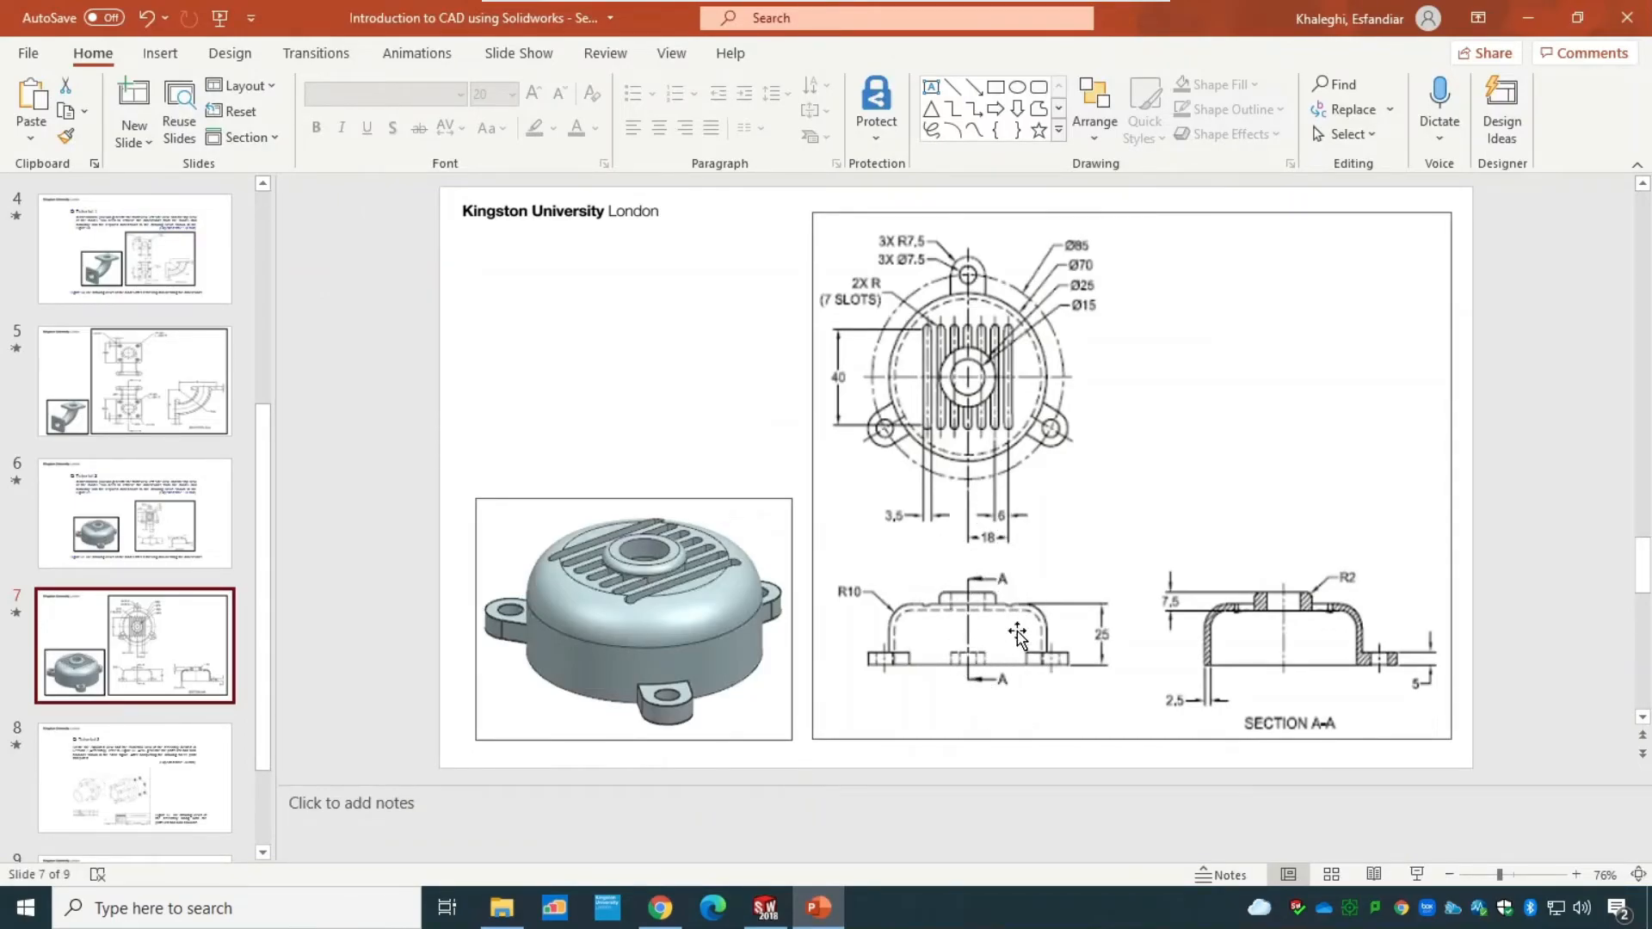
click(765, 908)
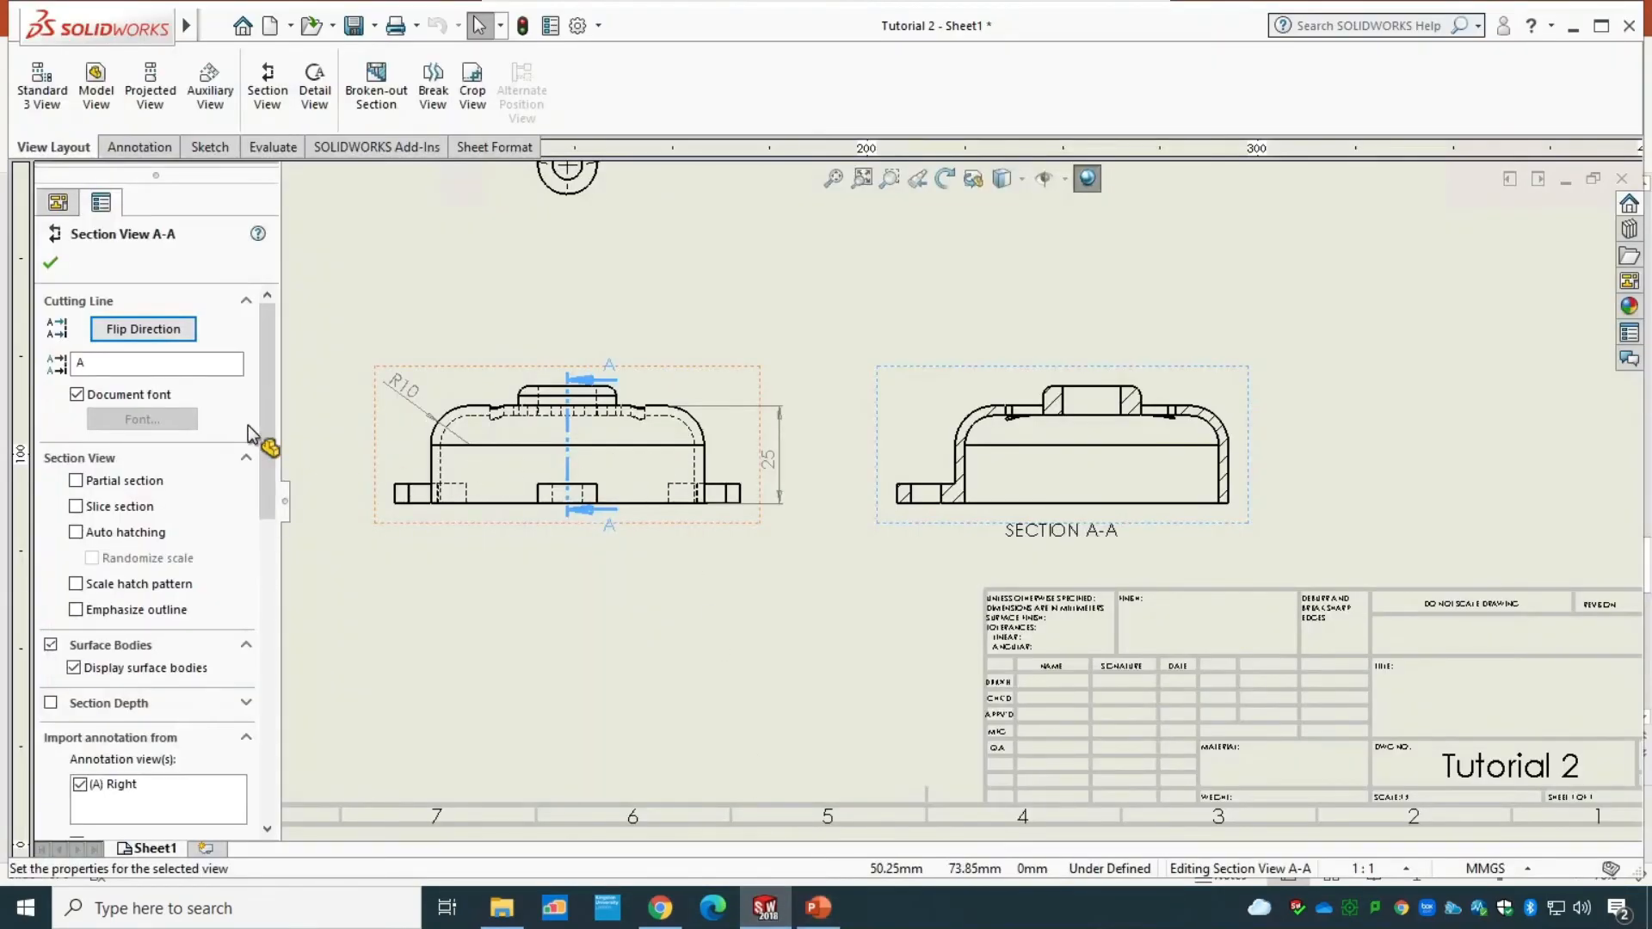
click(164, 337)
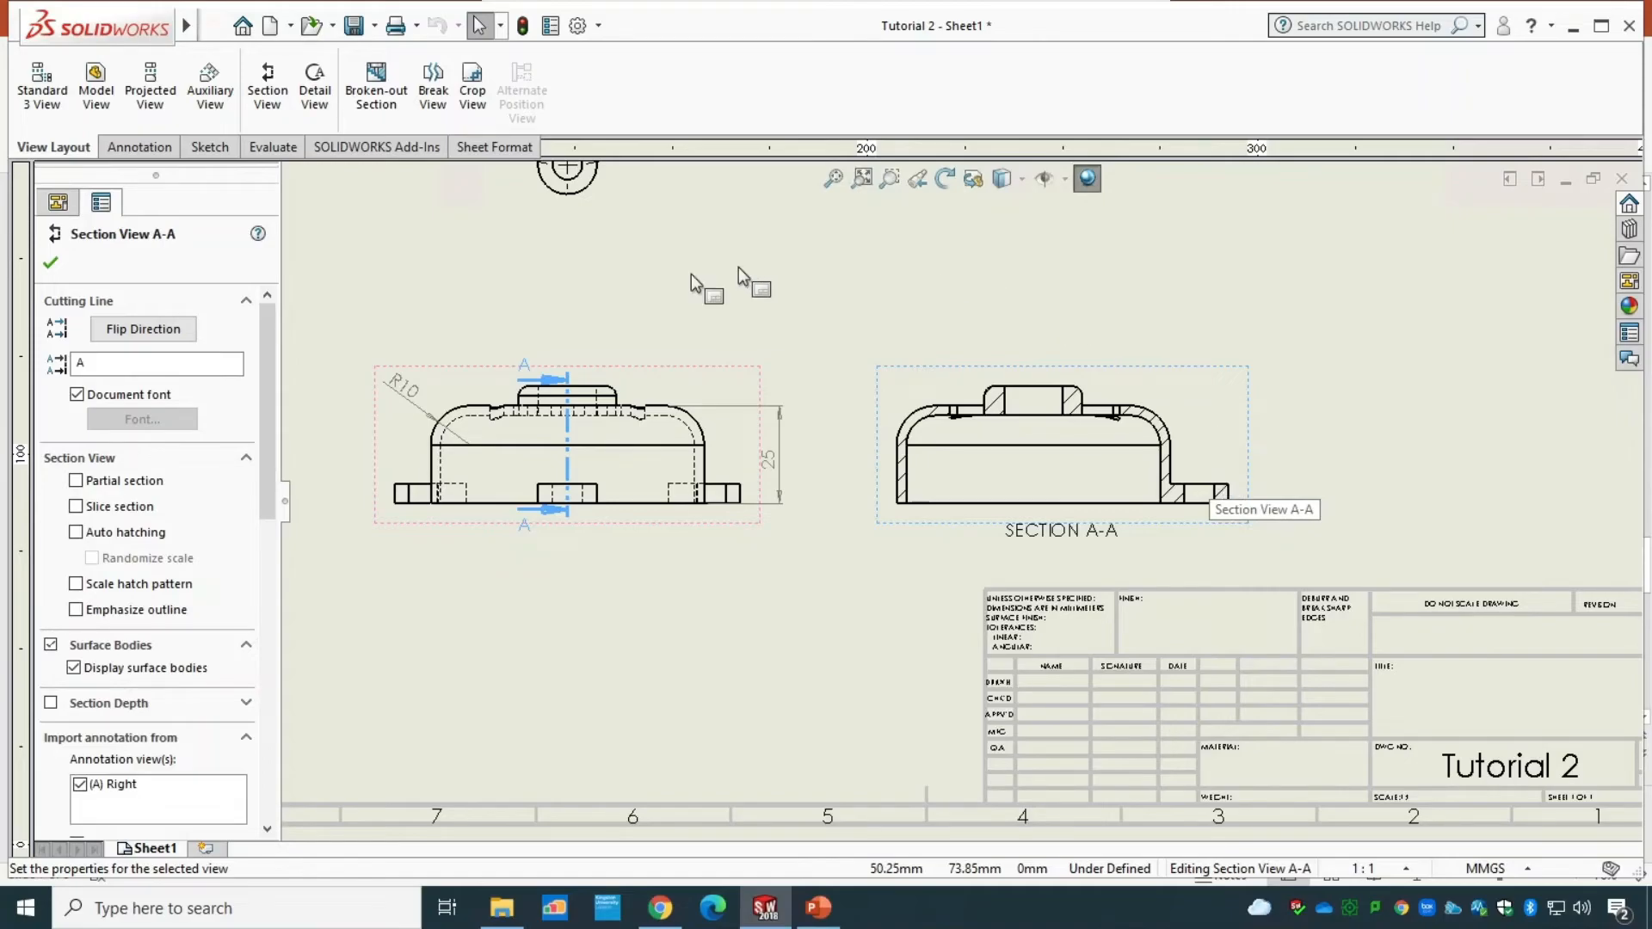
click(52, 265)
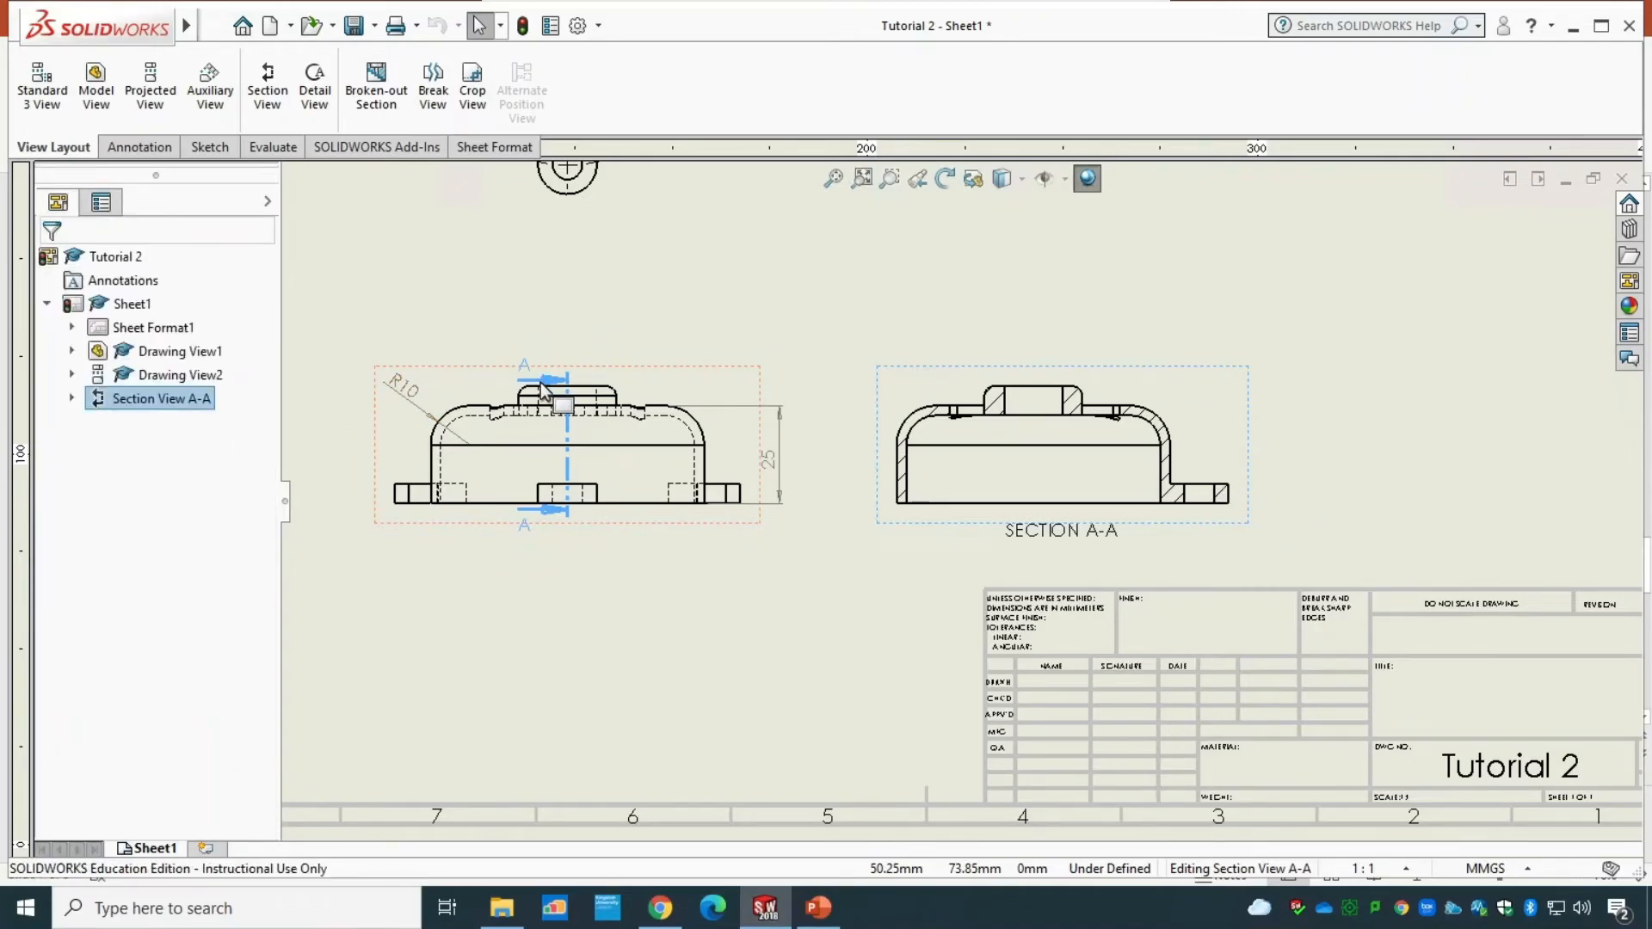
- Inspect the cutting-direction arrows of section A-A on the front view and compare them with the section view
click(546, 379)
click(529, 528)
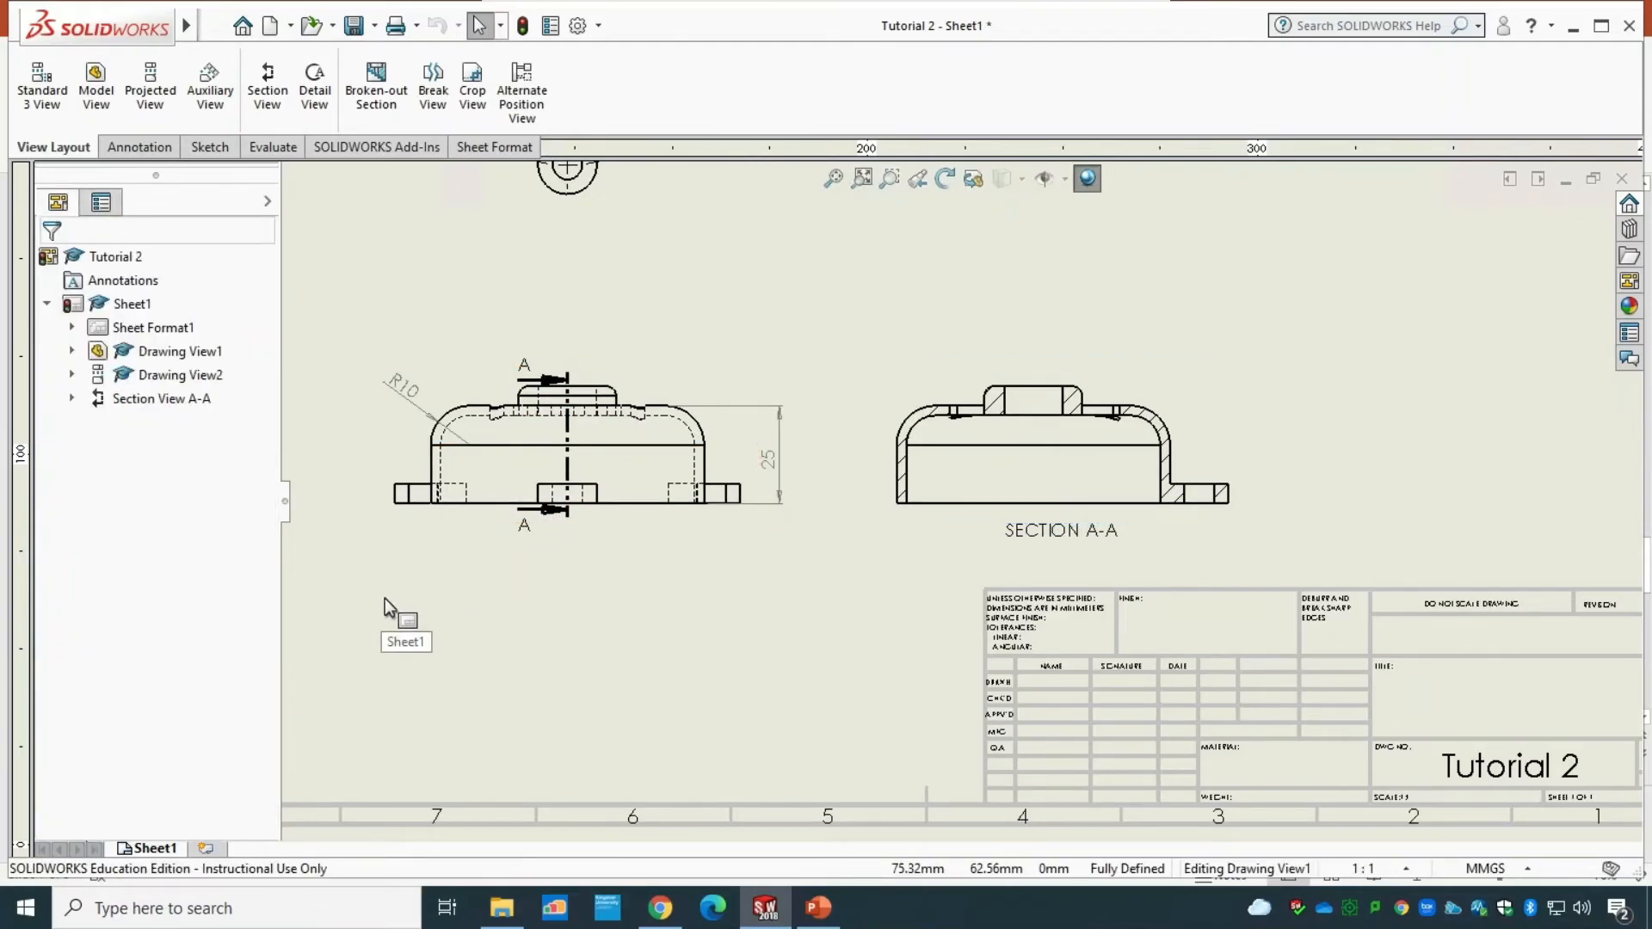
scroll(578, 396, up, 5)
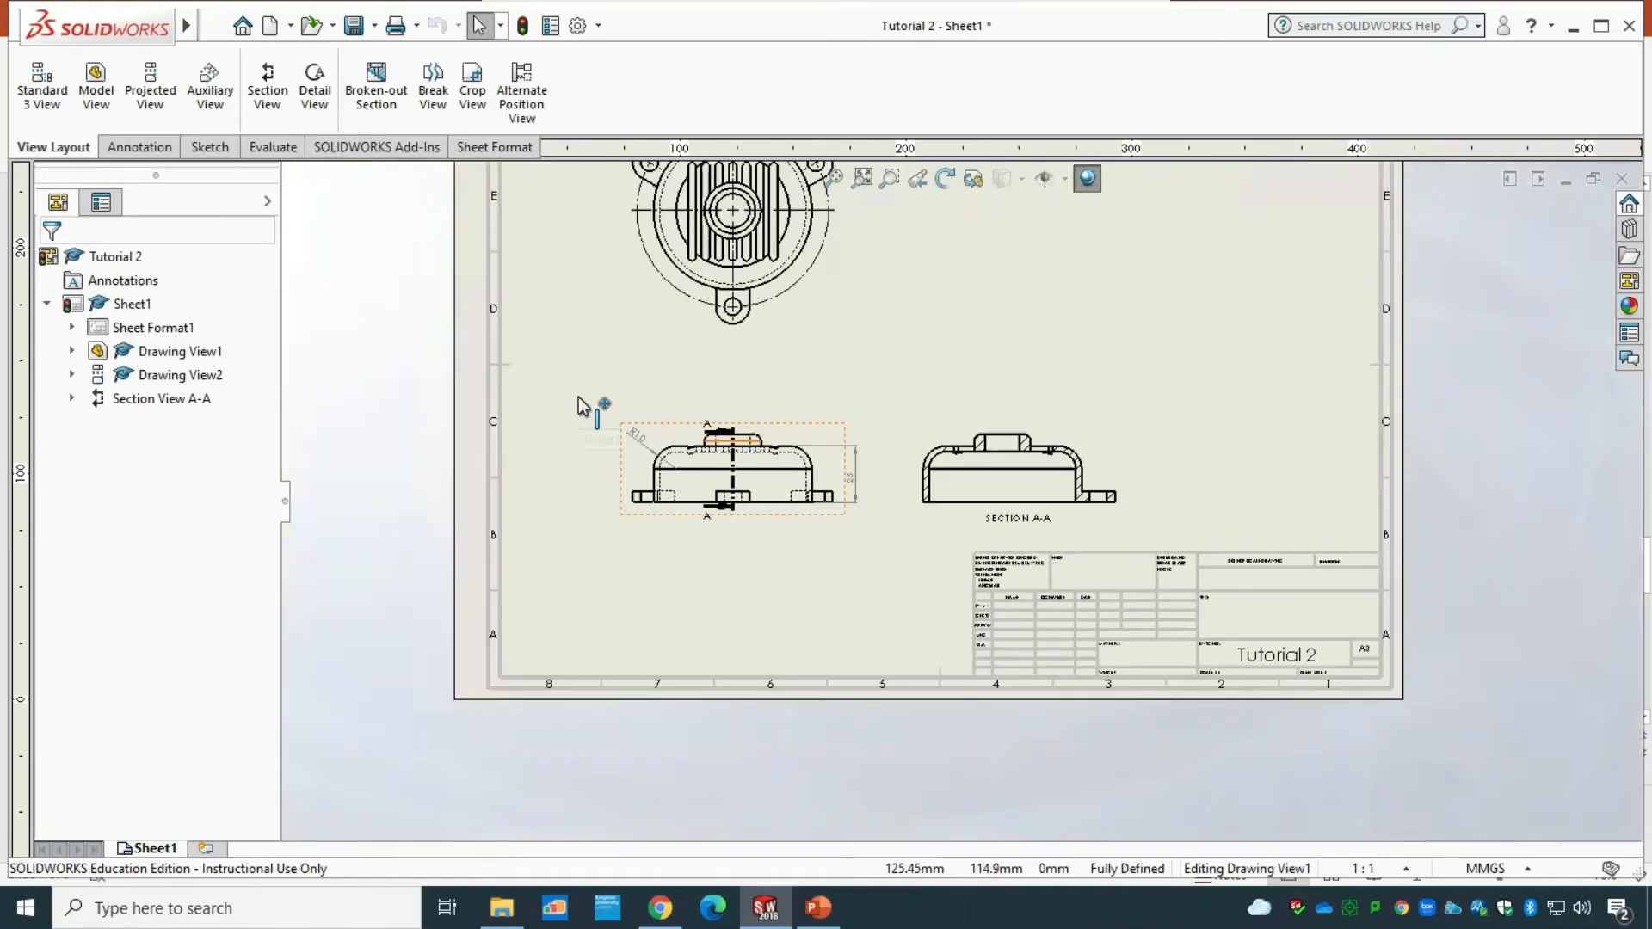
scroll(906, 502, down, 5)
scroll(906, 502, down, 1)
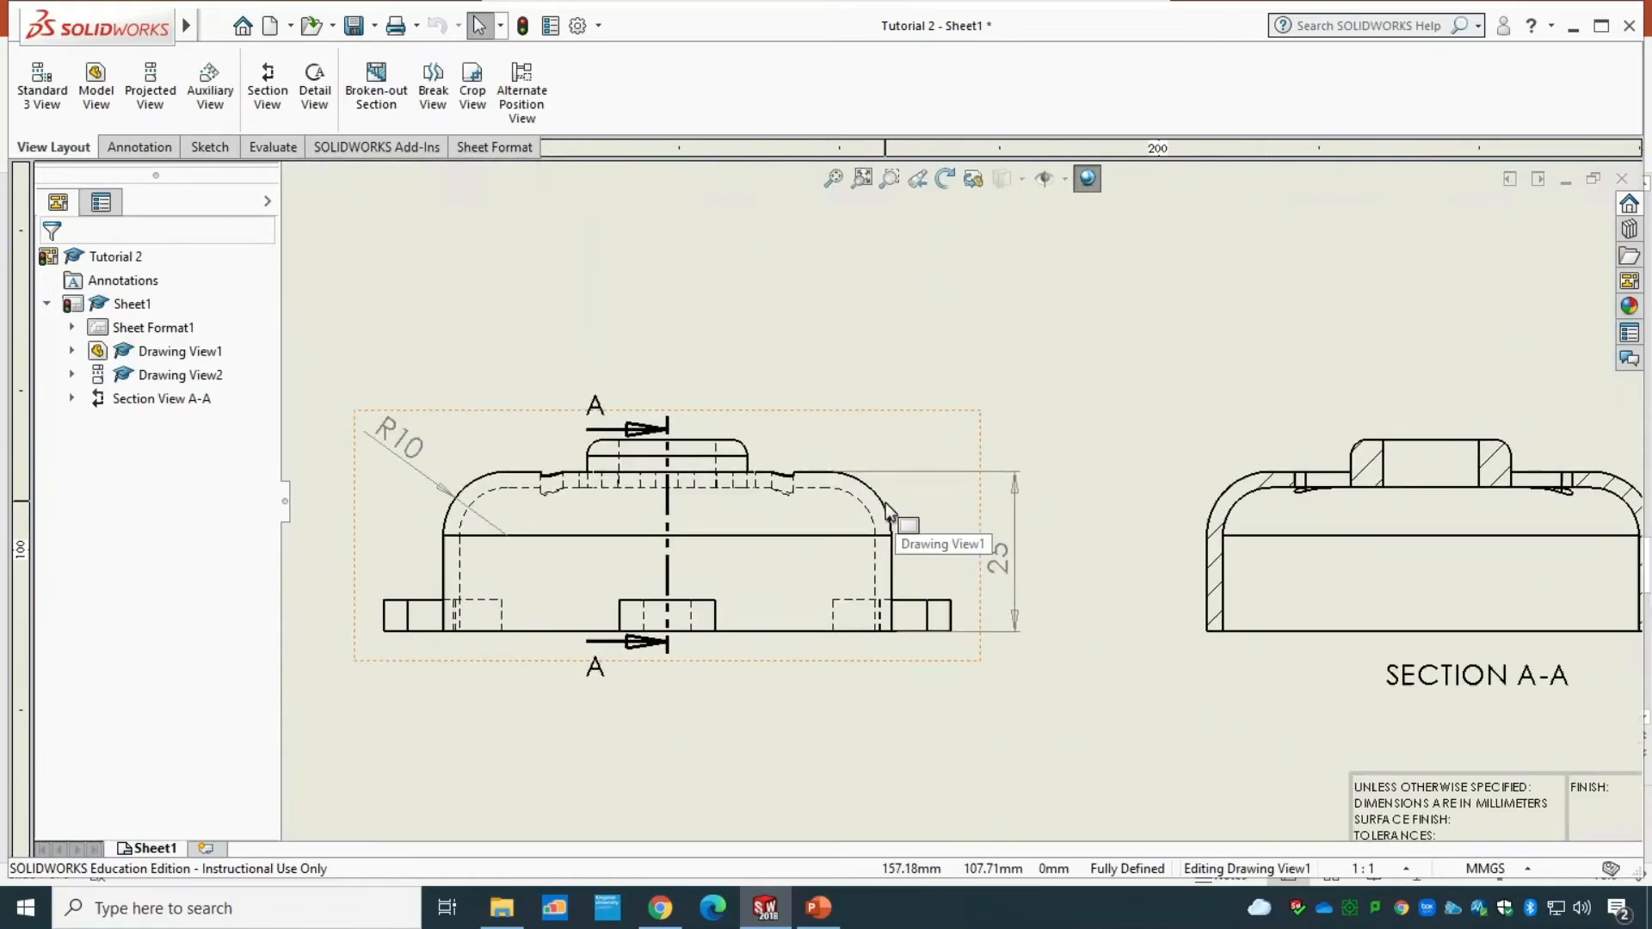
scroll(1469, 660, up, 2)
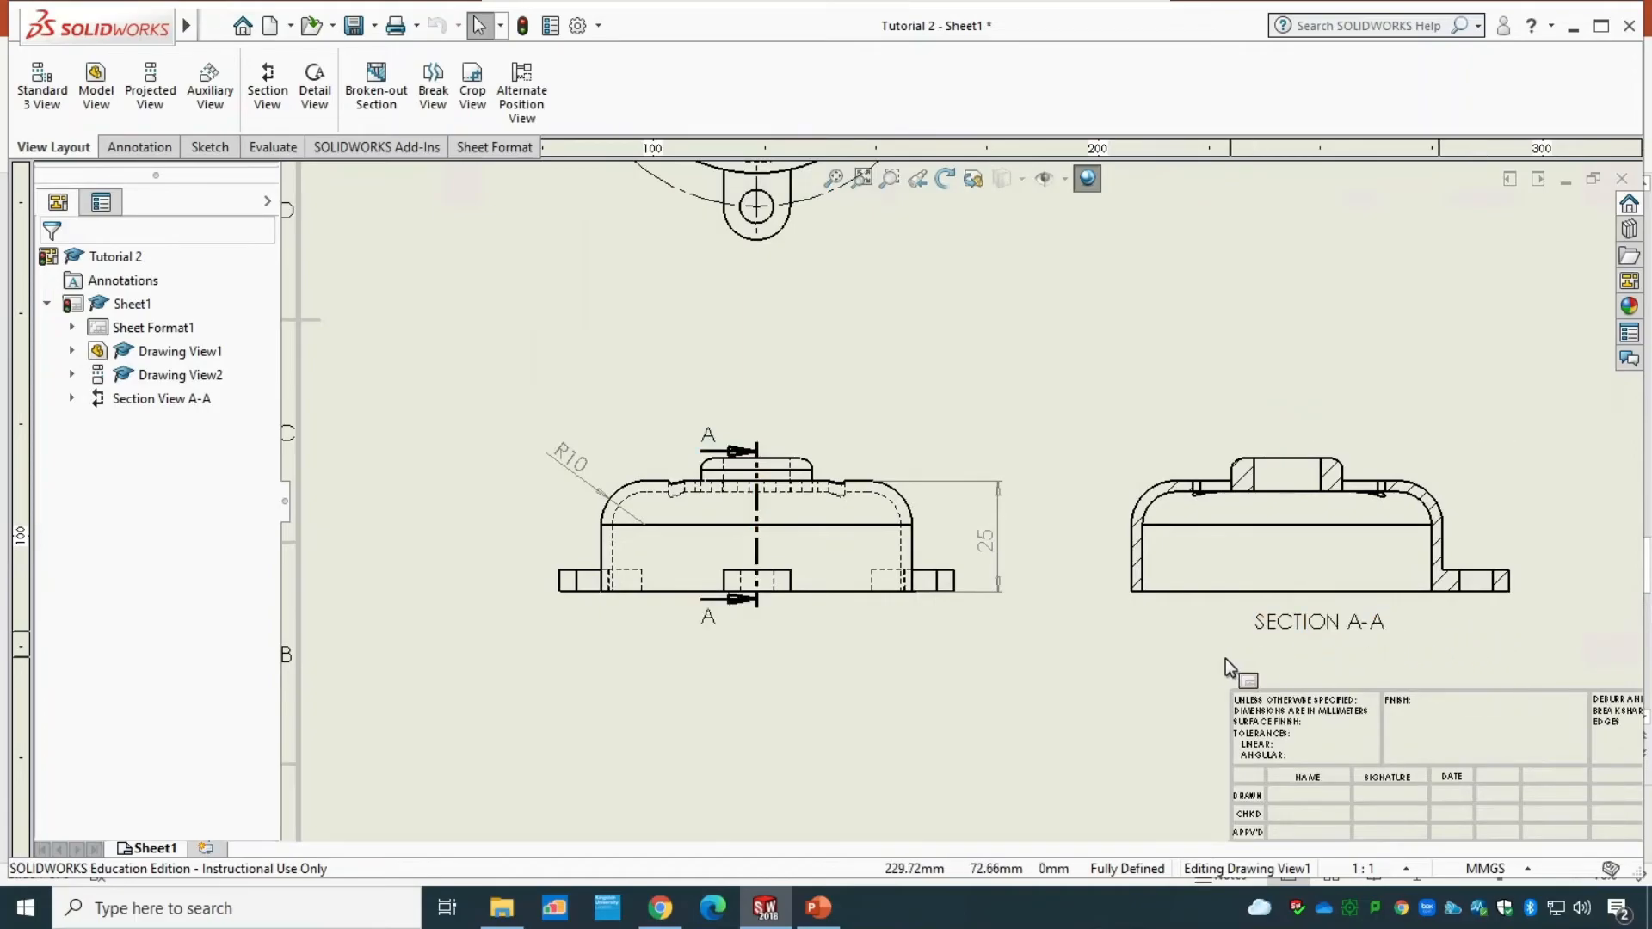
- Dimension the thickness of the mounting lug in section A-A, placing the dimension outside the lug's outer end
middle_drag(1225, 658, 708, 674)
scroll(1032, 563, down, 3)
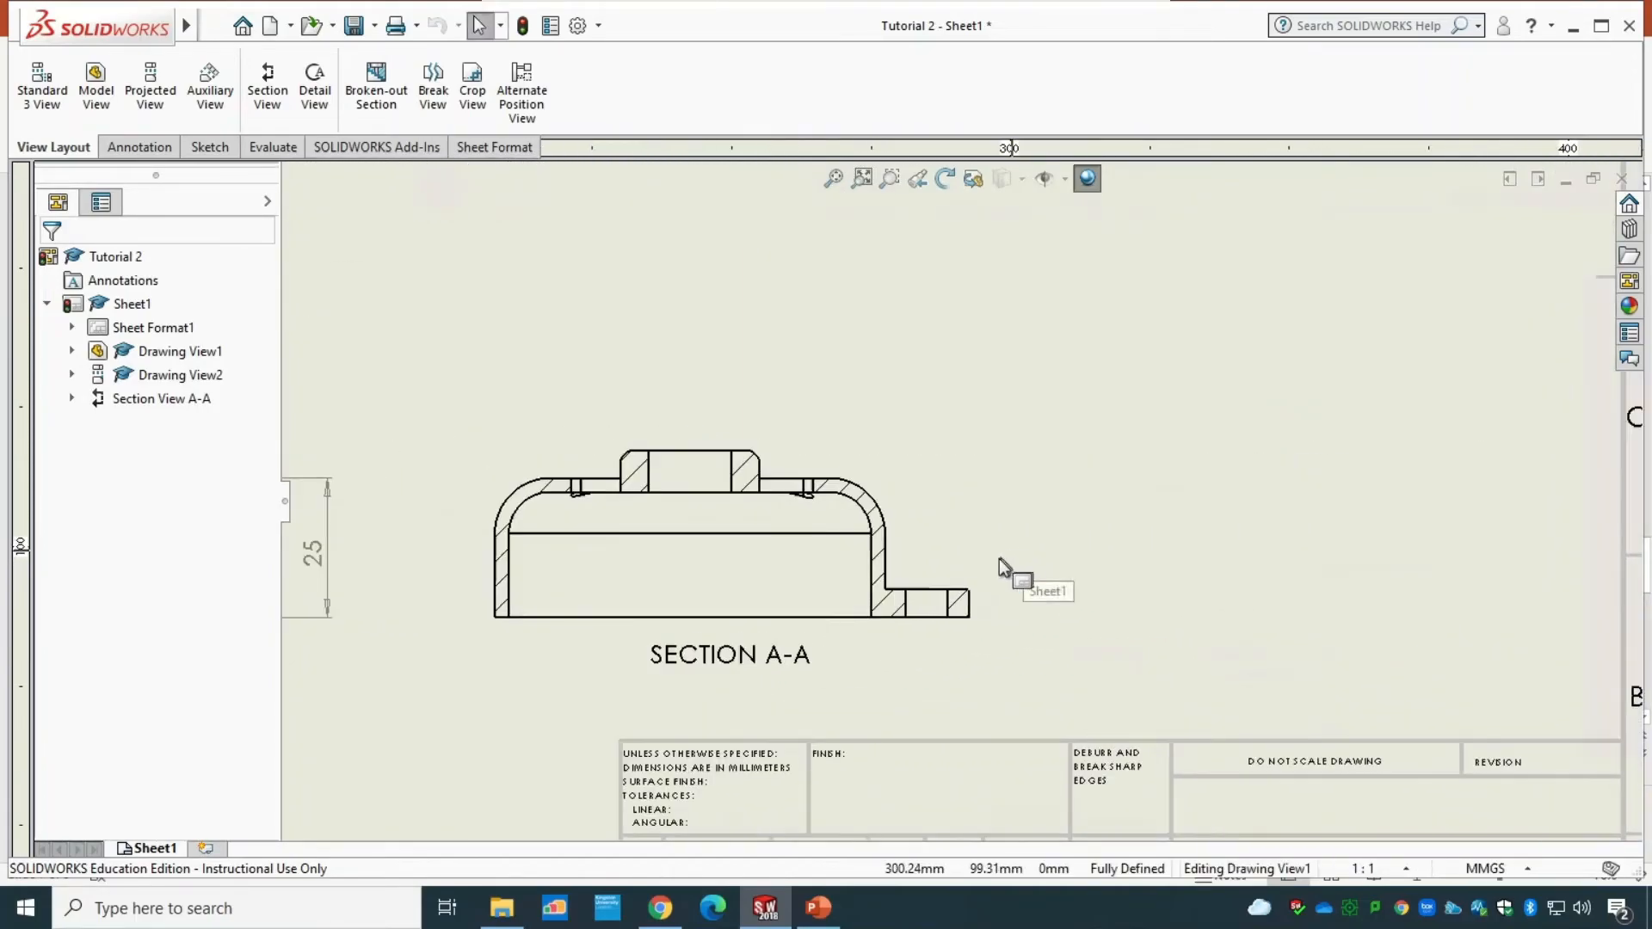
click(121, 147)
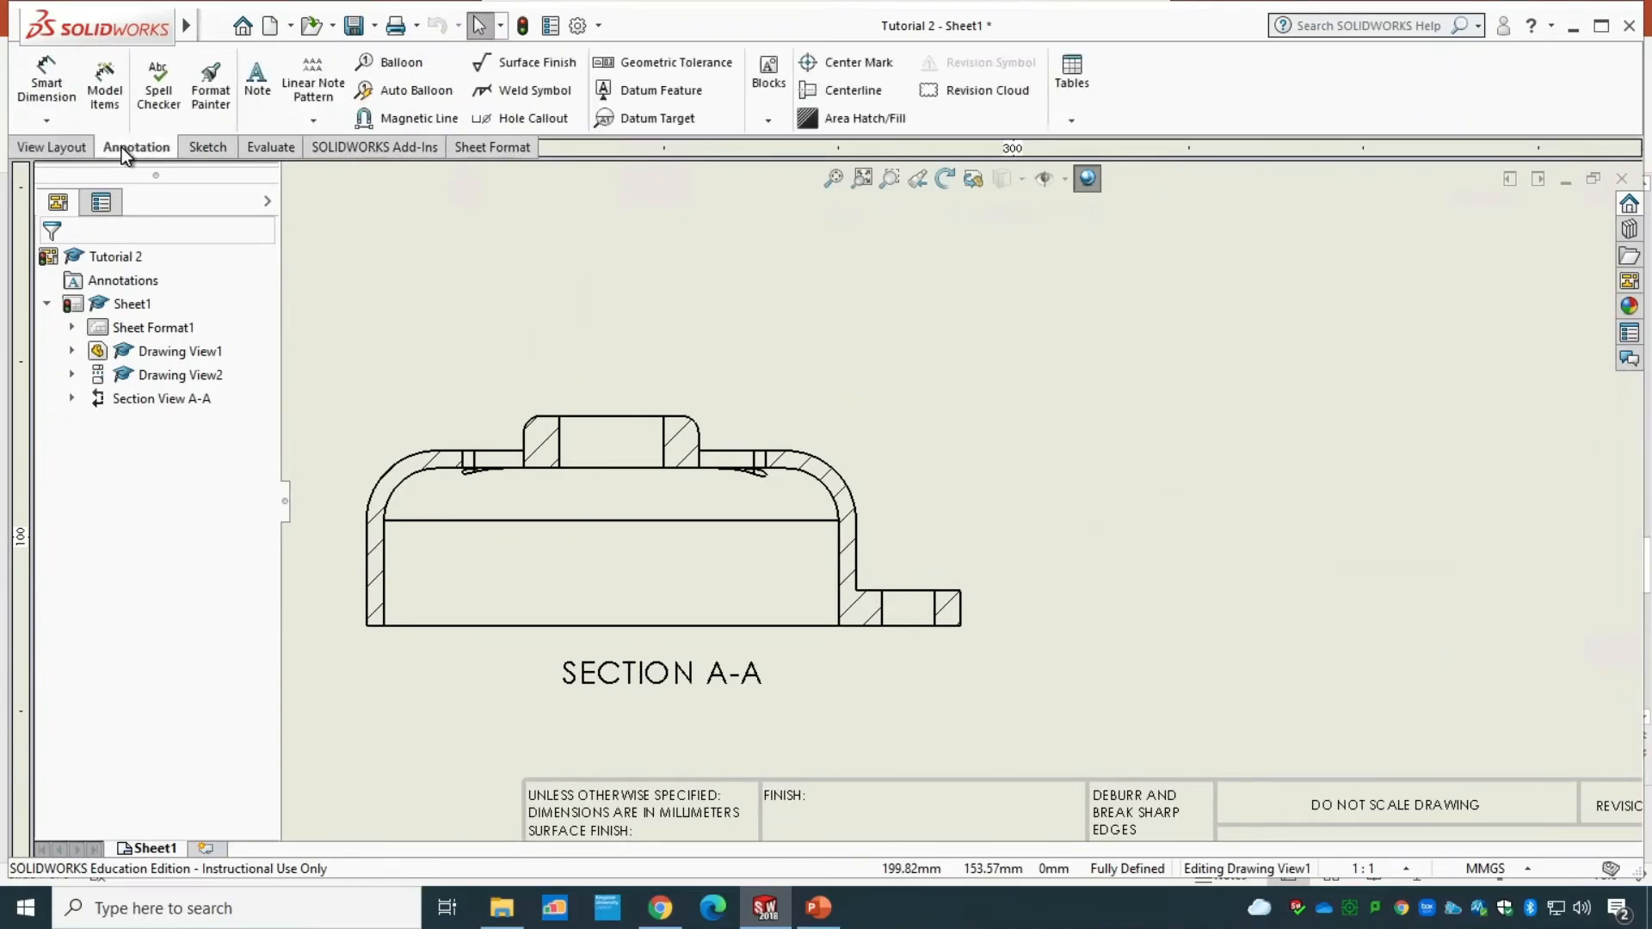
click(50, 79)
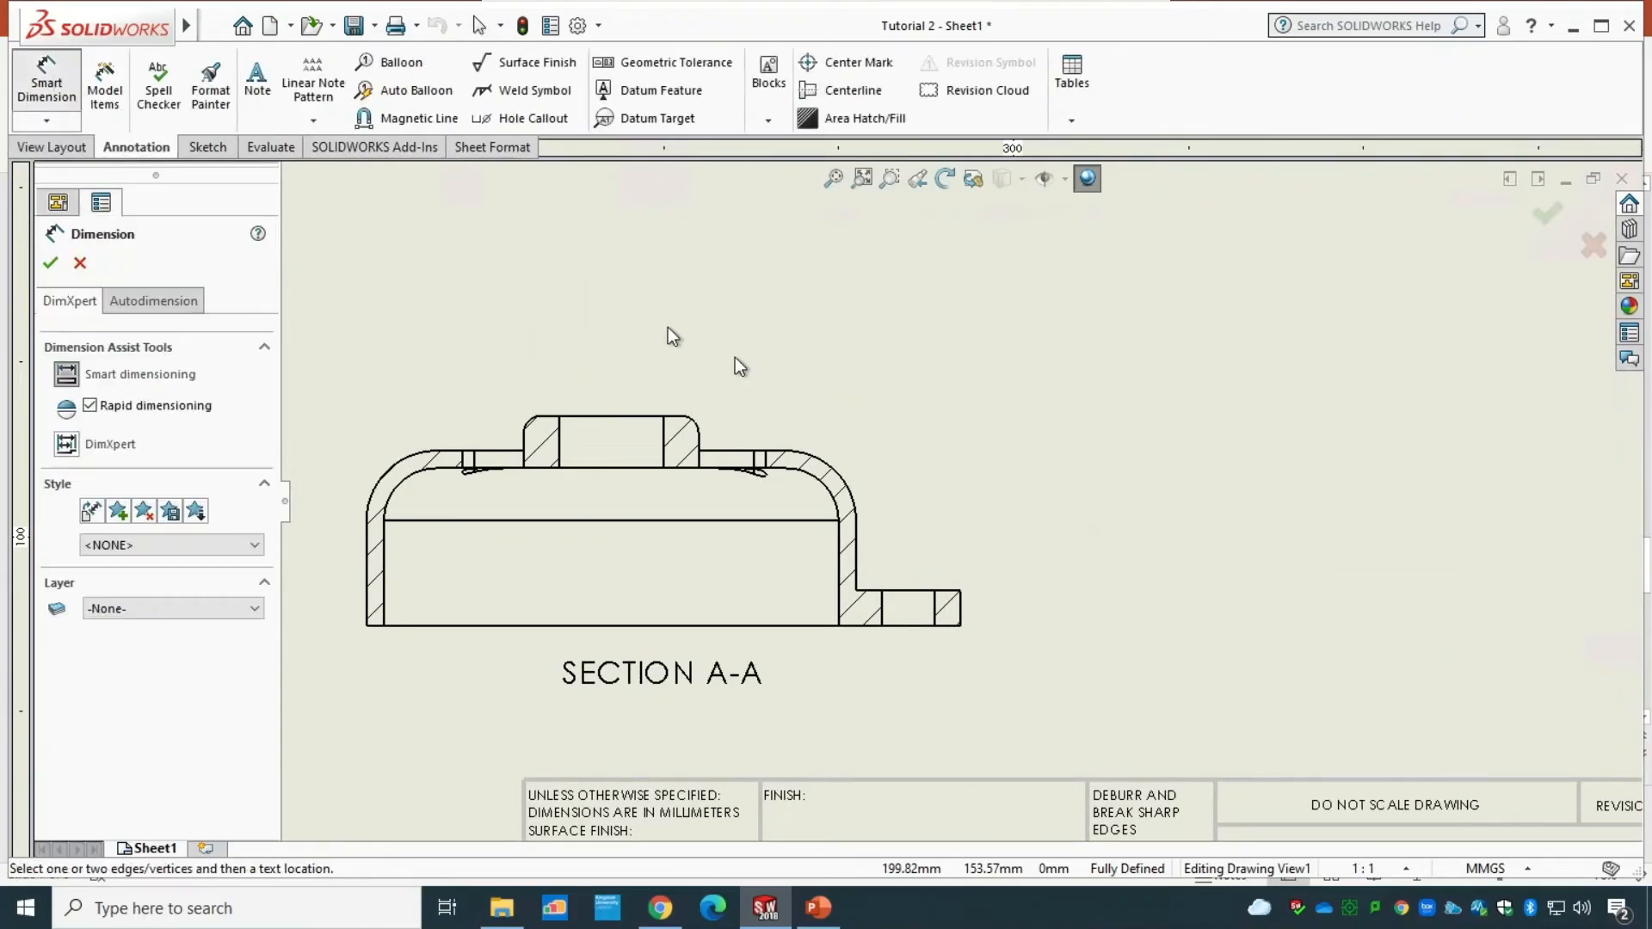
click(910, 592)
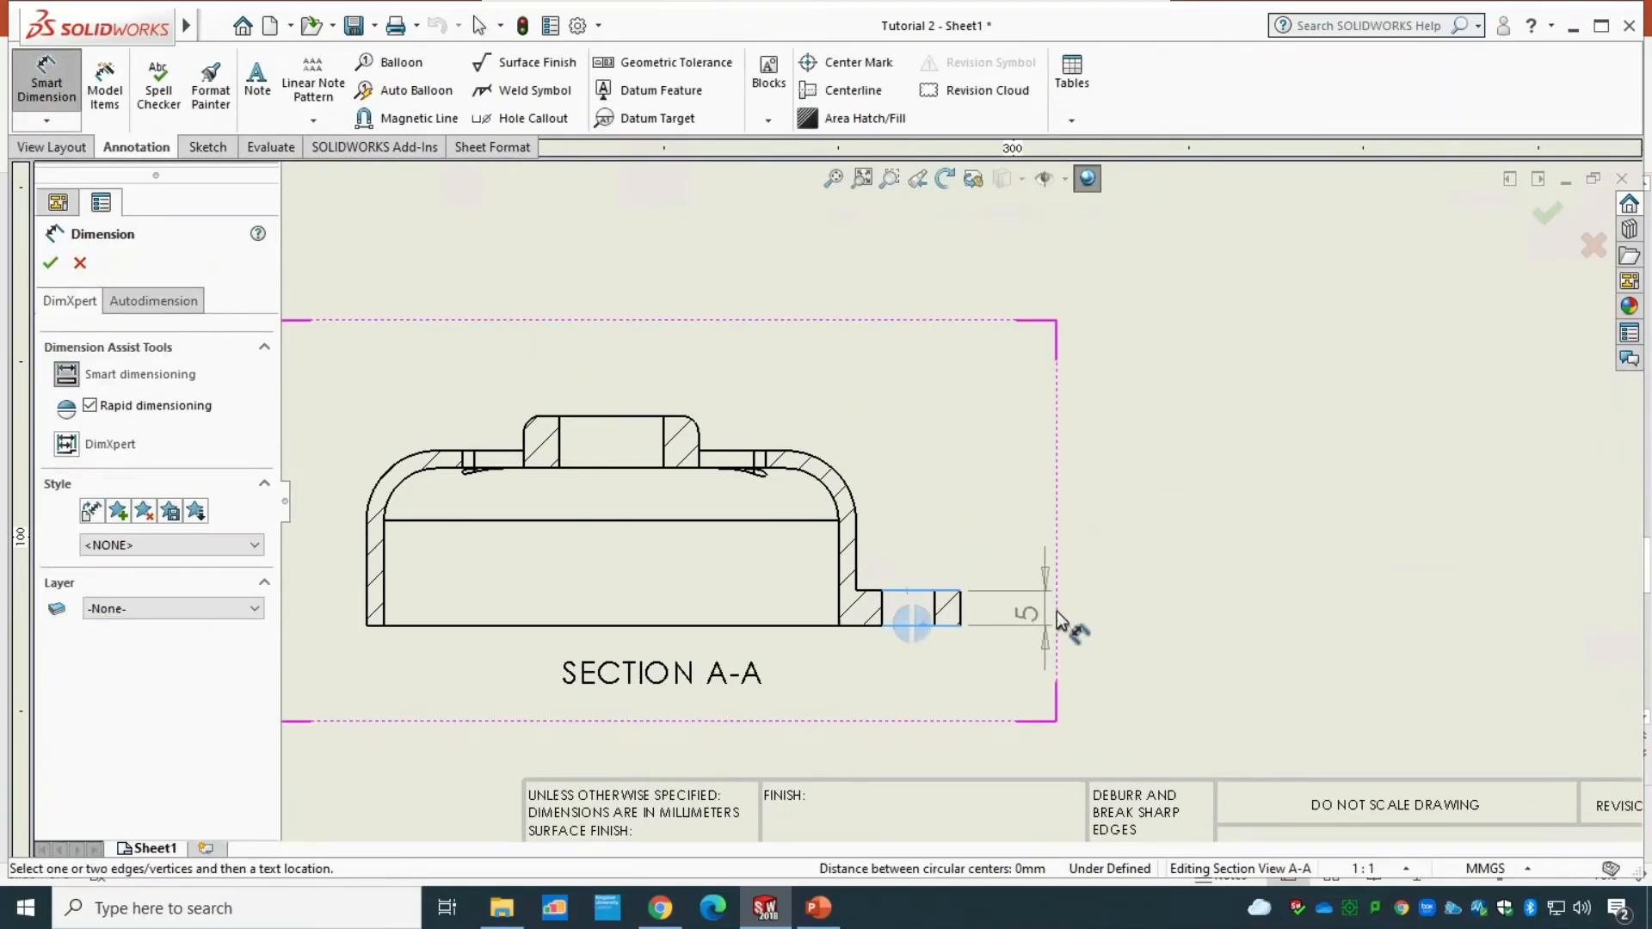
click(1050, 611)
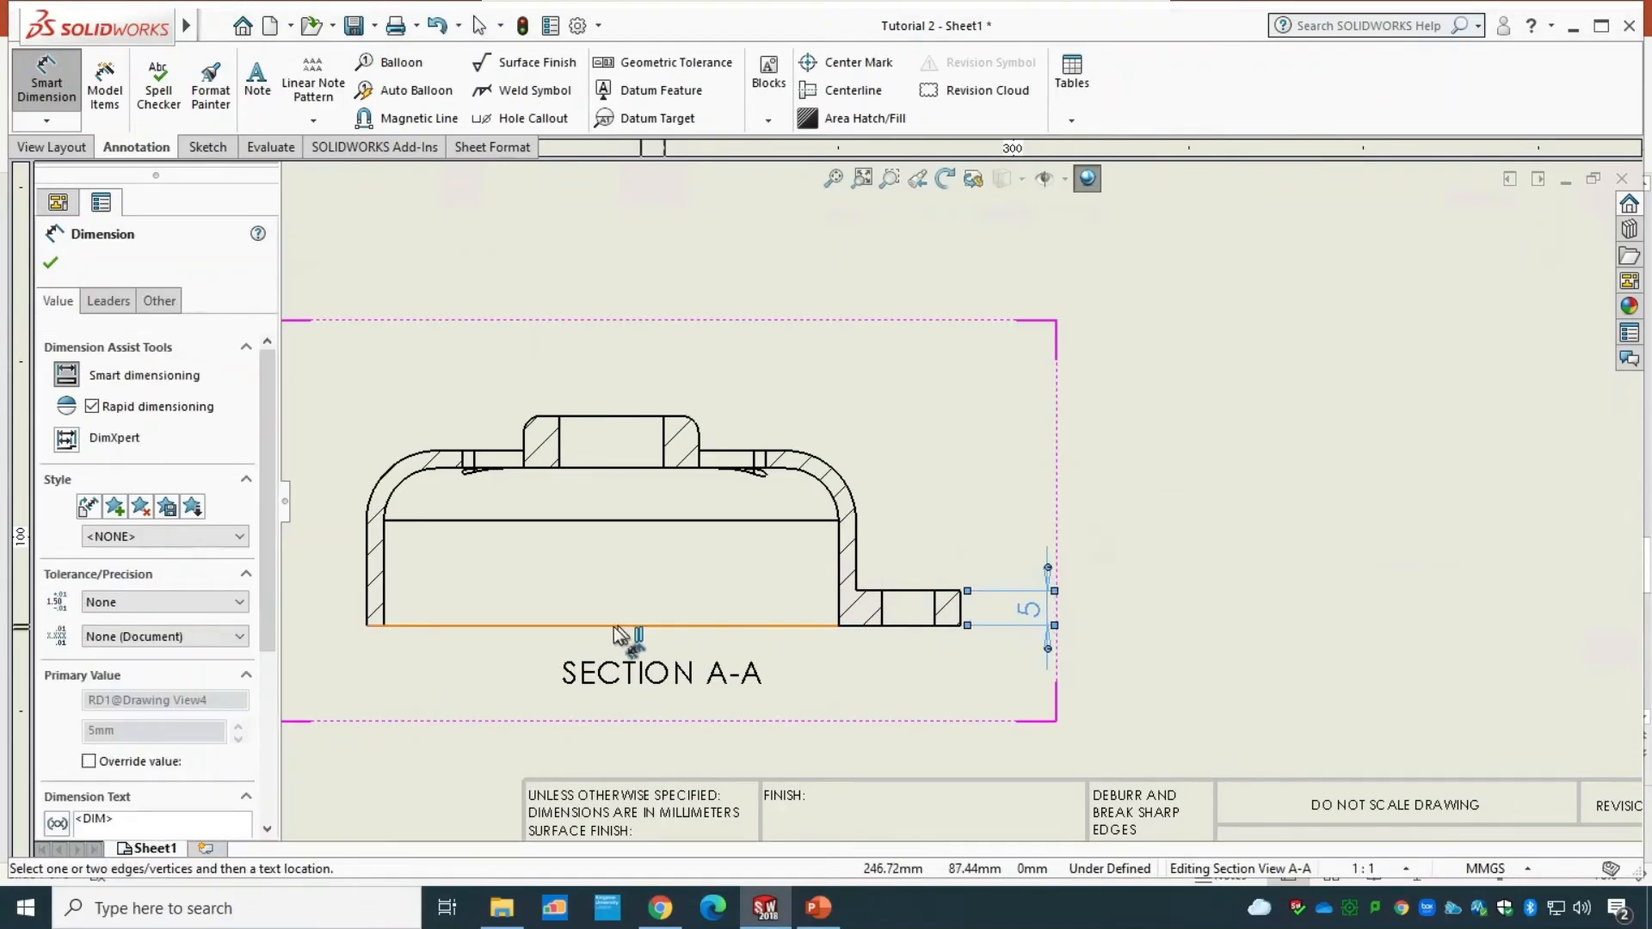
- Dimension the thickness of the cover's vertical side wall opposite the lug, placing the dimension below section A-A
click(370, 612)
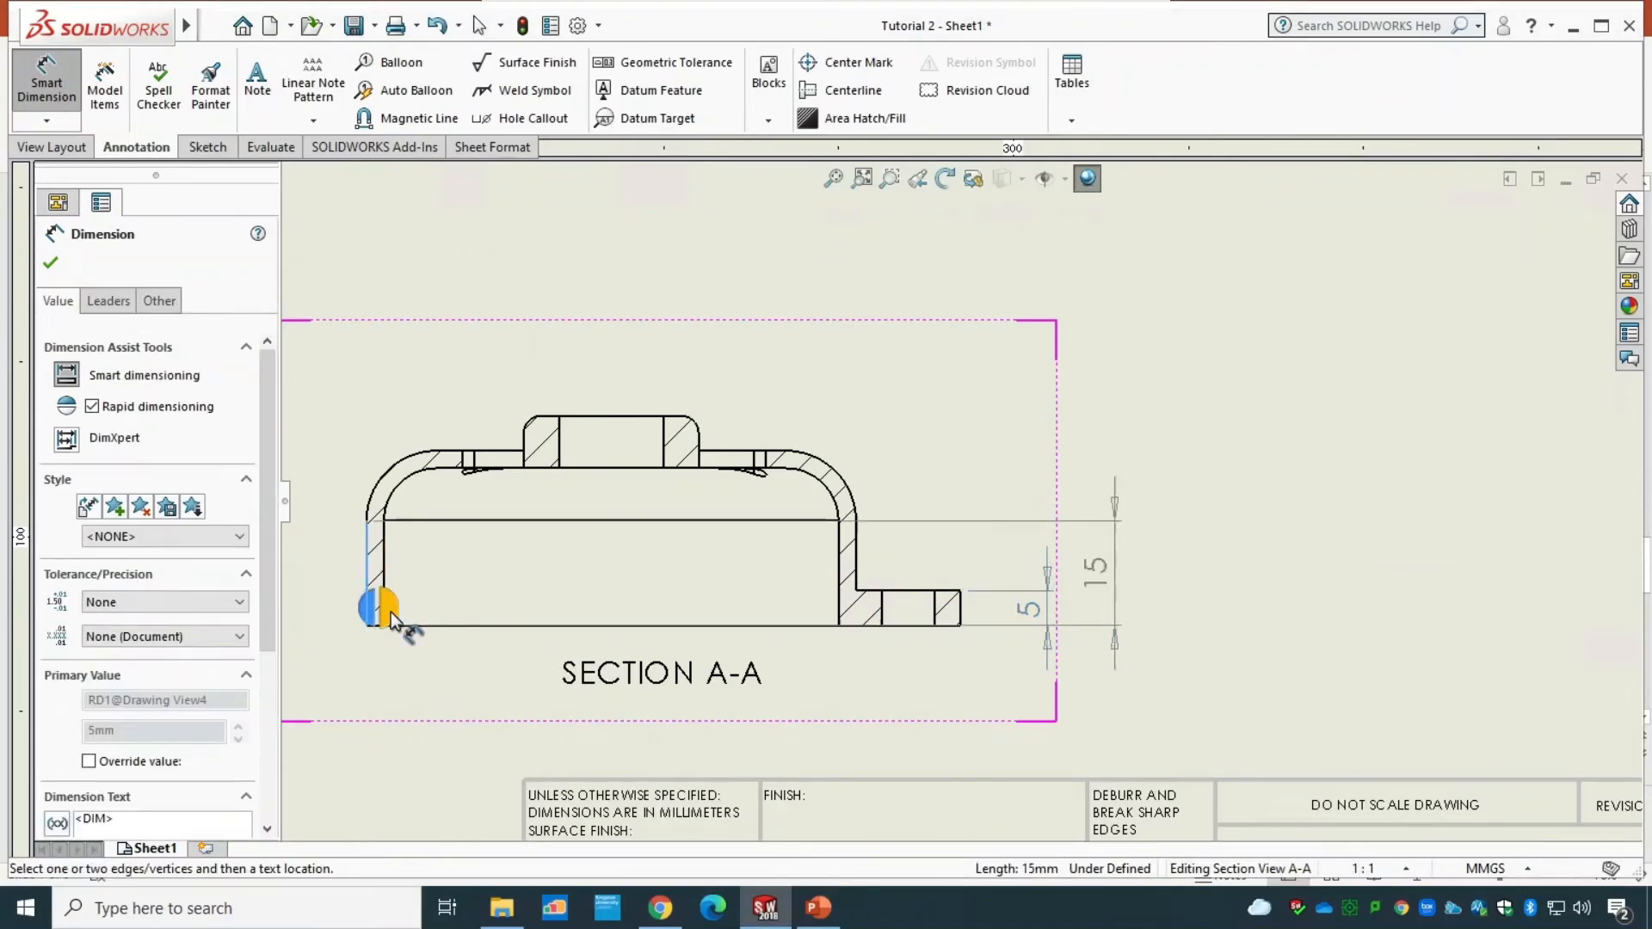
click(385, 550)
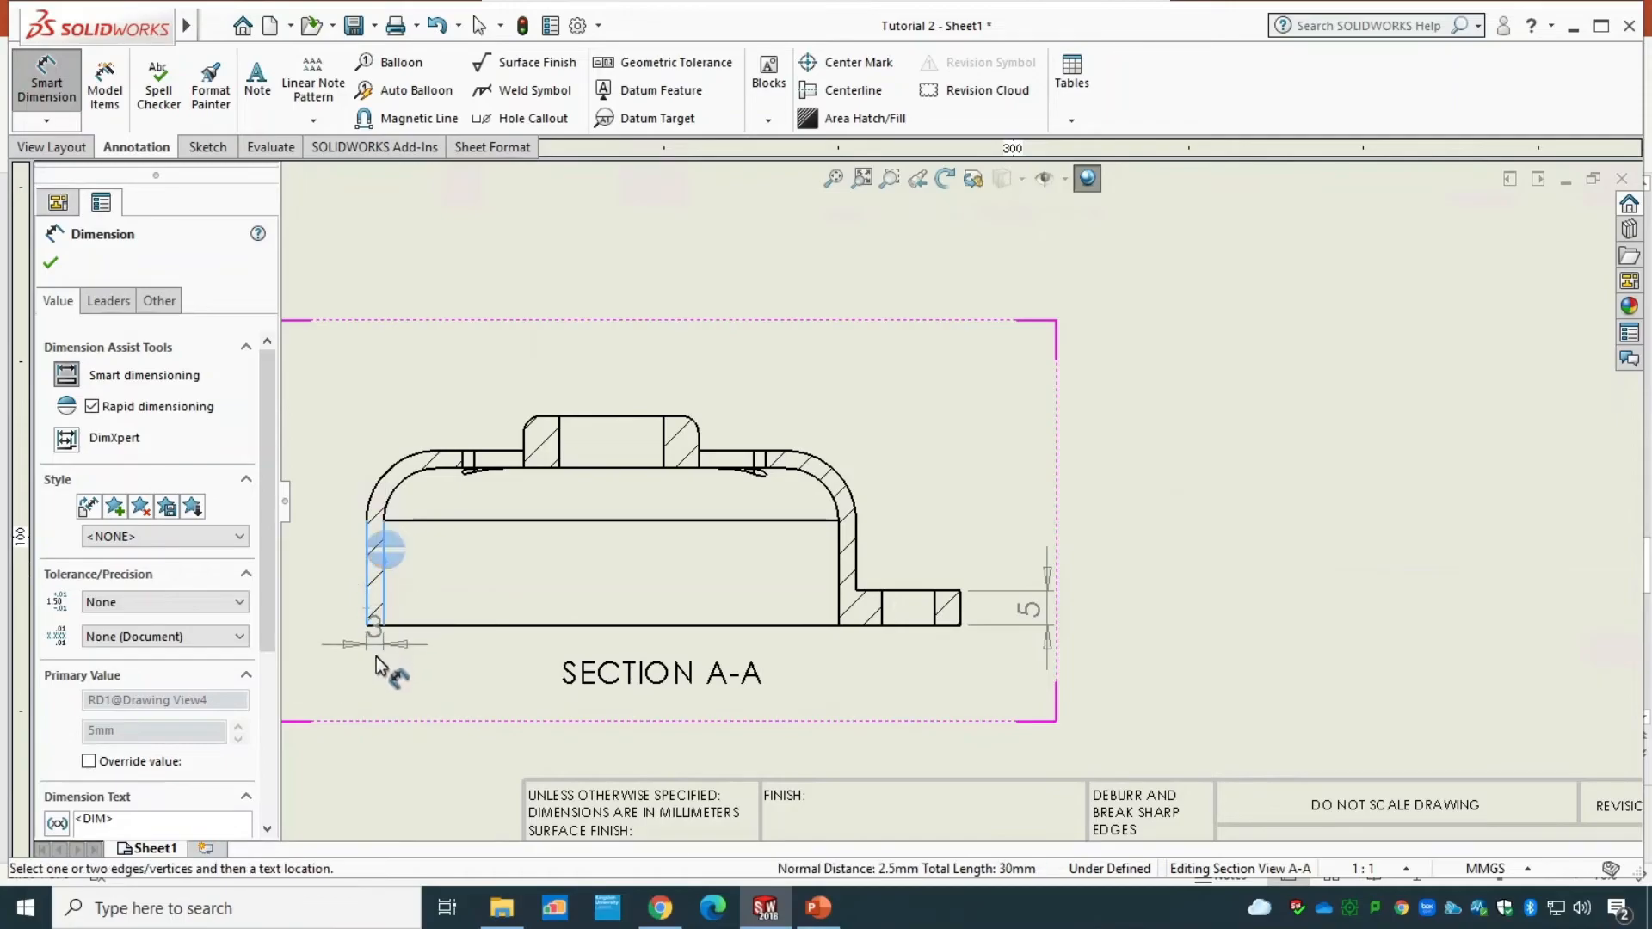
click(378, 688)
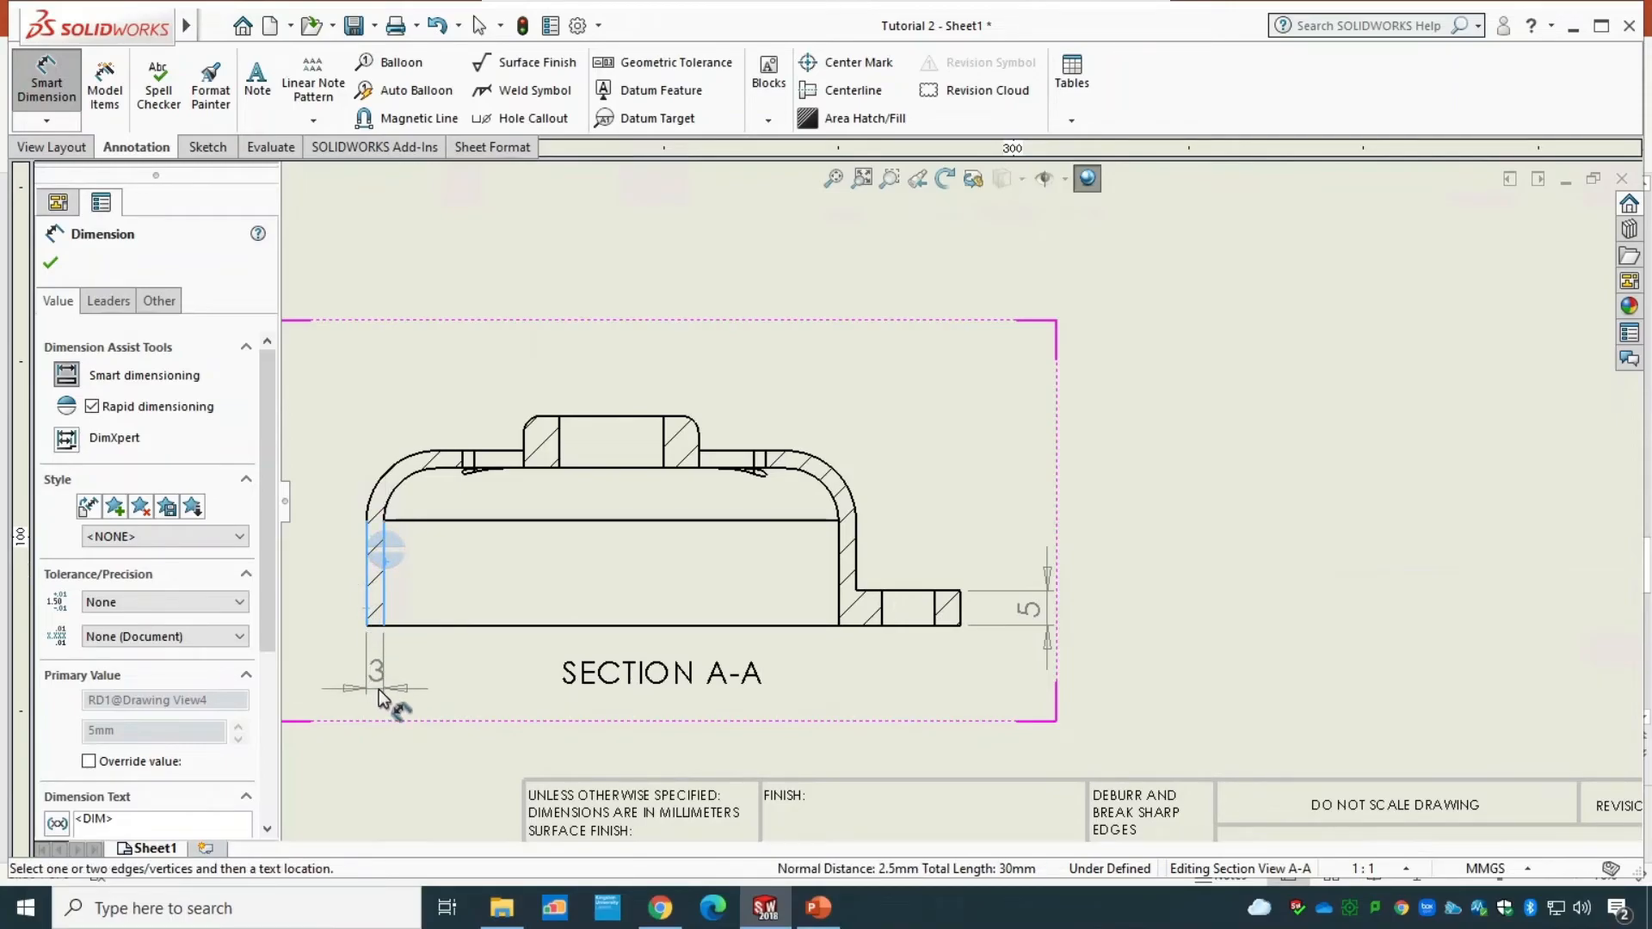
key(Escape)
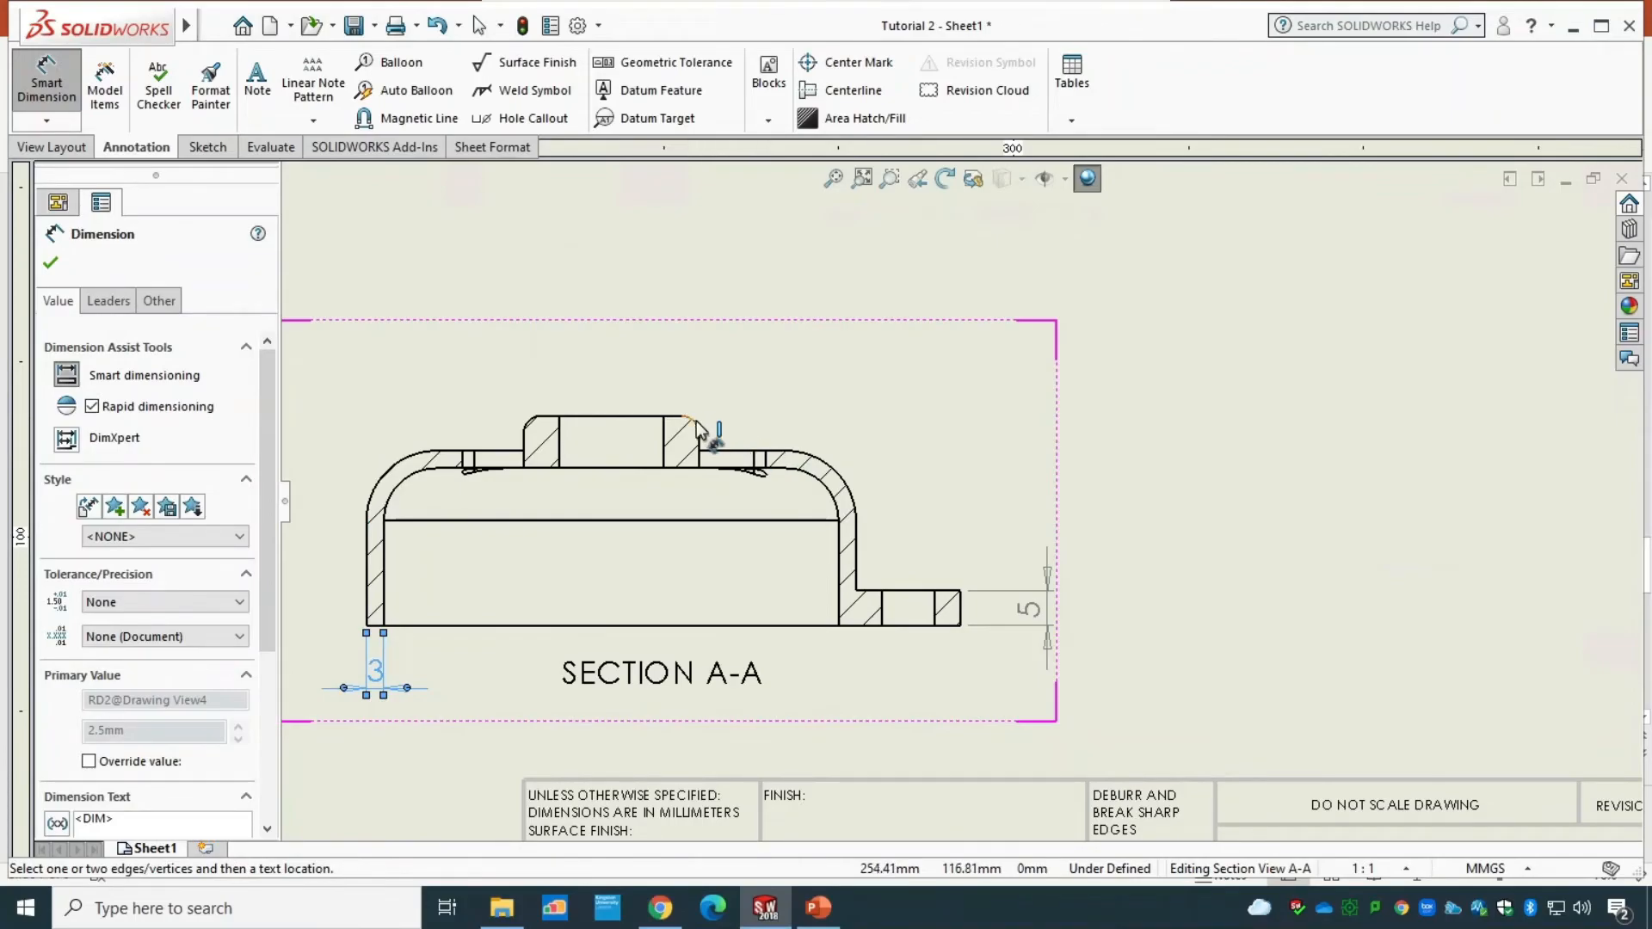
- Dimension the central boss in section A-A with the radius of its outer top corner and its full height
click(696, 426)
click(787, 377)
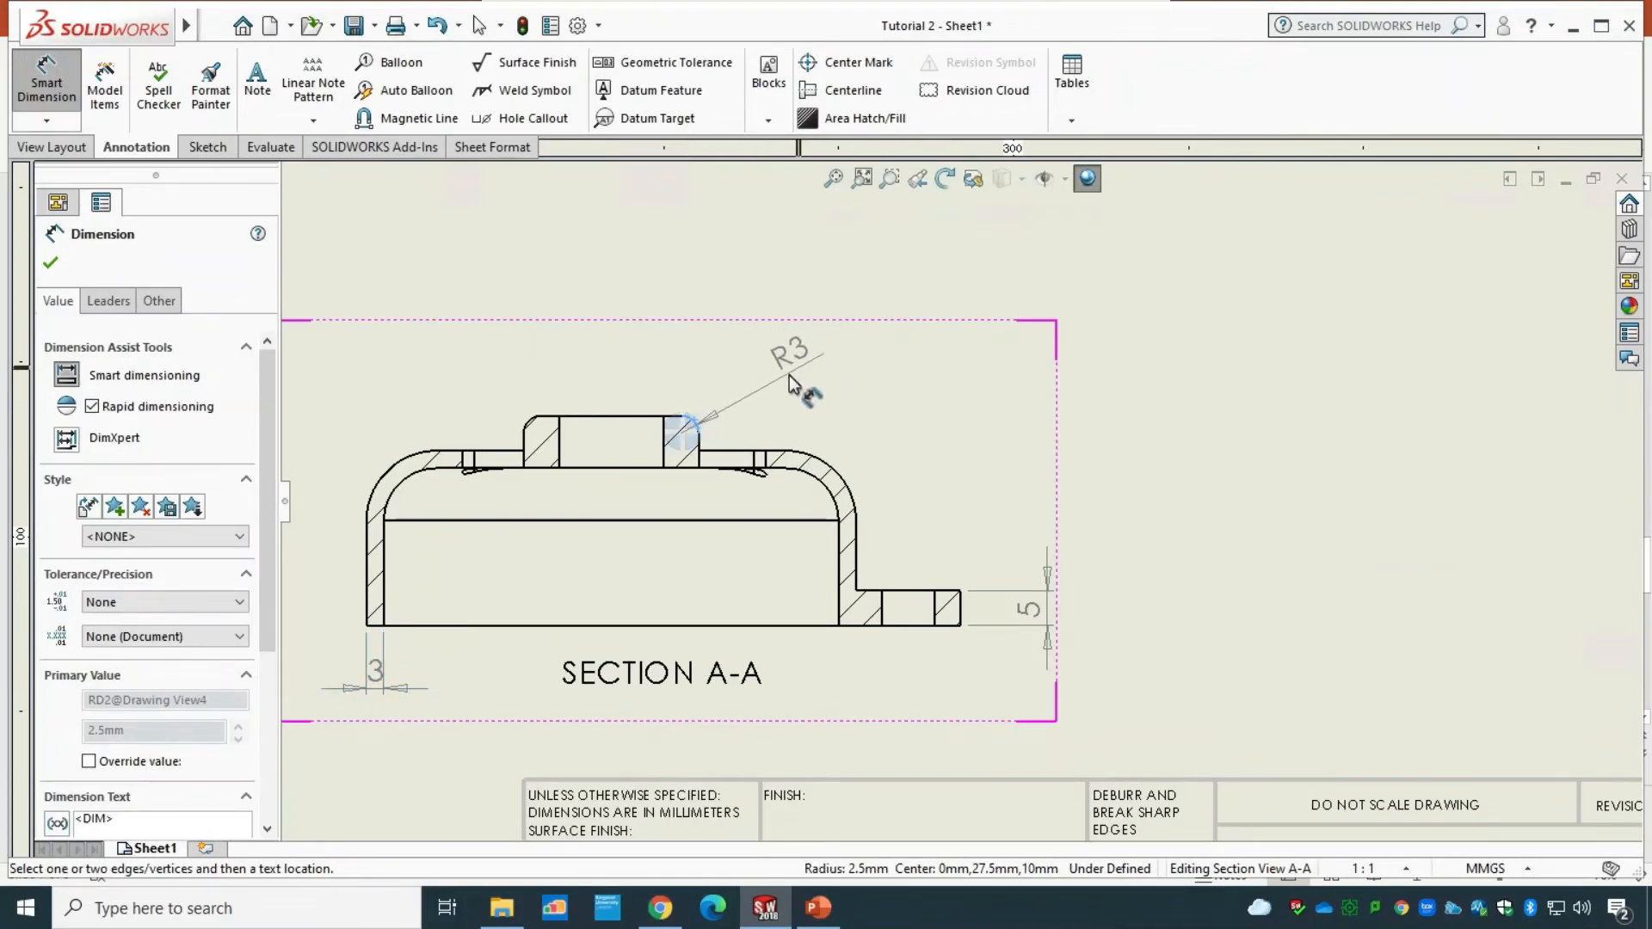
click(580, 418)
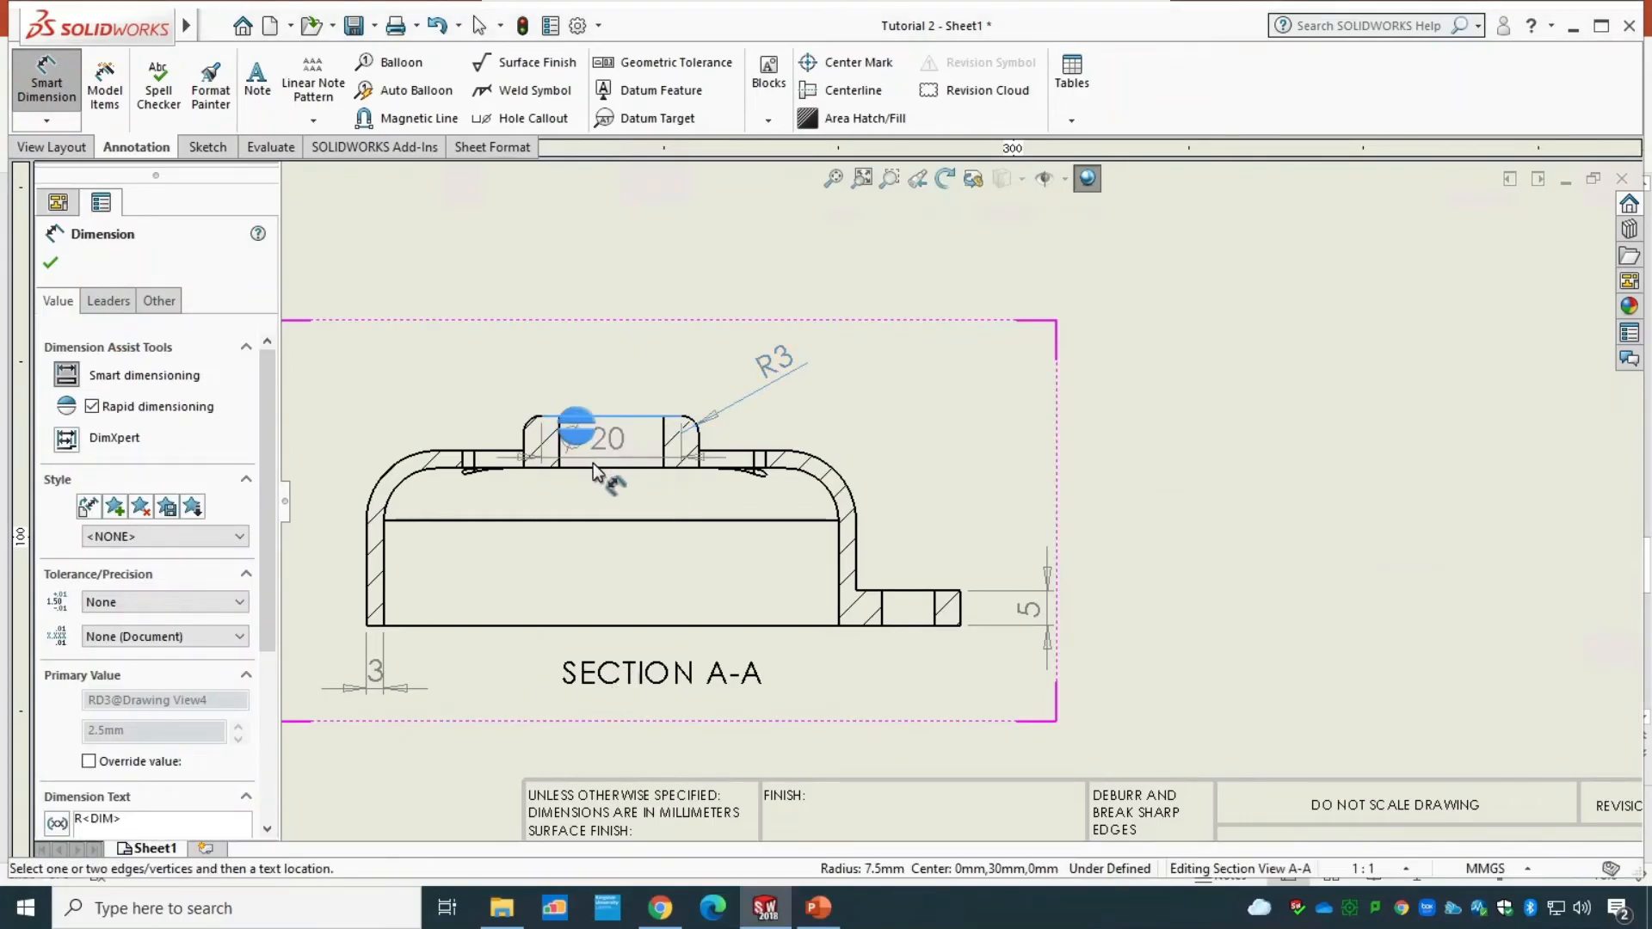
click(603, 466)
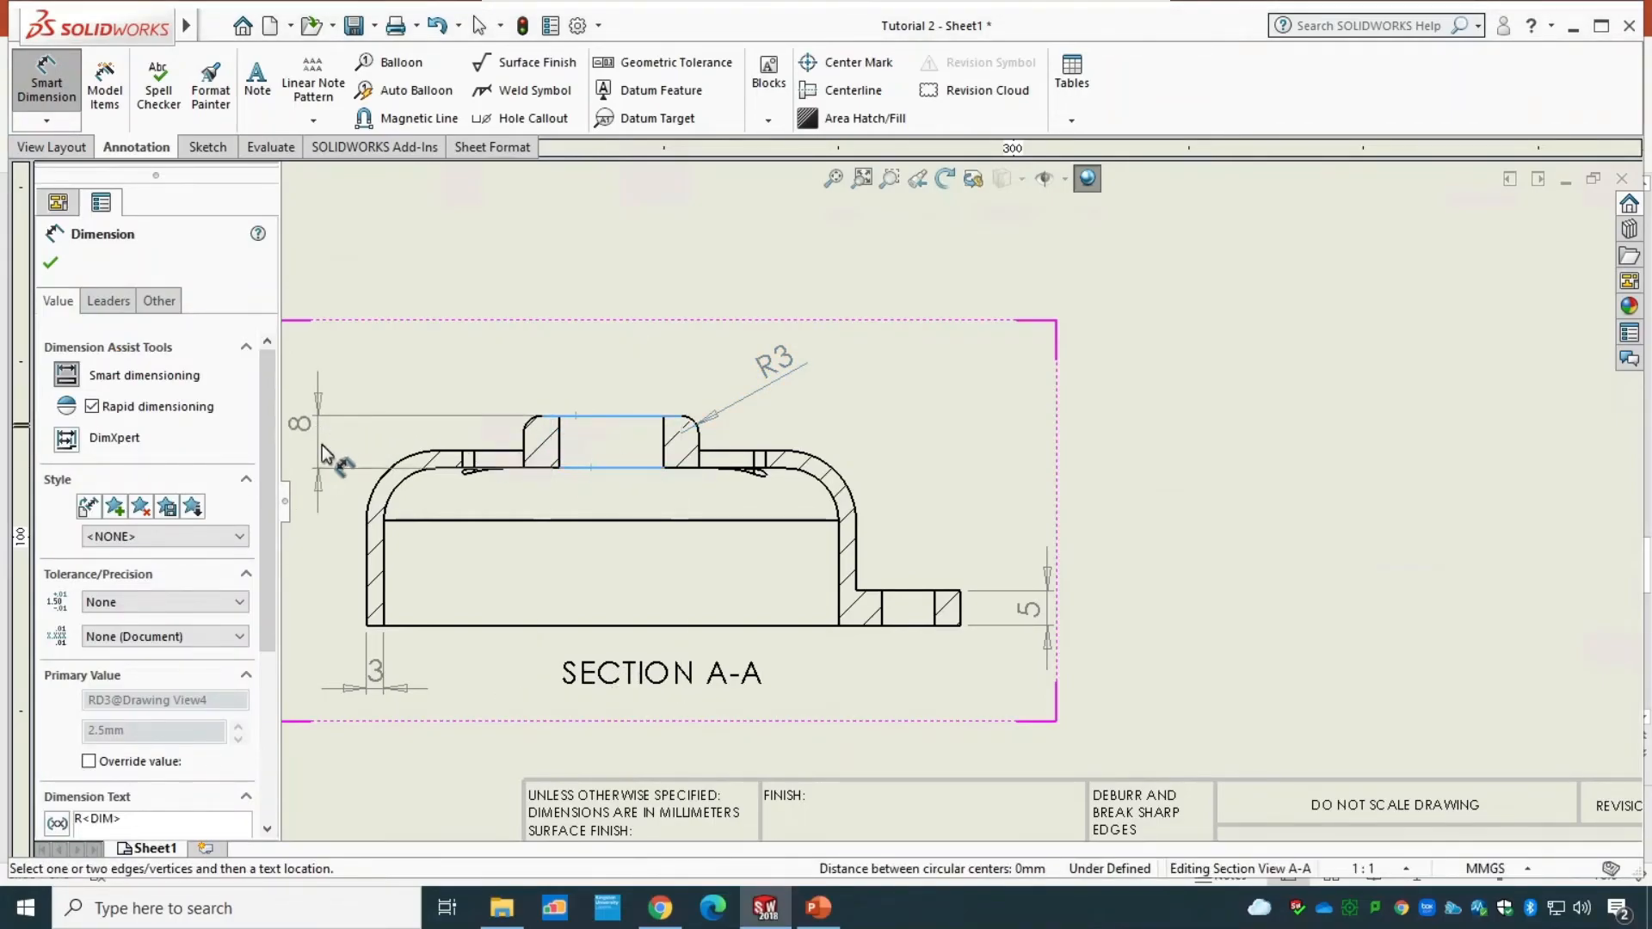
click(325, 446)
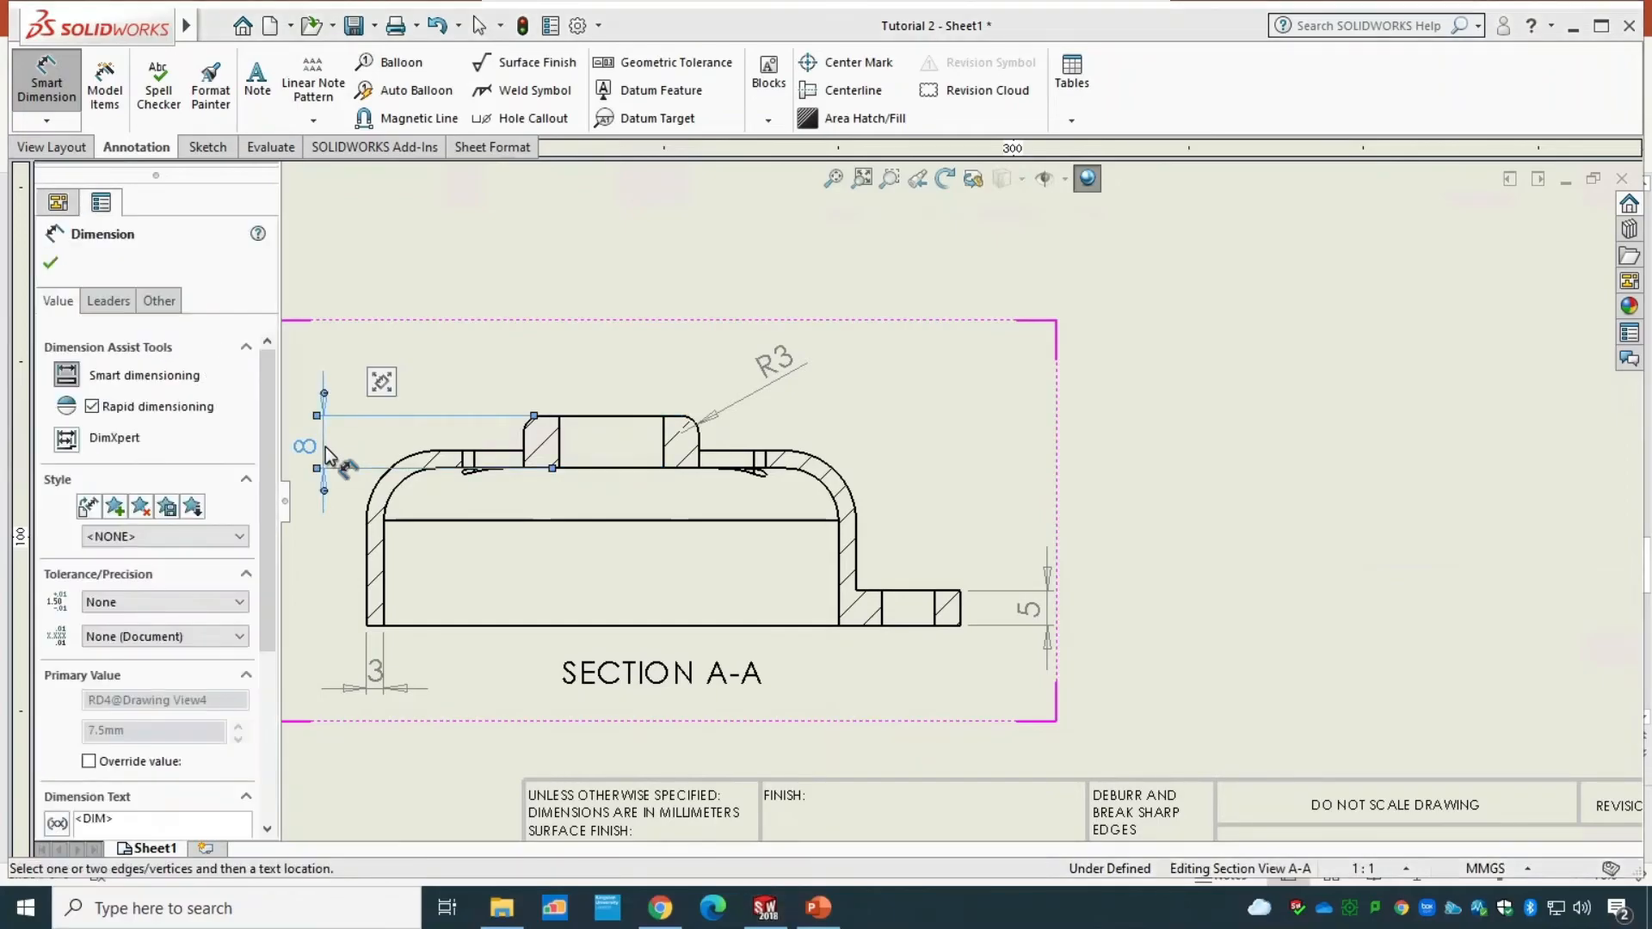
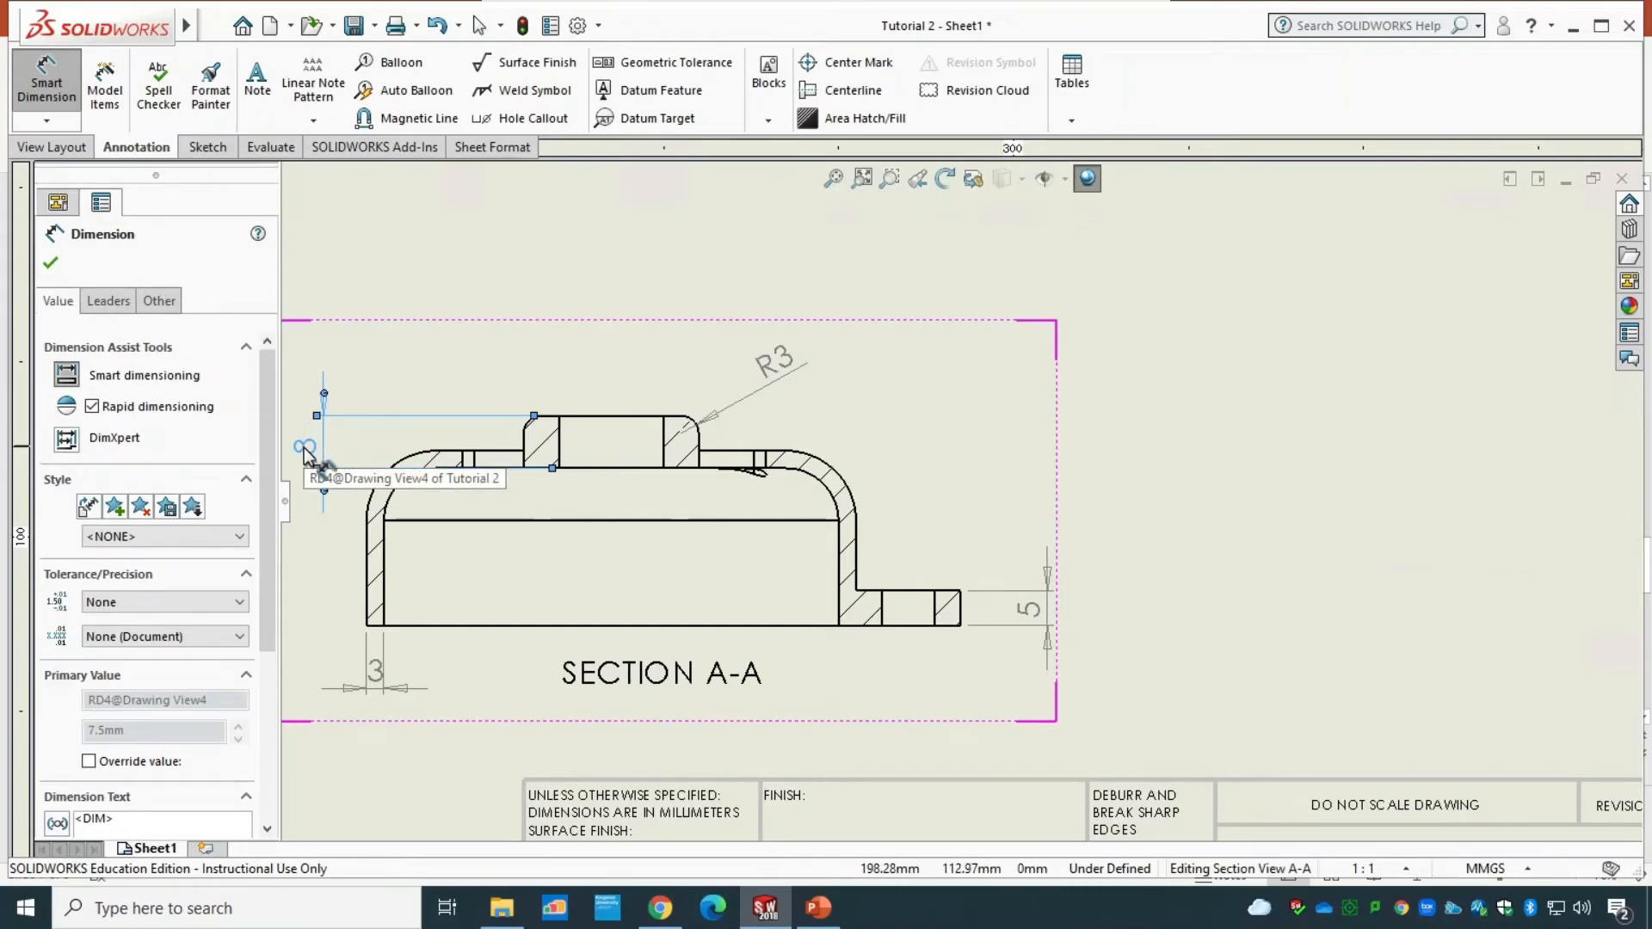
- Set the boss height dimension's precision to one decimal place (.1)
mouse_move(368, 388)
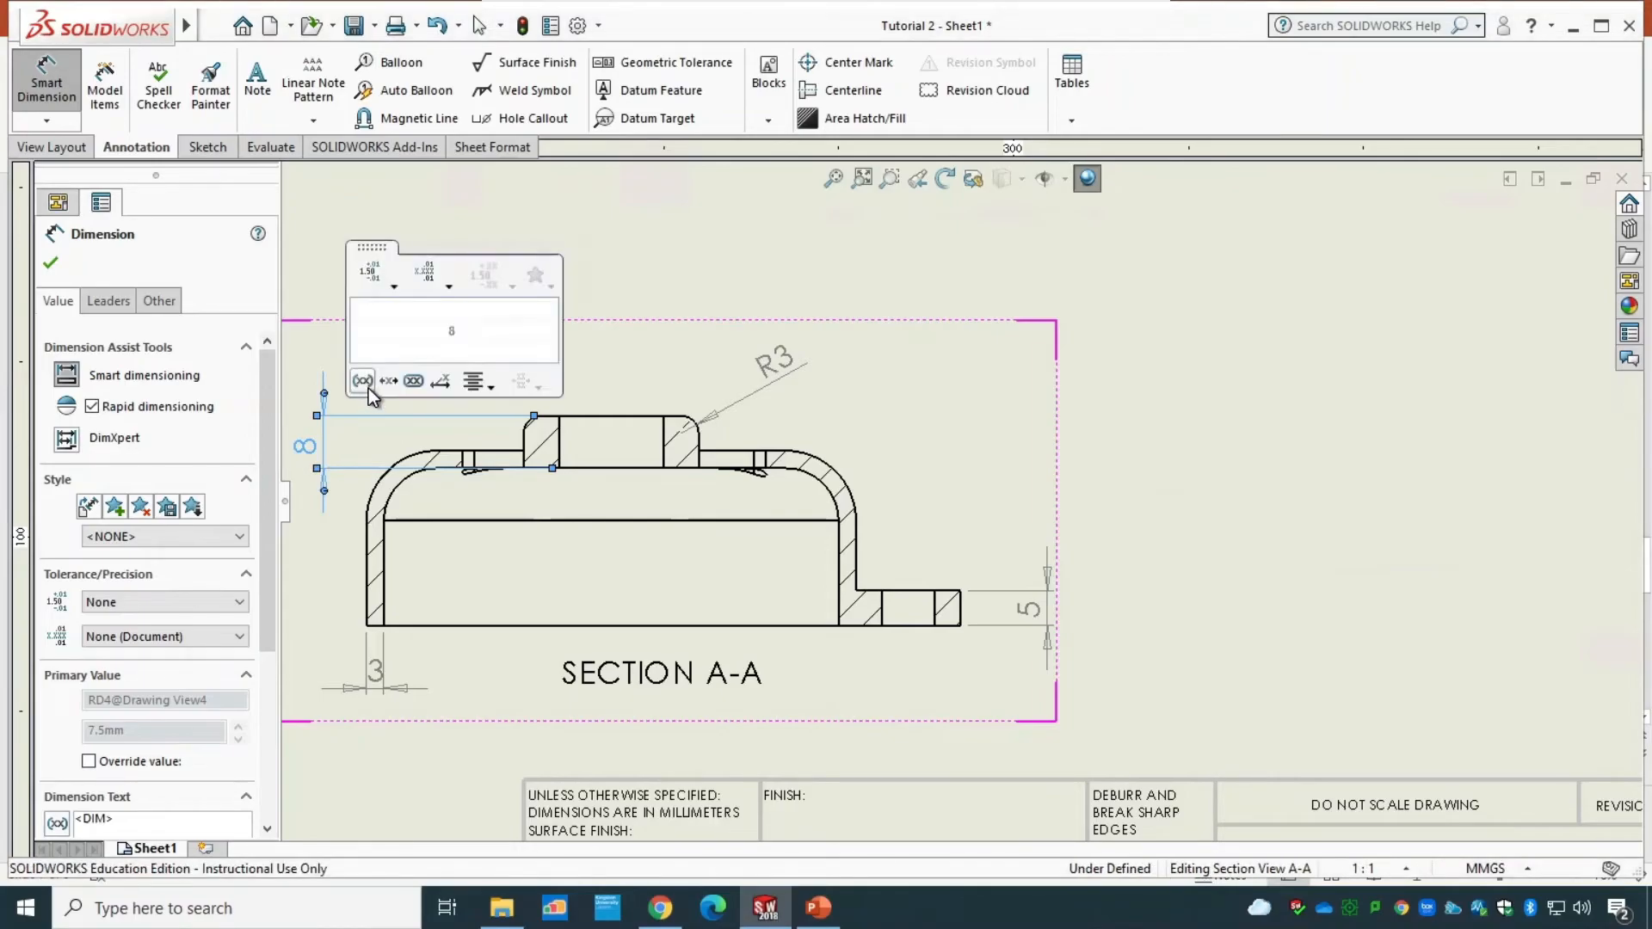
click(449, 286)
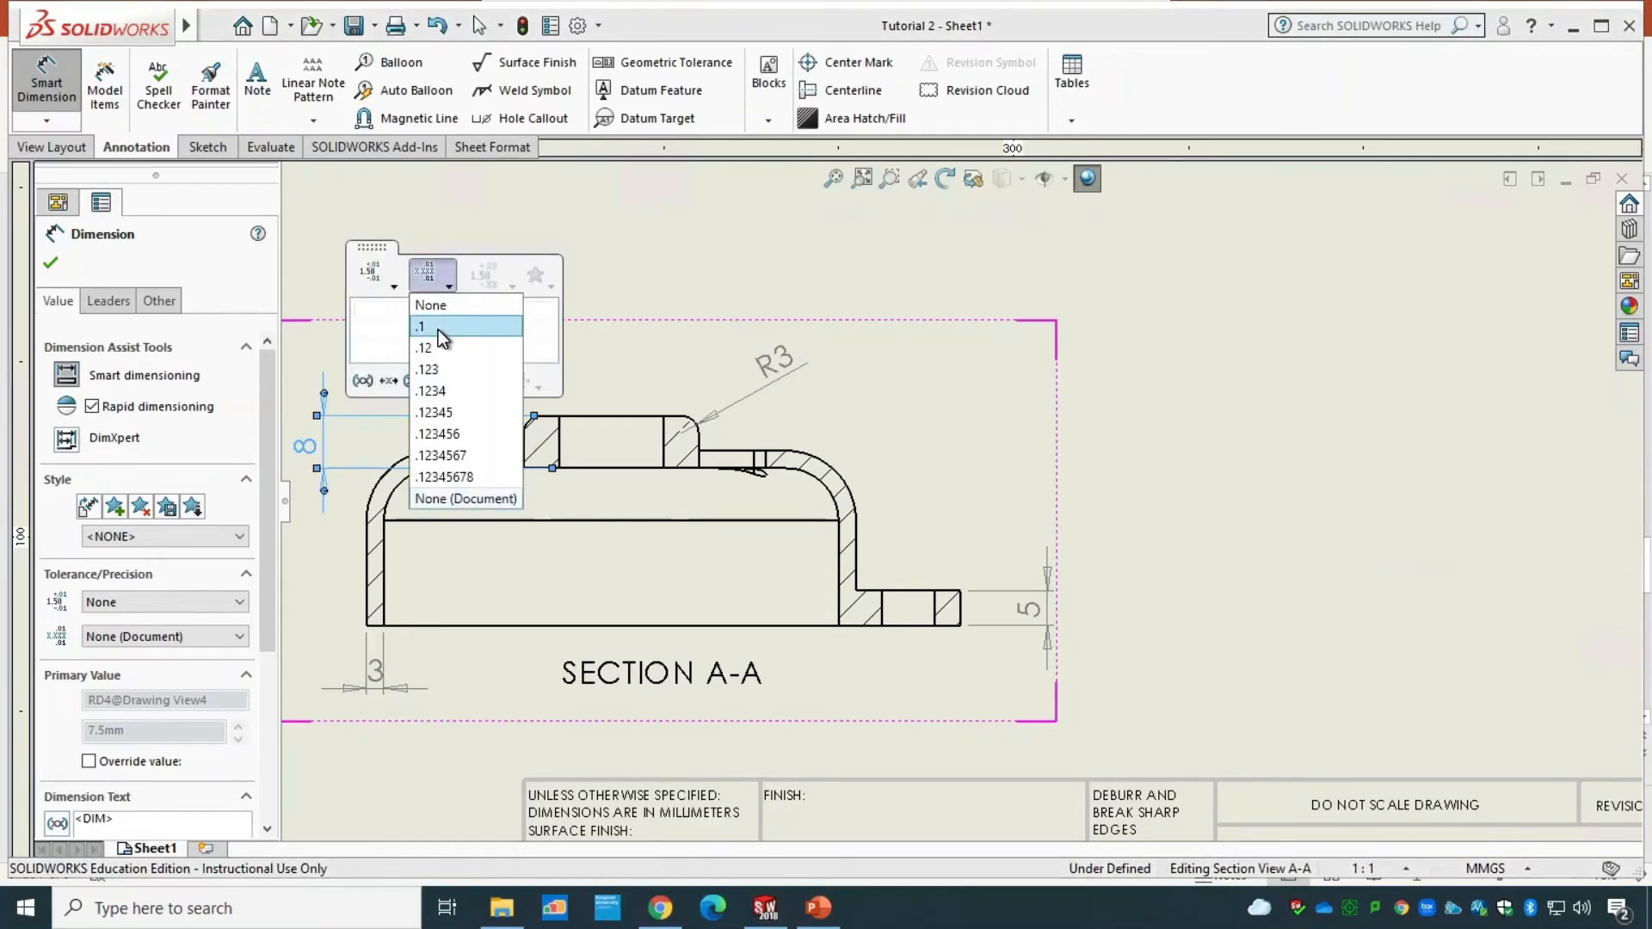
click(437, 327)
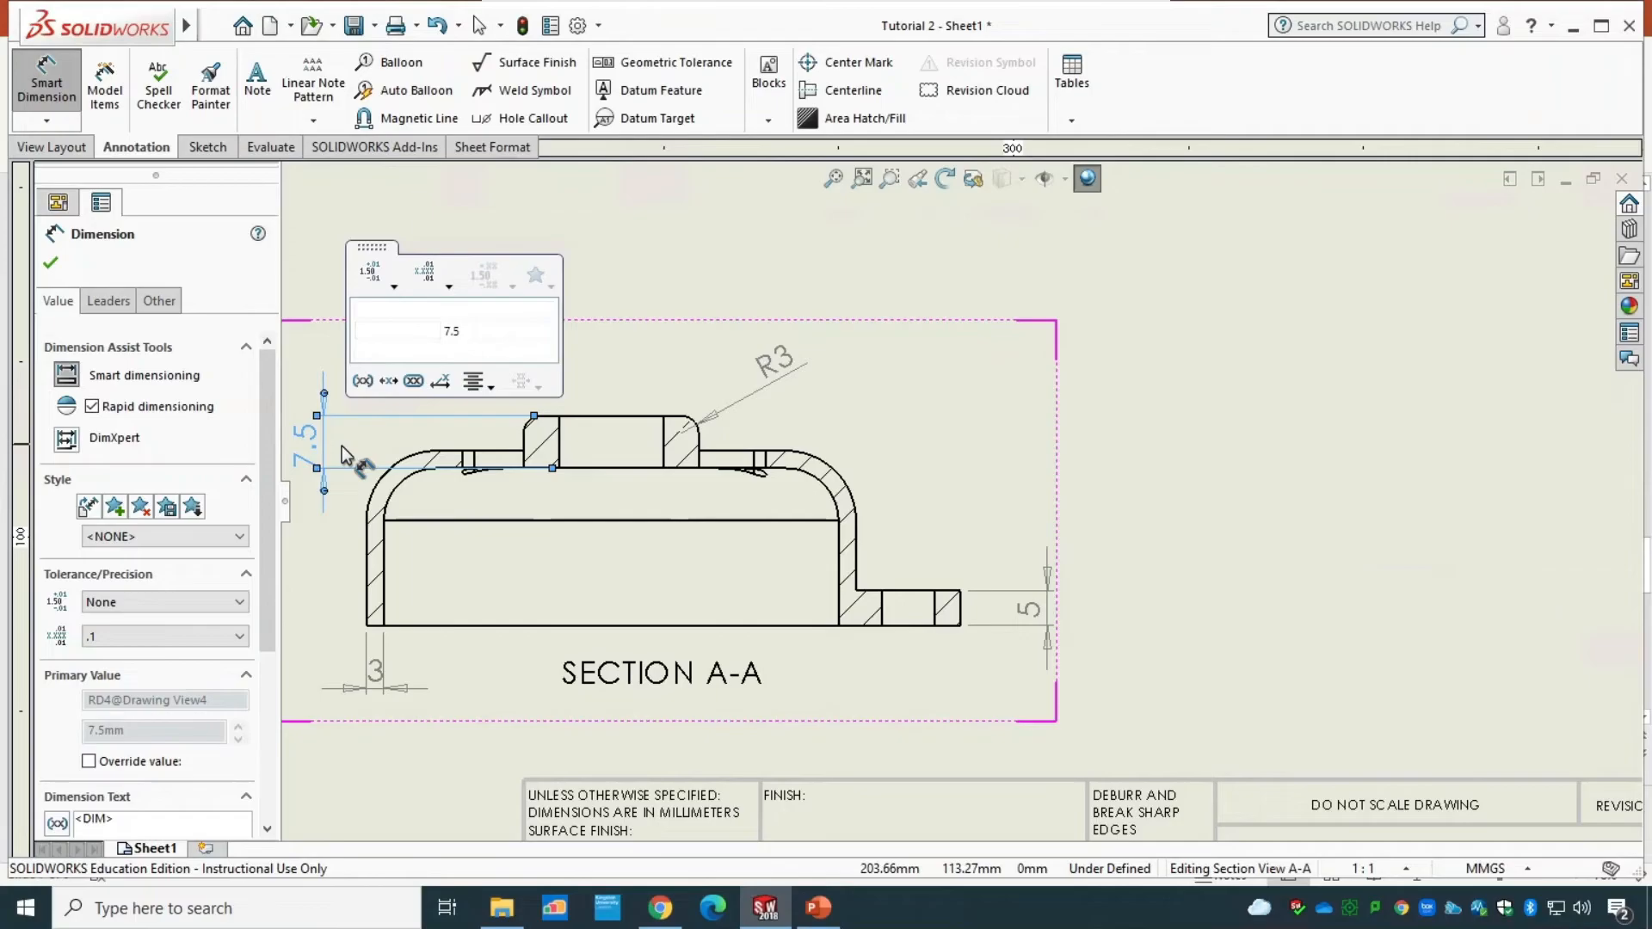
- Set the wall thickness dimension's precision to .1 and shift its text outside the extension lines, away from the view label
click(375, 674)
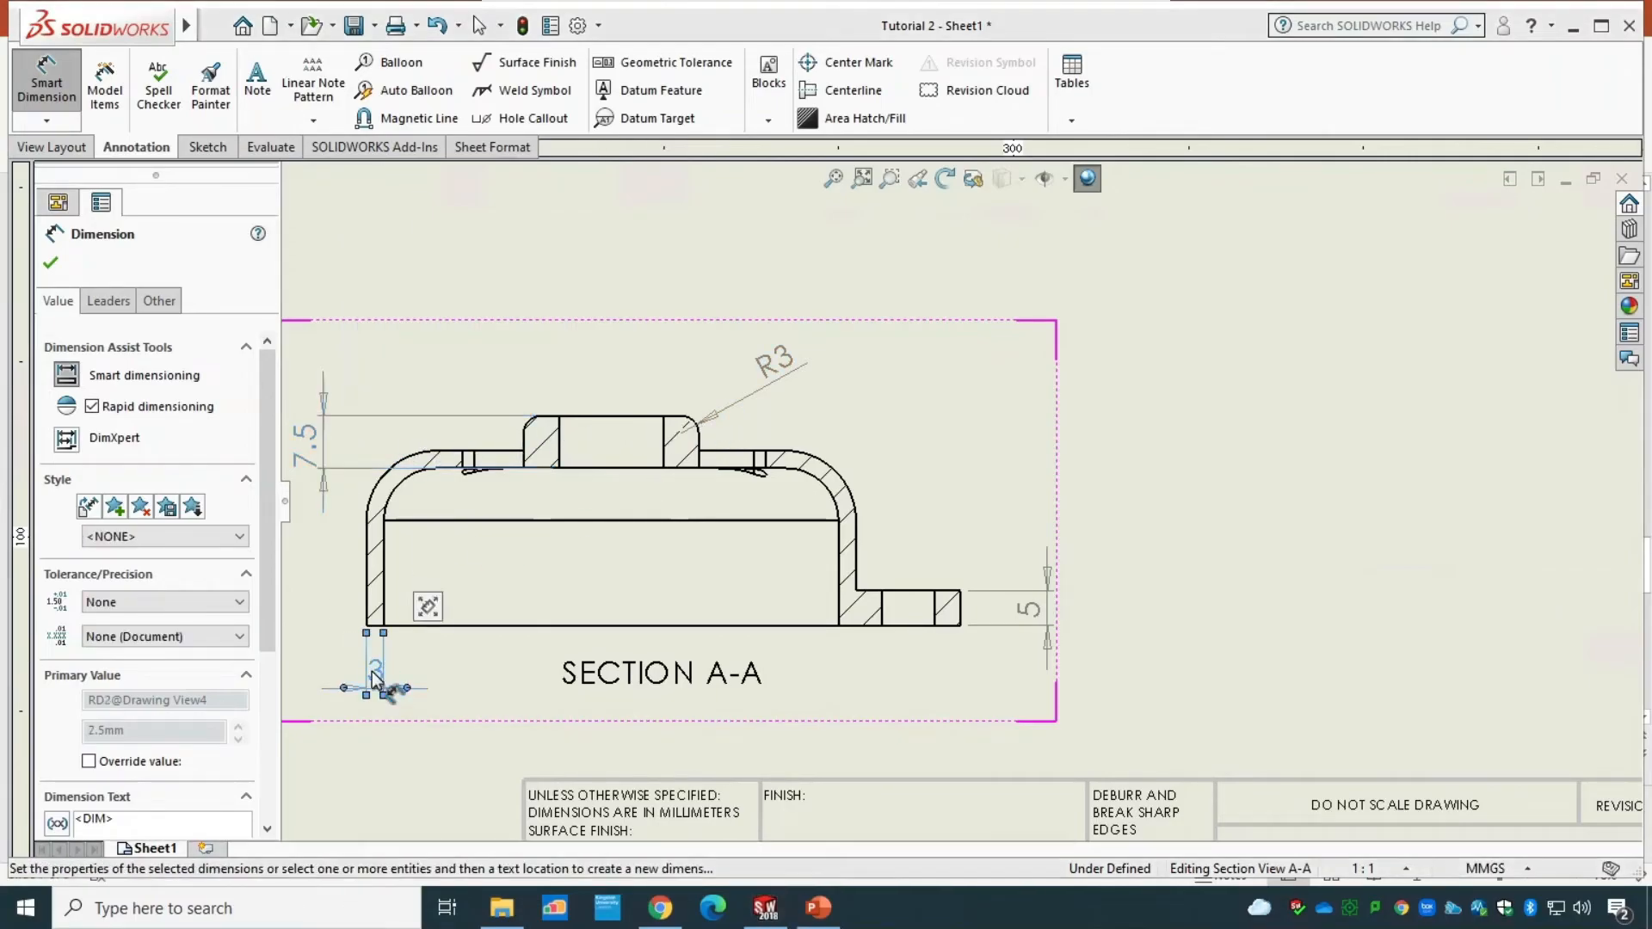
mouse_move(436, 612)
click(515, 511)
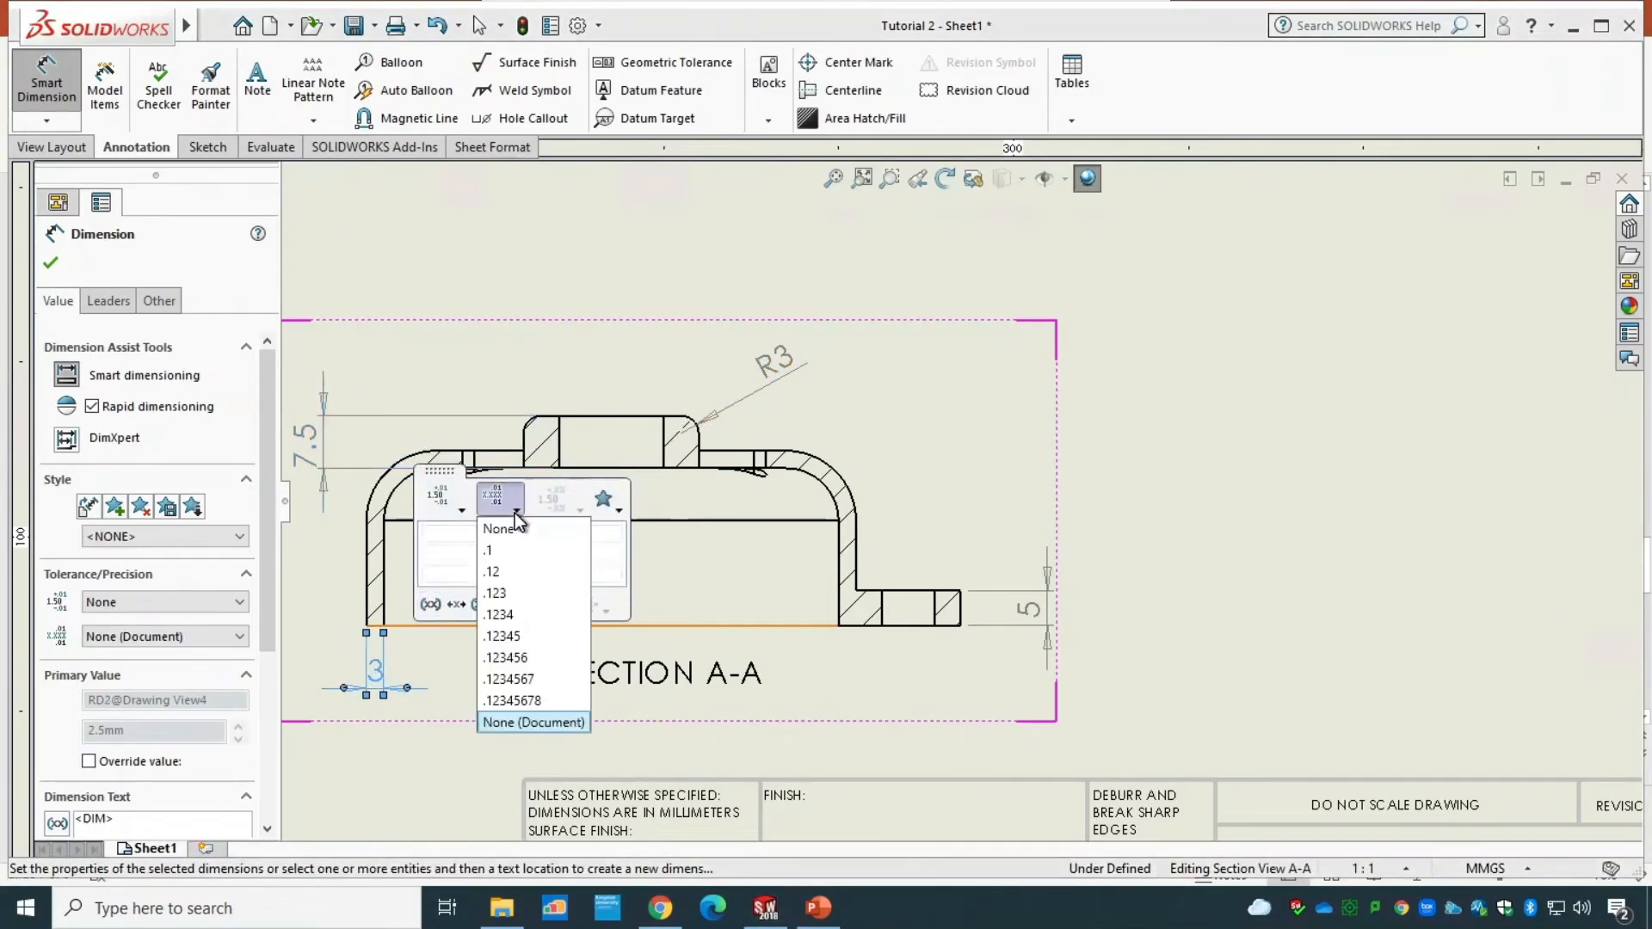
click(514, 549)
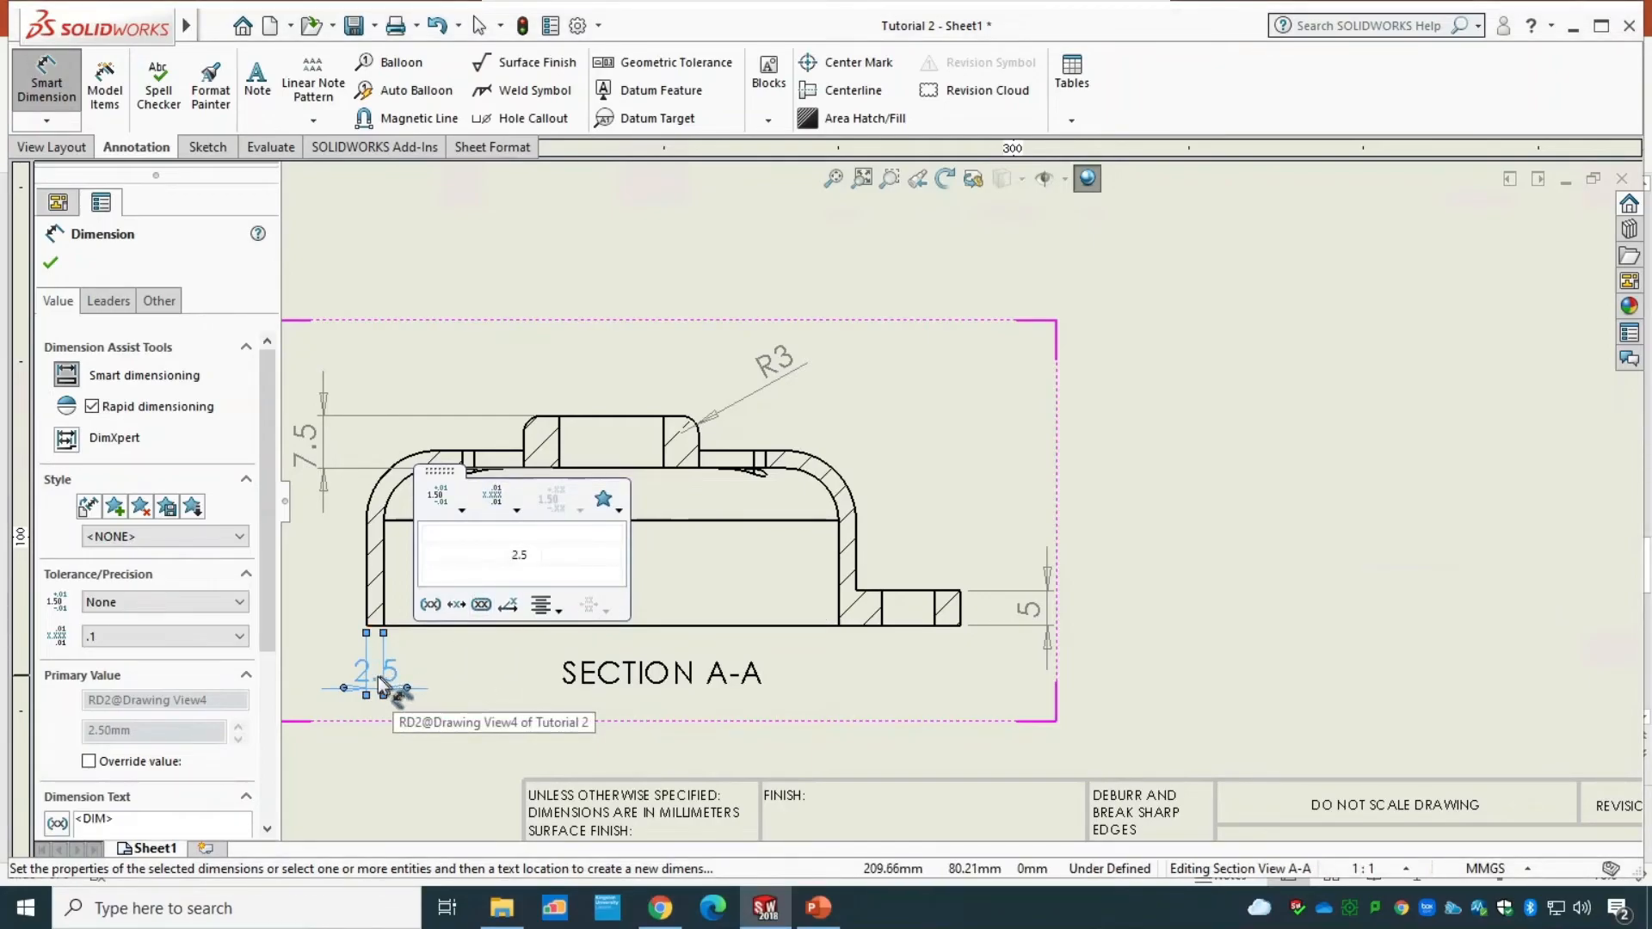
drag(378, 677, 335, 686)
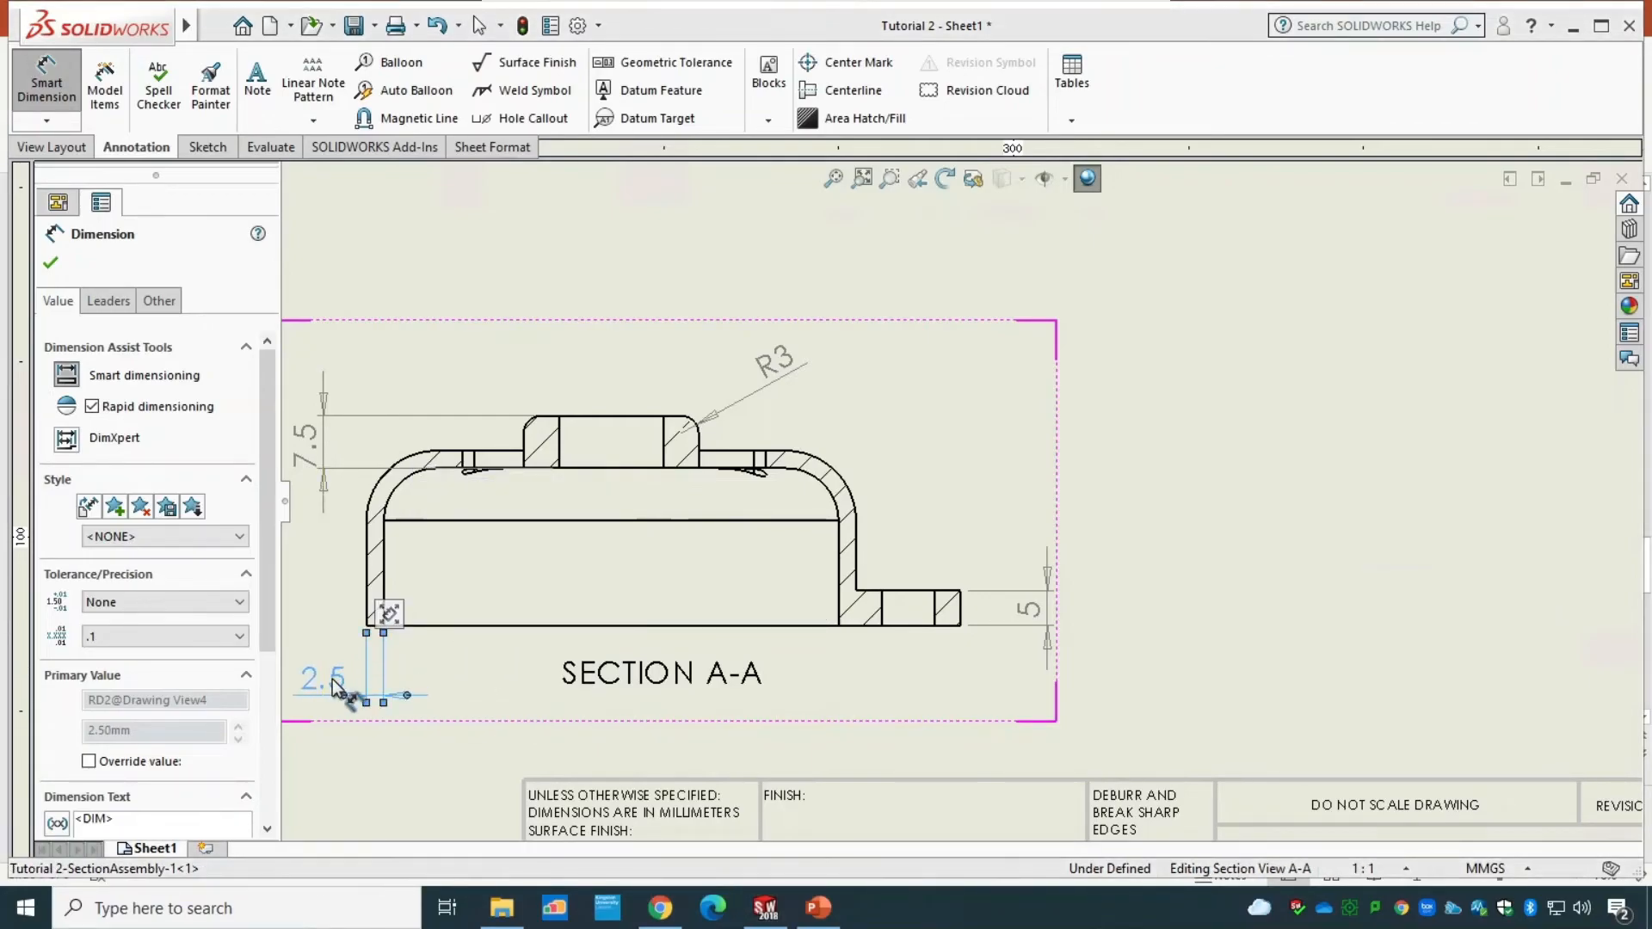
- Set the boss corner radius dimension's precision to .1 and finish dimensioning
click(779, 361)
mouse_move(839, 306)
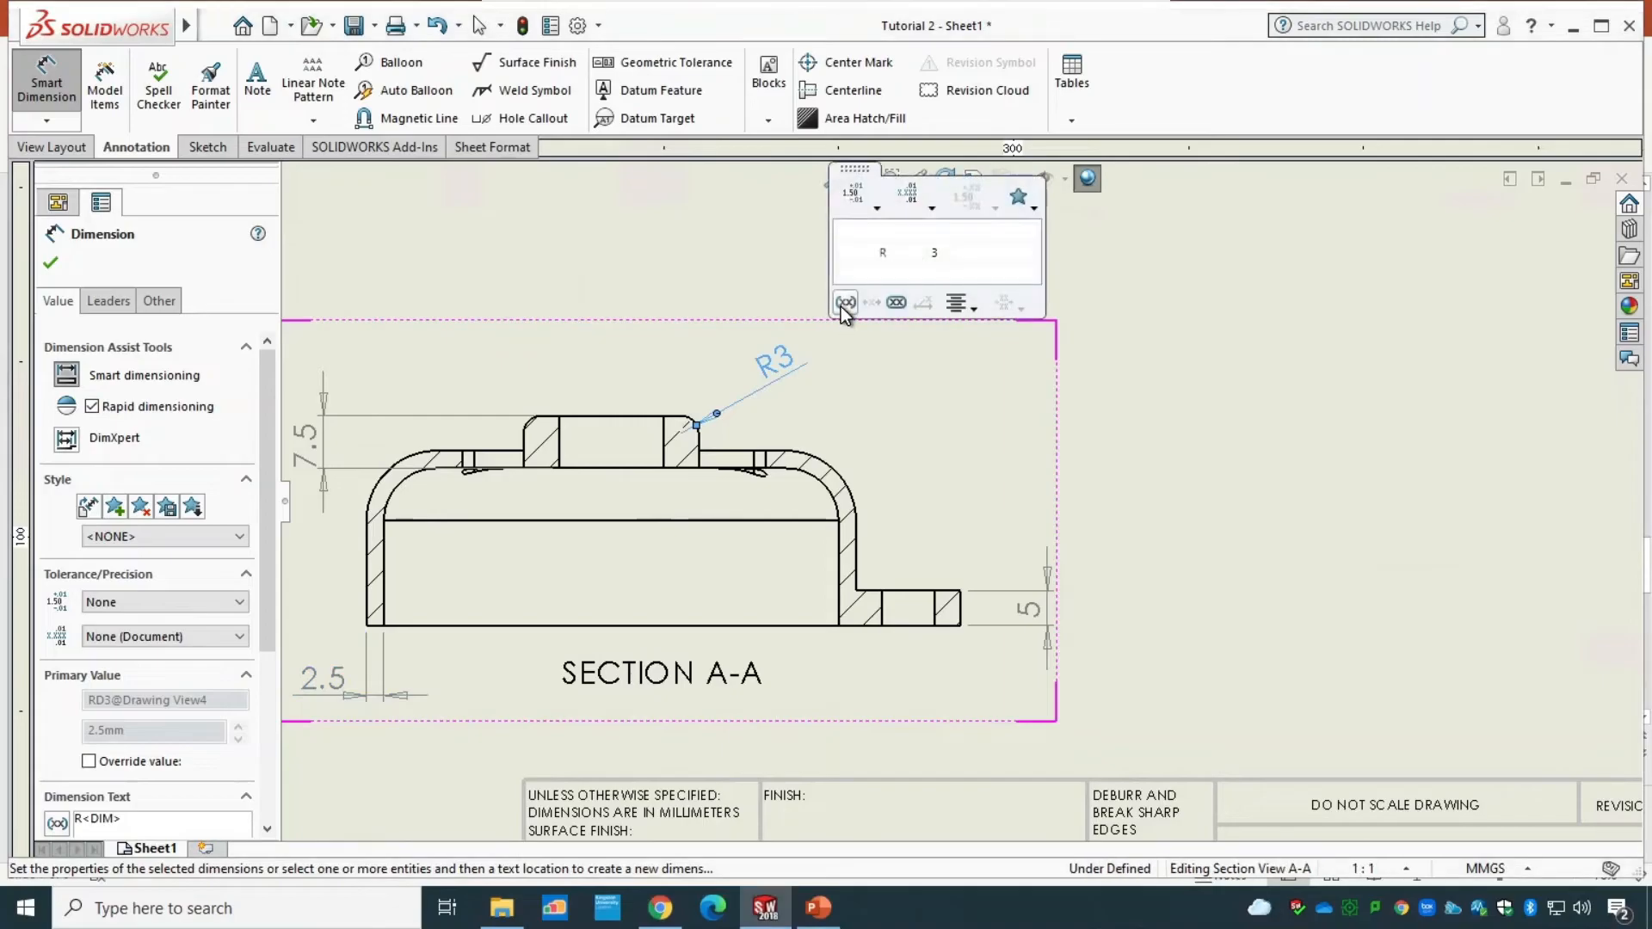
click(914, 196)
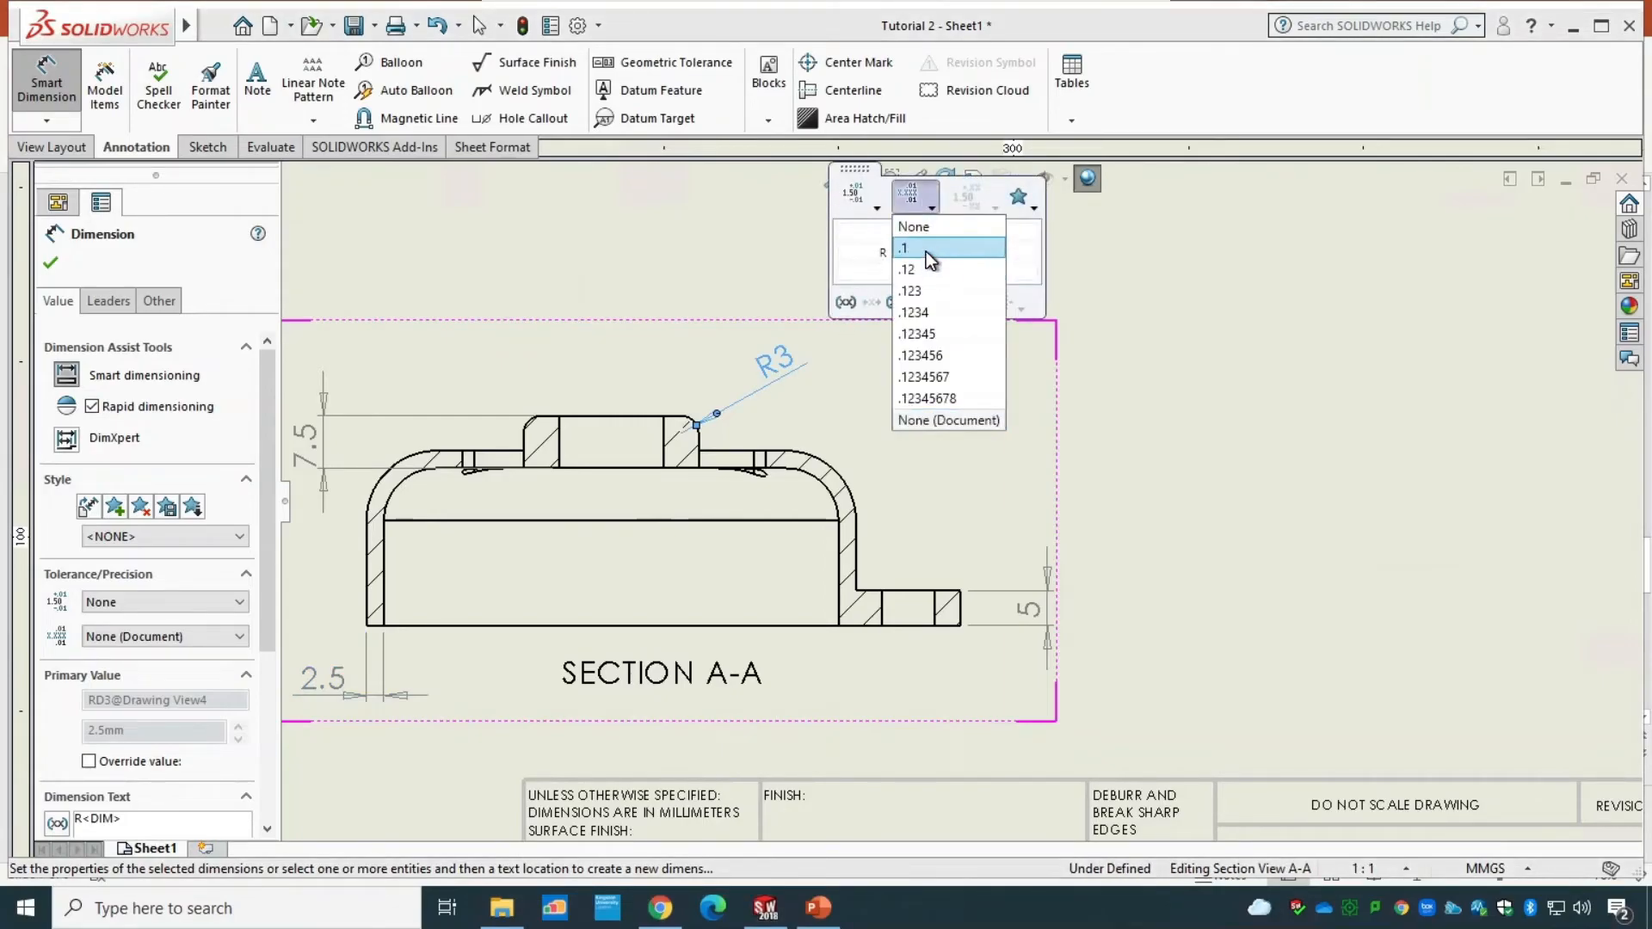
click(927, 250)
click(53, 265)
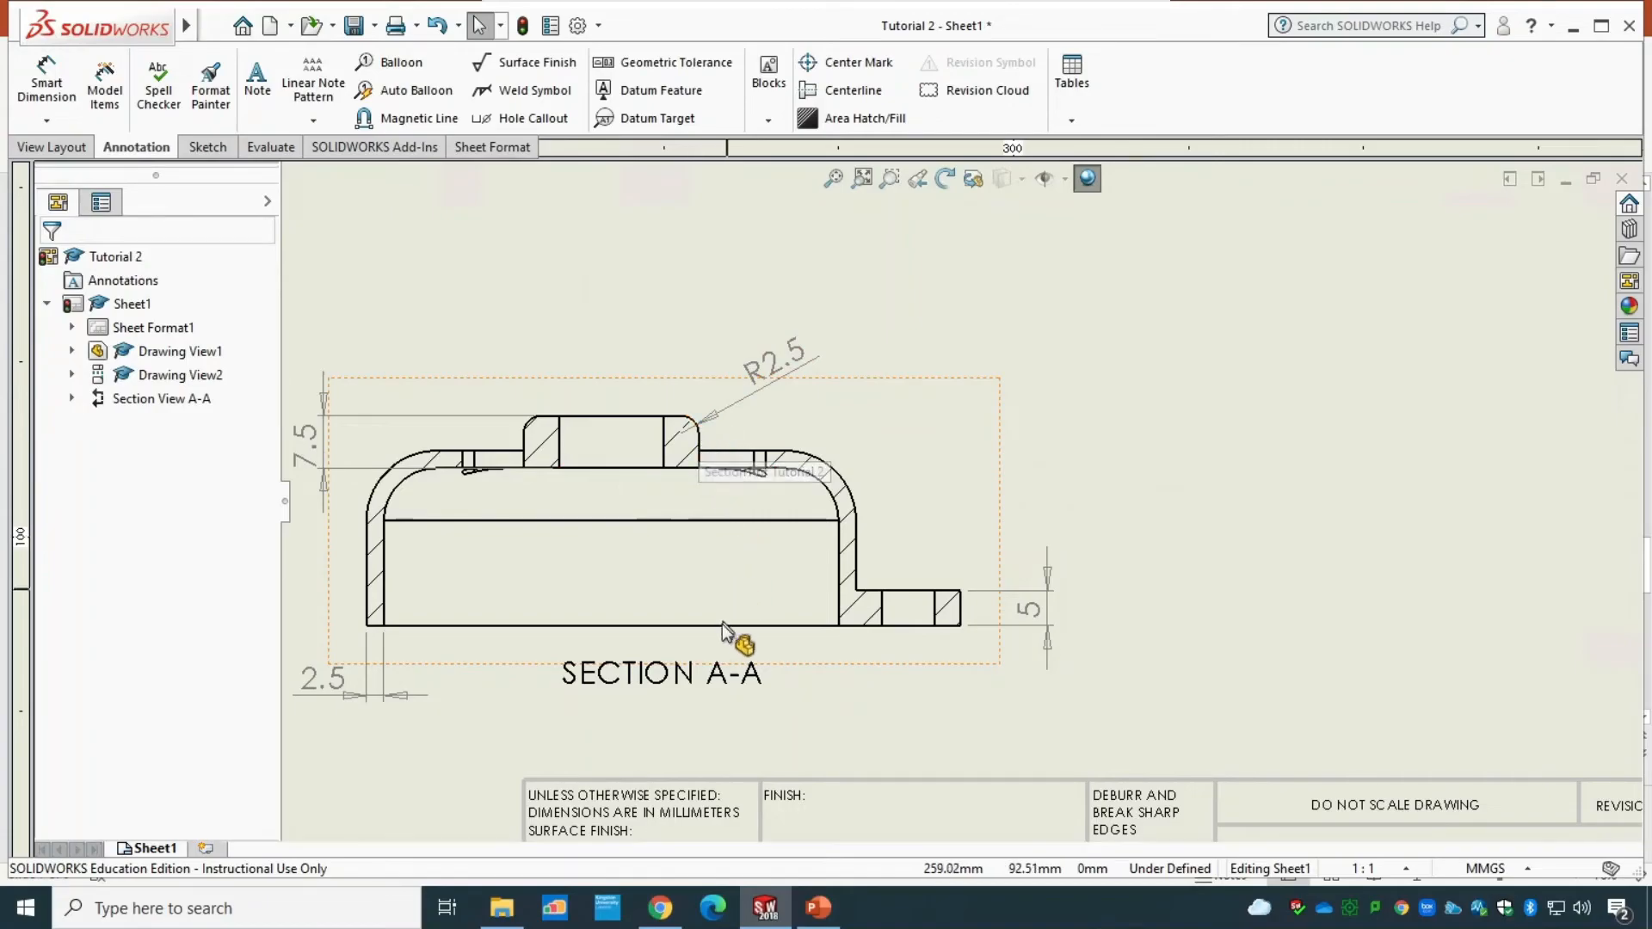
- Insert a vertical centerline in section A-A midway between the cover's two inner side wall edges
scroll(821, 747, down, 2)
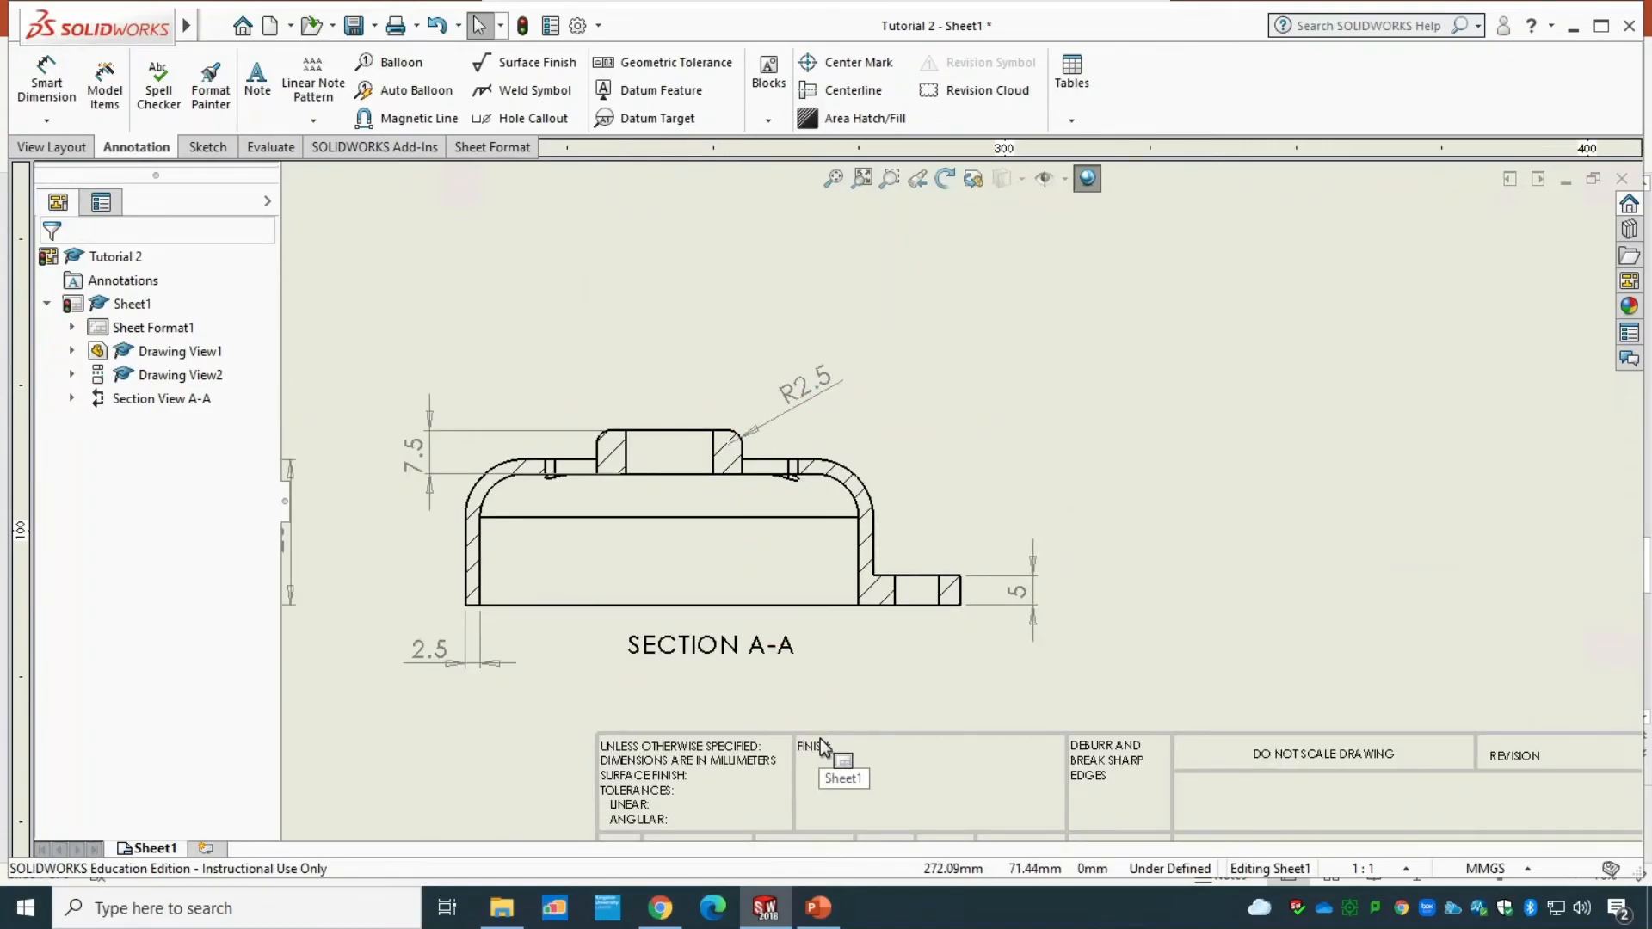
scroll(821, 746, down, 3)
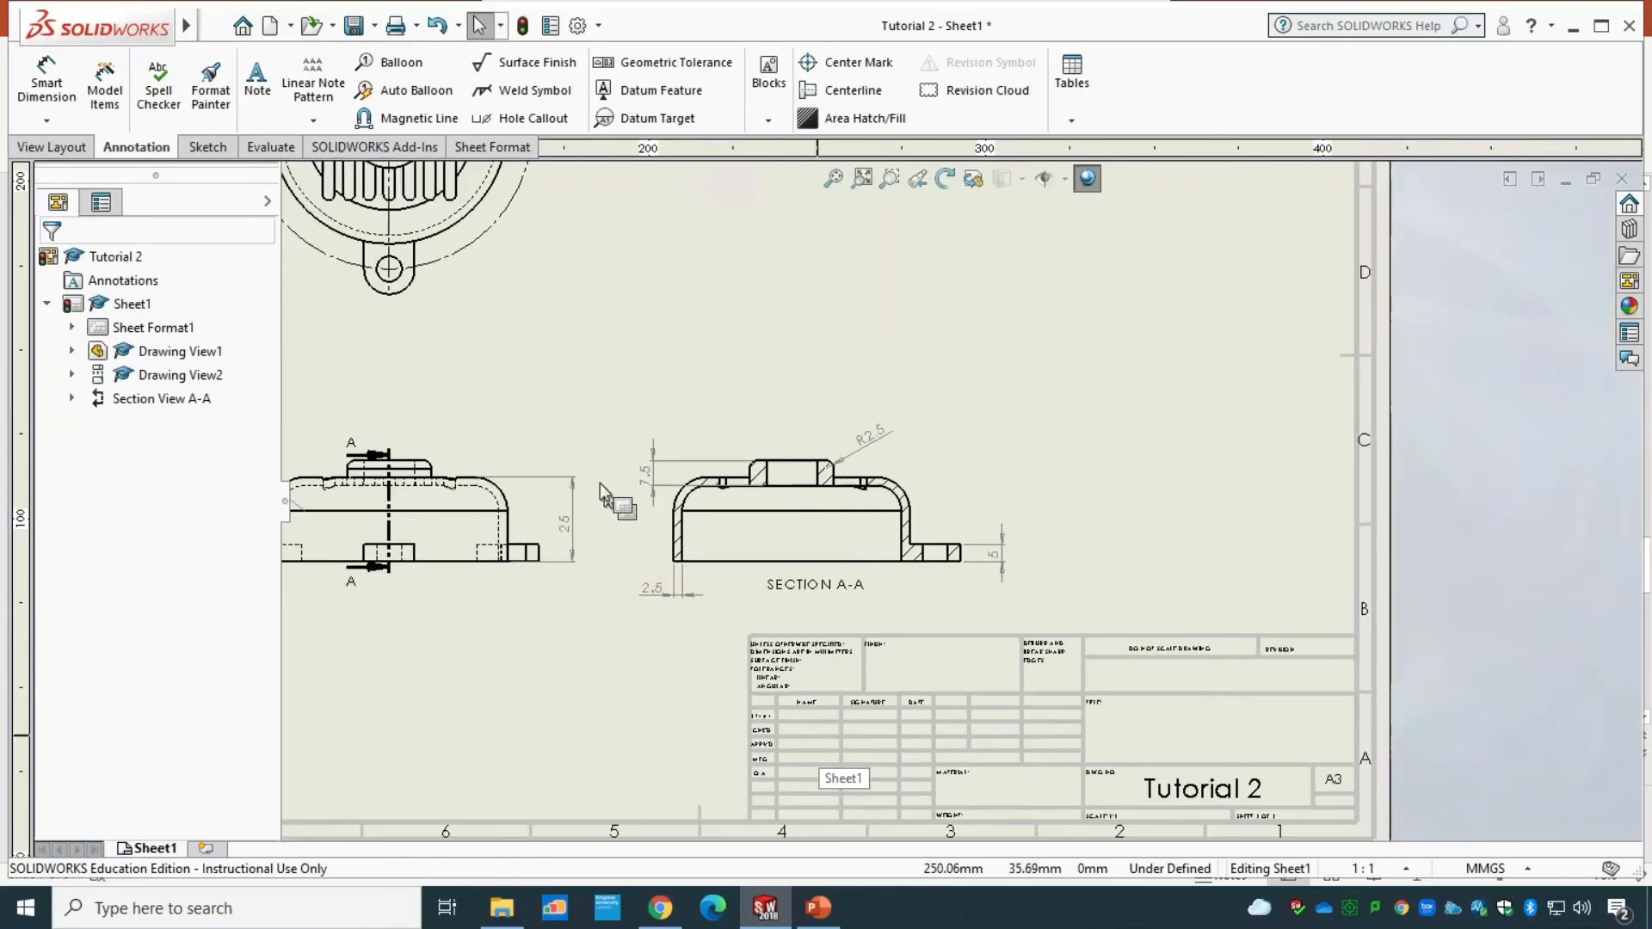
scroll(538, 400, down, 2)
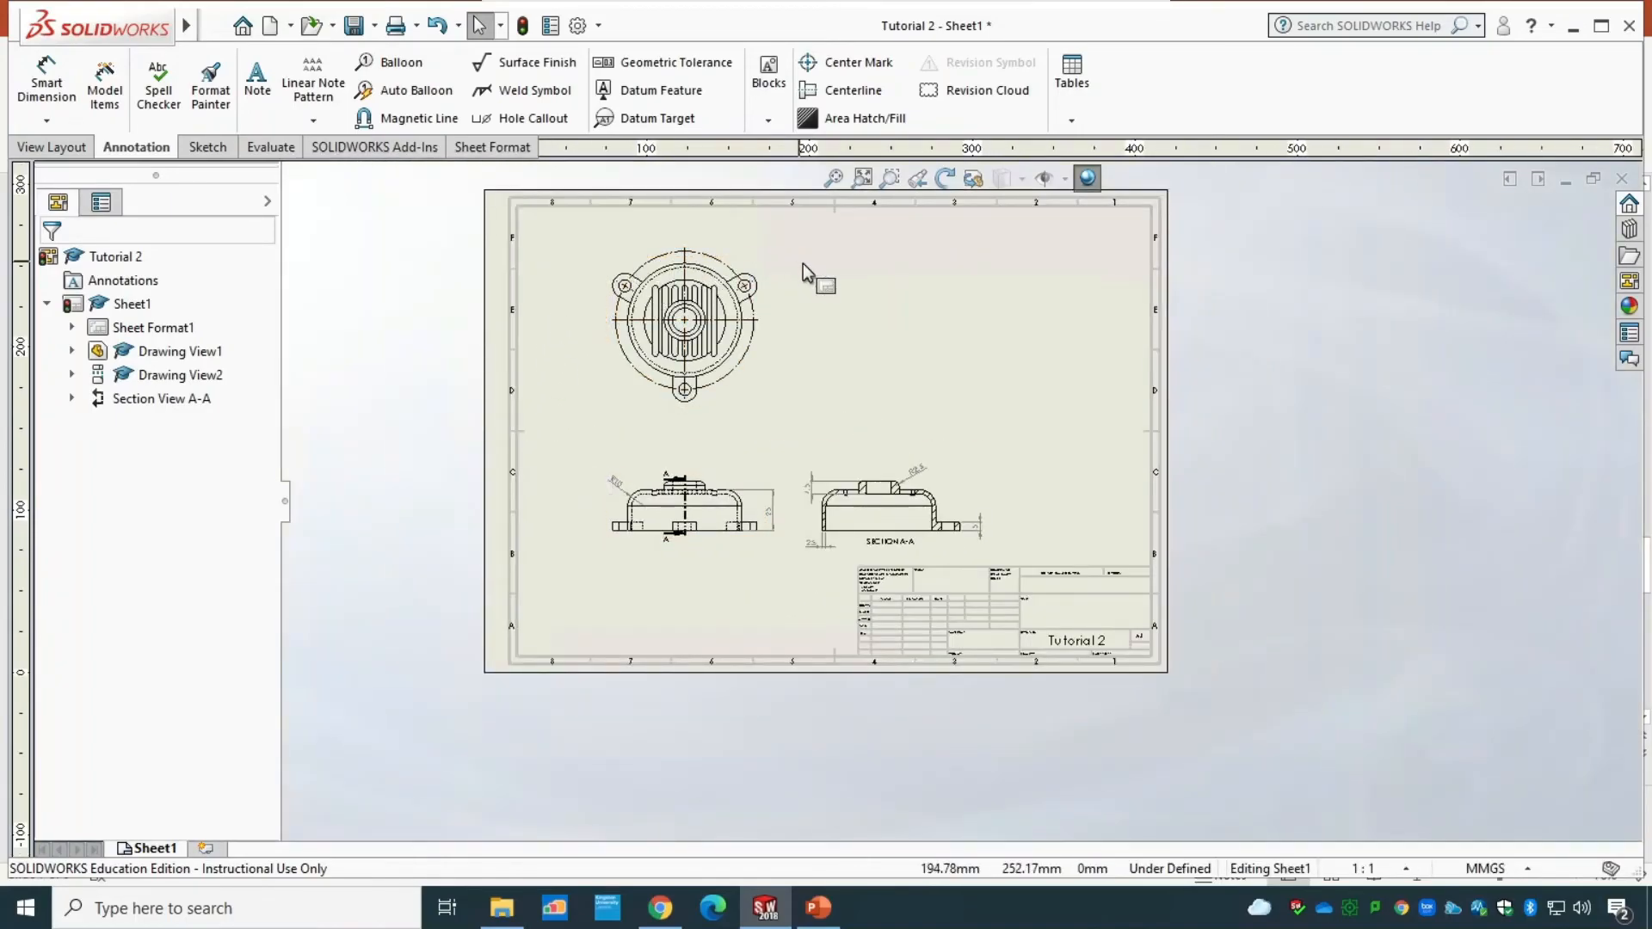
scroll(817, 284, up, 2)
scroll(1032, 737, up, 5)
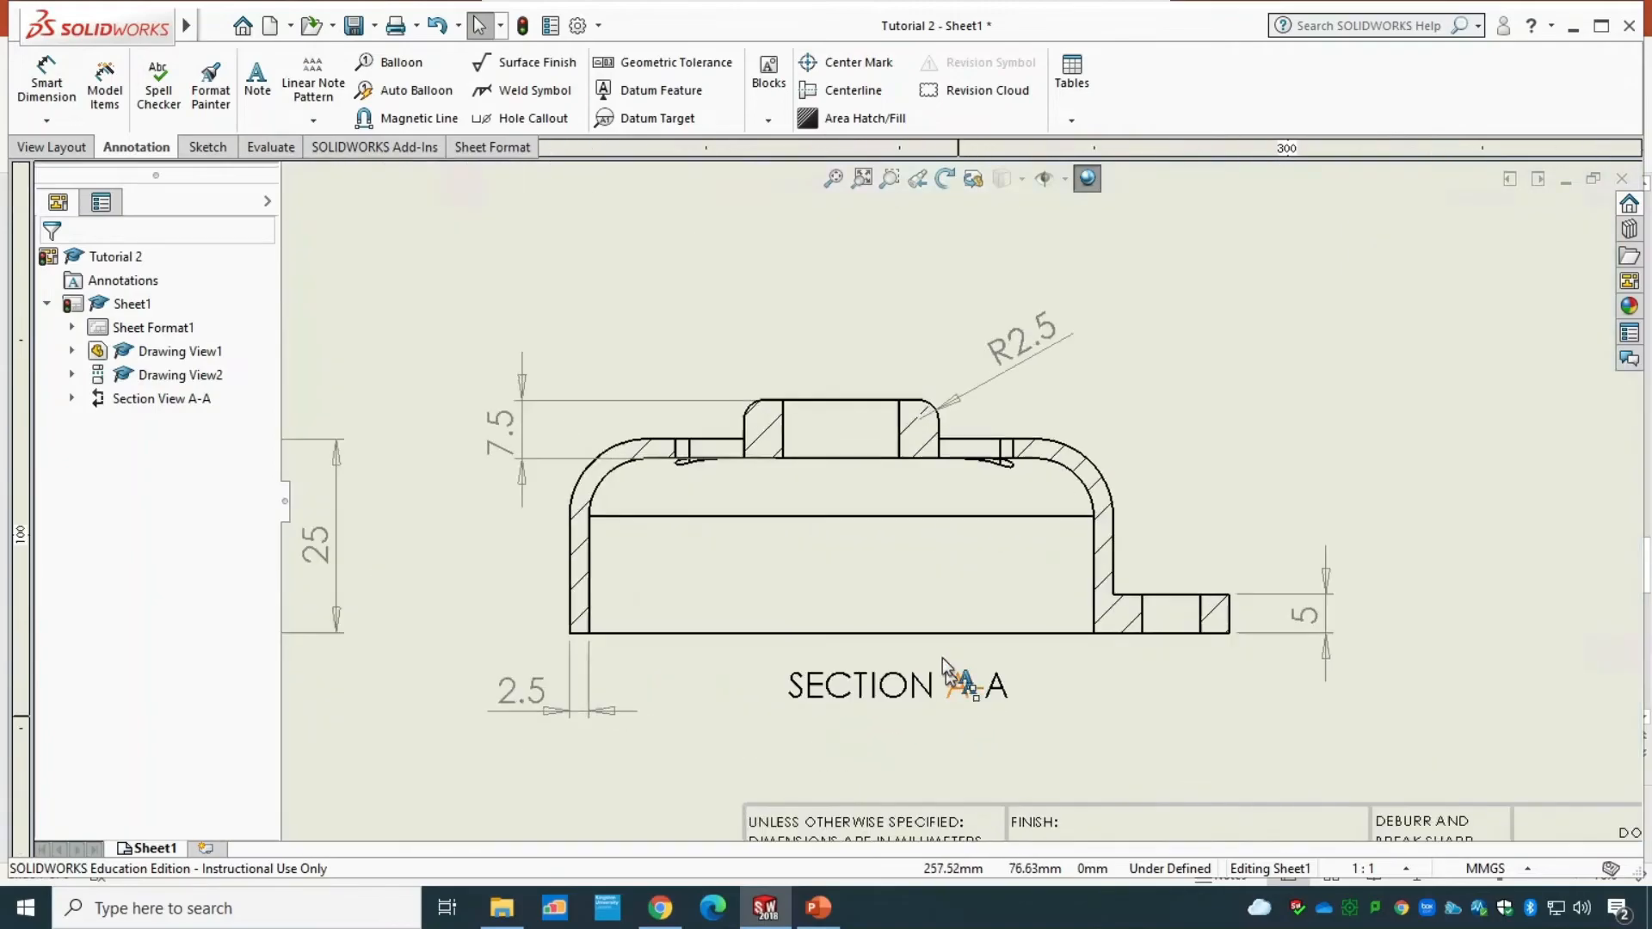
click(885, 95)
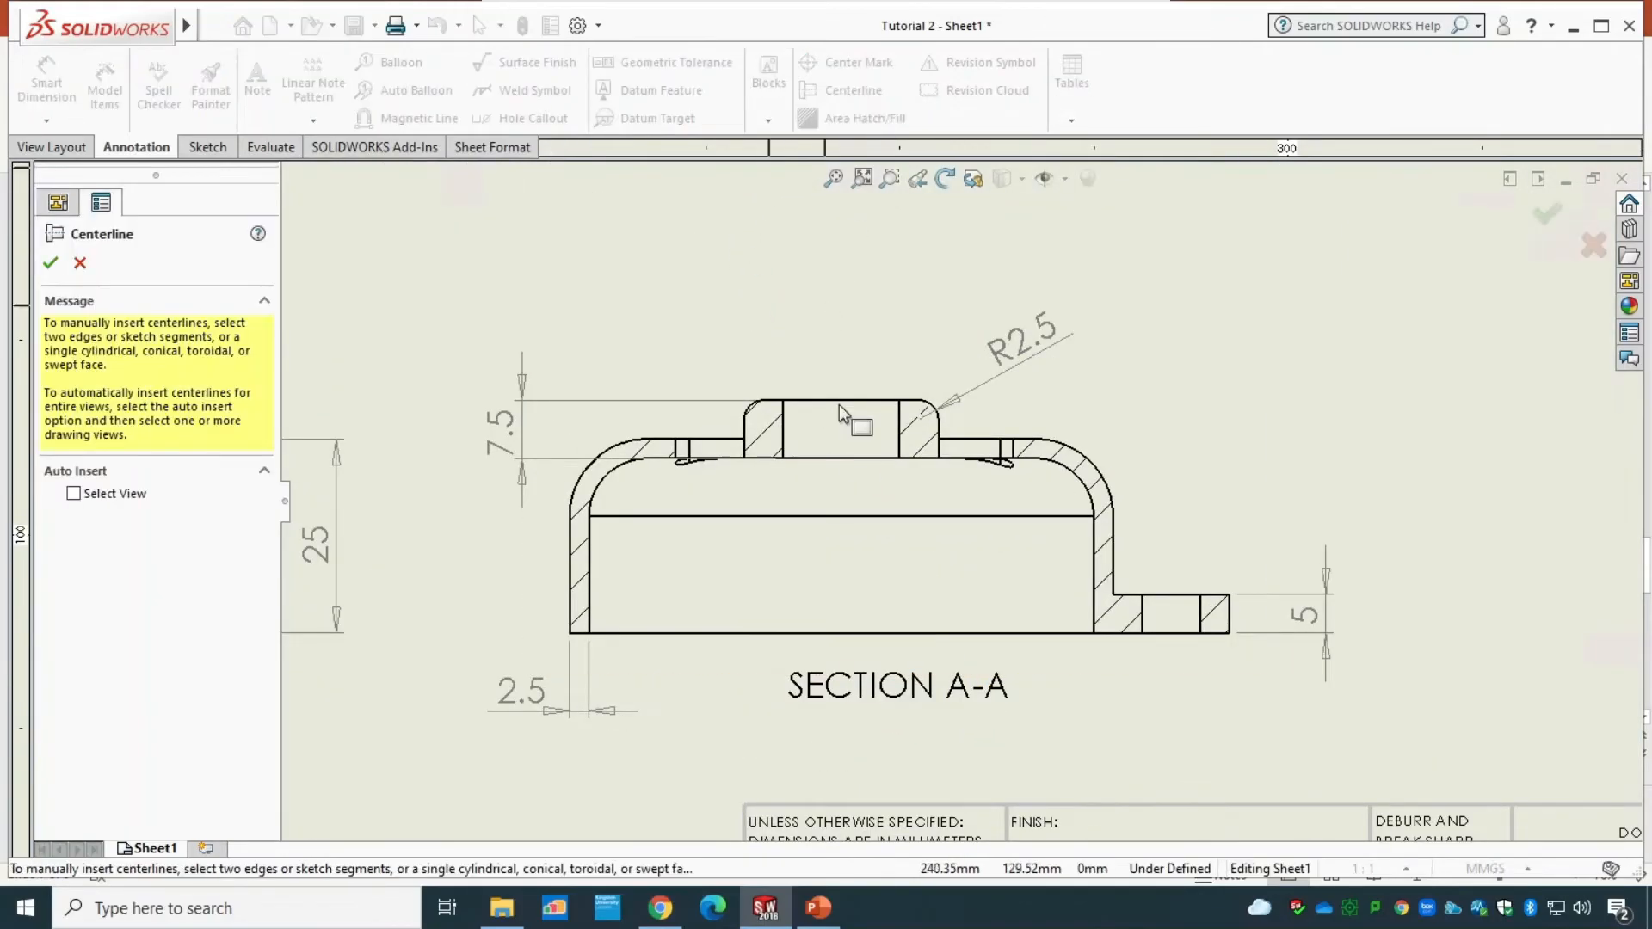
click(589, 564)
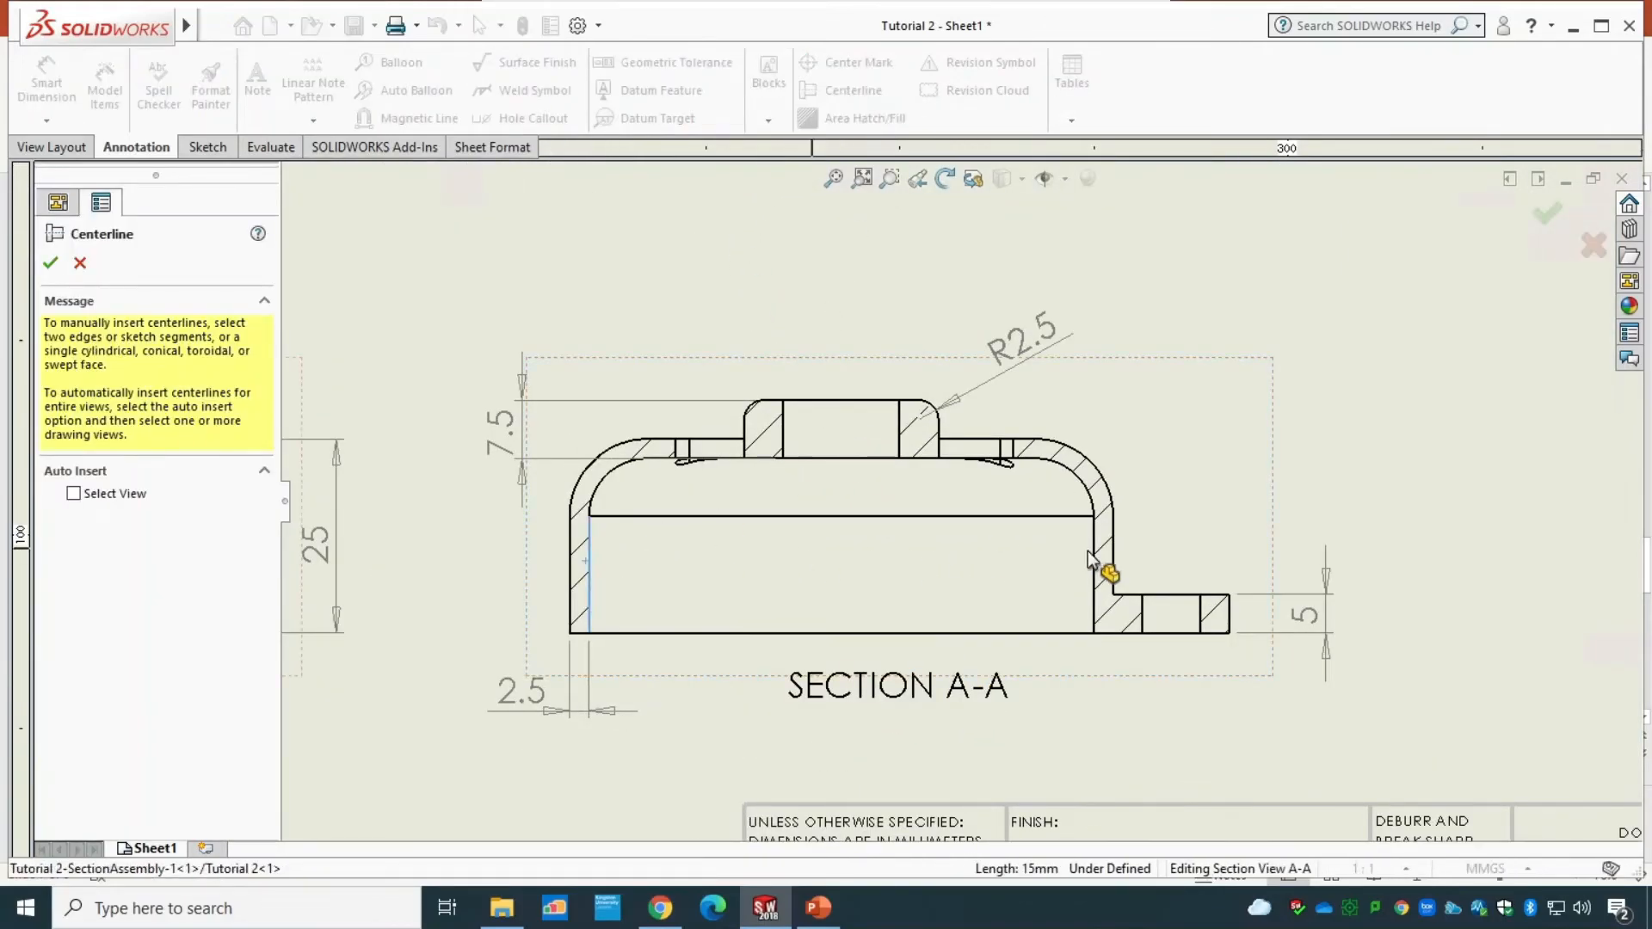
click(1093, 559)
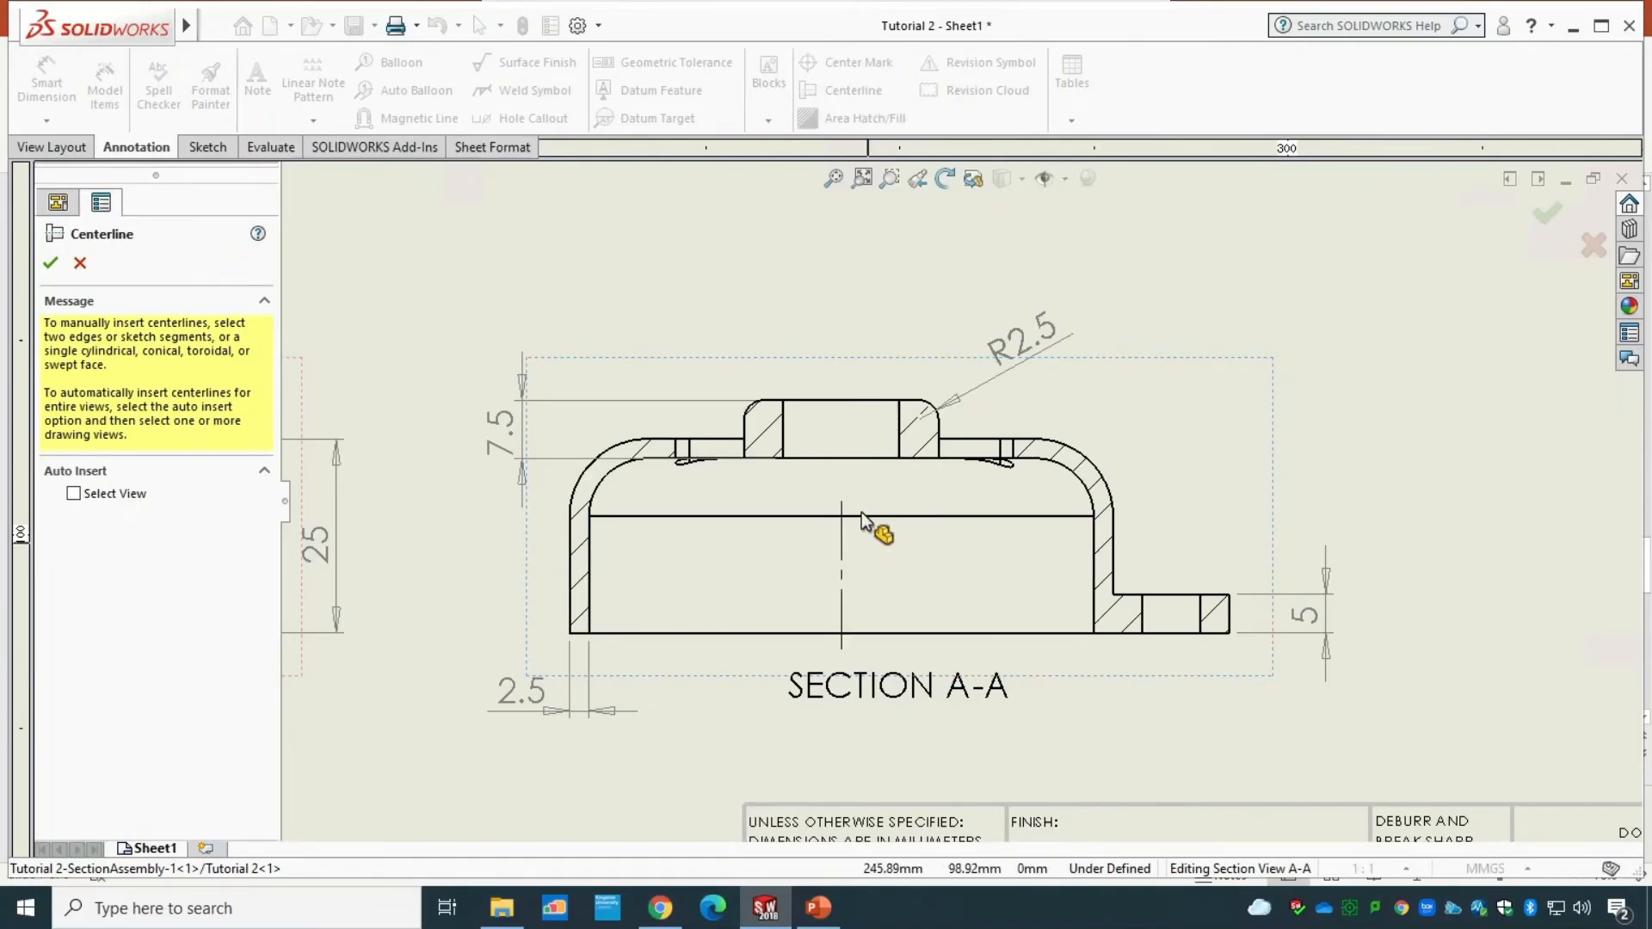
- Import dimensions from the entire model into the top view only, including unmarked and toleranced dimensions, instance counts, hole wizard locations and hole callouts
click(51, 263)
key(f)
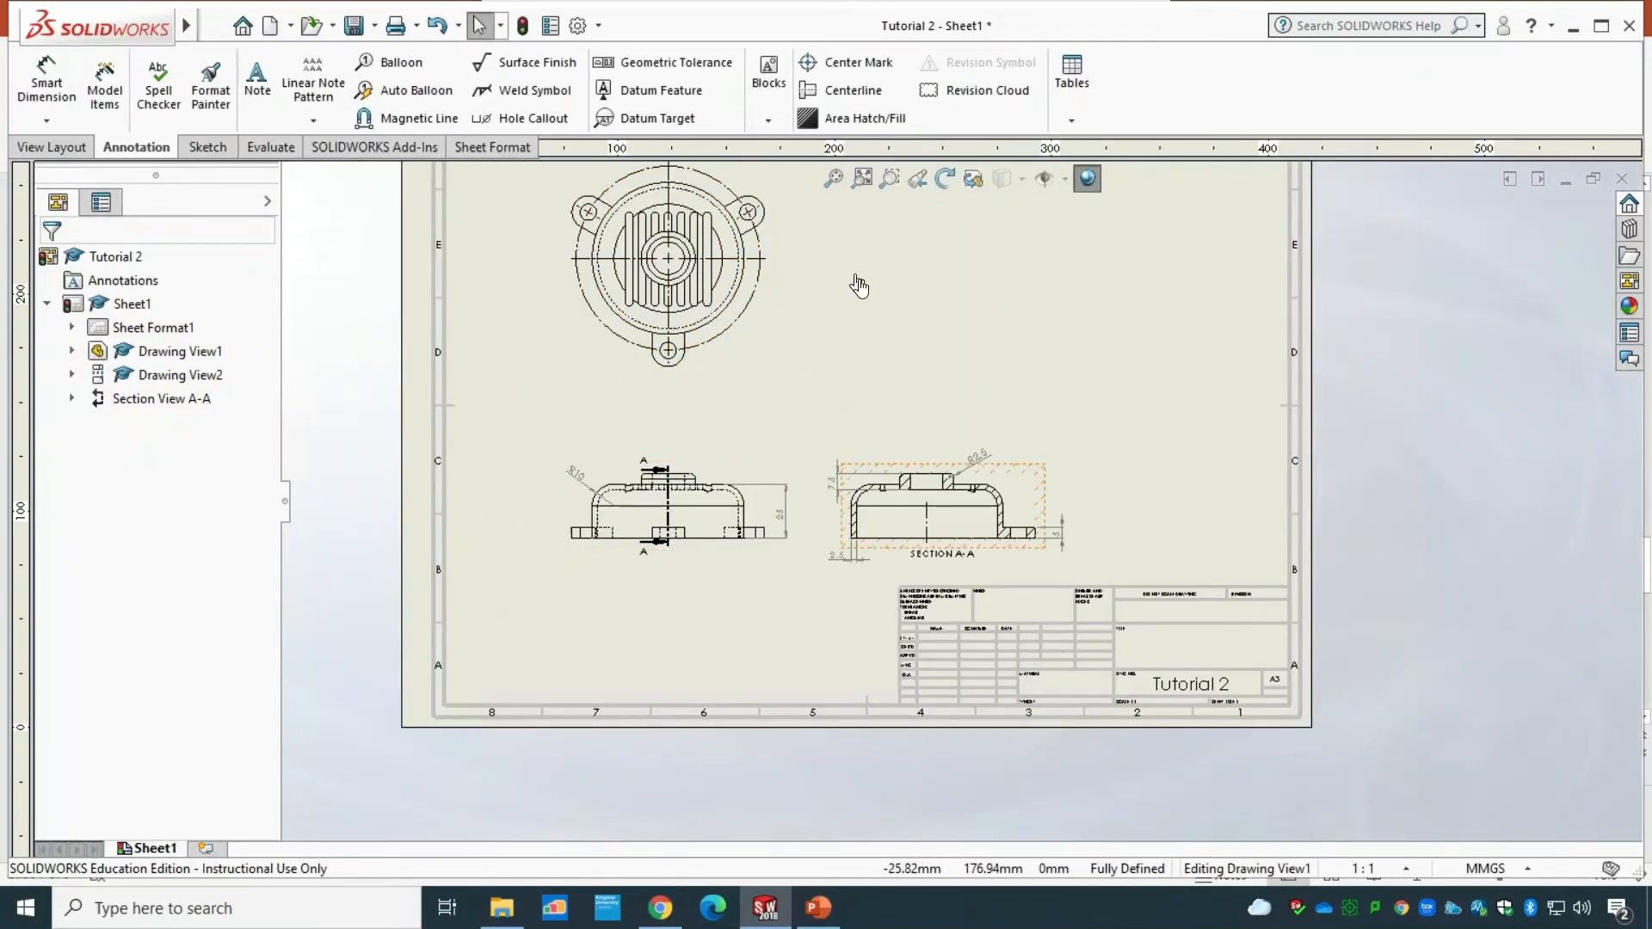
scroll(747, 292, up, 2)
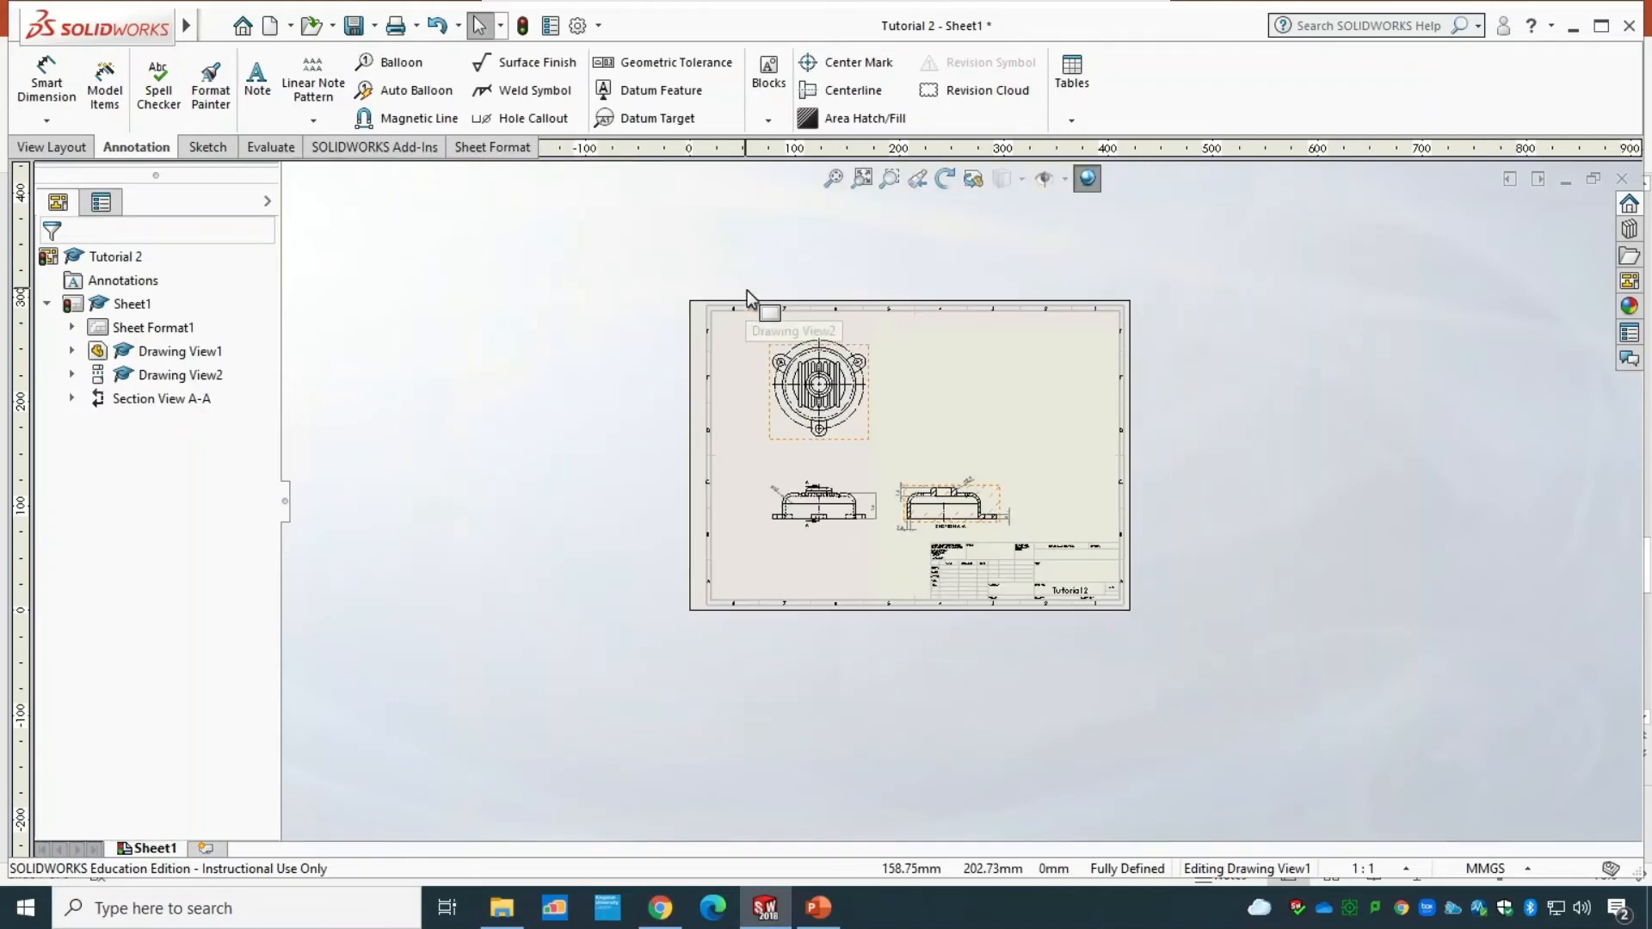
scroll(998, 482, down, 5)
scroll(972, 501, down, 3)
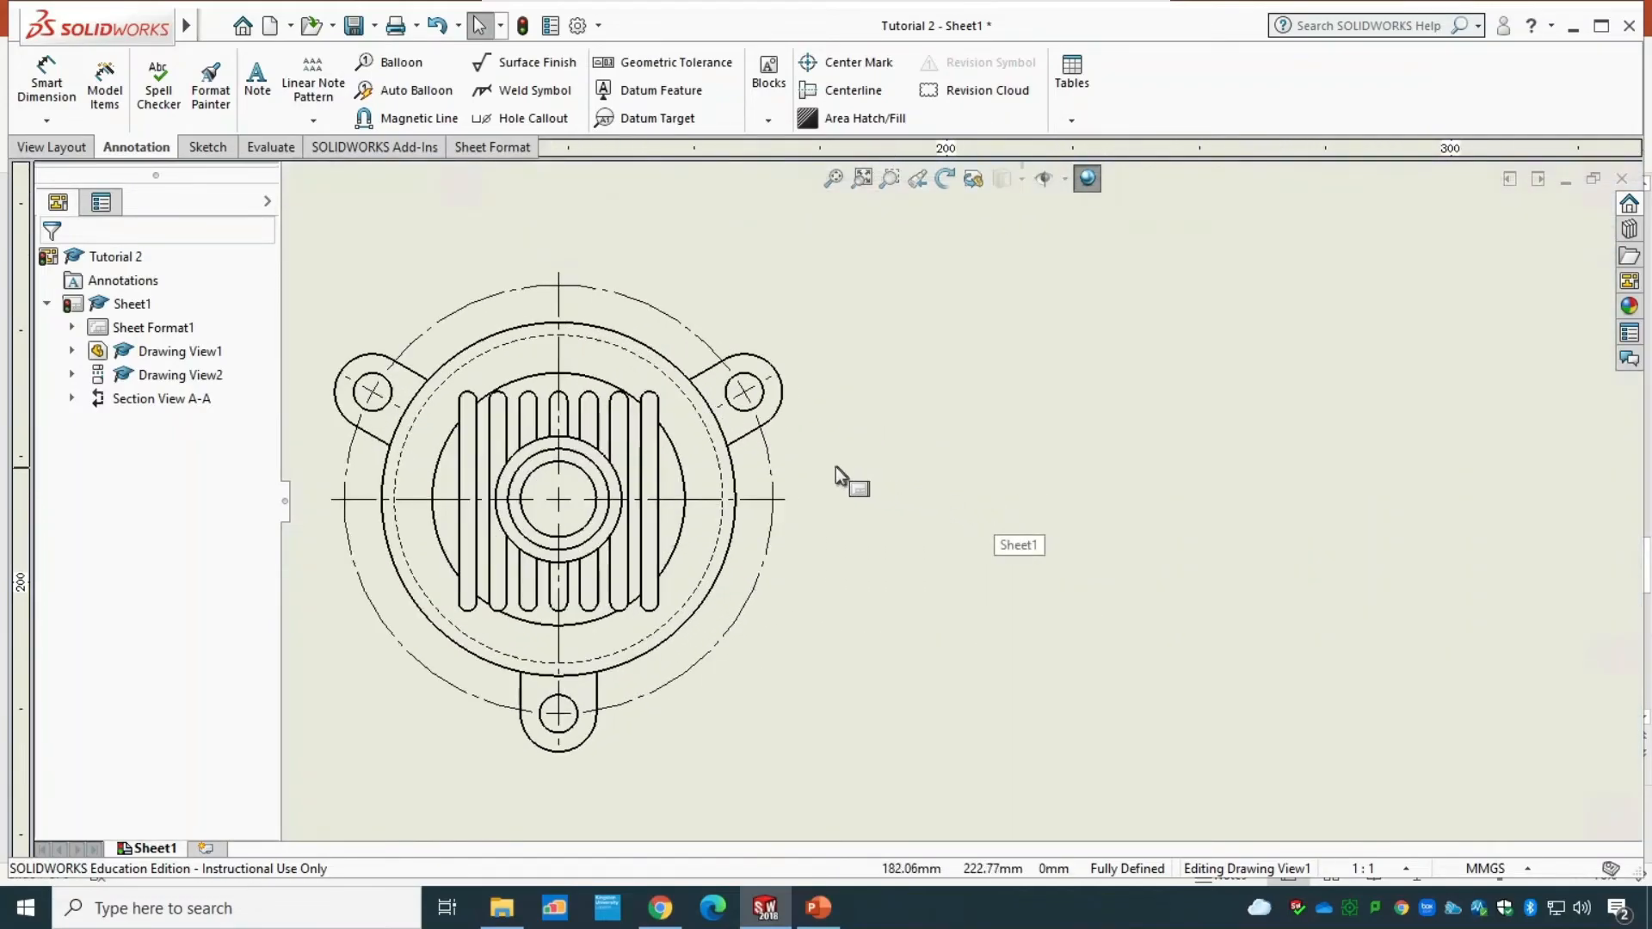
scroll(820, 465, up, 1)
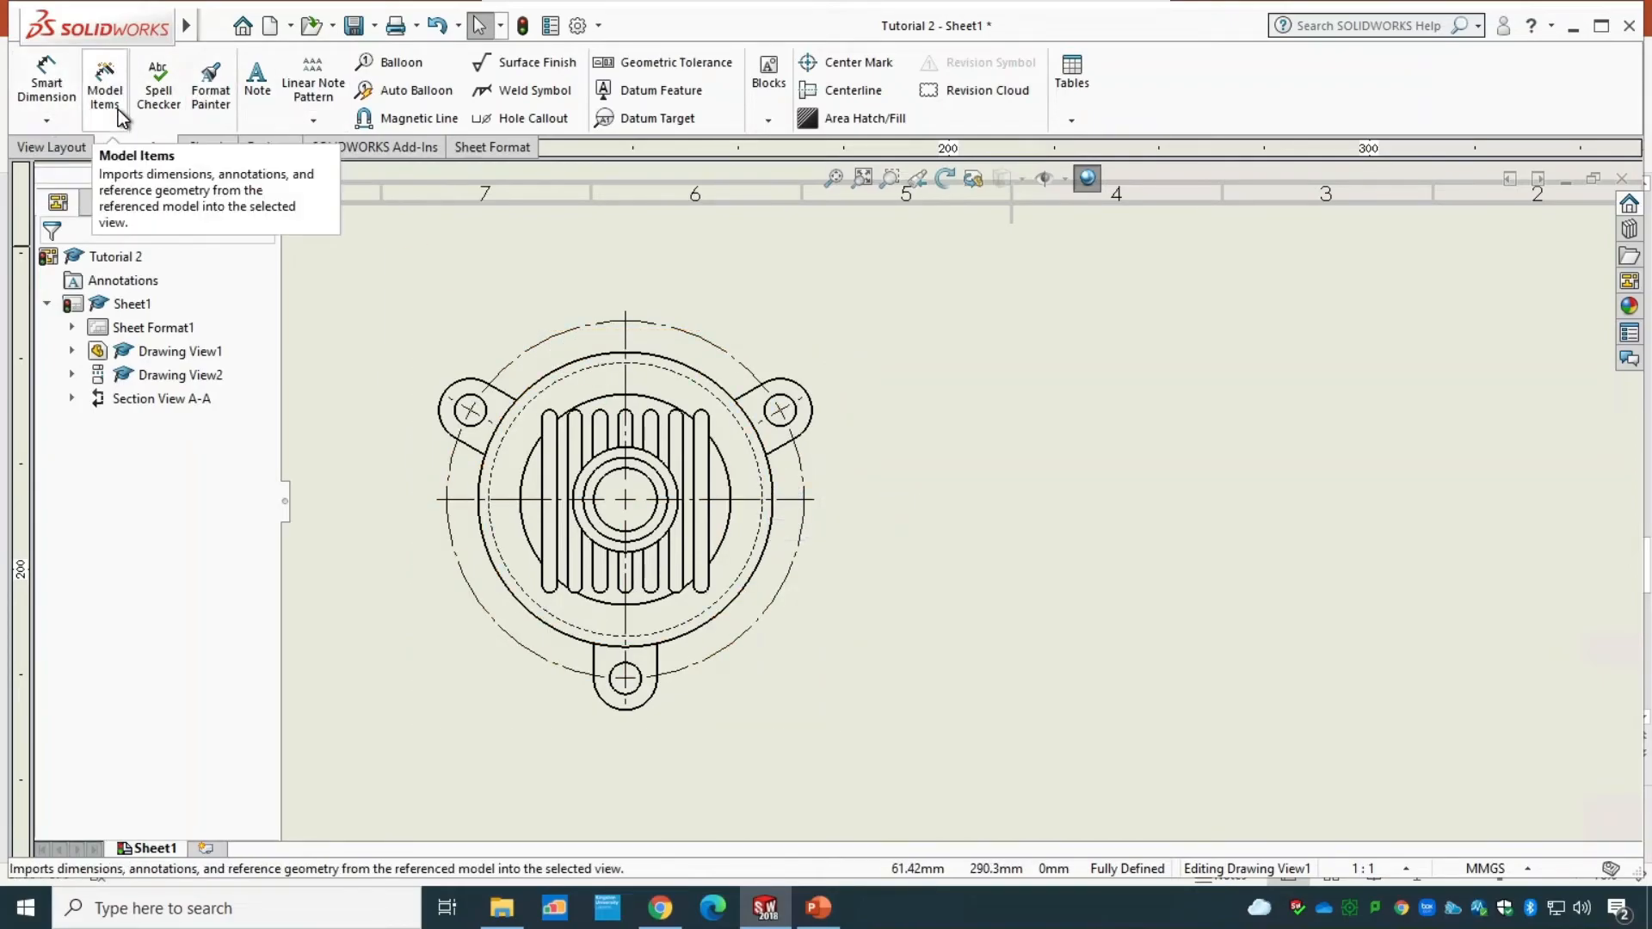
click(105, 91)
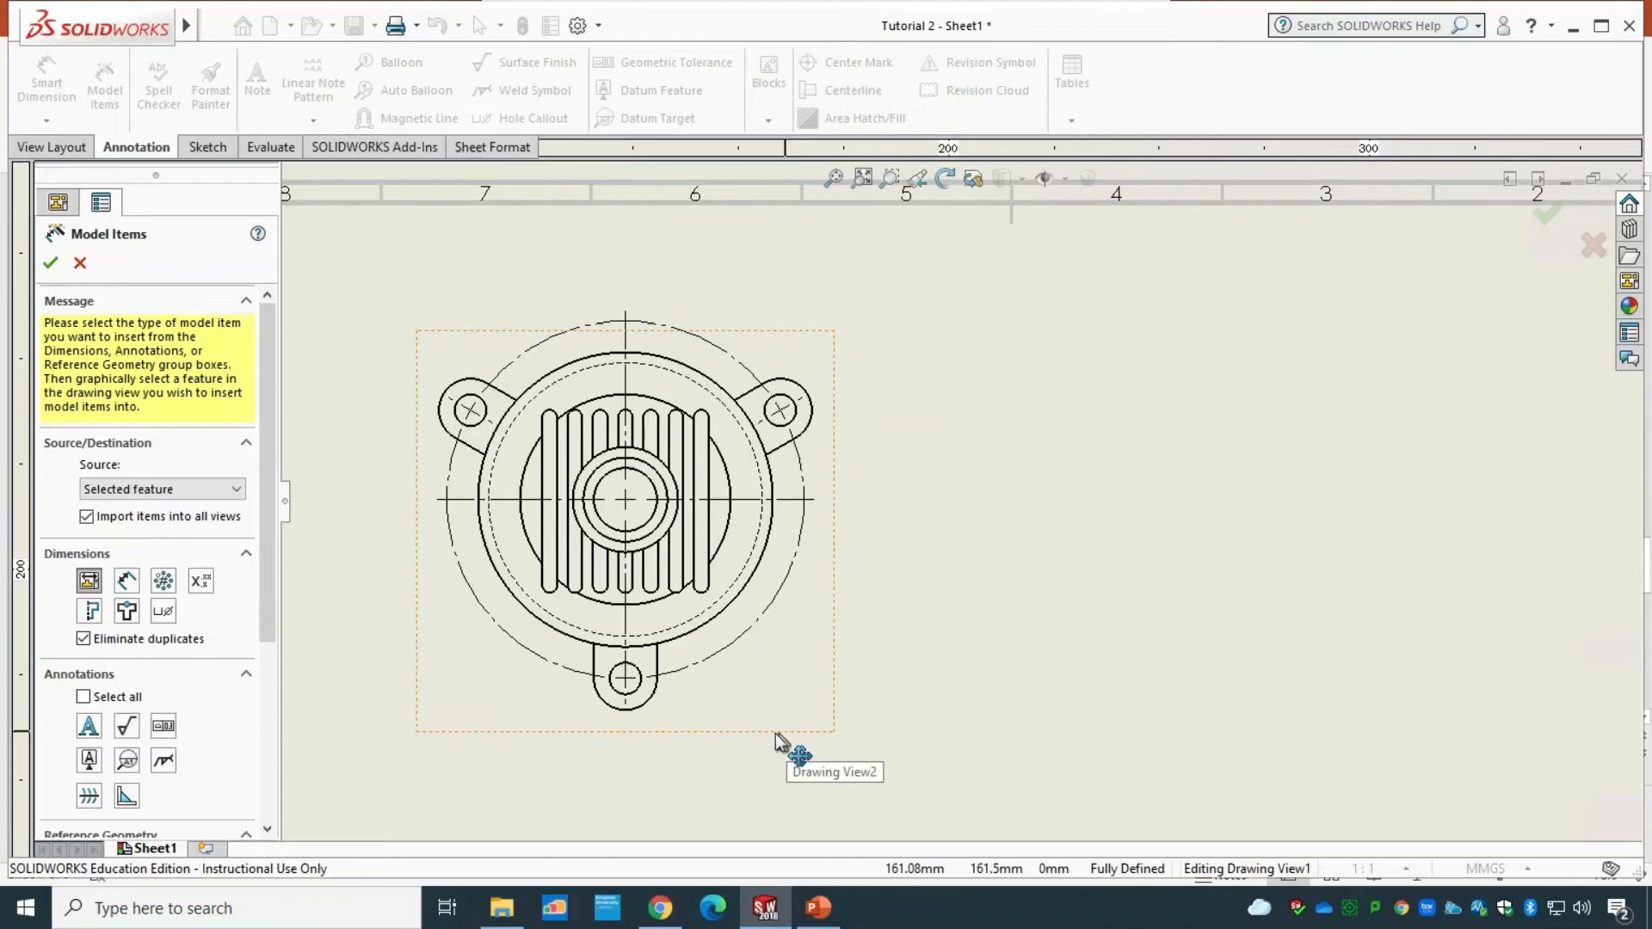
click(126, 581)
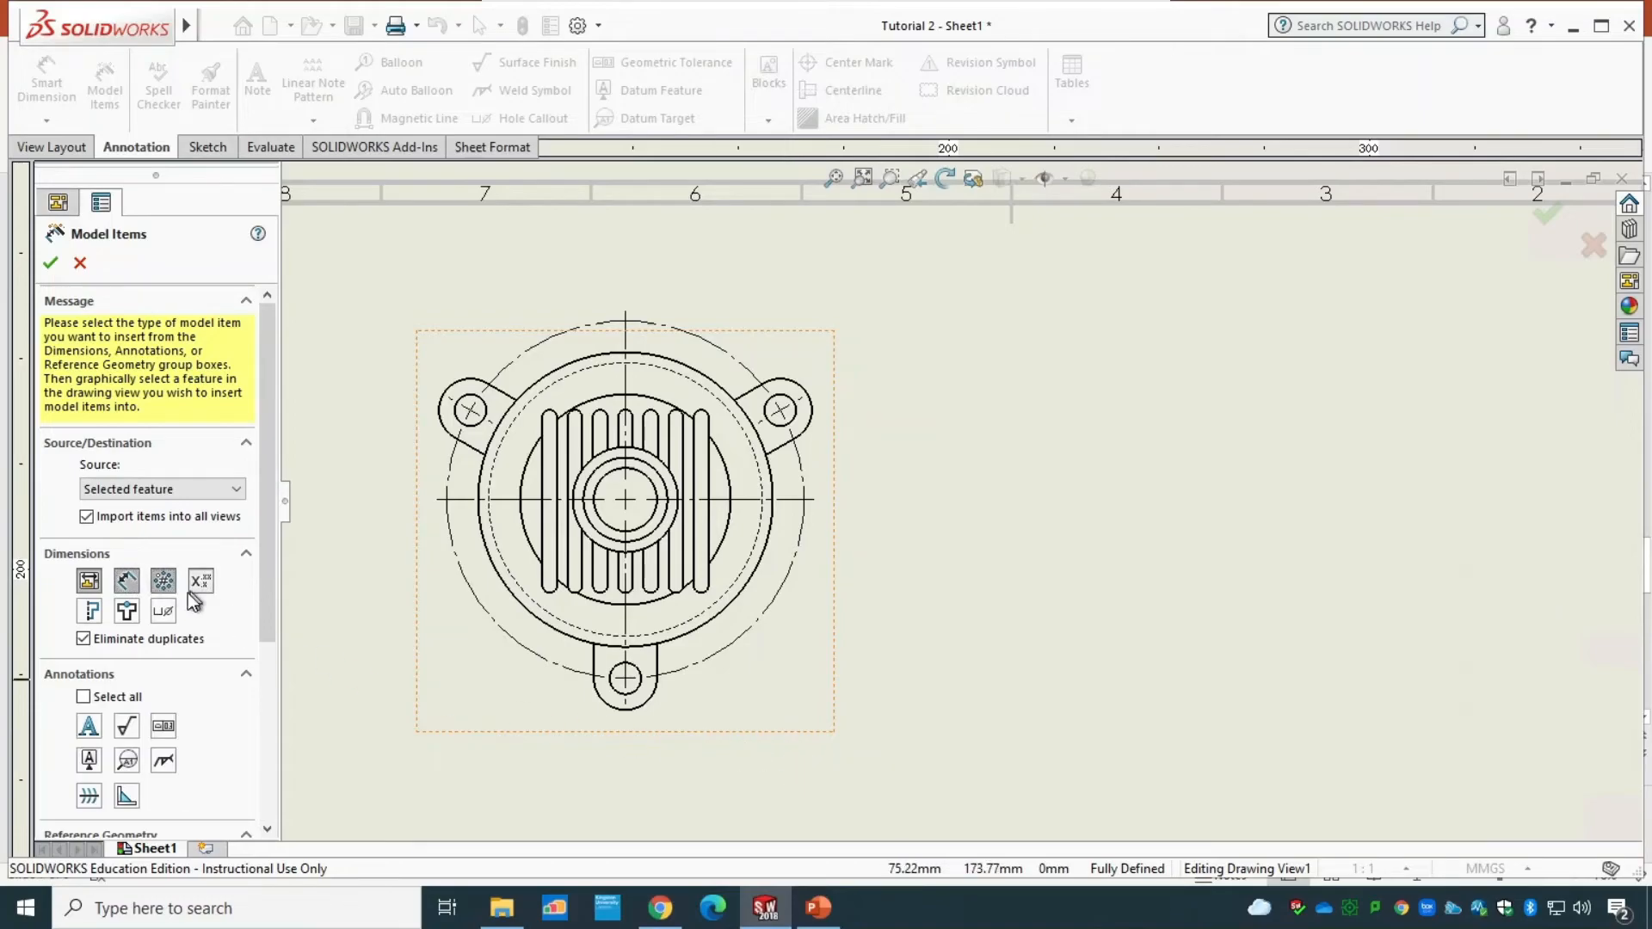
click(199, 581)
click(155, 612)
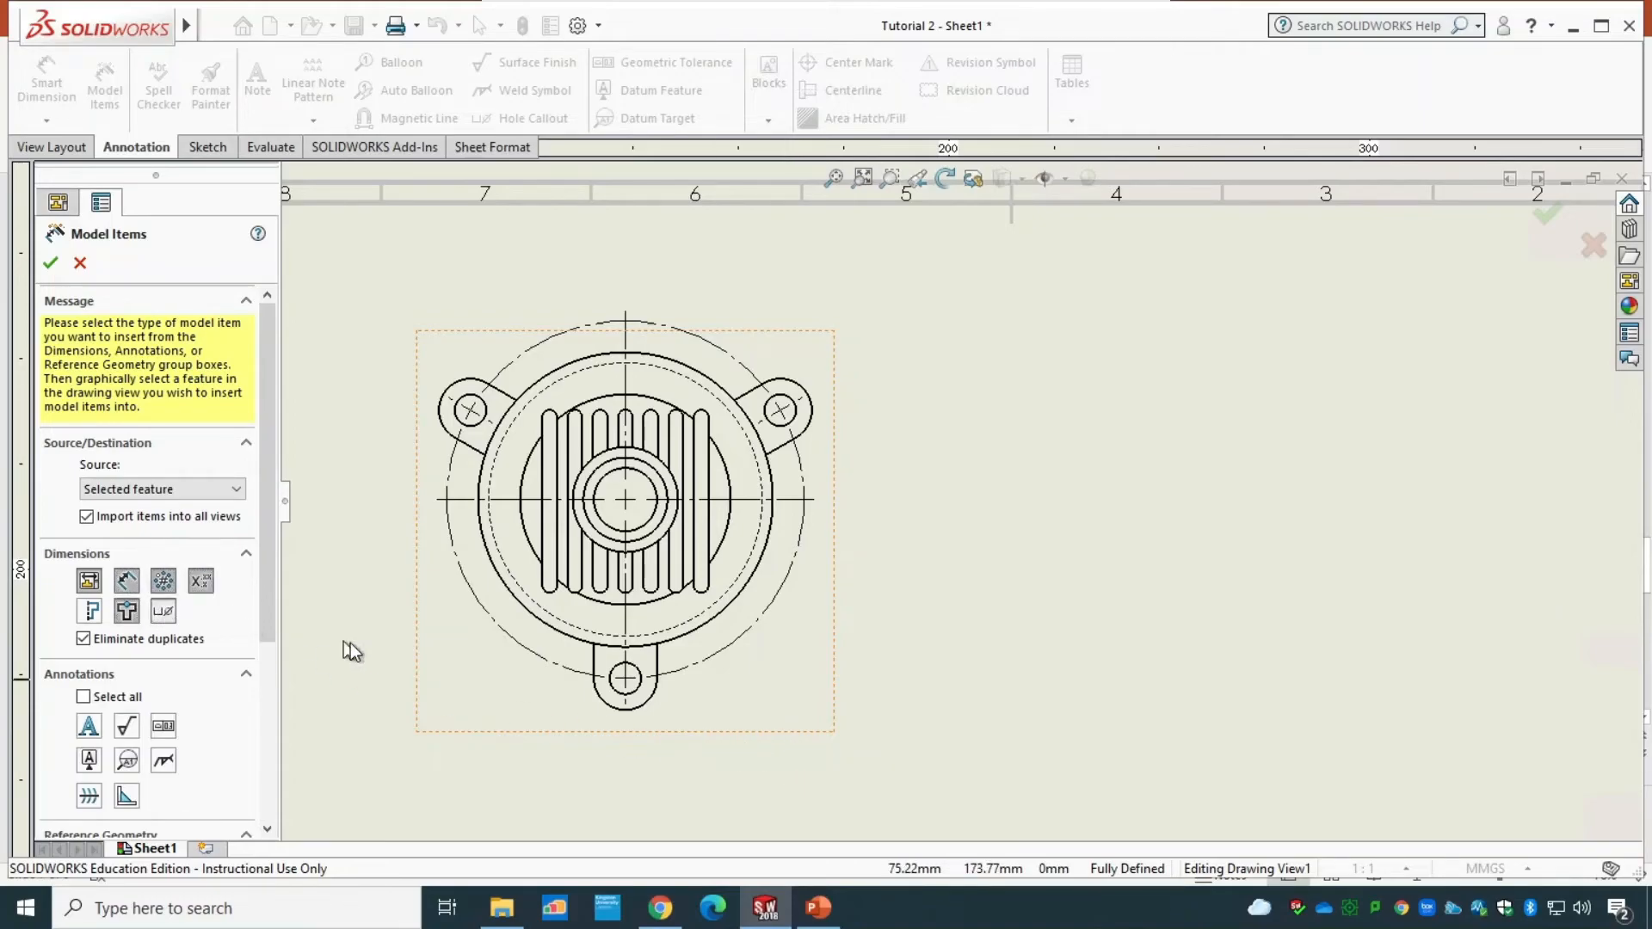
click(730, 731)
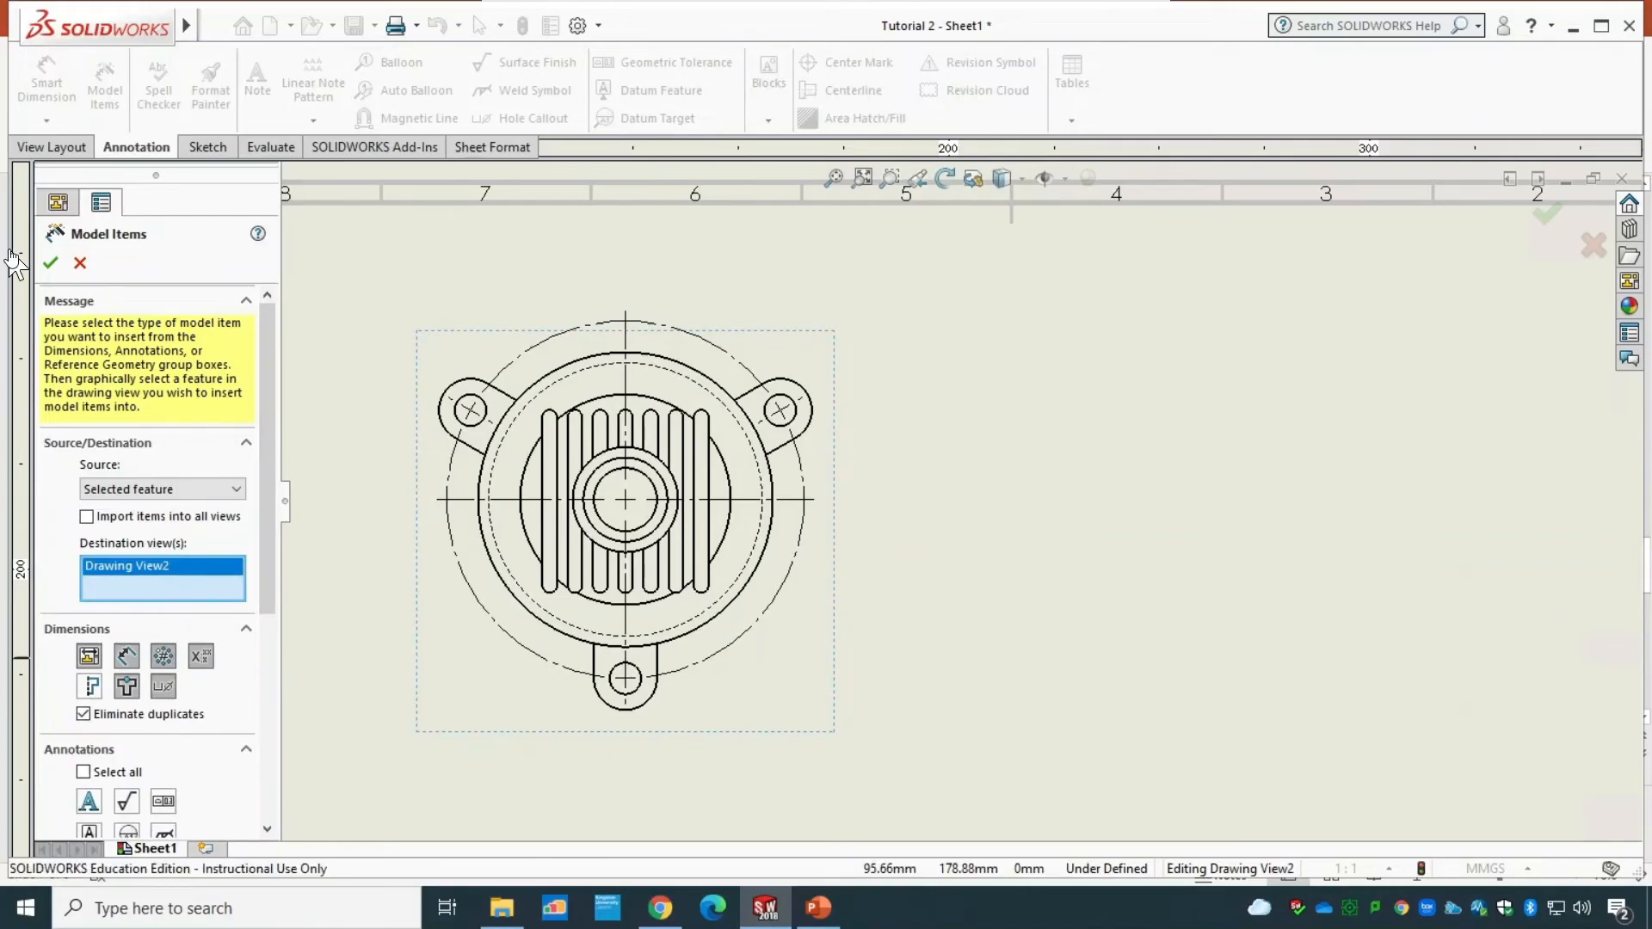
click(50, 263)
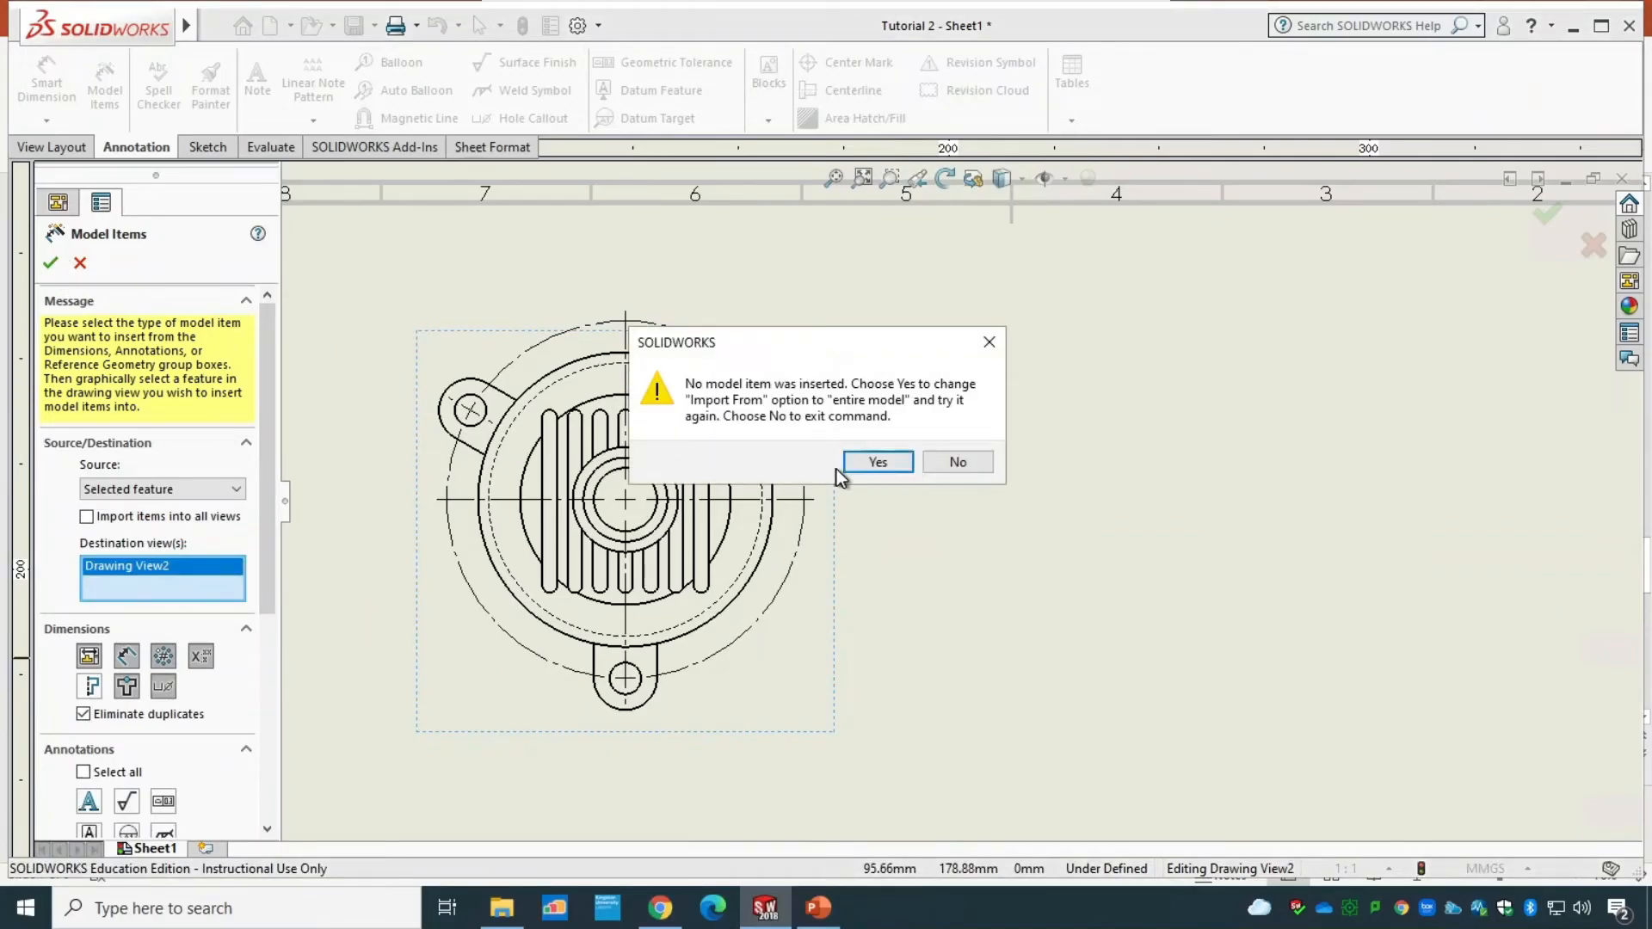
click(869, 463)
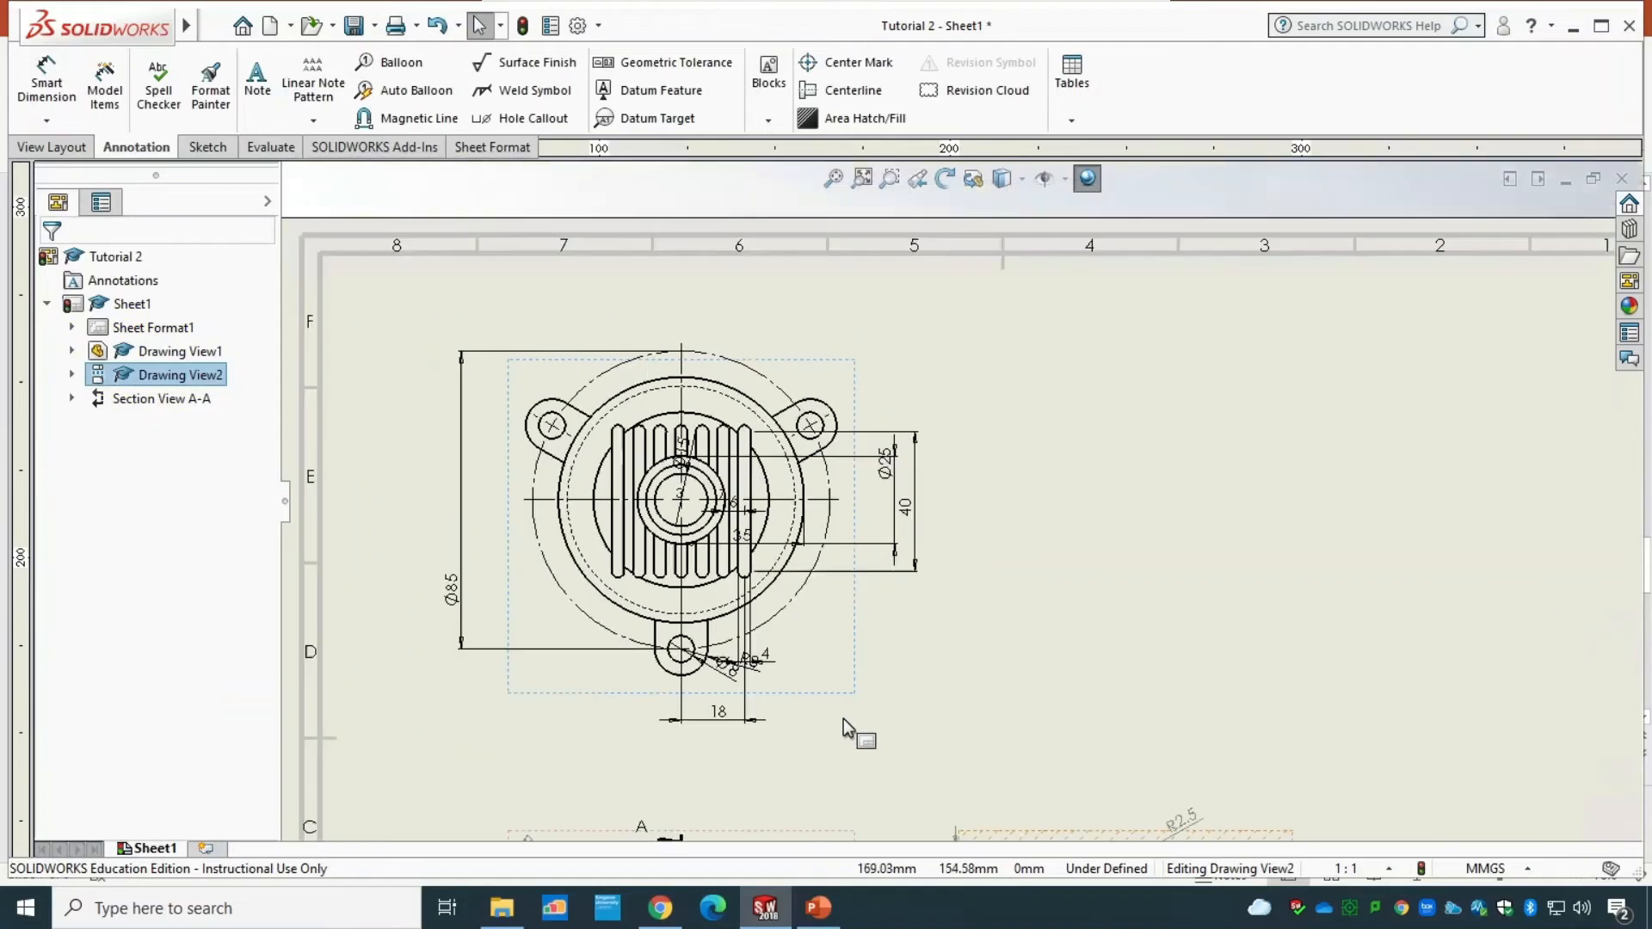
- Move the Ø85 dimension farther outside the top view with its text centered, and bring the Ø25 dimension closer to the view
scroll(1049, 679, down, 2)
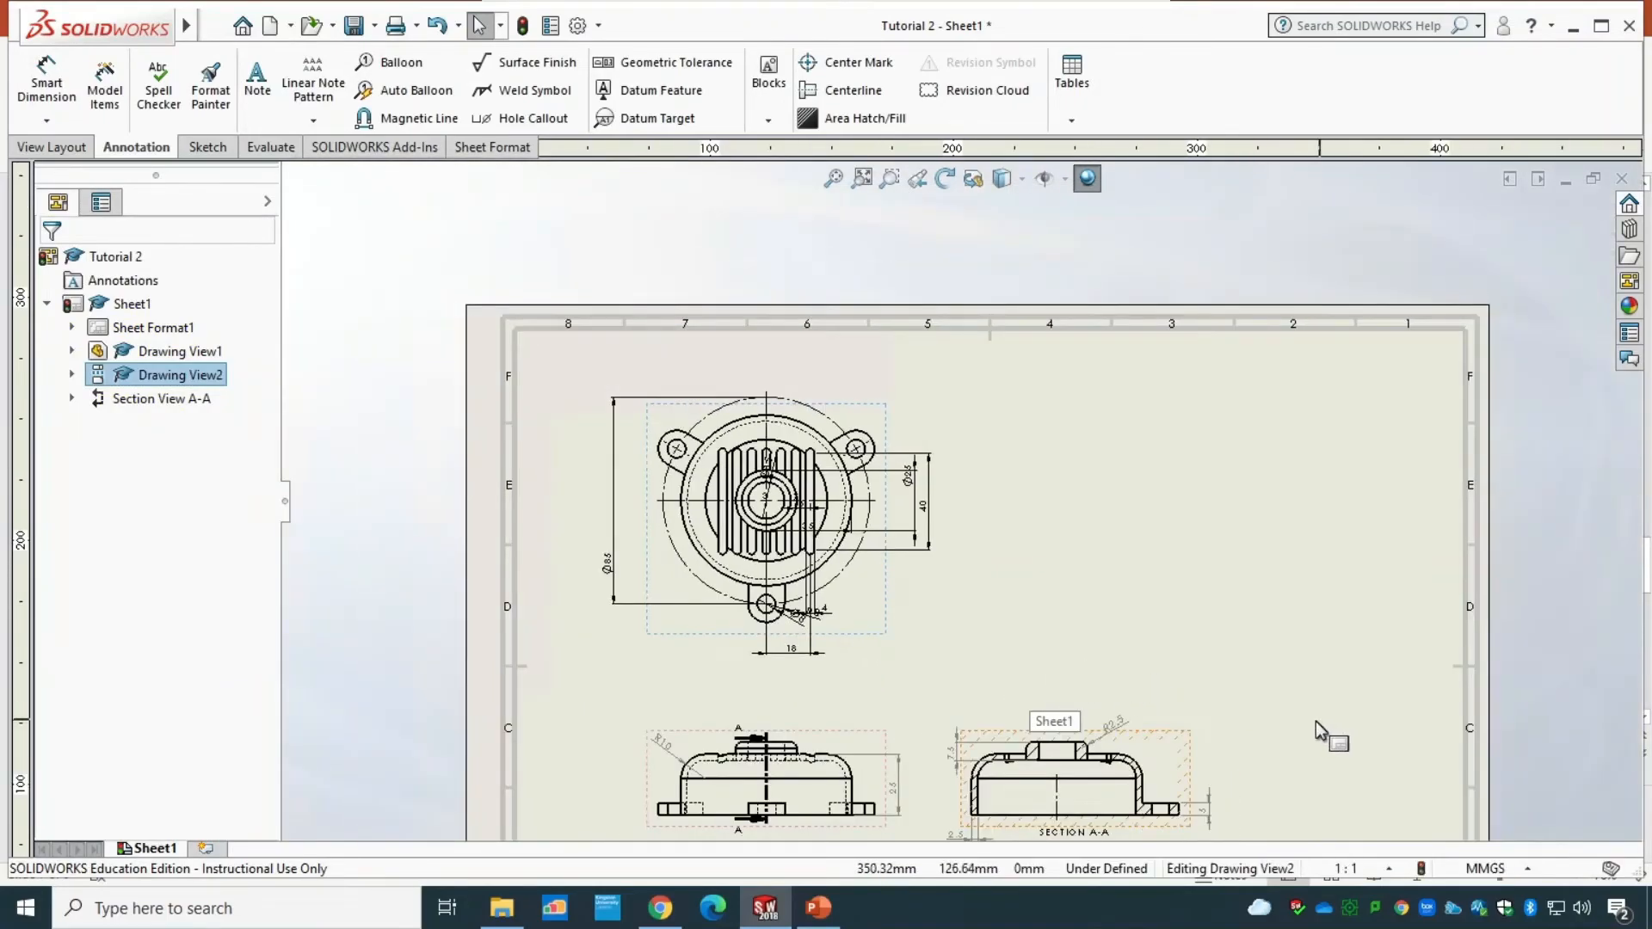
scroll(1302, 730, up, 2)
scroll(1113, 499, down, 2)
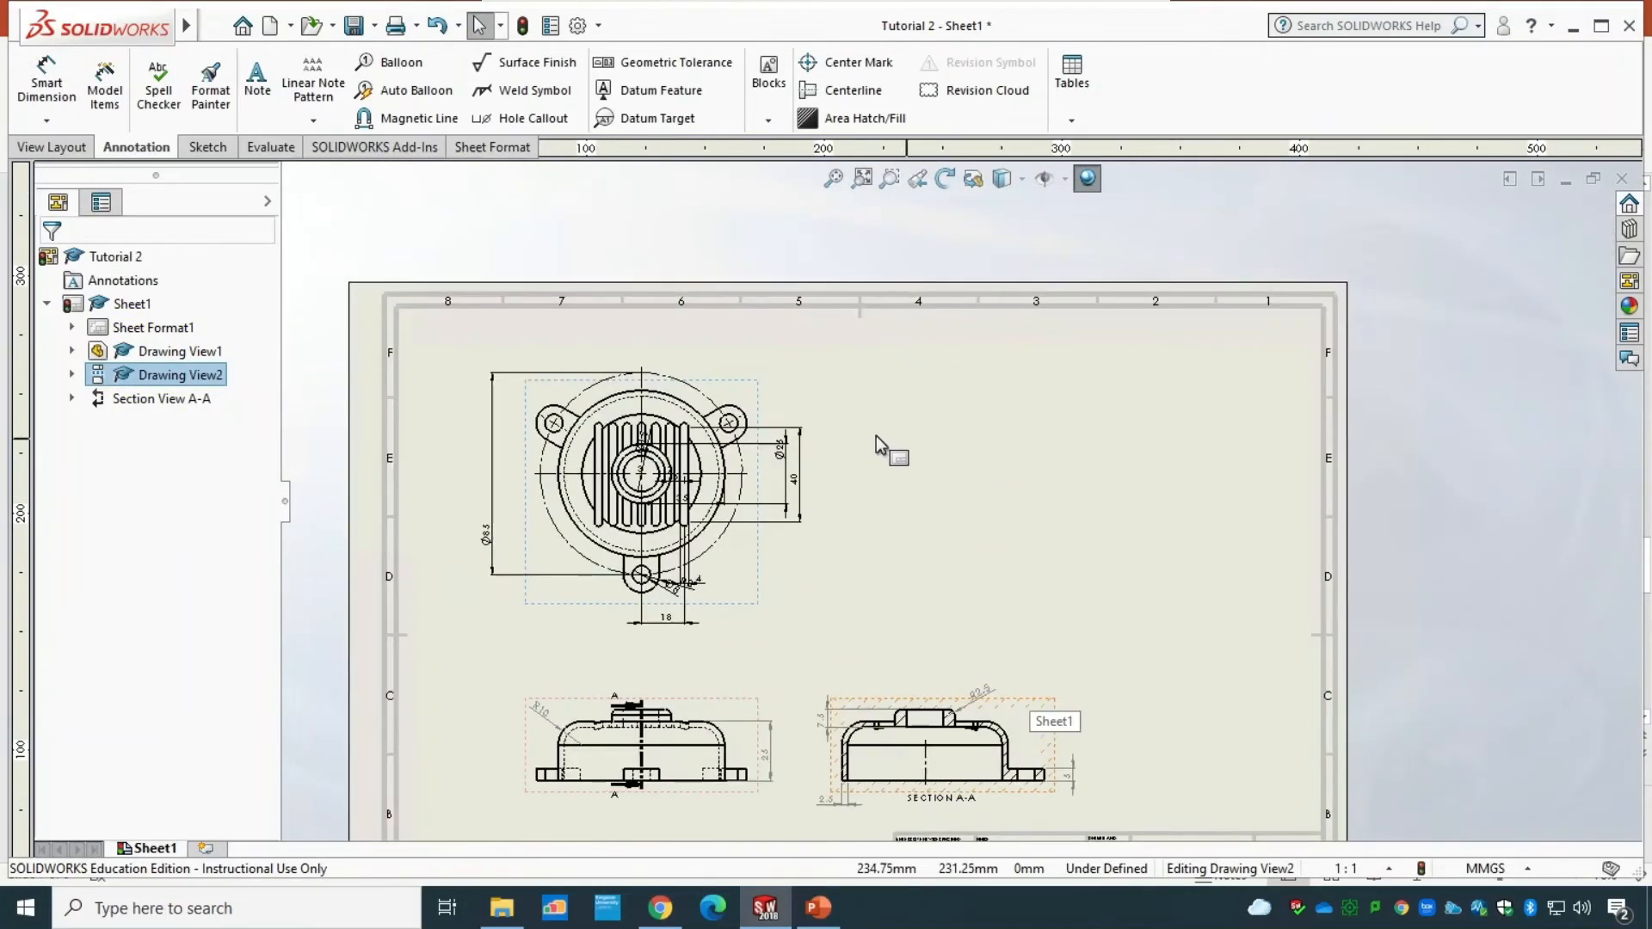
scroll(808, 423, down, 3)
scroll(563, 563, up, 2)
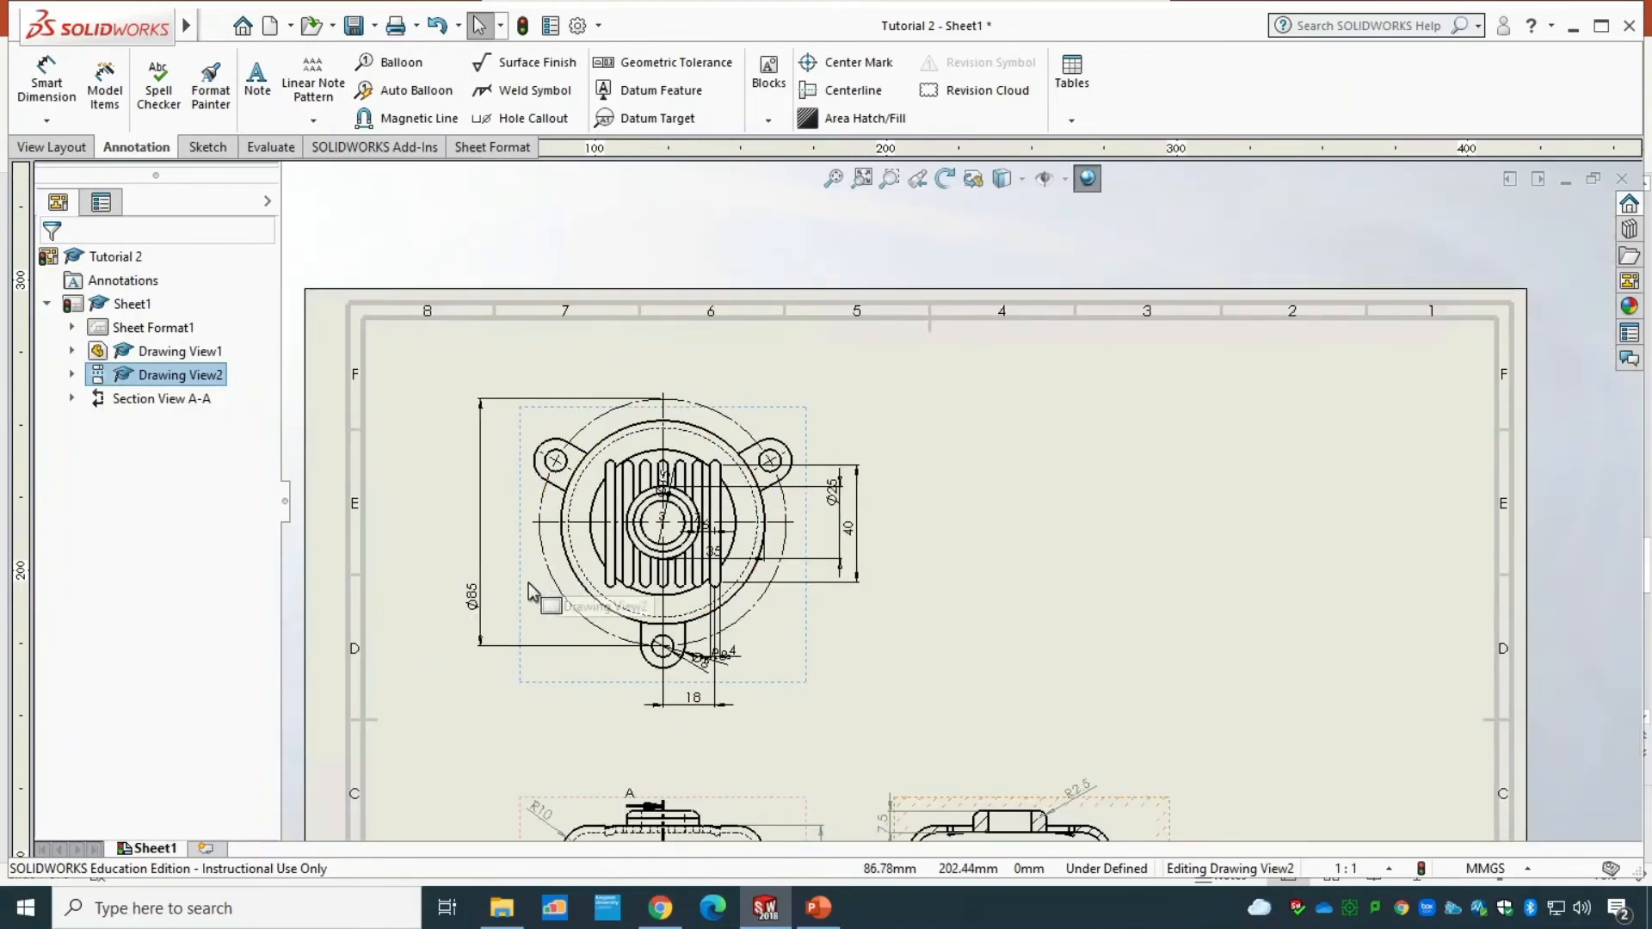
scroll(530, 591, up, 1)
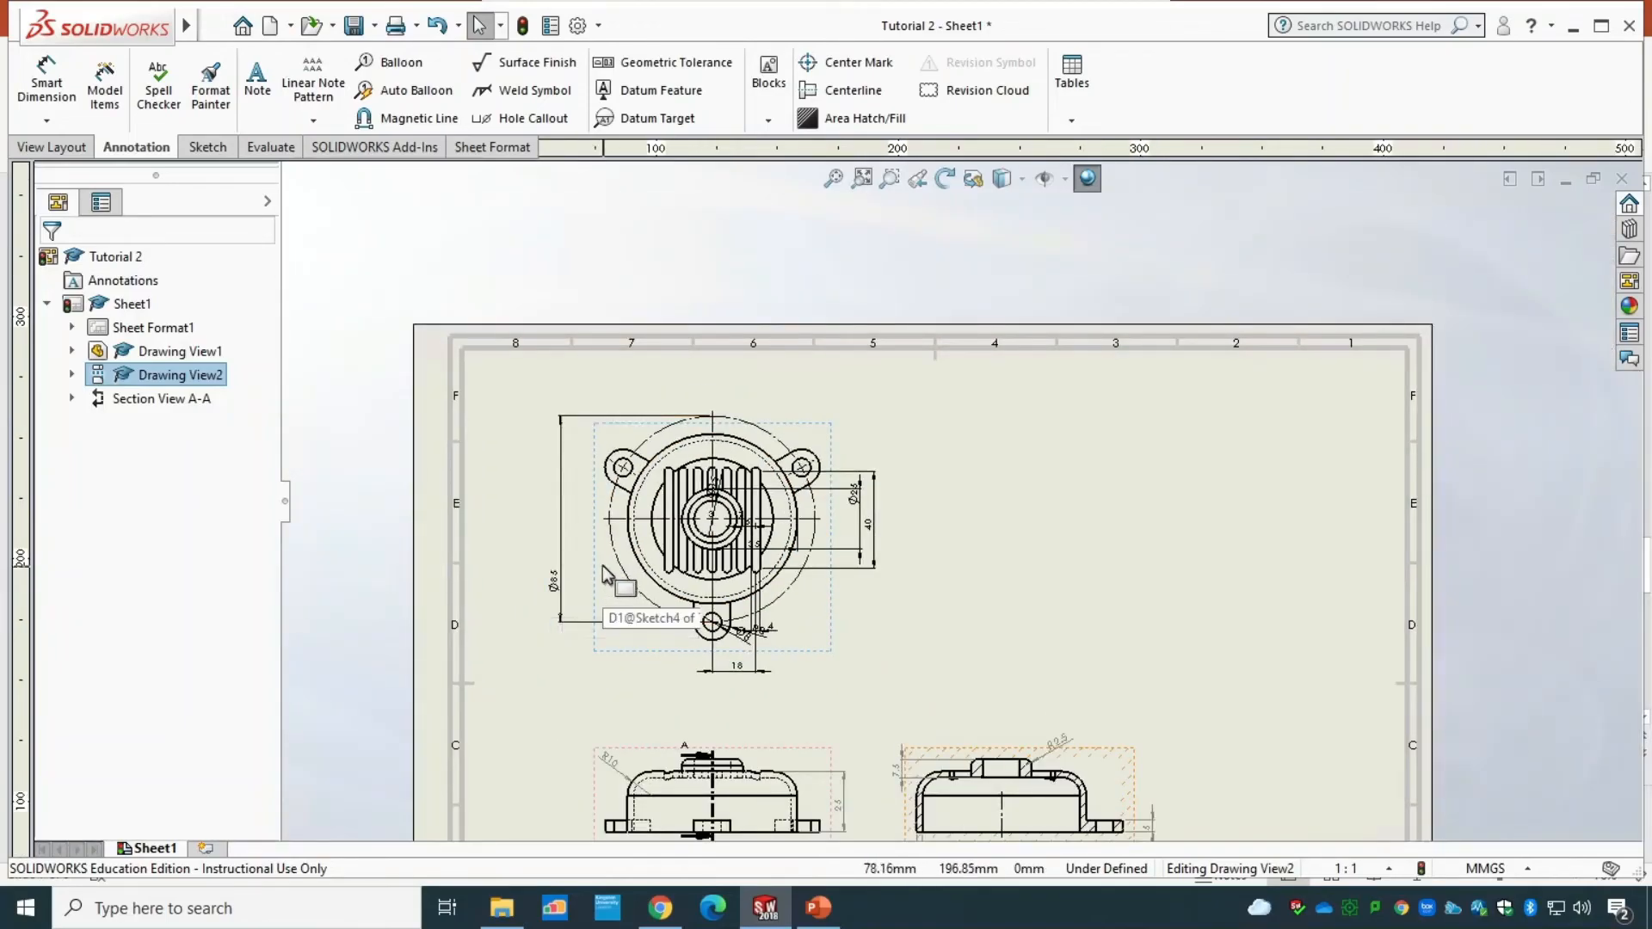
drag(549, 582, 550, 542)
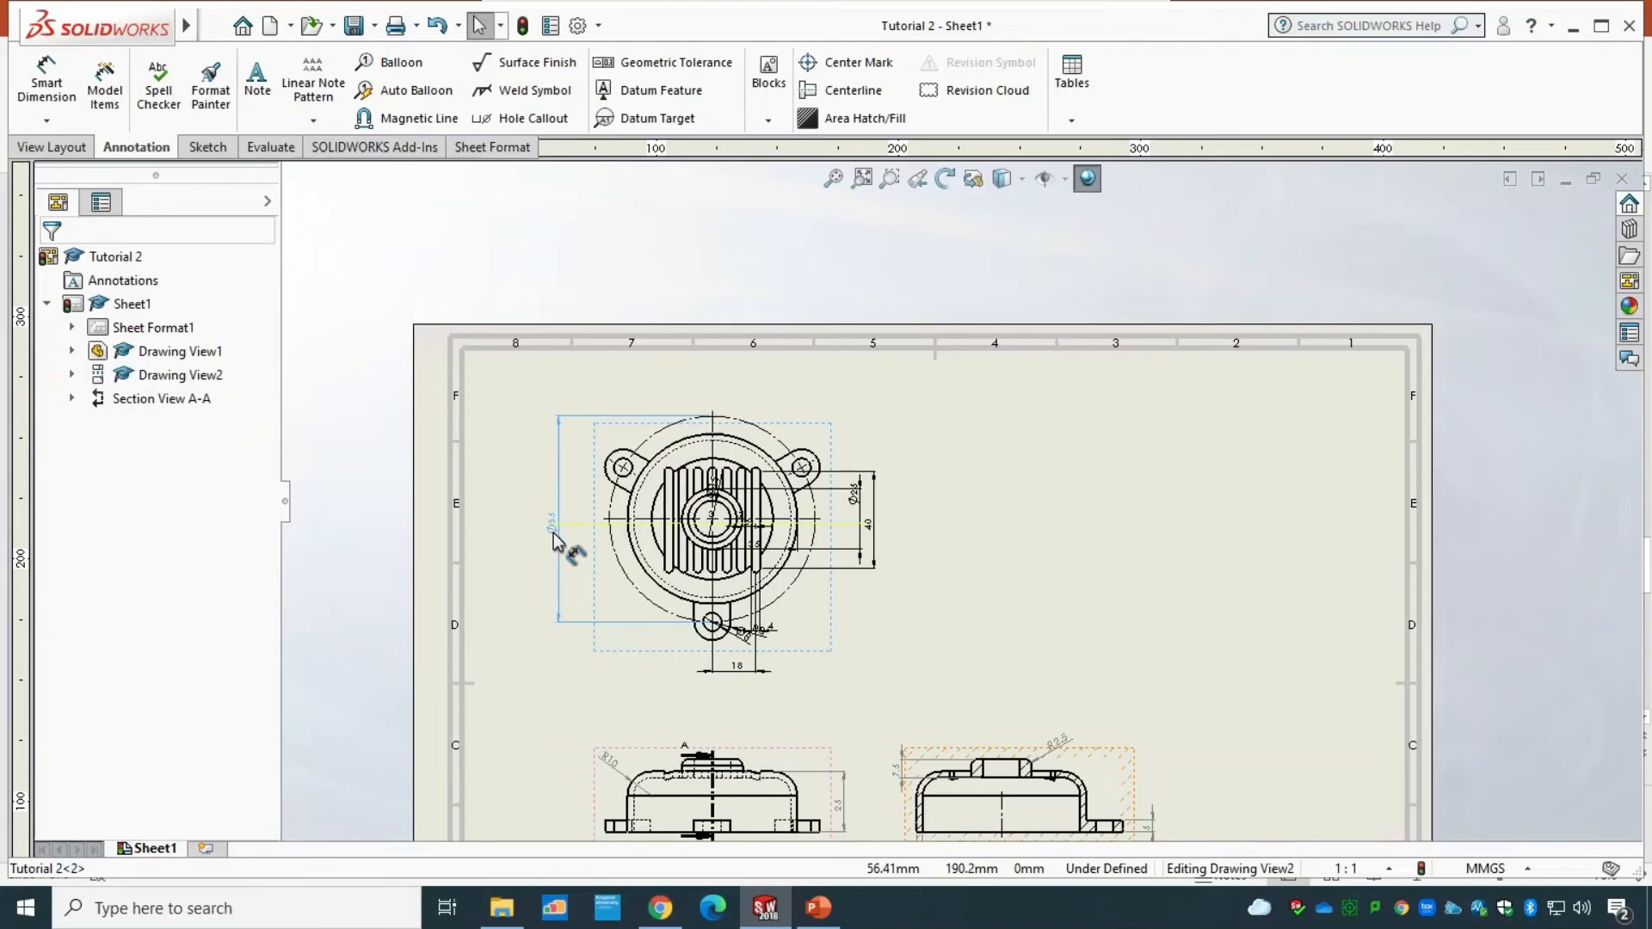
mouse_move(558, 540)
mouse_down()
mouse_move(571, 542)
mouse_move(535, 544)
mouse_up()
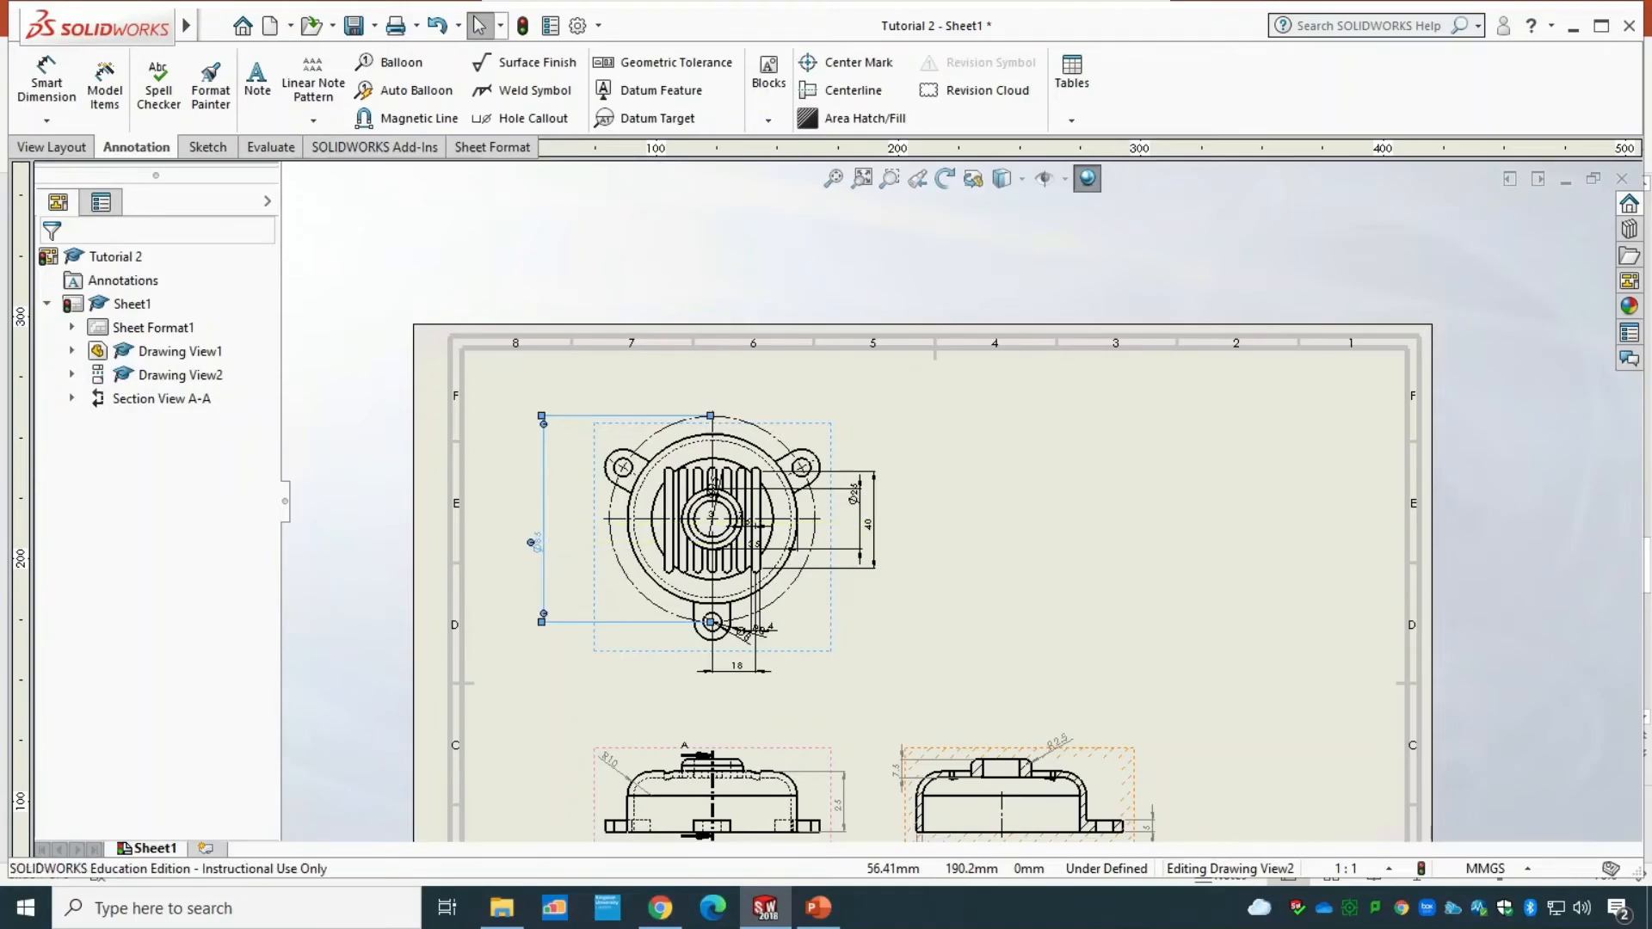
scroll(852, 533, down, 2)
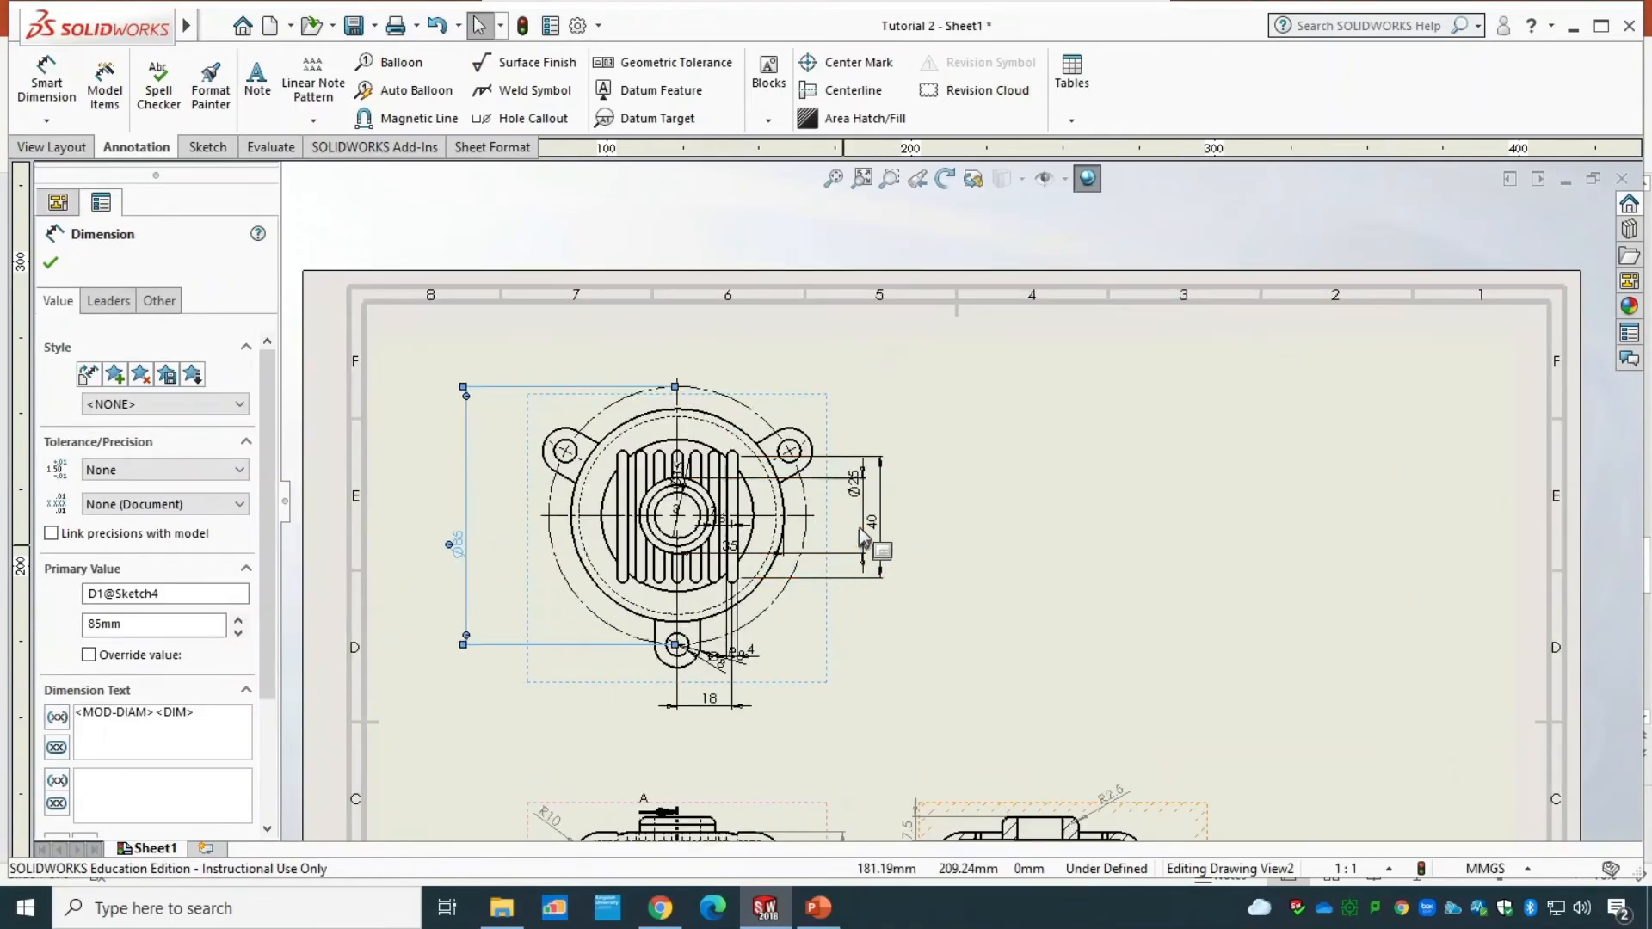
drag(867, 531, 860, 548)
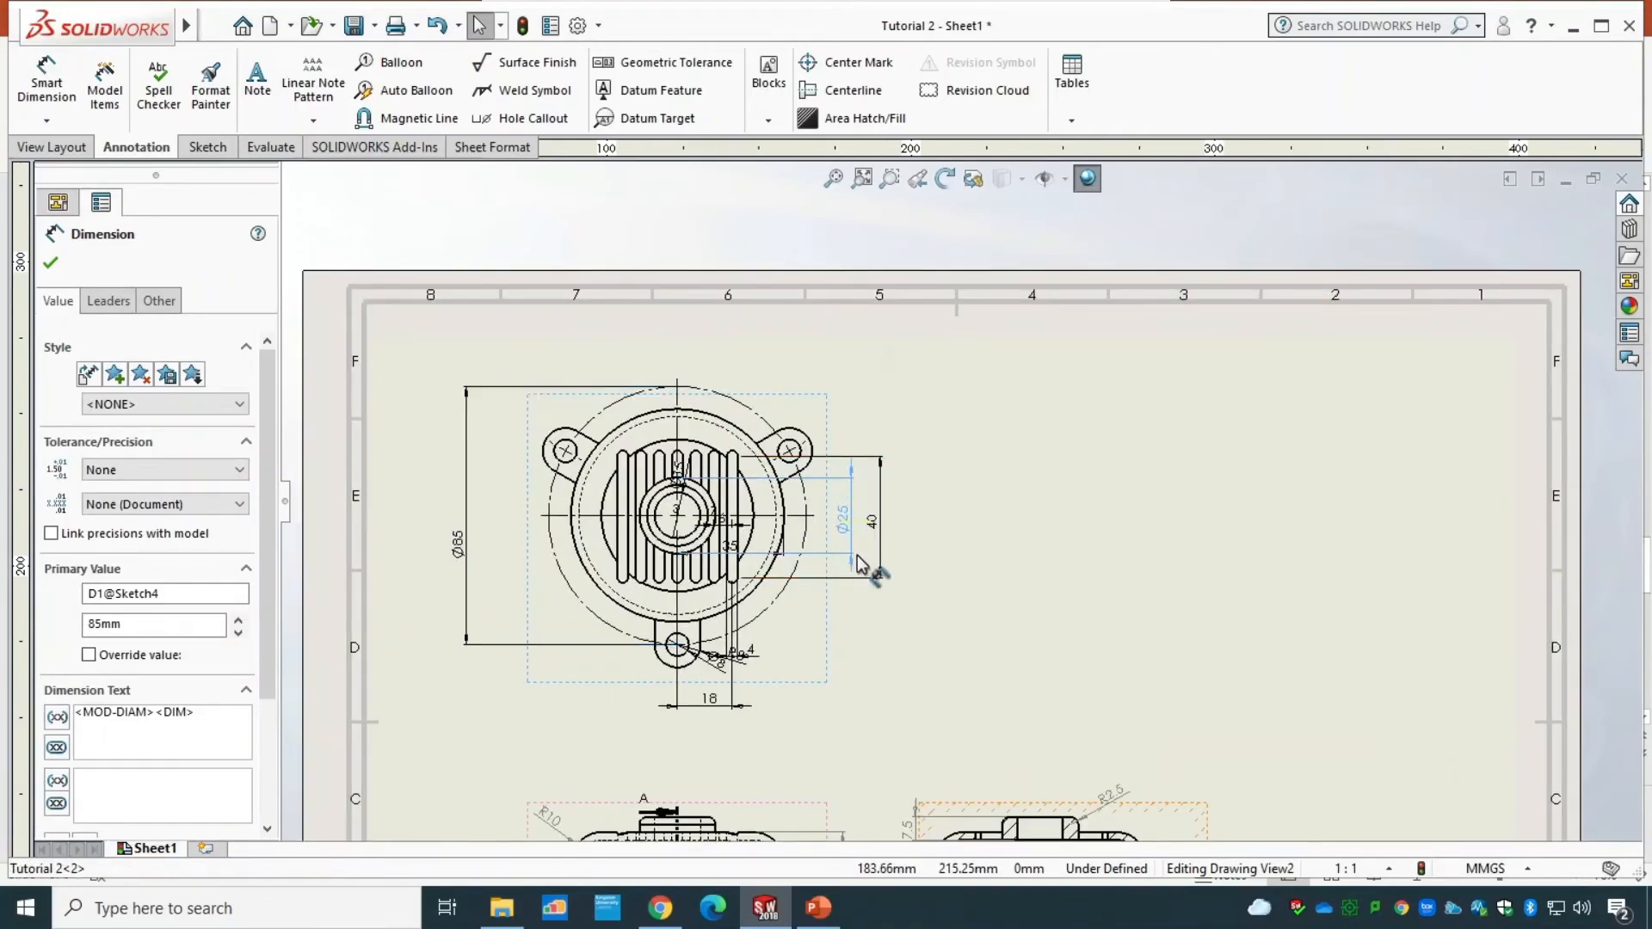
- Check the reference slide in PowerPoint, and in SOLIDWORKS spread the overlapping R8, 4 and Ø8 dimensions away from the lower lug
click(825, 916)
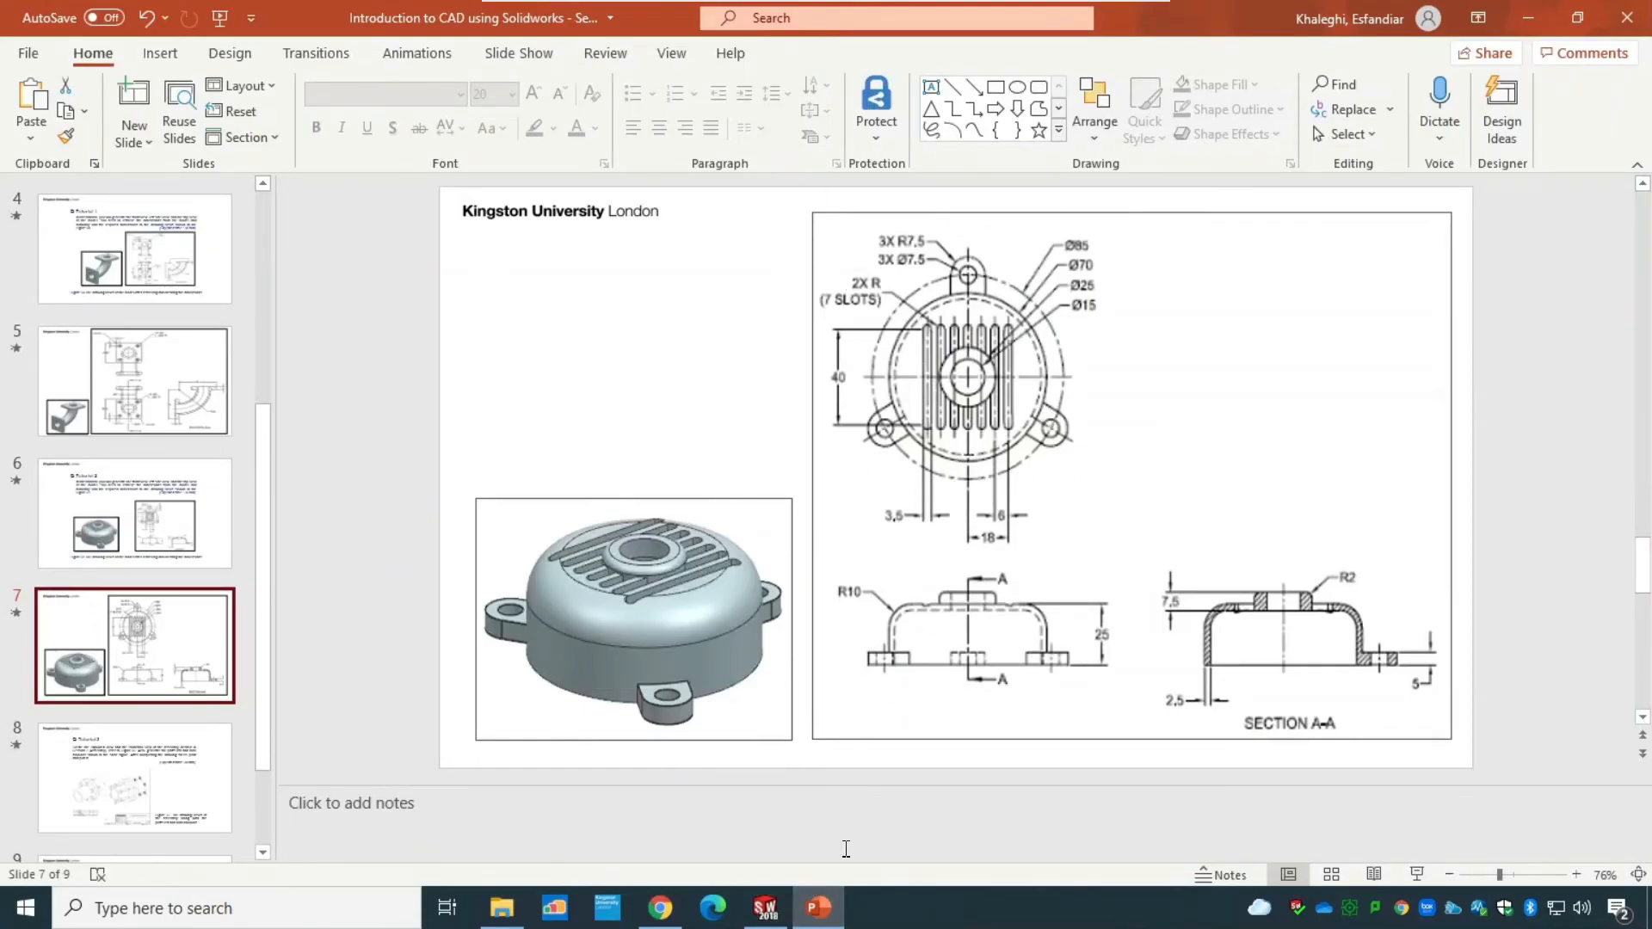
click(765, 908)
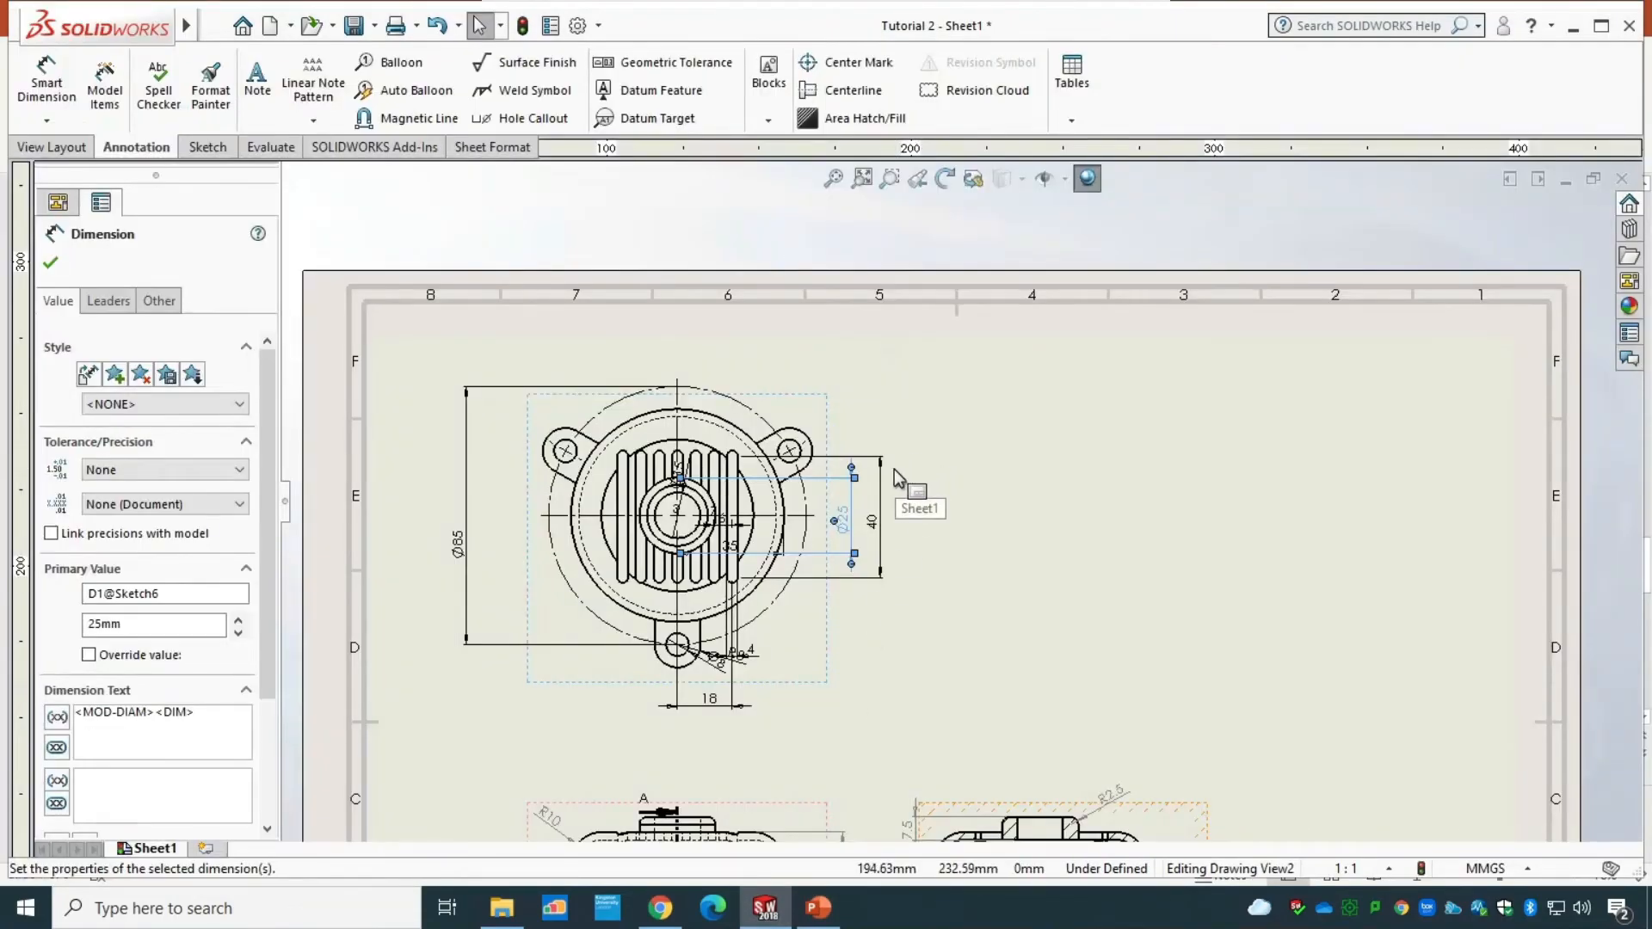
click(714, 661)
click(842, 732)
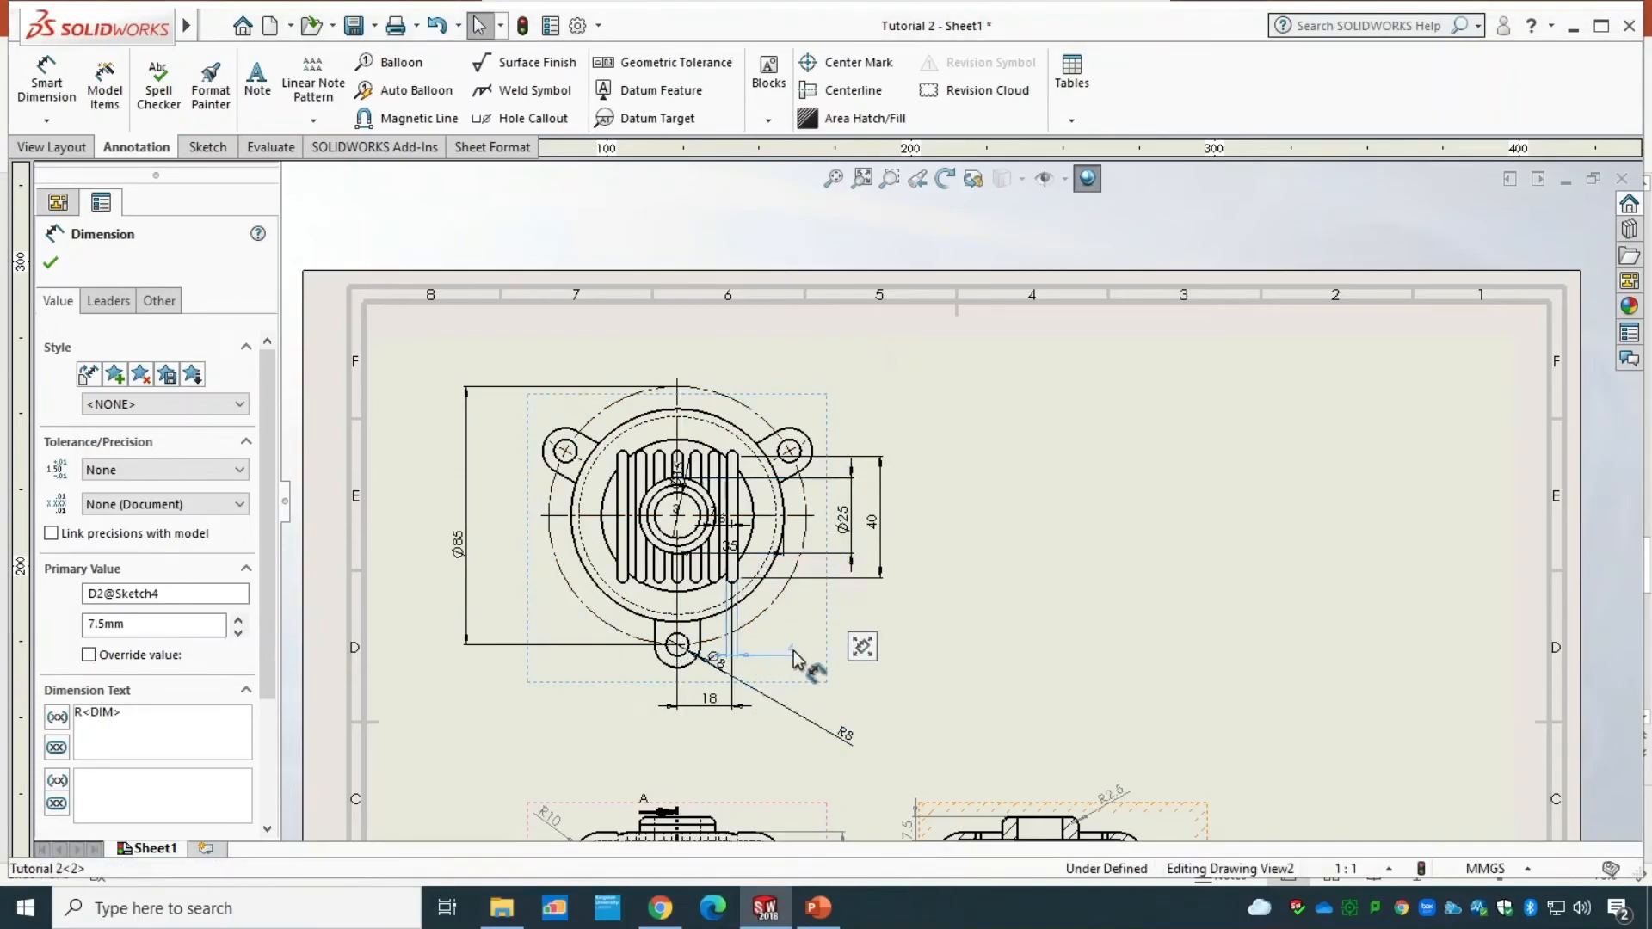
click(722, 664)
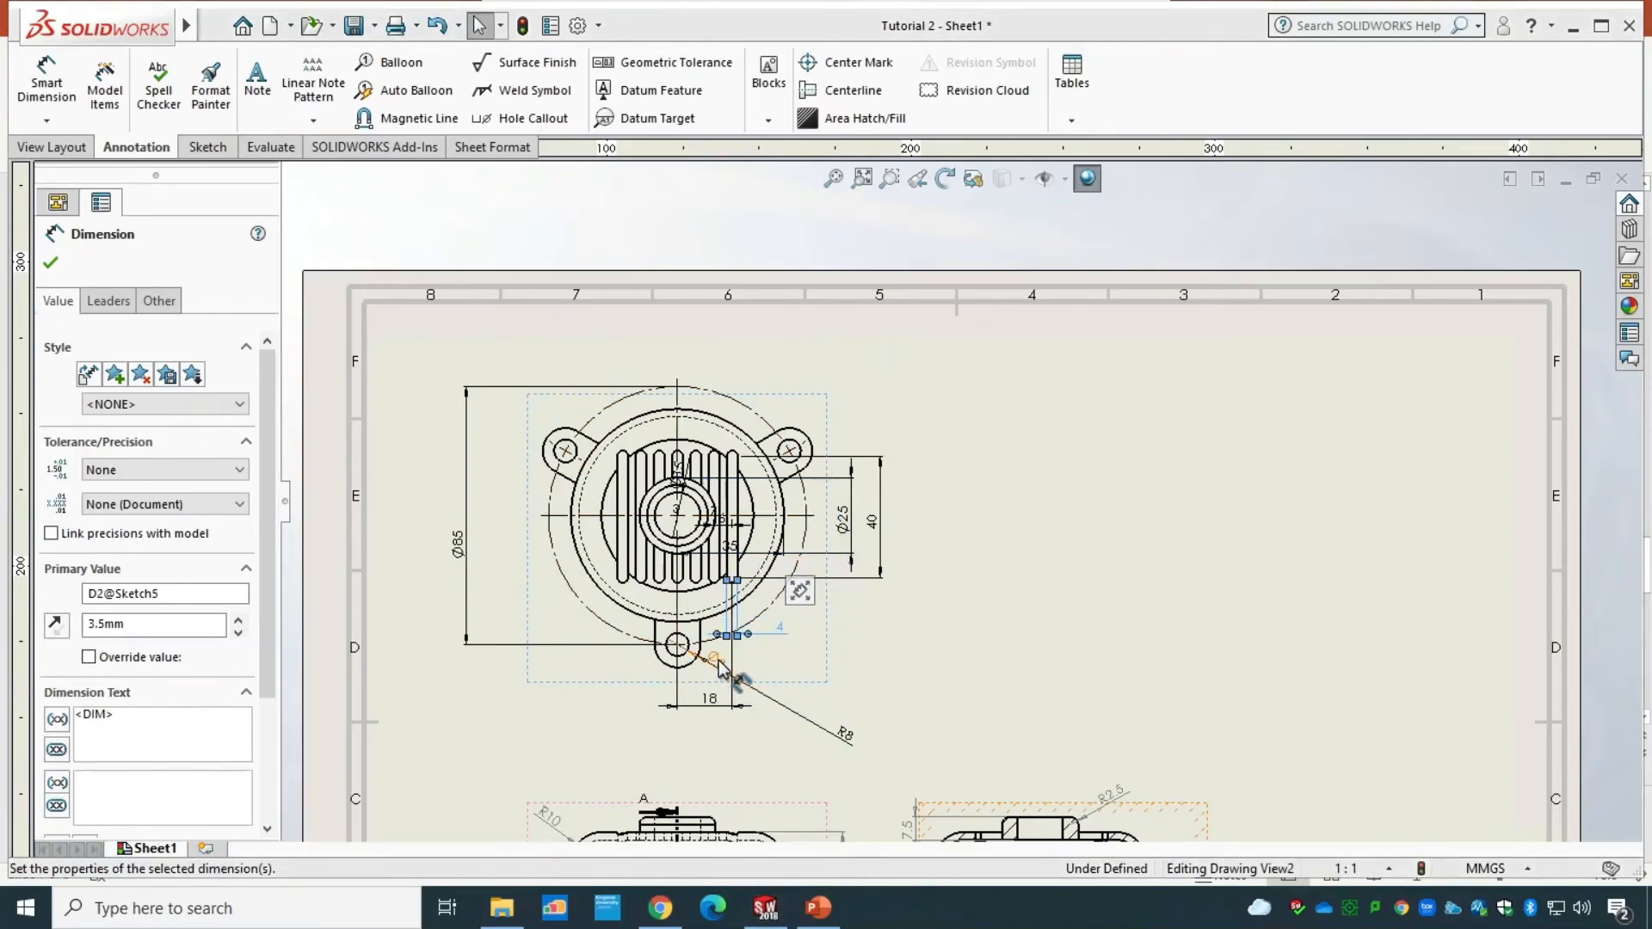
drag(718, 661, 854, 682)
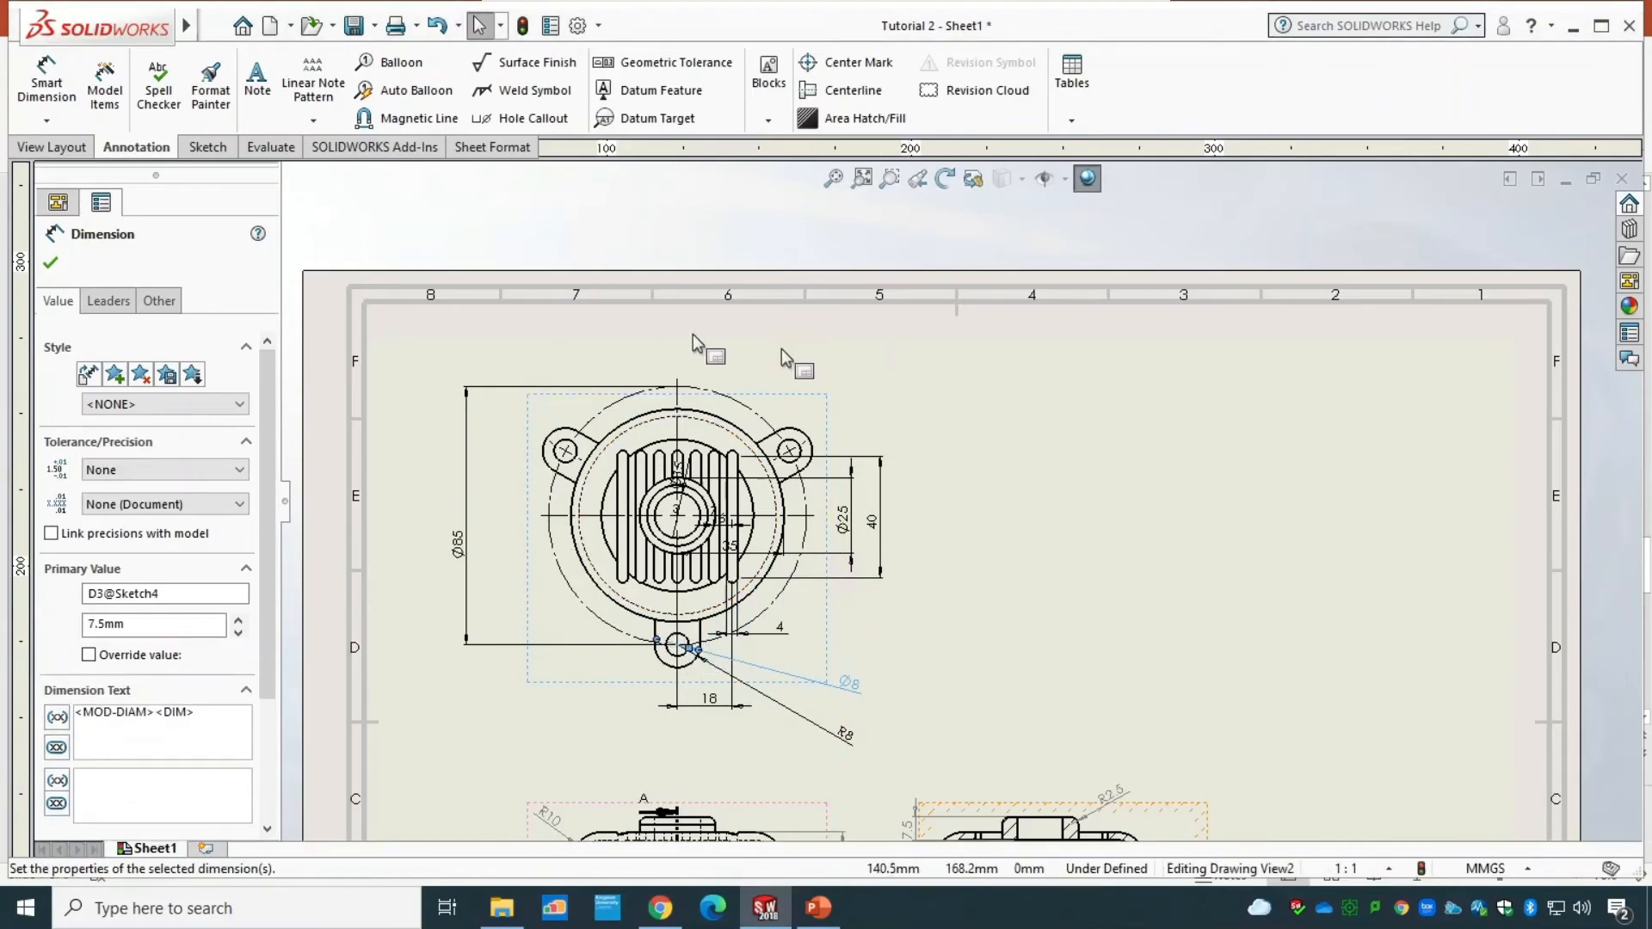
- Undo the dimension moves and the model dimension import in the top view
key(ctrl+z)
key(ctrl+z)
key(ctrl+z)
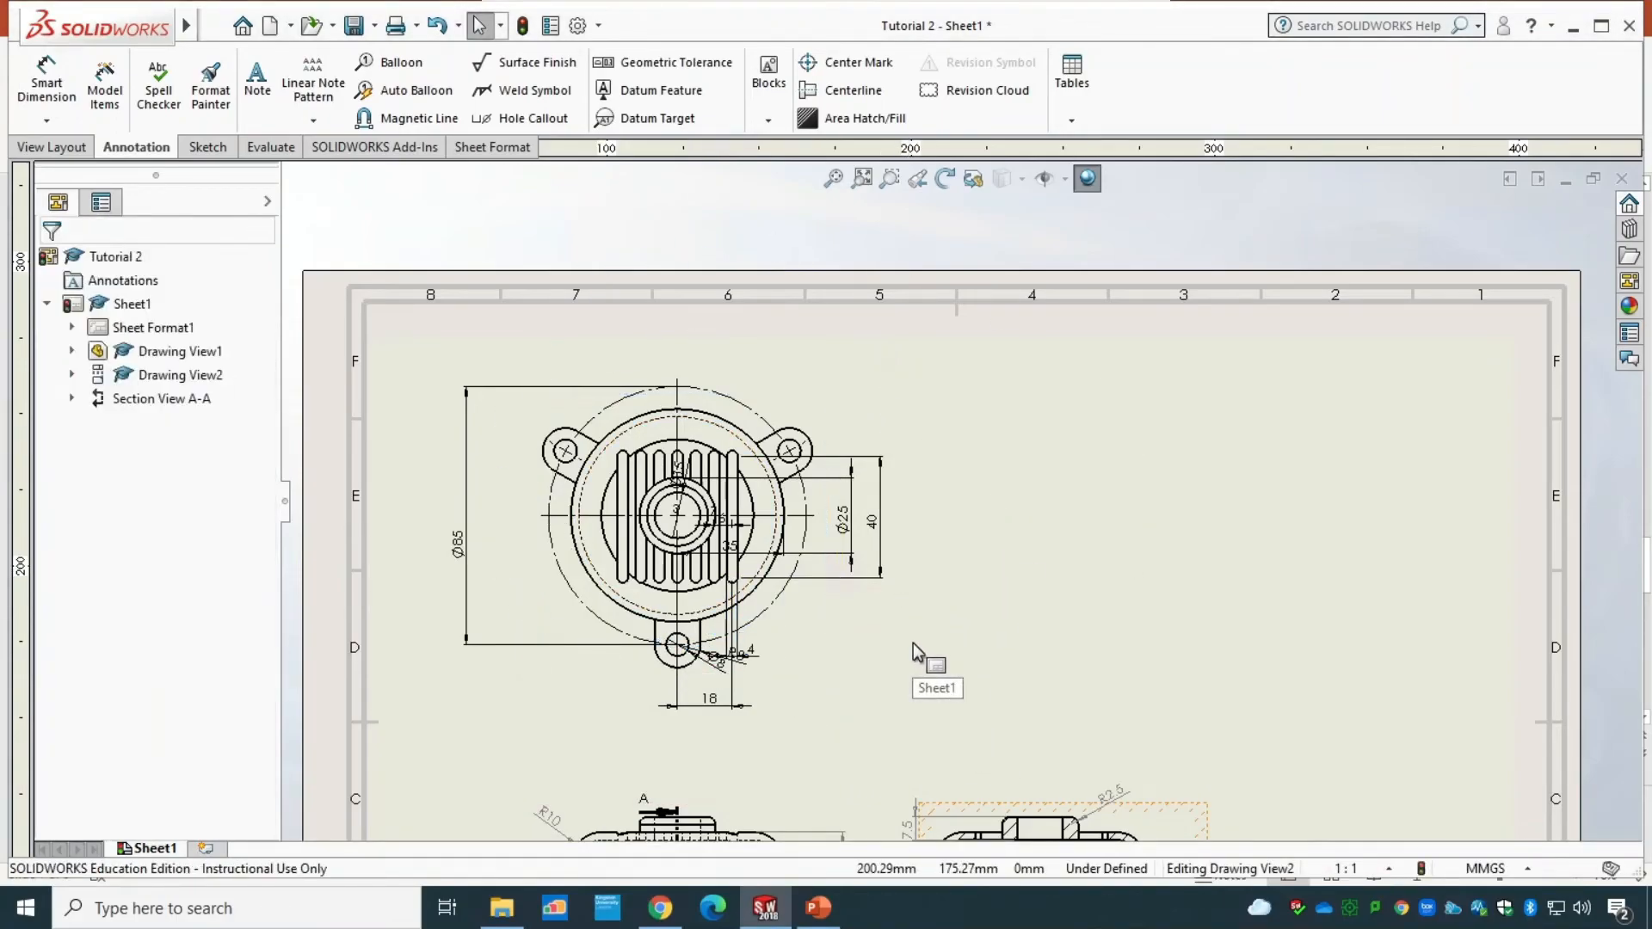
key(ctrl+z)
key(ctrl+z)
key(ctrl+z)
key(ctrl+z)
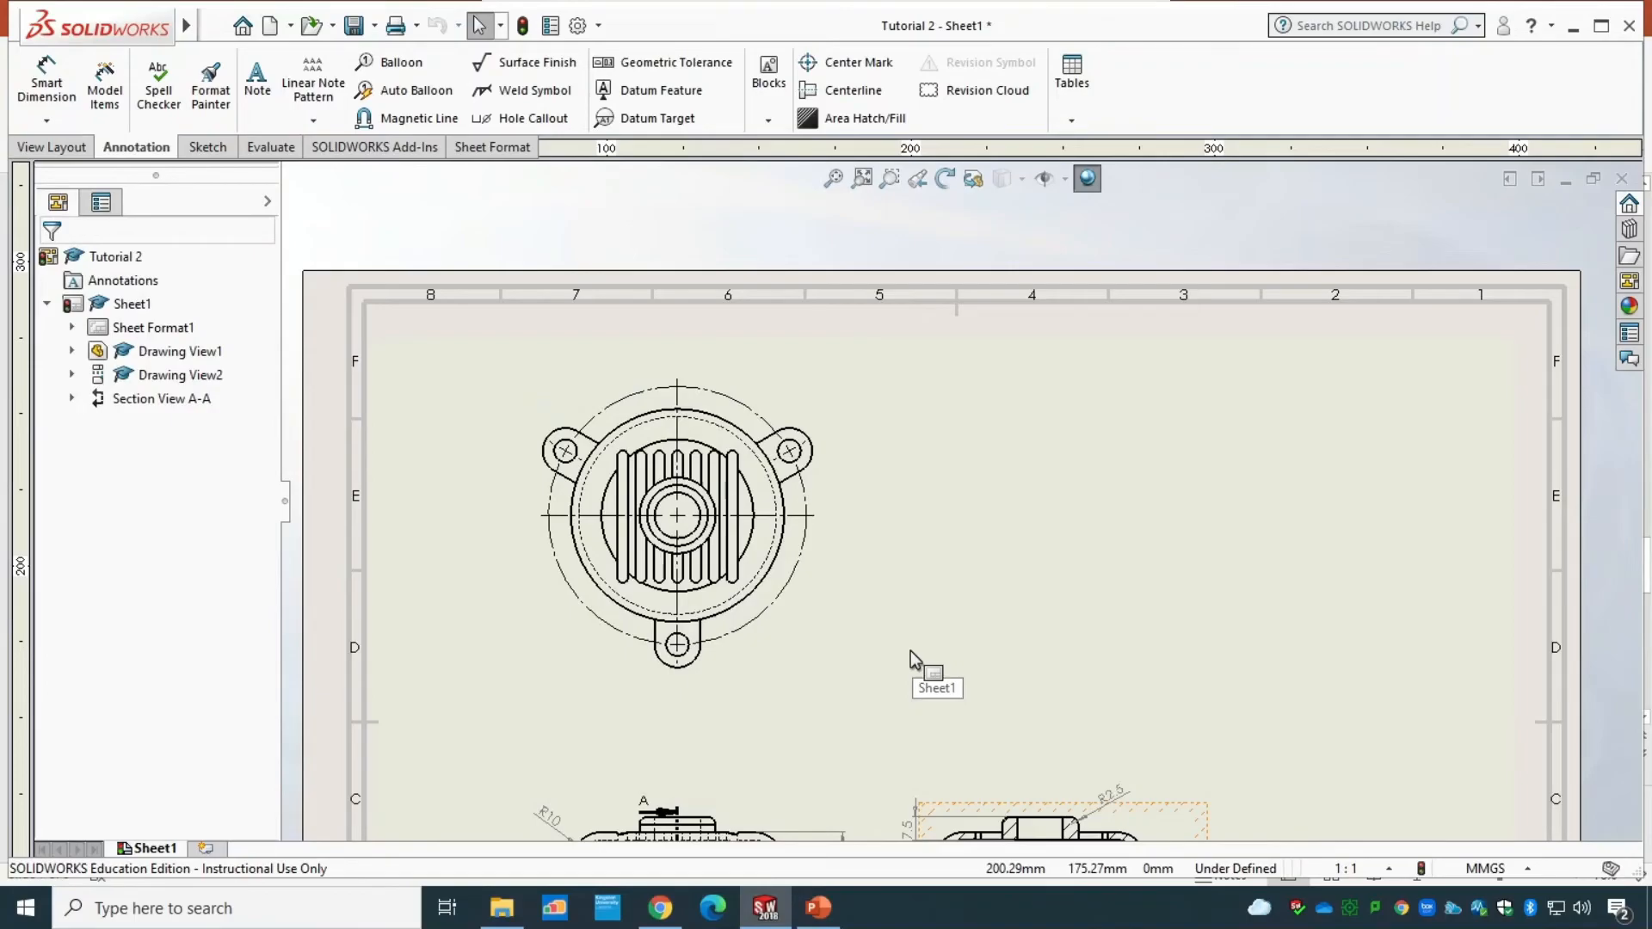
- Dimension the lug-hole pitch circle in the top view, displayed as a diameter, and the diameter of the cover's outer circle
scroll(908, 659, up, 3)
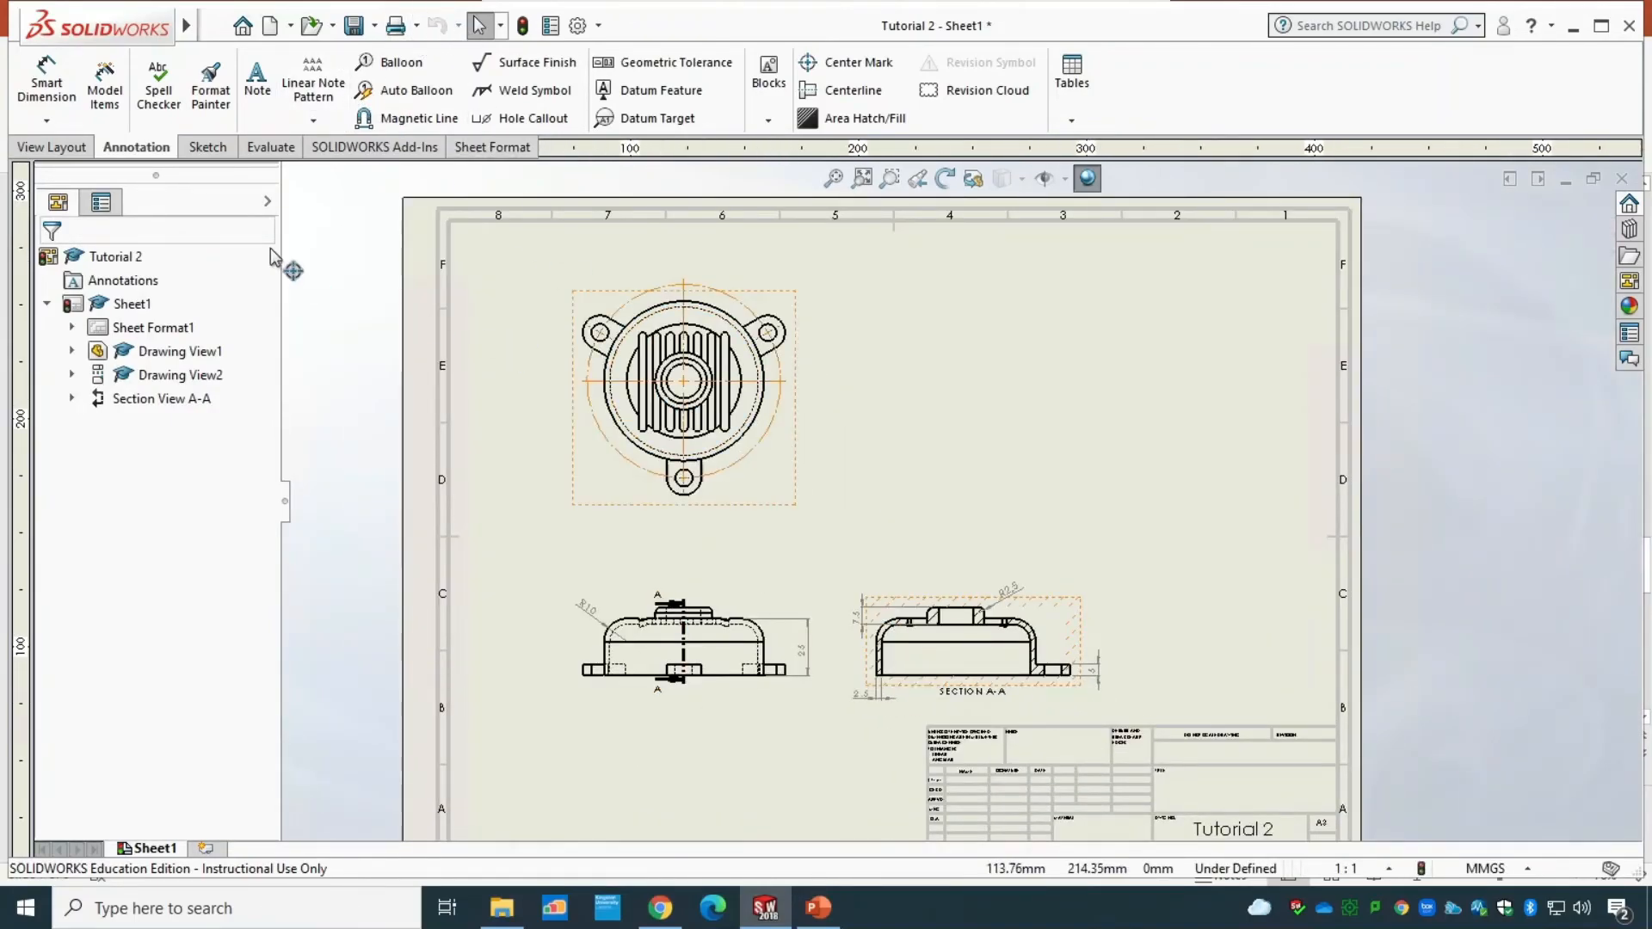
scroll(725, 372, down, 4)
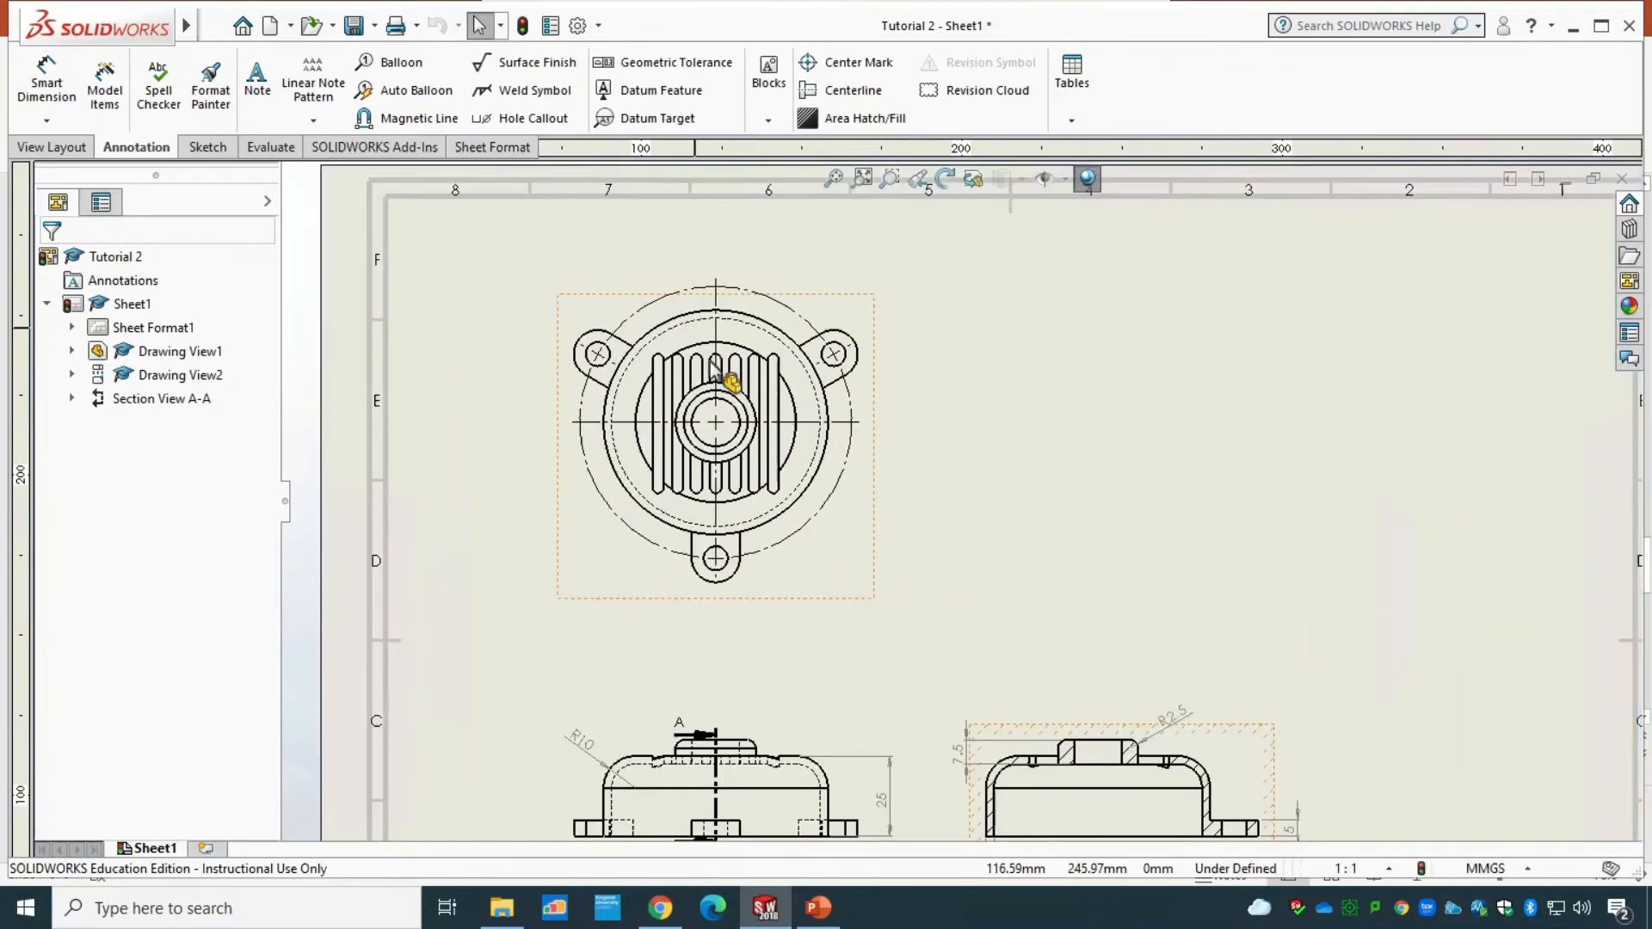
scroll(724, 248, up, 1)
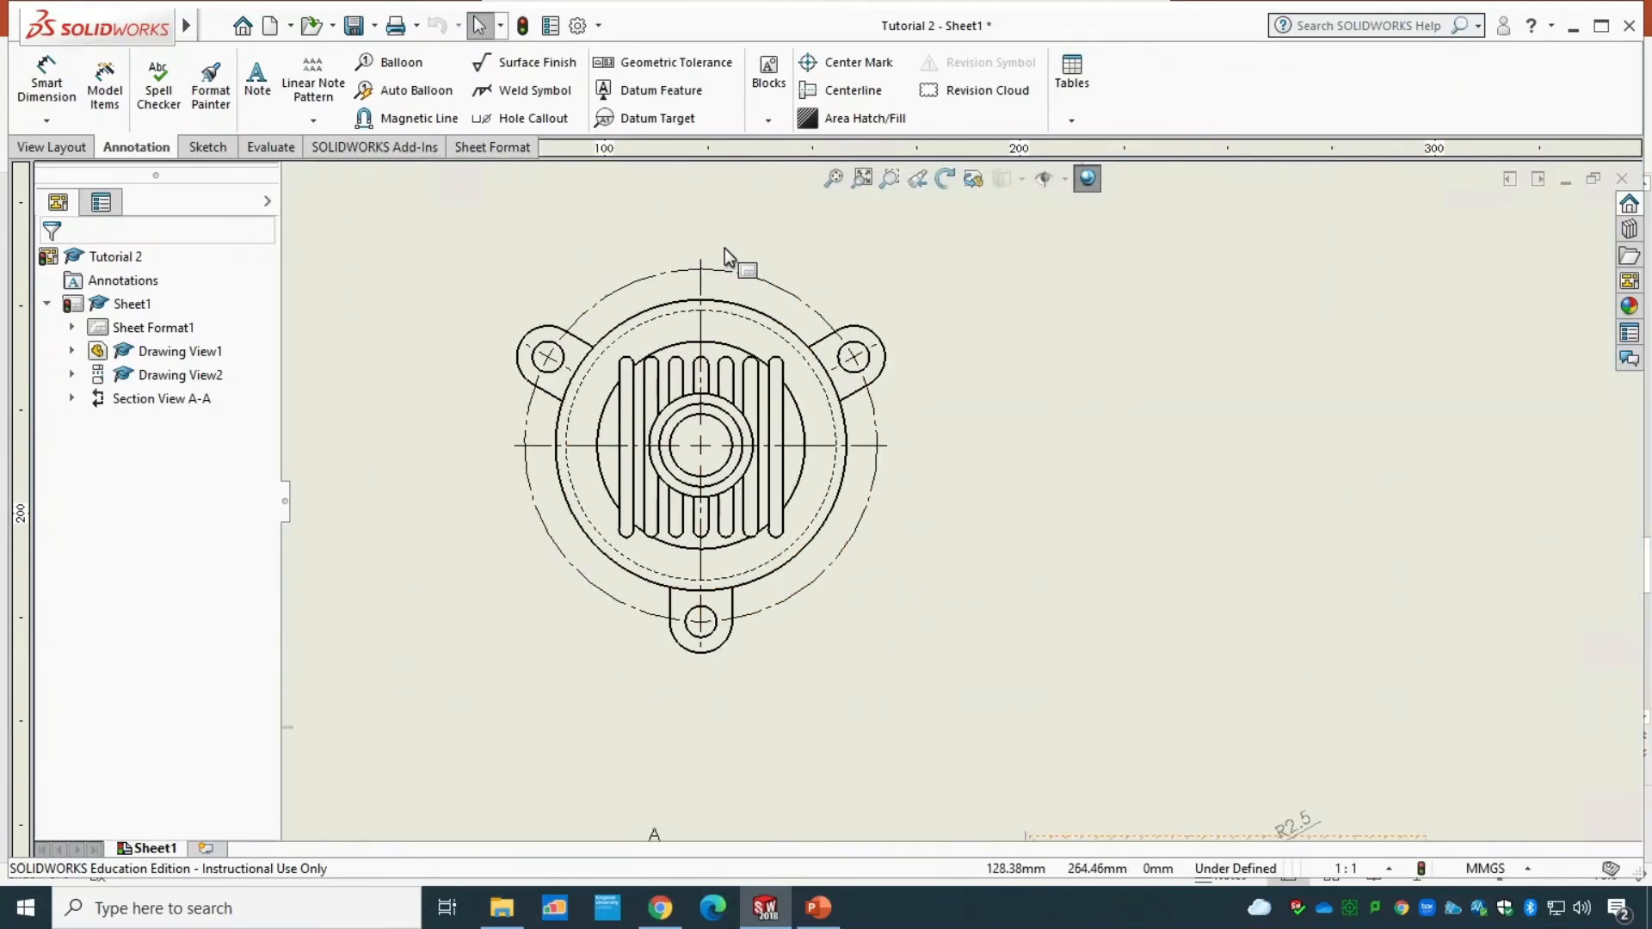
click(55, 91)
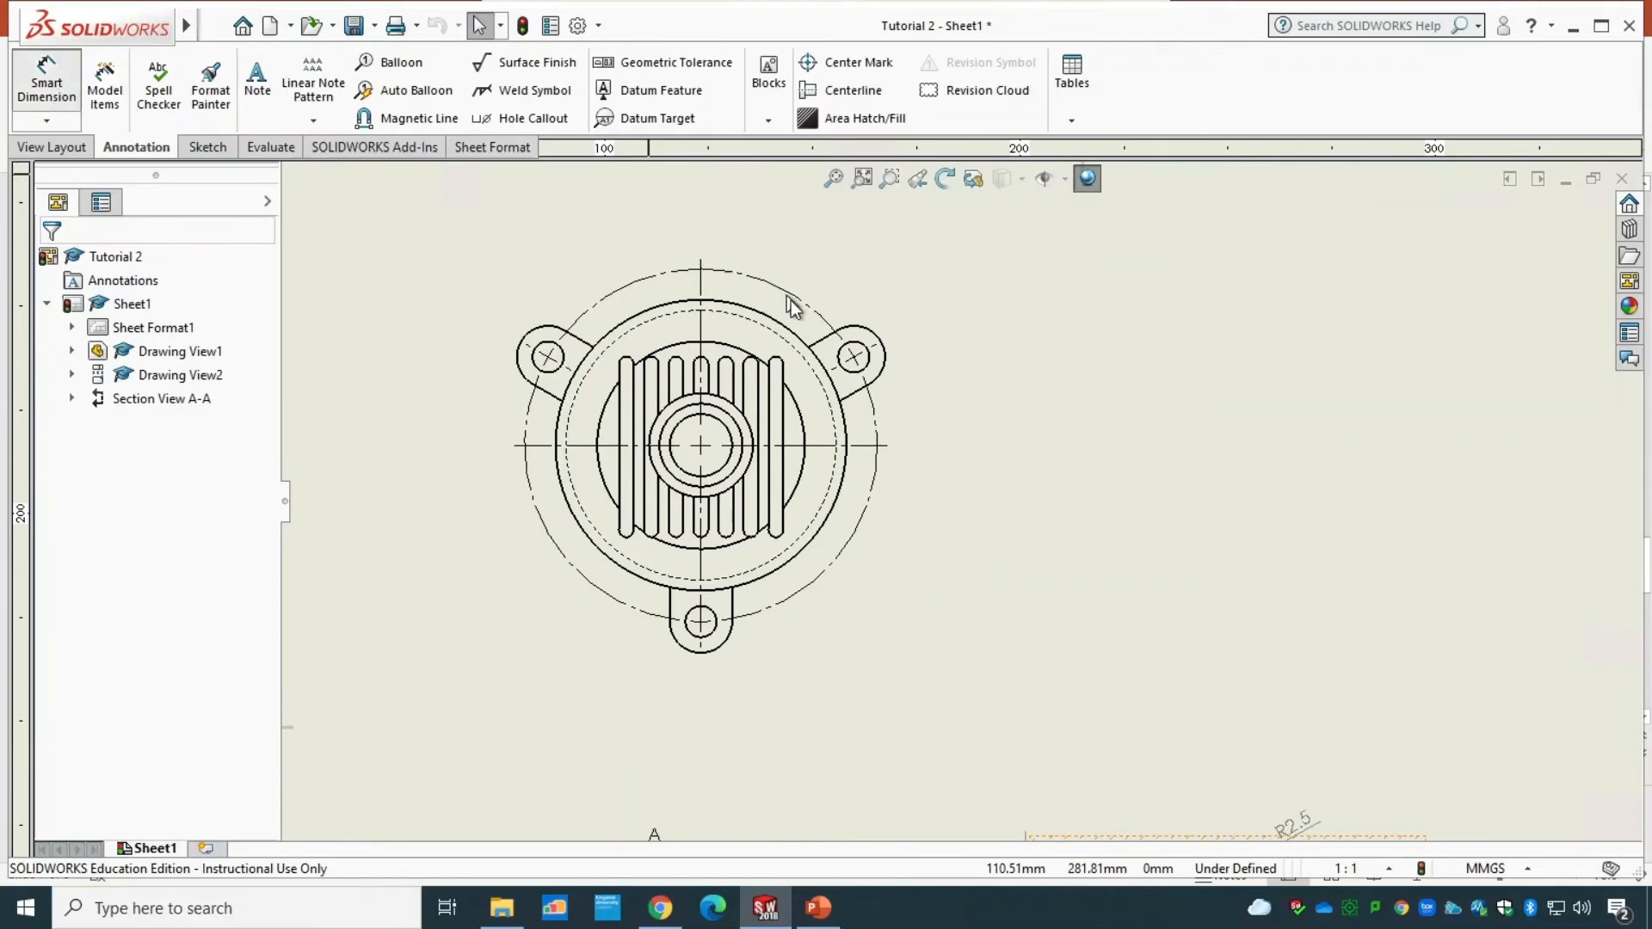
click(802, 297)
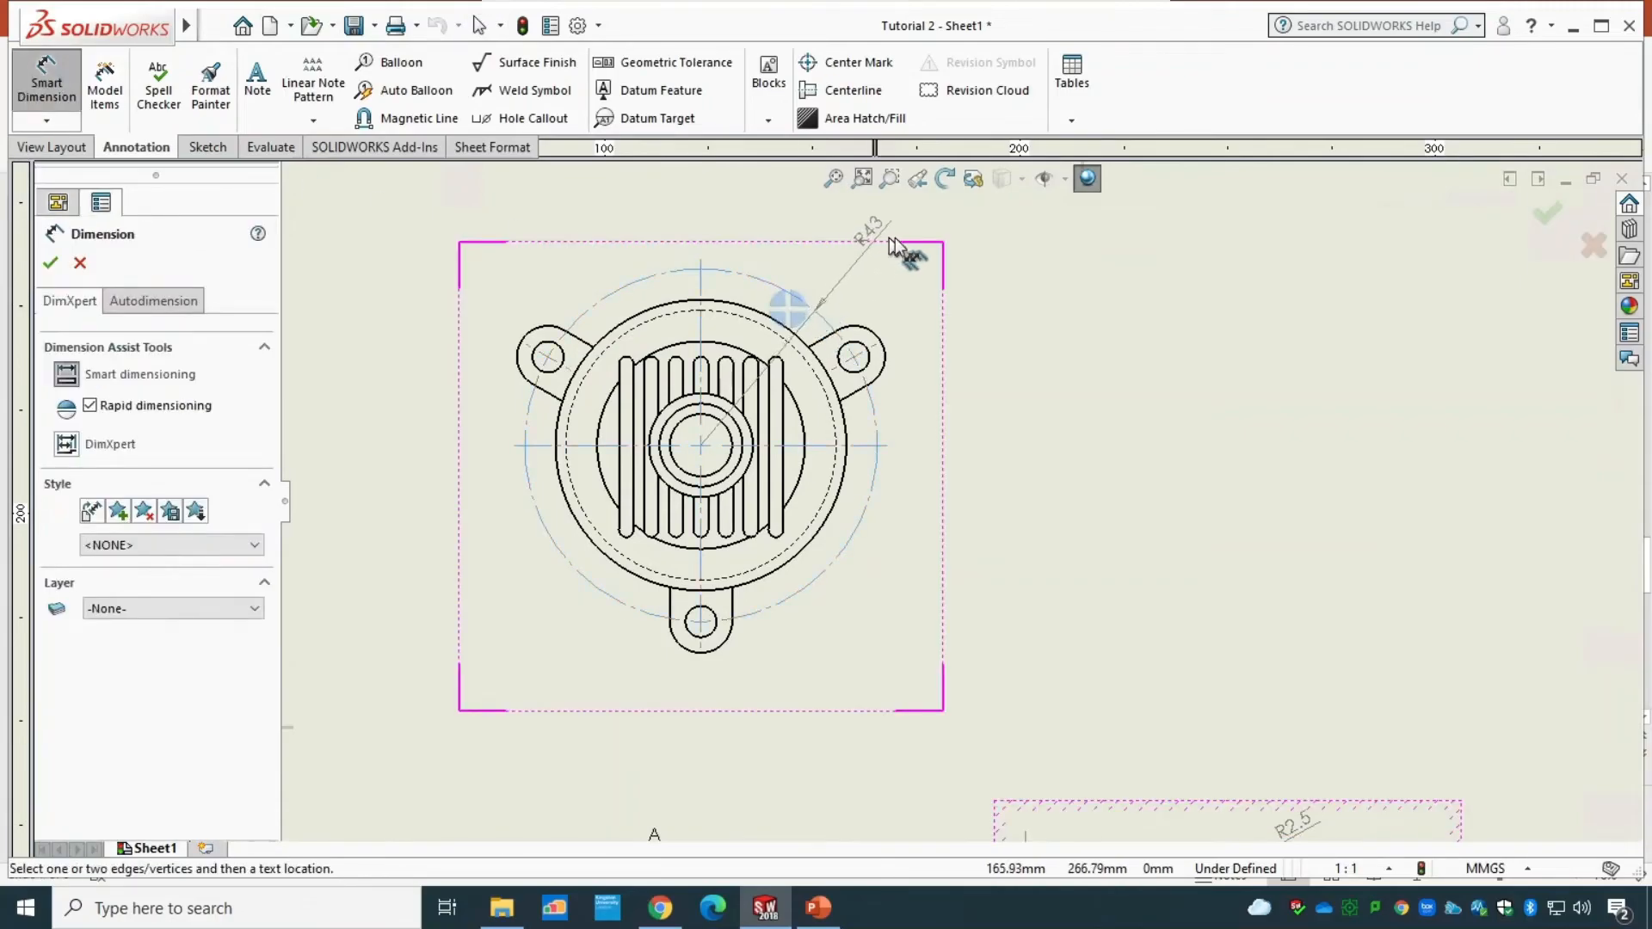
click(830, 250)
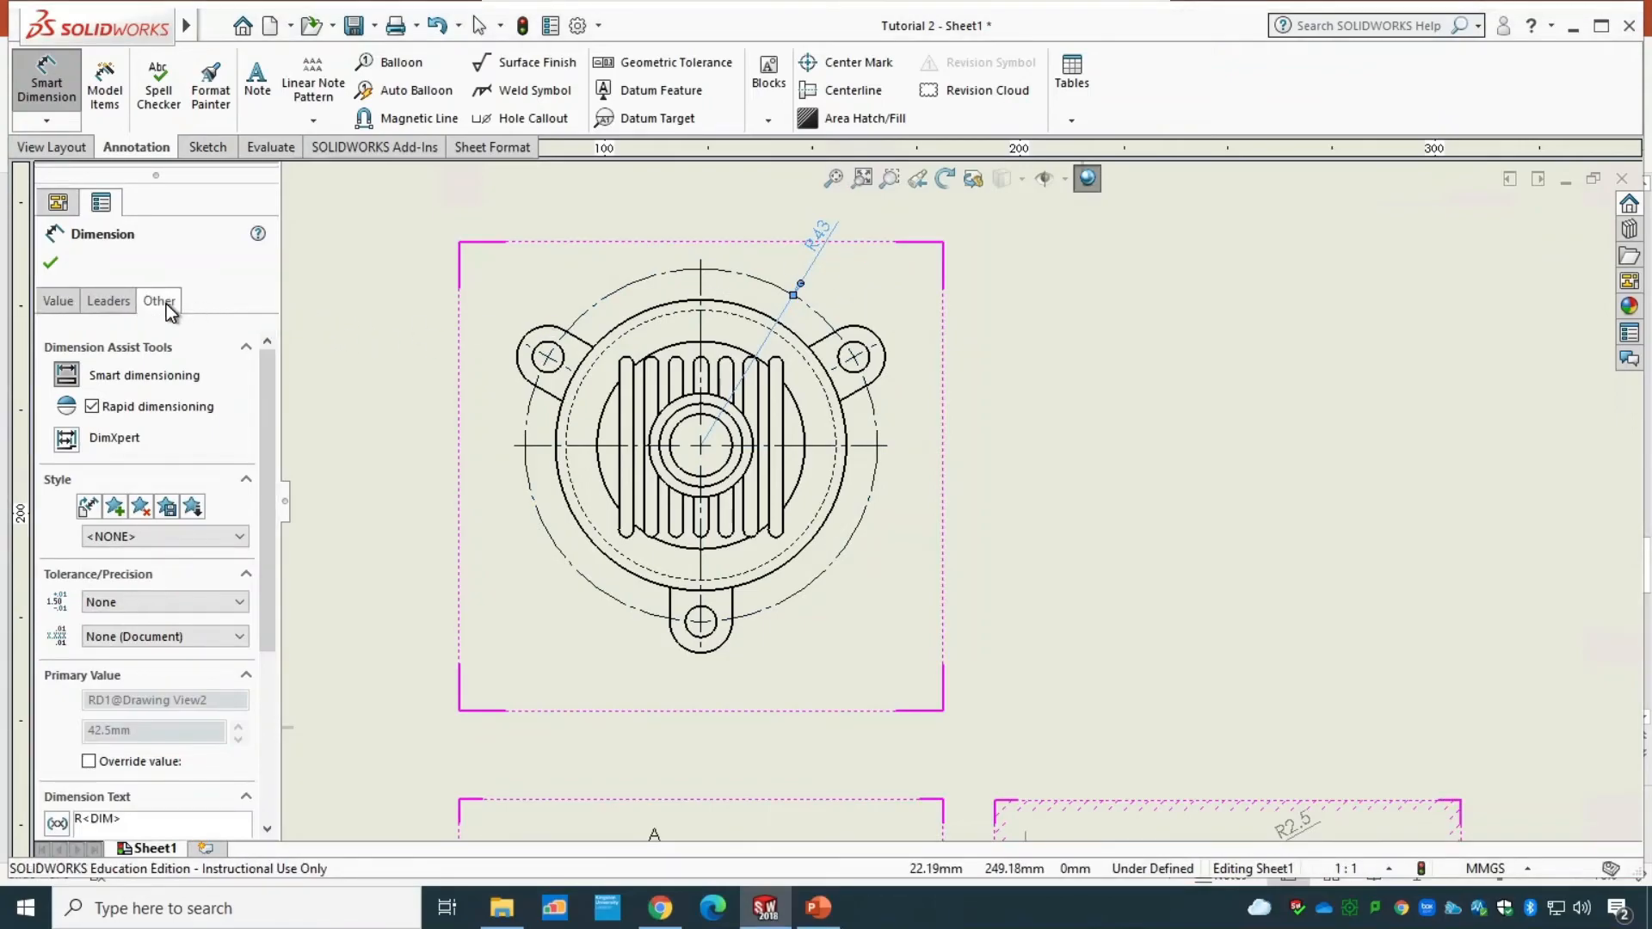
click(122, 300)
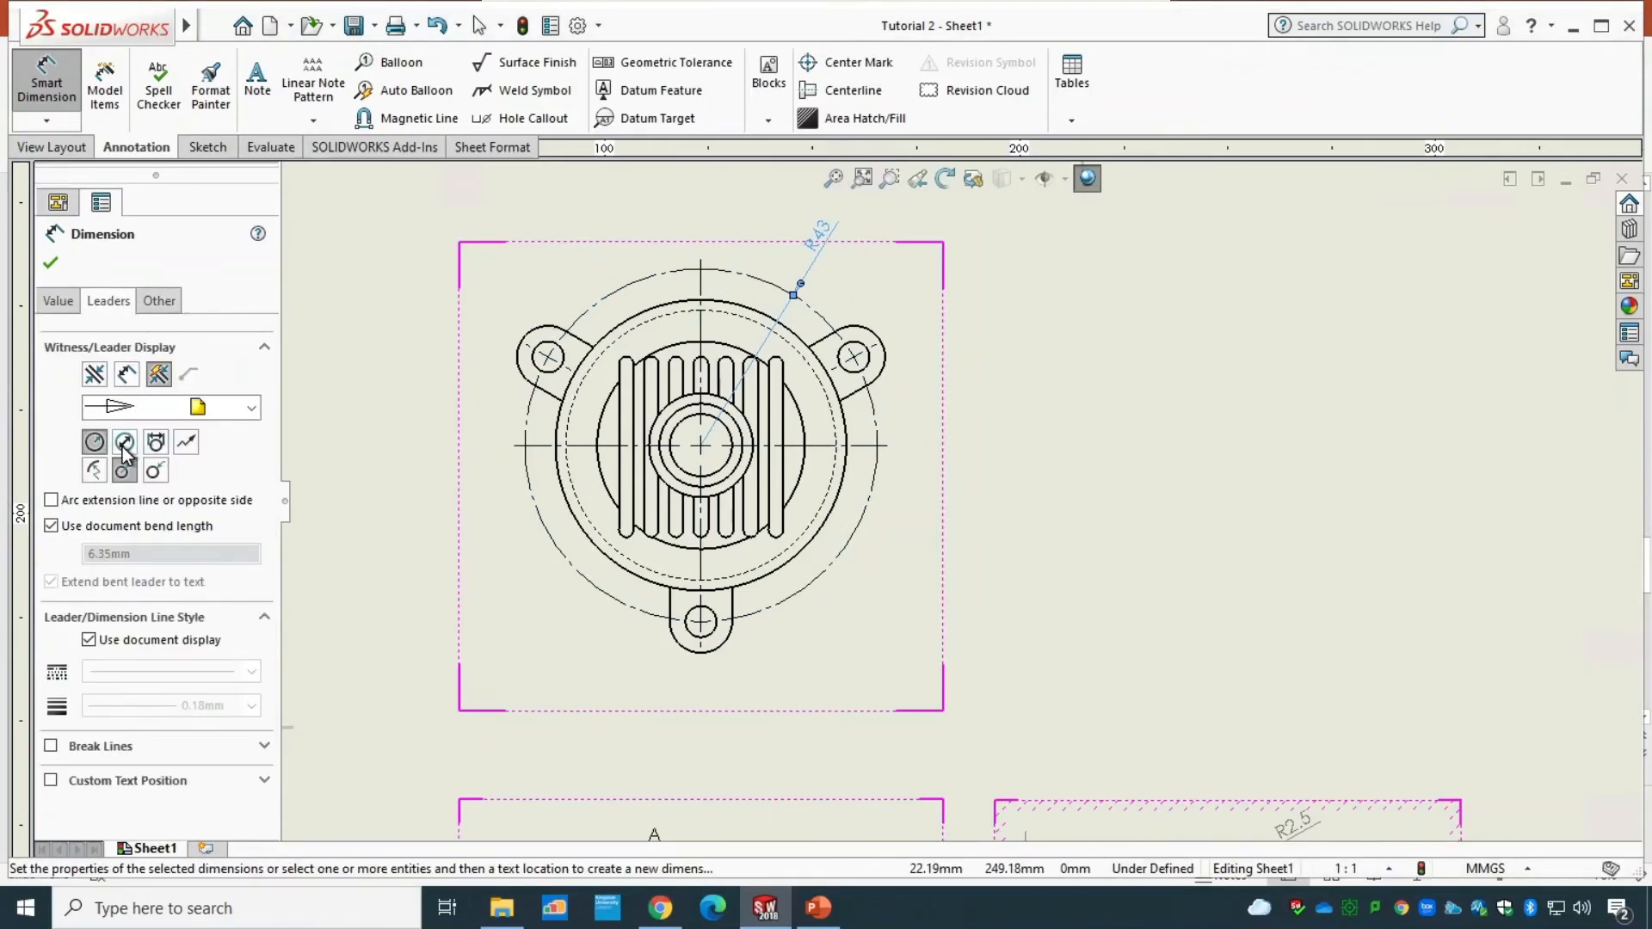
click(124, 444)
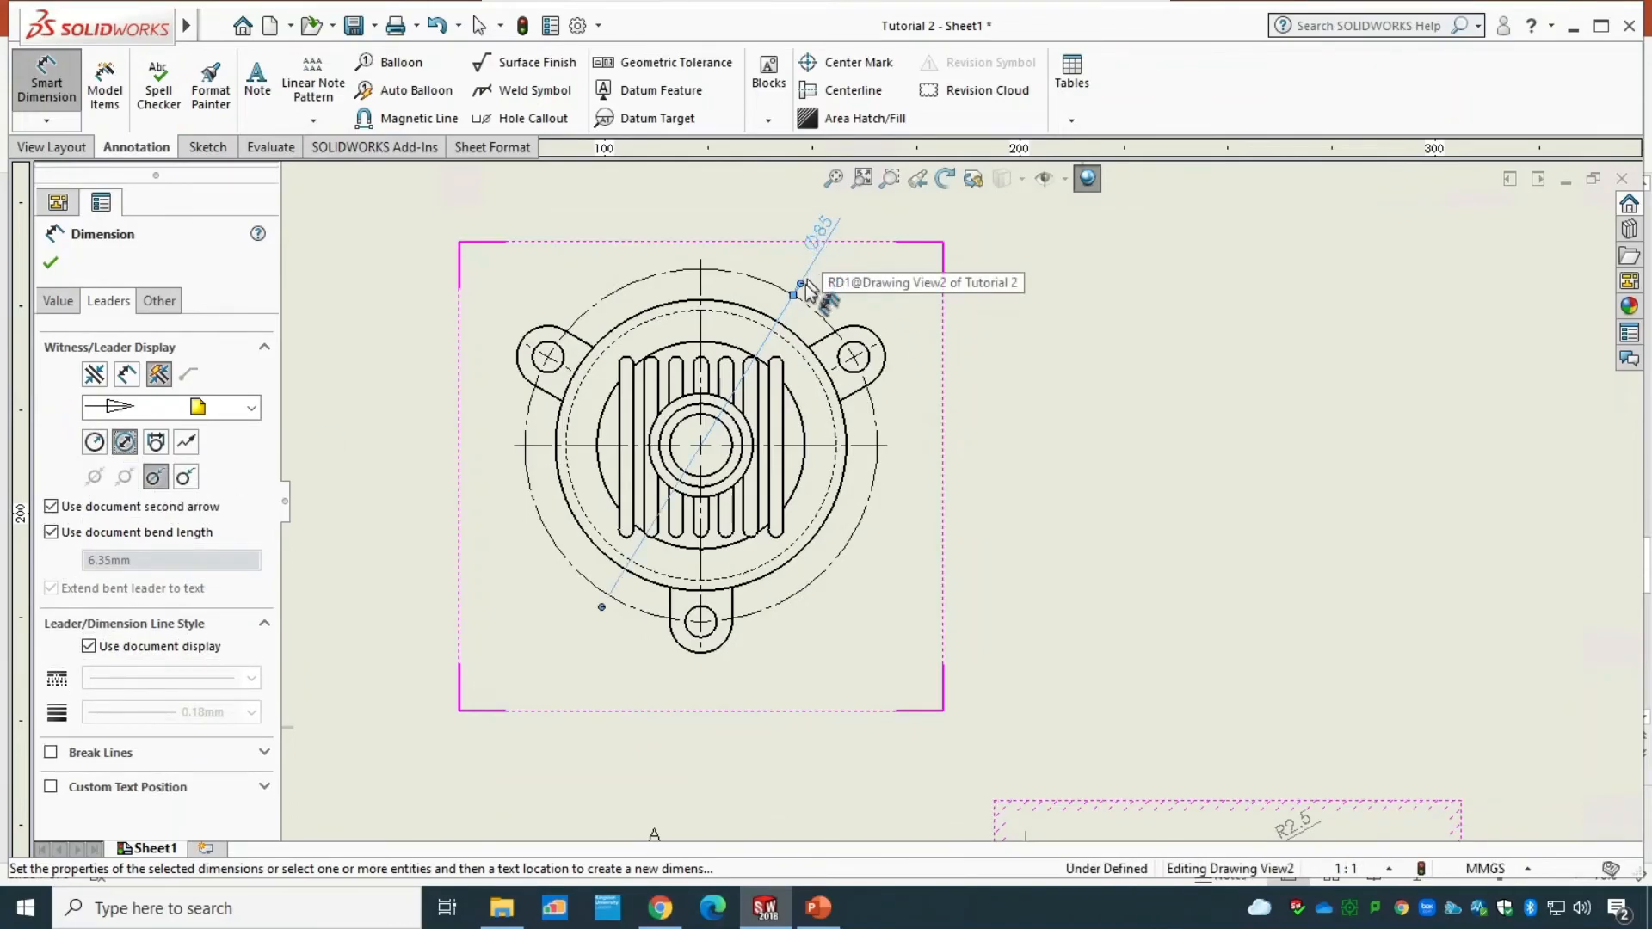
click(797, 342)
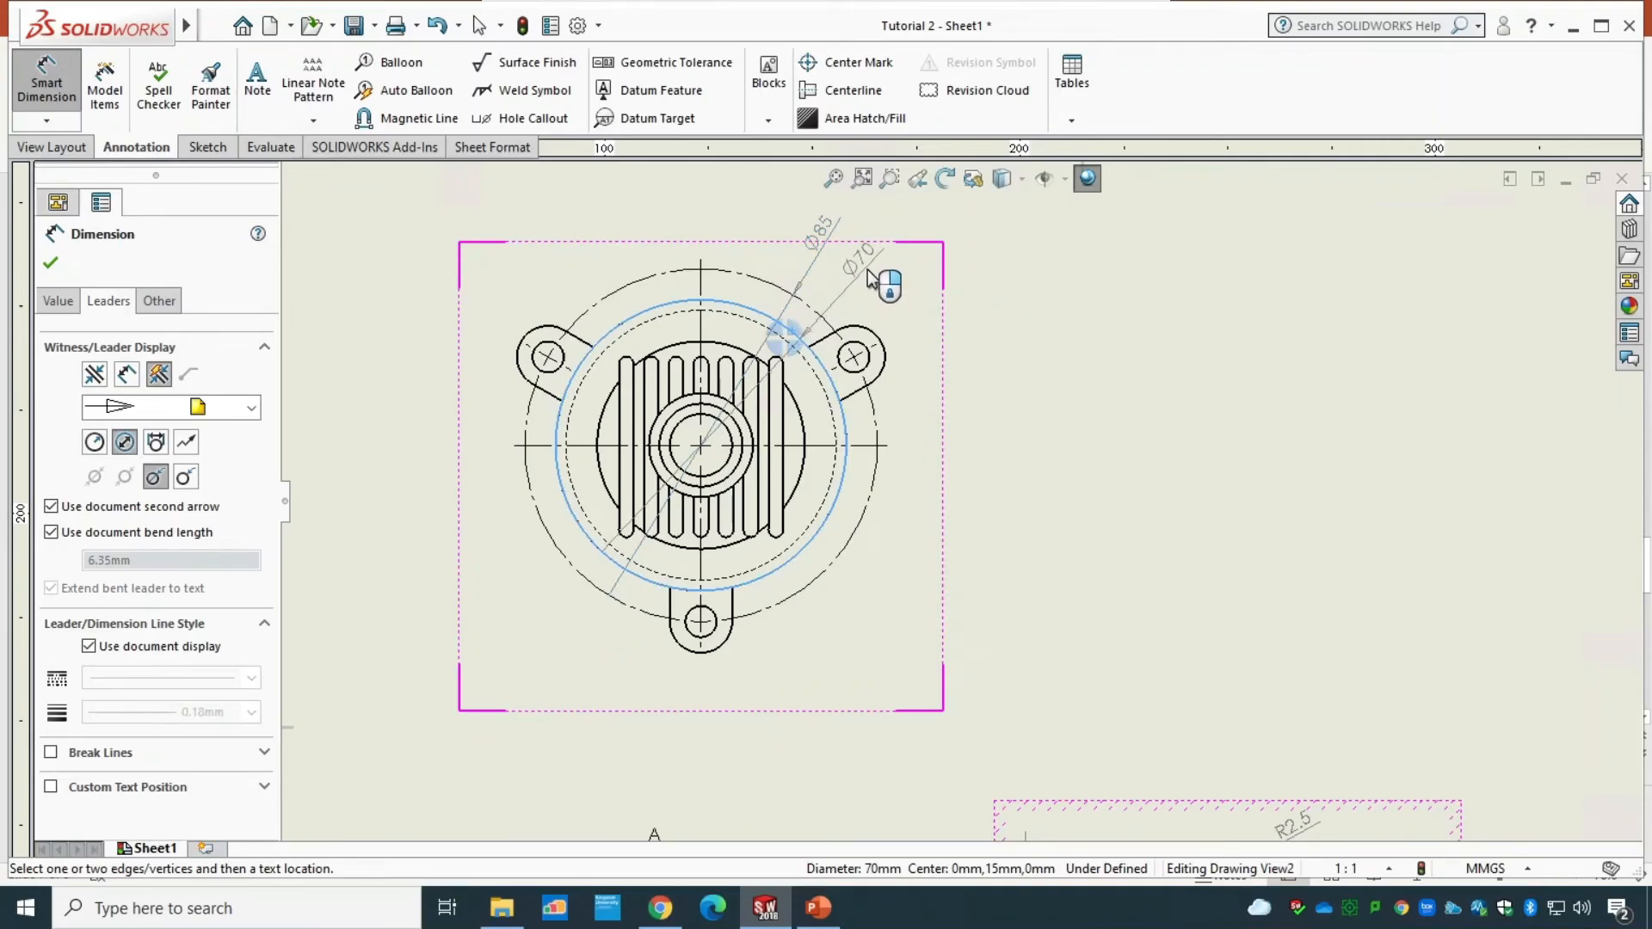
click(869, 277)
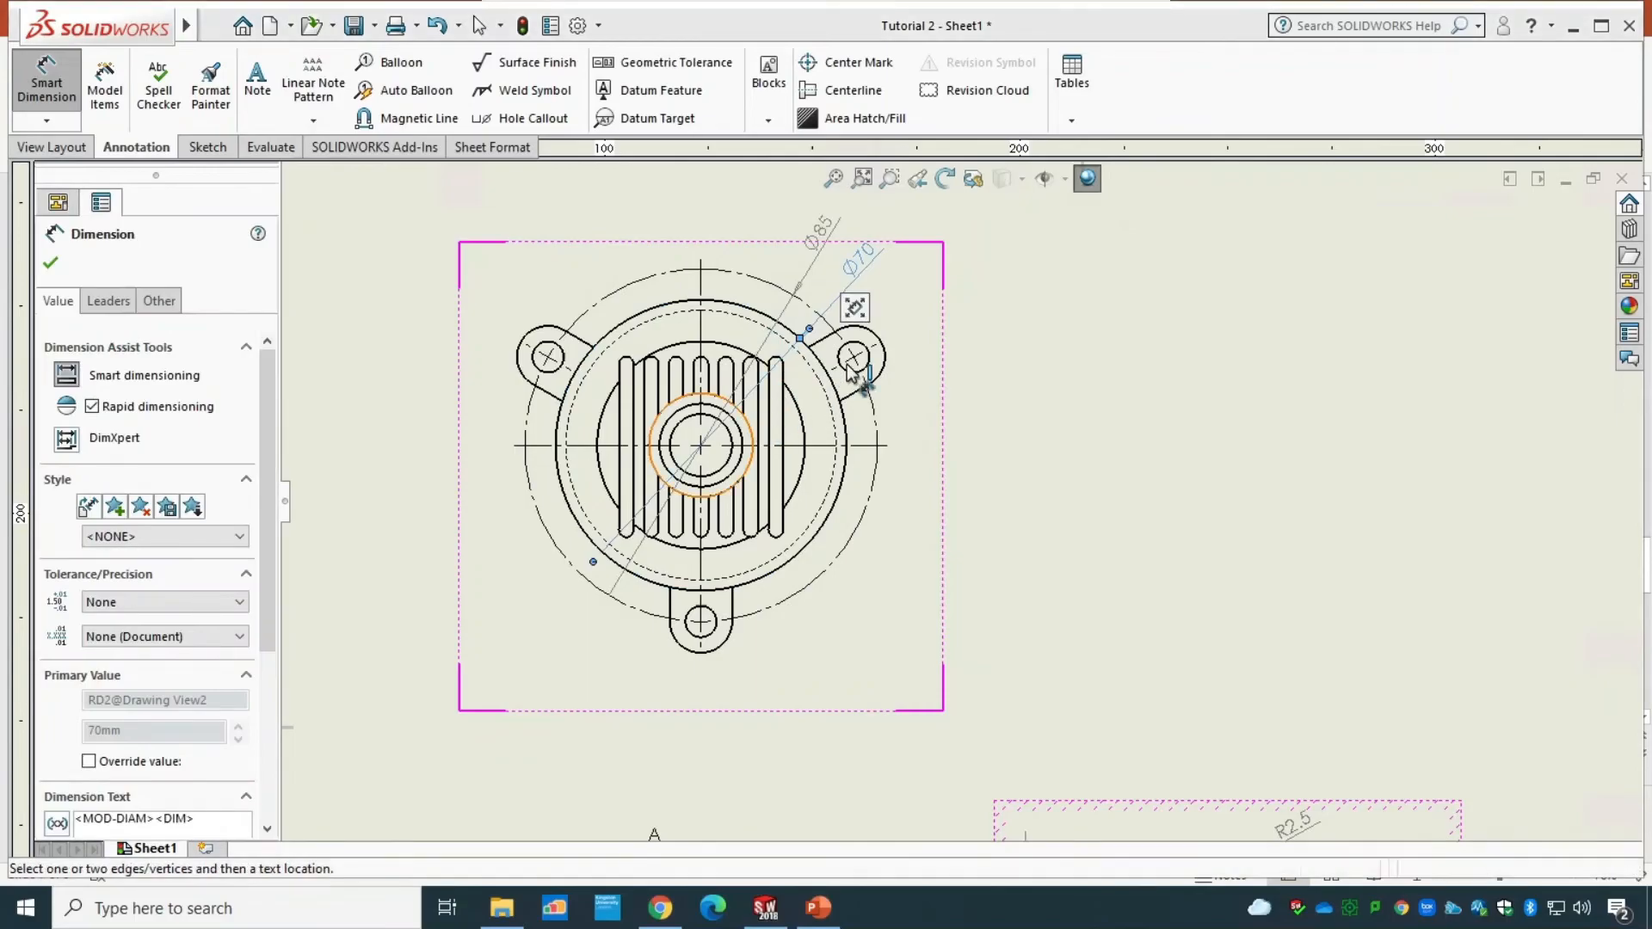
- Dimension the diameters of the central boss's outer circle and its inner hole, placing both outside the top view beside the existing diameters
click(748, 416)
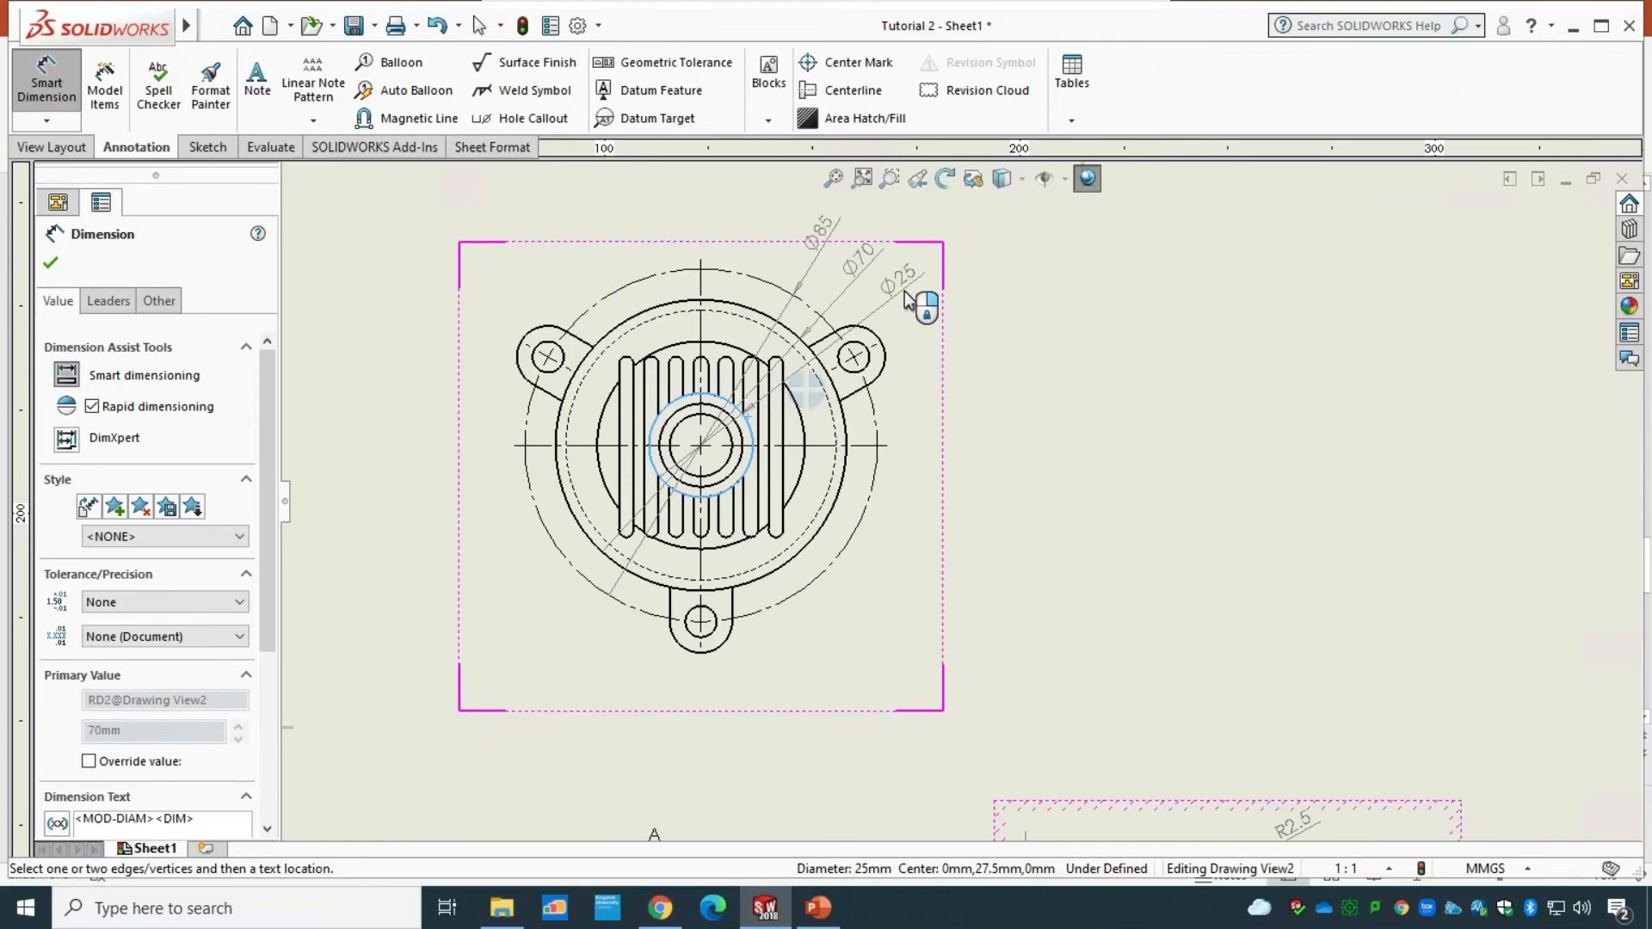
click(905, 297)
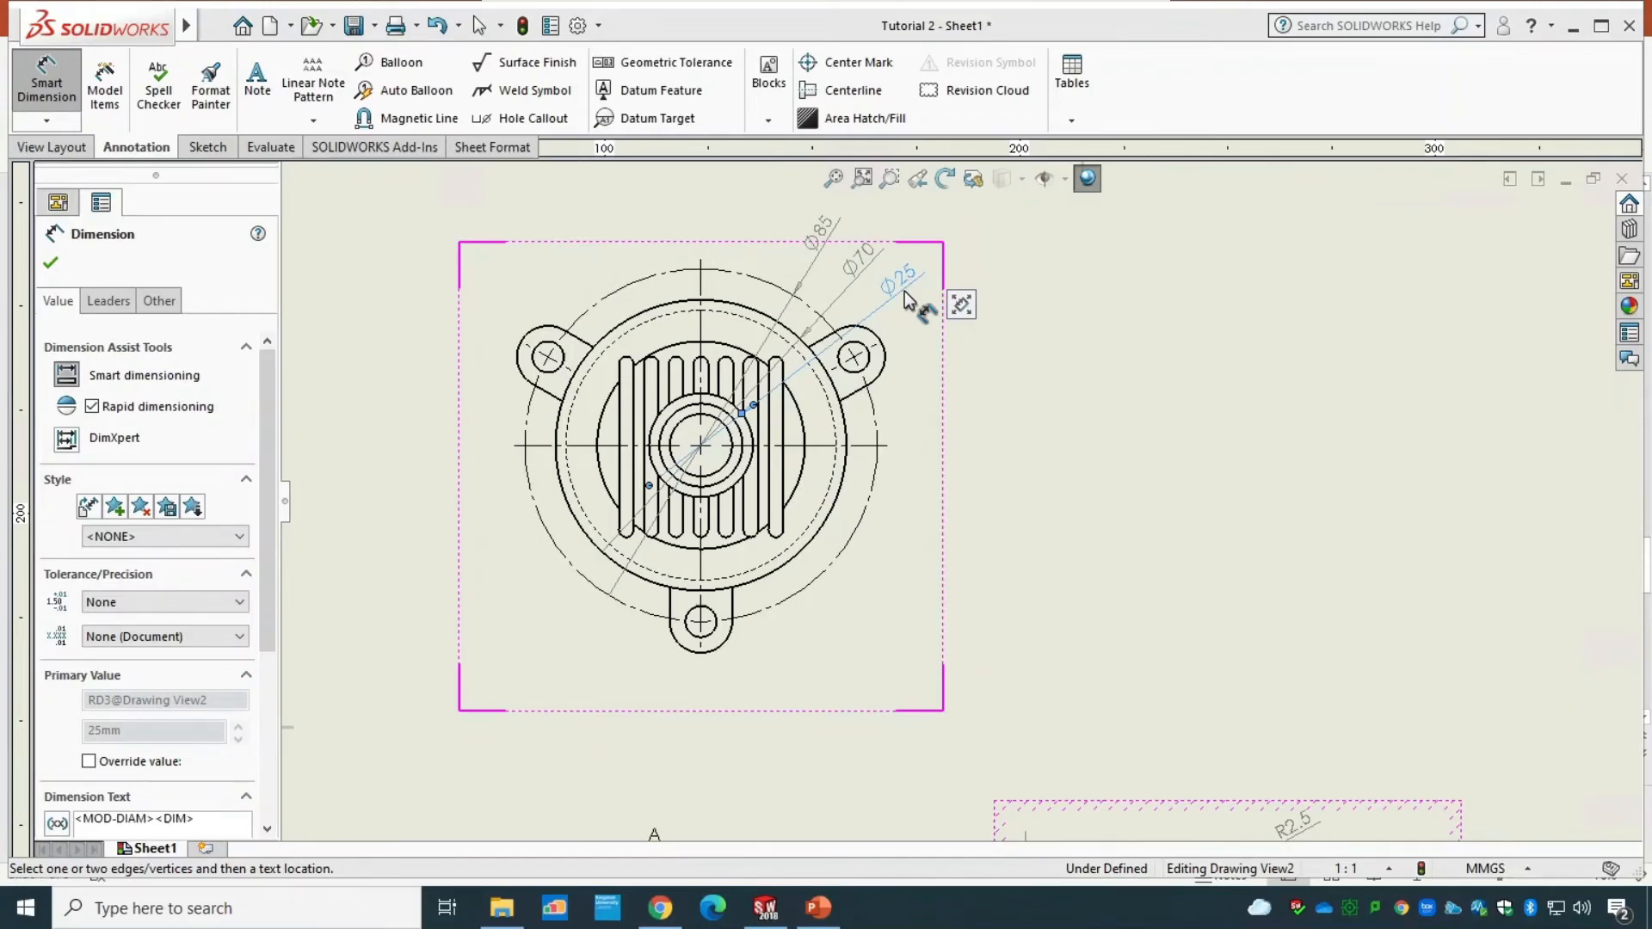
click(725, 462)
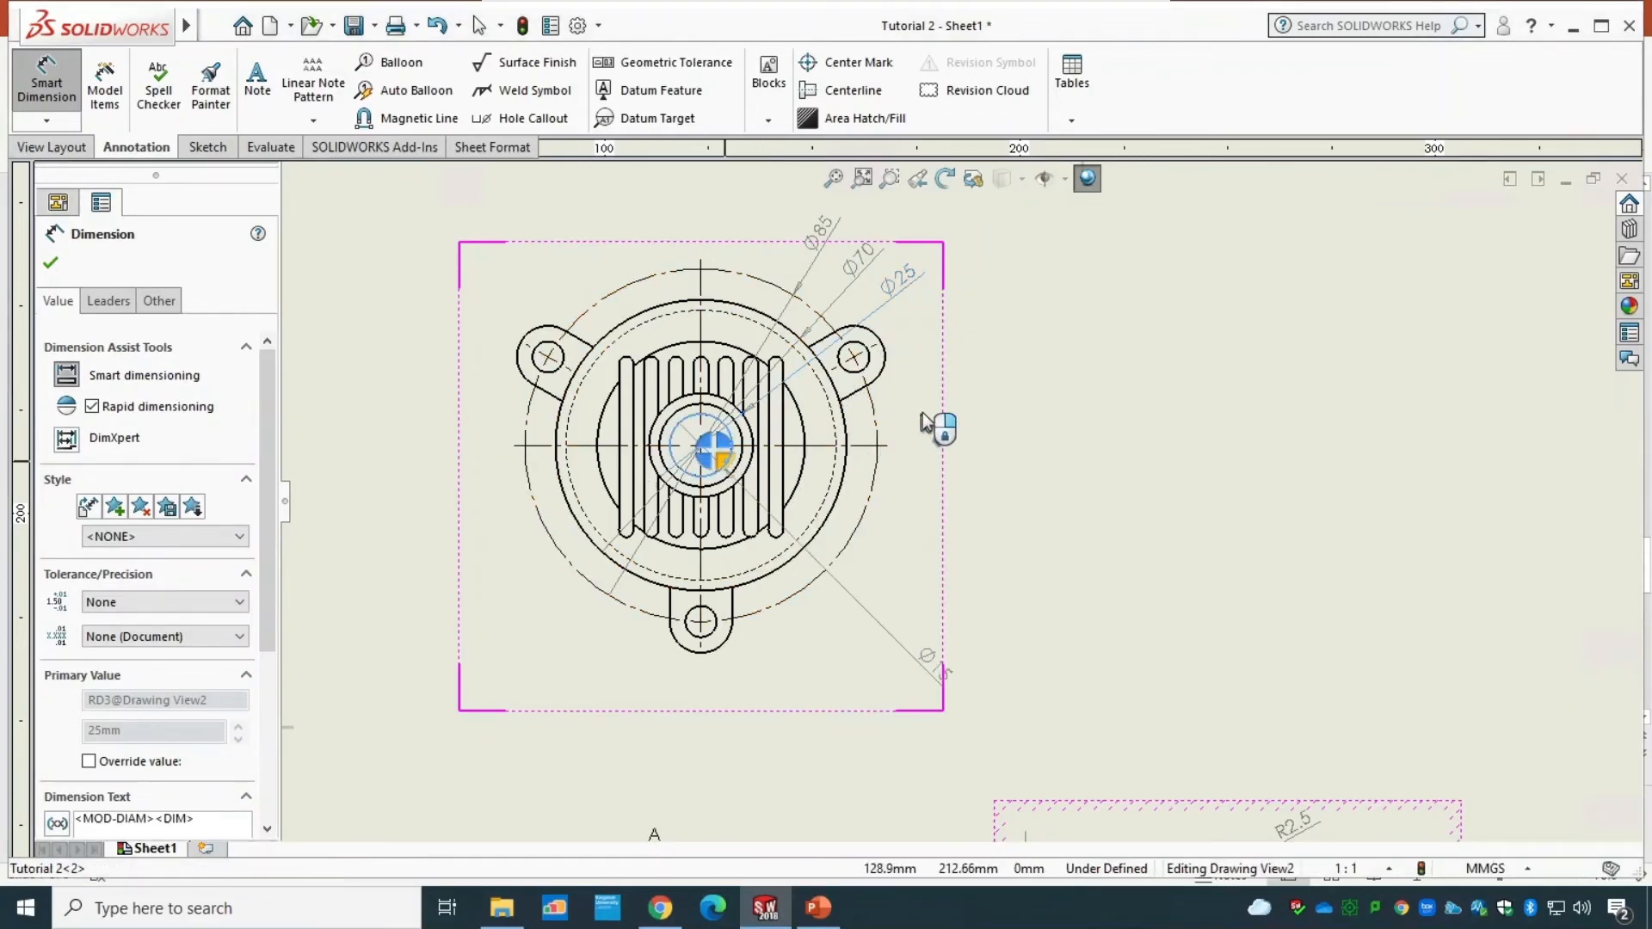
click(930, 319)
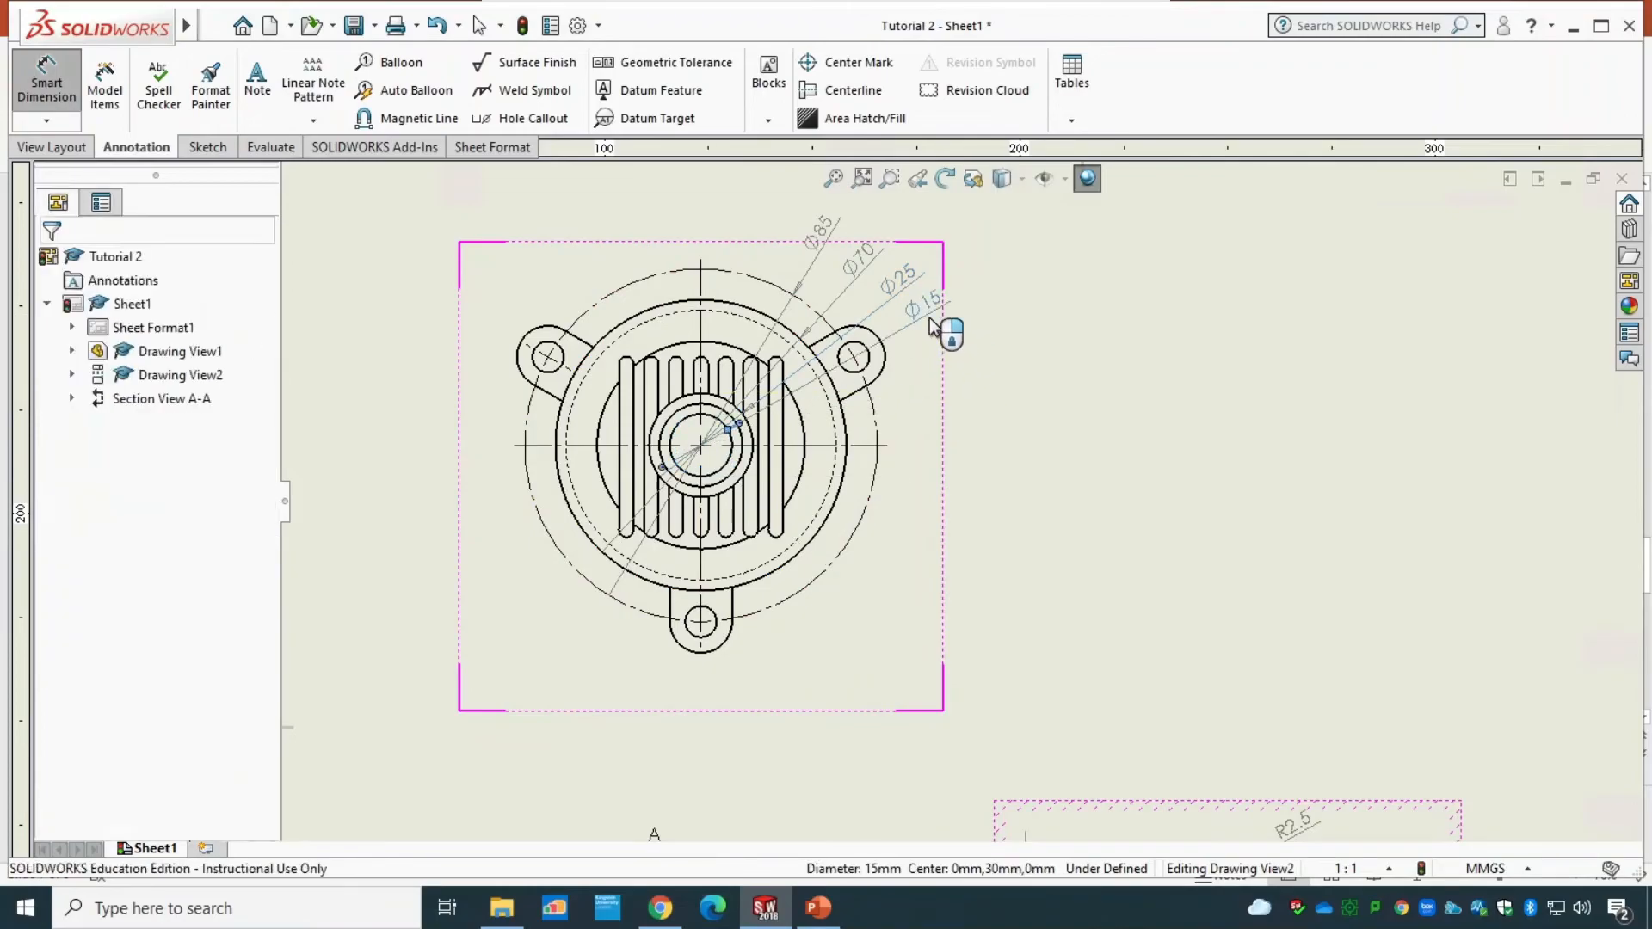
- Check the lug orientation on the reference slide in PowerPoint, and in SOLIDWORKS rotate the top view by 180 degrees
click(818, 908)
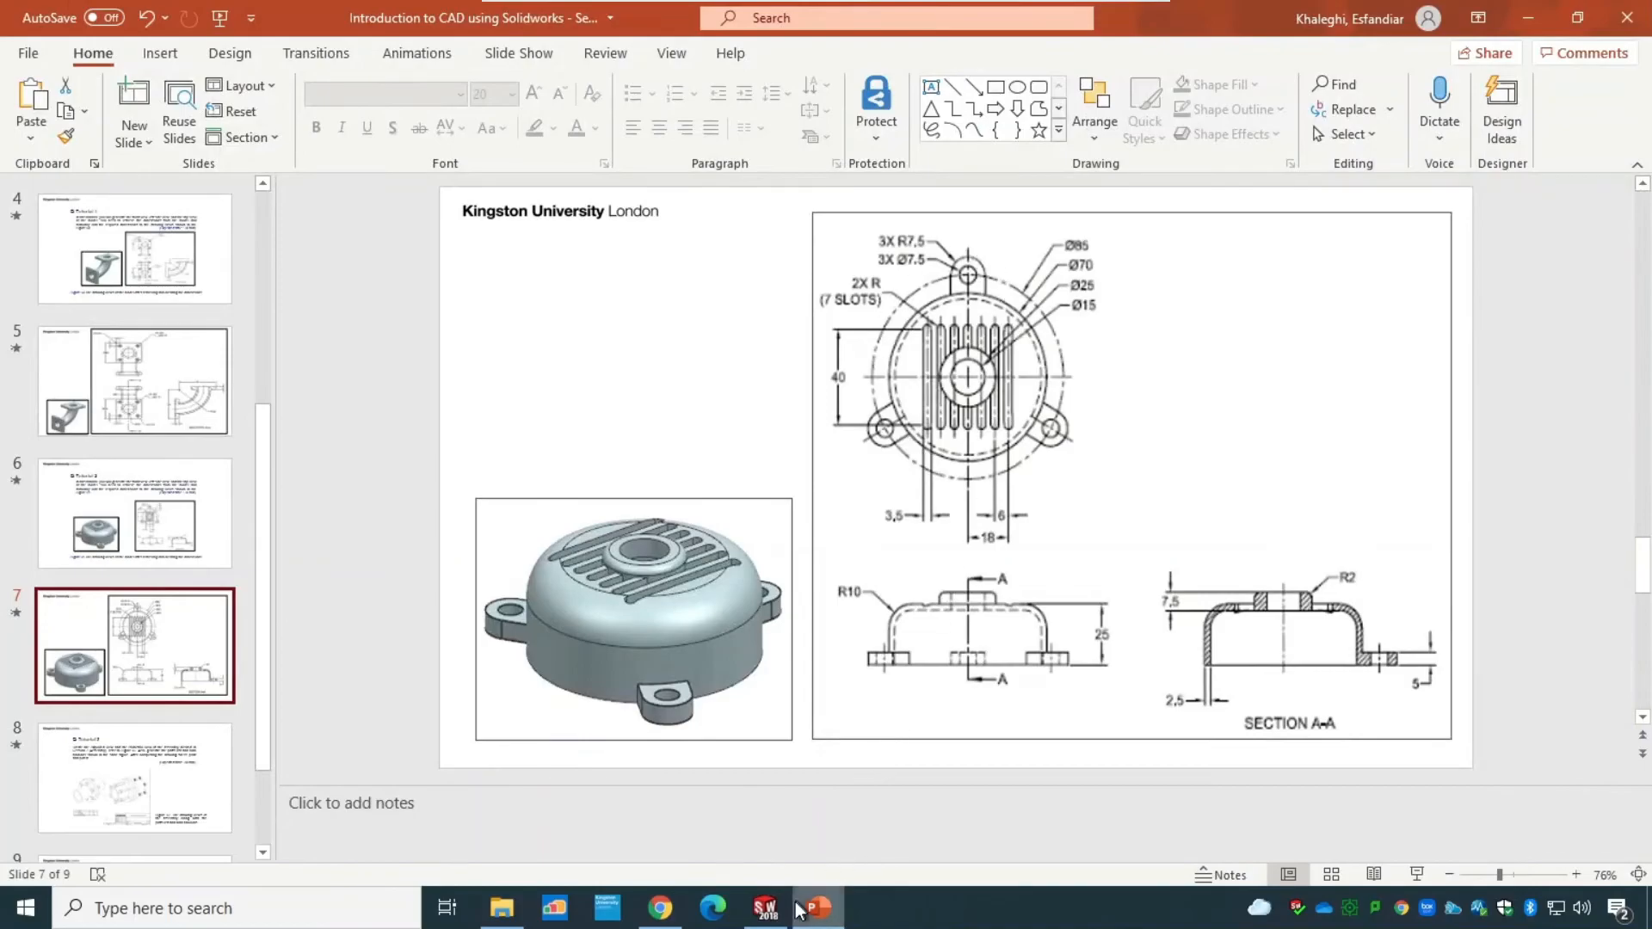
key(alt+Tab)
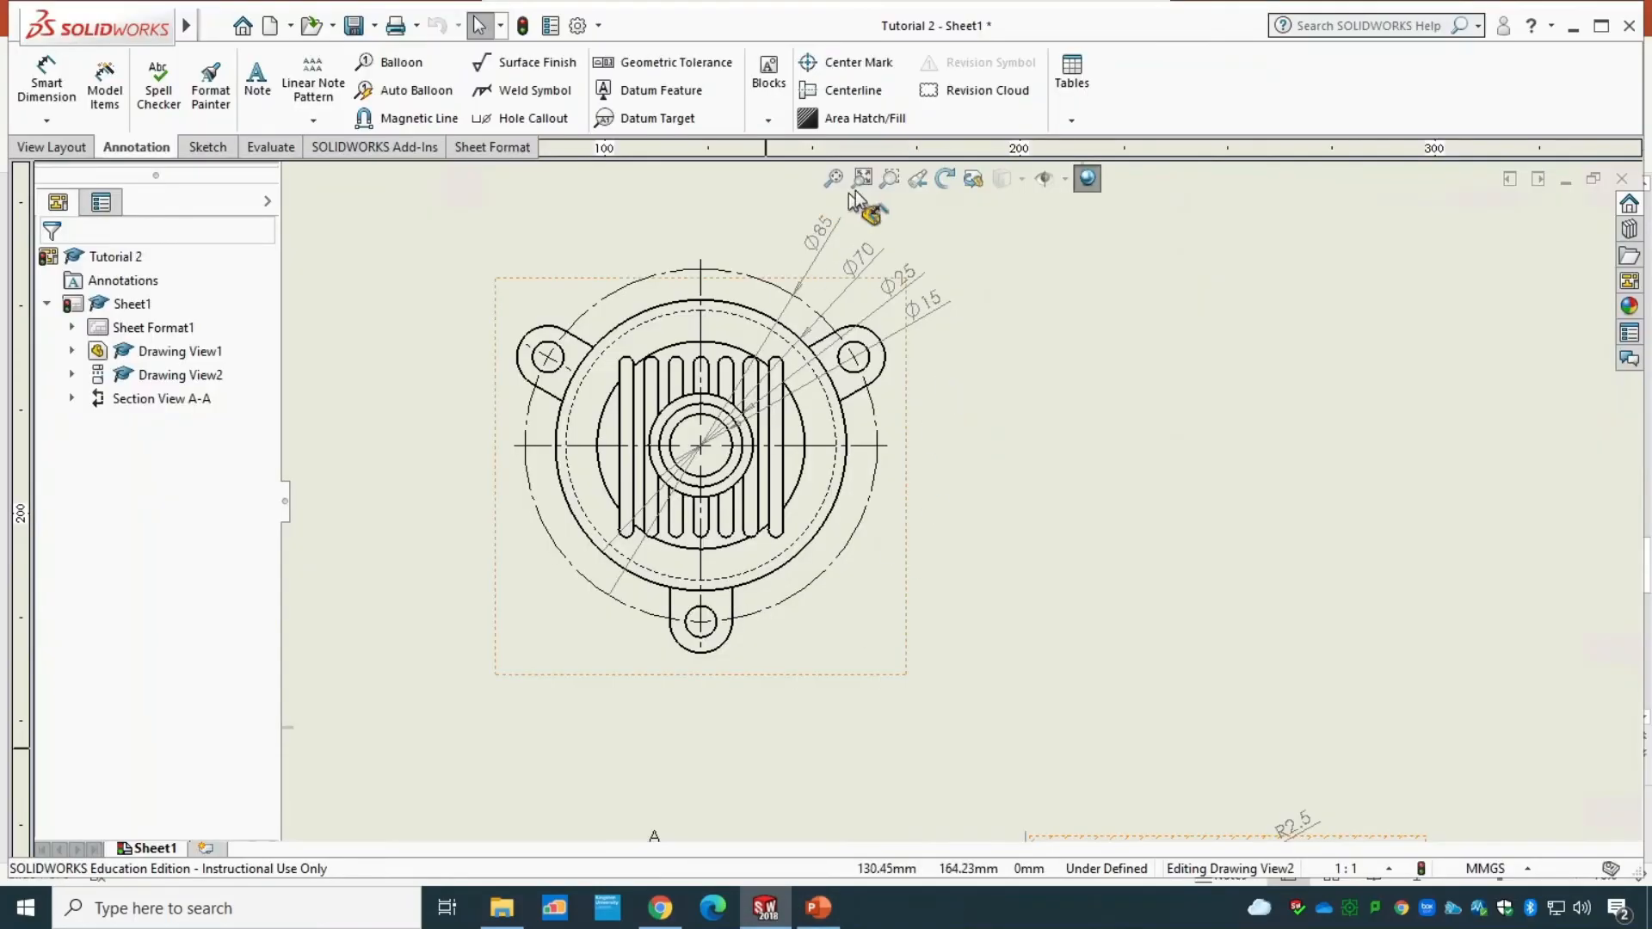
click(945, 179)
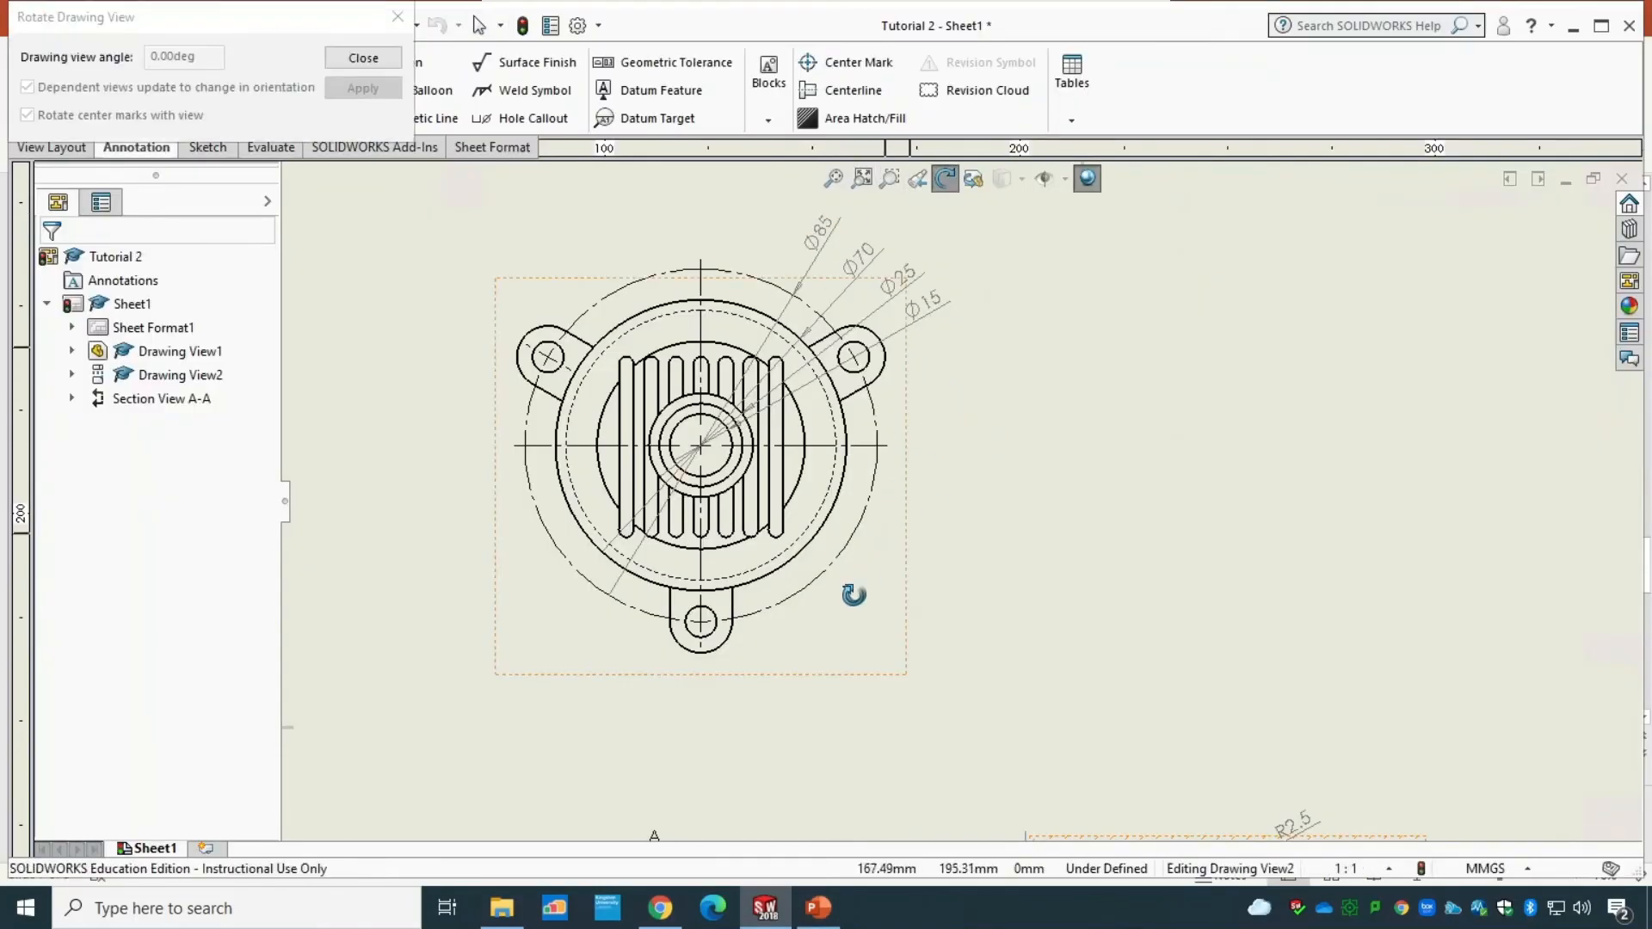
click(834, 675)
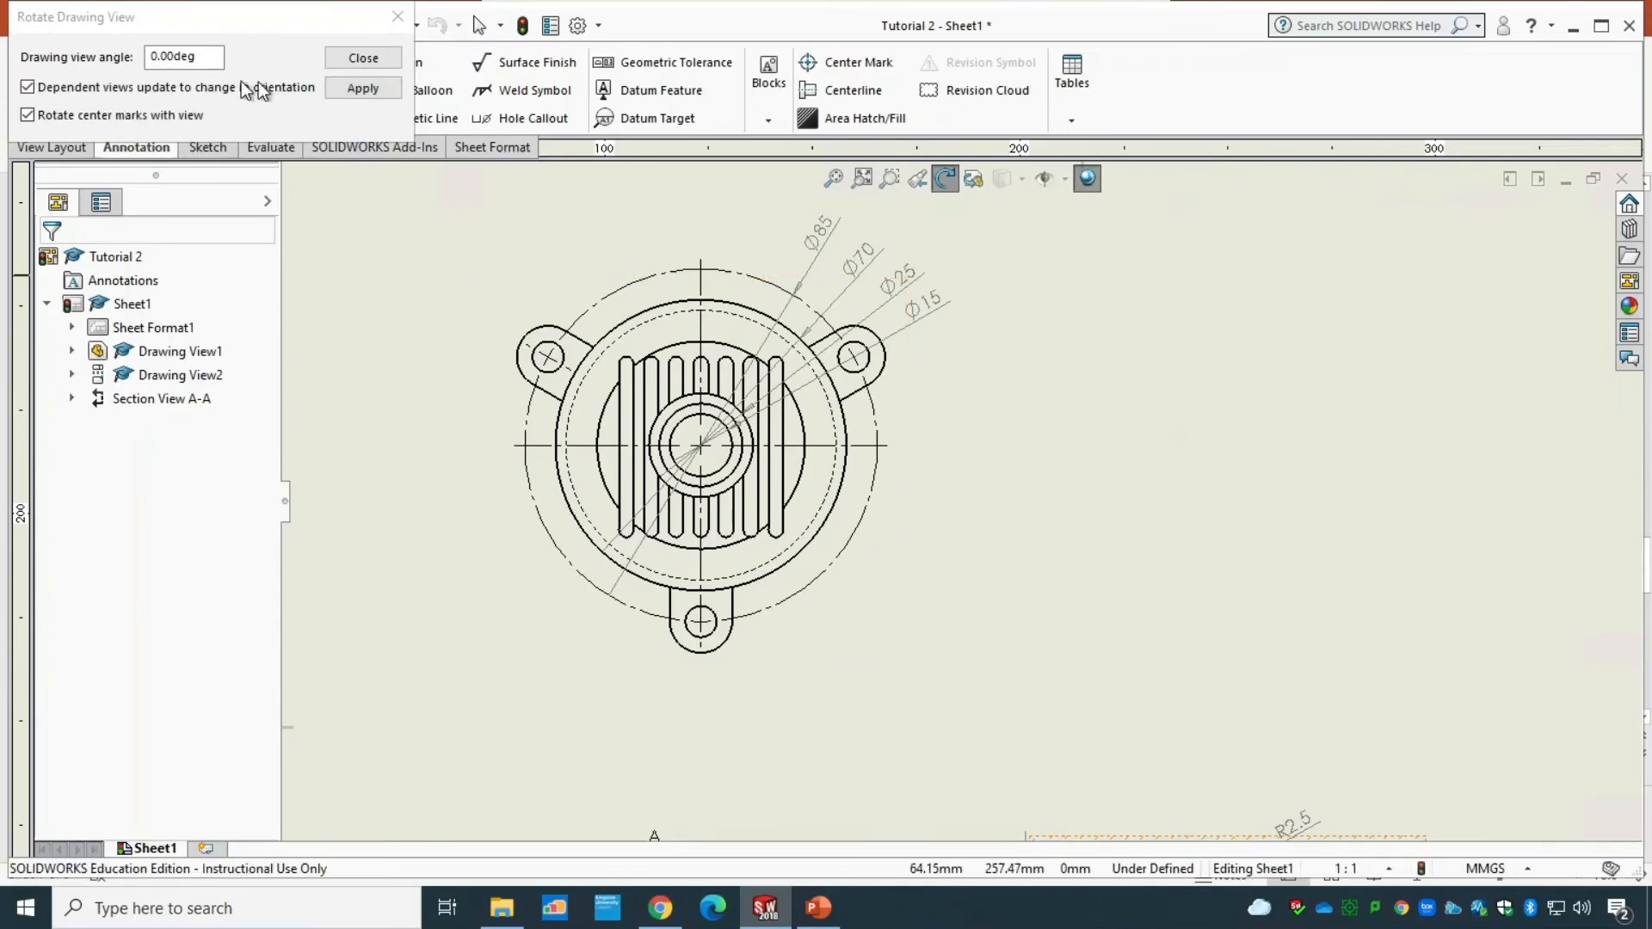
click(209, 57)
double_click(203, 55)
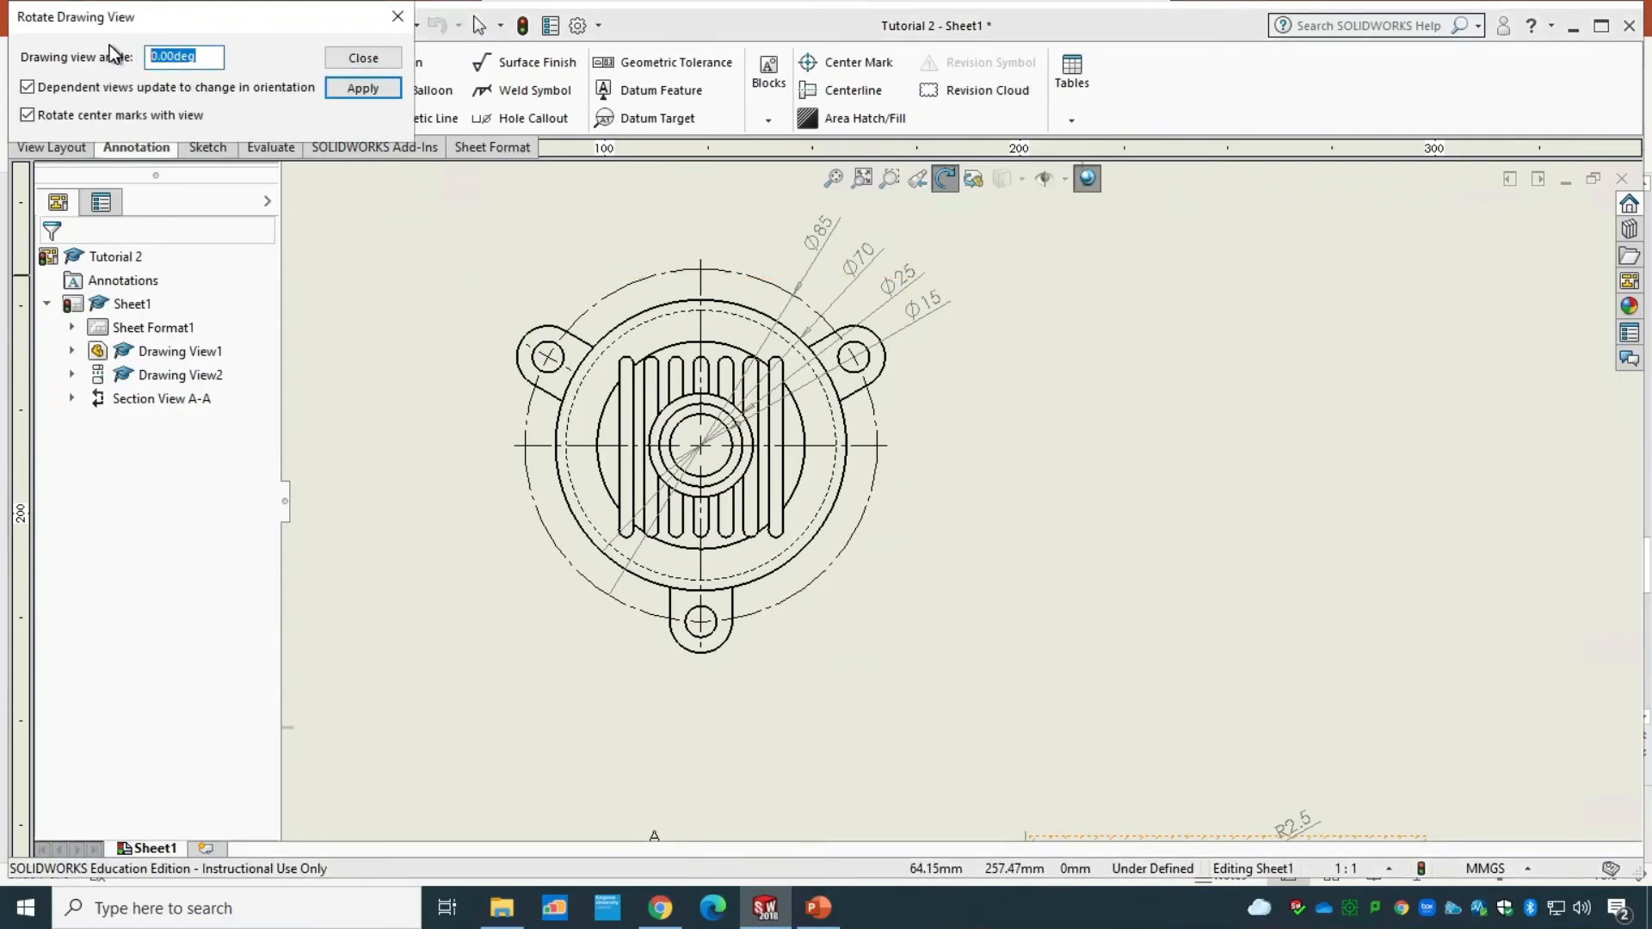
text(180)
key(Return)
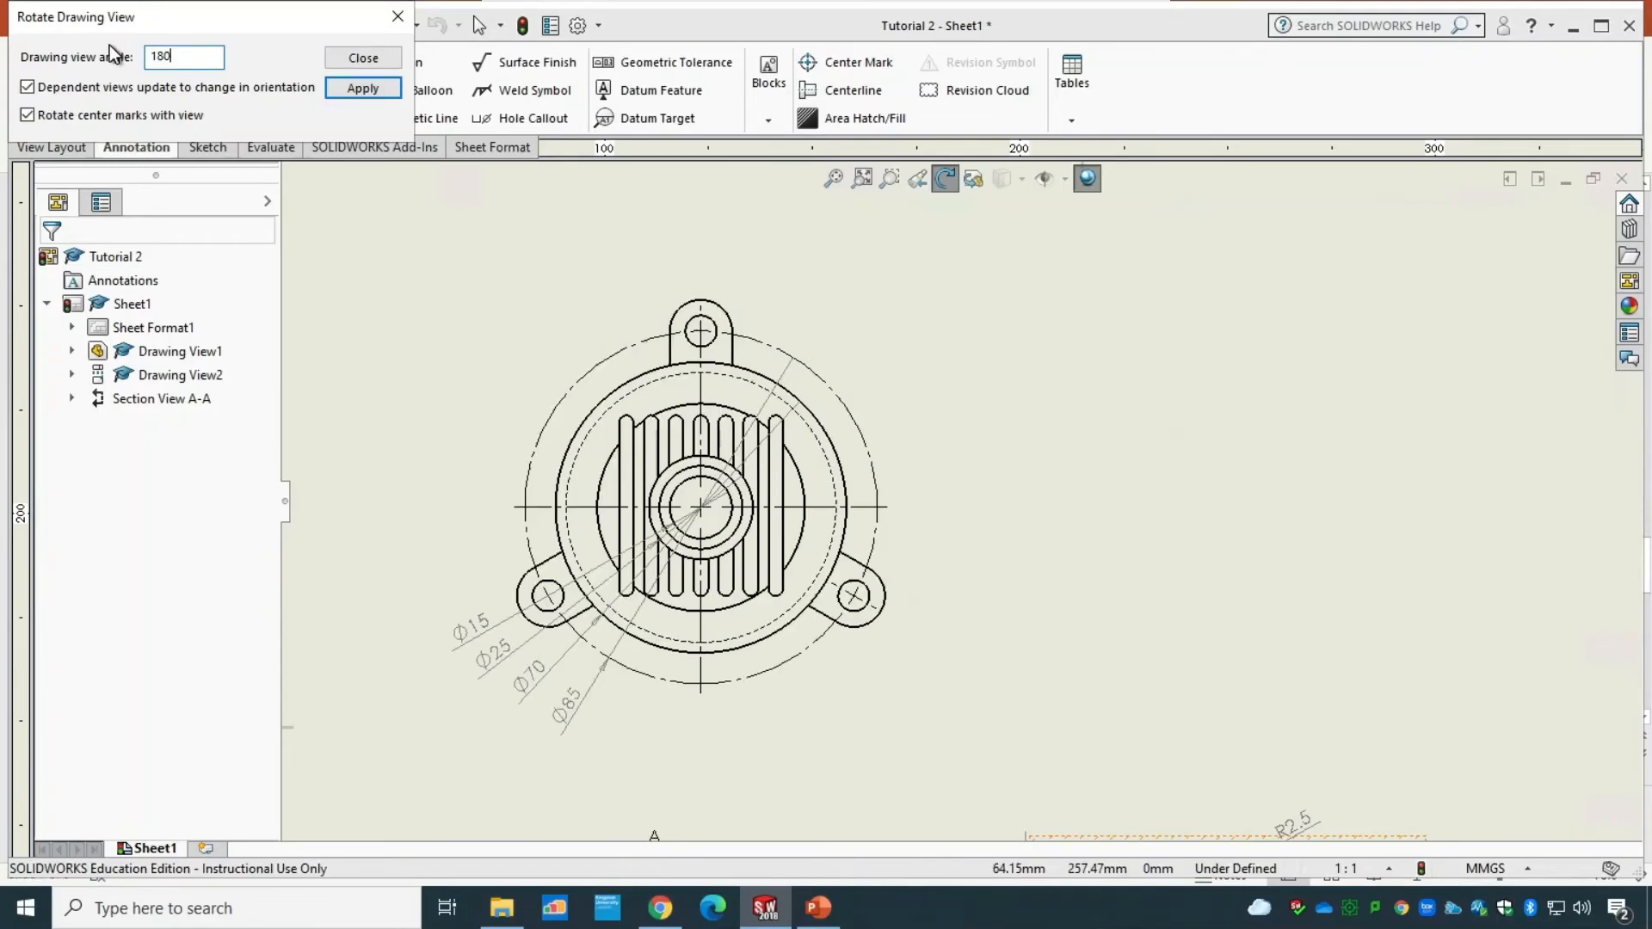
click(365, 86)
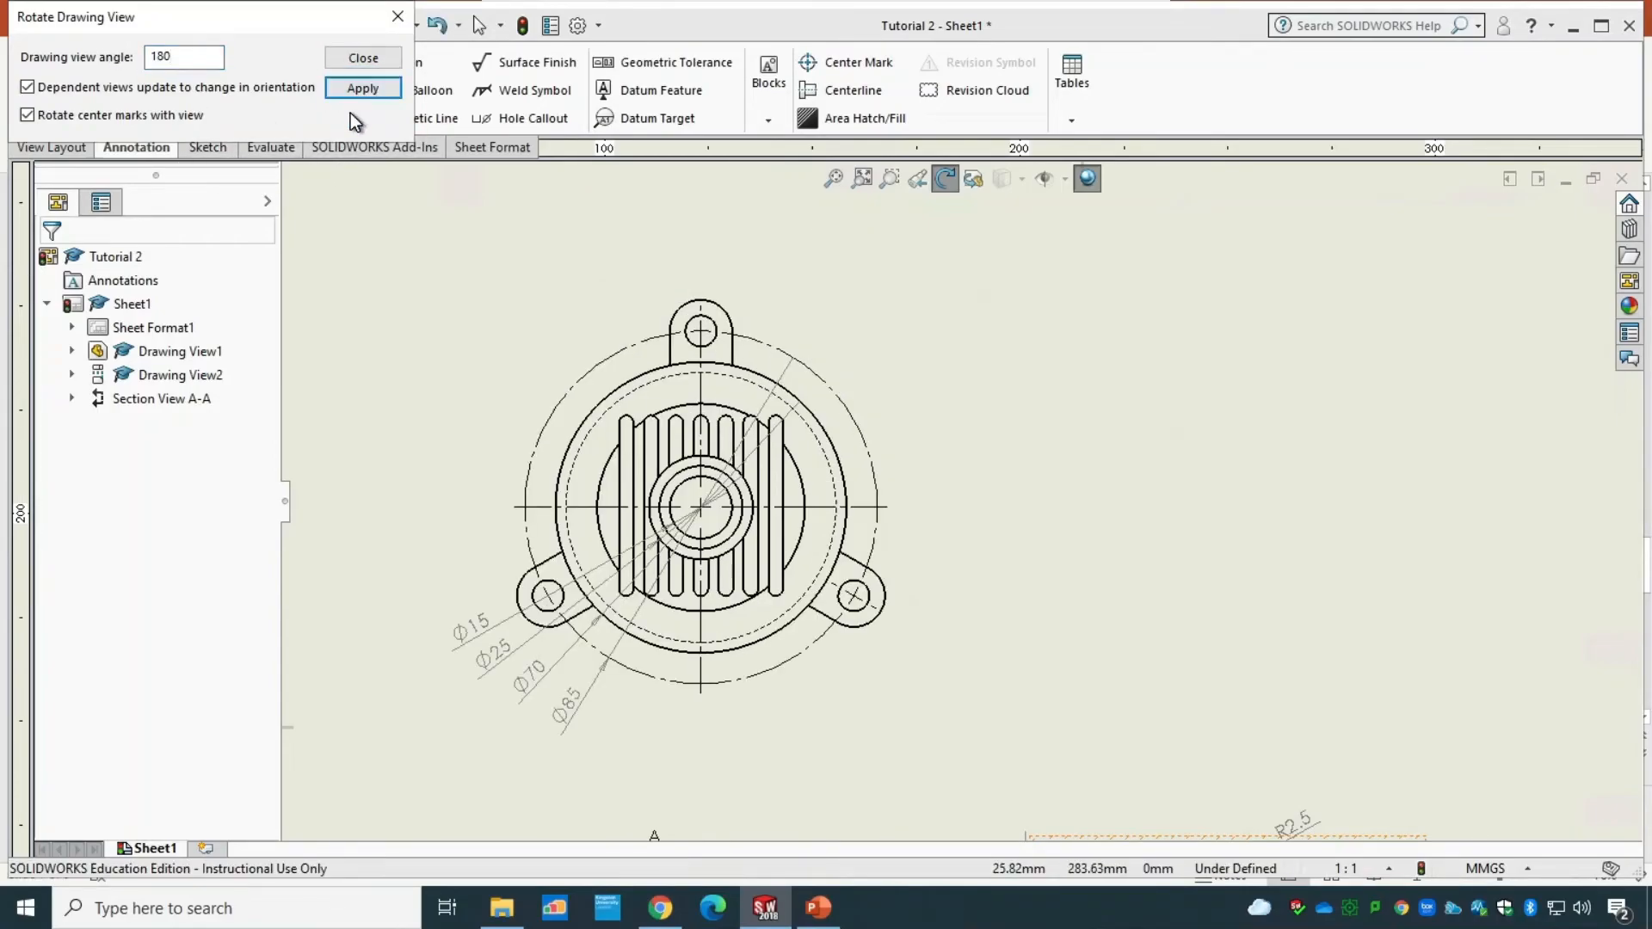
click(362, 58)
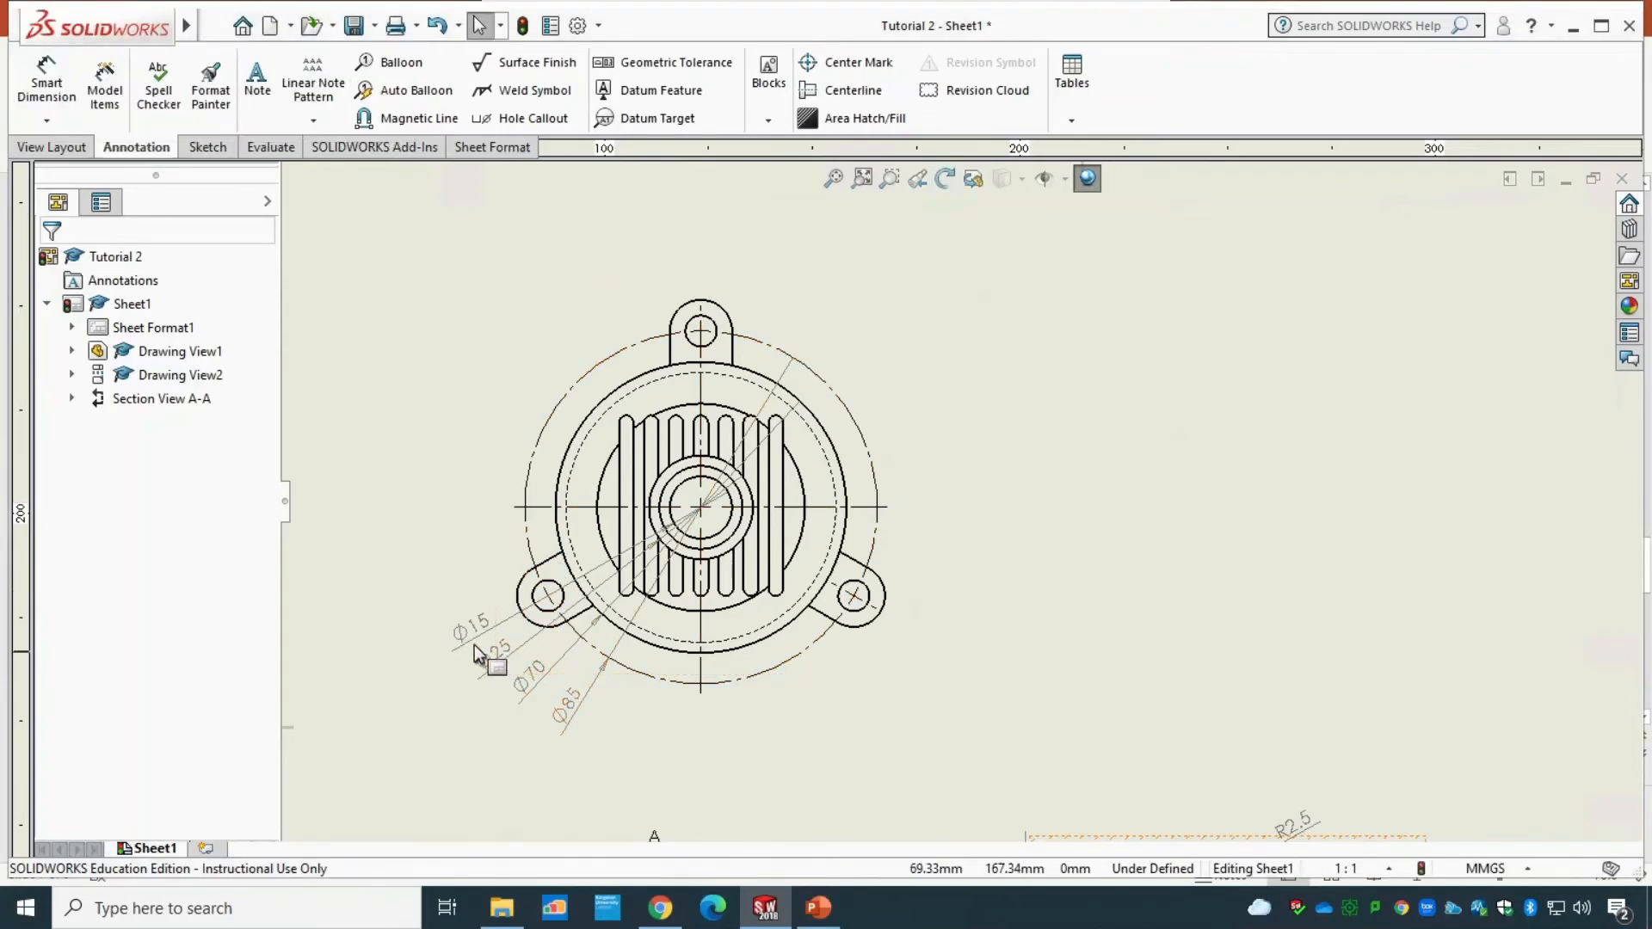
- Move the Ø85, Ø70, Ø25 and Ø15 dimensions to the upper-right side of the rotated top view, fanned out without overlapping
mouse_move(557, 712)
mouse_down()
mouse_move(756, 516)
mouse_move(833, 292)
mouse_up()
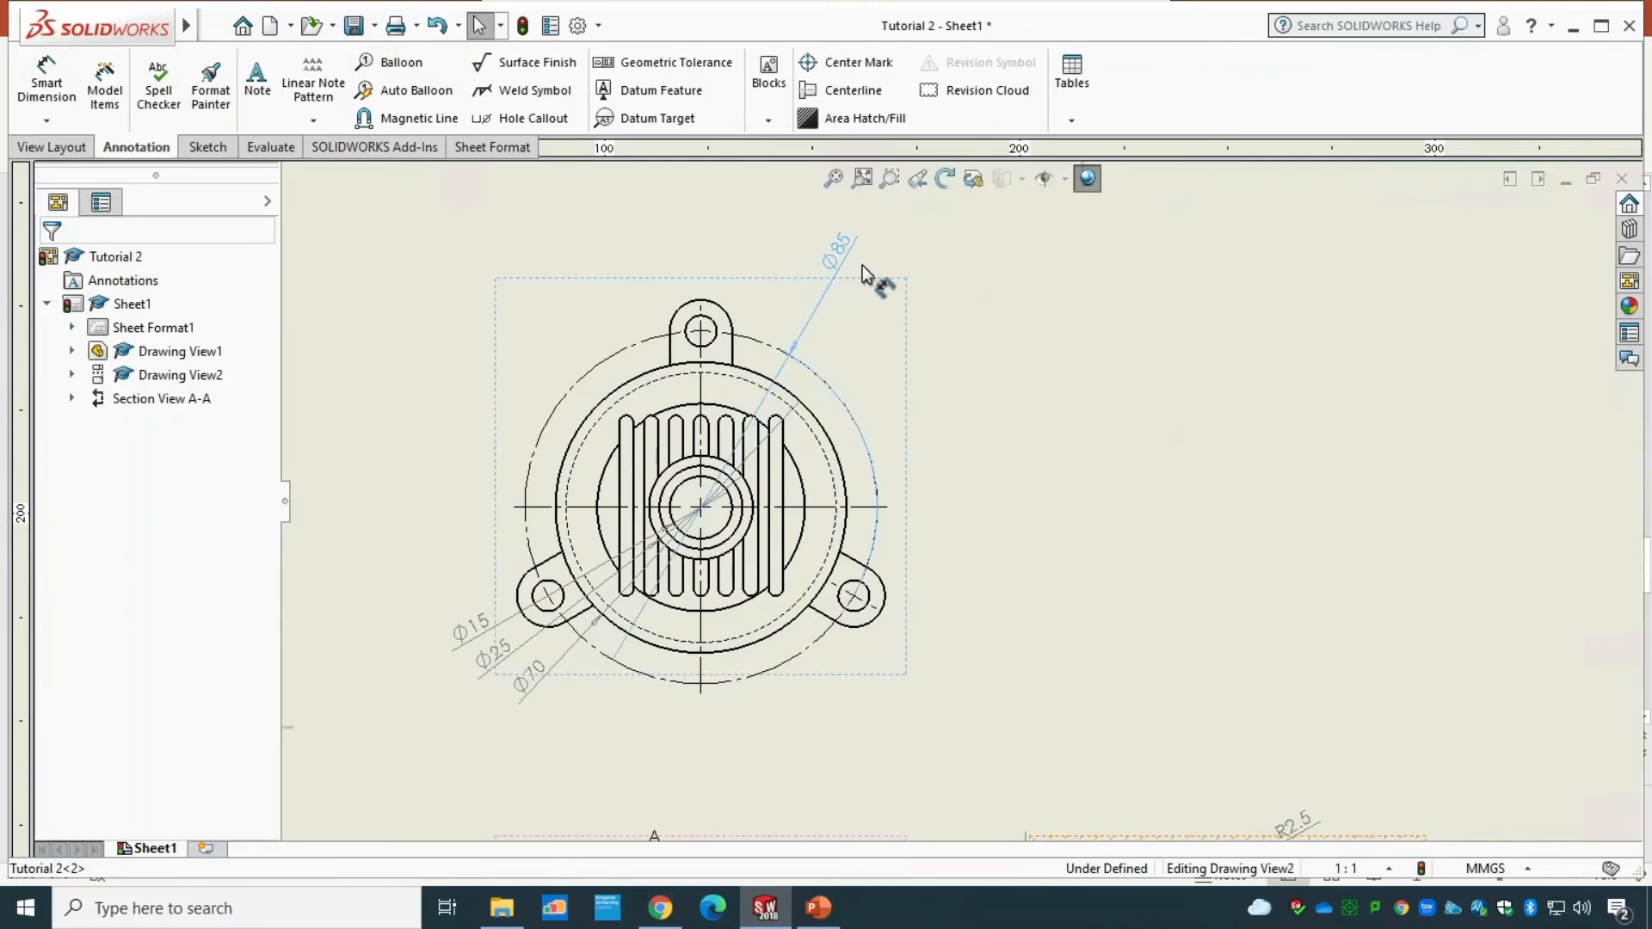
drag(530, 681, 876, 277)
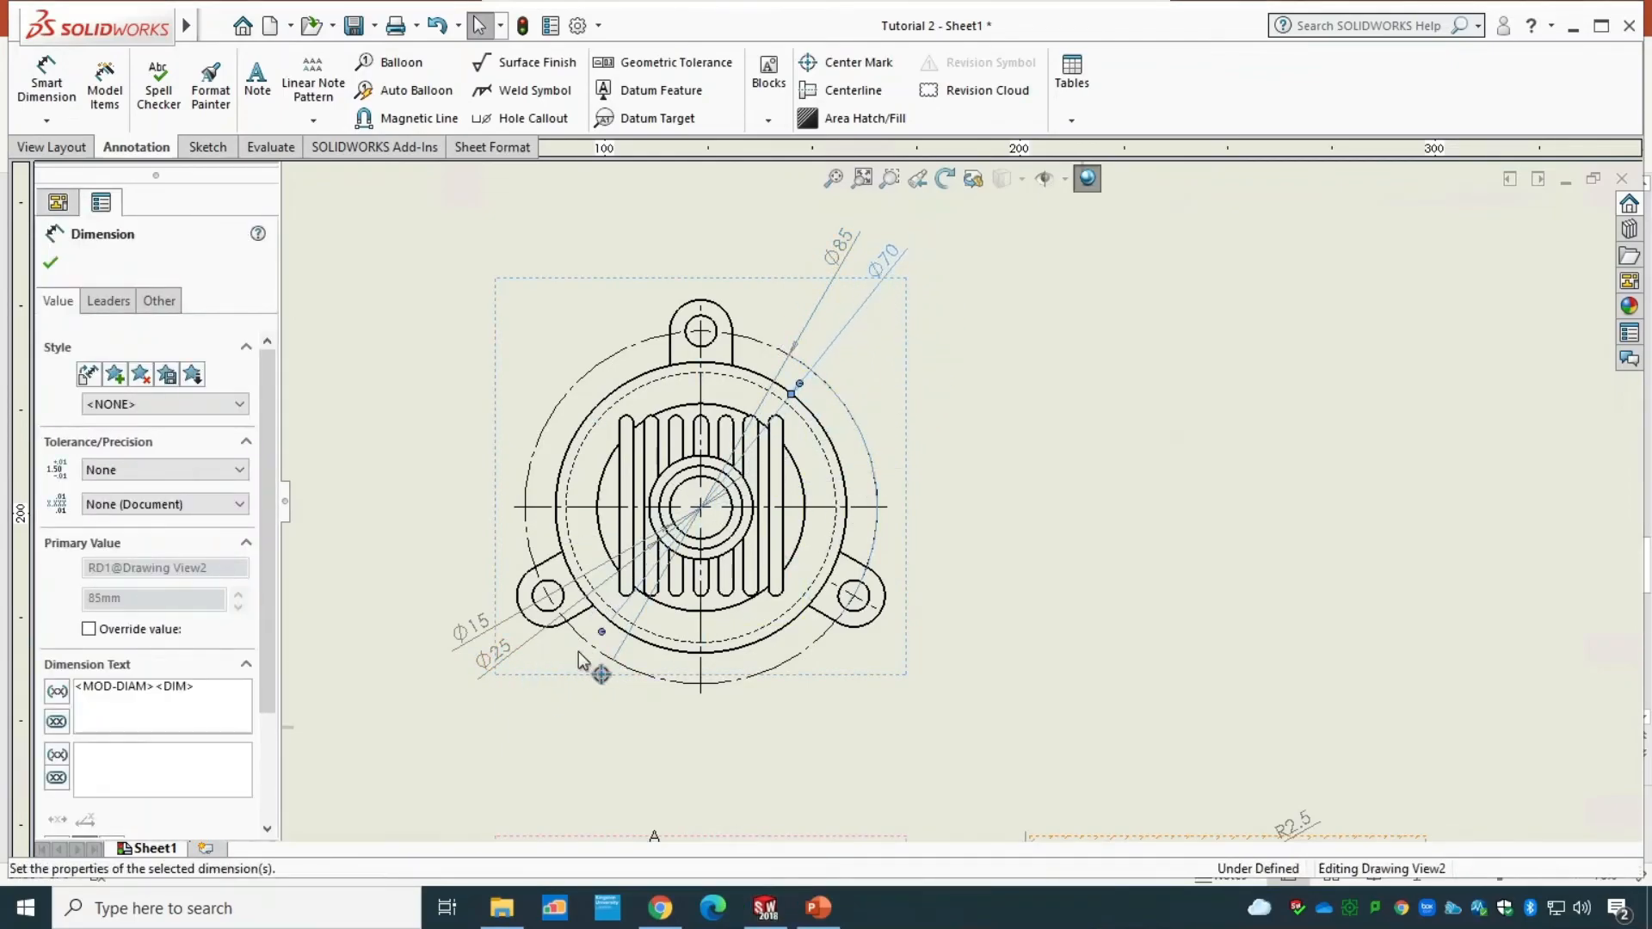
drag(496, 671, 951, 330)
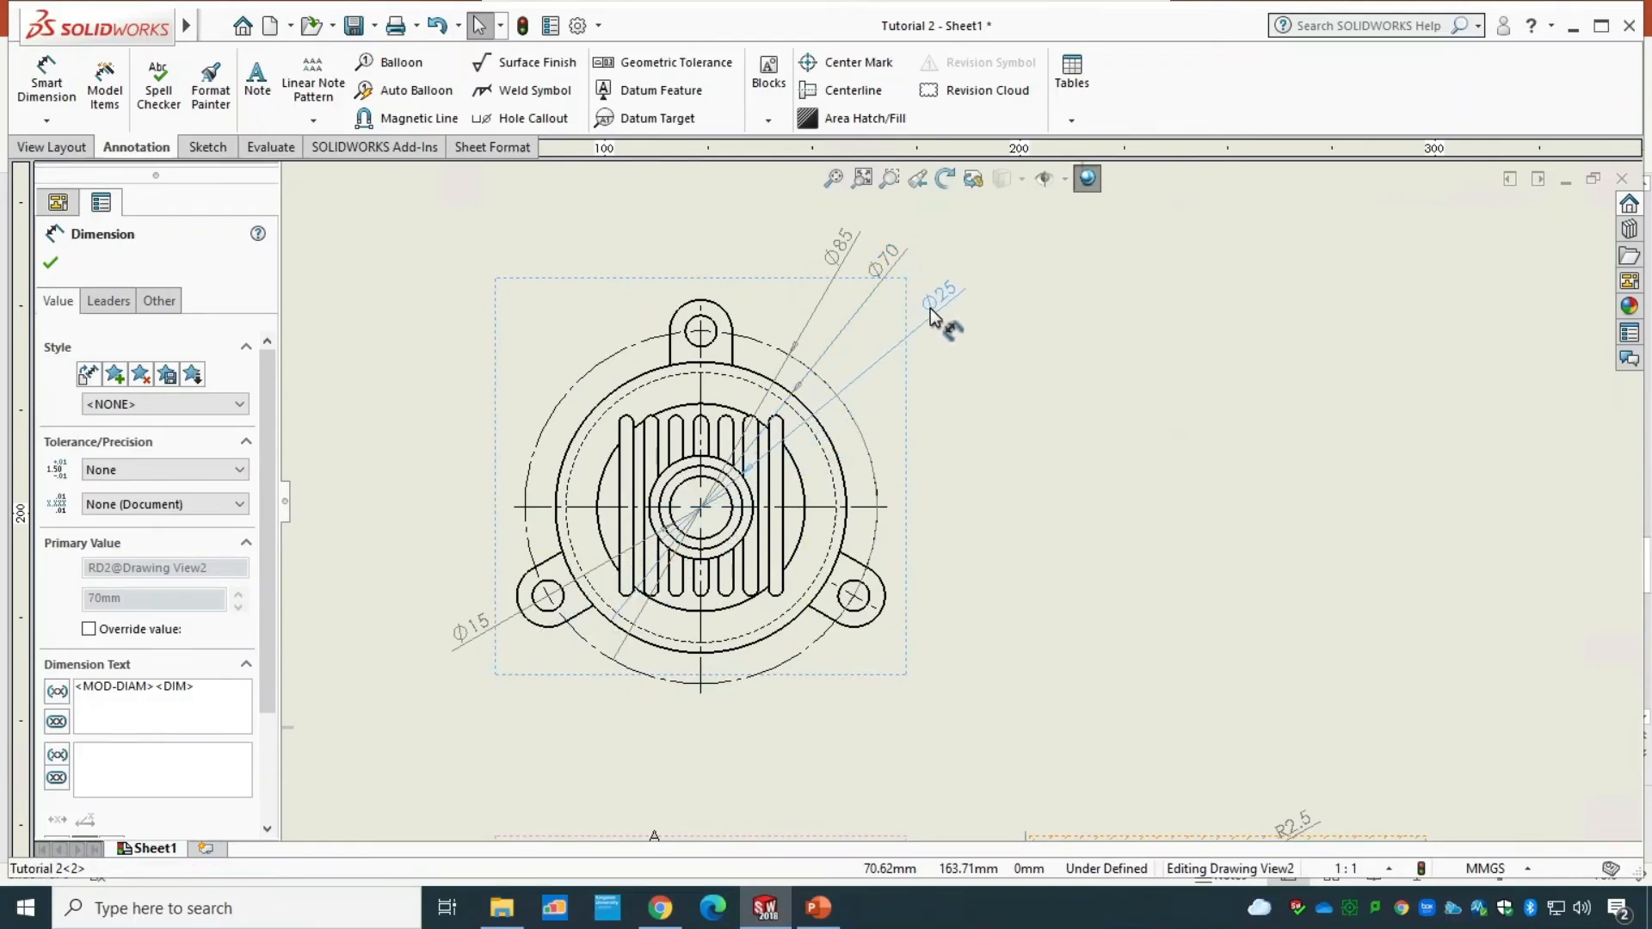
drag(480, 638, 983, 366)
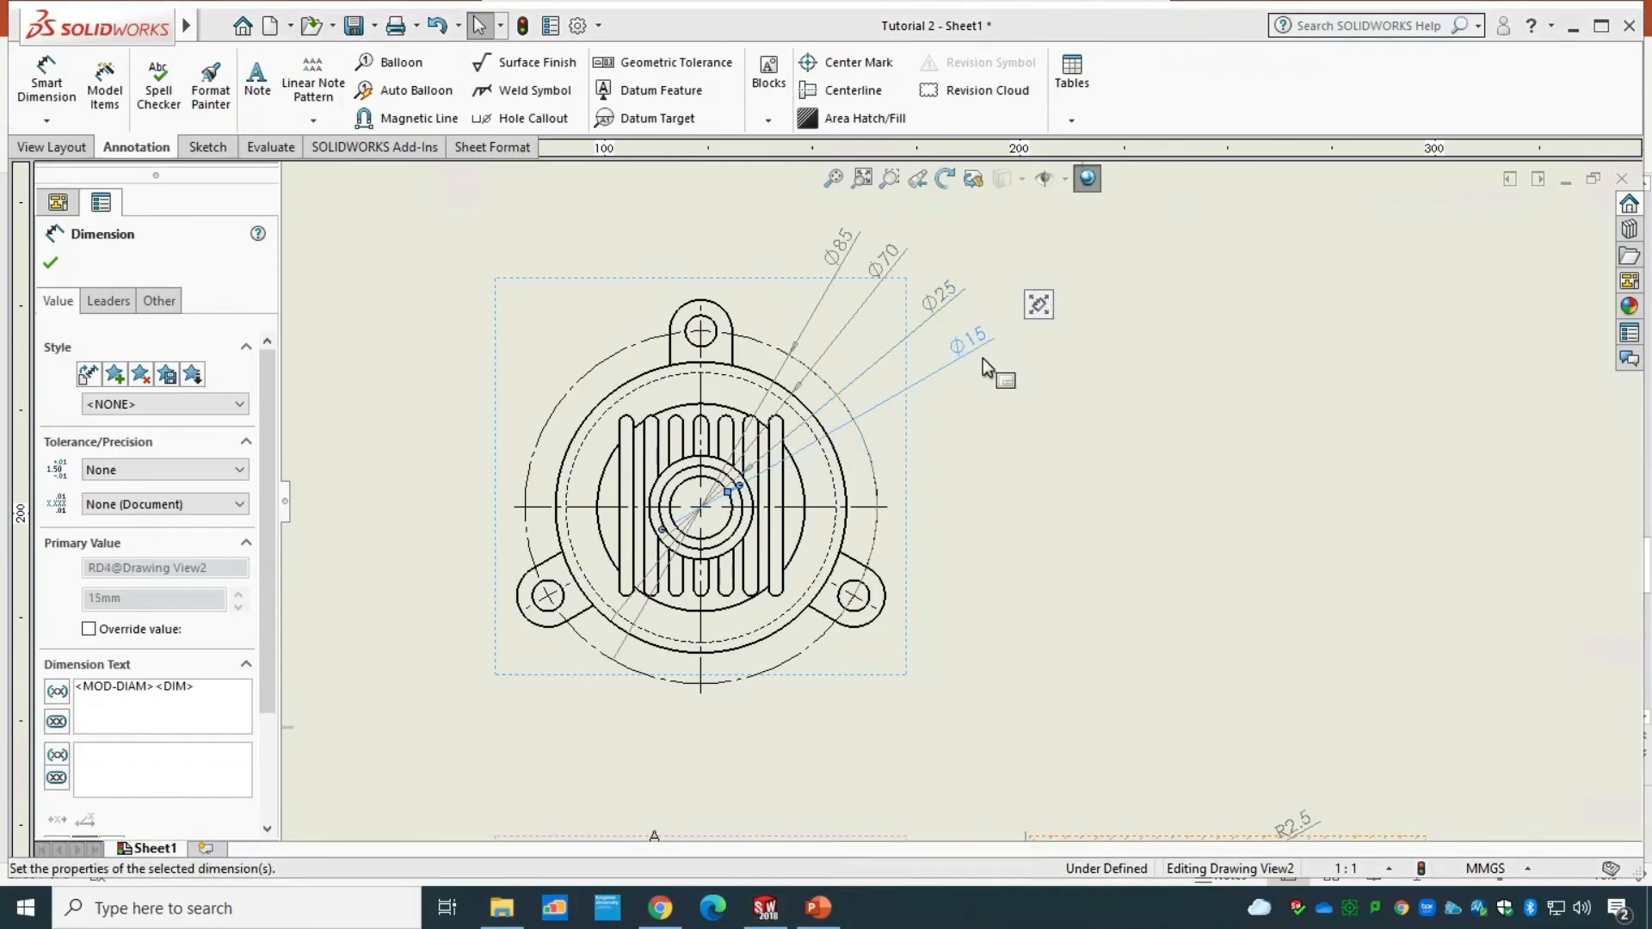
click(979, 506)
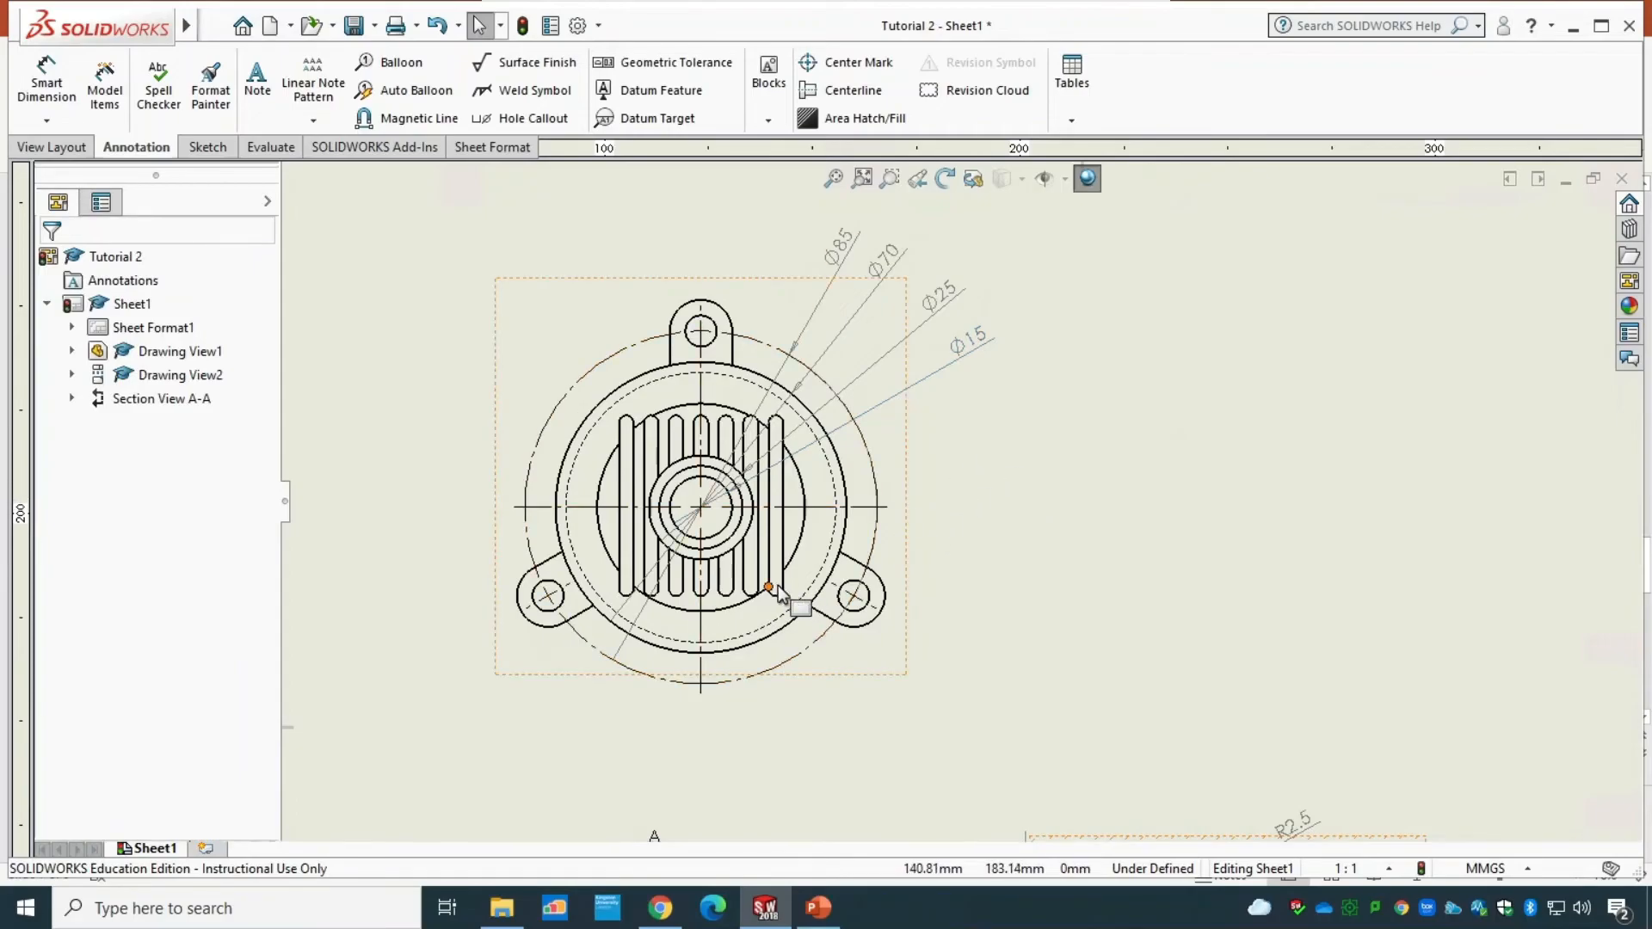
- Add a centerline between the two long edges of the rightmost slot in the top view
click(847, 92)
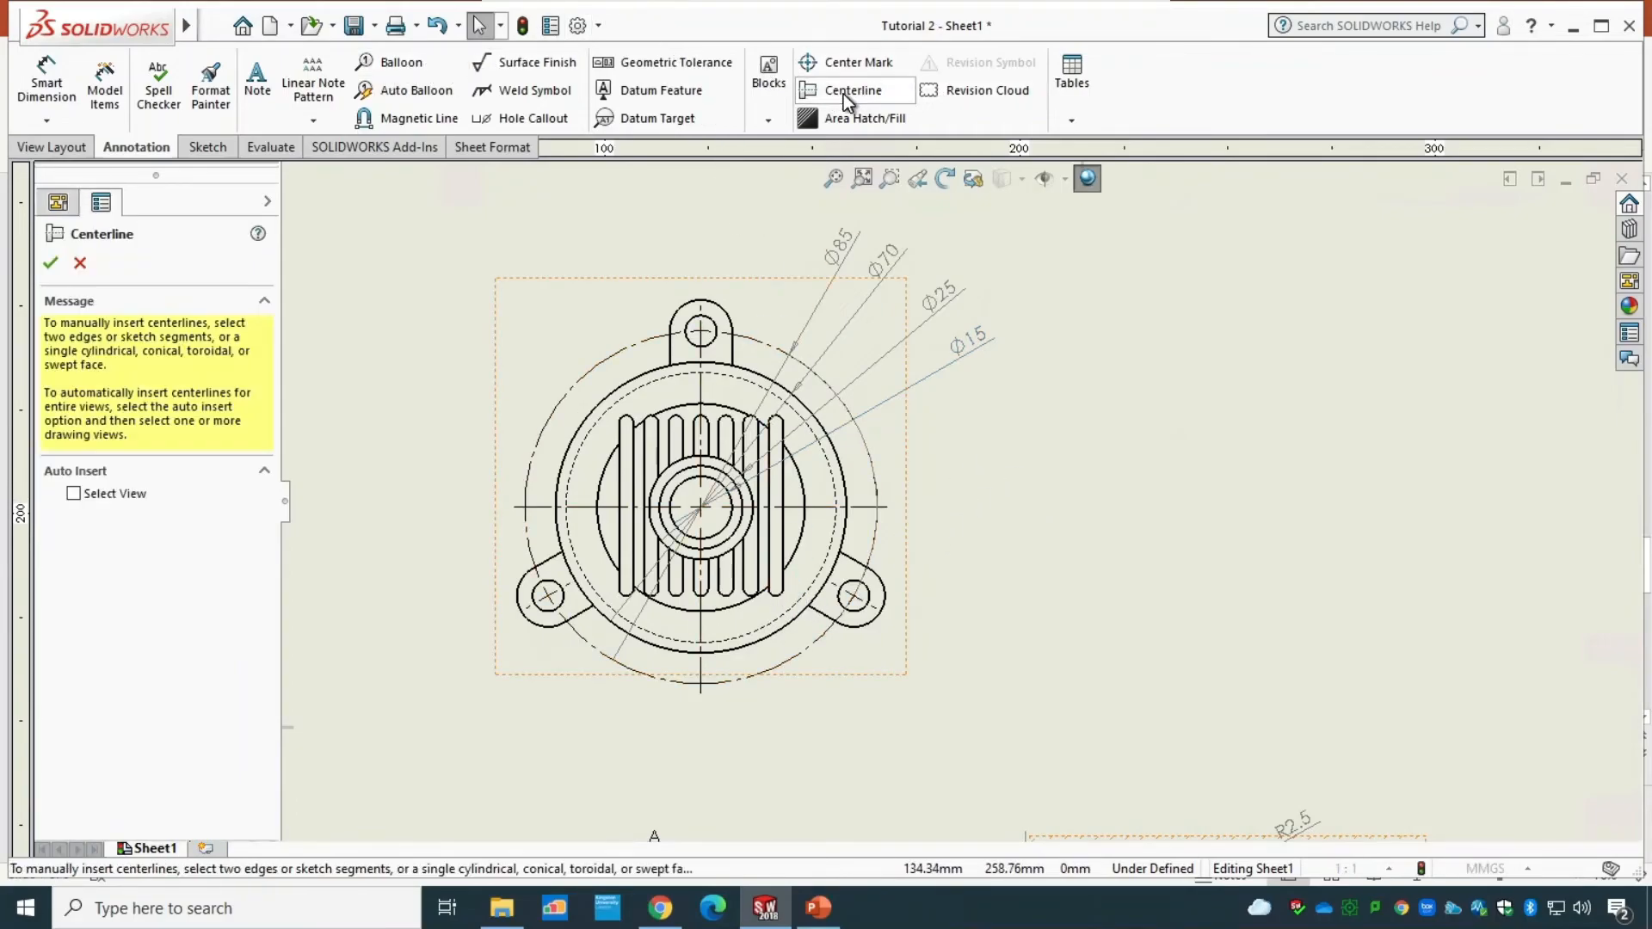
click(781, 549)
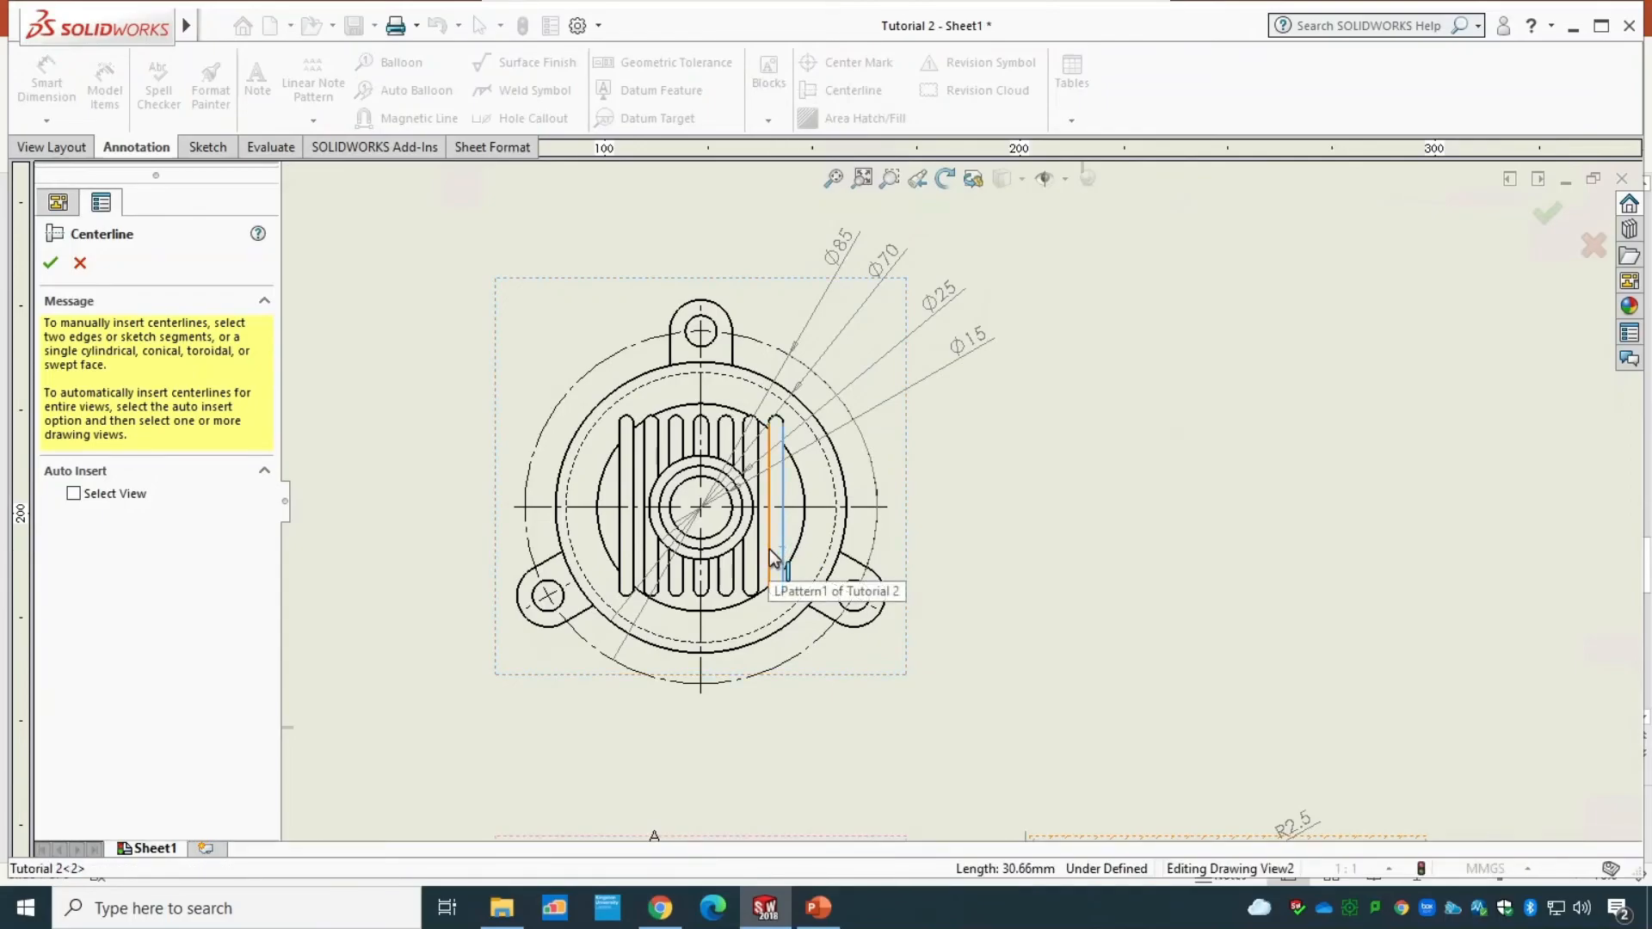
click(769, 549)
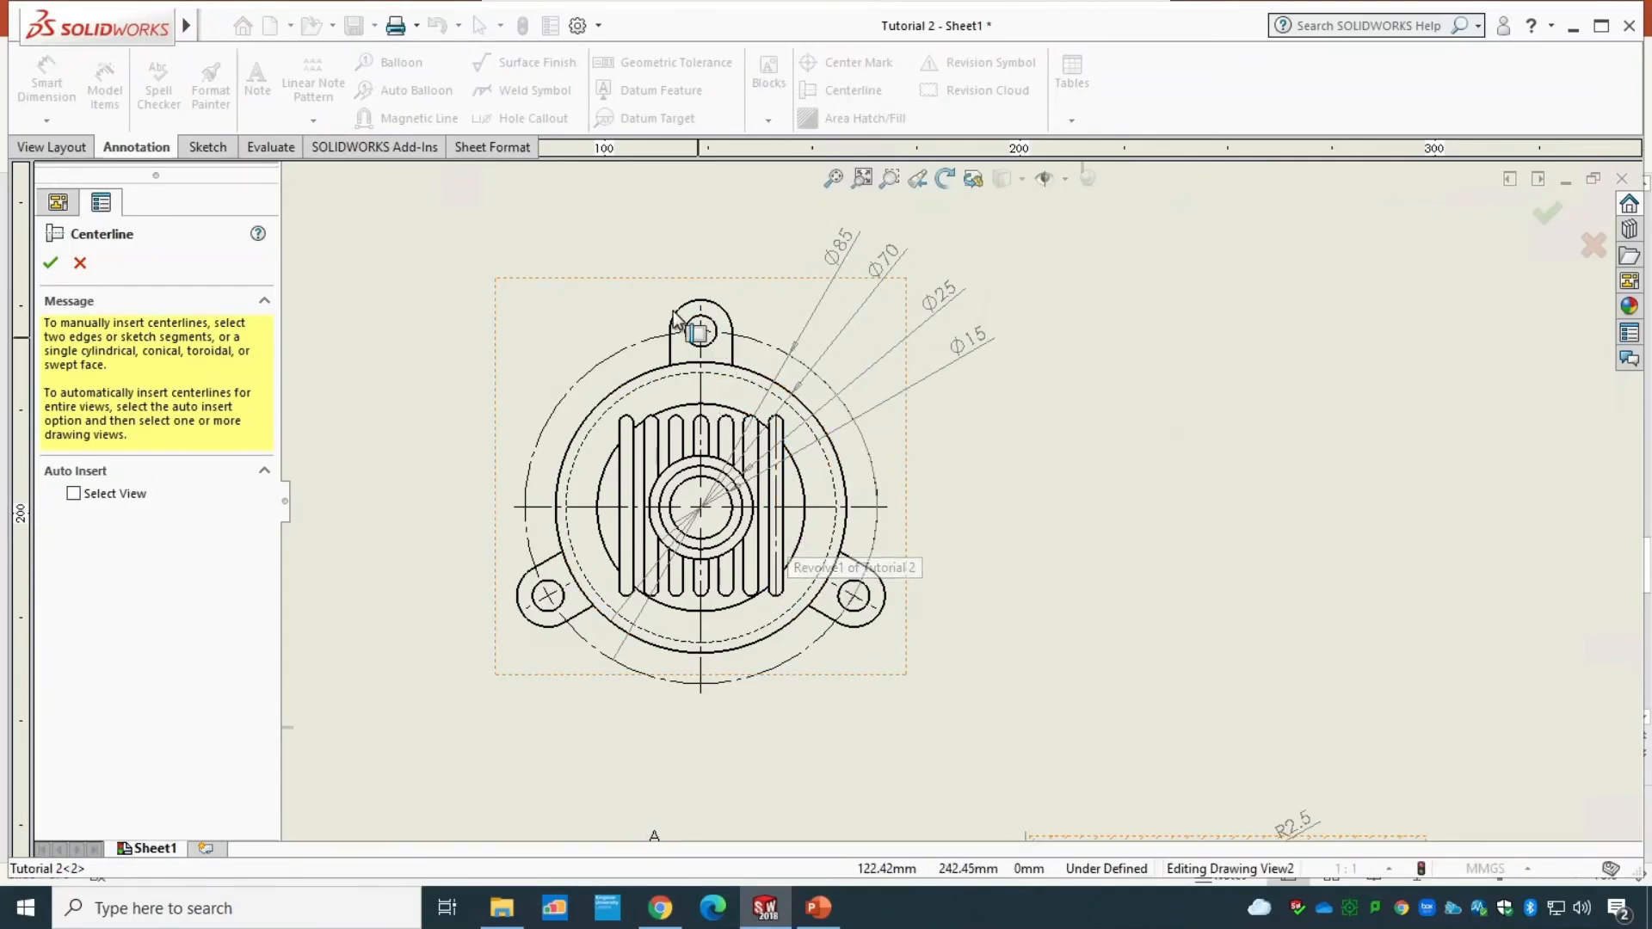
key(Escape)
click(641, 293)
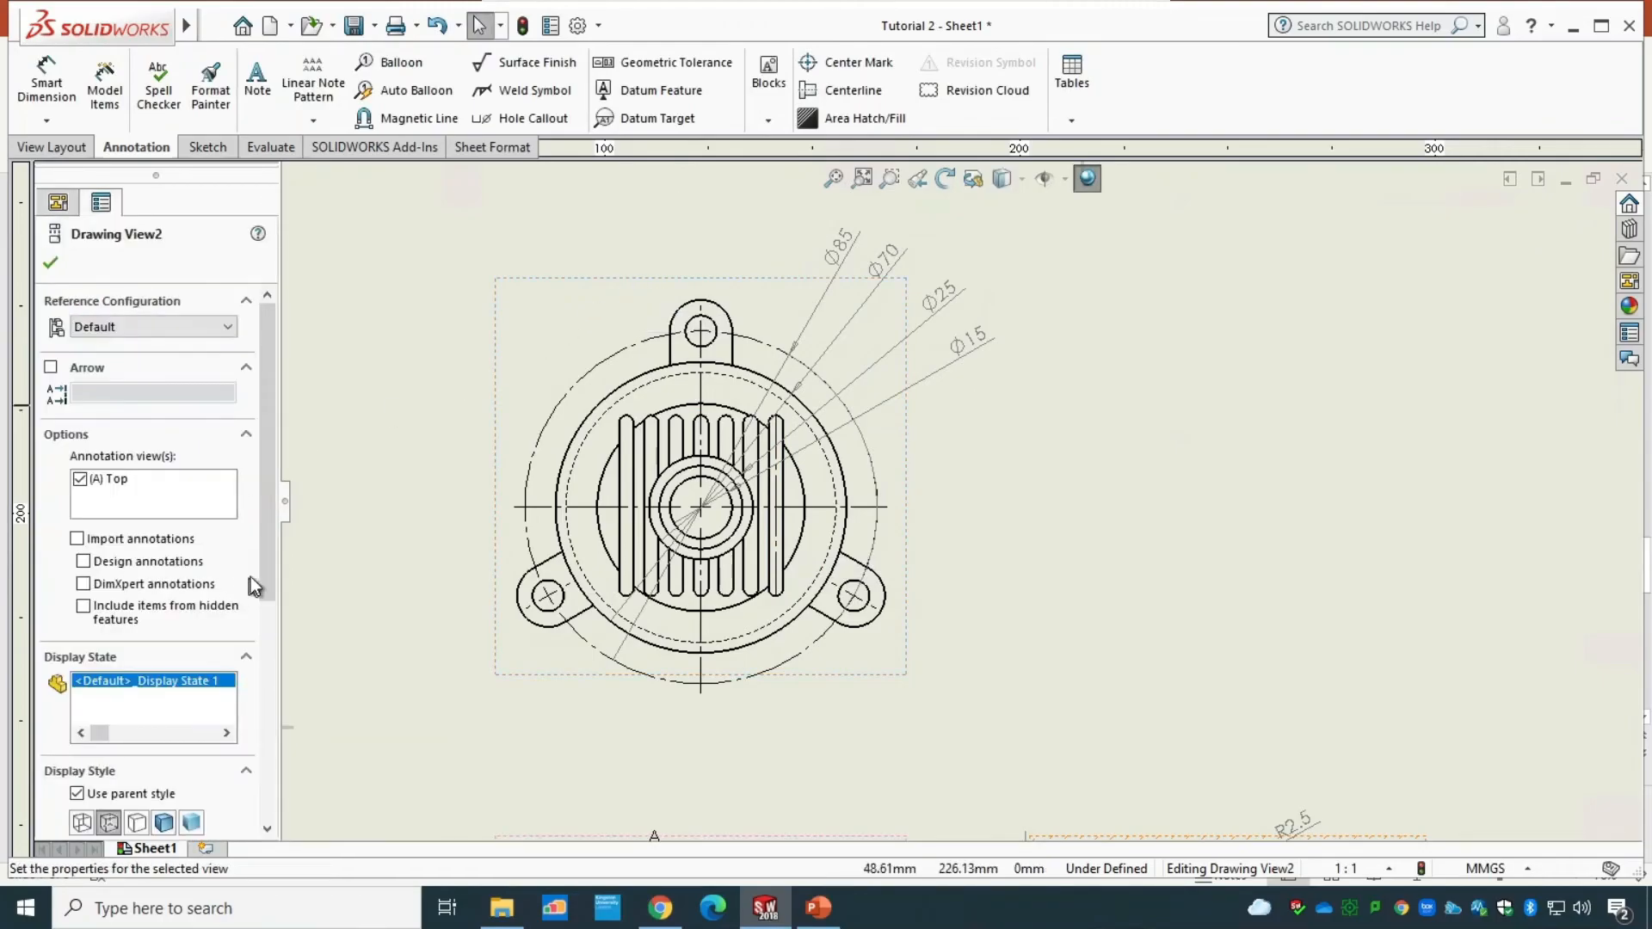
scroll(225, 677, down, 5)
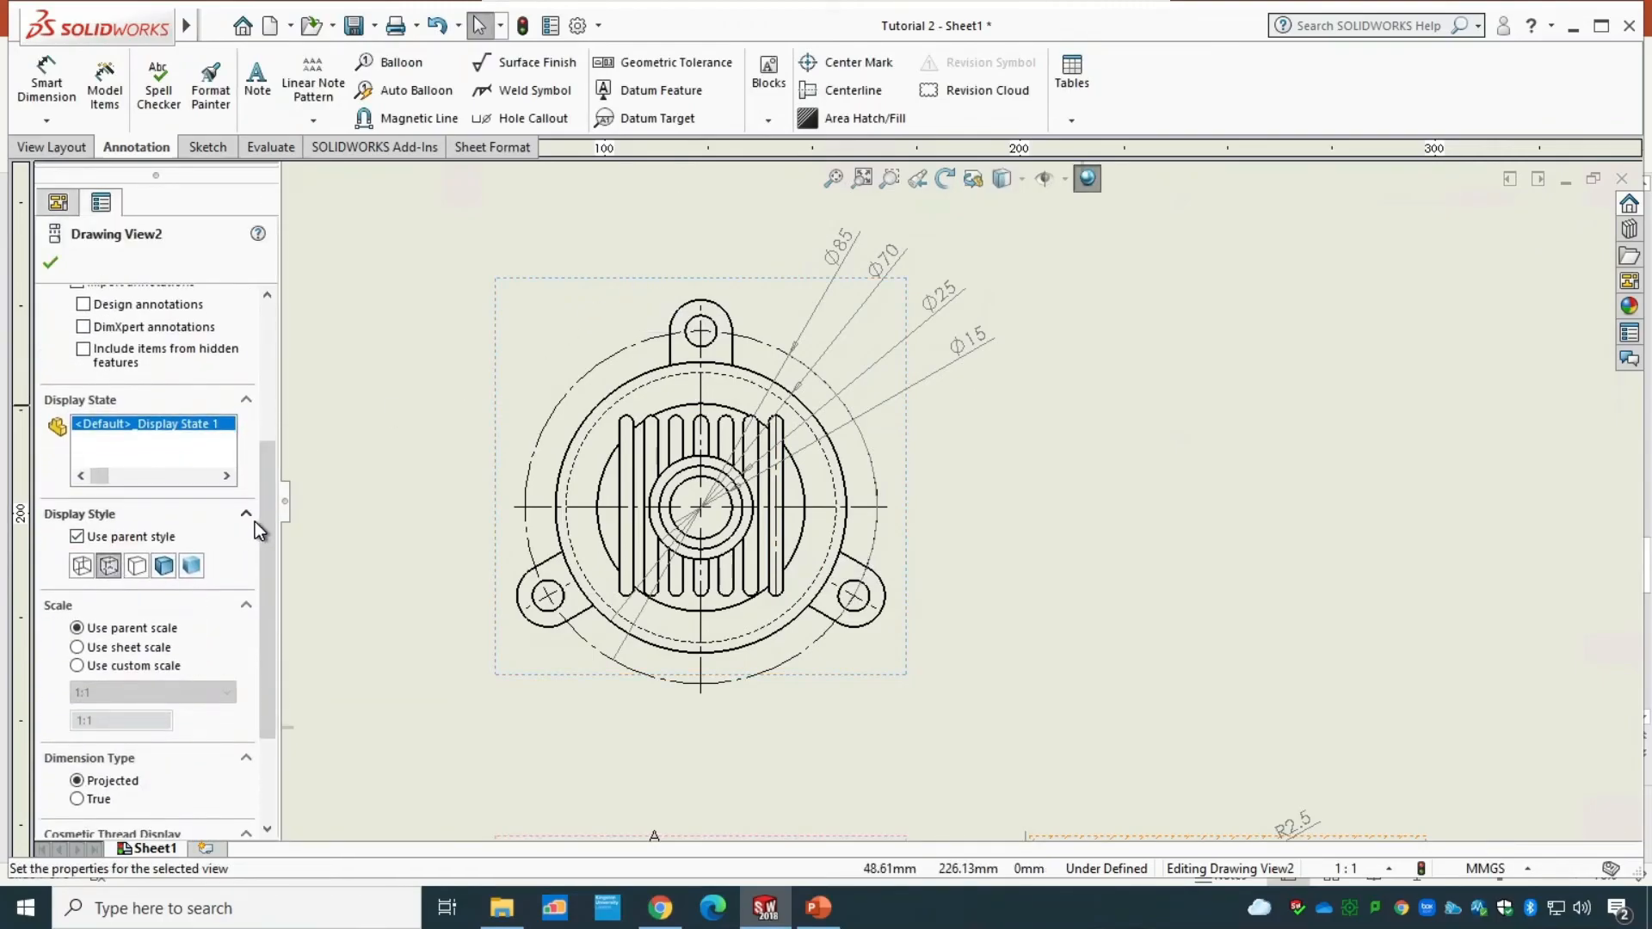
mouse_move(268, 530)
mouse_down()
mouse_move(270, 586)
mouse_move(249, 432)
mouse_up()
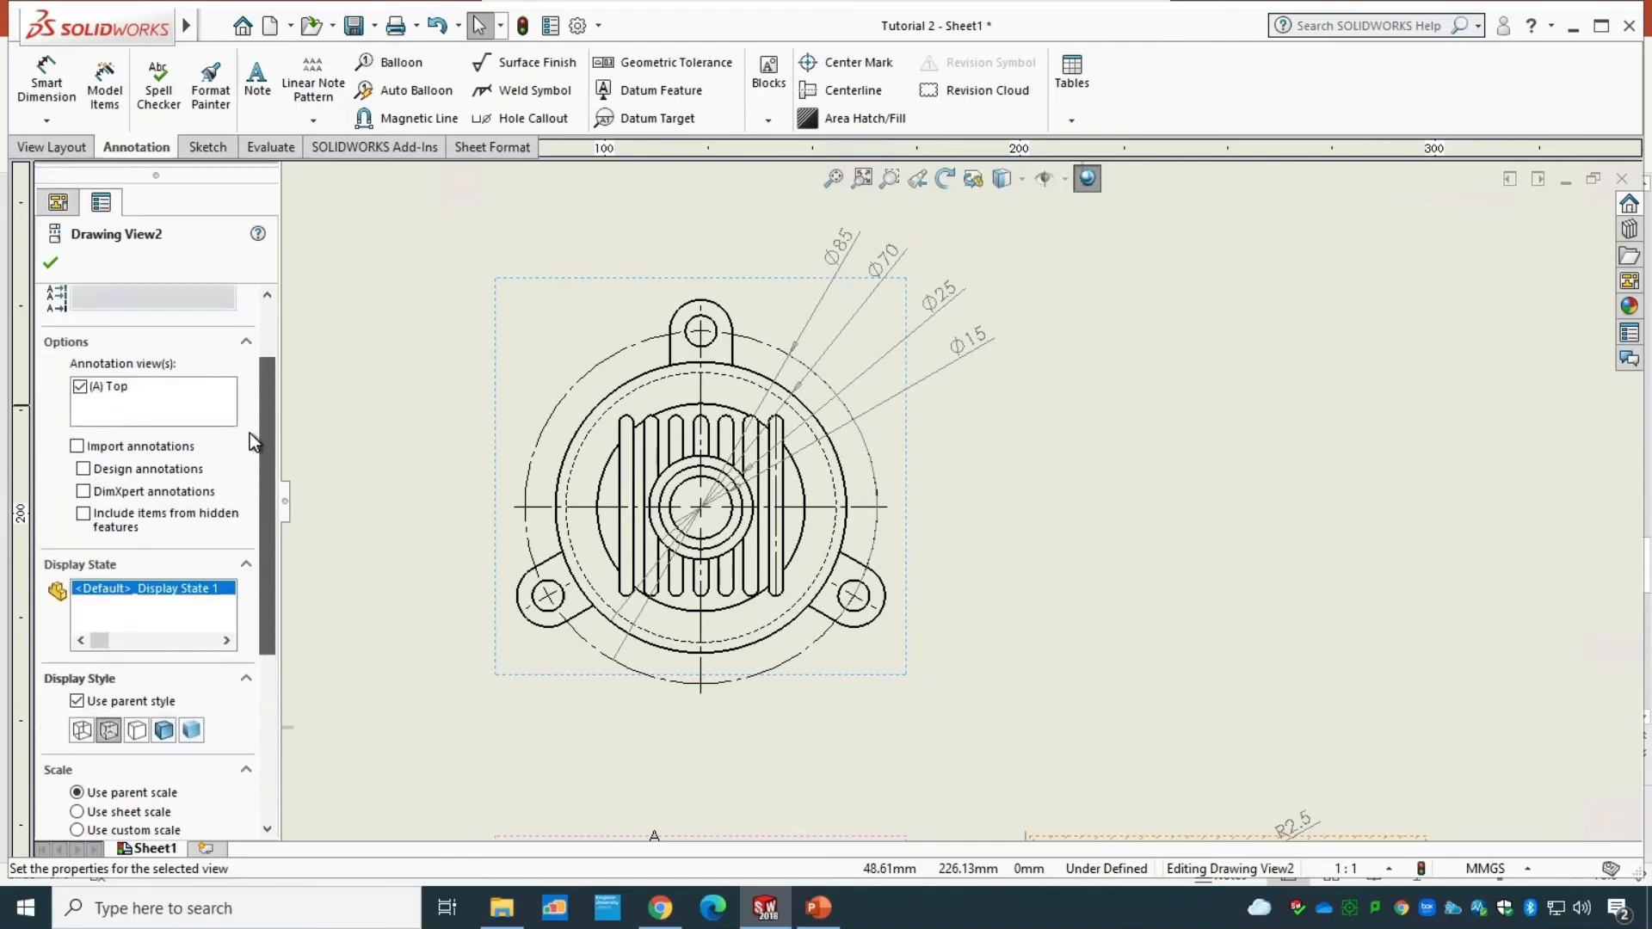
scroll(250, 420, up, 2)
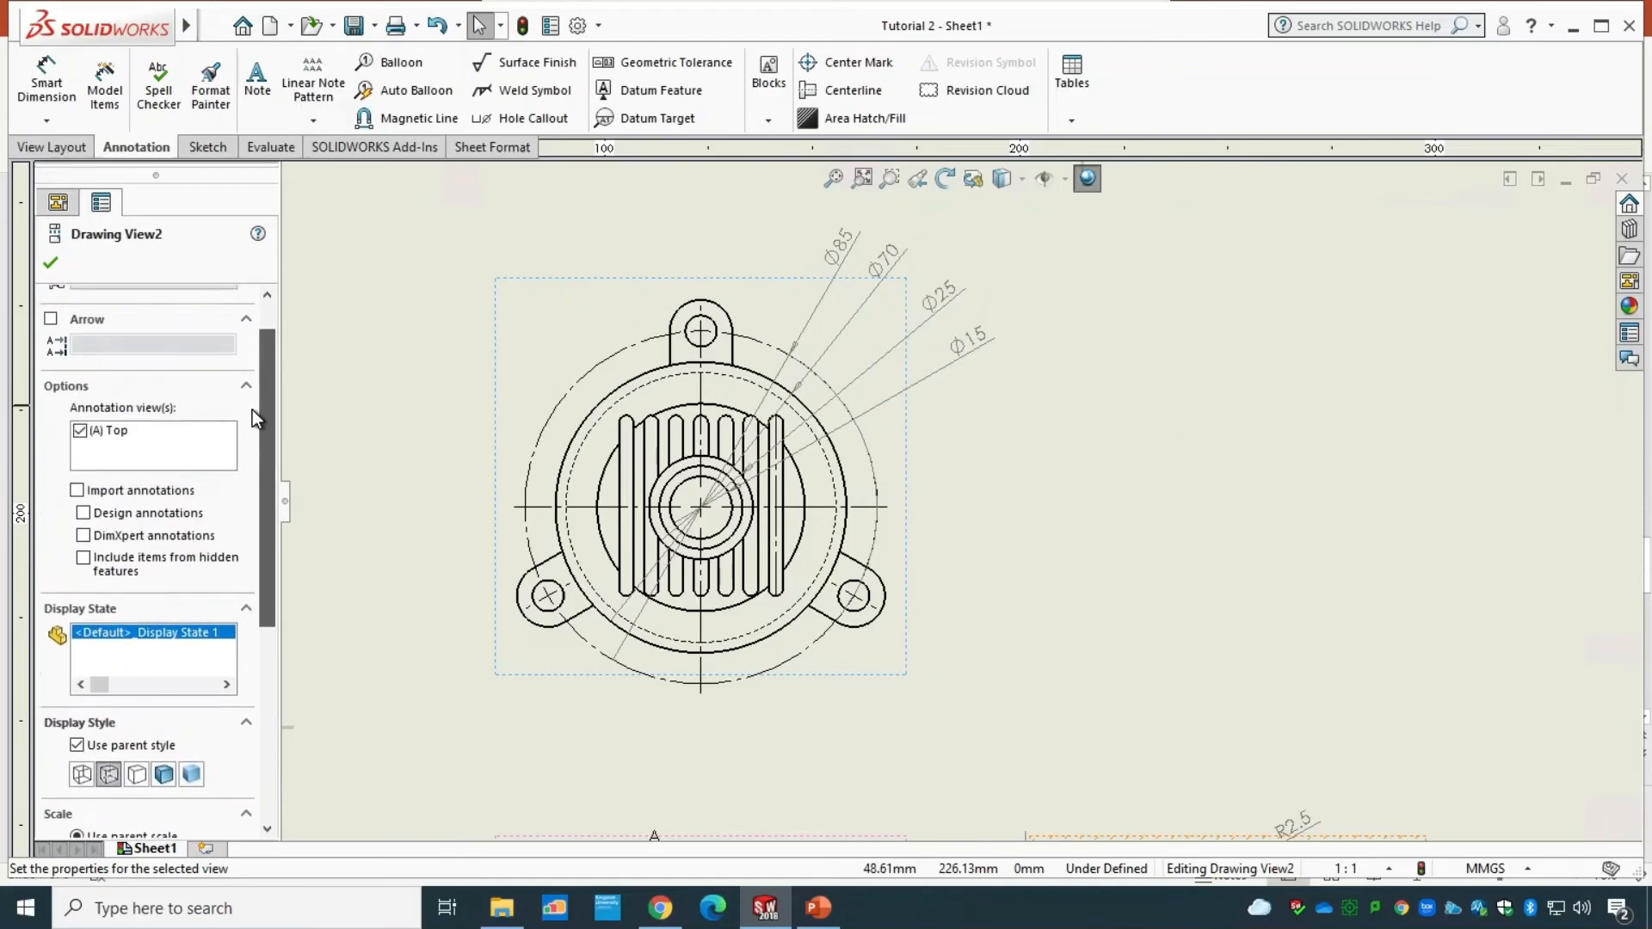
click(50, 265)
- Add centerlines to the remaining slots in the top view, working from the second slot on the right across to the leftmost slot
click(863, 97)
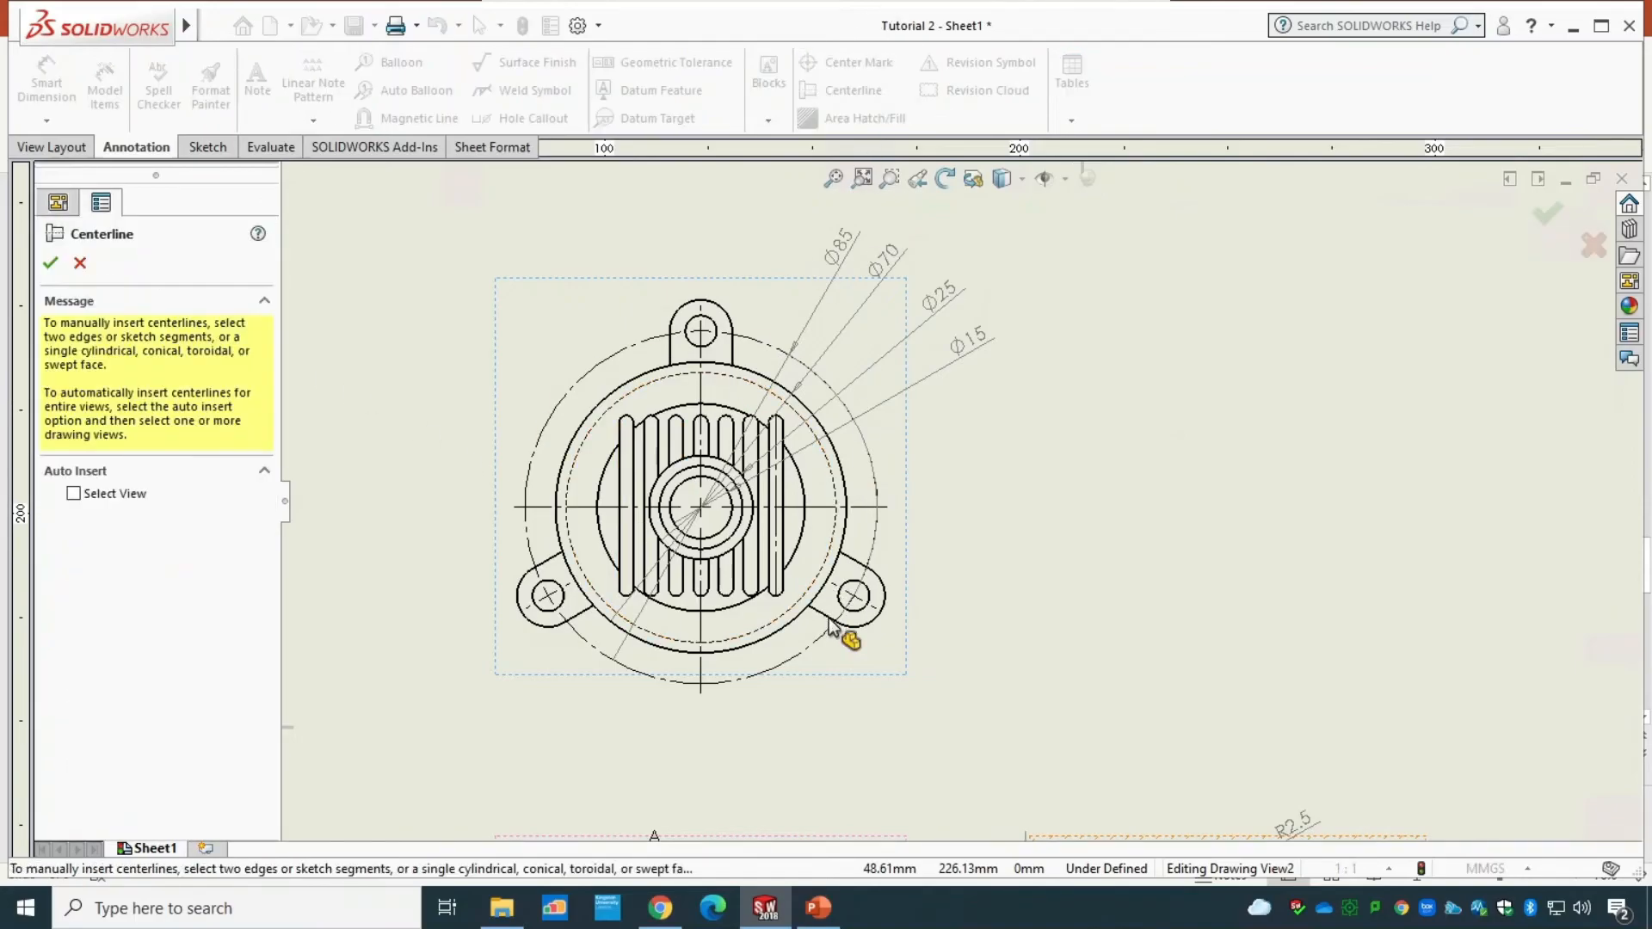
click(757, 572)
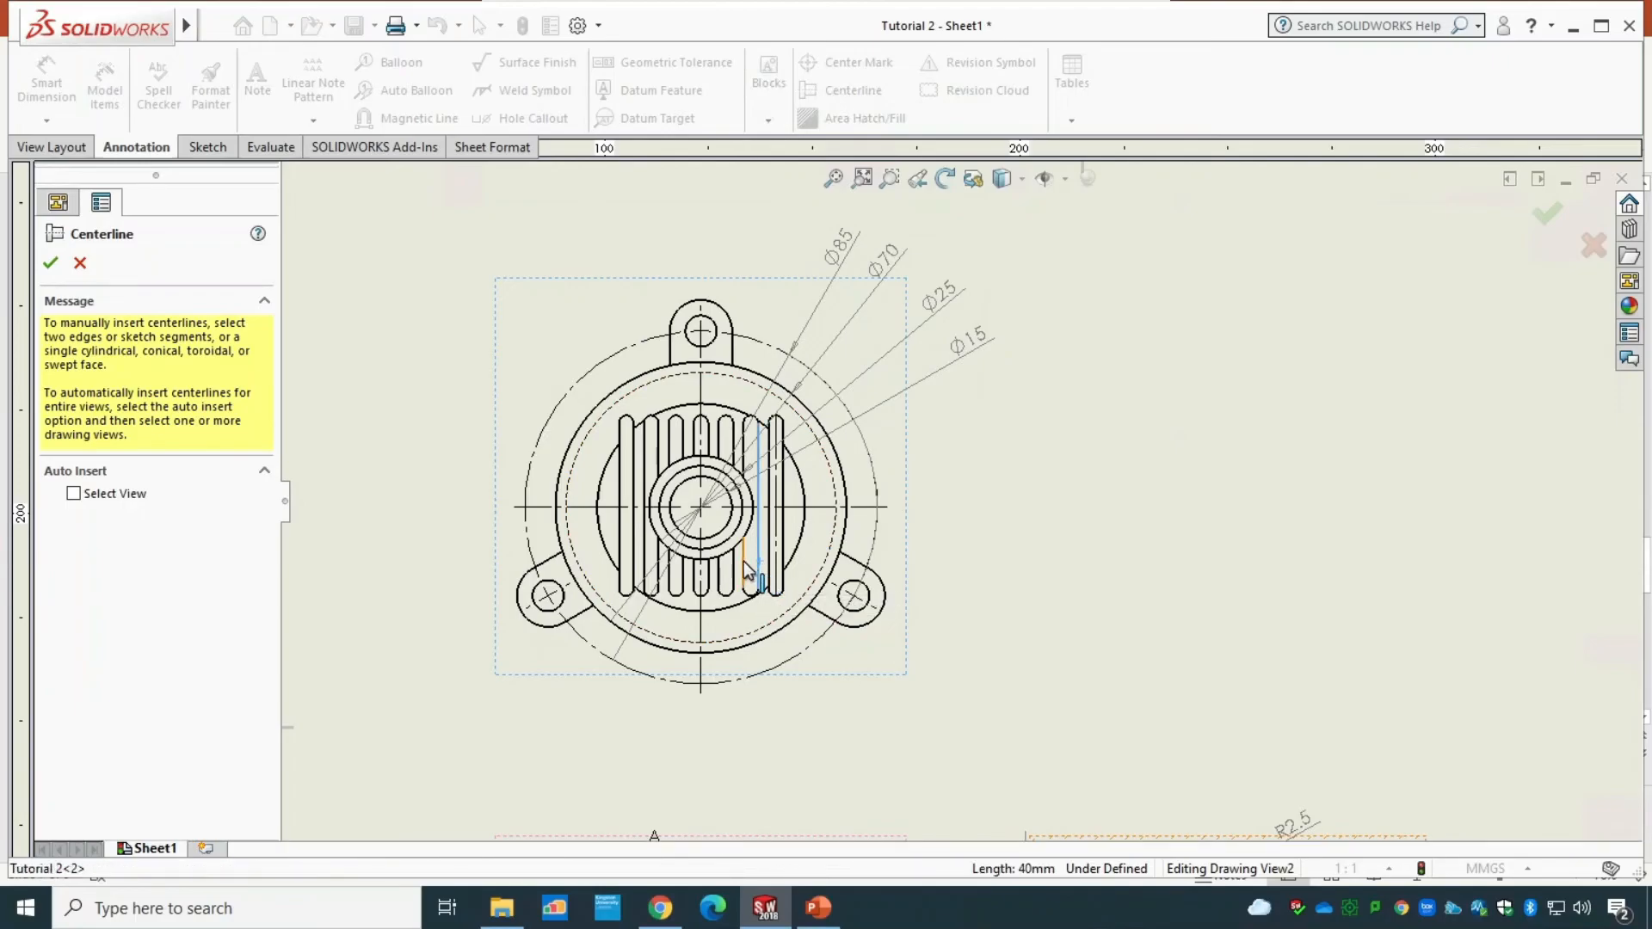
click(745, 567)
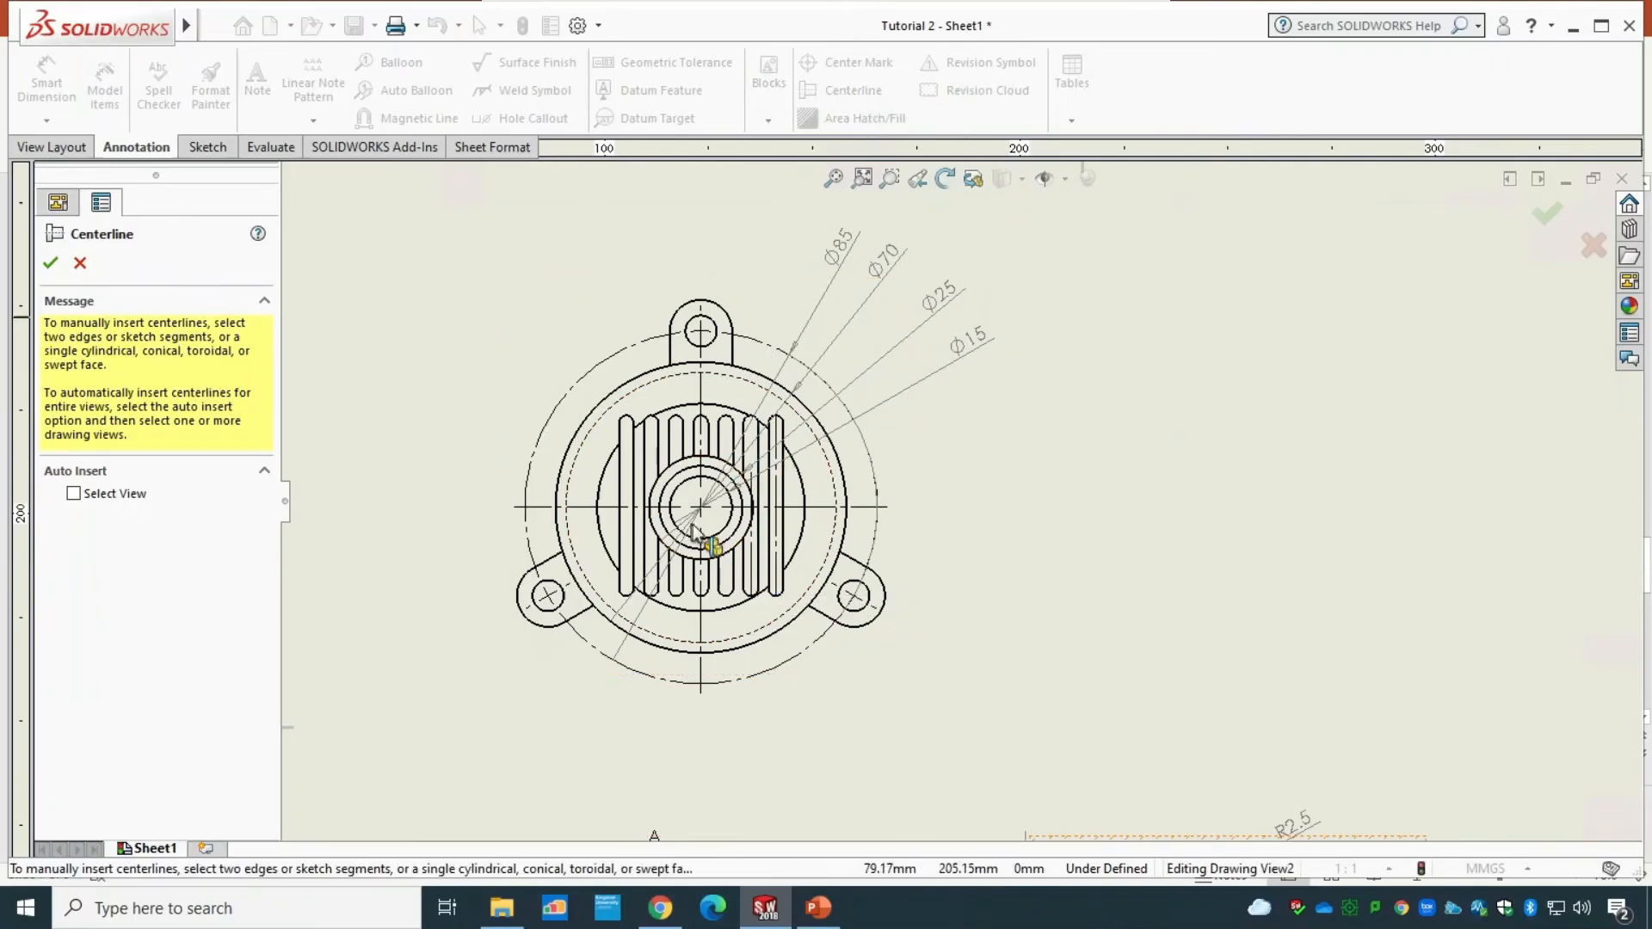
click(738, 583)
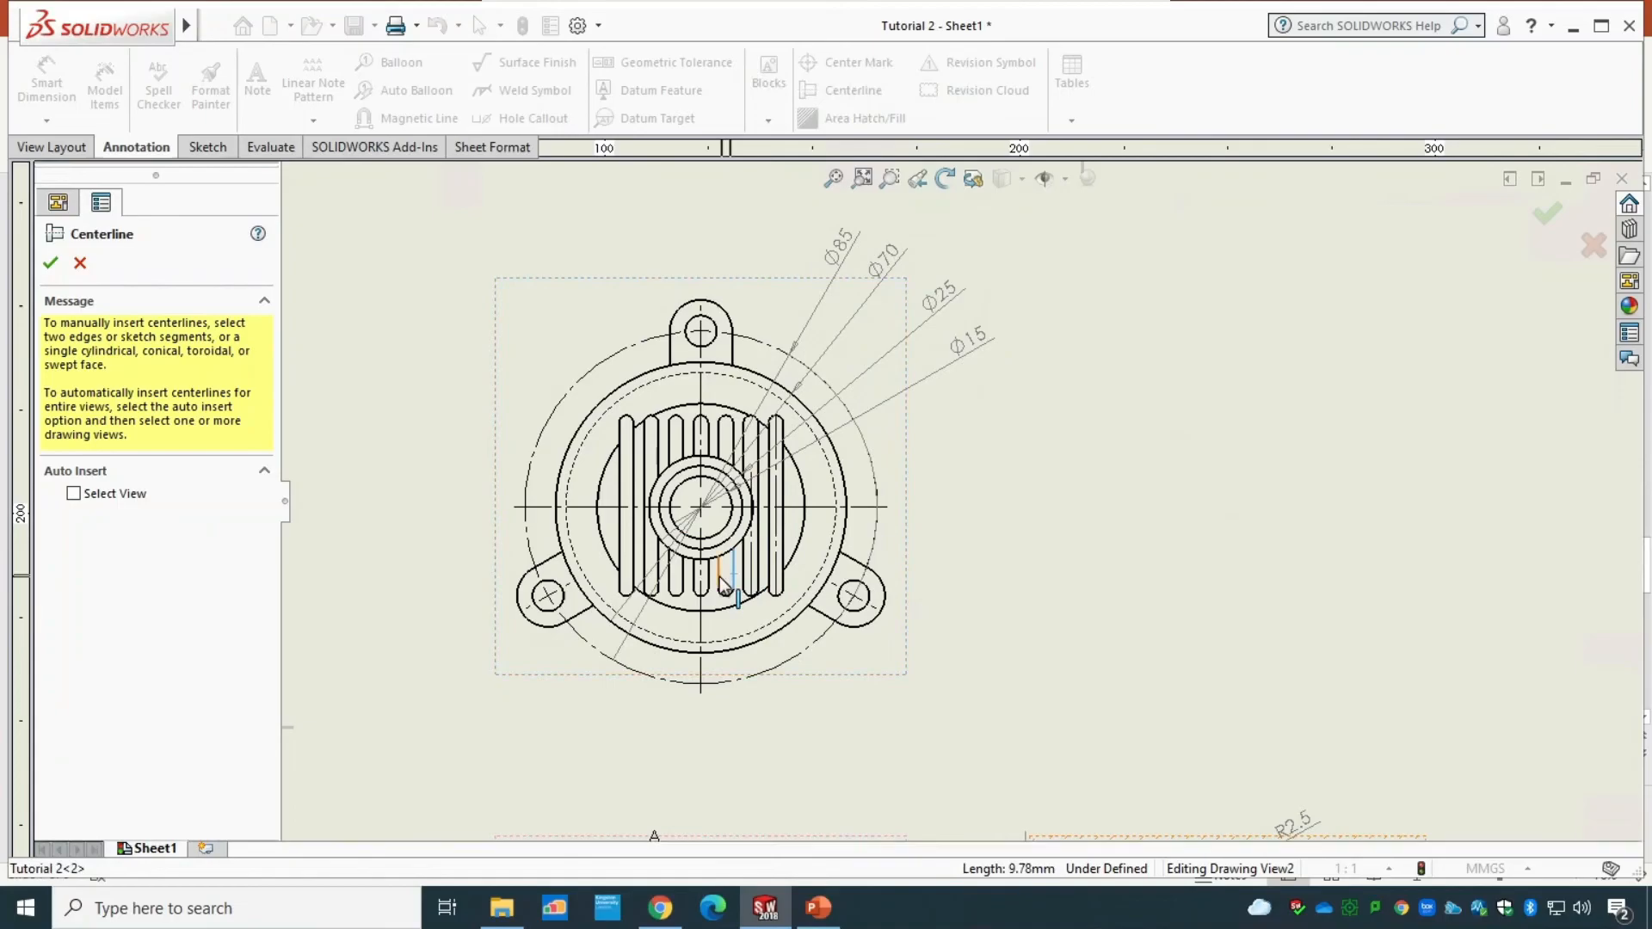
click(719, 578)
click(684, 575)
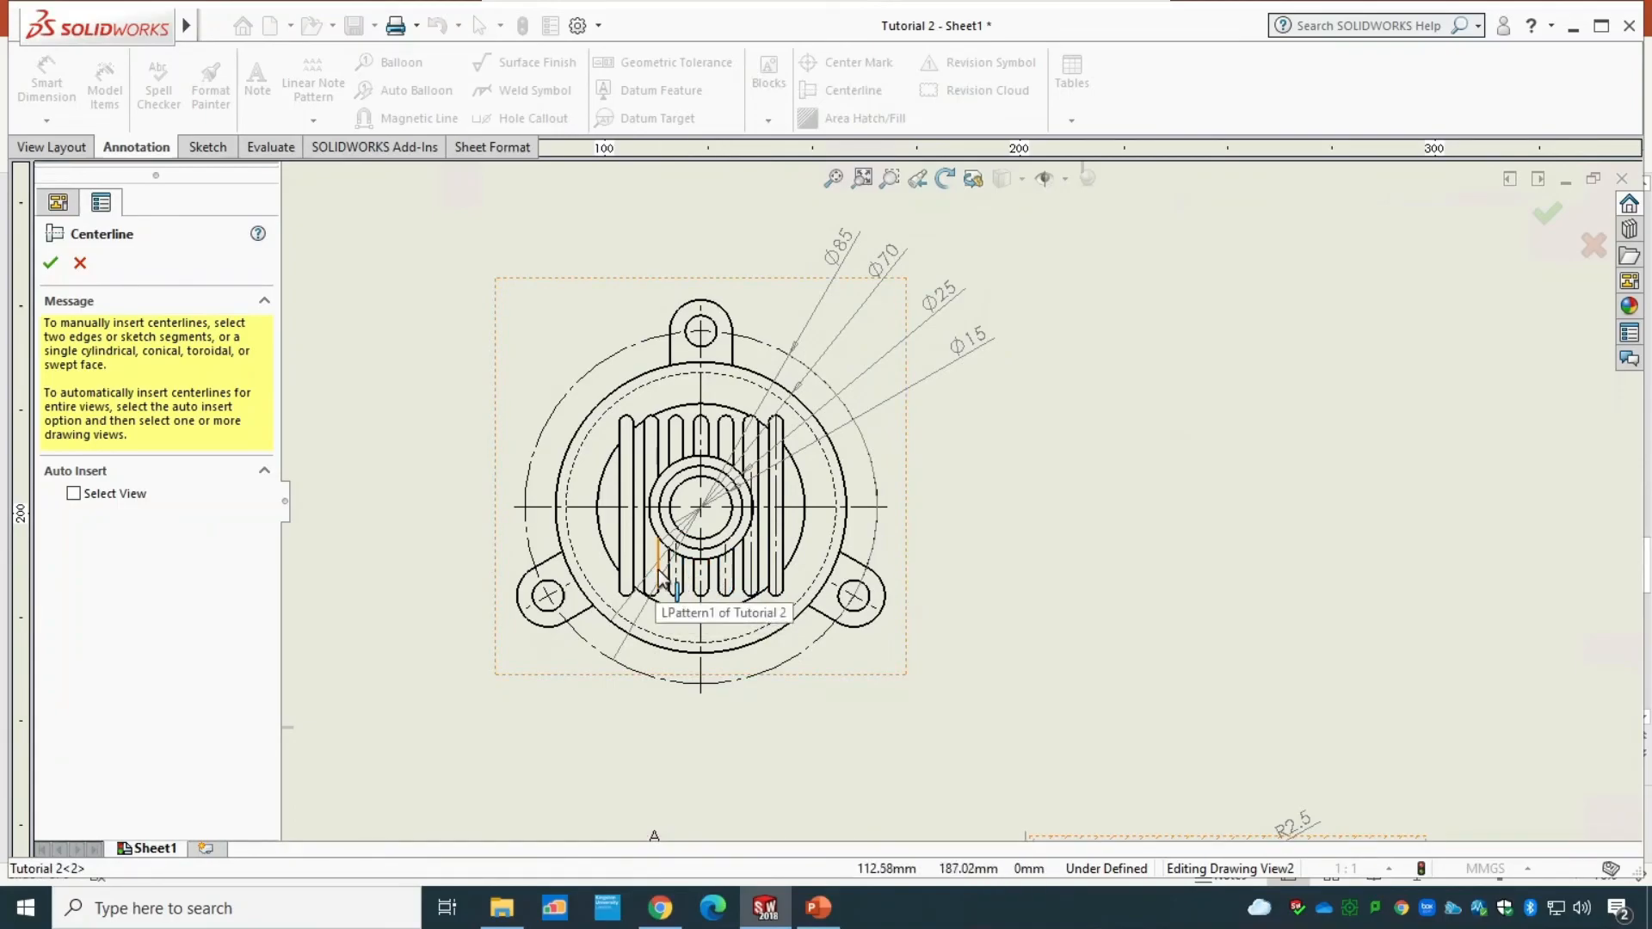
click(658, 569)
click(644, 568)
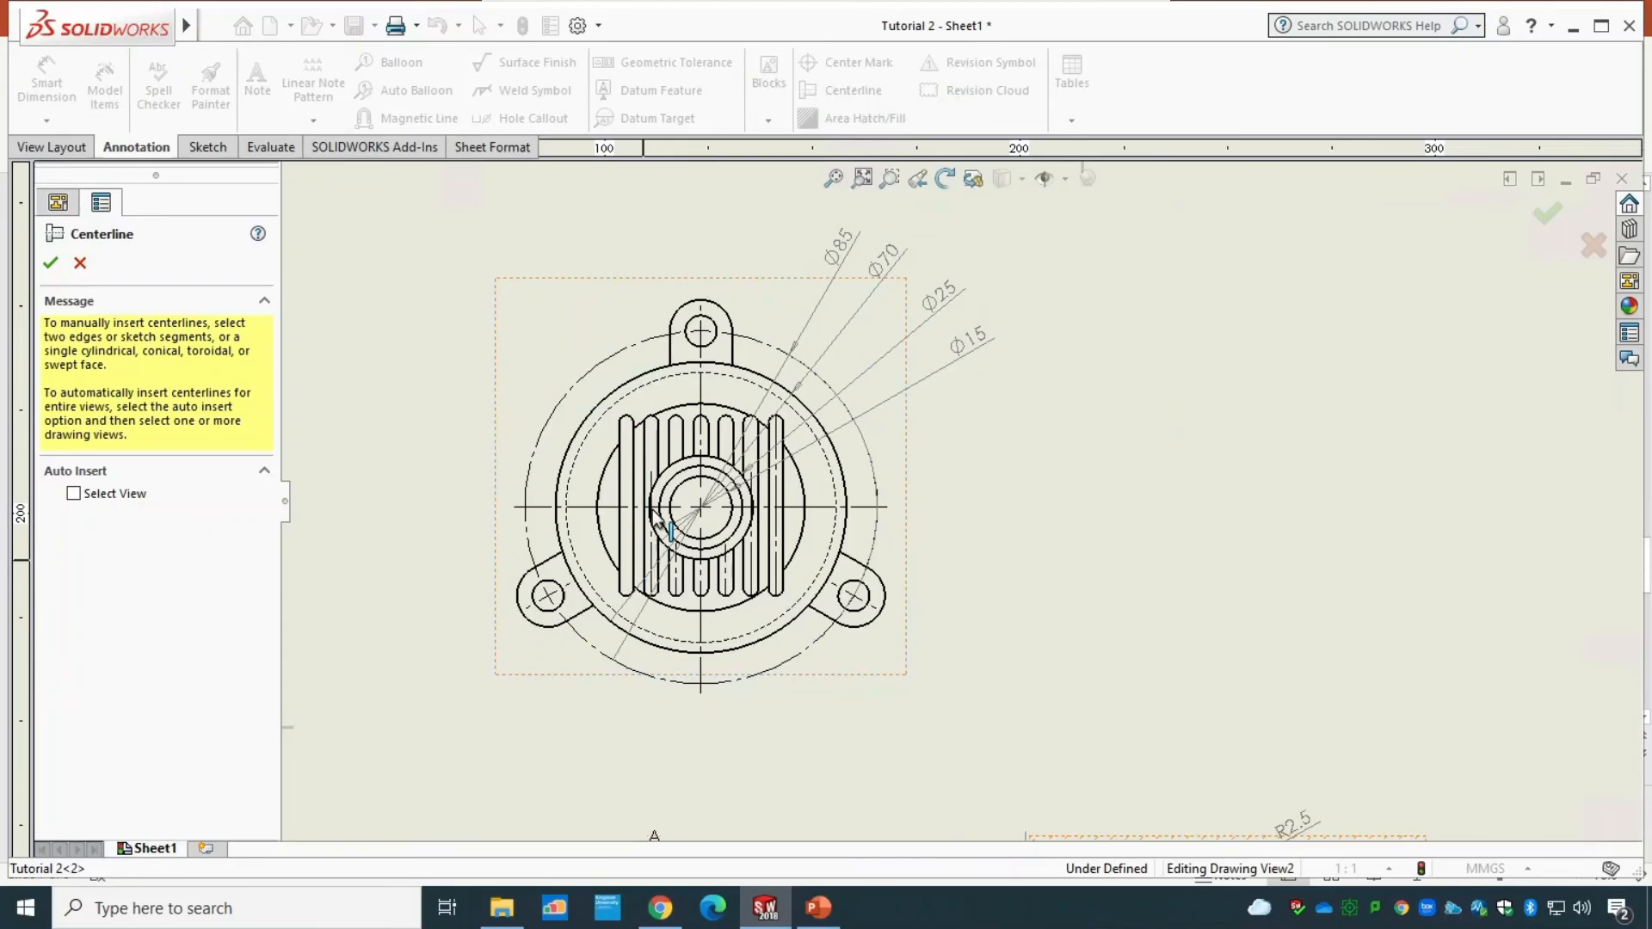
click(659, 449)
click(645, 447)
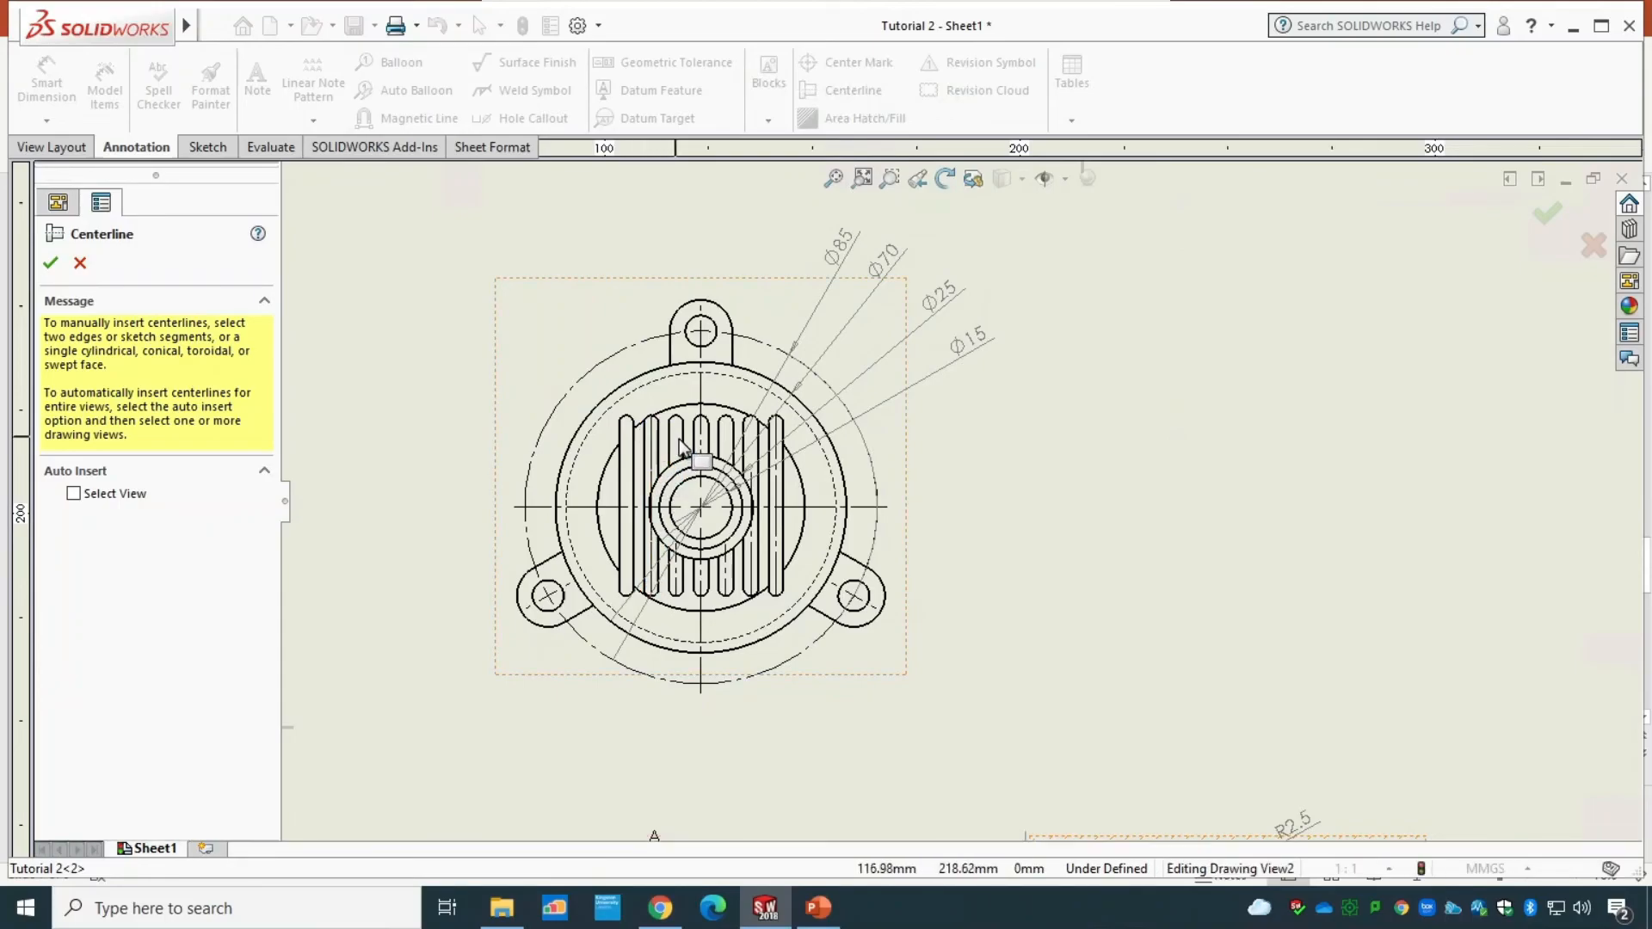
click(632, 464)
click(619, 461)
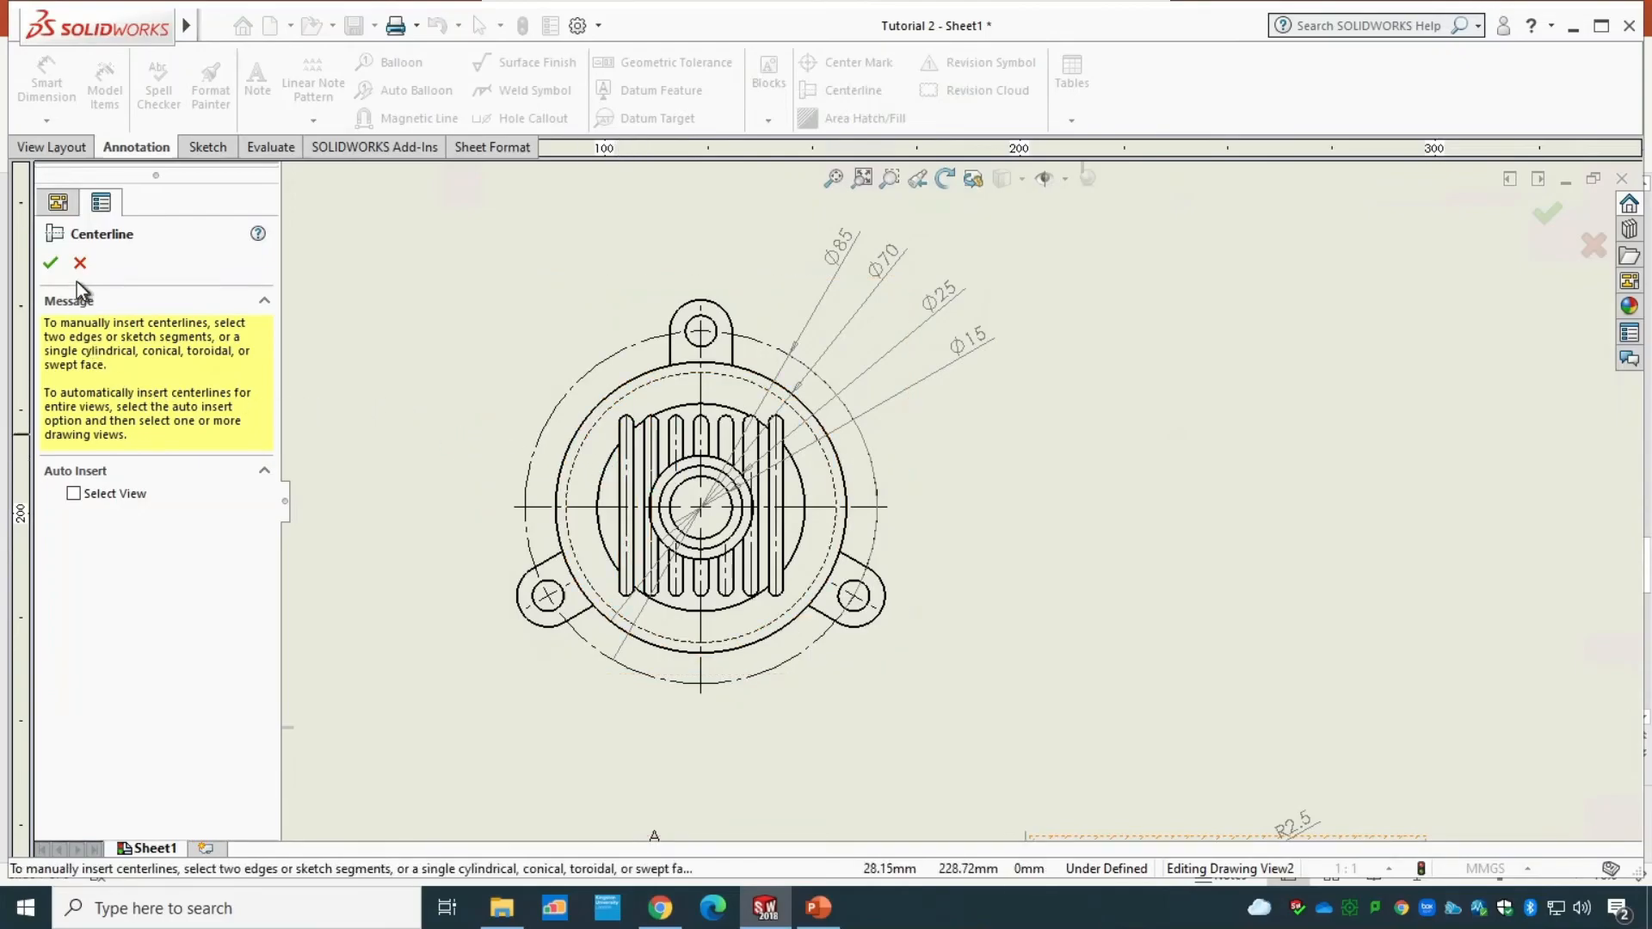
click(50, 265)
- Dimension the horizontal spacing between the centerlines of the two rightmost slots, placed below the top view
click(47, 86)
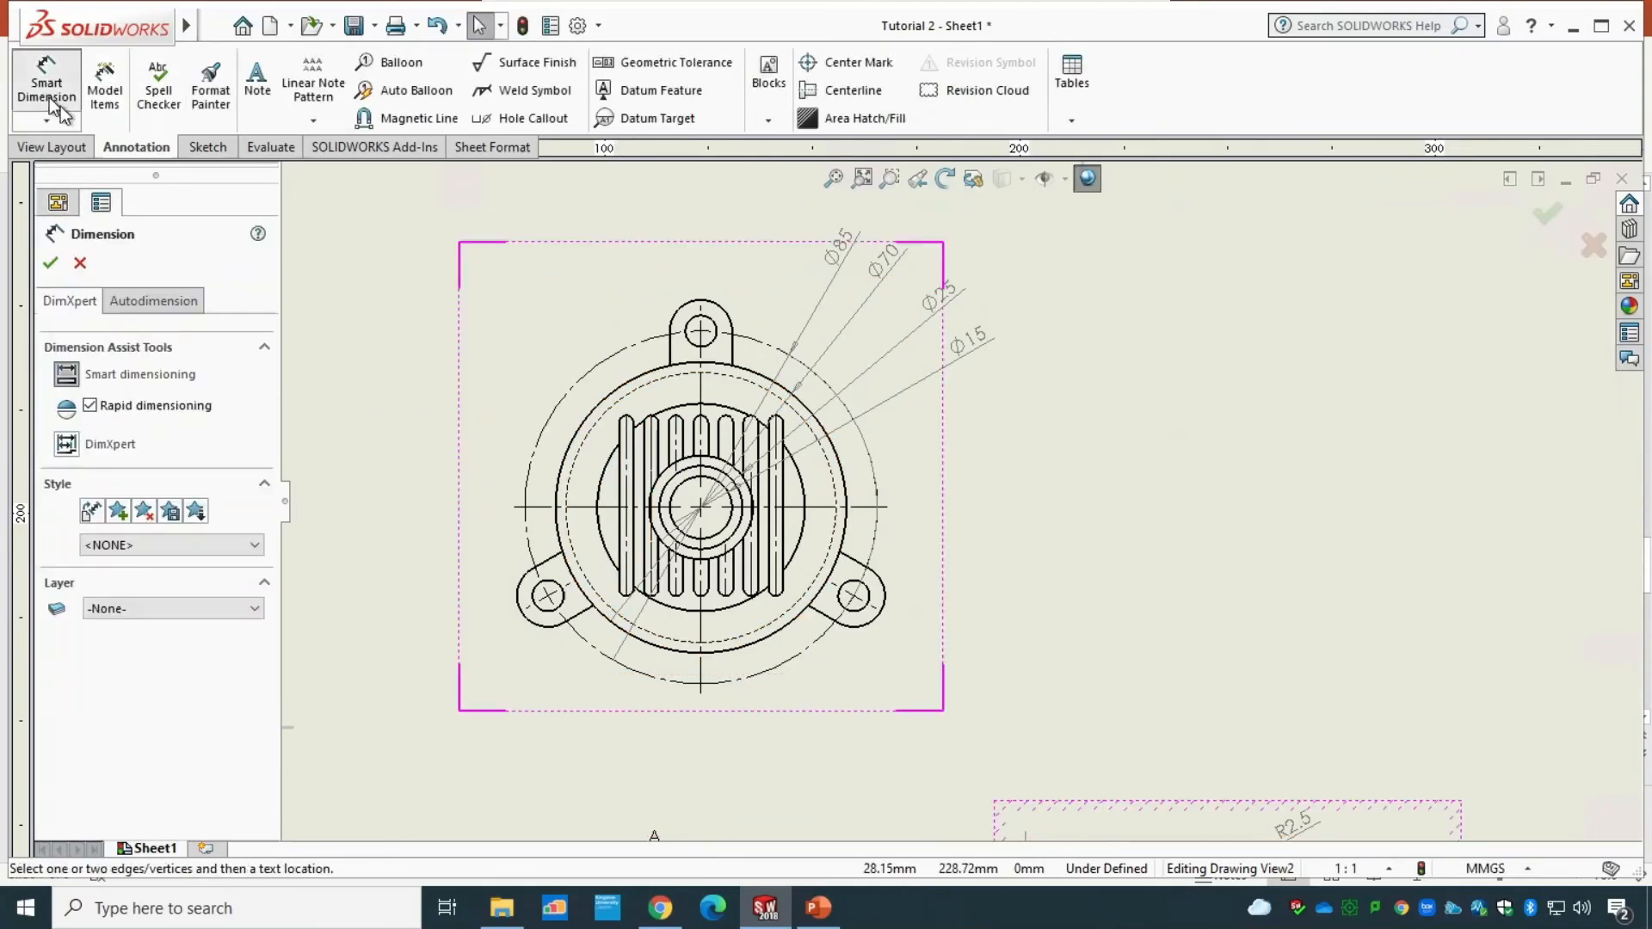
click(774, 587)
click(754, 583)
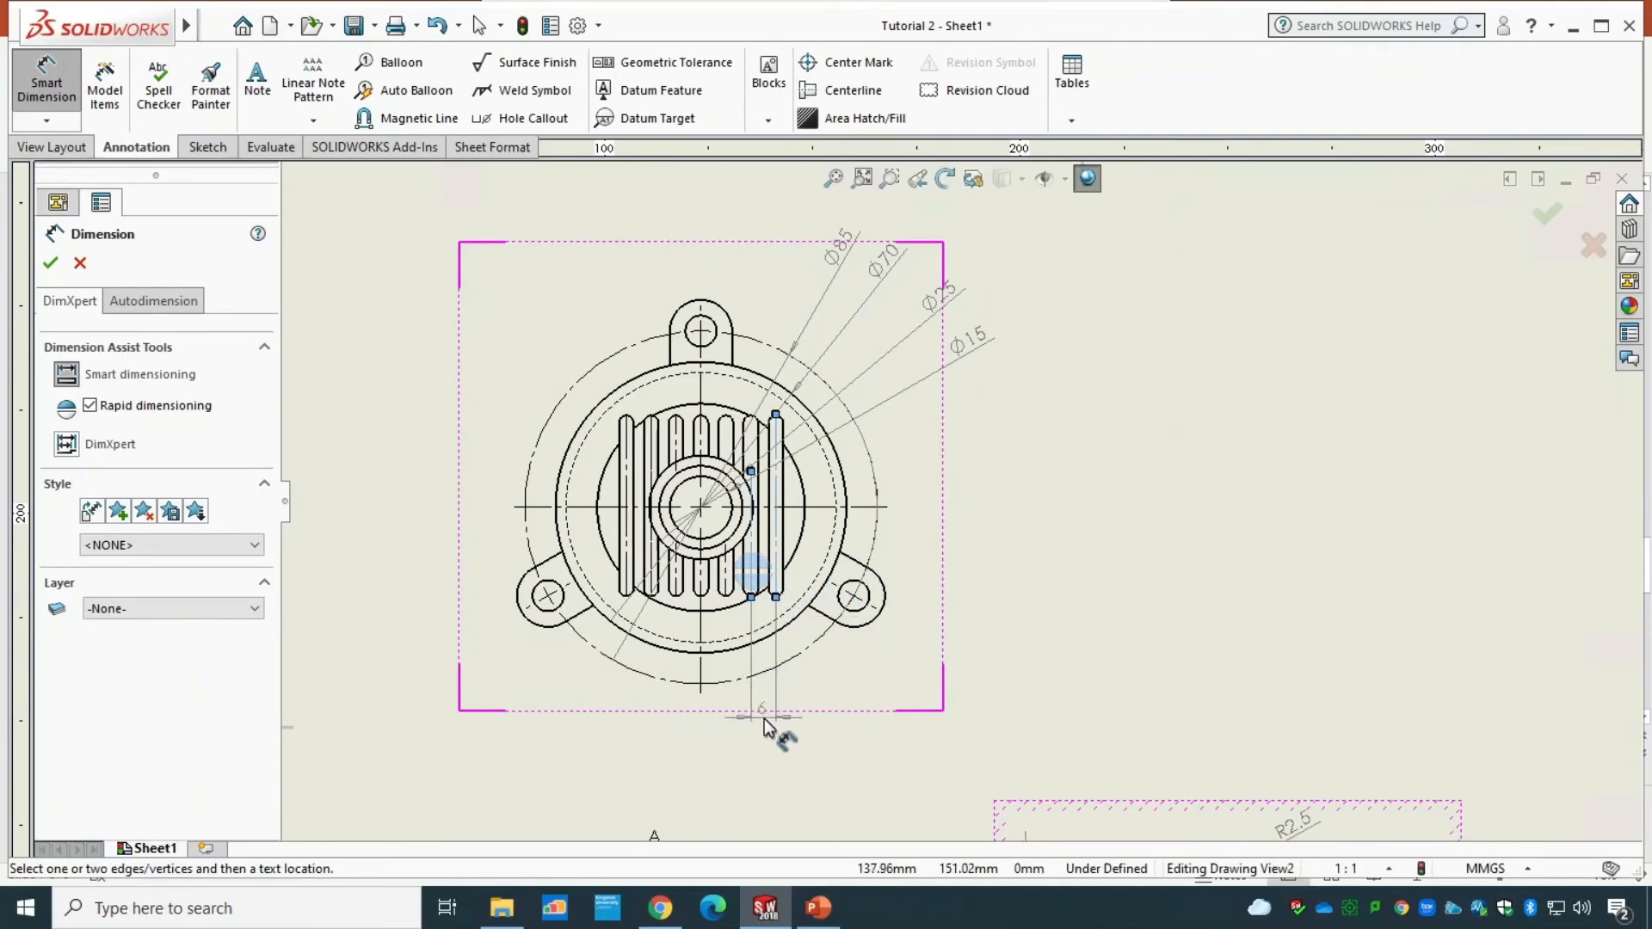
click(765, 719)
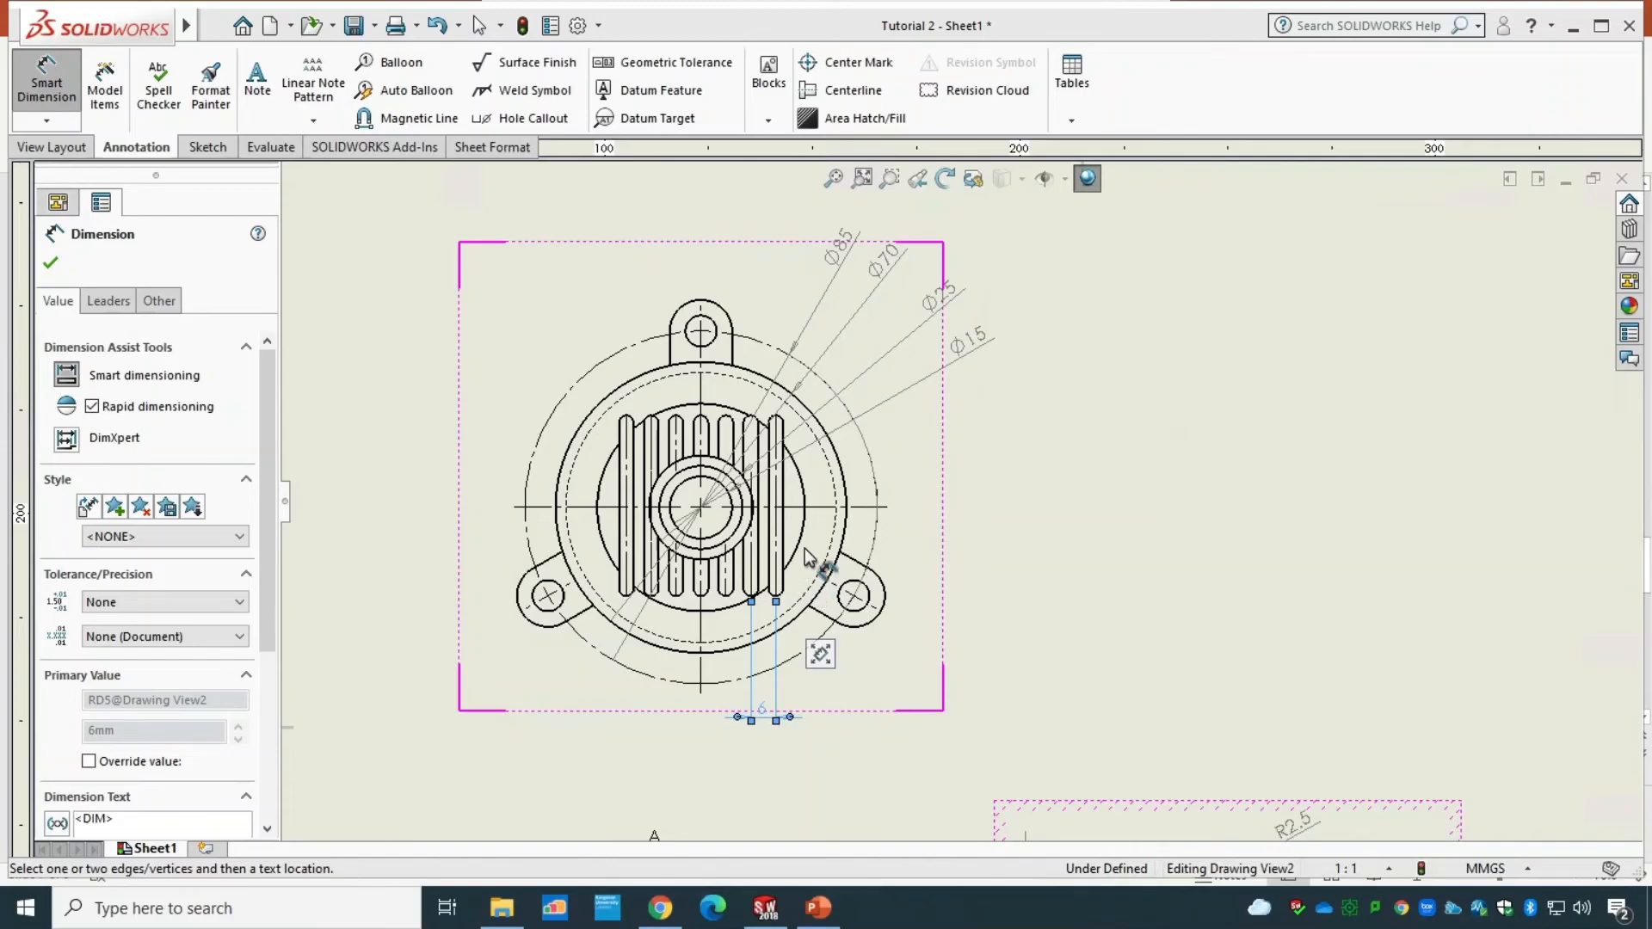
- Dimension the distance from the rightmost slot's centerline to the vertical centre axis and the leftmost slot's width, both placed below the top view
click(701, 596)
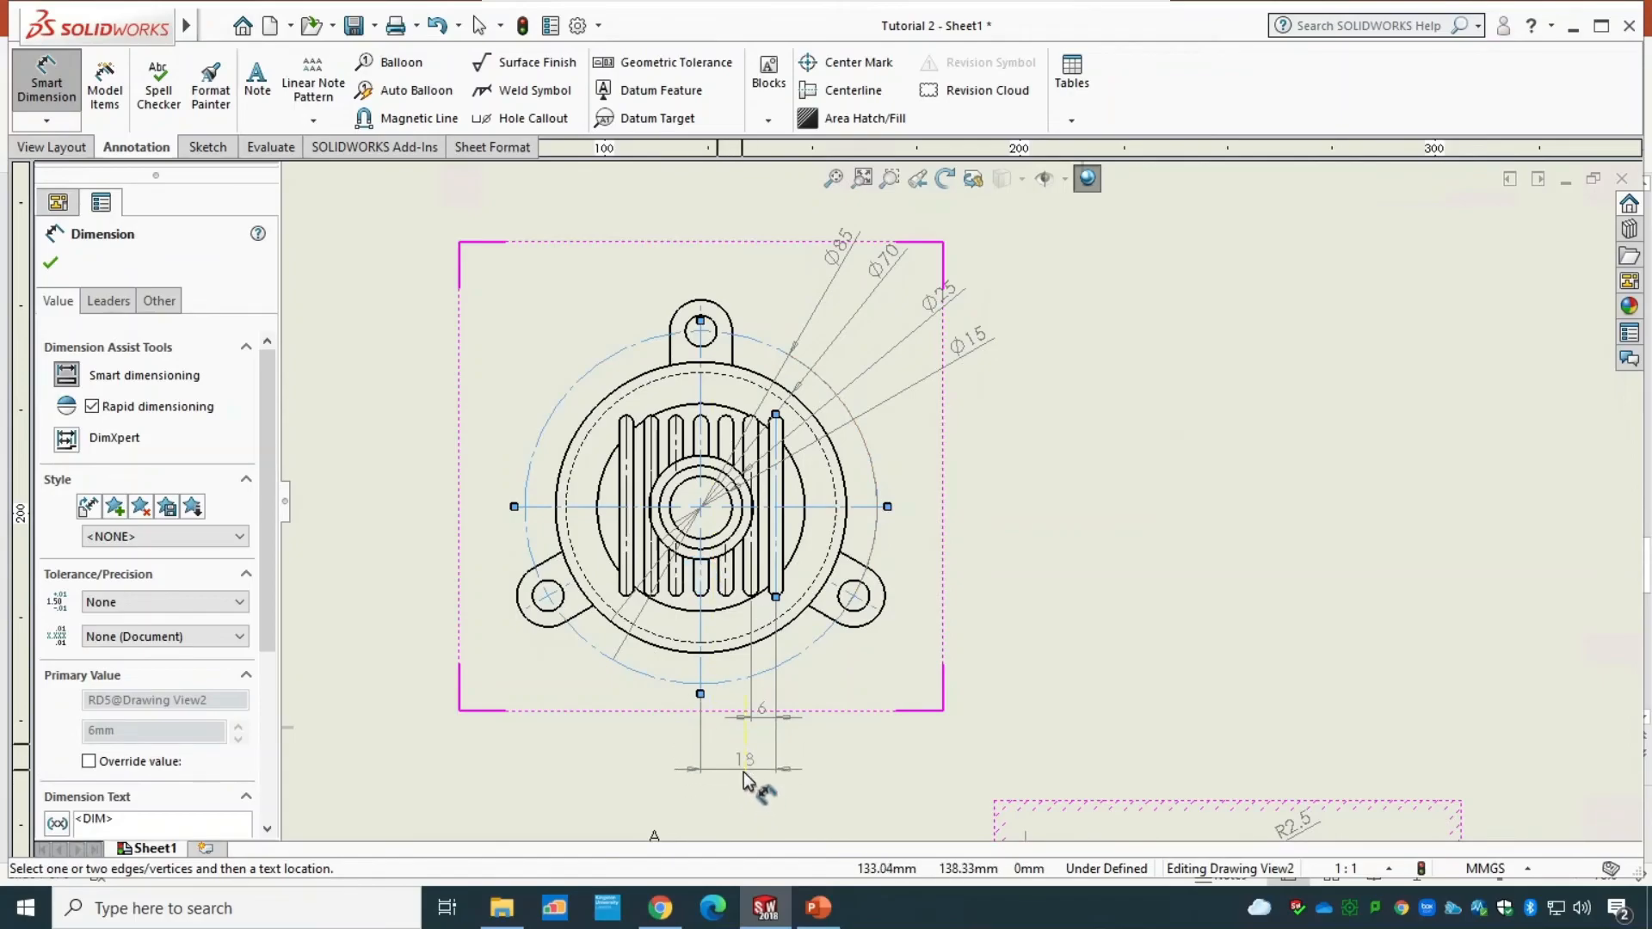
click(748, 774)
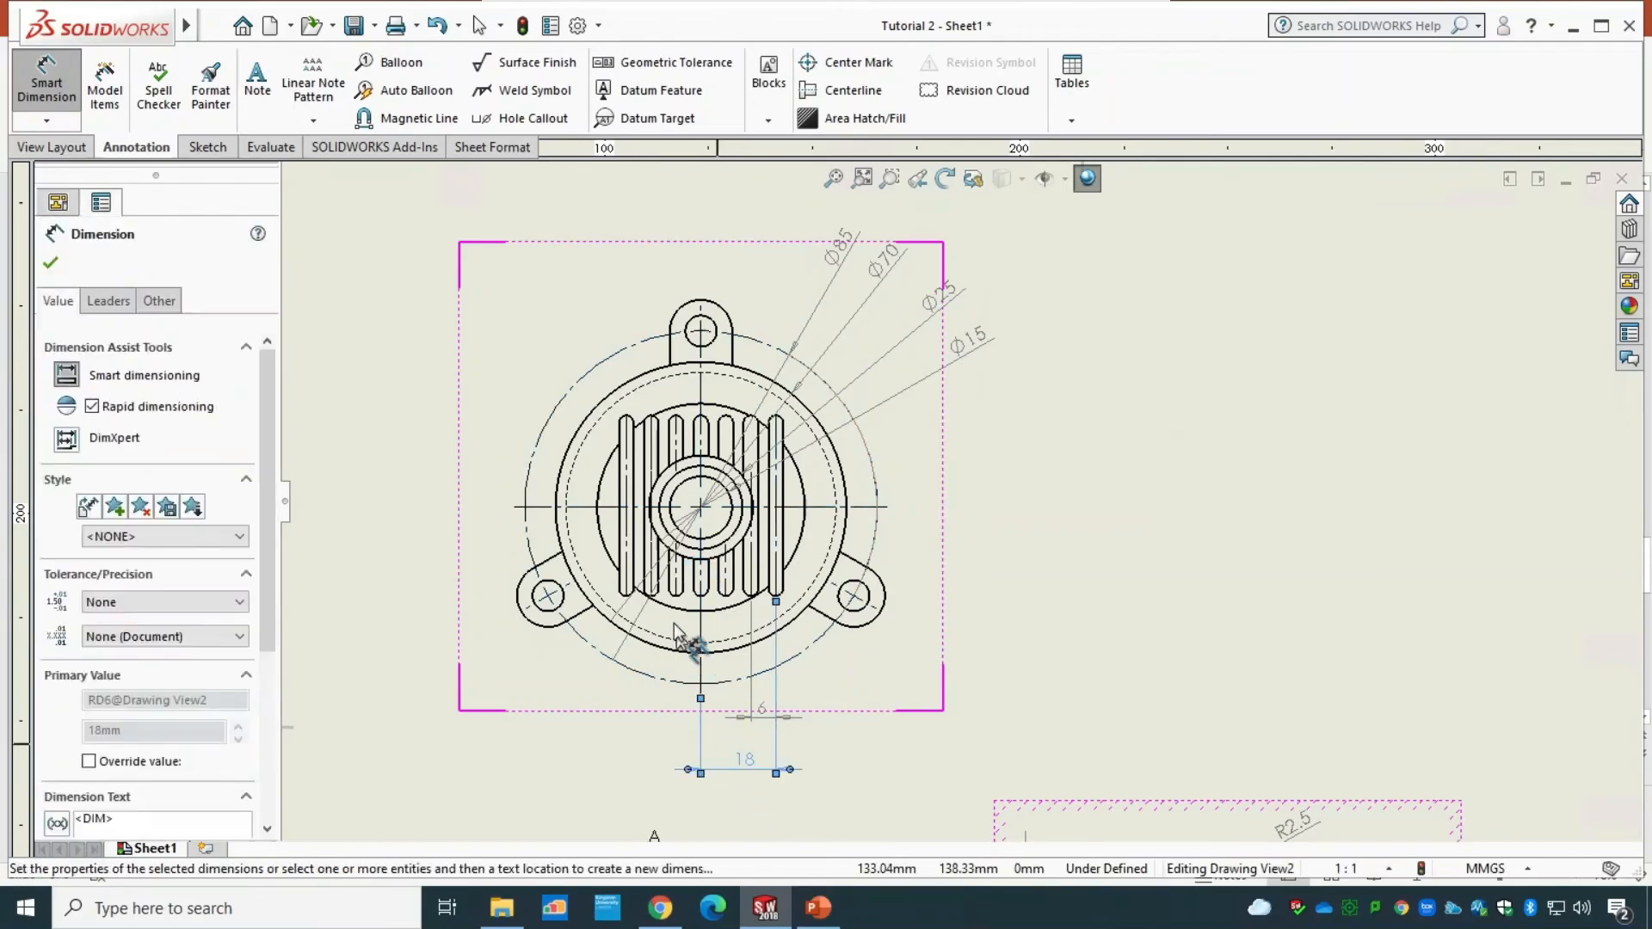
click(645, 566)
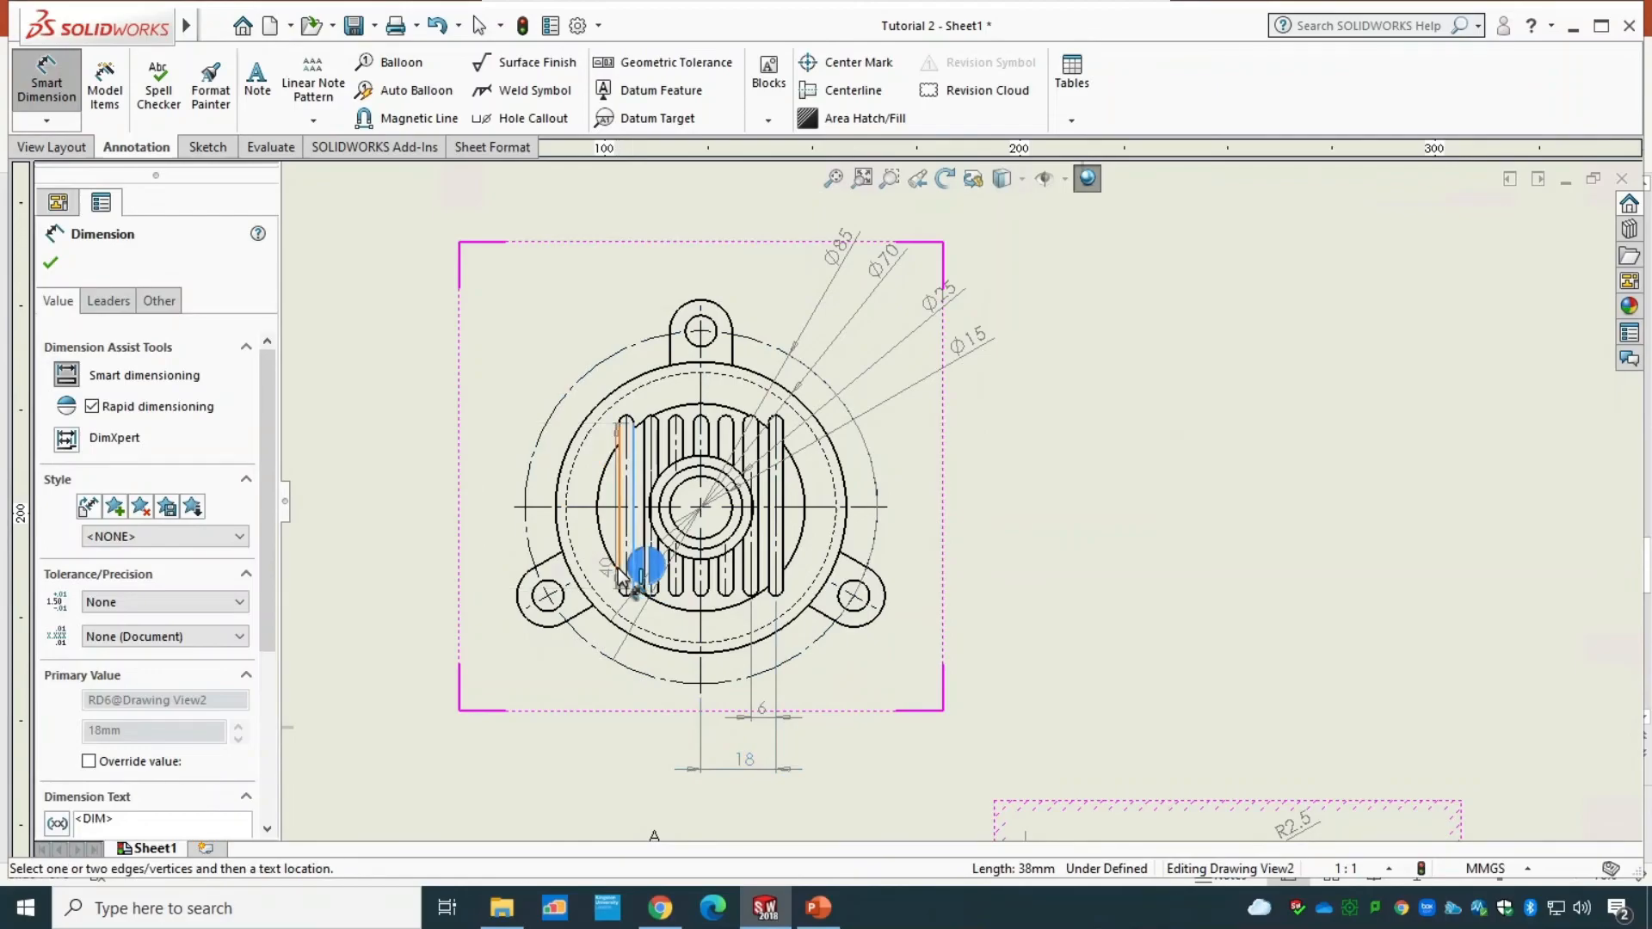
click(633, 575)
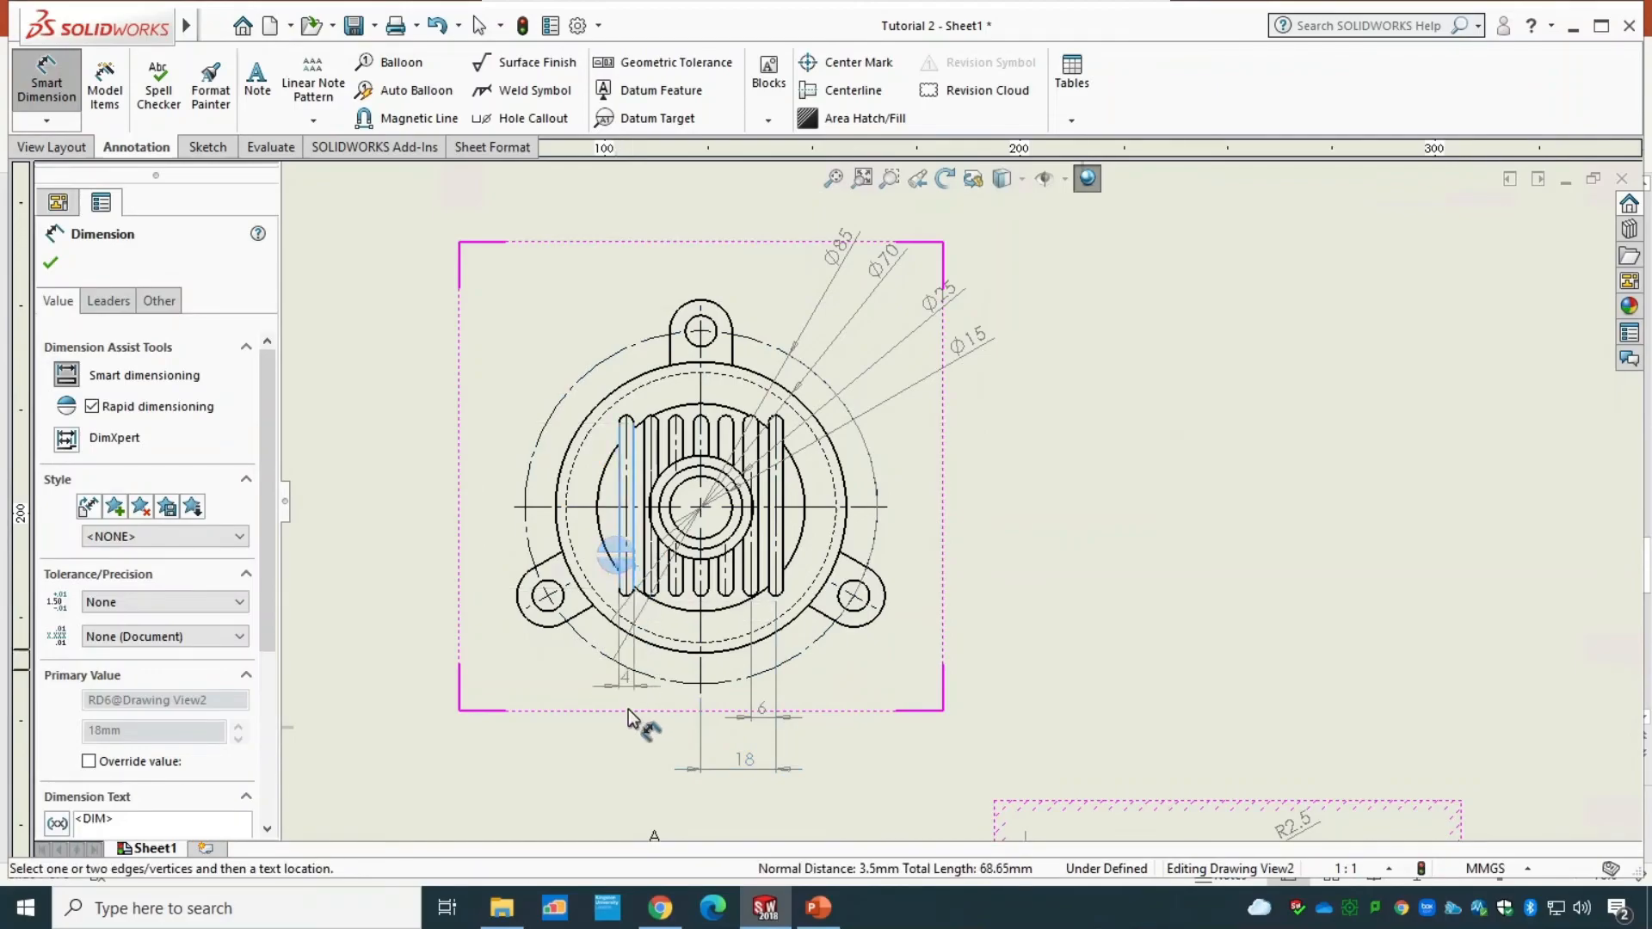
click(626, 752)
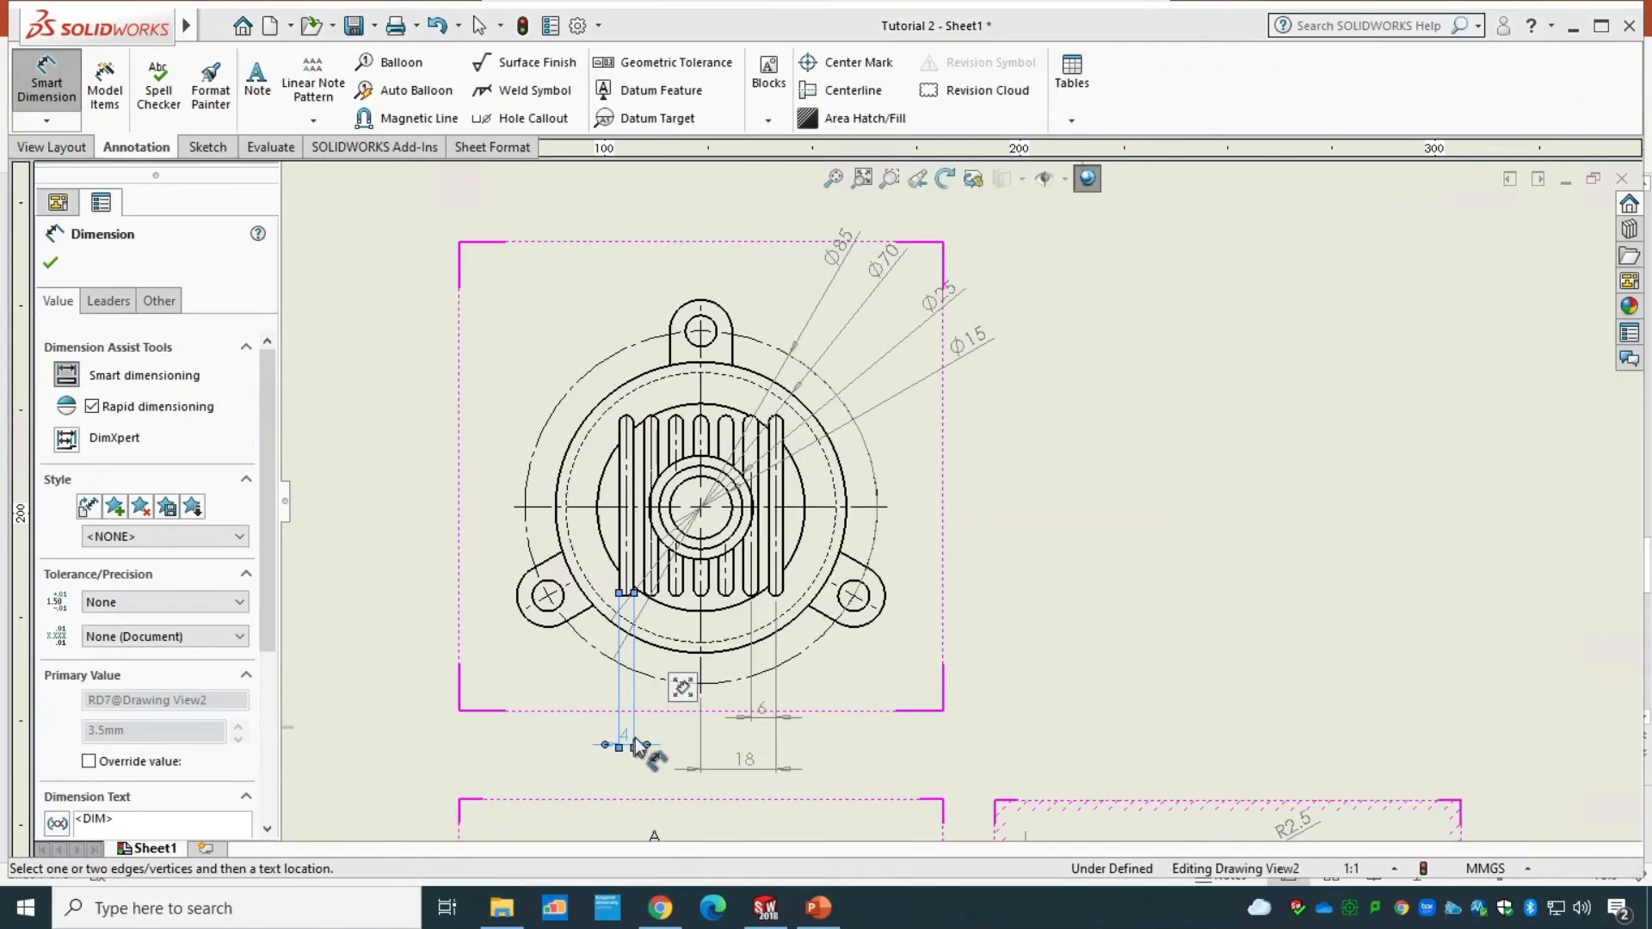
- Set the leftmost slot's width dimension to one decimal place and move its text outside the extension lines, to their left
mouse_move(691, 680)
click(764, 581)
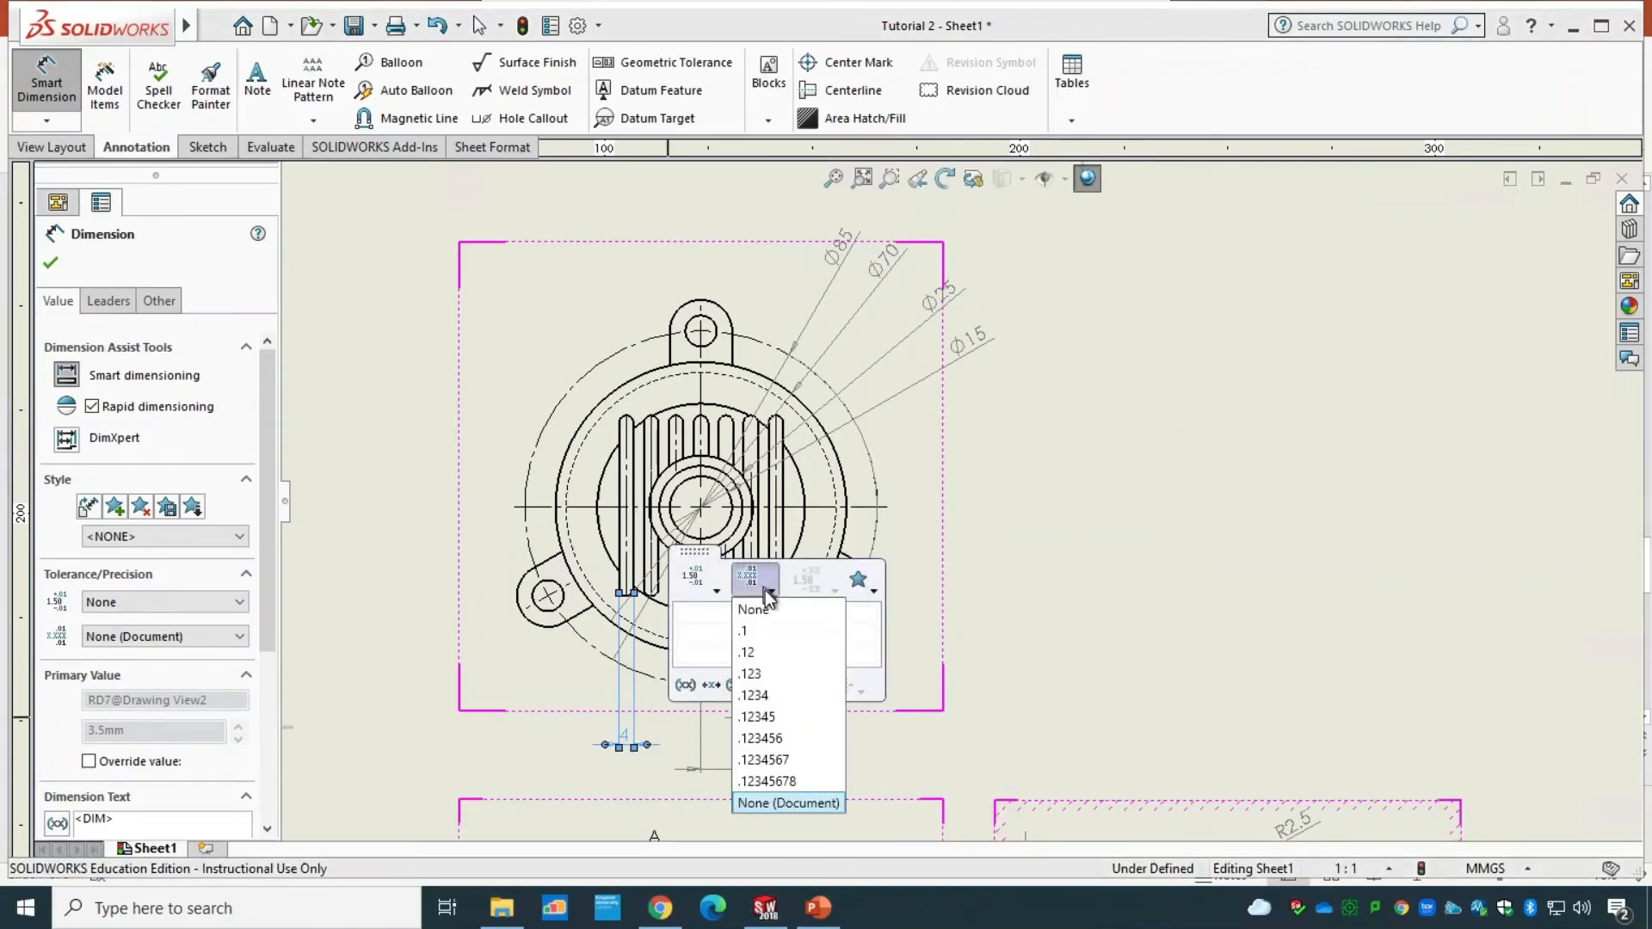
click(762, 631)
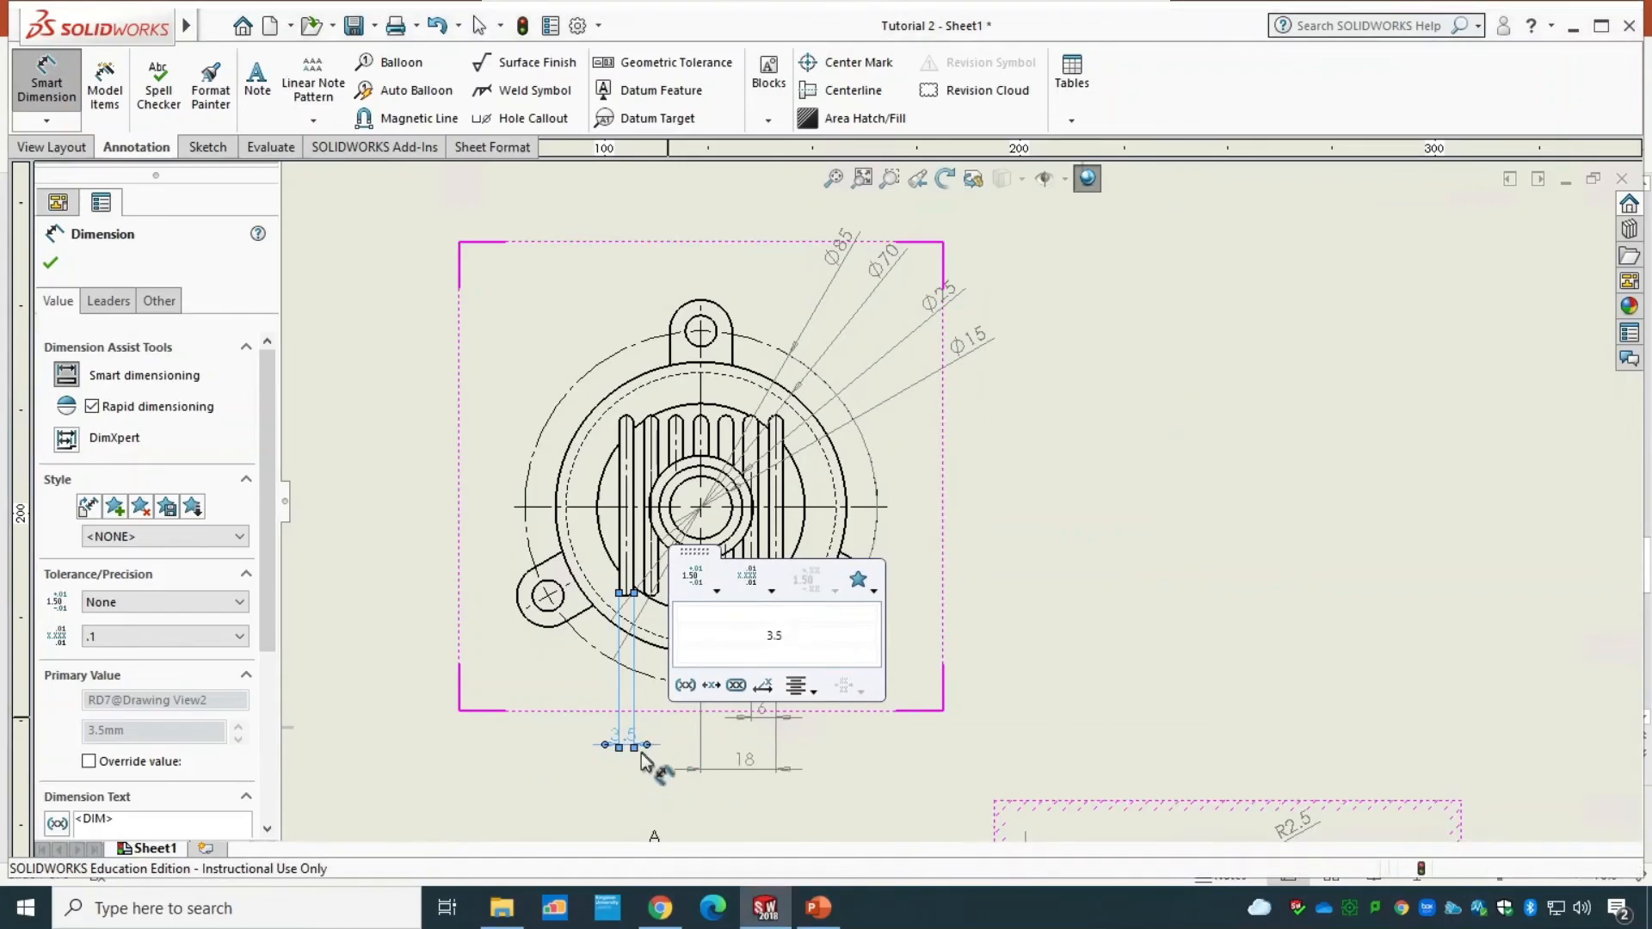
drag(642, 742, 596, 743)
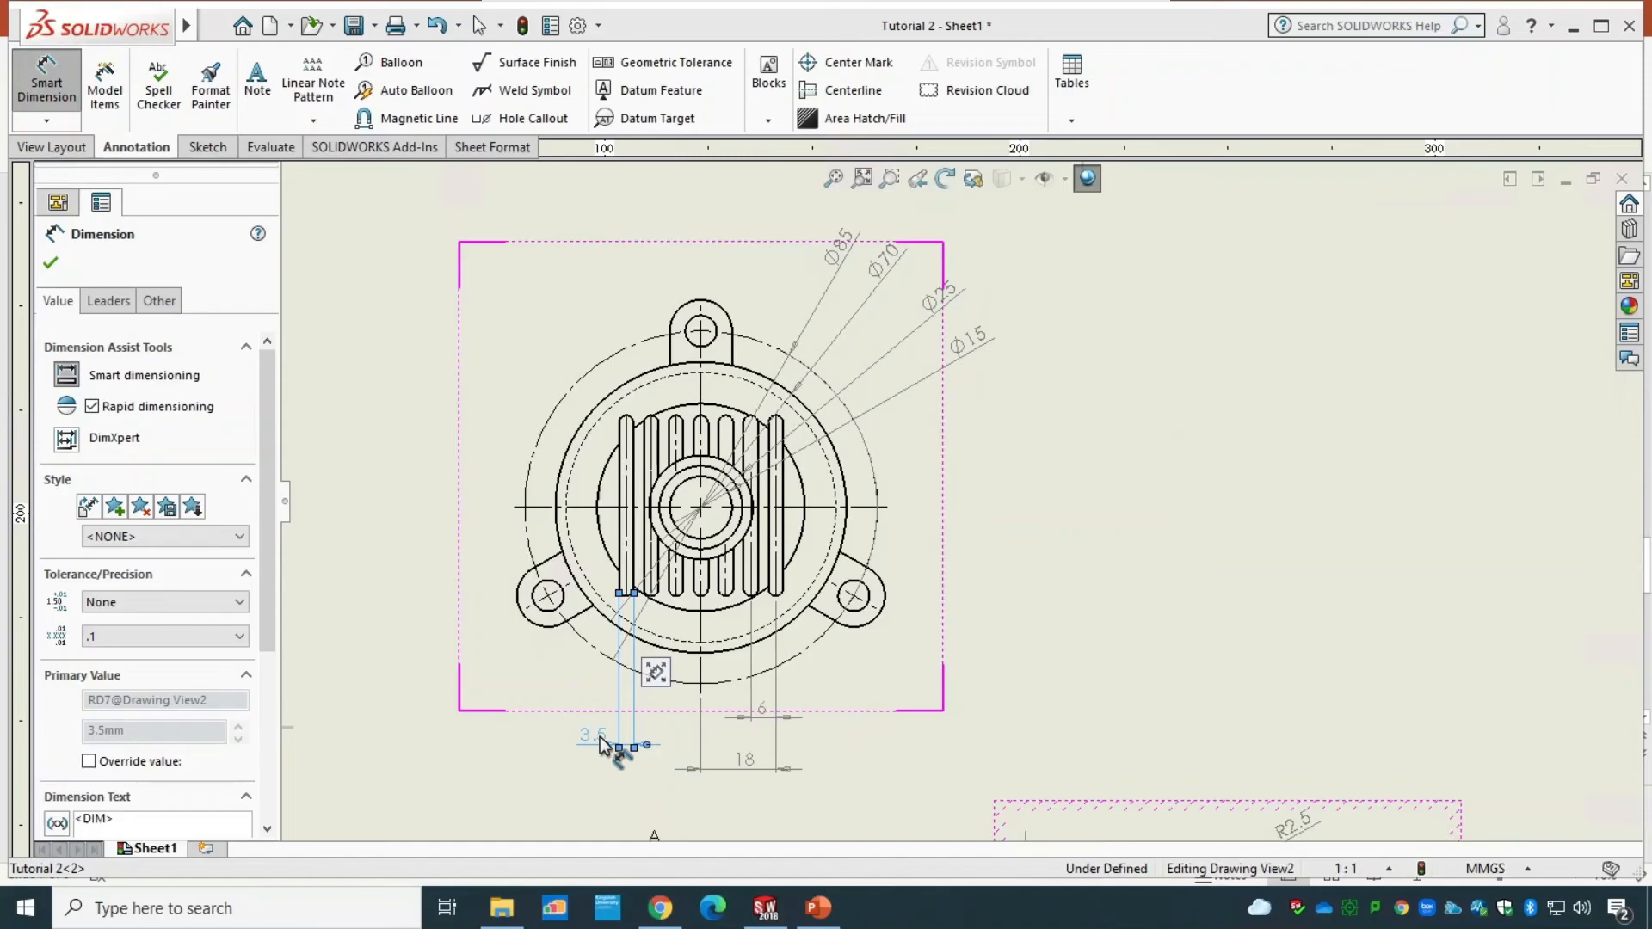
- Dimension the vertical length of the leftmost slot's straight edge, placed to the left of the top view
click(619, 525)
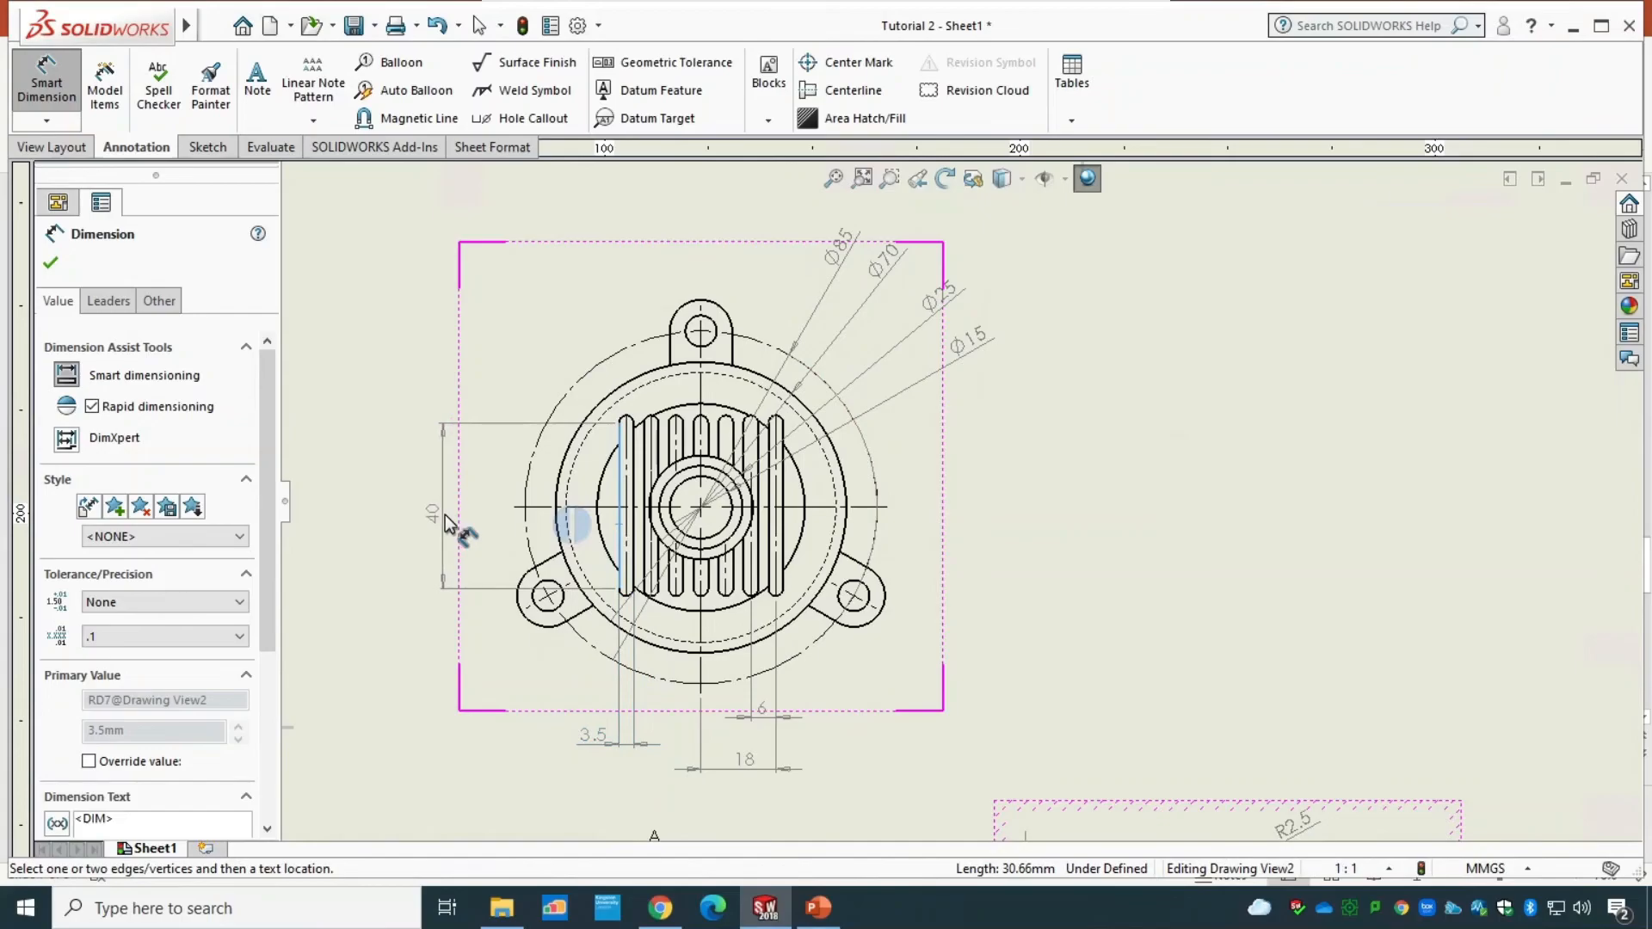
click(446, 523)
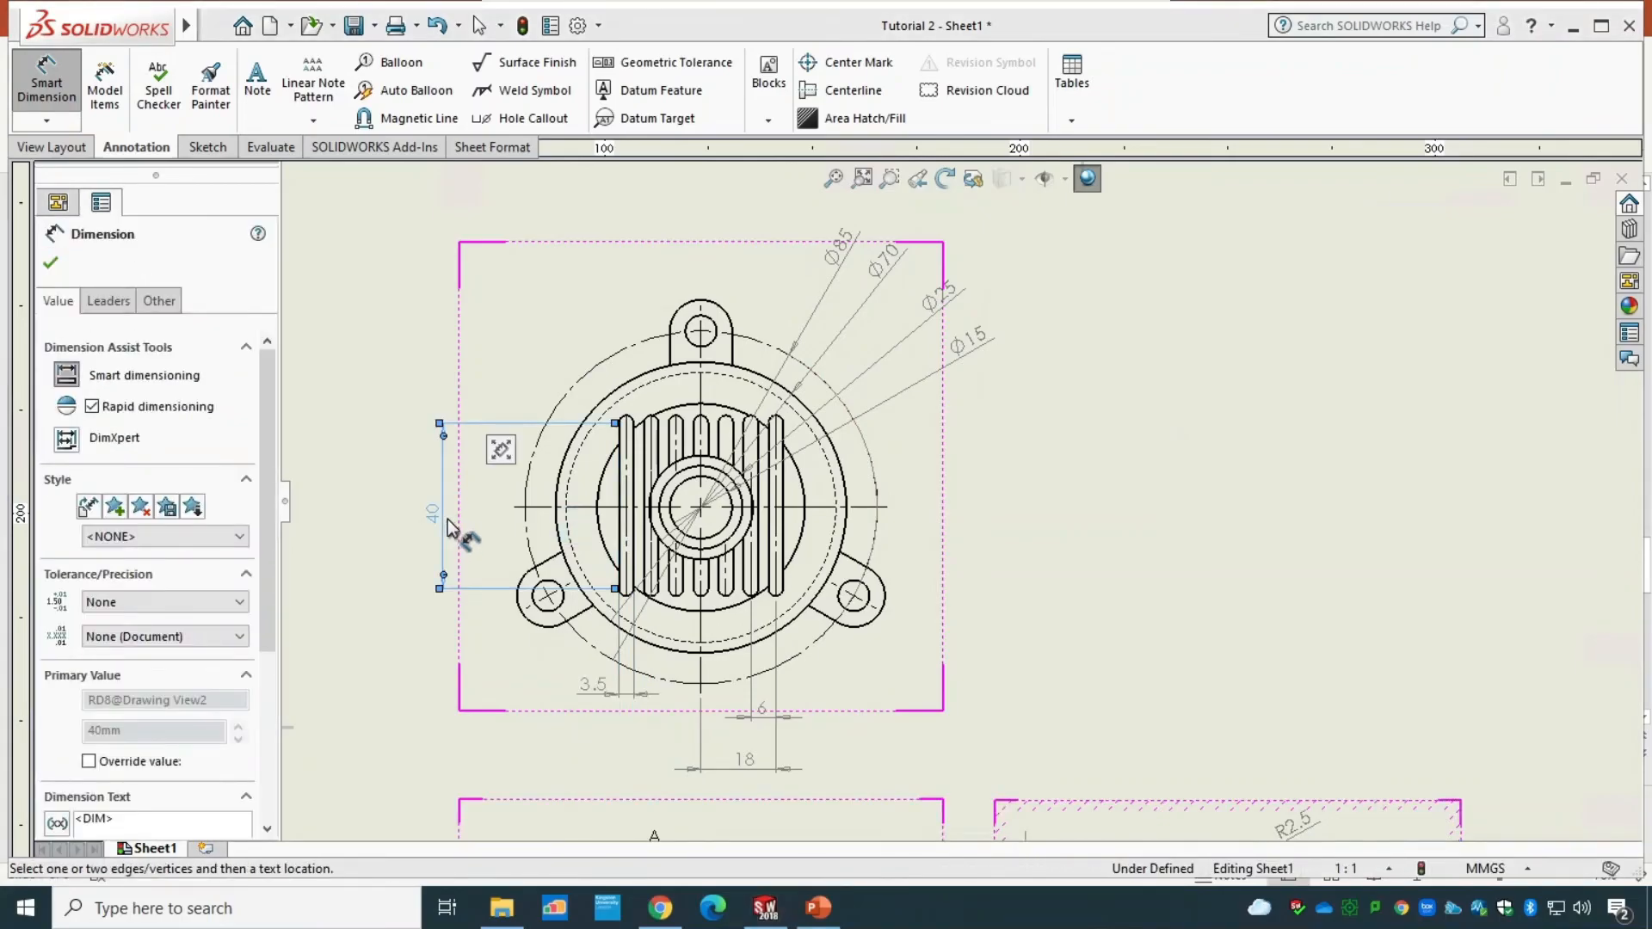
mouse_move(502, 449)
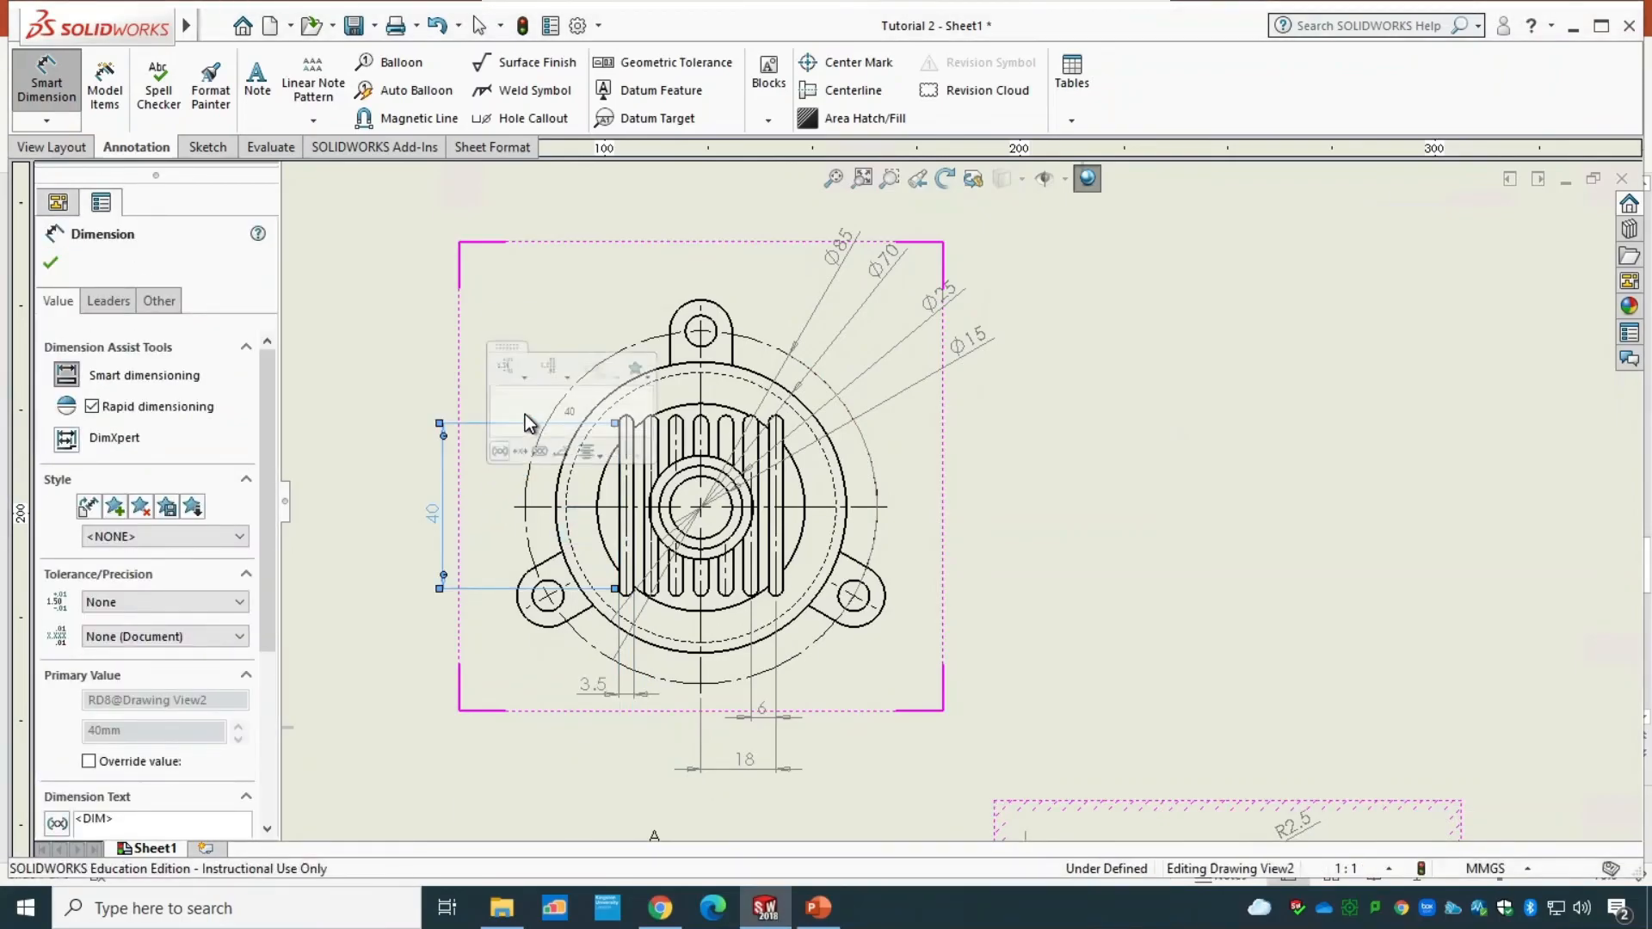
- Dimension the upper lug hole's diameter at the view's upper left, with one decimal place and the prefix 3X
click(700, 317)
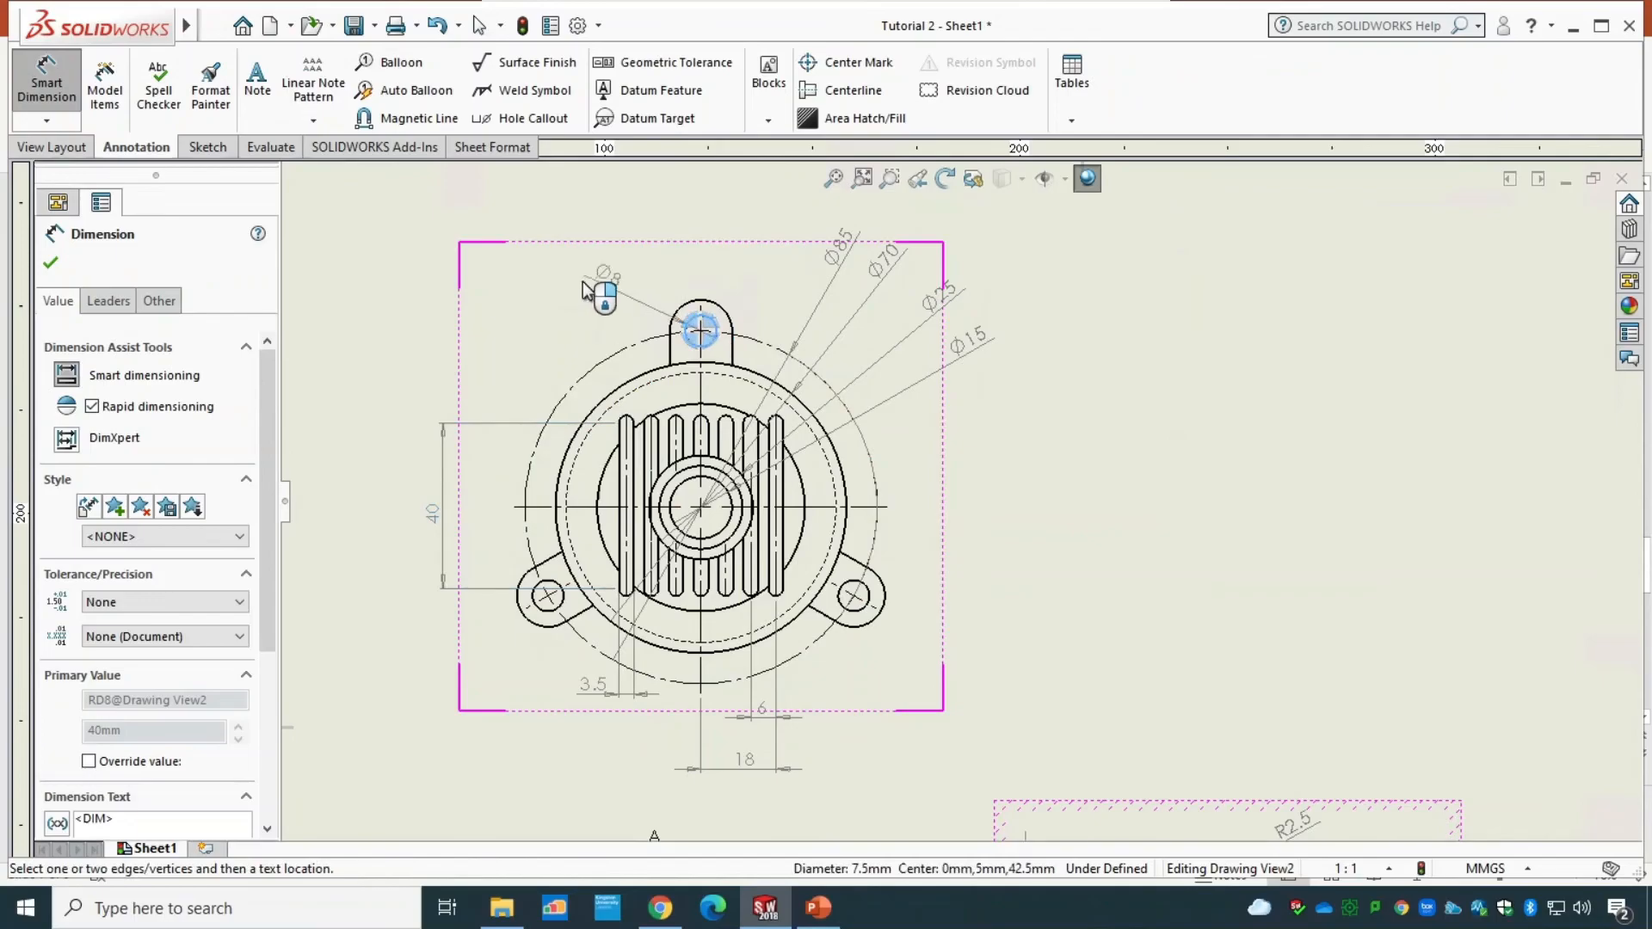
click(576, 303)
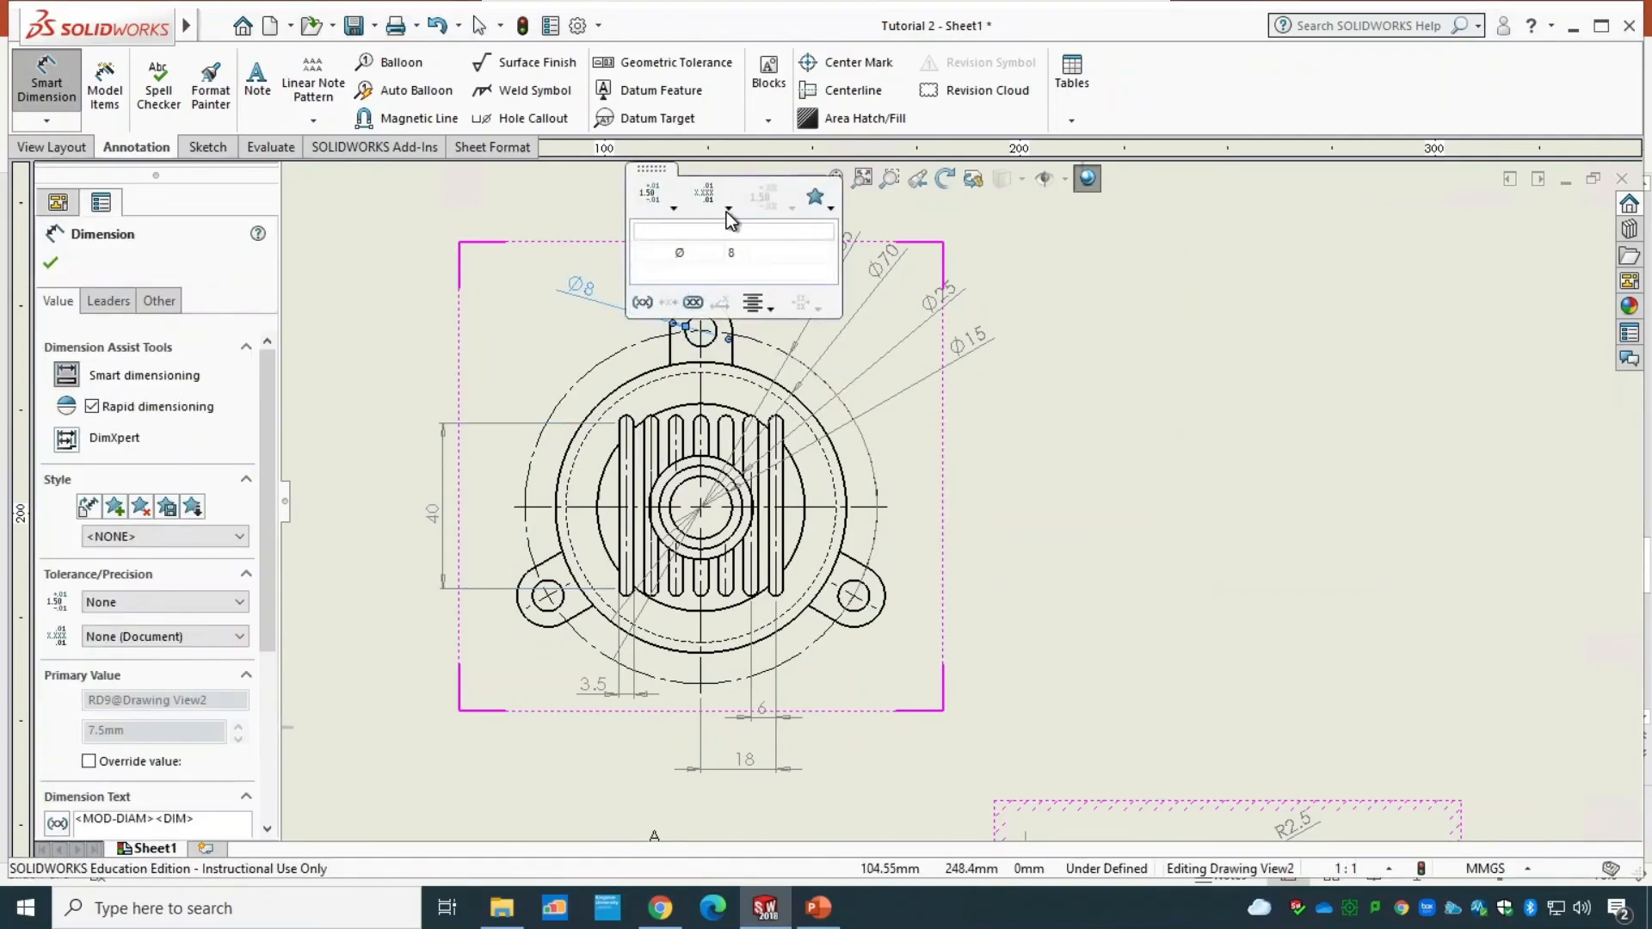
click(727, 209)
click(726, 248)
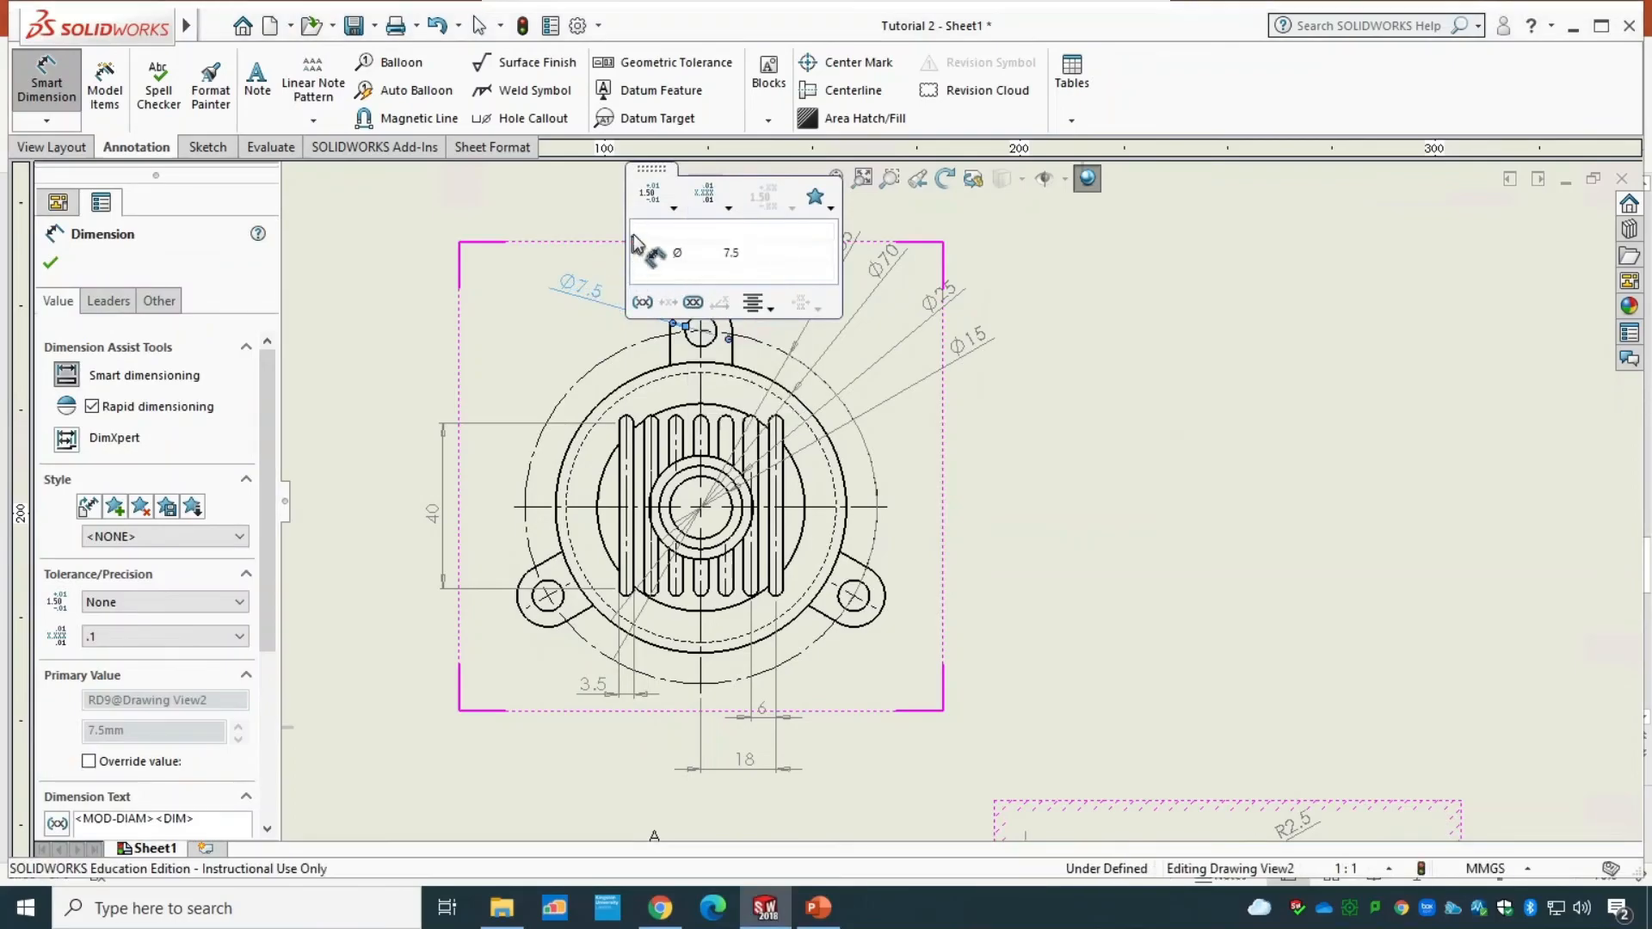
click(659, 253)
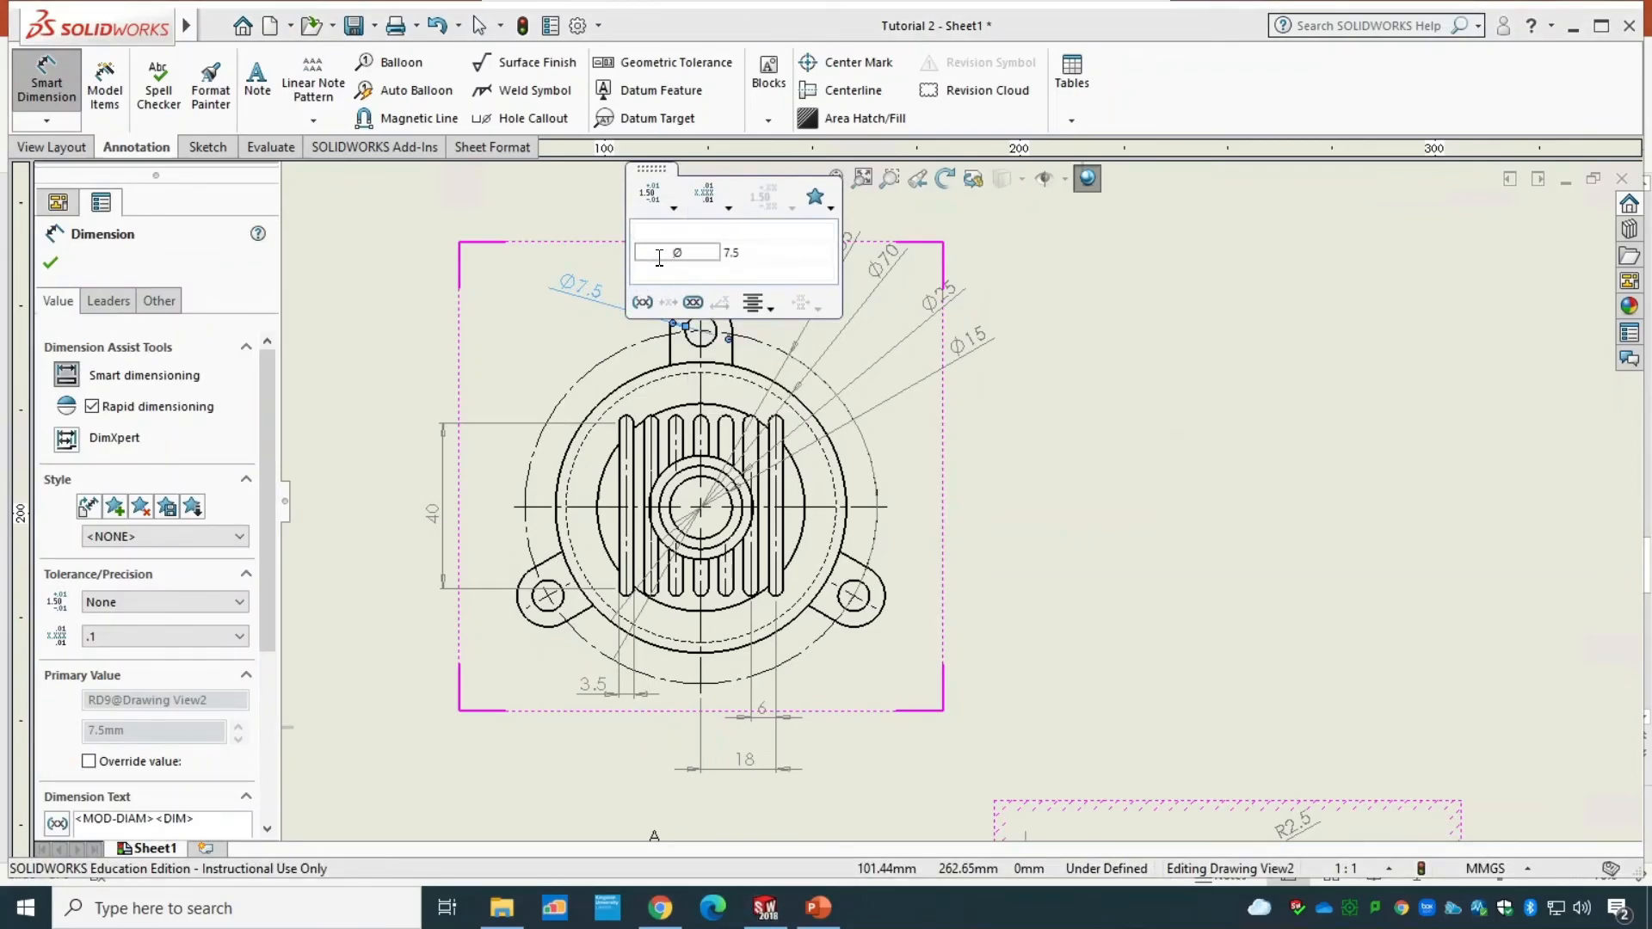
text(3)
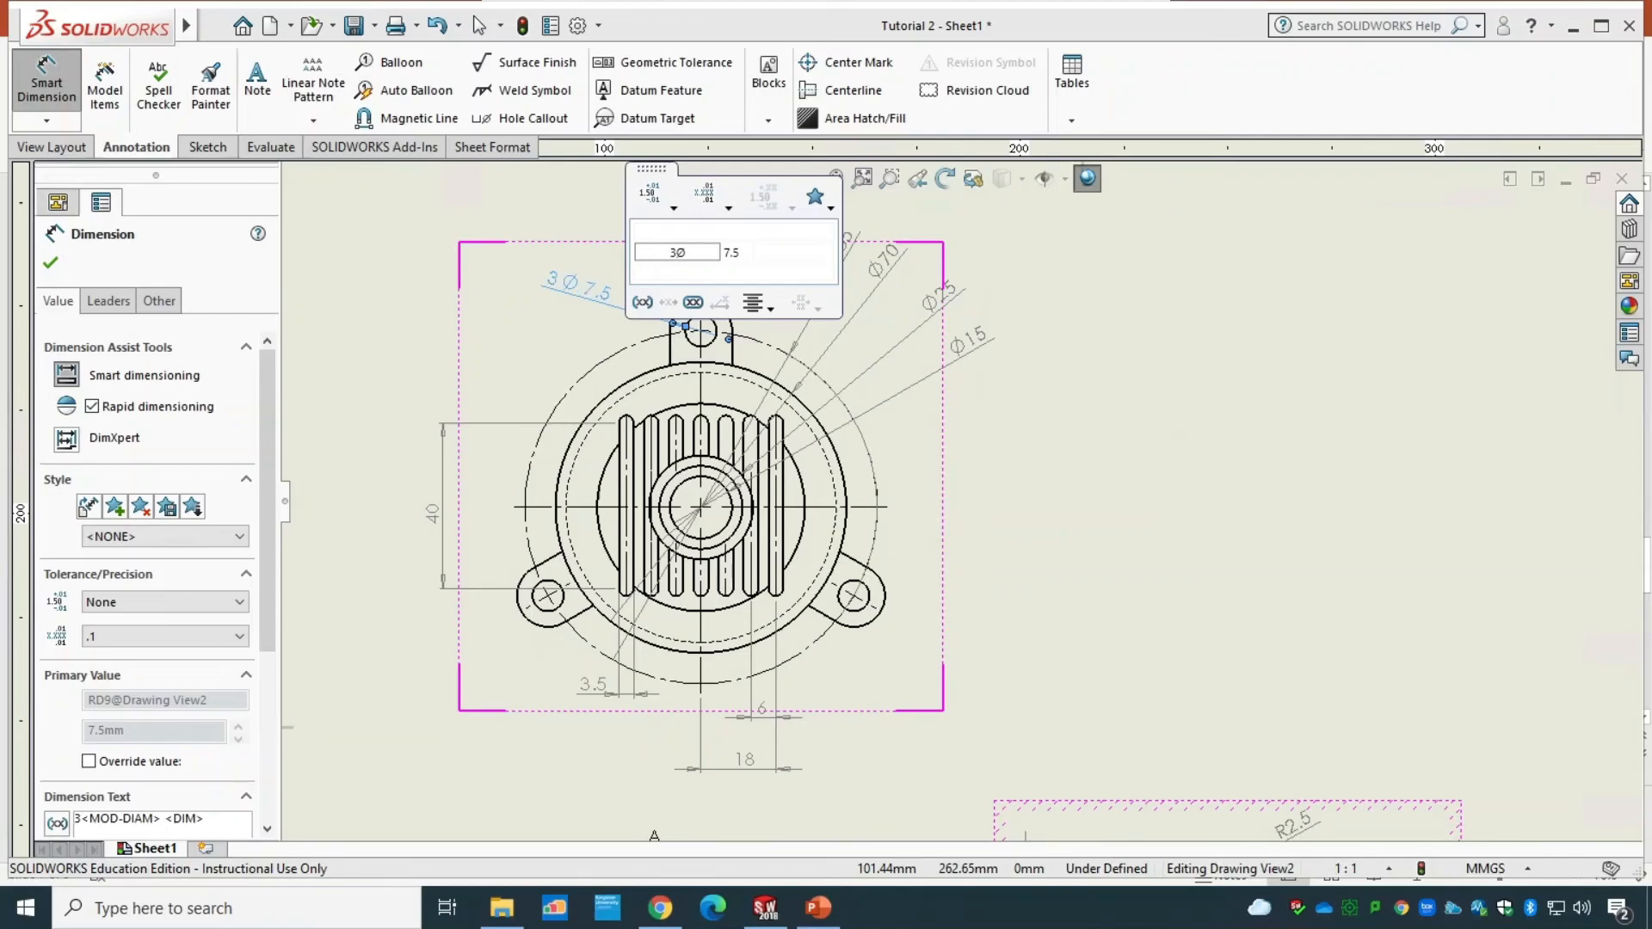
text(X)
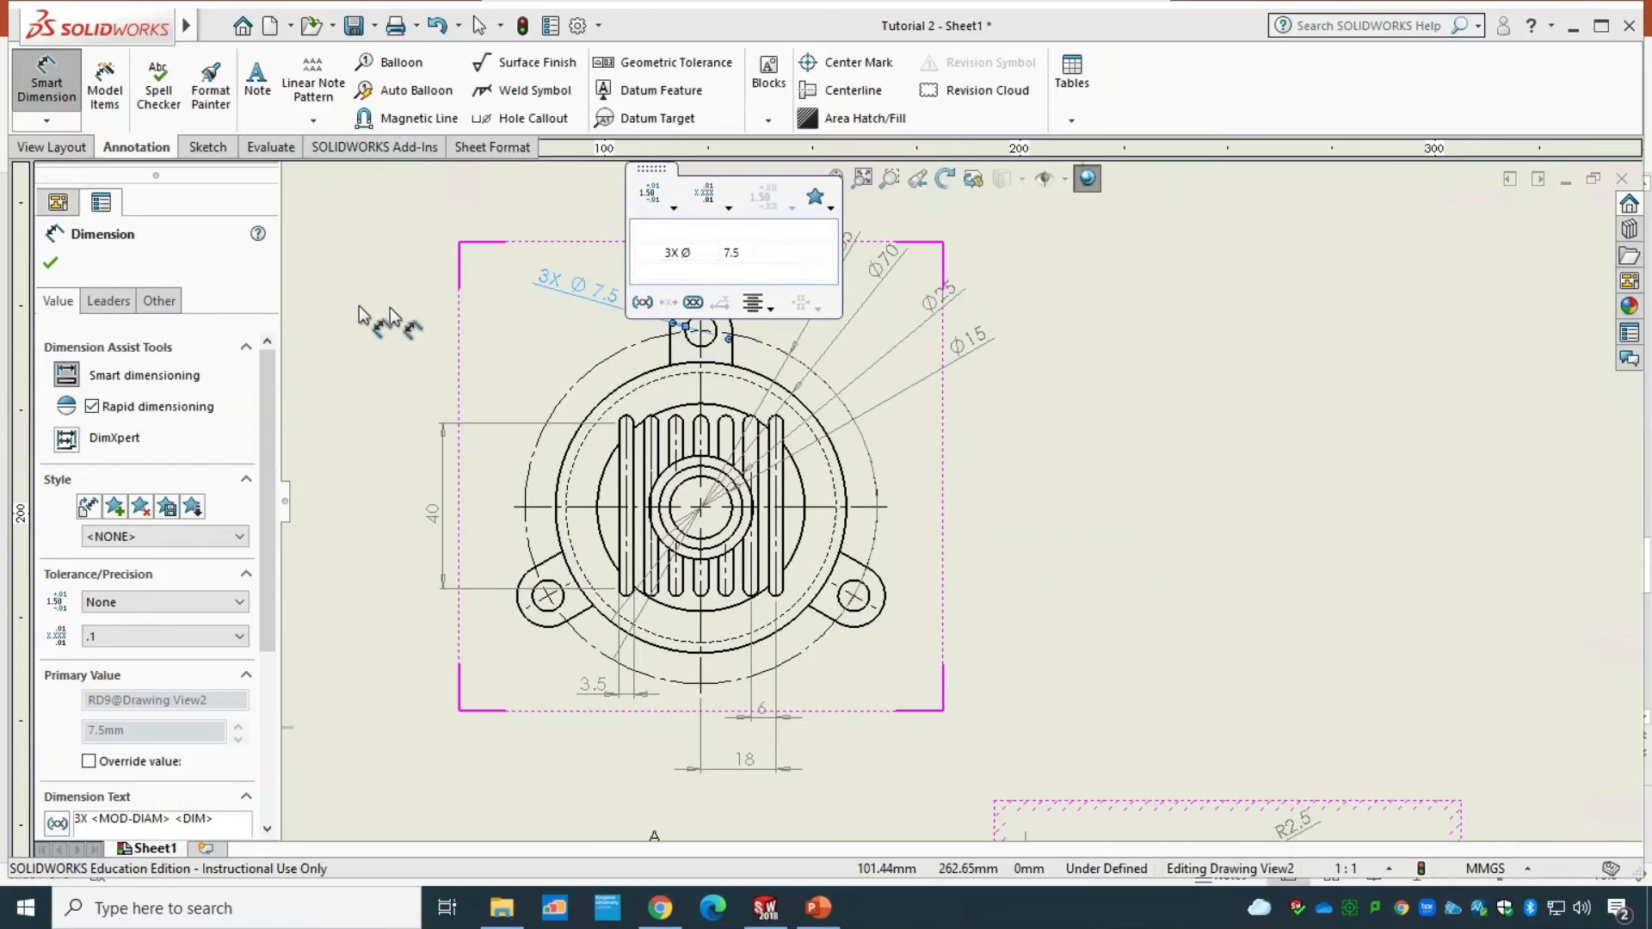
click(52, 262)
- Dimension the upper lug's outer radius with the prefix 3X and one decimal place, positioned above the lug hole's diameter dimension
click(53, 90)
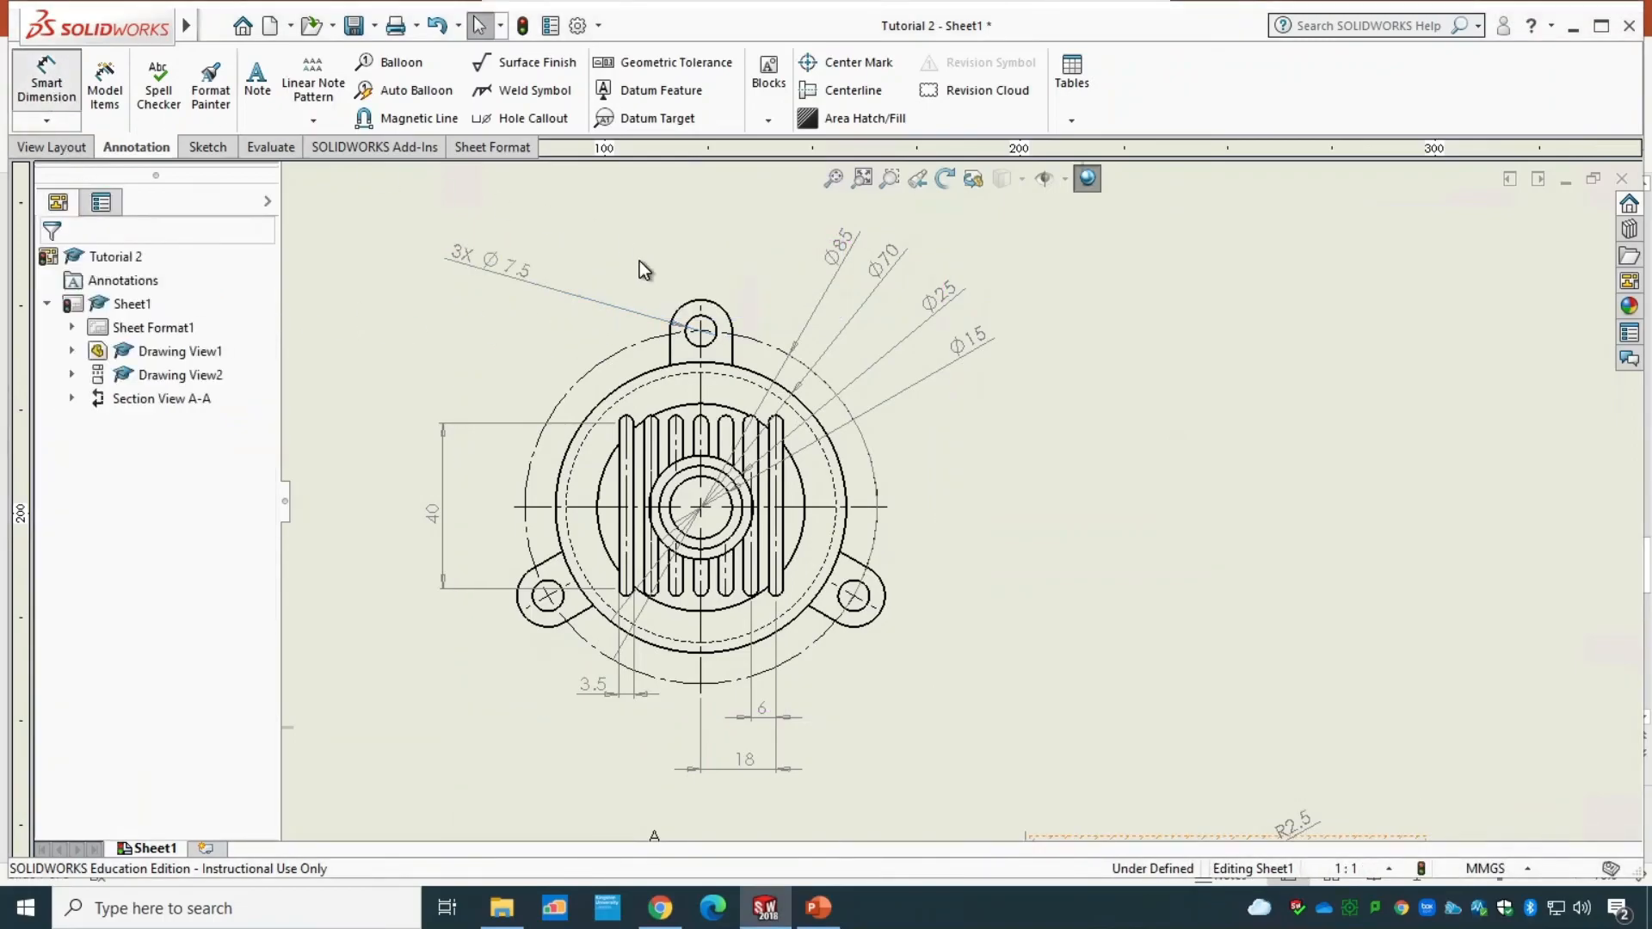
click(701, 302)
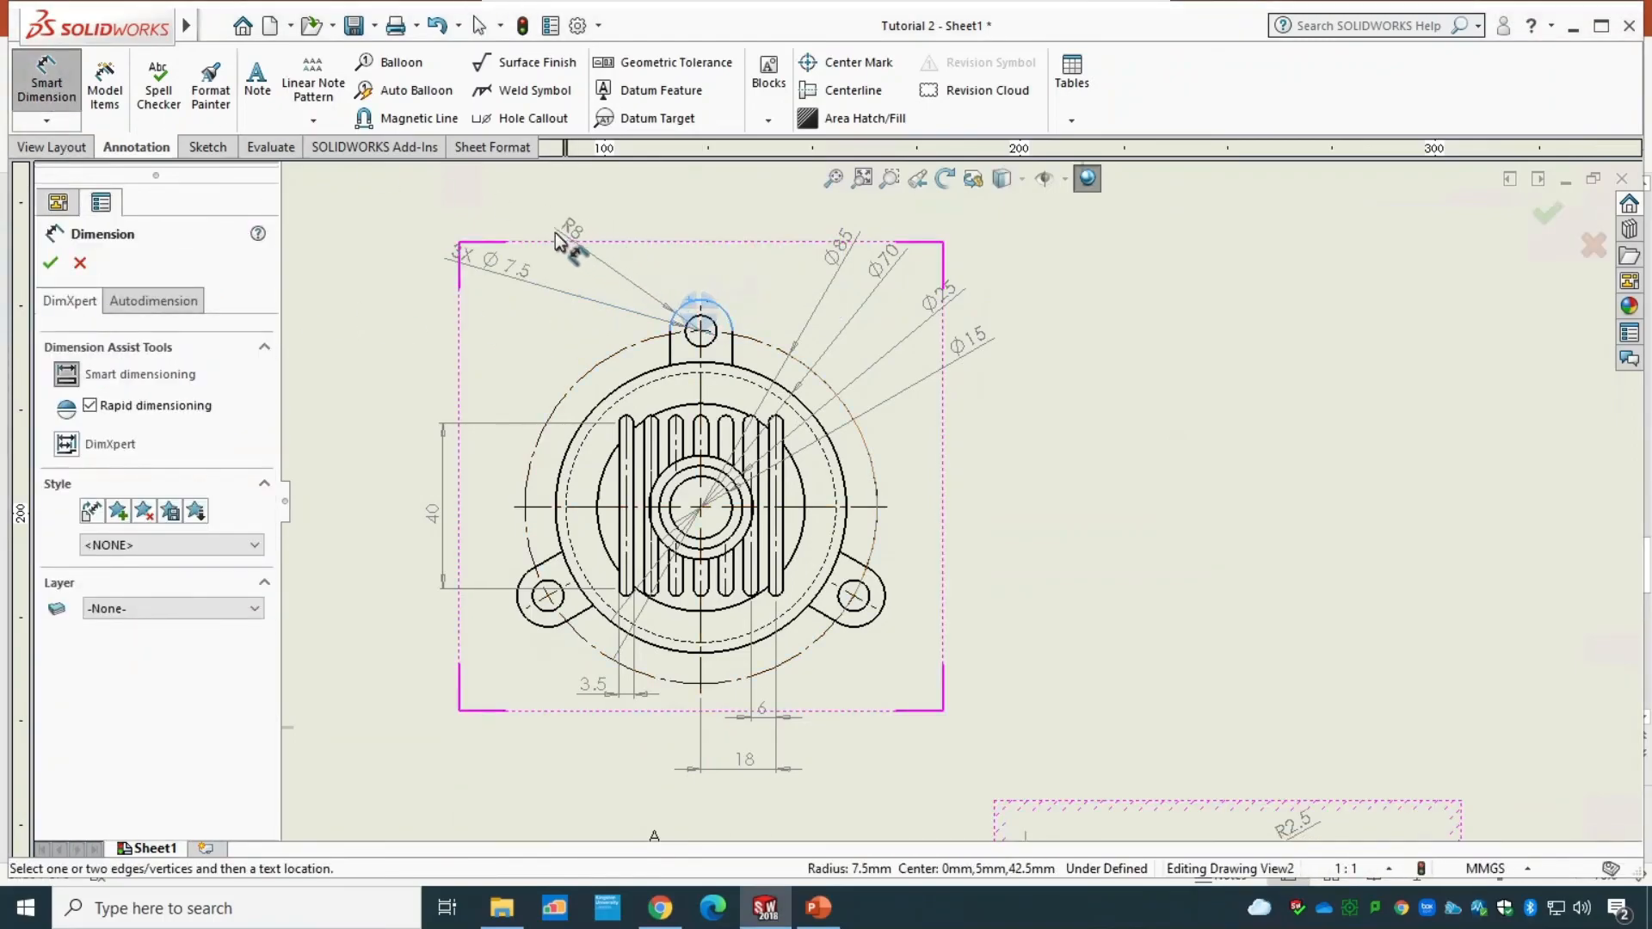
click(539, 228)
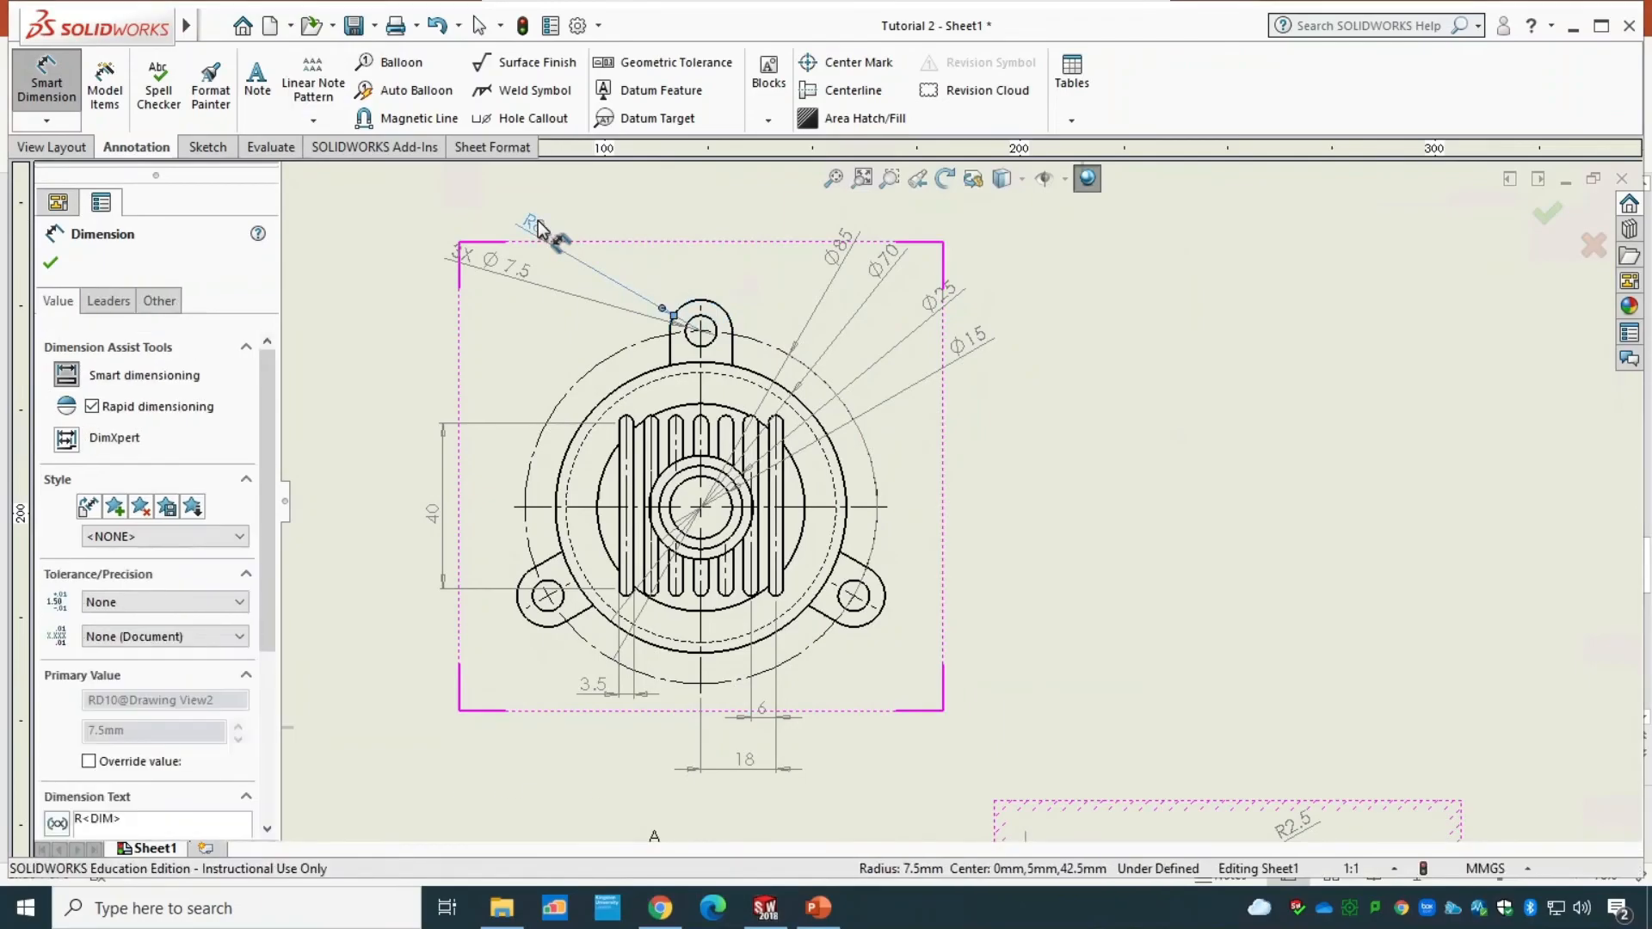
mouse_move(602, 306)
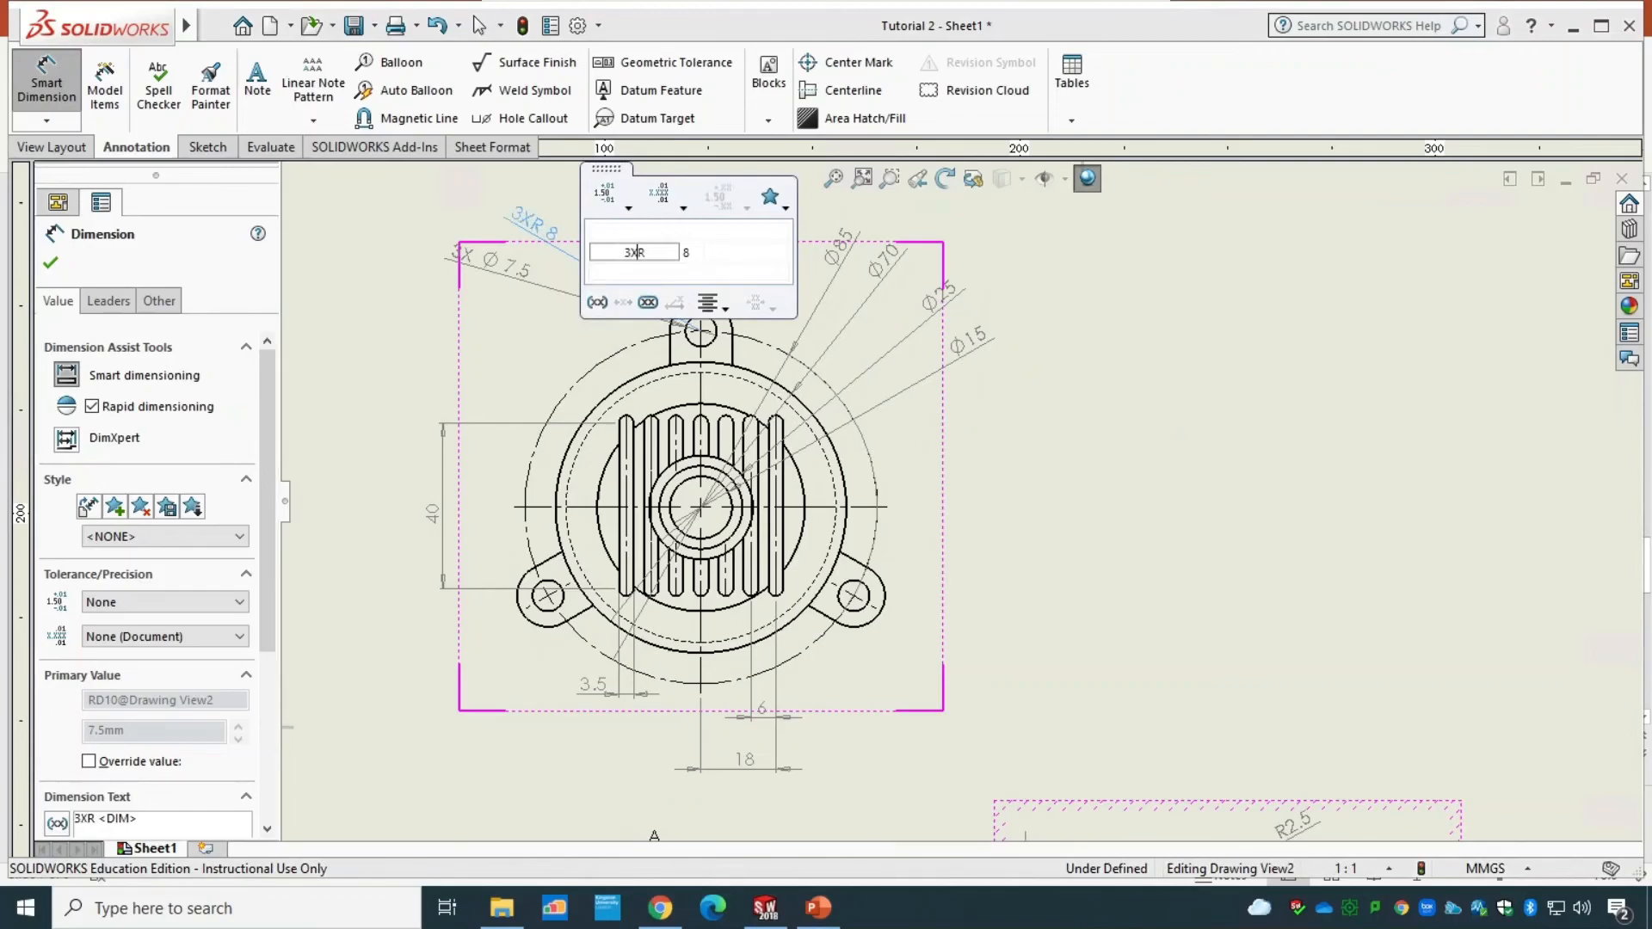
text(3X)
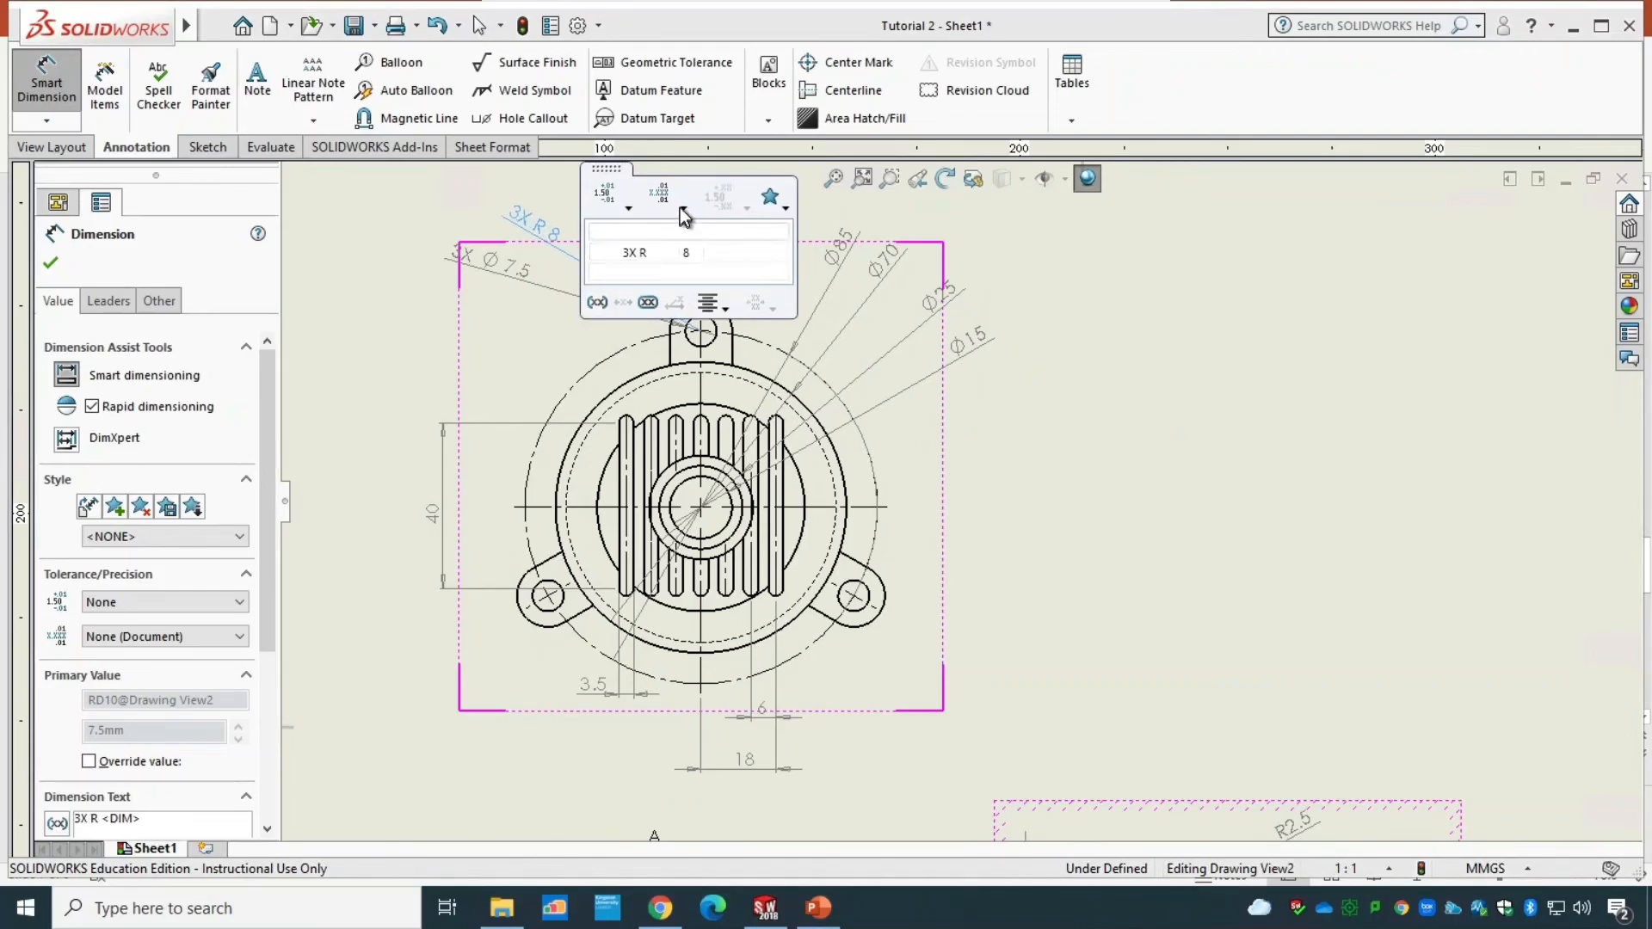
click(683, 208)
click(679, 245)
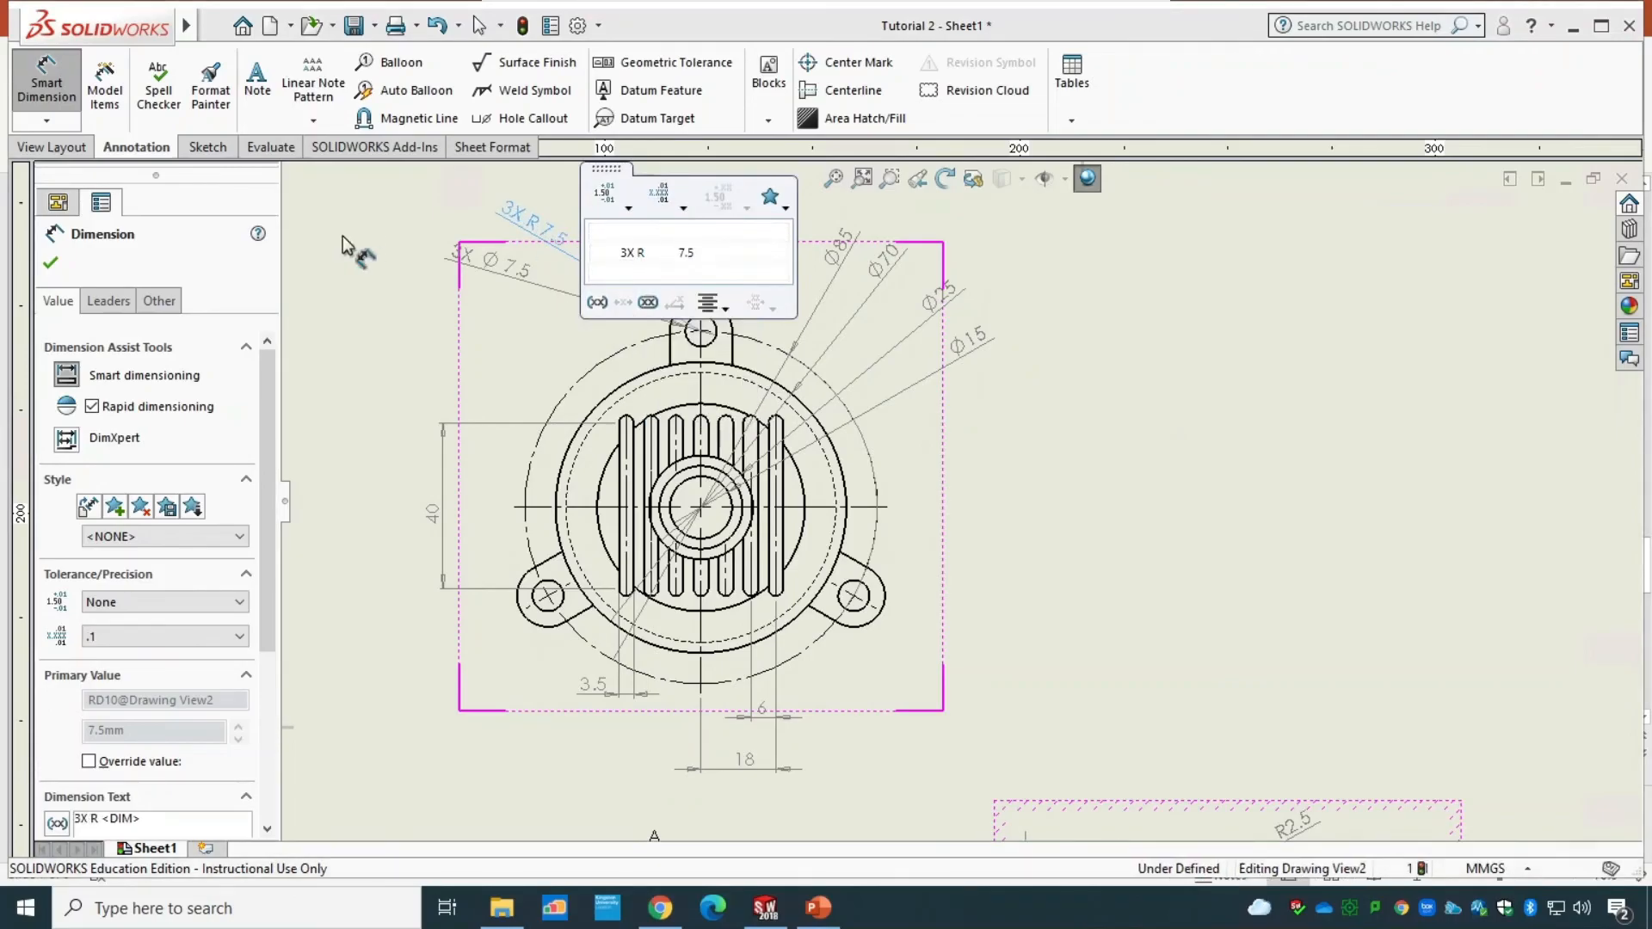
click(50, 262)
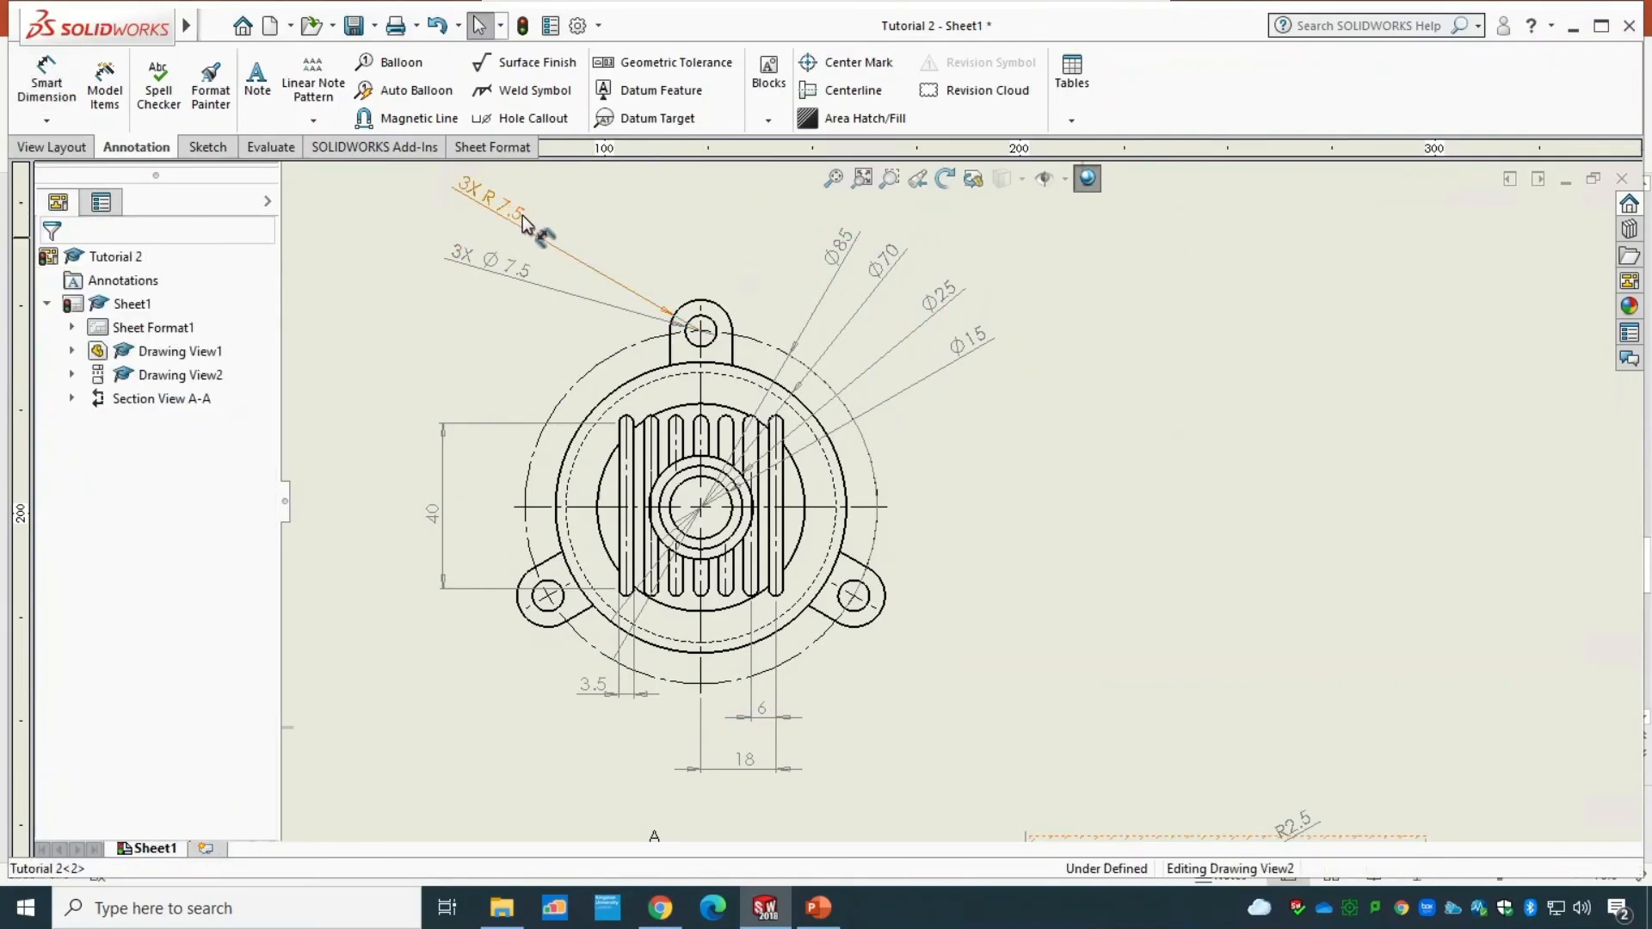
drag(522, 221, 514, 236)
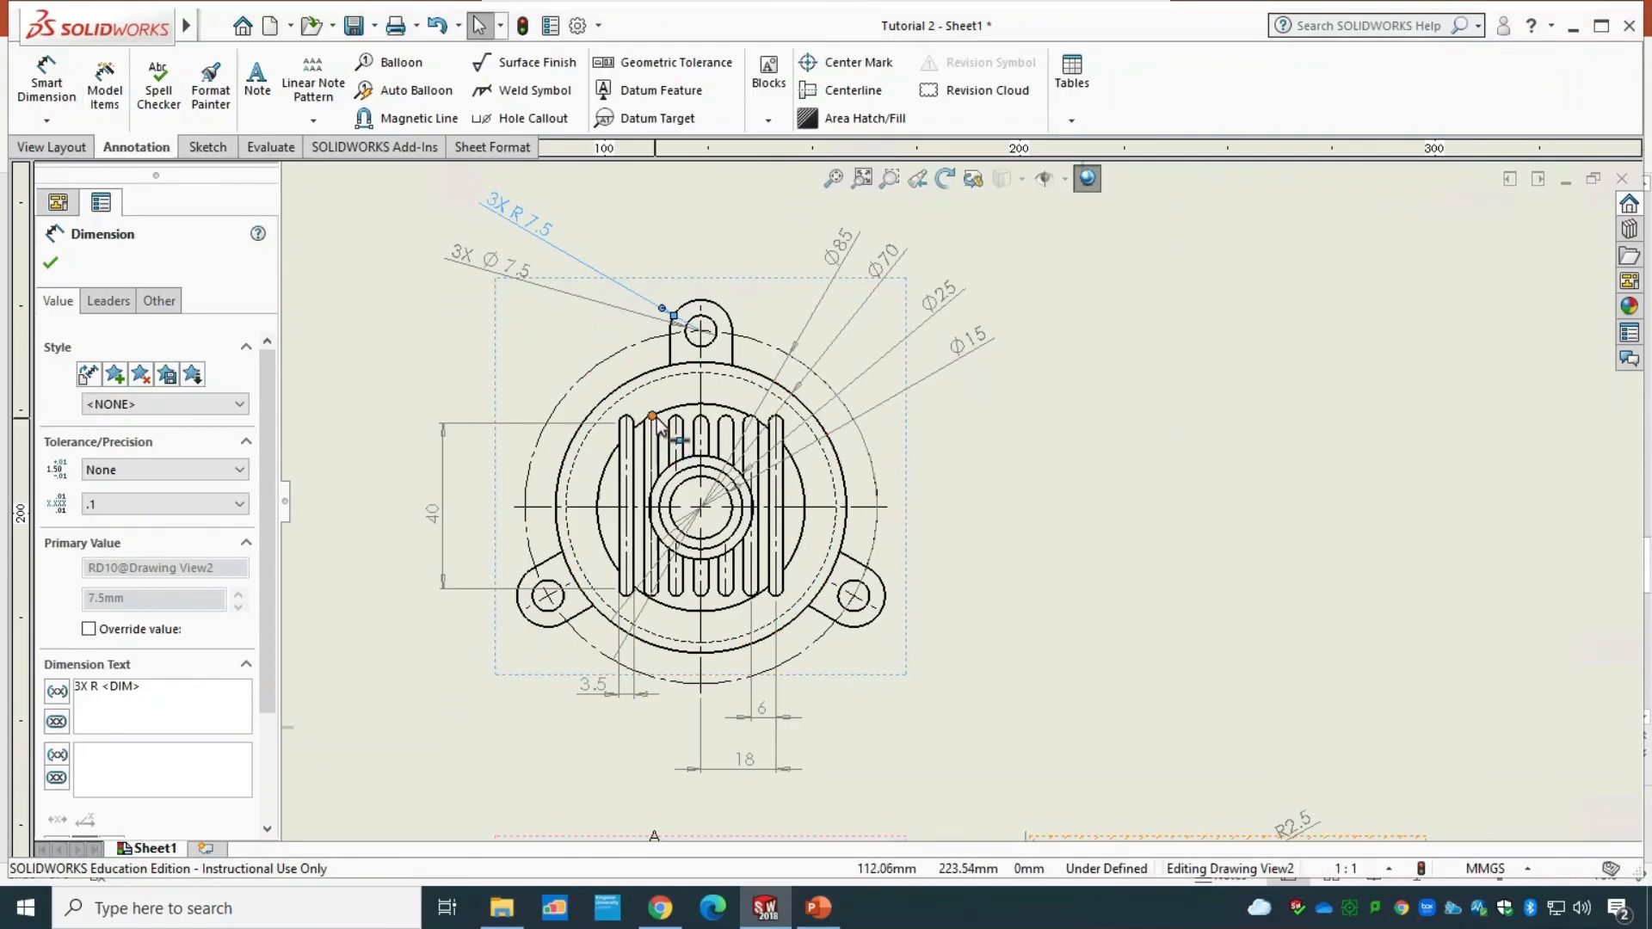
- Dimension the radius of the rounded upper end of the second slot from the left, placed at the upper left outside the cover outline
scroll(602, 391, down, 5)
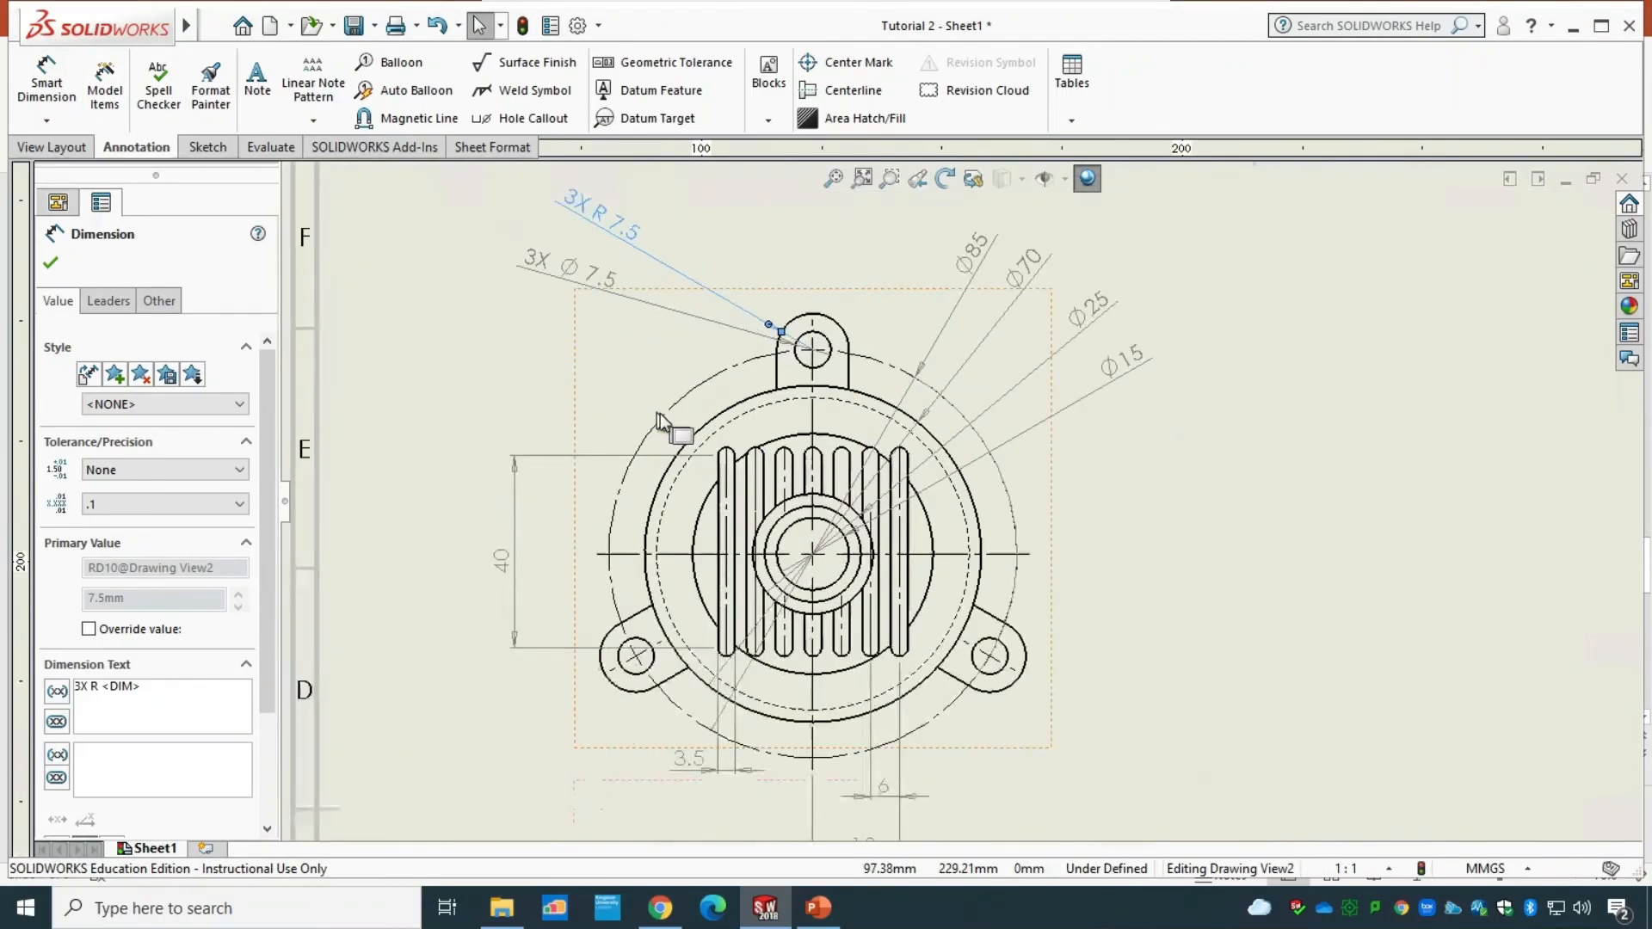
scroll(882, 477, down, 7)
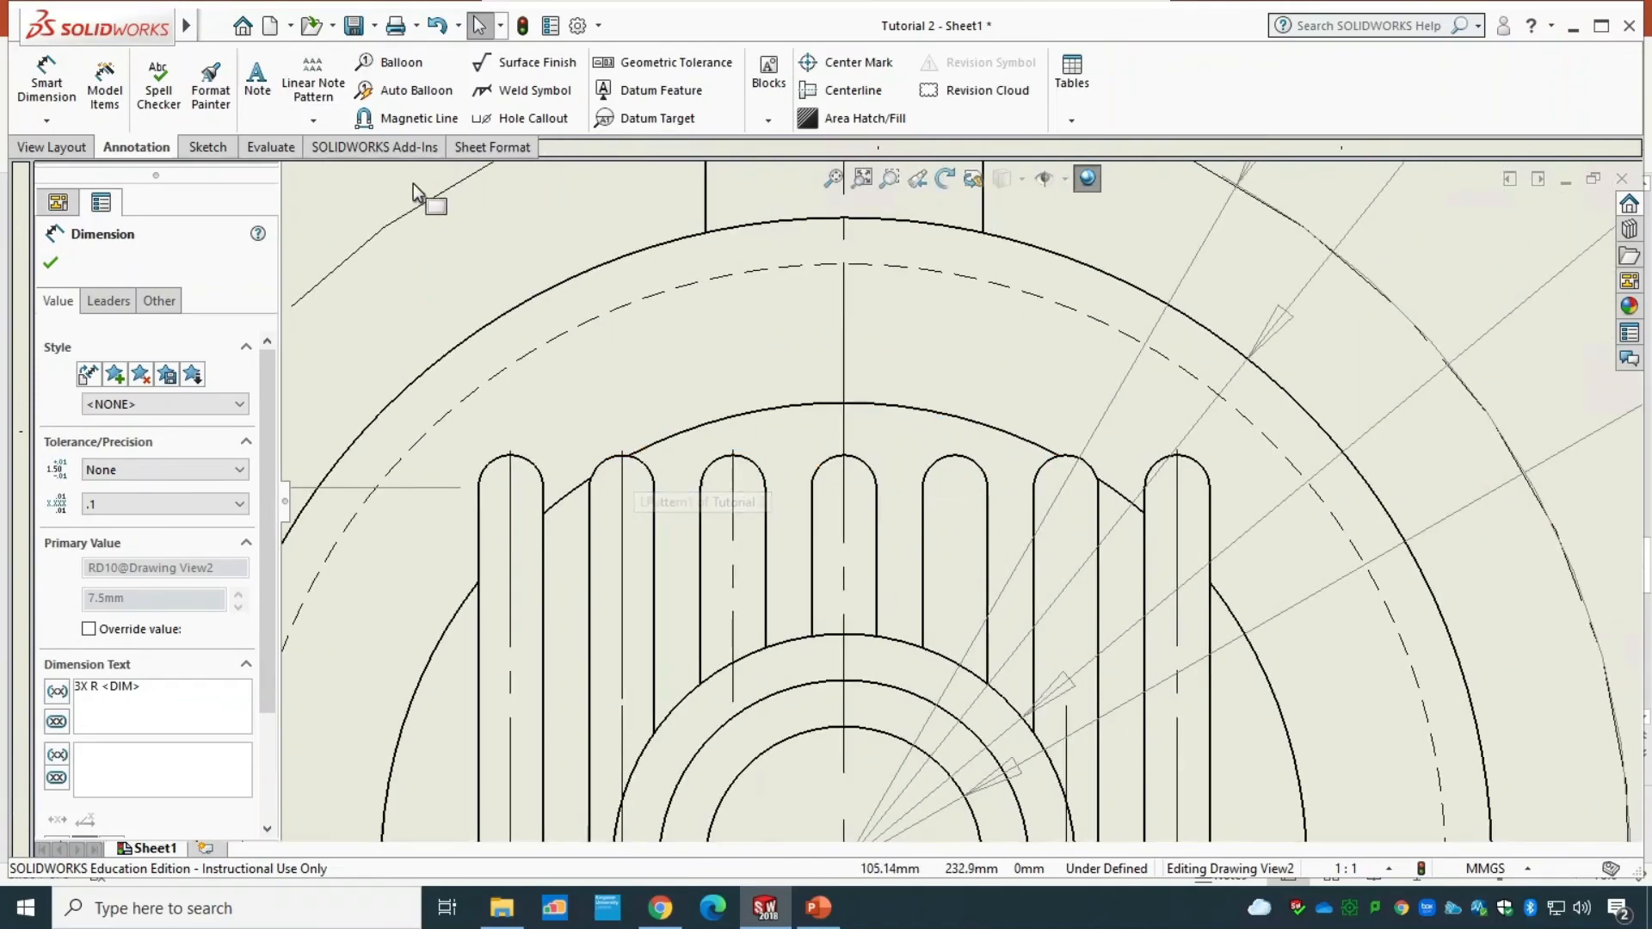
click(46, 82)
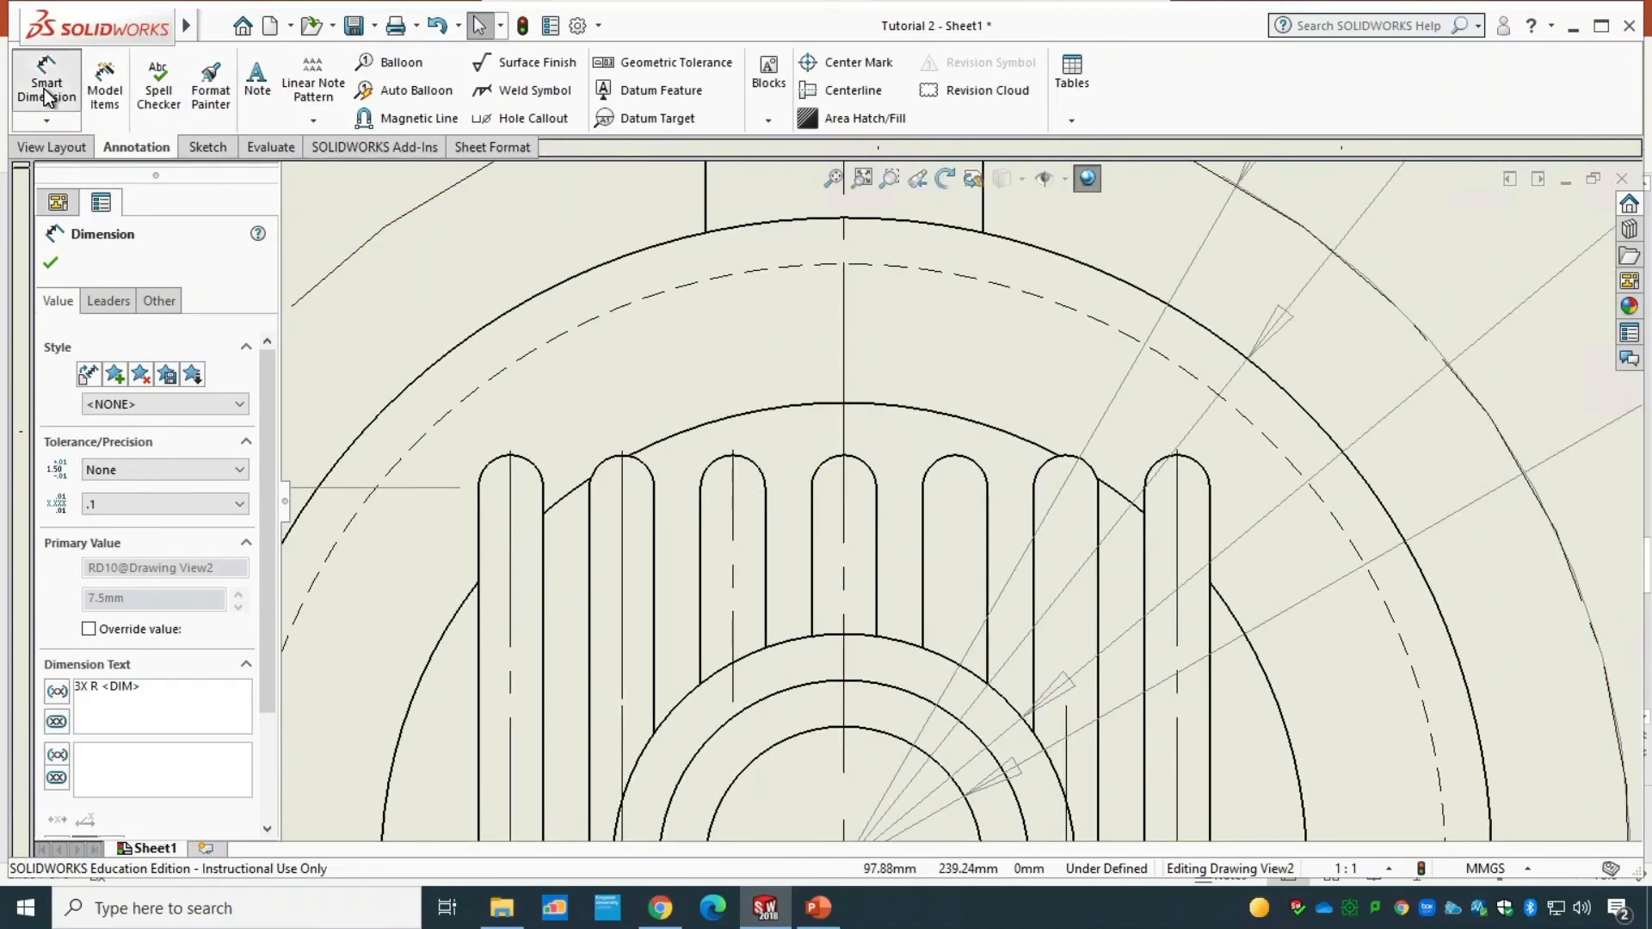
click(603, 479)
scroll(507, 366, up, 4)
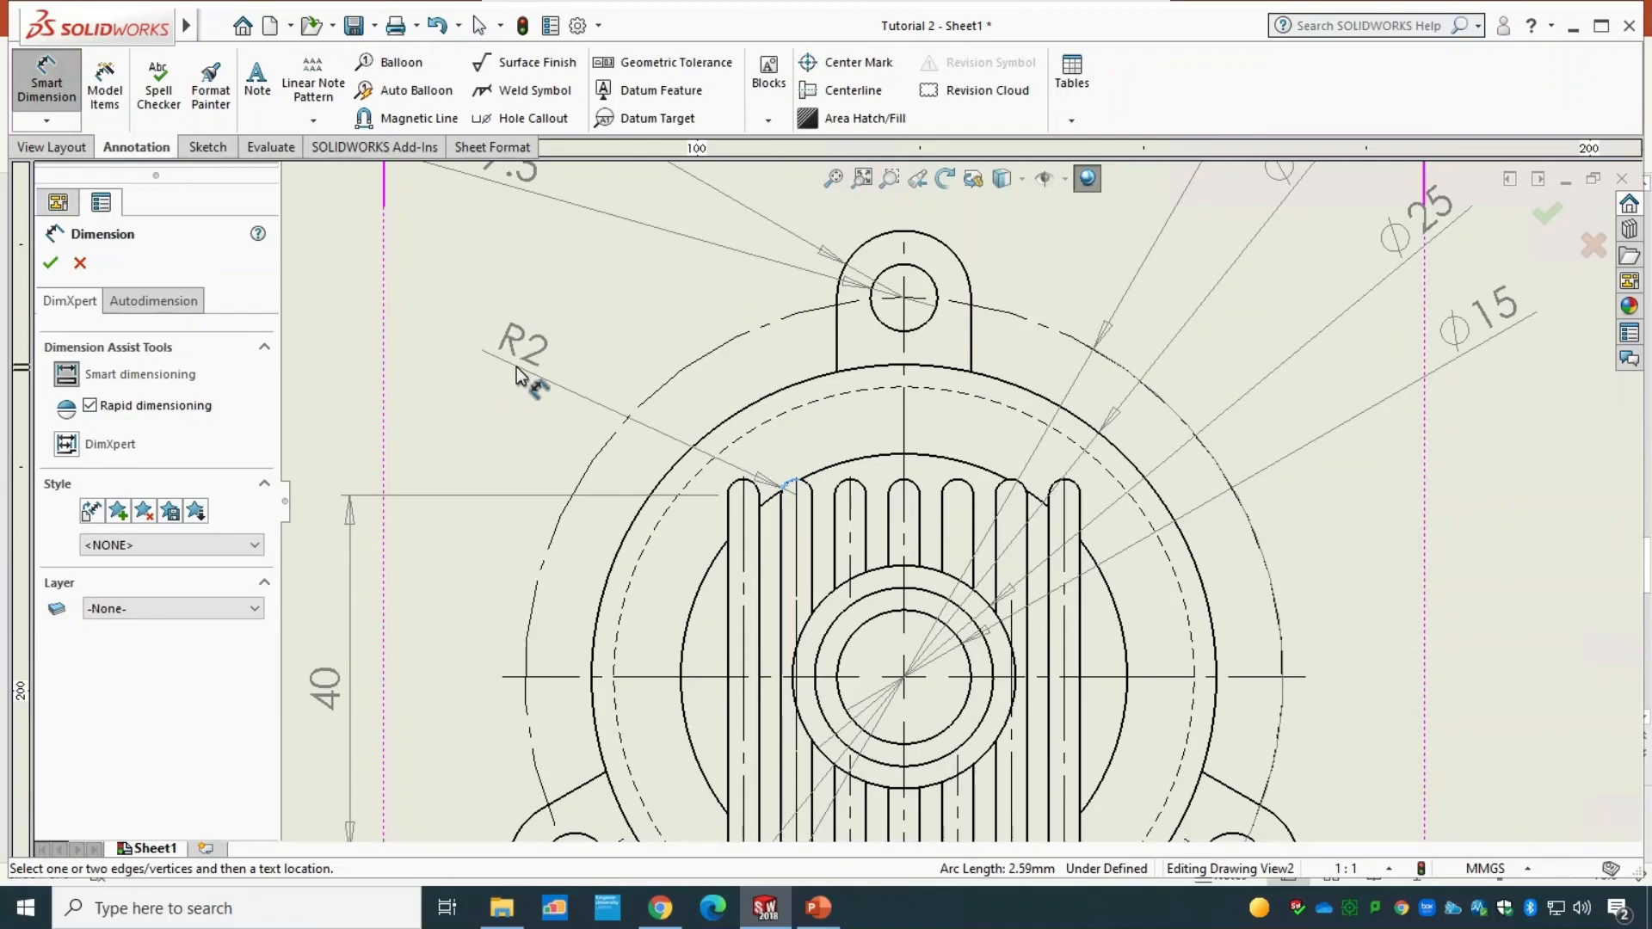
click(520, 376)
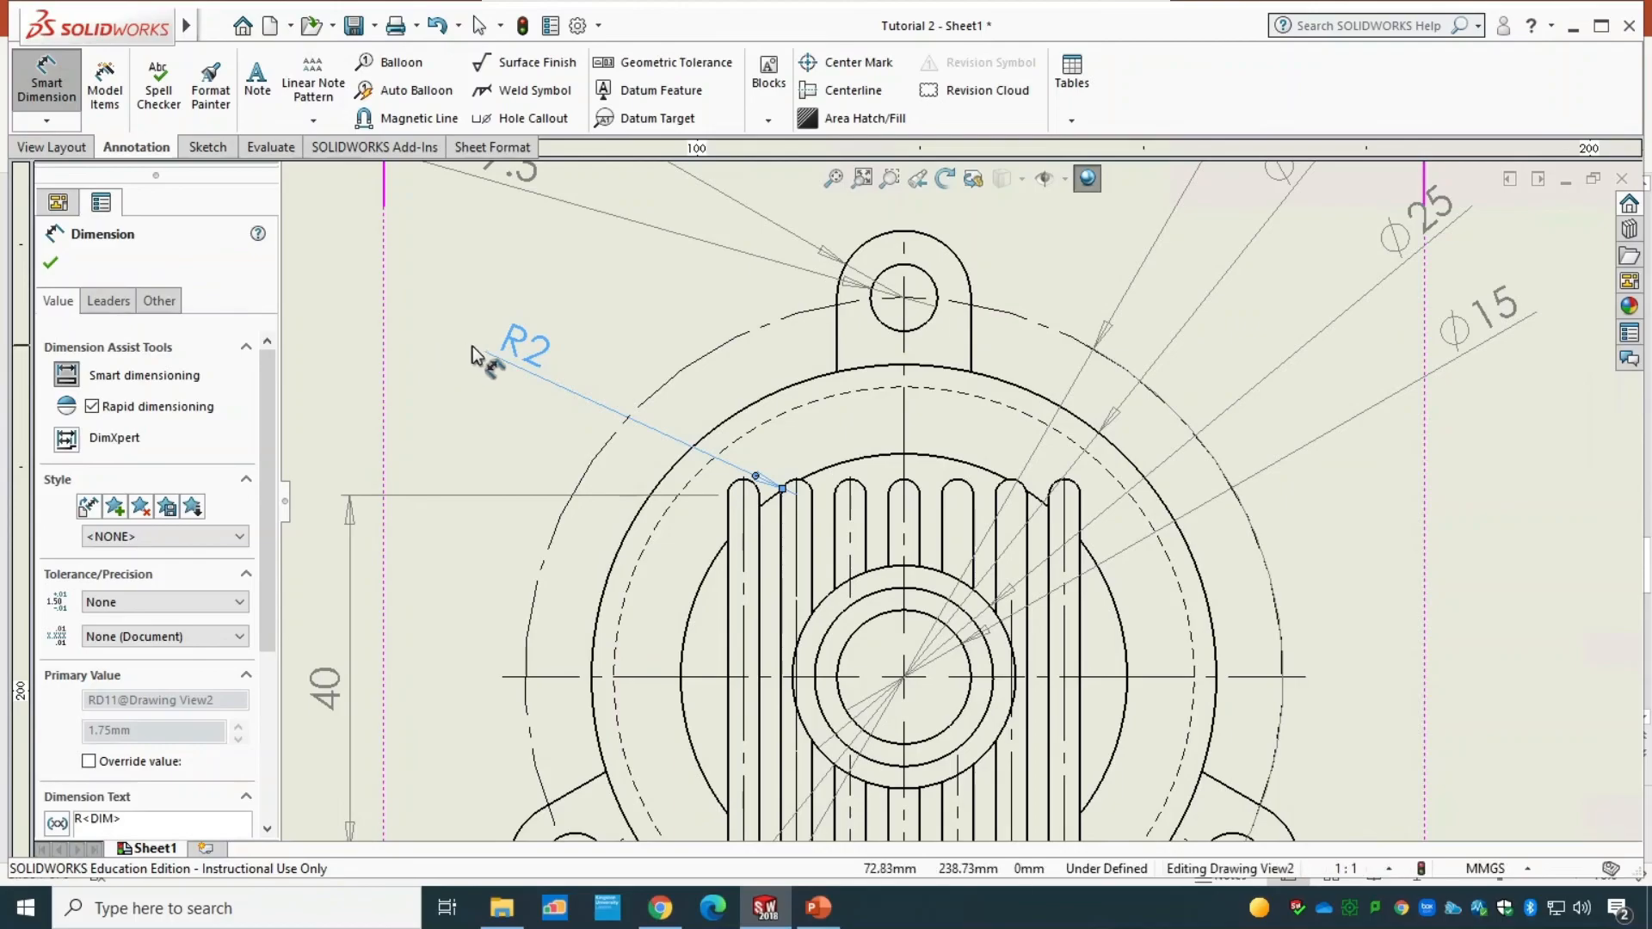
- Change the second slot's radius dimension prefix to "2X R", without parentheses around the dimension
click(530, 346)
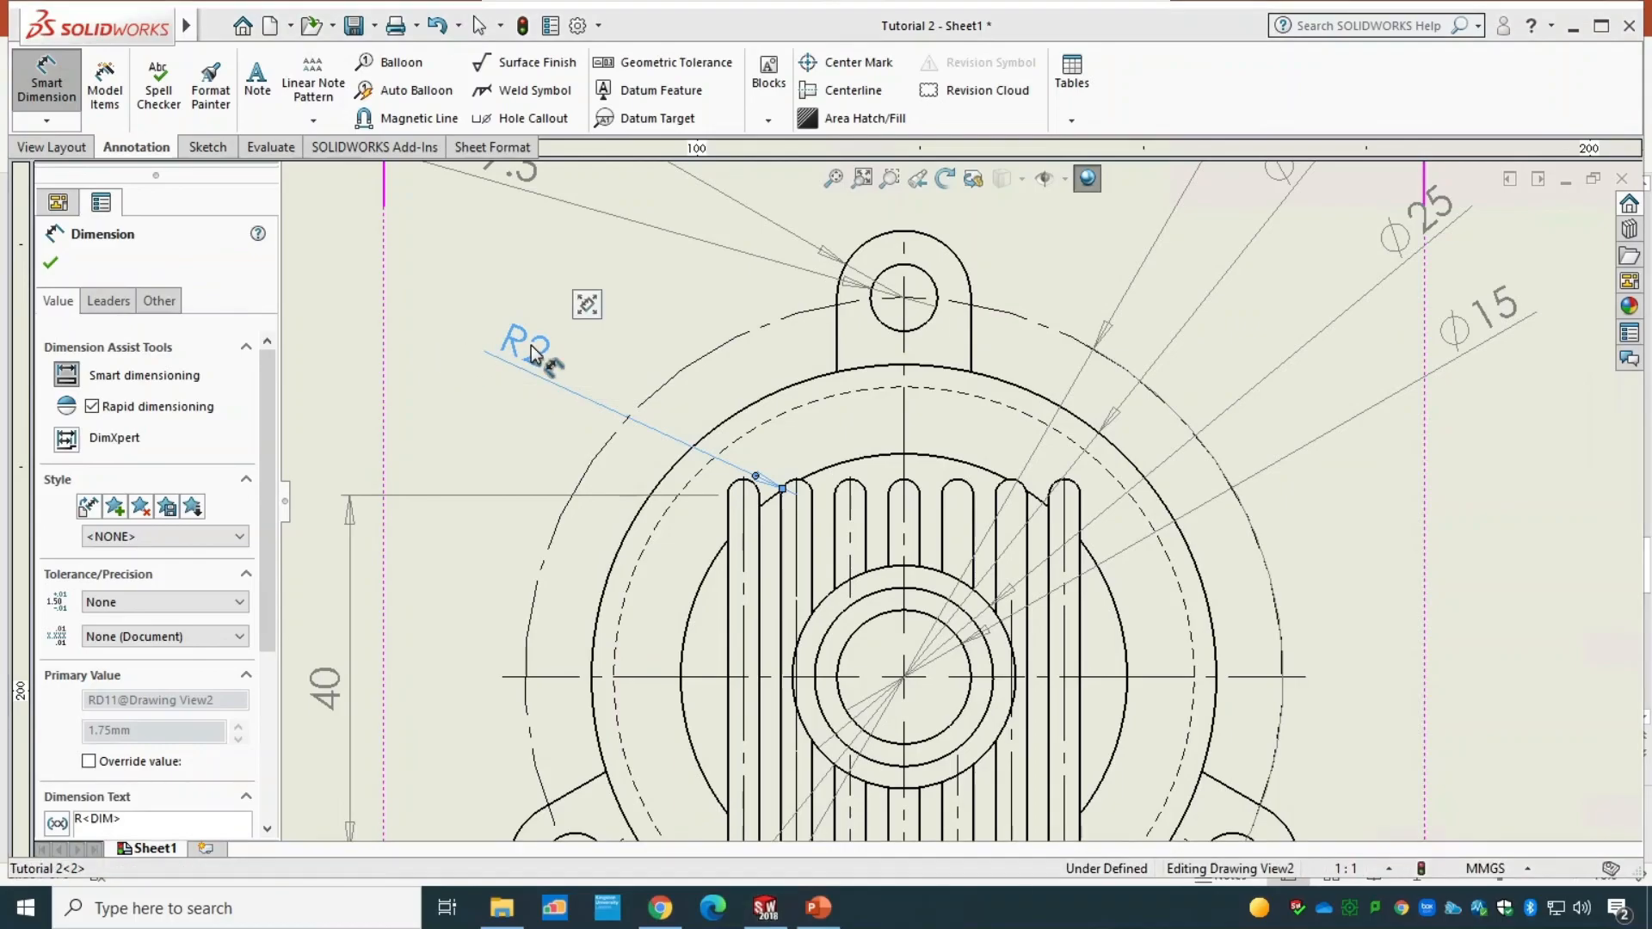
click(588, 305)
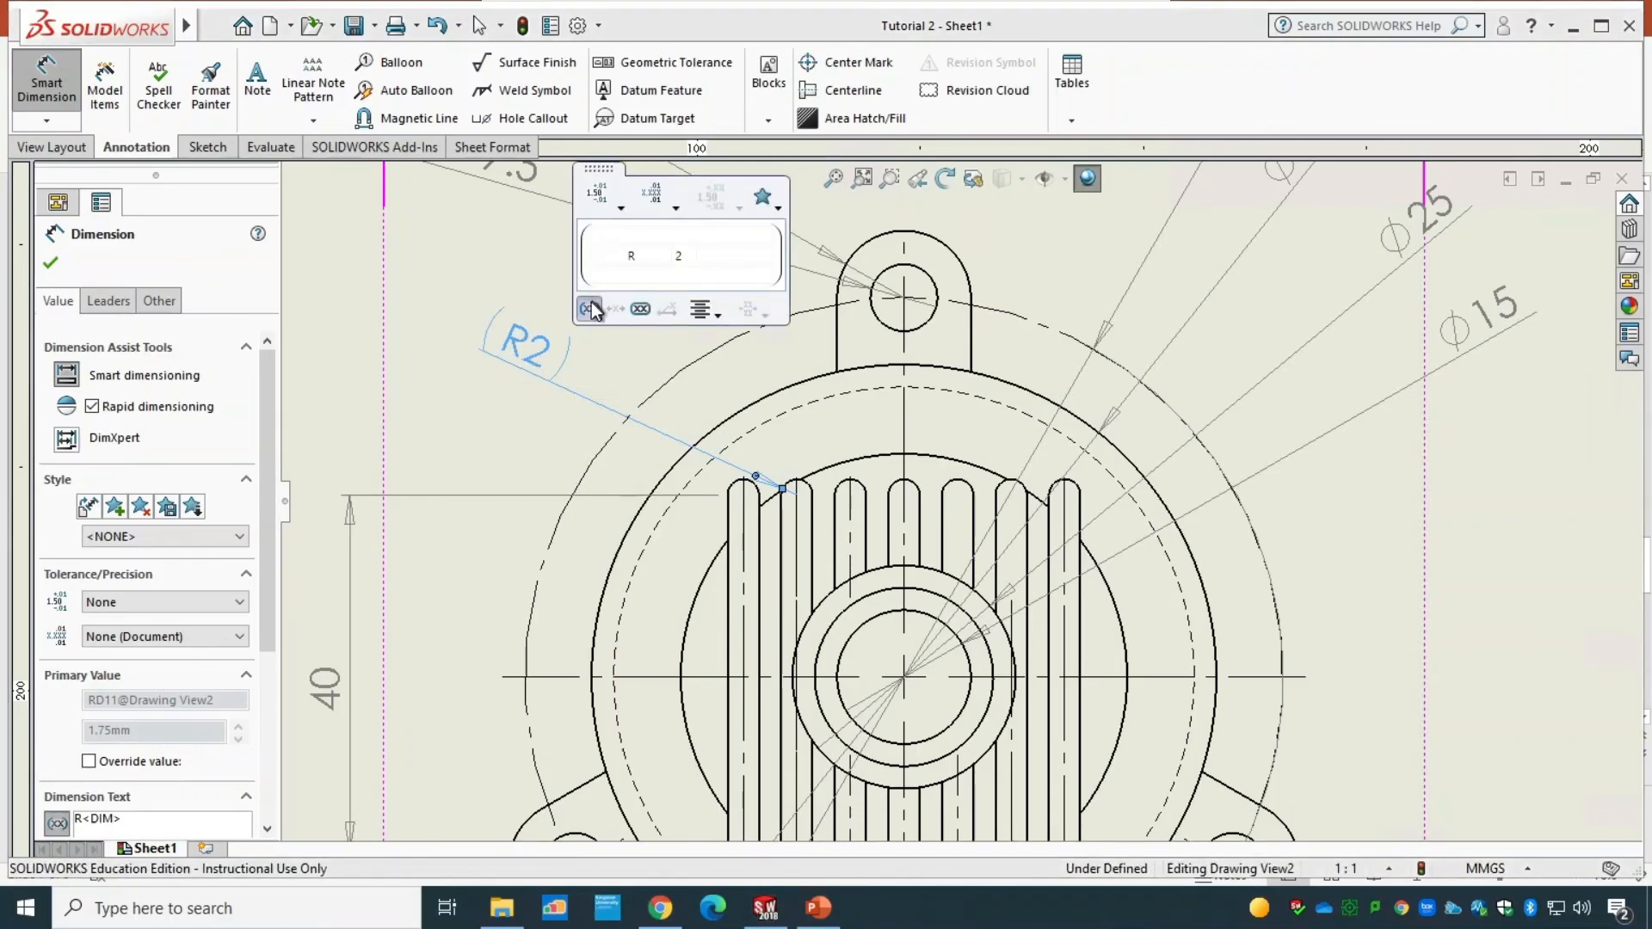
click(590, 308)
click(608, 252)
text(2XR)
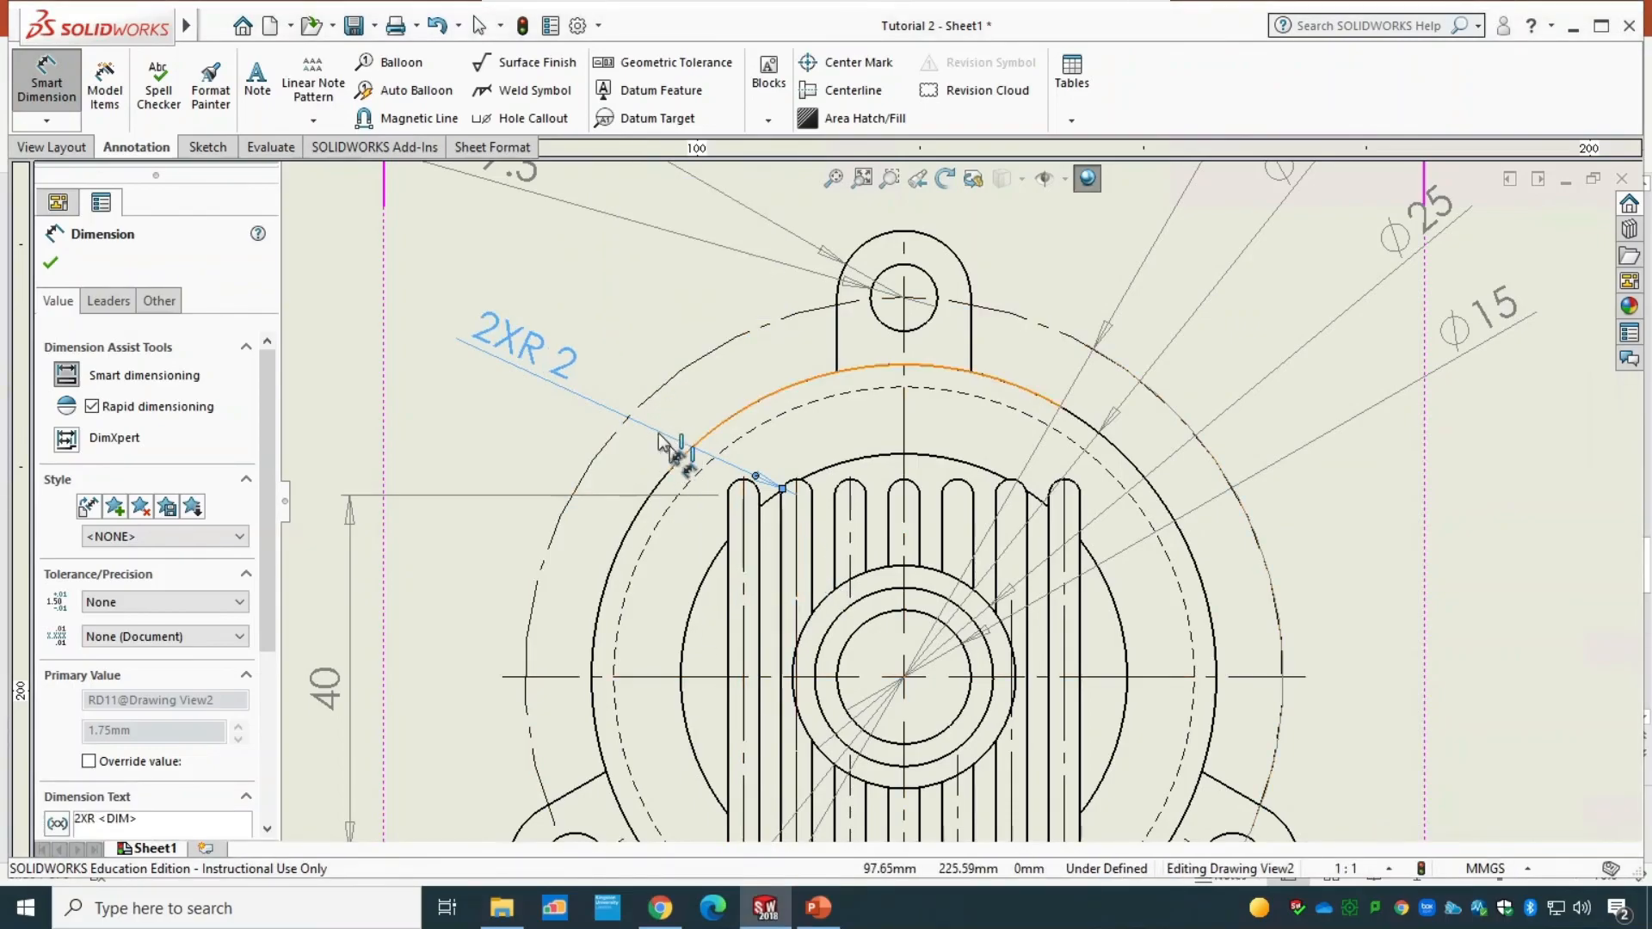
click(523, 348)
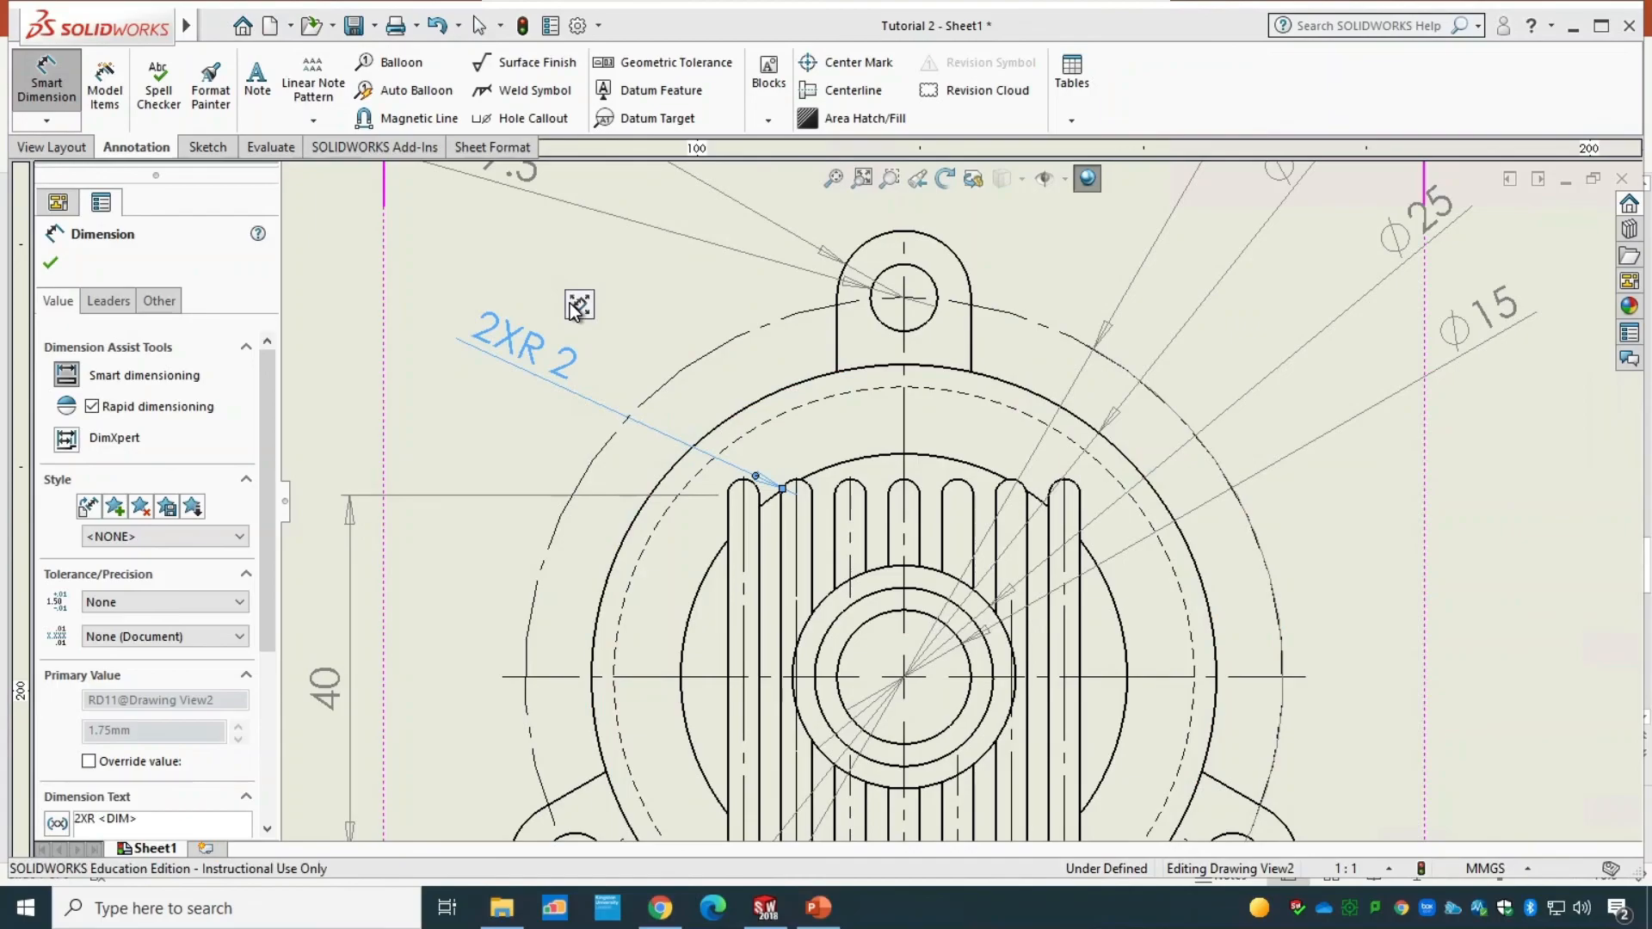
mouse_move(578, 308)
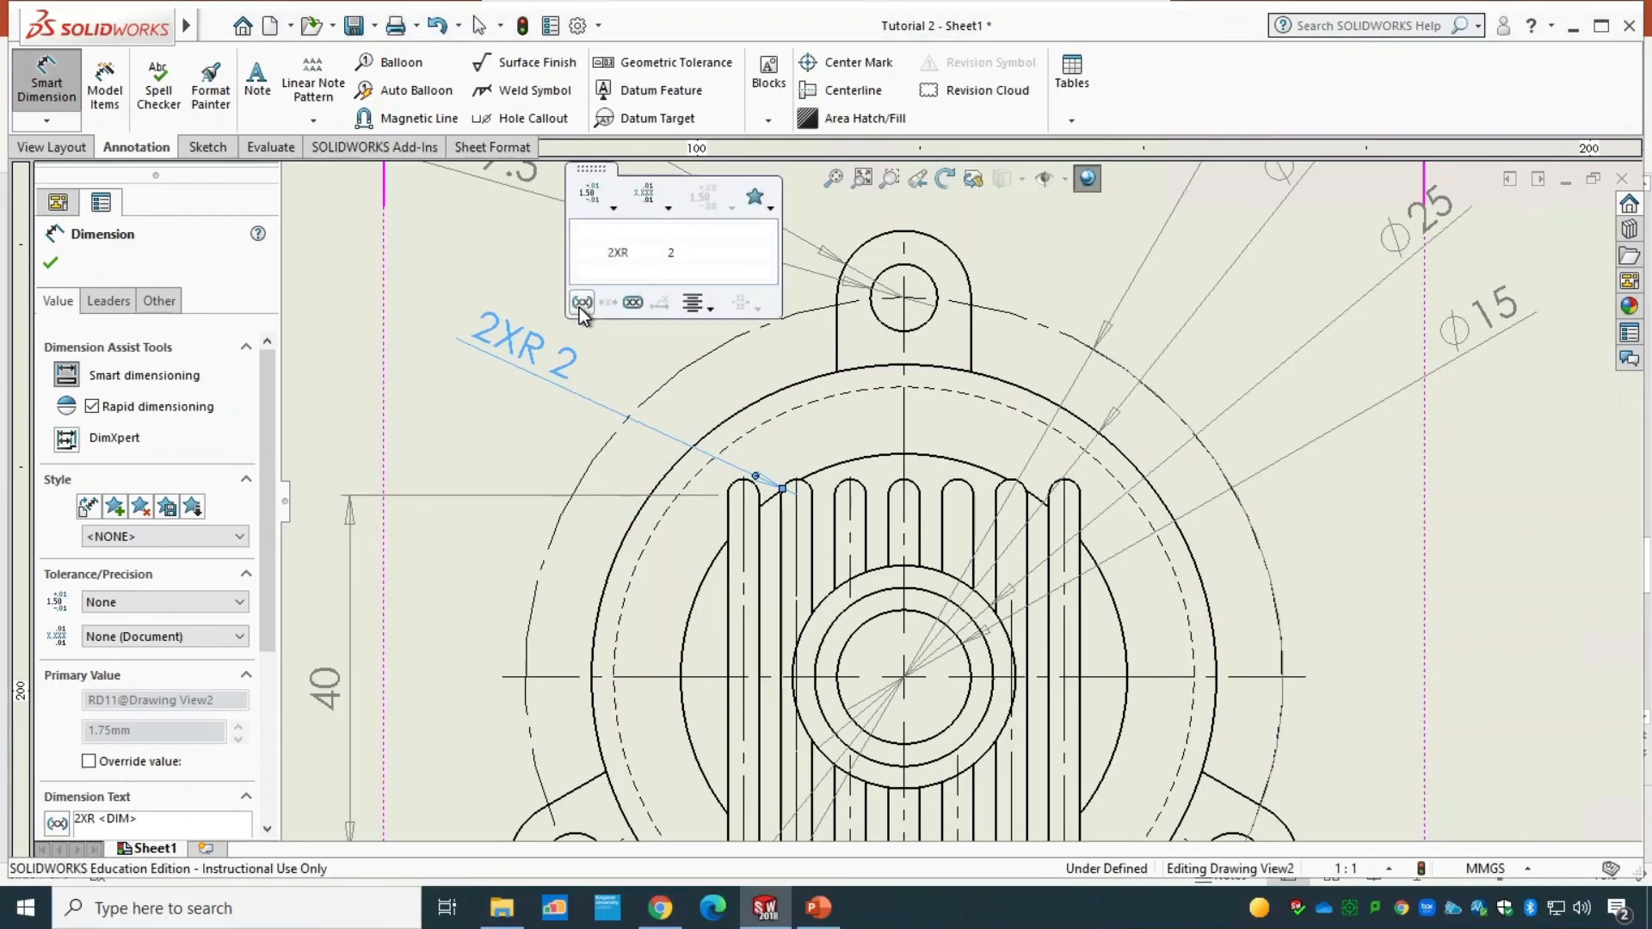
click(619, 252)
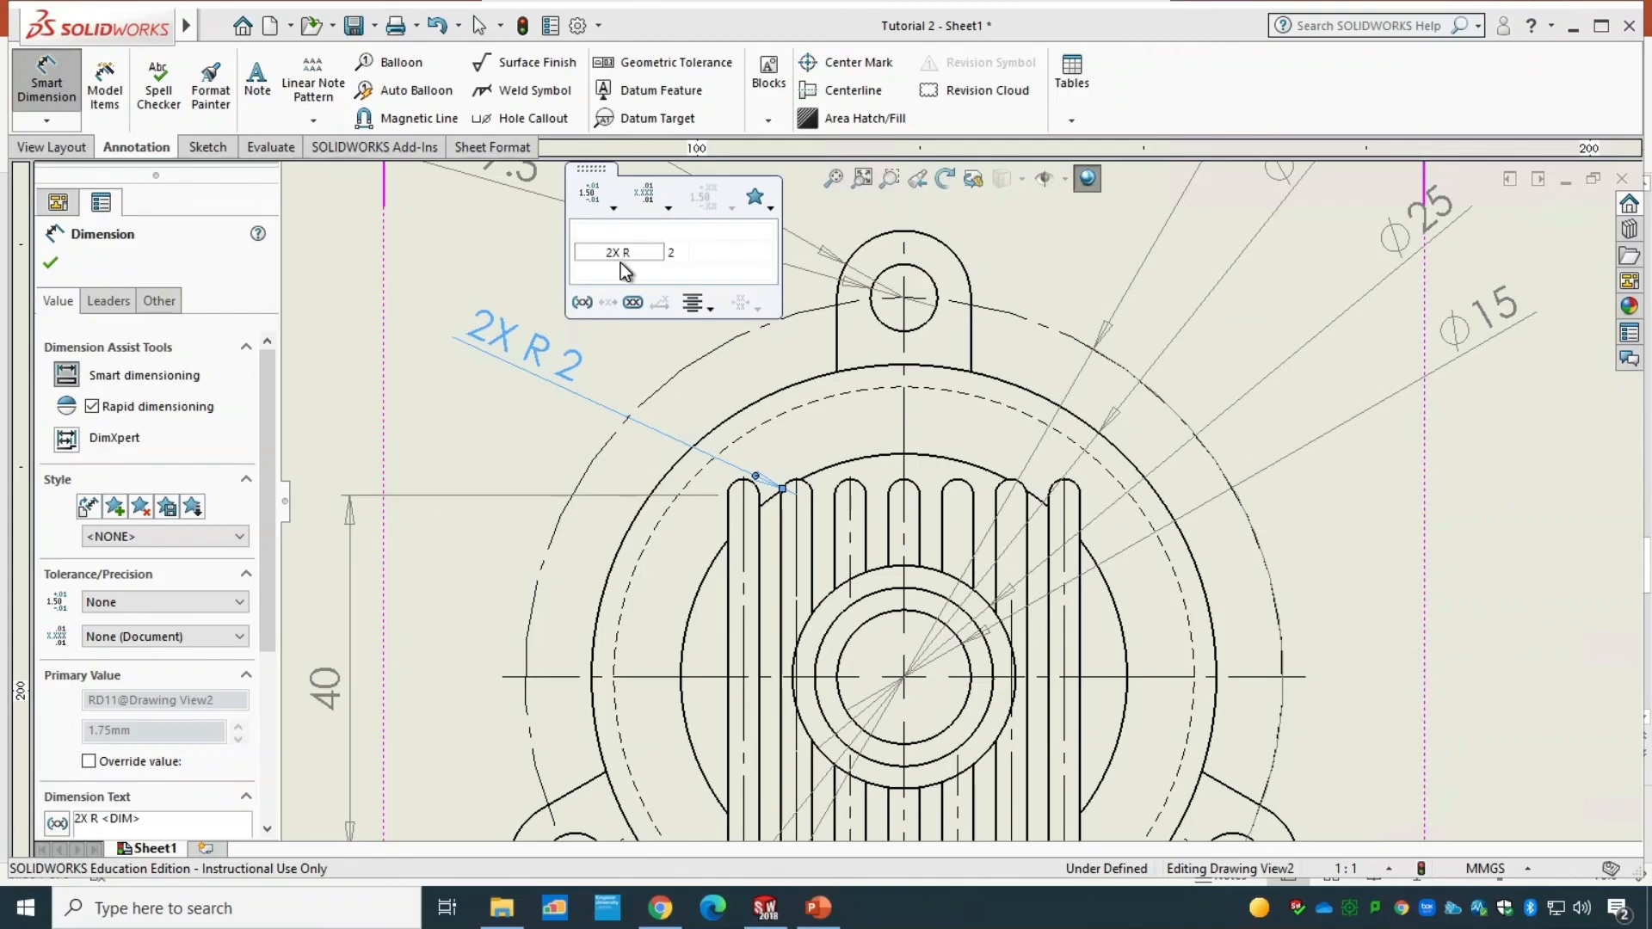
- Add the text "(7 SLOTS)" on a line beneath the slot's 2X R dimension value and finish dimensioning
click(622, 273)
text(()
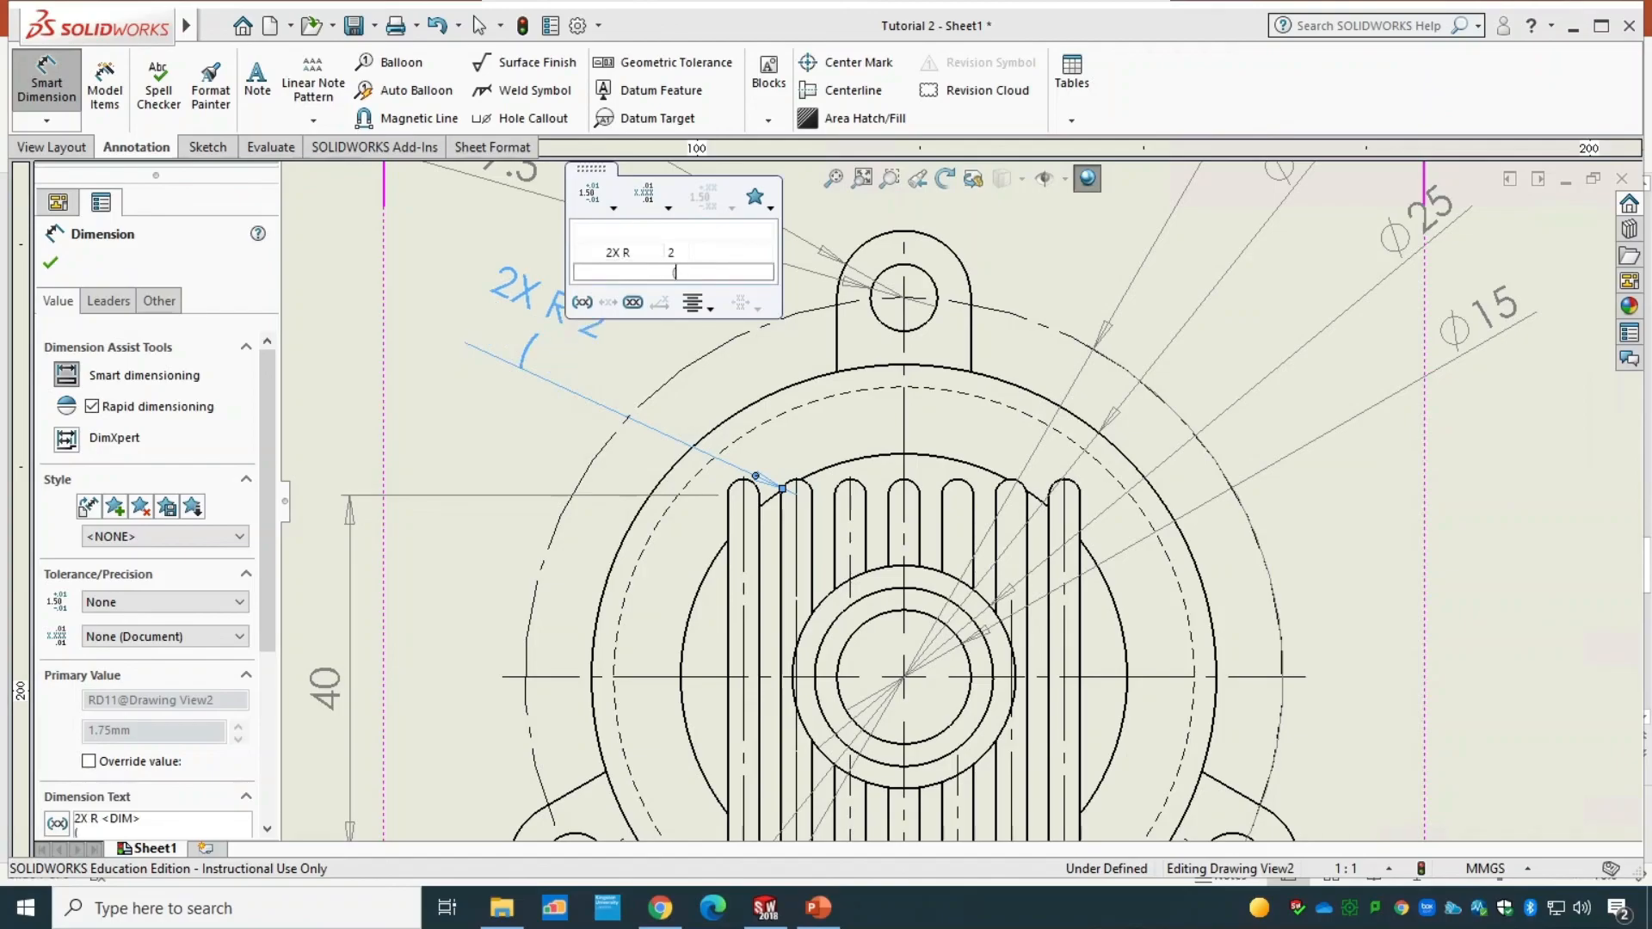
text(7 SLO)
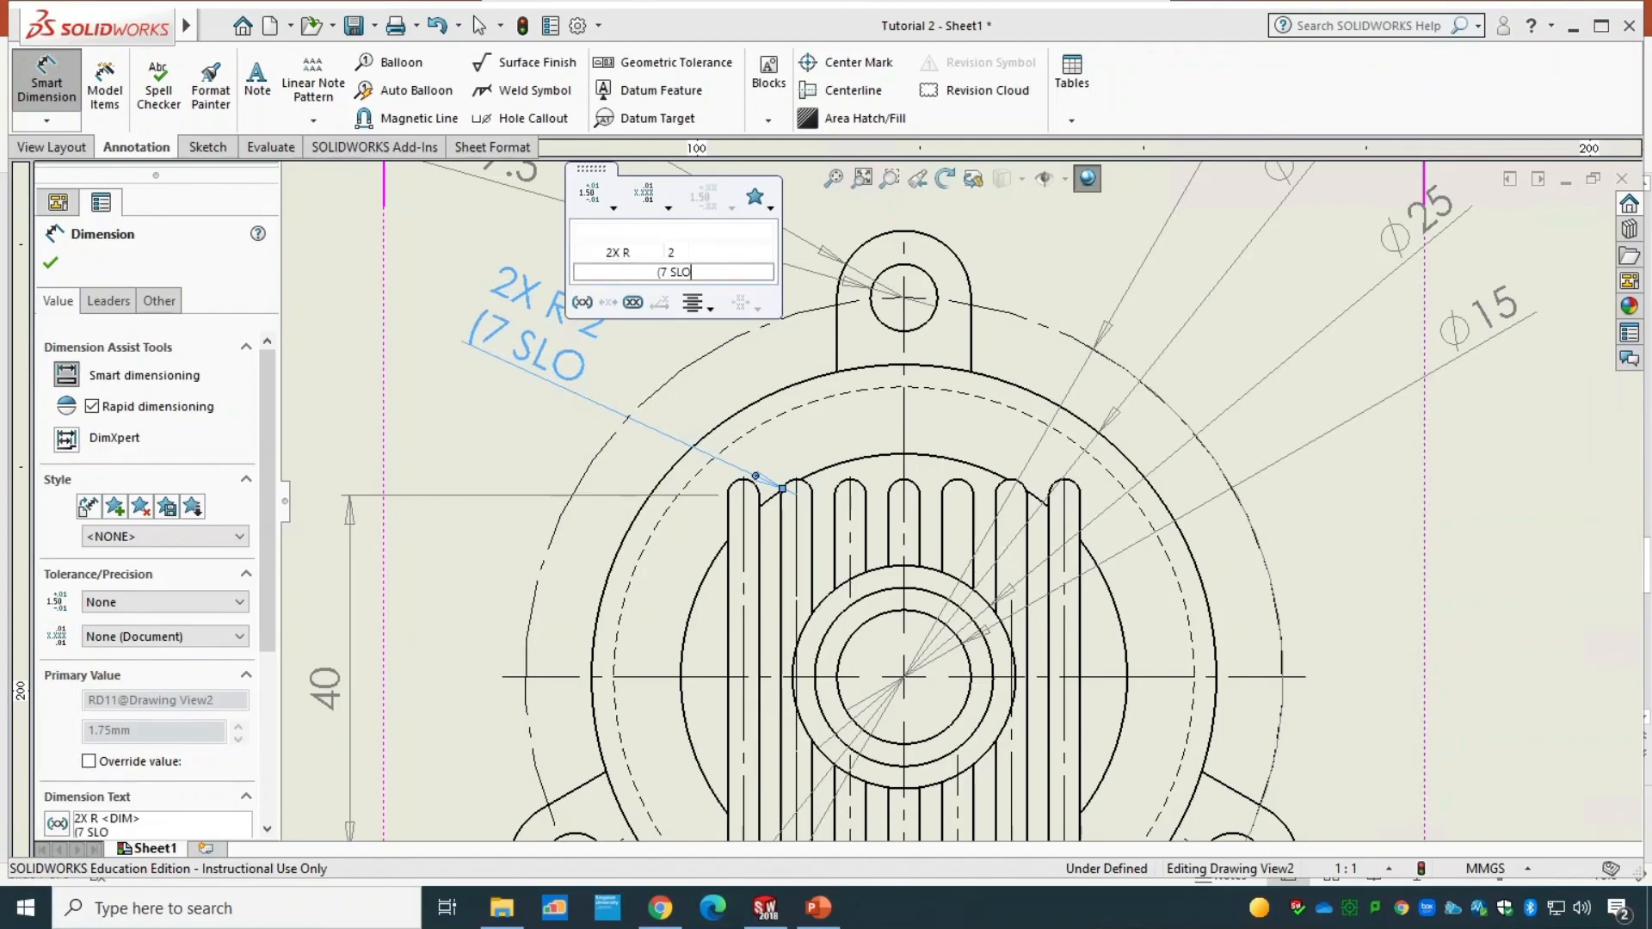
text(TS))
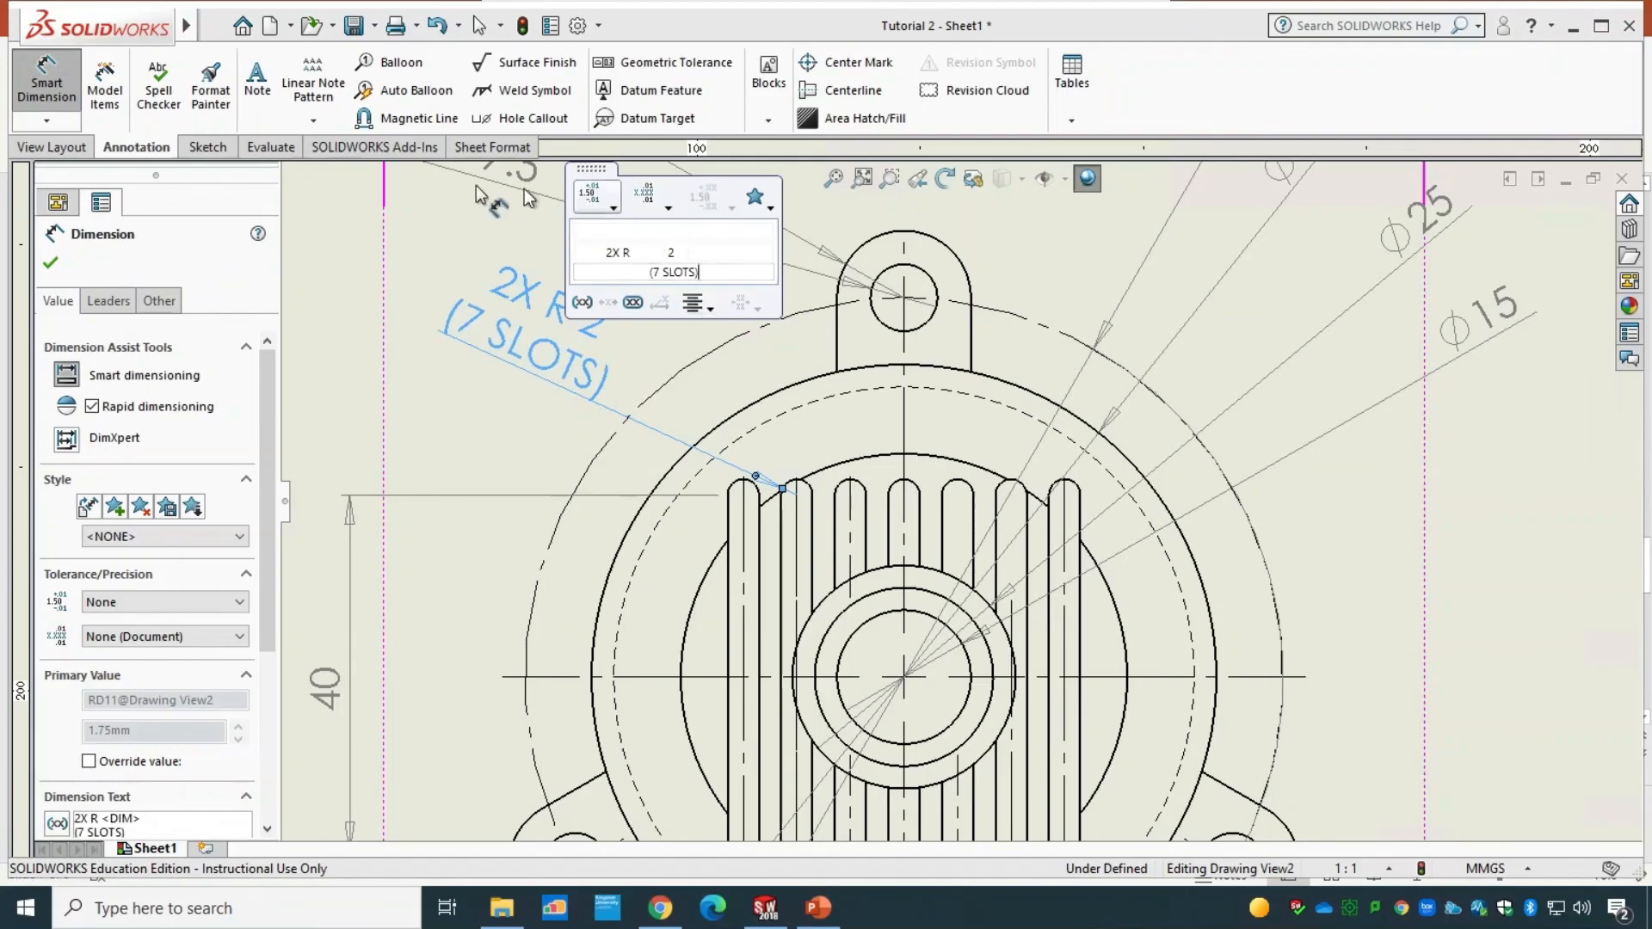
click(53, 267)
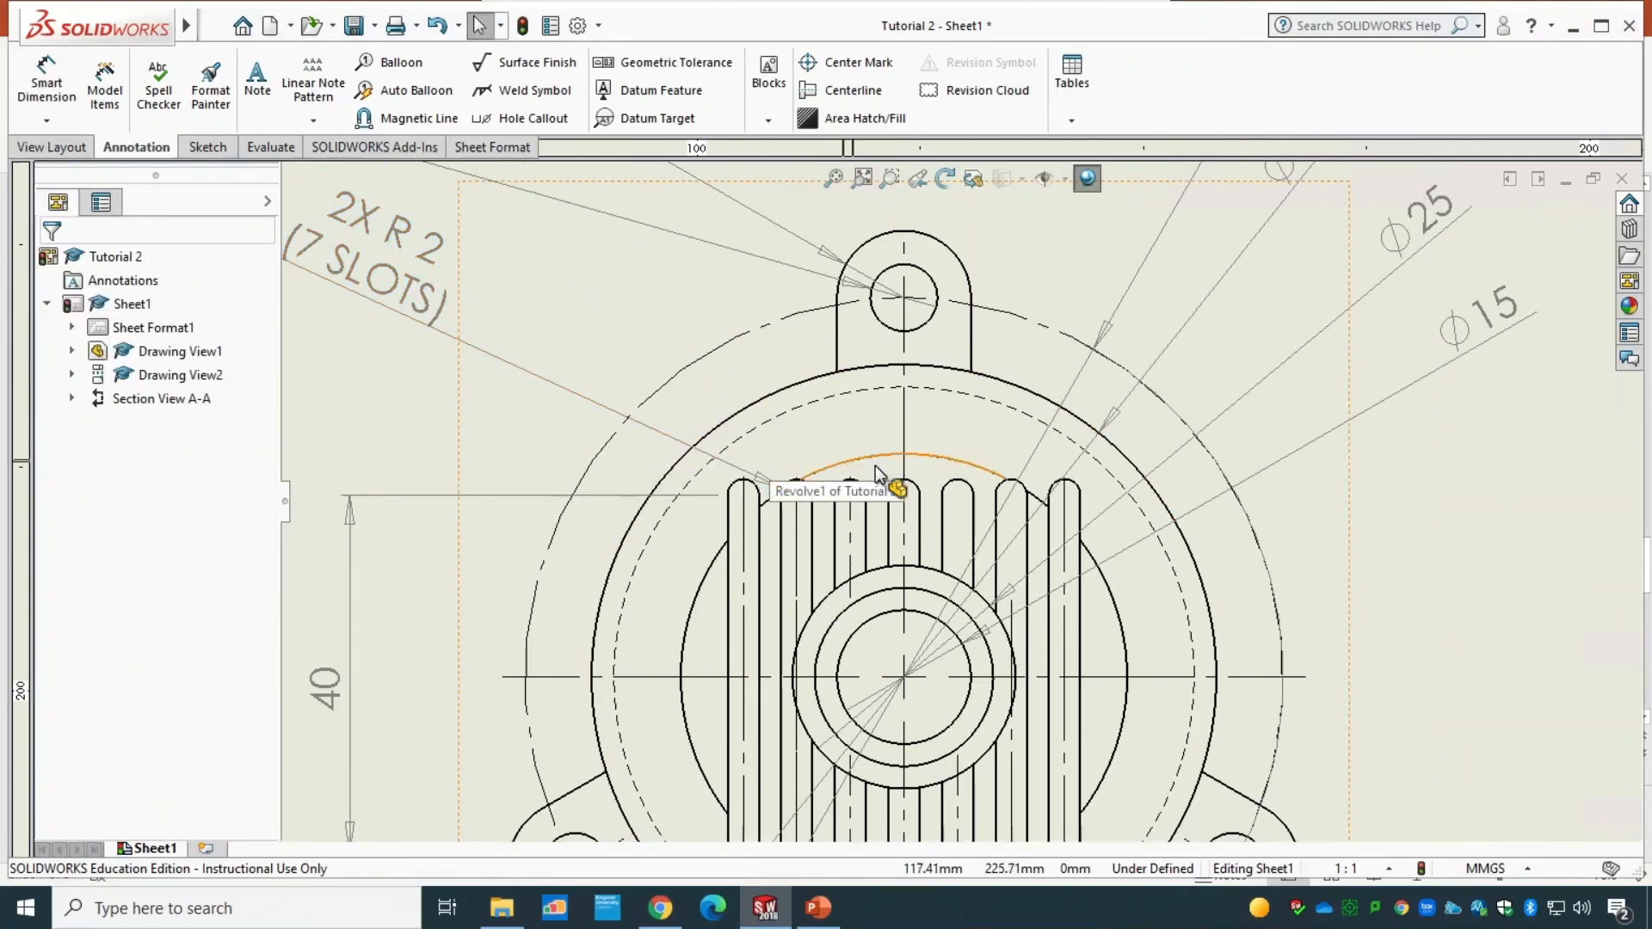
- Save the drawing as Tutorial 2 in the Tutorial 2 folder, in the Drawing file format
scroll(808, 469, up, 5)
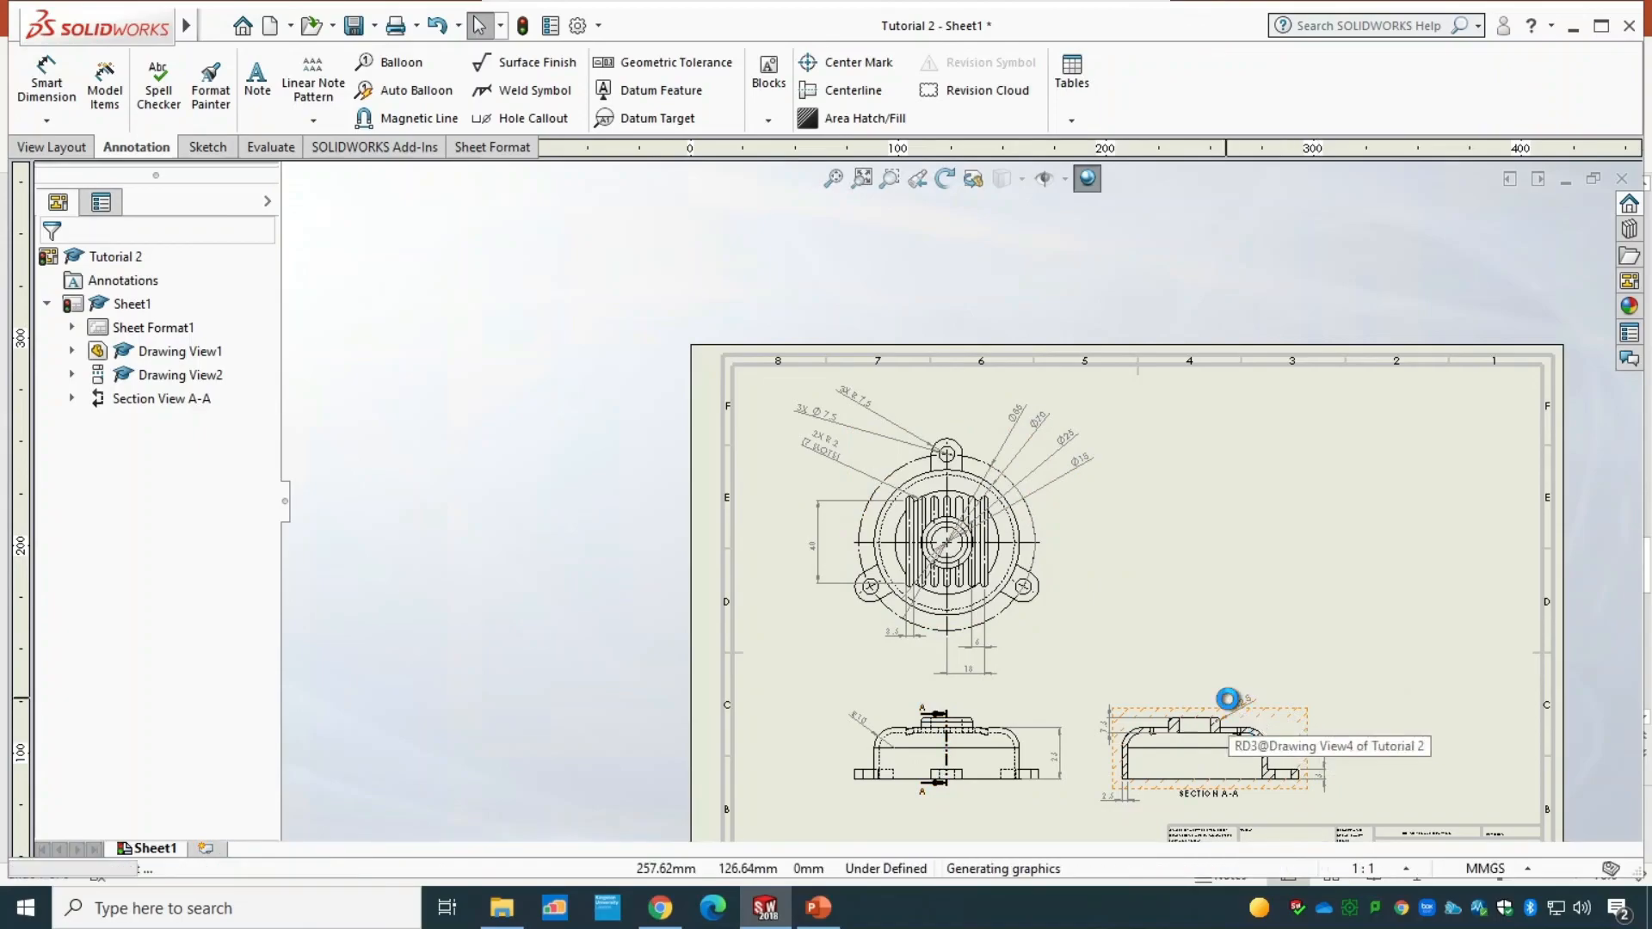
key(ctrl+s)
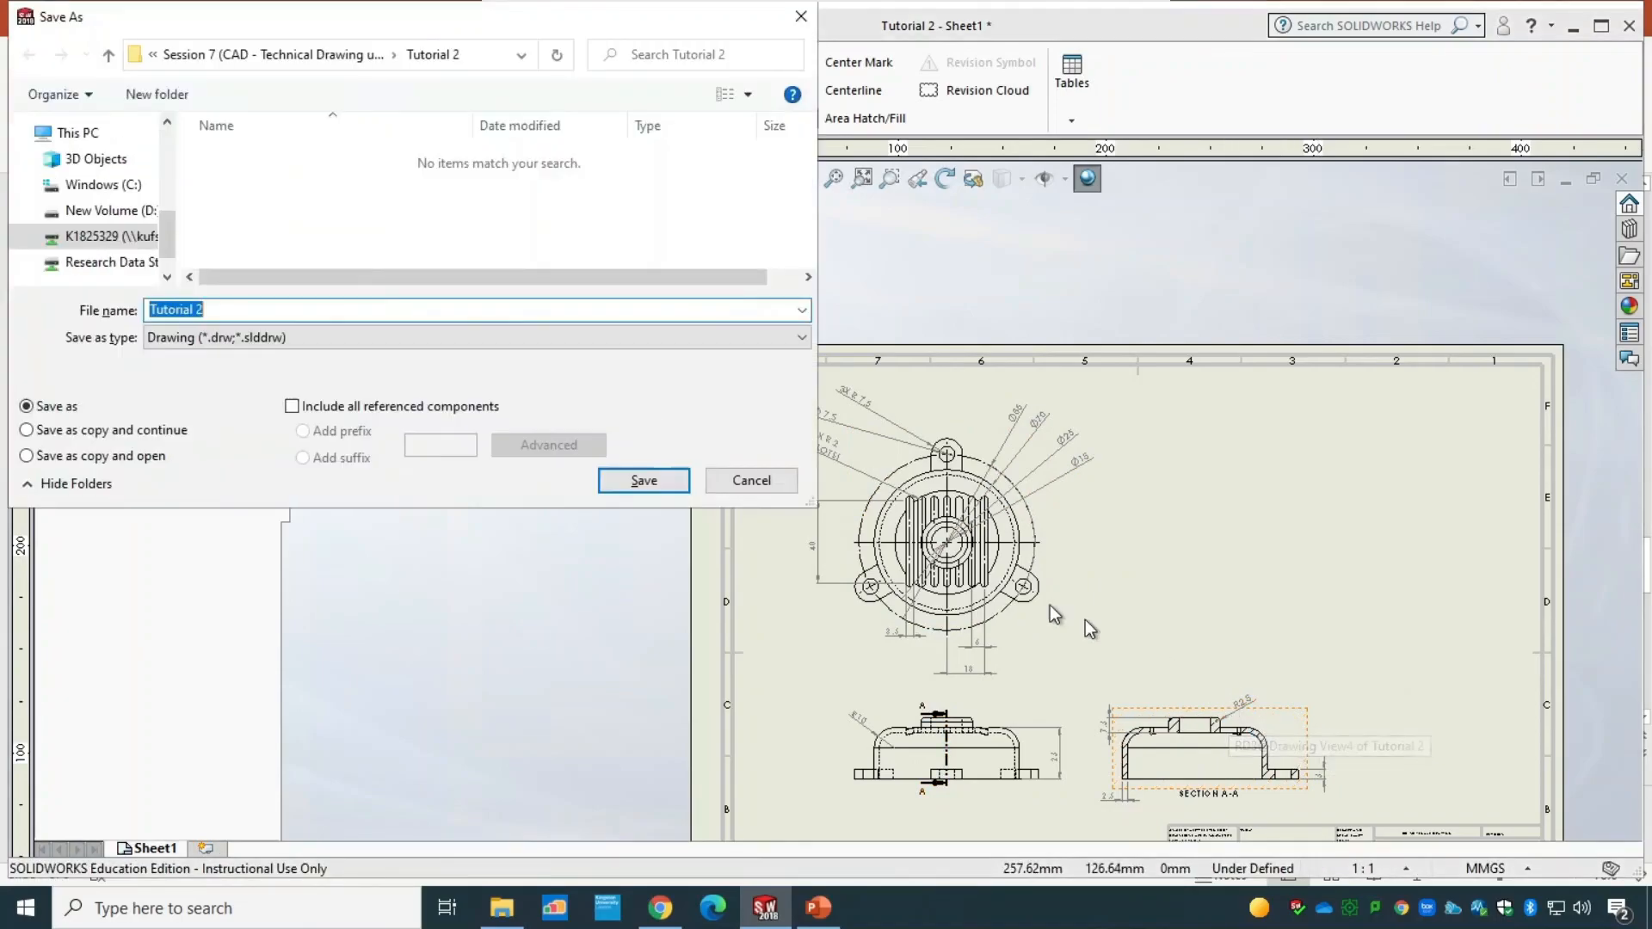
click(641, 482)
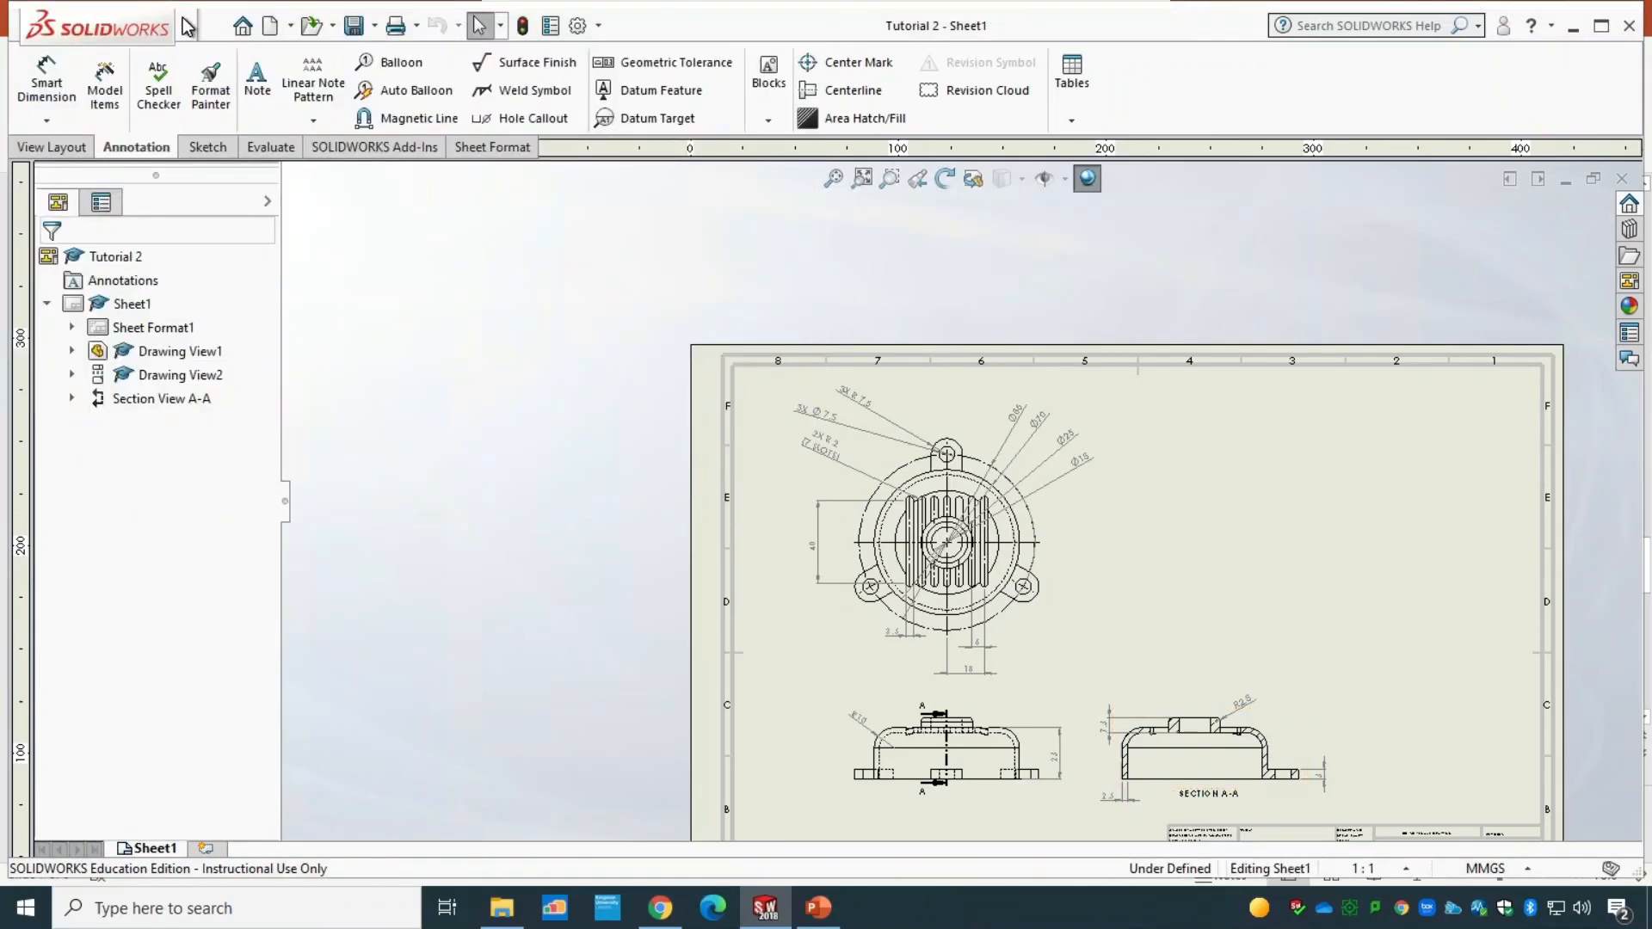
- Save the drawing also as an Adobe PDF named Tutorial 2, with viewing the PDF after saving enabled
click(220, 26)
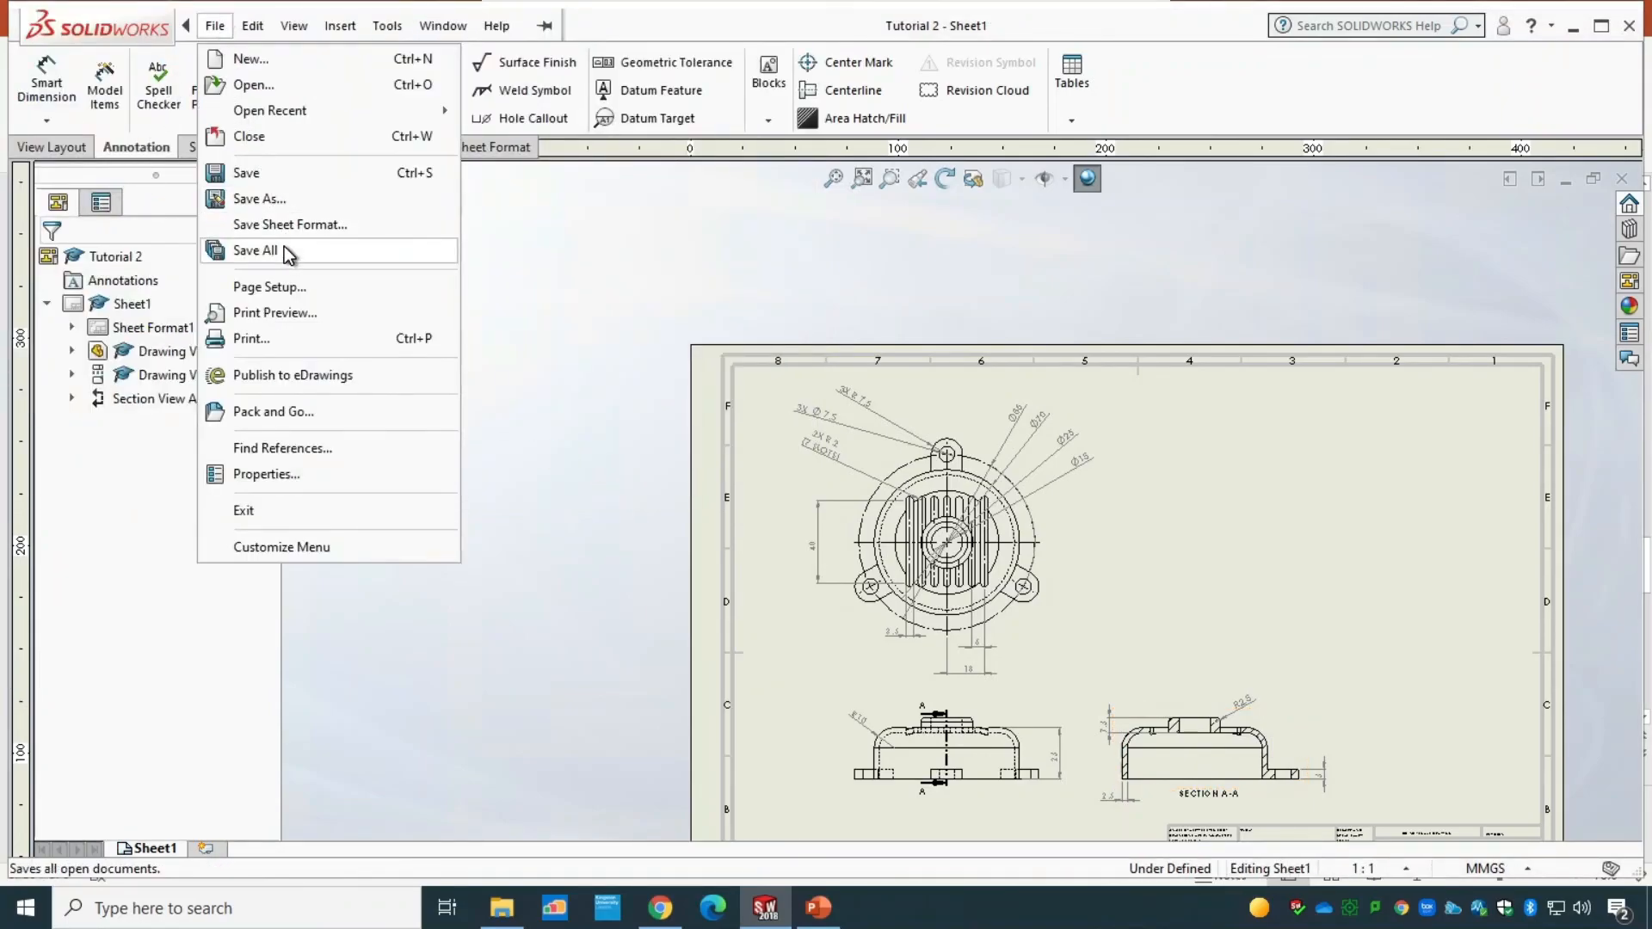
click(281, 200)
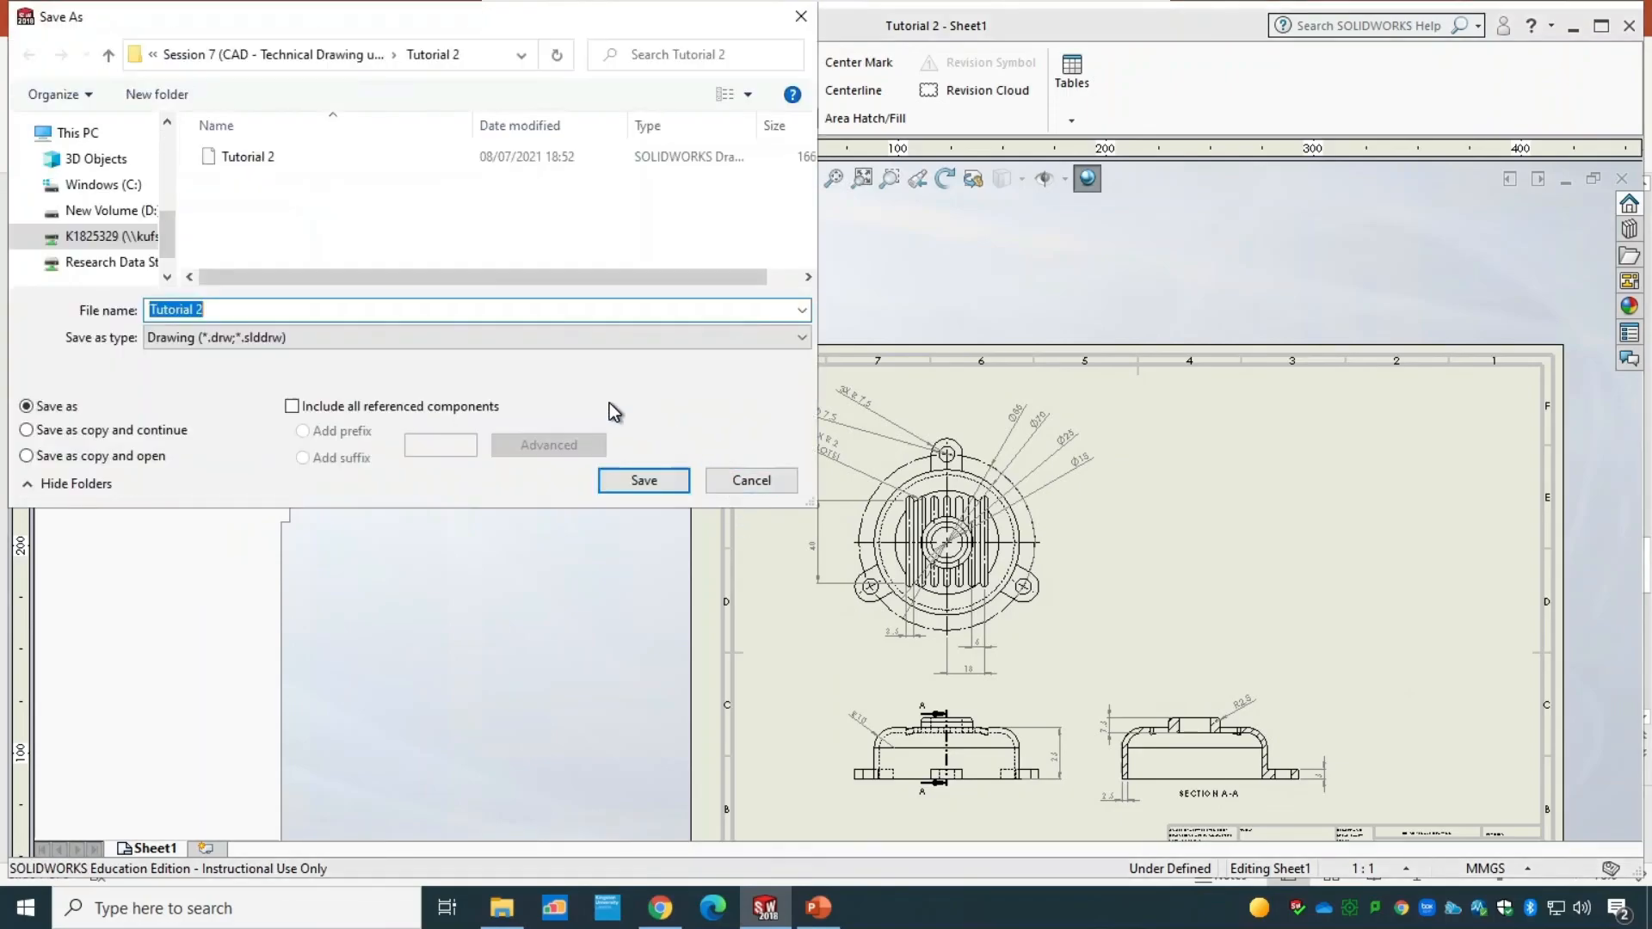
click(289, 338)
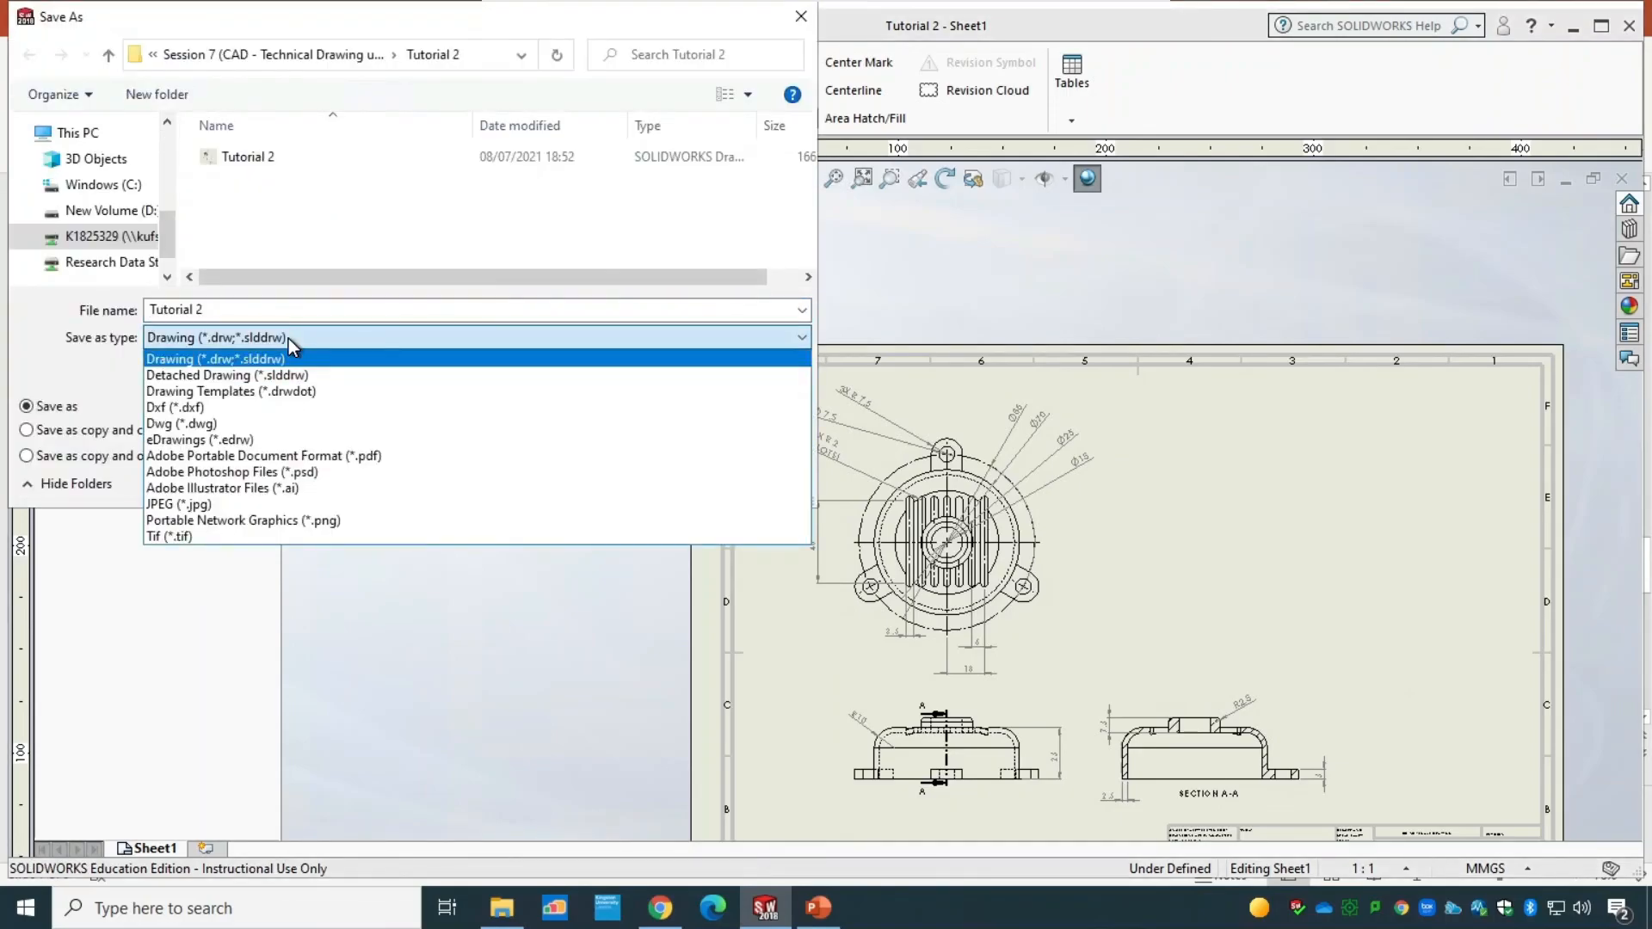
click(285, 455)
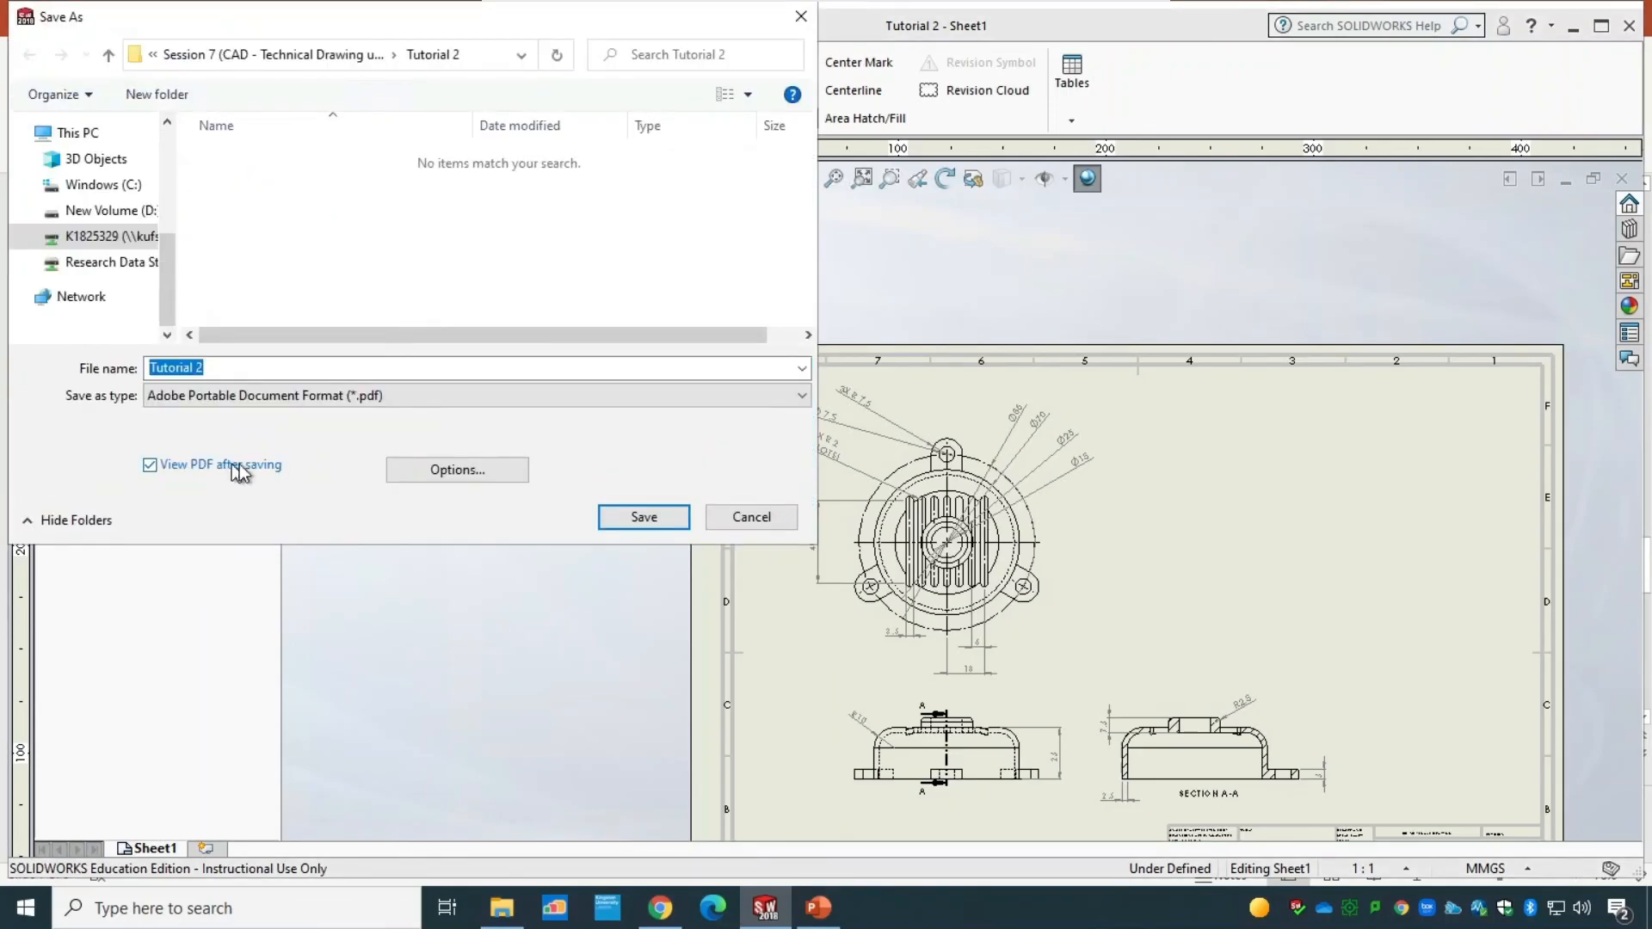
click(643, 517)
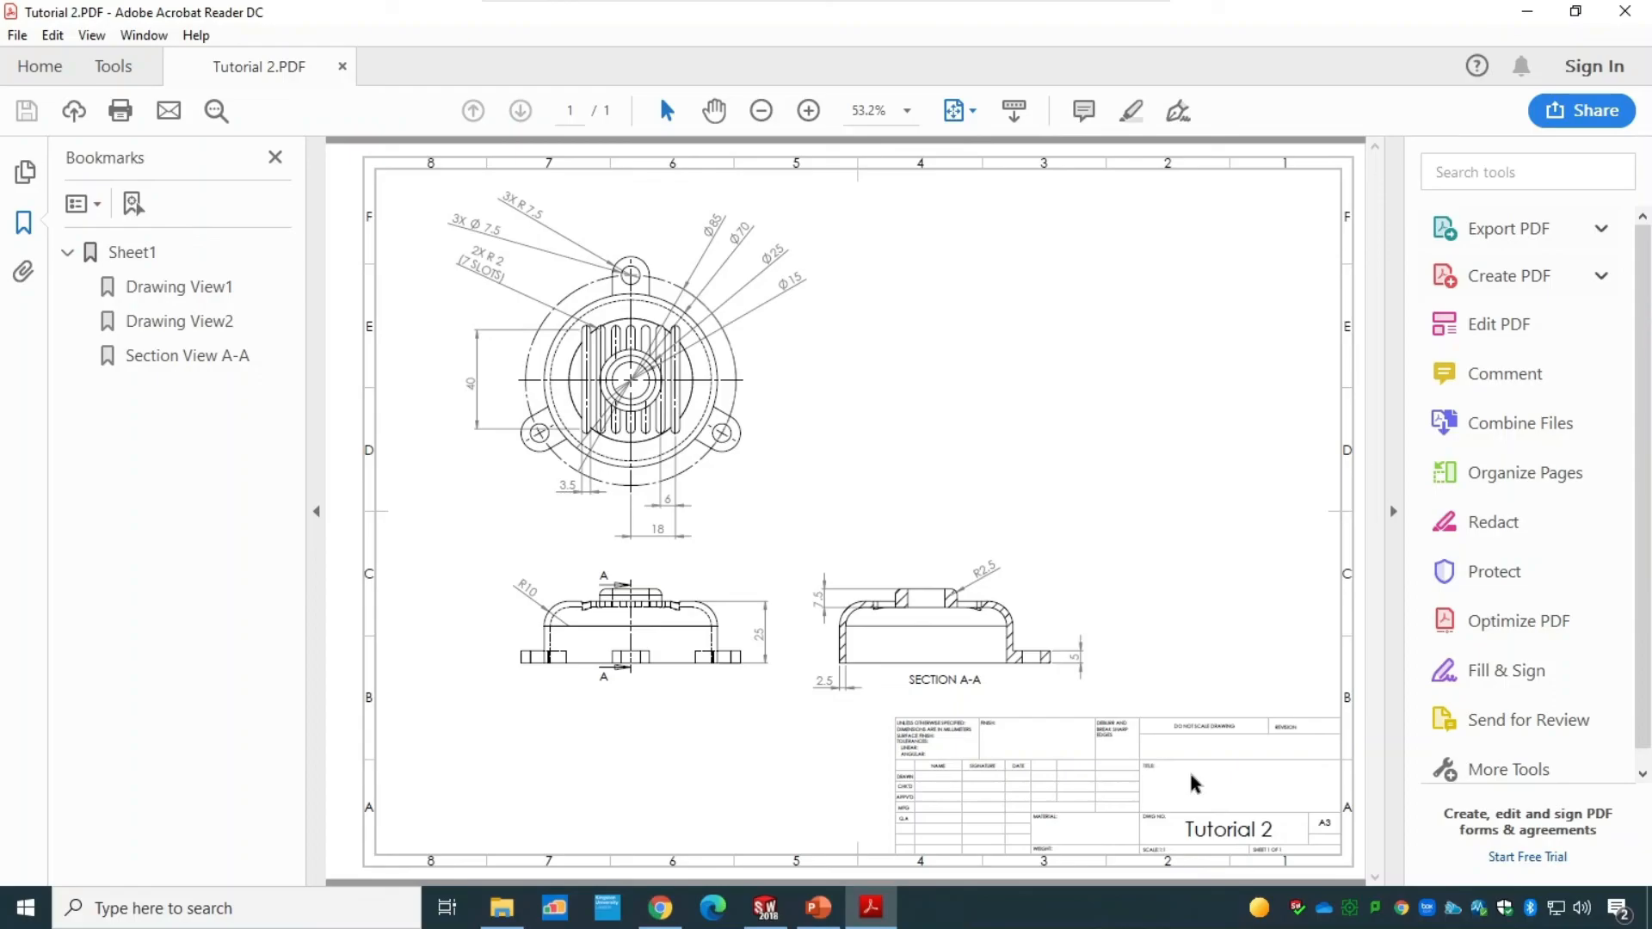
- Check the exported PDF by going through the bookmarks Section View A-A, Drawing View2 and Drawing View1
click(220, 357)
click(196, 325)
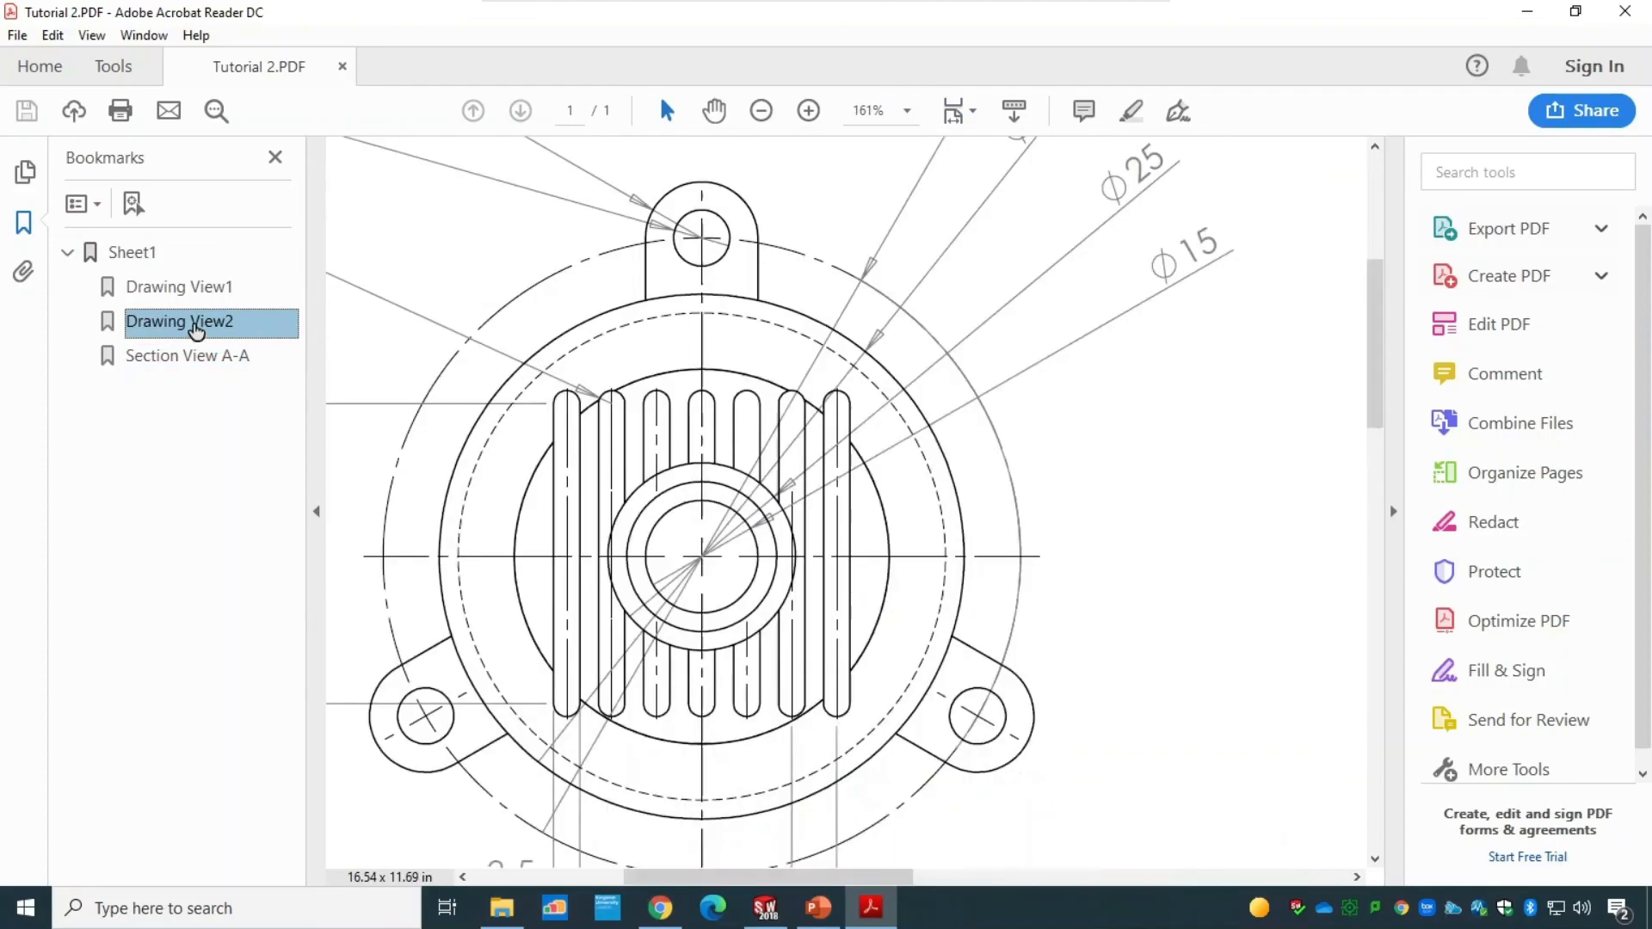
click(197, 291)
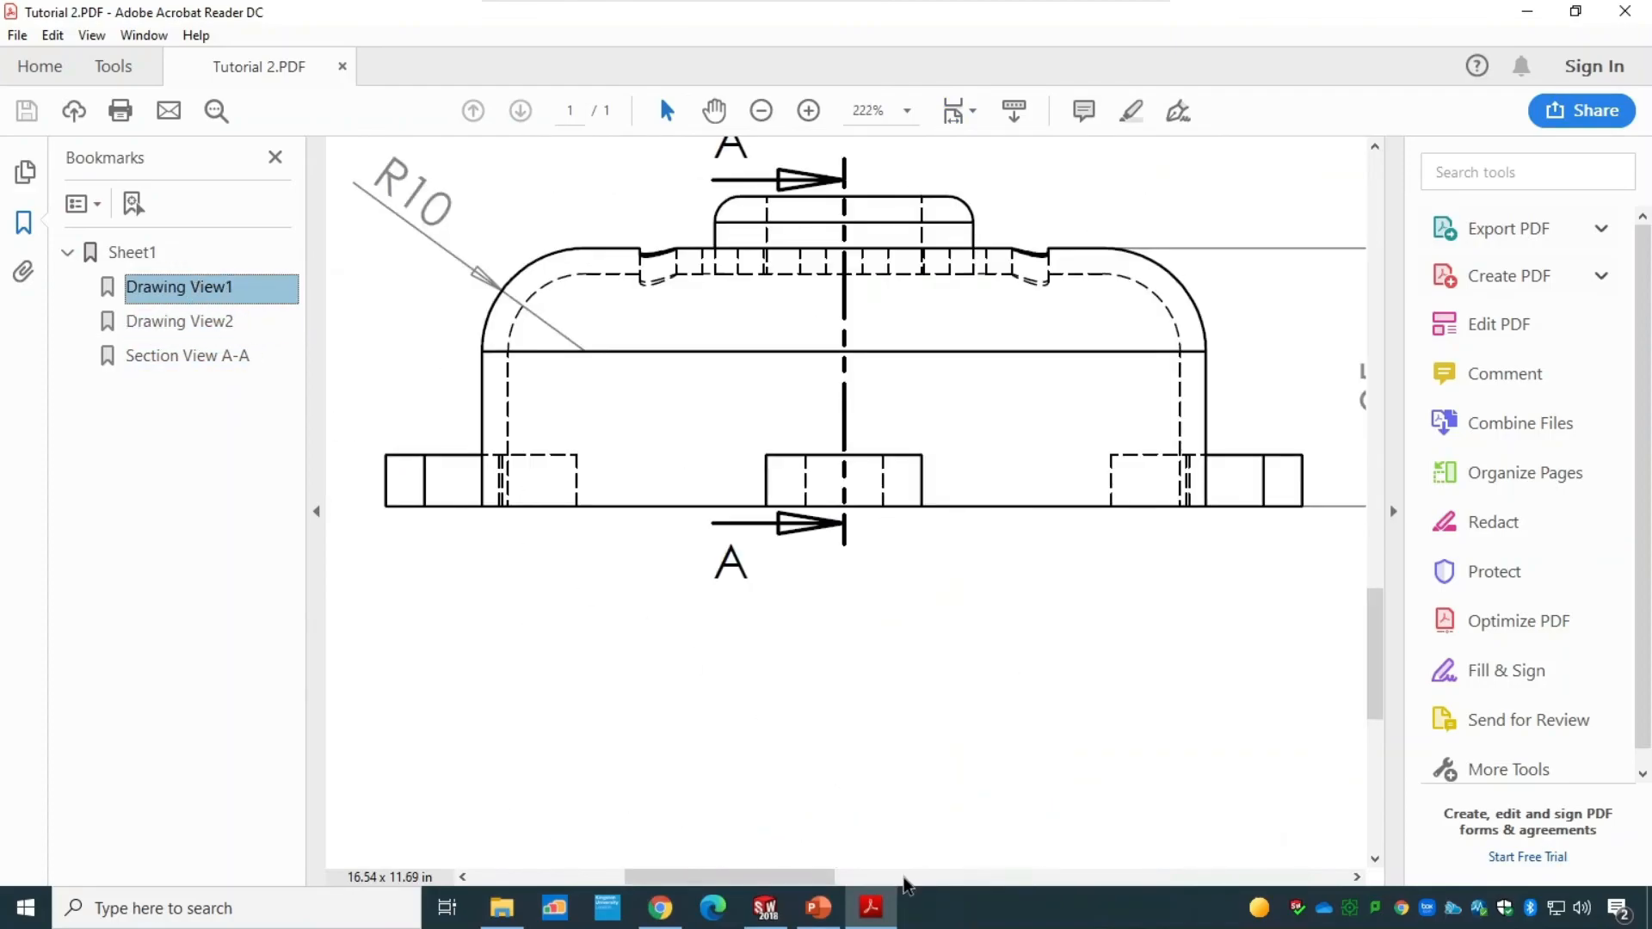